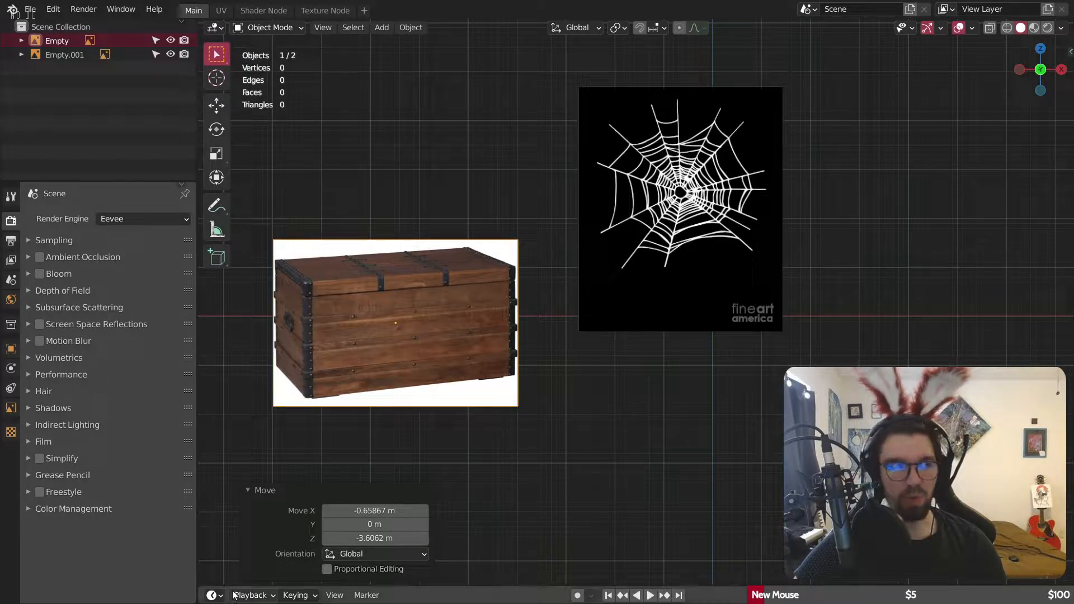
Step: Move the spider web reference image about 1 m along negative X, closer to the wooden chest reference
click(628, 249)
click(653, 213)
drag(653, 212, 604, 206)
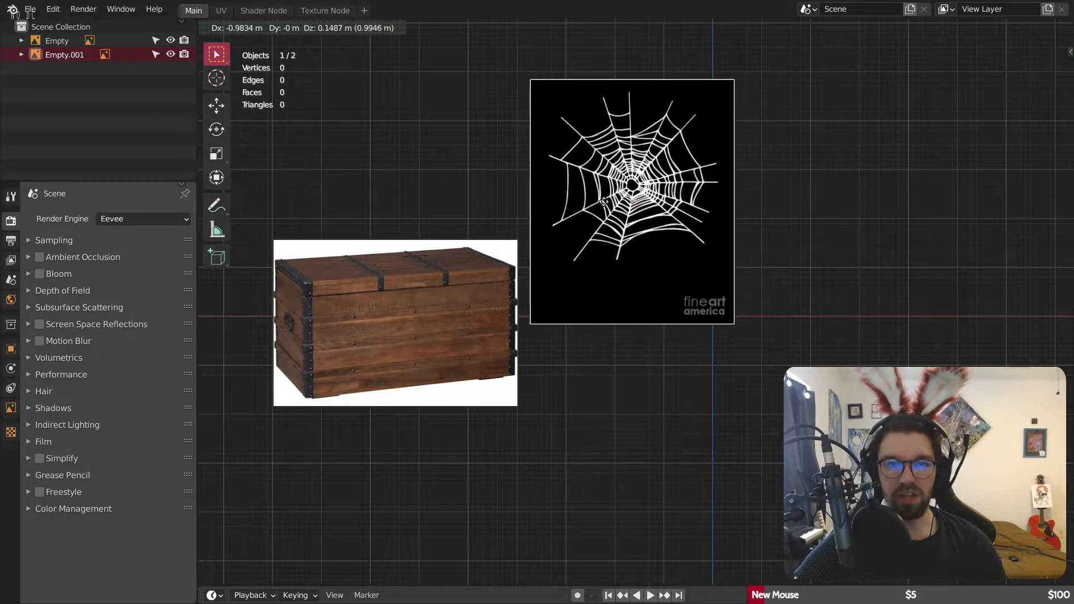
click(490, 185)
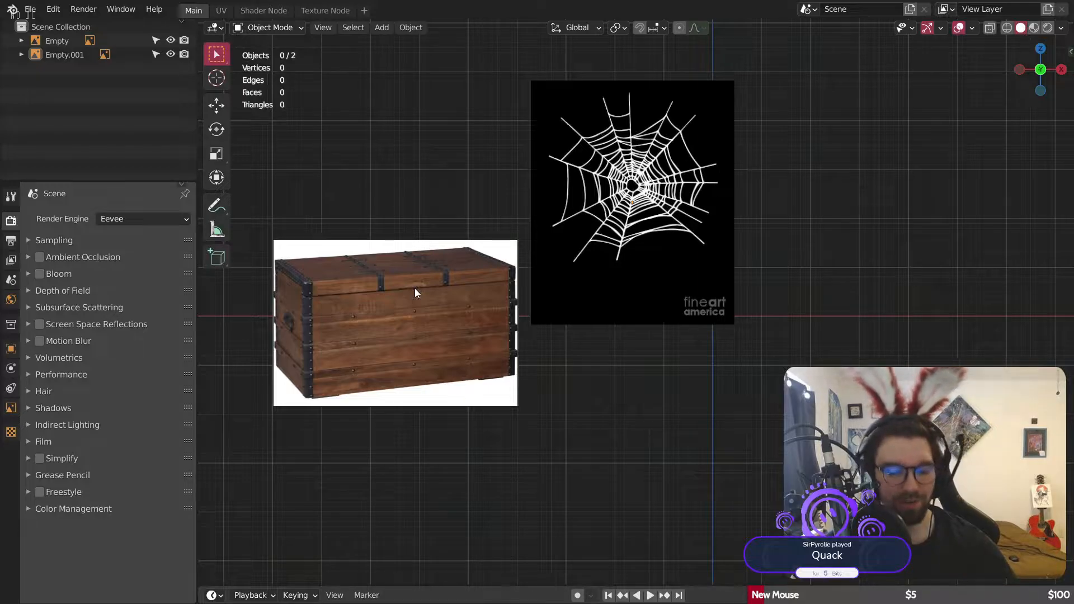
click(729, 303)
click(912, 302)
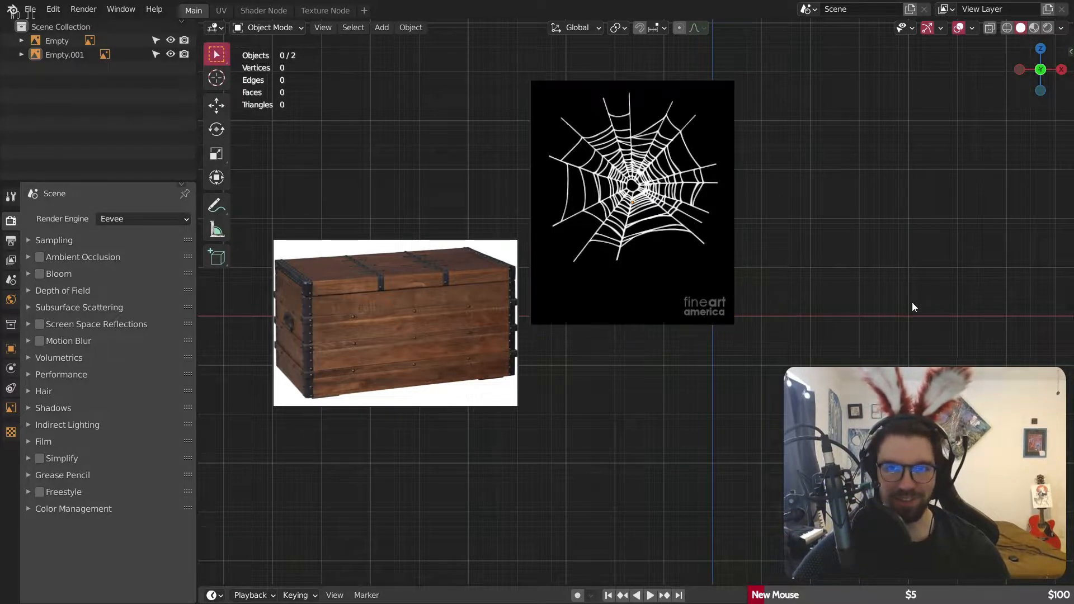
Step: Move the spider web reference about -4.8 m in X and 1.9 m in Z, placing it directly above the chest reference
scroll(650, 327, down, 2)
shift+middle_drag(691, 297, 621, 339)
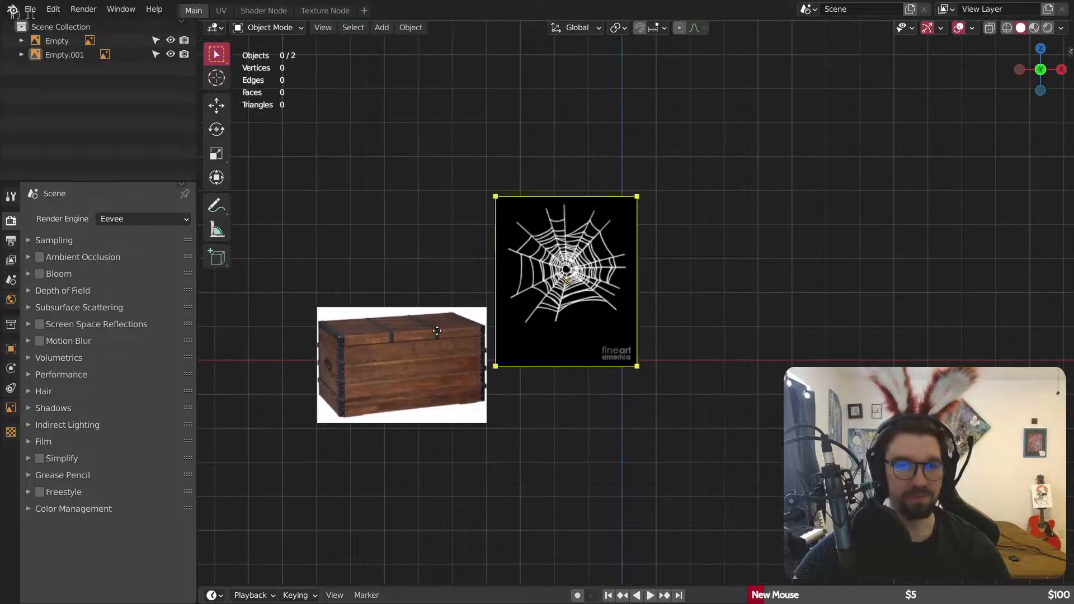
click(562, 314)
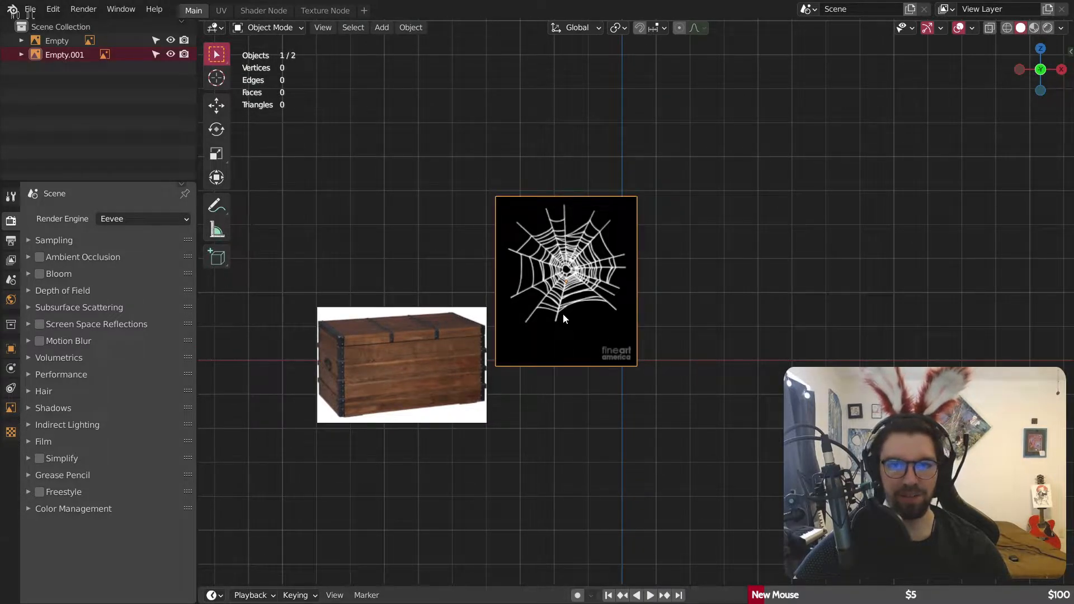
drag(563, 315, 399, 250)
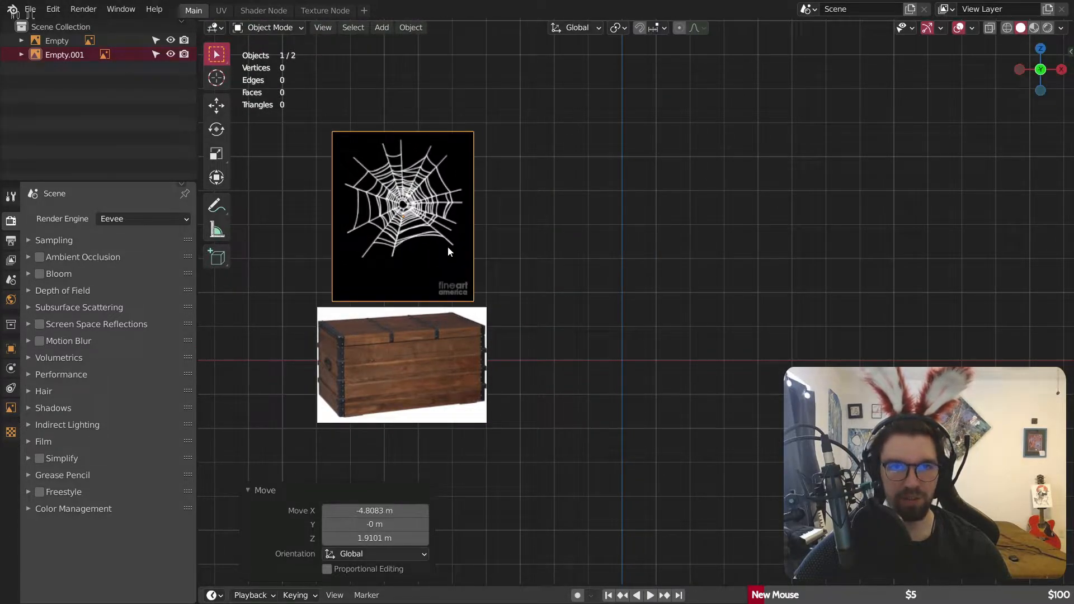
Step: Select both reference images, move them together farther along negative X away from the world origin, and deselect them
drag(528, 198, 348, 342)
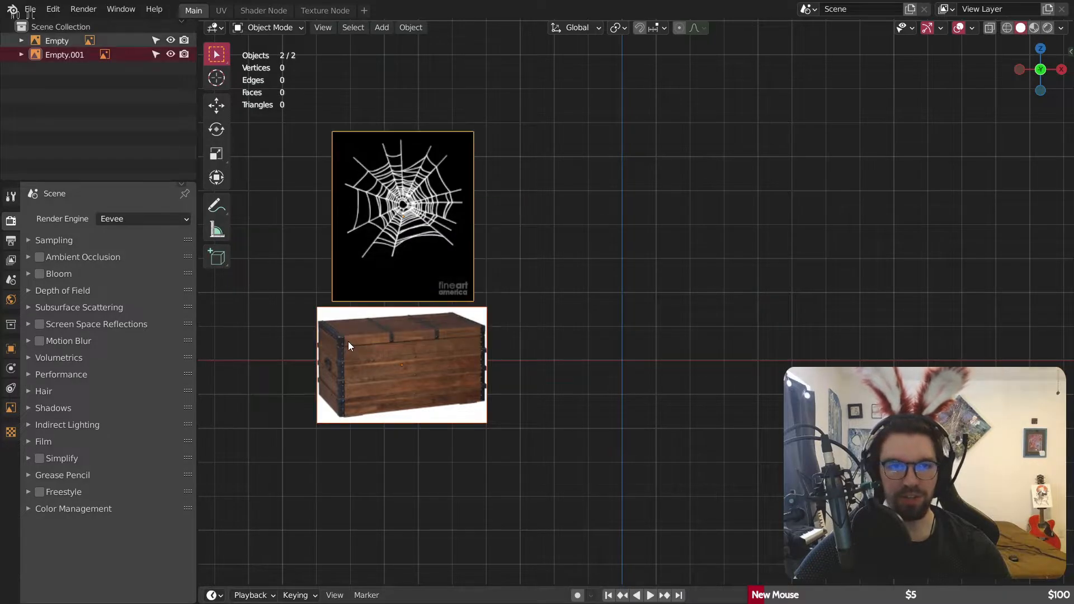
key(g)
click(265, 336)
shift+middle_drag(481, 259, 542, 254)
click(458, 244)
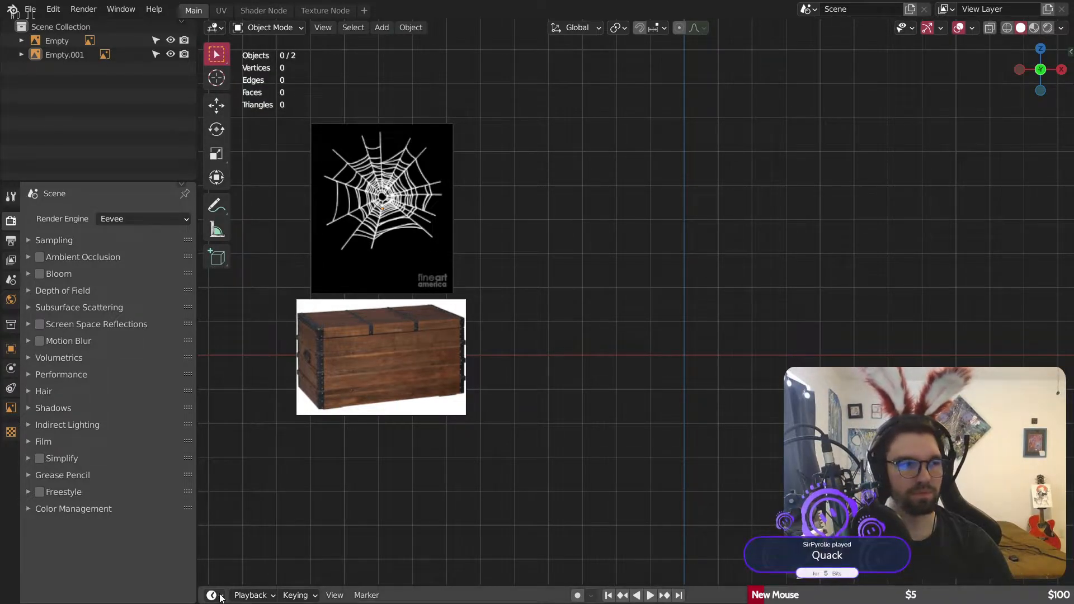
shift+middle_drag(484, 268, 452, 296)
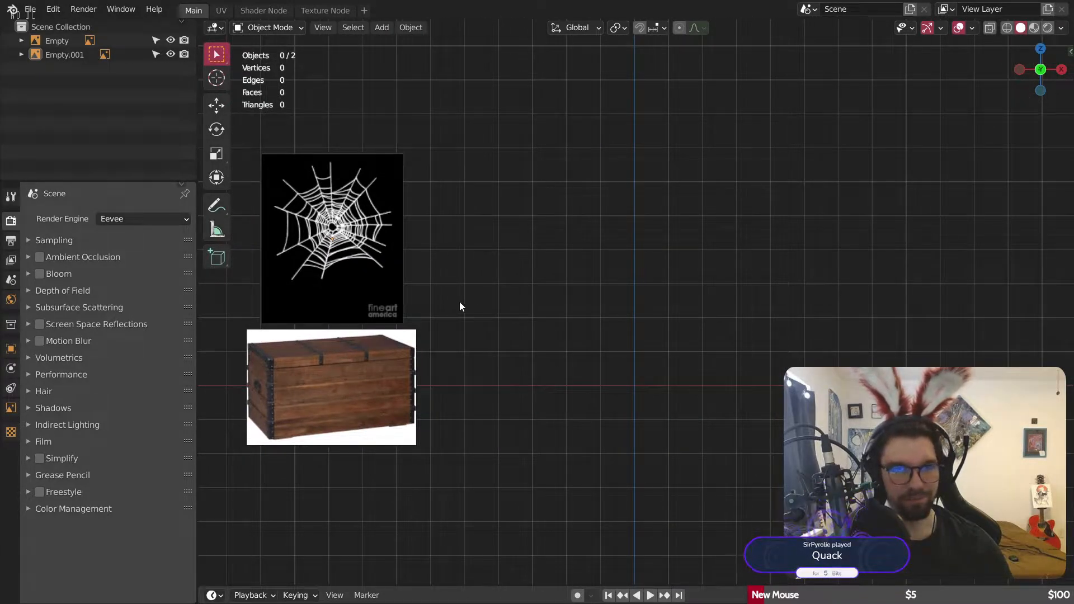
shift+middle_drag(449, 252, 510, 203)
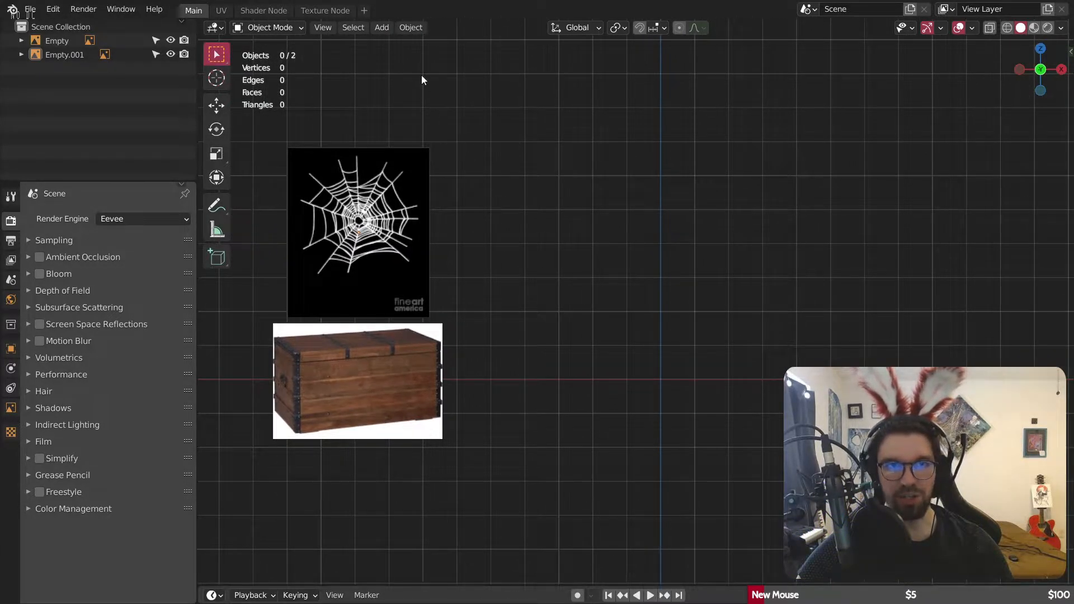
Step: Add a 2 m cube at the world origin and stretch it along X into a long chest-like block
click(381, 27)
mouse_move(397, 41)
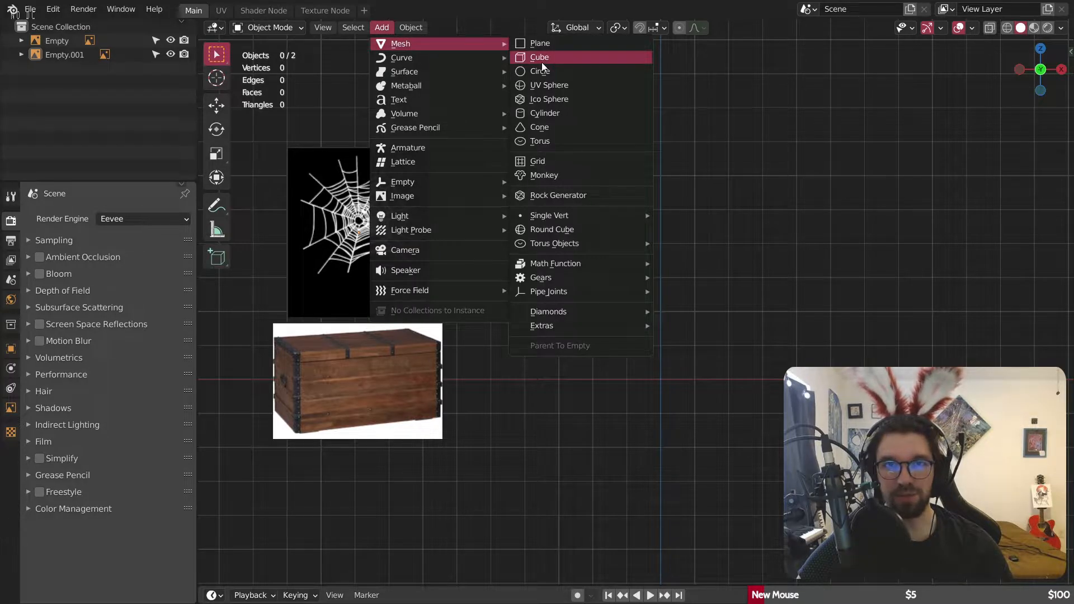
click(541, 58)
middle_drag(589, 272, 574, 292)
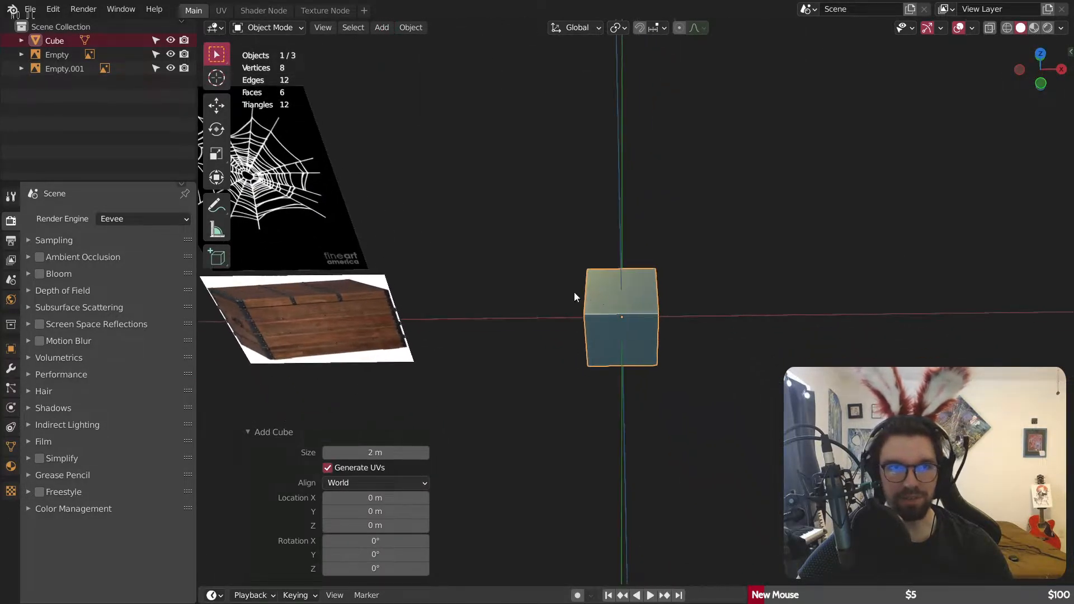
click(218, 152)
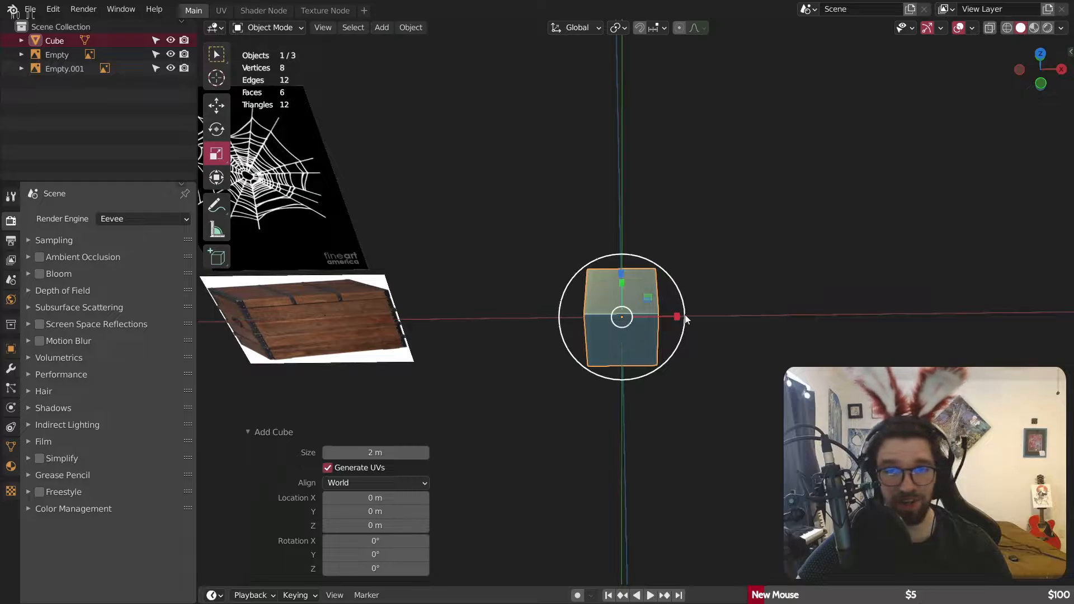
drag(677, 317, 750, 302)
middle_drag(580, 364, 579, 311)
click(532, 248)
Step: Examine the chest reference's metal corner strips, rivets, wooden planks, lid edge and side handle up close
shift+middle_drag(485, 302, 507, 312)
scroll(506, 312, up, 8)
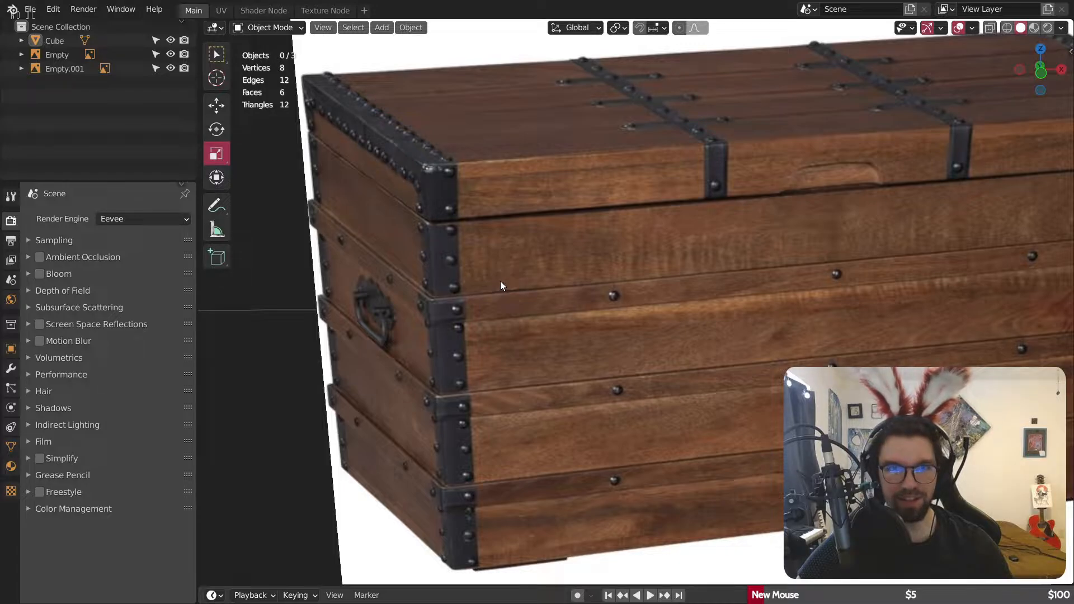
scroll(451, 287, up, 6)
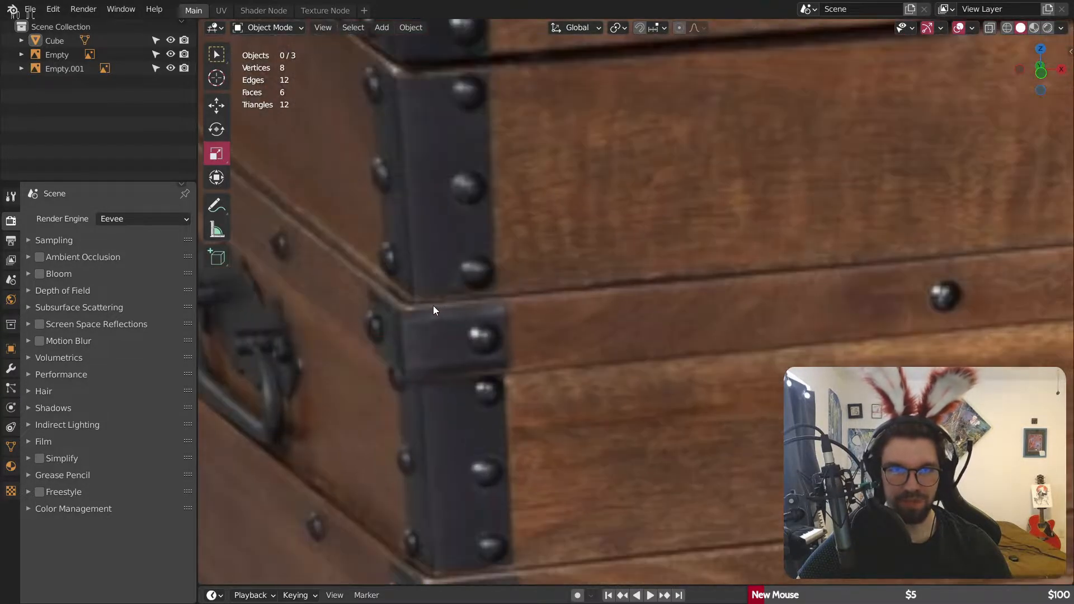
scroll(433, 306, down, 10)
scroll(473, 291, up, 1)
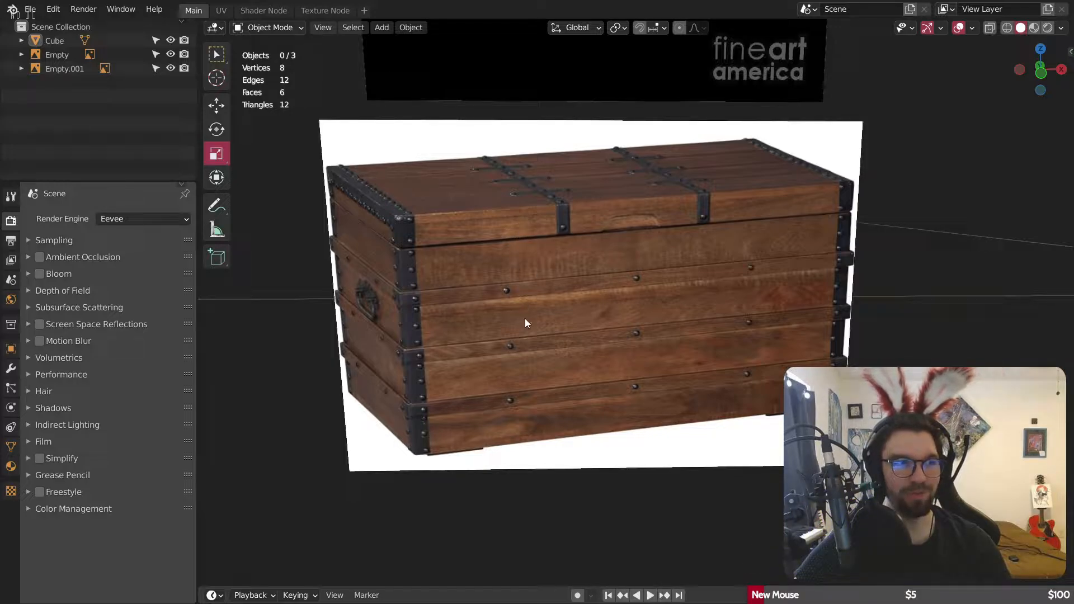
scroll(526, 316, down, 2)
middle_drag(557, 316, 513, 328)
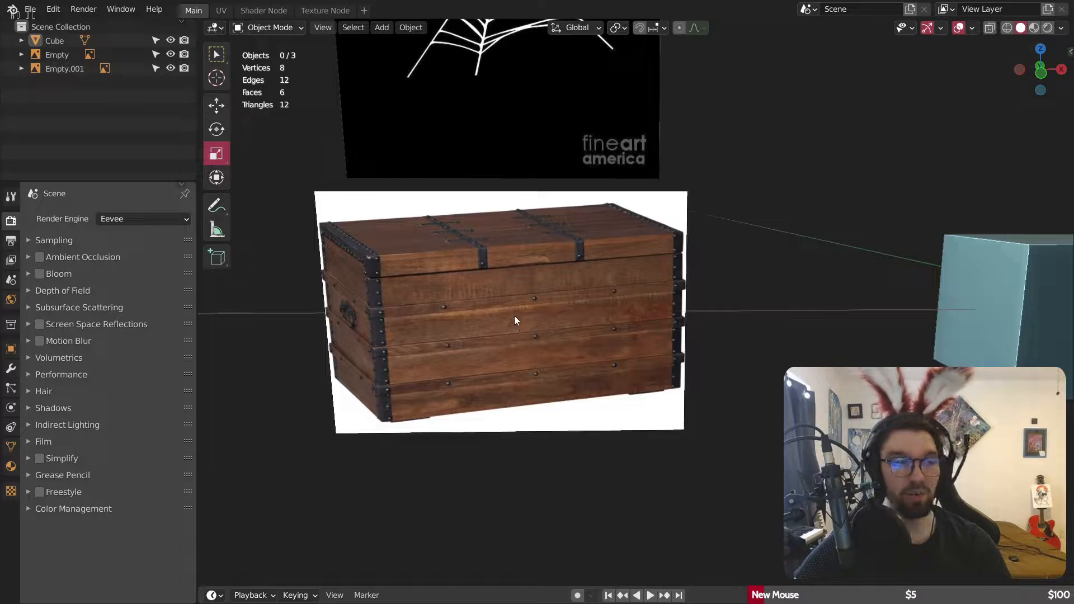
middle_drag(559, 285, 753, 367)
scroll(515, 274, up, 3)
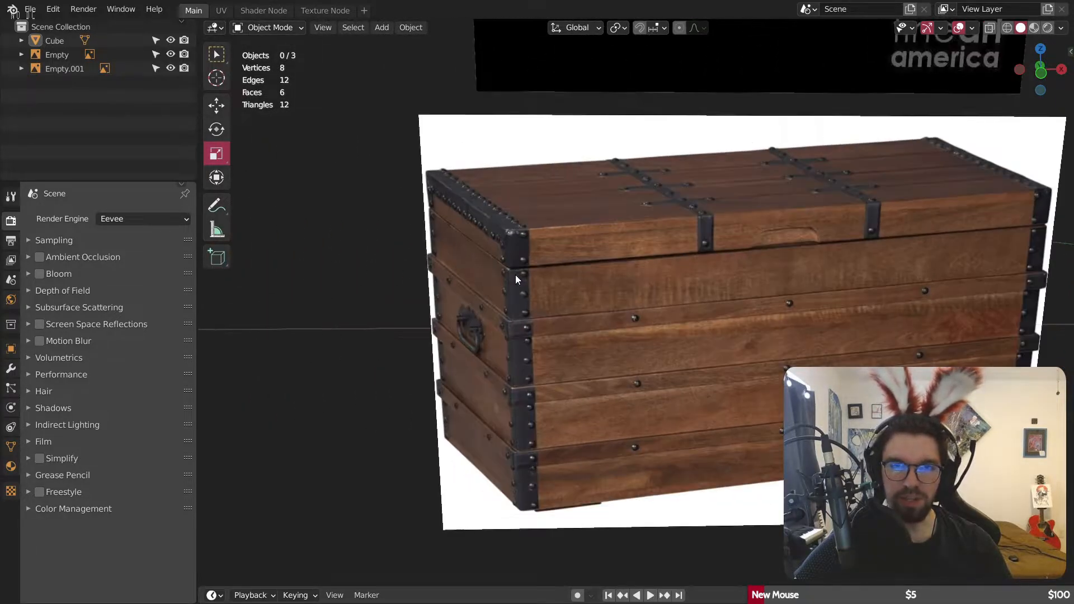
scroll(517, 244, up, 3)
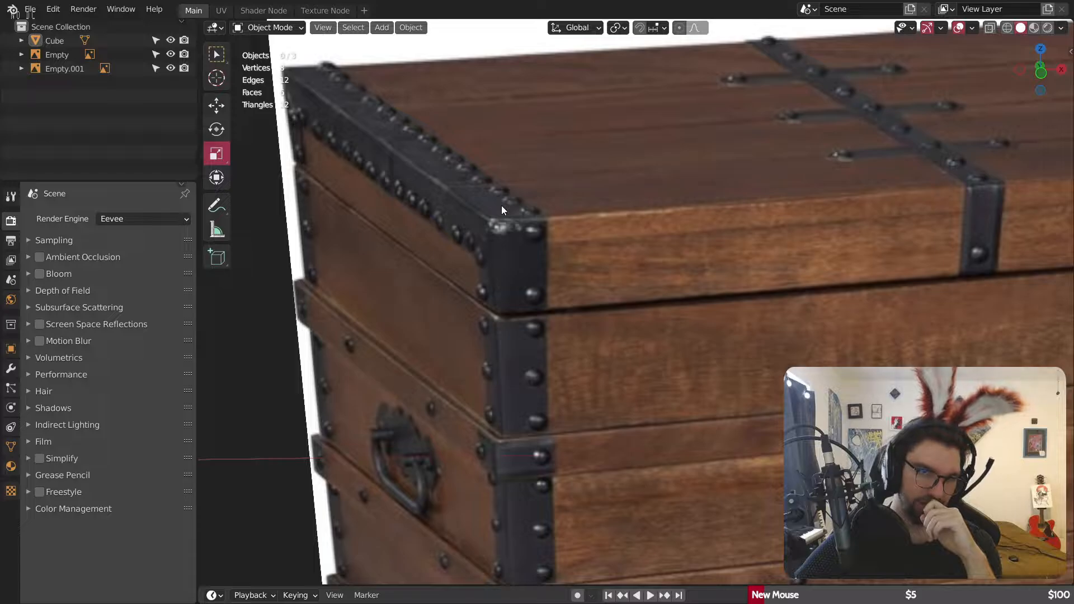
scroll(534, 279, down, 7)
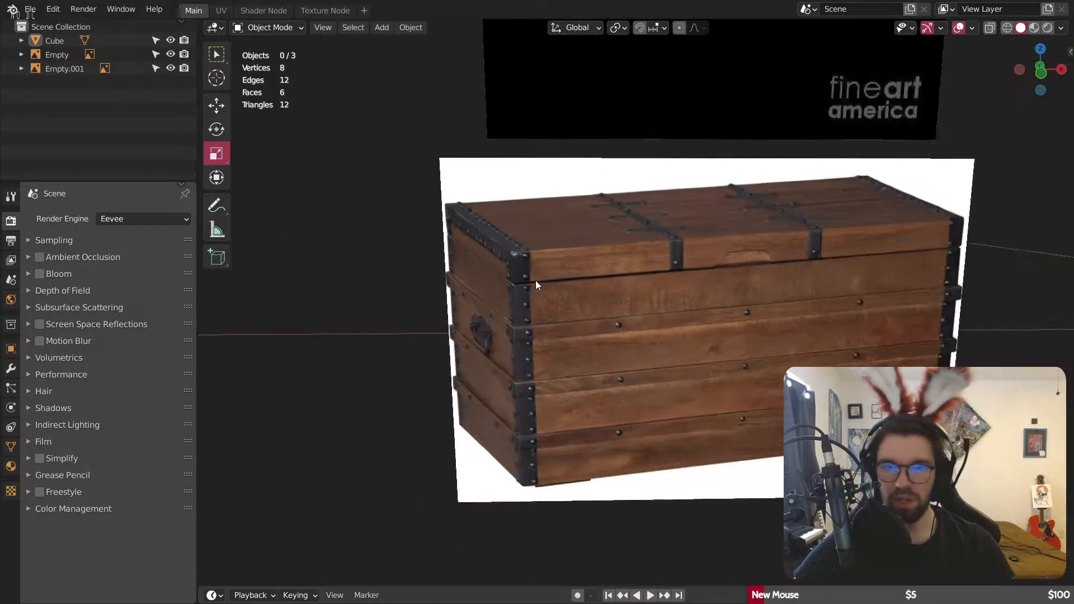
Step: Apply the scale of the stretched cube and switch it to Edit Mode
shift+middle_drag(535, 280, 328, 301)
shift+middle_drag(696, 289, 236, 66)
click(505, 298)
middle_drag(278, 35, 432, 194)
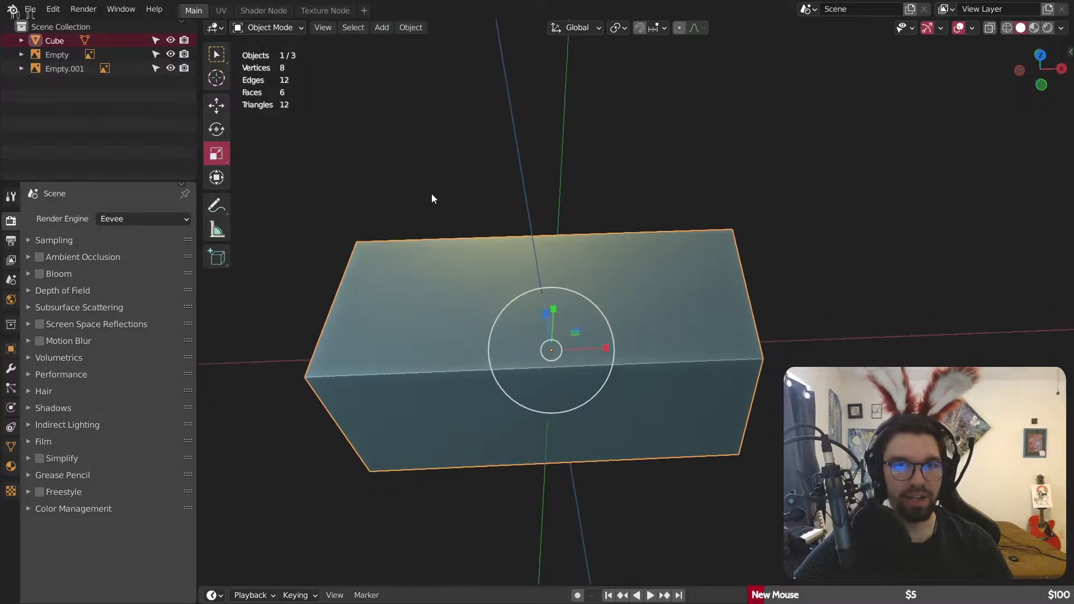
key(ctrl+a)
click(391, 276)
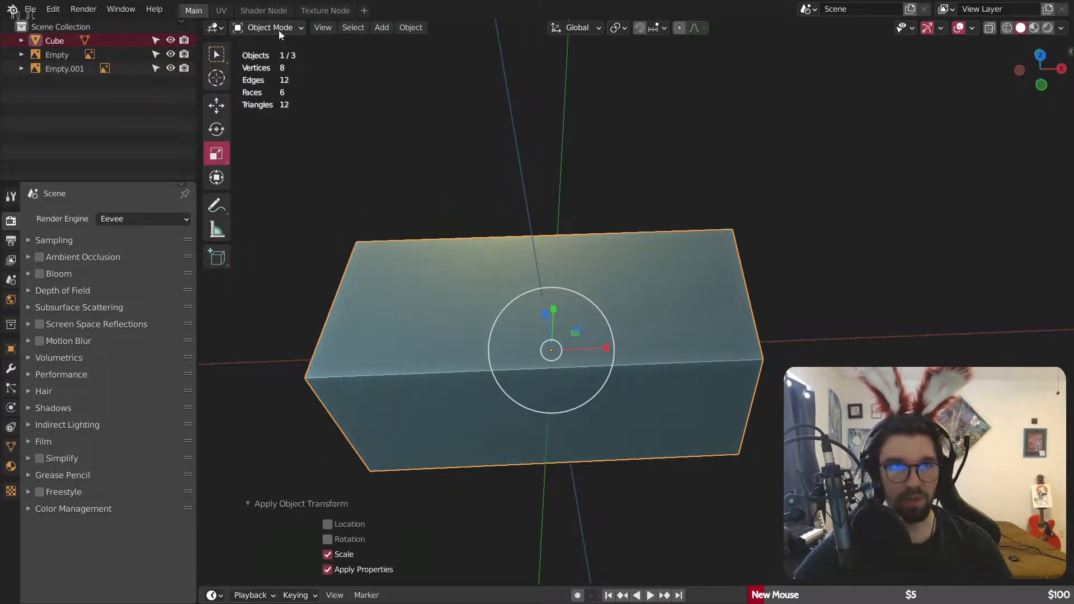
click(278, 28)
click(271, 59)
Step: Inset the block's top face by 0.14 m to form the chest's outer rim
scroll(414, 163, down, 3)
shift+middle_drag(263, 323, 635, 282)
scroll(396, 247, up, 3)
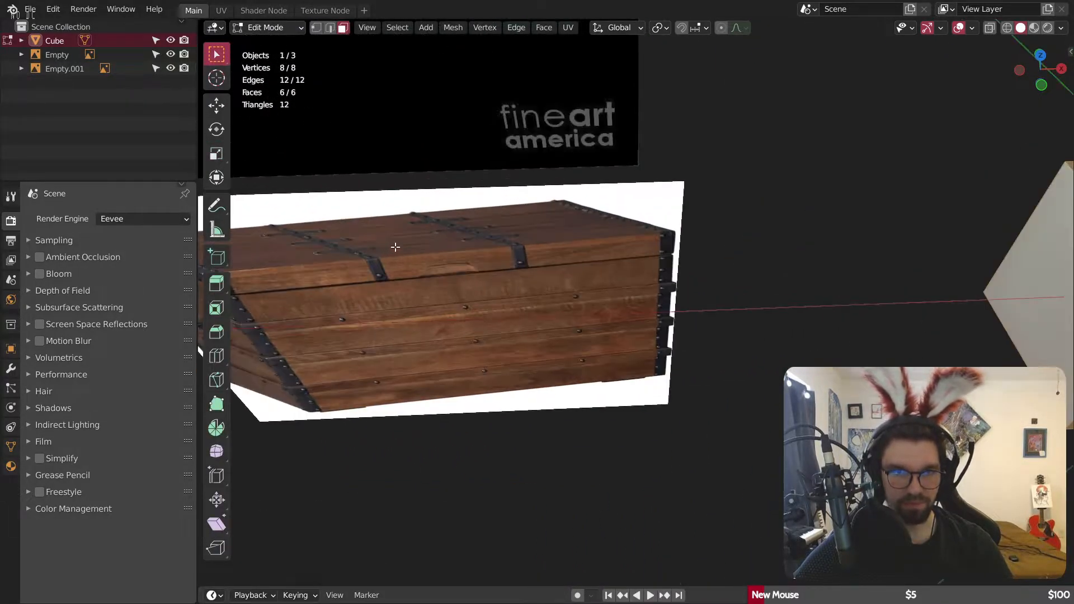
shift+middle_drag(316, 297, 518, 274)
scroll(415, 257, up, 5)
scroll(446, 240, down, 8)
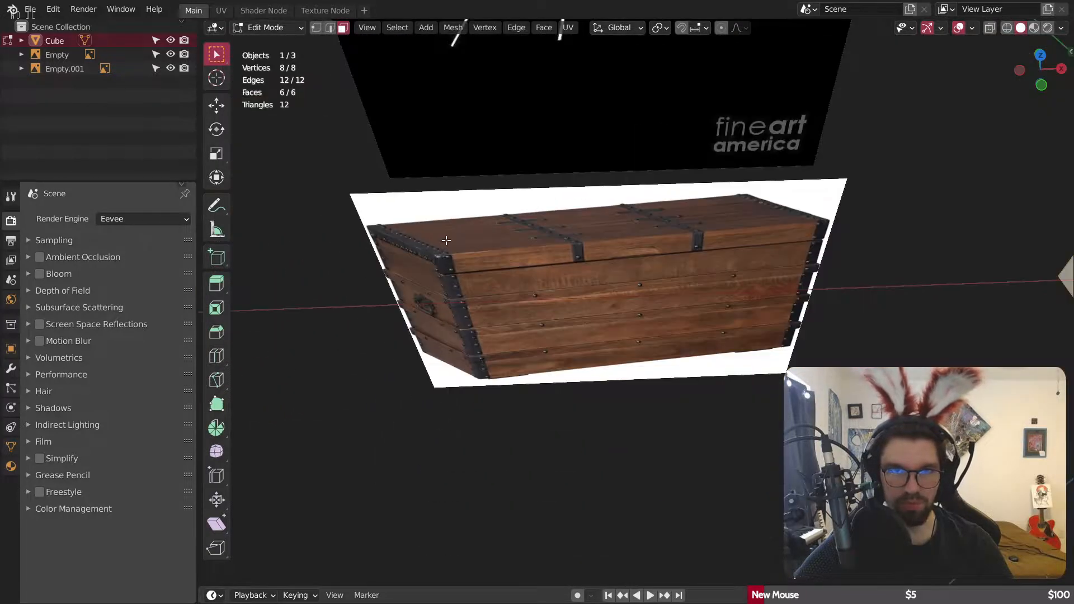
shift+middle_drag(799, 276, 459, 289)
scroll(459, 289, up, 2)
click(507, 264)
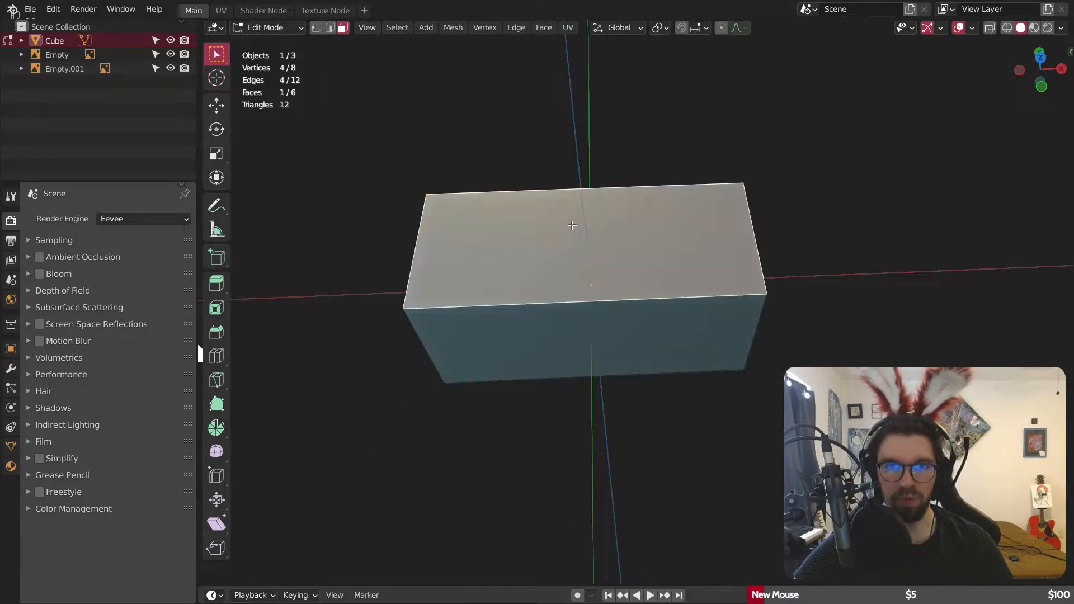
key(i)
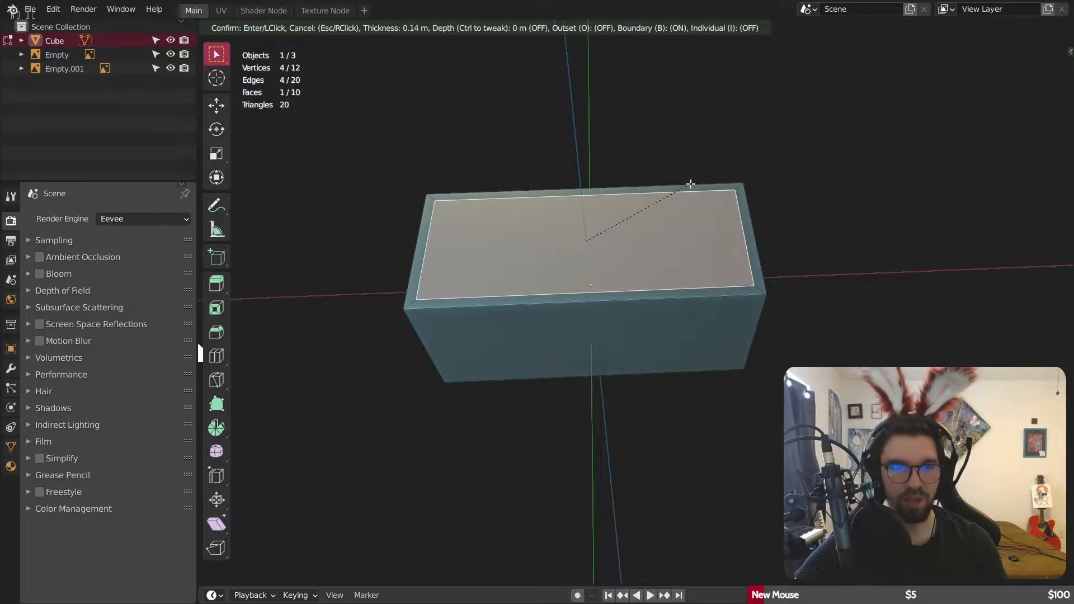
click(691, 184)
Step: Inset the inner top face again by about 0.076 m to add a second rim loop
scroll(642, 240, up, 3)
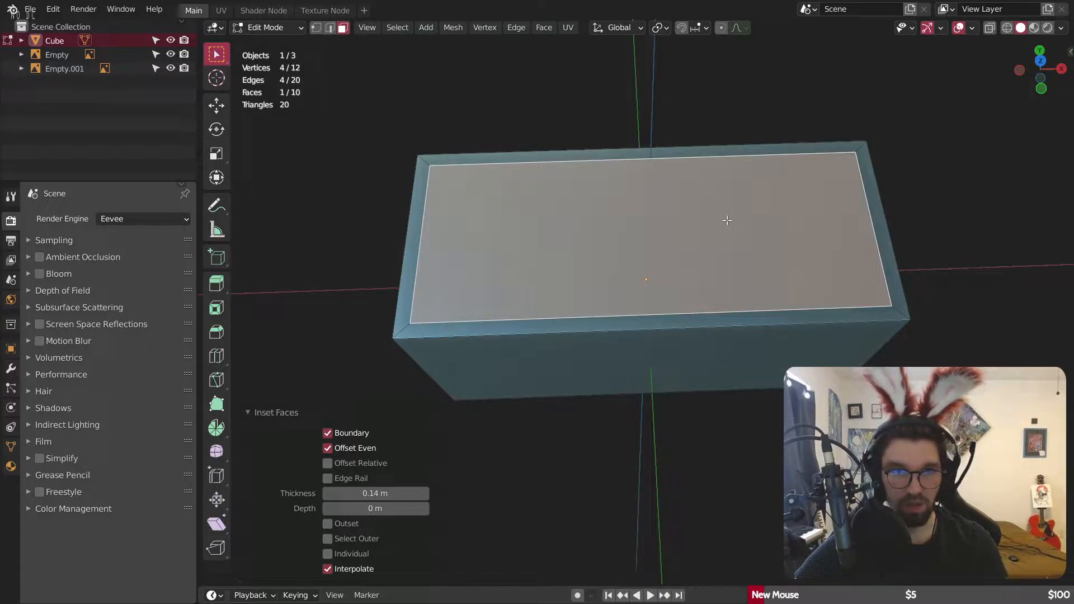
key(i)
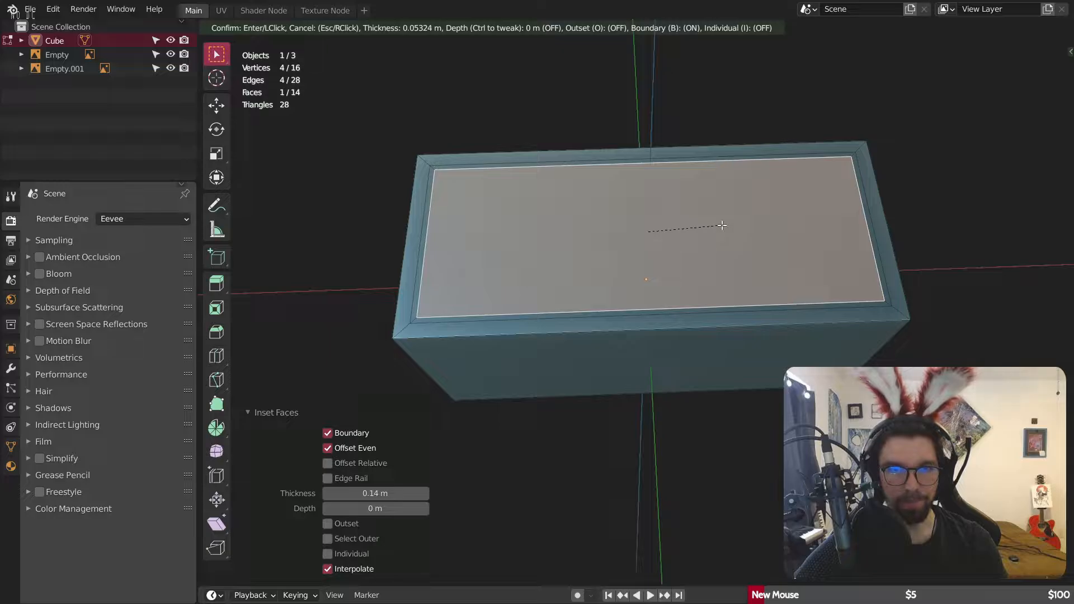
click(721, 226)
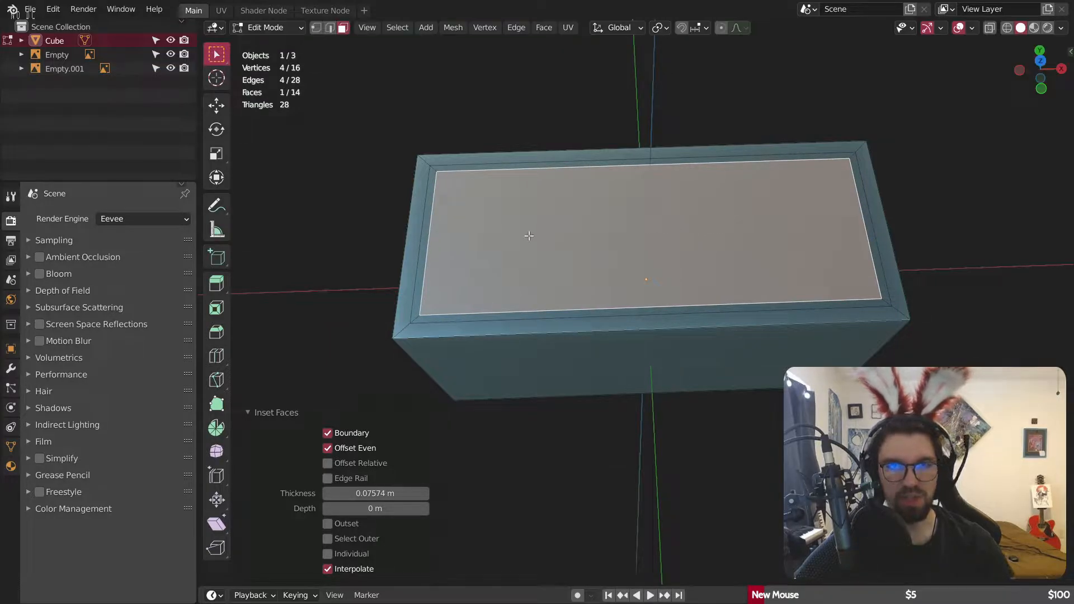
Step: Extrude the inner top face along its normal by -1.86 m to hollow out the chest body
right_click(529, 234)
click(528, 294)
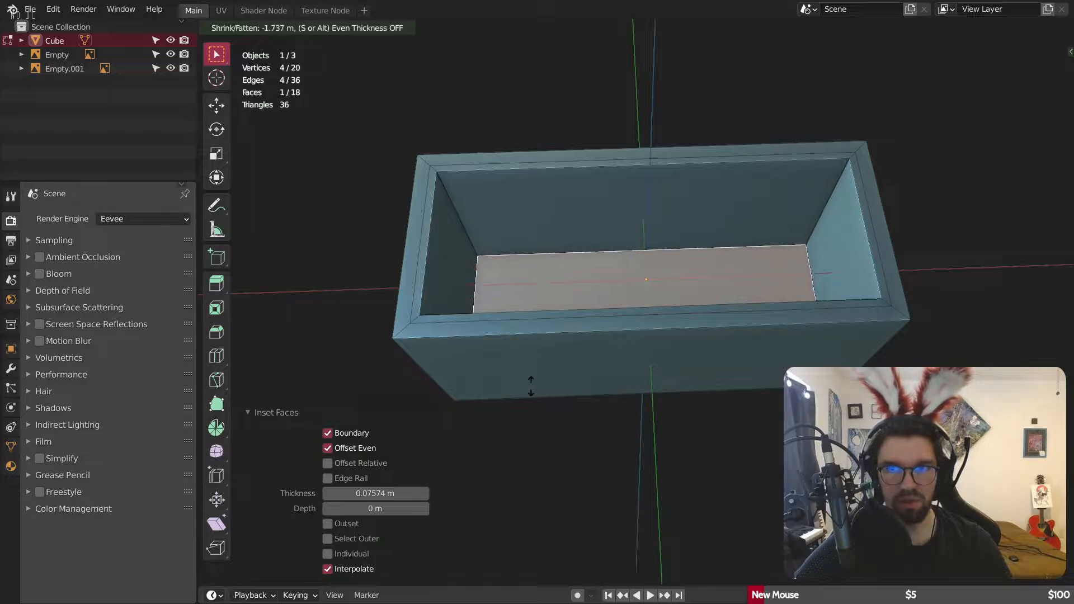
click(576, 200)
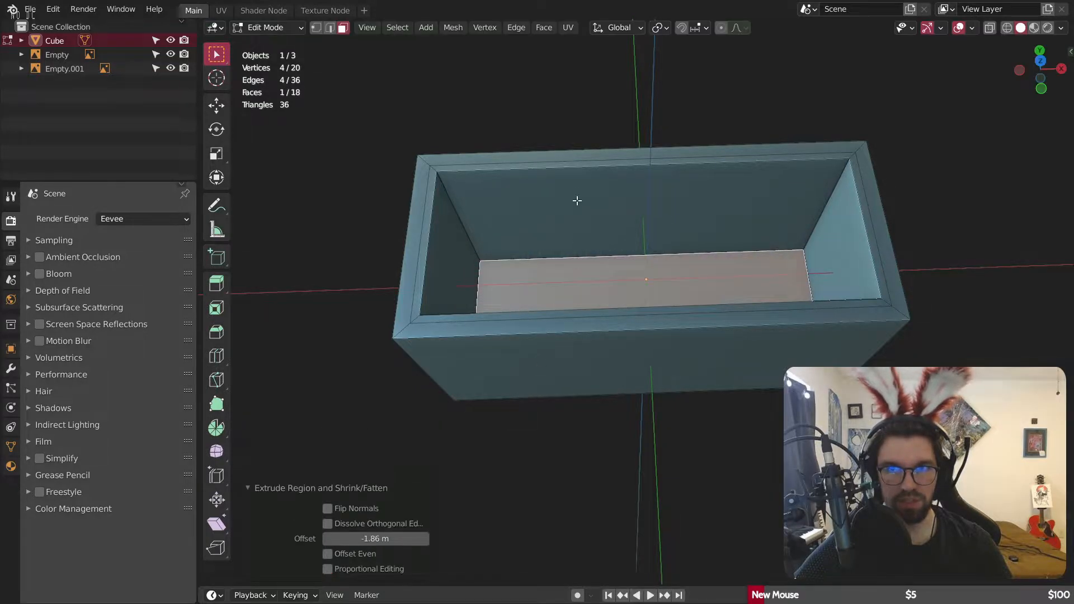
Step: Select the entire chest mesh and scale it along Y by about 1.419 to make the chest deeper
middle_drag(576, 201, 687, 185)
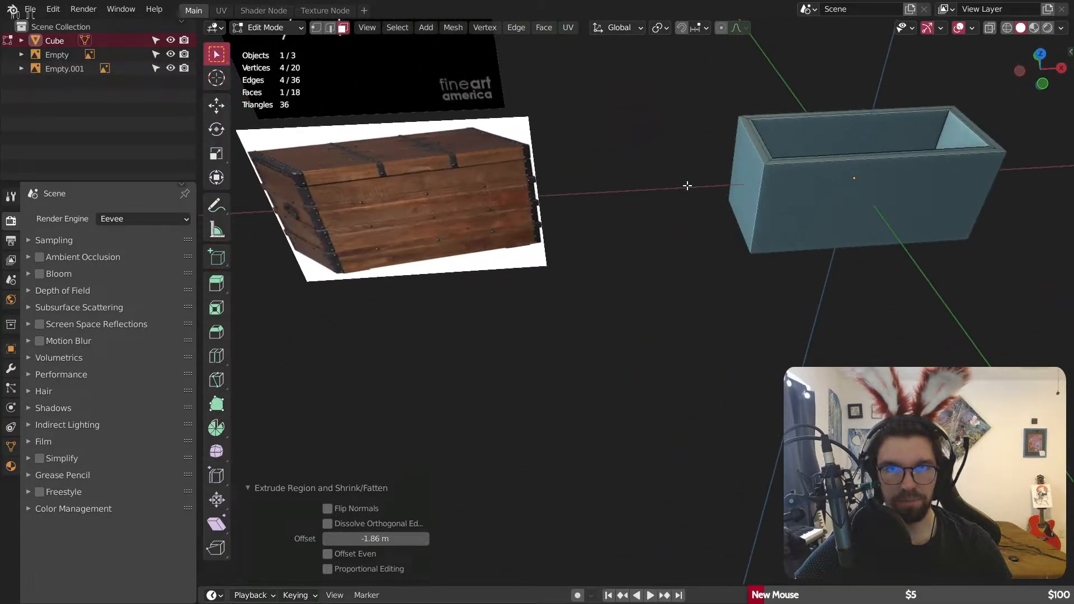
middle_drag(634, 162, 502, 252)
key(a)
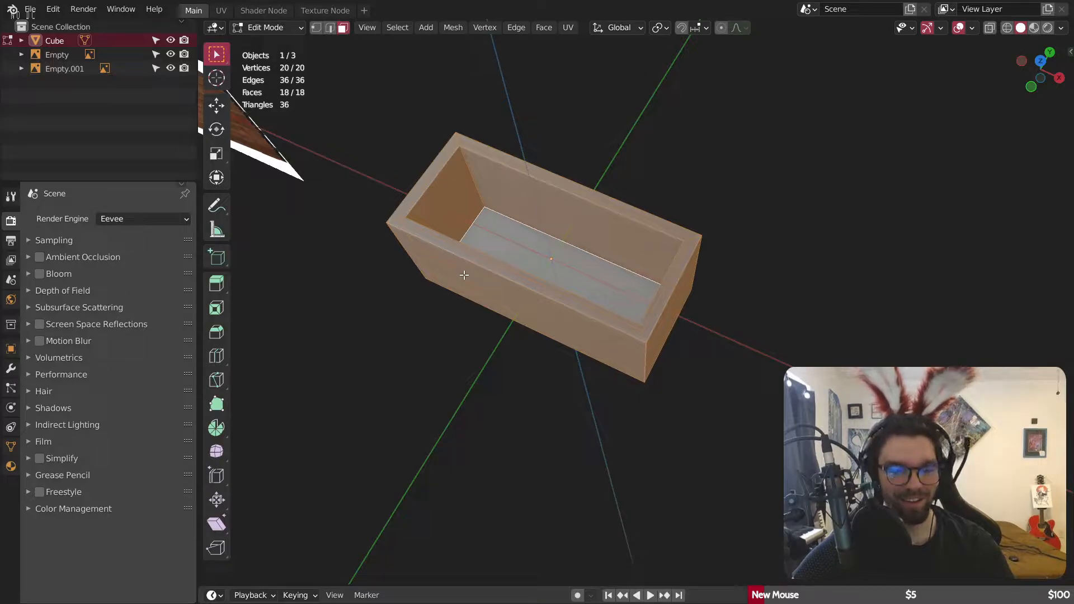
scroll(507, 259, up, 1)
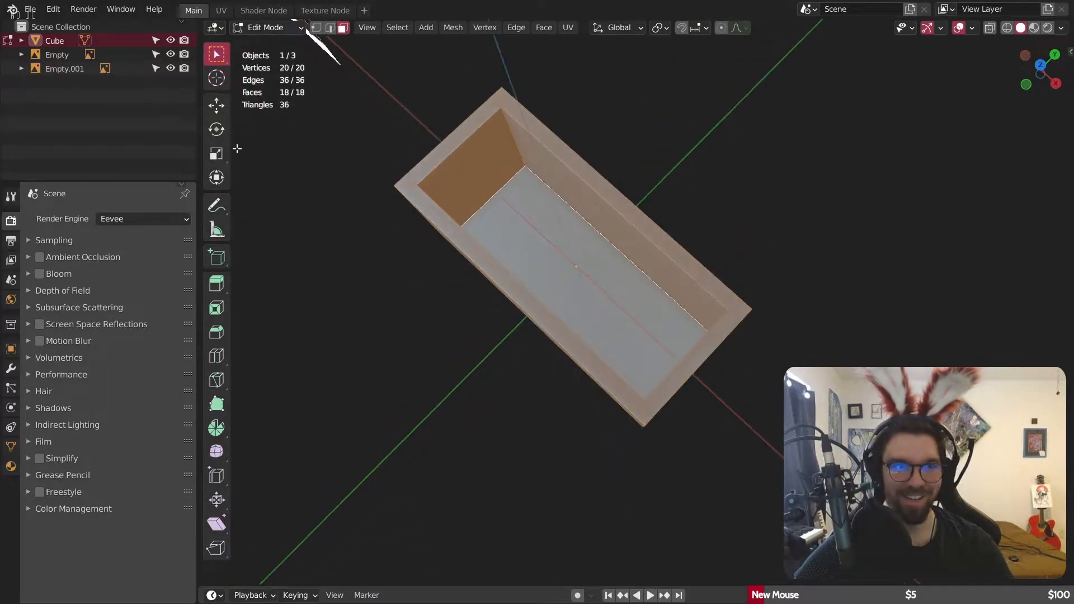
click(216, 153)
drag(614, 225, 636, 216)
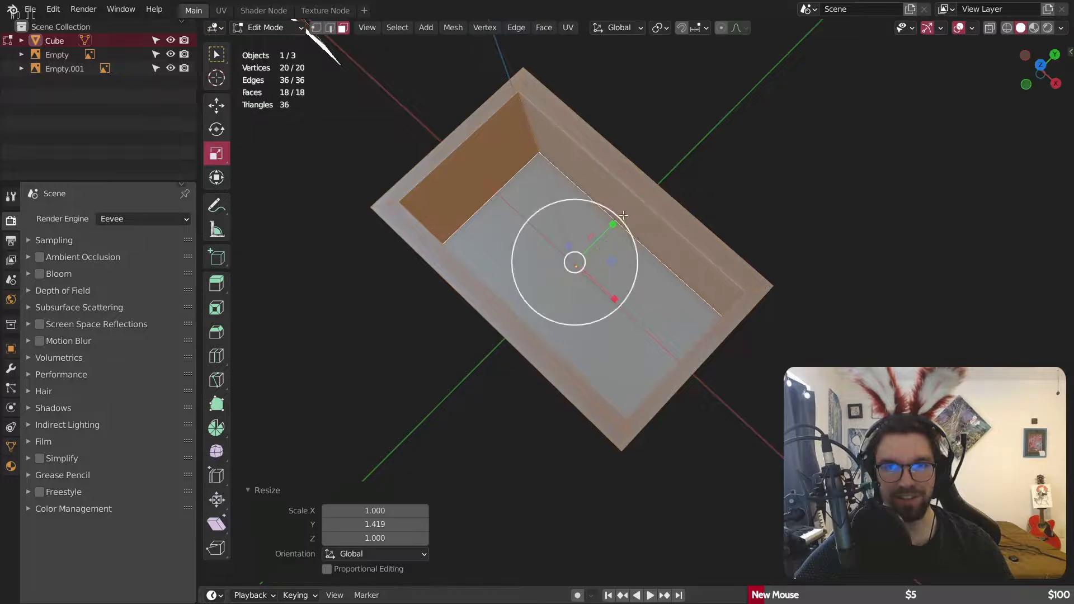
Step: Select the edge loop between the two rim rings of the chest and raise it about 0.08 m along Z
middle_drag(635, 216, 414, 250)
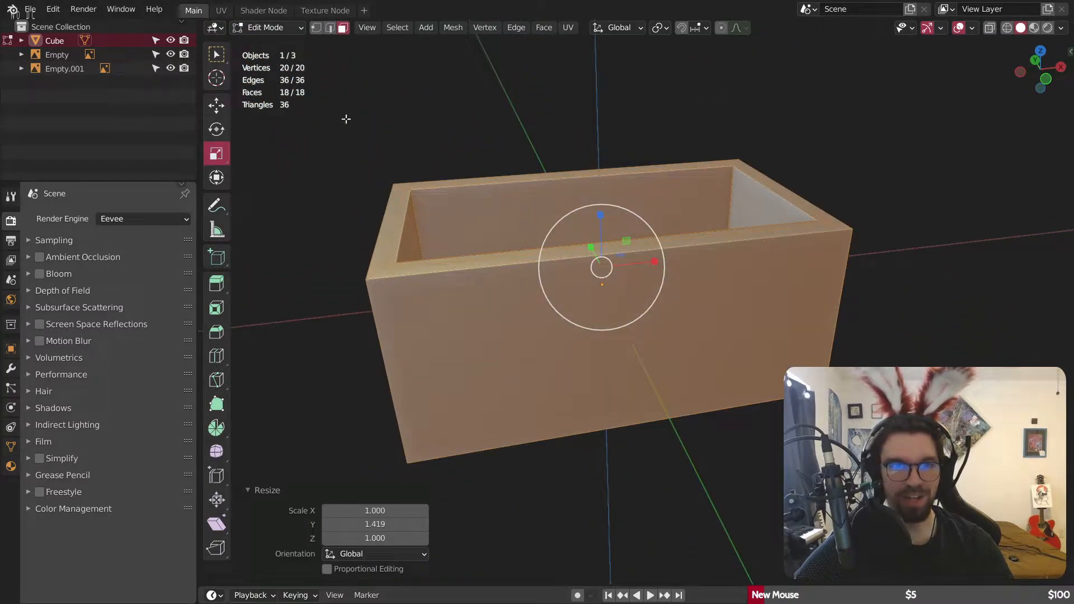
click(330, 28)
click(216, 54)
scroll(380, 162, up, 1)
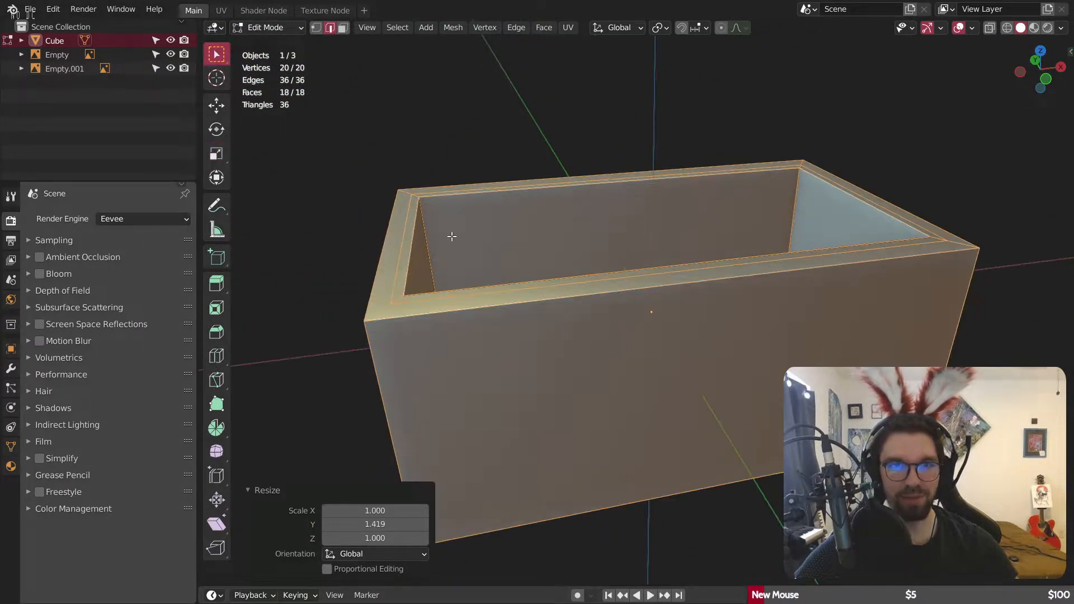
click(484, 126)
middle_drag(452, 236, 433, 203)
scroll(396, 234, up, 1)
alt+click(400, 245)
scroll(438, 208, down, 3)
scroll(423, 242, up, 4)
key(g)
key(z)
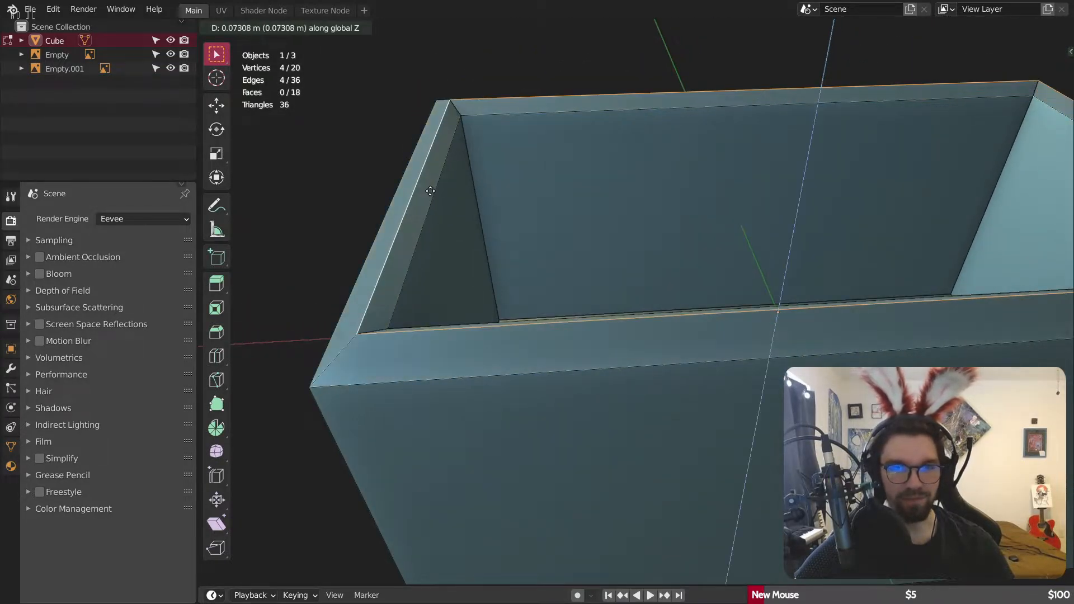
click(430, 189)
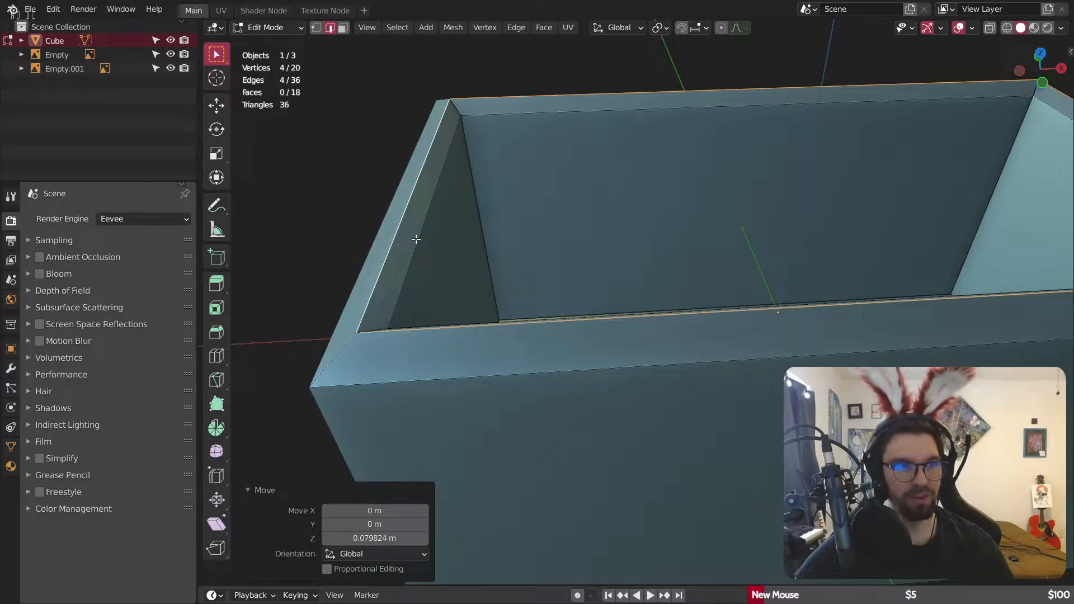
Step: Select the innermost edge loop of the chest opening and raise it about 0.086 m along Z
alt+click(418, 237)
middle_drag(449, 202, 449, 206)
key(g)
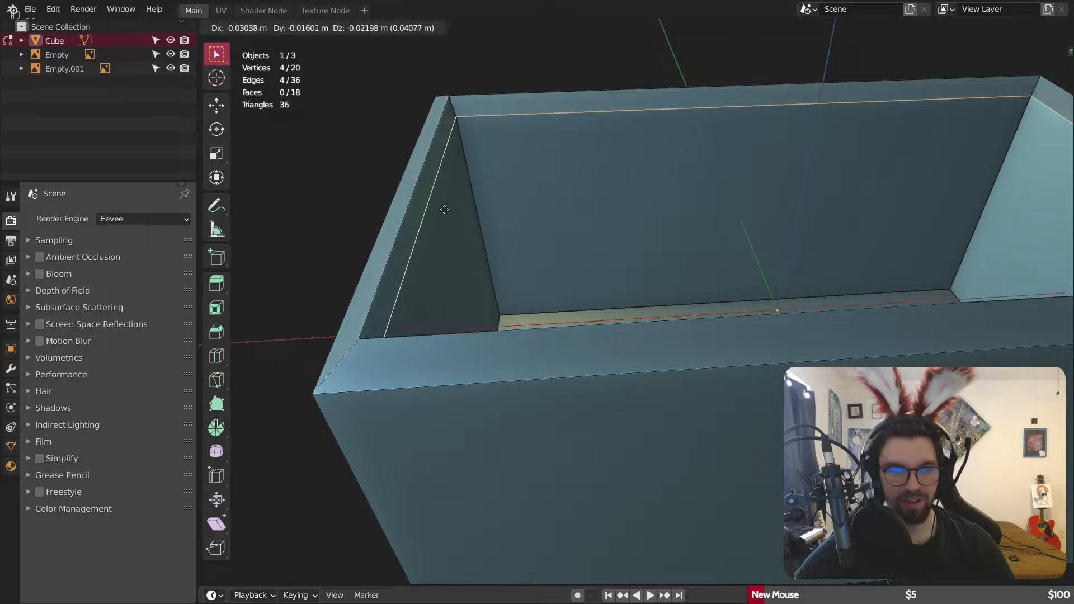
key(z)
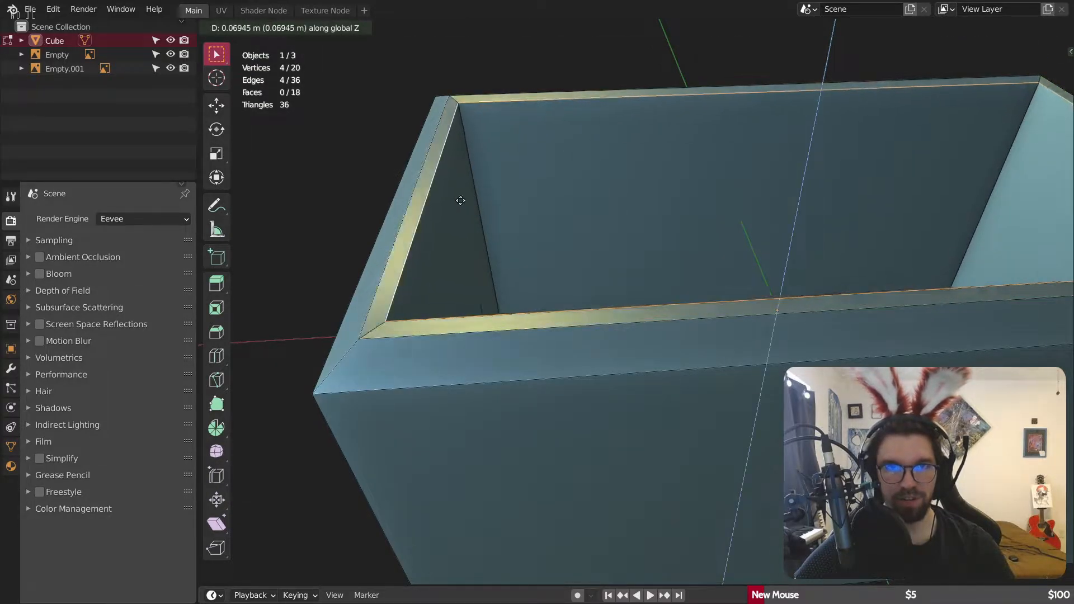
click(463, 198)
middle_drag(428, 216, 439, 215)
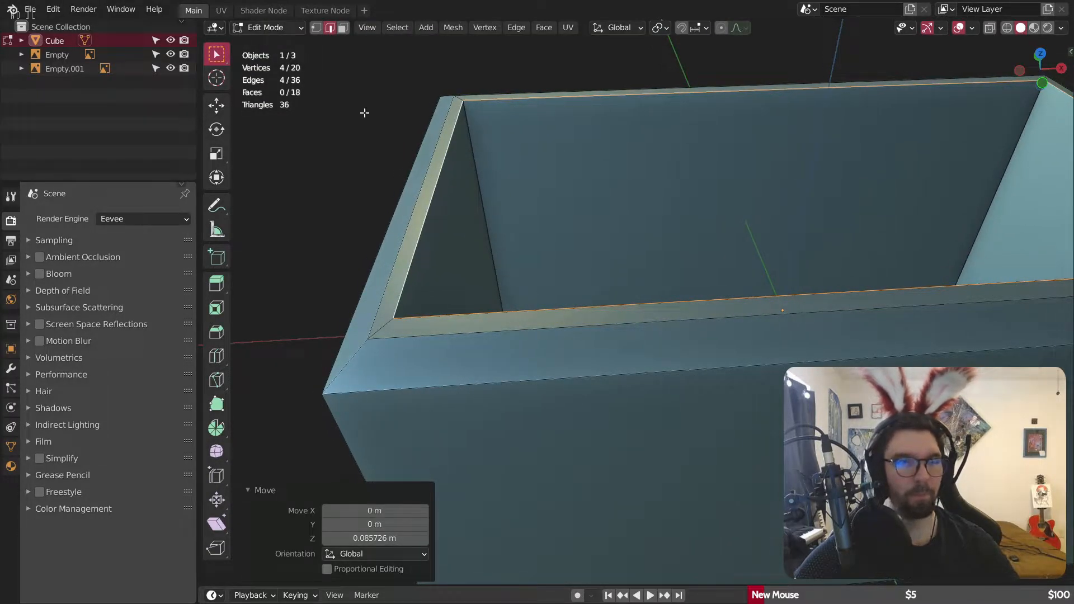
Step: Select the inner ring of rim faces and extrude them along their normals by 0.0568 m to form a raised lip
click(340, 31)
alt+click(383, 326)
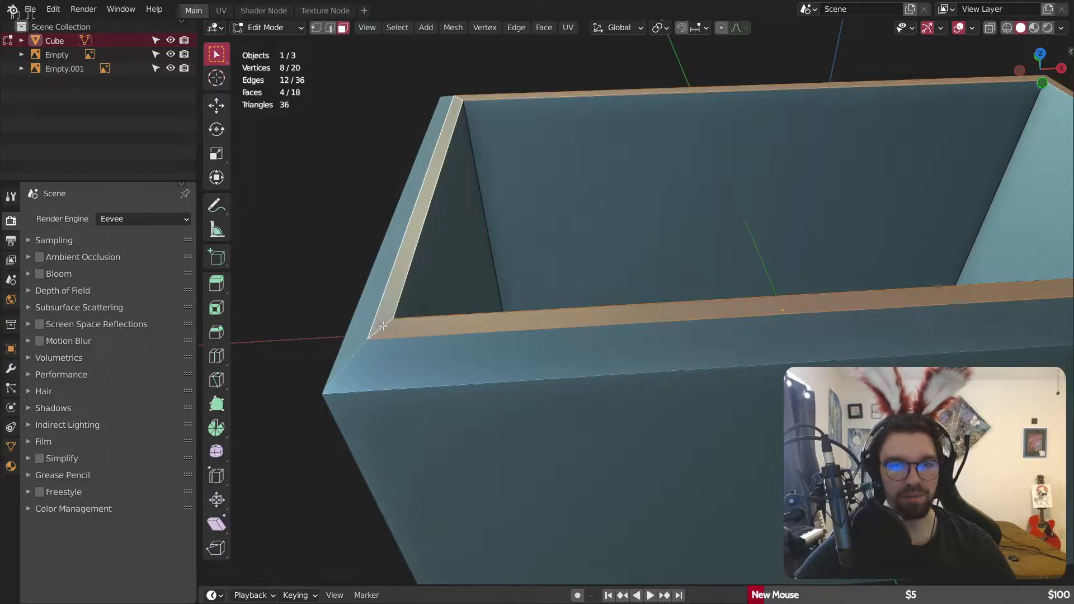
key(alt+e)
click(383, 320)
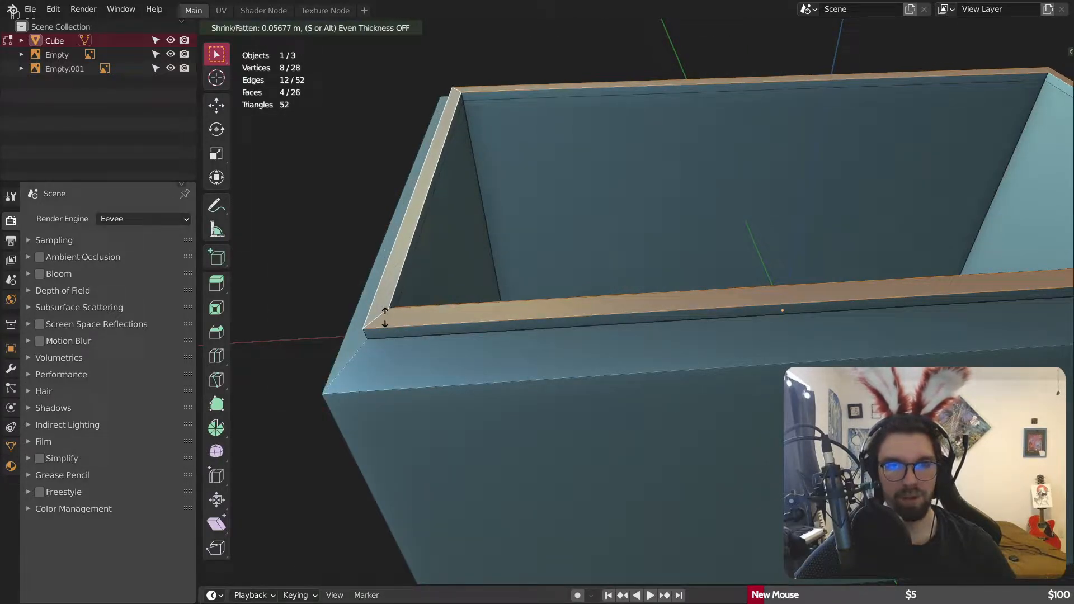
click(384, 317)
scroll(382, 309, up, 3)
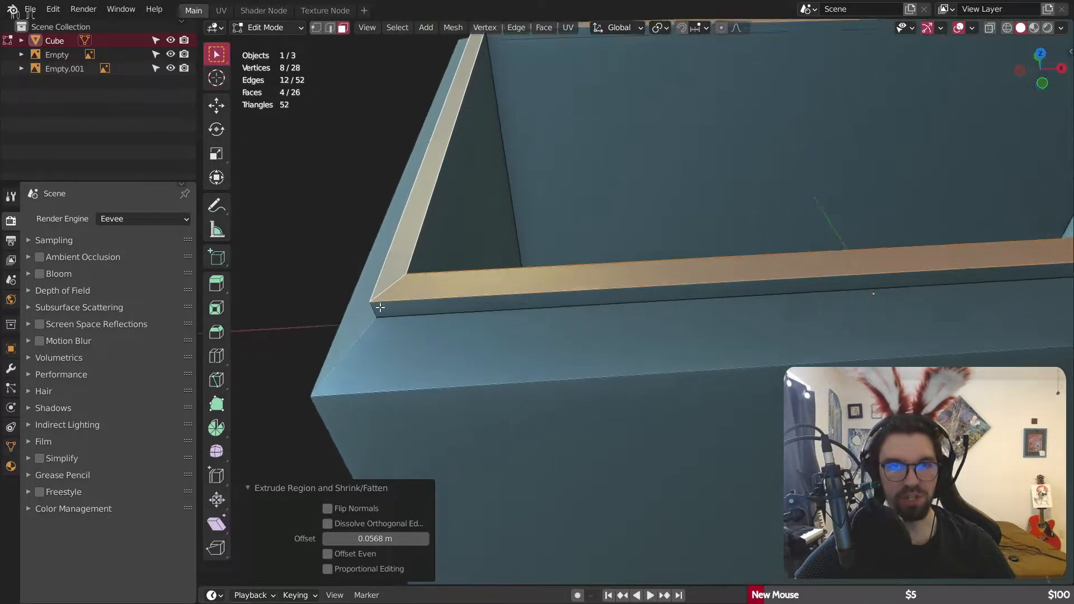
Step: Bevel the outer top edge loop of the raised lip by about 0.0494 m with two segments
click(330, 26)
alt+click(419, 303)
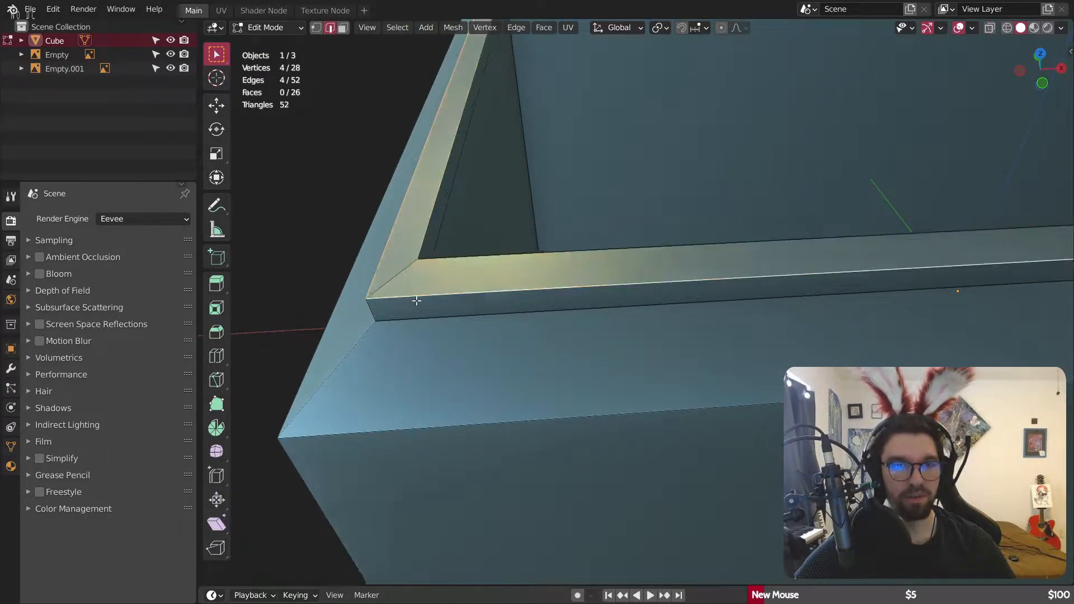
scroll(419, 305, down, 3)
middle_drag(419, 305, 436, 282)
scroll(385, 257, up, 2)
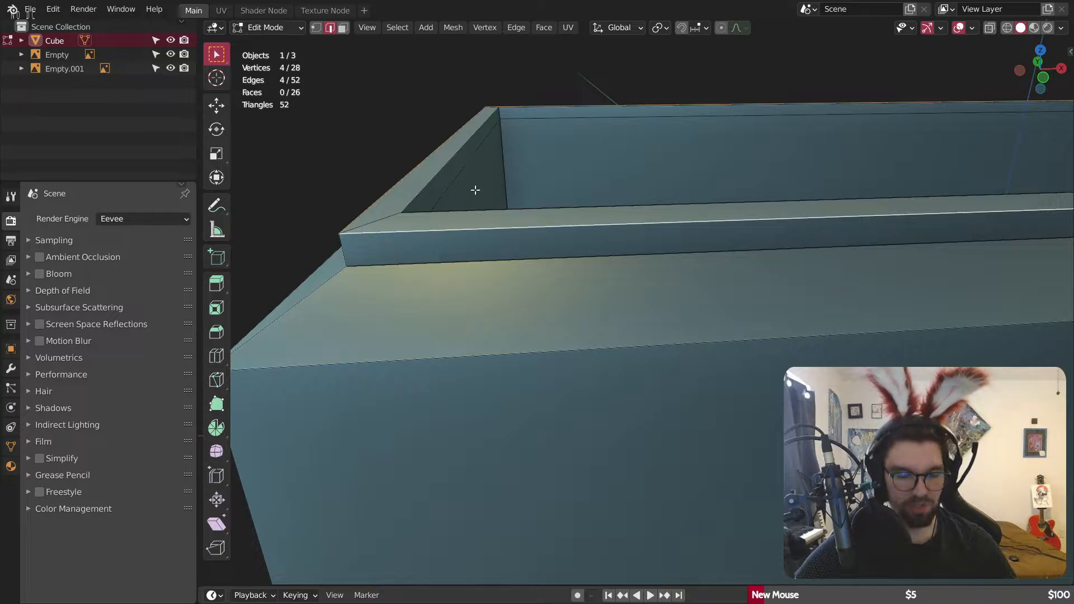
key(s)
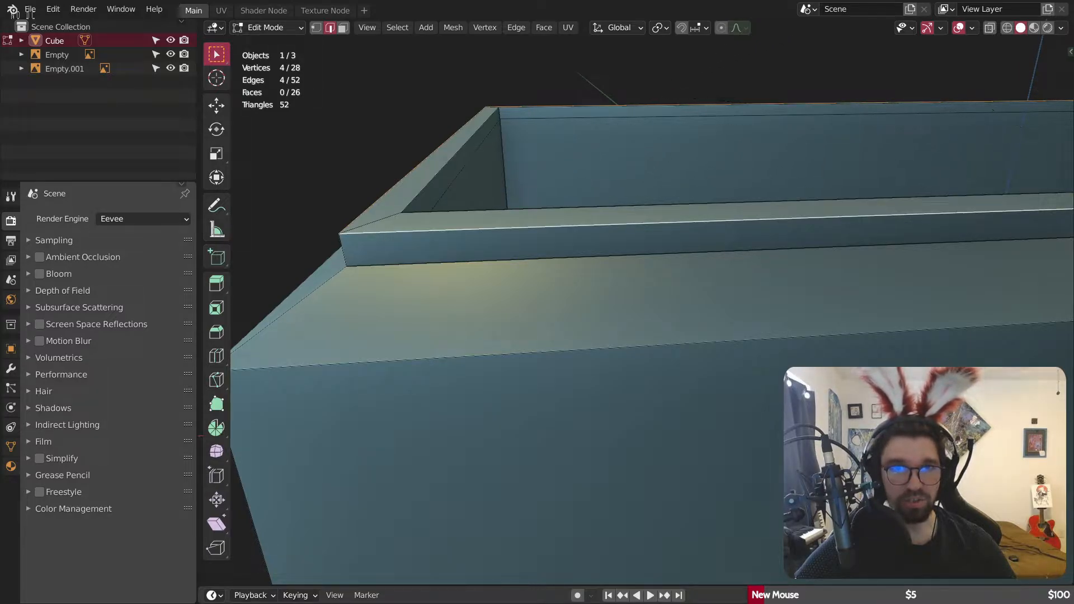
key(ctrl+b)
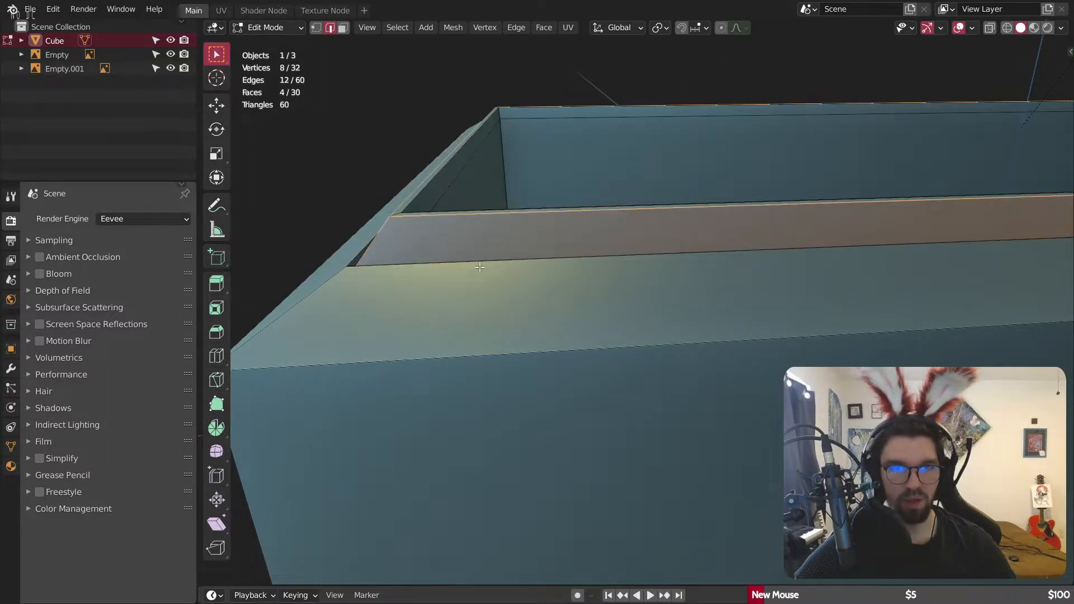
click(479, 276)
scroll(480, 276, up, 1)
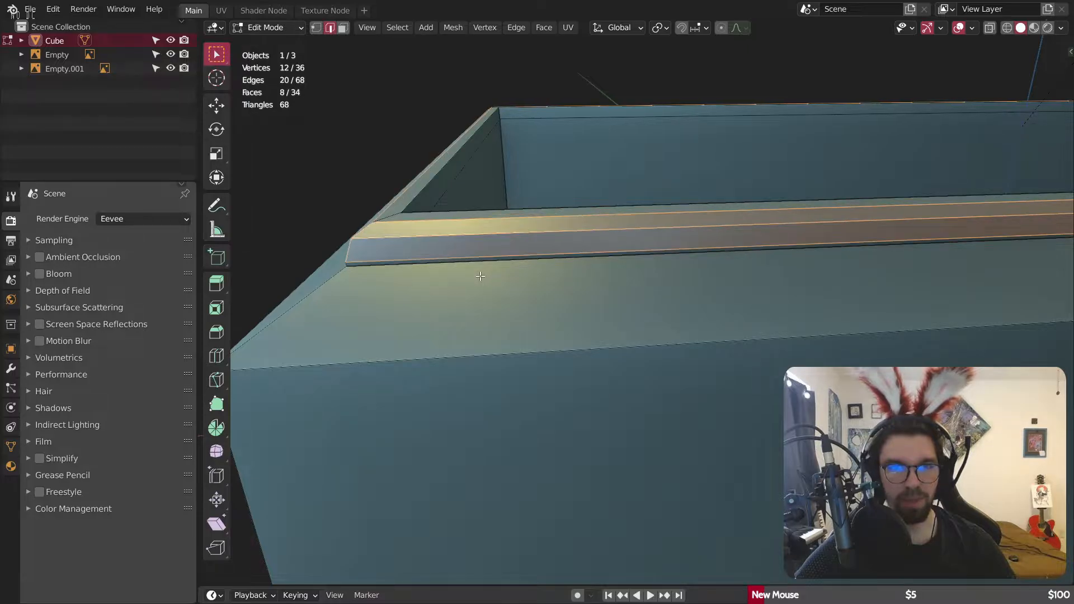
click(479, 276)
Step: Set the lip bevel's width to 1.83 m and its segments to 4
click(328, 436)
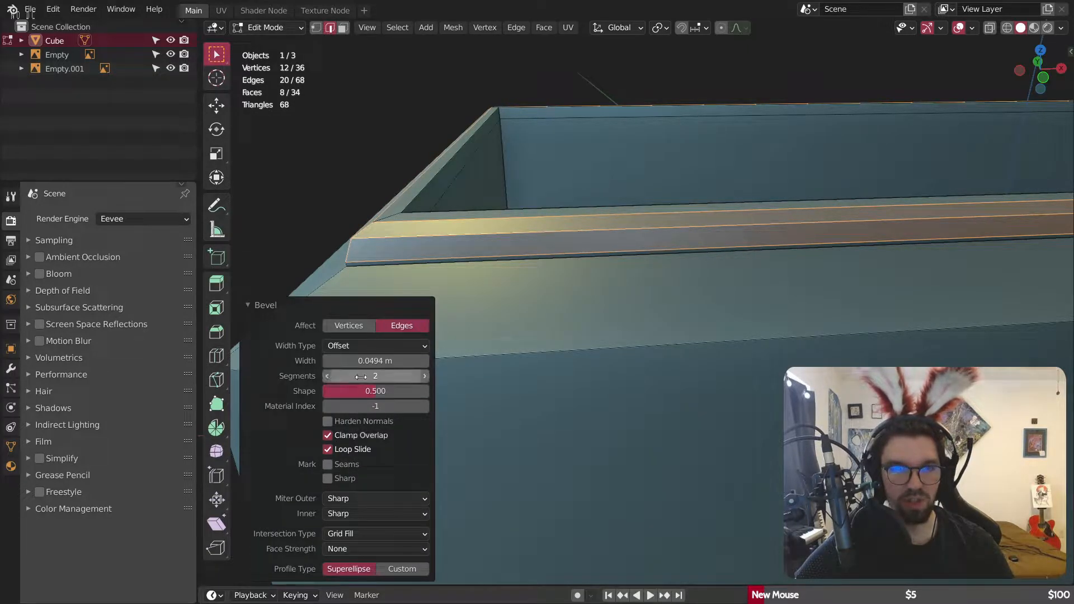
drag(375, 361, 403, 360)
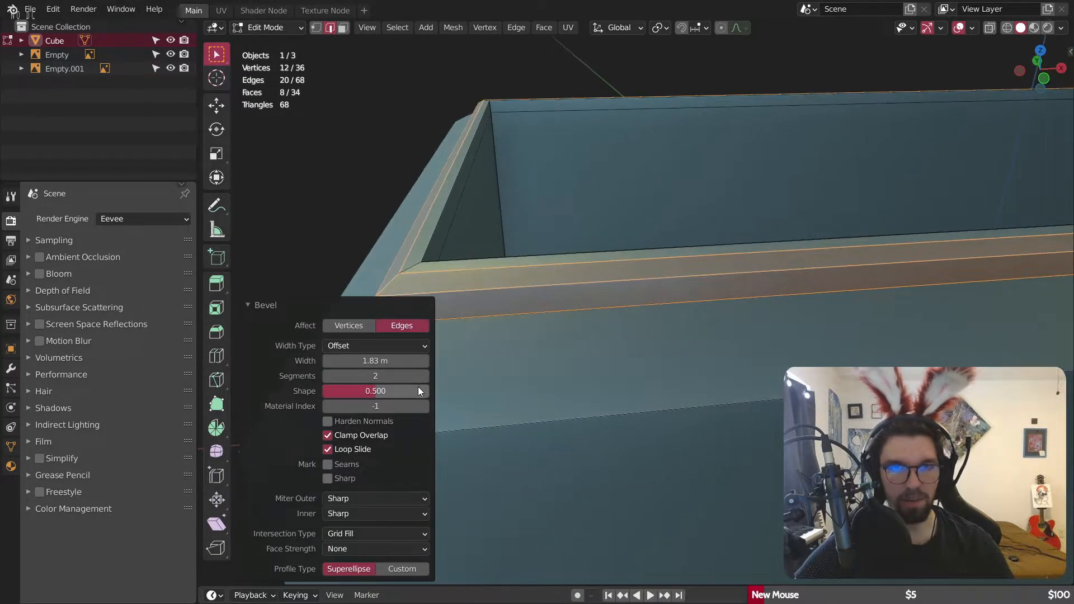
click(422, 376)
click(422, 376)
middle_drag(631, 260, 612, 240)
scroll(607, 223, down, 6)
scroll(567, 238, up, 6)
scroll(531, 254, down, 3)
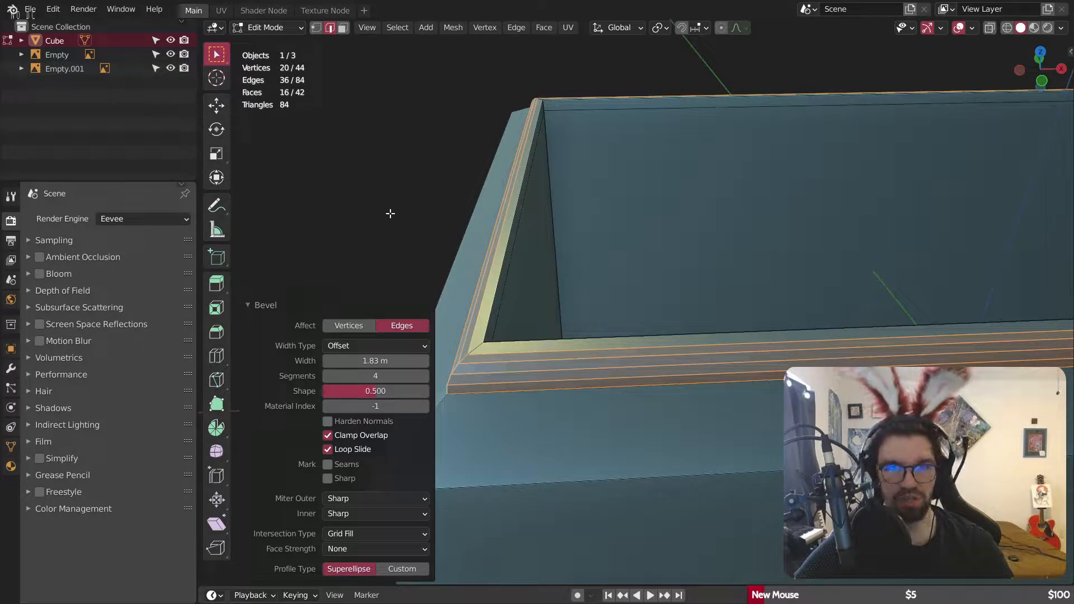
Step: Undo the bevel on the raised lip's edge loop
scroll(546, 259, down, 5)
key(ctrl+z)
scroll(546, 231, up, 5)
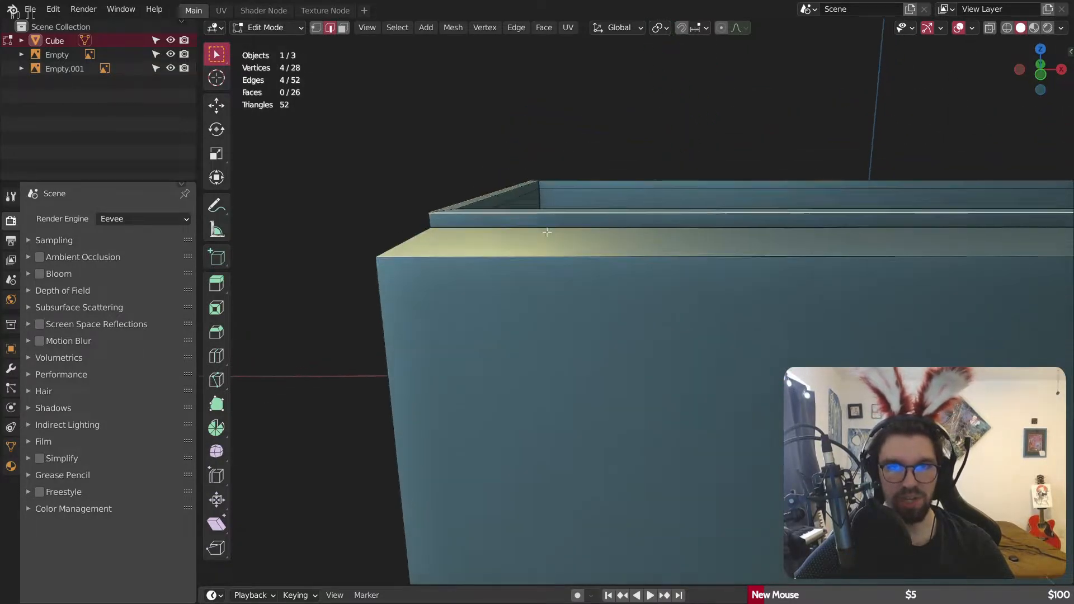
Step: Select the edge loop at the outer base of the raised lip and move it about -0.04 m along Z
middle_drag(546, 231, 589, 228)
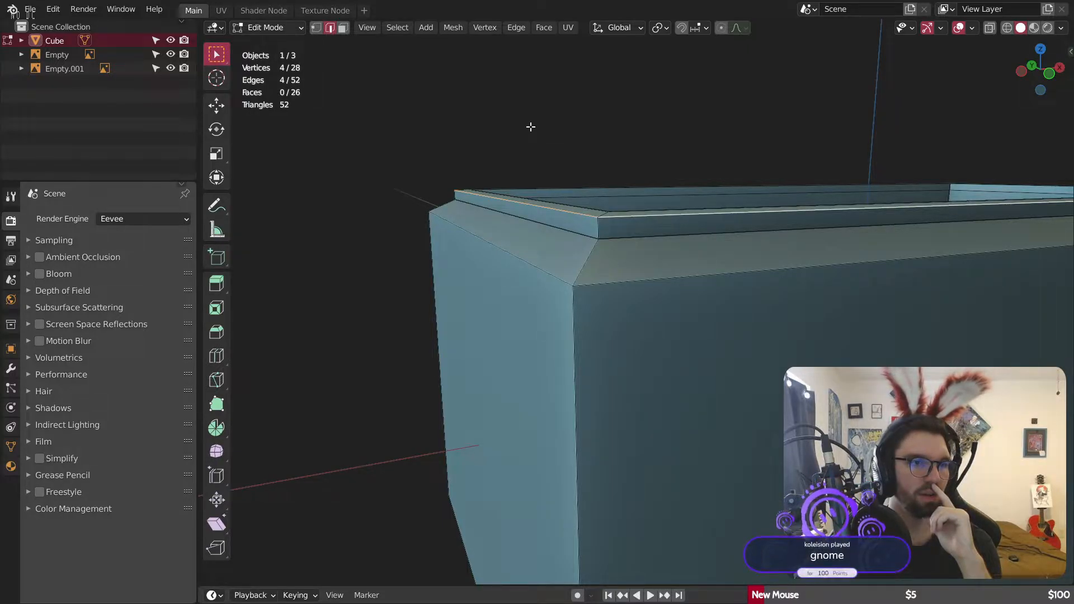
middle_drag(644, 219, 518, 226)
alt+middle_drag(387, 250, 468, 247)
middle_drag(538, 246, 444, 269)
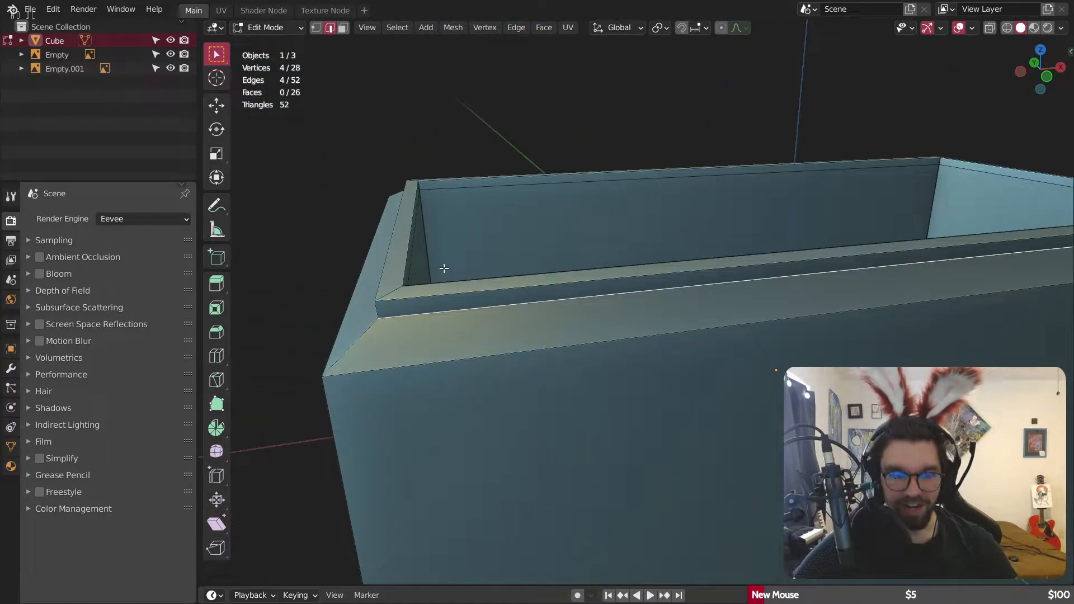
key(g)
key(z)
click(441, 274)
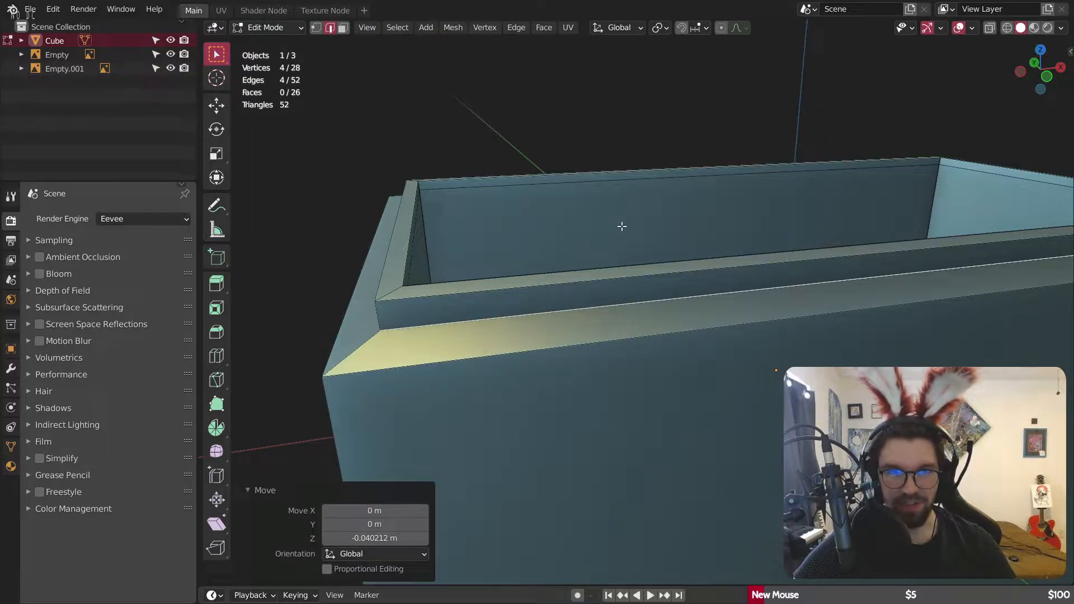
key(s)
right_click(638, 217)
key(s)
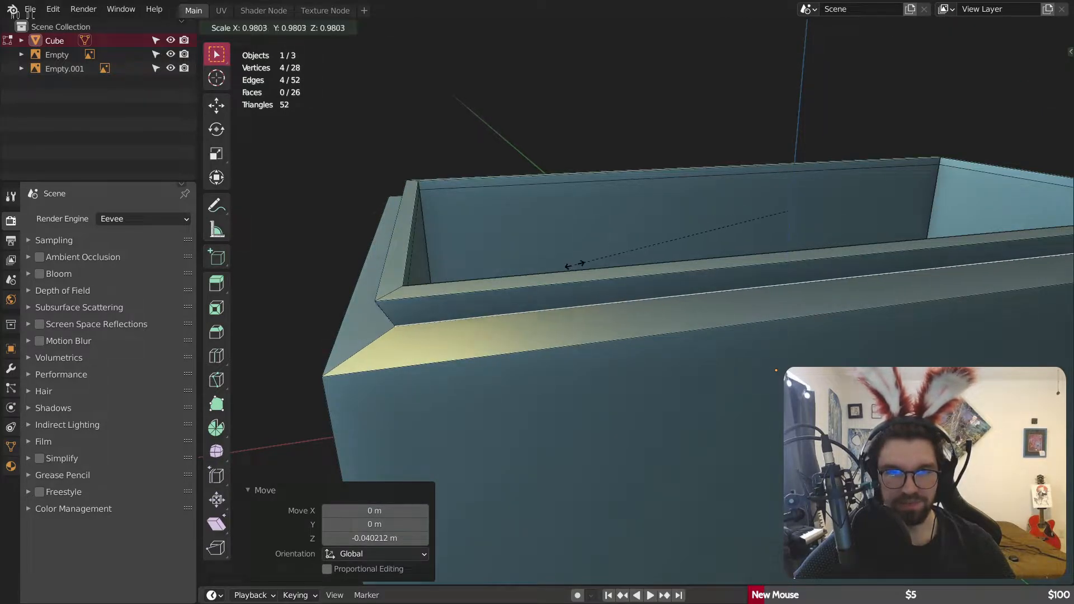
right_click(567, 260)
middle_drag(568, 260, 512, 288)
scroll(545, 332, down, 4)
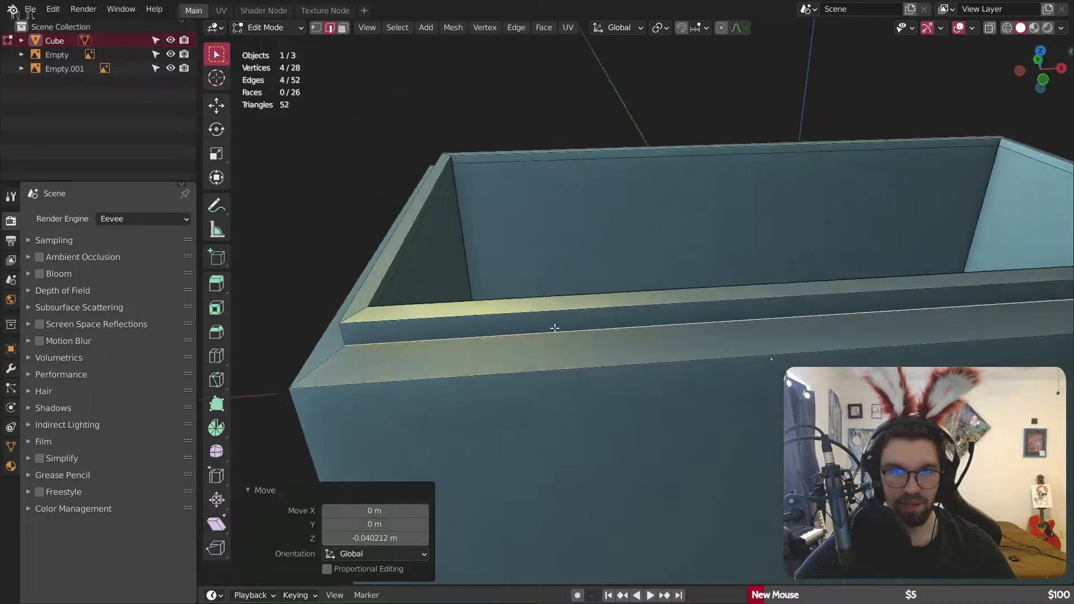
Step: Try scaling the lip's outer base edge loop outward by about 1.083, and undo the scaling
middle_drag(554, 324, 691, 252)
key(s)
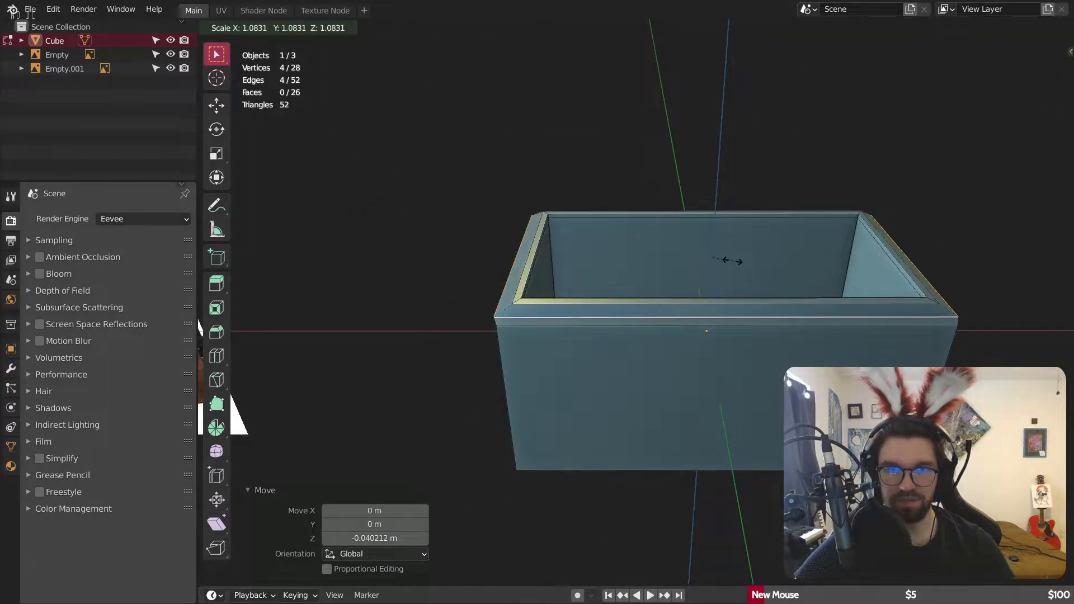
click(730, 258)
scroll(581, 288, up, 5)
key(s)
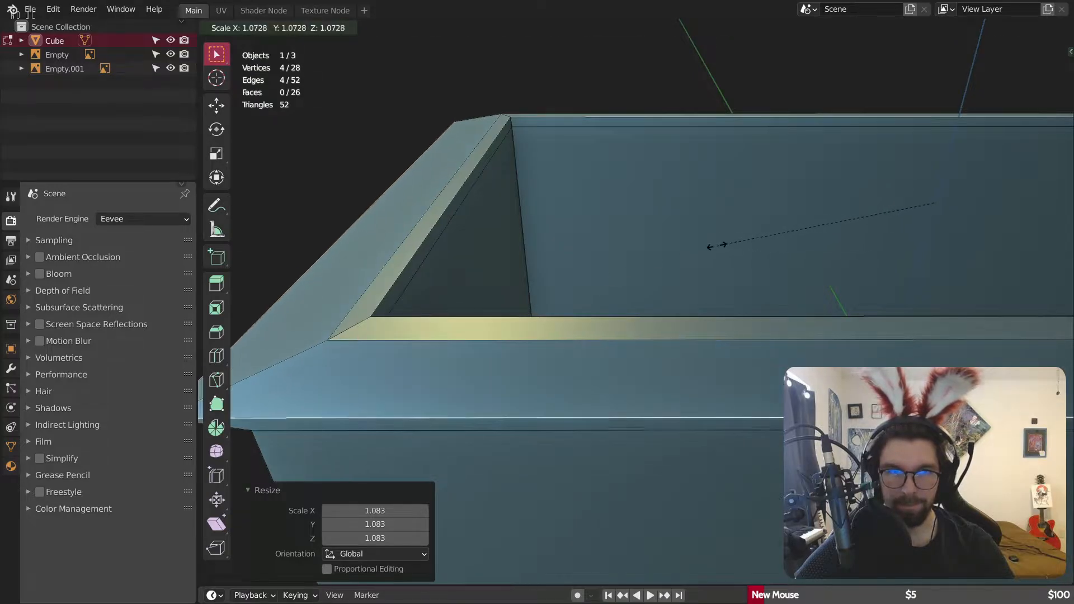
click(708, 222)
middle_drag(599, 296, 637, 292)
key(ctrl+z)
scroll(631, 297, down, 4)
shift+middle_drag(688, 343, 629, 278)
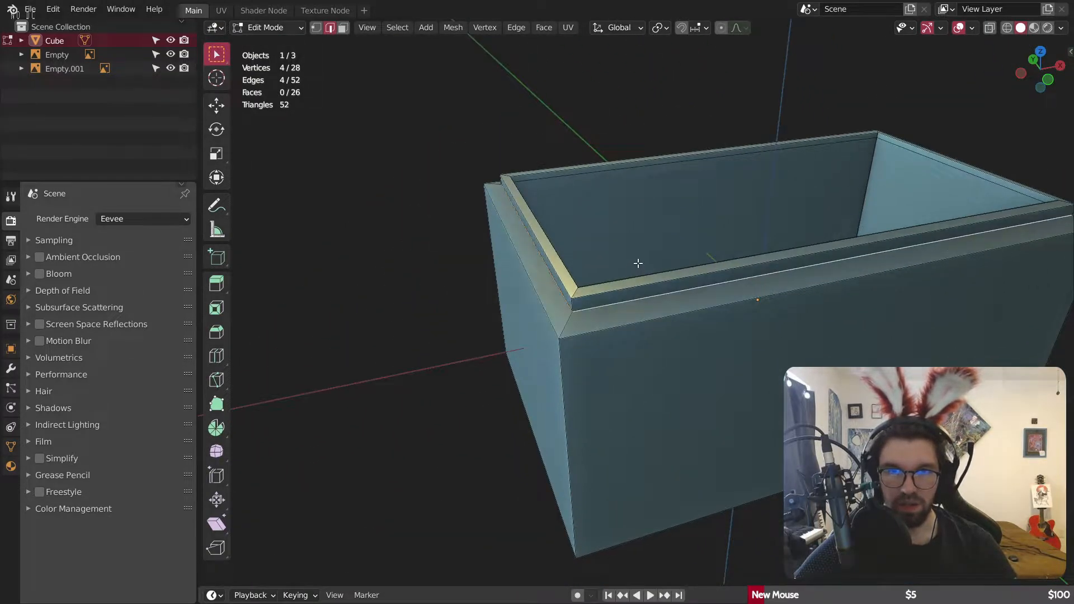
Step: Apply the chest's scale in Object Mode and return to Edit Mode
scroll(637, 259, up, 3)
click(269, 27)
click(258, 43)
key(ctrl+a)
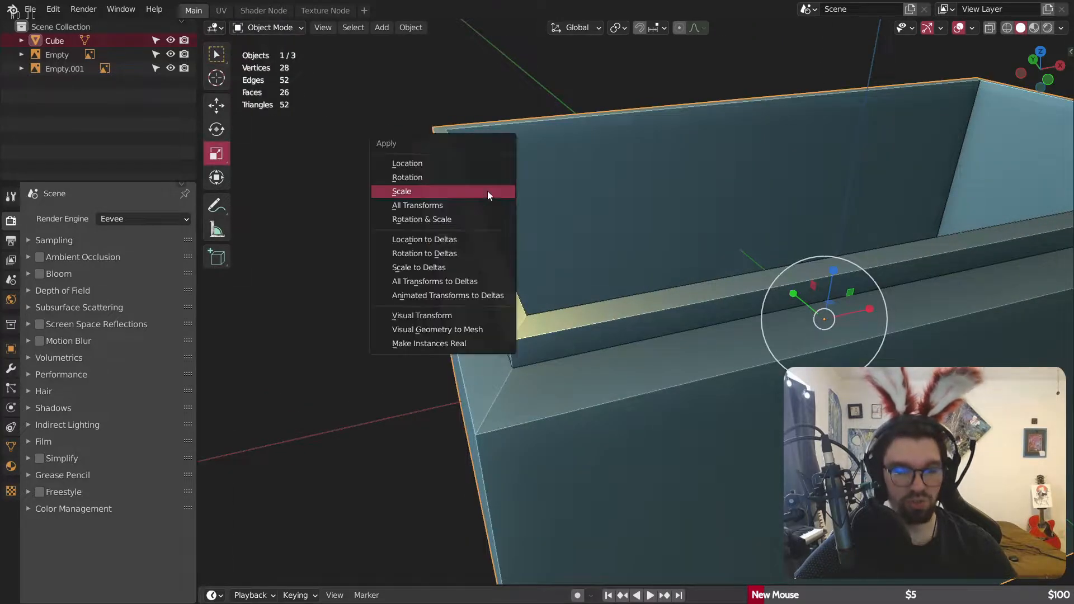
click(488, 190)
click(268, 27)
click(263, 59)
Step: Try scaling the lip's outer base edge loop uniformly again, and undo the change
middle_drag(488, 270, 483, 276)
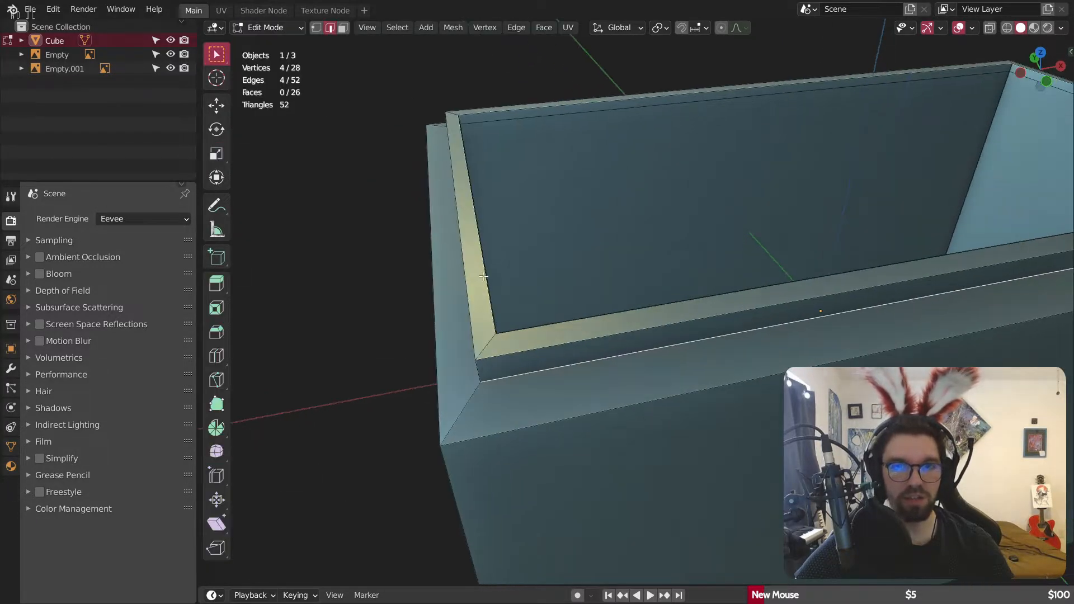
key(s)
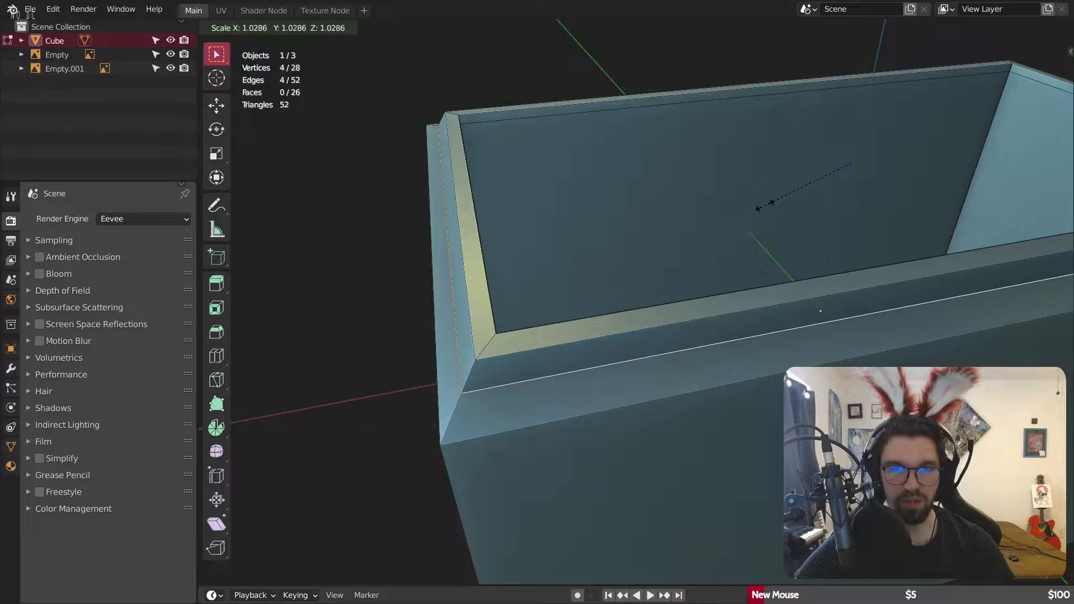
click(593, 293)
middle_drag(593, 293, 628, 302)
key(ctrl+z)
scroll(731, 359, down, 4)
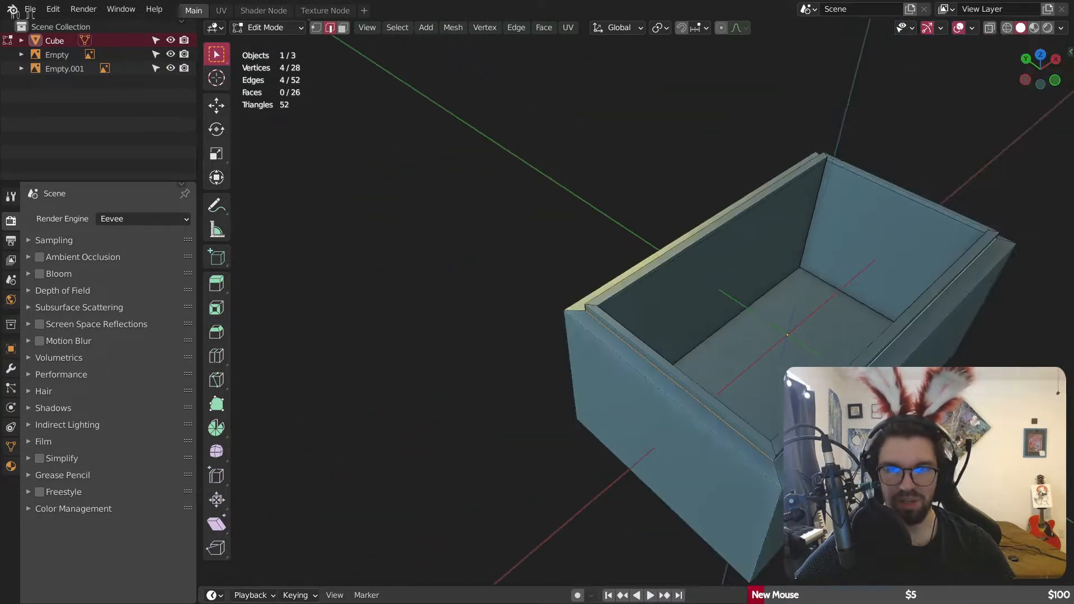
shift+middle_drag(731, 360, 571, 311)
middle_drag(571, 311, 420, 328)
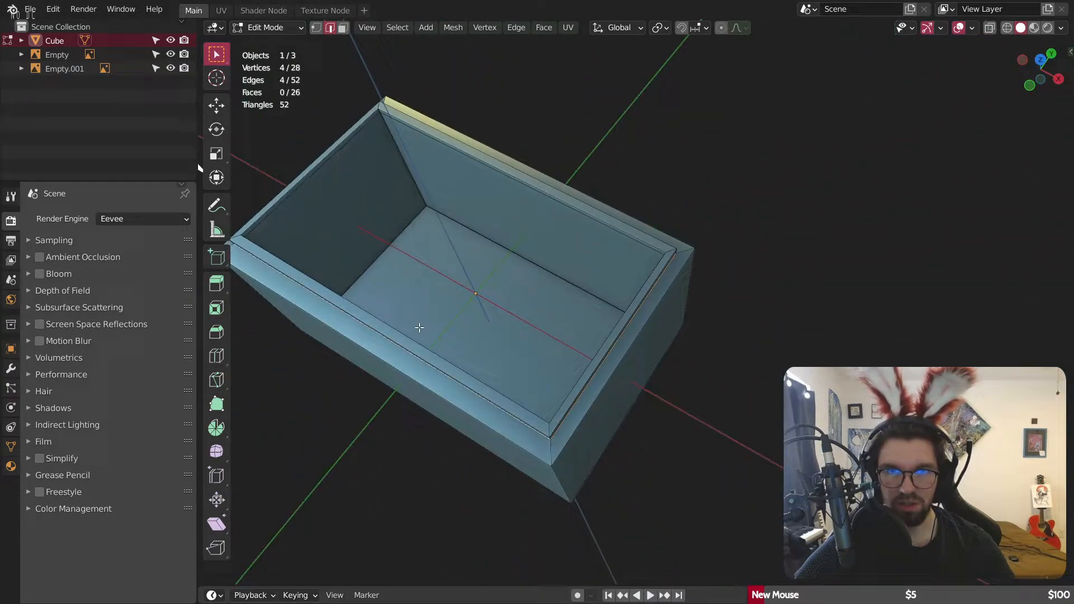
Step: Select only the chest in Object Mode, apply its scale once more, and resume editing its mesh
click(267, 27)
click(270, 47)
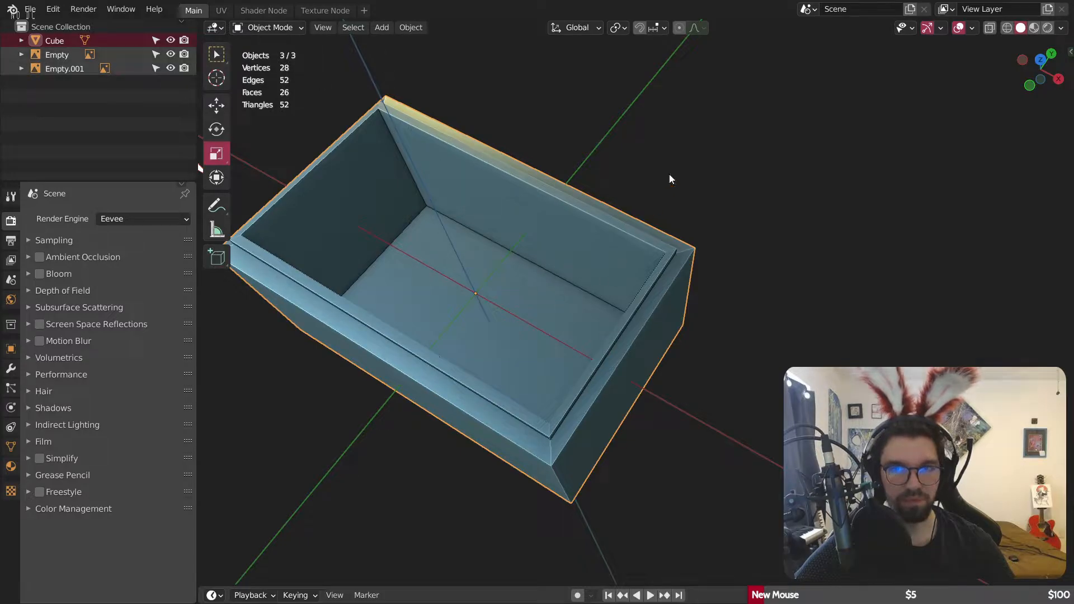
click(560, 254)
key(ctrl+a)
click(561, 249)
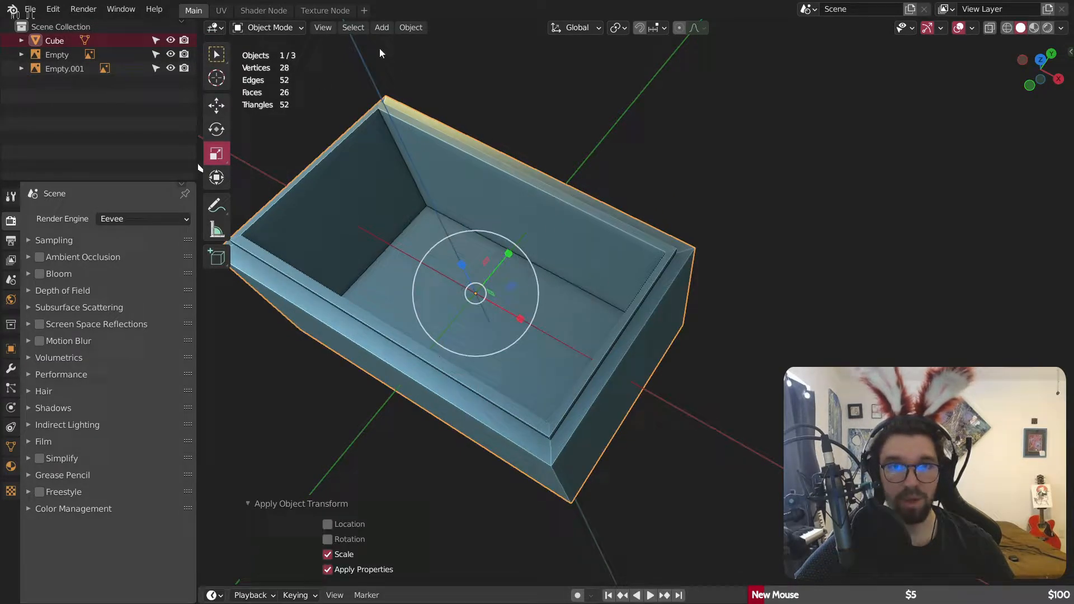
click(267, 28)
click(271, 58)
scroll(670, 331, up, 5)
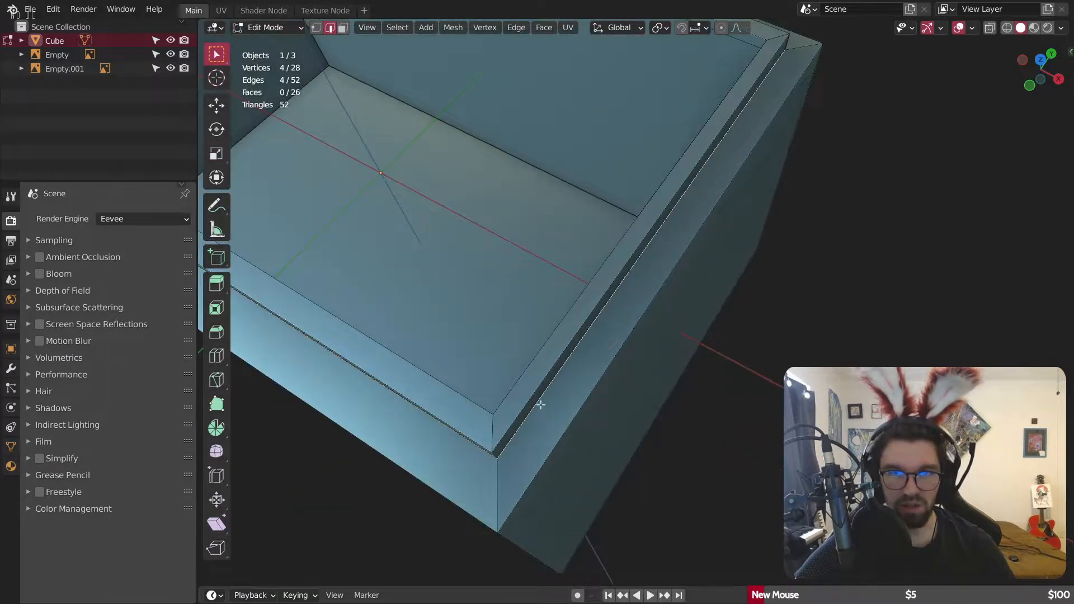
key(s)
right_click(784, 281)
scroll(628, 328, down, 2)
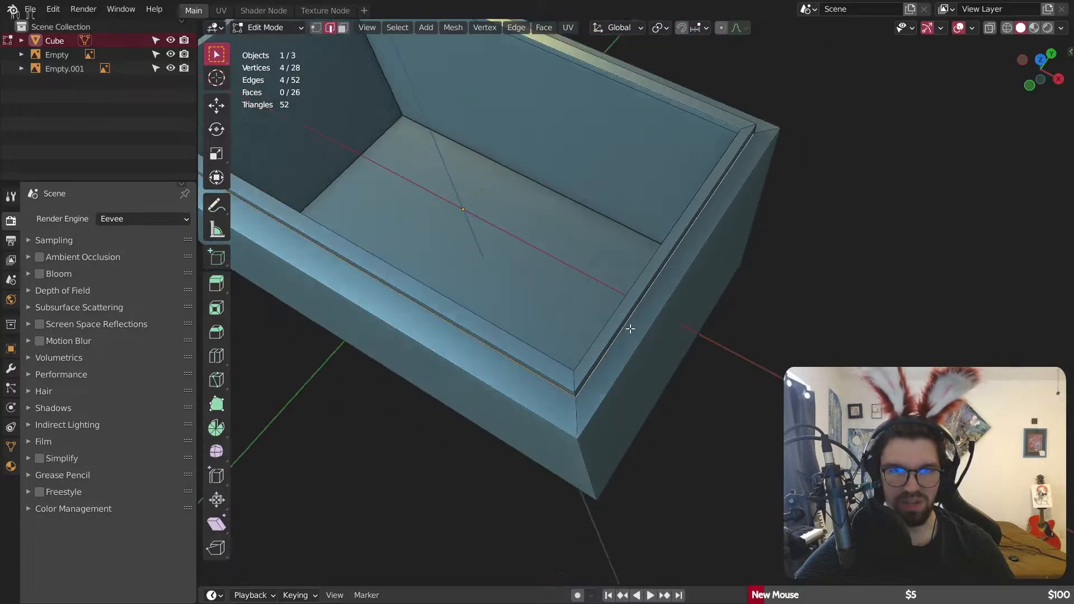
Step: Dissolve the outer and inner edge loops on top of the chest's raised lip
shift+middle_drag(628, 328, 845, 347)
scroll(522, 303, up, 3)
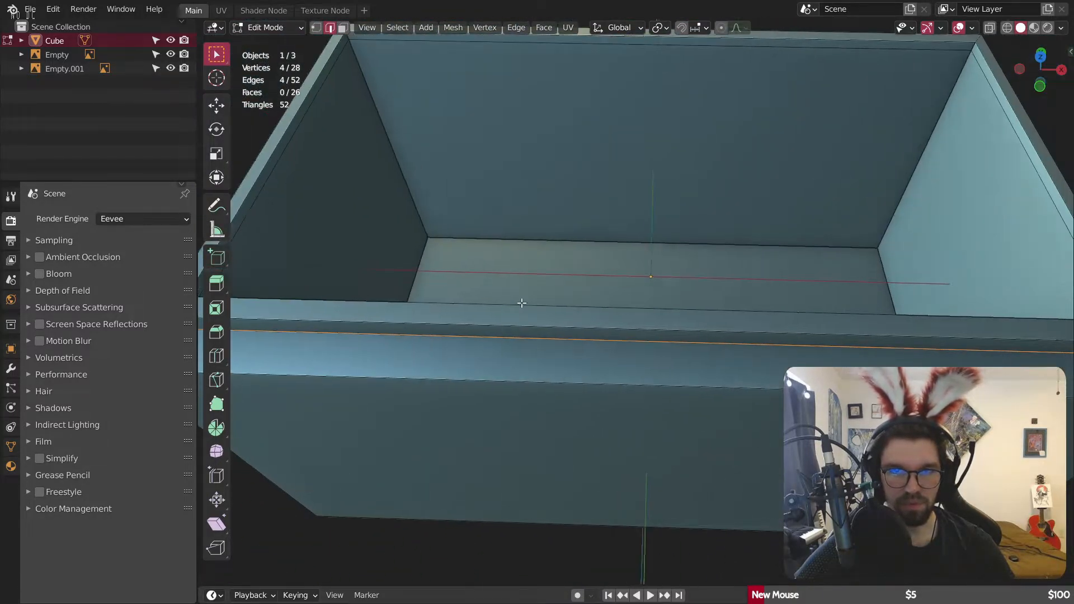
middle_drag(421, 325, 498, 321)
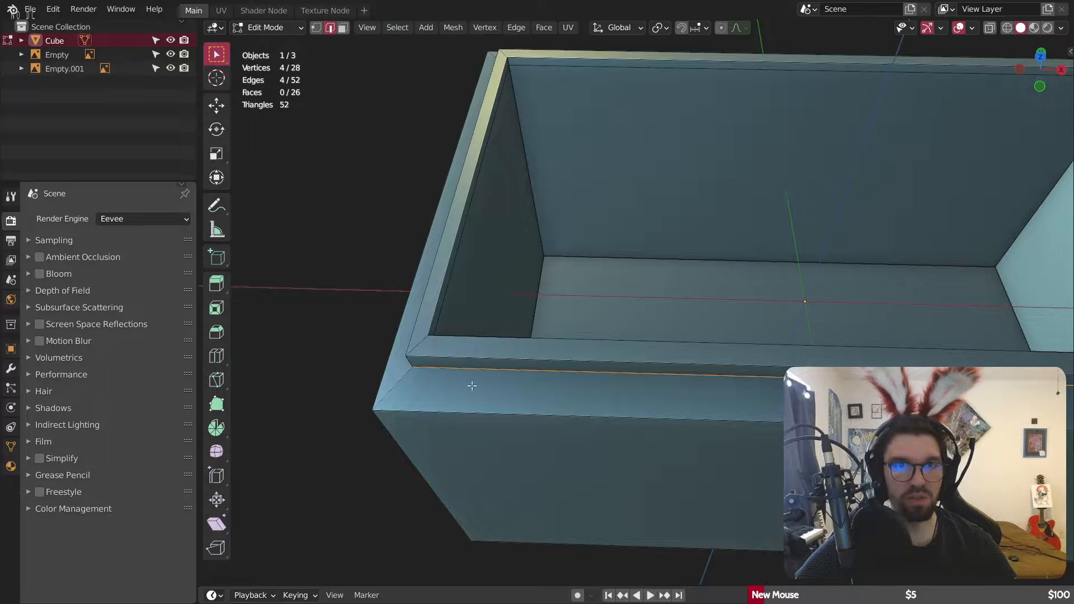
scroll(427, 355, up, 2)
alt+click(426, 355)
alt+shift+click(427, 327)
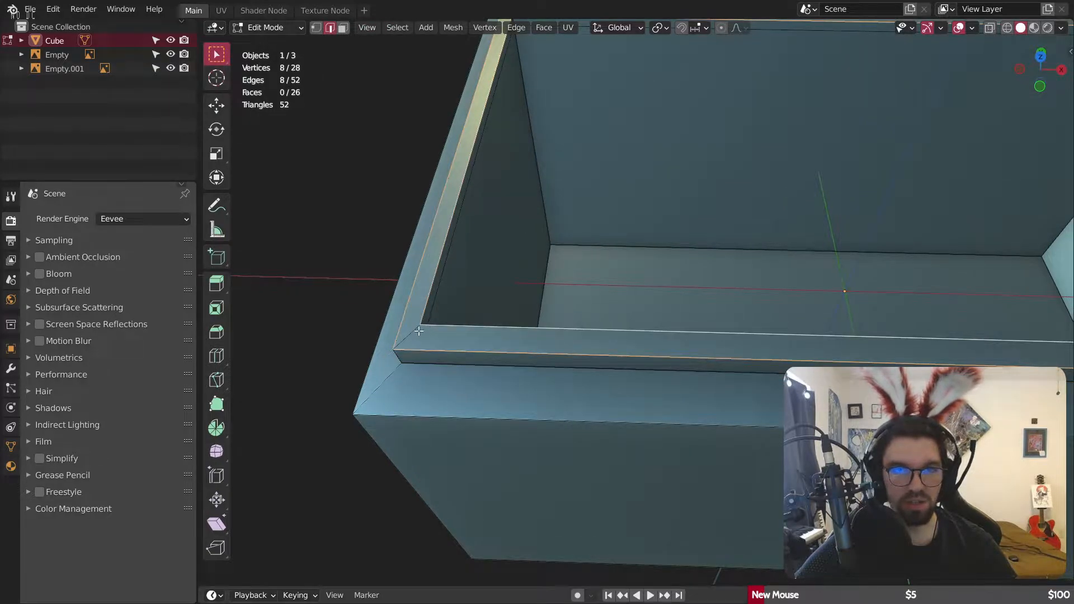
right_click(415, 332)
click(376, 573)
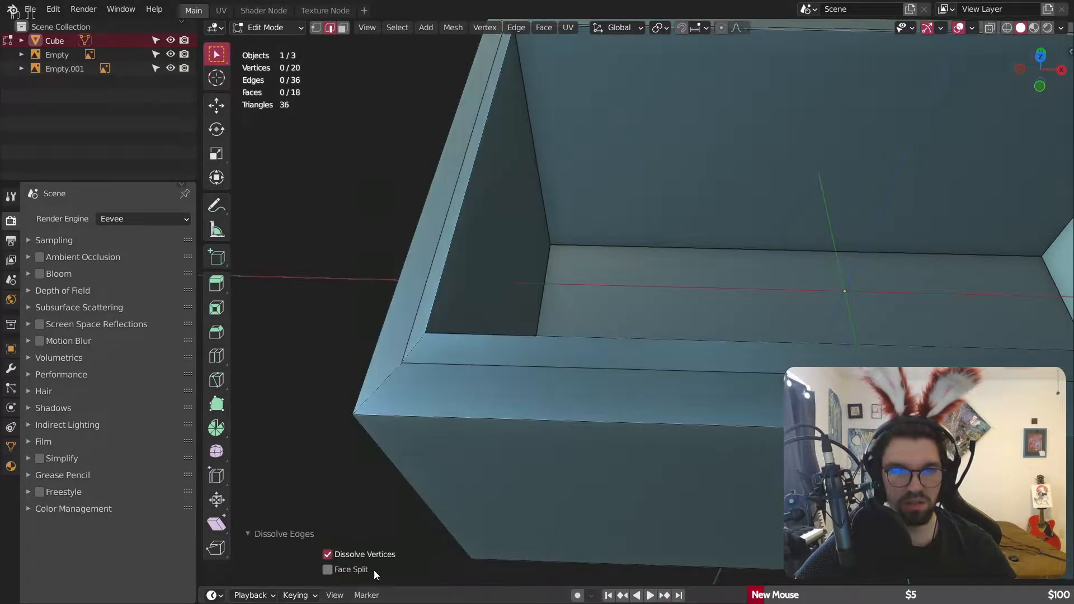
Step: Dissolve the remaining edge loop running around the middle of the chest's sloped rim
alt+click(418, 362)
middle_drag(417, 362, 428, 358)
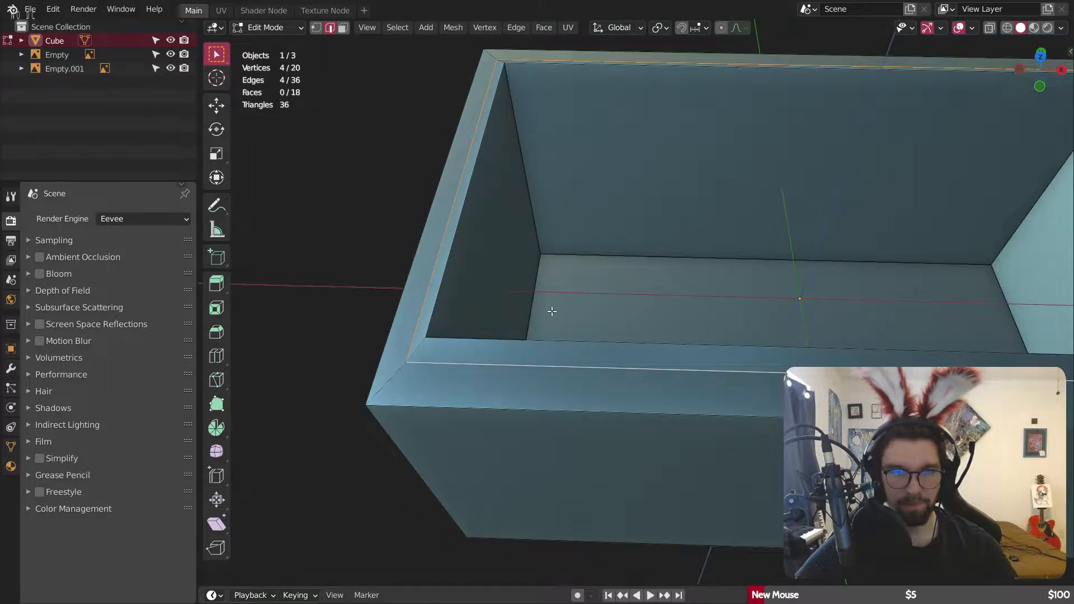
key(s)
key(Escape)
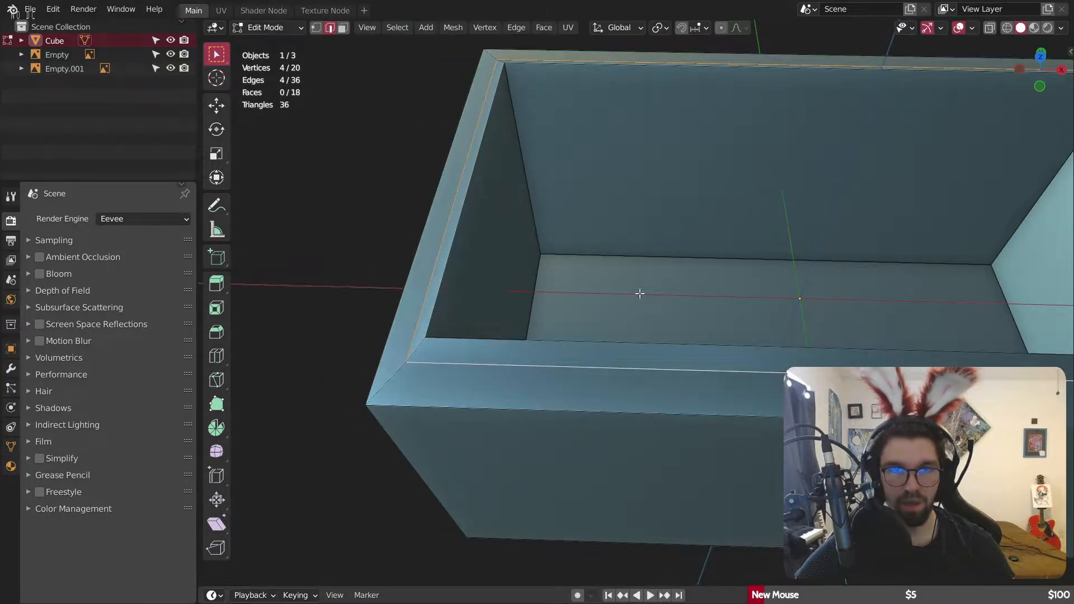
right_click(481, 373)
click(462, 446)
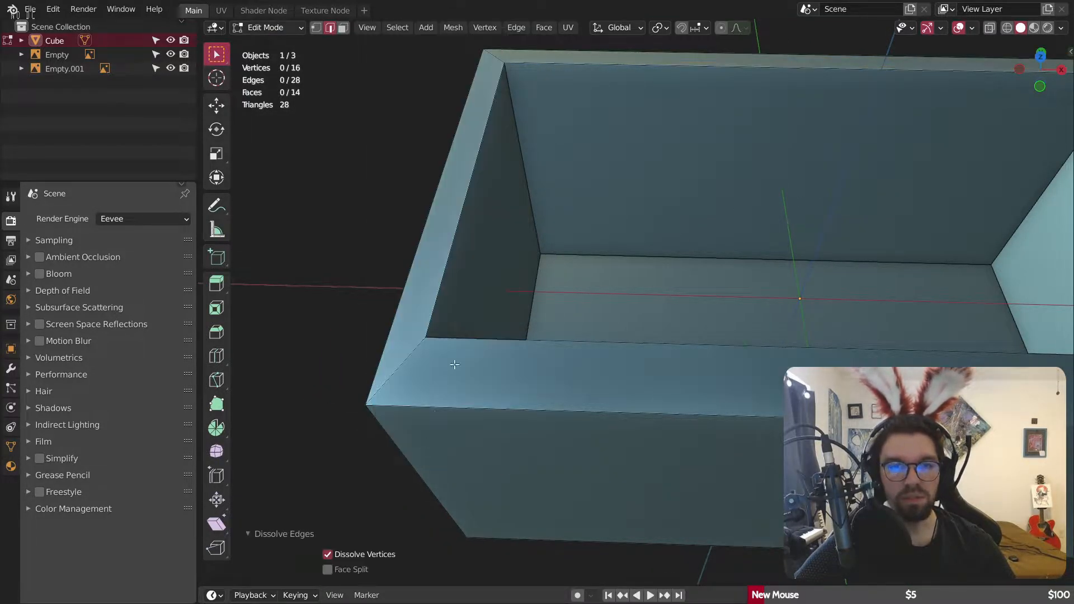
Step: Select the four edges bordering the cavity floor and dissolve them to remove the hollow
middle_drag(461, 446, 469, 361)
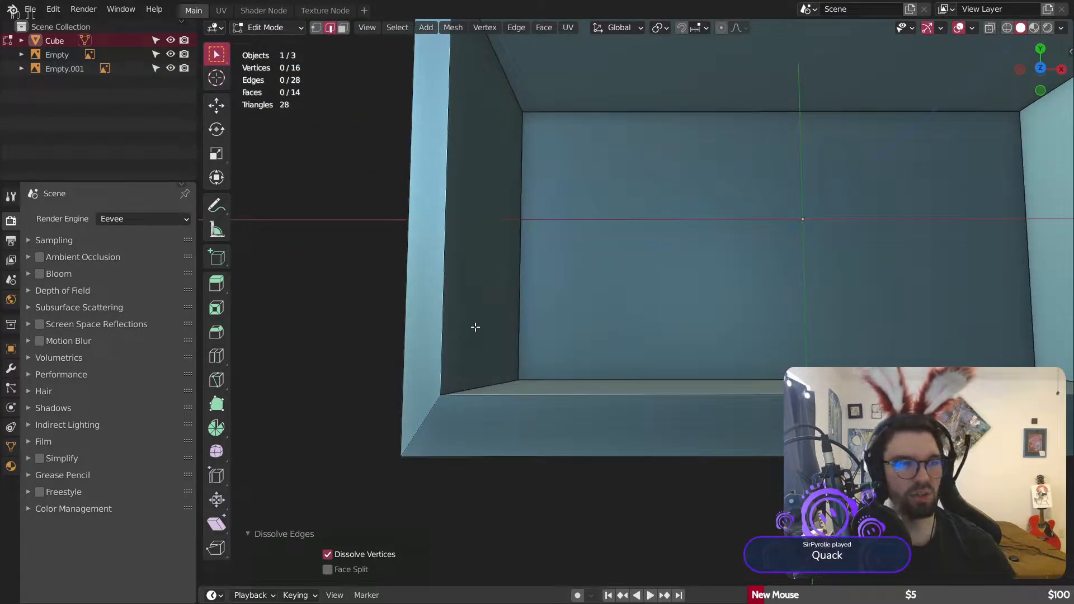
click(517, 317)
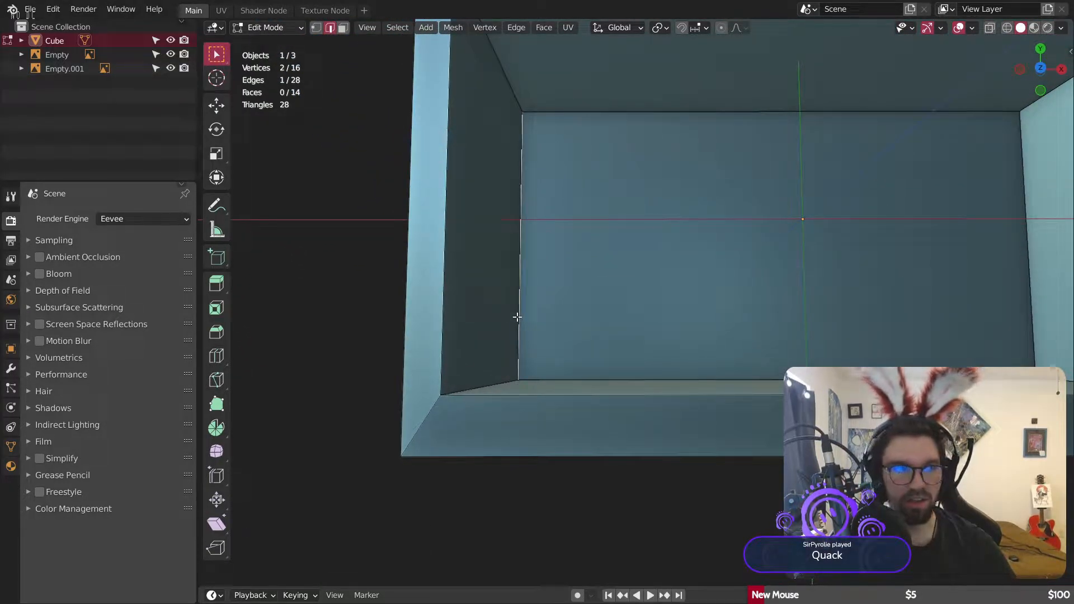
scroll(517, 317, down, 3)
scroll(620, 204, up, 1)
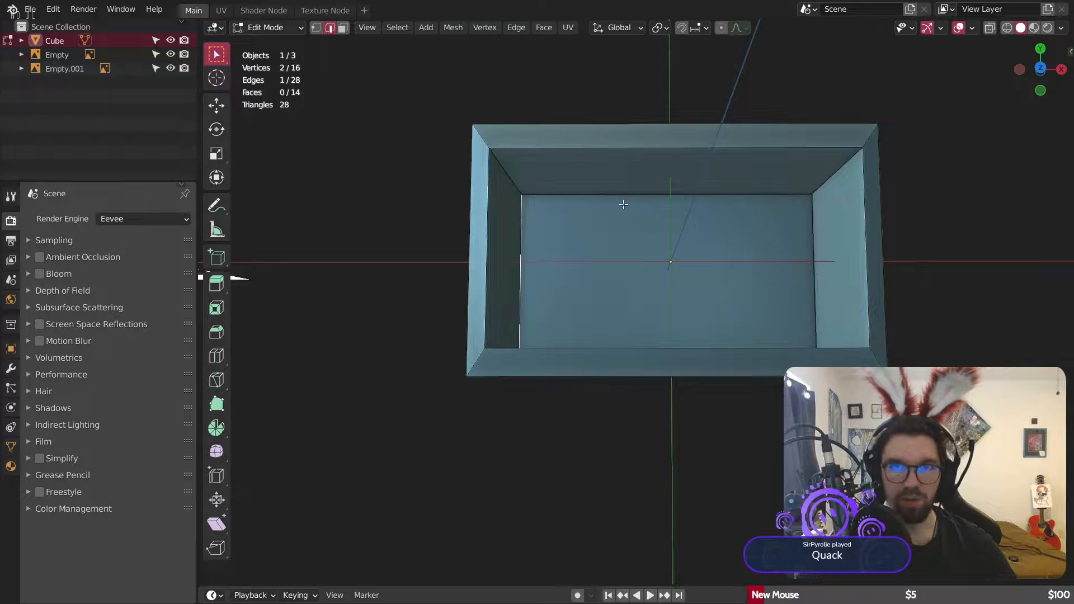
shift+click(816, 284)
shift+click(748, 193)
middle_drag(685, 241, 674, 290)
shift+click(627, 348)
right_click(626, 352)
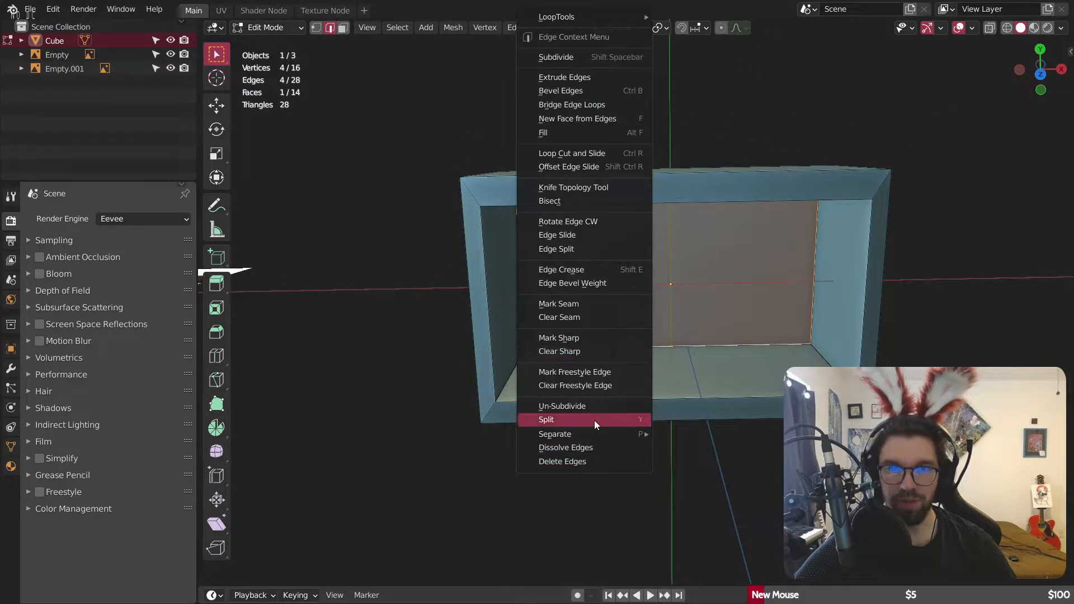
click(577, 448)
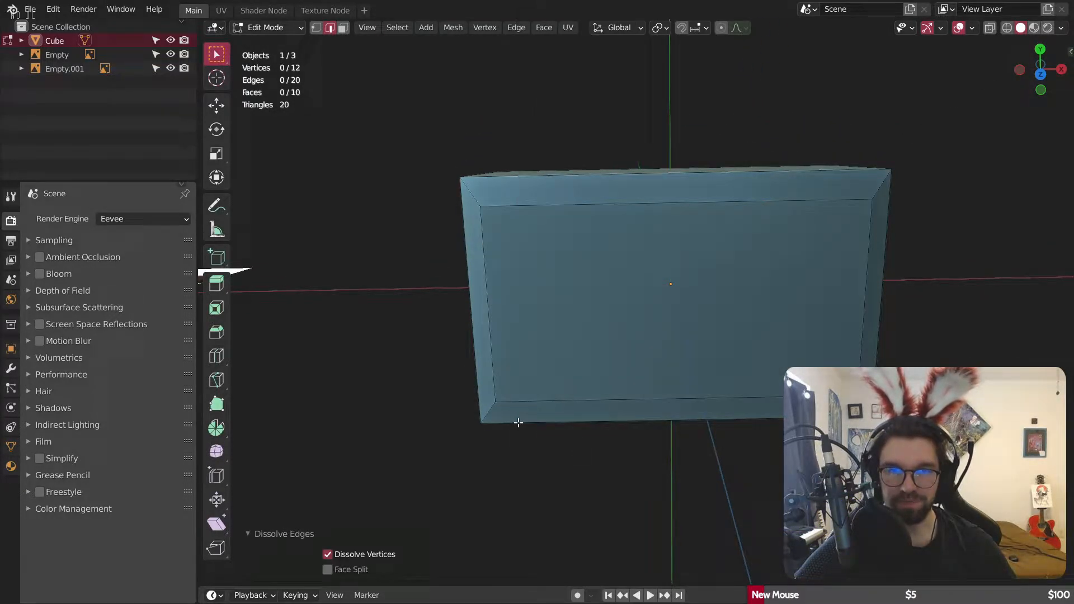
Step: Dissolve the inner rectangle of edges on the top face to reduce the chest to a plain box
click(525, 408)
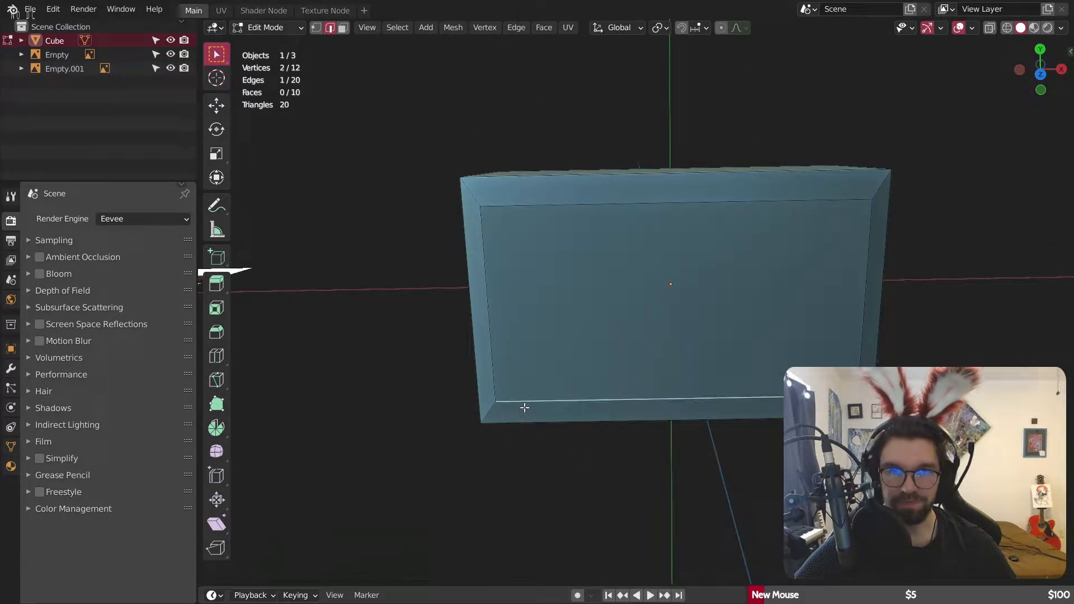
shift+click(491, 344)
shift+click(577, 204)
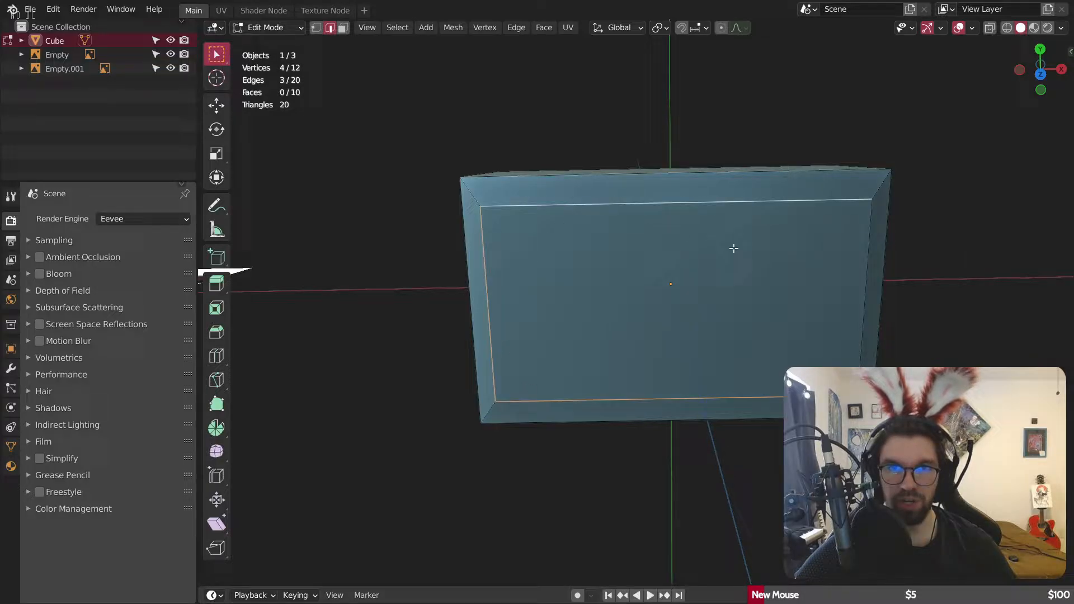
right_click(858, 303)
click(855, 304)
middle_drag(770, 446, 655, 235)
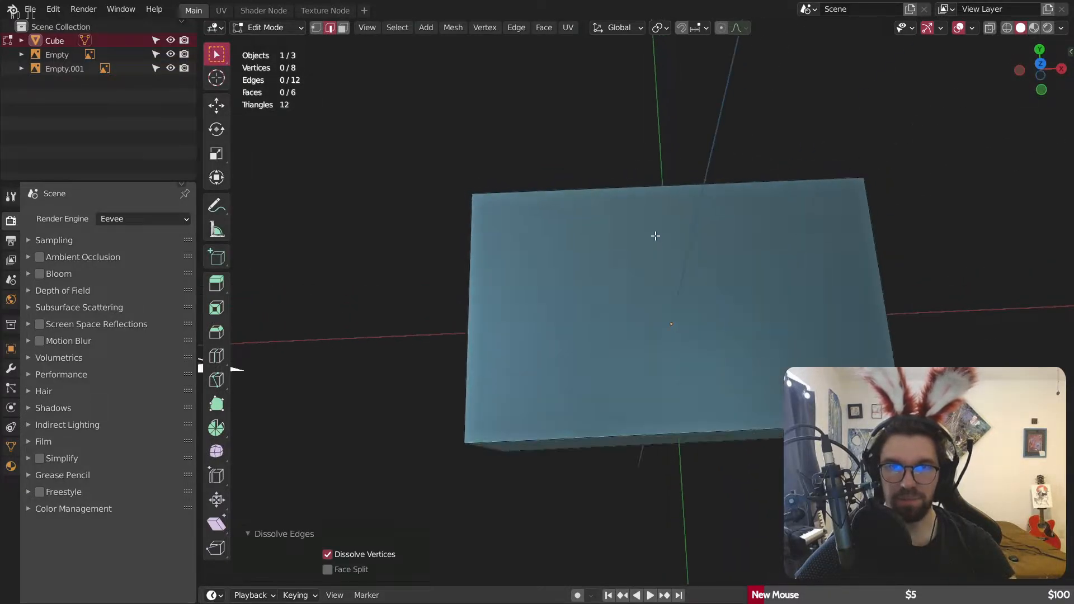
Step: Apply the box's scale in Object Mode and return to Edit Mode
click(284, 28)
click(285, 28)
click(284, 28)
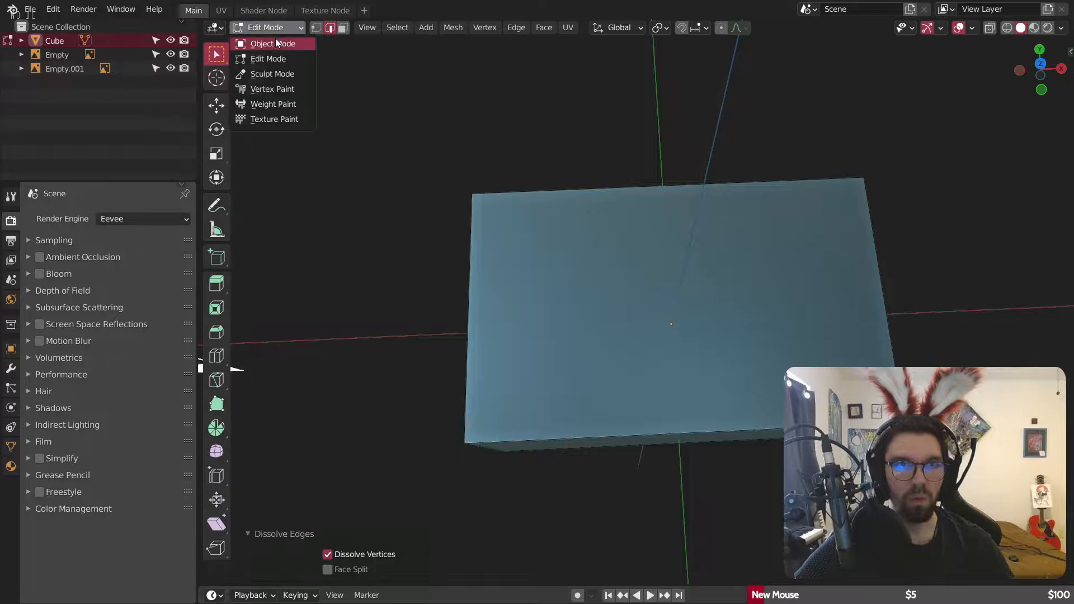
click(270, 43)
key(ctrl+a)
click(726, 313)
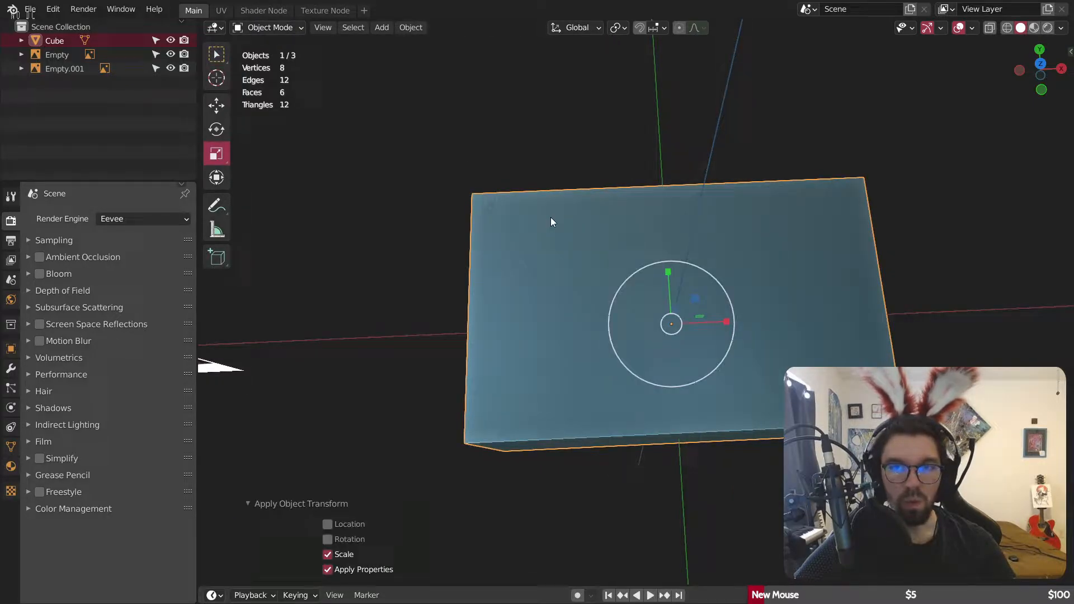
click(272, 27)
click(279, 58)
Step: Inset the box's top face by about 0.113 m
middle_drag(280, 58, 349, 46)
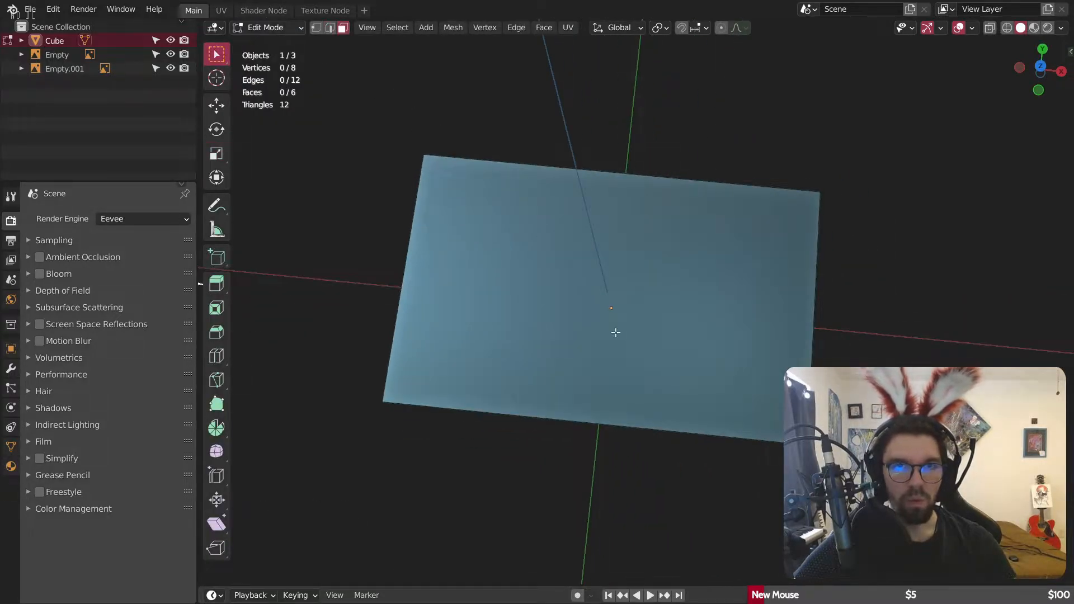
click(615, 332)
middle_drag(616, 333, 634, 288)
key(i)
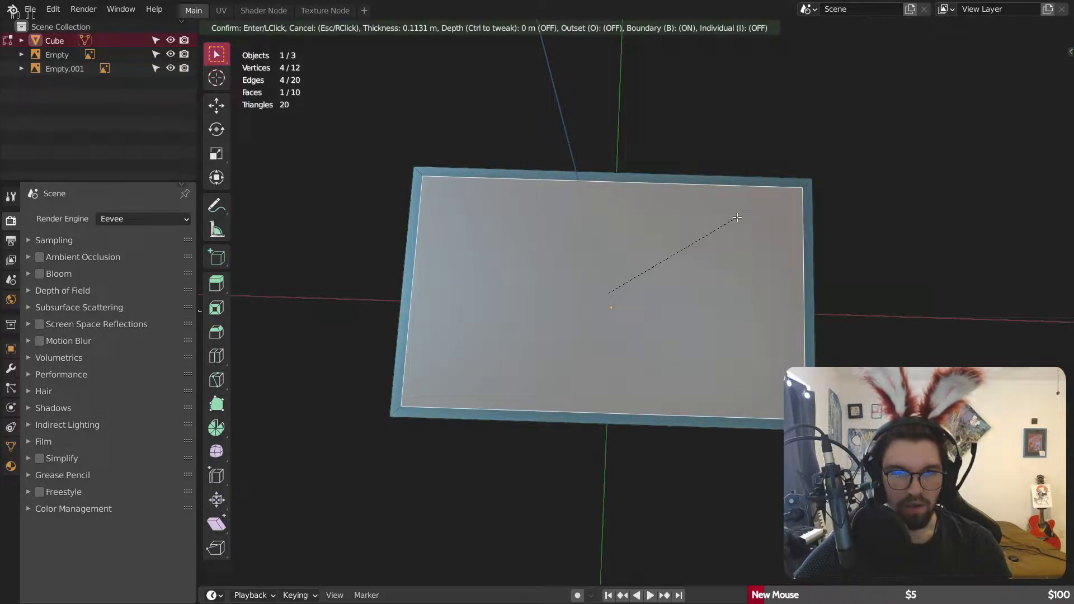
click(737, 217)
Step: Inset the inner top face once more by about 0.071 m
mouse_move(737, 218)
middle_down()
mouse_move(556, 303)
mouse_move(736, 237)
middle_up()
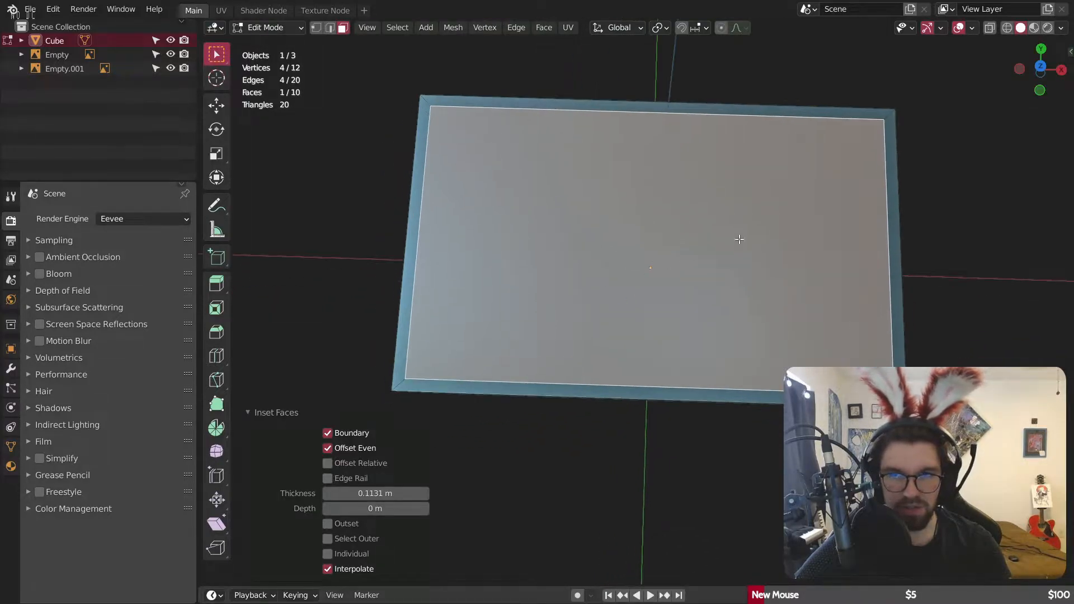
key(i)
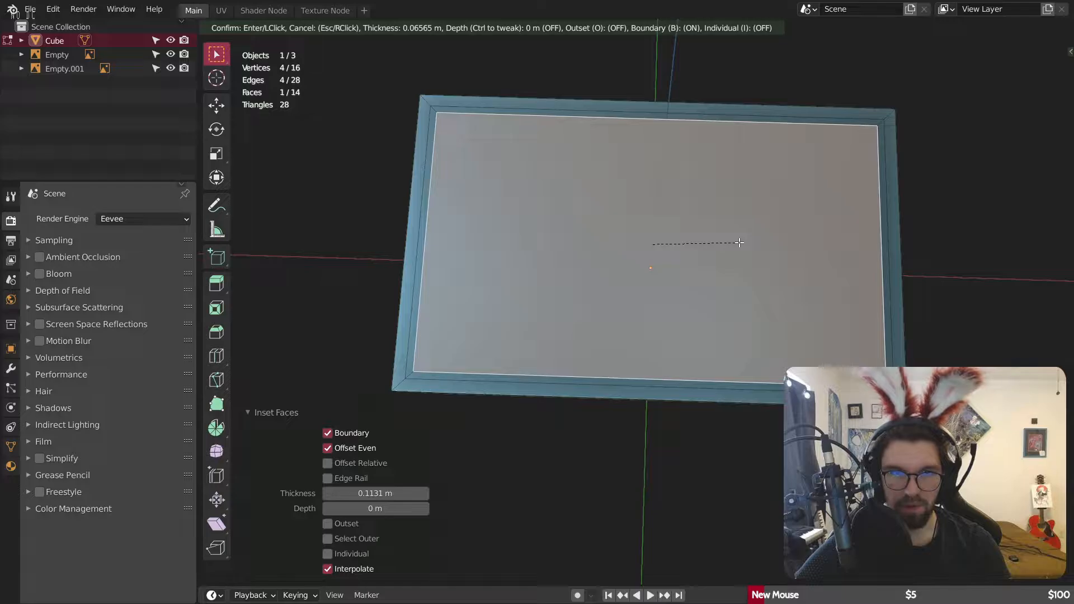
click(732, 241)
Step: Extrude the innermost top face along its normal by about -1.85 m to hollow out the chest
scroll(455, 287, up, 3)
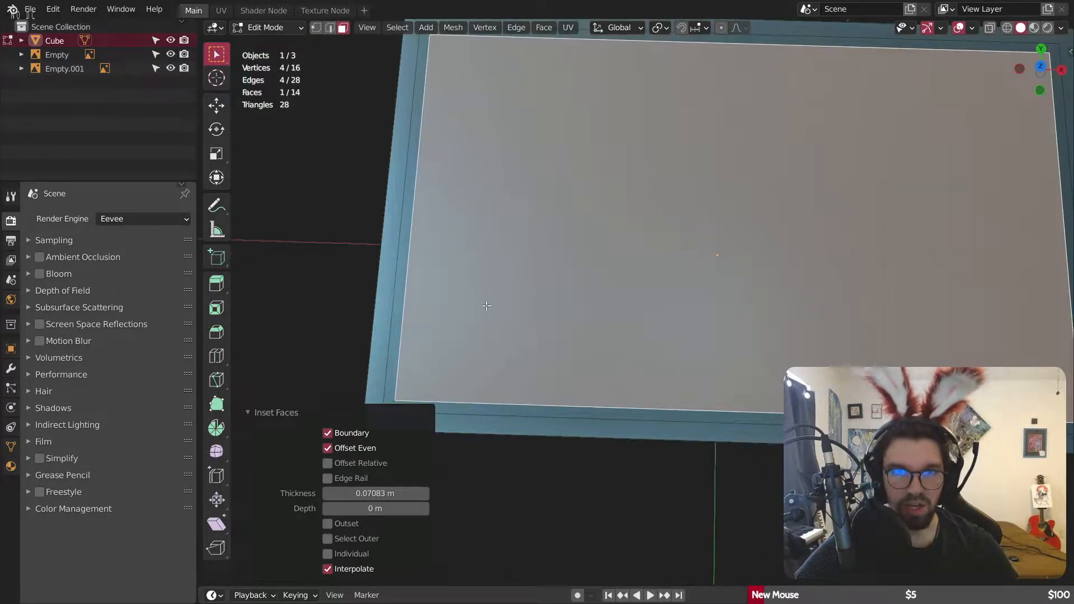
right_click(486, 306)
click(583, 300)
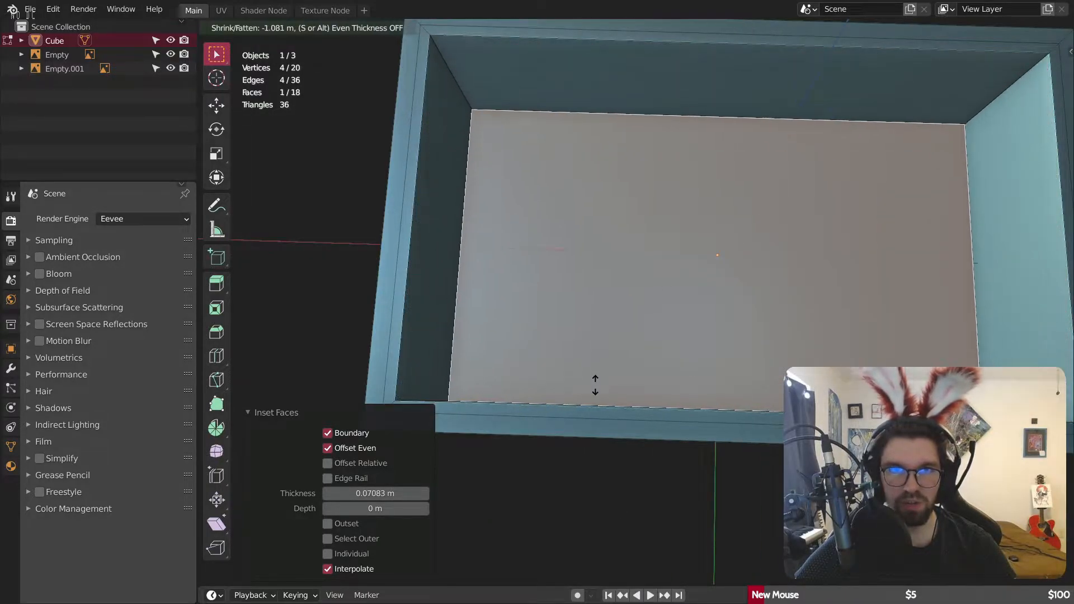
click(618, 415)
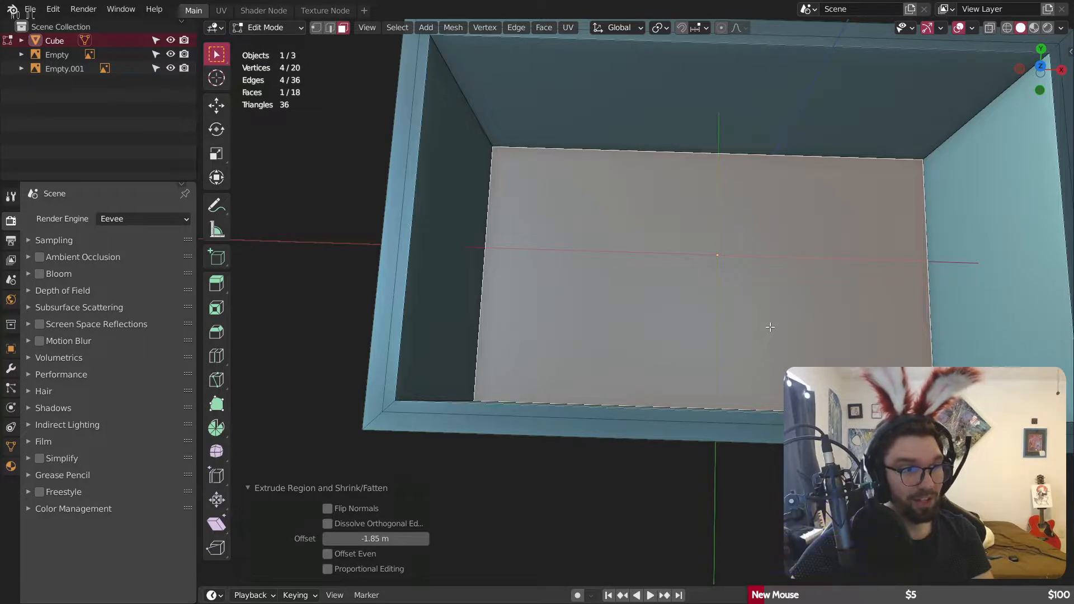
Step: Extrude the inner ring of rim faces upward along their normals by about 0.102 m to form a raised lip
alt+click(394, 406)
middle_drag(395, 406, 392, 338)
right_click(358, 336)
click(354, 339)
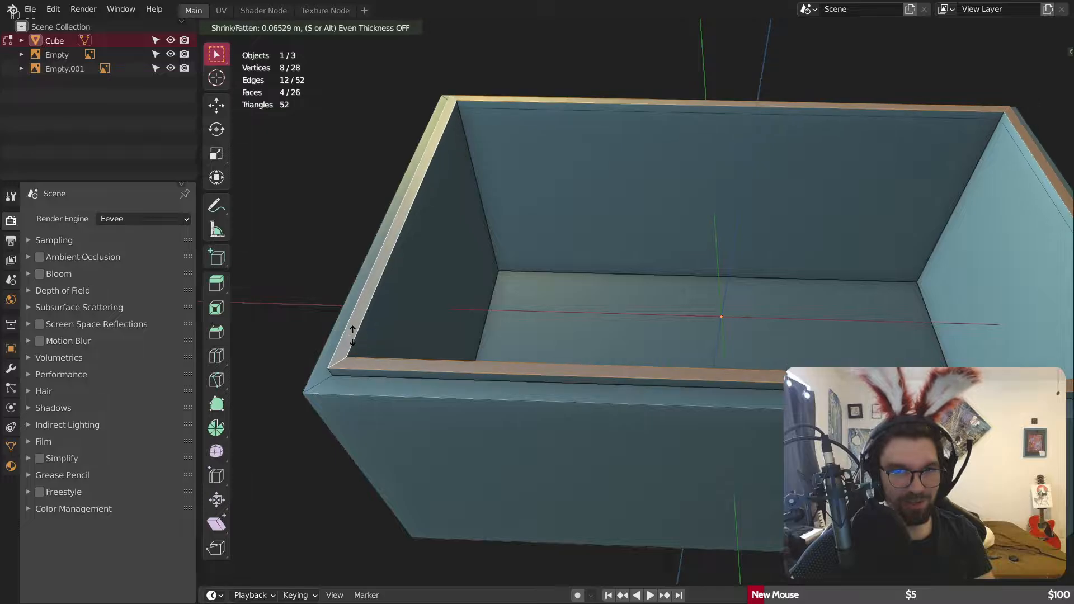
click(351, 334)
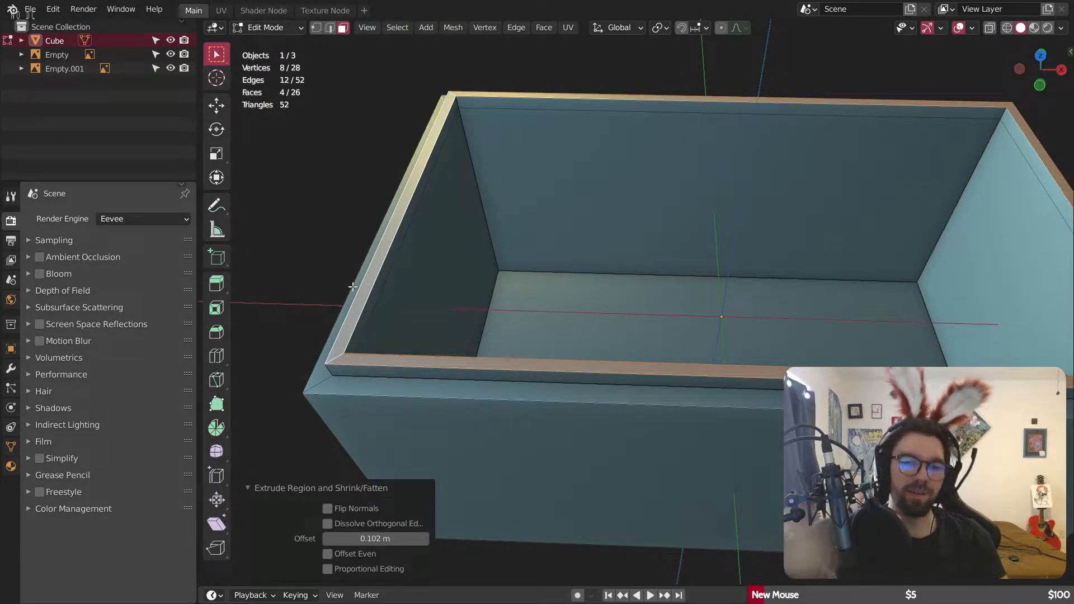
Step: Raise the edge loop at the lip's outer base by about 0.025 m along Z to slope the rim
middle_drag(400, 383, 409, 334)
scroll(316, 287, up, 3)
middle_drag(316, 287, 436, 294)
click(330, 27)
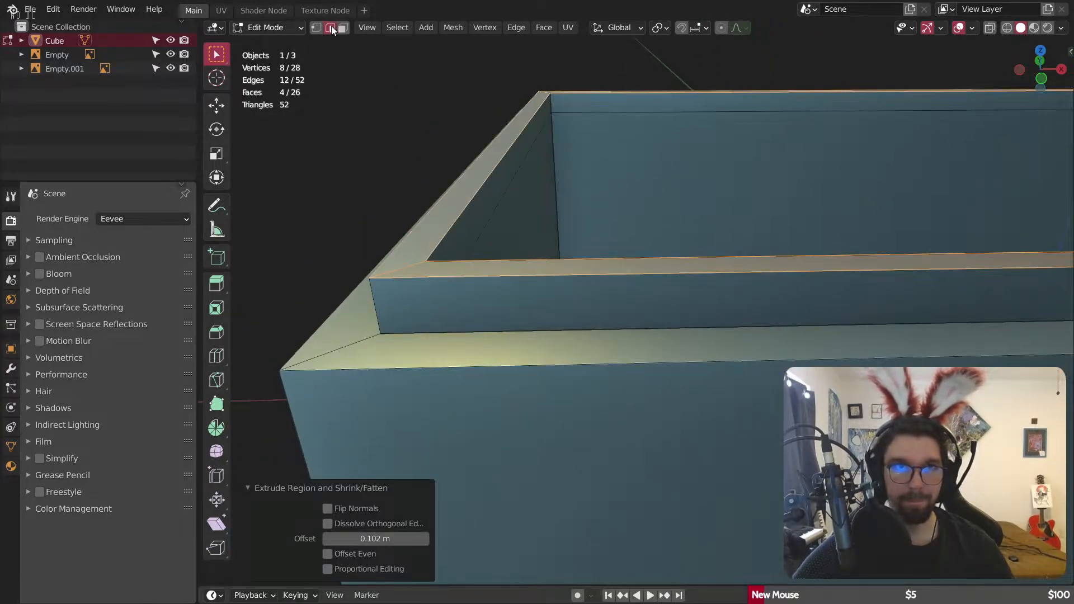
alt+click(428, 339)
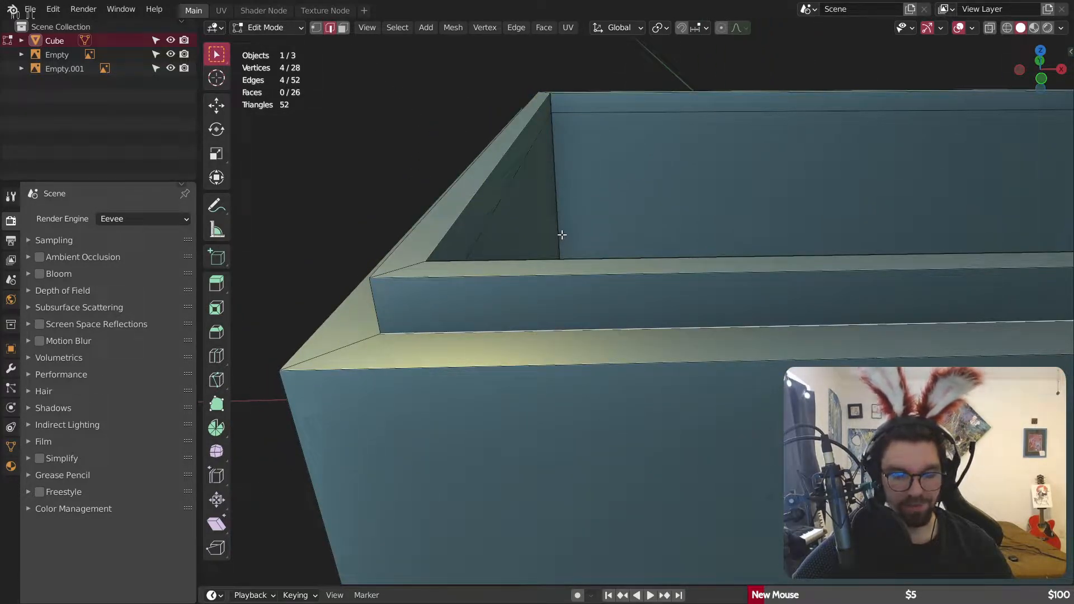
key(g)
key(z)
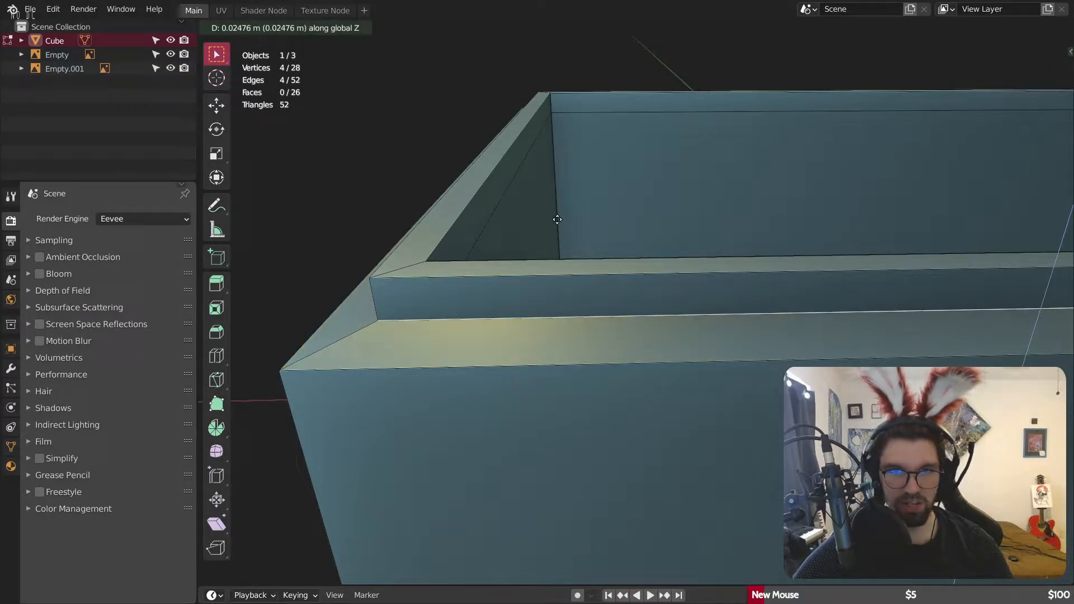
click(557, 219)
Step: Examine the chest's sloped rim and raised lip from several angles and distances
scroll(544, 216, down, 4)
middle_drag(544, 217, 739, 256)
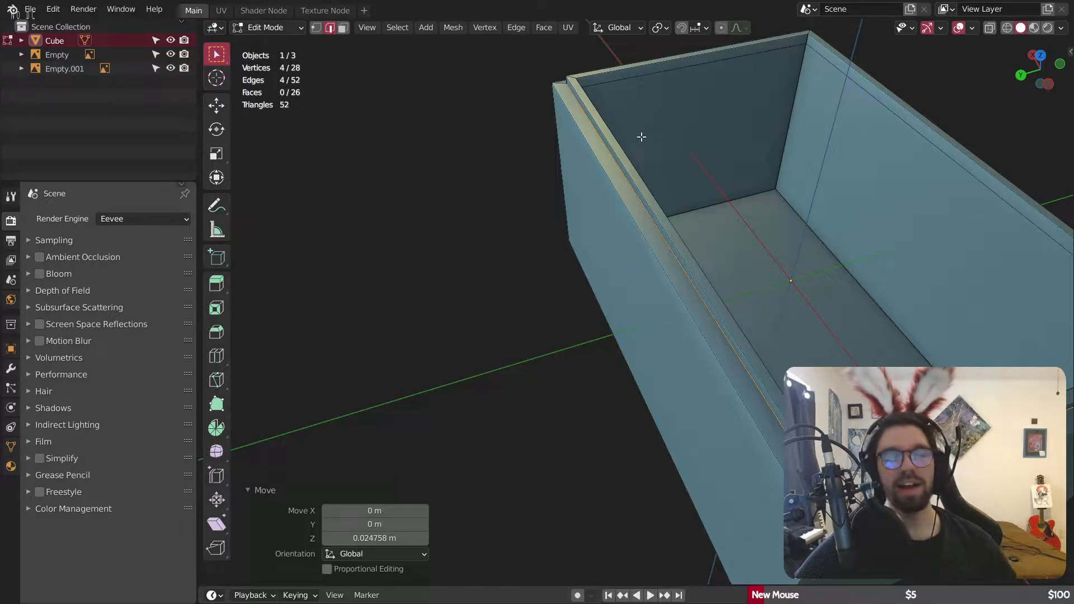
middle_drag(621, 238, 491, 285)
scroll(582, 288, down, 5)
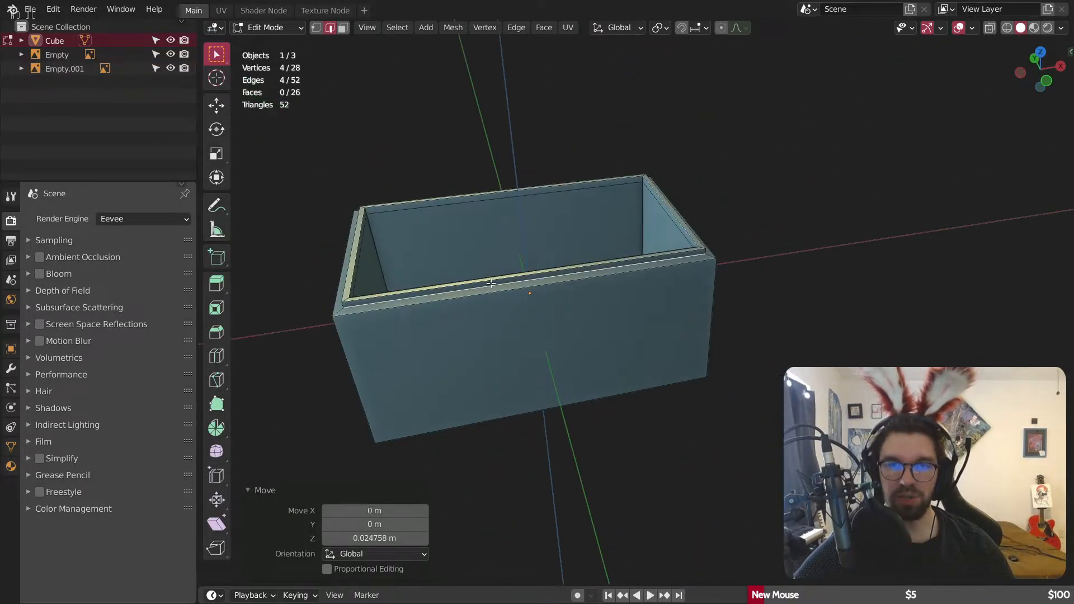
shift+middle_drag(347, 265, 436, 251)
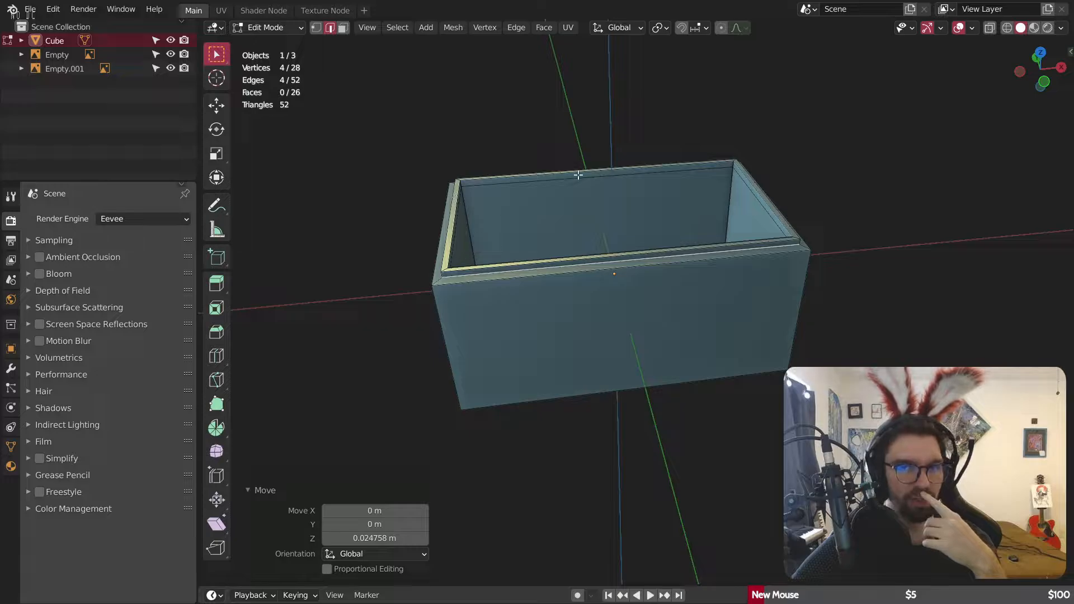
scroll(464, 200, up, 6)
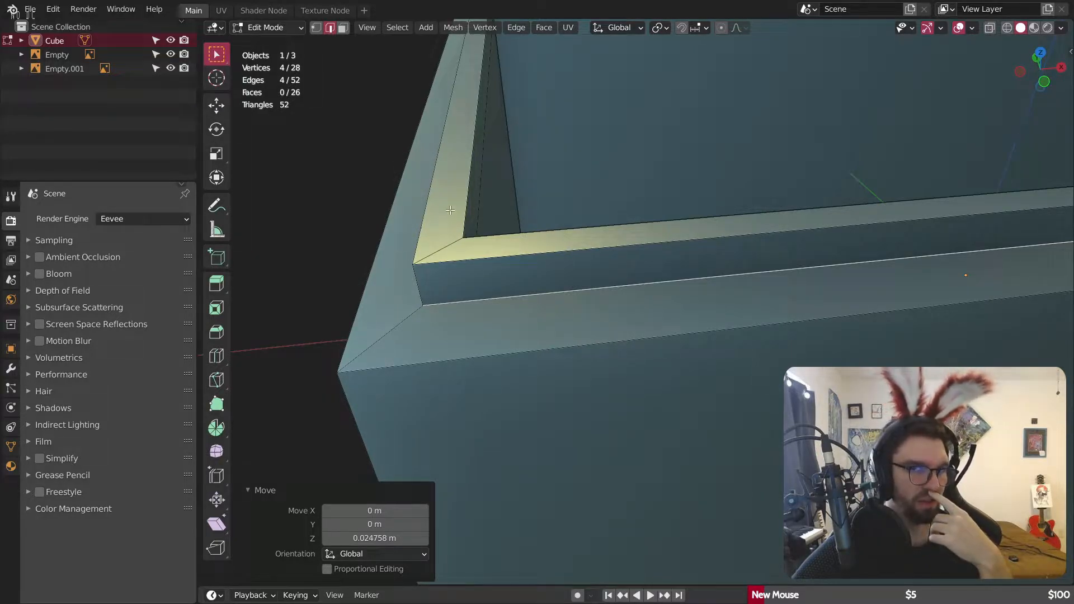
scroll(451, 210, down, 10)
middle_drag(451, 210, 549, 222)
Step: Switch to Object Mode and select the chest body
click(268, 27)
click(266, 44)
click(331, 206)
click(536, 242)
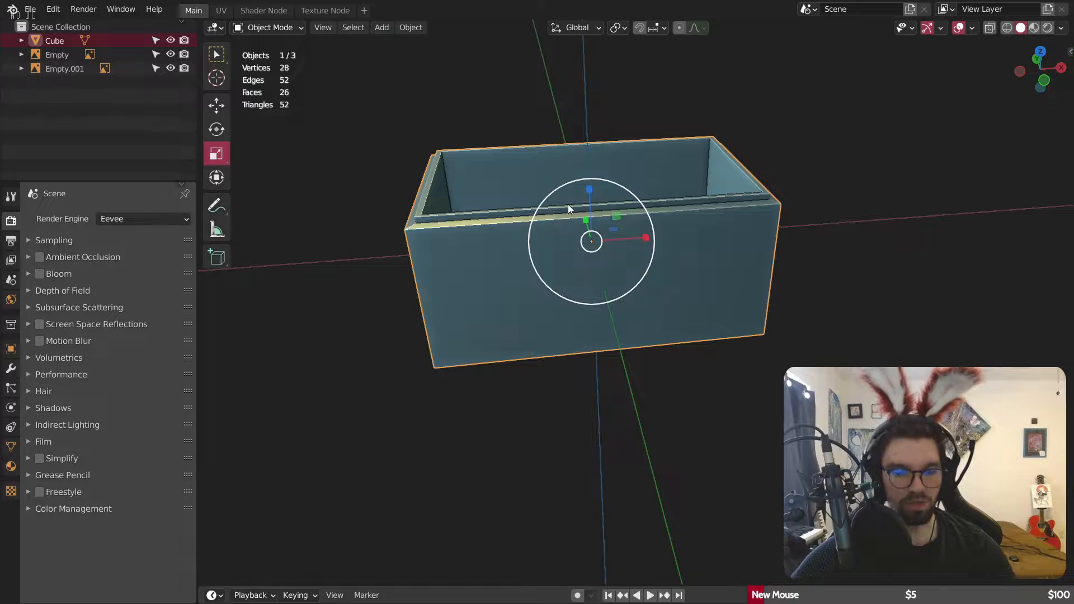
Step: Duplicate the chest body in place and raise the copy about 1.45 m along Z
key(ctrl+c)
key(ctrl+v)
click(215, 105)
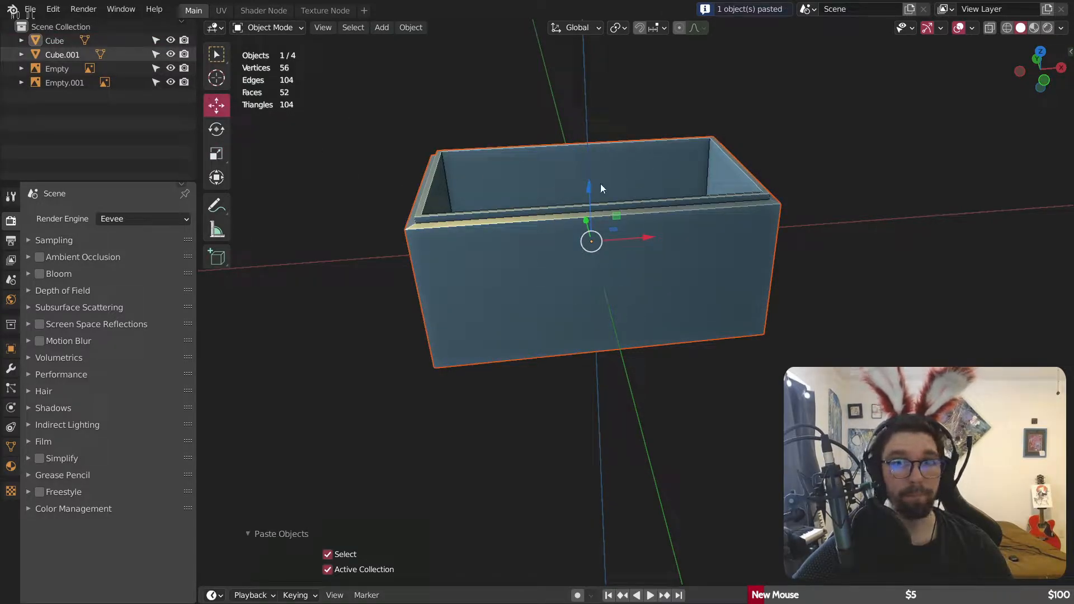
drag(600, 183, 604, 95)
middle_drag(604, 95, 571, 84)
Step: Rotate the duplicated body 180° about the Y axis so its opening faces down
click(216, 128)
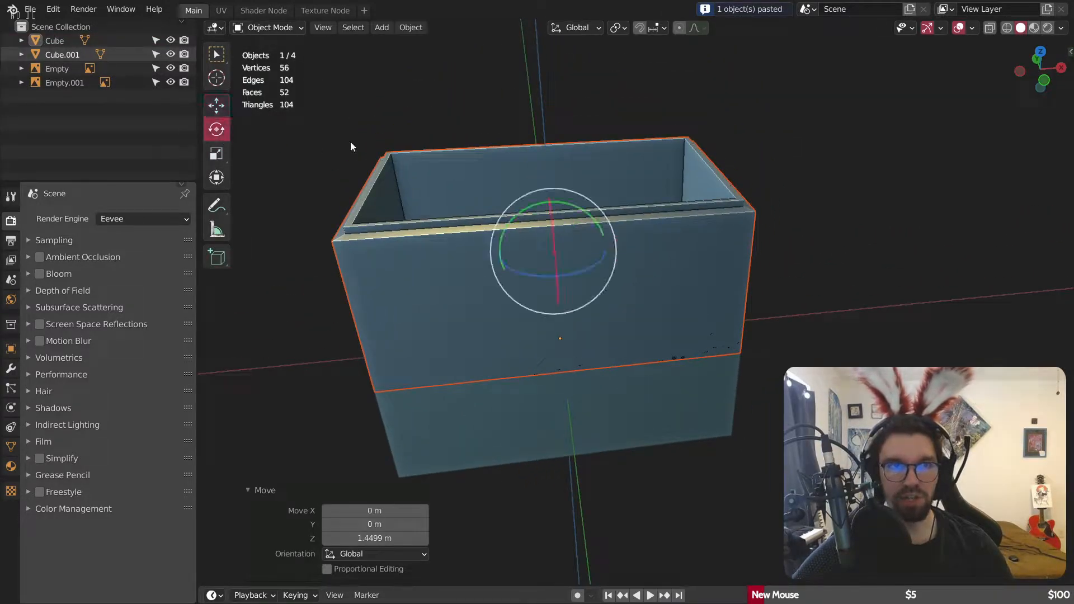
drag(546, 207, 591, 424)
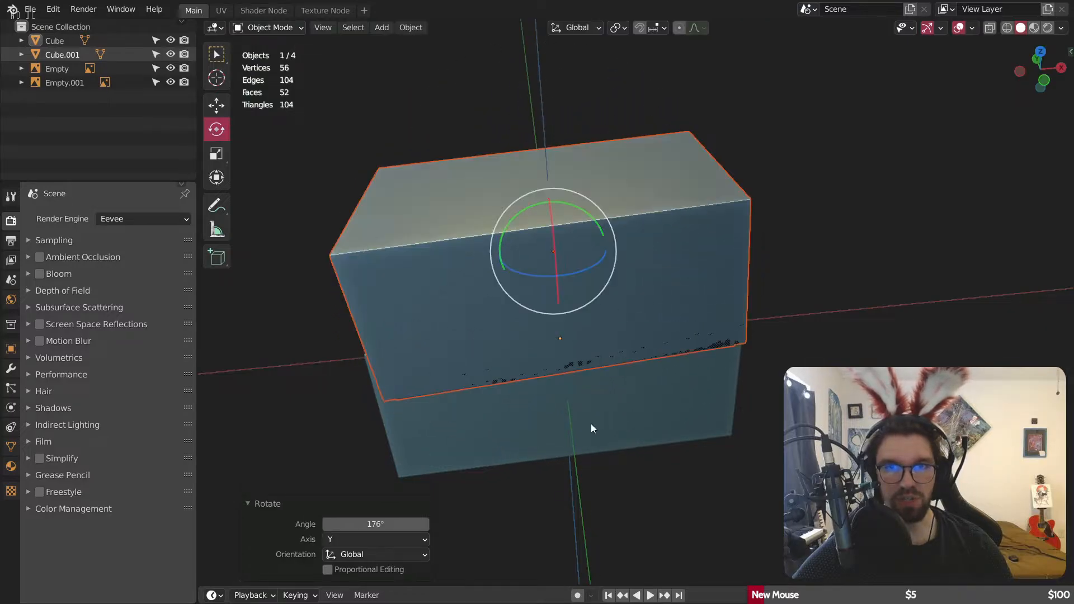
click(387, 528)
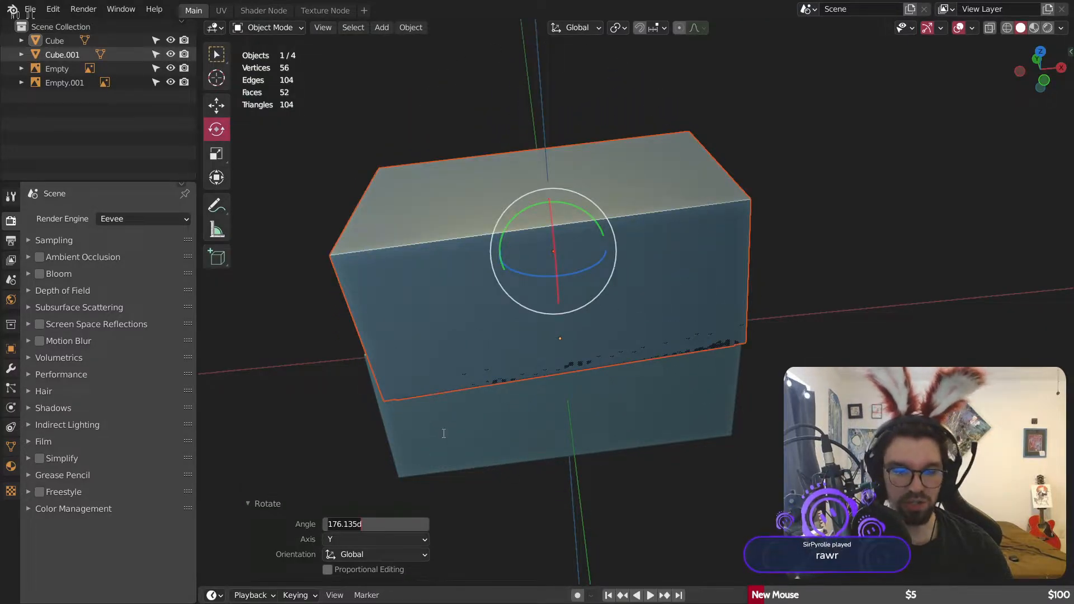
text(180)
key(Return)
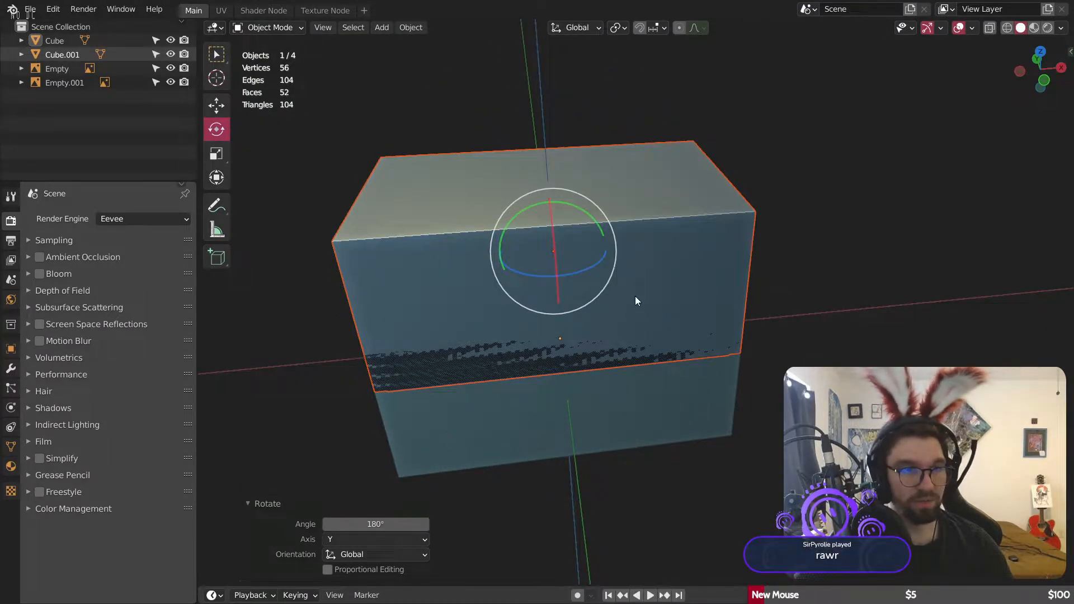
Step: Raise the flipped copy about 0.88 m and then a further 1.47 m along Z, clear of the chest body
middle_drag(635, 296, 375, 199)
click(448, 187)
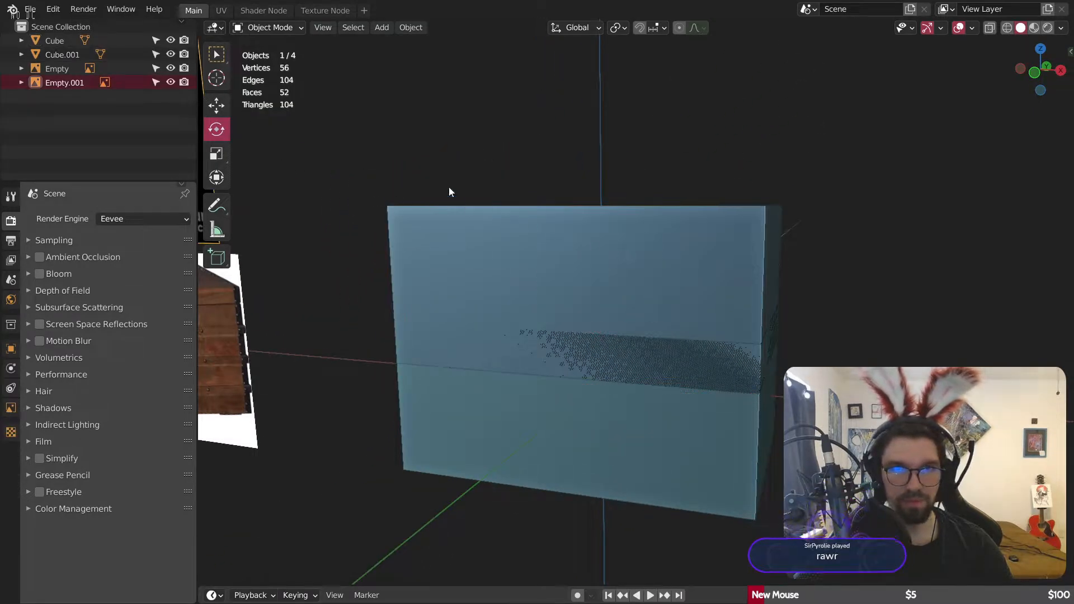
click(480, 263)
click(219, 101)
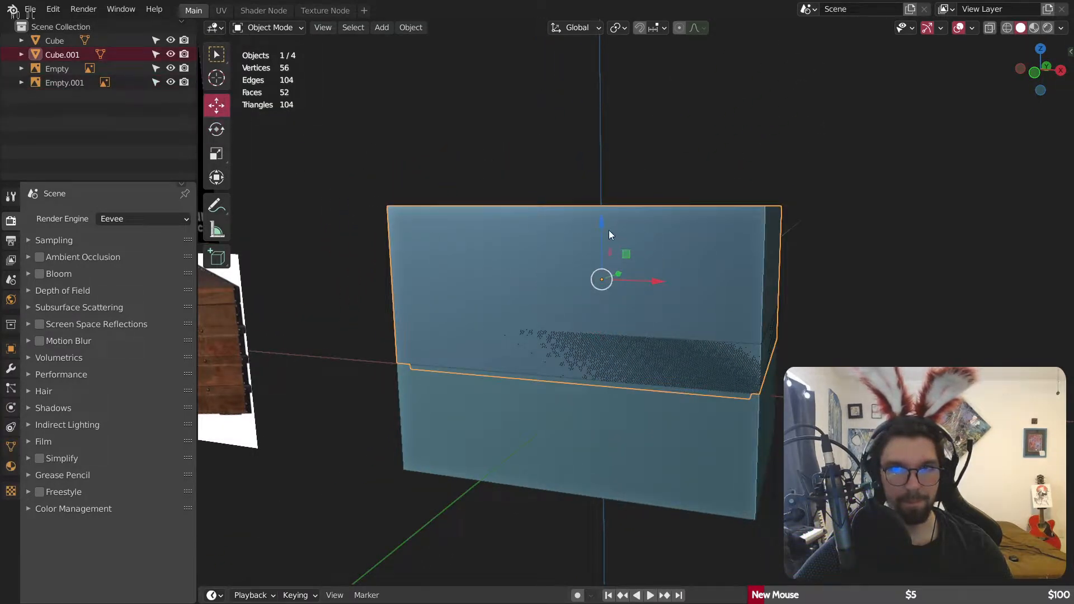
drag(608, 233, 643, 160)
scroll(575, 237, up, 3)
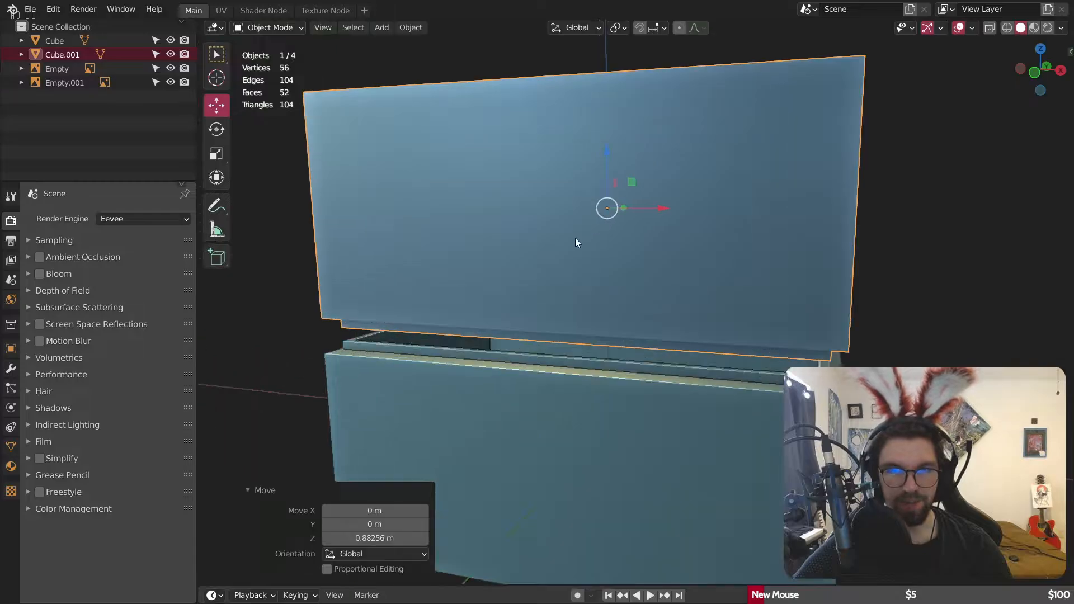
middle_drag(540, 270, 598, 247)
scroll(531, 245, up, 2)
scroll(580, 245, down, 3)
drag(591, 219, 642, 88)
Step: In Edit Mode, move the flipped copy's lip face loop about 0.111 m up along Z into the lid
shift+middle_drag(642, 88, 395, 226)
scroll(395, 226, up, 2)
click(264, 28)
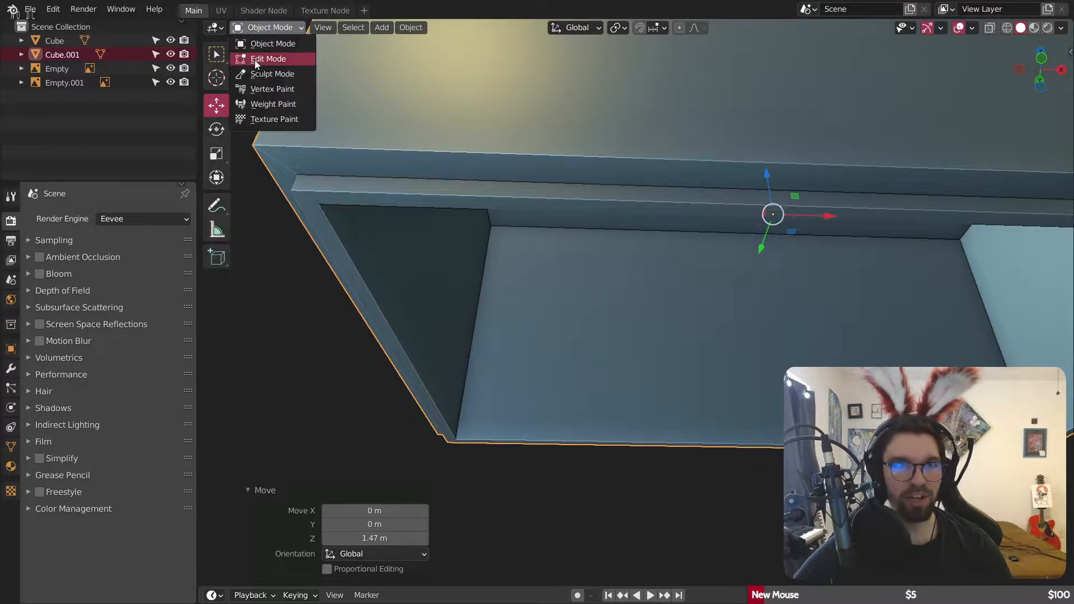
click(254, 58)
click(339, 29)
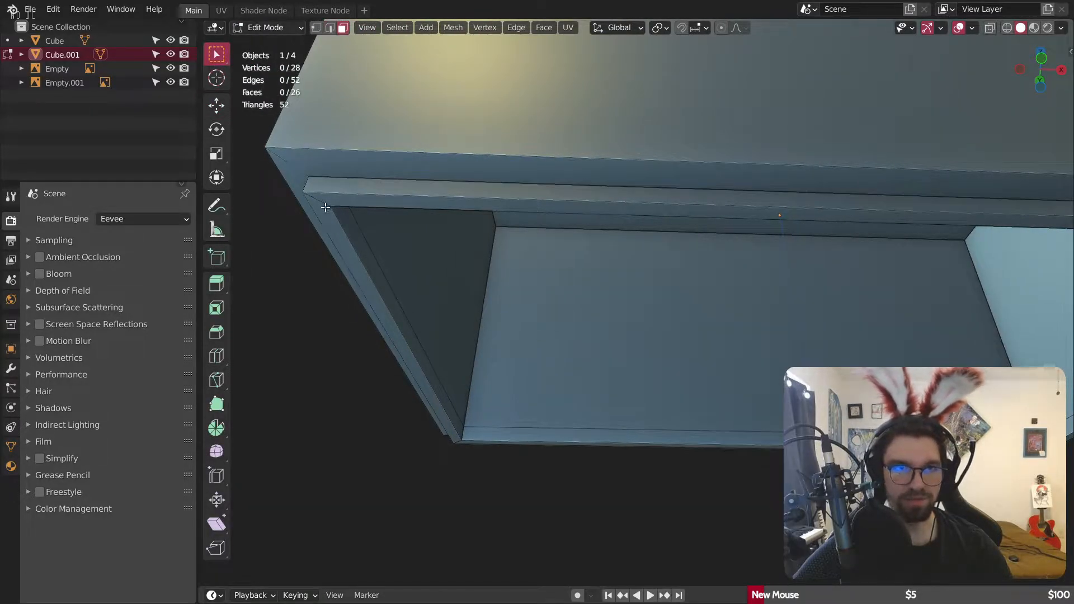
alt+click(328, 202)
key(g)
key(z)
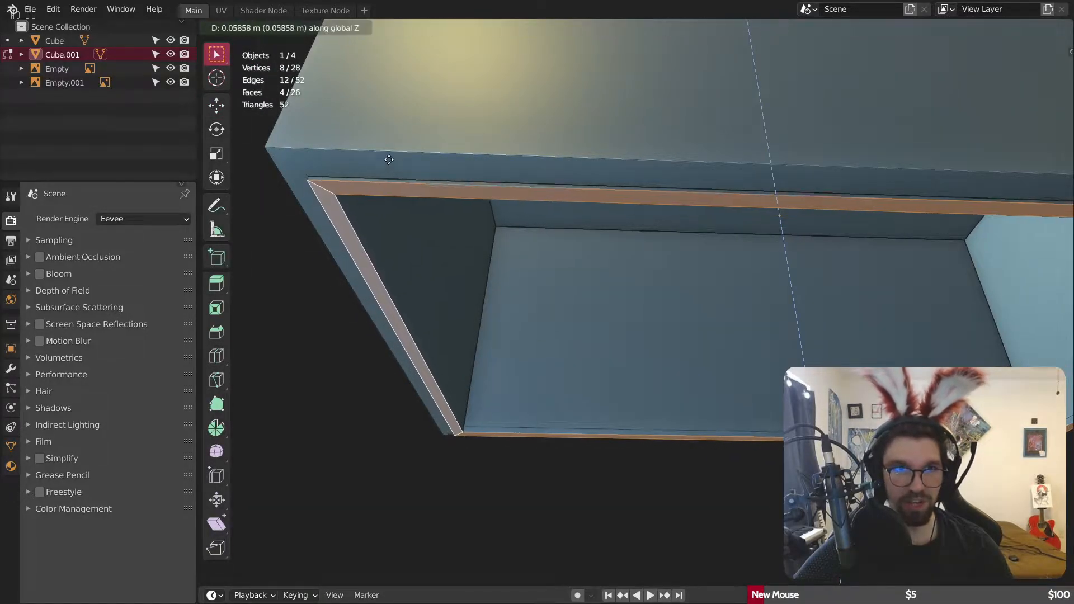
click(361, 194)
Step: Dissolve the leftover edge loop on the lid's inner wall beside the recessed lip faces
middle_drag(362, 194, 435, 234)
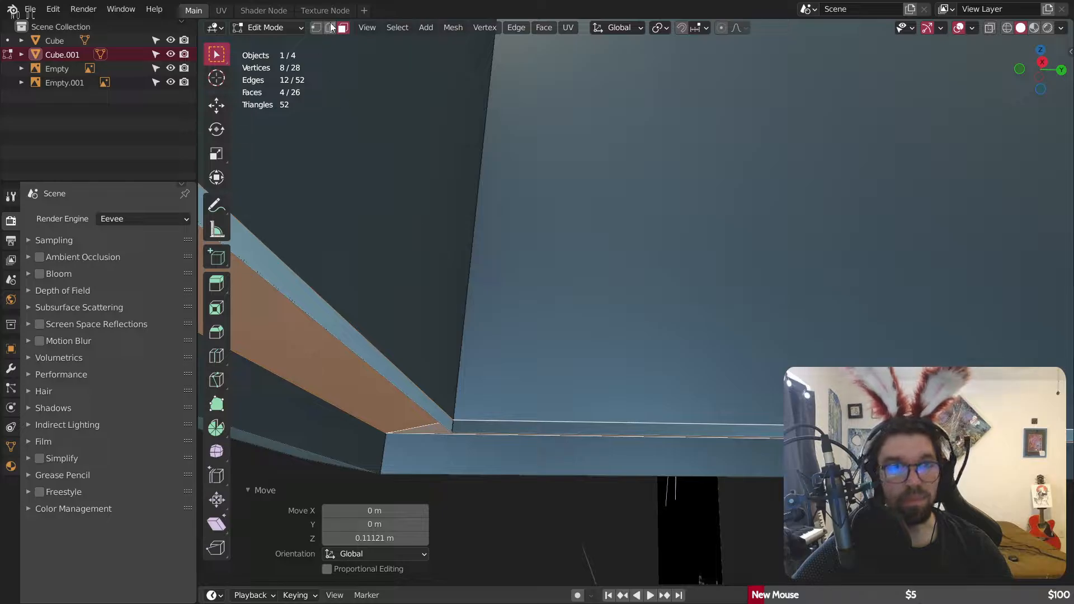
click(331, 27)
alt+click(470, 433)
right_click(470, 433)
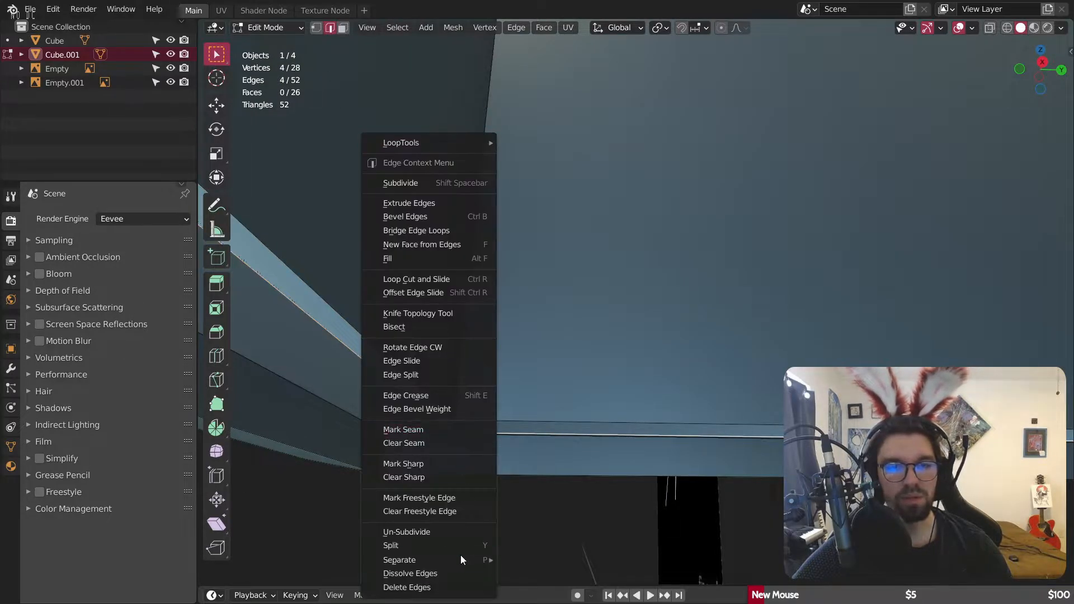
click(451, 574)
Step: Raise the recessed inner ring of lid rim faces another 0.051 m along Z
middle_drag(516, 406, 456, 371)
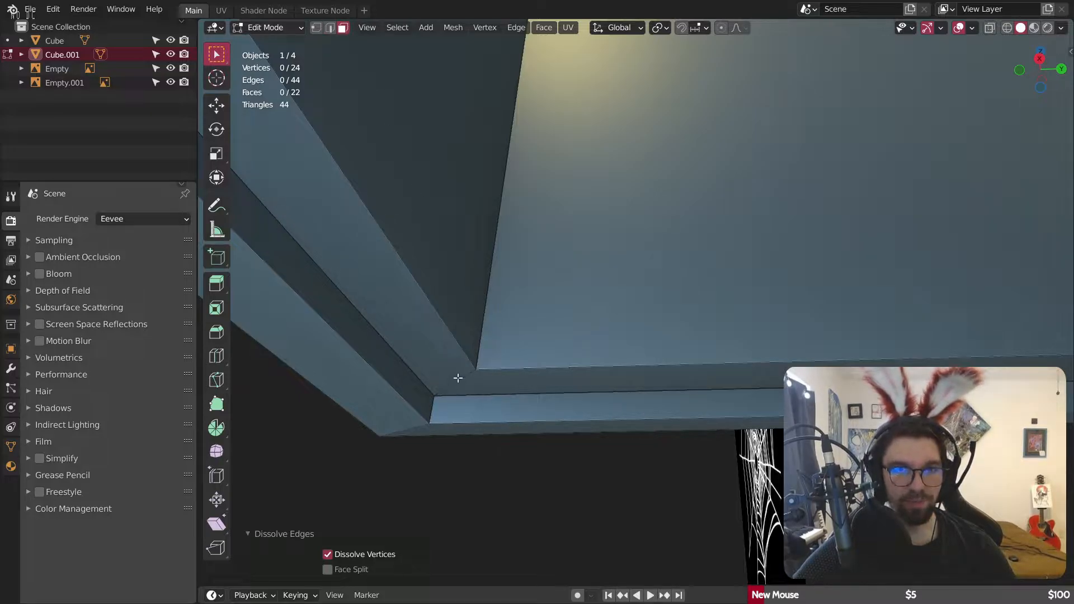
alt+click(458, 378)
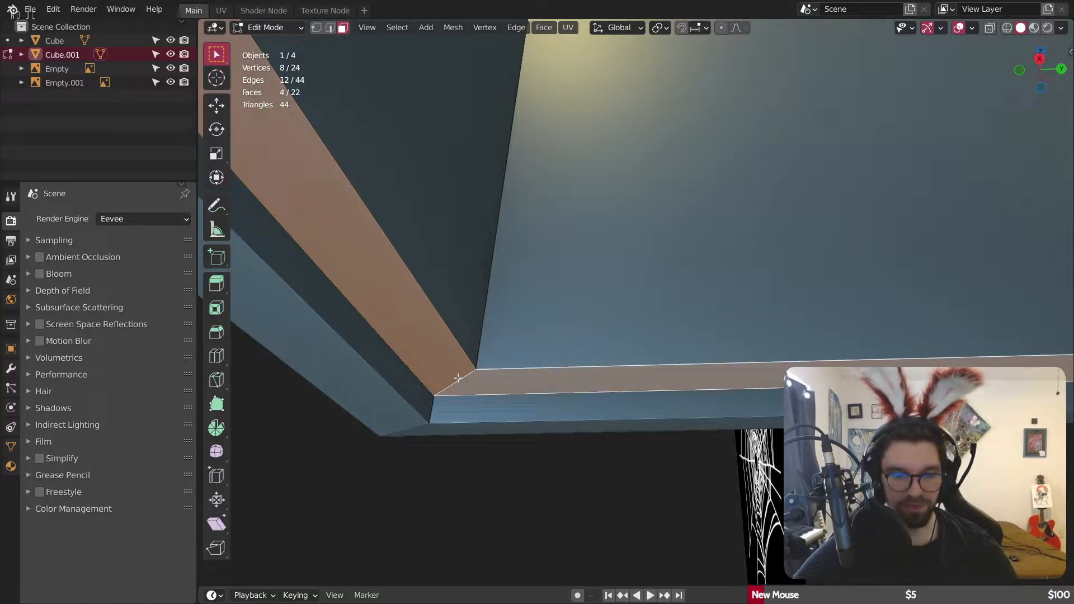
key(g)
key(z)
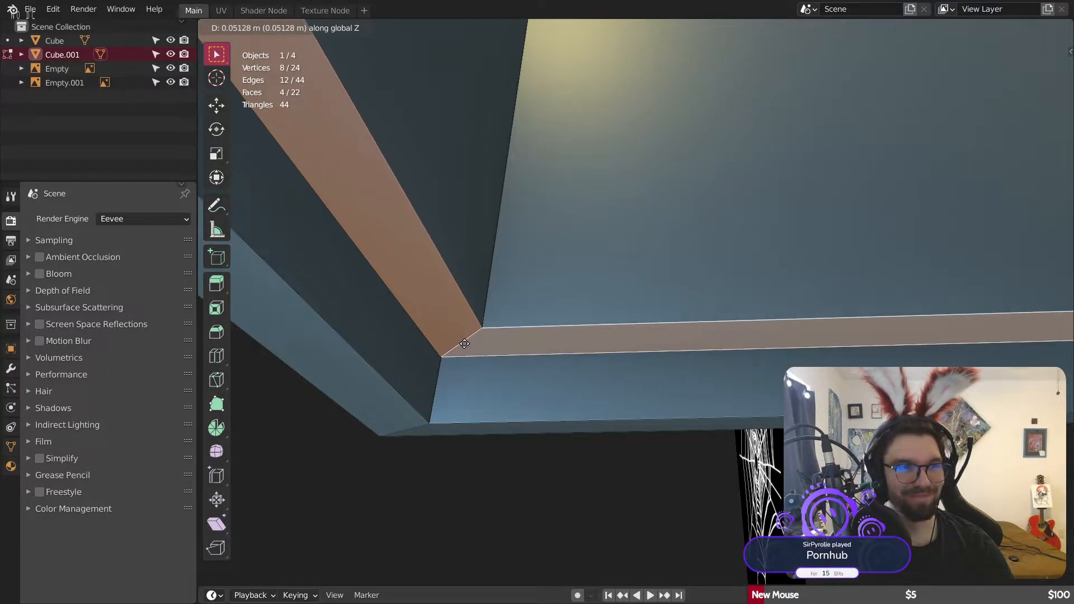
click(462, 346)
Step: Raise the edge loop at the inner edge of the lid's outer rim by about 0.040 m along Z
middle_drag(468, 342, 505, 347)
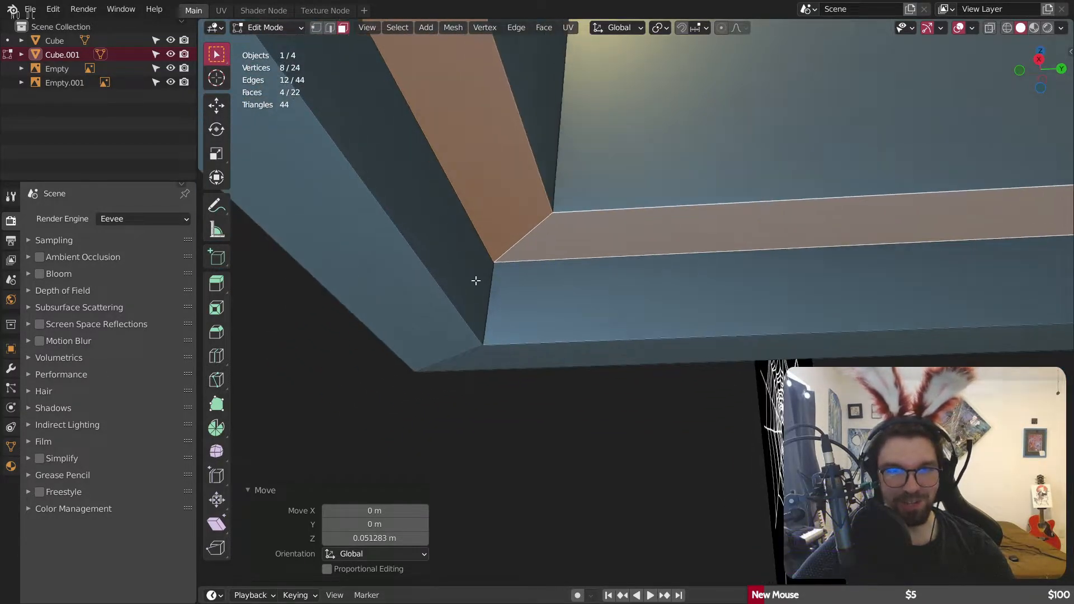
click(330, 27)
alt+click(528, 340)
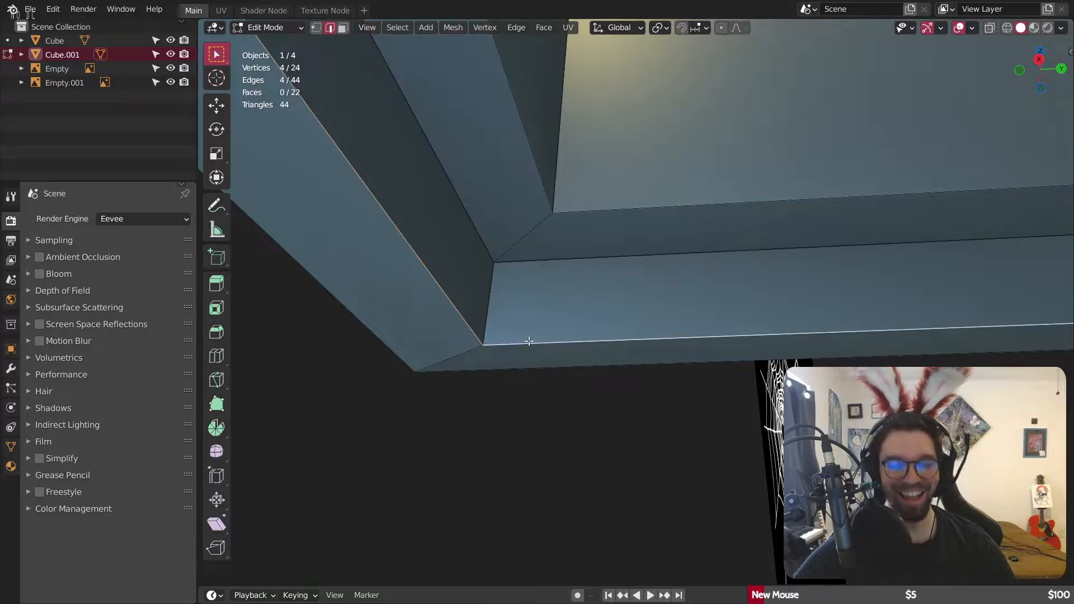
key(g)
key(z)
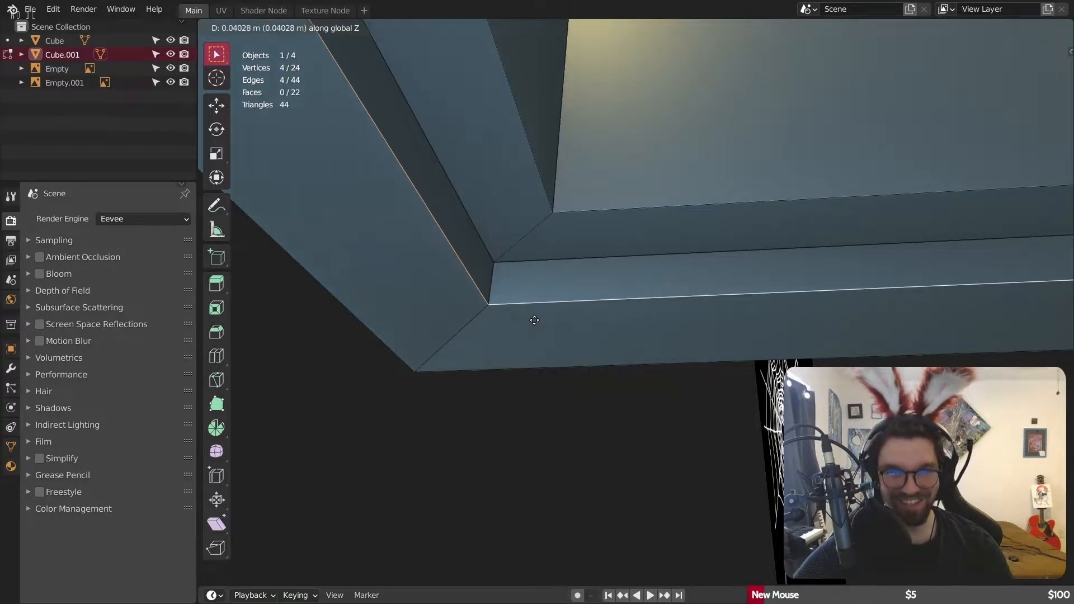
click(534, 320)
Step: Examine the lid's recessed rim against the chest body's raised lip from several angles
scroll(529, 309, down, 4)
middle_drag(523, 297, 489, 317)
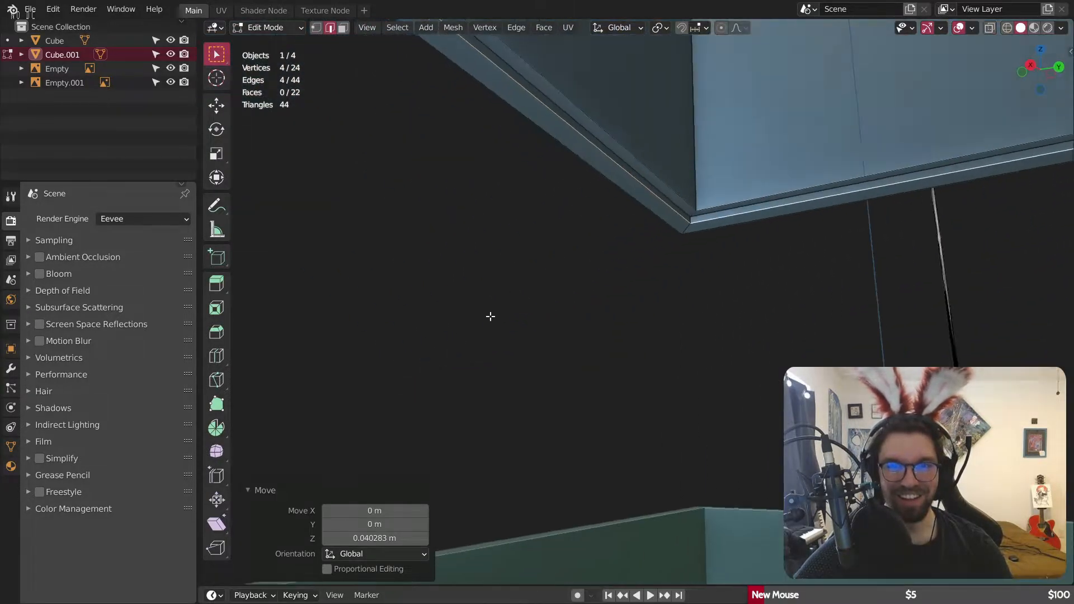
scroll(693, 366, down, 3)
middle_drag(693, 365, 618, 400)
scroll(633, 240, up, 6)
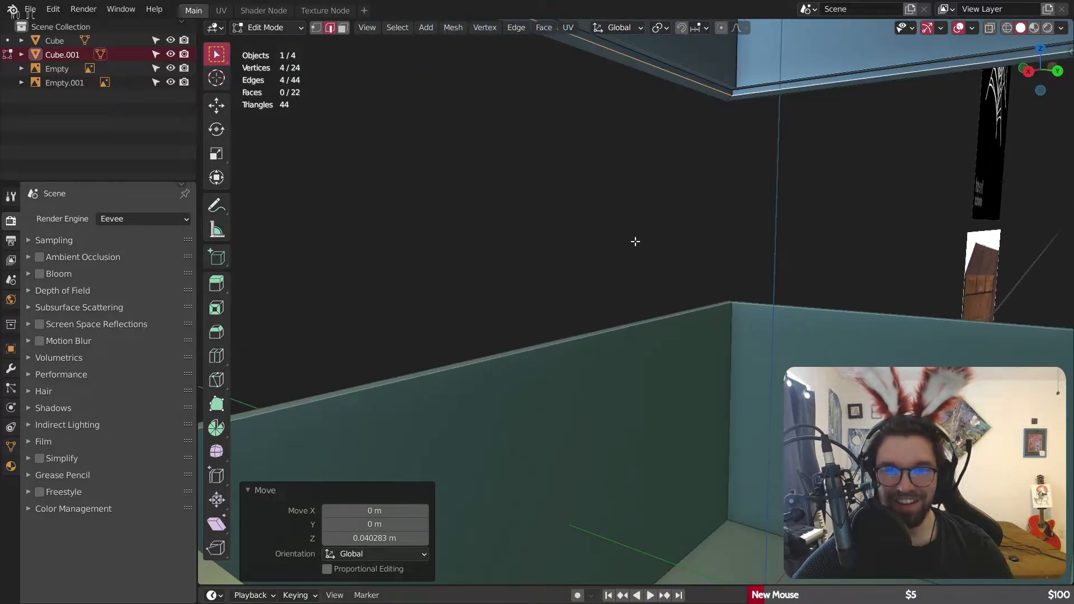
scroll(607, 196, up, 6)
shift+middle_drag(722, 124, 602, 201)
scroll(602, 201, up, 4)
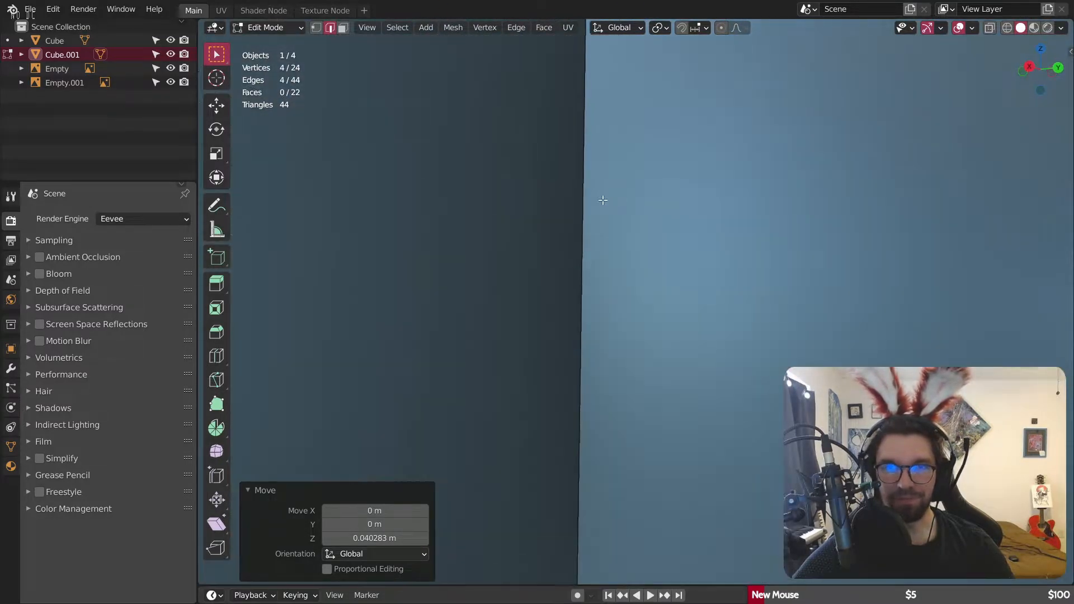
Step: Deepen the lid's recess by raising its inner ring of rim faces a further 0.052 m along Z
scroll(602, 202, down, 6)
middle_drag(582, 360, 557, 302)
alt+click(571, 333)
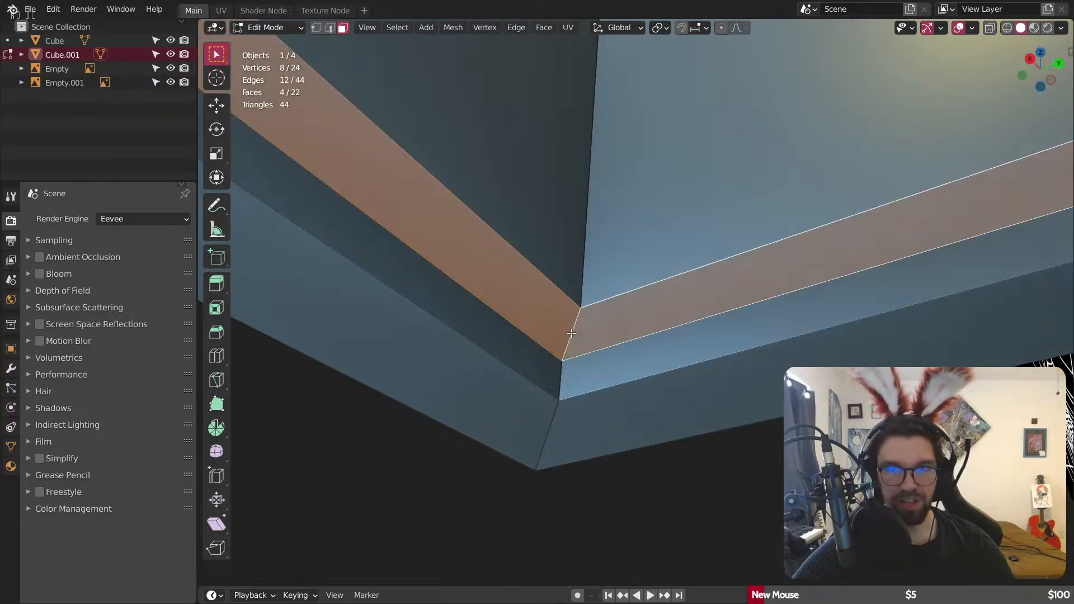
key(g)
key(z)
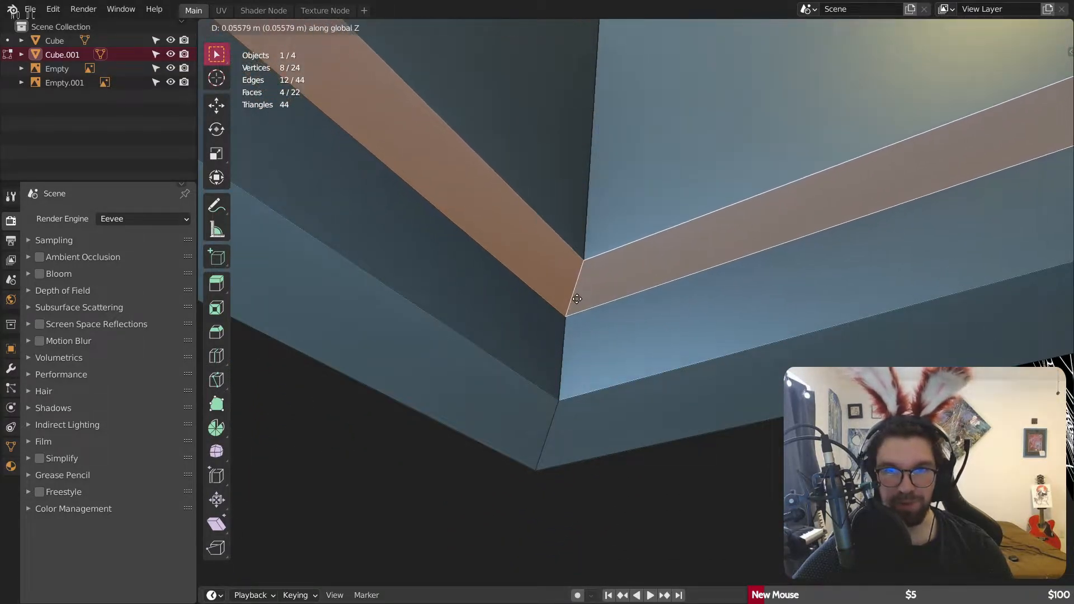
click(575, 302)
Step: View the lid straight along the Y axis and display the scene in wireframe shading
middle_drag(574, 301, 617, 245)
scroll(750, 334, down, 3)
scroll(681, 278, down, 5)
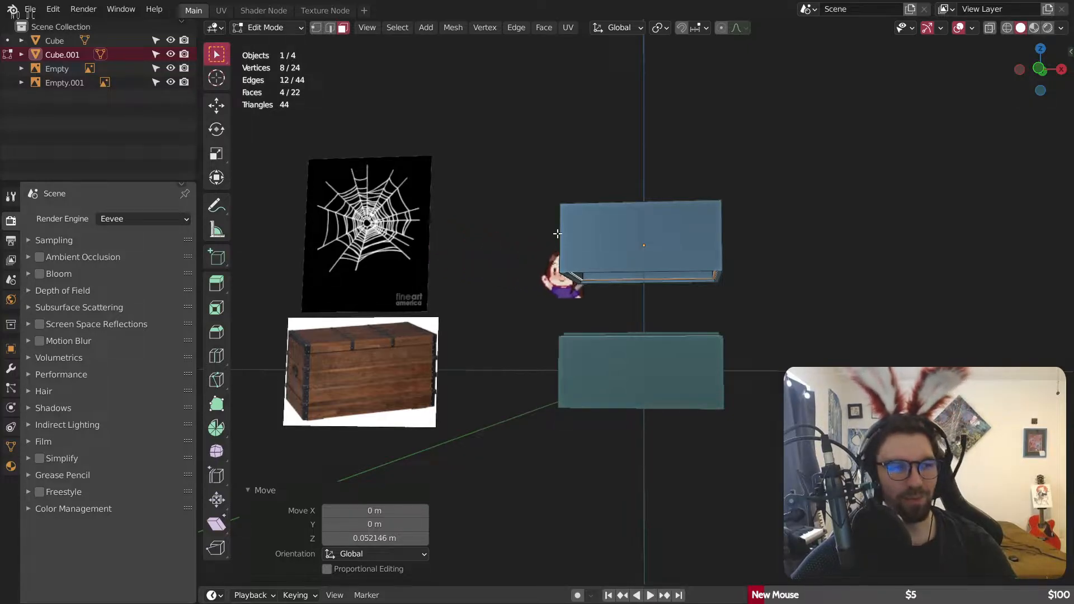
middle_drag(683, 177, 693, 210)
scroll(633, 236, up, 2)
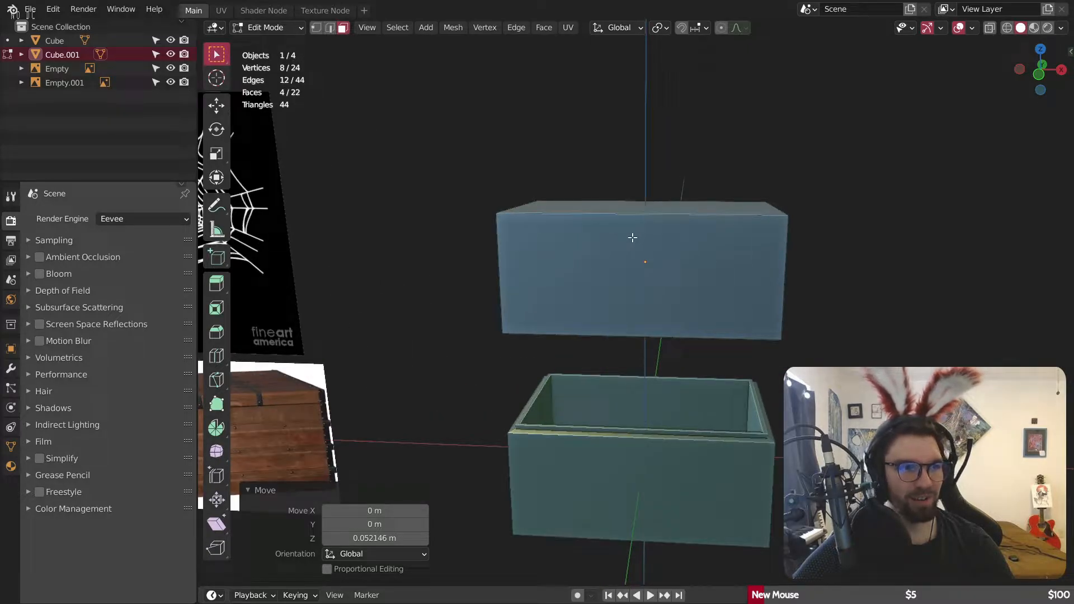
click(1040, 73)
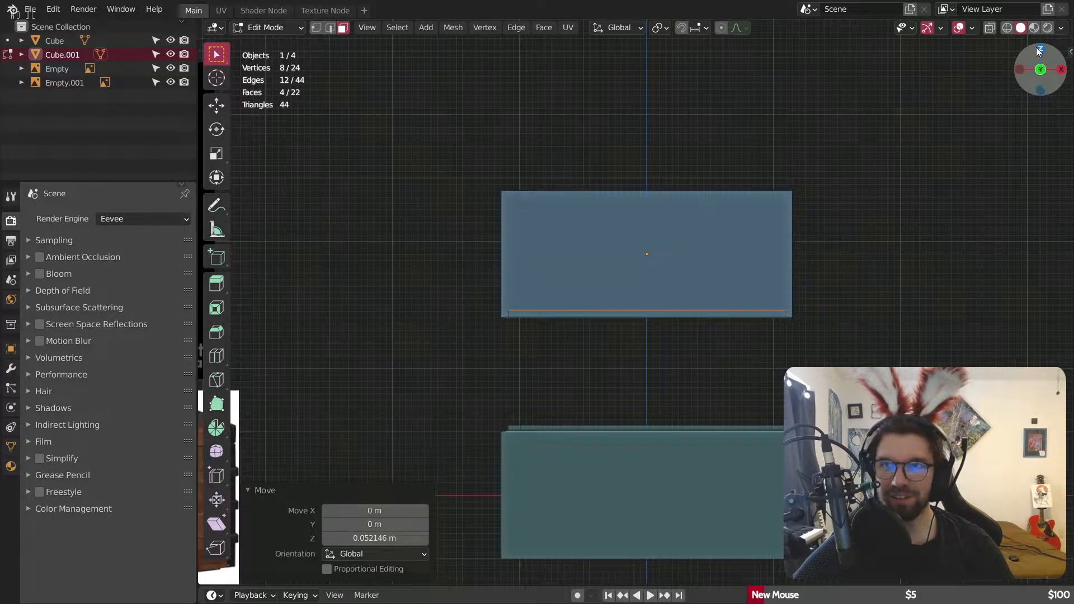
click(1007, 30)
shift+middle_drag(848, 215, 744, 229)
scroll(743, 229, up, 1)
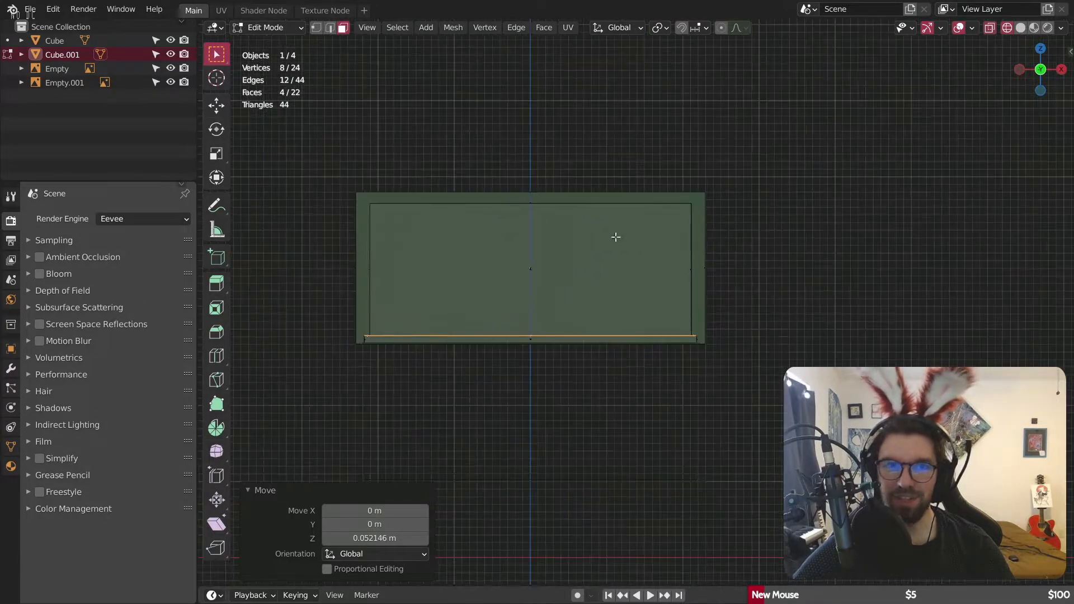
Step: Select all outer and inner vertices at the lid's top and lower them along Z to make a shallow lid
drag(315, 166, 876, 248)
shift+middle_drag(686, 245, 722, 216)
shift+middle_drag(636, 251, 540, 184)
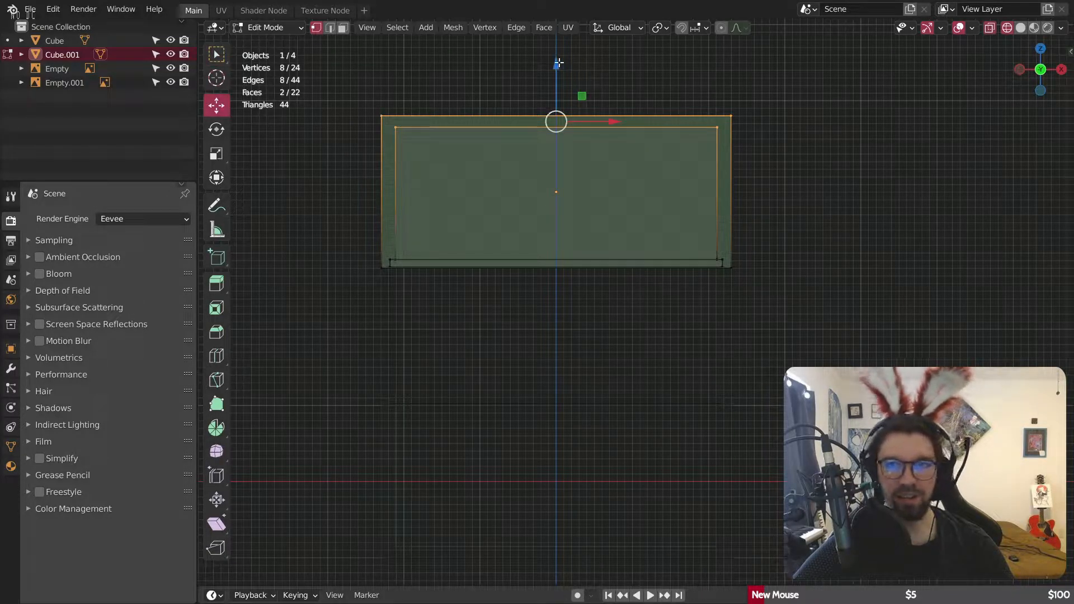
drag(558, 63, 549, 195)
Step: Restore solid shading, select the lid's inner ceiling face and try to dissolve it
scroll(484, 231, up, 3)
middle_drag(386, 283, 417, 193)
click(342, 28)
key(alt+a)
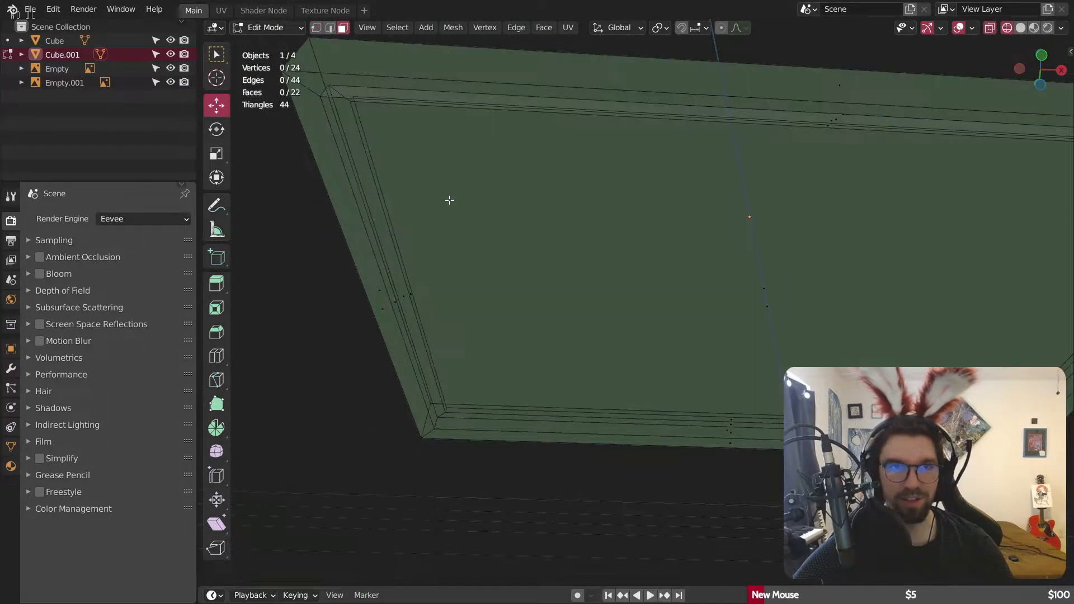
click(801, 261)
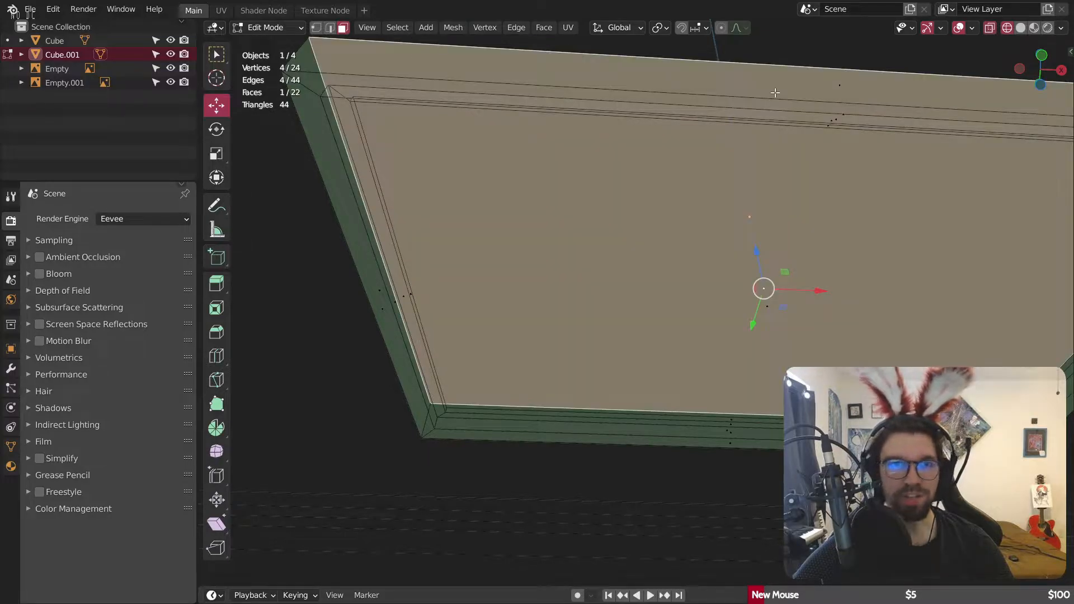
click(1020, 27)
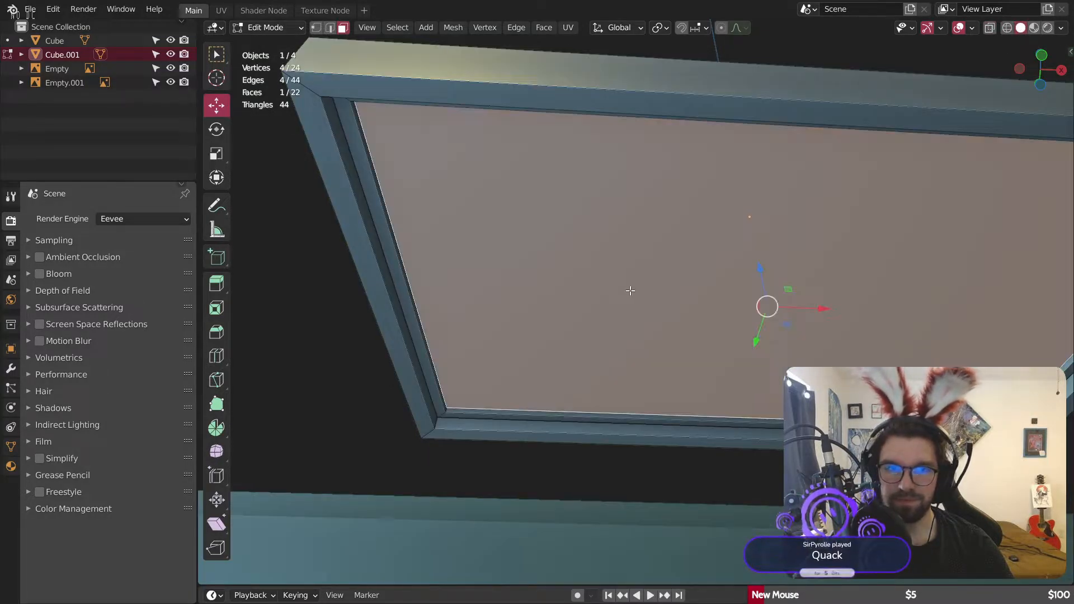
right_click(614, 351)
click(599, 522)
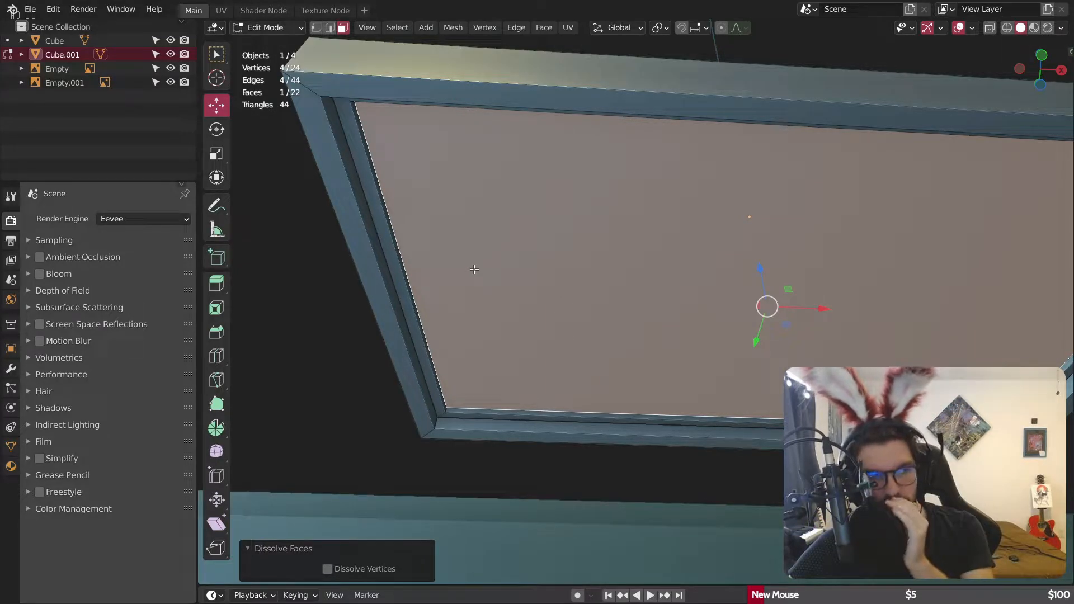
Step: Add the ring of faces around the lid's inner ceiling to the selection and dissolve them into one face
scroll(476, 438, up, 4)
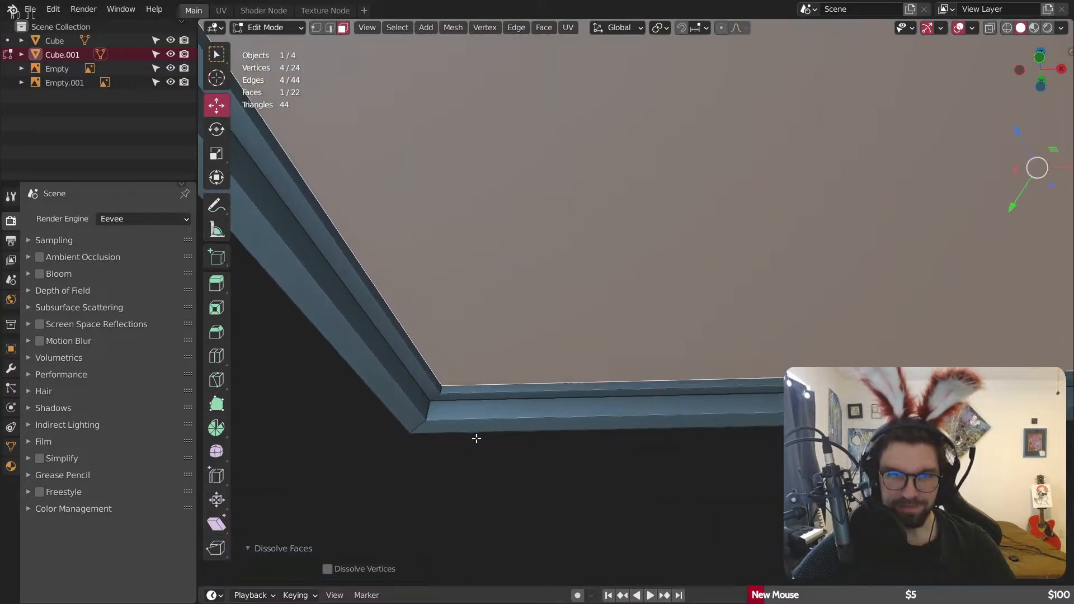
scroll(439, 369, up, 2)
alt+shift+click(424, 344)
right_click(423, 343)
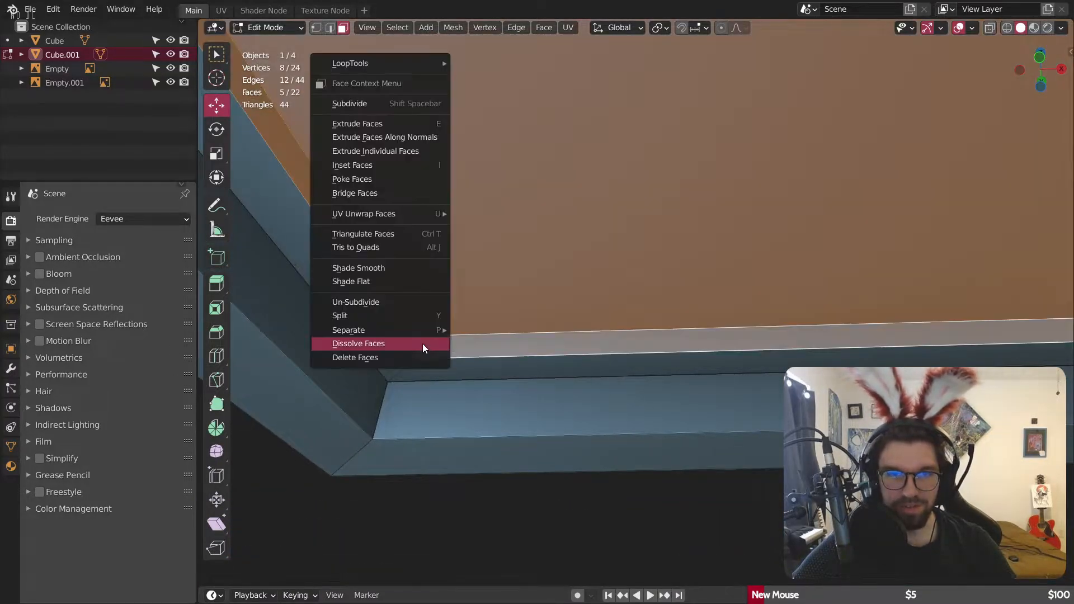
click(408, 349)
key(KP_Decimal)
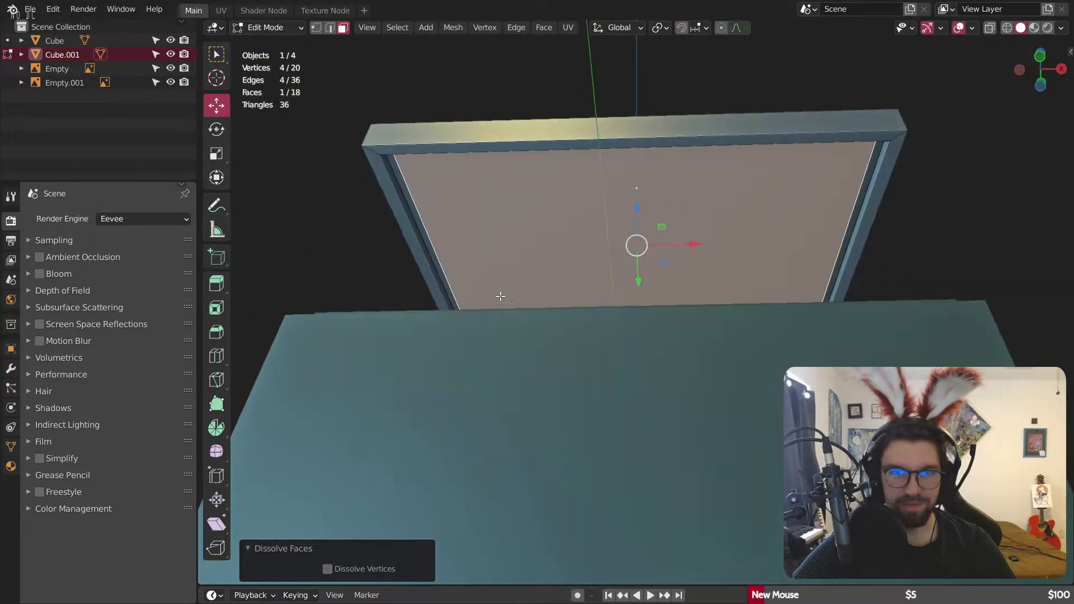
Step: Select the edge loop bordering the lid's inner ceiling face and dissolve its edges
scroll(422, 165, up, 2)
scroll(422, 165, up, 2)
click(330, 28)
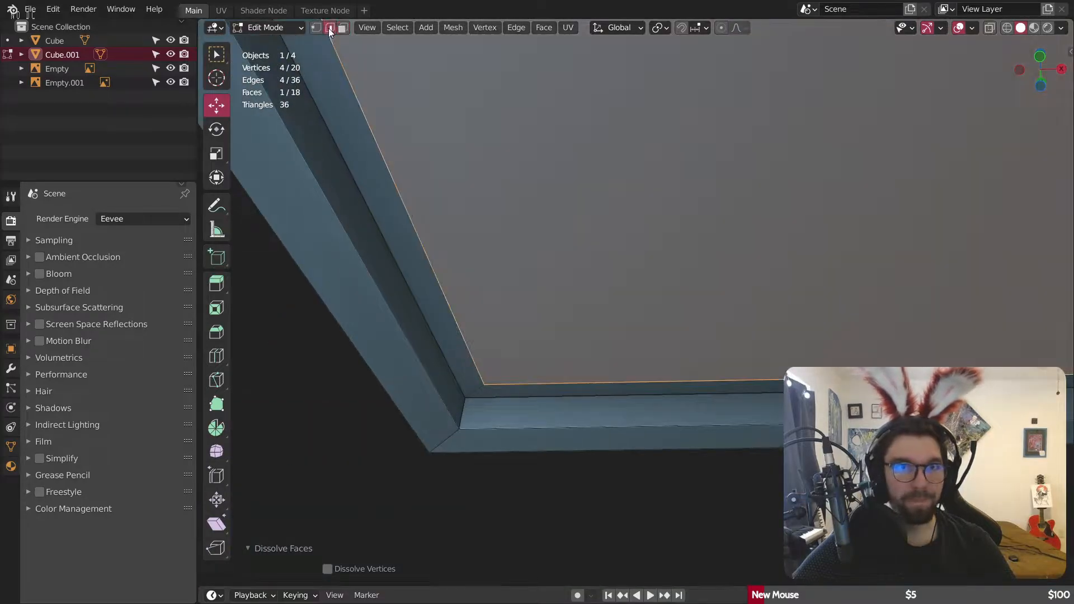
click(438, 264)
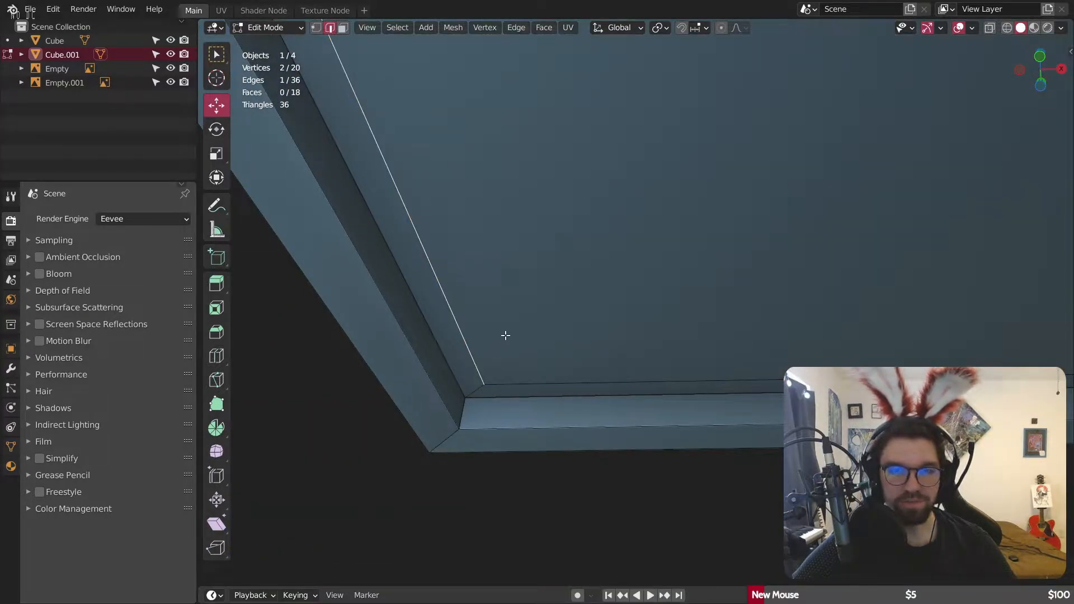
right_click(525, 283)
click(486, 582)
scroll(545, 246, up, 3)
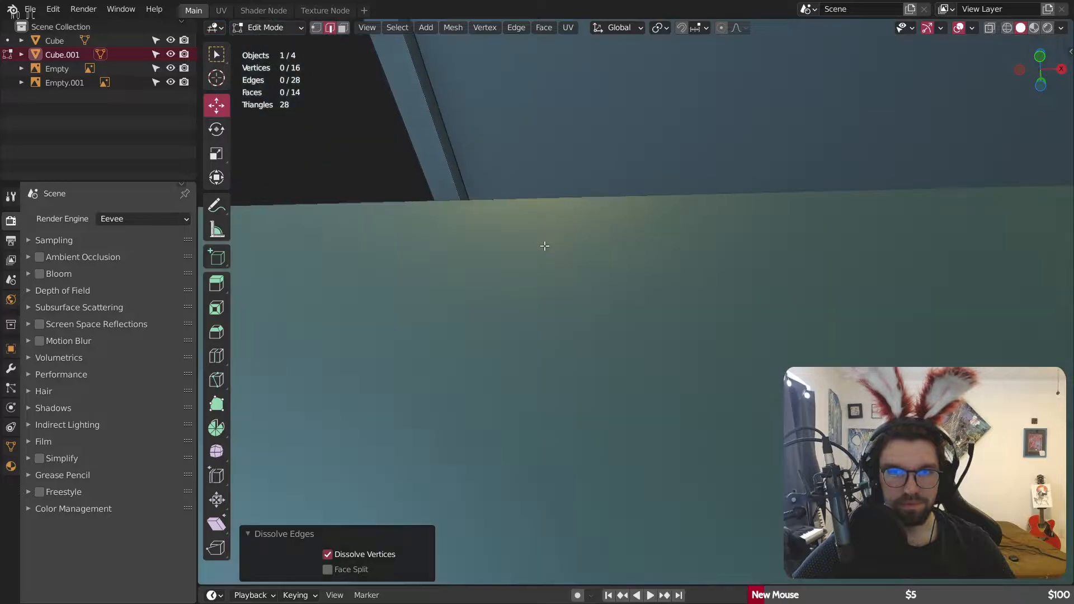
Step: Return to Object Mode and lower the lid about 1.774 m along Z onto the chest body
middle_drag(545, 246, 602, 305)
scroll(672, 142, down, 4)
middle_drag(672, 141, 599, 227)
scroll(621, 108, down, 4)
scroll(554, 235, up, 4)
scroll(599, 227, up, 2)
click(255, 30)
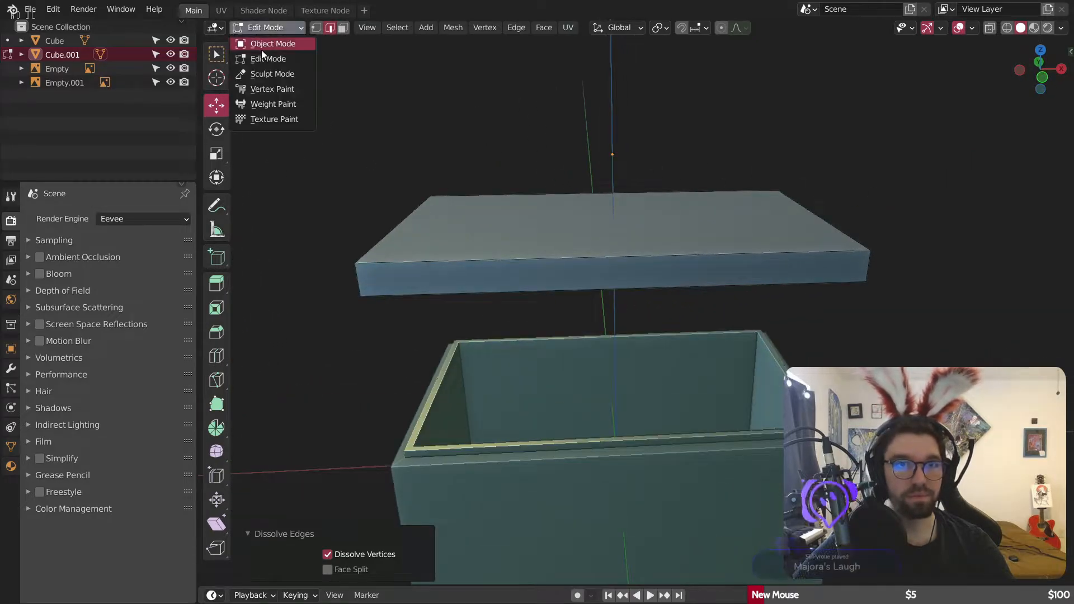
click(261, 47)
scroll(537, 207, down, 3)
key(g)
key(z)
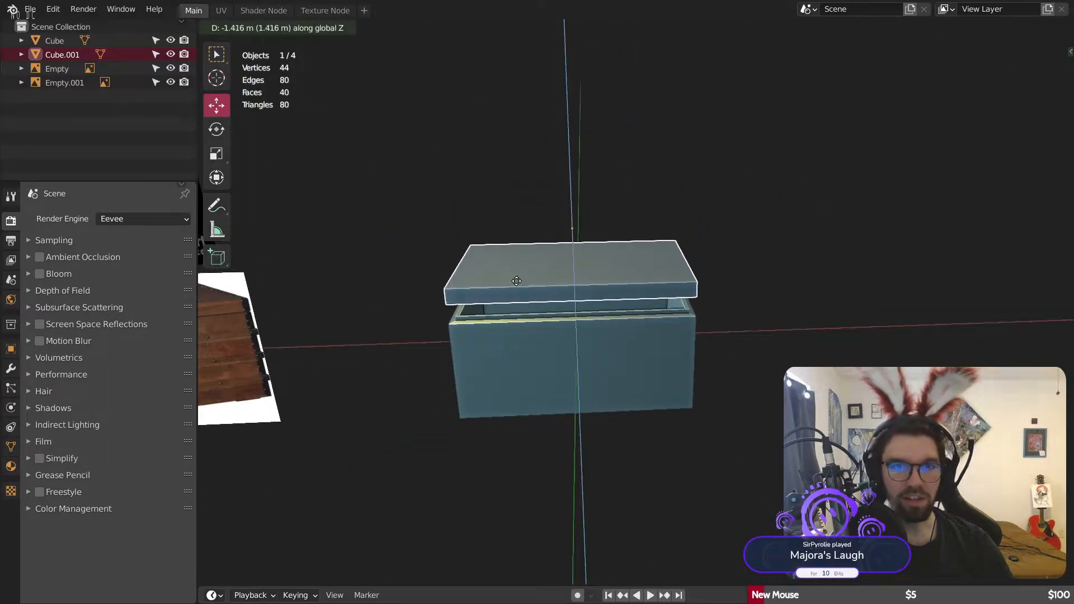
click(517, 295)
Step: Lower the lid about 0.029 m more along Z to meet the body's rim
scroll(517, 297, up, 8)
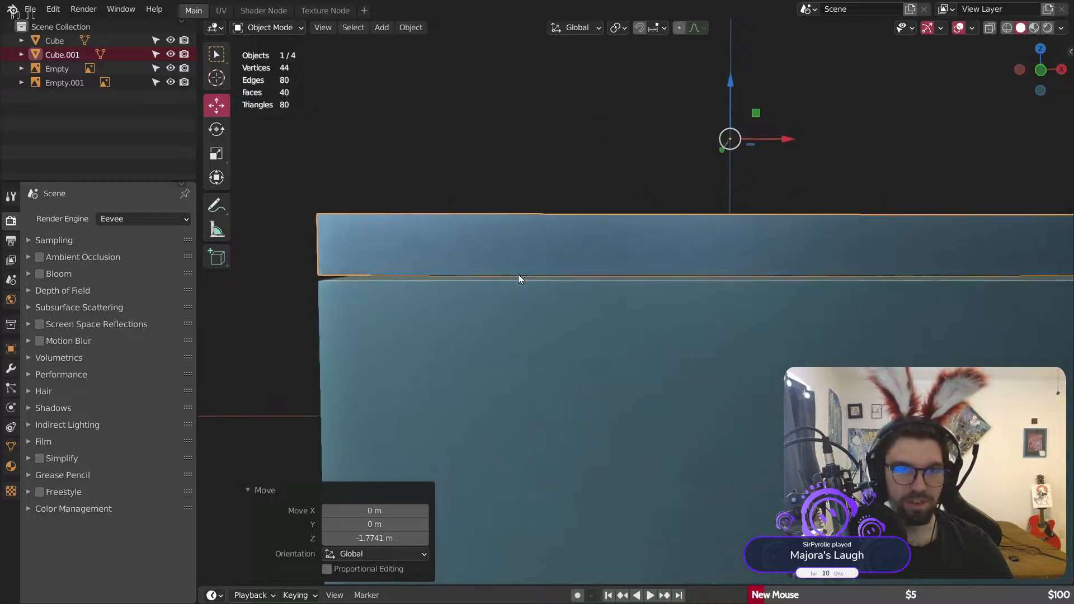
scroll(523, 252, up, 1)
middle_drag(555, 210, 585, 212)
shift+middle_drag(697, 244, 680, 244)
key(g)
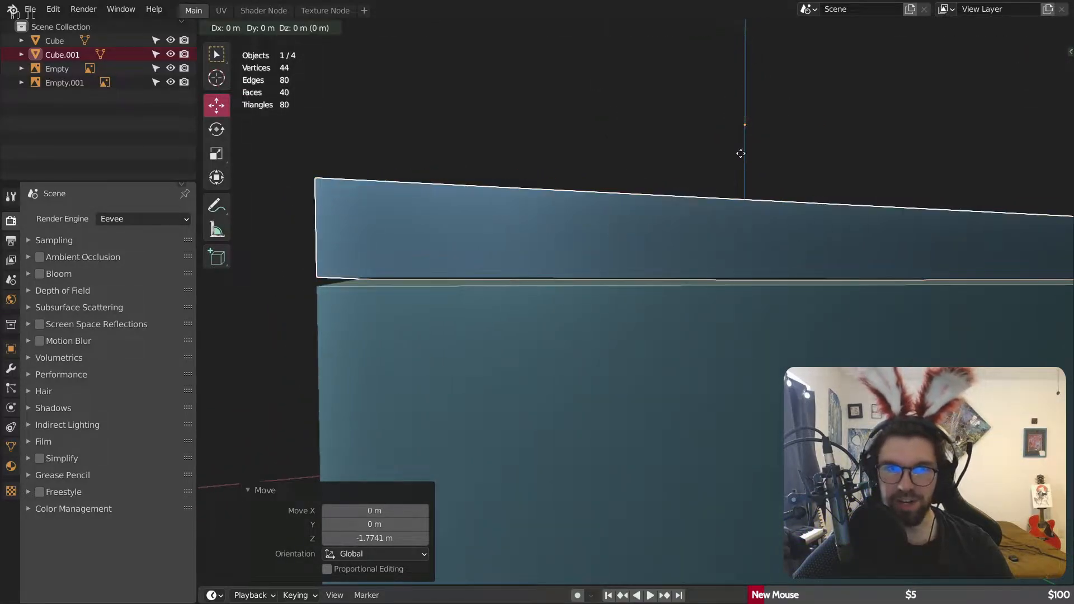
key(z)
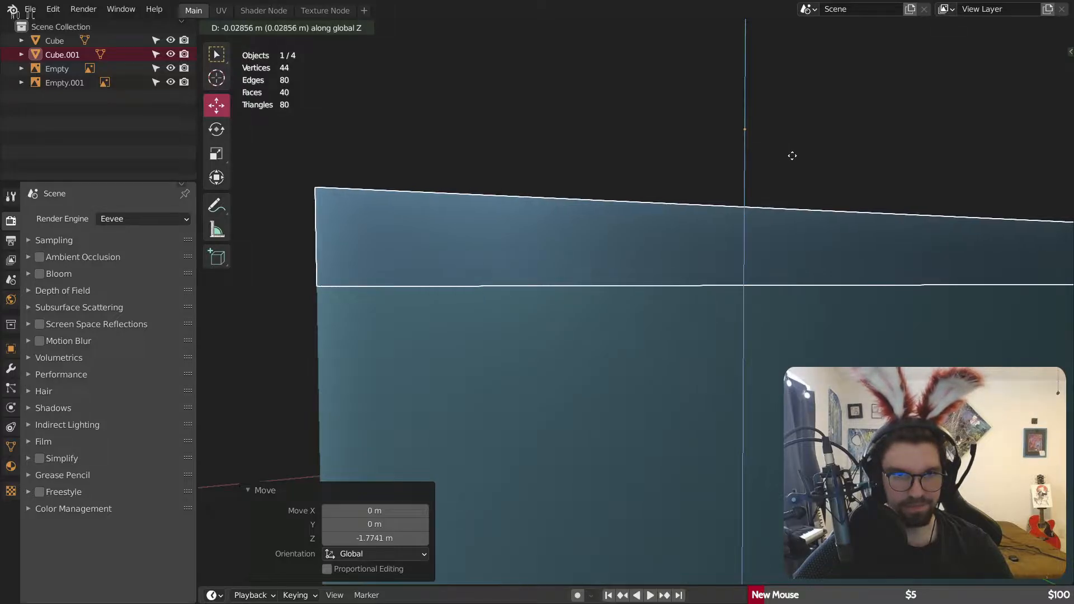
click(791, 156)
Step: Fine-tune the lid's height along Z against the body's rim and clear the selection
middle_drag(419, 240, 447, 242)
scroll(392, 248, up, 2)
click(389, 303)
click(534, 218)
key(g)
key(z)
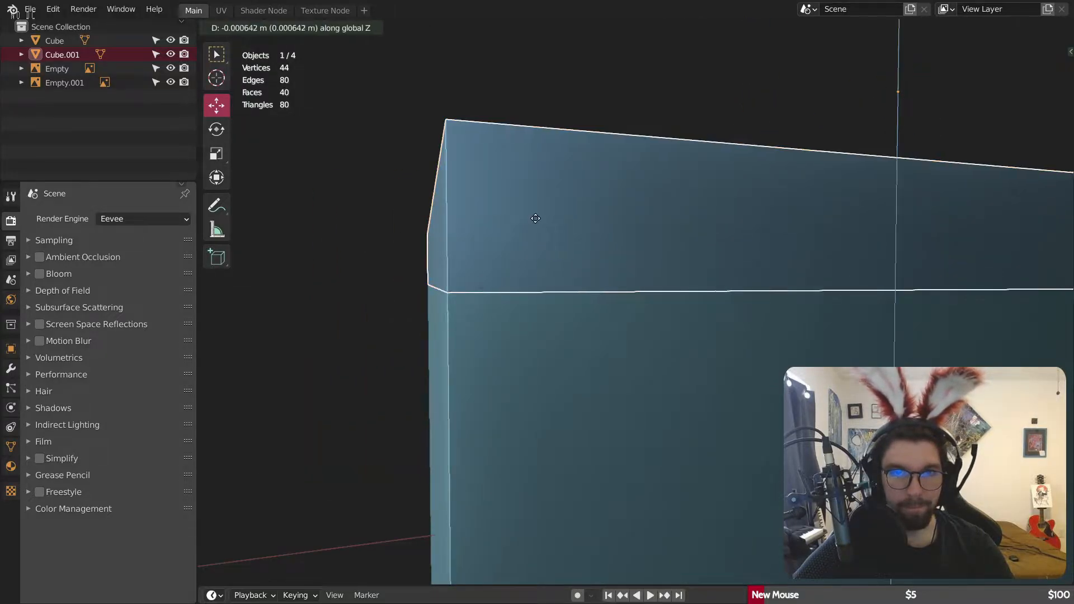
click(542, 213)
key(alt+a)
middle_drag(541, 213, 463, 280)
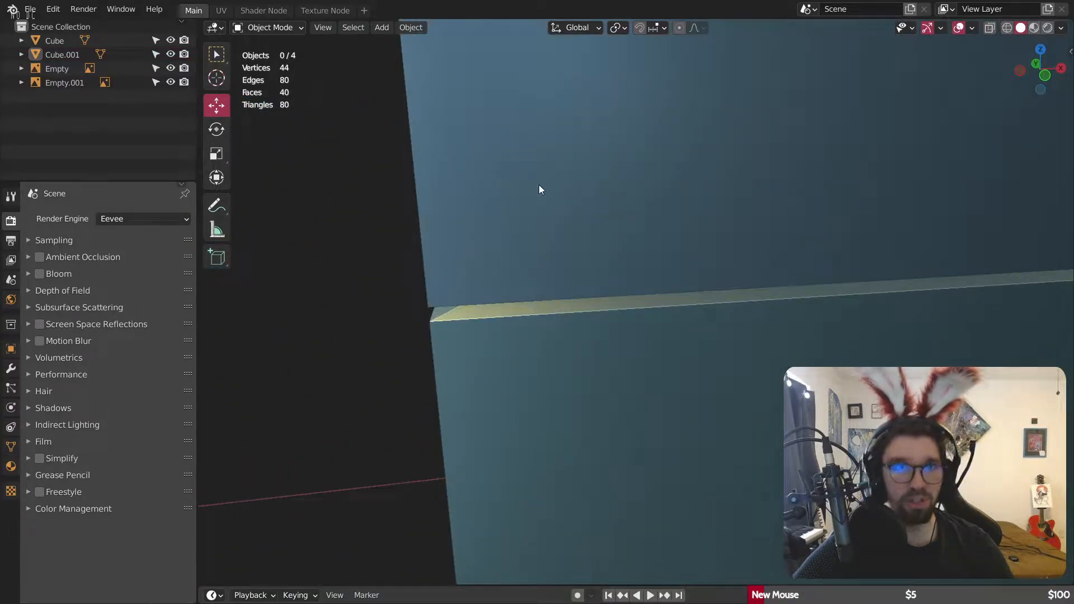
Step: Apply the scale of the lid and of the chest body
click(425, 134)
click(280, 29)
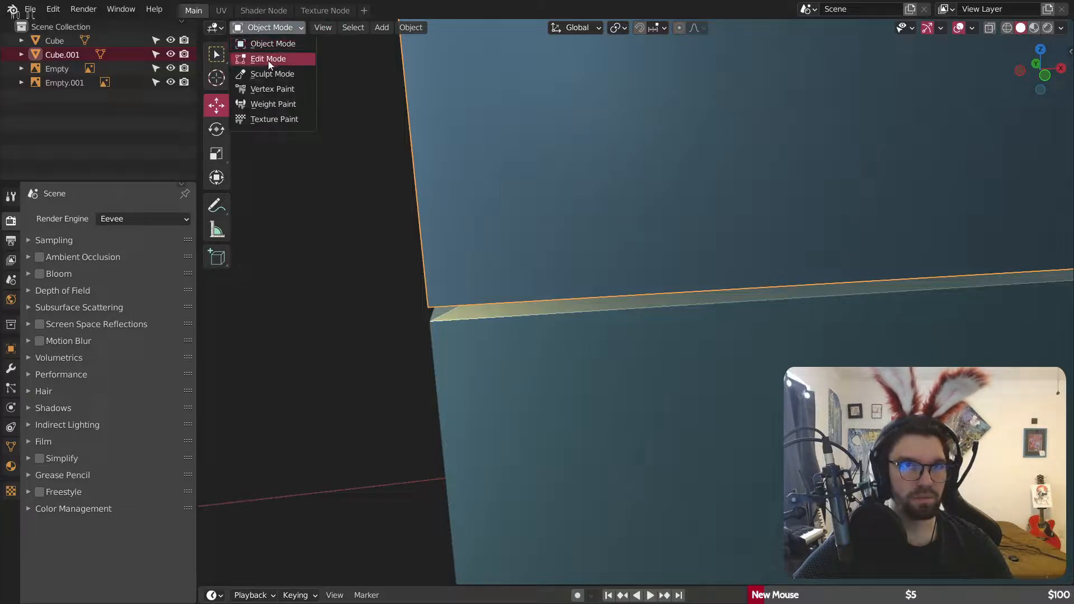
key(ctrl+a)
click(561, 353)
key(ctrl+a)
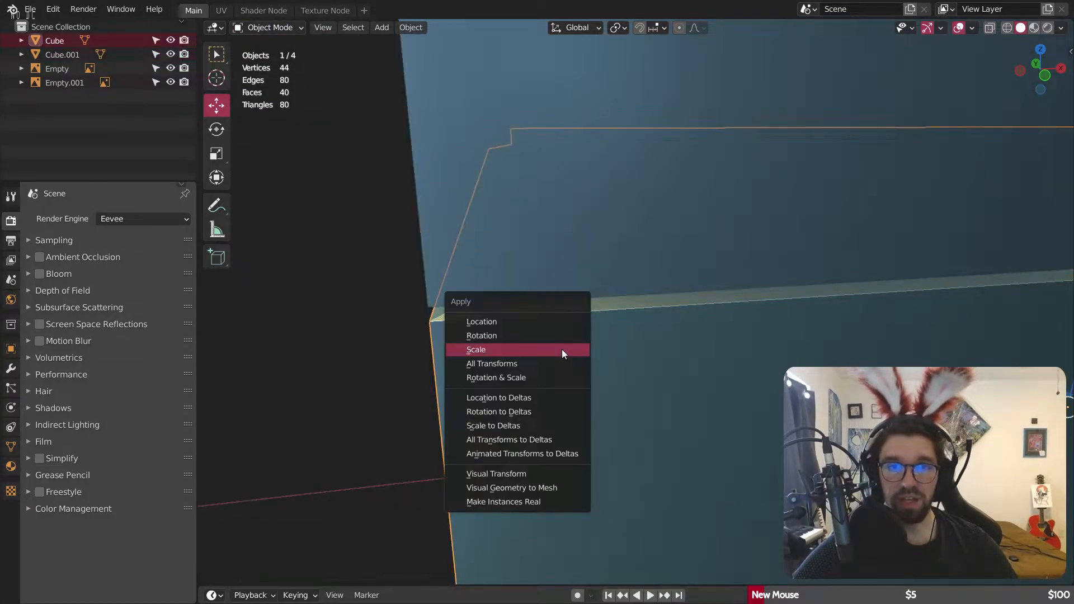
click(561, 351)
Step: Try to select the chest body's outer rim edge loop in Edit Mode, and return to Object Mode
click(267, 27)
click(259, 60)
key(2)
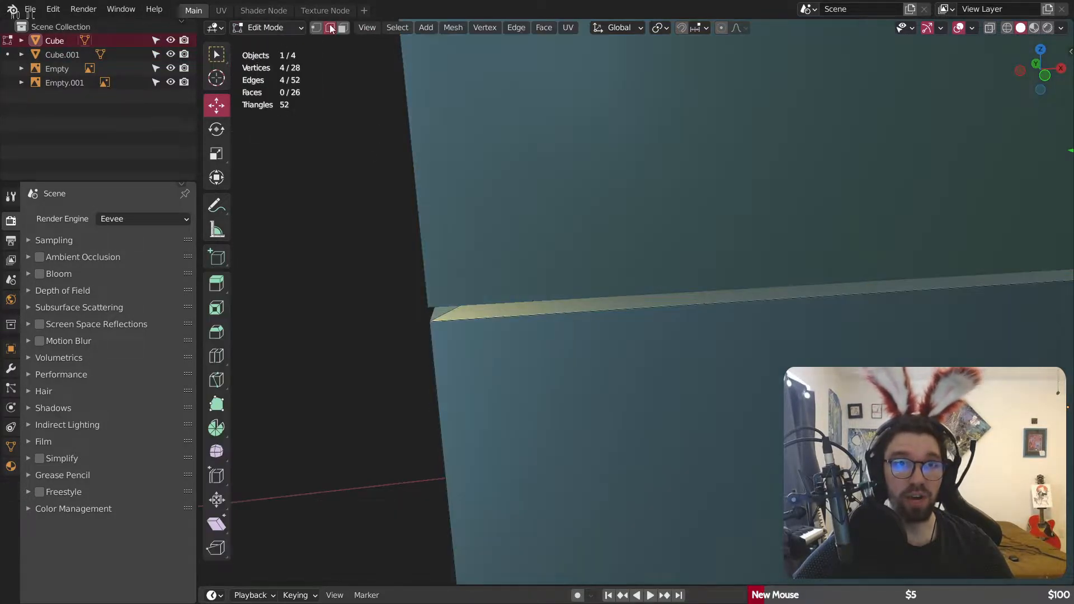
alt+click(484, 292)
alt+shift+click(489, 295)
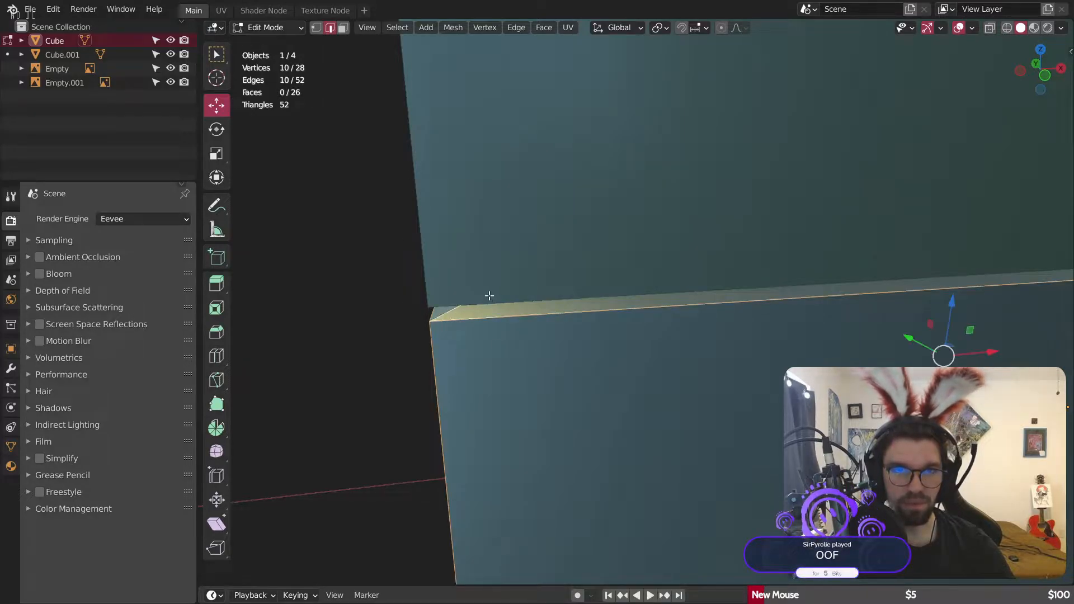
click(492, 331)
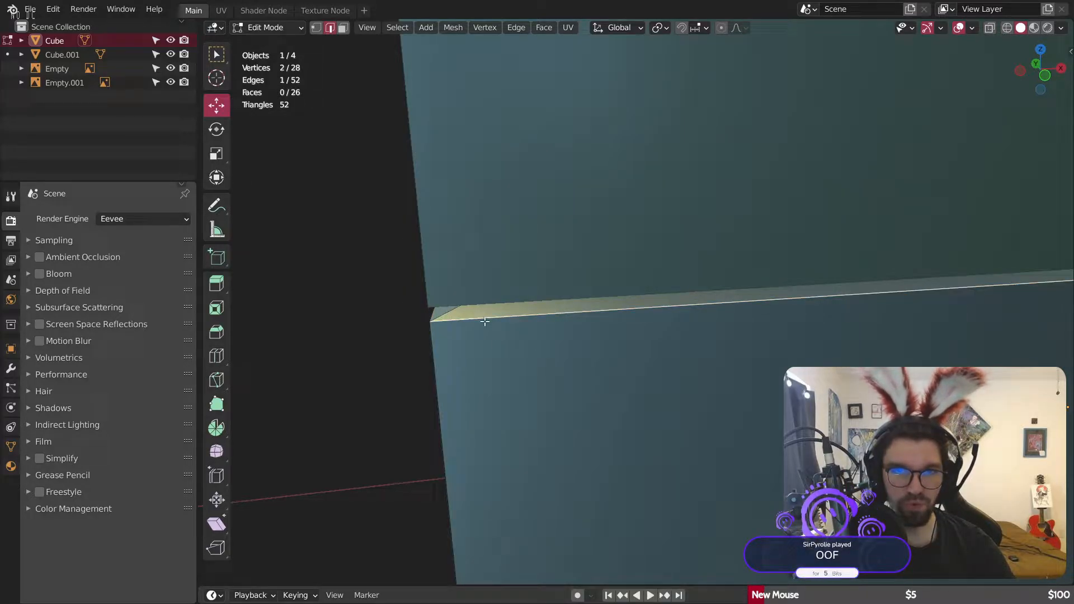
alt+click(576, 317)
middle_drag(567, 314, 526, 259)
click(259, 27)
click(265, 40)
Step: Edit the lid and body together and select the outer edge loops of both where they meet
shift+click(541, 183)
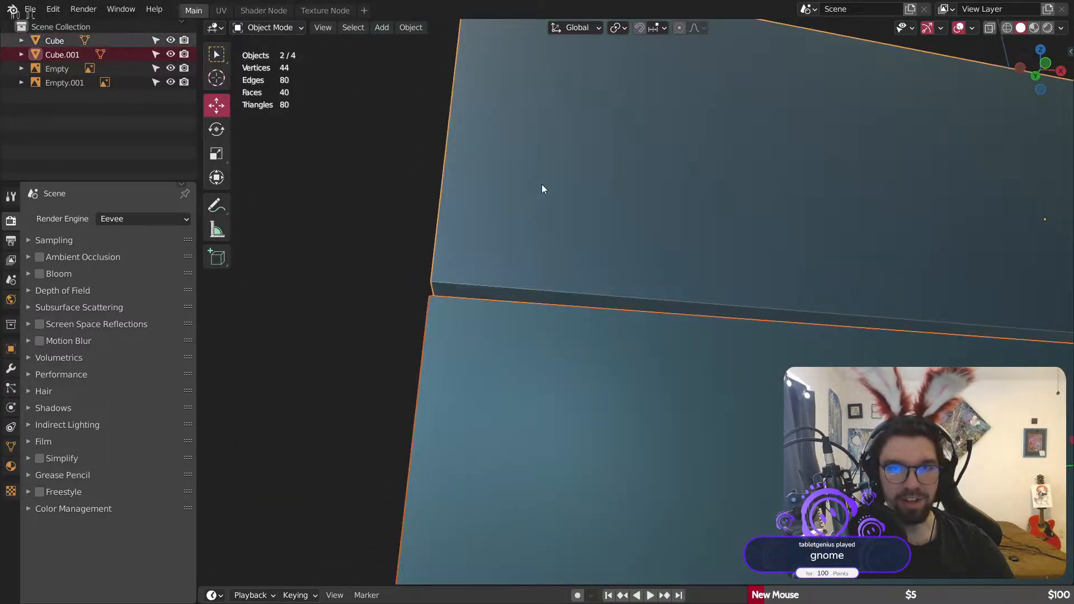
middle_drag(542, 184, 249, 49)
click(263, 60)
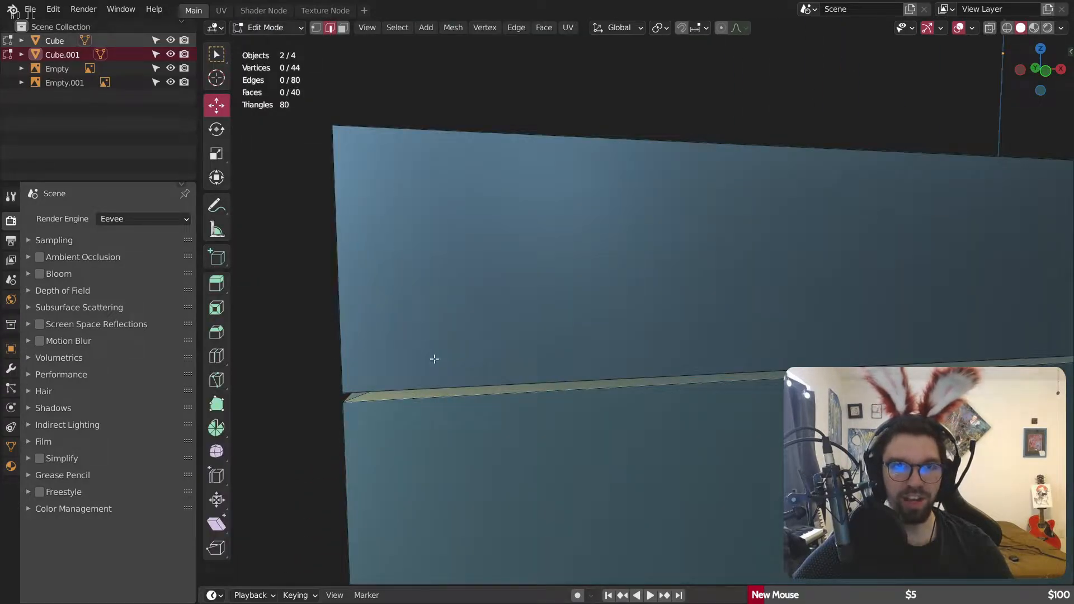
alt+click(426, 389)
middle_drag(433, 403, 514, 338)
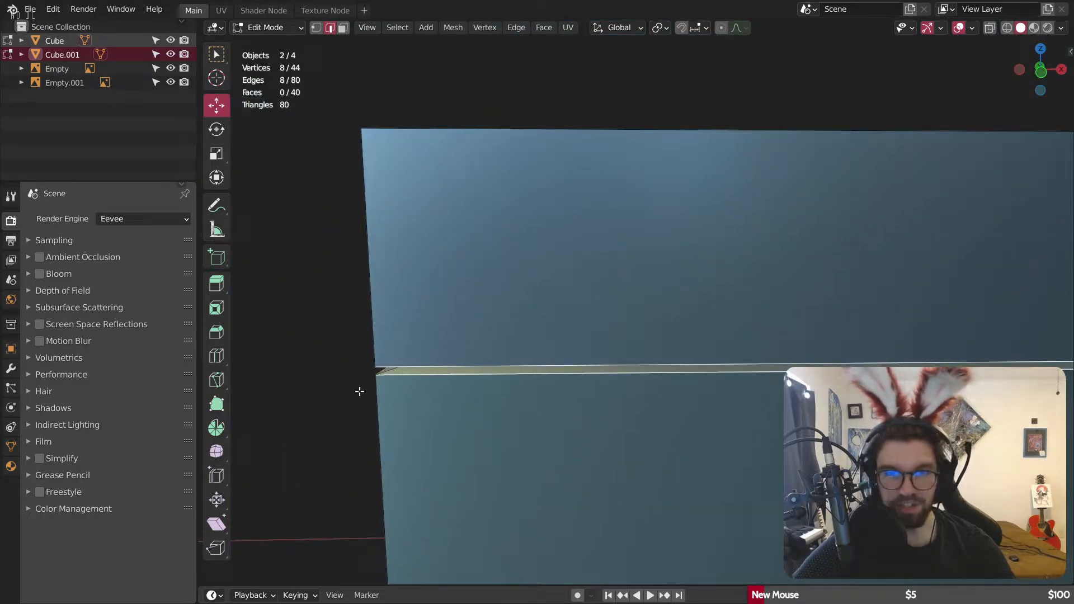
middle_drag(359, 391, 413, 356)
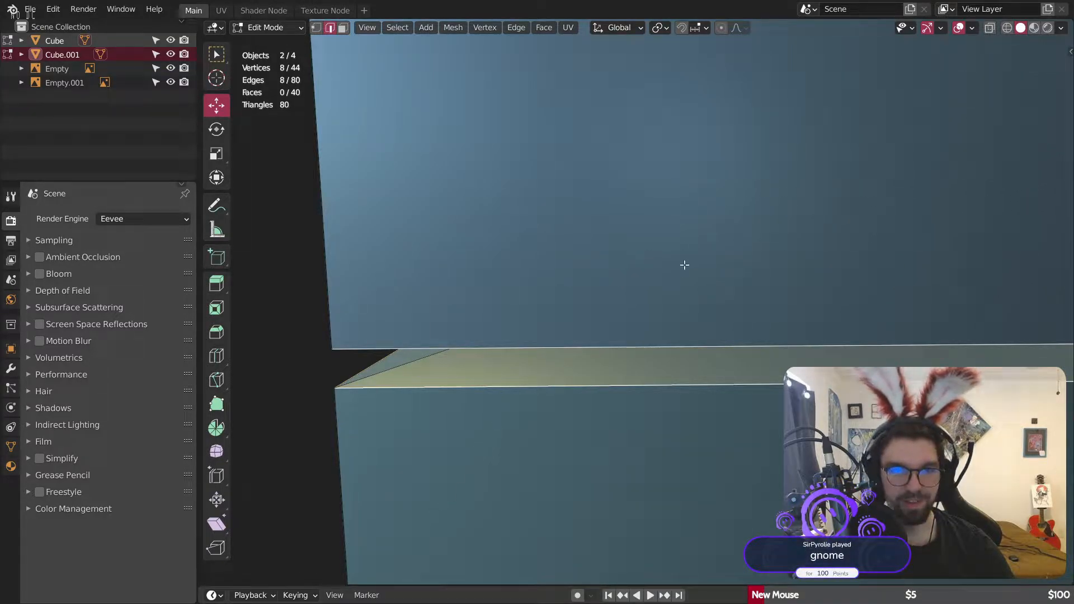
Step: Bevel the selected rim edges with a width of about 0.00787 m and 6 segments, and return to Object Mode
key(ctrl+b)
scroll(991, 99, up, 3)
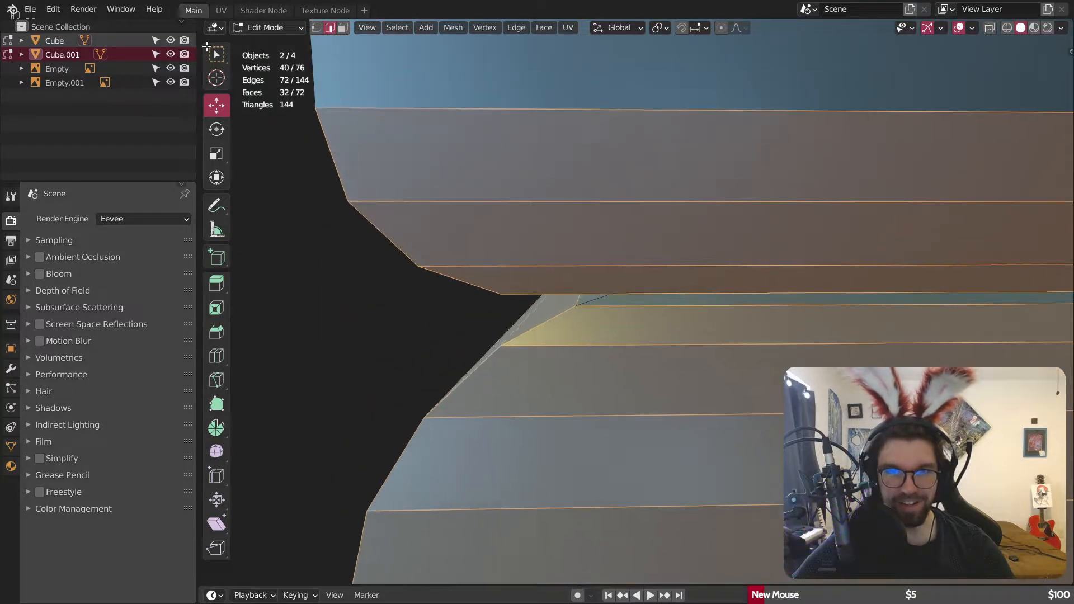
scroll(203, 66, up, 1)
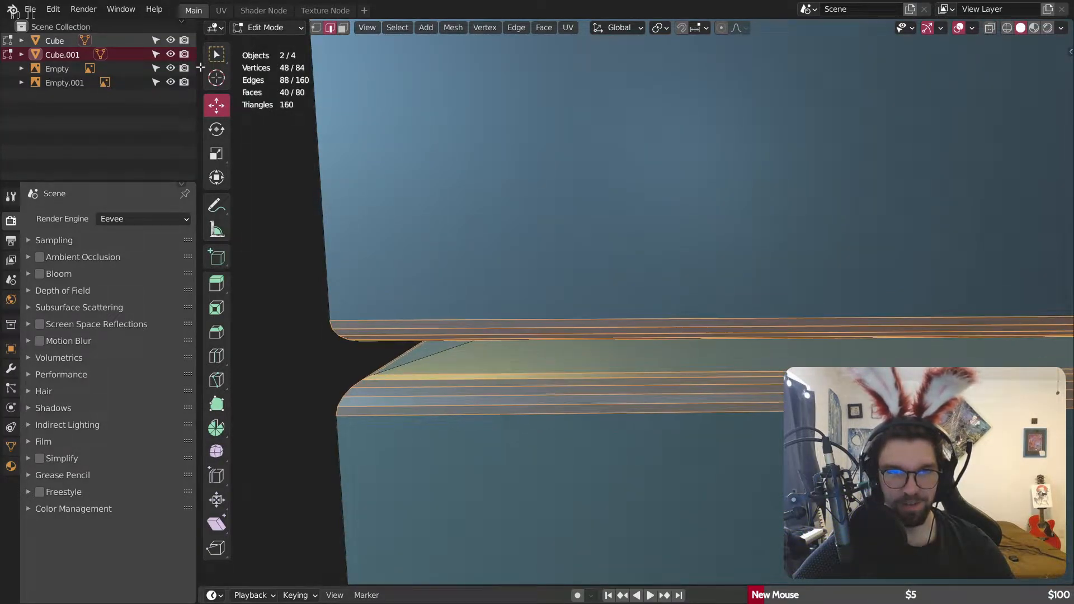
scroll(200, 67, up, 1)
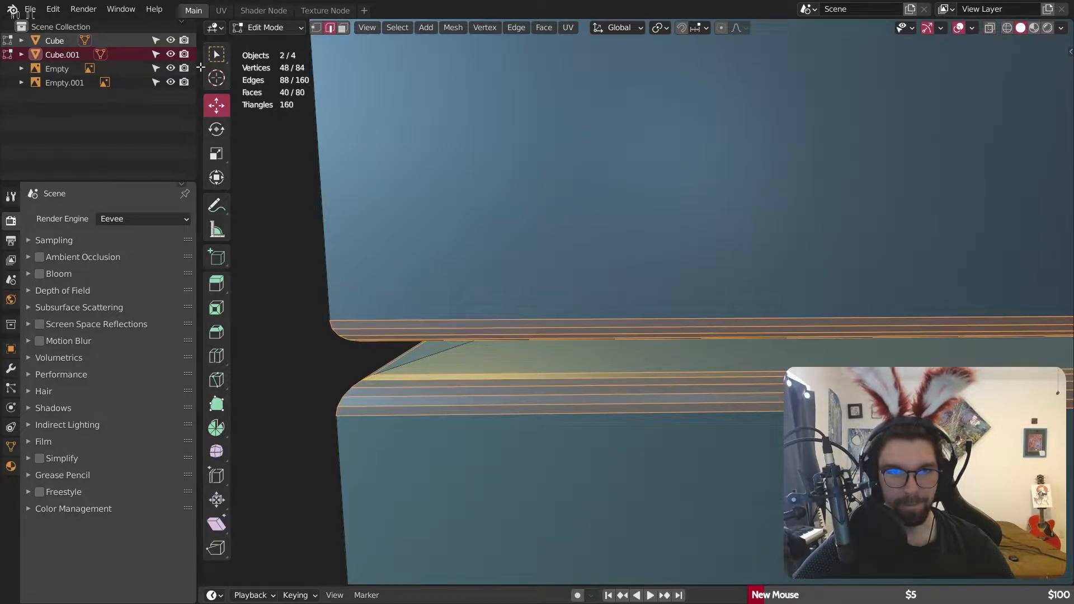
click(201, 68)
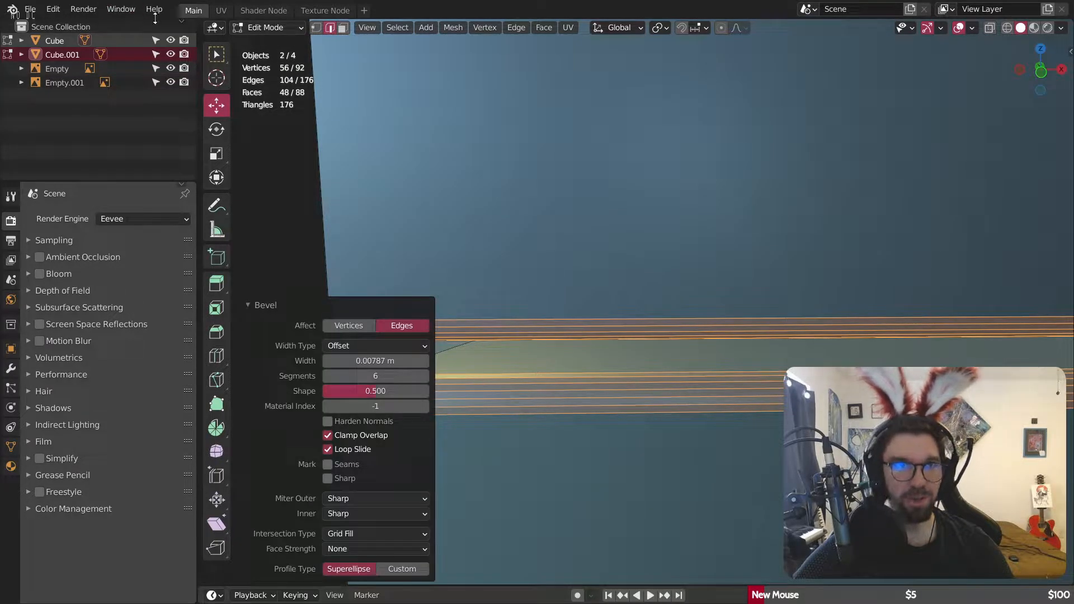
click(268, 31)
click(265, 44)
click(297, 308)
Step: Lower the lid about 0.010 m along Z to narrow the gap above the beveled body, and clear the selection
scroll(297, 307, down, 12)
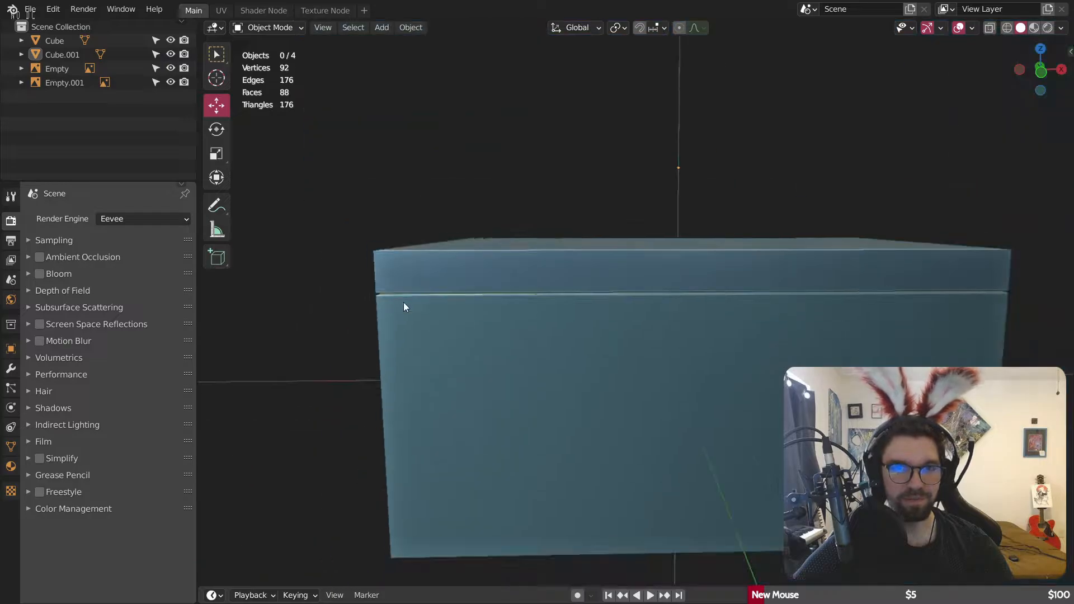
middle_drag(436, 297, 525, 277)
scroll(607, 292, up, 7)
click(634, 291)
scroll(575, 317, down, 1)
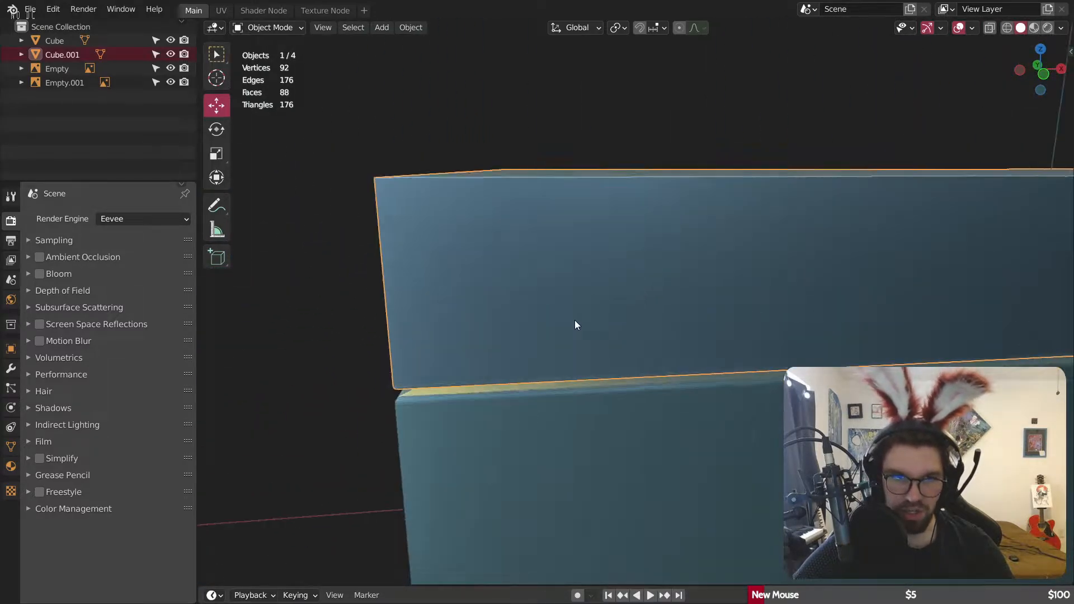
middle_drag(575, 320, 537, 274)
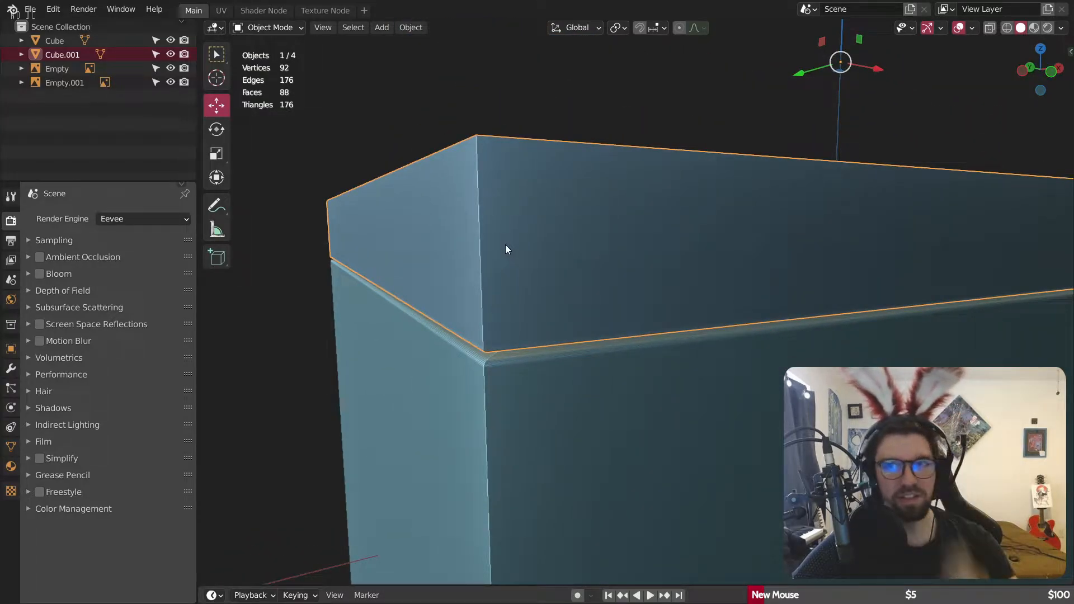
key(g)
key(z)
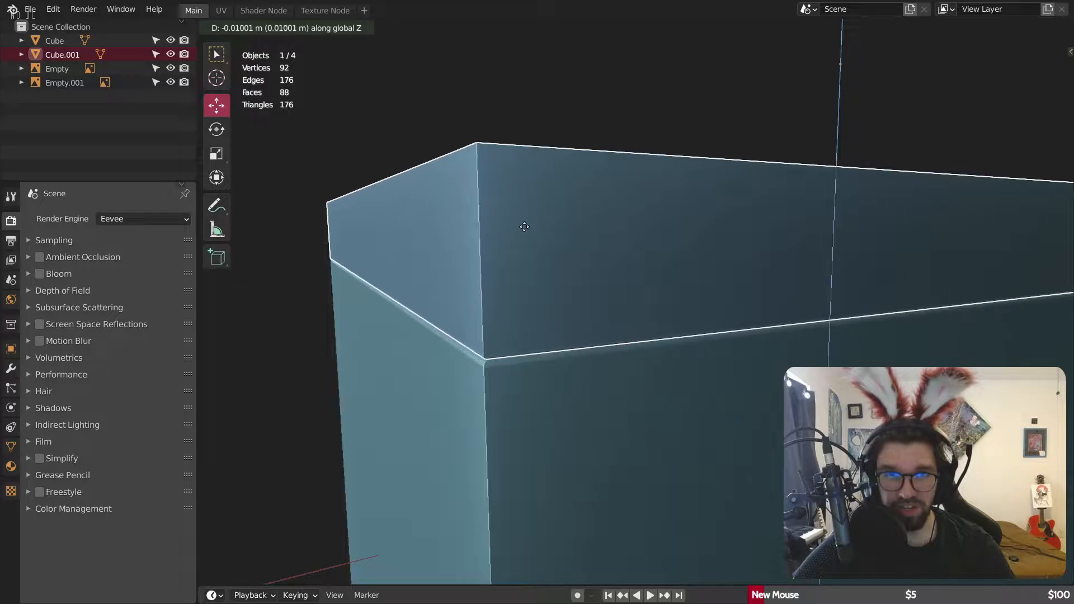
click(501, 353)
scroll(501, 351, up, 4)
middle_drag(444, 352, 434, 338)
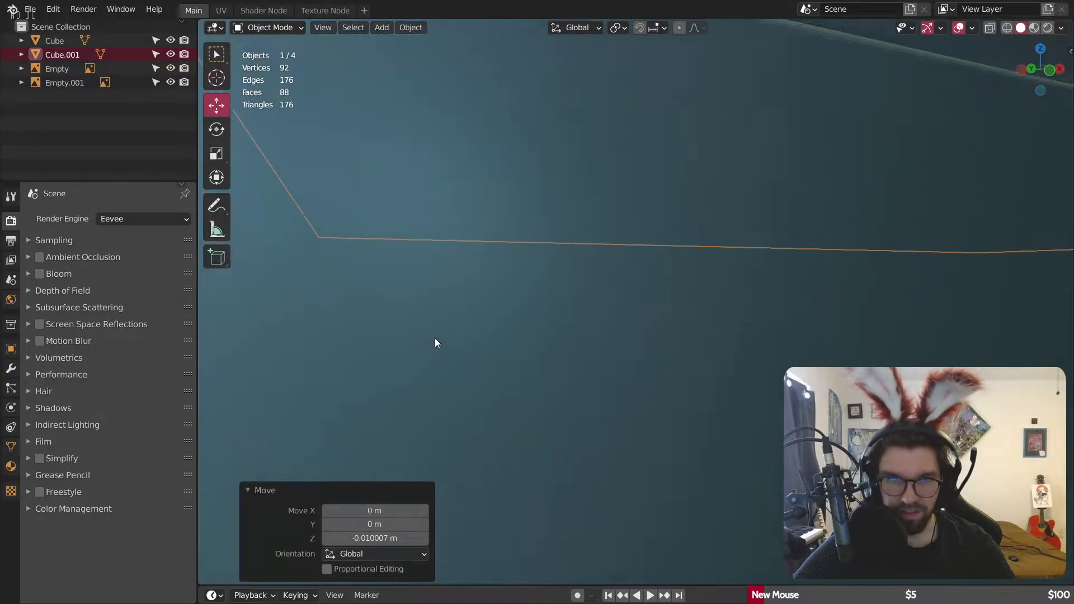
scroll(419, 273, down, 1)
middle_drag(419, 269, 412, 237)
click(270, 364)
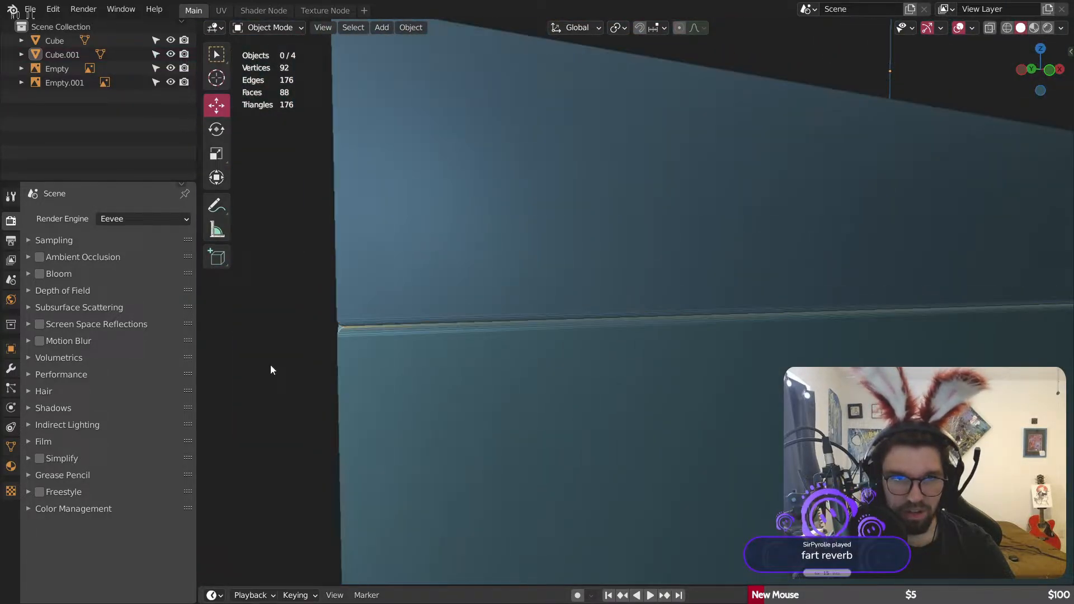
Step: Apply smooth shading to the lid and the chest body, and clear the selection
click(381, 252)
right_click(382, 252)
click(382, 252)
click(411, 349)
right_click(412, 349)
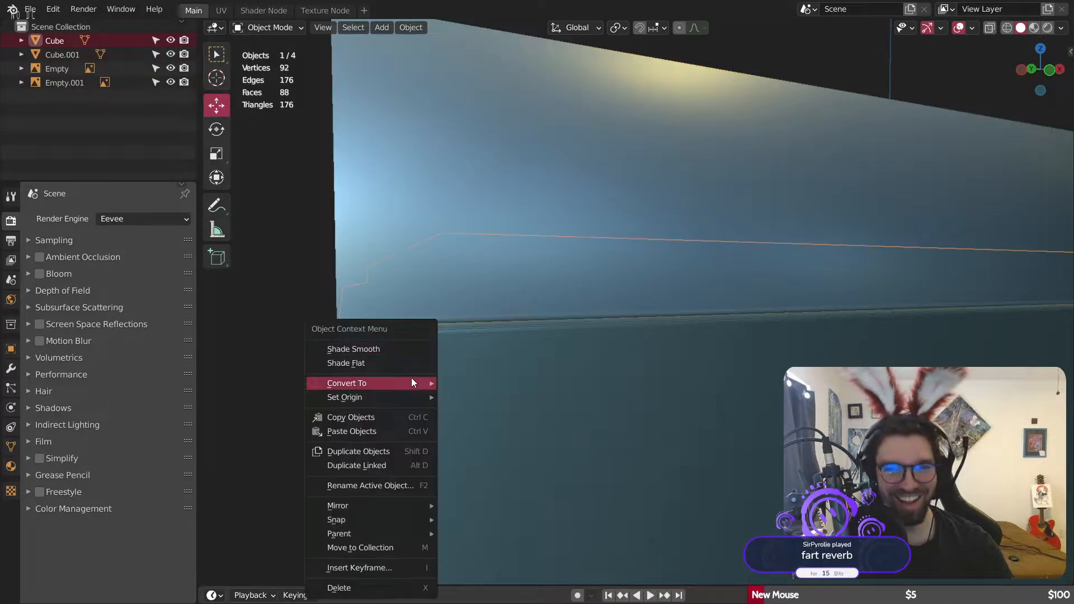
mouse_move(411, 381)
click(385, 344)
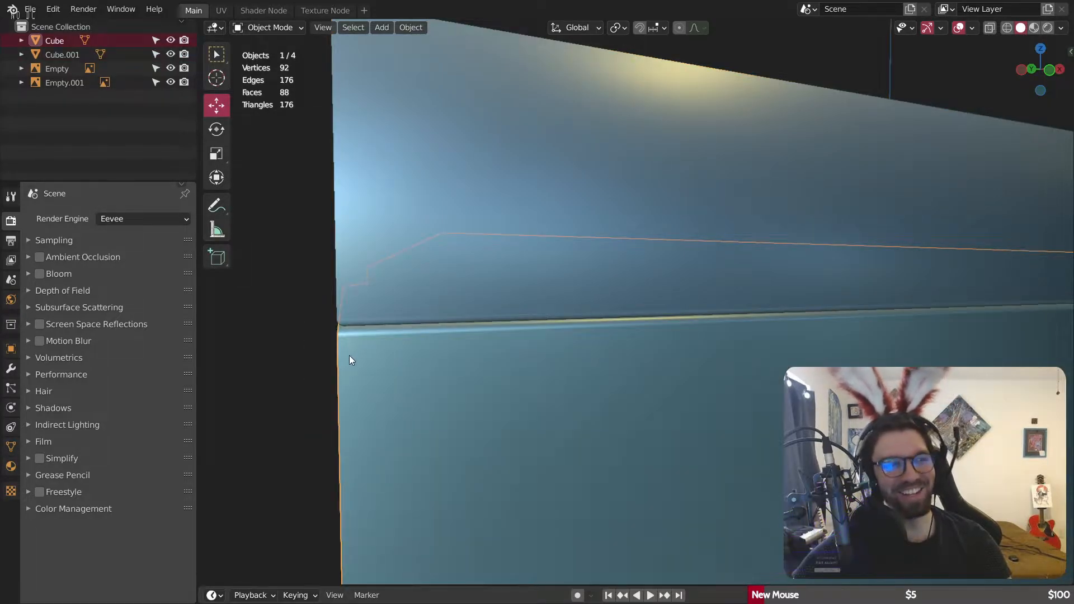
click(243, 370)
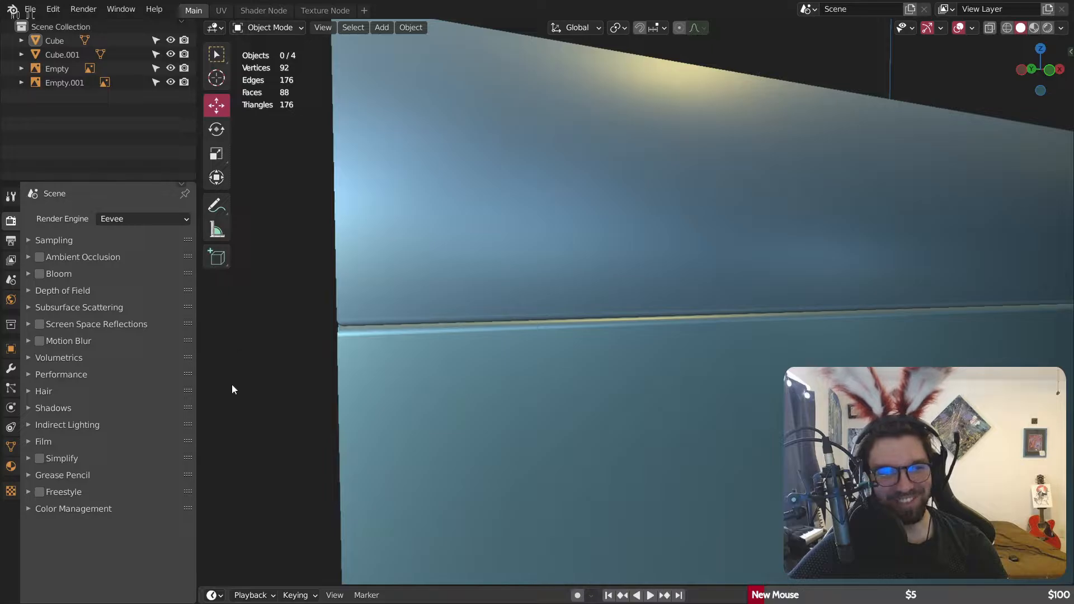
Step: Enable Auto Smooth in the chest body's normals settings with an angle of 45°
click(11, 447)
click(29, 324)
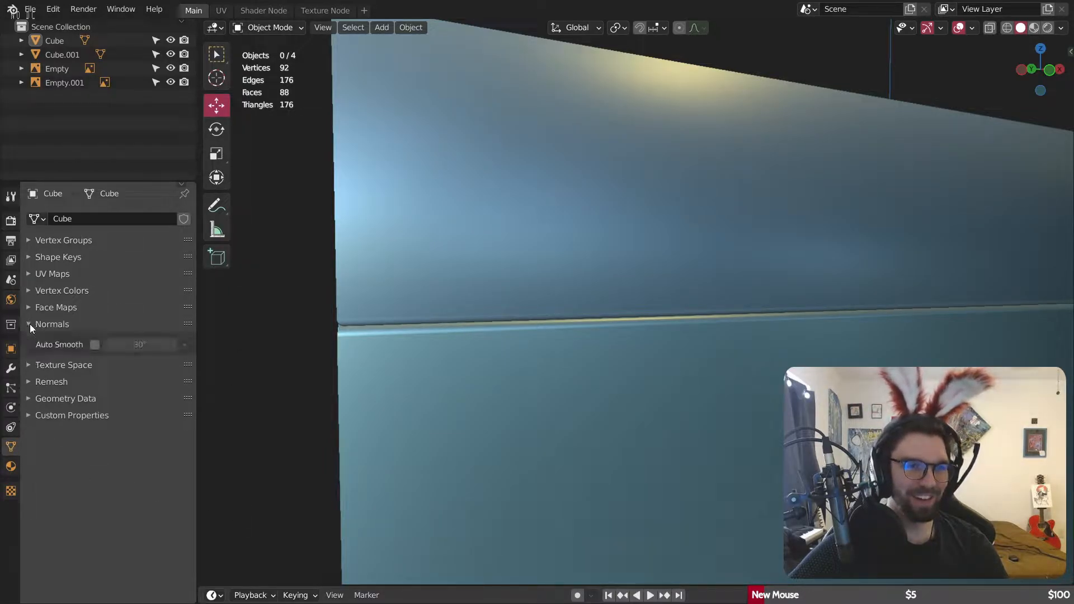
click(95, 345)
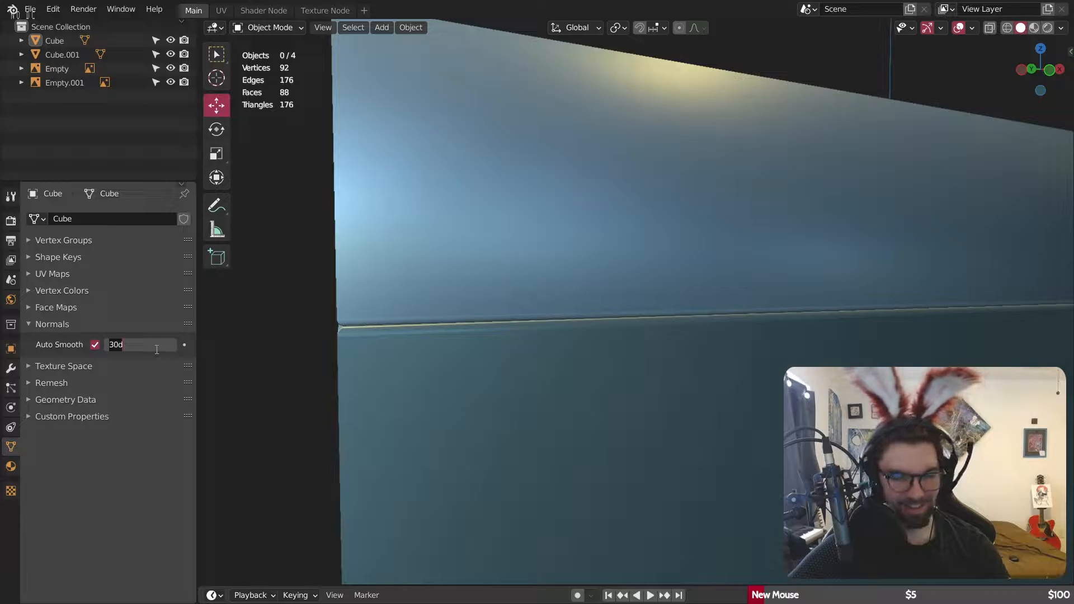
key(Return)
Step: Enable Auto Smooth at 45° on the lid as well, and clear the selection
click(441, 214)
scroll(379, 313, up, 4)
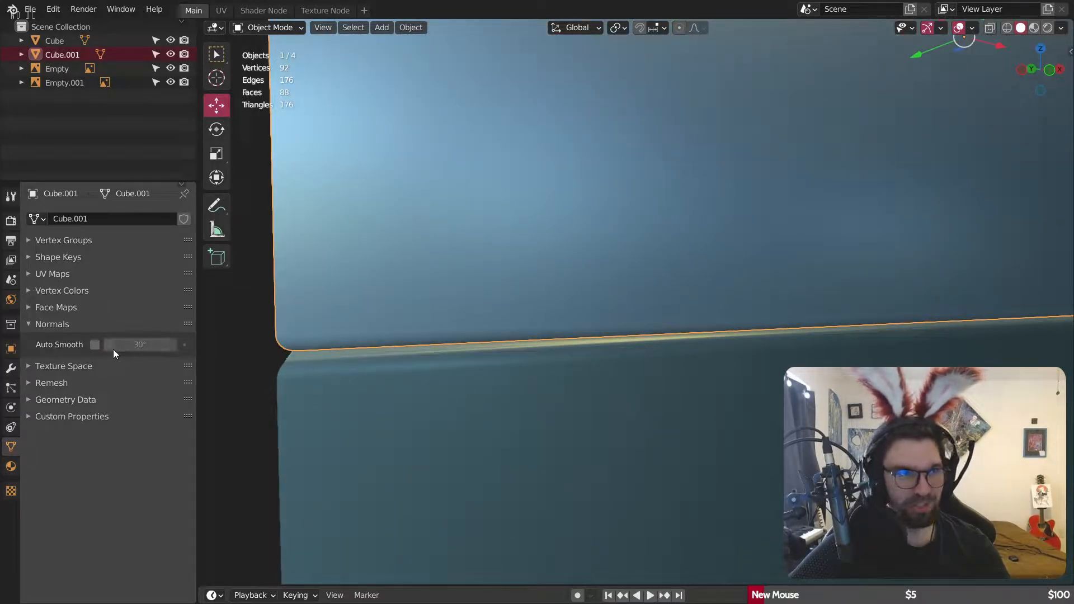
click(95, 344)
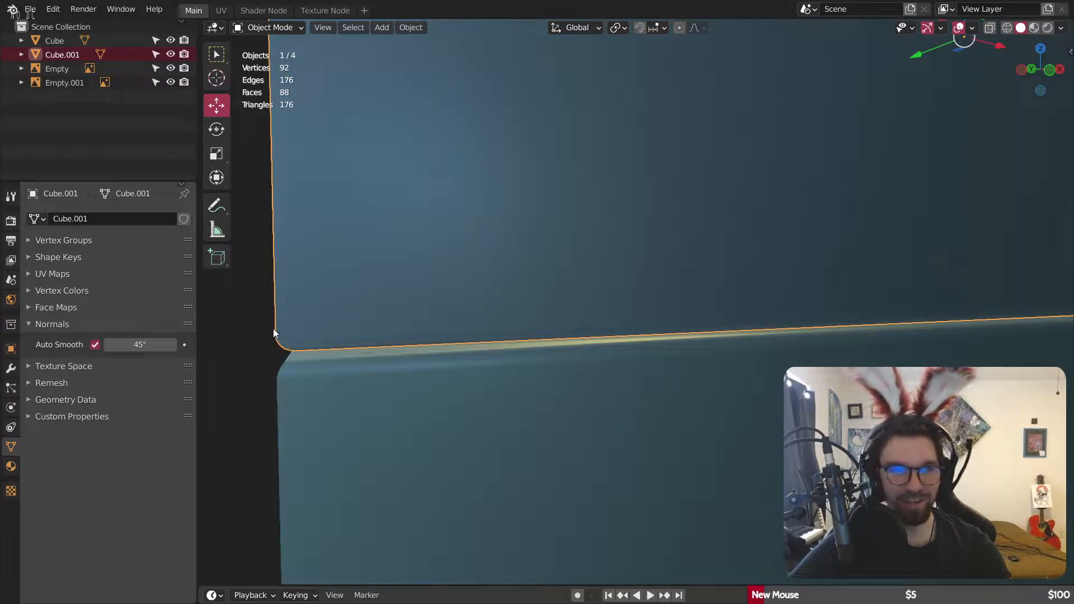
scroll(283, 324, down, 5)
key(alt+a)
scroll(307, 363, down, 4)
middle_drag(358, 361, 454, 342)
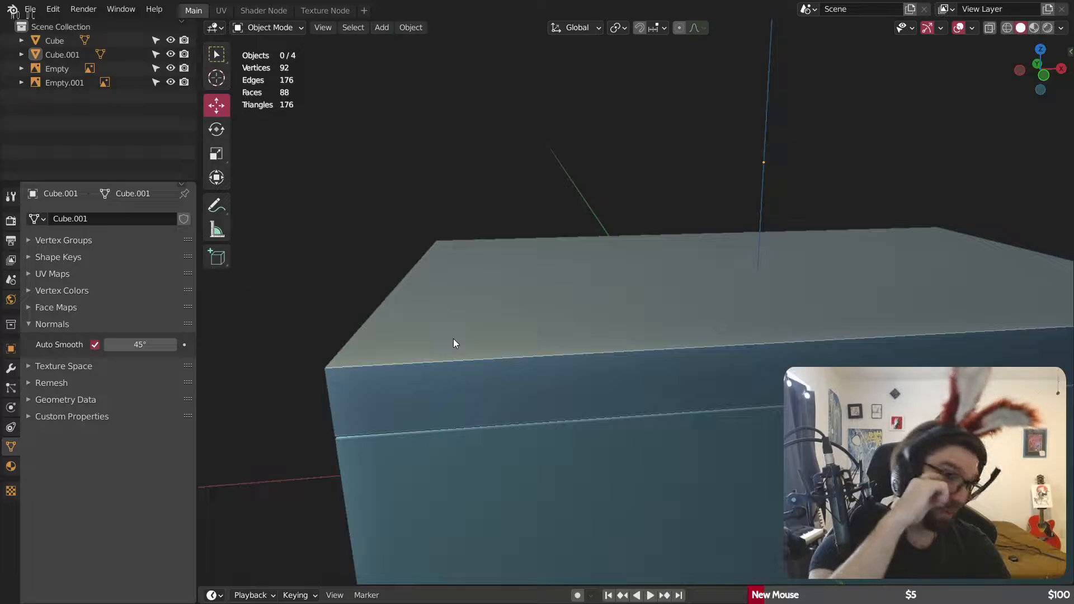
middle_drag(485, 280, 519, 348)
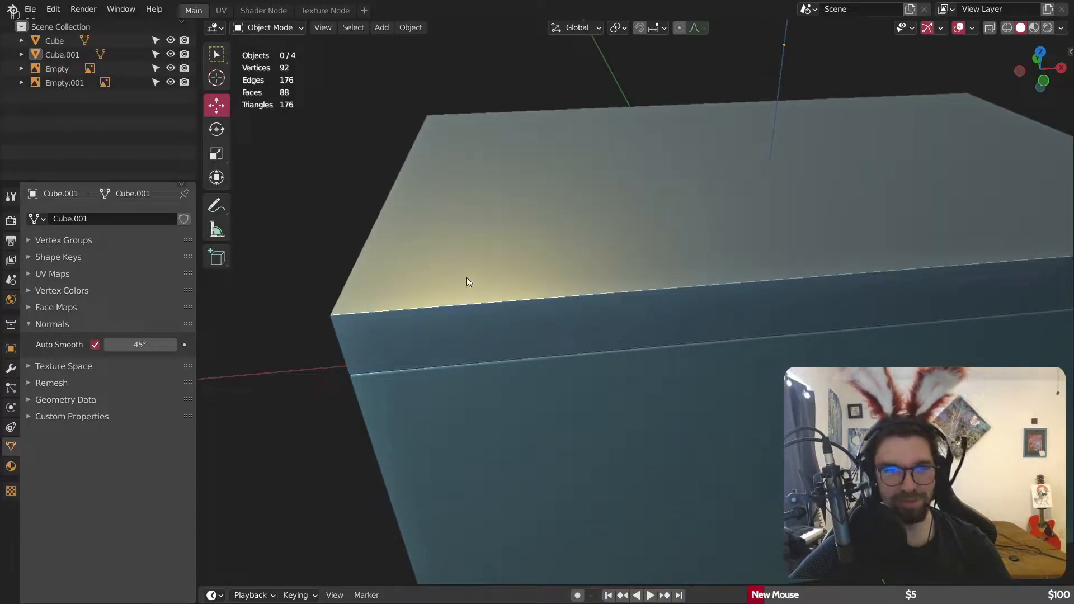
Step: Try beveling the outer edges of the lid's top face alone, and return to Object Mode
click(508, 179)
click(253, 28)
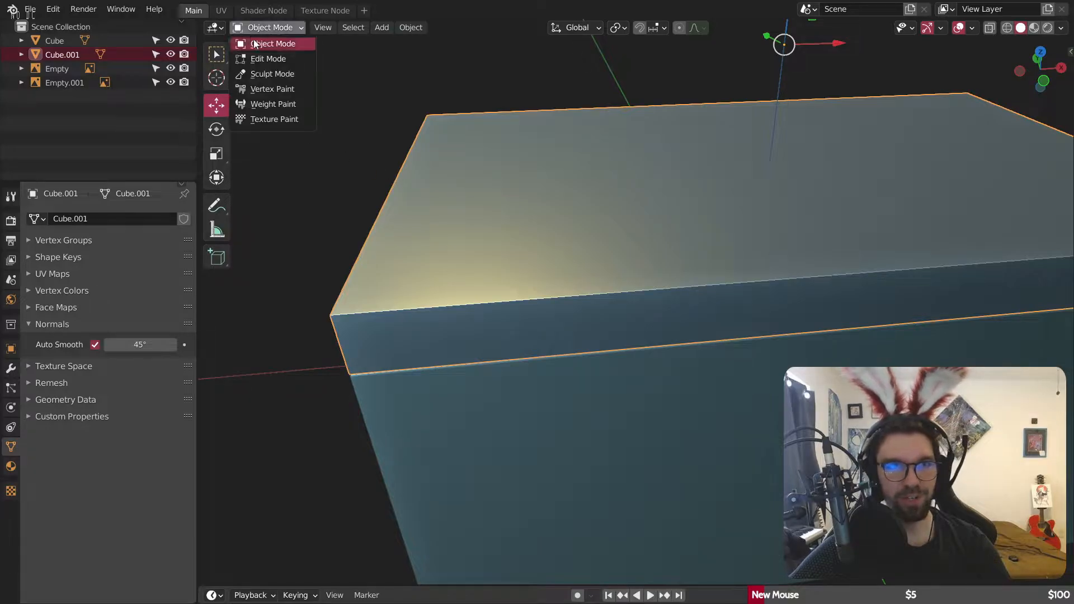
click(261, 55)
click(343, 27)
click(687, 202)
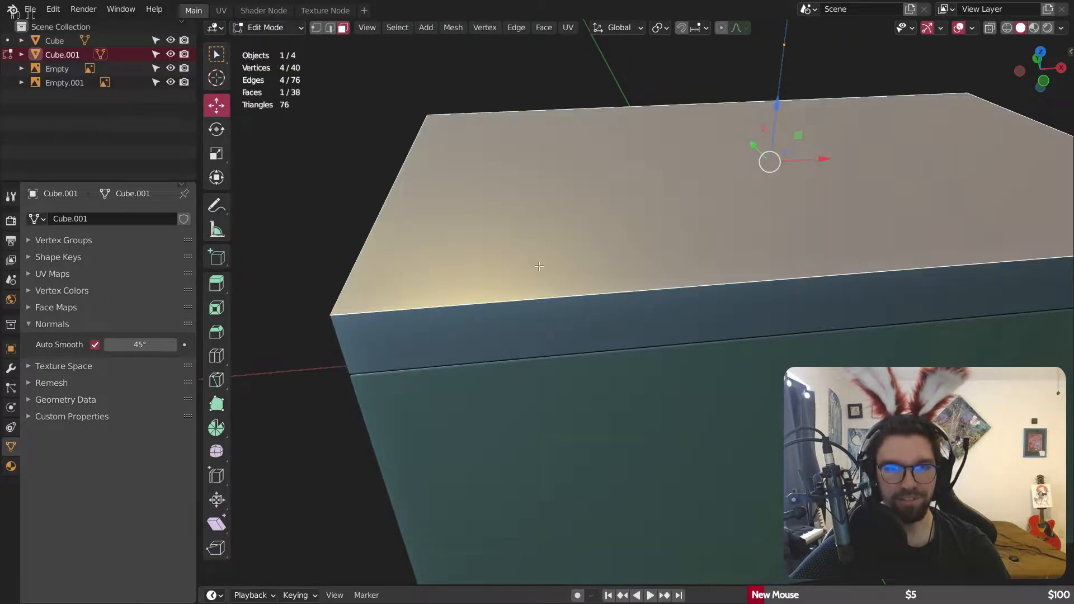
middle_drag(699, 208, 686, 203)
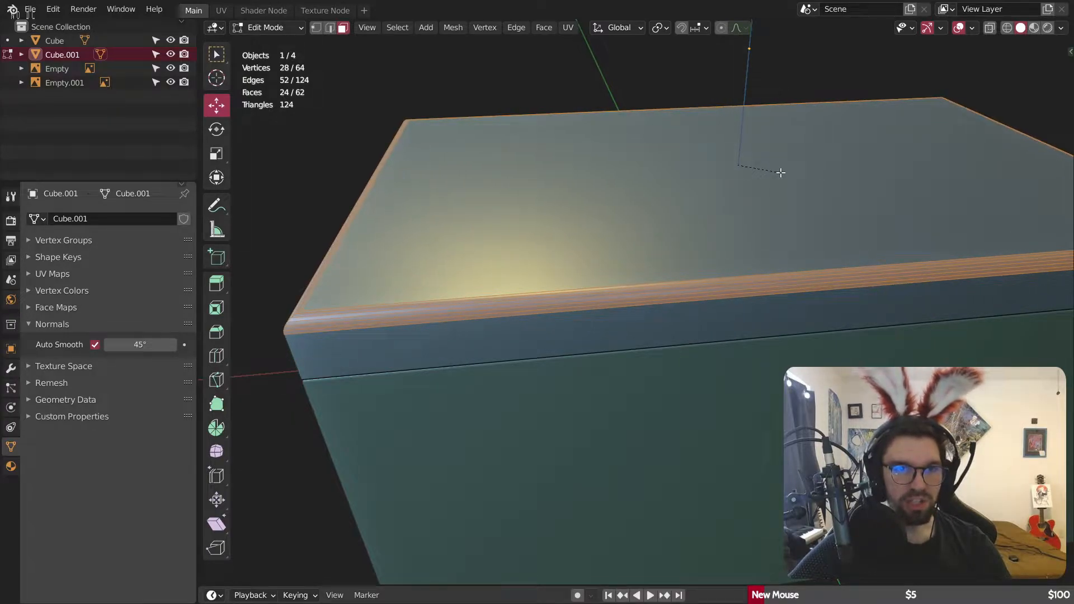
click(780, 172)
click(264, 31)
click(264, 43)
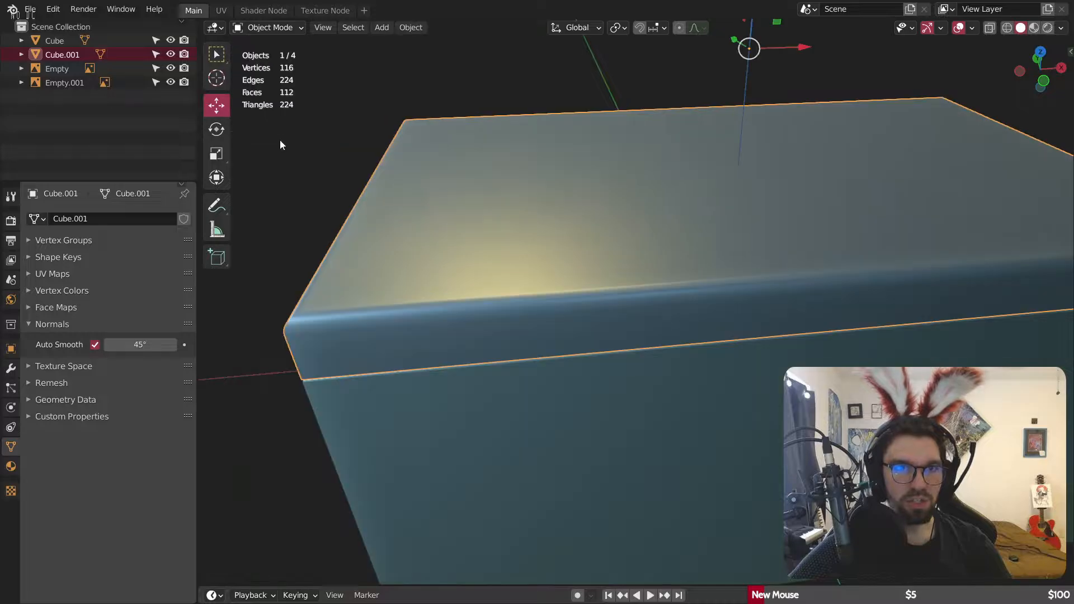
click(280, 142)
Step: Select the bottom face of the chest body in Edit Mode, and return to Object Mode
scroll(280, 142, down, 4)
middle_drag(361, 239, 340, 163)
scroll(429, 424, up, 3)
click(429, 423)
shift+middle_drag(428, 421, 475, 342)
click(262, 26)
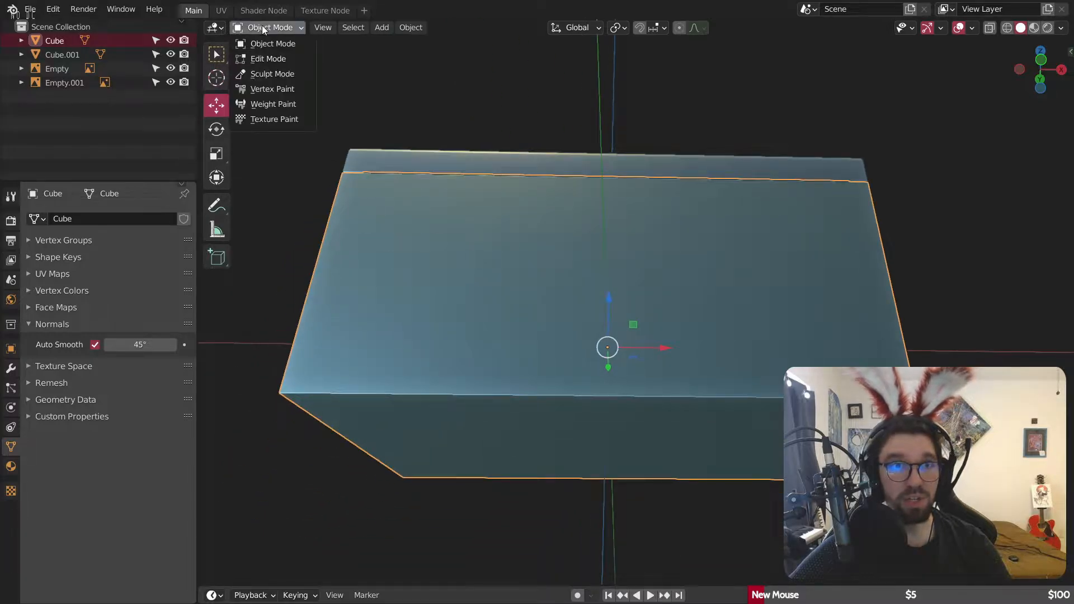
click(268, 56)
click(516, 402)
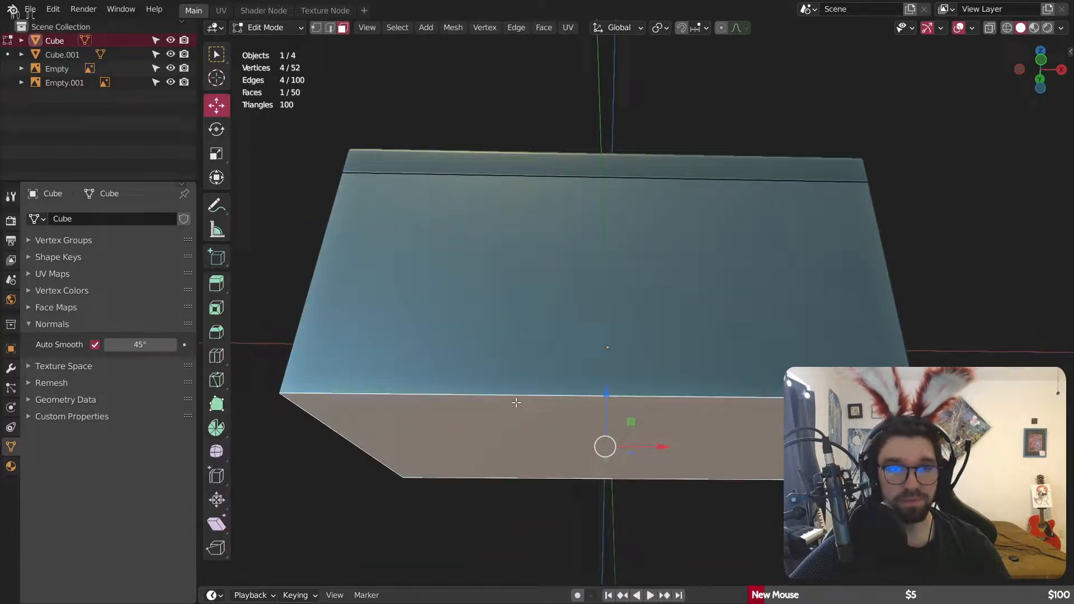
click(788, 230)
middle_drag(787, 229, 598, 251)
key(Tab)
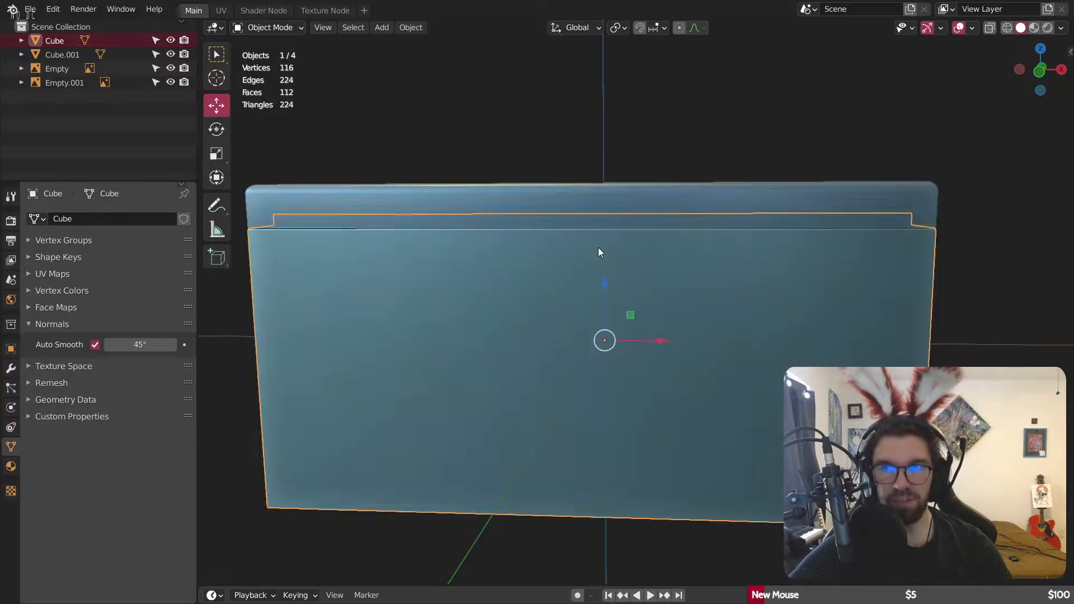
Step: Undo the bevel on the lid's top face and leave the lid's Edit Mode
click(602, 236)
key(Tab)
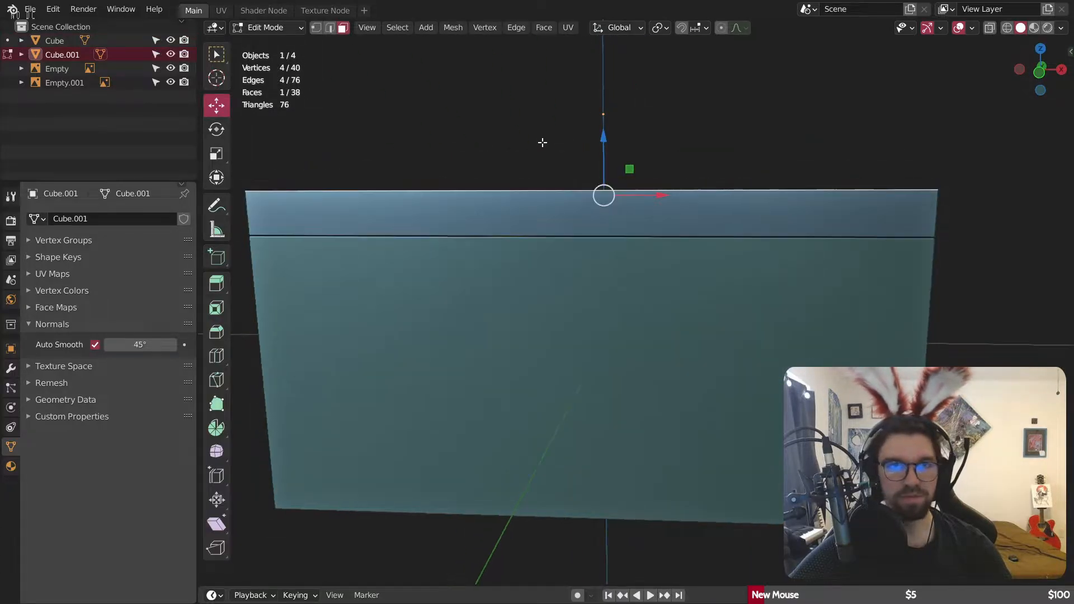
middle_drag(542, 142, 552, 179)
middle_drag(556, 326, 545, 210)
click(290, 26)
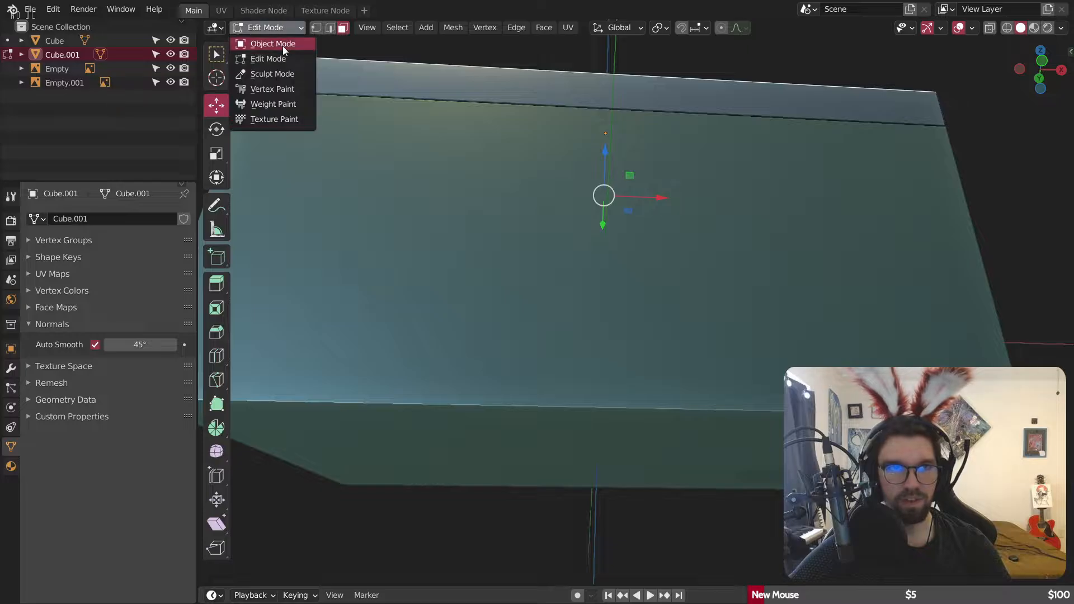
click(283, 46)
Step: Edit the lid and body together and select the lid's top face and the body's bottom face
middle_drag(283, 46, 434, 321)
shift+click(438, 396)
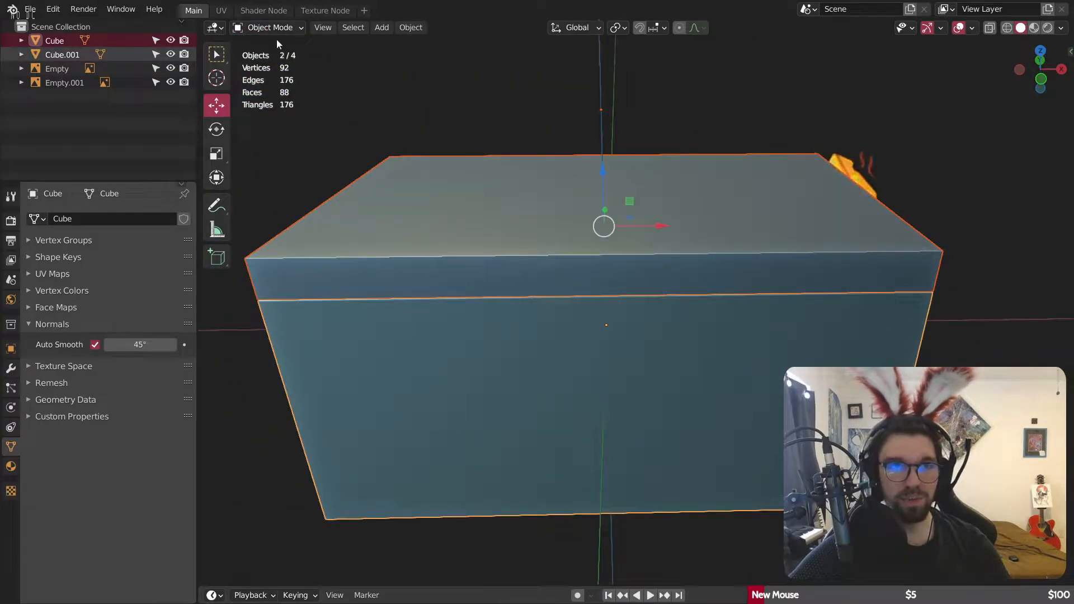
click(267, 29)
click(270, 58)
middle_drag(407, 217, 467, 218)
click(248, 342)
middle_drag(388, 213, 407, 225)
click(407, 225)
middle_drag(456, 439, 434, 358)
shift+click(431, 413)
scroll(501, 261, down, 2)
middle_drag(501, 254, 494, 280)
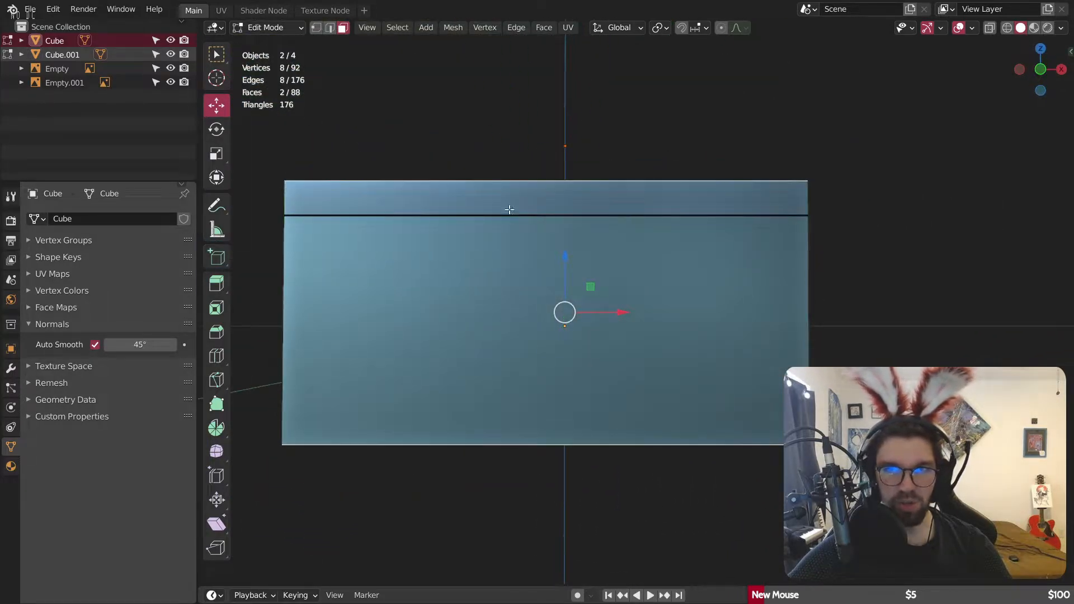
mouse_move(508, 209)
middle_down()
mouse_move(498, 213)
mouse_move(512, 226)
middle_up()
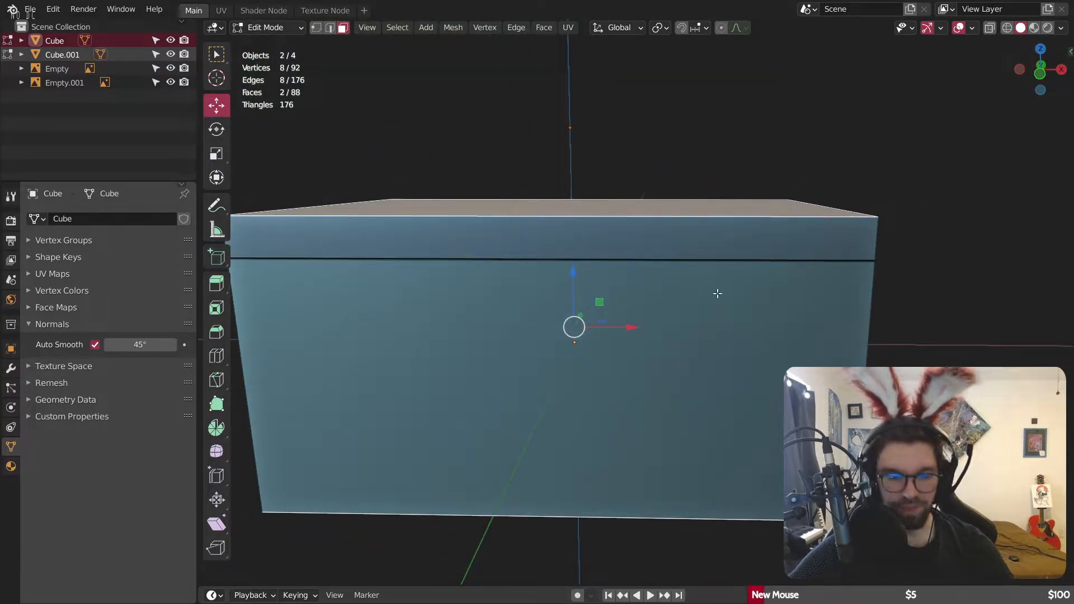
Step: Bevel the edges of both selected faces with a width of 0.107 m and 6 segments, and return to Object Mode with nothing selected
key(i)
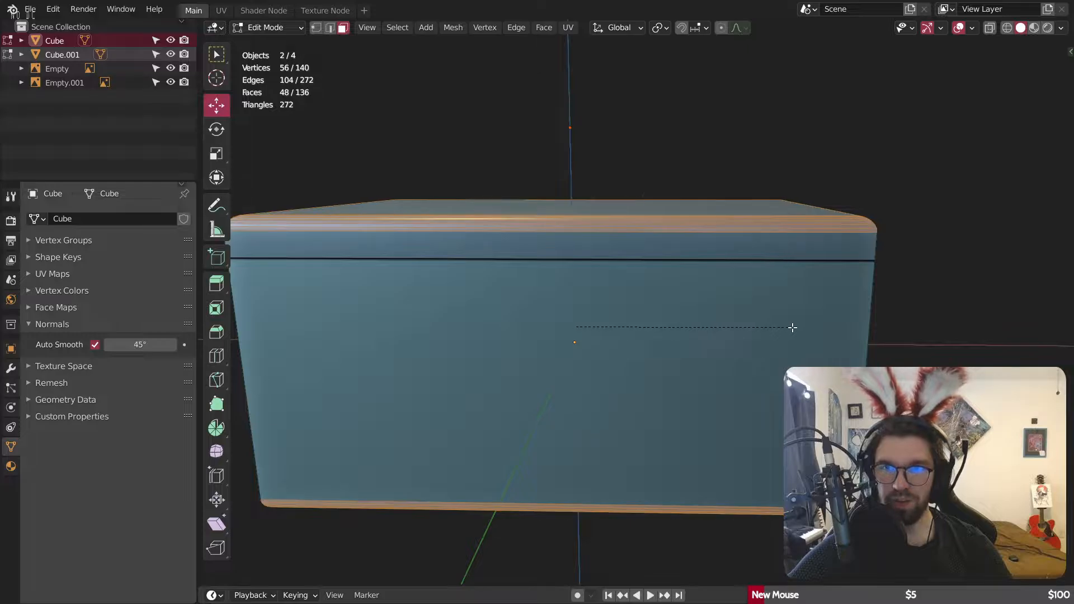
click(793, 327)
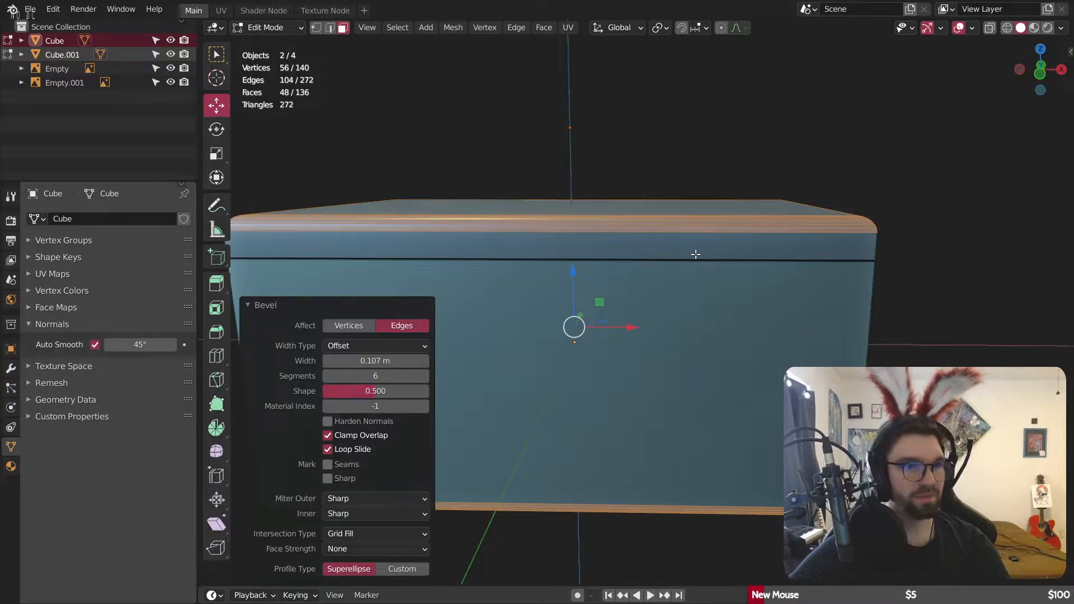
click(269, 25)
click(270, 42)
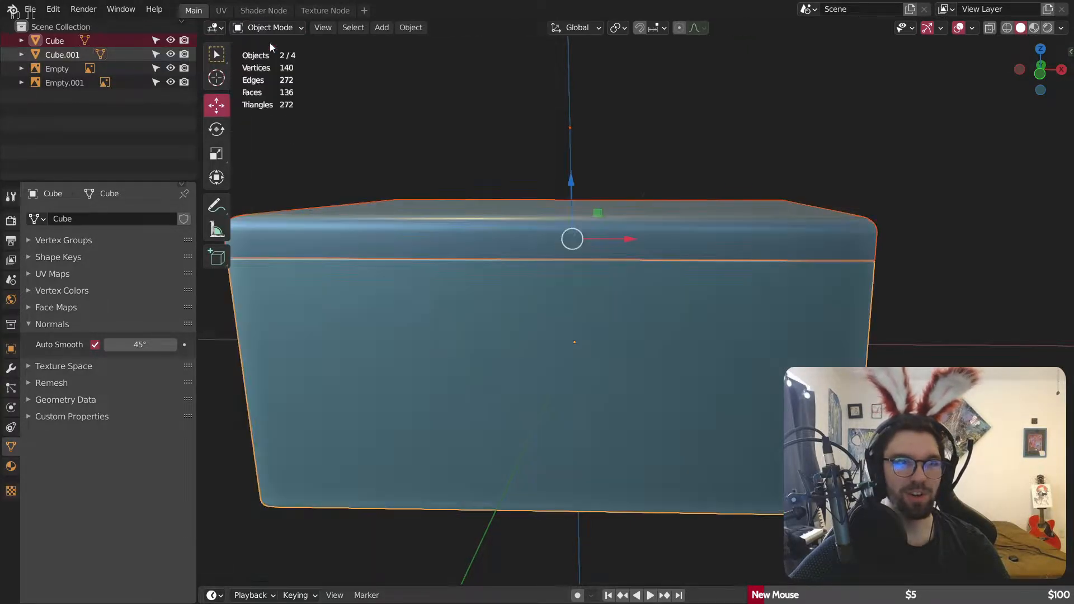
click(485, 147)
Step: Select the lid and the body, and enter Edit Mode for both with edge selection
scroll(492, 162, down, 4)
middle_drag(535, 243, 418, 220)
scroll(417, 224, up, 5)
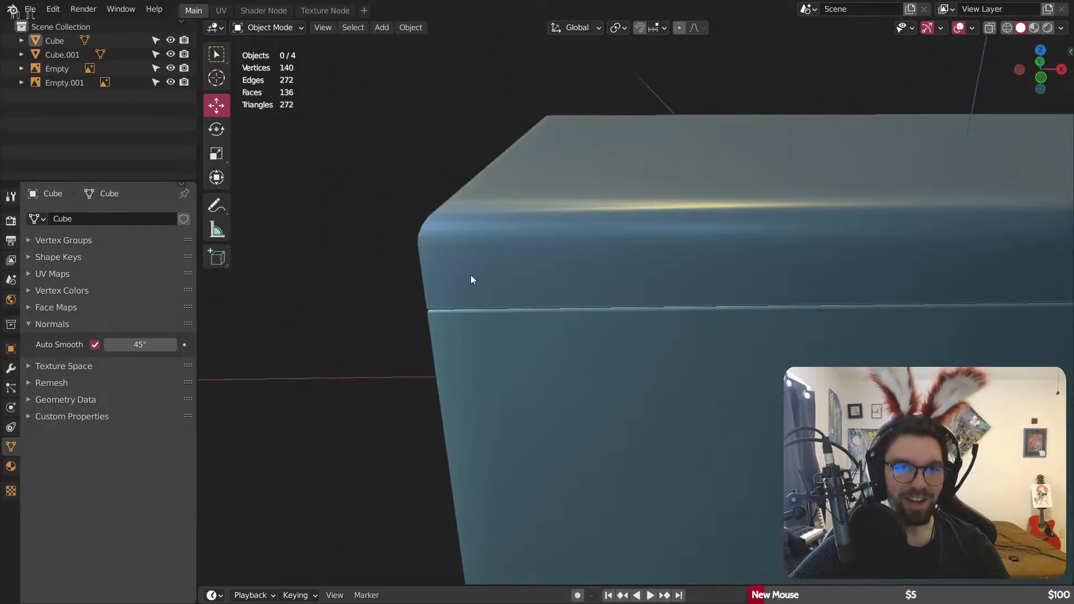
middle_drag(470, 281, 497, 302)
scroll(549, 252, down, 5)
middle_drag(550, 252, 558, 212)
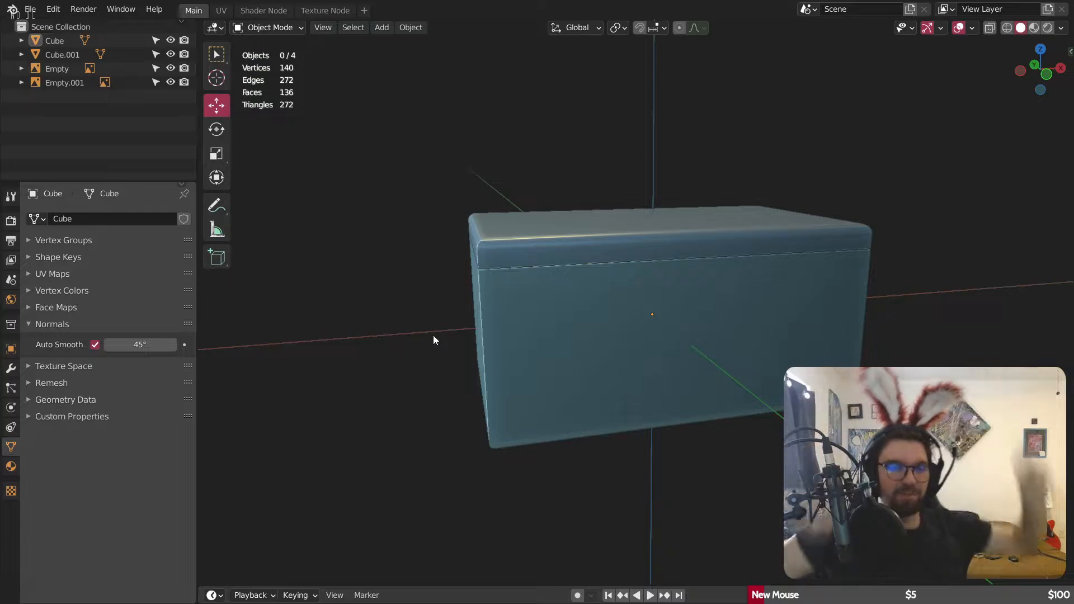
scroll(561, 266, up, 5)
click(506, 200)
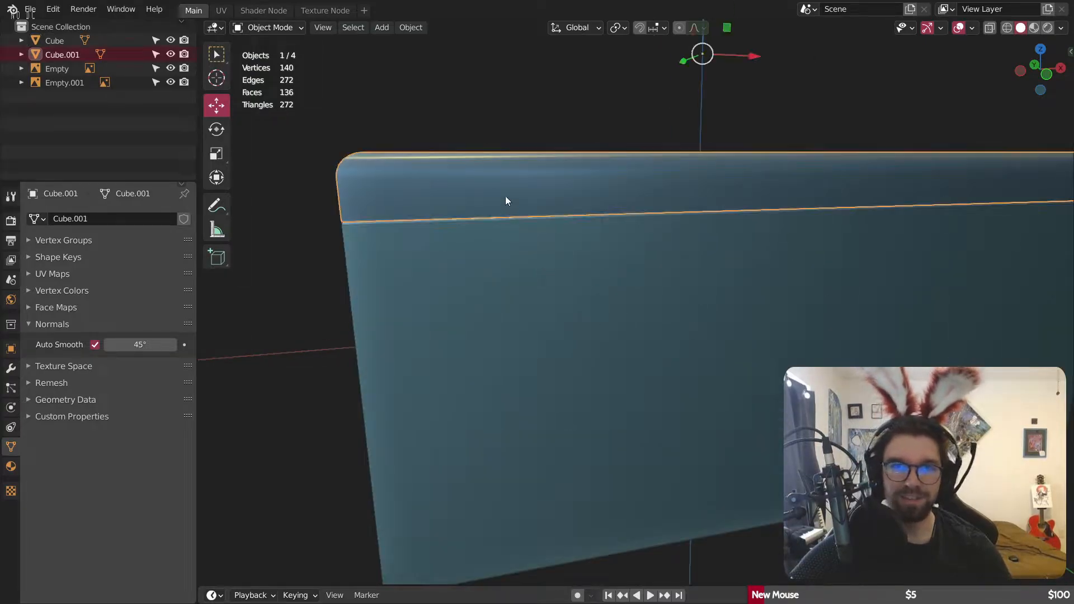
scroll(548, 282, down, 5)
shift+click(549, 285)
middle_drag(549, 285, 554, 347)
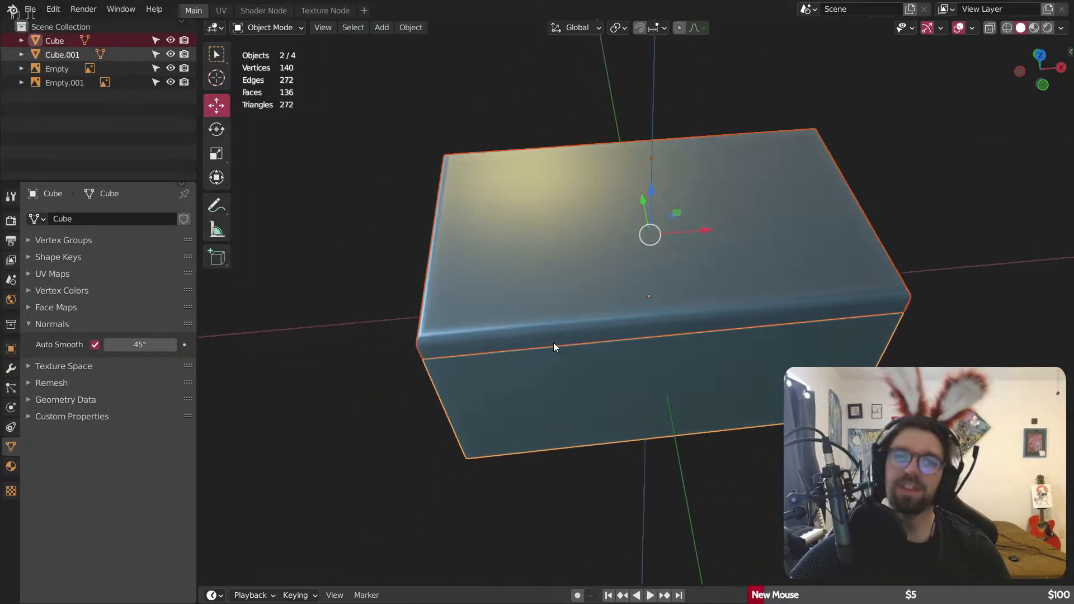
click(259, 28)
click(264, 58)
middle_drag(324, 80, 358, 61)
click(328, 28)
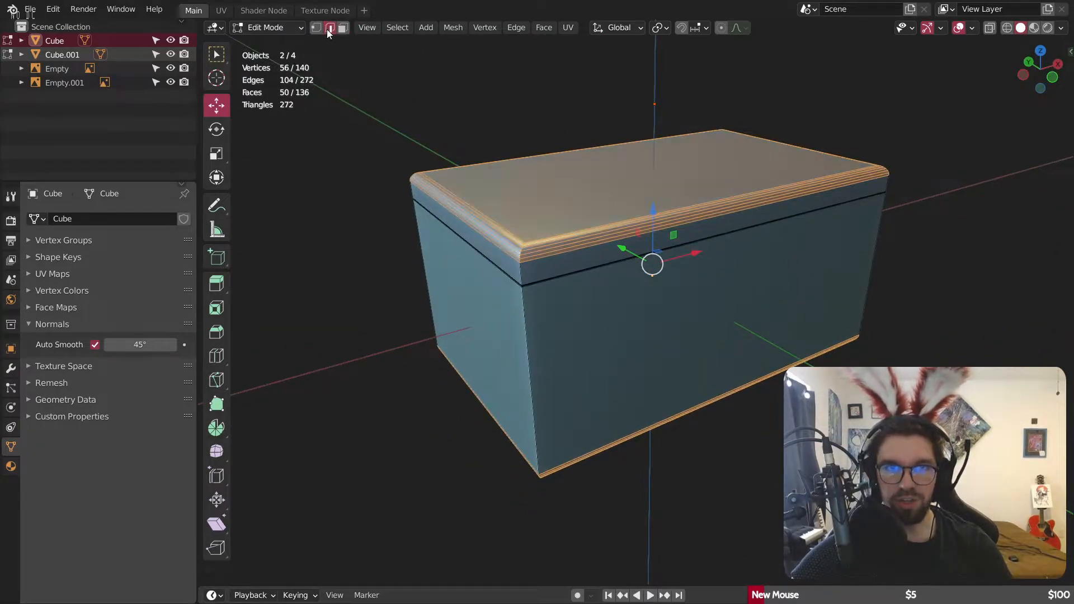
Step: Select the edge loops running down all the corners of the chest body and the lid
scroll(486, 190, up, 2)
alt+click(540, 322)
shift+middle_drag(548, 326, 491, 318)
alt+shift+click(535, 312)
scroll(545, 296, down, 1)
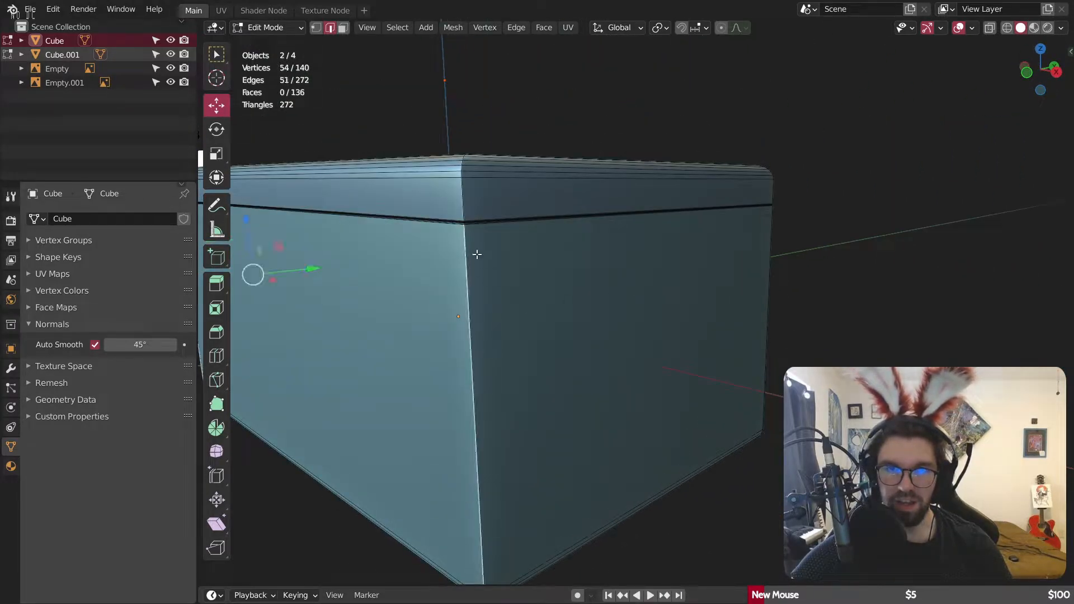
middle_drag(489, 182, 519, 333)
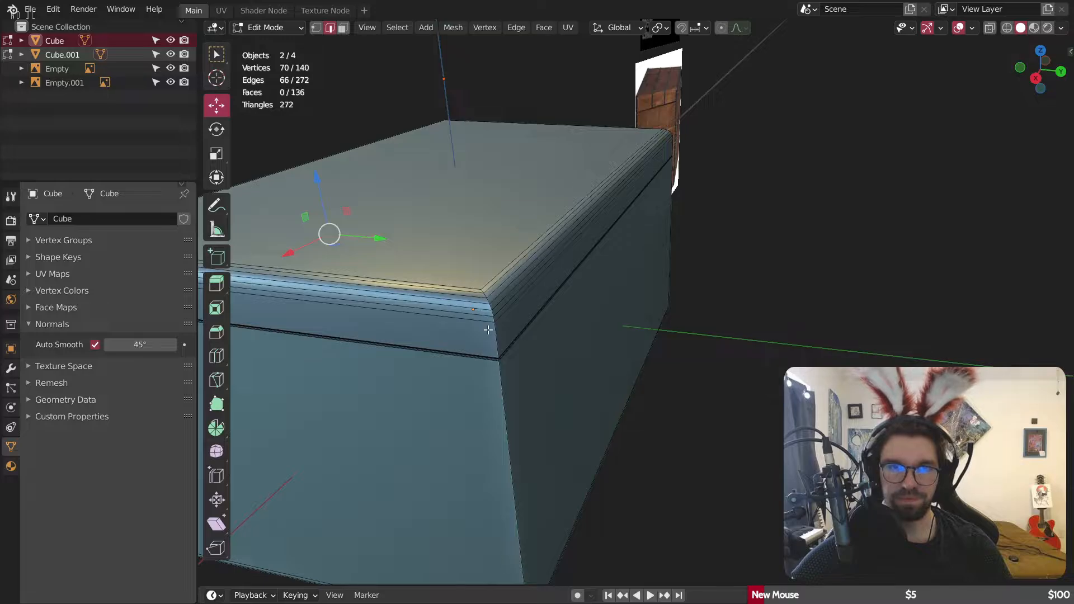
alt+shift+click(495, 421)
middle_drag(561, 367, 459, 386)
scroll(458, 386, down, 5)
scroll(590, 453, up, 4)
middle_drag(590, 453, 482, 323)
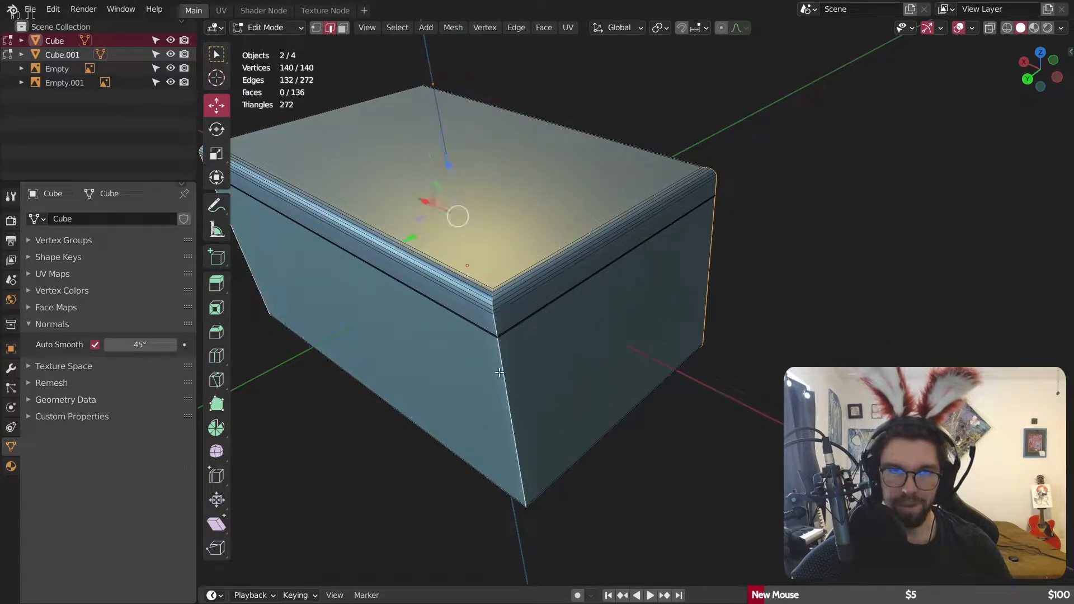
middle_drag(509, 364, 581, 239)
Step: Examine the selected corner edge loops inside and outside the chest in wireframe shading, and return to solid shading
click(1007, 27)
scroll(837, 216, up, 8)
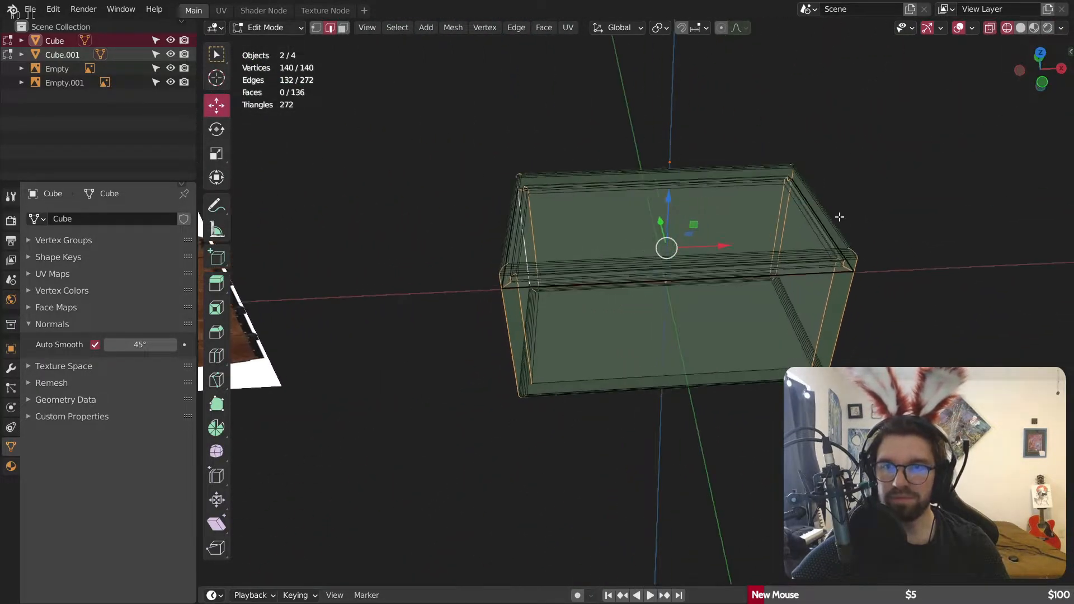
middle_drag(848, 233, 820, 215)
middle_drag(826, 213, 736, 240)
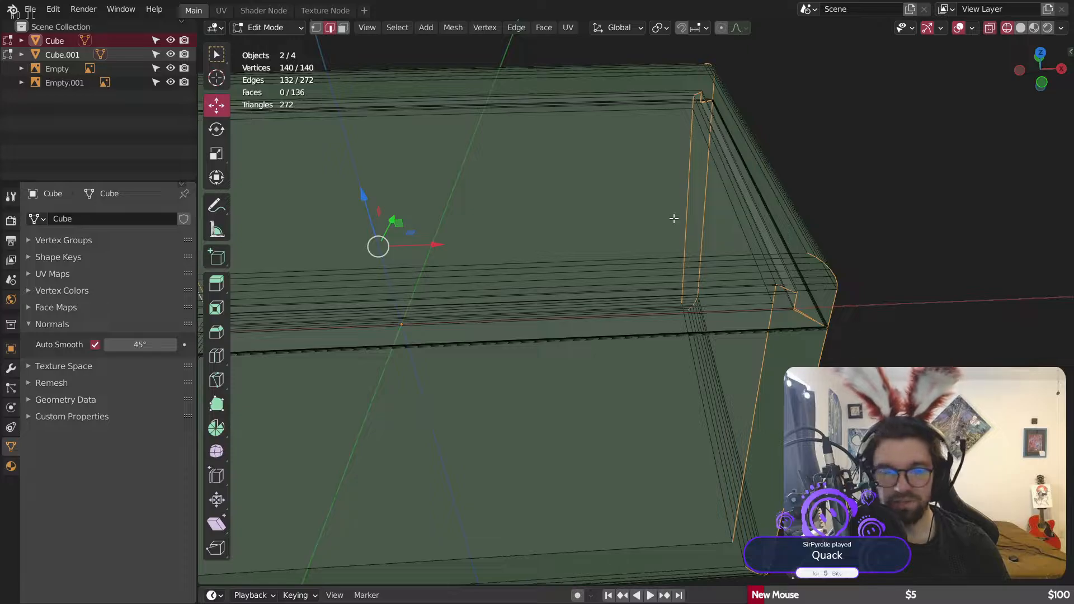
key(KP_Decimal)
middle_drag(621, 283, 612, 285)
scroll(612, 284, up, 3)
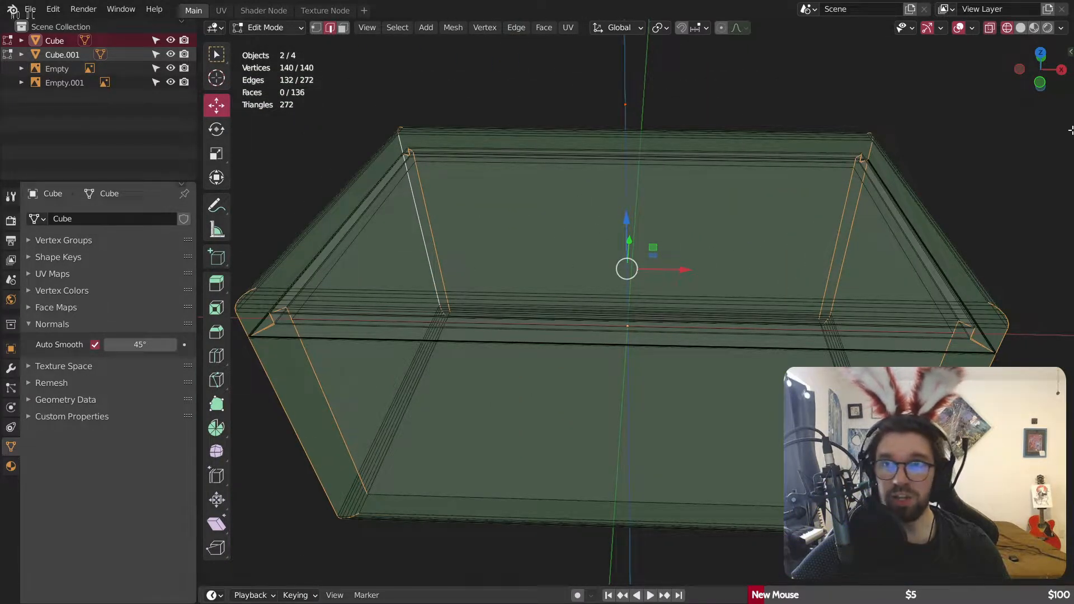
click(1020, 28)
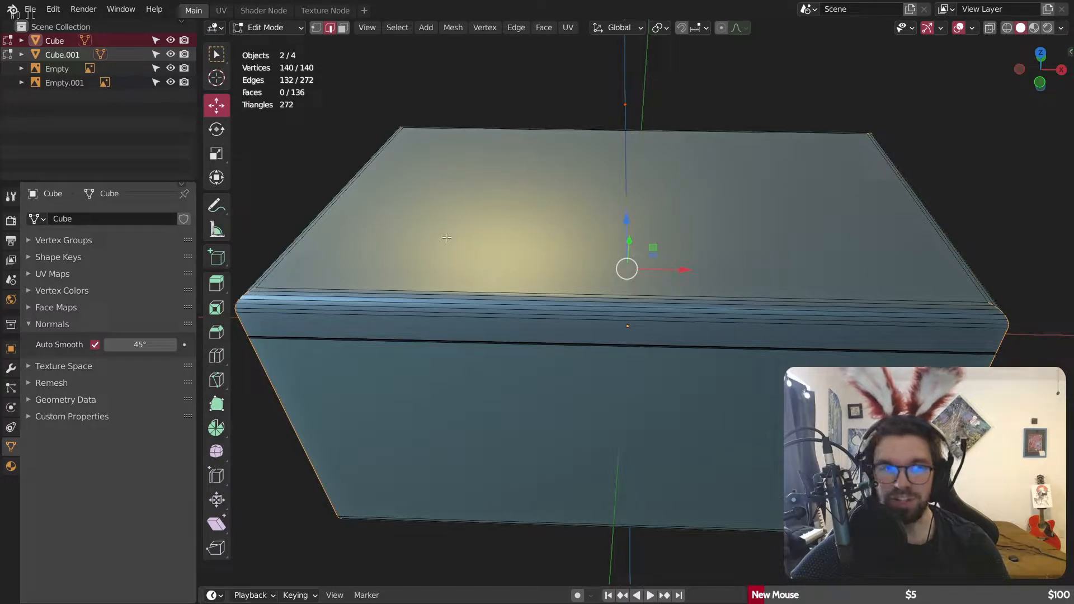
Step: Return the lid and body to Object Mode
middle_drag(428, 227, 389, 229)
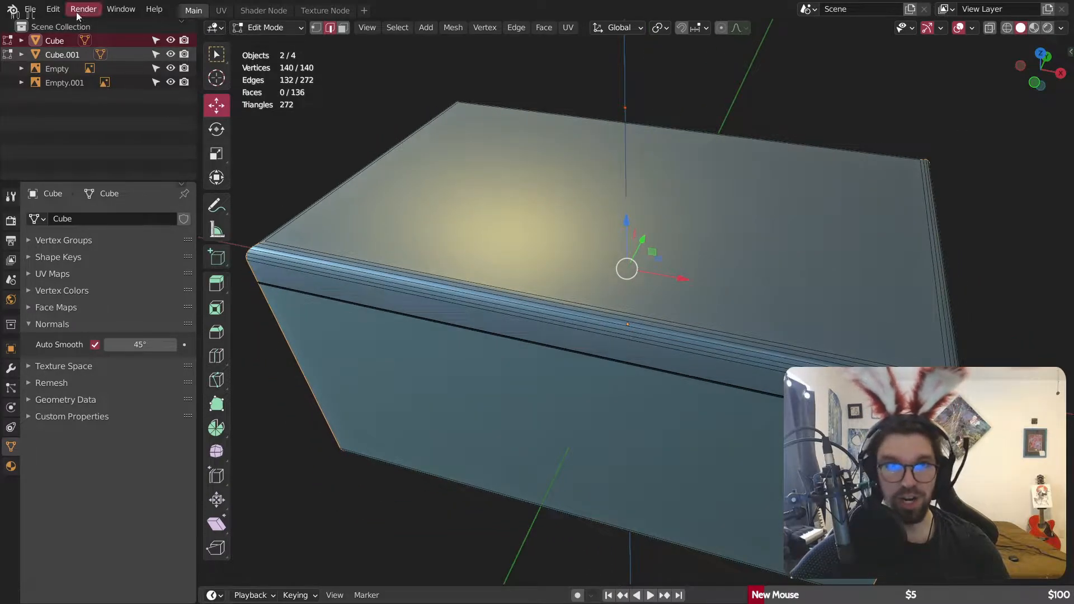
click(267, 27)
click(263, 42)
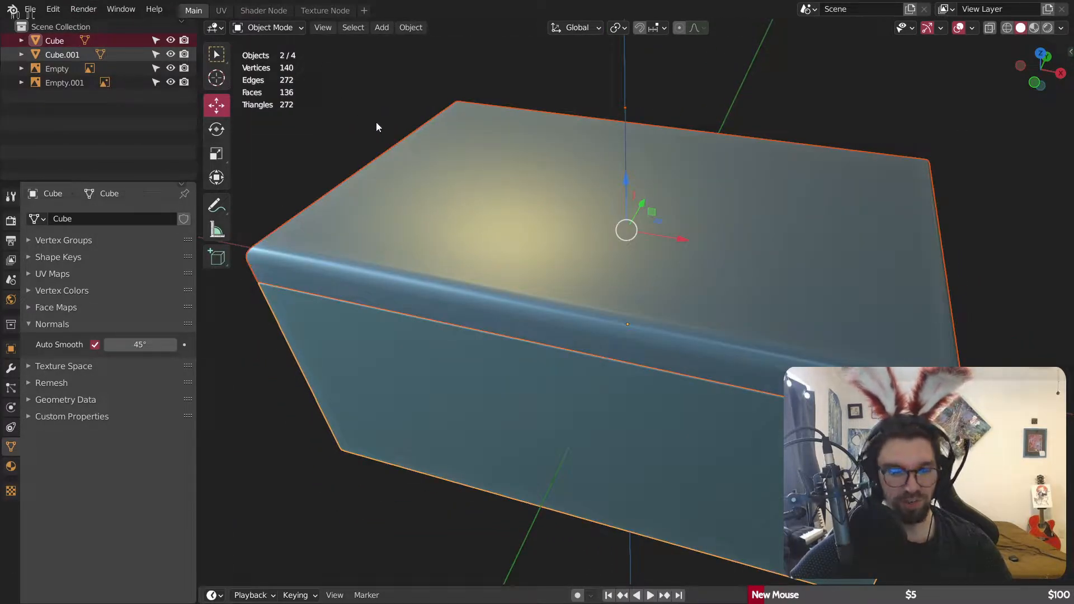
Step: Apply the scale of the lid and body, and enter Edit Mode for both
key(ctrl+a)
click(481, 230)
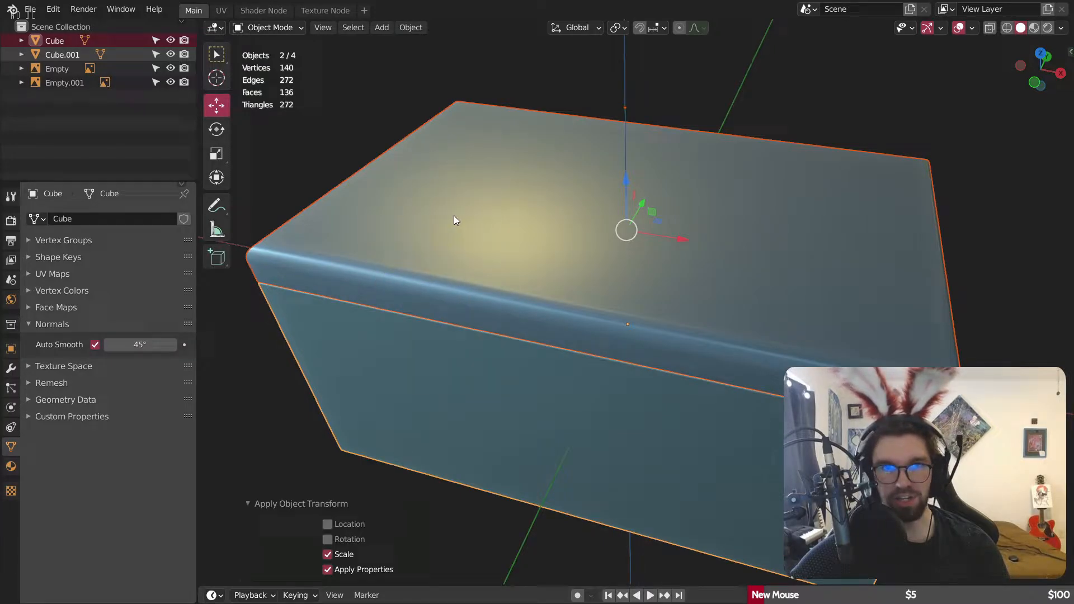
click(259, 31)
click(269, 55)
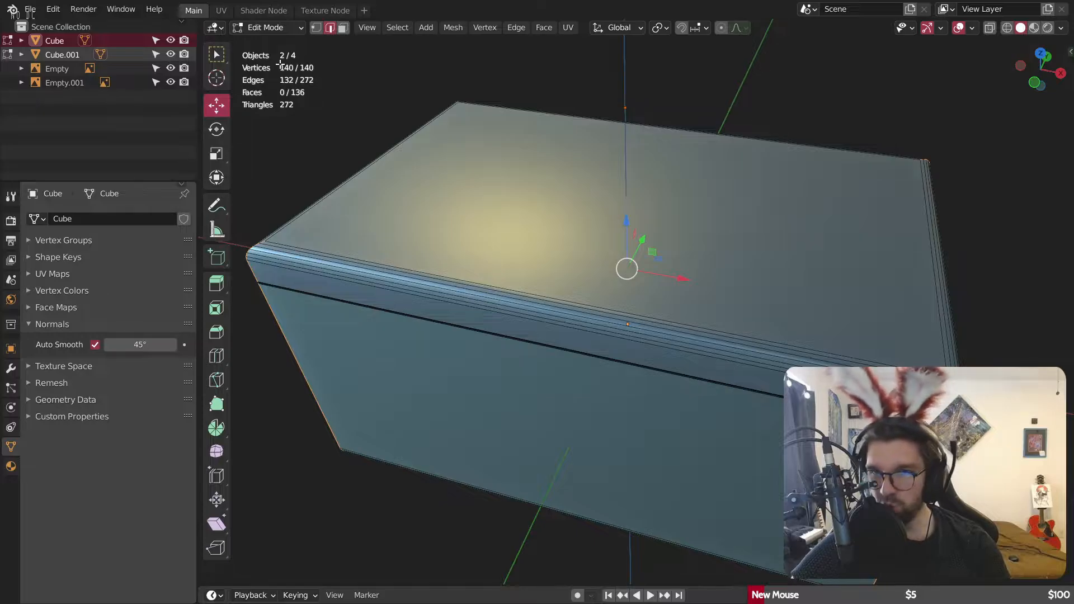
Step: Bevel the selected corner edge loops of the lid and body with 7 segments and a width of about 0.204 m
middle_drag(743, 373, 669, 268)
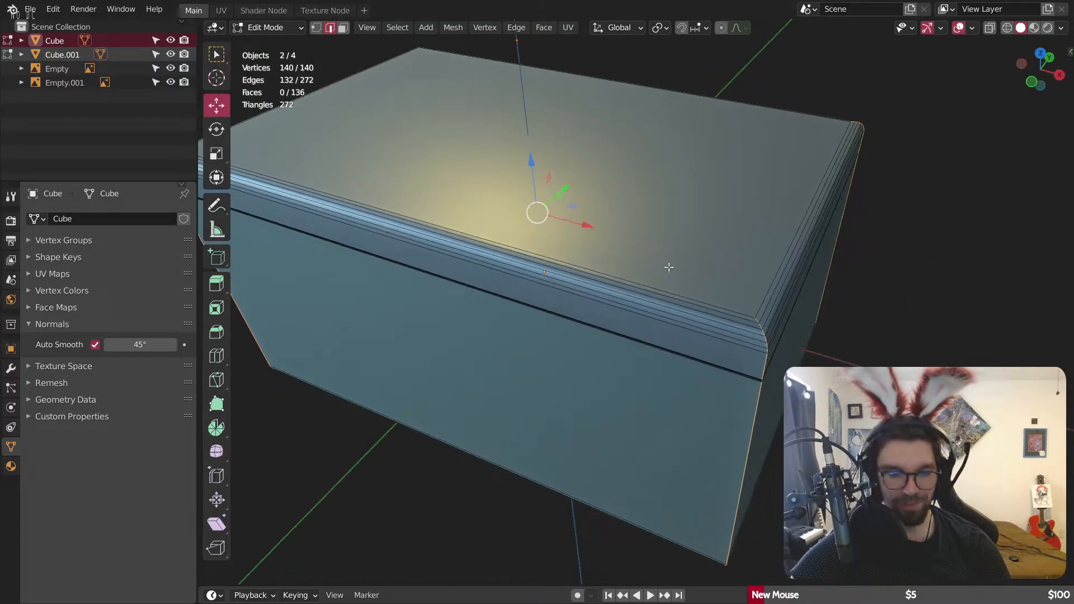
key(ctrl+b)
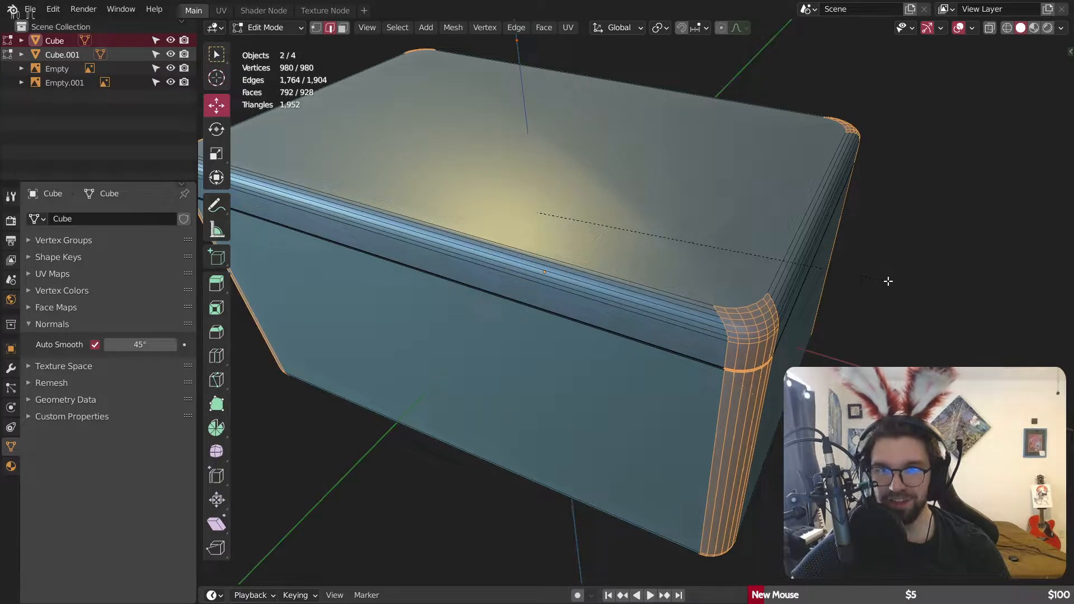
scroll(892, 282, up, 1)
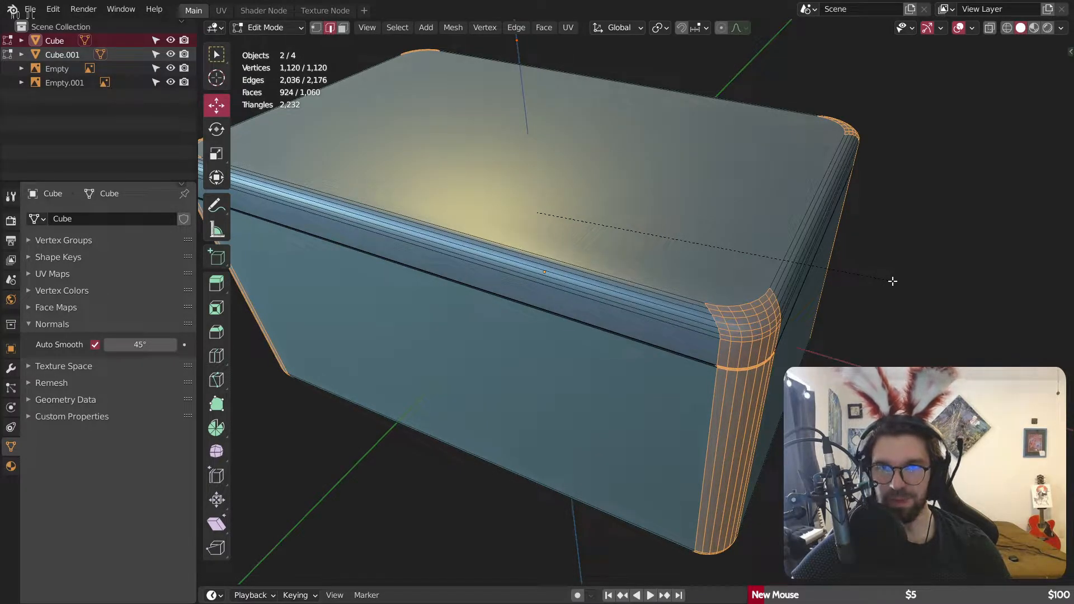
click(893, 281)
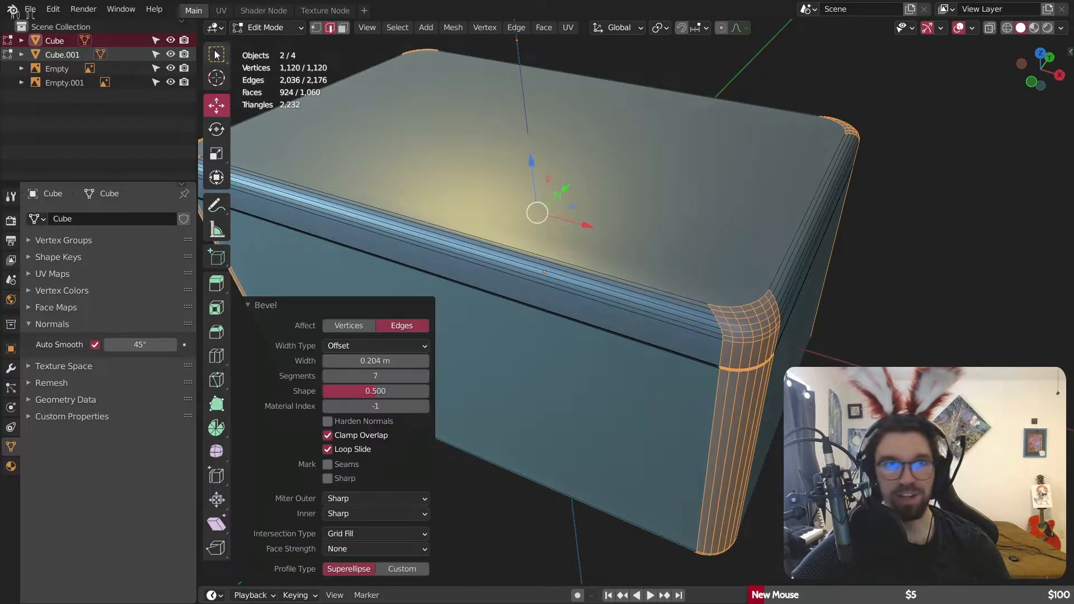
Step: Return to Object Mode and compare the rounded chest with the reference images
key(Tab)
click(609, 224)
scroll(610, 224, down, 3)
middle_drag(615, 228, 645, 216)
scroll(618, 225, down, 2)
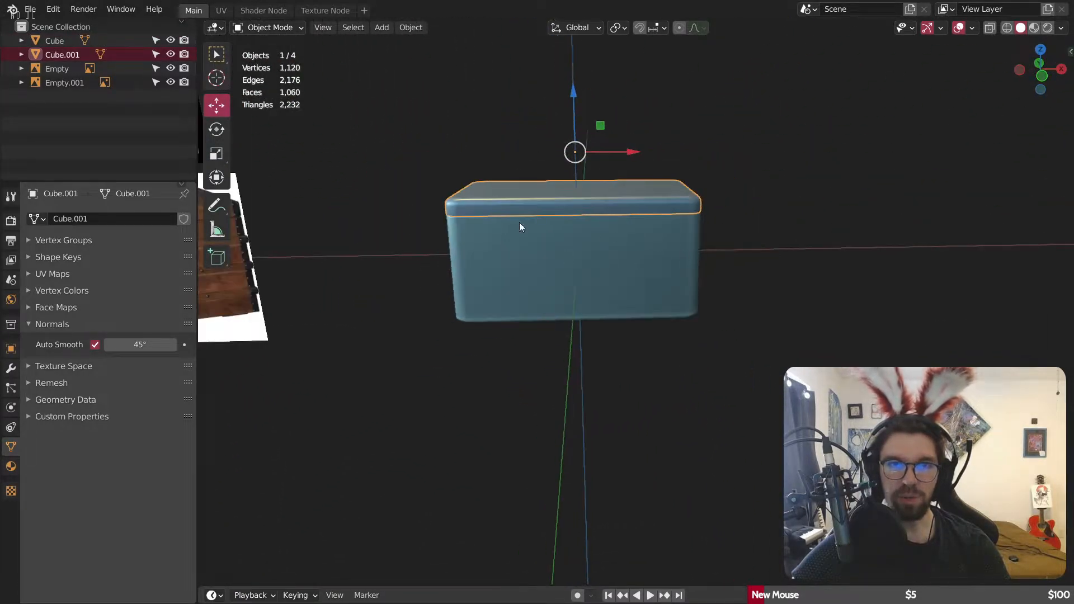
shift+middle_drag(519, 223, 880, 218)
scroll(404, 226, up, 10)
scroll(376, 185, down, 5)
middle_drag(418, 177, 602, 243)
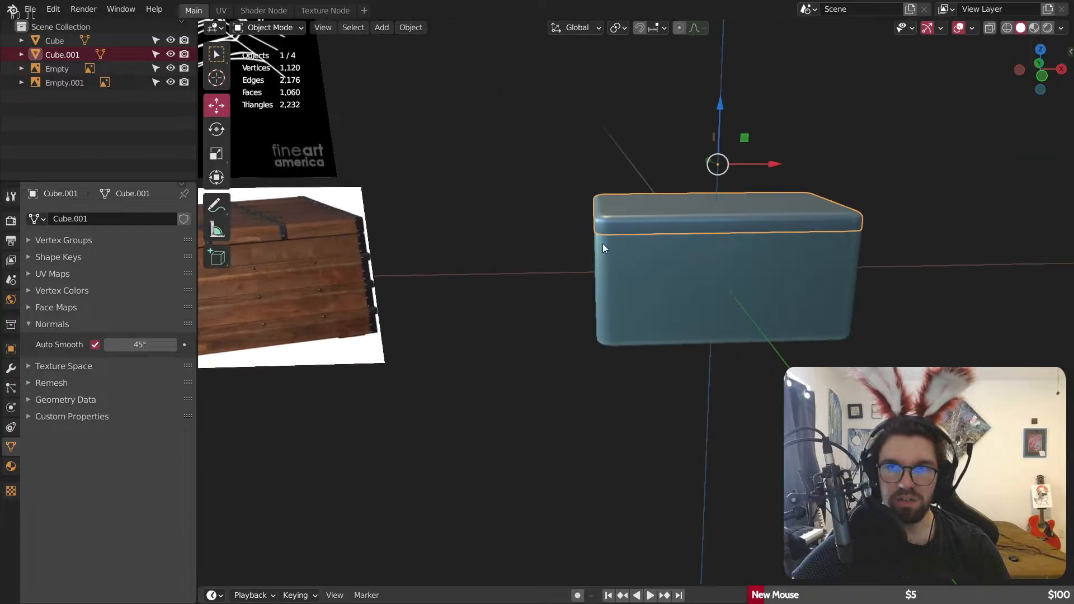
Step: Enter Edit Mode for both the lid and the body, and undo the corner bevel
scroll(615, 232, up, 5)
shift+click(643, 217)
key(Tab)
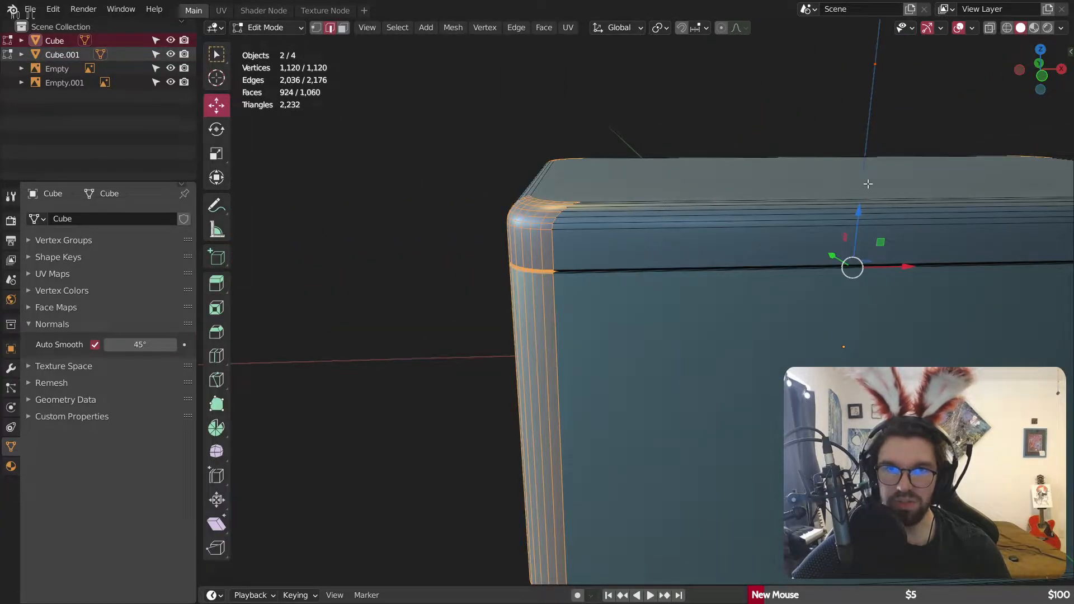
key(ctrl+z)
shift+middle_drag(868, 184, 693, 198)
middle_drag(694, 198, 684, 246)
middle_drag(961, 321, 917, 313)
shift+middle_drag(918, 313, 703, 298)
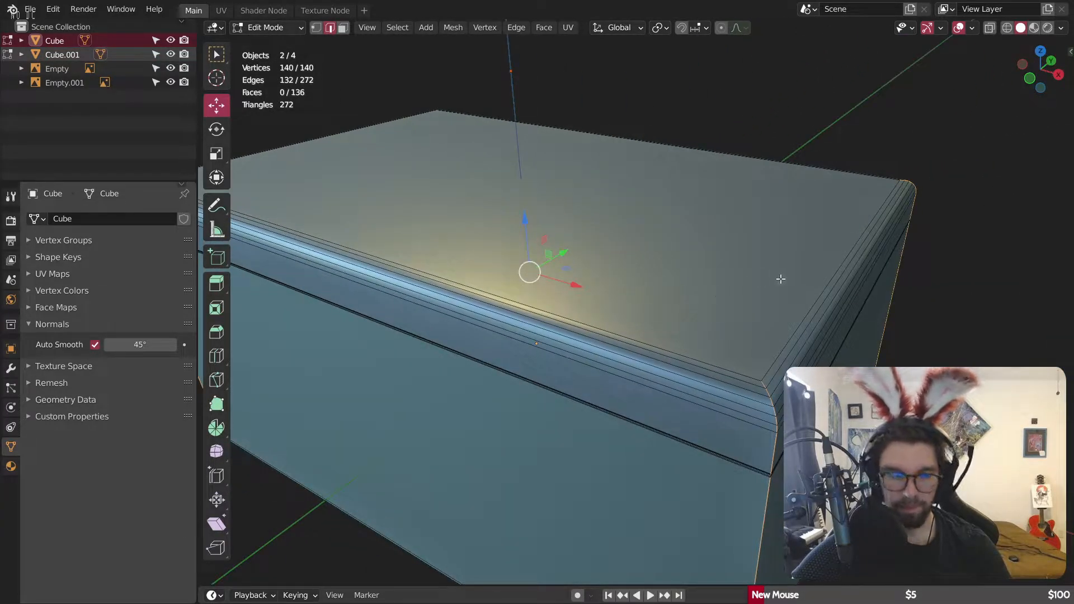
key(ctrl+b)
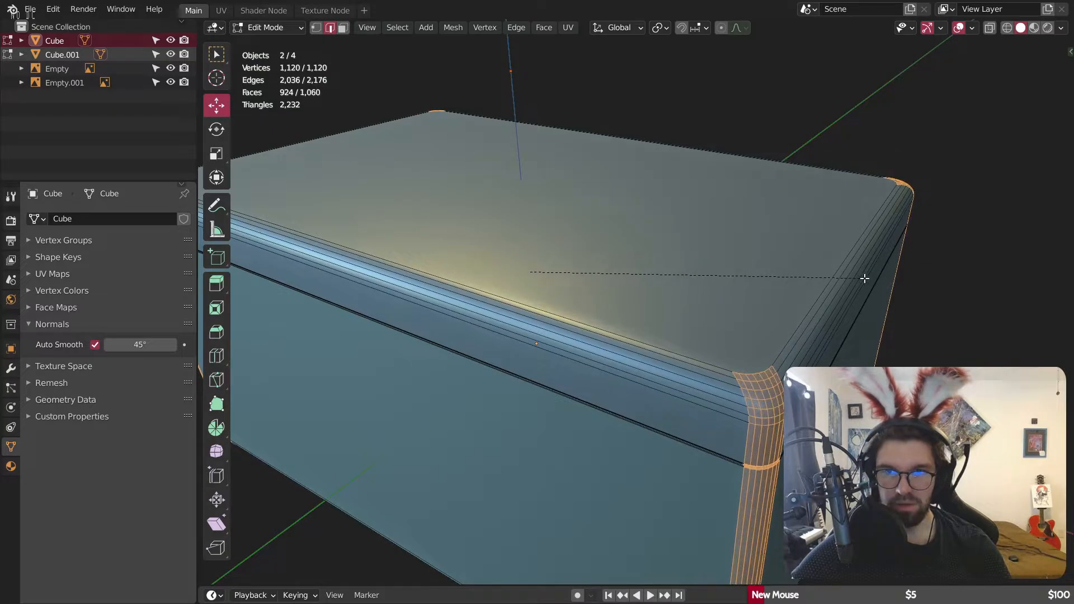
key(Escape)
Step: Select the inner bevel edge loops around the lid's upper rim and dissolve them
shift+middle_drag(686, 347, 638, 301)
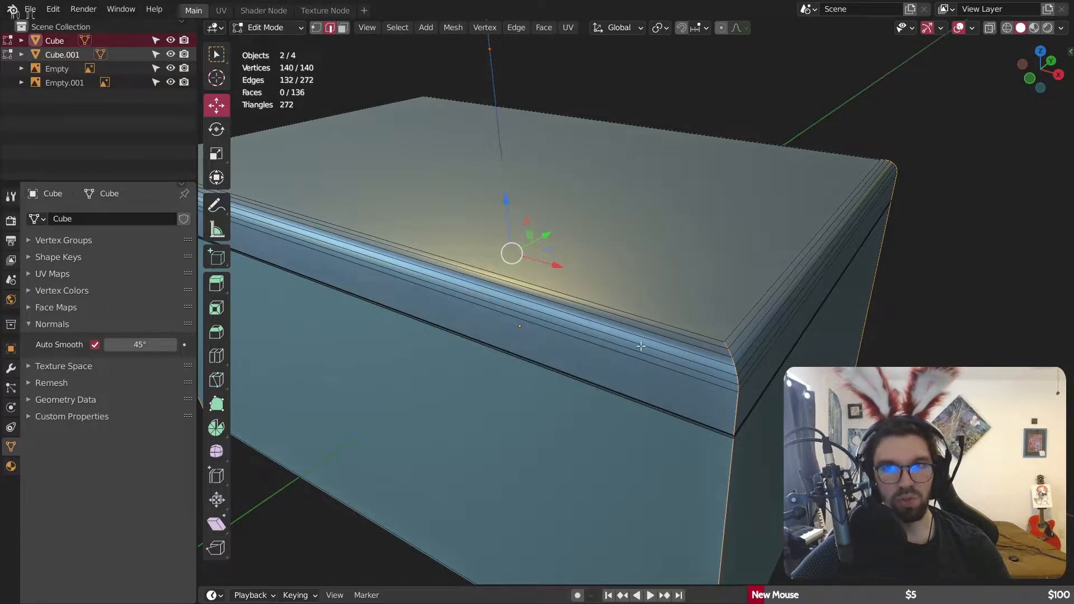
scroll(660, 349, up, 2)
click(750, 327)
alt+click(755, 337)
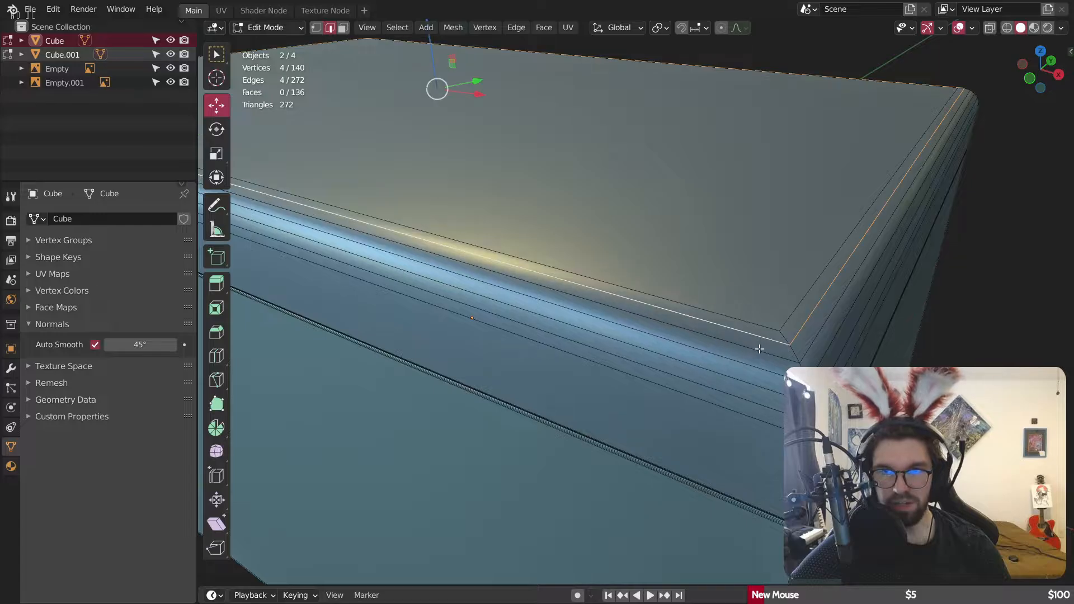
alt+shift+click(764, 354)
alt+shift+click(772, 375)
right_click(750, 445)
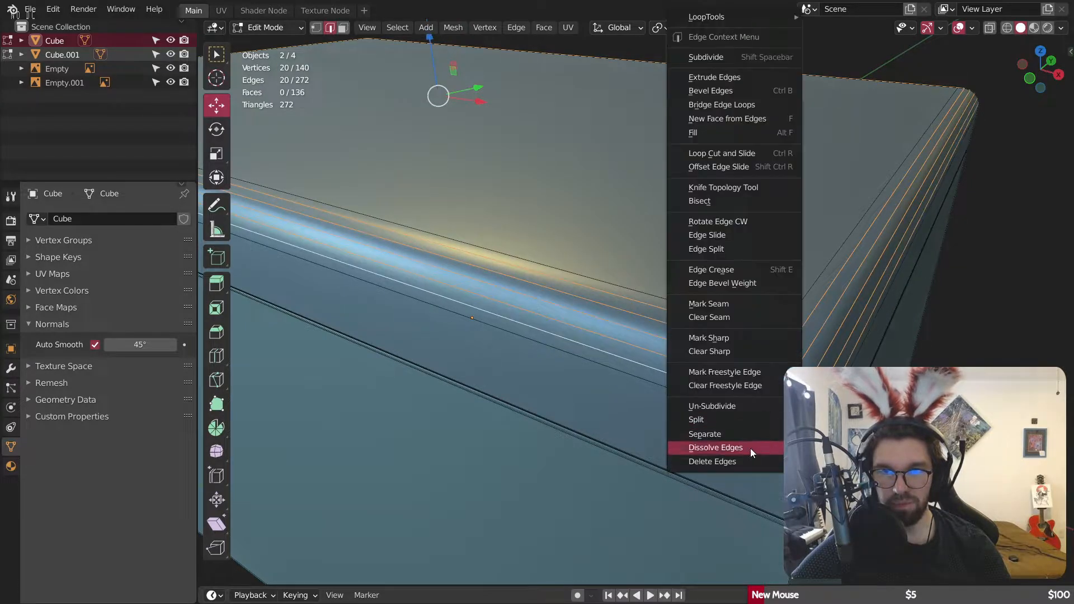
click(748, 447)
click(760, 330)
right_click(759, 330)
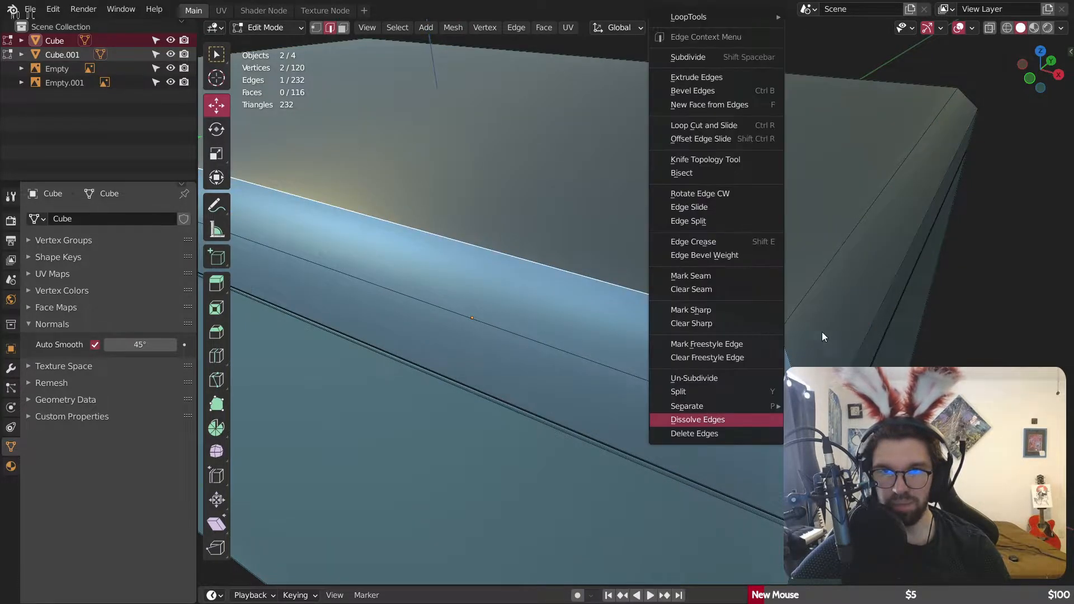
click(794, 311)
Step: Select the lid's top face and dissolve its boundary edges, leaving a single sharp rim
click(343, 28)
click(580, 197)
right_click(558, 442)
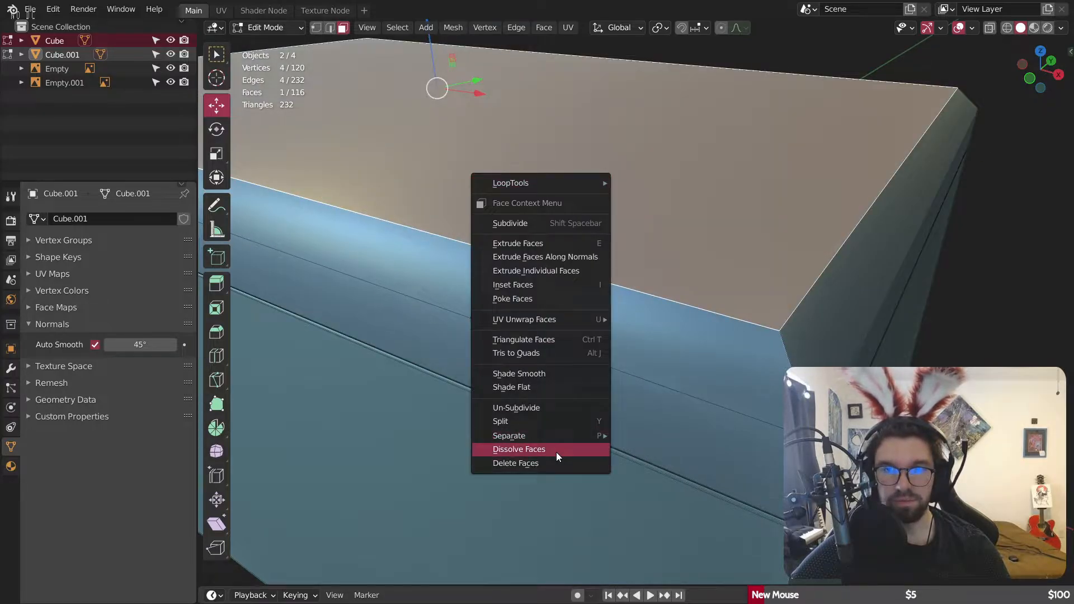
click(556, 452)
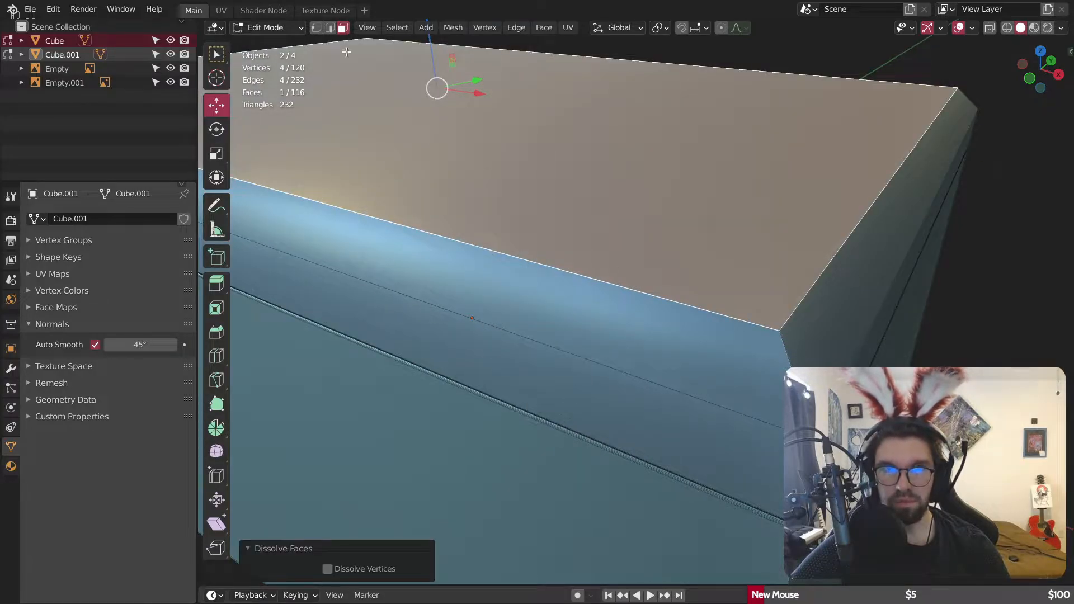
click(330, 28)
right_click(628, 258)
click(606, 572)
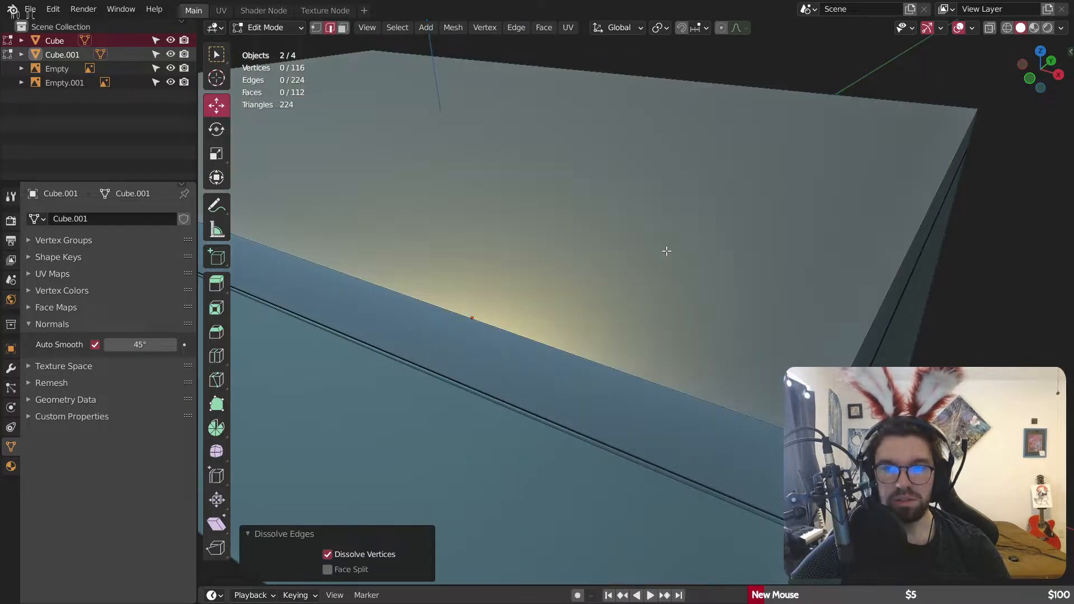
Step: Select the lid's top face and raise it about 0.104 m along the Z axis
middle_drag(665, 252, 691, 229)
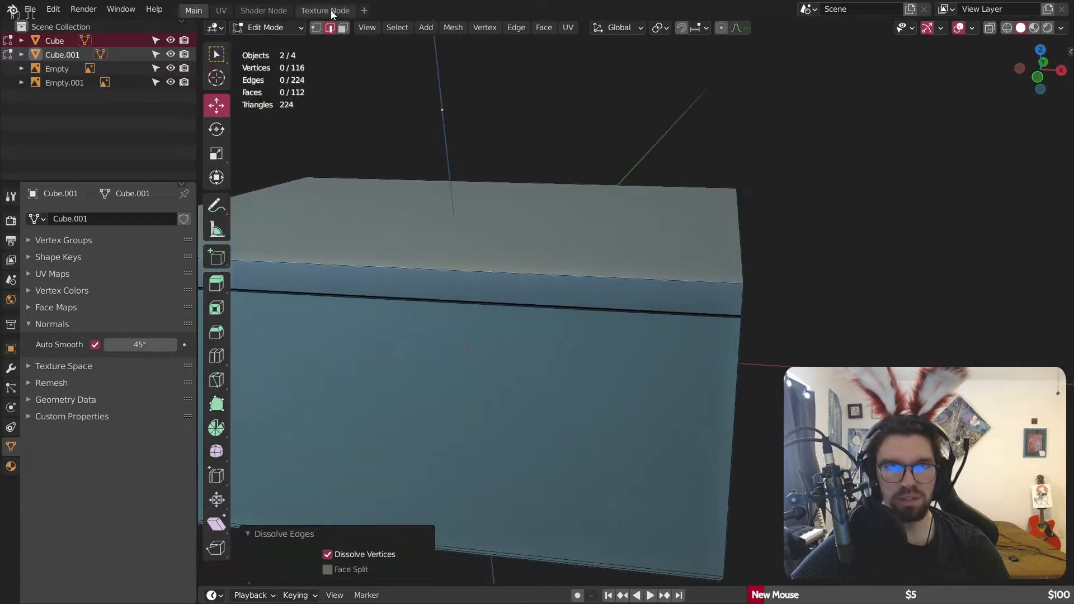
click(343, 29)
click(481, 224)
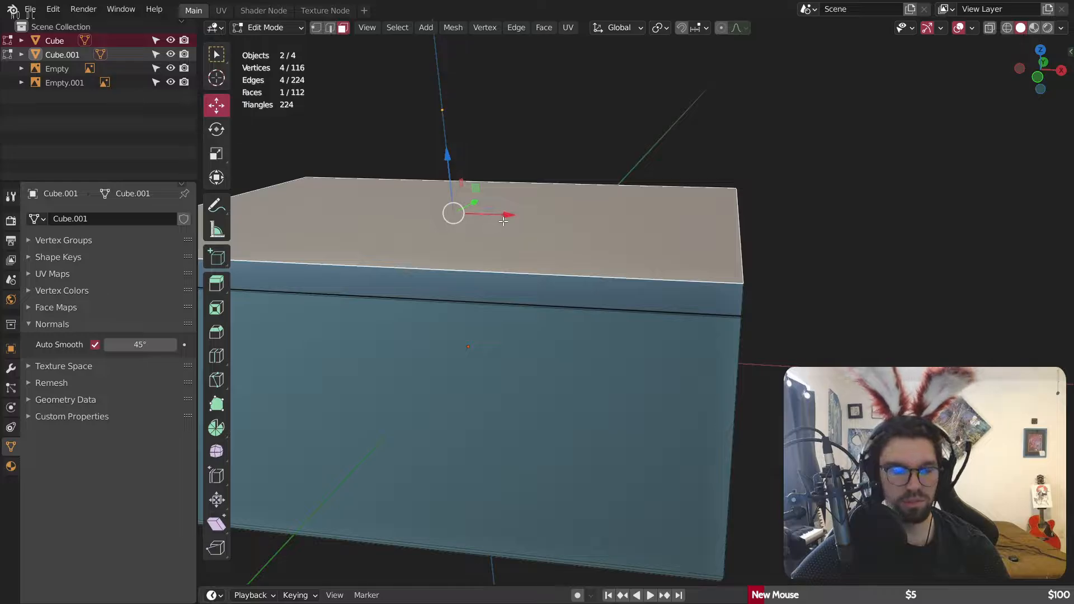
key(g)
key(z)
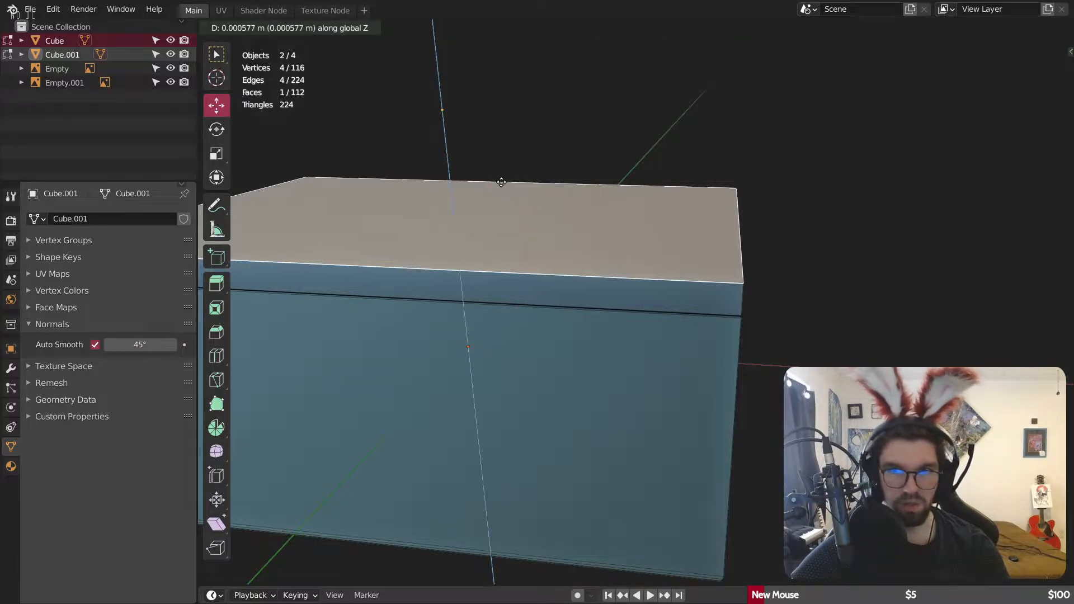
click(631, 305)
Step: Select the inner bevel edge loops around the bottom of the chest body and dissolve them
scroll(702, 293, down, 2)
scroll(702, 292, up, 2)
middle_drag(701, 292, 650, 272)
scroll(669, 228, up, 2)
scroll(660, 268, up, 1)
shift+middle_drag(611, 310, 630, 252)
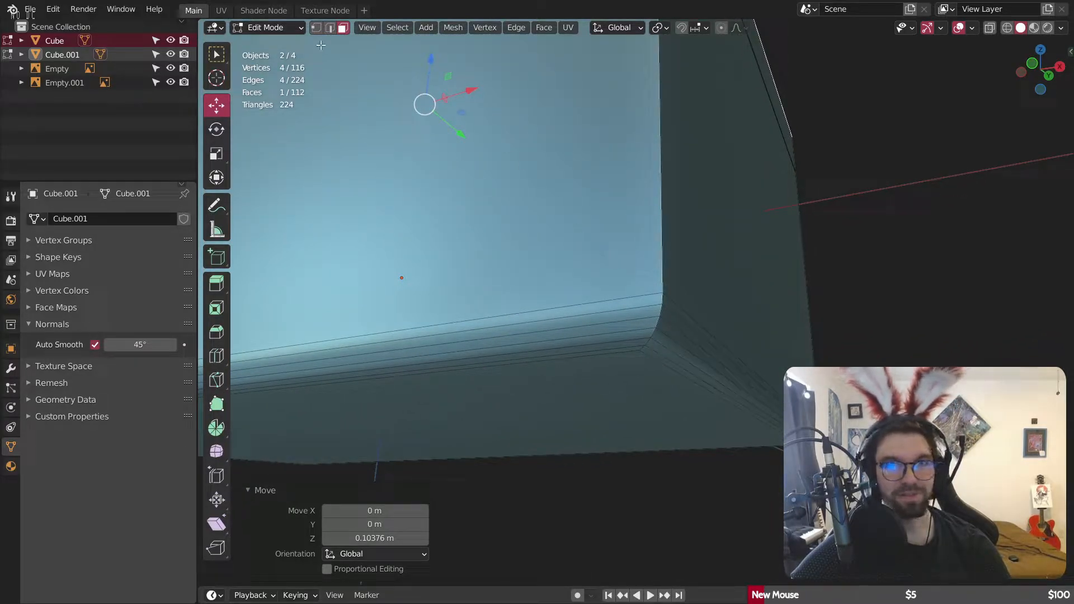
click(329, 28)
middle_drag(738, 330, 702, 308)
alt+click(636, 304)
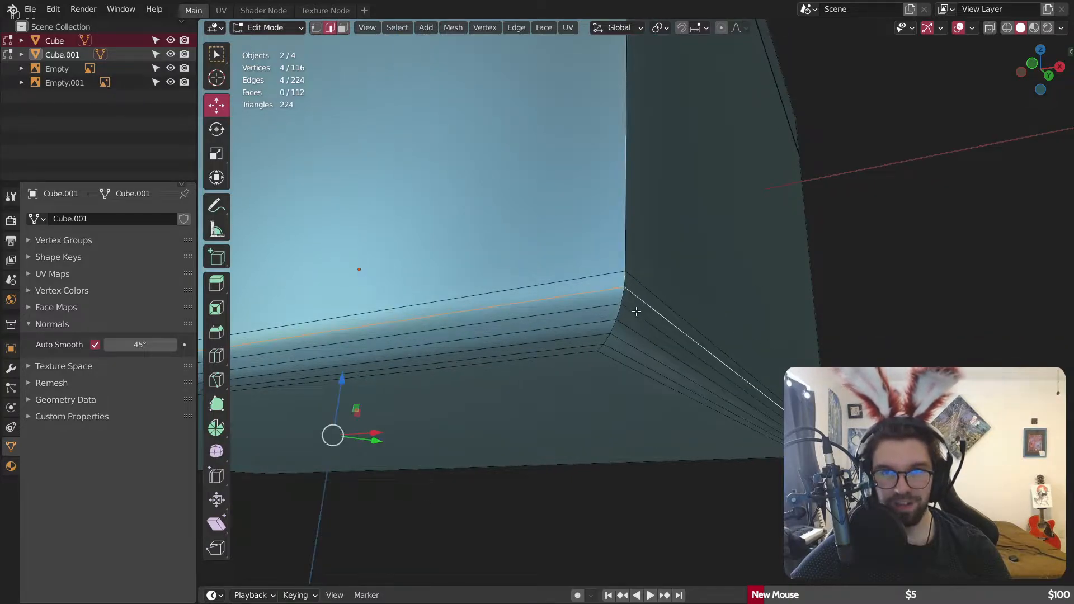
alt+shift+click(628, 314)
alt+shift+click(624, 328)
alt+shift+click(623, 340)
alt+shift+click(623, 352)
right_click(573, 475)
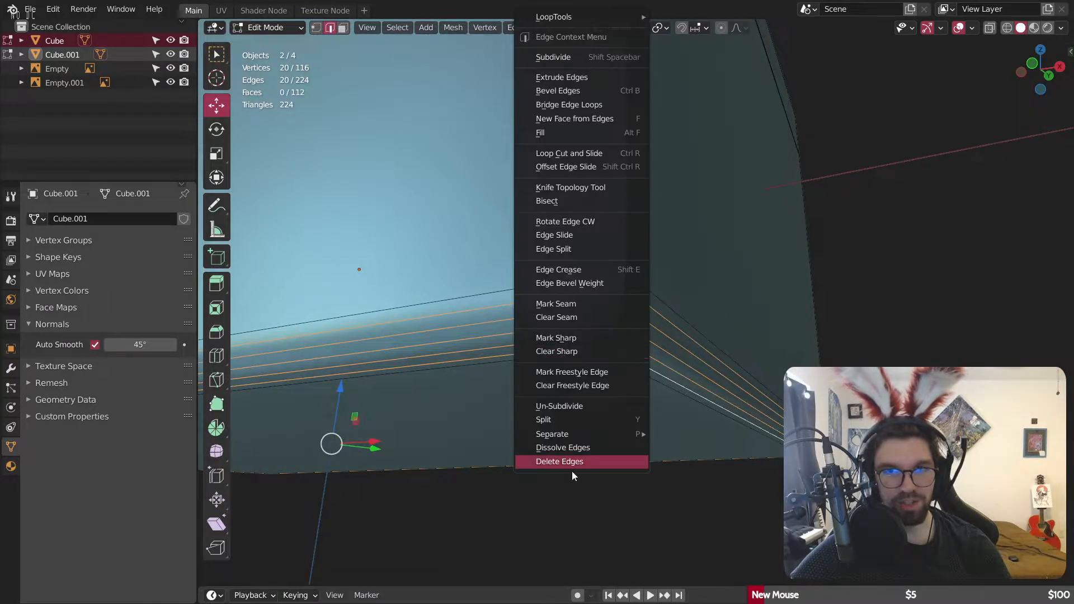
click(576, 451)
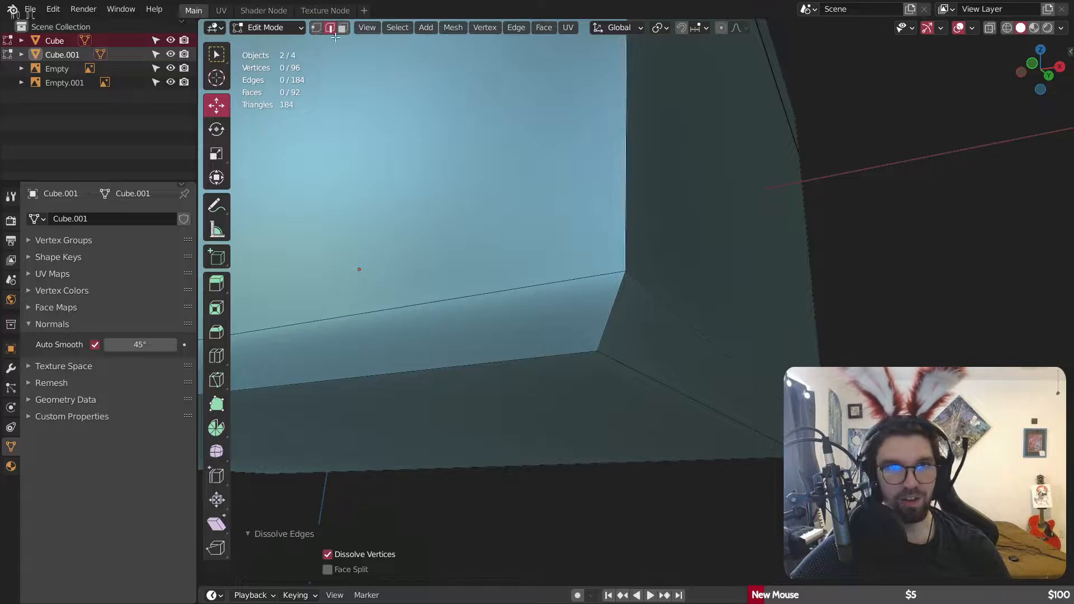
Step: Select the body's bottom face and dissolve its boundary edges, leaving a single sharp lower edge
key(3)
click(553, 442)
click(333, 26)
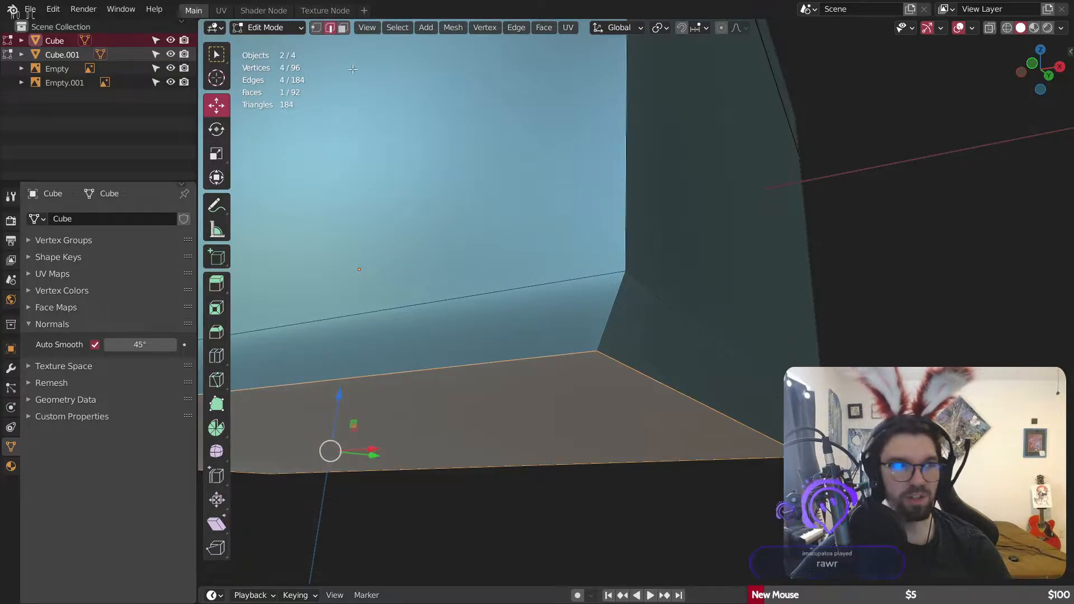
right_click(579, 358)
click(546, 447)
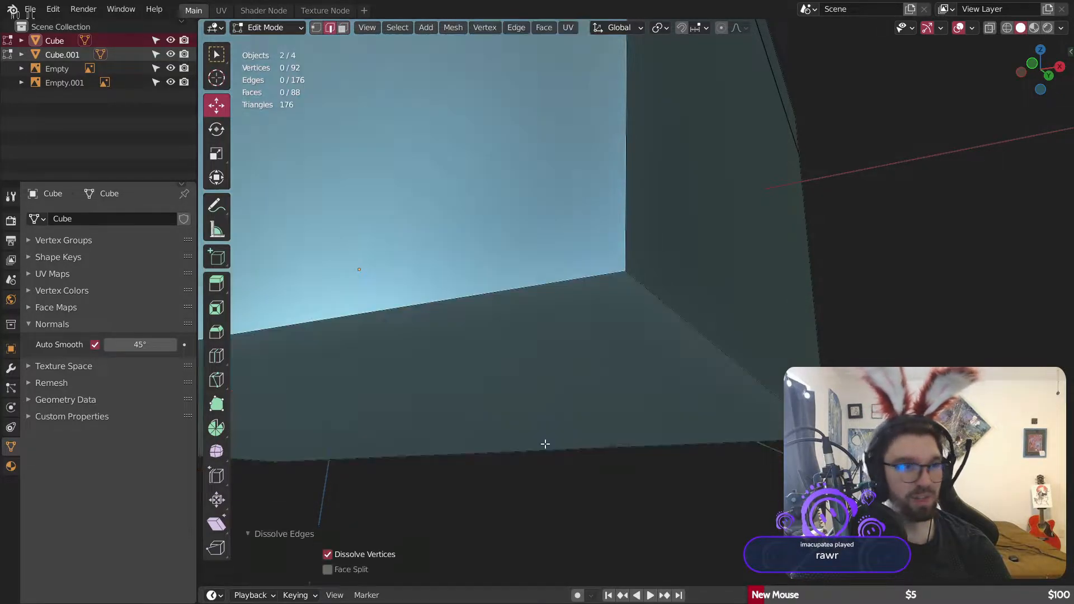
Step: Select the body's bottom face and lower it about 0.075 m along the Z axis
middle_drag(629, 265, 672, 318)
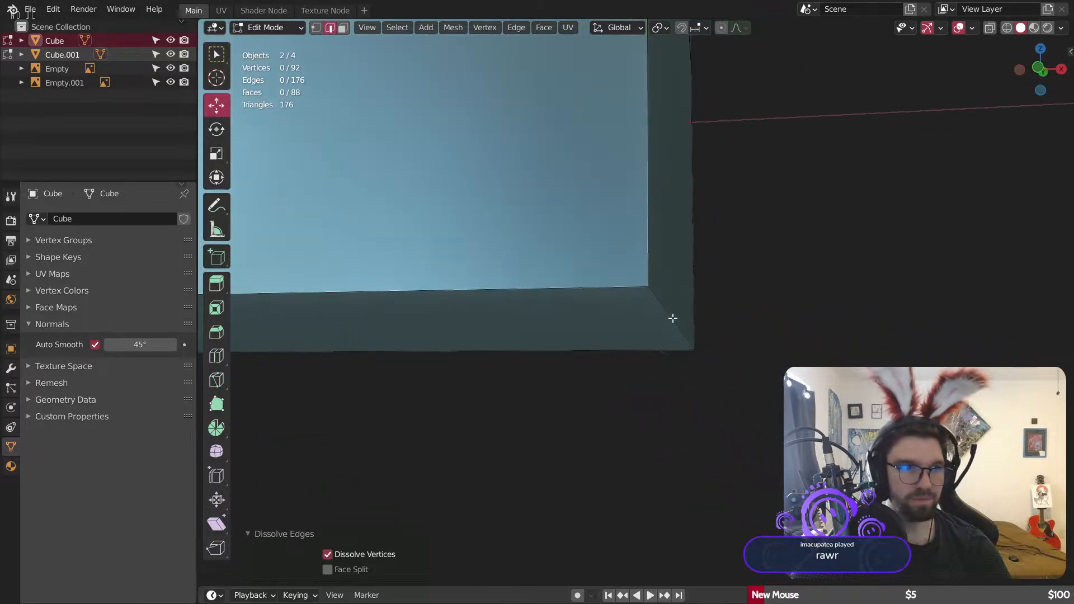
click(343, 28)
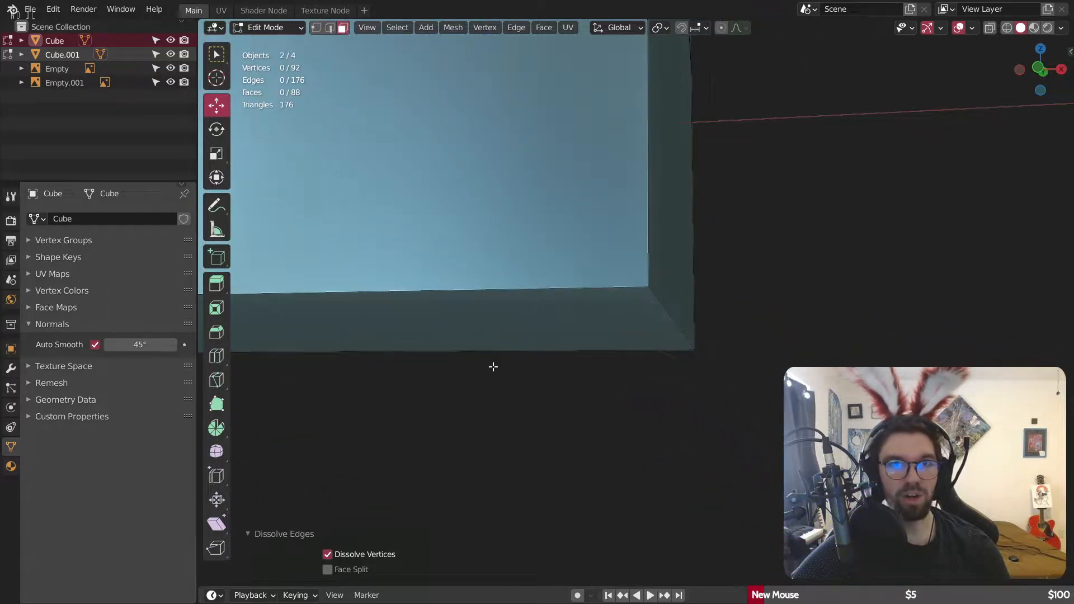
click(523, 298)
key(g)
key(z)
click(531, 285)
Step: Return the lid and body to Object Mode and clear the selection
scroll(534, 280, down, 3)
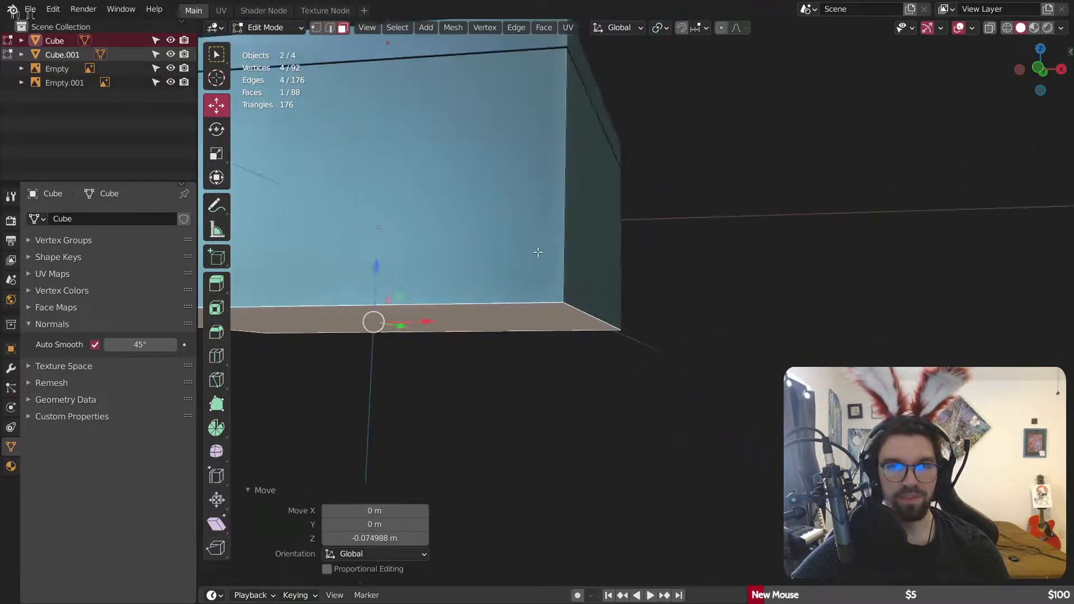
middle_drag(540, 252, 540, 350)
middle_drag(484, 279, 498, 297)
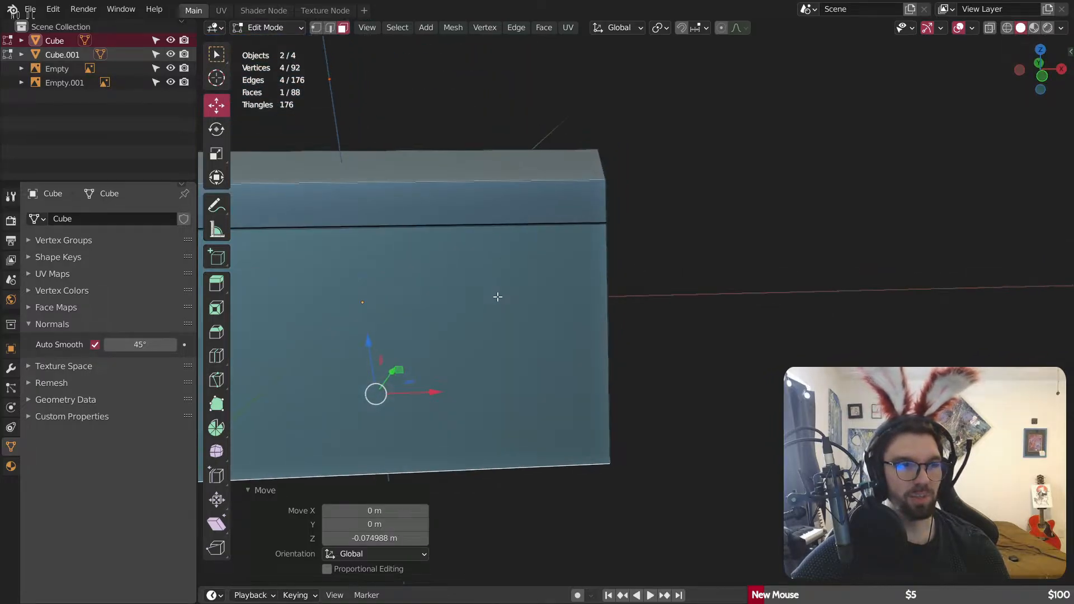
click(265, 28)
click(265, 48)
click(780, 257)
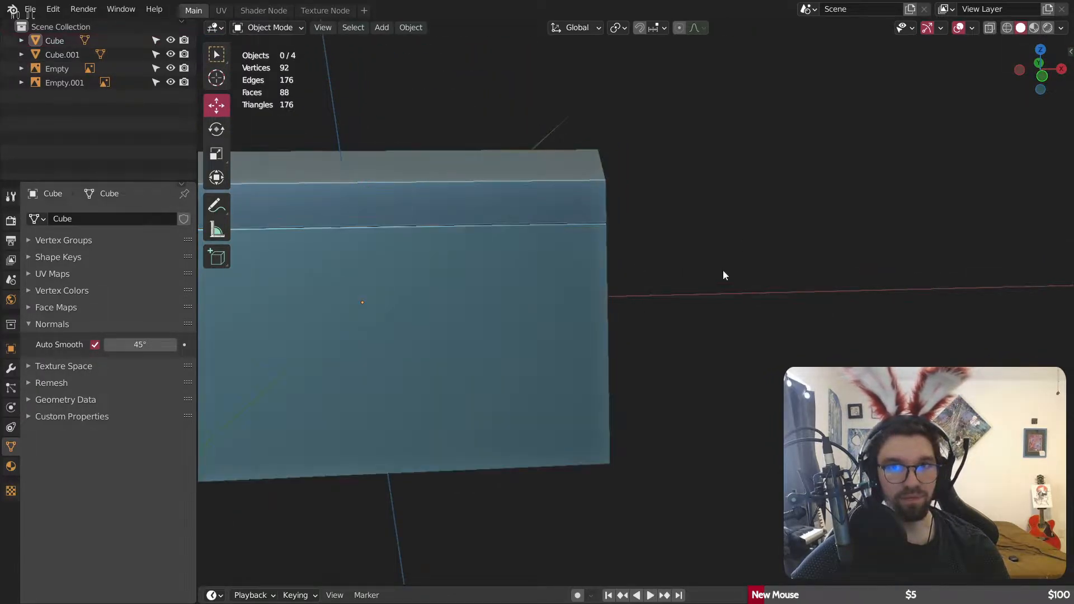
Step: Select both the lid and the chest body and apply their scale
middle_drag(723, 270, 710, 274)
click(567, 200)
shift+click(570, 303)
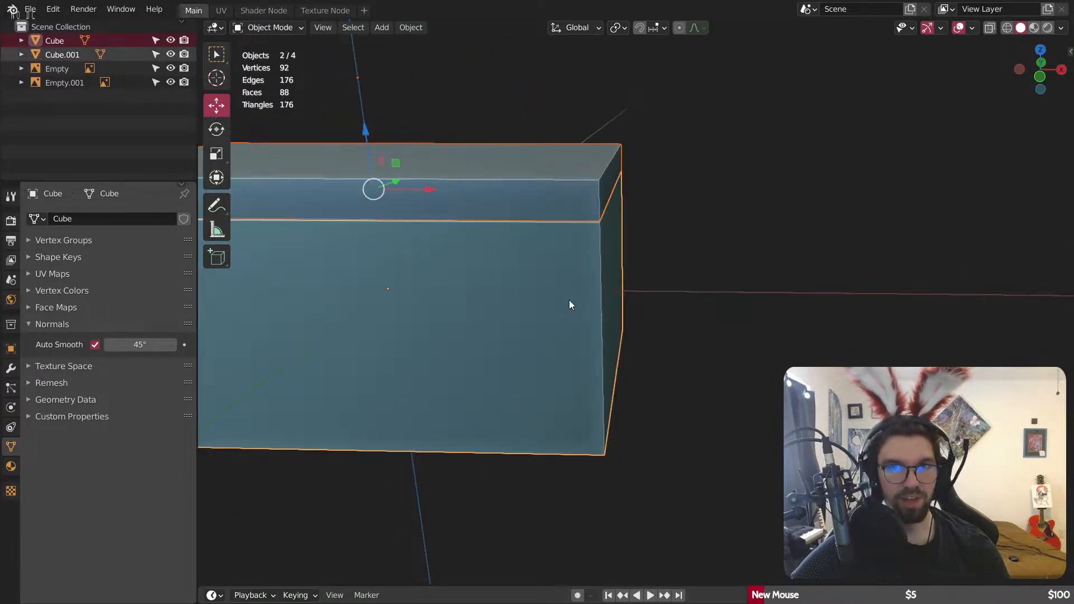
key(ctrl+a)
click(517, 265)
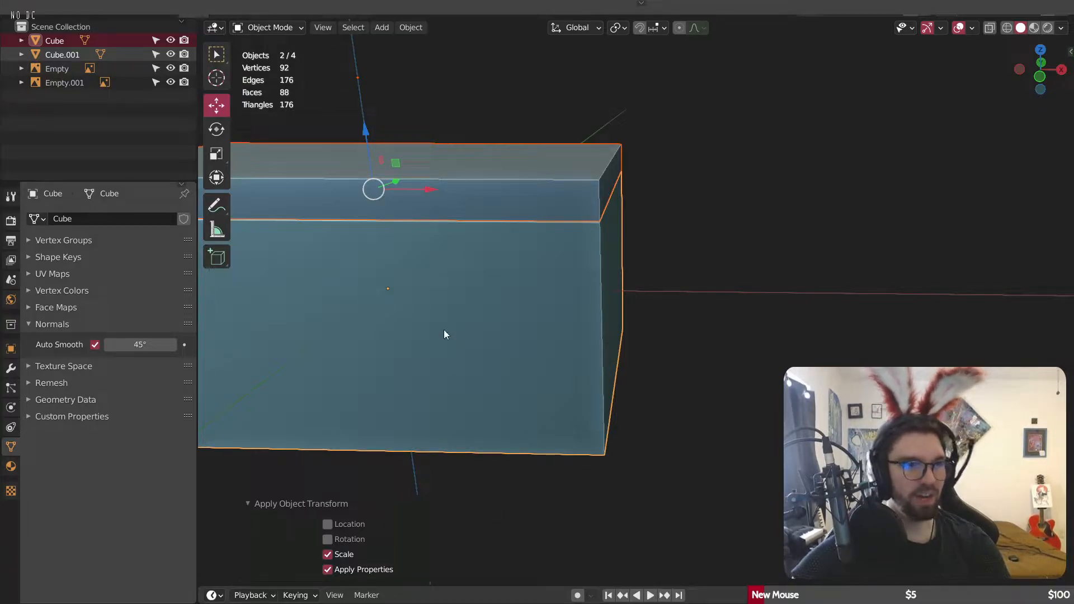
middle_drag(605, 278, 650, 246)
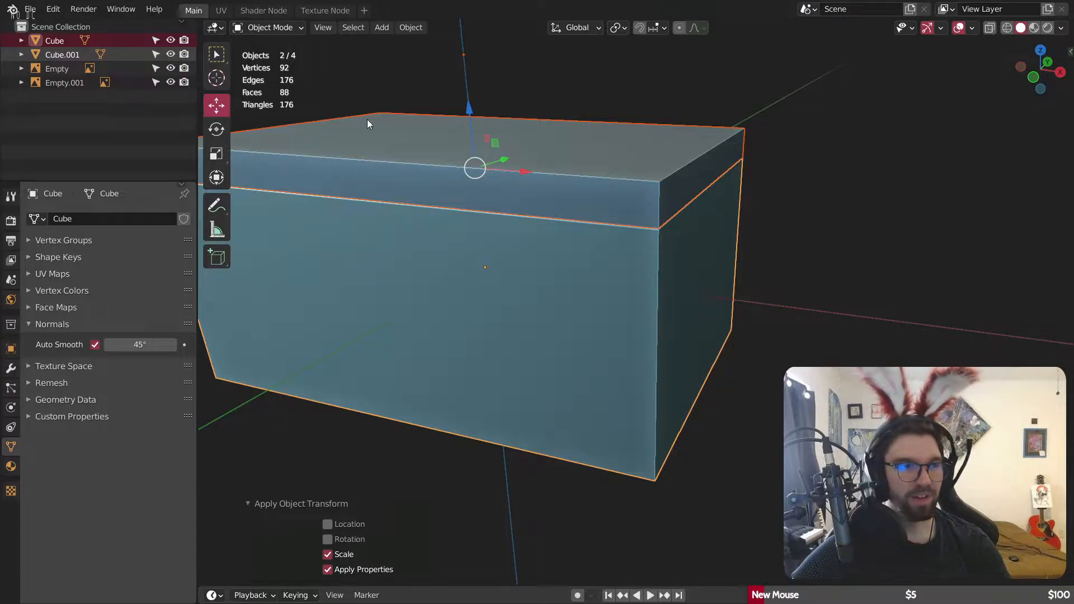
Step: In Edit Mode with edge selection, select the vertical edges at both front corners of the lid and chest body
click(284, 28)
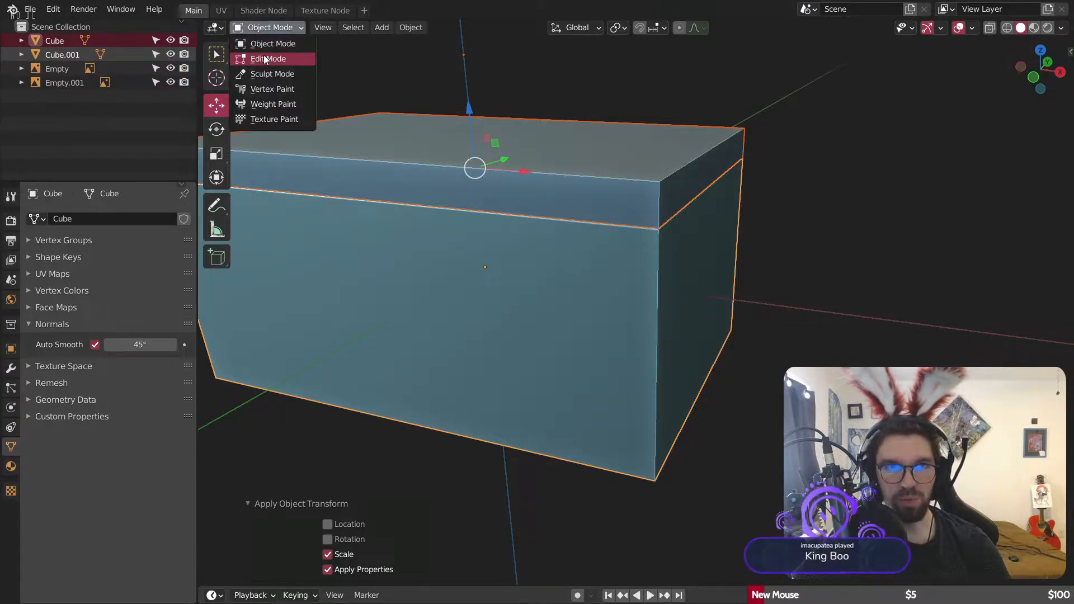
click(274, 57)
mouse_move(665, 188)
middle_down()
mouse_move(652, 187)
mouse_move(659, 192)
middle_up()
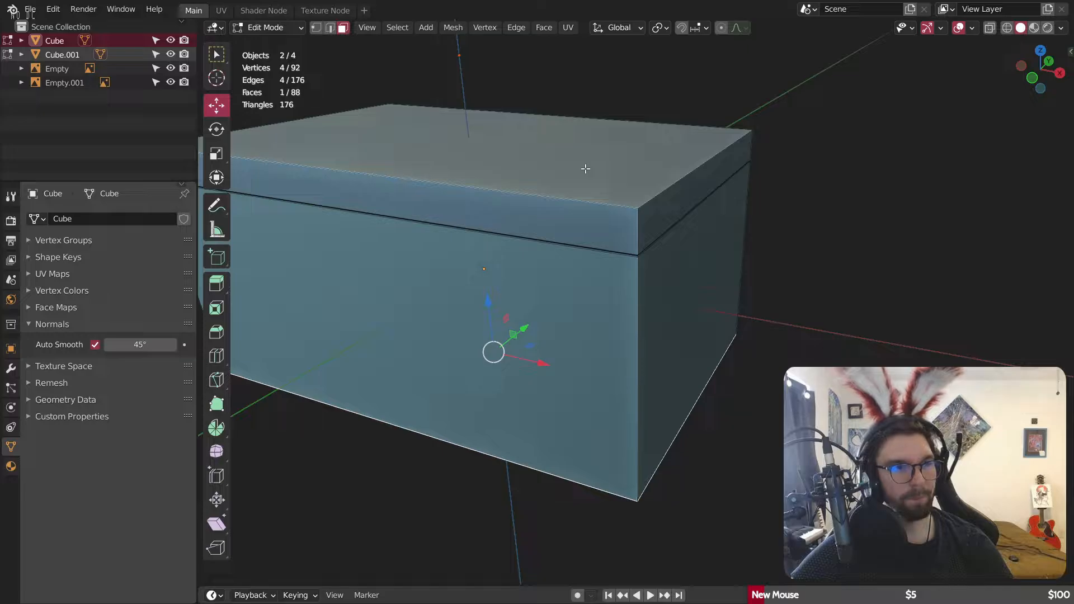
click(329, 28)
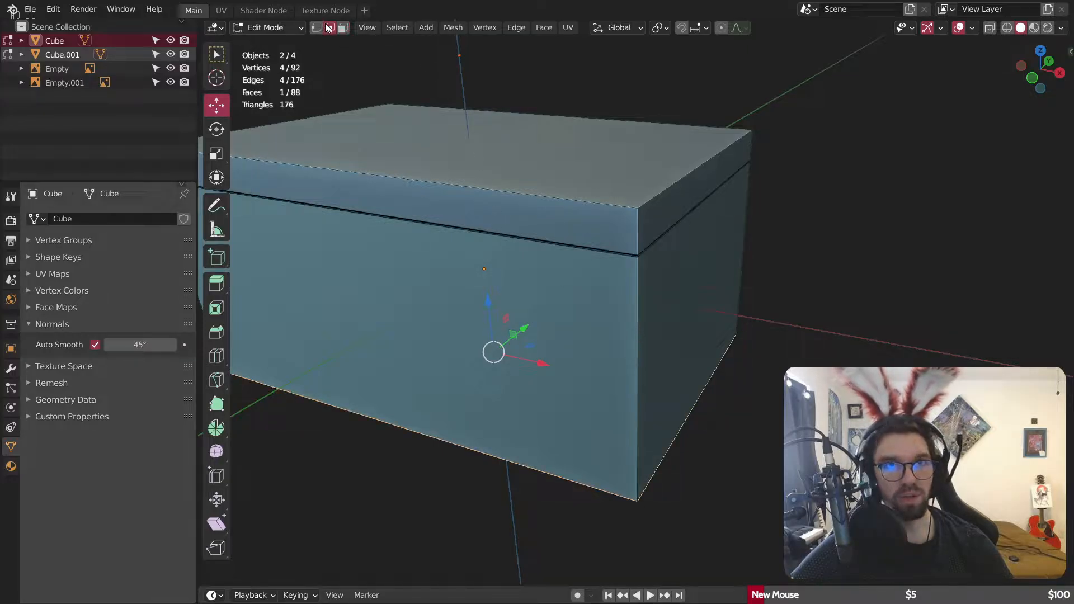
alt+click(639, 318)
alt+shift+click(639, 233)
scroll(639, 233, down, 3)
middle_drag(558, 263, 594, 254)
shift+middle_drag(291, 259, 666, 196)
alt+shift+click(580, 277)
scroll(586, 187, up, 2)
alt+shift+click(562, 190)
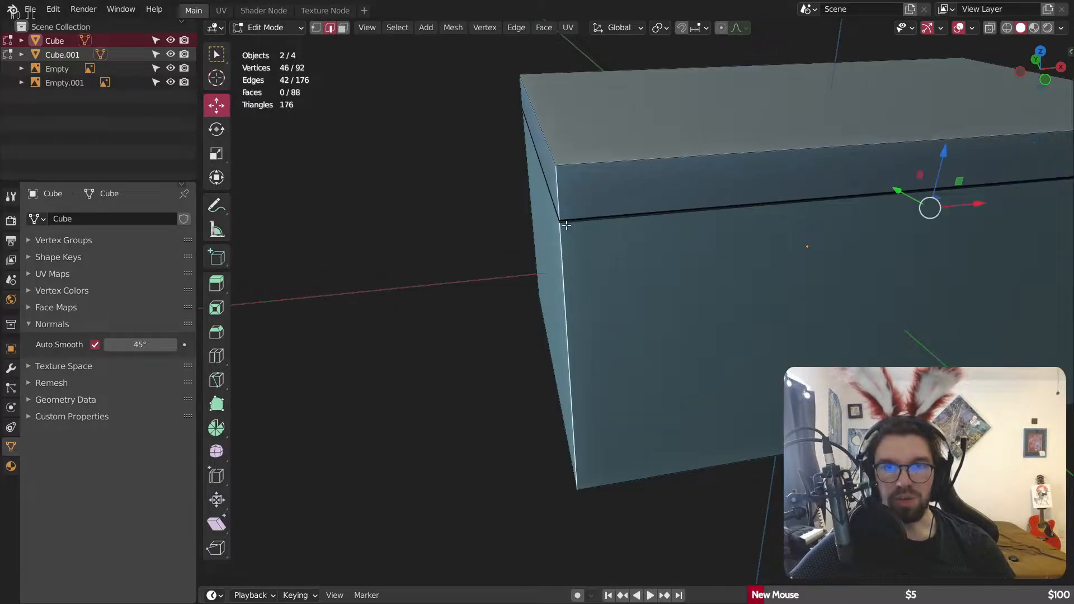
Step: Add the vertical edges at both rear corners of the lid and body to the selection
middle_drag(565, 223, 691, 191)
shift+middle_drag(474, 245, 497, 208)
scroll(468, 189, up, 6)
scroll(469, 138, up, 2)
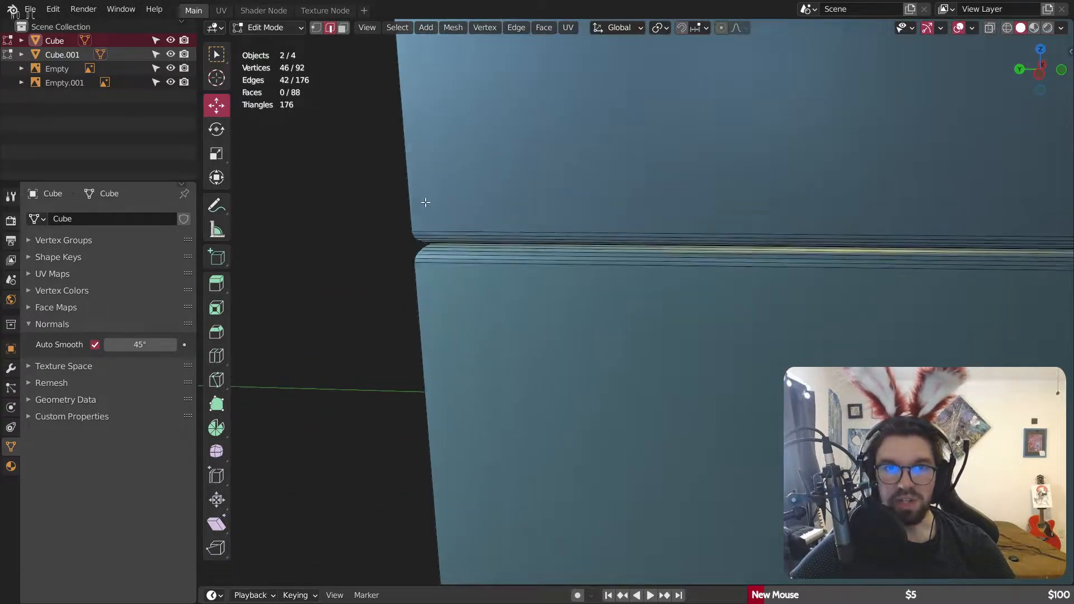
scroll(425, 205, down, 4)
alt+shift+click(446, 146)
alt+shift+click(450, 350)
scroll(451, 350, down, 4)
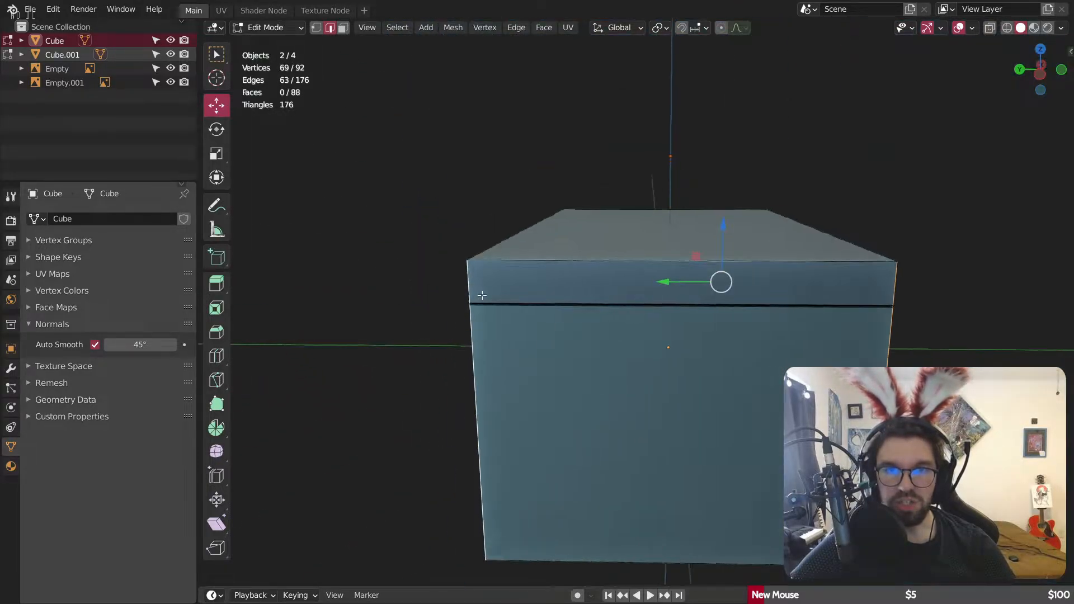
middle_drag(482, 295, 621, 280)
shift+middle_drag(531, 285, 713, 202)
alt+shift+click(480, 168)
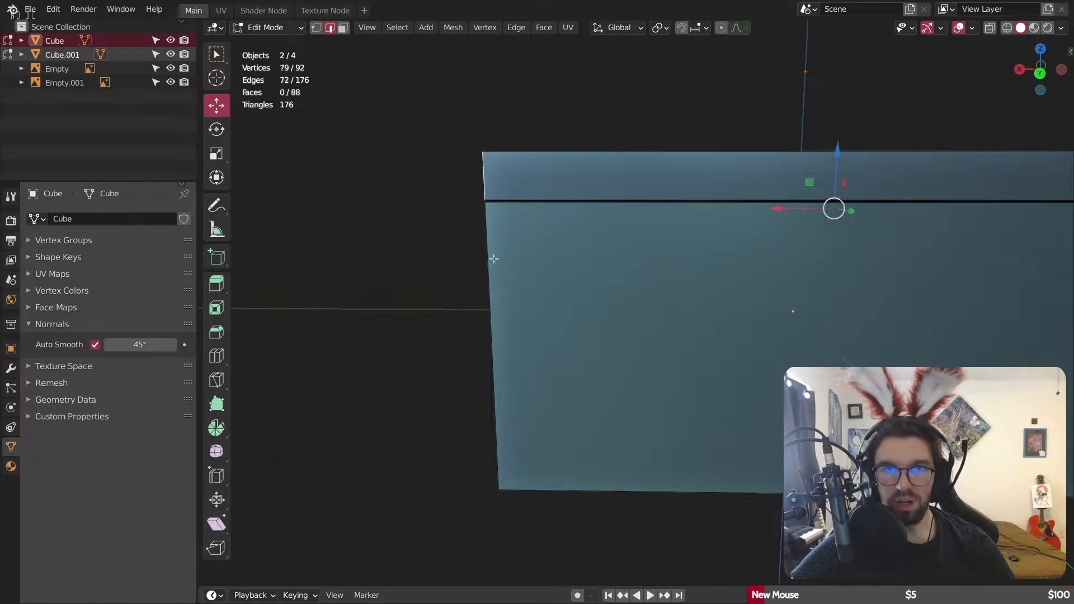
alt+shift+click(493, 265)
Step: Add the four perimeter edges of the lid's top face to the selection
scroll(493, 267, down, 4)
middle_drag(493, 266, 669, 312)
scroll(626, 314, up, 2)
shift+click(626, 313)
shift+click(567, 302)
shift+click(796, 174)
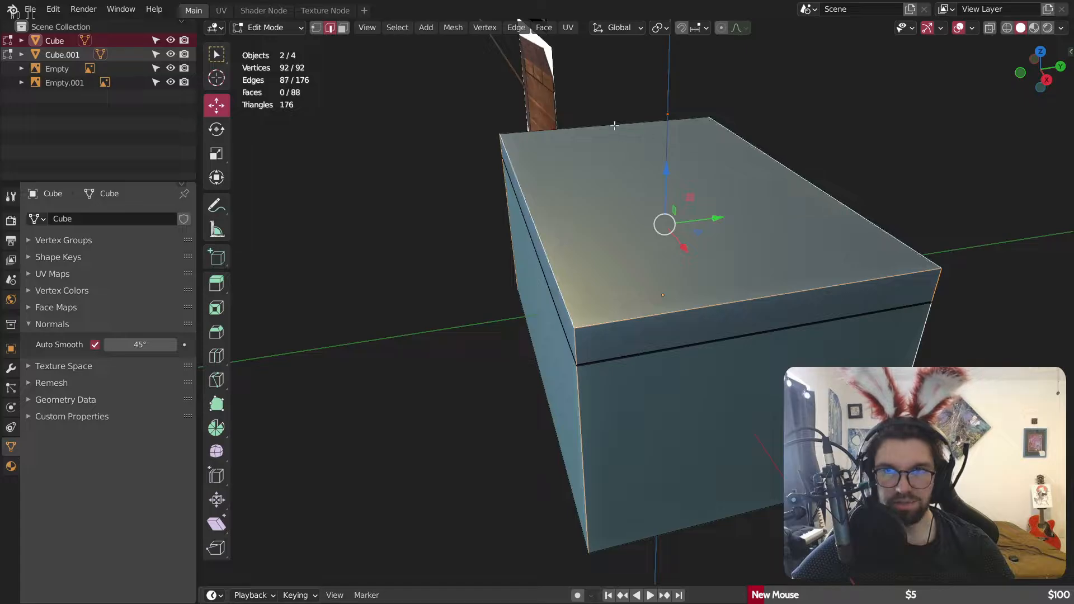
shift+click(609, 126)
Step: Add the four perimeter edges of the body's bottom face to the selection
middle_drag(610, 125, 688, 332)
shift+click(617, 423)
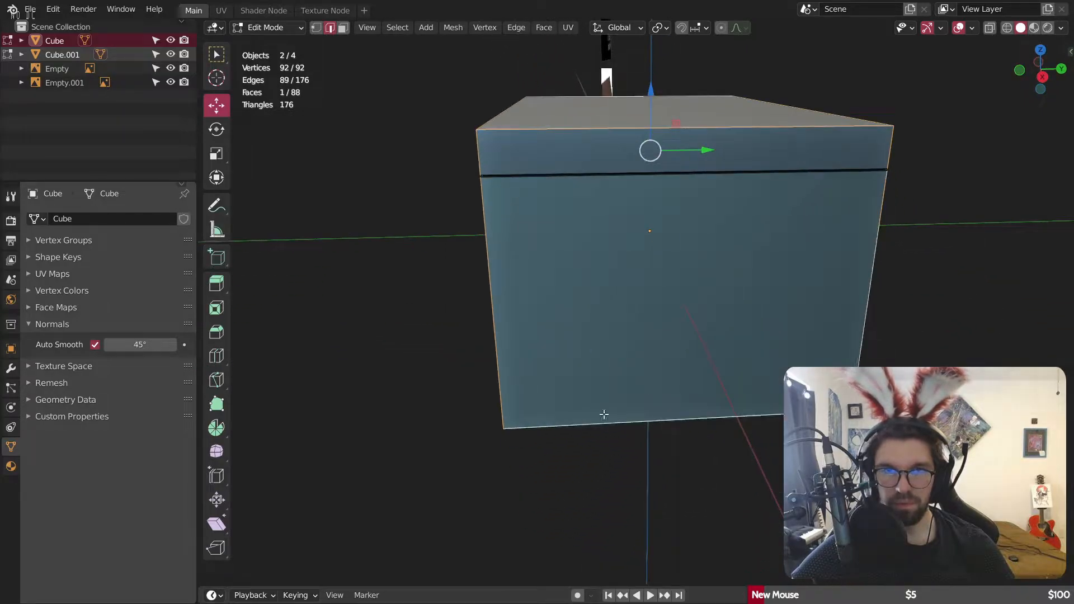
middle_drag(508, 332, 573, 342)
shift+click(579, 376)
scroll(613, 355, down, 5)
middle_drag(755, 316, 591, 332)
shift+click(660, 352)
middle_drag(769, 288, 660, 396)
shift+click(661, 384)
Step: Inspect the selected edges around the chest in wireframe shading and return to solid shading
middle_drag(764, 358, 580, 331)
scroll(608, 258, up, 3)
middle_drag(657, 273, 597, 257)
shift+middle_drag(542, 287, 687, 235)
scroll(630, 209, up, 1)
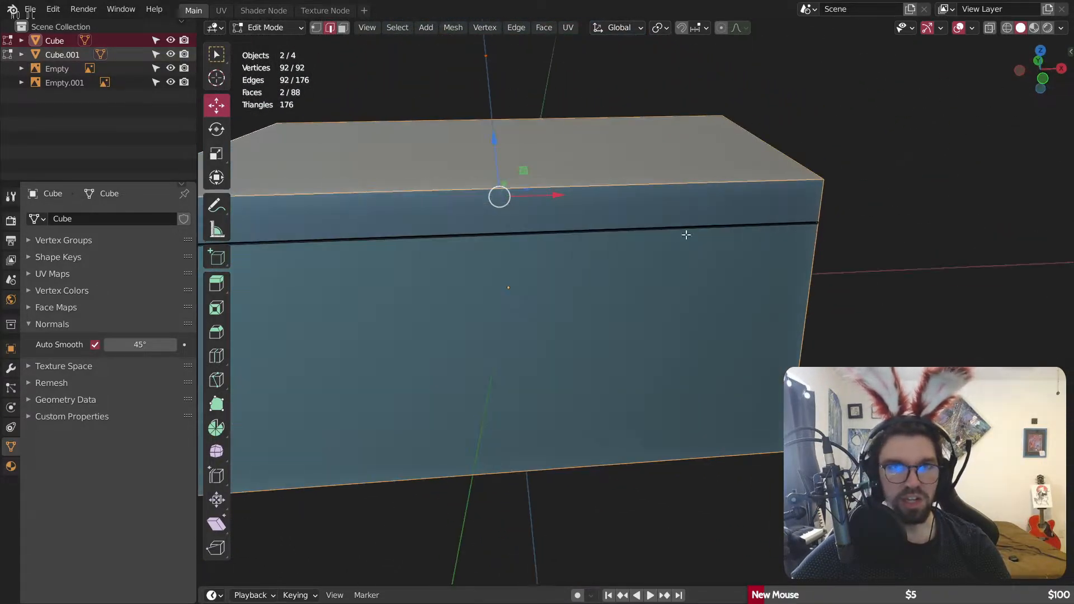
click(1006, 28)
mouse_move(660, 191)
middle_down()
mouse_move(687, 171)
mouse_move(656, 206)
mouse_move(649, 243)
mouse_move(606, 253)
middle_up()
click(1020, 27)
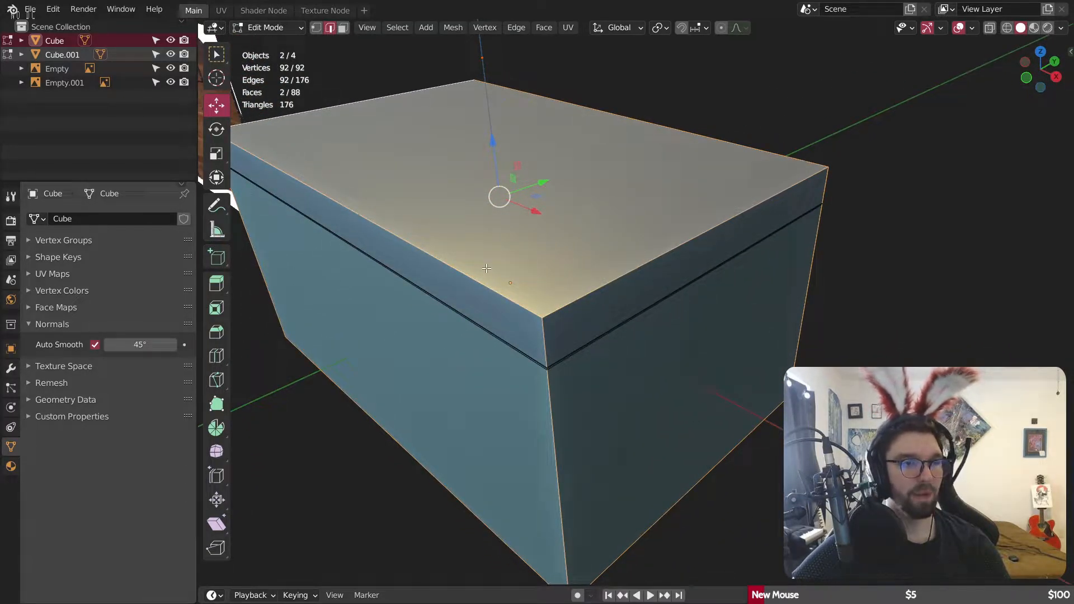
Step: Bevel the selected lid and body edges with a width of 0.0695 m and 5 segments
scroll(552, 390, up, 1)
middle_drag(542, 311, 563, 267)
key(ctrl+b)
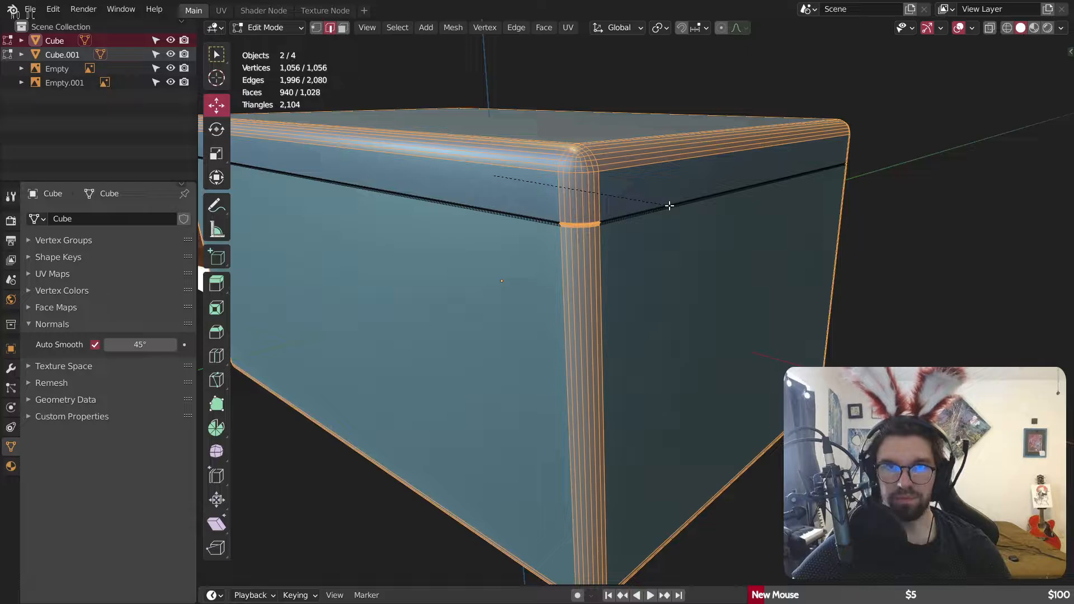
scroll(669, 206, down, 3)
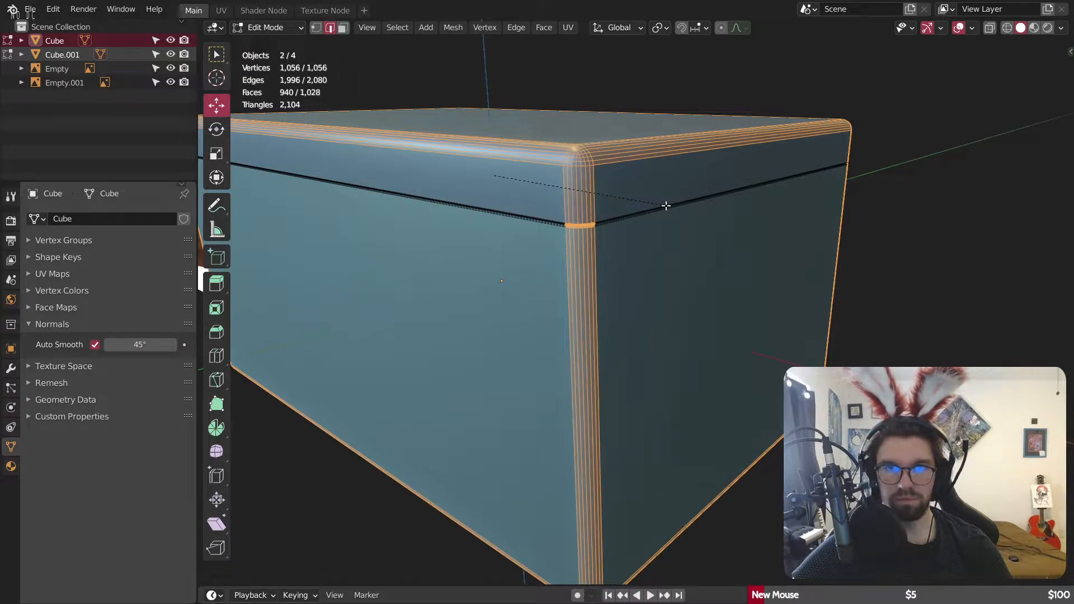
click(665, 206)
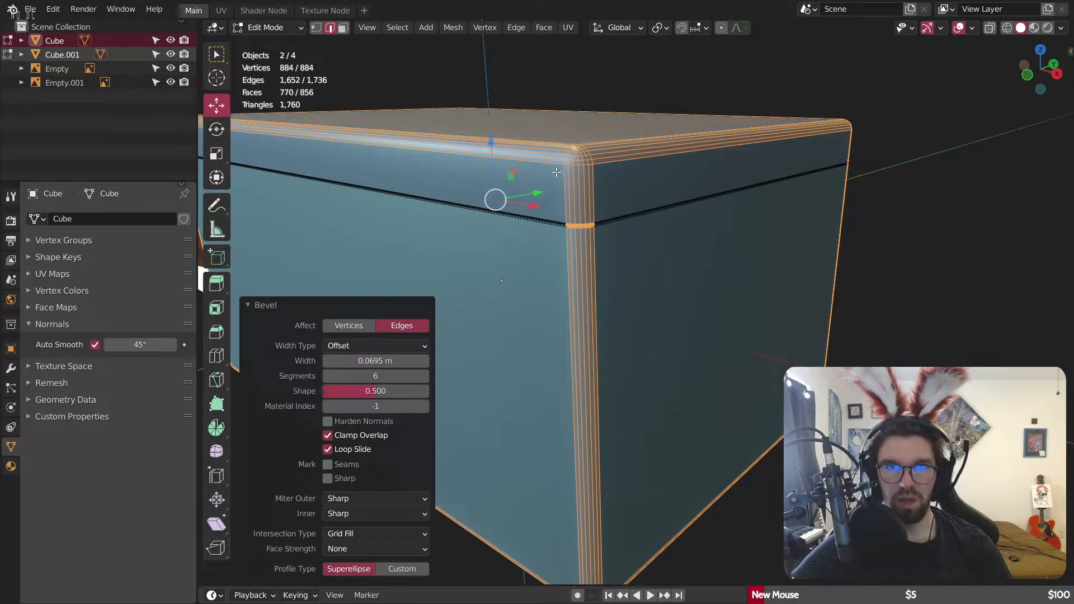
middle_drag(539, 168, 538, 201)
scroll(447, 391, up, 5)
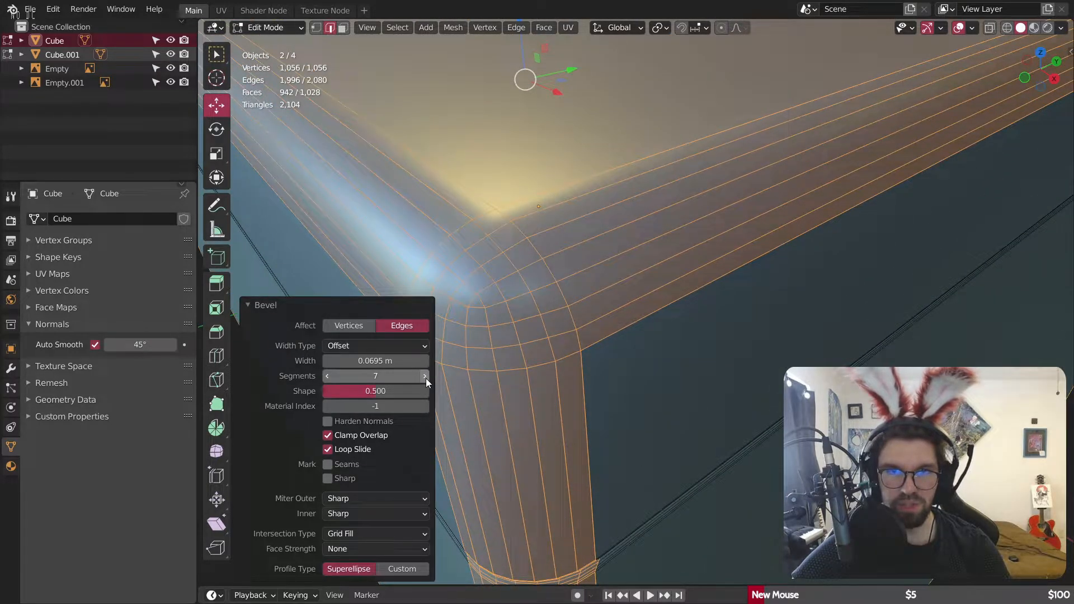
click(326, 373)
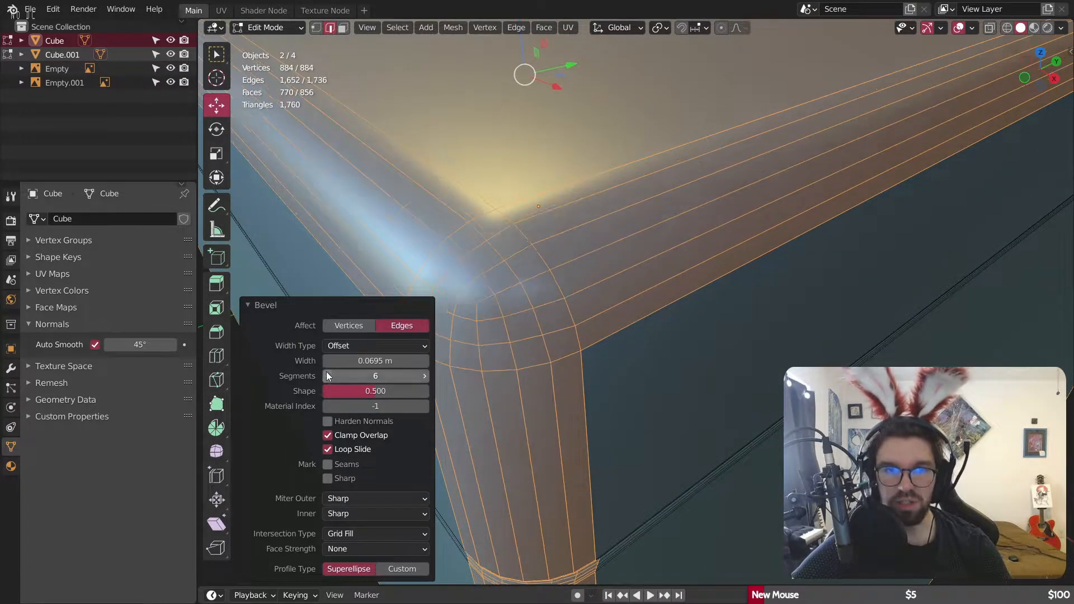
click(326, 372)
scroll(553, 228, down, 3)
Step: Return the lid and body to Object Mode
middle_drag(559, 288, 497, 155)
click(265, 26)
click(261, 54)
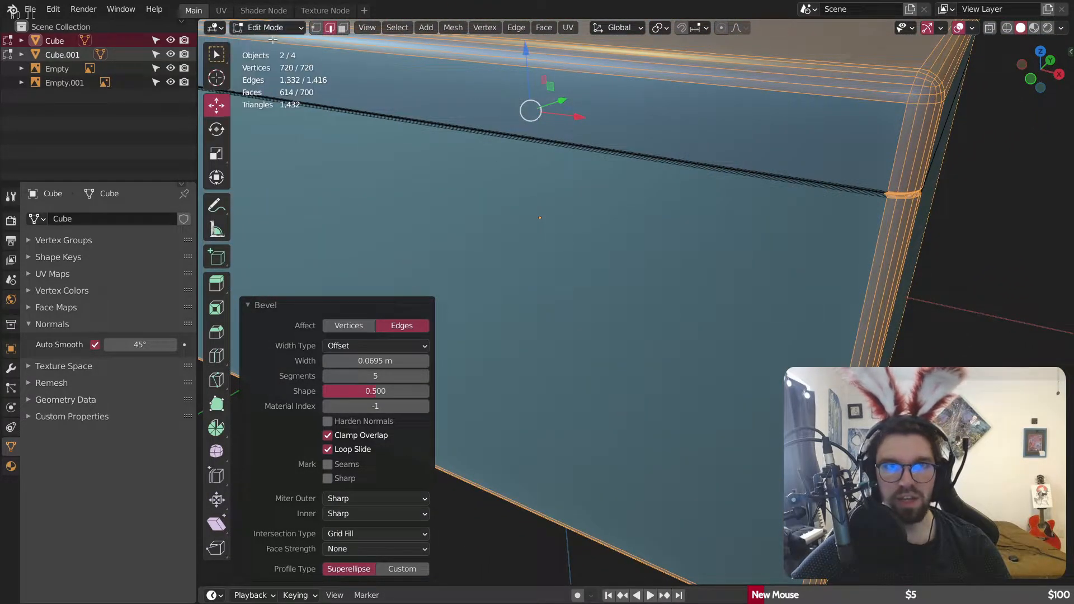
click(268, 32)
click(260, 43)
shift+middle_drag(744, 228, 729, 256)
scroll(735, 248, down, 5)
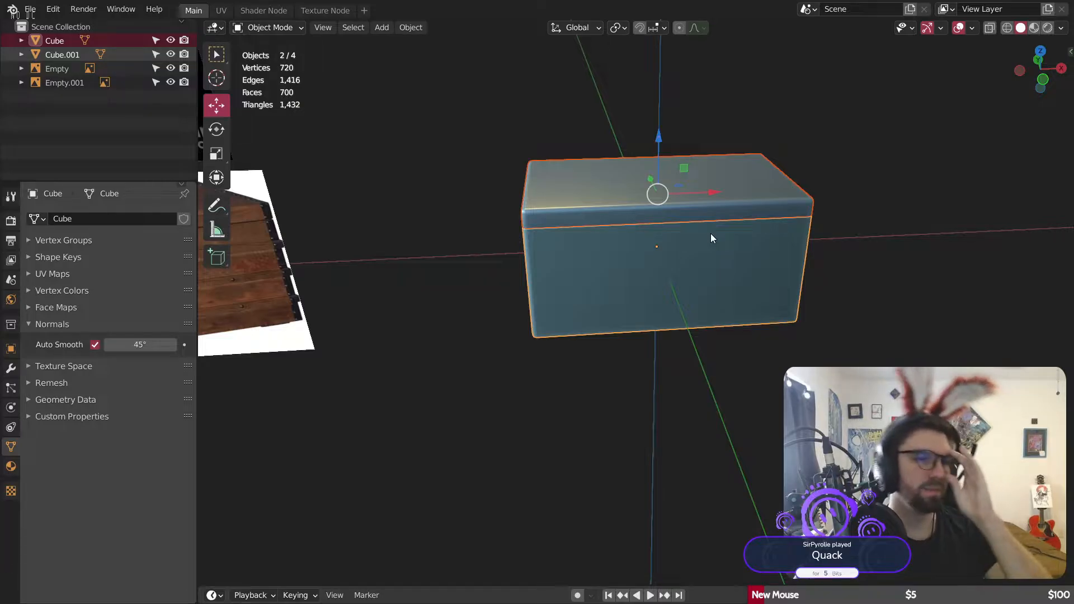
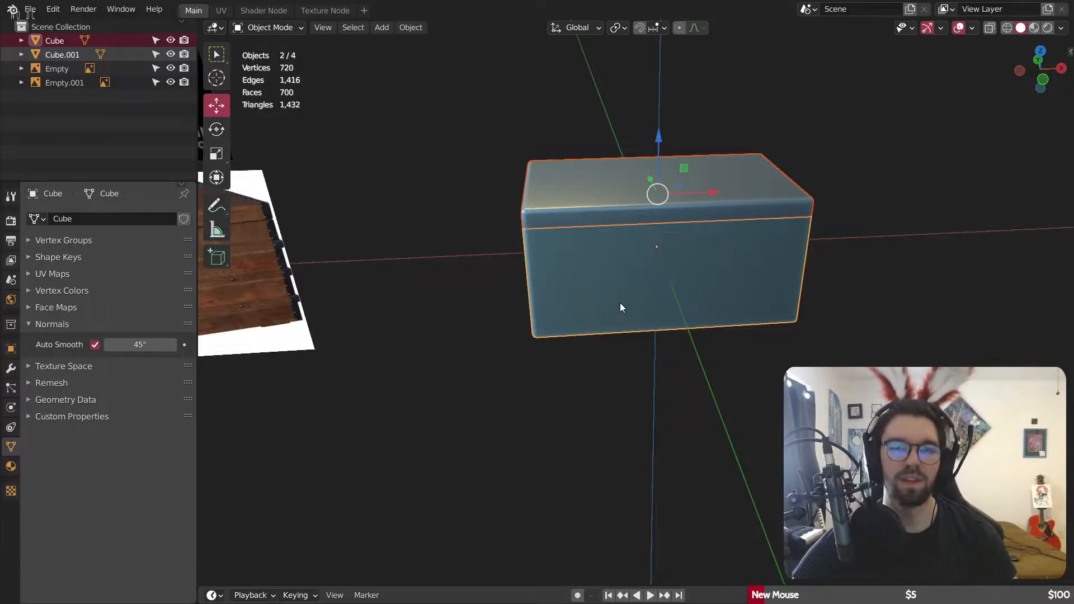
Step: Examine the wooden chest reference image for its horizontal planks, raised bands and metal corner straps
shift+middle_drag(313, 252, 615, 302)
scroll(353, 240, up, 2)
shift+middle_drag(354, 240, 612, 251)
scroll(501, 446, up, 2)
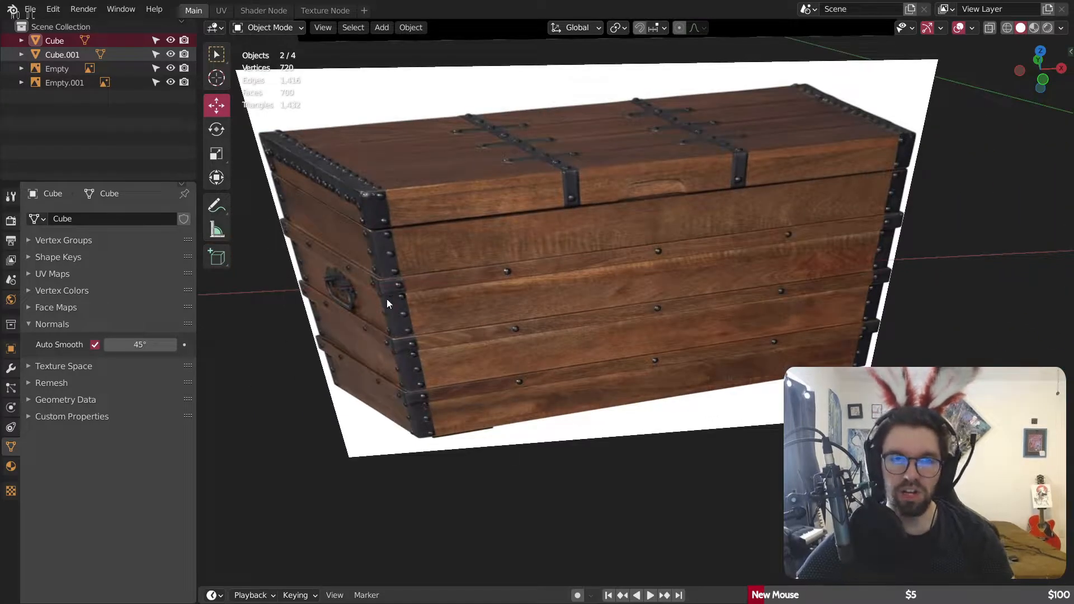
scroll(404, 287, up, 6)
scroll(400, 277, up, 1)
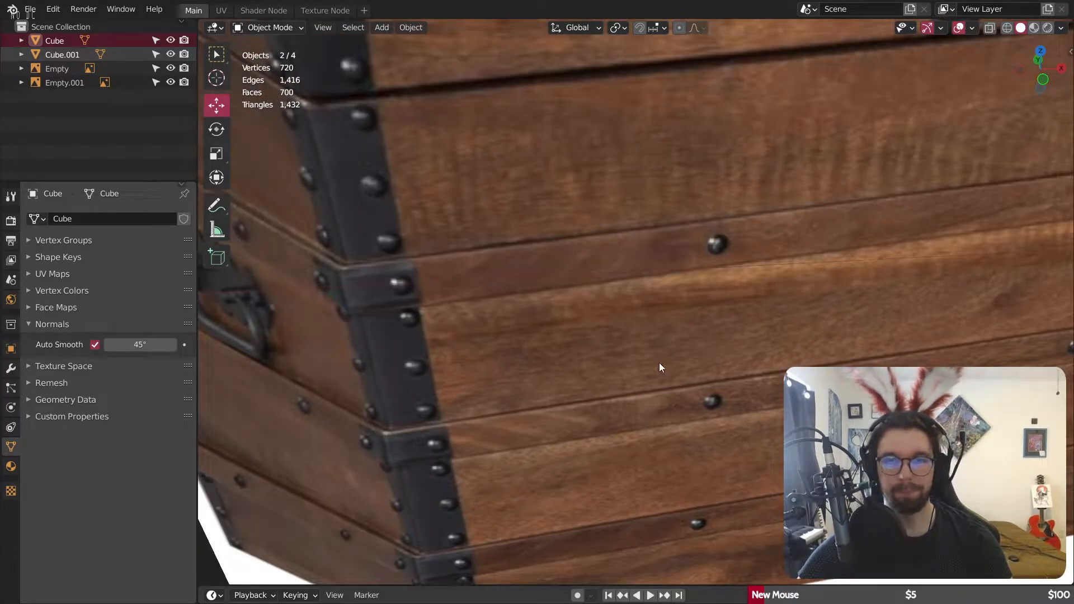
scroll(665, 234, down, 8)
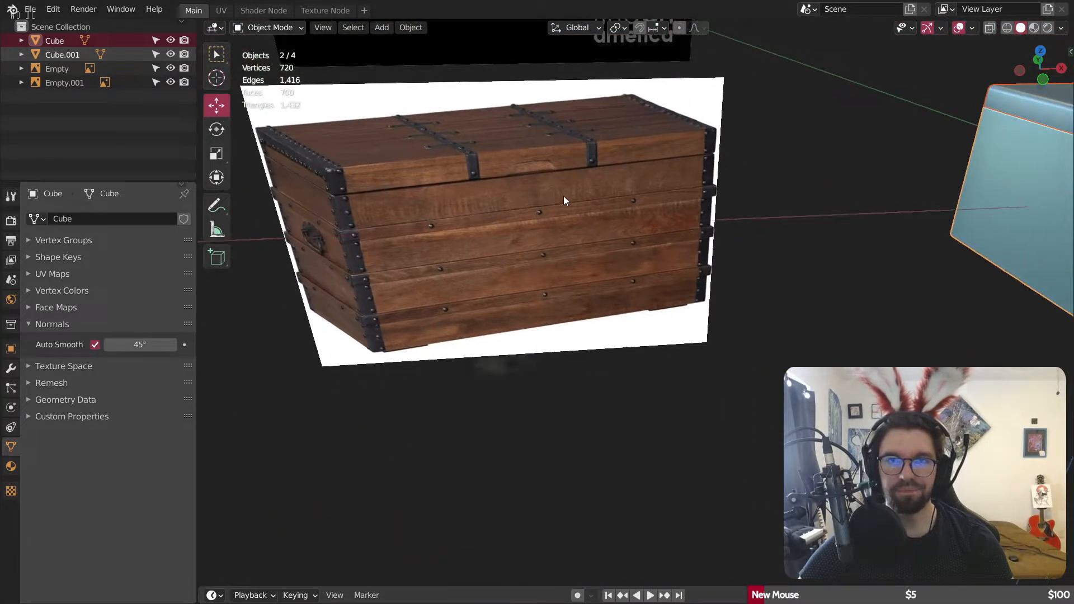
scroll(560, 190, down, 5)
shift+middle_drag(857, 183, 619, 232)
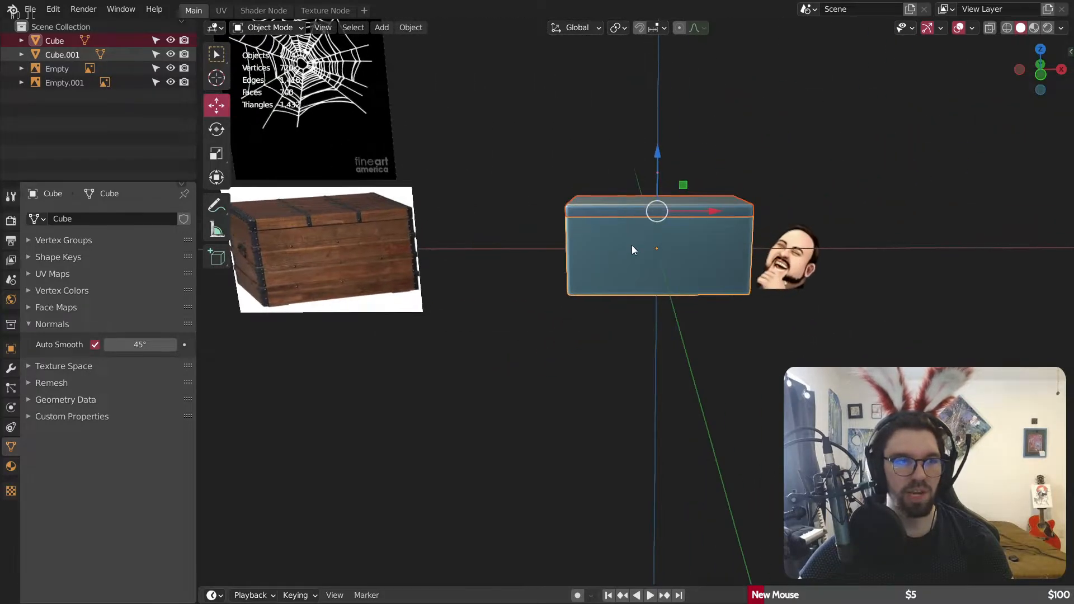
scroll(632, 245, up, 6)
Step: Select only the chest body and apply its scale
click(382, 289)
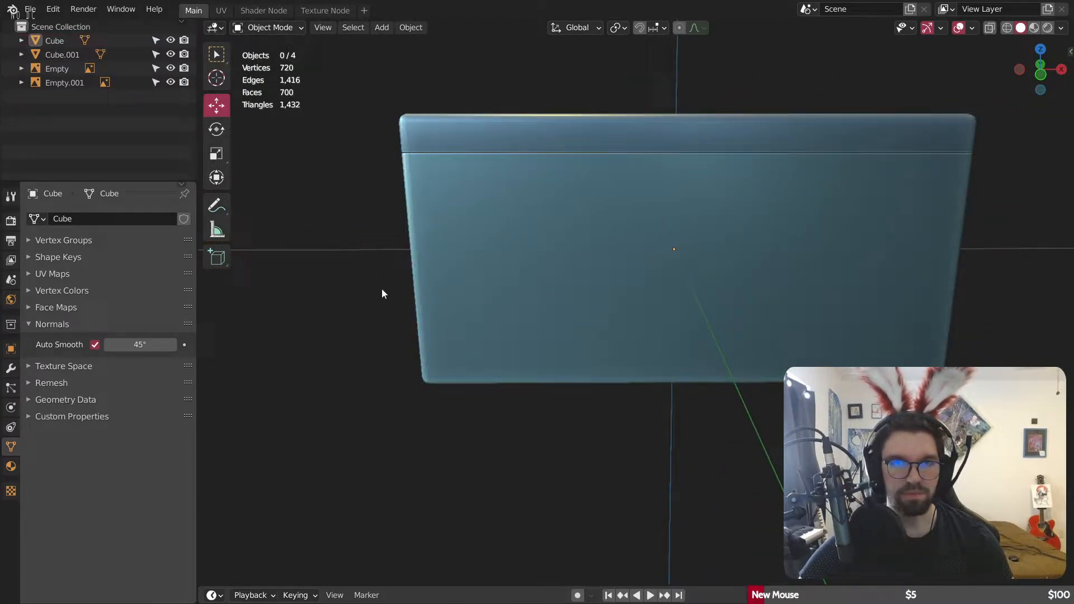
click(498, 247)
key(ctrl+a)
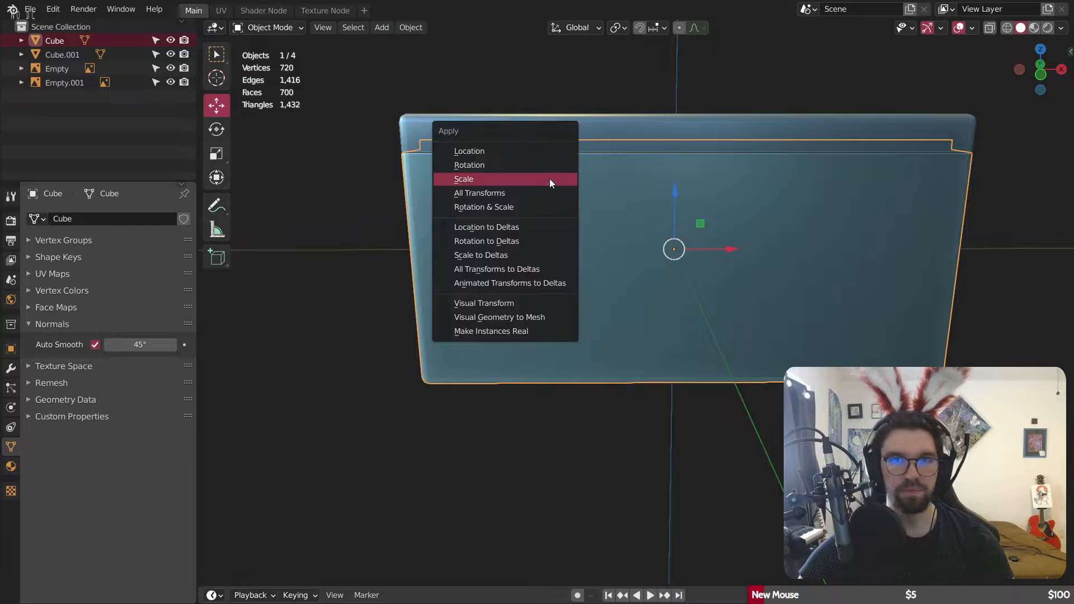
click(549, 179)
Step: Add three evenly spaced horizontal loop cuts around the chest body in Edit Mode
click(270, 27)
click(271, 59)
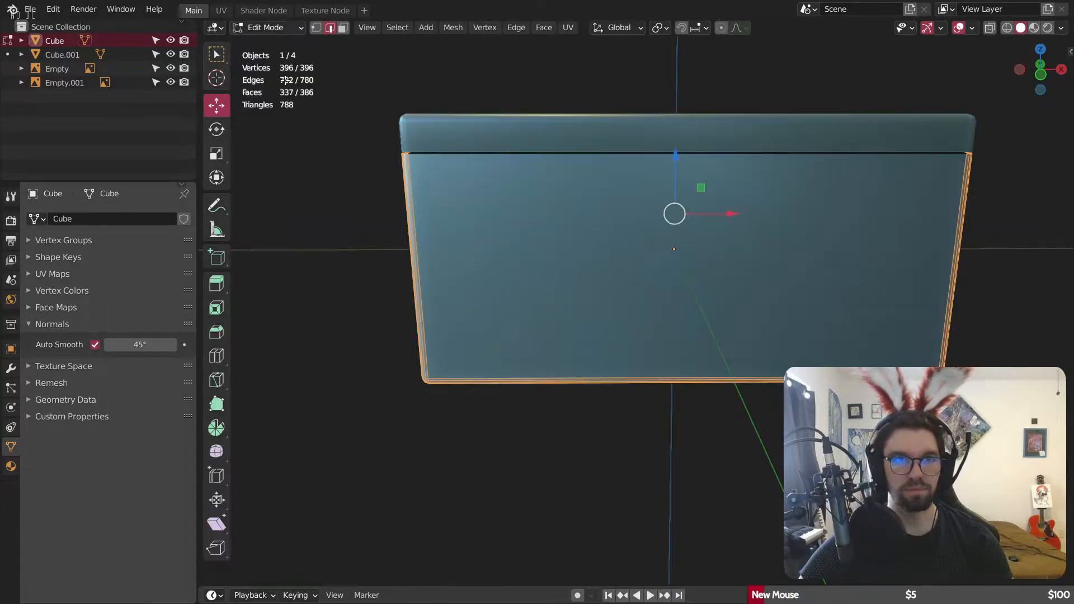
click(216, 356)
click(448, 278)
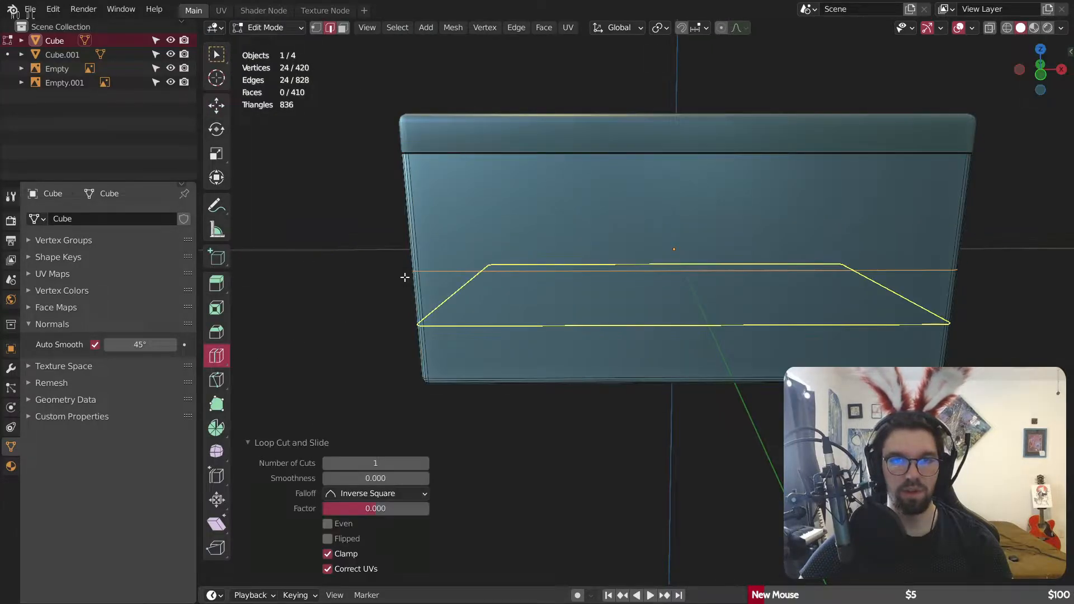
click(428, 462)
click(428, 462)
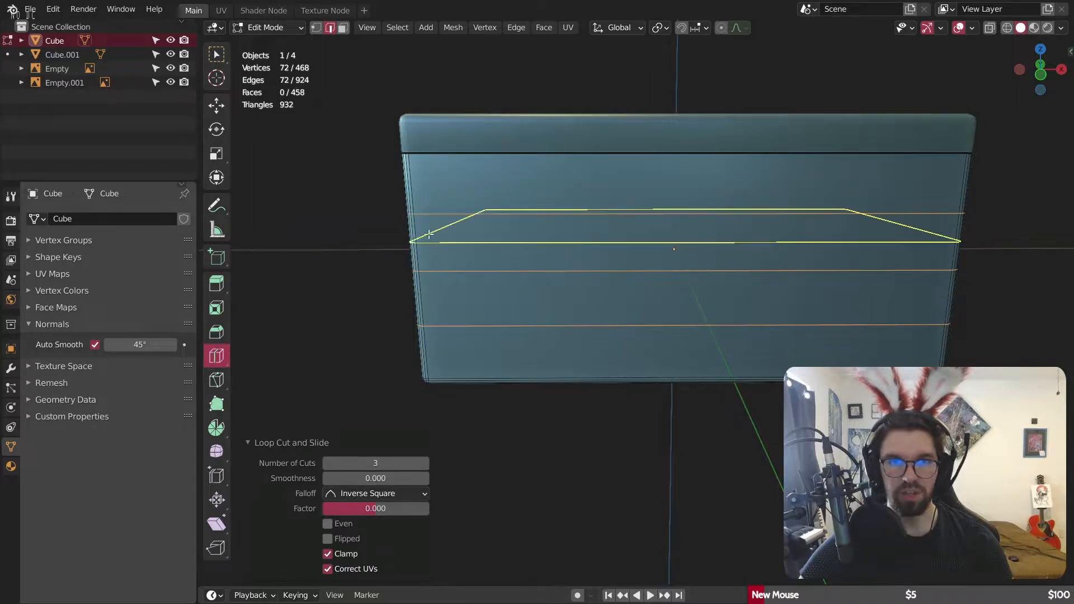
middle_drag(429, 227, 443, 230)
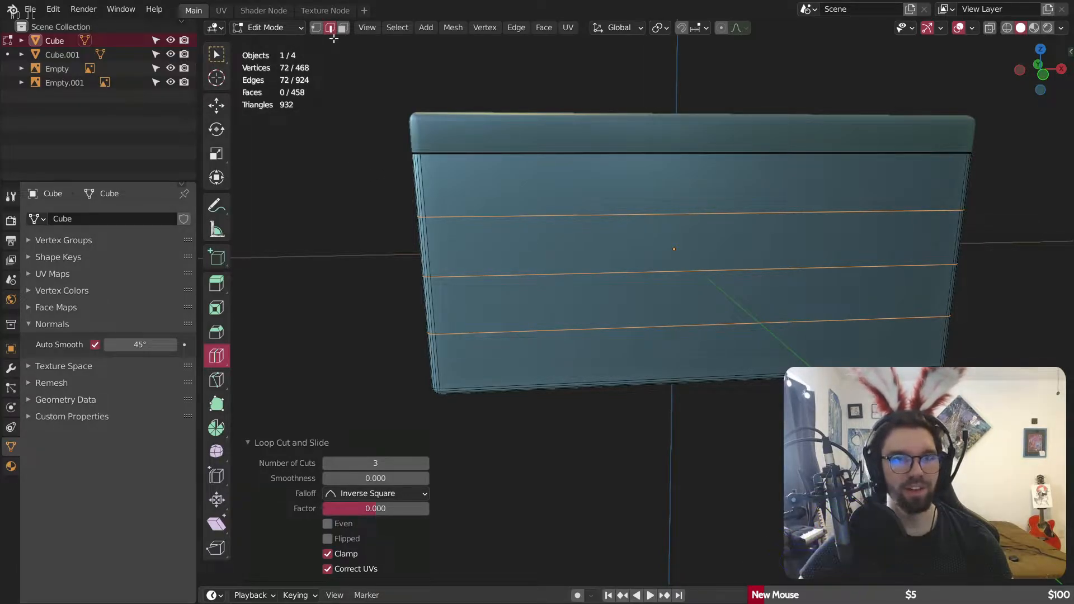
Step: Bevel the three horizontal loops into flat bands with a width of 0.078 m and 1 segment
middle_drag(465, 218, 512, 199)
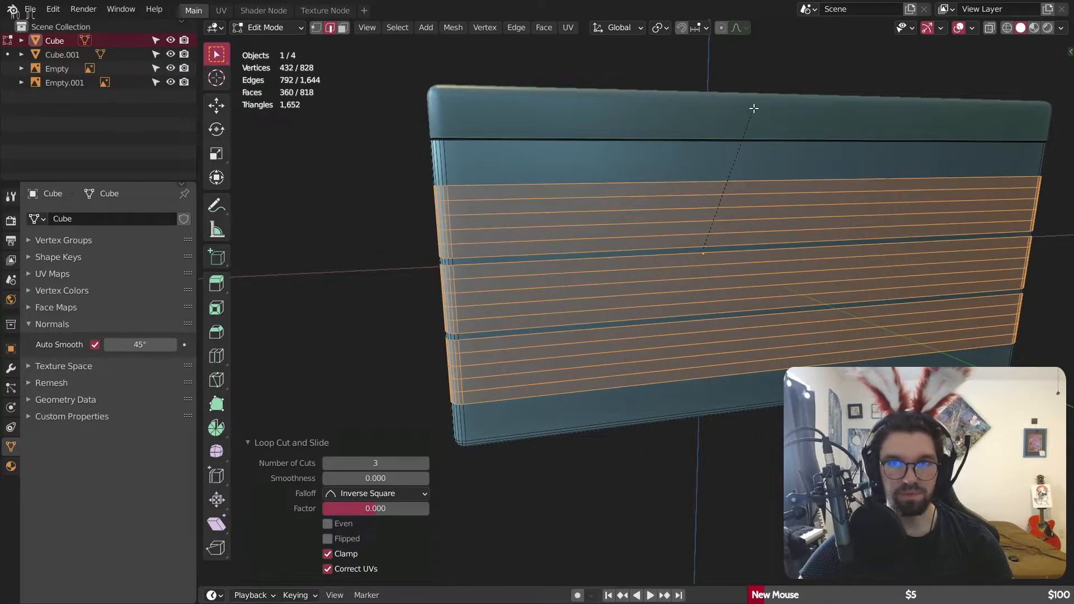
scroll(756, 117, down, 4)
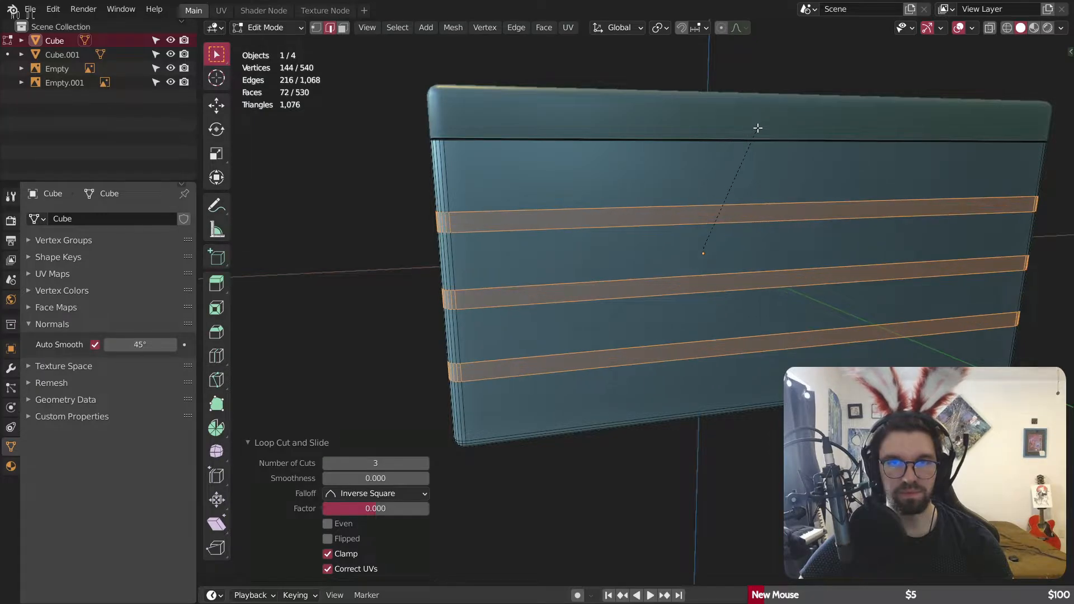
click(750, 128)
scroll(564, 245, down, 3)
Step: Compare the band height and spacing on the chest body with the raised wooden bands in the reference image
middle_drag(552, 249, 525, 235)
scroll(523, 234, down, 5)
shift+middle_drag(323, 232, 510, 257)
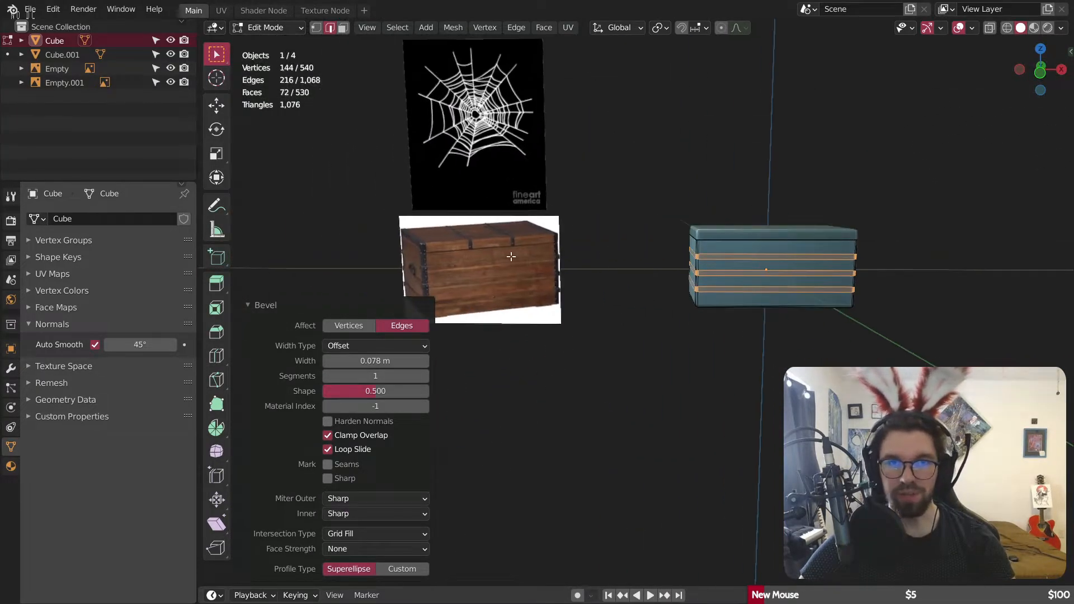
scroll(503, 261, up, 5)
shift+middle_drag(325, 270, 477, 212)
scroll(481, 210, up, 5)
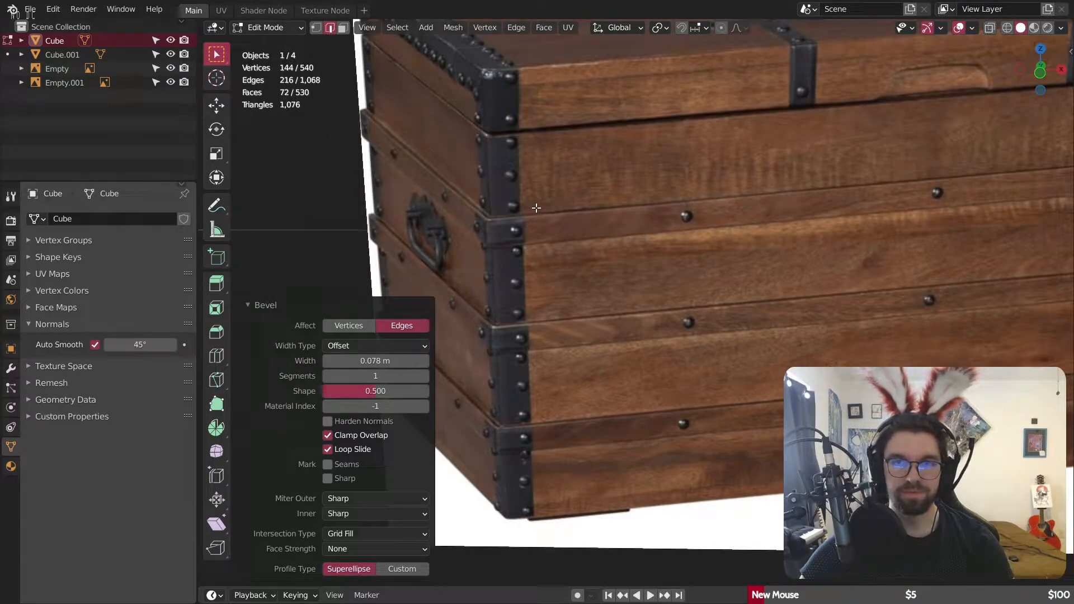
scroll(536, 207, down, 8)
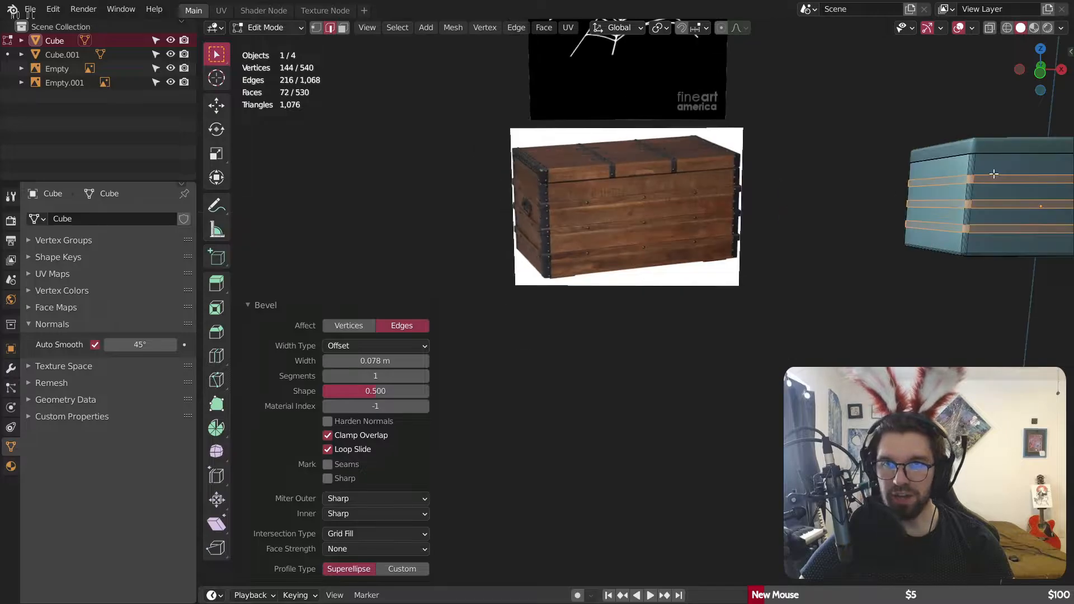
scroll(744, 235, up, 7)
shift+middle_drag(993, 173, 604, 217)
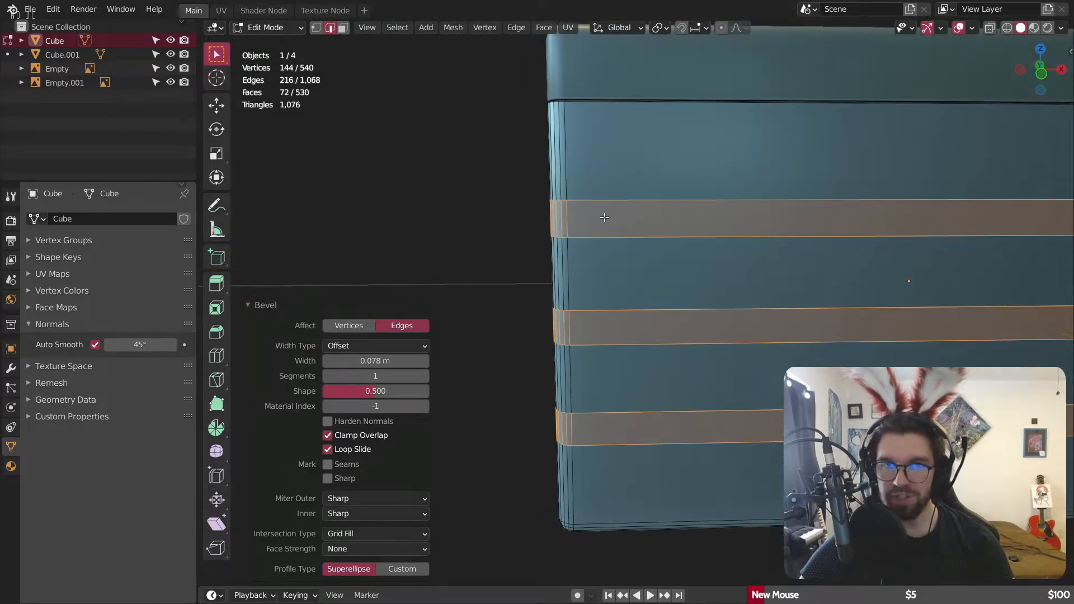
Step: Extrude the faces of the three horizontal bands outward along their normals by about 0.031 m
key(ctrl+e)
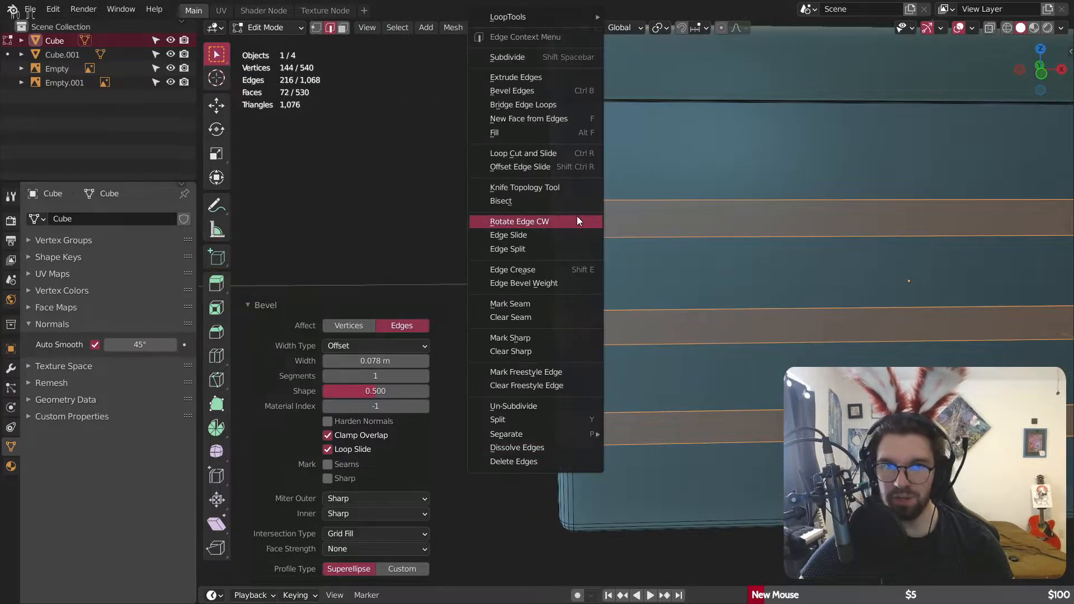
click(564, 108)
click(342, 27)
scroll(641, 226, up, 2)
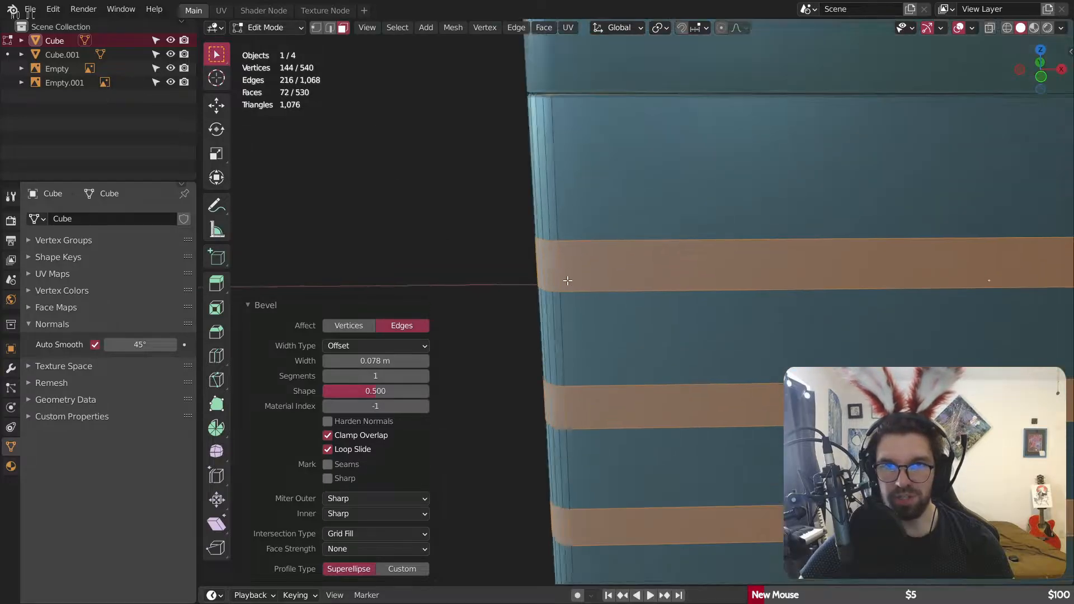
key(ctrl+f)
click(533, 328)
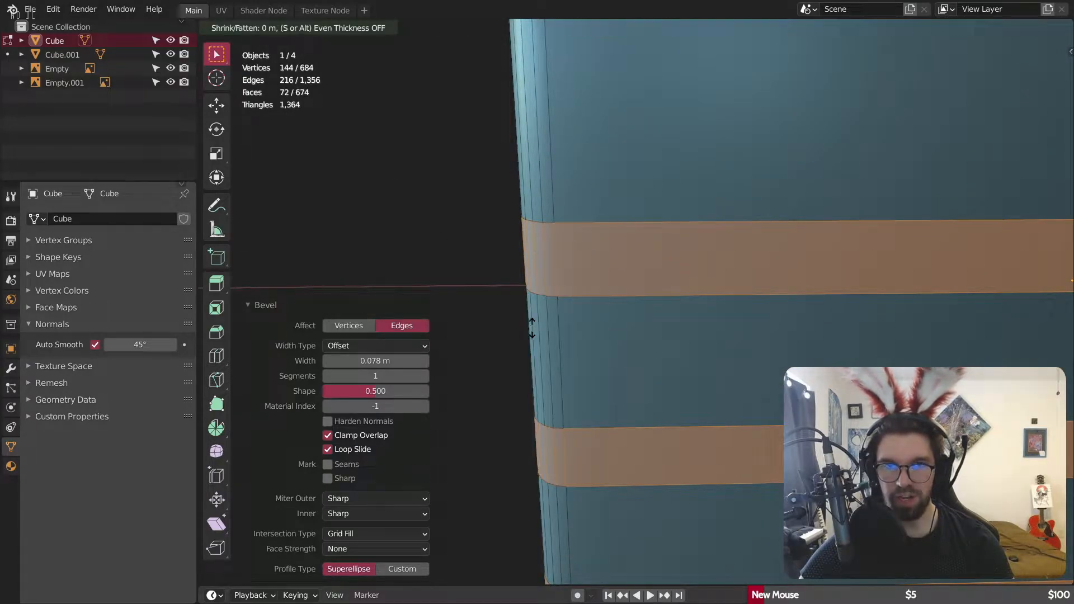
click(523, 324)
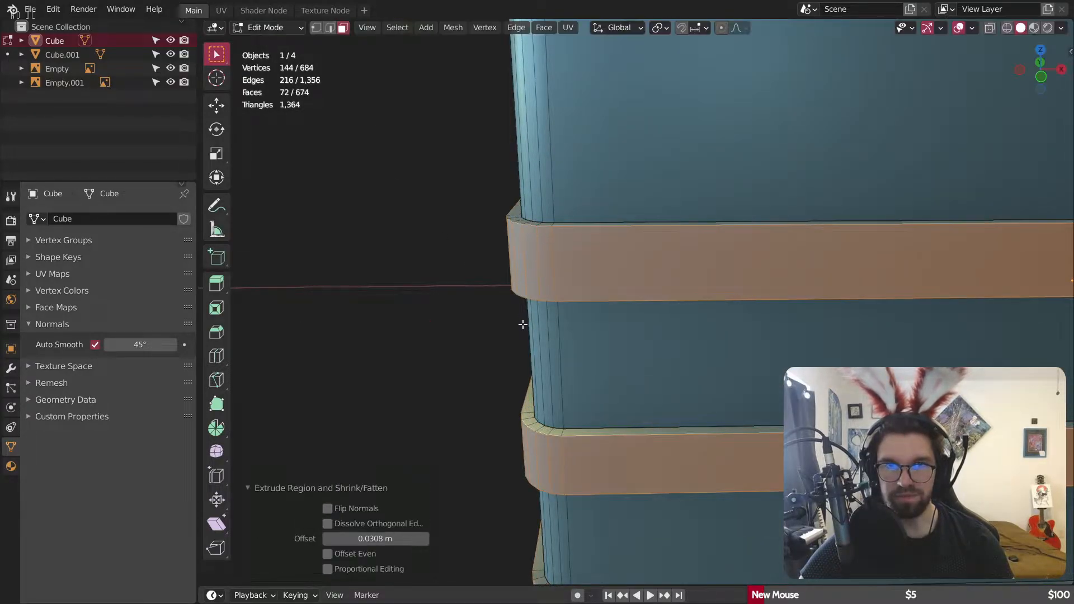
Step: Inspect the raised bands around the chest body in Object Mode
scroll(523, 324, down, 3)
middle_drag(548, 247, 541, 325)
middle_drag(604, 362, 565, 281)
key(alt+a)
click(270, 28)
click(280, 43)
key(alt+a)
scroll(438, 247, down, 5)
scroll(582, 234, up, 7)
click(565, 281)
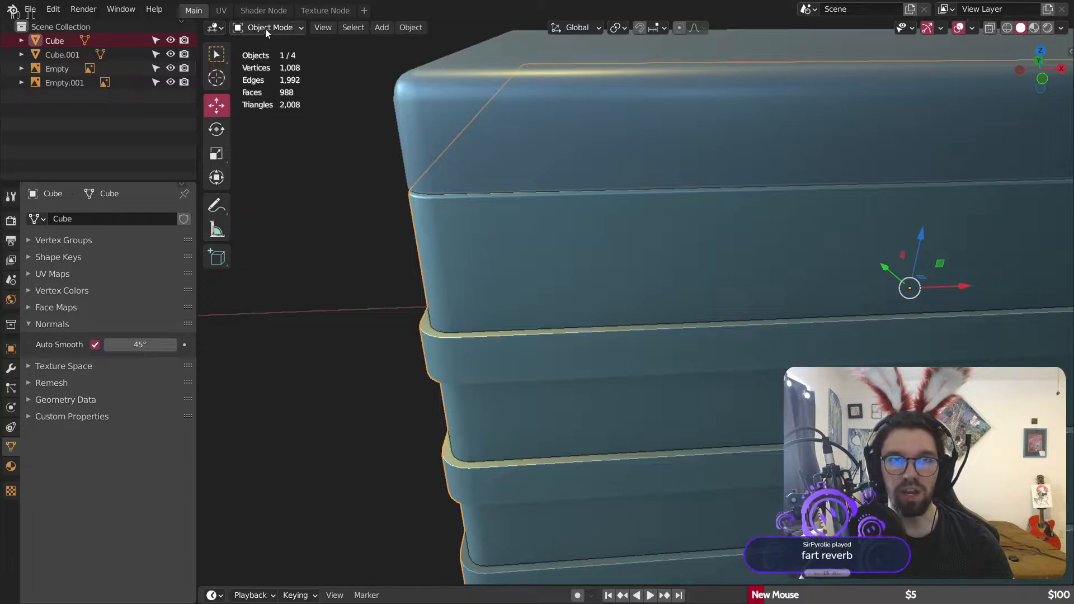
Step: In Edit Mode, select the outer upper and lower edge loops of all three raised bands on the chest body
click(265, 28)
click(270, 59)
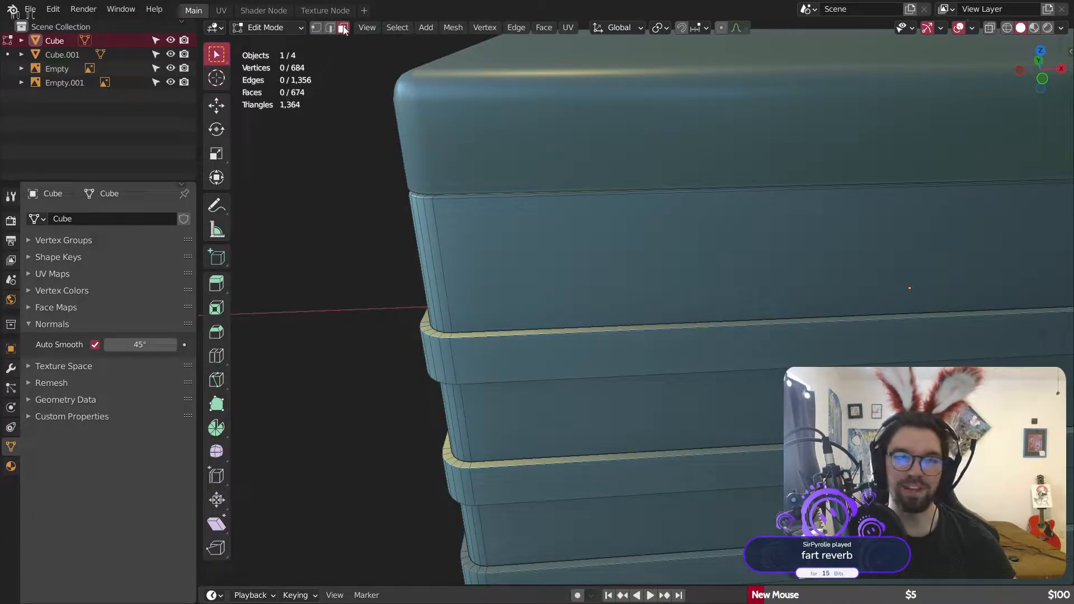
key(2)
alt+click(481, 343)
alt+shift+click(484, 376)
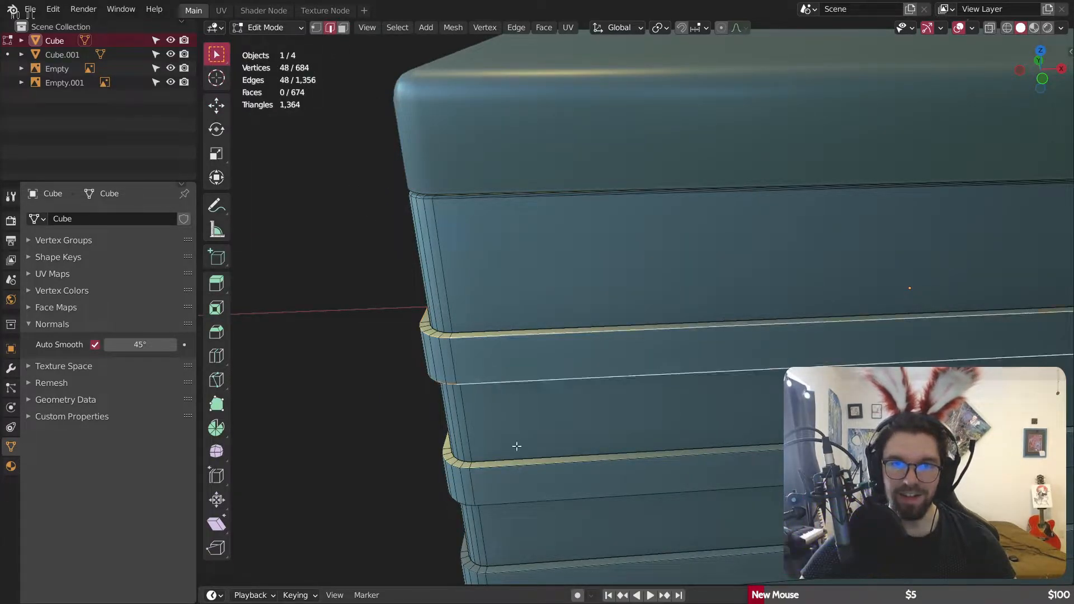
alt+shift+click(522, 473)
alt+shift+click(547, 513)
shift+middle_drag(547, 513, 588, 411)
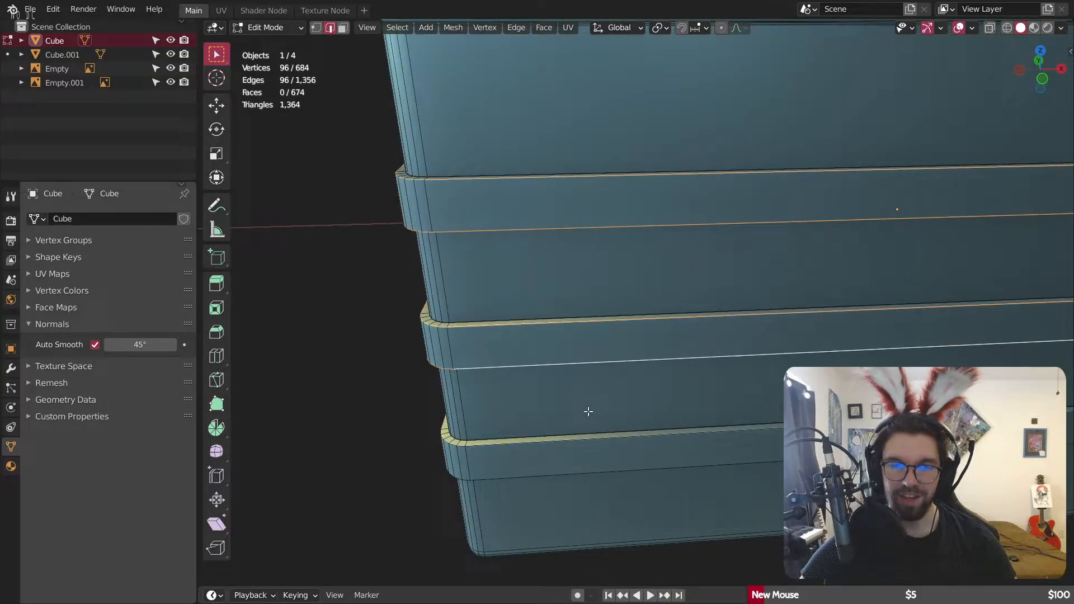
alt+shift+click(529, 450)
alt+shift+click(525, 476)
Step: Bevel the selected band edge loops with 4 segments to round off the bands' outer edges
scroll(528, 470, down, 4)
middle_drag(599, 288, 551, 304)
scroll(542, 291, up, 1)
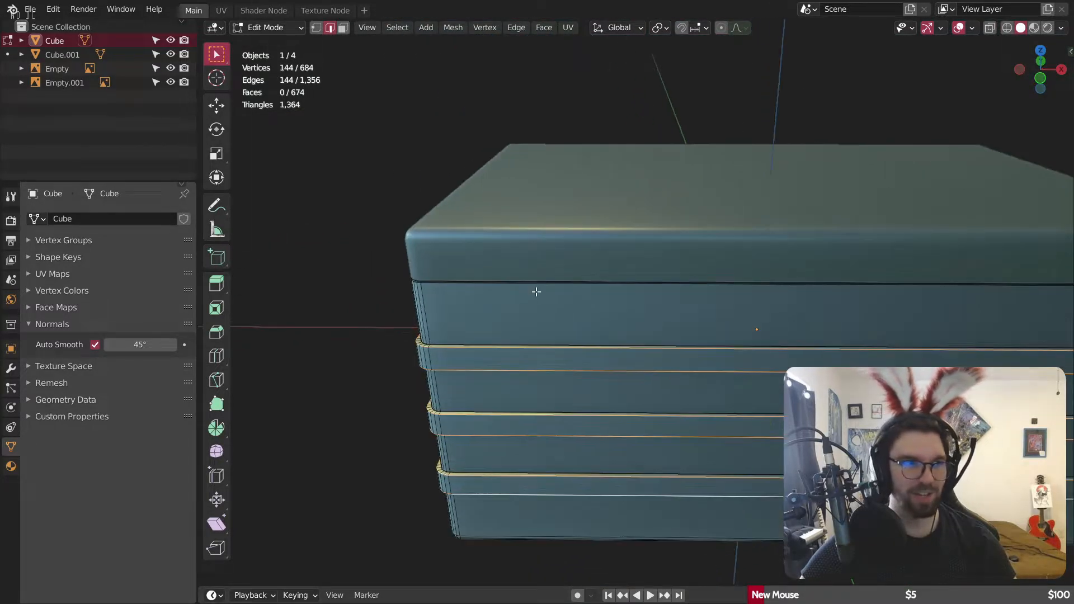
scroll(535, 292, up, 1)
middle_drag(511, 350, 515, 338)
scroll(493, 348, up, 3)
shift+middle_drag(426, 376, 491, 309)
scroll(492, 310, up, 3)
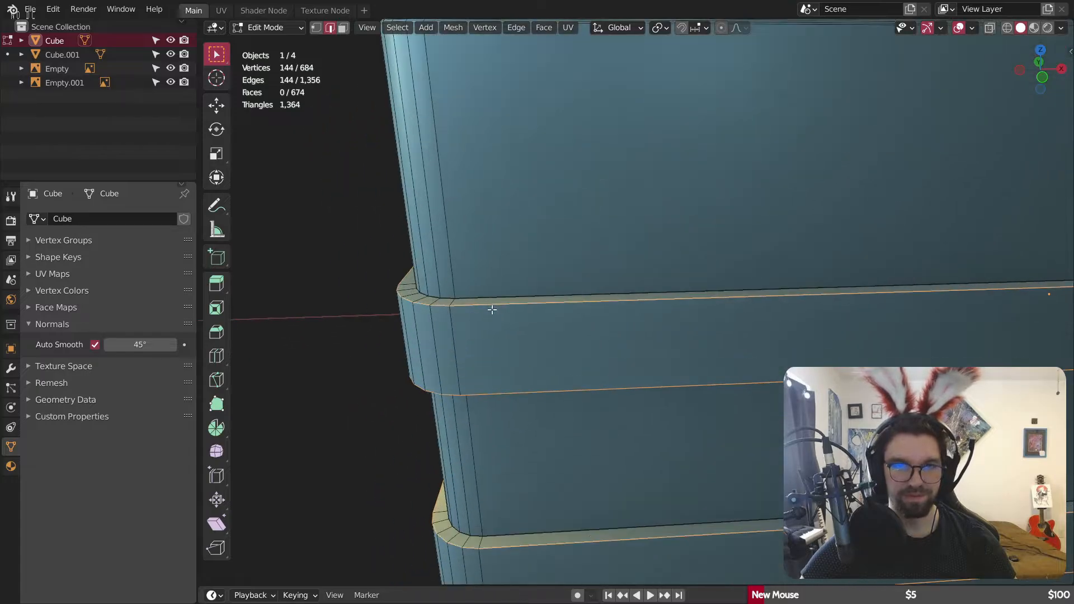
scroll(491, 308, up, 2)
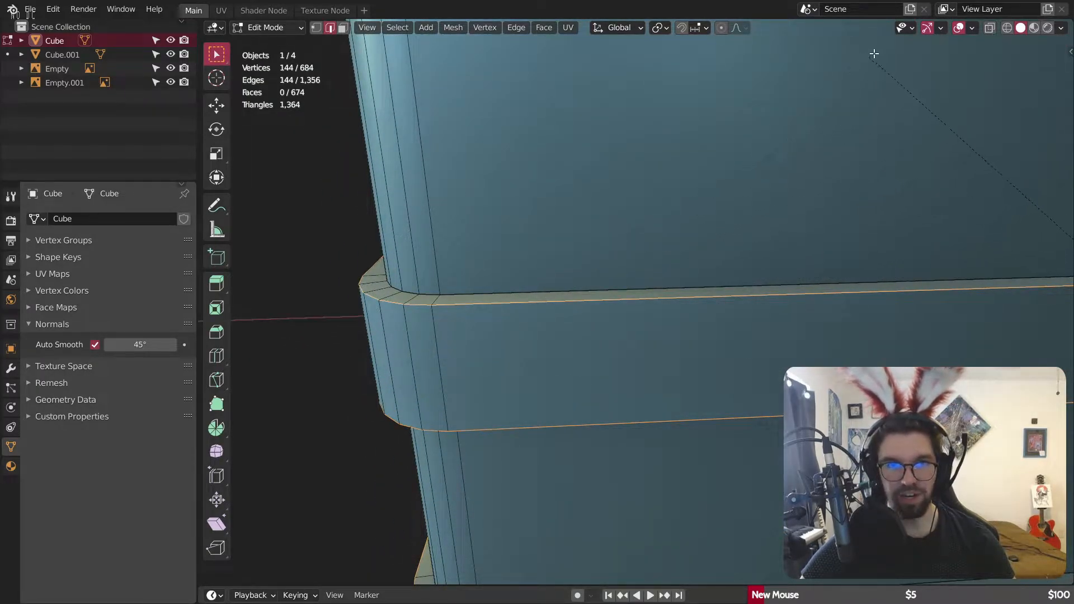
key(e)
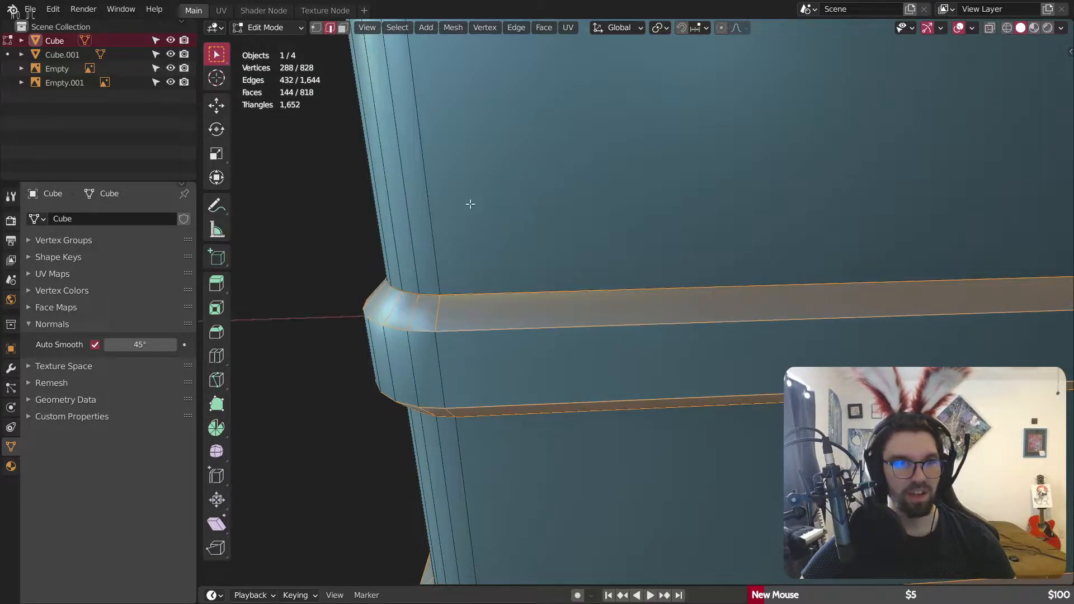
scroll(611, 151, up, 2)
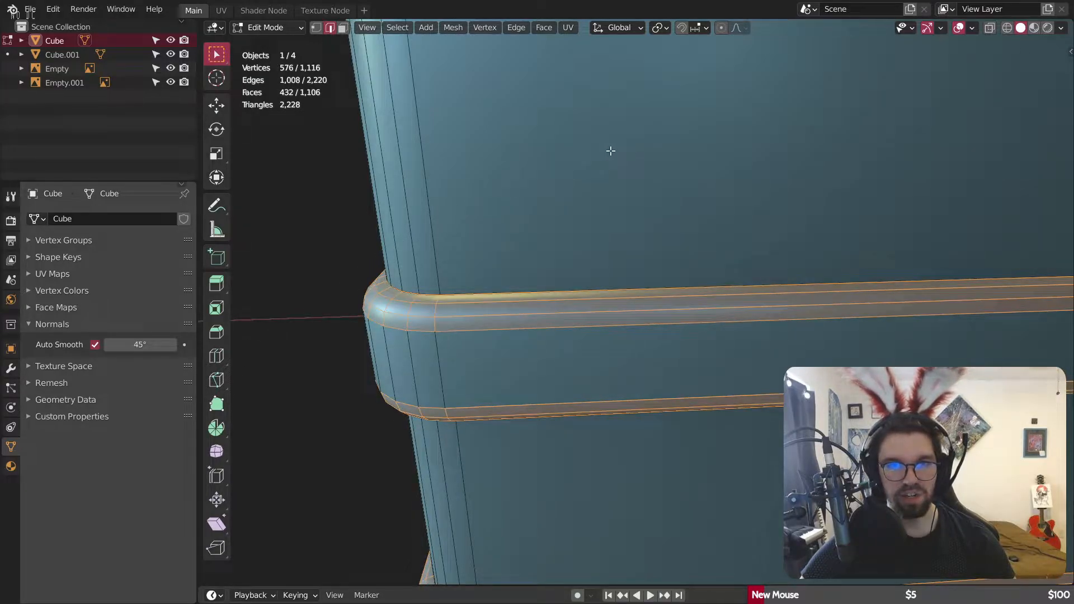
scroll(611, 151, up, 1)
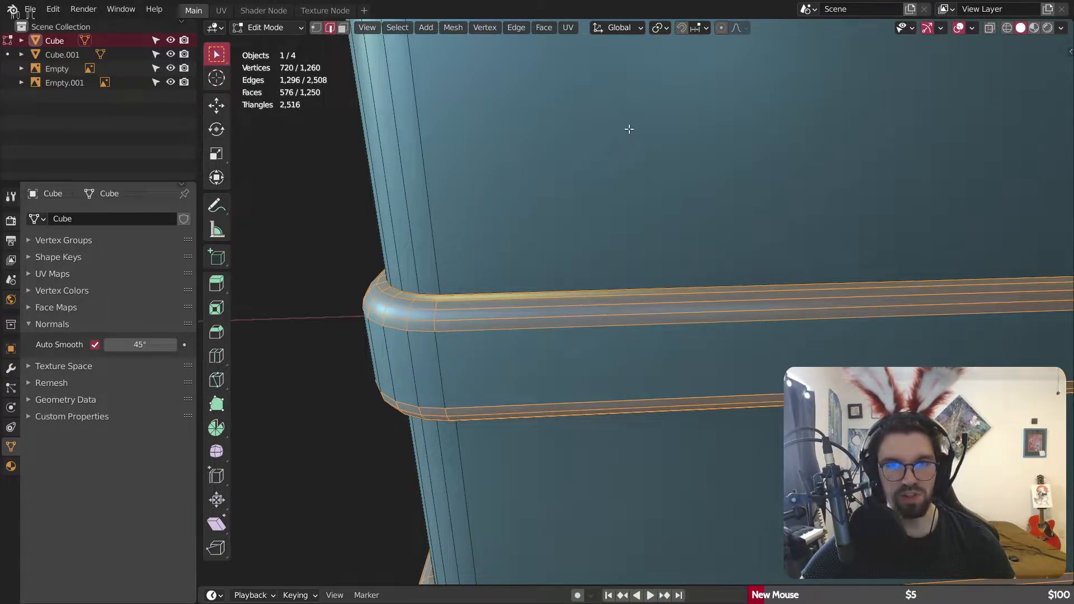
click(629, 129)
Step: Return to Object Mode and compare the rounded bands with the wooden bands and corner fittings in the reference image
middle_drag(628, 124, 772, 227)
click(269, 28)
click(274, 43)
scroll(585, 252, down, 5)
scroll(378, 203, up, 6)
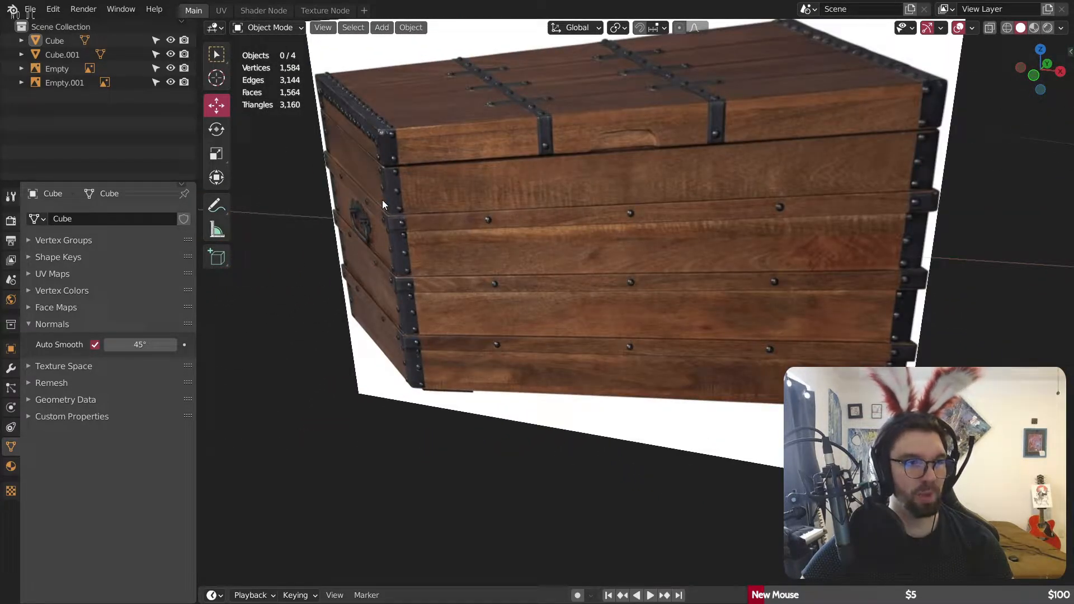
scroll(381, 199, down, 3)
shift+middle_drag(388, 200, 562, 229)
scroll(488, 217, up, 6)
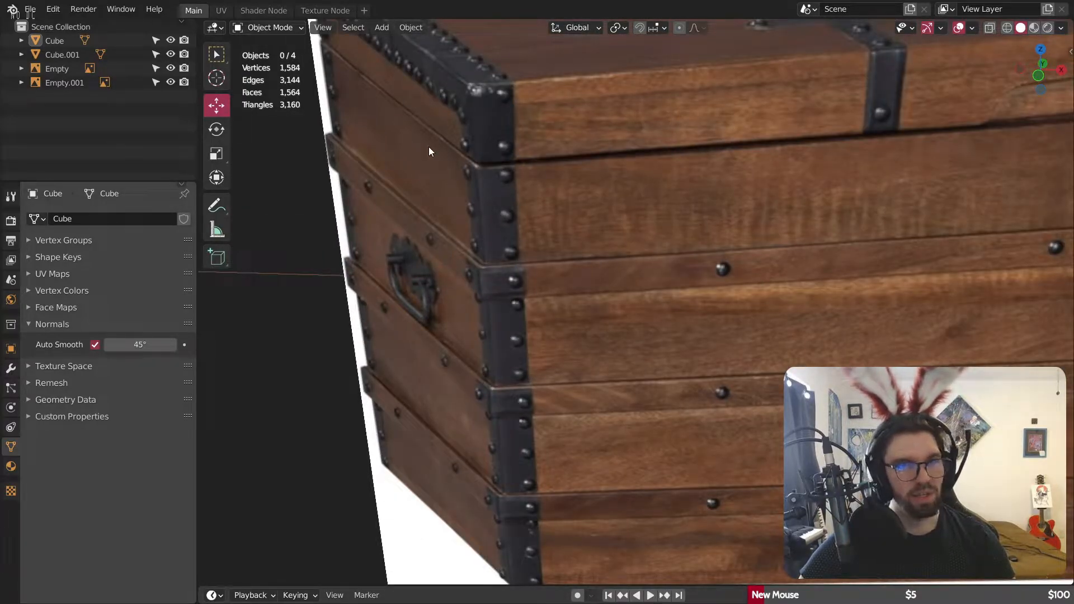
scroll(420, 146, down, 9)
shift+middle_drag(848, 182, 666, 244)
scroll(670, 246, up, 4)
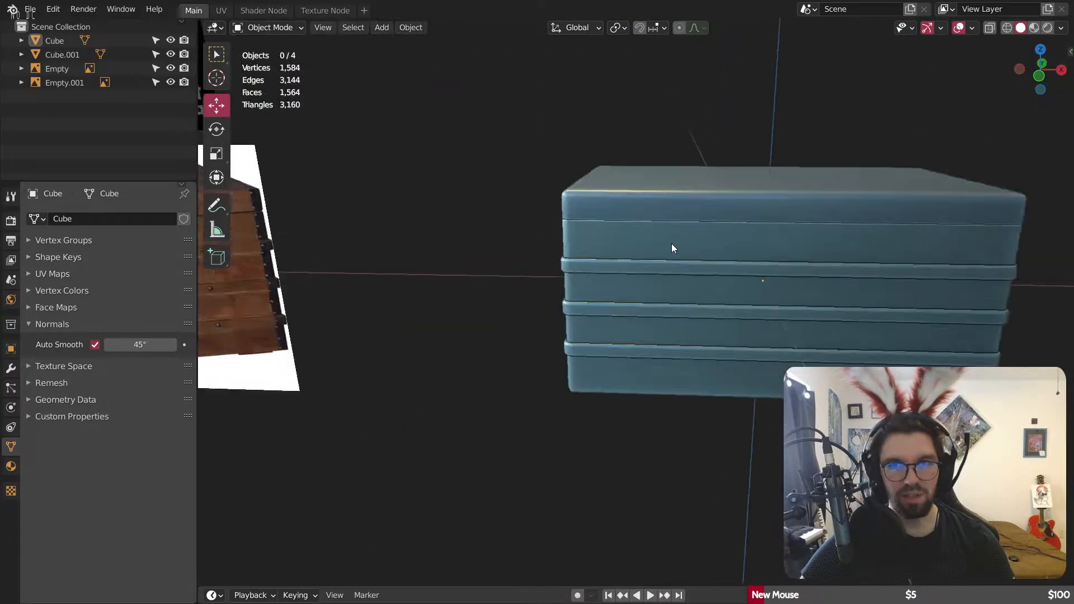
Step: Merge all vertices of the chest body by distance to remove the duplicates left by the bevel
scroll(668, 248, up, 2)
click(579, 223)
click(263, 27)
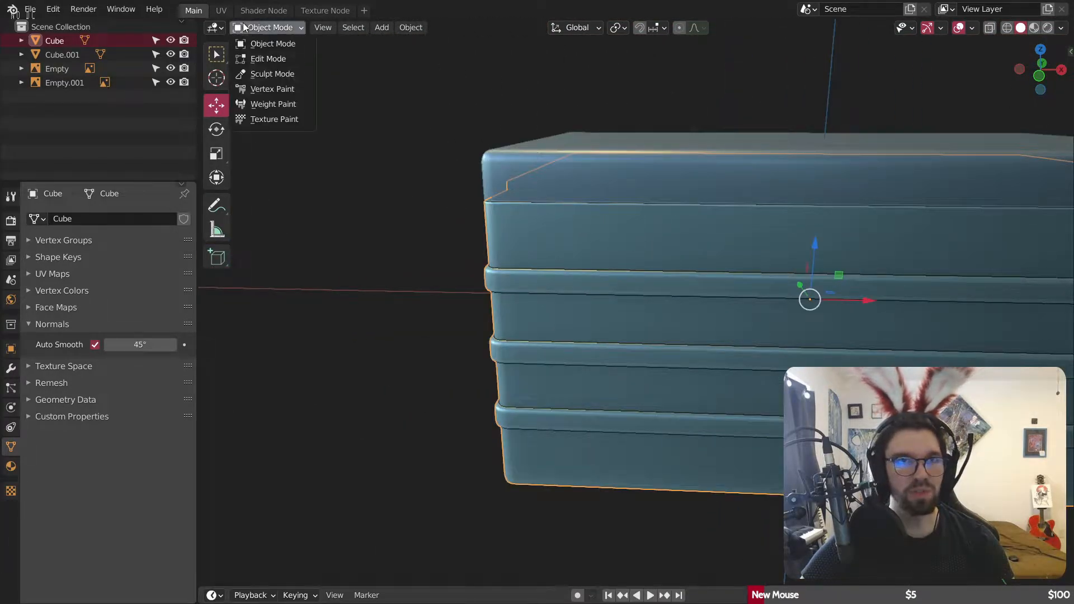
click(263, 58)
key(a)
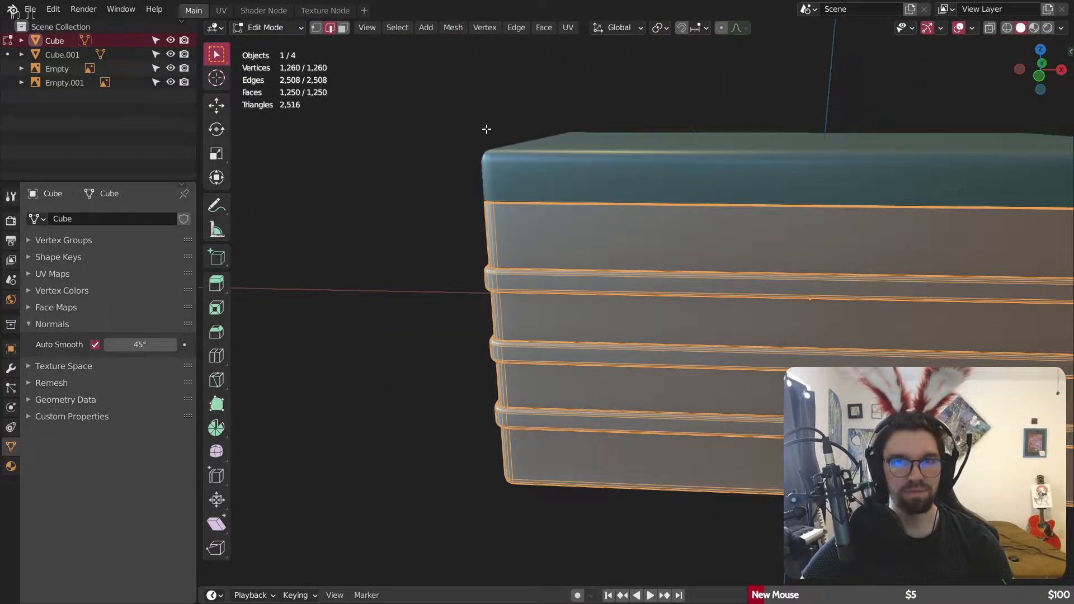
click(316, 28)
right_click(391, 150)
mouse_move(419, 432)
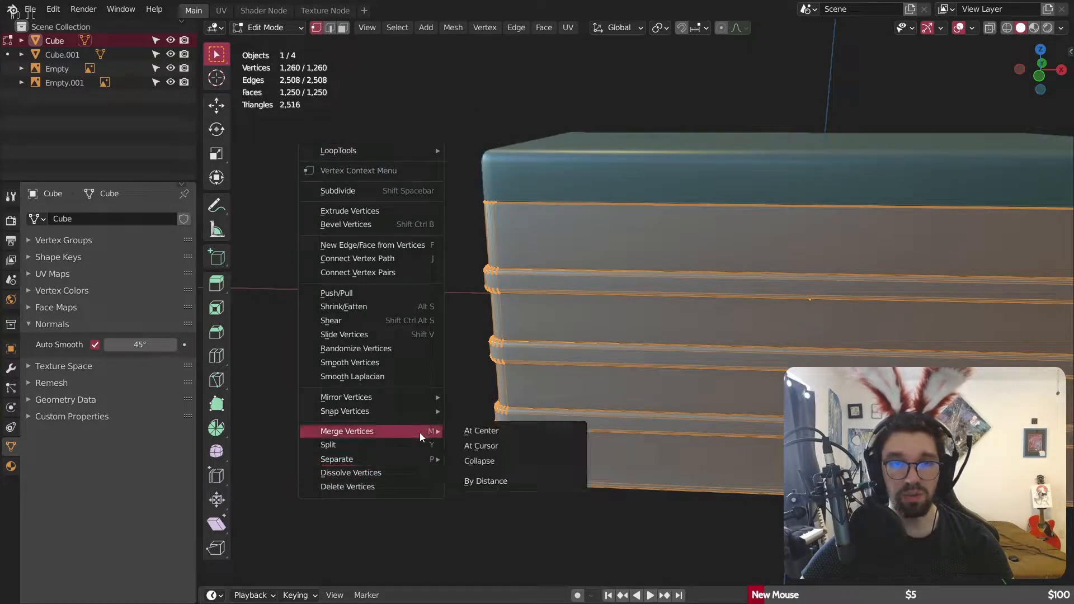
click(486, 481)
key(alt+a)
middle_drag(526, 182, 267, 26)
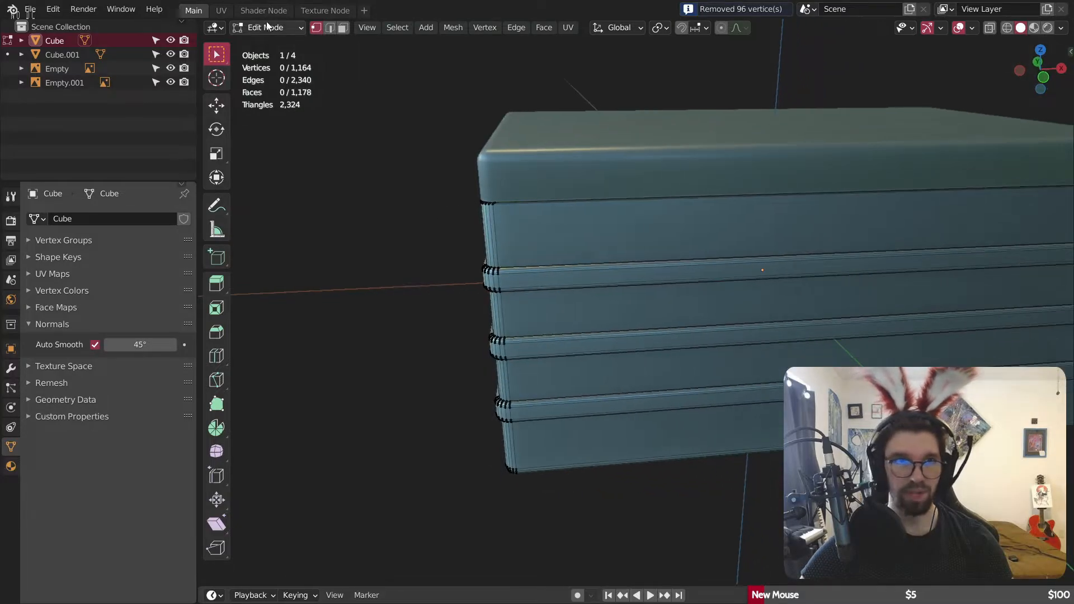
Step: Merge all vertices of the chest lid by distance and return to Object Mode
click(266, 26)
click(271, 44)
click(510, 175)
click(267, 27)
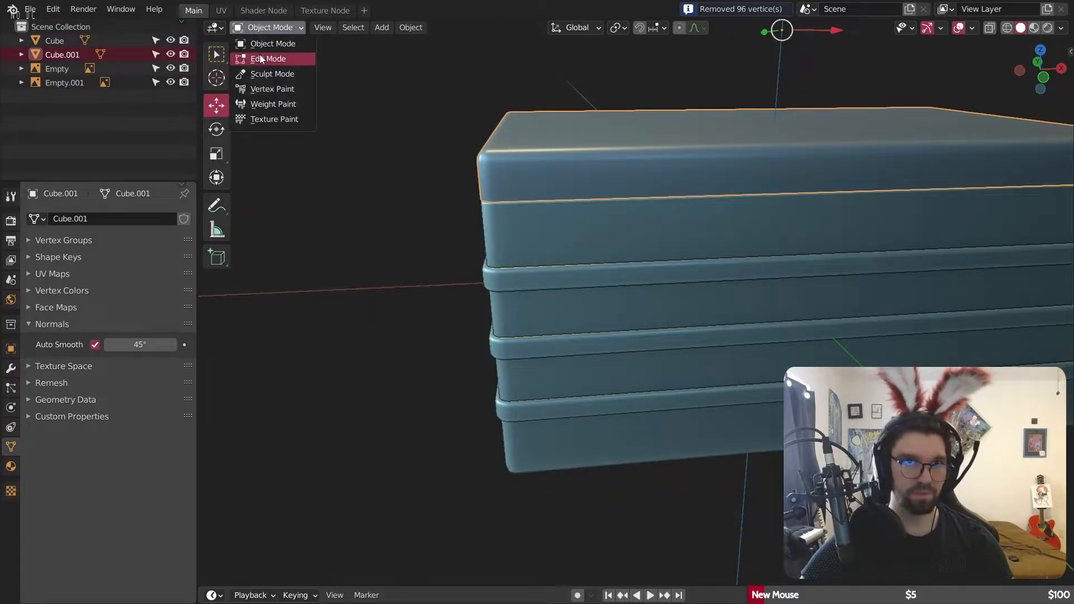
click(261, 59)
right_click(461, 200)
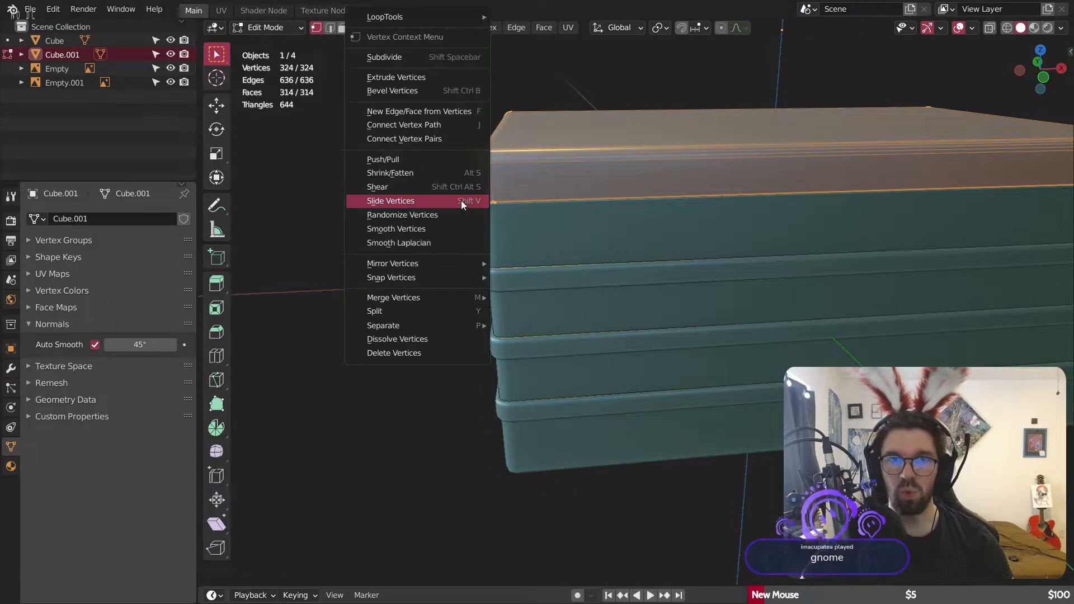
mouse_move(445, 302)
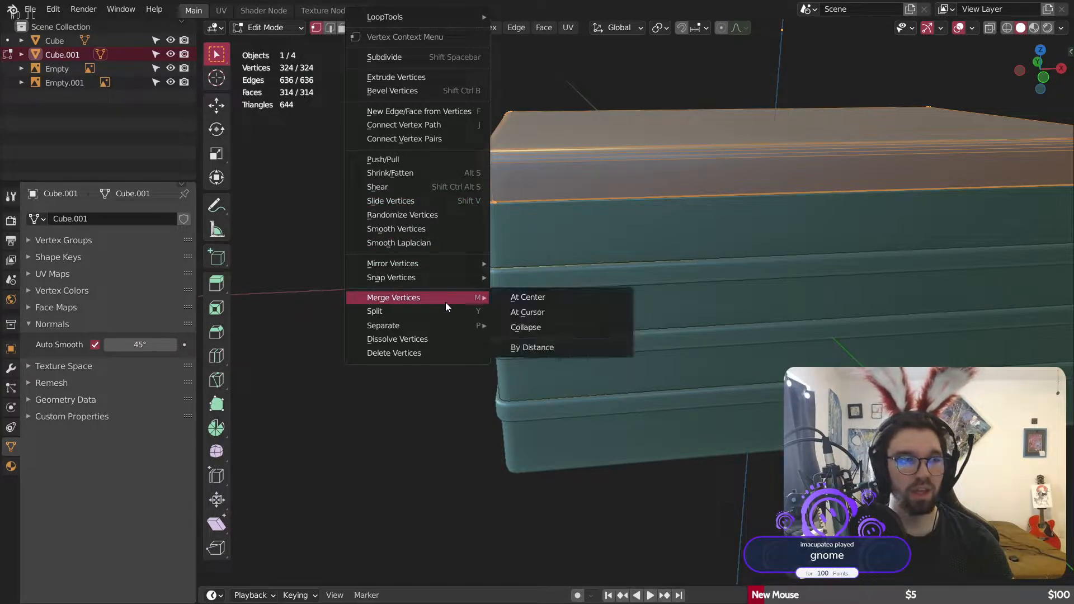
click(571, 349)
click(435, 243)
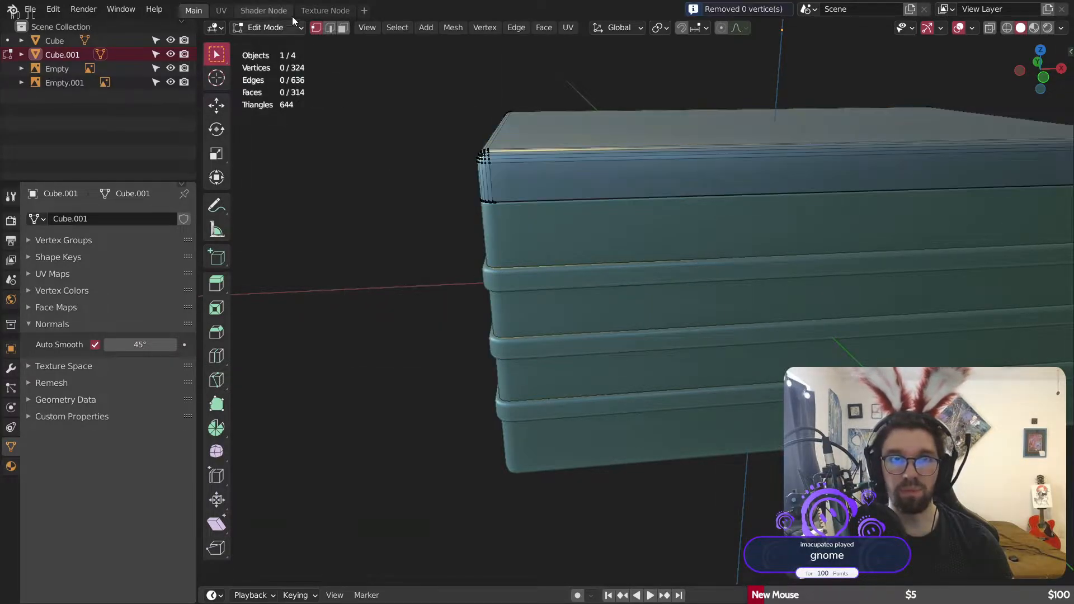
key(Tab)
click(369, 210)
Step: Examine the feet under the chest and the handle recess on the lid's front in the reference image
scroll(526, 258, down, 3)
middle_drag(526, 258, 541, 311)
scroll(378, 263, up, 3)
scroll(477, 263, down, 3)
scroll(615, 358, up, 3)
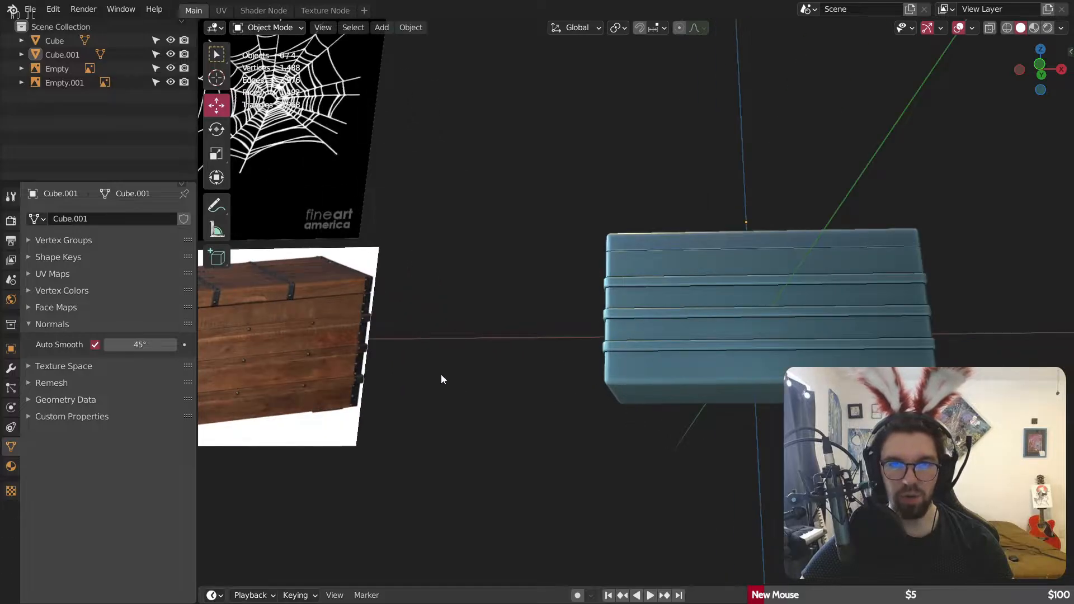
middle_drag(441, 380, 355, 355)
scroll(455, 319, up, 6)
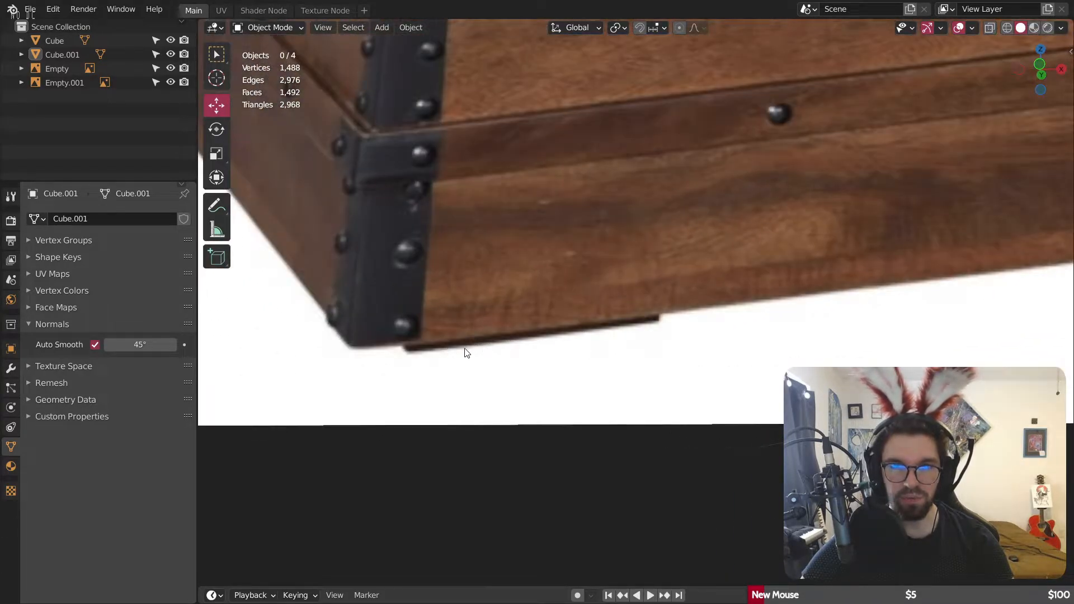
scroll(469, 347, down, 2)
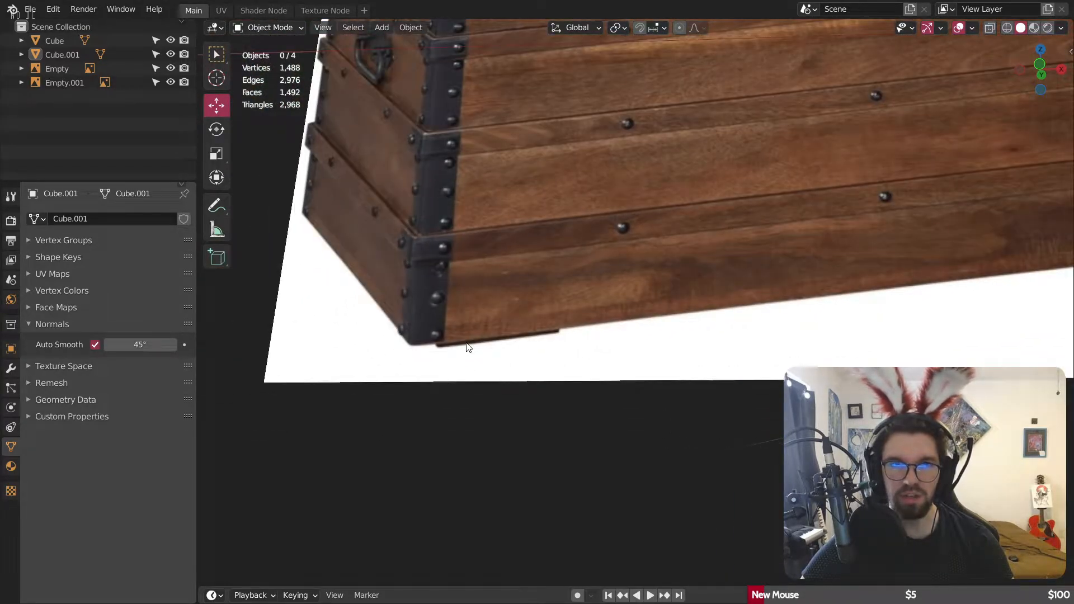
scroll(469, 346, down, 3)
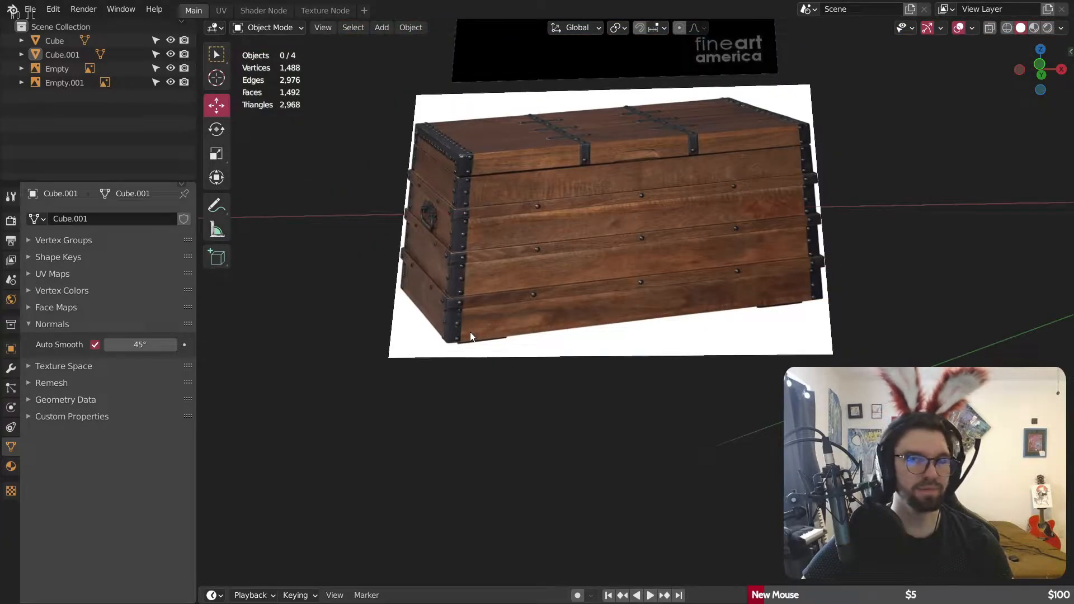
scroll(521, 114, up, 5)
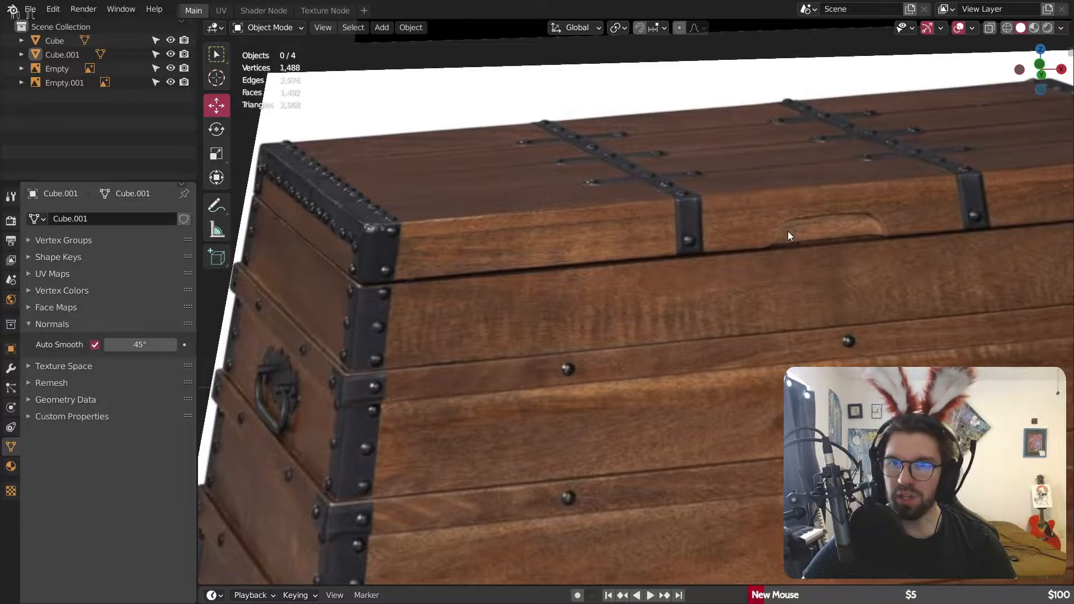
shift+middle_drag(788, 237, 575, 277)
scroll(574, 276, down, 6)
shift+middle_drag(1021, 330, 511, 427)
middle_drag(674, 359, 697, 380)
scroll(596, 355, up, 4)
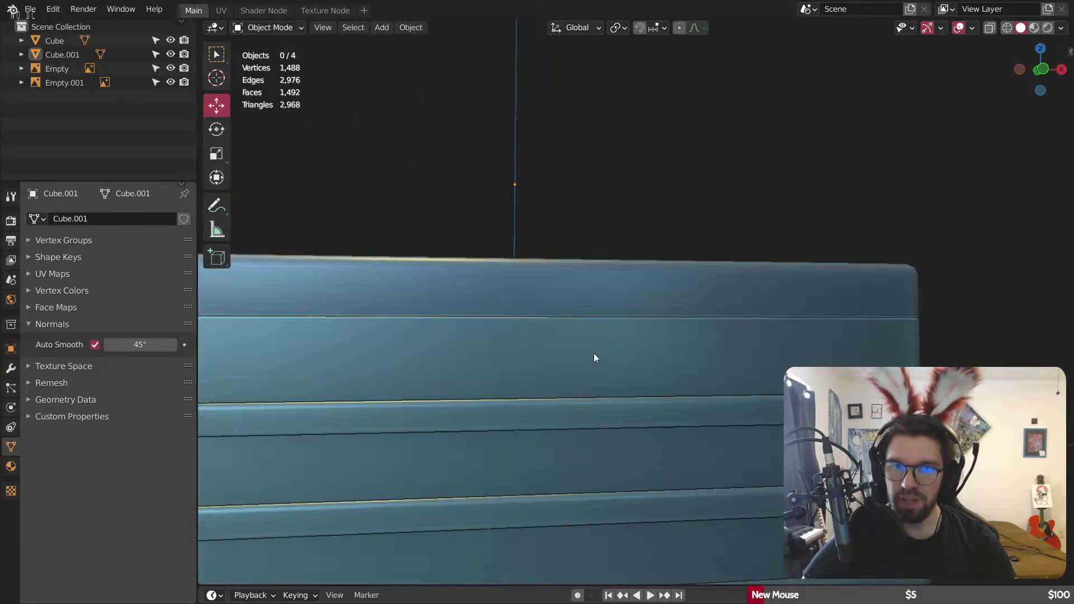
Step: Add a single centred loop cut running front to back across the middle of the chest lid
scroll(594, 354, up, 1)
click(512, 313)
middle_drag(512, 313, 624, 318)
click(600, 382)
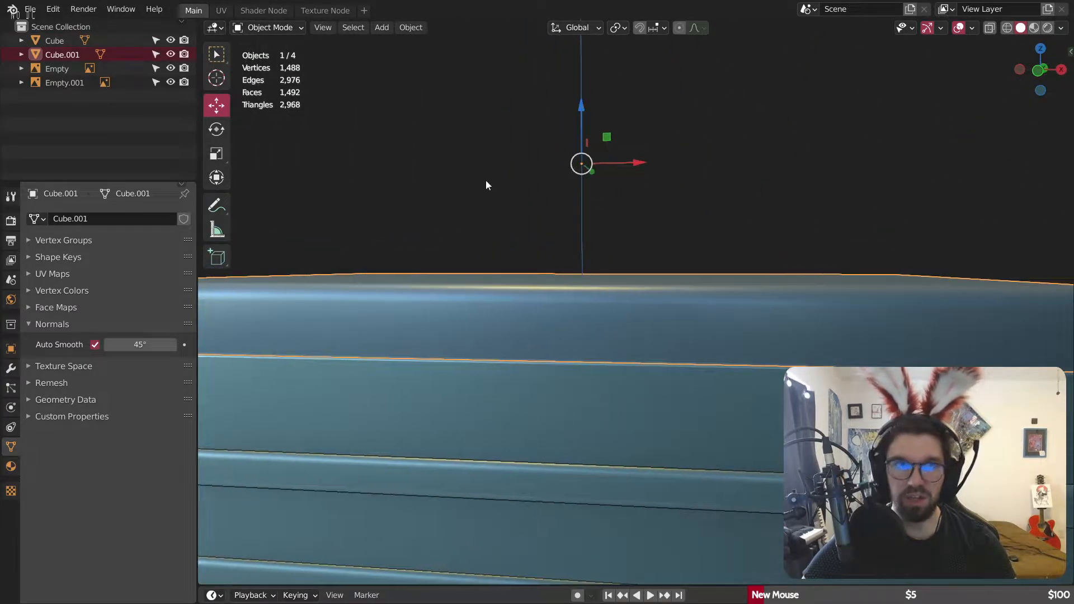
click(277, 27)
click(265, 57)
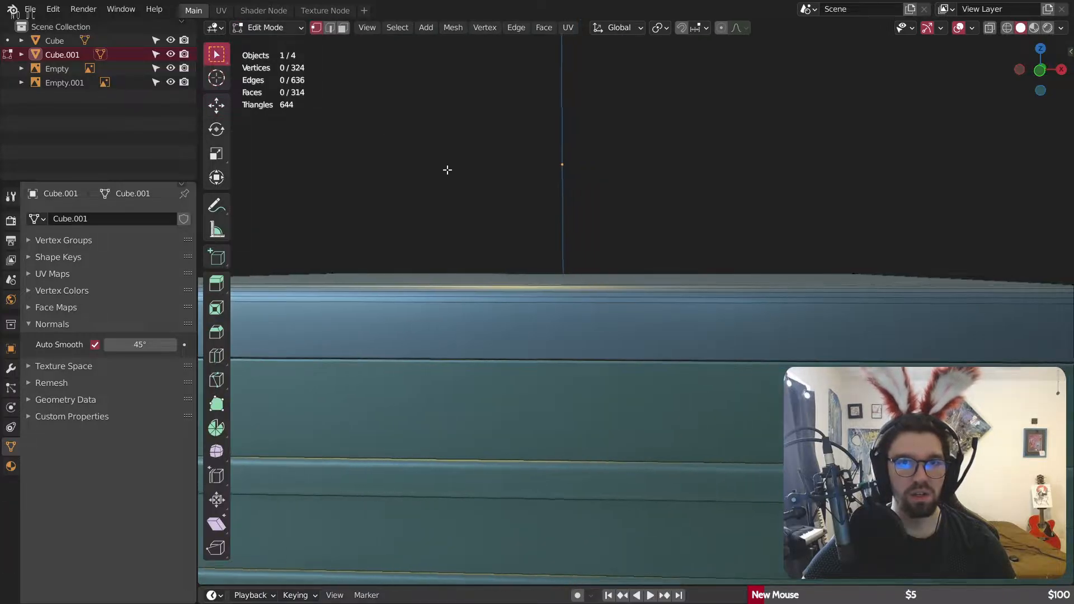
click(216, 356)
middle_drag(470, 347, 501, 377)
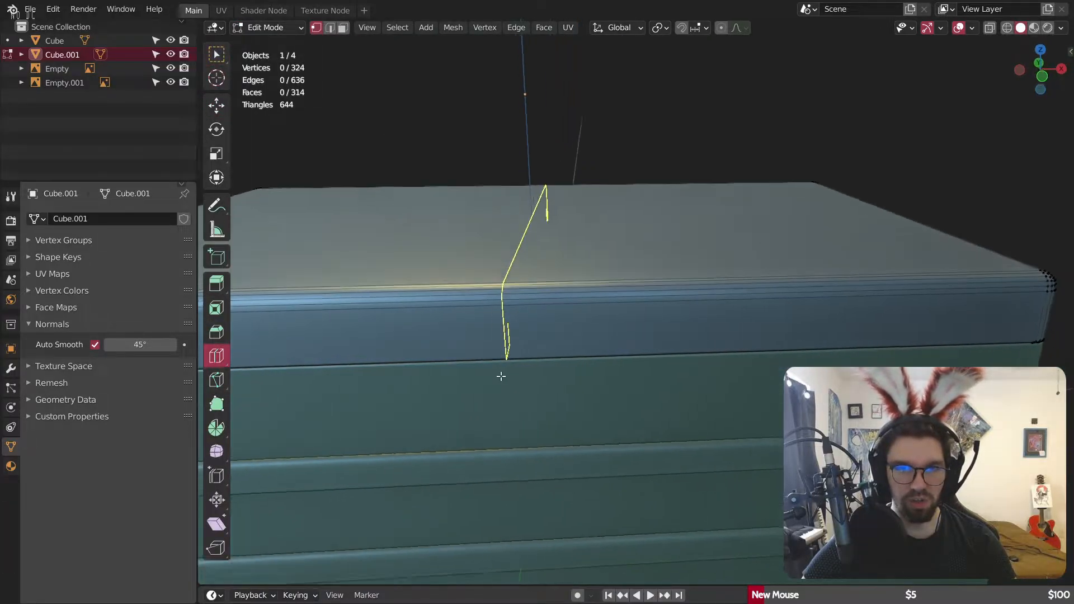
click(502, 377)
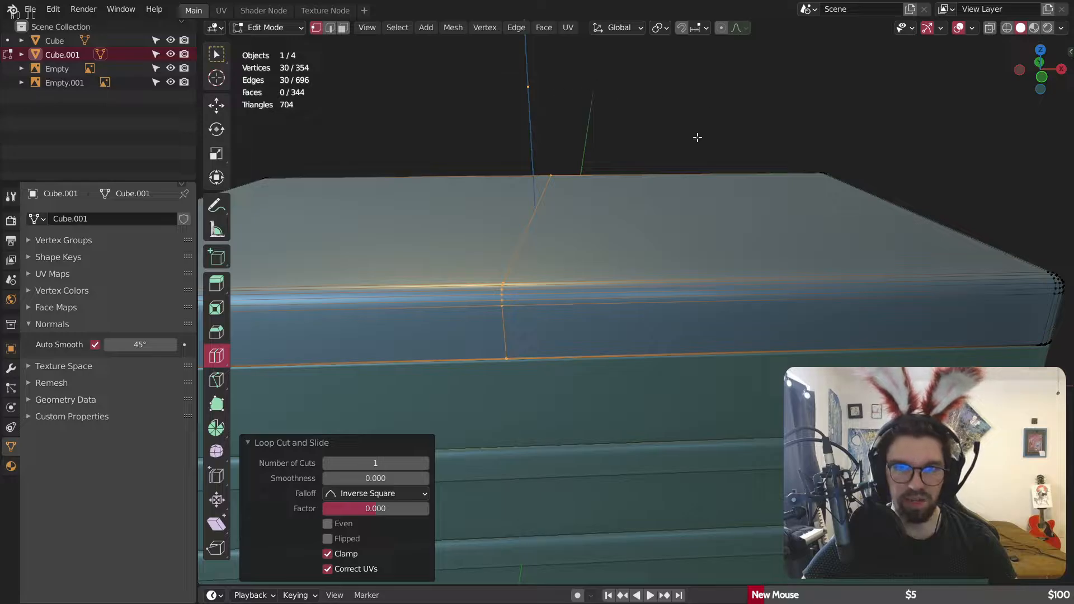
Step: Bevel the lid's centre loop with a single segment and a 0.26 m width to form a central strip
key(ctrl+b)
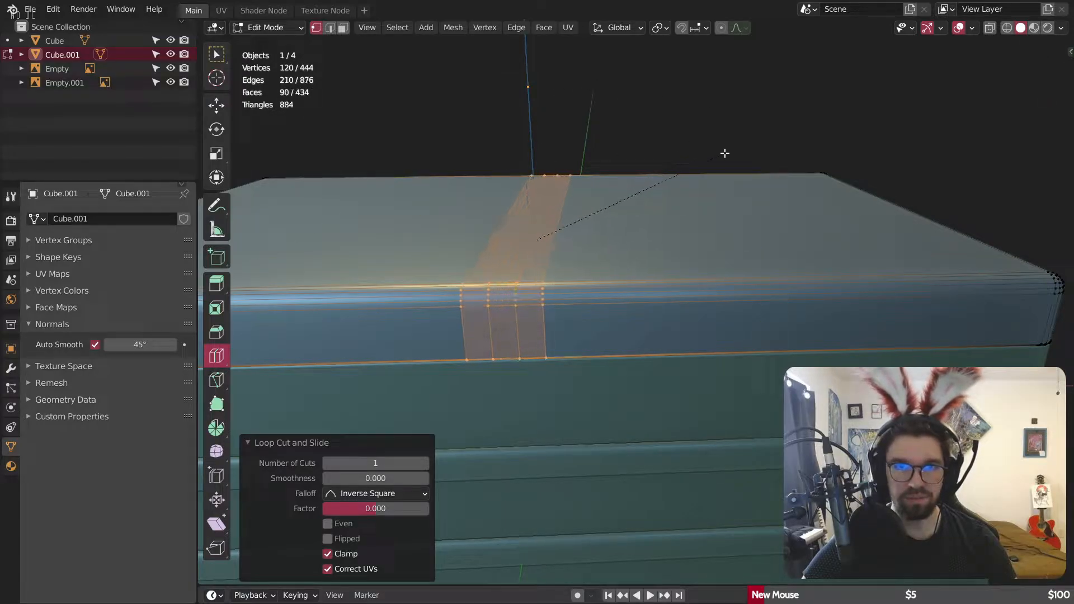
scroll(727, 154, down, 1)
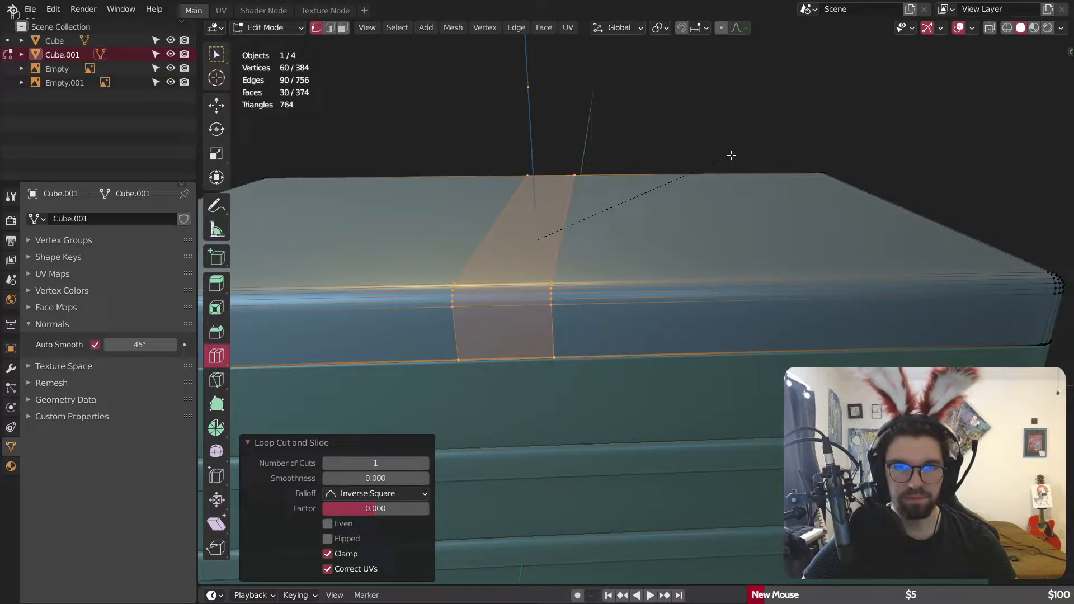
click(746, 161)
middle_drag(745, 161, 589, 195)
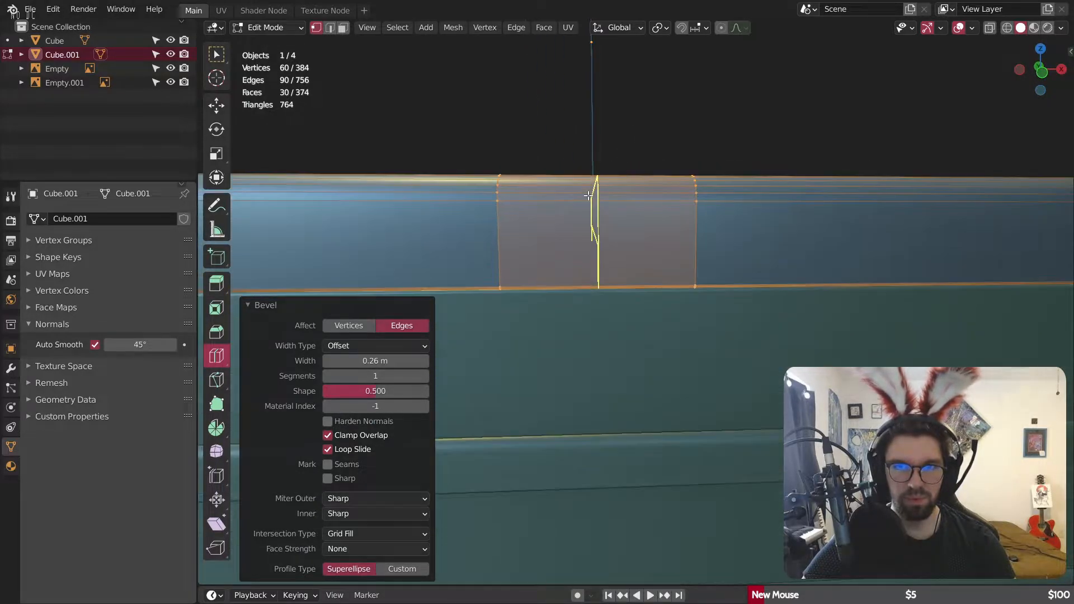
Step: Add a centred loop cut through the middle of the strip and bevel it 0.18 m wide with one segment
click(581, 216)
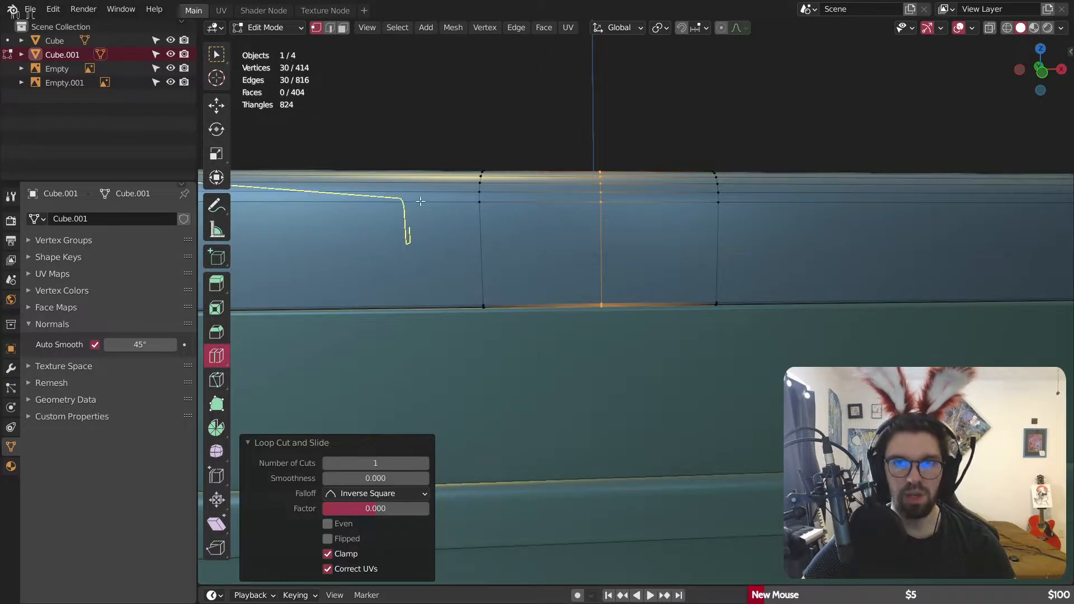
key(ctrl+b)
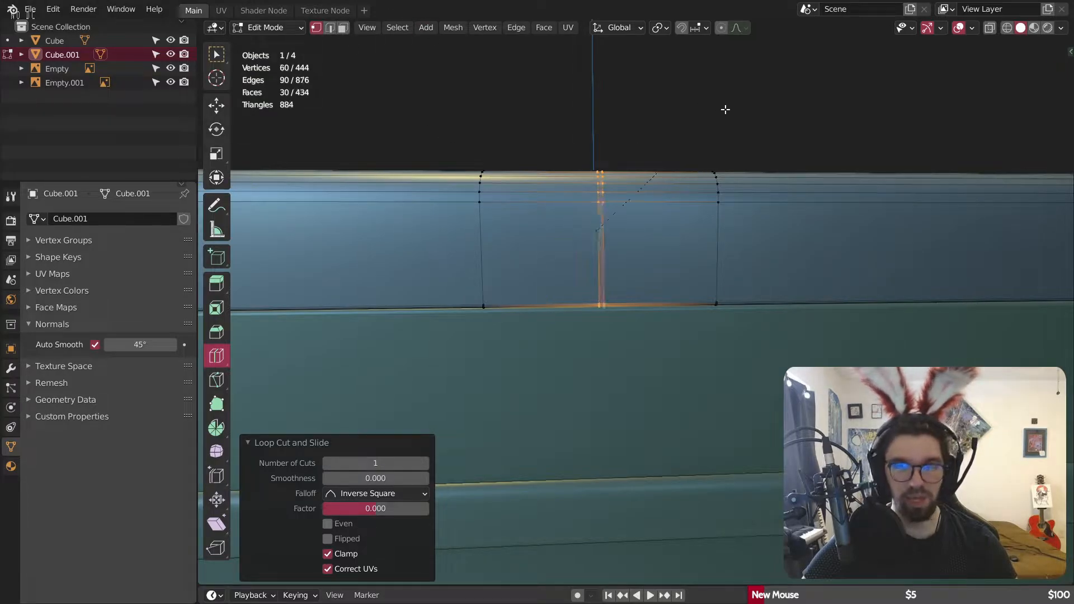
click(772, 107)
middle_drag(771, 106, 591, 248)
scroll(503, 246, up, 2)
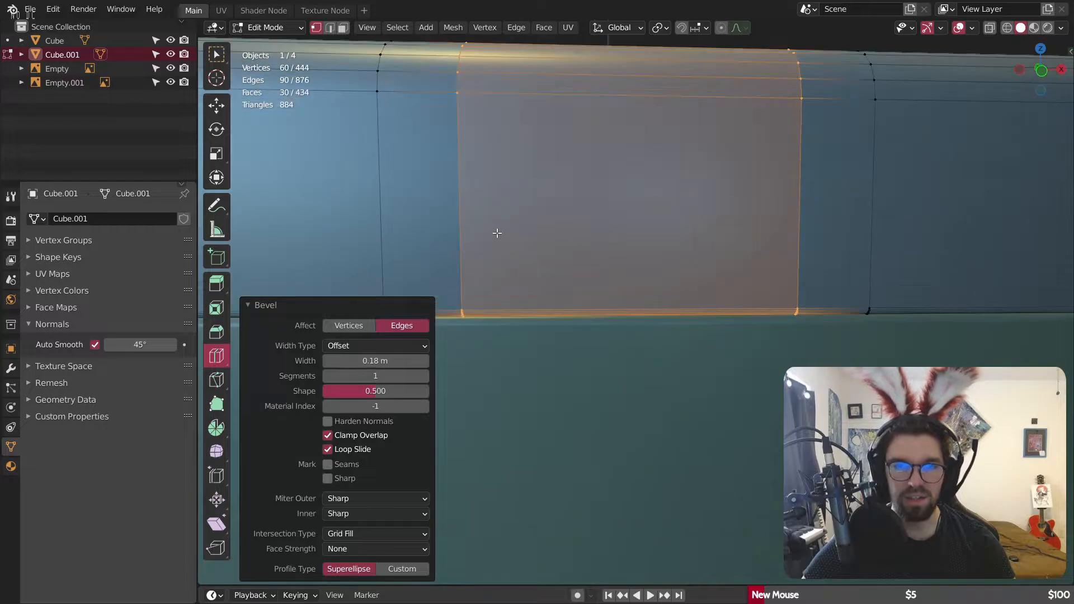
Step: Show the lid in wireframe from the front so the strip's hidden lower vertices can be selected
key(ctrl+r)
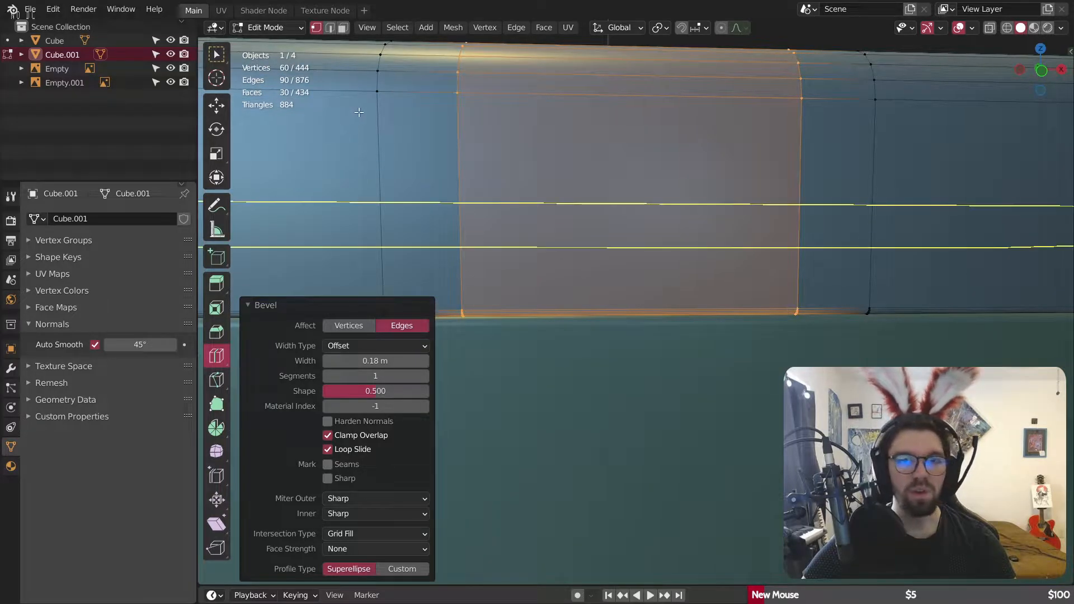
click(1043, 73)
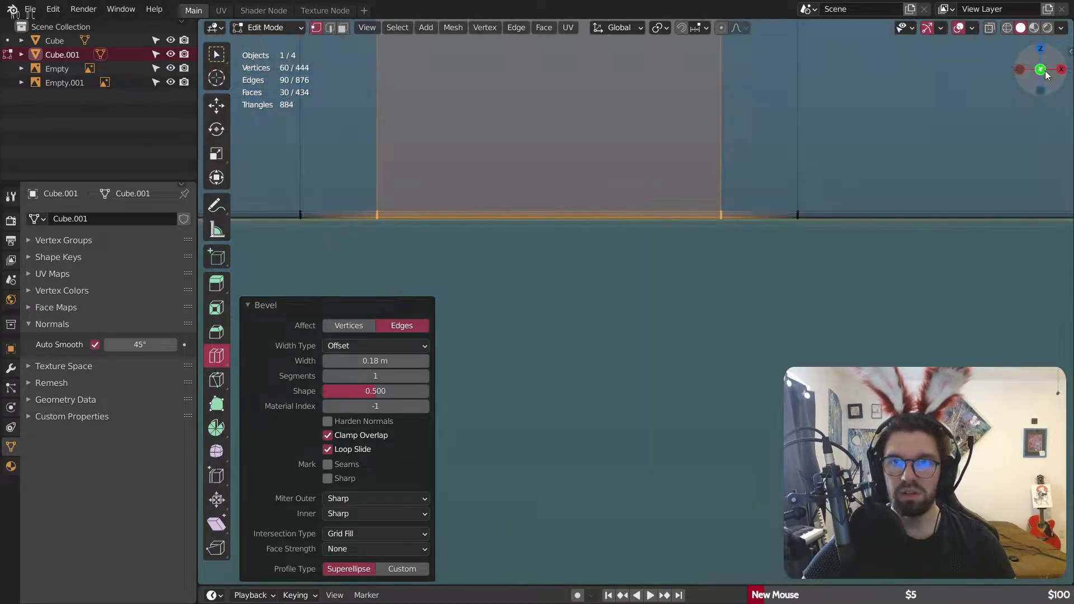
shift+middle_drag(627, 198, 684, 260)
click(1006, 28)
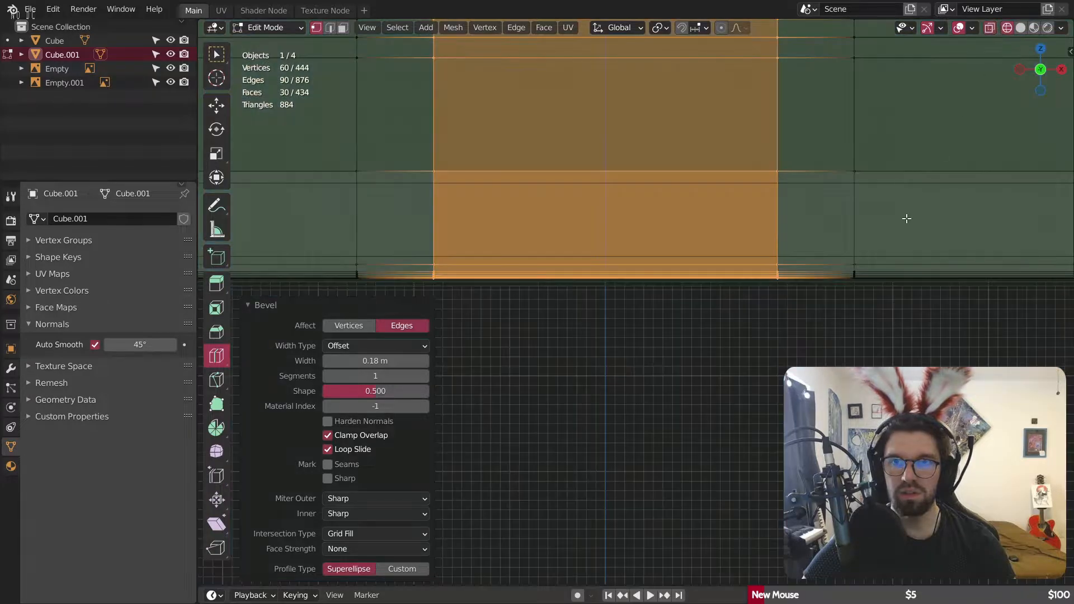
middle_drag(825, 232, 825, 249)
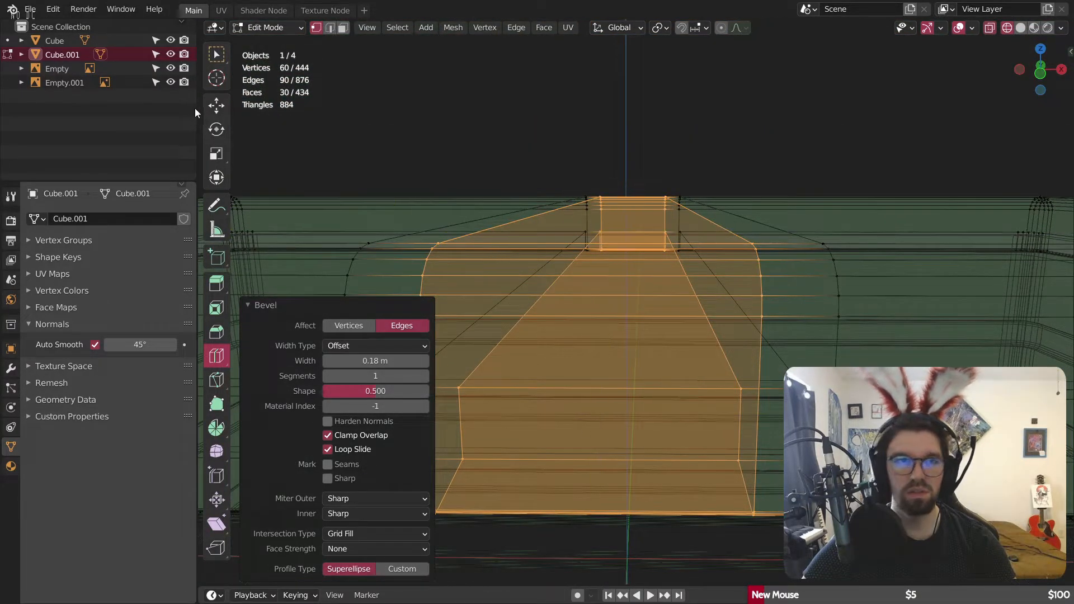
scroll(504, 274, down, 3)
click(960, 256)
middle_drag(680, 399, 688, 403)
scroll(688, 463, up, 4)
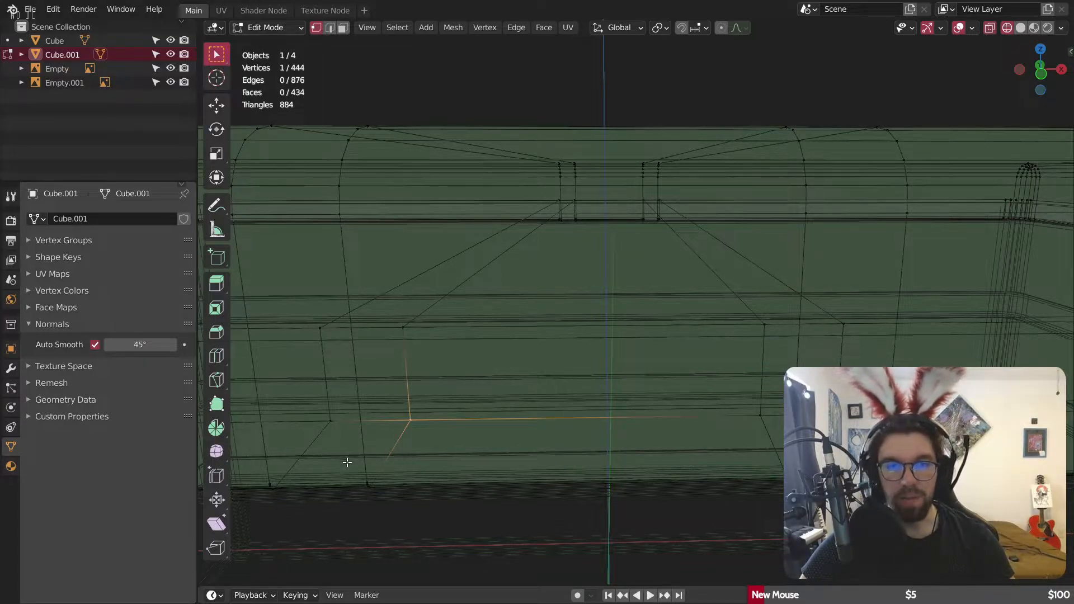
Step: Raise the lower front vertices on both sides of the inner strip about 0.074 m along Z to open the handle recess
shift+drag(346, 462, 405, 546)
shift+middle_drag(776, 466, 709, 464)
shift+drag(675, 364, 729, 537)
scroll(727, 534, down, 3)
middle_drag(707, 499, 671, 459)
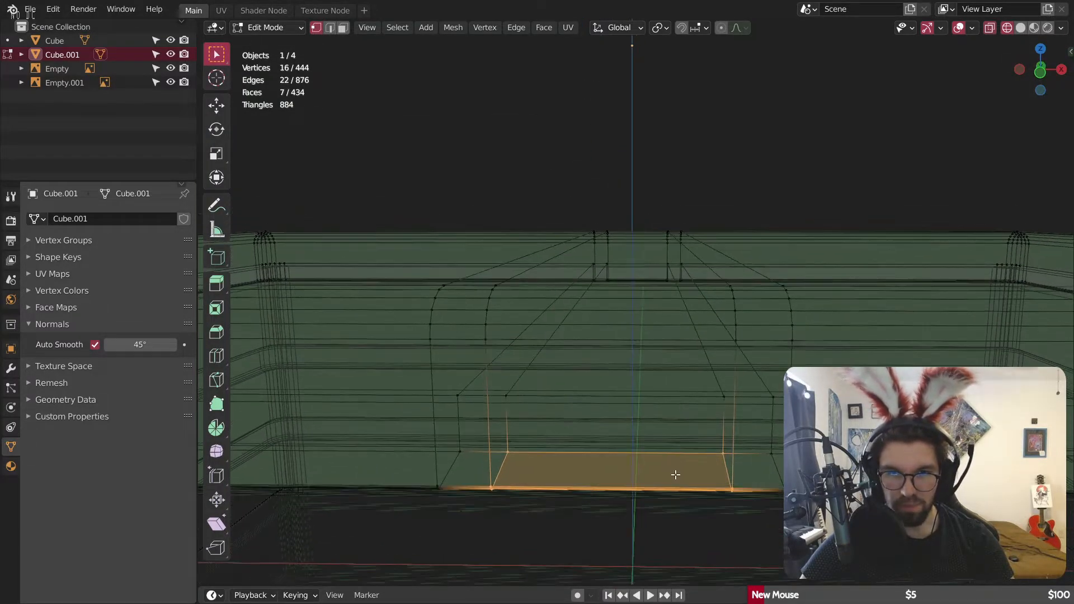
scroll(673, 474, up, 2)
key(g)
key(z)
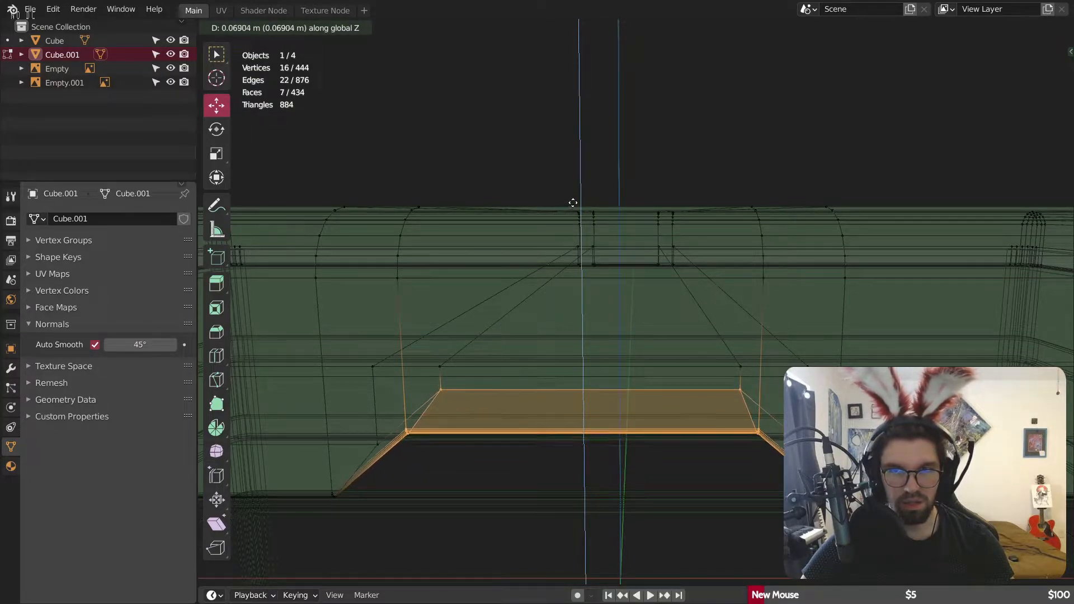
click(591, 199)
middle_drag(585, 349, 604, 317)
scroll(594, 406, up, 2)
middle_drag(596, 426, 589, 433)
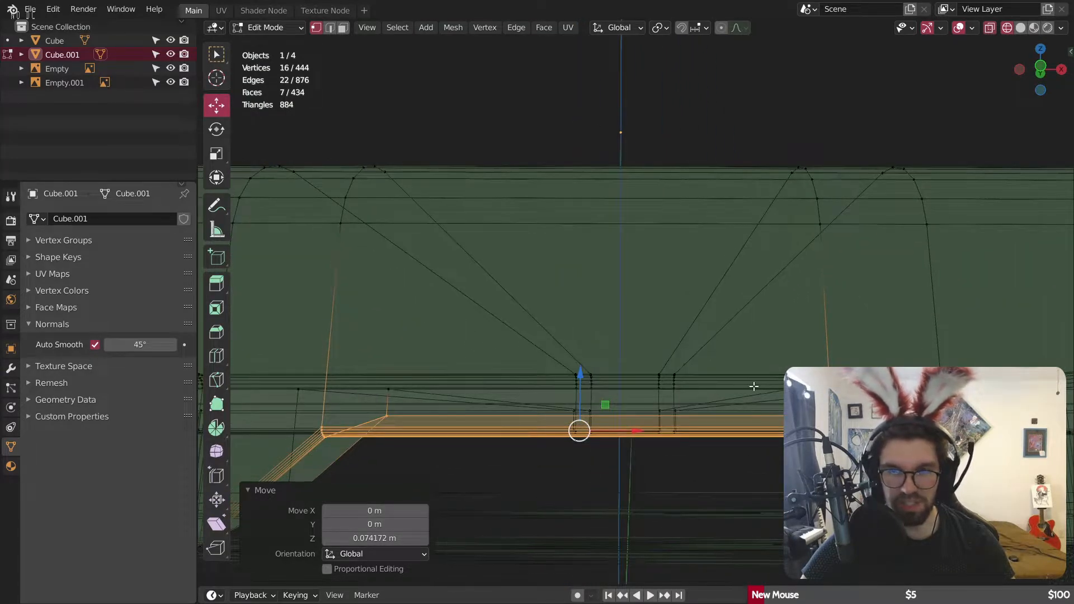
key(ctrl+b)
right_click(785, 297)
middle_drag(762, 450, 777, 518)
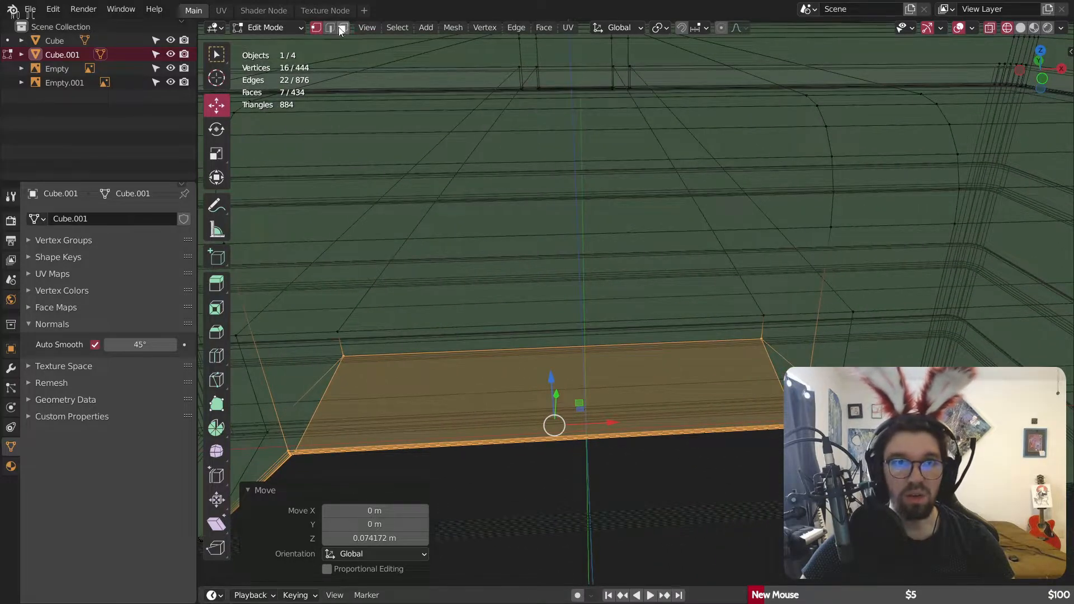
alt+click(782, 388)
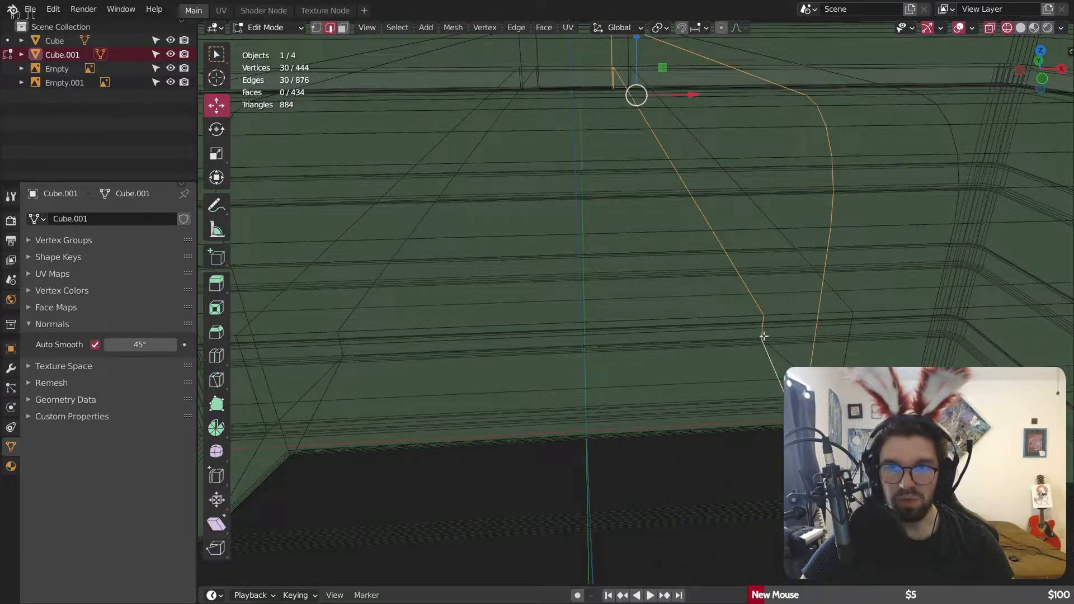
click(747, 340)
scroll(779, 359, up, 5)
shift+middle_drag(767, 441, 733, 418)
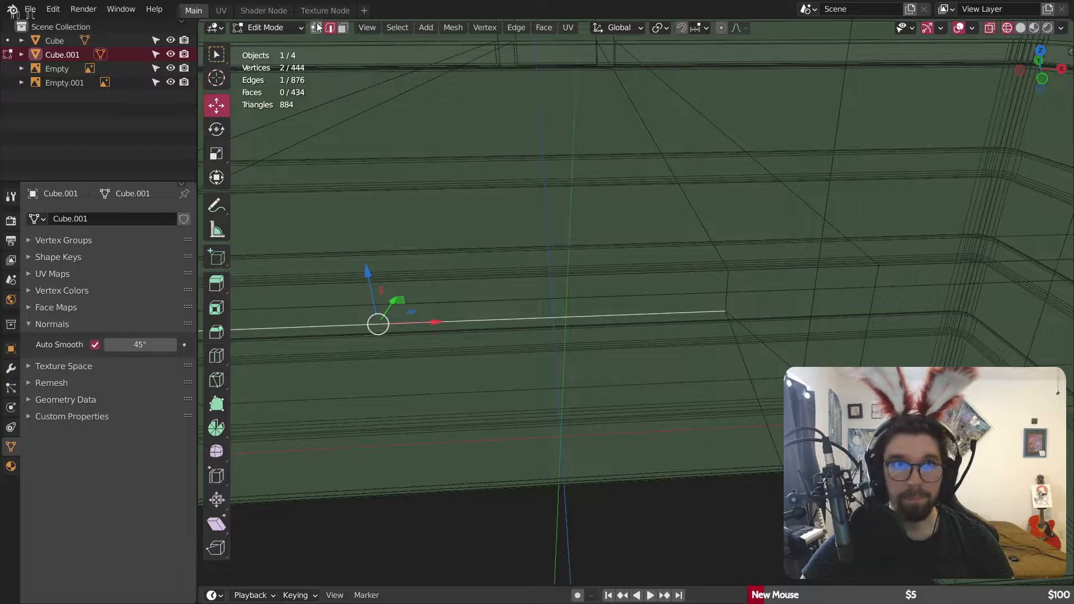
Step: Bevel the edges at the recess's upper right corner with 8 segments and a width of about 0.0665 m
shift+drag(741, 441, 859, 550)
middle_drag(800, 470, 782, 446)
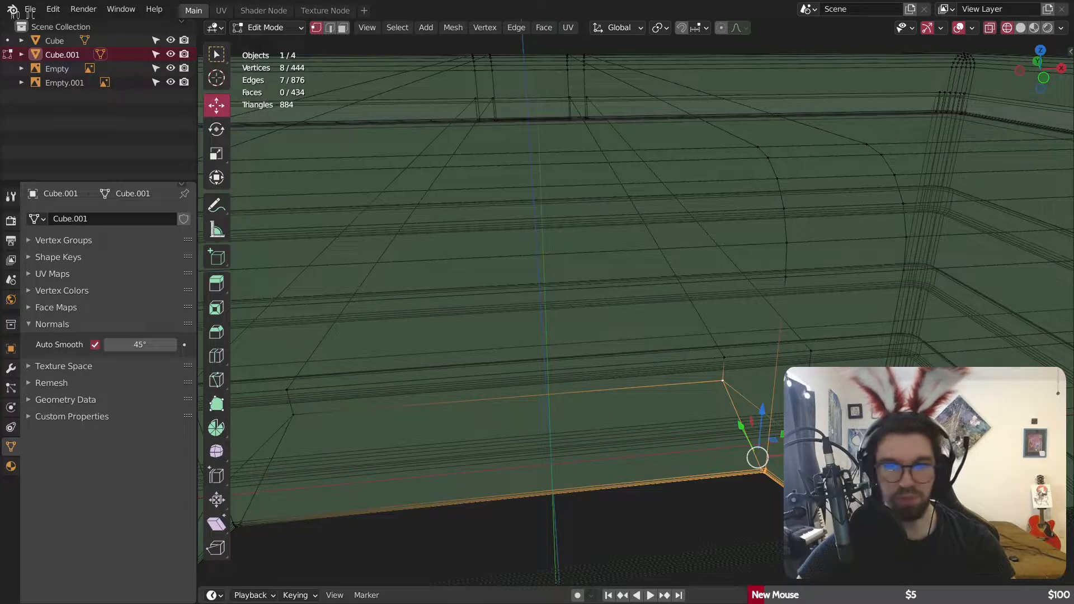
middle_drag(722, 362, 738, 423)
click(329, 28)
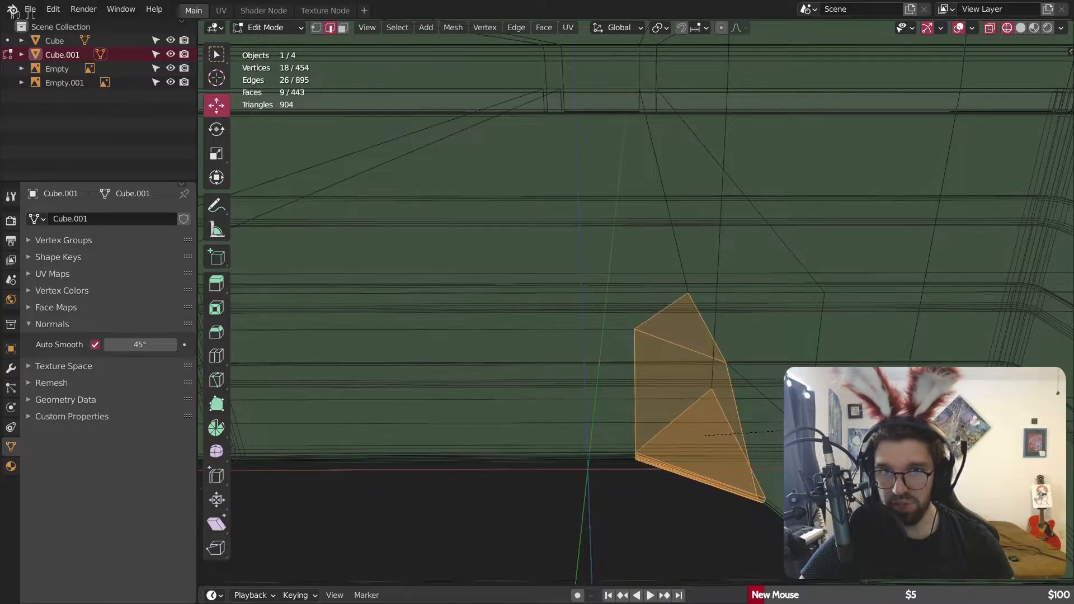
scroll(683, 403, up, 4)
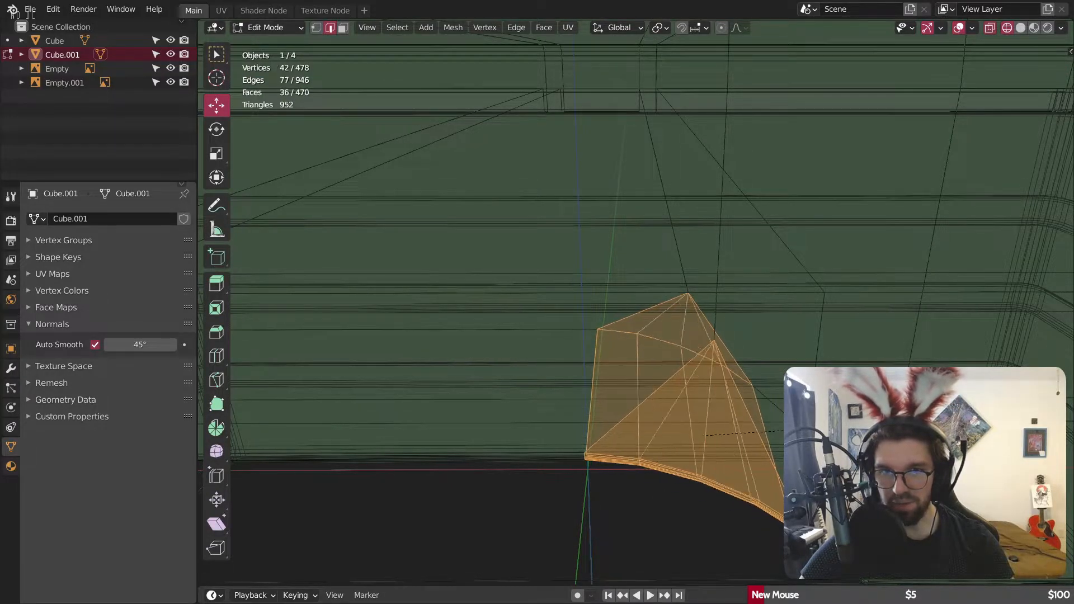
scroll(682, 403, up, 2)
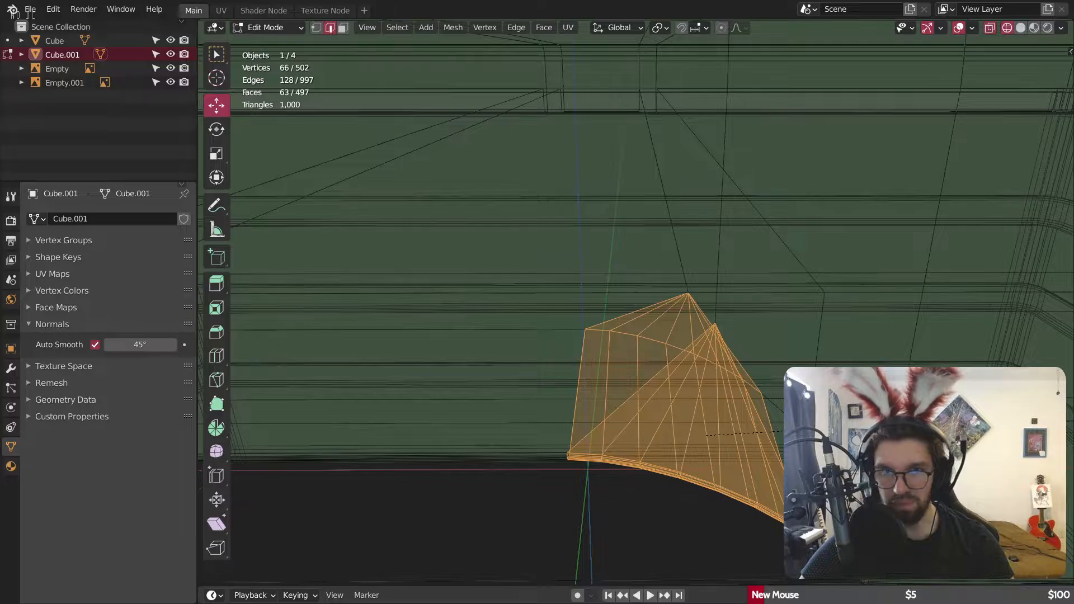
scroll(682, 403, up, 1)
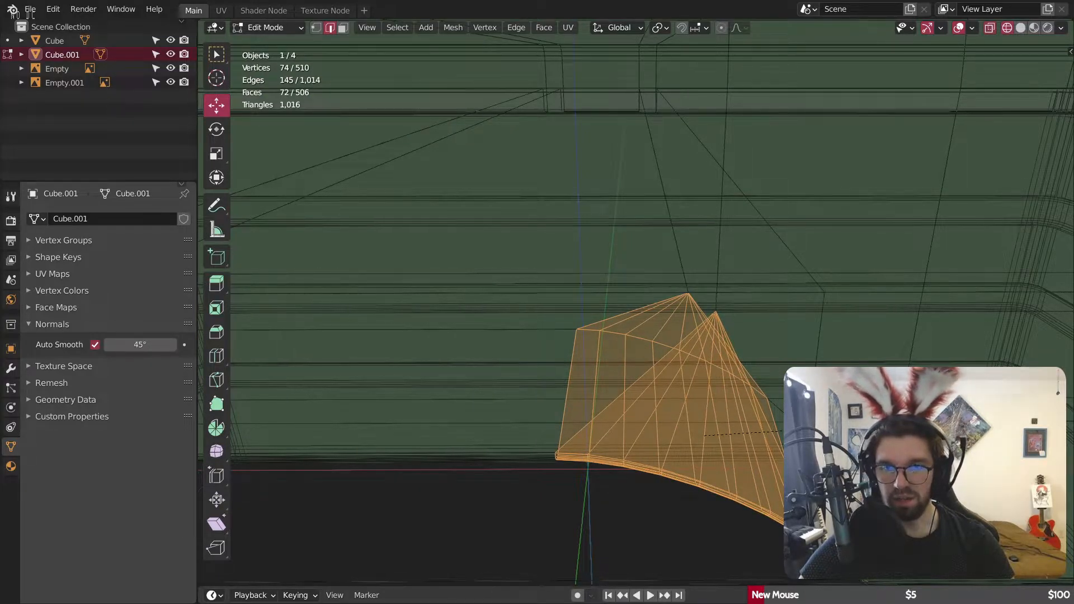
key(Return)
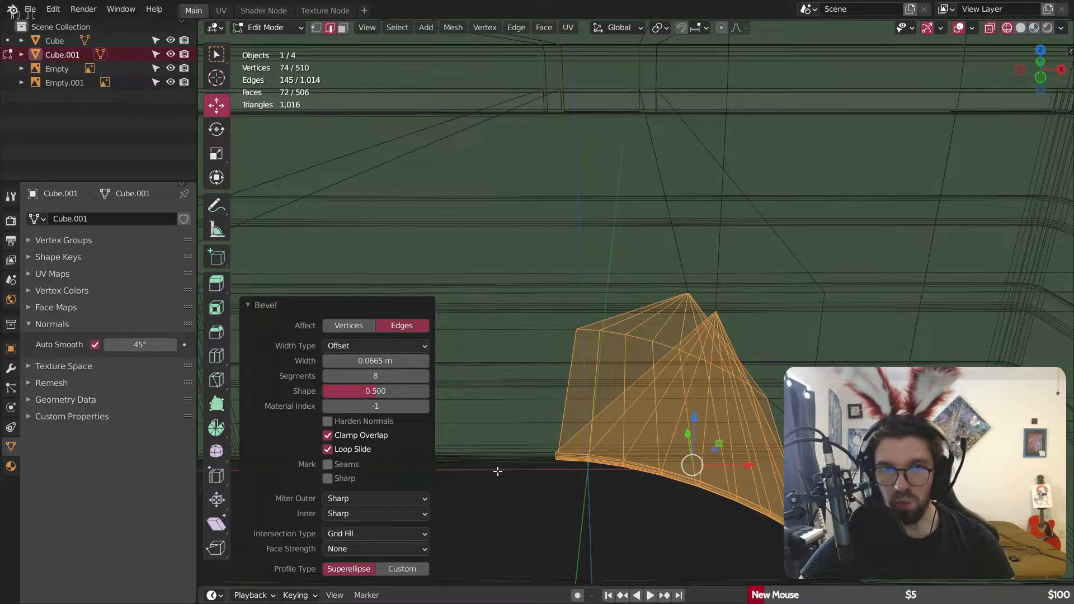
Step: Set the right corner's bevel to 10 segments and a width of 0.5 m
middle_drag(532, 313, 629, 133)
scroll(822, 425, up, 3)
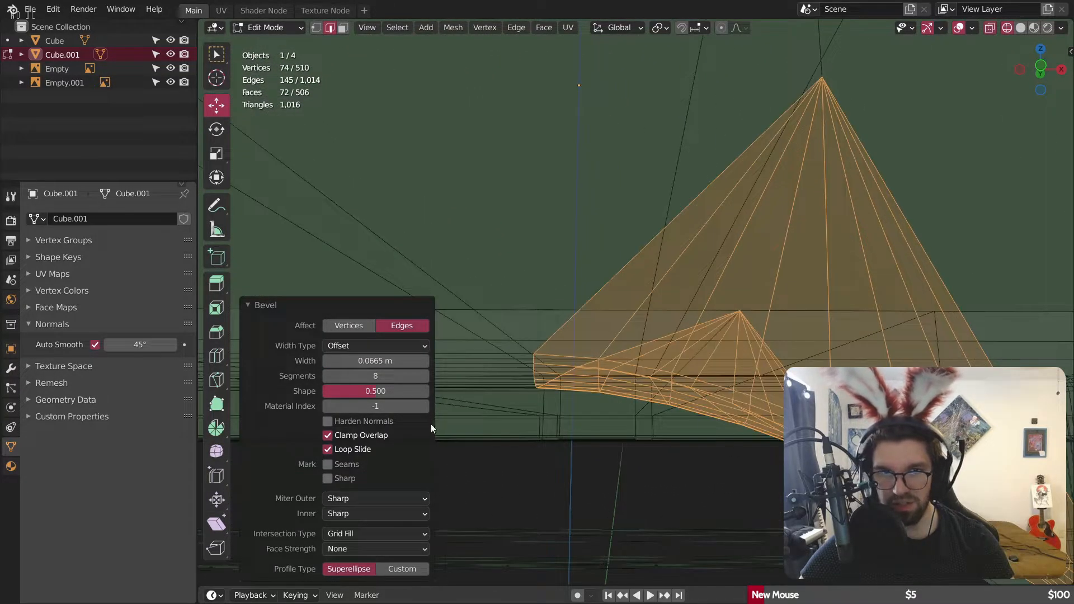
click(425, 376)
click(425, 376)
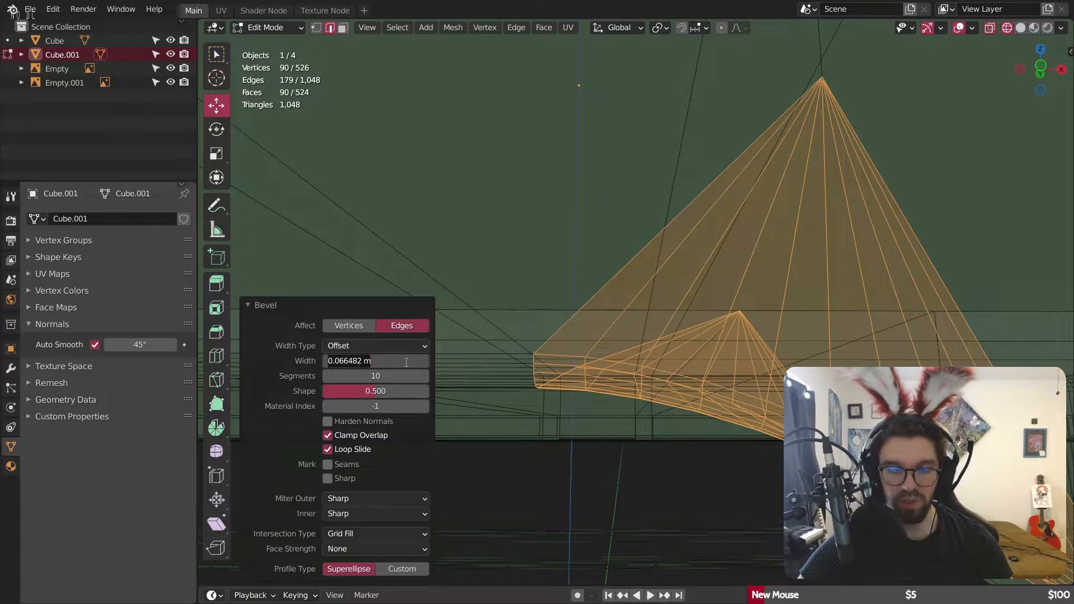
text(5)
key(Return)
scroll(671, 358, down, 6)
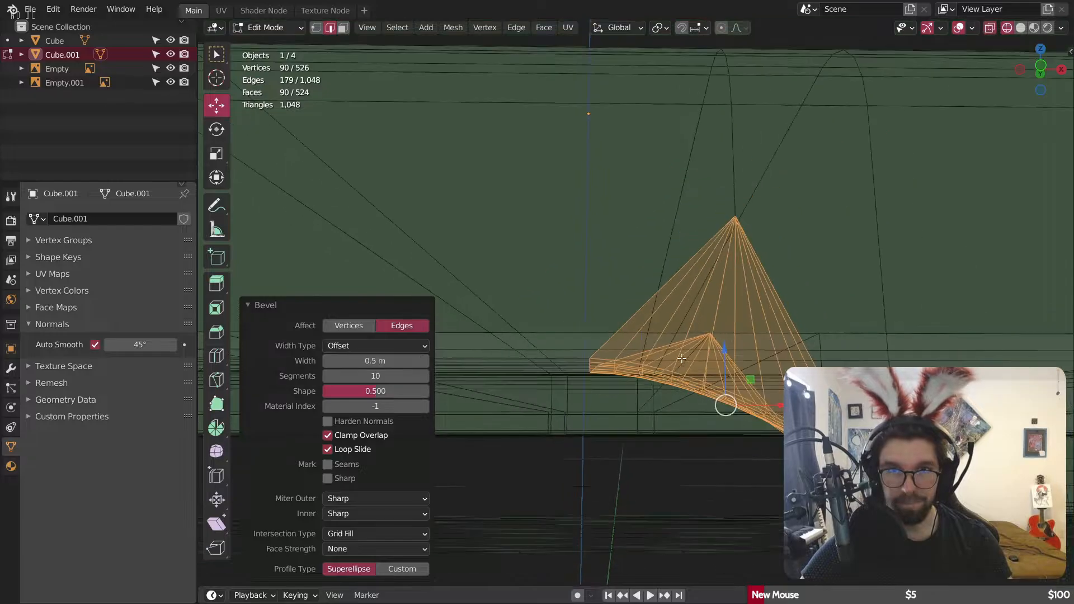
middle_drag(716, 361, 672, 336)
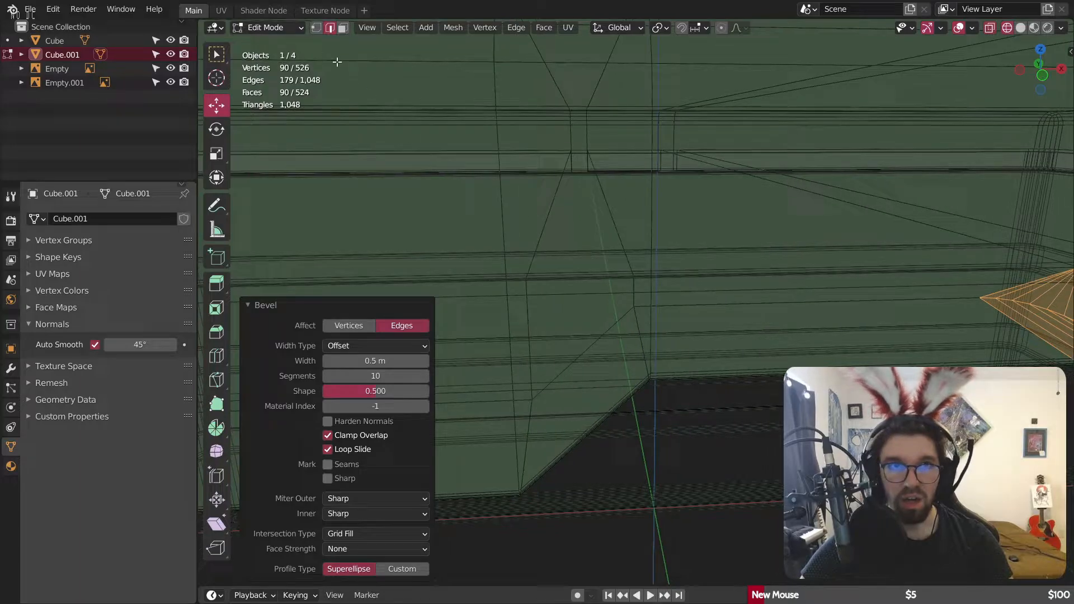
Step: Bevel the edges at the recess's upper left corner with 10 segments and a width of 0.5 m
click(314, 28)
drag(625, 309, 669, 398)
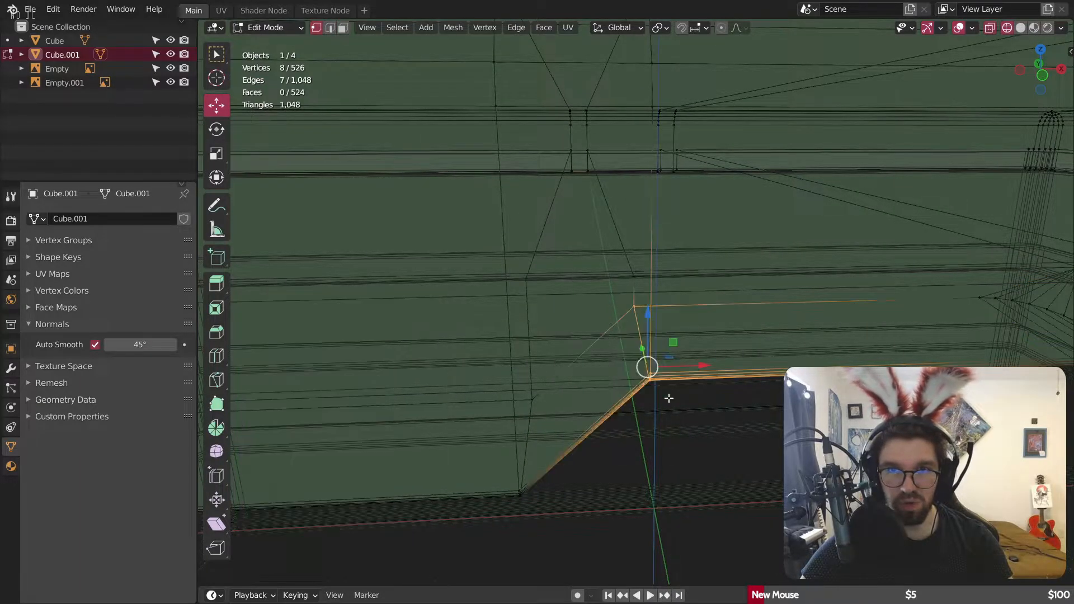
shift+middle_drag(682, 380, 587, 319)
click(330, 29)
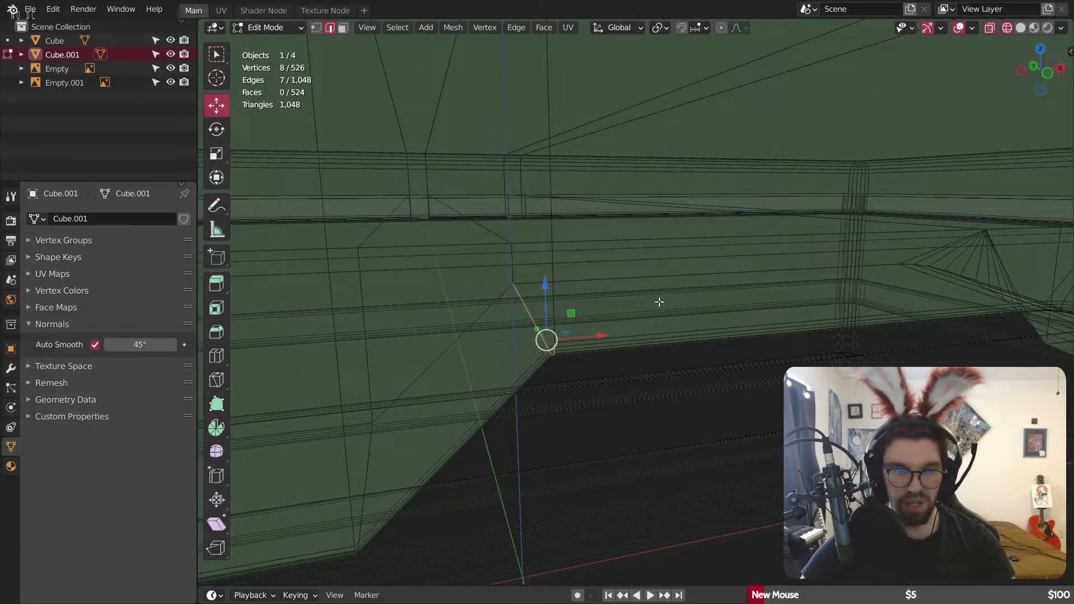
click(651, 454)
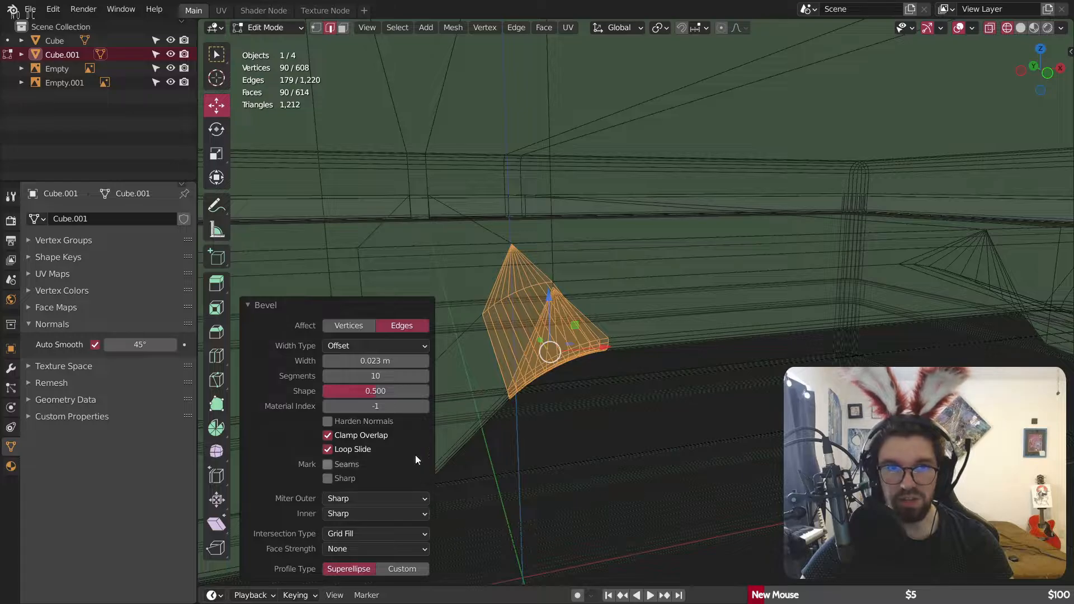
click(377, 355)
text(.5)
key(Return)
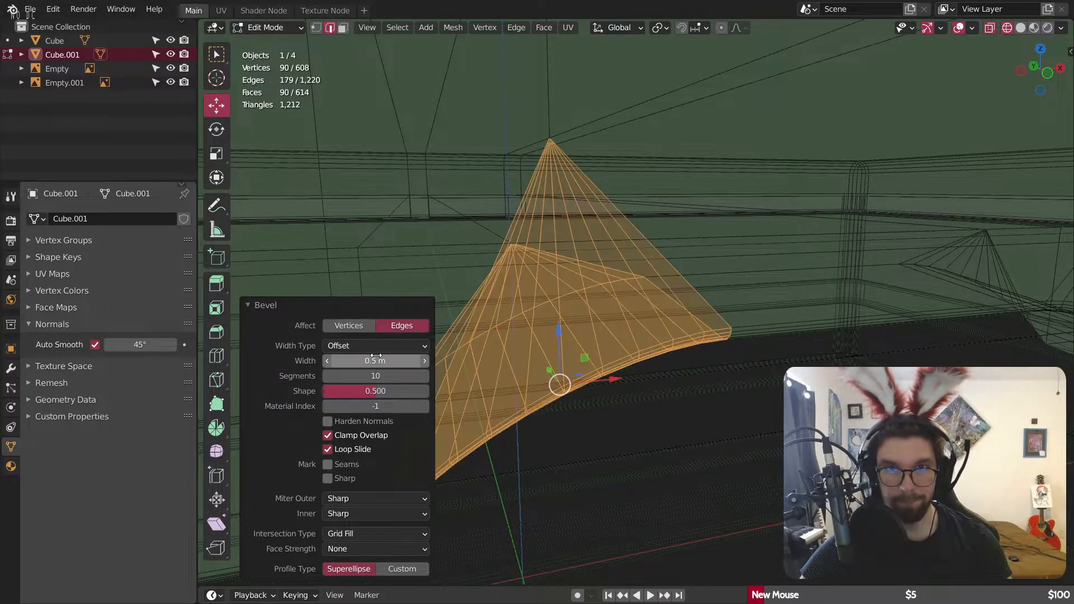
scroll(697, 278, down, 4)
middle_drag(697, 278, 672, 273)
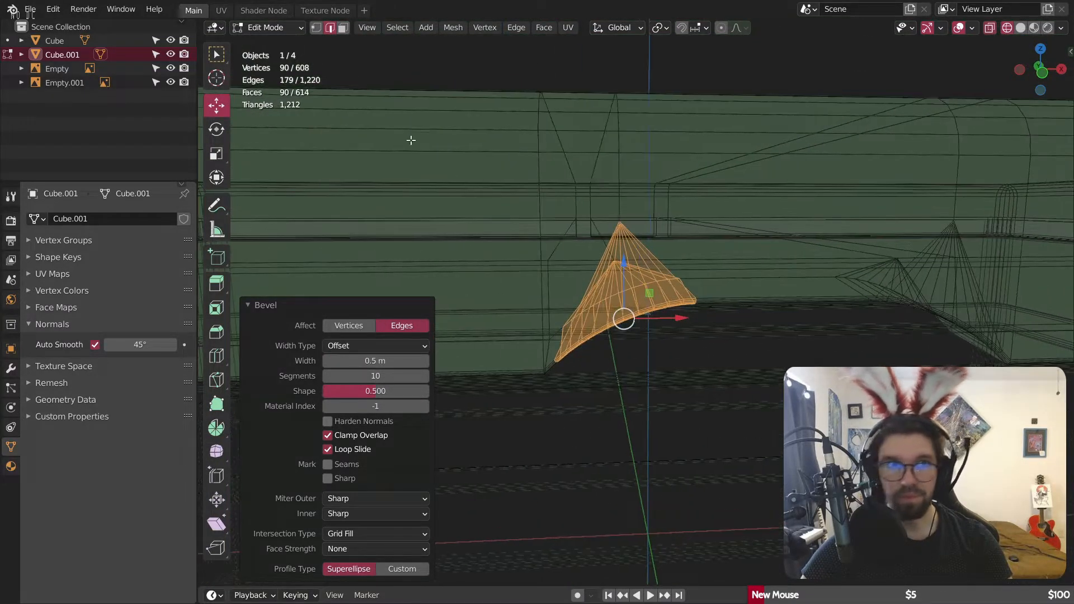
Step: Return to Object Mode and switch to solid shading to check the handle recess on the whole chest
click(269, 28)
click(272, 43)
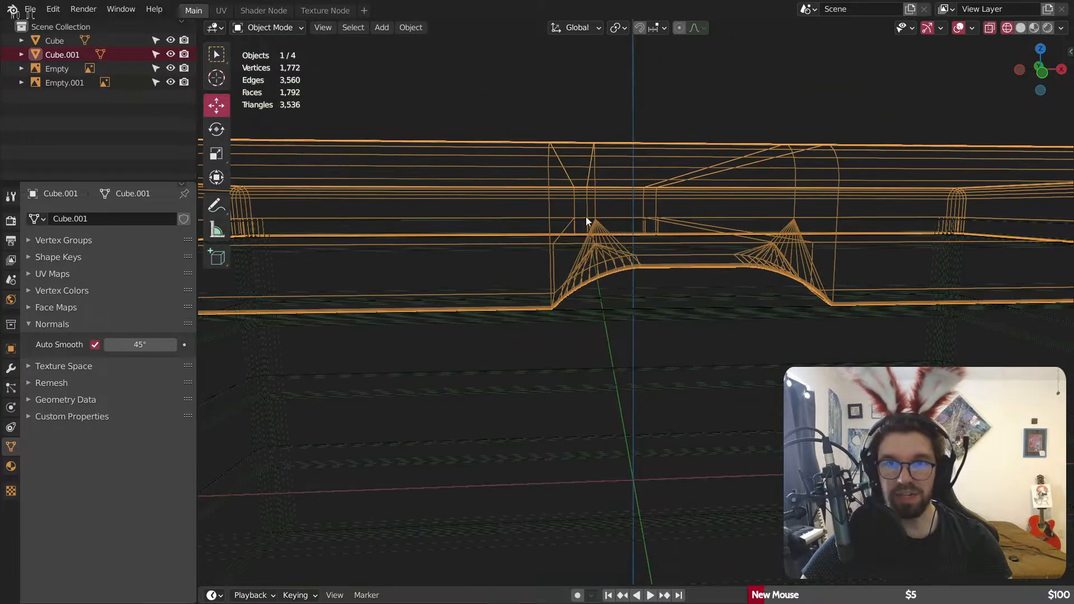
click(1021, 27)
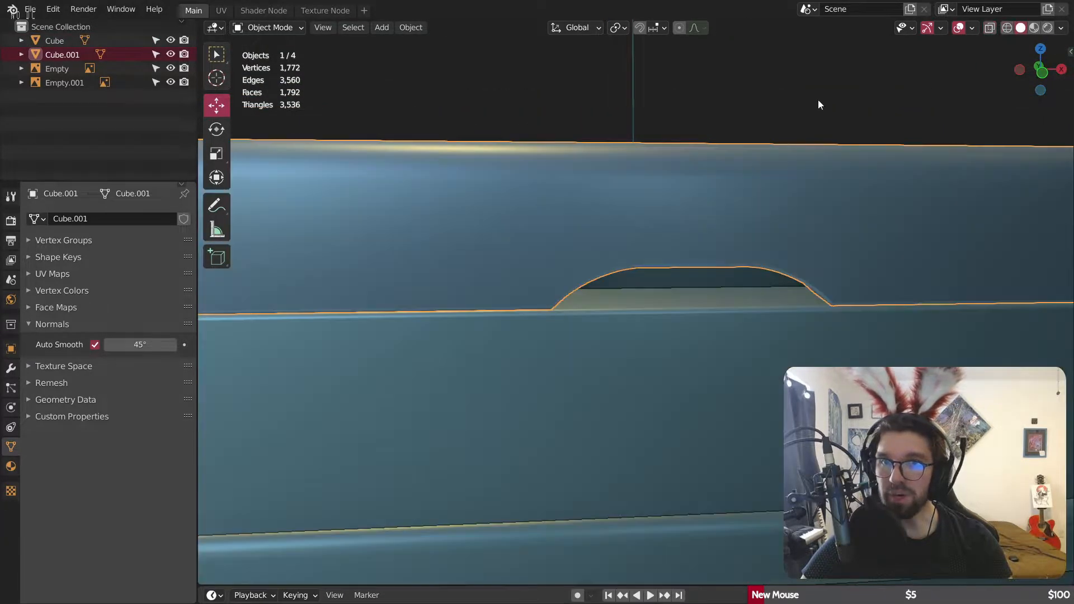
mouse_move(817, 100)
middle_down()
mouse_move(664, 186)
mouse_move(623, 170)
mouse_move(600, 190)
middle_up()
scroll(610, 230, down, 4)
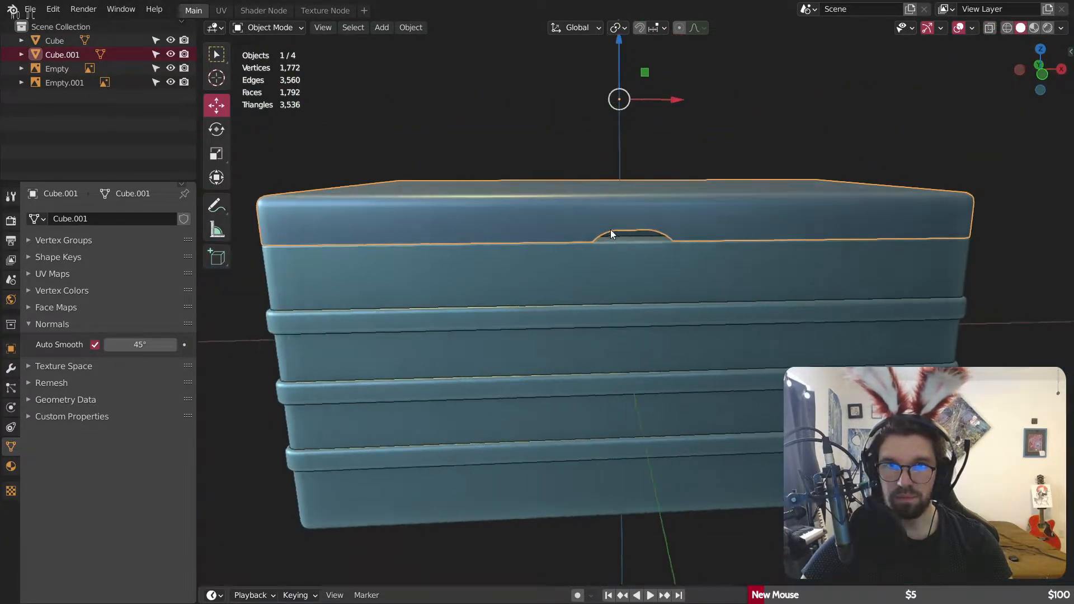
Step: Select the chest body beneath the lid and switch it to Edit Mode
key(alt+a)
middle_drag(669, 186, 612, 253)
scroll(626, 212, up, 5)
scroll(612, 253, up, 3)
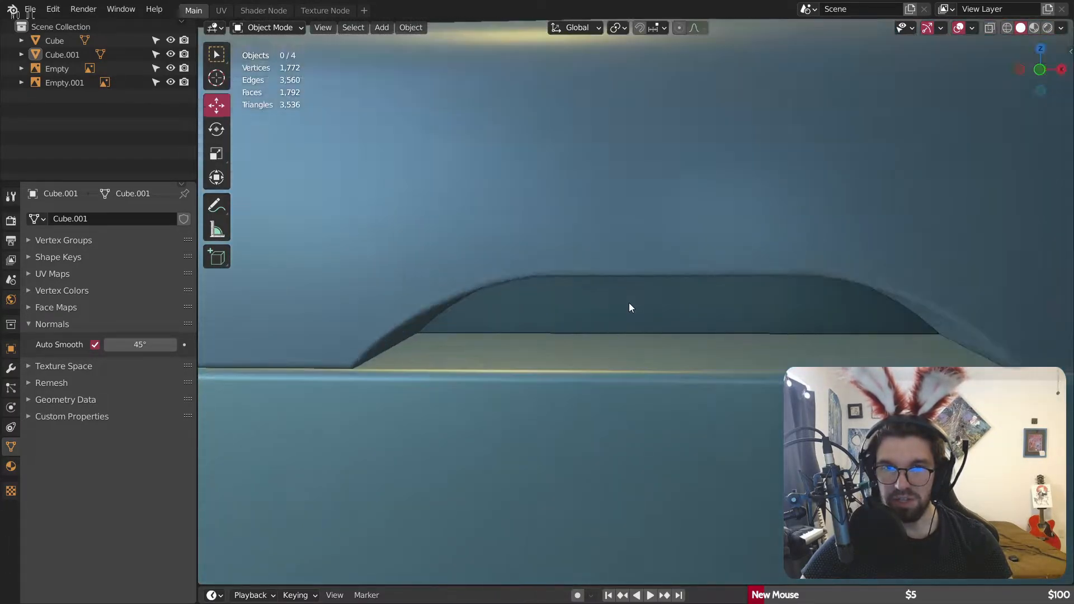
click(627, 331)
scroll(638, 255, down, 5)
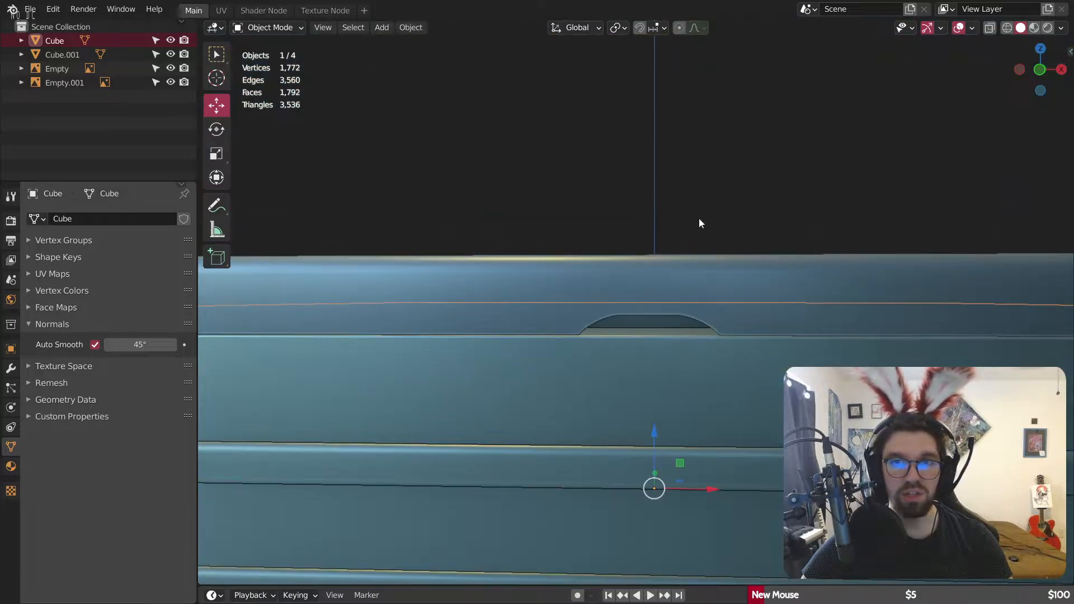
scroll(699, 218, up, 2)
click(267, 27)
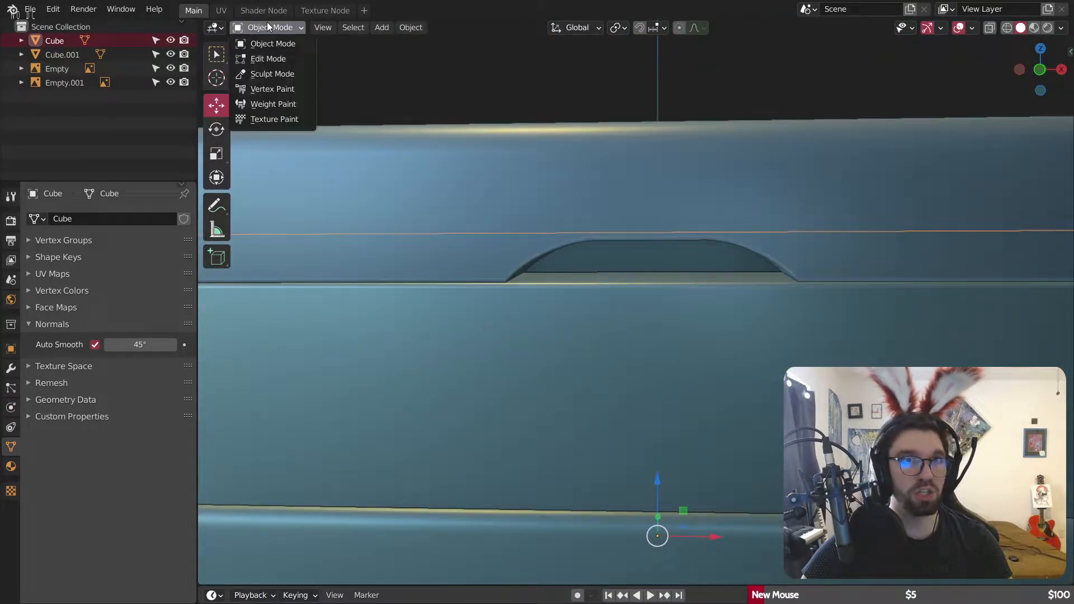
click(268, 58)
scroll(581, 298, up, 3)
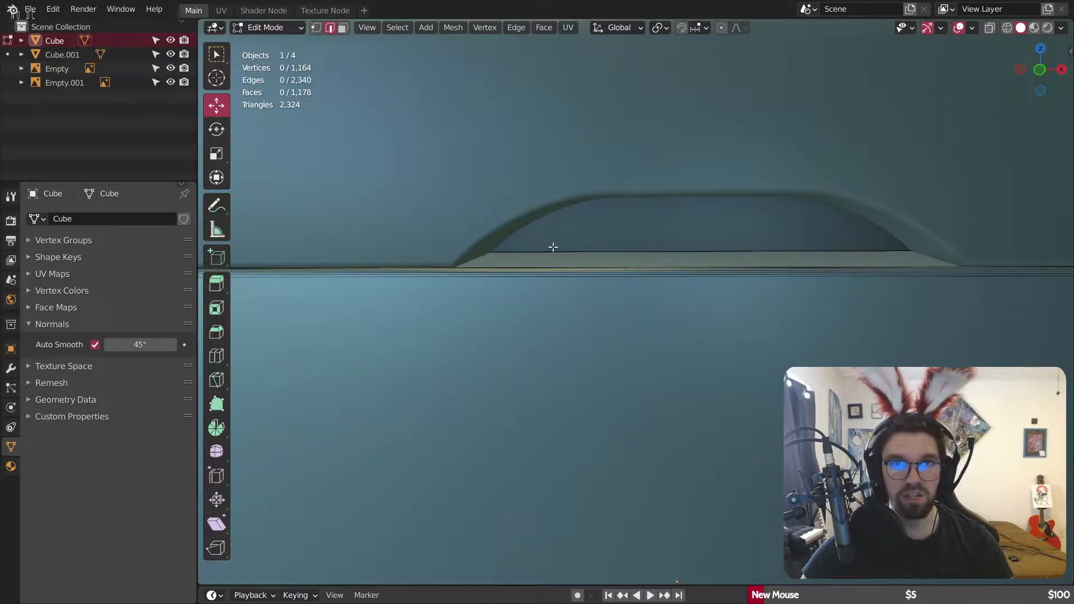
Step: Bevel the edge loop where the body's rim ledge meets its inner lip, using 6 segments and a width of about 0.0623 m
alt+click(588, 252)
scroll(593, 254, down, 5)
middle_drag(592, 254, 596, 299)
click(750, 137)
shift+middle_drag(674, 549, 671, 372)
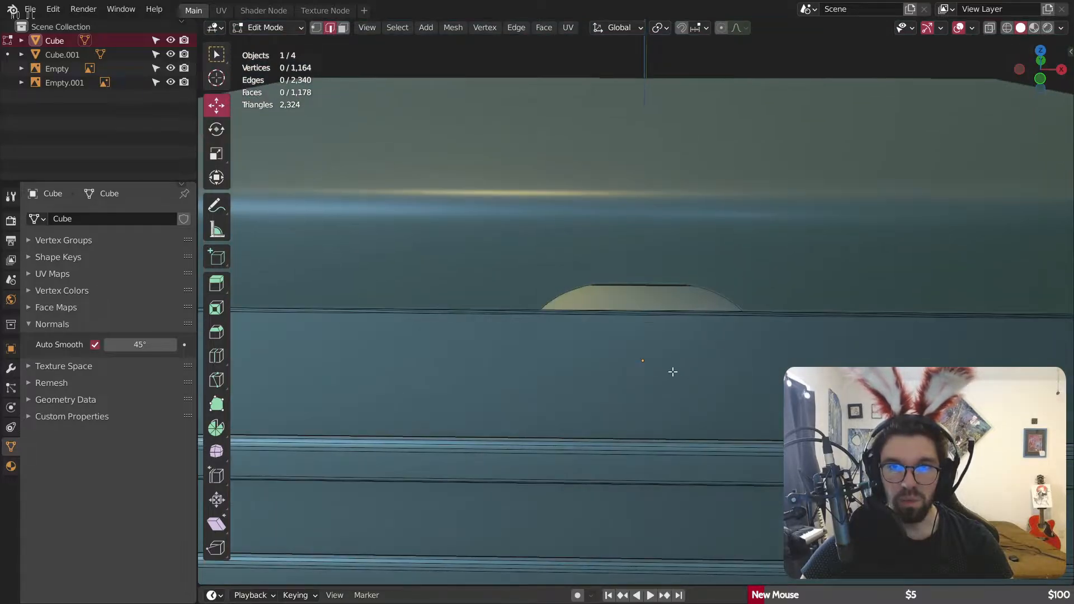
scroll(671, 371, up, 3)
key(ctrl+b)
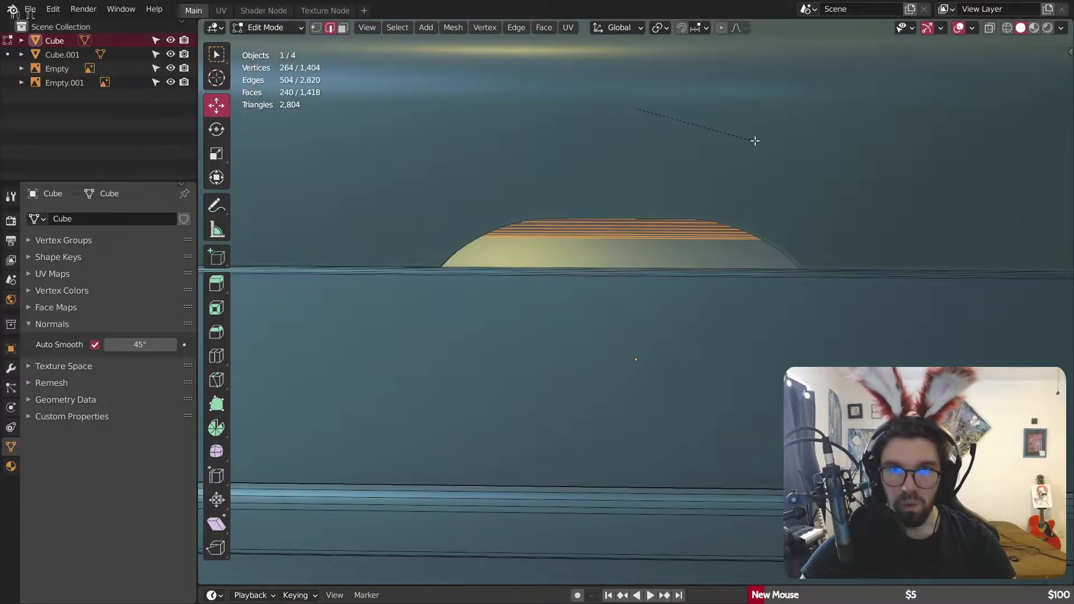
scroll(761, 143, up, 6)
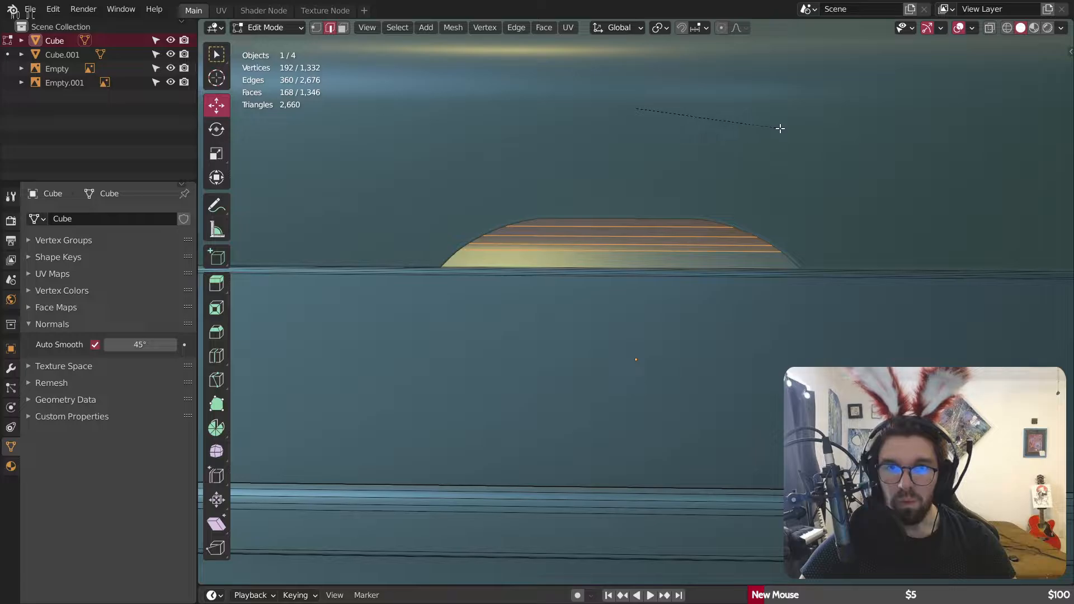
scroll(779, 129, down, 3)
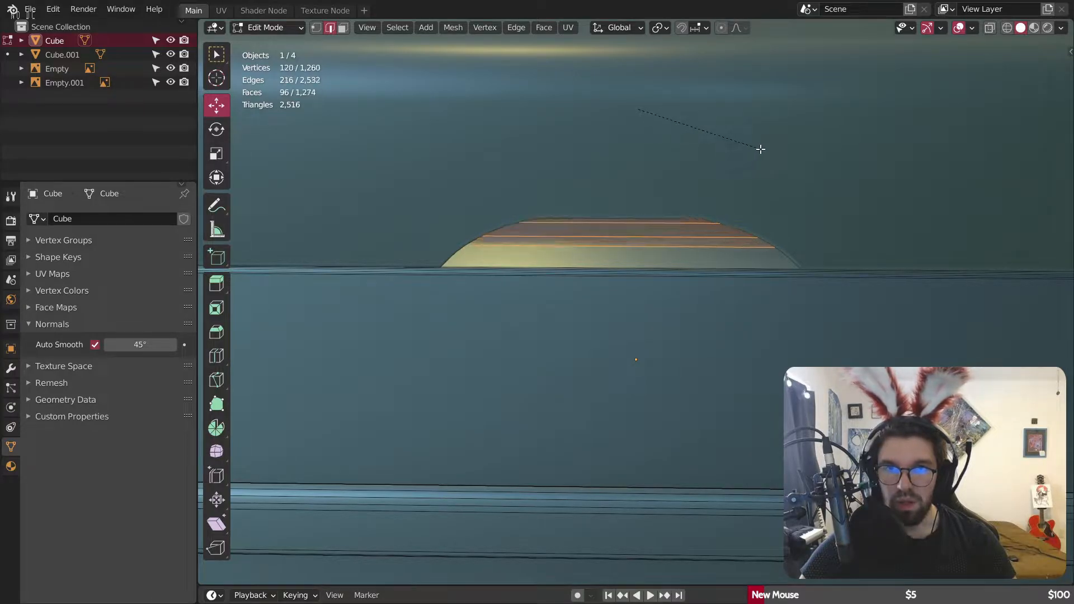
scroll(761, 149, up, 2)
click(761, 150)
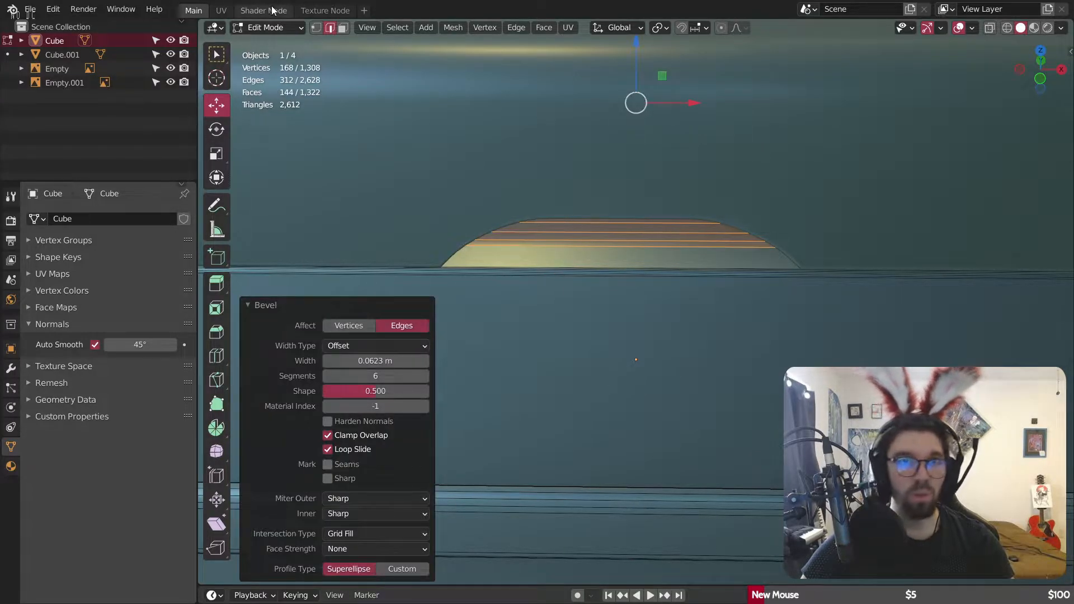
Step: Return to Object Mode and check the beveled rim behind the handle recess and the whole chest from several angles
click(269, 26)
click(271, 43)
scroll(460, 217, down, 8)
middle_drag(460, 217, 509, 220)
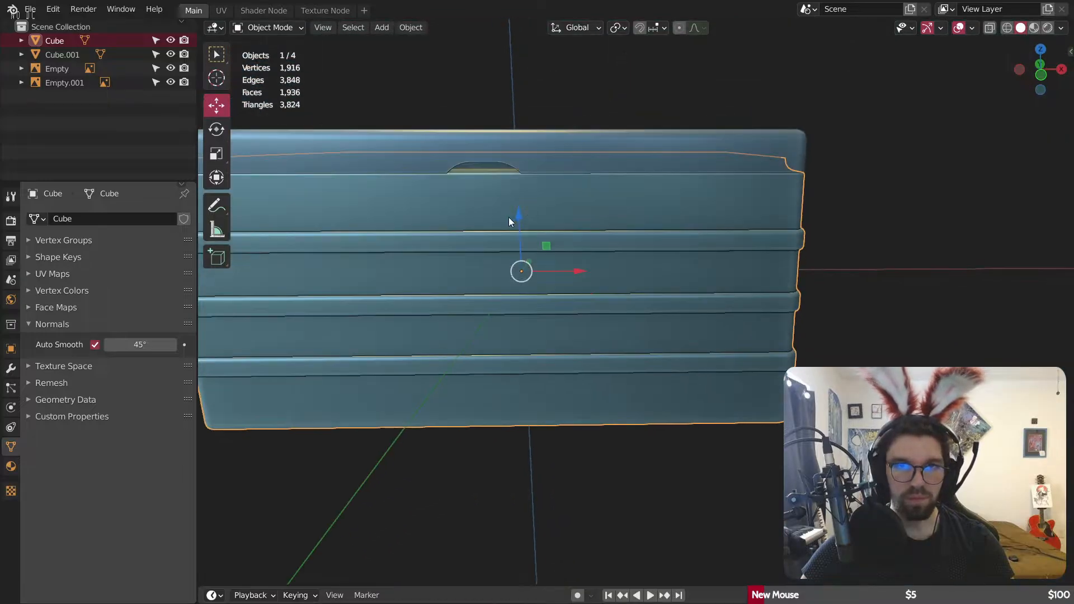
key(alt+a)
scroll(478, 178, up, 6)
middle_drag(615, 190, 683, 234)
scroll(646, 174, down, 5)
scroll(555, 193, down, 5)
middle_drag(607, 258, 806, 203)
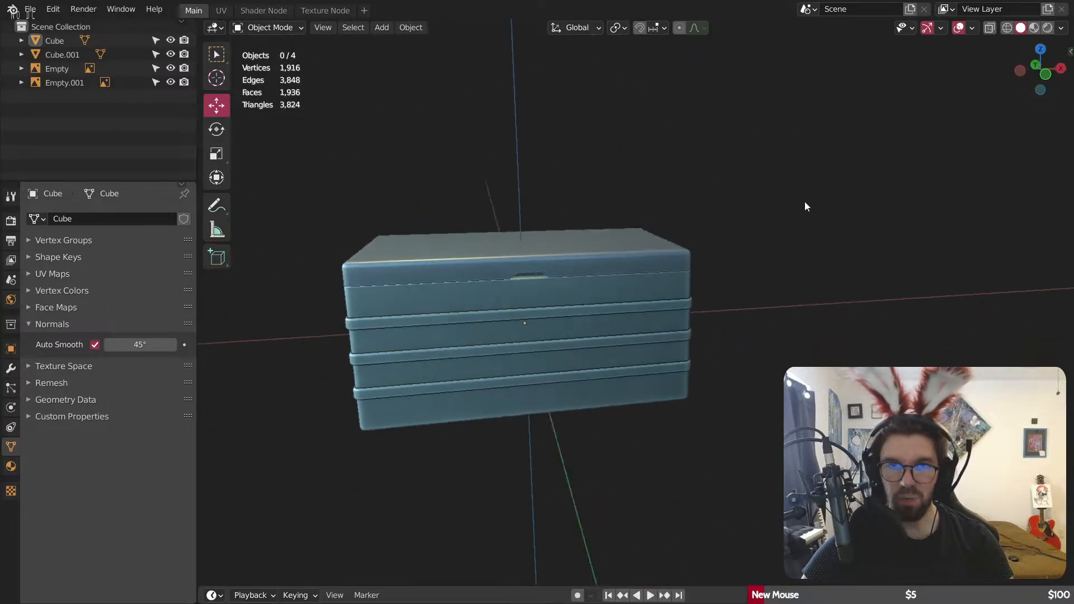
click(572, 263)
click(561, 269)
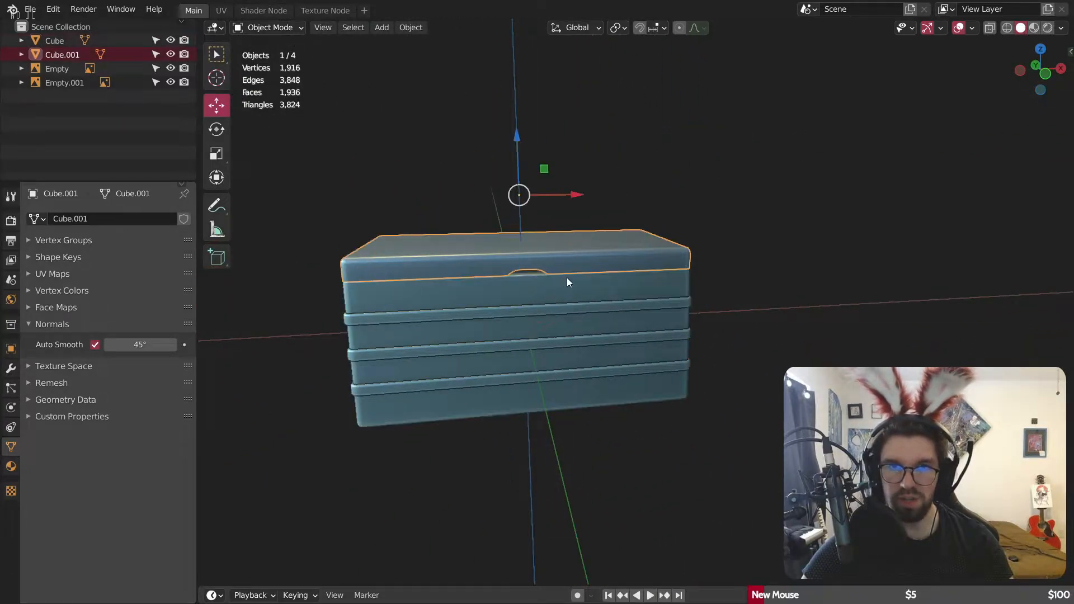
click(582, 292)
shift+middle_drag(789, 244, 801, 212)
click(804, 211)
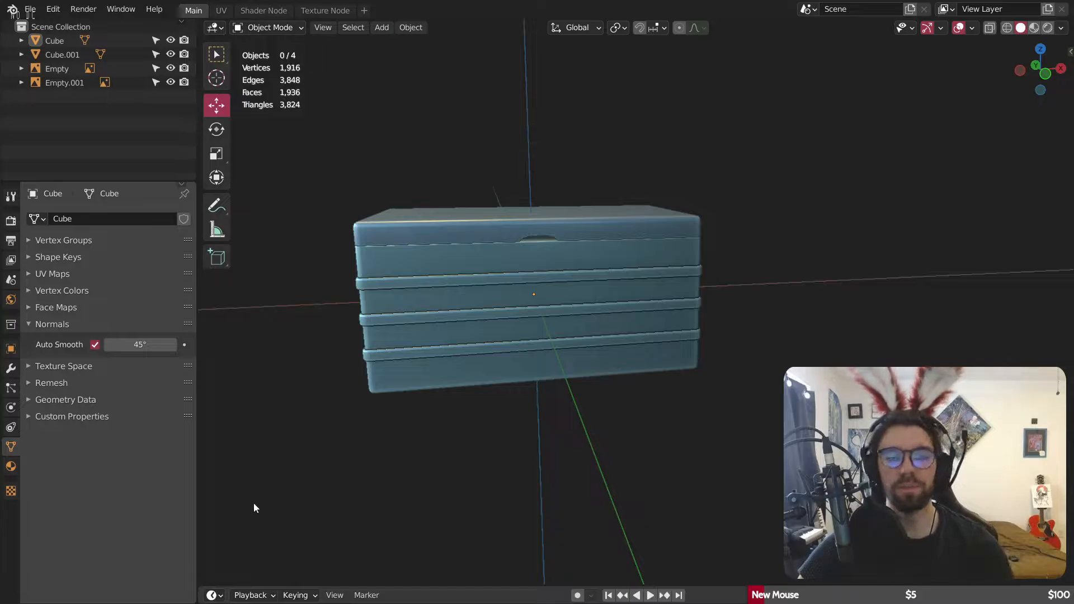
Step: Examine the metal corner straps, rivets and lid bands on the wooden chest reference image
shift+middle_drag(420, 235, 672, 287)
scroll(672, 287, down, 3)
shift+middle_drag(353, 340, 501, 304)
scroll(501, 304, up, 4)
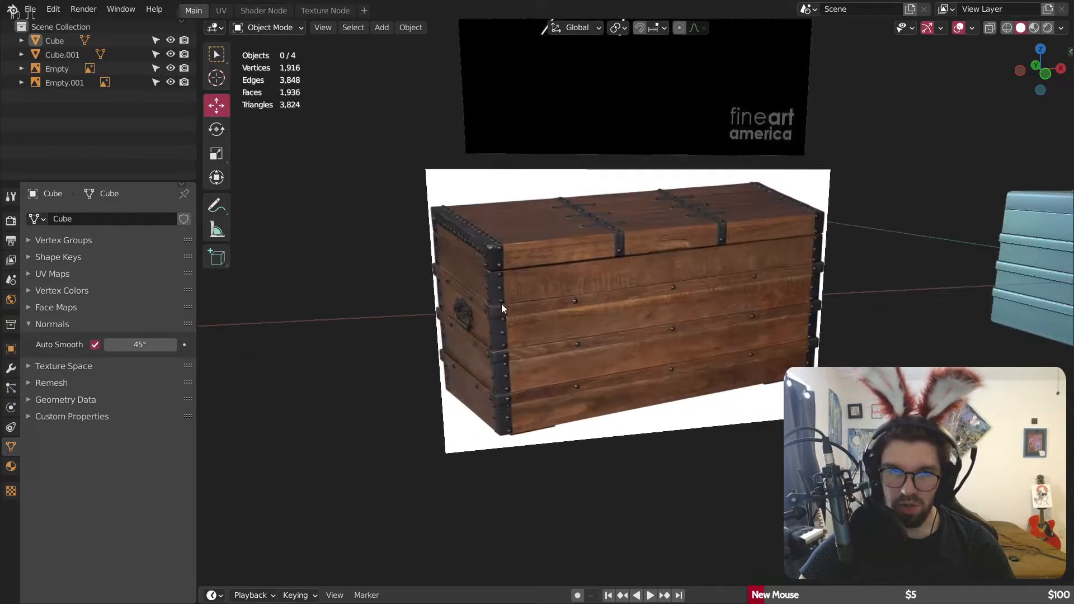
scroll(497, 234, up, 5)
shift+middle_drag(496, 234, 437, 209)
scroll(437, 208, up, 1)
middle_drag(495, 239, 479, 196)
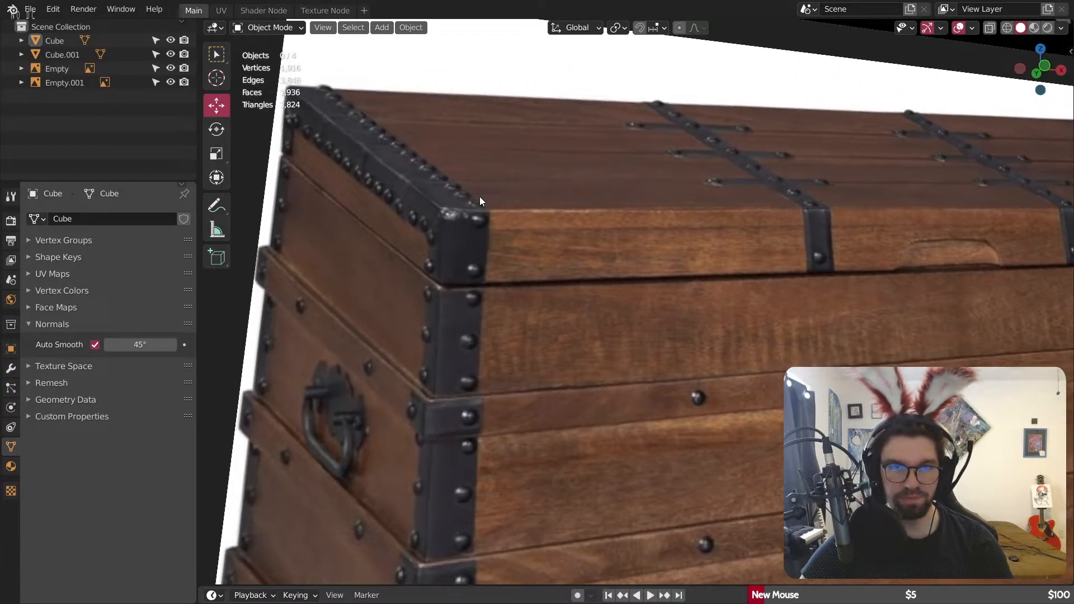
scroll(479, 196, down, 4)
shift+middle_drag(534, 315, 544, 210)
middle_drag(544, 210, 507, 155)
middle_drag(610, 164, 683, 136)
scroll(681, 183, down, 5)
scroll(691, 195, up, 3)
Step: Add two front-to-back loop cuts to the lid in Edit Mode, one centred on each side of the handle recess
click(707, 256)
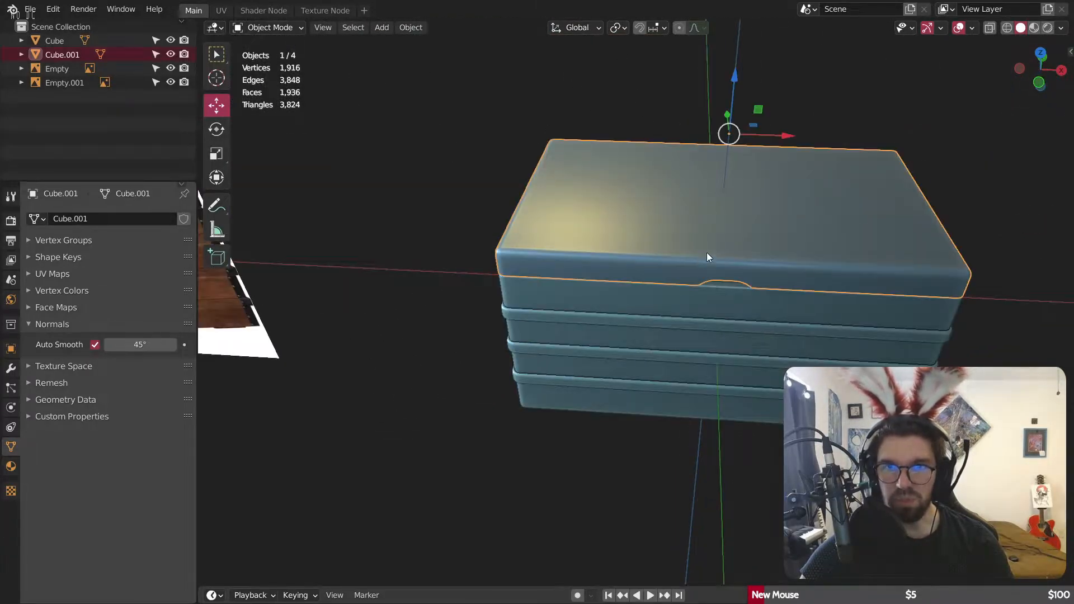
middle_drag(707, 257, 586, 240)
scroll(597, 226, down, 3)
scroll(605, 251, up, 3)
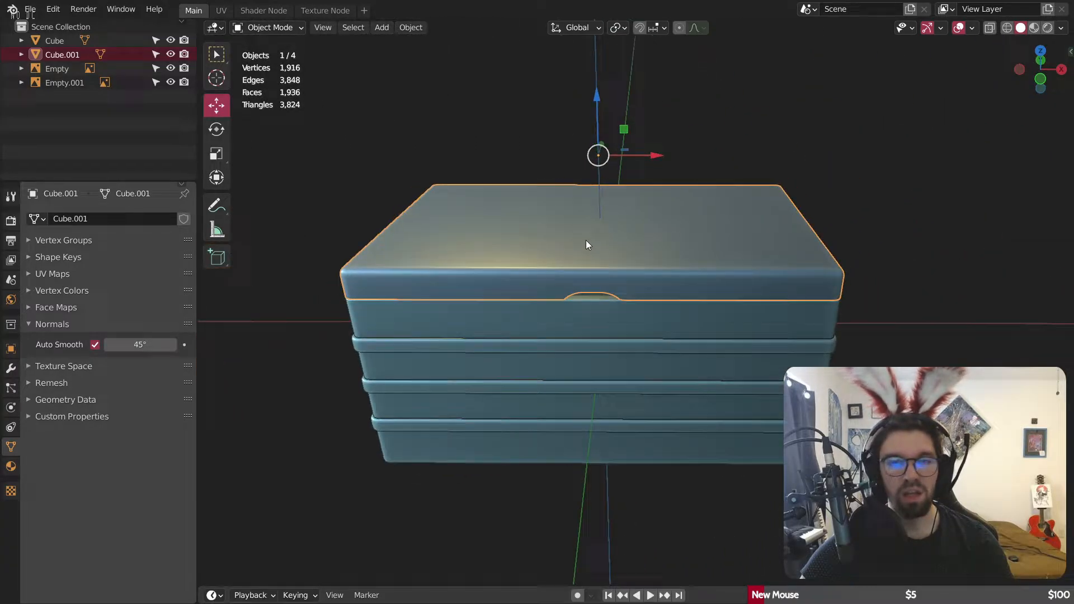
click(248, 28)
click(270, 66)
middle_drag(347, 269, 336, 302)
scroll(327, 316, up, 2)
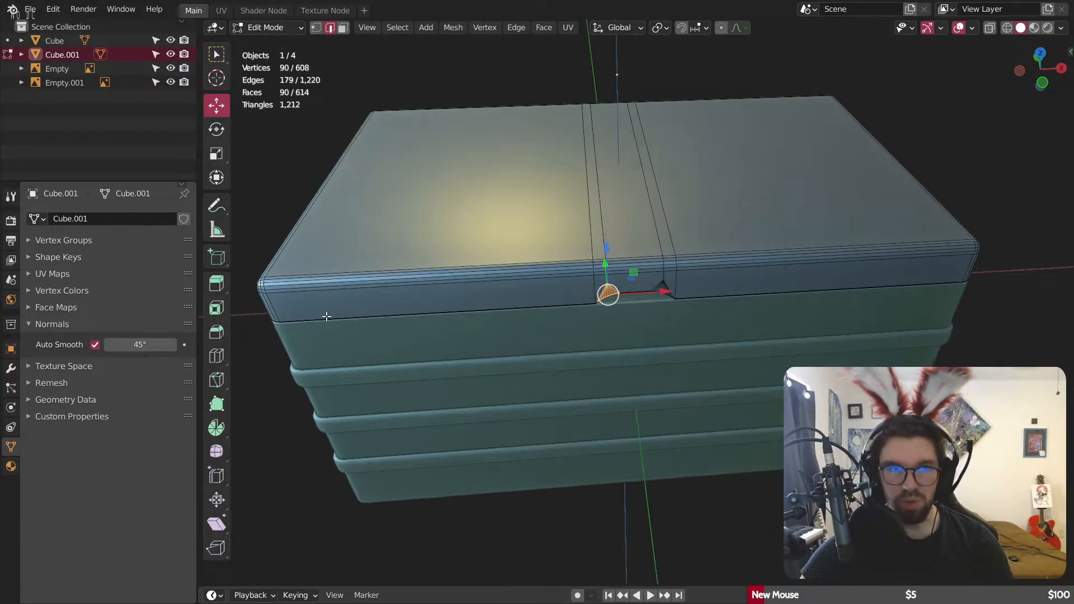
click(223, 354)
click(463, 283)
click(806, 263)
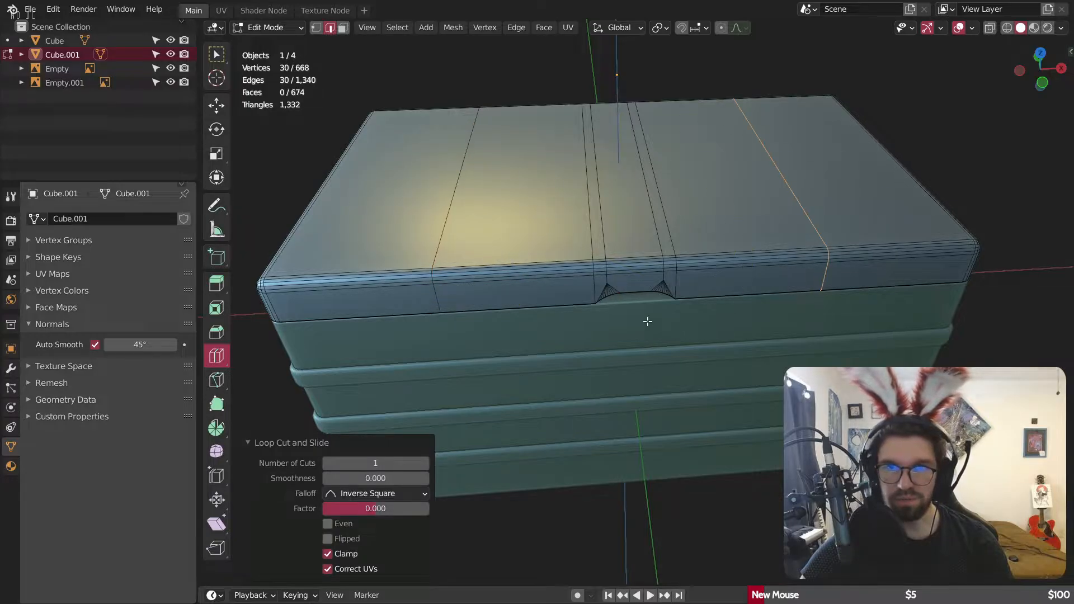
Step: Select both new lid edge loops and scale them closer together along X by about 0.647
middle_drag(643, 319, 592, 184)
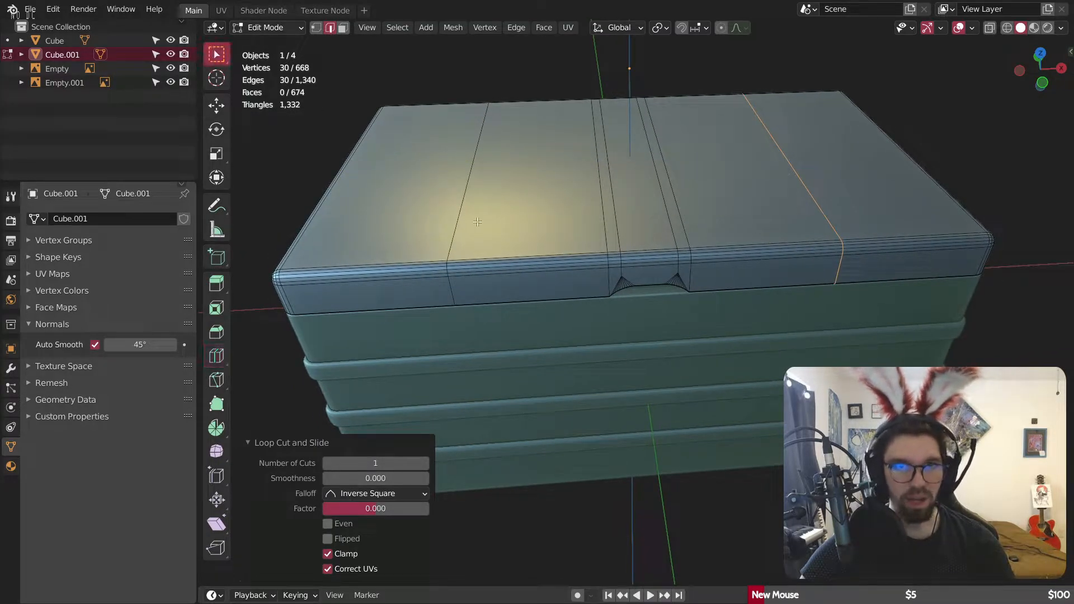
alt+shift+click(458, 212)
scroll(452, 213, down, 2)
middle_drag(452, 212, 476, 222)
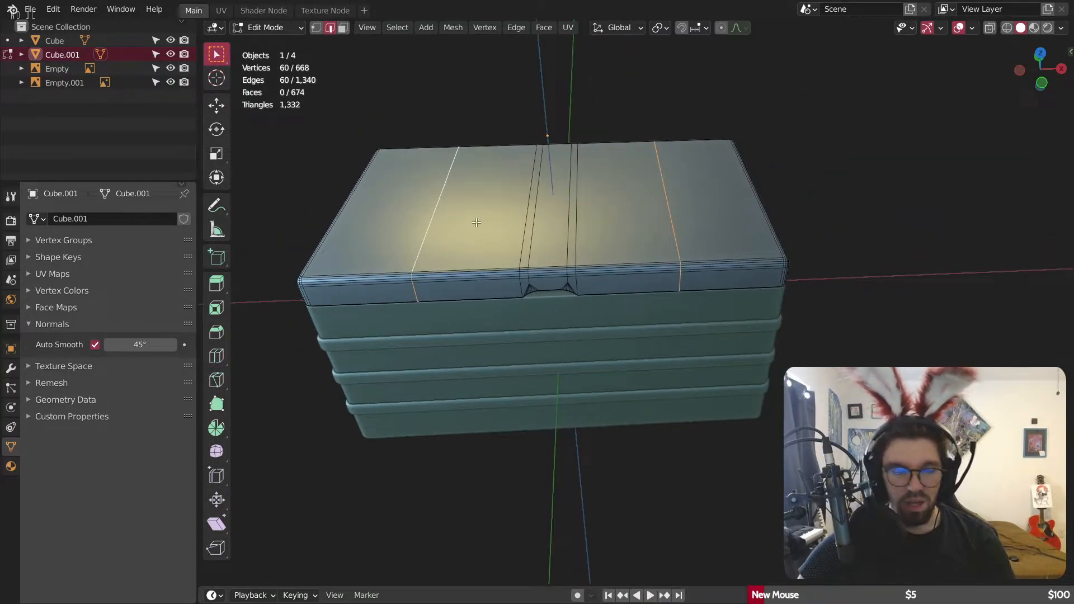
click(216, 152)
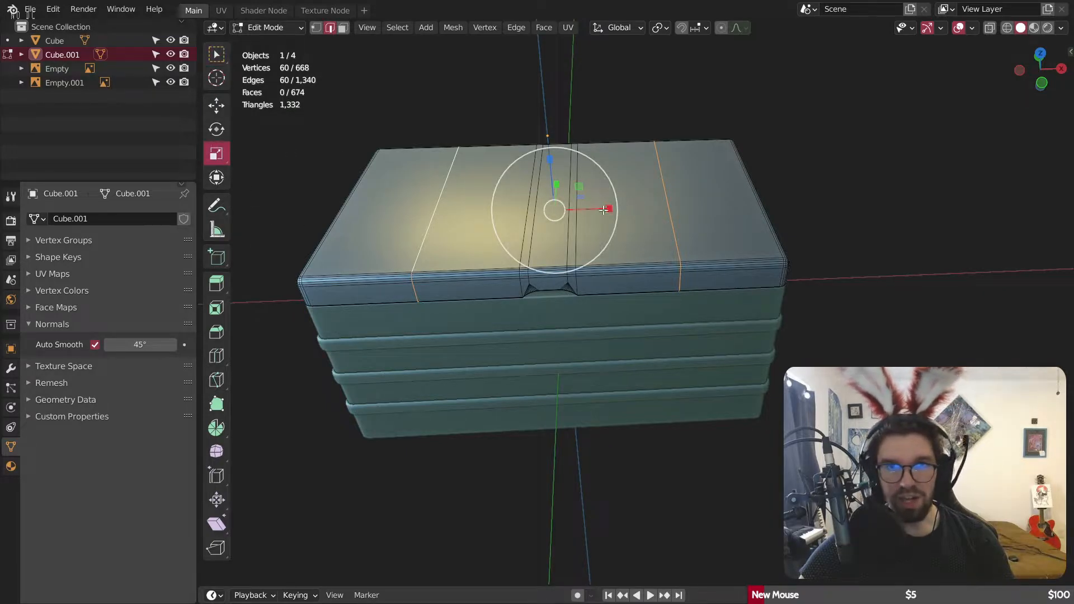
drag(609, 209, 588, 210)
scroll(569, 251, up, 5)
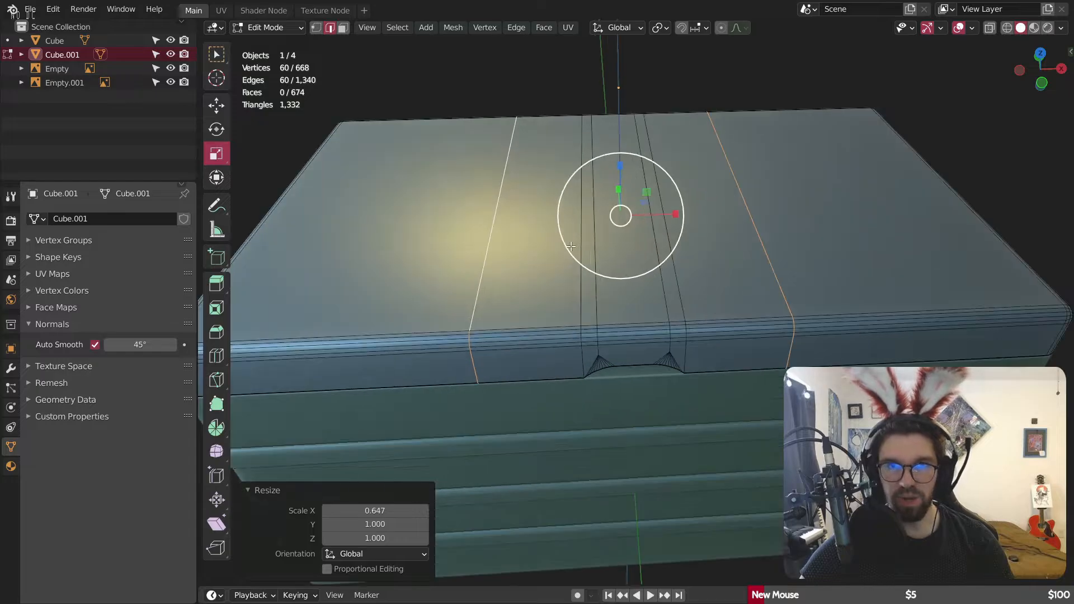
Step: Bevel the two selected edge loops across the chest lid into bands about 0.06 m wide with one segment
key(ctrl+b)
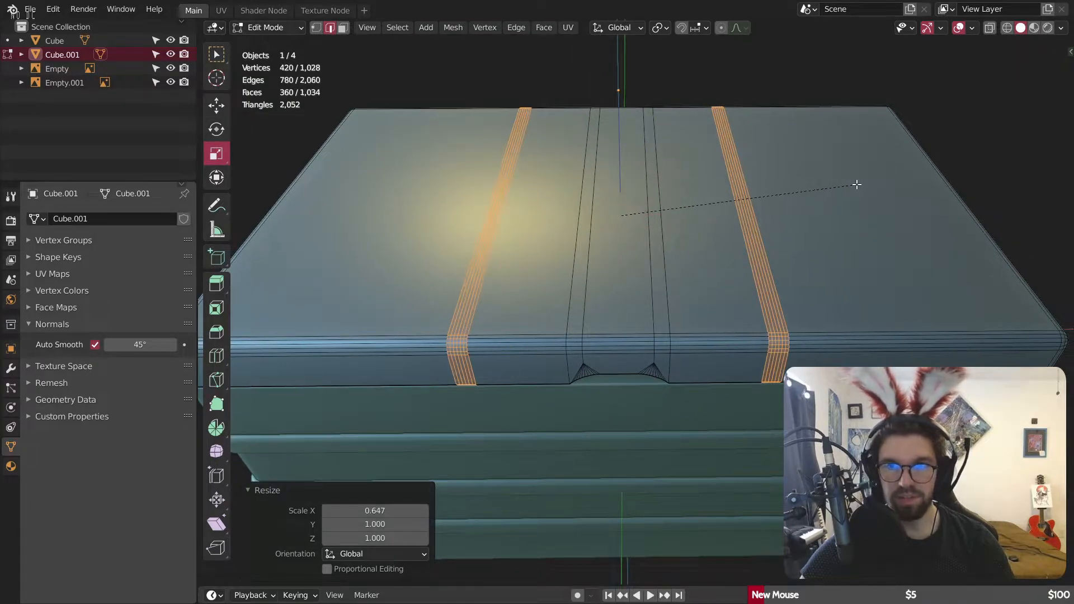
scroll(856, 185, up, 1)
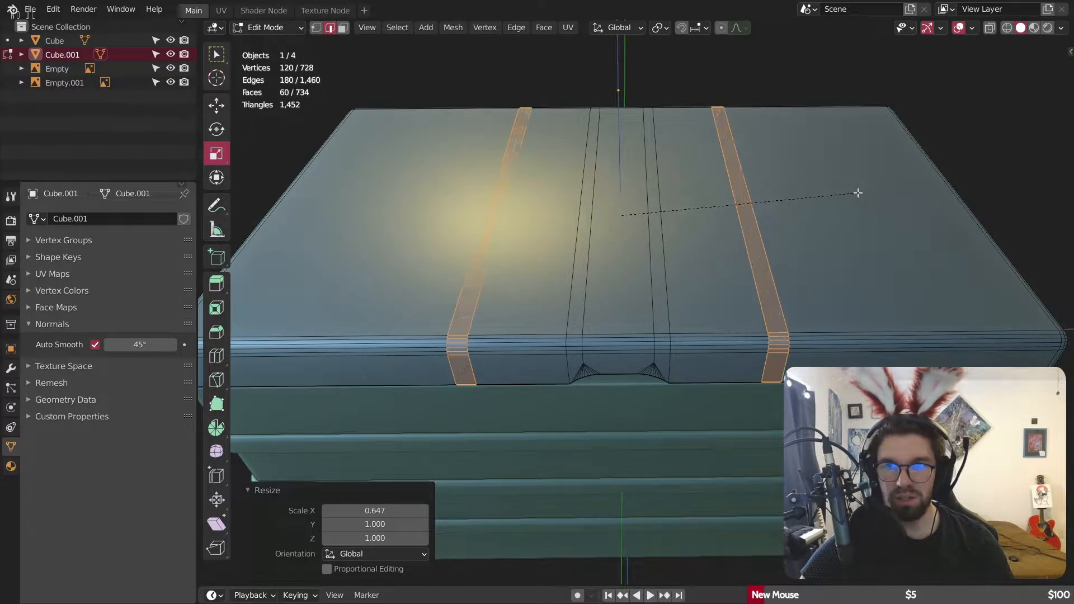
click(847, 192)
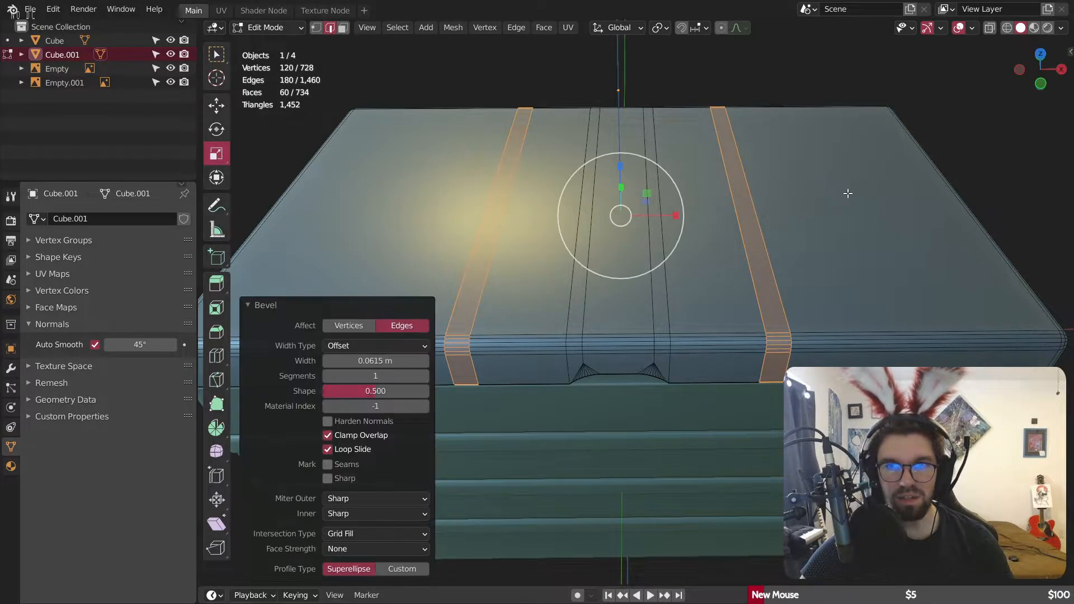
Step: Examine the reference image's metal bands and short cross straps along the chest lid
scroll(846, 191, down, 7)
shift+middle_drag(391, 230, 427, 229)
scroll(427, 231, up, 7)
scroll(452, 181, up, 3)
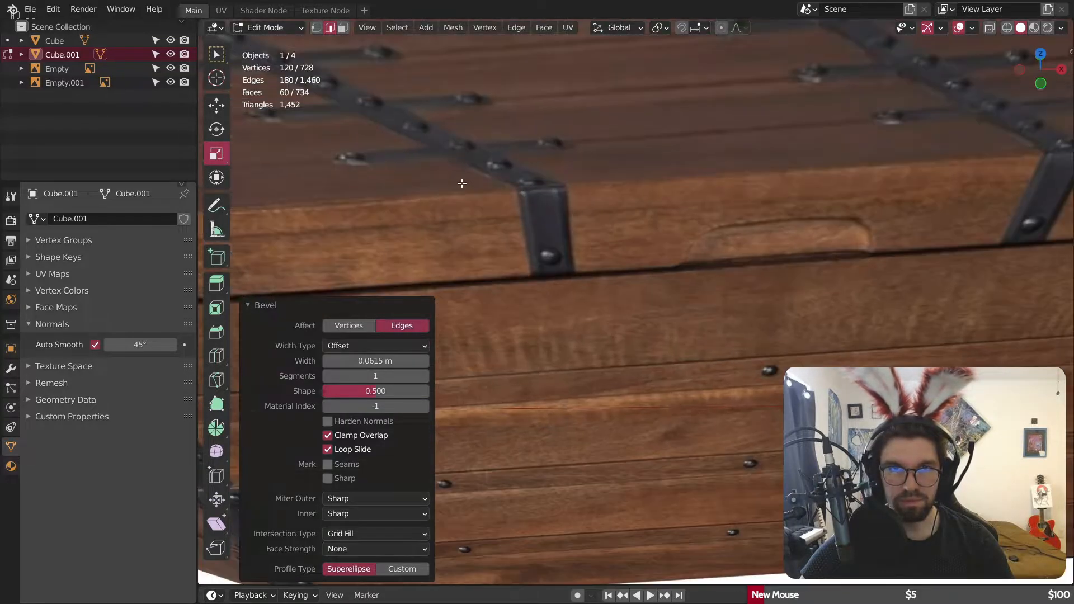
scroll(481, 193, down, 9)
shift+middle_drag(700, 209, 459, 200)
scroll(786, 253, down, 2)
scroll(448, 188, up, 9)
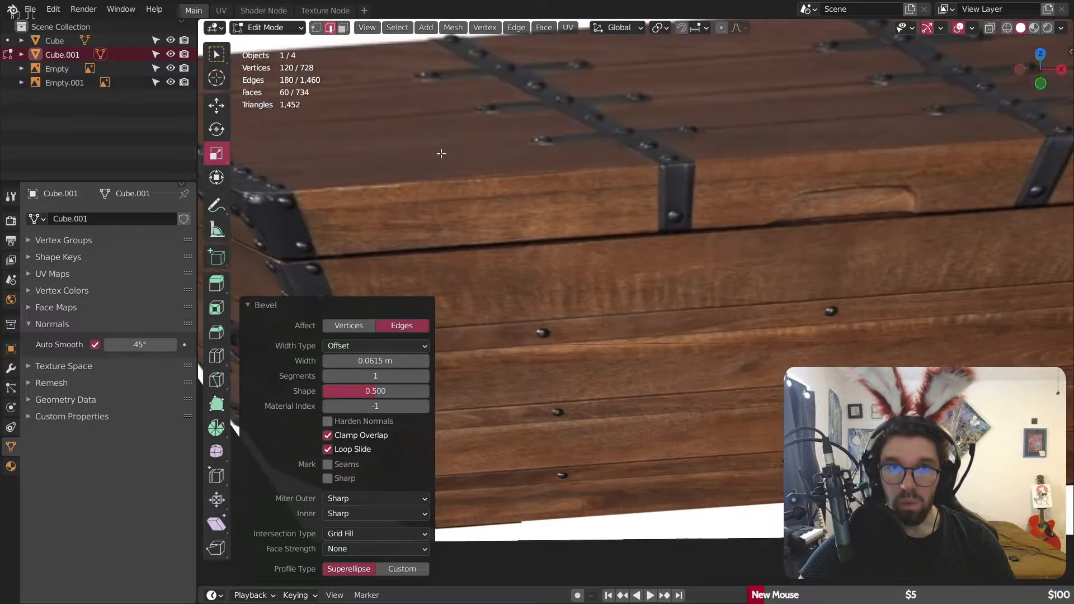
scroll(441, 154, down, 9)
shift+middle_drag(1016, 146, 649, 234)
Step: Add four evenly spaced loop cuts running lengthwise along the chest lid
middle_drag(425, 239, 600, 279)
scroll(456, 241, up, 4)
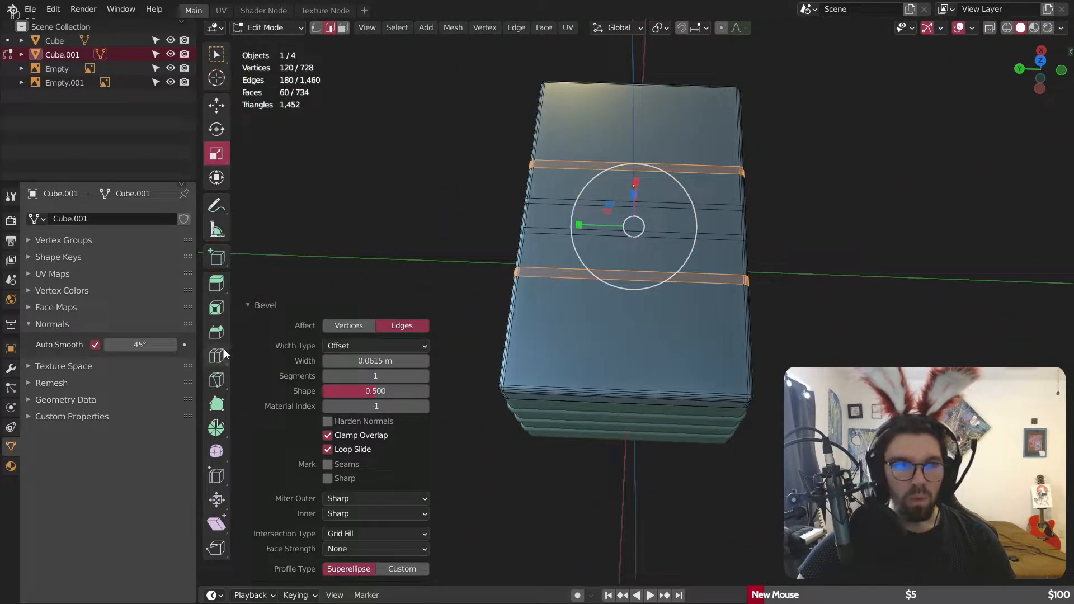
click(223, 350)
middle_drag(608, 347, 553, 350)
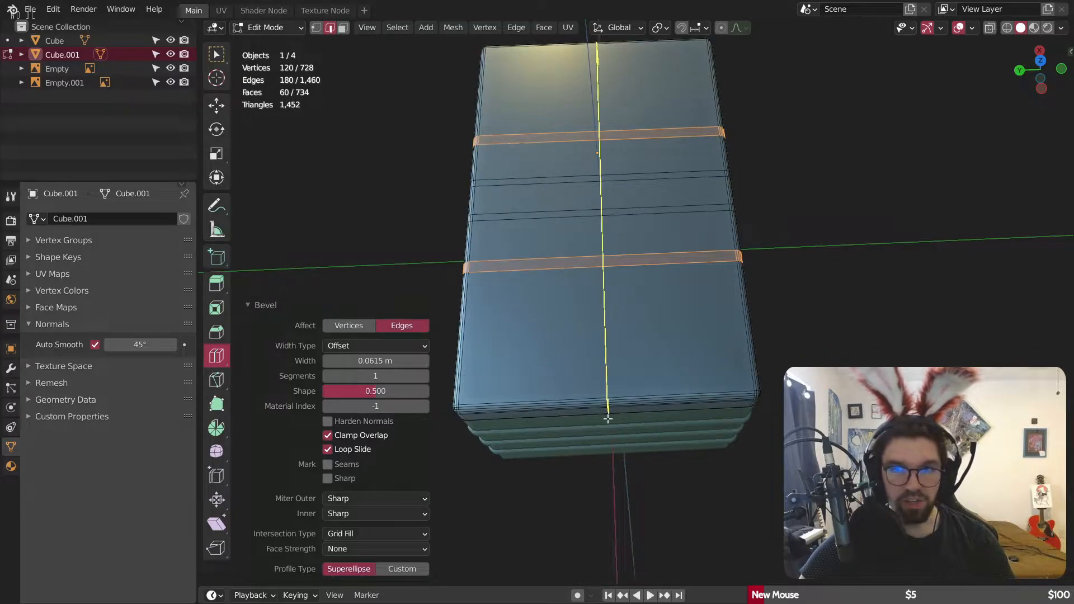
click(602, 347)
click(423, 462)
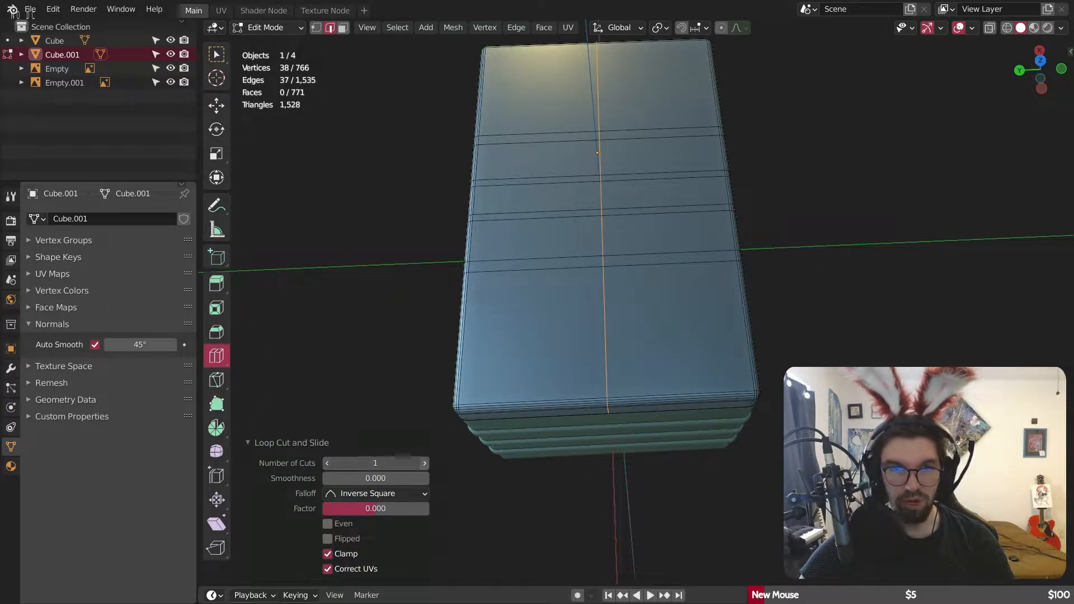
click(423, 462)
click(423, 462)
scroll(634, 304, up, 2)
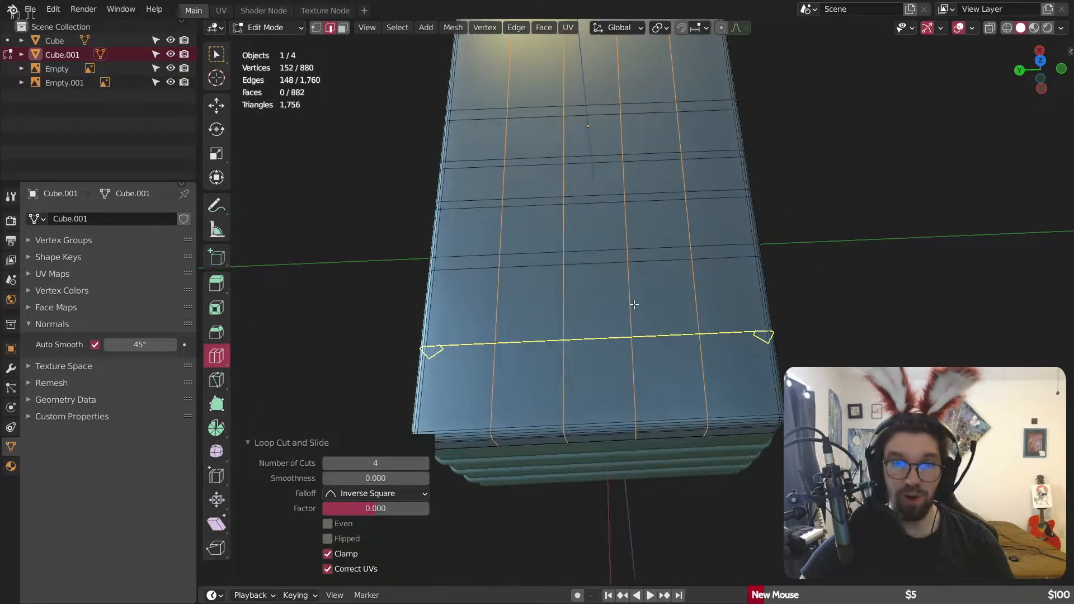
Step: Bevel the four lengthwise loops into strips about 0.068 m wide with one segment
click(216, 54)
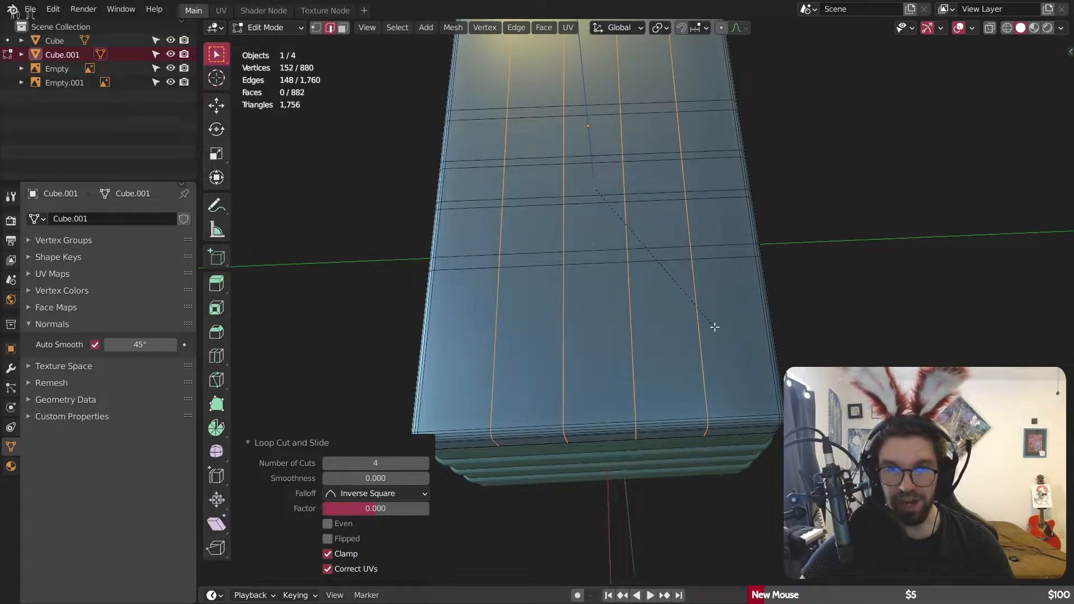
key(ctrl+b)
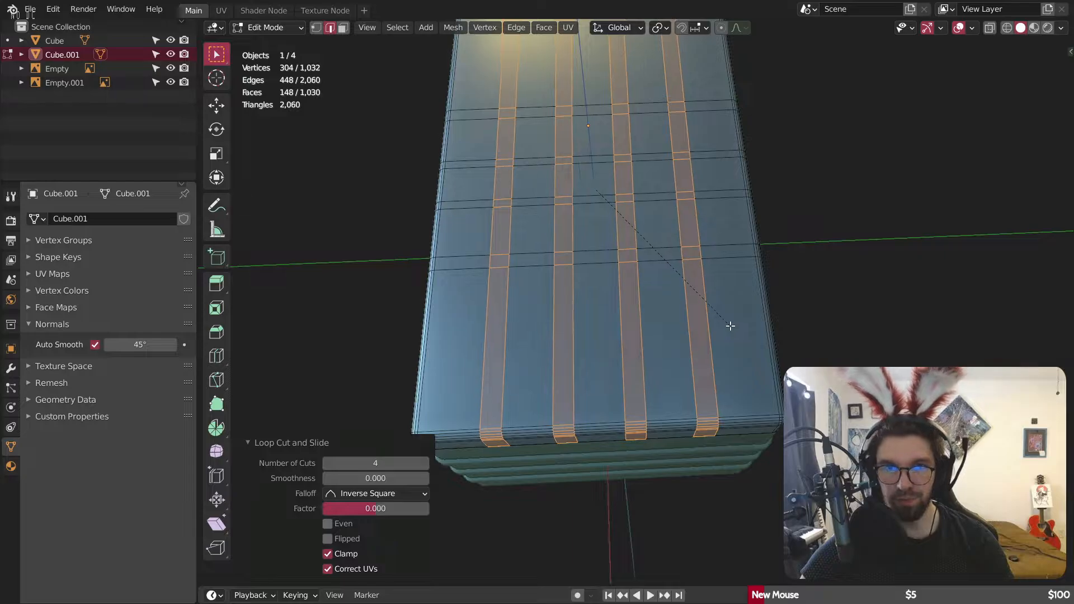
click(729, 325)
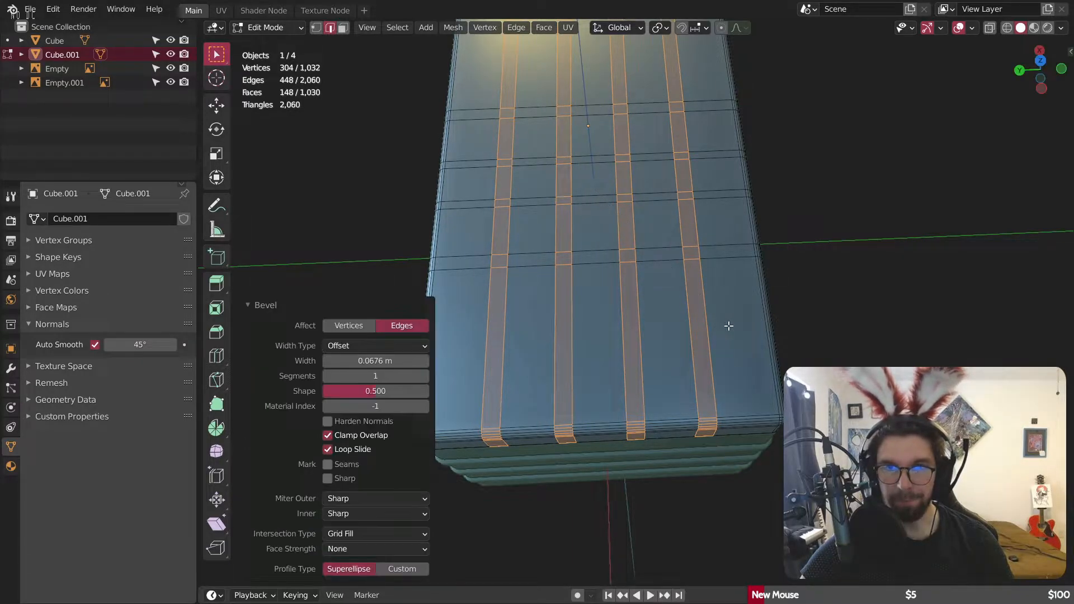
Step: Compare the new lengthwise strips on the lid with the cross straps in the reference image
middle_drag(593, 271, 444, 233)
scroll(528, 221, up, 2)
scroll(528, 220, down, 2)
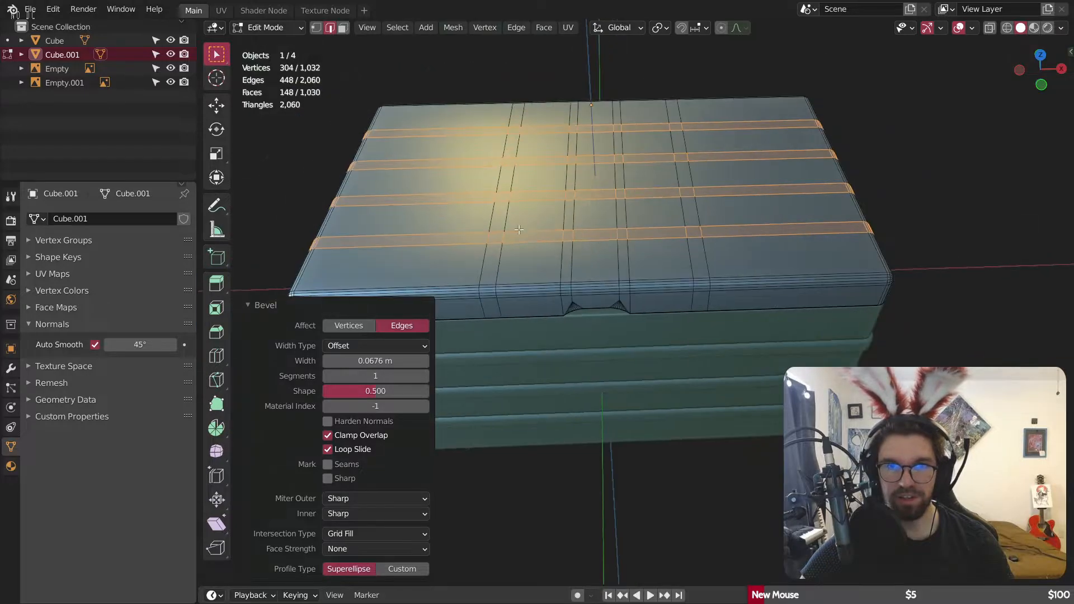
shift+middle_drag(528, 221, 659, 237)
scroll(611, 247, down, 6)
shift+middle_drag(531, 260, 748, 227)
scroll(525, 216, up, 7)
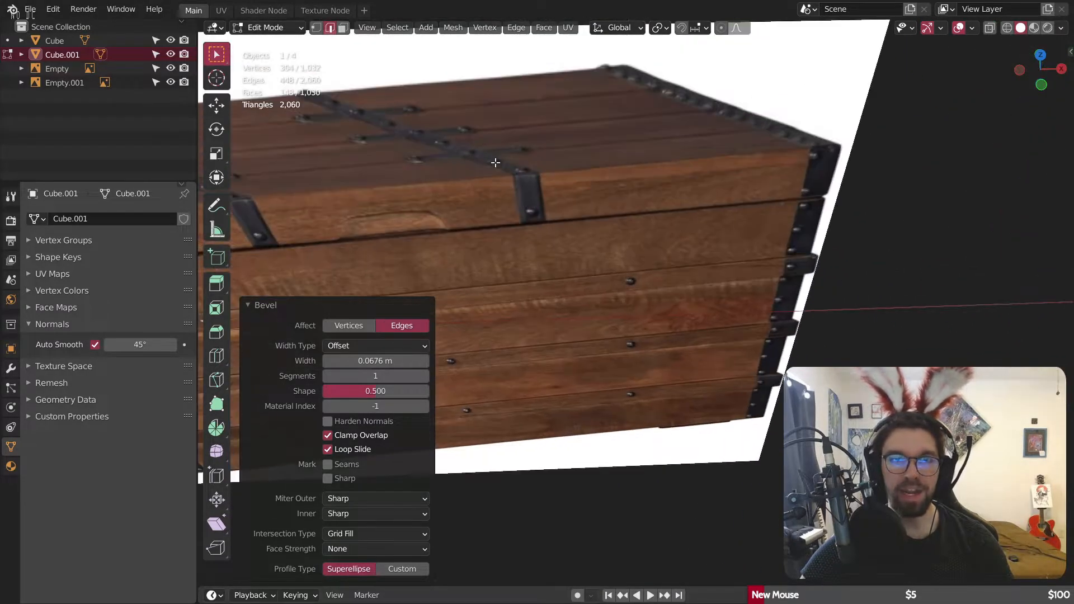
scroll(493, 174, down, 4)
shift+middle_drag(839, 184, 526, 293)
scroll(526, 293, up, 5)
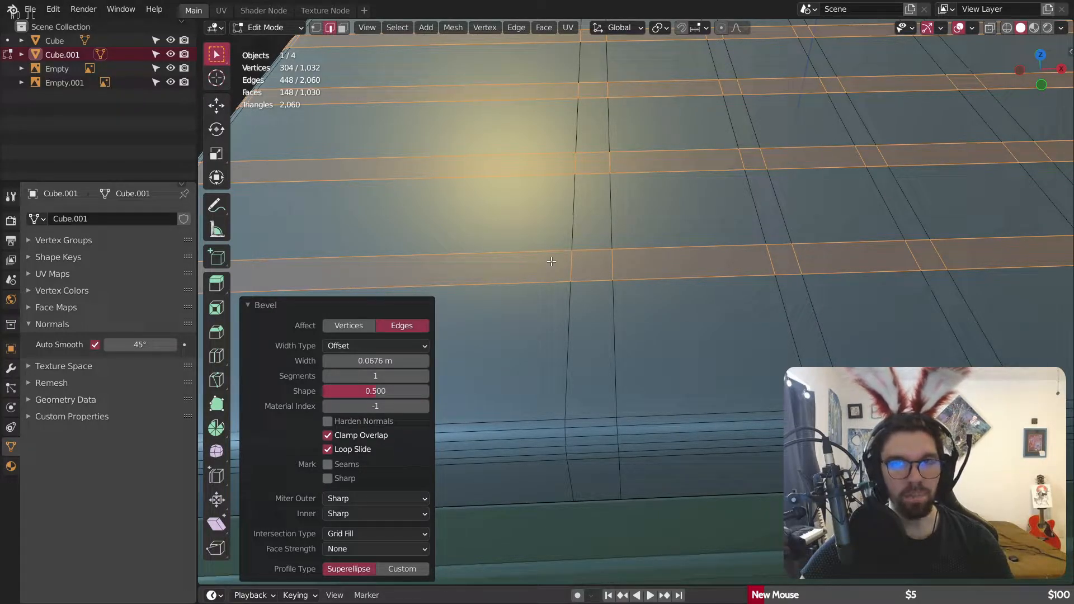
Step: Set the lengthwise strips' bevel to two segments
right_click(551, 261)
scroll(612, 264, down, 3)
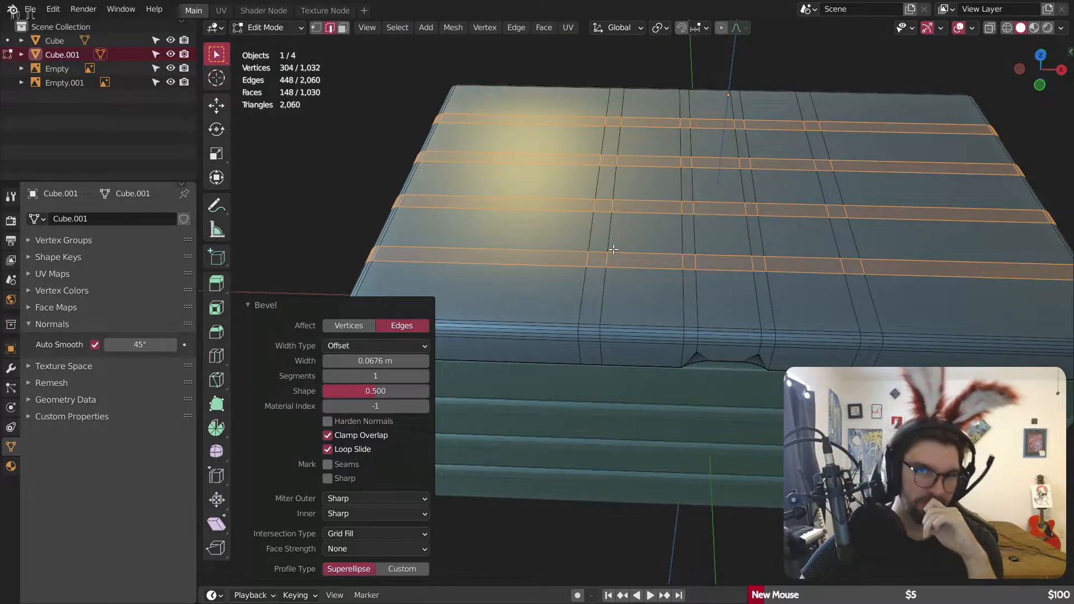
click(427, 376)
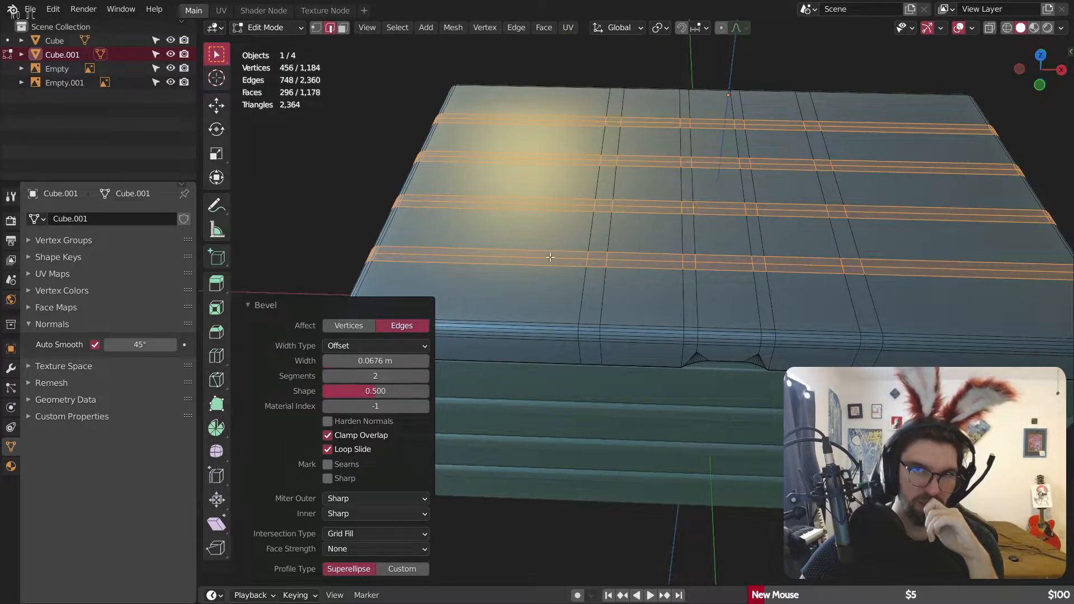
Step: Add one centred loop cut across each end section of the lid, outside the two cross bands
middle_drag(551, 257, 592, 230)
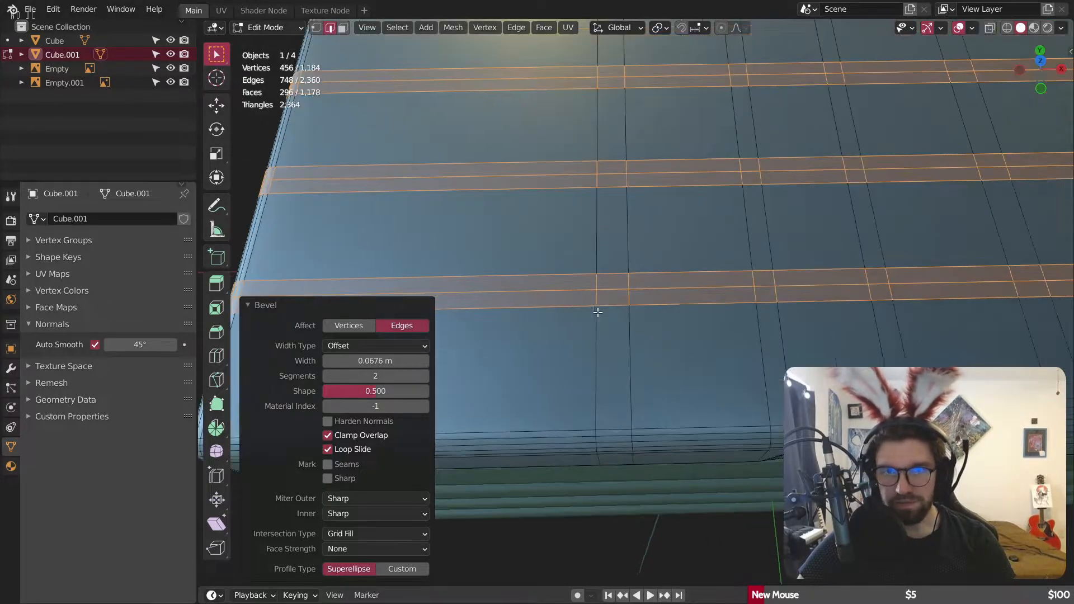
scroll(593, 259, down, 4)
scroll(616, 295, up, 2)
middle_drag(613, 297, 616, 299)
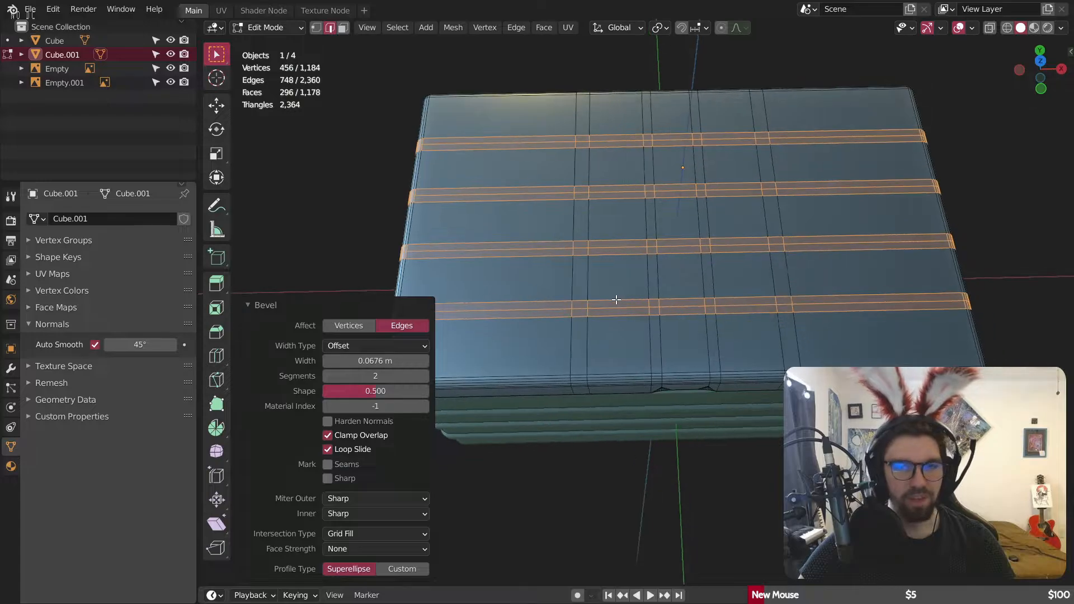
click(217, 356)
click(511, 369)
click(856, 286)
middle_drag(623, 274, 558, 232)
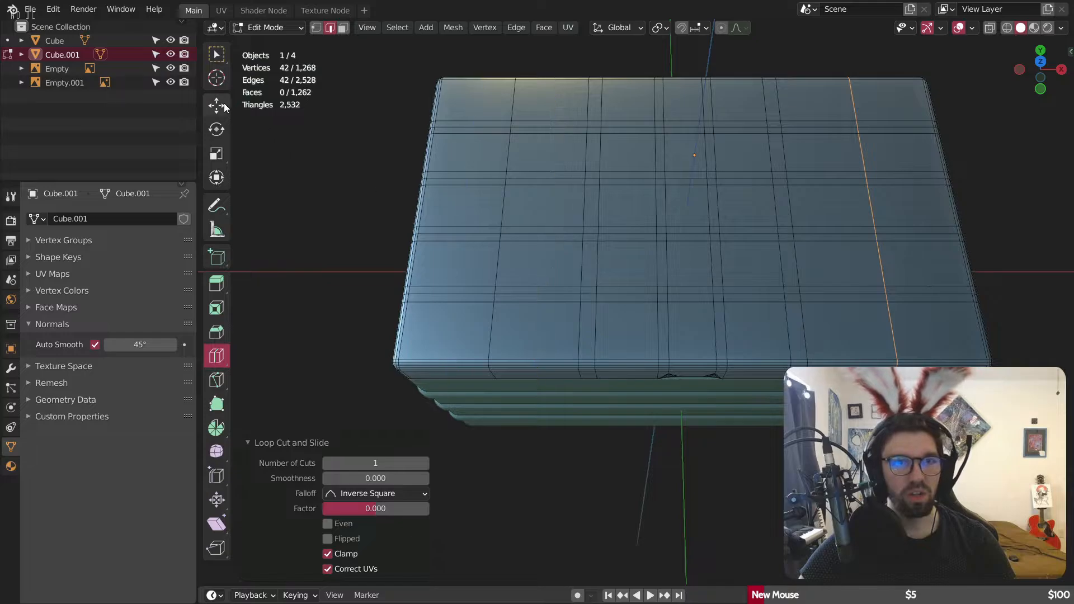
Step: Scale both end-section loops together along X by about 0.836 and again by about 1.041, and switch to vertex selection
click(218, 55)
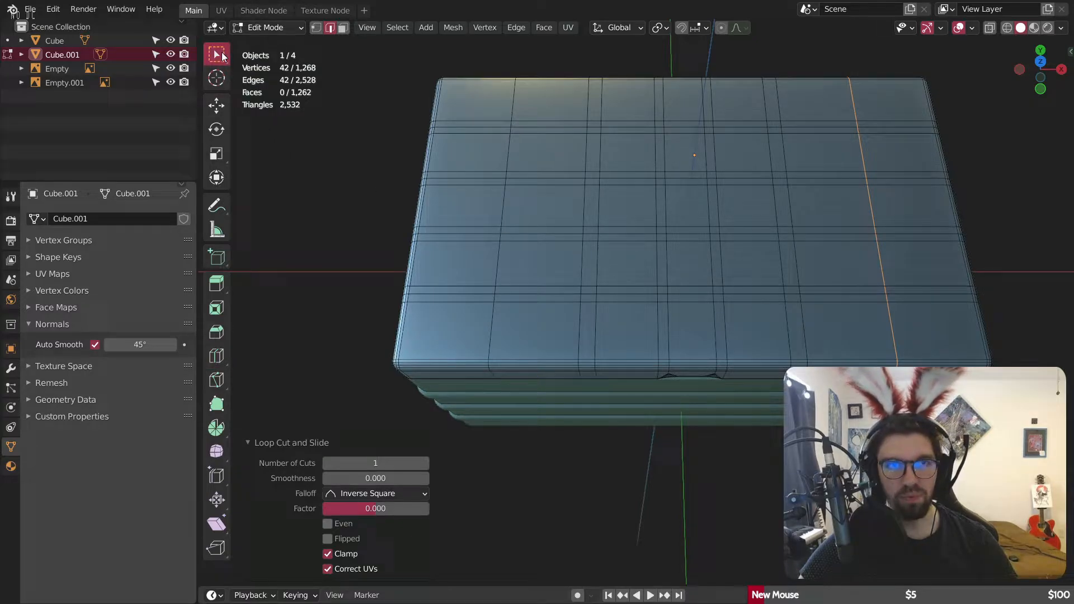
alt+shift+click(471, 326)
scroll(537, 328, up, 3)
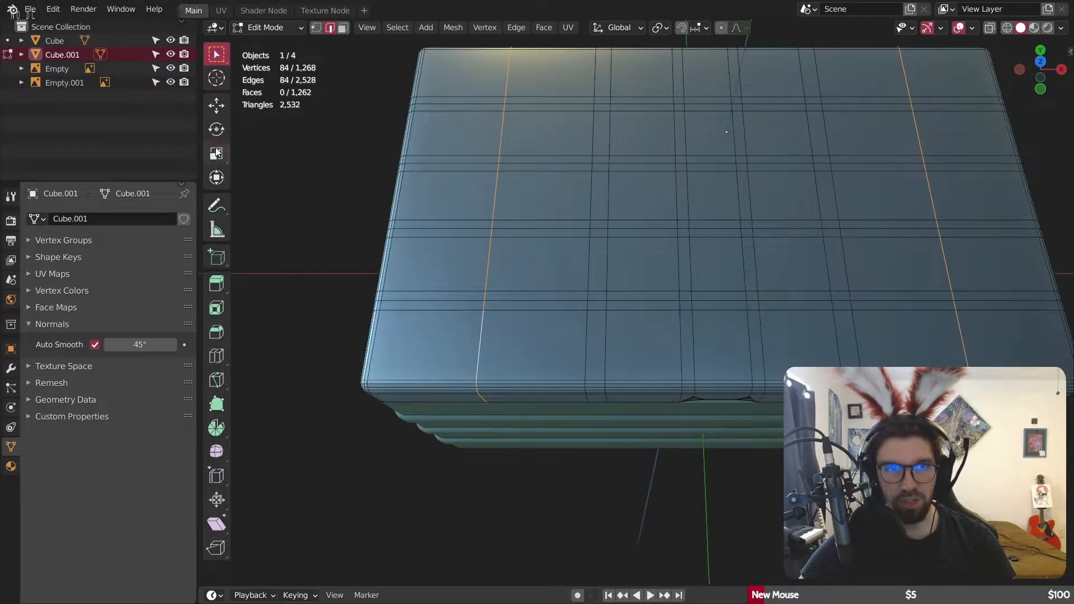
click(216, 152)
drag(769, 203, 759, 211)
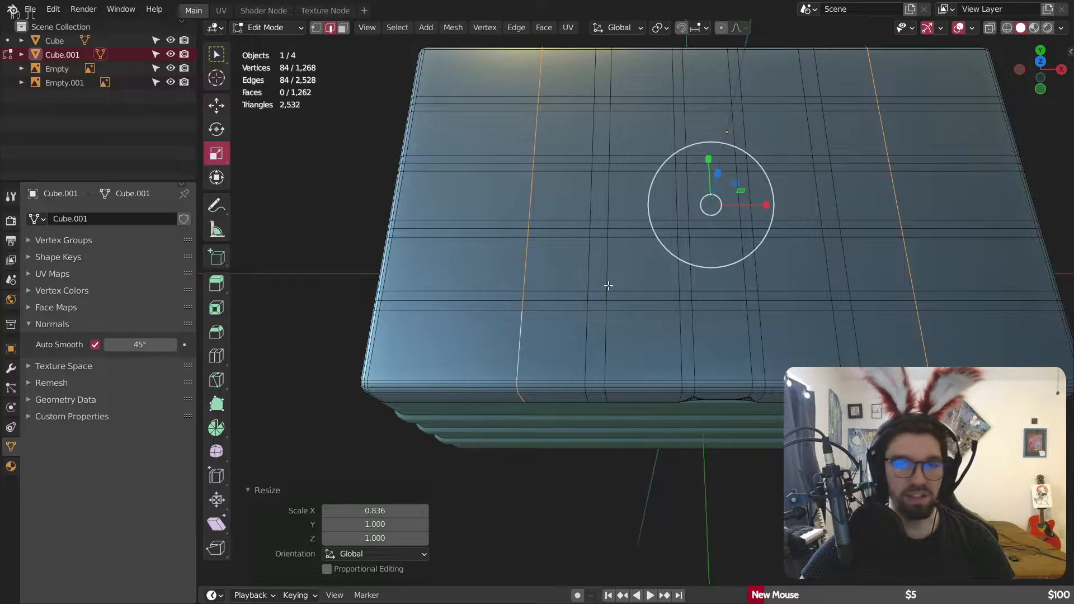
scroll(576, 293, up, 1)
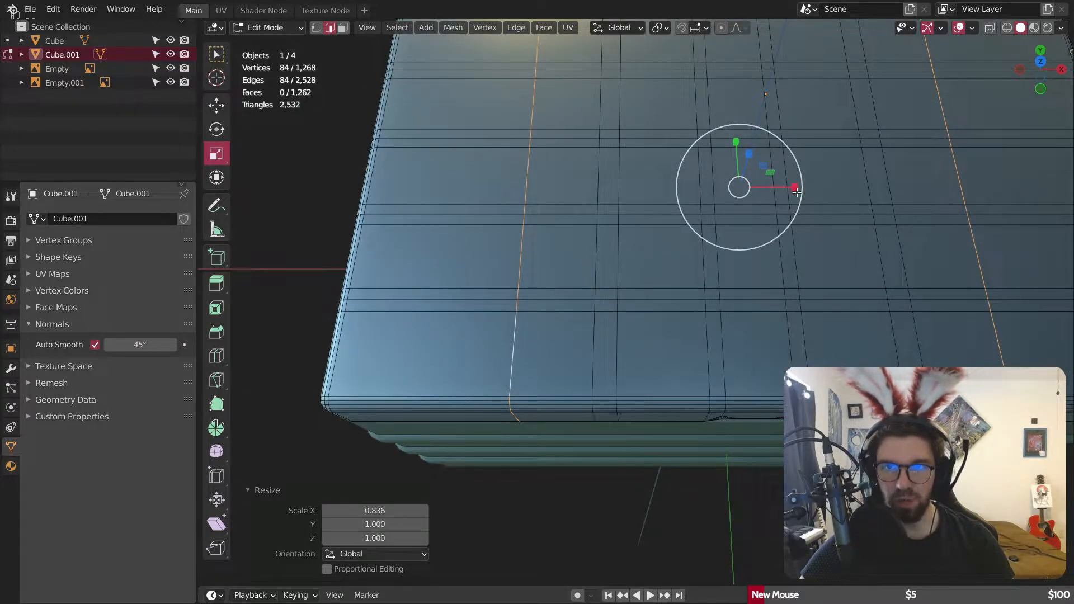
drag(797, 192, 800, 192)
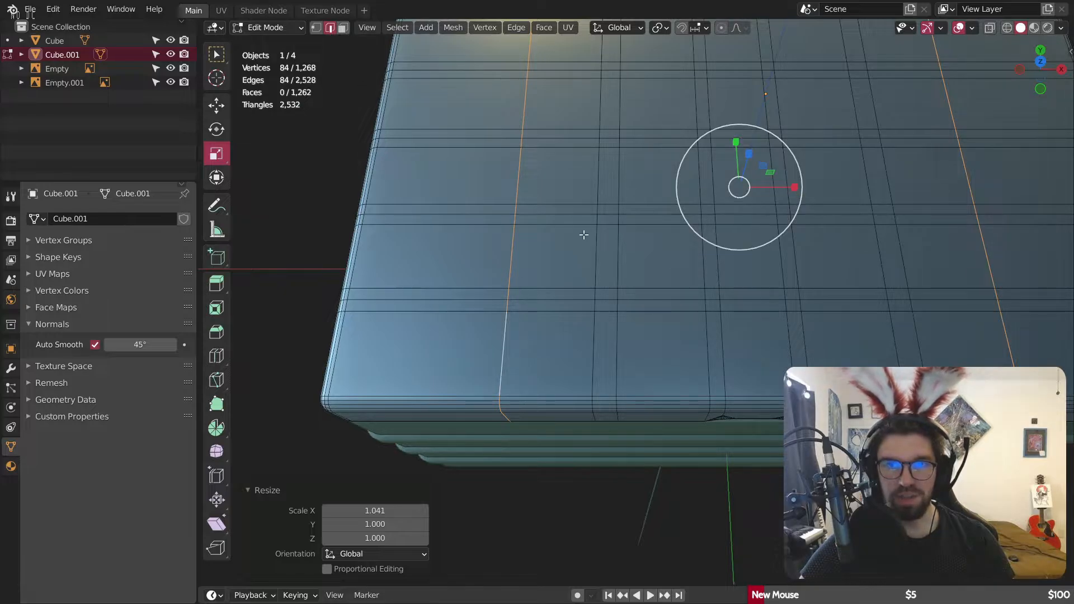
click(316, 28)
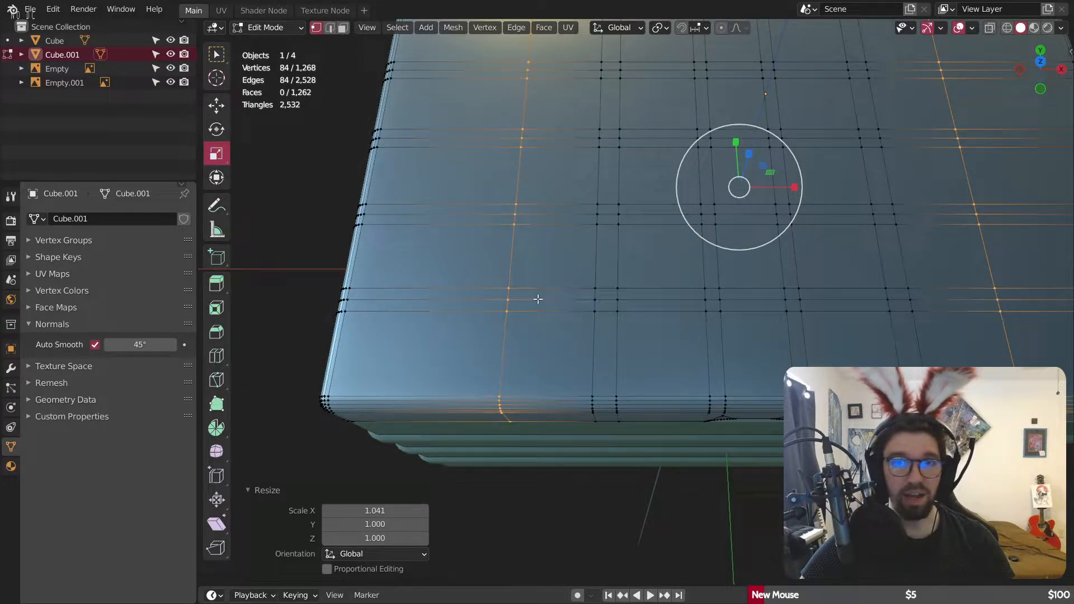
Step: Try scaling the eight strip-centreline vertices on both sides of the −X cross band along X by about 1.101, and undo it
click(506, 311)
click(504, 297)
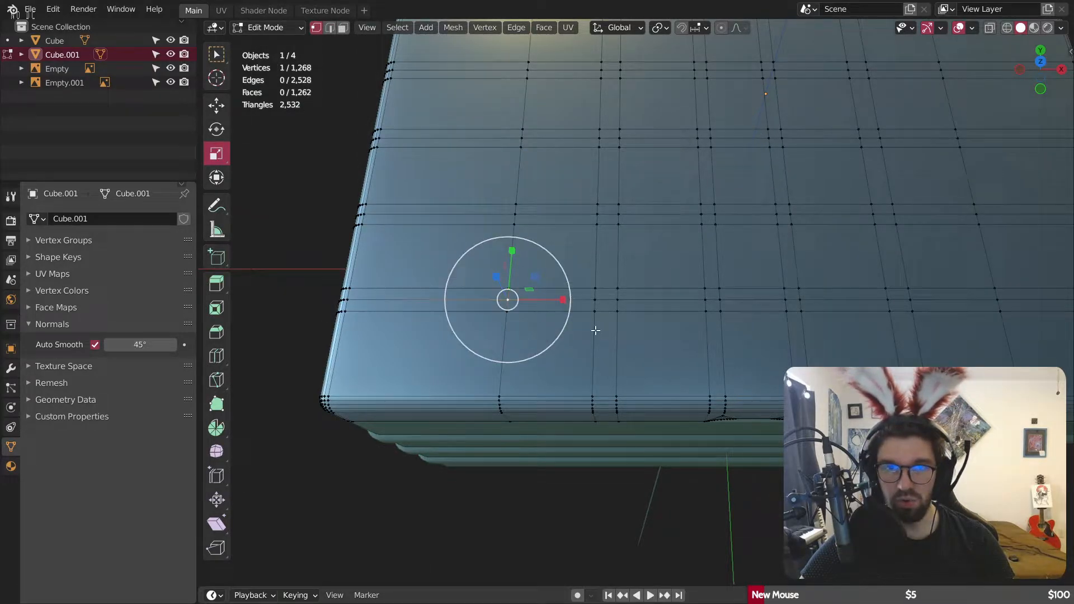
shift+click(706, 301)
shift+click(515, 214)
shift+click(705, 213)
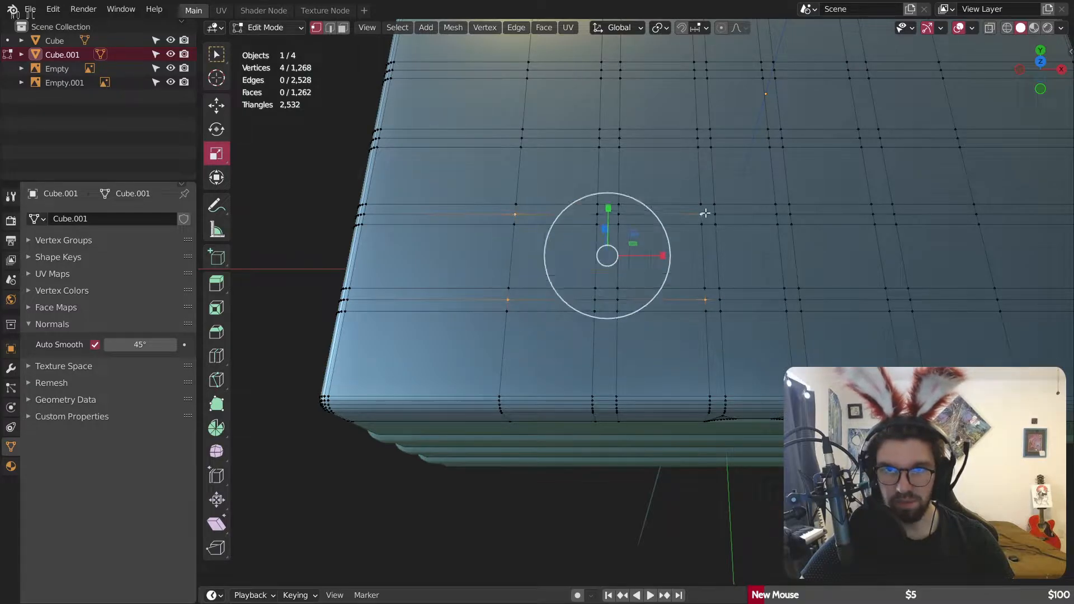
shift+click(523, 139)
shift+click(699, 140)
shift+middle_drag(706, 99, 702, 133)
shift+click(525, 101)
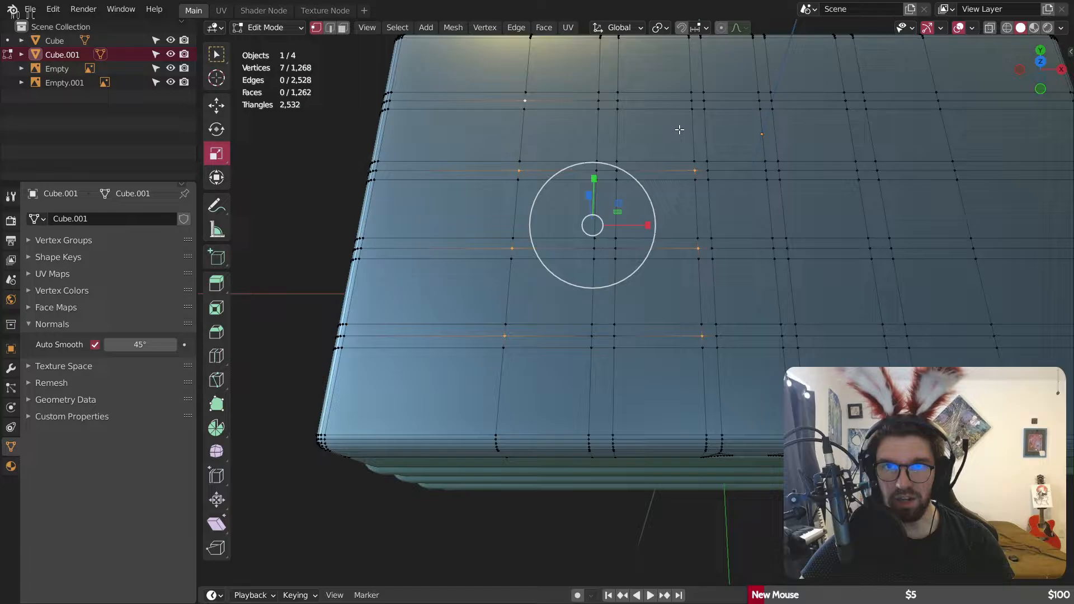
shift+click(692, 100)
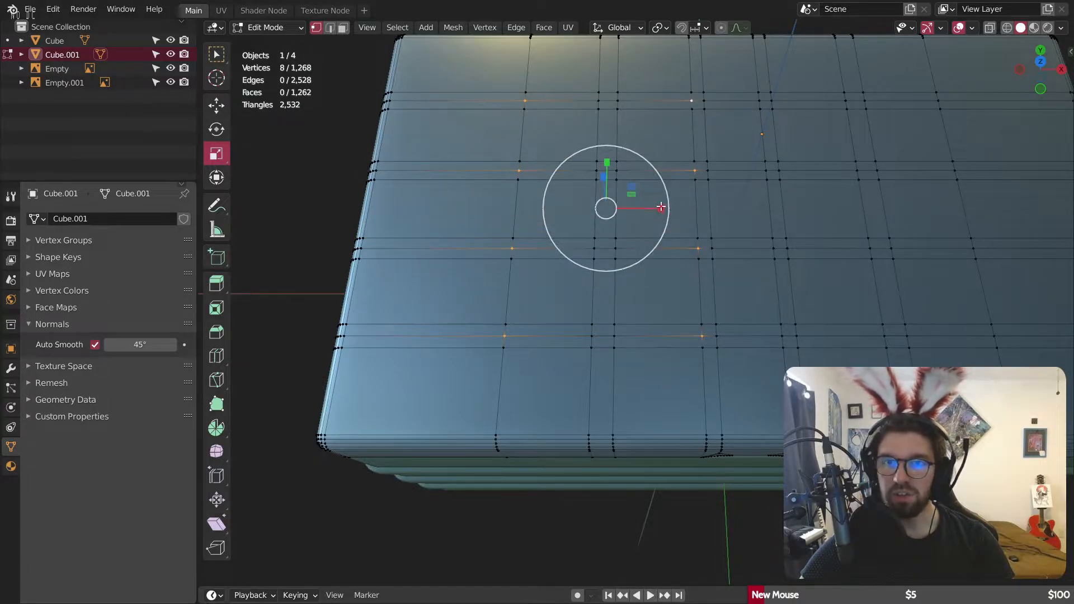
drag(660, 209, 666, 210)
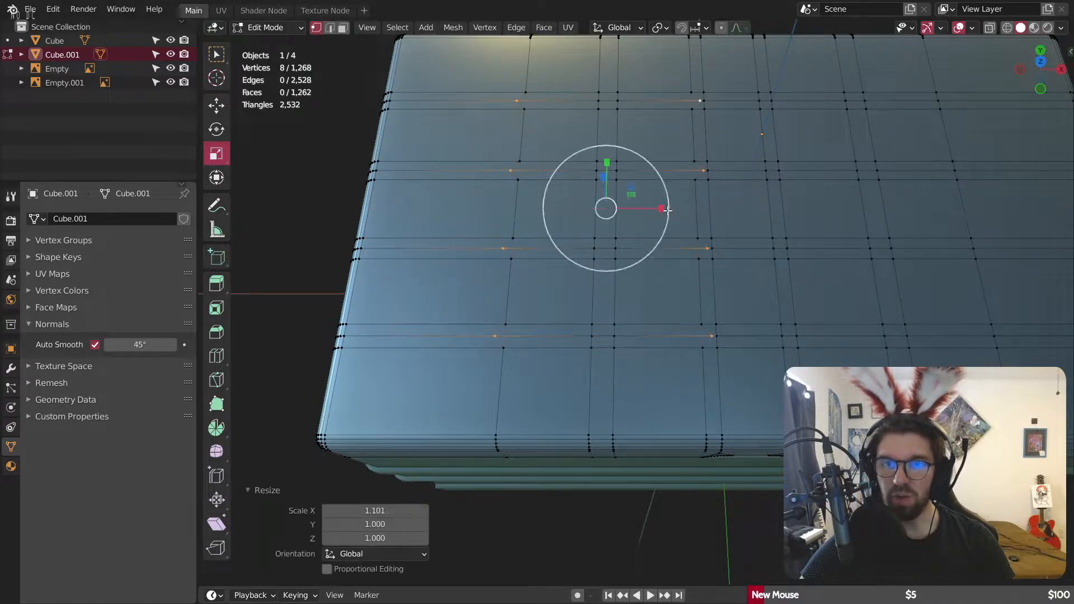
key(ctrl+z)
Step: Select the vertices where the four strips cross the lid's central section and scale them along X by about 0.368
shift+middle_drag(819, 301, 736, 292)
middle_drag(659, 191, 648, 202)
drag(618, 71, 683, 140)
shift+drag(618, 206, 670, 152)
shift+drag(617, 279, 687, 226)
shift+drag(616, 377, 688, 294)
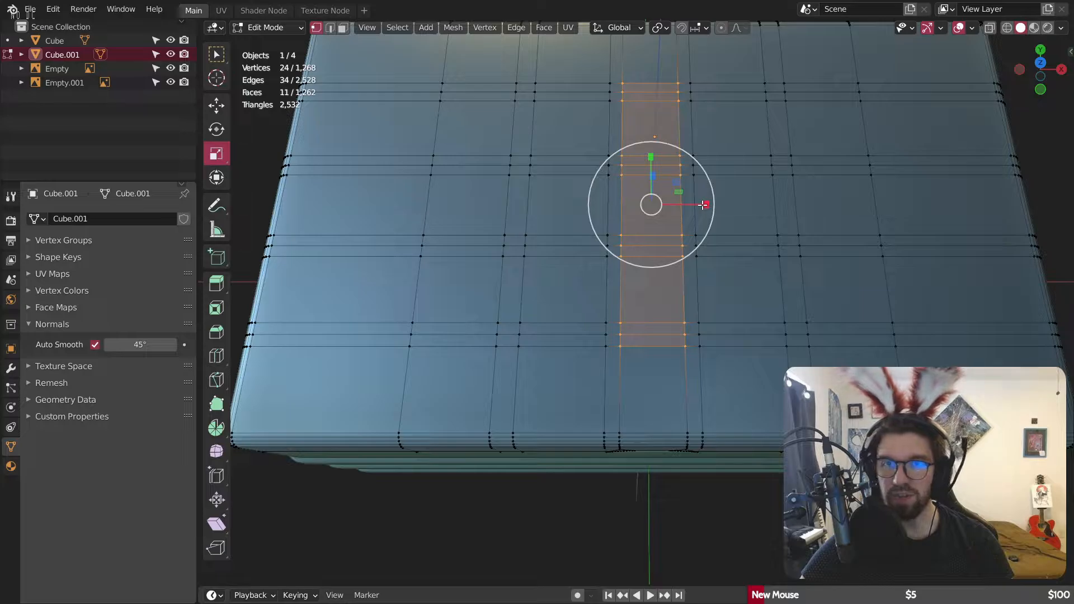
drag(704, 204, 662, 217)
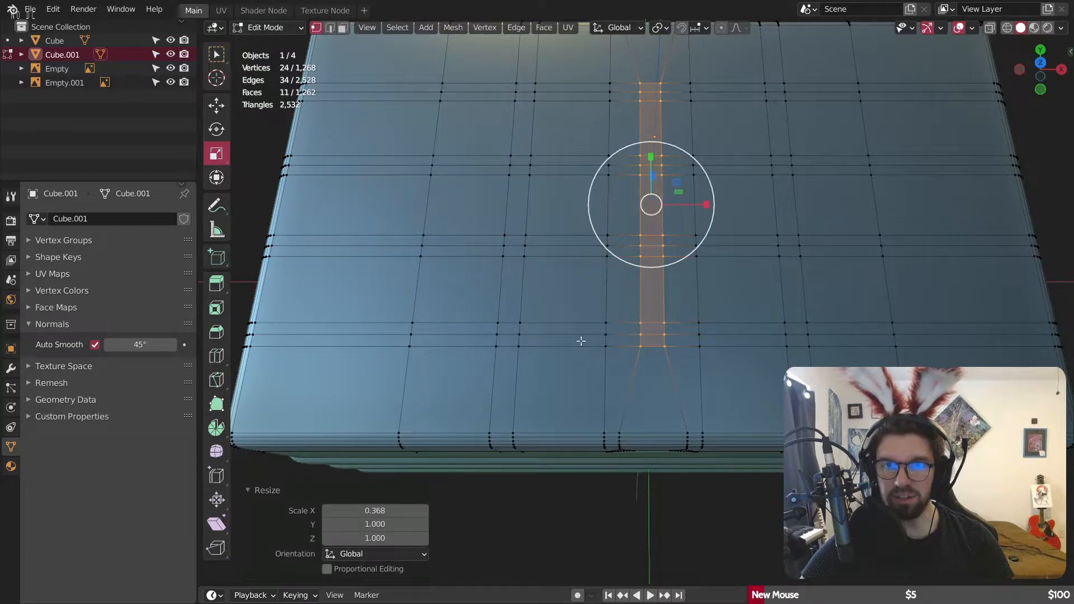
Step: Select the eight strip-centreline vertices on both sides of the −X cross band and scale them along X by 1.2
shift+middle_drag(529, 328, 527, 361)
click(460, 348)
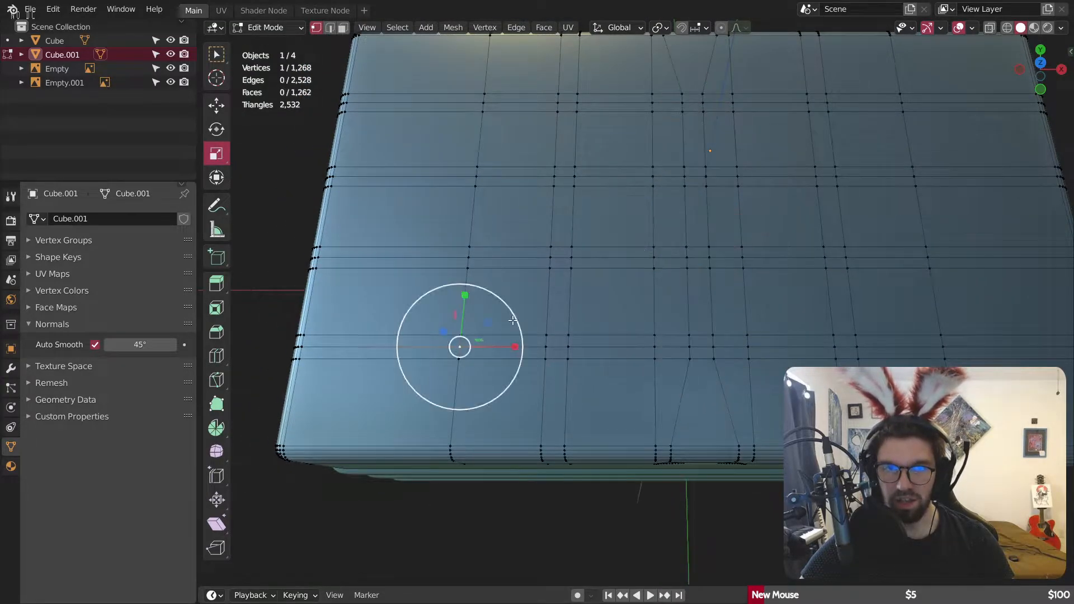
shift+click(481, 264)
shift+click(479, 173)
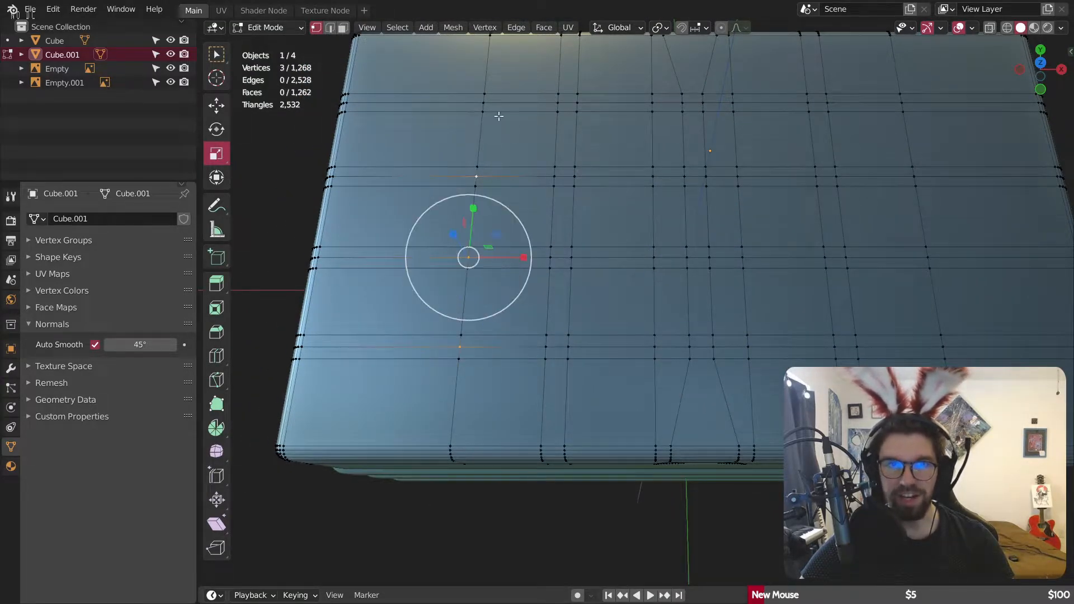
shift+click(483, 99)
shift+click(652, 104)
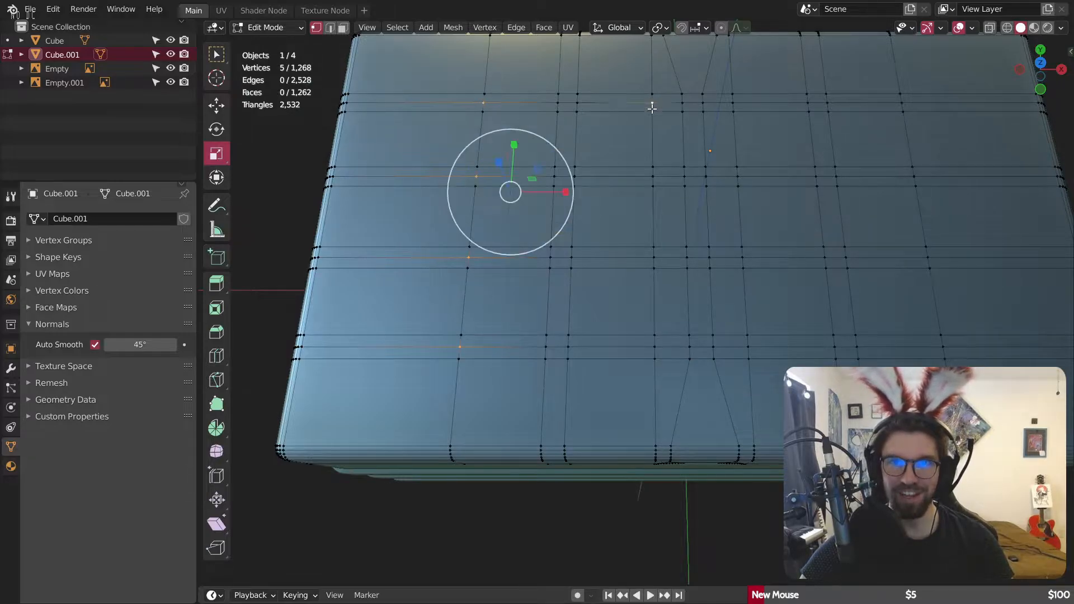
shift+click(659, 175)
shift+click(655, 259)
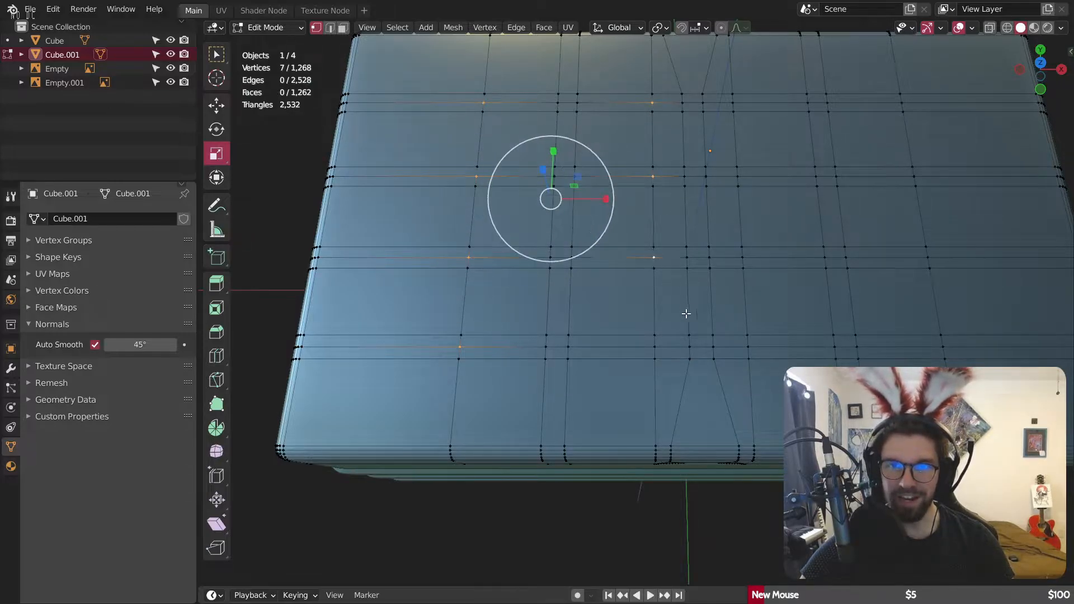
shift+click(656, 352)
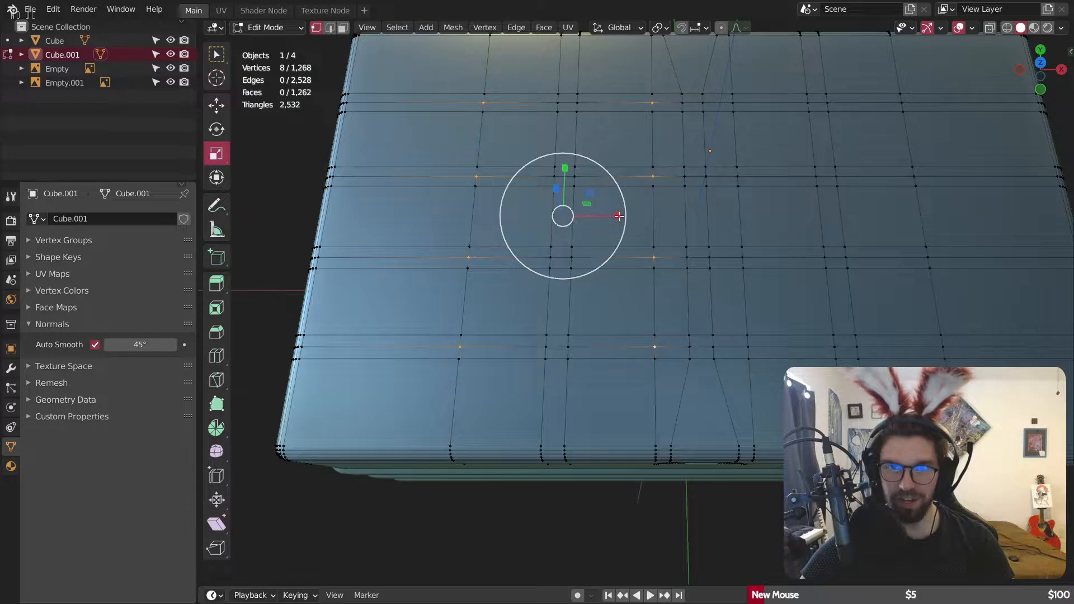
drag(617, 215, 632, 218)
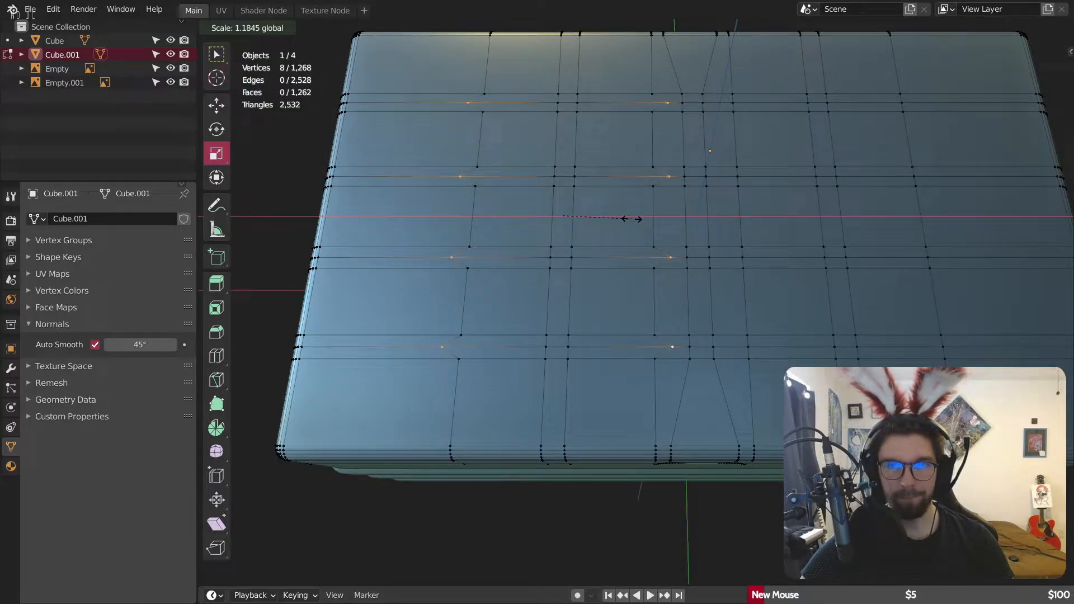
click(633, 219)
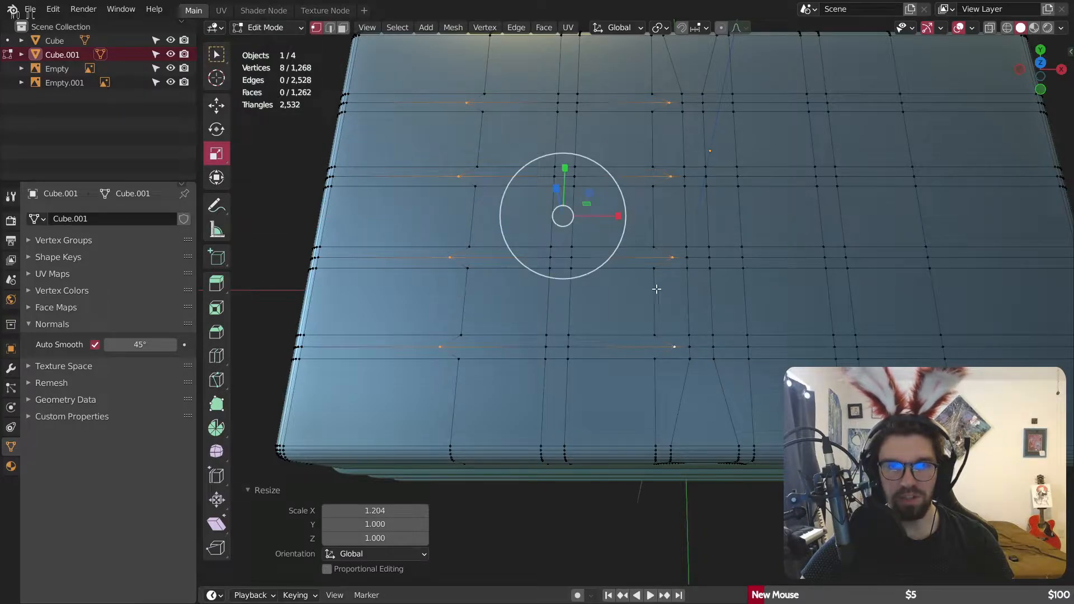
click(374, 511)
text(1.2)
key(Return)
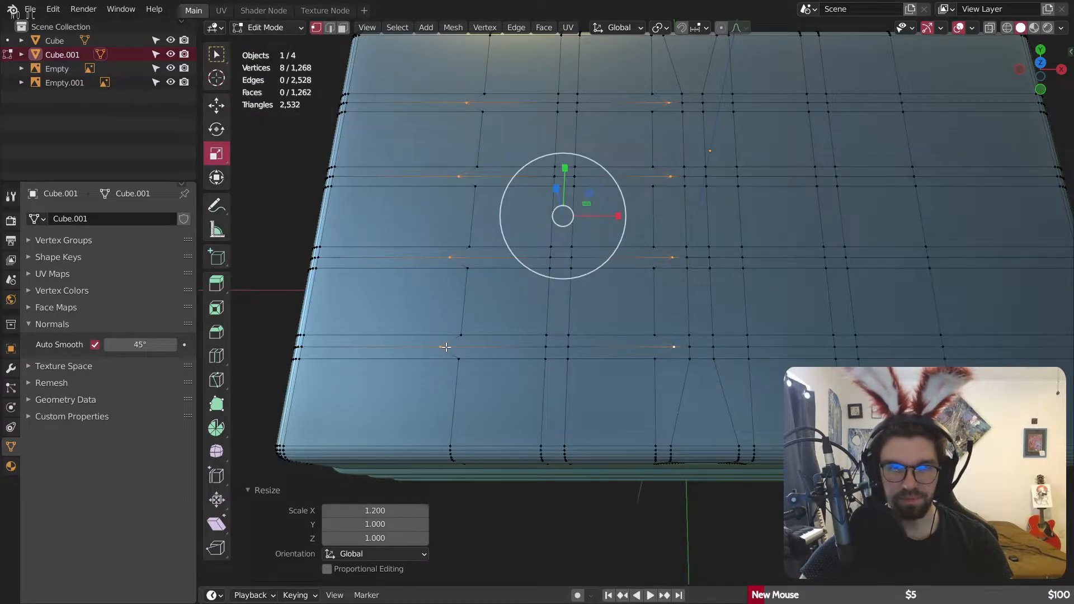
Step: Select the eight strip-centreline vertices on both sides of the +X cross band and scale them along X by 1.2
shift+middle_drag(861, 194, 647, 233)
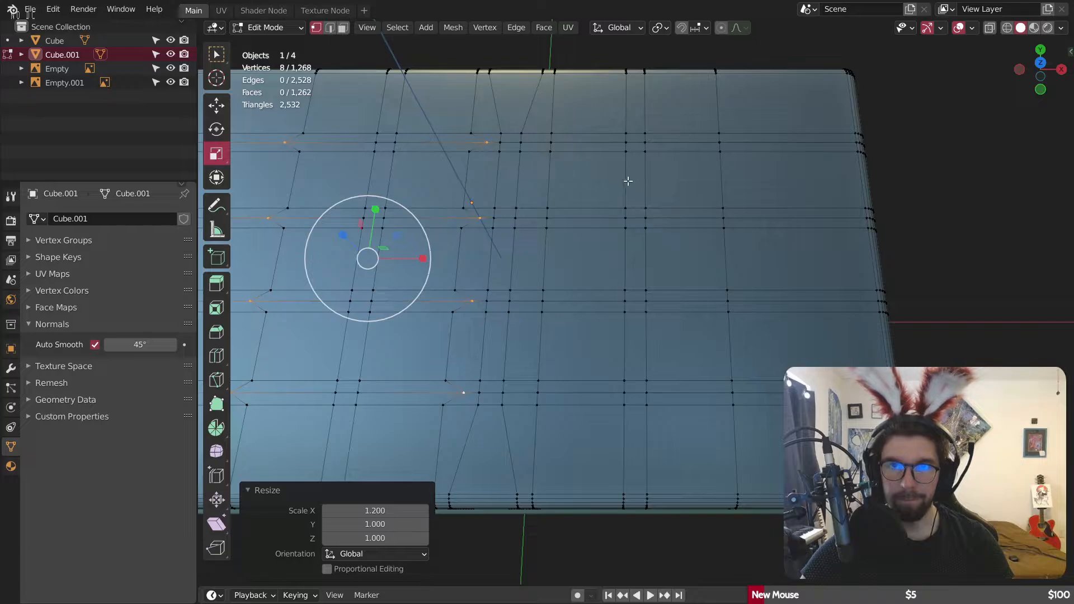
click(577, 142)
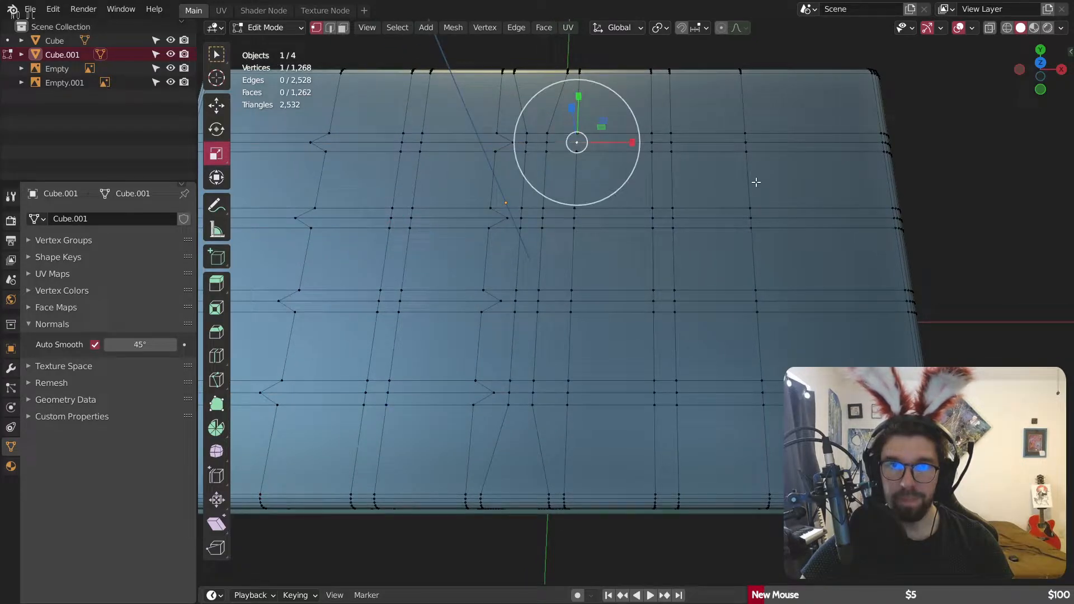
shift+click(746, 143)
shift+click(574, 218)
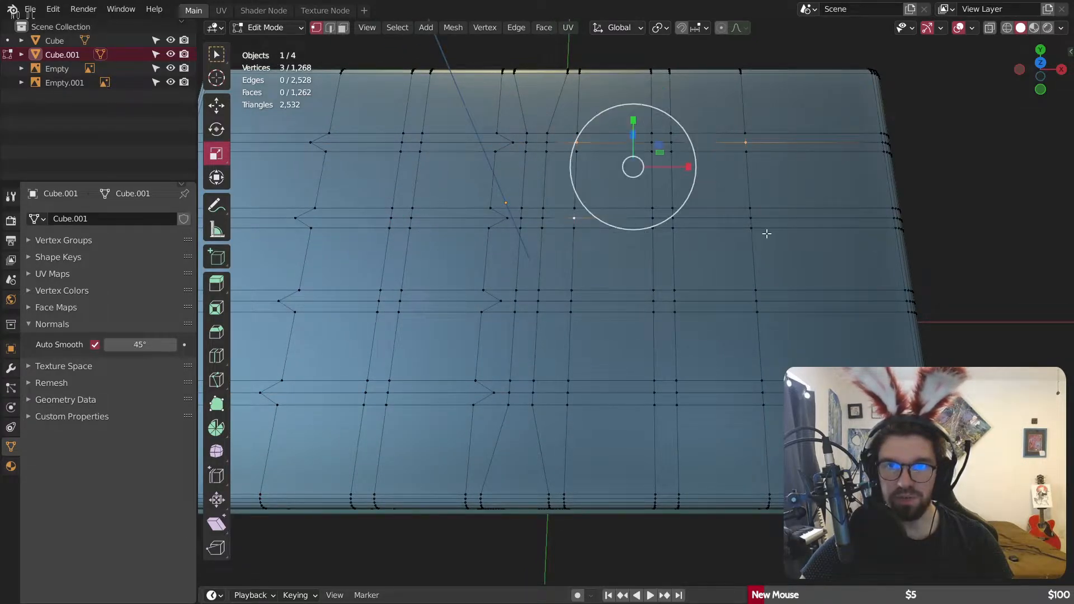
shift+click(748, 217)
shift+click(573, 301)
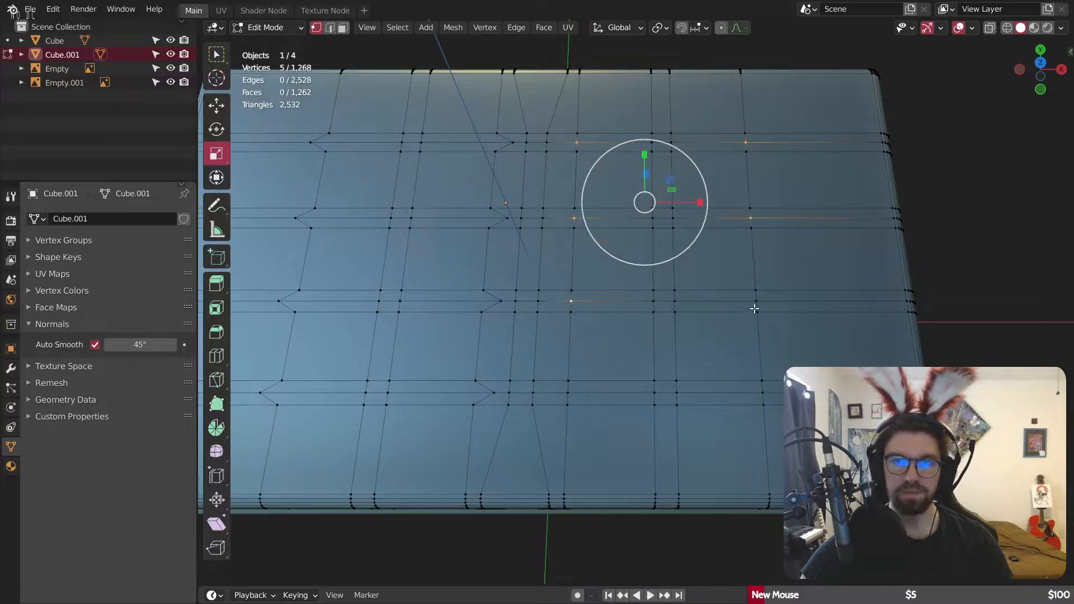
shift+click(755, 301)
shift+click(573, 384)
key(ctrl+z)
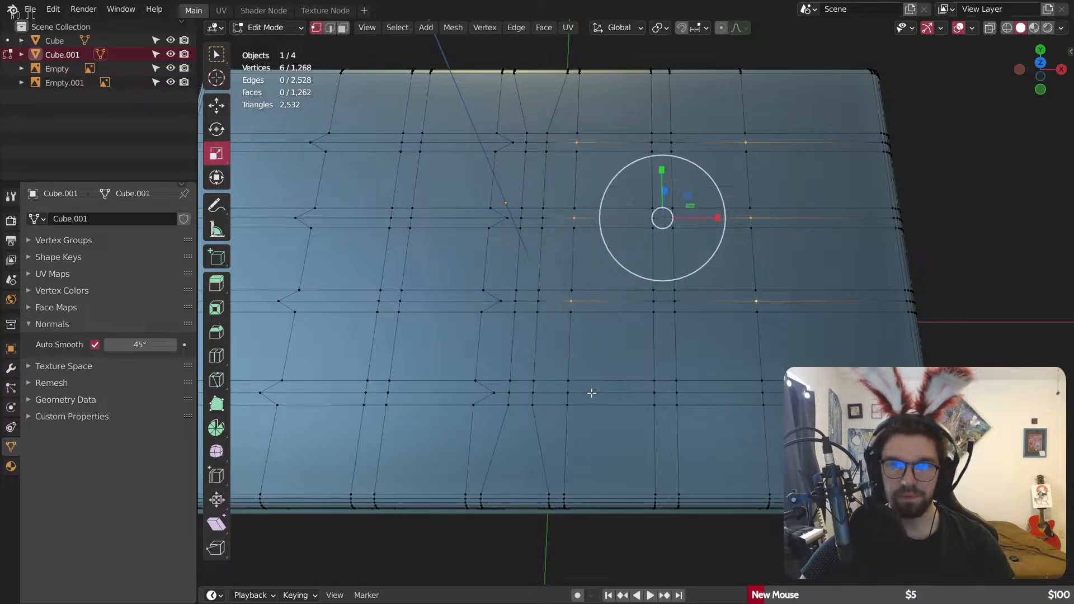
shift+click(570, 394)
shift+click(766, 395)
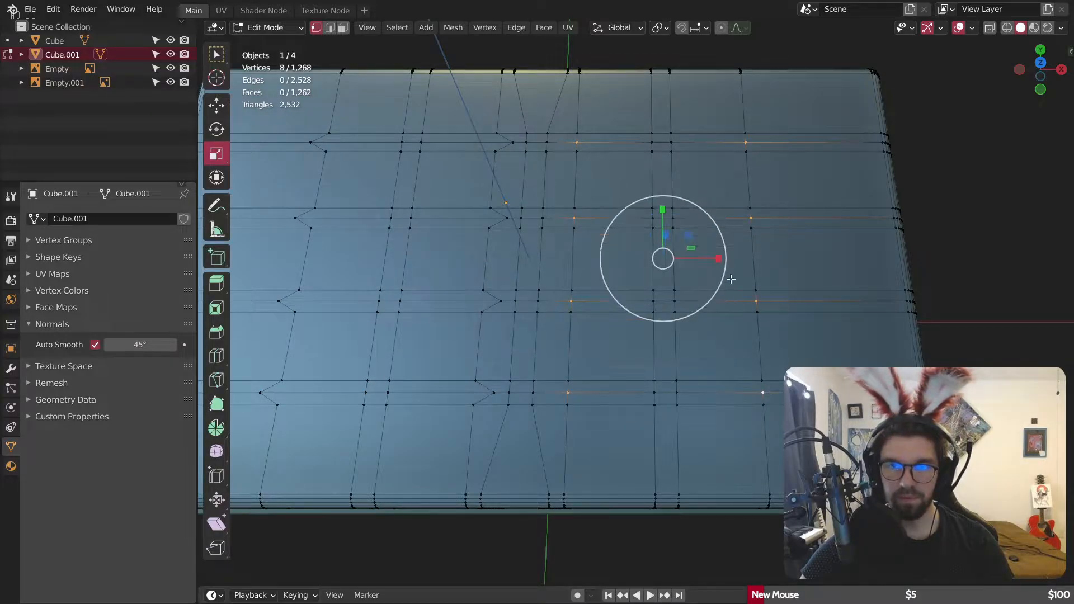
drag(718, 258, 731, 256)
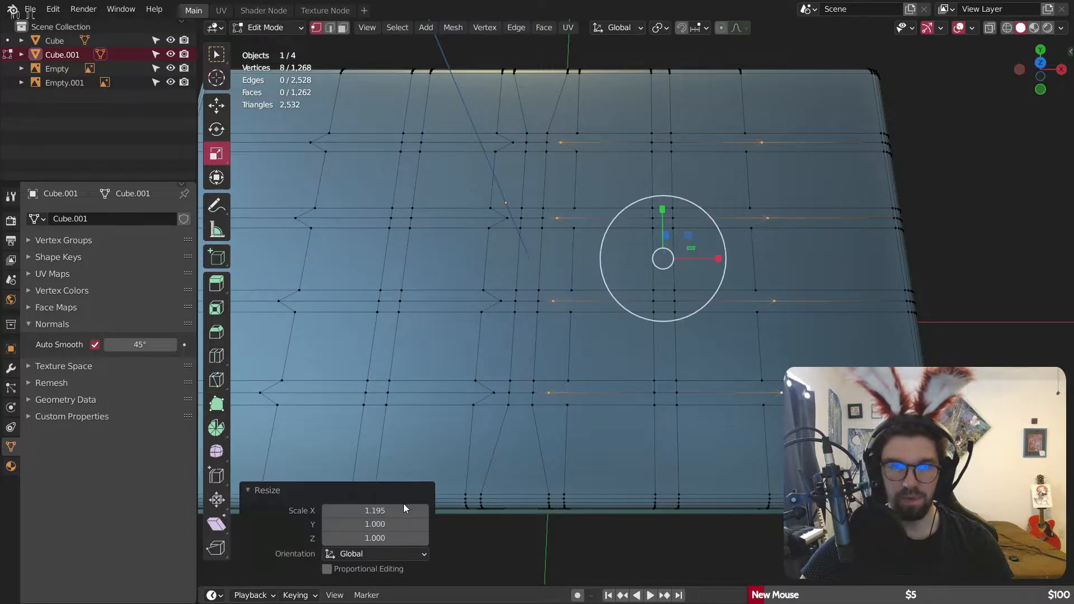
click(412, 503)
text(1.2)
key(Return)
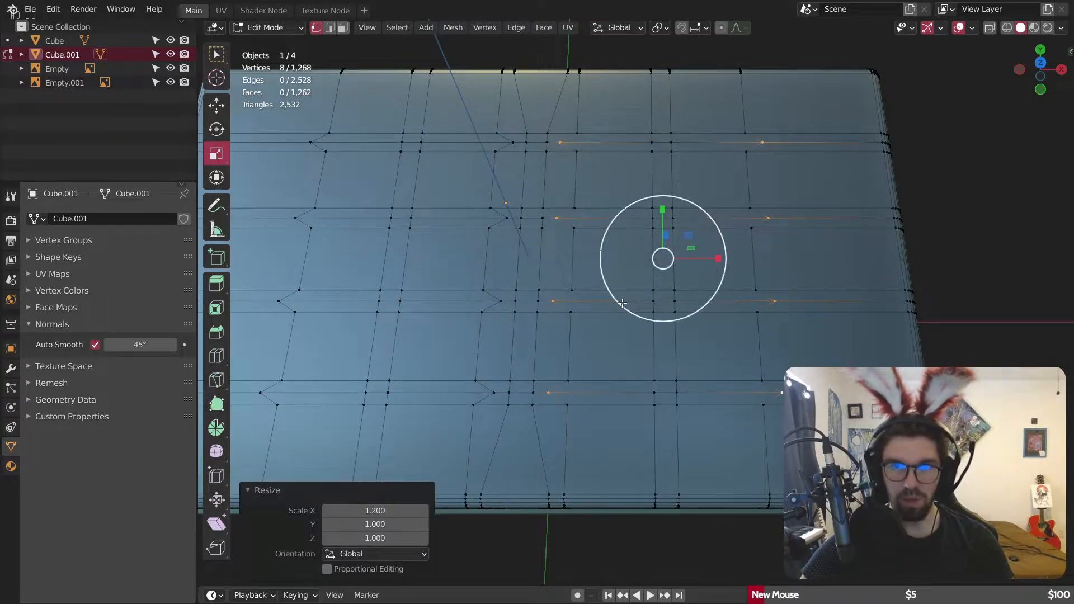
Step: Apply the lid object's scale in Object Mode and return to Edit Mode
shift+middle_drag(559, 263, 720, 265)
shift+middle_drag(454, 244, 458, 244)
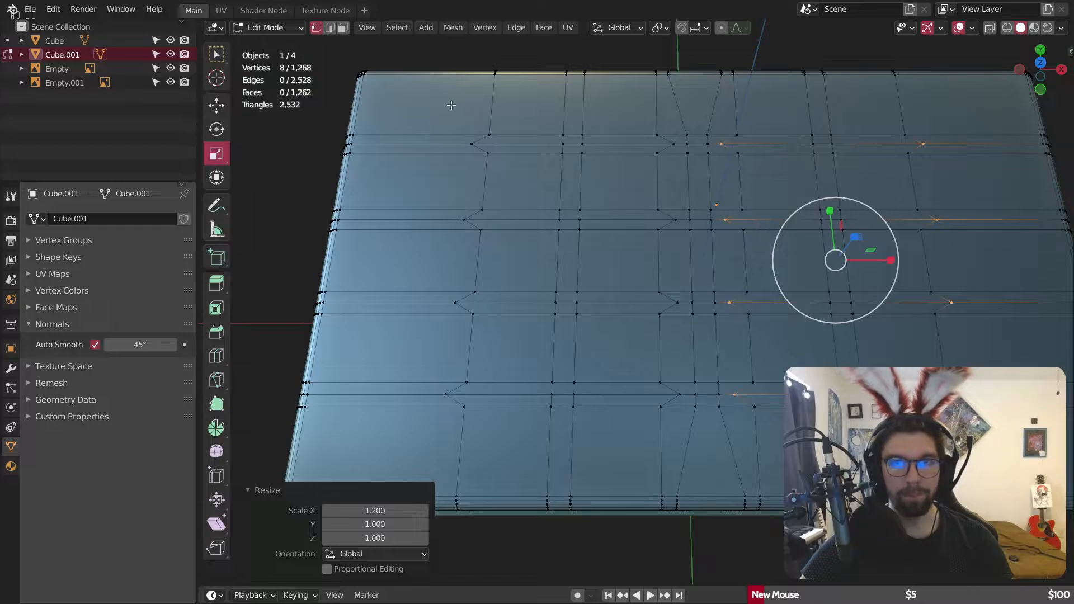
click(266, 26)
click(268, 42)
key(ctrl+a)
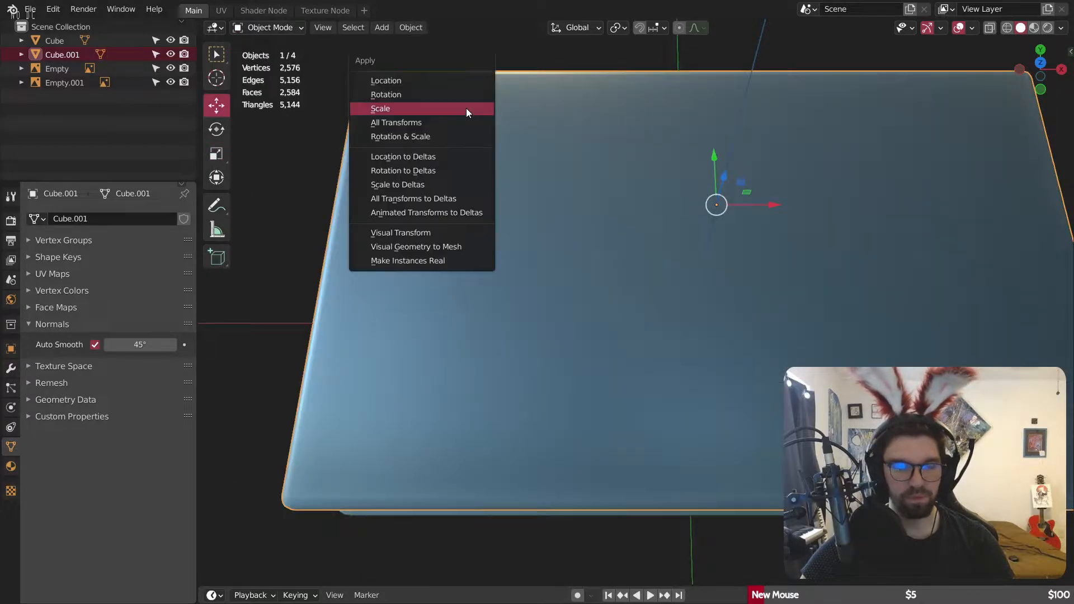
click(466, 108)
click(265, 27)
click(268, 54)
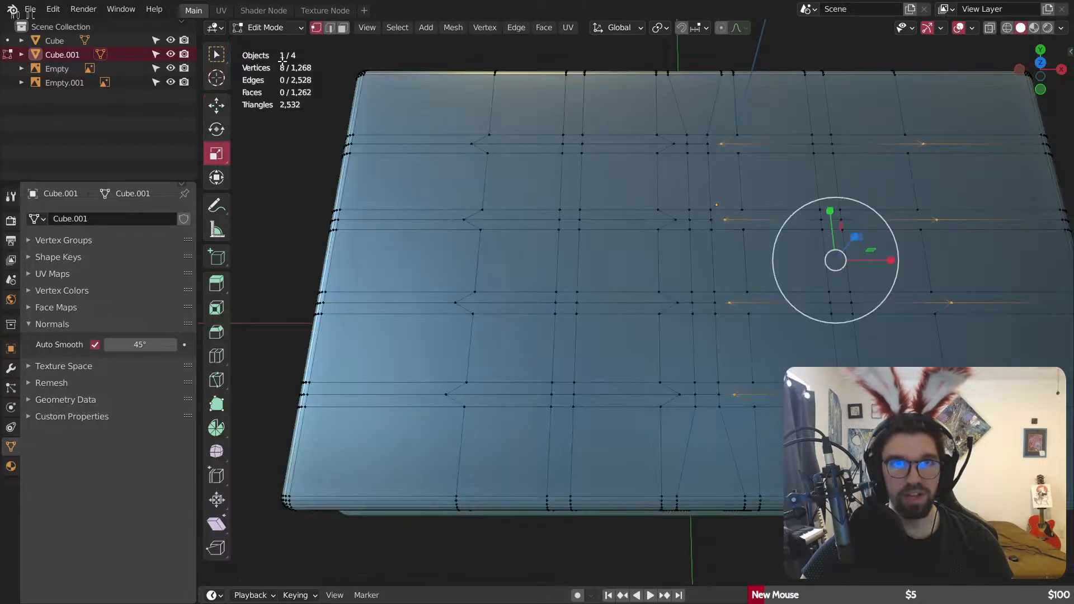
Step: Bevel the four strips' centreline edge loops by about 0.231 m with 7 segments, switch to vertex selection and deselect everything
key(2)
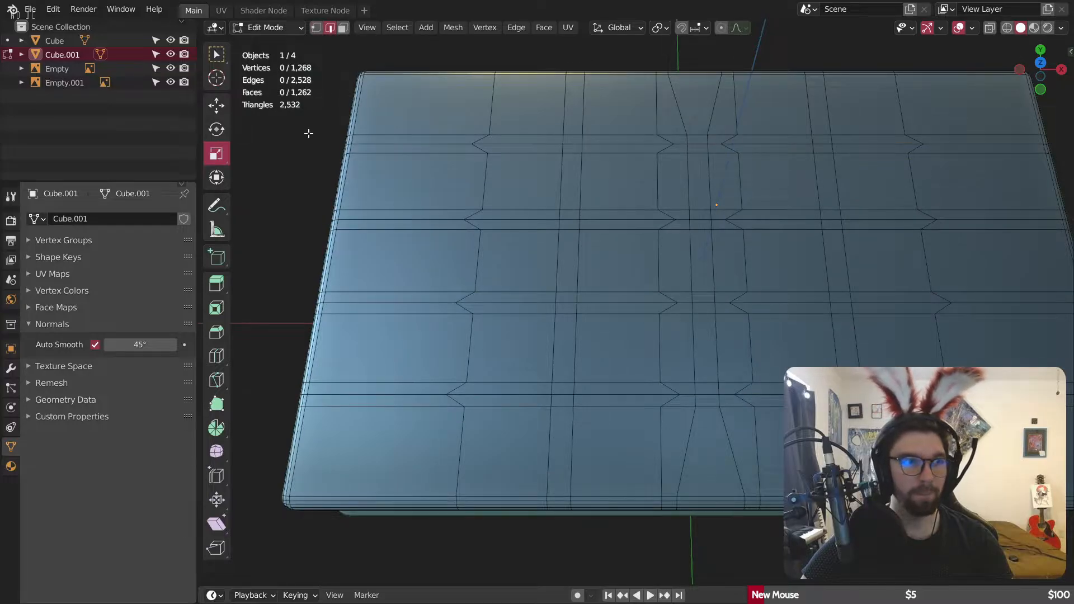
alt+click(529, 145)
alt+shift+click(515, 220)
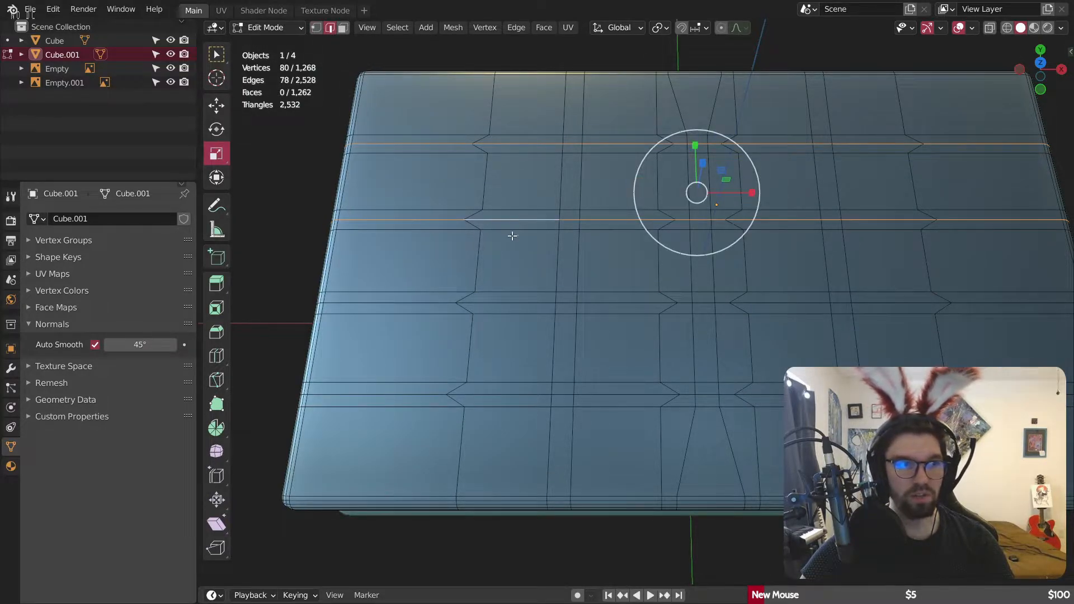
alt+shift+click(501, 306)
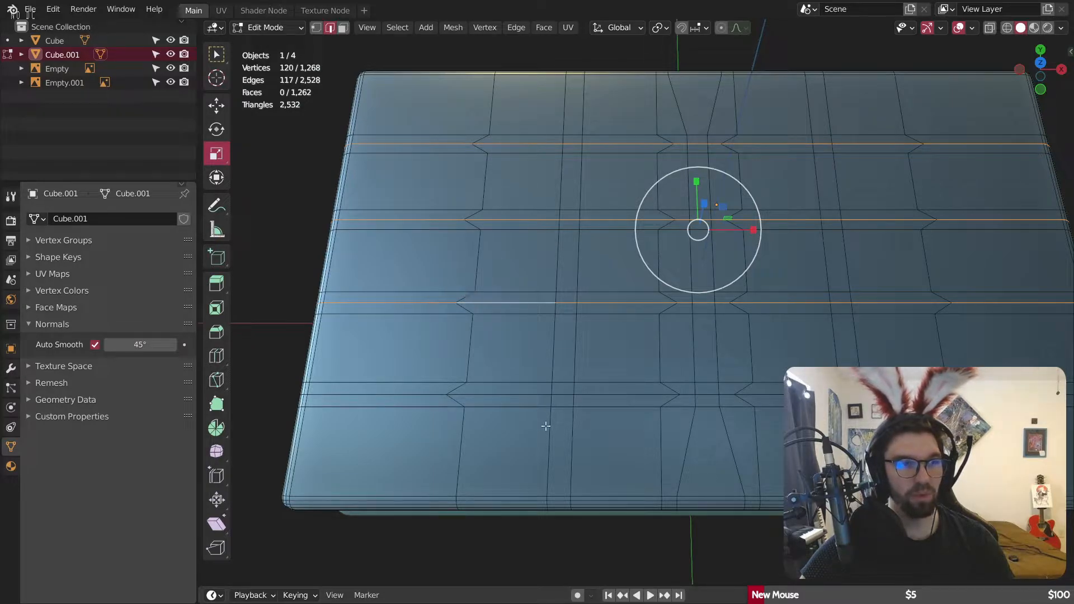
alt+shift+click(501, 396)
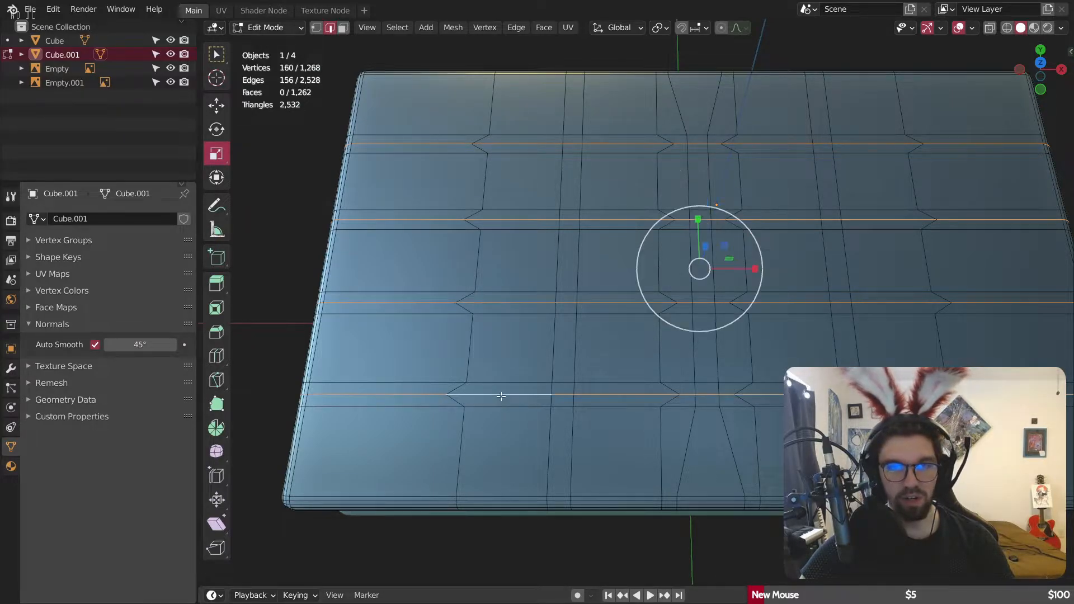
shift+middle_drag(632, 306, 551, 317)
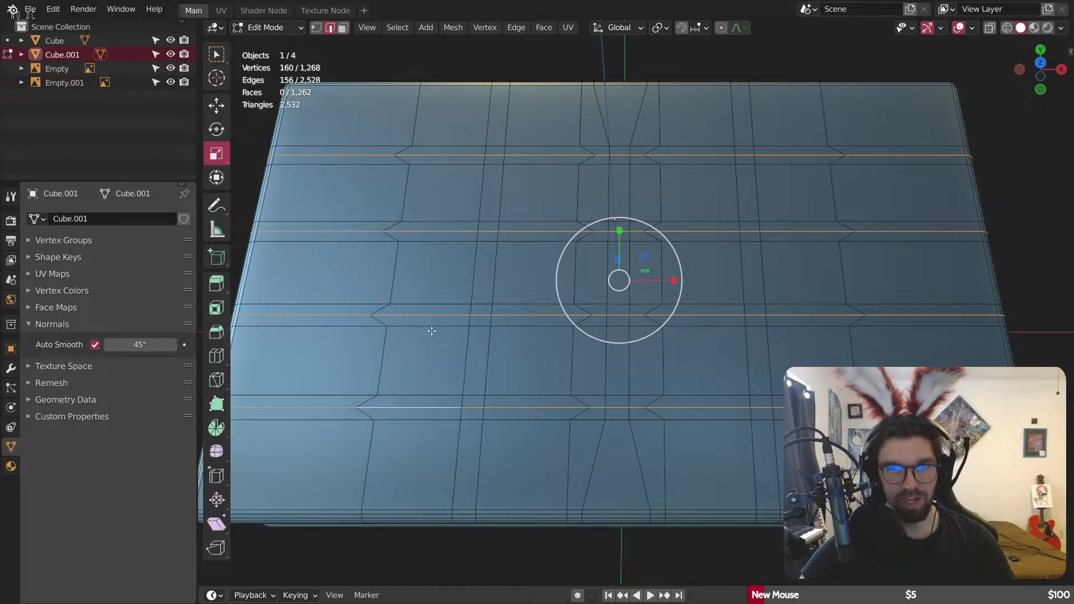
shift+middle_drag(440, 329, 524, 321)
scroll(524, 321, up, 5)
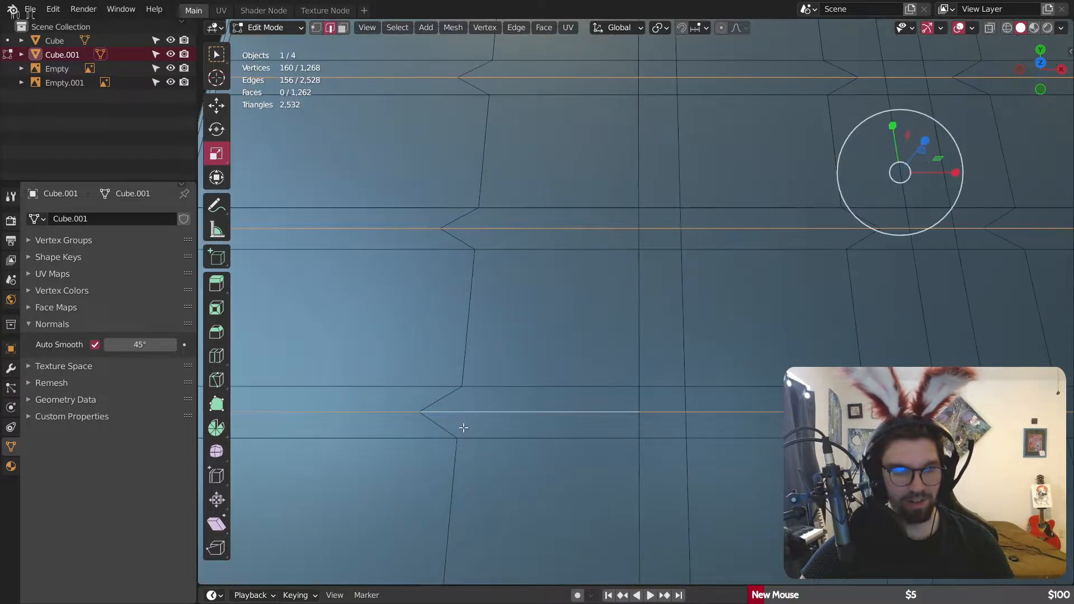
key(s)
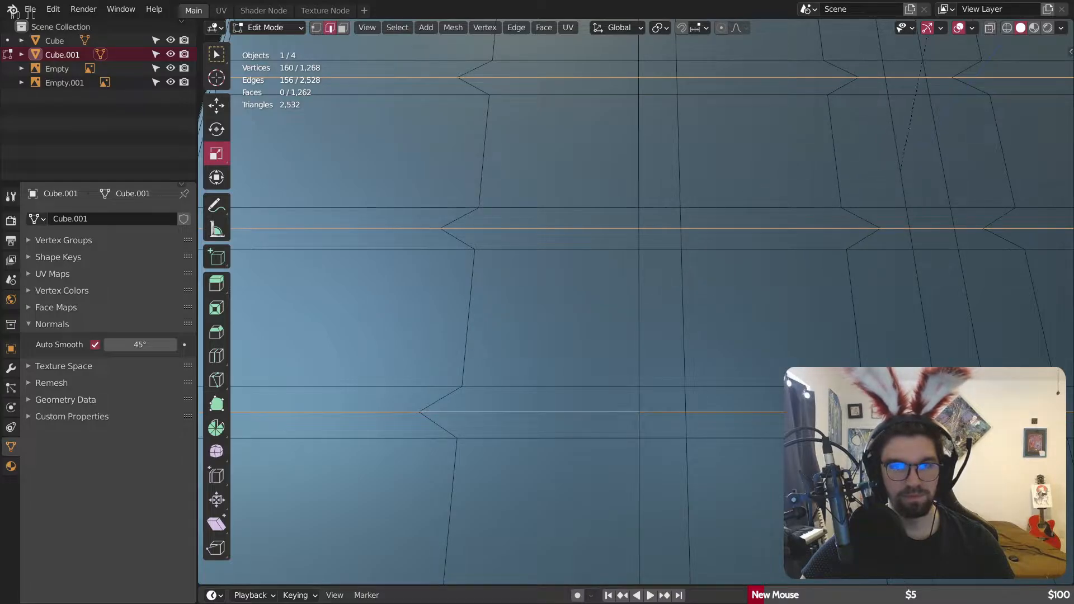
scroll(1032, 325, up, 3)
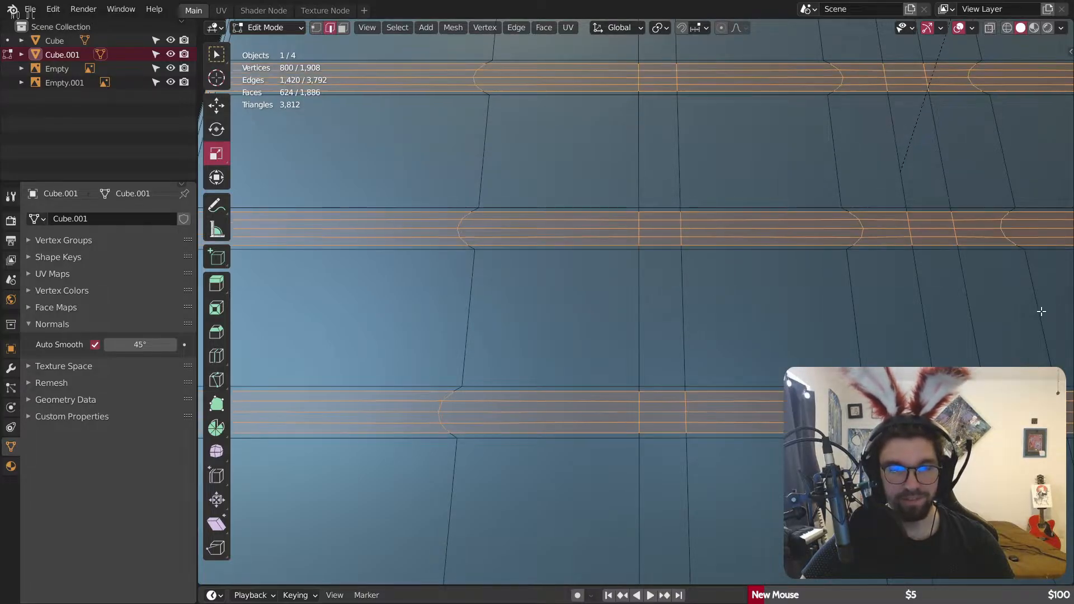
scroll(1041, 312, up, 1)
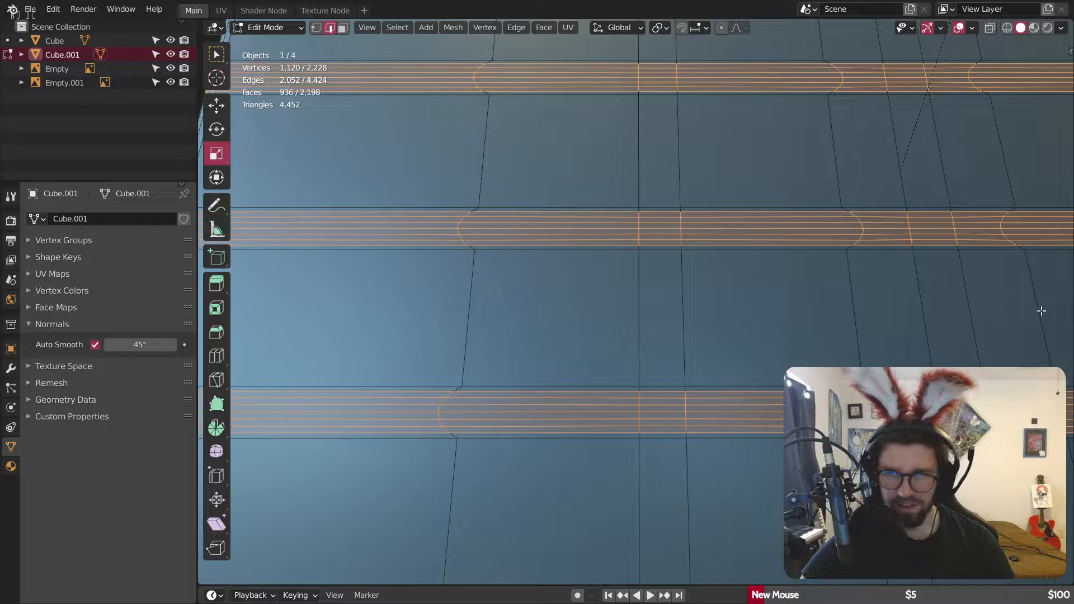
scroll(1044, 311, up, 1)
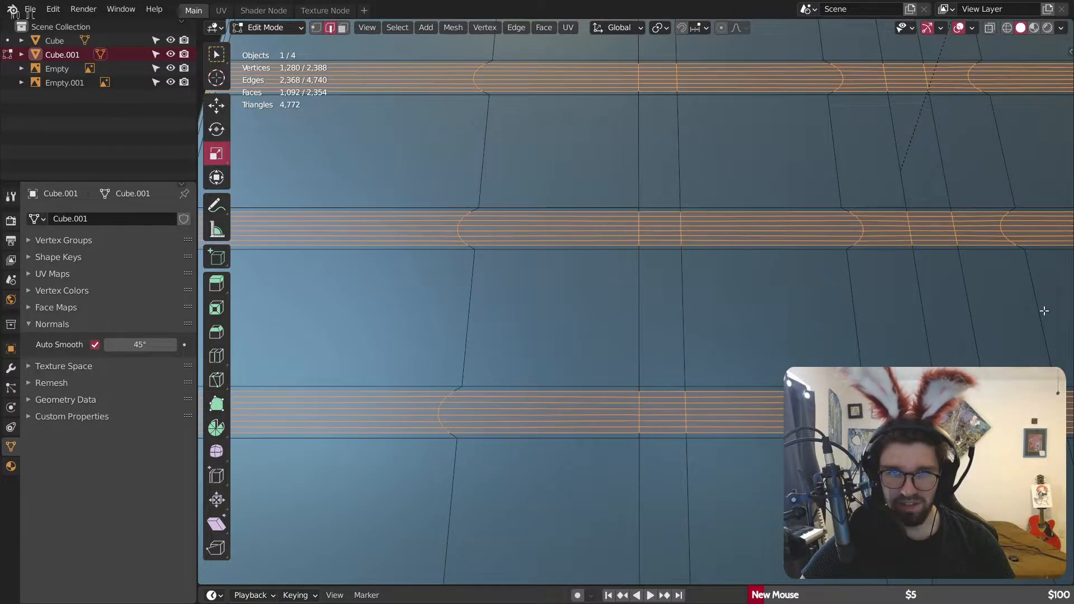
click(1044, 311)
click(316, 27)
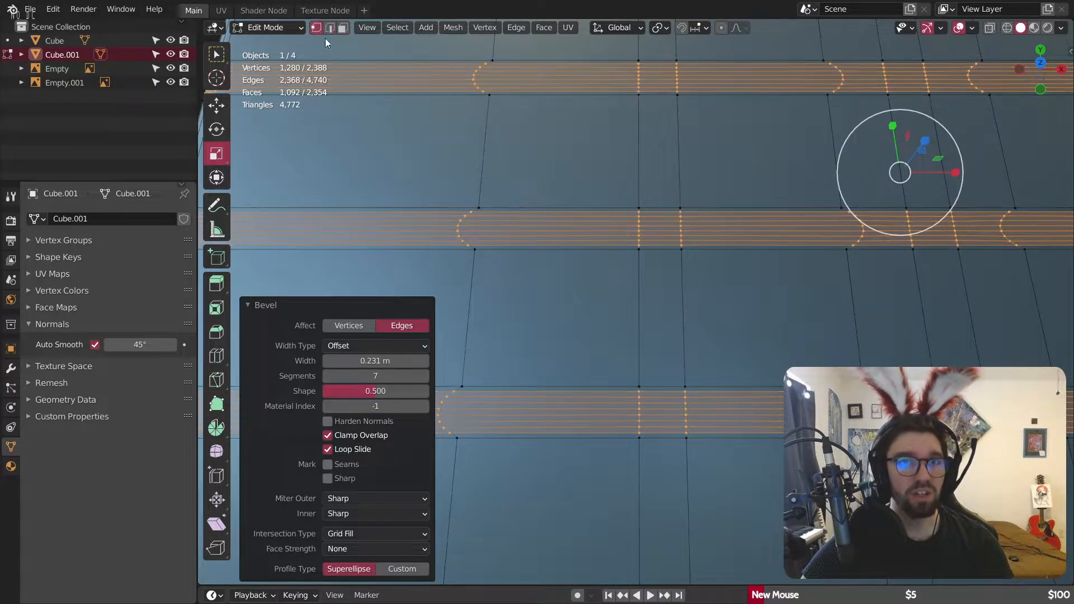
key(alt+a)
Step: Examine how the metal strap wraps over the lid's front edge in the wooden chest reference image
scroll(430, 179, down, 5)
middle_drag(512, 269, 448, 196)
scroll(520, 220, down, 6)
shift+middle_drag(448, 195, 533, 283)
scroll(533, 283, up, 2)
shift+middle_drag(255, 305, 421, 324)
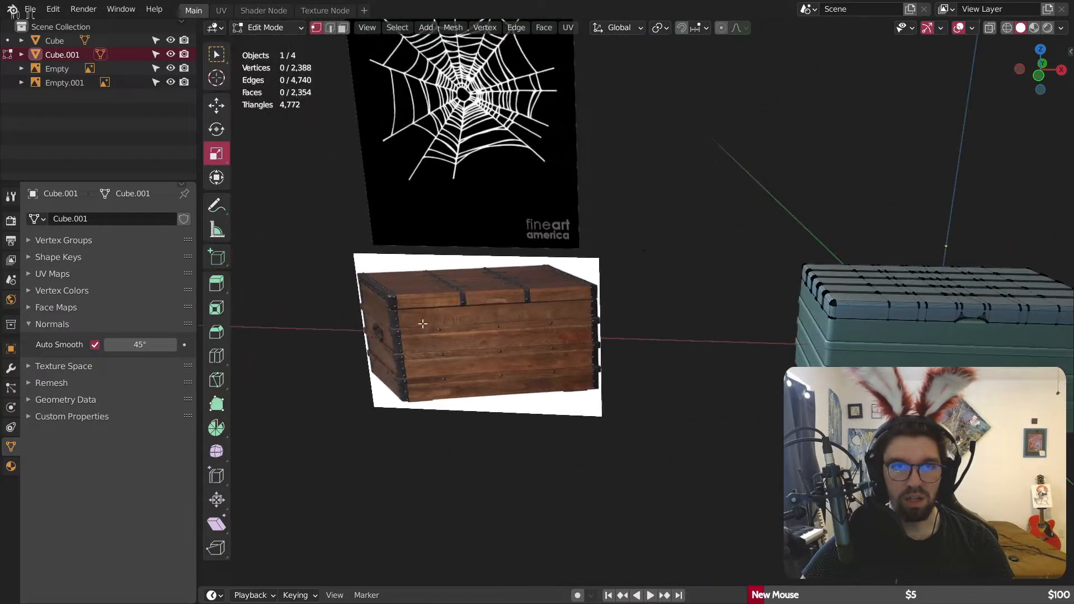
scroll(448, 307, up, 13)
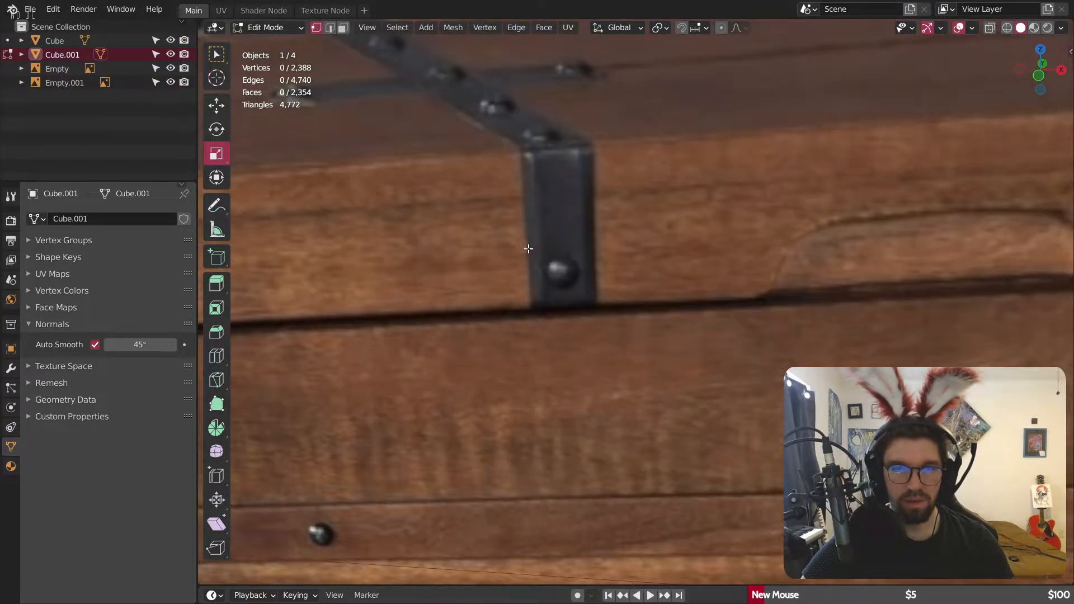
Step: Switch to face selection and select the full face loops of both cross bands running over the lid
scroll(528, 248, down, 7)
shift+middle_drag(886, 254, 293, 375)
middle_drag(657, 364, 656, 419)
scroll(656, 419, up, 1)
shift+middle_drag(830, 325, 634, 351)
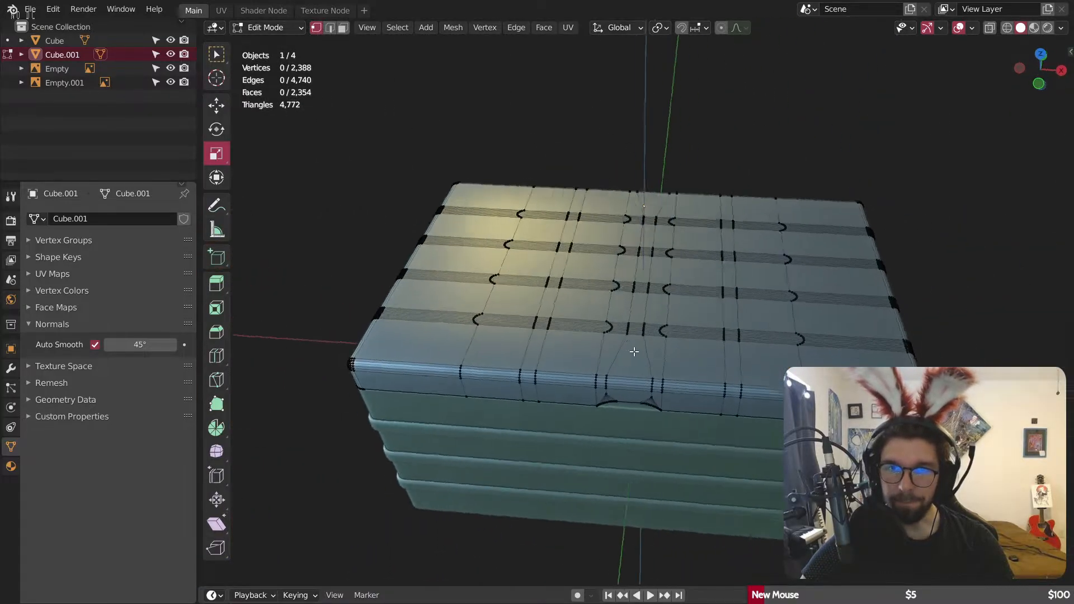
scroll(634, 351, up, 5)
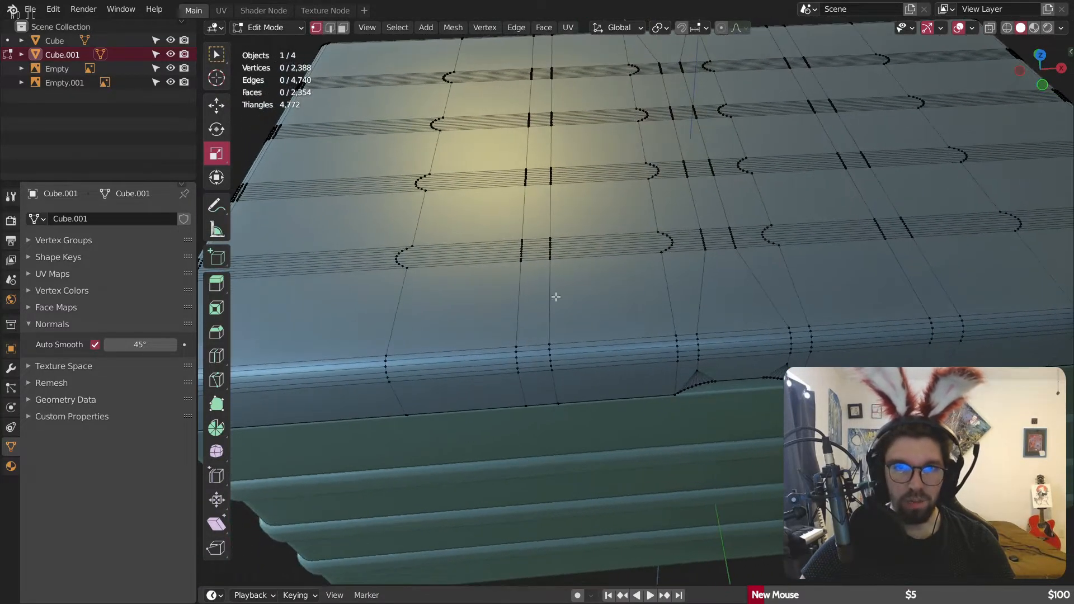
click(343, 28)
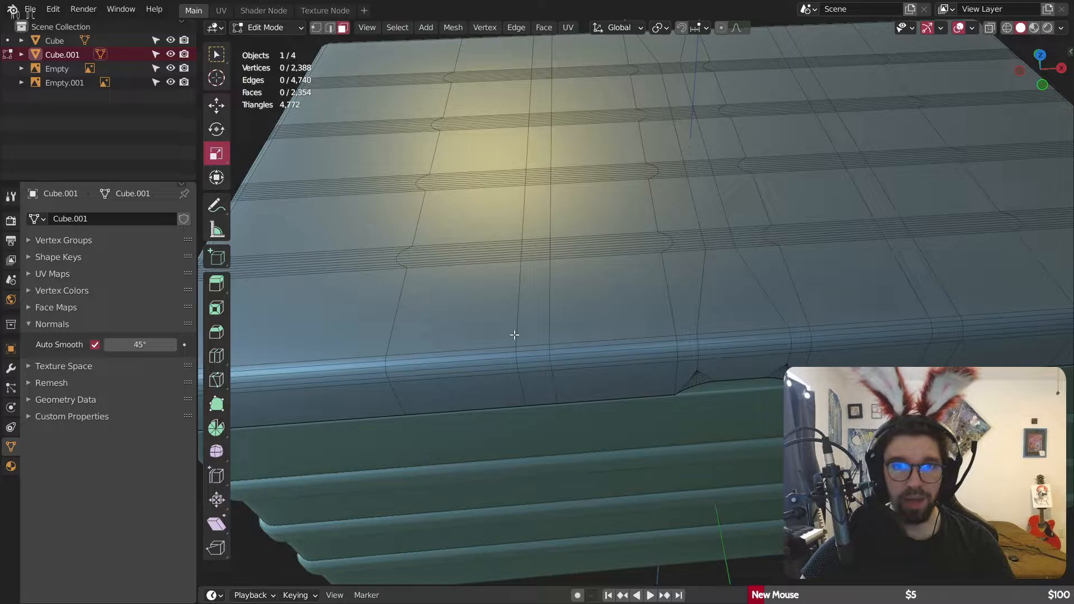
alt+click(542, 344)
middle_drag(715, 304, 636, 390)
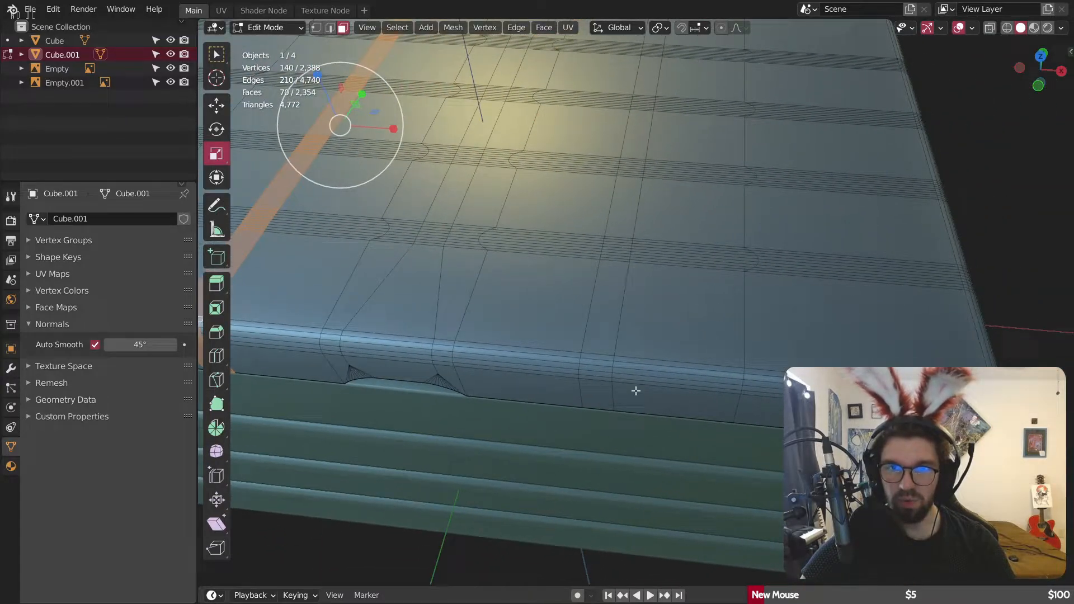
alt+shift+click(599, 354)
Step: From the top view, add the faces of the four rounded-end strips crossing the -X band to the selection
shift+middle_drag(614, 342, 928, 386)
scroll(443, 321, up, 5)
middle_drag(535, 307, 949, 190)
click(1041, 59)
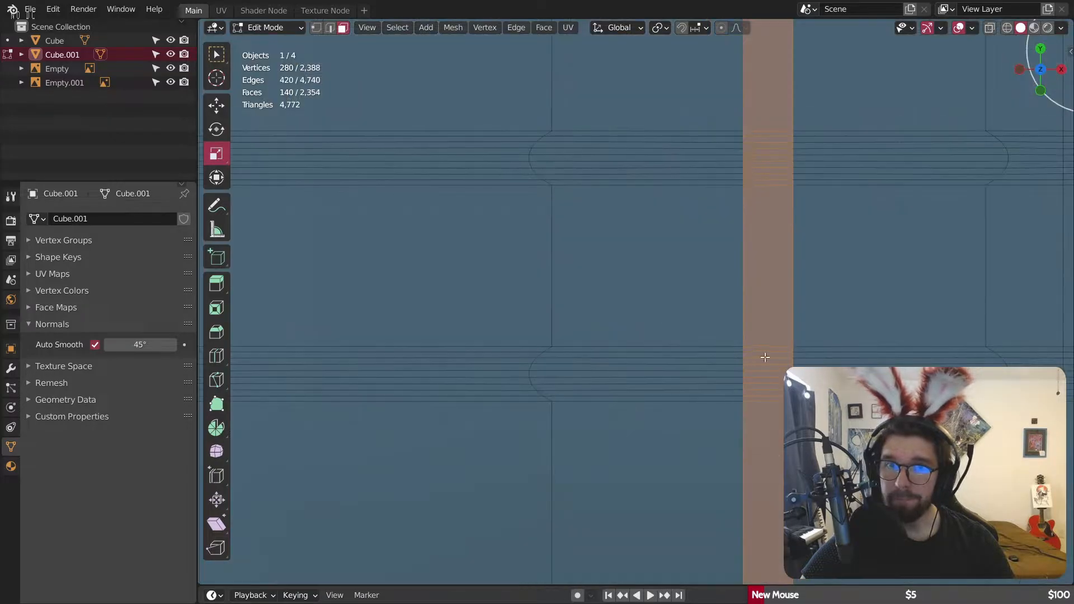
drag(356, 283, 677, 333)
shift+middle_drag(462, 136, 476, 285)
drag(480, 228, 709, 249)
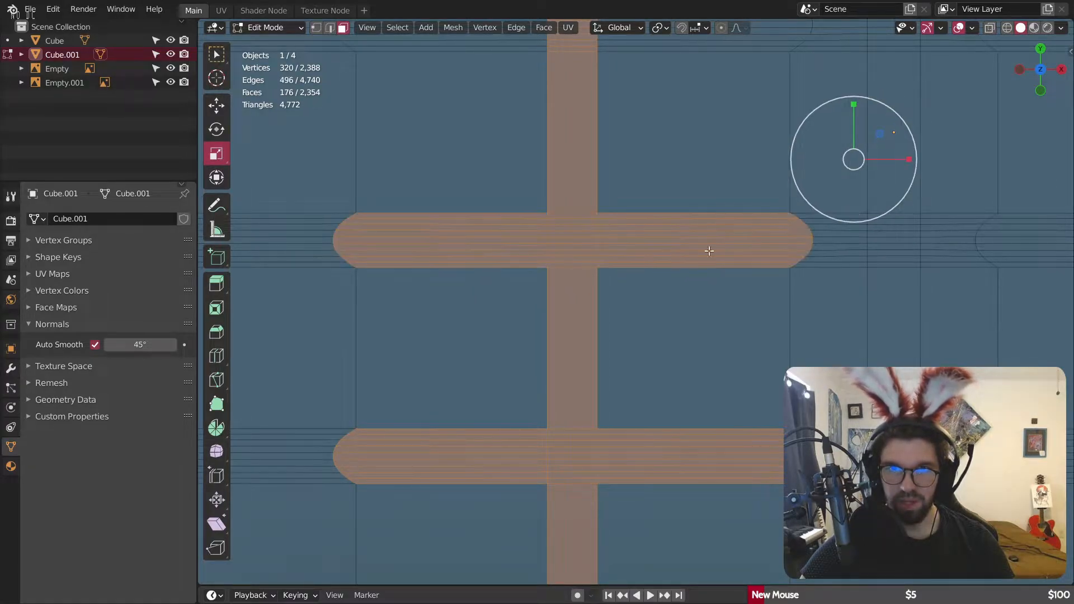
shift+middle_drag(709, 249, 503, 321)
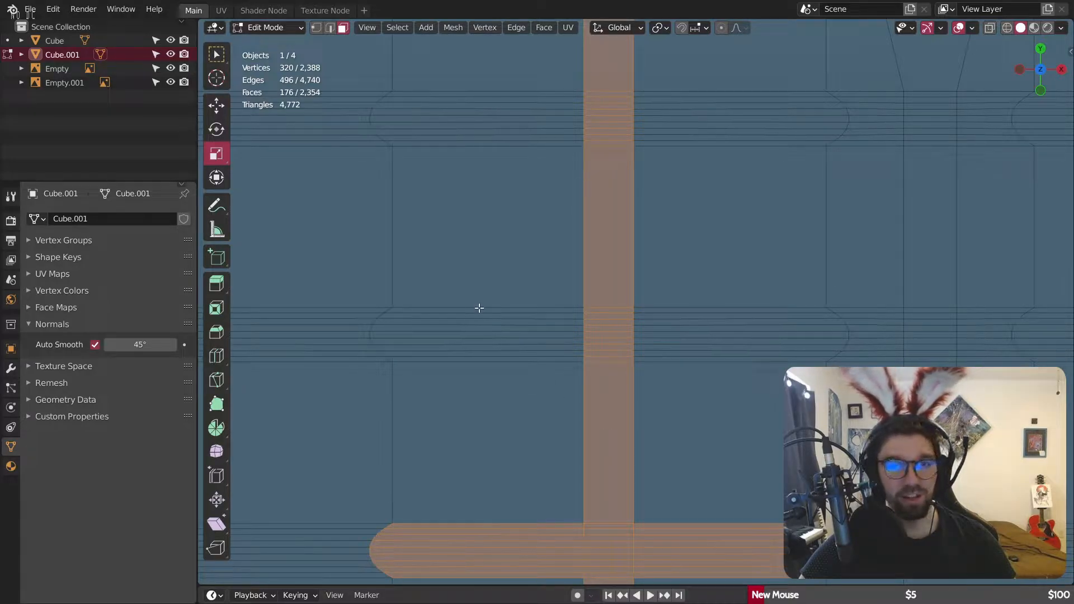
drag(468, 308, 714, 360)
shift+scroll(635, 247, up, 5)
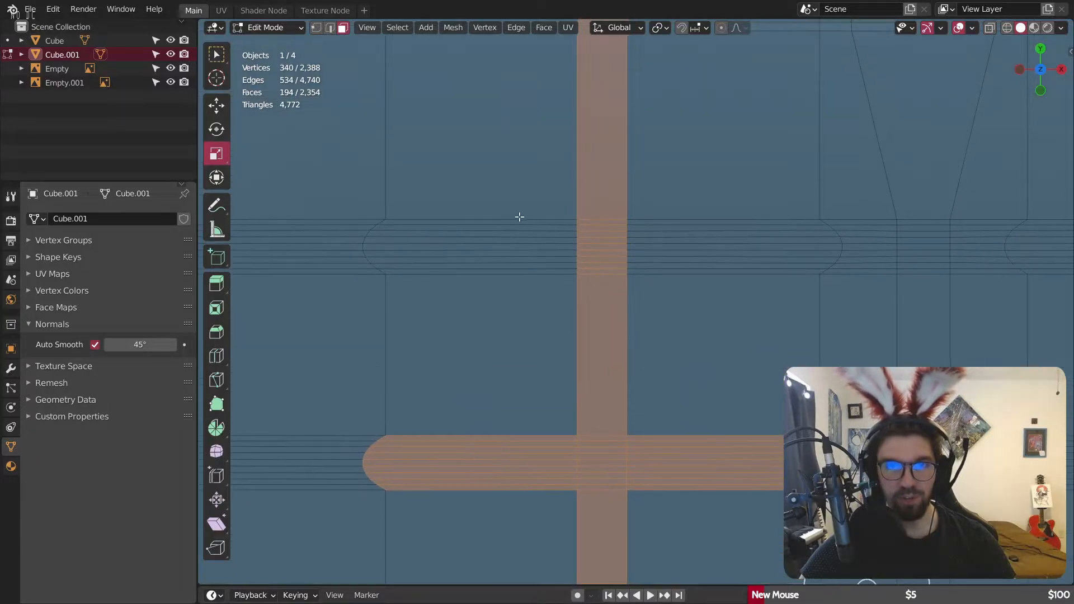
drag(585, 262, 680, 273)
Step: Add the faces of the four rounded-end strips crossing the +X band to the selection
scroll(344, 237, down, 6)
scroll(849, 211, up, 4)
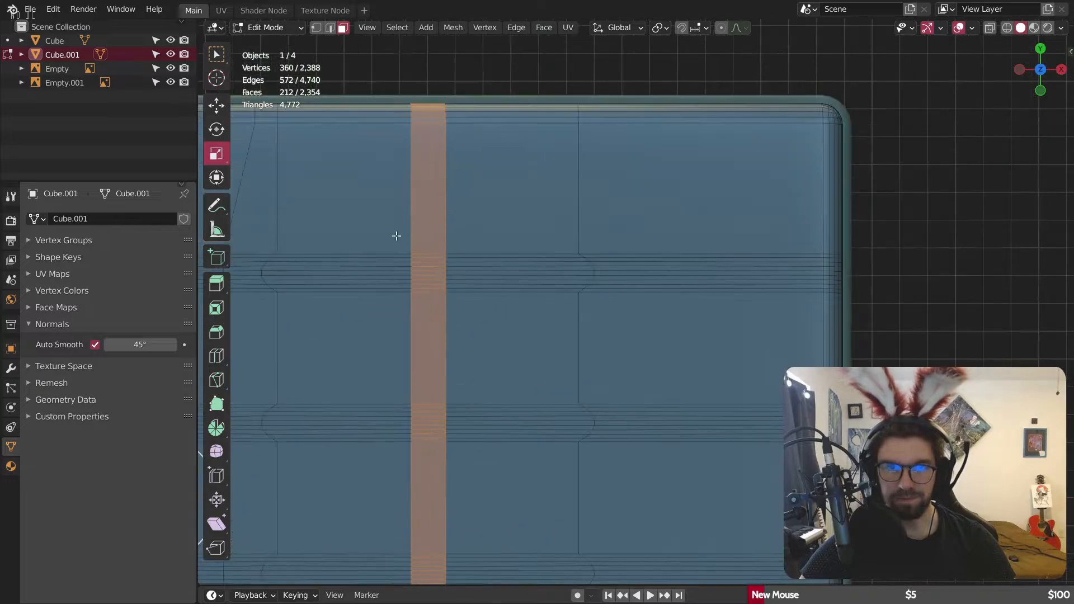
shift+middle_drag(359, 243, 463, 238)
scroll(462, 246, up, 4)
drag(461, 258, 743, 333)
scroll(680, 420, down, 5)
scroll(607, 307, up, 6)
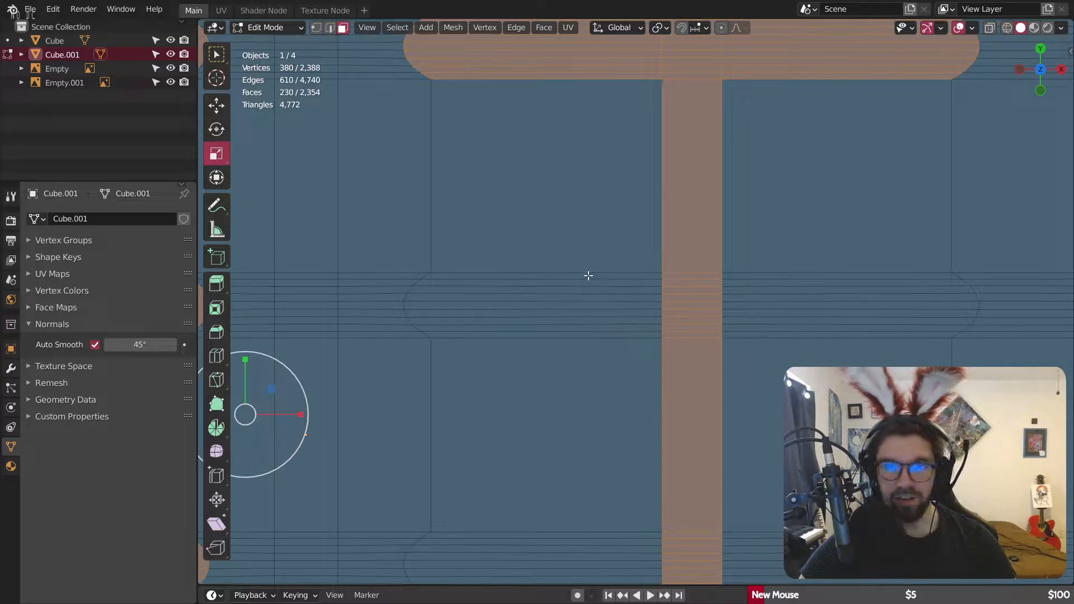
drag(572, 276, 676, 321)
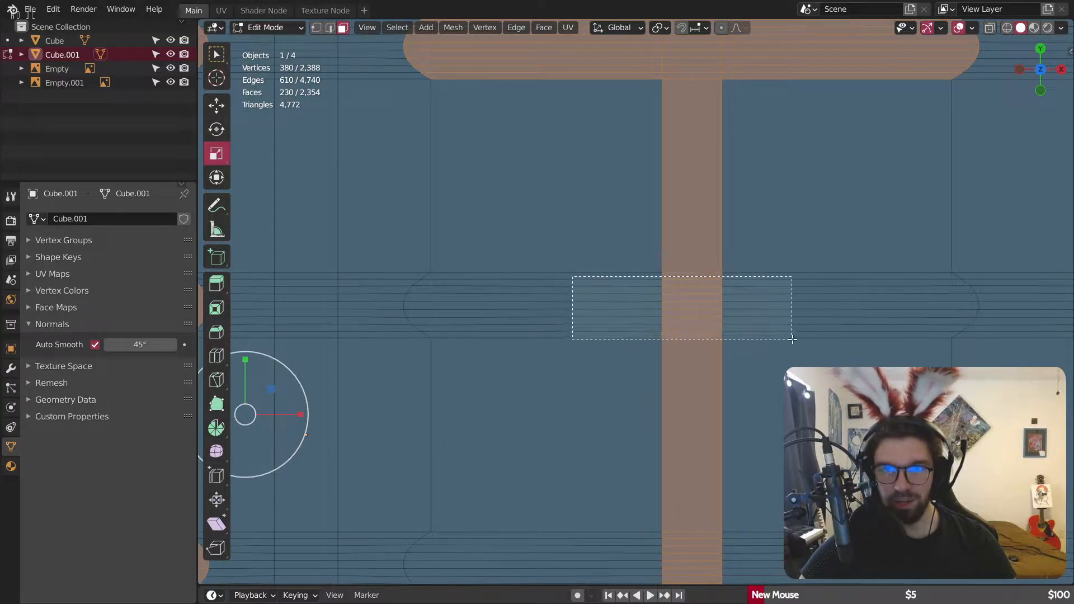
drag(798, 337, 798, 338)
scroll(580, 336, down, 5)
scroll(580, 336, up, 5)
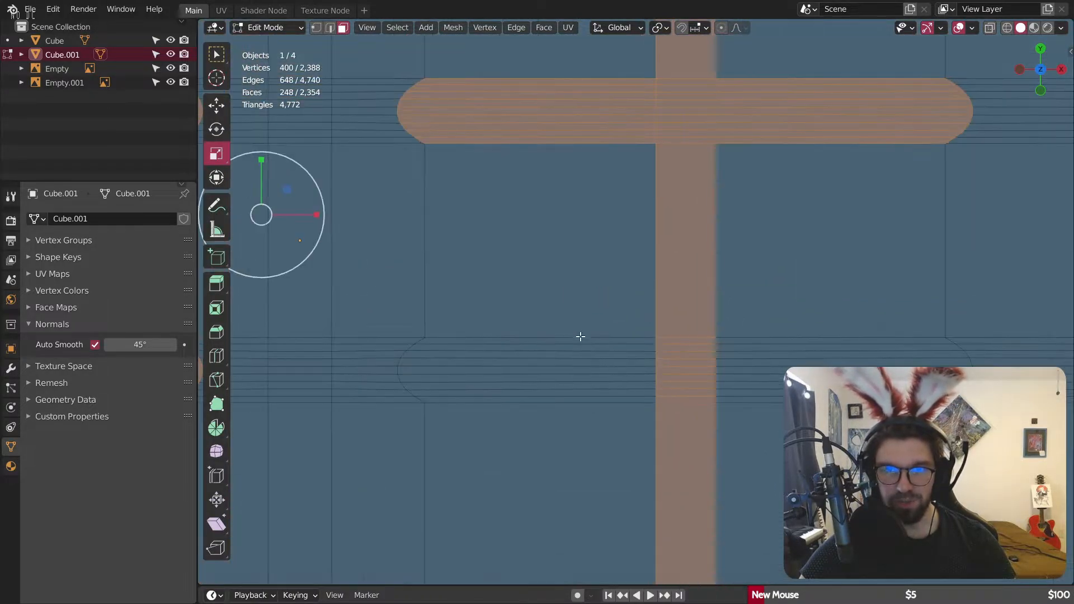
drag(578, 339, 774, 401)
scroll(579, 341, down, 5)
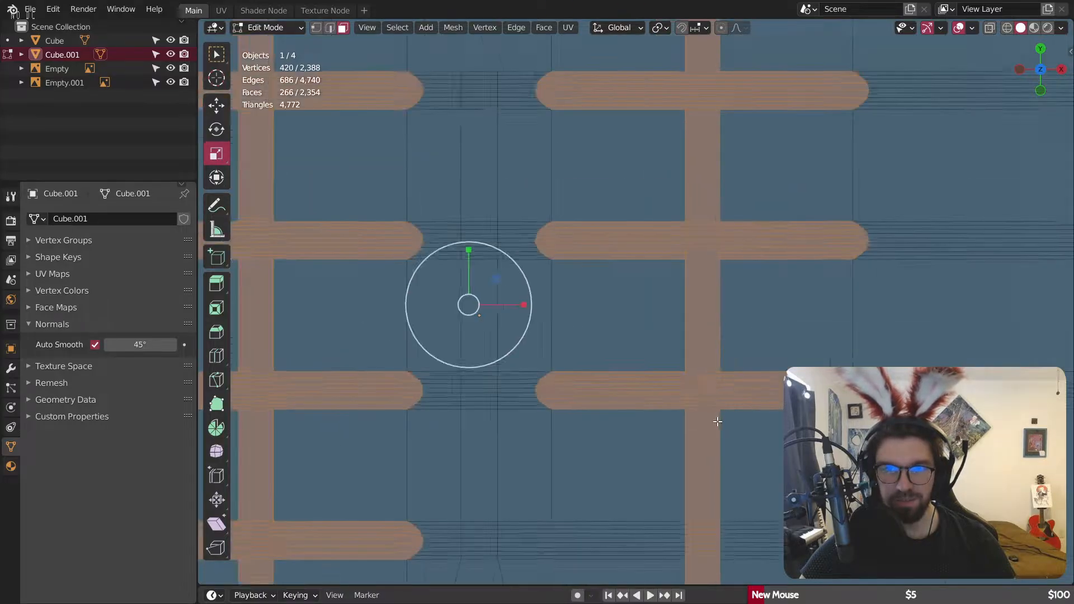
scroll(579, 342, up, 5)
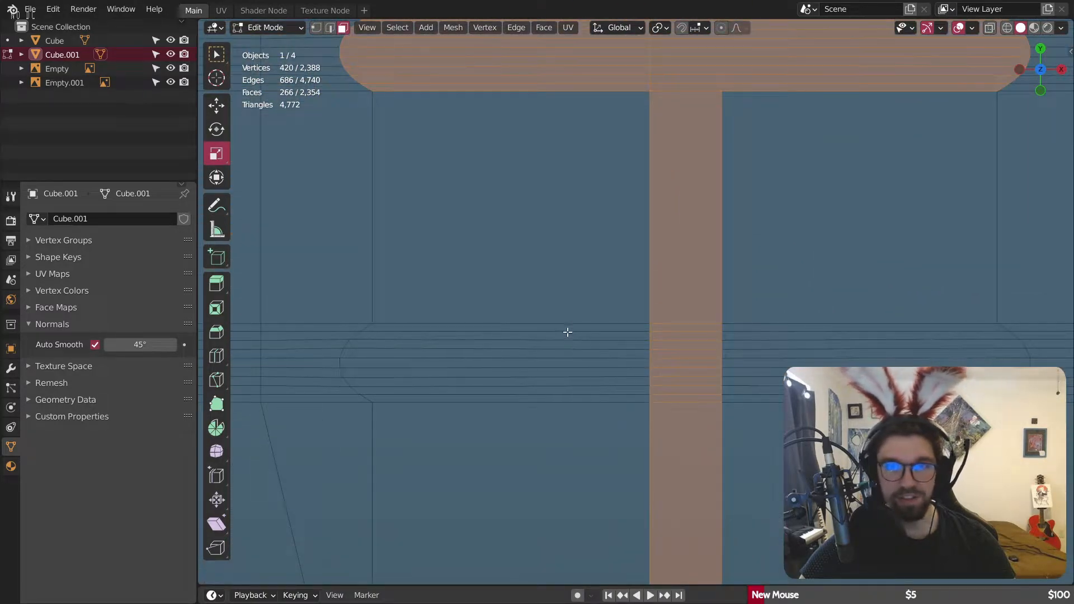
drag(567, 328, 794, 403)
Step: Extrude the selected bands and strips along their normals by about 0.00758 m and switch to edge selection
scroll(764, 369, down, 7)
middle_drag(697, 398, 684, 268)
shift+middle_drag(436, 359, 468, 321)
middle_drag(467, 322, 561, 326)
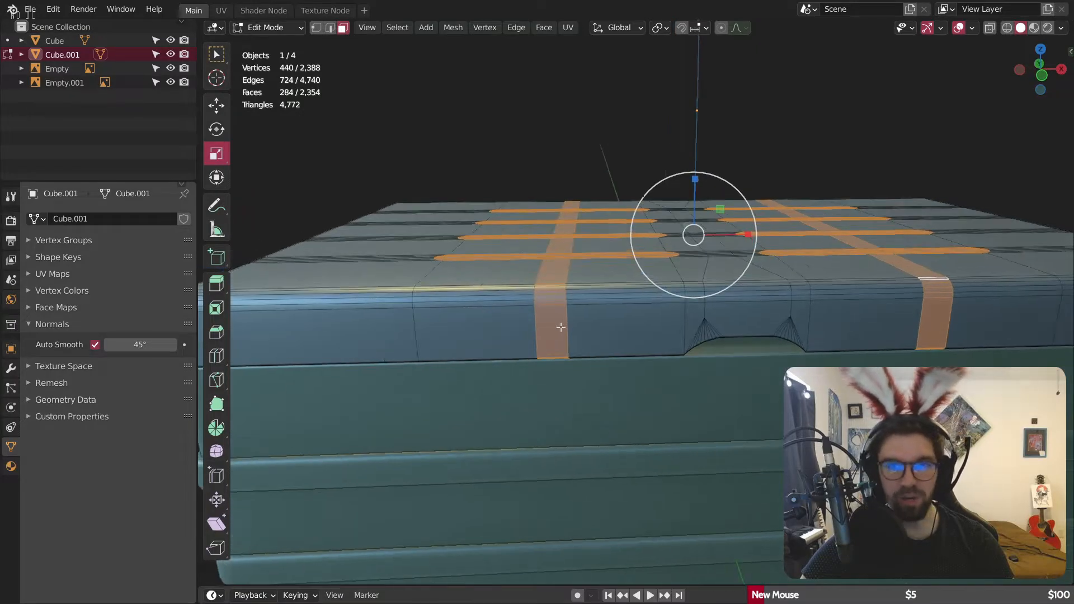
scroll(561, 326, up, 3)
scroll(538, 281, up, 4)
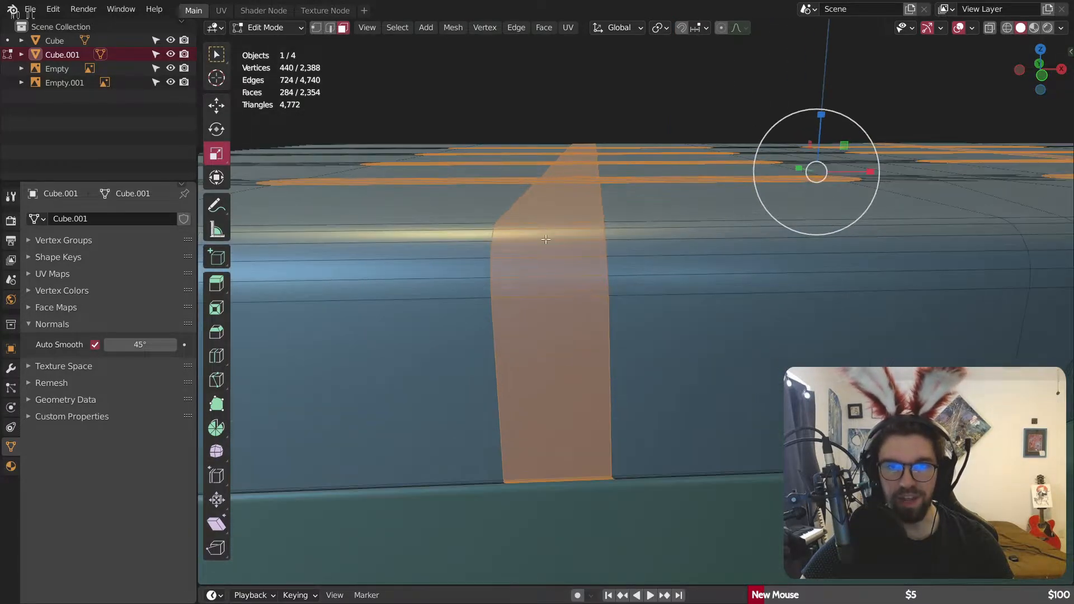
right_click(512, 290)
click(512, 343)
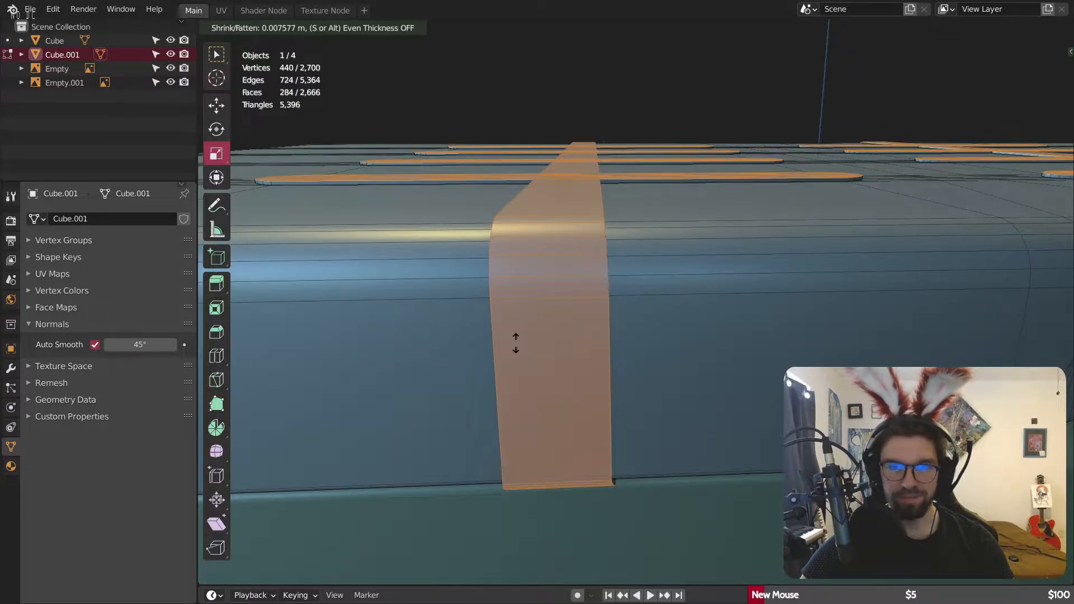
click(516, 343)
middle_drag(585, 350, 606, 224)
scroll(513, 283, up, 3)
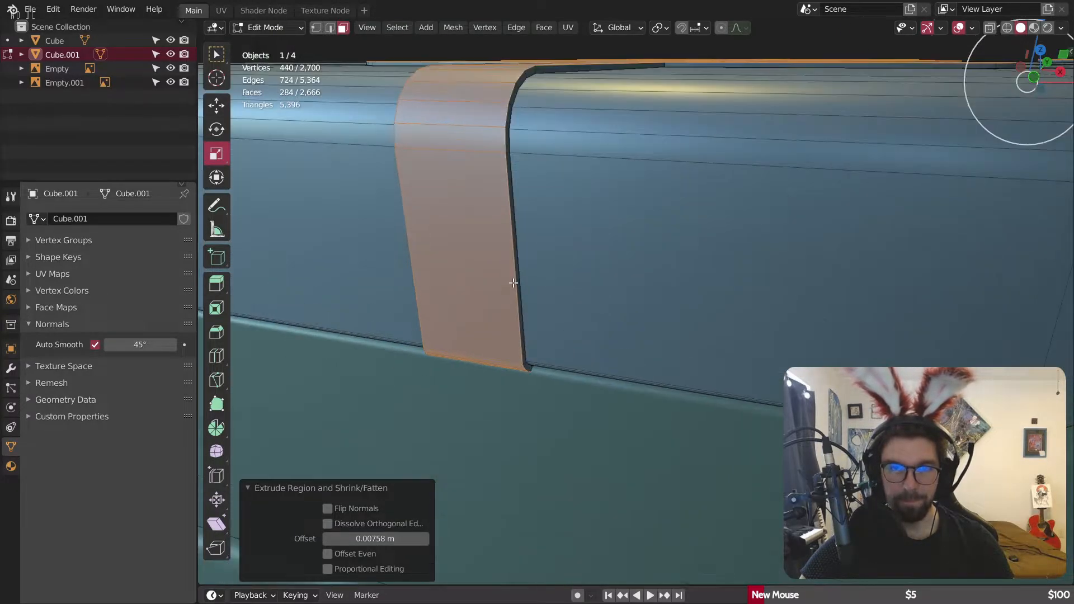
middle_drag(513, 283, 469, 319)
scroll(458, 292, down, 2)
scroll(469, 240, up, 4)
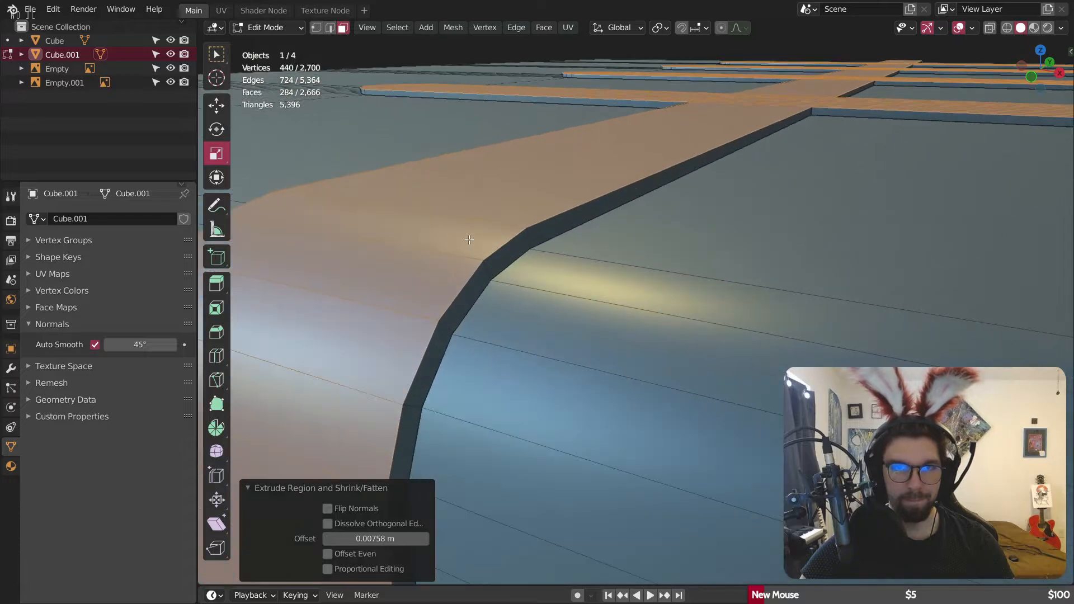
scroll(468, 239, down, 5)
middle_drag(556, 211, 531, 240)
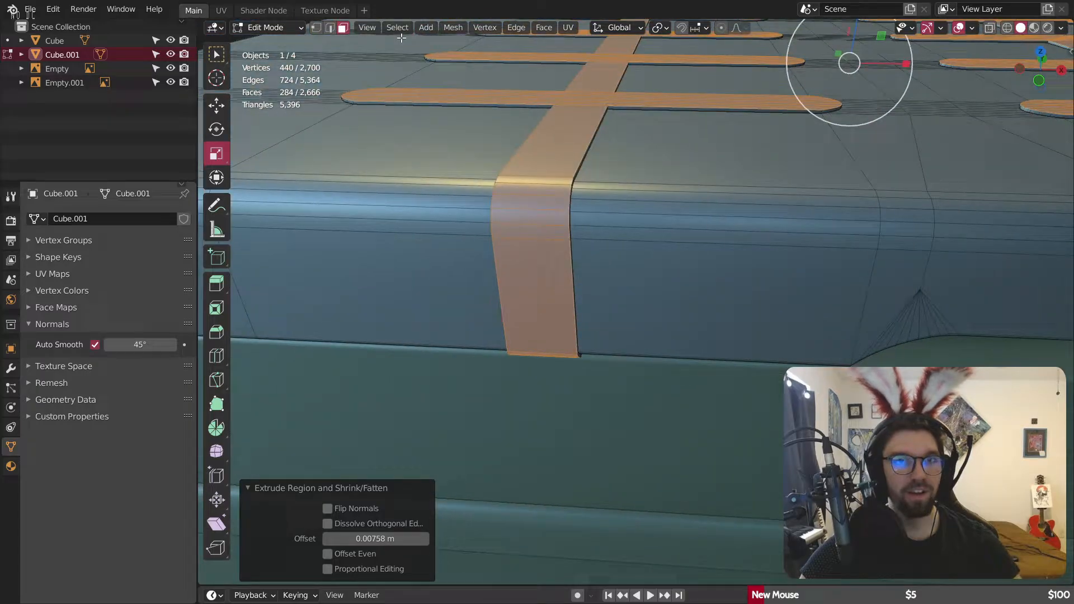
click(331, 28)
alt+click(581, 292)
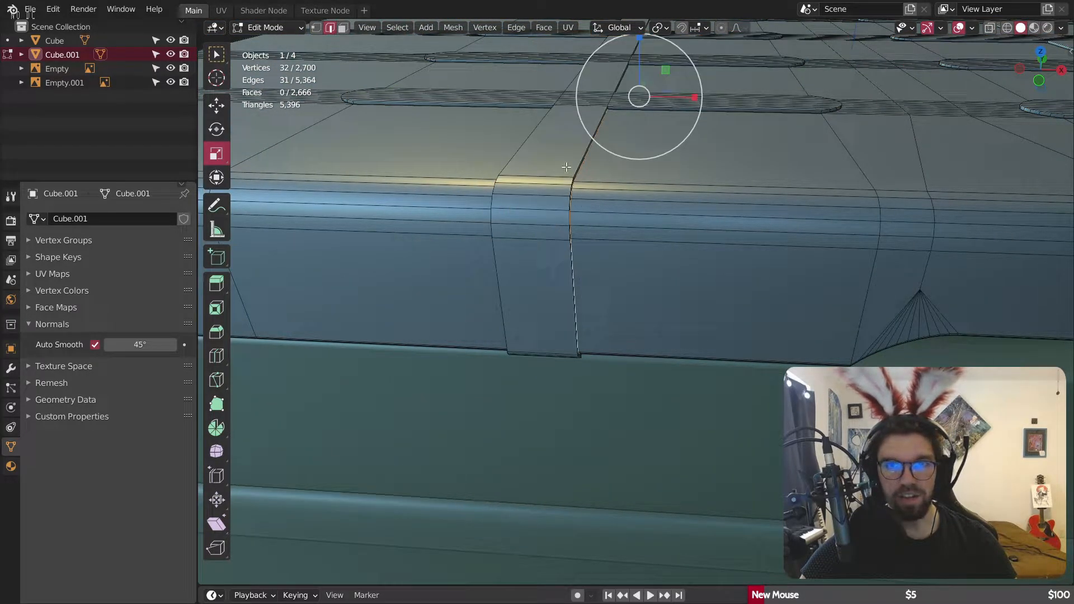
middle_drag(578, 149, 569, 189)
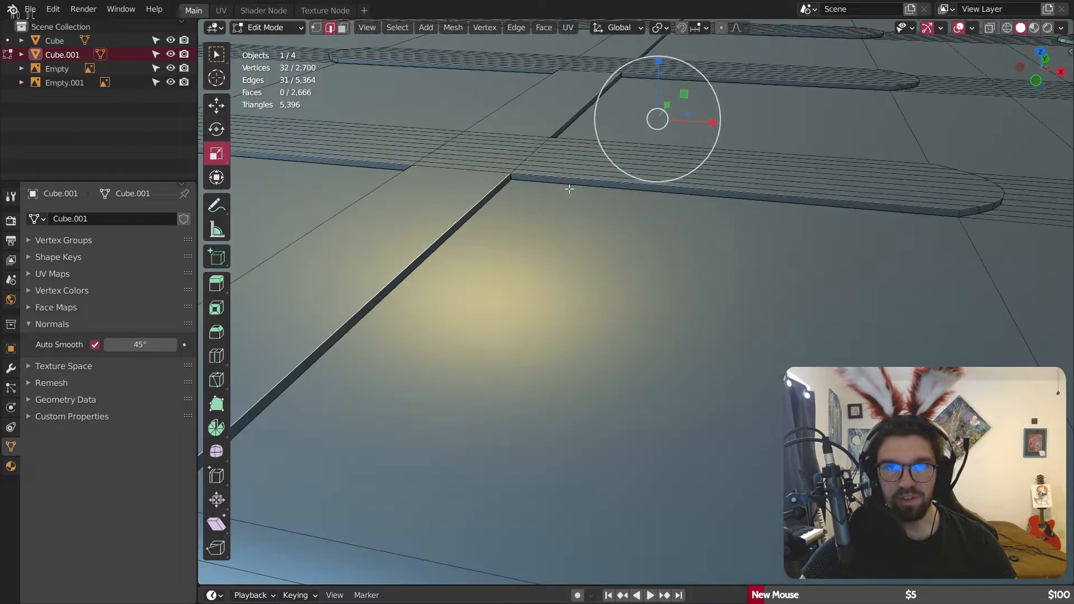
shift+click(551, 177)
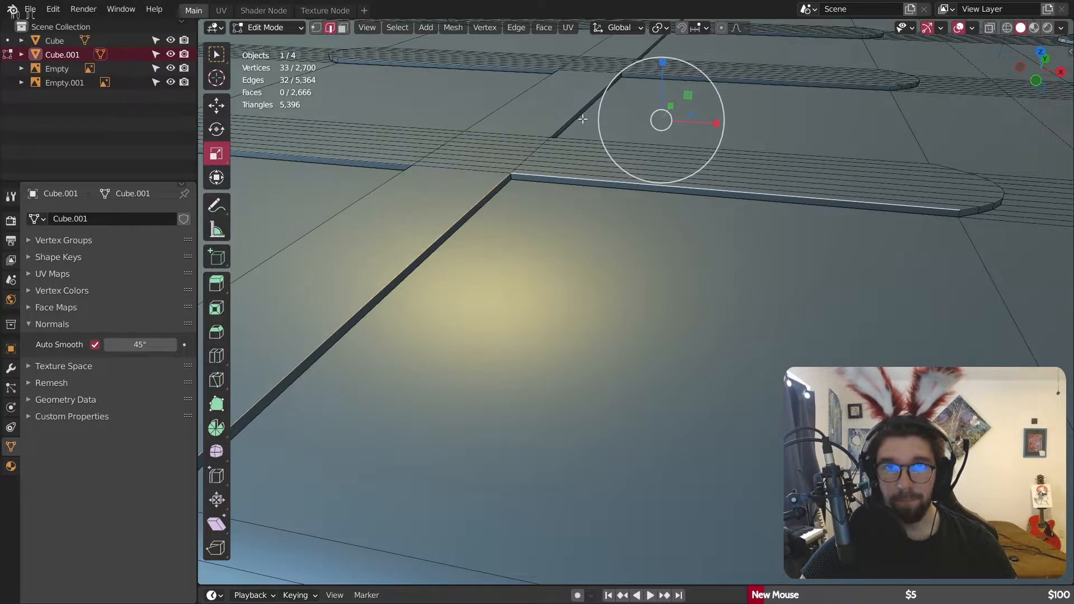
middle_drag(583, 119, 595, 266)
key(ctrl+z)
key(ctrl+l)
Step: Deselect the interior edges of the frontmost strip and its crossing on the -X band, leaving only the raised outline selected
scroll(595, 157, down, 4)
scroll(590, 290, up, 8)
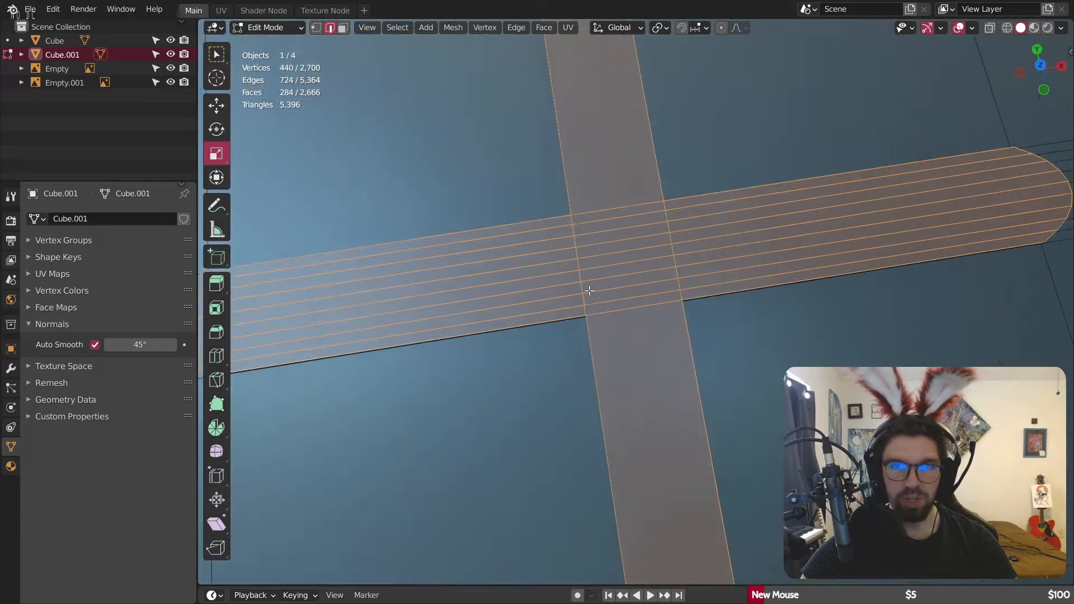
shift+click(605, 295)
alt+shift+click(587, 268)
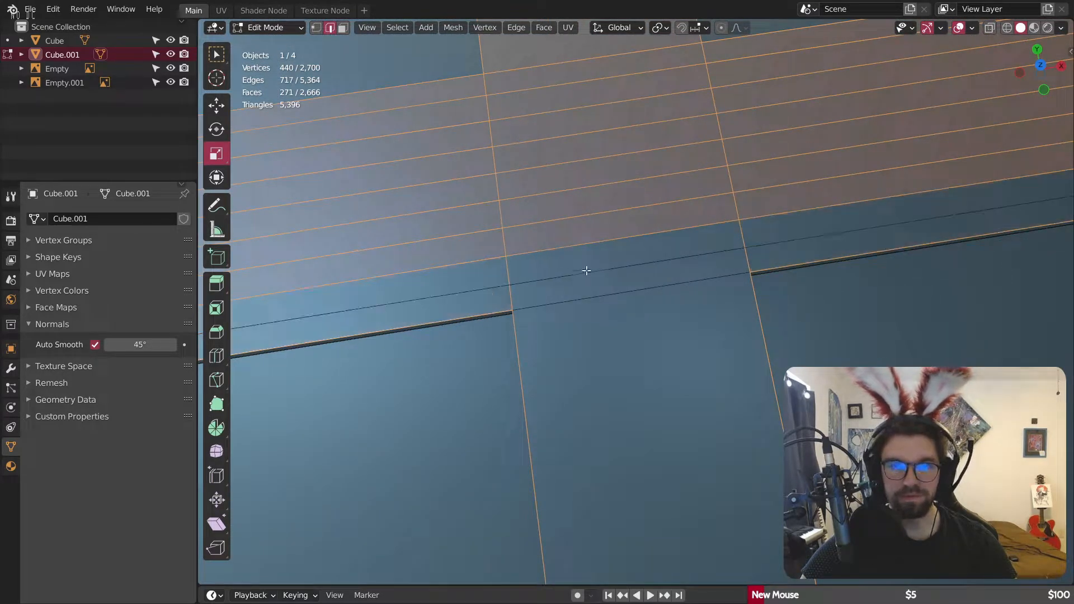
alt+shift+click(589, 200)
scroll(585, 214, down, 5)
middle_drag(611, 216, 601, 216)
shift+middle_drag(601, 216, 601, 239)
alt+shift+click(560, 235)
alt+shift+click(558, 219)
alt+shift+click(555, 208)
alt+shift+click(554, 198)
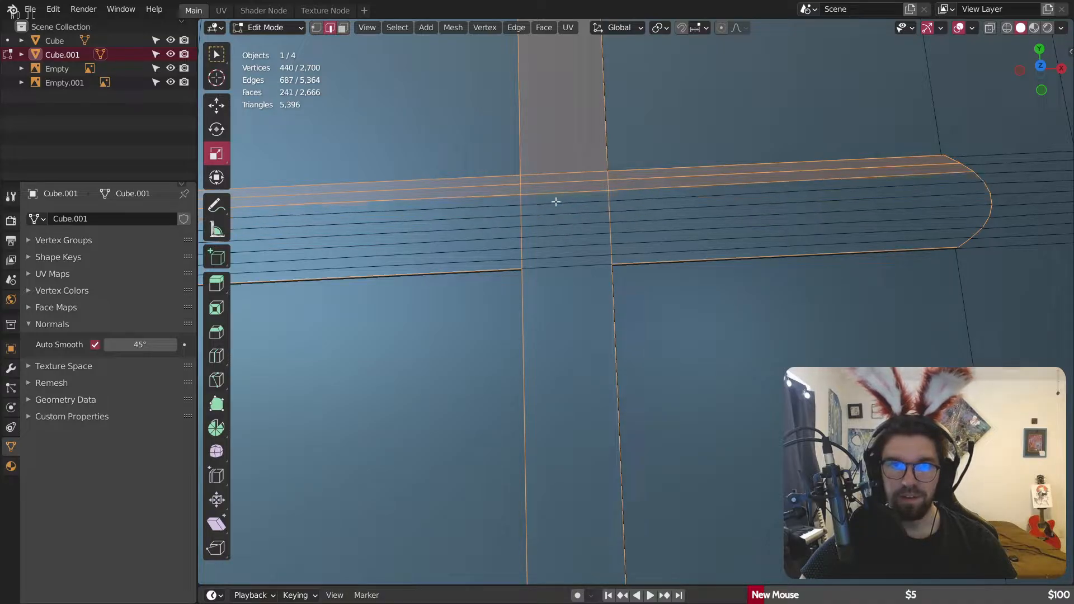
alt+shift+click(551, 190)
alt+shift+click(547, 185)
shift+click(541, 177)
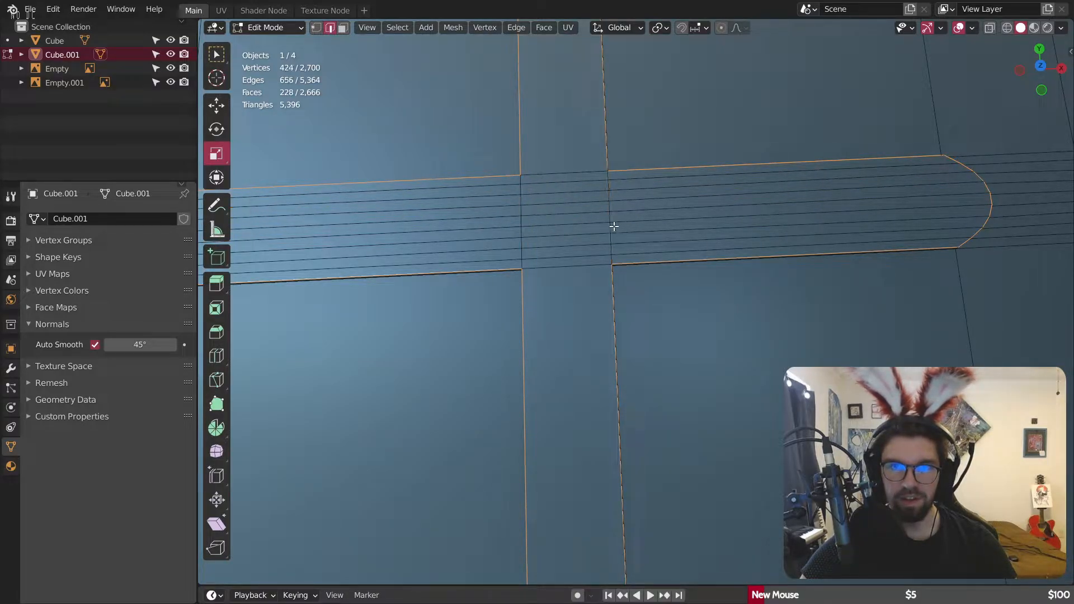
Step: Deselect the lengthwise and crossing edges inside the second strip from the front on the -X band, keeping its outline selected
scroll(638, 230, down, 6)
shift+middle_drag(597, 138, 571, 206)
scroll(576, 207, up, 10)
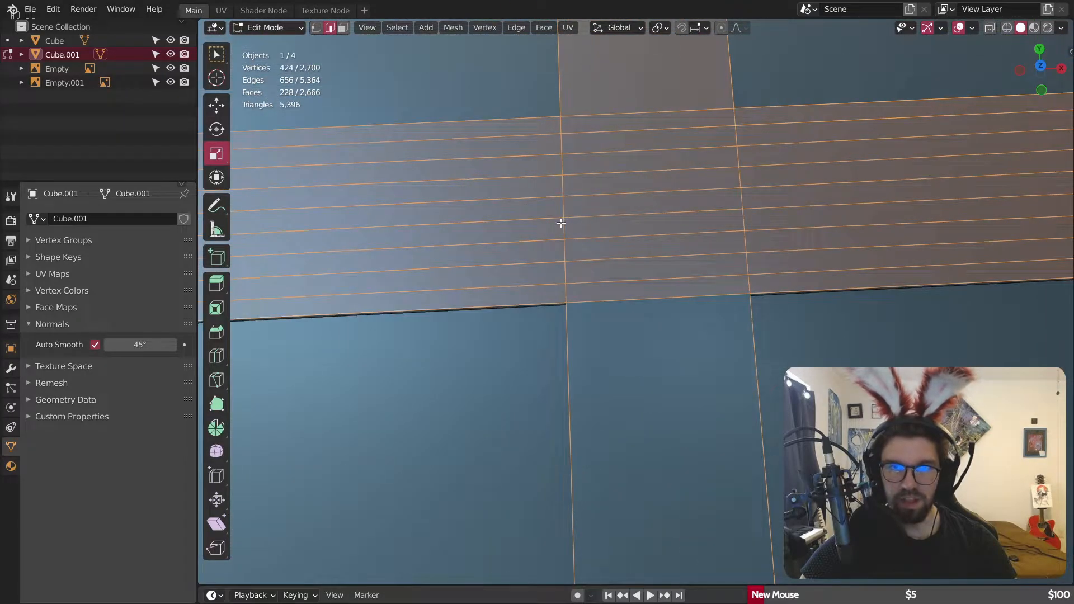
alt+shift+click(561, 222)
shift+click(637, 114)
alt+shift+click(635, 131)
alt+shift+click(631, 150)
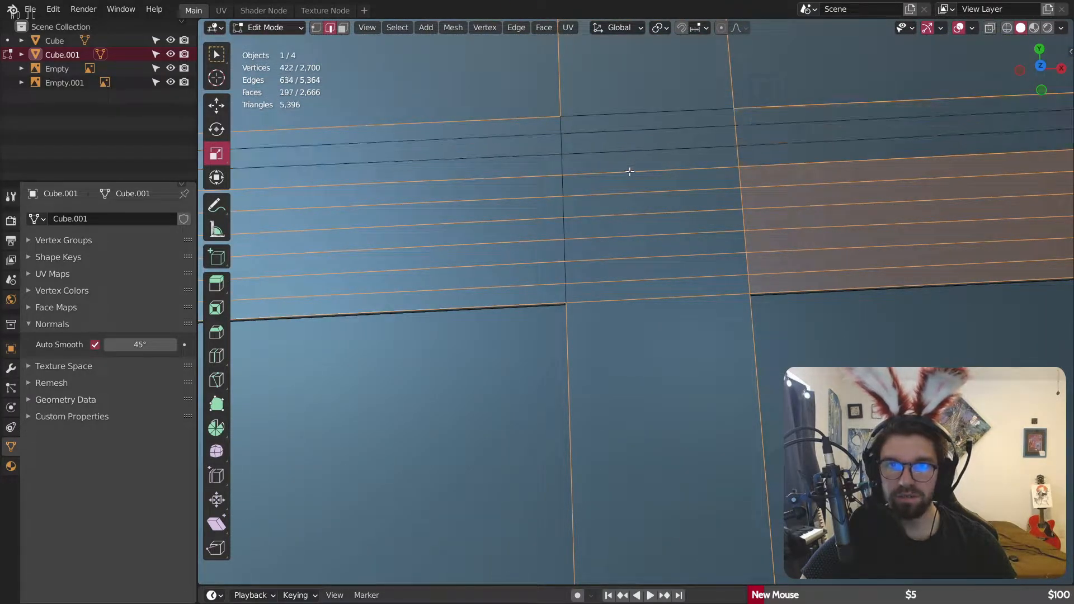
alt+shift+click(630, 171)
alt+shift+click(629, 191)
alt+shift+click(628, 213)
alt+shift+click(626, 234)
alt+shift+click(626, 256)
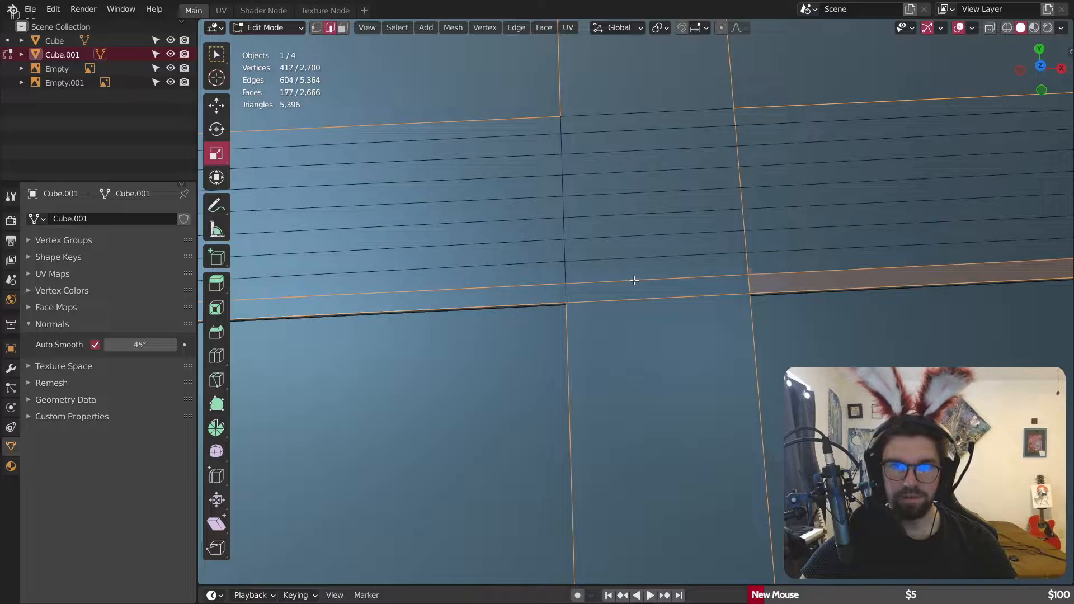
alt+shift+click(632, 278)
alt+shift+click(746, 246)
Step: Deselect the lengthwise and crossing edges inside the third strip from the front on the -X band, keeping its outline selected
scroll(714, 225, down, 4)
shift+middle_drag(714, 225, 673, 492)
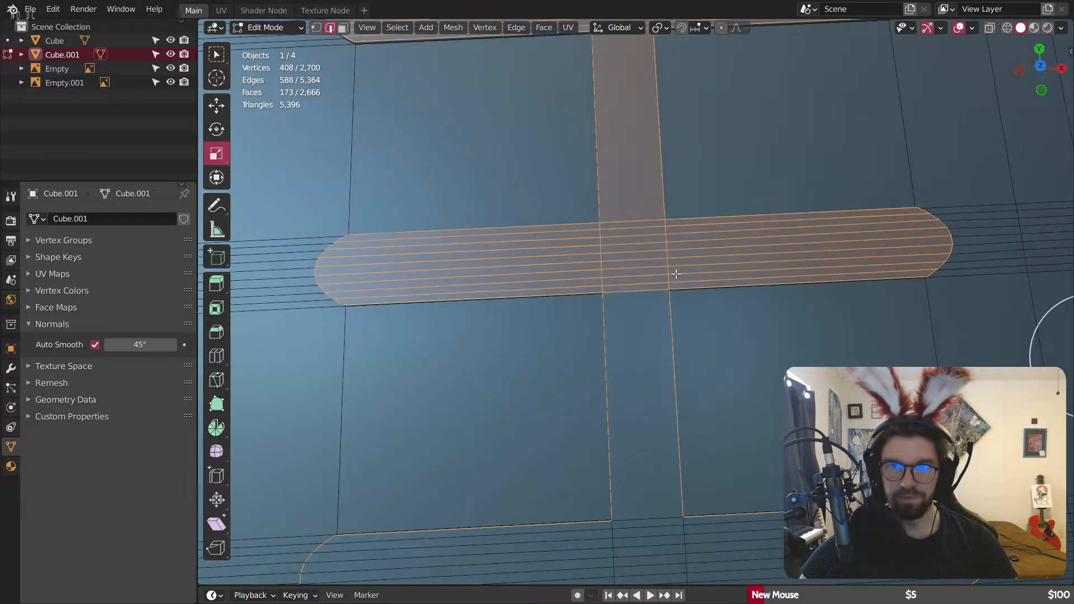
scroll(607, 273, up, 6)
shift+click(590, 254)
alt+shift+click(596, 233)
alt+shift+click(598, 211)
alt+shift+click(600, 188)
alt+shift+click(601, 166)
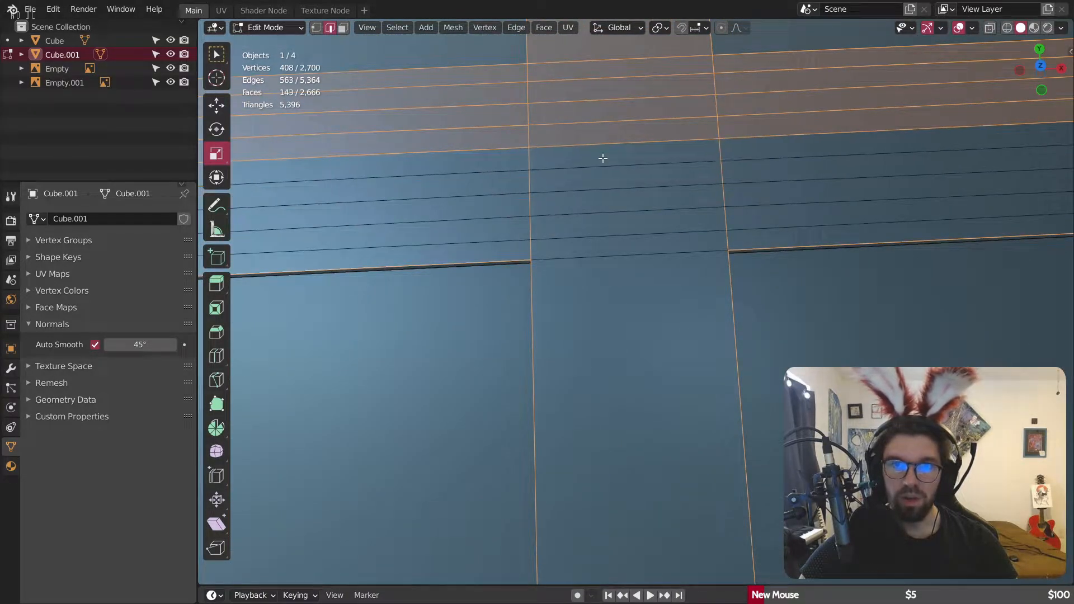
shift+middle_drag(602, 158, 599, 260)
alt+shift+click(589, 258)
alt+shift+click(601, 236)
alt+shift+click(599, 214)
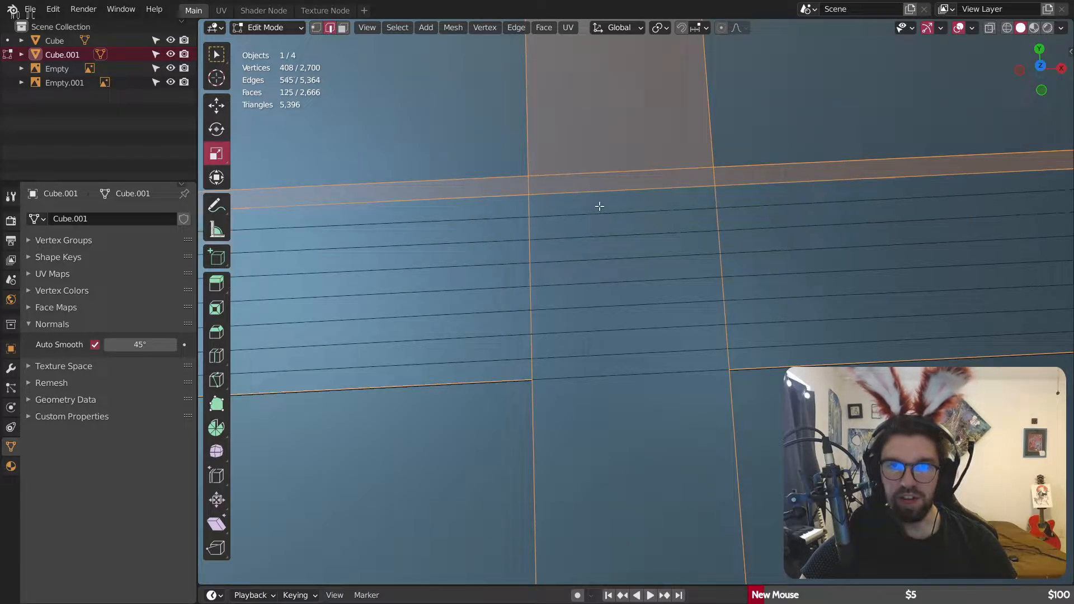
alt+shift+click(589, 194)
shift+click(585, 178)
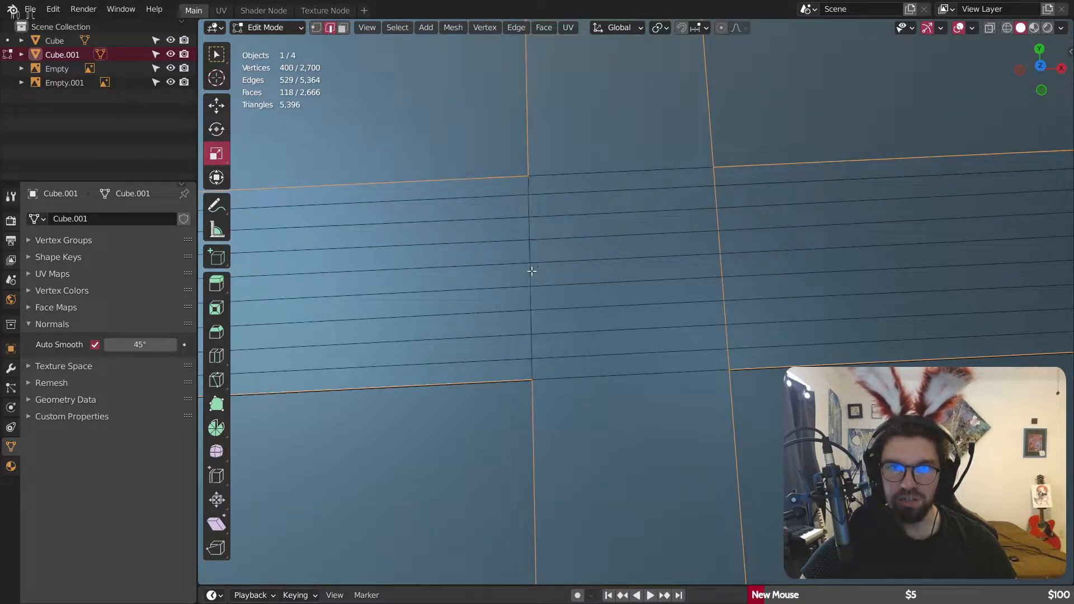
alt+shift+click(718, 265)
Step: Deselect the lengthwise and crossing edges inside the rearmost strip on the -X band, keeping its outline selected
scroll(720, 260, down, 6)
shift+middle_drag(694, 185, 649, 412)
scroll(618, 275, up, 8)
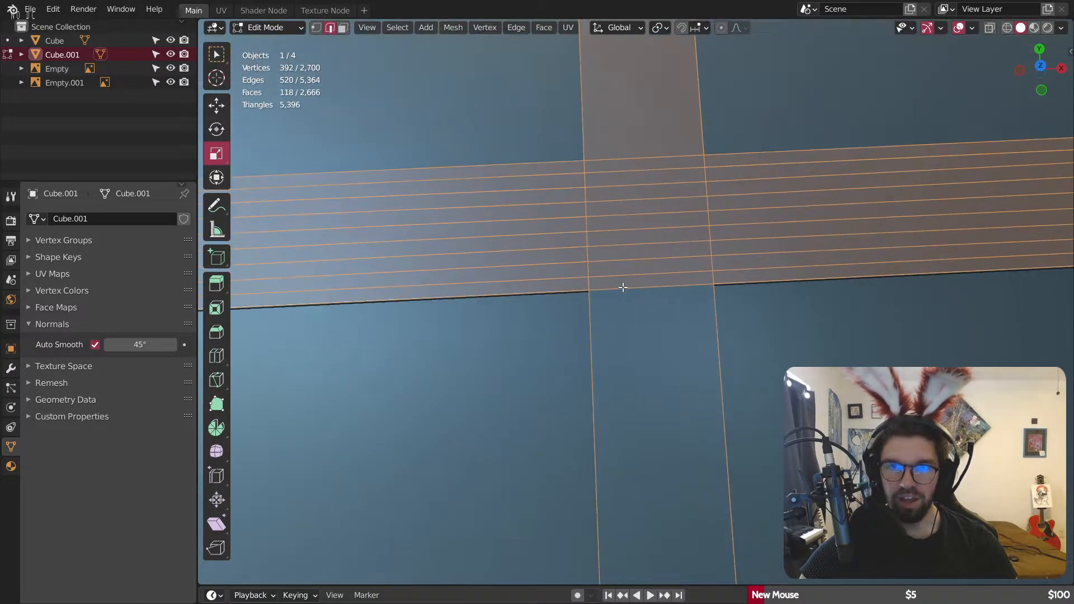
shift+click(620, 287)
alt+shift+click(614, 259)
alt+shift+click(618, 230)
alt+shift+click(620, 205)
shift+middle_drag(629, 170, 622, 328)
alt+shift+click(615, 321)
alt+shift+click(608, 287)
alt+shift+click(615, 259)
alt+shift+click(615, 230)
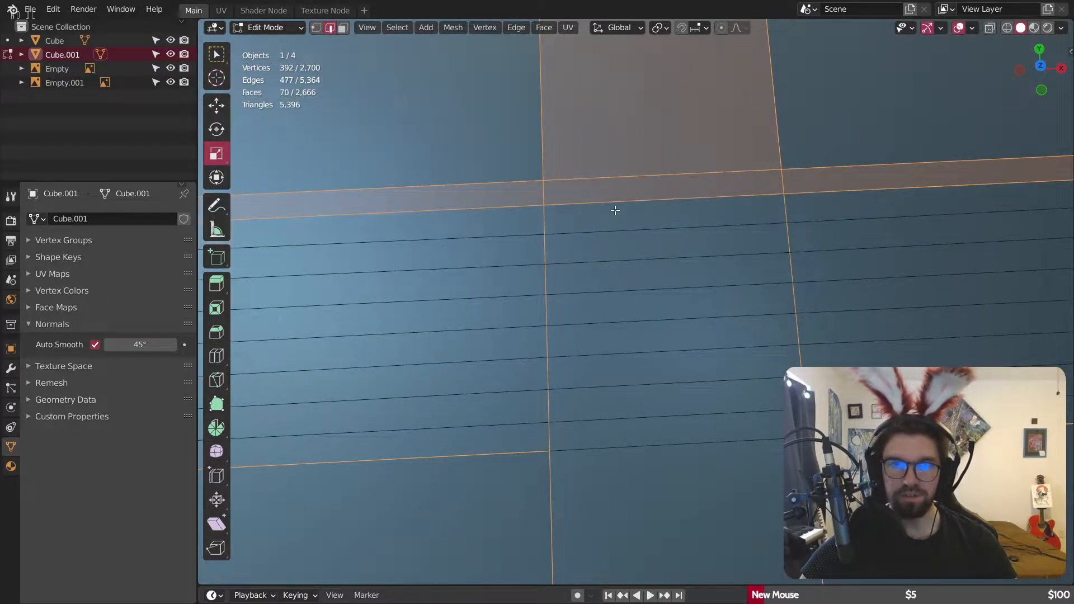
alt+shift+click(615, 206)
alt+shift+click(794, 298)
scroll(813, 272, down, 14)
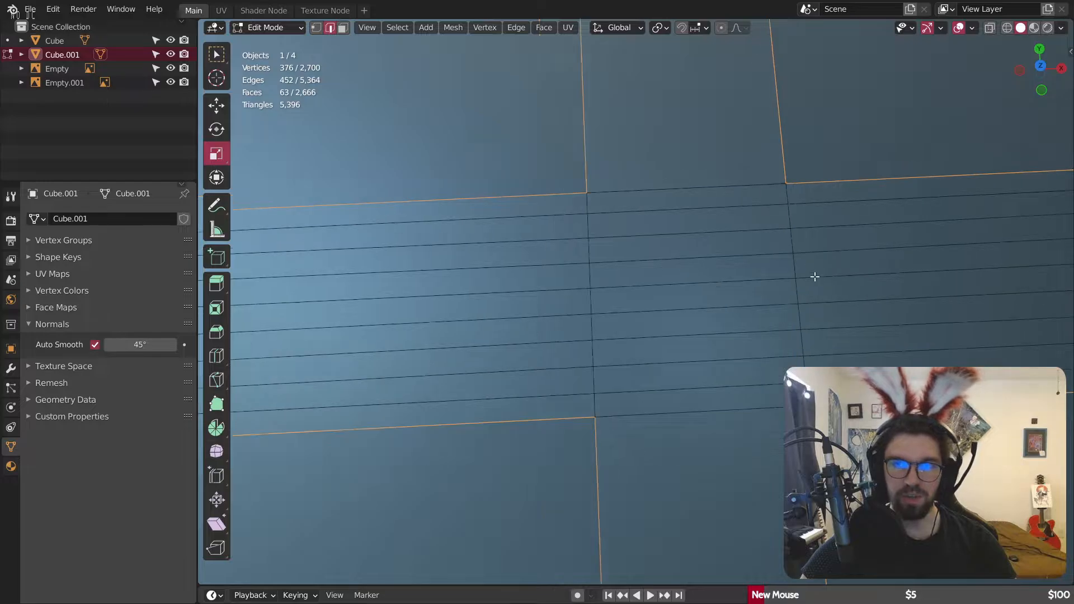
Step: Deselect the edges running across the -X band along the bend at its end, leaving the band's side edges selected
shift+middle_drag(818, 302, 727, 303)
middle_drag(727, 261, 726, 218)
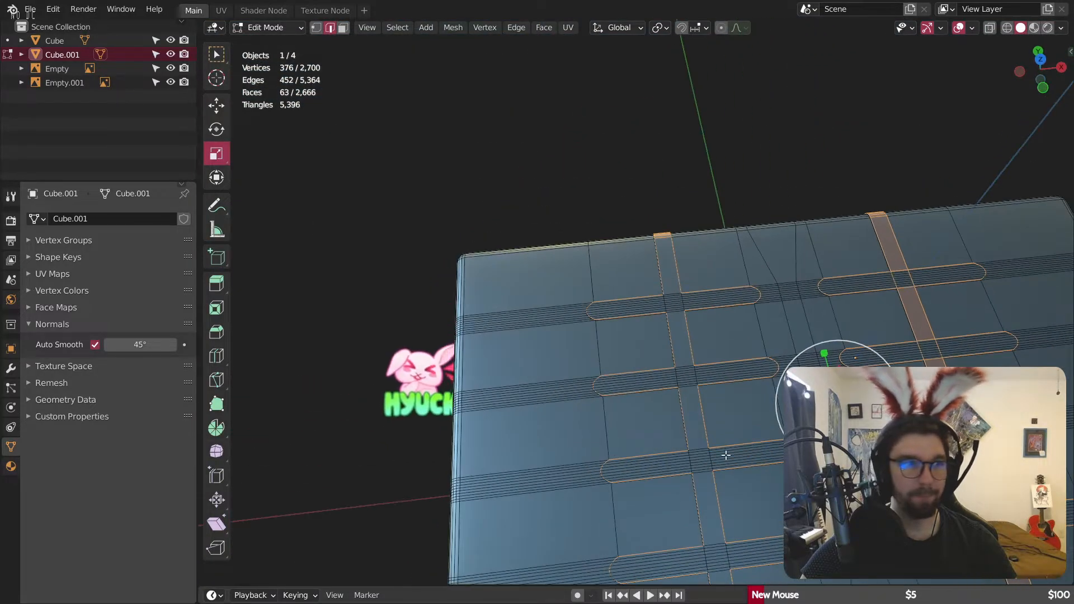
shift+middle_drag(726, 455, 671, 260)
shift+middle_drag(643, 369, 613, 264)
scroll(602, 305, up, 6)
scroll(648, 264, up, 3)
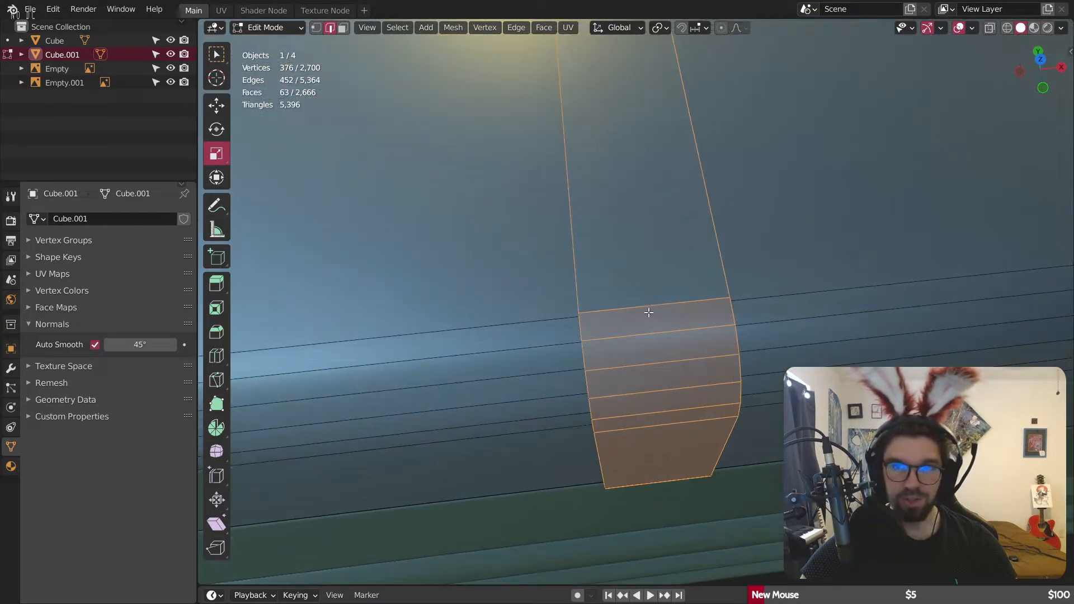
alt+shift+click(646, 309)
alt+shift+click(651, 334)
middle_drag(683, 377, 668, 357)
shift+middle_drag(564, 239, 636, 435)
alt+shift+click(567, 244)
alt+shift+click(571, 285)
alt+shift+click(570, 313)
alt+shift+click(570, 354)
Step: Deselect the edges running across the band's lower bend where it wraps the lid's rim
middle_drag(570, 355, 519, 224)
middle_drag(590, 318, 631, 284)
scroll(630, 284, up, 9)
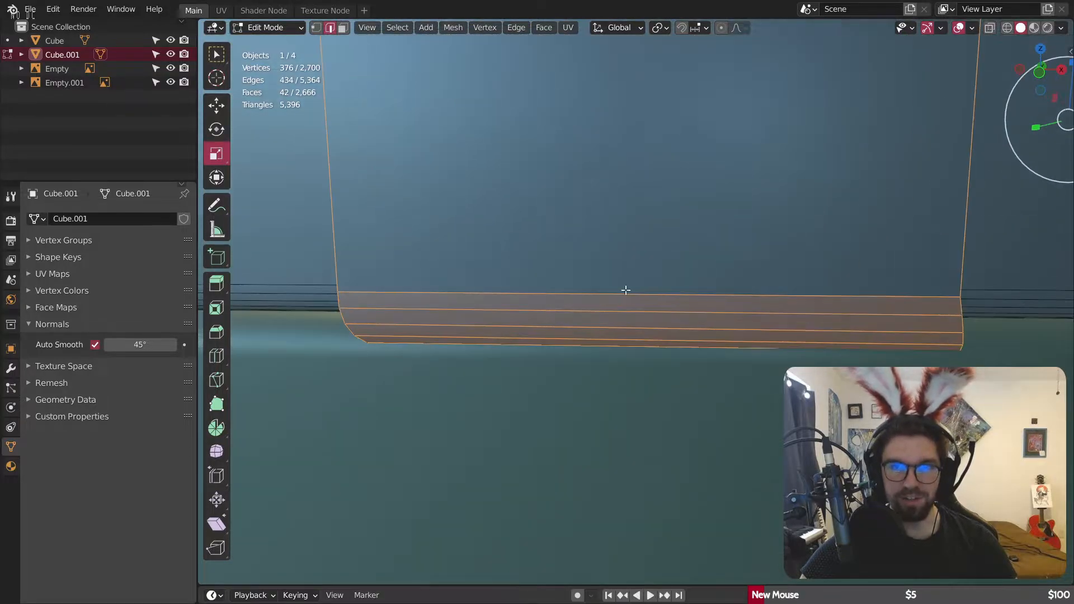
alt+shift+click(623, 297)
alt+shift+click(612, 315)
alt+shift+click(611, 330)
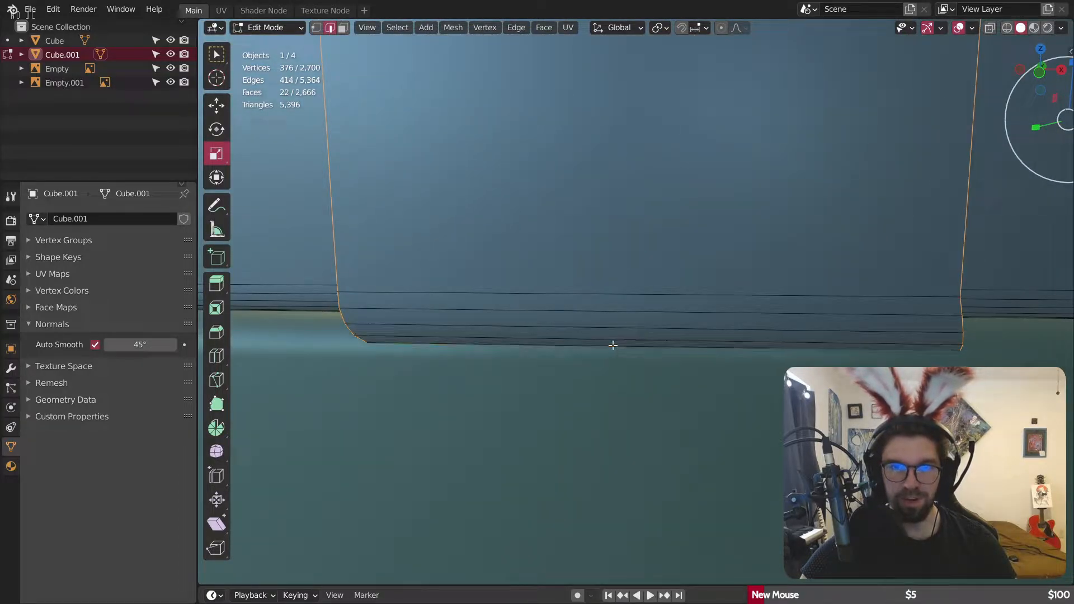
Step: Switch to wireframe shading and deselect the remaining edges running across the bands on the lid's underside
middle_drag(613, 346, 638, 349)
click(1007, 28)
scroll(591, 392, down, 2)
shift+middle_drag(588, 414, 566, 324)
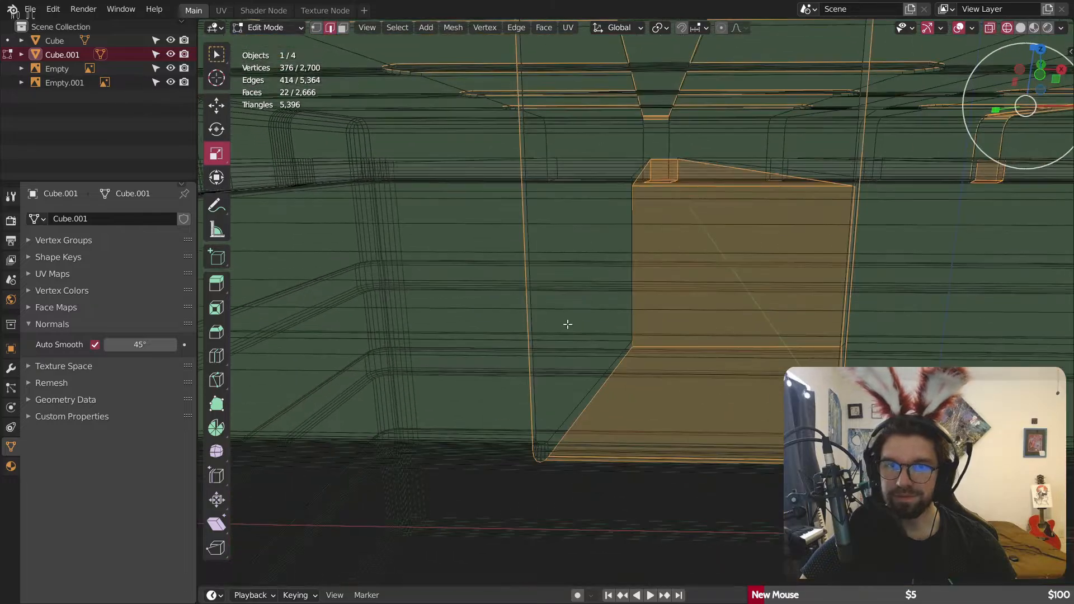
scroll(601, 437, up, 2)
shift+middle_drag(626, 446, 663, 157)
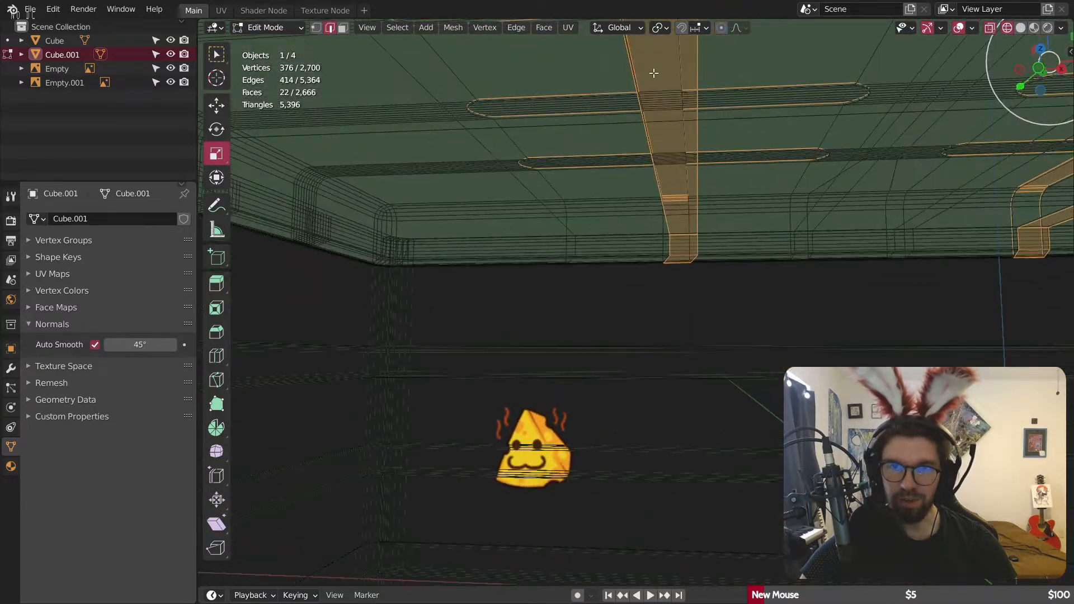
shift+middle_drag(652, 72, 701, 433)
shift+middle_drag(626, 140, 671, 391)
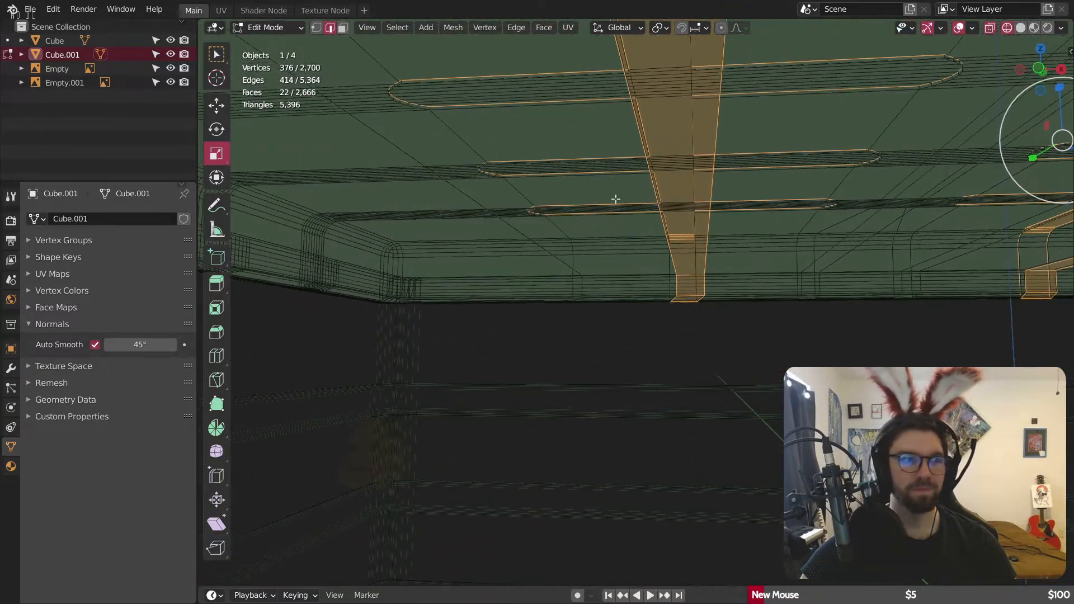
shift+middle_drag(614, 200, 626, 386)
scroll(608, 161, down, 3)
middle_drag(608, 161, 382, 204)
alt+shift+click(378, 210)
alt+shift+click(349, 358)
shift+middle_drag(302, 367, 710, 242)
scroll(382, 305, up, 3)
scroll(381, 305, up, 4)
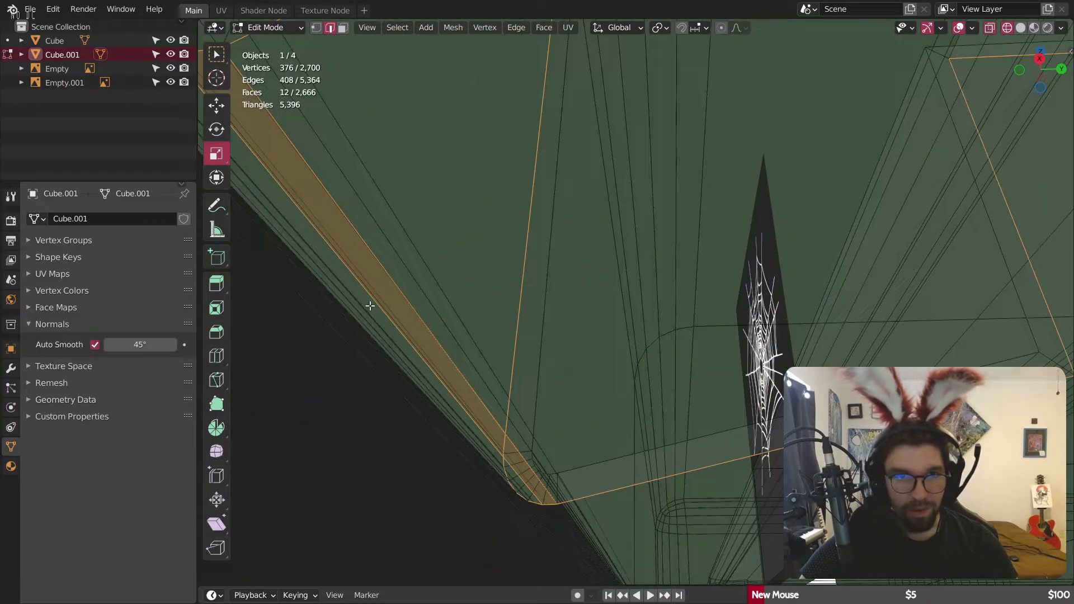
scroll(418, 284, down, 8)
middle_drag(843, 263, 835, 262)
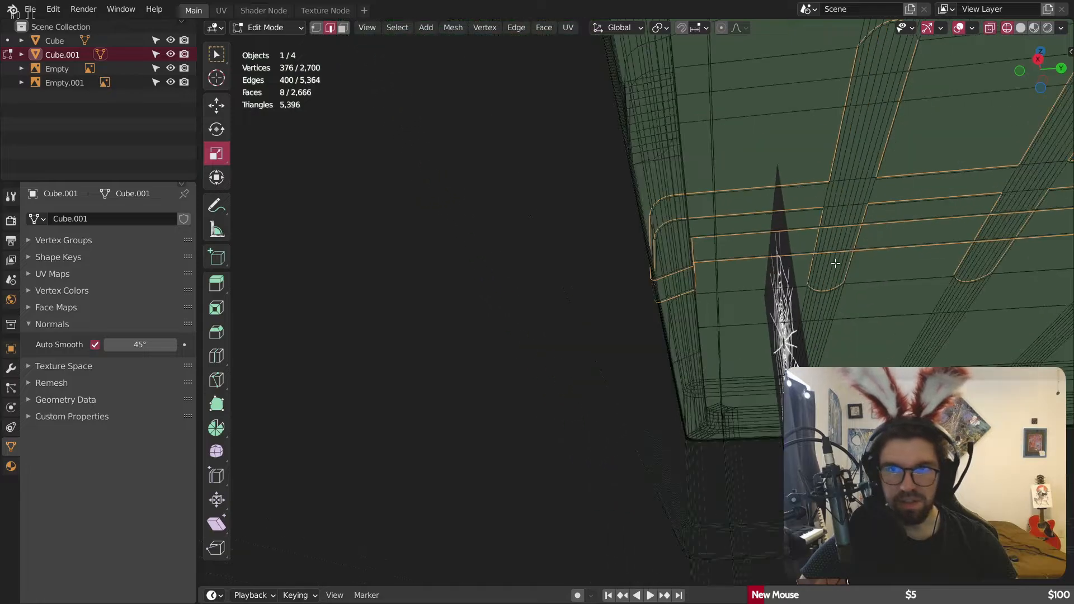
Step: Deselect the leftover edges across the band at its opposite rounded corner, keeping the side edges selected
shift+middle_drag(370, 234, 714, 242)
scroll(845, 243, down, 5)
scroll(985, 245, up, 3)
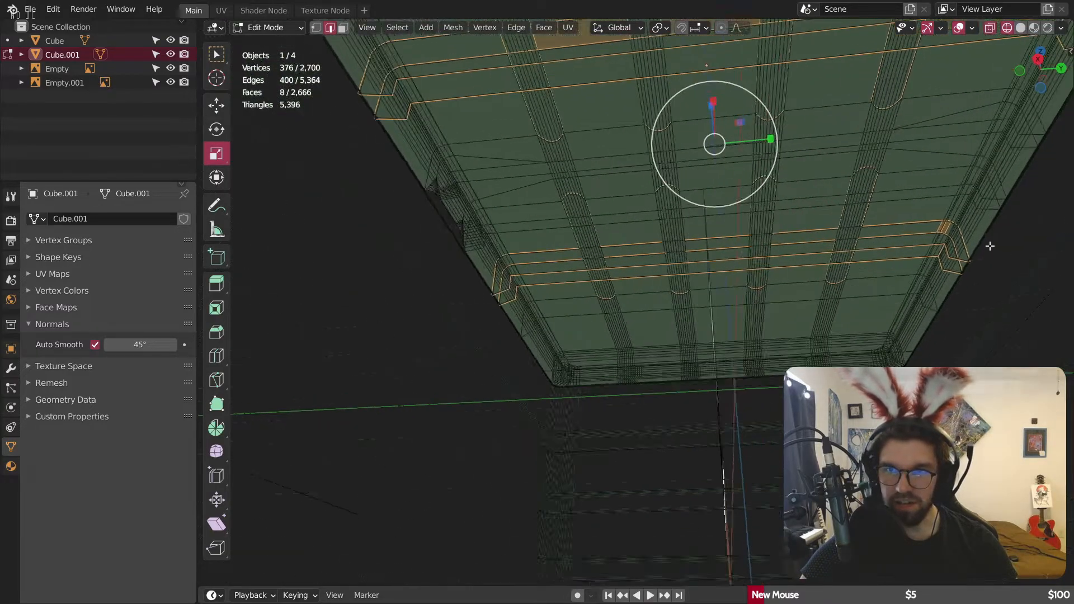
scroll(955, 243, up, 6)
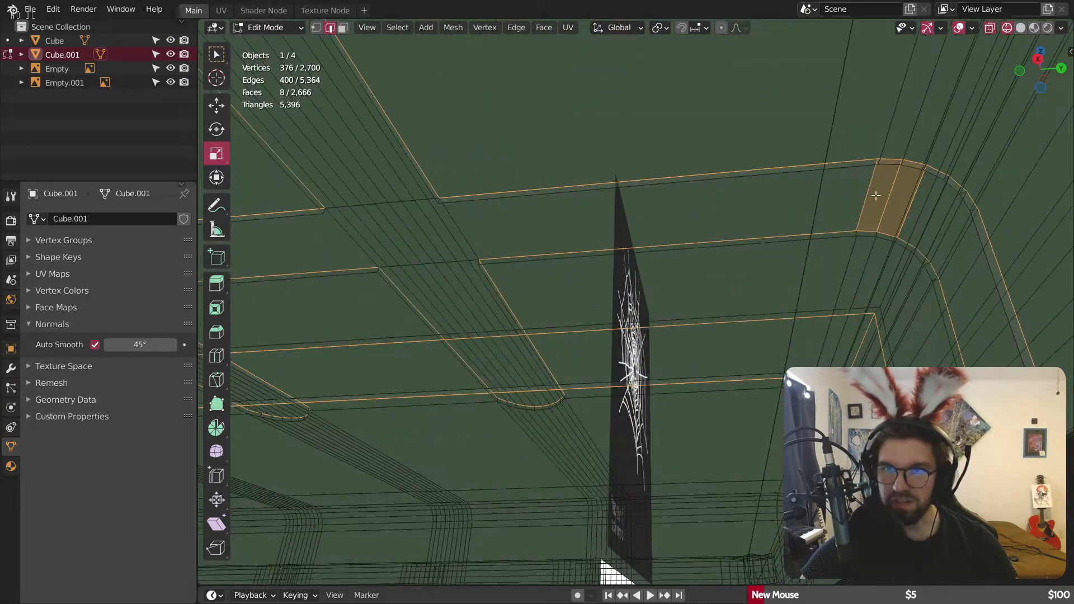
scroll(906, 213, down, 2)
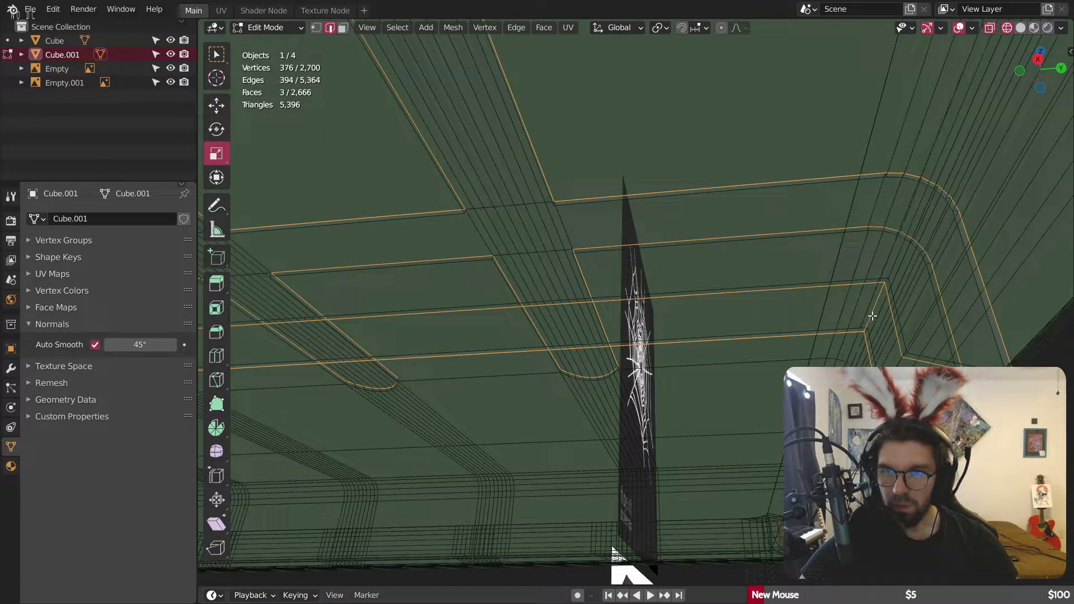
Step: Deselect the outline edges that cut through the frontmost strip's crossing on the +X band
scroll(872, 316, down, 6)
middle_drag(860, 319, 619, 300)
scroll(643, 336, up, 10)
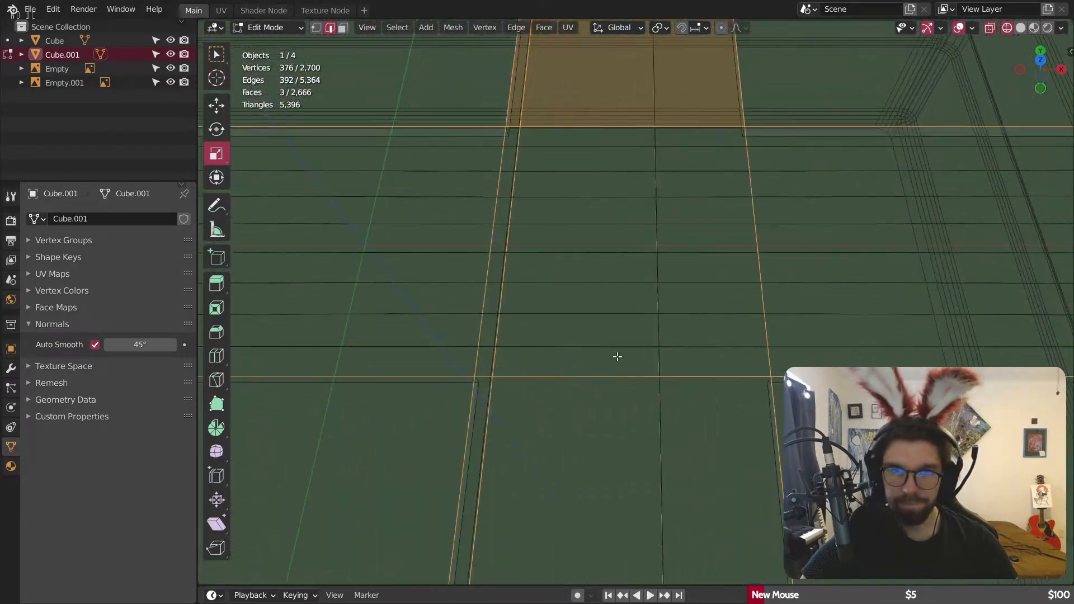
scroll(590, 370, down, 4)
middle_drag(590, 360, 596, 343)
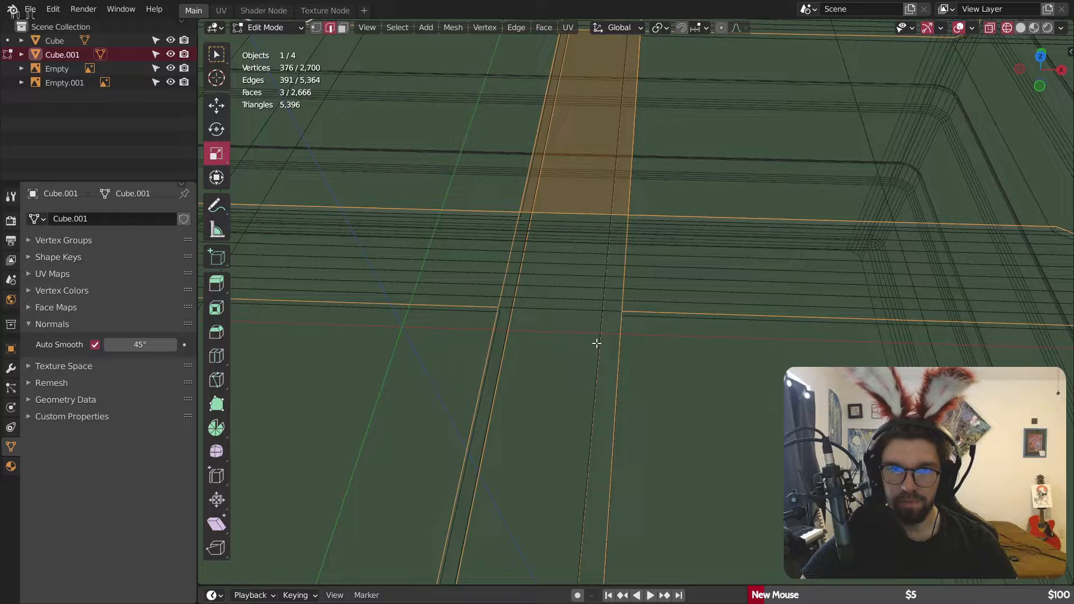
shift+click(581, 212)
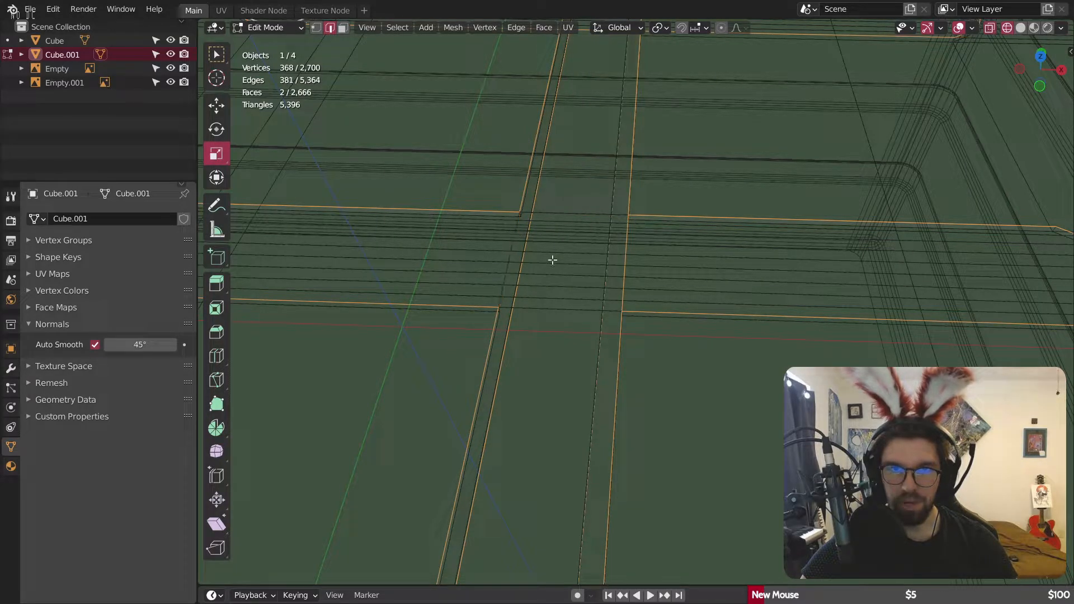
alt+shift+click(626, 261)
scroll(639, 248, down, 4)
key(ctrl+z)
scroll(626, 259, up, 5)
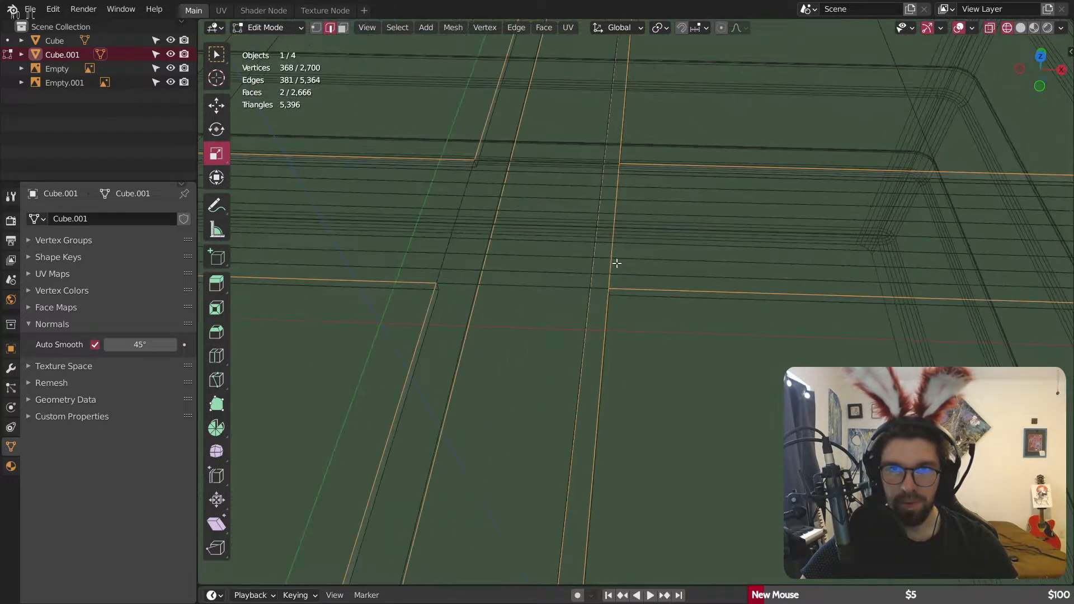
alt+shift+click(610, 261)
Step: Deselect the strip and band edges inside the second strip's crossing on the +X band
scroll(618, 263, down, 5)
middle_drag(619, 263, 610, 139)
scroll(604, 227, up, 4)
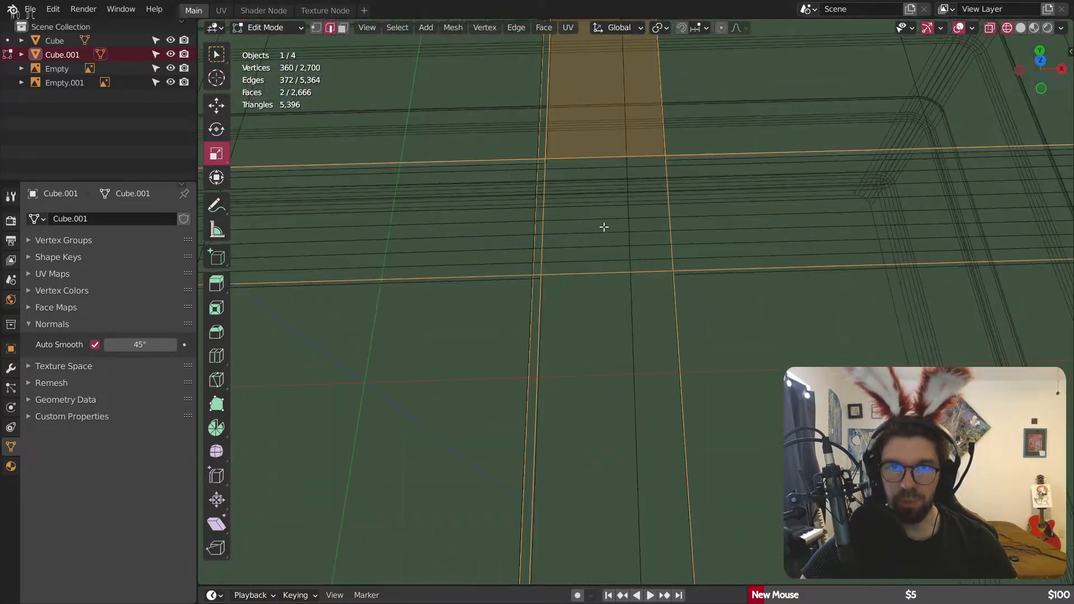
shift+click(592, 160)
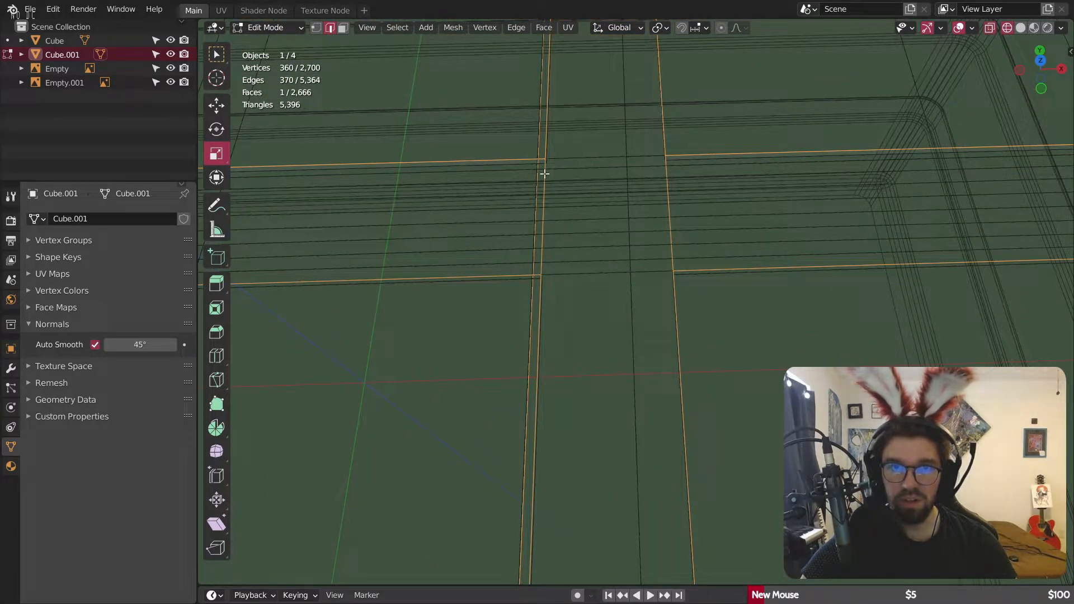
scroll(670, 173, down, 4)
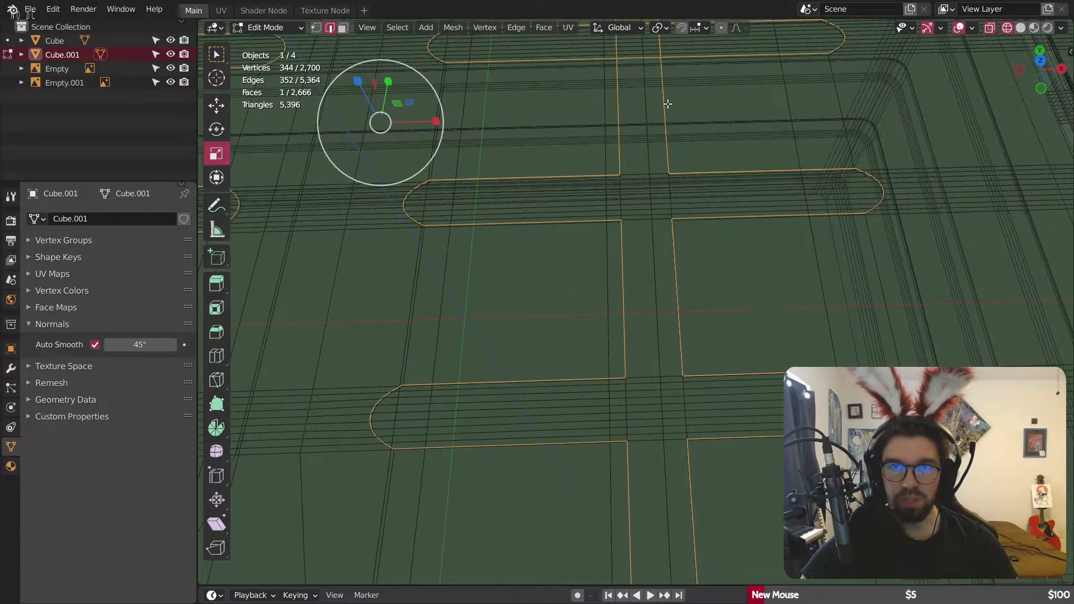
Step: Deselect the strip and band edges inside the third and rearmost strip crossings on the +X band
shift+middle_drag(666, 104, 639, 247)
scroll(639, 247, up, 7)
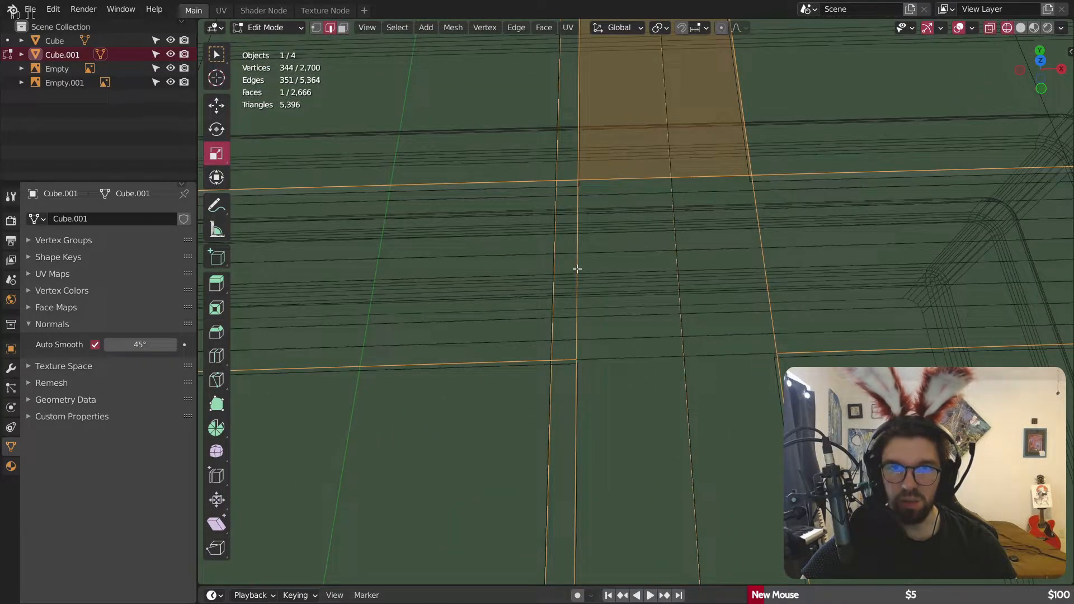
shift+click(653, 177)
scroll(671, 172, down, 4)
scroll(660, 288, up, 6)
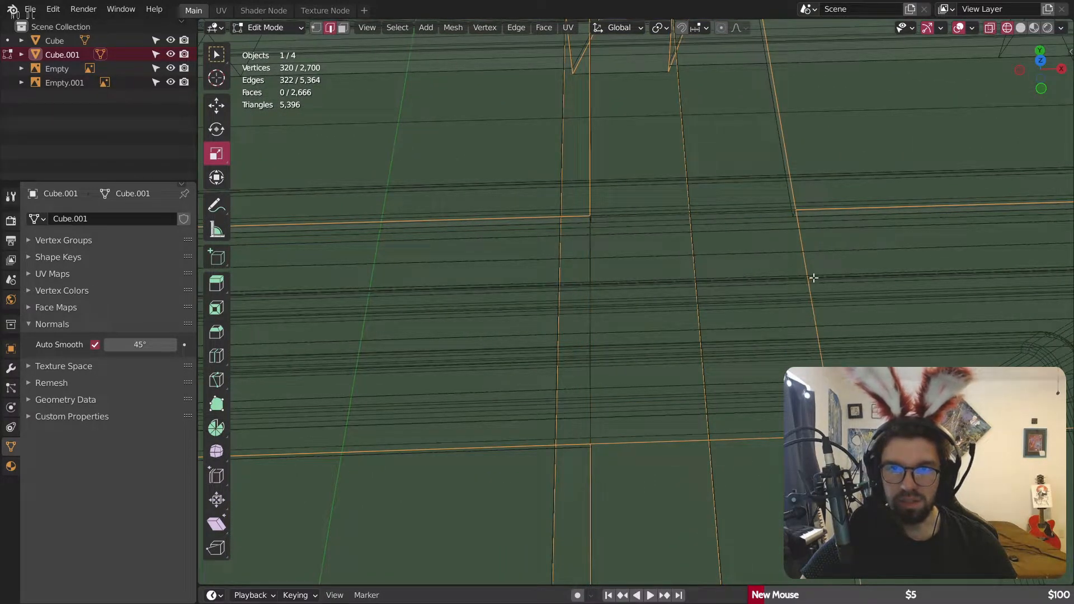
shift+click(746, 441)
scroll(746, 442, down, 6)
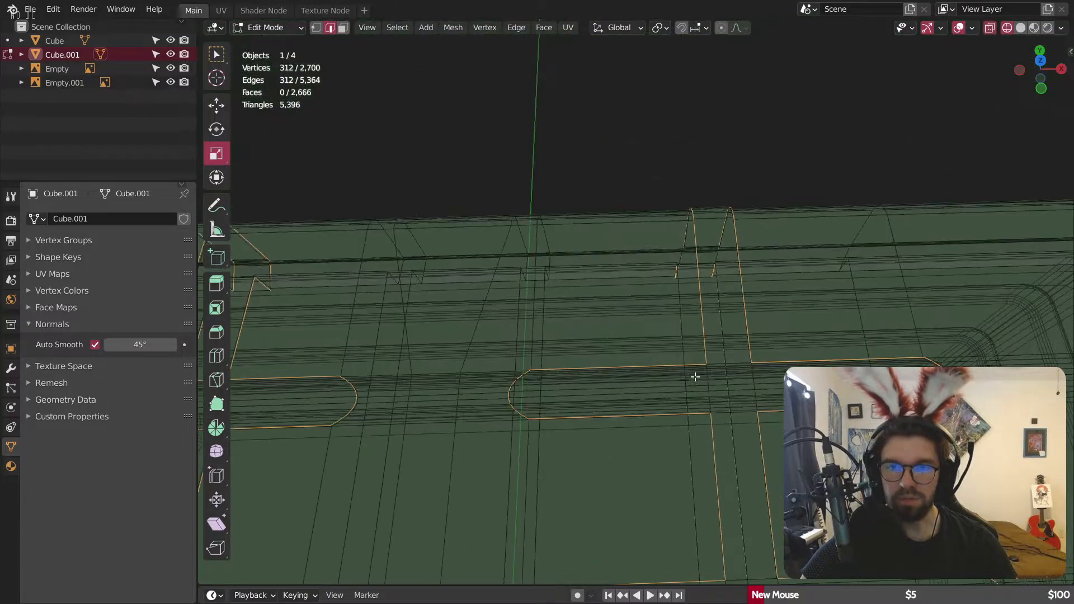
Step: Check the selected outlines across the whole lid and return the viewport to solid shading
middle_drag(693, 386, 620, 372)
middle_drag(734, 483, 739, 260)
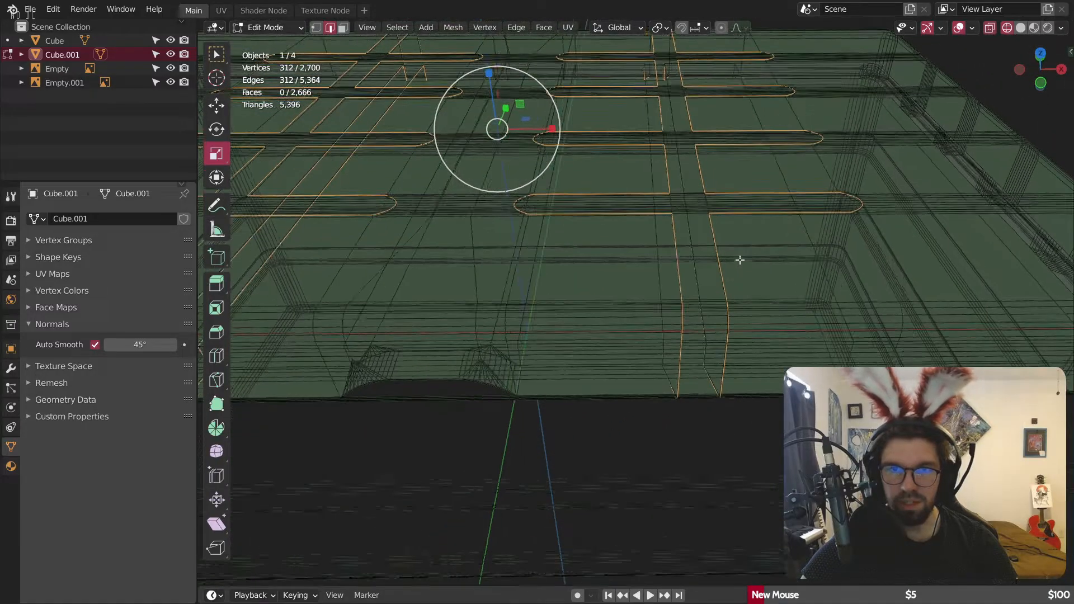
scroll(717, 258, down, 3)
shift+middle_drag(645, 270, 1057, 117)
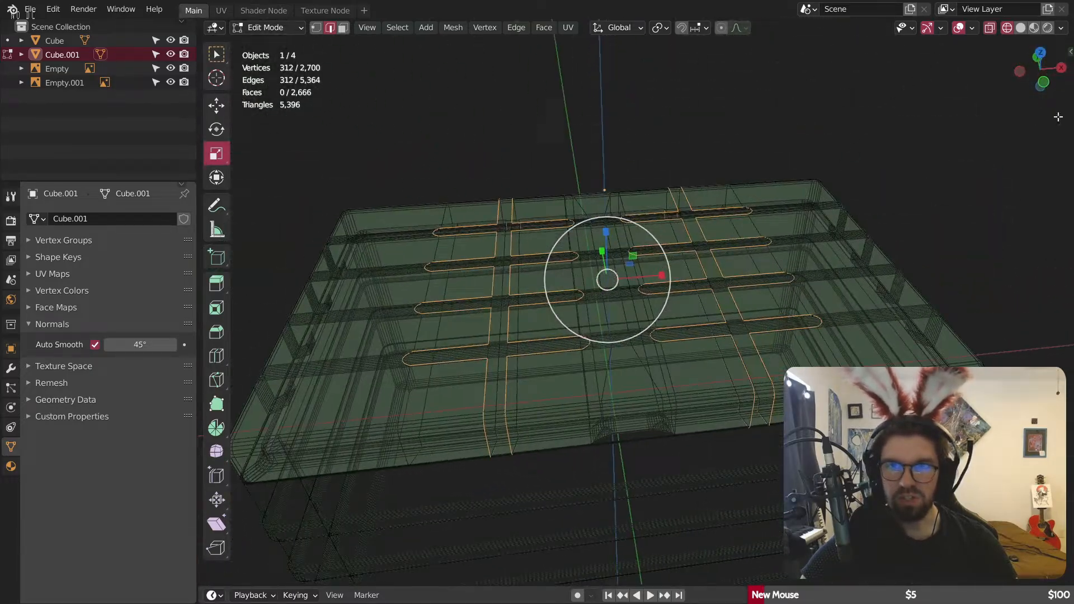
click(1020, 27)
scroll(619, 269, up, 6)
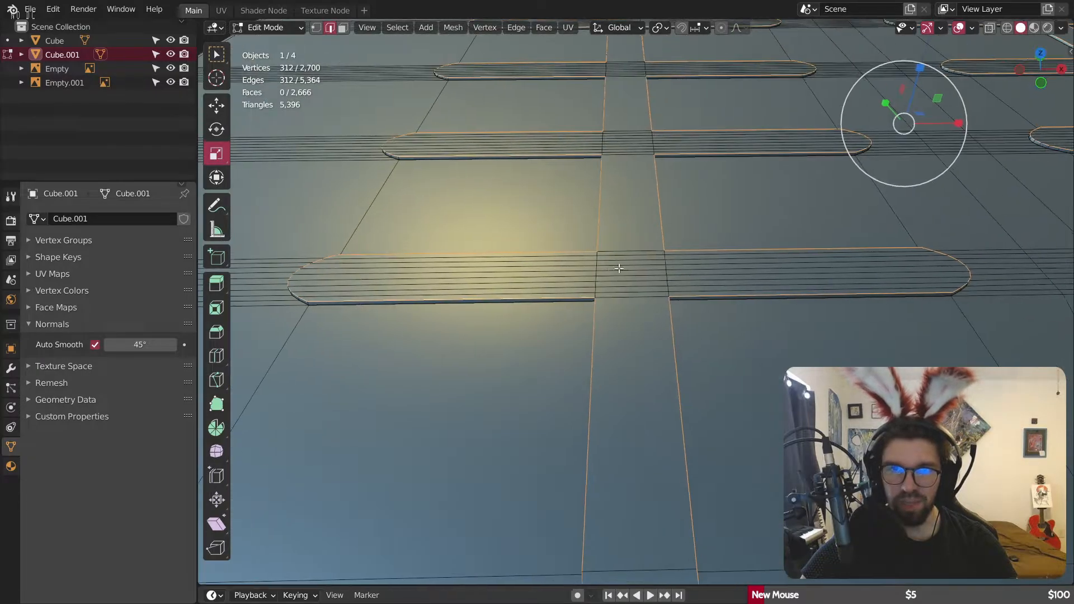
shift+middle_drag(619, 268, 561, 262)
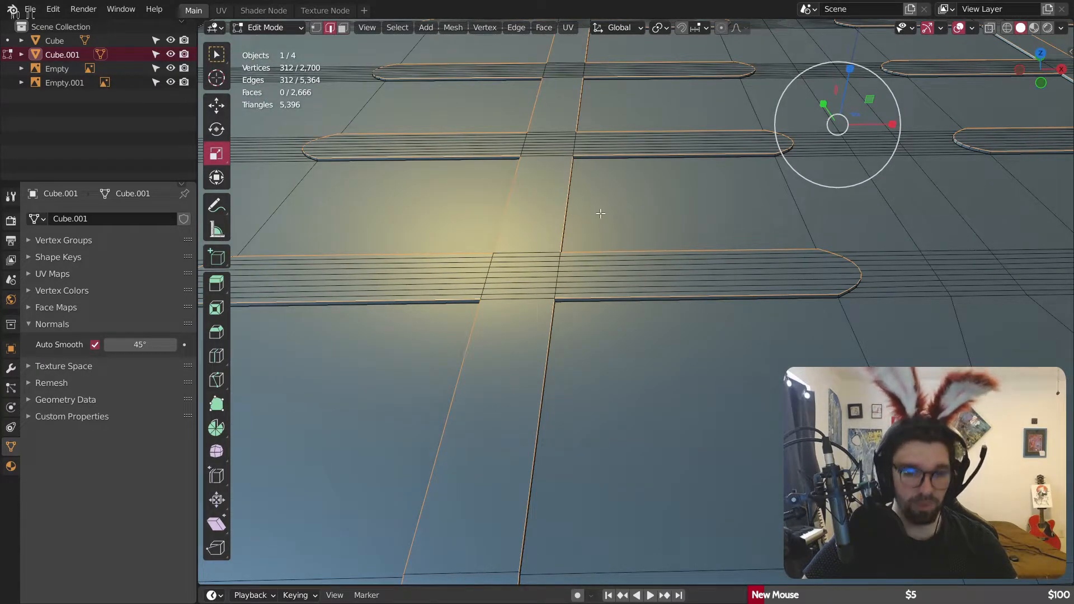
Step: Apply the lid object's scale in Object Mode and return to Edit Mode
click(257, 27)
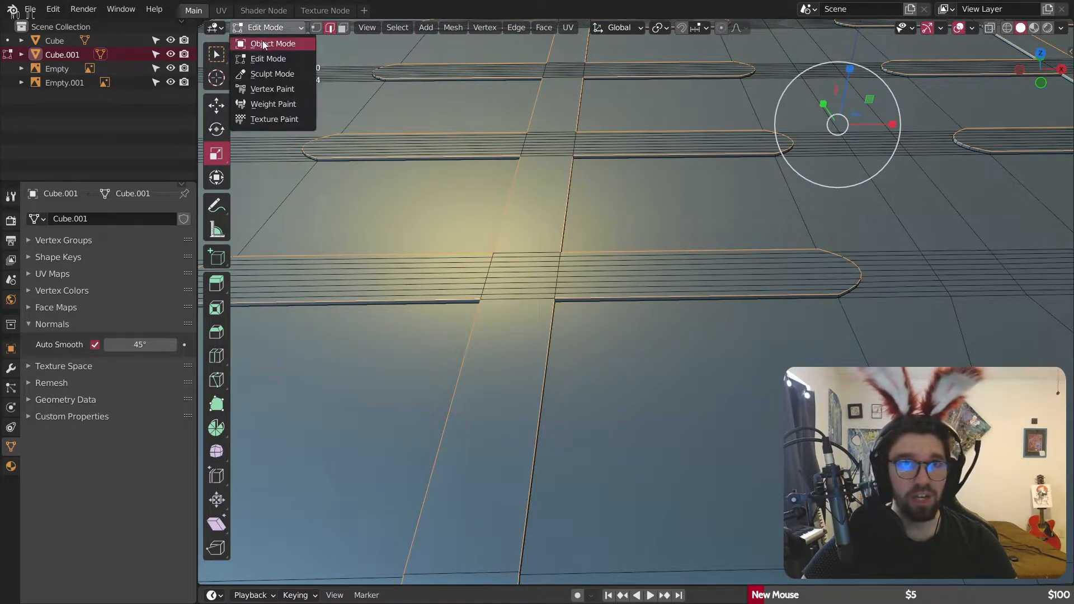
click(271, 43)
key(ctrl+a)
click(552, 278)
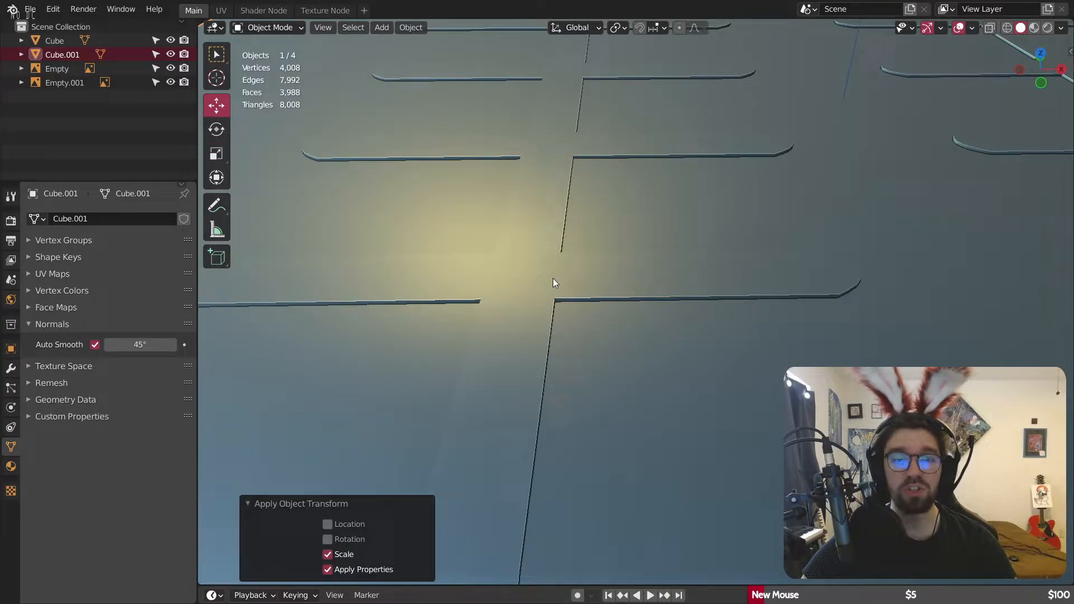
click(298, 27)
click(283, 60)
Step: Bevel the selected band and strip outline edges with a 0.894 m offset and 7 segments, then inspect a crossing corner
scroll(576, 341, up, 4)
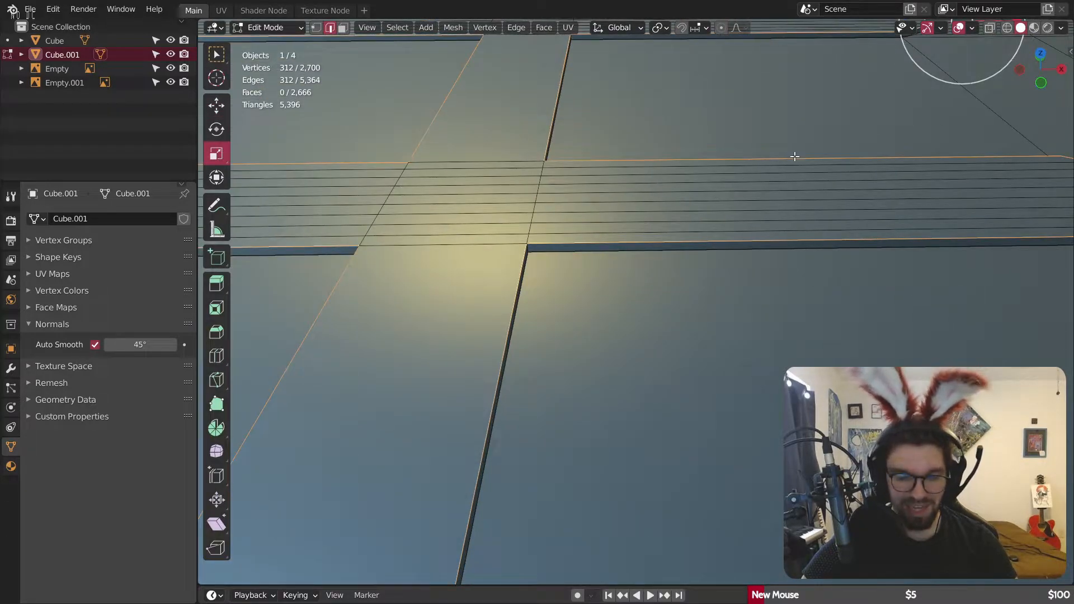
key(ctrl+b)
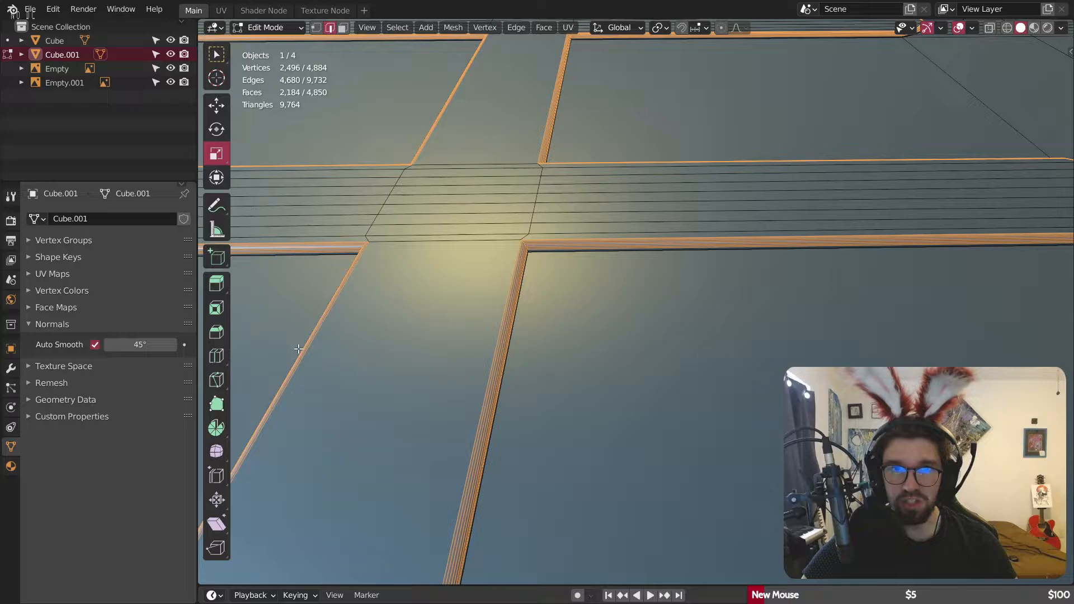
click(540, 153)
scroll(433, 284, up, 8)
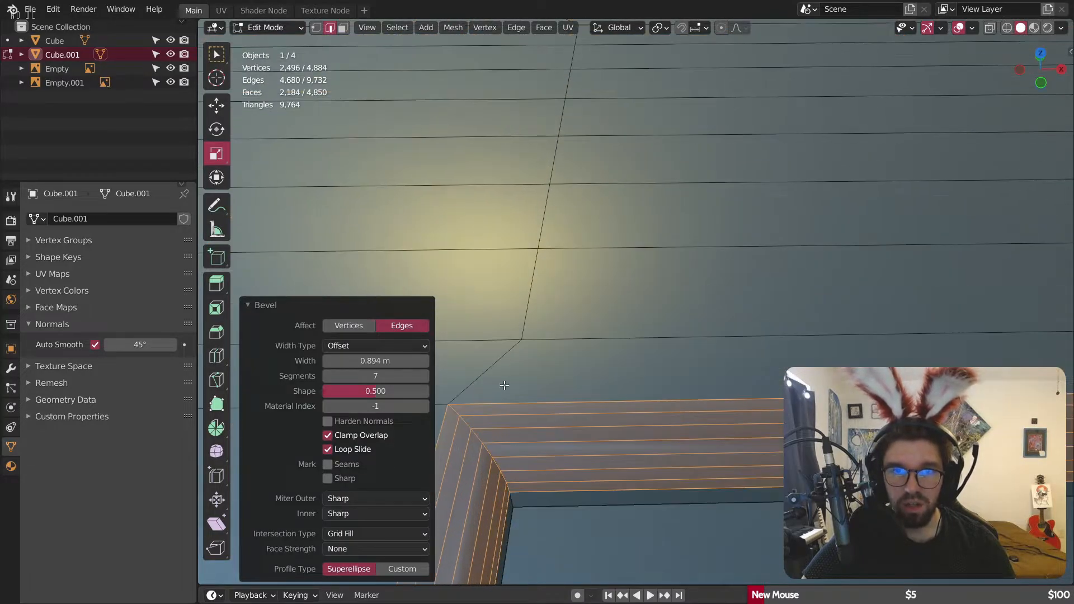
shift+middle_drag(504, 386, 626, 300)
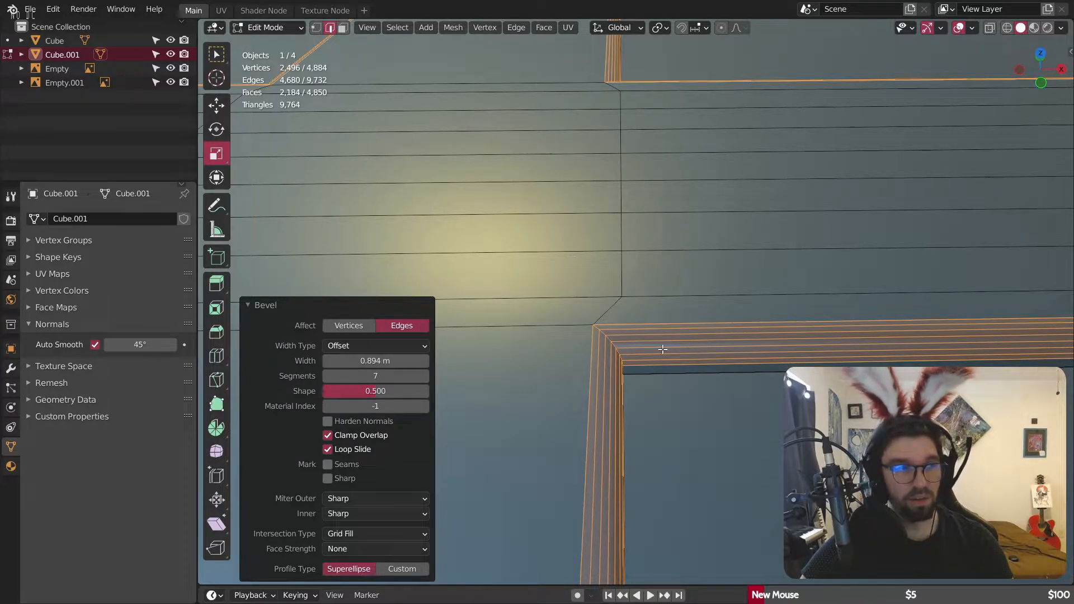
Step: Reduce the bevel on the lid's strip and band outlines to 5 segments, checking a rounded strip end up close
scroll(660, 334, down, 8)
middle_drag(690, 318, 670, 309)
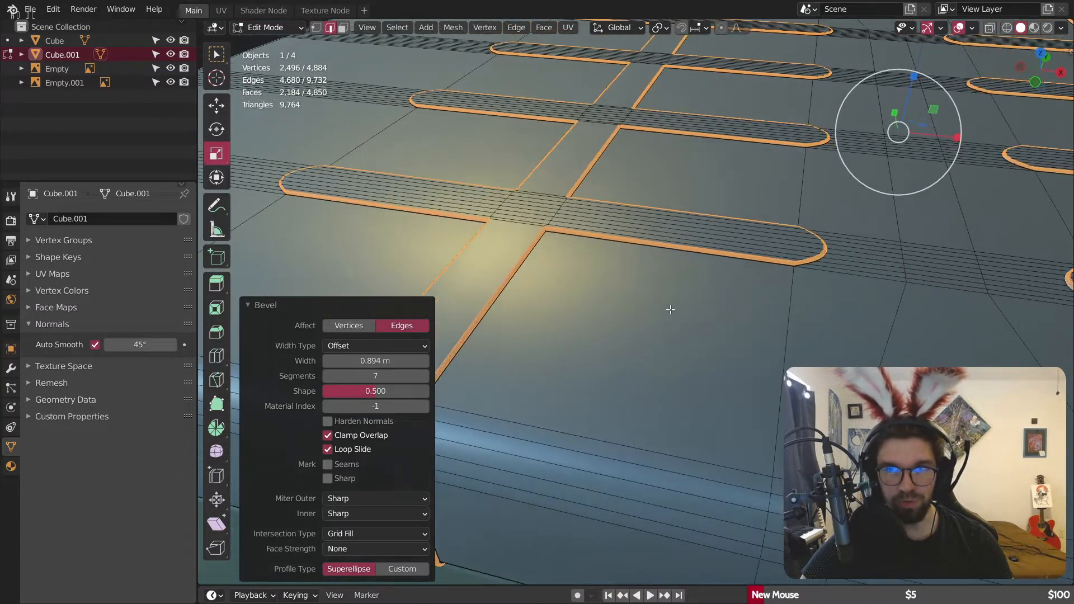
scroll(730, 257, up, 2)
scroll(771, 268, up, 5)
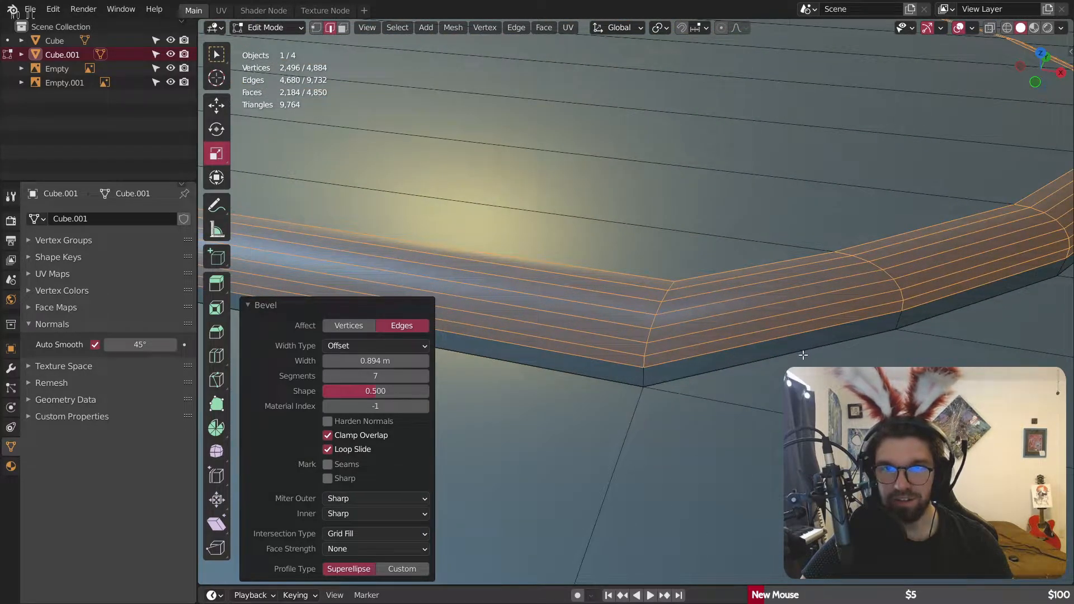
click(327, 377)
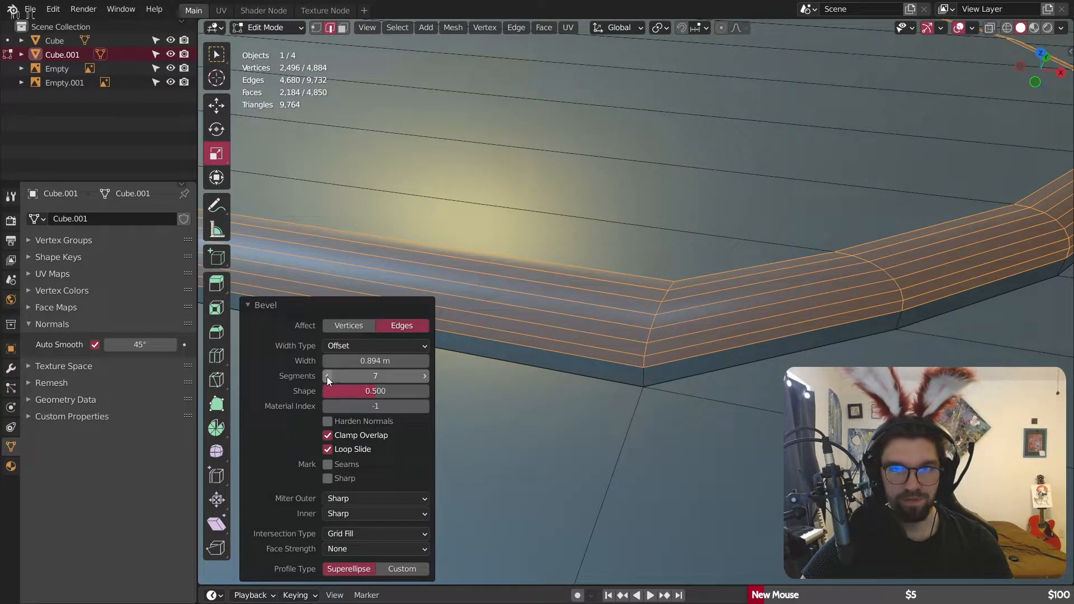
click(327, 377)
scroll(513, 330, down, 8)
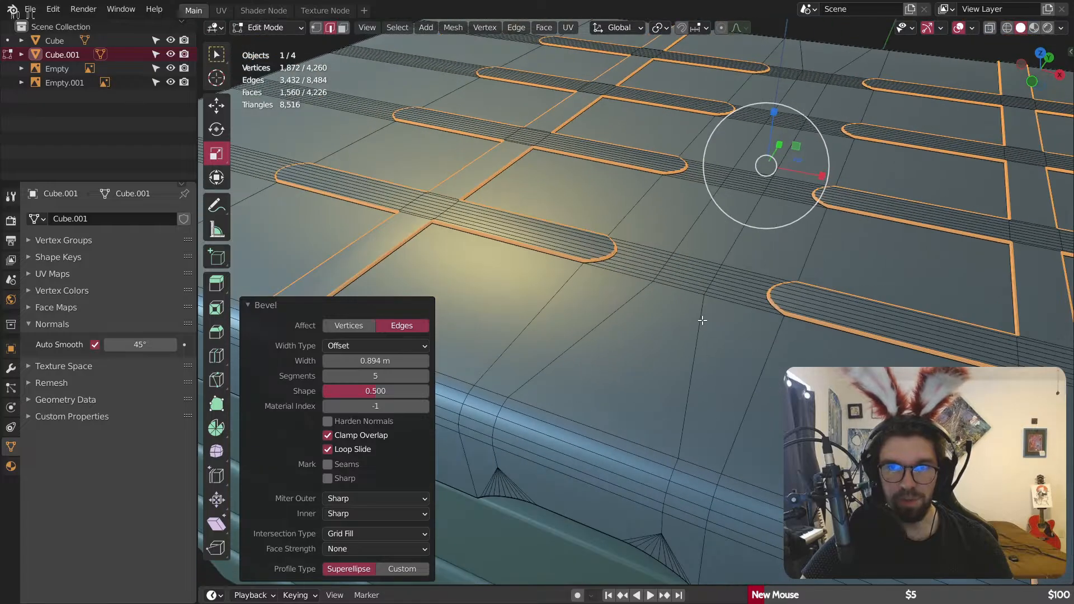
middle_drag(702, 319, 749, 286)
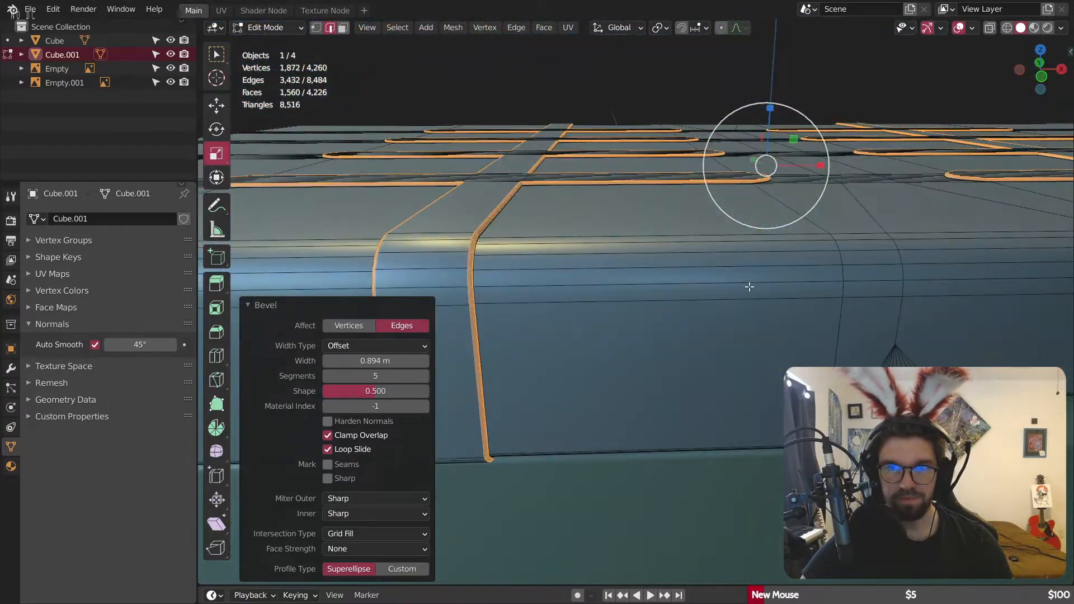
Step: Merge the fan's tip vertex at the -X end of the handle cutout into the edge-loop vertex directly above it, using At Last
key(alt+a)
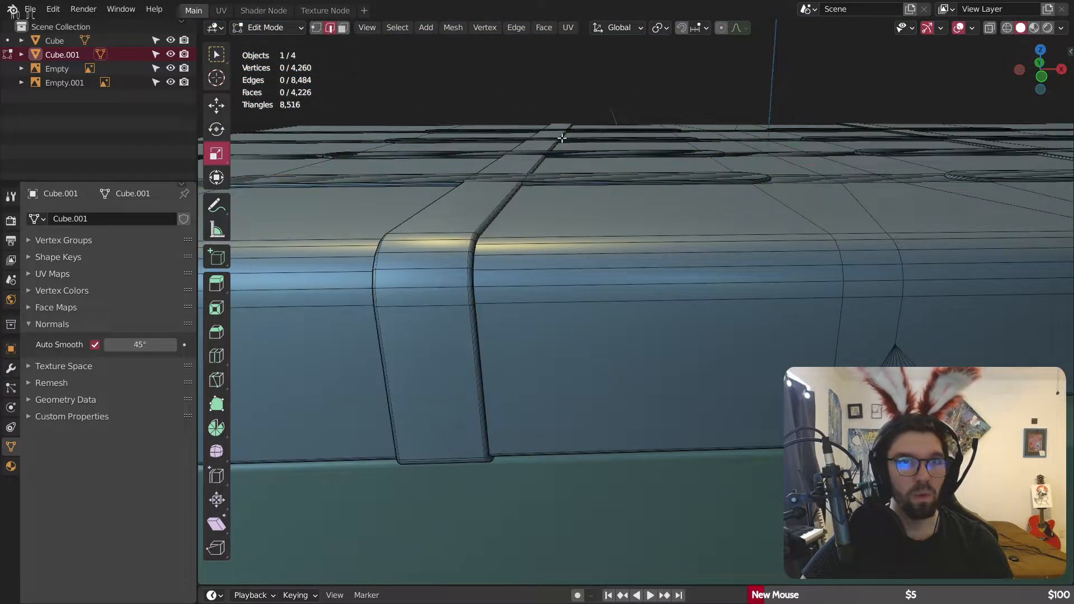
click(316, 27)
shift+middle_drag(894, 326, 721, 305)
scroll(722, 305, up, 3)
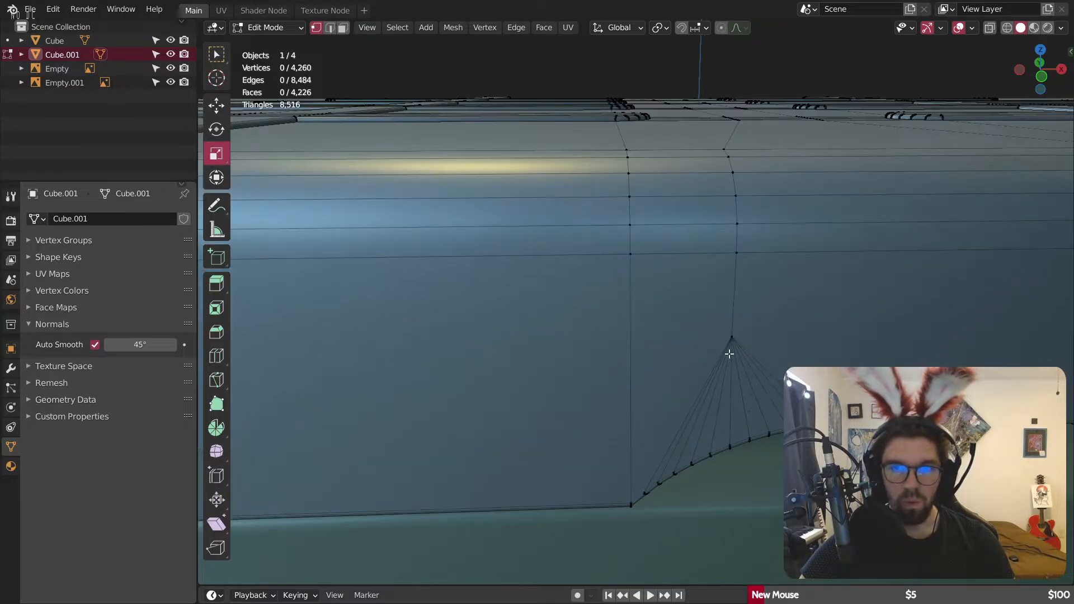
click(731, 338)
shift+middle_drag(830, 316, 691, 314)
shift+click(595, 253)
right_click(594, 249)
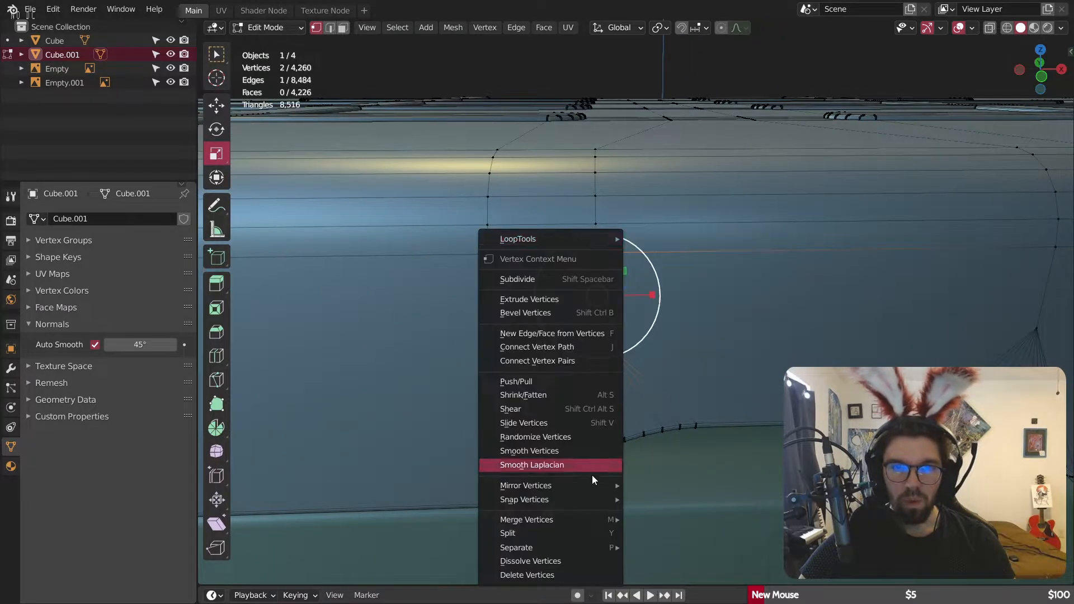
mouse_move(571, 522)
click(667, 502)
Step: Merge the fan's tip vertex at the cutout's +X end into the vertex above it, and return to Object Mode with nothing selected
shift+middle_drag(951, 358, 705, 359)
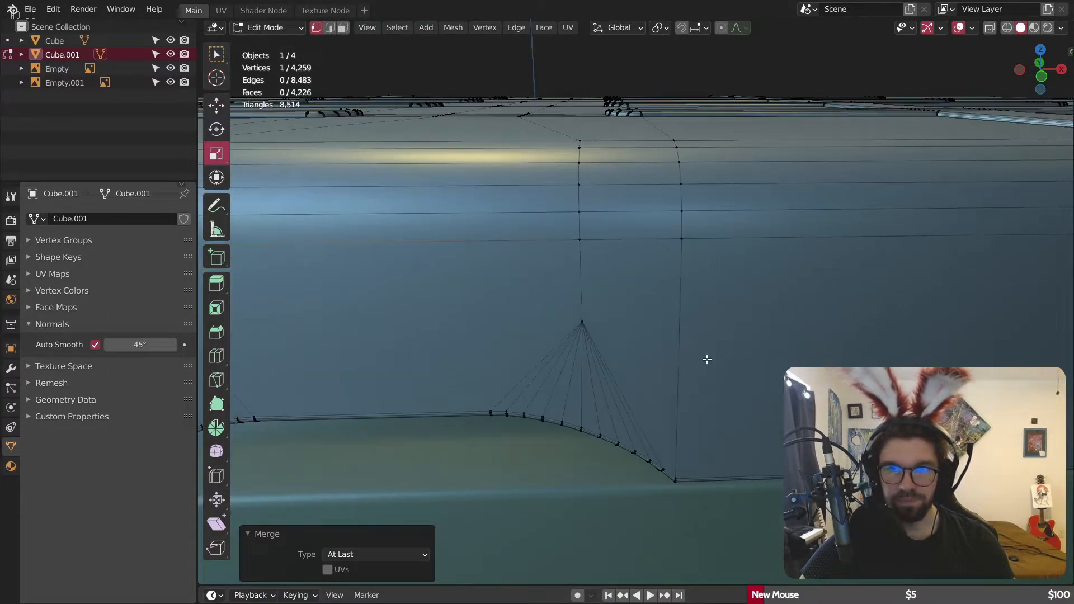
click(586, 320)
shift+click(579, 239)
key(shift+r)
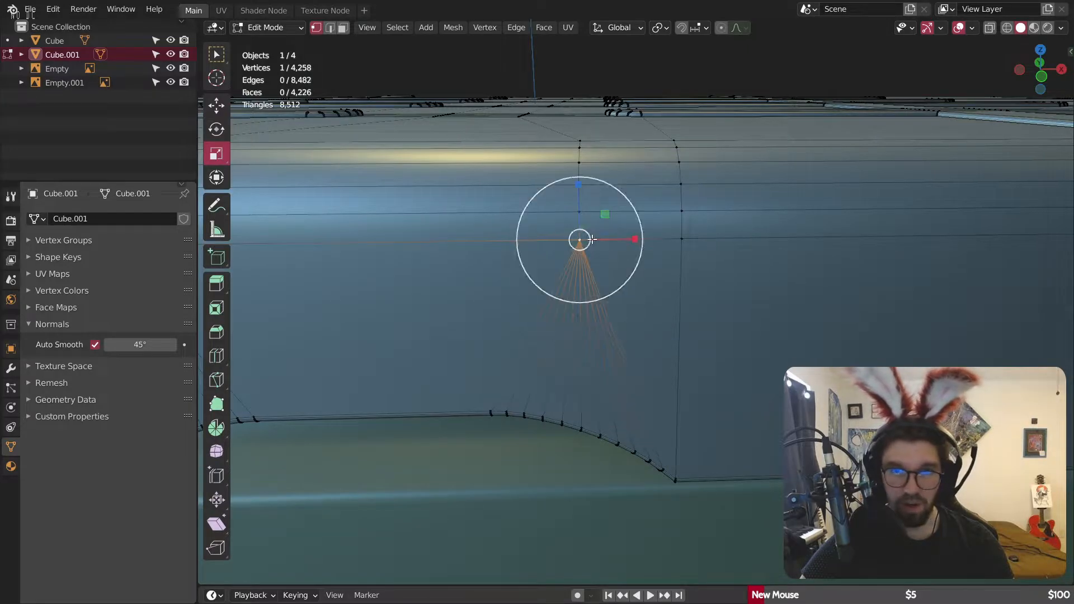
scroll(604, 250, down, 6)
key(Tab)
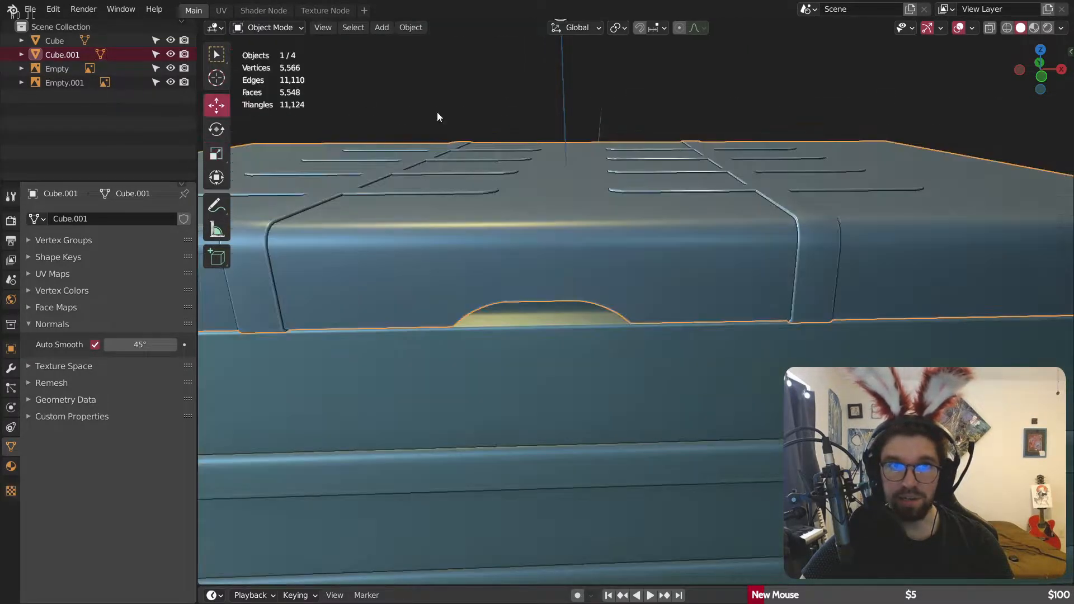
click(438, 112)
Step: Inspect the beveled strip ends, the band ends at the lid's front edge, and the whole chest
middle_drag(598, 175, 517, 177)
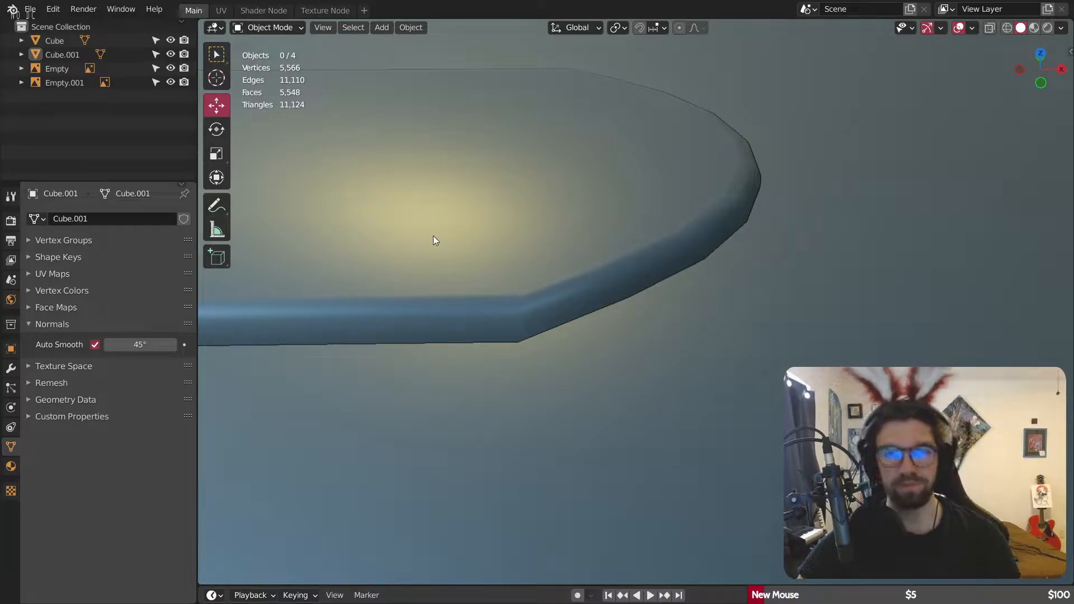
scroll(503, 276, down, 10)
middle_drag(680, 352, 551, 317)
scroll(619, 295, up, 9)
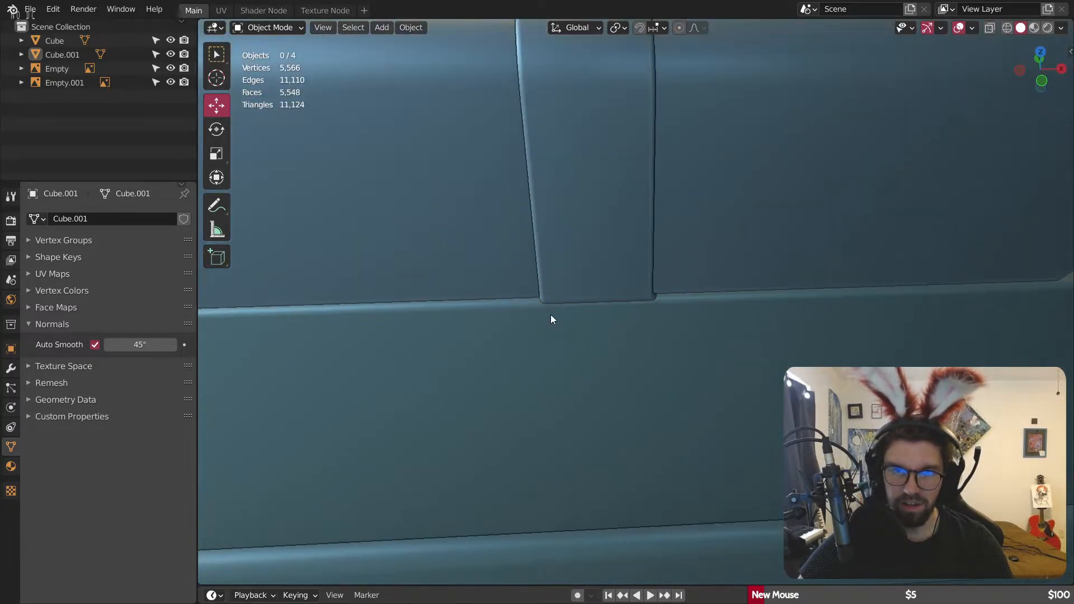
scroll(667, 319, down, 8)
middle_drag(666, 319, 737, 189)
scroll(677, 320, down, 5)
scroll(692, 244, up, 7)
scroll(687, 255, up, 3)
scroll(656, 302, down, 8)
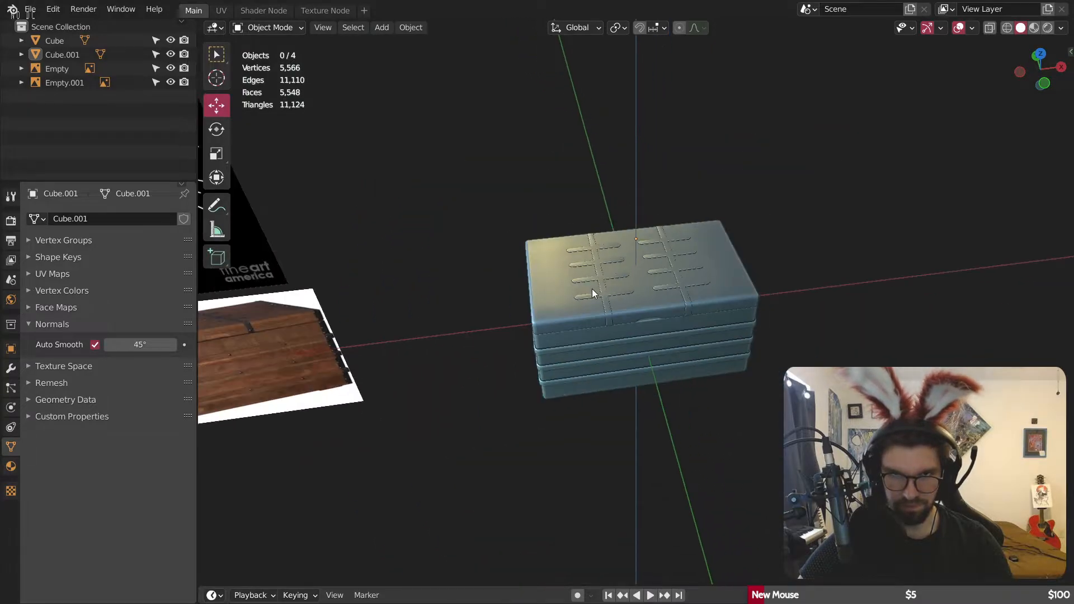
middle_drag(592, 289, 609, 220)
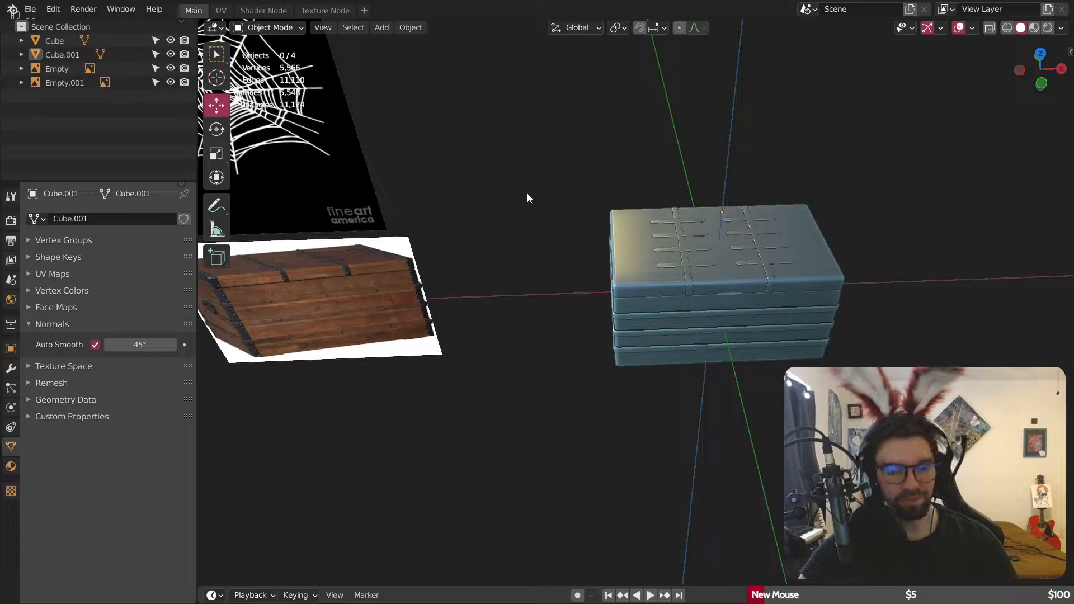
Step: Examine the metal straps, rivets and front boards of the chest in the reference image
shift+middle_drag(526, 291, 621, 296)
scroll(486, 307, up, 3)
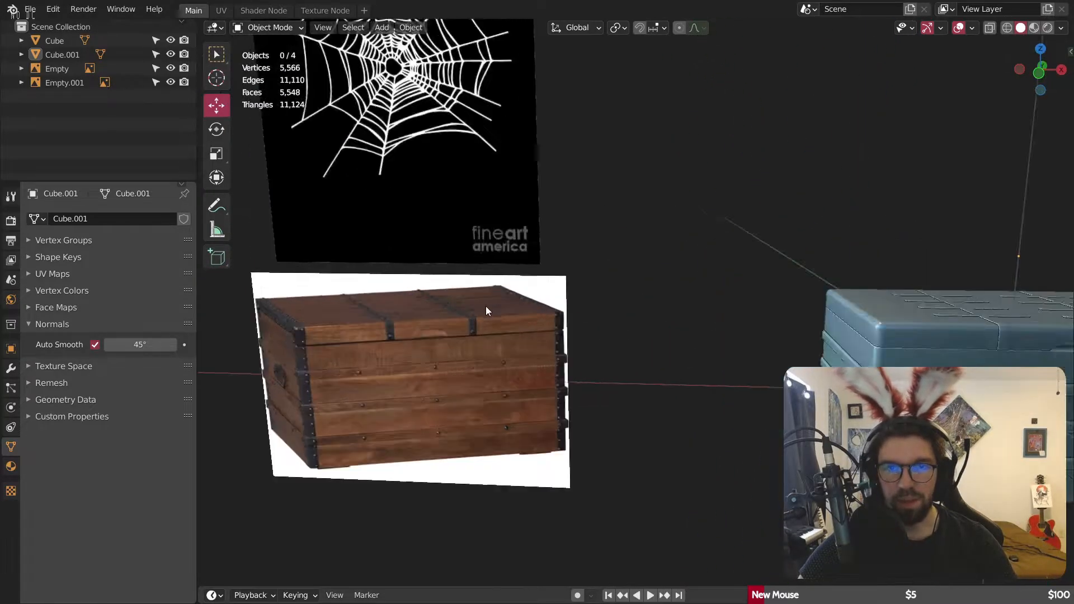
shift+middle_drag(427, 322, 528, 313)
scroll(529, 307, up, 7)
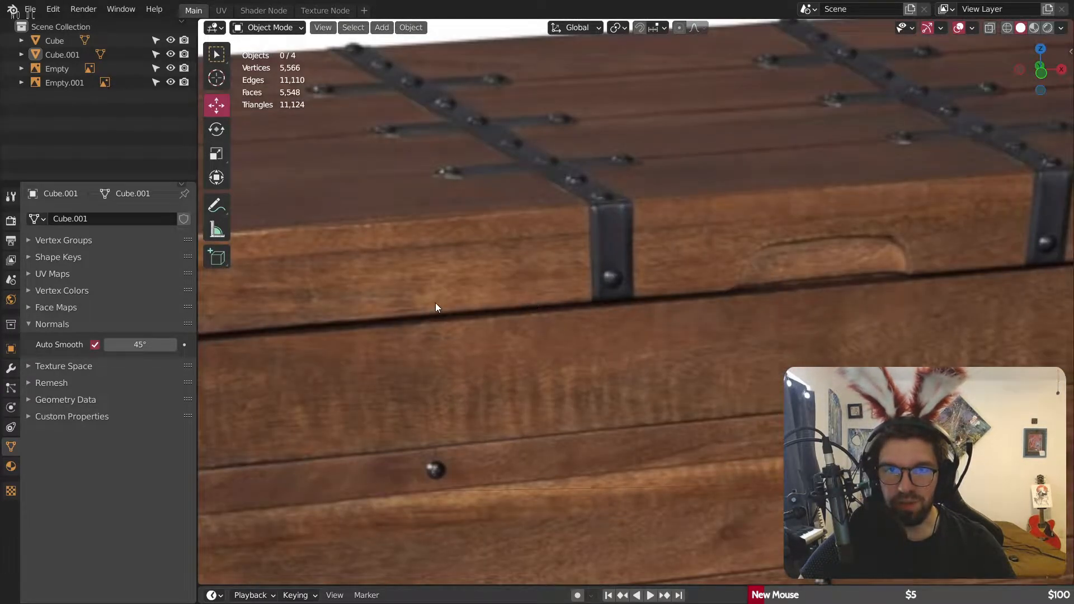
shift+middle_drag(435, 303, 686, 259)
scroll(686, 259, down, 3)
shift+middle_drag(800, 334, 485, 328)
scroll(678, 393, down, 4)
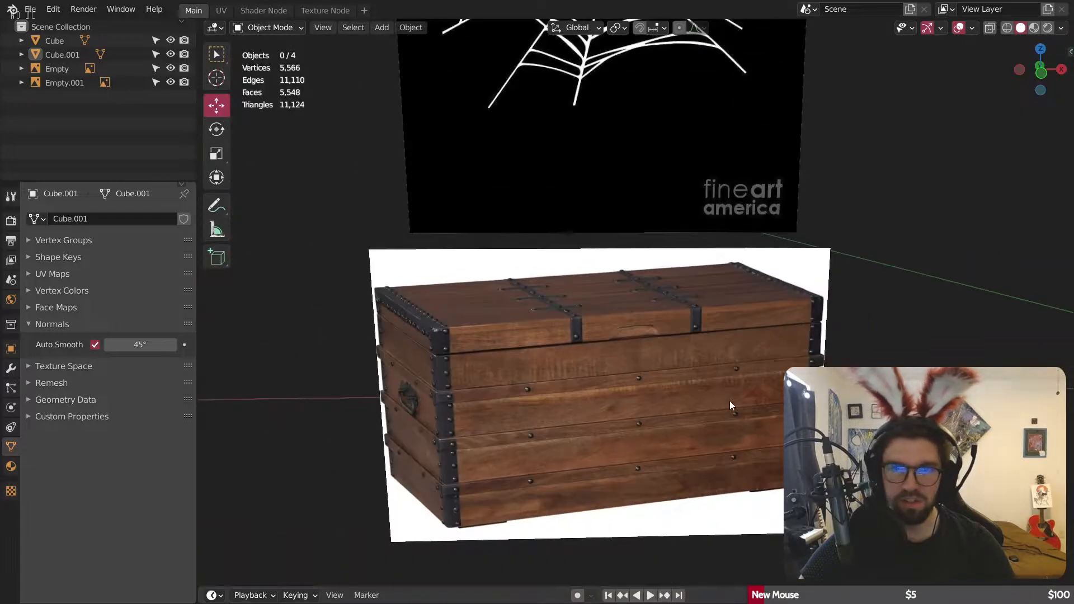
shift+middle_drag(730, 401, 603, 311)
scroll(602, 308, down, 8)
Step: Compare the model's front, handle cutout and lid with the reference chest's rivets and corner metalwork
shift+middle_drag(795, 306, 584, 273)
scroll(584, 273, up, 9)
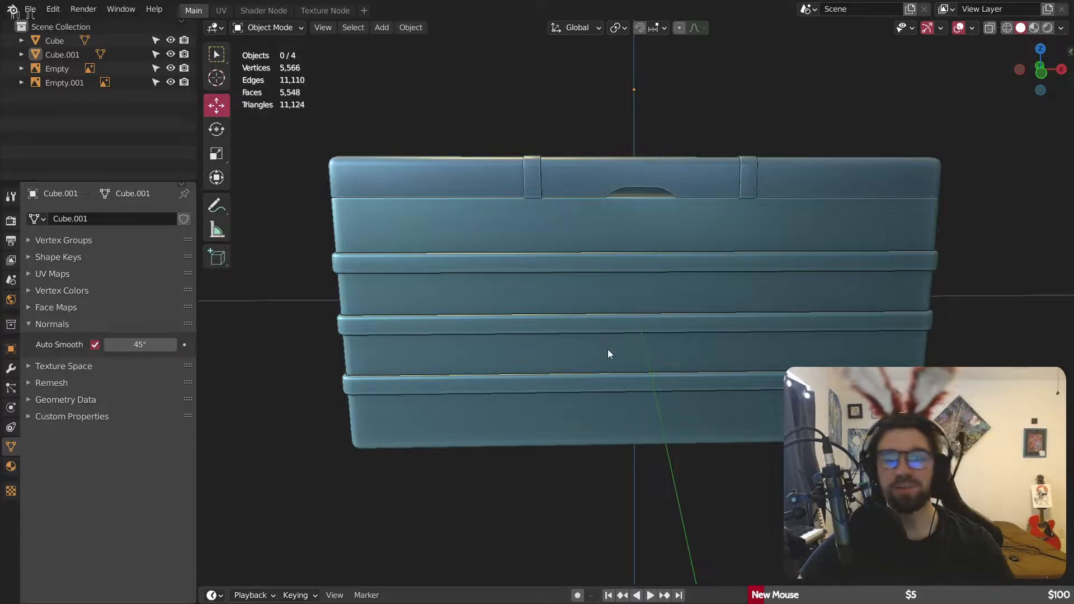
middle_drag(607, 352, 599, 275)
scroll(635, 181, up, 5)
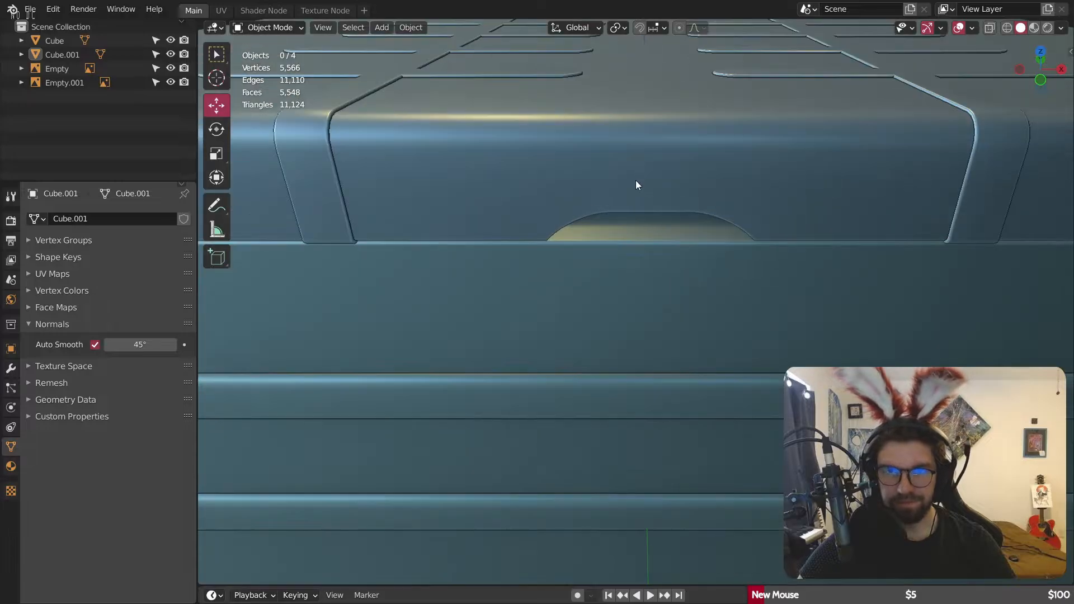
middle_drag(635, 180, 642, 251)
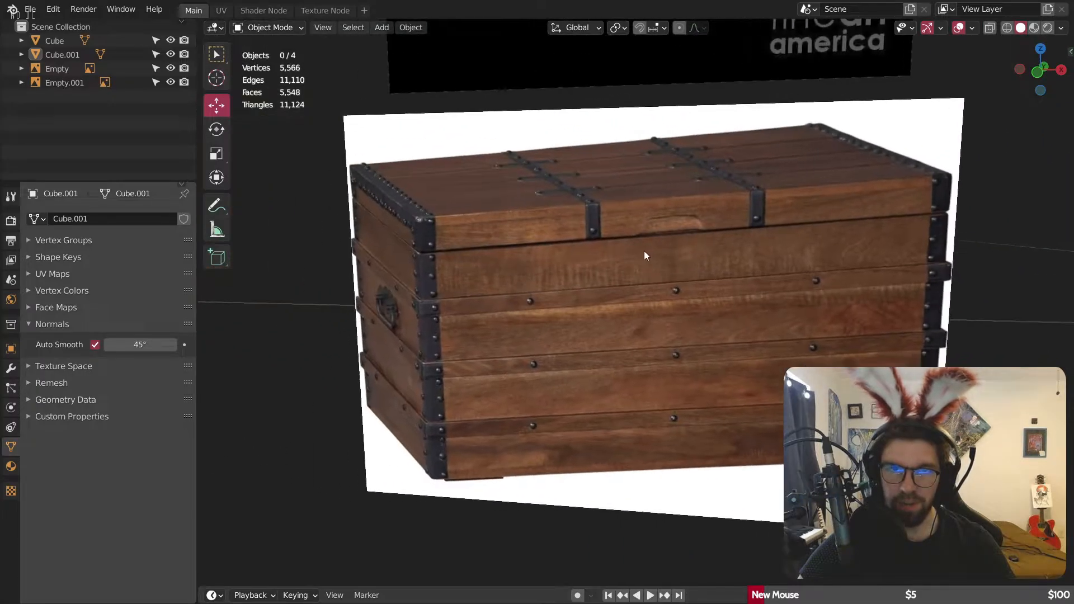
scroll(411, 311, up, 4)
scroll(404, 306, down, 1)
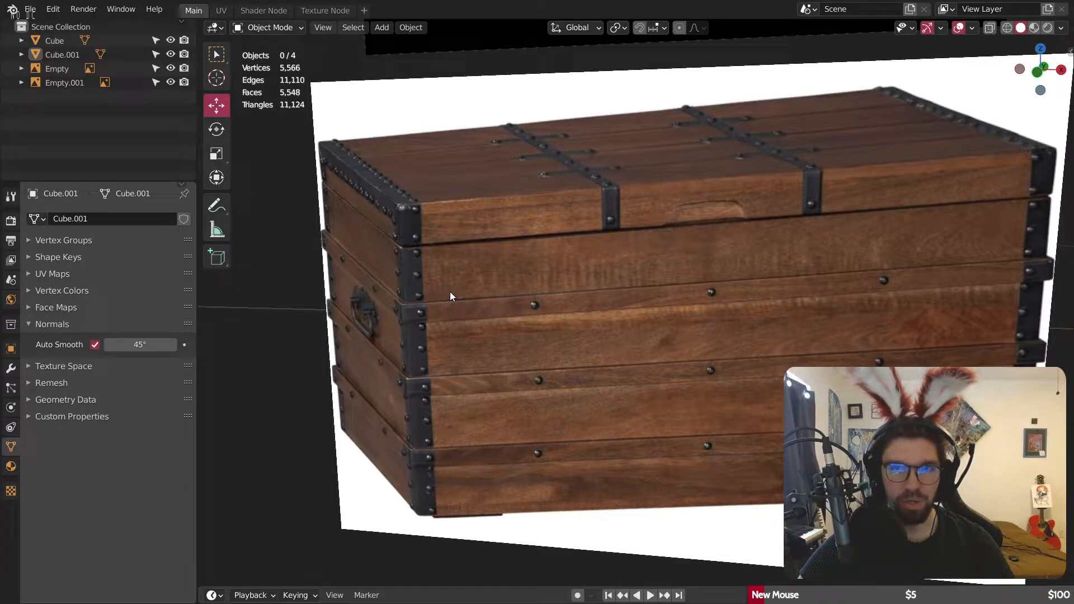
scroll(474, 244, down, 8)
shift+middle_drag(835, 244, 649, 299)
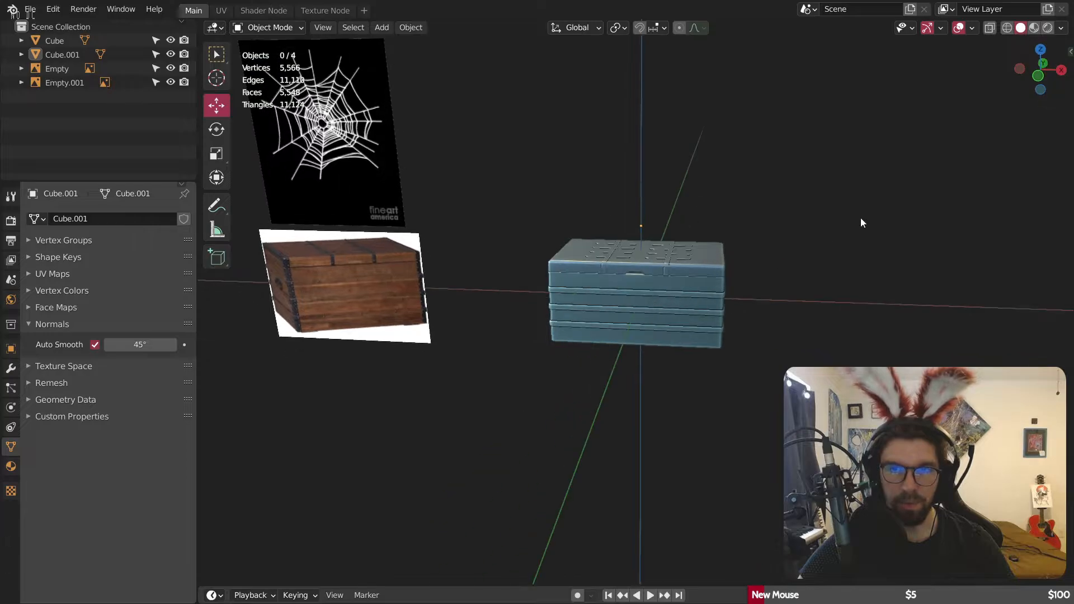
scroll(490, 252, up, 4)
middle_drag(789, 279, 803, 351)
scroll(803, 351, down, 3)
shift+middle_drag(766, 313, 684, 300)
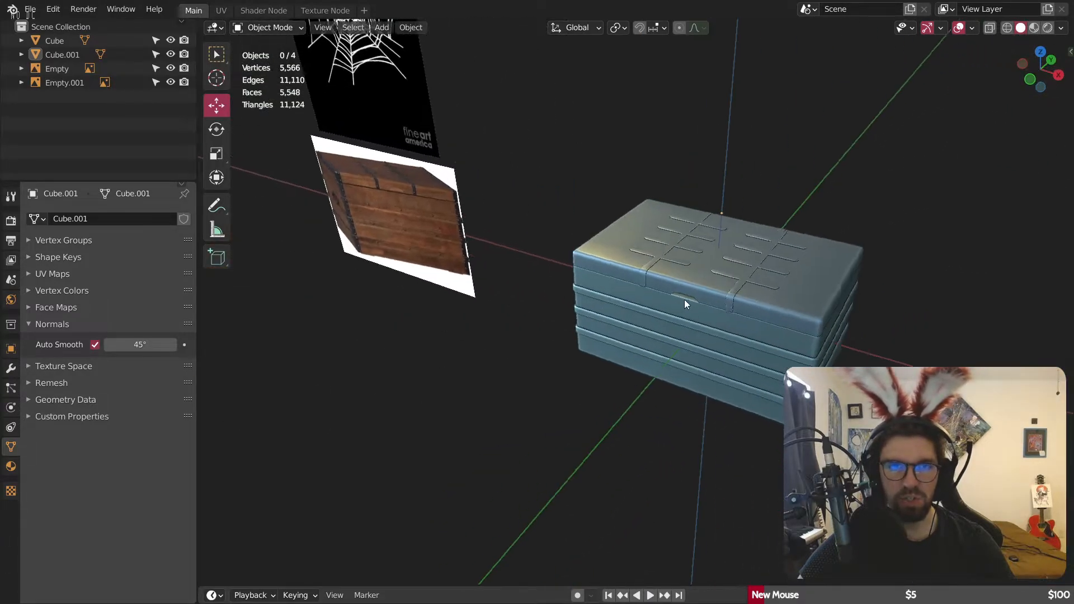
middle_drag(503, 152, 530, 167)
Step: Try adding a UV sphere with 24 segments
click(382, 28)
mouse_move(418, 44)
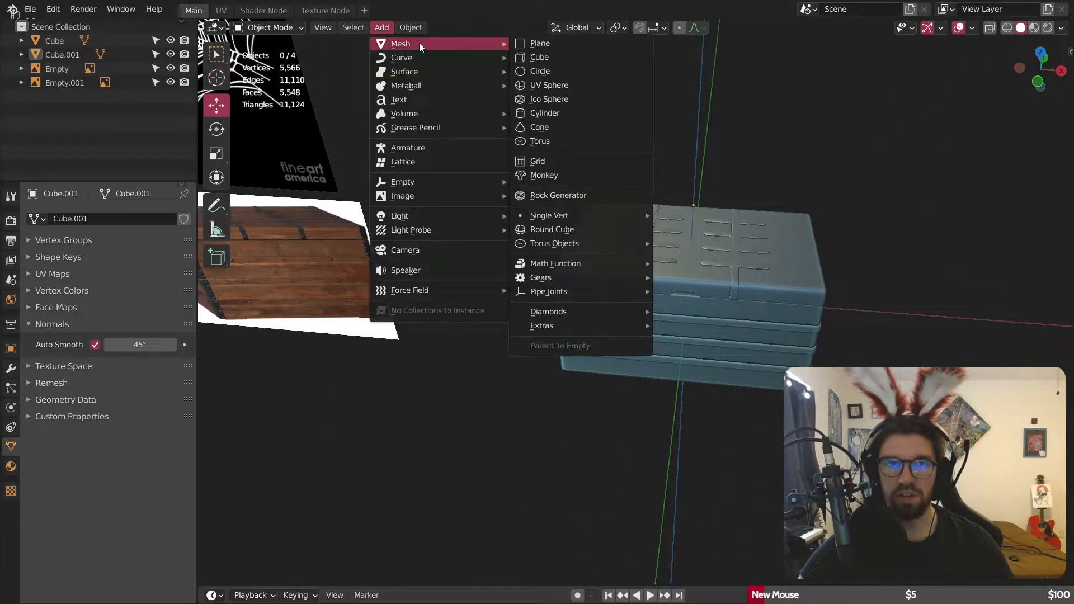
click(559, 86)
middle_drag(698, 259, 607, 286)
click(387, 421)
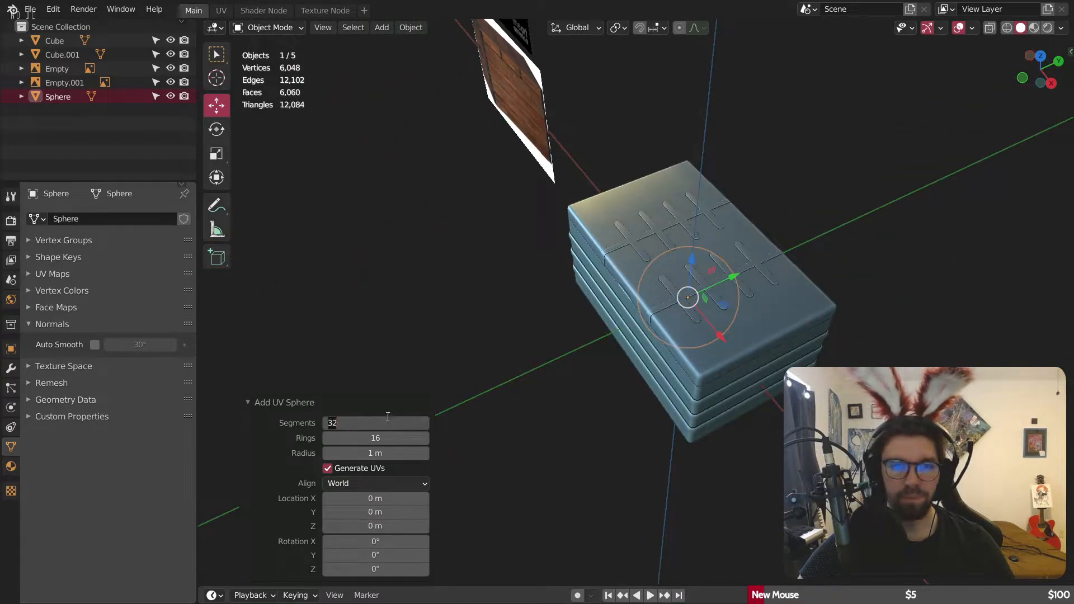
text(24)
key(Return)
key(ctrl+z)
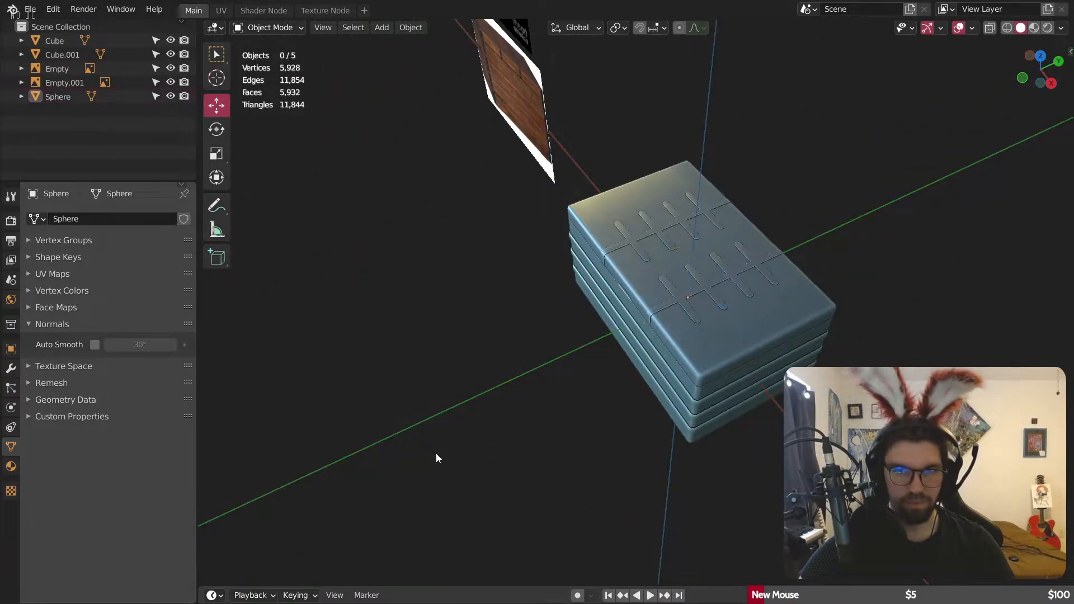
Step: Add a UV sphere with 24 segments and 12 rings
click(381, 28)
mouse_move(440, 42)
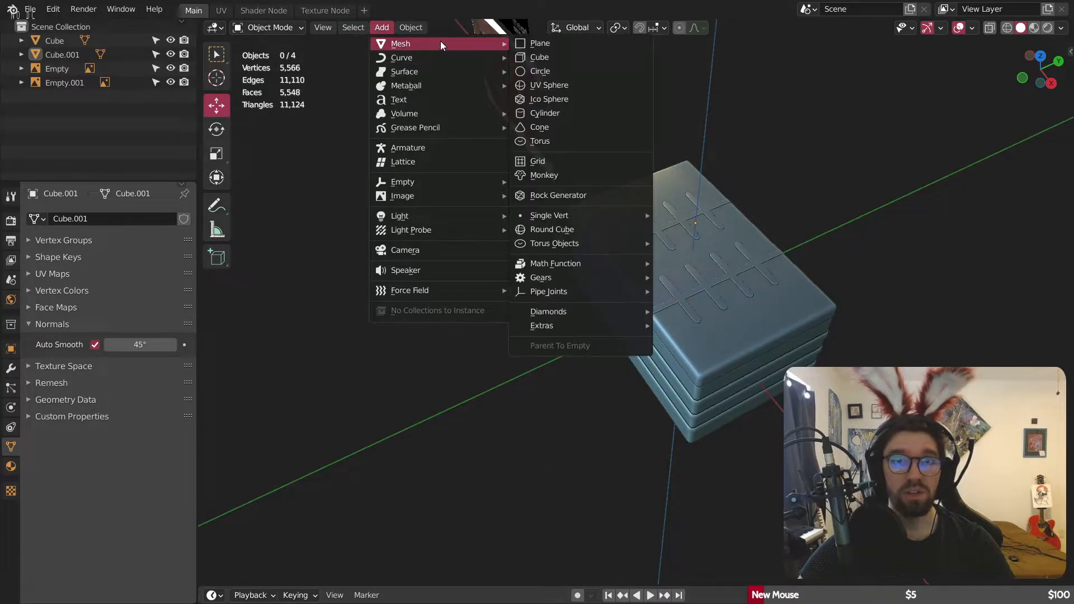
click(547, 86)
click(400, 420)
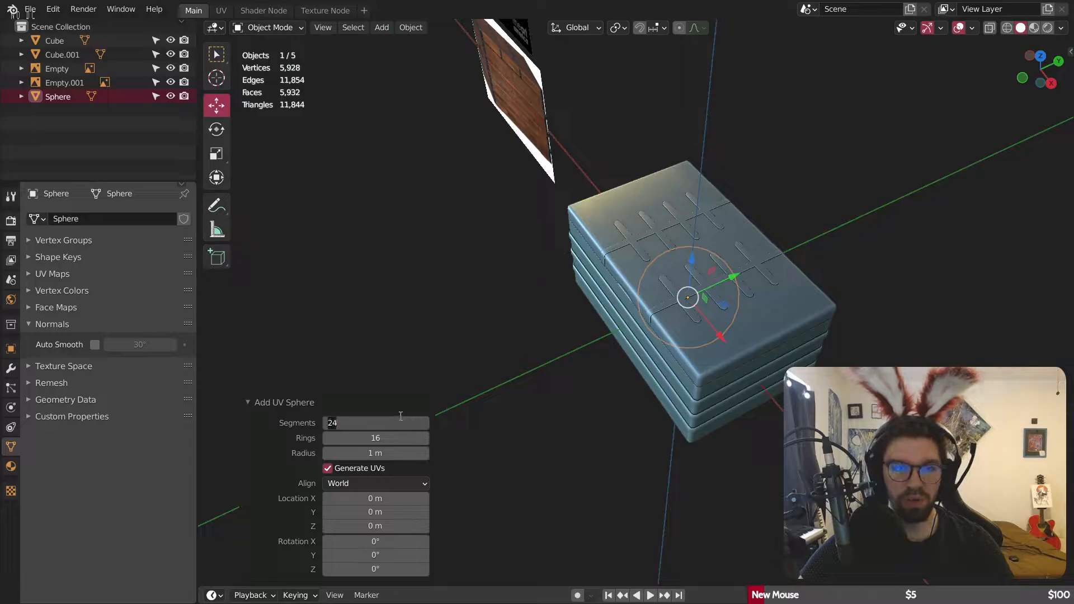
click(386, 442)
text(12)
key(Return)
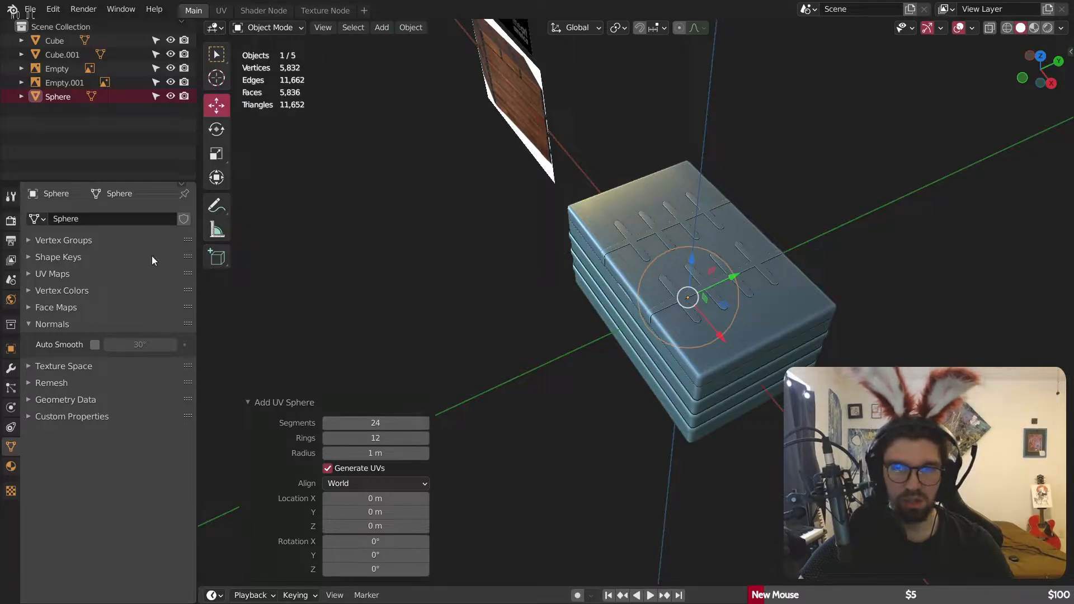
Step: Set the sphere's X rotation to 90° and move it about -1.94 m along Y, out through the chest's front
click(371, 541)
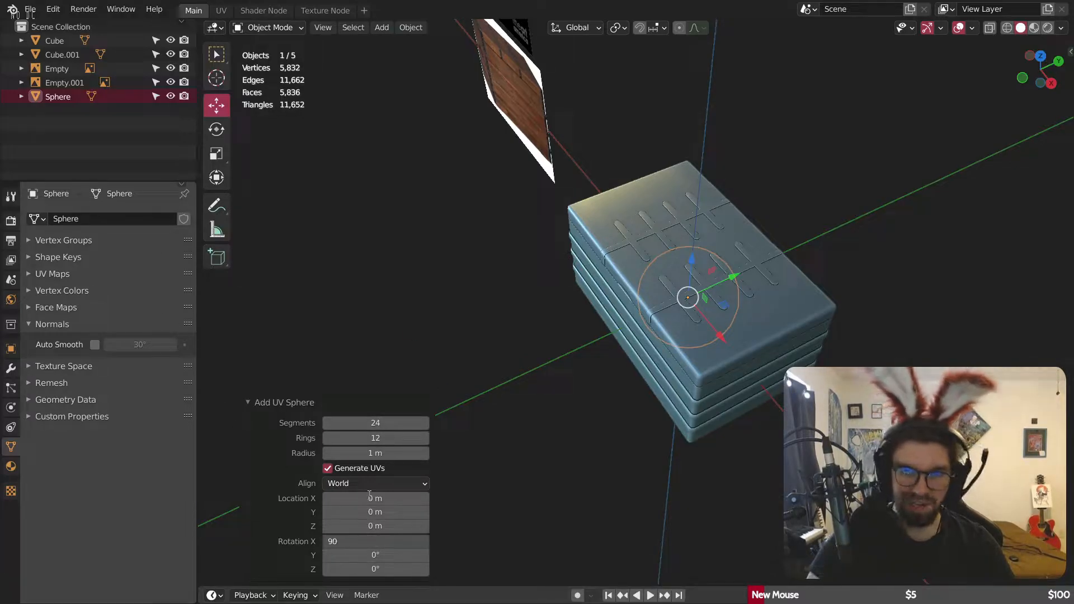
text(90)
key(Return)
drag(736, 275, 665, 307)
scroll(593, 359, up, 5)
Step: Enter Edit Mode on the sphere and display it from the top in wireframe shading
click(267, 28)
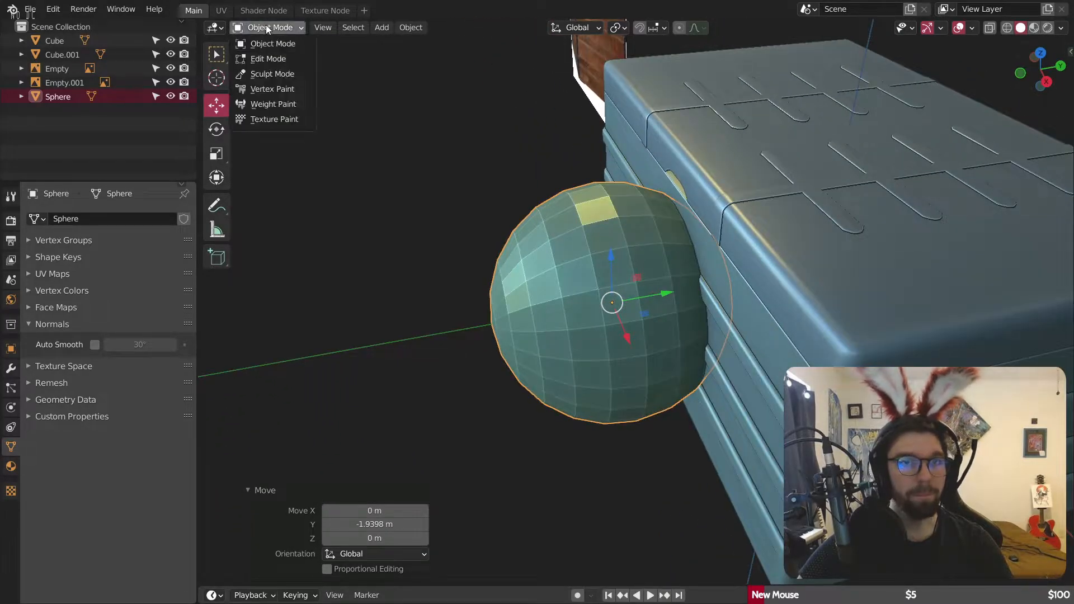
click(265, 73)
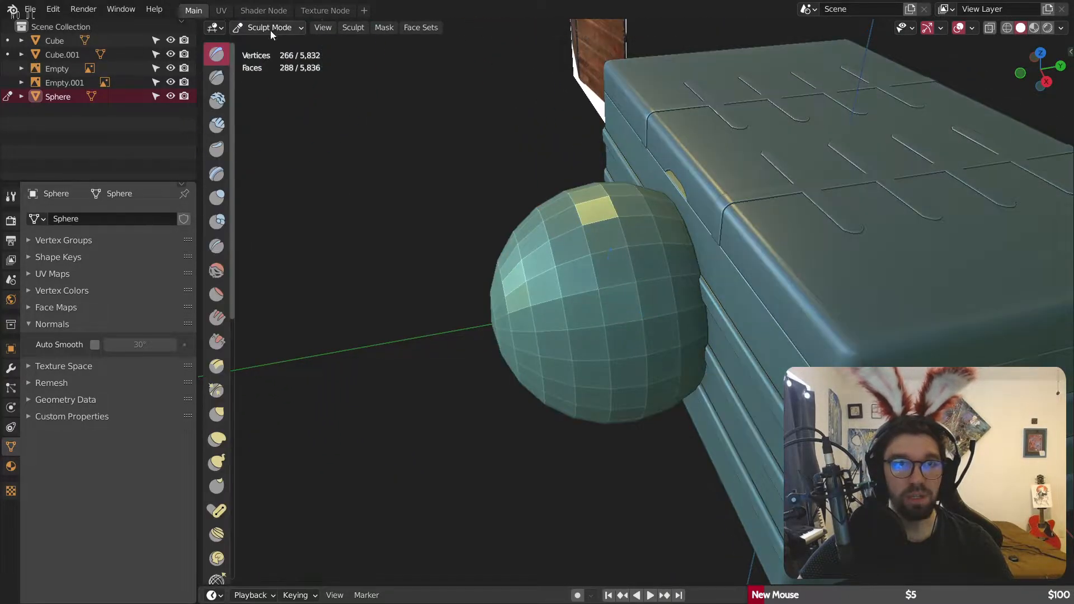
click(270, 28)
click(269, 58)
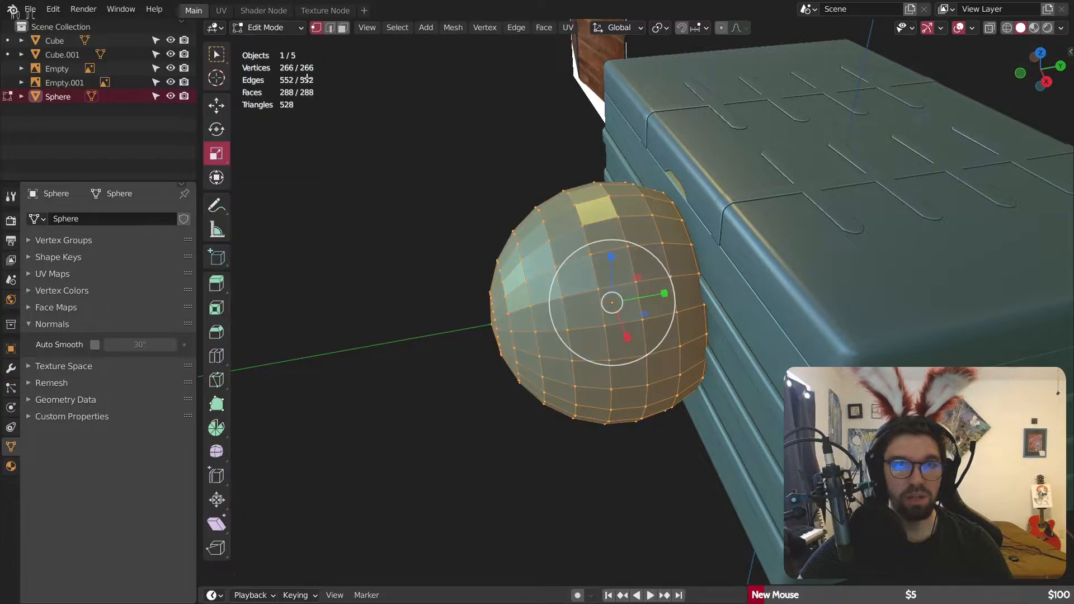
click(1041, 54)
click(1007, 27)
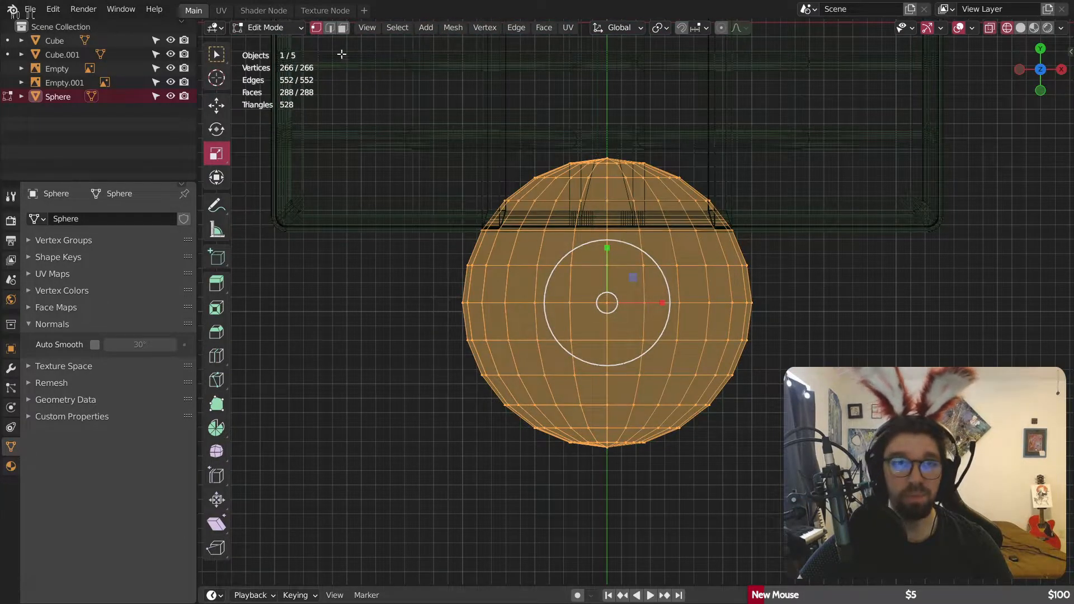
Step: Delete the four vertex rows at the sphere's chest-facing end and return to Object Mode
drag(385, 95, 867, 243)
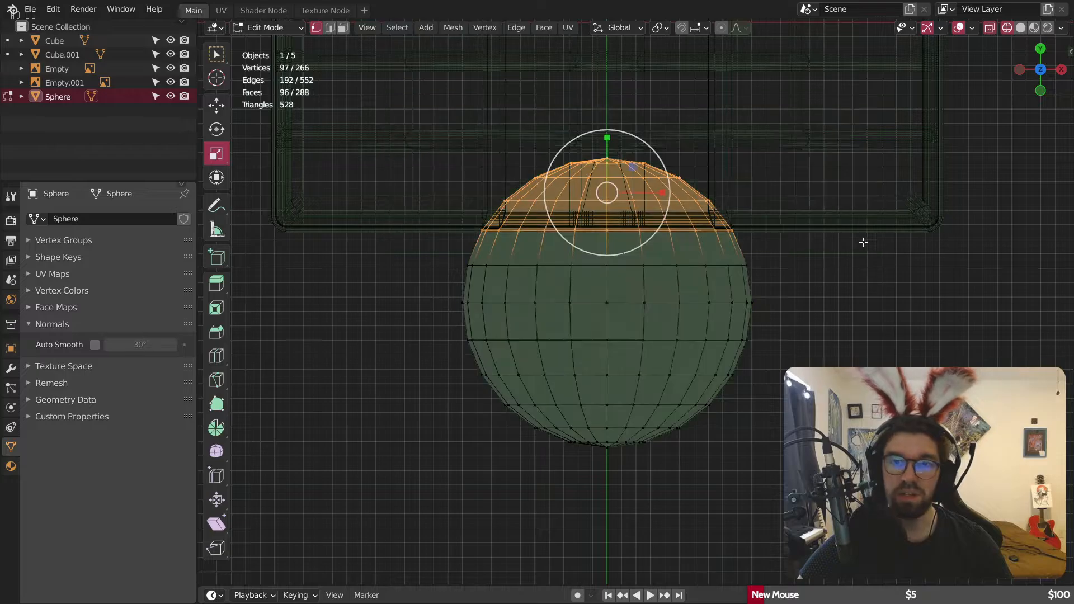
key(x)
click(632, 229)
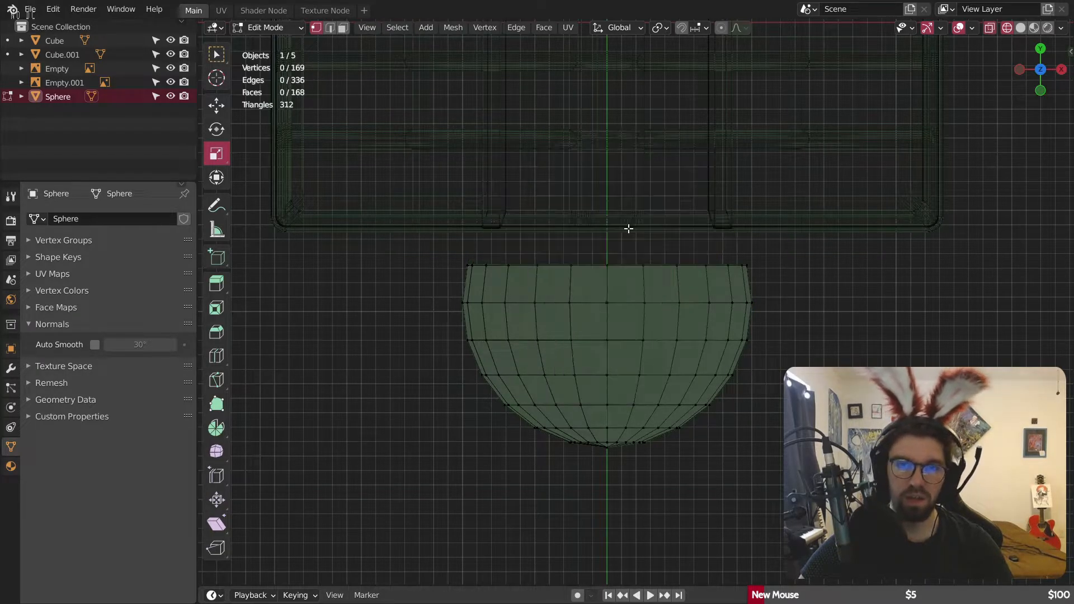
click(283, 28)
click(259, 41)
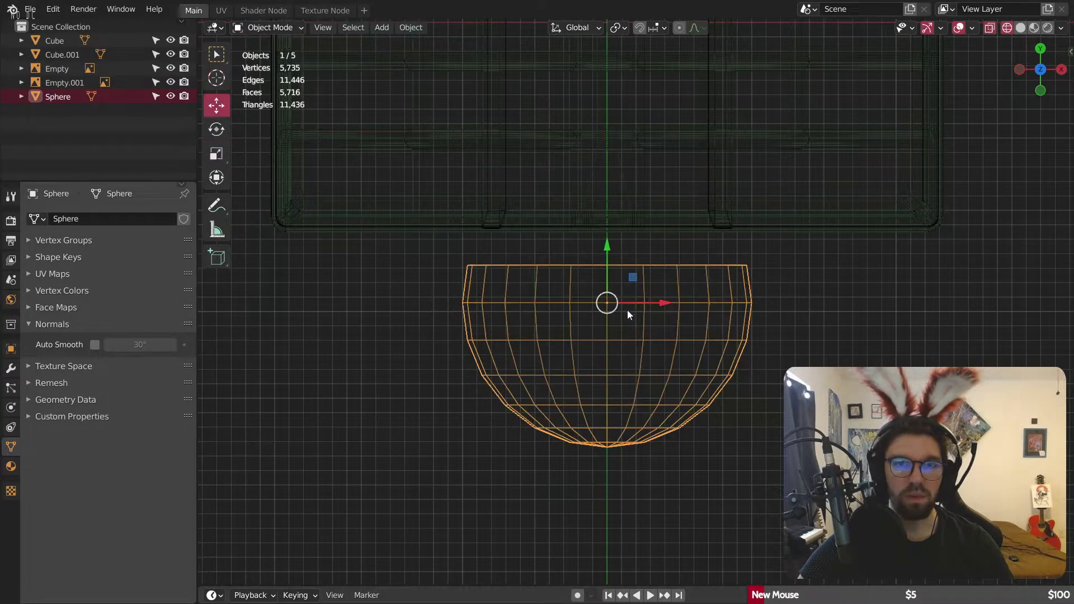
Step: Switch the viewport to solid shading and flatten the cut sphere to about 0.324 along Y
middle_drag(626, 310, 693, 240)
click(1020, 27)
middle_drag(783, 263, 642, 276)
key(s)
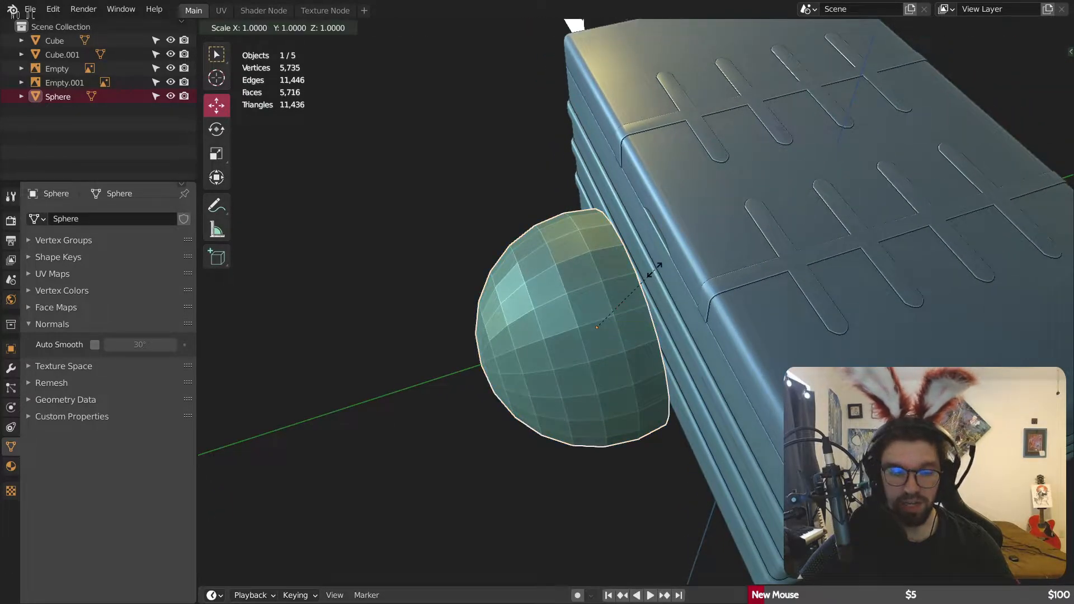
key(y)
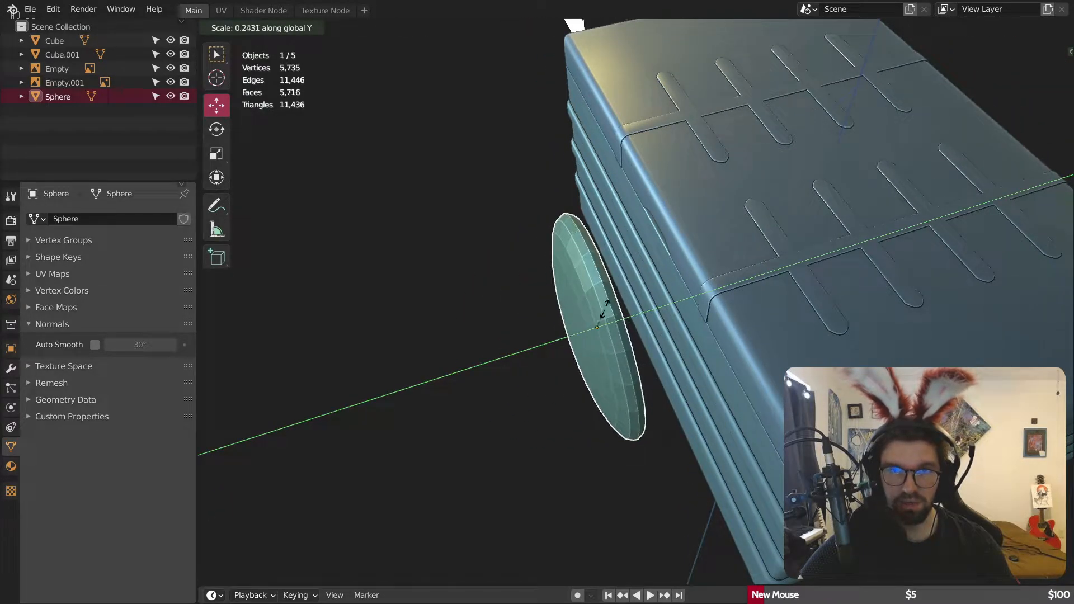
click(610, 305)
Step: Try to scale the flattened dome down uniformly in front of the chest
middle_drag(713, 321, 831, 243)
key(s)
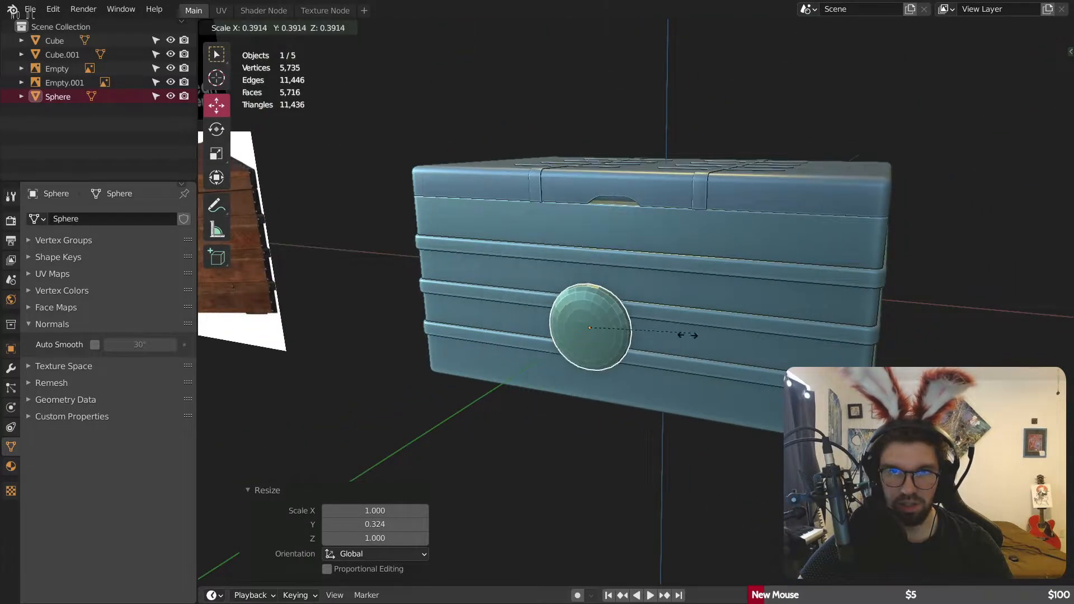
click(588, 395)
scroll(594, 358, up, 4)
middle_drag(604, 330, 587, 312)
key(ctrl+z)
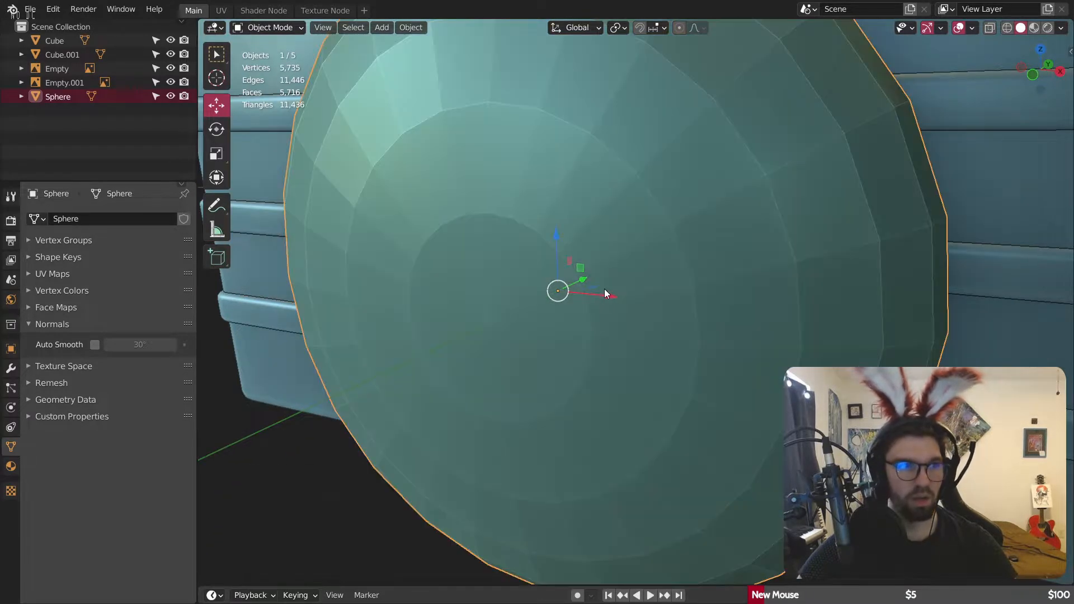
Step: Scale the flattened dome uniformly to about 0.327 and shade it smooth
key(s)
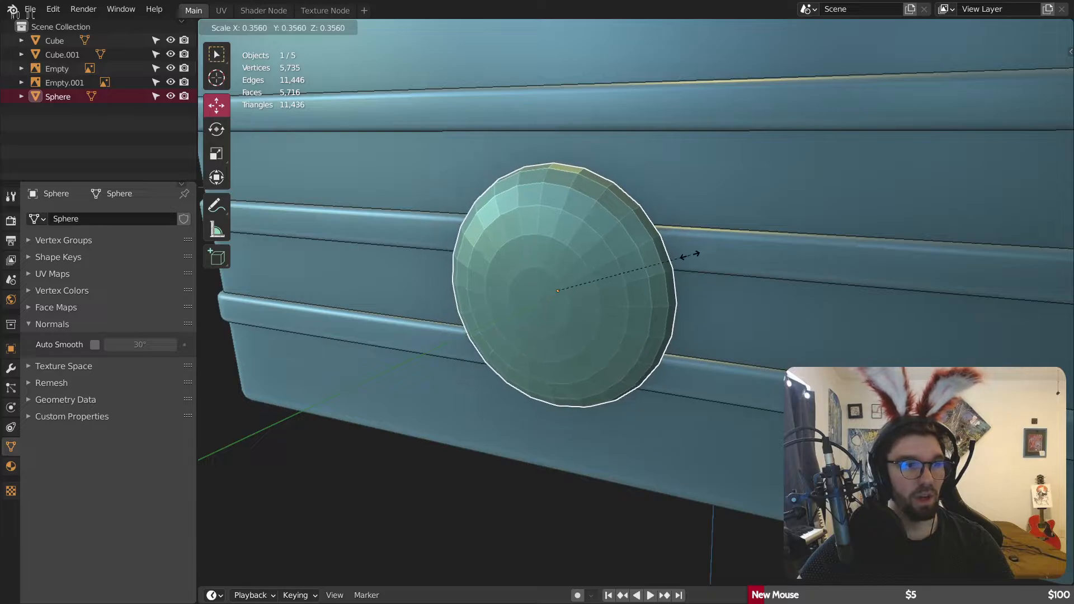
click(675, 255)
right_click(546, 227)
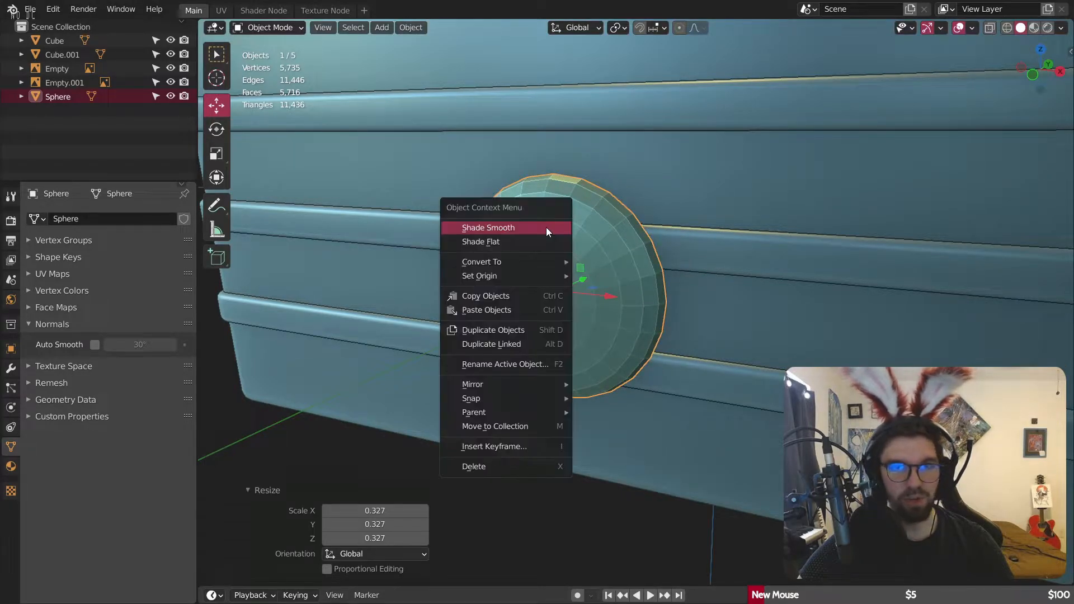
click(545, 227)
middle_drag(565, 294, 563, 236)
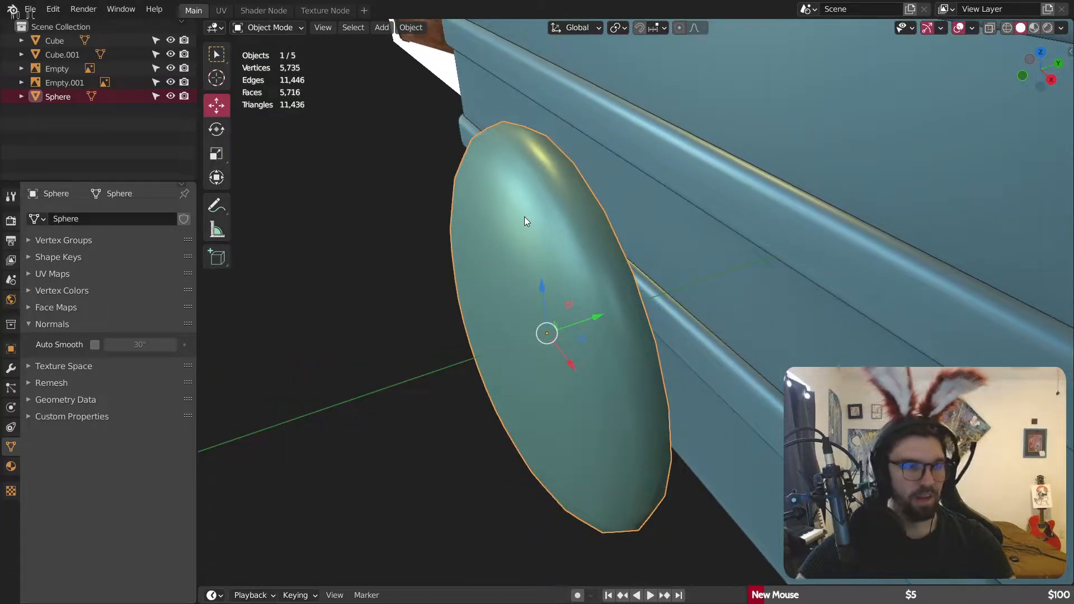
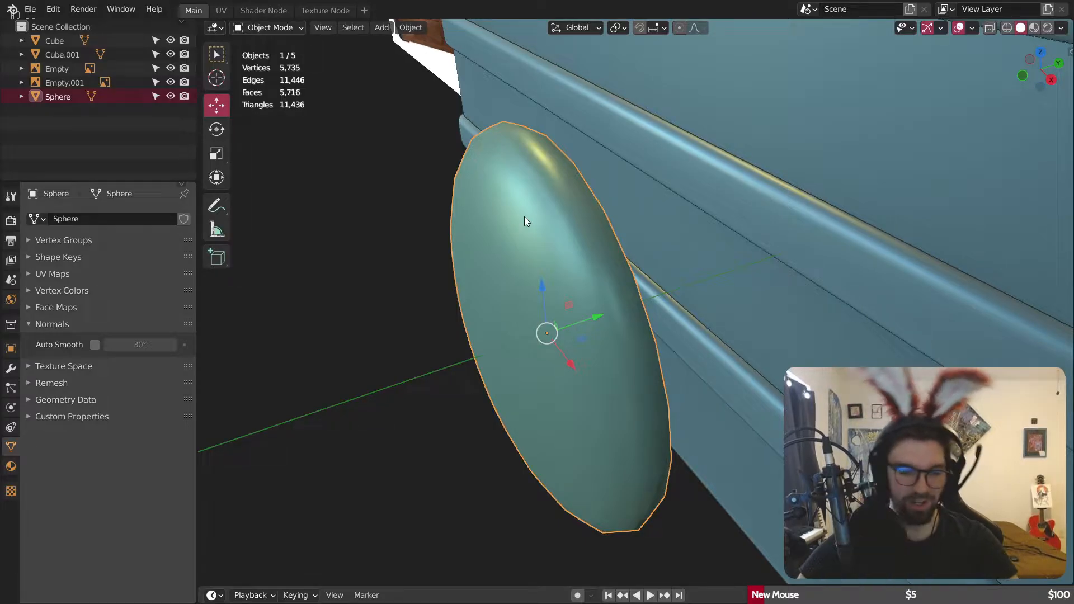
Step: Add a Subdivision Surface modifier to the dome, set its render level to 1 and apply it
middle_drag(588, 82, 585, 272)
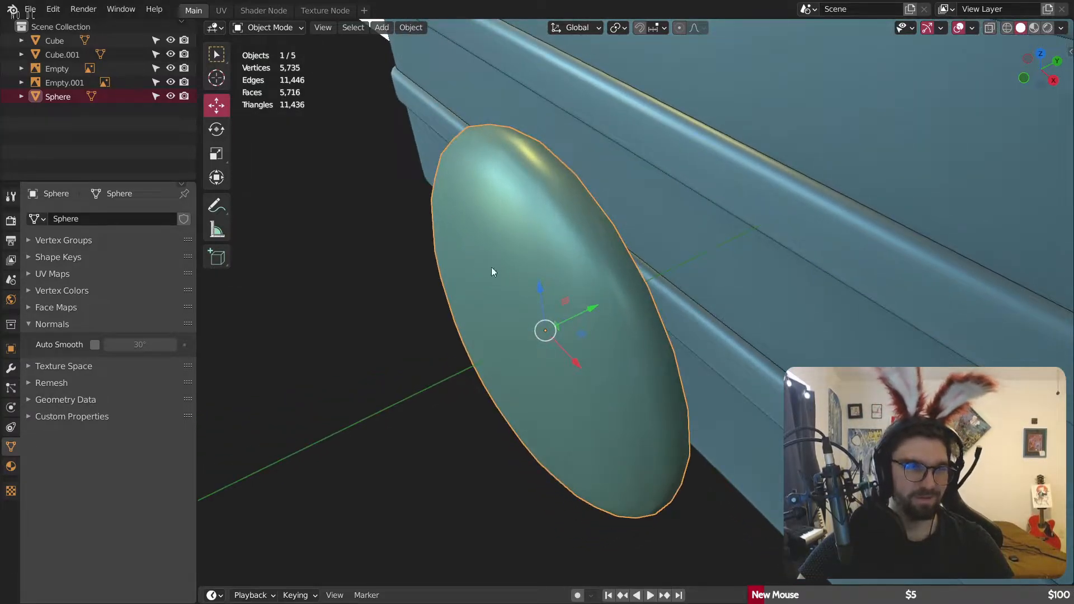
click(7, 371)
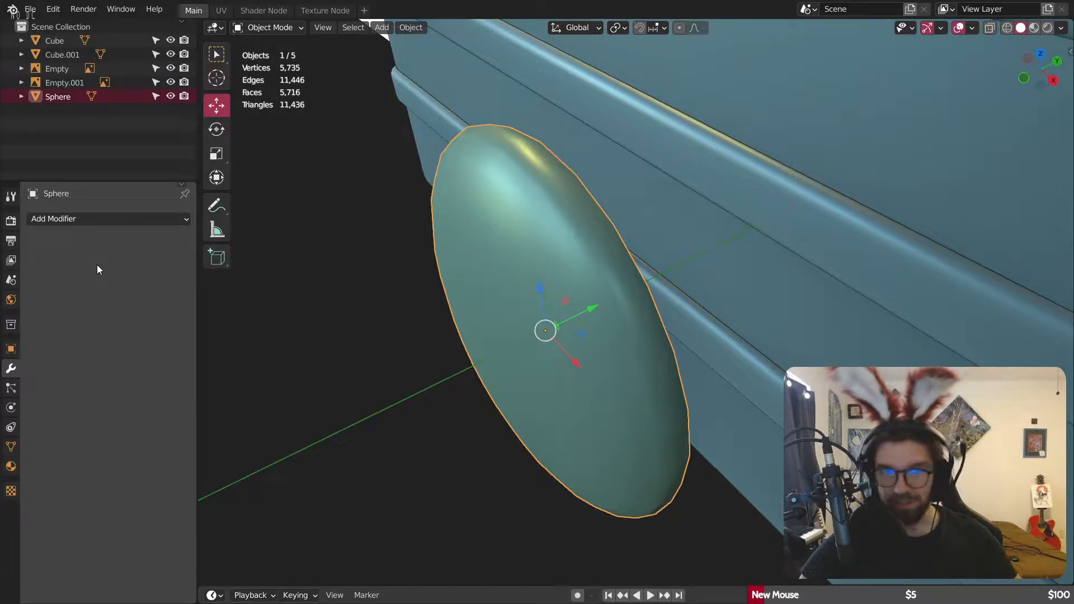
click(119, 218)
click(223, 468)
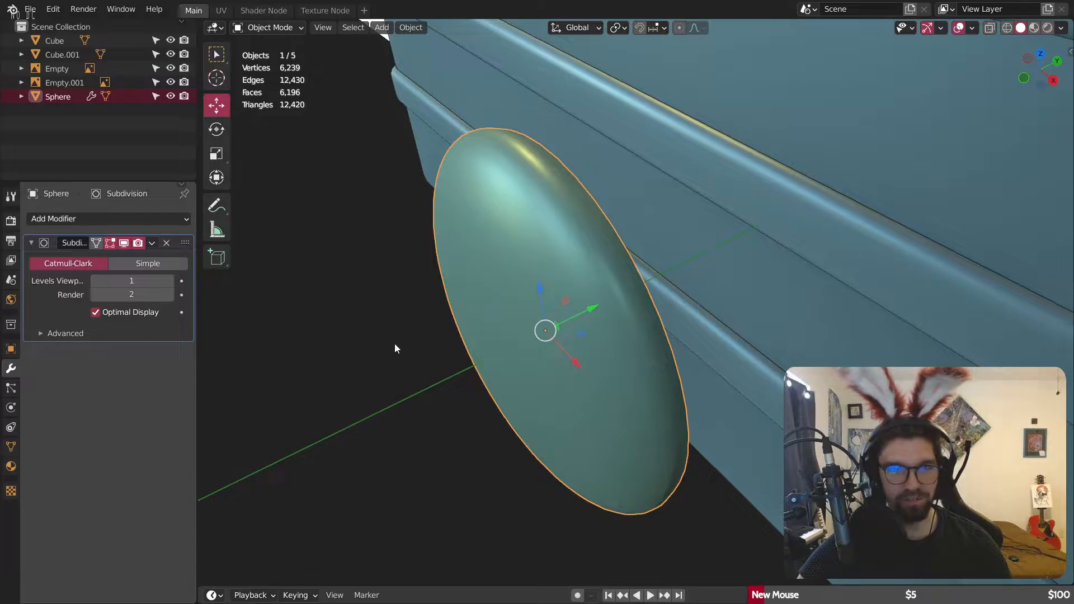
click(93, 295)
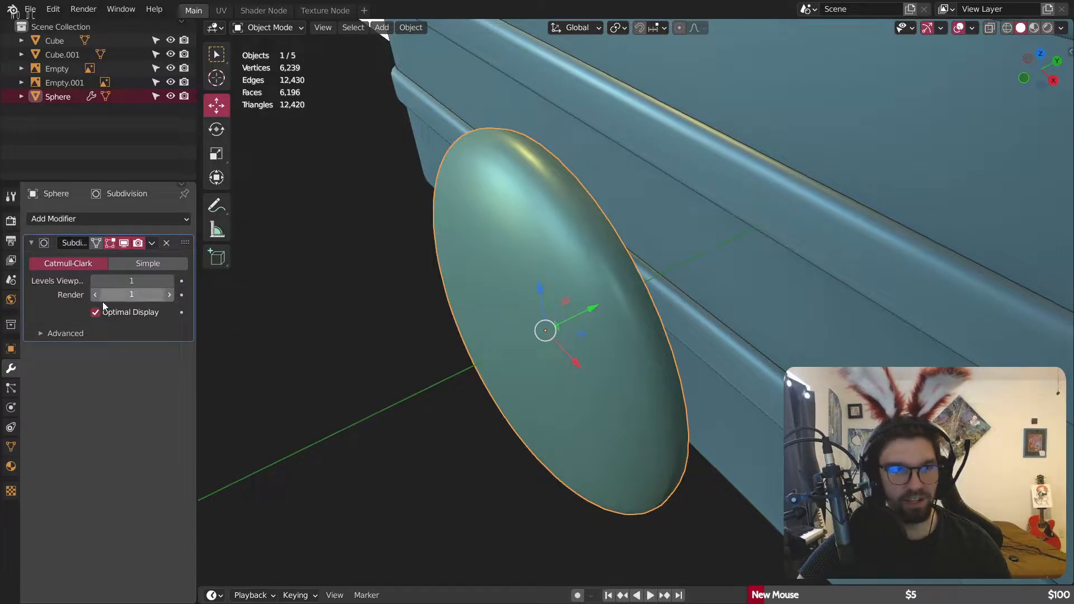
click(153, 245)
click(173, 258)
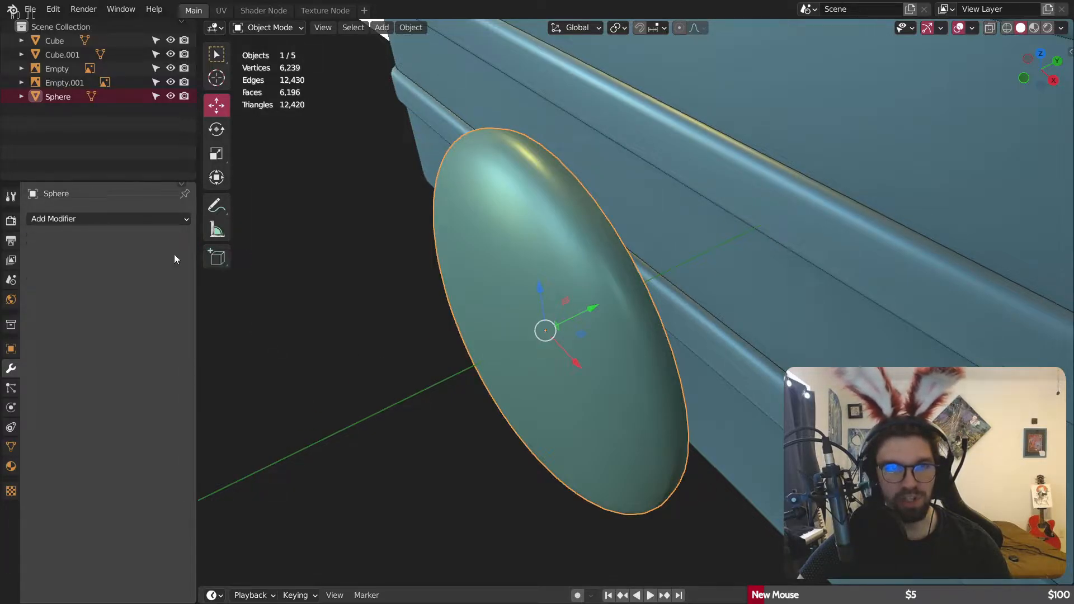
Step: Scale the dome uniformly to about 0.378 and shrink it once more to rivet size
middle_drag(495, 299, 469, 307)
key(alt+a)
middle_drag(489, 356, 598, 299)
click(510, 330)
key(s)
click(641, 340)
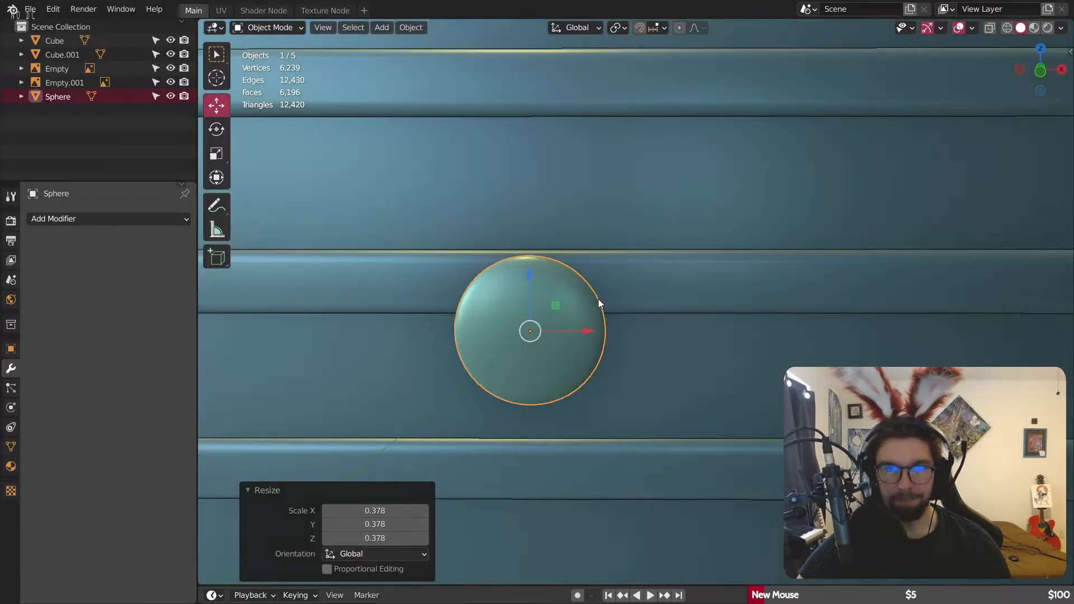
key(s)
click(654, 352)
middle_drag(653, 353, 602, 327)
Step: Move the rivet about 0.42 m and another 0.08 m along Y into the chest front, and raise it about 0.04 m onto the middle band
drag(603, 325, 831, 301)
middle_drag(831, 301, 647, 318)
key(g)
key(y)
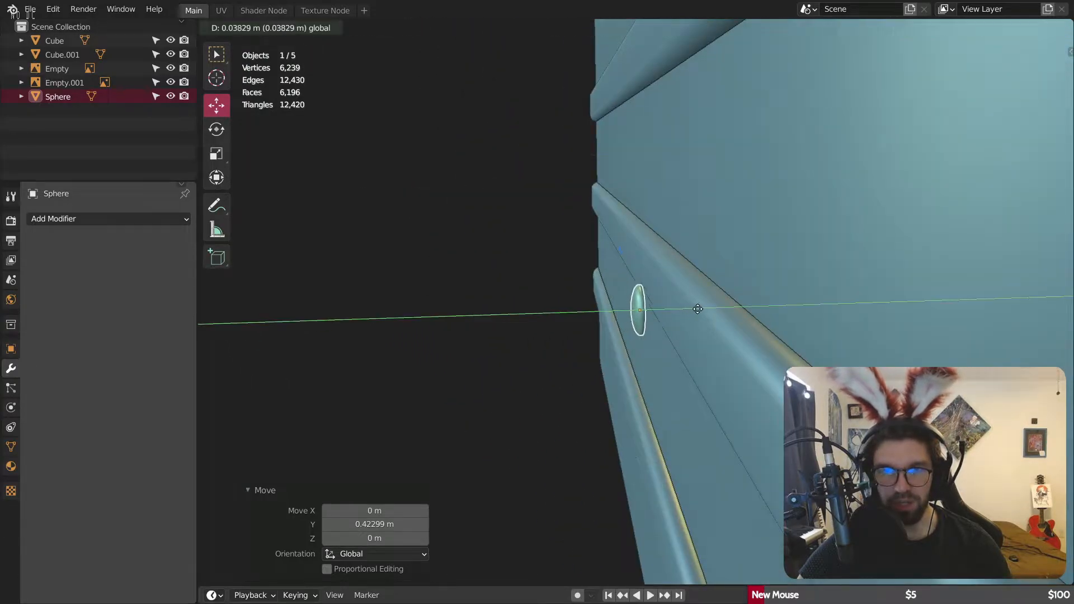
drag(719, 313, 719, 313)
scroll(671, 306, up, 3)
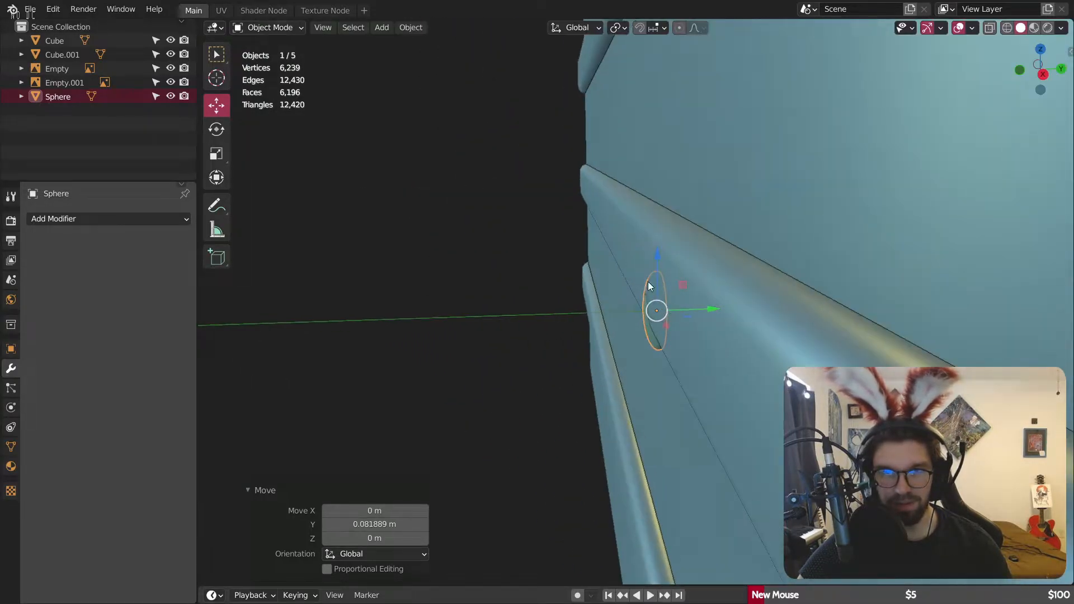
drag(655, 265, 659, 235)
Step: Pull the rivet out of the band by about -0.013 m along Y and raise it about 0.0076 m along Z
middle_drag(647, 273, 771, 247)
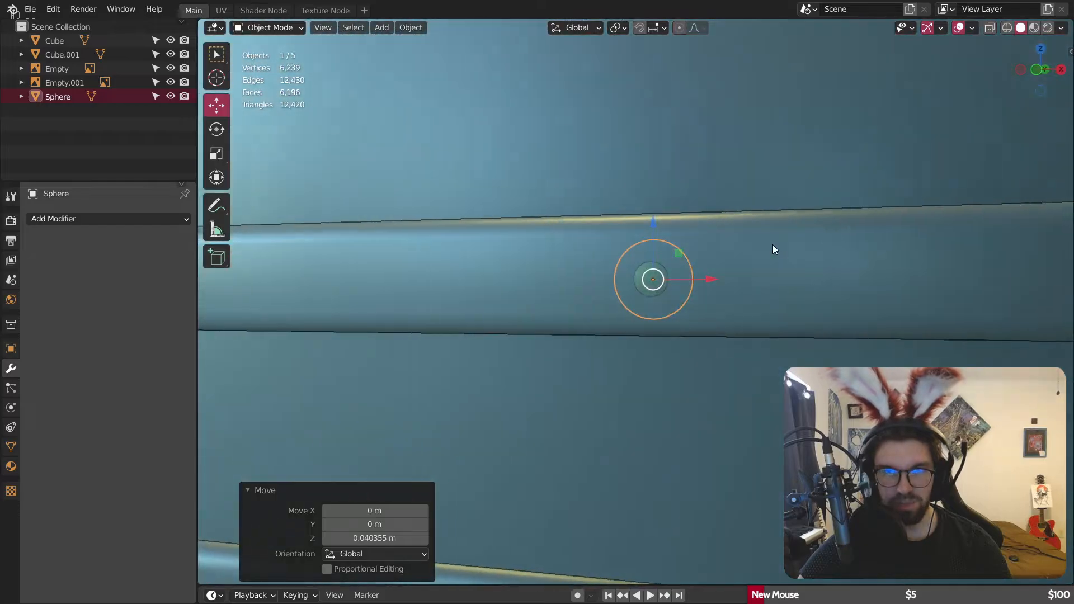
scroll(656, 284, up, 3)
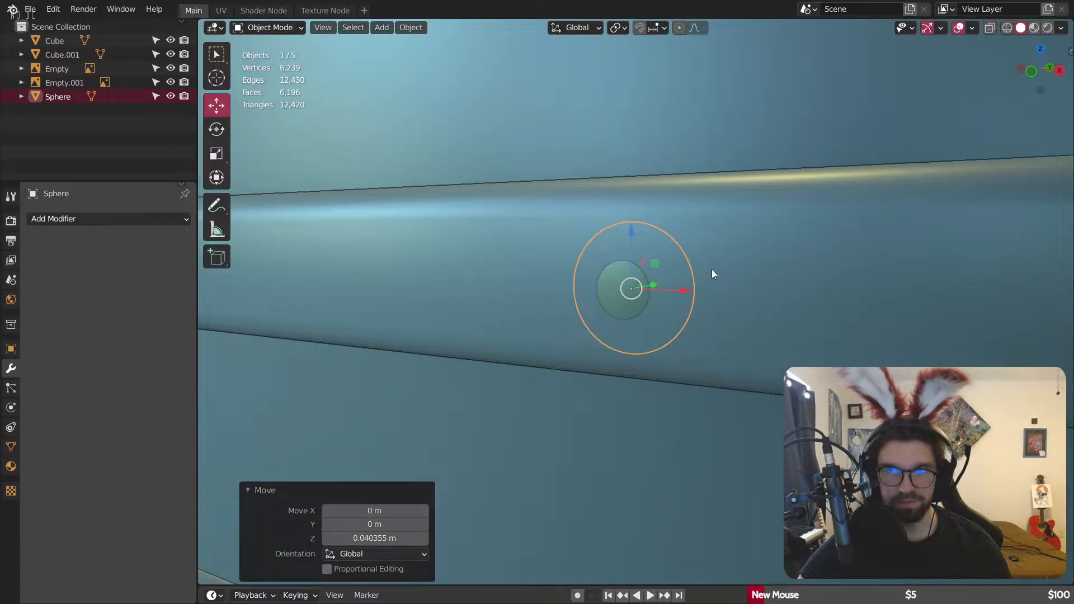
middle_drag(712, 274, 666, 288)
scroll(666, 284, up, 2)
key(g)
key(y)
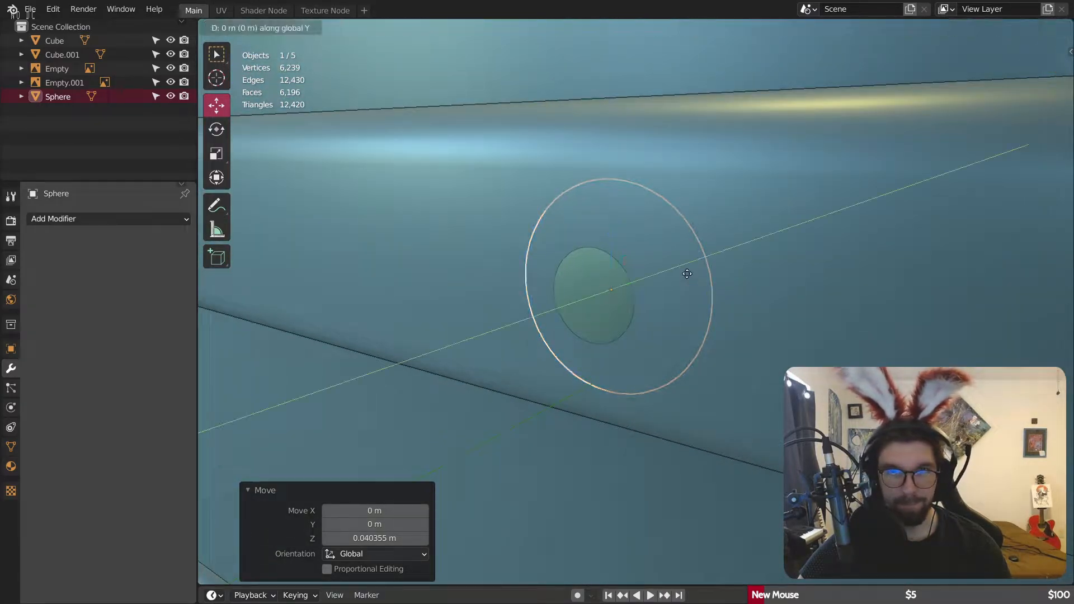
click(694, 283)
key(g)
key(z)
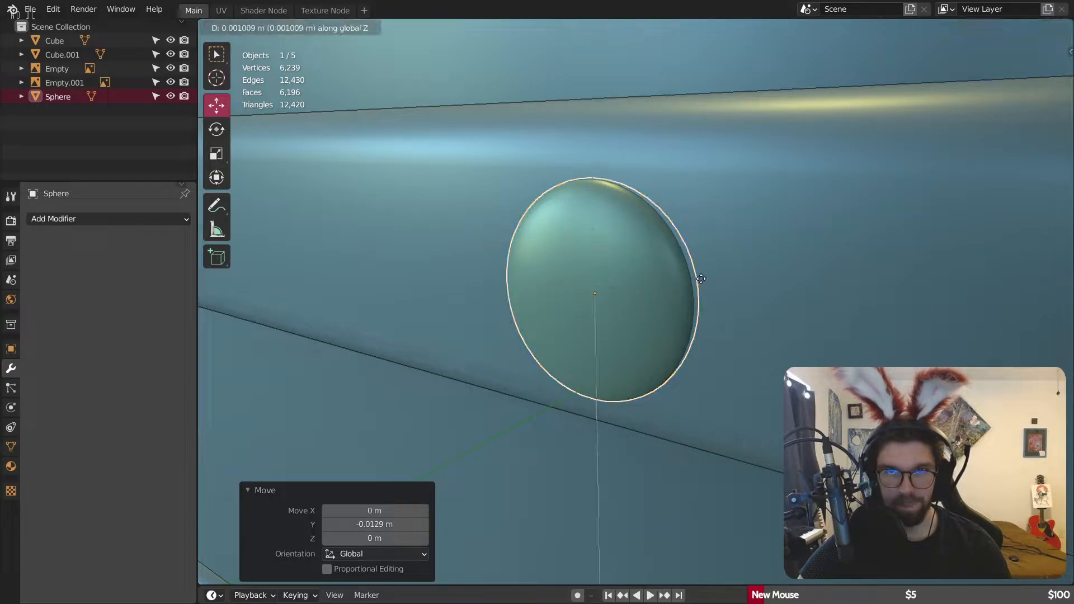
click(701, 263)
Step: Scale the rivet uniformly to about 0.727 and thicken it by about 1.705 along Y
key(s)
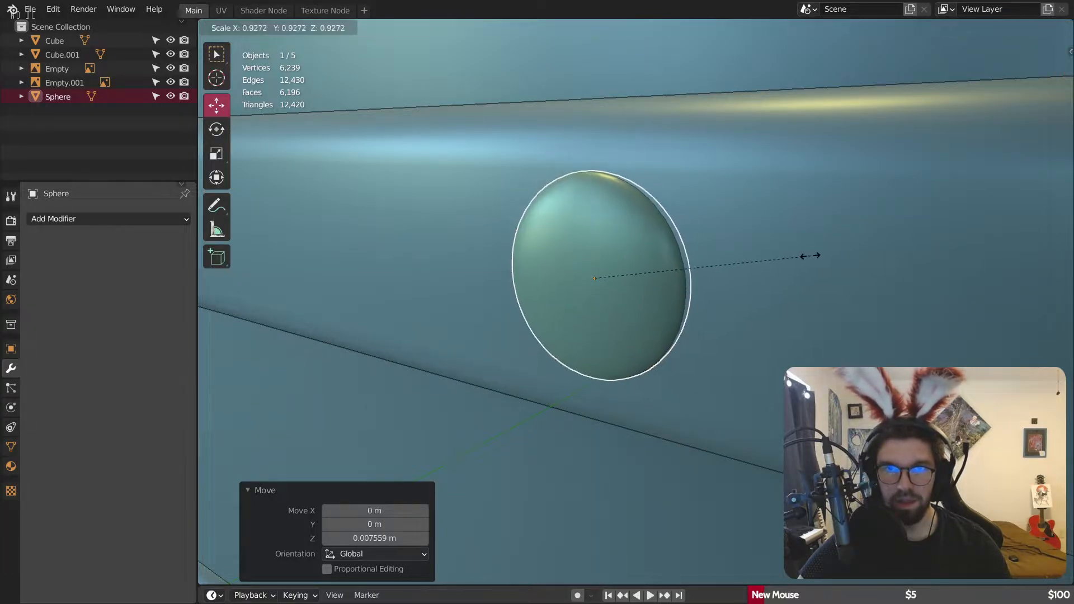
click(764, 269)
middle_drag(621, 247, 597, 249)
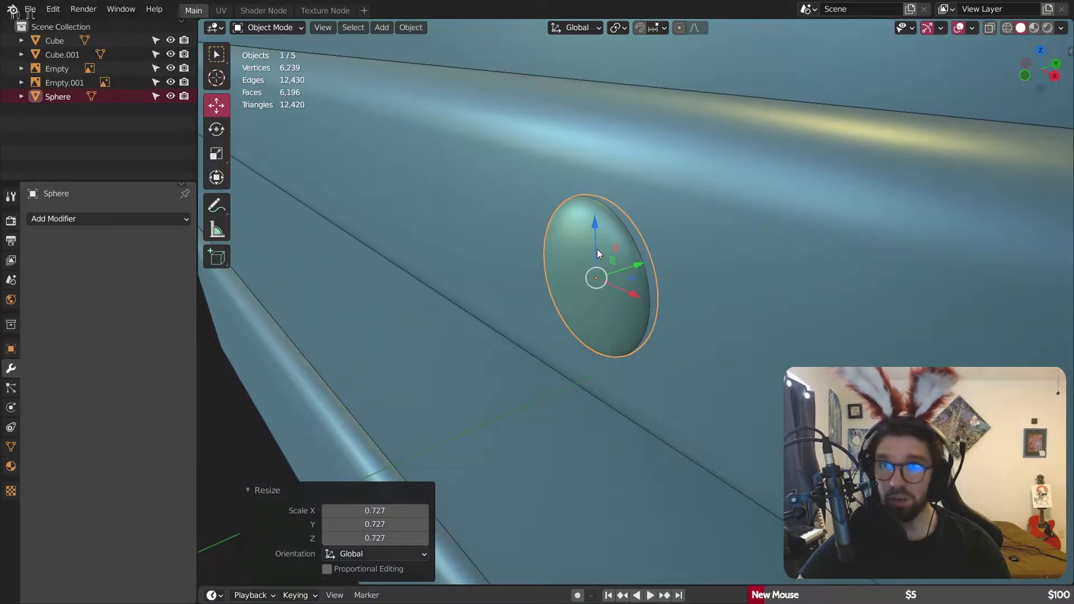
key(s)
key(y)
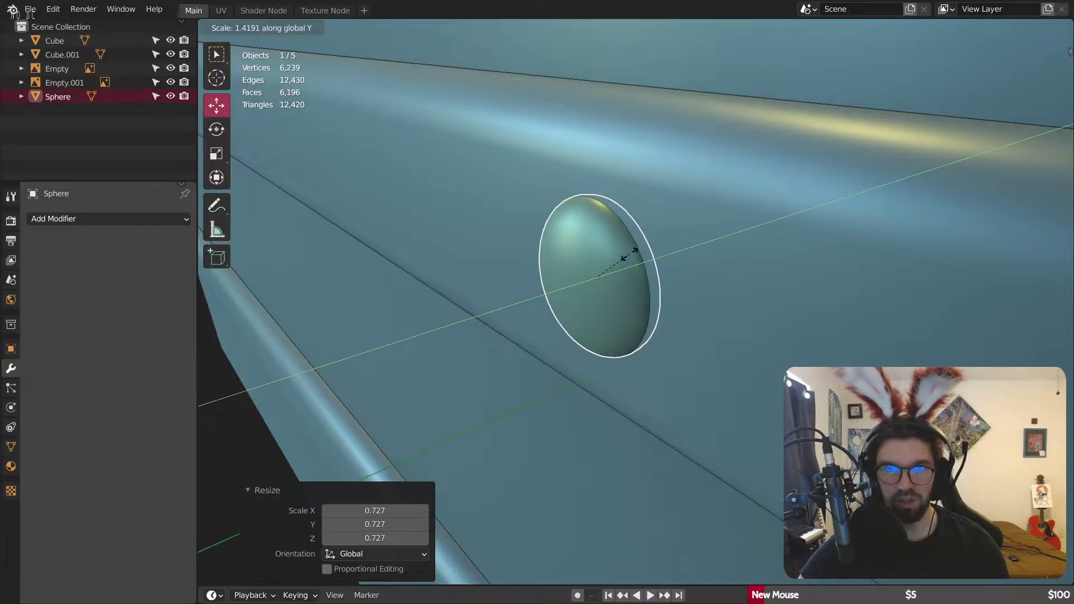
click(638, 252)
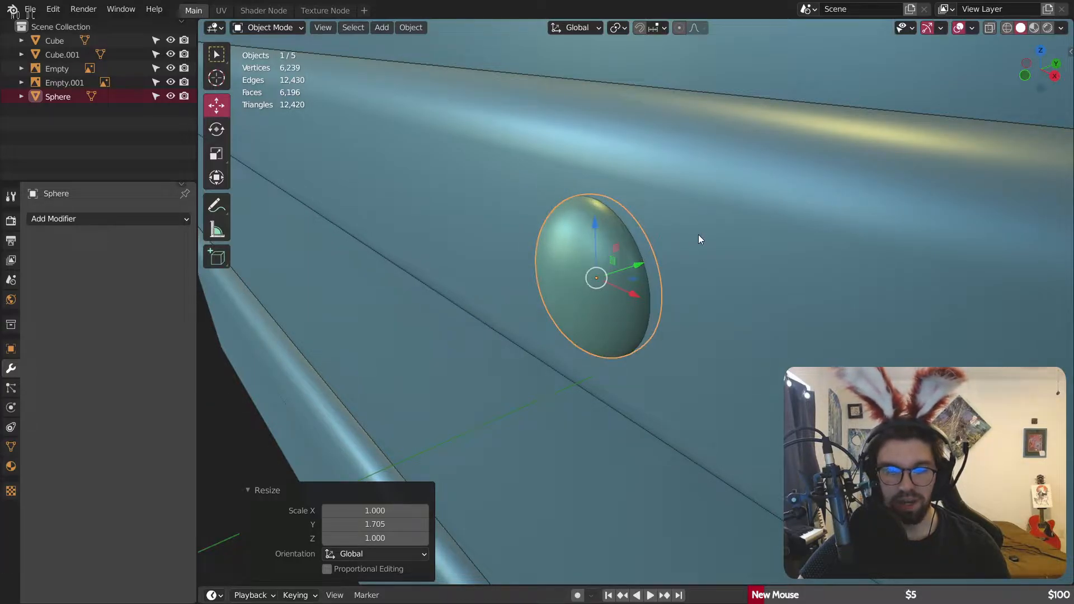
Step: Move the rivet about -0.003 m along Y so its head sits further out of the band
key(g)
key(y)
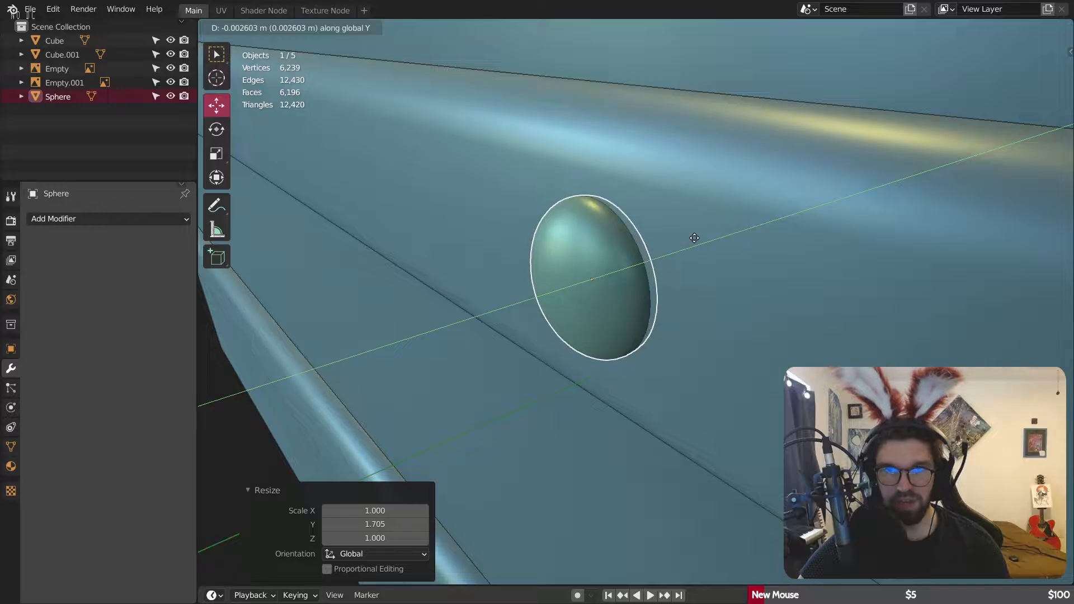
click(693, 239)
Step: Examine the size and spacing of the rivets on the reference image's front bands against the modeled rivet
scroll(640, 273, down, 5)
middle_drag(640, 274, 1065, 481)
key(alt+a)
scroll(721, 262, down, 8)
middle_drag(720, 262, 646, 295)
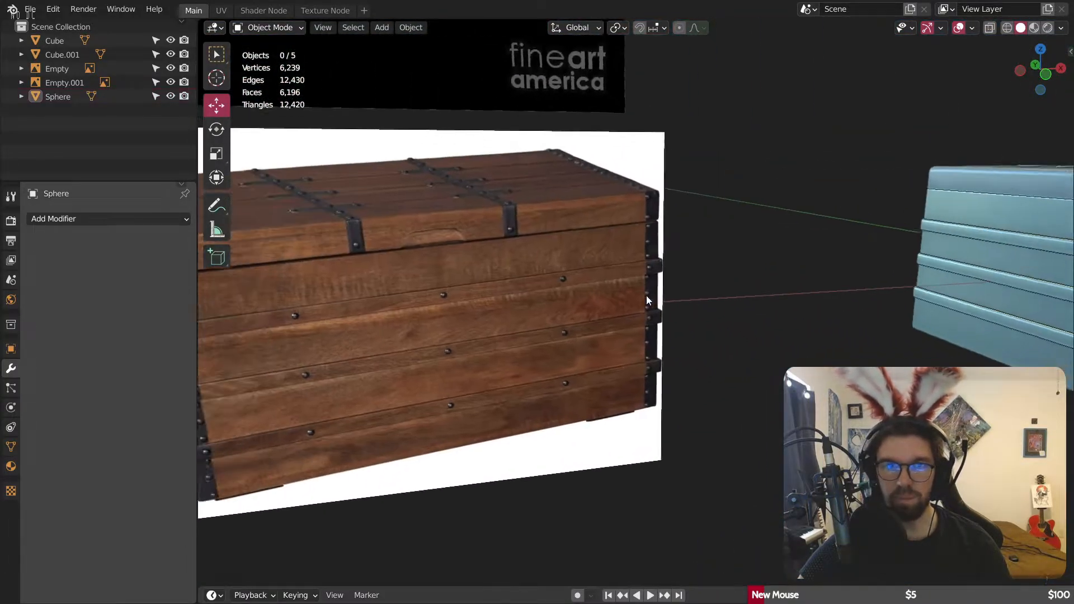
scroll(475, 331, up, 8)
scroll(455, 327, down, 6)
scroll(874, 247, up, 5)
shift+middle_drag(1029, 247, 554, 356)
scroll(485, 282, up, 4)
scroll(485, 282, up, 2)
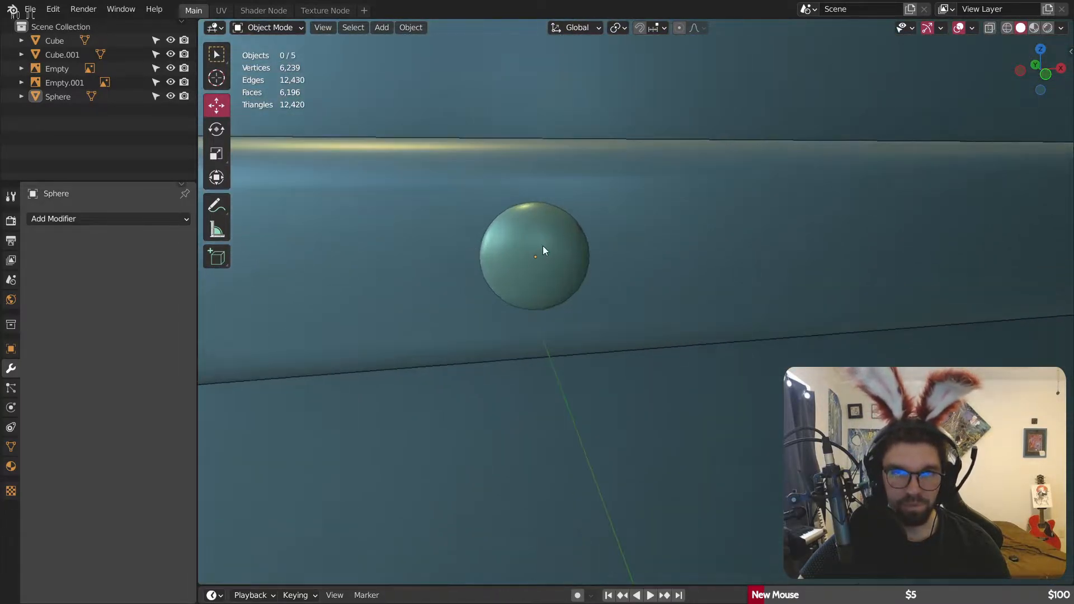
Step: Fine-tune the rivet's uniform scale to suit the middle band on the chest front
click(542, 246)
key(s)
click(763, 272)
scroll(763, 272, down, 5)
middle_drag(763, 272, 471, 311)
click(471, 310)
mouse_move(618, 358)
shift+middle_down()
mouse_move(606, 261)
mouse_move(790, 277)
mouse_move(655, 333)
mouse_move(757, 313)
mouse_move(699, 355)
mouse_move(617, 307)
mouse_move(810, 309)
mouse_move(609, 349)
mouse_move(580, 379)
mouse_move(510, 412)
mouse_move(692, 340)
mouse_move(698, 357)
mouse_move(646, 348)
mouse_move(637, 360)
shift+middle_up()
scroll(607, 260, up, 2)
scroll(789, 277, down, 4)
Step: Add an Array modifier to the rivet with a count of 3 and a relative X offset factor of 15.7
click(645, 302)
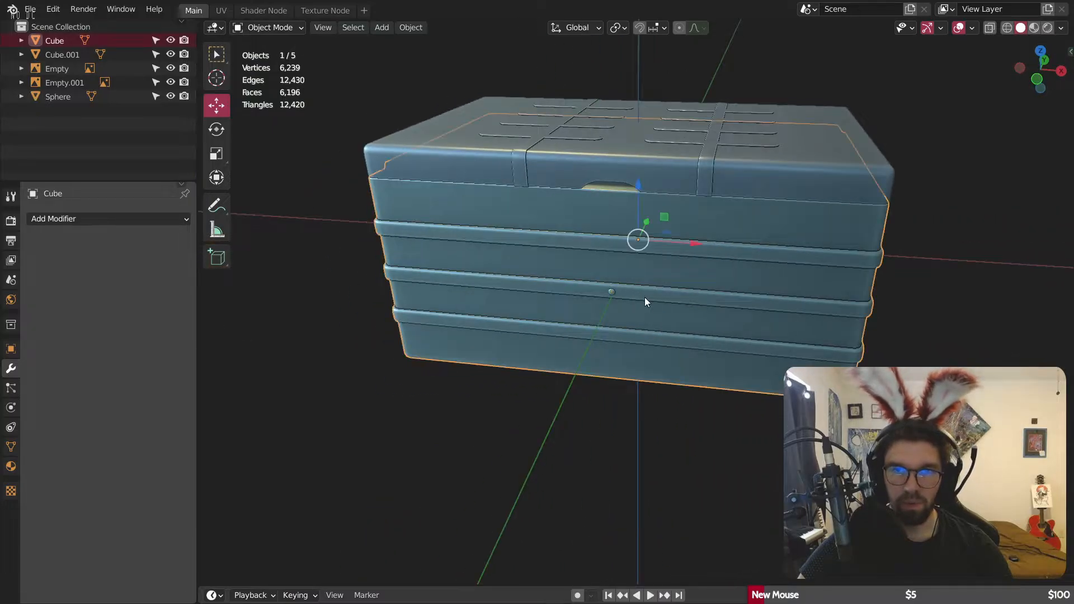
scroll(609, 291, up, 4)
click(604, 291)
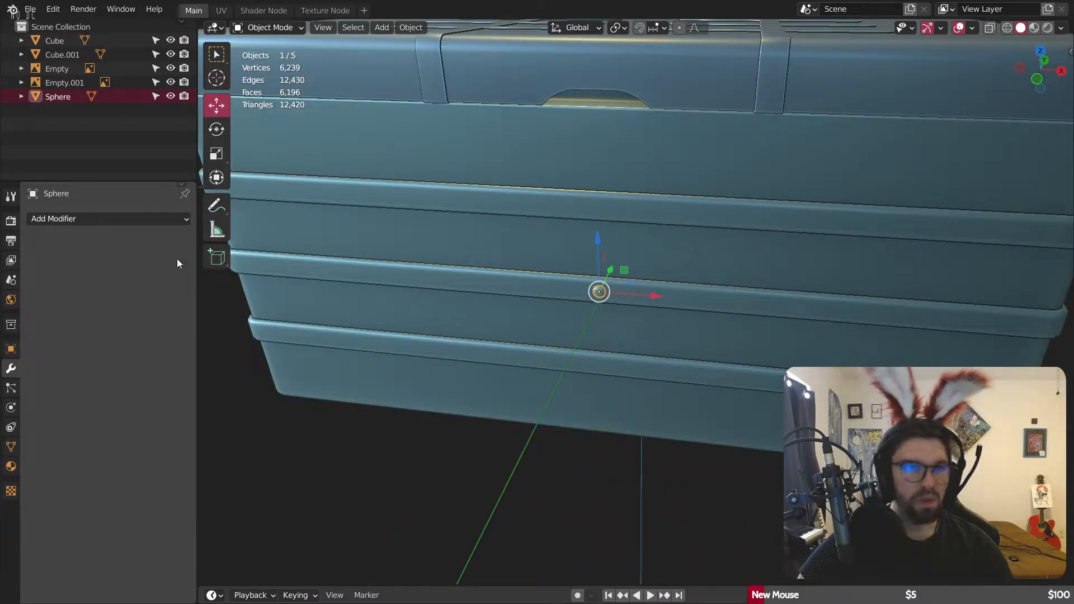
click(162, 217)
click(199, 193)
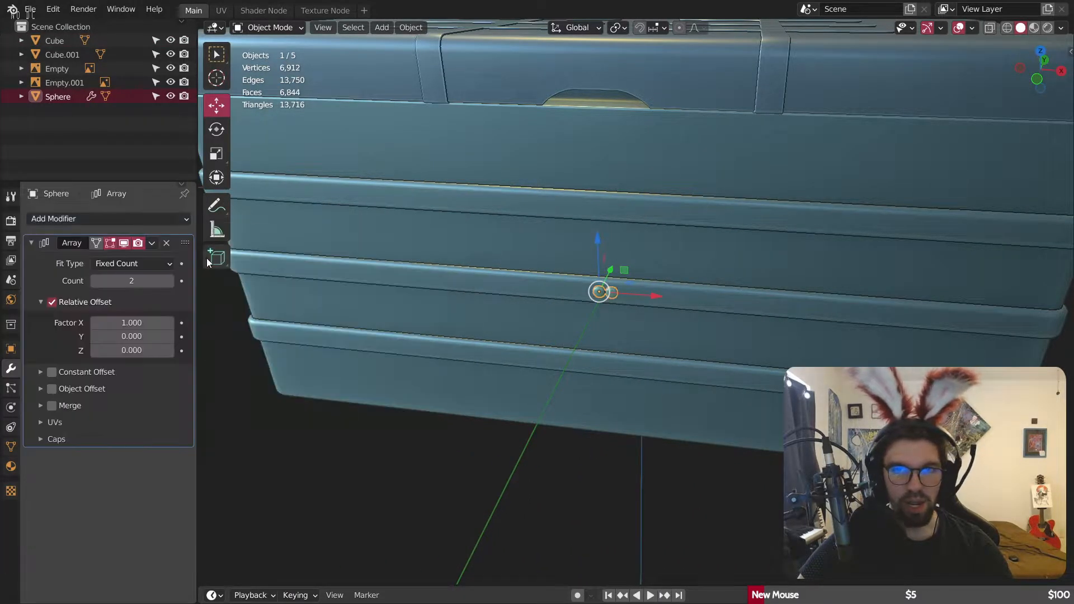
click(171, 281)
drag(132, 322, 202, 323)
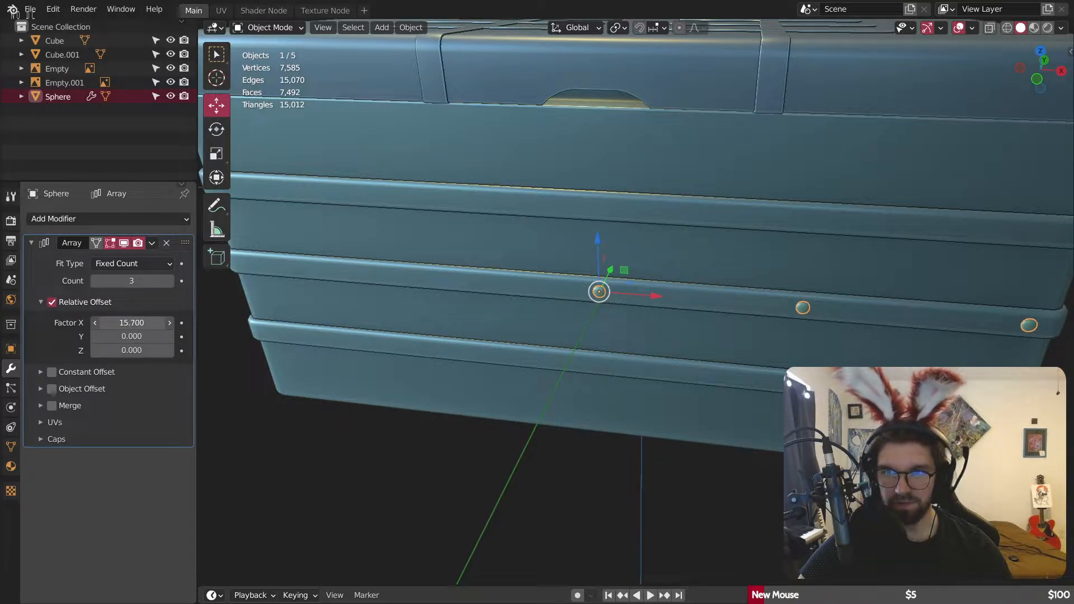
click(383, 476)
middle_drag(559, 325, 595, 279)
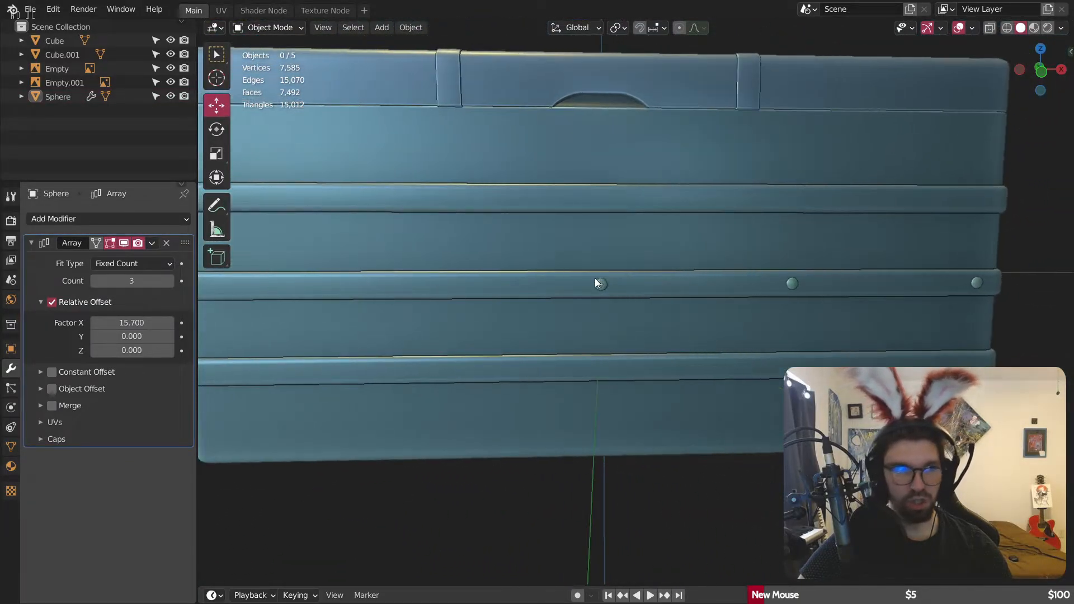
Step: Add a second Array modifier to the rivet and set its relative X and Z offset factors to 0
click(150, 220)
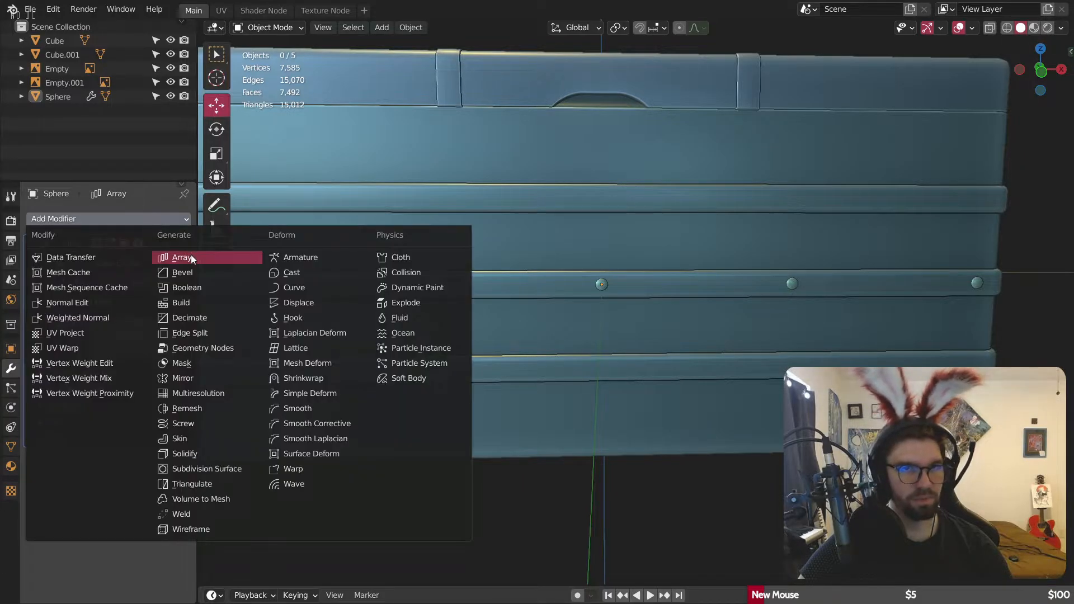
click(190, 254)
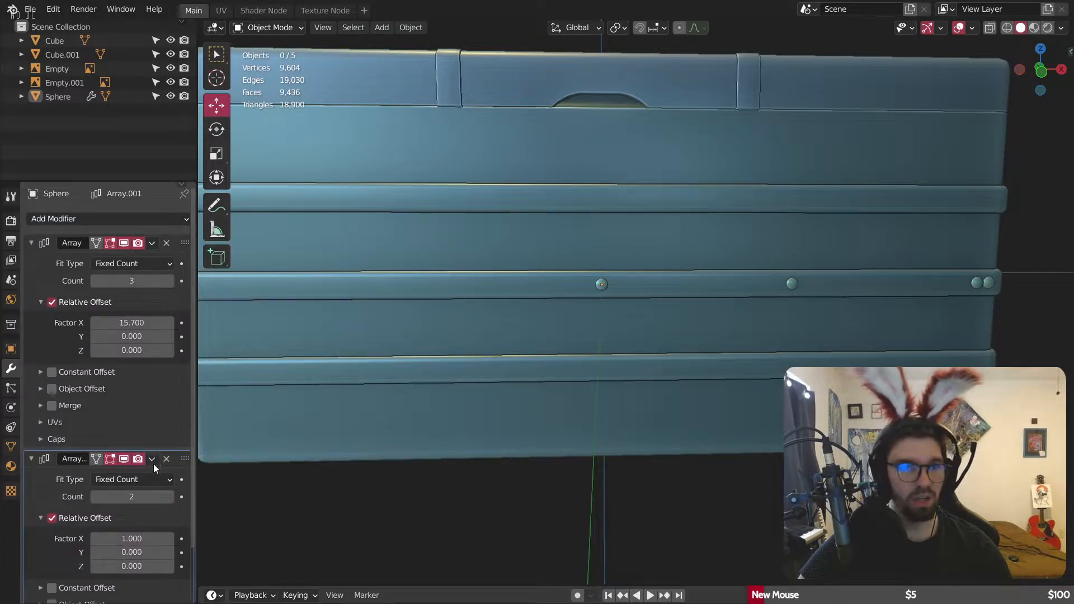
scroll(154, 461, down, 3)
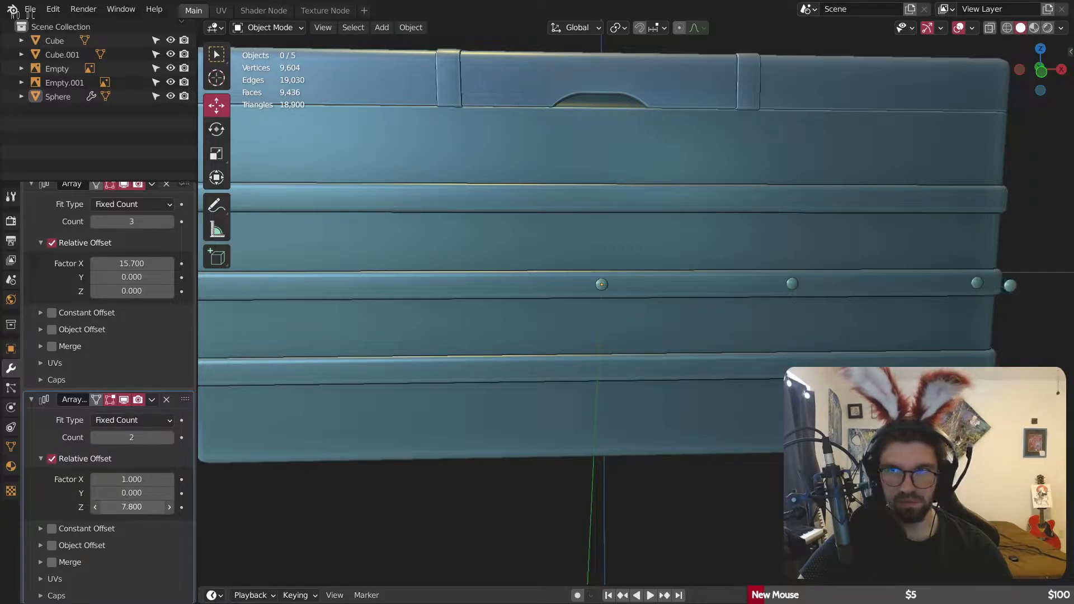
click(135, 506)
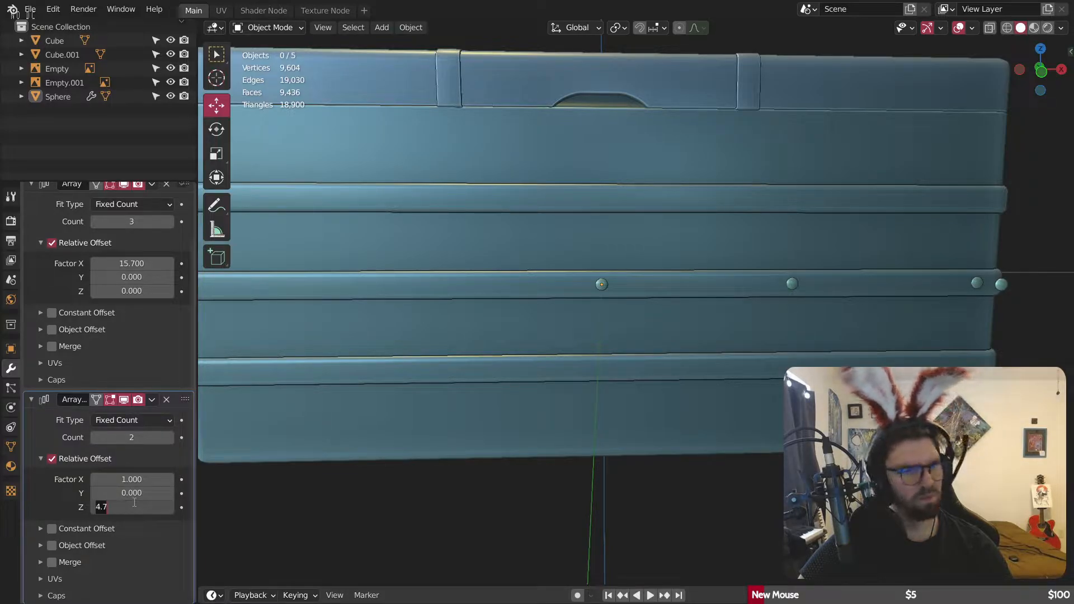
click(153, 476)
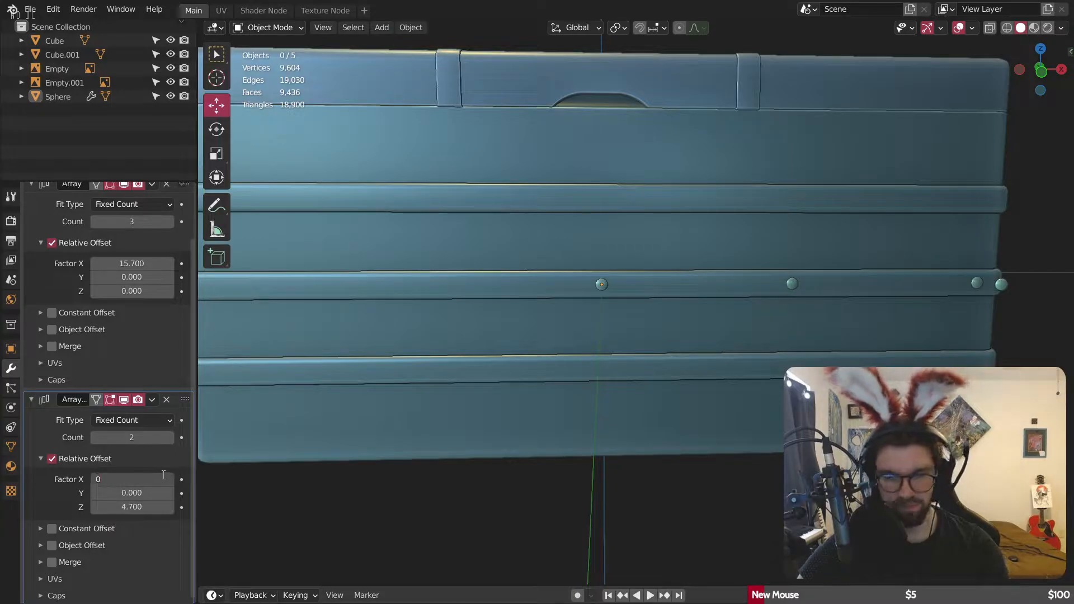
text(0)
key(Return)
click(144, 505)
text(0)
key(Return)
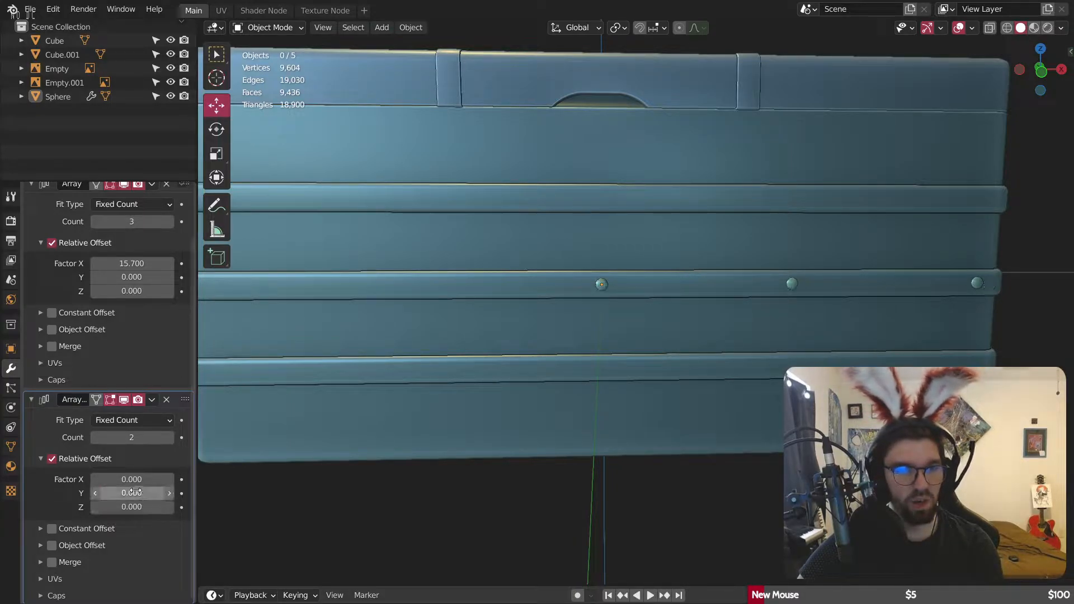
Step: Set the second array's relative Y offset factor to 7 to place the copied rivet row on the upper front band
drag(144, 494, 165, 494)
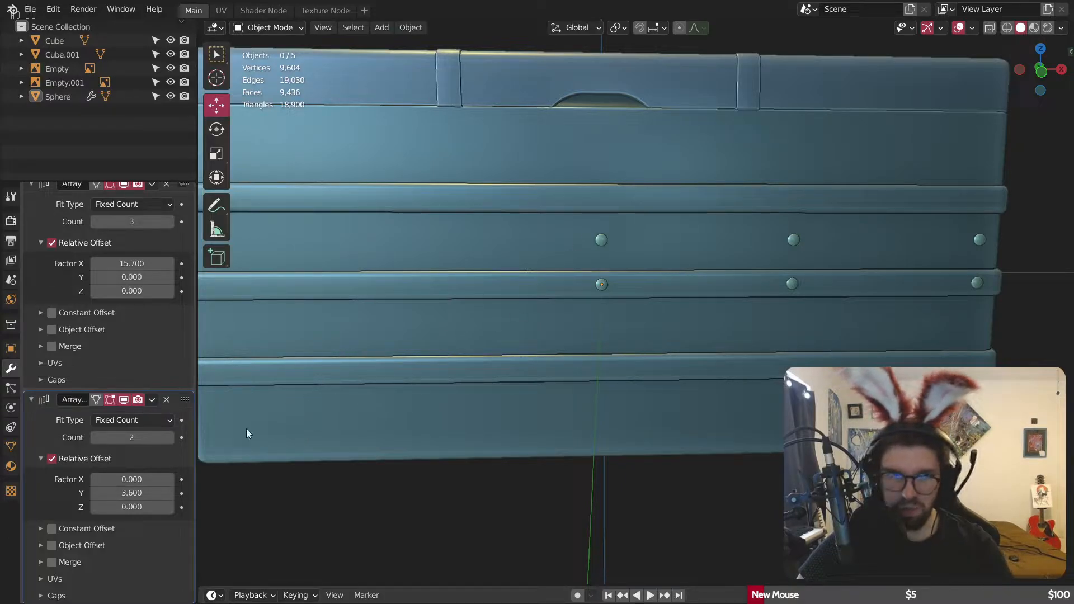
scroll(524, 287, up, 2)
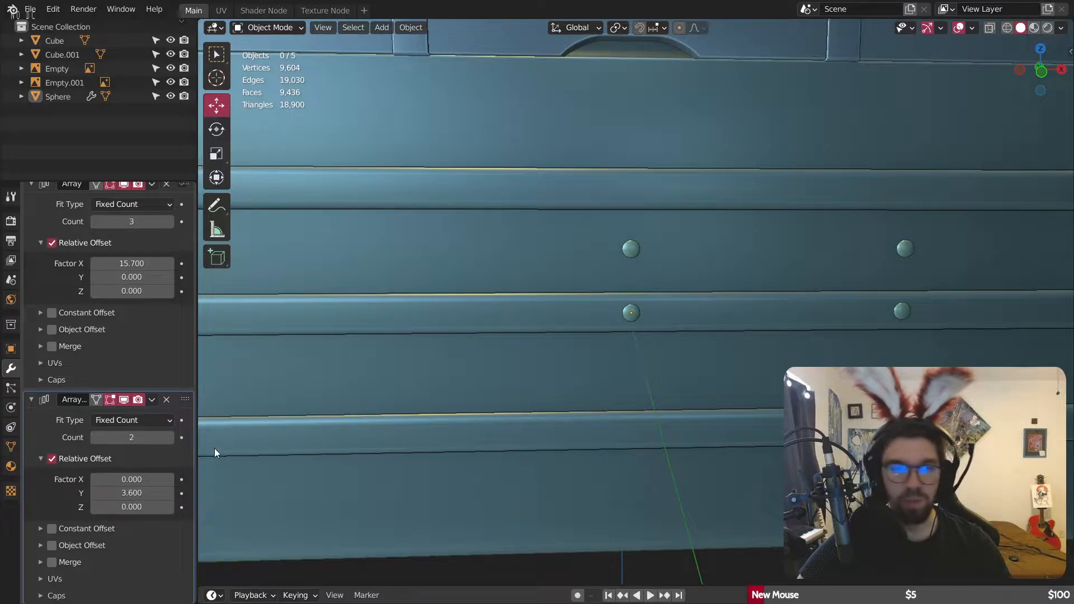
drag(131, 493, 159, 492)
scroll(636, 192, up, 6)
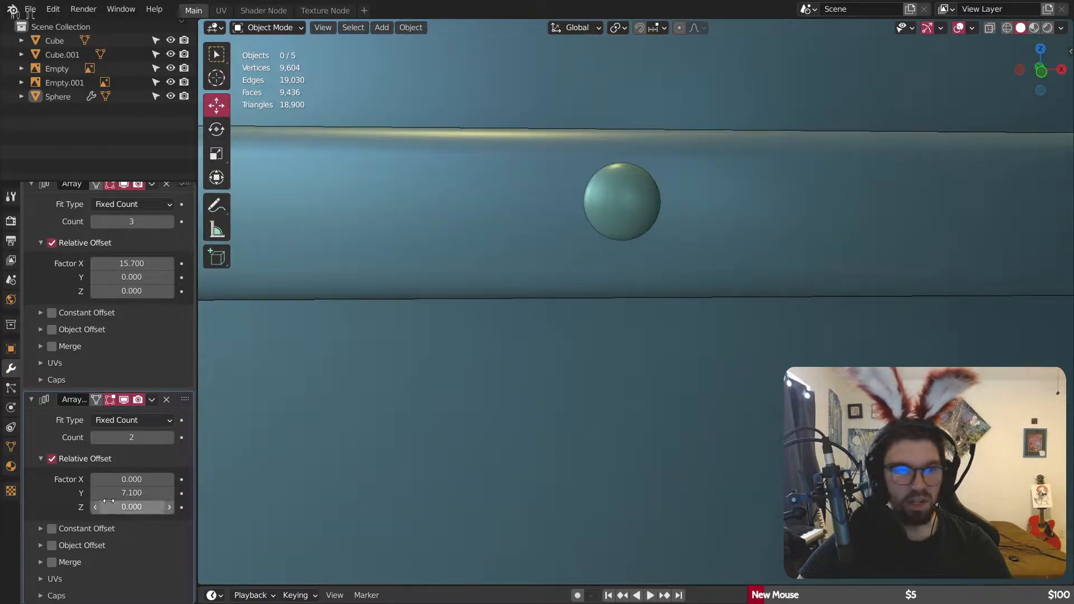
click(96, 493)
scroll(594, 251, down, 7)
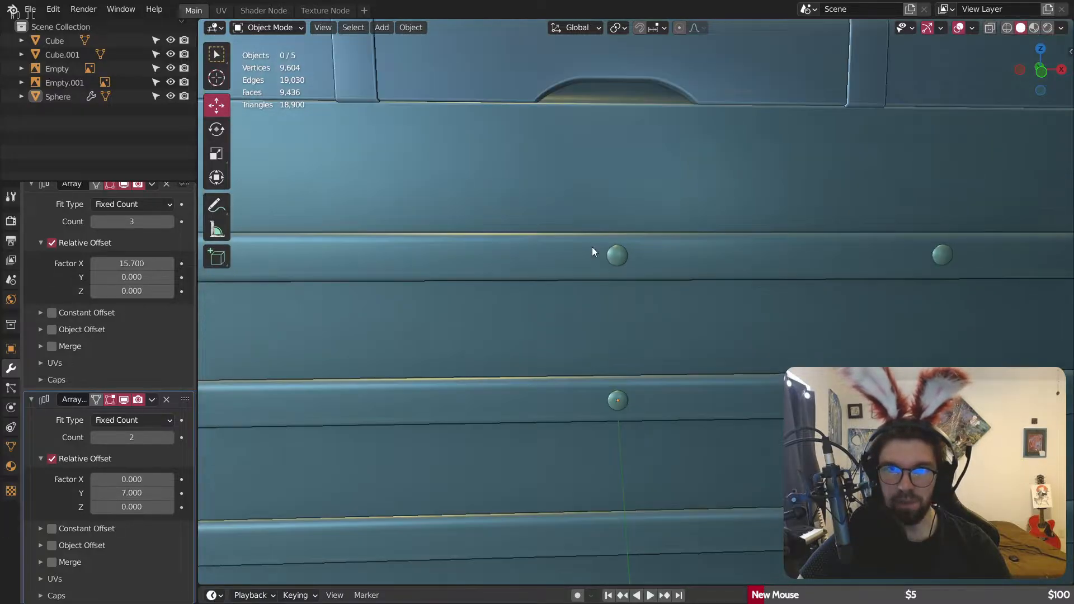
scroll(591, 246, down, 5)
middle_drag(581, 294, 595, 255)
scroll(594, 299, up, 2)
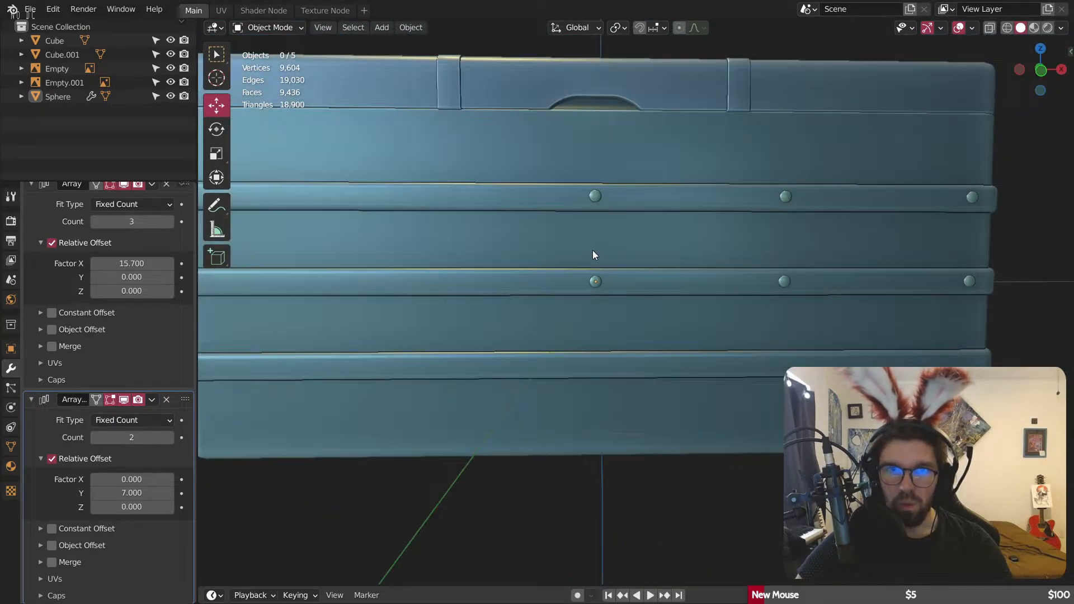
scroll(615, 194, up, 2)
scroll(608, 266, down, 3)
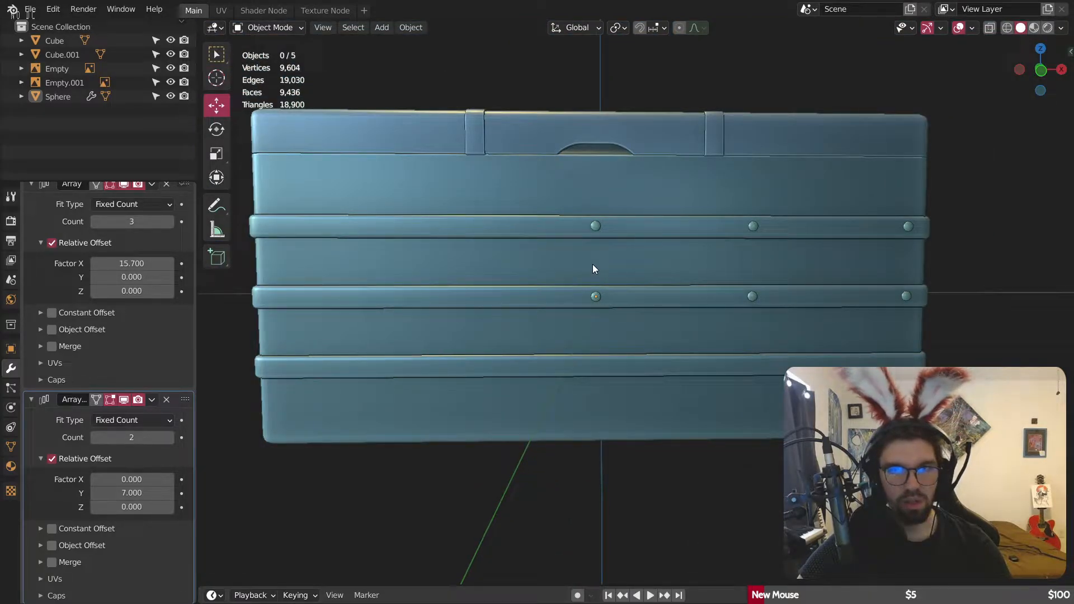
Step: Move the rivet about -0.48 m along Z onto the lowest front band
click(594, 297)
key(g)
key(z)
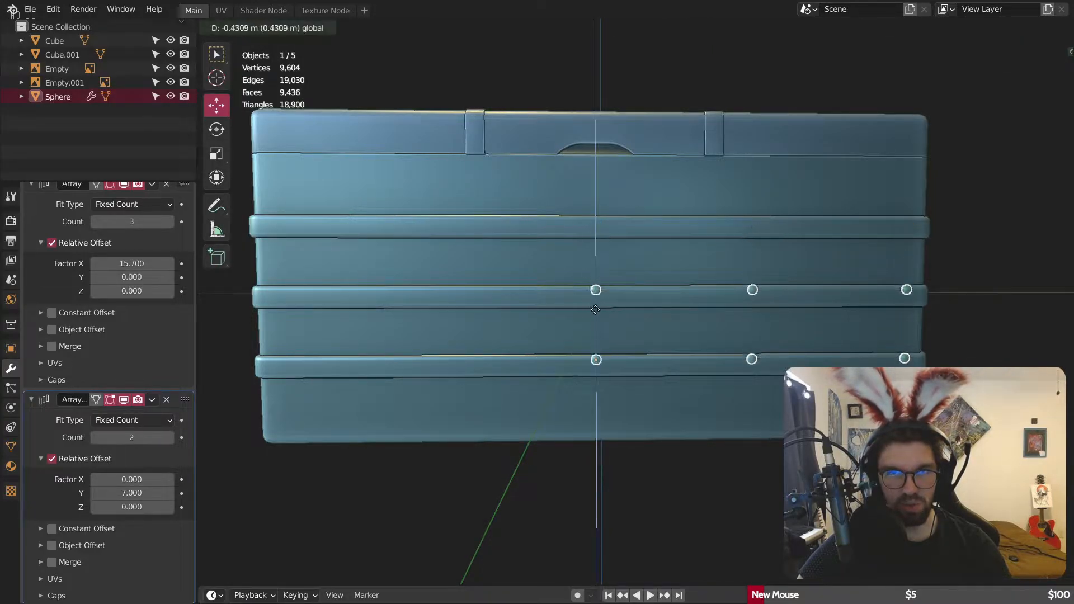
click(591, 317)
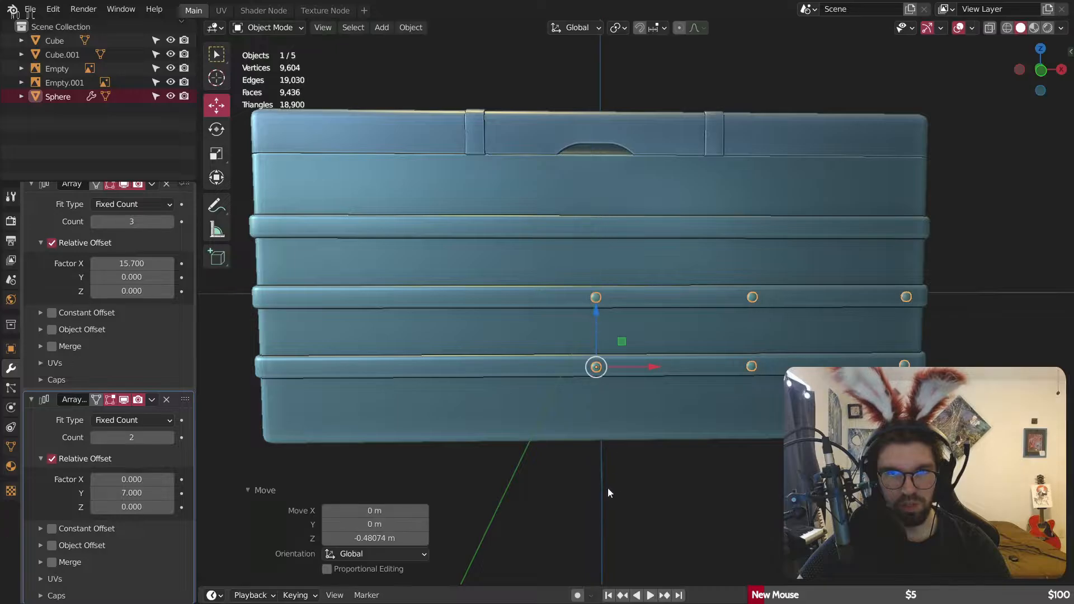
Step: Nudge the rivet up along Z by about 0.005 m and a further 0.001 m to center it on the lowest band
scroll(614, 319, up, 5)
key(g)
key(z)
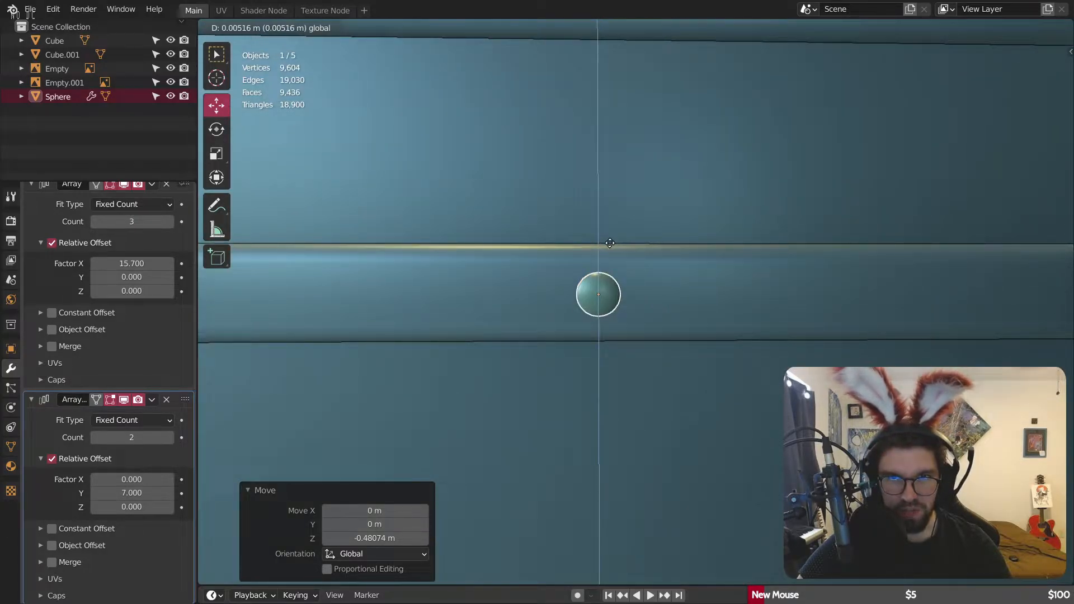
click(610, 243)
scroll(615, 244, down, 3)
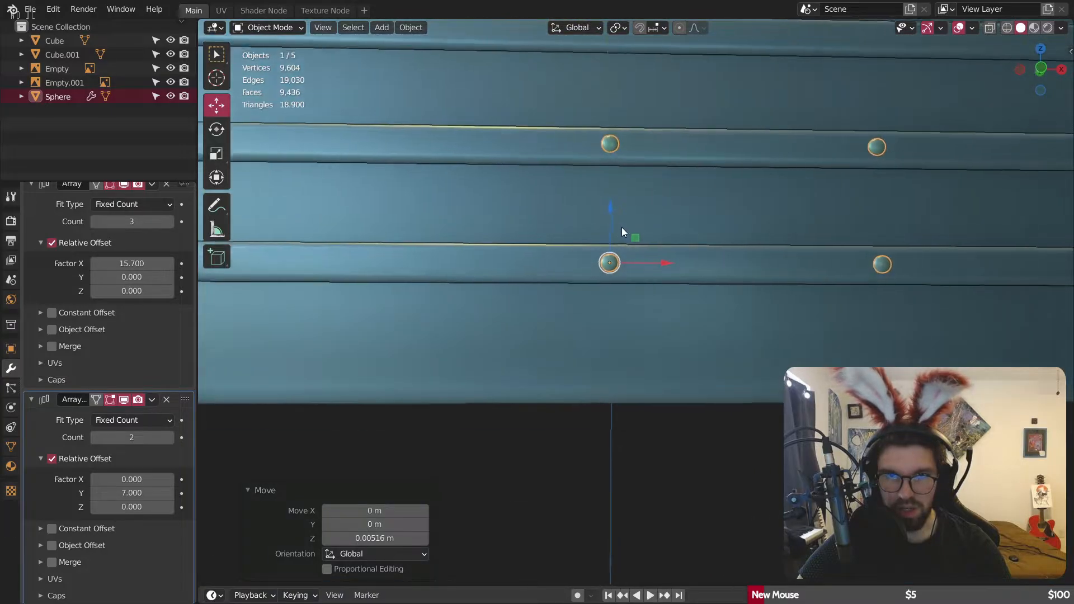
scroll(612, 238, up, 2)
middle_drag(609, 240, 615, 242)
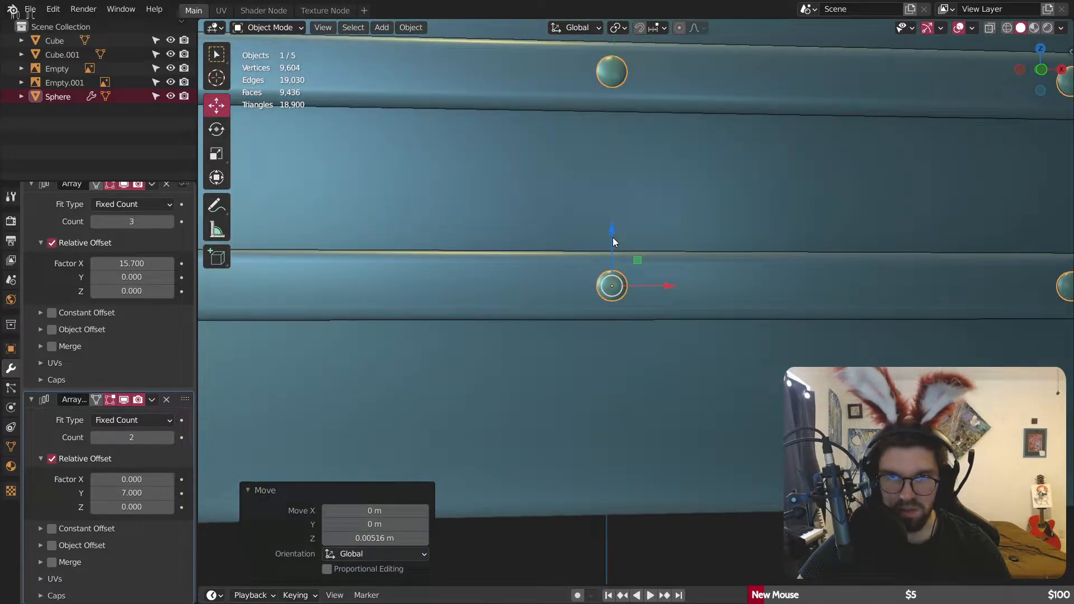
key(g)
key(z)
click(620, 235)
scroll(626, 238, down, 5)
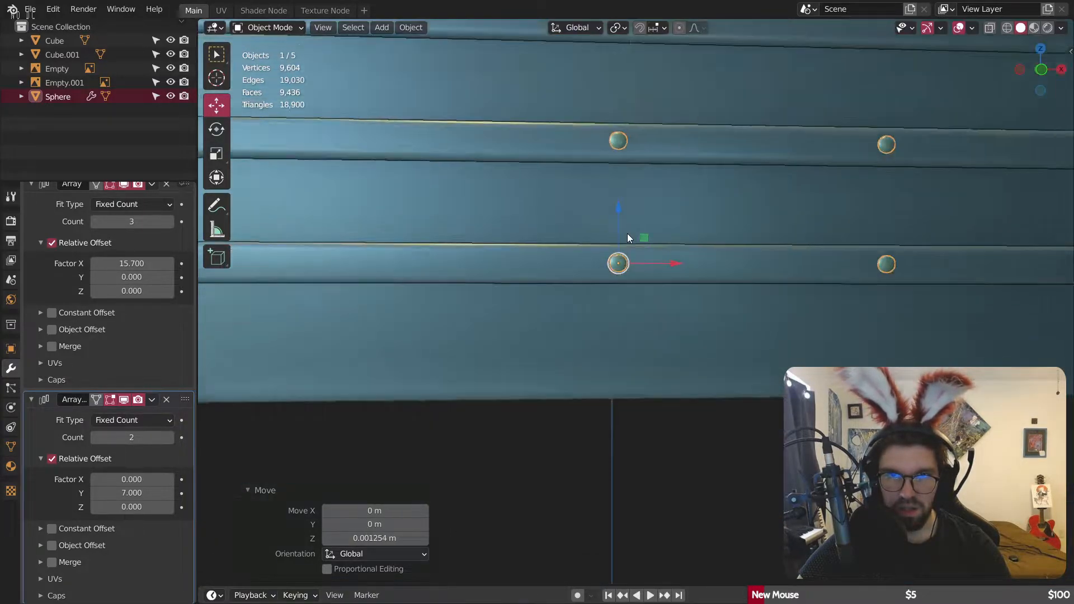
Step: Set the second array's count to 3 and its relative Y offset factor to 6.95 to put rivets on all three bands
scroll(622, 243, up, 2)
middle_drag(636, 194, 516, 323)
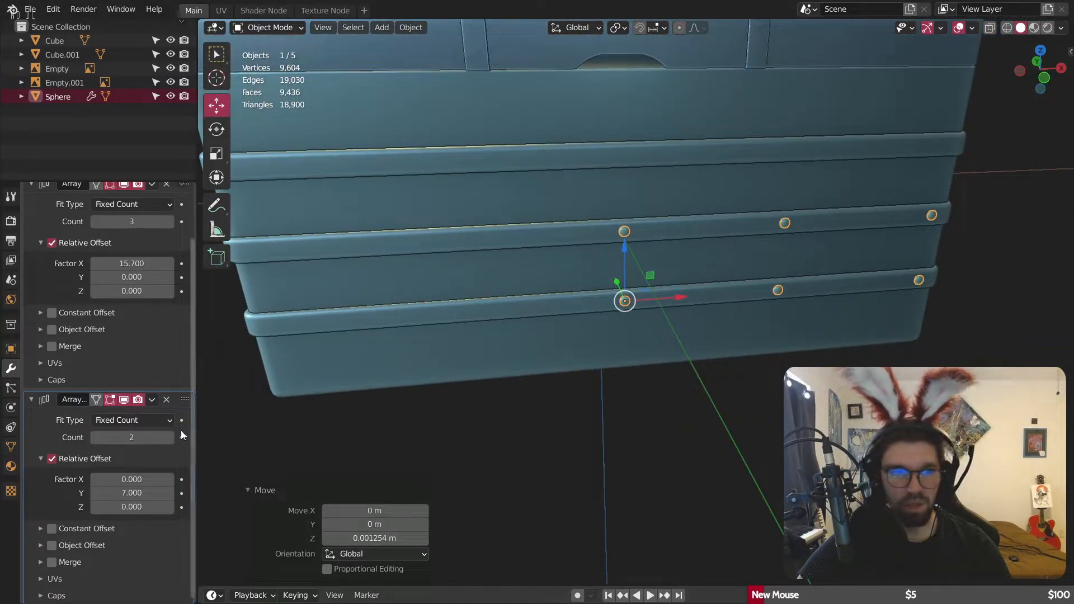
click(169, 436)
shift+middle_drag(655, 187, 604, 195)
scroll(610, 215, up, 5)
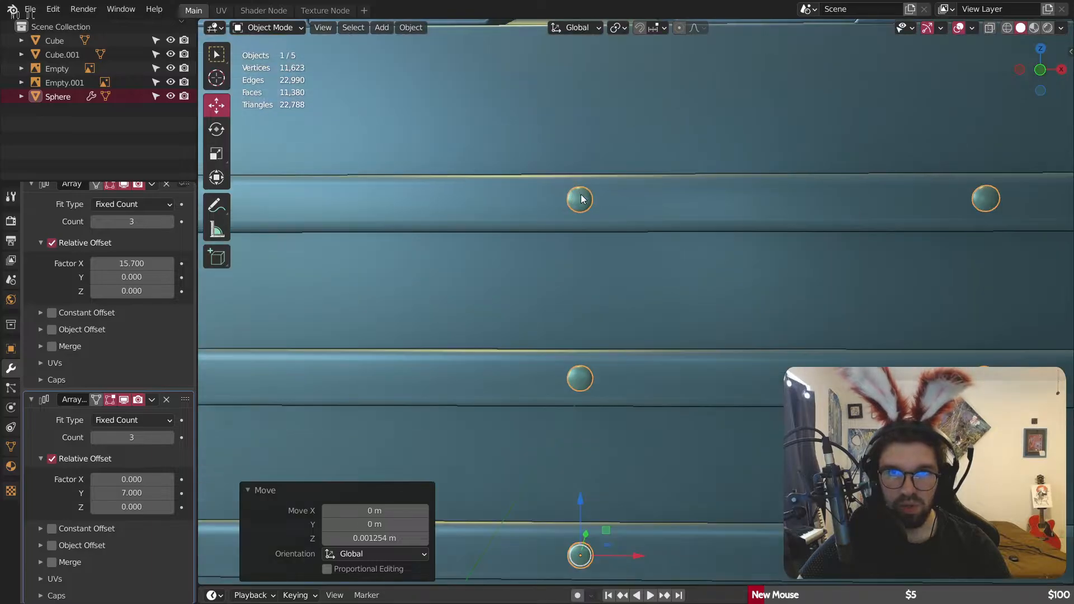
middle_drag(601, 256, 612, 261)
shift+middle_drag(544, 388, 566, 314)
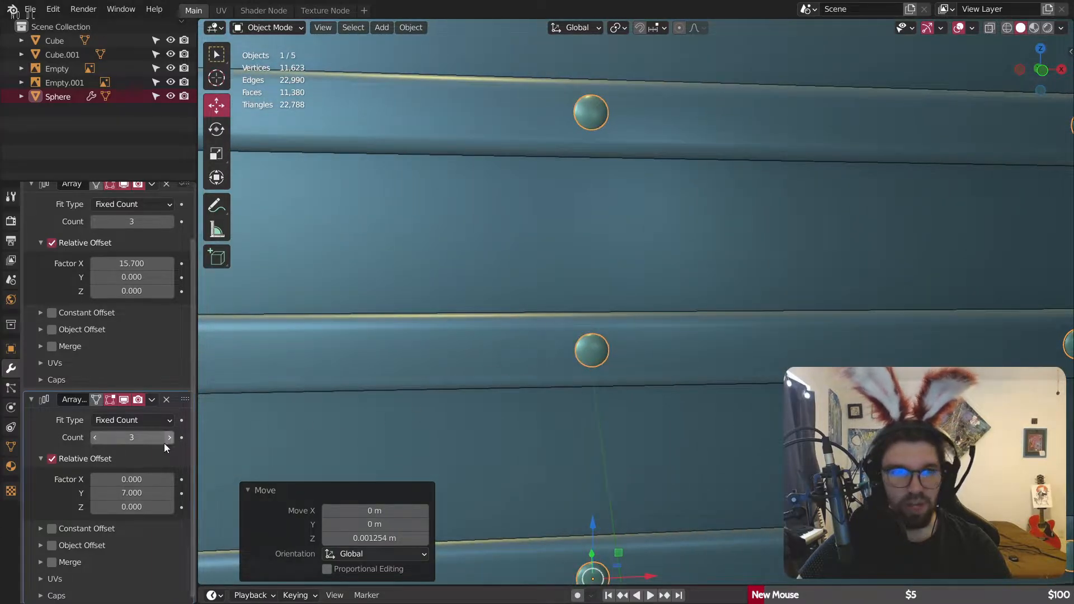
click(148, 493)
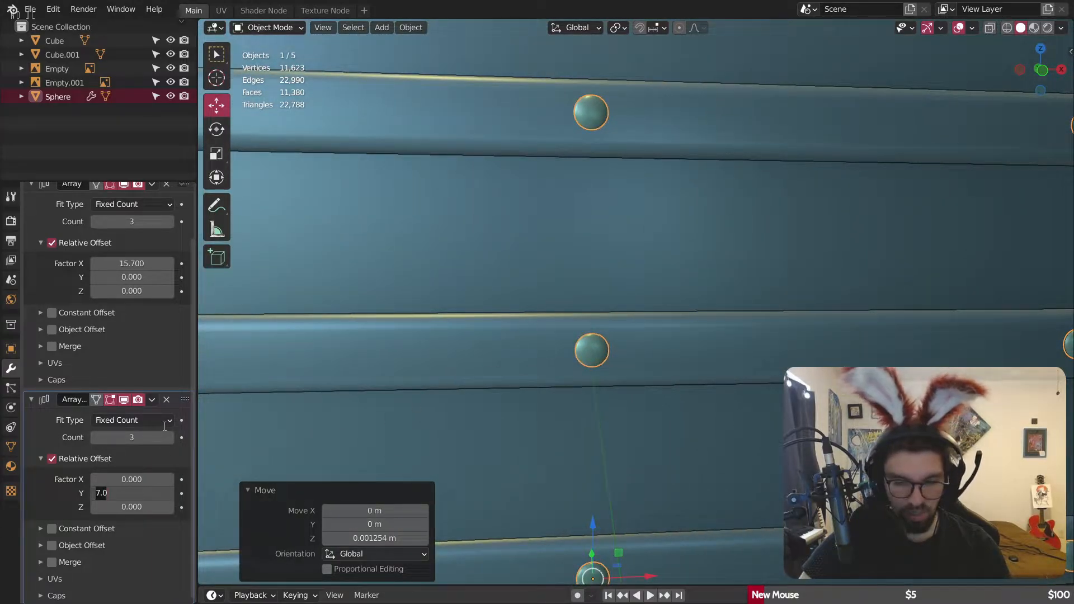
text(6.95)
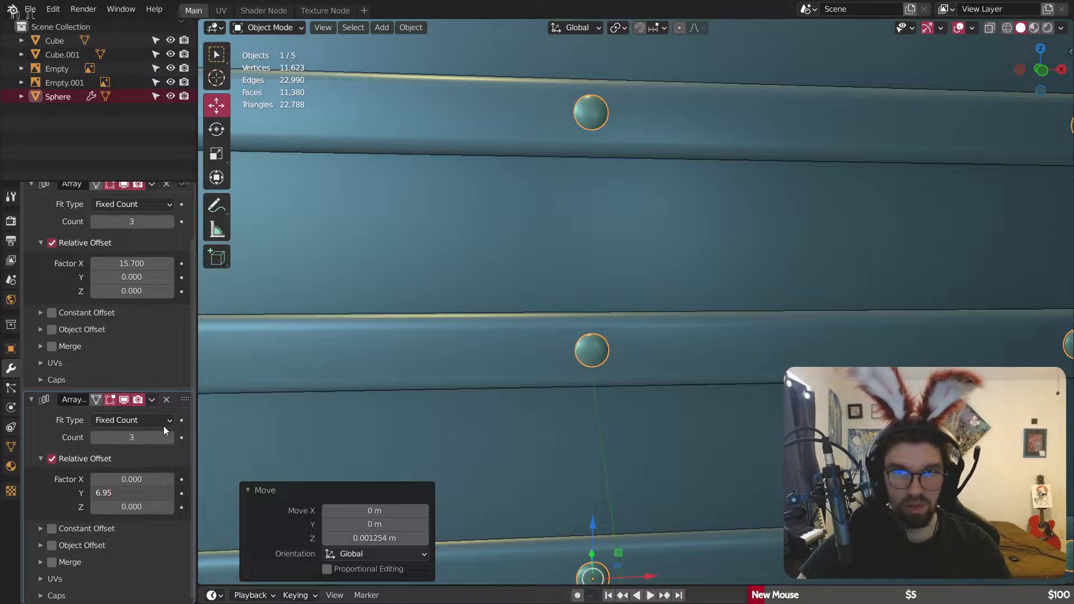
key(Return)
scroll(599, 290, down, 4)
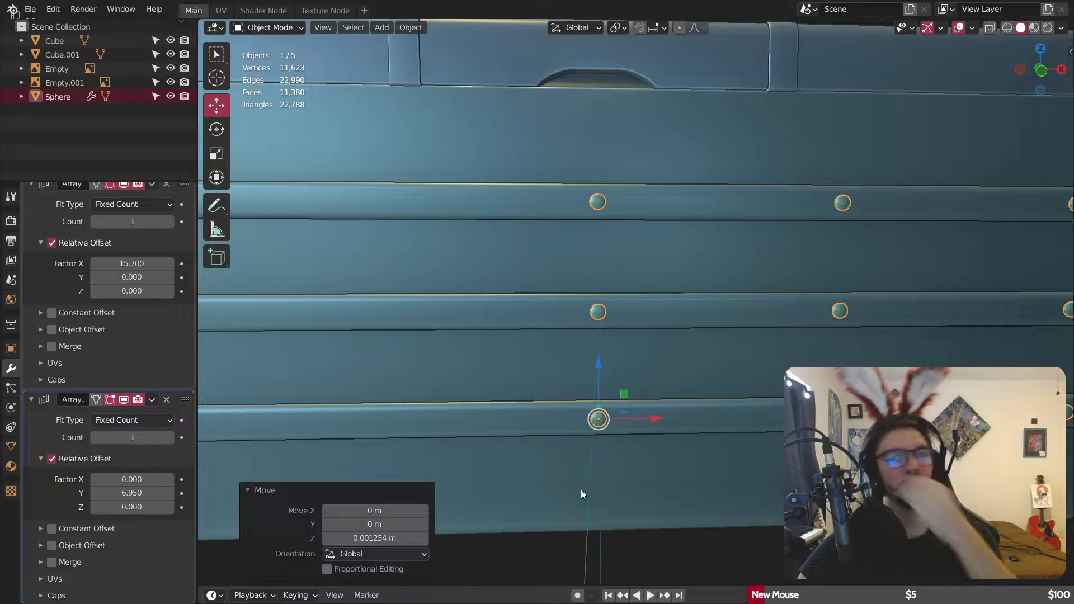
scroll(580, 492, down, 3)
scroll(633, 531, up, 1)
click(633, 528)
Step: Add a Mirror modifier to the rivet on the X axis to fill the other half of the front bands
middle_drag(594, 338, 1028, 285)
middle_drag(738, 204, 756, 232)
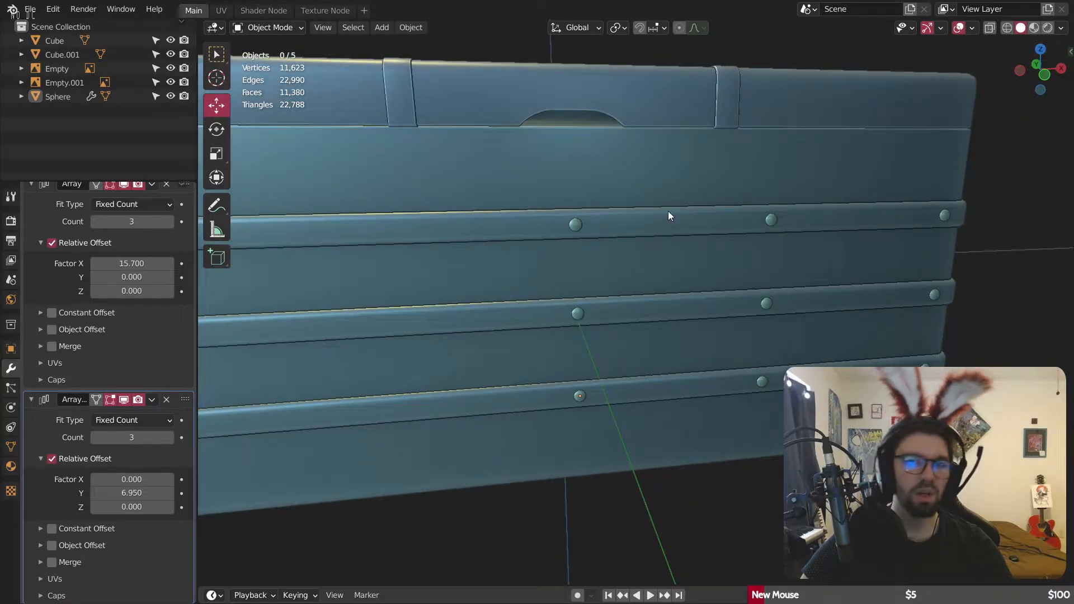
scroll(135, 280, up, 3)
click(136, 220)
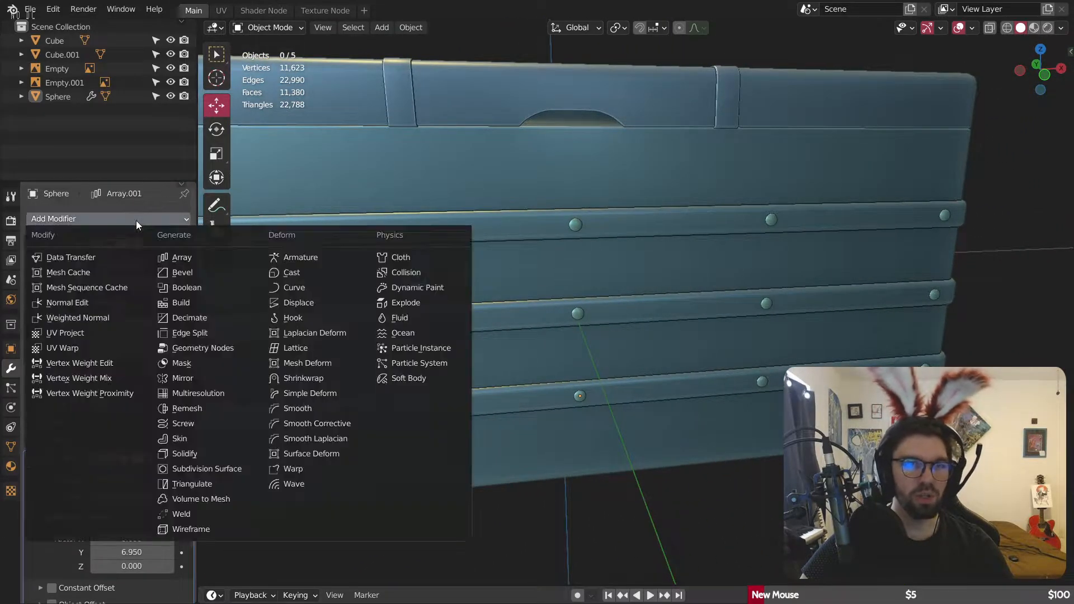
click(217, 377)
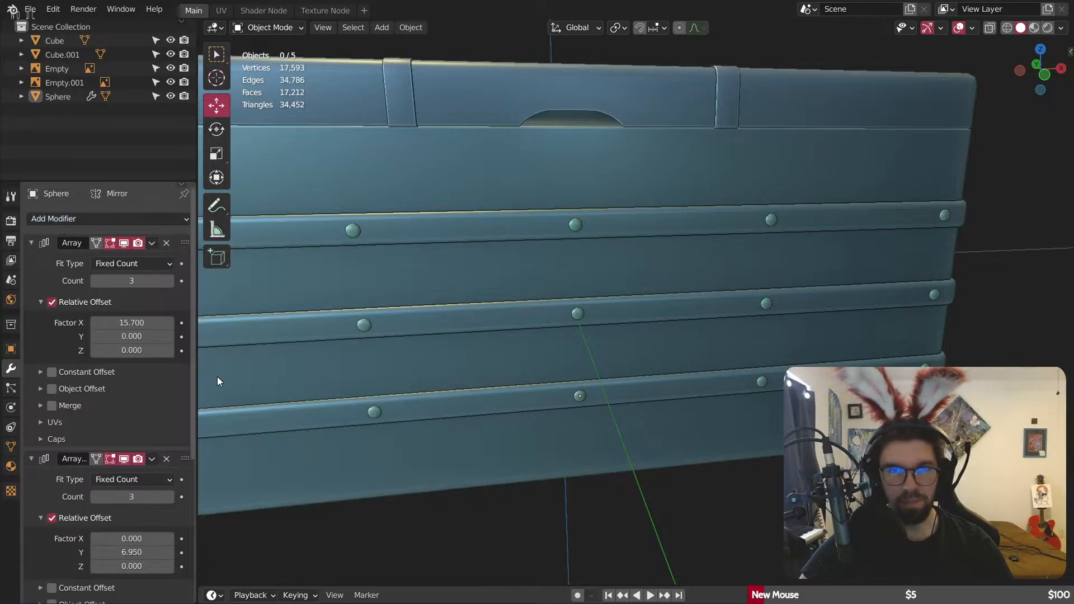
scroll(451, 310, down, 5)
middle_drag(520, 290, 408, 278)
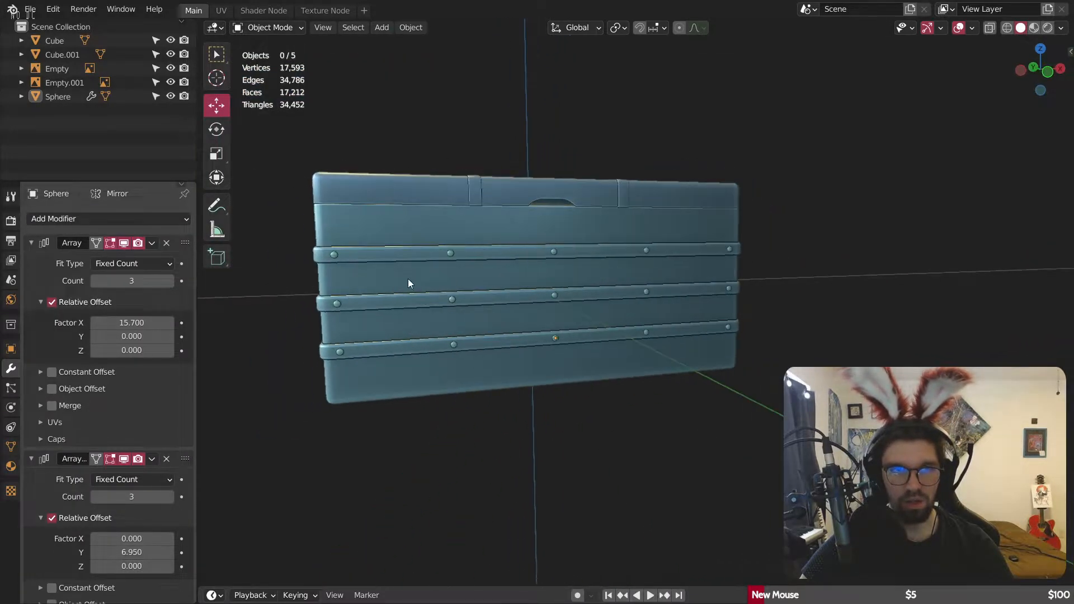
Step: Set the rivet's mirror object to Cube and enable the Y axis to mirror the rivets onto the chest's back
click(130, 219)
scroll(112, 391, down, 6)
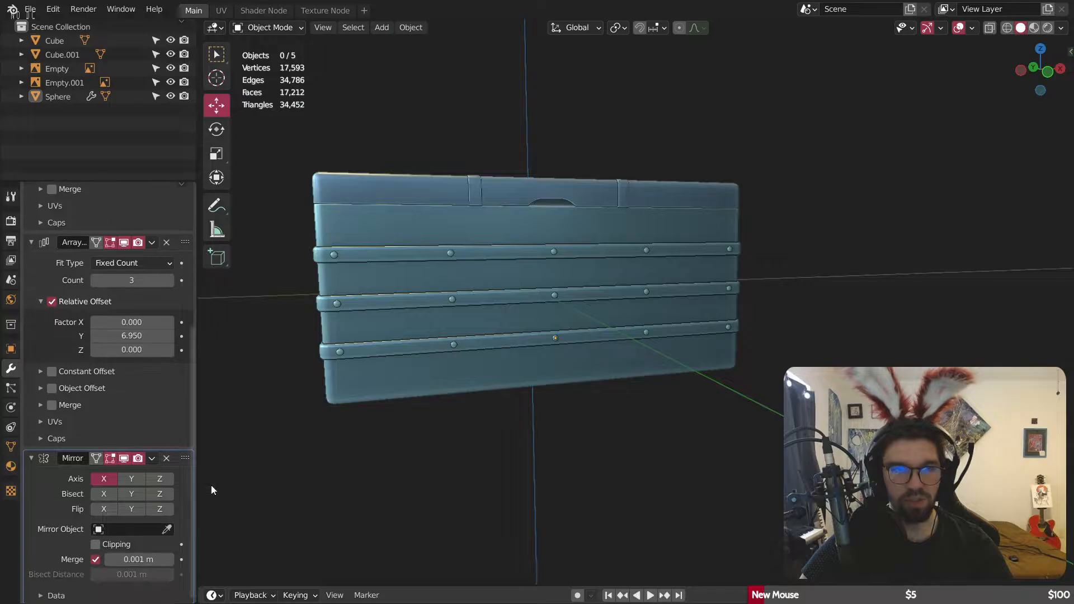
middle_drag(588, 381, 606, 315)
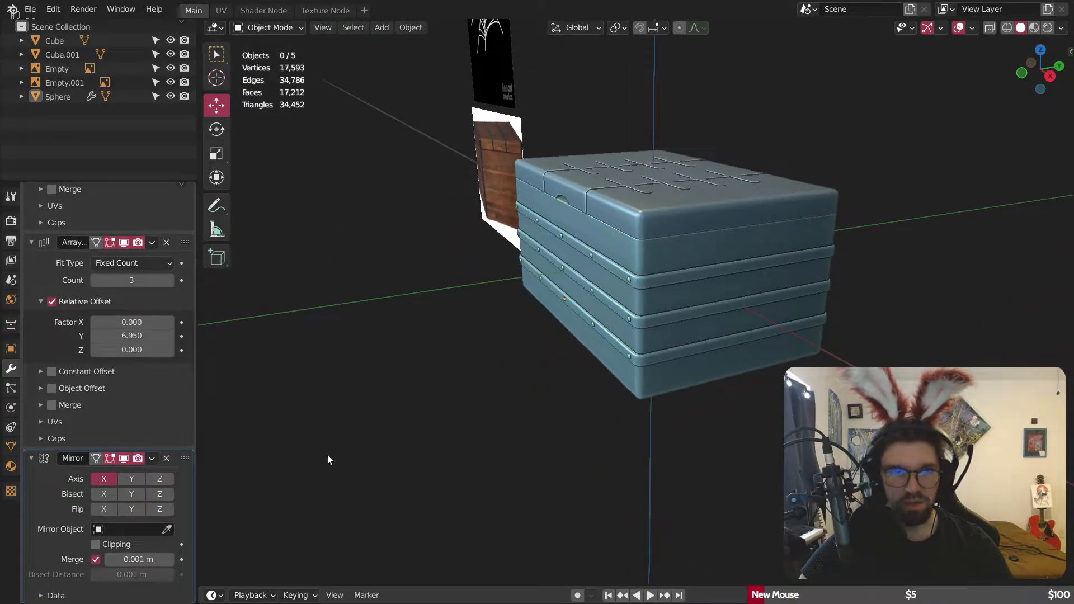
click(114, 530)
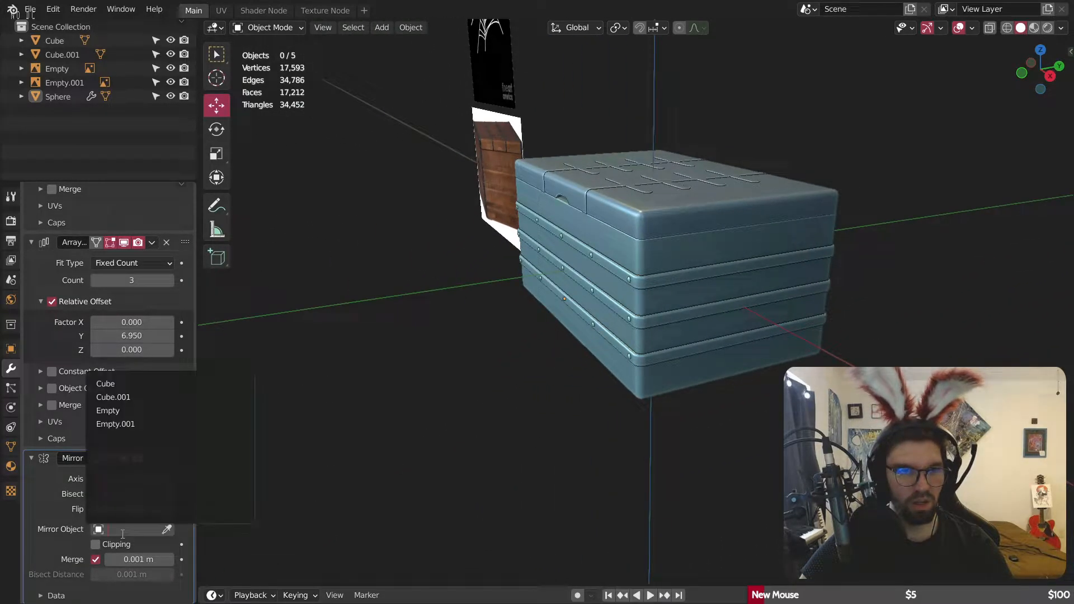
click(117, 384)
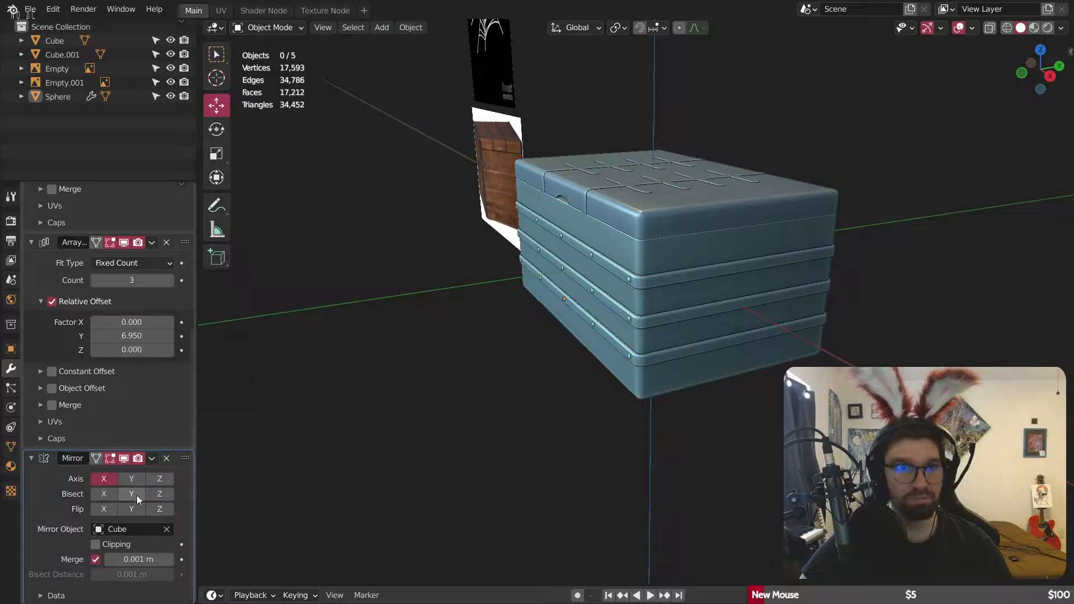
click(131, 478)
middle_drag(776, 233, 709, 291)
scroll(644, 255, up, 1)
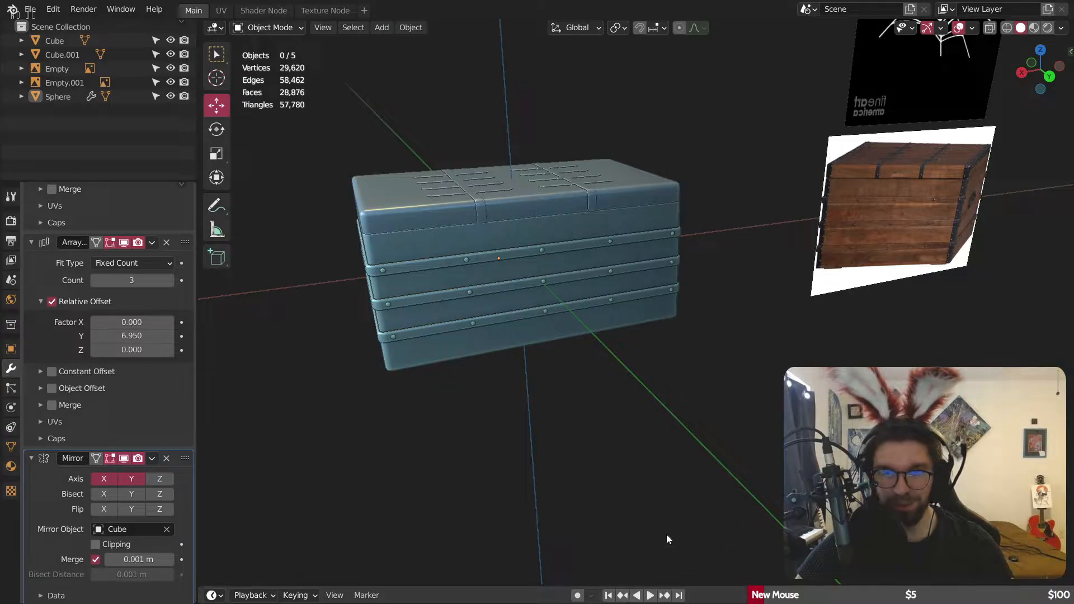
middle_drag(572, 108, 638, 264)
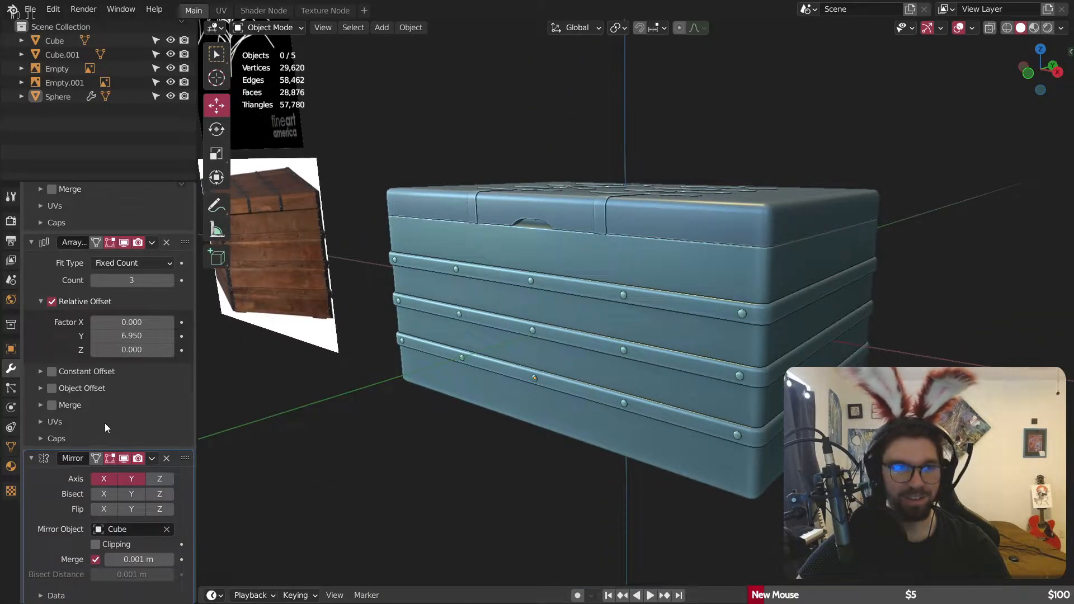
Step: Apply both Array modifiers and the Mirror modifier on the rivets
scroll(105, 423, up, 8)
click(151, 243)
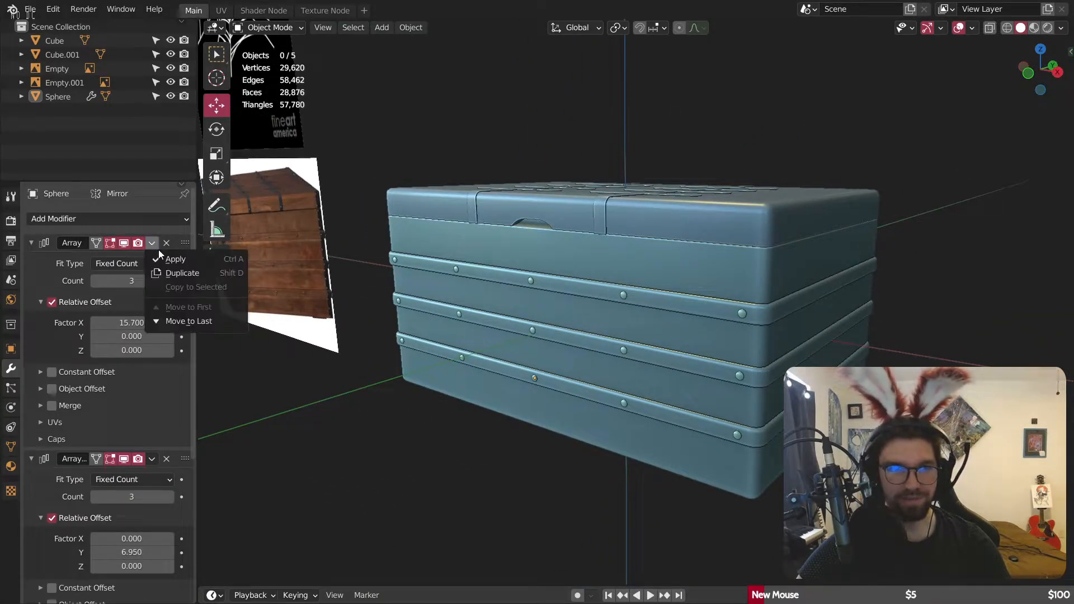
click(168, 258)
click(152, 244)
click(164, 259)
click(150, 244)
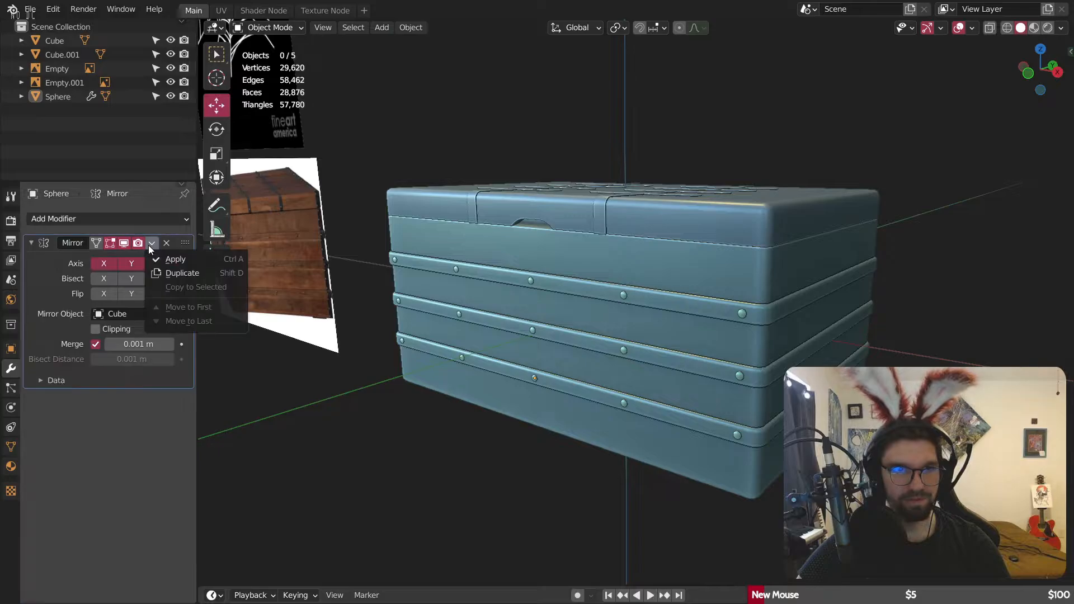
click(168, 259)
Step: Examine the reference chest's corner straps and side bands to compare their rivet placement with the model
scroll(695, 296, down, 2)
shift+middle_drag(425, 244, 681, 326)
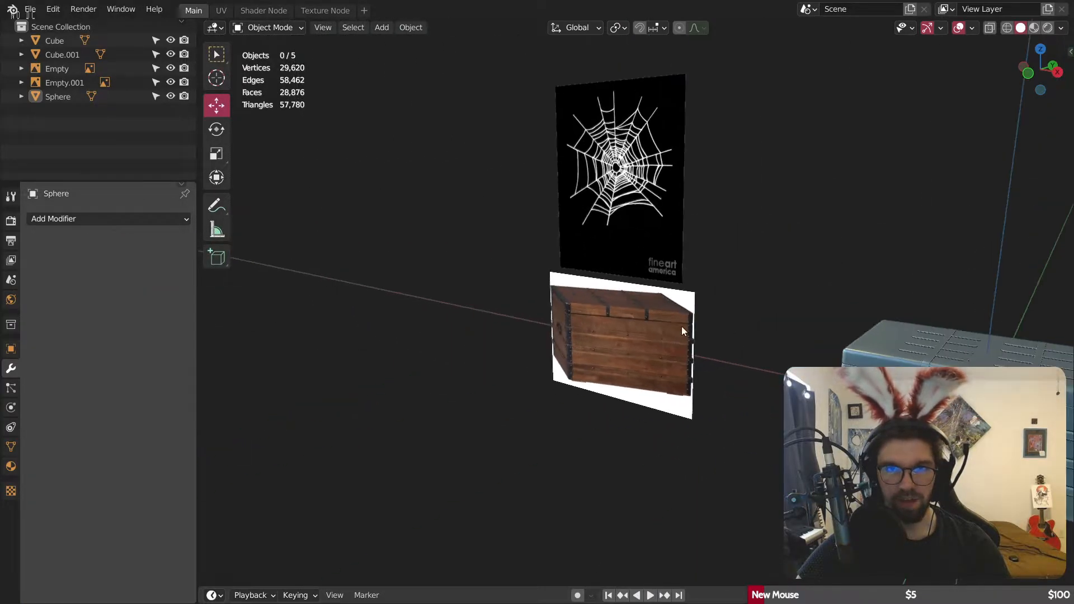
middle_drag(485, 346, 536, 350)
scroll(560, 327, up, 10)
scroll(546, 318, down, 12)
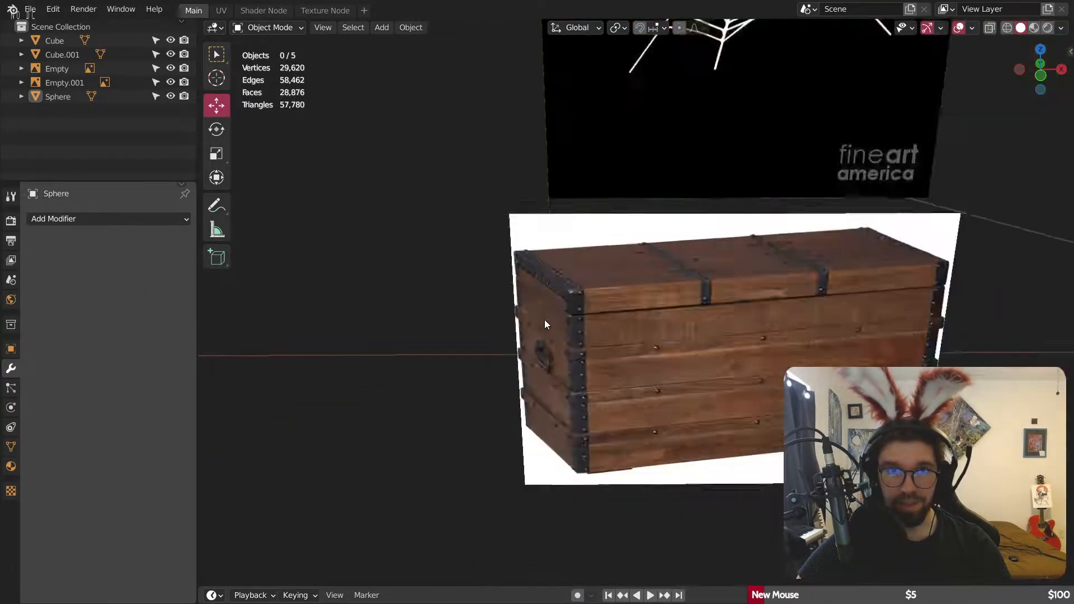
middle_drag(813, 338, 682, 282)
scroll(583, 309, up, 8)
middle_drag(682, 282, 623, 227)
click(606, 292)
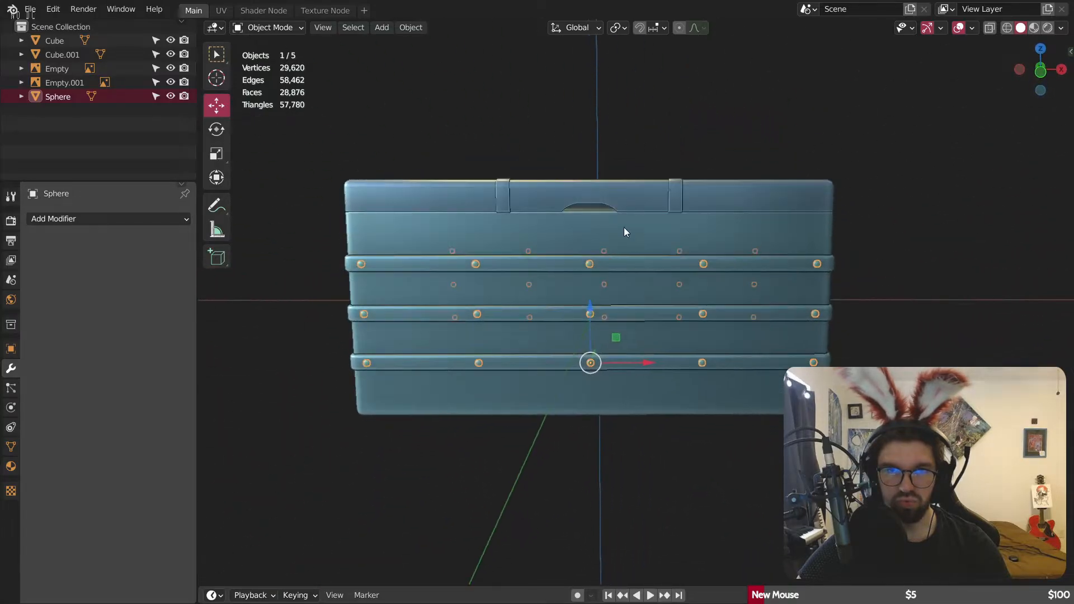
scroll(624, 227, down, 4)
shift+middle_drag(632, 286, 874, 325)
scroll(436, 307, up, 8)
shift+middle_drag(437, 307, 573, 293)
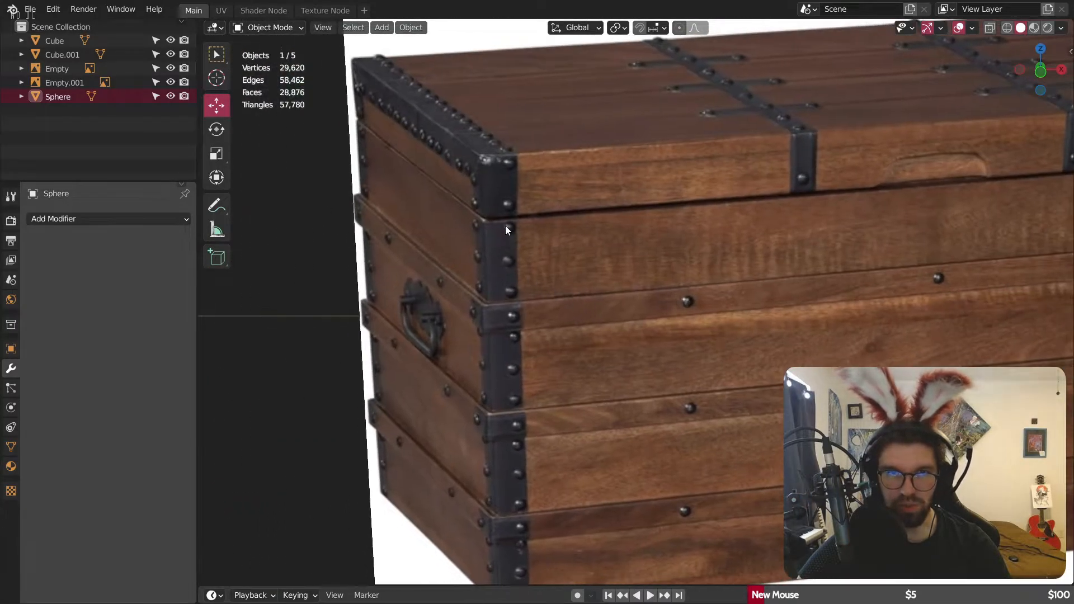
shift+middle_drag(541, 521, 565, 388)
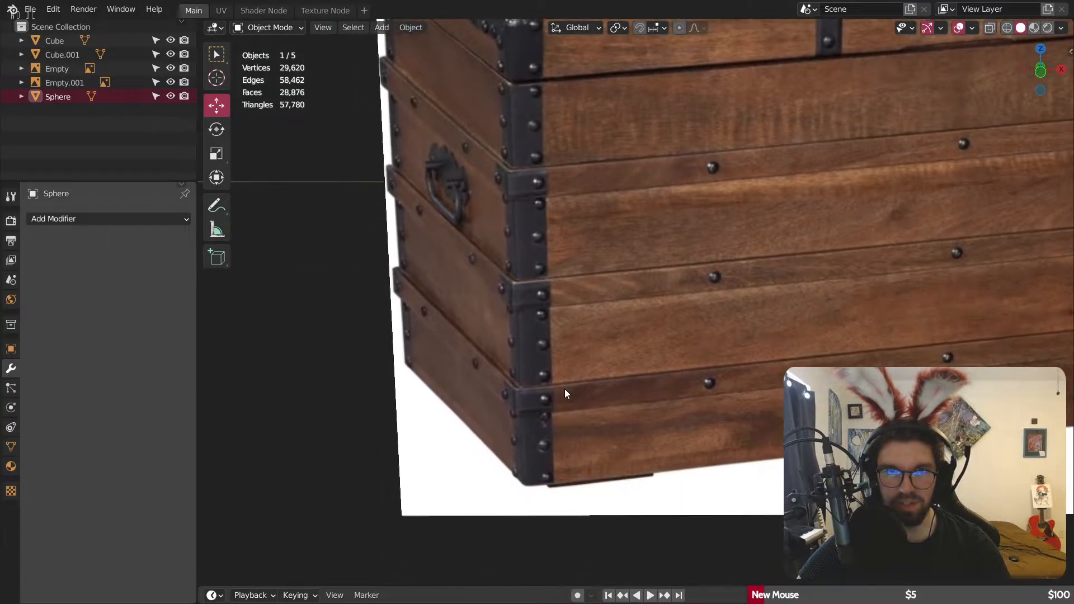
right_click(508, 327)
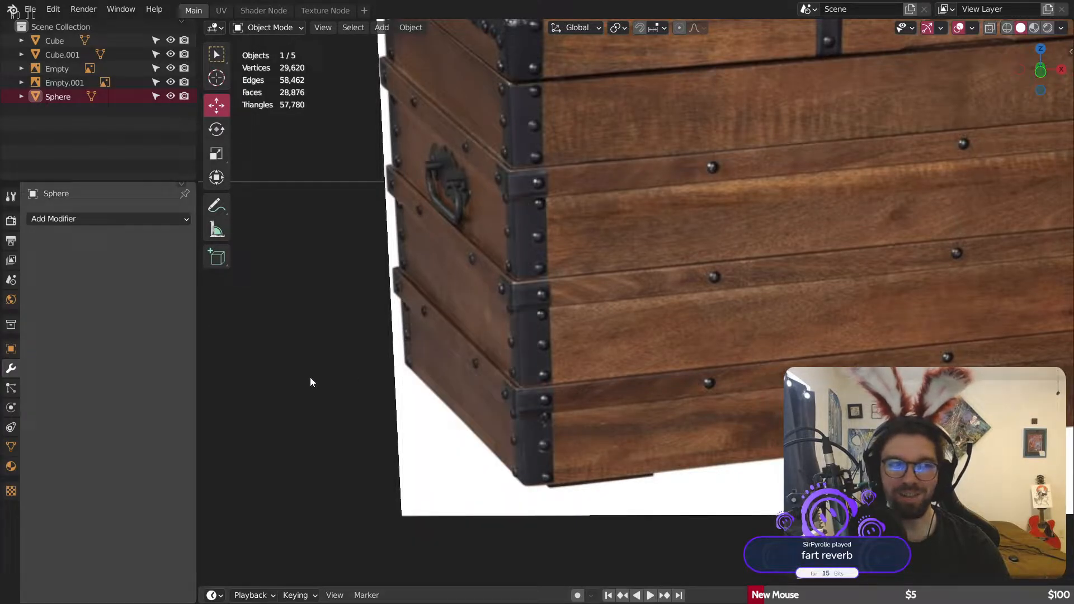
scroll(310, 377, down, 6)
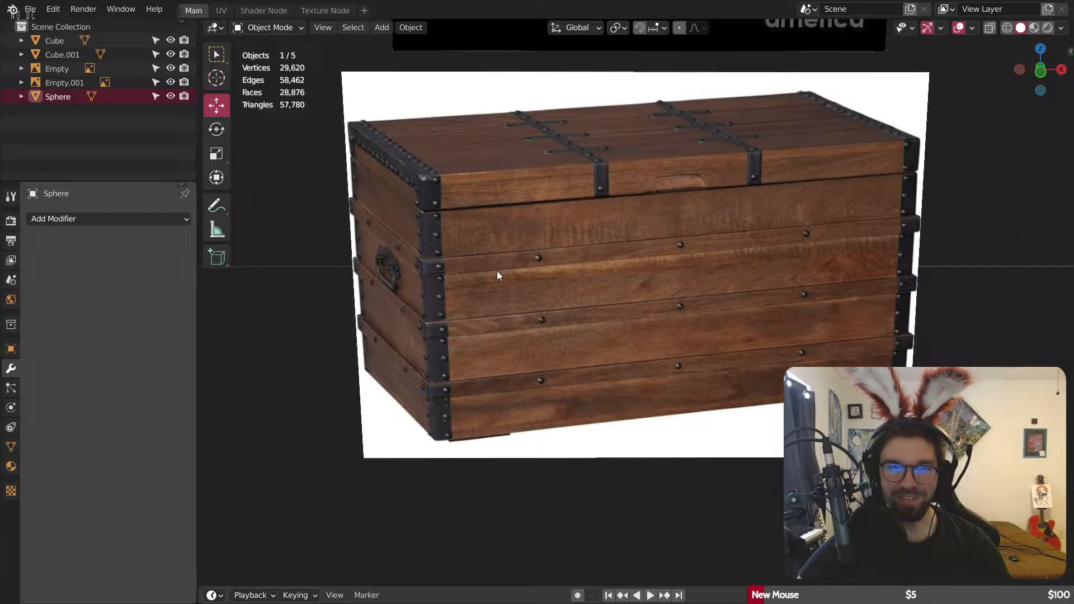
scroll(496, 270, down, 7)
shift+middle_drag(823, 282, 531, 292)
middle_drag(532, 292, 518, 304)
key(alt+a)
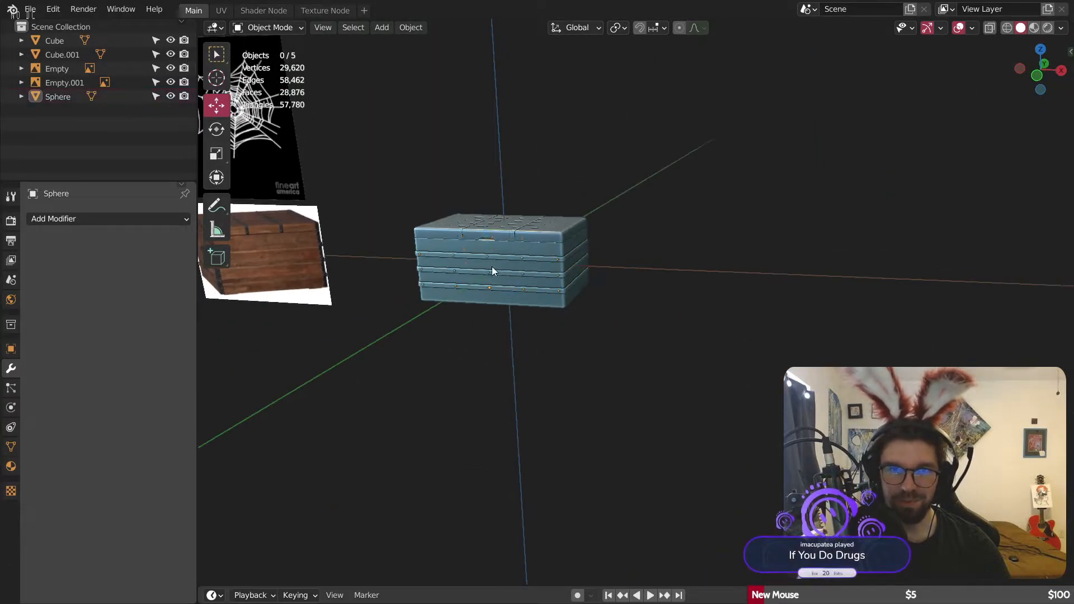
Step: Copy the rivets object and paste the duplicate in place
scroll(492, 265, up, 5)
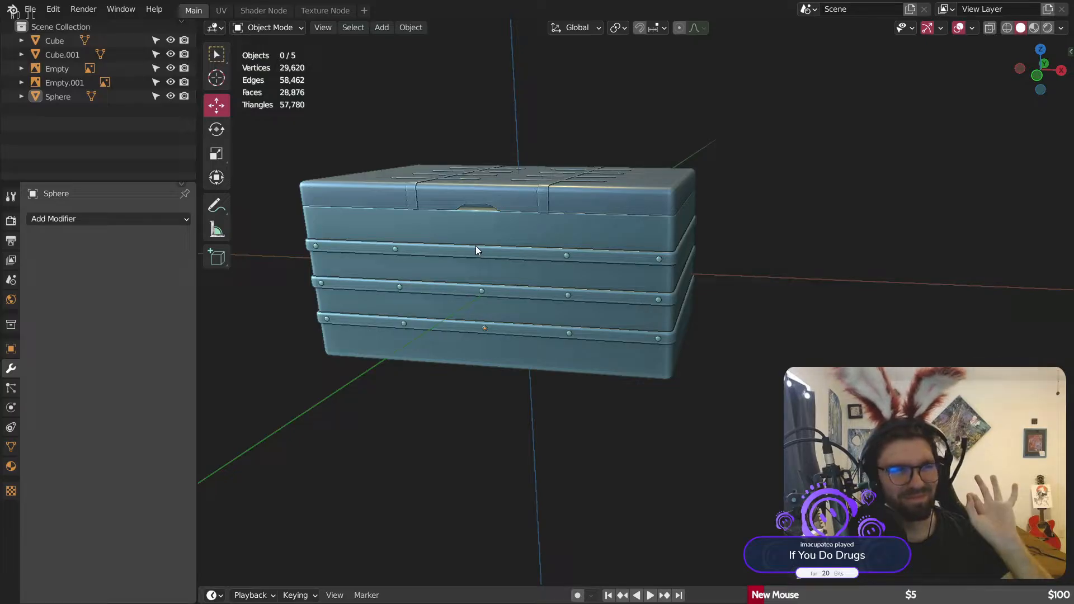
mouse_move(616, 264)
middle_down()
mouse_move(647, 227)
mouse_move(622, 257)
middle_up()
scroll(722, 242, up, 4)
click(723, 243)
scroll(727, 252, down, 5)
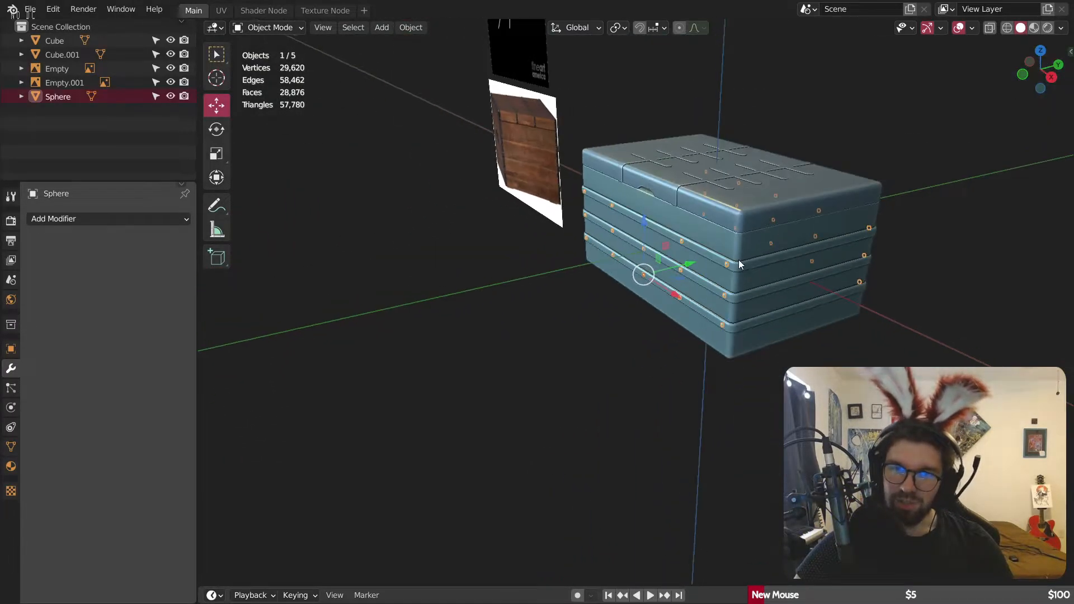
middle_drag(739, 259, 632, 223)
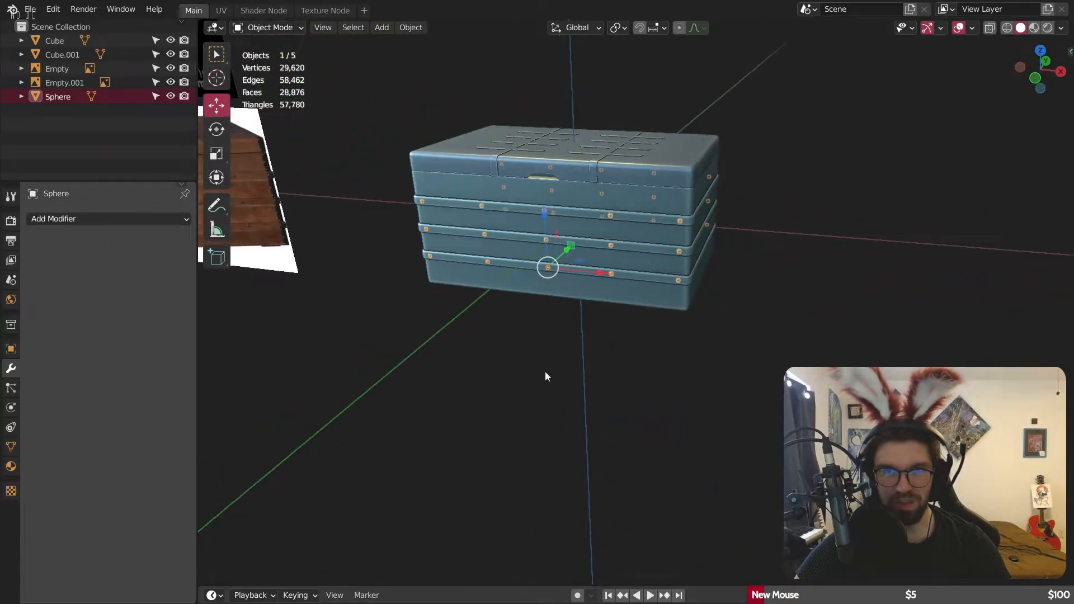
scroll(545, 371, up, 2)
click(553, 321)
scroll(550, 277, up, 4)
click(543, 236)
scroll(543, 237, down, 5)
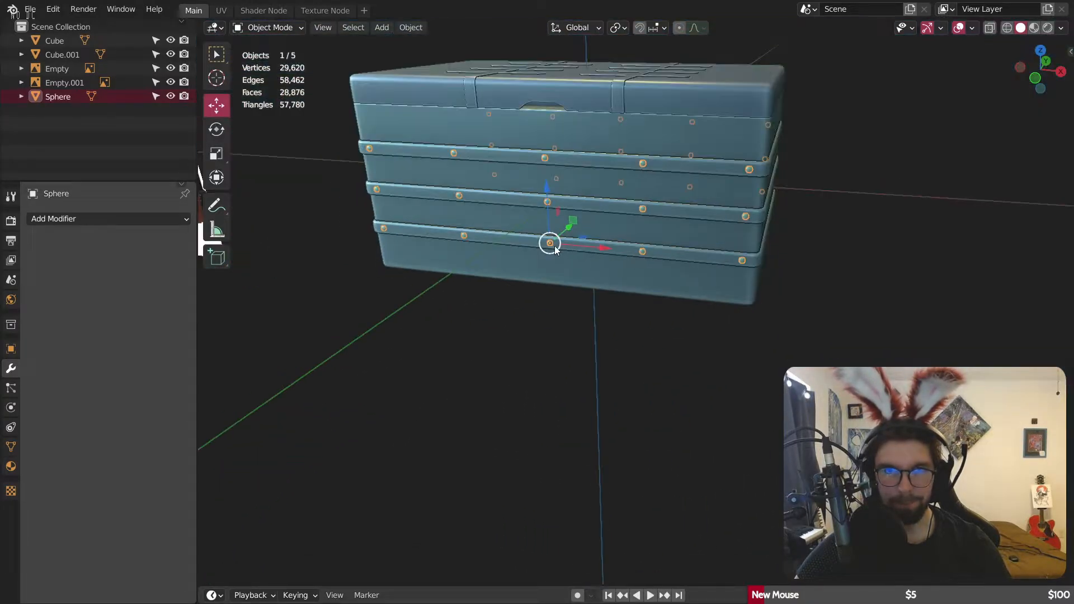
key(ctrl+v)
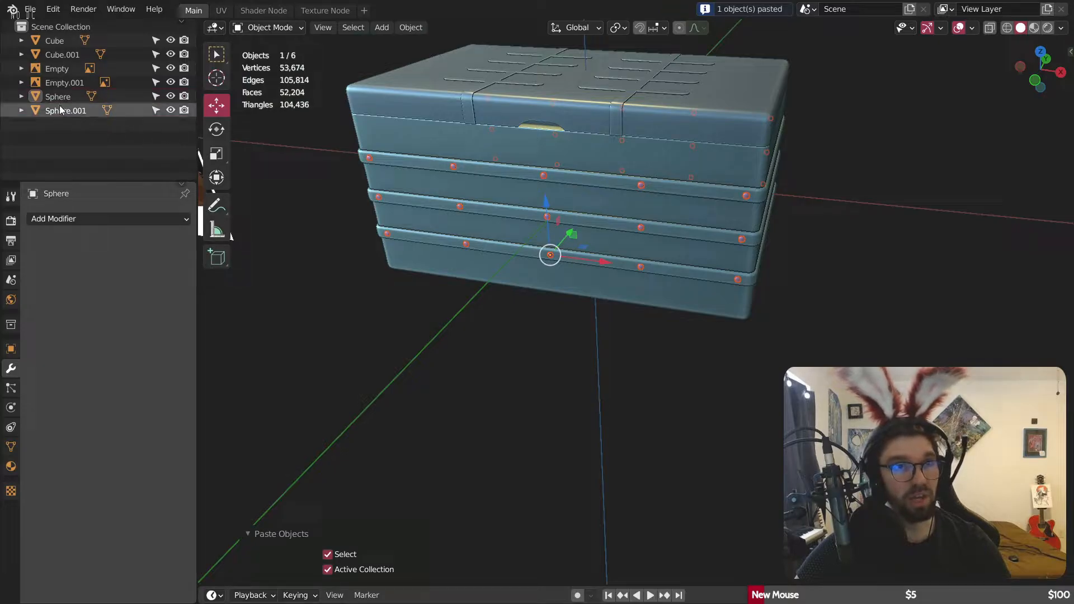
Step: Rename the lid object as Chest Lid and the chest body object as Chest
click(72, 55)
double_click(72, 55)
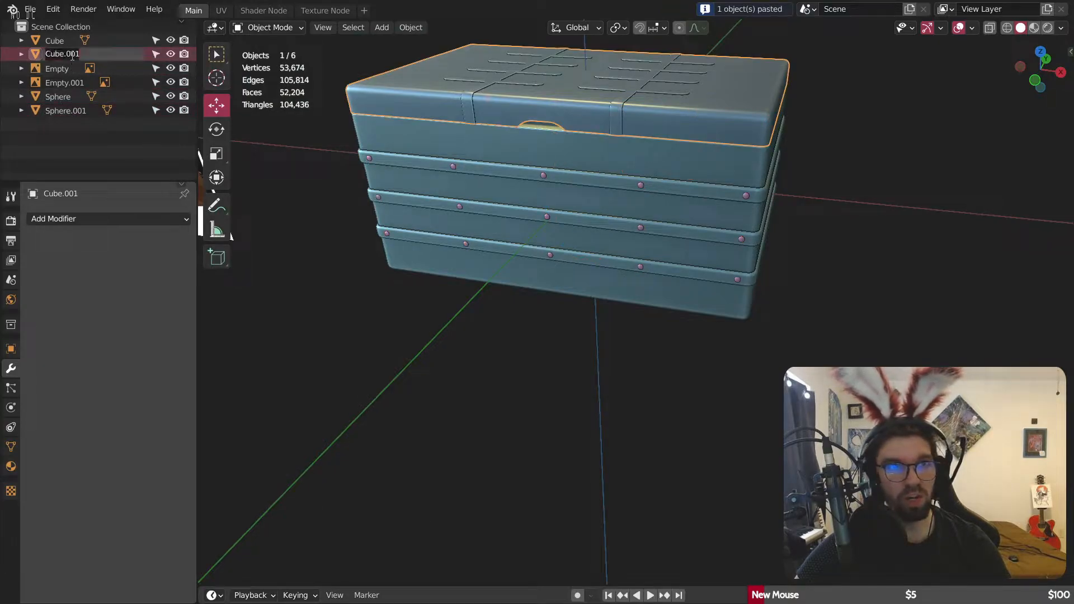
text(Chest)
key(Return)
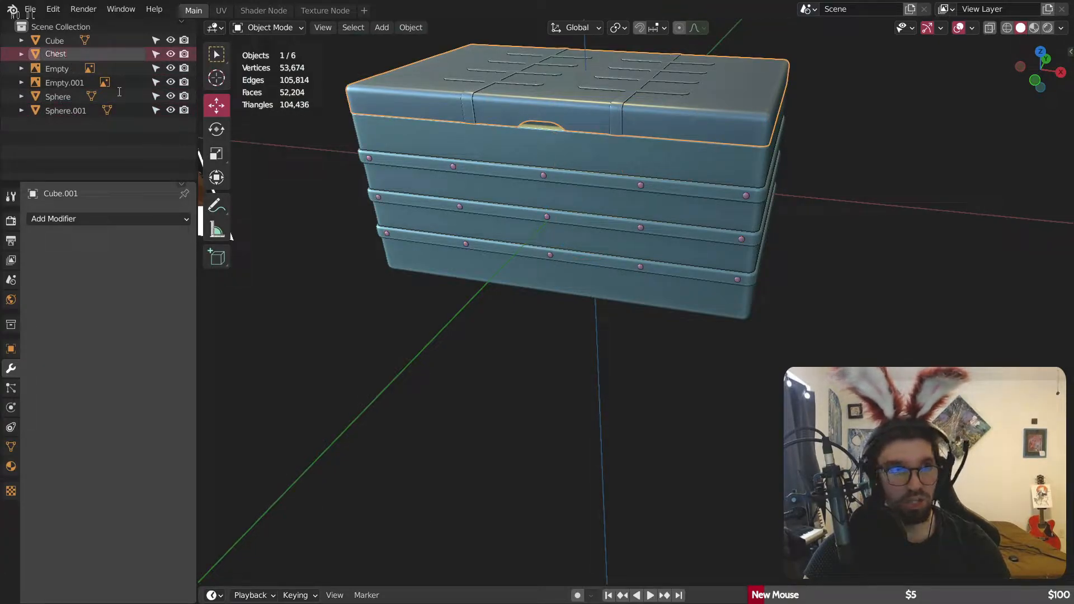
text(Lid)
key(Return)
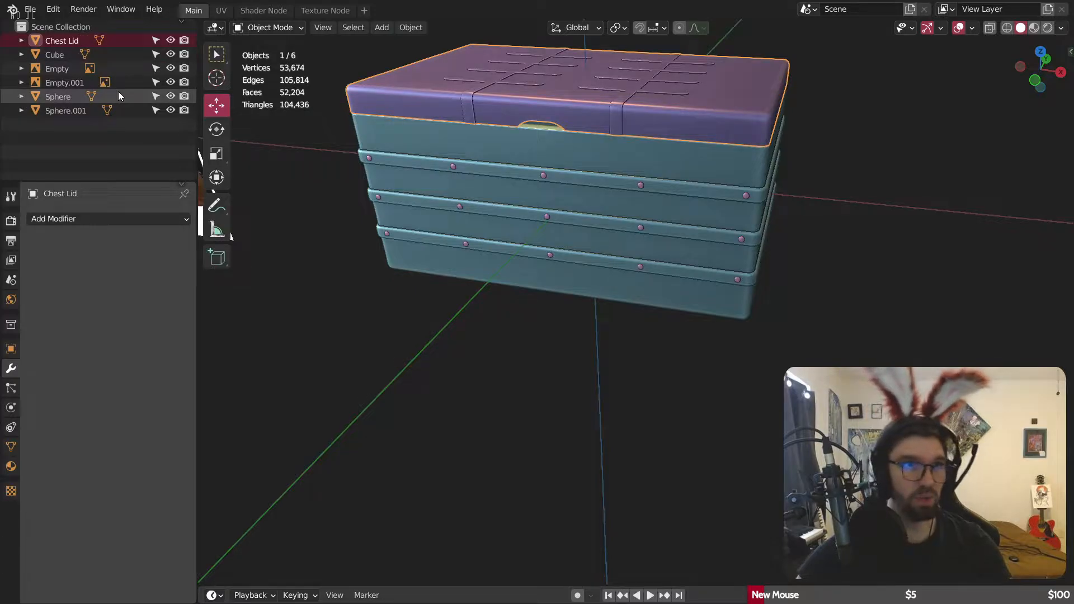
double_click(56, 52)
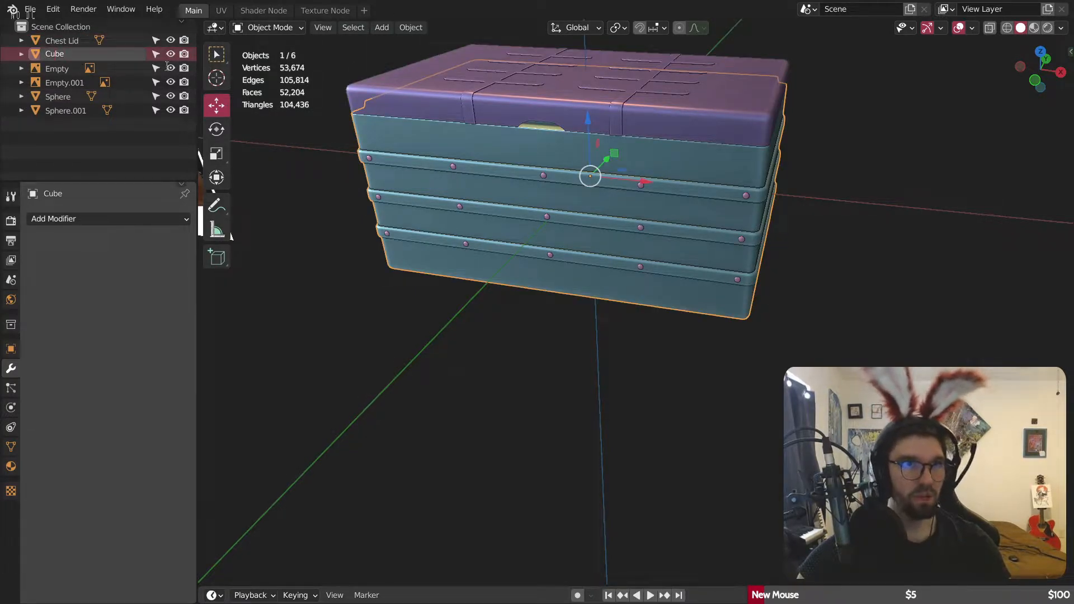
text(Chest)
key(Return)
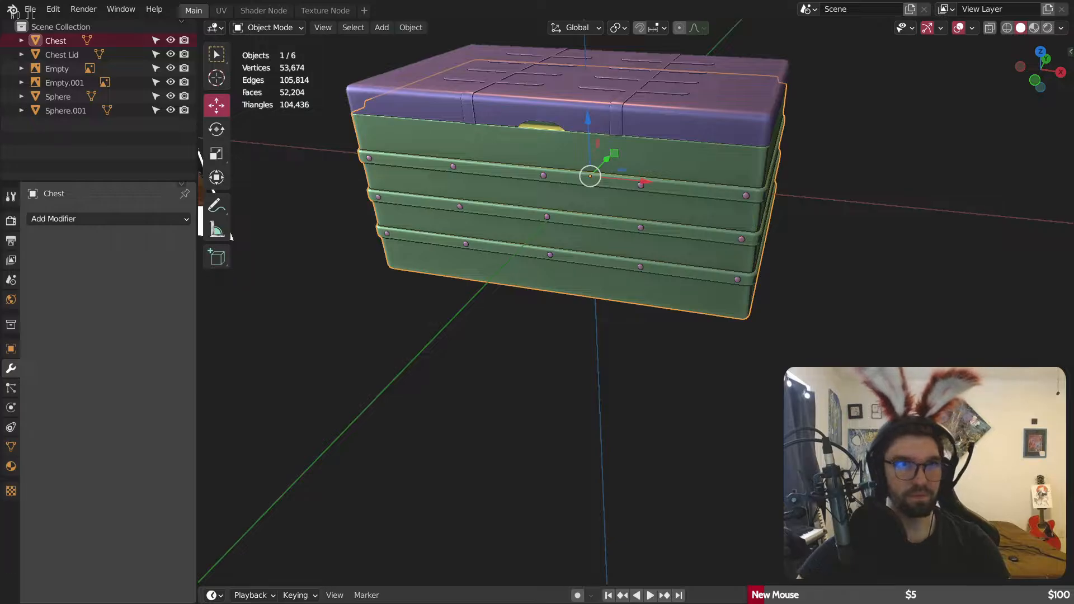
Step: Rename the original Sphere object as Front Rivets
click(56, 102)
double_click(55, 100)
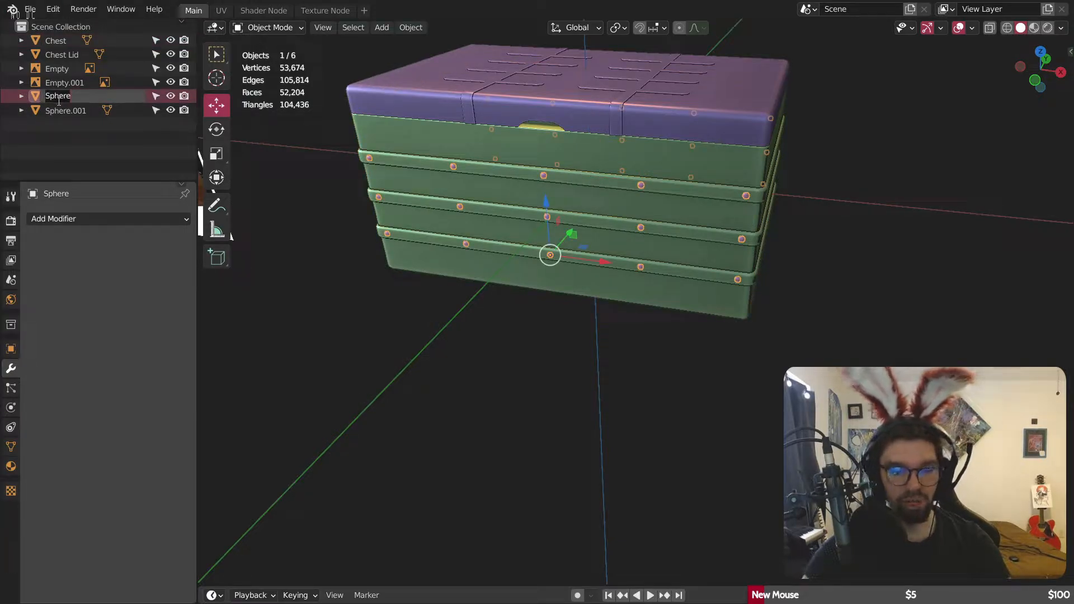
text(Front Rivets)
key(Return)
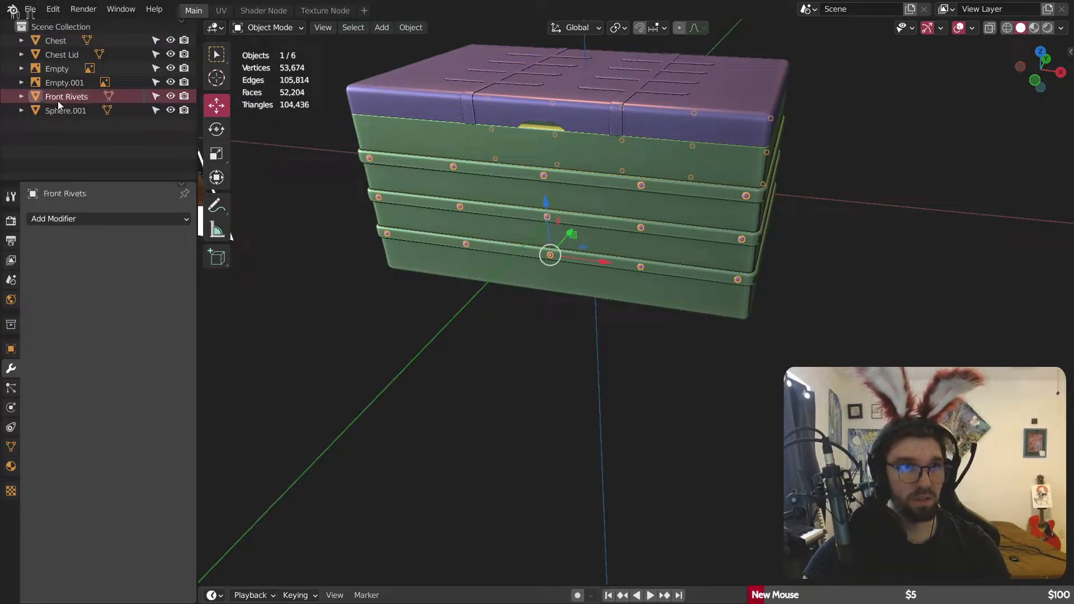
Step: Rename the pasted copy, Sphere.001, as Rivet
click(75, 111)
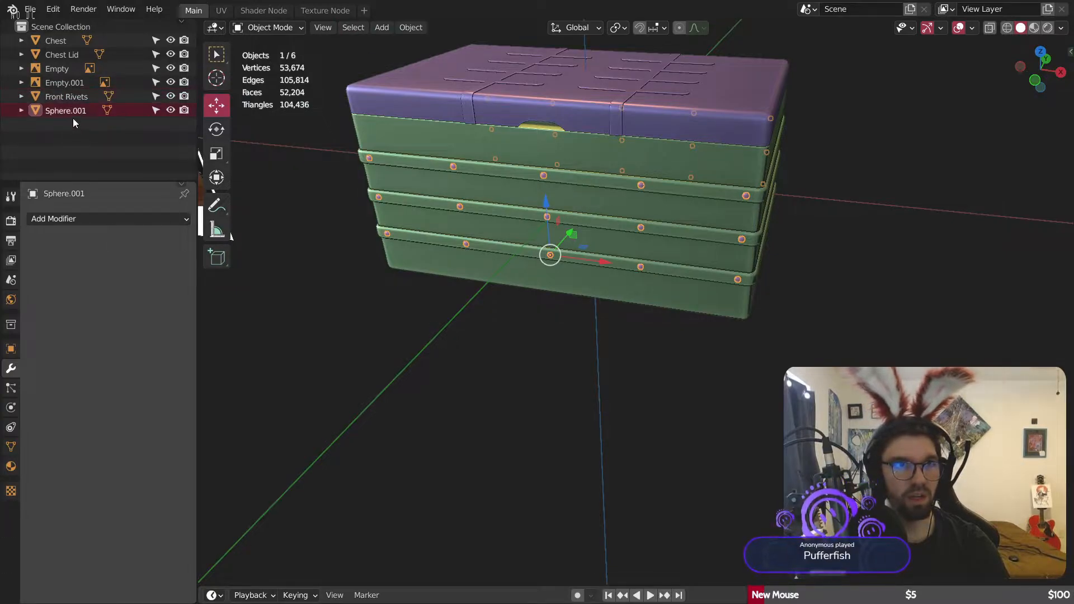
middle_drag(579, 227, 613, 239)
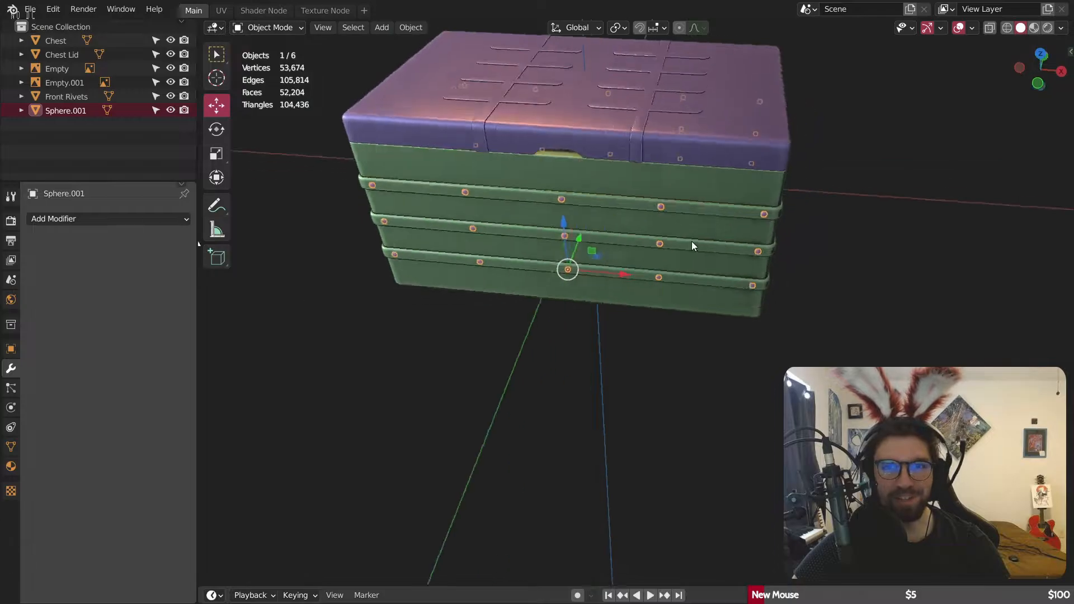
middle_drag(692, 241, 591, 250)
drag(591, 250, 521, 320)
middle_drag(520, 320, 558, 260)
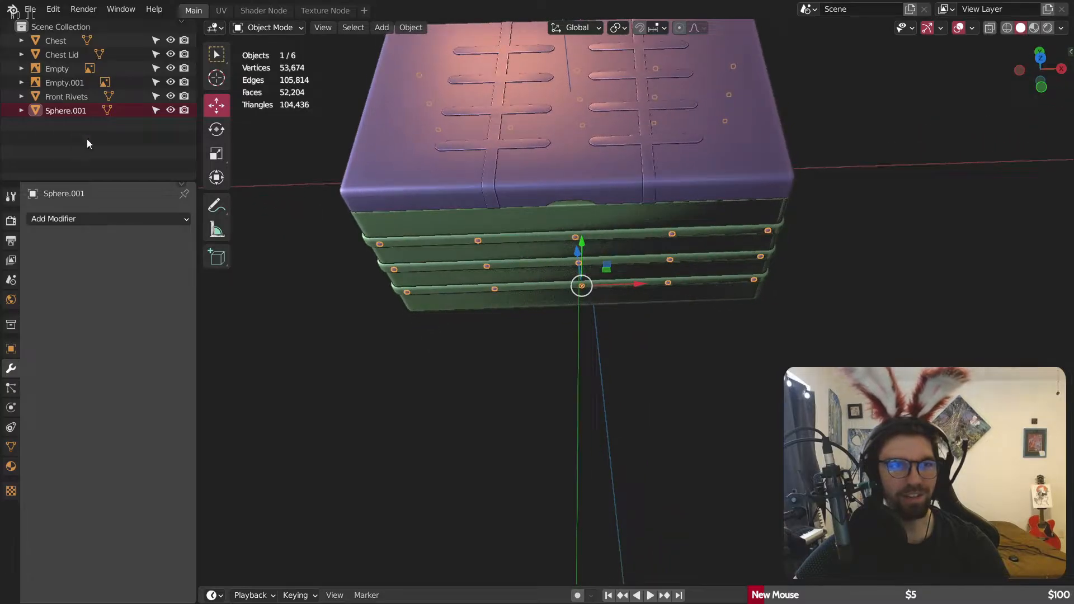
double_click(87, 109)
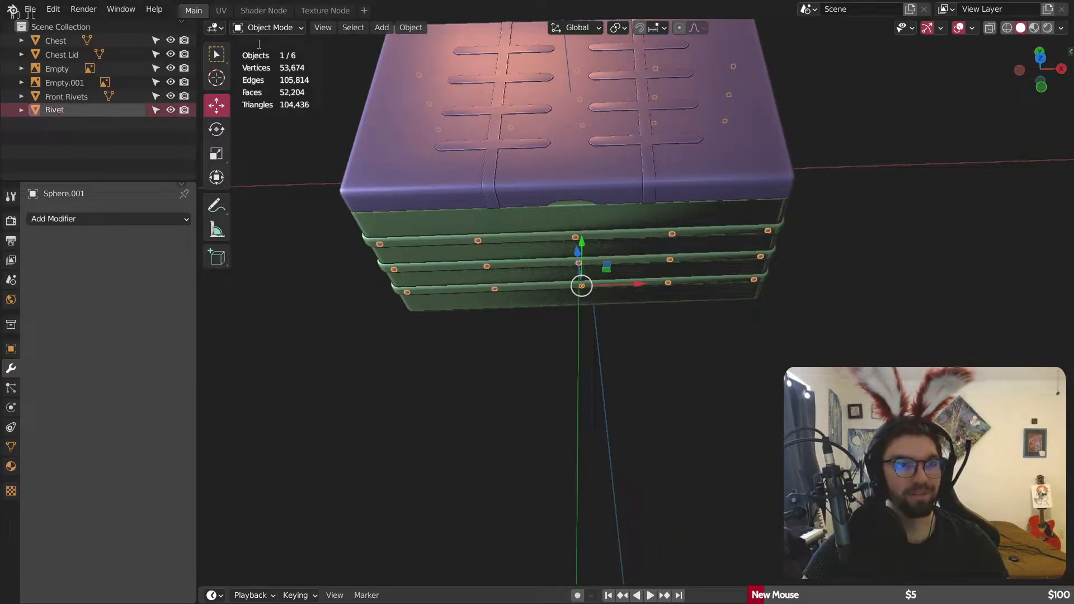
key(Return)
Step: In Edit Mode with wireframe shading, delete the Rivet object's rivets on the upper two bands
scroll(612, 302, up, 1)
middle_drag(726, 276, 474, 169)
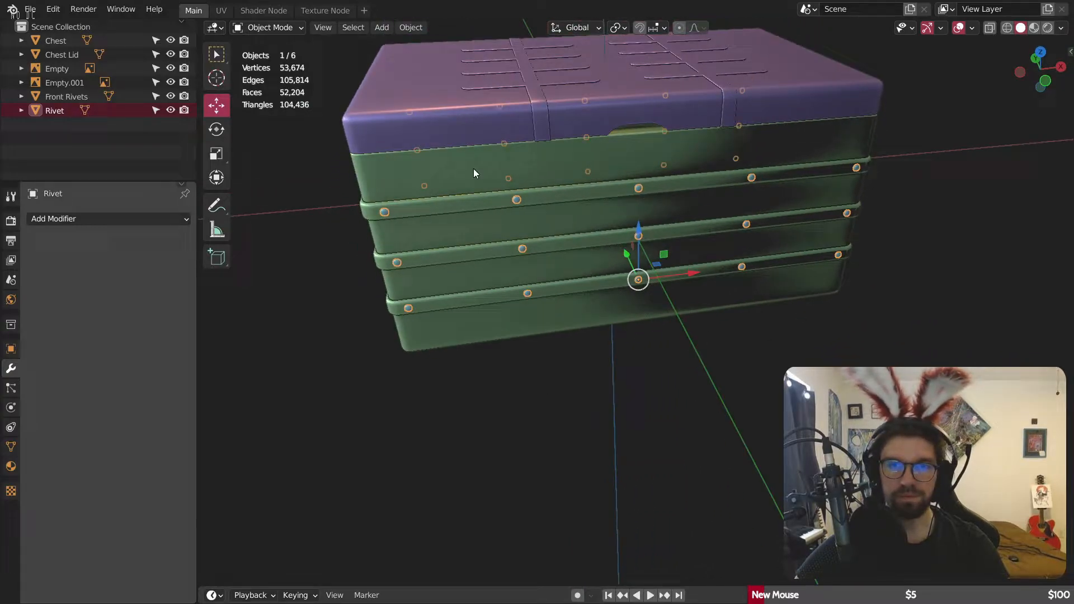
click(280, 28)
click(276, 55)
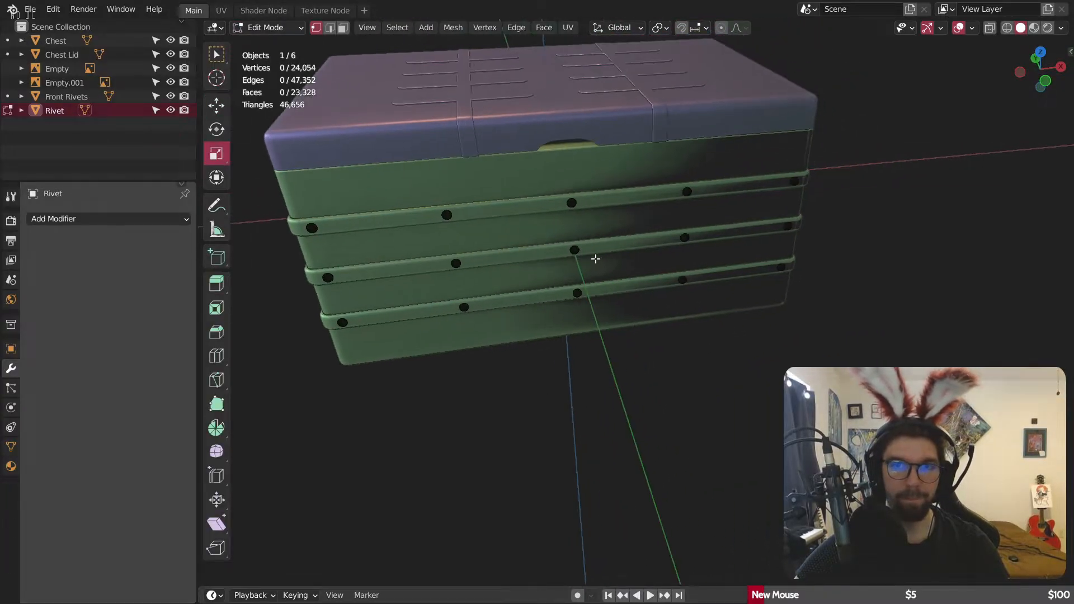
click(1045, 83)
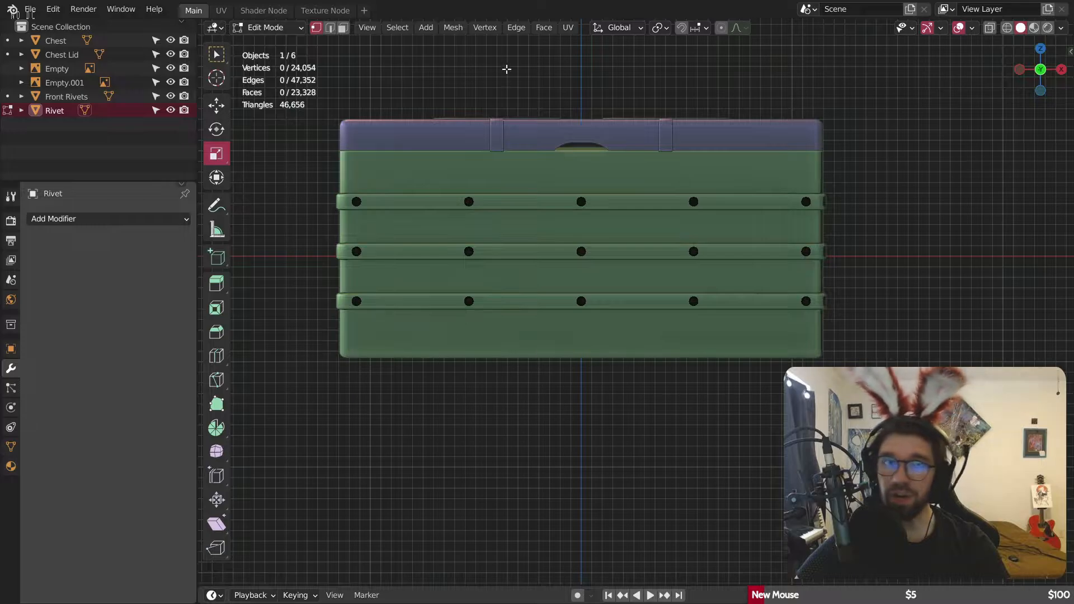
click(1006, 28)
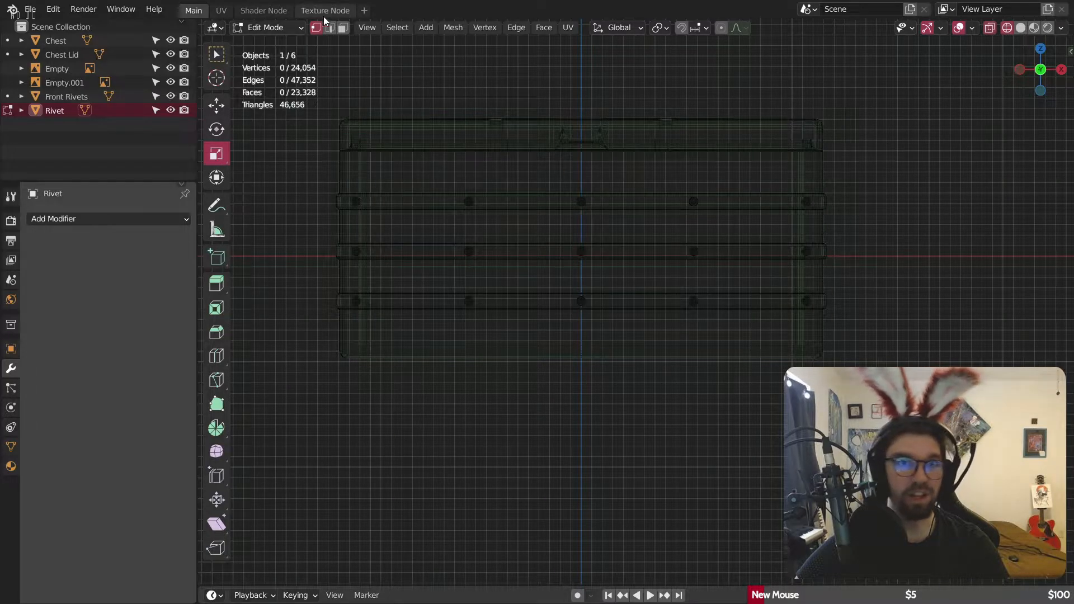
drag(300, 156, 881, 264)
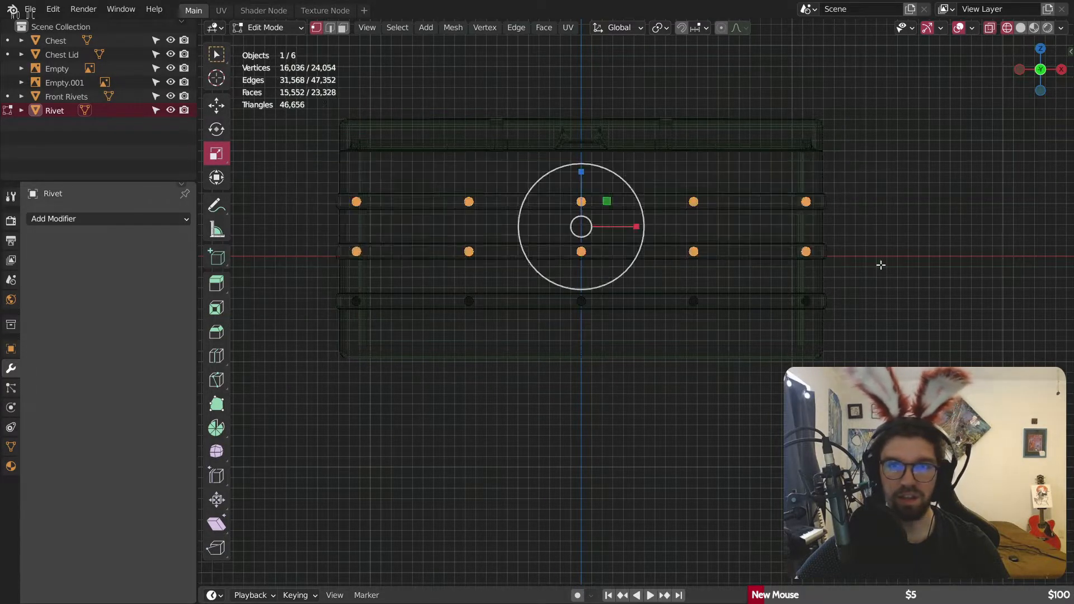
key(x)
click(880, 264)
Step: Delete the lowest band's rivets on both sides of the center from the Rivet object, keeping only the middle position
drag(913, 122, 658, 384)
key(x)
click(672, 364)
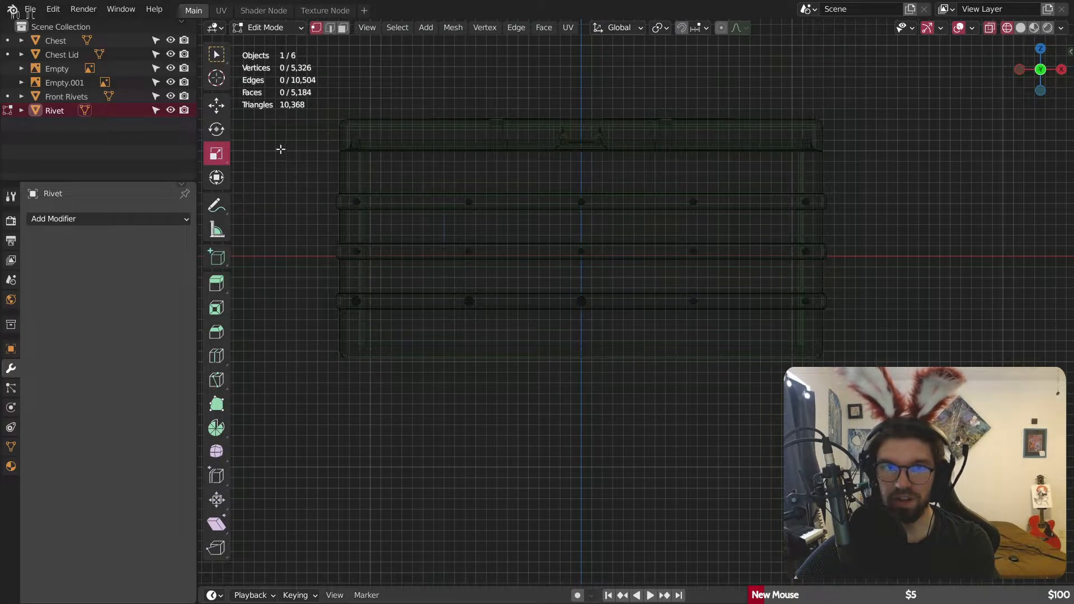
drag(279, 148, 510, 387)
key(x)
click(496, 385)
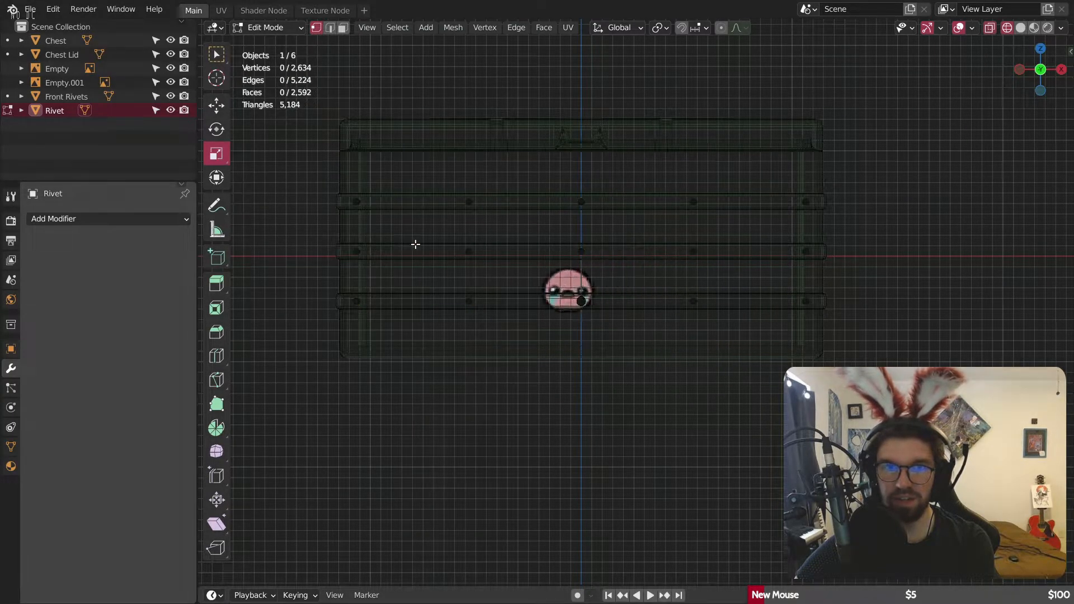
drag(328, 167, 514, 383)
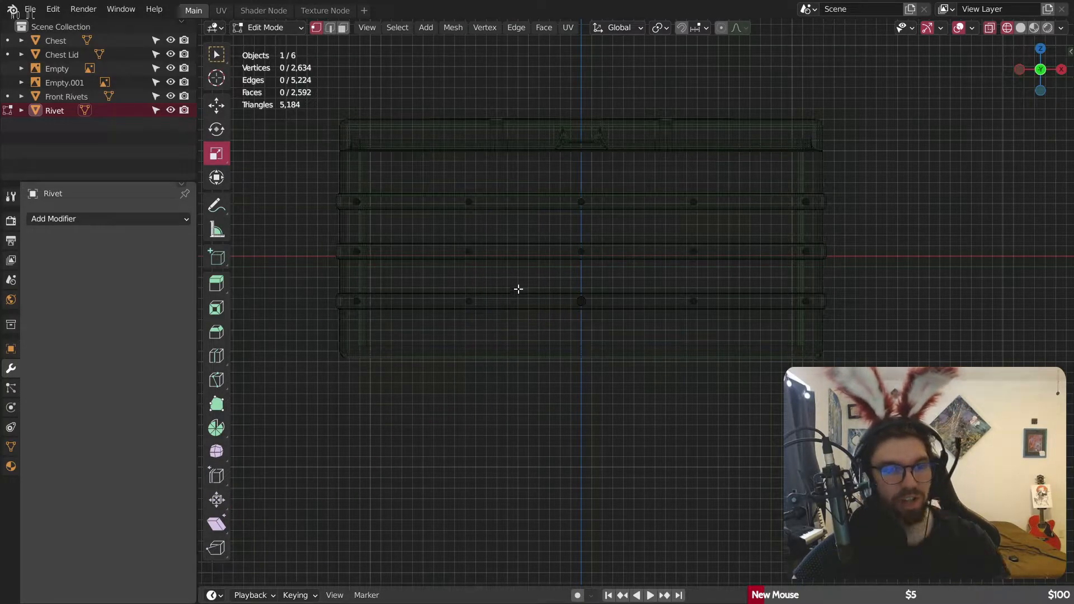
middle_drag(682, 300, 603, 330)
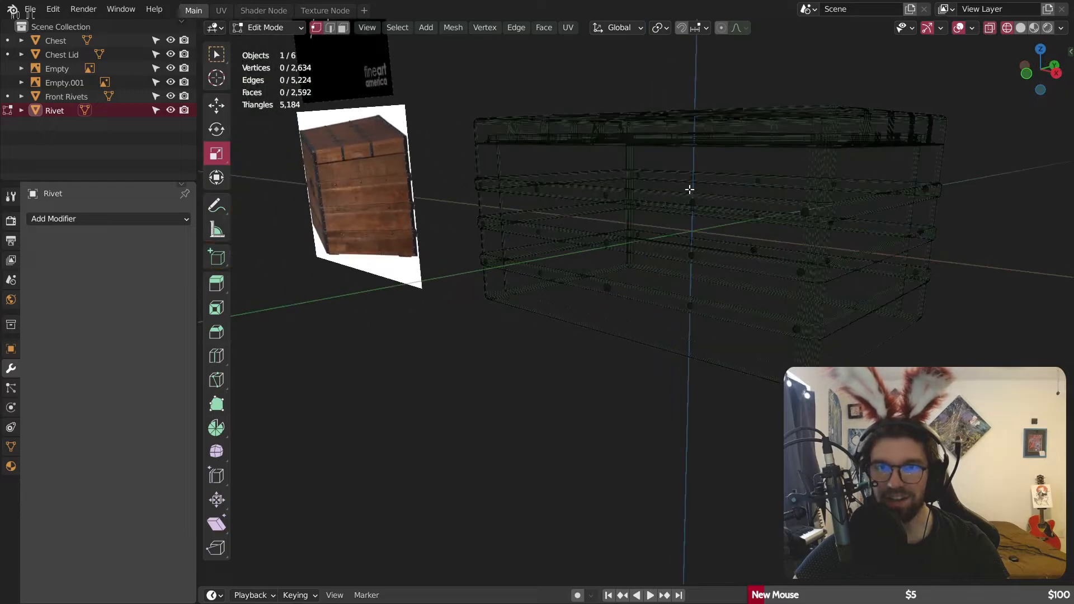
Step: Delete the remaining rear copy from the Rivet object, keeping only the front center rivet on the lowest band
drag(690, 189, 801, 321)
key(x)
click(778, 307)
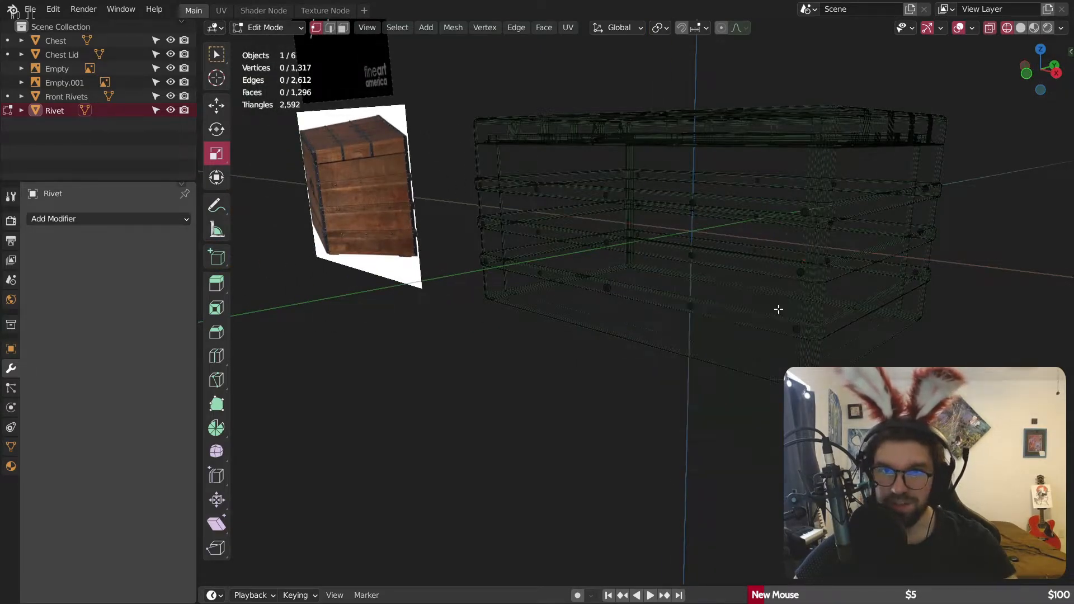
middle_drag(774, 307, 699, 319)
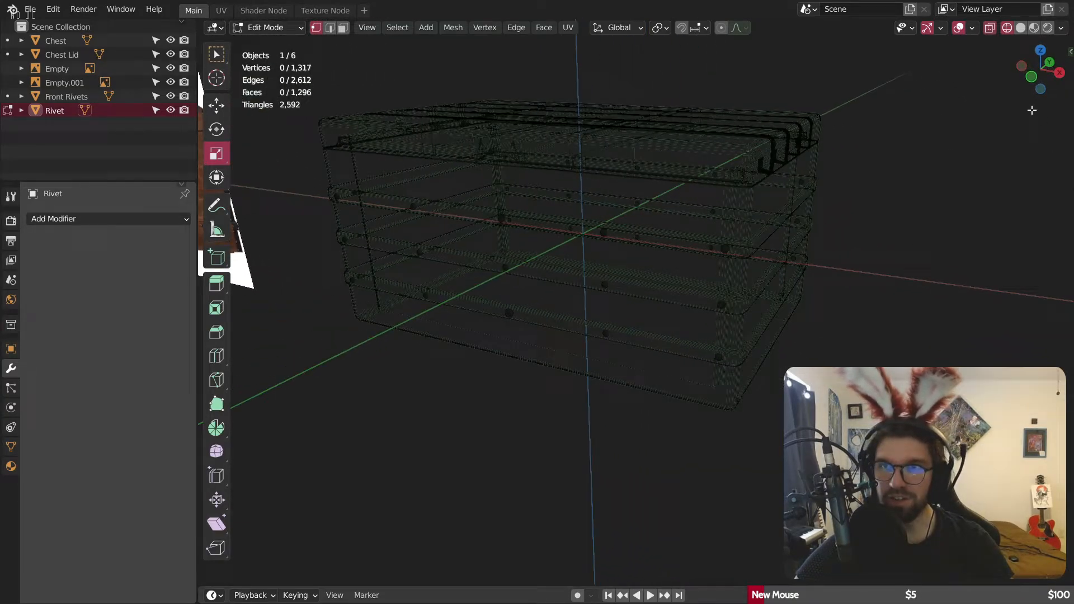
Step: Switch the viewport to solid shading and return the Rivet object to Object Mode
click(1021, 29)
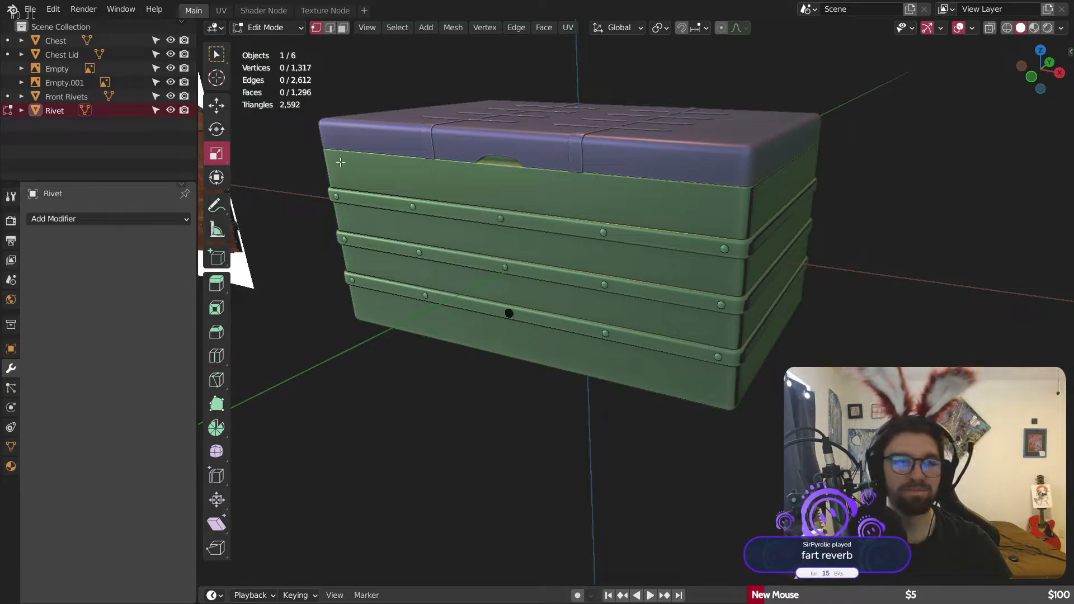
click(269, 27)
click(277, 42)
Step: Set the Rivet object's Z rotation to 90° in its object transform
middle_drag(515, 369, 74, 392)
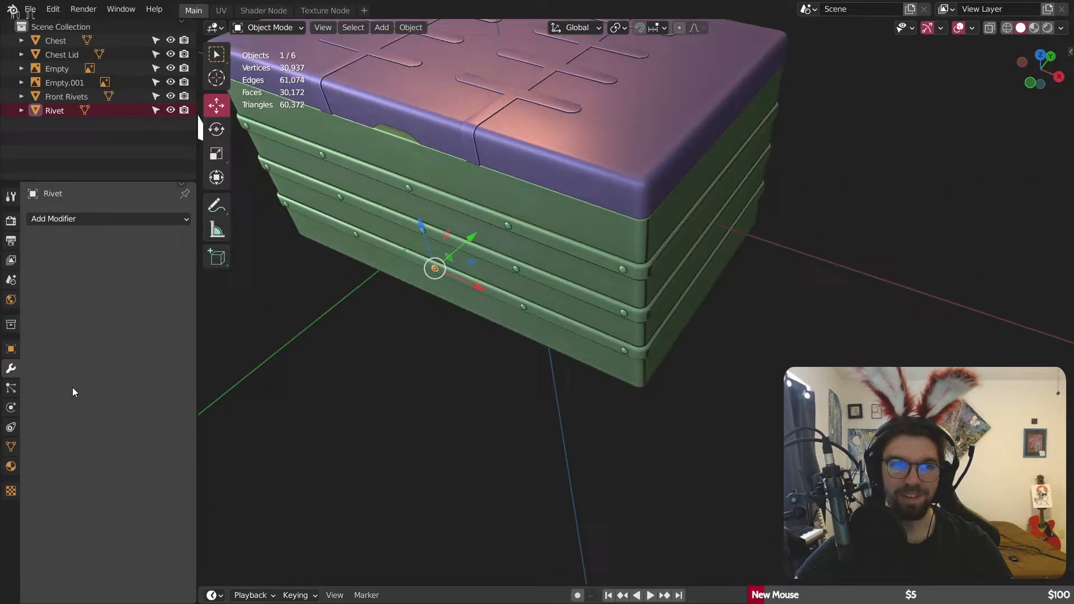
click(11, 347)
scroll(397, 280, up, 6)
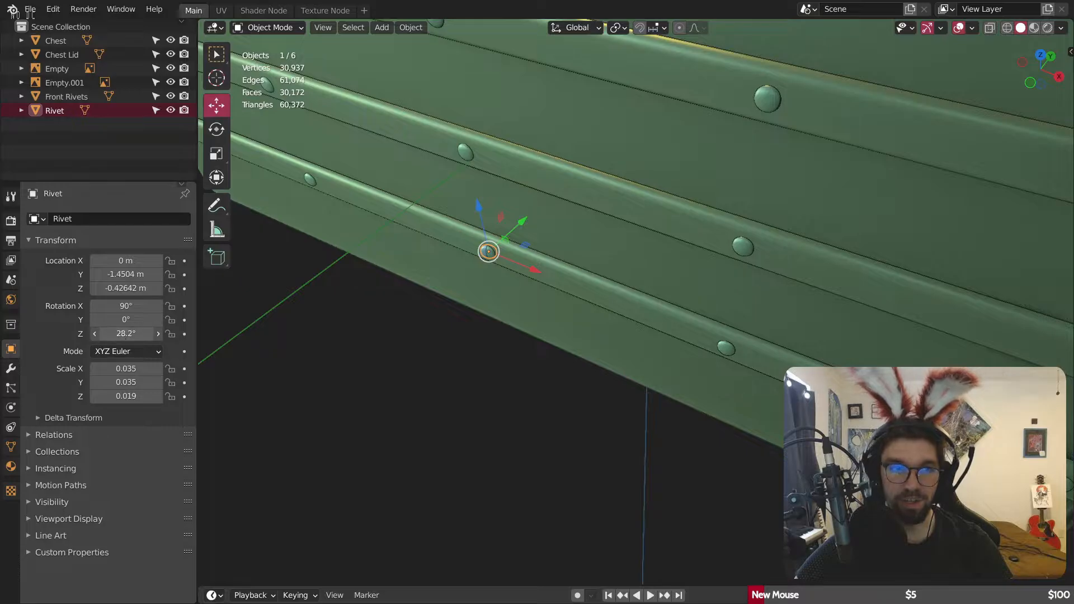
text(90)
key(Return)
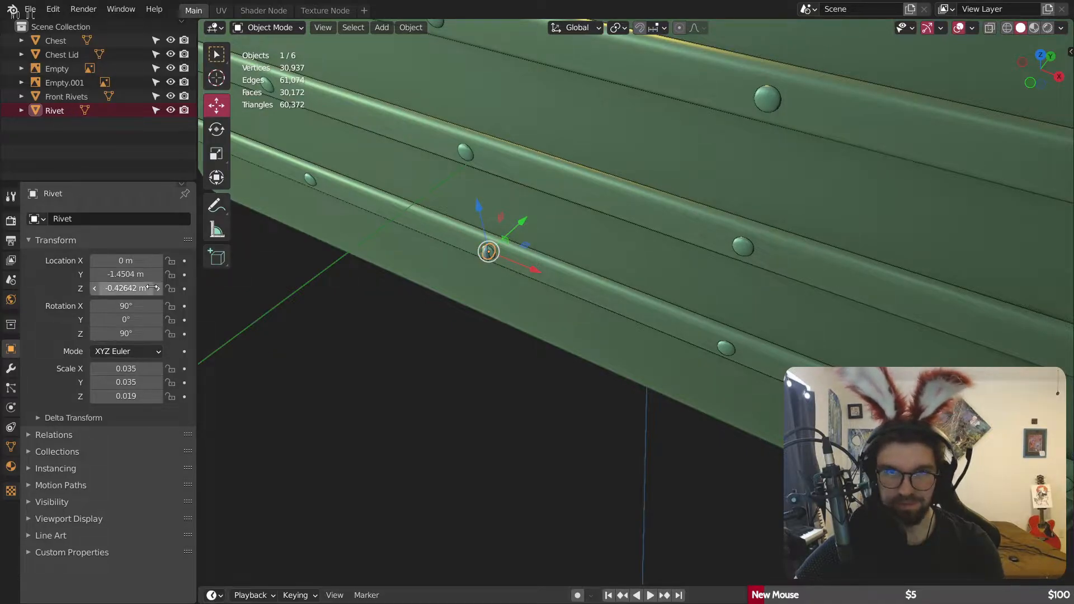
Step: Move the rivet along X and Y toward the chest's short side, to about X 1.94 m, and center it at Y 0 m
scroll(571, 169, down, 6)
middle_drag(572, 169, 562, 169)
shift+middle_drag(562, 169, 425, 179)
drag(414, 232, 525, 297)
middle_drag(547, 288, 504, 297)
drag(537, 264, 632, 236)
middle_drag(665, 267, 360, 320)
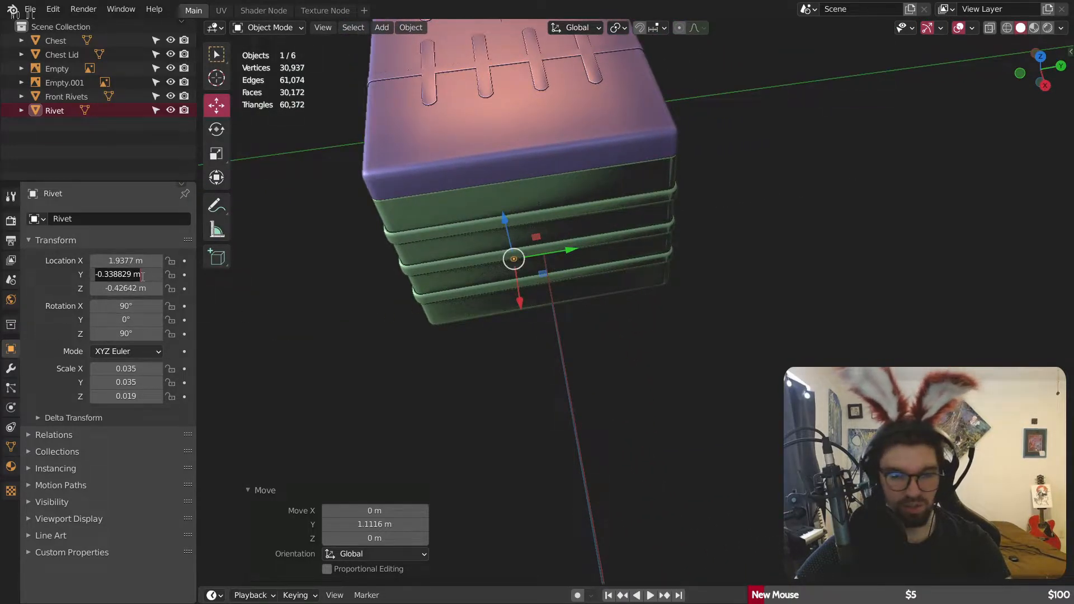
key(Return)
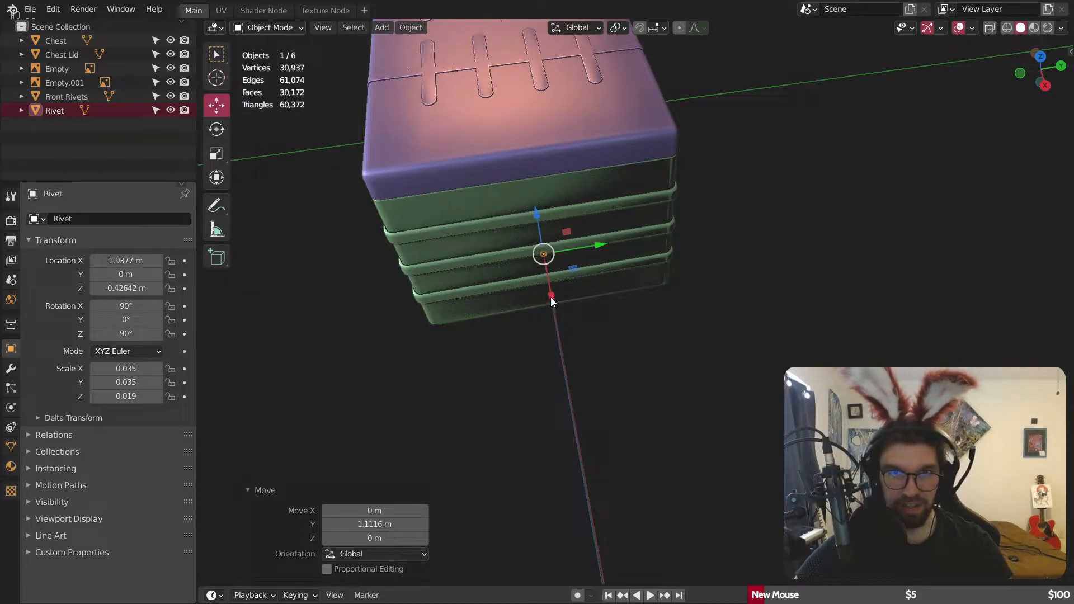
Step: Move the rivet outward along X to about 2.32 m so it sits on the short side's lowest band
drag(541, 297, 568, 351)
scroll(547, 293, up, 5)
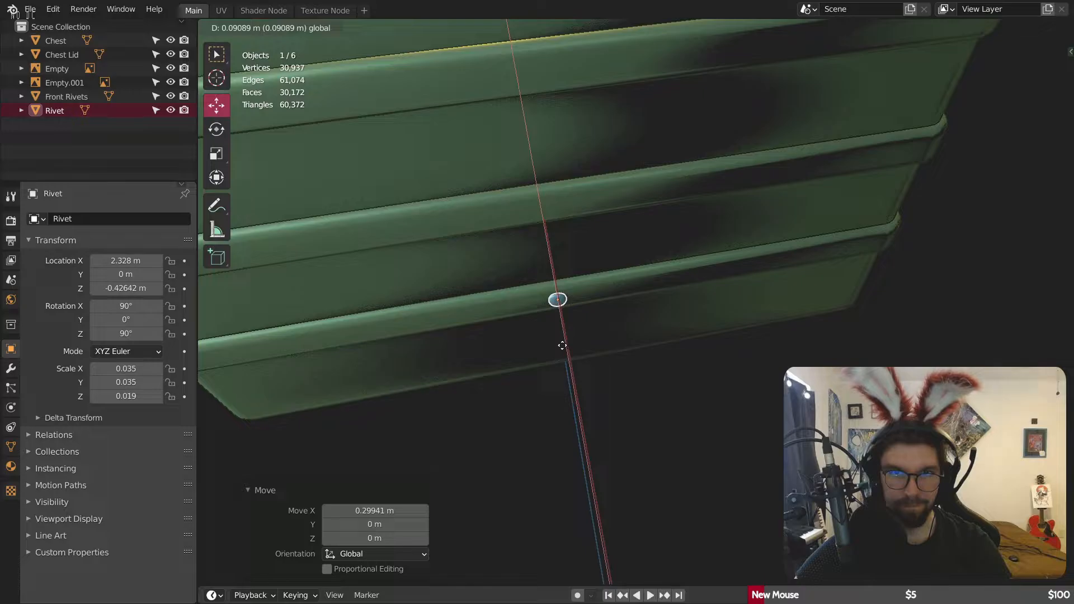
drag(564, 343, 559, 337)
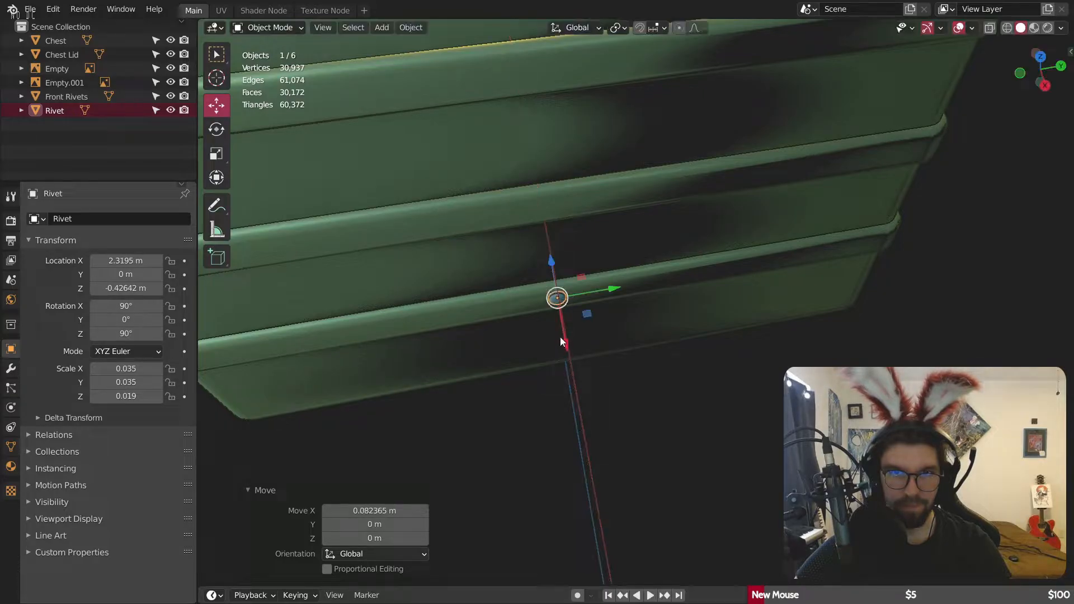
scroll(559, 337, up, 5)
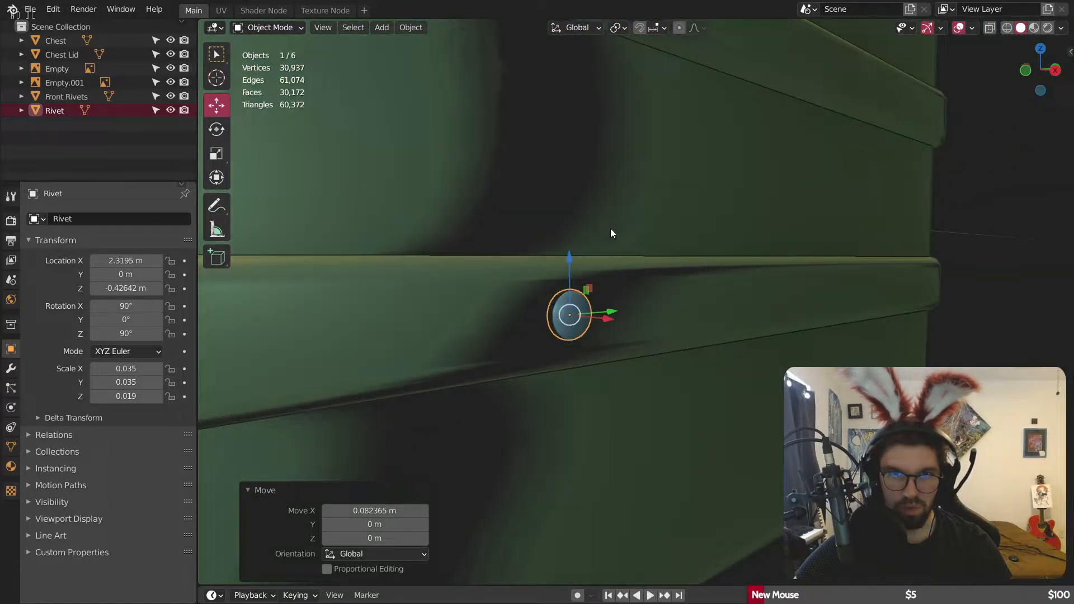
middle_drag(611, 232, 615, 325)
drag(594, 324, 601, 326)
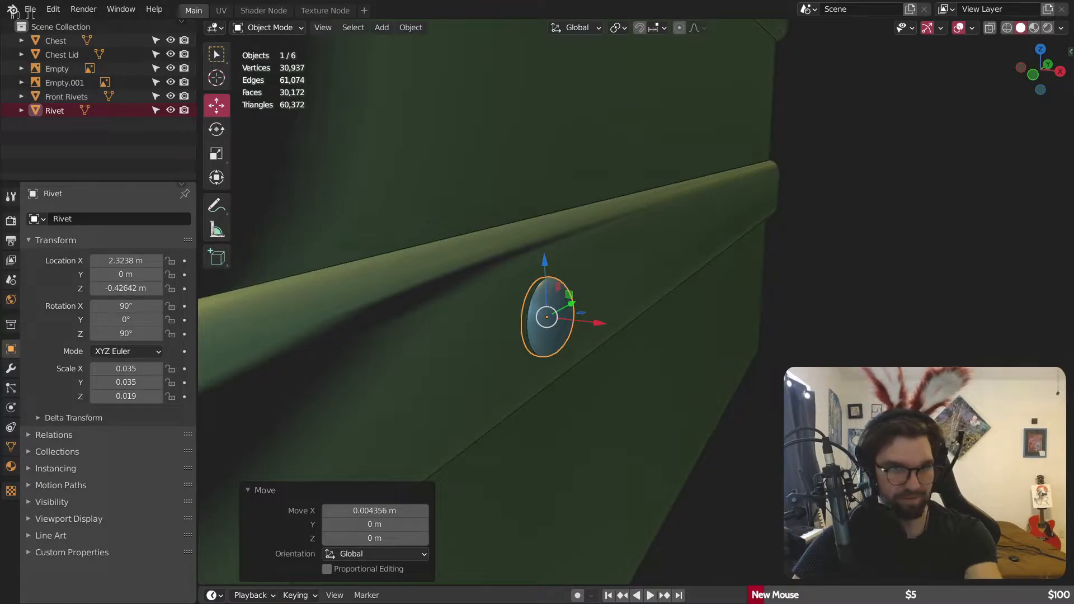
Step: Examine how the rivet sits on the lowest band of the chest's short side from several angles
middle_drag(487, 264, 392, 269)
scroll(645, 394, down, 4)
middle_drag(645, 378, 615, 386)
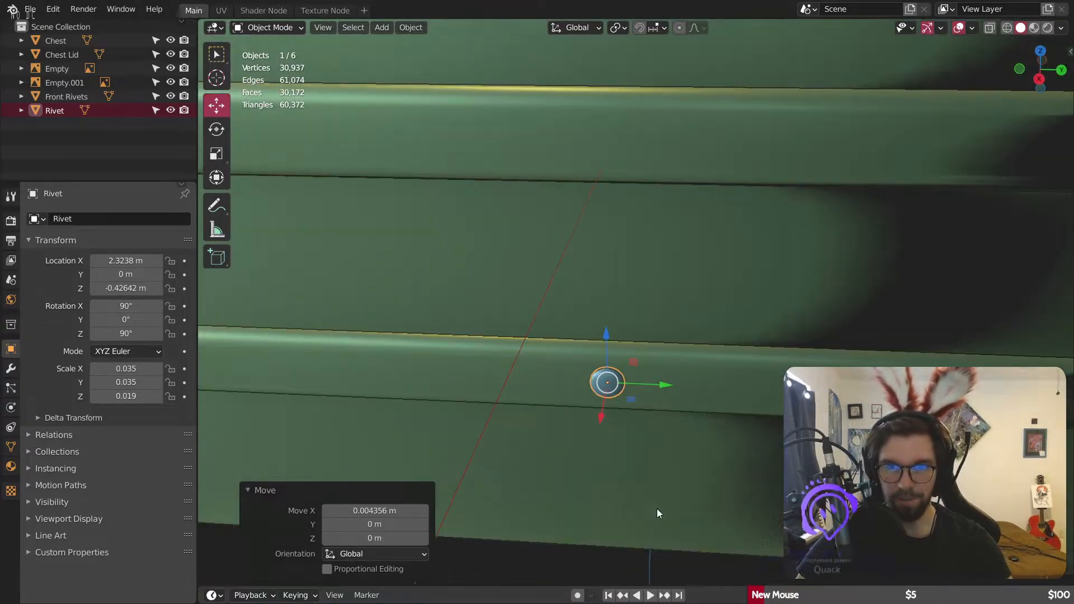
shift+middle_drag(657, 508, 635, 277)
scroll(615, 270, down, 2)
click(559, 418)
scroll(559, 158, up, 3)
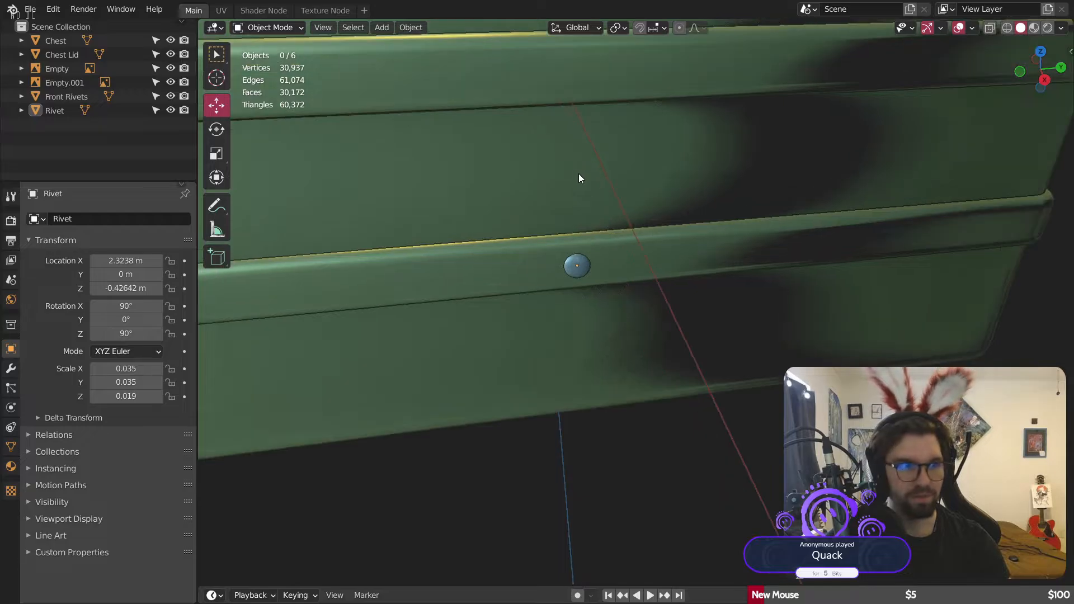
middle_drag(578, 173, 540, 190)
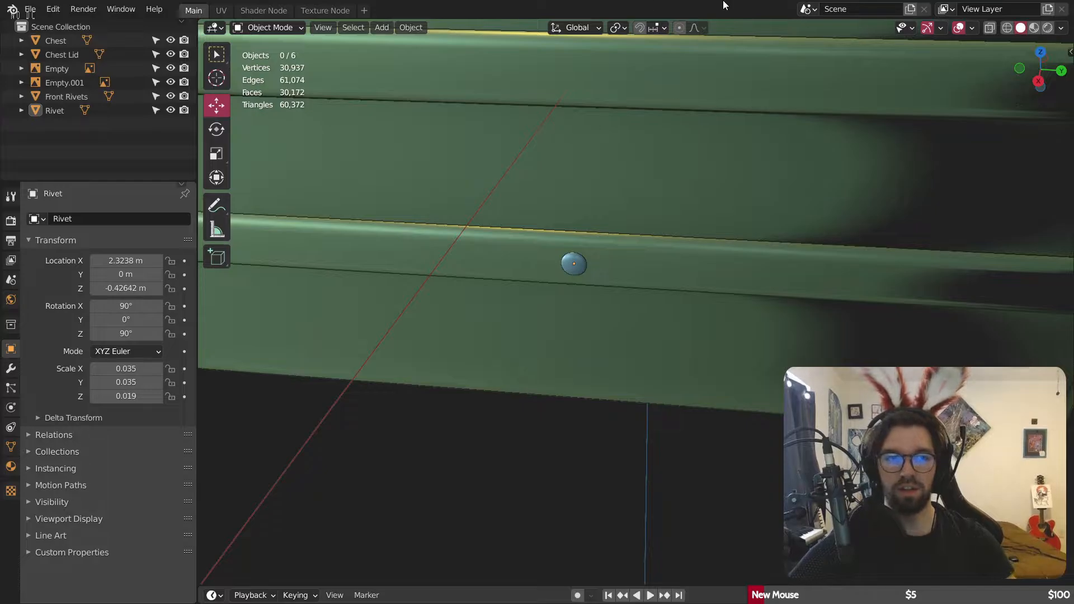
scroll(498, 176, down, 6)
middle_drag(519, 183, 527, 172)
shift+middle_drag(527, 172, 559, 317)
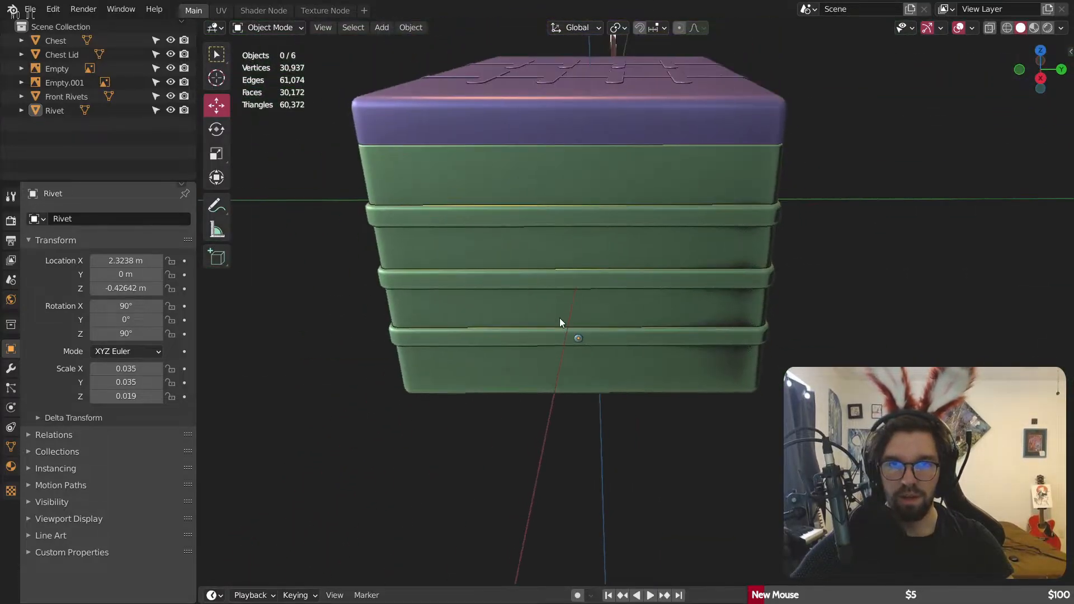
Step: Add an Array modifier to the Rivet object and set its relative offset X factor to 13.5
scroll(559, 324, up, 2)
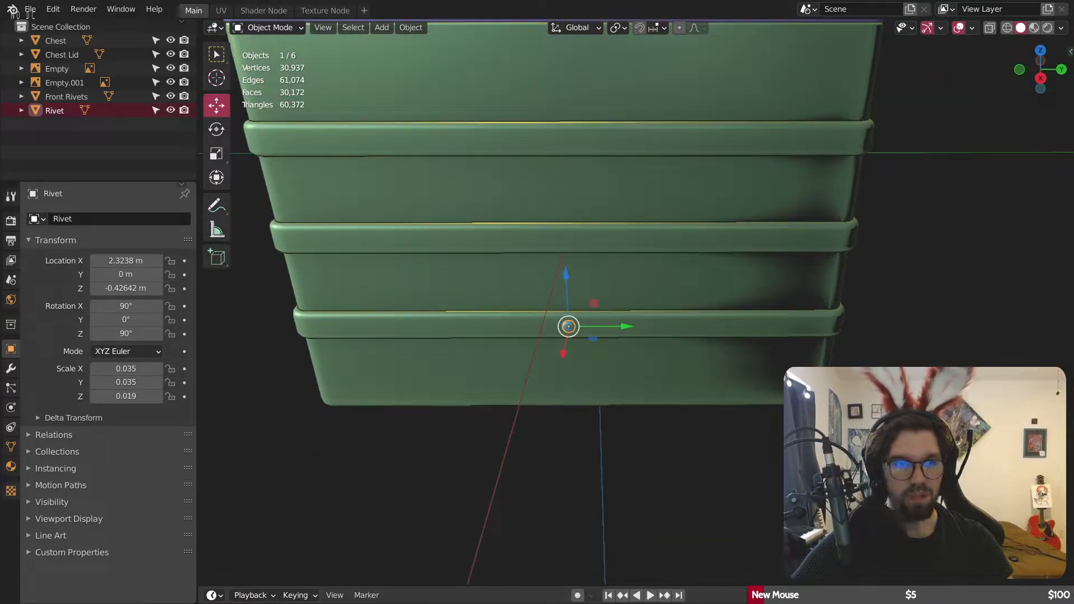
click(10, 368)
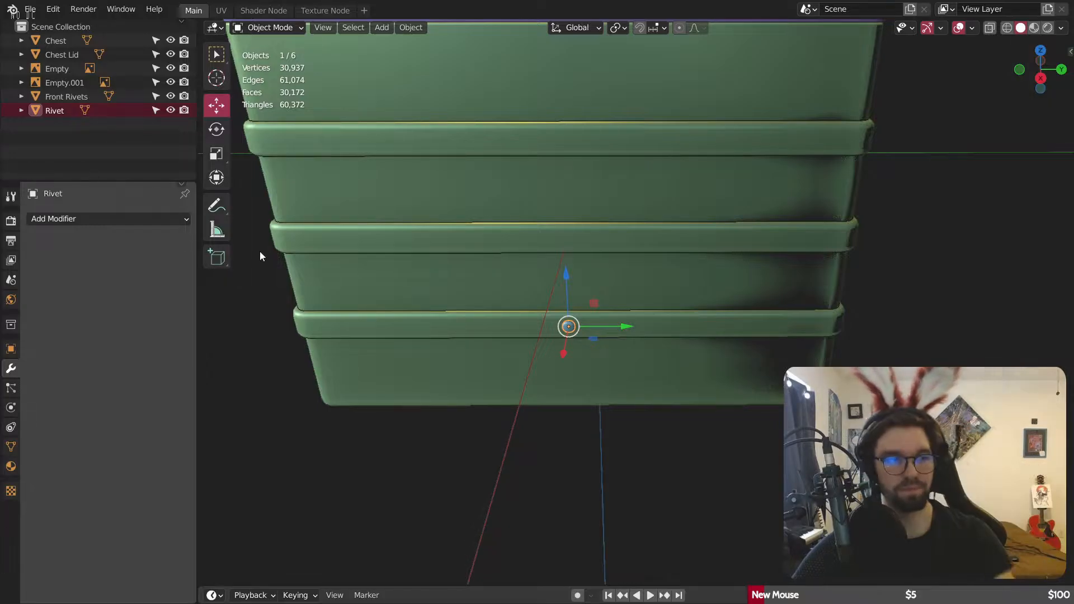
click(139, 221)
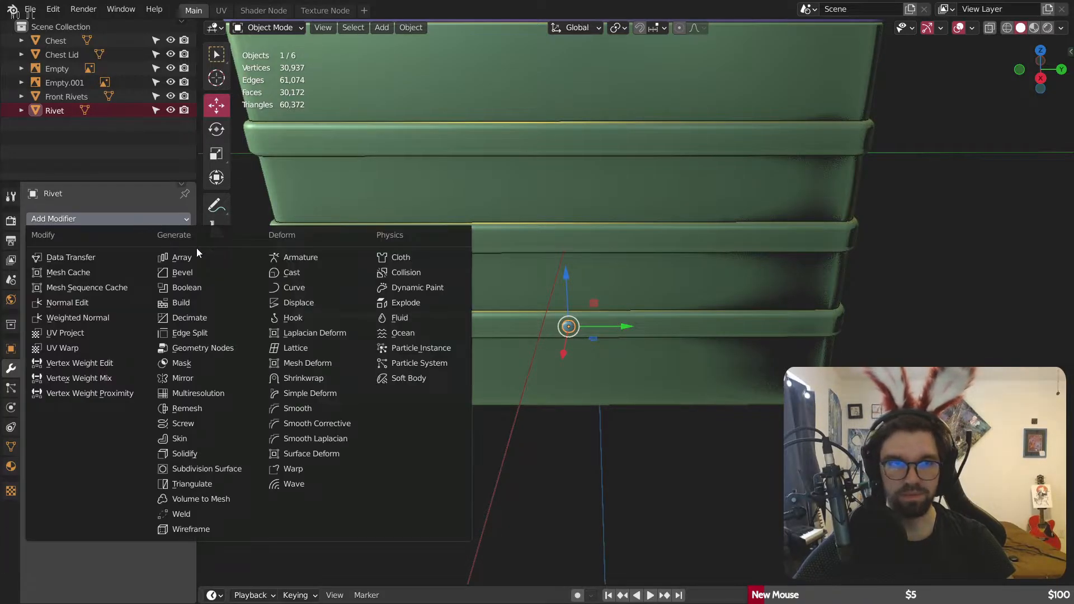
click(189, 256)
drag(132, 323, 147, 323)
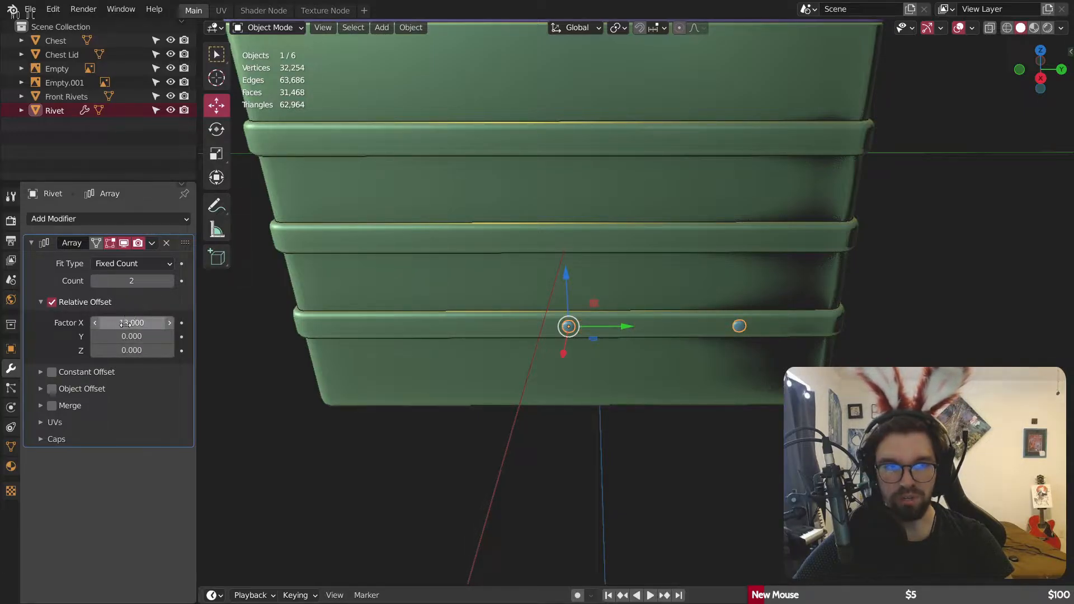
mouse_move(125, 323)
mouse_down()
mouse_move(140, 323)
mouse_move(116, 323)
mouse_move(136, 323)
mouse_up()
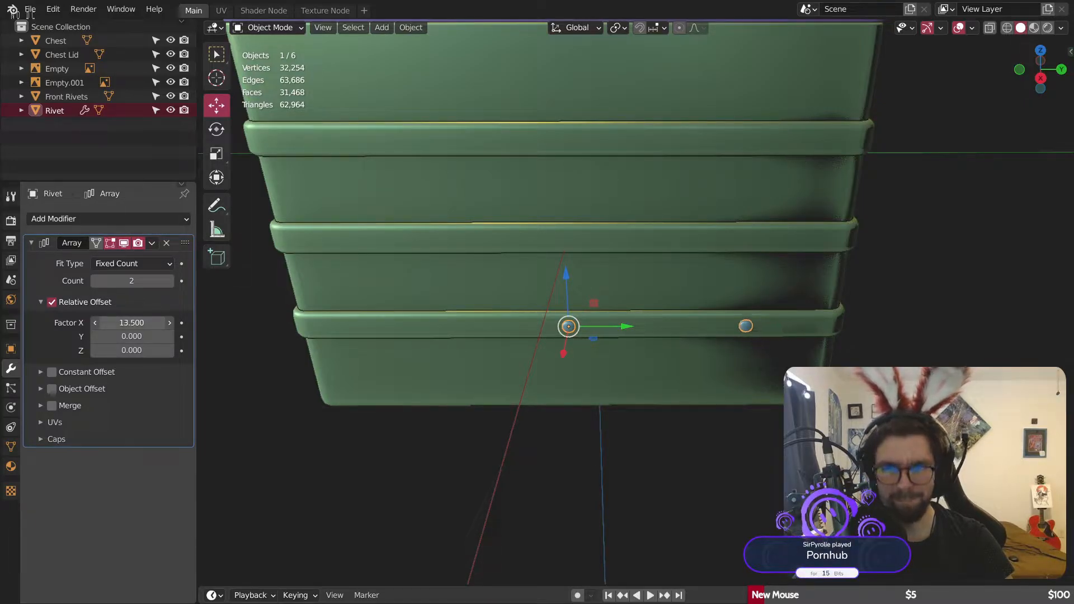
Step: Add a second Array modifier to the Rivet object and set its relative offset Y factor to 6.3
middle_drag(495, 430, 546, 310)
scroll(559, 364, up, 4)
scroll(559, 382, up, 1)
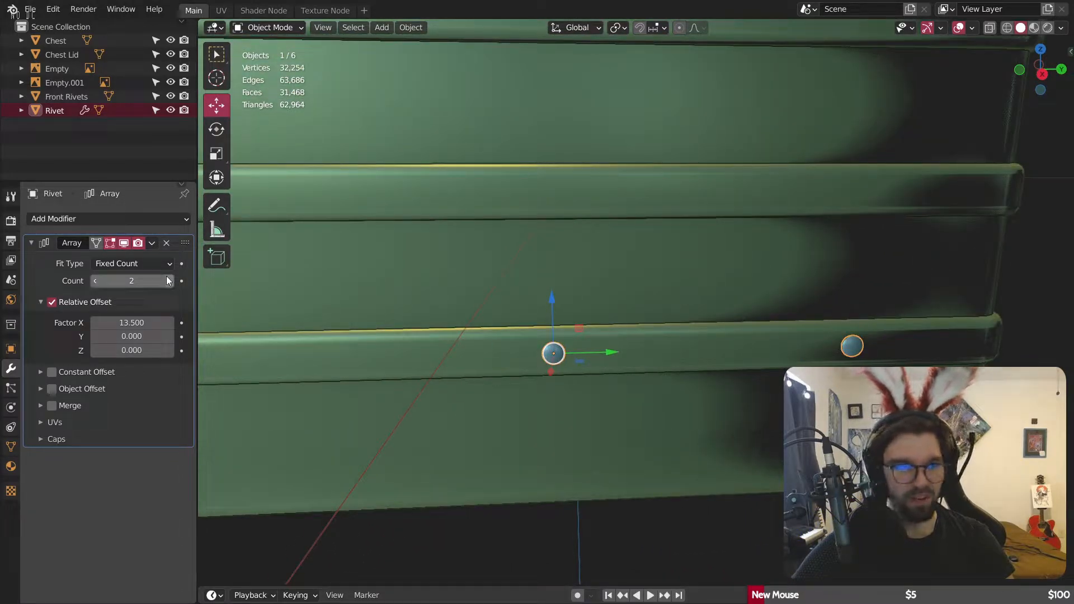
click(84, 217)
click(196, 259)
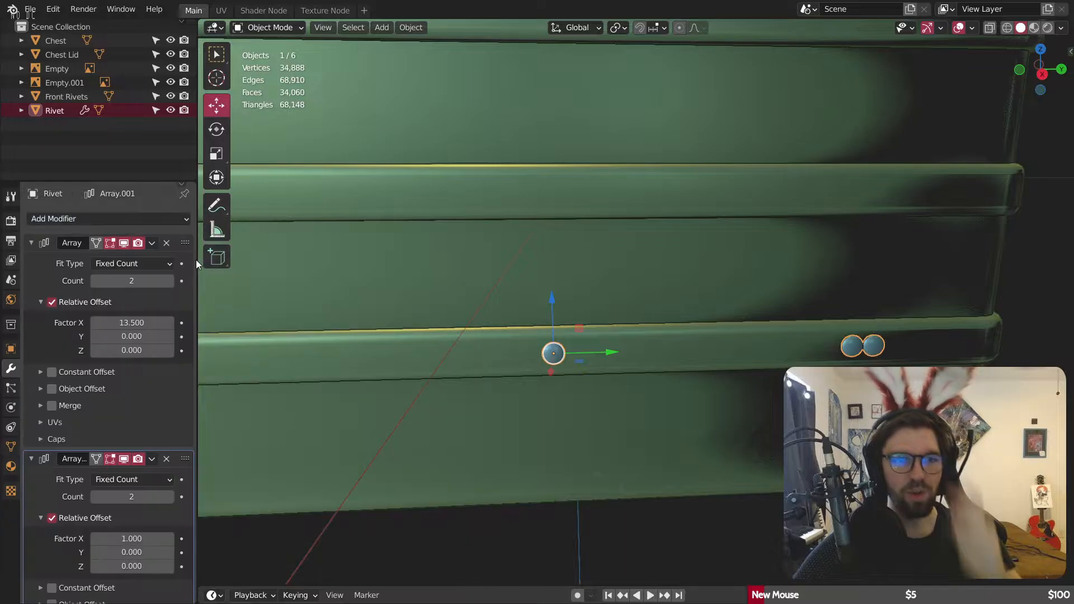
scroll(142, 421, down, 3)
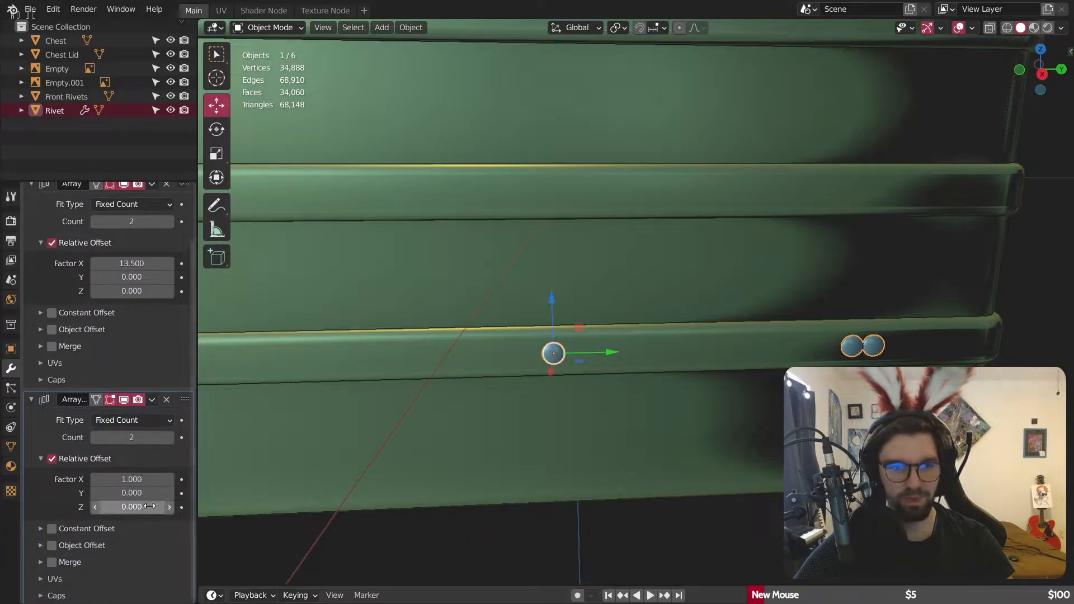
drag(150, 493, 184, 493)
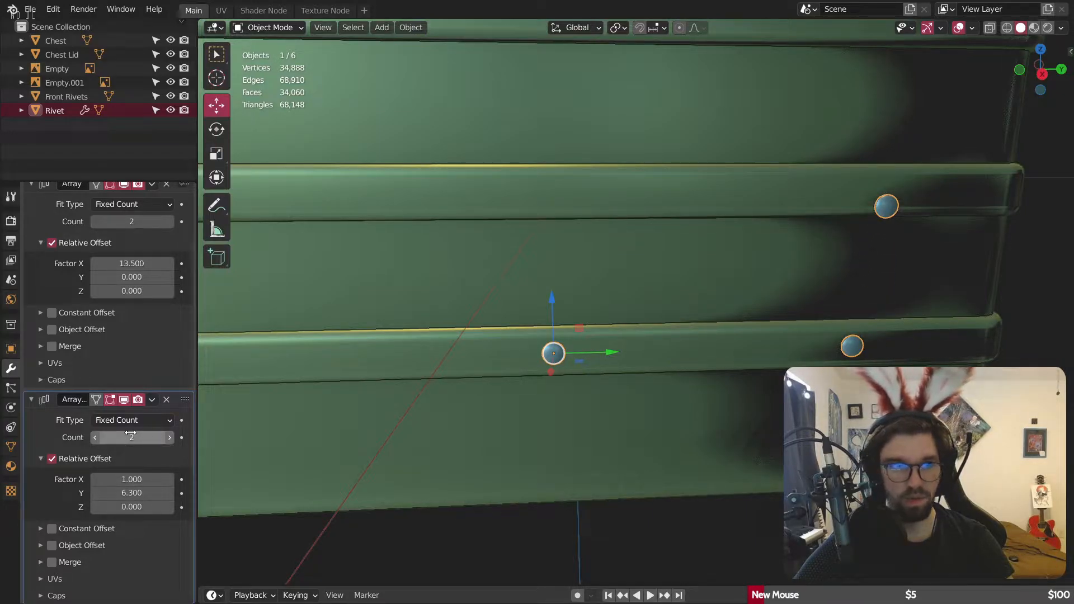
Step: Set the second Array modifier's relative offset X factor to 0 to stack the rivets vertically
scroll(148, 394, up, 3)
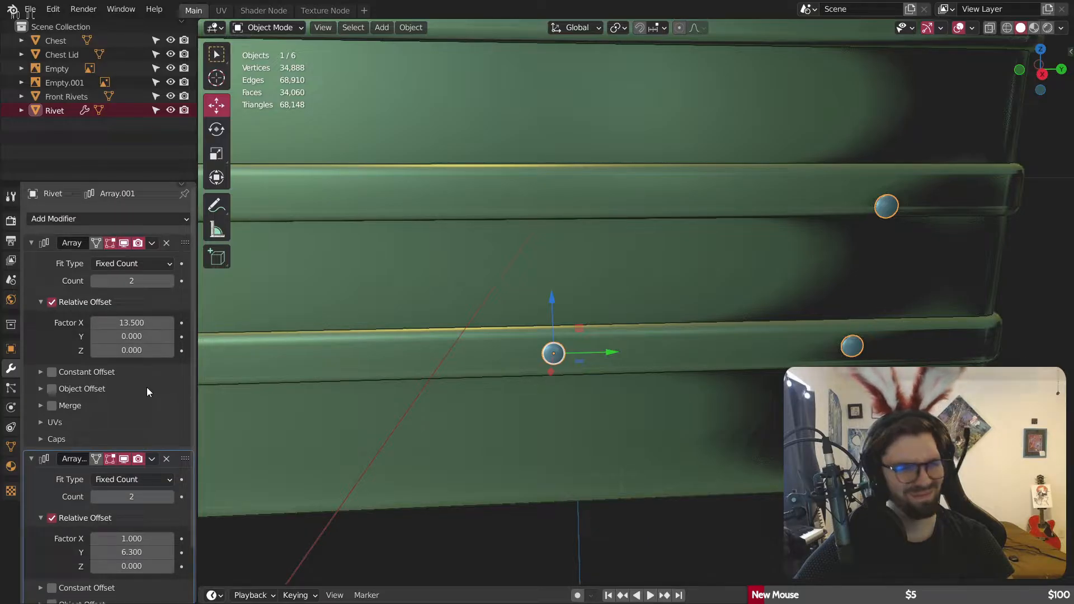
scroll(148, 386, down, 3)
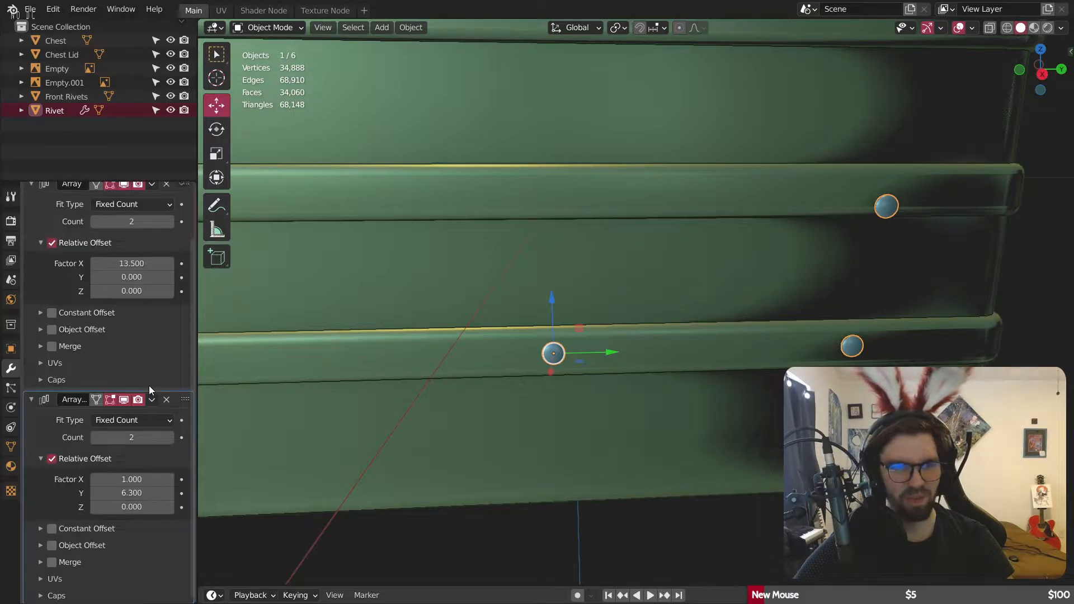
click(146, 480)
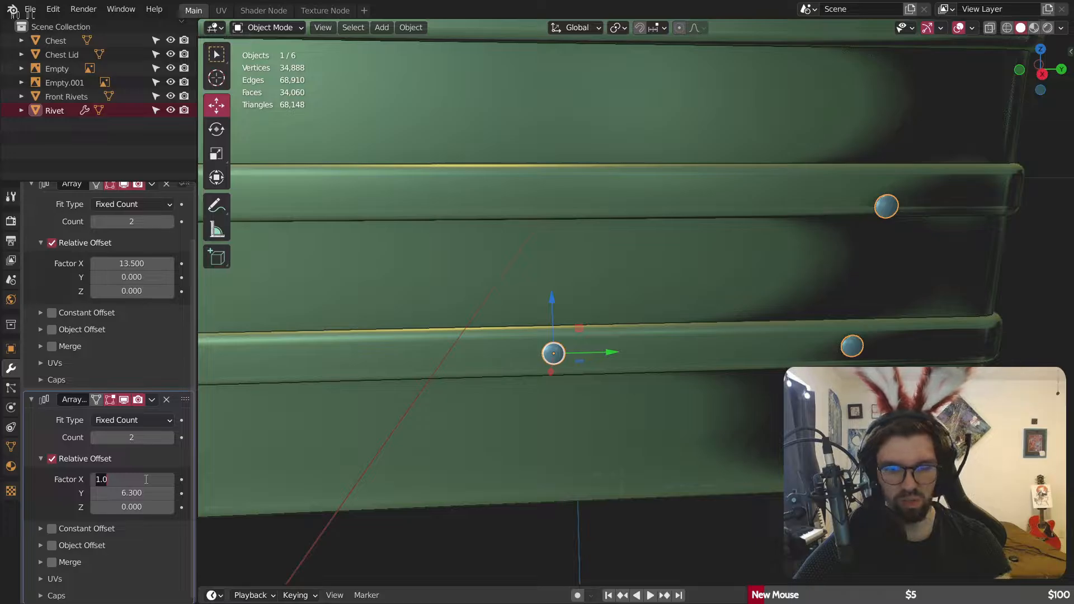
text(0)
key(Return)
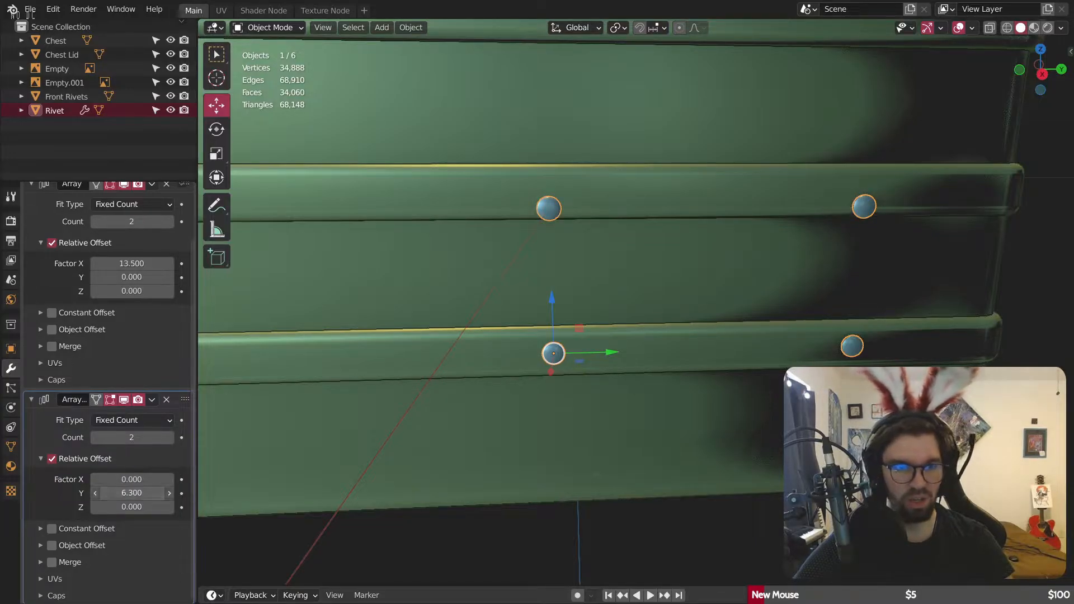
Step: Refine the second Array modifier's relative offset Y factor to 6.95 to center the copied rivets on the middle band
drag(132, 493, 146, 493)
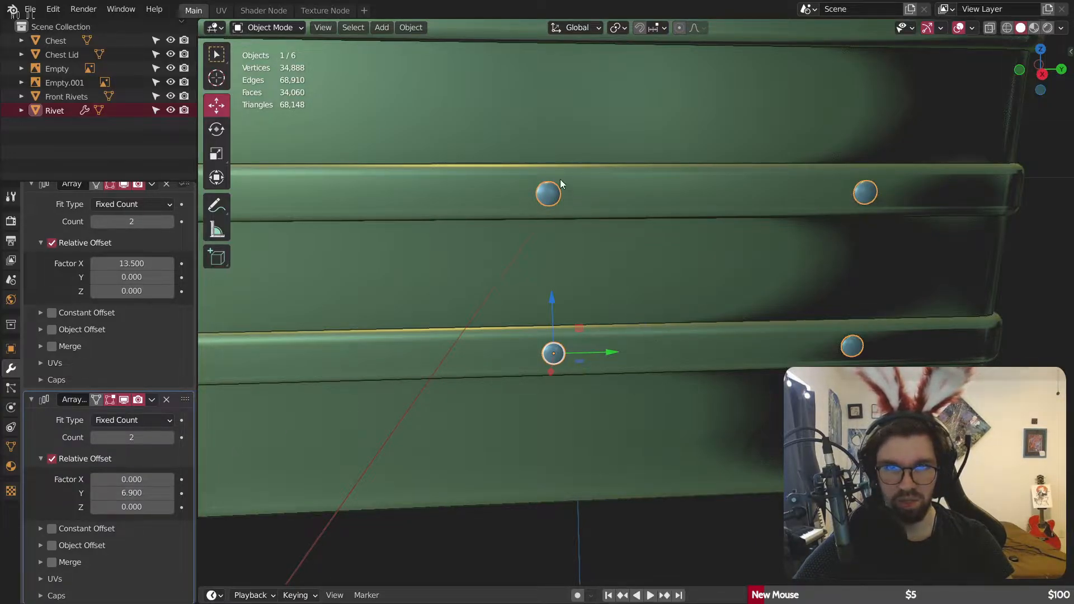
scroll(559, 179, up, 7)
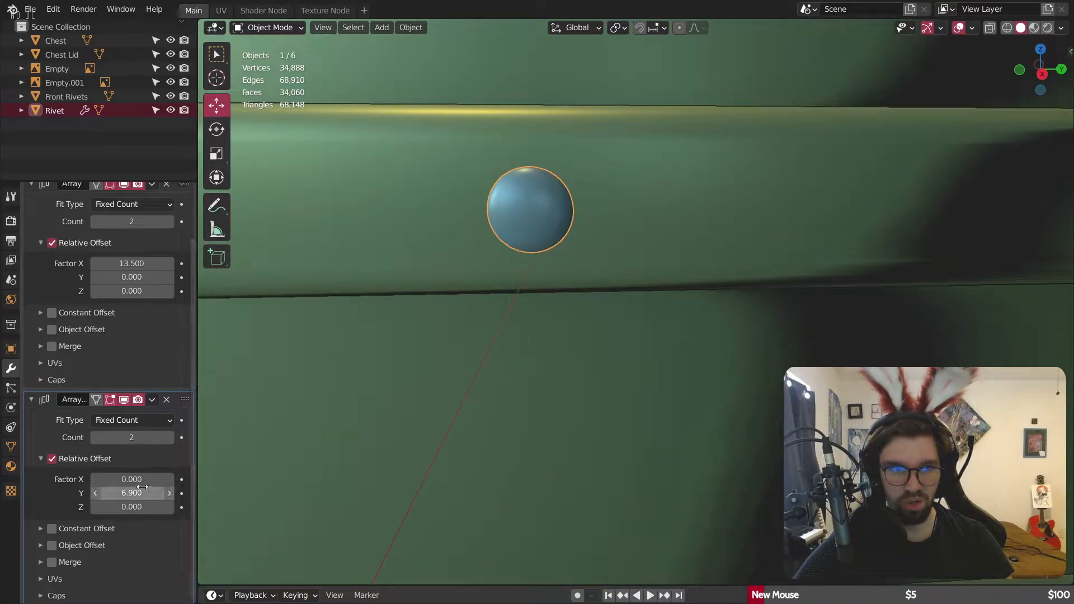
click(141, 492)
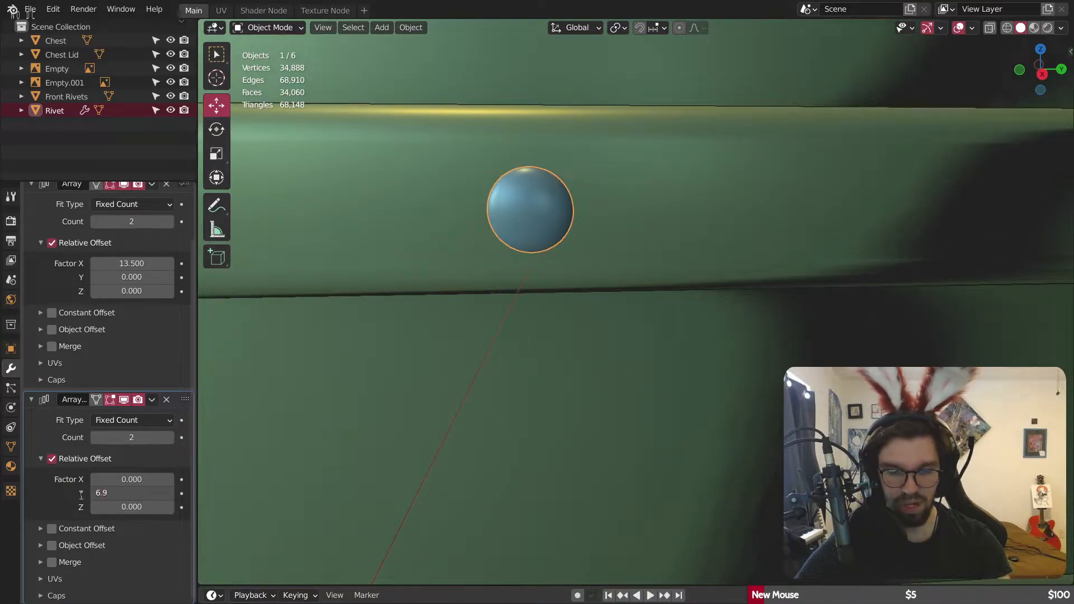
text(5)
key(Return)
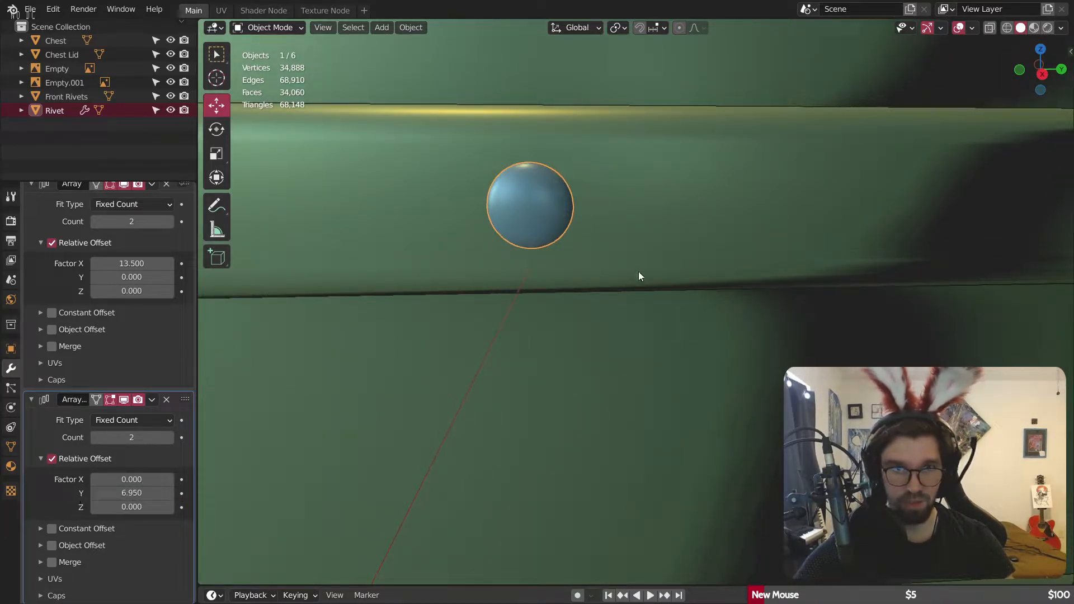
Step: Raise the second Array modifier's count to 3 and check the rivets on all three bands
scroll(640, 277, down, 8)
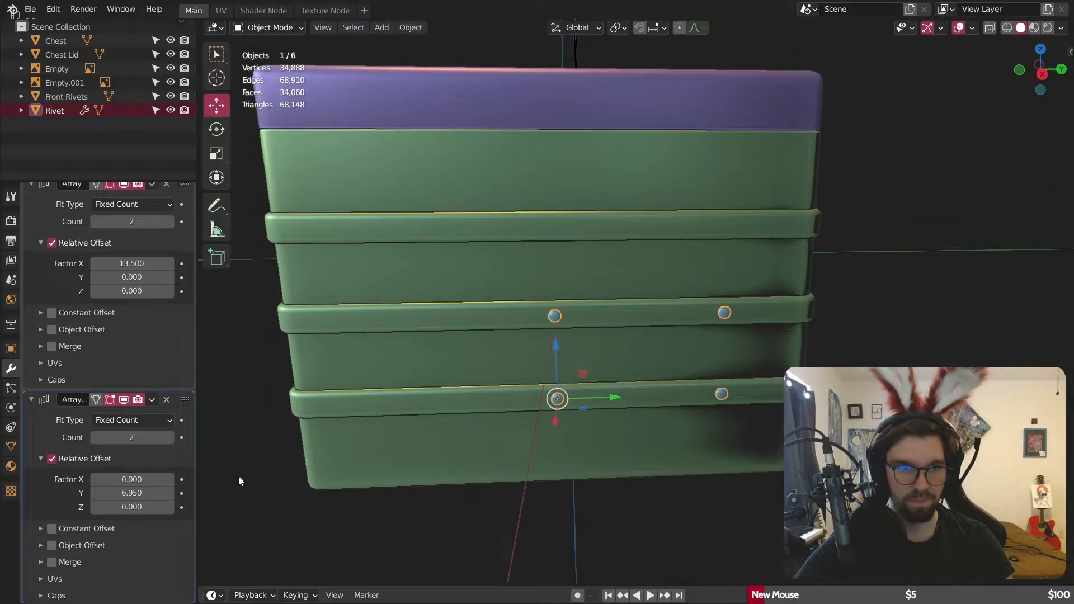
click(170, 439)
scroll(557, 261, down, 5)
mouse_move(557, 261)
middle_down()
mouse_move(439, 276)
mouse_move(382, 250)
mouse_move(589, 232)
mouse_move(788, 241)
mouse_move(653, 271)
mouse_move(461, 258)
mouse_move(513, 241)
mouse_move(647, 231)
mouse_move(663, 246)
mouse_move(557, 253)
middle_up()
scroll(556, 248, up, 5)
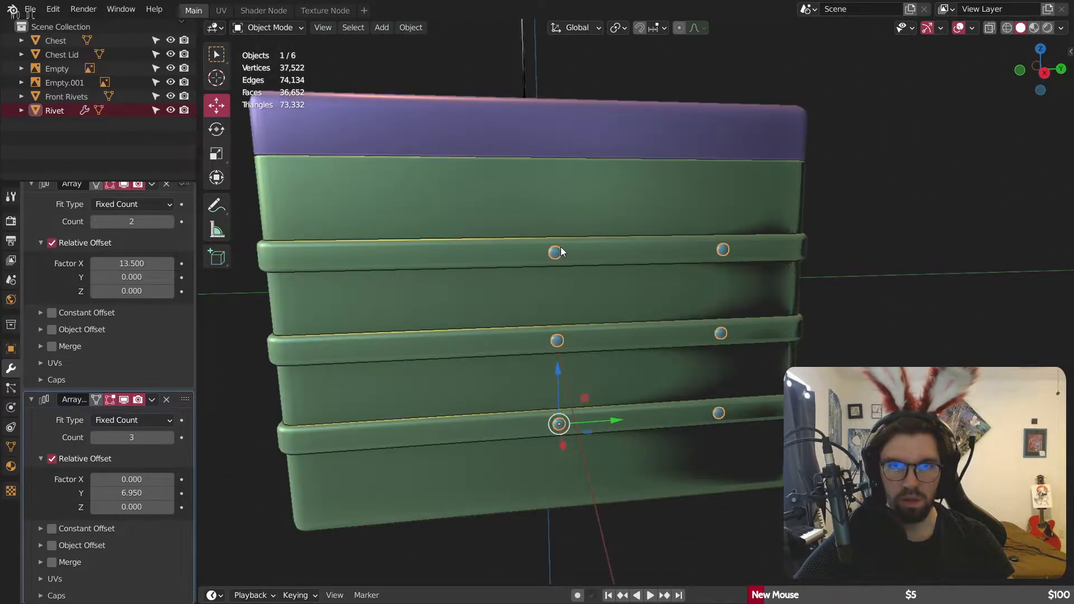
Step: Add a Mirror modifier to the Rivet object and use Chest as its mirror object
scroll(133, 224, up, 3)
click(134, 222)
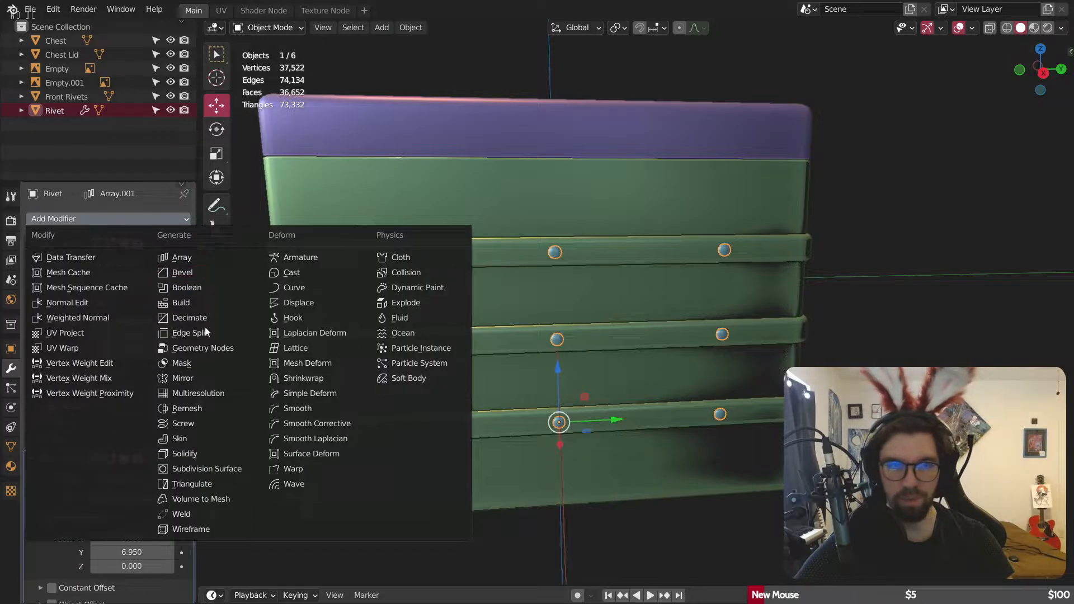
click(185, 377)
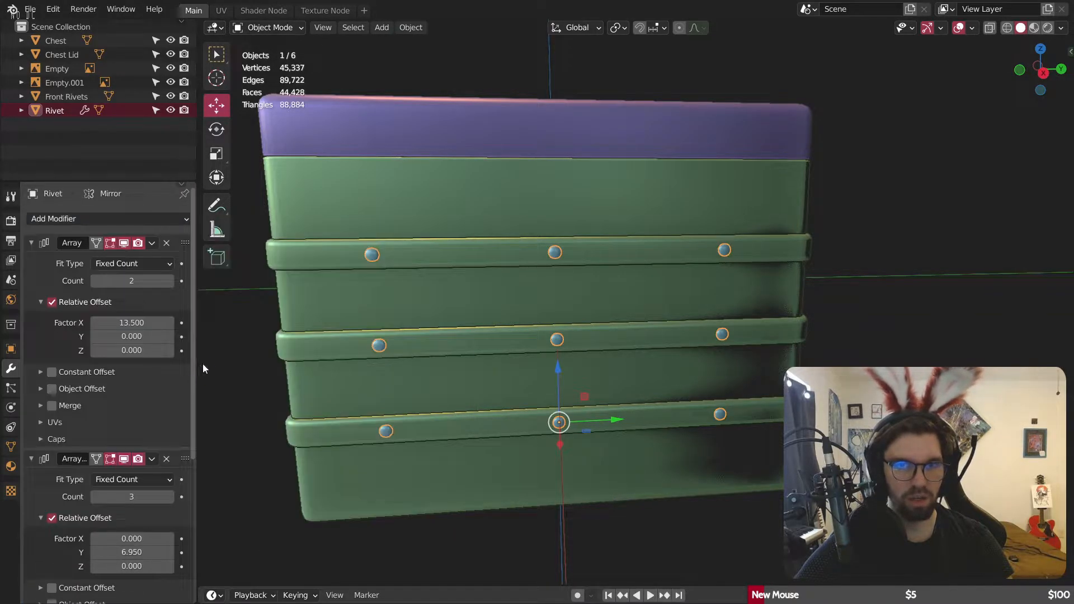
scroll(157, 425, down, 8)
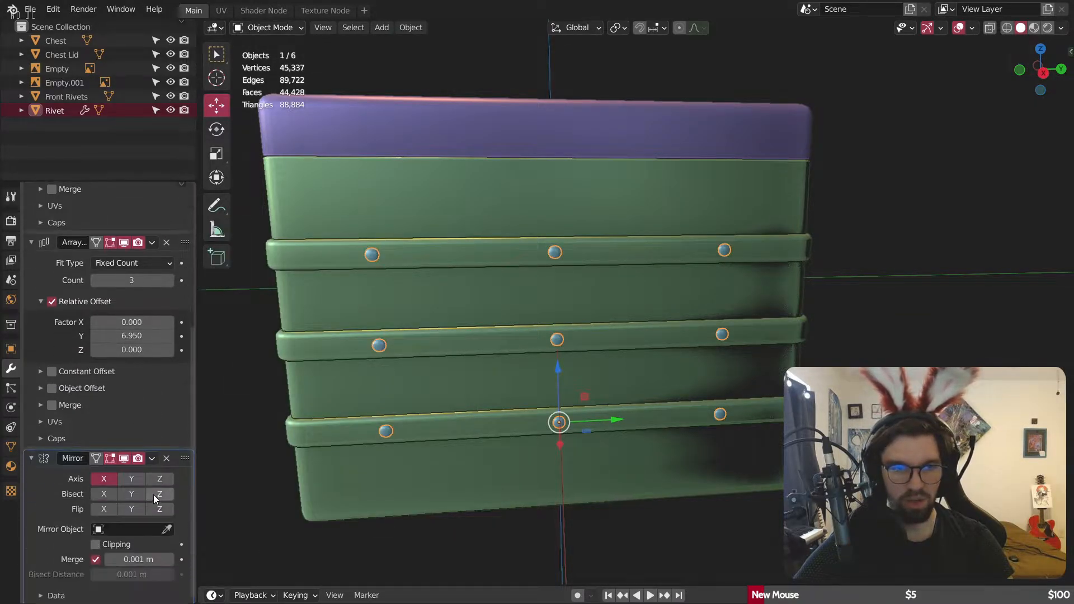
click(131, 529)
click(107, 384)
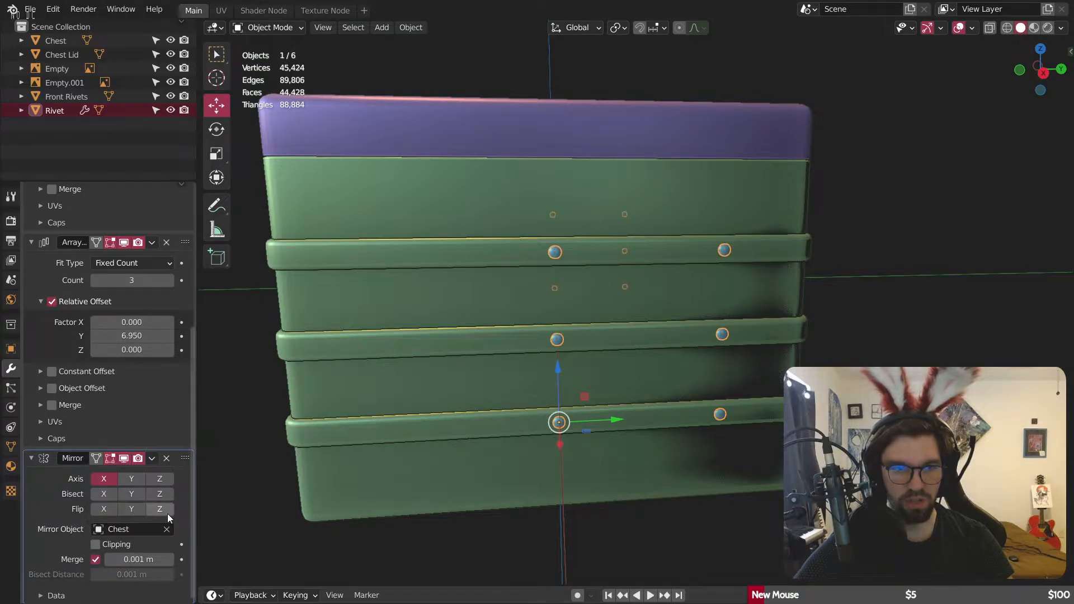
Step: Enable the Y axis alongside X in the Rivet's Mirror modifier and check the rivets around the chest corner
click(143, 480)
scroll(526, 260, down, 6)
key(alt+a)
middle_drag(568, 305, 600, 256)
scroll(622, 254, up, 5)
scroll(629, 255, up, 4)
scroll(644, 273, down, 3)
scroll(593, 261, up, 3)
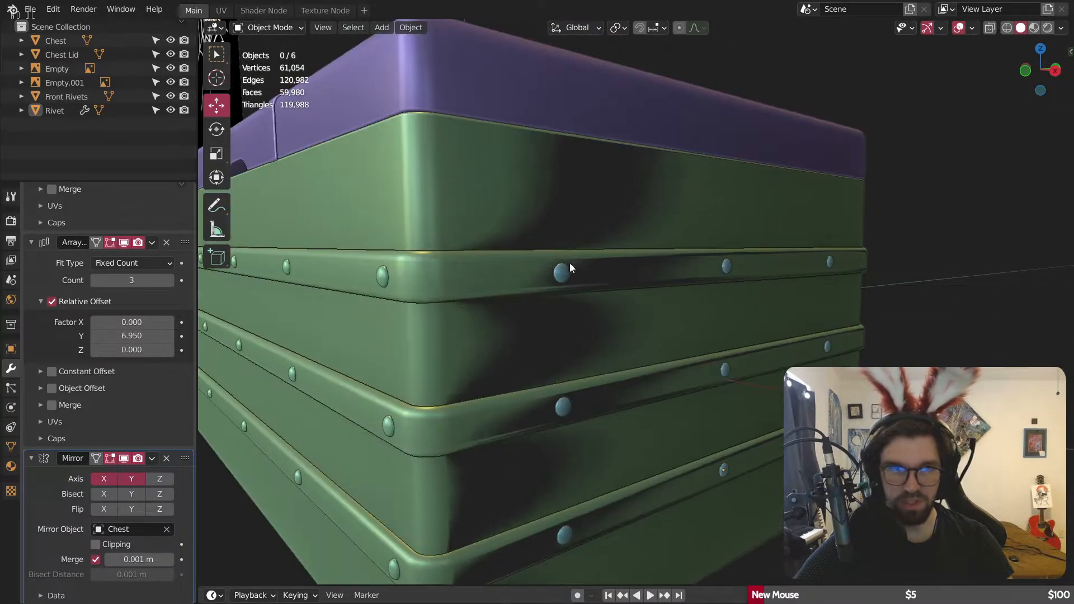
Step: Apply both Array modifiers and the Mirror modifier on the Rivet object
scroll(149, 193, up, 8)
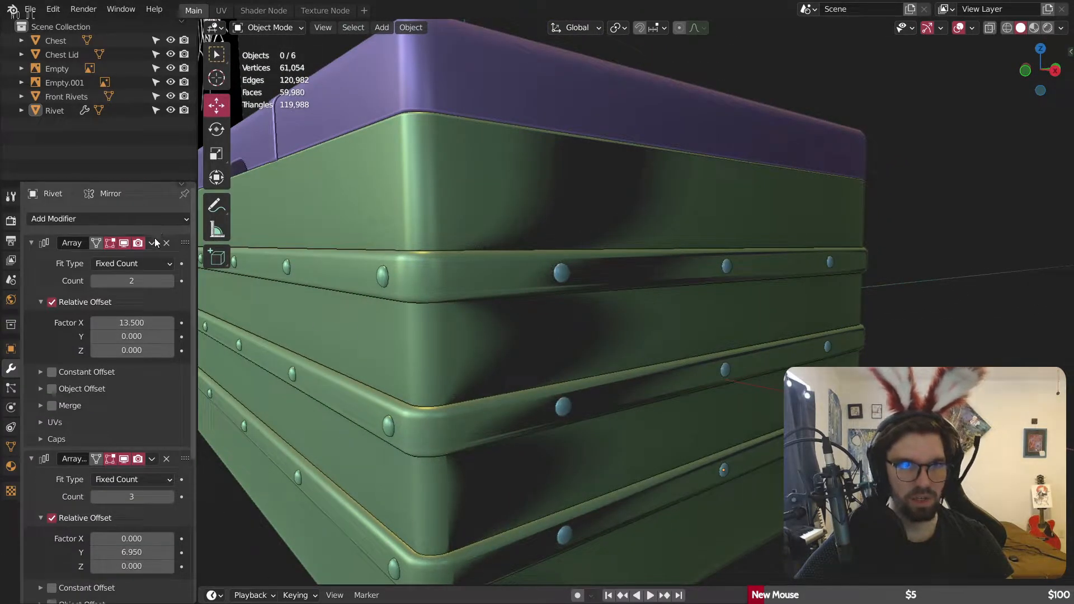
click(153, 243)
click(164, 265)
click(151, 243)
click(164, 266)
click(151, 243)
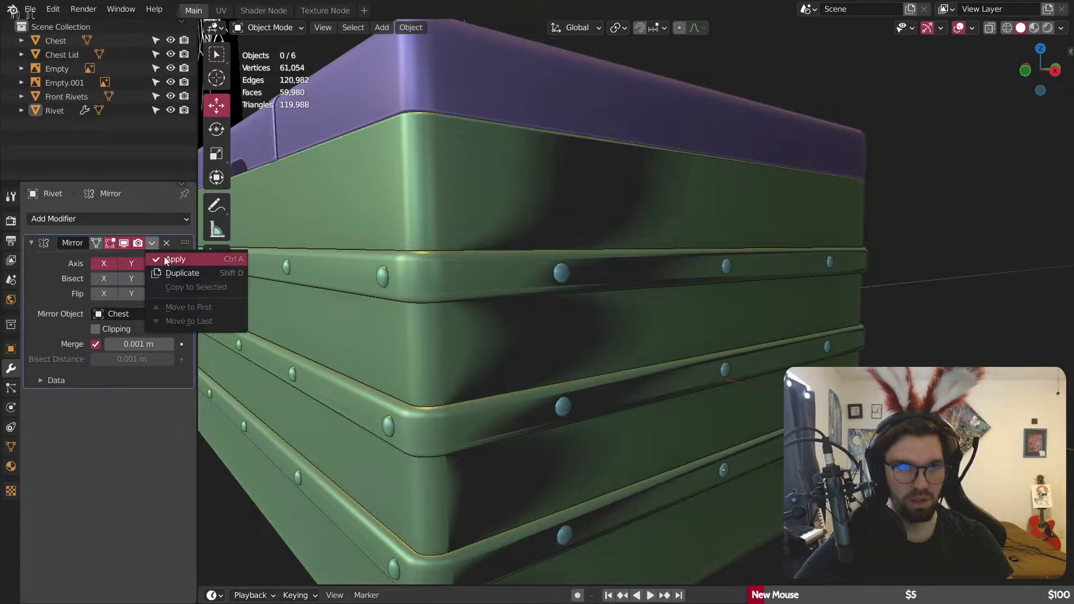
click(164, 266)
Step: Join the Front Rivets object into the Rivet object
scroll(442, 232, down, 3)
scroll(507, 233, up, 3)
click(483, 252)
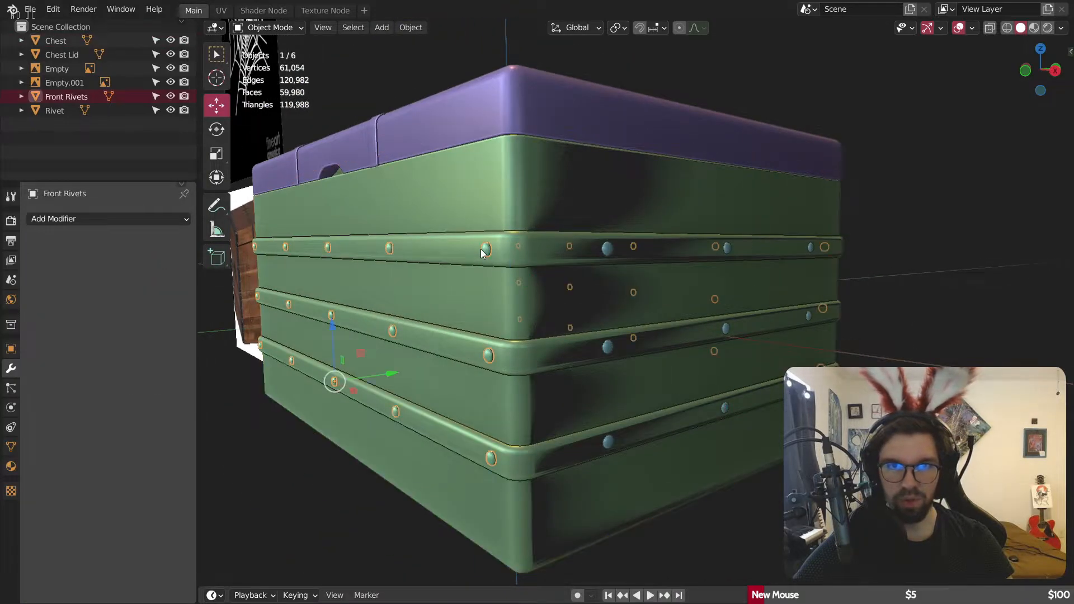
shift+click(612, 249)
right_click(612, 249)
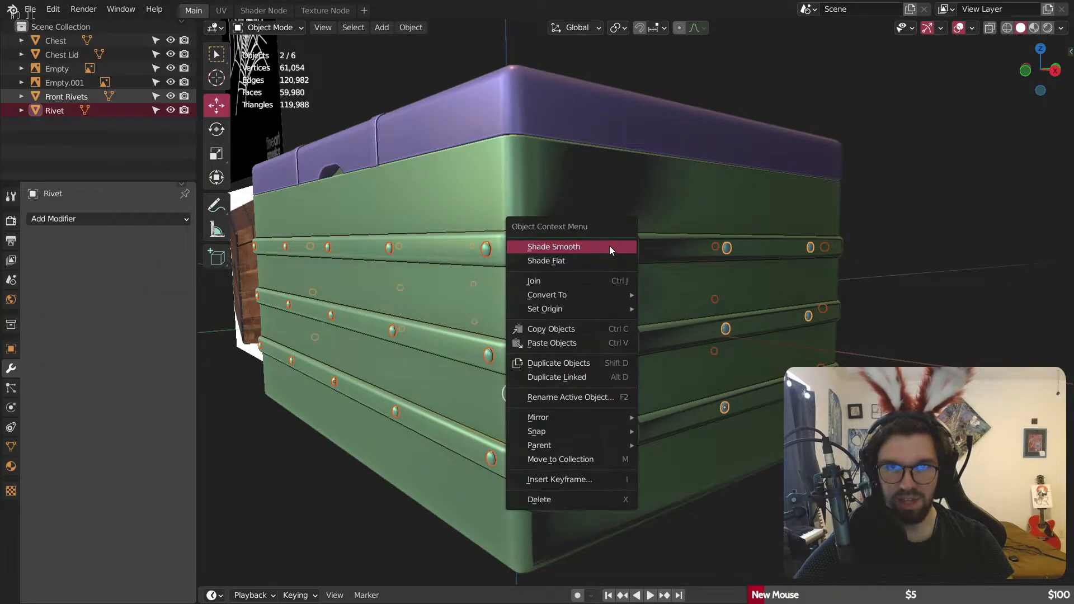
click(563, 280)
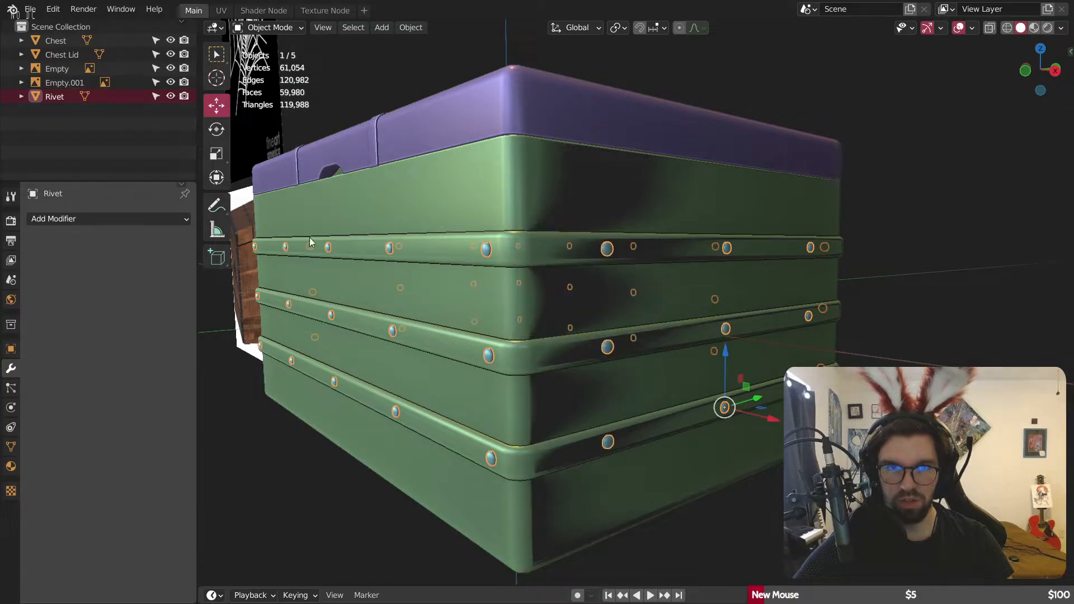
Step: Merge all vertices of the joined Rivet mesh by distance at 0.0001 m and return to Object Mode
click(268, 27)
click(263, 57)
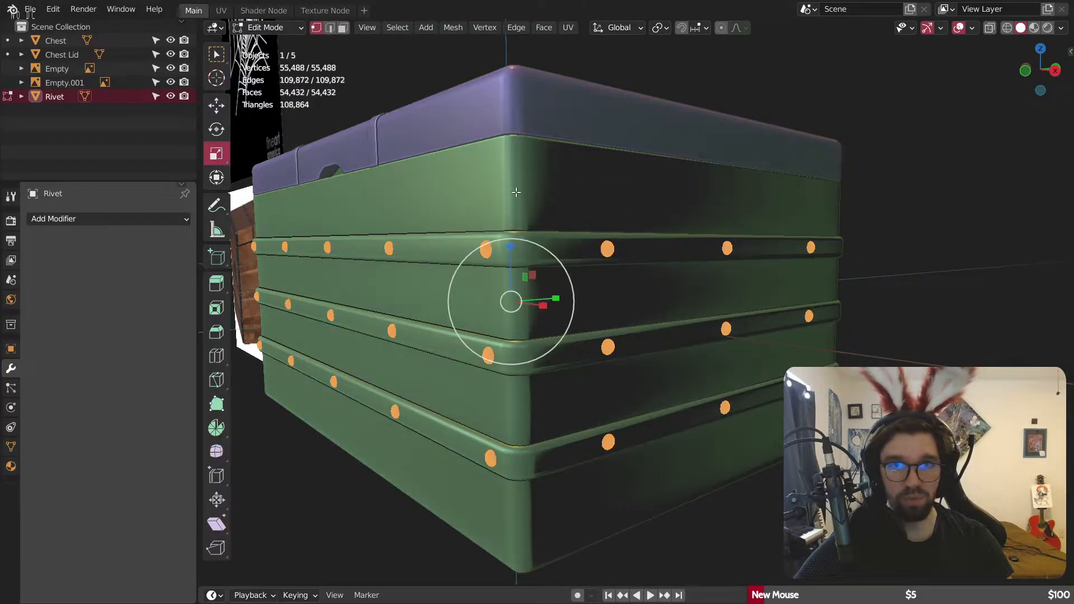
right_click(518, 193)
mouse_move(481, 298)
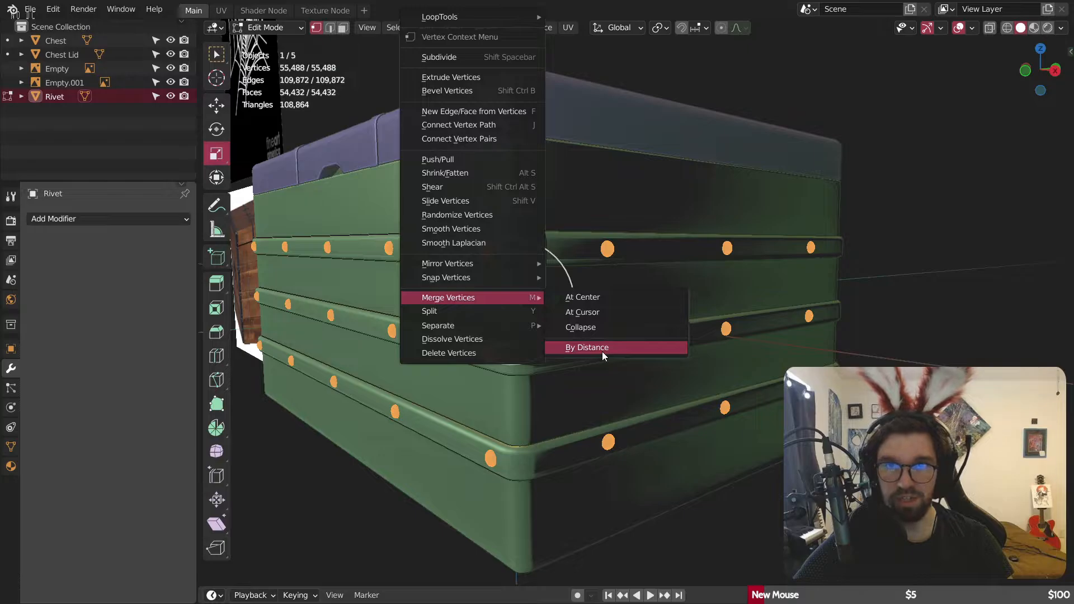
click(602, 351)
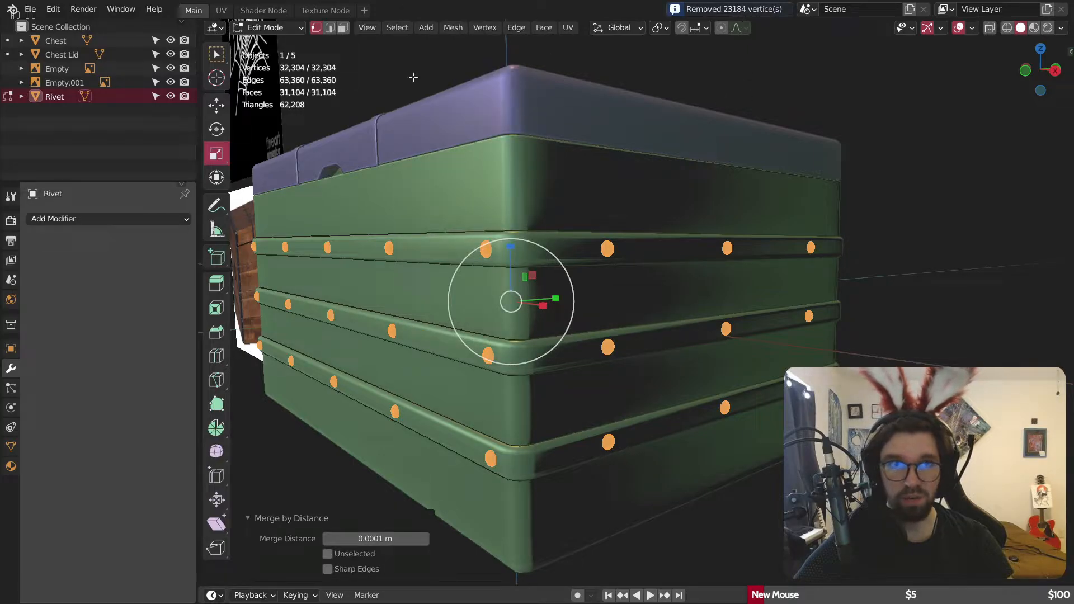
click(288, 28)
click(278, 43)
Step: Inspect the joined rivets on the bands along the chest's short side and corners
click(507, 193)
scroll(596, 200, down, 2)
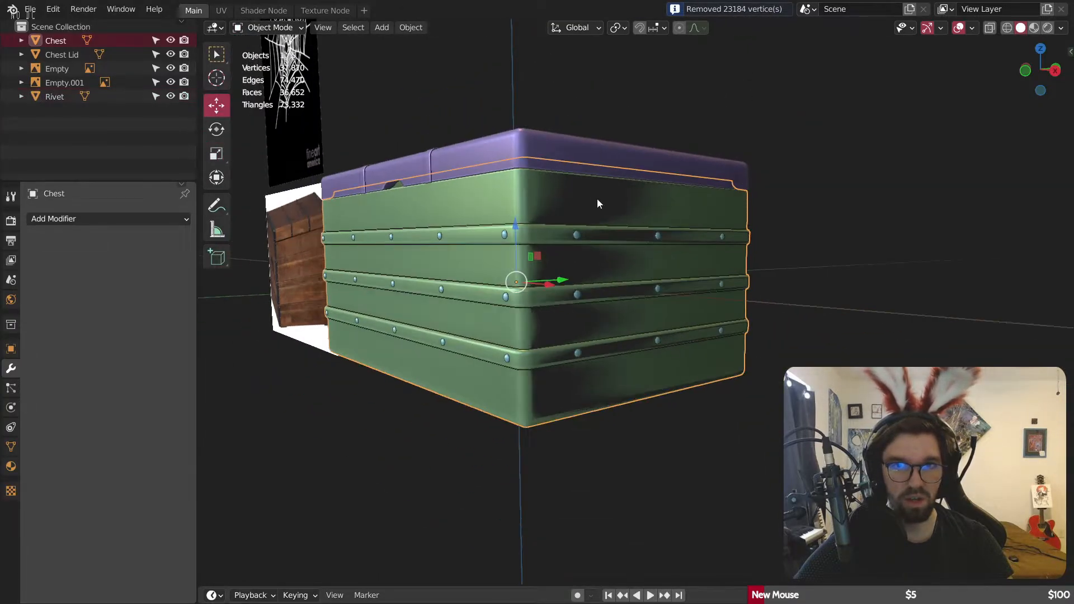
middle_drag(597, 199, 610, 201)
click(888, 225)
scroll(643, 221, up, 7)
middle_drag(717, 283, 602, 257)
scroll(695, 296, down, 6)
scroll(651, 280, up, 10)
scroll(657, 257, up, 4)
click(657, 257)
scroll(658, 253, down, 11)
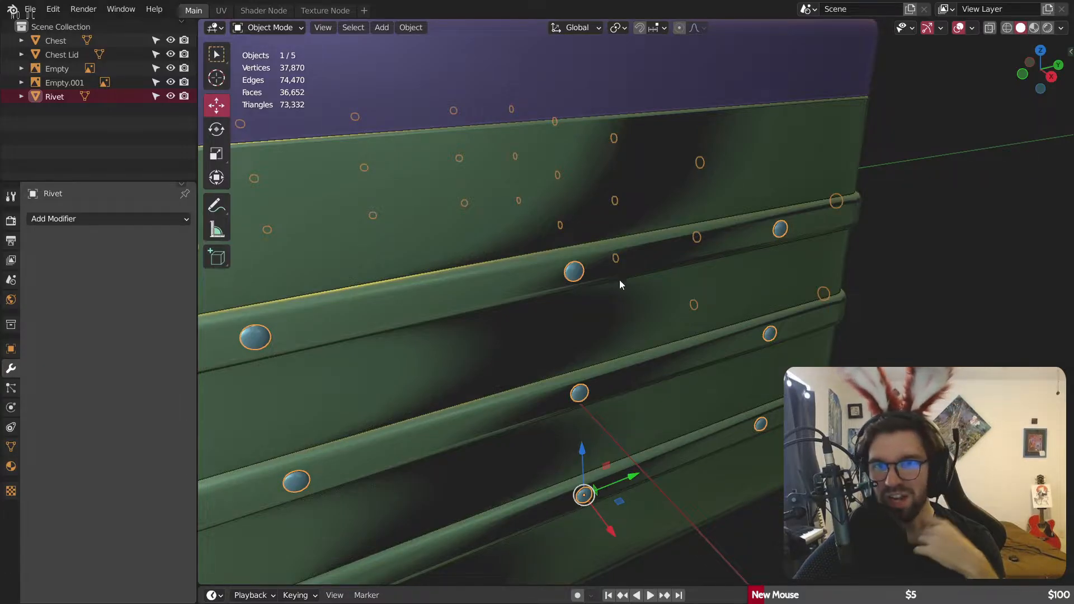
scroll(619, 279, down, 10)
click(791, 232)
middle_drag(629, 295, 650, 314)
scroll(649, 314, up, 5)
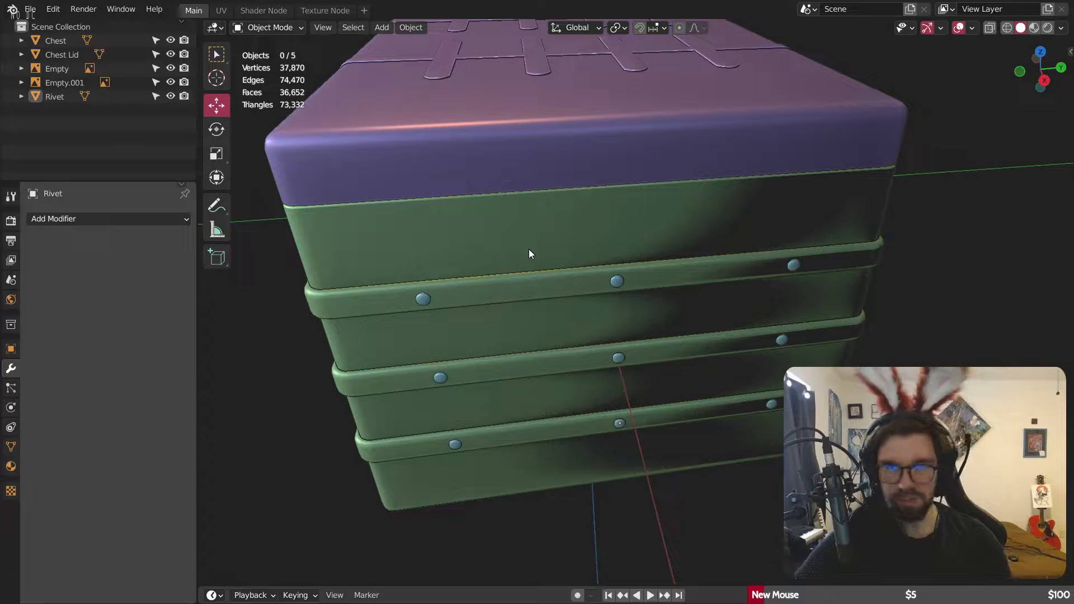
Step: Compare the rivets, corner plates and lid straps in the reference image with the modelled chest
scroll(481, 363, down, 3)
middle_drag(481, 362, 585, 268)
scroll(475, 274, down, 4)
middle_drag(444, 283, 693, 291)
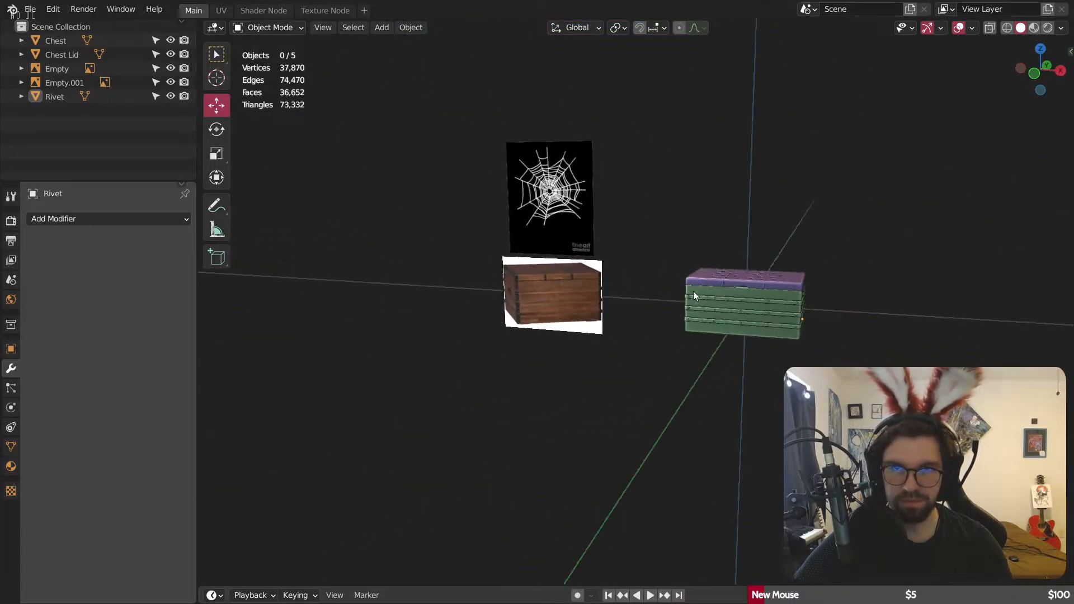
scroll(448, 257, up, 10)
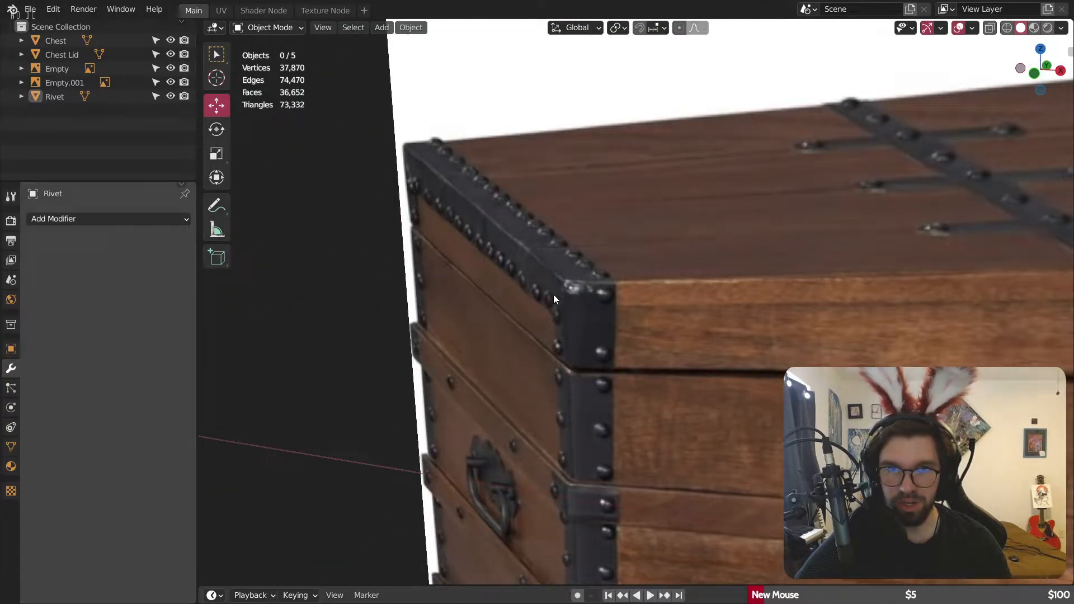
scroll(552, 295, down, 7)
middle_drag(596, 337, 629, 326)
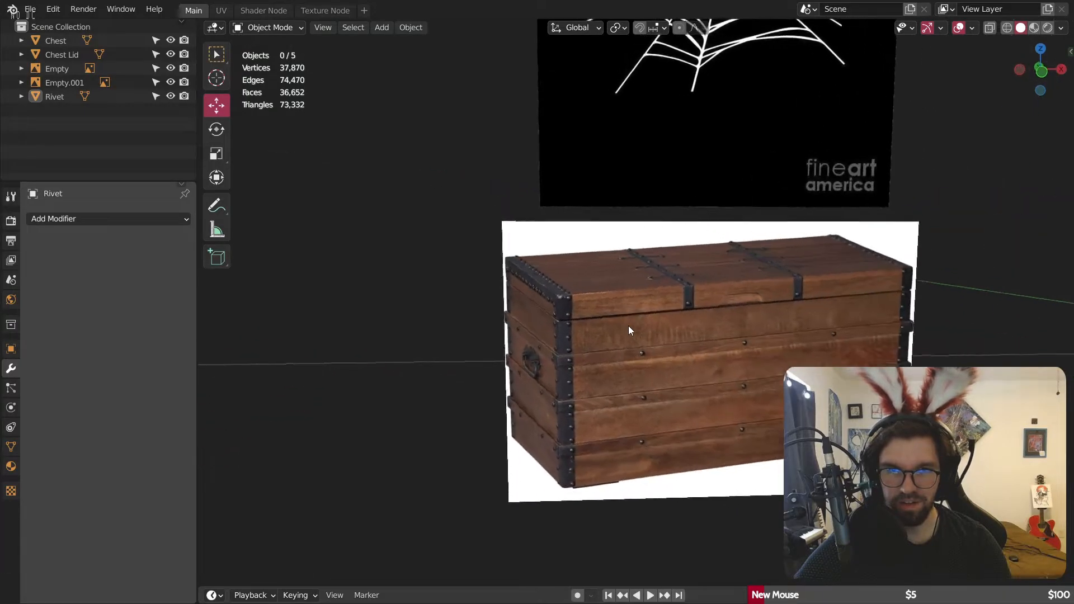
scroll(564, 310, up, 5)
scroll(615, 367, down, 1)
scroll(504, 302, up, 3)
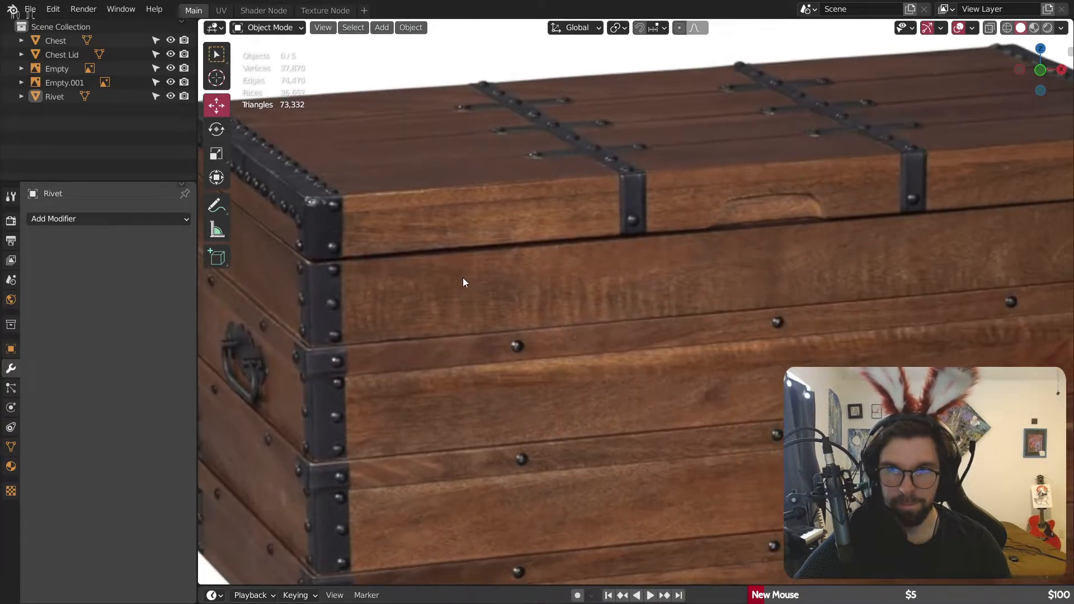
scroll(491, 274, down, 10)
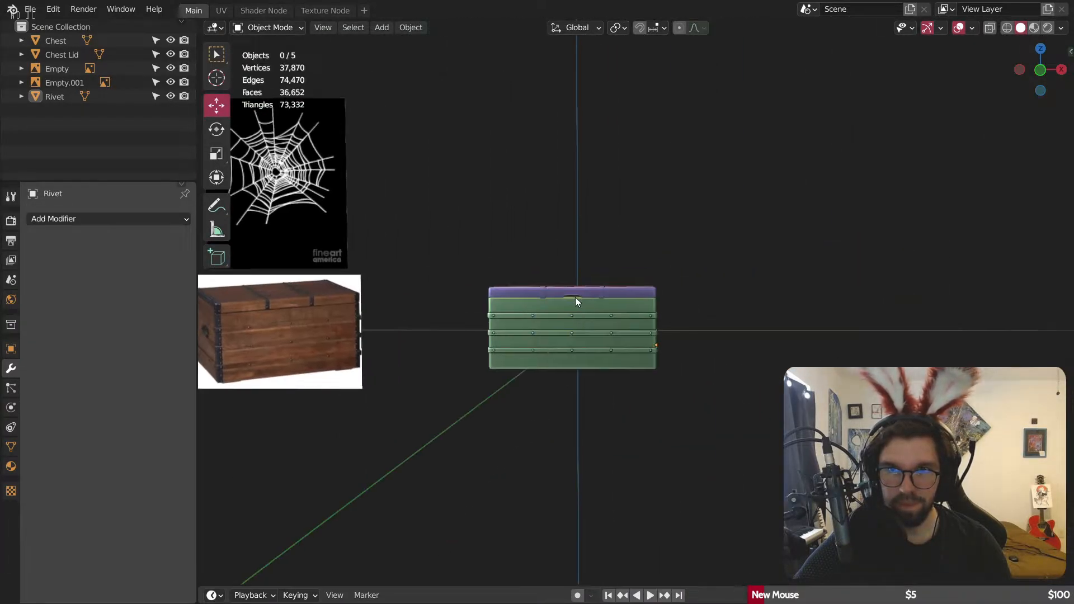
scroll(542, 290, up, 6)
scroll(565, 255, up, 2)
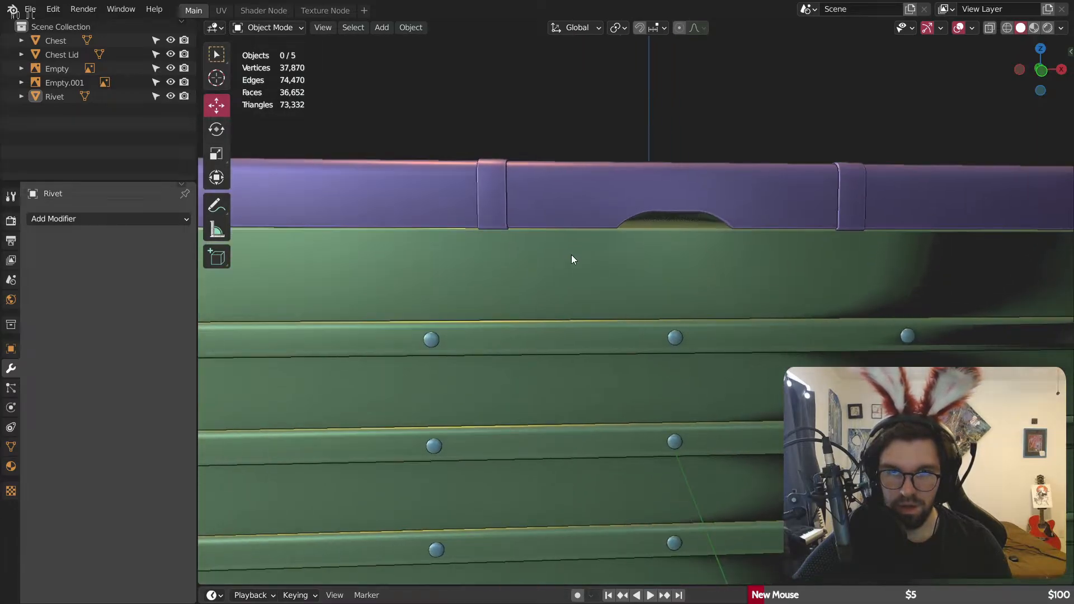
scroll(587, 280, down, 2)
middle_drag(600, 297, 537, 315)
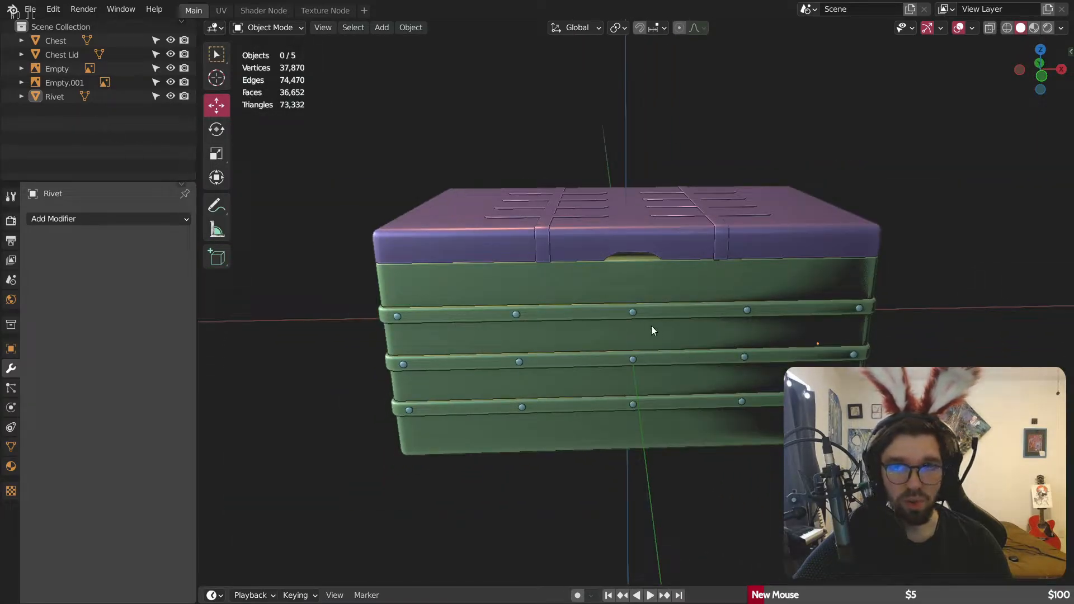
Step: Duplicate the Rivet object and raise the copy about 2.26 m along Z, above the chest
click(634, 316)
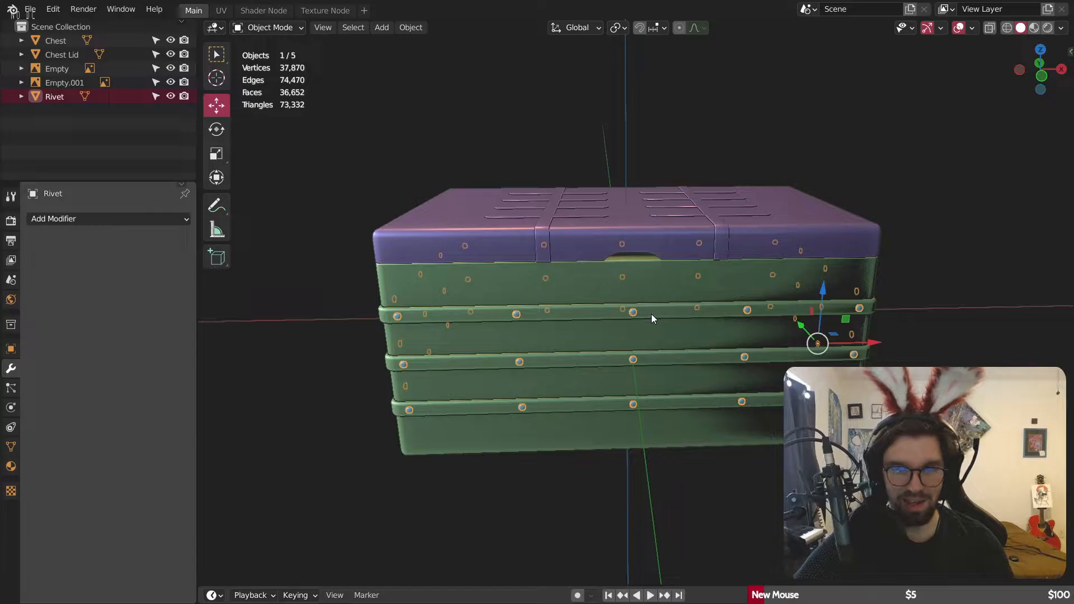
key(ctrl+c)
key(ctrl+v)
drag(821, 293, 815, 99)
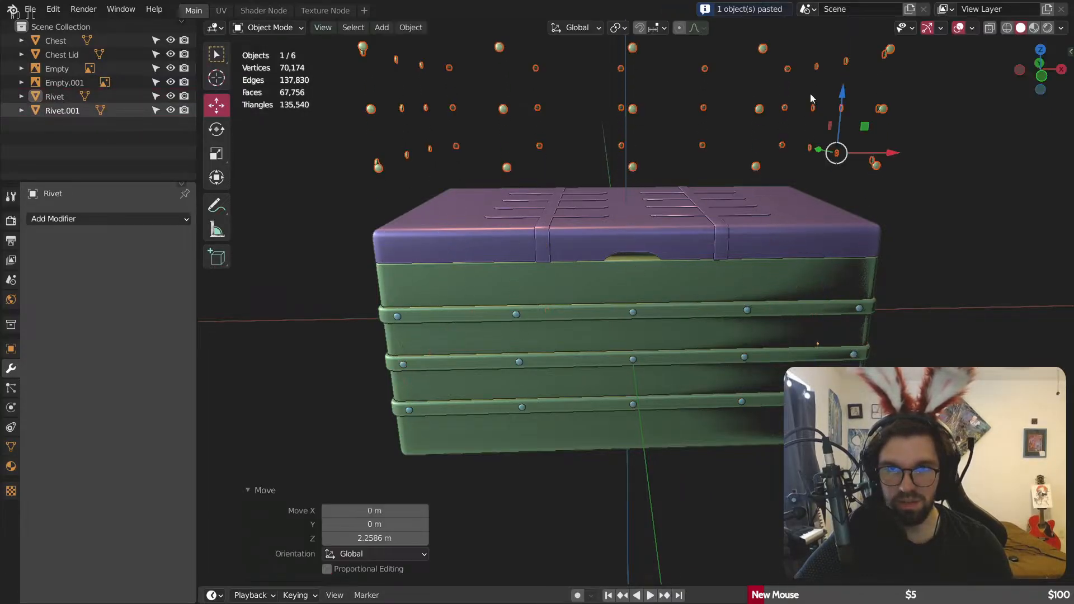
shift+middle_drag(647, 118, 640, 181)
scroll(640, 181, up, 3)
scroll(666, 184, down, 3)
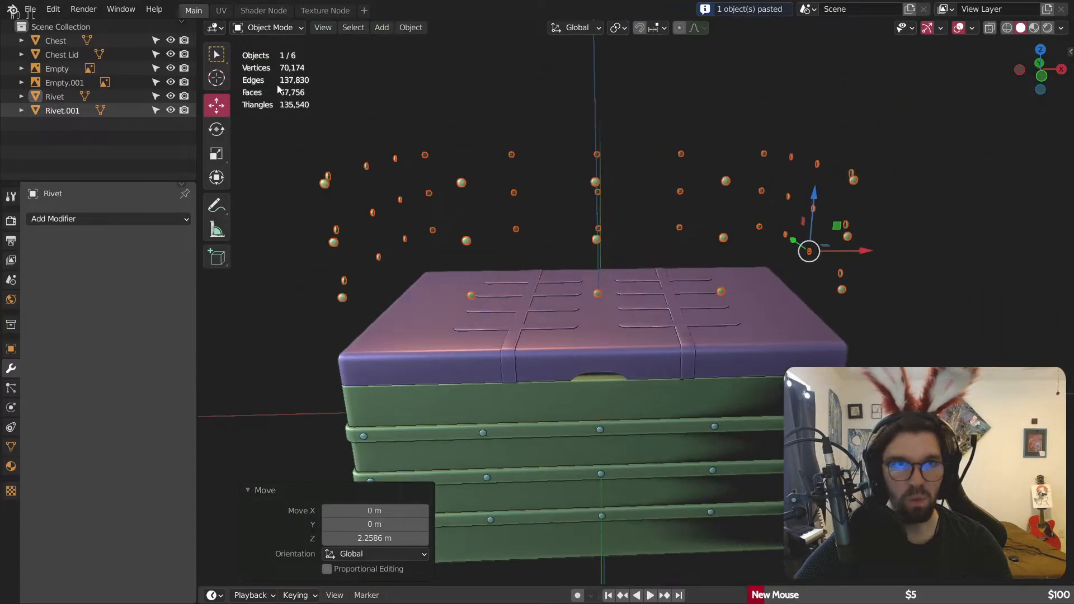
click(268, 27)
click(254, 50)
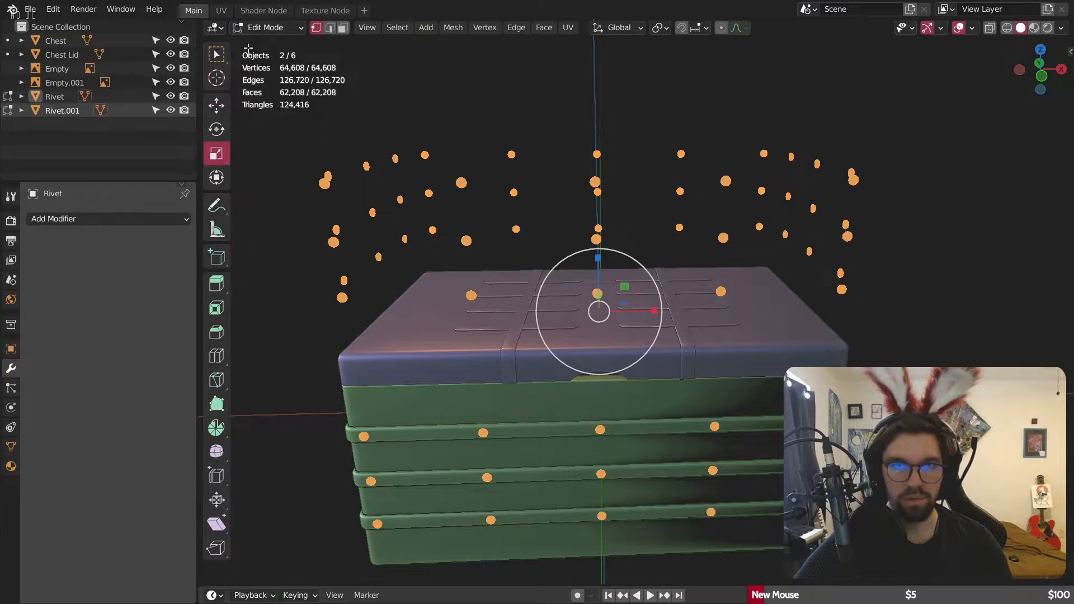
click(268, 27)
click(259, 40)
Step: Open only the copied Rivet.001 mesh in Edit Mode with wireframe display
click(596, 184)
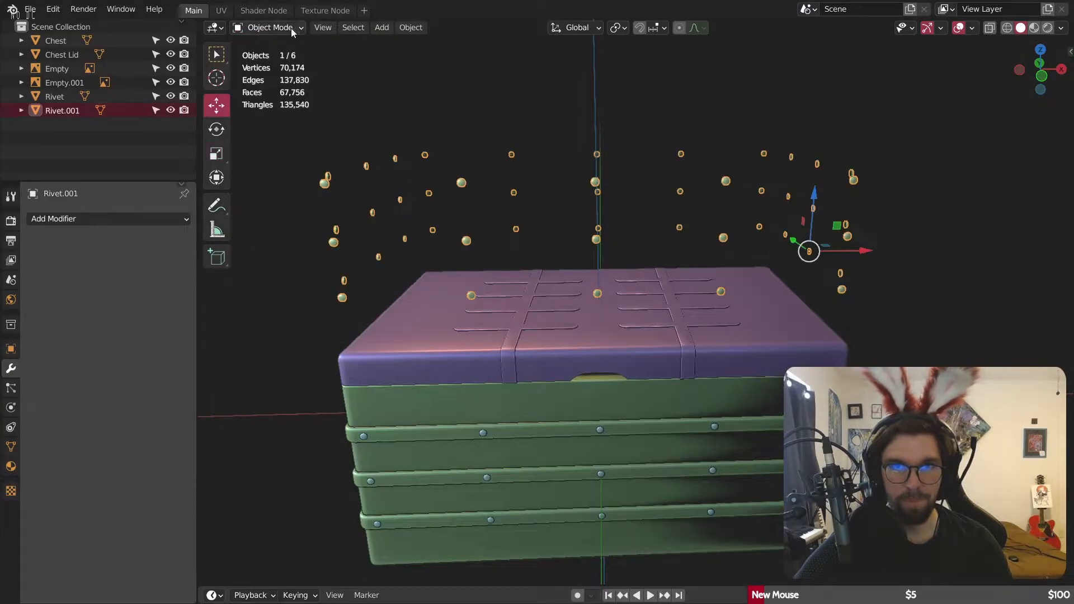
click(268, 27)
click(283, 58)
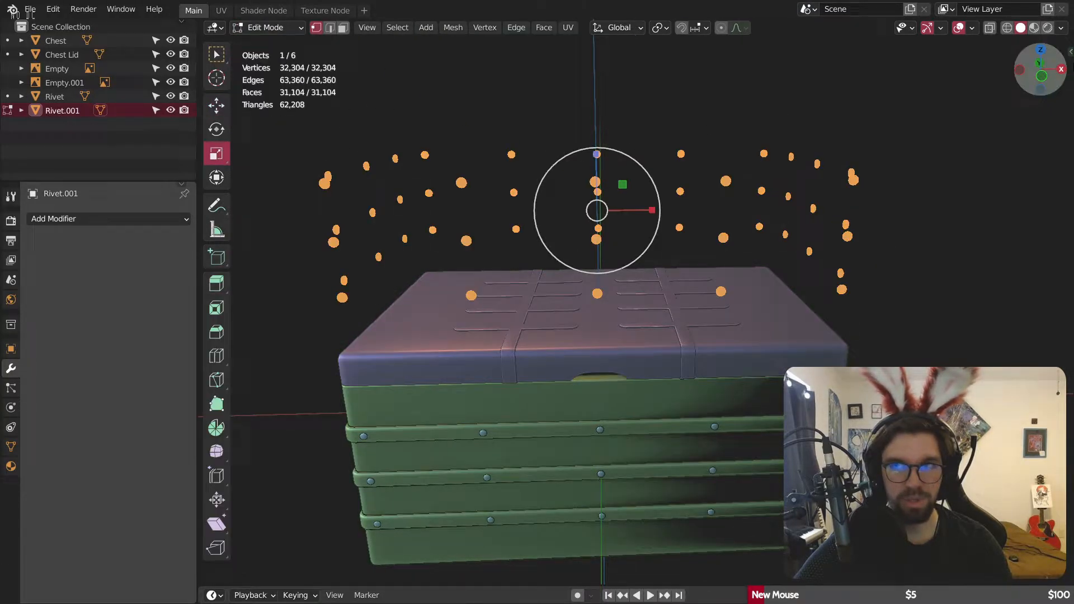
click(1007, 28)
click(304, 156)
Step: Delete all copied rivets except those in the middle of the lowest row, selecting them in the front view
drag(300, 112, 570, 407)
click(1043, 78)
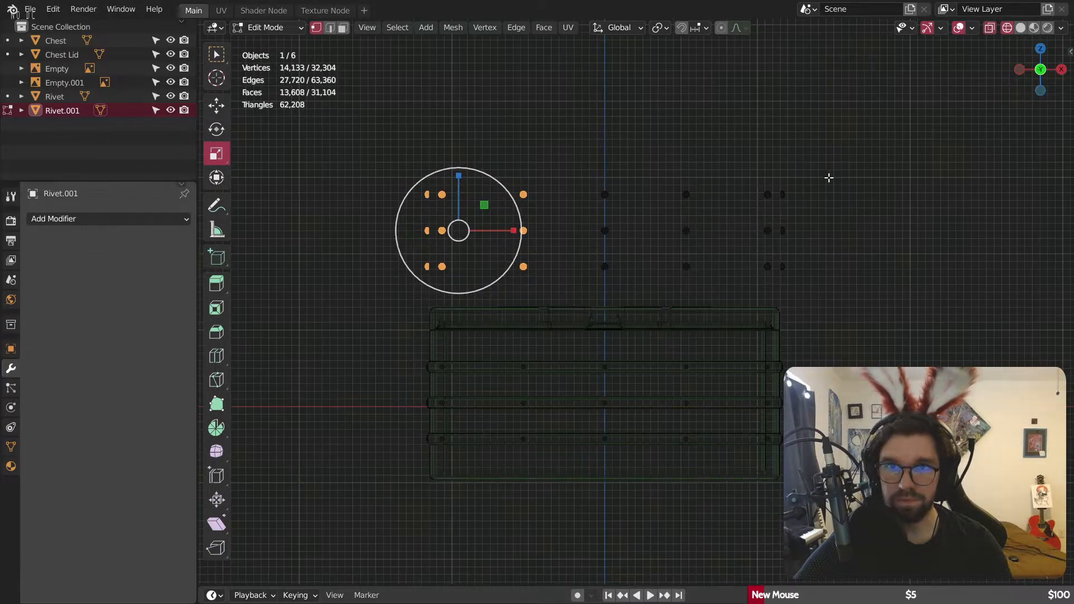
shift+drag(906, 113, 663, 345)
shift+drag(561, 103, 657, 244)
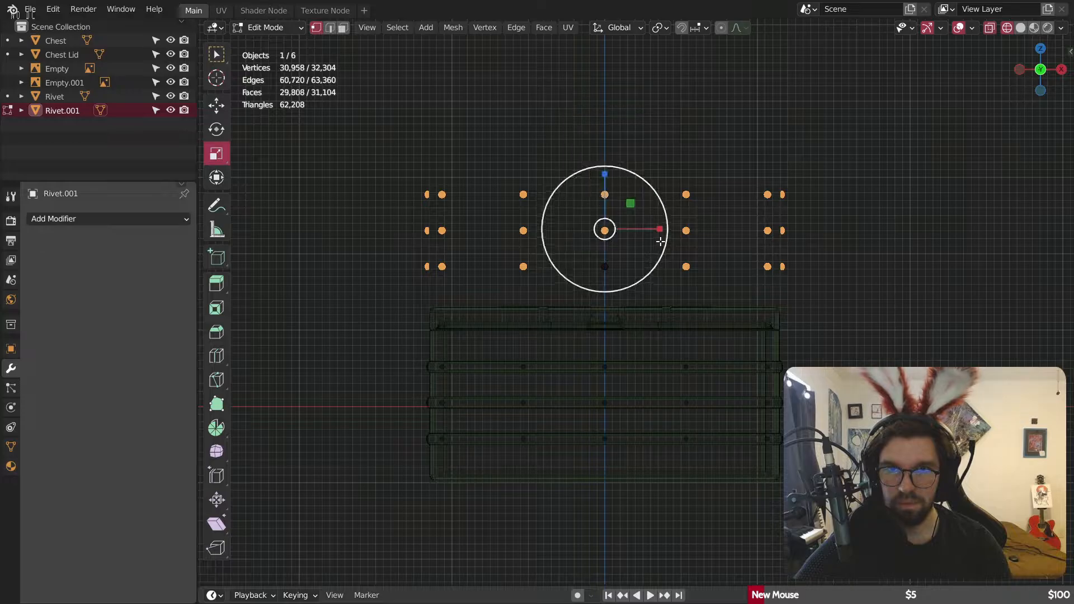
key(x)
click(696, 225)
Step: Delete the rear rivet of the remaining pair to leave a single front rivet in the copy
middle_drag(742, 214, 587, 228)
key(a)
key(x)
click(625, 273)
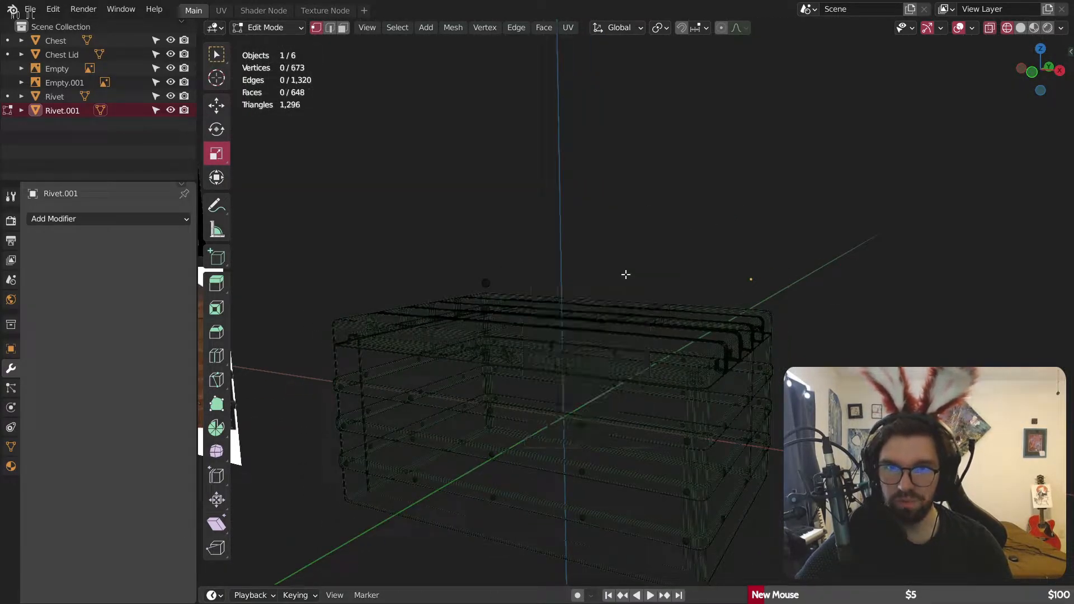
Step: Return to Object Mode with solid shading and select the single copied rivet above the chest lid
click(278, 34)
click(262, 35)
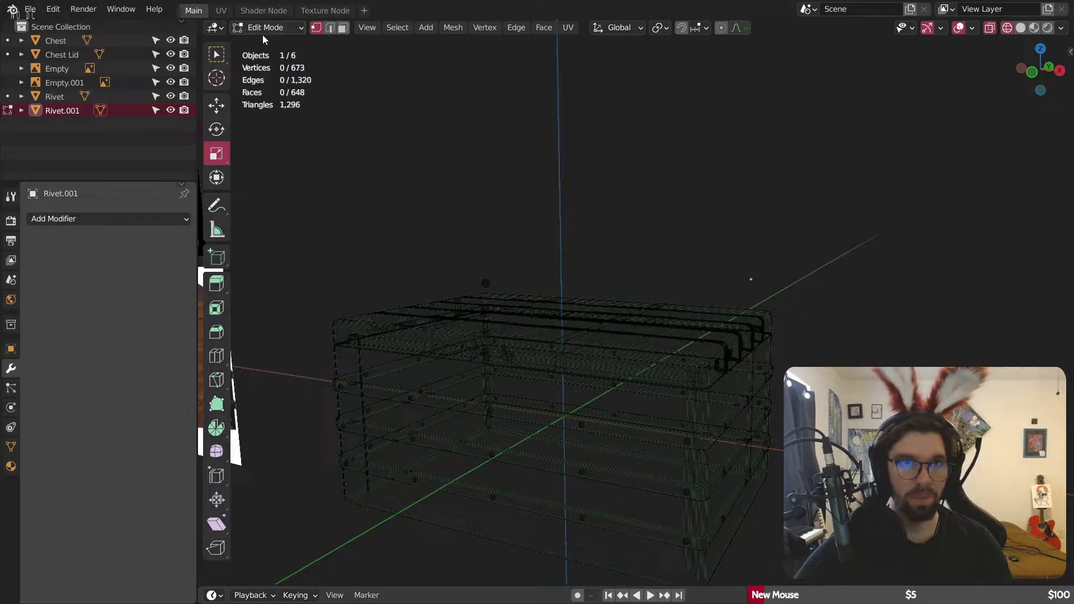
click(258, 35)
click(270, 43)
click(849, 226)
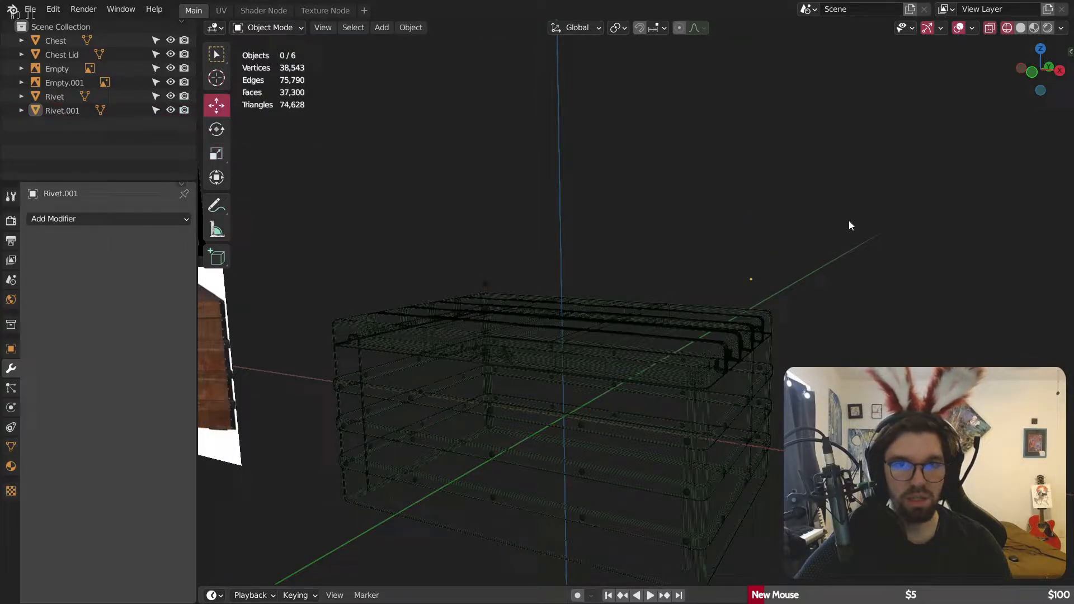
click(1020, 27)
mouse_move(794, 185)
middle_down()
mouse_move(657, 306)
mouse_move(594, 199)
mouse_move(617, 210)
mouse_move(569, 192)
mouse_move(683, 199)
mouse_move(619, 223)
mouse_move(565, 226)
mouse_move(582, 211)
middle_up()
scroll(586, 173, up, 5)
click(573, 202)
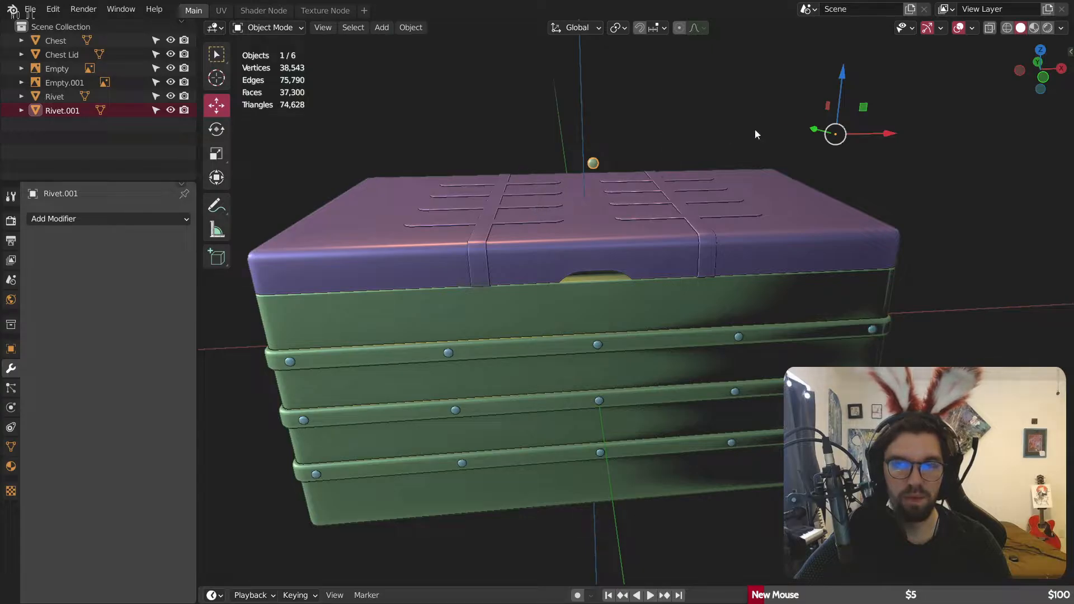
Step: Move the copied rivet in front view about -0.80 m in X and -0.77 m in Z onto the left lid strap's lower end
click(1043, 77)
scroll(575, 229, up, 5)
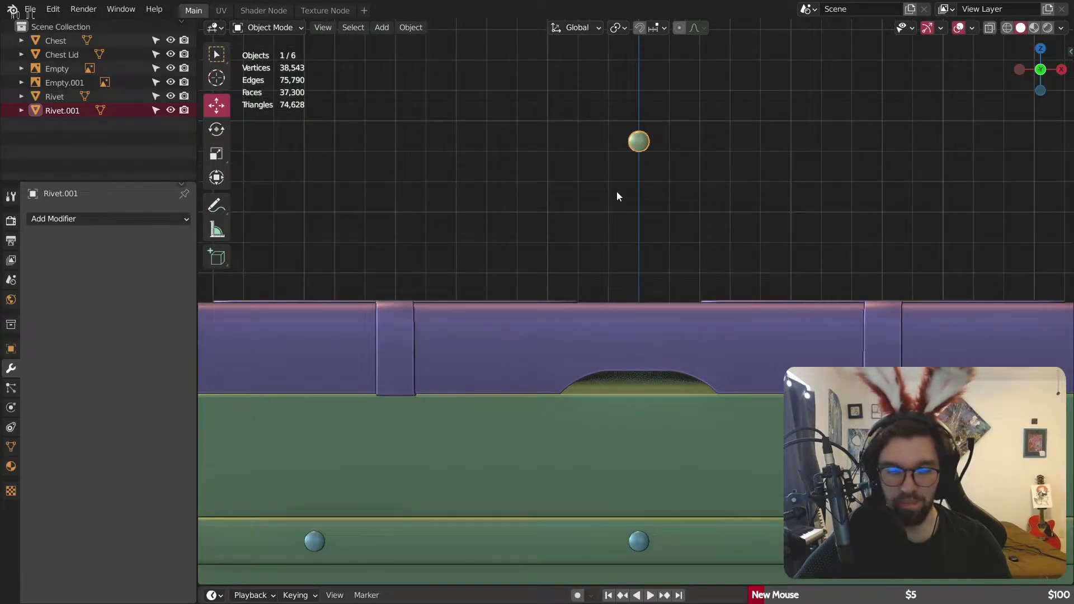
key(g)
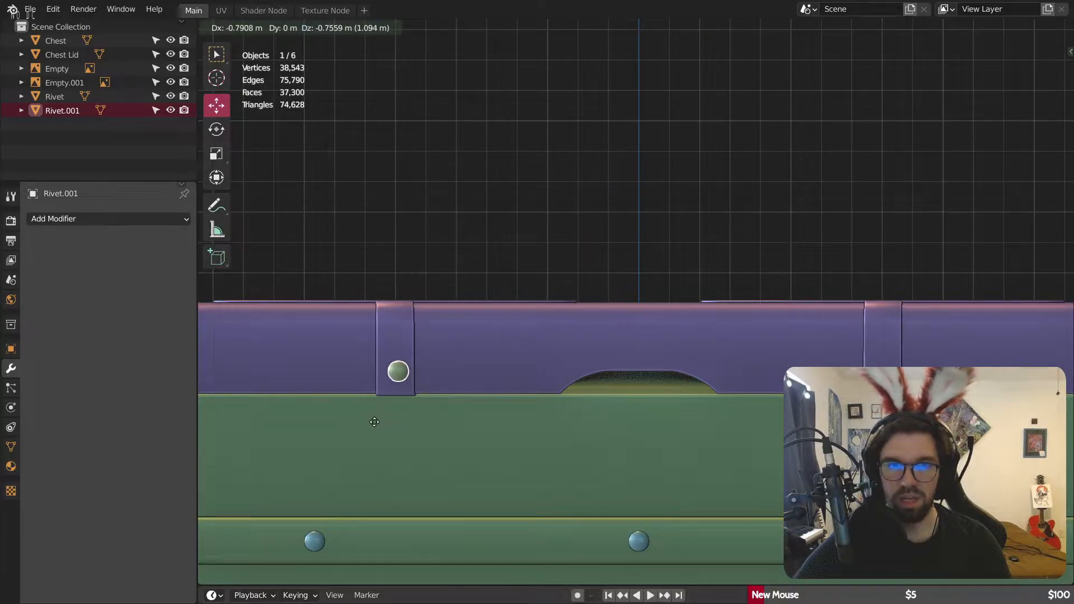
click(374, 419)
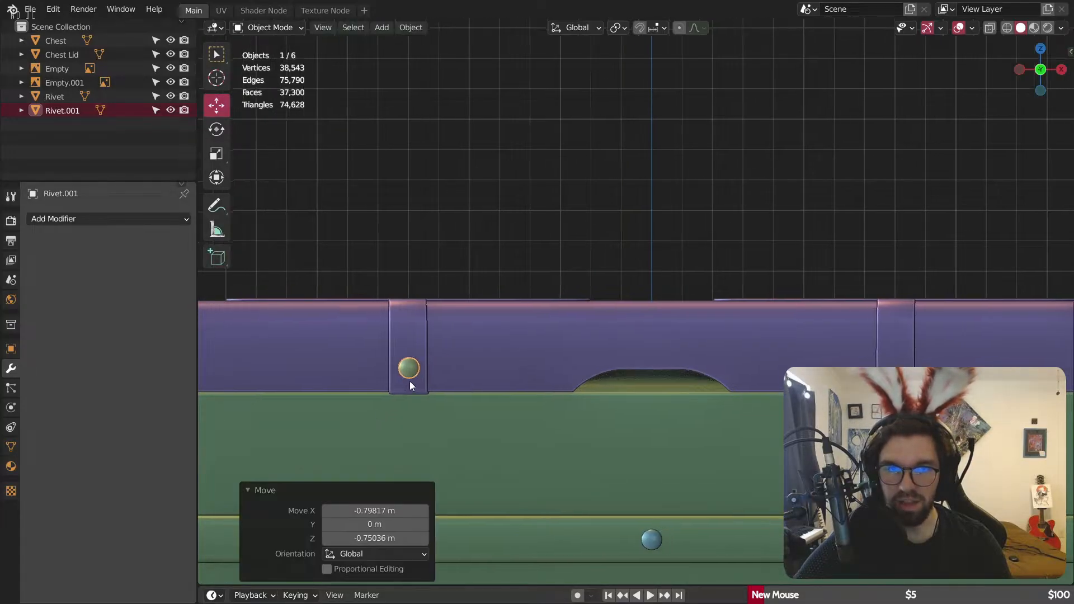
scroll(409, 381, up, 8)
key(g)
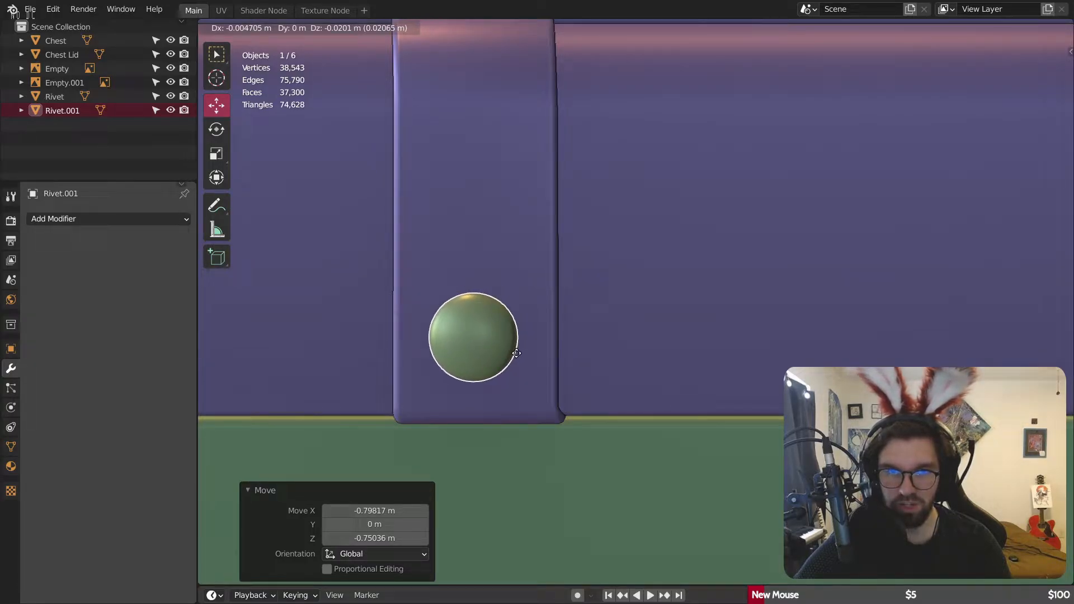
click(518, 348)
scroll(538, 267, down, 5)
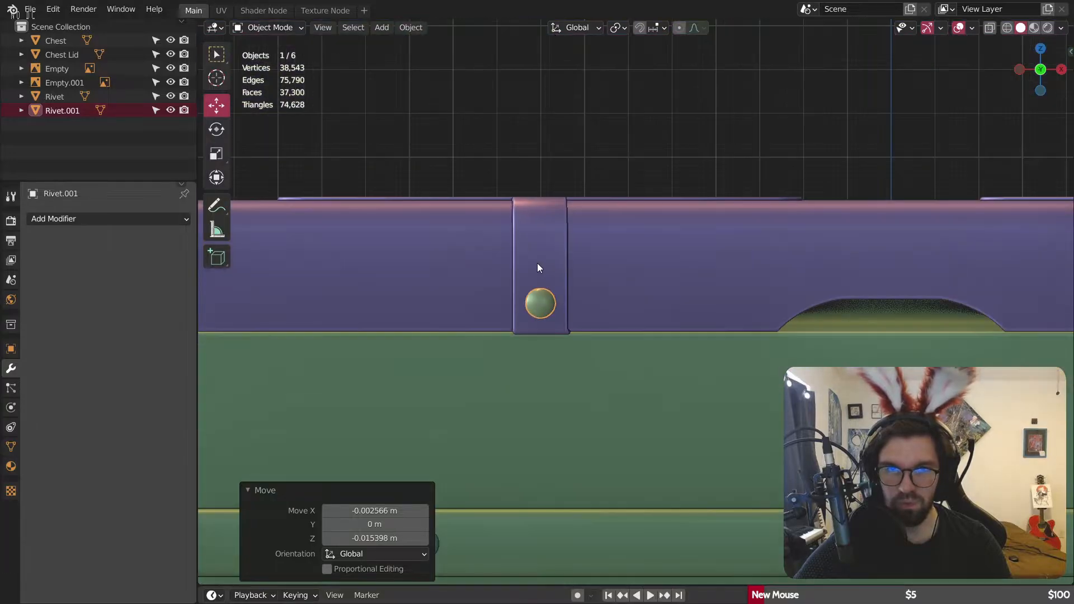
Step: Set the strap rivet's origin to the 3D cursor at the scene centre
scroll(537, 263, down, 6)
shift+middle_drag(635, 251, 530, 242)
click(622, 153)
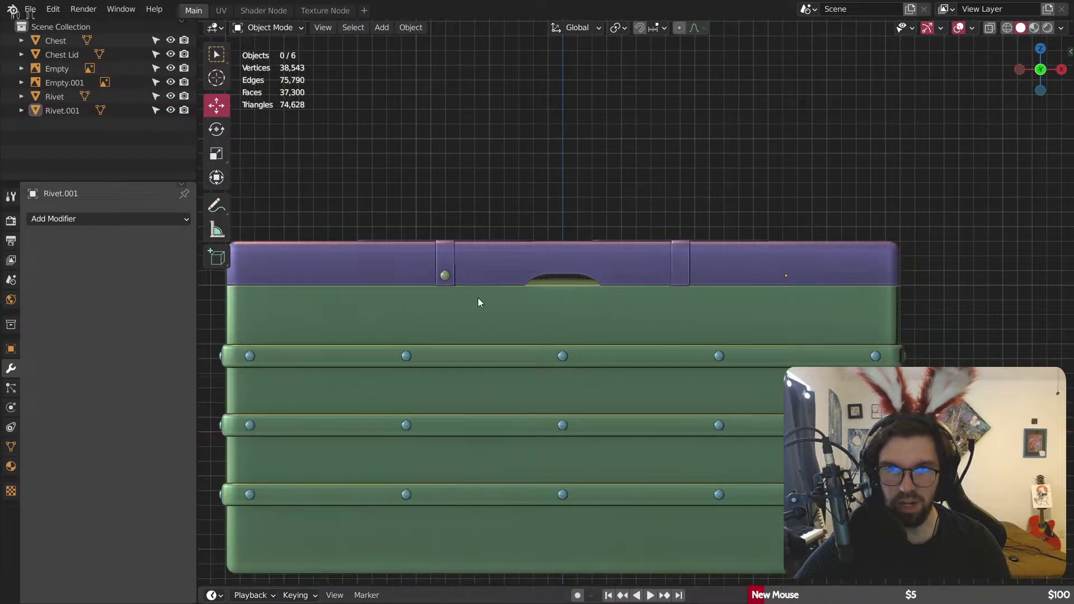
click(447, 277)
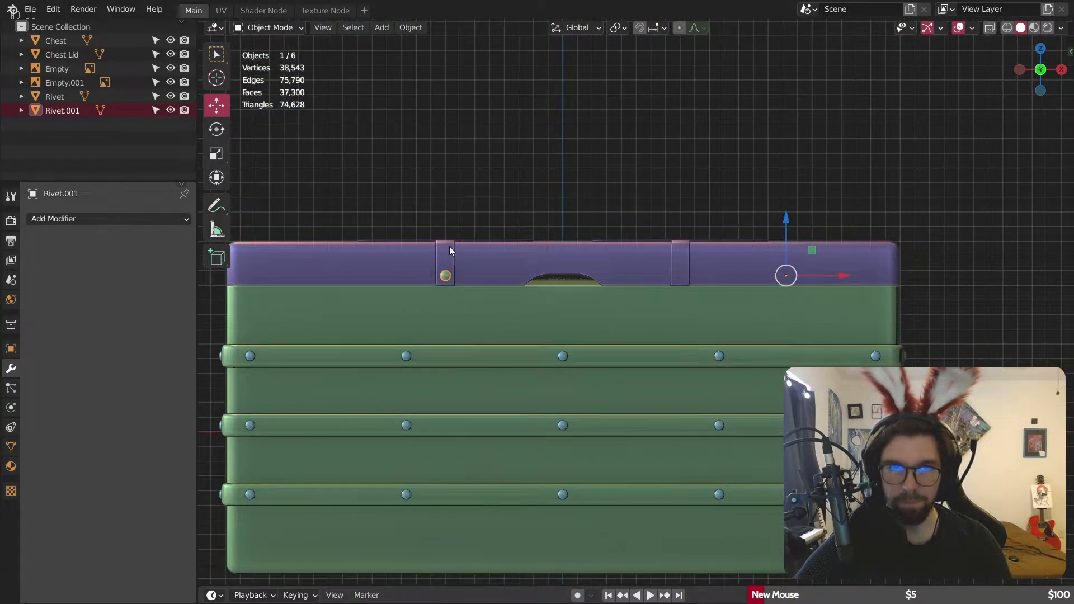
click(382, 27)
mouse_move(485, 62)
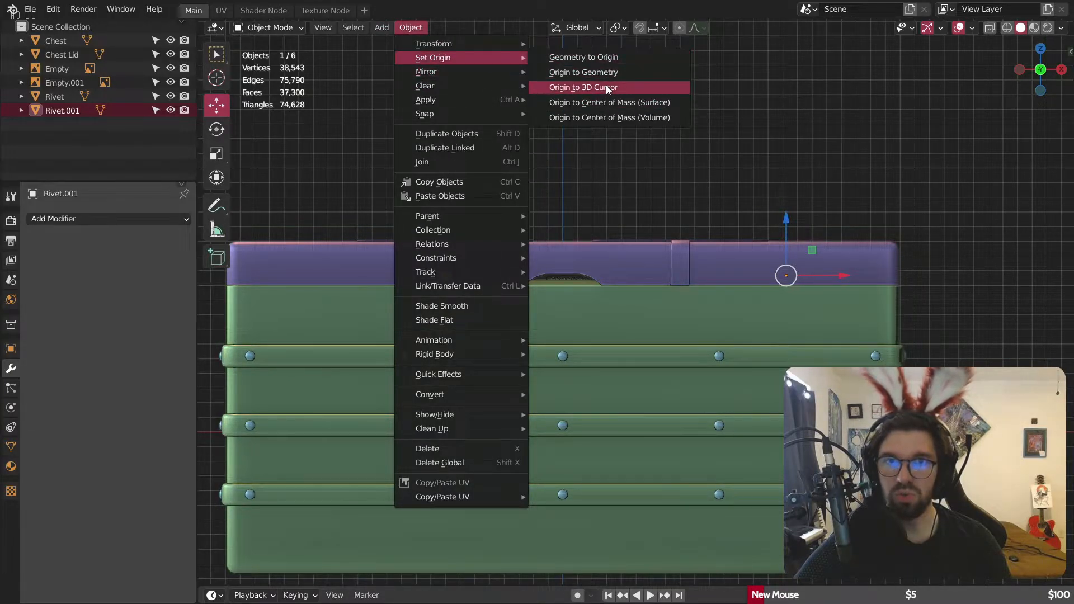
click(586, 90)
key(alt+a)
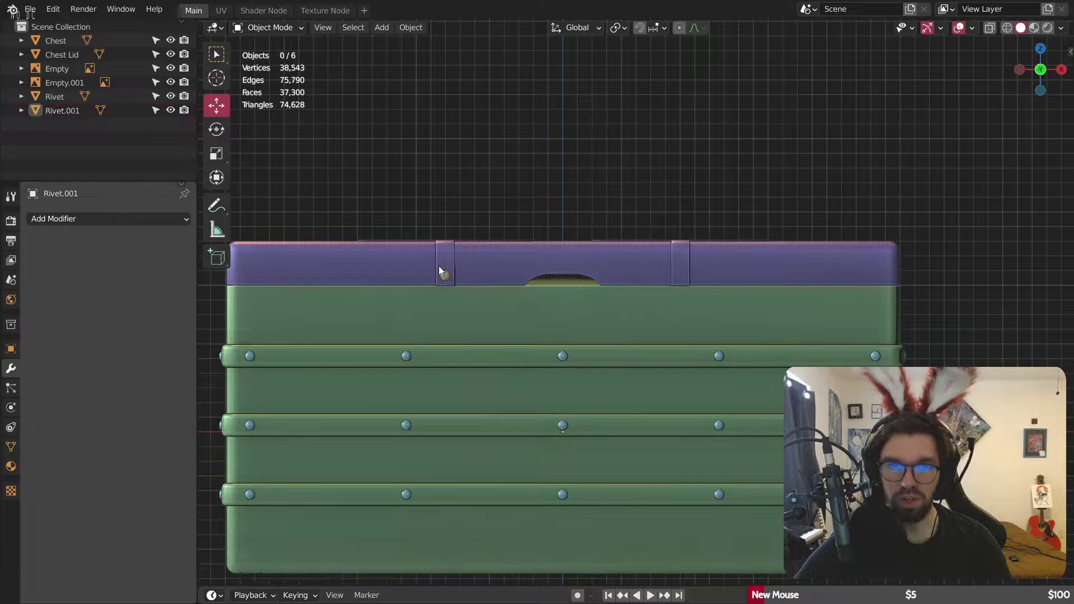
Step: Add a Mirror modifier to the rivet on the left lid strap
click(445, 274)
click(119, 218)
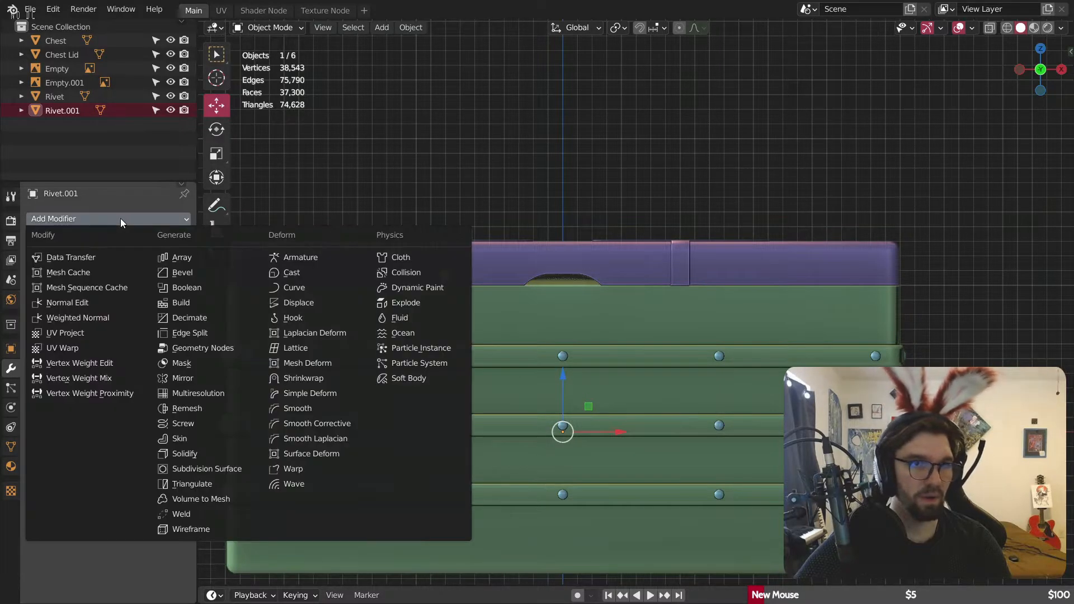
click(184, 378)
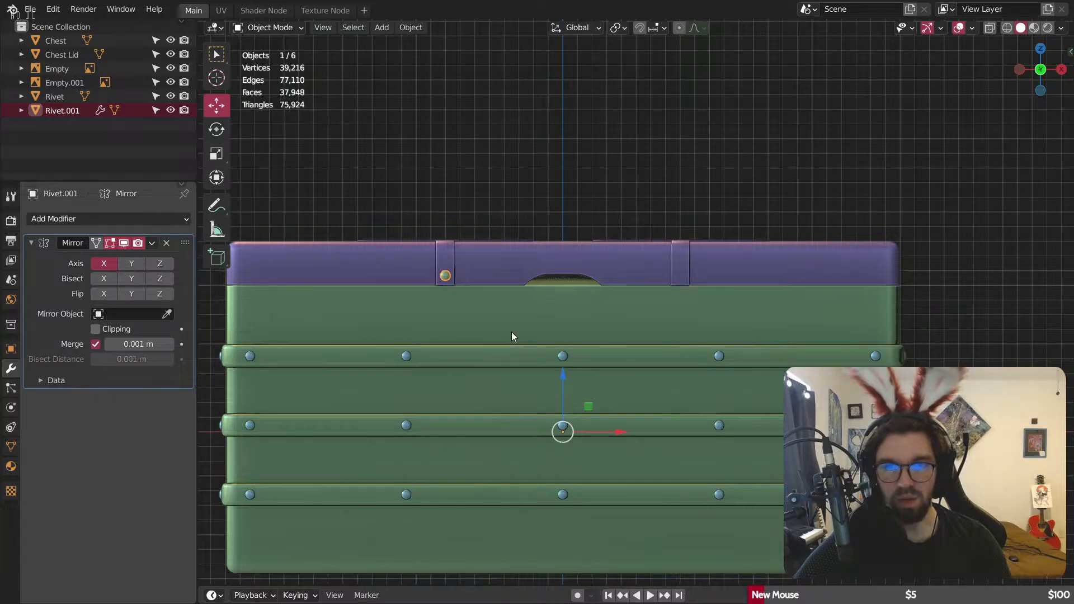
Step: Try mirroring the strap rivet on the Y axis only
click(134, 264)
click(106, 263)
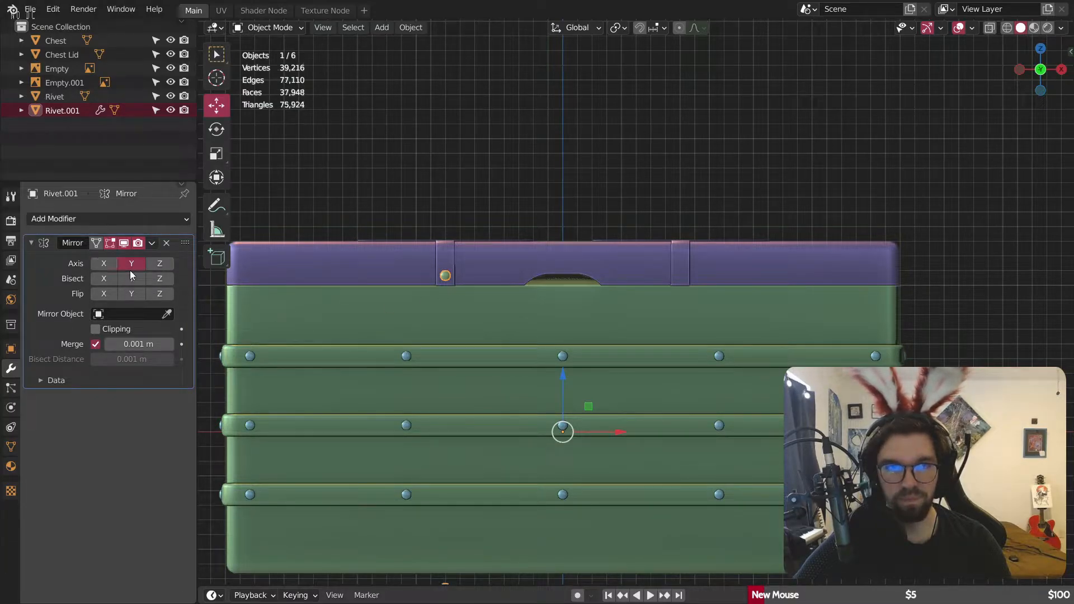
click(137, 268)
middle_drag(364, 285, 425, 295)
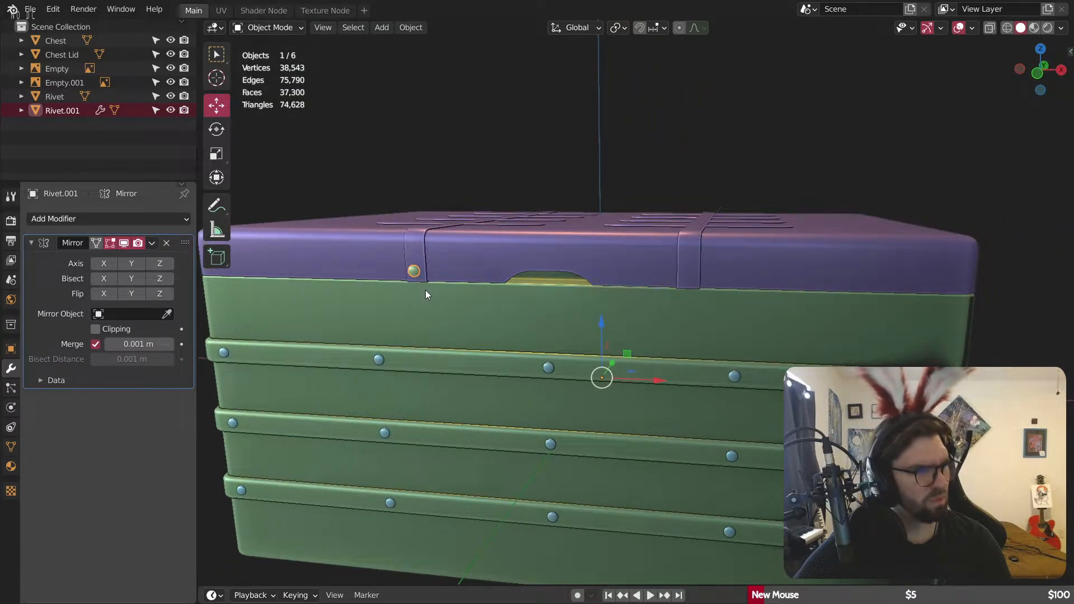
middle_drag(425, 295, 570, 346)
Step: Enable the X and Z axes in the rivet's Mirror modifier to cover both straps at front and back
click(106, 264)
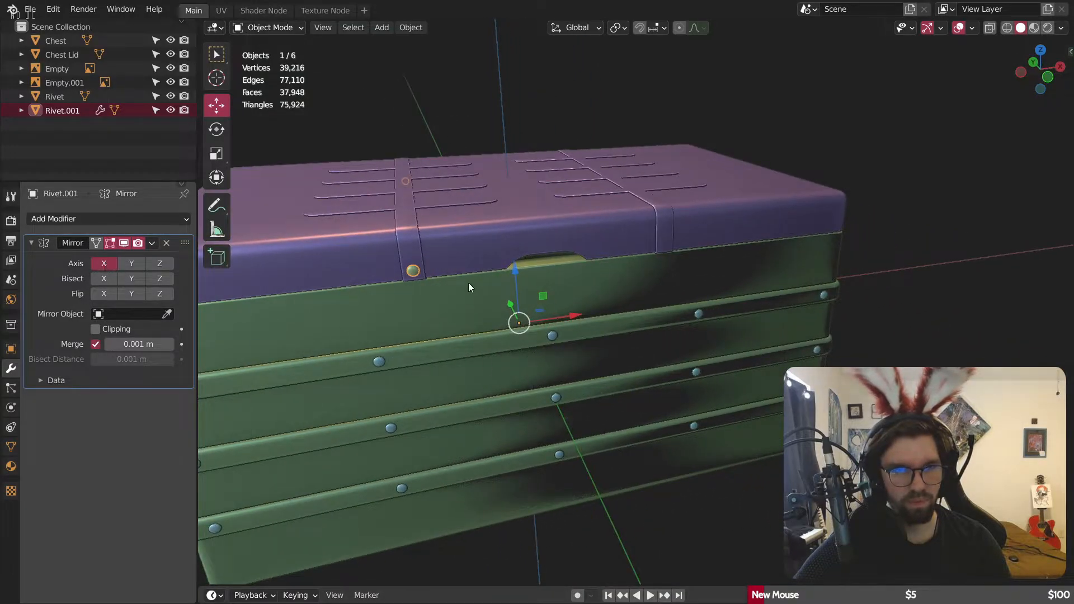
middle_drag(468, 283, 452, 234)
scroll(493, 272, down, 5)
shift+middle_drag(600, 213, 644, 231)
middle_drag(582, 254, 489, 274)
click(151, 263)
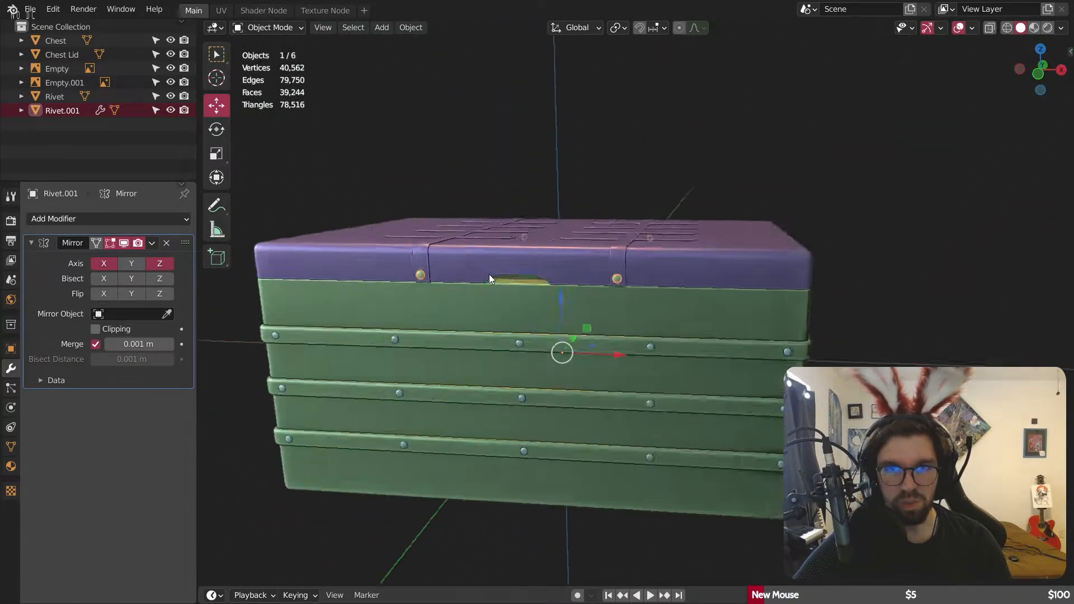
Step: Inspect the mirrored strap rivets up close and examine the rivet placement on the reference chest's lid straps
scroll(489, 278, up, 5)
middle_drag(415, 275, 437, 266)
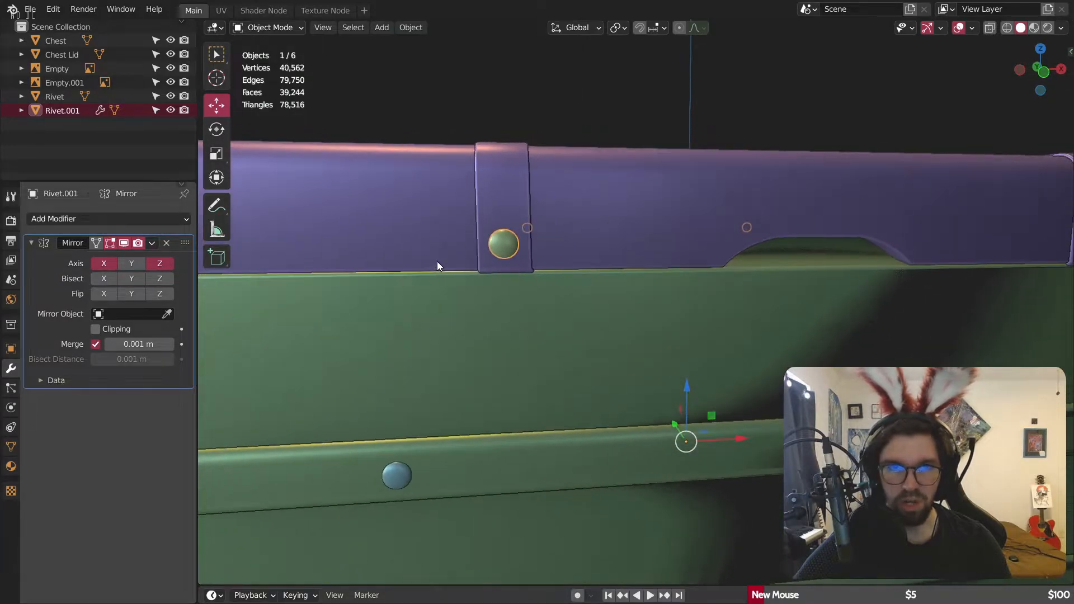
scroll(470, 293, down, 3)
scroll(521, 291, up, 3)
middle_drag(509, 291, 504, 290)
scroll(506, 296, down, 3)
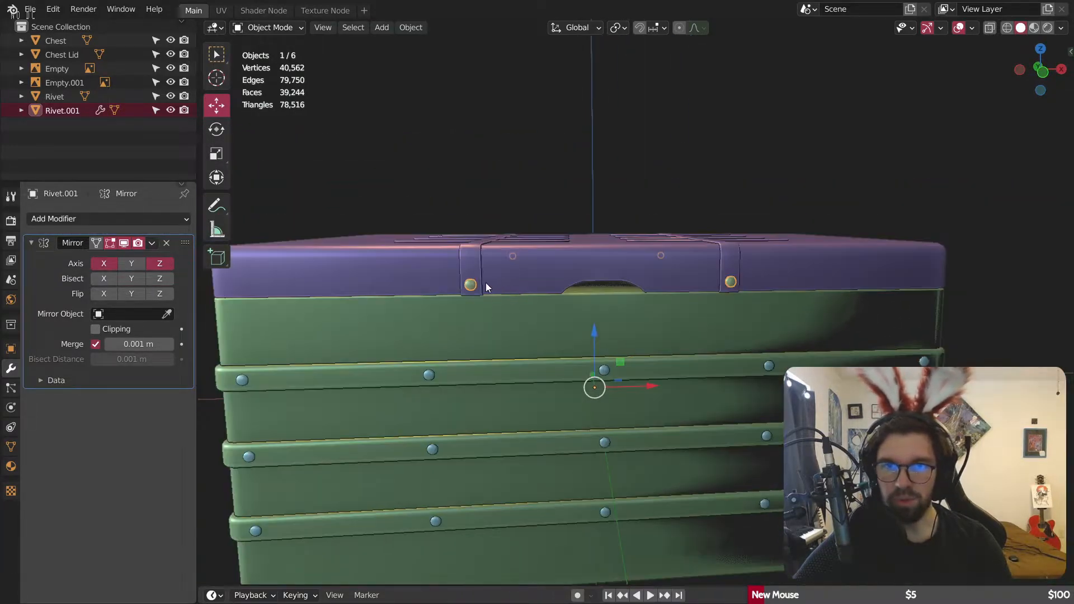
scroll(485, 283, down, 2)
shift+middle_drag(358, 280, 591, 280)
scroll(591, 279, down, 3)
shift+middle_drag(391, 289, 565, 293)
scroll(523, 318, up, 10)
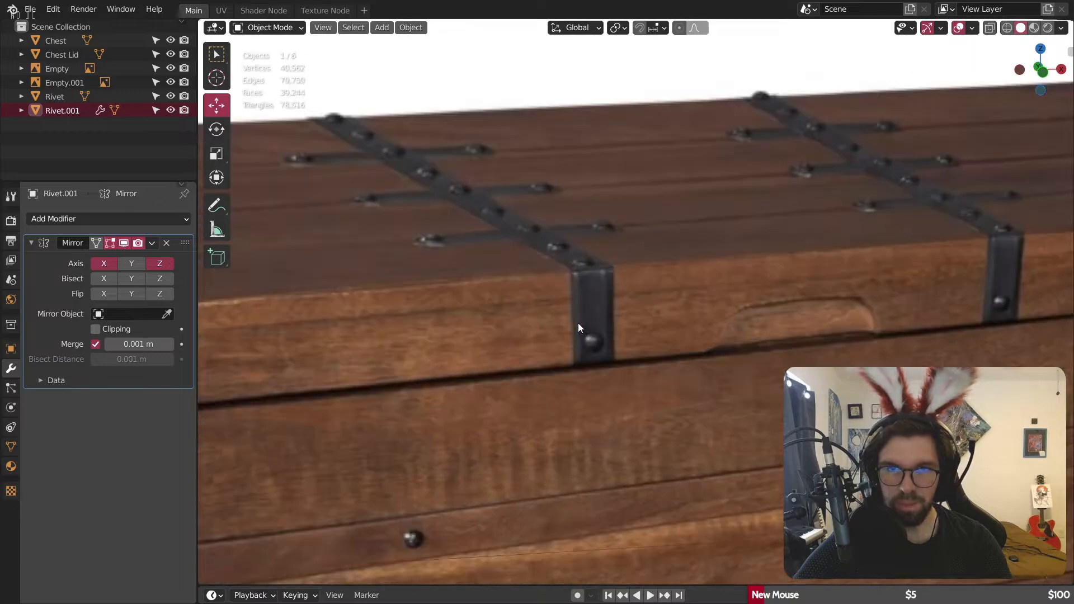
scroll(560, 297, down, 6)
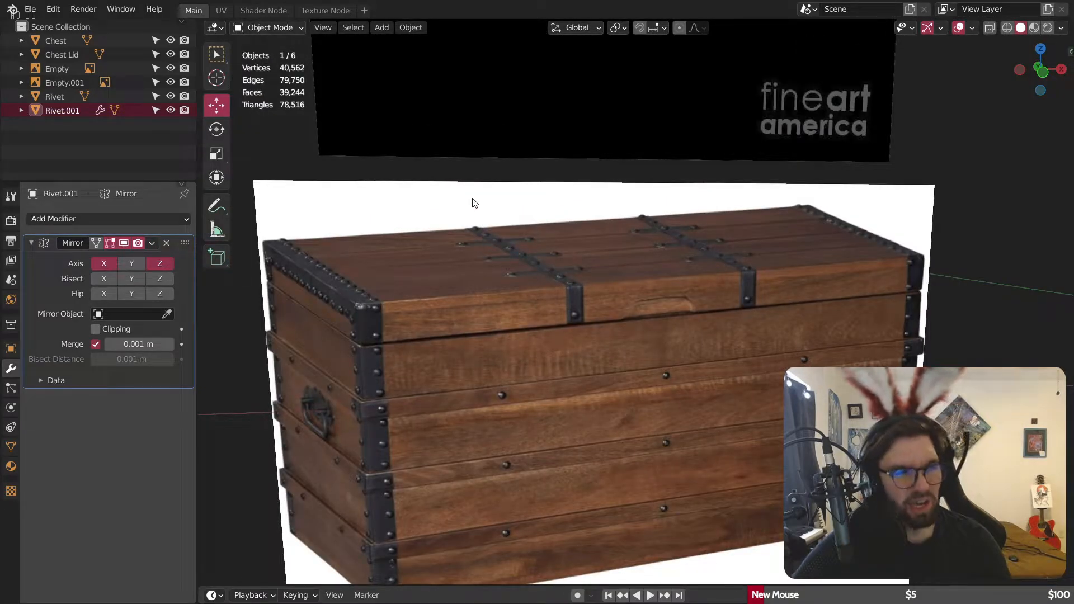
scroll(487, 271, down, 2)
scroll(748, 316, down, 5)
shift+middle_drag(966, 315, 582, 371)
Step: Duplicate the mirrored strap rivets and raise the copy about 0.346 m in Z above the lid
scroll(559, 351, up, 6)
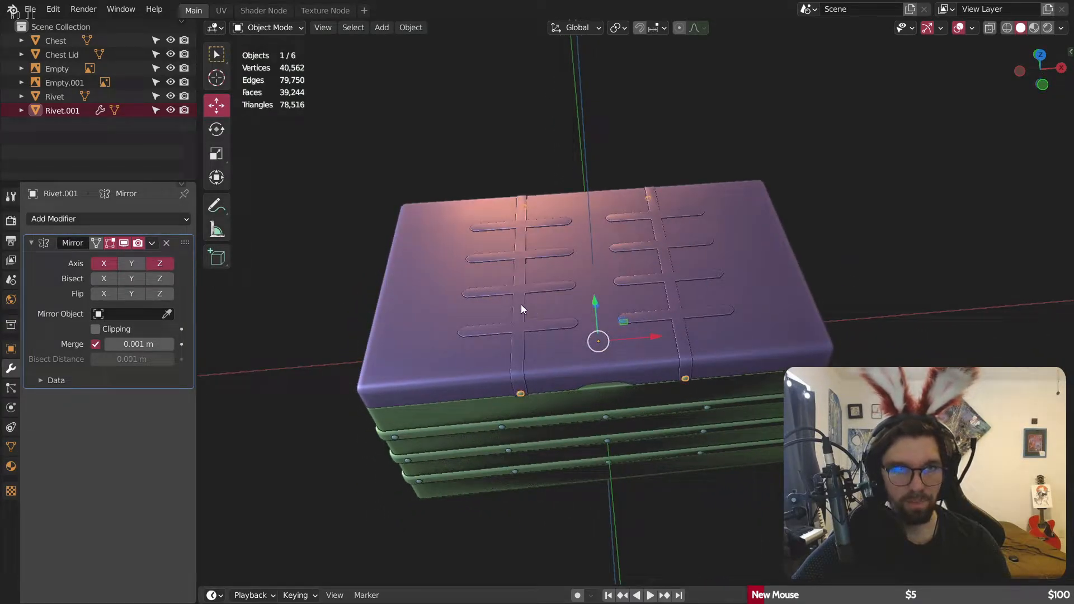
middle_drag(621, 311, 619, 245)
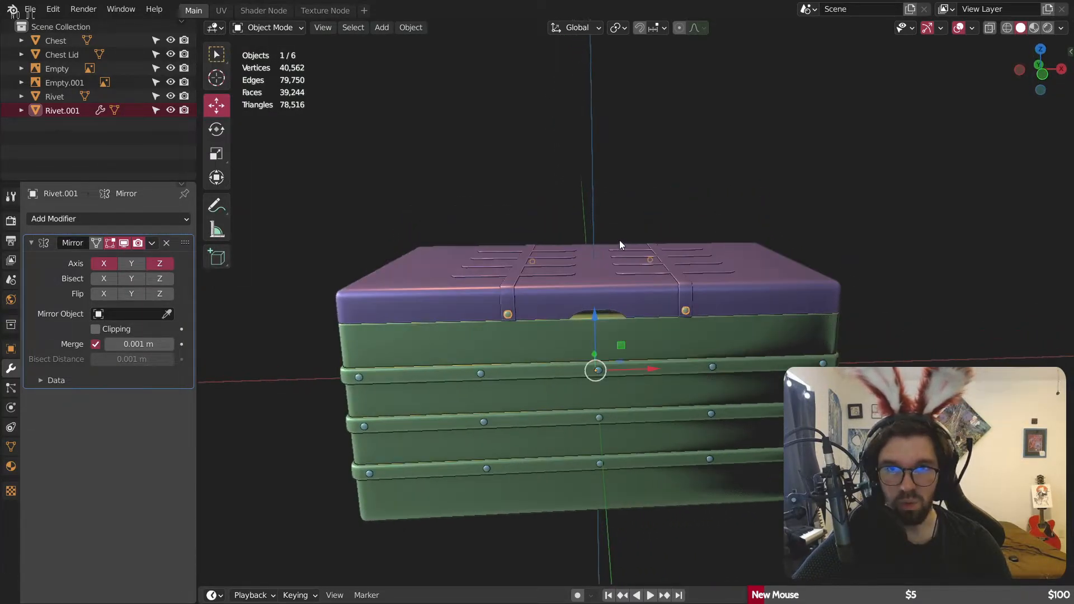
key(ctrl+c)
key(ctrl+v)
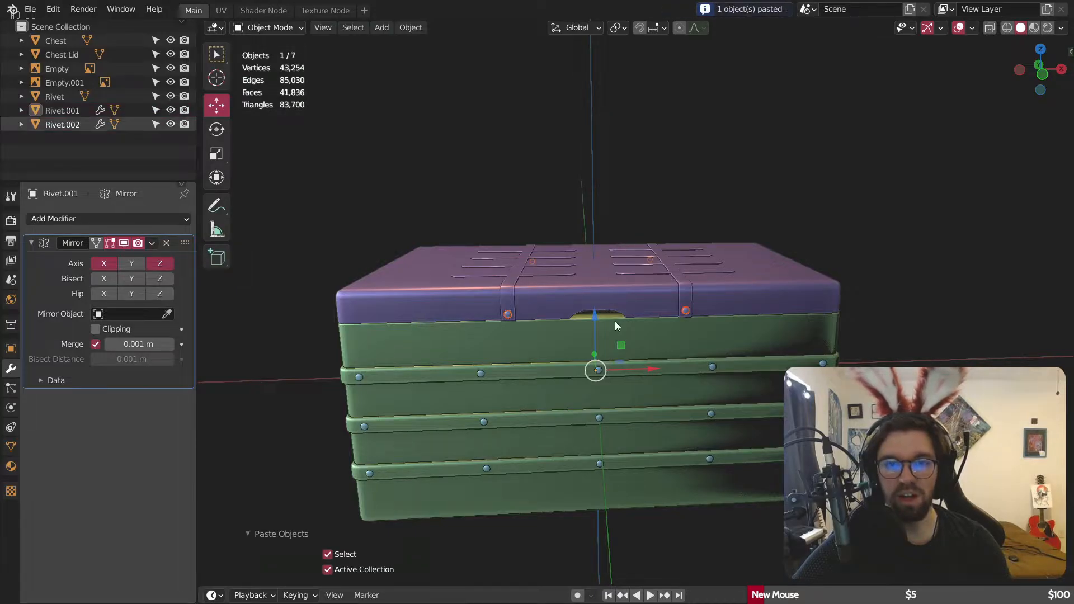
click(70, 125)
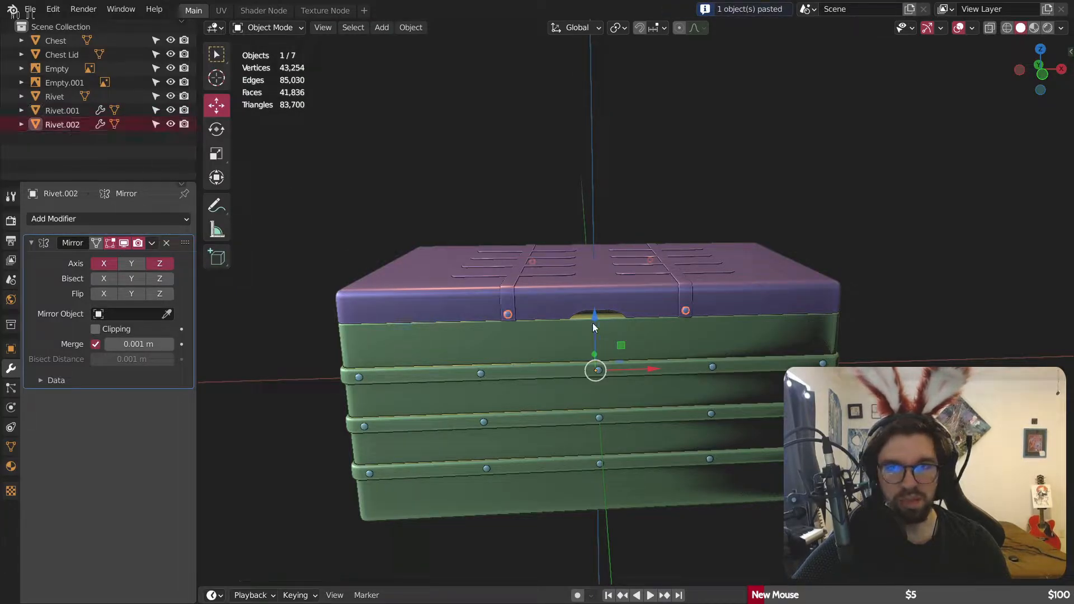
drag(595, 313, 608, 282)
scroll(514, 273, up, 3)
middle_drag(515, 273, 495, 380)
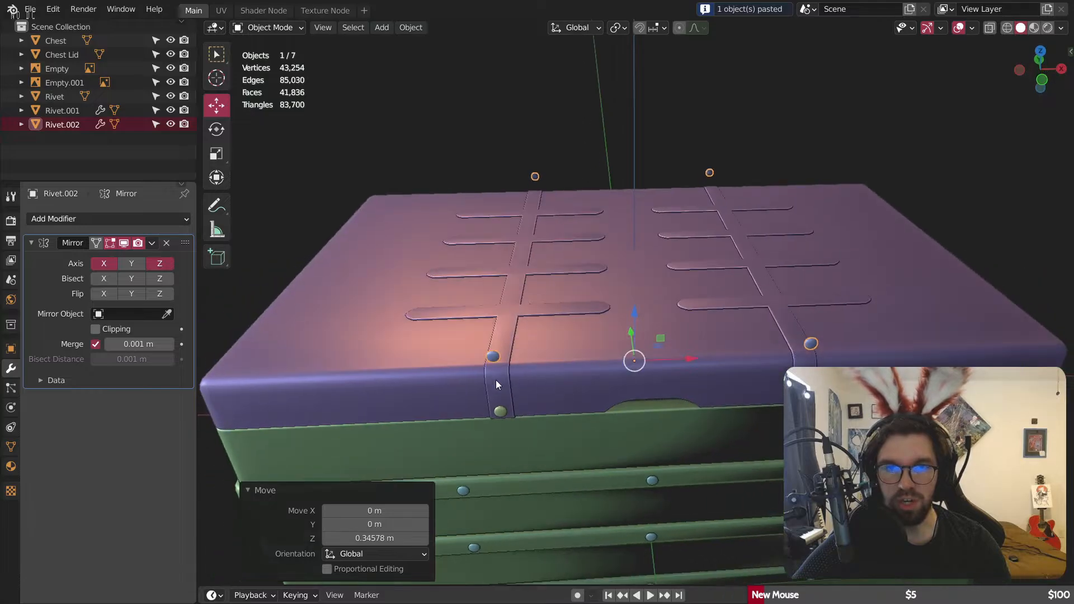
Step: Apply the Mirror modifier on the original Rivet.001 strap rivets
click(517, 399)
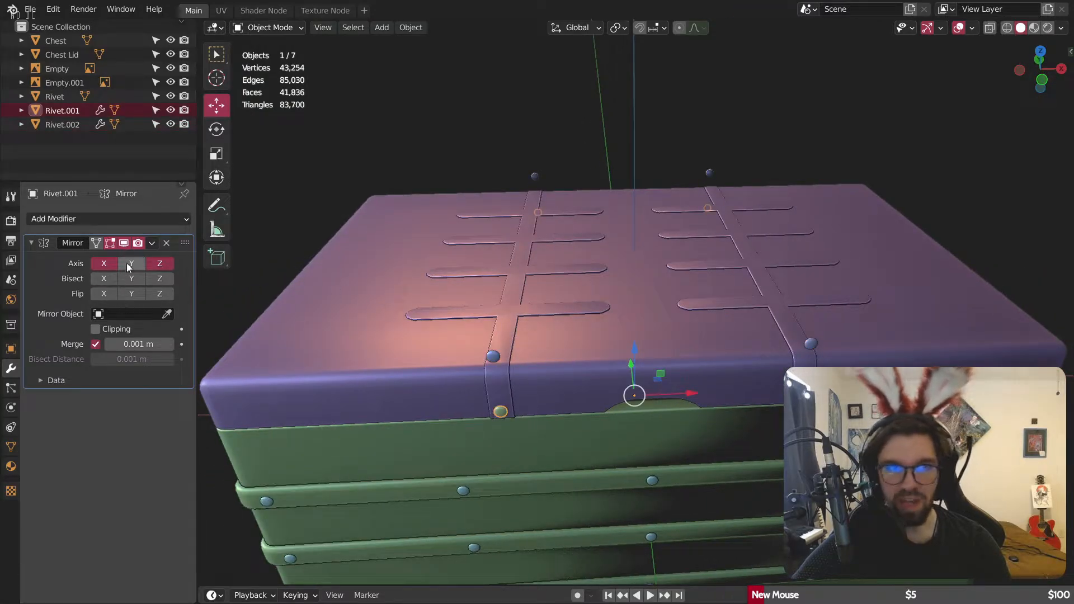
click(152, 244)
click(232, 267)
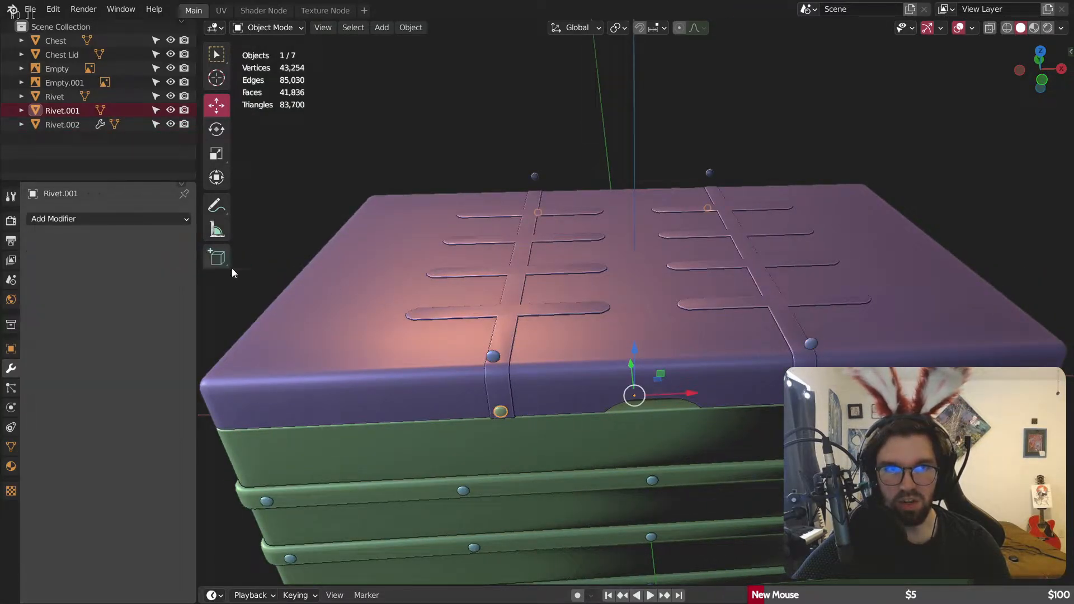
click(431, 130)
scroll(502, 414, up, 4)
click(505, 415)
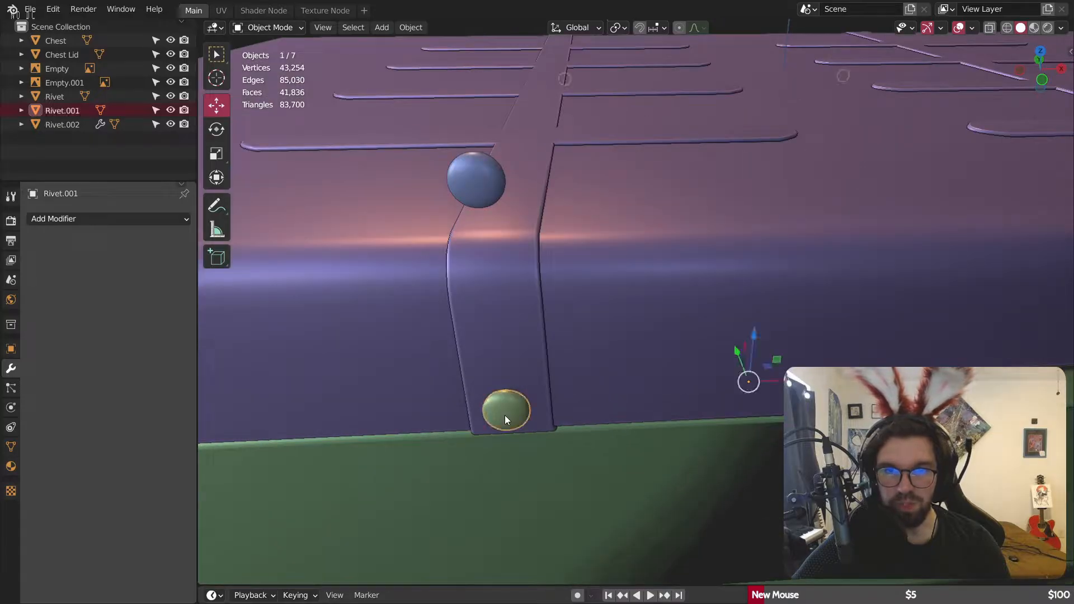
Step: Select the raised Rivet.002 copy above the lid straps
scroll(504, 415, down, 4)
middle_drag(495, 331, 513, 404)
scroll(503, 279, up, 3)
click(513, 403)
scroll(532, 370, down, 6)
scroll(556, 342, up, 2)
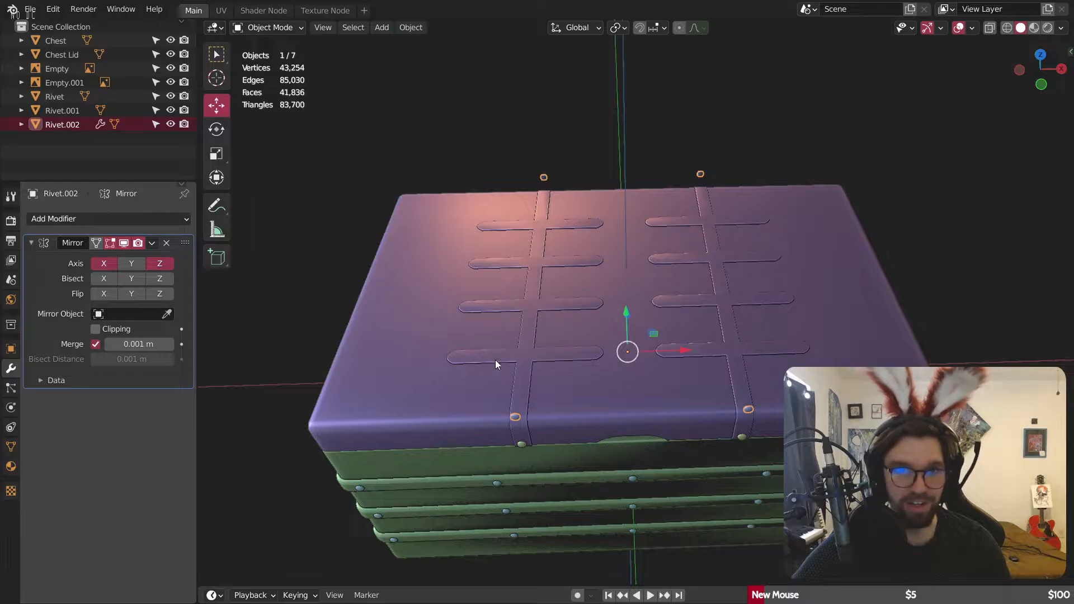
Step: Try to rotate the mirrored lid rivets about the X axis
scroll(495, 364, up, 3)
middle_drag(555, 399, 526, 386)
click(217, 130)
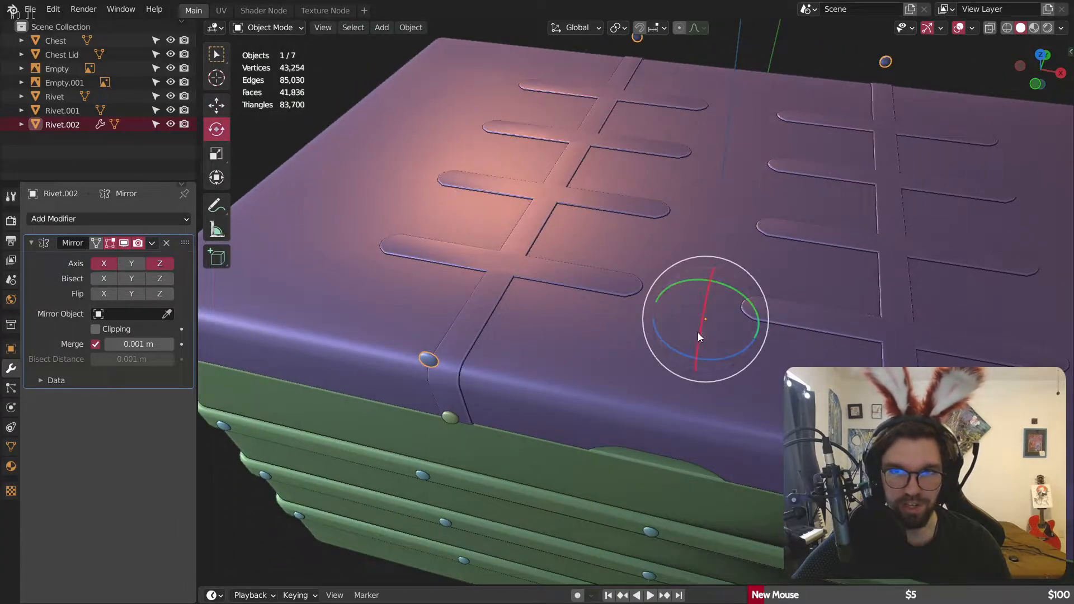
middle_drag(697, 333, 666, 307)
drag(686, 311, 706, 309)
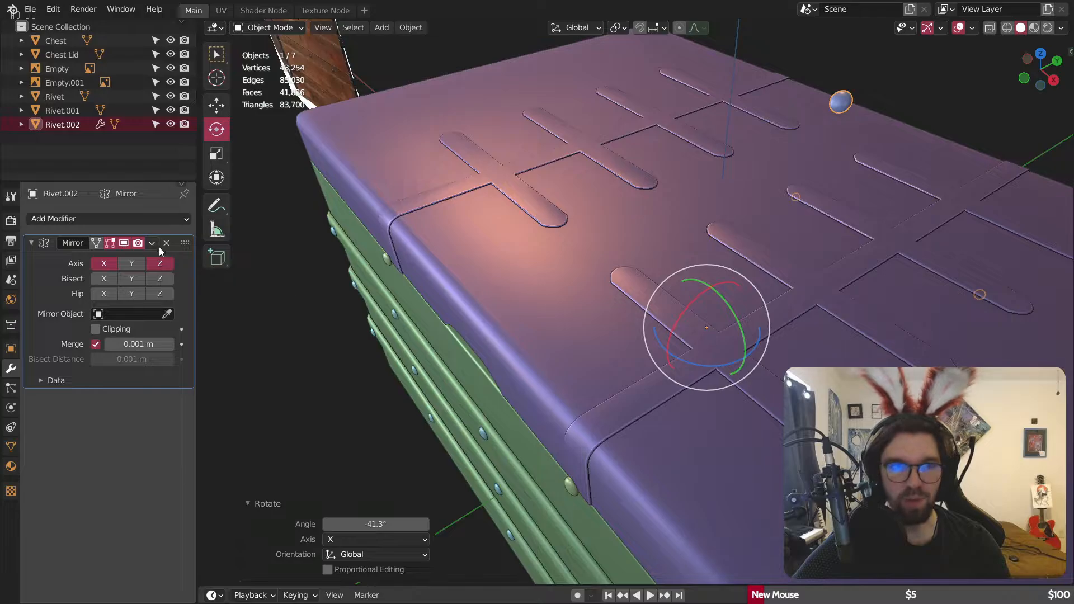
click(124, 242)
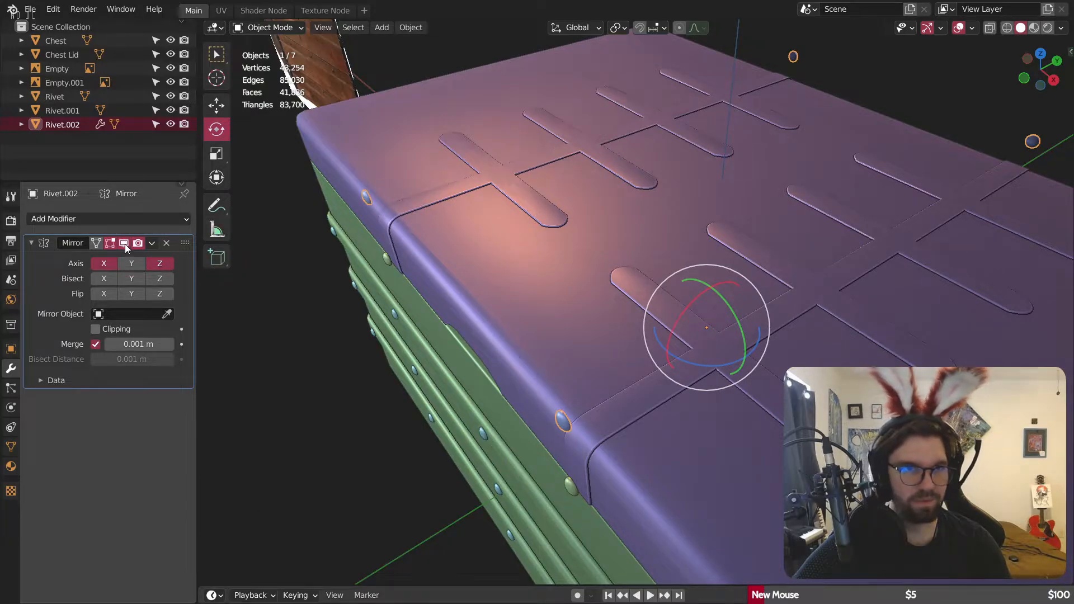
Step: Remove the Mirror modifier from the lid rivet and set its origin to its geometry
click(166, 243)
middle_drag(491, 209, 494, 263)
click(278, 32)
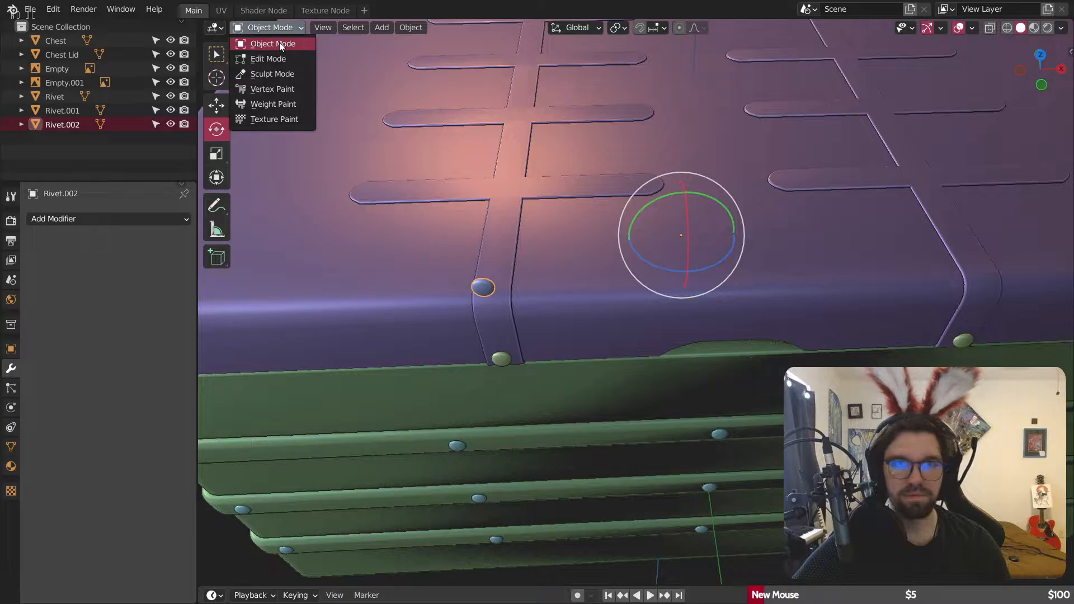
click(409, 28)
mouse_move(464, 56)
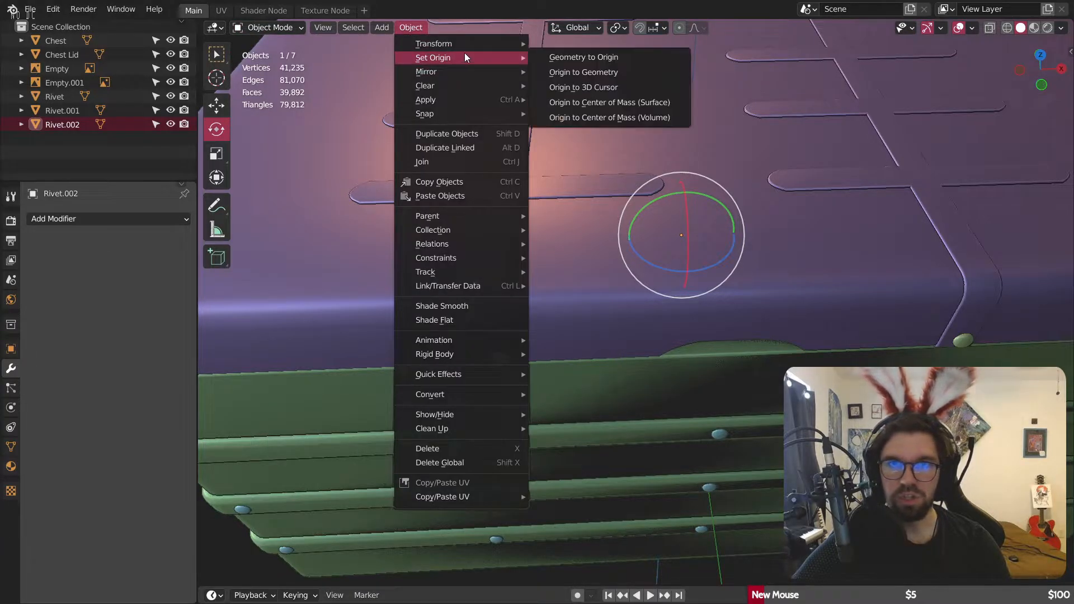
click(584, 72)
Step: Rotate the rivet -90° about the global X axis
mouse_move(533, 292)
middle_down()
mouse_move(396, 272)
mouse_move(452, 250)
mouse_move(468, 270)
middle_up()
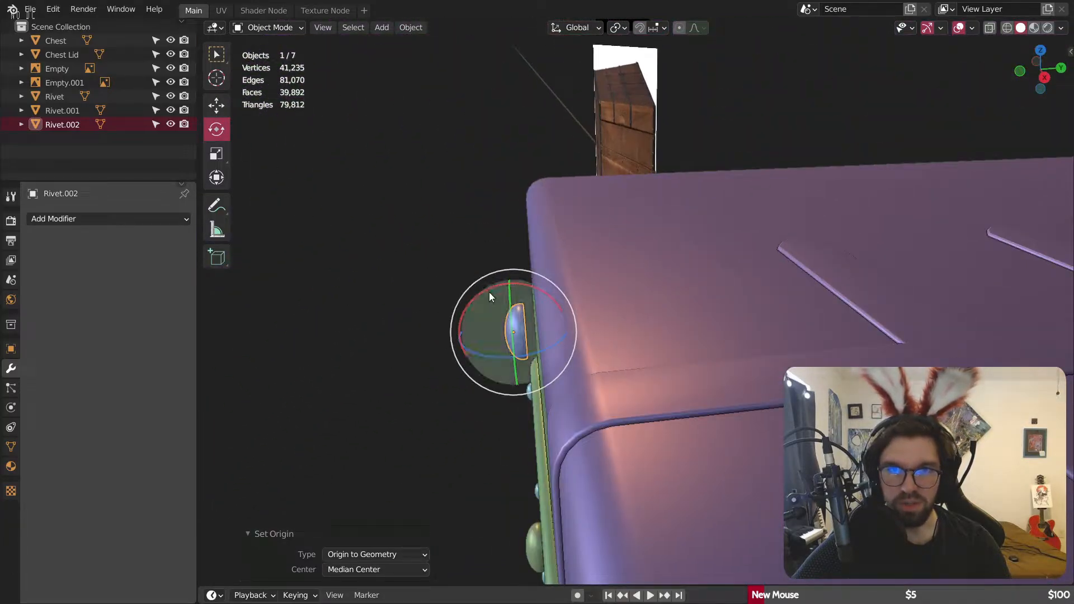
drag(489, 292, 549, 313)
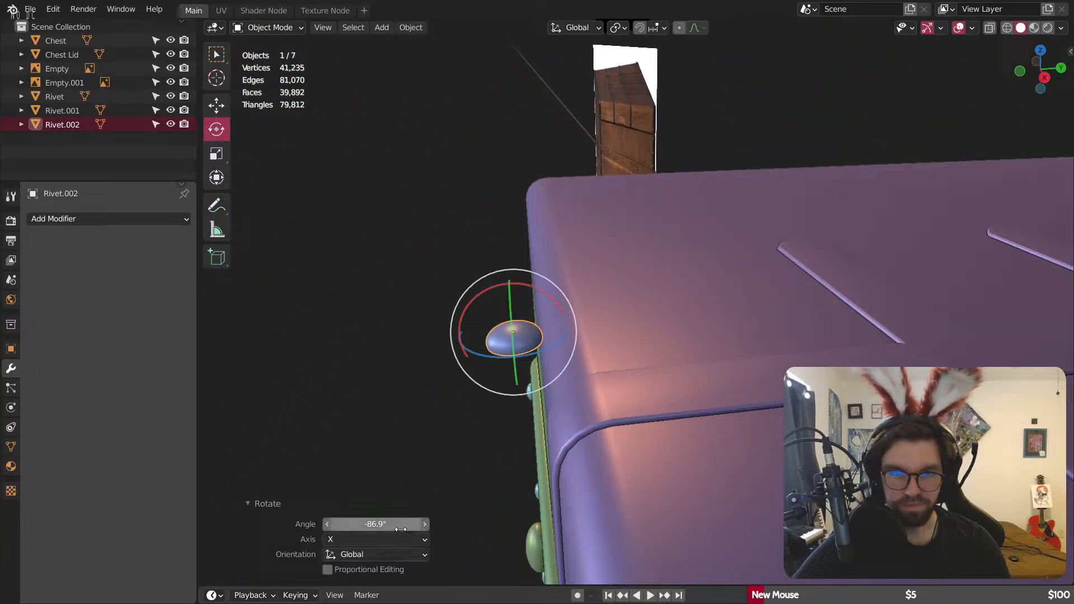
click(400, 529)
key(BackSpace)
text(-90)
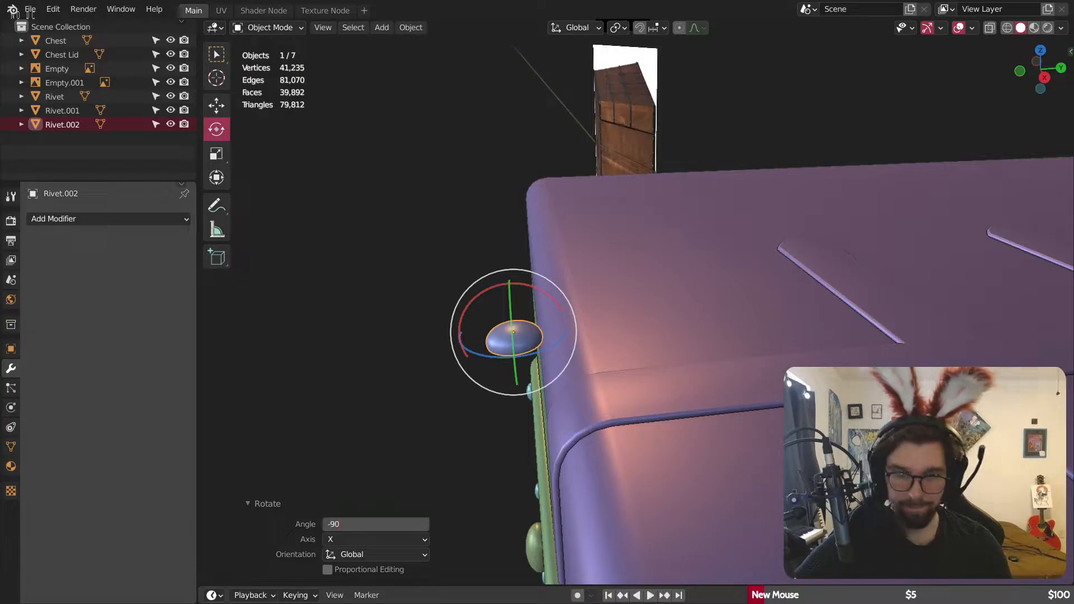
key(Return)
Step: Move the rivet about 0.19 m along Y and -0.099 m along Z onto the lid strap
middle_drag(696, 333, 401, 324)
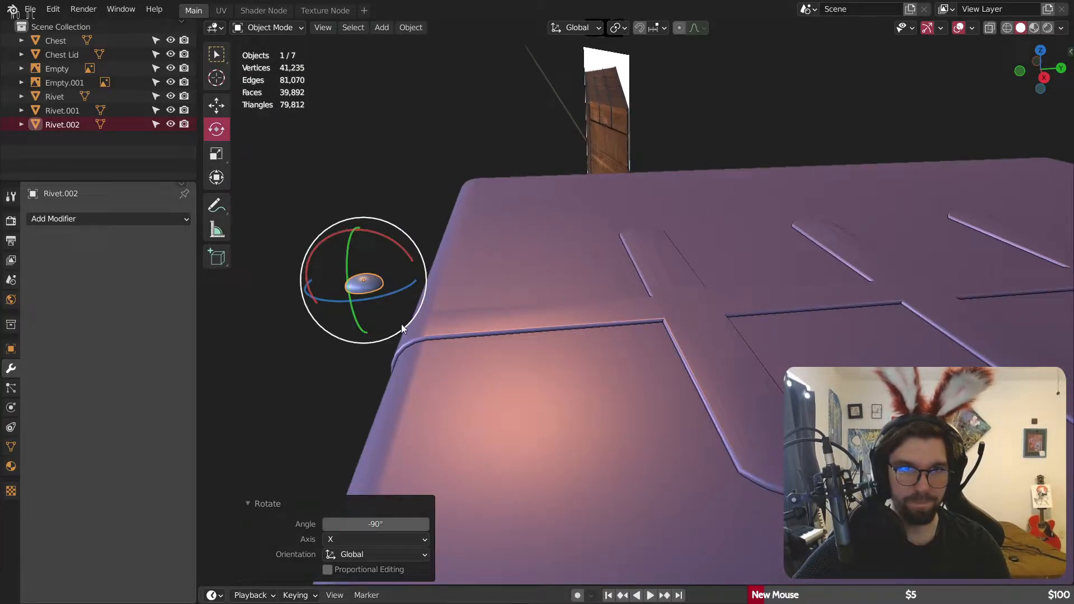
click(216, 106)
drag(418, 275, 518, 276)
key(g)
key(y)
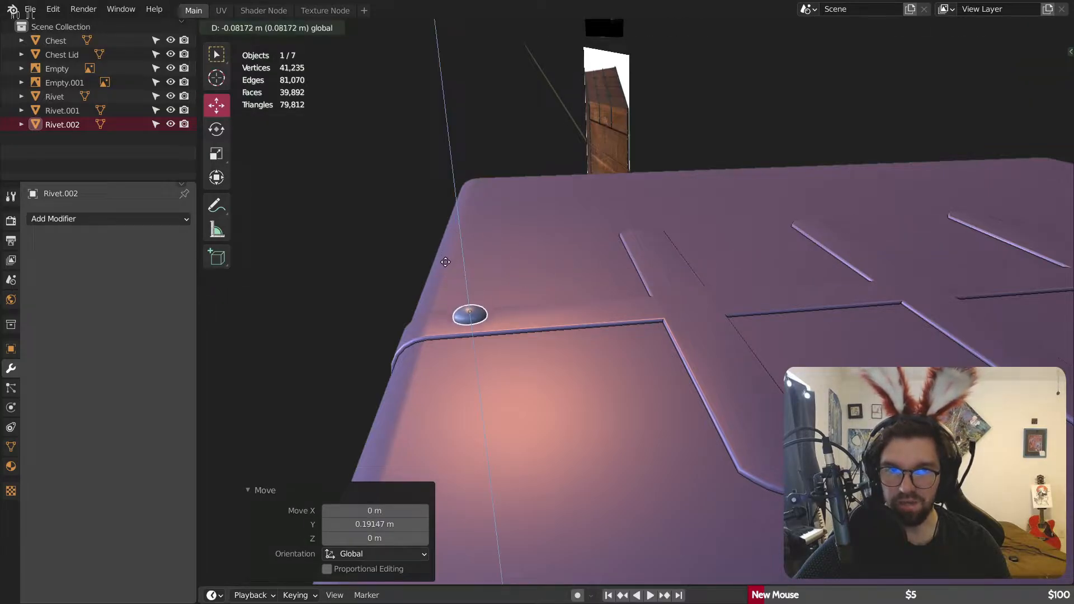
click(473, 326)
Step: Raise the rivet about 0.008 m along Z so it sits on the strap's surface
scroll(473, 326, up, 2)
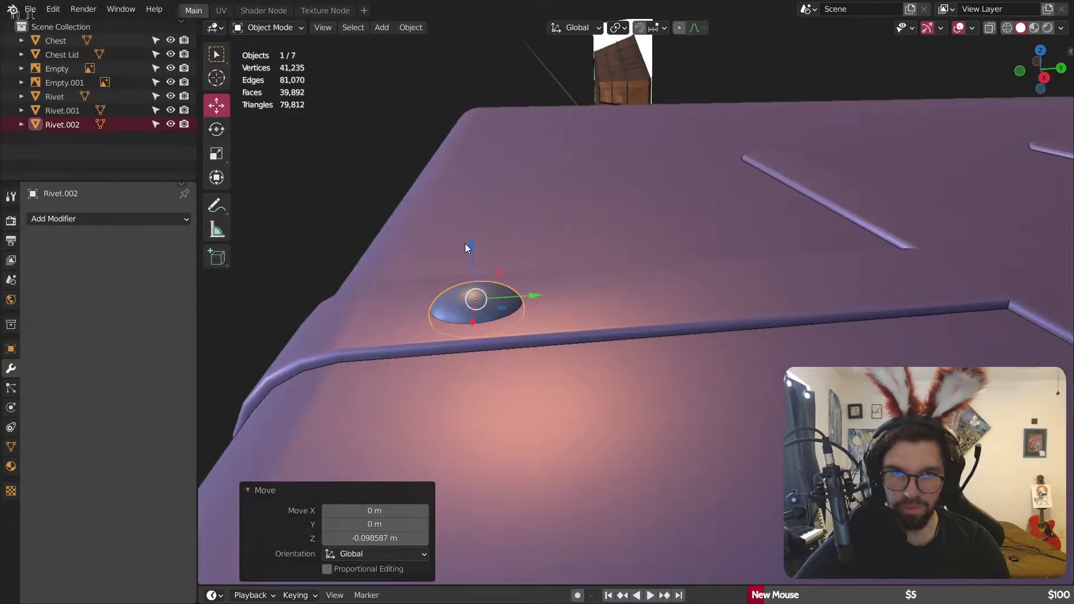
key(g)
key(z)
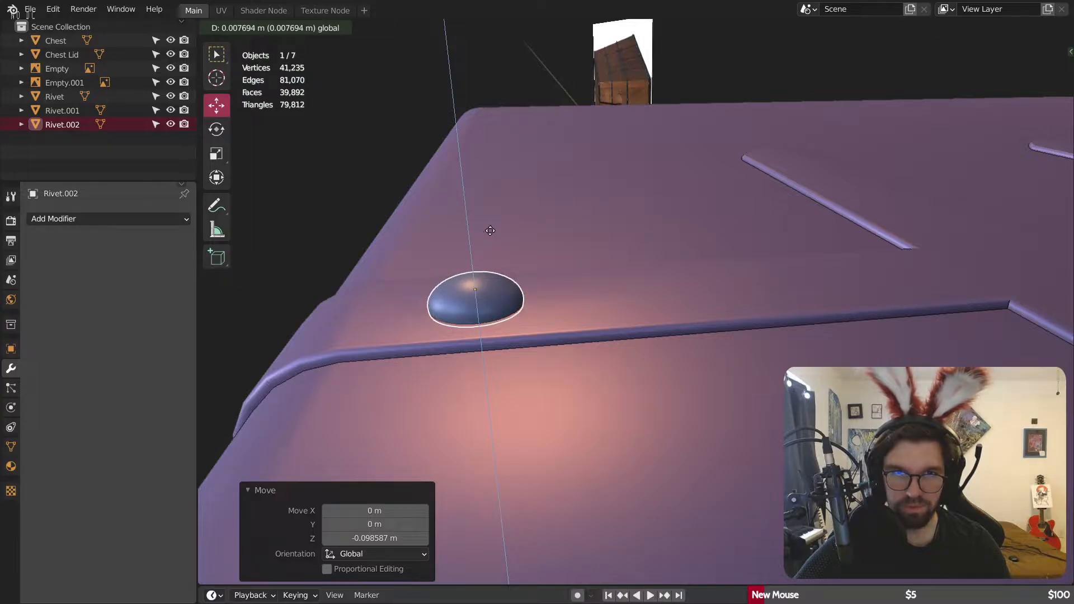
click(490, 230)
scroll(435, 231, down, 5)
click(405, 208)
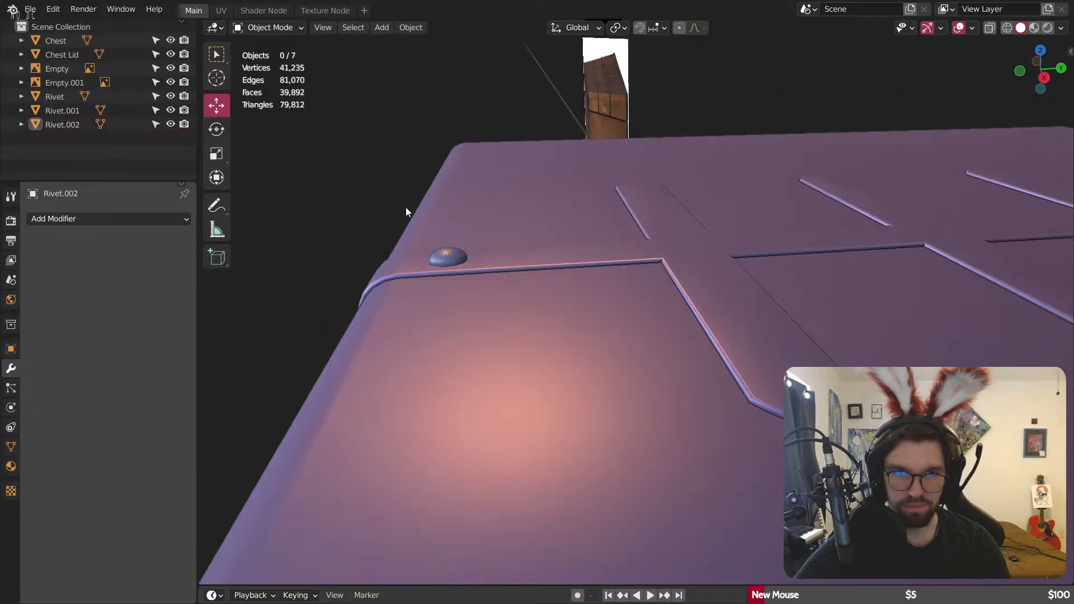
Step: Move the rivet about 0.045 m along Y, further inward on the lid strap
click(447, 256)
key(g)
key(y)
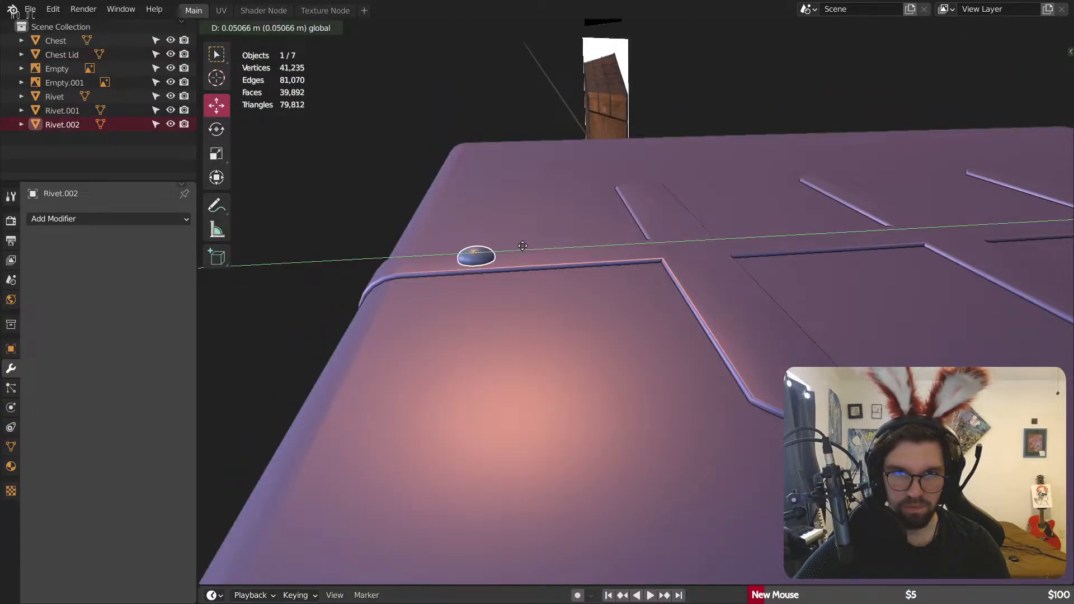
click(518, 247)
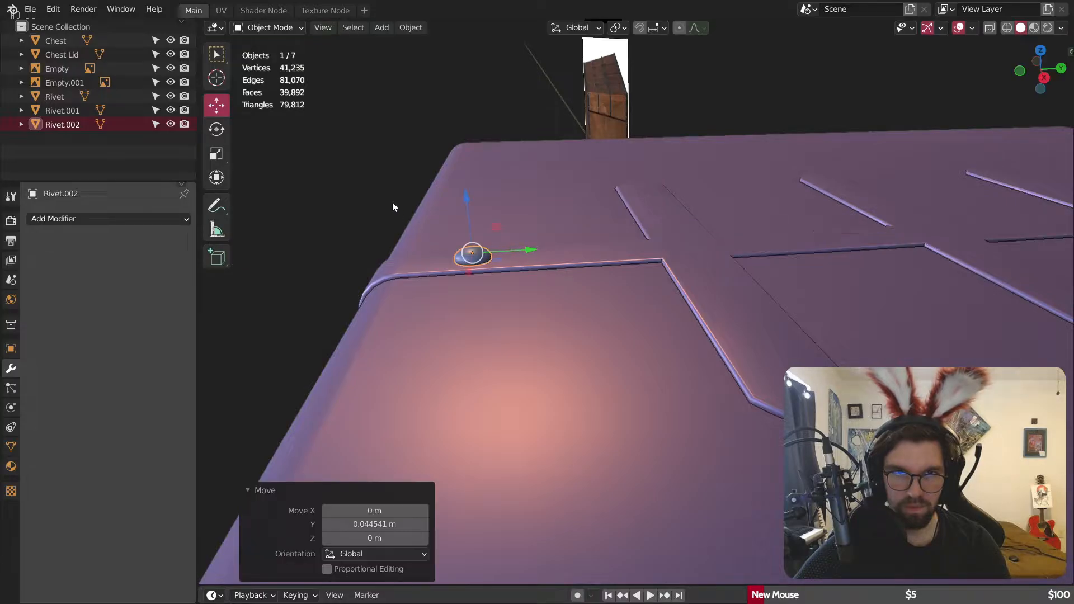
click(392, 202)
Step: Examine the straps and rivet placement on the reference chest image
middle_drag(447, 210, 640, 272)
scroll(640, 272, down, 3)
scroll(640, 273, down, 5)
middle_drag(545, 390, 554, 344)
shift+middle_drag(554, 344, 690, 314)
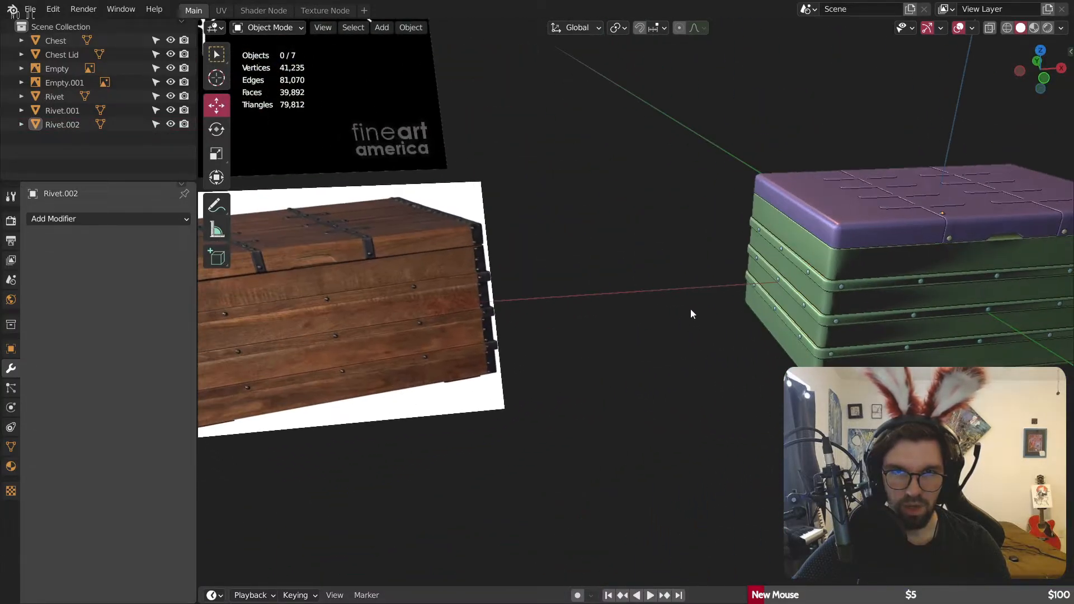
scroll(369, 296, up, 4)
shift+middle_drag(367, 294, 451, 259)
scroll(451, 257, up, 3)
scroll(458, 249, down, 7)
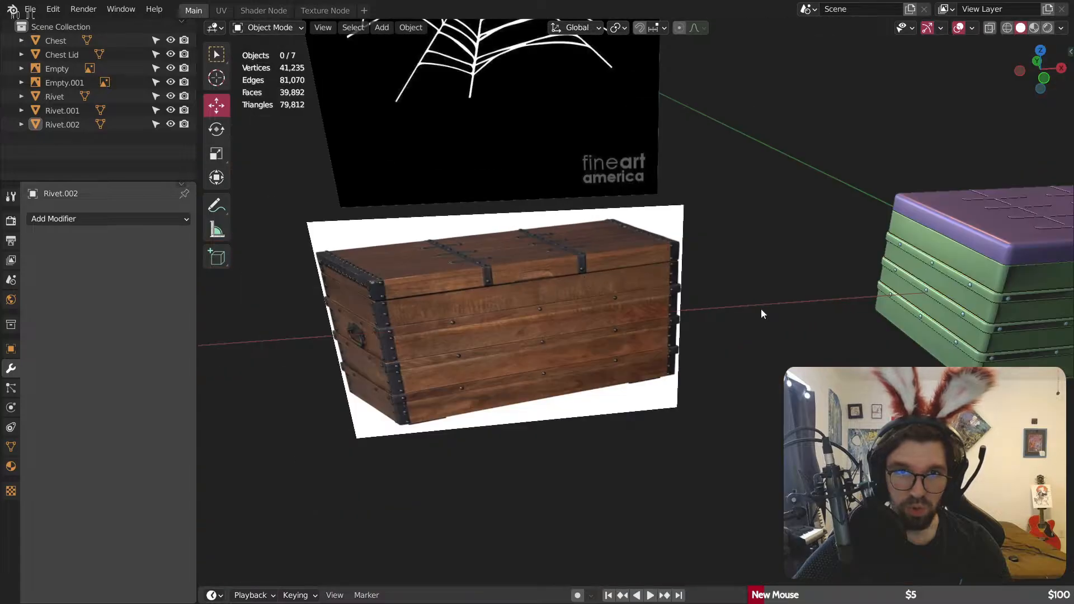
Step: Move the rivet about -0.059 m along Y toward the lid's front edge and fine-tune its position on the strap
shift+middle_drag(994, 281, 797, 314)
scroll(798, 314, up, 6)
middle_drag(797, 259, 807, 273)
scroll(807, 278, up, 8)
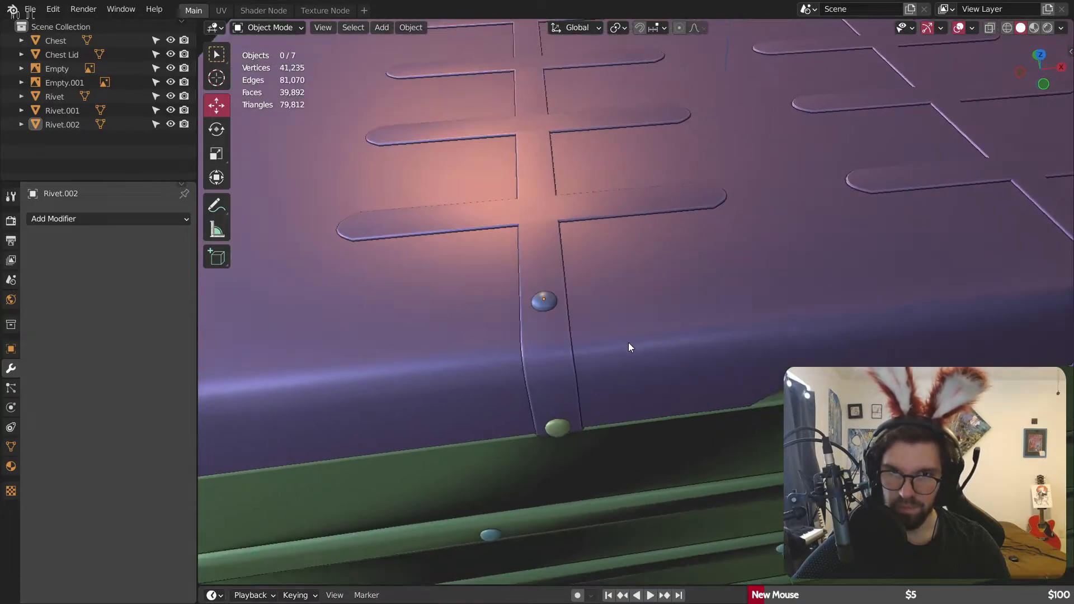
click(547, 300)
middle_drag(578, 360, 571, 300)
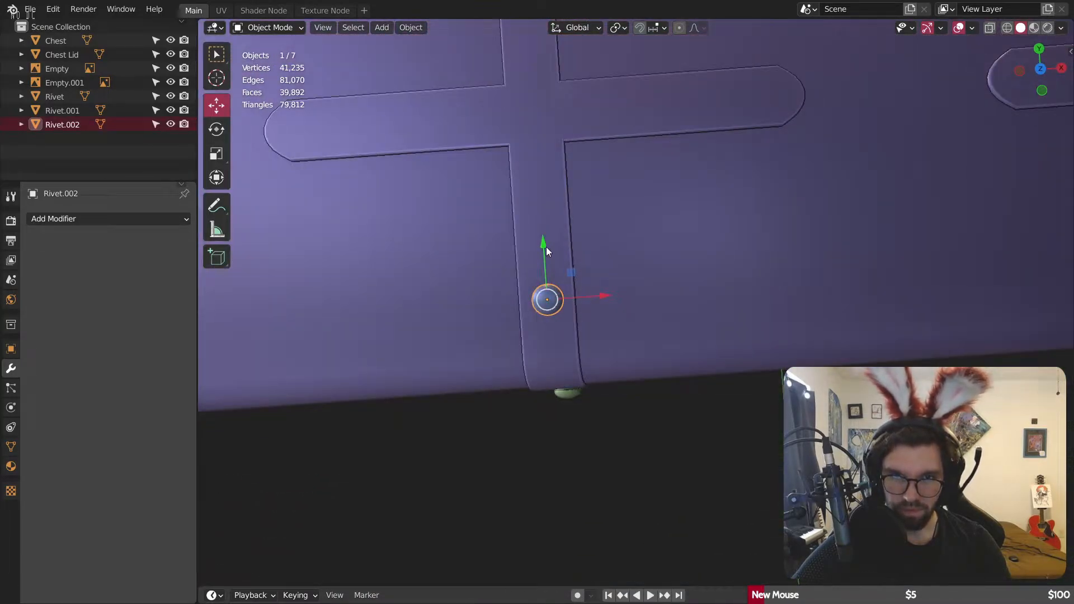
drag(546, 246, 538, 279)
scroll(576, 293, down, 5)
mouse_move(578, 311)
middle_down()
mouse_move(578, 284)
mouse_move(577, 308)
middle_up()
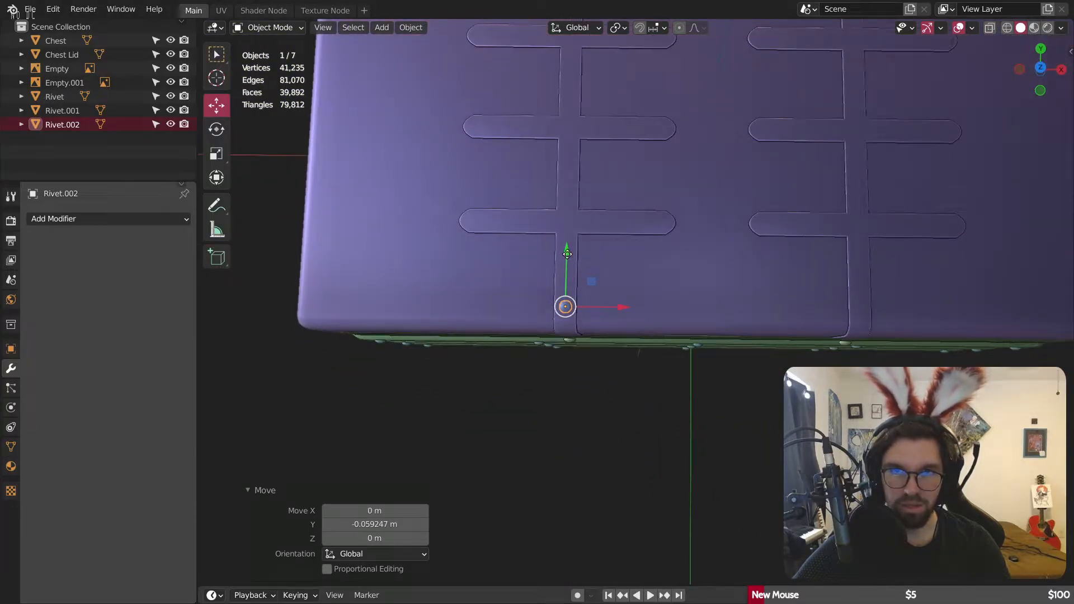
drag(567, 254, 569, 250)
click(595, 367)
scroll(576, 320, up, 4)
click(546, 285)
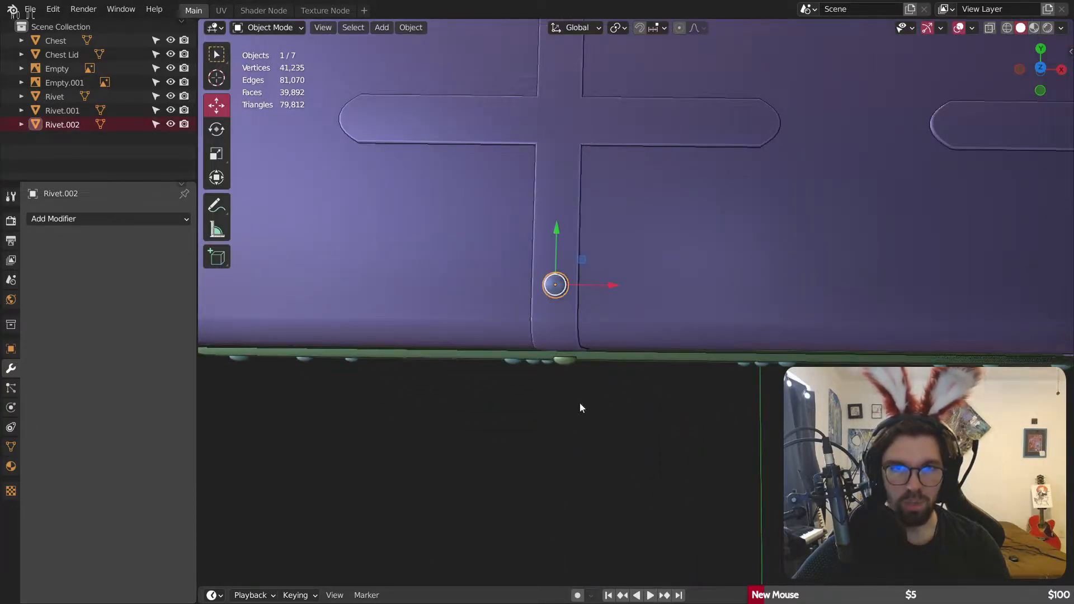
Step: Add an Array modifier to the lid strap rivet
scroll(601, 352, down, 4)
middle_drag(614, 316, 619, 320)
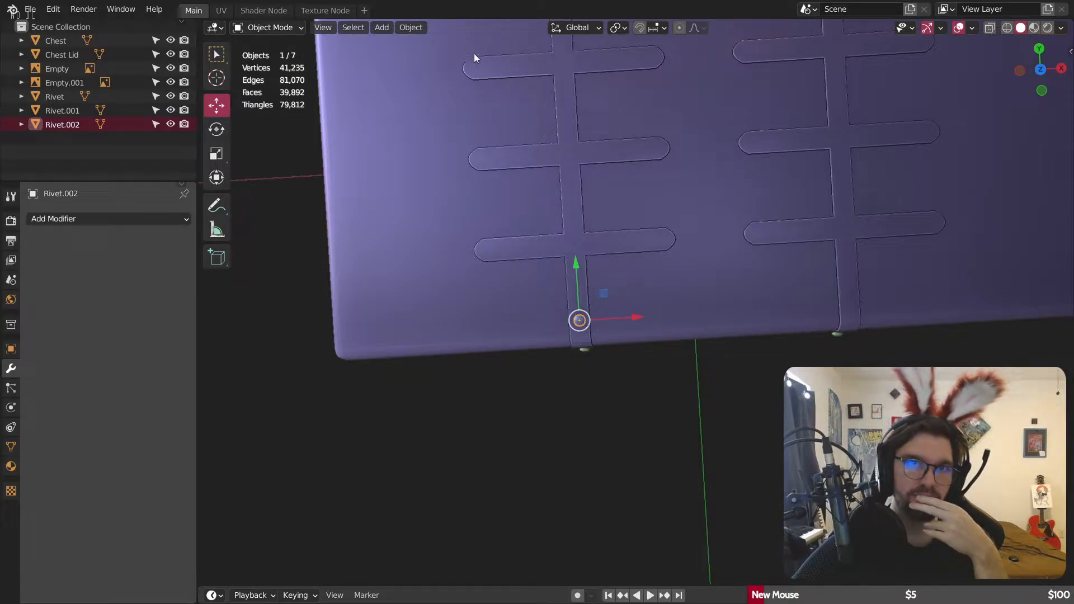
click(381, 27)
mouse_move(395, 45)
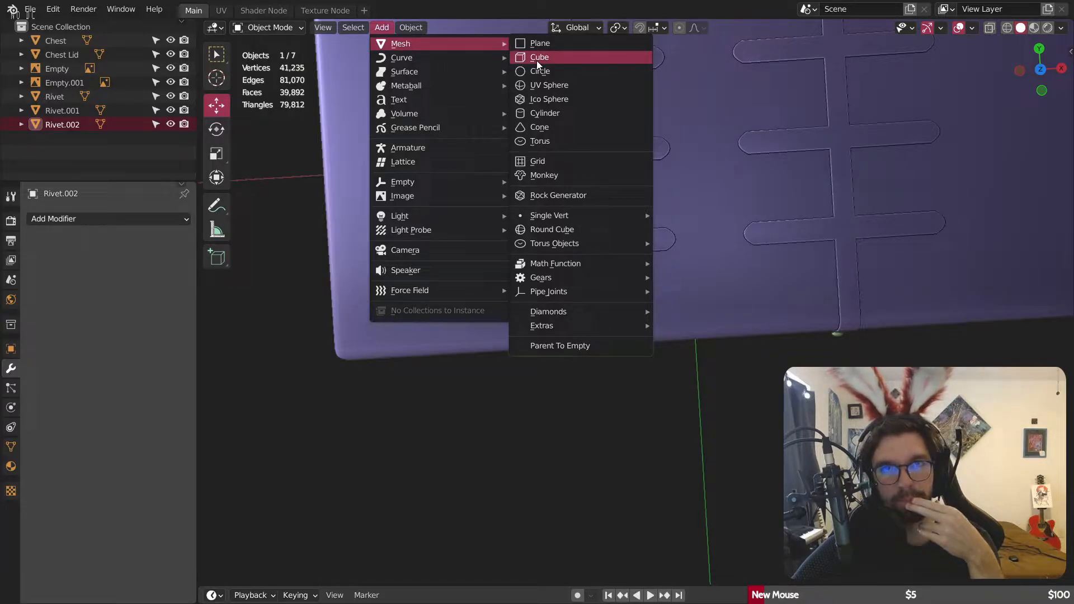
click(160, 219)
click(208, 260)
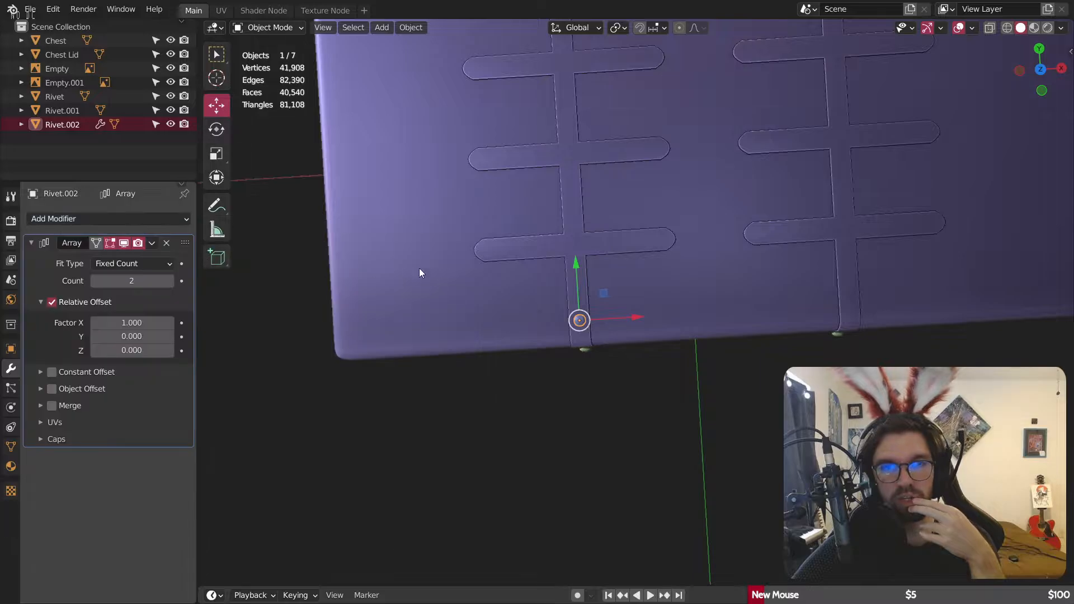
Step: From the top view, set the array's relative offset to 0 on X and 3.3 on Y
middle_drag(587, 285, 620, 279)
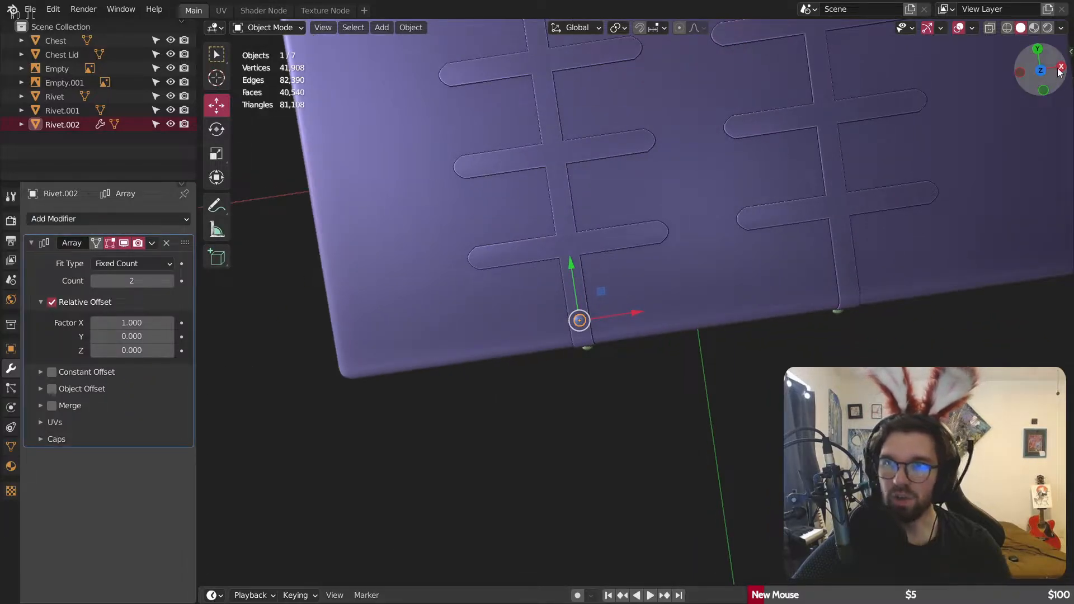
click(1040, 69)
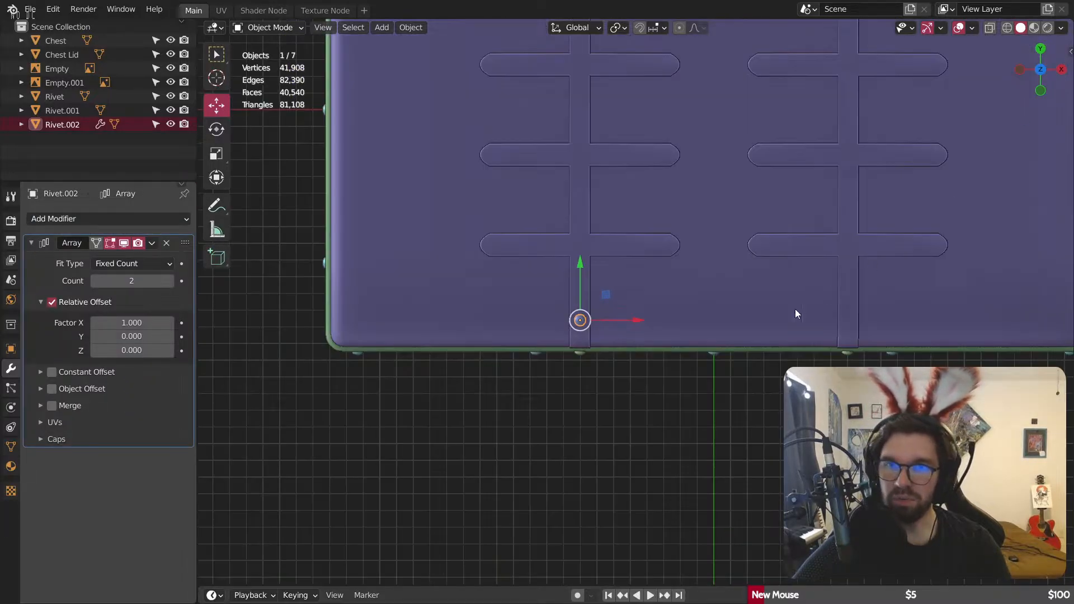
drag(105, 322, 140, 336)
click(139, 321)
text(0)
key(Return)
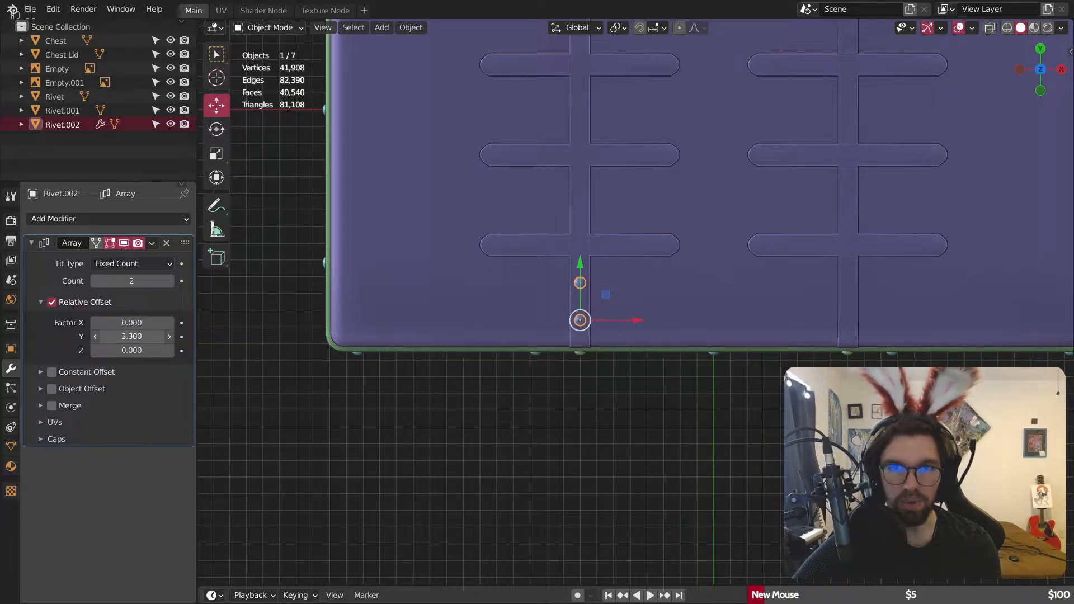
Step: Set the array count to 3 and adjust the Y offset factor to 3.3, placing the third rivet on the first crossbar
scroll(481, 180, up, 3)
shift+middle_drag(581, 243, 394, 332)
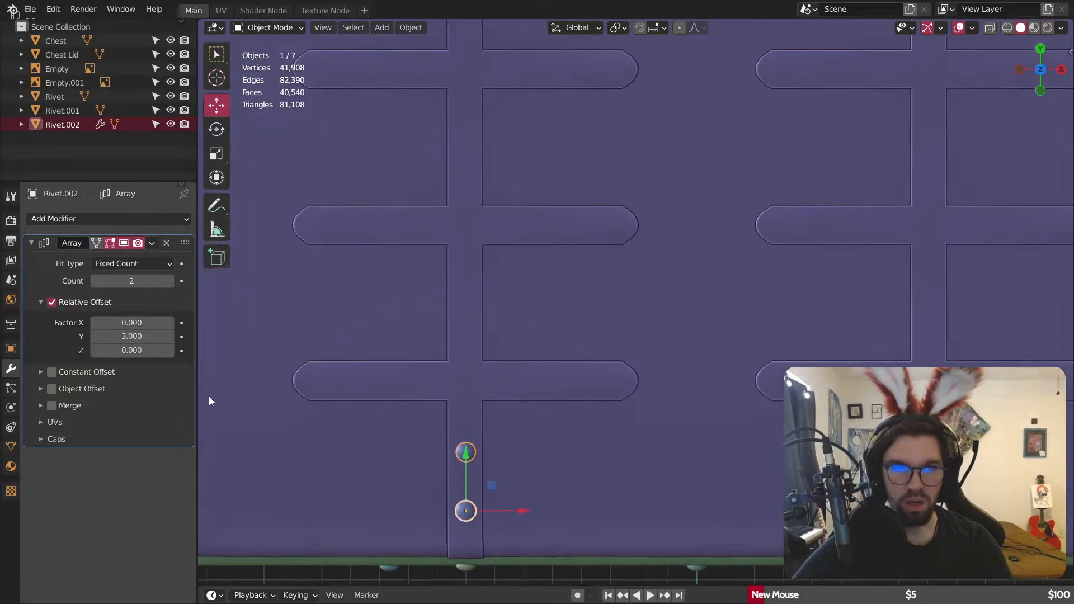
click(169, 281)
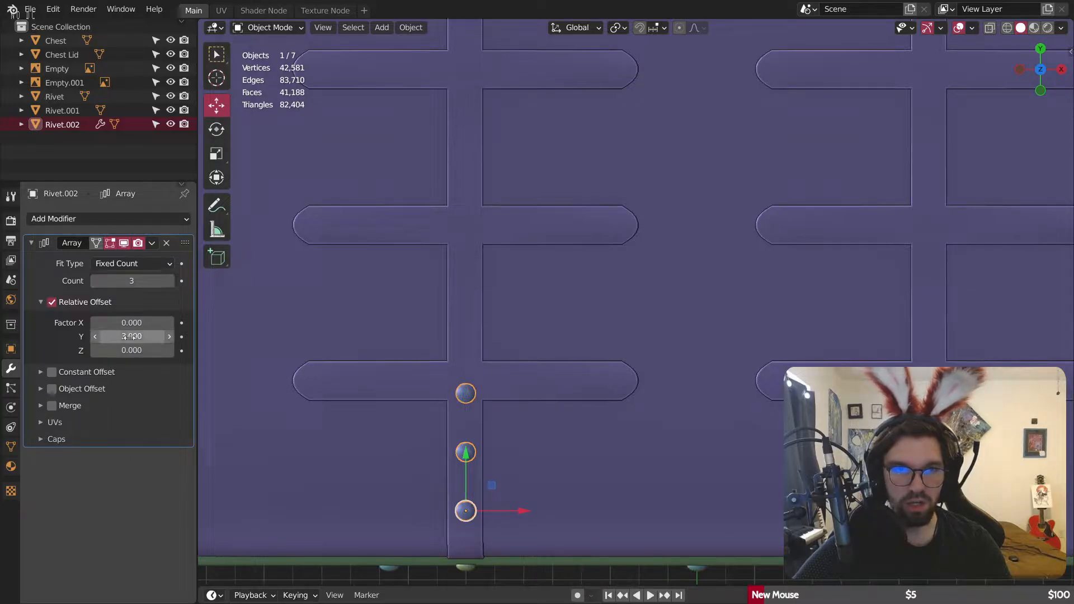
drag(123, 336, 162, 336)
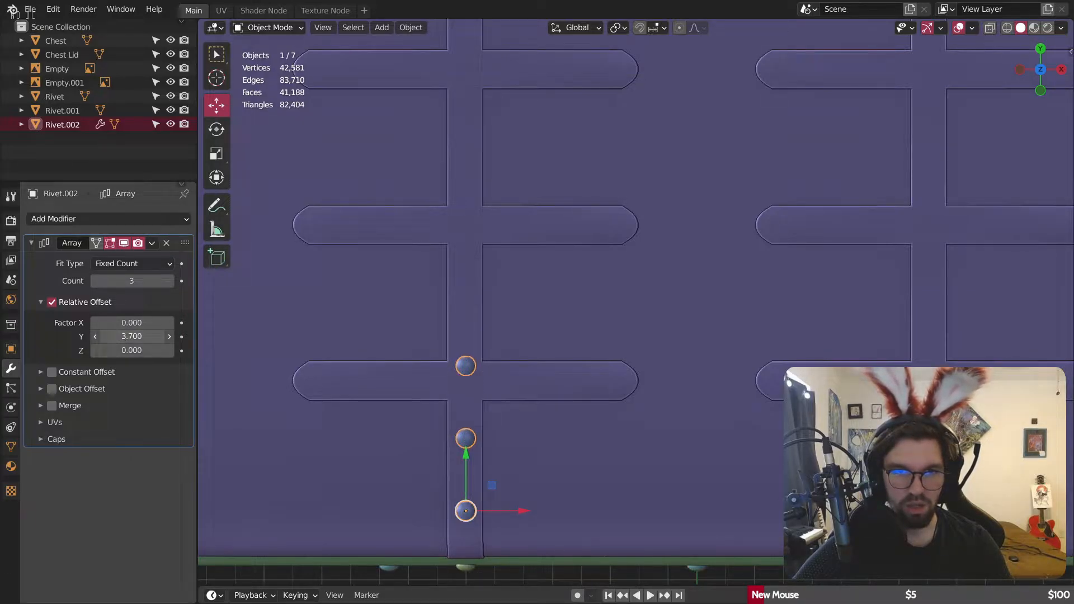
click(97, 336)
click(96, 336)
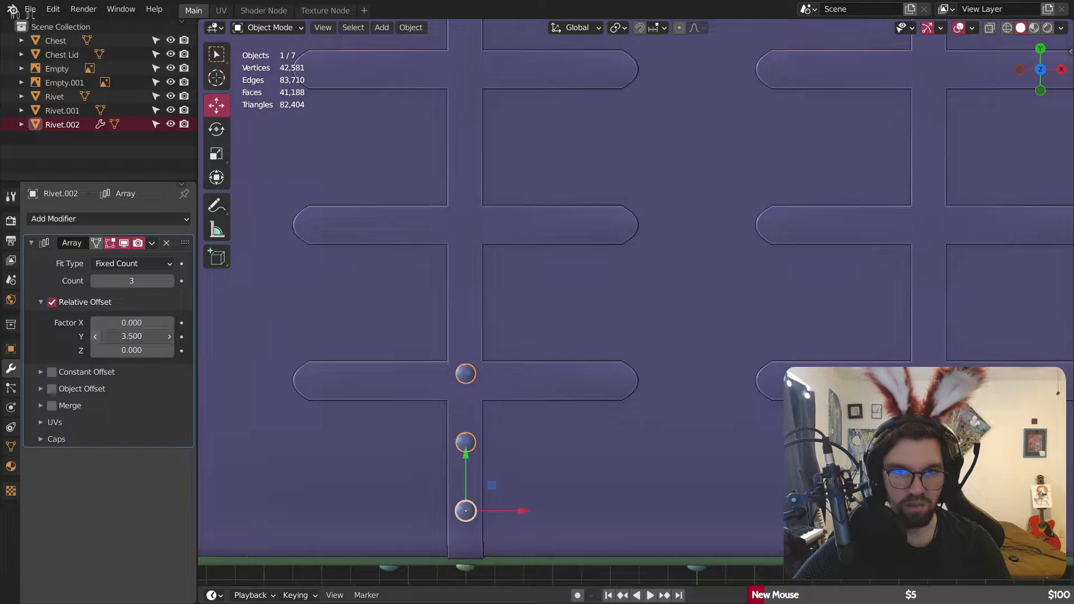
click(96, 336)
click(97, 336)
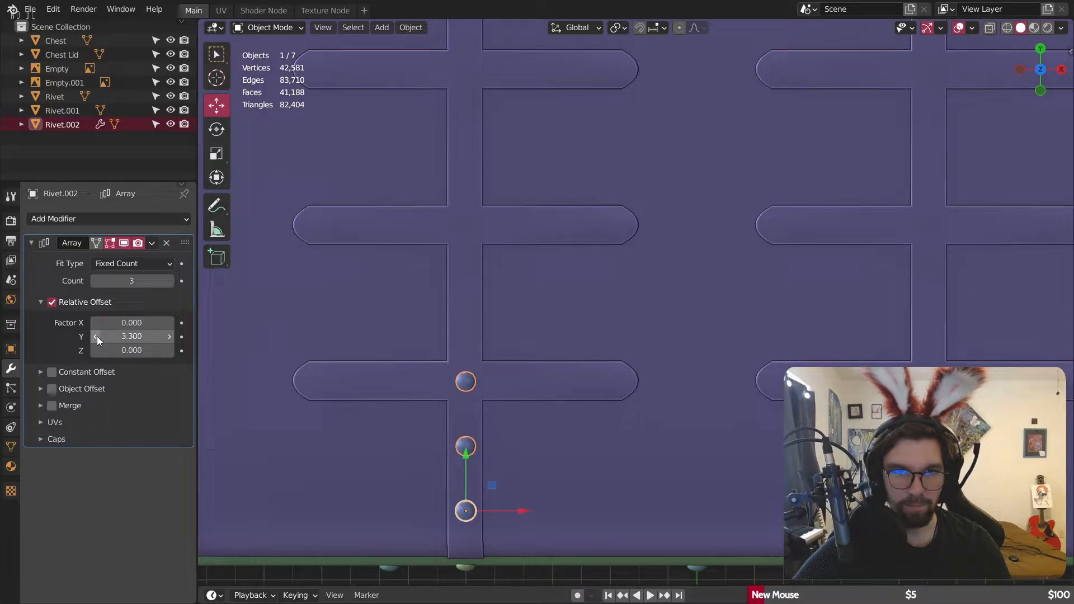
Step: Increase the array count to 13 so the rivets run along the whole lid strap
click(170, 280)
click(169, 280)
click(169, 281)
click(170, 280)
key(Home)
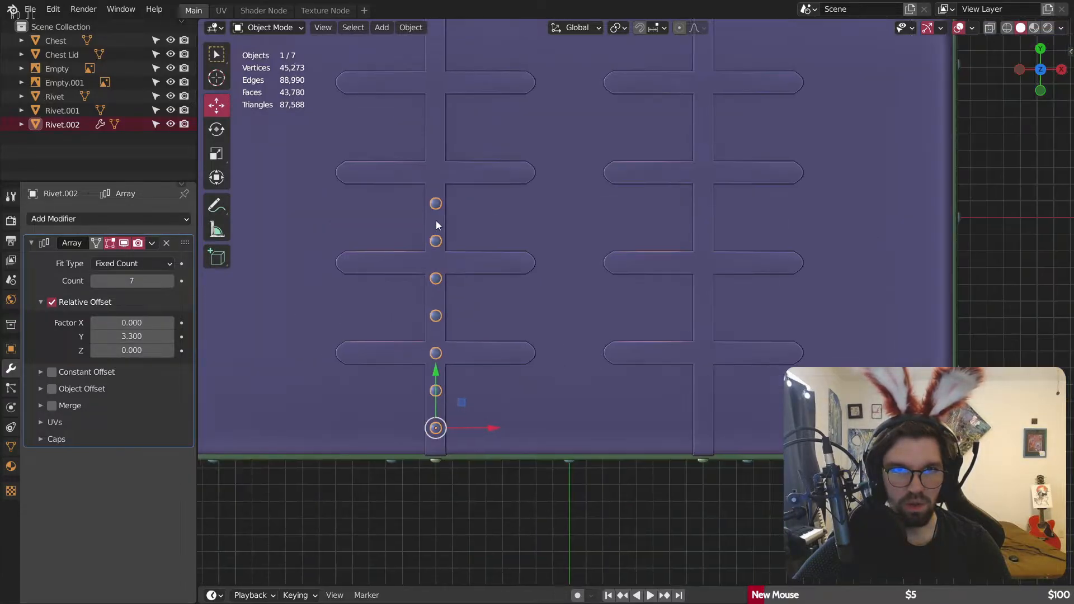
click(170, 280)
click(170, 280)
click(169, 280)
click(169, 280)
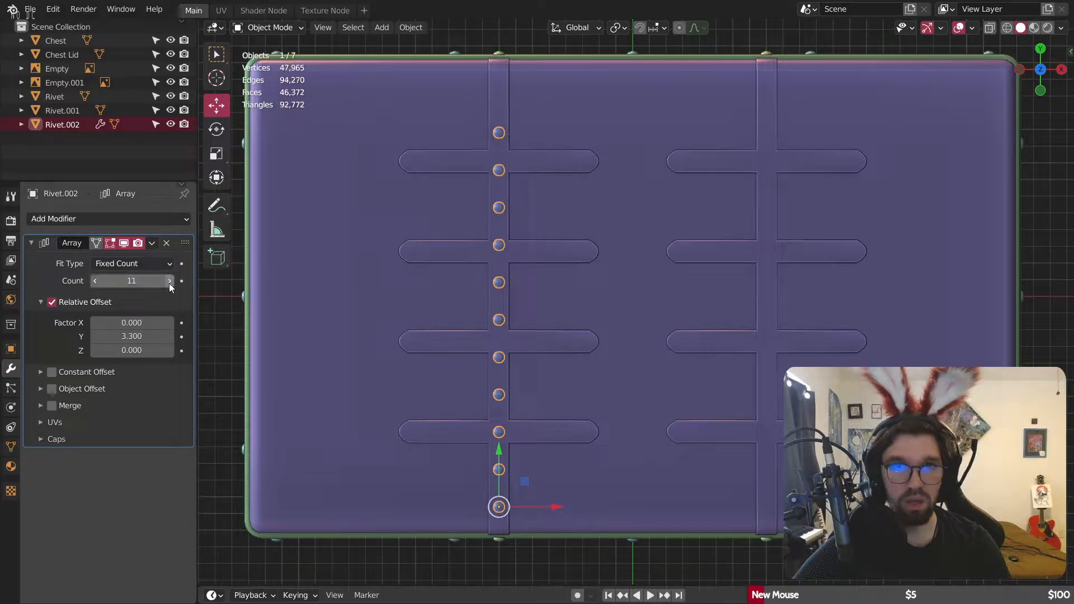
click(169, 280)
click(169, 280)
scroll(502, 384, up, 4)
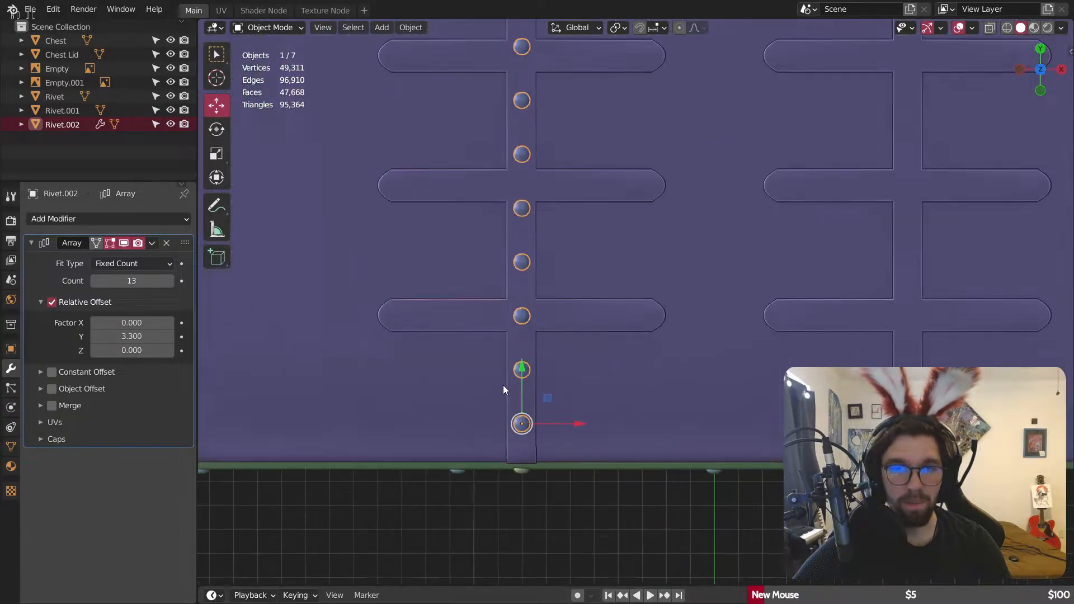
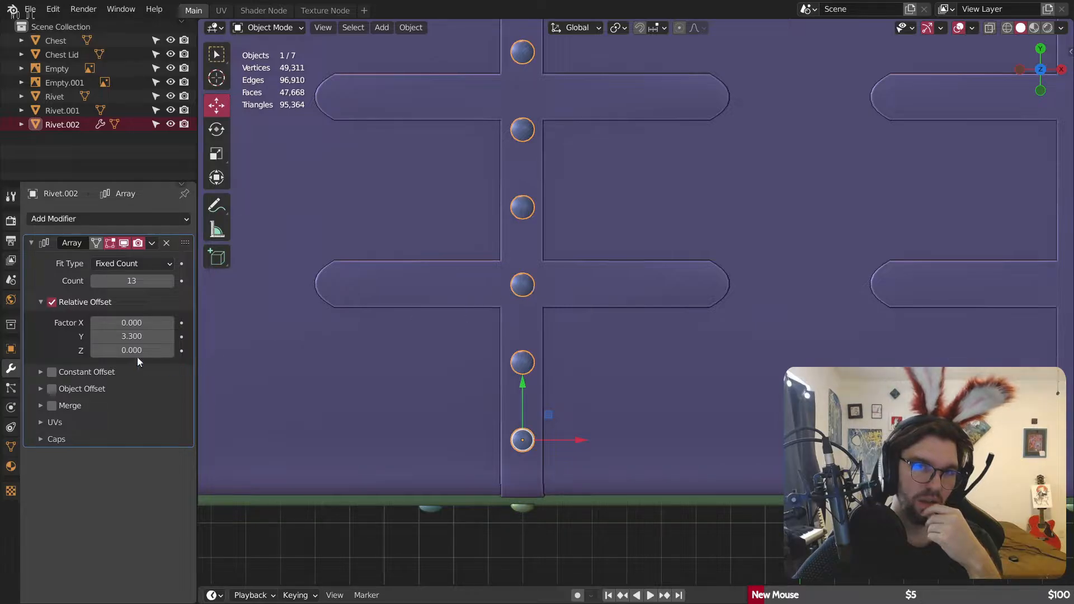
Step: Reduce the rivet array's Y offset factor to 3.0 and move the row about 0.03 m along negative Y
click(95, 337)
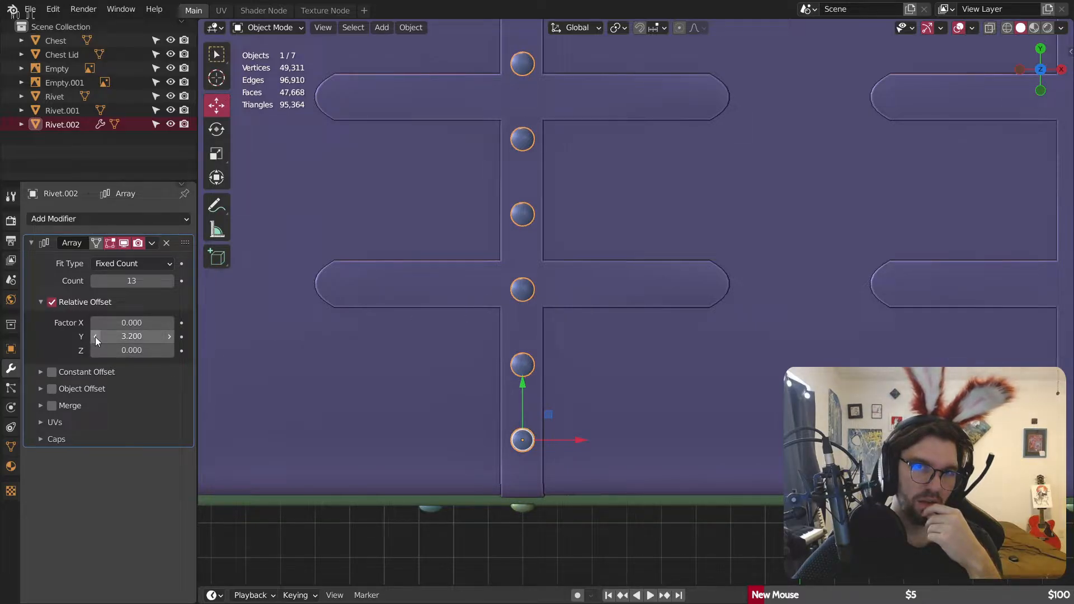
click(95, 336)
click(95, 337)
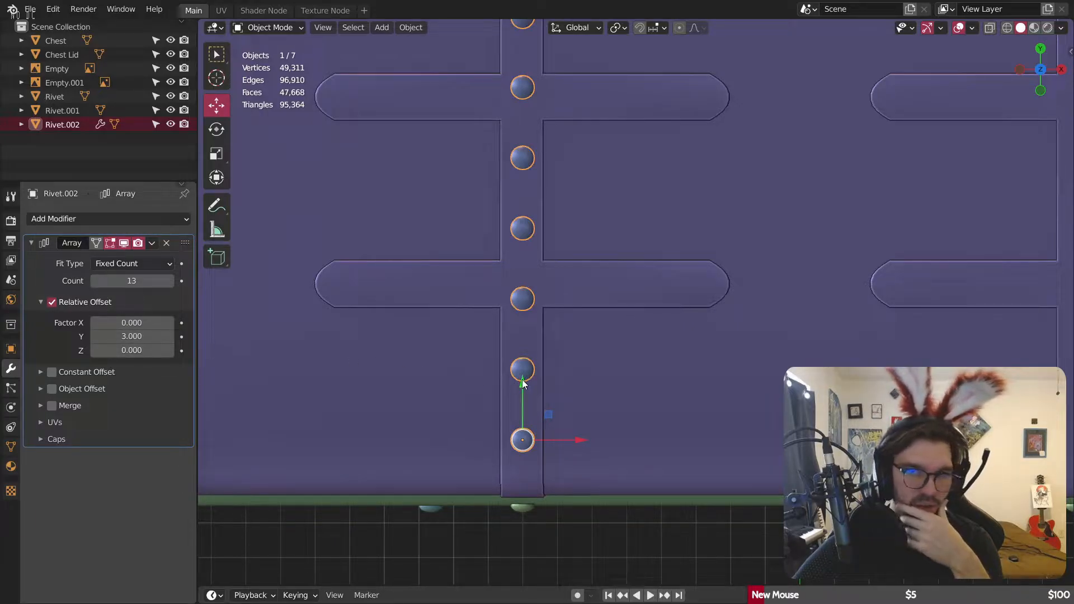
drag(523, 383, 523, 394)
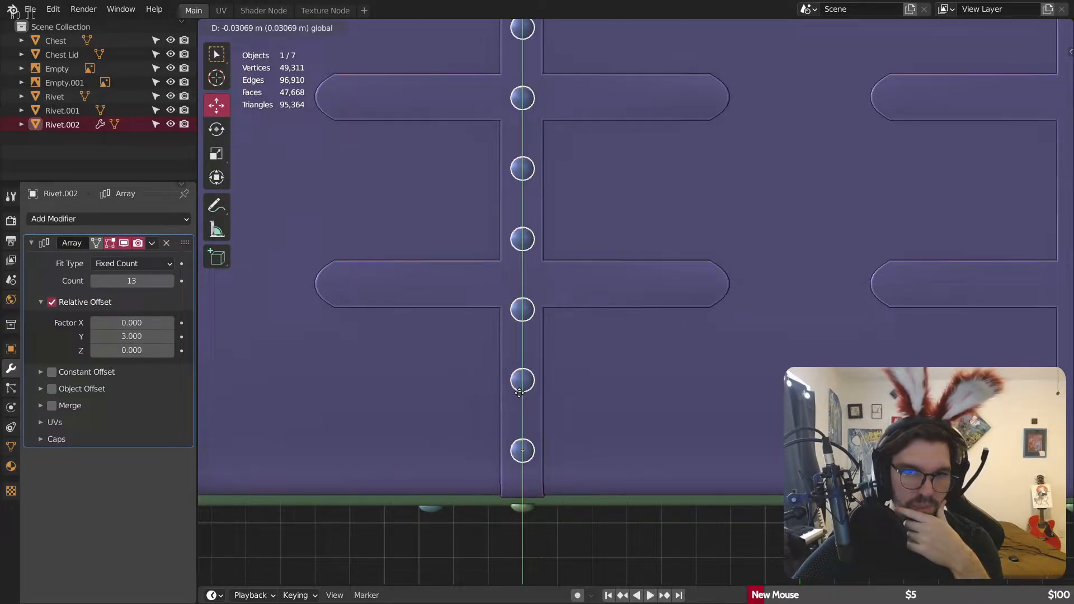
Step: Lower the array's relative Y offset factor to 2.3 to bring the rivets closer together
click(95, 336)
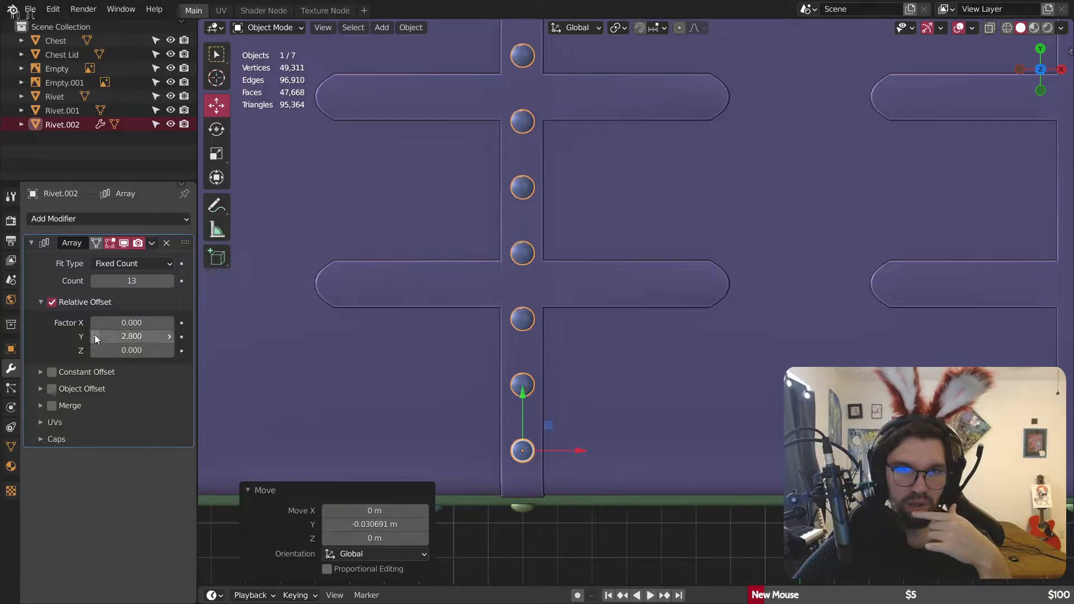
click(95, 334)
click(95, 335)
click(96, 335)
click(97, 334)
click(102, 333)
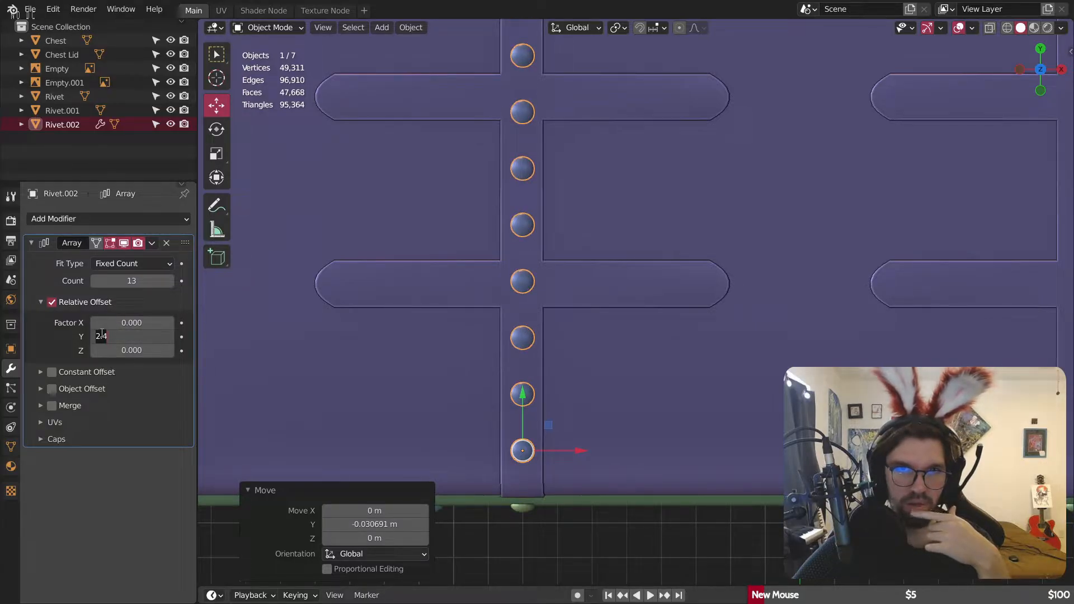
key(Return)
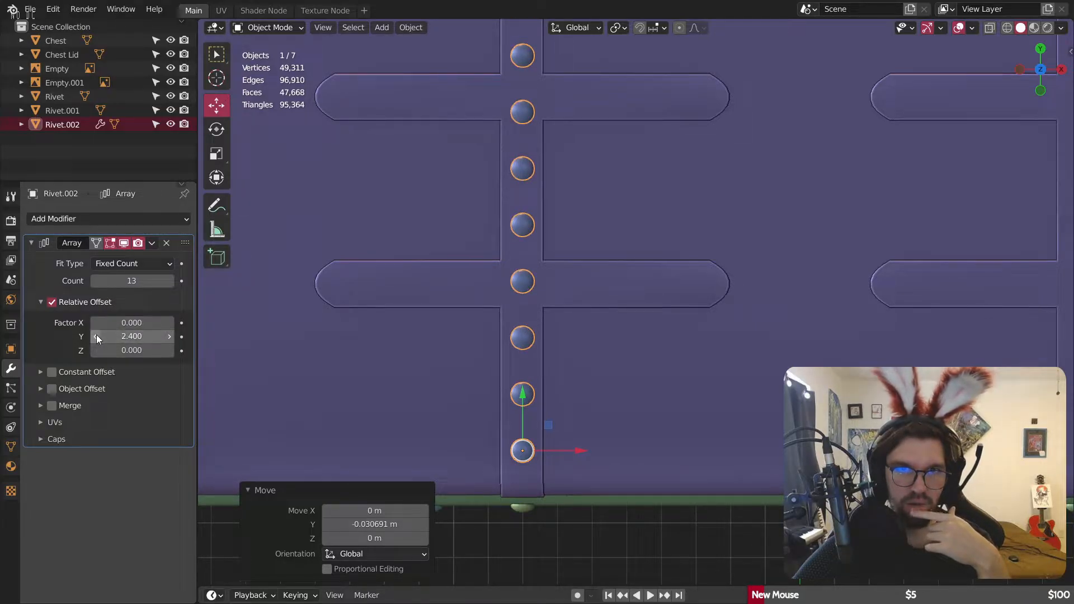
click(96, 336)
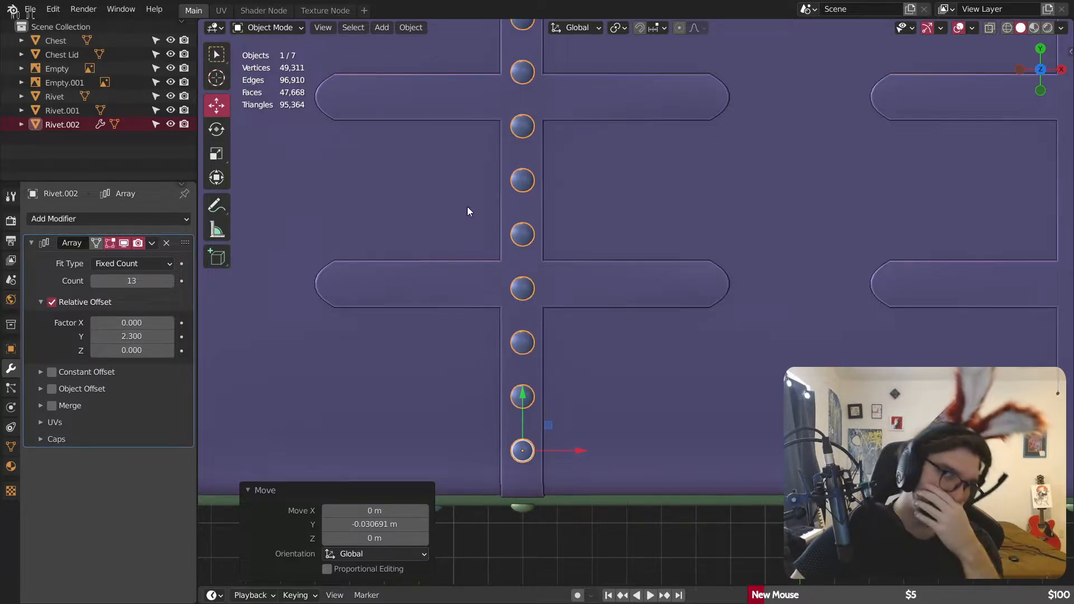
Step: Check the row along the lid strap and raise the array's Y offset factor to 2.5
scroll(526, 357, down, 5)
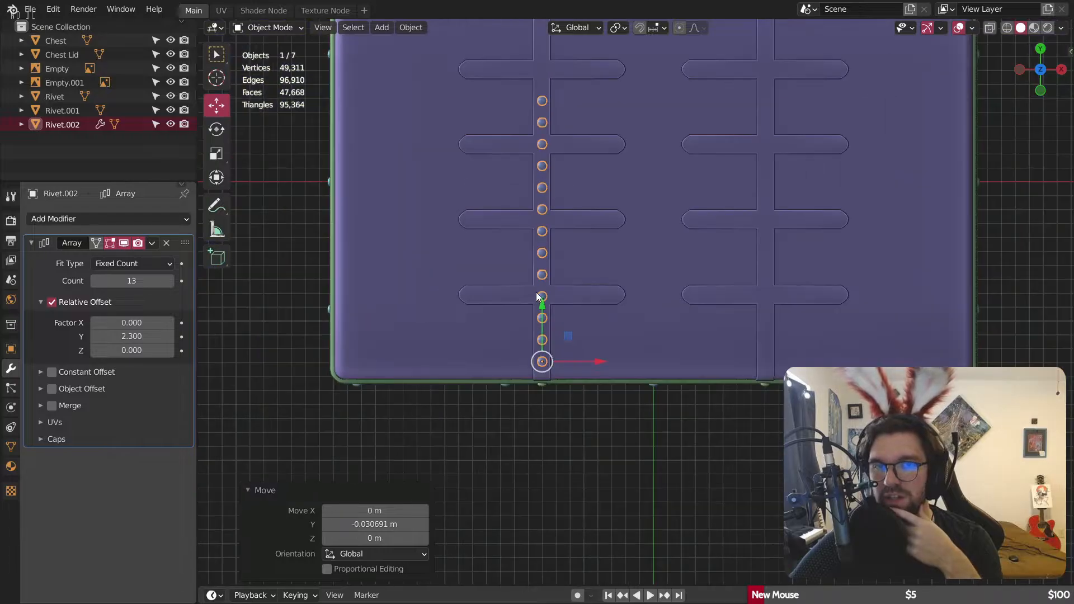
middle_drag(526, 357, 368, 270)
scroll(516, 240, up, 2)
middle_drag(601, 220, 475, 232)
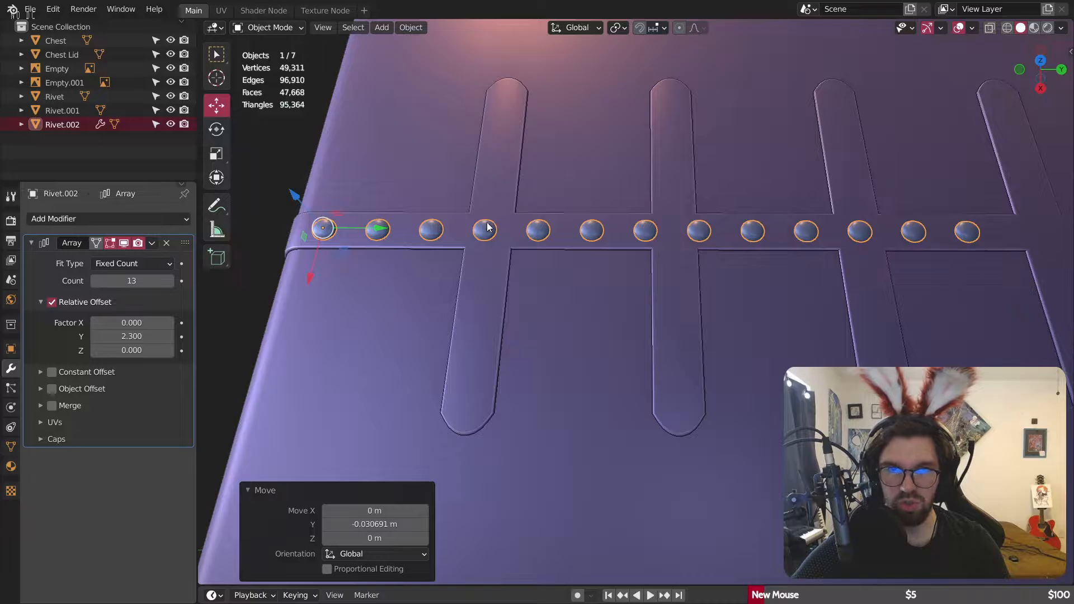
click(170, 336)
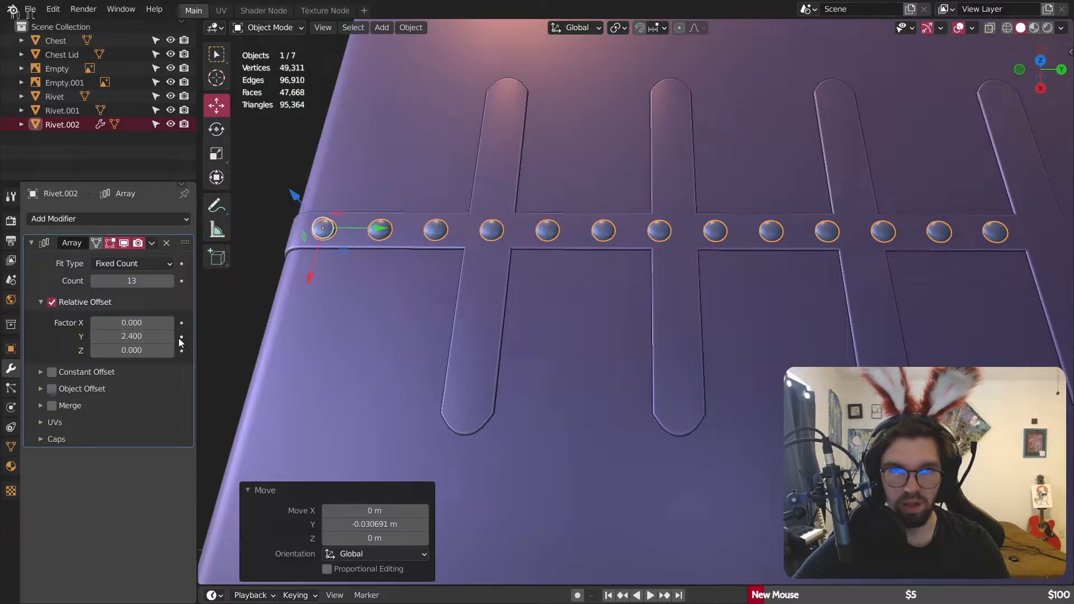
click(170, 336)
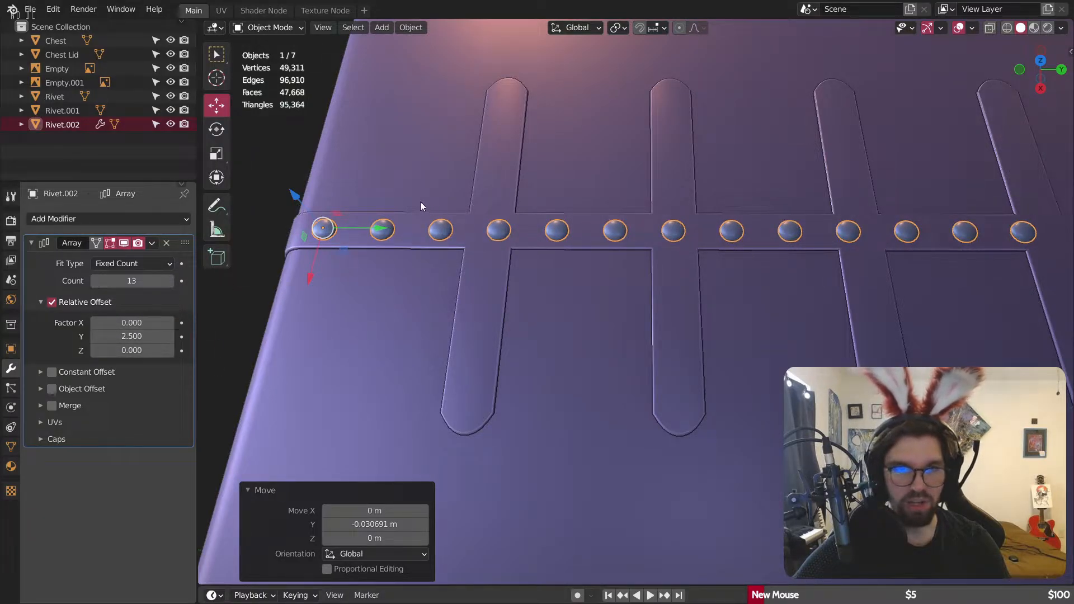
Step: From the top view, move the rivet row about 0.137 m along positive Y to align a rivet with the first crossbar
click(1040, 60)
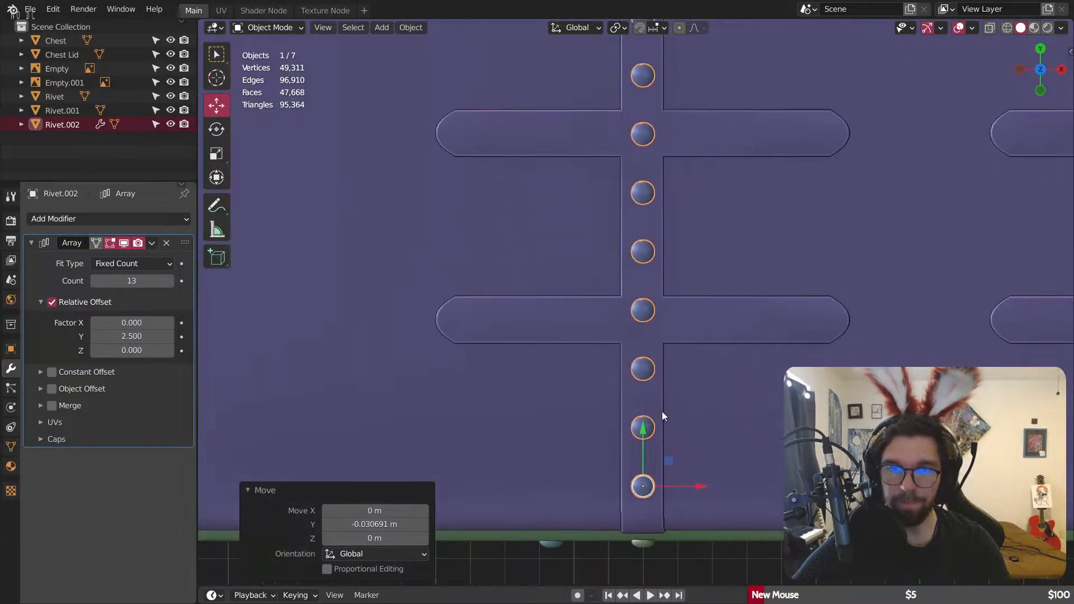
key(g)
key(y)
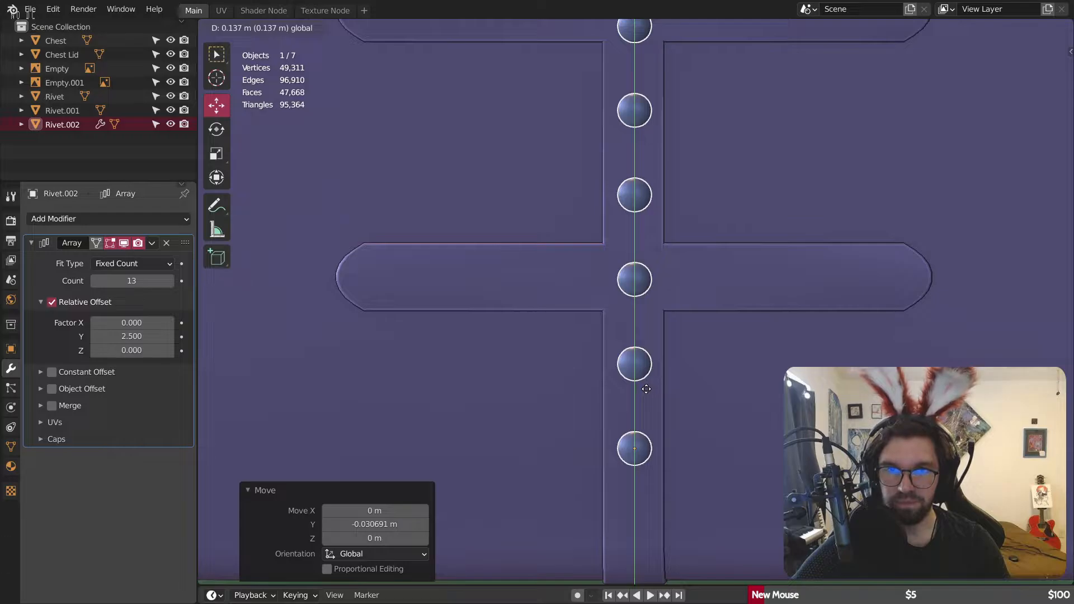
click(646, 389)
scroll(732, 251, down, 2)
scroll(546, 293, up, 1)
shift+middle_drag(666, 262, 549, 309)
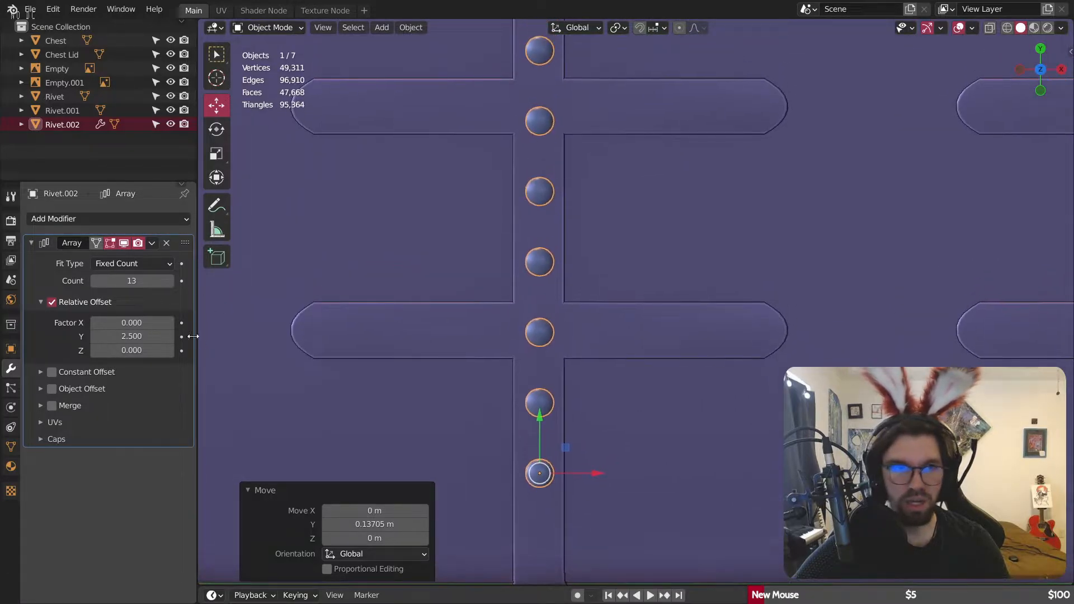
Step: Raise the Y offset factor to 2.7 and nudge the row along negative Y to center the third rivet on the first crossbar
click(169, 337)
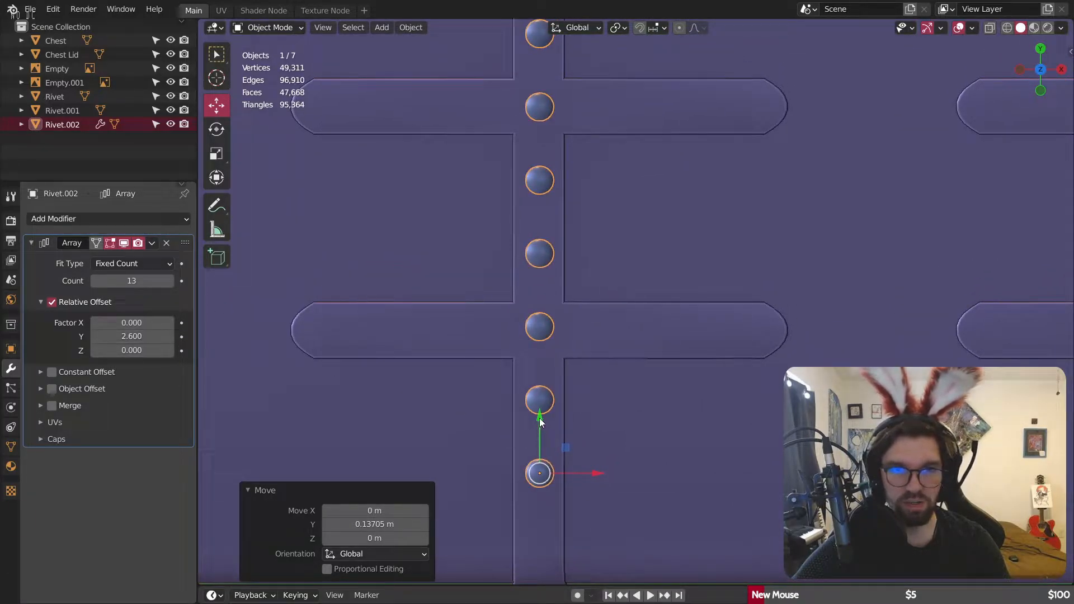
drag(539, 417, 531, 427)
click(169, 336)
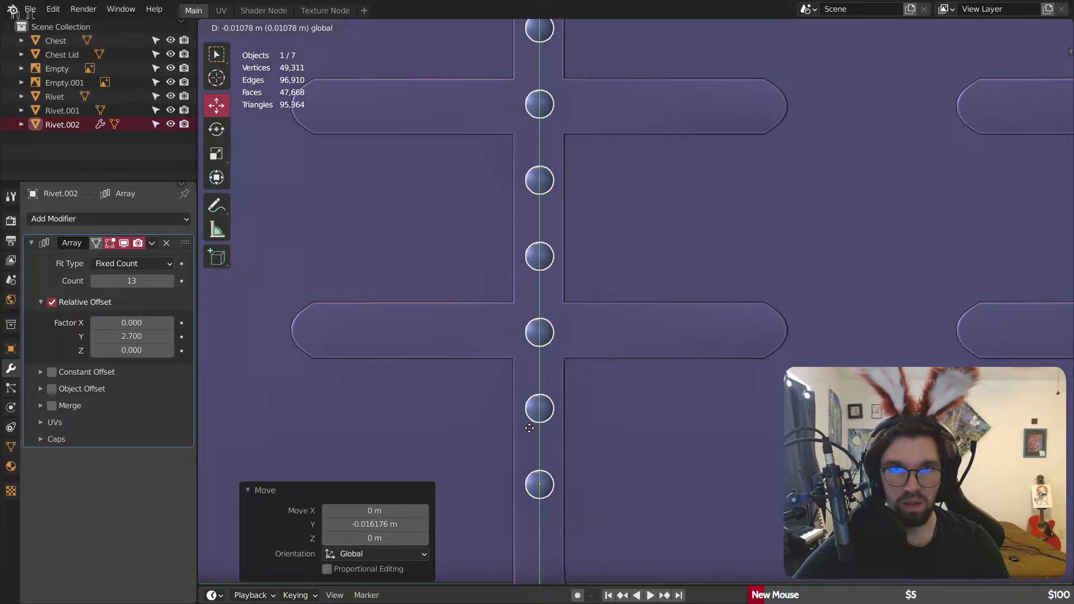
drag(528, 428, 526, 429)
Step: Compare the rivets with the farther crossbars and set the array's Y offset factor to 2.65
scroll(546, 357, down, 3)
shift+middle_drag(542, 211, 529, 271)
scroll(530, 270, up, 3)
shift+middle_drag(548, 184, 549, 344)
click(151, 344)
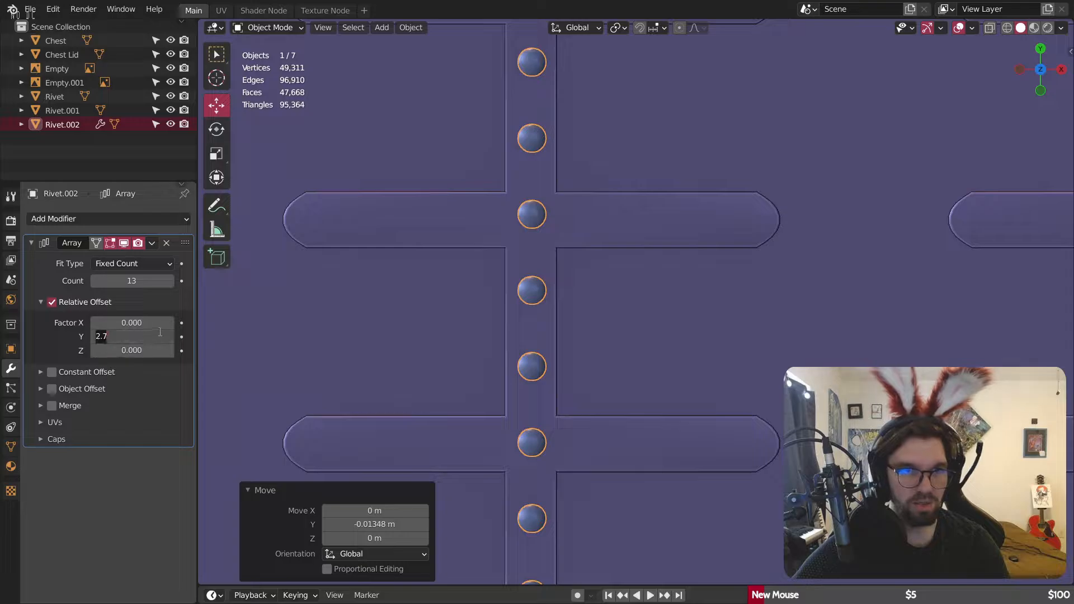
text(2.65)
key(Return)
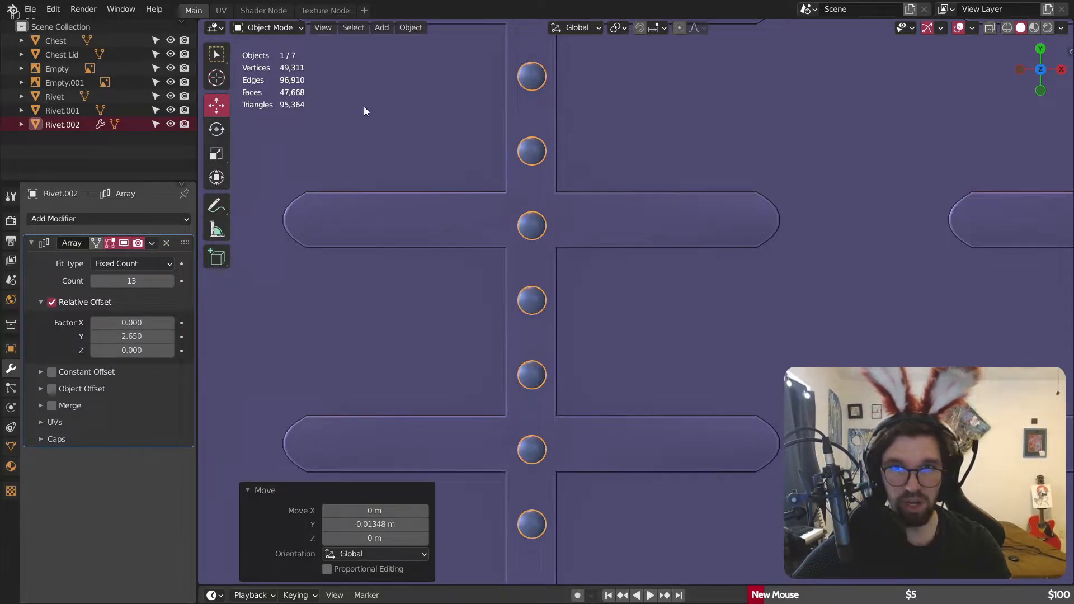
Step: Nudge the rivet row about 0.008 m along positive Y to recenter it on the crossbars
scroll(484, 387, down, 2)
shift+middle_drag(541, 435, 576, 396)
scroll(552, 467, up, 1)
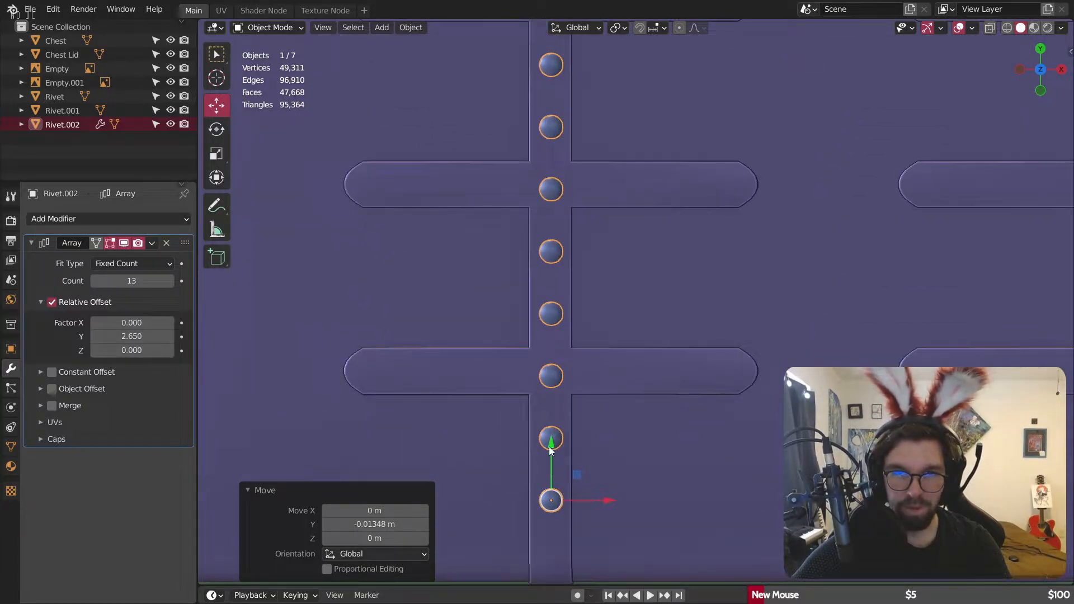
drag(551, 450, 558, 442)
shift+middle_drag(623, 177, 594, 266)
scroll(610, 391, down, 2)
shift+middle_drag(619, 217, 619, 289)
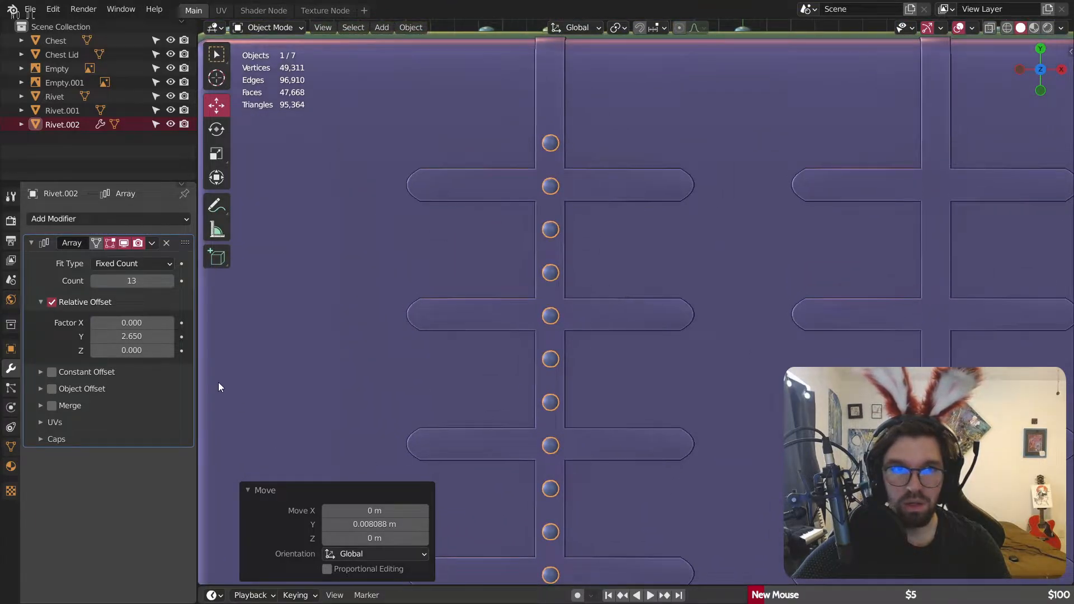
Step: Set the array's relative Y offset factor to 2.66
click(132, 336)
text(2.)
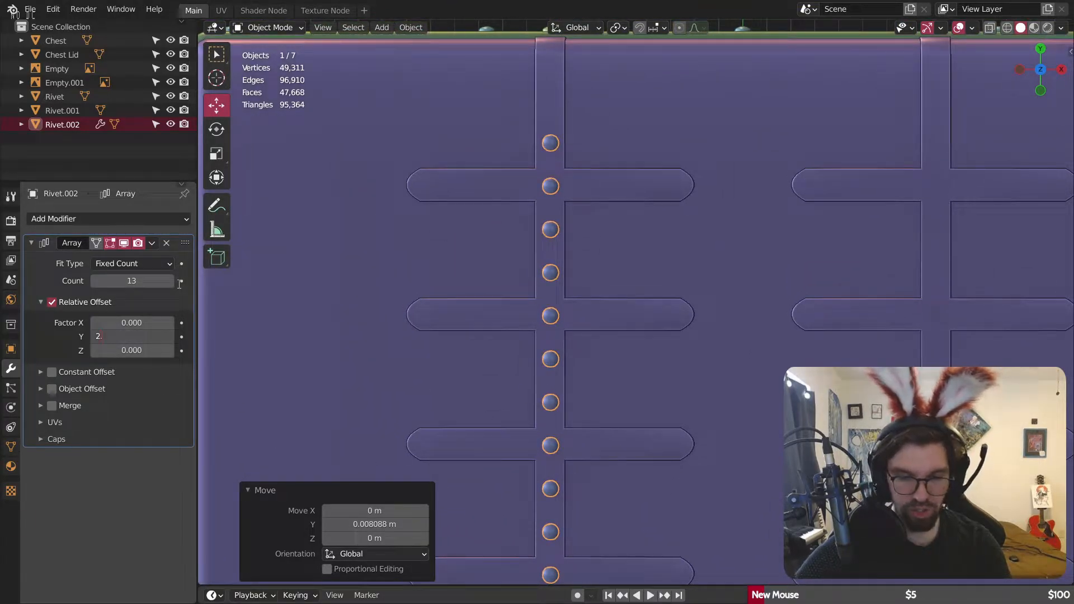
text(66)
key(Return)
shift+middle_drag(560, 344, 560, 198)
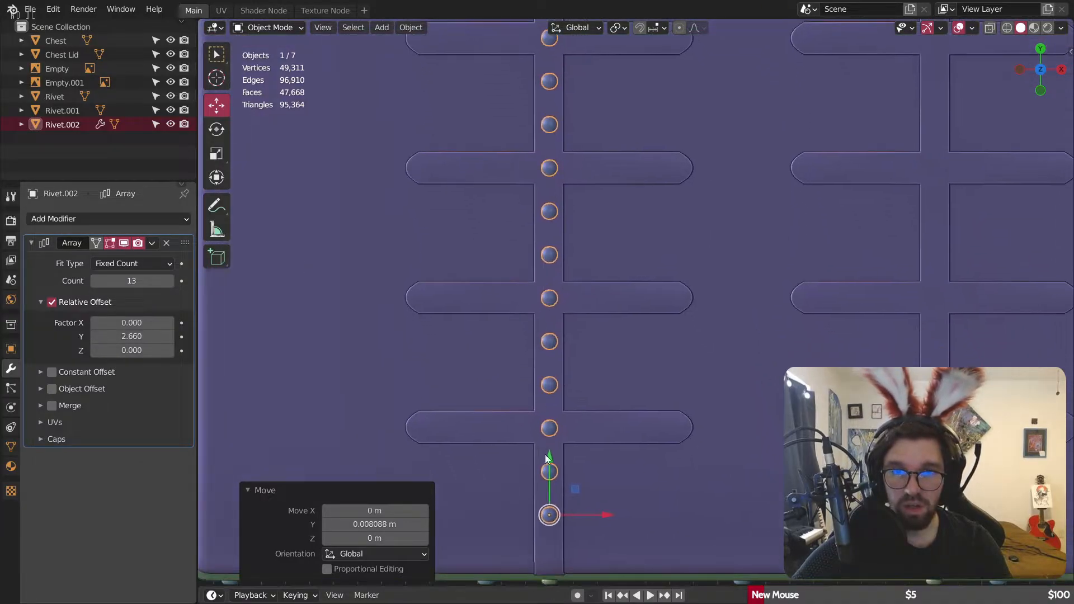
Step: Check the rivets against all crossbars and increase the array count to 15
scroll(553, 471, up, 2)
drag(547, 476, 540, 474)
scroll(535, 310, down, 2)
shift+middle_drag(546, 246, 556, 311)
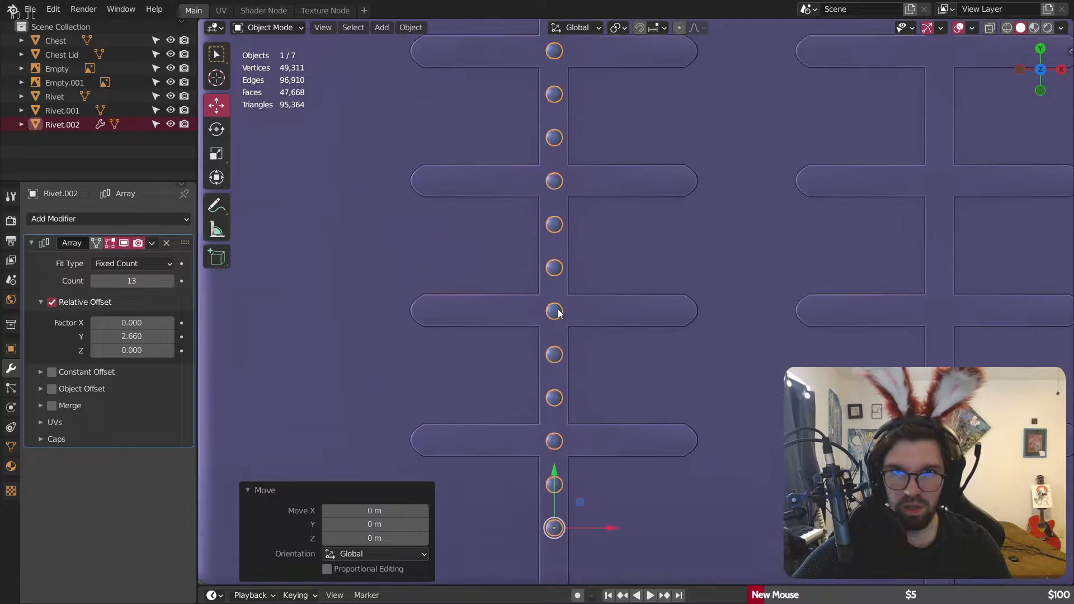
shift+middle_drag(549, 211, 561, 356)
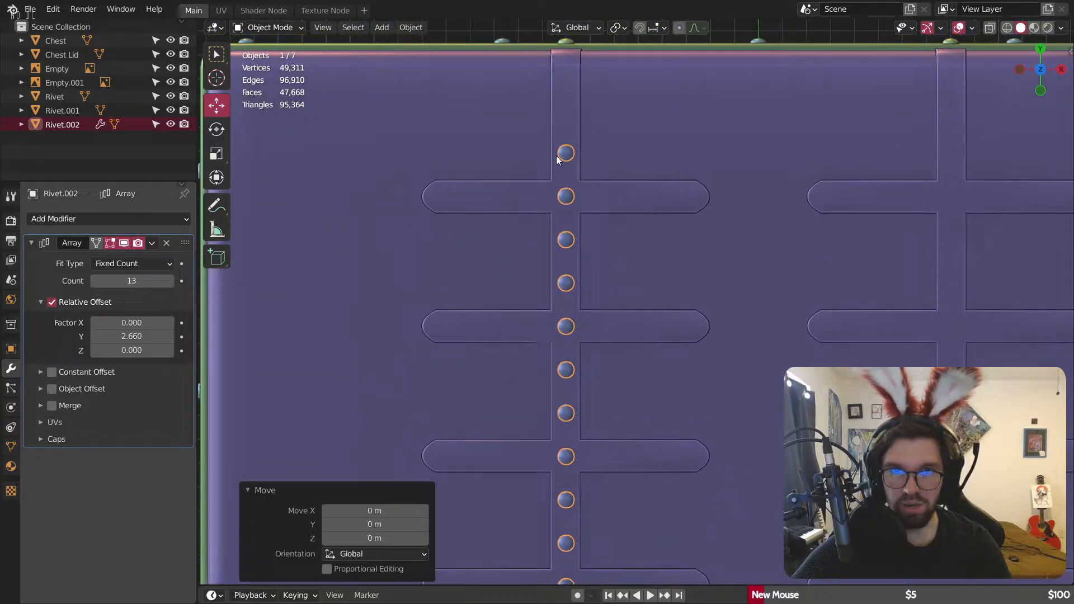
click(170, 284)
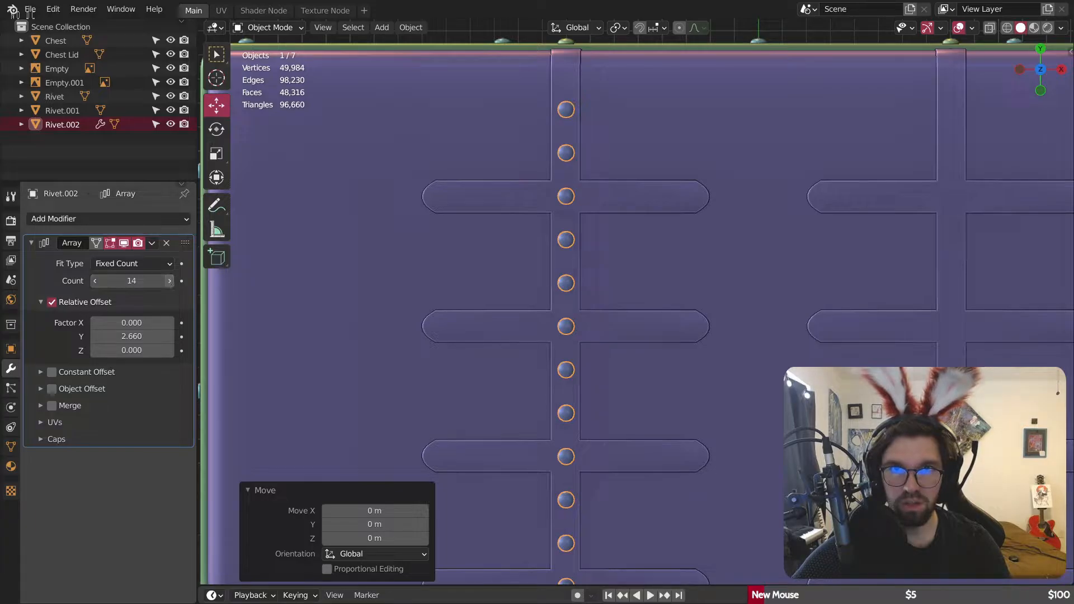
scroll(506, 288, down, 2)
Step: Move the rivet row about 0.173 m along negative Y so it starts near the strap's front end
scroll(525, 340, up, 4)
scroll(523, 338, up, 4)
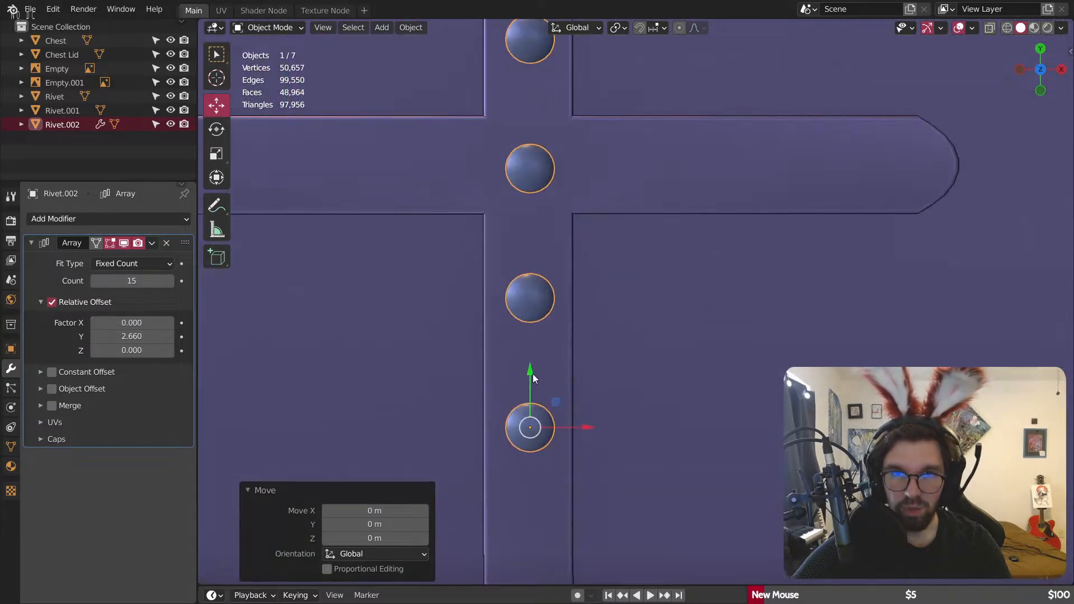
shift+middle_drag(533, 374, 554, 345)
drag(550, 357, 525, 478)
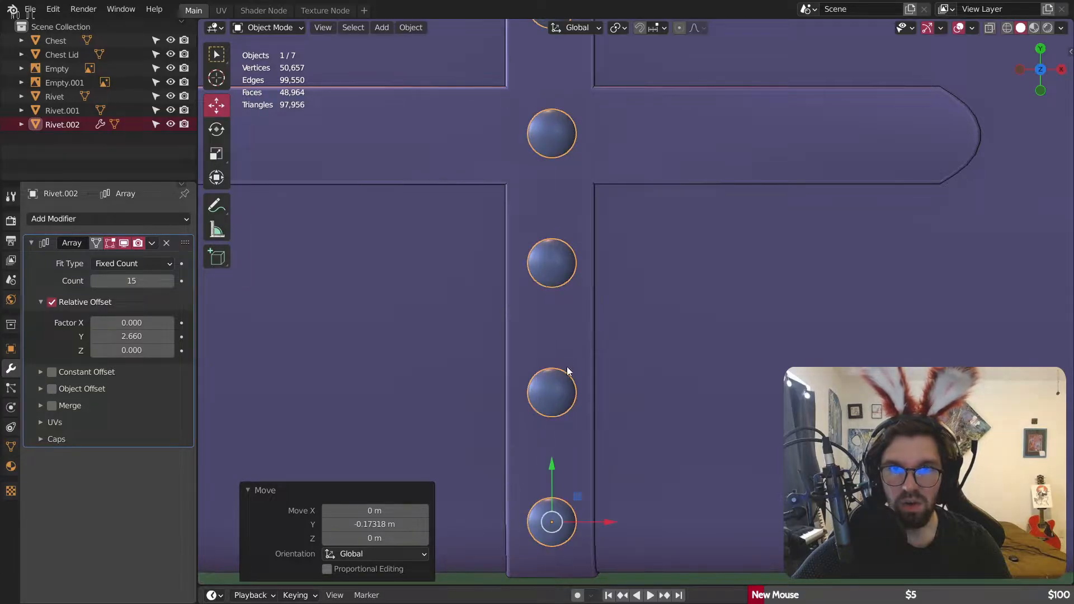
Step: Lower the rivet row about 0.0076 m along Z so the rivets sit on the strap's surface
middle_drag(566, 366, 561, 371)
scroll(560, 372, down, 3)
middle_drag(546, 424, 533, 322)
shift+middle_drag(347, 269, 565, 249)
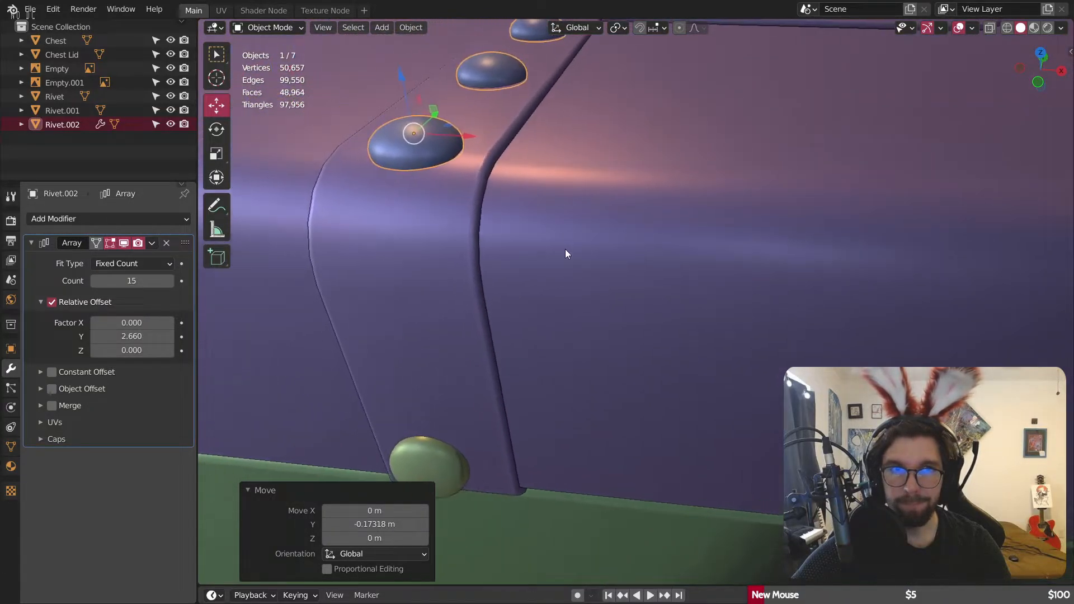
scroll(437, 192, up, 4)
scroll(436, 191, up, 3)
scroll(428, 173, down, 3)
shift+middle_drag(441, 167, 549, 171)
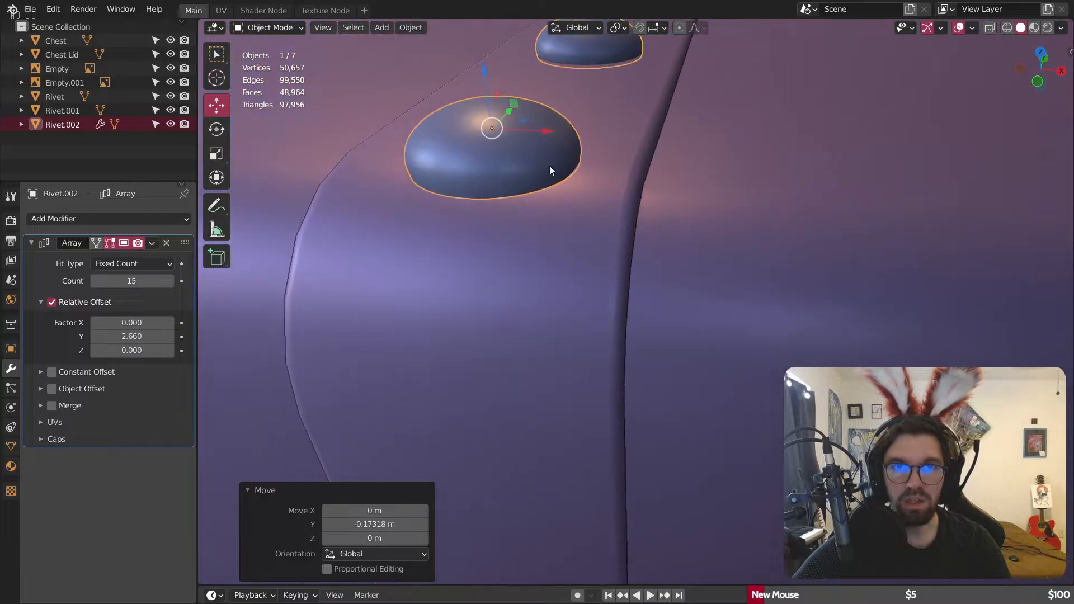
drag(480, 64, 500, 83)
Step: Inspect the row along the whole lid strap and increase the array count to 16
scroll(500, 99, down, 3)
middle_drag(500, 102, 569, 114)
shift+middle_drag(716, 151, 585, 374)
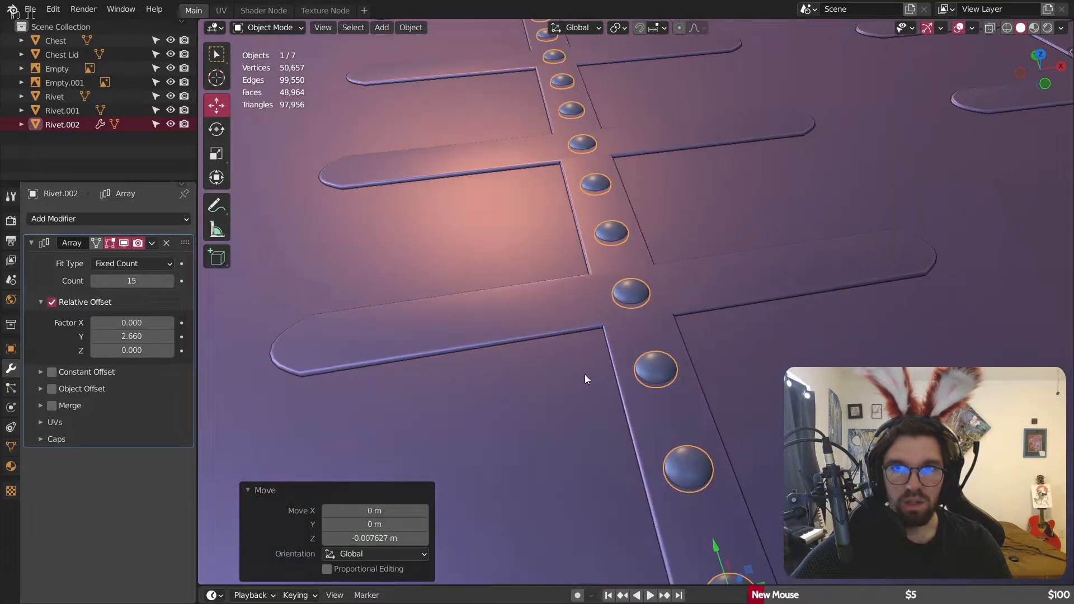
scroll(585, 374, down, 5)
middle_drag(660, 285, 769, 289)
shift+middle_drag(571, 256, 616, 241)
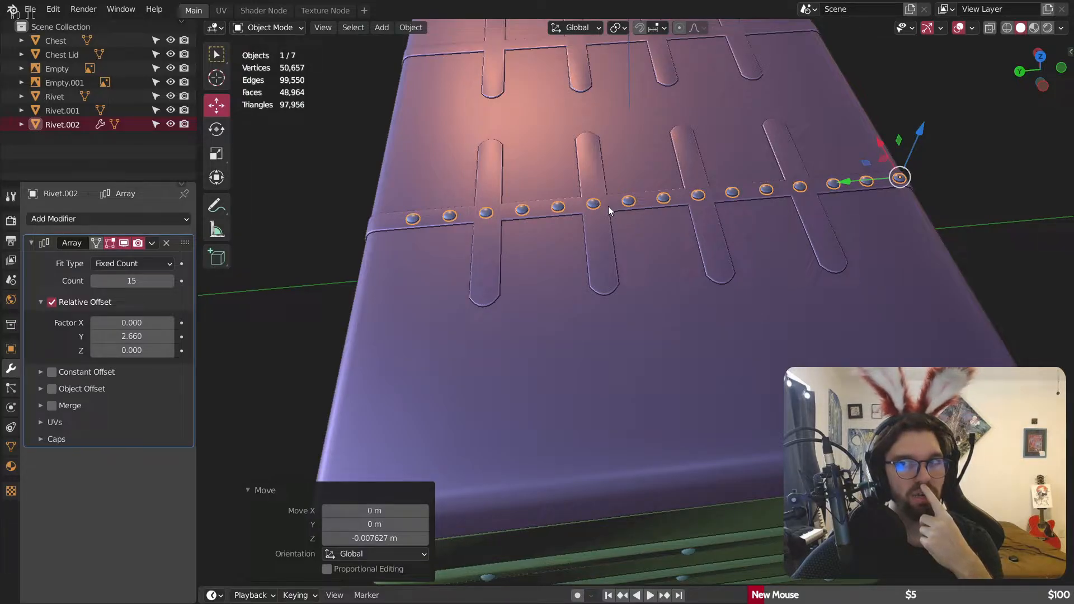
middle_drag(601, 202, 422, 217)
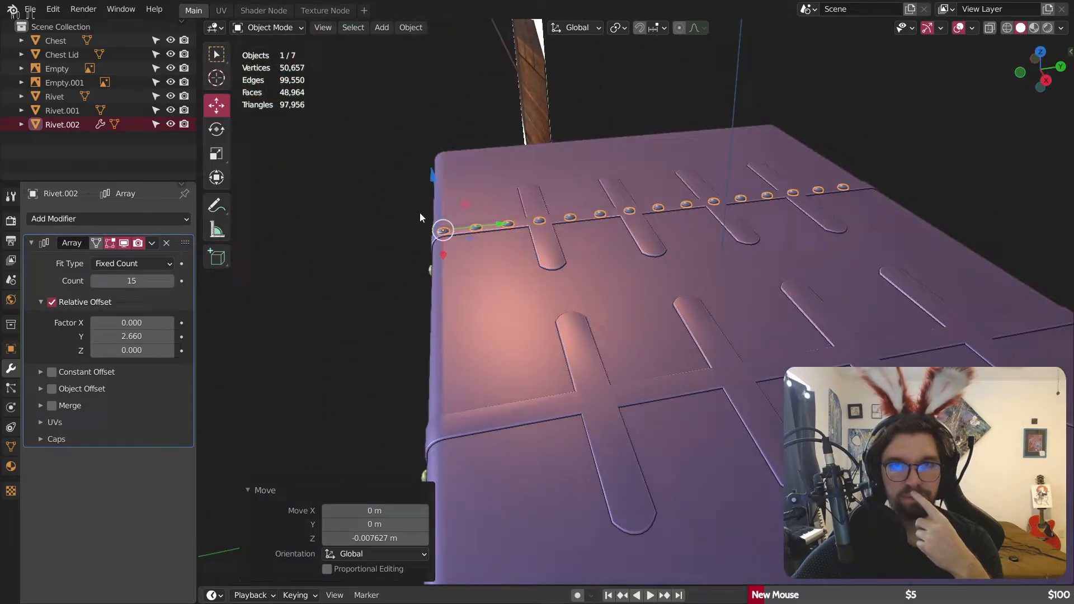
click(170, 282)
Step: Add a second Array modifier to the lid strap rivets
middle_drag(236, 300, 549, 290)
middle_drag(577, 418, 683, 377)
click(110, 218)
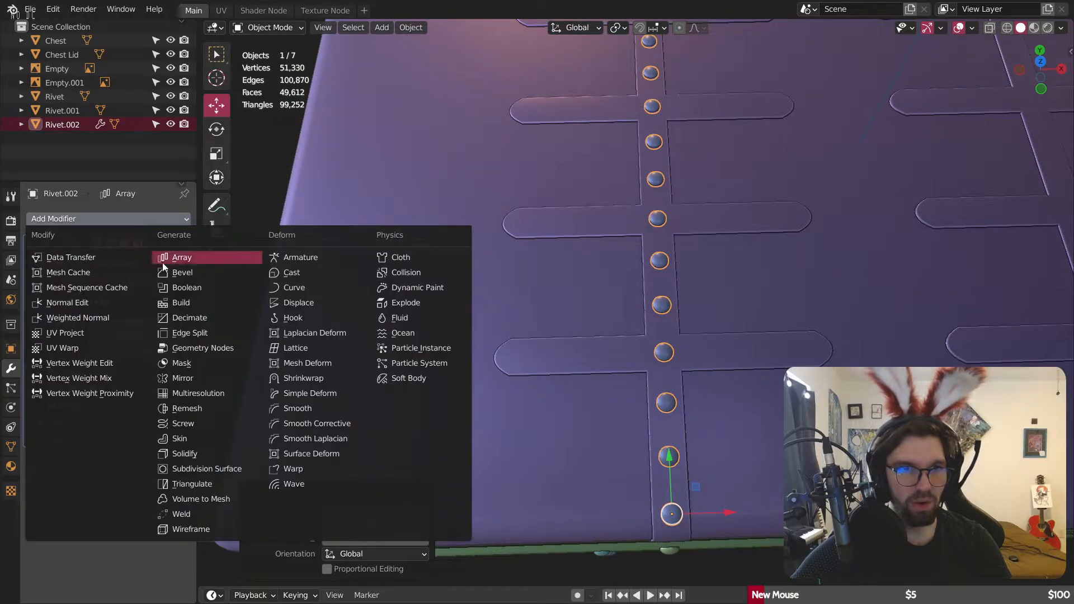
click(183, 259)
scroll(192, 505, down, 3)
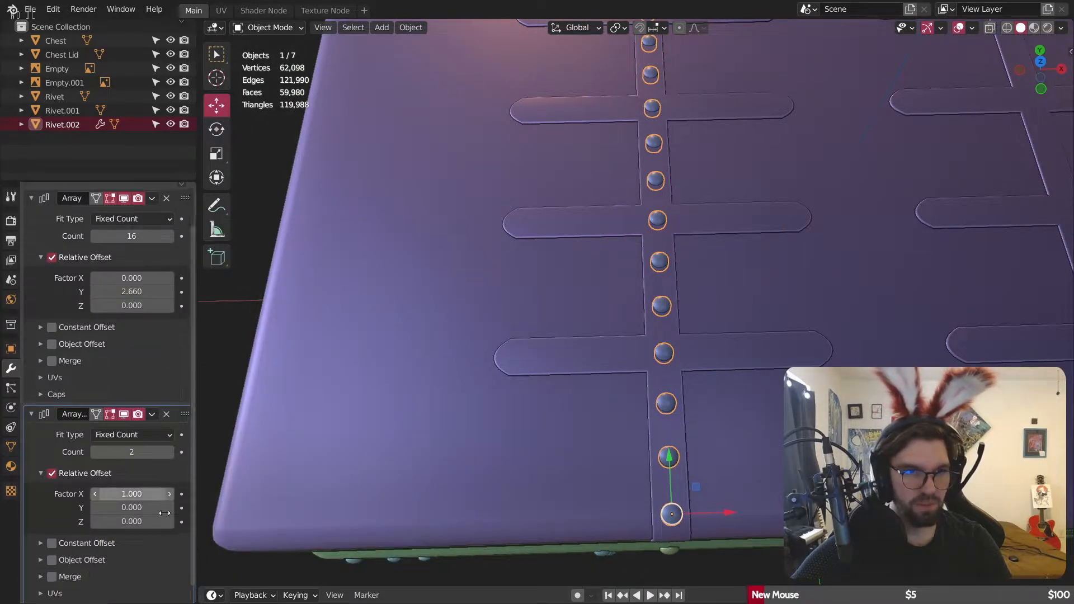
Step: Set the second array's relative offset to 0 along X and 2.3 along Z
click(119, 478)
text(0)
key(Return)
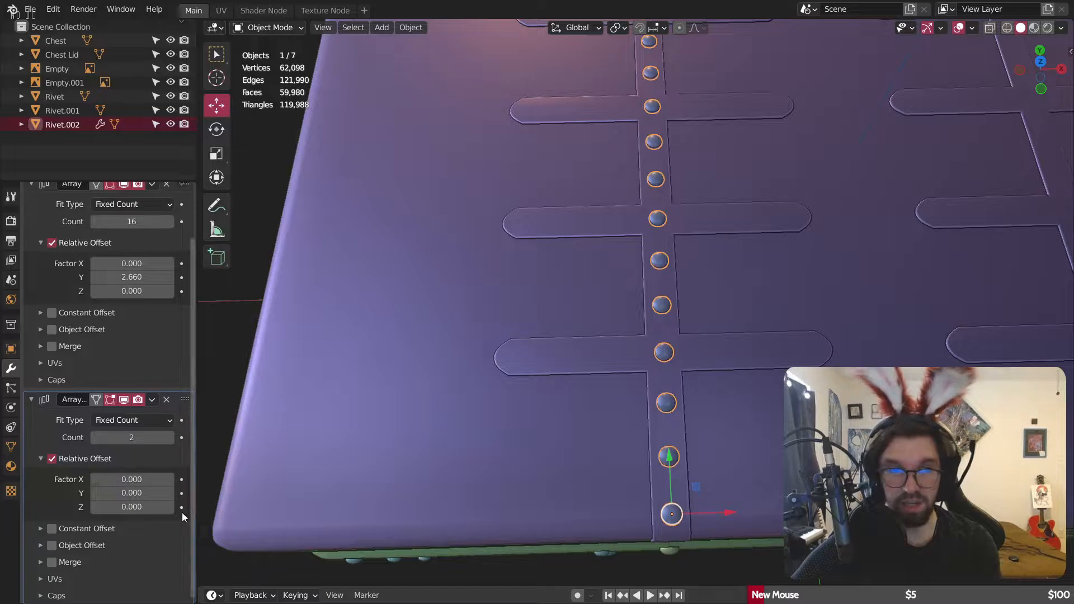
click(131, 507)
text(2.3)
key(Return)
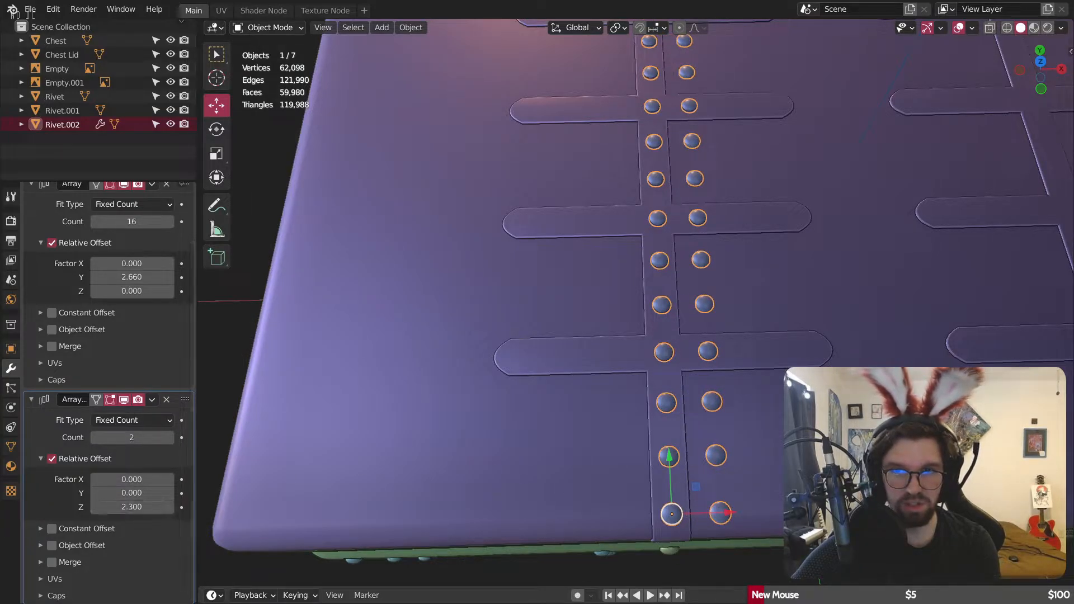
Step: Move the rivet grid about 0.505 m along negative X and increase the second array's count to 5
drag(729, 517, 568, 517)
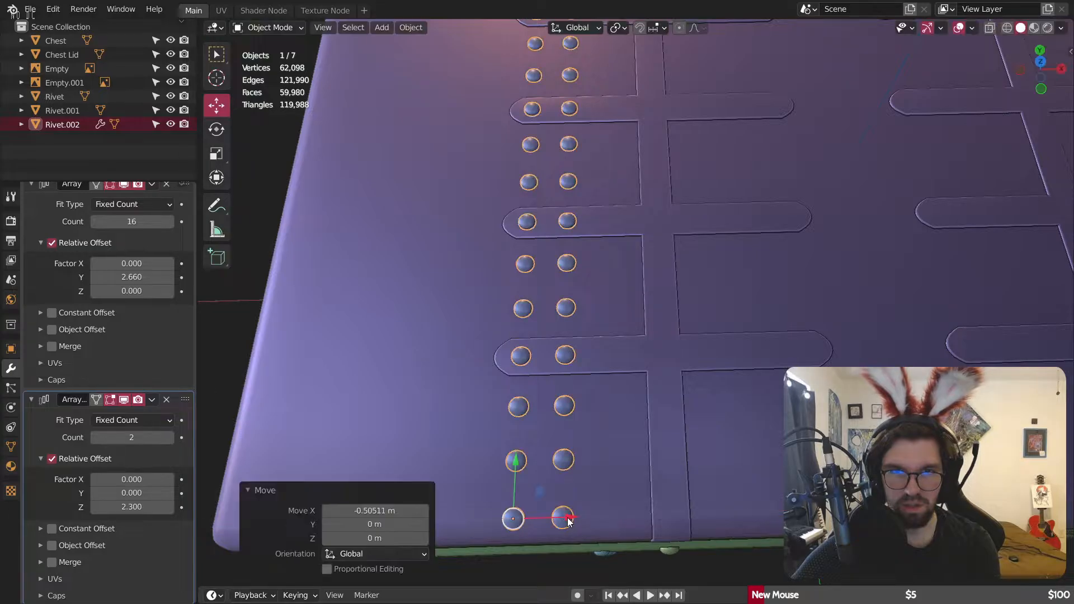
click(170, 437)
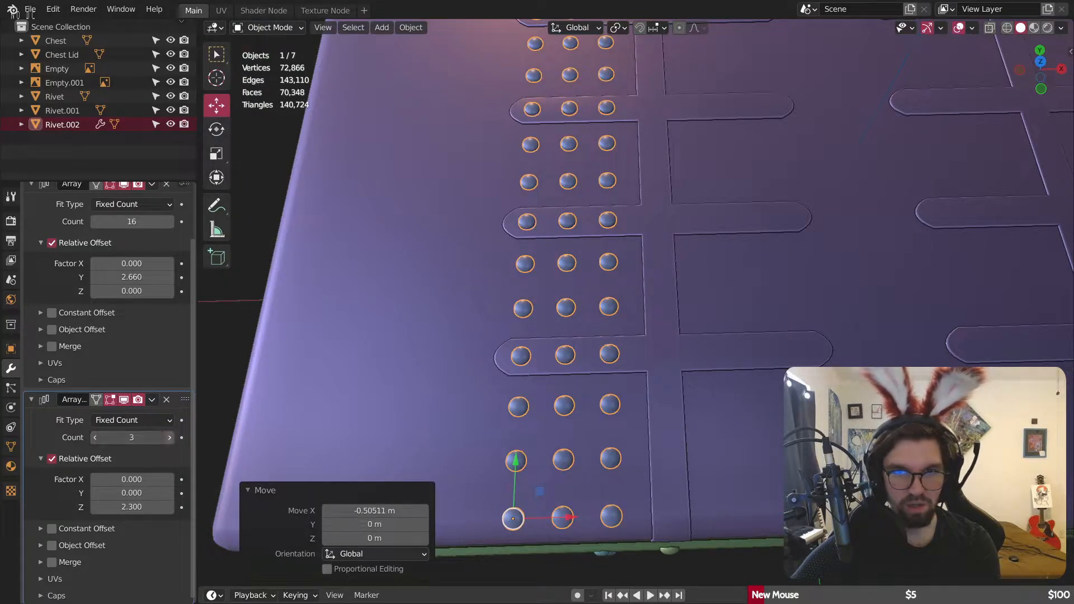
click(169, 437)
click(169, 437)
Step: Increase the second array's Z offset factor to 3.7 so the rivet columns spread across the crossbars
click(169, 507)
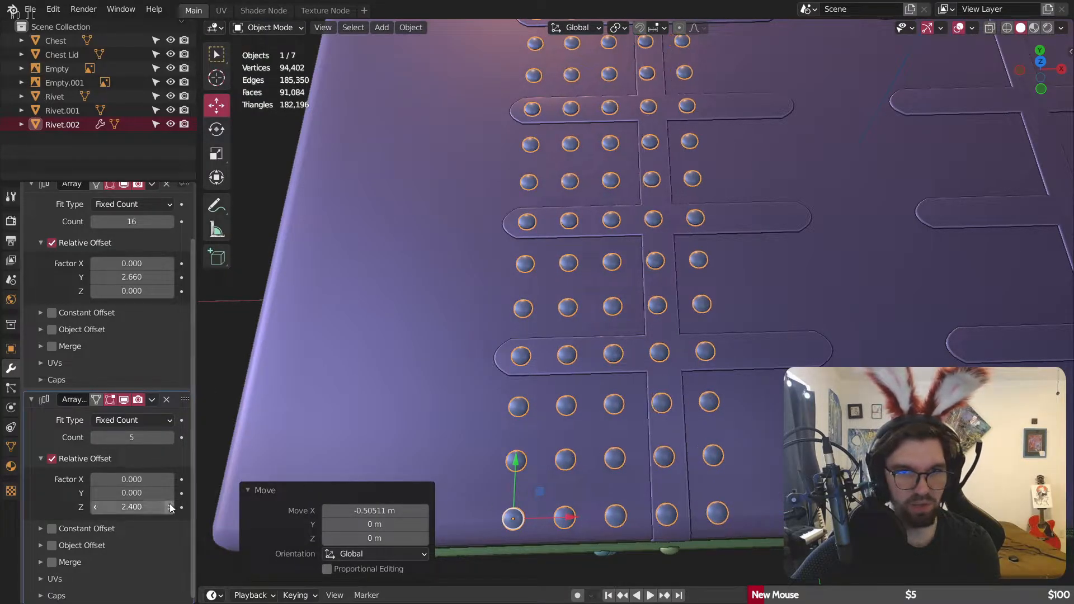
click(169, 507)
click(170, 507)
click(170, 507)
click(169, 507)
click(170, 506)
click(169, 507)
click(169, 507)
click(169, 507)
click(170, 506)
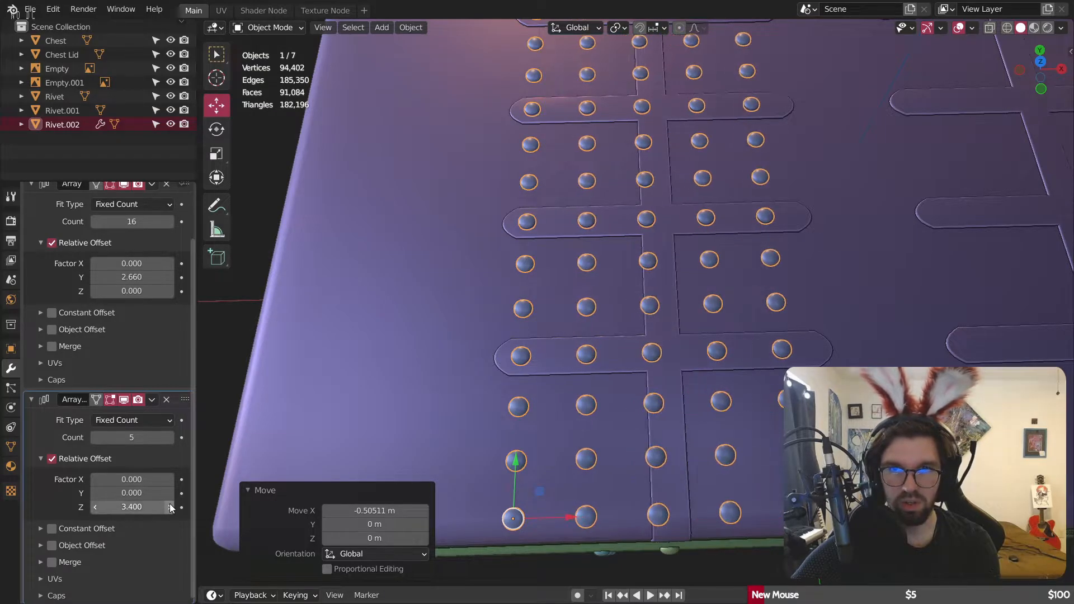
click(170, 507)
click(169, 507)
click(170, 507)
click(170, 507)
Step: Check the rivet grid against the strap from above, and apply both Array modifiers
scroll(578, 340, down, 5)
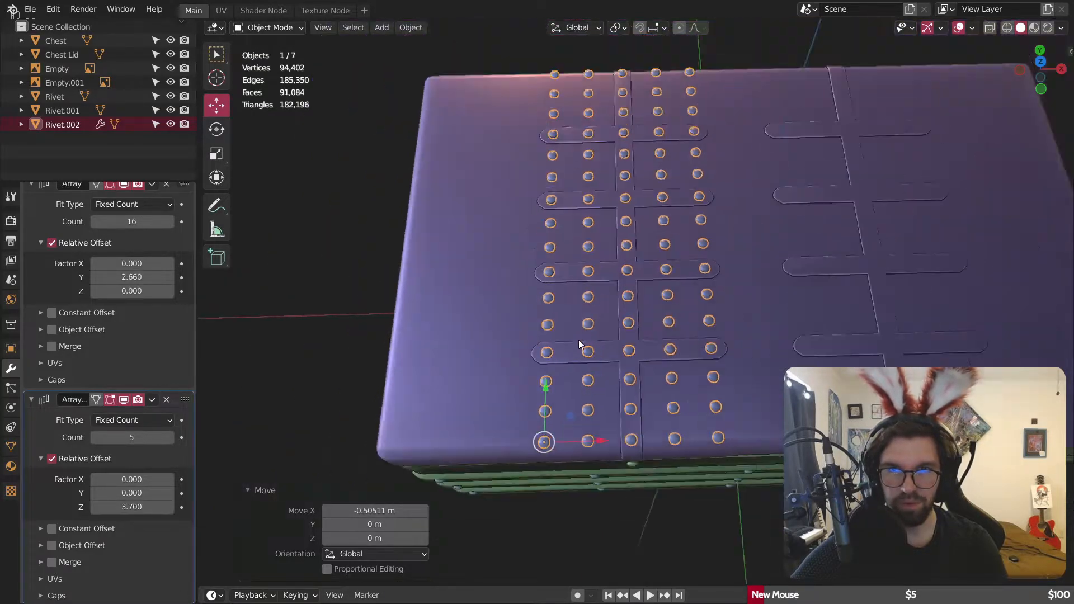
key(z)
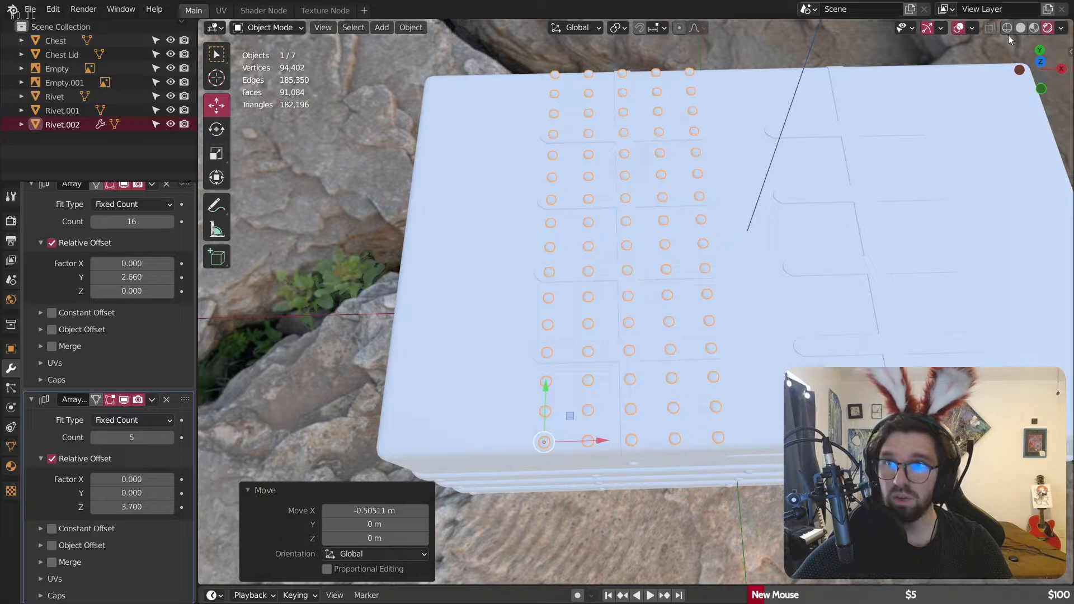
click(1020, 27)
shift+middle_drag(680, 246, 638, 223)
mouse_move(638, 222)
middle_down()
mouse_move(647, 283)
mouse_move(636, 305)
mouse_move(639, 142)
mouse_move(639, 237)
mouse_move(608, 246)
mouse_move(499, 200)
mouse_move(512, 169)
mouse_move(673, 180)
mouse_move(648, 268)
mouse_move(643, 213)
middle_up()
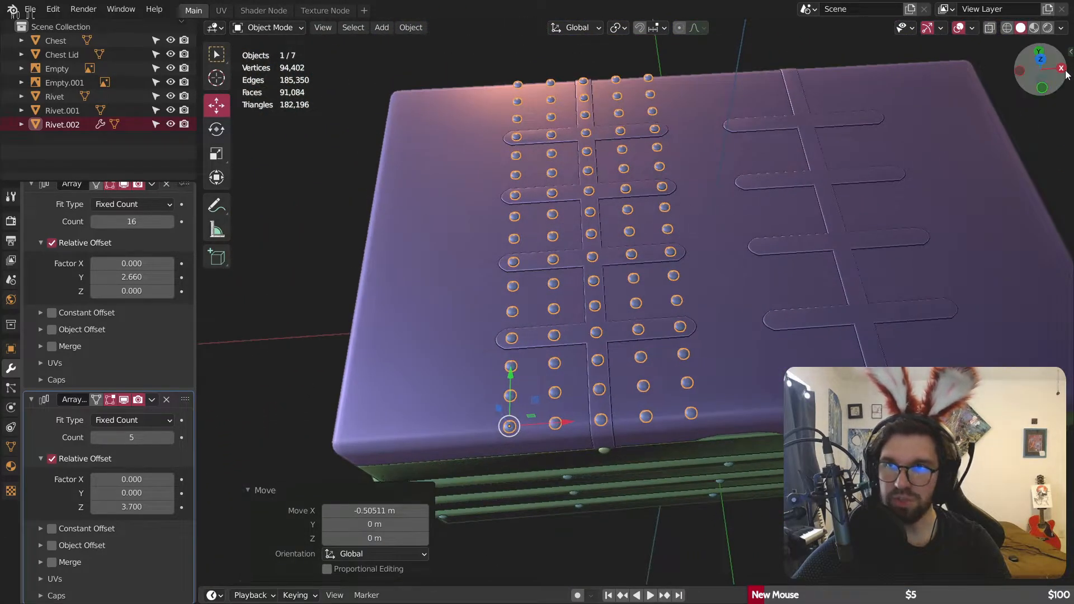
click(1049, 63)
scroll(115, 241, up, 3)
click(152, 240)
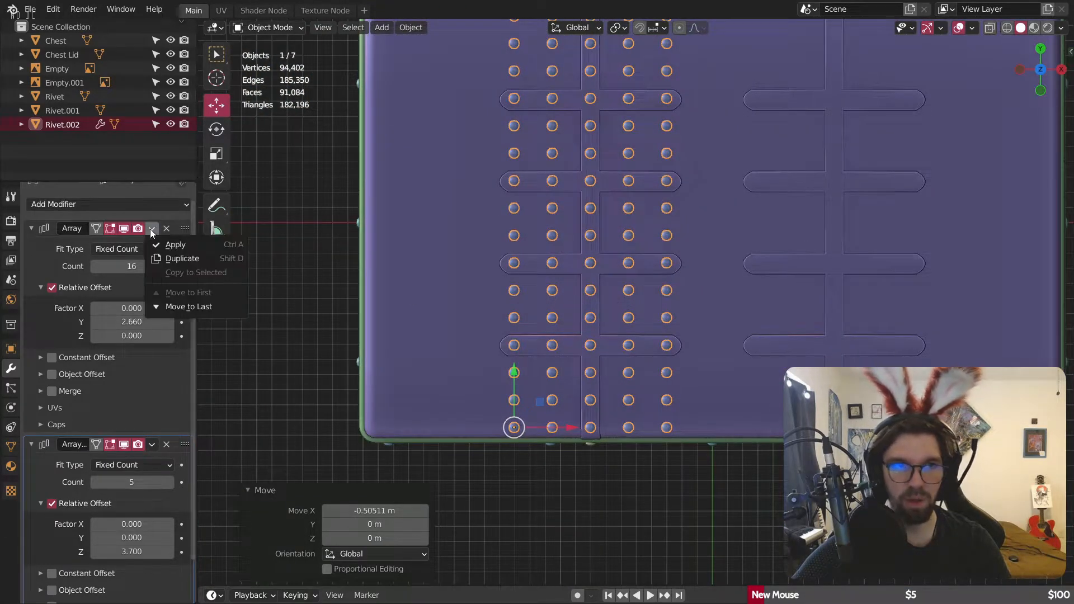
click(161, 235)
click(152, 243)
click(169, 259)
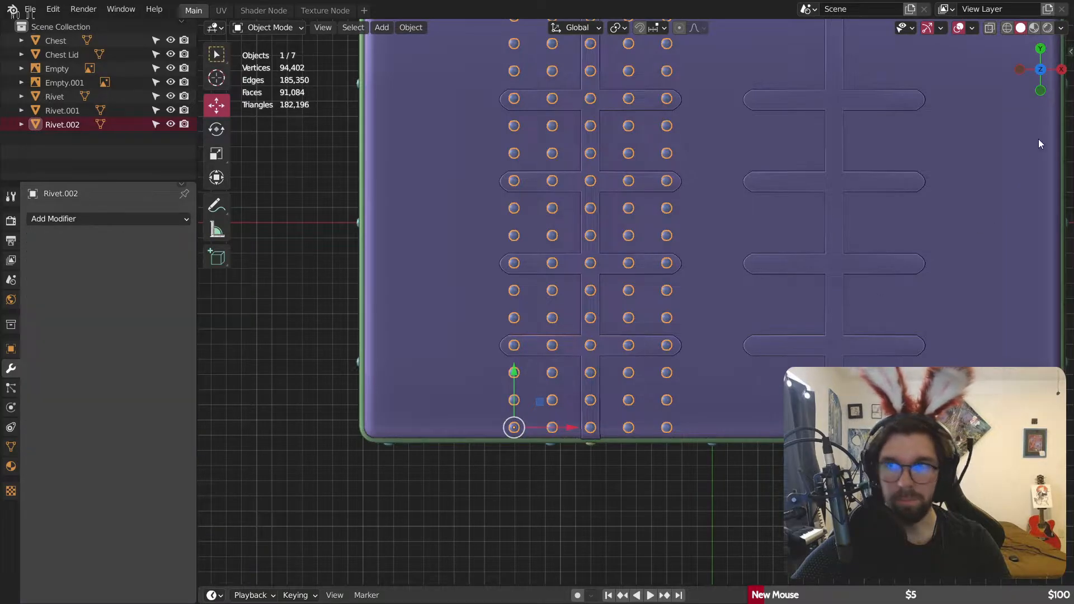
Step: In Edit Mode with wireframe display, select and delete all rivets lying off the strap and its crossbars
click(276, 29)
click(277, 59)
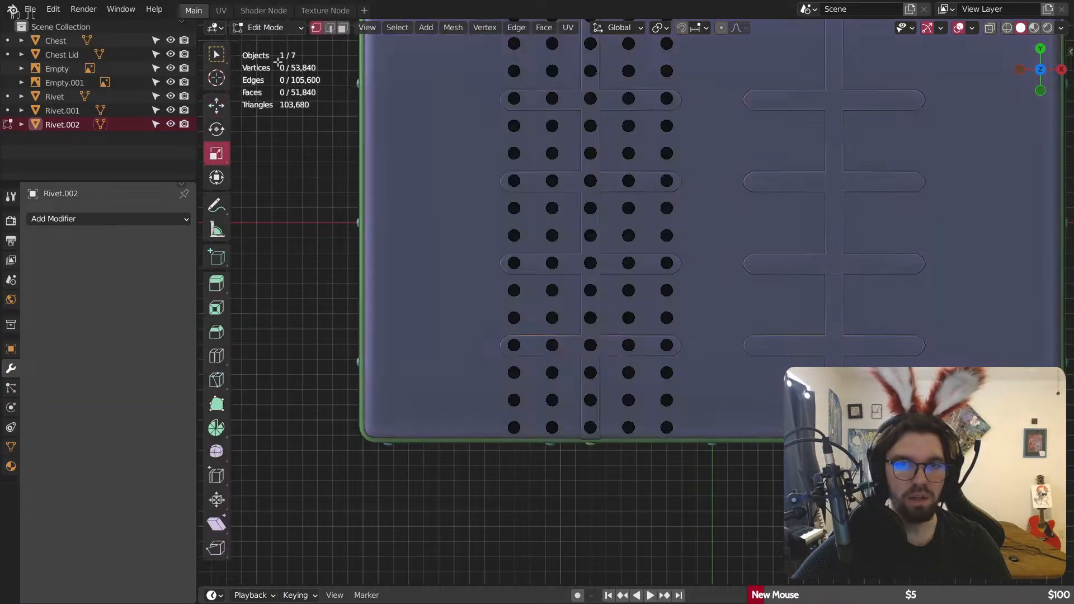
shift+middle_drag(616, 319, 568, 302)
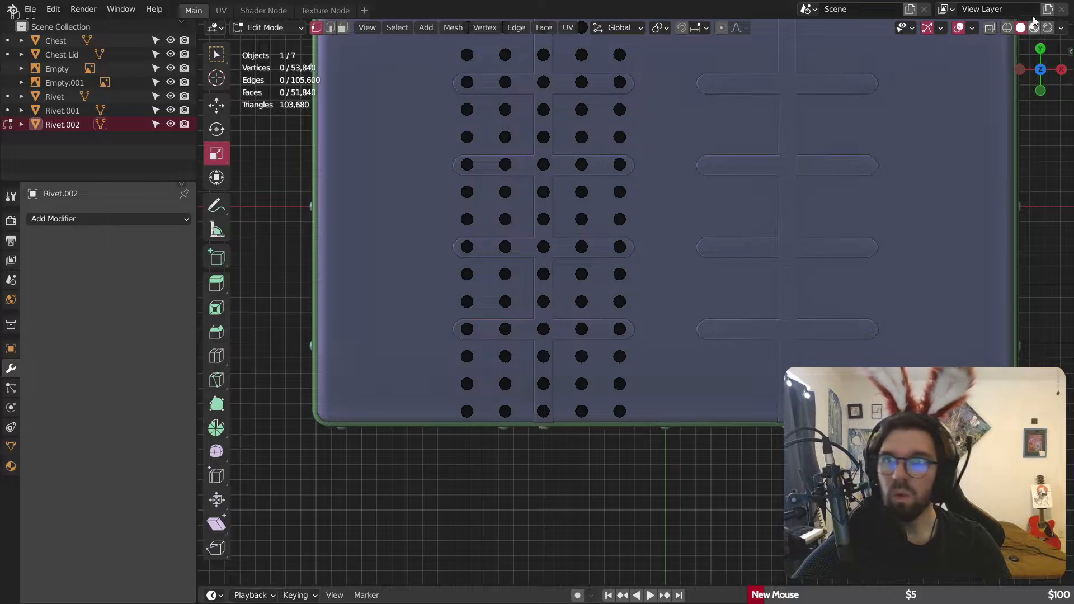
click(1007, 28)
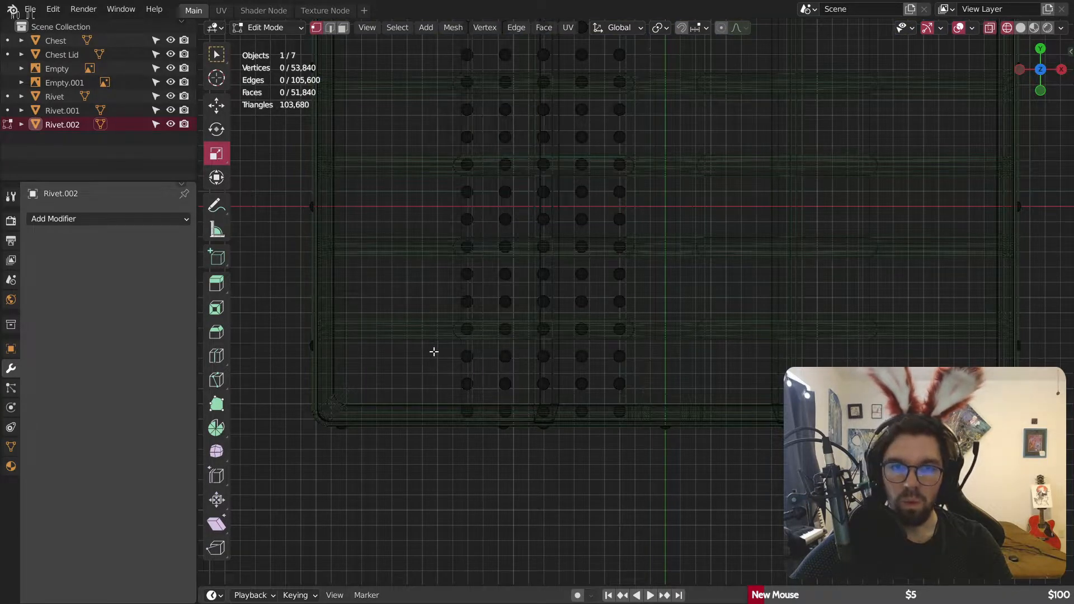
drag(434, 351, 513, 460)
click(410, 373)
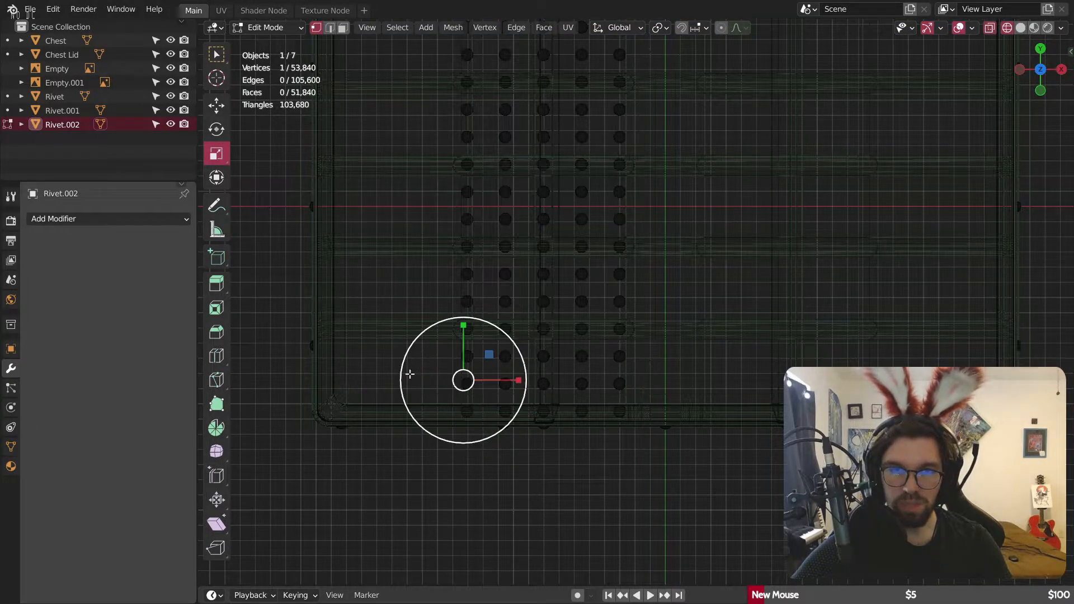
key(alt+a)
drag(450, 348, 525, 467)
shift+drag(574, 421, 563, 455)
shift+drag(570, 273, 568, 269)
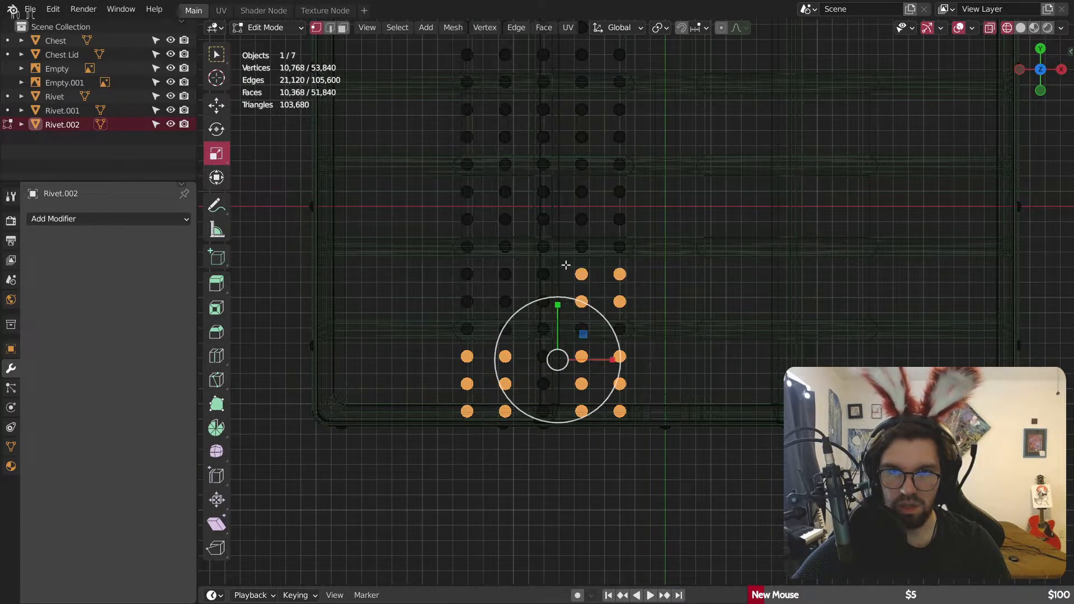
scroll(505, 311, up, 4)
shift+drag(535, 310, 383, 217)
shift+middle_drag(473, 166, 515, 308)
shift+drag(569, 278, 404, 183)
shift+middle_drag(803, 271, 674, 324)
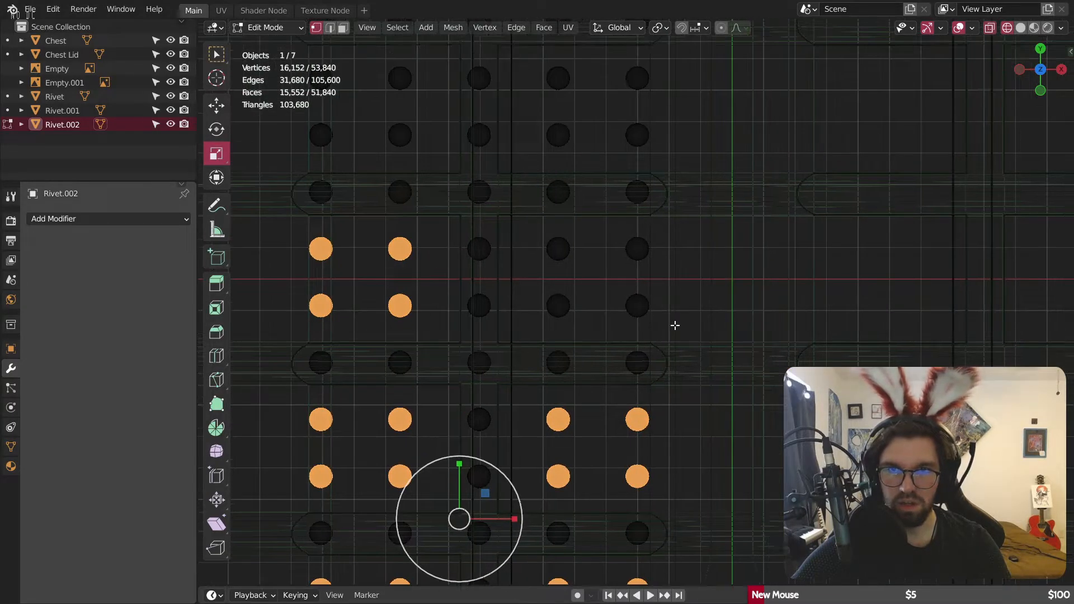
shift+drag(673, 325, 532, 223)
shift+middle_drag(532, 223, 787, 317)
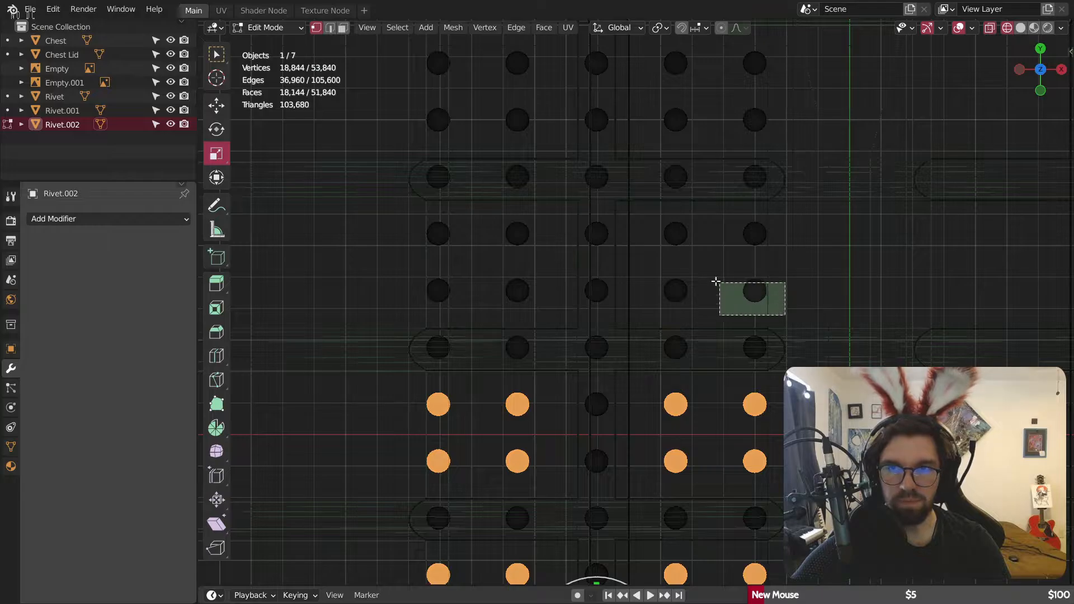
shift+drag(716, 281, 648, 204)
shift+drag(541, 306, 391, 211)
shift+middle_drag(524, 126, 529, 301)
shift+drag(529, 301, 370, 144)
shift+drag(767, 312, 621, 119)
scroll(655, 218, down, 5)
shift+middle_drag(707, 517, 673, 314)
scroll(644, 336, up, 3)
shift+middle_drag(804, 129, 837, 307)
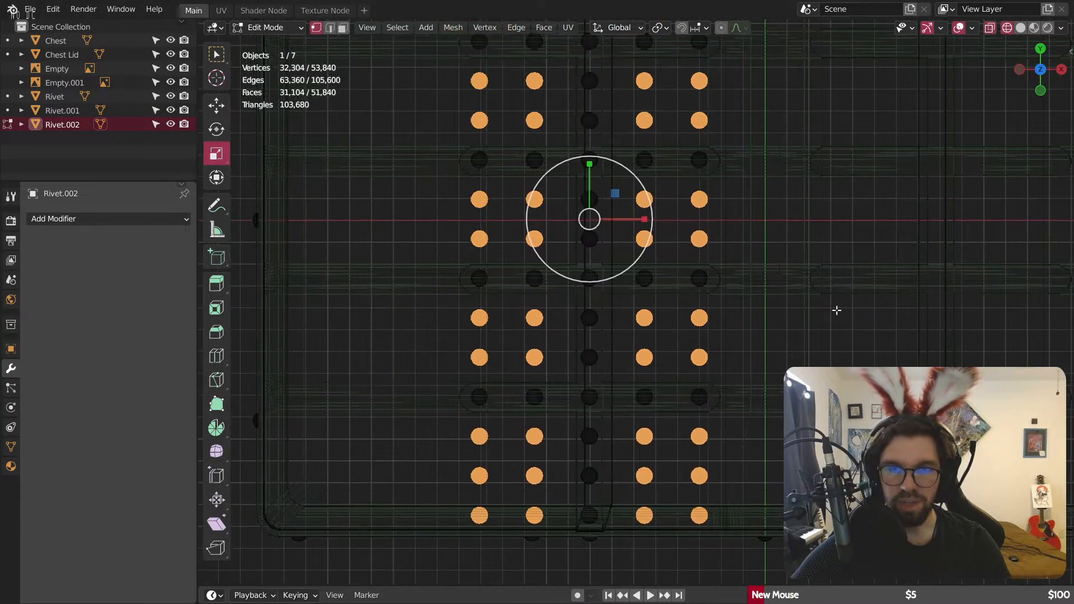
key(x)
click(838, 309)
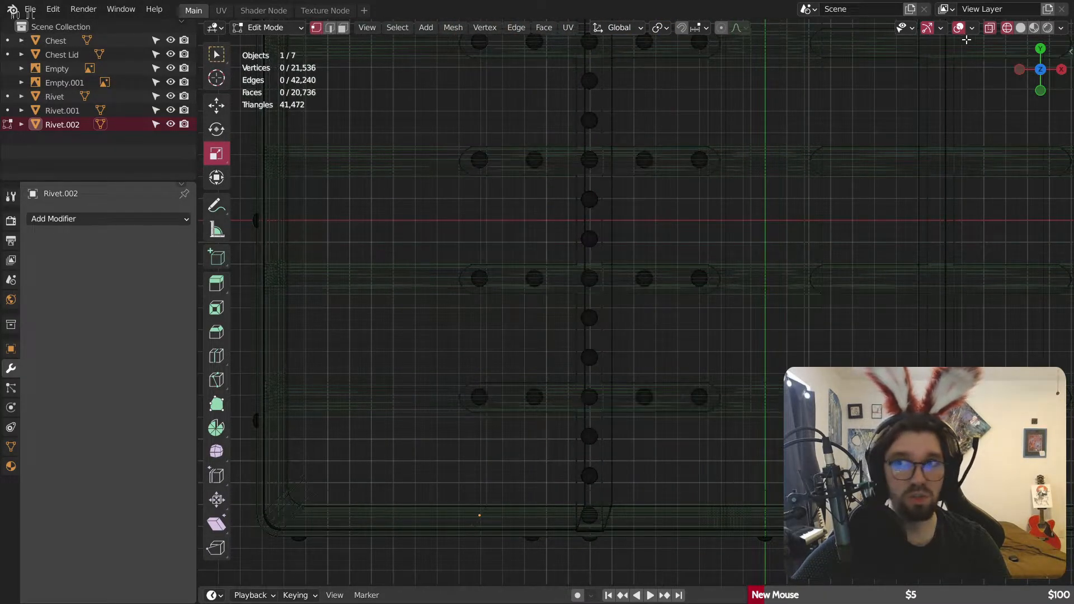
Step: Return to solid shading and Object Mode, and inspect the remaining rivets up close on the strap
click(1020, 27)
scroll(692, 242, down, 3)
middle_drag(631, 259, 626, 188)
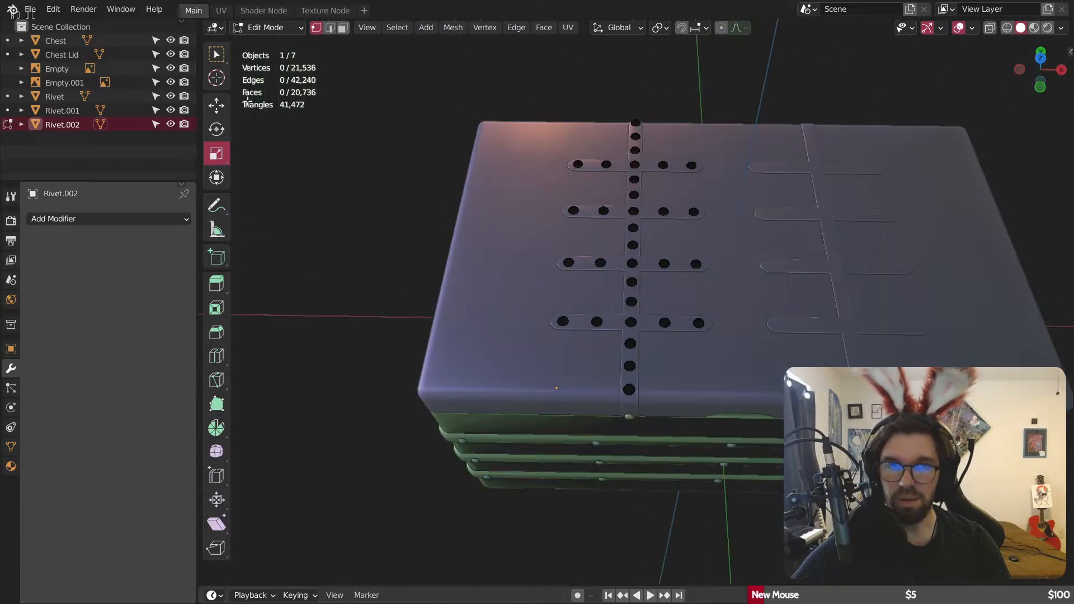
click(268, 24)
click(274, 46)
key(alt+a)
middle_drag(666, 220, 543, 196)
scroll(542, 196, up, 6)
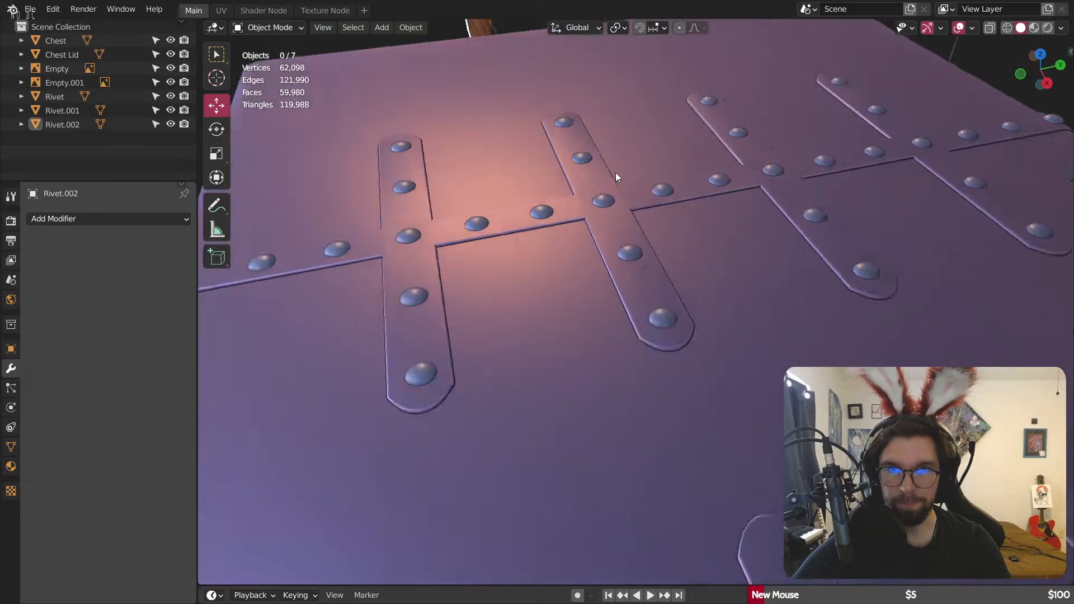
Step: In wireframe side view, rotate the rivet at the strap's front end 8° about X to follow the lid's rounded edge
click(469, 297)
shift+middle_drag(469, 301, 654, 296)
click(253, 29)
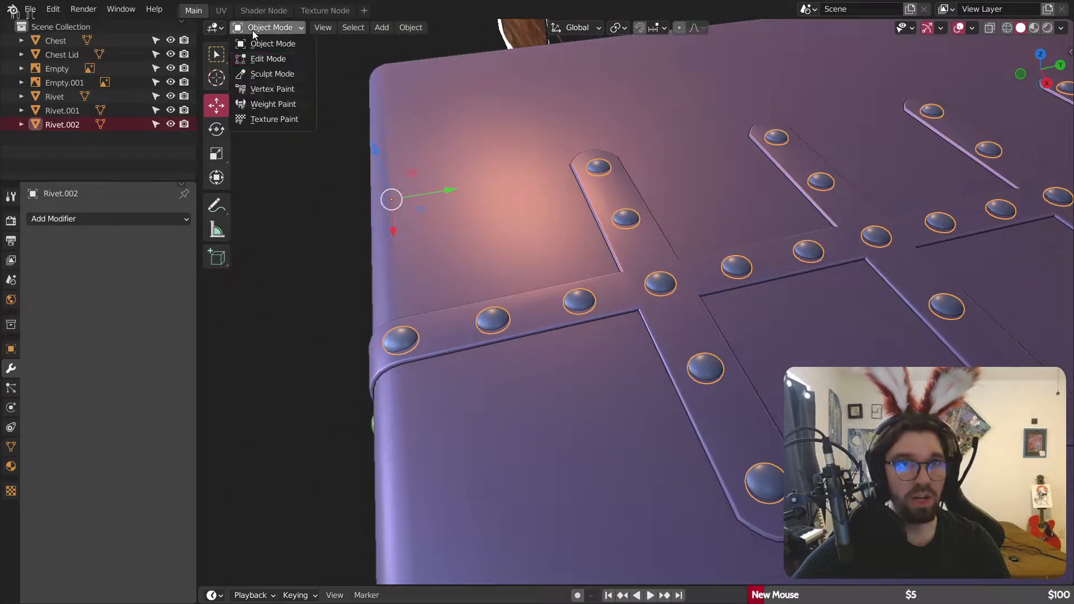
middle_drag(360, 194, 464, 304)
click(277, 29)
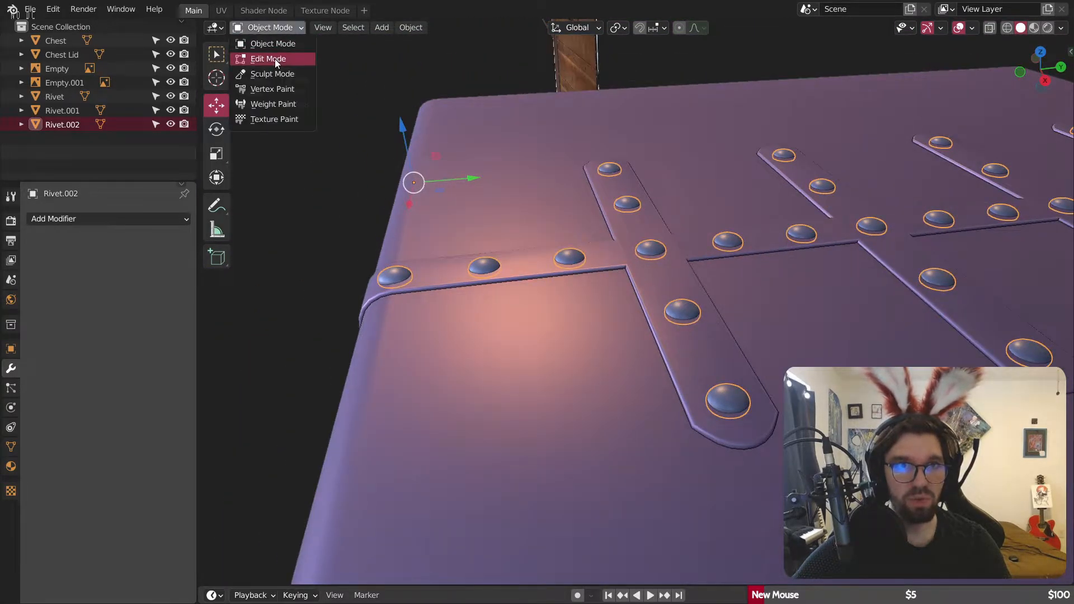
click(252, 65)
scroll(380, 258, up, 3)
click(1044, 81)
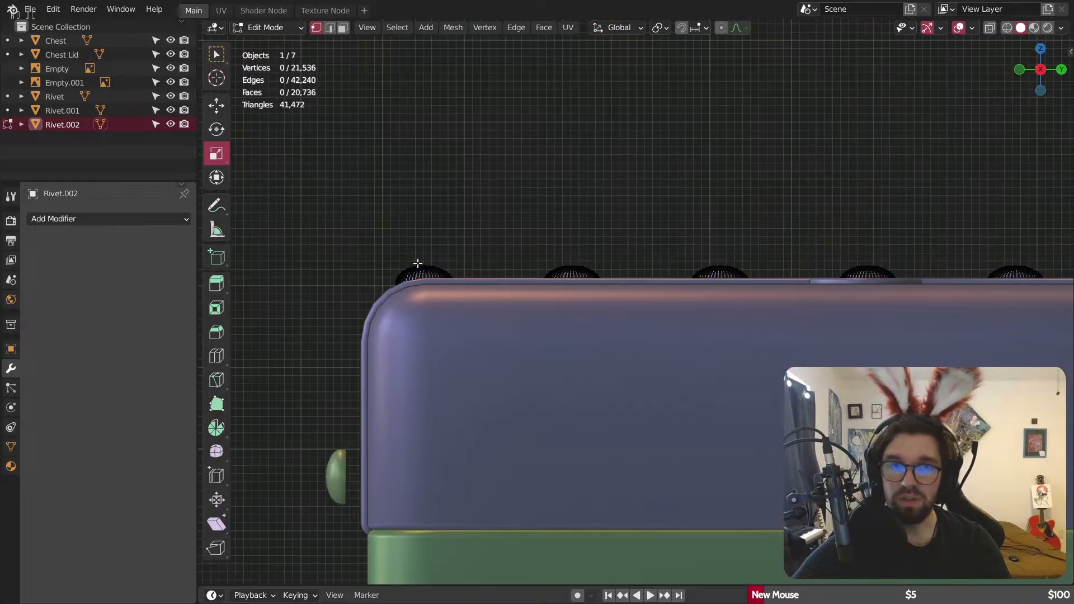
click(1006, 28)
shift+middle_drag(413, 280, 488, 268)
scroll(490, 268, up, 5)
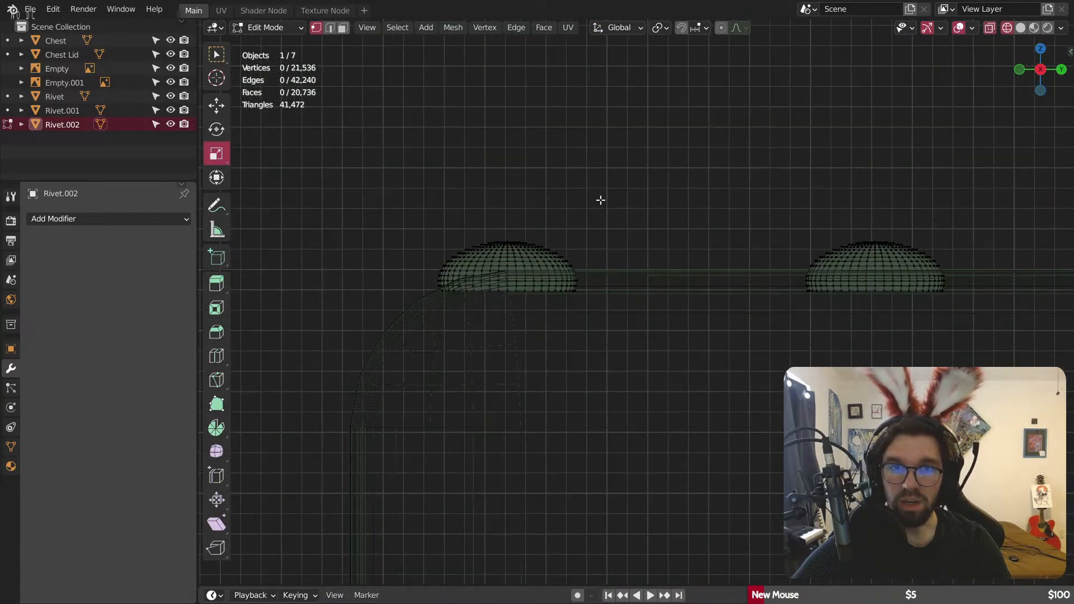
drag(627, 168, 341, 394)
scroll(462, 285, up, 1)
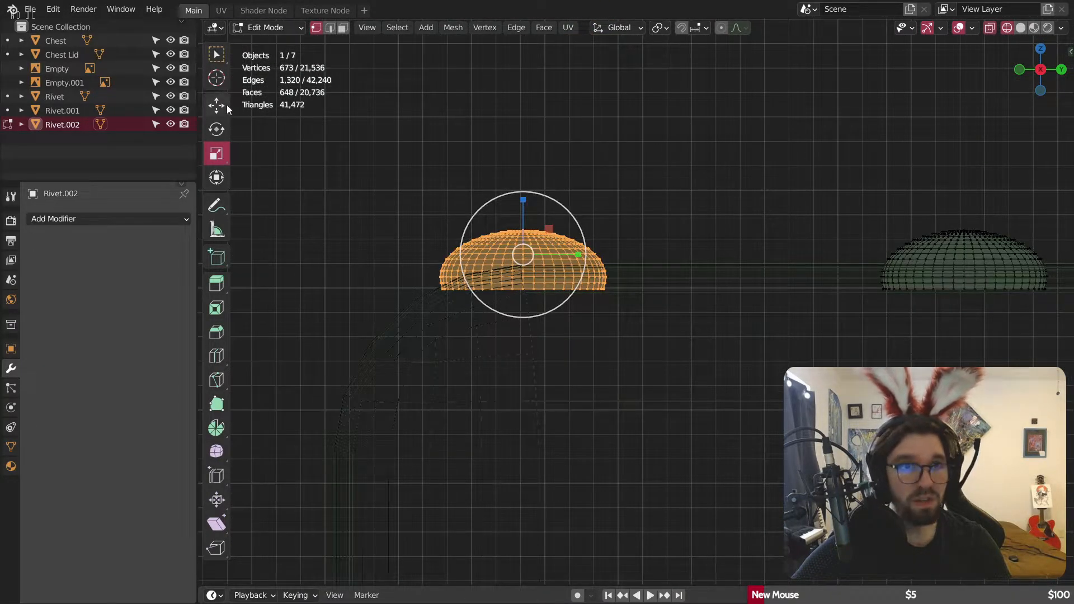
click(217, 130)
drag(494, 211, 485, 212)
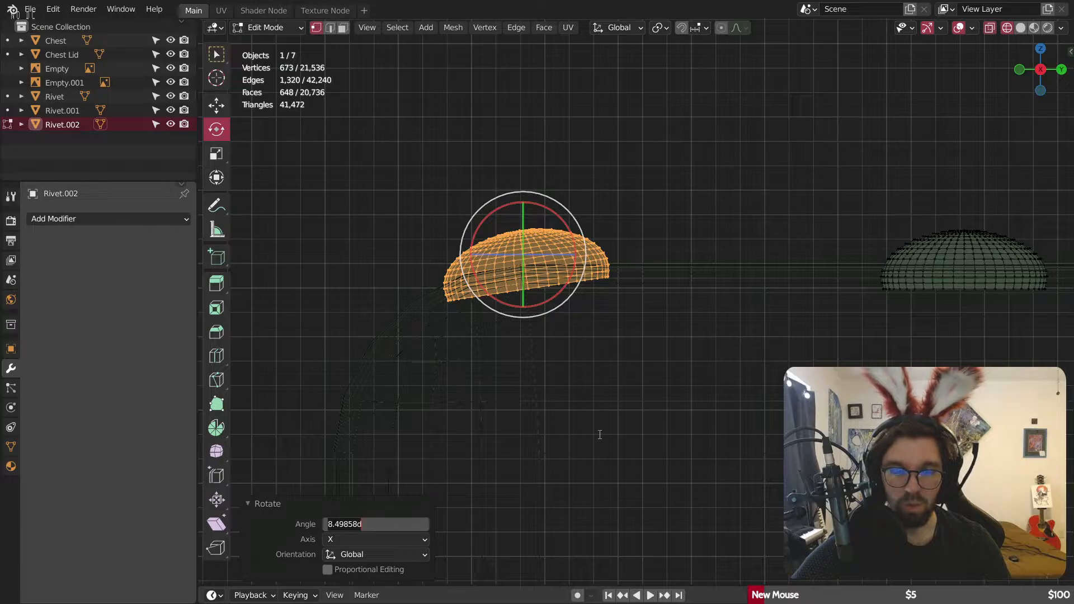
Step: Rotate the rivet at the strap's rear end -8° about X to match the lid's curve
scroll(703, 367, down, 10)
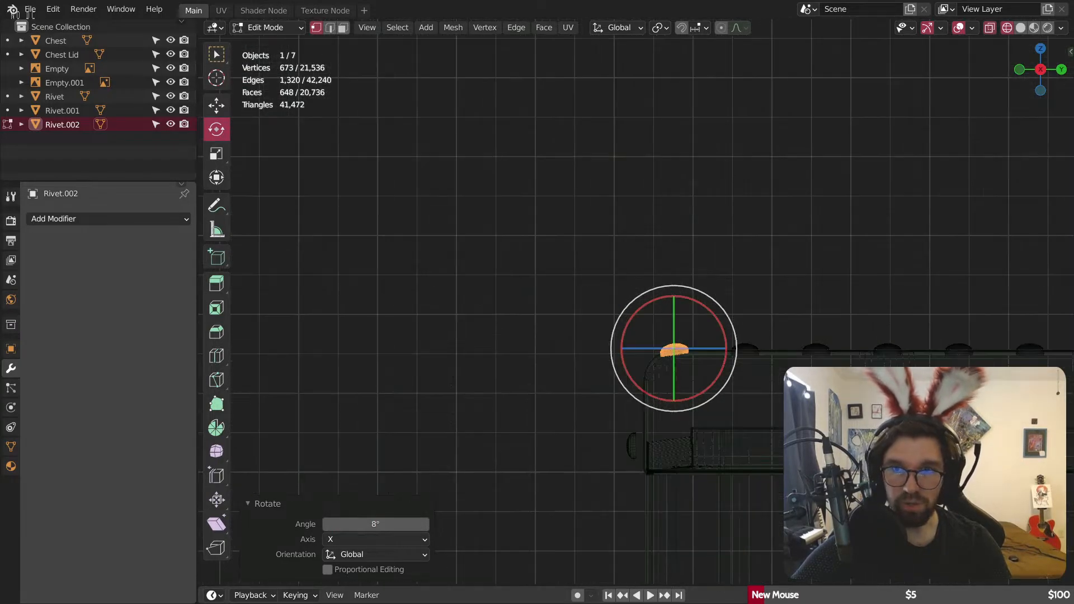
shift+middle_drag(722, 386, 683, 352)
scroll(636, 334, up, 7)
shift+middle_drag(561, 304, 683, 256)
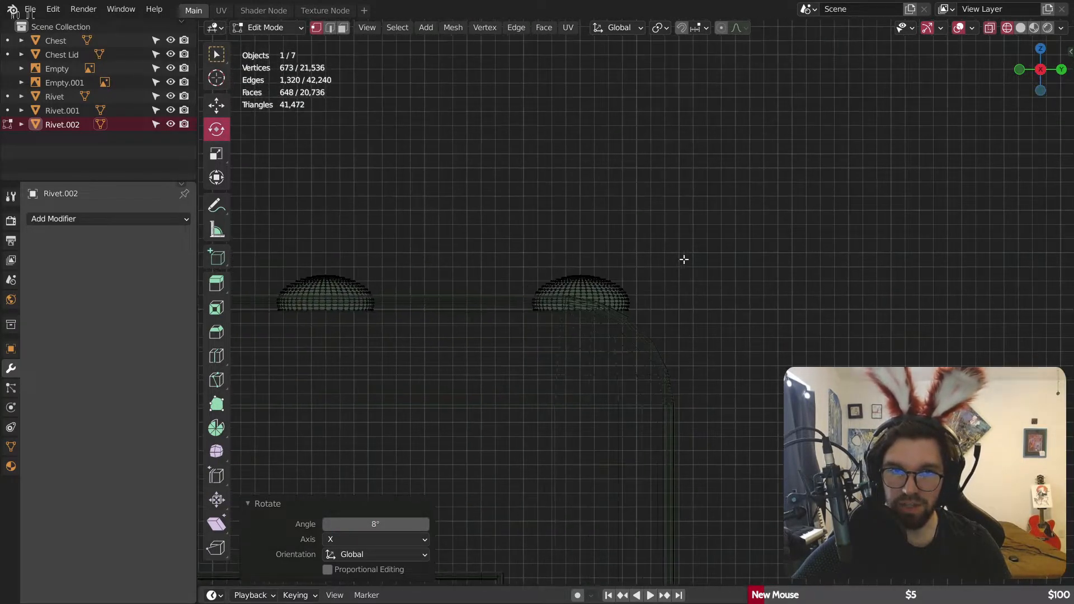
drag(695, 223, 523, 365)
scroll(526, 347, up, 2)
drag(568, 242, 575, 238)
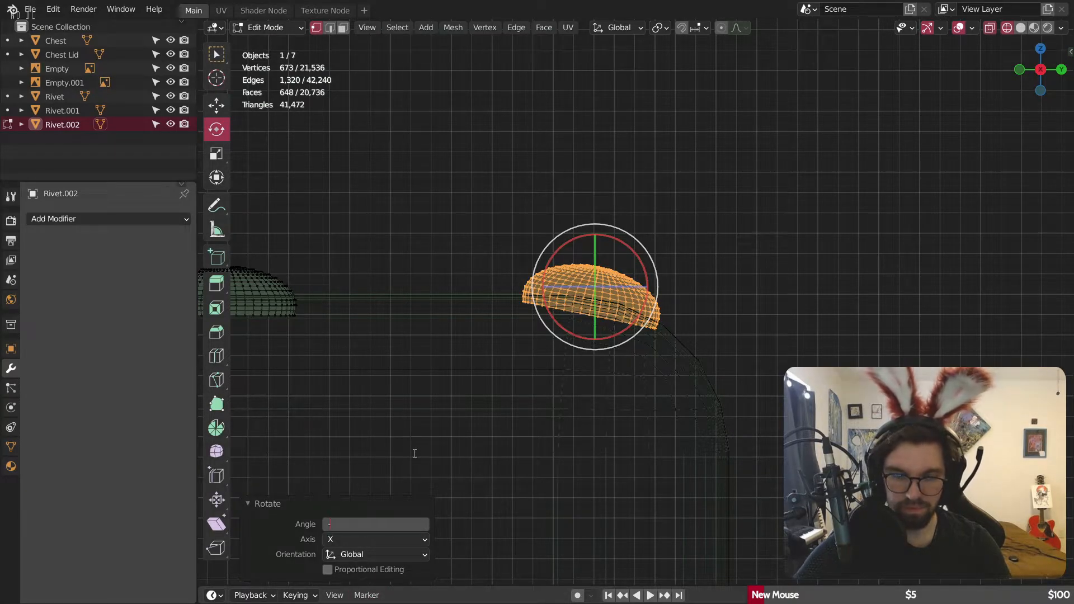
text(-8)
key(Return)
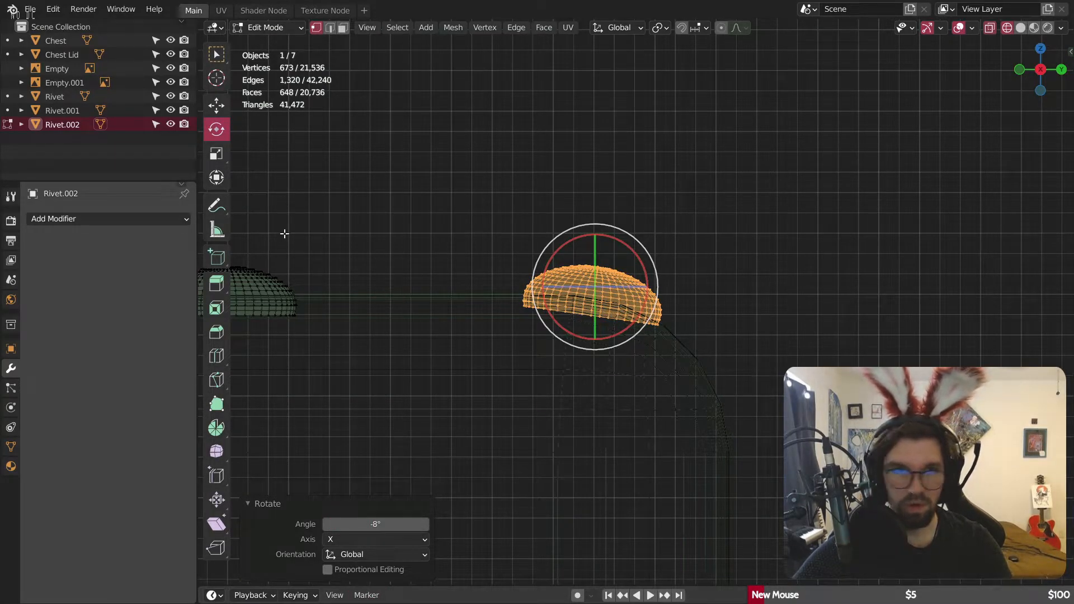
Step: Return to Object Mode and solid shading, check the tilted end rivets, and select the lid strap's rivet object
click(267, 30)
click(300, 43)
click(490, 137)
scroll(522, 214, down, 5)
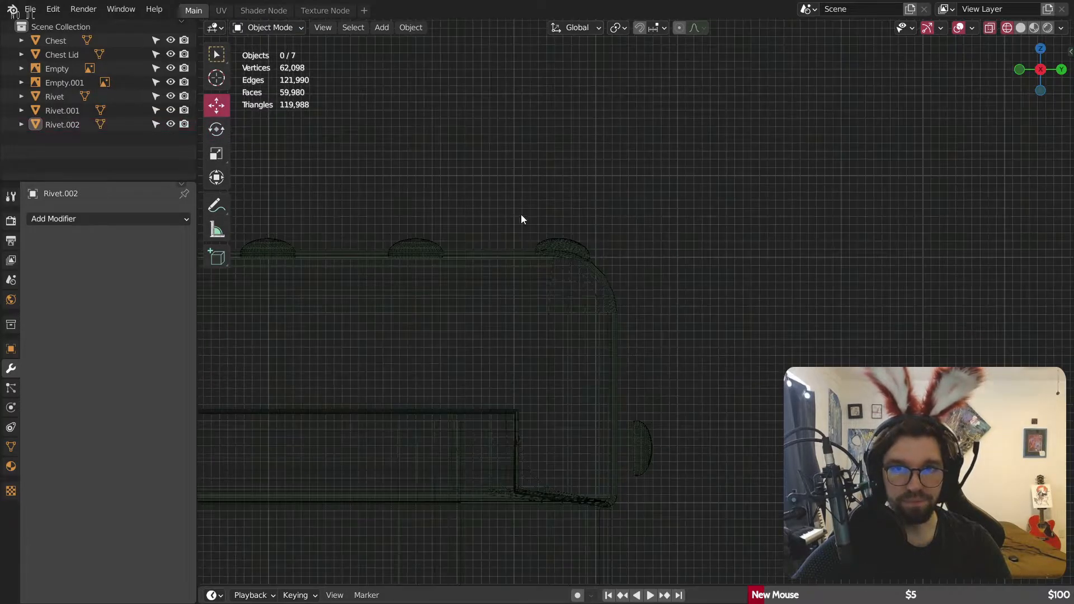
middle_drag(521, 213, 1048, 176)
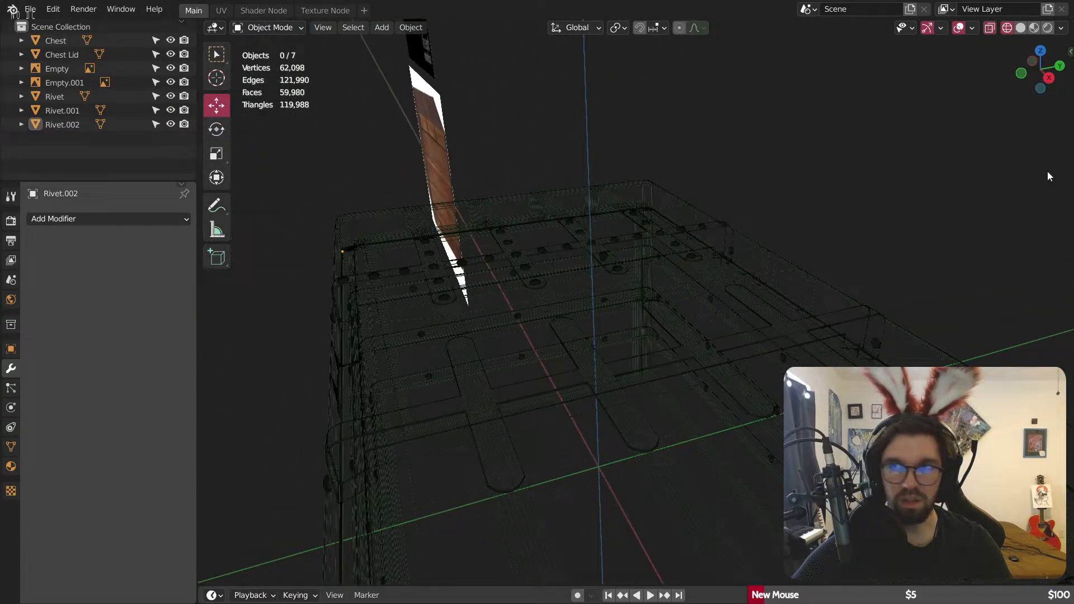
click(1021, 28)
scroll(756, 263, down, 4)
middle_drag(638, 272, 653, 267)
scroll(620, 252, up, 5)
mouse_move(788, 198)
shift+middle_down()
mouse_move(640, 275)
mouse_move(580, 247)
mouse_move(736, 233)
mouse_move(587, 285)
mouse_move(418, 287)
mouse_move(718, 361)
mouse_move(759, 333)
mouse_move(652, 354)
mouse_move(533, 401)
mouse_move(469, 375)
shift+middle_up()
scroll(418, 288, down, 4)
click(586, 358)
click(478, 368)
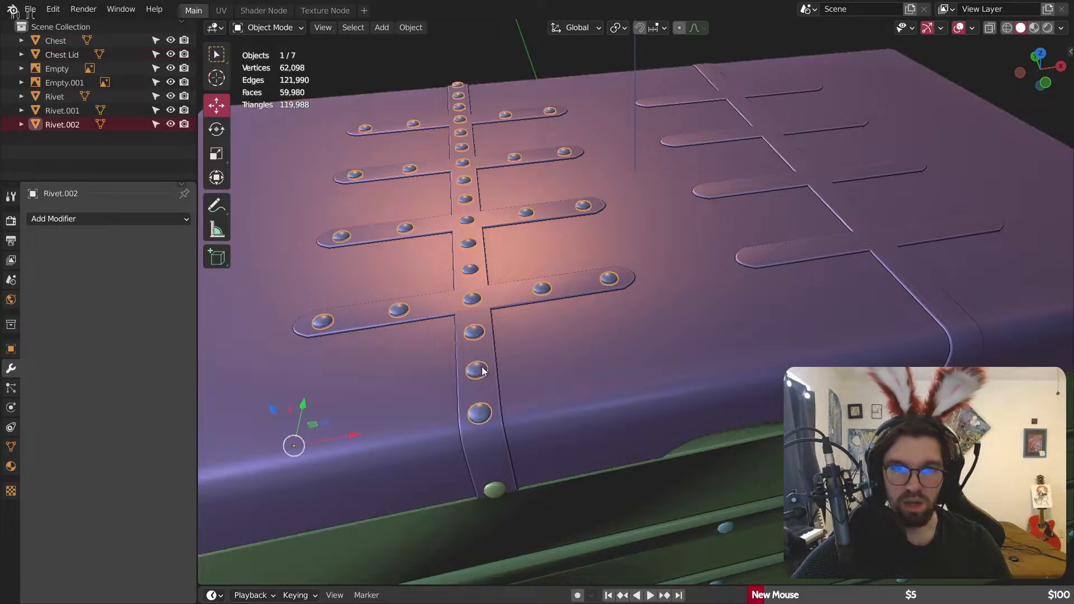
Step: Set the origin of the lid strap's rivet object to the 3D cursor
scroll(478, 380, up, 3)
scroll(478, 384, down, 2)
click(410, 27)
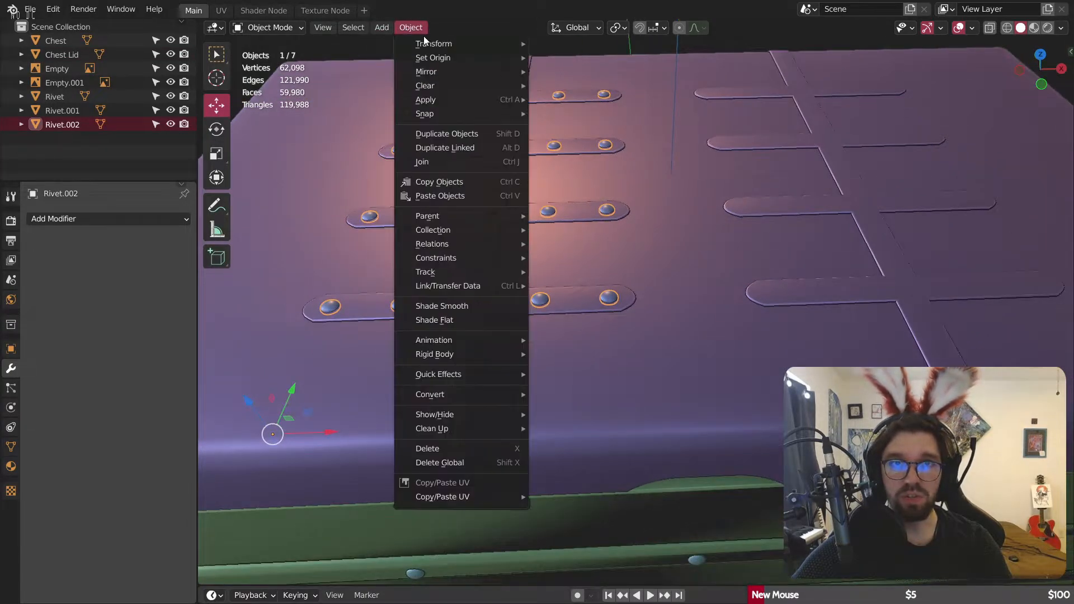
mouse_move(437, 59)
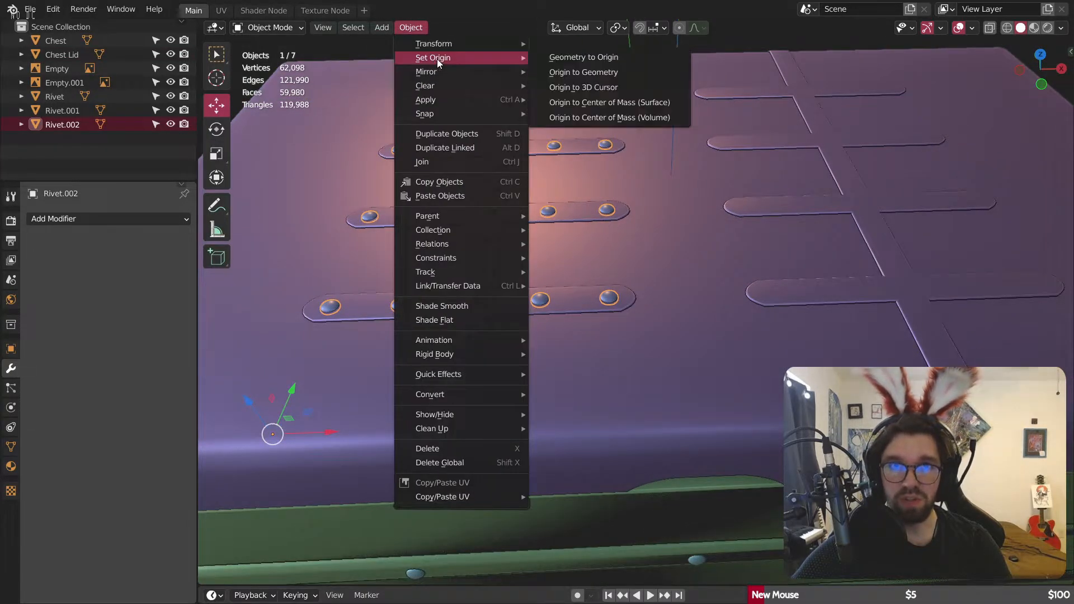
click(610, 89)
Step: Mirror the strap rivets onto the lid's other strap with a Mirror modifier on the Z axis only, and apply the modifier
click(119, 218)
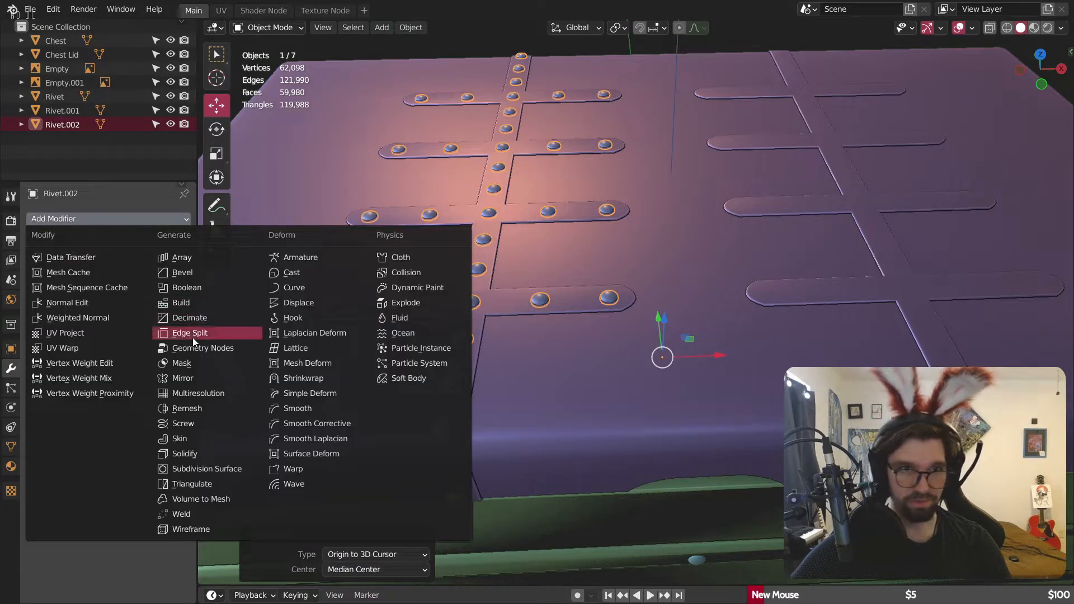
click(237, 378)
click(135, 264)
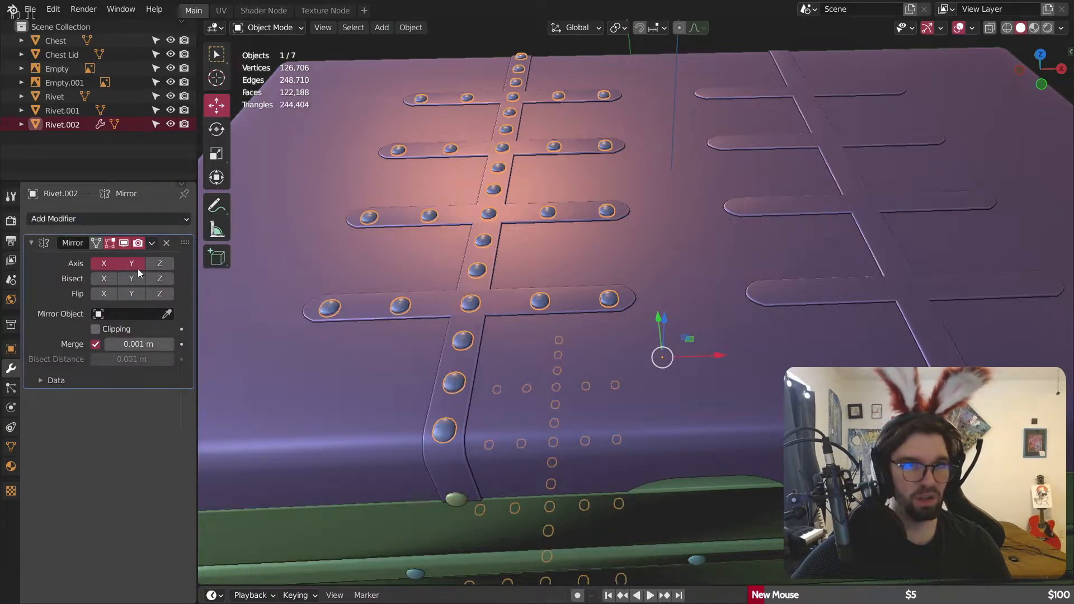
click(137, 269)
click(151, 267)
click(110, 267)
scroll(302, 289, down, 4)
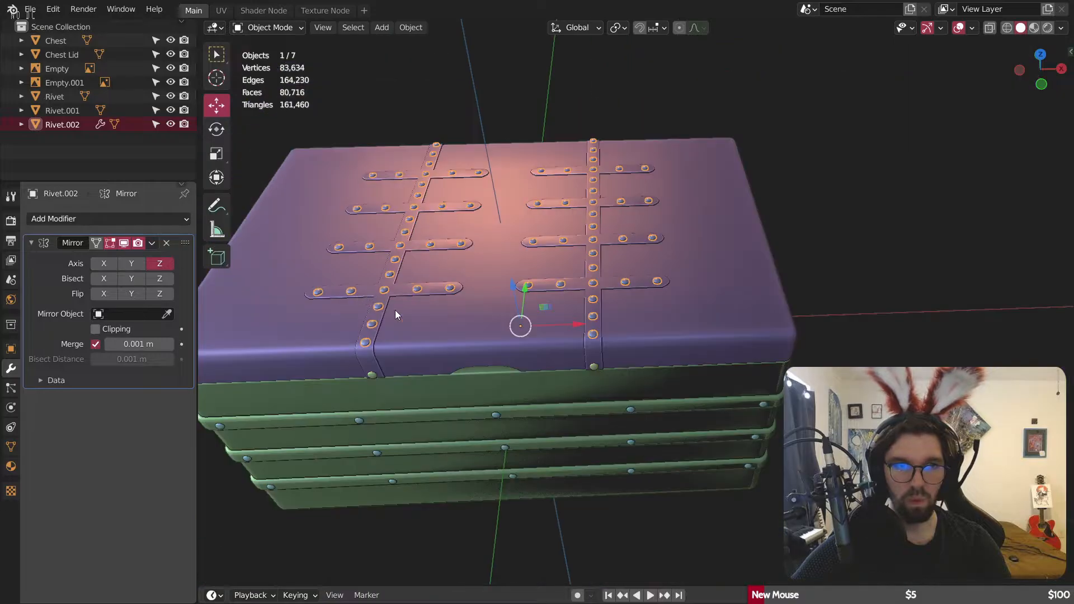
middle_drag(605, 307, 546, 246)
click(151, 242)
click(179, 260)
Step: Deselect everything and examine the reference photo's lid straps, corner bands and rivet placement up close
scroll(525, 266, down, 4)
key(alt+a)
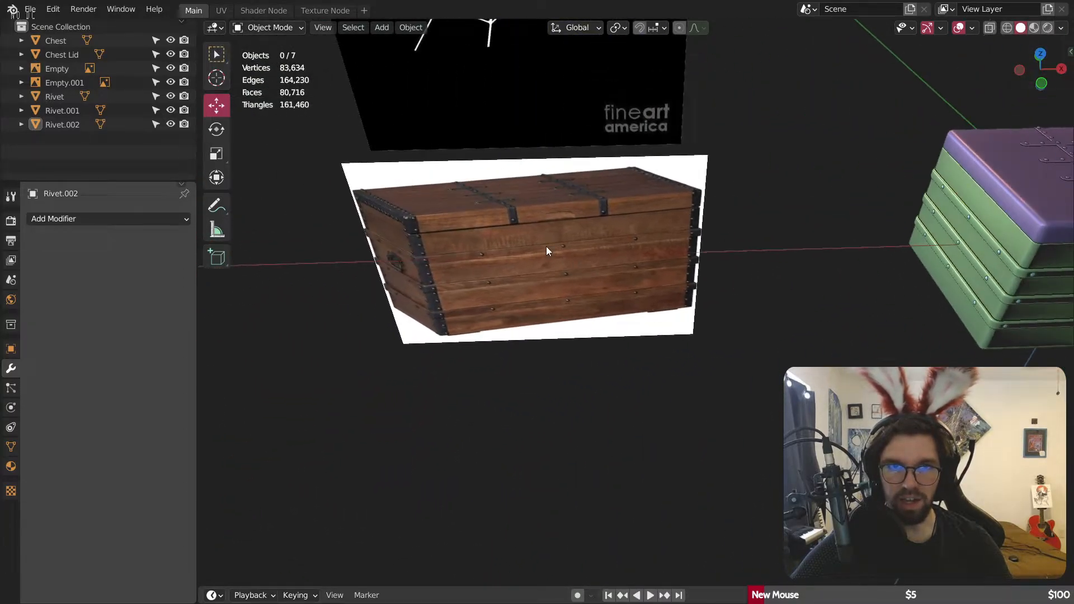
scroll(503, 213, up, 5)
scroll(489, 209, down, 5)
middle_drag(639, 338, 580, 342)
scroll(593, 232, up, 6)
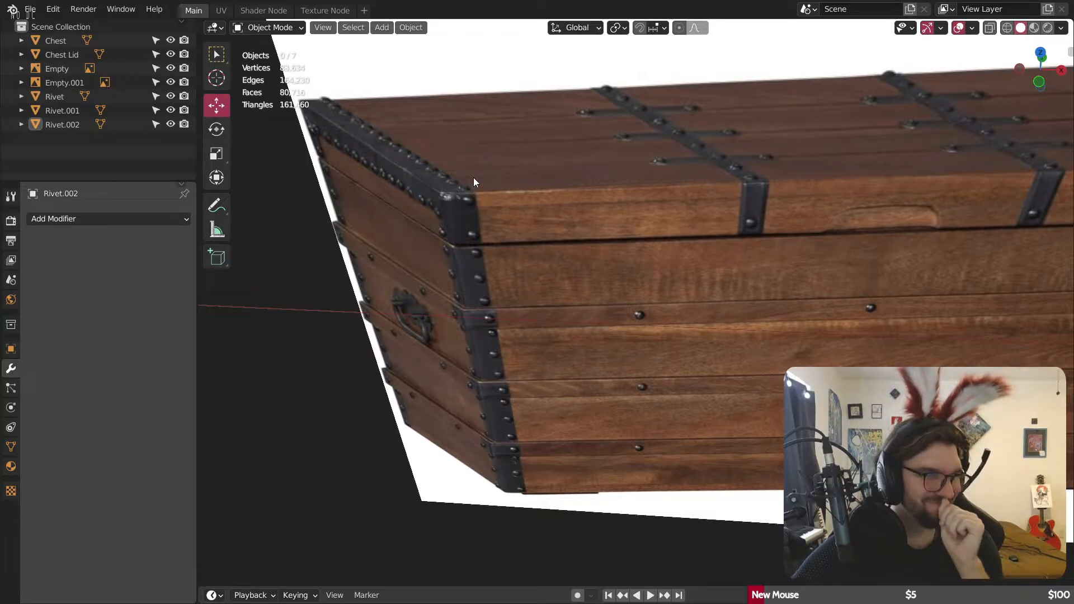
scroll(473, 180, down, 8)
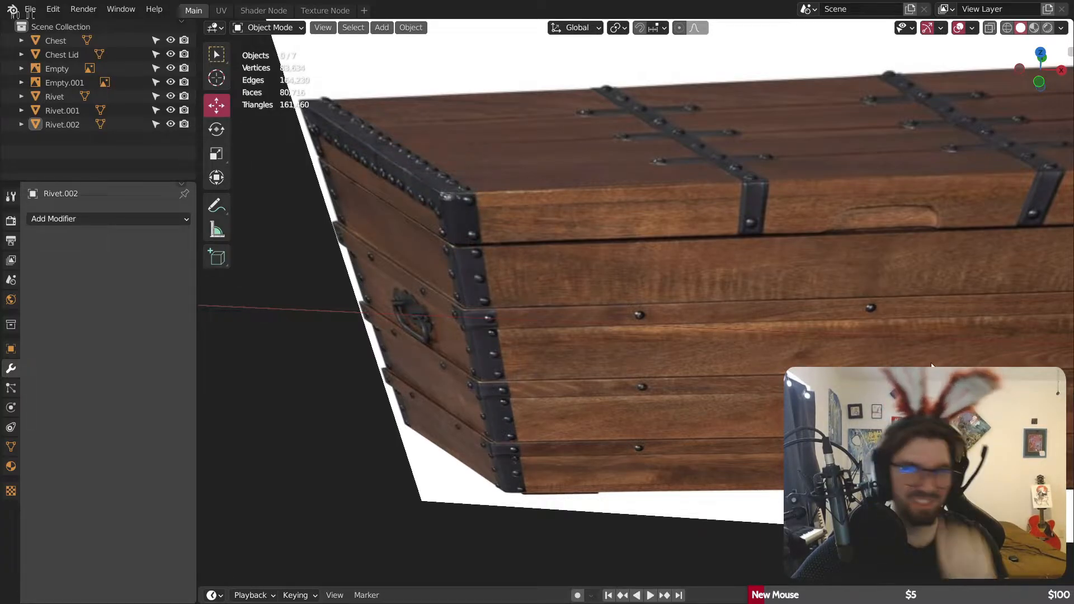
Step: Add an Array modifier with a count of 2 to the strap-end rivets, using relative offset X 0 and Y 2.3
scroll(718, 286, up, 6)
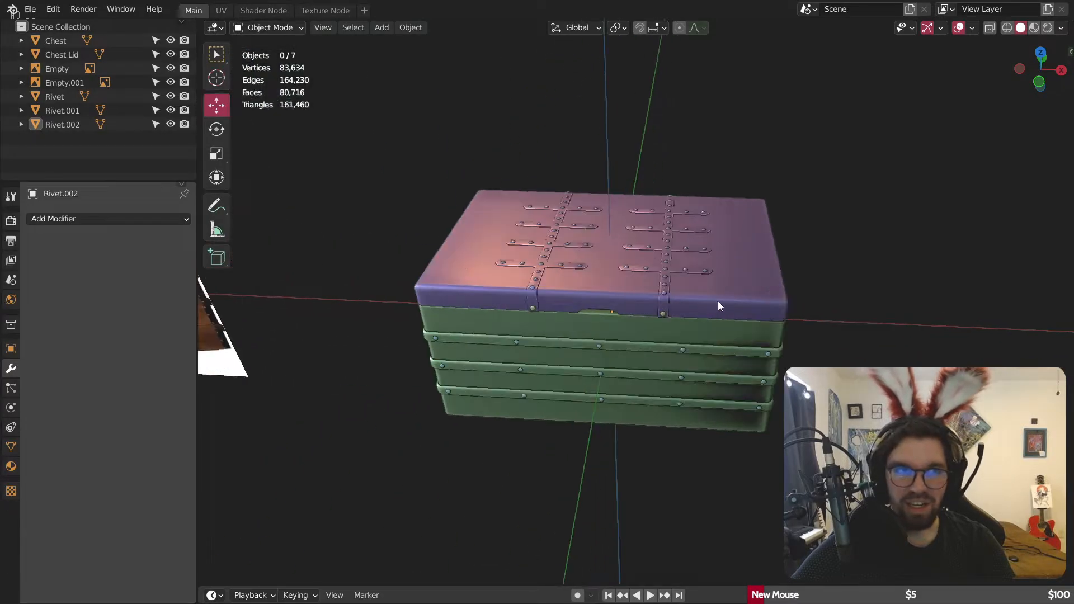
click(623, 309)
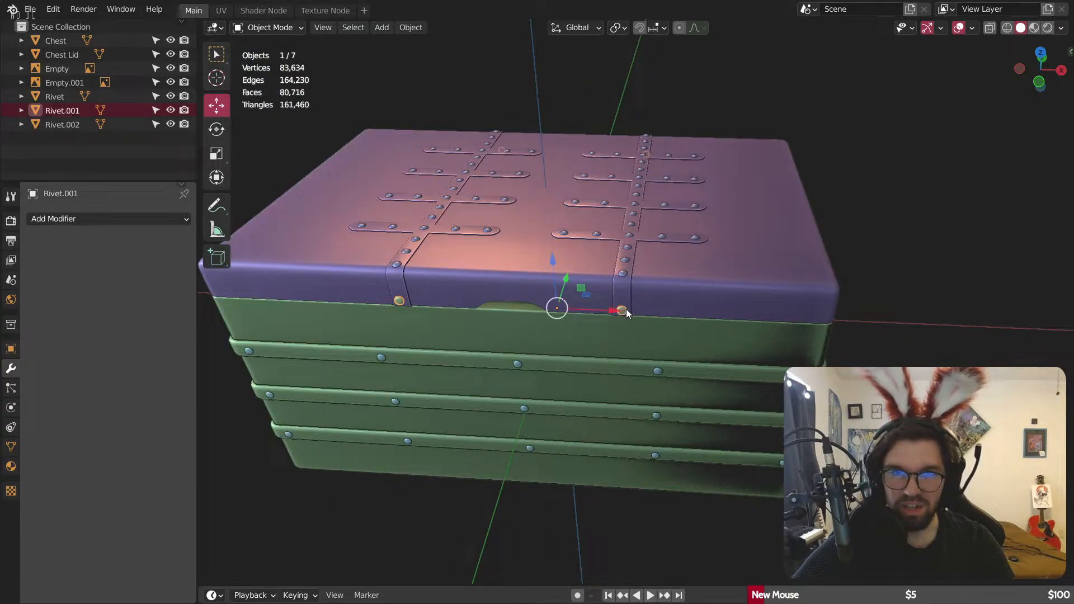
scroll(629, 287, up, 3)
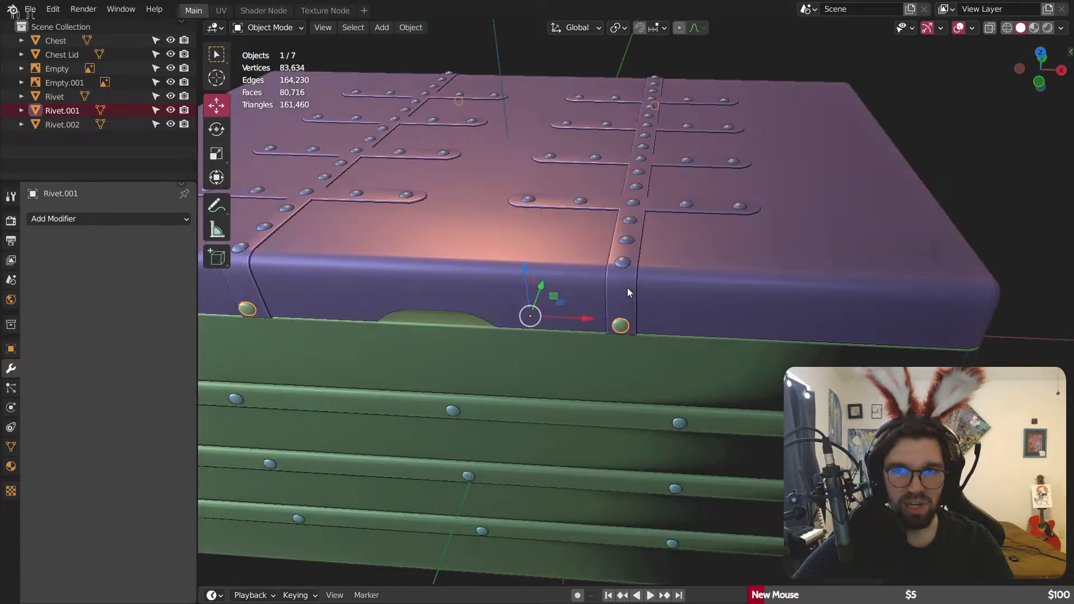
middle_drag(626, 287, 556, 287)
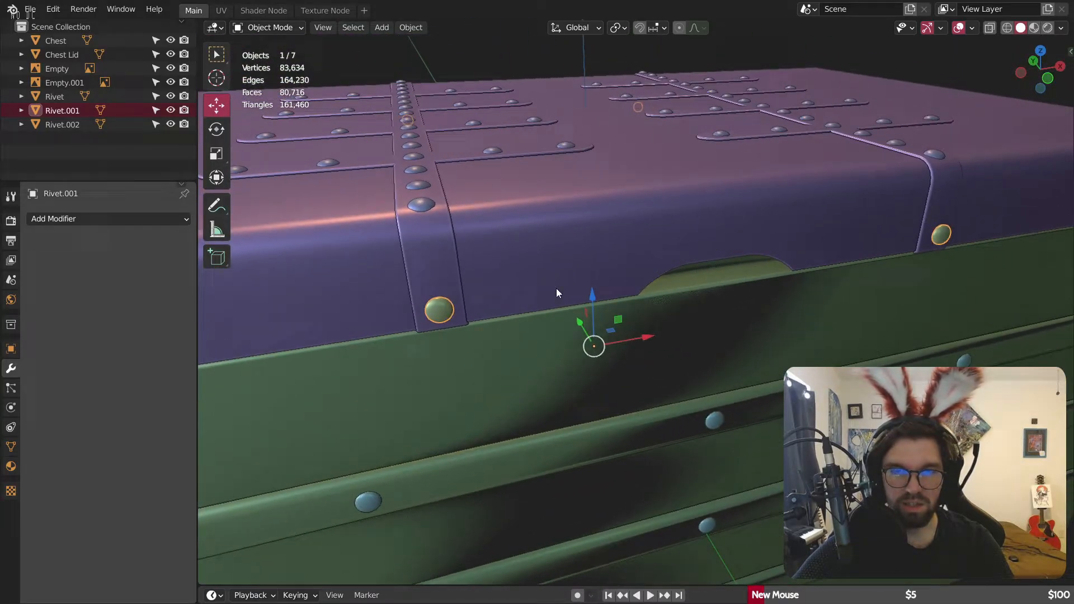
click(106, 218)
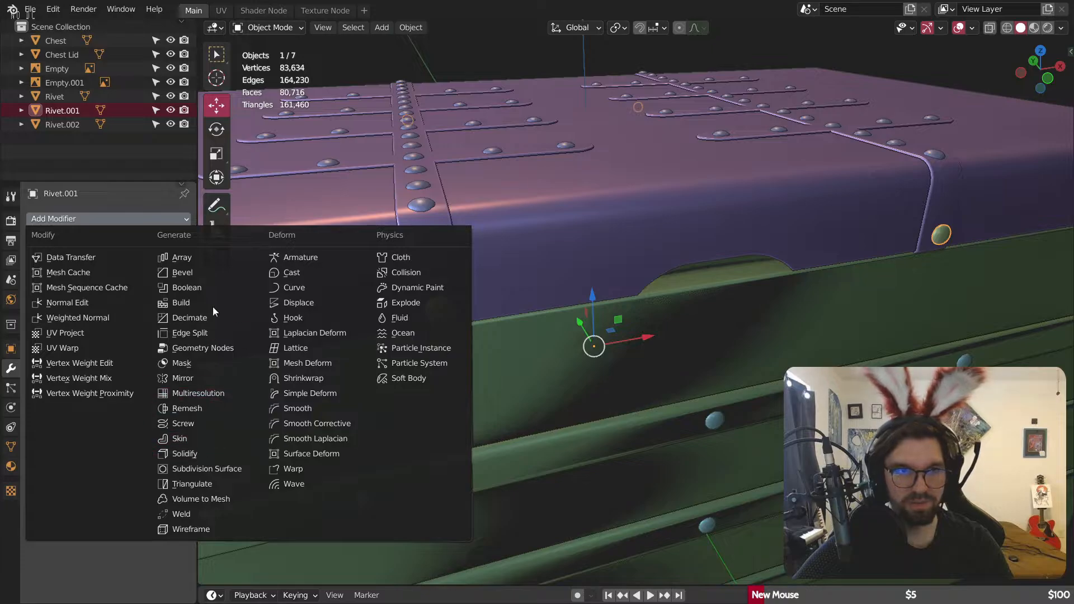
click(221, 254)
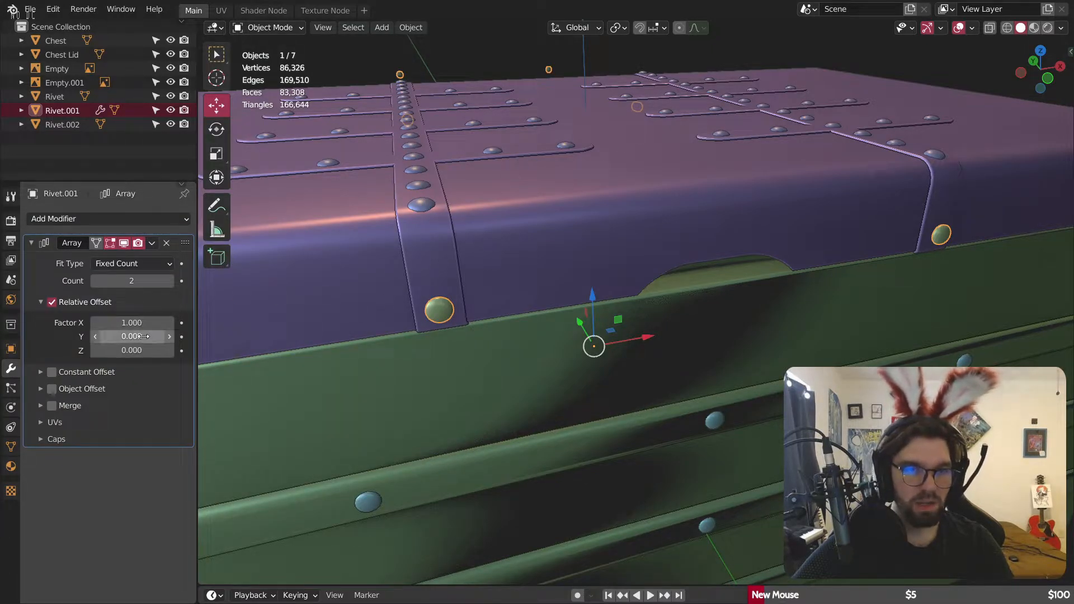
mouse_move(129, 350)
mouse_down()
mouse_move(144, 351)
mouse_move(123, 350)
mouse_up()
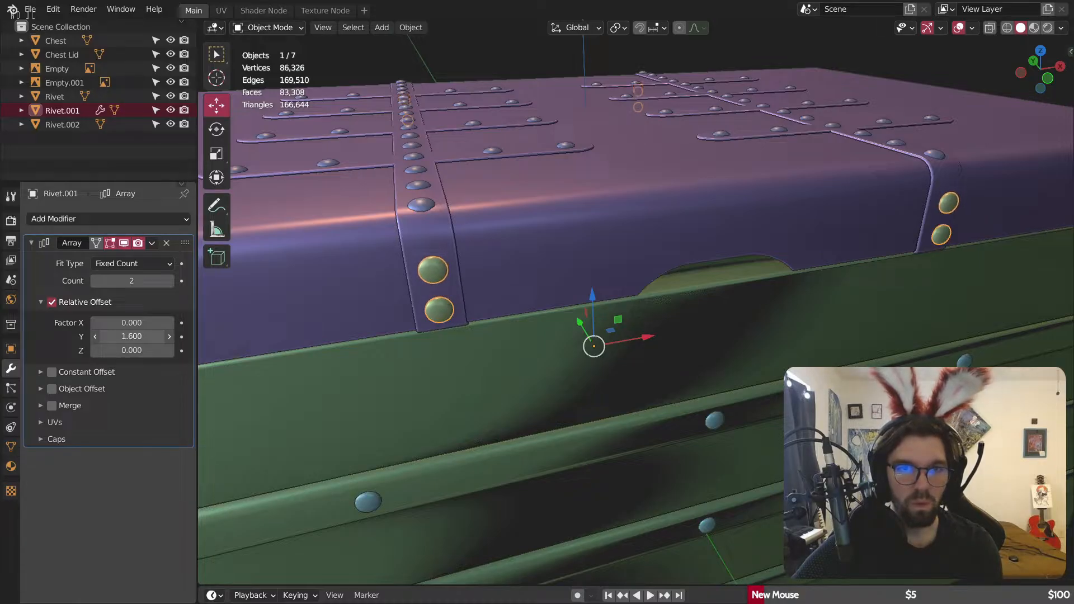
Step: Inspect how the arrayed rivets sit against the strap on the lid's vertical face, from several angles
middle_drag(440, 260, 529, 215)
scroll(660, 280, up, 4)
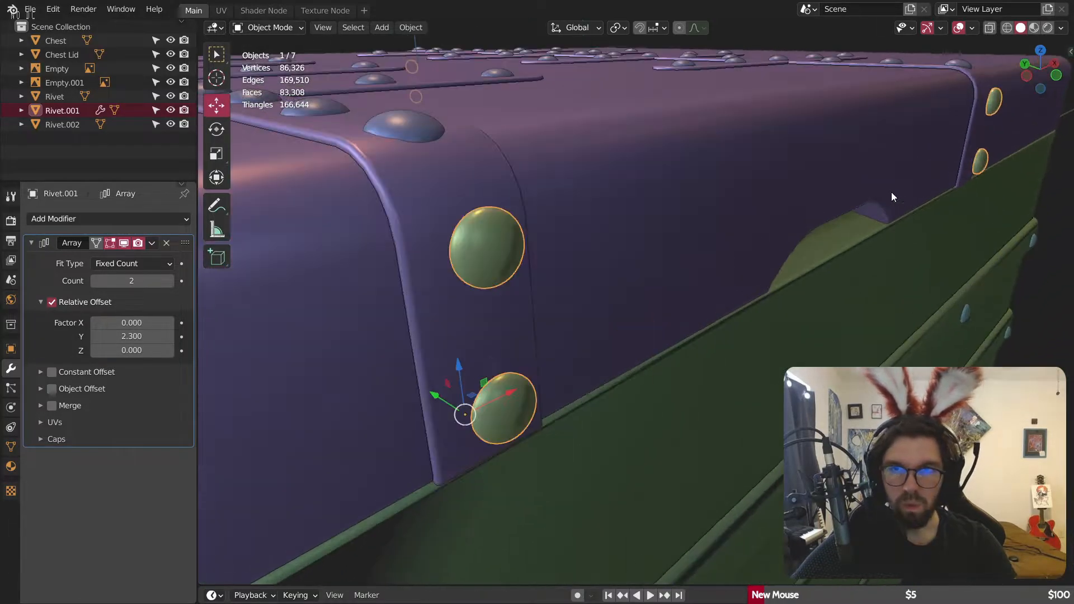
middle_drag(532, 257, 565, 242)
scroll(559, 263, down, 5)
scroll(653, 222, up, 3)
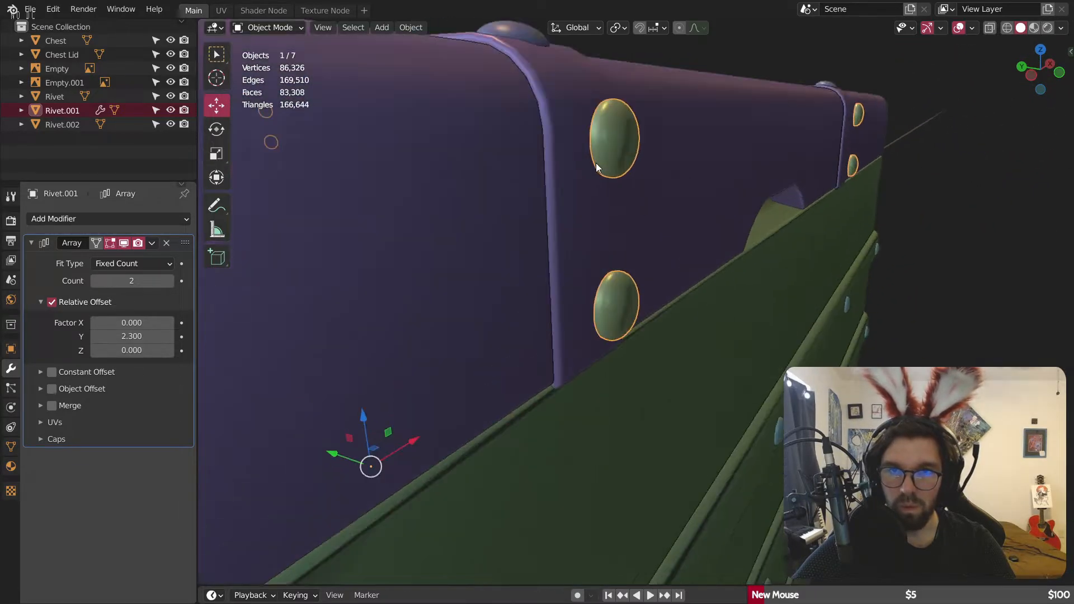
middle_drag(596, 162, 492, 232)
scroll(458, 226, up, 2)
scroll(452, 215, up, 6)
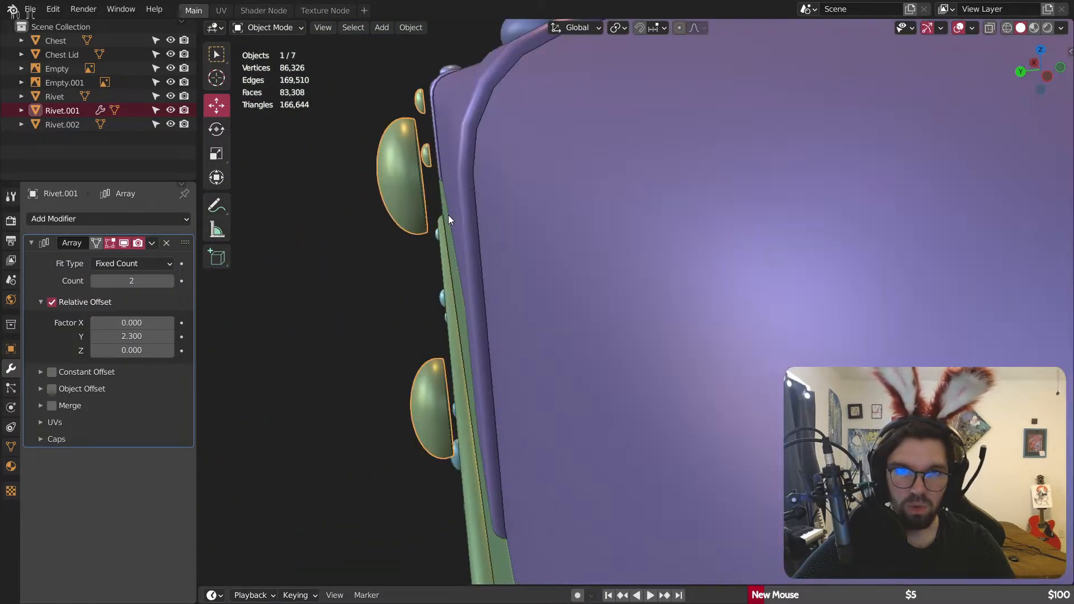
scroll(448, 215, down, 10)
mouse_move(619, 214)
middle_down()
mouse_move(599, 219)
mouse_move(638, 216)
mouse_move(632, 199)
mouse_move(641, 220)
mouse_move(611, 225)
middle_up()
scroll(599, 219, up, 4)
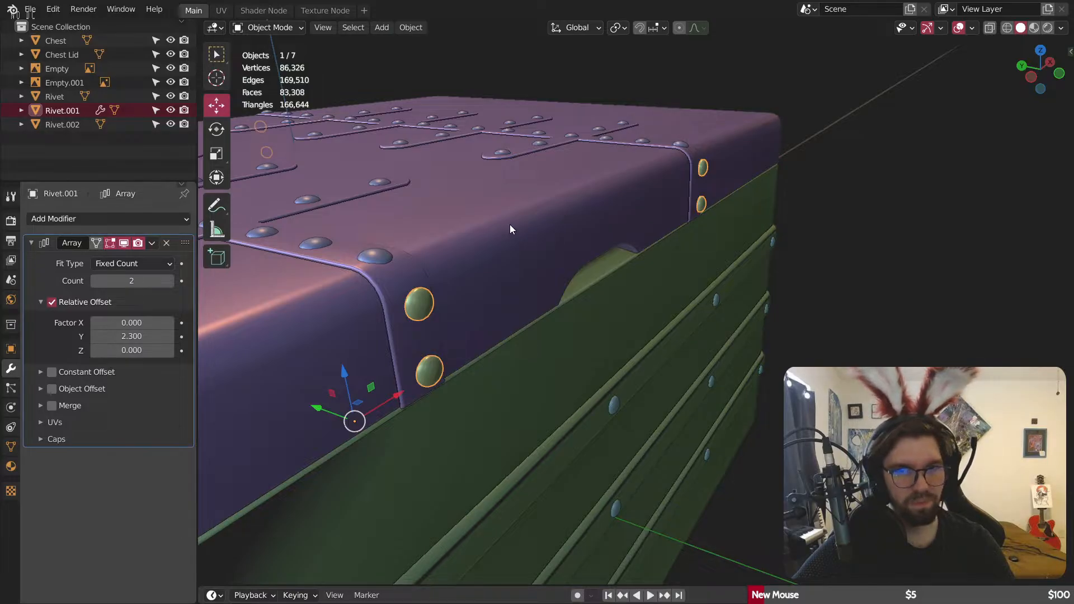
Step: In Edit Mode with wireframe shading and an axis-aligned view along Y, delete the vertices of one strap's front and rear end rivets
click(274, 27)
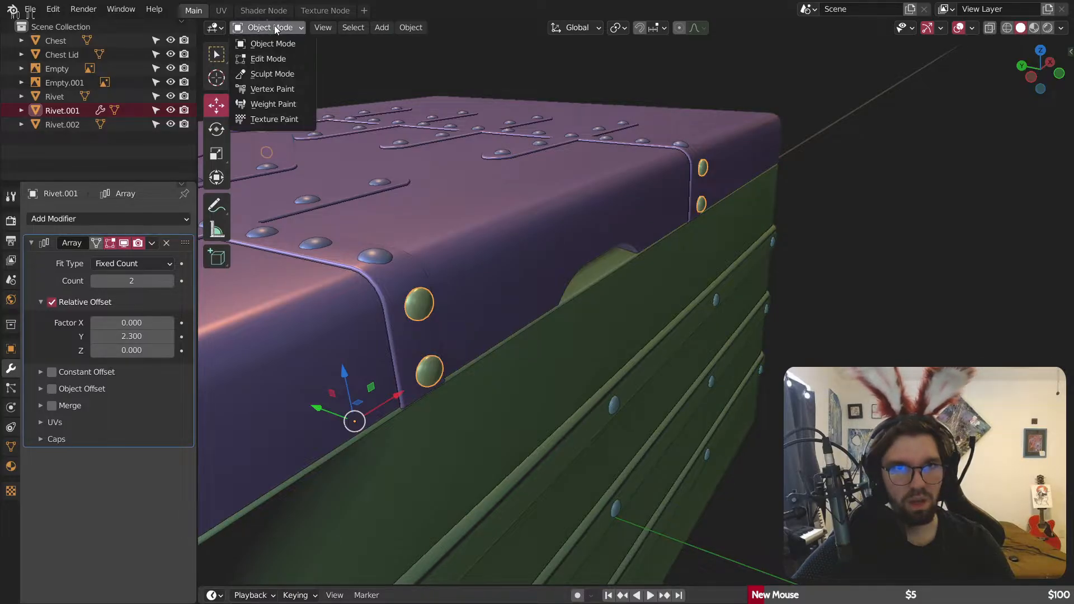
click(273, 59)
scroll(397, 115, down, 4)
middle_drag(615, 134, 543, 171)
drag(492, 148, 591, 290)
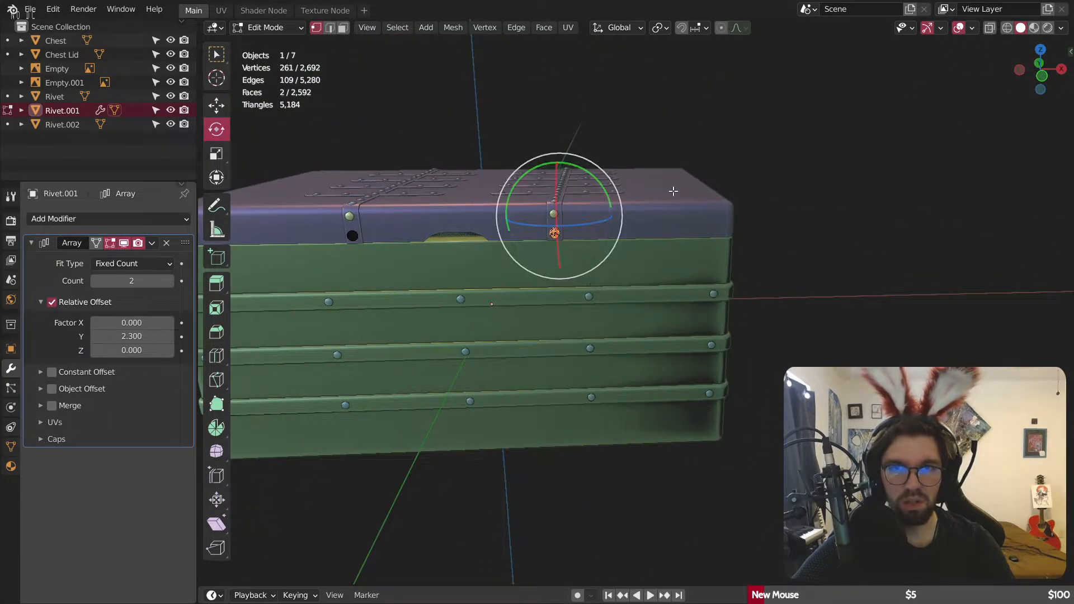
click(1006, 28)
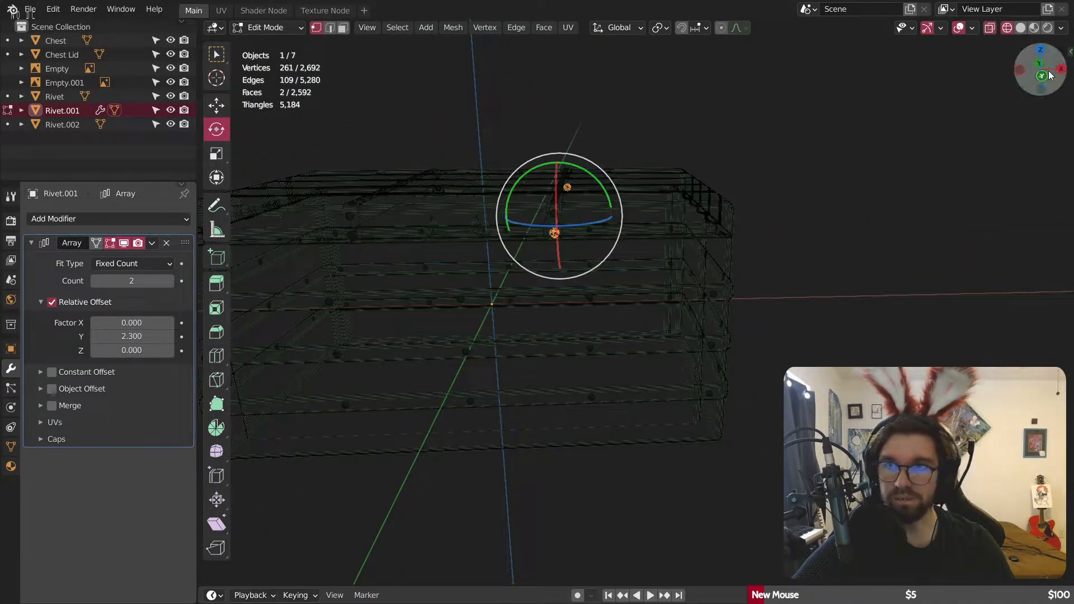
click(1042, 76)
drag(499, 96, 602, 247)
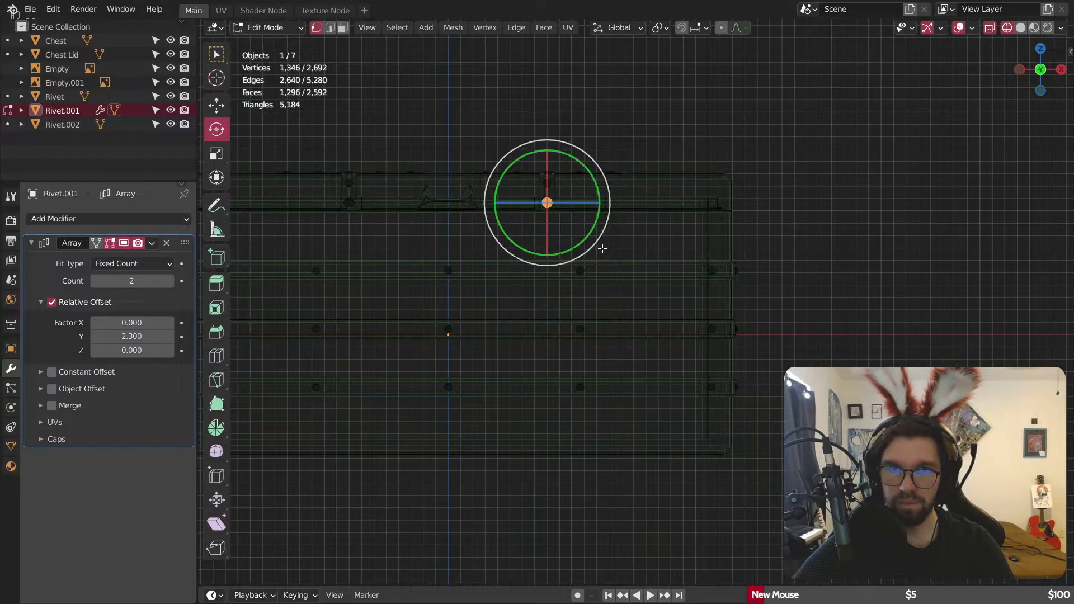
key(x)
click(589, 204)
Step: Delete the vertices of the remaining strap's rivet on the side opposite the lid notch, and return to solid shading and Object Mode
middle_drag(588, 204, 544, 223)
drag(500, 158, 627, 317)
key(x)
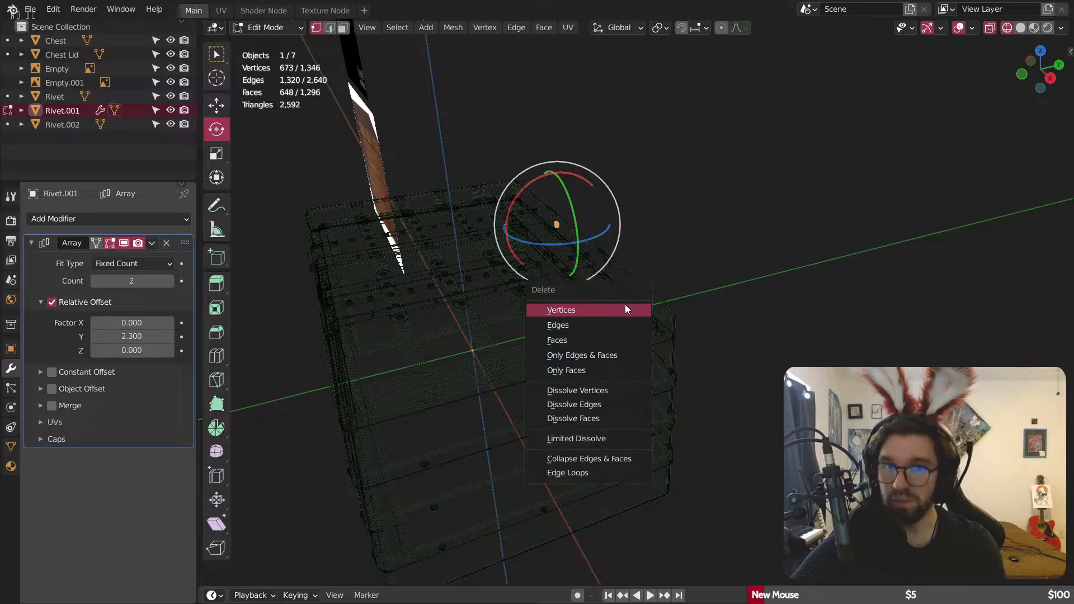
click(625, 304)
middle_drag(625, 304, 711, 270)
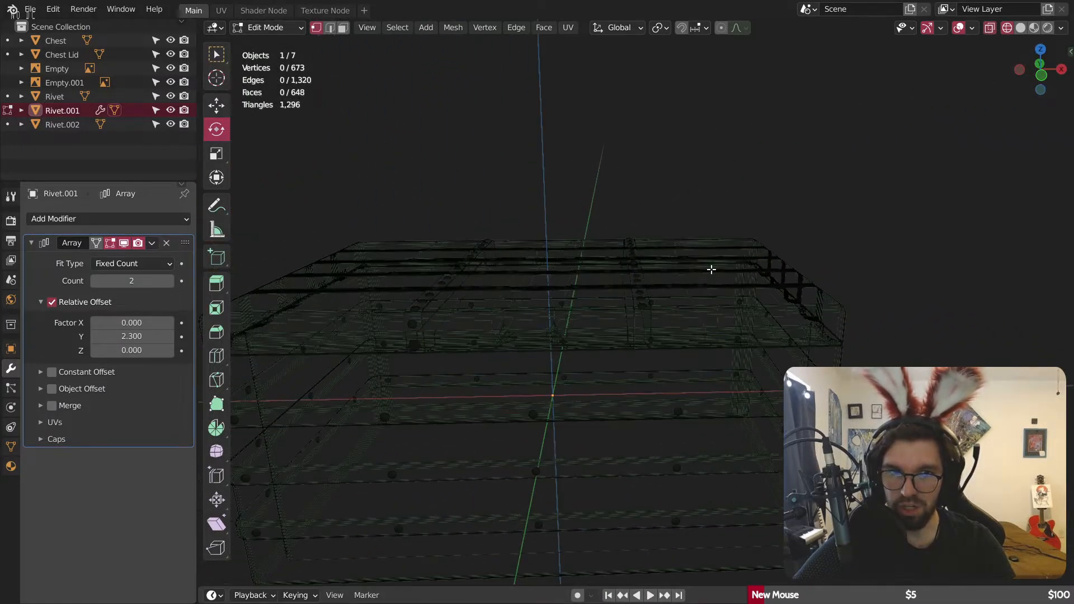
click(1020, 28)
scroll(506, 257, up, 5)
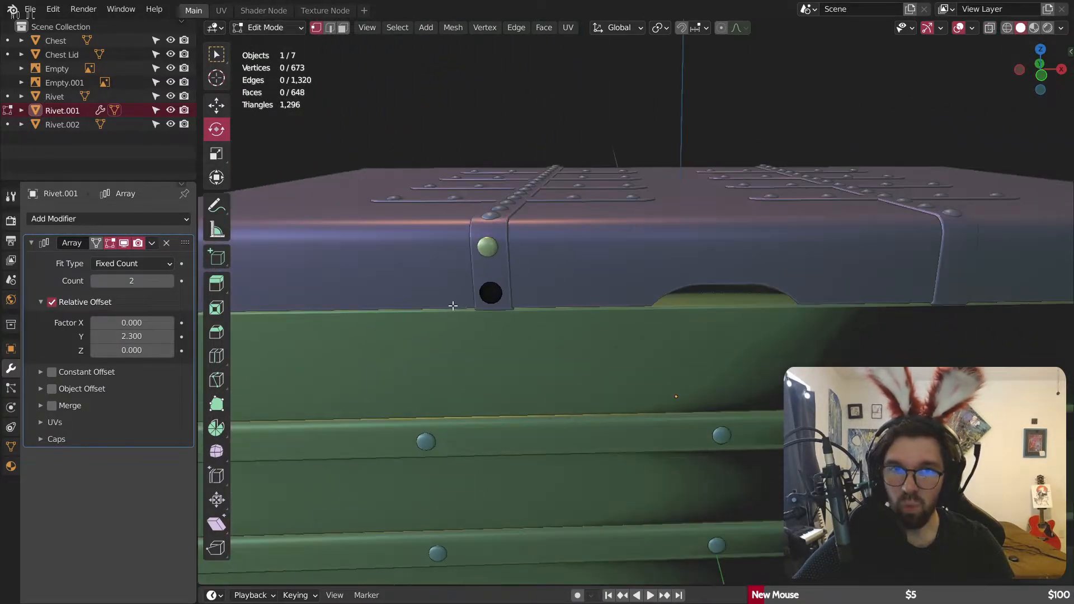
click(270, 28)
click(270, 35)
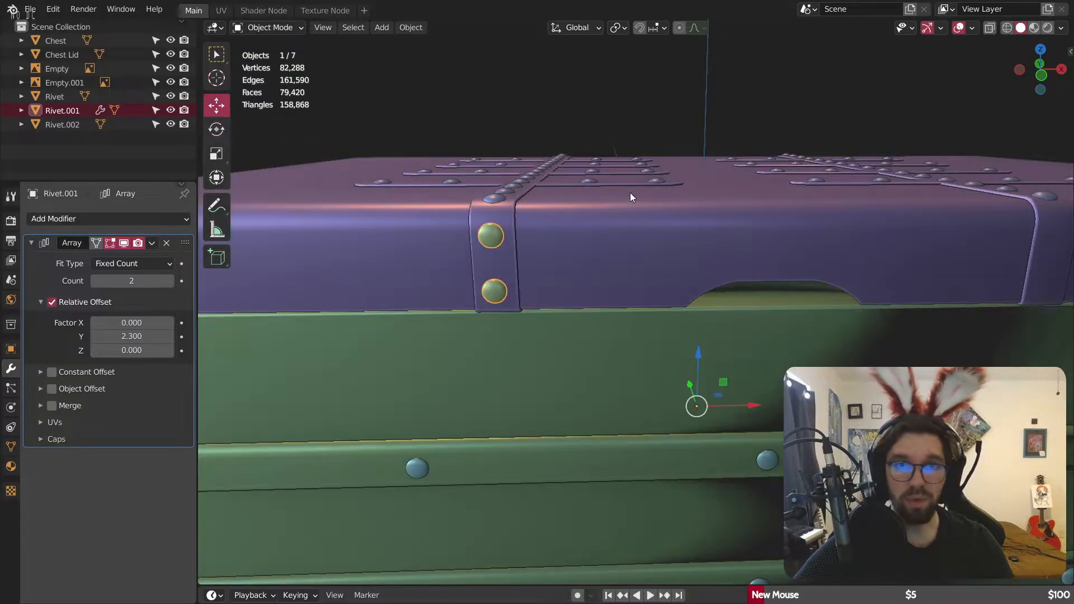
Step: Move the two arrayed rivets about 0.026 m along Y to seat them on the strap's vertical face, and fine-tune their Y position
middle_drag(630, 192, 491, 239)
scroll(502, 236, up, 3)
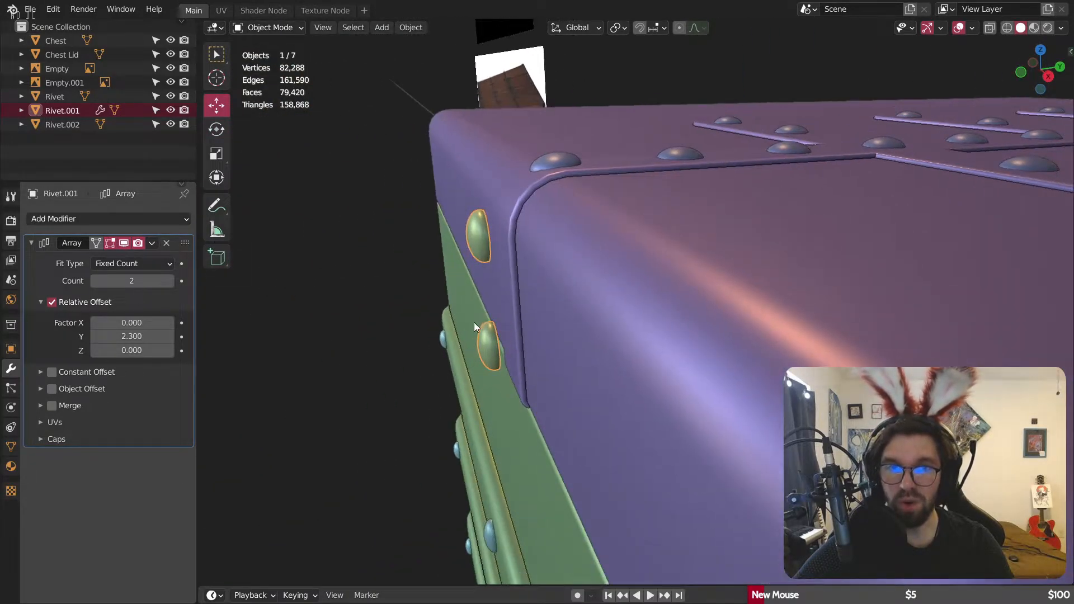
scroll(498, 321, down, 7)
middle_drag(512, 335, 484, 268)
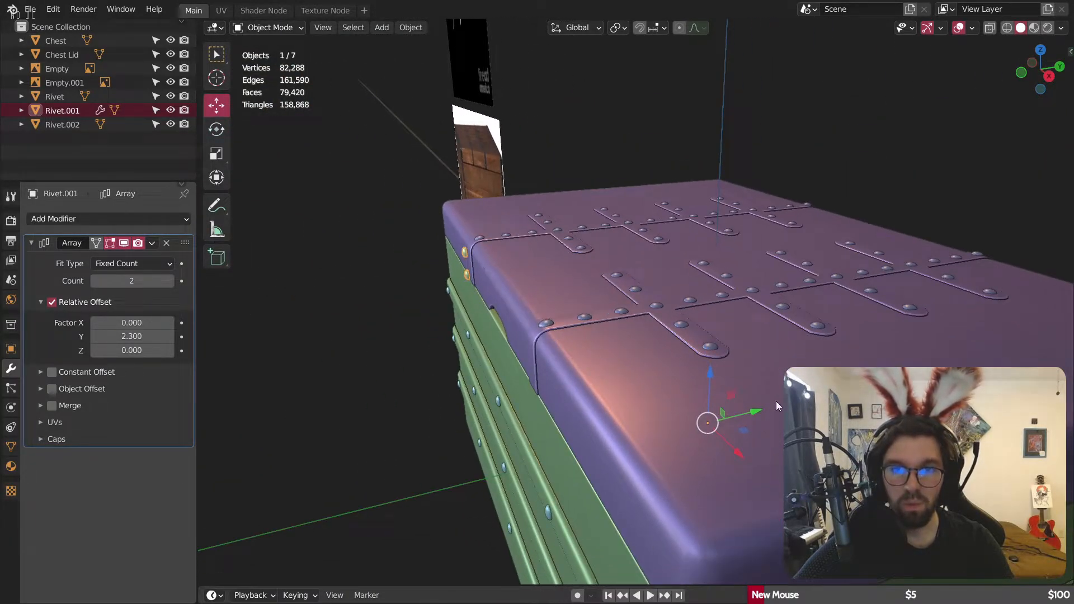
drag(753, 412, 757, 411)
scroll(445, 241, up, 6)
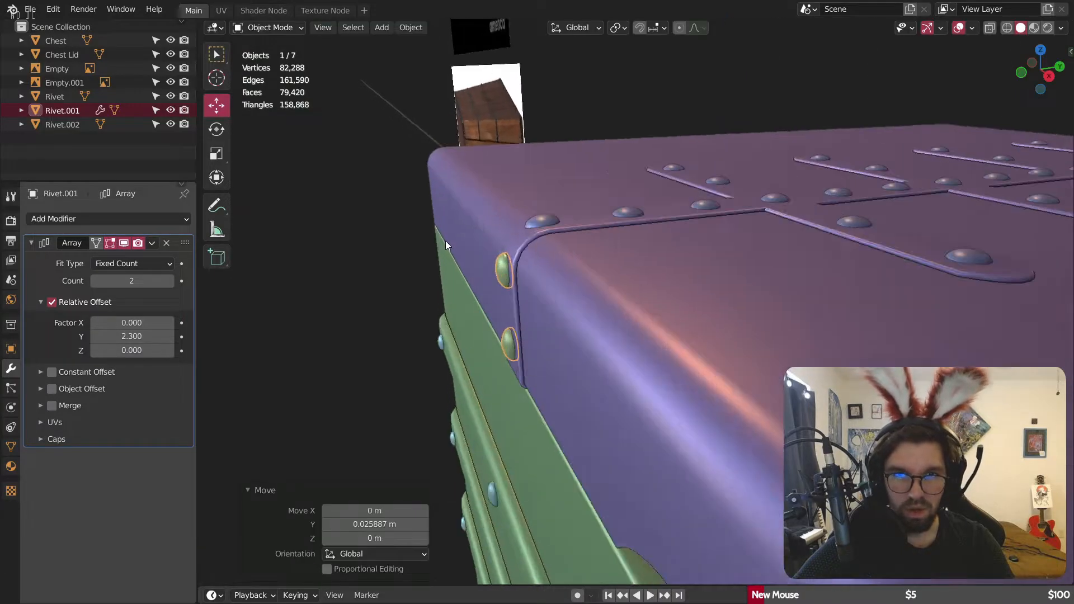
middle_drag(551, 294, 560, 287)
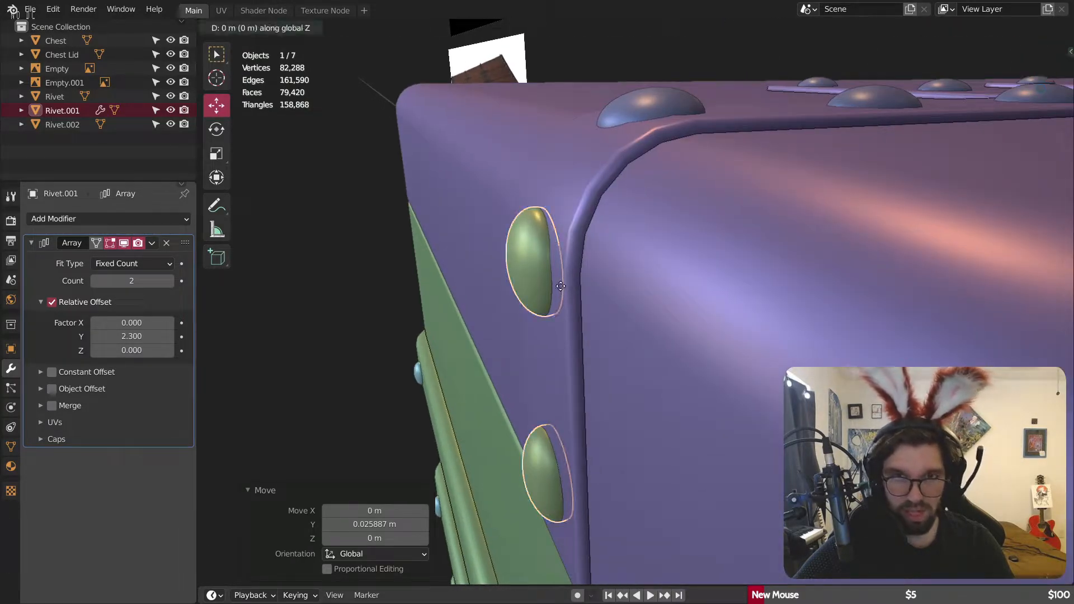
key(g)
key(y)
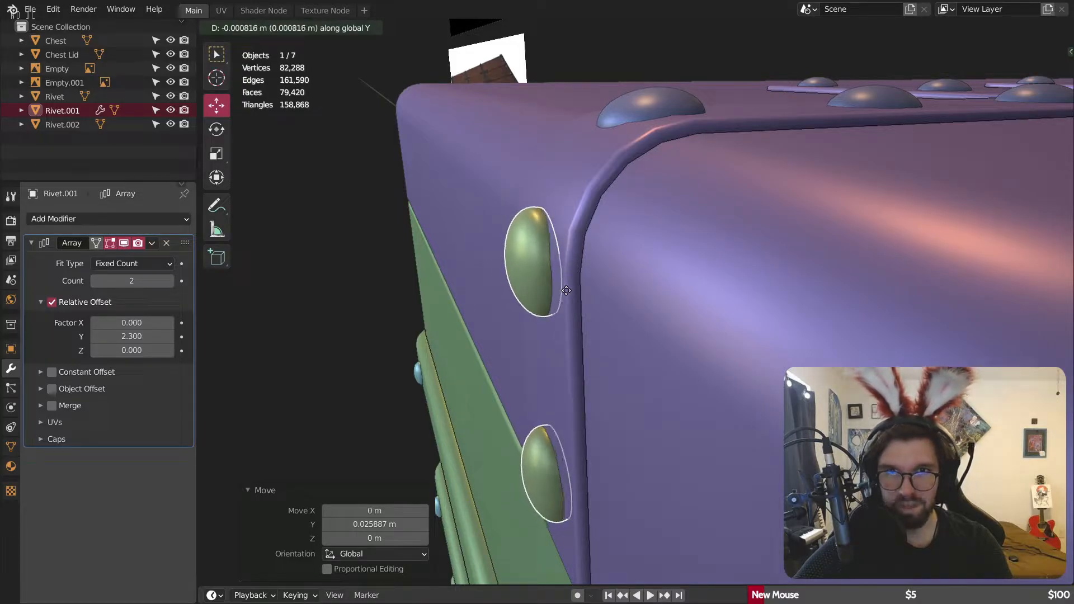
click(567, 291)
Step: Check the seated rivets up close while deselected, apply their Array modifier, and reselect the rivet object
click(322, 263)
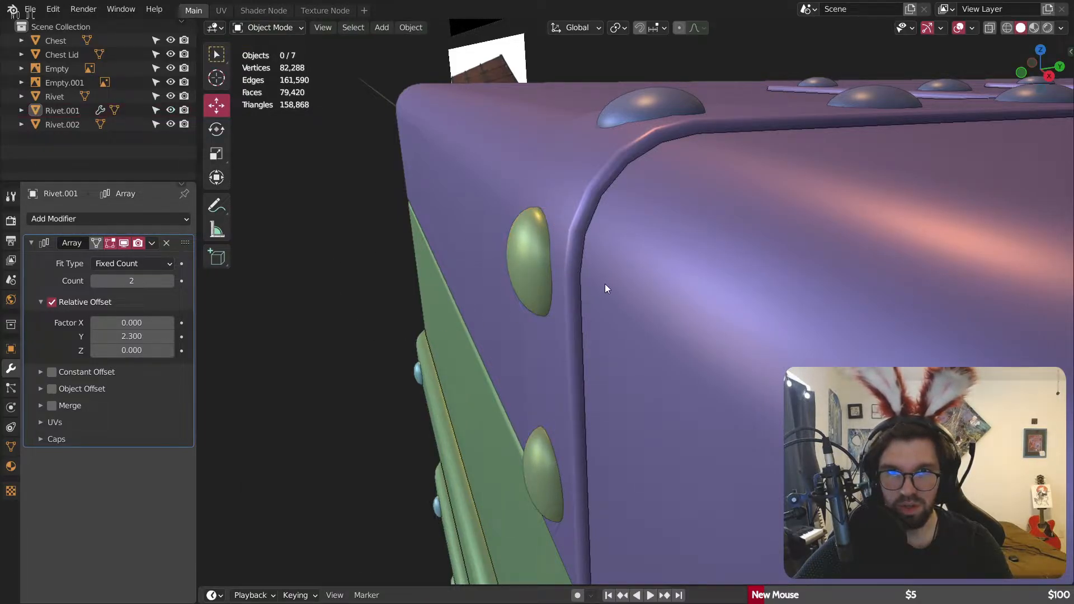
middle_drag(605, 285, 631, 297)
scroll(630, 297, up, 2)
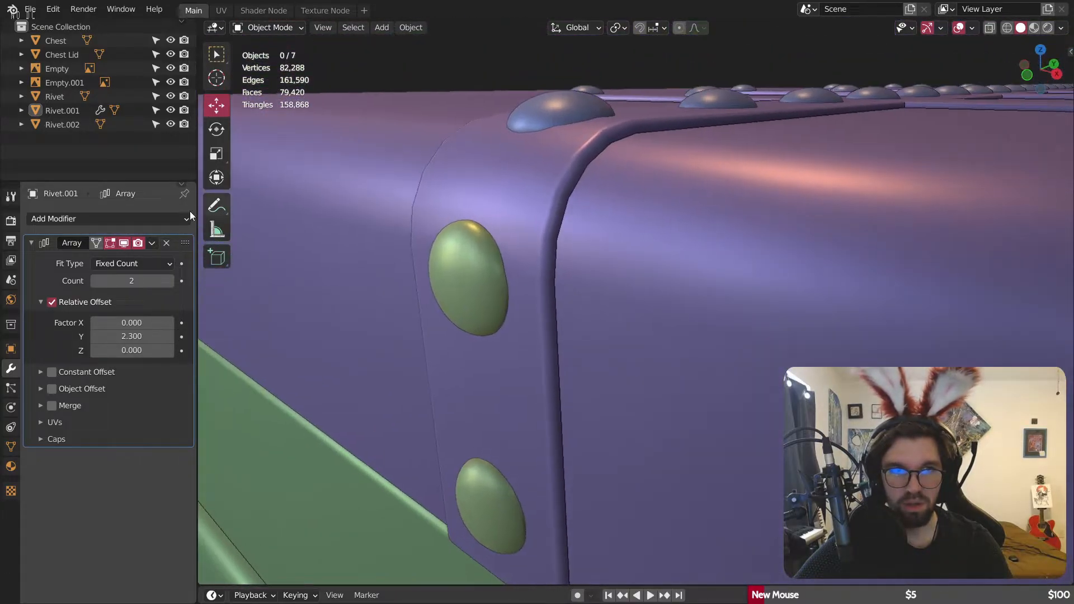
click(152, 242)
click(169, 258)
click(503, 284)
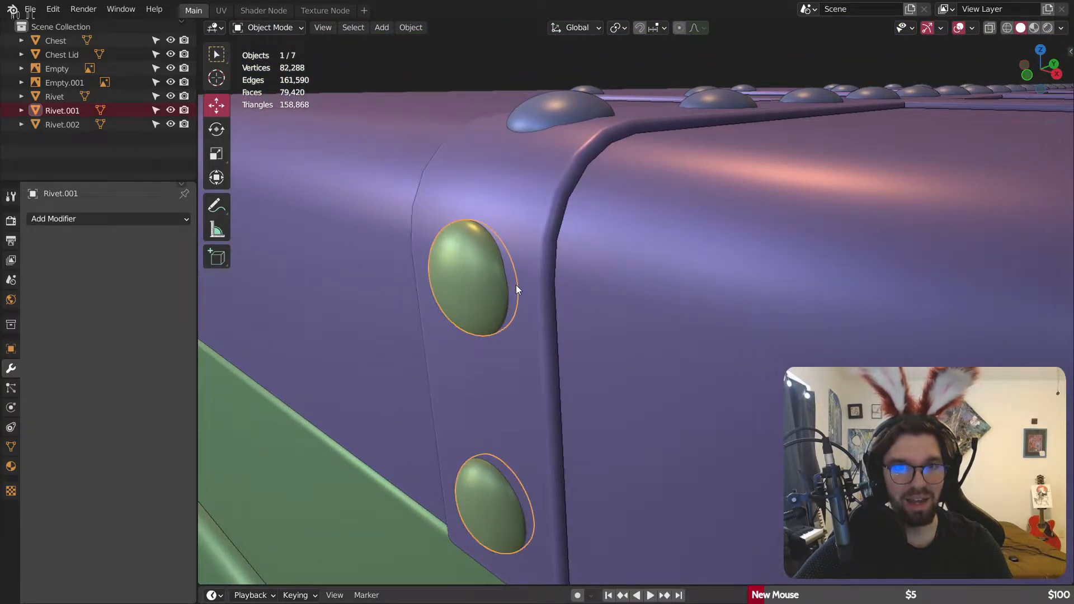
Step: In Edit Mode with wireframe shading, select all vertices of the upper rivet on the strap's vertical face
middle_drag(515, 284, 493, 263)
click(270, 29)
click(268, 58)
middle_drag(503, 213, 495, 206)
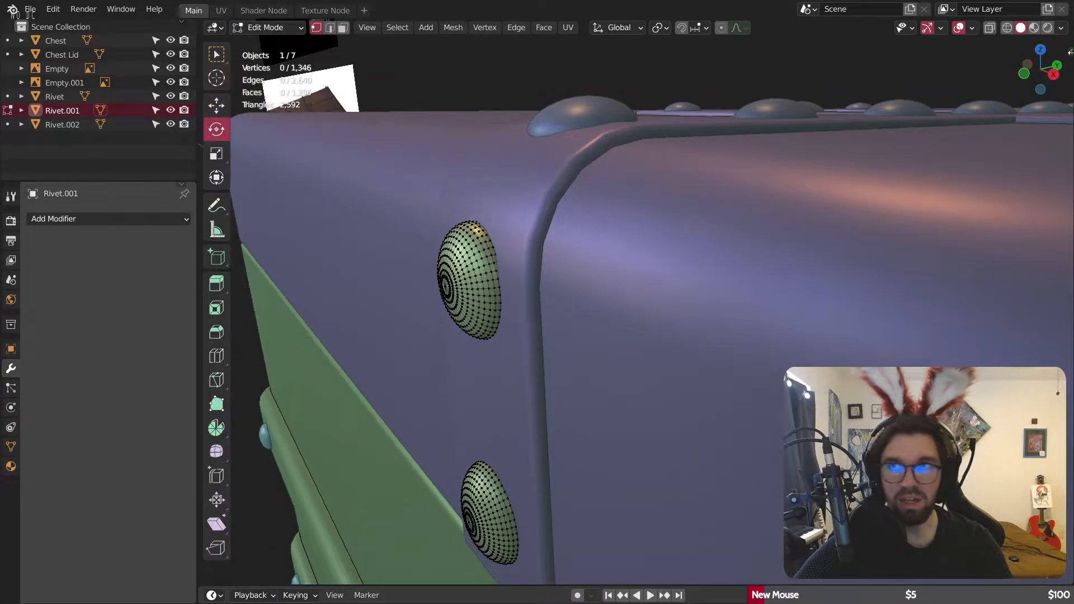
click(1006, 28)
middle_drag(460, 283, 368, 195)
drag(363, 169, 579, 404)
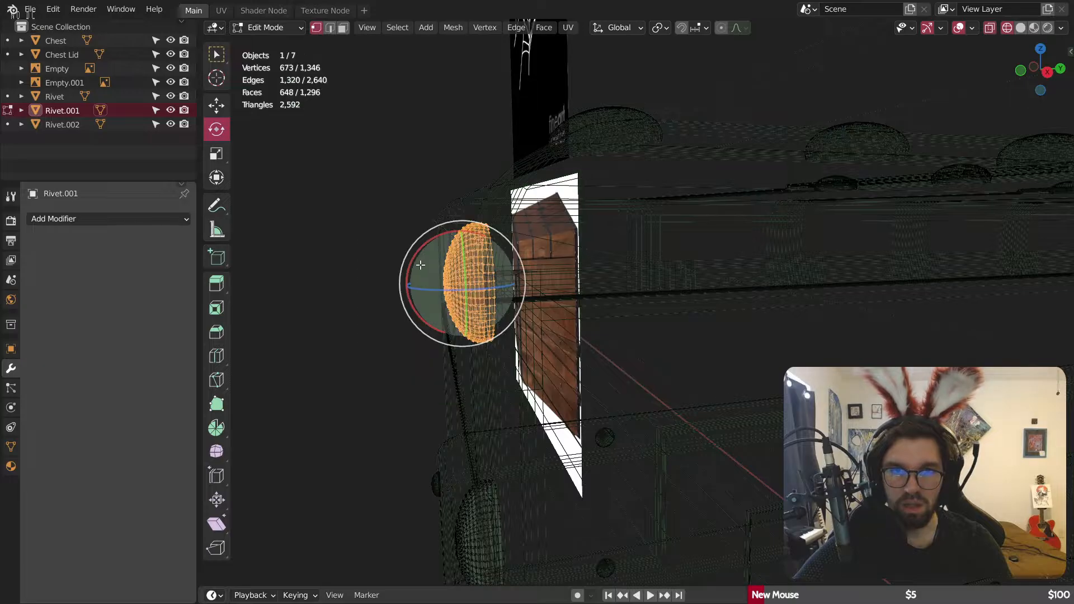
Step: Rotate the upper rivet -2.75° about the global X axis, and return to Object Mode with solid shading
middle_drag(451, 265, 440, 255)
drag(429, 269, 433, 279)
click(266, 28)
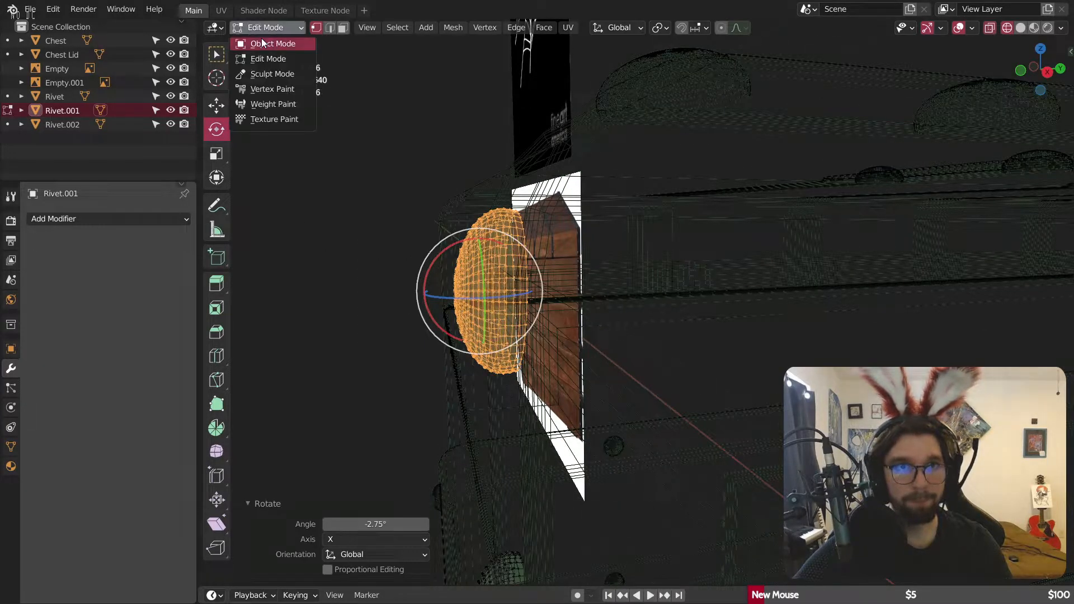
click(268, 41)
click(820, 153)
click(1020, 28)
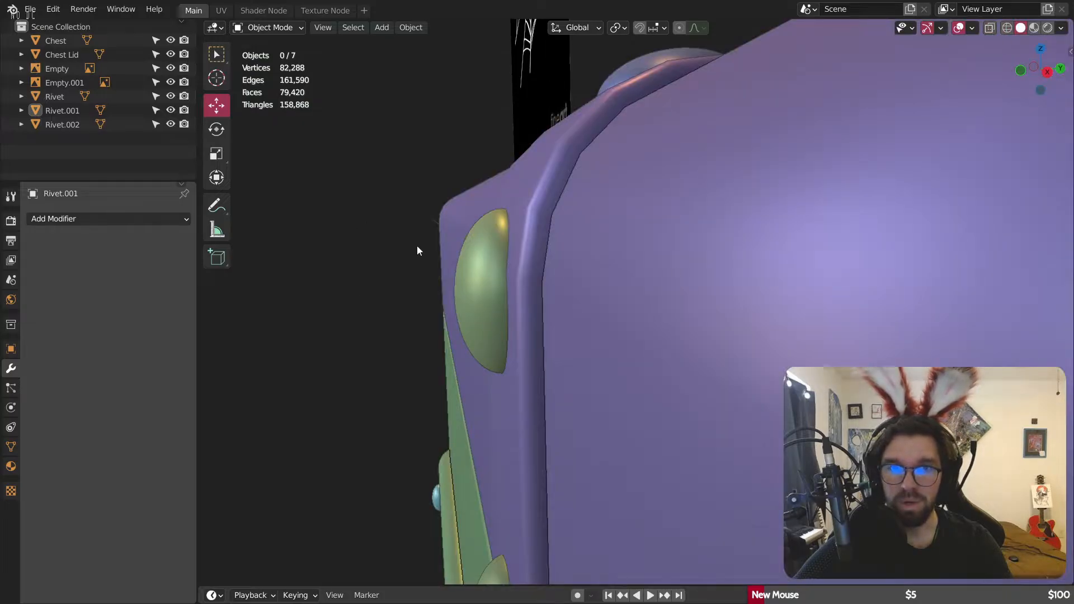
Step: Set the origin of the strap's two vertical-face rivets to the 3D cursor
middle_drag(495, 307, 488, 264)
scroll(682, 294, down, 12)
click(818, 244)
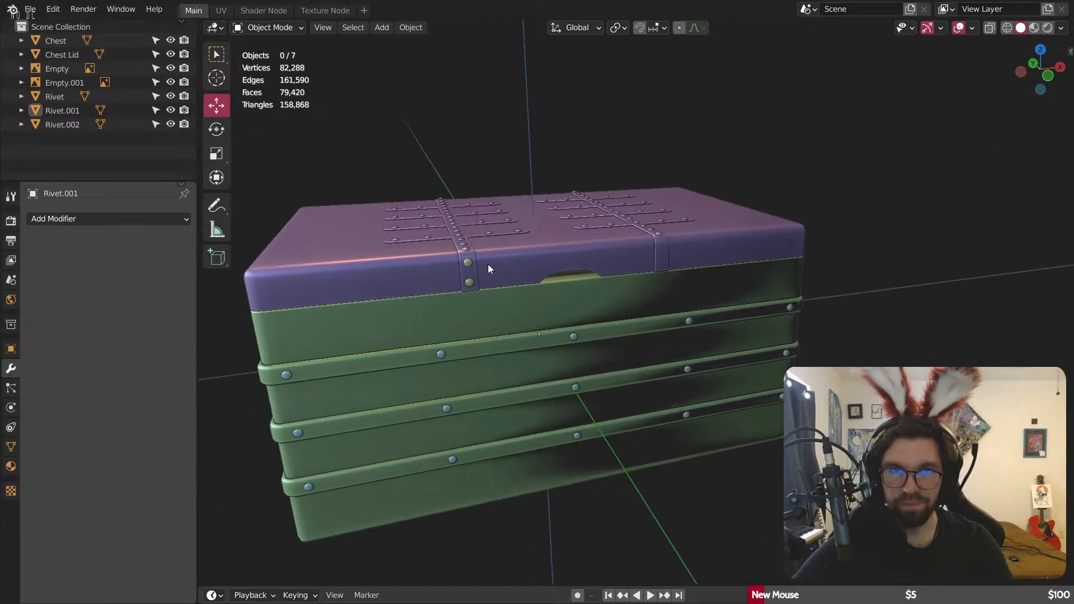
scroll(465, 261, up, 6)
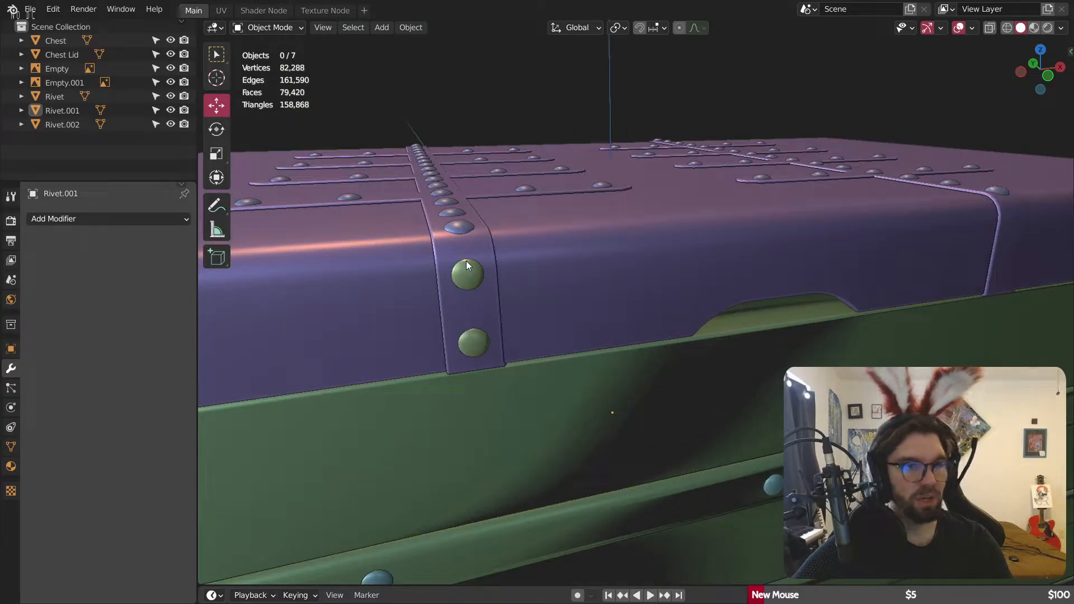
click(480, 271)
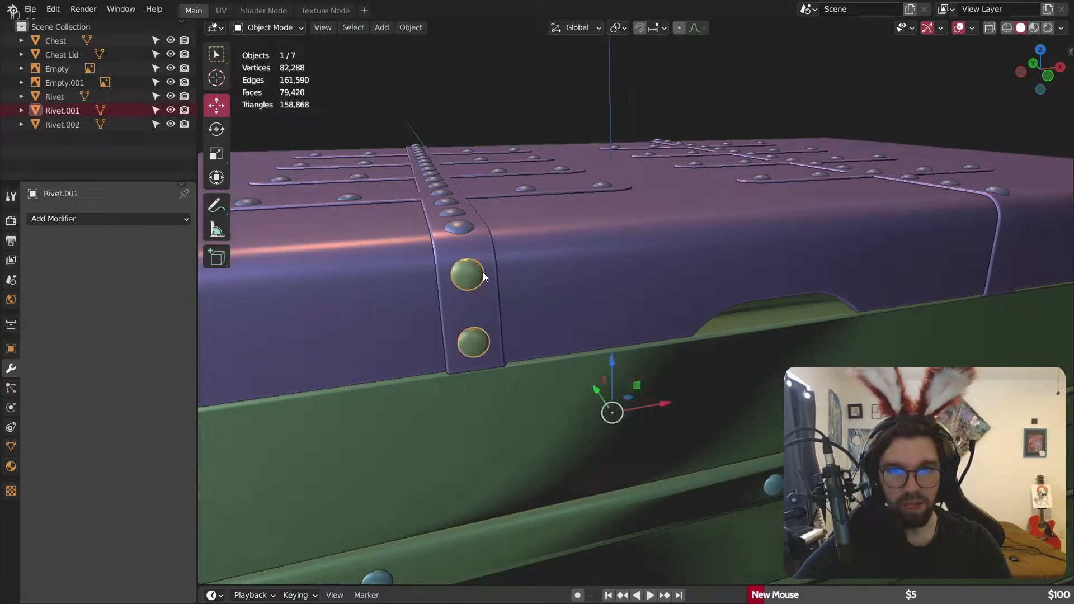
click(410, 27)
mouse_move(452, 65)
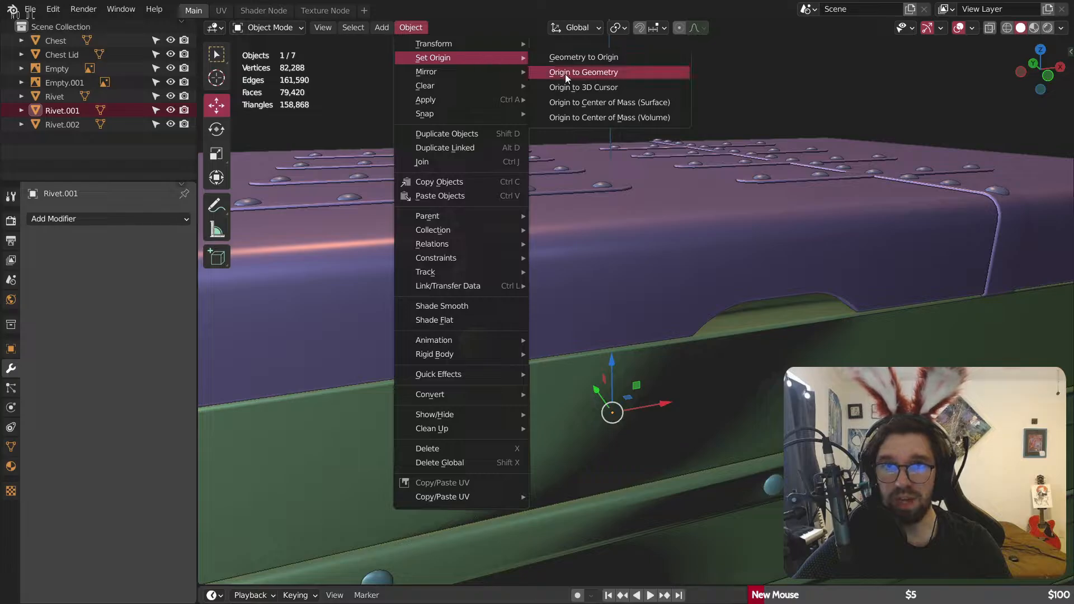
click(587, 88)
middle_drag(640, 282, 592, 293)
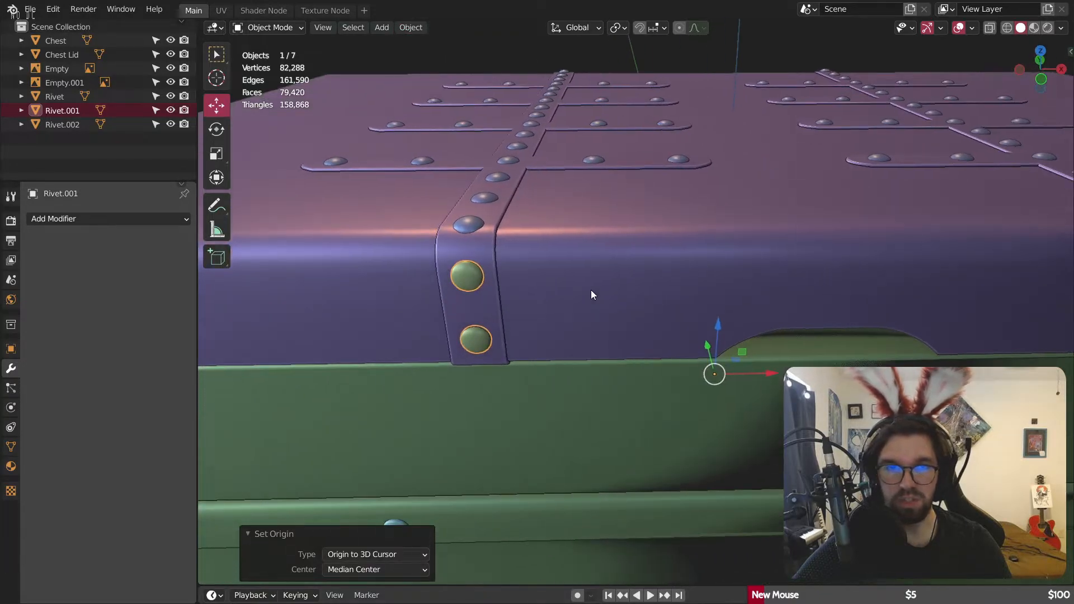
Step: Add a Mirror modifier to the vertical-face rivets with the X and Z axes enabled
click(85, 220)
click(182, 377)
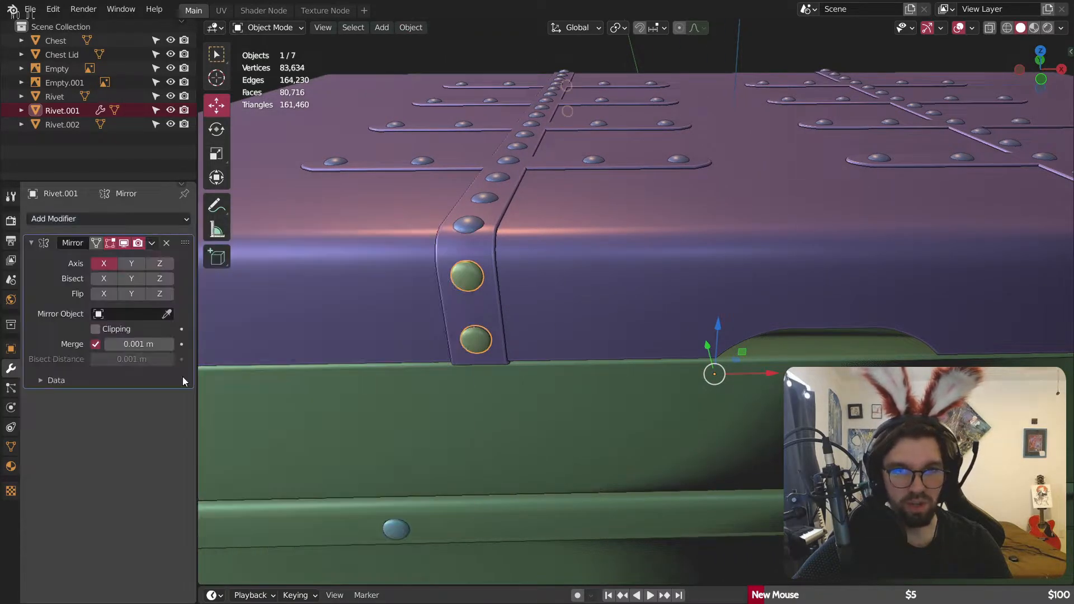
scroll(471, 313, down, 5)
middle_drag(471, 313, 478, 313)
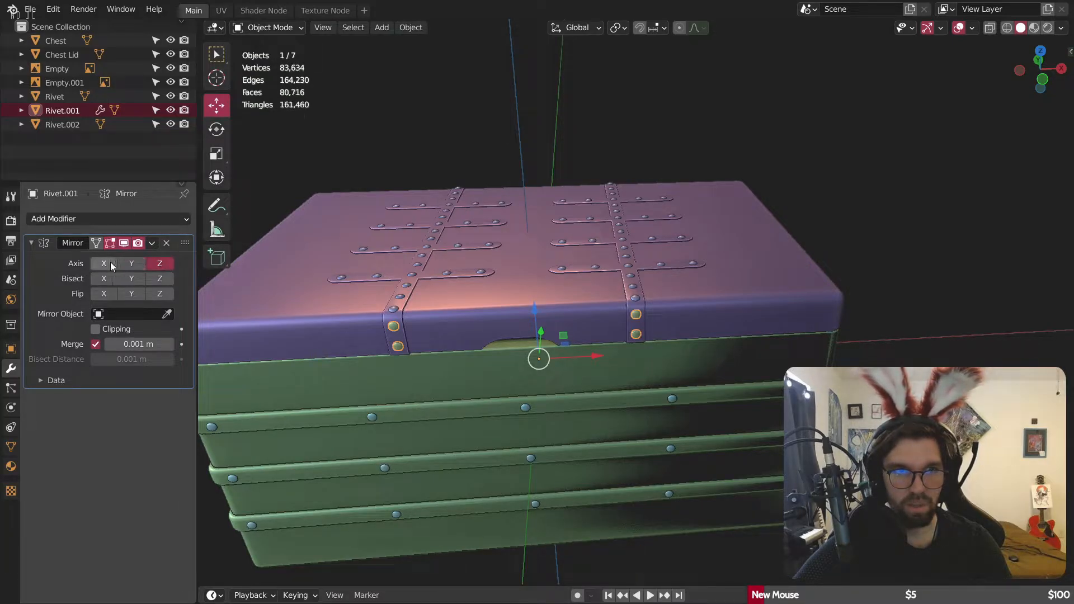
middle_drag(622, 237, 690, 346)
scroll(610, 341, up, 6)
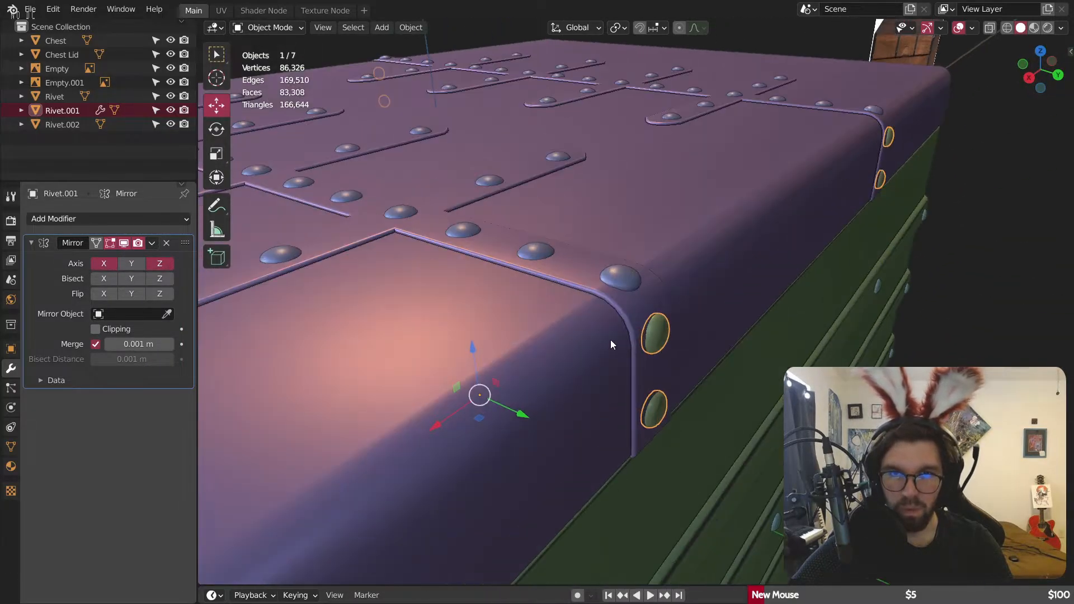
Step: Check the mirrored rivets on both straps from several sides, and apply their Mirror modifier
scroll(724, 334, down, 7)
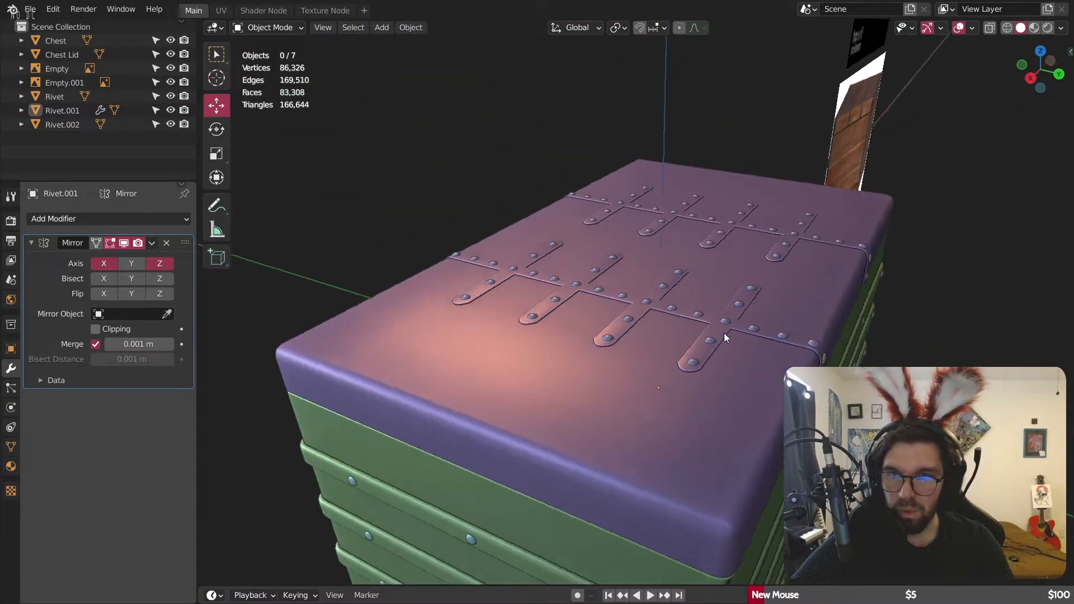
middle_drag(723, 333, 758, 390)
scroll(758, 391, up, 3)
scroll(698, 305, down, 5)
middle_drag(698, 304, 755, 269)
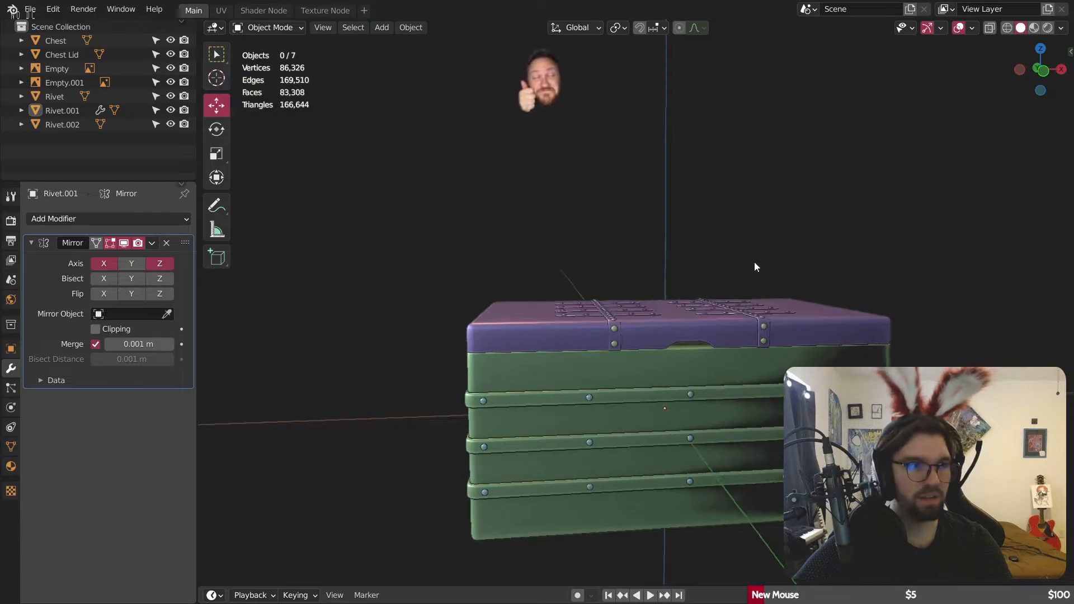
scroll(662, 329, up, 6)
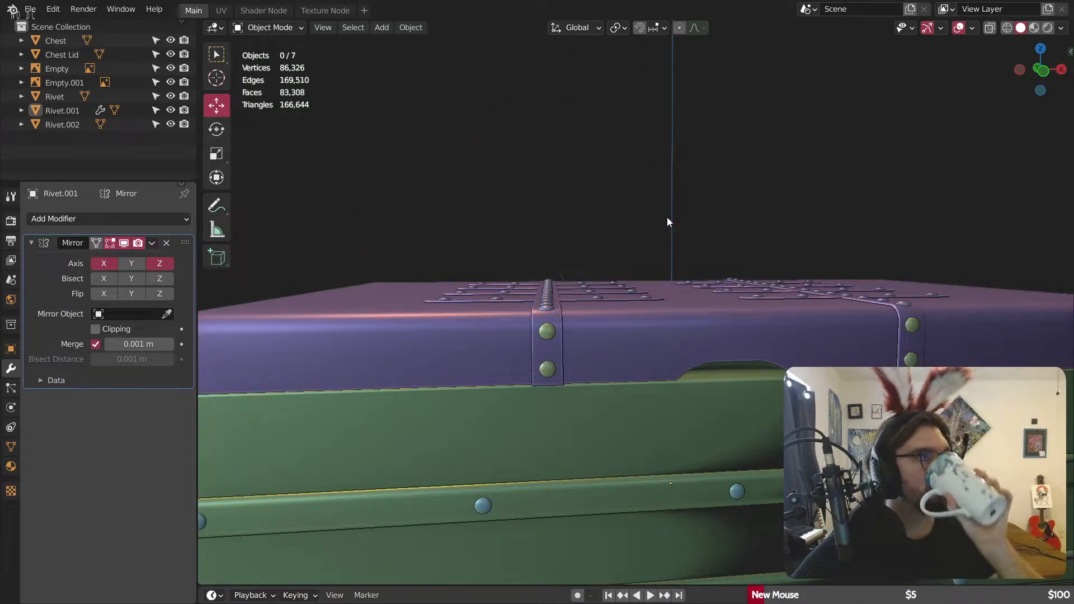
scroll(643, 278, down, 2)
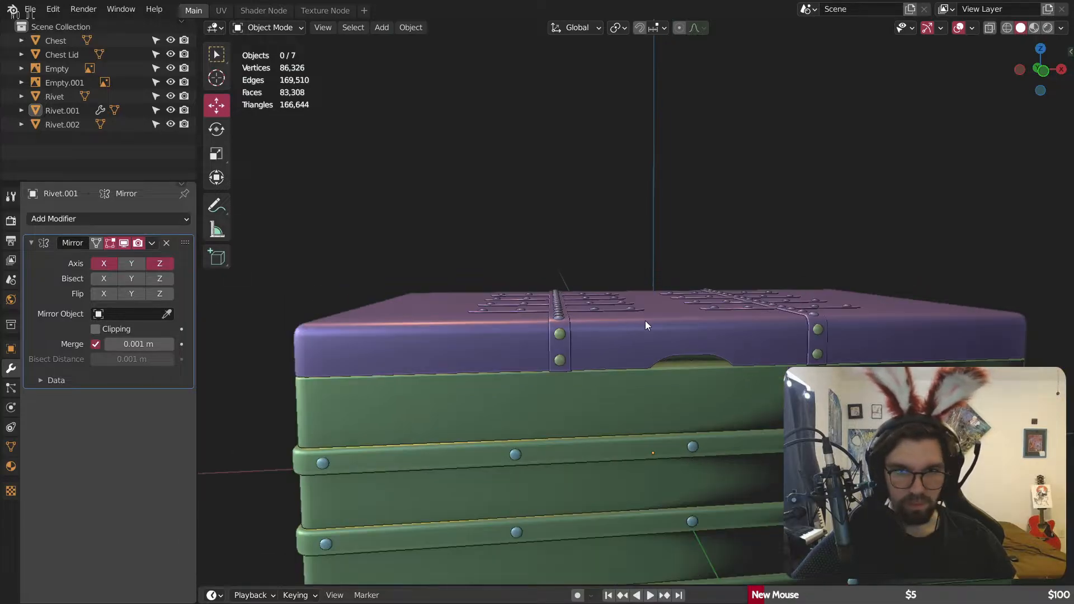
mouse_move(646, 320)
middle_down()
mouse_move(609, 388)
mouse_move(610, 346)
mouse_move(637, 329)
middle_up()
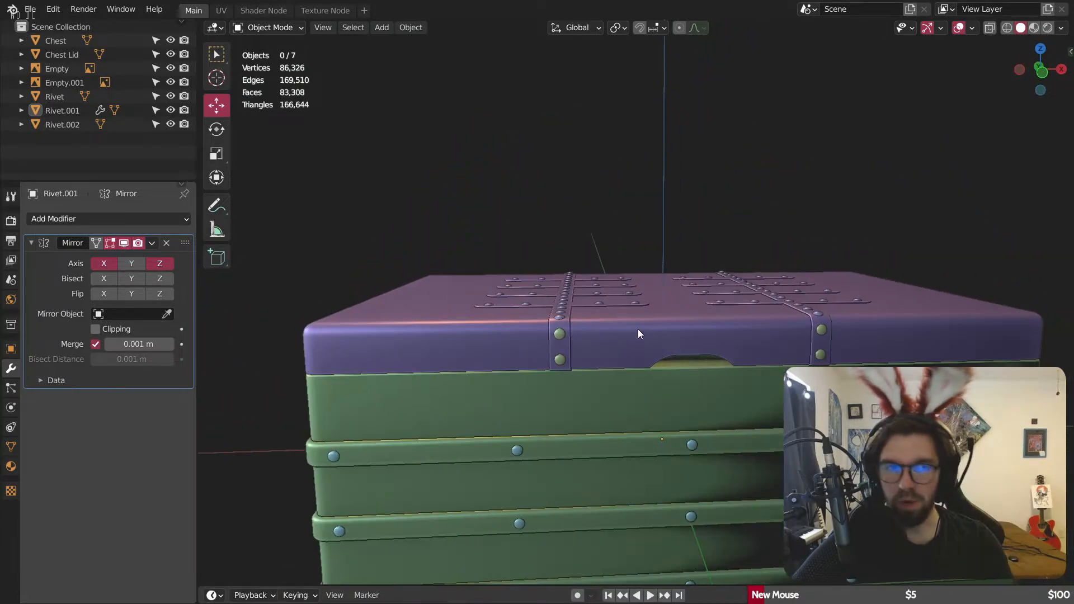
click(151, 243)
click(172, 256)
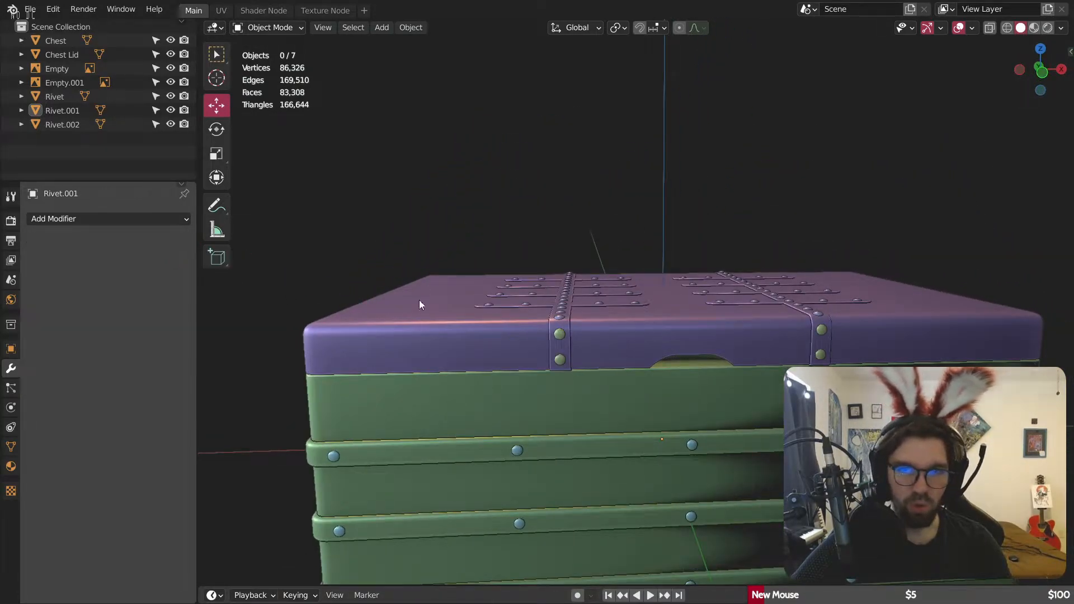
Step: Join the vertical-face rivets with the rivet object on the lid's straps and crossbars
middle_drag(554, 316, 573, 347)
scroll(532, 394, up, 2)
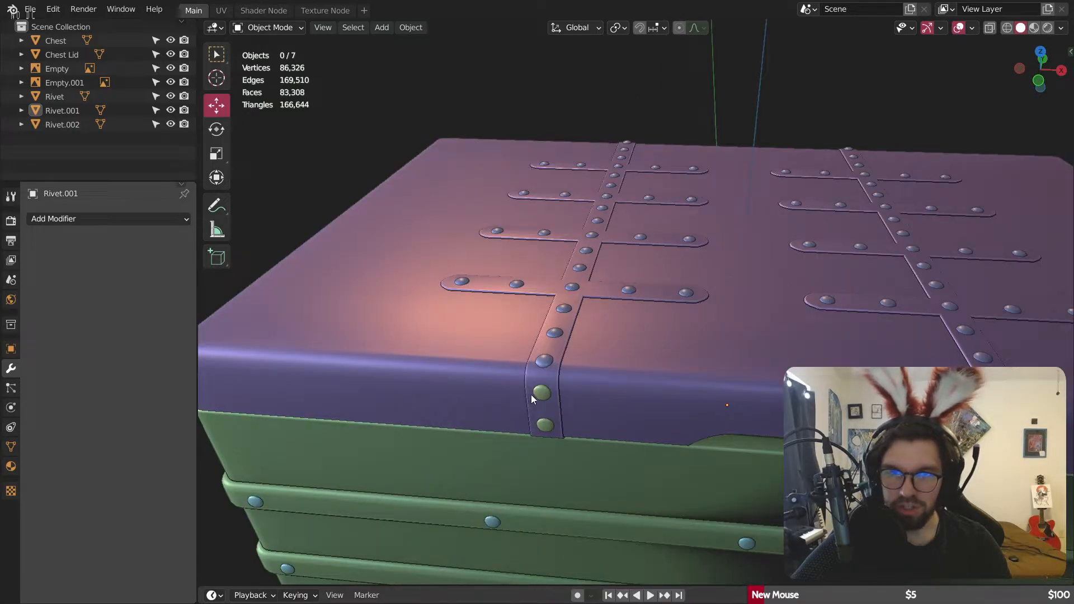
shift+click(540, 362)
right_click(540, 362)
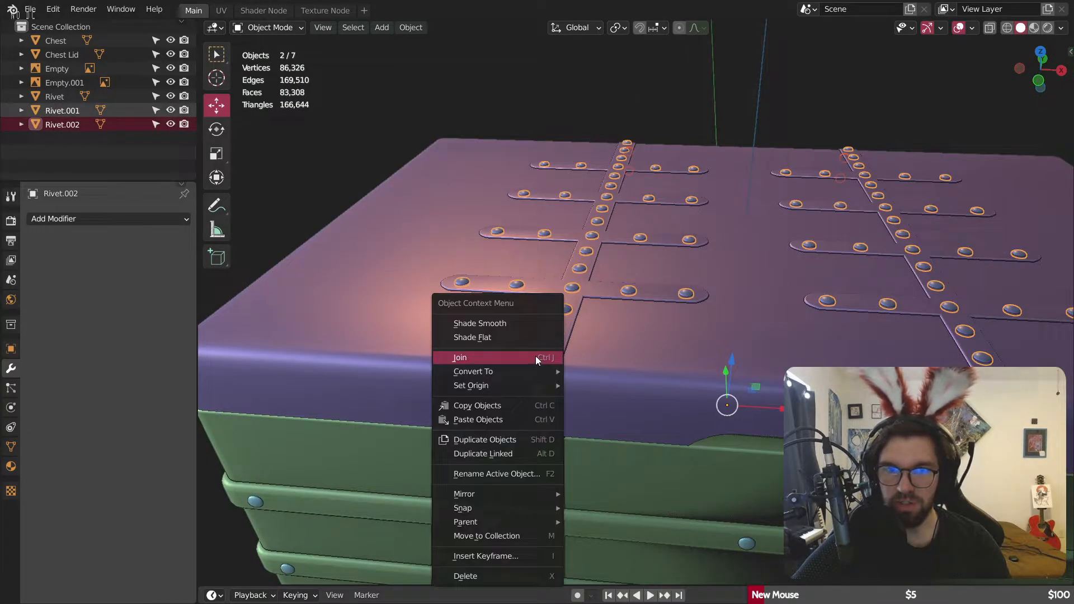
click(543, 358)
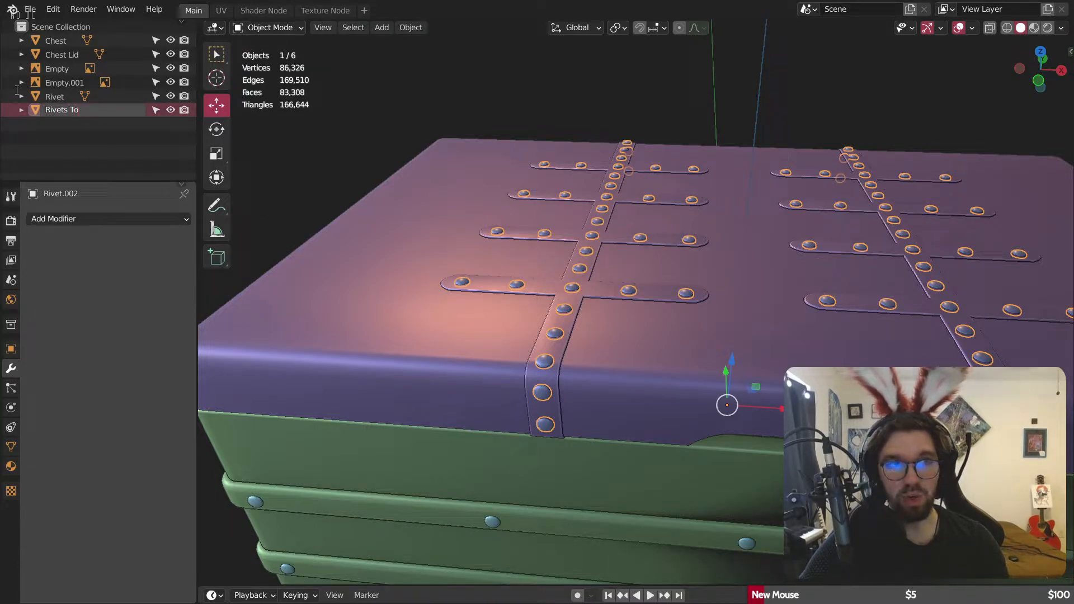
Step: Rename the joined lid rivets as Rivets Top and the chest body's rivet object as Rivets Bottom, and deselect everything
key(Return)
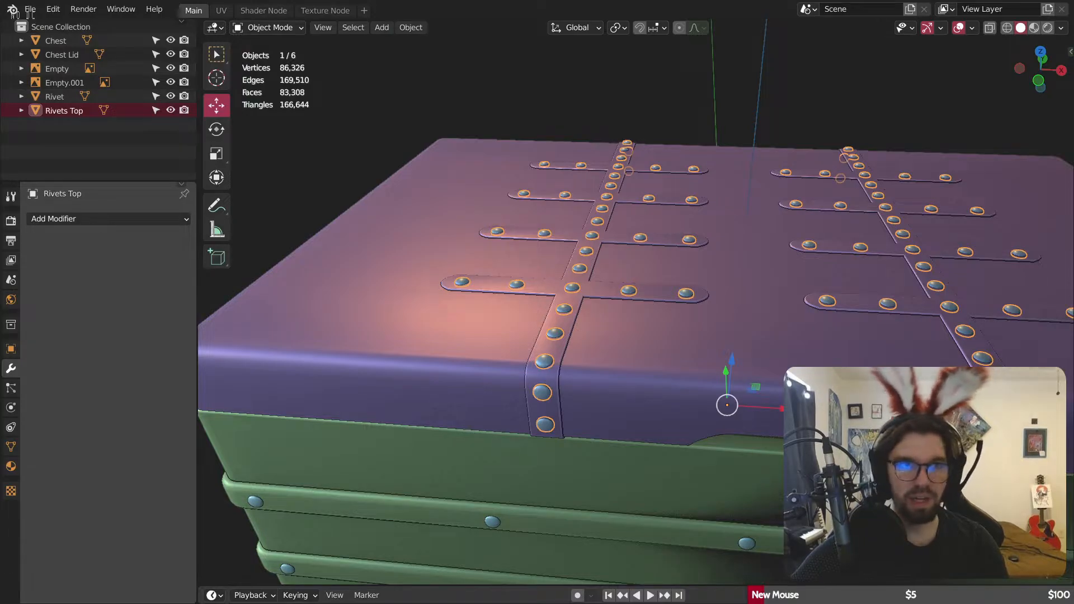
click(60, 97)
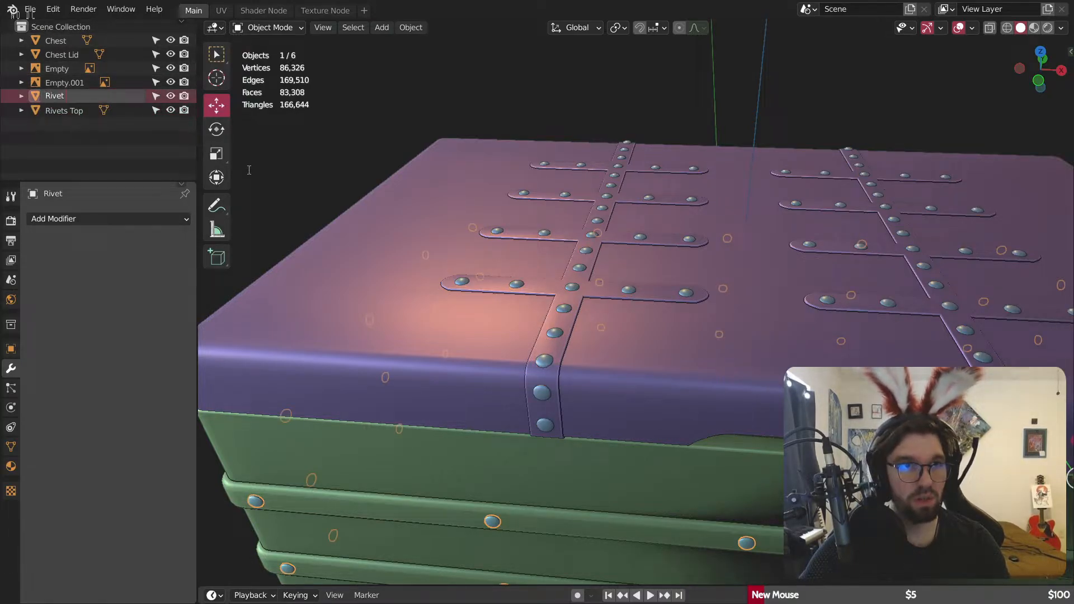
text(om)
key(Return)
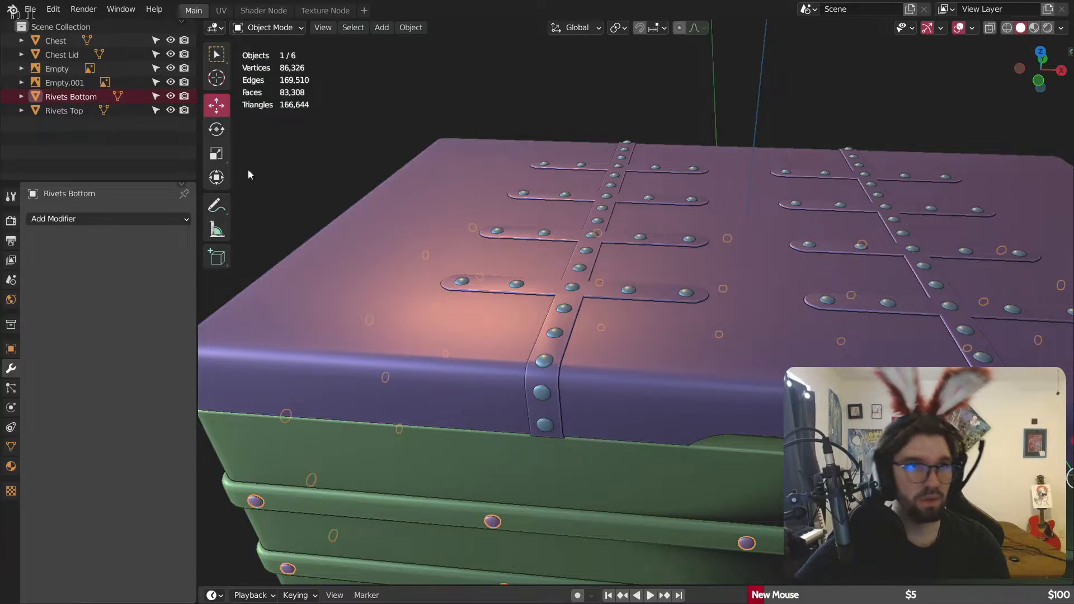
click(675, 112)
Step: Examine the metal corner and edge trim in the reference photo, and compare it with the chest model's front corner
scroll(616, 168, down, 7)
middle_drag(643, 204, 660, 154)
scroll(444, 308, up, 8)
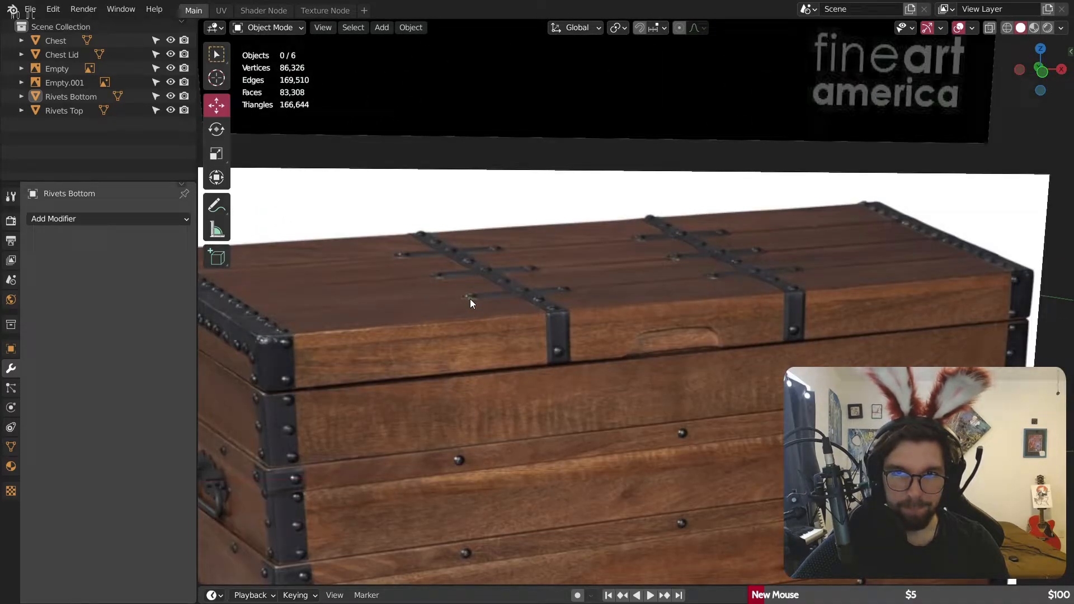
scroll(469, 297, down, 8)
middle_drag(489, 261, 564, 375)
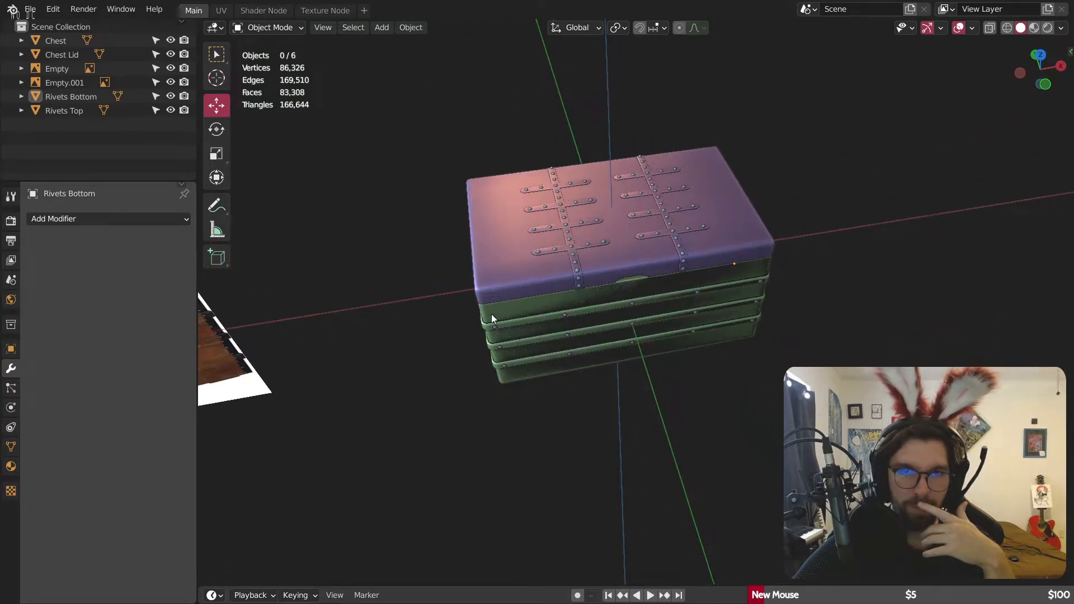
scroll(482, 310, up, 6)
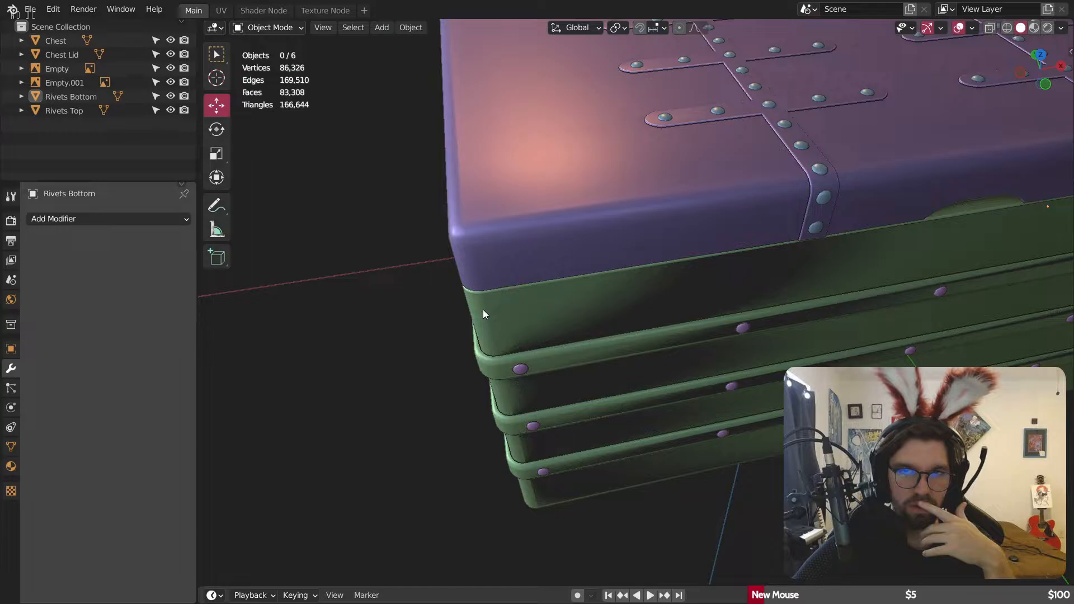
click(264, 28)
click(266, 52)
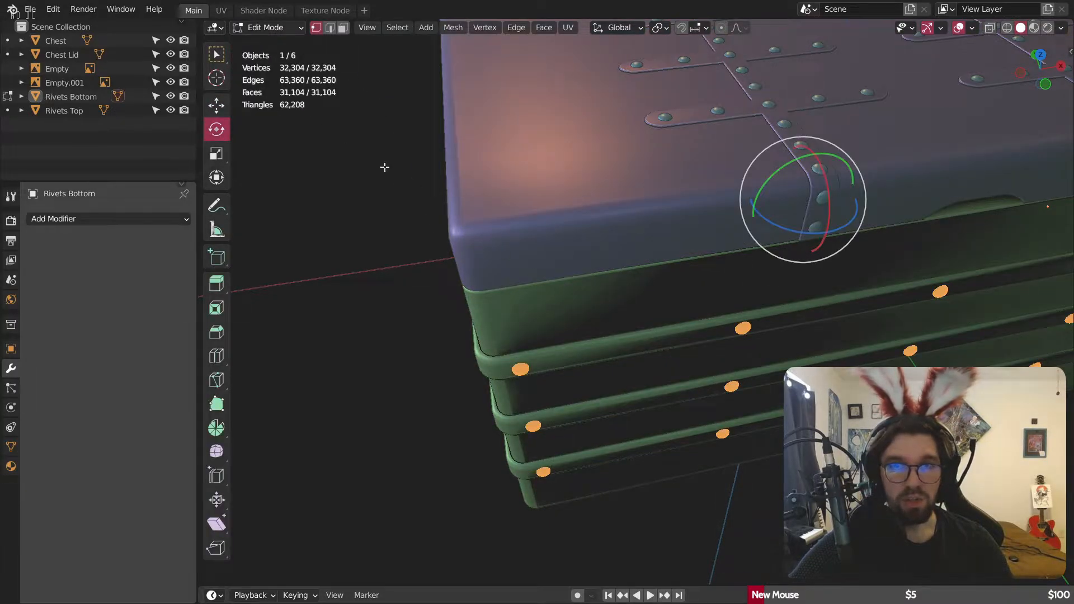
click(264, 28)
click(267, 40)
Step: Open the chest lid and chest body together in Edit Mode with face selection, focused on the lid's front corner
click(493, 268)
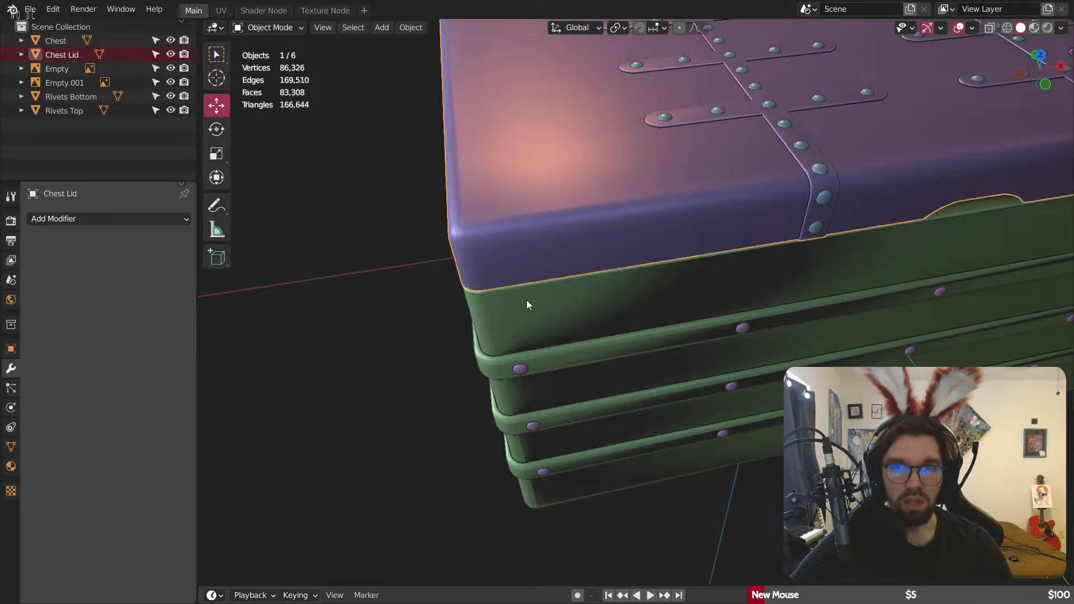
shift+click(526, 300)
click(264, 28)
click(267, 52)
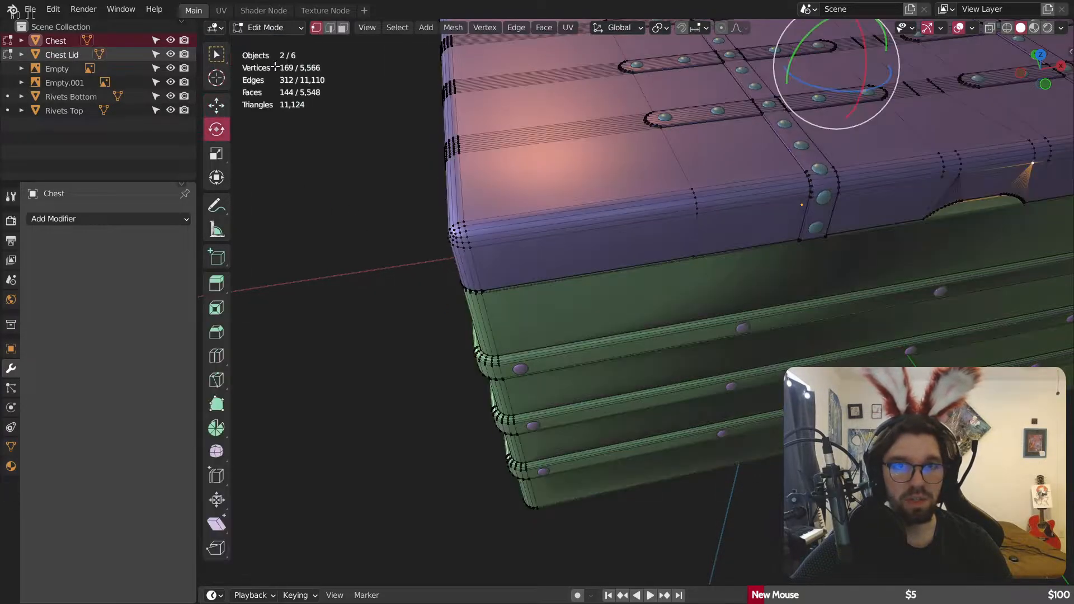
middle_drag(559, 280, 602, 301)
scroll(542, 303, up, 2)
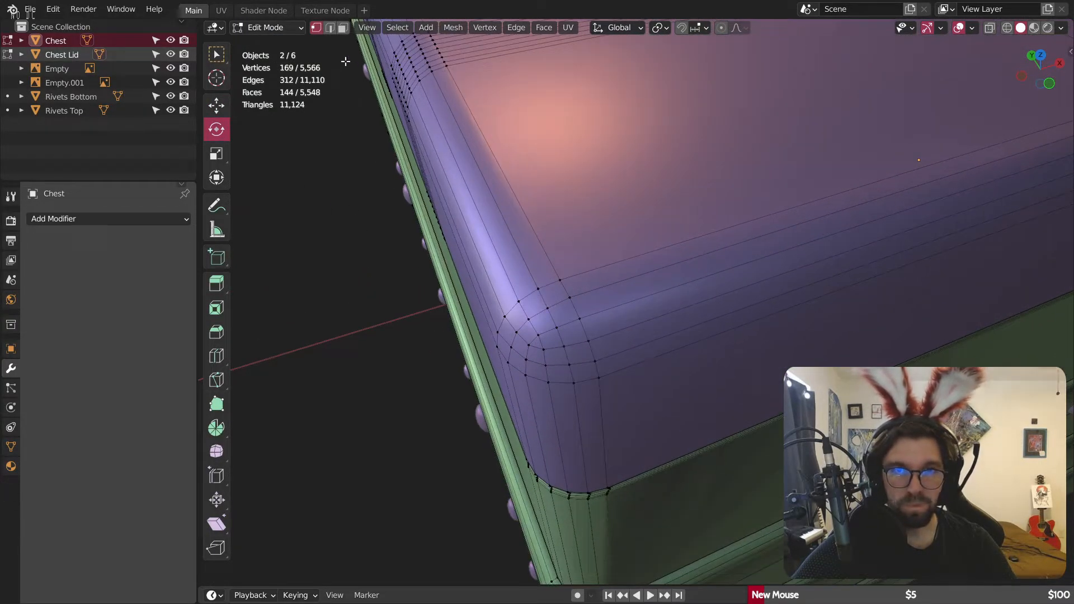
click(342, 28)
Step: Select the rounded edge face loops on the lid's front corner, covering the long edge, the short edge and the vertical corner strips
alt+click(567, 289)
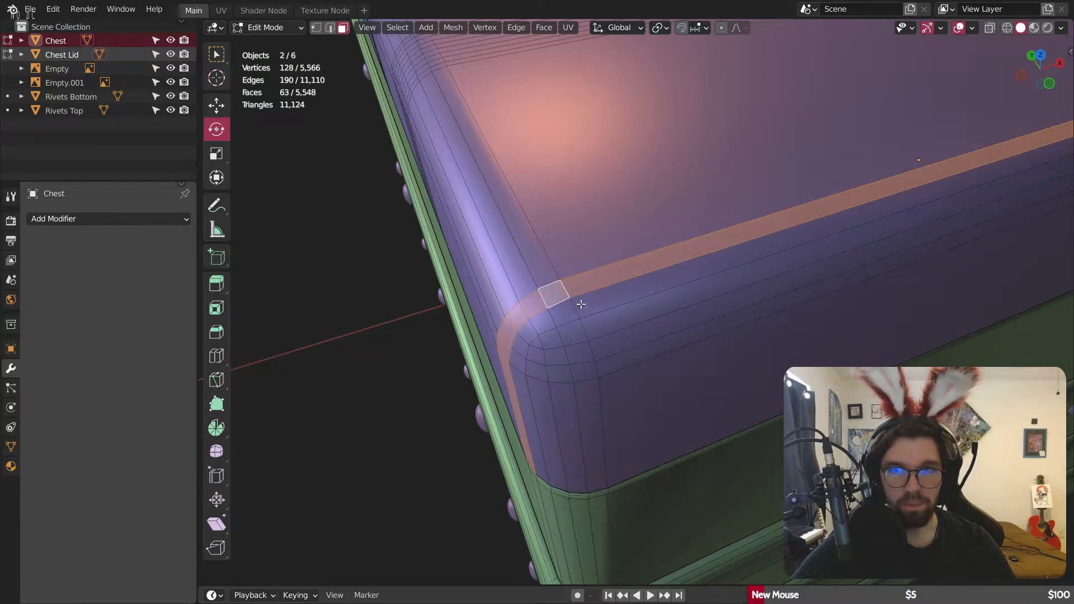
alt+shift+click(581, 304)
alt+shift+click(583, 333)
alt+shift+click(595, 355)
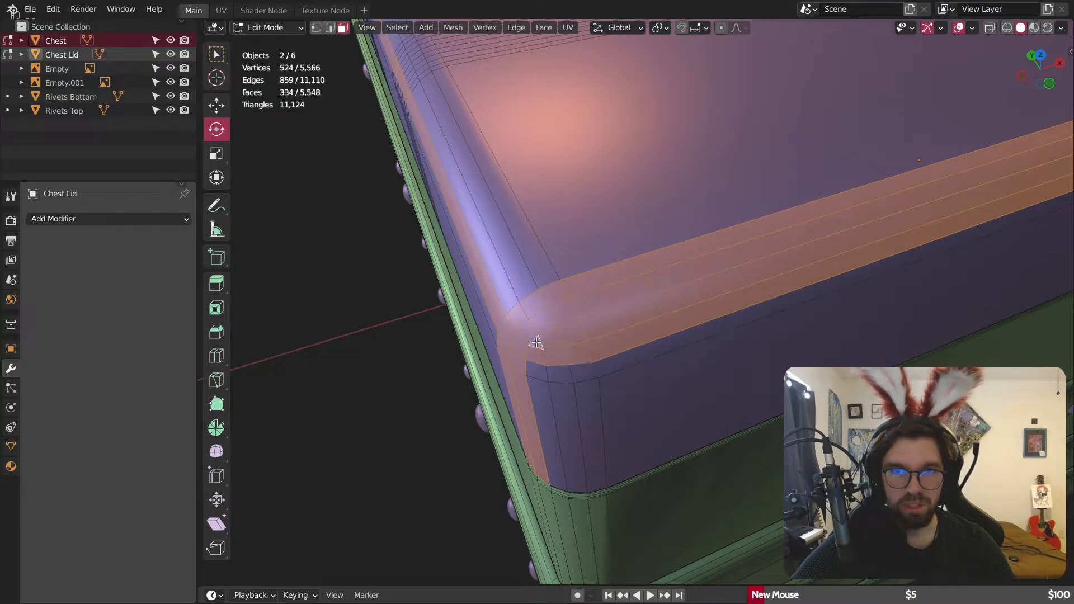
alt+shift+click(600, 373)
alt+shift+click(544, 285)
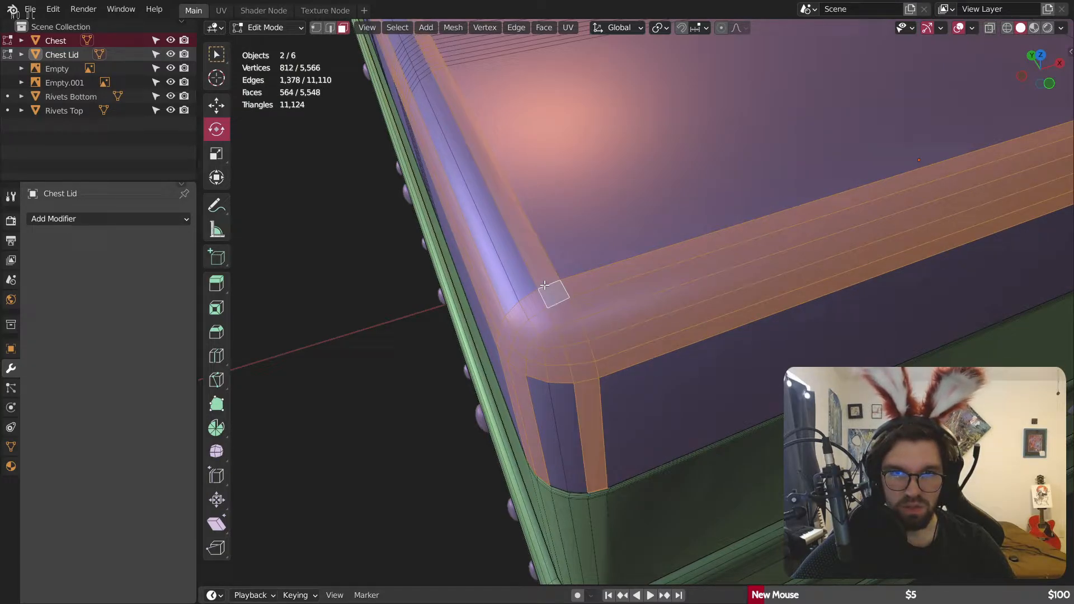
alt+shift+click(518, 303)
alt+shift+click(514, 309)
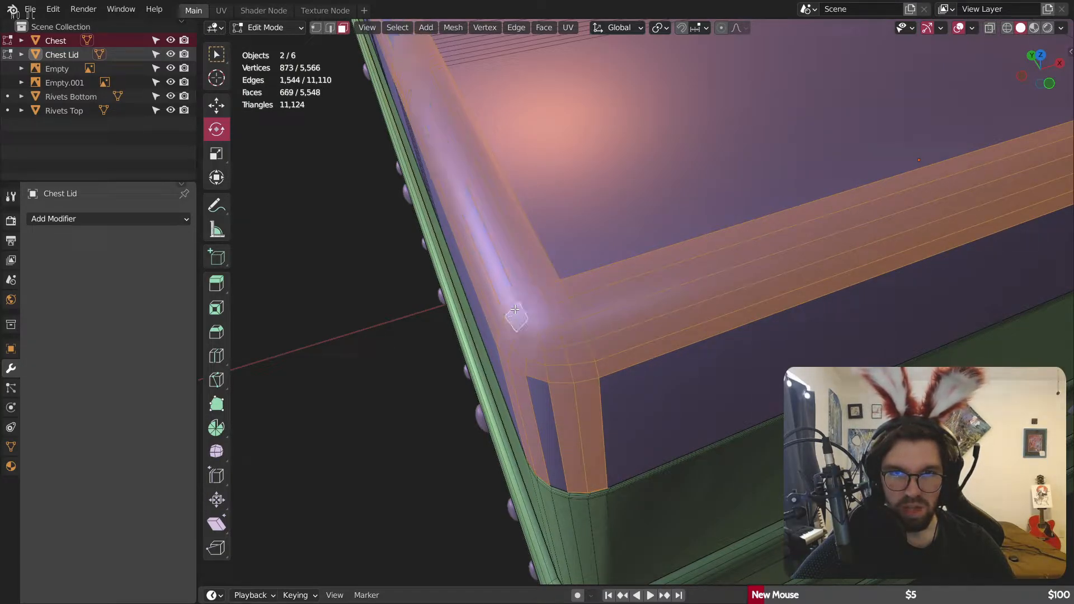
alt+shift+click(538, 380)
Step: Add the adjacent lid corner's vertical face loops and the unselected rounded faces along its short edge to the selection
middle_drag(539, 380, 600, 254)
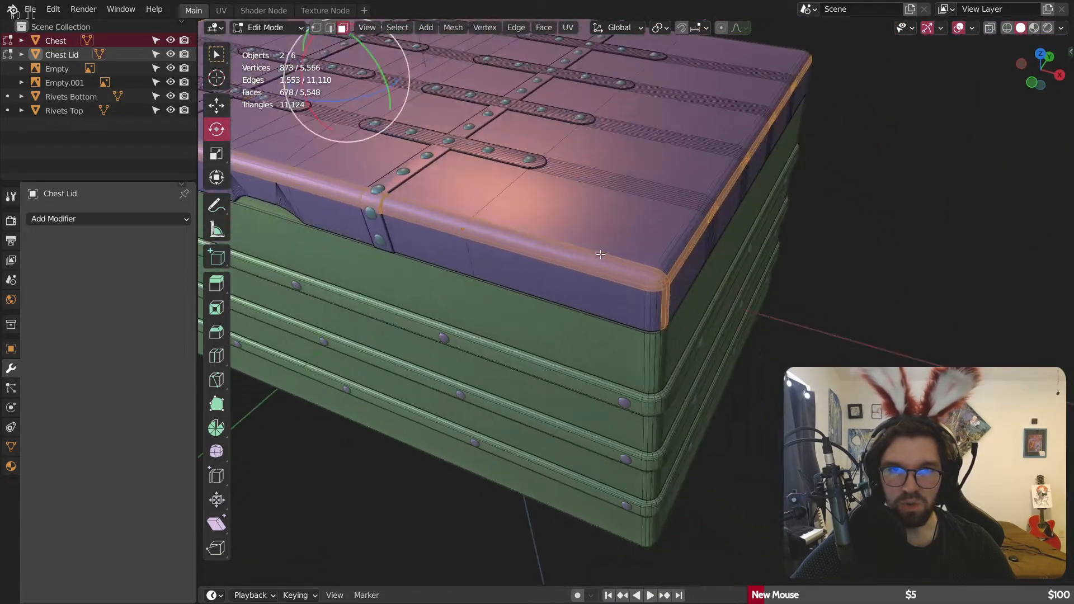
scroll(655, 311, up, 5)
alt+shift+click(620, 224)
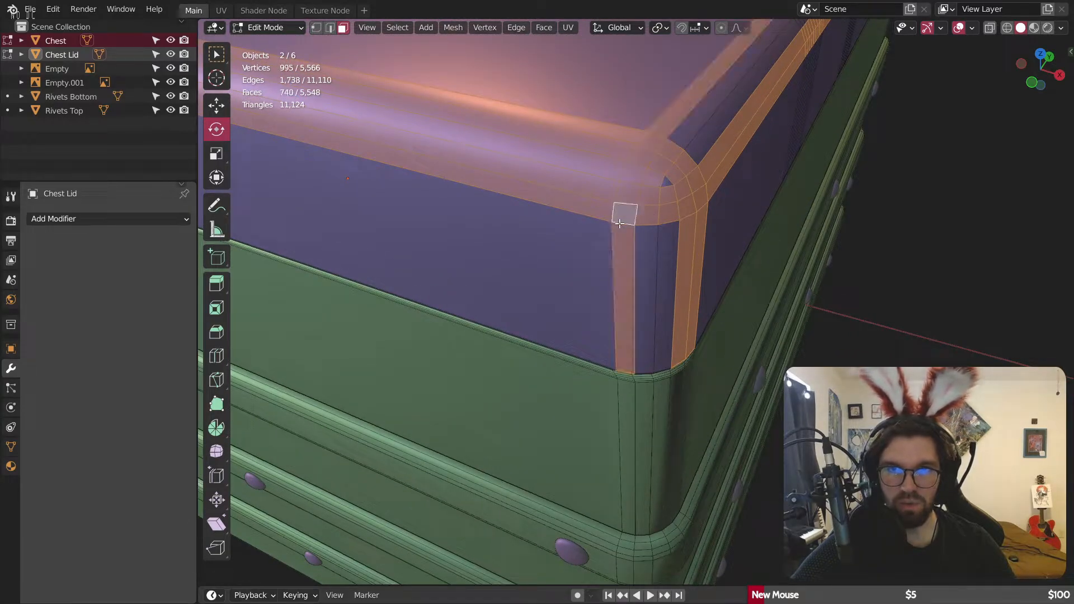
alt+shift+click(651, 224)
alt+shift+click(672, 224)
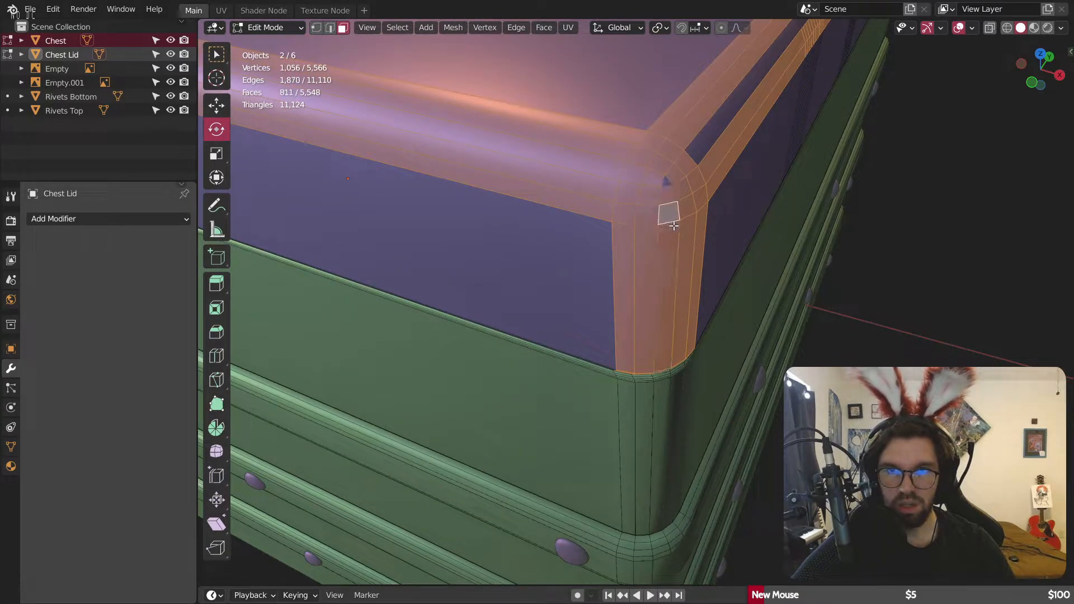
middle_drag(731, 164, 431, 360)
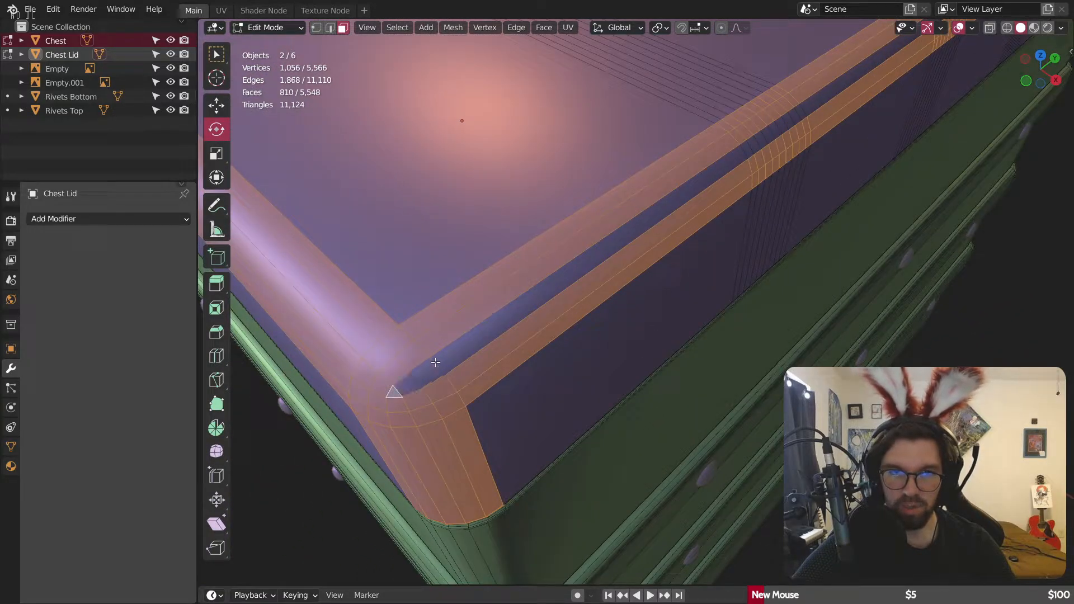
alt+shift+click(435, 362)
Step: Extend the selection over the third lid corner's vertical strips and the remaining rounded faces along the other long edge
scroll(475, 322, down, 3)
middle_drag(760, 244, 632, 231)
shift+middle_drag(388, 286, 544, 231)
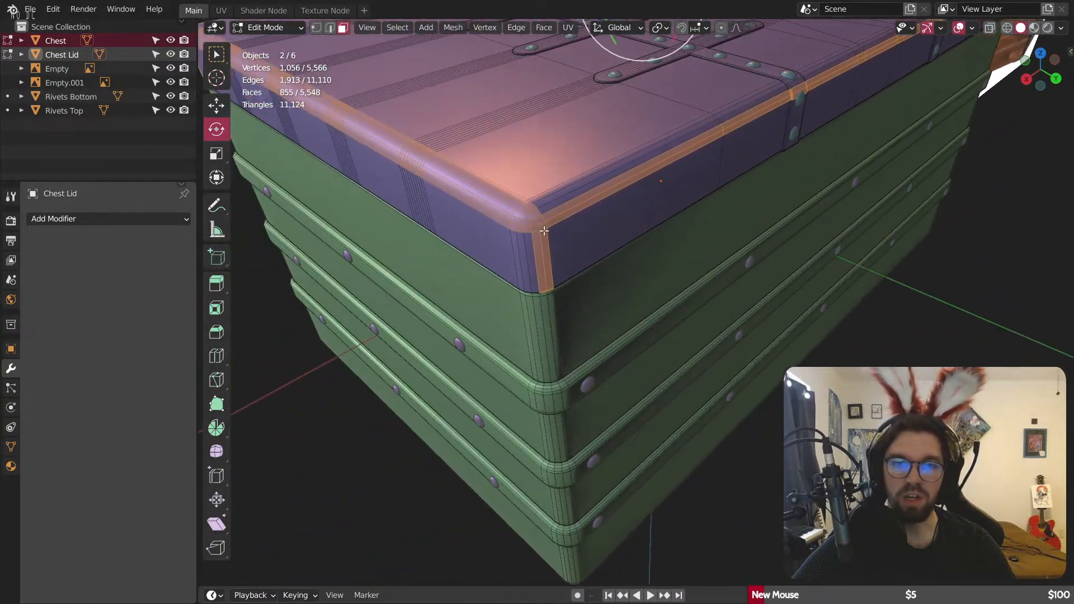
scroll(544, 230, up, 4)
alt+shift+click(512, 228)
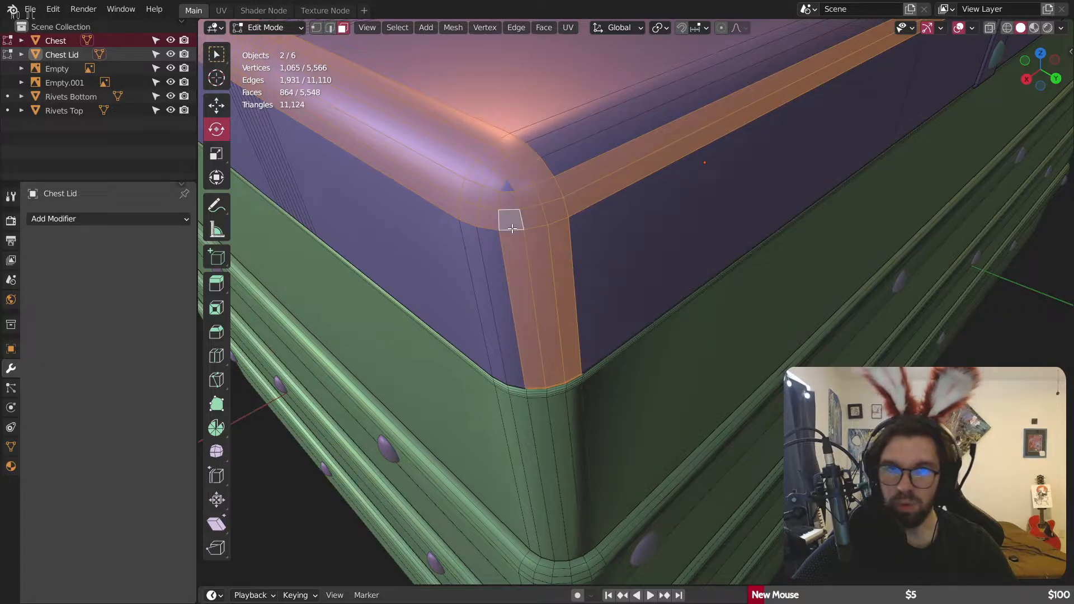
alt+shift+click(471, 228)
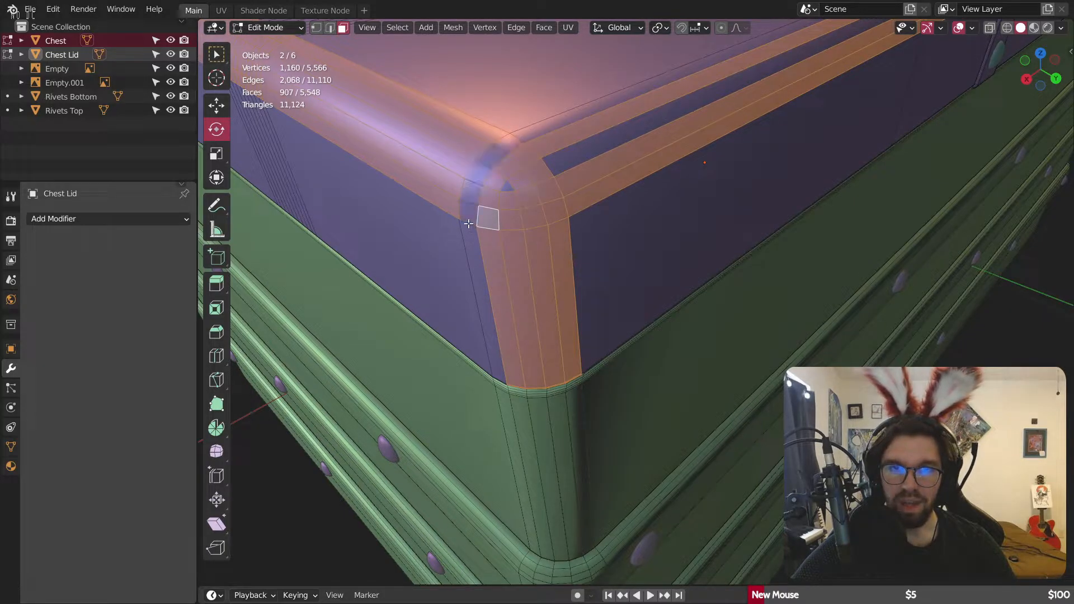
alt+shift+click(468, 221)
alt+shift+click(508, 189)
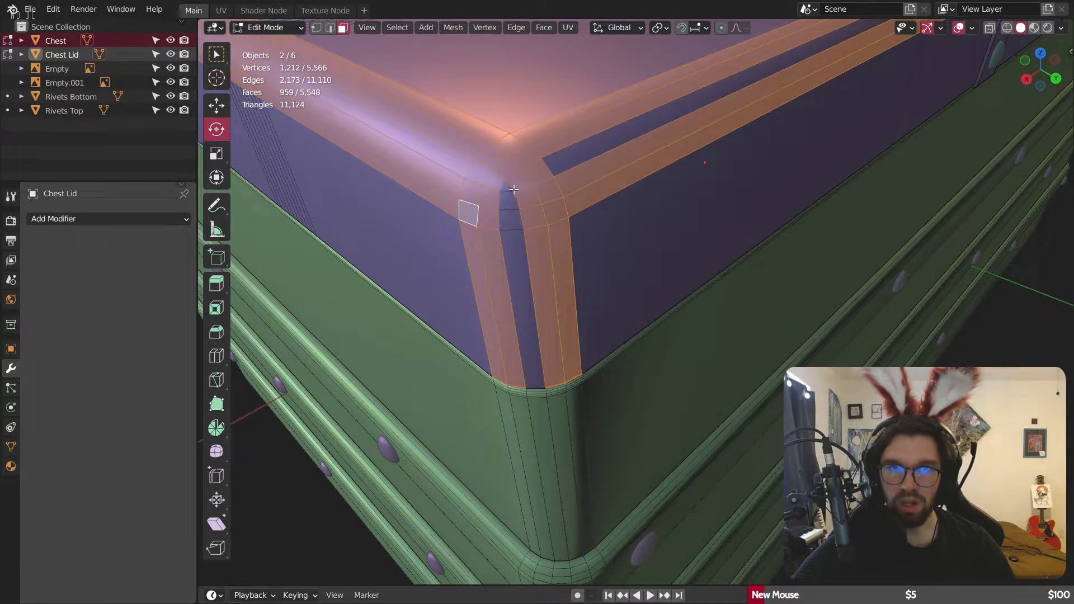
alt+shift+click(506, 190)
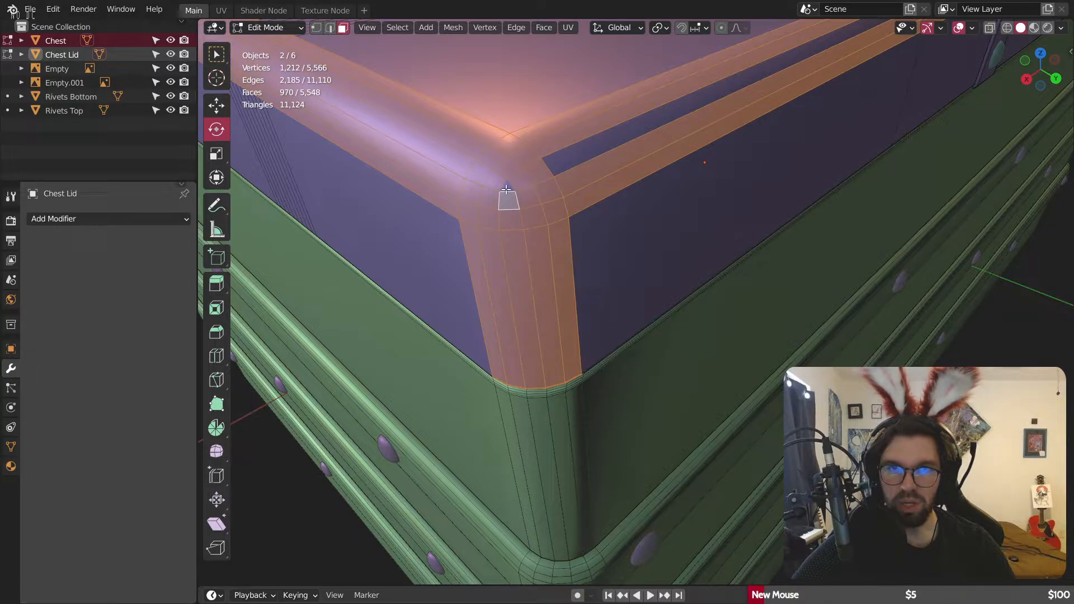
alt+shift+click(543, 168)
Step: Fill the remaining unselected vertical strip at the lid's last corner so its rounding is fully selected
scroll(565, 172, down, 7)
middle_drag(760, 184, 623, 158)
shift+middle_drag(624, 158, 505, 191)
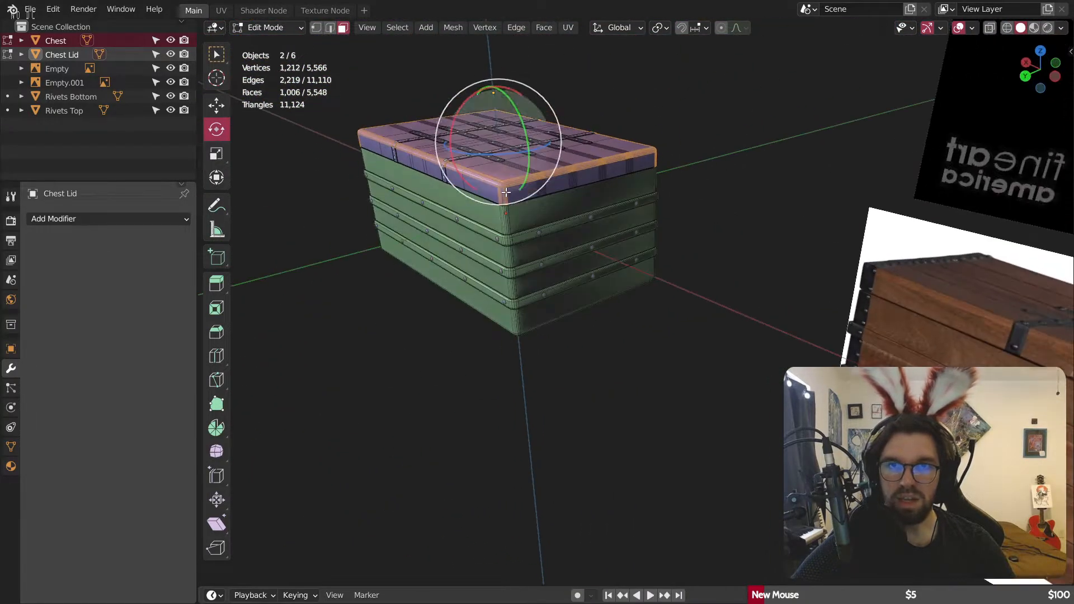
scroll(506, 192, up, 8)
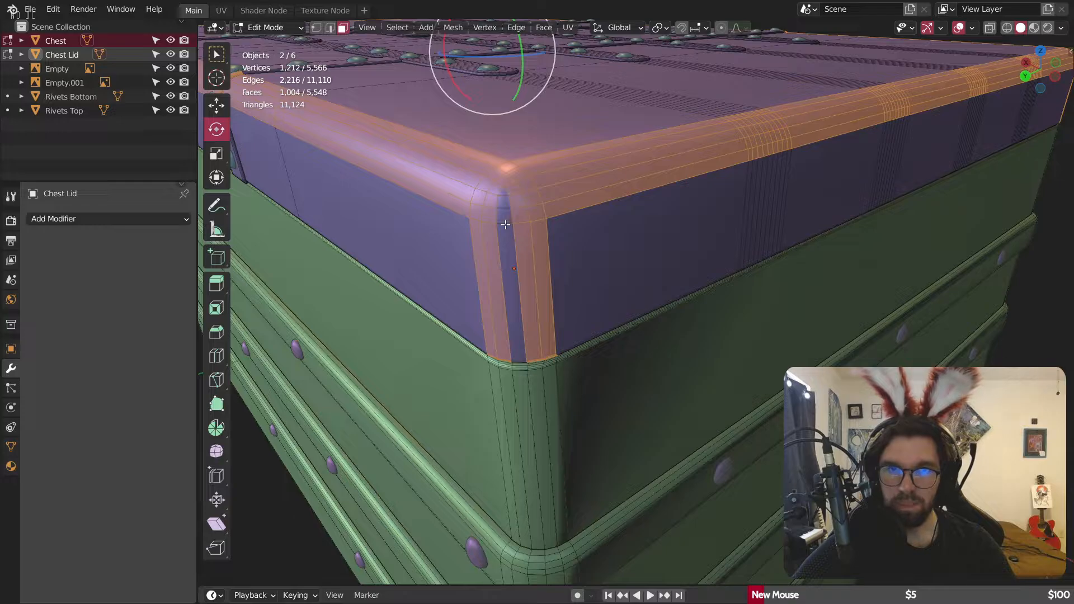
shift+click(502, 192)
Step: Check the lid's edge selection in wireframe and solid shading, and examine the rounded corner bands on the chest body
scroll(542, 227, down, 4)
middle_drag(541, 227, 545, 204)
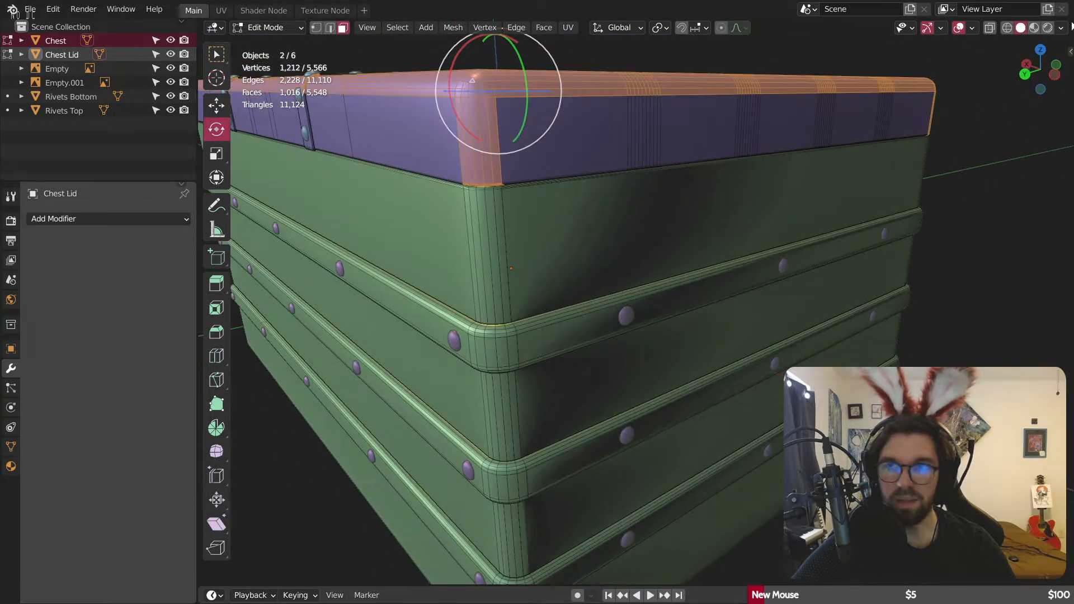
click(1009, 26)
mouse_move(598, 93)
middle_down()
mouse_move(573, 107)
mouse_move(714, 99)
mouse_move(649, 103)
mouse_move(660, 101)
middle_up()
click(1020, 27)
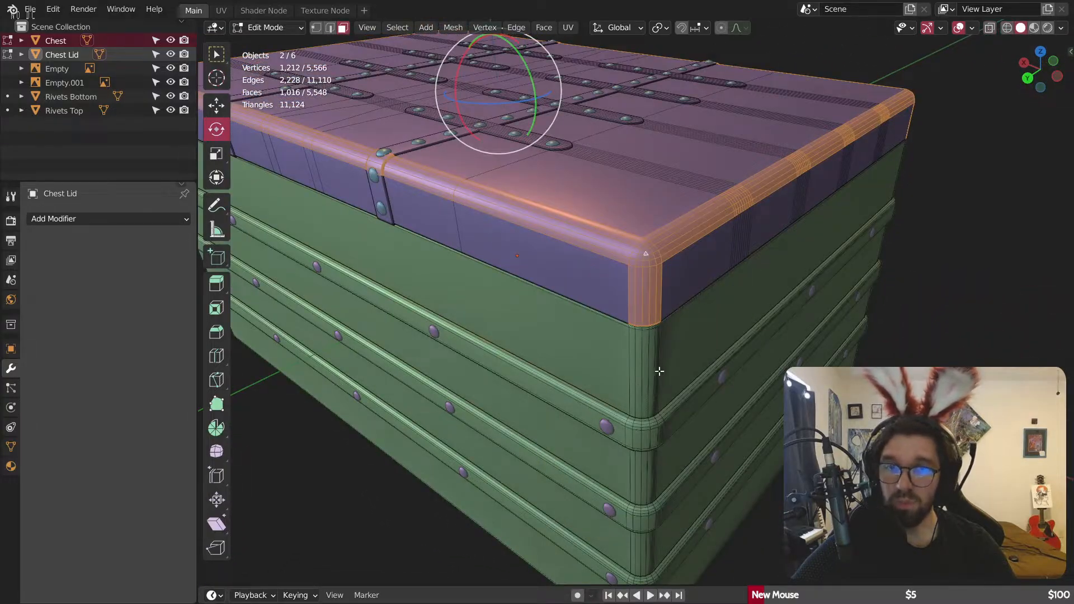
shift+middle_drag(659, 371, 620, 296)
scroll(600, 347, up, 5)
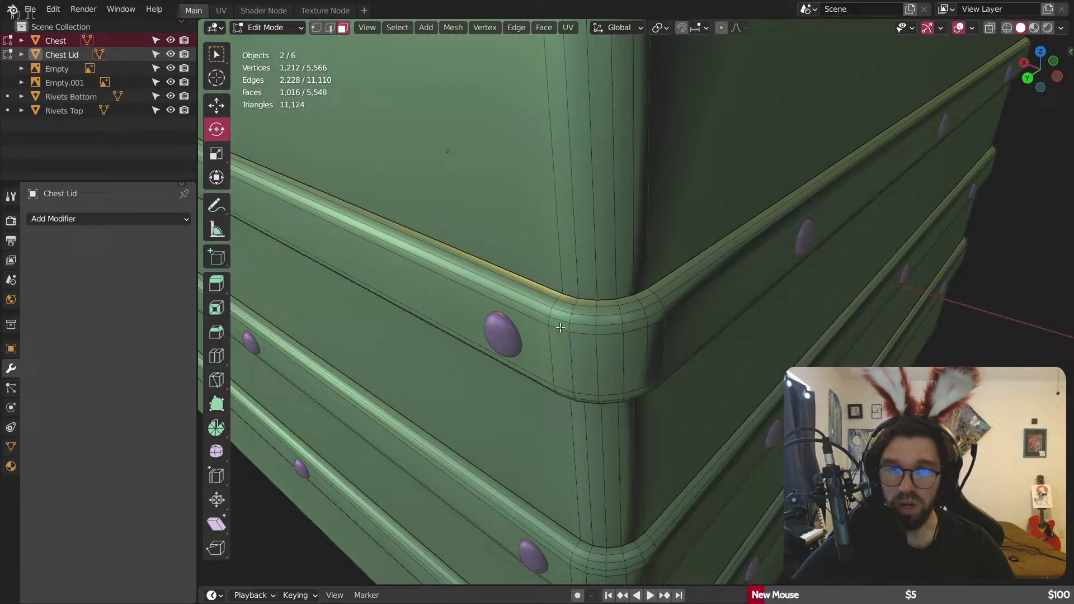
scroll(560, 328, down, 4)
middle_drag(585, 227, 618, 249)
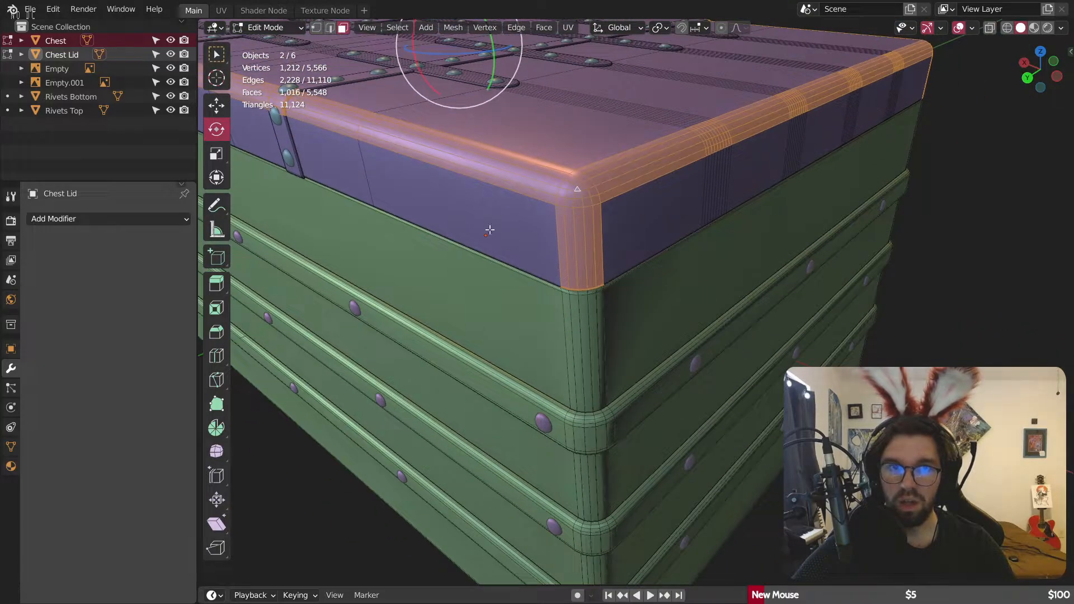
Step: Deselect the first crossbar's top face loop and the narrow bevel loops on its near side where they cross the lid's edge
shift+middle_drag(489, 229, 643, 268)
scroll(417, 140, up, 5)
shift+middle_drag(420, 144, 469, 219)
scroll(465, 225, up, 3)
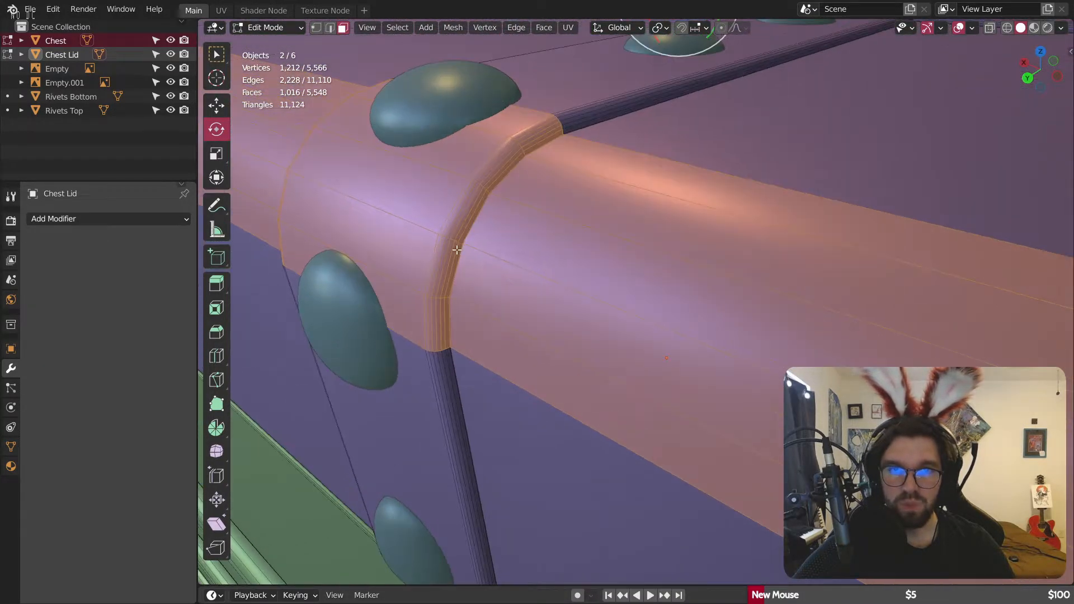
scroll(457, 250, up, 3)
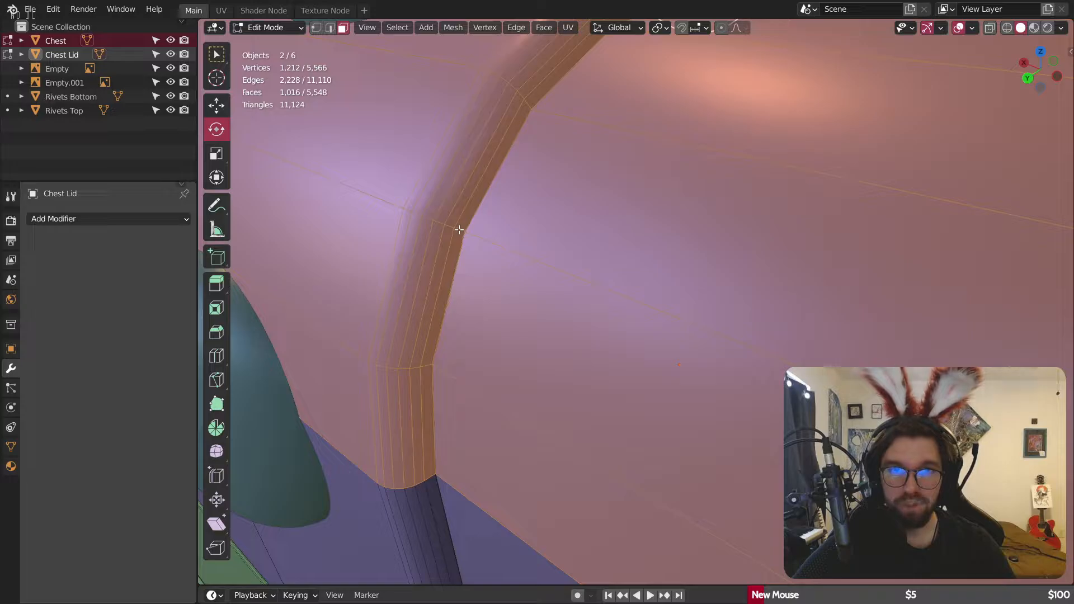
alt+shift+click(458, 230)
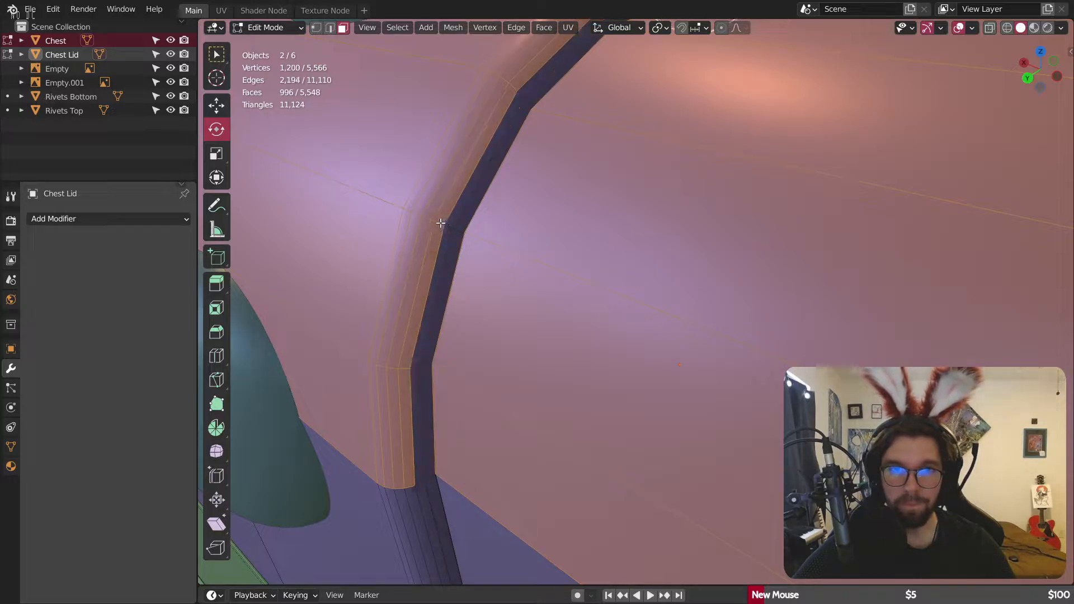
alt+shift+click(424, 216)
alt+shift+click(429, 219)
alt+shift+click(408, 209)
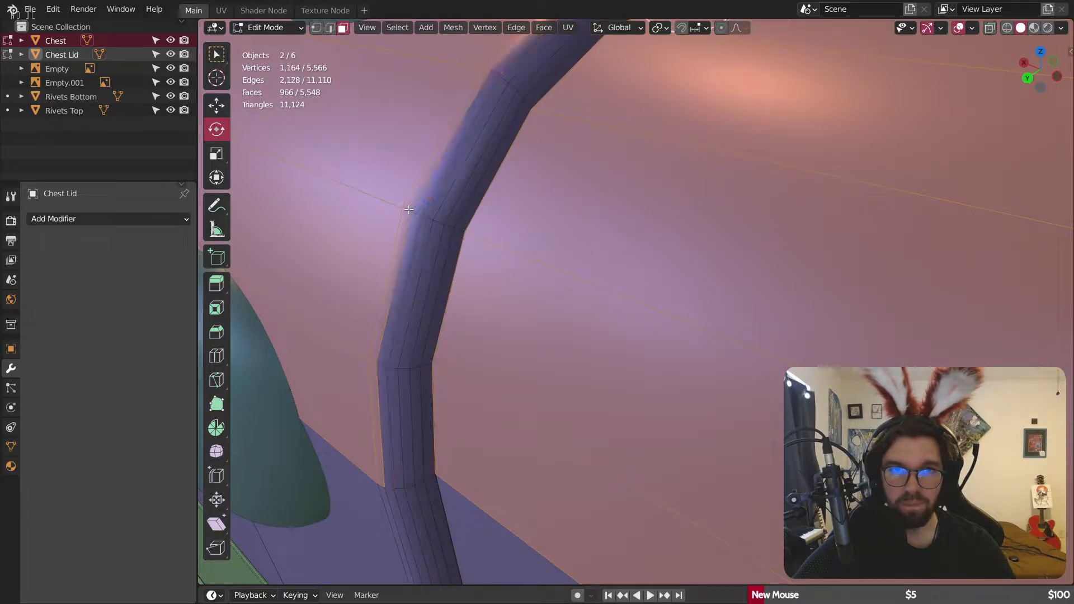
alt+shift+click(399, 207)
Step: Deselect the narrow bevel face loops on the opposite side of the first crossbar
scroll(399, 207, down, 3)
middle_drag(399, 207, 481, 210)
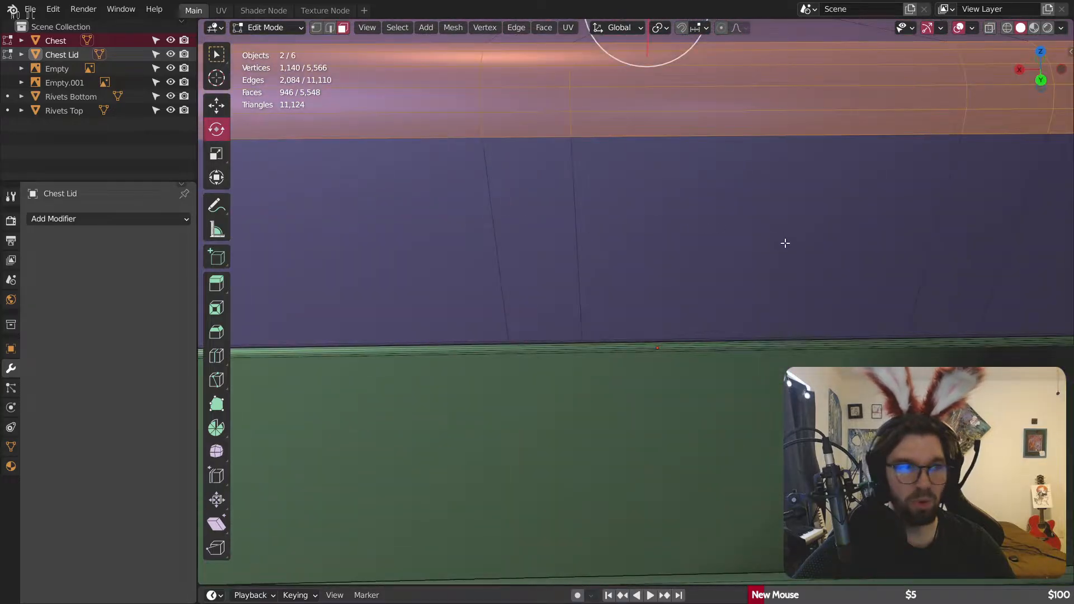
middle_drag(785, 243, 573, 290)
scroll(612, 252, up, 8)
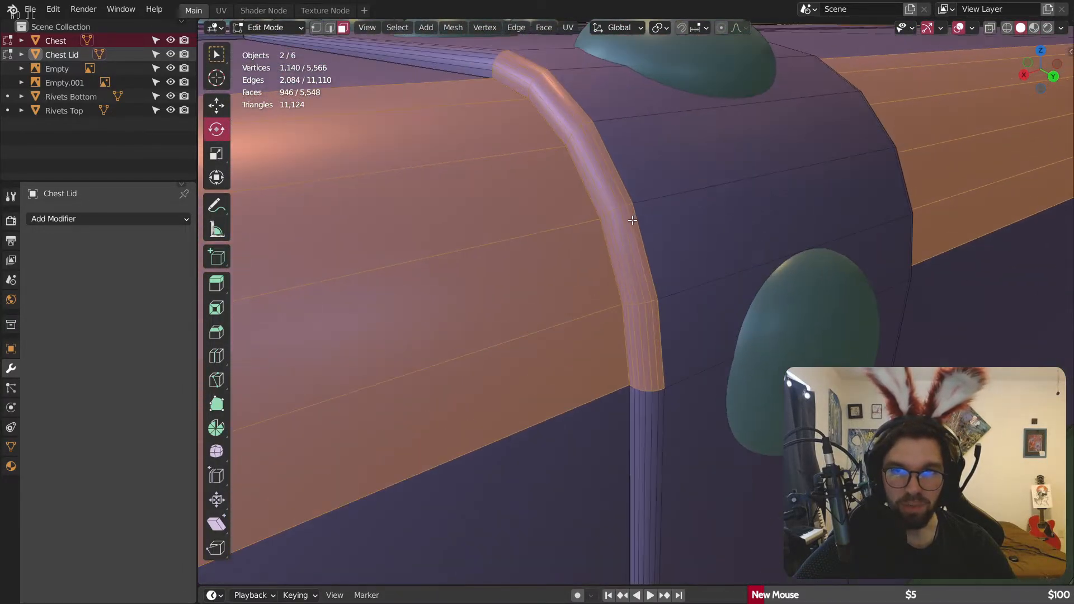
scroll(629, 212, up, 3)
alt+shift+click(618, 196)
alt+shift+click(598, 202)
alt+shift+click(580, 206)
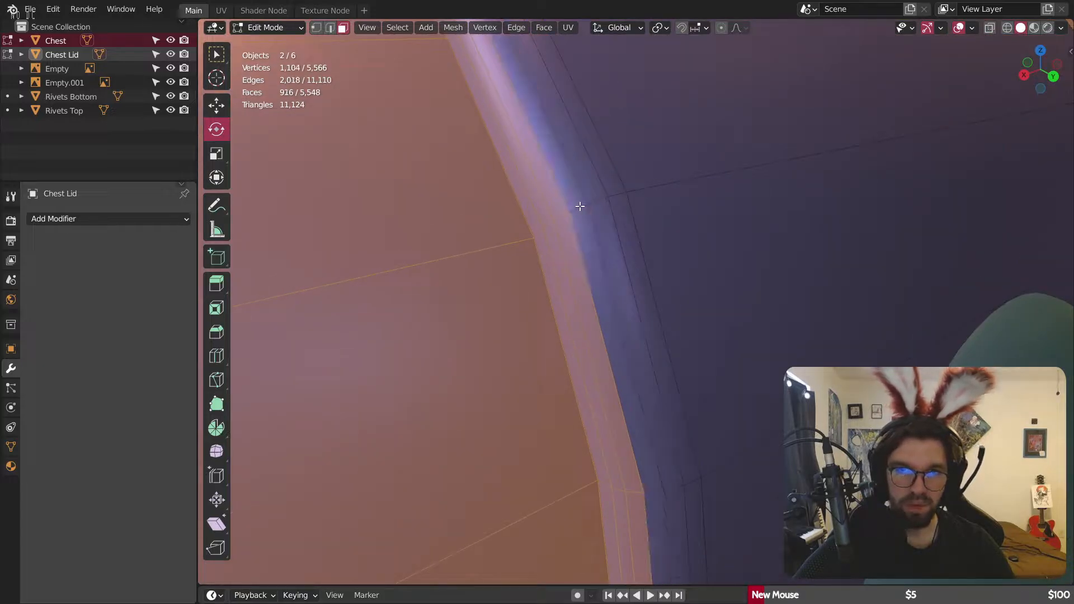
alt+shift+click(558, 219)
alt+shift+click(540, 235)
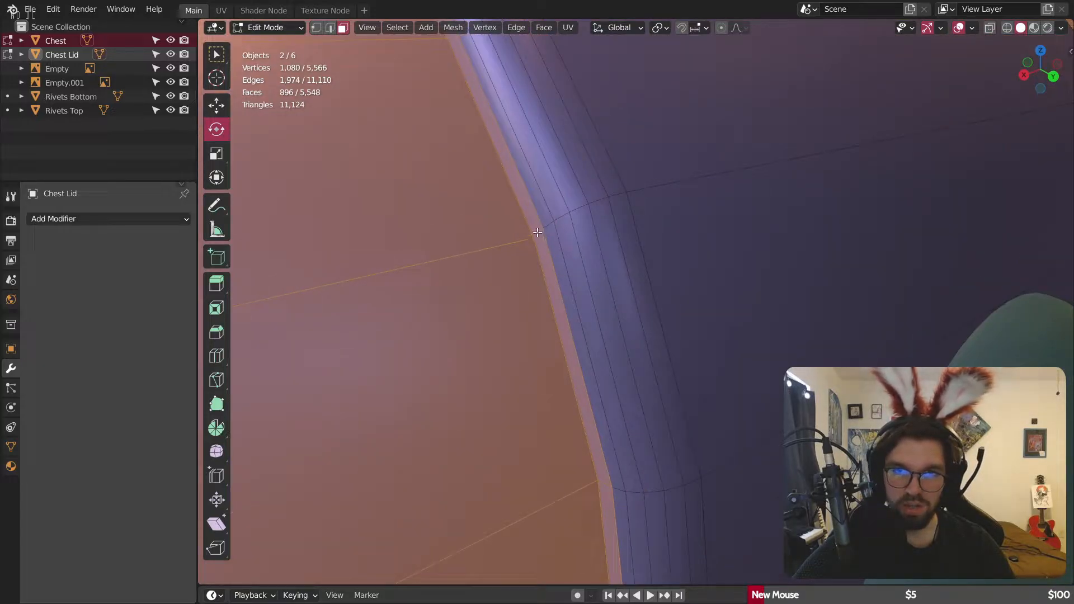
alt+shift+click(537, 232)
scroll(575, 209, down, 10)
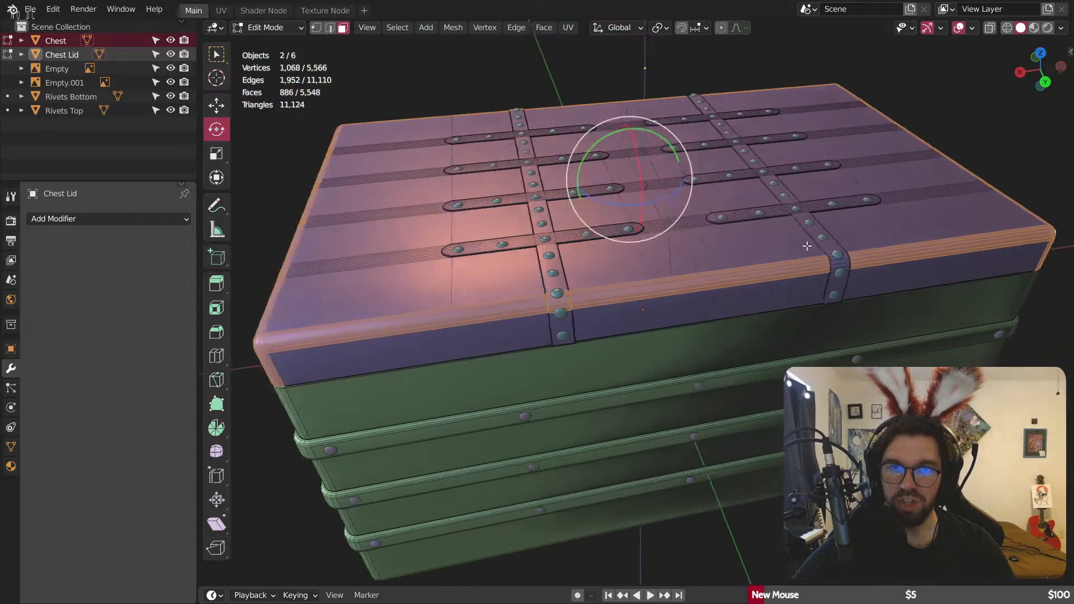
Step: Deselect the bevel loops on one side of the second crossbar and its wide top face loop at the lid's edge
scroll(806, 246, up, 10)
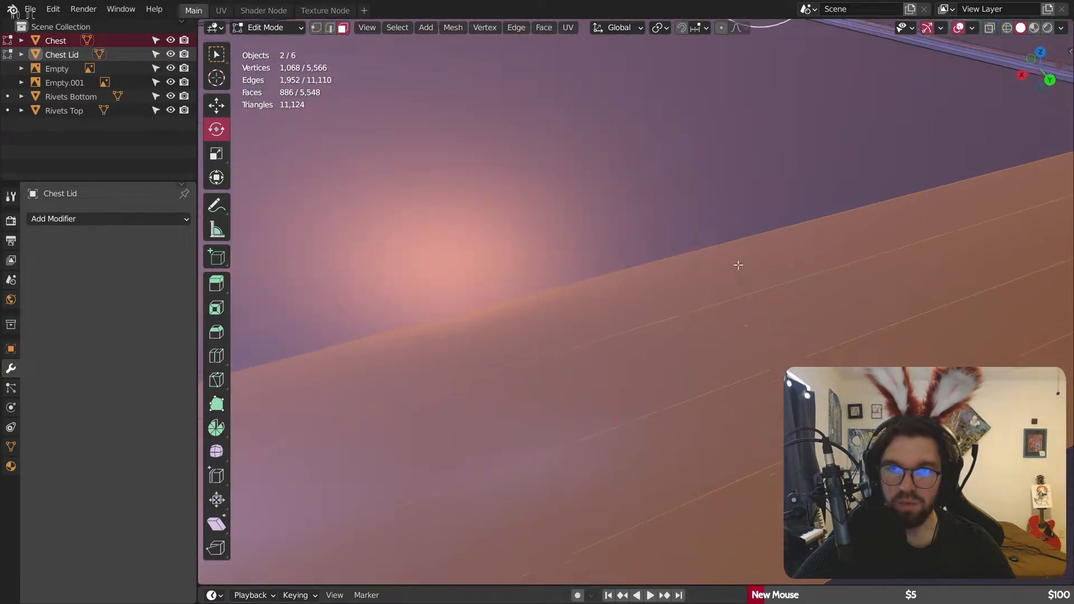
middle_drag(738, 265, 676, 343)
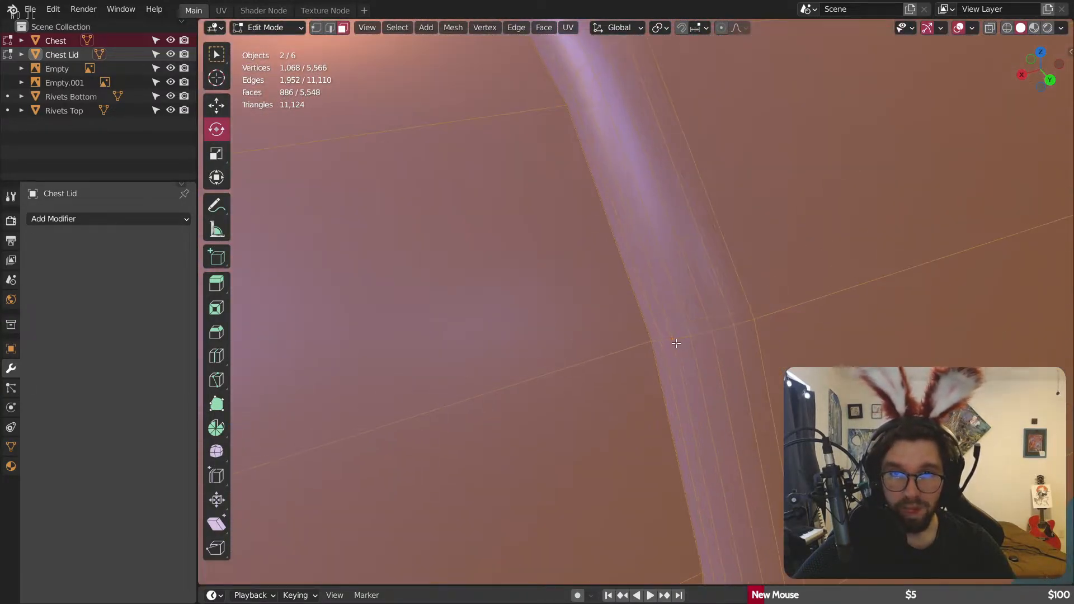
alt+shift+click(702, 330)
alt+shift+click(769, 311)
Step: Deselect the remaining bevel face loops on the other side of the second crossbar
scroll(769, 311, down, 10)
middle_drag(882, 262, 841, 302)
scroll(325, 207, up, 5)
scroll(325, 206, up, 8)
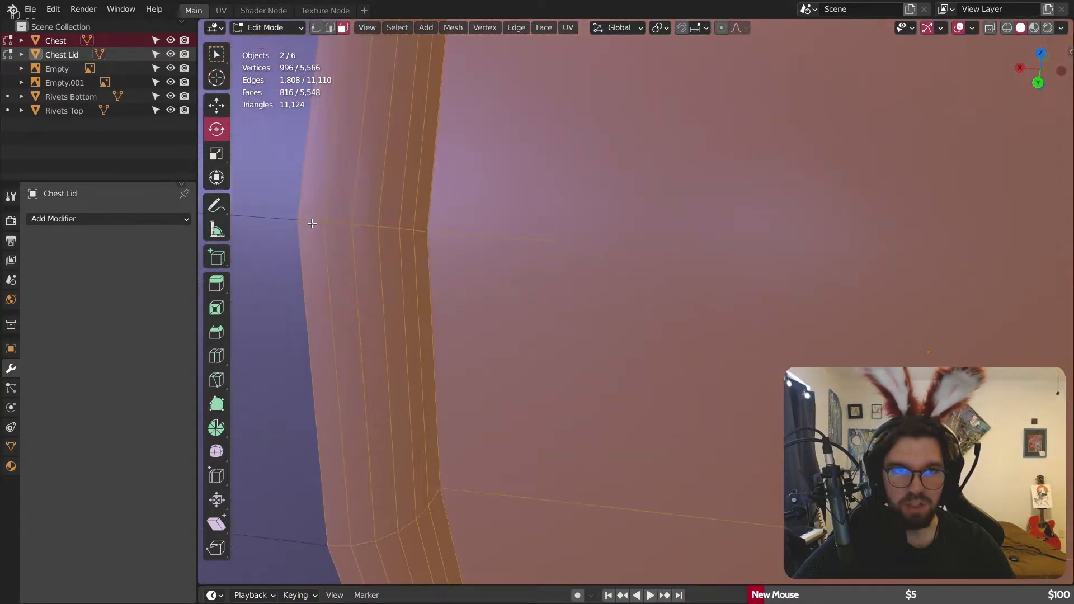
alt+shift+click(312, 223)
alt+shift+click(345, 224)
alt+shift+click(367, 224)
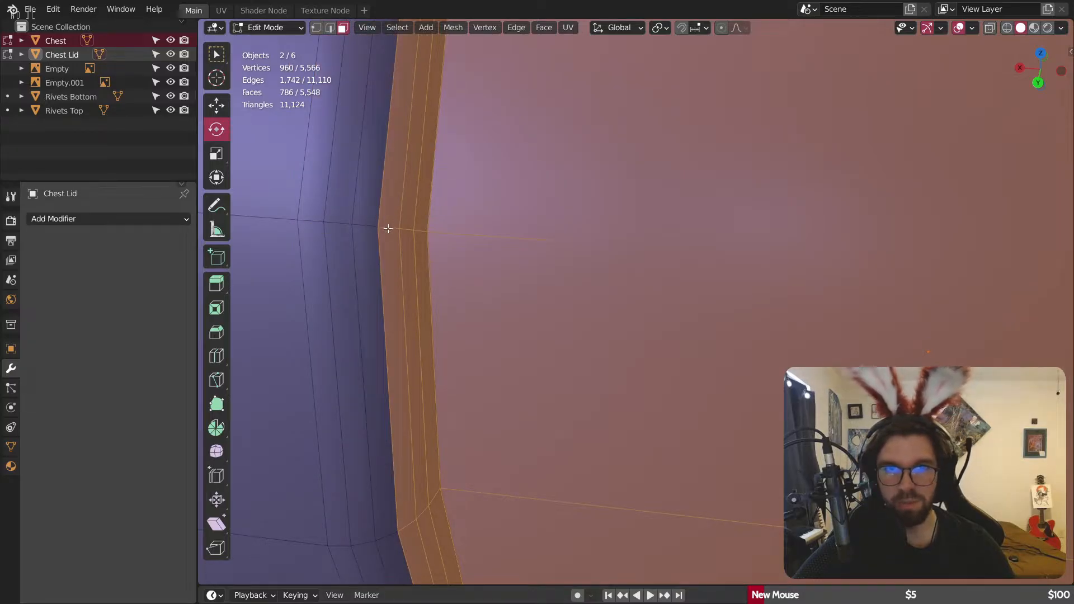
alt+shift+click(388, 228)
alt+shift+click(408, 229)
alt+shift+click(422, 229)
Step: Inspect the lid's trim selection around both crossbars and the rounded corner faces of the chest body just below the lid
scroll(459, 249, down, 12)
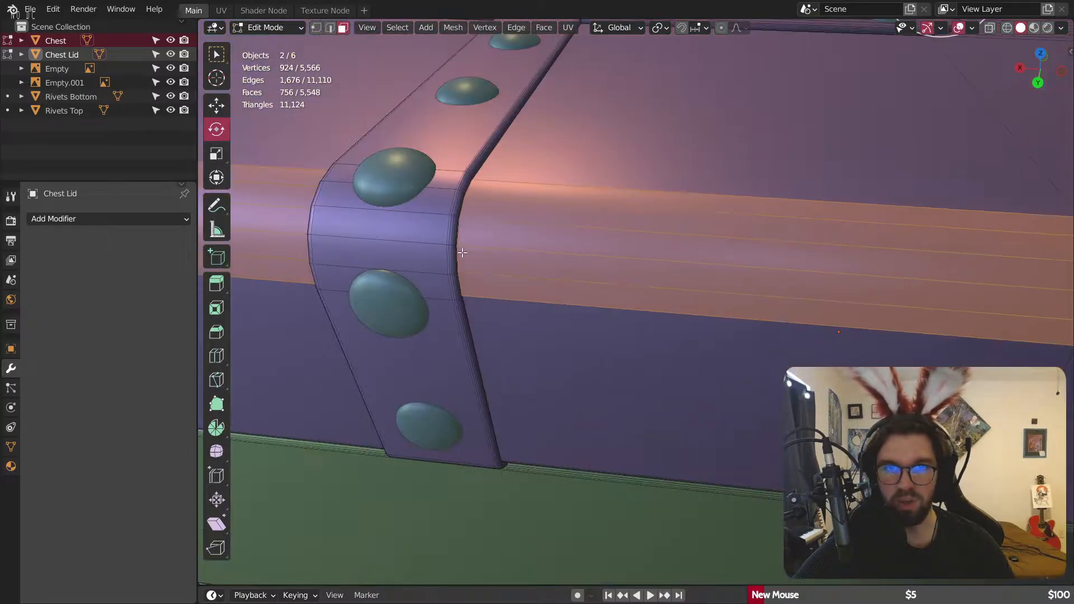
middle_drag(476, 238, 669, 254)
scroll(524, 241, down, 8)
scroll(492, 229, up, 9)
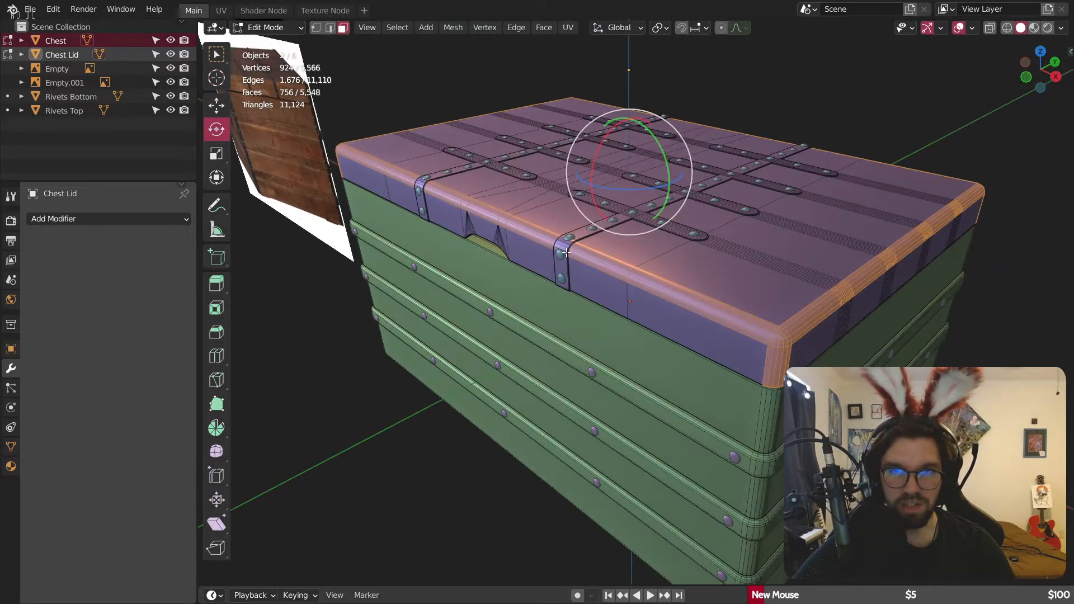
mouse_move(562, 246)
middle_down()
mouse_move(643, 250)
mouse_move(457, 248)
mouse_move(562, 240)
middle_up()
scroll(457, 248, down, 6)
scroll(577, 235, up, 8)
scroll(578, 235, up, 3)
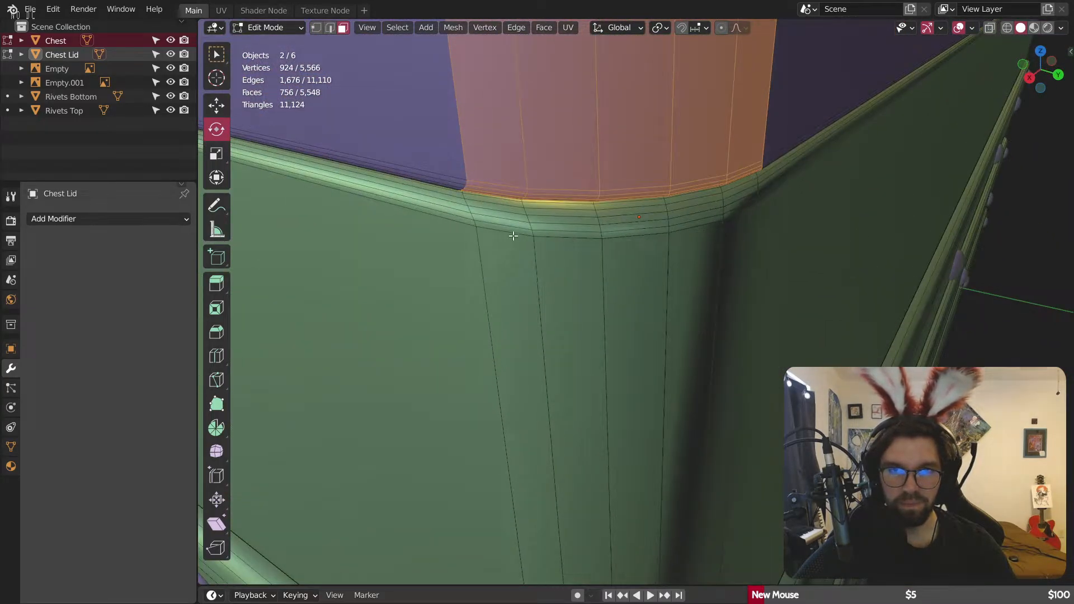
Step: Add the rounded corner face loops of the chest body just below the lid to the trim selection
scroll(516, 235, up, 7)
alt+shift+click(538, 230)
alt+shift+click(677, 236)
scroll(715, 251, down, 4)
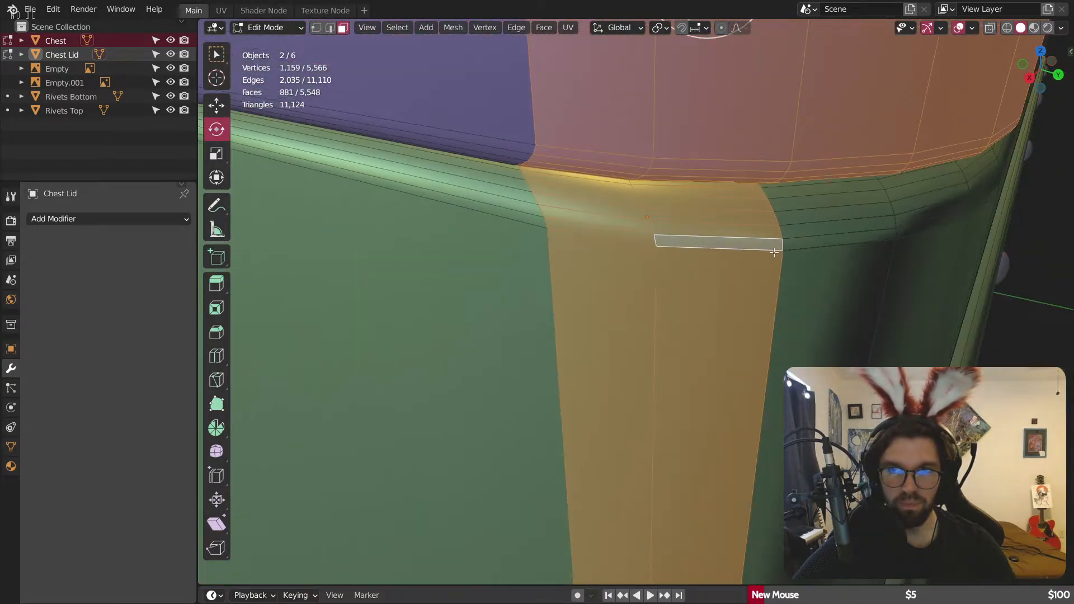
middle_drag(774, 252, 760, 254)
scroll(537, 254, down, 6)
scroll(517, 235, up, 6)
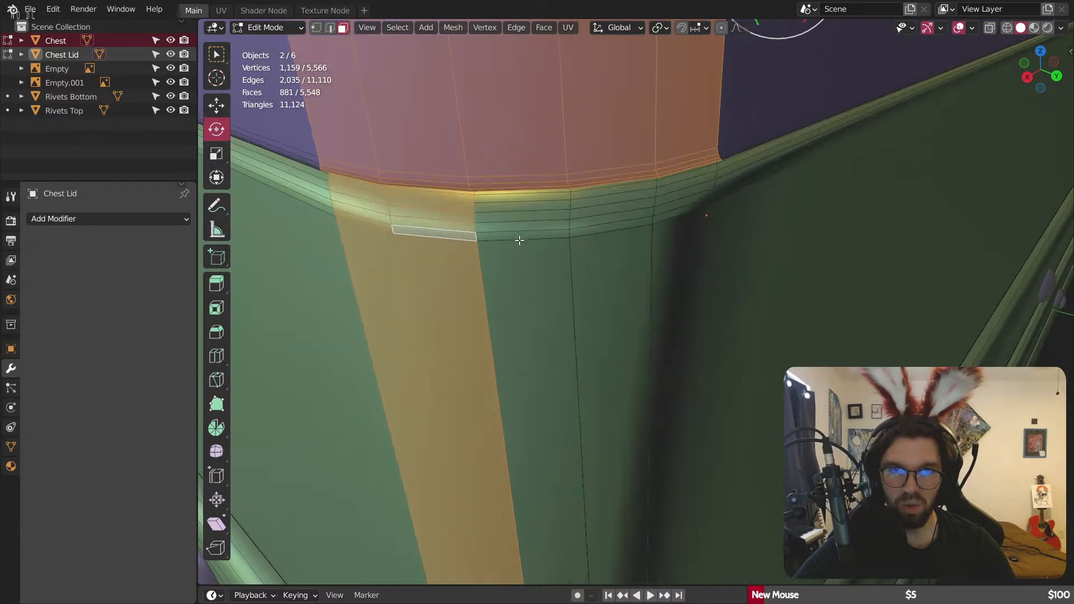
alt+shift+click(525, 240)
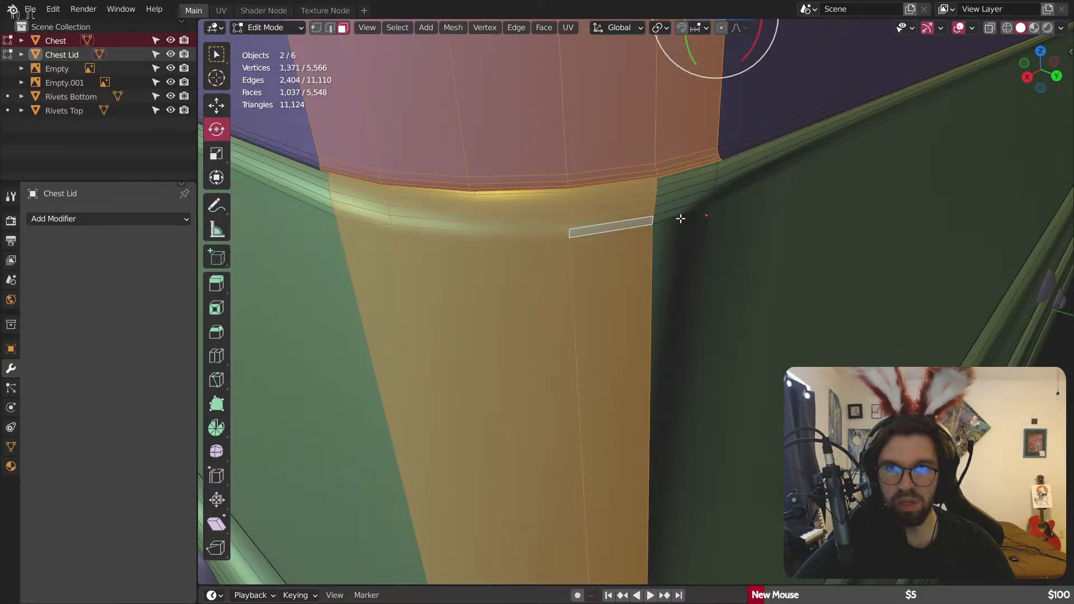
alt+shift+click(681, 219)
Step: Deselect the upper bevel face loops of the chest body's uppermost strap where it wraps around the corner
scroll(673, 217, down, 8)
middle_drag(686, 261, 673, 263)
scroll(557, 355, up, 8)
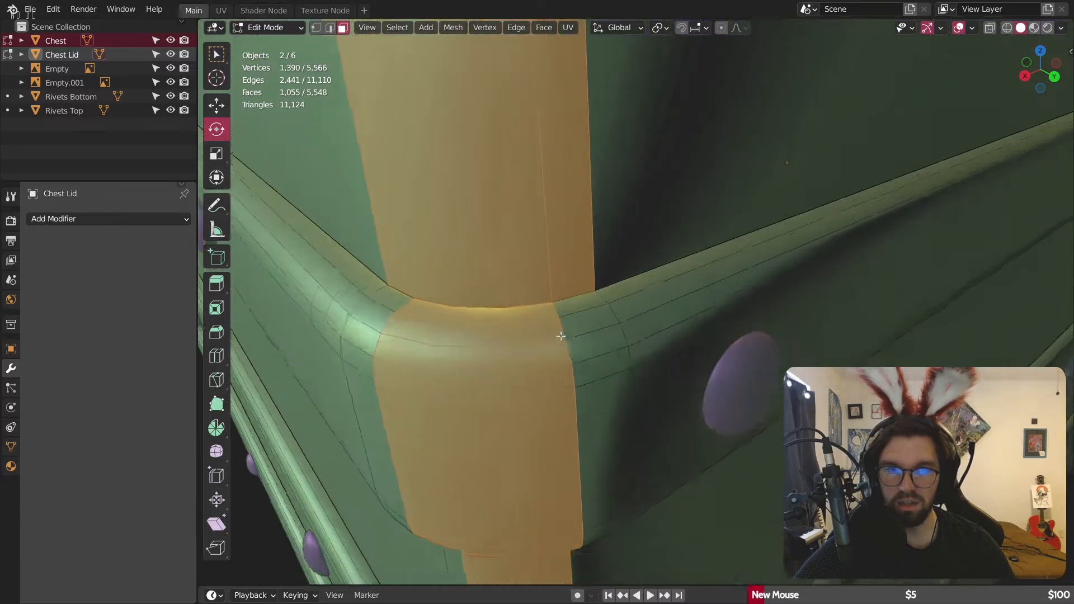
middle_drag(561, 336, 556, 326)
scroll(545, 328, down, 7)
shift+middle_drag(451, 297, 567, 277)
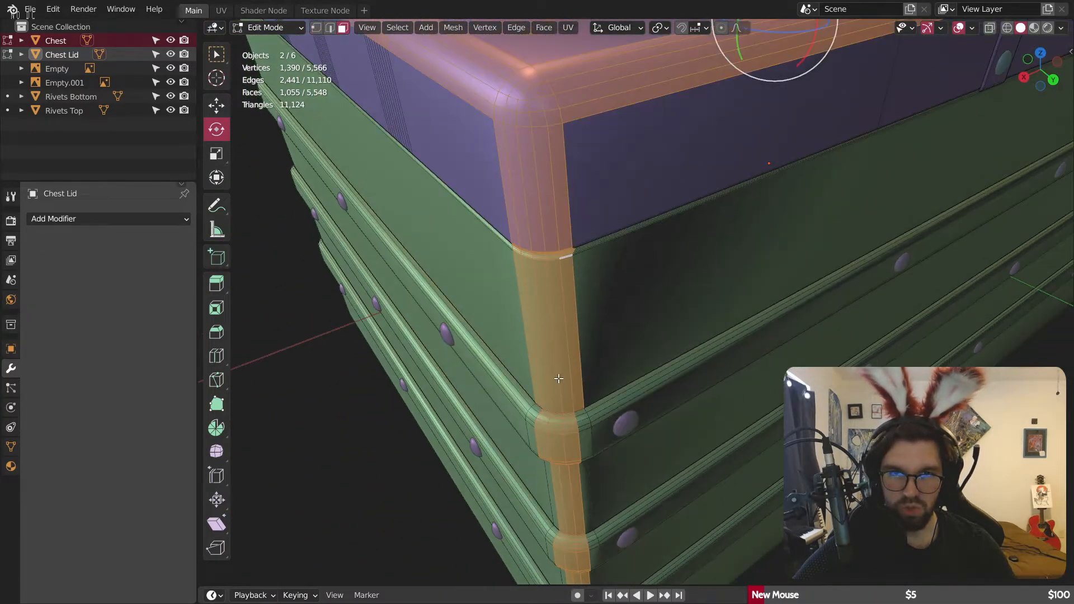
scroll(558, 379, up, 6)
alt+shift+click(539, 414)
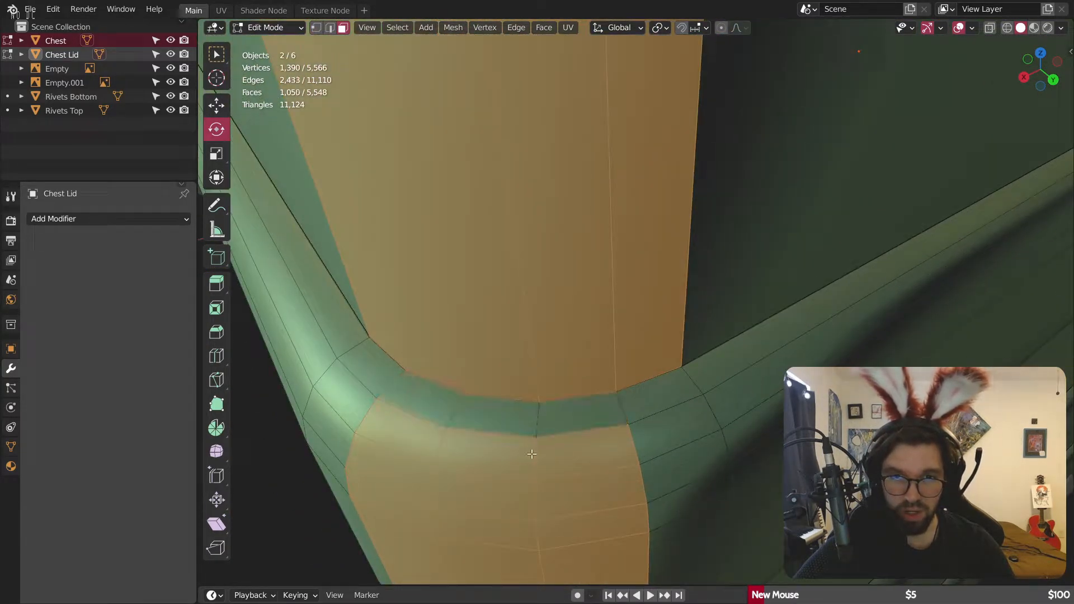
alt+shift+click(535, 456)
Step: Deselect the uppermost strap's remaining top bevel loops and its wide front face loop at the corner
scroll(553, 465, down, 5)
scroll(585, 367, up, 5)
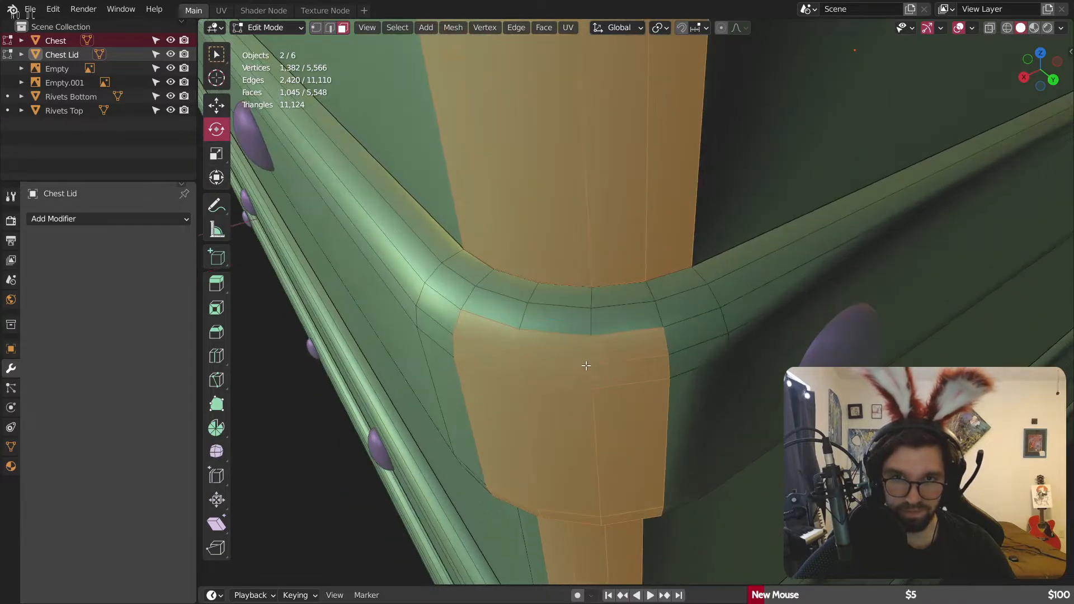
alt+shift+click(589, 351)
alt+shift+click(592, 375)
alt+shift+click(589, 413)
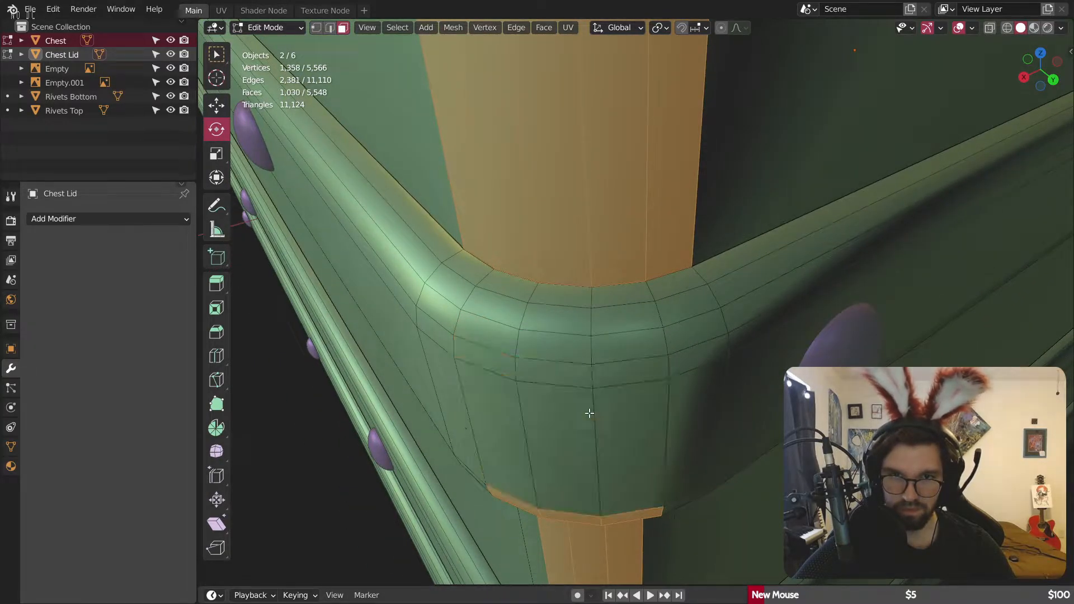
Step: Deselect the lower bevel face loops along the bottom edge of the uppermost strap at the corner
scroll(596, 435, down, 4)
middle_drag(588, 482, 606, 353)
scroll(606, 352, up, 3)
shift+middle_drag(522, 143, 621, 329)
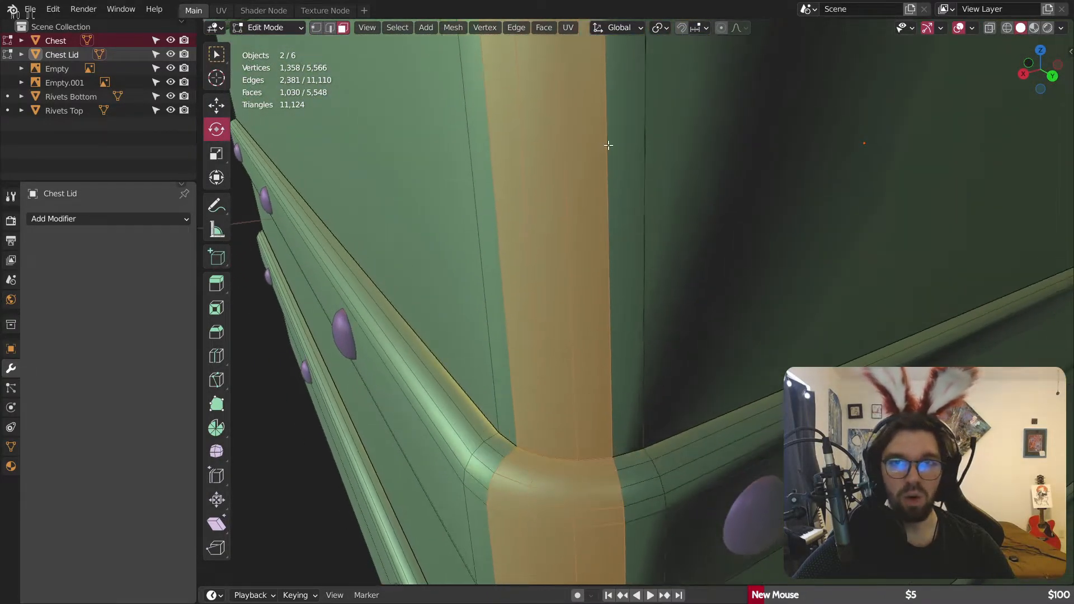
shift+middle_drag(609, 146, 621, 307)
scroll(604, 211, up, 2)
alt+shift+click(571, 210)
alt+shift+click(584, 244)
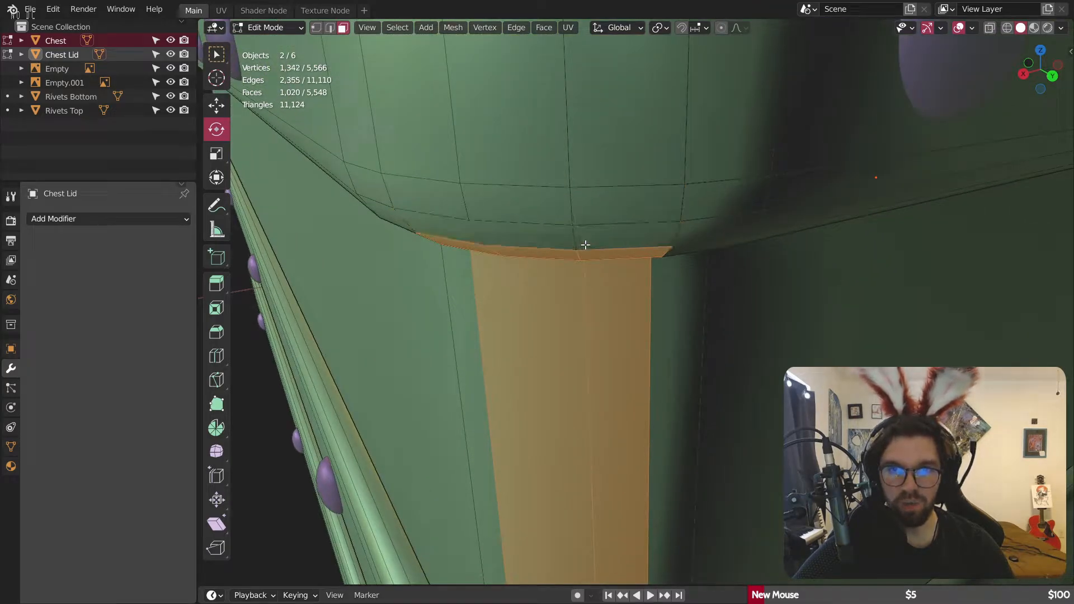
Step: Deselect the remaining narrow underside face loops where the uppermost strap meets the corner column
middle_drag(585, 245, 583, 238)
scroll(584, 238, up, 1)
shift+middle_drag(548, 149, 582, 226)
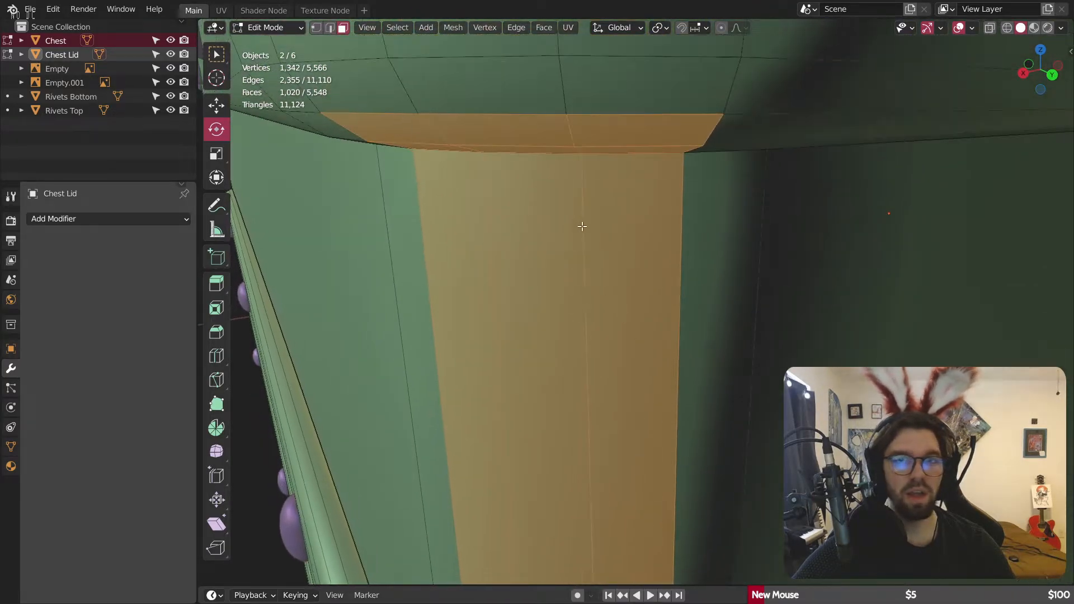
alt+shift+click(568, 131)
middle_drag(597, 168, 589, 160)
scroll(506, 116, up, 1)
shift+middle_drag(503, 113, 607, 311)
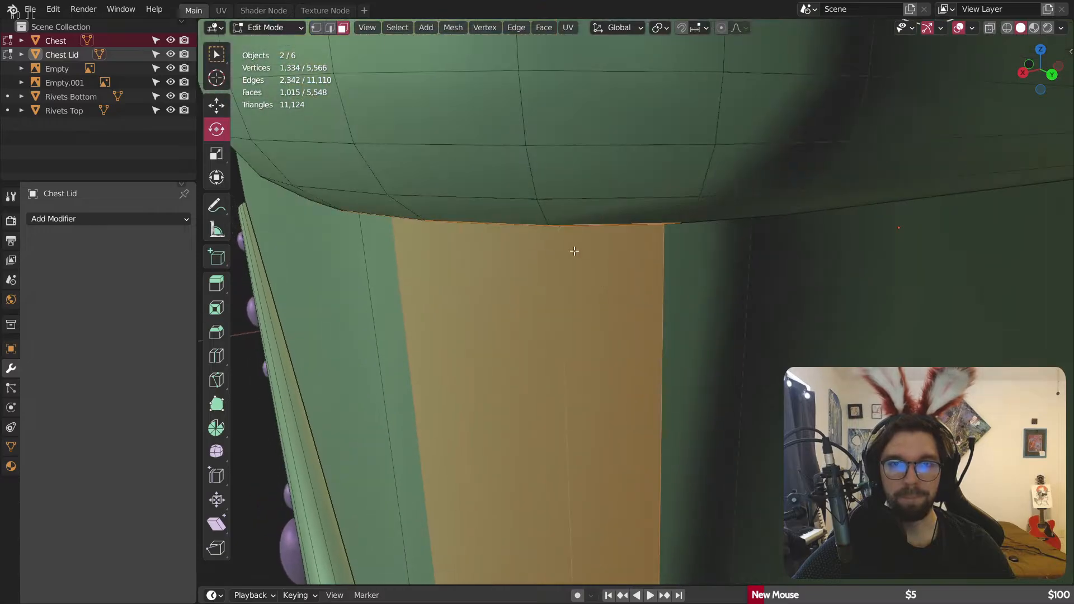
scroll(579, 229, up, 2)
middle_drag(573, 250, 657, 412)
scroll(638, 327, down, 4)
shift+middle_drag(629, 125, 614, 263)
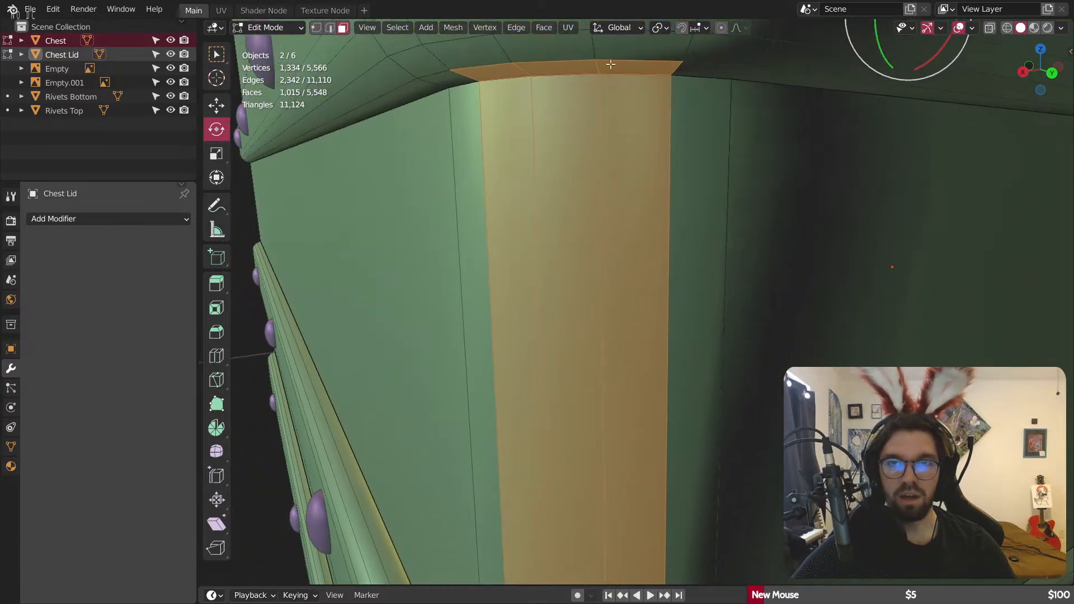
scroll(611, 64, up, 3)
alt+shift+click(584, 69)
middle_drag(551, 127, 542, 123)
scroll(542, 122, down, 2)
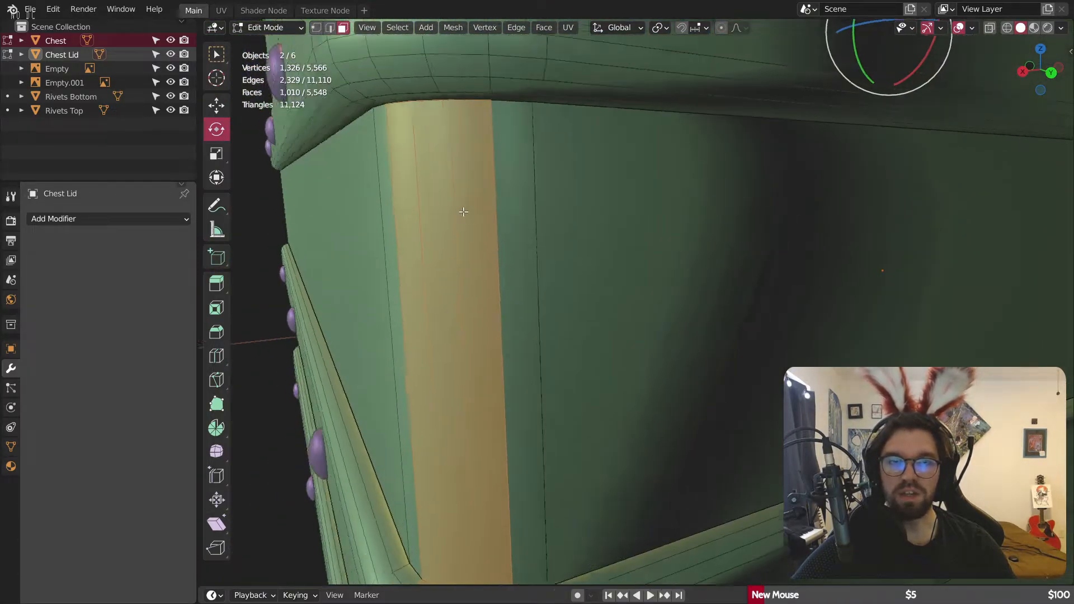
middle_drag(498, 202, 567, 149)
alt+shift+click(503, 201)
scroll(593, 314, up, 2)
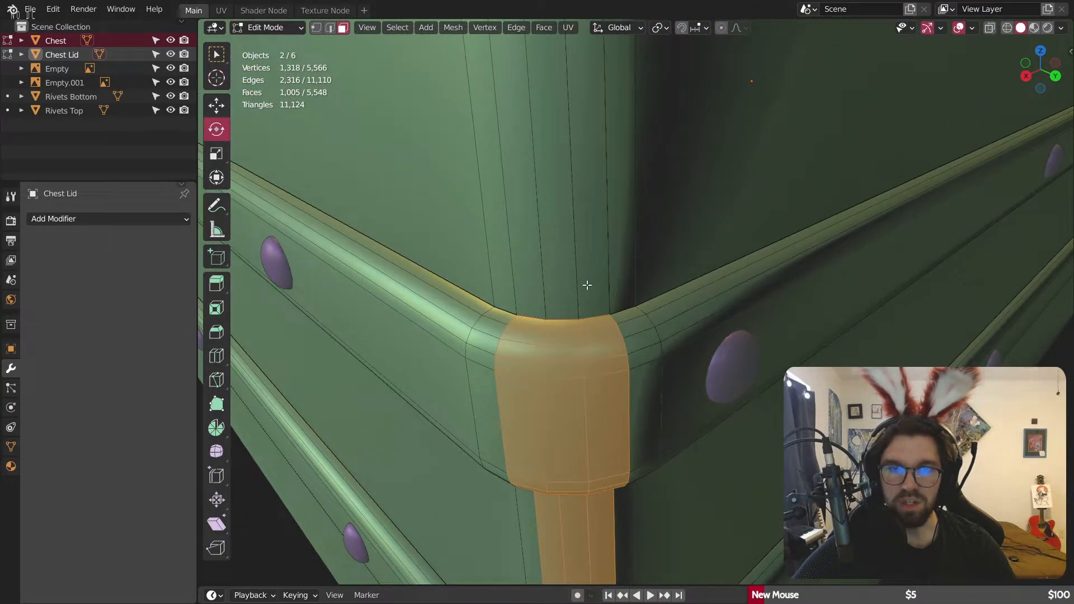
alt+shift+click(587, 284)
Step: Deselect the top bevel face loops of the second strap at the chest's corner
scroll(584, 311, up, 3)
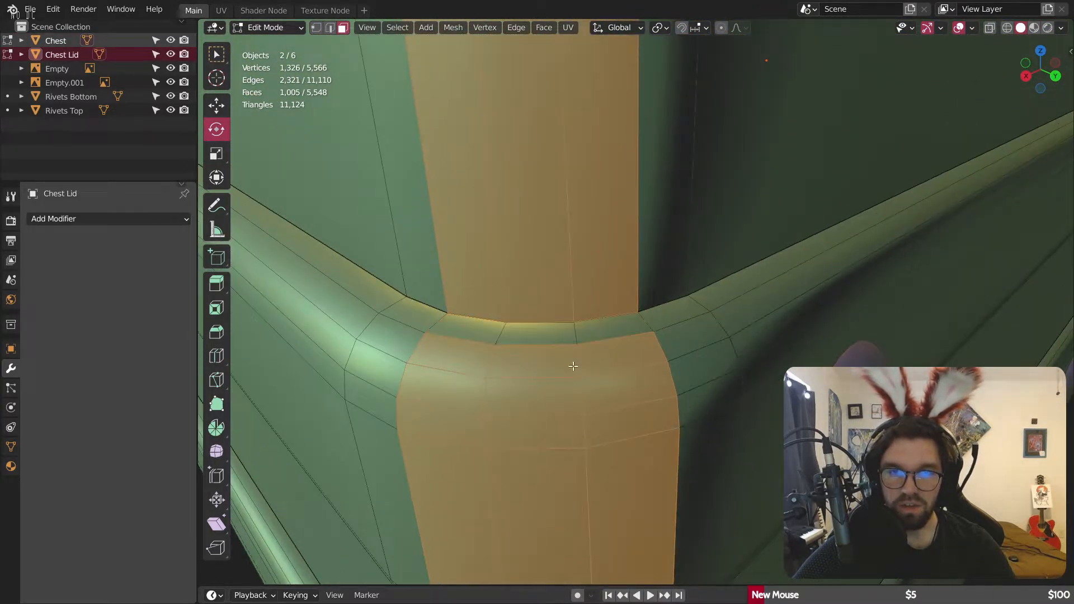
alt+shift+click(580, 391)
alt+shift+click(588, 436)
scroll(602, 444, down, 6)
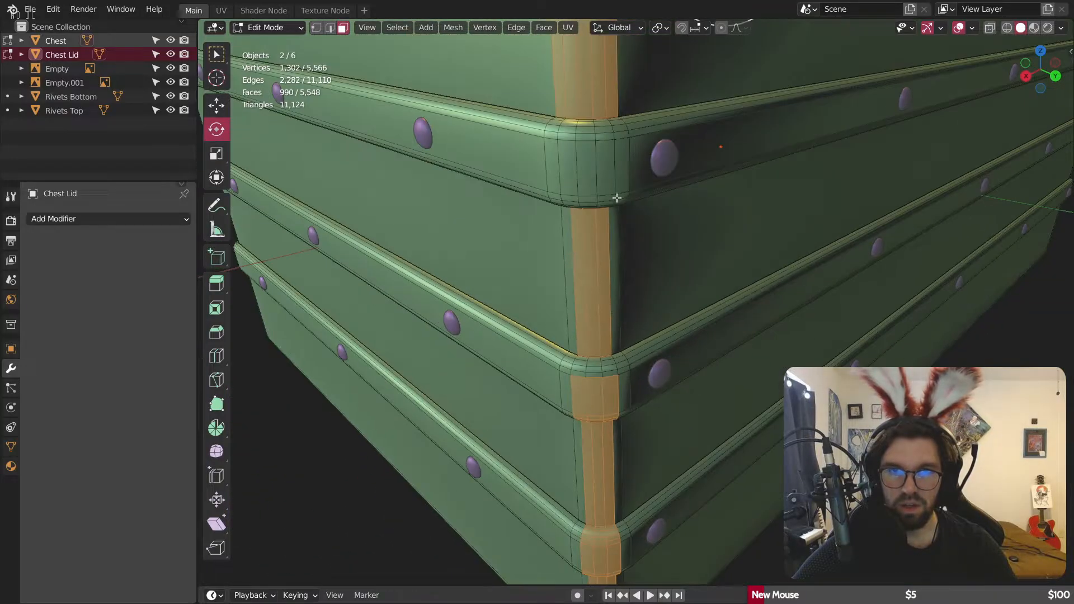
Step: Add the narrow faces flanking the corner column between the first and second straps to the selection
middle_drag(616, 196, 608, 257)
shift+middle_drag(449, 204, 544, 230)
scroll(587, 249, up, 3)
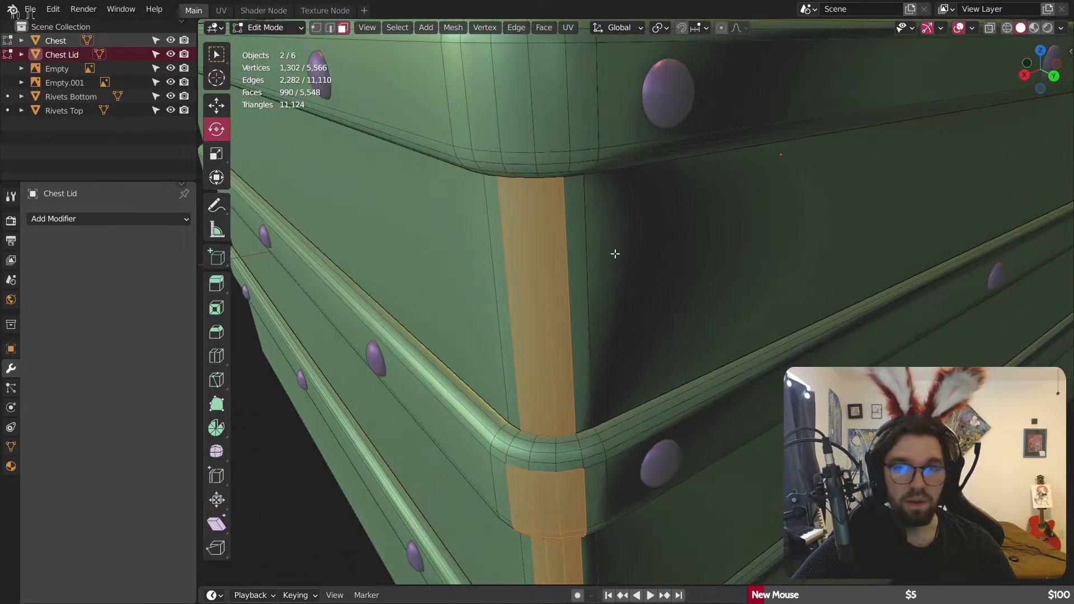
shift+click(515, 272)
scroll(515, 273, down, 4)
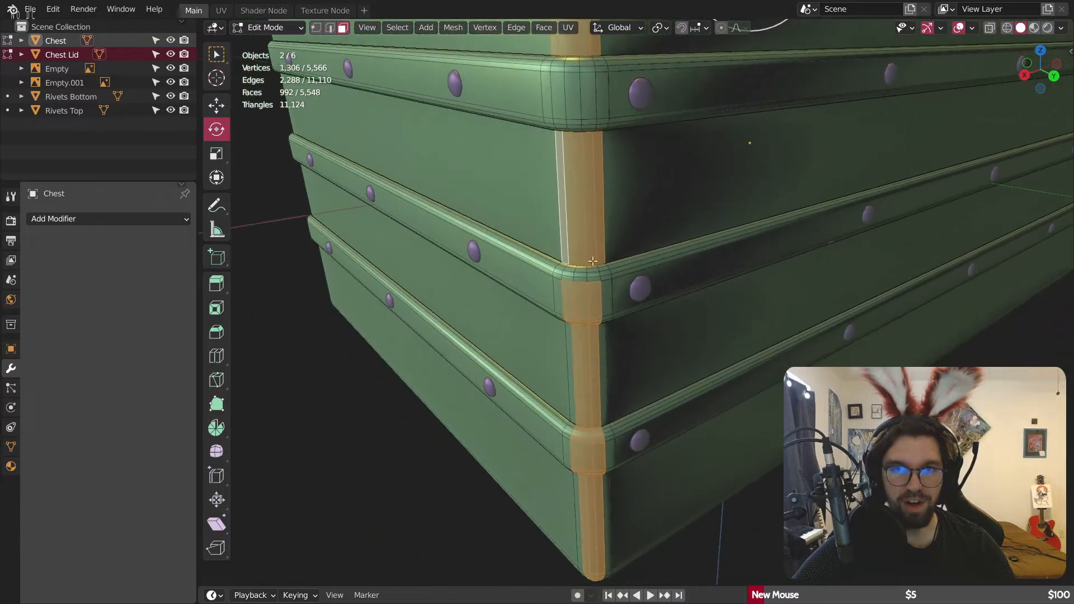
Step: Deselect the second strap's wide front face loop and the bevel loops on its underside
scroll(570, 296, up, 6)
alt+shift+click(611, 307)
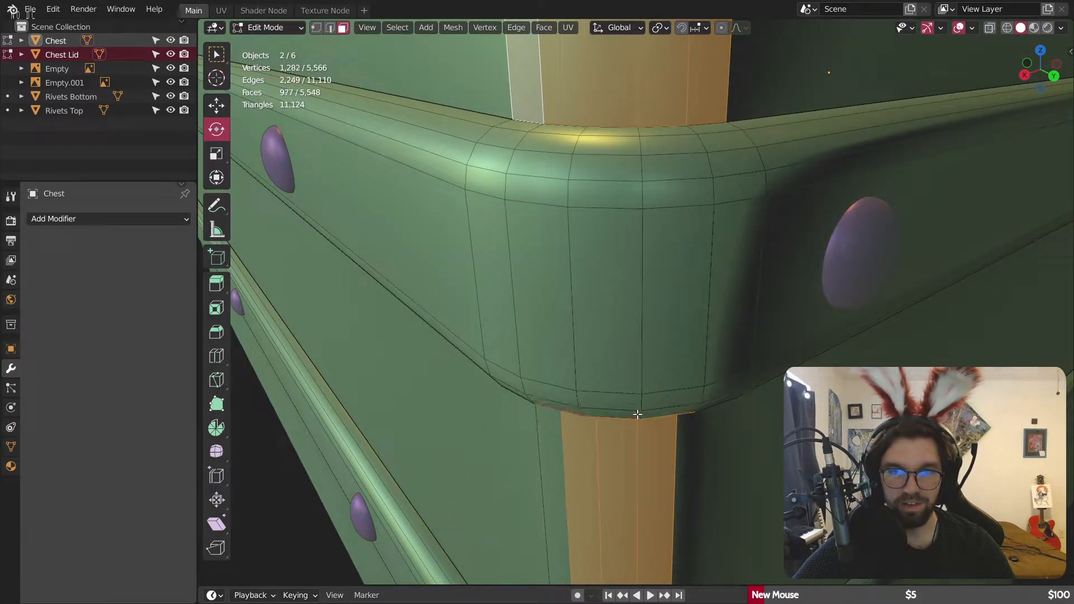
scroll(637, 413, up, 3)
shift+middle_drag(642, 410, 671, 405)
scroll(657, 254, down, 4)
scroll(668, 151, up, 4)
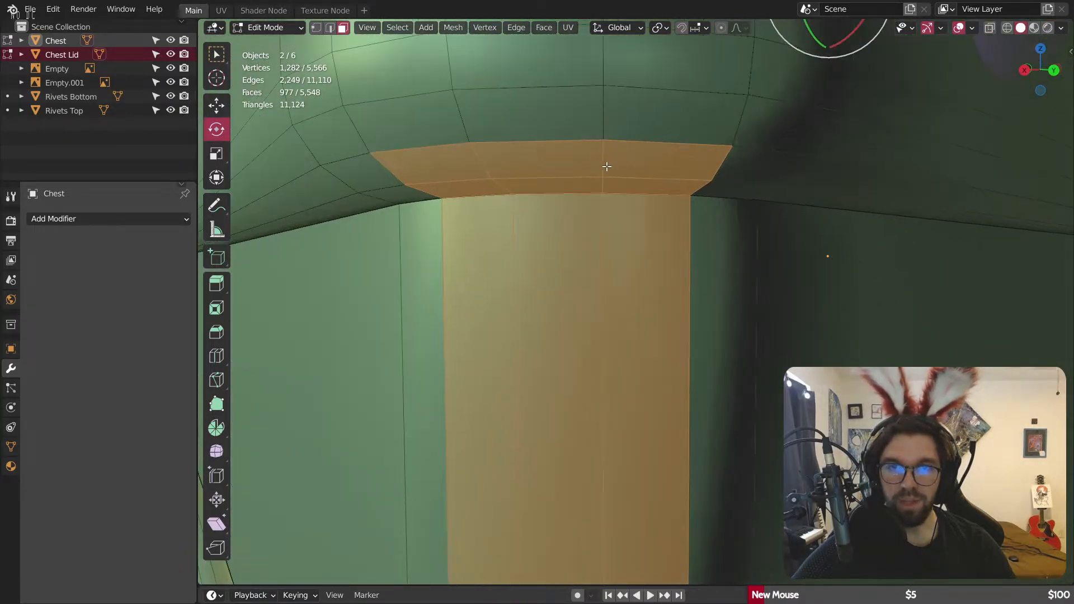
alt+shift+click(607, 167)
Step: Add the narrow faces on both sides of the corner column below the second strap to the selection
shift+click(726, 232)
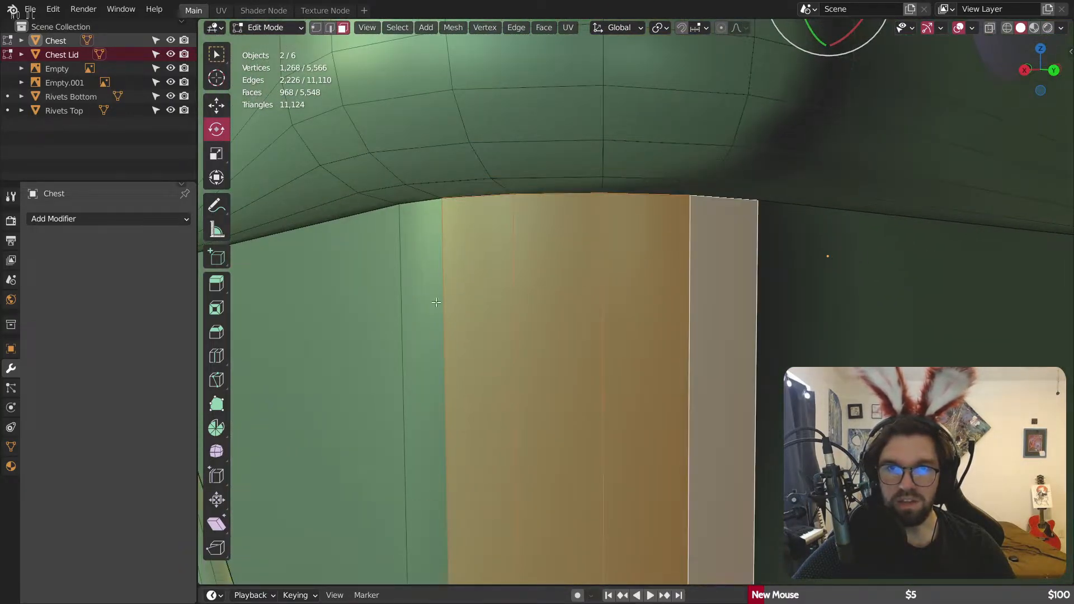
shift+click(416, 293)
scroll(436, 302, down, 4)
Step: Deselect the top bevel loops and the wide front face loop of the lowest strap at the corner
middle_drag(508, 313, 542, 398)
middle_drag(651, 517, 607, 347)
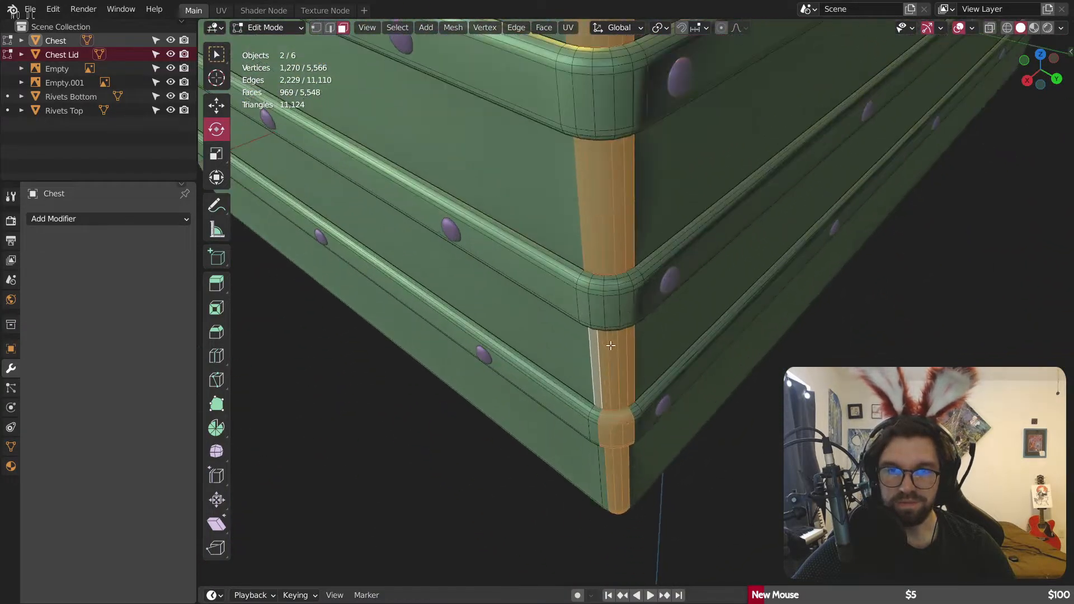
scroll(606, 347, up, 4)
scroll(595, 391, up, 2)
alt+shift+click(581, 307)
alt+shift+click(580, 307)
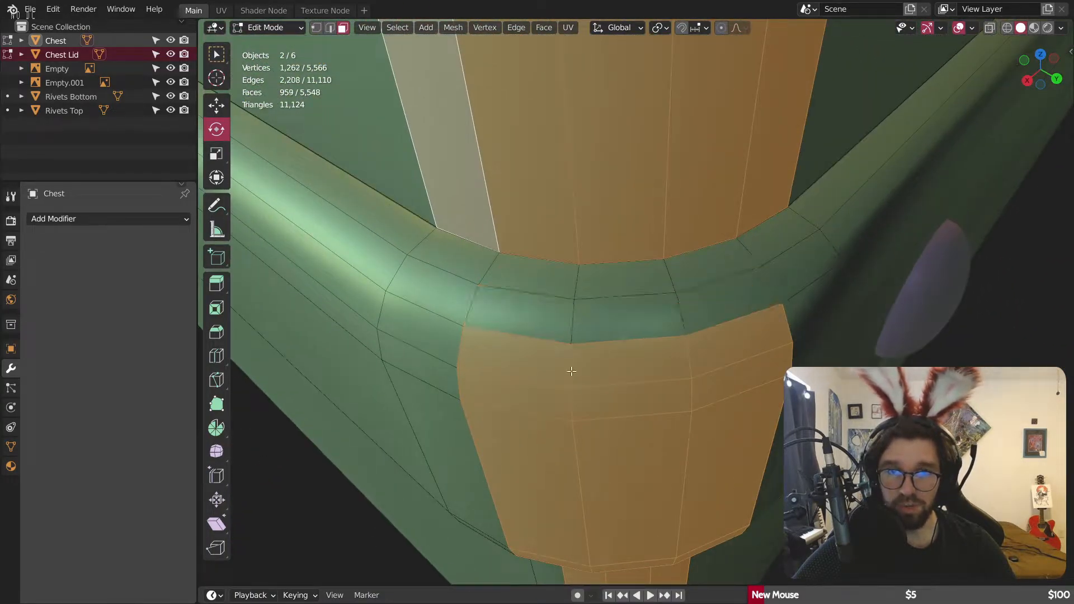
alt+shift+click(579, 401)
alt+shift+click(568, 408)
alt+shift+click(568, 455)
scroll(585, 460, down, 3)
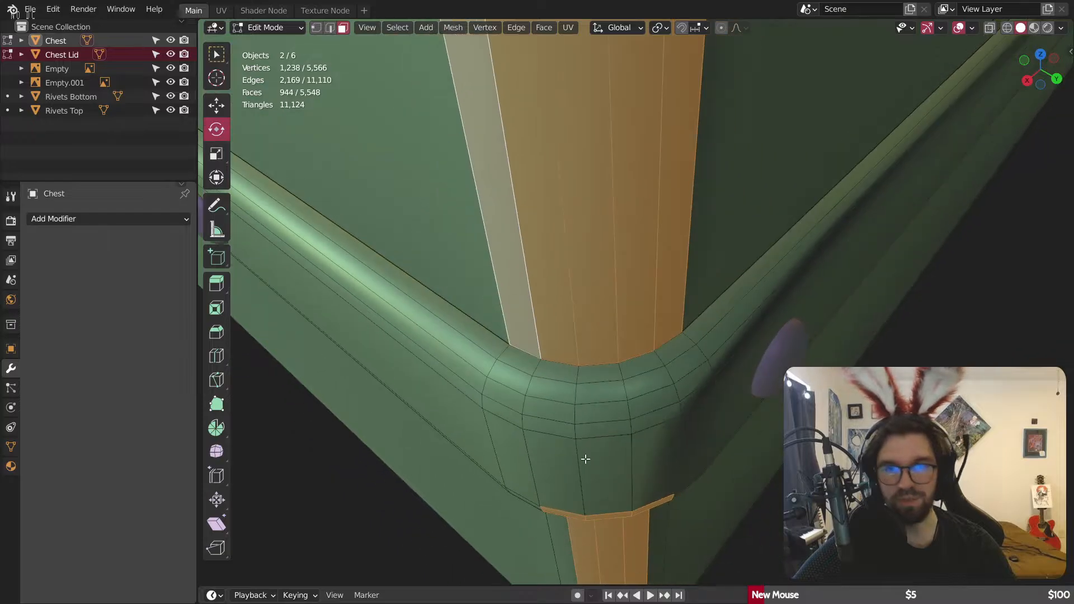
Step: Deselect the bevel face loops on the underside of the lowest strap at the corner
middle_drag(585, 460, 569, 373)
scroll(581, 327, down, 6)
scroll(591, 277, down, 2)
scroll(590, 248, up, 14)
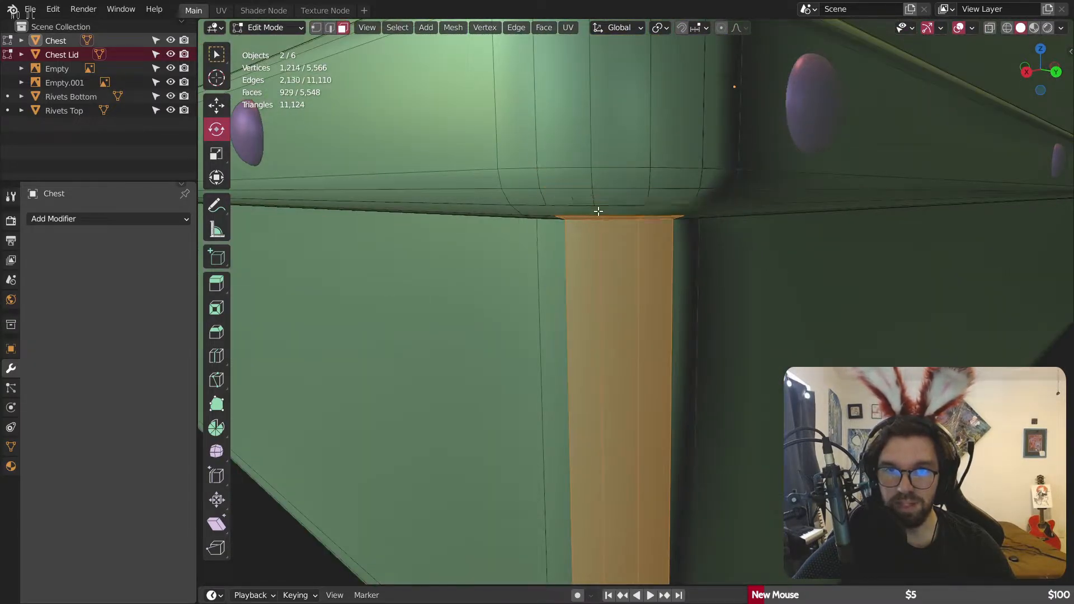
scroll(598, 214, up, 5)
scroll(646, 180, down, 3)
scroll(641, 182, up, 1)
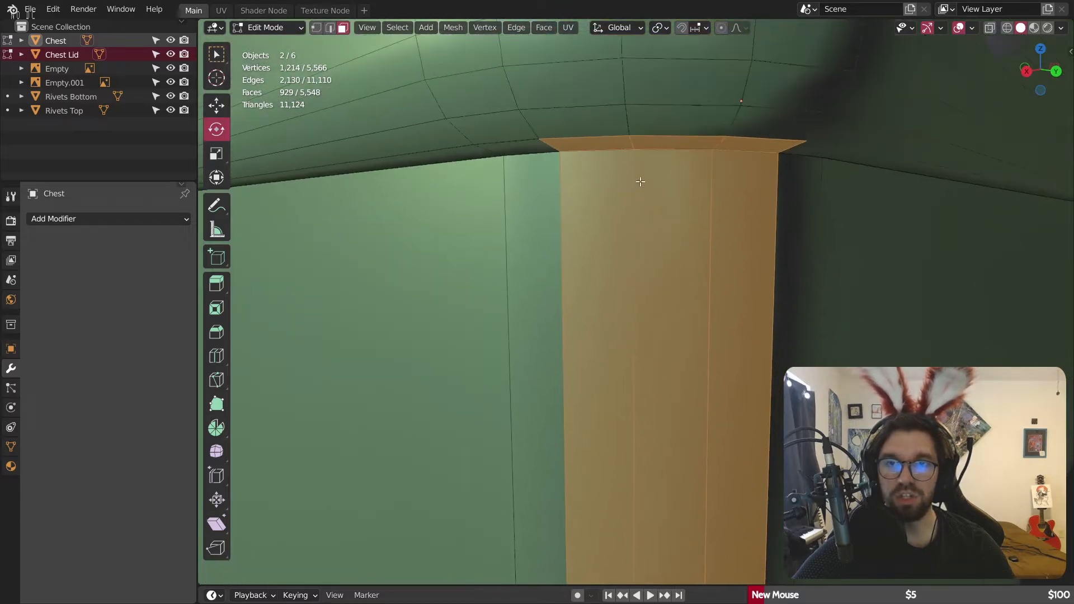
middle_drag(640, 181, 651, 165)
alt+shift+click(624, 133)
Step: Add the narrow faces on both sides of the corner column below the lowest strap to the selection
shift+click(476, 230)
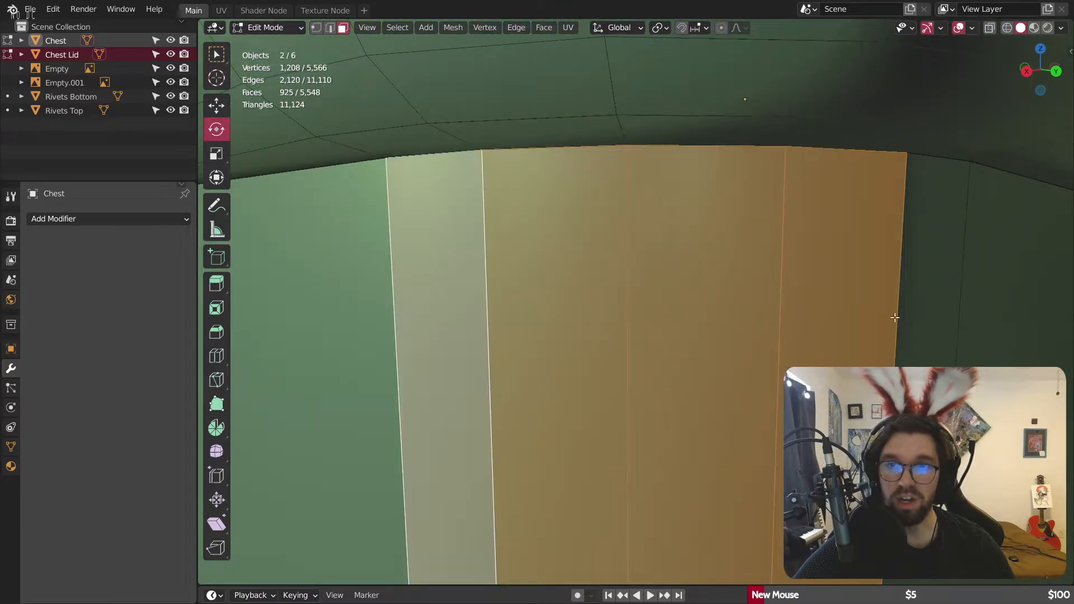
shift+click(940, 315)
scroll(913, 319, down, 12)
Step: Deselect the bevel face rows and the small faces at the chest's bottom corner
shift+middle_drag(889, 341, 582, 167)
scroll(635, 326, up, 5)
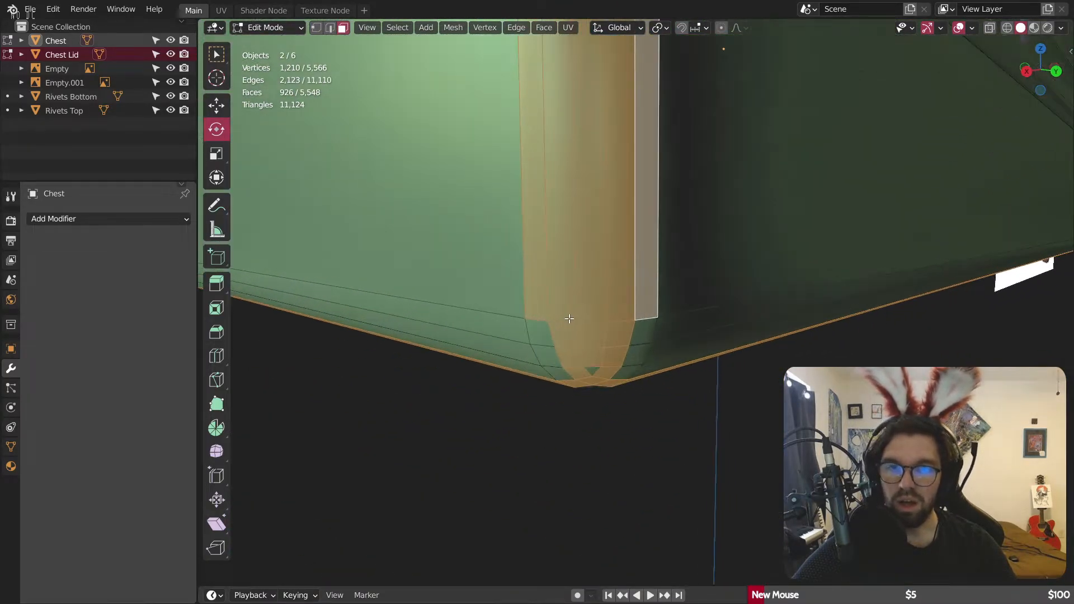
alt+shift+click(604, 361)
alt+shift+click(609, 393)
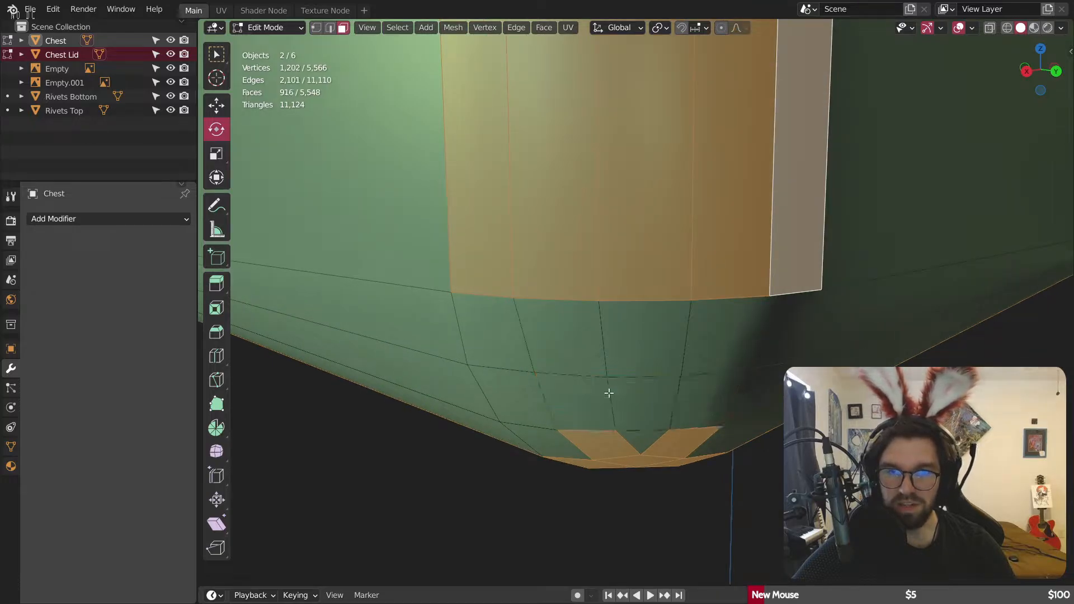
shift+click(610, 438)
shift+click(671, 448)
Step: Select all rounded faces of the chest's bottom corner so the corner trim runs down to the base edge
middle_drag(671, 448, 666, 439)
scroll(666, 439, up, 2)
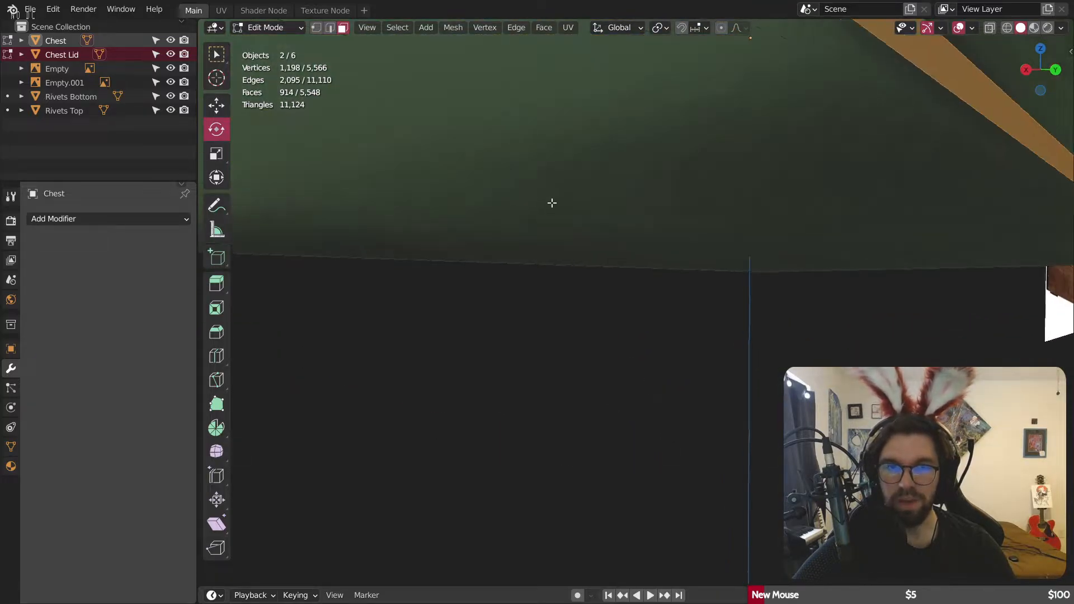
shift+middle_drag(552, 204, 755, 403)
shift+middle_drag(765, 313, 654, 316)
scroll(663, 297, down, 4)
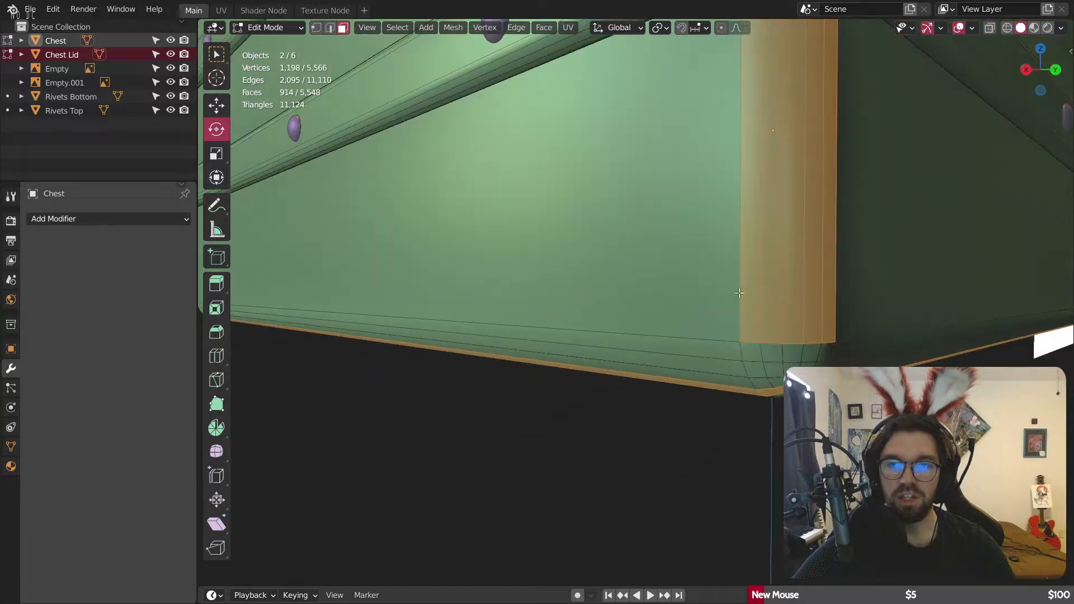
middle_drag(758, 248, 732, 249)
scroll(436, 346, up, 5)
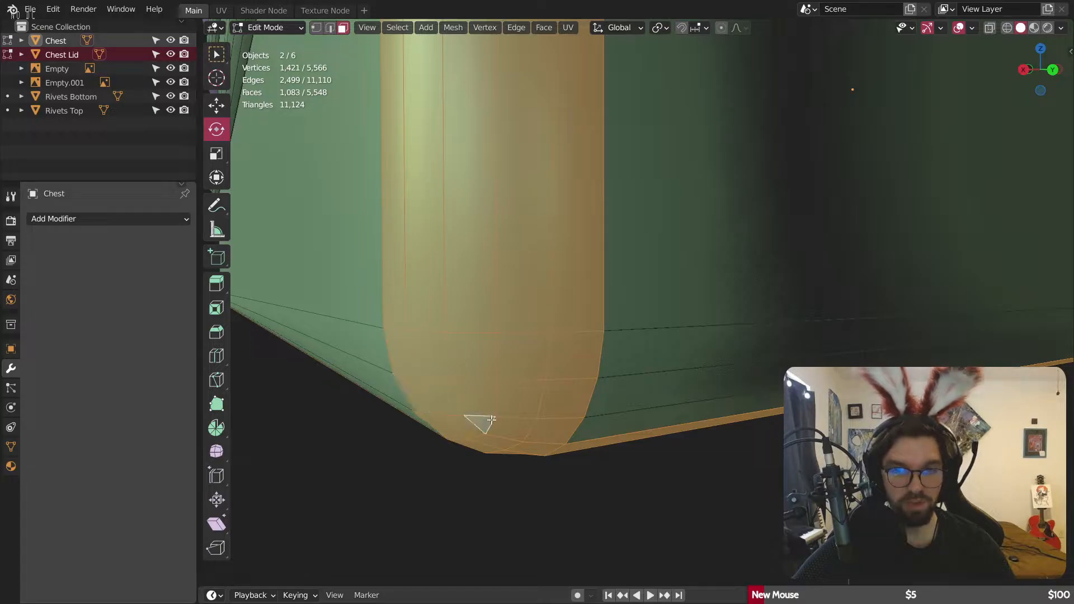
Step: Add the three long bevel faces along the bottom edge of one chest side to the trim selection
scroll(712, 345, down, 5)
middle_drag(774, 346, 721, 349)
scroll(405, 336, up, 5)
shift+middle_drag(286, 296, 460, 295)
shift+click(373, 320)
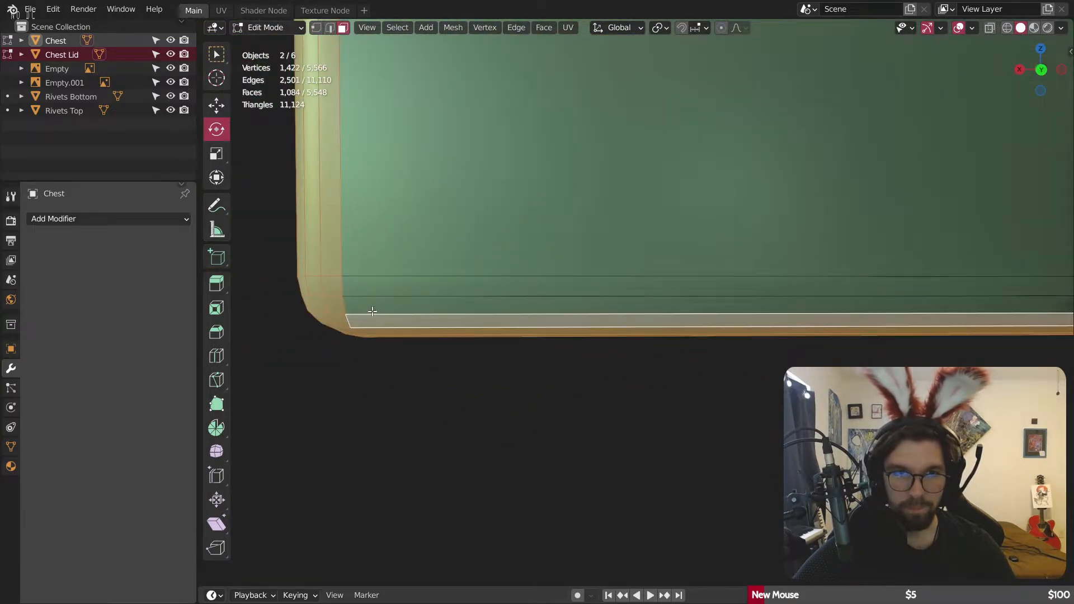
shift+click(372, 304)
shift+click(376, 285)
middle_drag(386, 283, 376, 341)
middle_drag(650, 338, 674, 364)
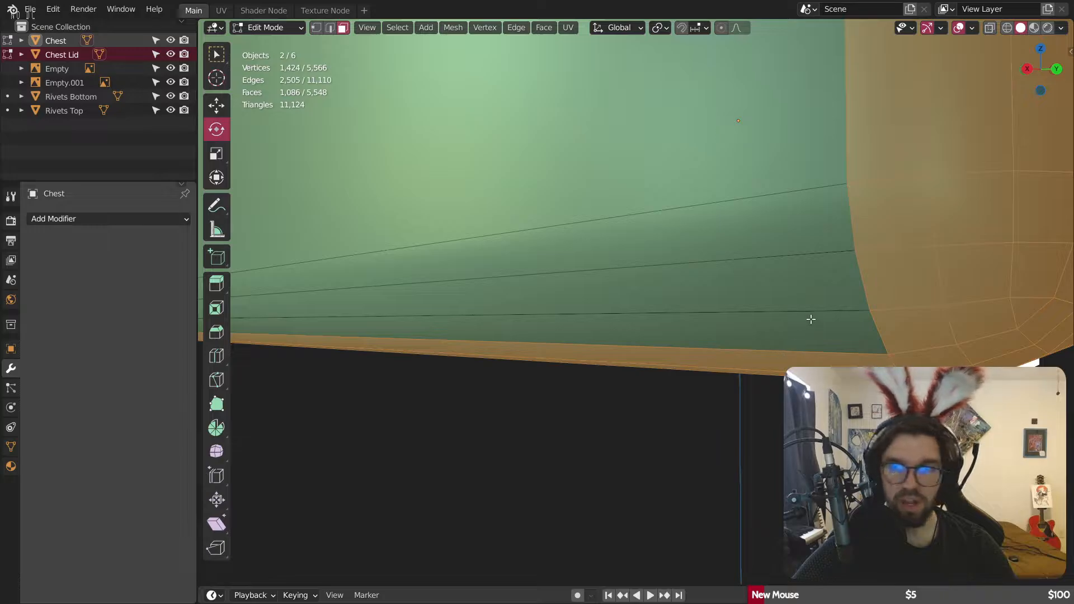
Step: Add the three long bevel faces along the bottom edge of the adjoining chest side to the trim selection
shift+click(810, 319)
shift+click(799, 269)
shift+click(777, 216)
Step: Deselect the upper bevel rows and the flat front faces where the top strap wraps around the corner column
scroll(776, 216, down, 7)
middle_drag(777, 216, 747, 236)
middle_drag(463, 215, 470, 198)
middle_drag(518, 132, 540, 198)
scroll(593, 290, up, 6)
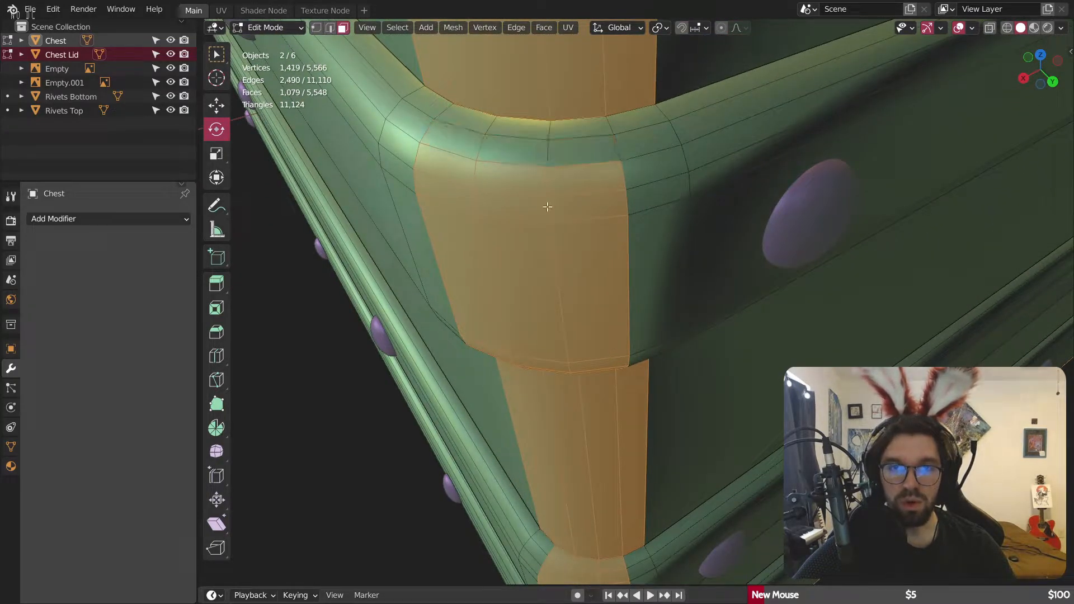
alt+shift+click(553, 245)
scroll(561, 274, down, 3)
middle_drag(561, 300, 561, 267)
scroll(561, 267, up, 3)
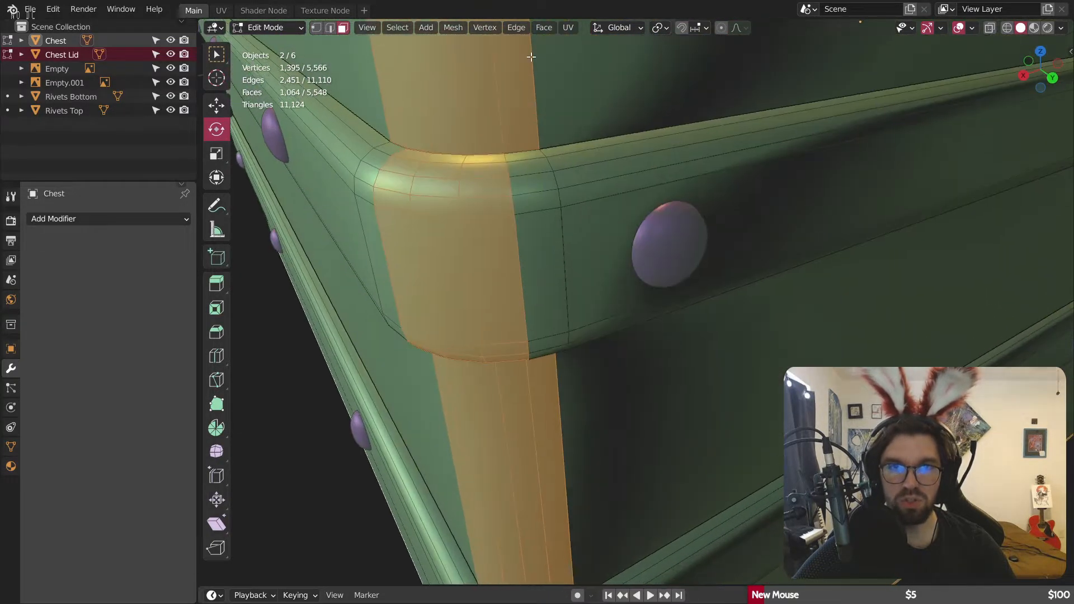
Step: Deselect the lower bevel rows and underside faces of the top strap at the same corner
shift+middle_drag(532, 56, 671, 413)
shift+middle_drag(599, 109, 665, 412)
middle_drag(642, 272, 649, 261)
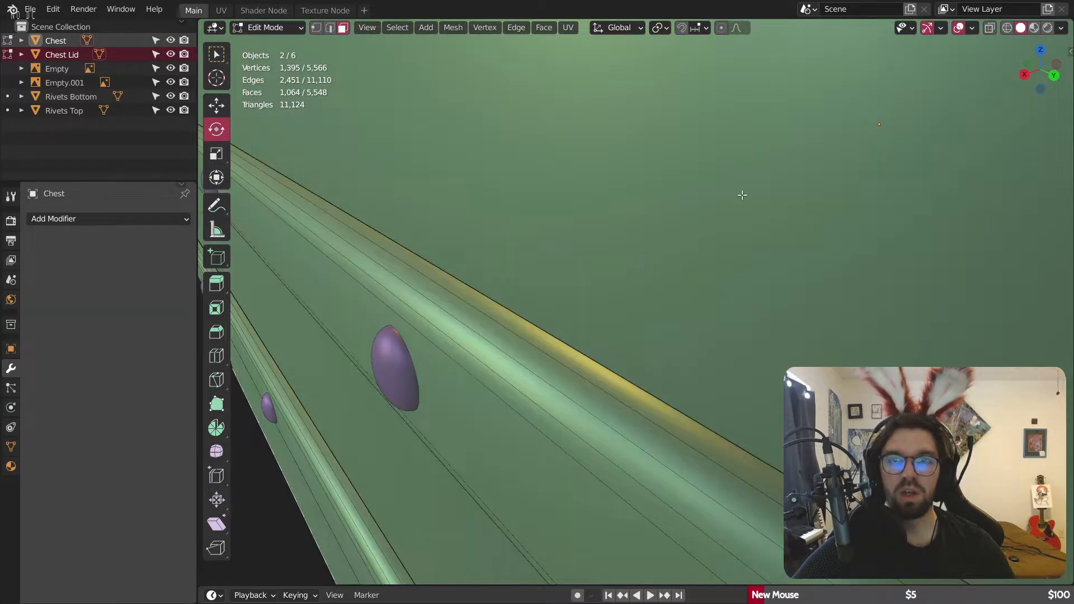
scroll(741, 195, down, 3)
shift+middle_drag(742, 195, 680, 391)
scroll(681, 391, up, 2)
shift+middle_drag(805, 557, 805, 228)
scroll(664, 199, up, 1)
shift+middle_drag(663, 199, 614, 282)
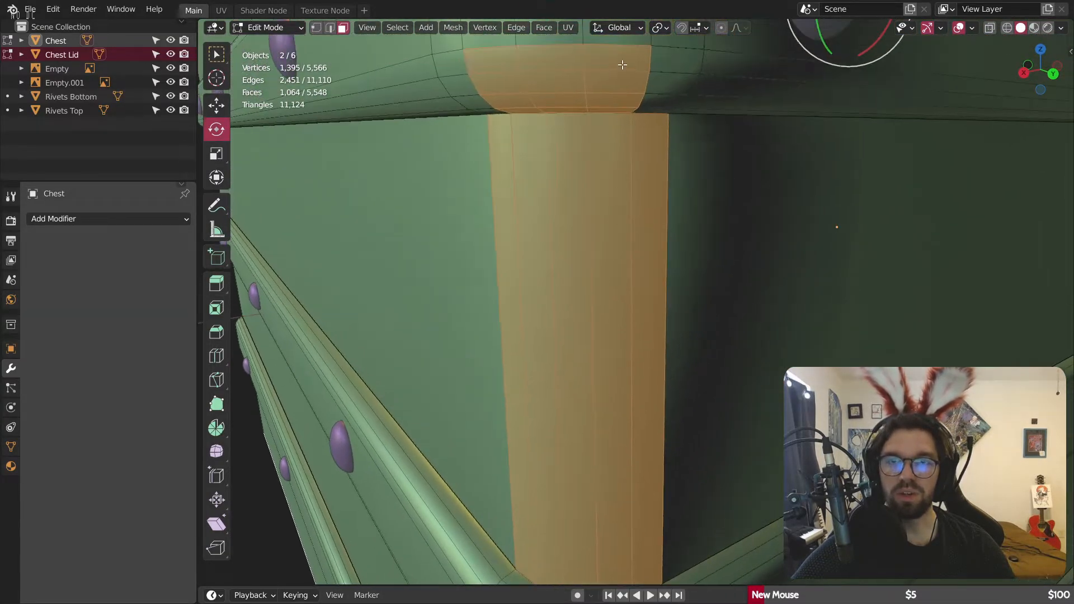
scroll(622, 65, up, 1)
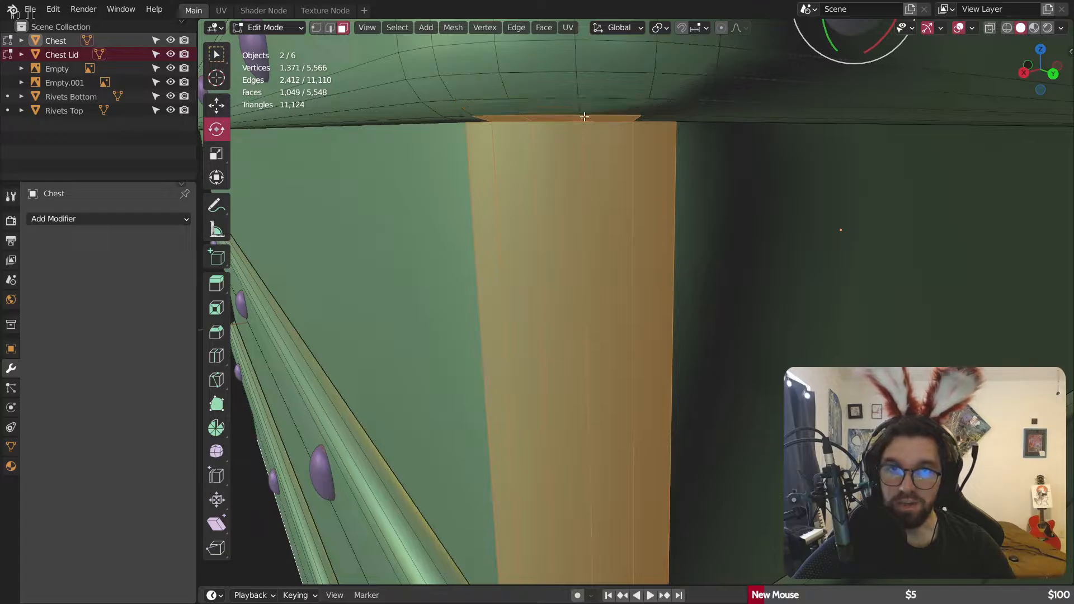
Step: Deselect the upper bevel rows and front faces of the middle strap where it crosses the corner column
scroll(581, 119, down, 4)
scroll(576, 259, up, 3)
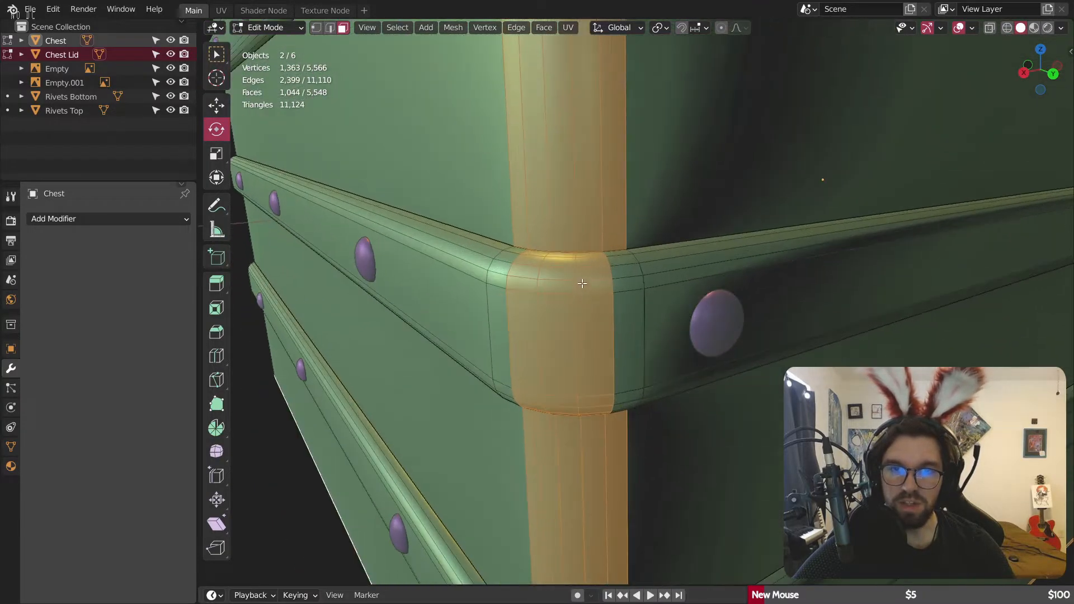
middle_drag(577, 258, 580, 307)
scroll(590, 371, up, 3)
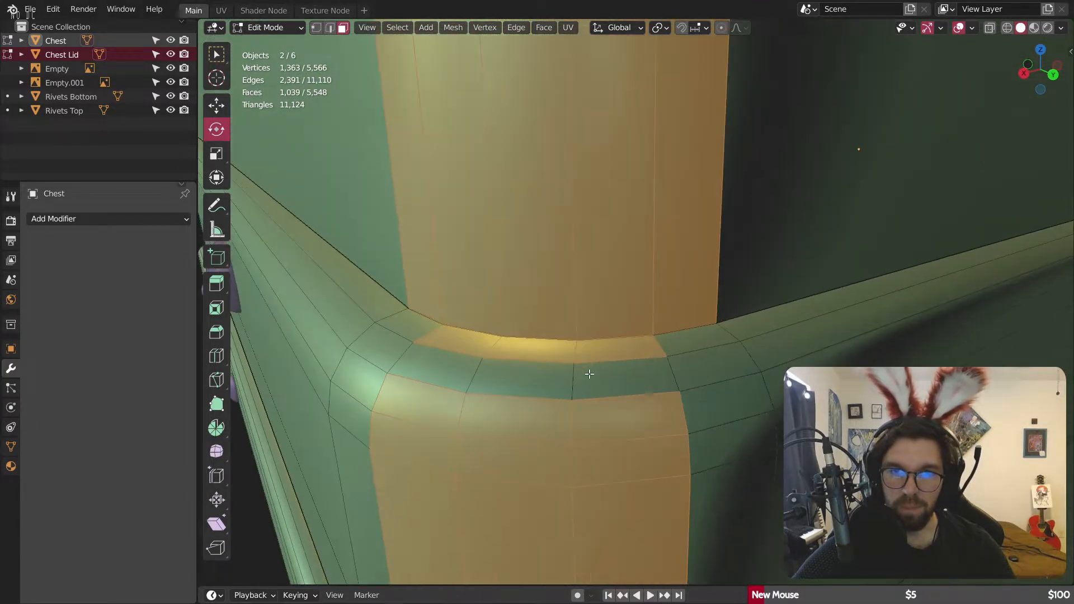
alt+shift+click(570, 425)
alt+shift+click(569, 468)
Step: Deselect the lower bevel rows and underside faces of the middle strap at this corner
scroll(569, 469, down, 3)
middle_drag(570, 470, 677, 269)
alt+shift+click(595, 422)
scroll(688, 311, down, 5)
scroll(677, 269, up, 5)
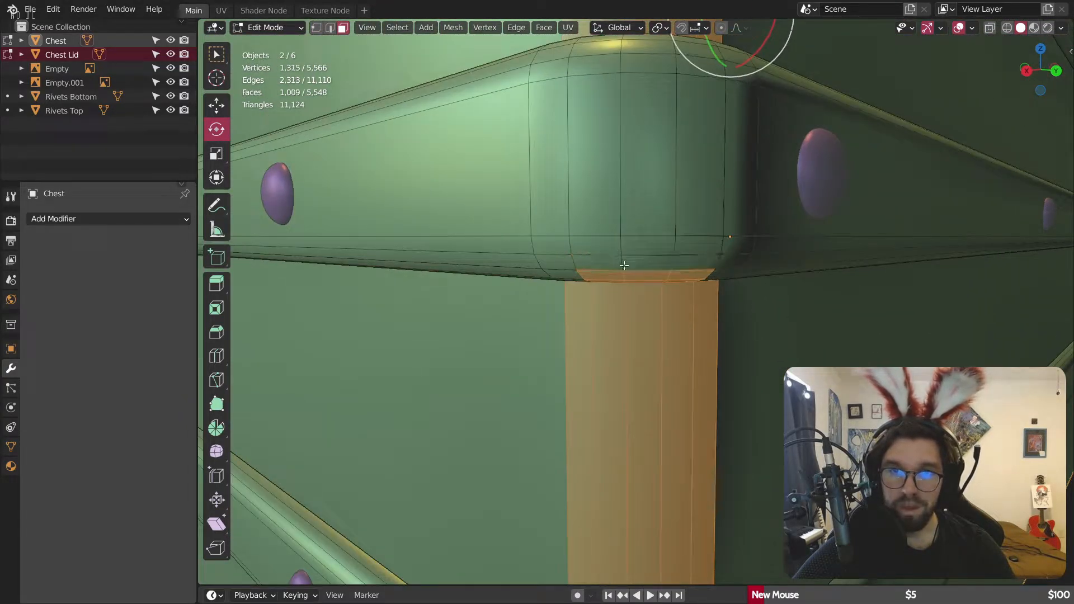
scroll(623, 272, up, 3)
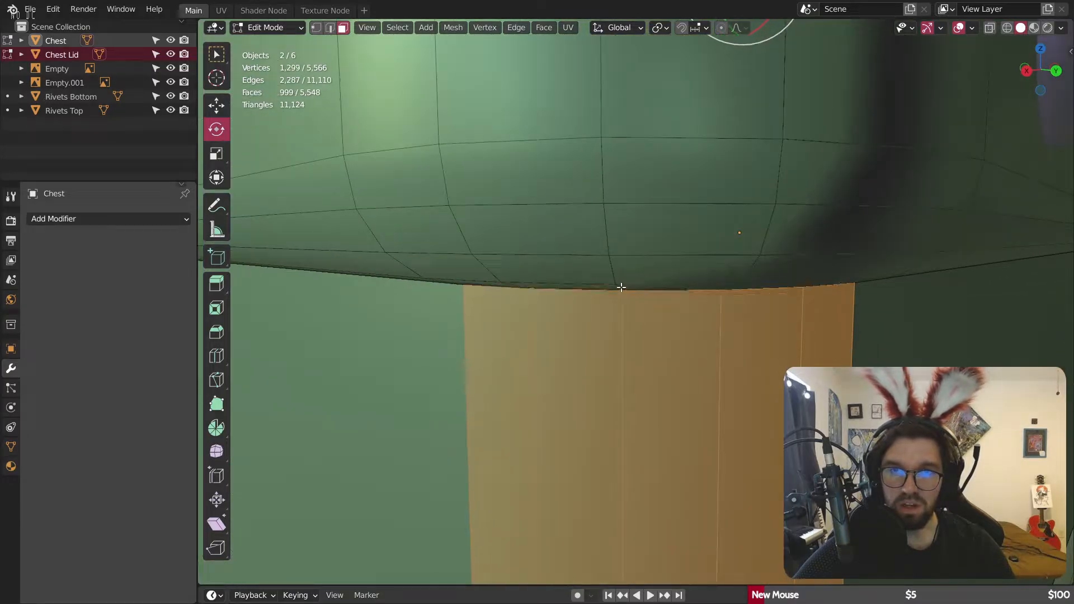
Step: Deselect the upper bevel rows and flat front faces of the lowest strap at the corner
scroll(621, 287, down, 6)
middle_drag(621, 287, 643, 211)
scroll(642, 210, up, 6)
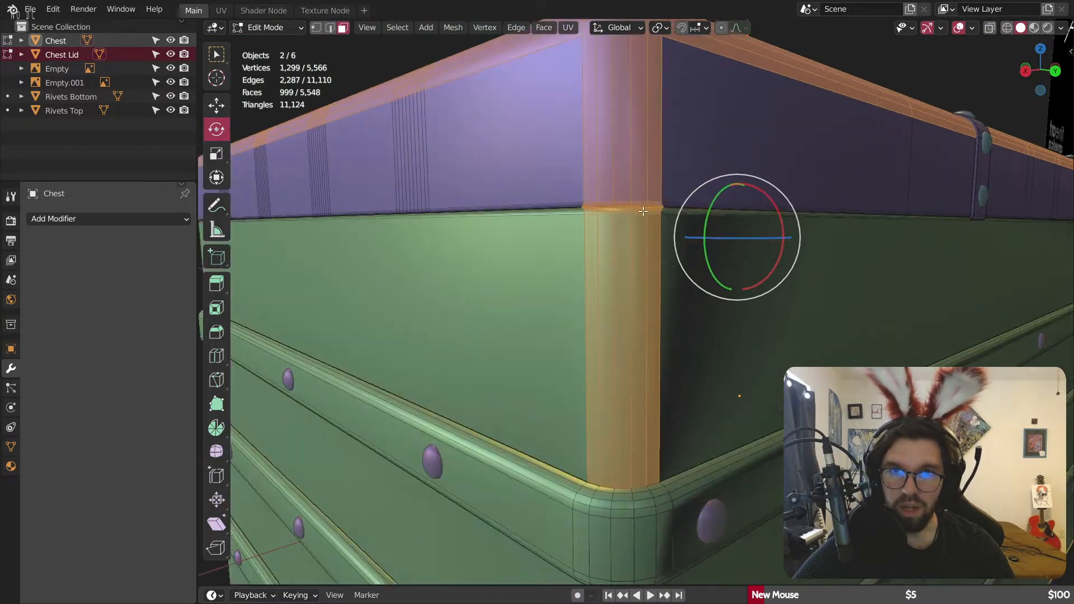
scroll(656, 237, up, 4)
scroll(664, 223, down, 12)
middle_drag(696, 288, 699, 162)
scroll(623, 320, up, 6)
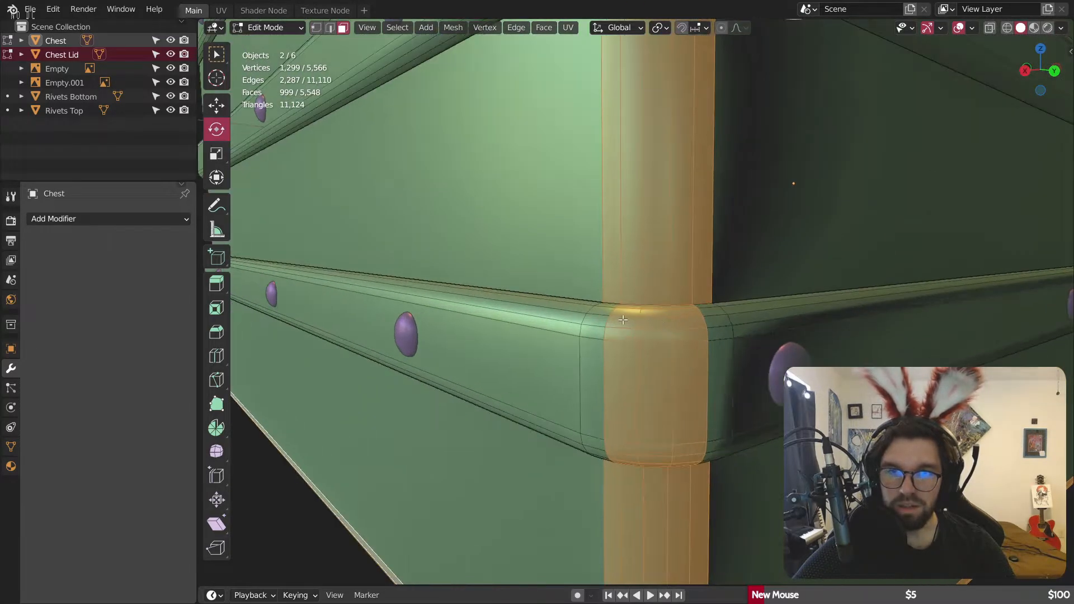
middle_drag(623, 320, 536, 449)
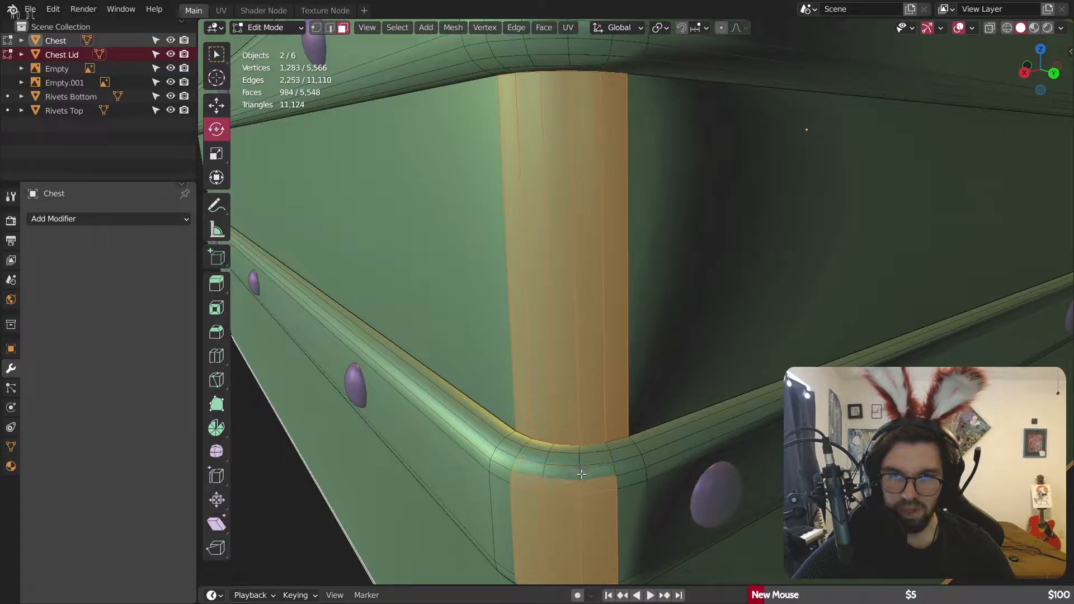
alt+shift+click(579, 516)
Step: Deselect the remaining lower bevel and underside rows of the lowest strap so its corner is fully excluded from the trim
scroll(579, 515, down, 4)
shift+middle_drag(580, 515, 587, 377)
scroll(591, 394, up, 6)
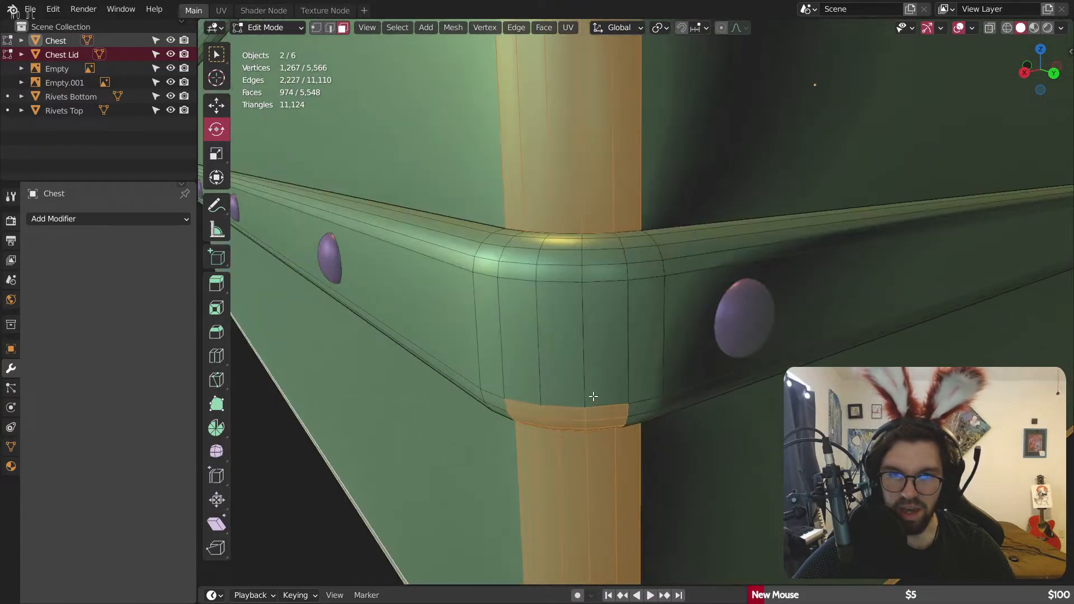
alt+shift+click(582, 424)
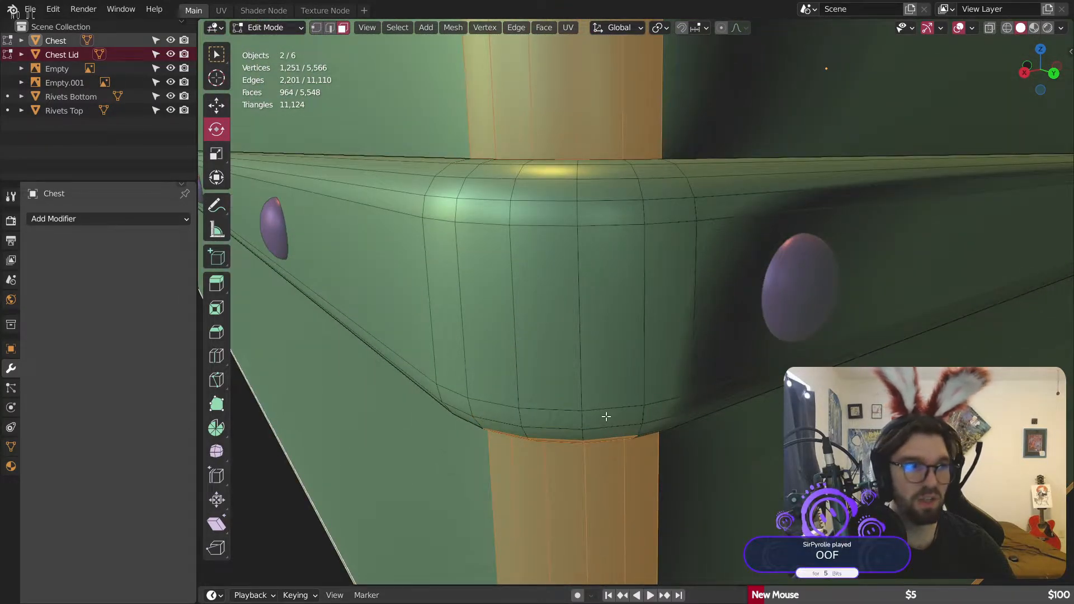
middle_drag(606, 416, 674, 271)
scroll(688, 252, down, 3)
scroll(697, 179, up, 3)
middle_drag(702, 232, 639, 318)
scroll(697, 179, up, 2)
alt+shift+click(623, 207)
Step: Add the vertical column strips and rounded face loops at the chest's next bottom corner to the trim selection
scroll(623, 207, down, 8)
scroll(604, 161, up, 5)
scroll(591, 193, up, 3)
scroll(595, 194, down, 8)
scroll(864, 223, up, 4)
scroll(638, 319, up, 5)
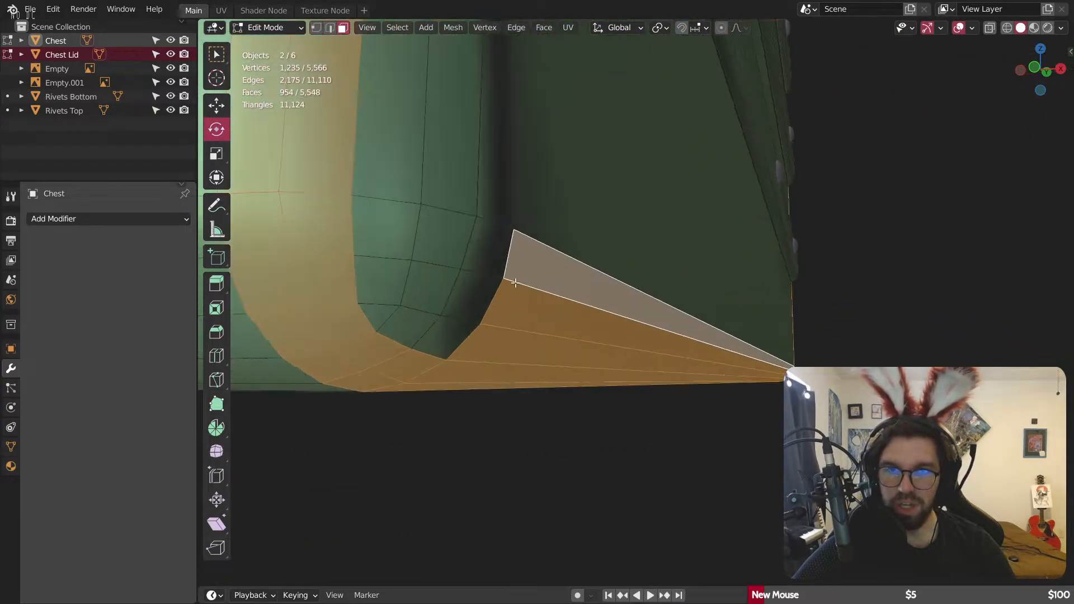
alt+shift+click(468, 273)
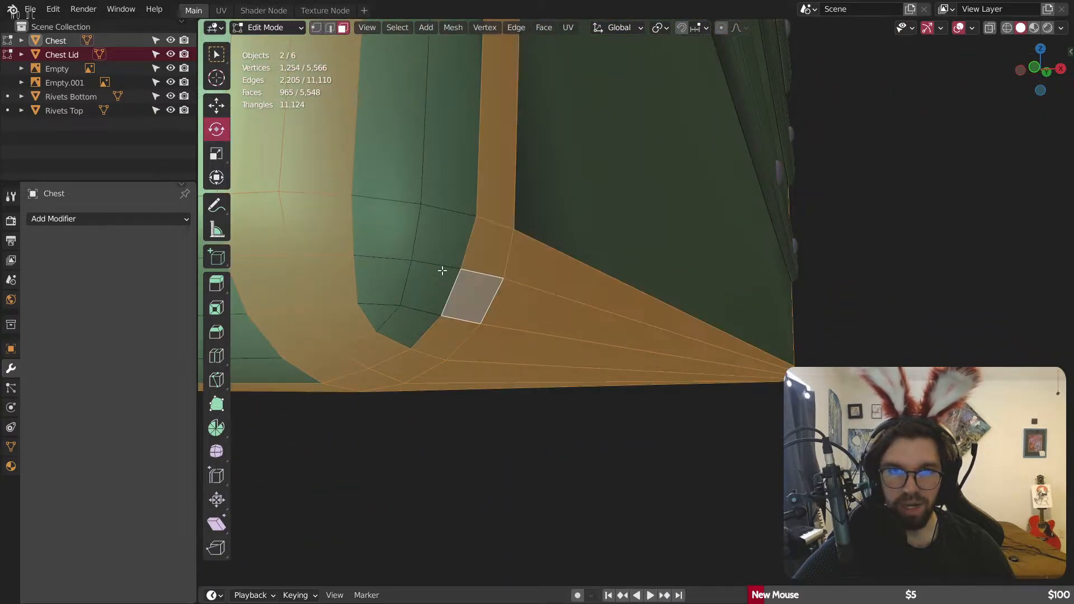
alt+shift+click(381, 291)
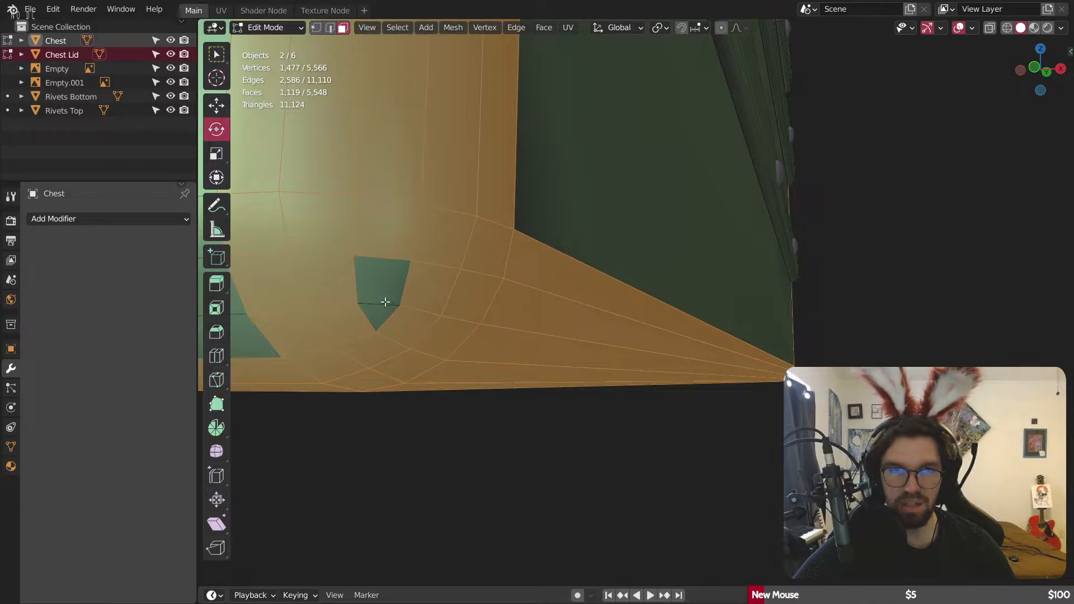
Step: Fill in the small unselected faces left on that rounded bottom corner one by one
shift+click(390, 314)
scroll(394, 313, down, 5)
shift+middle_drag(398, 312, 571, 327)
shift+click(538, 333)
shift+click(542, 323)
Step: Deselect the lowest strap's faces at this corner and add the narrow side faces of the column above it
scroll(601, 280, down, 2)
middle_drag(602, 280, 676, 280)
scroll(547, 320, up, 3)
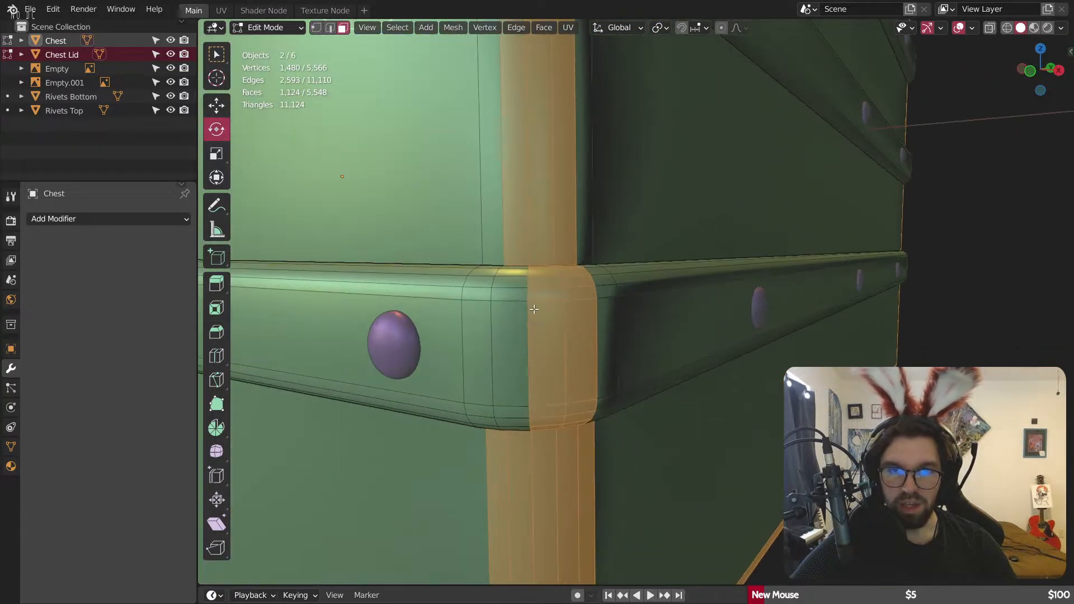
middle_drag(538, 317, 501, 250)
alt+shift+click(551, 355)
scroll(559, 396, down, 2)
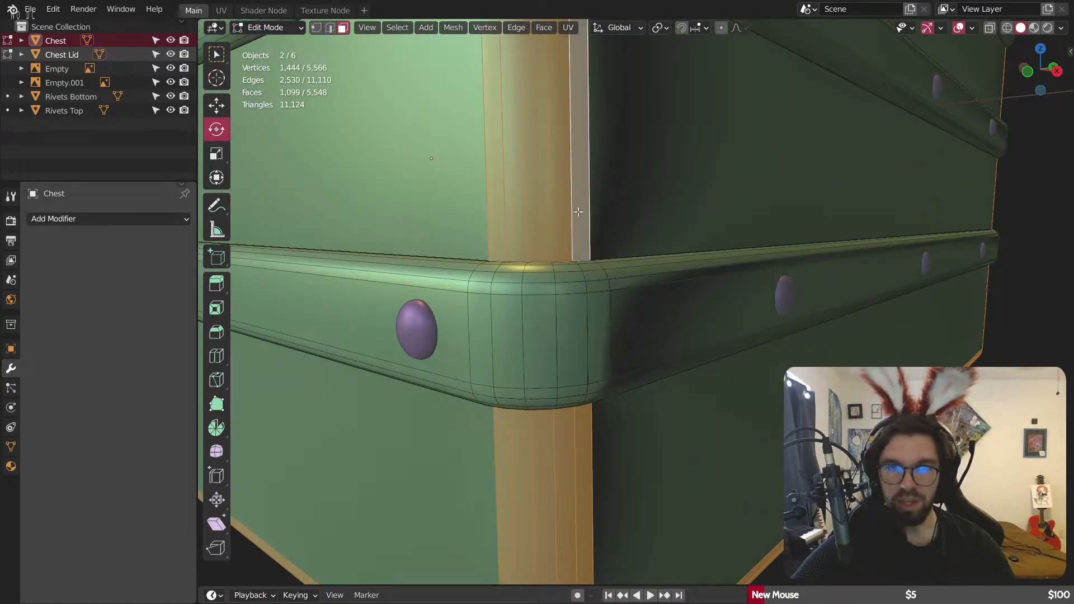
Step: Deselect the flat front faces of the middle strap at this corner, undoing the extra loop selection made there
scroll(579, 212, down, 5)
shift+middle_drag(579, 212, 592, 287)
scroll(529, 259, up, 8)
alt+shift+click(542, 274)
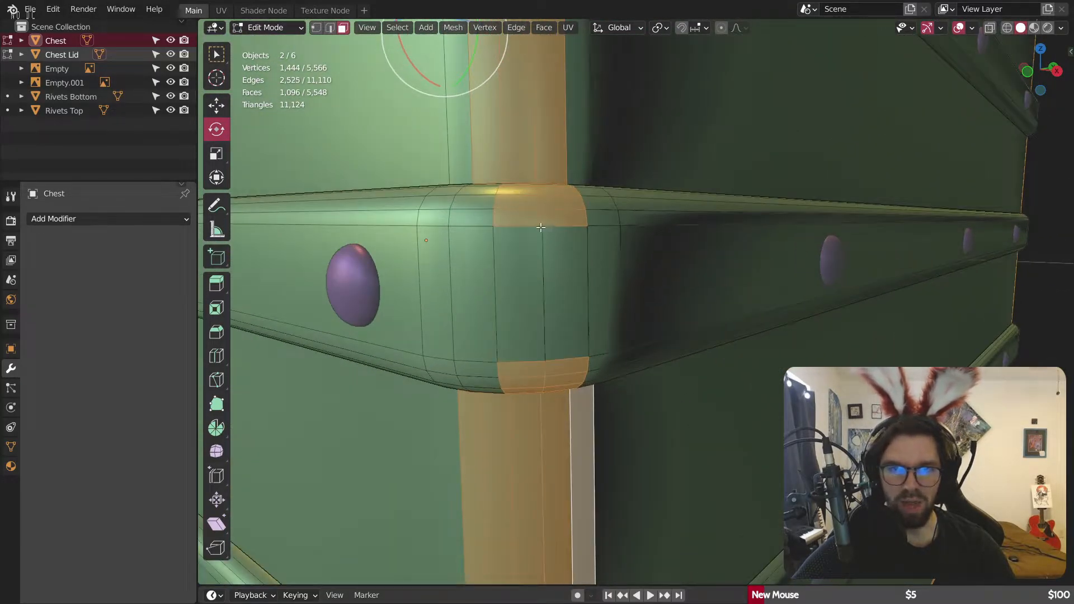
alt+shift+click(545, 324)
key(ctrl+z)
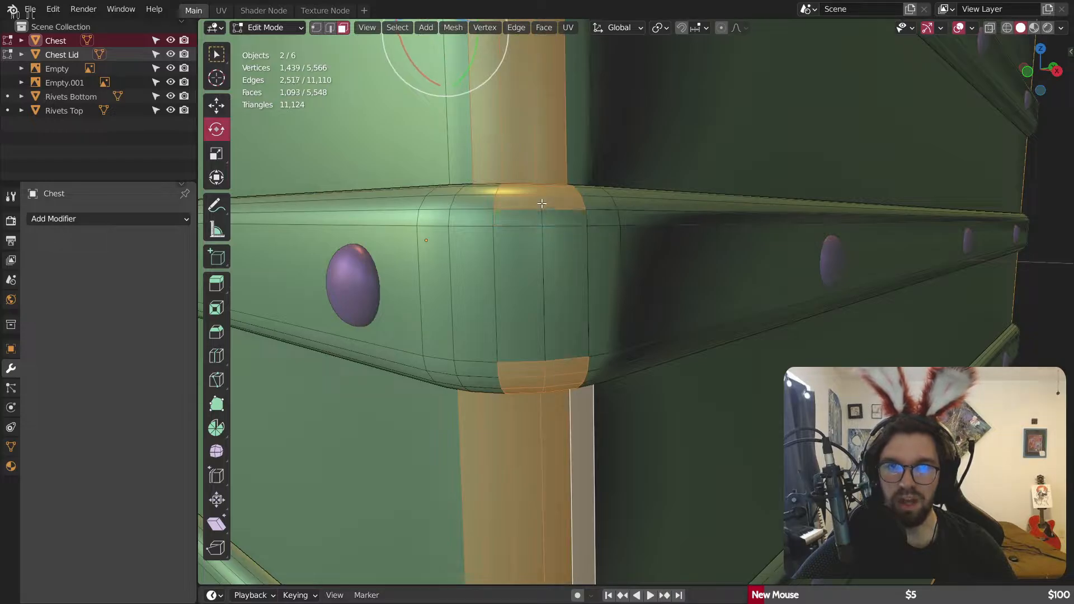
Step: Deselect the lower bevel rows and underside faces of the middle strap at this corner
scroll(544, 381, up, 6)
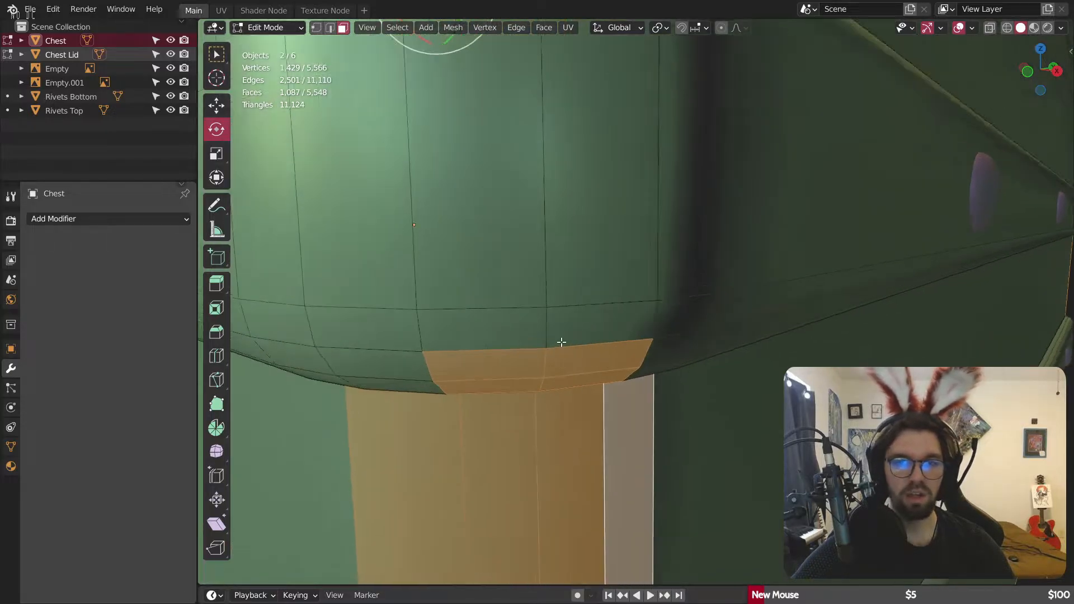
alt+shift+click(546, 364)
middle_drag(559, 402, 556, 391)
scroll(398, 183, down, 2)
scroll(398, 183, down, 4)
shift+middle_drag(398, 182, 664, 415)
scroll(663, 385, up, 3)
alt+shift+click(648, 239)
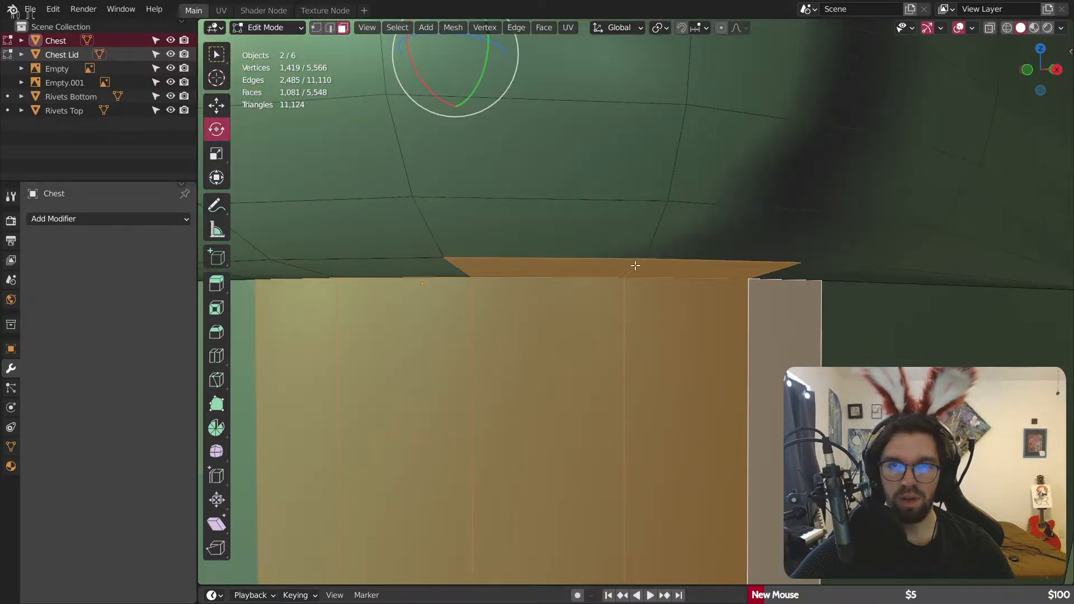
alt+shift+click(633, 267)
Step: Deselect the middle strap's remaining top bevel row and add the narrow faces on both sides of the column above it
scroll(638, 263, down, 5)
middle_drag(662, 225, 688, 185)
scroll(640, 273, down, 3)
scroll(557, 360, up, 4)
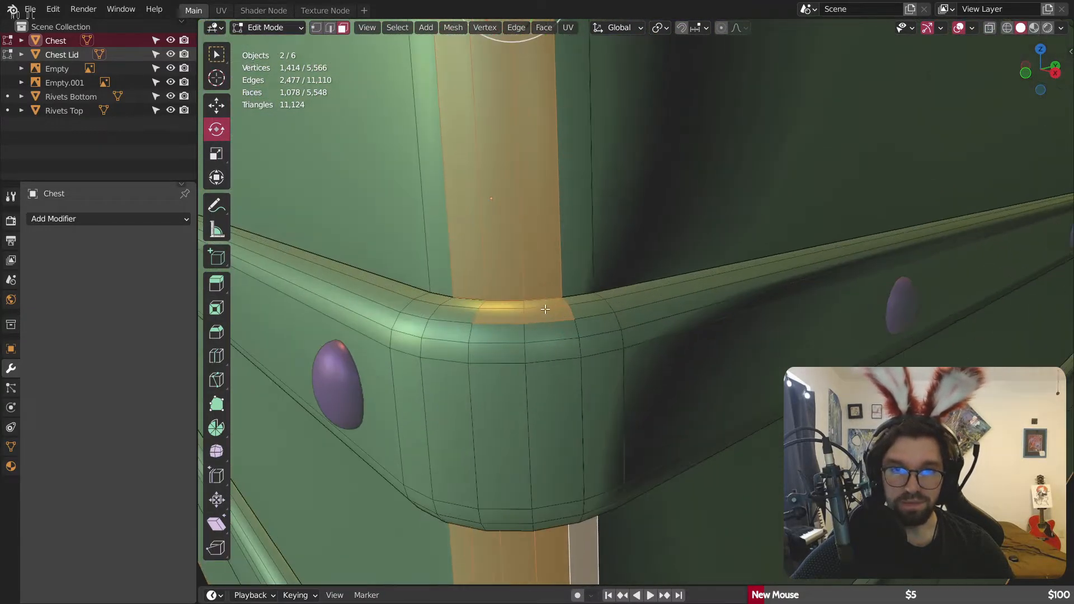
scroll(525, 320, down, 4)
middle_drag(565, 395, 679, 294)
scroll(678, 407, up, 3)
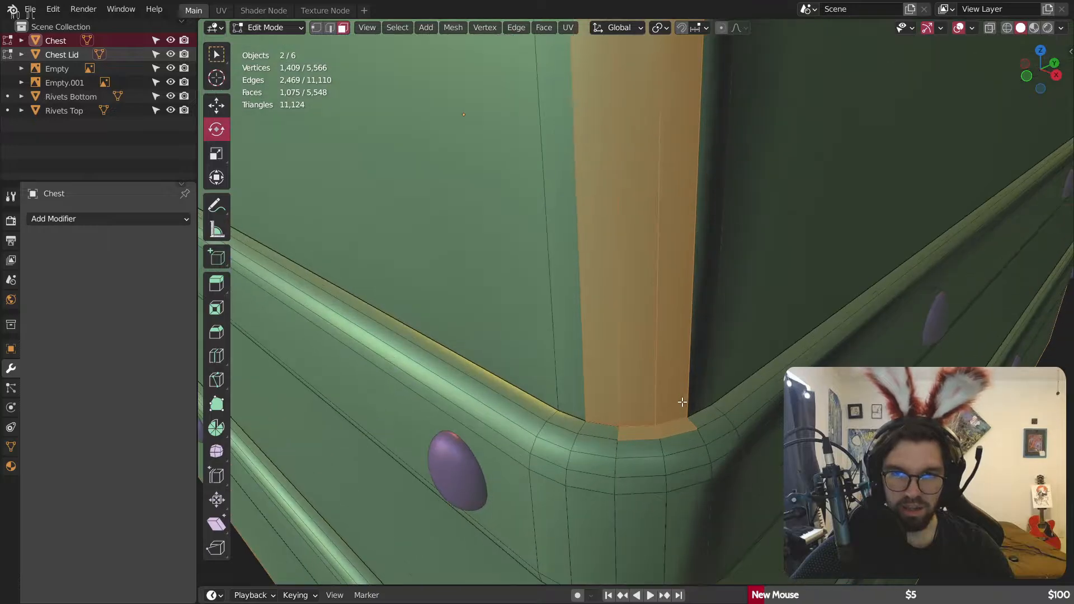
scroll(640, 449, up, 2)
shift+click(504, 353)
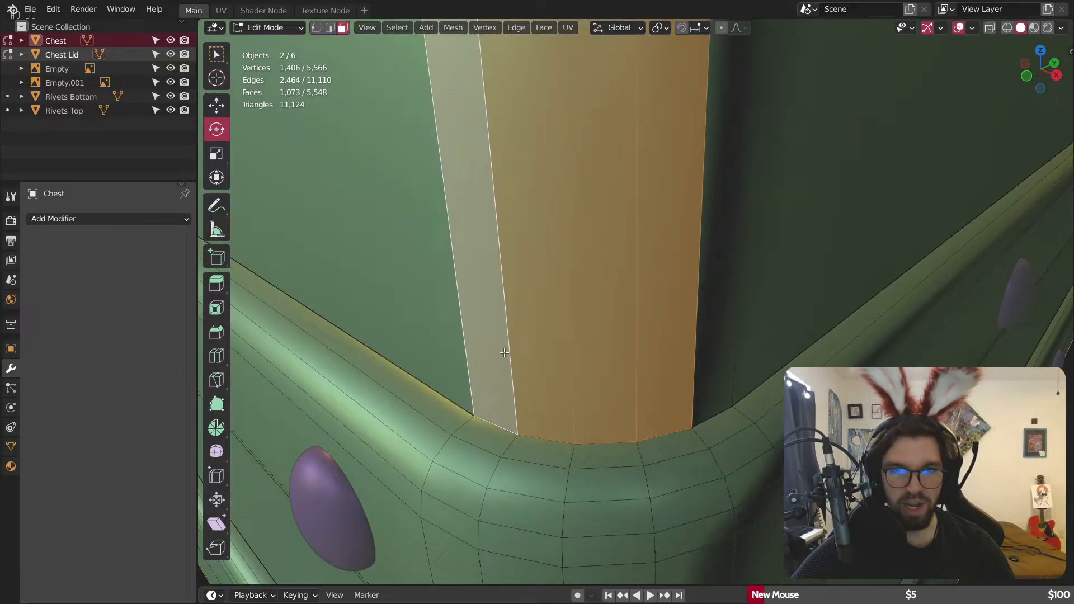
shift+click(706, 329)
Step: Deselect the upper bevel rows and flat front faces of the top strap at this corner
scroll(705, 329, down, 8)
scroll(680, 116, up, 3)
shift+middle_drag(680, 116, 616, 205)
scroll(478, 389, up, 3)
alt+shift+click(518, 421)
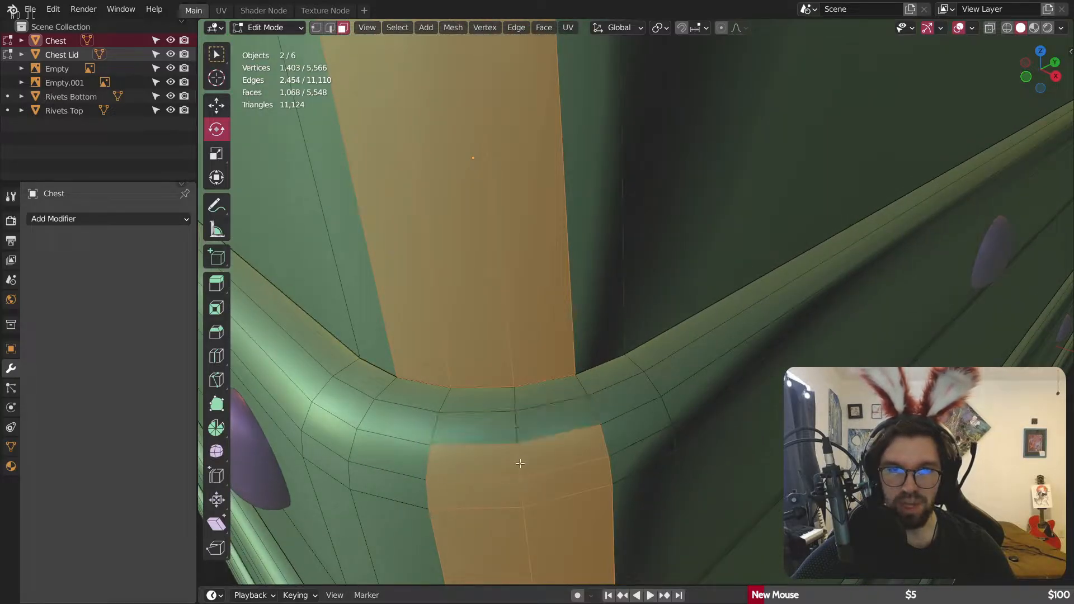
alt+shift+click(520, 535)
Step: Deselect the lower bevel rows and underside faces of the top strap so this corner's straps are all excluded
middle_drag(520, 534, 479, 164)
scroll(480, 165, down, 4)
shift+middle_drag(512, 129, 642, 350)
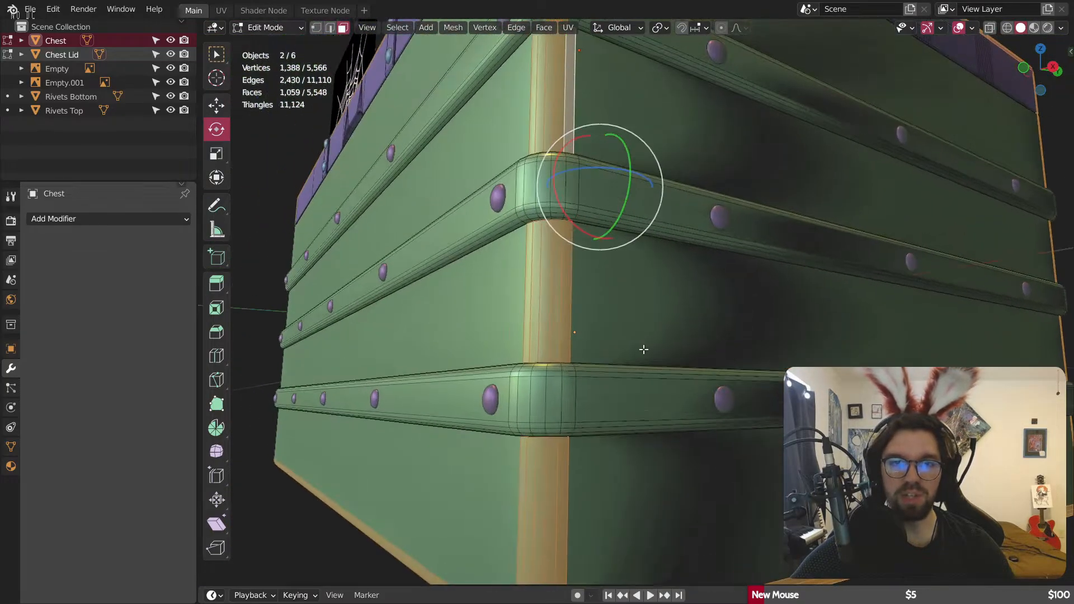
scroll(551, 211, up, 3)
shift+middle_drag(580, 176, 608, 328)
shift+middle_drag(659, 82, 664, 284)
scroll(593, 213, up, 4)
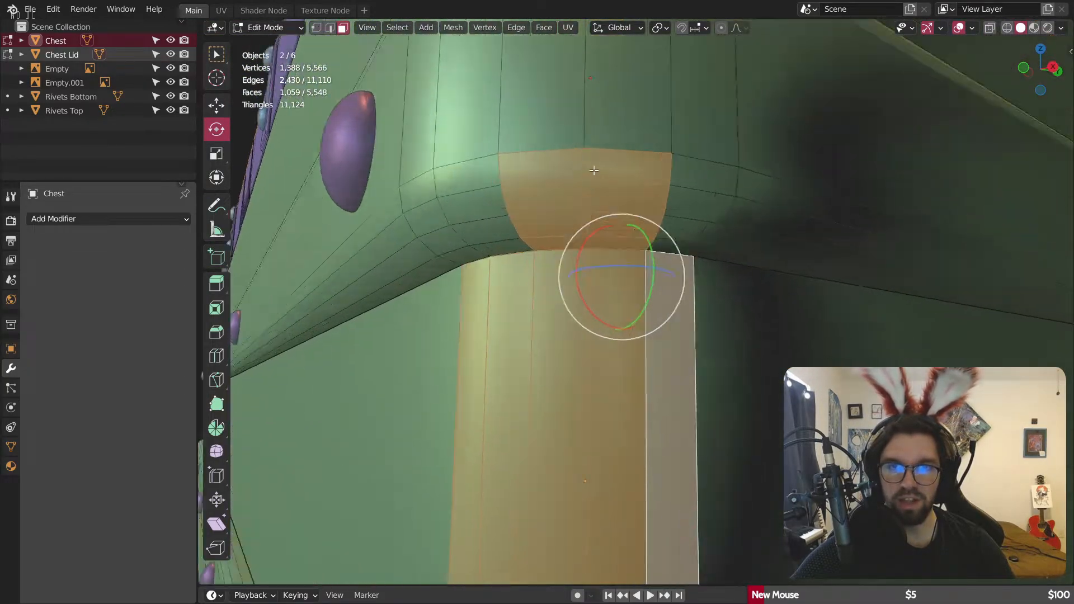
alt+shift+click(585, 167)
alt+shift+click(583, 208)
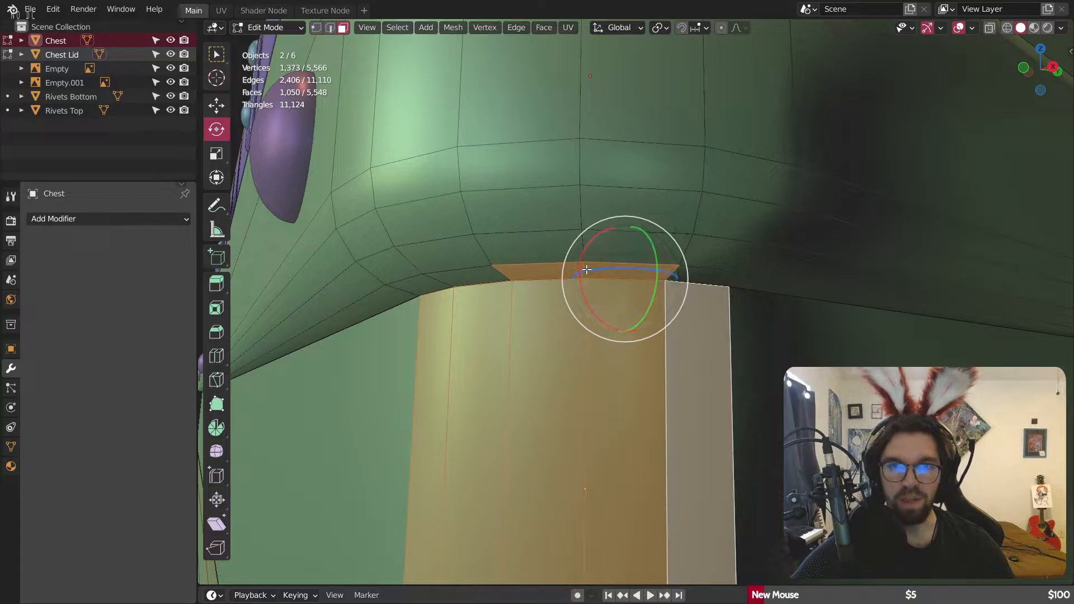
scroll(588, 259, down, 4)
Step: Add the narrow faces on both sides of the corner column between the top strap and the lid
middle_drag(589, 260, 591, 276)
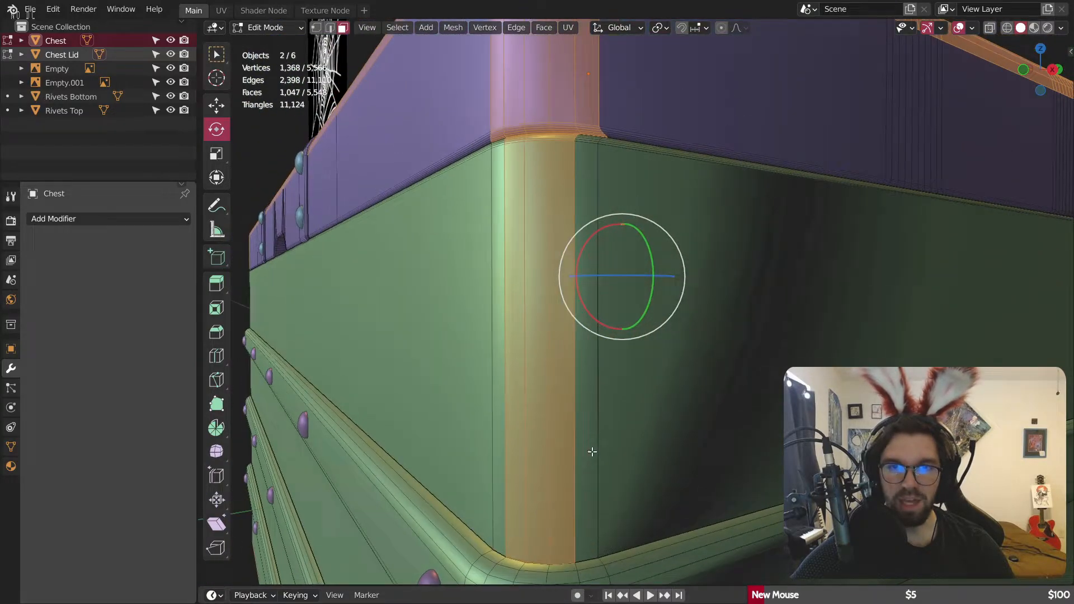
shift+click(499, 488)
scroll(537, 359, down, 4)
scroll(537, 359, up, 6)
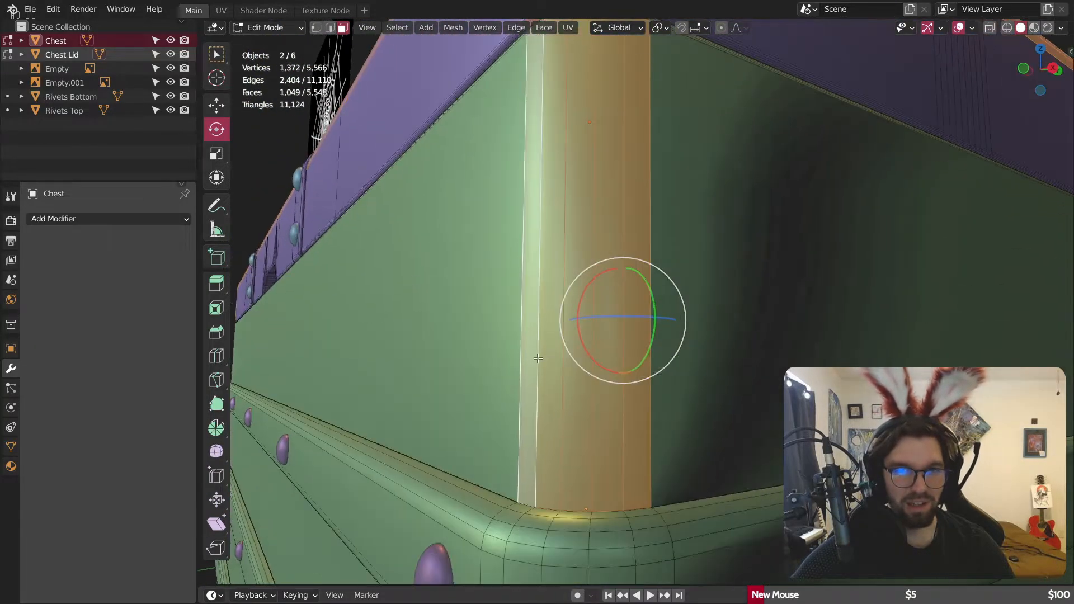
Step: Add the small rim bevel faces on both sides of the column's upper end, just below the lid
shift+middle_drag(560, 42, 561, 229)
scroll(561, 228, up, 7)
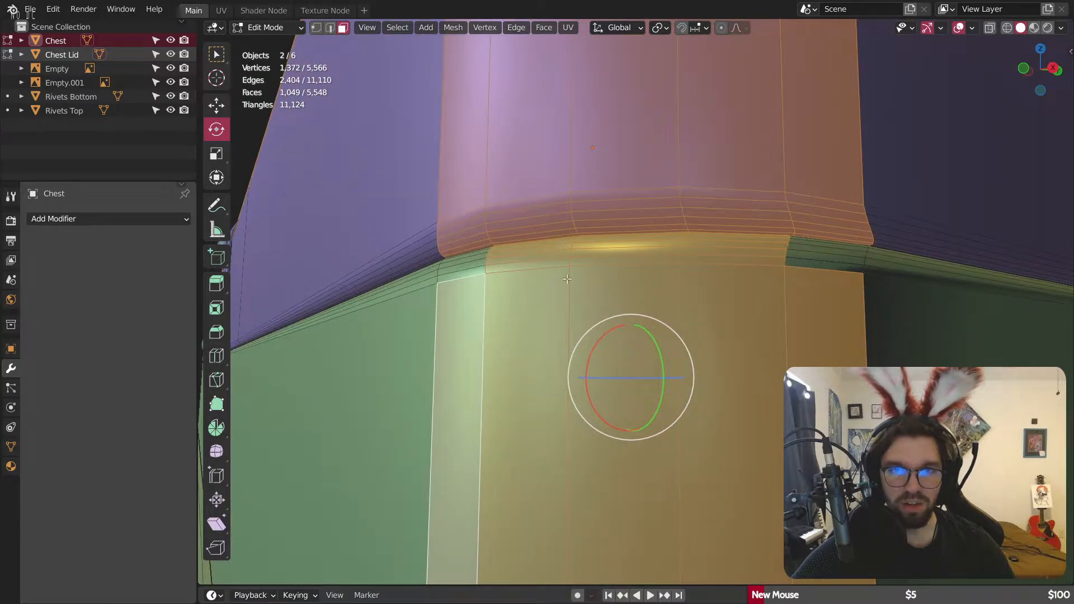
middle_drag(507, 261, 507, 294)
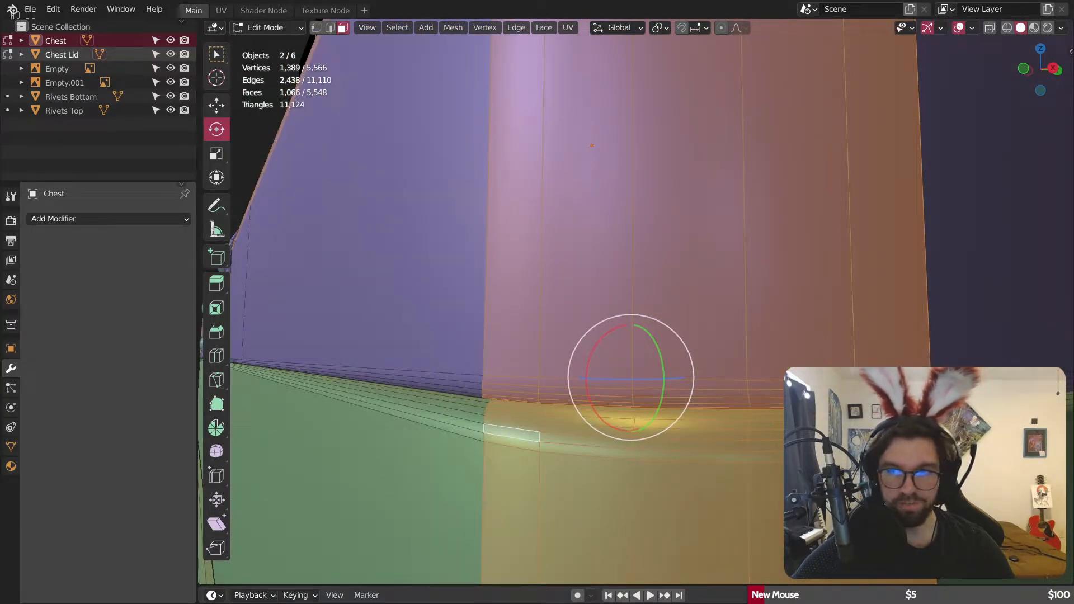
scroll(635, 421, down, 6)
scroll(618, 346, up, 4)
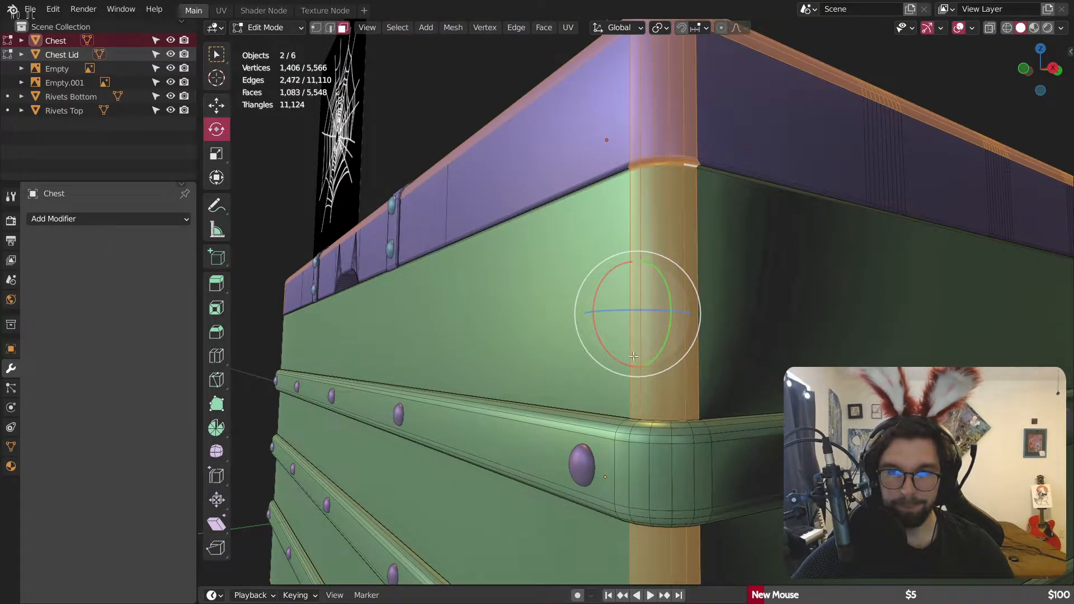
Step: Inspect the trim face selection around the lid rim, corner columns and bottom edge from several sides of the chest
middle_drag(633, 356, 707, 307)
scroll(611, 311, up, 2)
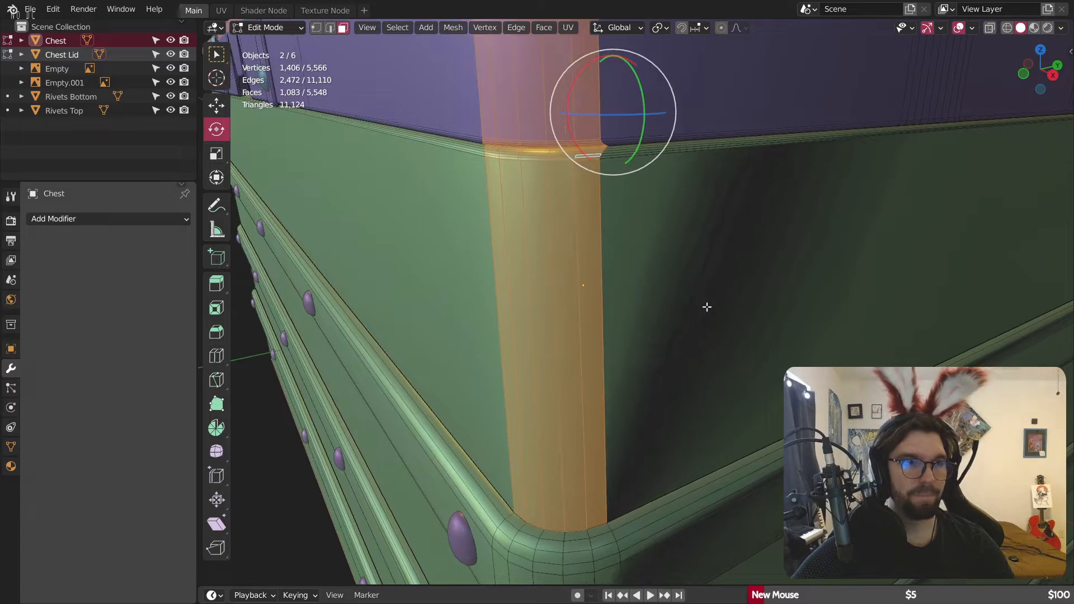
scroll(594, 334, down, 8)
middle_drag(652, 330, 576, 316)
mouse_move(652, 320)
middle_down()
mouse_move(708, 319)
mouse_move(609, 325)
mouse_move(650, 327)
middle_up()
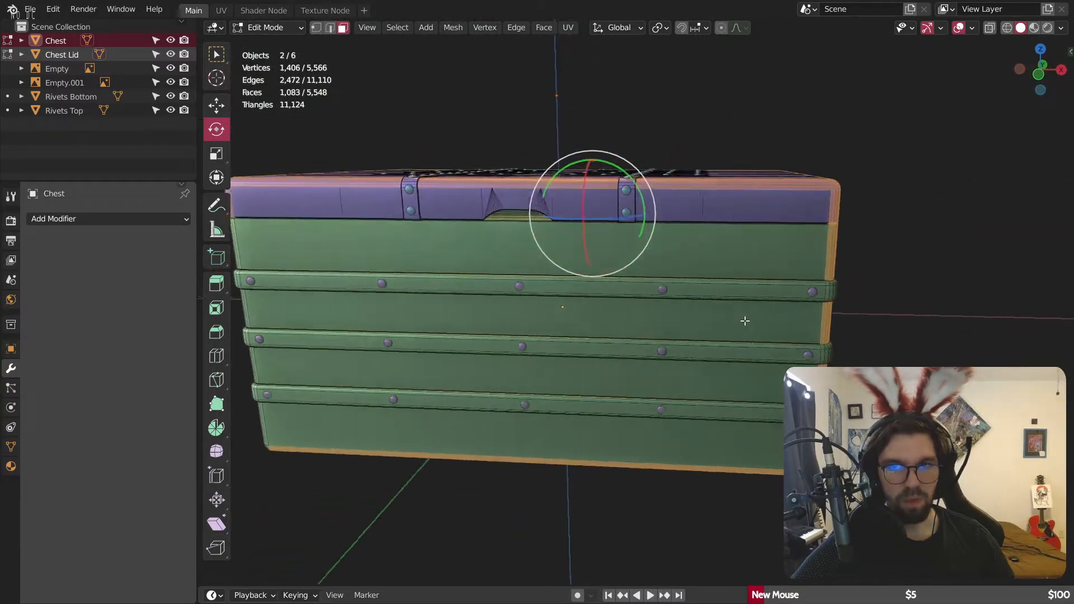
middle_drag(745, 320, 664, 329)
middle_drag(578, 329, 564, 328)
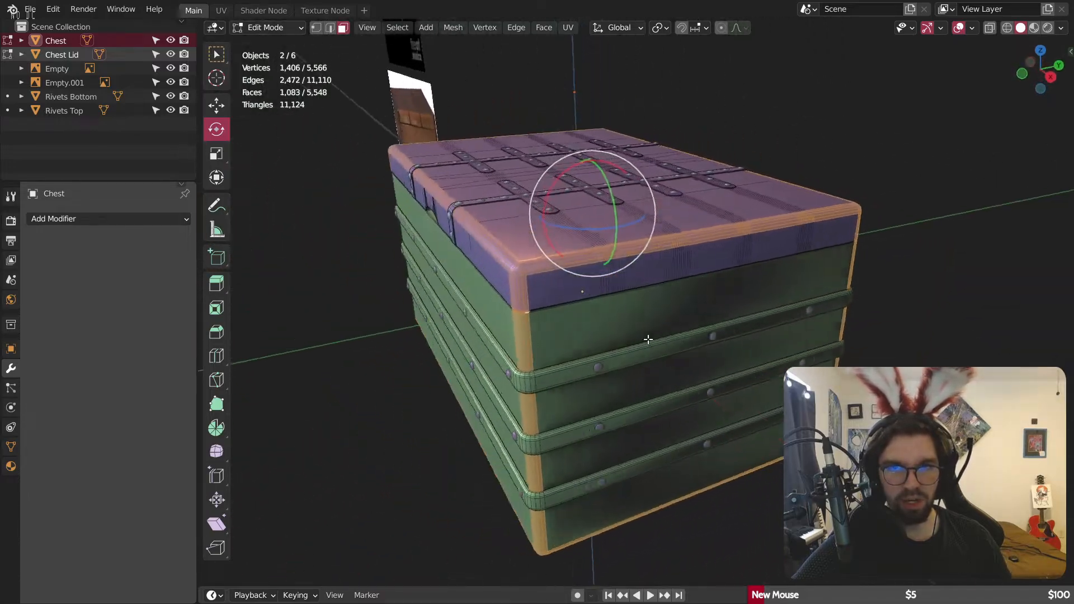
middle_drag(785, 357, 668, 345)
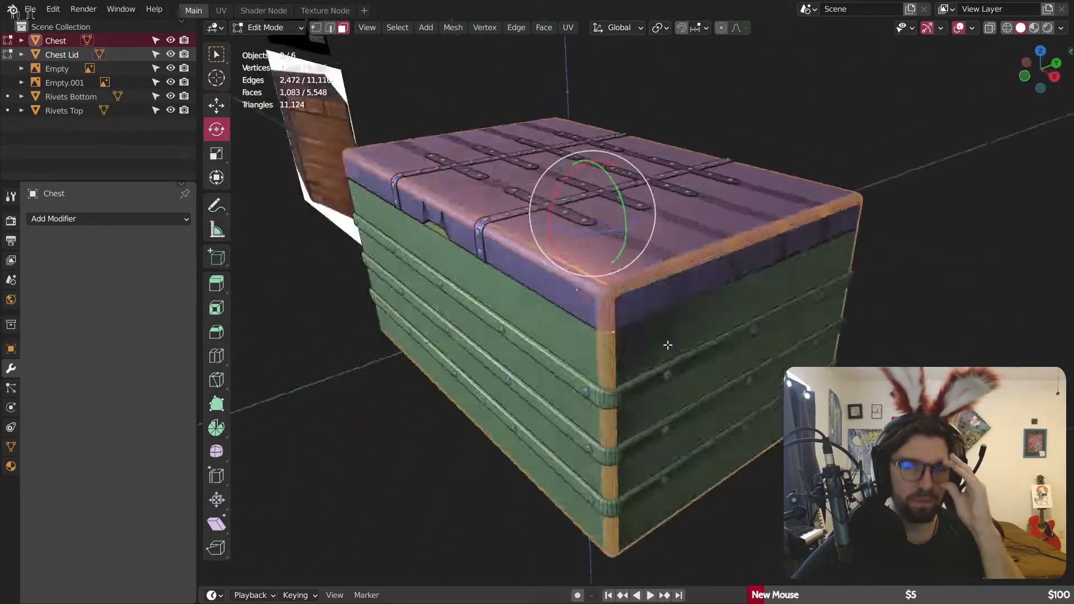
scroll(710, 277, up, 5)
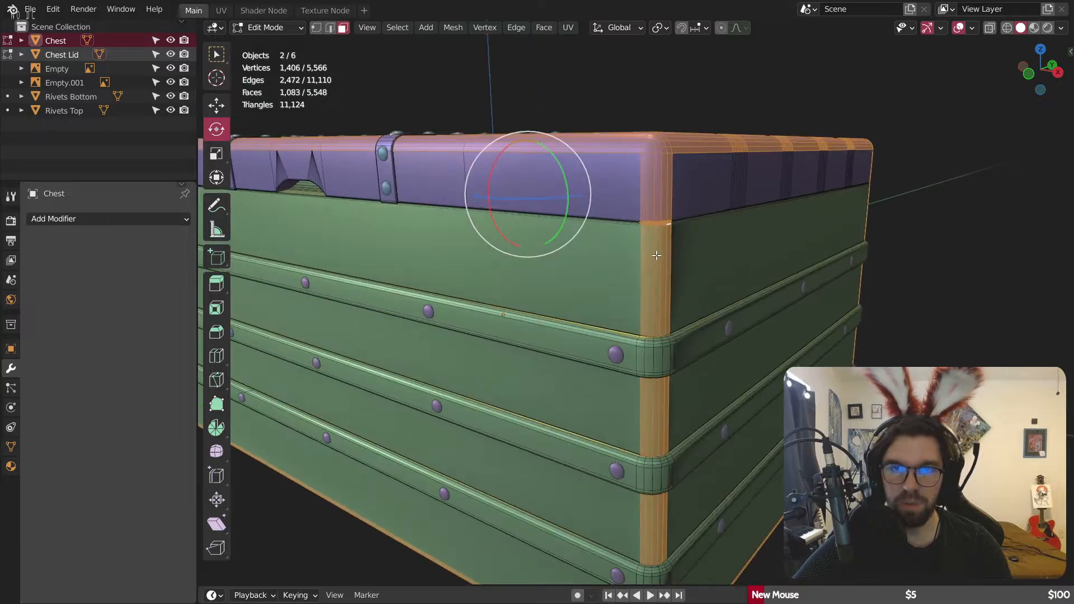
Step: Try extruding the selected trim faces outward along their normals by about 0.0187 m
right_click(656, 255)
click(639, 309)
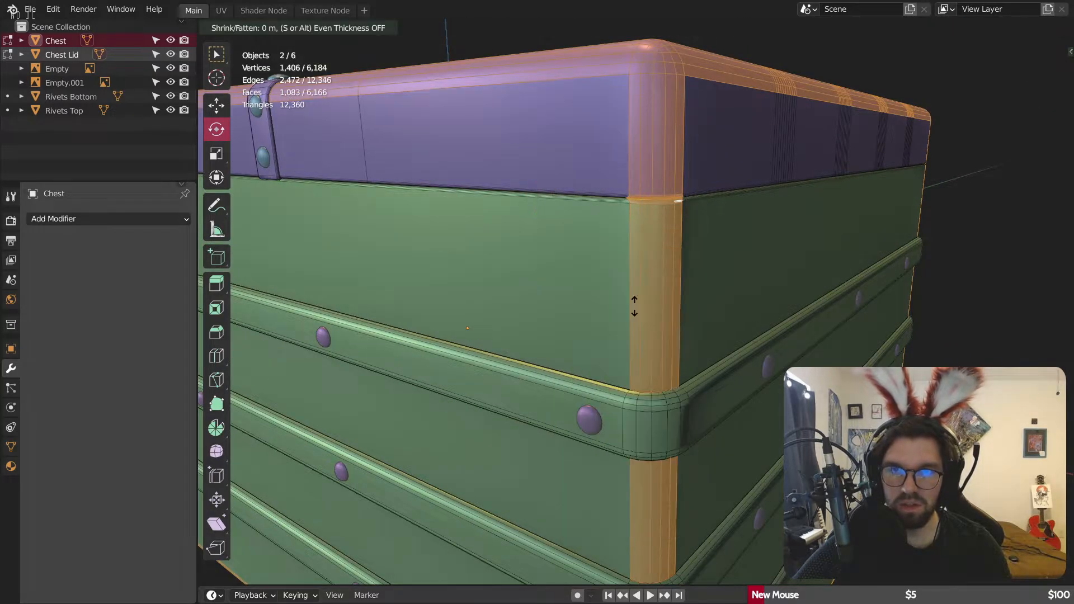
click(639, 309)
middle_drag(639, 309, 681, 226)
scroll(795, 190, up, 7)
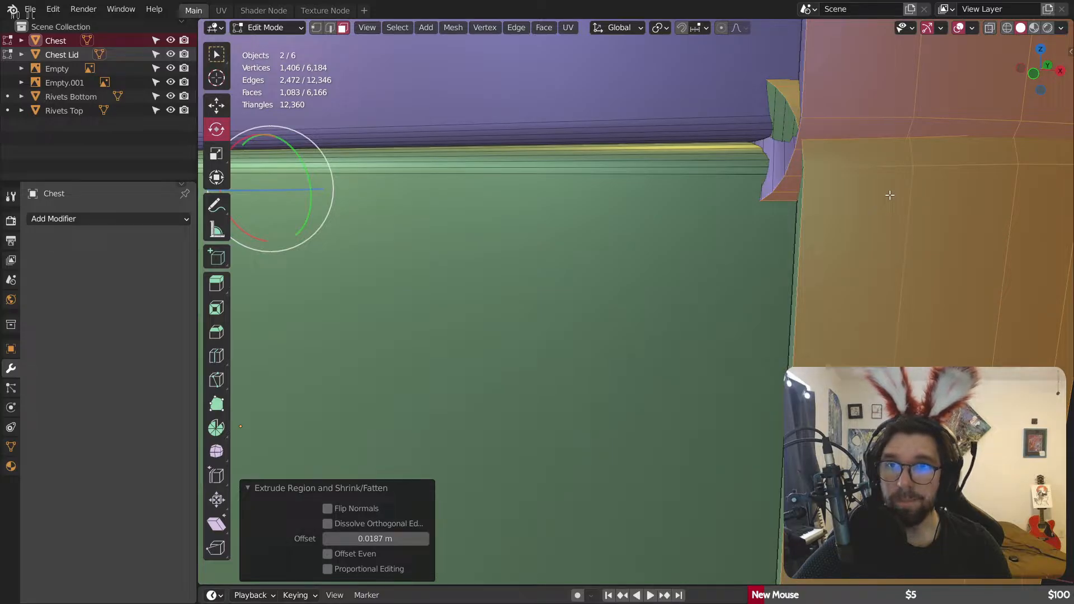
Step: Compare the metal corner trim in the wooden chest reference photo with the model's corner below the lid
scroll(878, 193, down, 10)
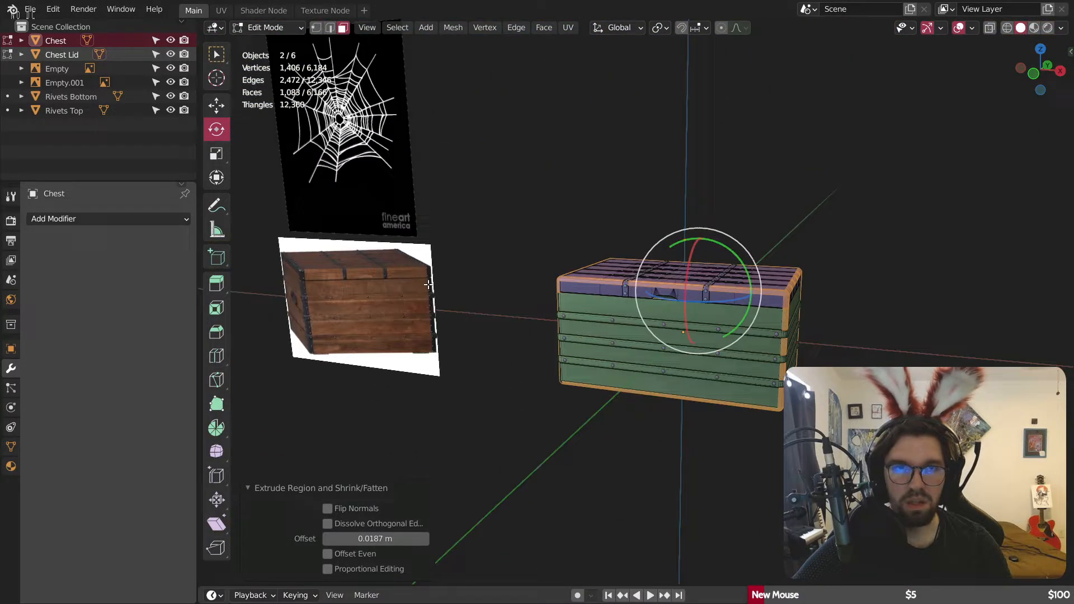
shift+middle_drag(335, 277, 590, 243)
scroll(570, 246, up, 14)
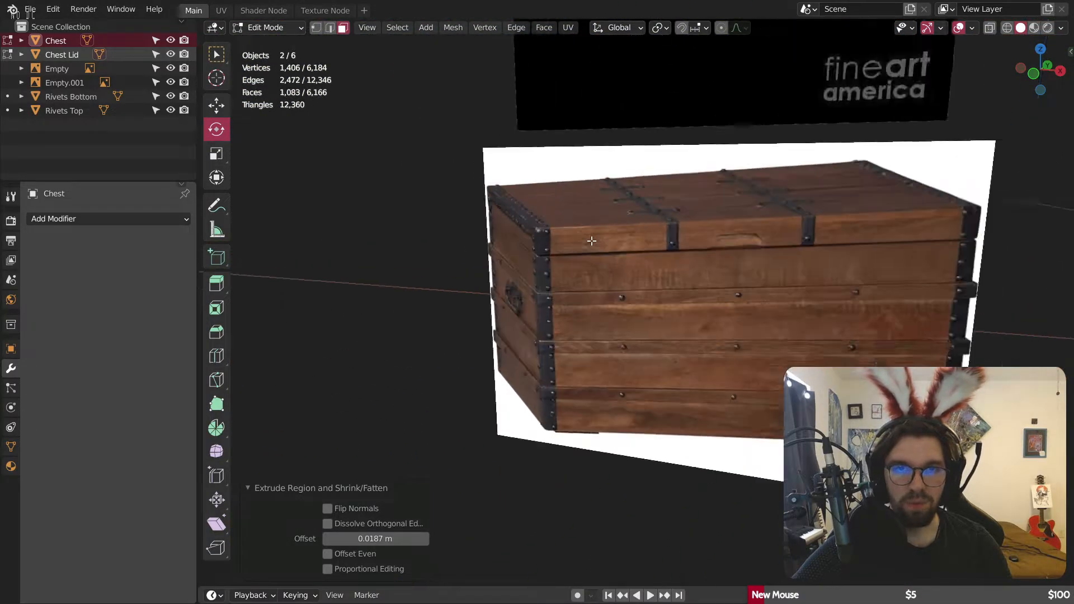
scroll(506, 276, down, 12)
shift+middle_drag(996, 342, 361, 368)
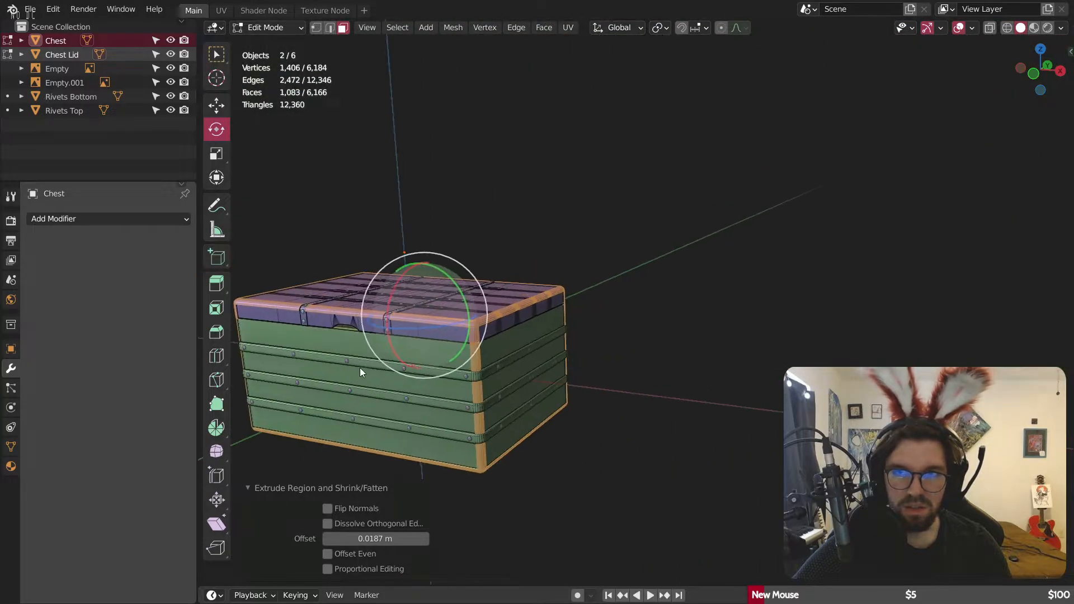
scroll(445, 363, up, 8)
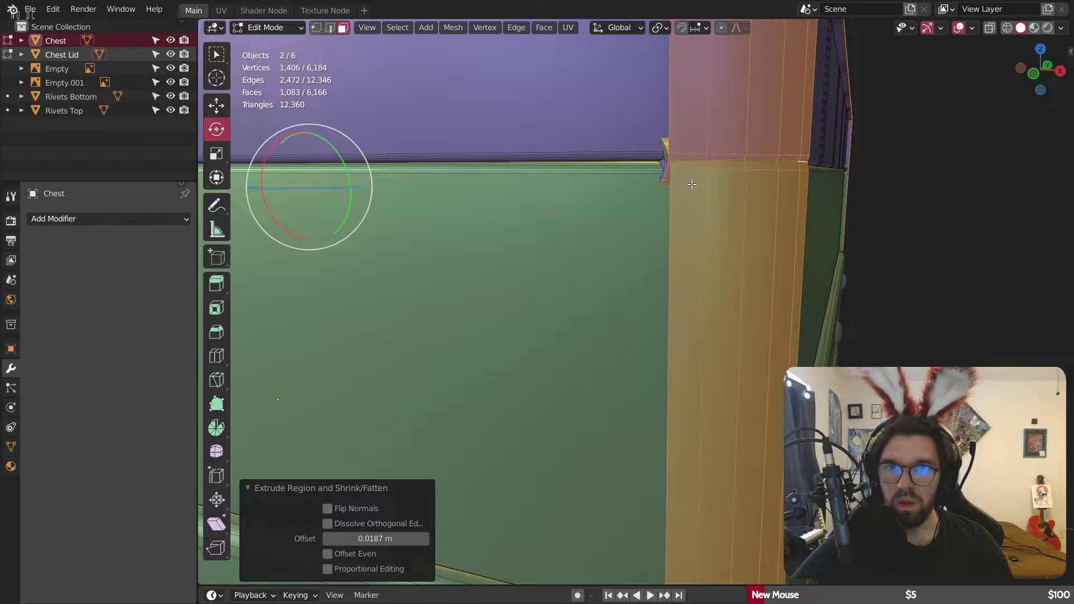
Step: Undo the last extrusion and extrude the trim faces along their normals again with an offset of 0.01 m
key(ctrl+z)
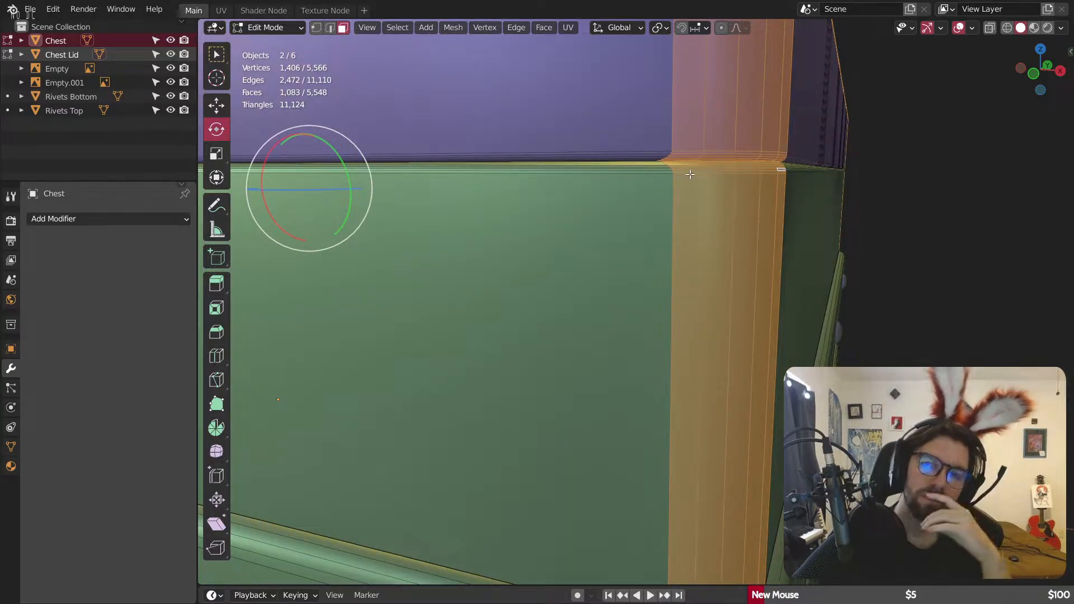
key(alt+e)
click(689, 174)
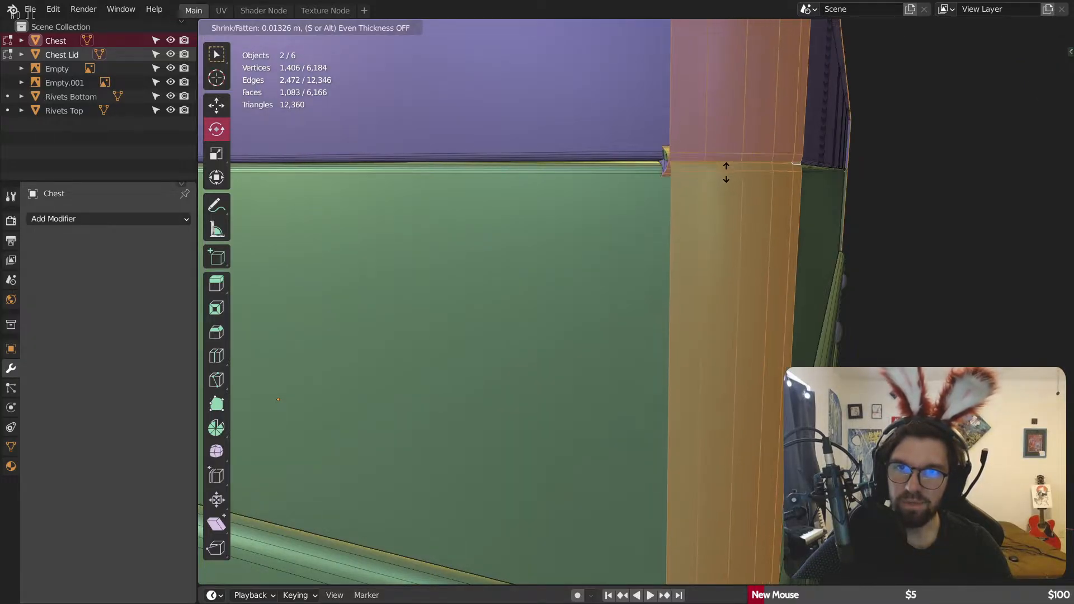
click(726, 172)
middle_drag(726, 172, 729, 280)
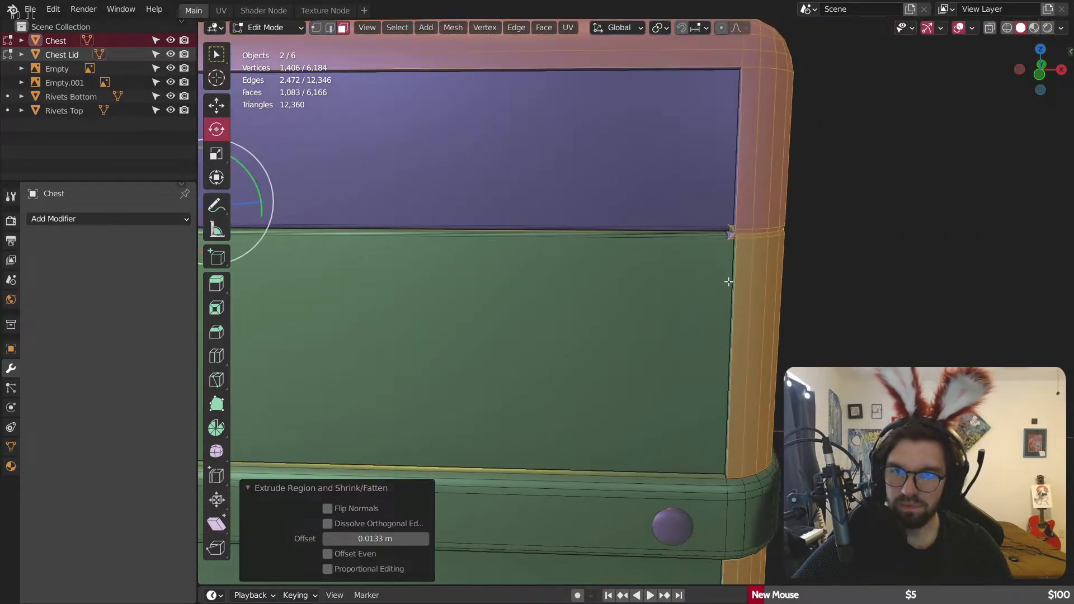
scroll(729, 280, up, 4)
middle_drag(779, 221, 727, 168)
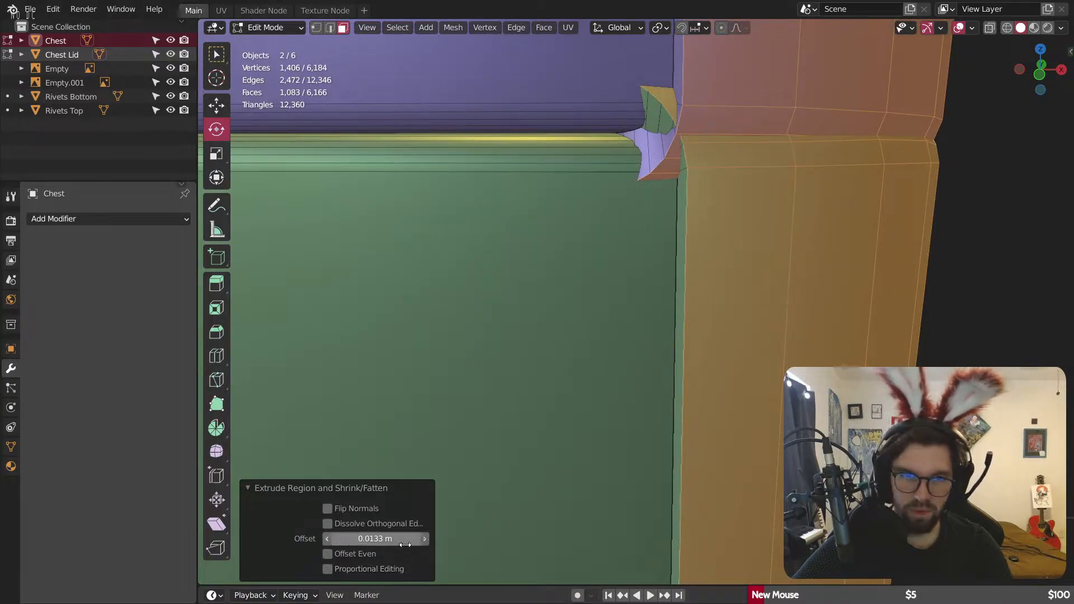
text(1)
key(Return)
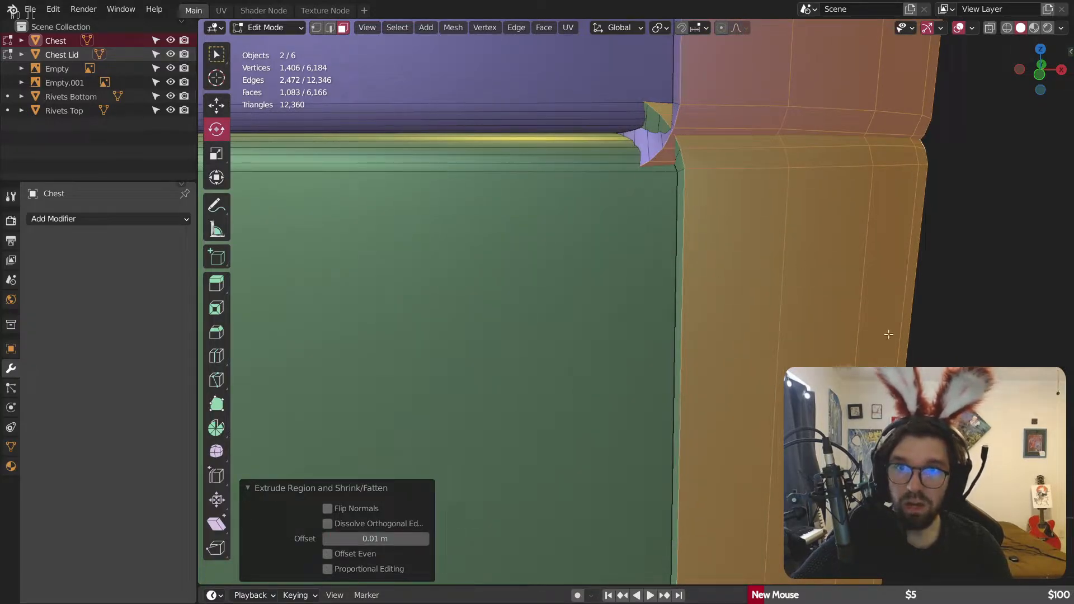
Step: Examine the raised corner column where it meets the body straps, from close up and from a distance
scroll(888, 334, down, 6)
middle_drag(818, 227, 703, 280)
scroll(774, 250, down, 3)
scroll(702, 281, up, 3)
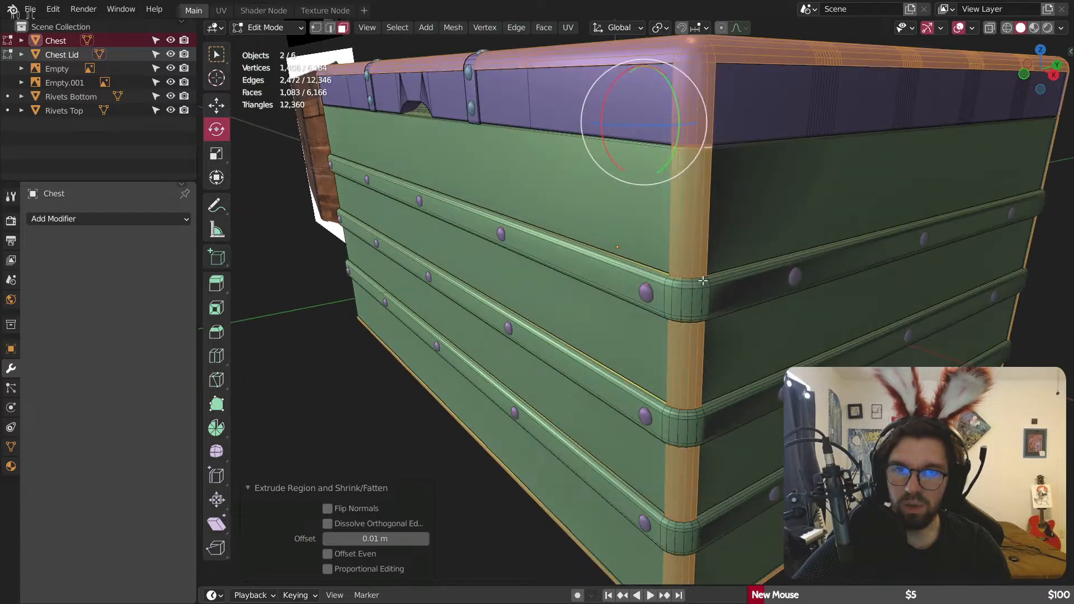
scroll(702, 281, up, 6)
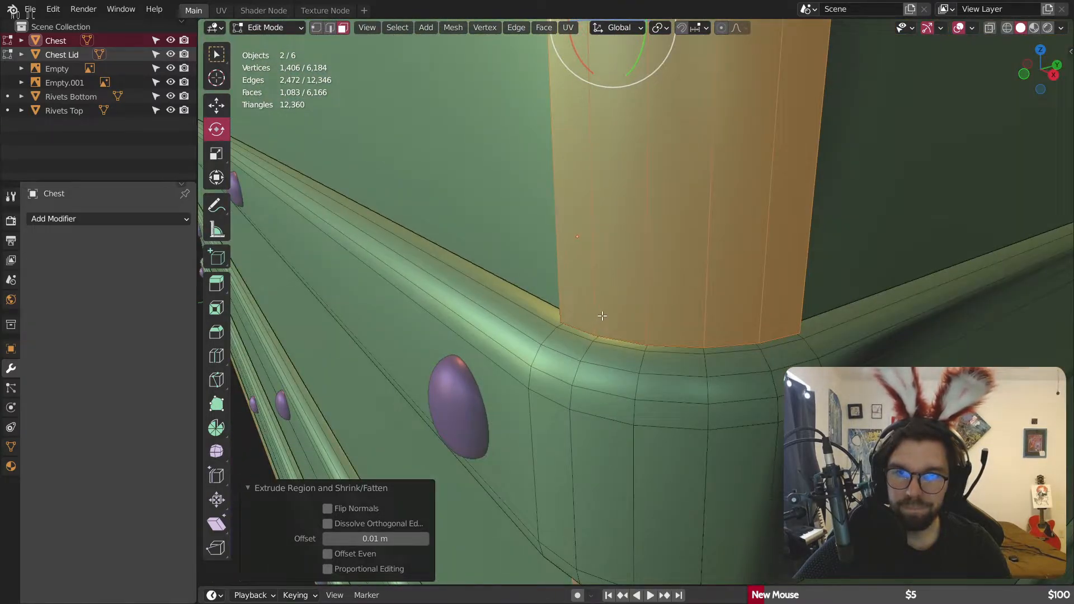
scroll(621, 313, up, 3)
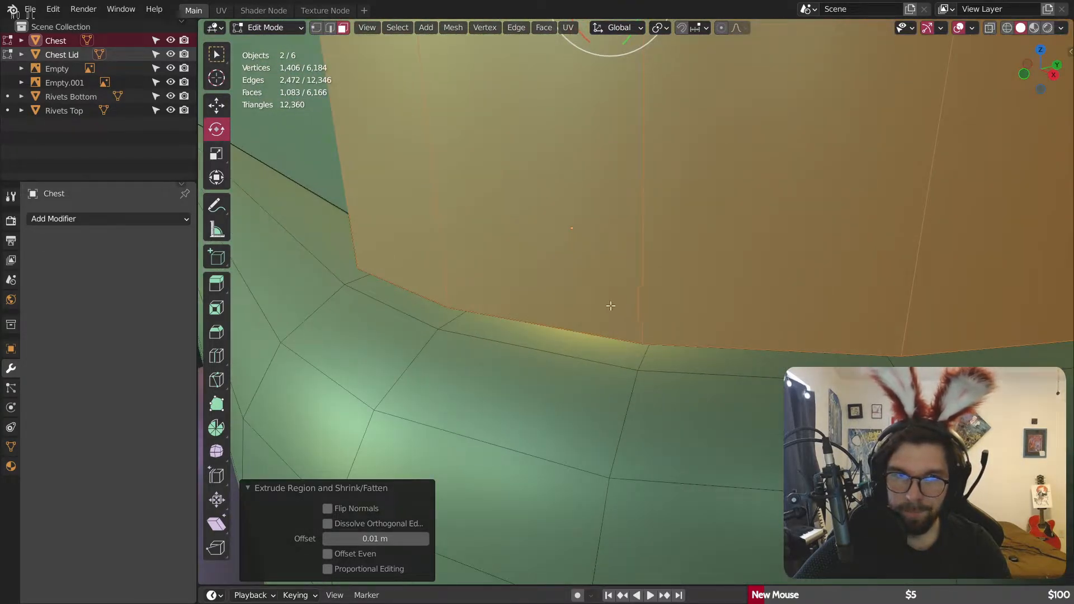
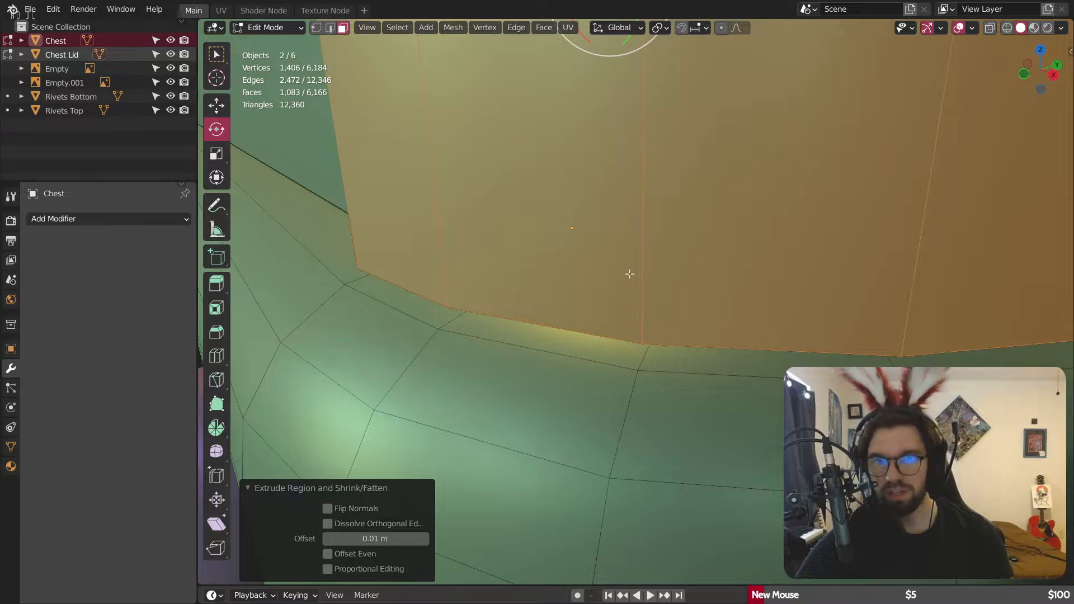
scroll(630, 274, down, 3)
middle_drag(790, 154, 779, 148)
scroll(635, 156, down, 4)
shift+middle_drag(635, 156, 674, 208)
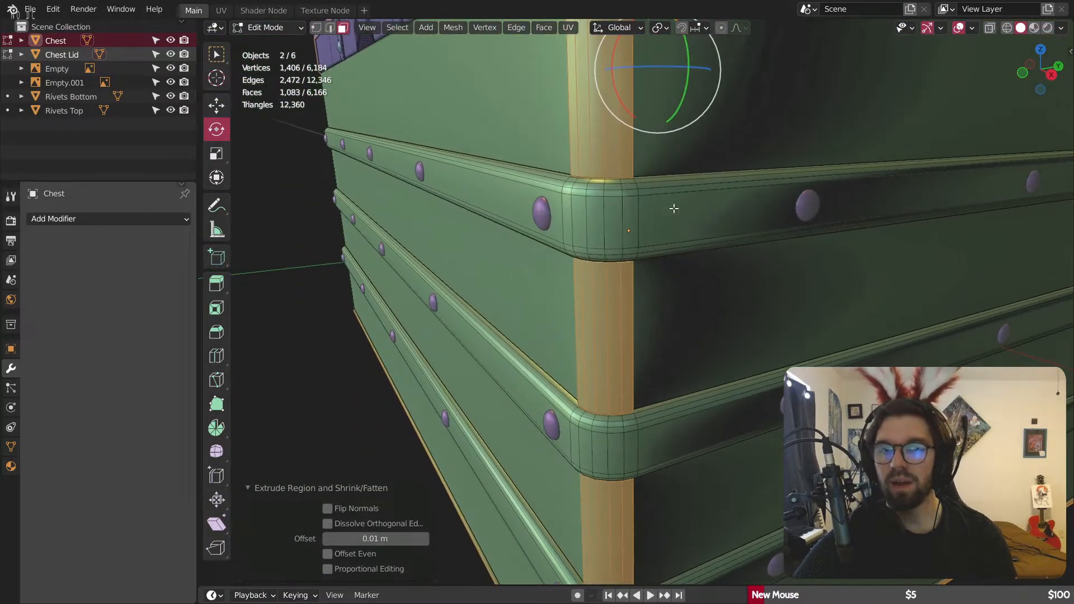
scroll(615, 210, up, 3)
scroll(622, 177, down, 5)
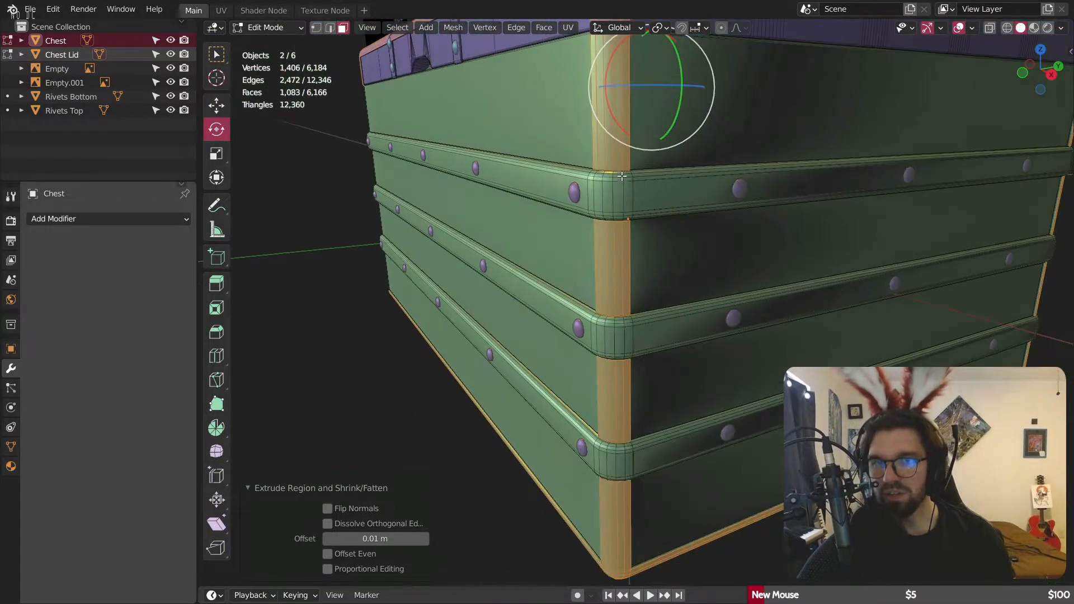
Step: Add one vertical loop cut through the middle of the chest body's long side, with a slide factor of 0
scroll(621, 177, down, 4)
middle_drag(622, 177, 720, 193)
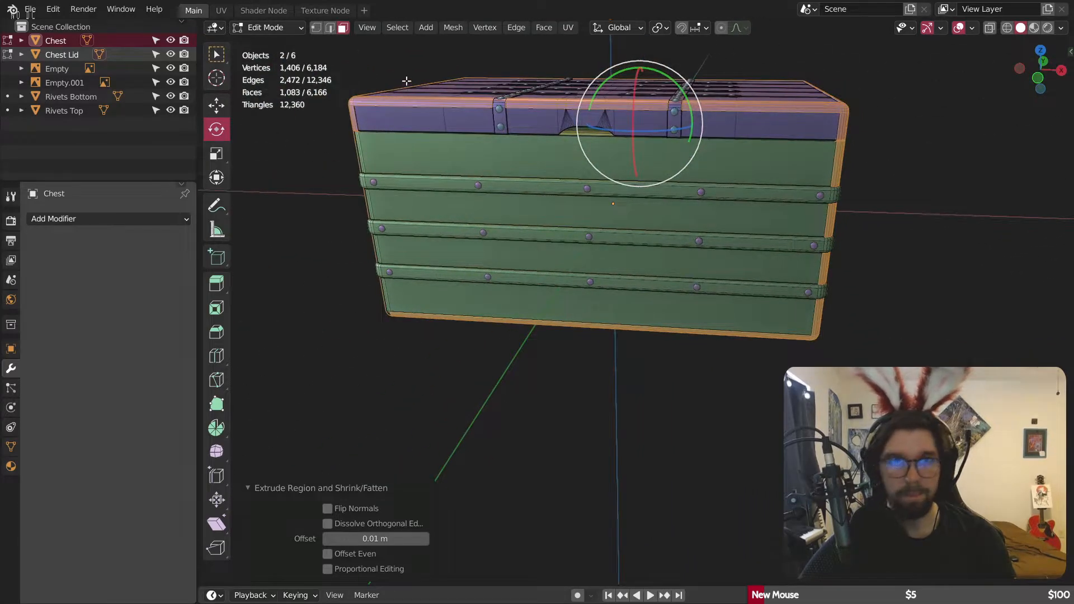
click(216, 356)
click(593, 313)
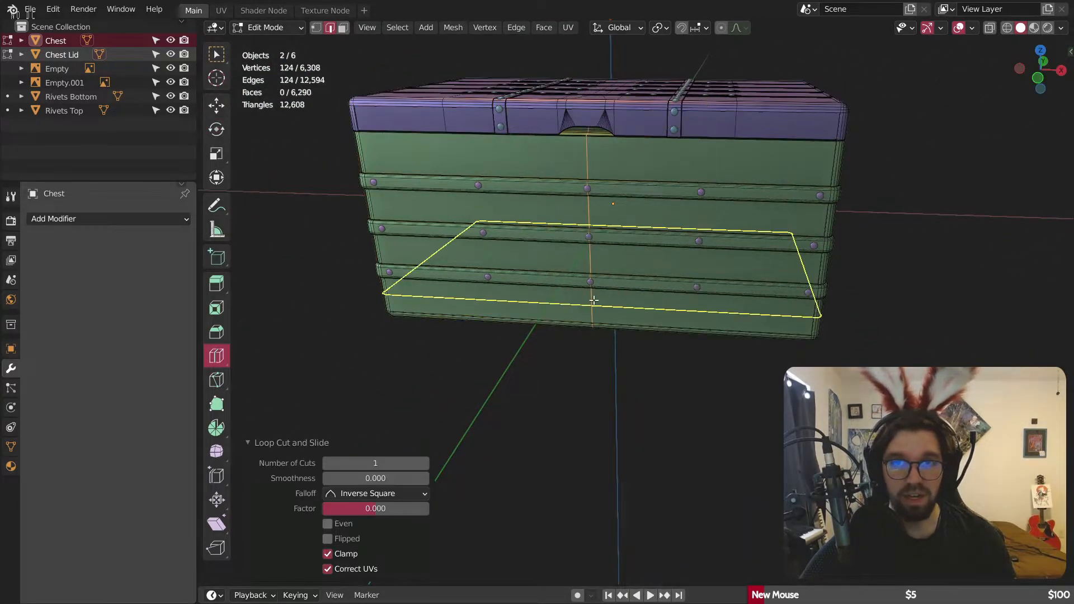
Step: In a straight-on wireframe view of the long side, select all vertices in the negative X half of the body and lid
shift+middle_drag(594, 305, 599, 325)
click(1037, 76)
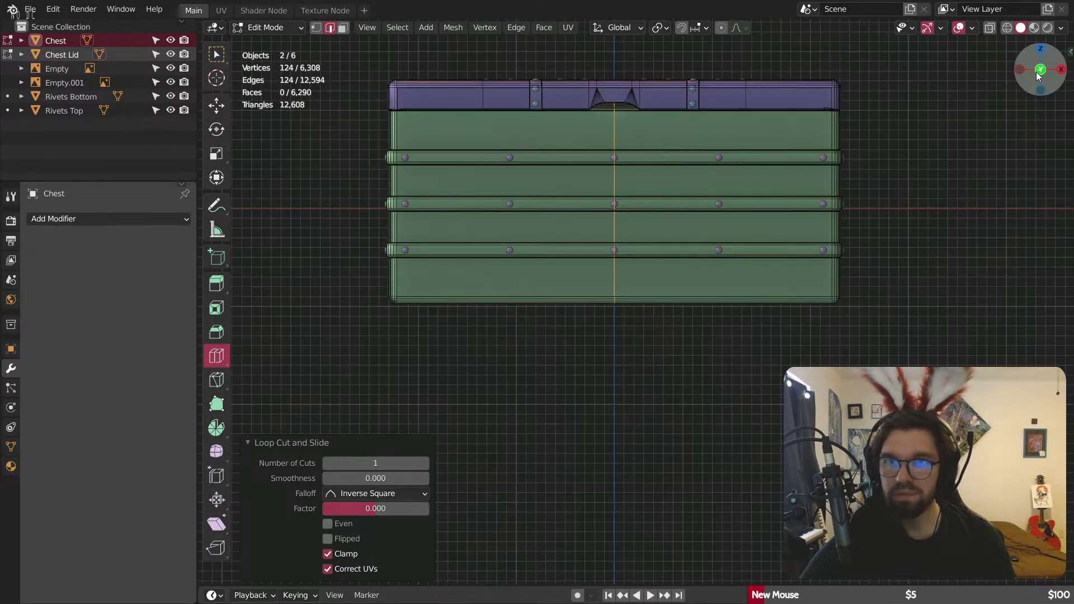
shift+middle_drag(540, 181, 543, 193)
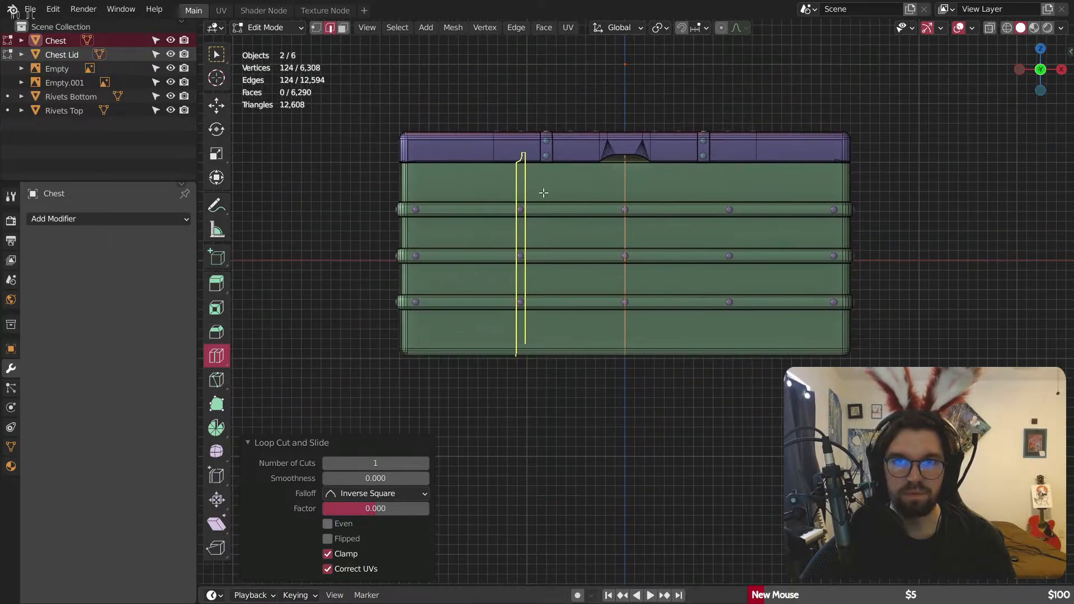
click(1007, 29)
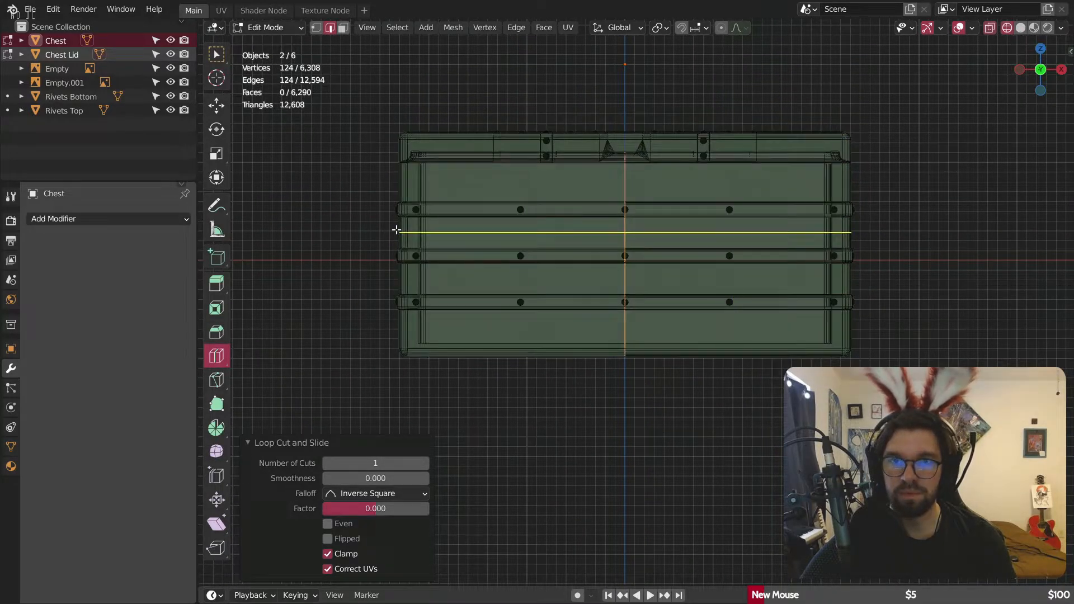
click(316, 27)
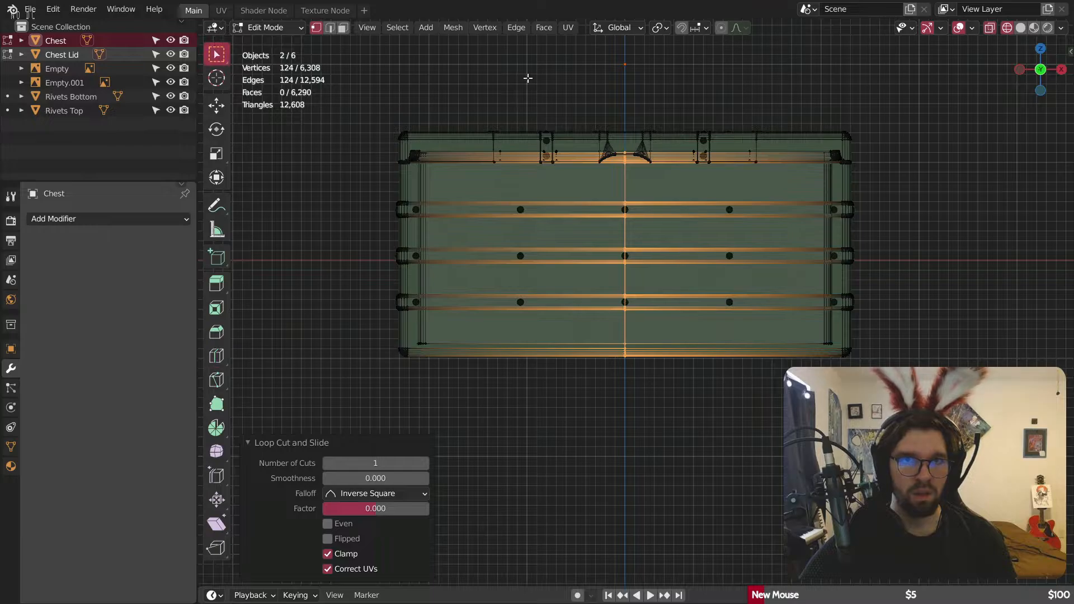
click(576, 67)
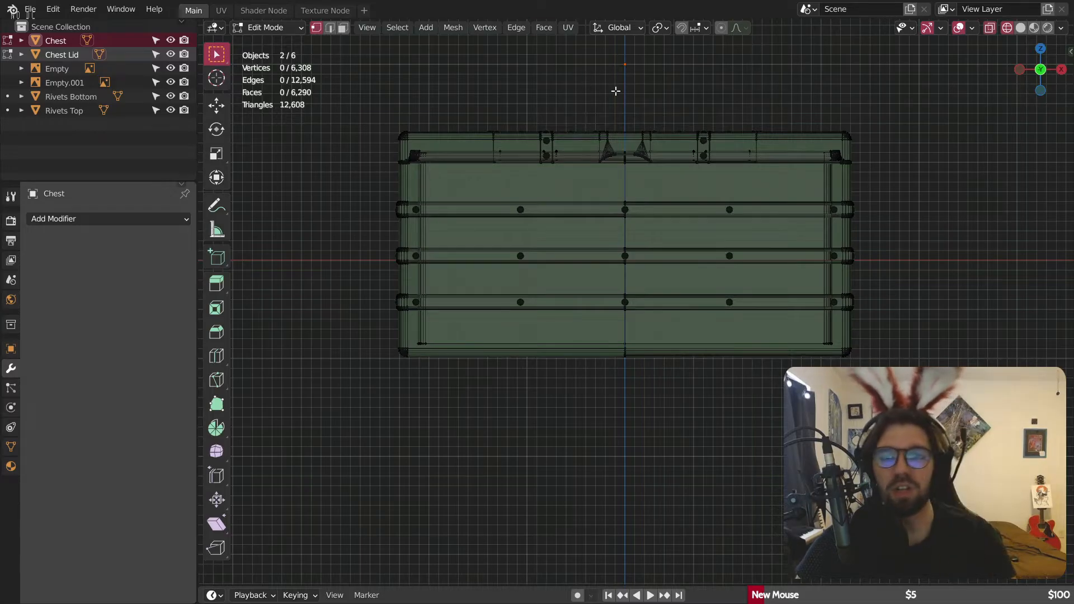
drag(615, 91, 360, 401)
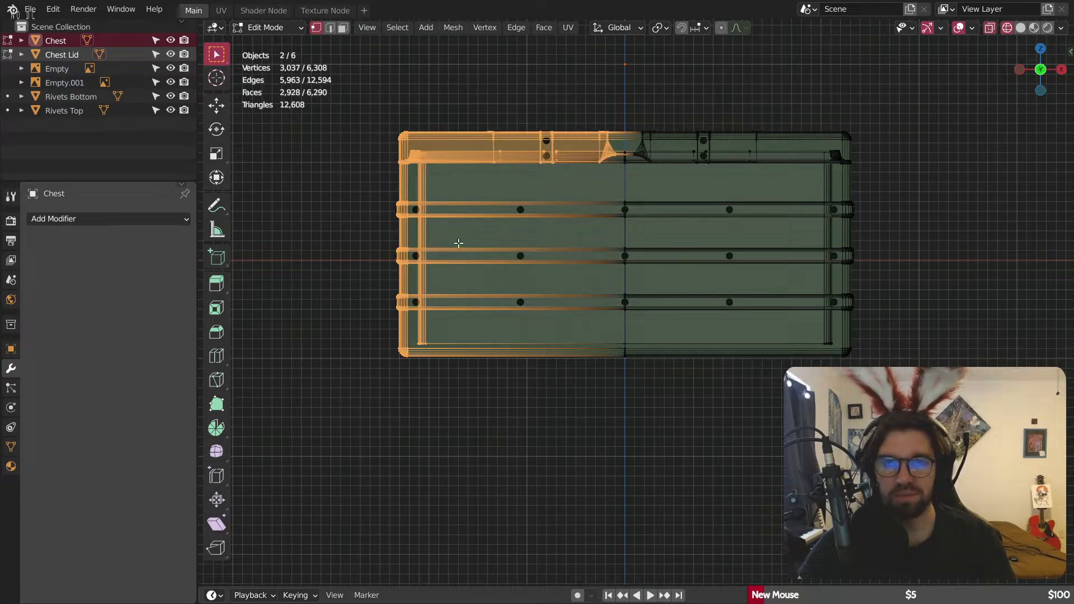
Step: Leave Edit Mode and re-enter it with only the Chest object, keeping the lid out of the edit
click(268, 27)
click(273, 44)
click(530, 201)
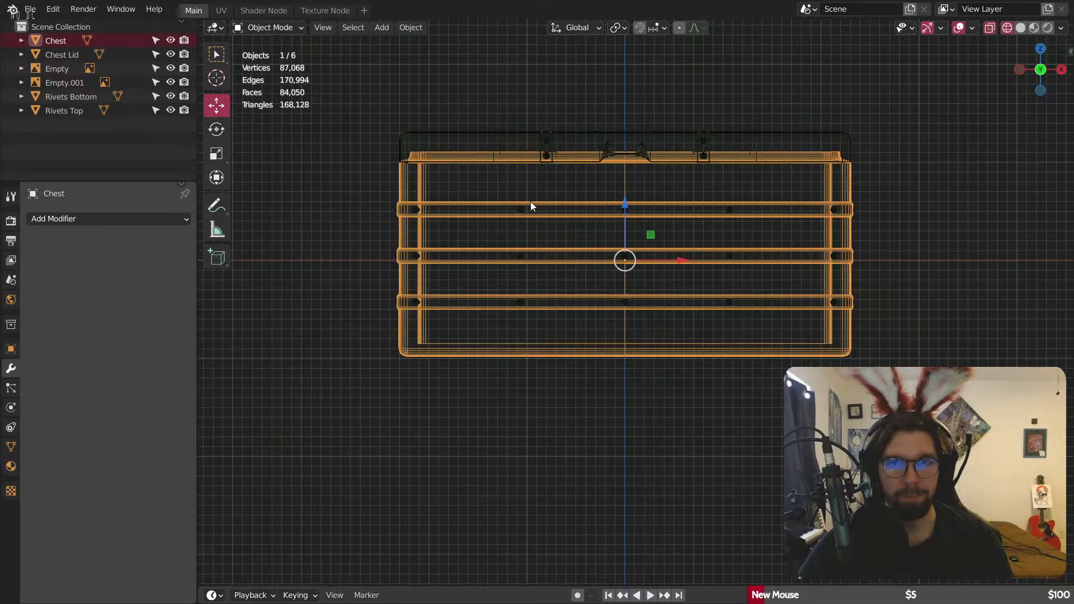
click(263, 28)
click(267, 58)
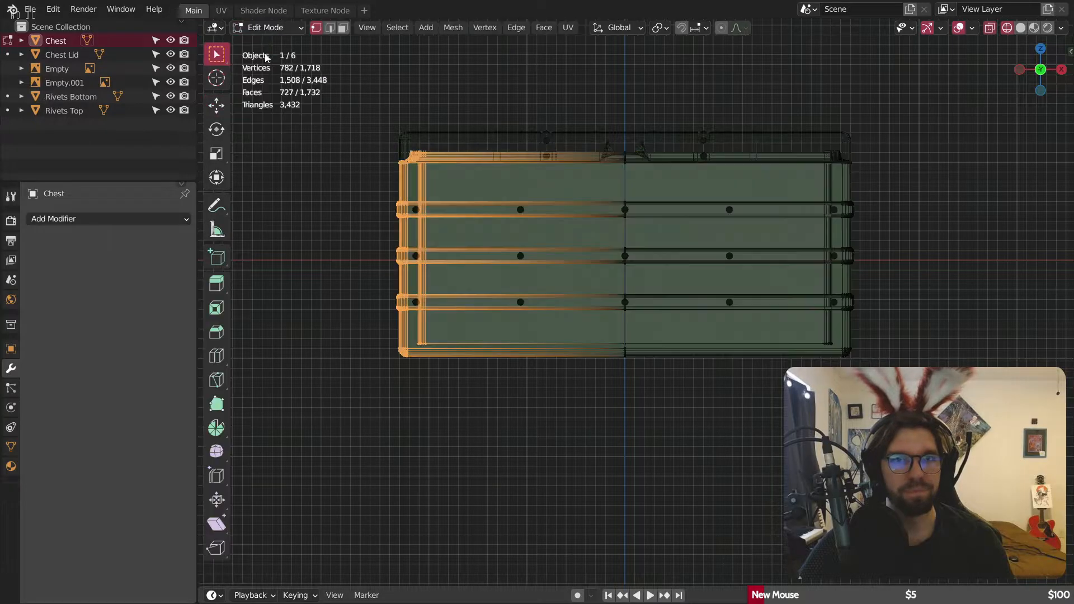
Step: Delete the vertices in the chest body's negative X half, then return to Object Mode with nothing selected
click(623, 87)
drag(599, 84, 433, 366)
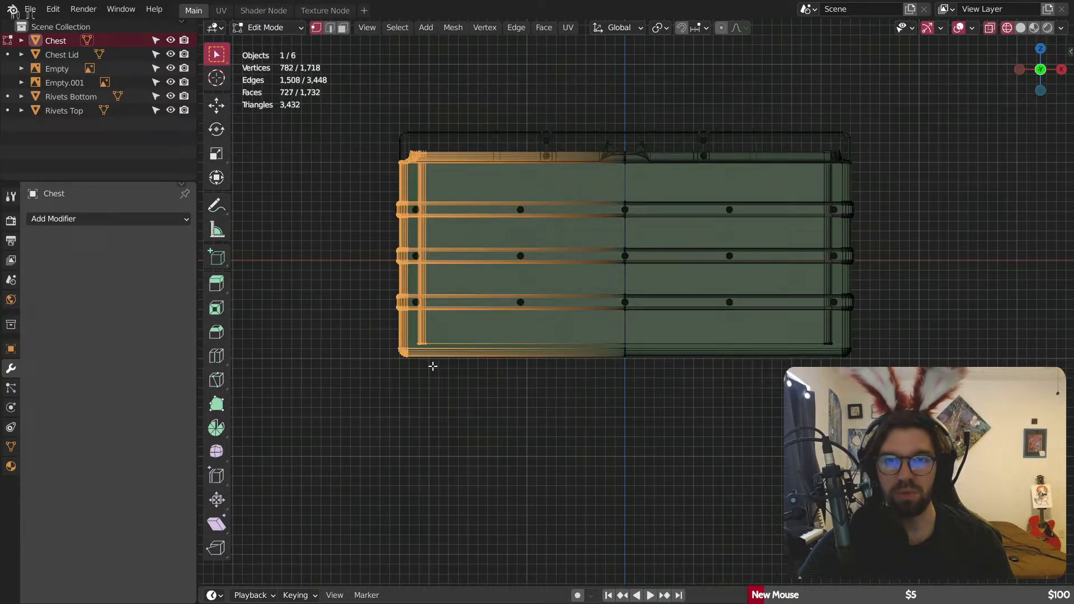
key(x)
click(458, 257)
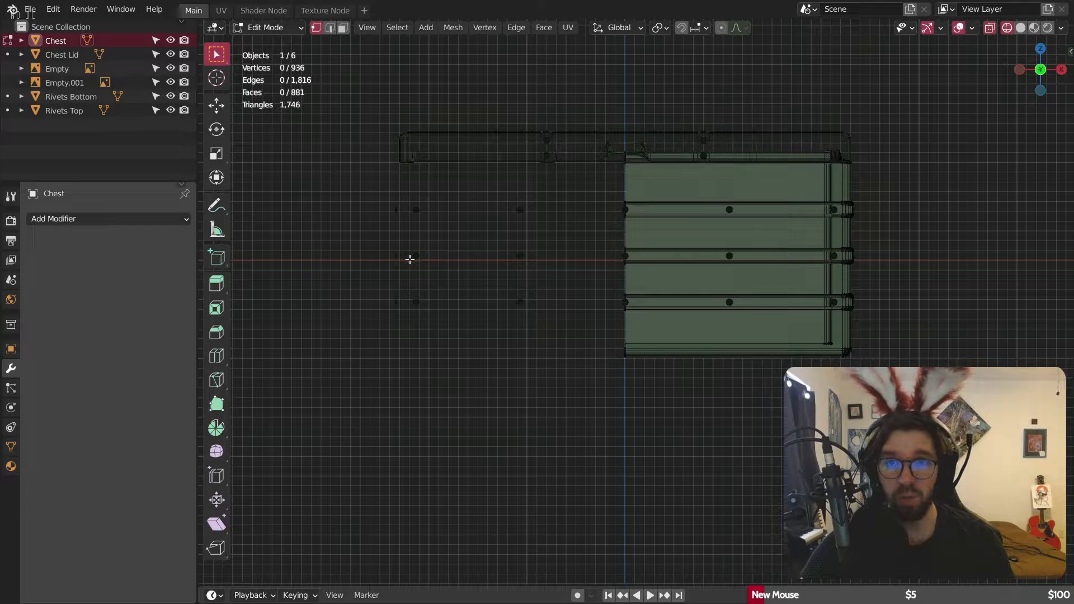
click(268, 28)
click(270, 43)
click(713, 415)
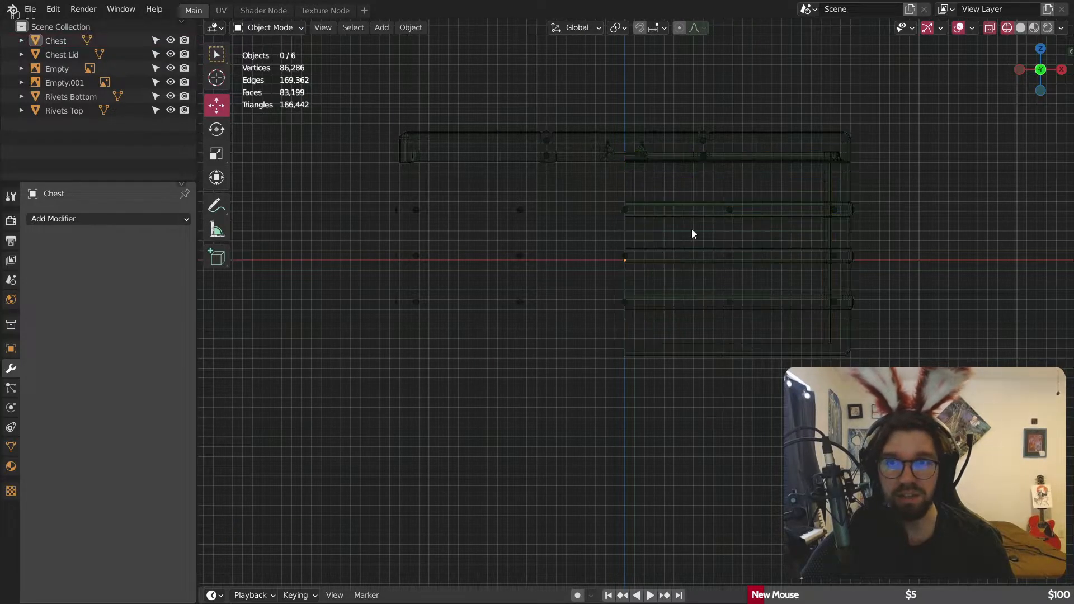
Step: Add a Mirror modifier on the X axis to the half Chest mesh, then clear the object selection
click(668, 224)
click(138, 223)
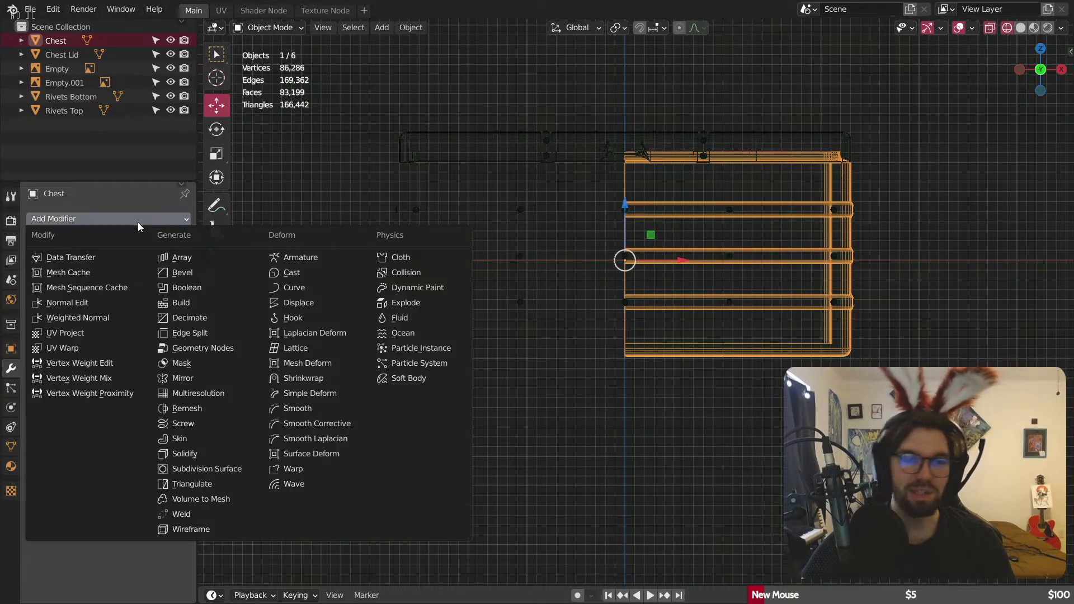
click(190, 380)
click(289, 445)
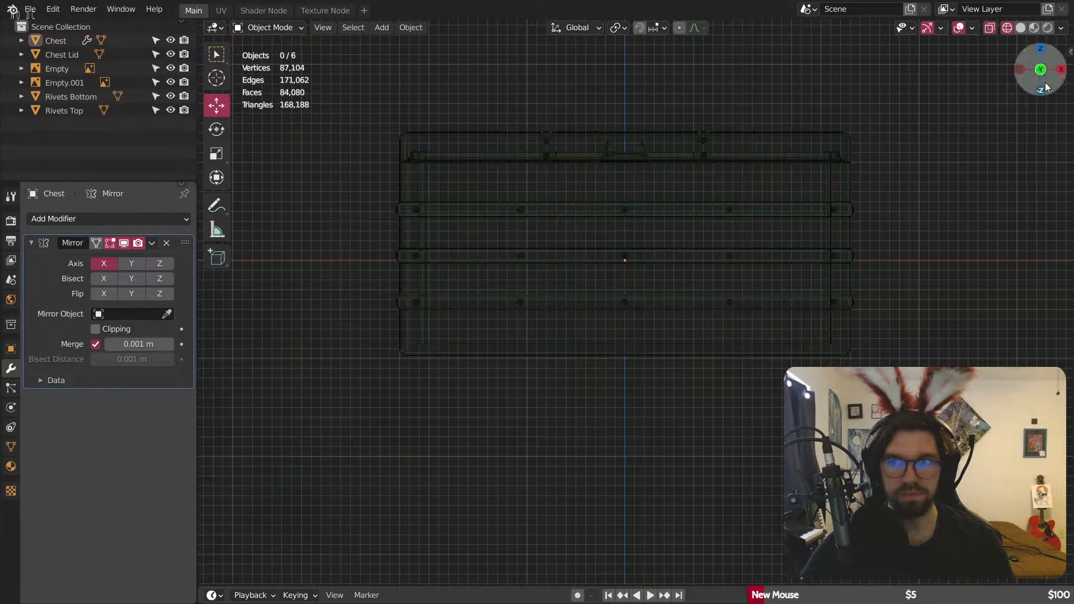
Step: Return to solid shading and examine the mirrored chest's trim bands and corner strip from several angles
click(1020, 28)
mouse_move(827, 212)
middle_down()
mouse_move(506, 320)
mouse_move(396, 338)
mouse_move(344, 403)
mouse_move(537, 400)
mouse_move(575, 354)
mouse_move(556, 311)
mouse_move(461, 321)
middle_up()
scroll(343, 403, up, 3)
scroll(462, 321, down, 3)
middle_drag(511, 437, 509, 444)
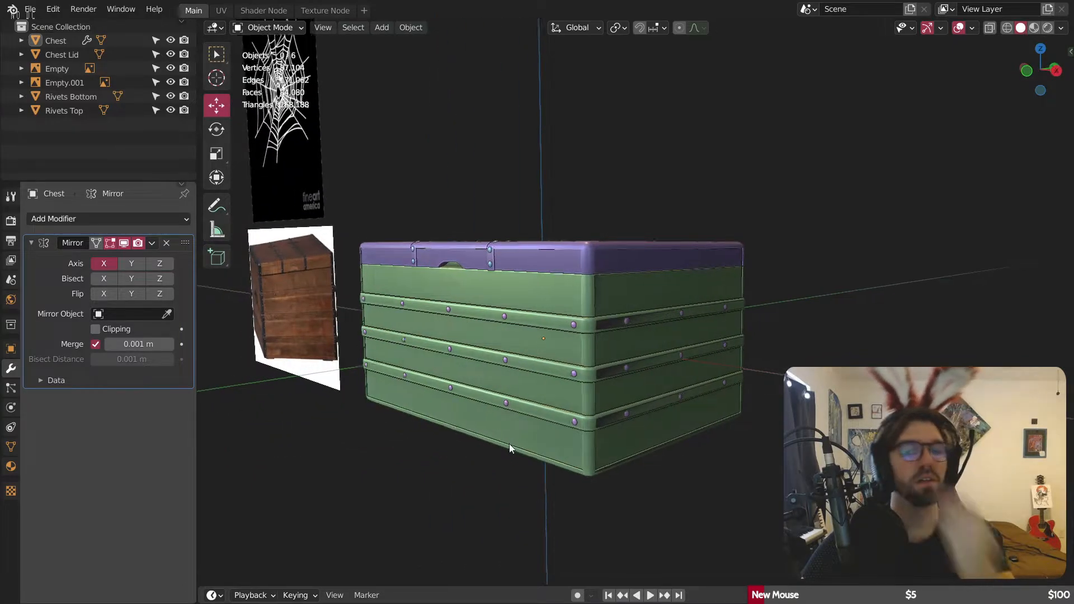
scroll(566, 478, up, 5)
middle_drag(565, 478, 672, 230)
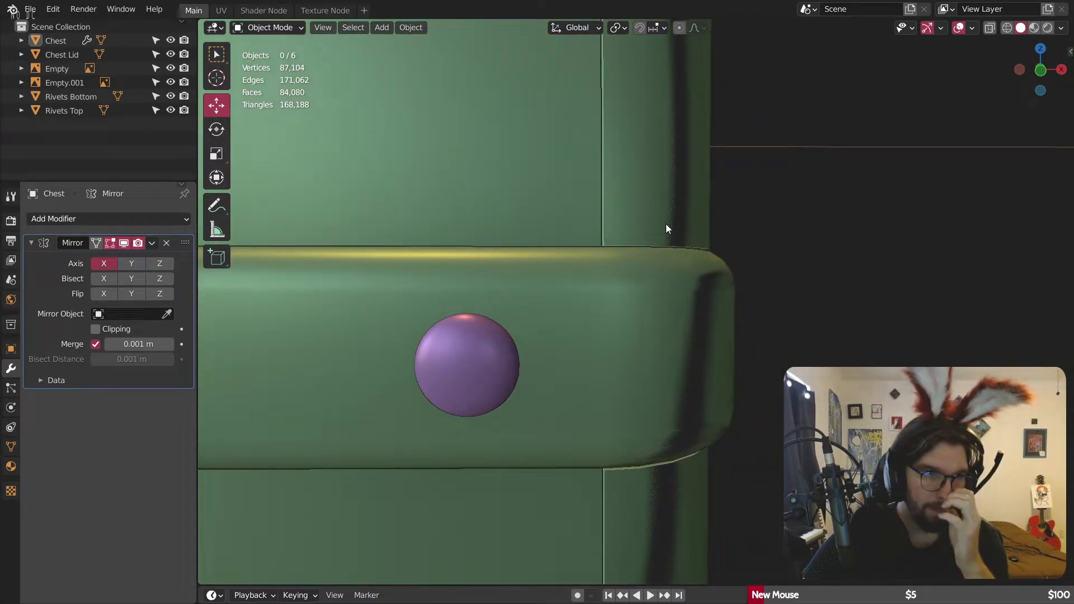
middle_drag(664, 207, 650, 331)
Step: Open the Chest in Edit Mode with face selection, close in on the lowest band at the front corner
click(632, 246)
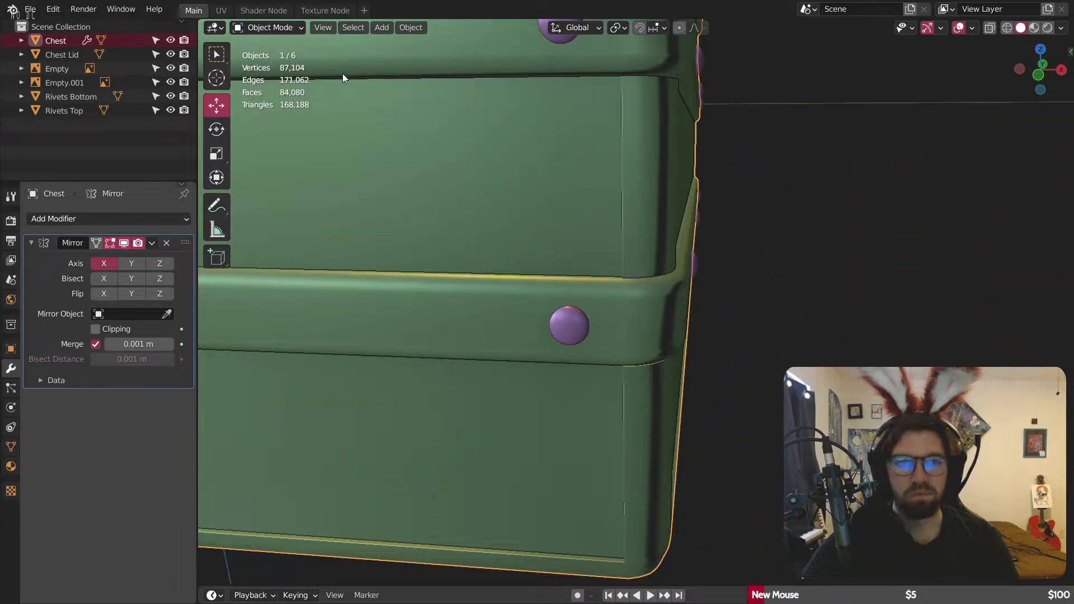
click(274, 28)
click(266, 60)
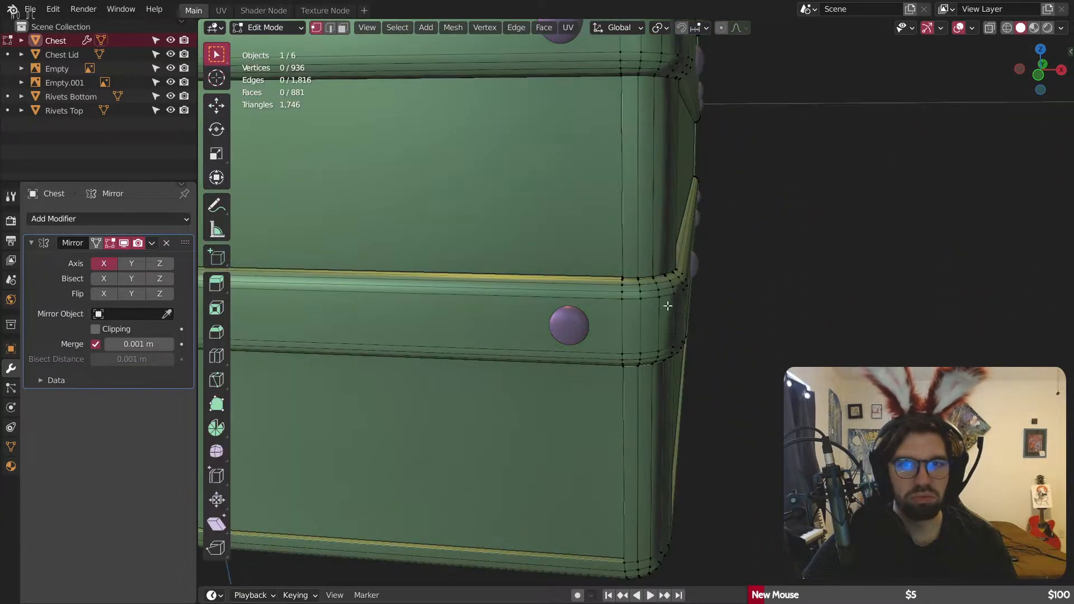
scroll(656, 282, up, 5)
scroll(640, 269, up, 5)
mouse_move(626, 256)
middle_down()
mouse_move(609, 223)
mouse_move(628, 271)
mouse_move(610, 251)
middle_up()
click(340, 27)
scroll(549, 235, up, 2)
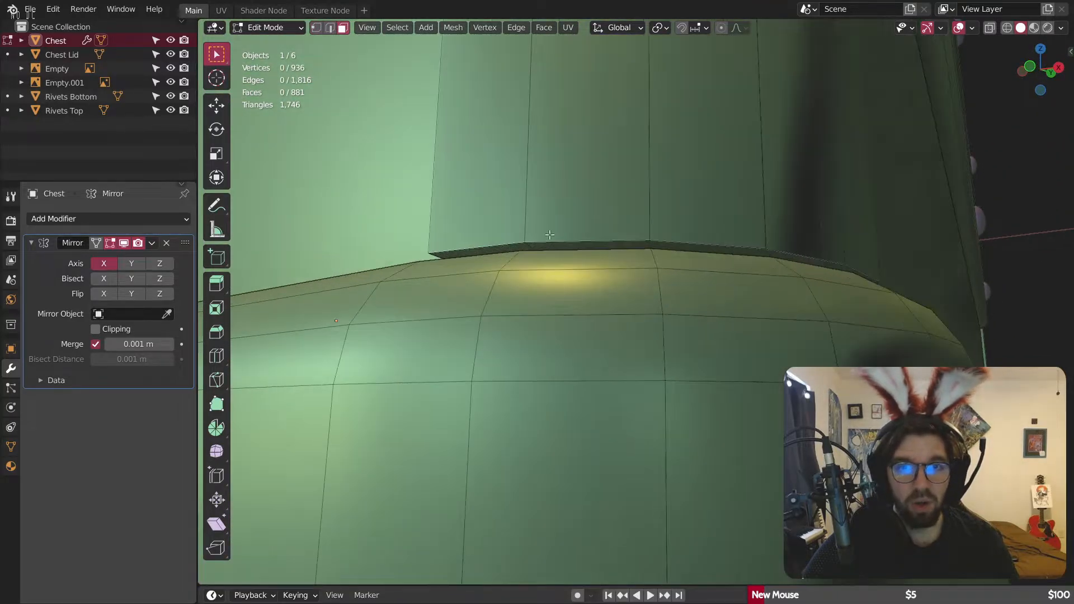
Step: Bridge the five ledge faces above the lowest band at the front corner with the five below it, then deselect
alt+click(532, 245)
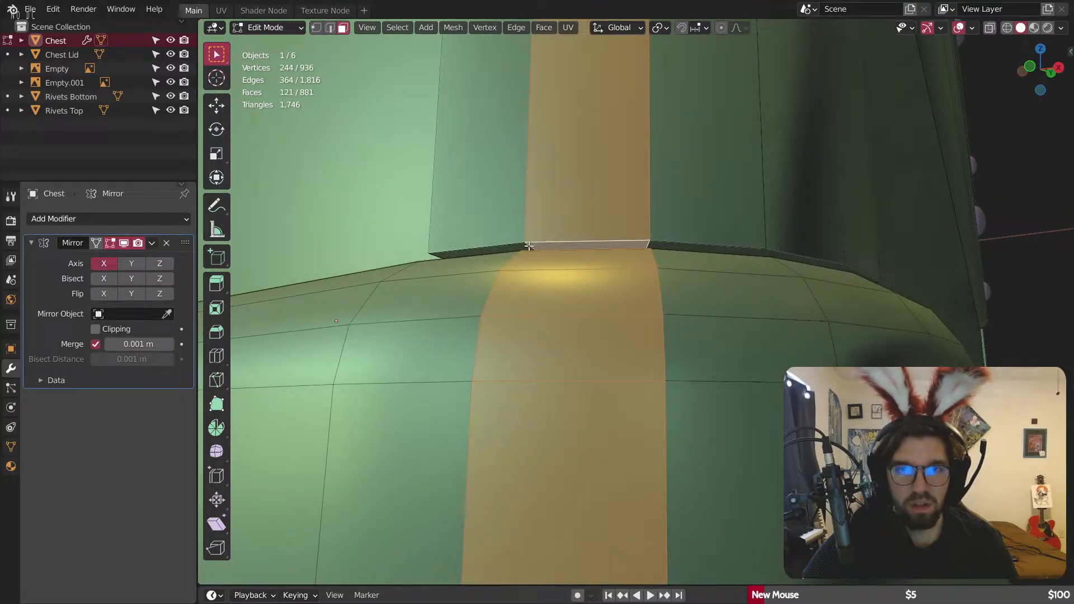
alt+click(523, 246)
scroll(564, 243, down, 3)
scroll(561, 240, up, 4)
click(499, 260)
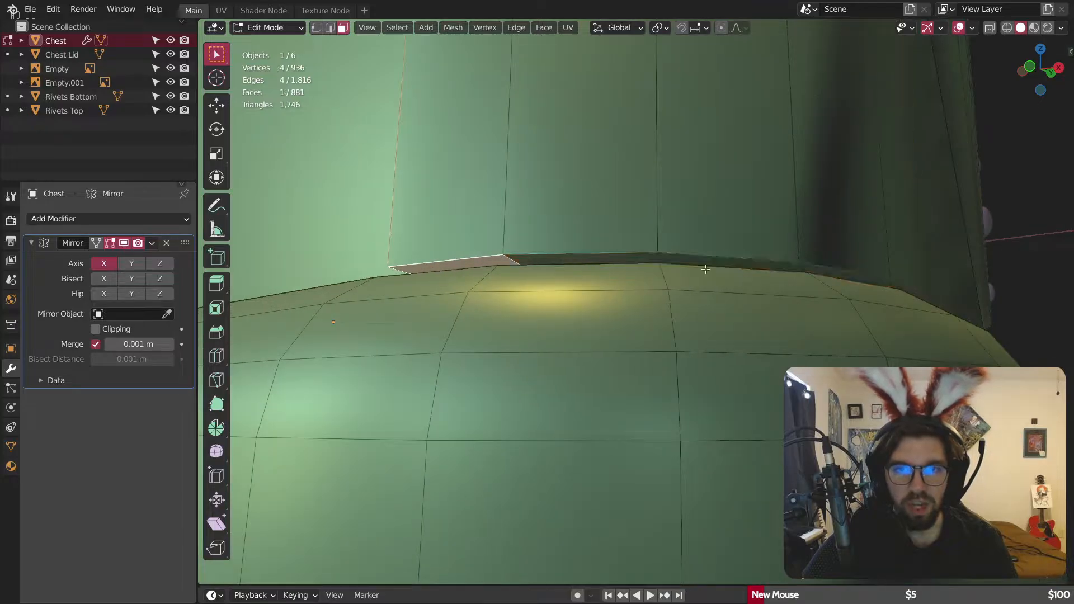
middle_drag(933, 300, 589, 291)
ctrl+click(826, 280)
shift+click(580, 285)
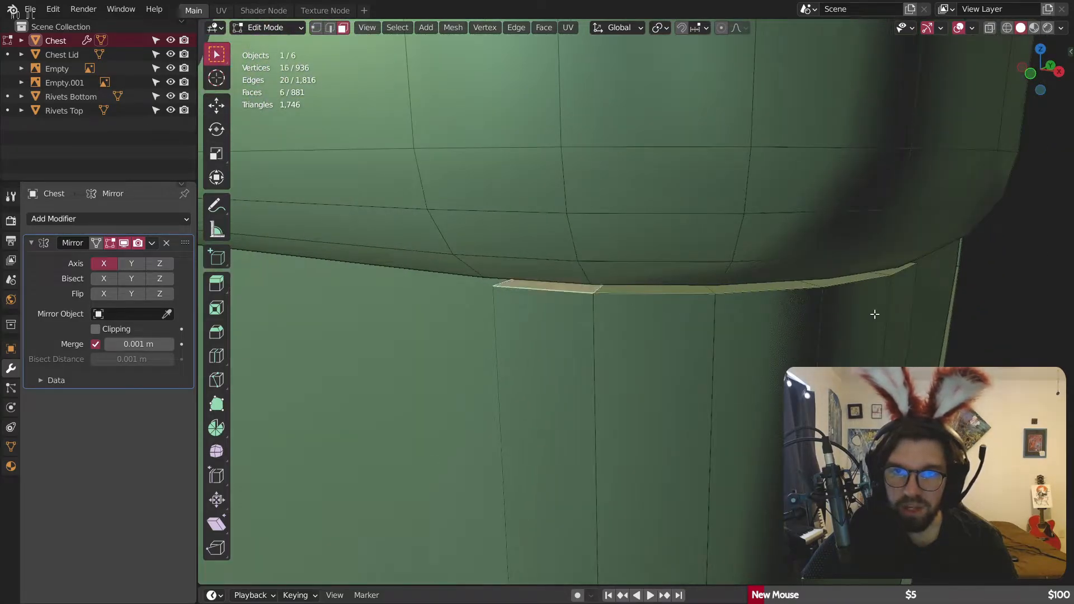
ctrl+click(892, 273)
right_click(891, 273)
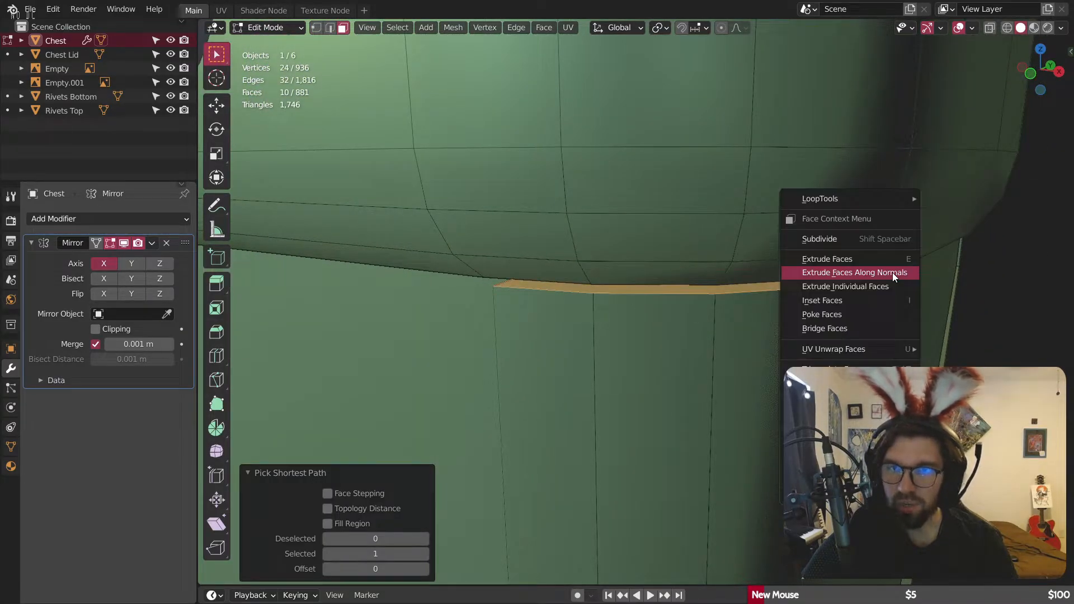
click(851, 325)
scroll(738, 321, down, 9)
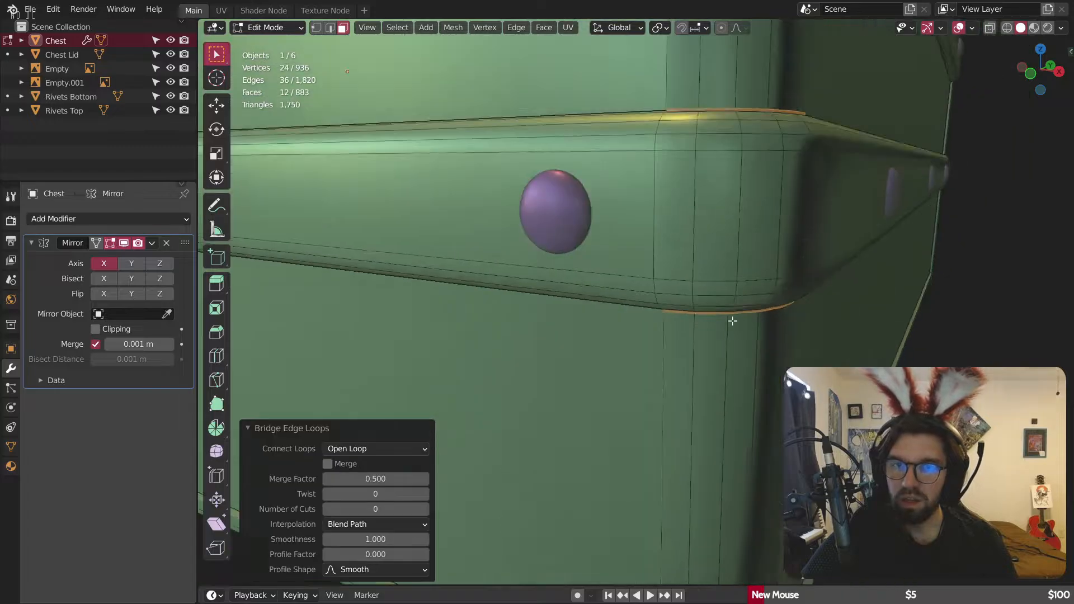
key(alt+a)
Step: At the front corner's middle band, select the five ledge faces above and the five below and bridge them
middle_drag(764, 217, 662, 216)
scroll(660, 161, down, 4)
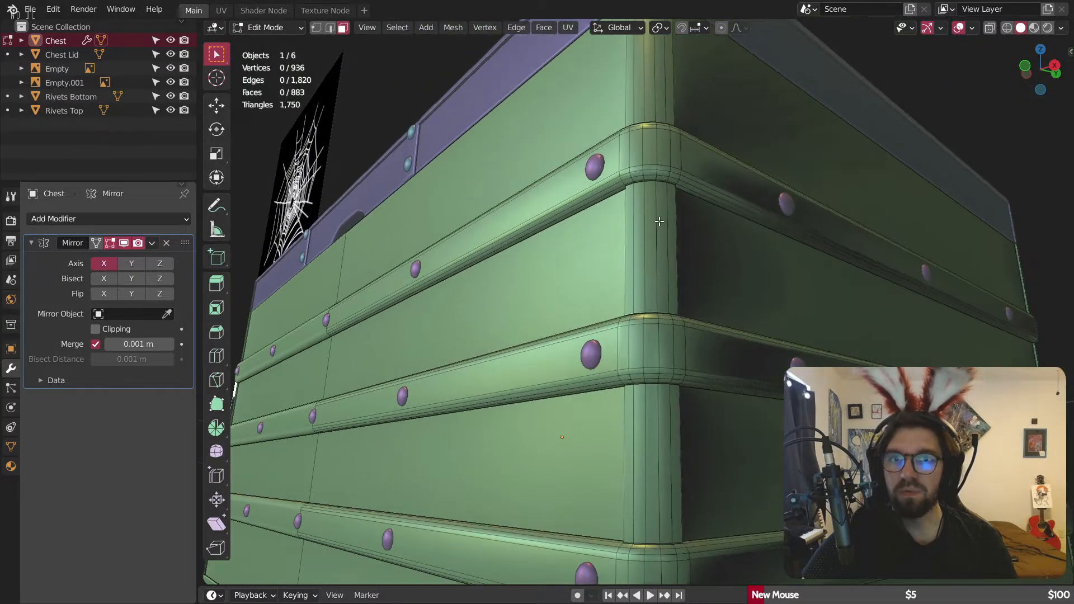
scroll(663, 219, up, 1)
scroll(639, 317, up, 8)
middle_drag(615, 333, 539, 353)
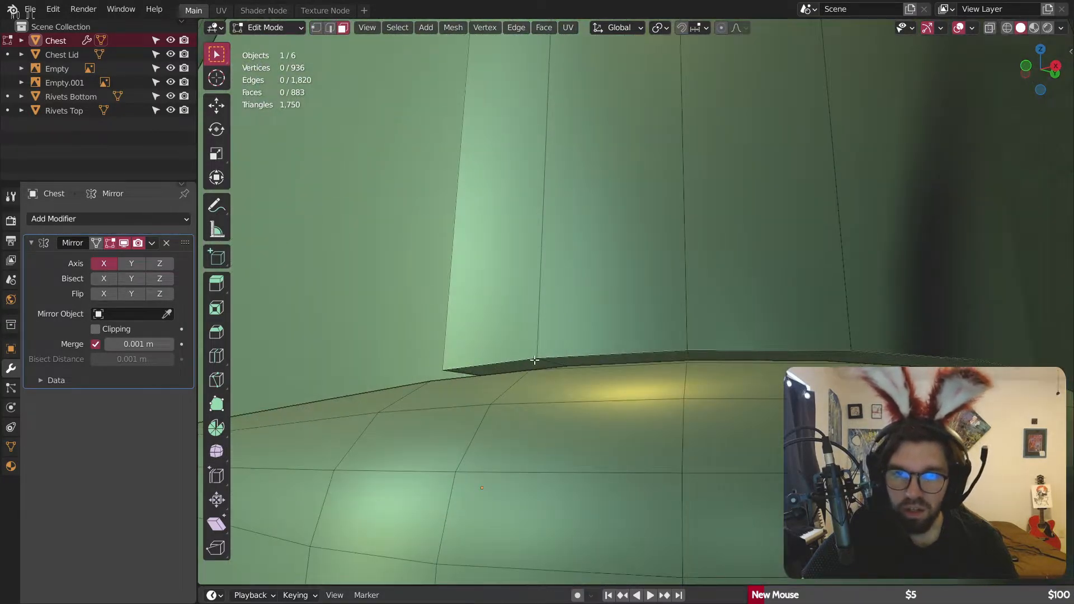
ctrl+click(988, 364)
scroll(987, 364, down, 3)
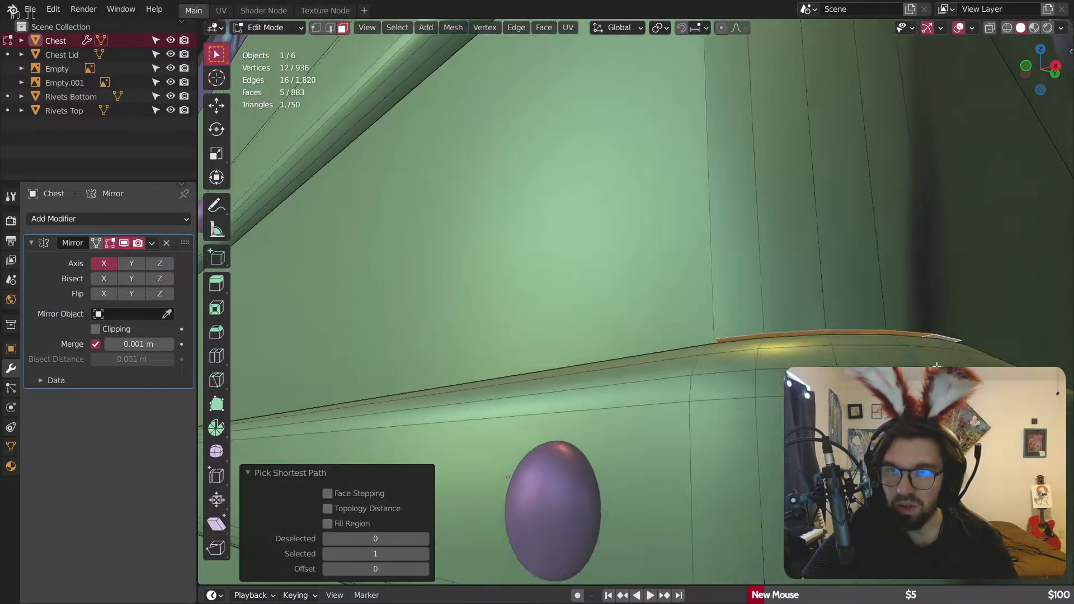
middle_drag(679, 420, 659, 364)
scroll(613, 400, up, 4)
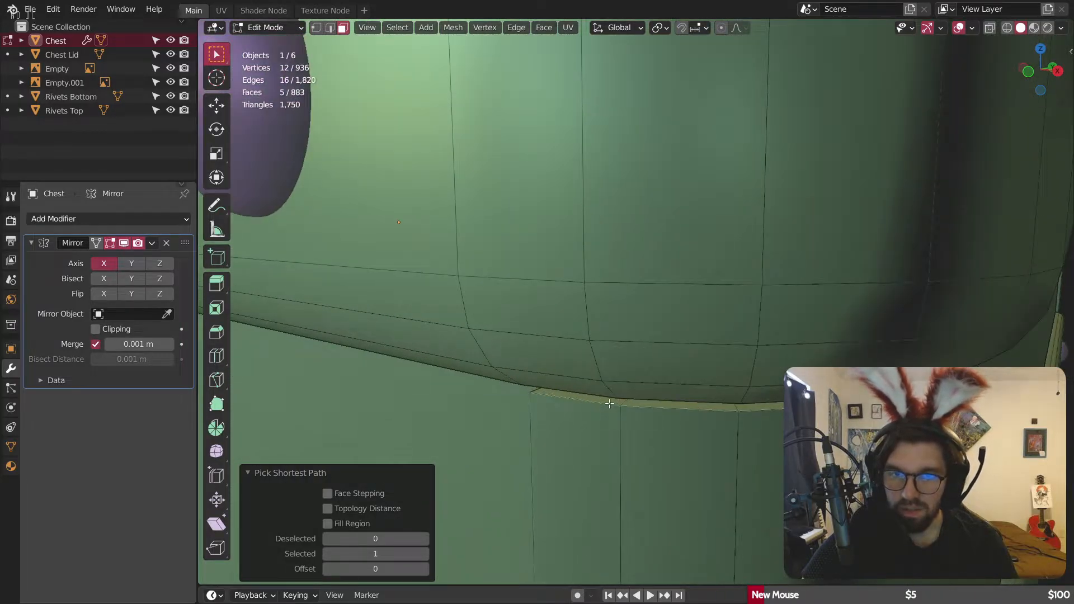
shift+click(609, 402)
ctrl+click(973, 386)
scroll(973, 386, down, 5)
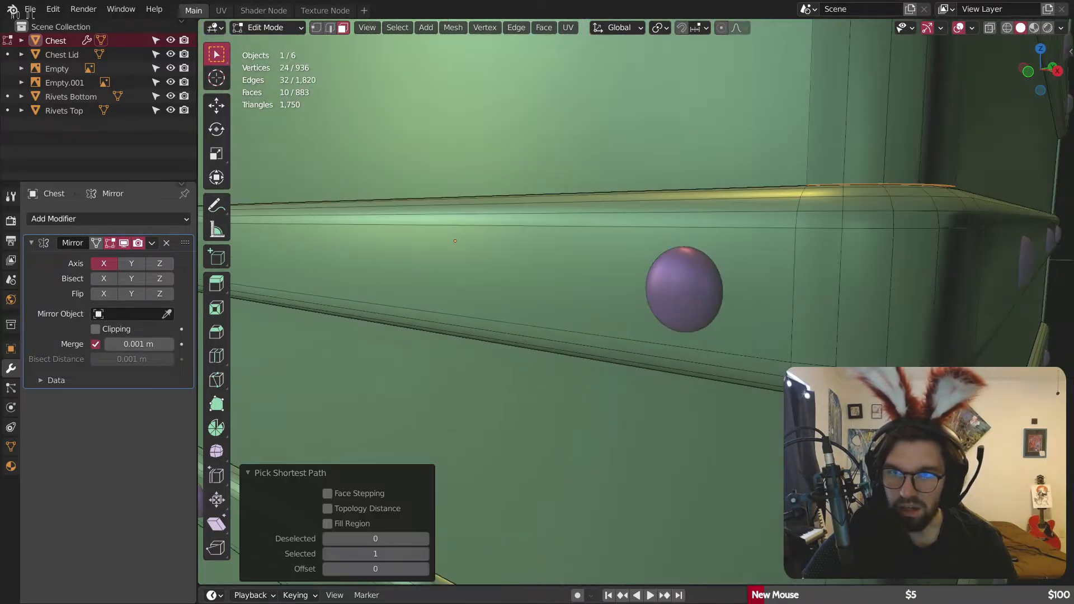
middle_drag(923, 400, 702, 410)
right_click(757, 402)
click(757, 402)
scroll(757, 401, down, 4)
Step: Bridge the five-face ledges above and below the top band at the front corner
scroll(675, 260, up, 4)
middle_drag(675, 260, 750, 358)
click(596, 290)
ctrl+click(777, 280)
middle_drag(724, 453, 609, 419)
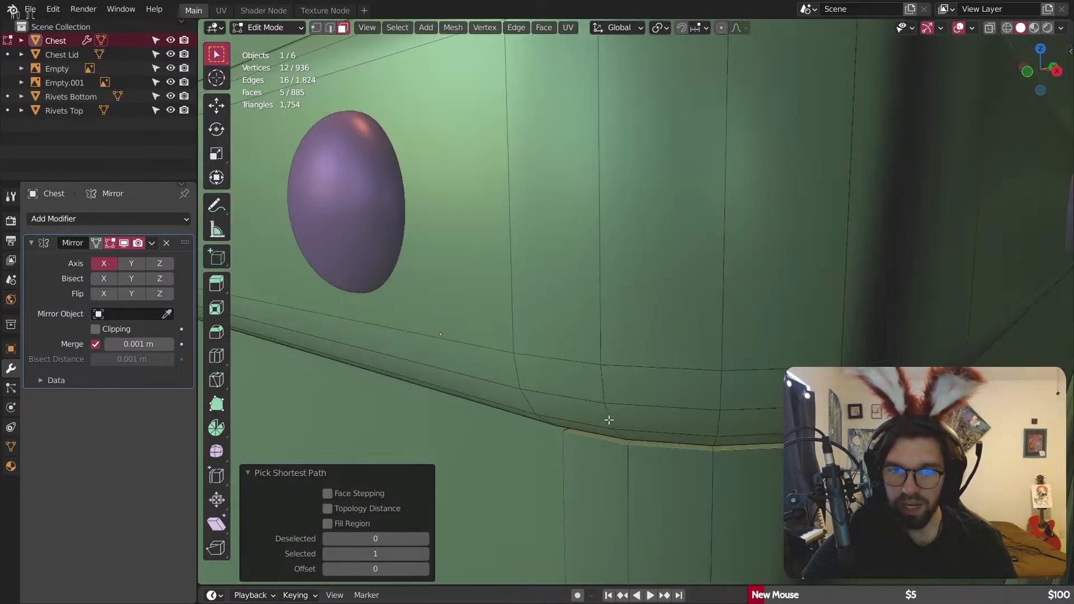
shift+click(614, 440)
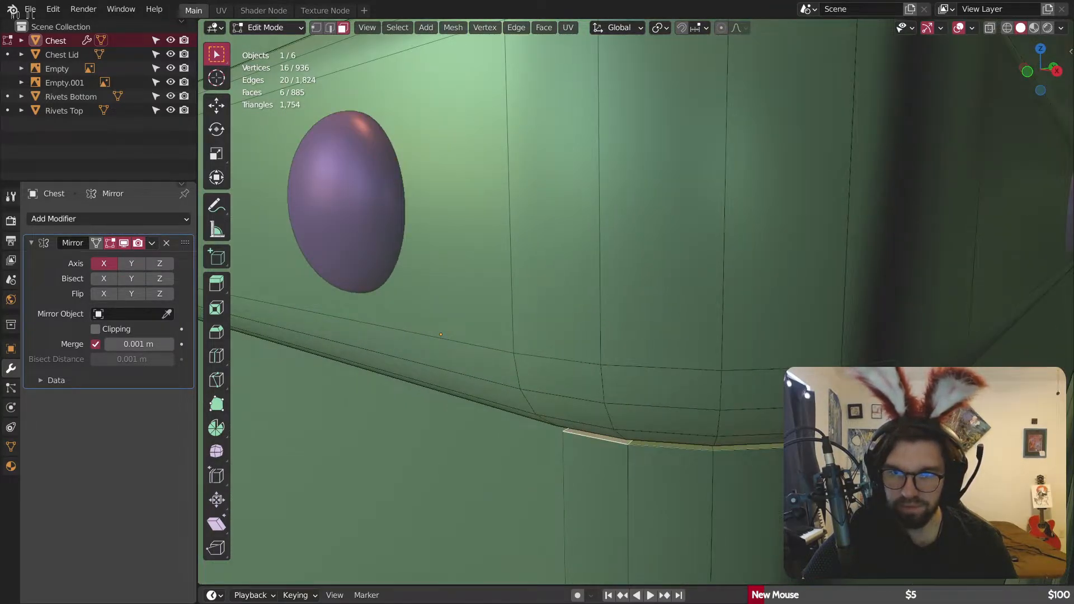
scroll(844, 436, up, 4)
ctrl+click(872, 428)
right_click(872, 425)
click(872, 423)
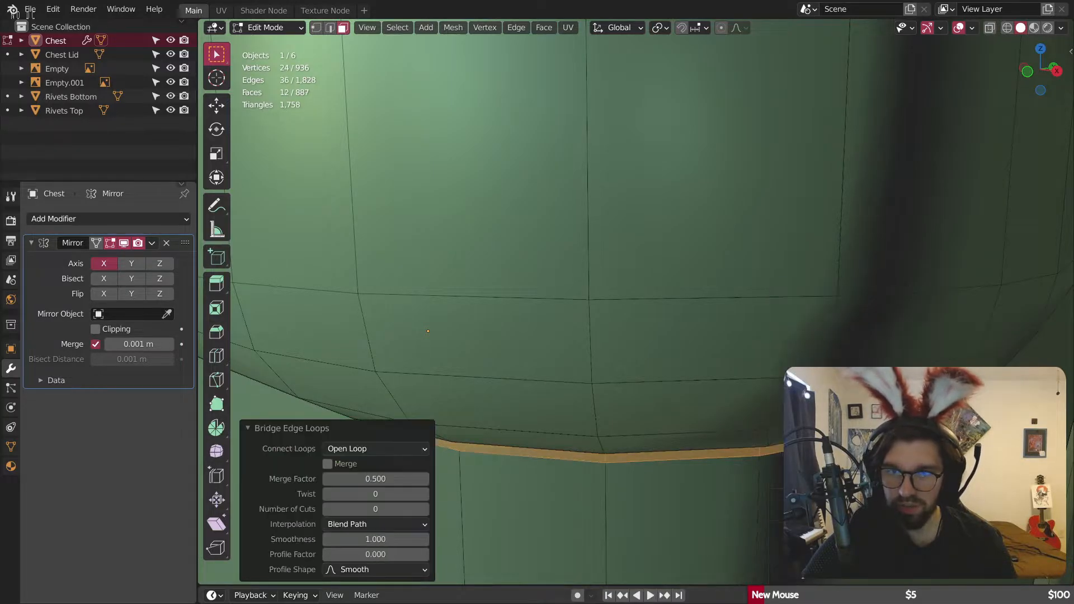
Step: Examine the front corner strip from the bridged bands up to the lid's lower edge
scroll(873, 423, down, 5)
middle_drag(873, 423, 839, 423)
middle_drag(819, 370, 852, 356)
scroll(852, 356, down, 4)
scroll(847, 193, up, 5)
scroll(841, 264, up, 2)
scroll(841, 263, down, 2)
middle_drag(841, 263, 794, 232)
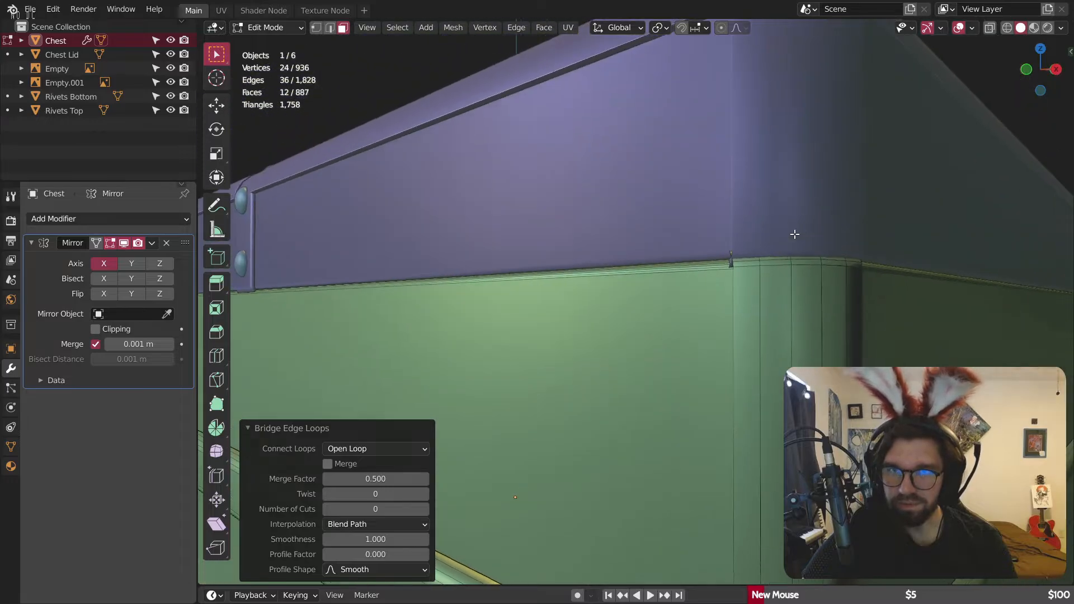
Step: At the rear corner on the positive X side, bridge the five ledge faces above the top band with those below
scroll(861, 285, down, 5)
middle_drag(873, 295, 688, 285)
scroll(502, 337, up, 5)
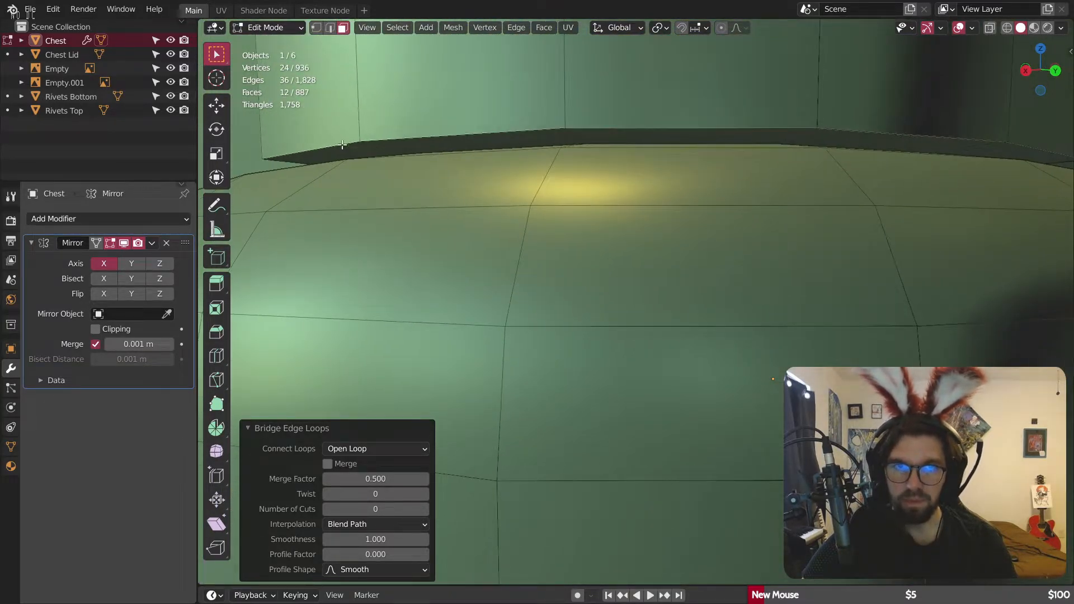
click(352, 147)
middle_drag(839, 138, 653, 319)
ctrl+click(915, 172)
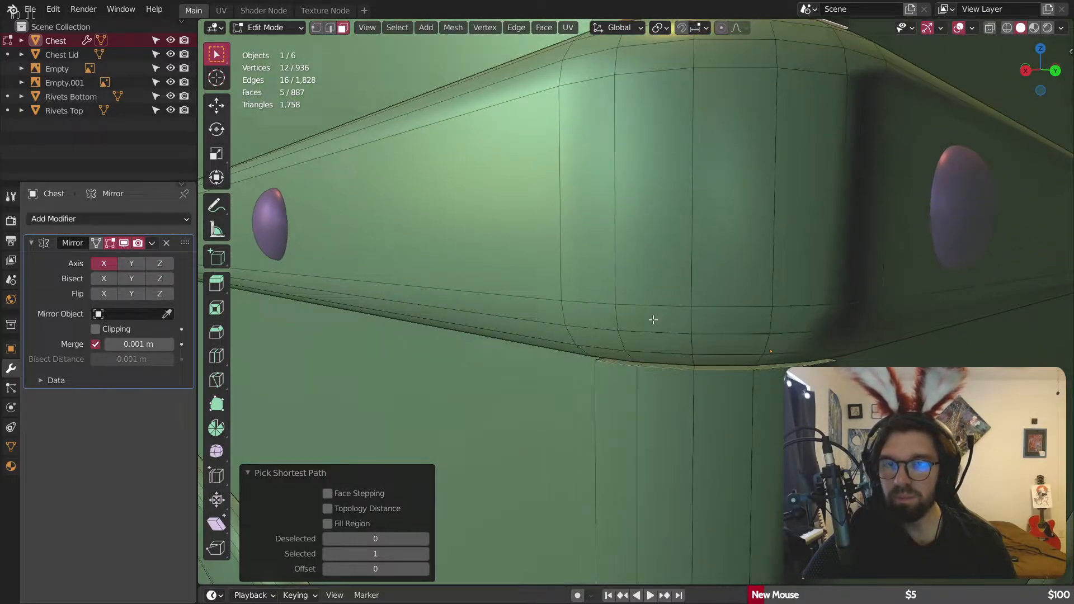
shift+click(624, 363)
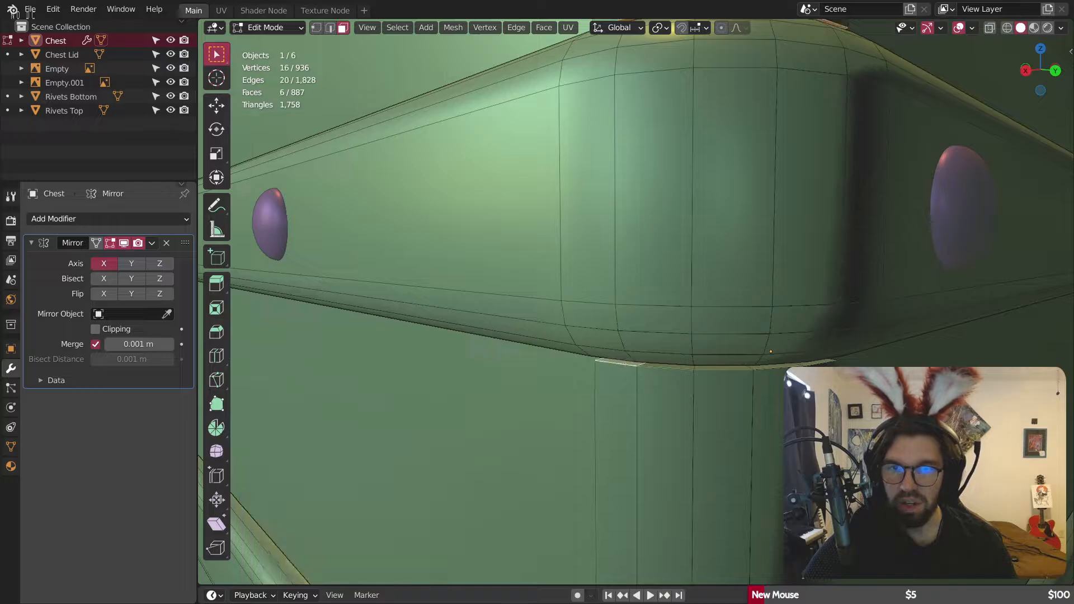
ctrl+click(815, 362)
middle_drag(815, 362, 586, 193)
right_click(764, 333)
click(763, 333)
Step: Bridge the five ledge faces above the rear corner's middle band with the five below it
click(586, 193)
middle_drag(697, 207, 745, 159)
ctrl+click(744, 160)
scroll(729, 158, down, 1)
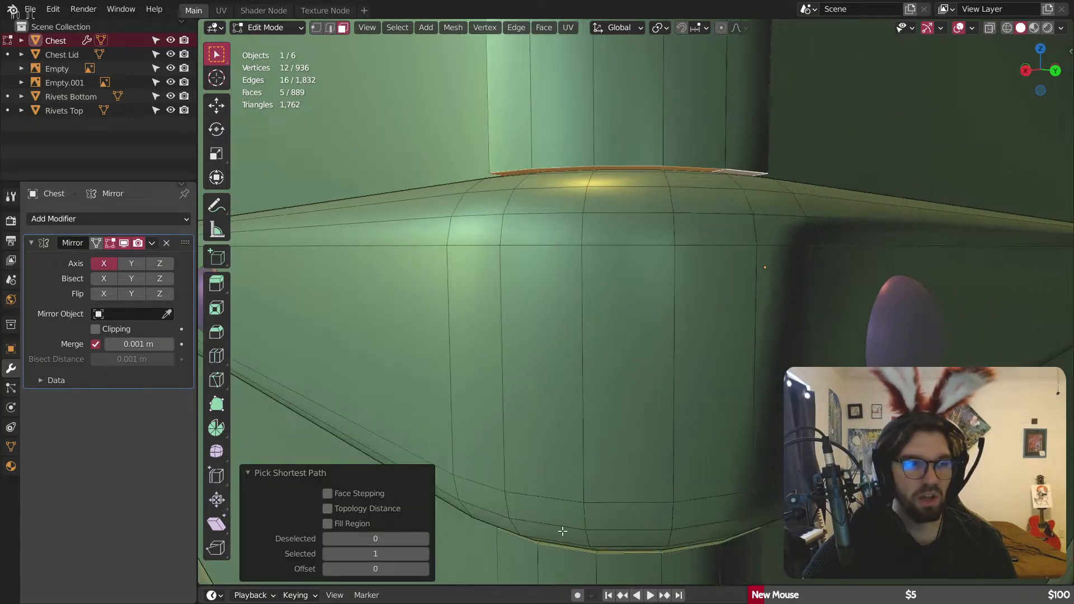
shift+middle_drag(558, 529, 559, 420)
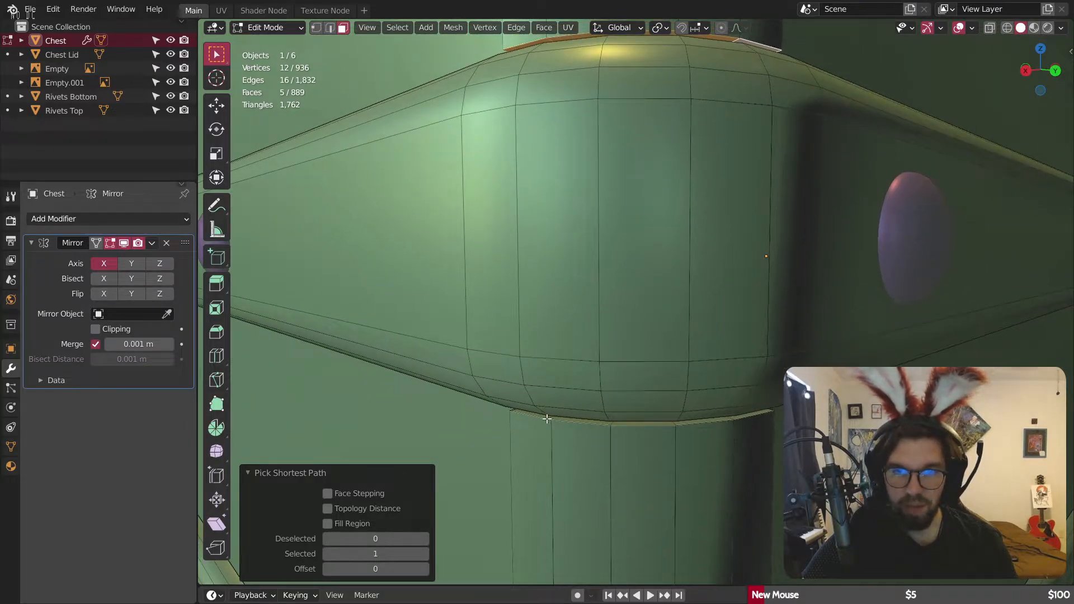
shift+click(547, 418)
right_click(747, 416)
click(746, 416)
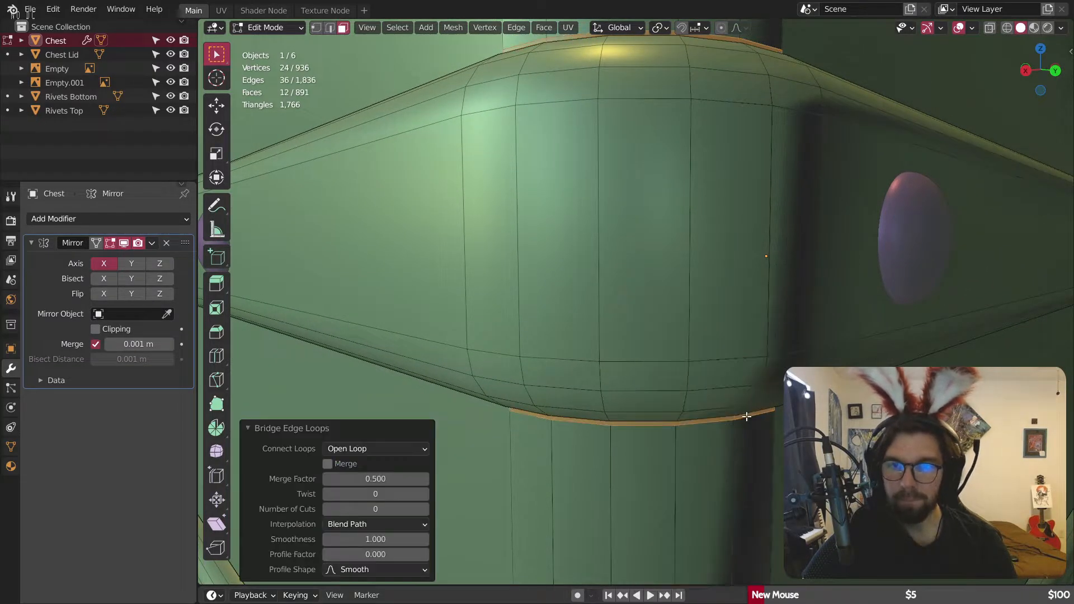
scroll(663, 194, down, 3)
Step: Bridge the ledge faces above and below the lowest band at the rear corner, then clear the selection
scroll(662, 193, up, 8)
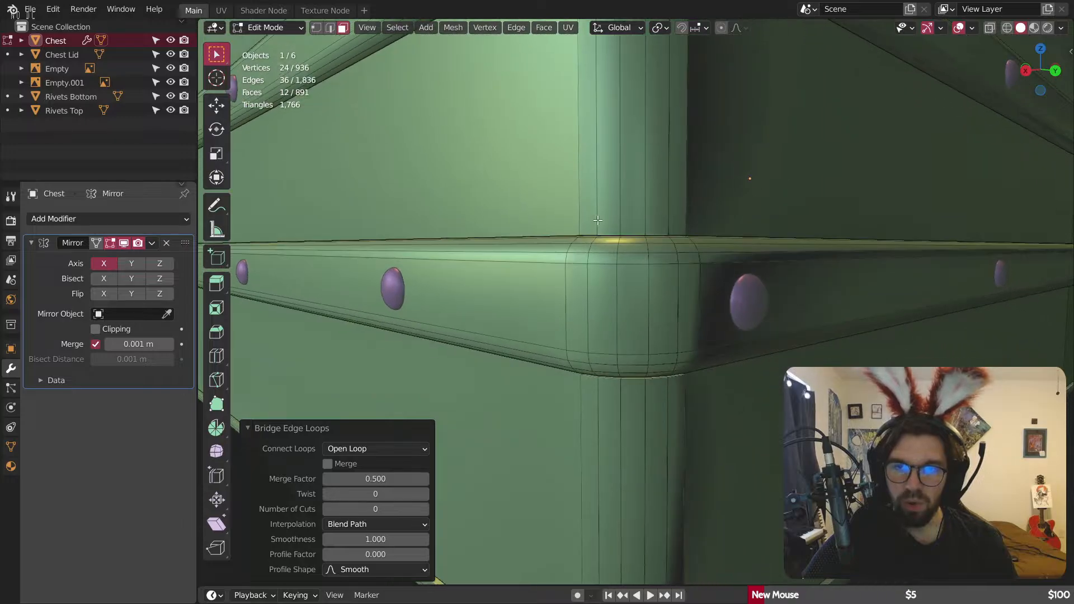
shift+middle_drag(600, 195, 586, 171)
click(584, 172)
shift+middle_drag(804, 172, 638, 149)
ctrl+click(713, 150)
scroll(615, 364, down, 3)
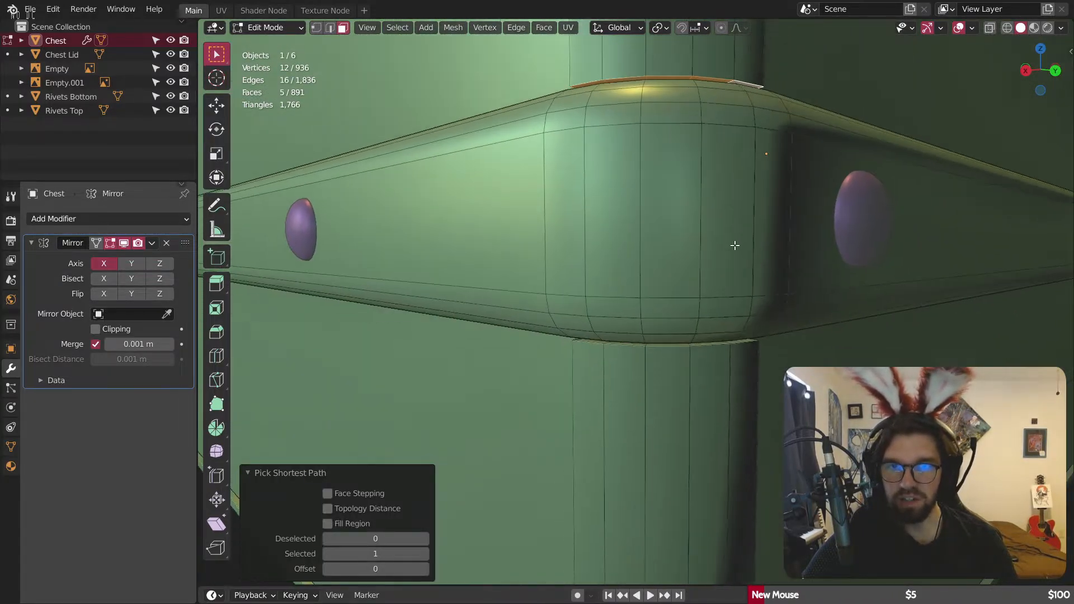
shift+middle_drag(615, 379, 616, 346)
scroll(593, 335, up, 5)
shift+click(593, 337)
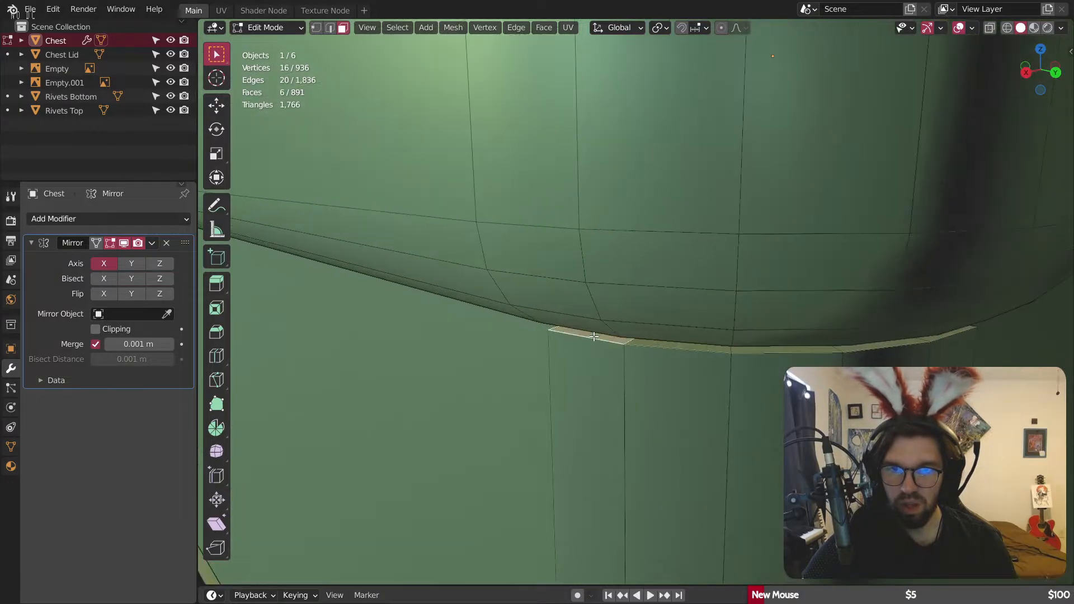
click(939, 336)
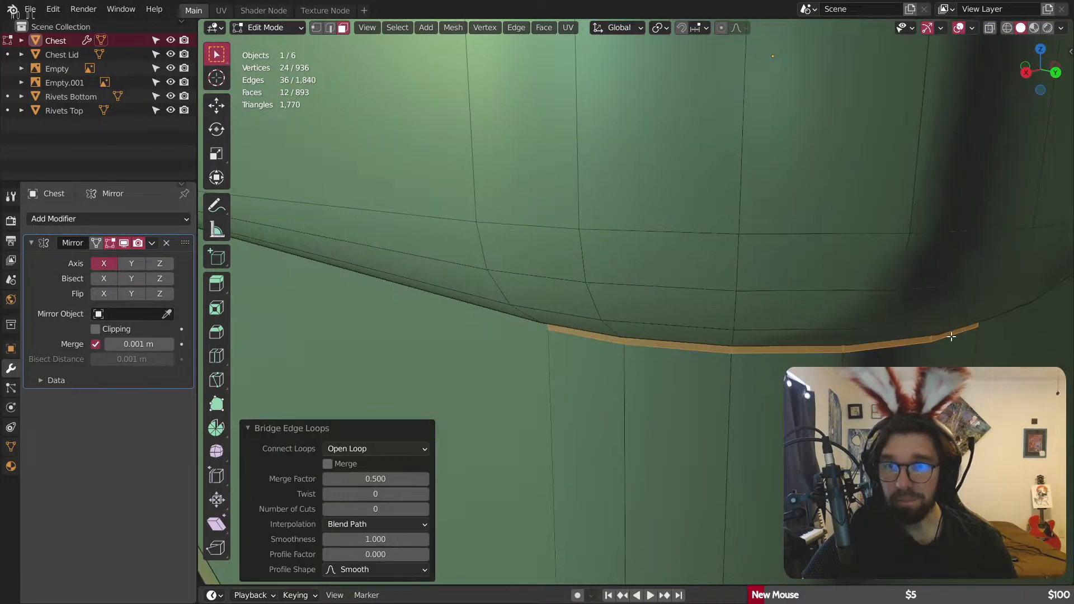
scroll(949, 335, down, 5)
shift+middle_drag(949, 335, 660, 330)
scroll(917, 358, down, 4)
key(alt+a)
Step: Switch to the Shader Node workspace with the render settings shown and view the chest from its rear corner
key(KP_1)
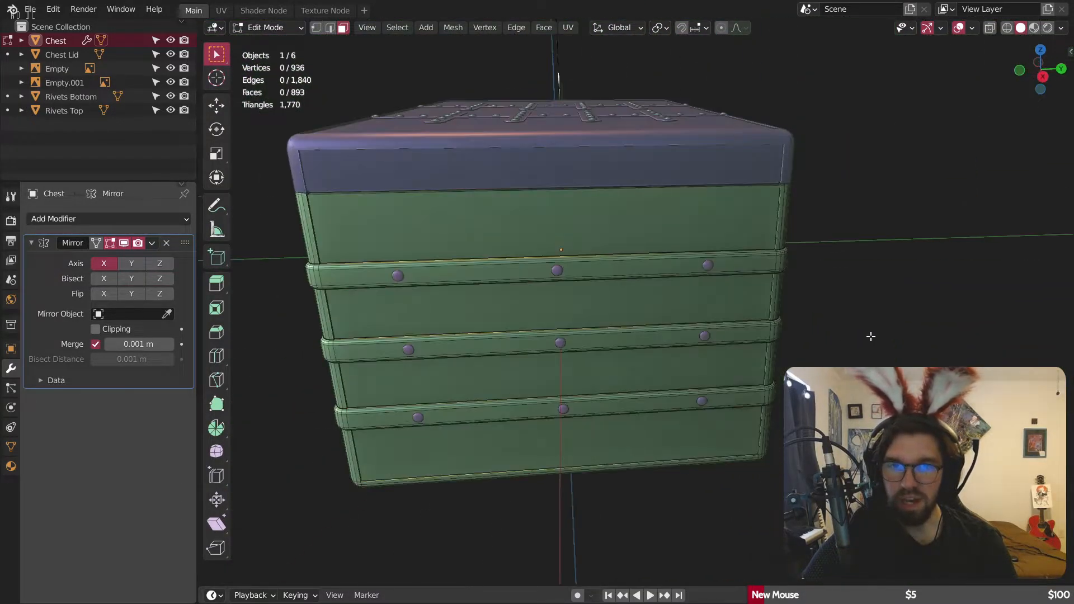
click(264, 10)
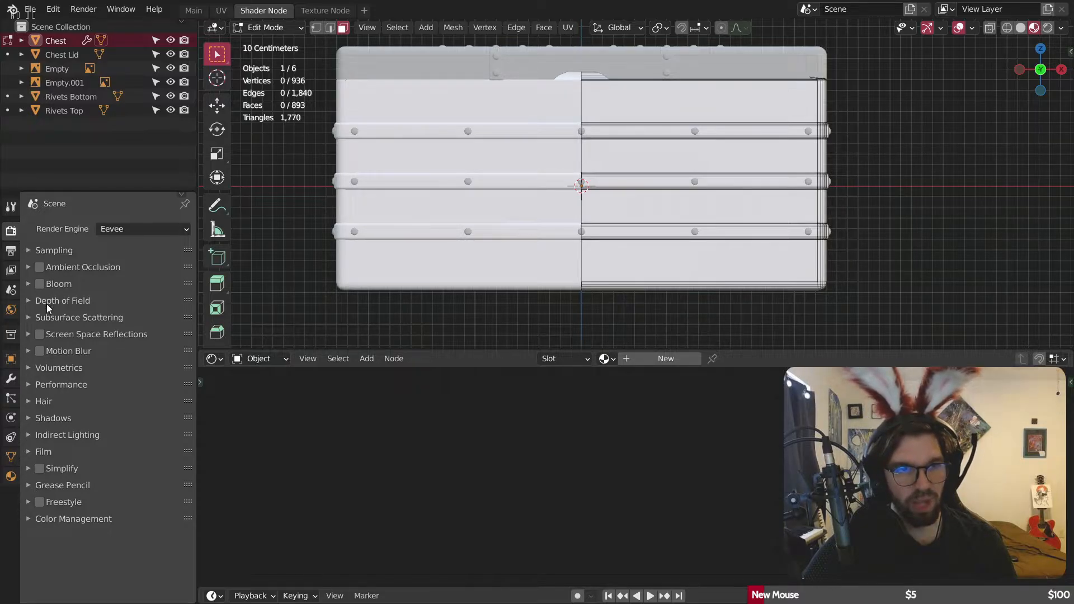
click(10, 250)
click(10, 231)
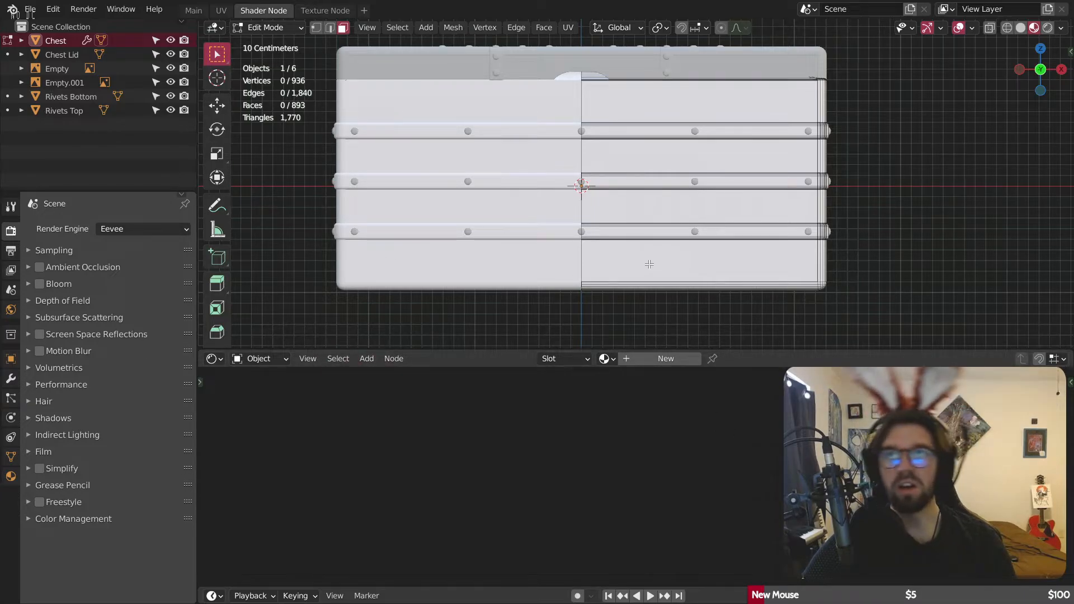
middle_drag(725, 201, 540, 241)
middle_drag(612, 215, 456, 199)
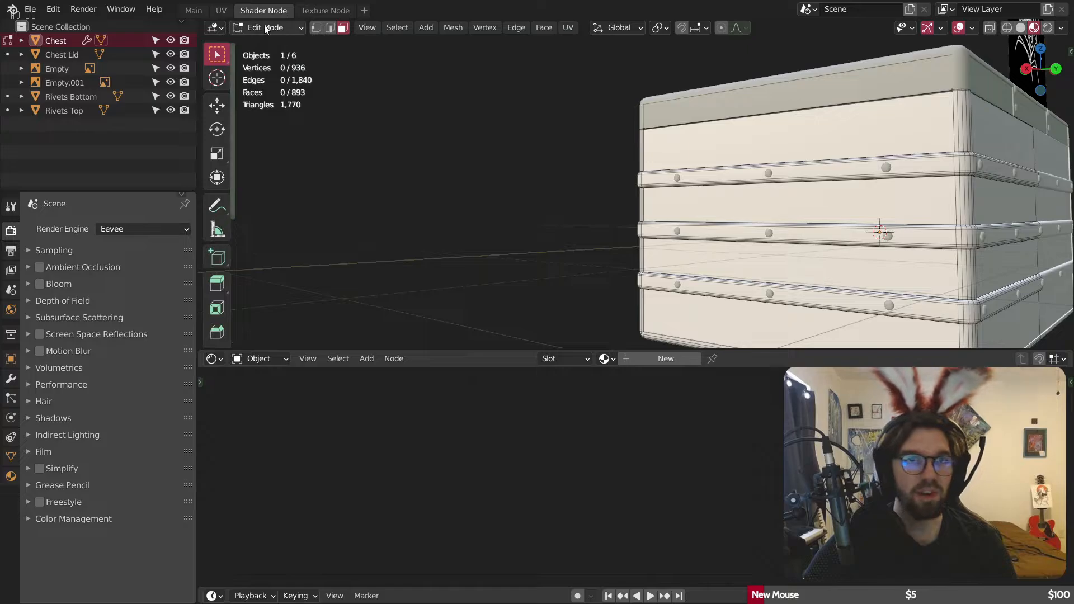
Step: Return to the Main workspace and examine the bridged corner strips down the chest's corner, from the top band to the bottom
click(194, 10)
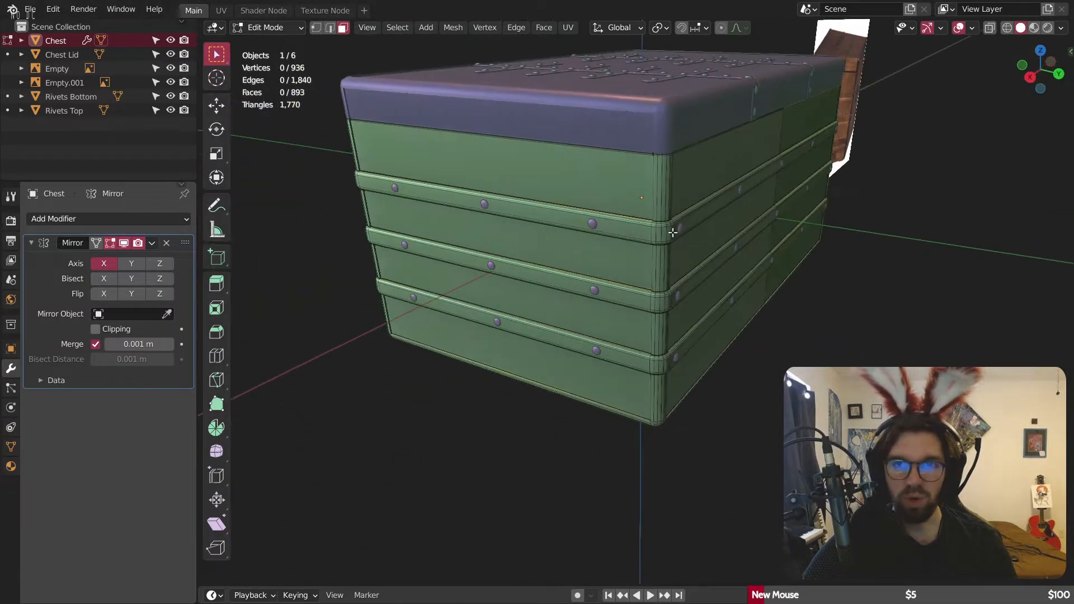
scroll(672, 232, up, 10)
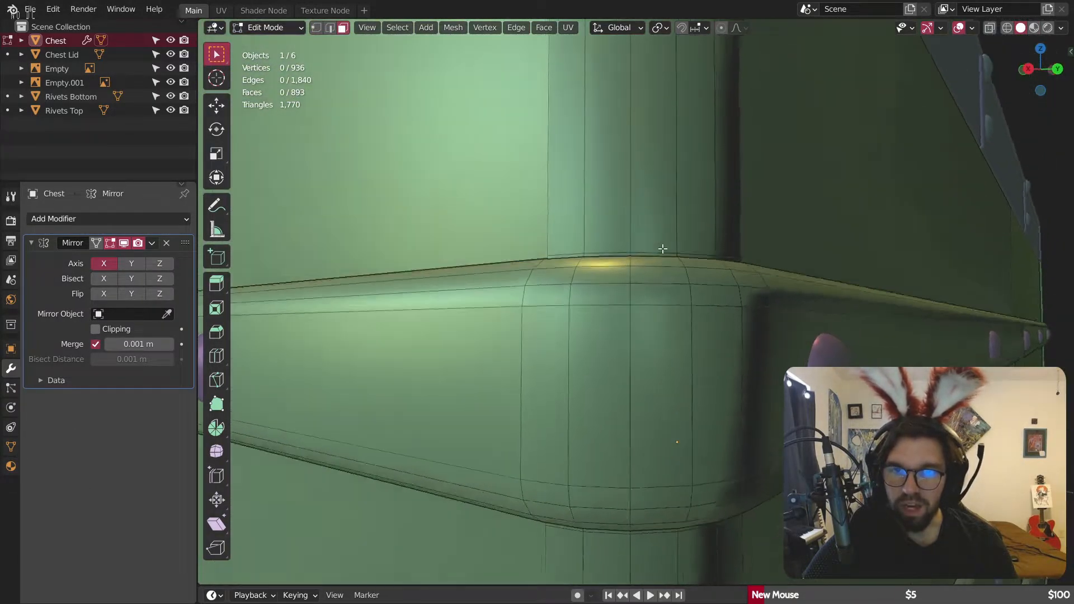
middle_drag(663, 249, 654, 182)
scroll(638, 317, down, 2)
scroll(616, 291, up, 4)
shift+middle_drag(569, 409, 622, 140)
scroll(628, 443, down, 2)
shift+middle_drag(628, 443, 673, 134)
scroll(626, 458, up, 2)
shift+middle_drag(642, 443, 603, 244)
middle_drag(589, 369, 589, 270)
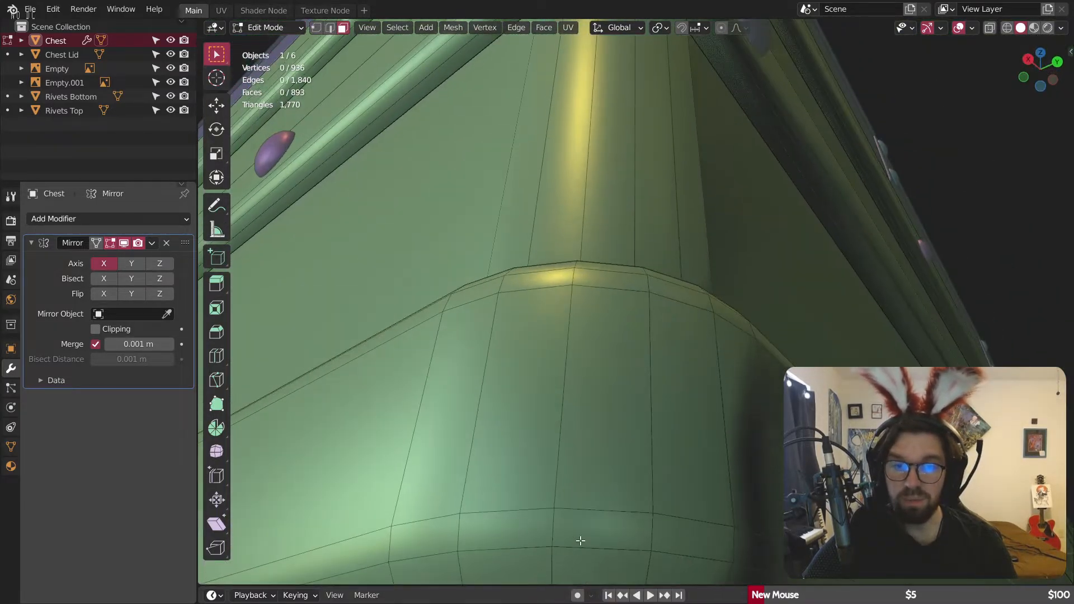
shift+middle_drag(580, 541, 589, 205)
scroll(554, 269, down, 3)
middle_drag(550, 281, 596, 354)
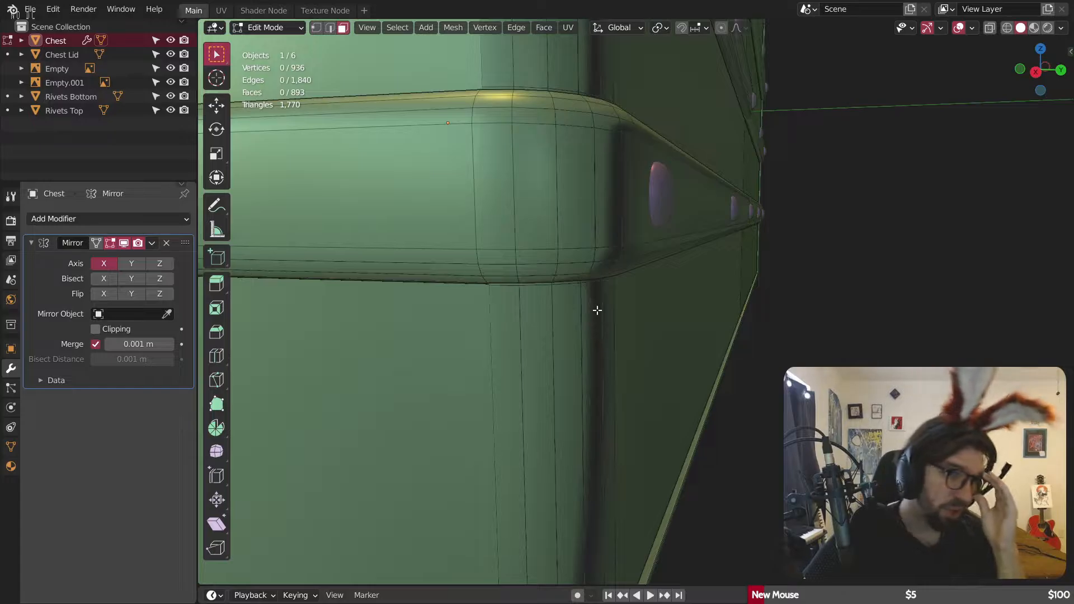
middle_drag(608, 310, 633, 337)
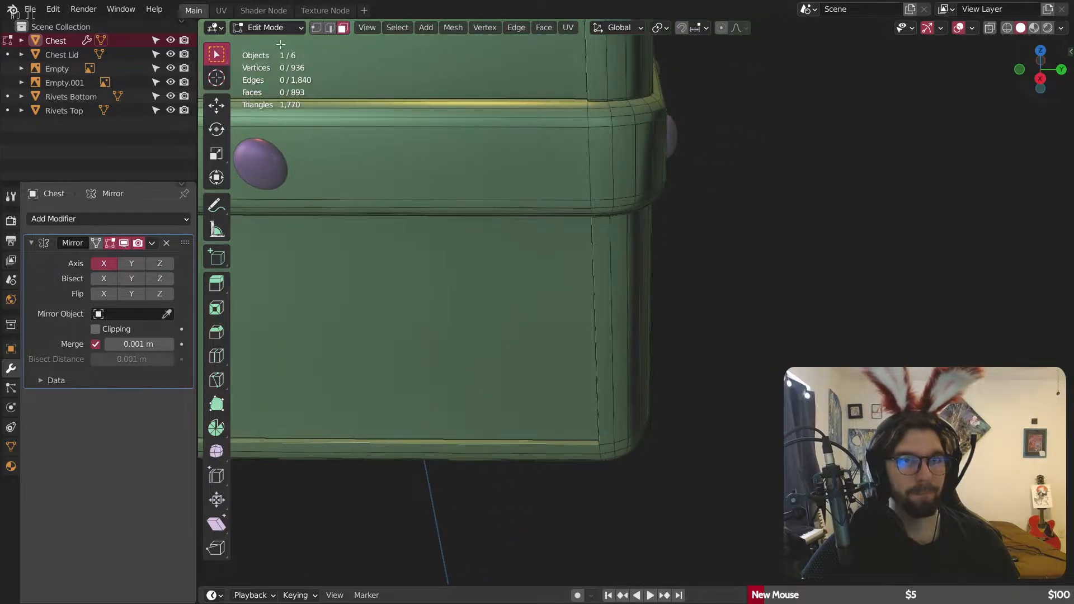
Step: In edge mode, select the inner edges bordering both sides of the positive X, positive Y corner strip and the bottom rim
click(328, 29)
scroll(583, 431, up, 4)
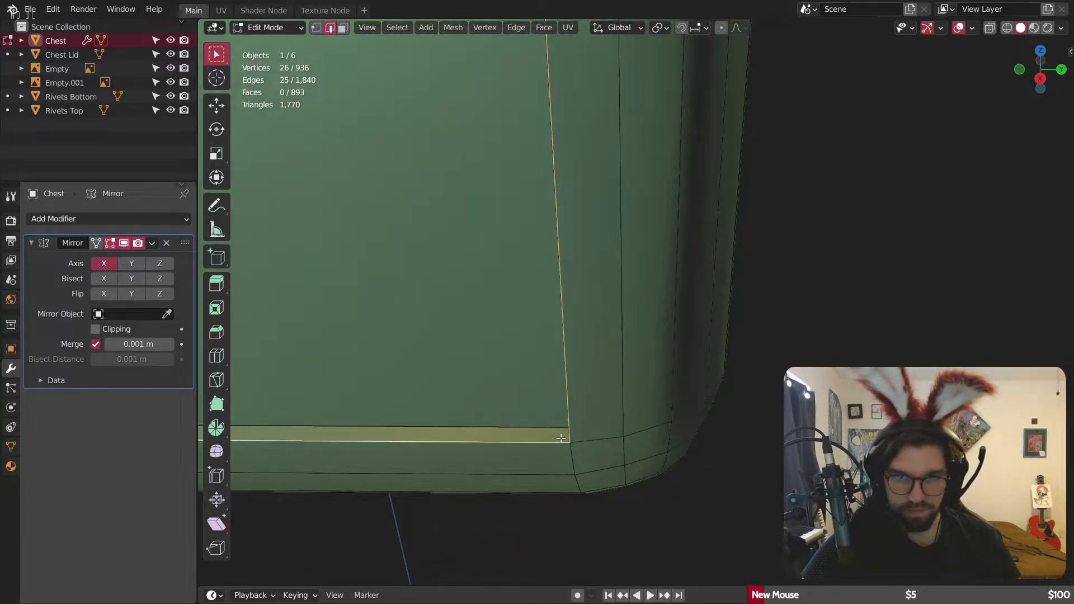
scroll(561, 425, down, 6)
shift+middle_drag(503, 111, 707, 309)
shift+middle_drag(726, 358, 712, 275)
shift+middle_drag(740, 501, 606, 191)
middle_drag(643, 288, 557, 274)
shift+middle_drag(649, 492, 597, 338)
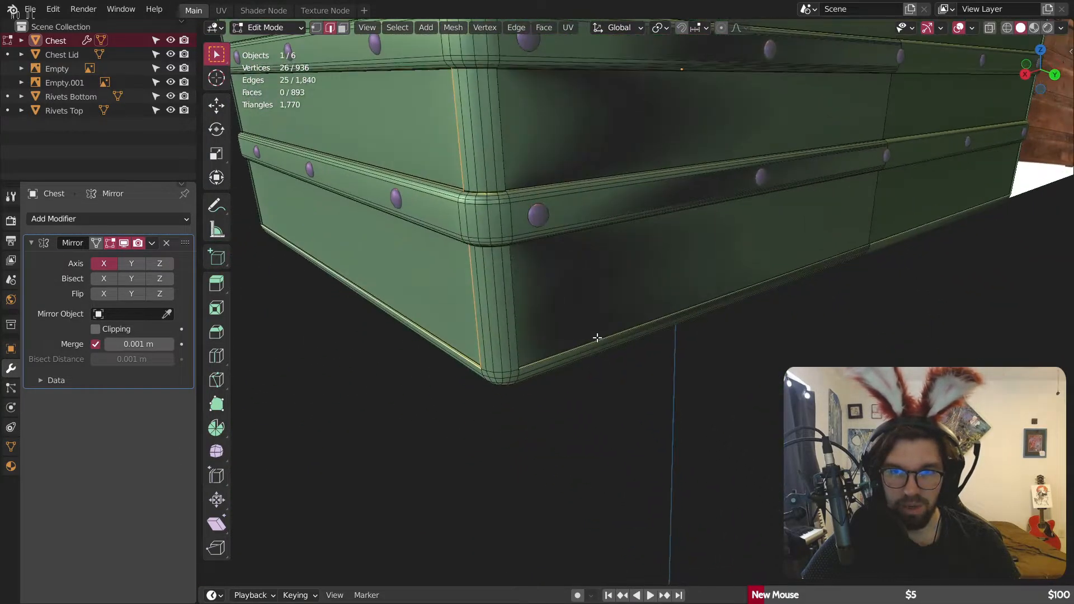
scroll(597, 338, up, 4)
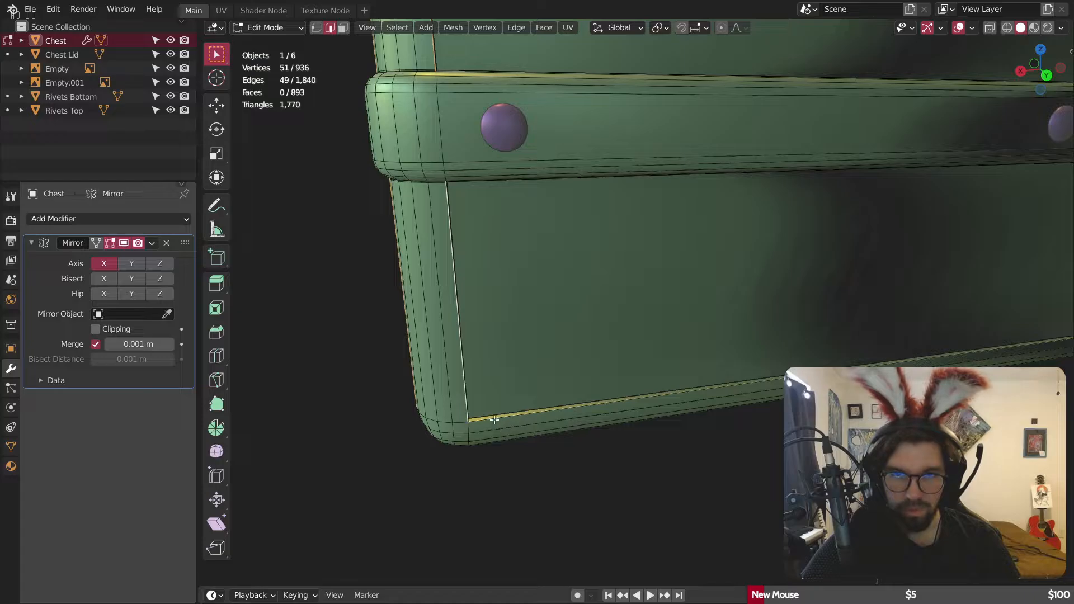
scroll(499, 399, down, 6)
middle_drag(568, 321, 679, 330)
scroll(649, 350, down, 3)
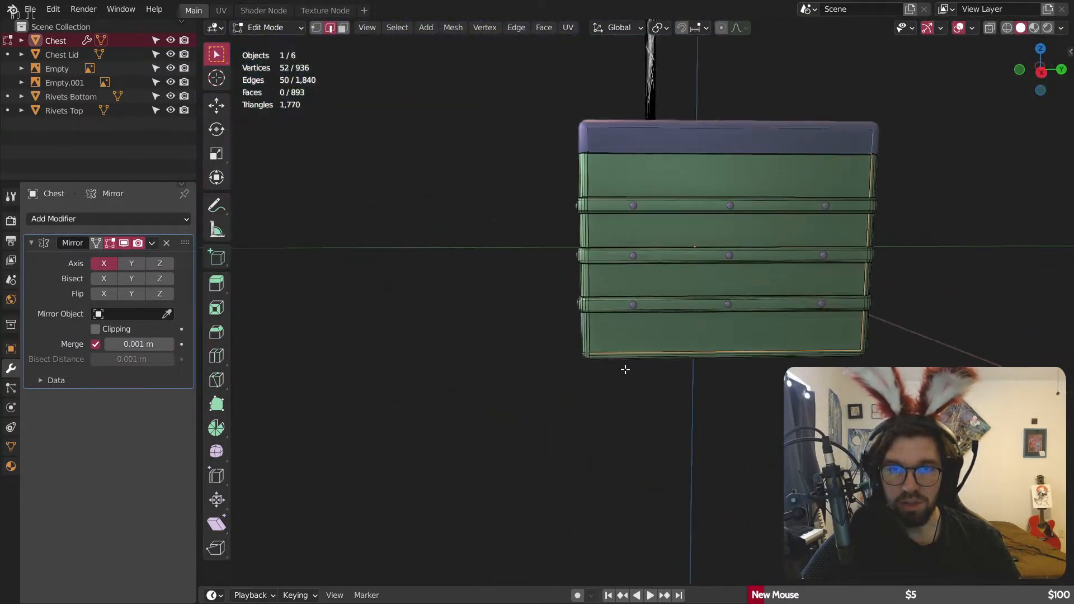
Step: Add the inner edges bordering both sides of the corner strip at the positive X, negative Y corner to the selection
scroll(600, 369, up, 5)
scroll(600, 370, up, 2)
alt+shift+click(589, 375)
middle_drag(589, 375, 626, 383)
scroll(625, 383, up, 2)
shift+click(770, 550)
scroll(770, 551, down, 11)
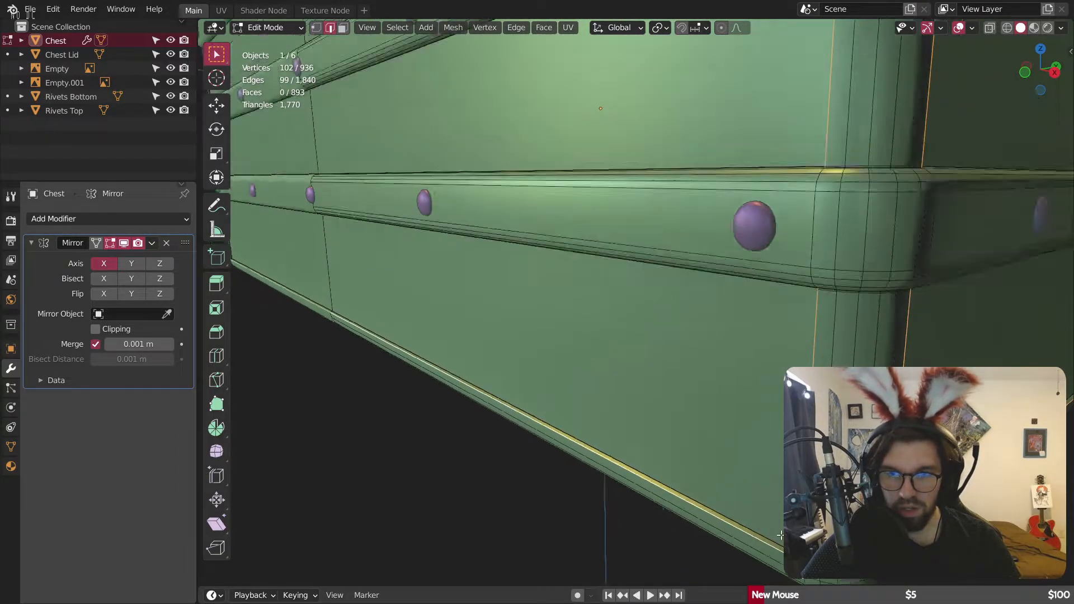
Step: Bevel the selected chest edges with a width of 0.336 m and five segments
middle_drag(607, 321, 581, 315)
scroll(581, 314, up, 10)
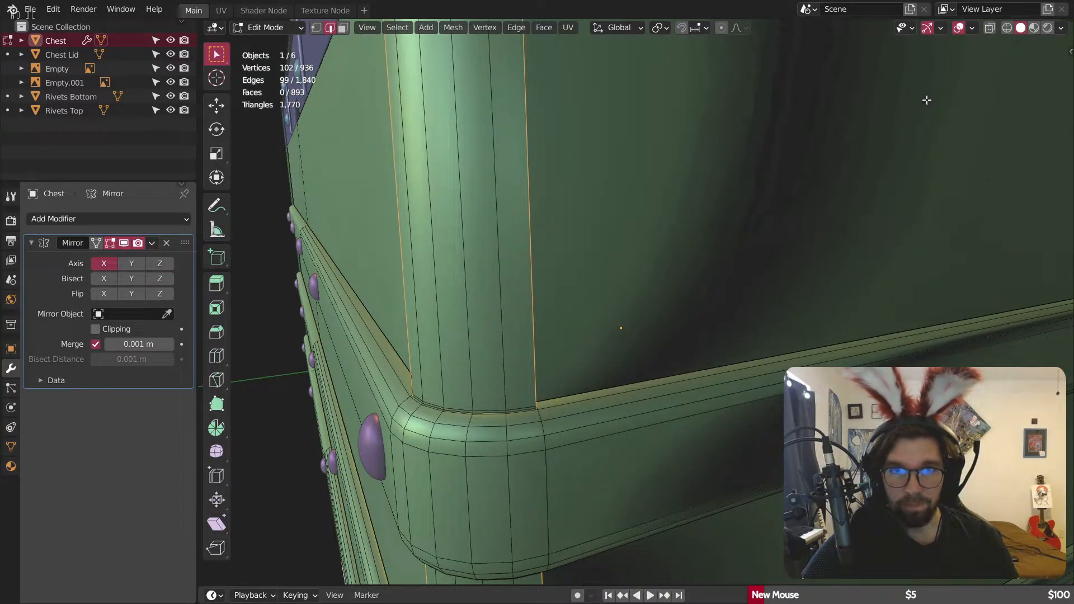
key(ctrl+b)
click(550, 223)
scroll(559, 218, down, 8)
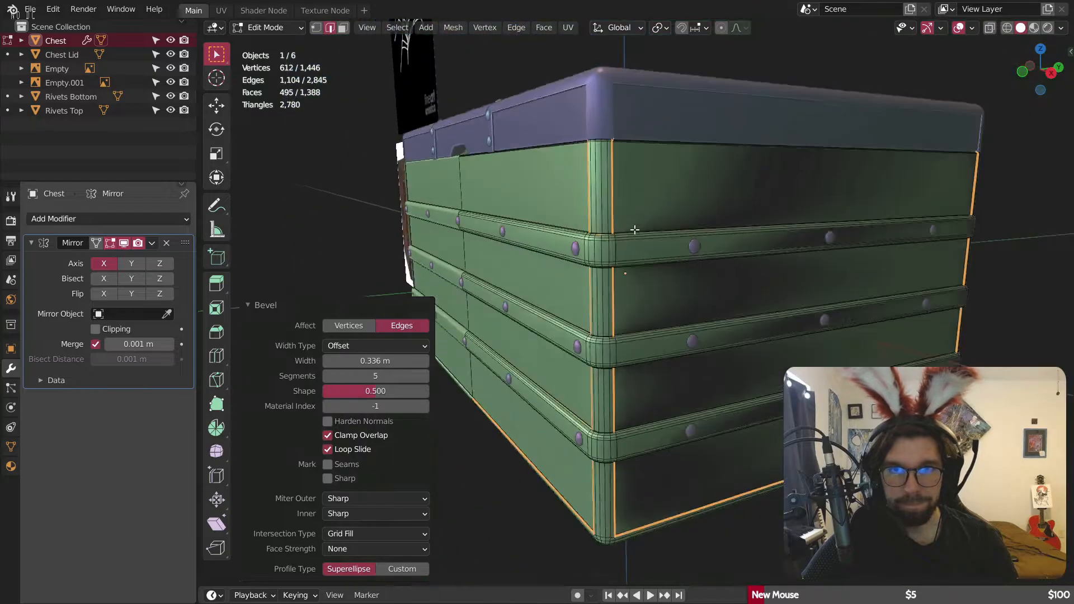
scroll(617, 206, up, 8)
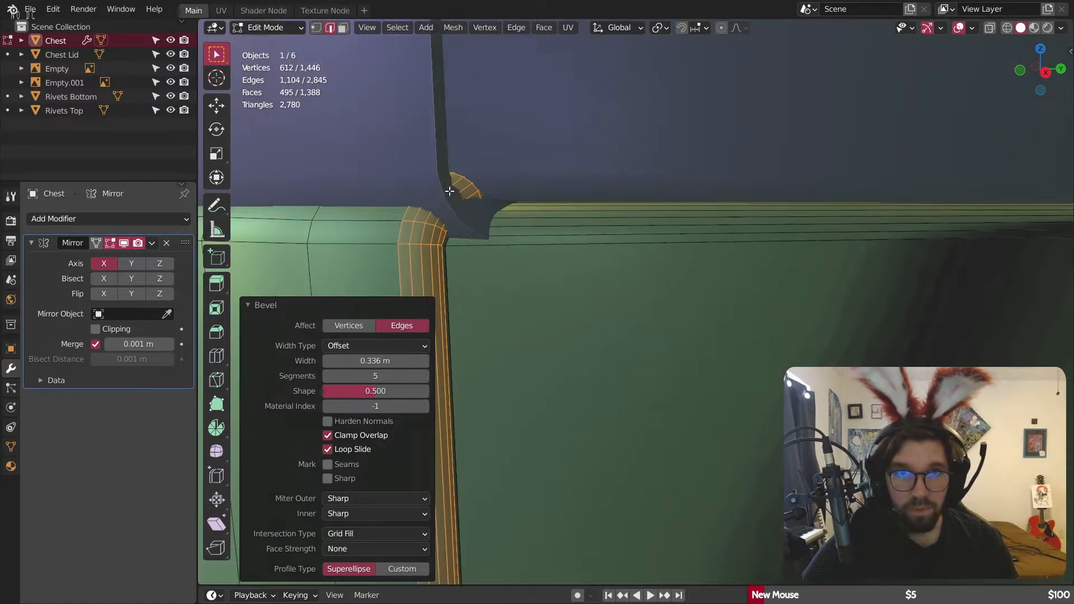
scroll(567, 257, down, 7)
middle_drag(747, 327, 662, 422)
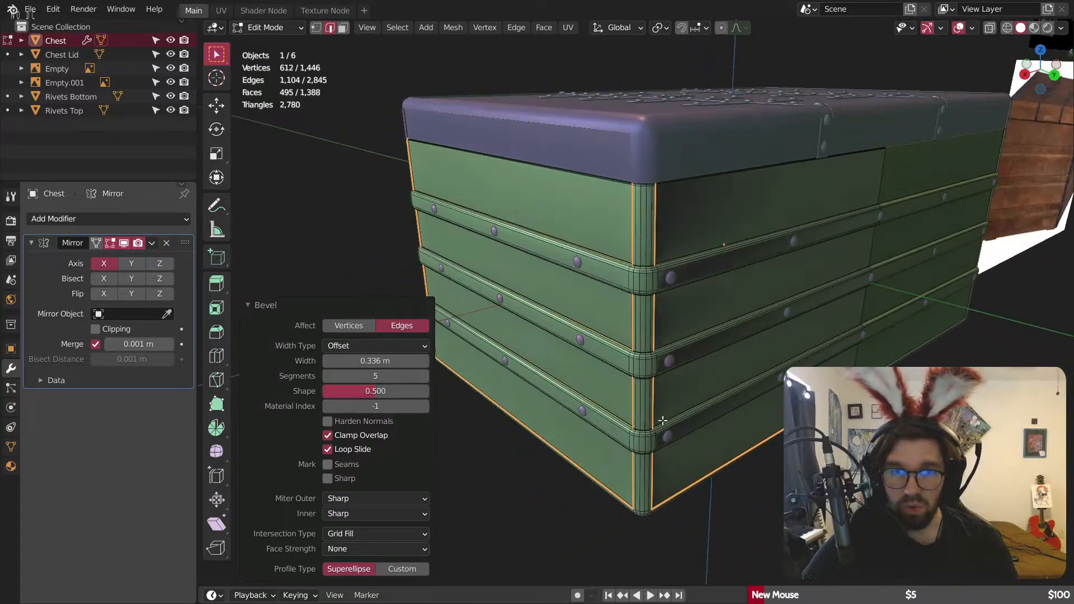
Step: Reduce the chest edge bevel to four segments and clear the selection
shift+middle_drag(666, 513, 629, 448)
scroll(629, 448, up, 4)
scroll(629, 448, up, 8)
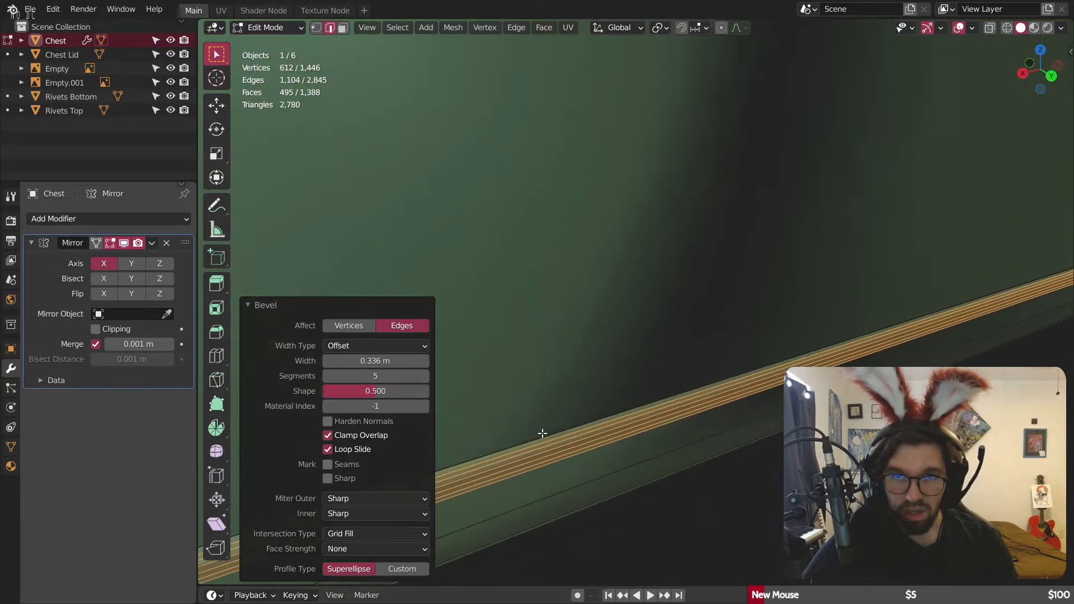
scroll(560, 448, down, 8)
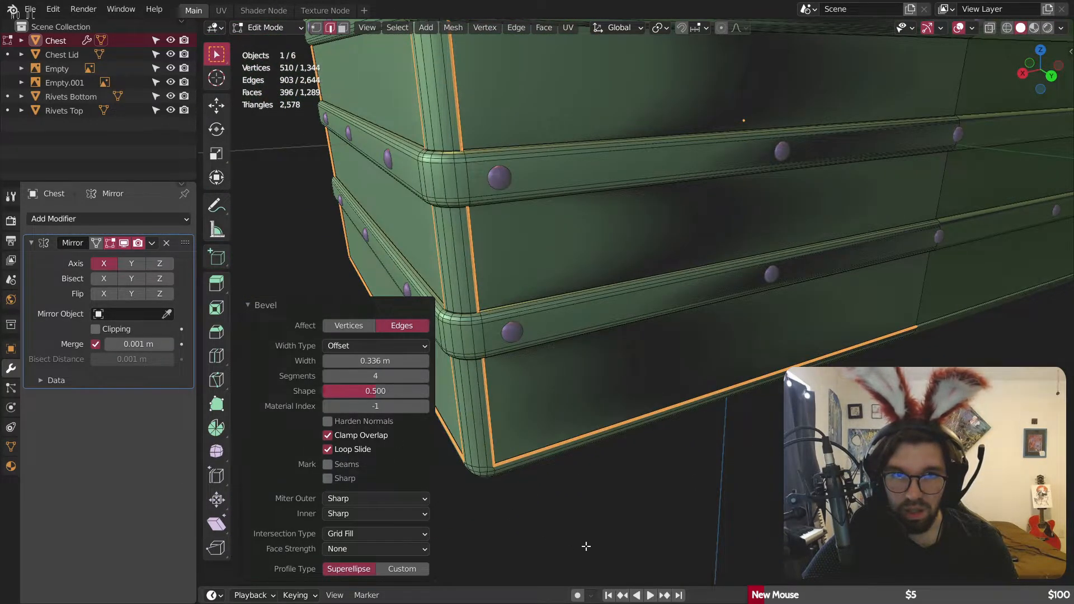
click(586, 546)
scroll(586, 547, down, 4)
Step: Leave Edit Mode on the chest and open the Chest Lid for mesh editing
middle_drag(493, 309, 824, 267)
click(254, 29)
click(268, 44)
click(475, 261)
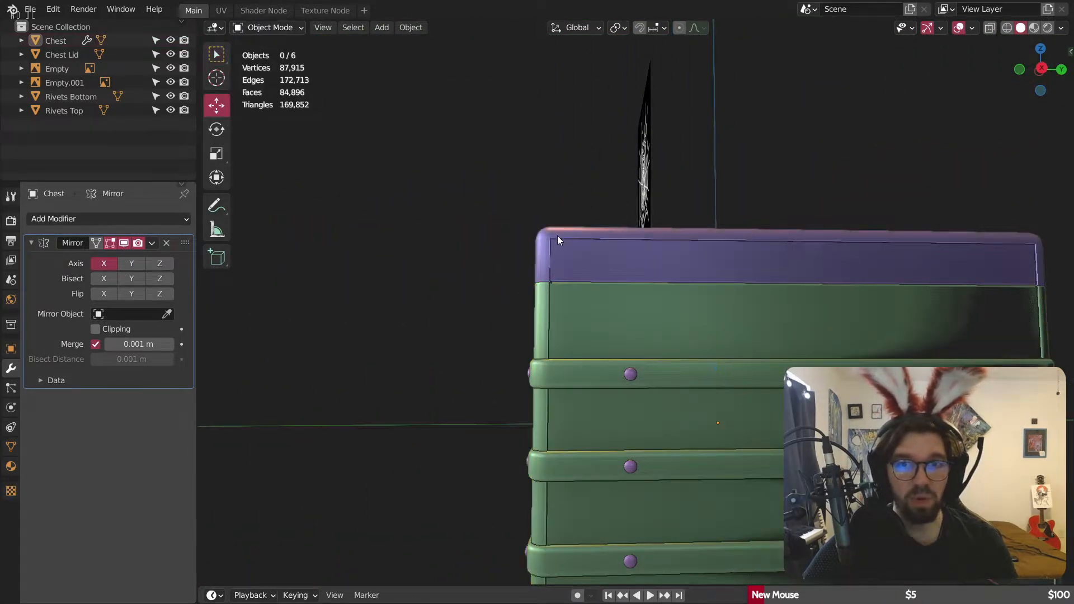
click(558, 240)
click(261, 31)
click(263, 56)
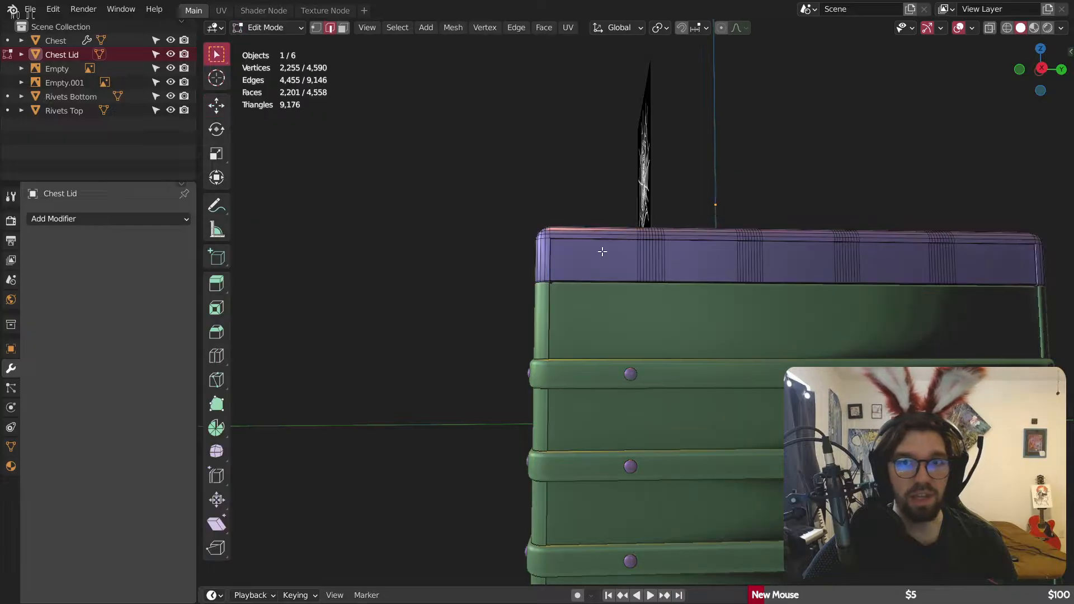
Step: Select the inner edges along the top and down the corner side of the lid's positive X end panel
scroll(450, 183, up, 5)
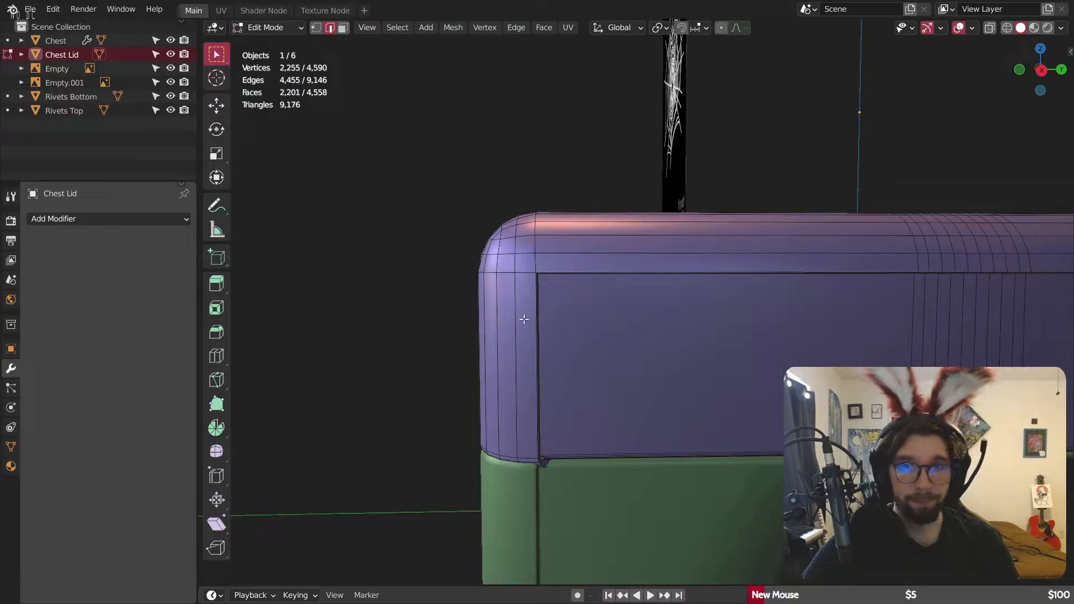
alt+click(561, 269)
scroll(587, 271, down, 5)
scroll(565, 323, up, 5)
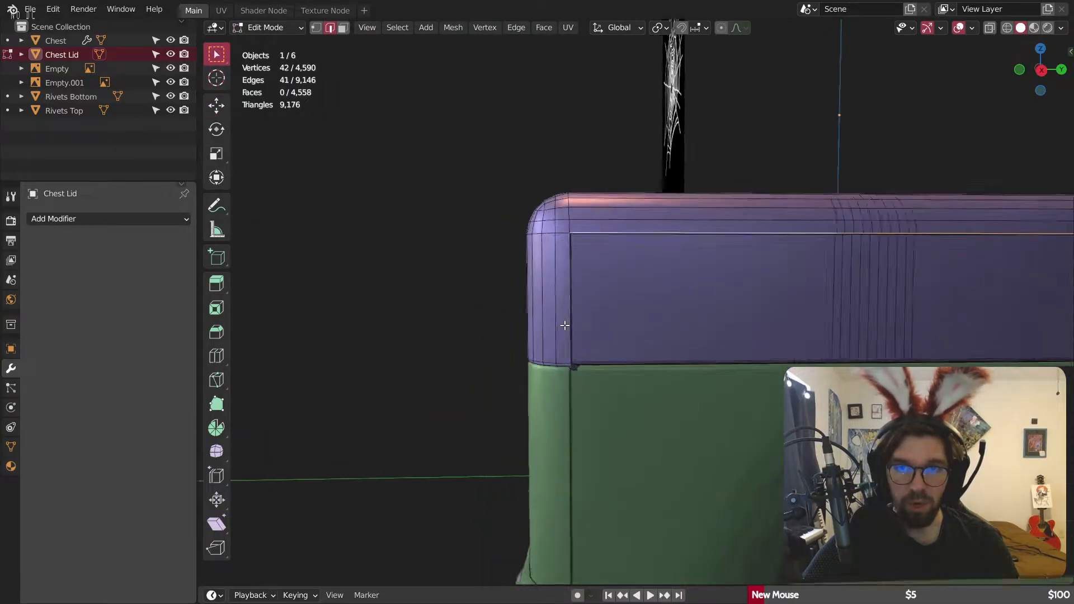
alt+shift+click(567, 321)
Step: Add the upper inner edges of the lid's positive Y side panel, as far as the strap, to the selection
scroll(573, 324, down, 4)
shift+middle_drag(663, 316, 408, 315)
shift+middle_drag(796, 330, 727, 254)
scroll(671, 310, up, 5)
alt+shift+click(707, 300)
scroll(710, 302, down, 1)
scroll(721, 316, down, 3)
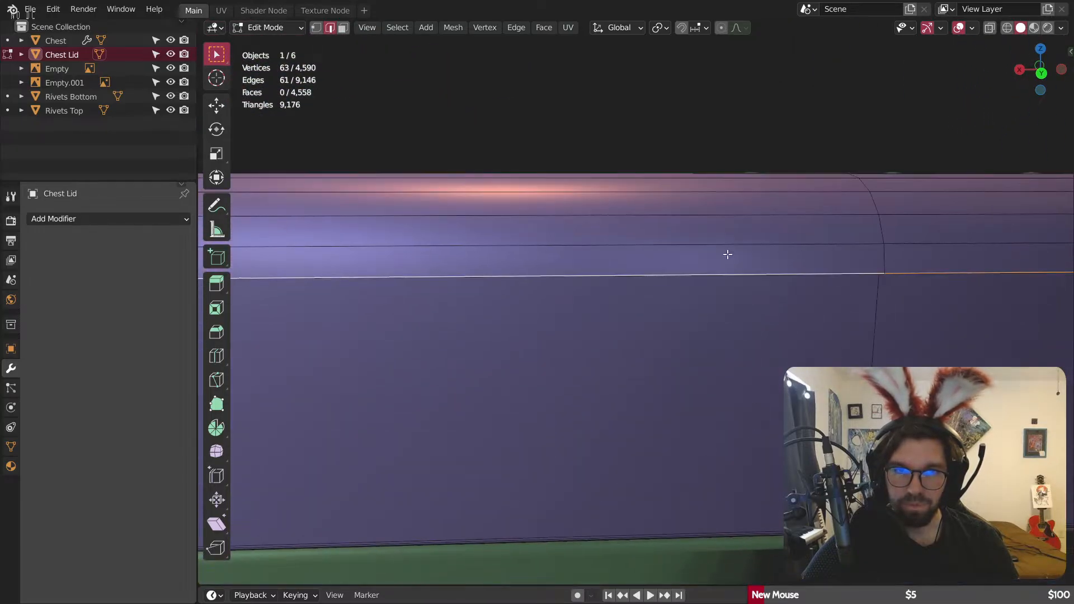
middle_drag(419, 329, 518, 350)
scroll(388, 345, down, 6)
scroll(450, 302, up, 5)
shift+middle_drag(450, 302, 512, 271)
scroll(554, 274, up, 5)
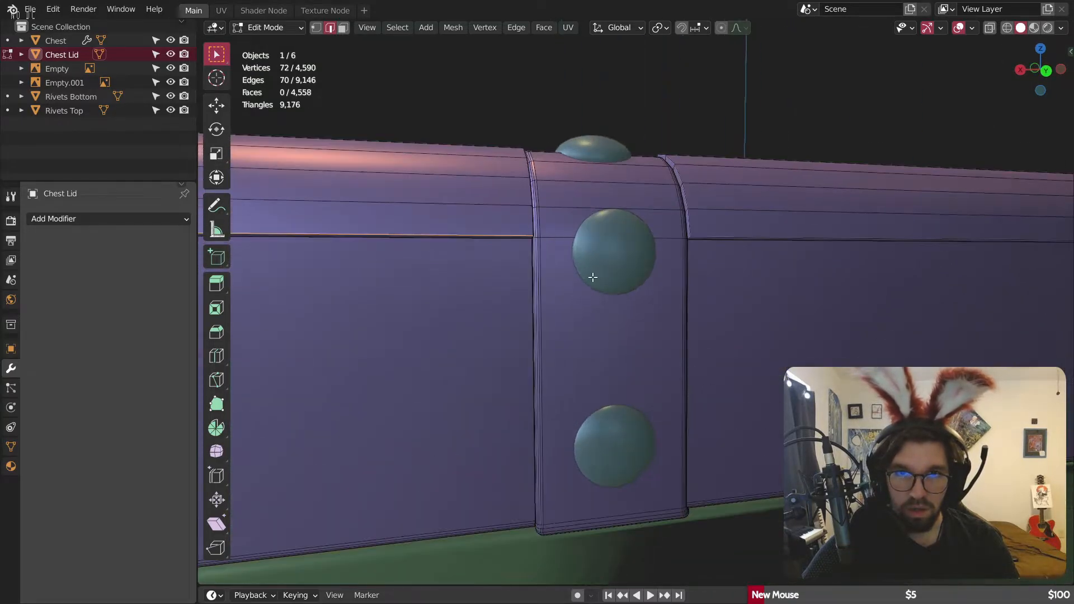
Step: Examine where the lid's rounded edge meets the strap and compare it with the wooden chest reference image
middle_drag(593, 277, 550, 316)
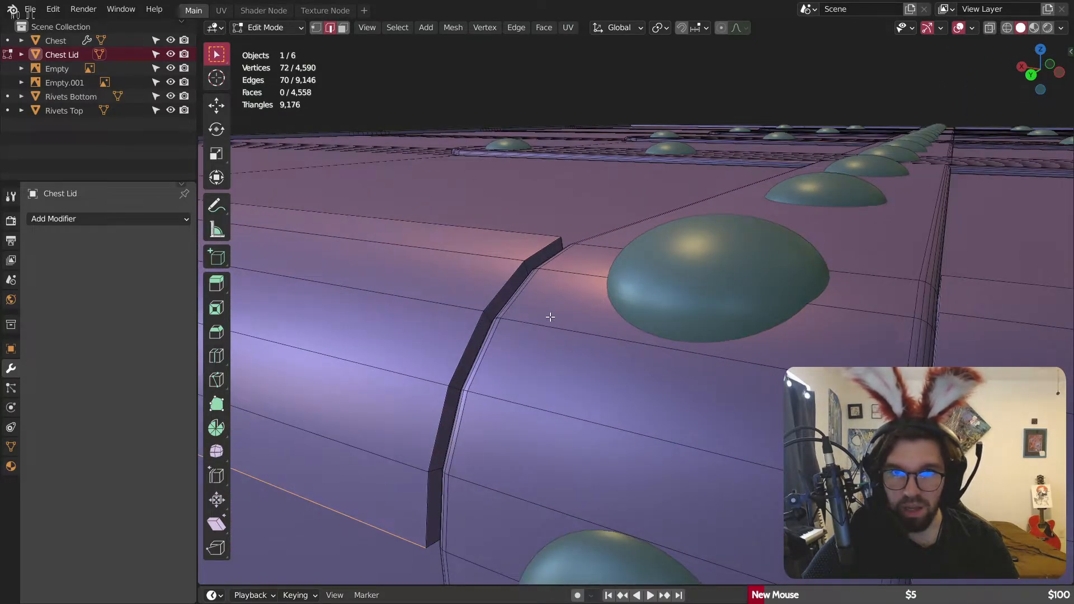
scroll(550, 316, down, 6)
scroll(554, 328, up, 6)
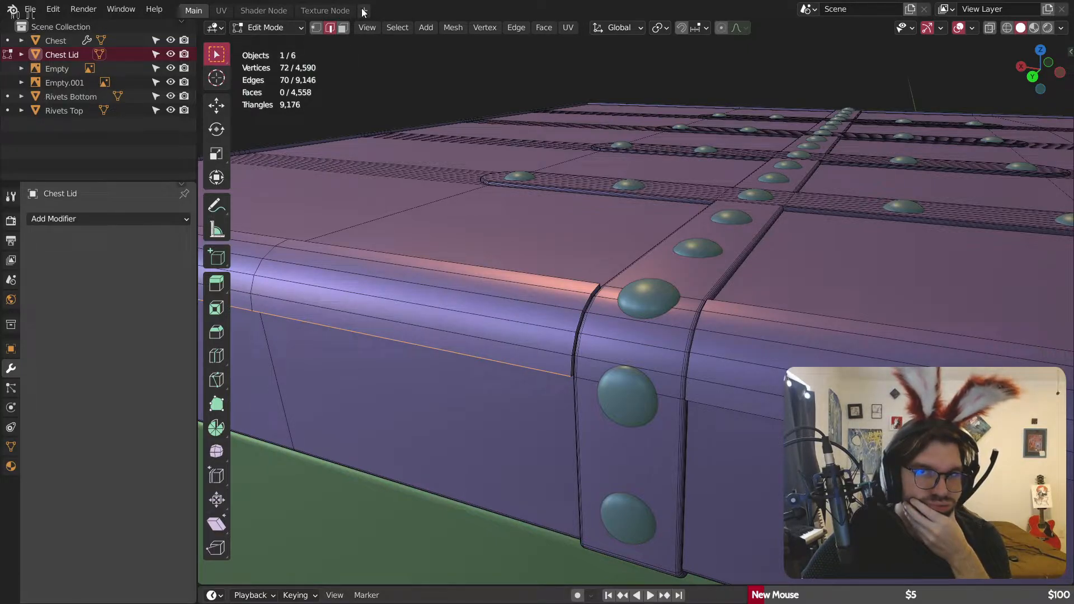
scroll(767, 358, down, 12)
shift+middle_drag(1054, 465, 606, 393)
scroll(606, 392, up, 6)
scroll(528, 365, down, 10)
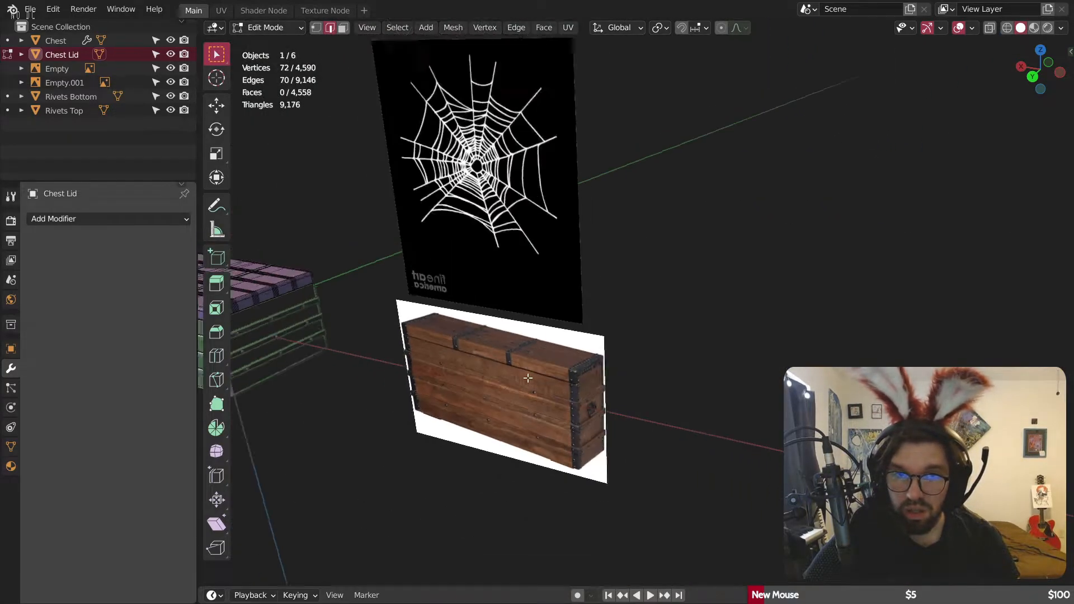
Step: Try dissolving the lower boundary edge of the lid's rounded trim next to the corner
shift+middle_drag(263, 372, 729, 324)
scroll(707, 314, up, 10)
middle_drag(688, 402, 709, 302)
scroll(388, 290, up, 5)
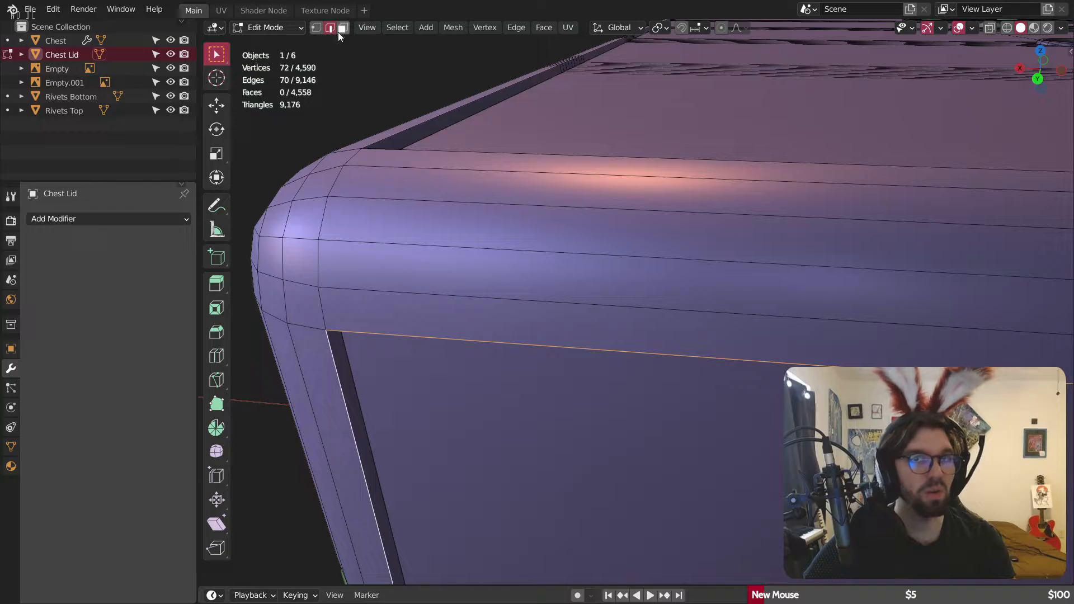
click(532, 344)
right_click(529, 347)
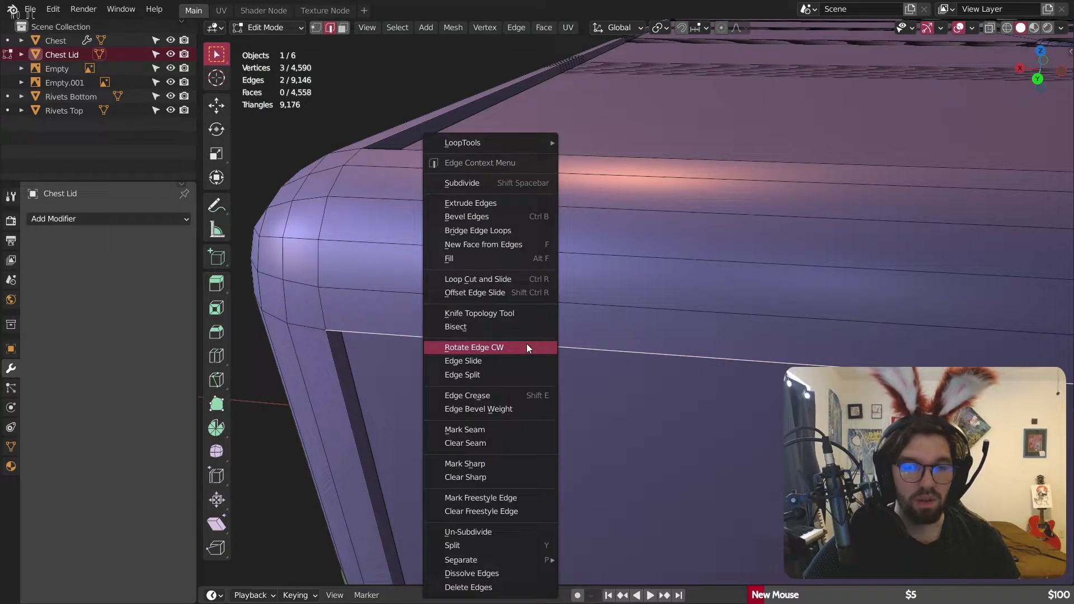
click(515, 578)
middle_drag(474, 318, 437, 304)
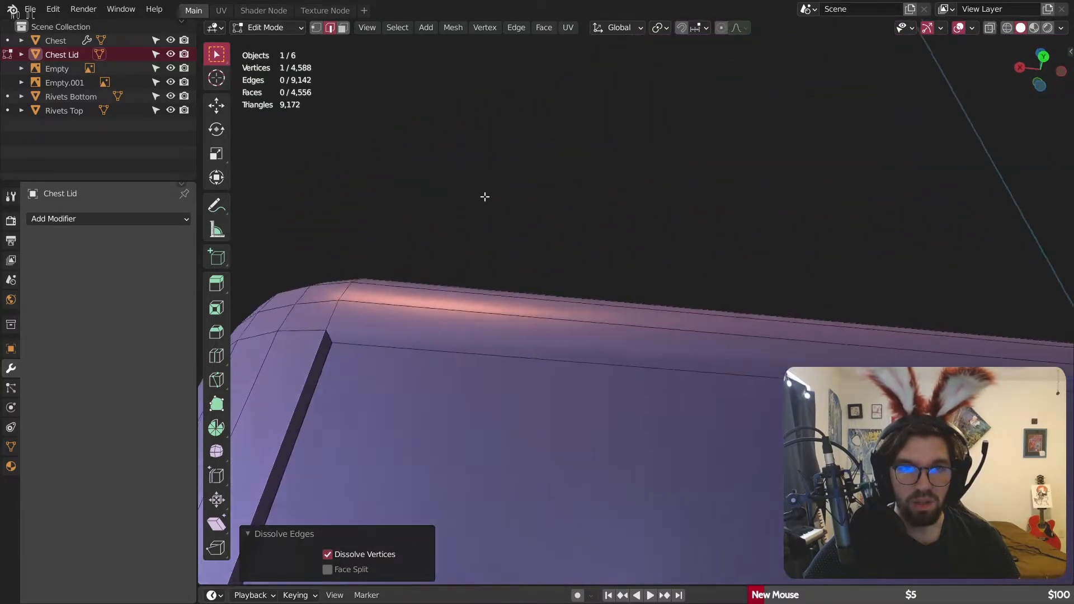
alt+click(431, 297)
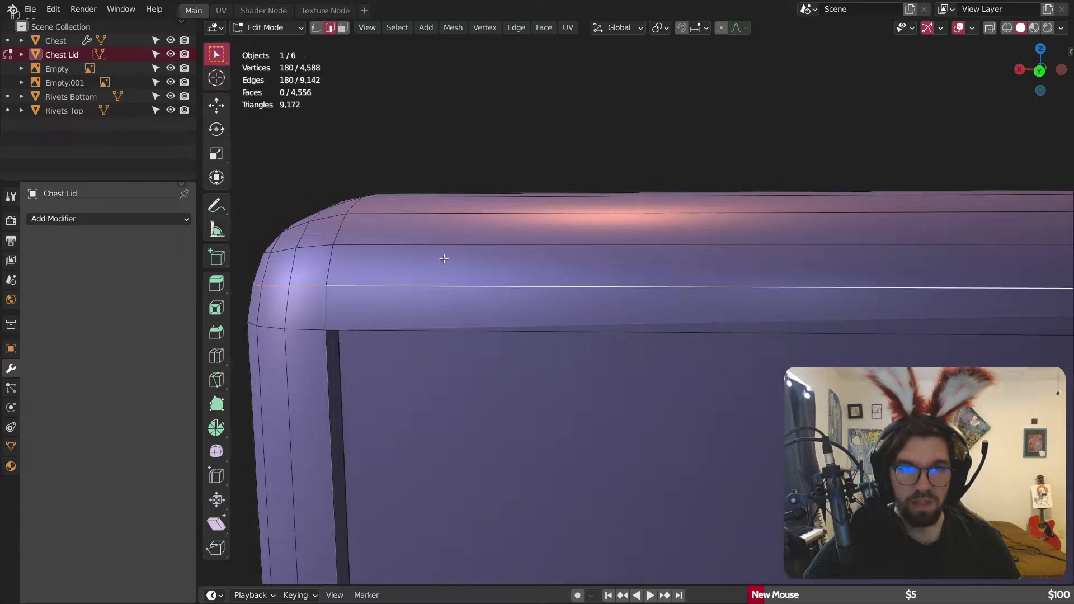
Step: Undo the edge dissolve on the lid's rounded trim and restore the earlier edge selection
middle_drag(455, 238, 477, 364)
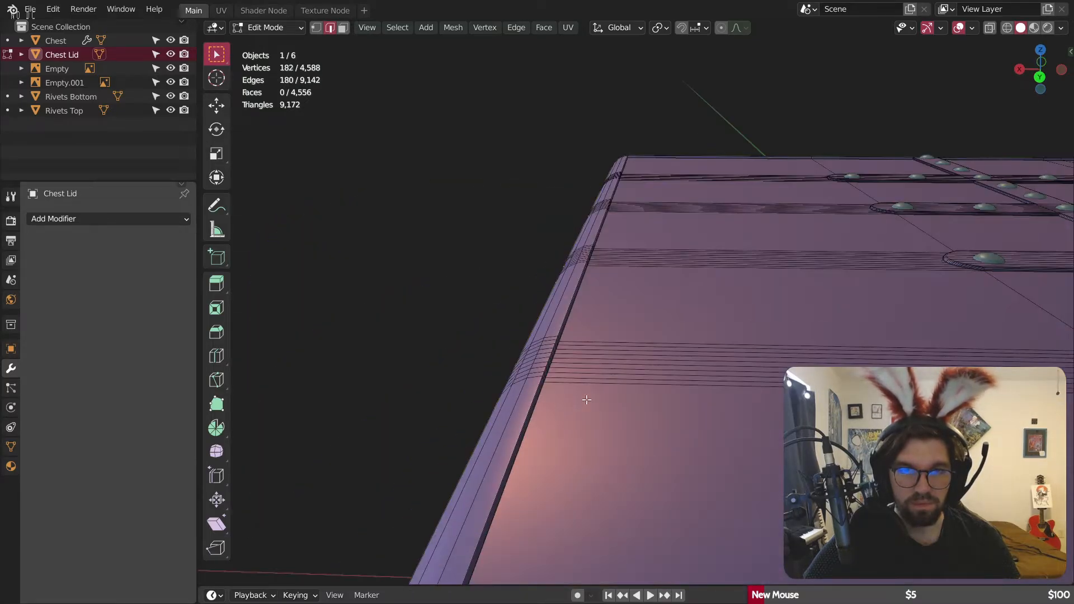
click(587, 396)
scroll(613, 442, down, 3)
shift+middle_drag(613, 441, 519, 202)
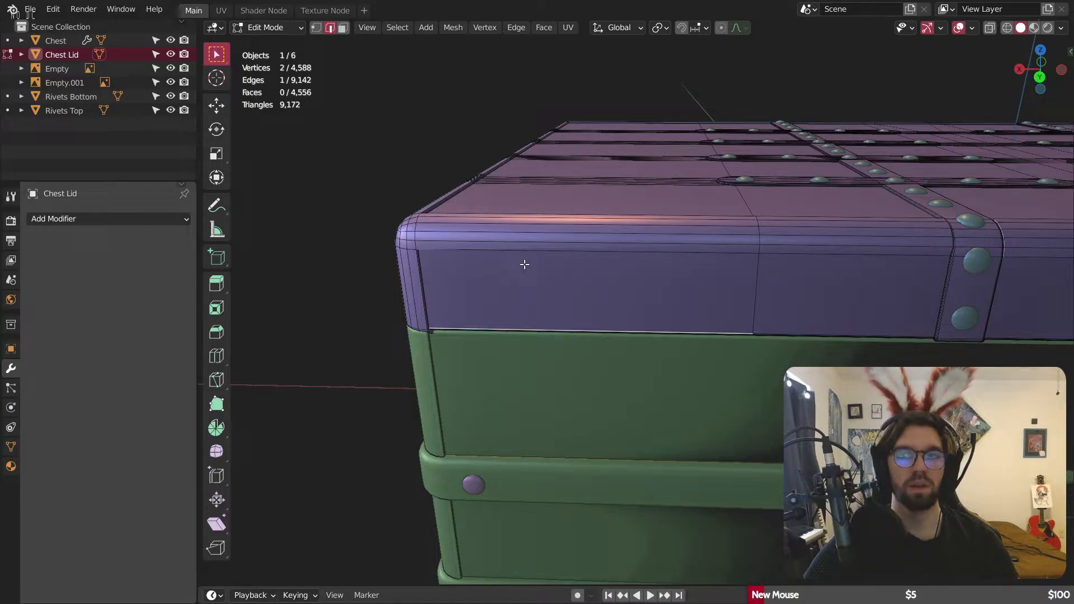
key(ctrl+z)
key(ctrl+z)
key(ctrl+z)
key(ctrl+z)
key(ctrl+z)
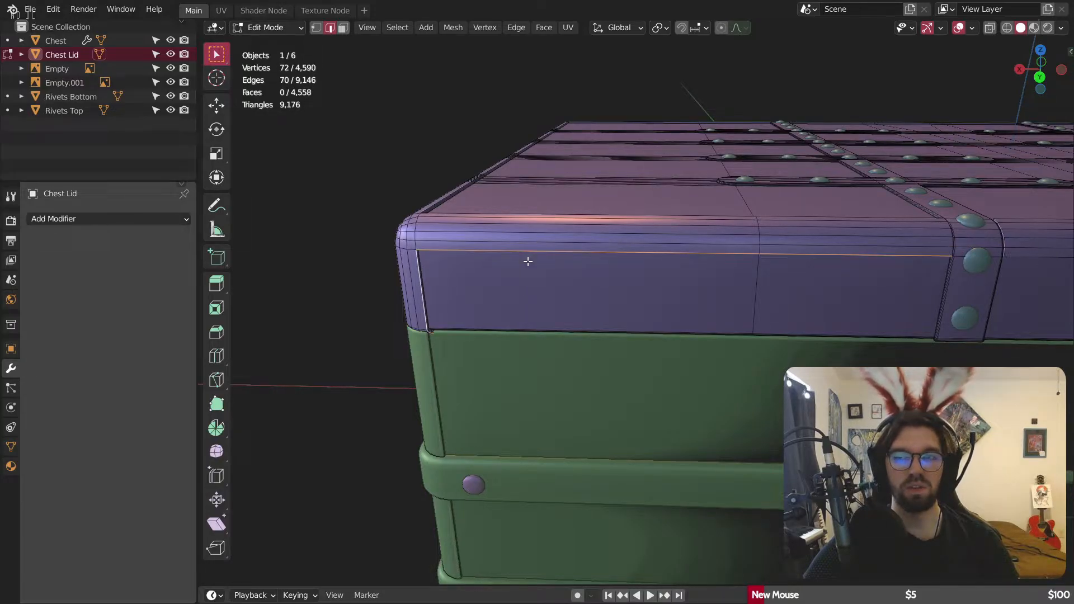
Step: Try bridging the narrow trim end faces on both sides of the riveted strap with Bridge Faces
middle_drag(528, 261, 568, 278)
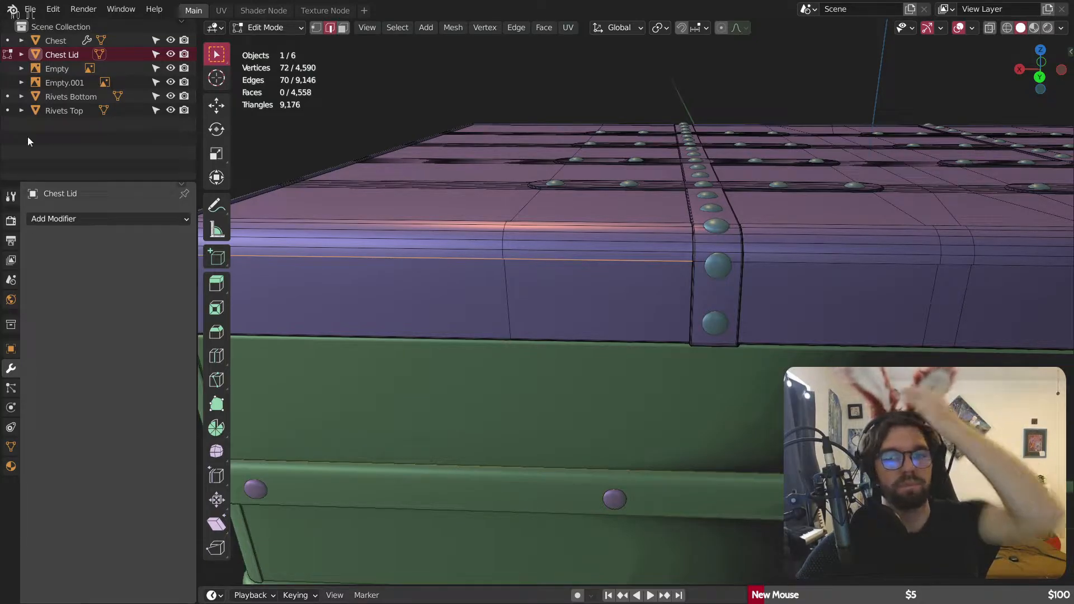
scroll(734, 241, up, 8)
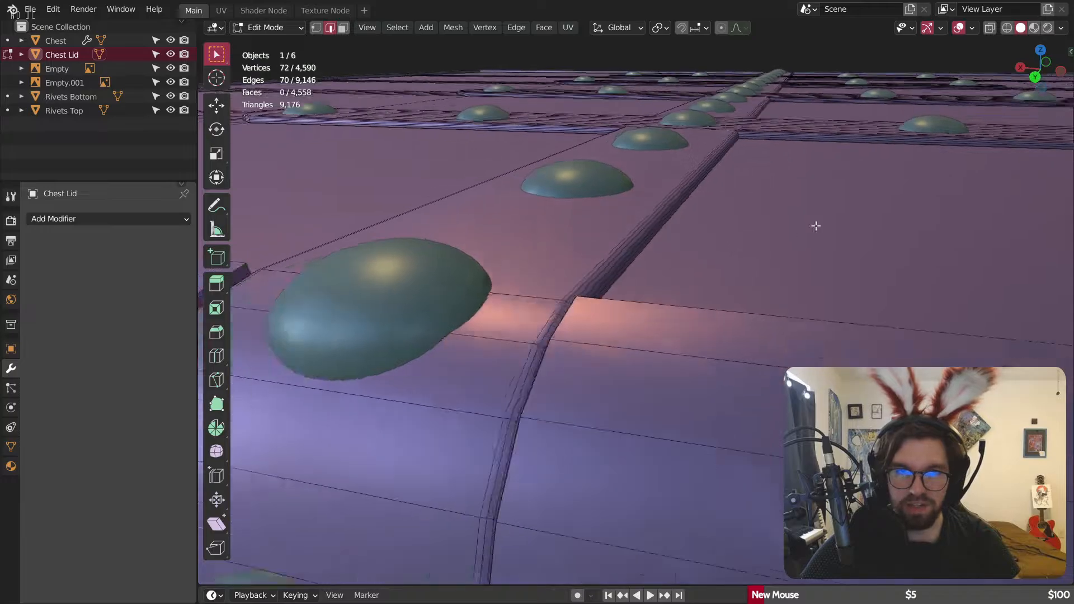
middle_drag(816, 225, 436, 122)
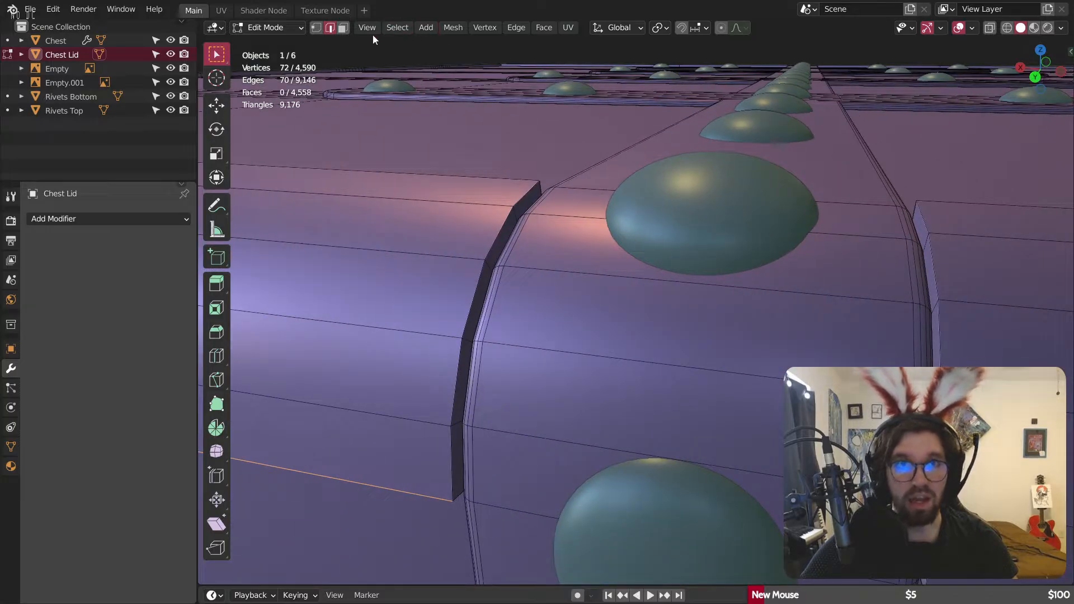
key(3)
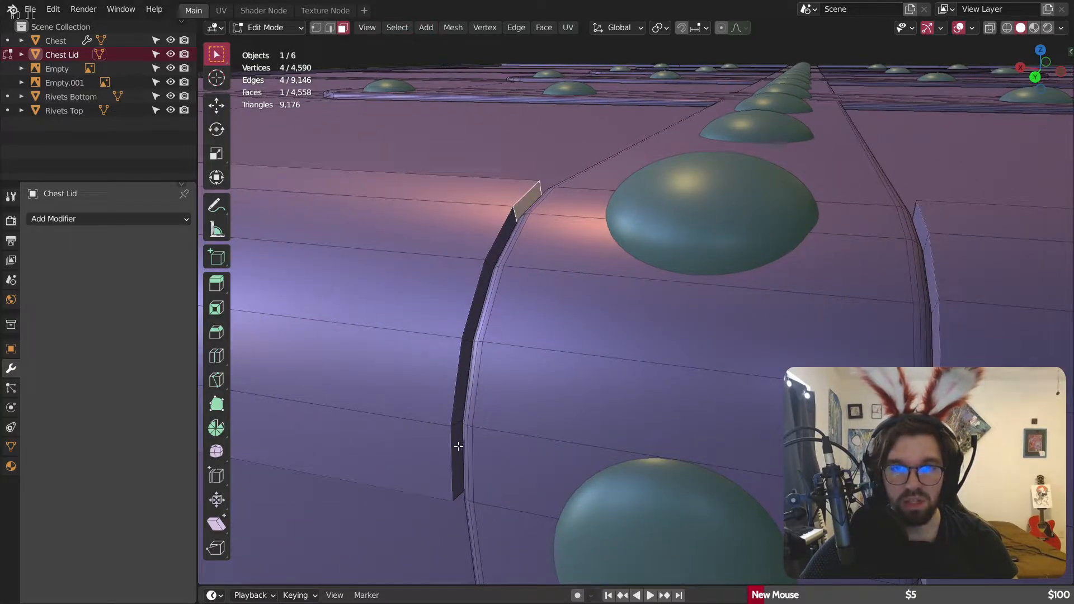
ctrl+click(458, 446)
middle_drag(763, 307, 820, 172)
shift+click(755, 182)
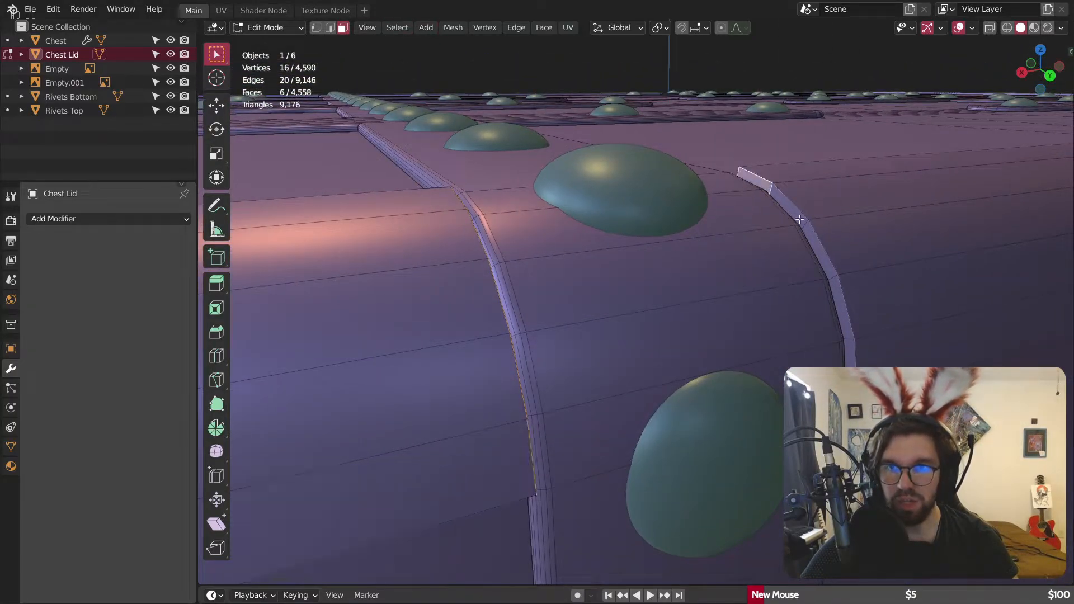
ctrl+click(851, 354)
middle_drag(850, 354, 791, 326)
right_click(791, 325)
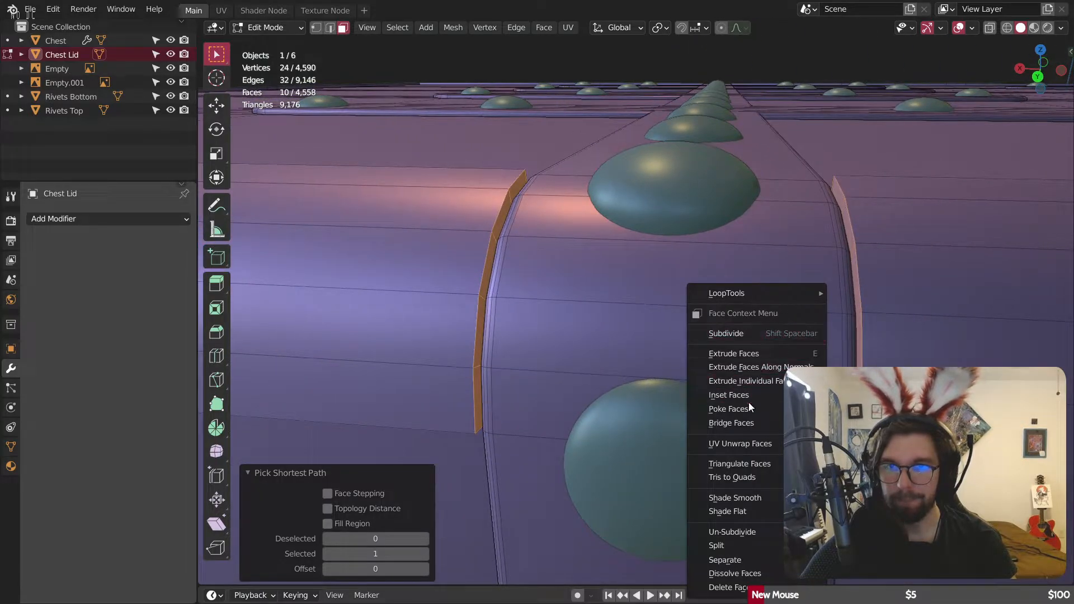
click(737, 423)
key(alt+a)
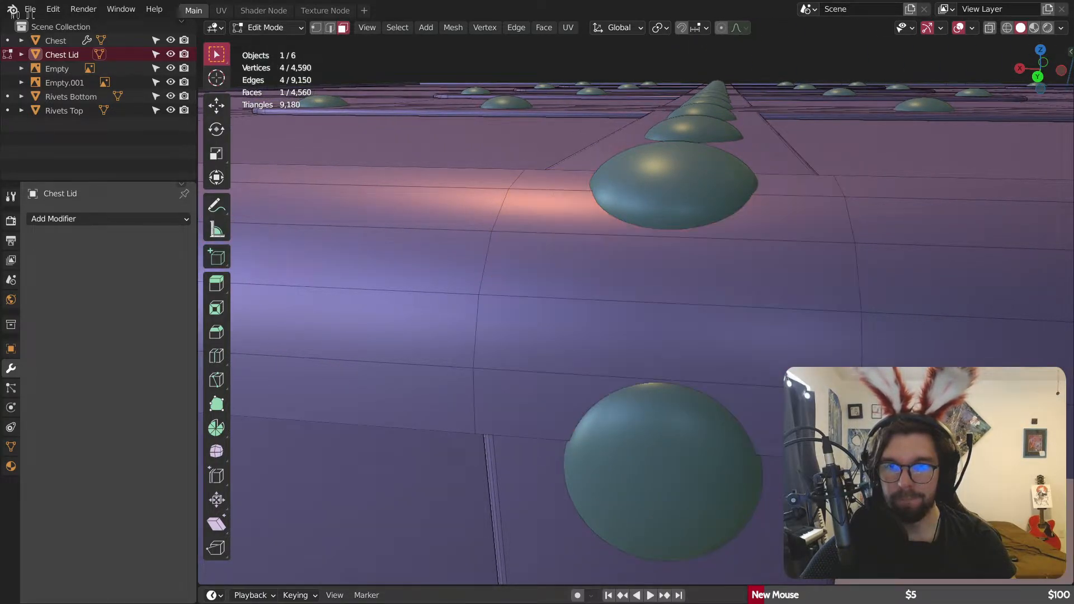
Step: Undo the face bridge across the riveted strap
scroll(798, 347, down, 5)
middle_drag(798, 348, 741, 335)
key(ctrl+z)
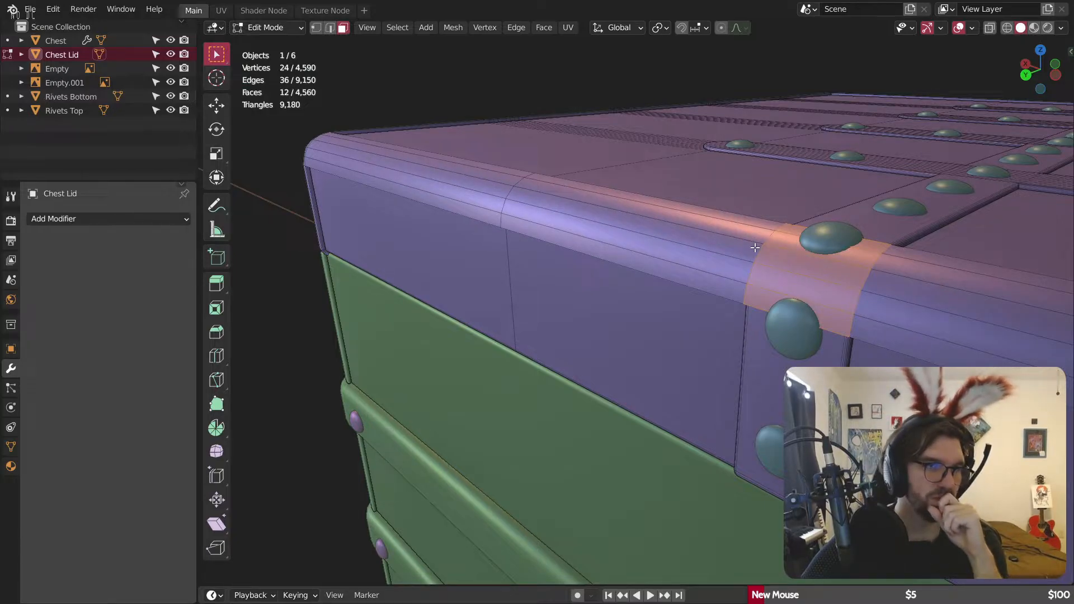
scroll(754, 247, up, 4)
key(ctrl+z)
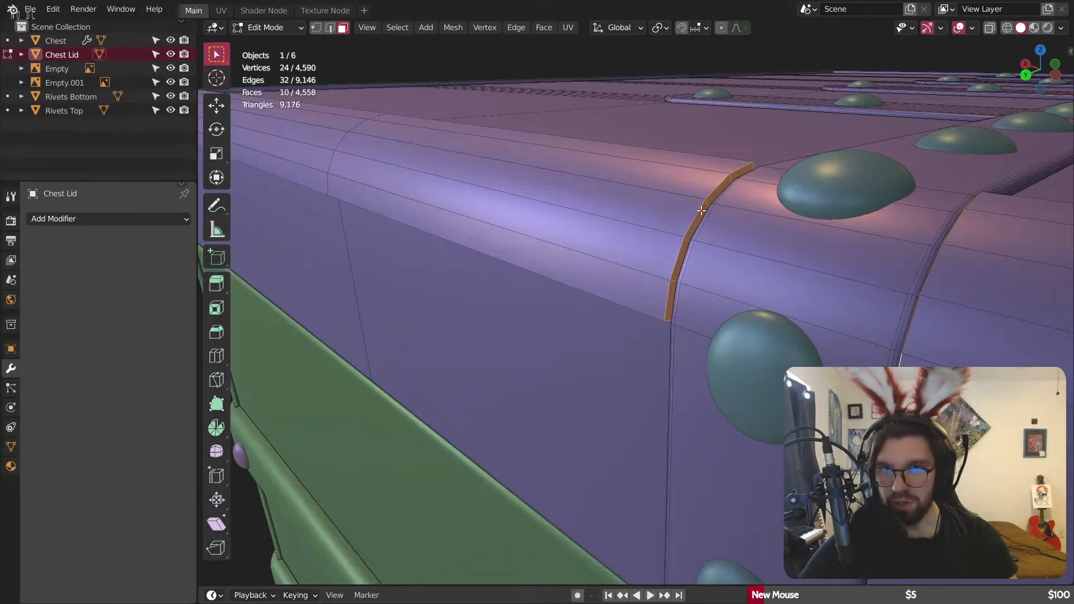
middle_drag(701, 210, 673, 204)
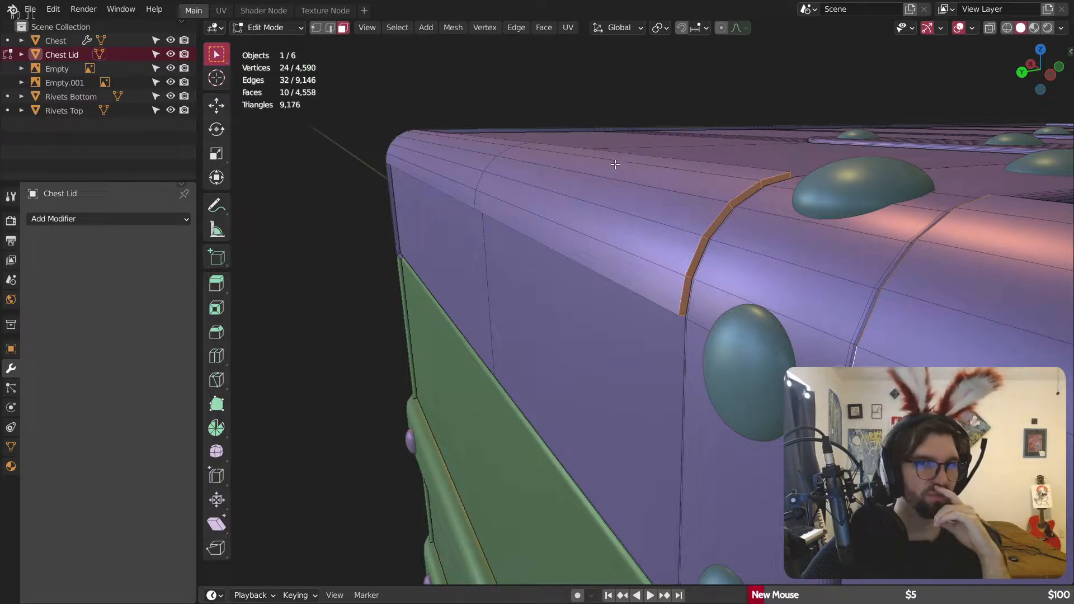
Step: In edge select mode, select the vertical corner edge and the lower trim edge on the lid's long side without notches
scroll(608, 163, down, 3)
middle_drag(608, 163, 784, 245)
middle_drag(565, 278, 570, 213)
scroll(470, 205, up, 3)
click(330, 28)
scroll(511, 300, up, 3)
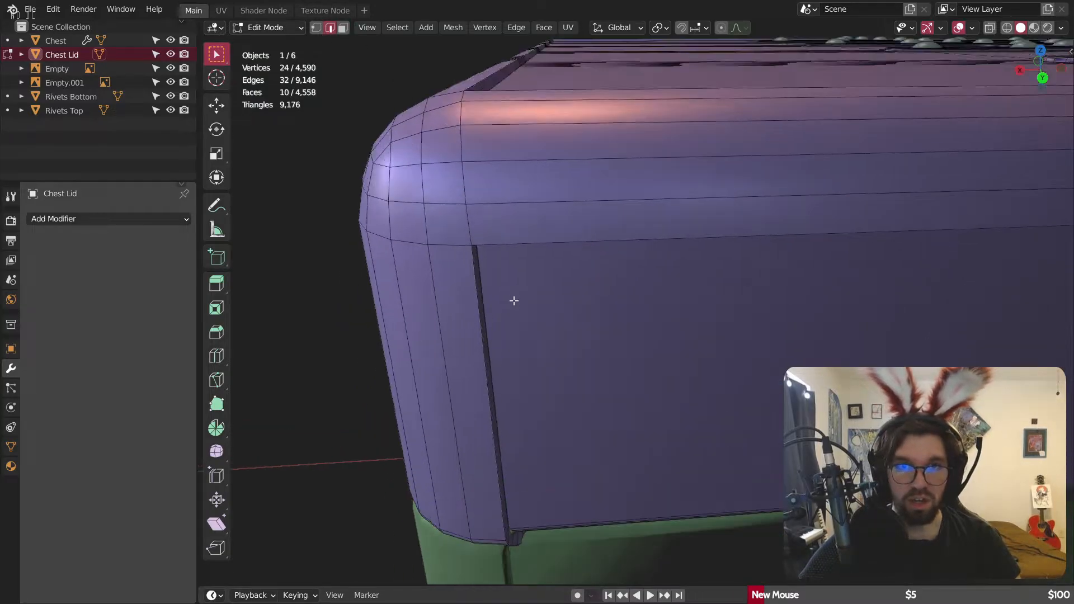
alt+click(465, 279)
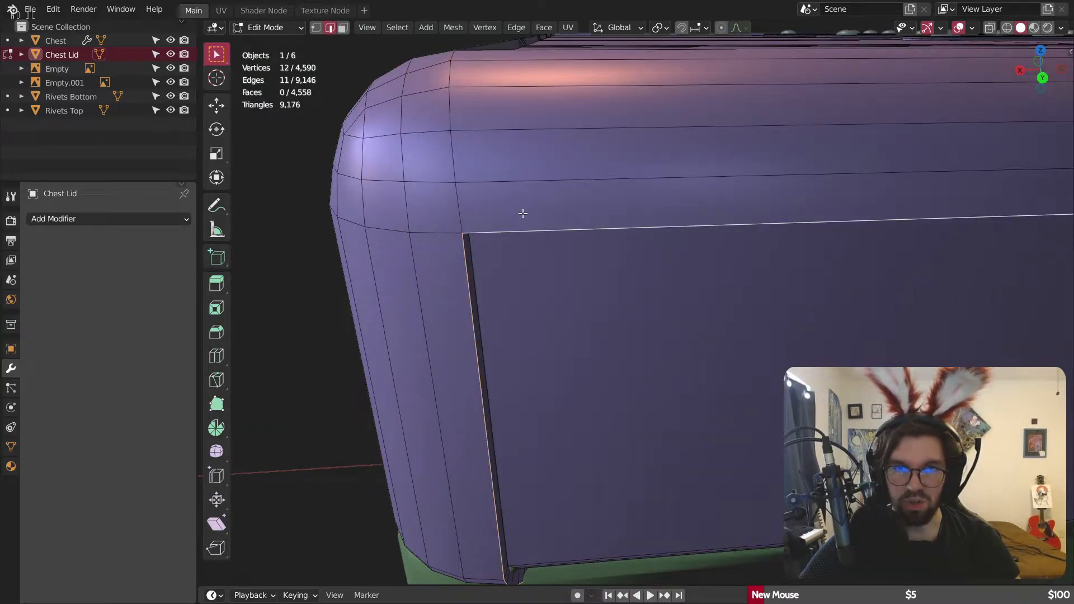
scroll(523, 214, down, 7)
shift+middle_drag(951, 218, 563, 258)
Step: Add the trim's border edges at the riveted strap and the upper trim edge of that long side to the selection
scroll(565, 252, up, 7)
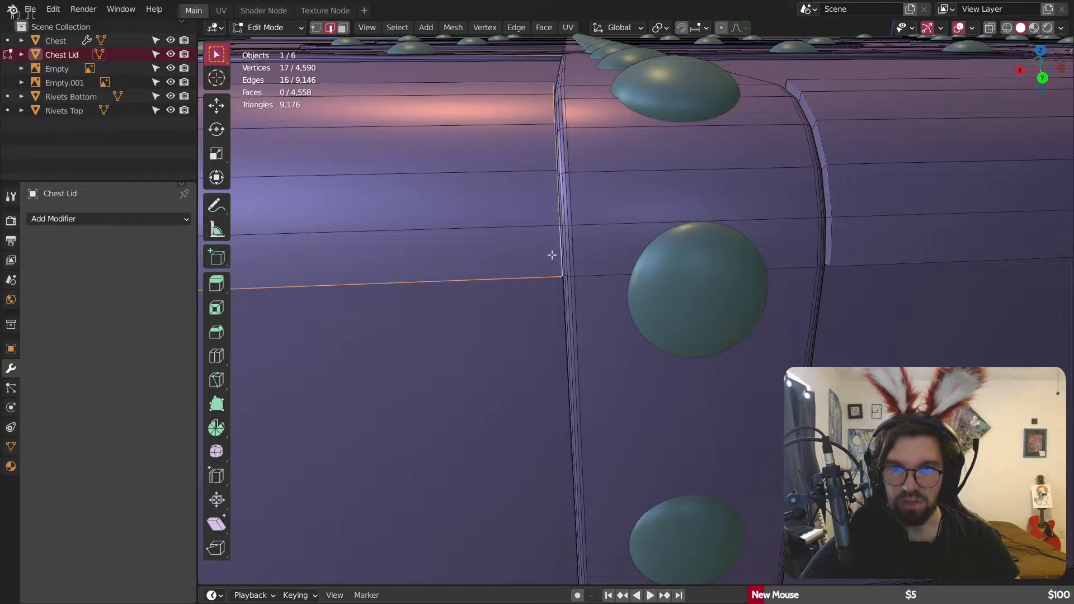
middle_drag(832, 200, 567, 205)
scroll(488, 148, down, 7)
shift+middle_drag(407, 201, 674, 244)
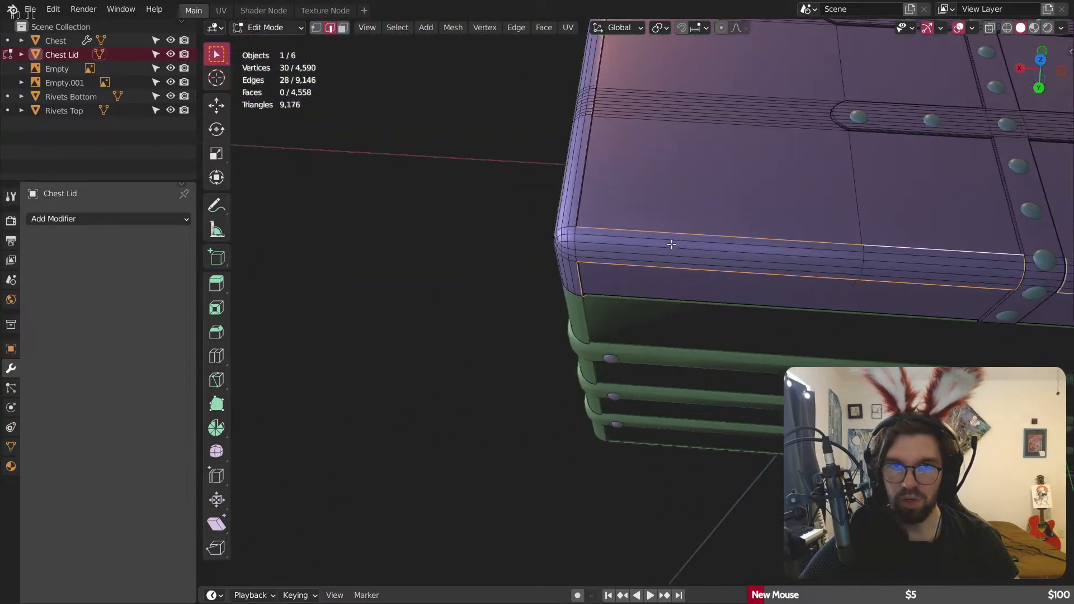
Step: Add the upper and lower trim edges of the adjacent short side of the lid to the selection
scroll(592, 201, up, 4)
middle_drag(587, 226, 729, 241)
alt+shift+click(728, 156)
scroll(681, 151, down, 6)
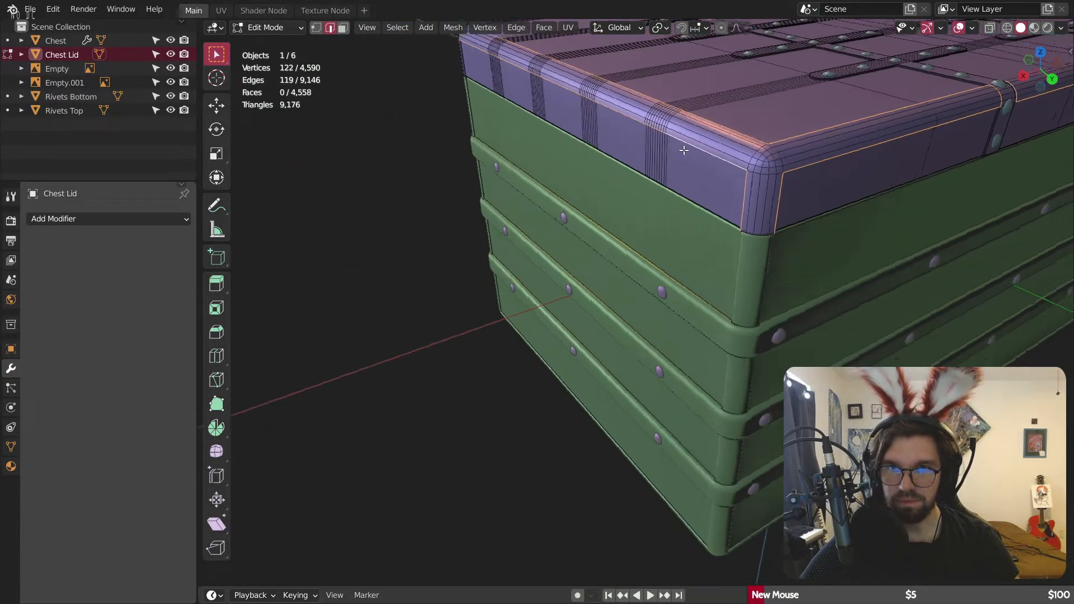
Step: Add the next corner's vertical edges and the lower trim edge of the notched long side's first section to the selection
middle_drag(447, 160, 967, 219)
scroll(719, 175, up, 3)
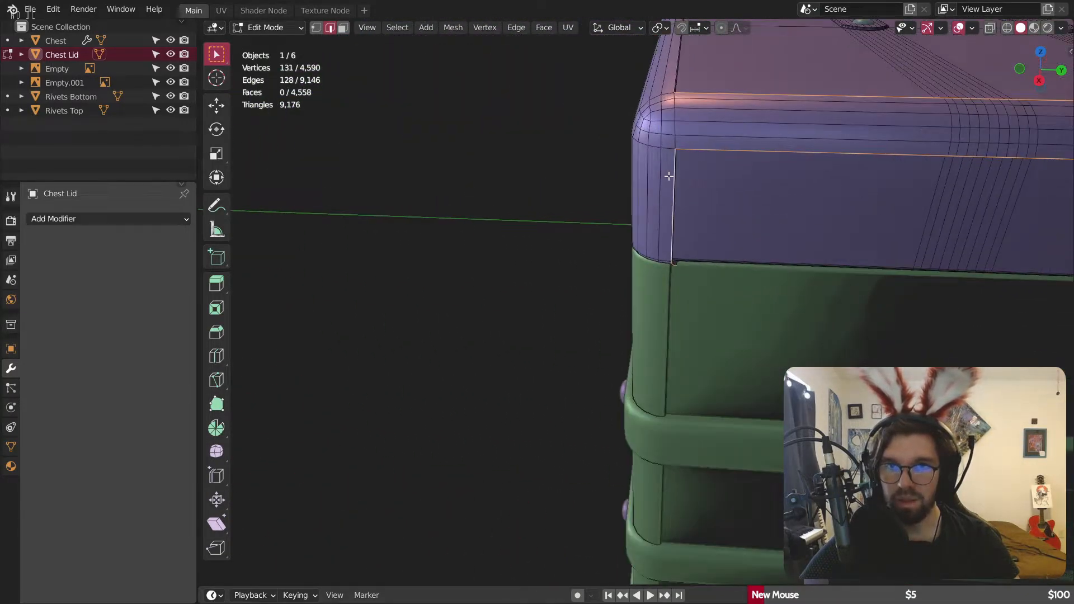
middle_drag(669, 176, 815, 233)
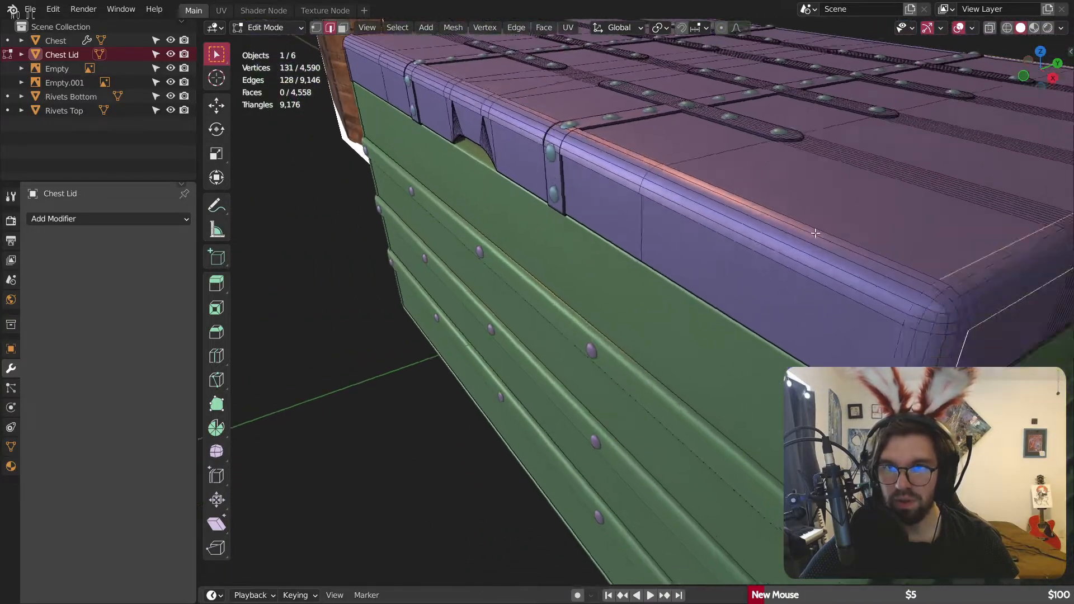
scroll(693, 258, up, 3)
alt+shift+click(719, 193)
scroll(719, 193, down, 3)
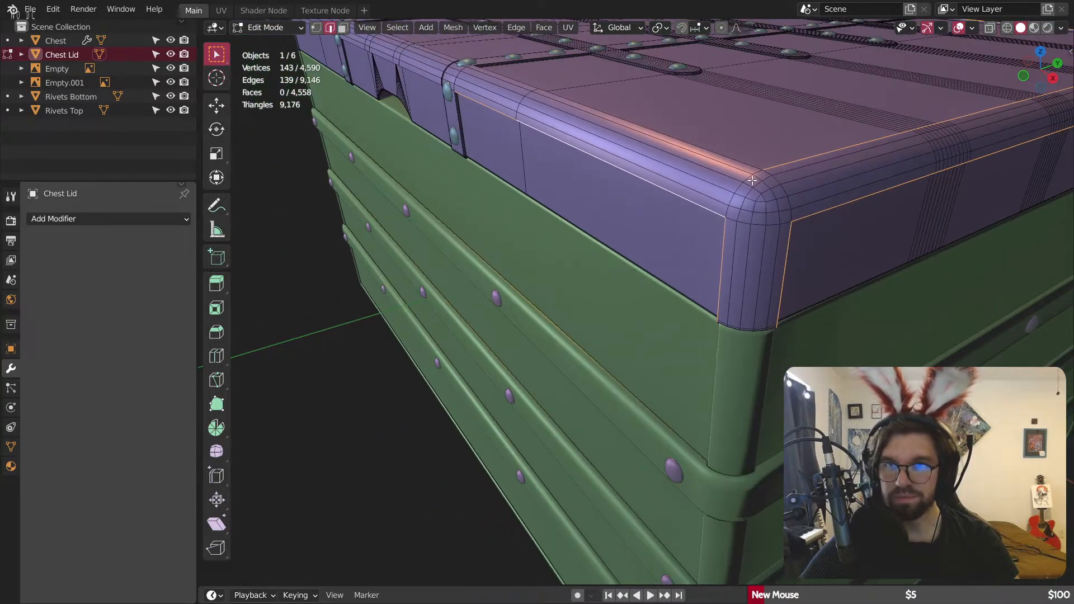
Step: Add the upper trim edge of the notched long side's first section to the selection
middle_drag(675, 154, 644, 178)
scroll(645, 178, up, 3)
alt+shift+click(602, 188)
scroll(612, 181, down, 4)
scroll(612, 181, down, 3)
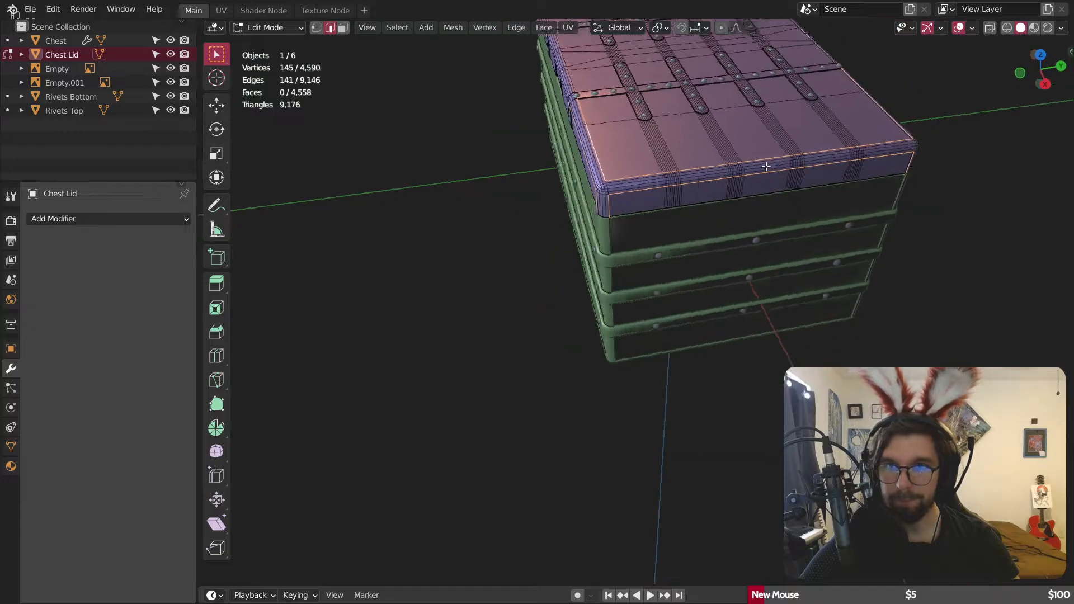
Step: Add the trim borders at the first strap and the upper and lower trim edges of the notched middle section to the selection
middle_drag(765, 162, 794, 173)
scroll(545, 116, up, 4)
shift+middle_drag(546, 116, 531, 170)
scroll(618, 403, up, 3)
scroll(531, 146, up, 3)
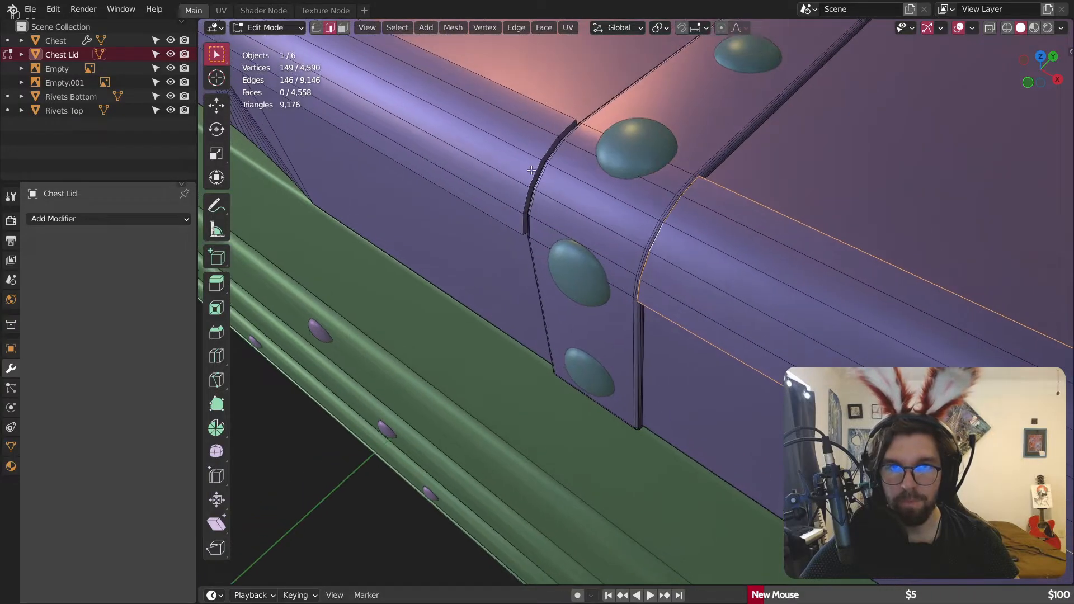
alt+shift+click(526, 99)
scroll(527, 99, down, 3)
shift+middle_drag(527, 98, 709, 232)
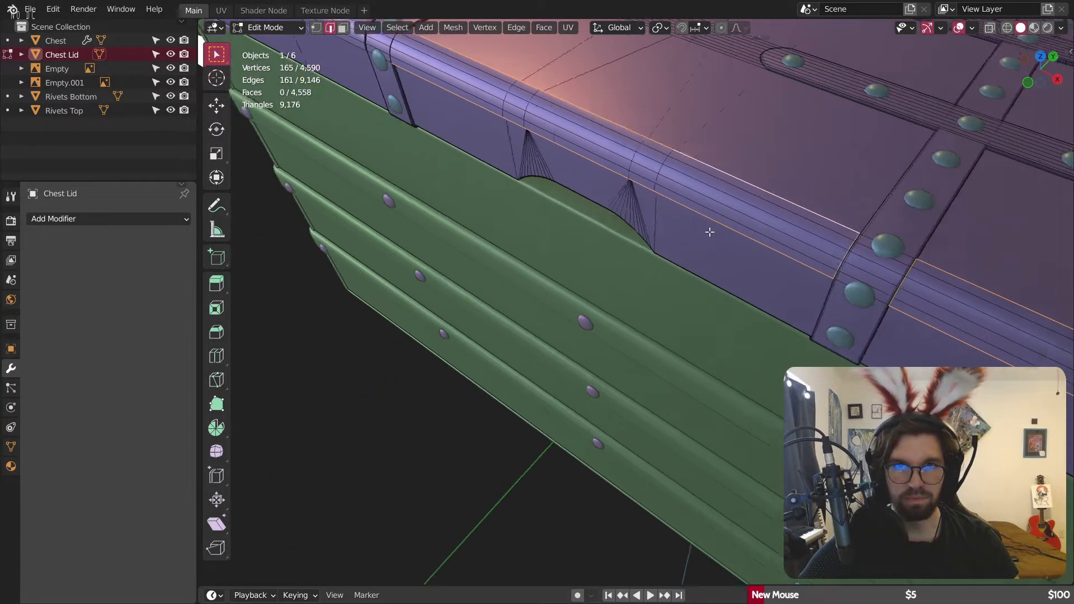
Step: Add the trim borders at the second strap and the lower trim edge of the far section to the selection
shift+middle_drag(392, 62, 783, 285)
scroll(588, 112, up, 3)
middle_drag(632, 204, 709, 230)
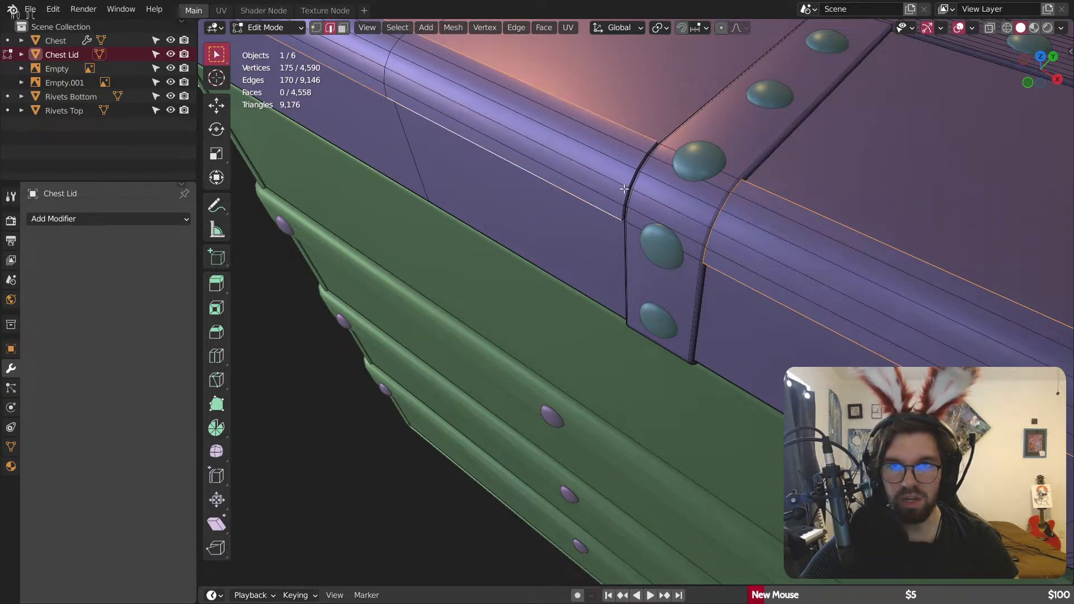
Step: Add the upper trim edge of the notched side's far section and the vertical edge at its corner to the selection
scroll(627, 195, down, 4)
shift+middle_drag(403, 143, 551, 280)
scroll(575, 182, up, 4)
alt+shift+click(554, 181)
scroll(554, 180, down, 5)
scroll(635, 216, up, 4)
middle_drag(565, 190, 614, 201)
scroll(635, 216, down, 4)
scroll(522, 297, up, 4)
scroll(462, 234, down, 4)
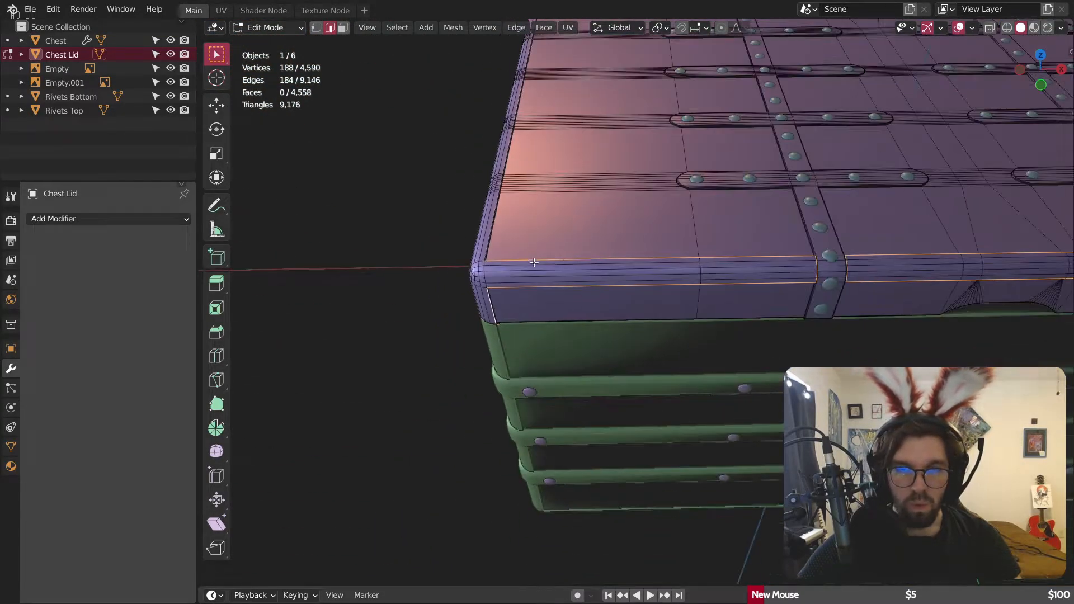
Step: Add the upper and lower trim edges and vertical corner edges of the lid's second short side to the selection
middle_drag(462, 234, 697, 213)
scroll(570, 196, up, 4)
middle_drag(571, 197, 598, 239)
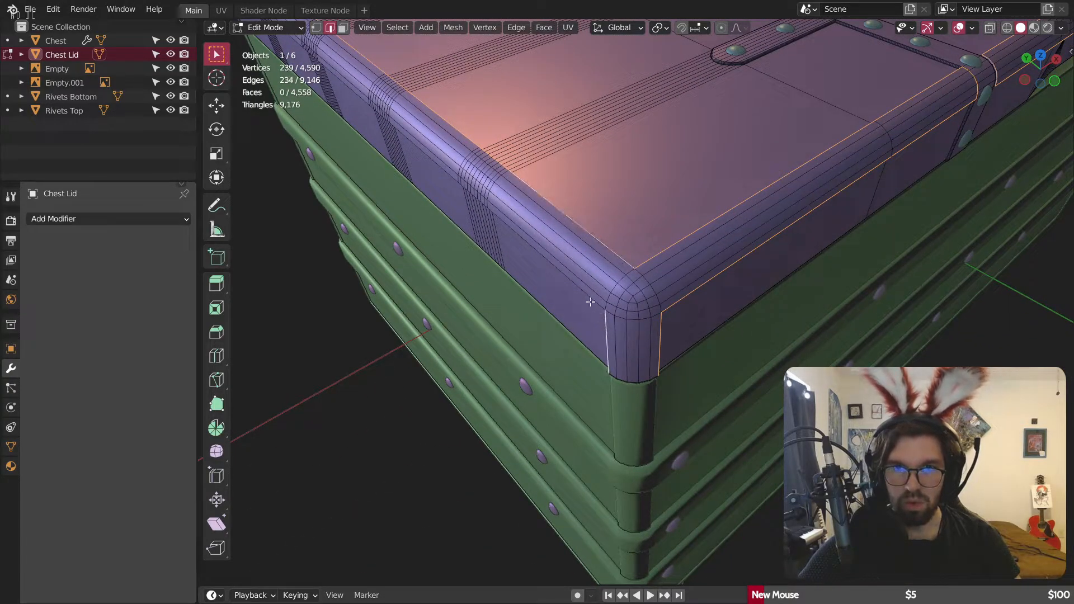
scroll(577, 234, down, 4)
middle_drag(576, 234, 672, 238)
scroll(597, 230, up, 3)
alt+shift+click(598, 226)
scroll(598, 224, down, 3)
middle_drag(618, 213, 601, 291)
scroll(567, 322, up, 4)
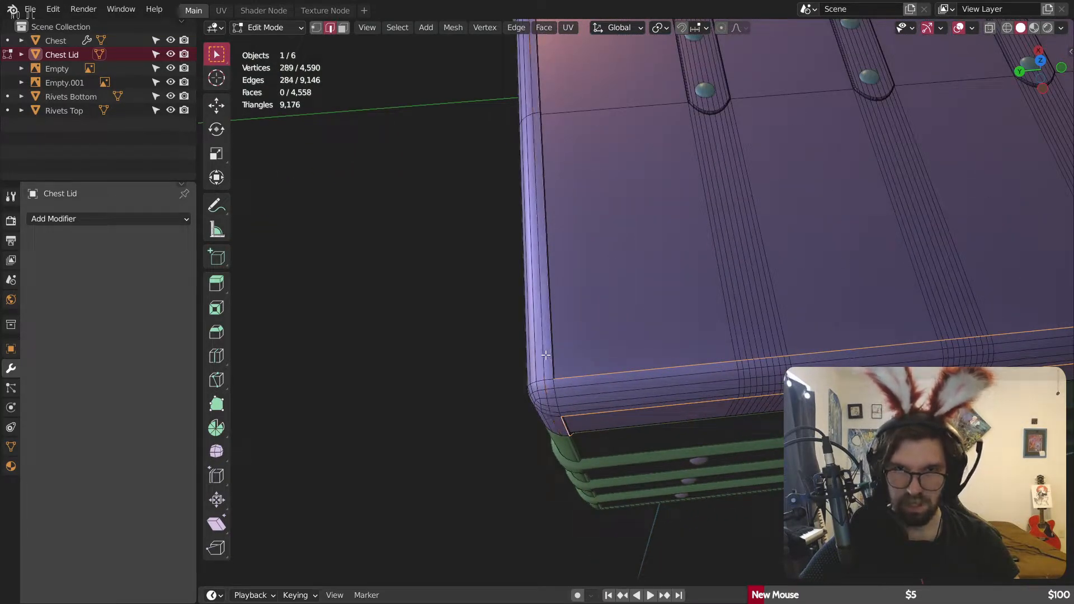
Step: Add the upper trim edge of the plain long side's corner section to the selection
scroll(566, 348, down, 1)
middle_drag(566, 347, 551, 347)
scroll(551, 347, up, 4)
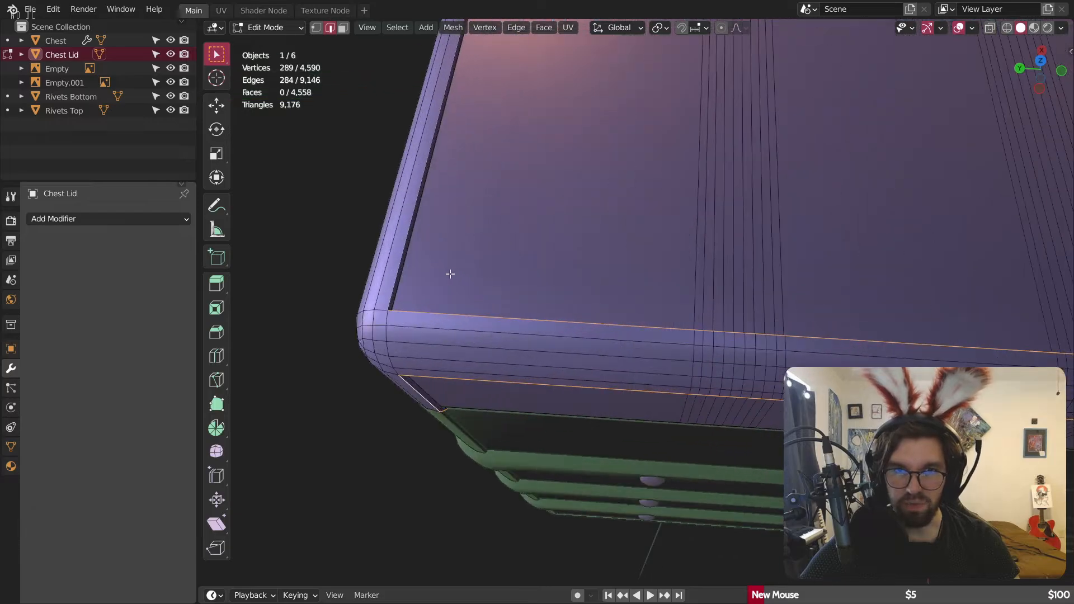
alt+shift+click(397, 272)
scroll(397, 271, down, 4)
middle_drag(436, 269, 490, 240)
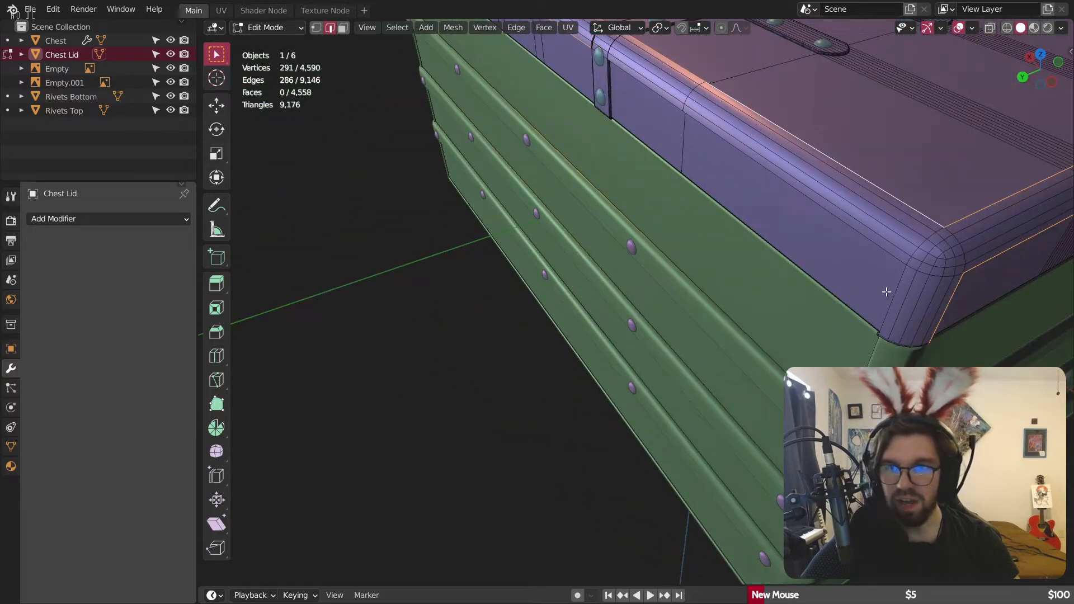
Step: Add the remaining lower trim edge, the strap-side trim border and the middle section's trim edges on the plain long side to the selection
scroll(889, 259, down, 3)
shift+middle_drag(797, 207, 790, 290)
scroll(696, 206, up, 6)
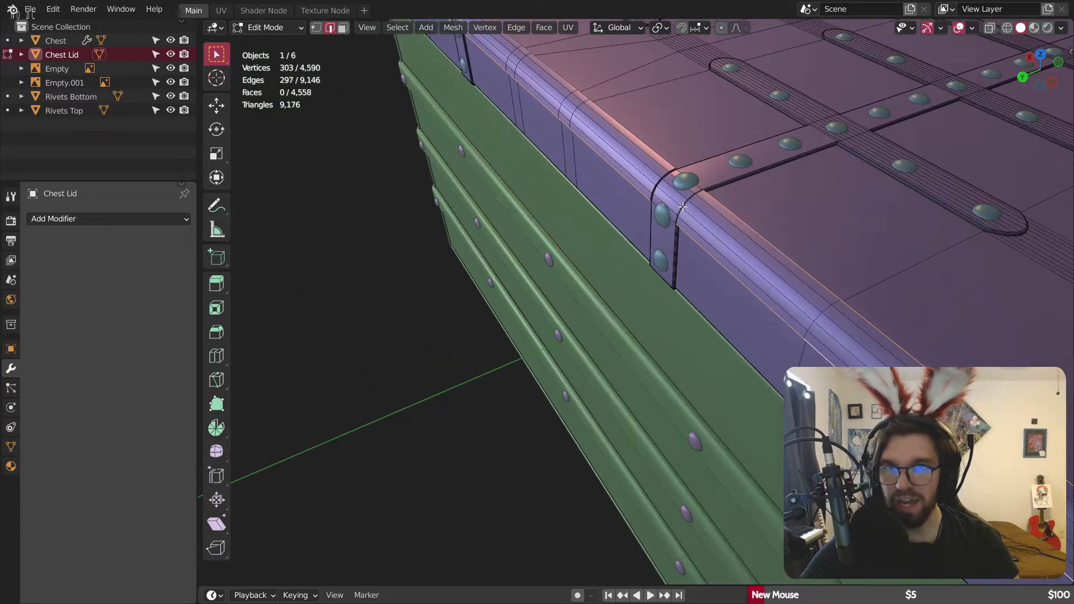
shift+middle_drag(694, 206, 659, 316)
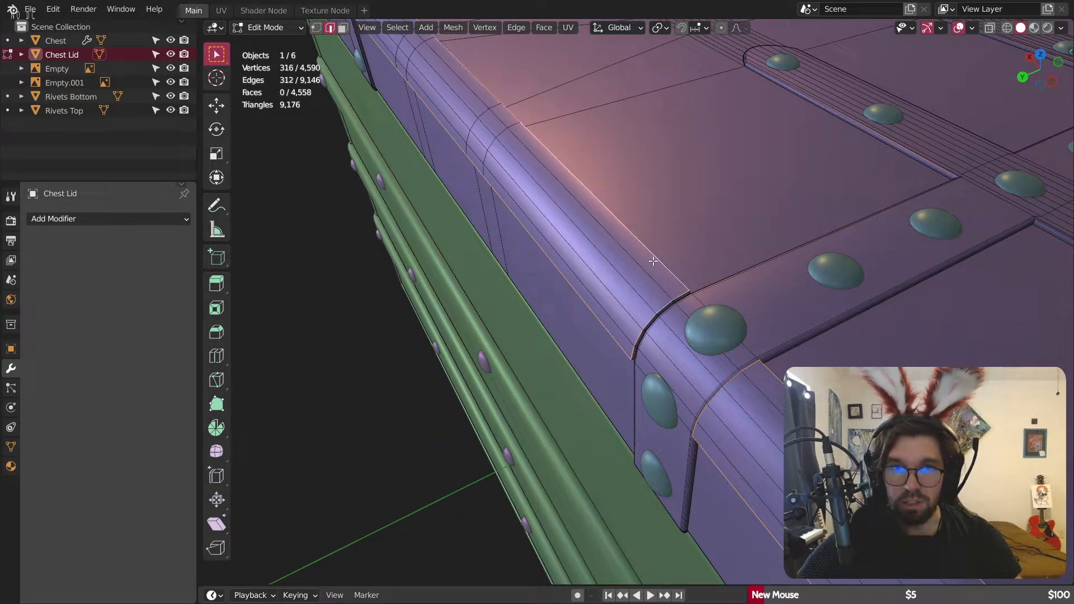
Step: Bevel the selected lid trim edges with a width of 0.454 m and 4 segments
middle_drag(653, 261, 408, 292)
shift+middle_drag(670, 414, 580, 314)
scroll(584, 291, up, 6)
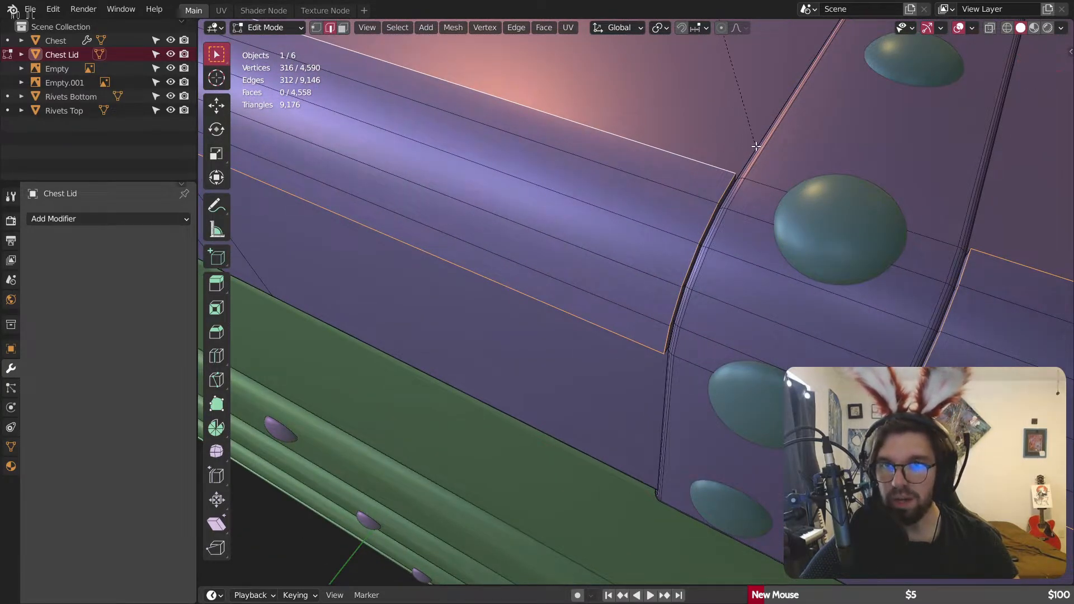
key(ctrl+KP_Add)
key(ctrl+KP_Add)
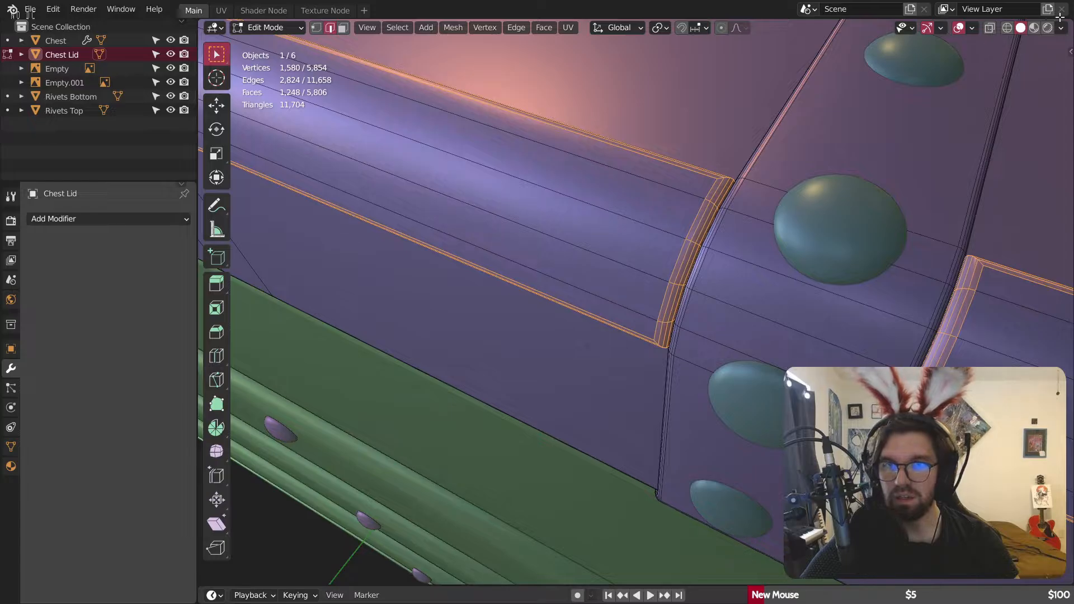
click(323, 500)
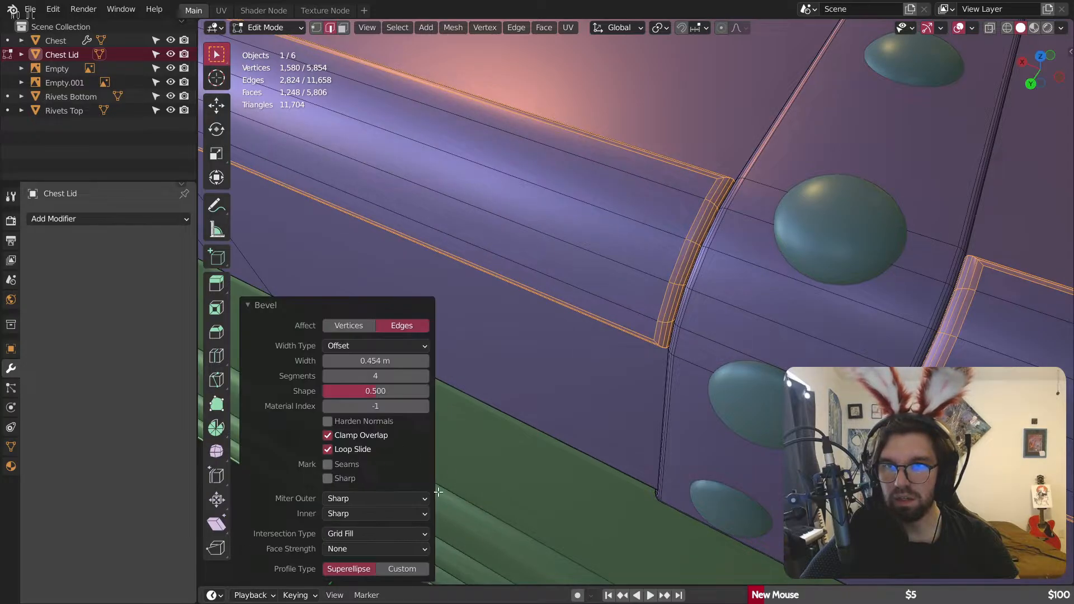
Step: Return to Object Mode and inspect the bevelled trim at the lid's corners and around the straps
click(277, 28)
click(271, 45)
scroll(662, 244, down, 9)
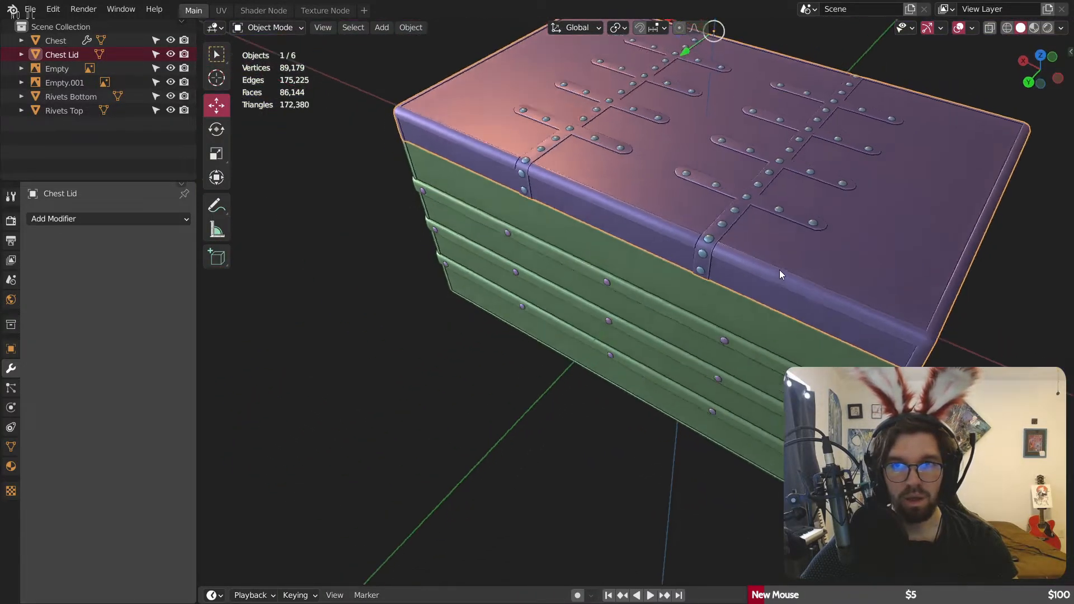
middle_drag(780, 269, 582, 220)
scroll(533, 149, up, 4)
scroll(425, 128, up, 3)
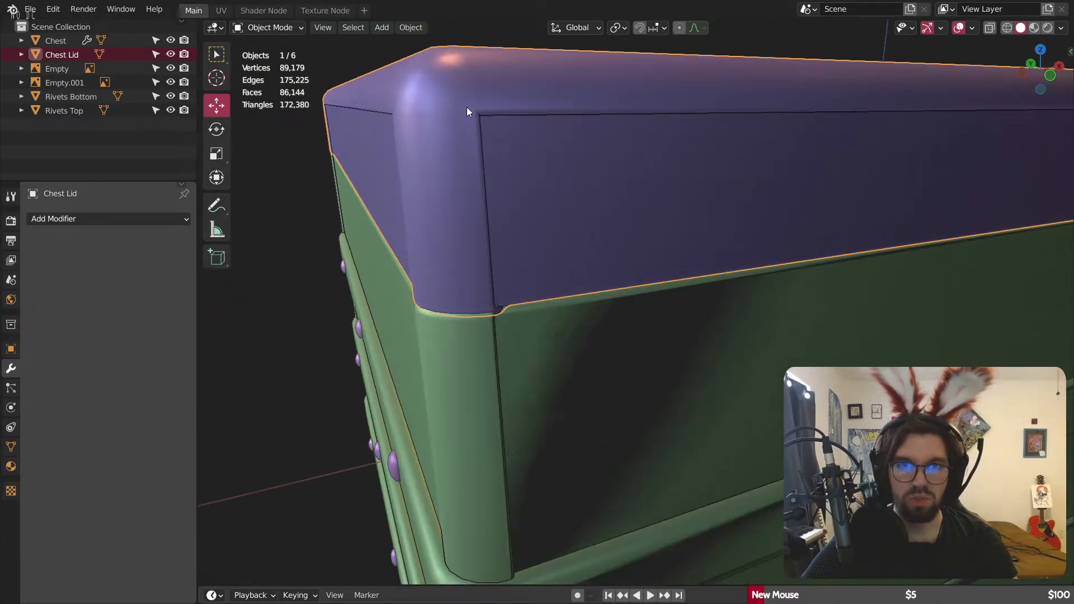
middle_drag(518, 121, 739, 249)
scroll(740, 250, up, 3)
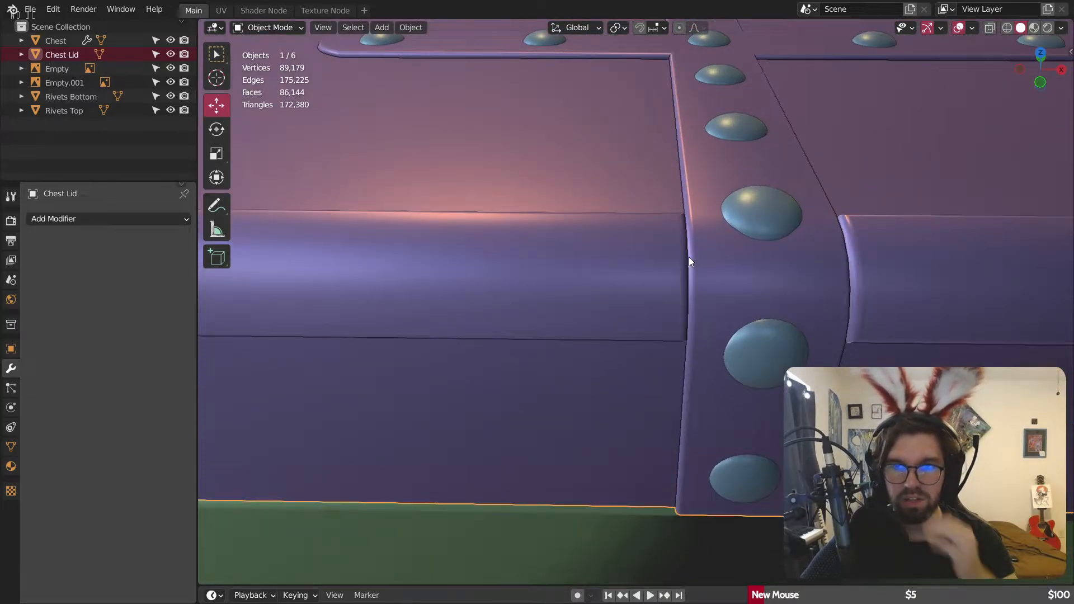
scroll(682, 223, up, 2)
scroll(738, 274, down, 6)
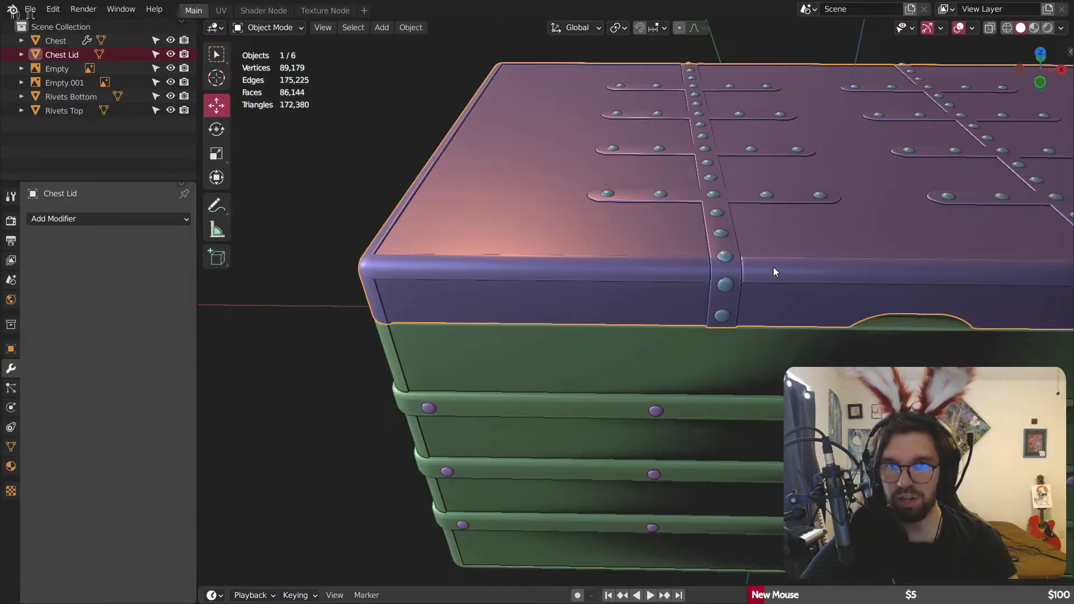
scroll(626, 201, down, 2)
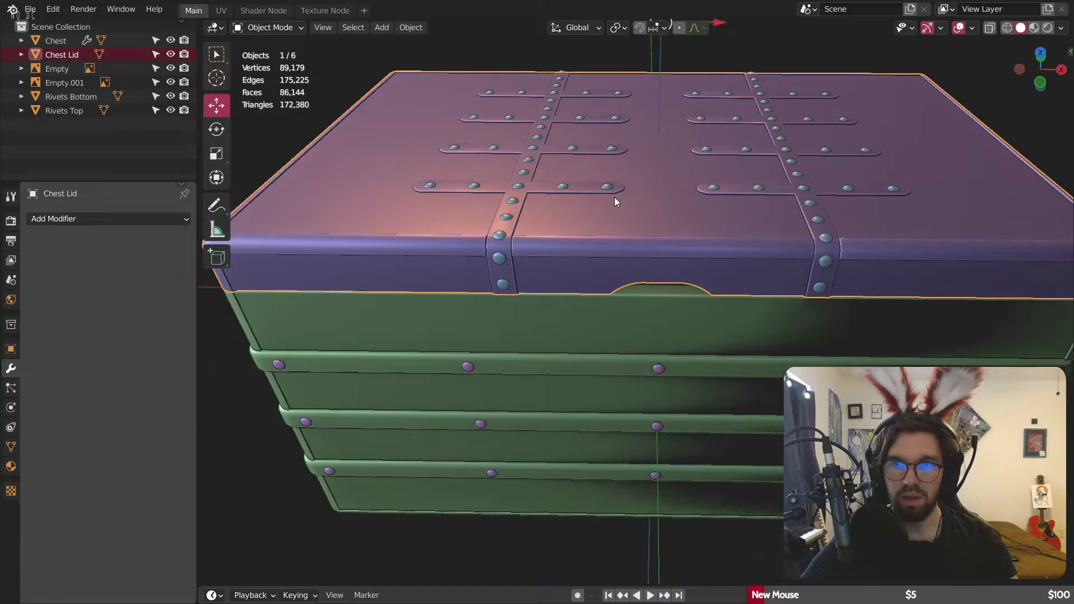
Step: Merge all of the lid's vertices by distance at 0.0001 m in Edit Mode, and return to Object Mode
click(266, 28)
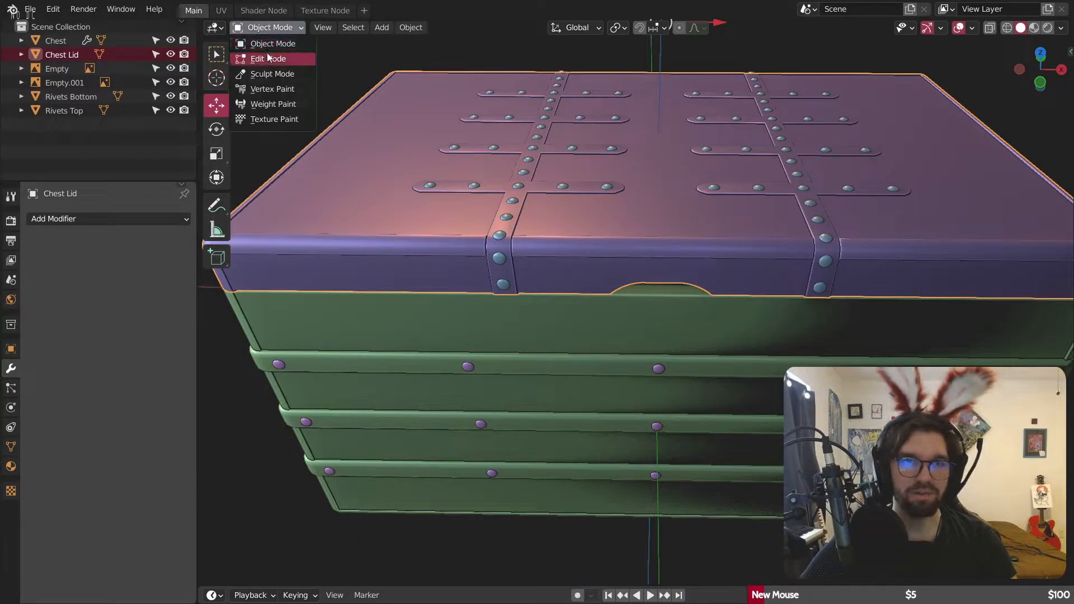
click(268, 58)
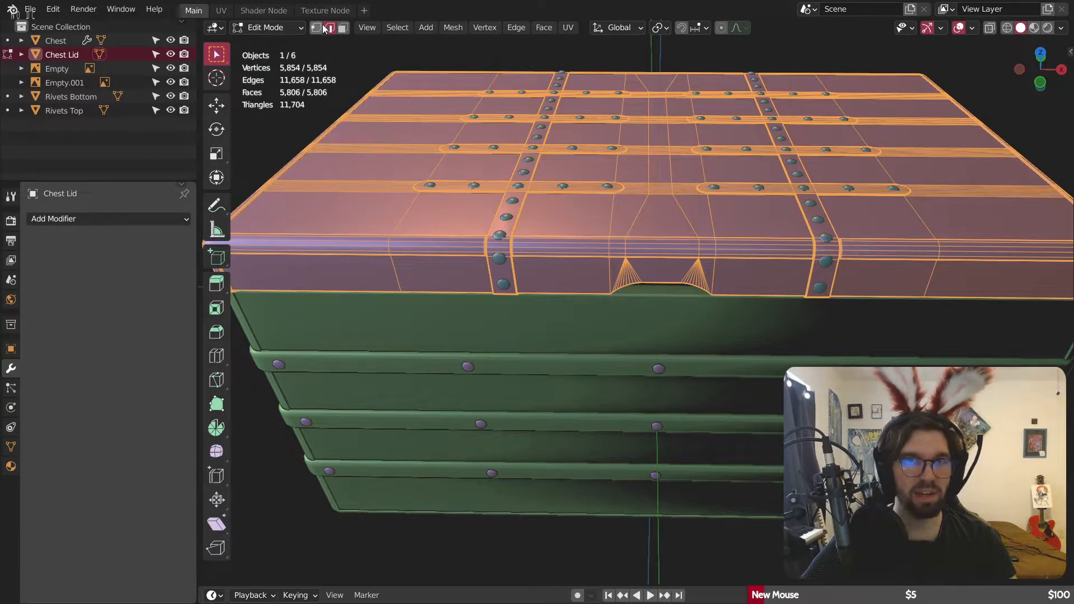
click(316, 28)
right_click(352, 179)
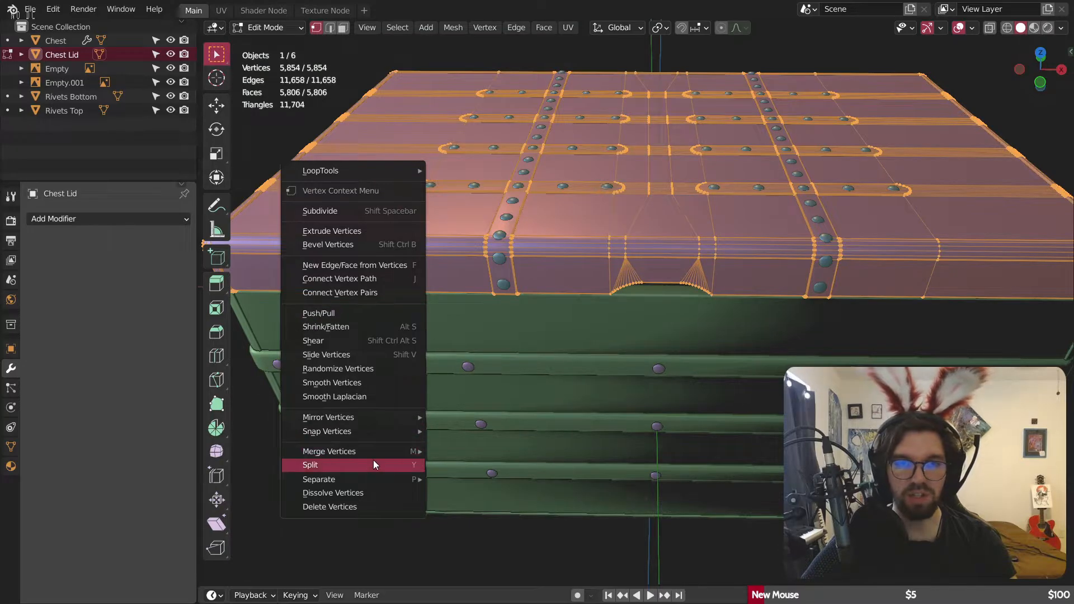
mouse_move(391, 454)
click(462, 507)
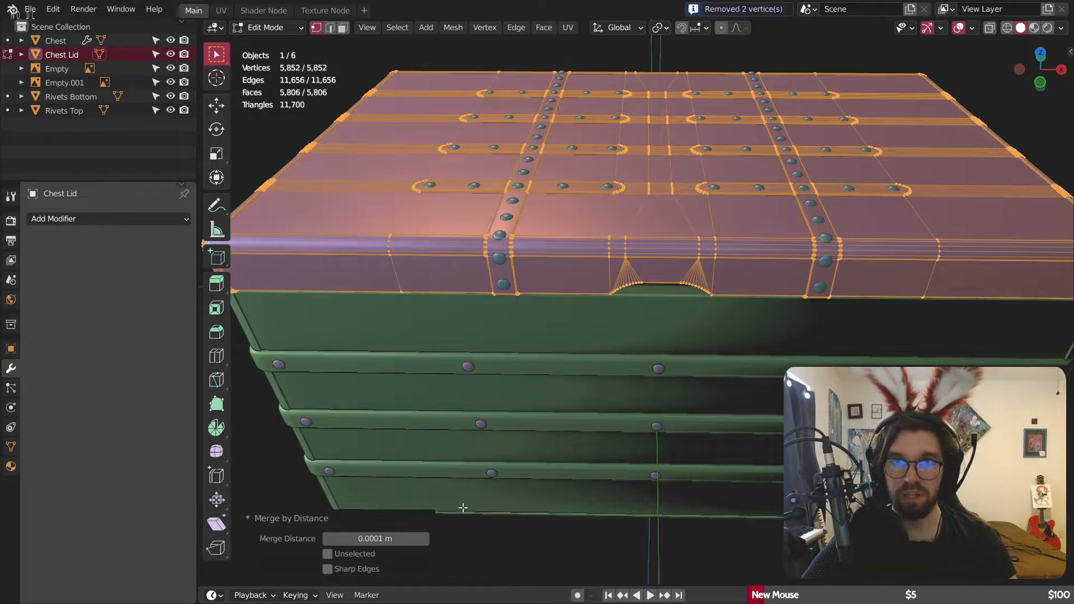
scroll(562, 257, down, 5)
mouse_move(592, 240)
middle_down()
mouse_move(585, 192)
mouse_move(603, 229)
middle_up()
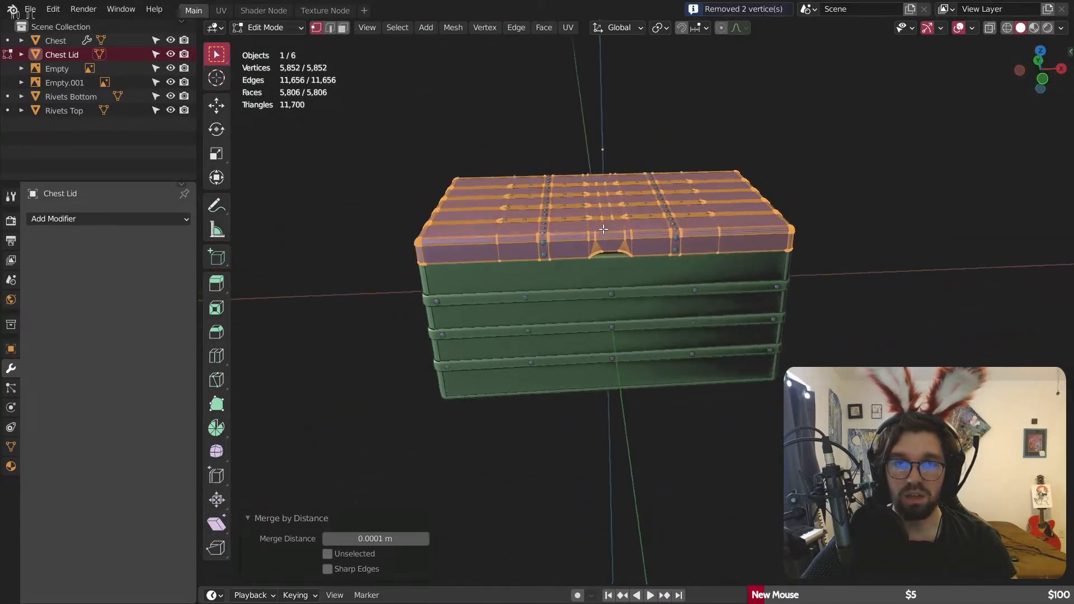
scroll(603, 229, up, 5)
click(273, 27)
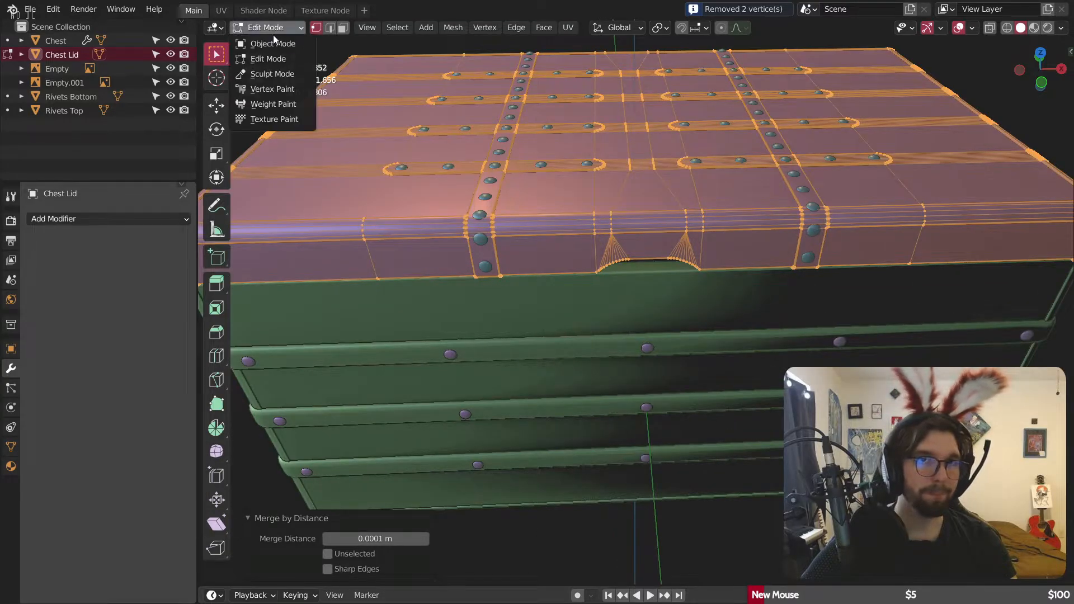
click(277, 43)
Step: Select the top rivets together with the chest lid and raise both about 0.008 m along the Z axis
shift+middle_drag(566, 303, 649, 292)
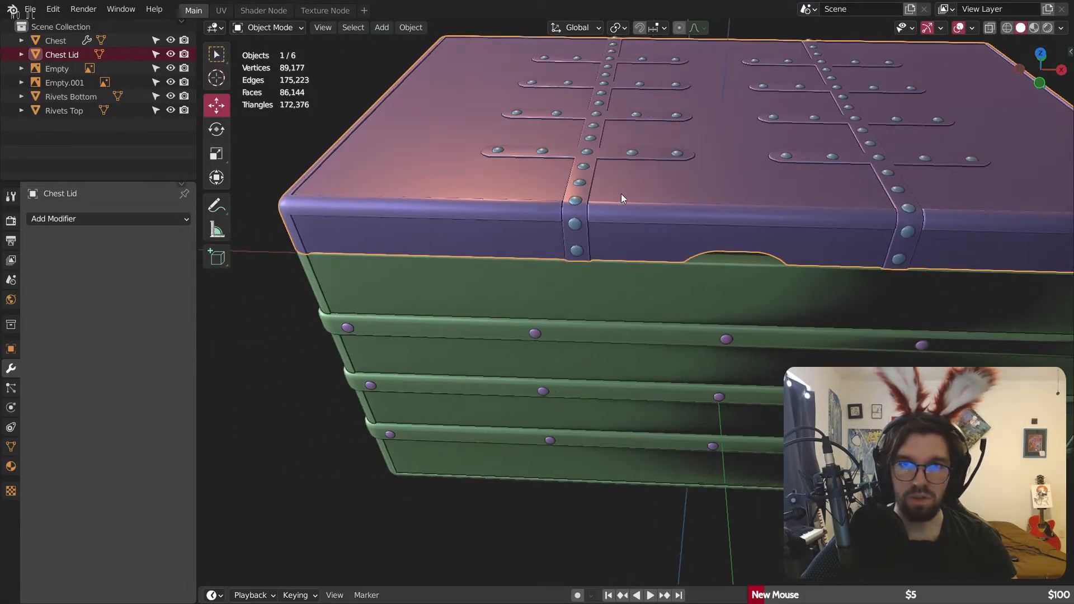
middle_drag(597, 208, 605, 213)
scroll(605, 213, up, 2)
click(591, 206)
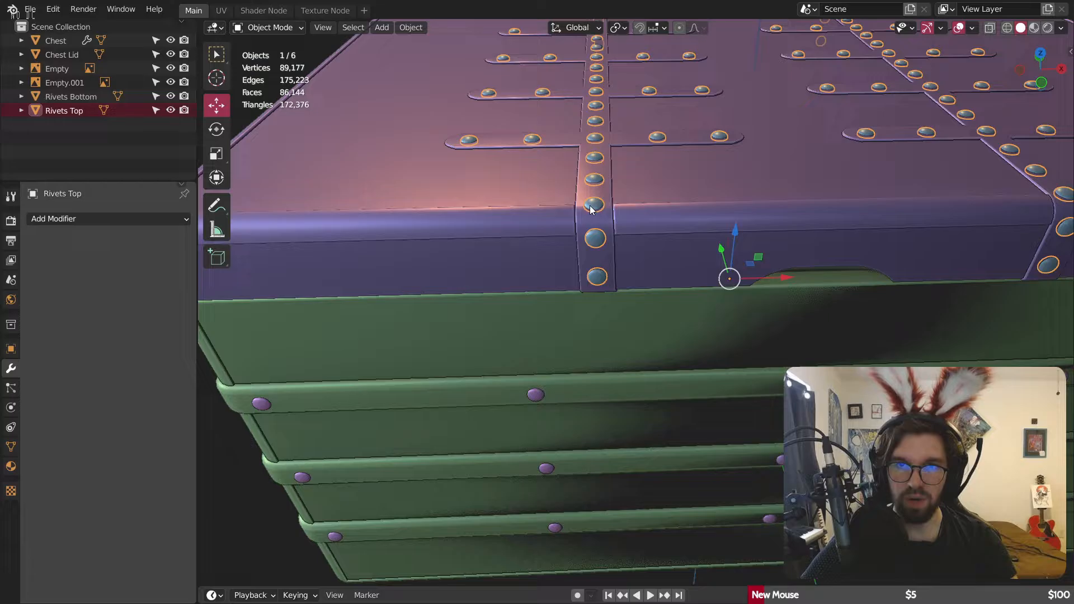
shift+click(649, 218)
scroll(650, 221, down, 4)
middle_drag(708, 166, 717, 130)
scroll(715, 125, up, 5)
shift+middle_drag(444, 246, 608, 204)
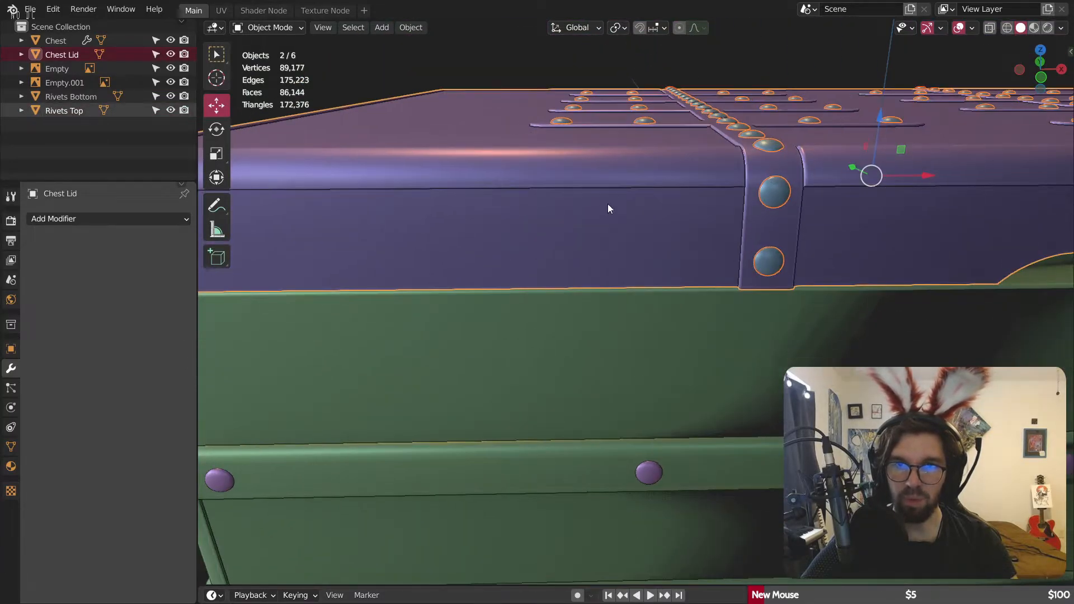
shift+middle_drag(270, 269, 608, 207)
scroll(468, 220, up, 7)
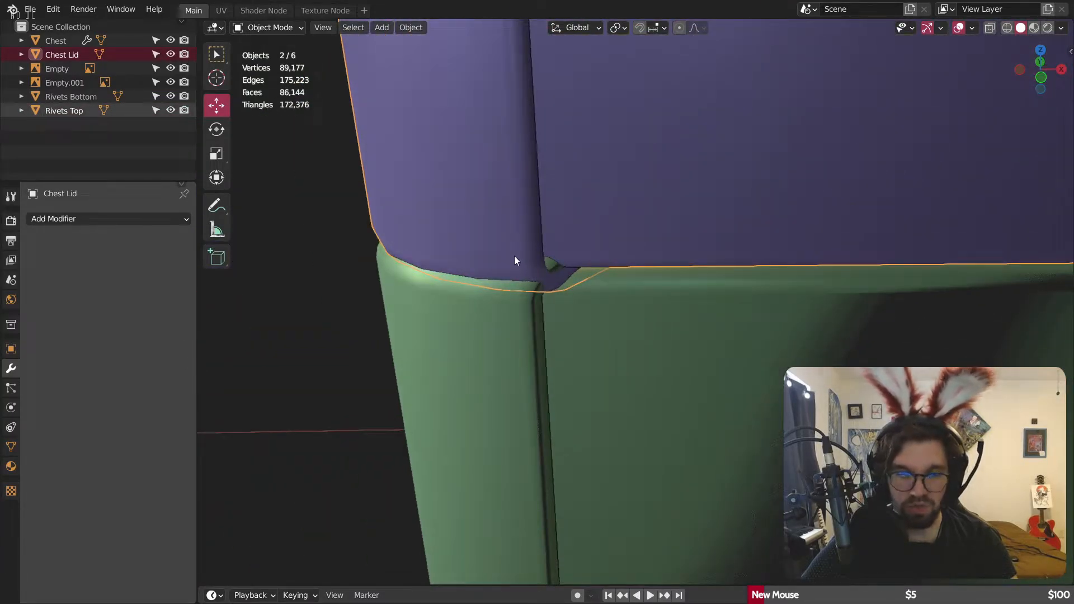
key(g)
key(z)
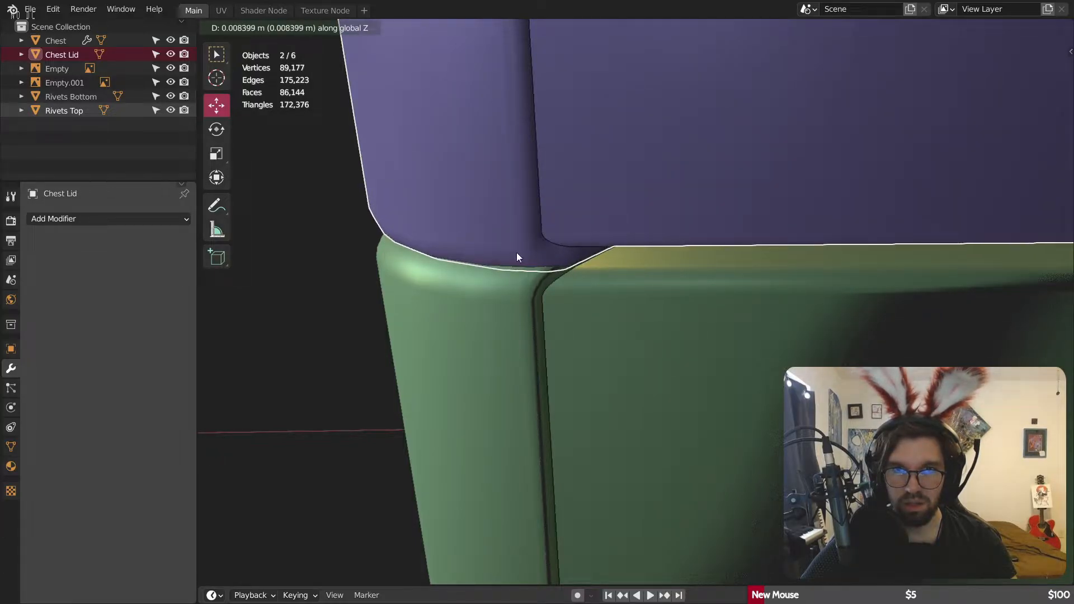
click(516, 253)
Step: Select the chest body and examine the seam between it and the lid along the notched side
click(377, 274)
scroll(523, 241, down, 4)
middle_drag(617, 227, 610, 215)
shift+middle_drag(804, 149, 572, 213)
scroll(572, 214, down, 4)
shift+middle_drag(1051, 190, 912, 183)
shift+middle_drag(794, 172, 679, 177)
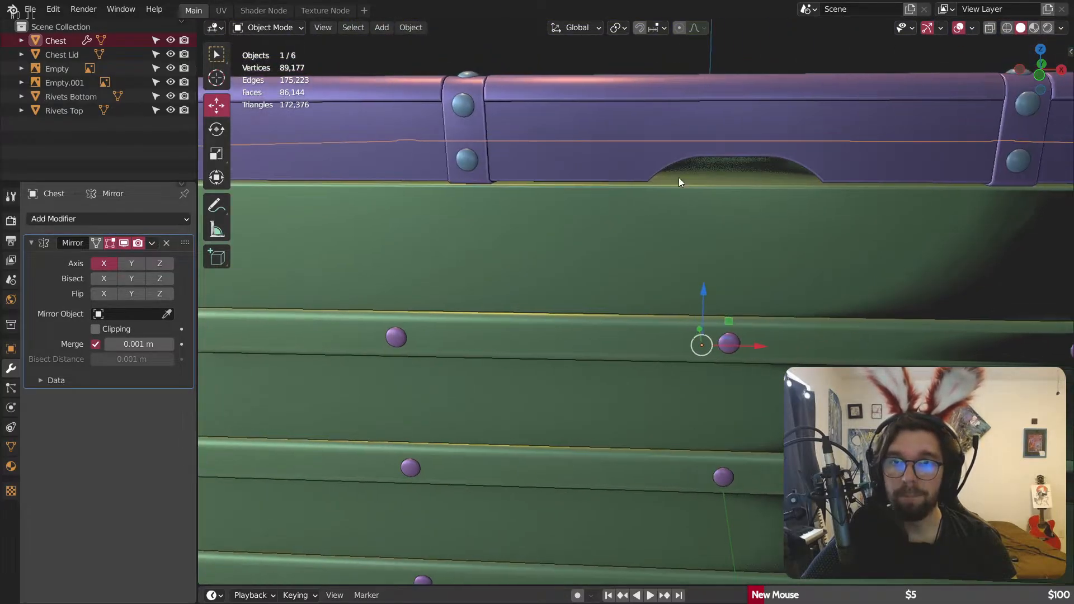
shift+middle_drag(504, 188, 885, 208)
scroll(660, 186, up, 4)
Step: Raise the chest lid and top rivets slightly further along the Z axis and clear the selection
click(502, 185)
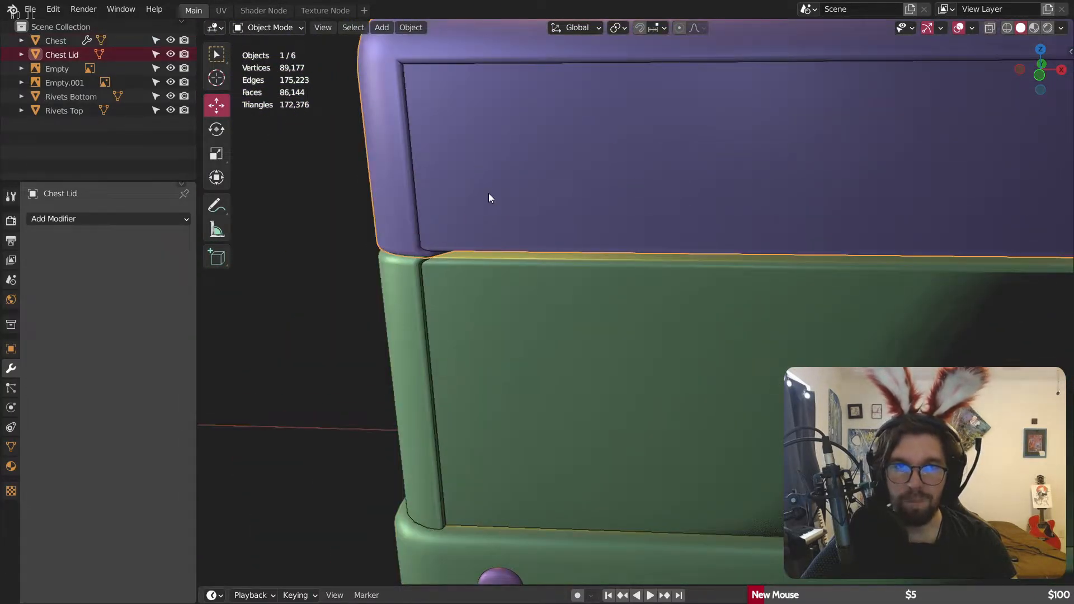
click(488, 191)
shift+click(489, 189)
scroll(489, 182, down, 5)
shift+middle_drag(489, 164, 479, 231)
scroll(453, 246, up, 6)
key(g)
key(z)
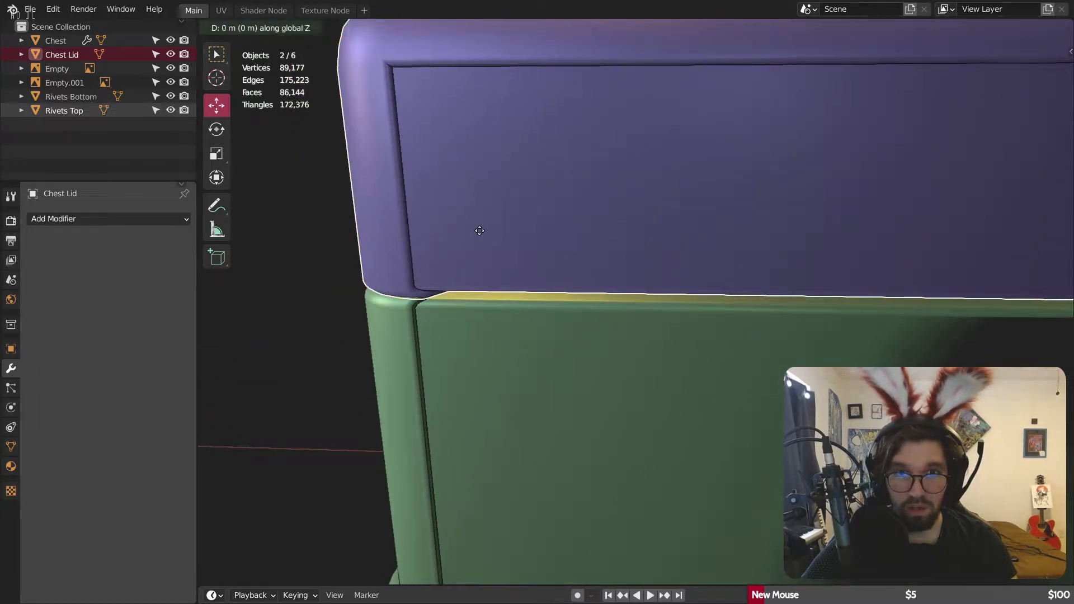
click(482, 229)
key(alt+a)
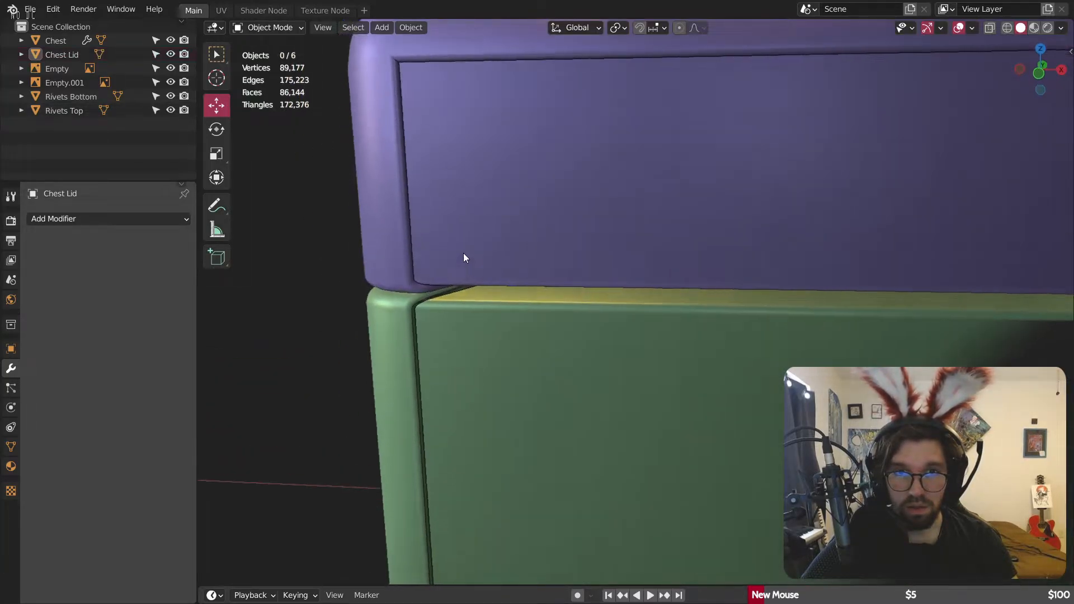
Step: Review the closed chest from the front and the short side
middle_drag(463, 257, 516, 238)
scroll(517, 238, down, 6)
middle_drag(764, 273, 703, 199)
scroll(753, 252, down, 3)
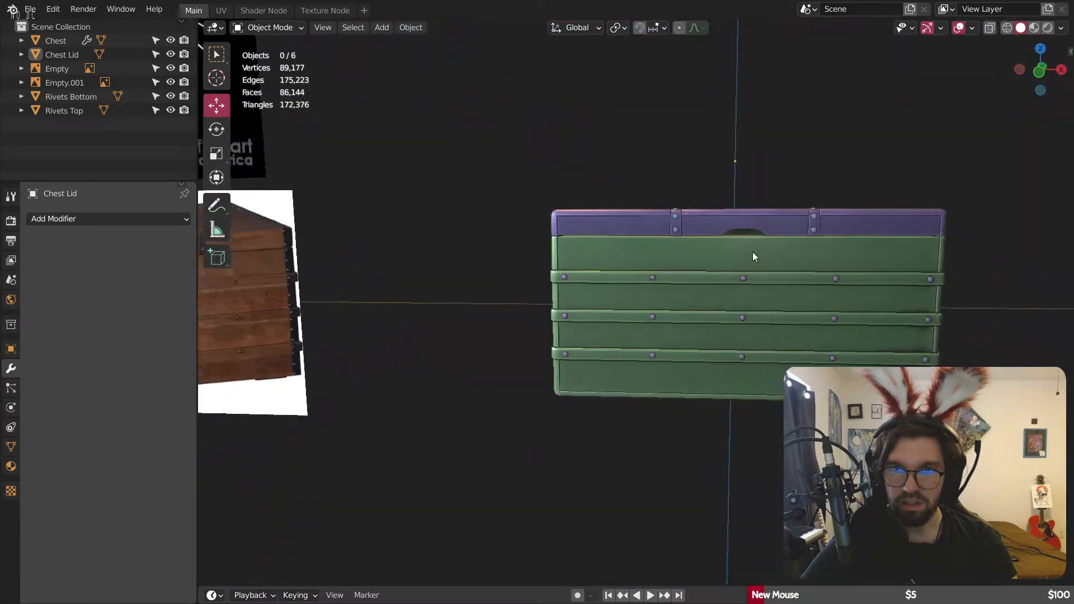
middle_drag(753, 256, 771, 223)
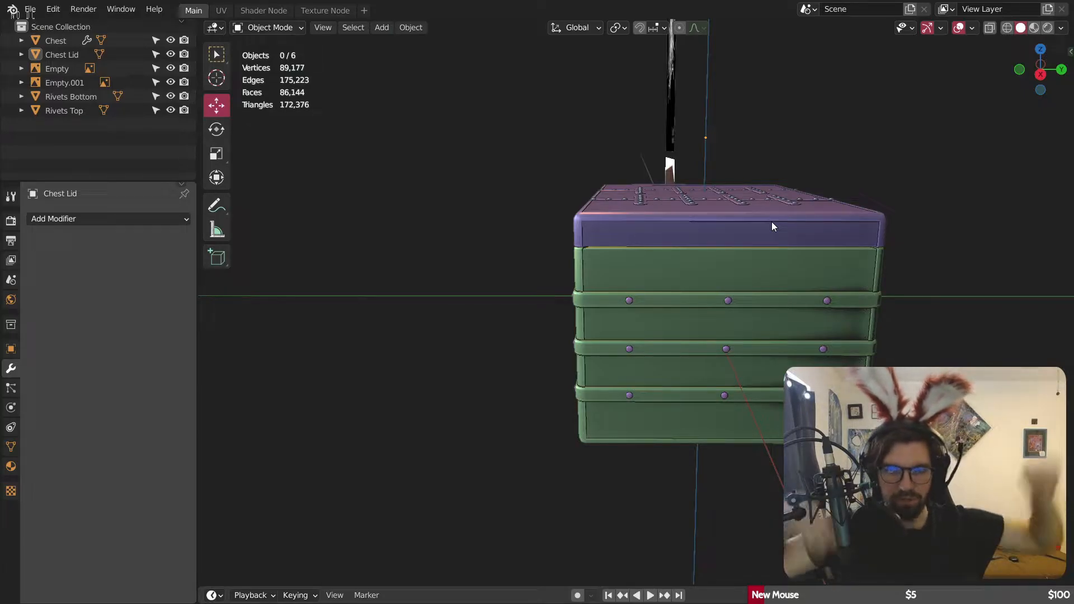
Step: Examine the metal corner brackets, rivets and side handle in the chest reference photo
middle_drag(750, 399, 658, 280)
scroll(656, 277, down, 2)
shift+middle_drag(330, 302, 842, 332)
scroll(518, 327, up, 6)
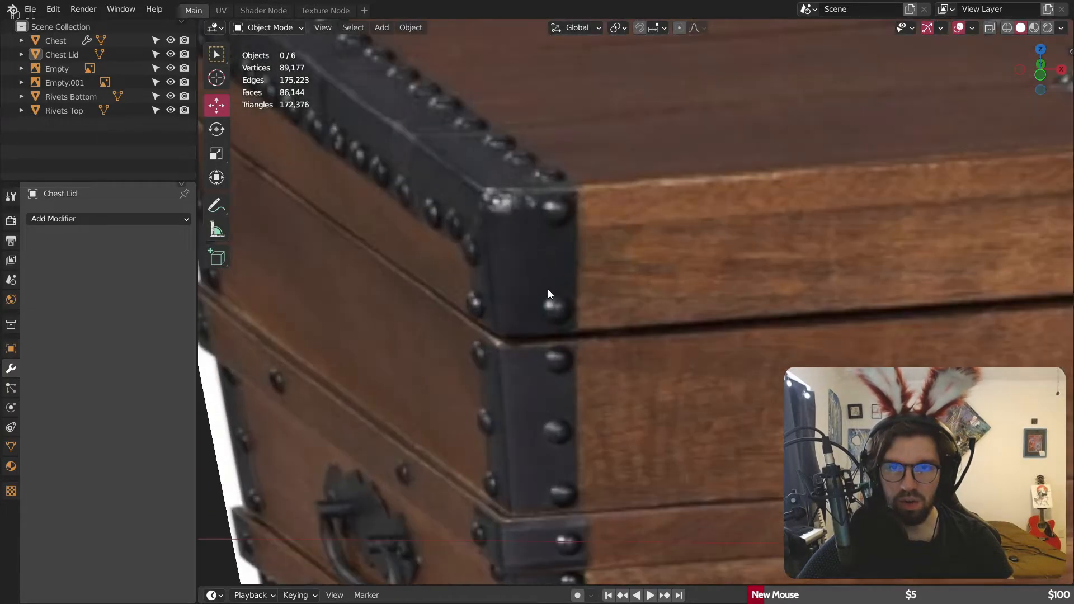
scroll(543, 312, down, 4)
scroll(537, 302, down, 2)
middle_drag(532, 294, 500, 279)
scroll(487, 268, up, 6)
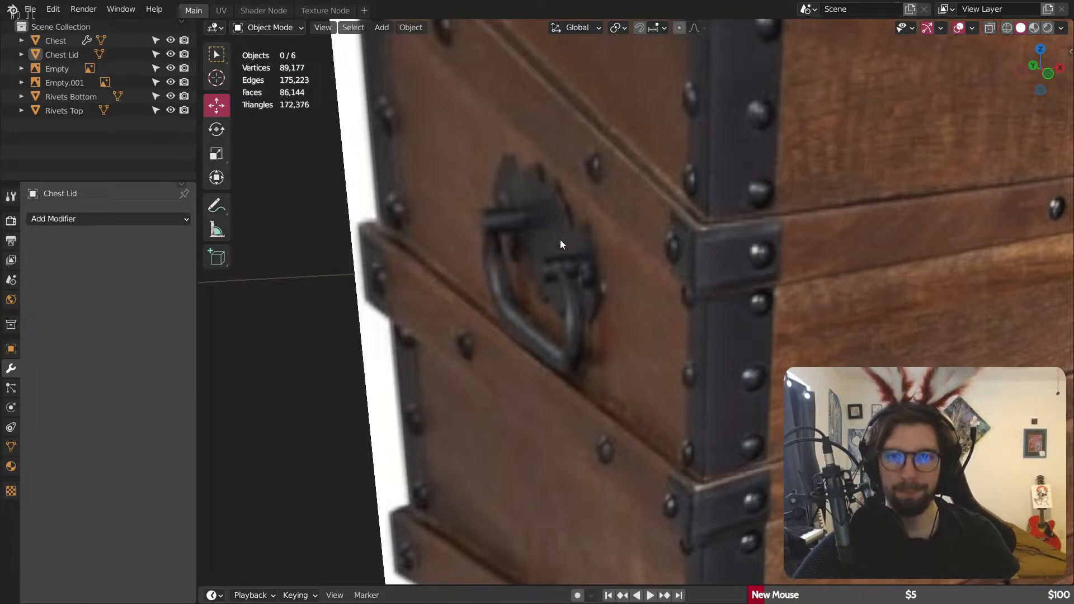
scroll(534, 236, down, 8)
shift+middle_drag(962, 207, 523, 268)
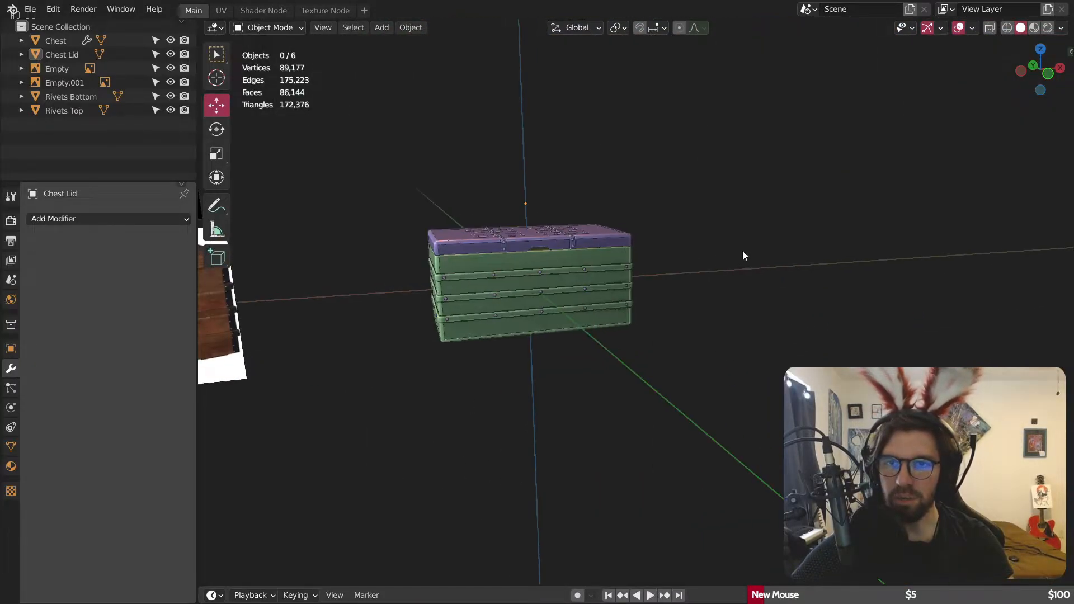
Step: Select the chest lid and switch to the top view, framing the whole lid
middle_drag(743, 250, 449, 279)
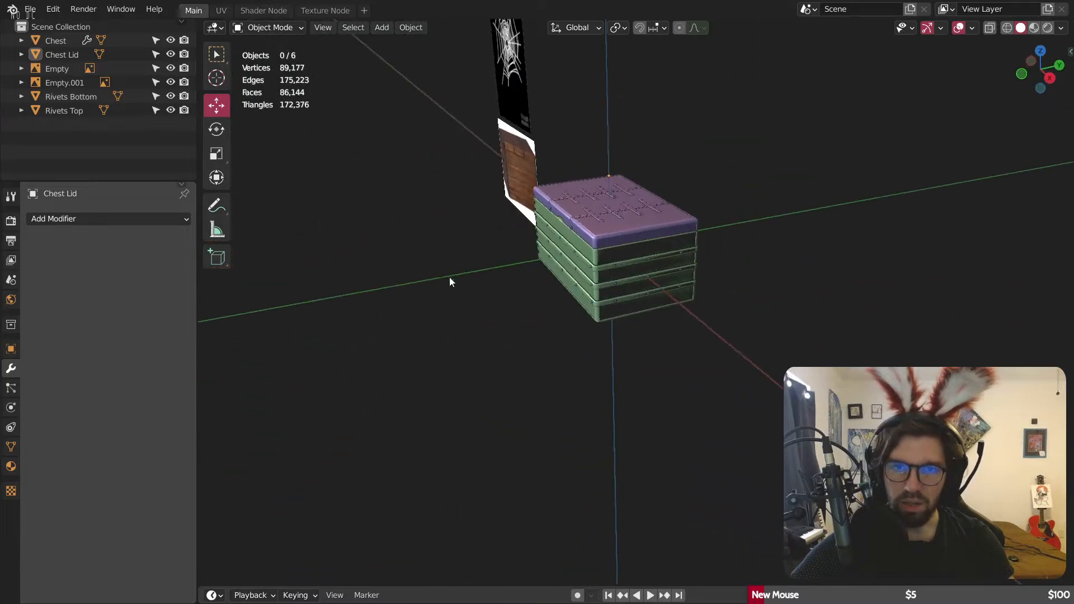
scroll(504, 263, up, 3)
middle_drag(671, 235, 532, 155)
click(610, 274)
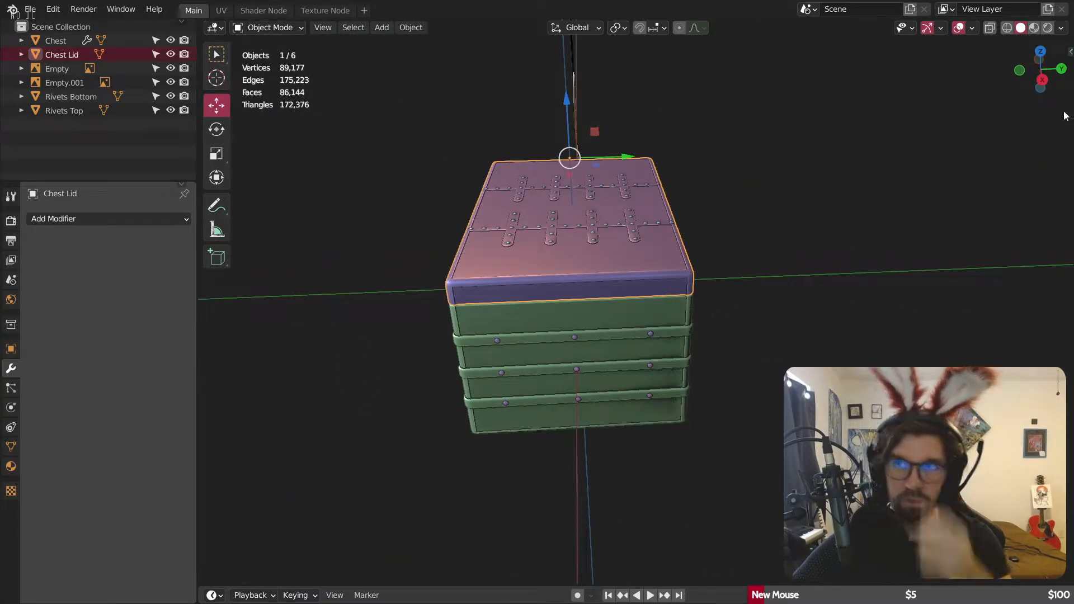
click(1039, 51)
shift+middle_drag(571, 153, 635, 249)
scroll(588, 164, up, 3)
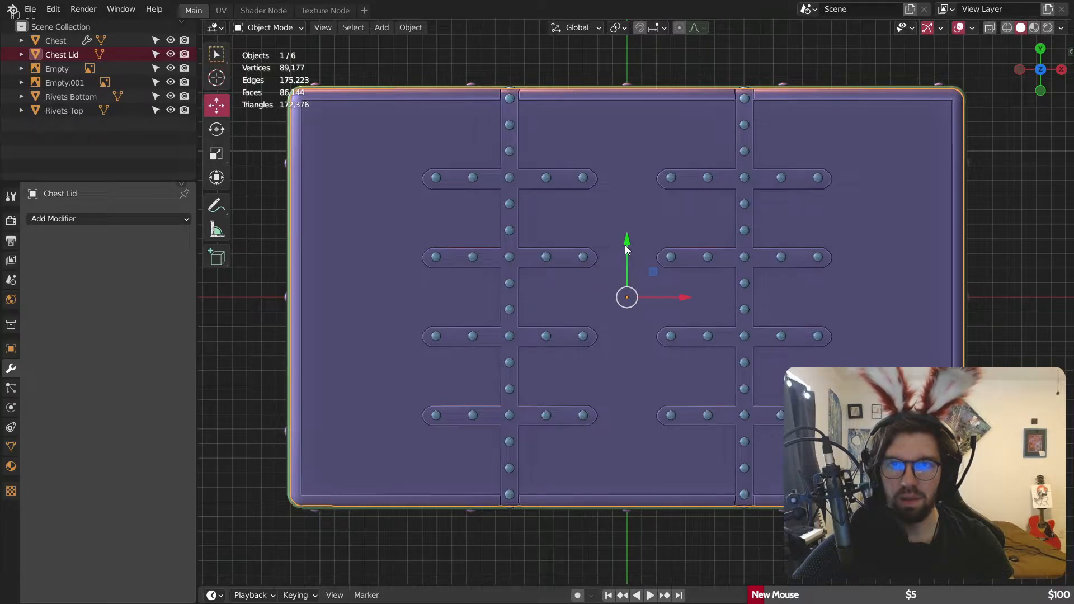
Step: Add a mesh cube at the chest's centre and scale it down to a small block
click(383, 27)
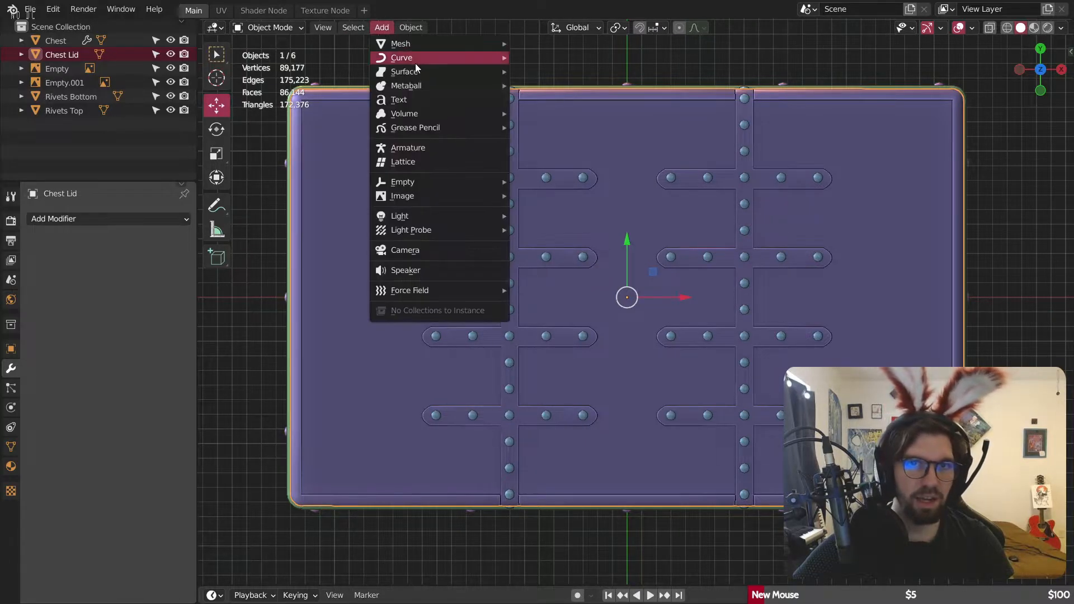
mouse_move(398, 41)
click(526, 57)
key(s)
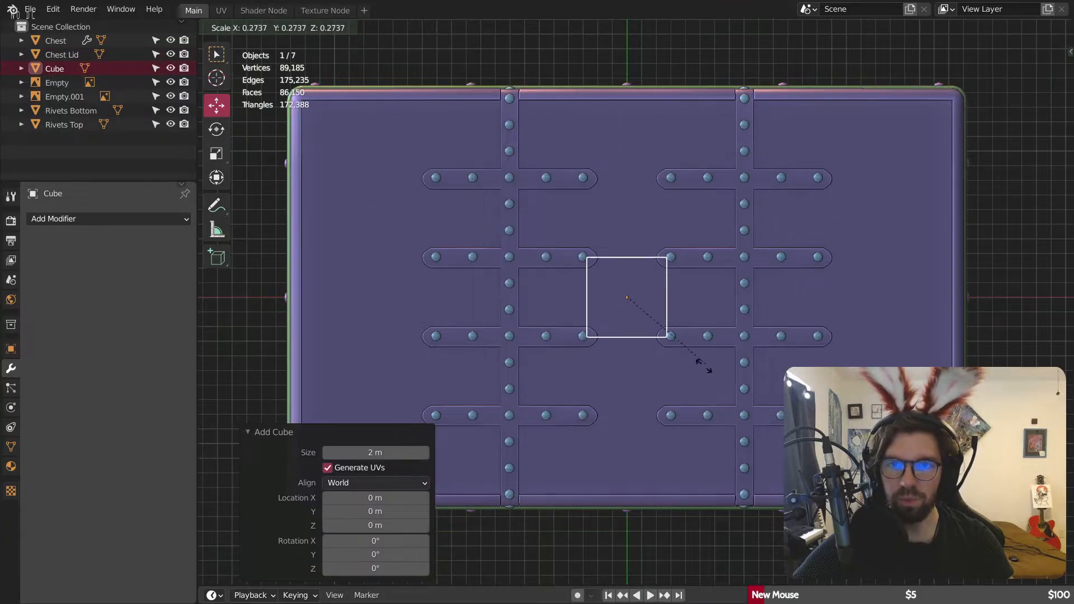
click(671, 363)
key(s)
click(666, 329)
Step: Move the small cube along Y to the lid's back edge and raise it about 1.19 m along Z
middle_drag(670, 262, 652, 251)
drag(646, 244, 745, 87)
middle_drag(745, 92, 672, 282)
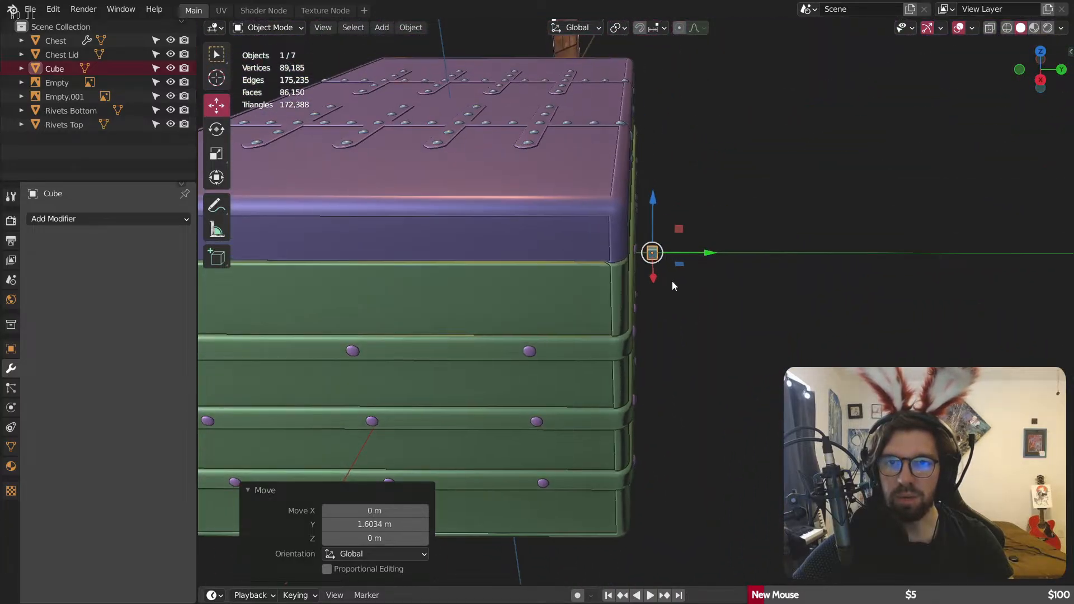
drag(703, 256, 661, 246)
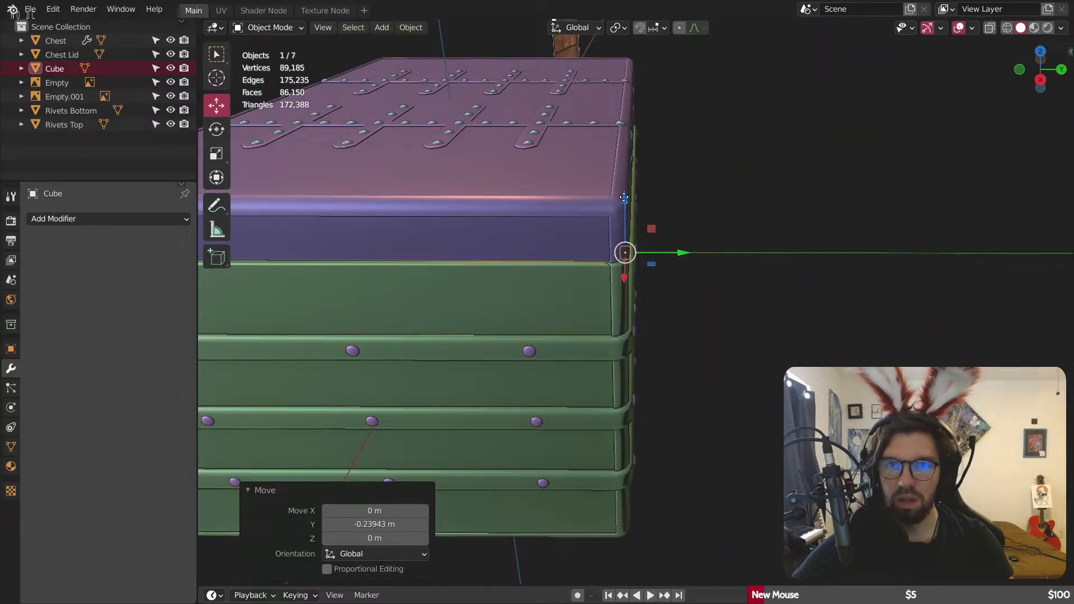
drag(624, 197, 623, 60)
scroll(631, 61, up, 8)
middle_drag(582, 185, 526, 195)
scroll(537, 257, down, 4)
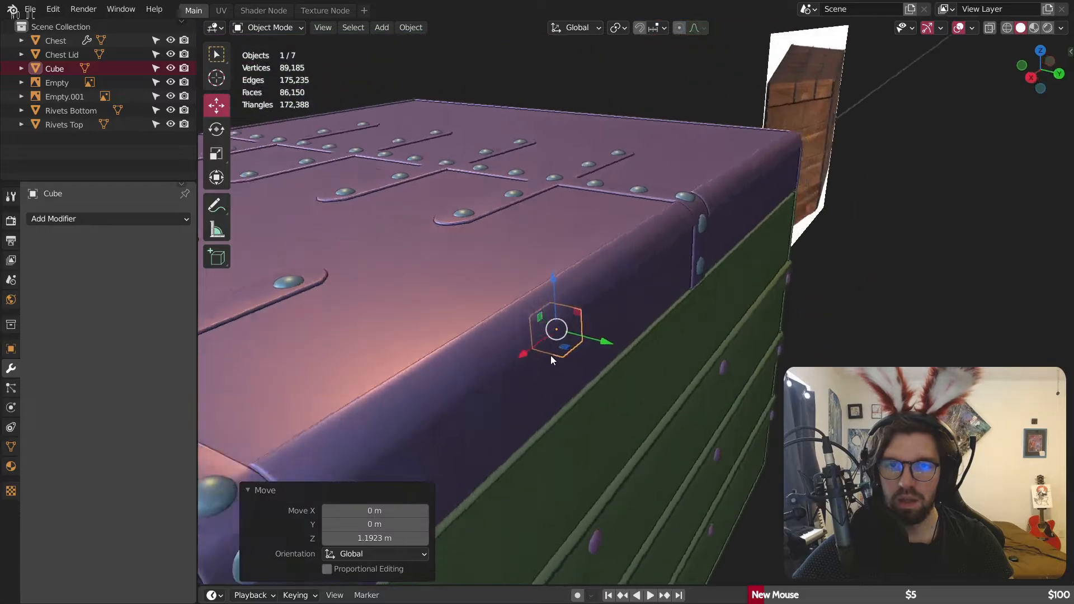
Step: Shift the small cube slightly inward along Y against the lid's back face and lower it about 0.13 m
middle_drag(550, 355, 608, 348)
drag(606, 330, 594, 330)
click(663, 259)
middle_drag(596, 325, 464, 277)
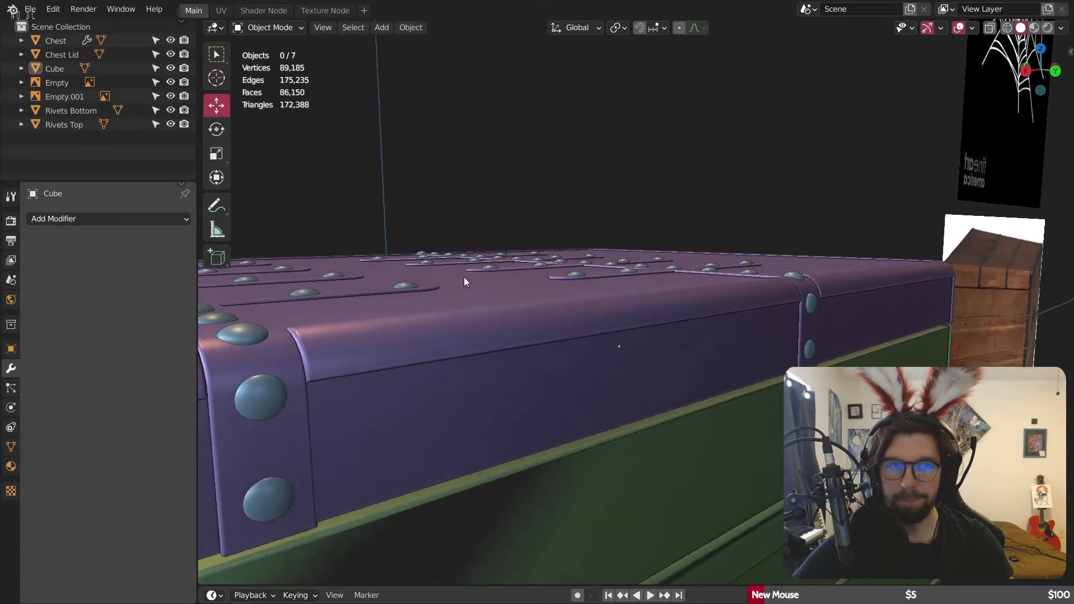
click(58, 69)
middle_drag(657, 298, 623, 303)
drag(623, 303, 603, 324)
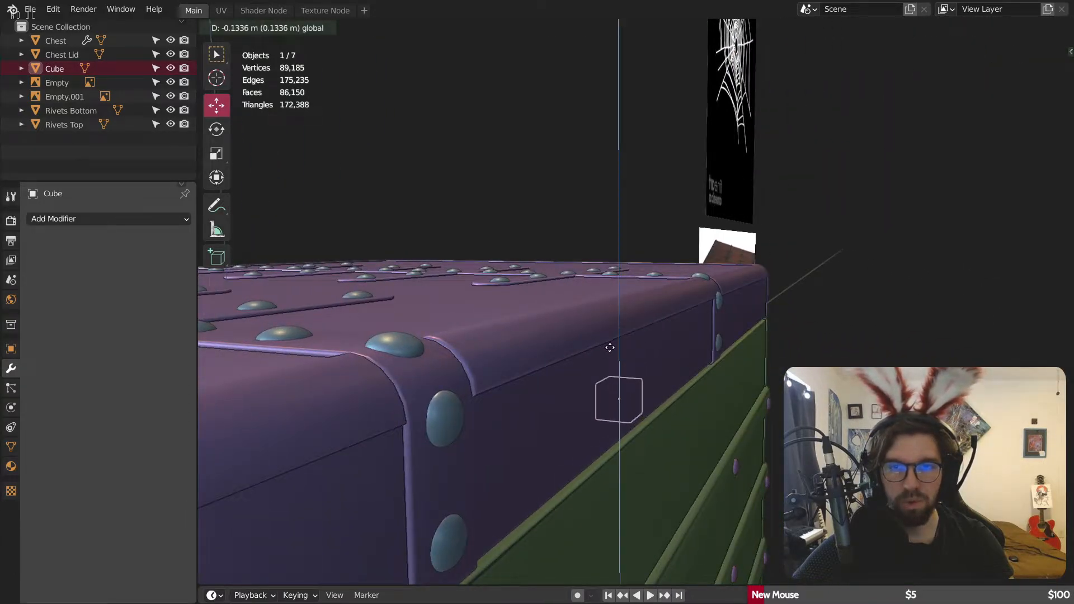
click(609, 347)
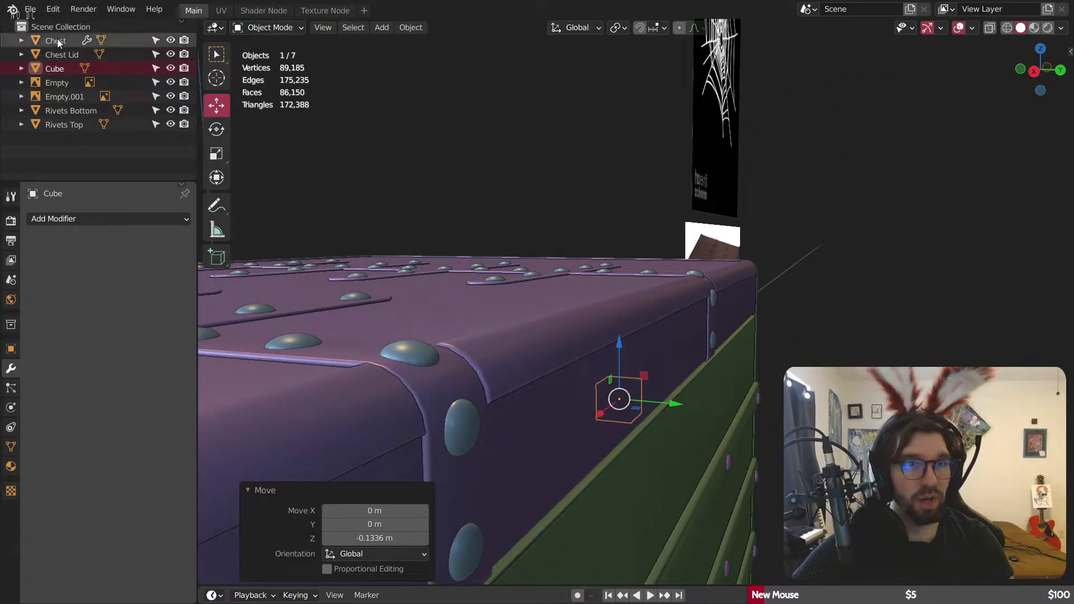
Step: Join the chest lid into the small cube and rename the joined object Chest Lid
ctrl+click(66, 56)
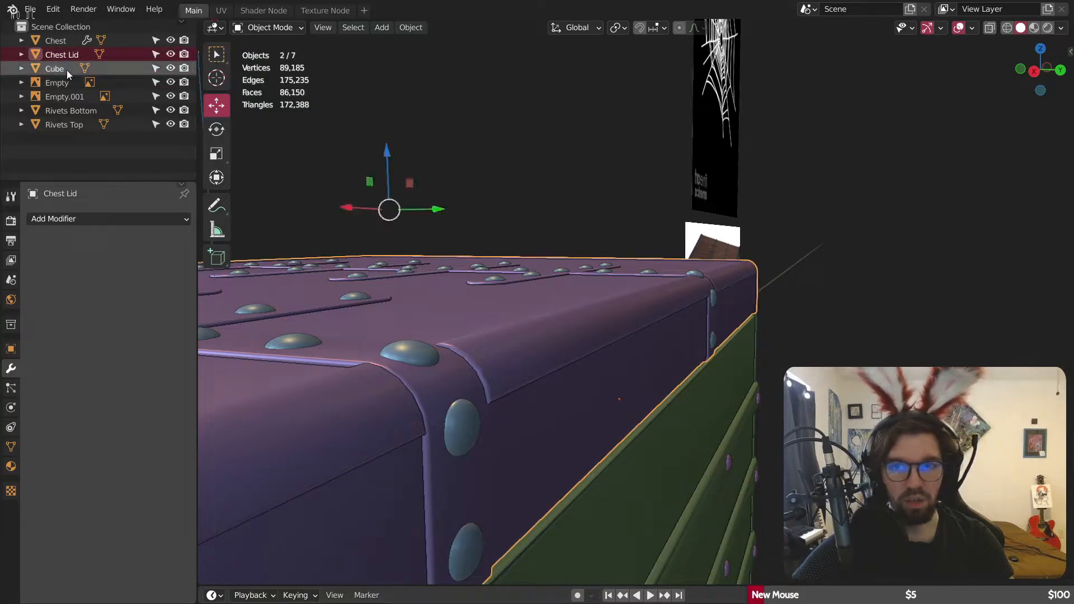
right_click(66, 70)
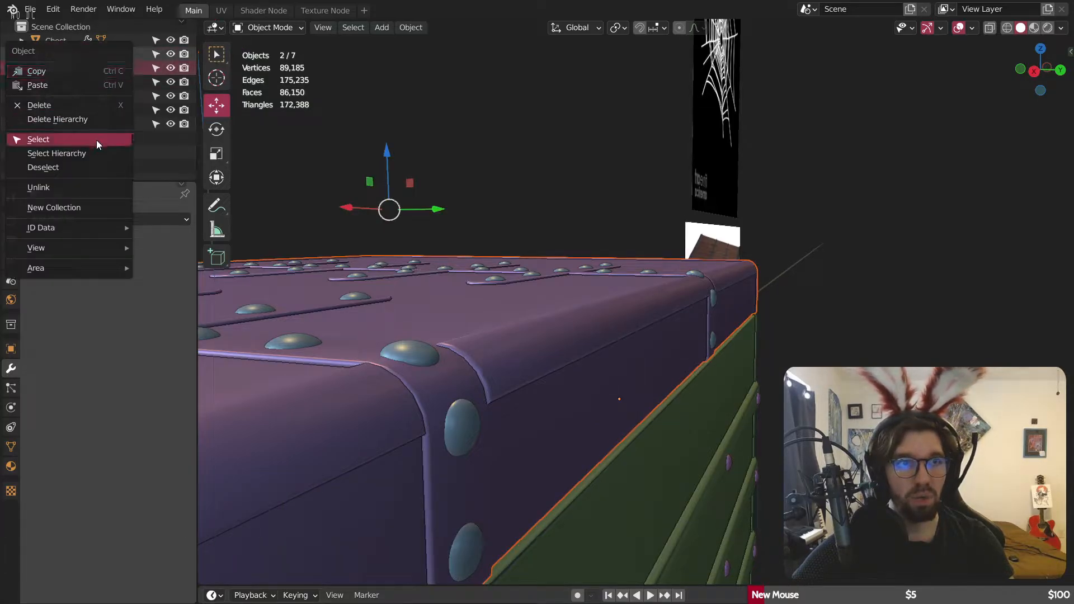
mouse_move(97, 230)
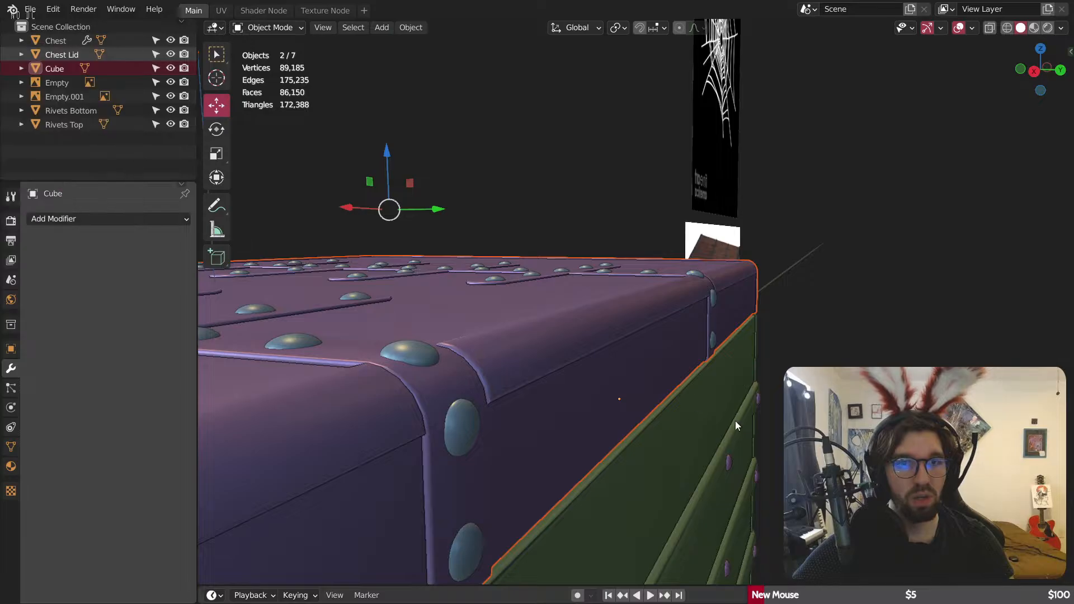
right_click(646, 360)
click(647, 360)
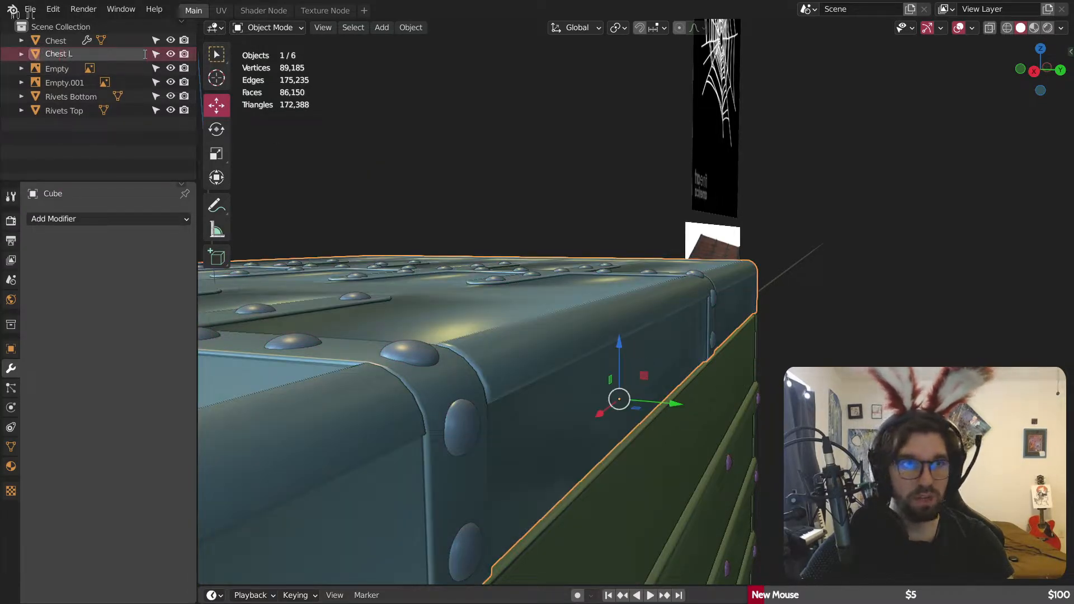
text(id)
key(Return)
Step: Enable Auto Smooth on the joined lid with an angle of 45°
middle_drag(492, 235, 526, 340)
click(11, 447)
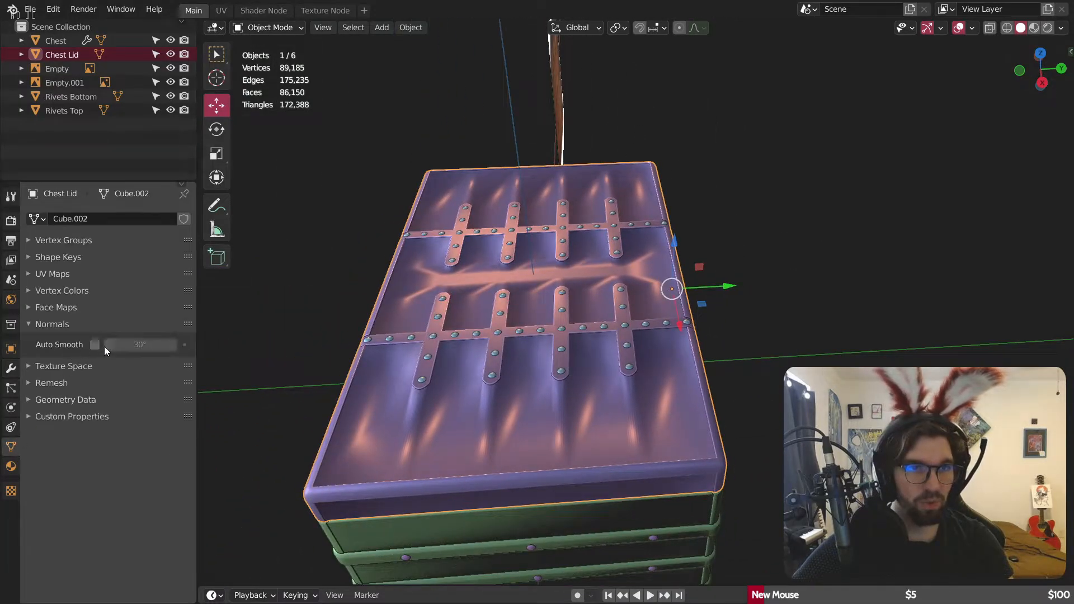
click(95, 344)
click(139, 345)
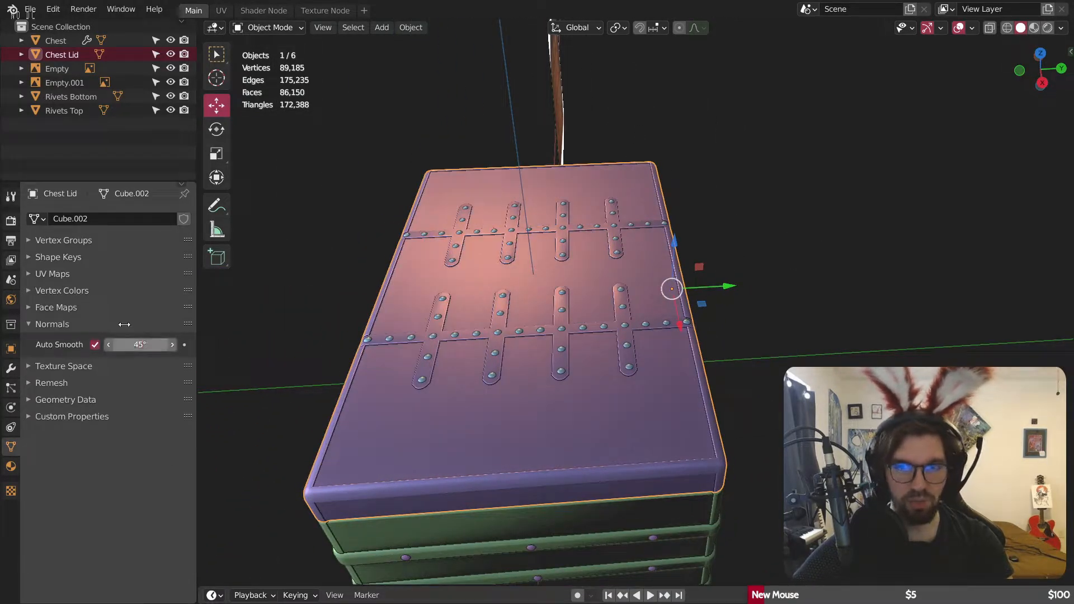
Step: Test the hinge by rotating the joined lid open about the global X axis
click(1035, 239)
click(581, 289)
click(216, 129)
middle_drag(517, 240, 521, 198)
drag(652, 249, 710, 291)
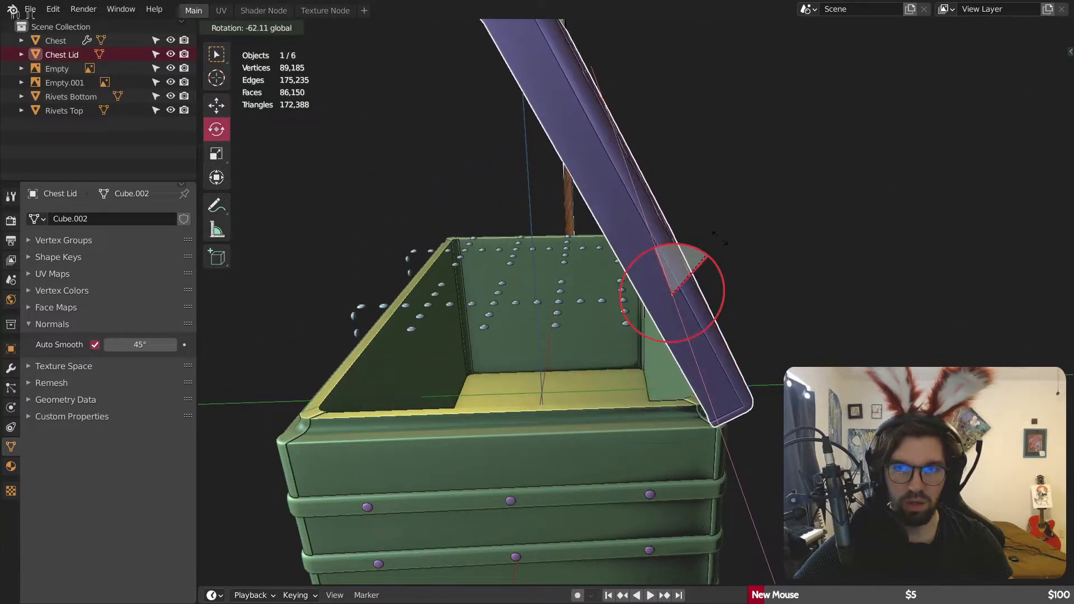
middle_drag(711, 290, 531, 276)
Step: Undo the test rotation, smoothing, renaming and joining so the lid and small cube are separate objects
key(ctrl+z)
key(ctrl+z)
key(ctrl+z)
key(ctrl+z)
key(ctrl+z)
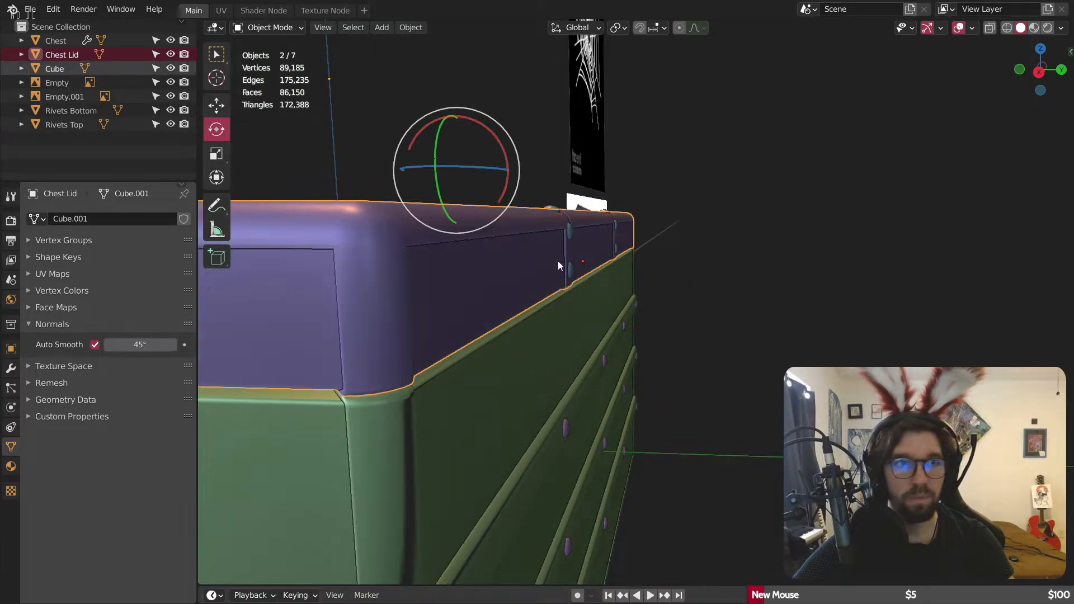
Step: Move the small cube slightly outward along Y from the lid's back face
click(58, 69)
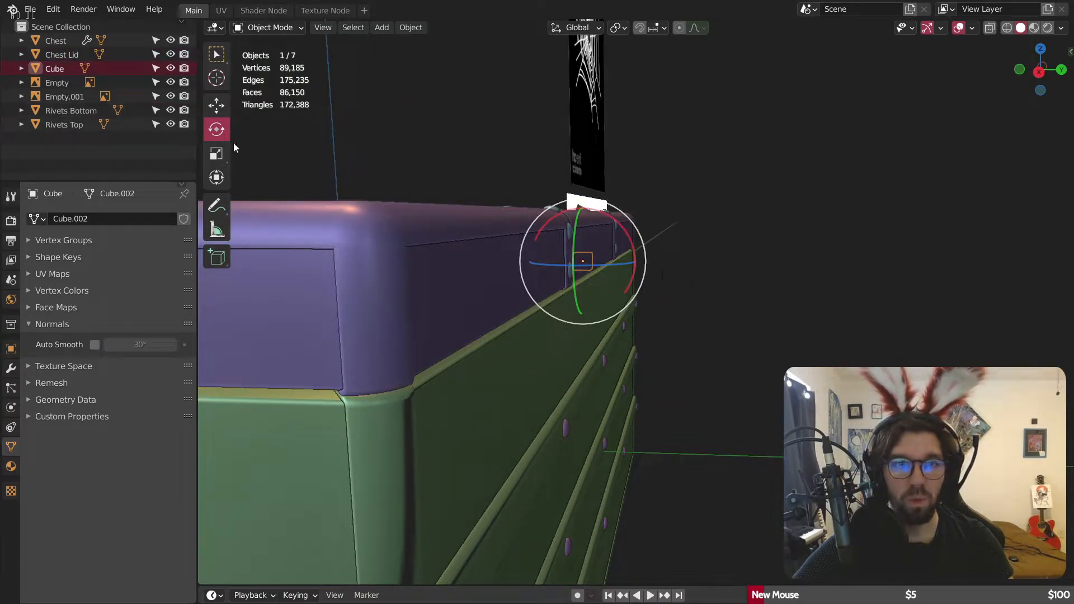
click(216, 105)
drag(645, 261, 649, 261)
click(767, 208)
Step: Join the chest lid with the small cube, keeping the cube as the active object
scroll(604, 255, up, 3)
click(552, 251)
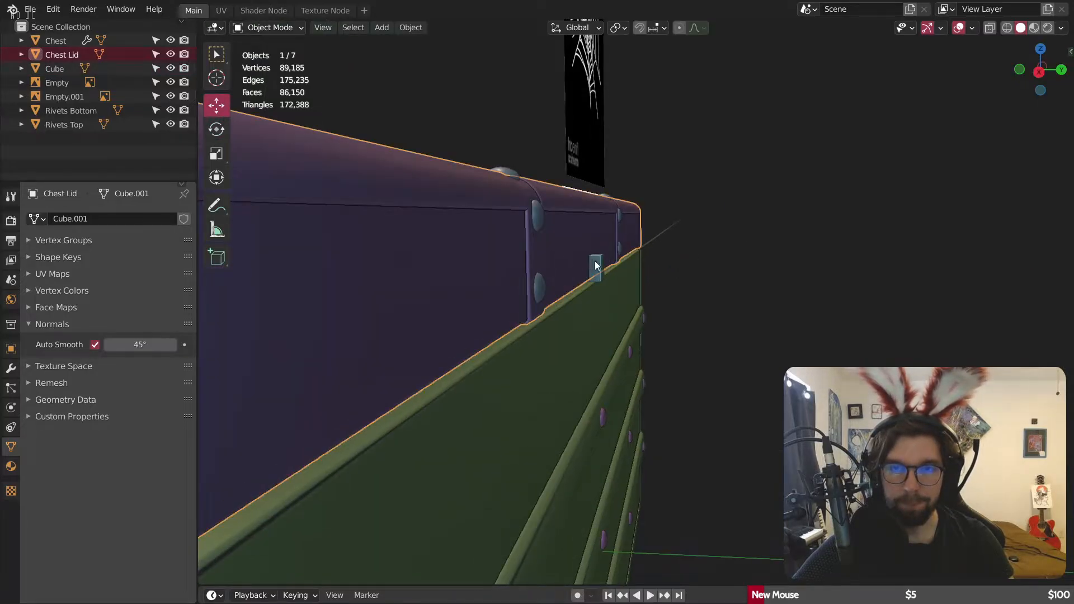
shift+click(596, 265)
right_click(596, 265)
click(596, 262)
click(846, 270)
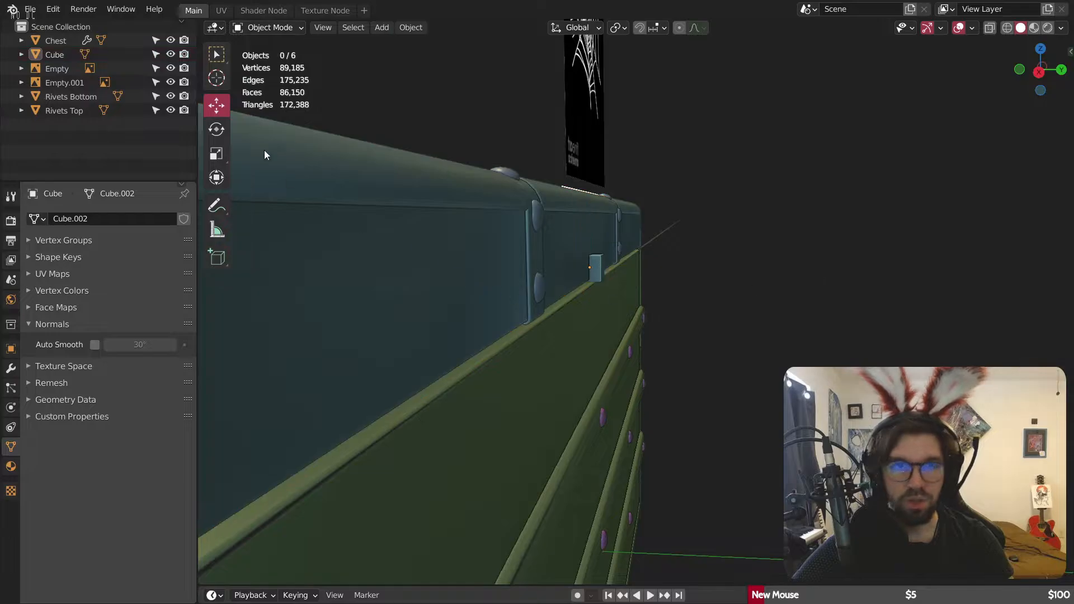
Step: Test the lid's hinge by rotating it open about -64° around X, inspect the hinge edge, and undo the rotation
click(479, 257)
middle_drag(492, 227, 495, 283)
click(225, 129)
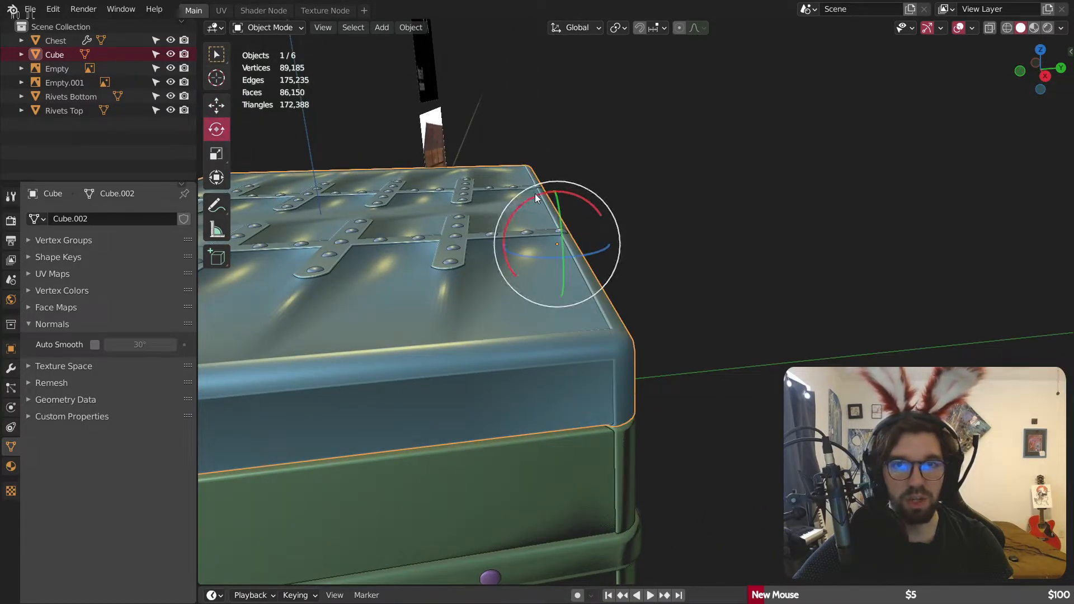
drag(534, 194, 604, 196)
scroll(612, 263, up, 8)
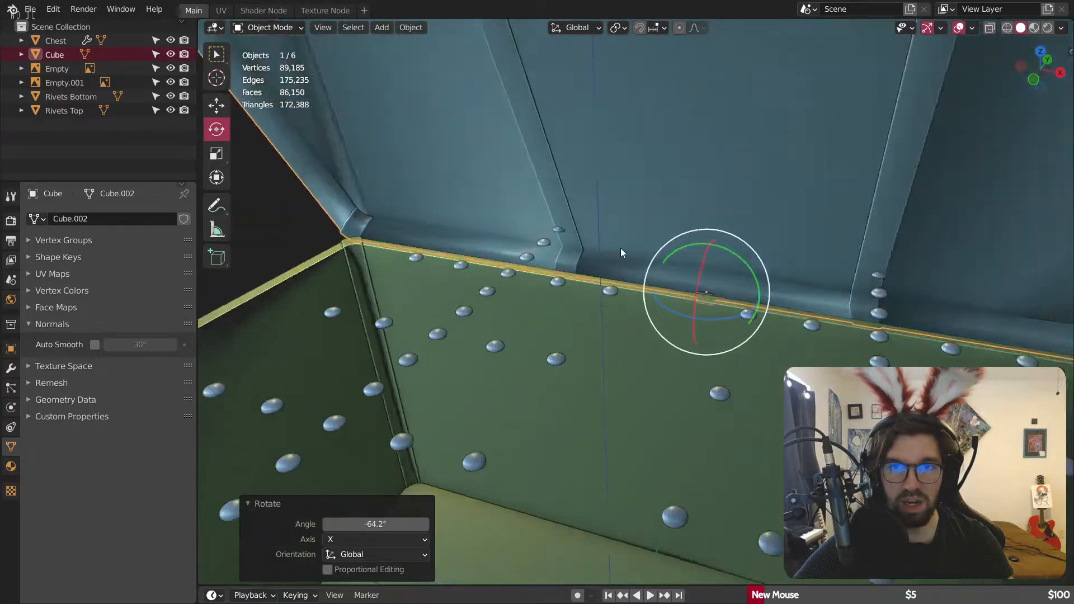
scroll(619, 248, up, 5)
scroll(625, 266, down, 8)
middle_drag(626, 266, 565, 269)
key(ctrl+z)
Step: Enable Auto Smooth at 45° on the joined lid and rename the object Chest Lid
middle_drag(696, 315, 479, 345)
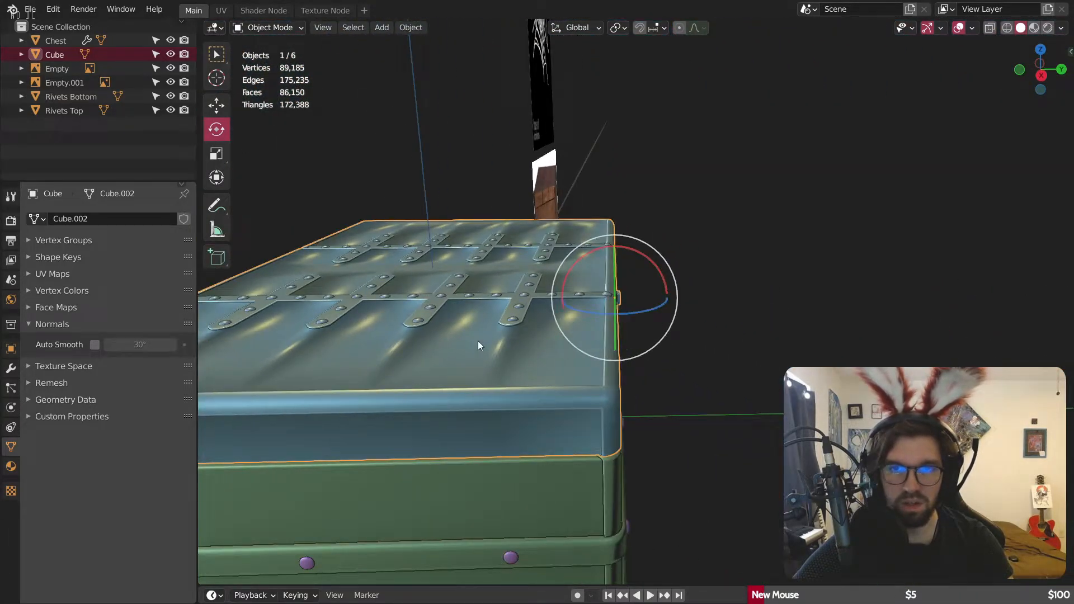
click(95, 344)
click(118, 345)
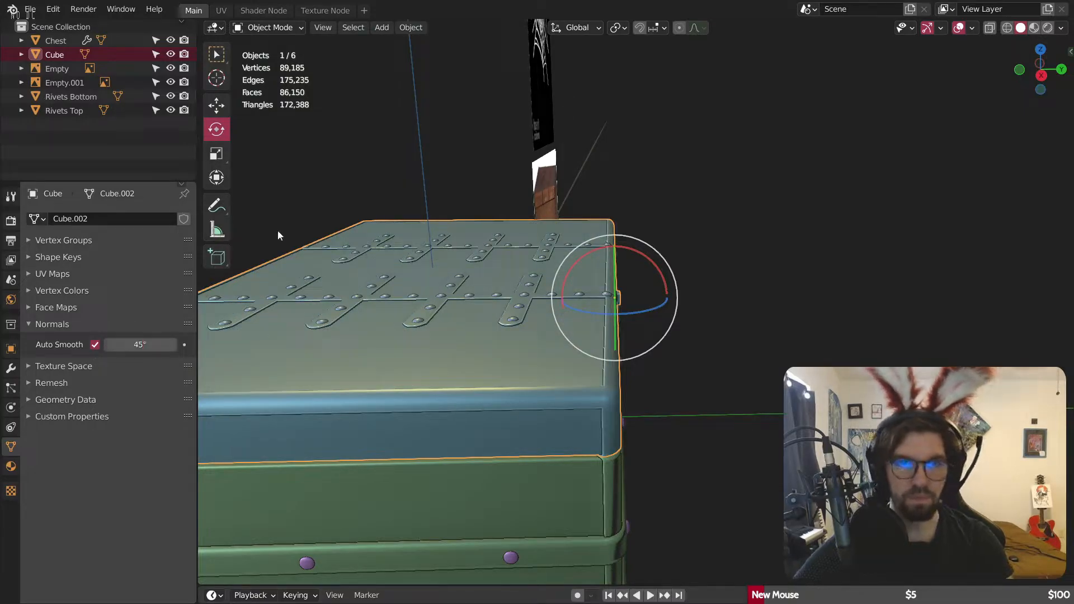
double_click(60, 56)
text(Ches)
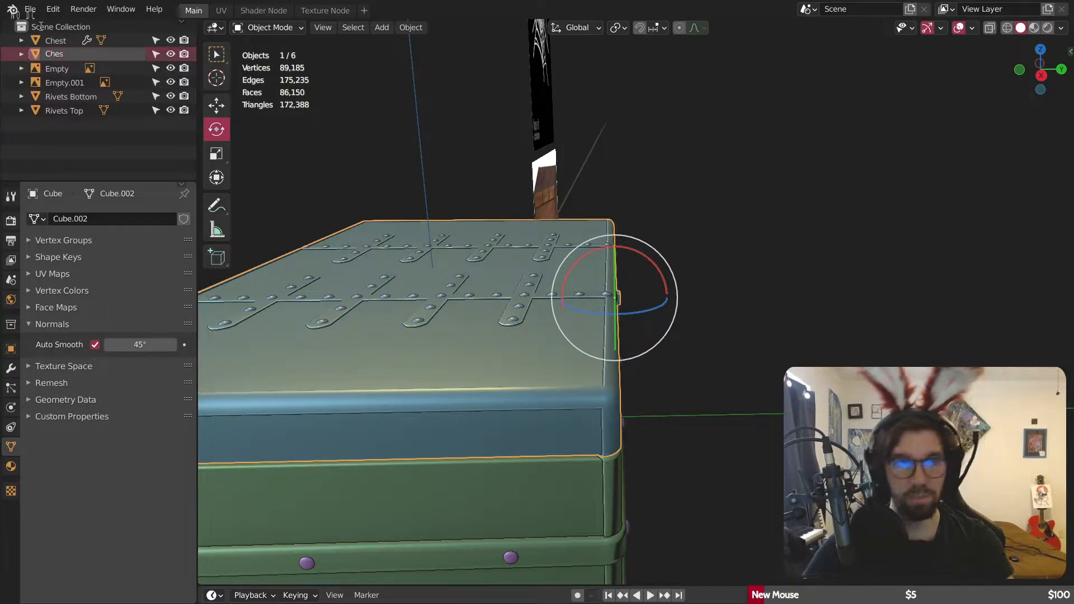
text(t Lid)
key(Return)
click(817, 213)
Step: Put the chest lid in Edit Mode with face selection, framing the small cube at its back edge
middle_drag(627, 314, 503, 268)
scroll(739, 323, up, 3)
scroll(655, 318, up, 5)
click(607, 294)
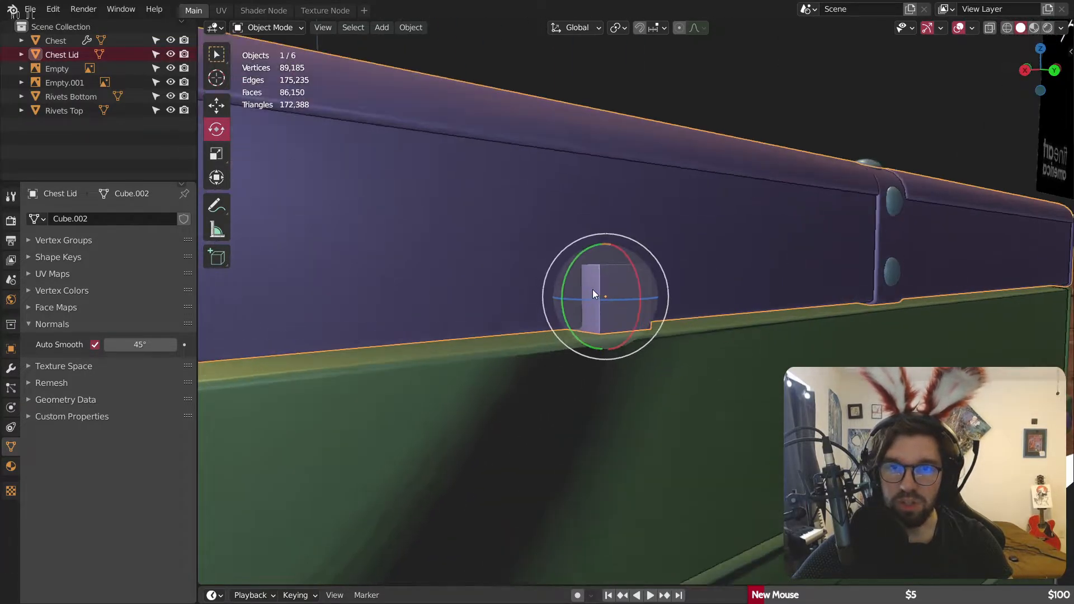
click(267, 32)
click(268, 57)
middle_drag(551, 335, 550, 347)
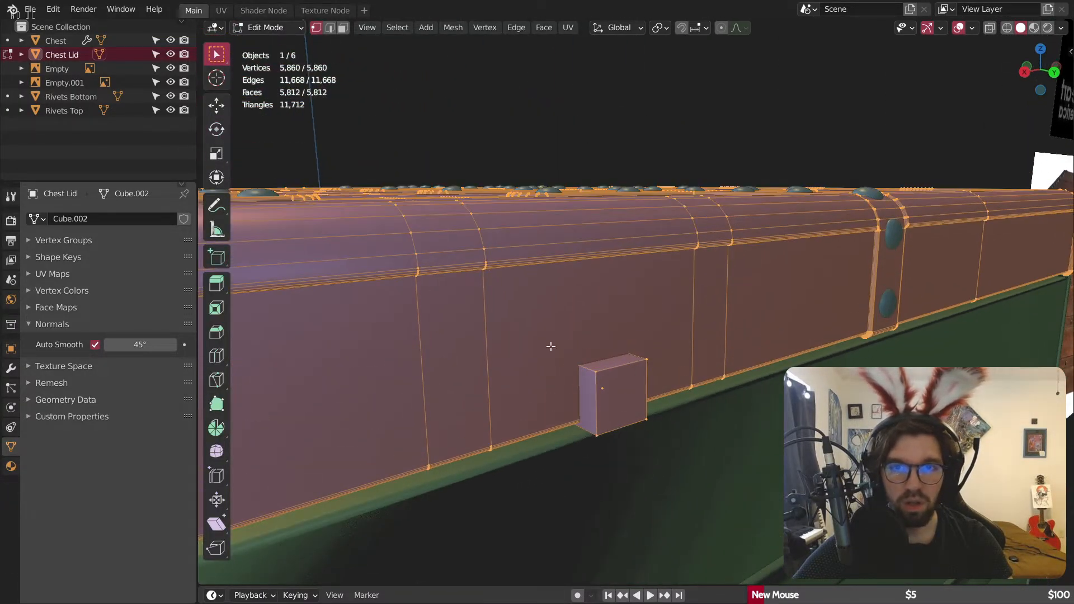
click(343, 28)
Step: Delete all six faces of the small cube from the lid mesh and return to Object Mode
scroll(633, 396, up, 2)
click(632, 396)
shift+click(579, 398)
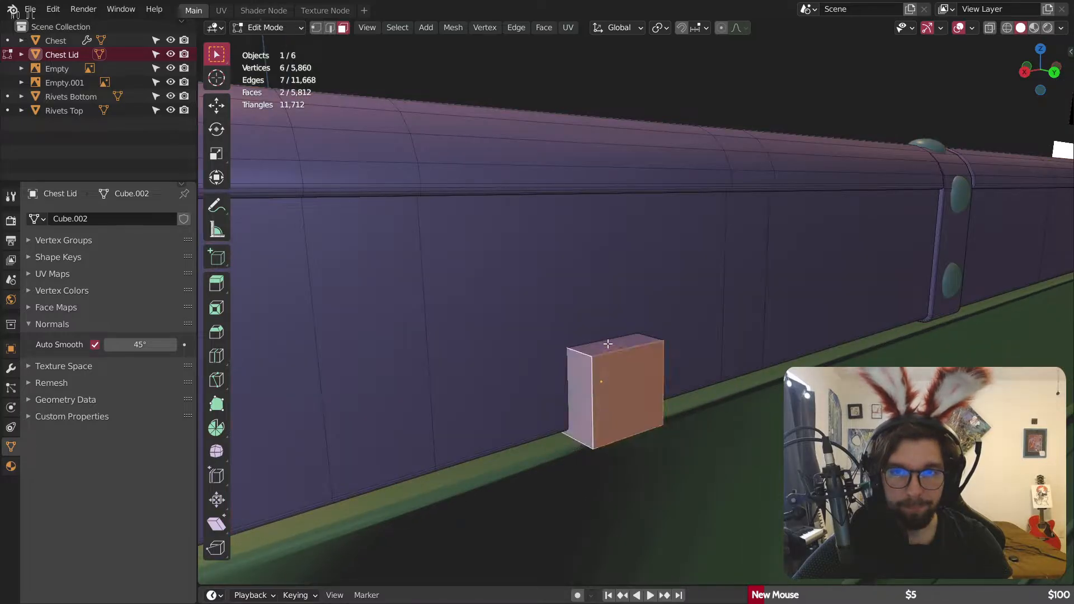
shift+click(609, 344)
middle_drag(727, 353, 614, 376)
shift+click(605, 384)
shift+click(626, 398)
shift+click(604, 394)
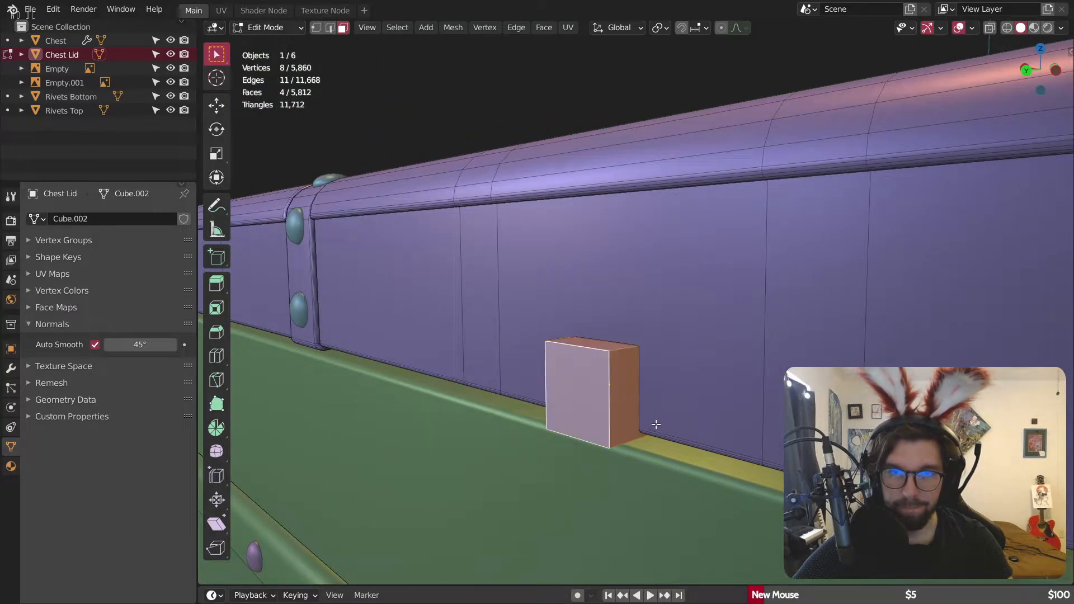
middle_drag(655, 424, 594, 384)
shift+click(594, 434)
middle_drag(594, 435, 652, 399)
scroll(655, 395, up, 5)
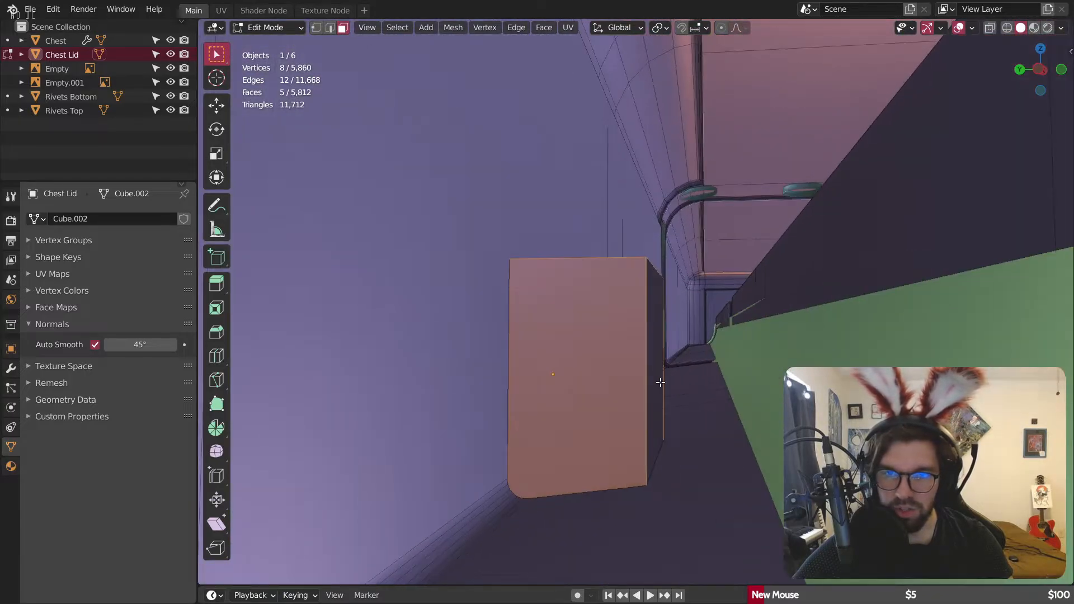
shift+click(655, 379)
right_click(641, 372)
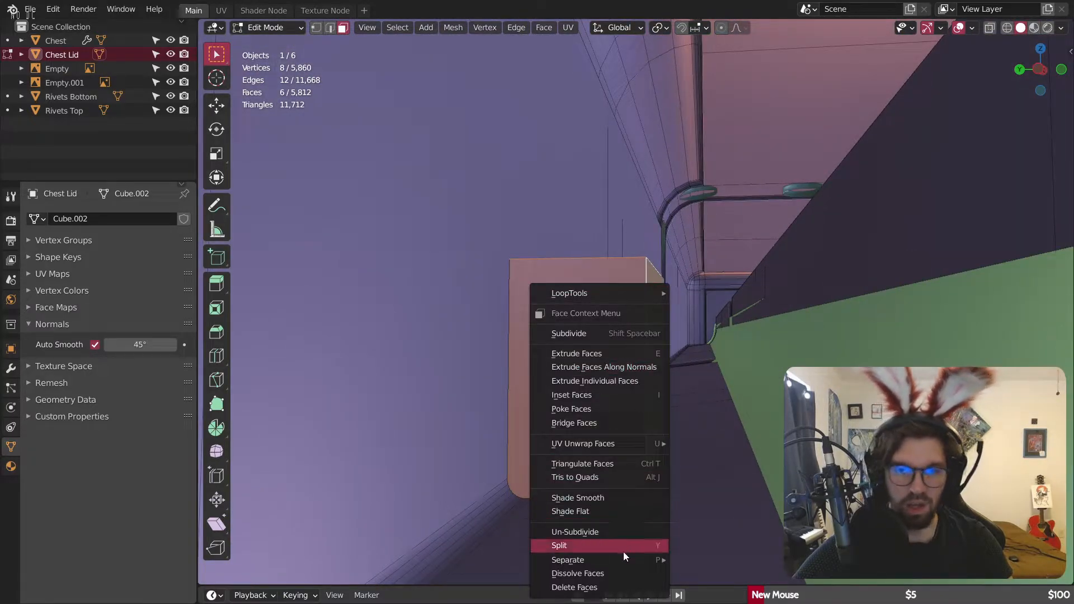
mouse_move(633, 566)
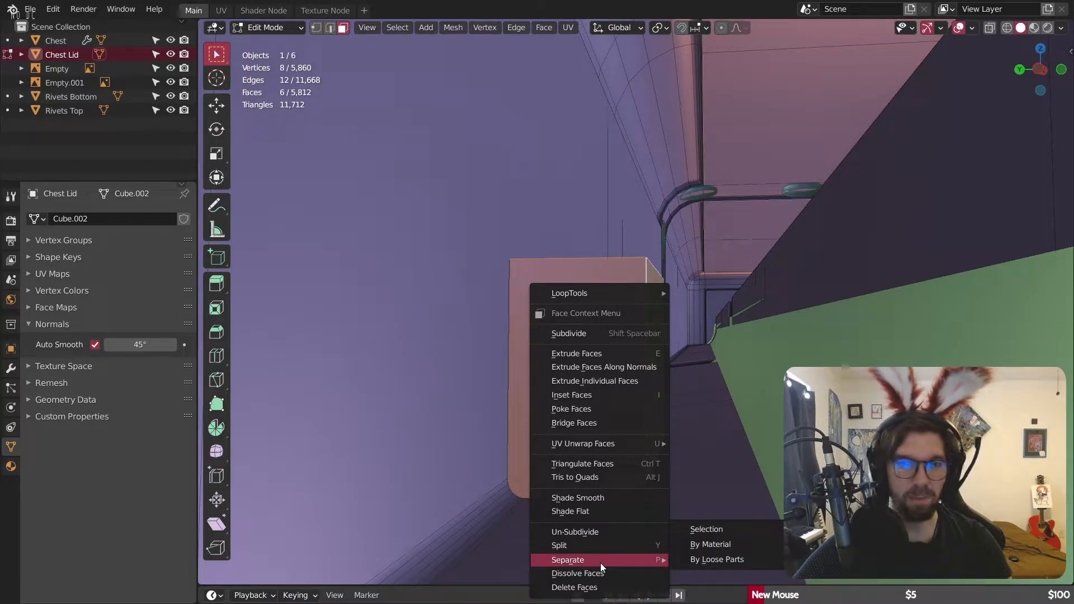
click(572, 589)
middle_drag(589, 545, 265, 117)
scroll(697, 365, down, 18)
click(267, 28)
click(270, 50)
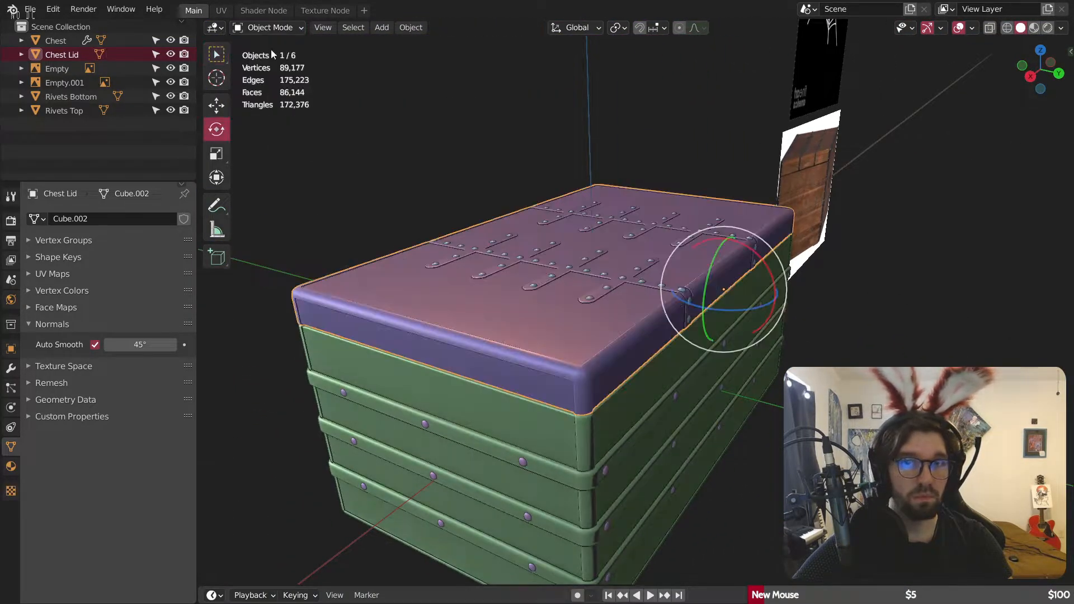
Step: Parent the Rivets Top object to the Chest Lid, then clear the selection
click(481, 178)
scroll(492, 178, down, 4)
middle_drag(500, 178, 518, 212)
click(519, 212)
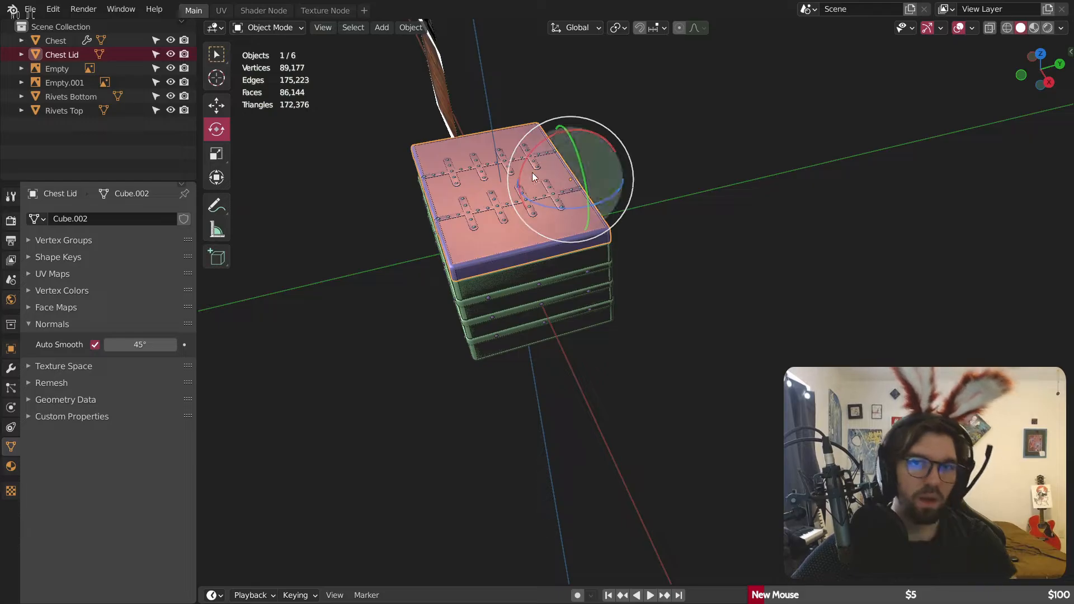
middle_drag(531, 172, 340, 253)
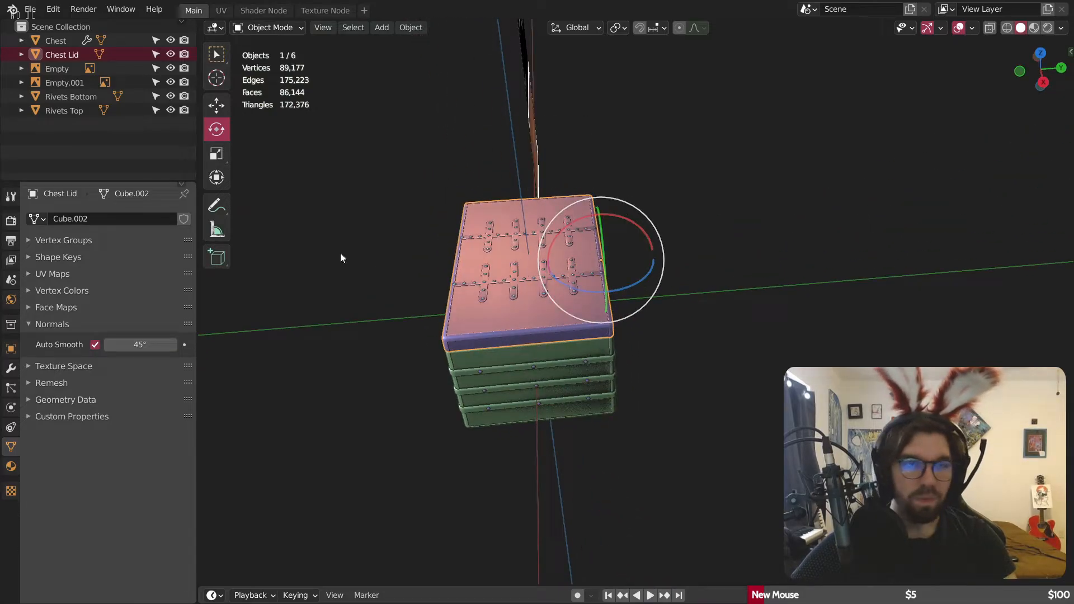
click(61, 106)
scroll(564, 293, up, 5)
shift+click(545, 217)
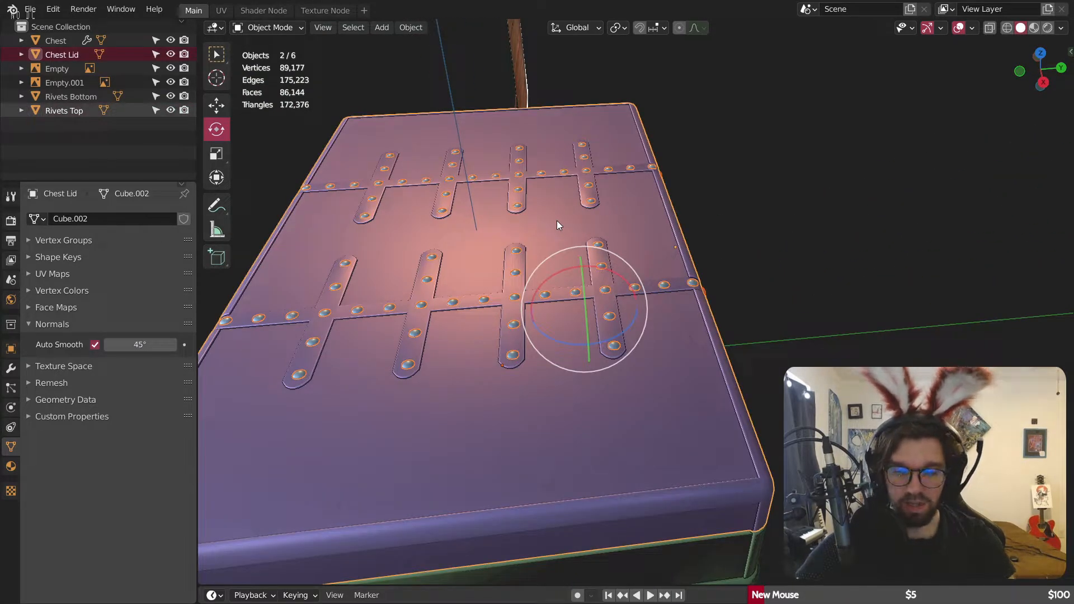
key(ctrl+p)
click(557, 221)
click(822, 183)
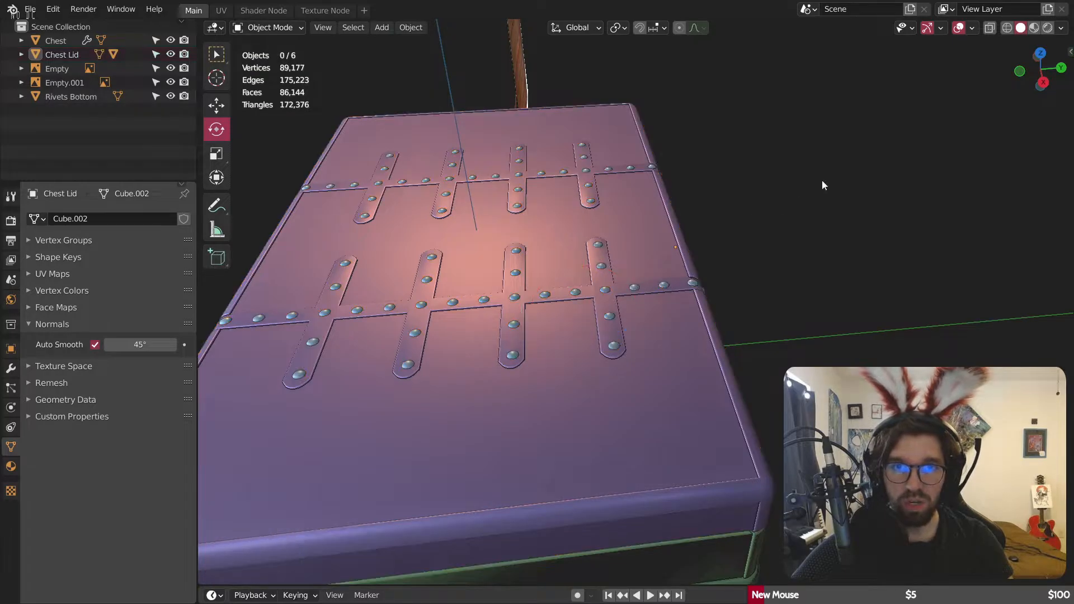
Step: Rotate the chest lid open about -71.7° around the global X axis and frame its inner rim at the hinge corner
click(480, 210)
scroll(562, 222, down, 3)
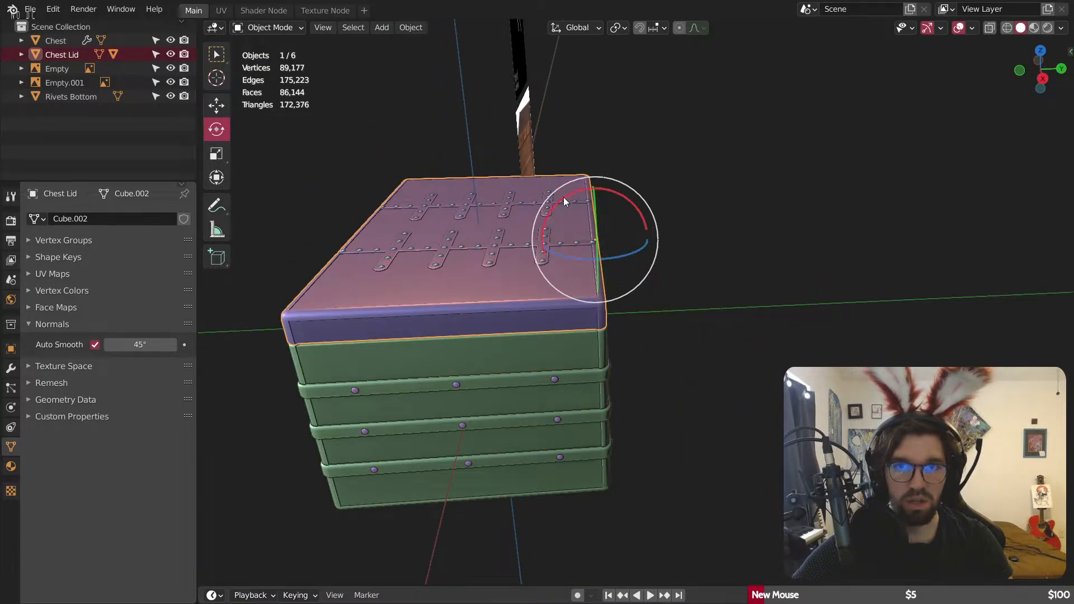
drag(564, 197, 632, 190)
mouse_move(559, 269)
middle_down()
mouse_move(591, 273)
mouse_move(713, 246)
mouse_move(854, 269)
mouse_move(569, 262)
middle_up()
scroll(518, 314, up, 8)
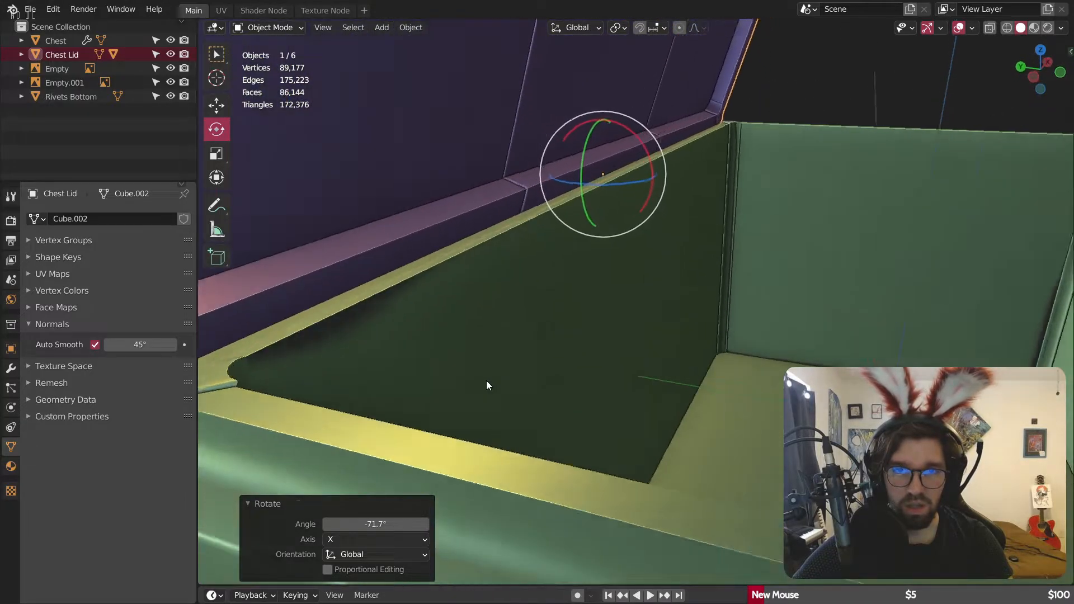
mouse_move(486, 386)
middle_down()
mouse_move(377, 350)
mouse_move(461, 304)
mouse_move(501, 328)
mouse_move(390, 269)
mouse_move(484, 352)
mouse_move(438, 227)
mouse_move(437, 267)
mouse_move(461, 267)
mouse_move(447, 275)
mouse_move(429, 233)
mouse_move(492, 237)
mouse_move(475, 372)
middle_up()
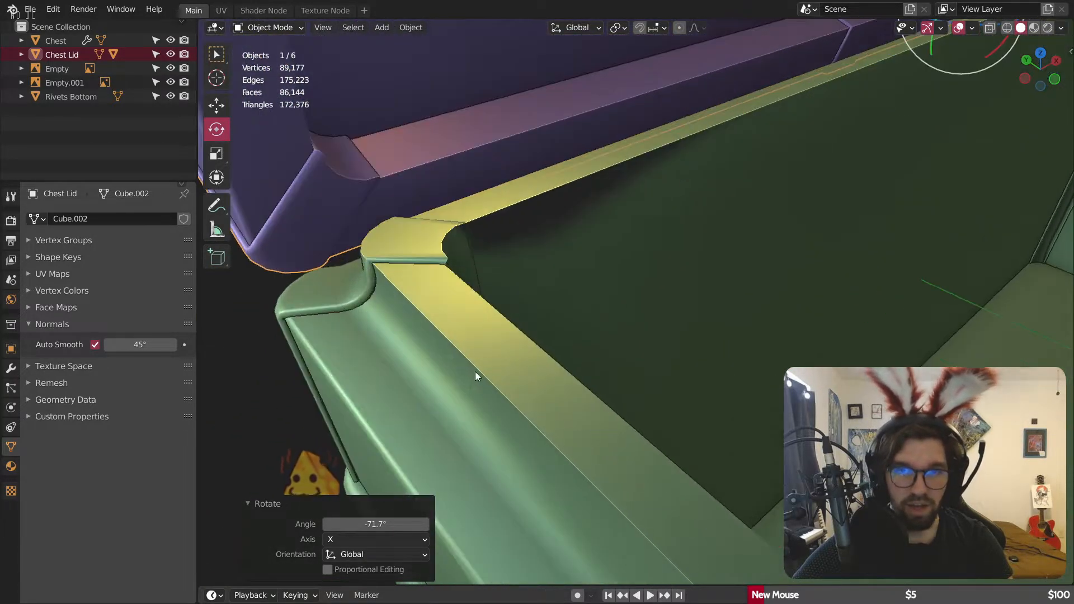
click(285, 28)
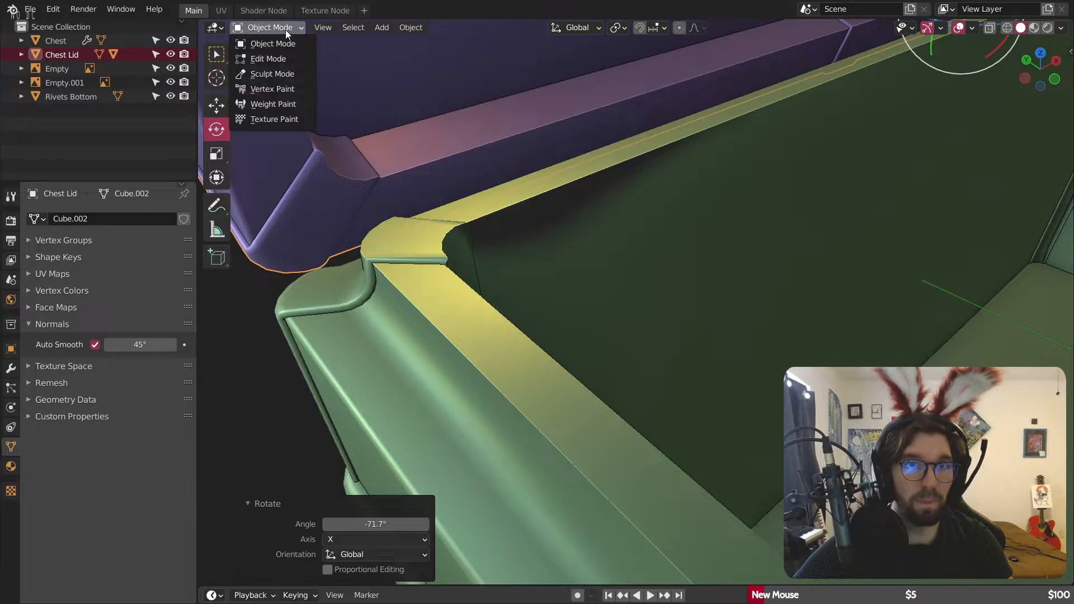
click(496, 203)
click(378, 123)
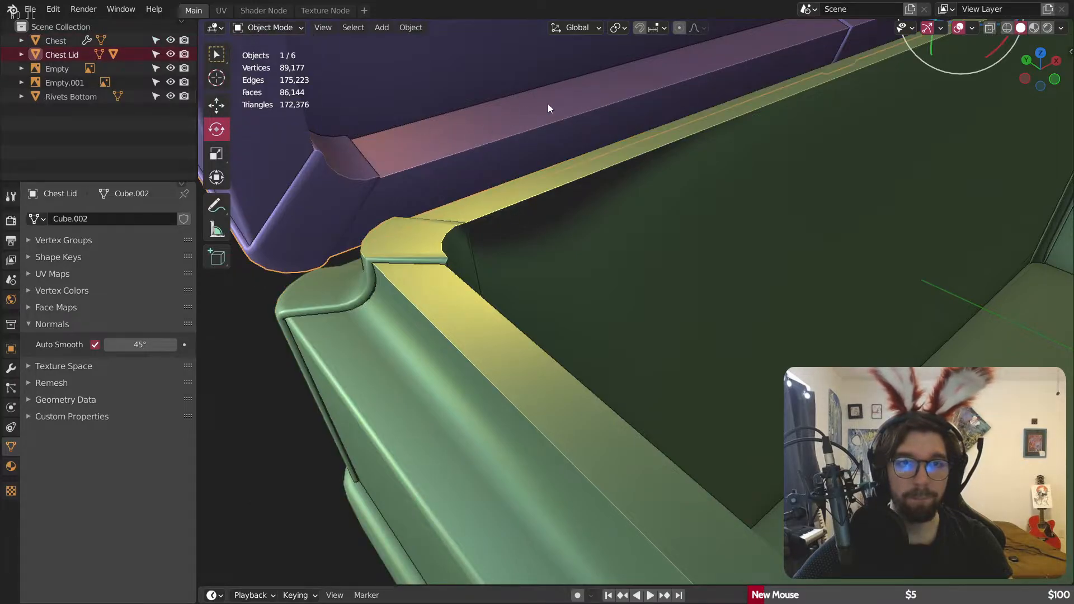
middle_drag(548, 104, 562, 212)
Step: Bevel the edge loop around the chest lid's inner rim in Edit Mode with 3 segments and a 5.67 m width
click(271, 31)
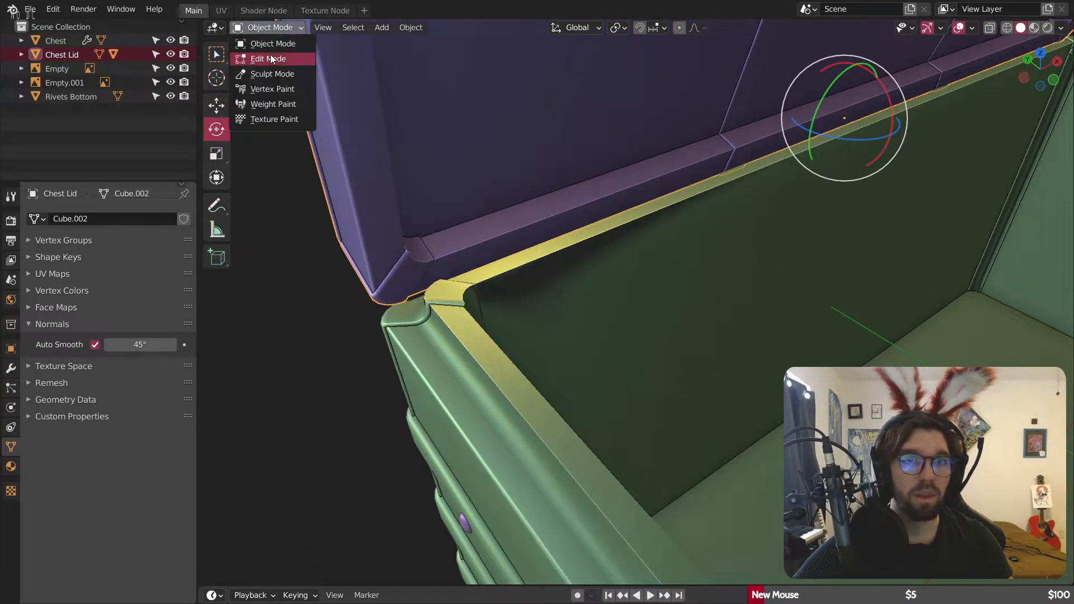
click(273, 59)
scroll(512, 204, up, 3)
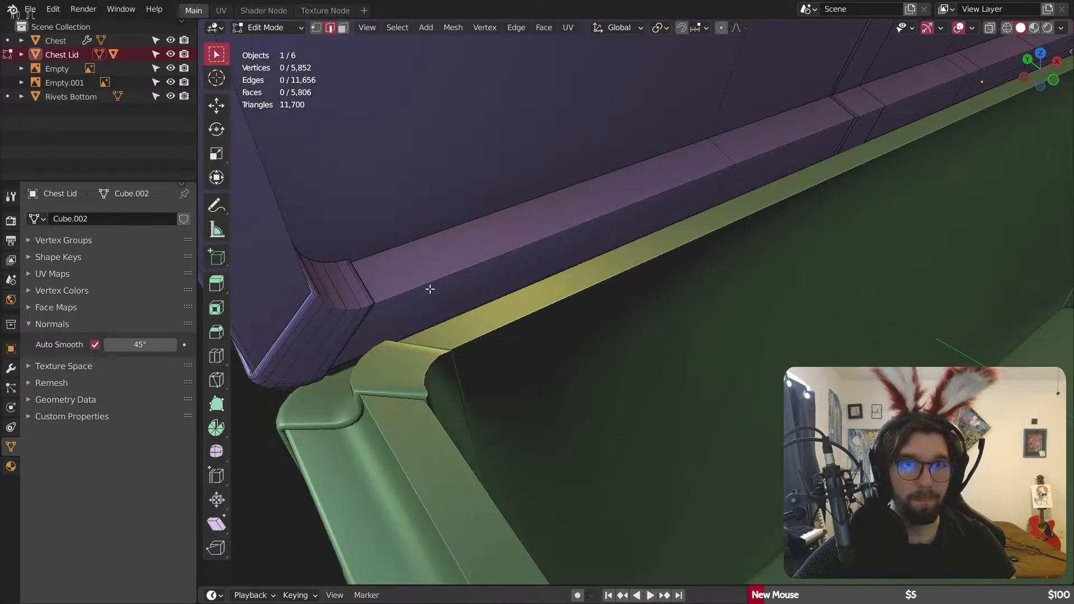
alt+click(402, 291)
scroll(451, 274, down, 6)
shift+middle_drag(560, 223, 498, 250)
middle_drag(545, 140, 506, 149)
scroll(522, 62, up, 6)
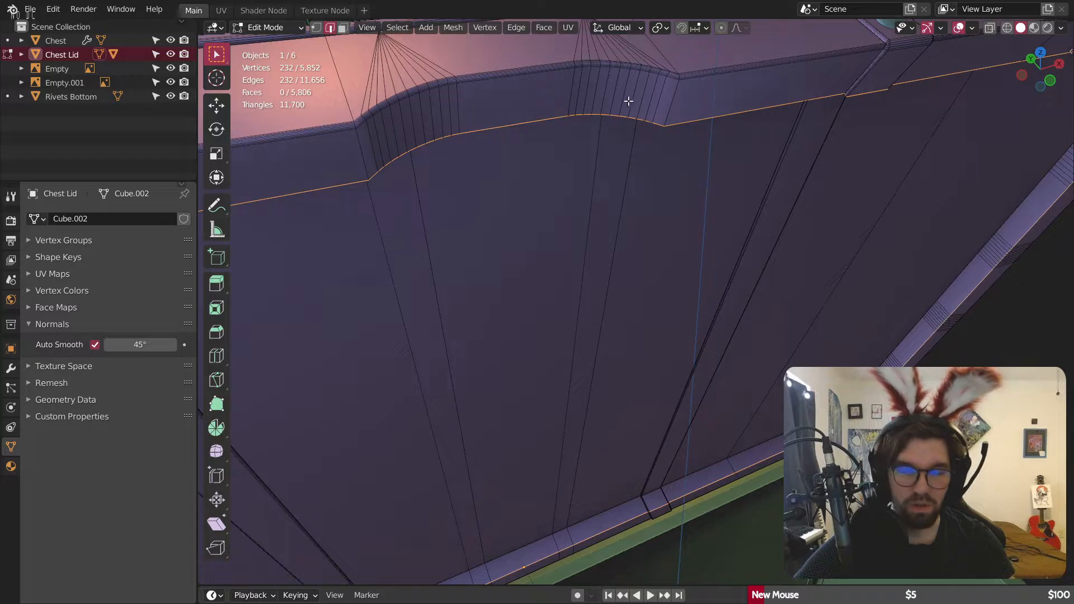
key(ctrl+KP_Add)
key(ctrl+KP_Add)
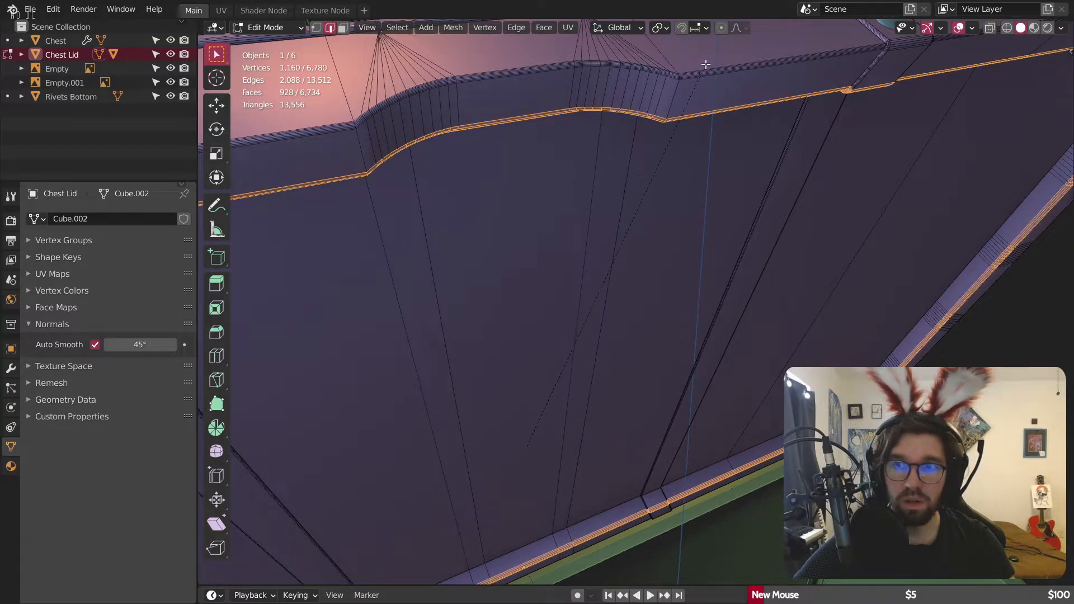
click(725, 54)
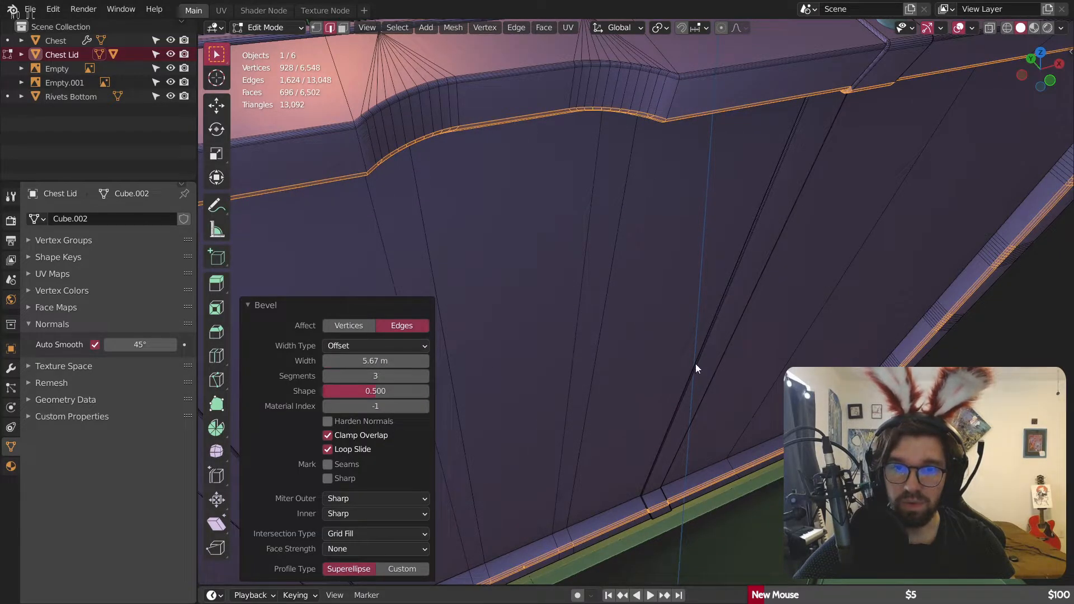
middle_drag(696, 368, 526, 311)
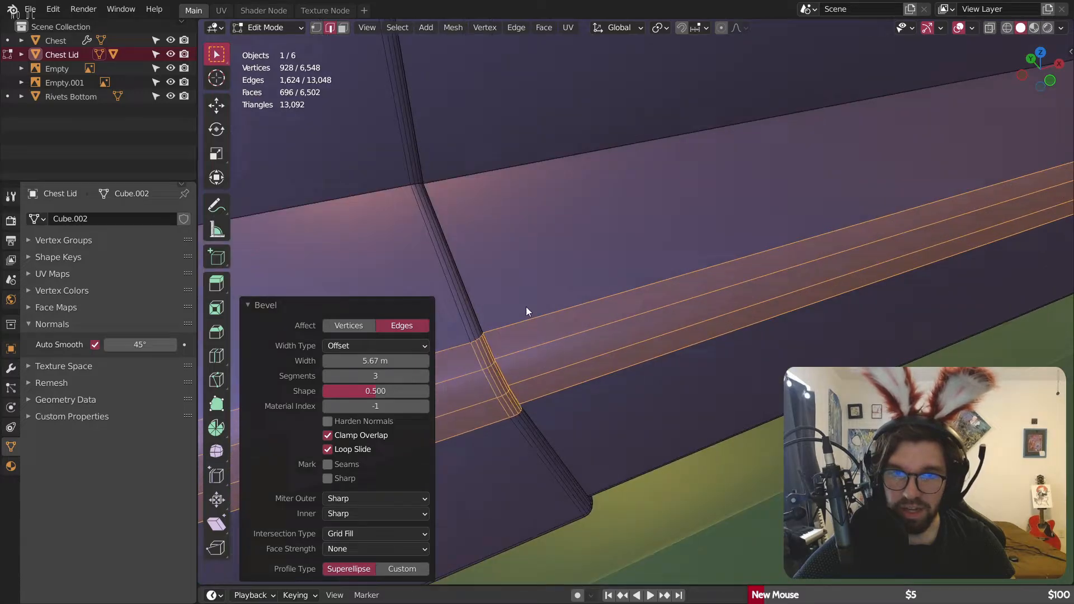
Step: Return to Object Mode and inspect the bevelled lid rim and the upper corner of the chest body
click(271, 27)
click(268, 41)
middle_drag(612, 307, 637, 294)
scroll(805, 274, up, 8)
scroll(723, 340, down, 12)
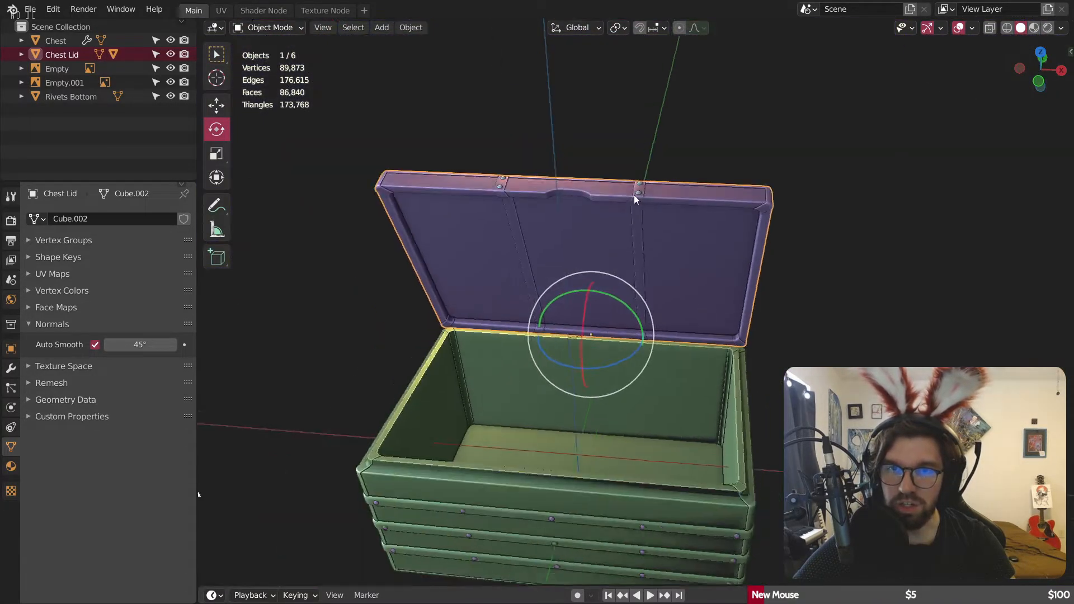
scroll(593, 218, up, 5)
scroll(492, 277, down, 7)
middle_drag(491, 328, 426, 386)
shift+middle_drag(426, 386, 486, 322)
scroll(456, 393, up, 6)
Step: Select the inner edge loop along the chest body's upper rim in Edit Mode
click(450, 393)
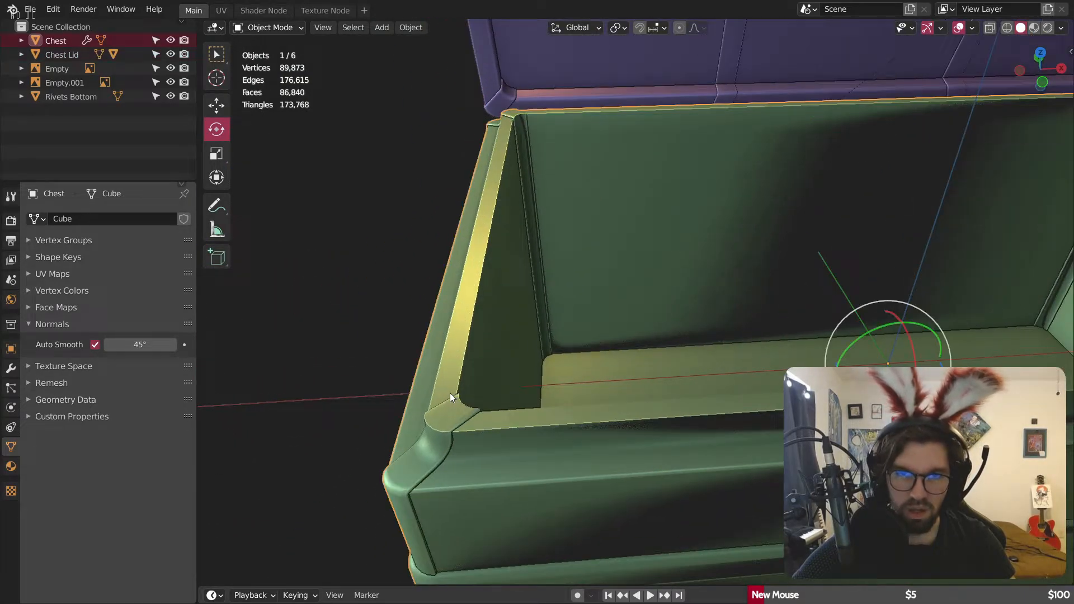
click(278, 29)
click(271, 56)
scroll(452, 443, up, 4)
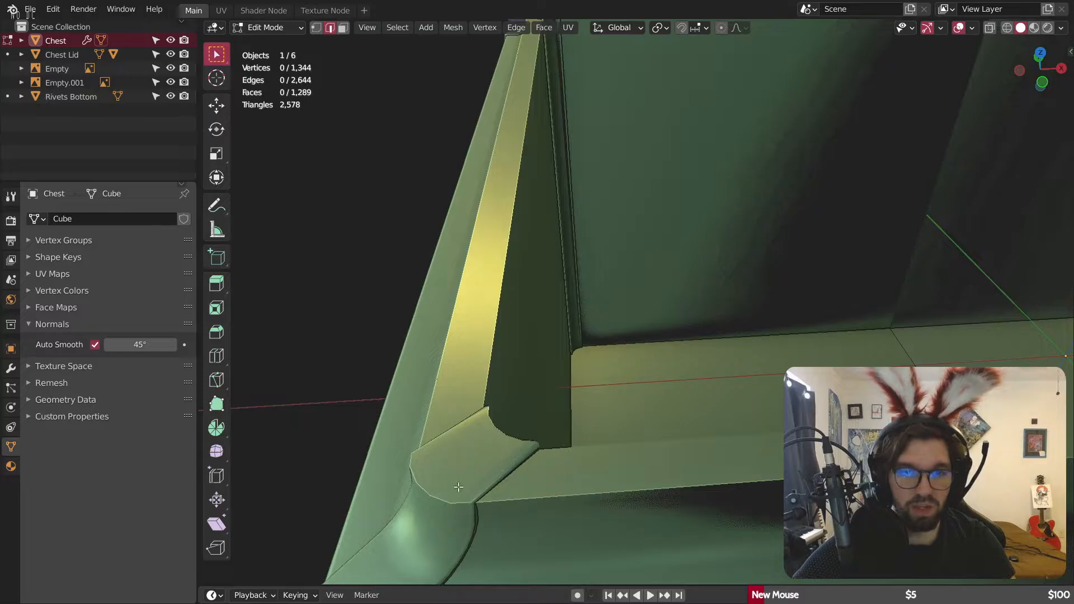
scroll(585, 458, down, 8)
shift+middle_drag(894, 447, 518, 375)
scroll(517, 347, up, 8)
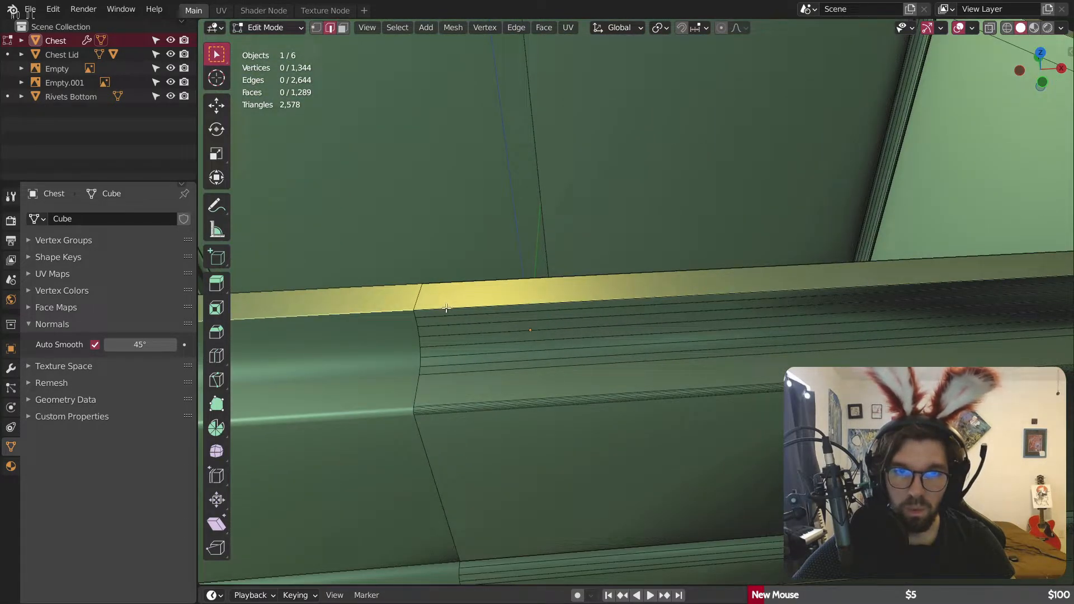
alt+click(446, 308)
alt+click(464, 286)
alt+click(468, 284)
scroll(618, 283, down, 5)
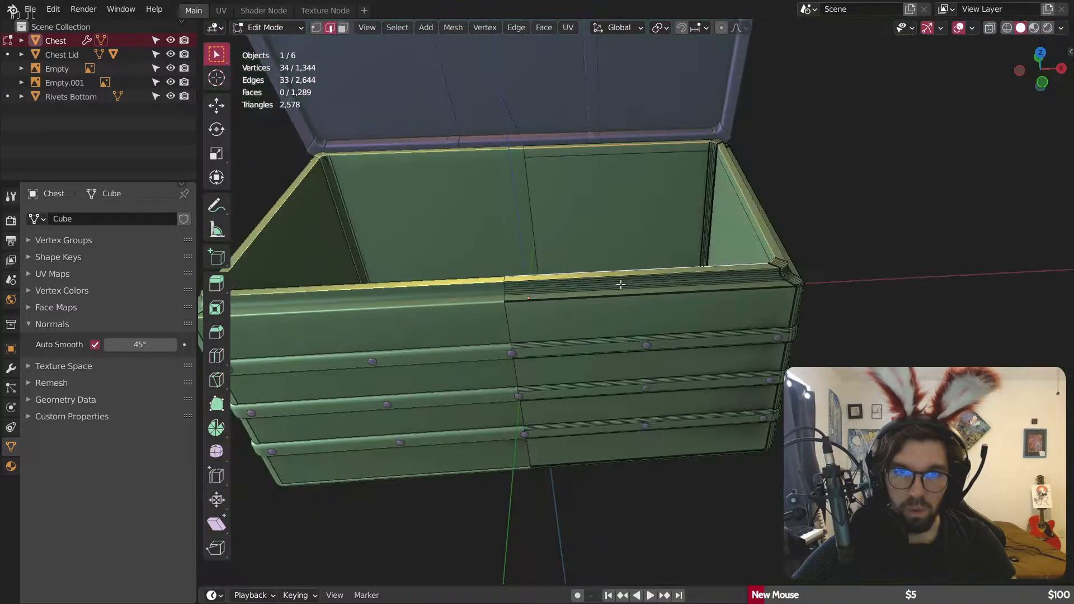
Step: Bevel the selected inner rim loop with a 0.4 m width and 5 segments
shift+middle_drag(619, 283, 522, 288)
scroll(619, 182, up, 4)
shift+middle_drag(619, 182, 713, 225)
scroll(439, 143, up, 4)
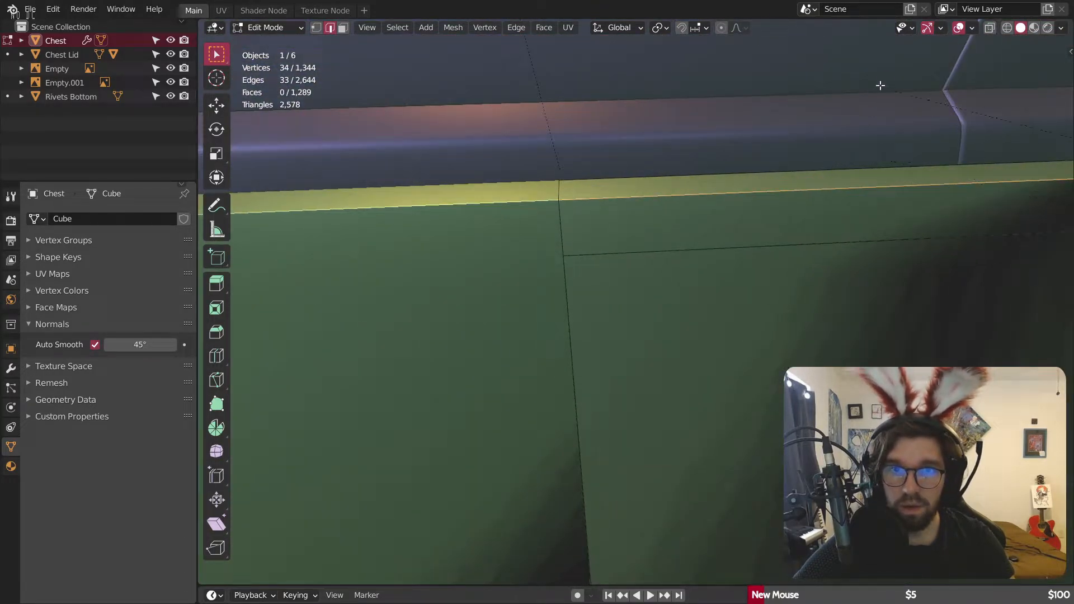
click(320, 110)
mouse_move(362, 369)
mouse_down()
mouse_move(392, 364)
mouse_move(376, 361)
mouse_up()
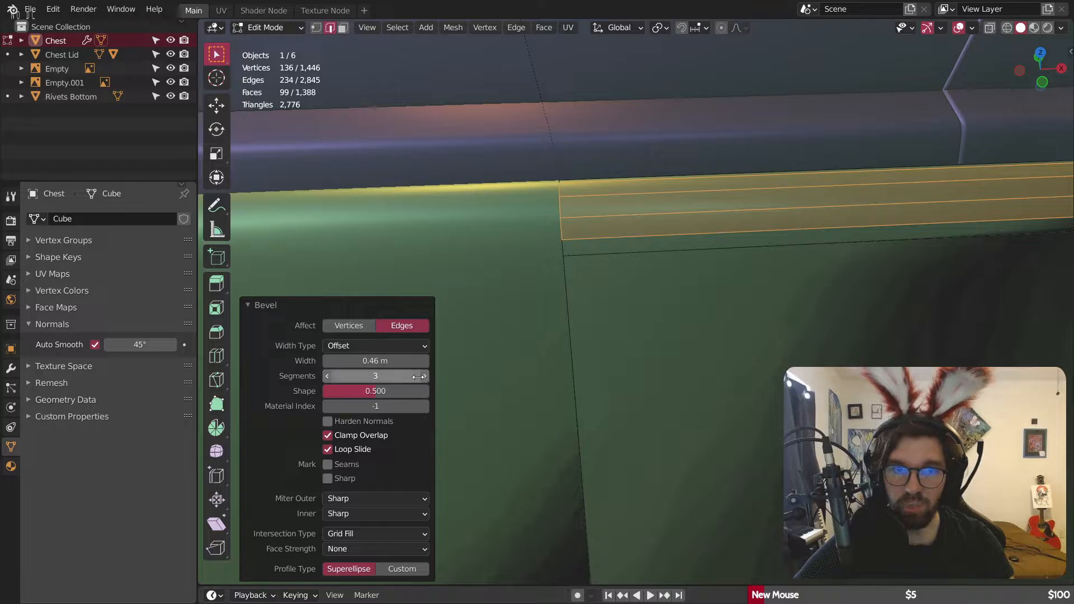
click(423, 376)
click(425, 377)
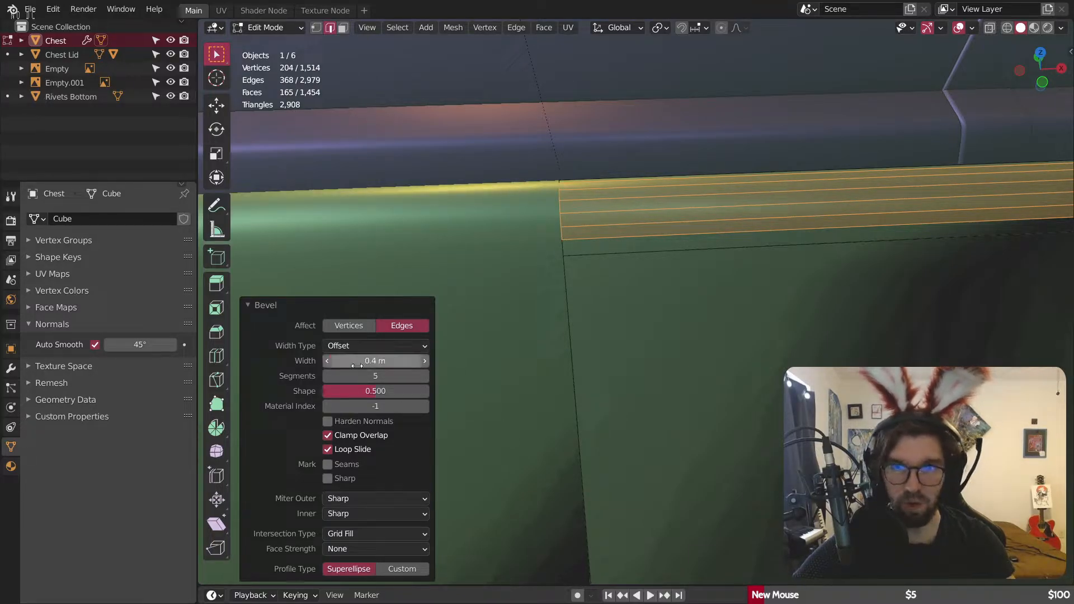
Step: Return to Object Mode and examine the shading of the chest's bevelled rim and front corner
click(279, 31)
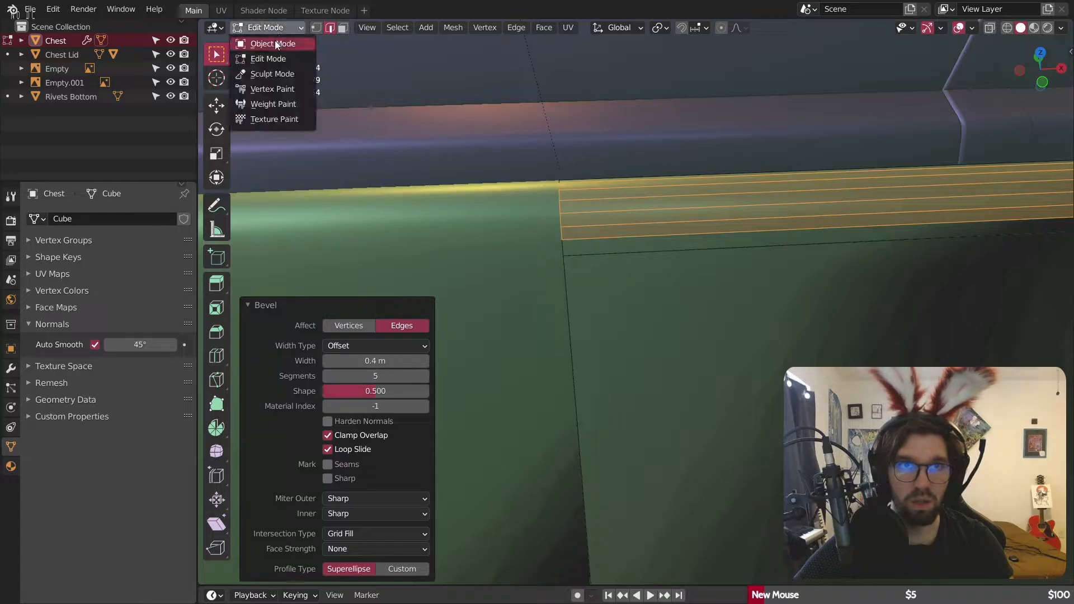
click(275, 43)
scroll(677, 265, down, 10)
middle_drag(687, 295, 667, 296)
scroll(706, 298, up, 3)
middle_drag(736, 300, 803, 308)
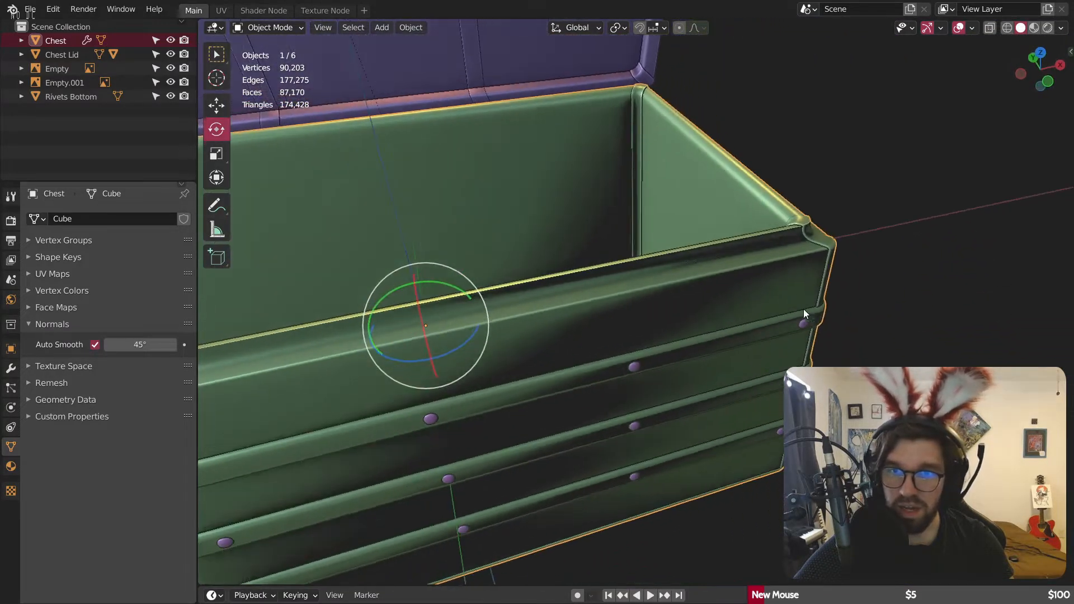
scroll(794, 221, up, 4)
middle_drag(815, 189, 680, 345)
scroll(739, 348, up, 3)
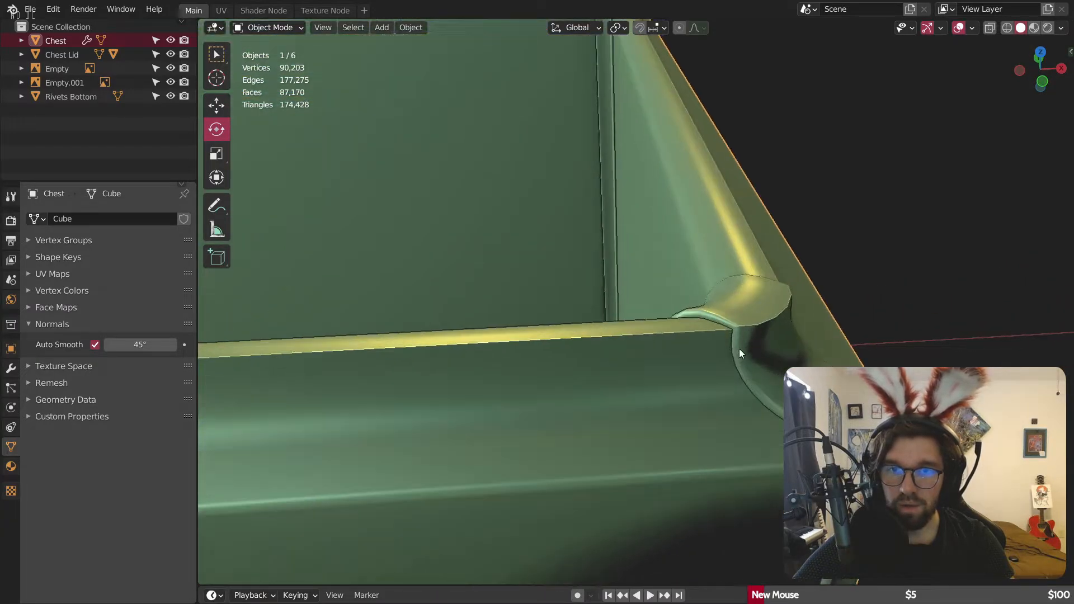
click(261, 29)
click(270, 74)
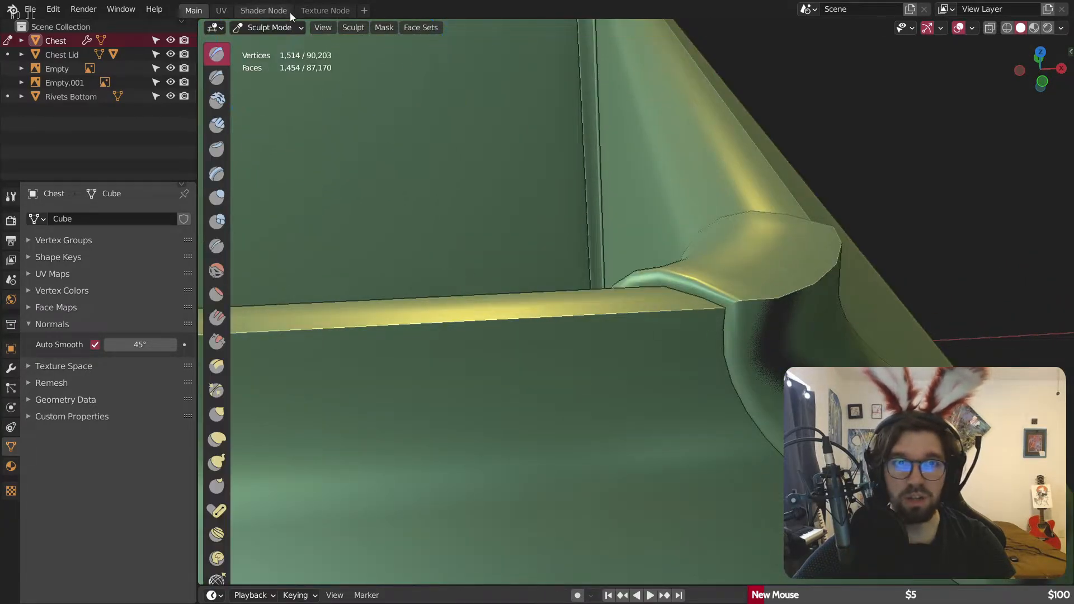
click(291, 29)
click(285, 44)
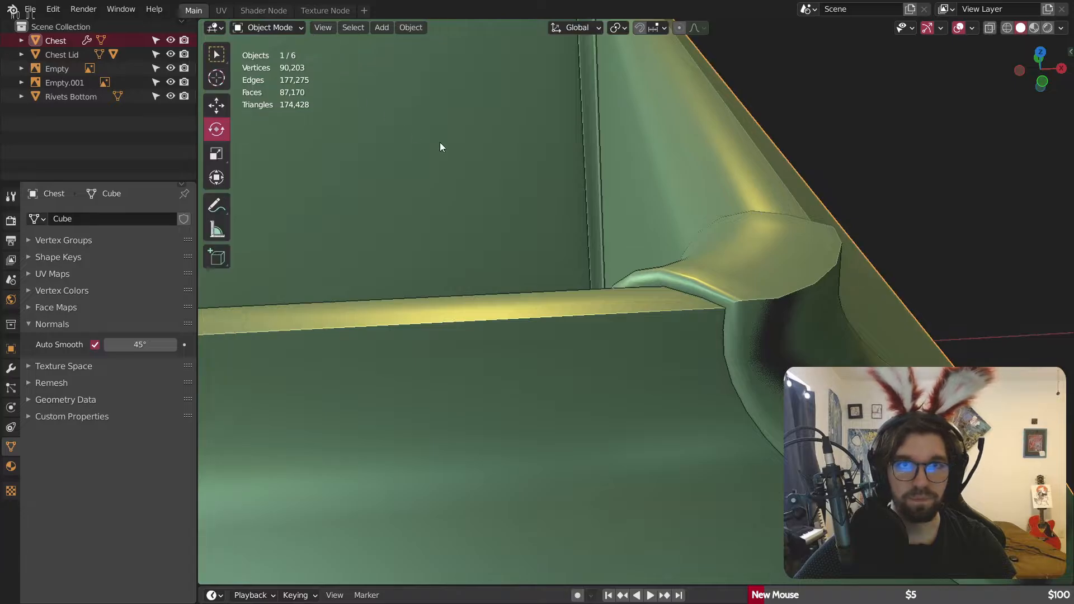
Step: Dissolve the edge loop just below the outer edge of the chest's upper rim in Edit Mode
click(291, 27)
click(281, 59)
middle_drag(607, 291, 703, 269)
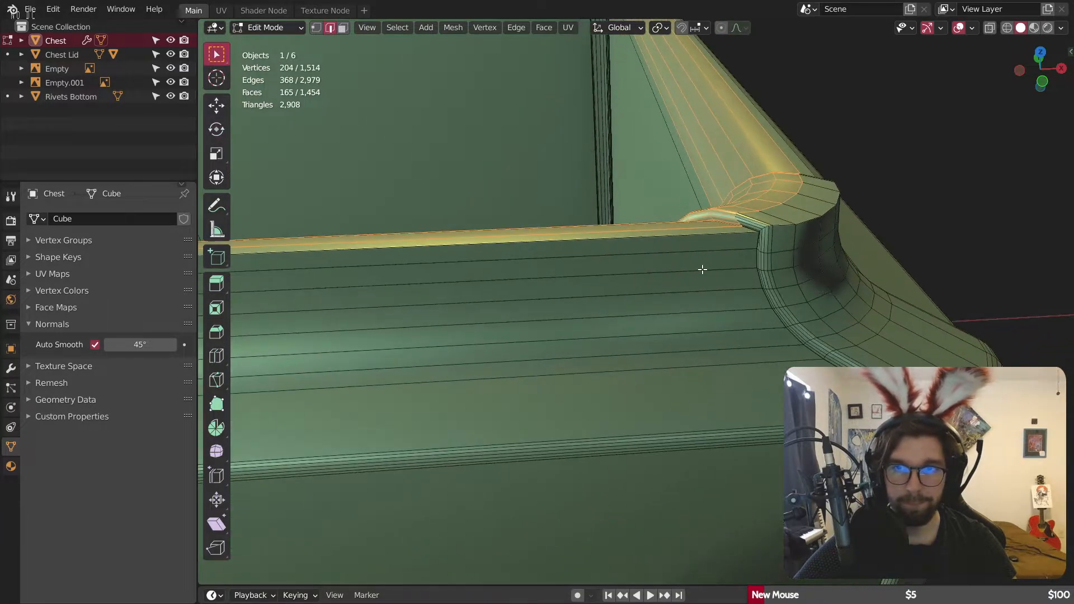
shift+middle_drag(487, 253, 782, 232)
scroll(781, 233, down, 3)
shift+middle_drag(403, 201, 809, 211)
scroll(808, 210, up, 3)
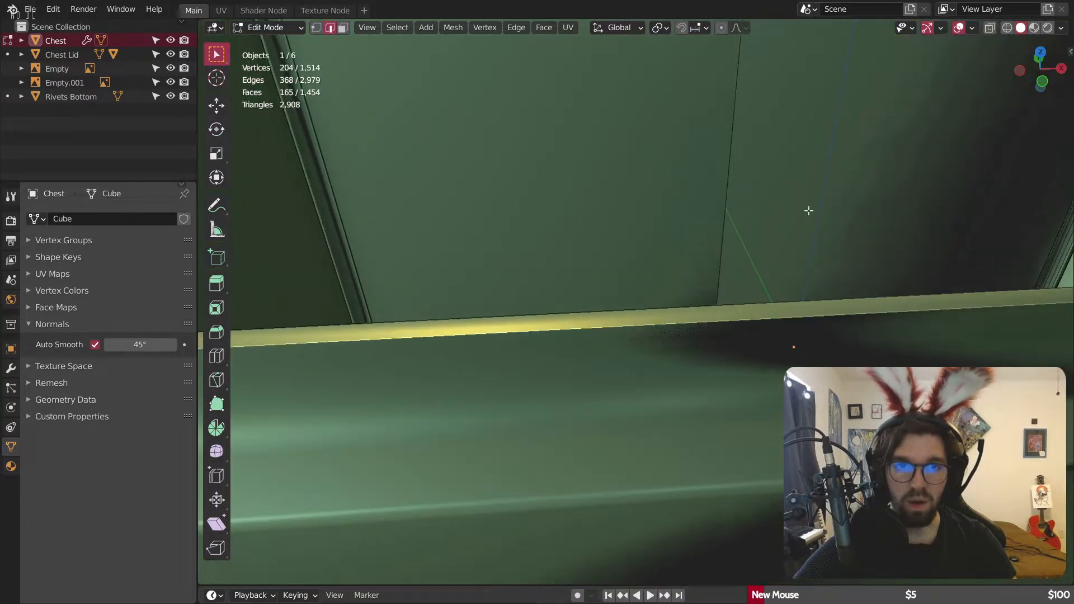
shift+middle_drag(804, 284, 621, 268)
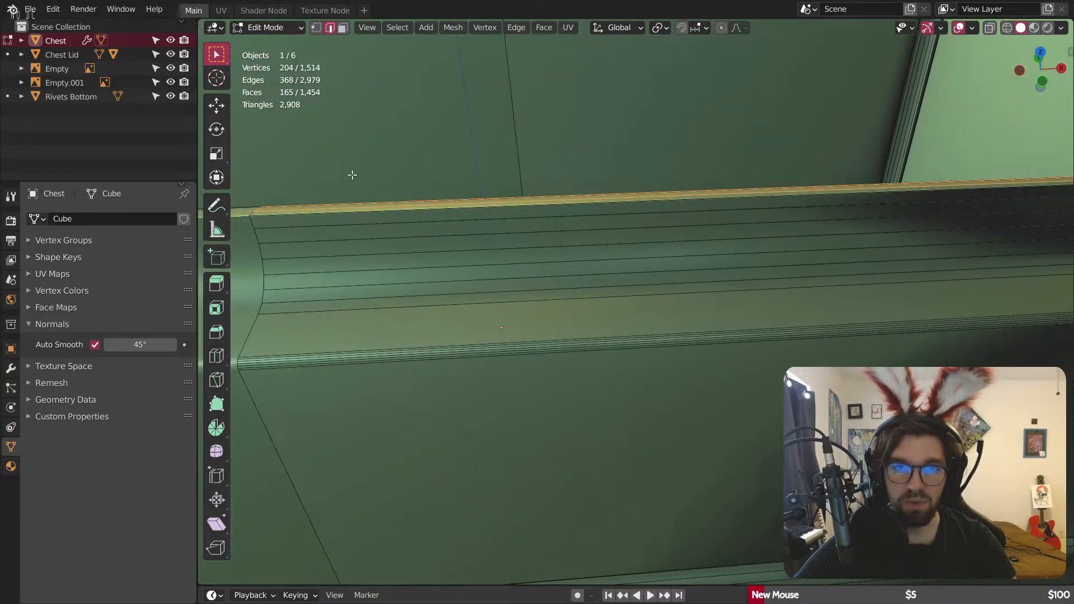
alt+click(360, 218)
right_click(360, 231)
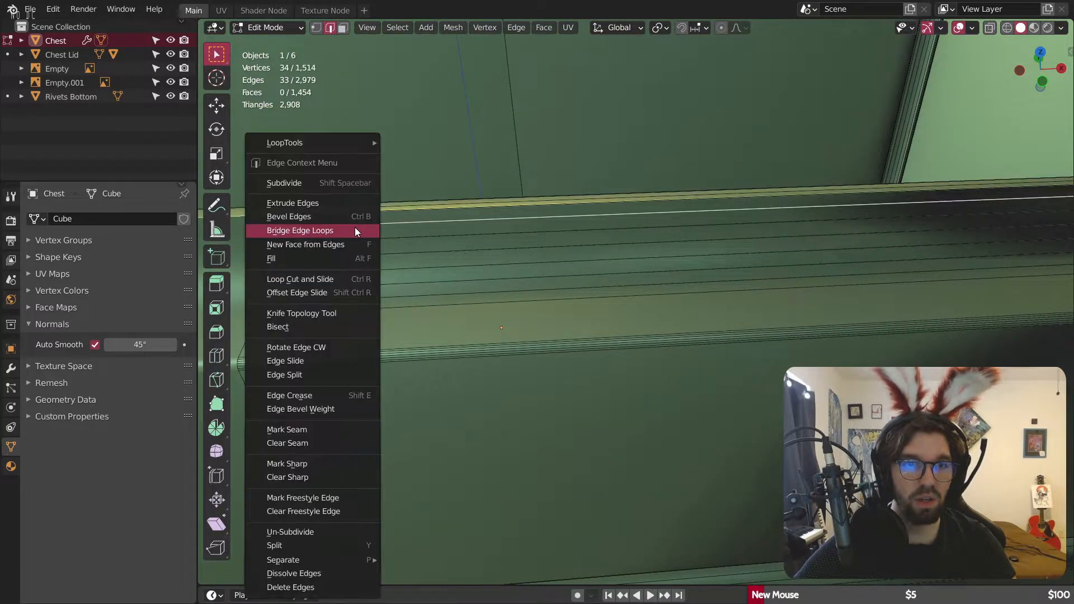
click(335, 559)
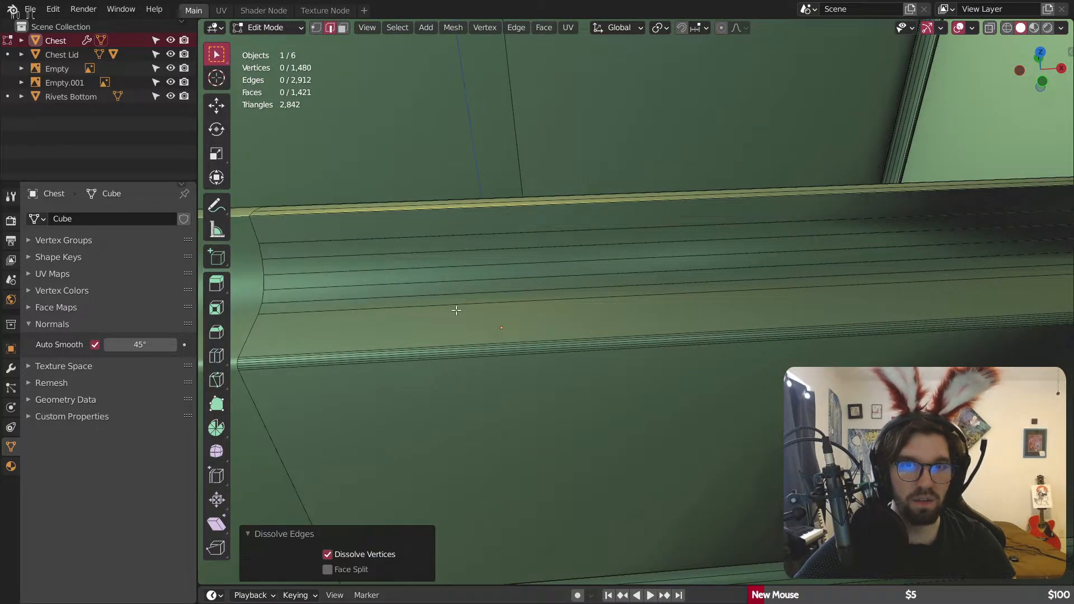
Step: Dissolve a second edge loop along the chest's upper rim, close to its outer edge
middle_drag(456, 310, 475, 243)
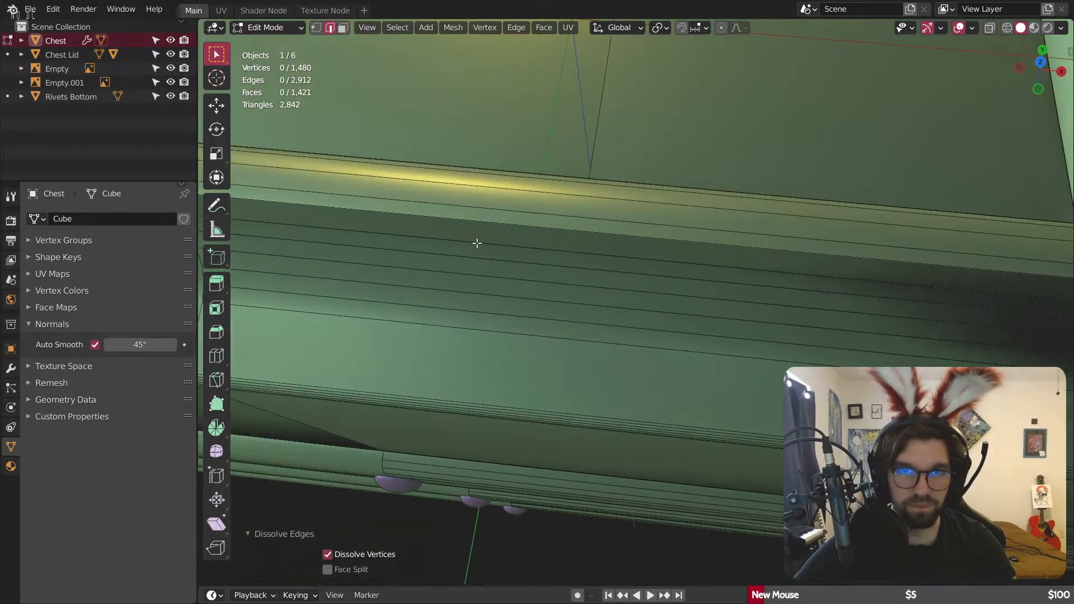
alt+click(500, 210)
right_click(458, 476)
click(461, 448)
scroll(505, 233, down, 3)
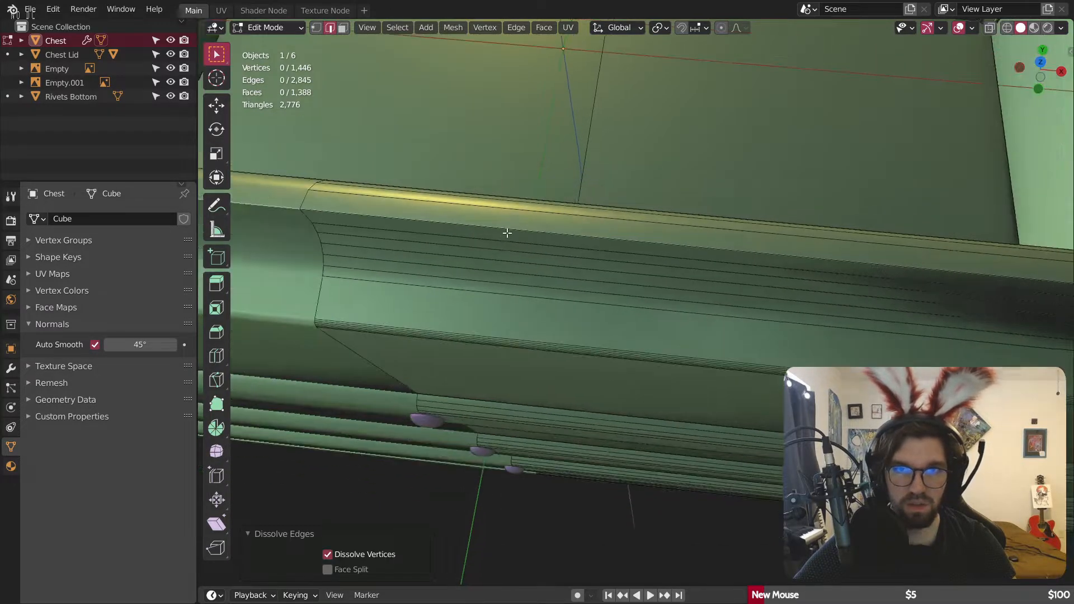
Step: Select the outer edge loop of the chest's upper rim and bevel it with 4 segments
alt+click(451, 212)
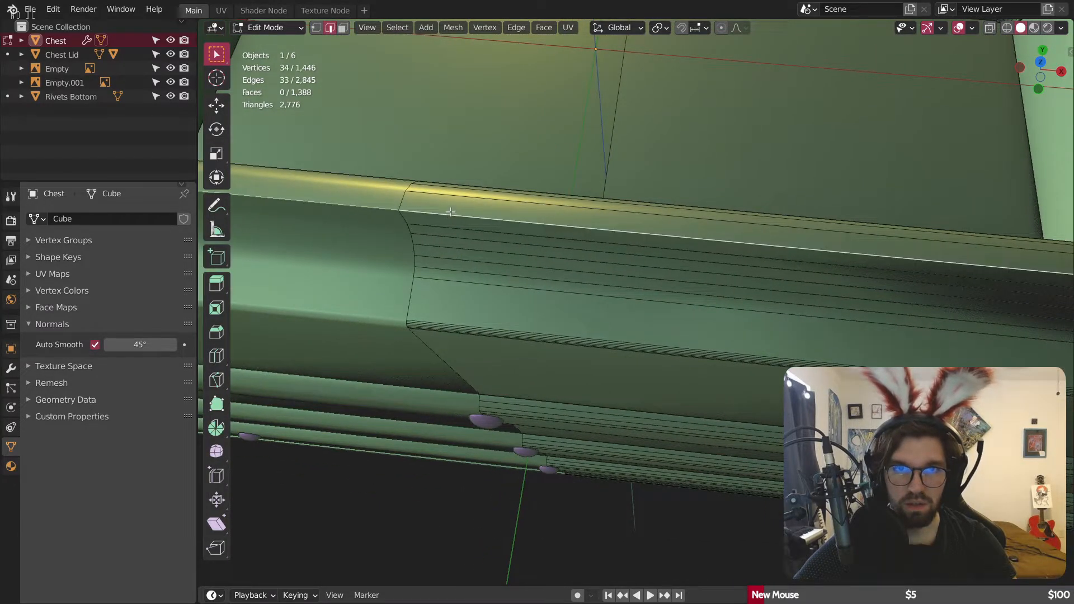
scroll(329, 199, down, 5)
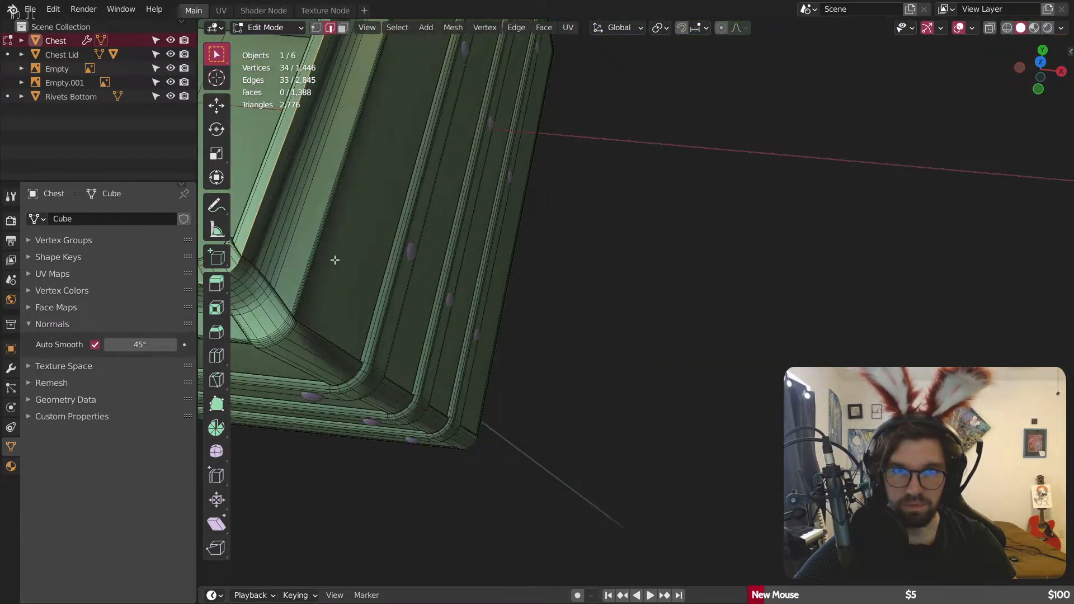
shift+middle_drag(334, 260, 576, 261)
middle_drag(699, 269, 744, 223)
scroll(535, 218, up, 5)
shift+middle_drag(506, 128, 506, 161)
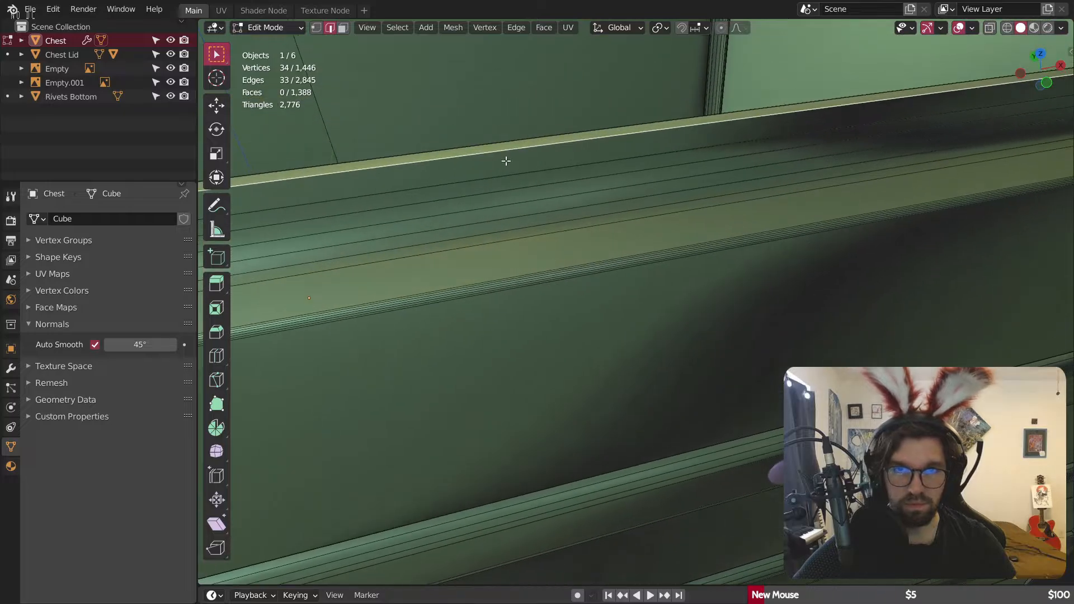
shift+middle_drag(431, 283, 479, 287)
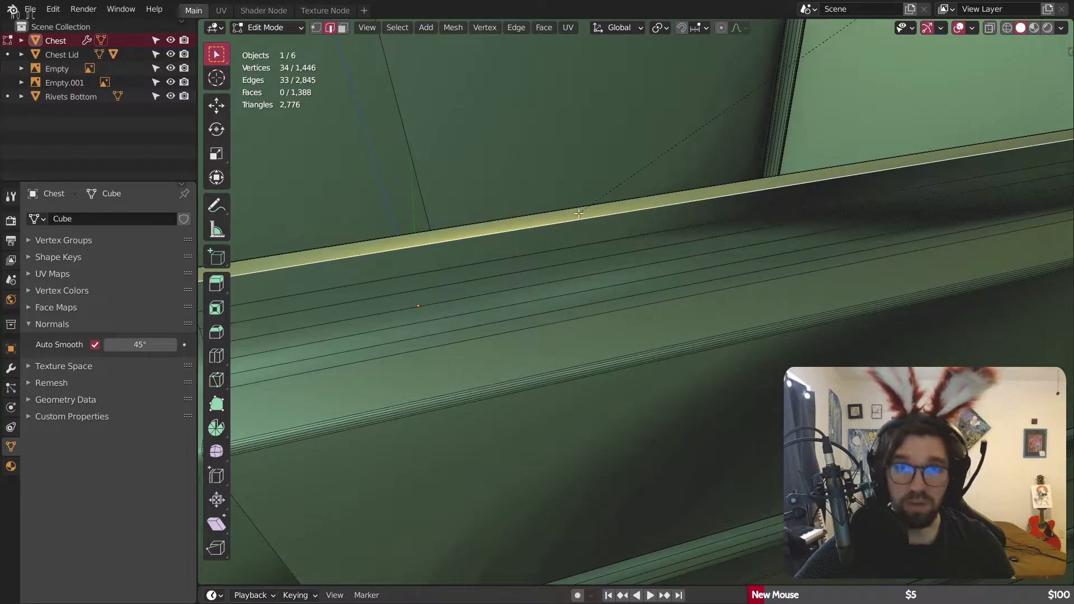
click(735, 111)
drag(385, 361, 414, 361)
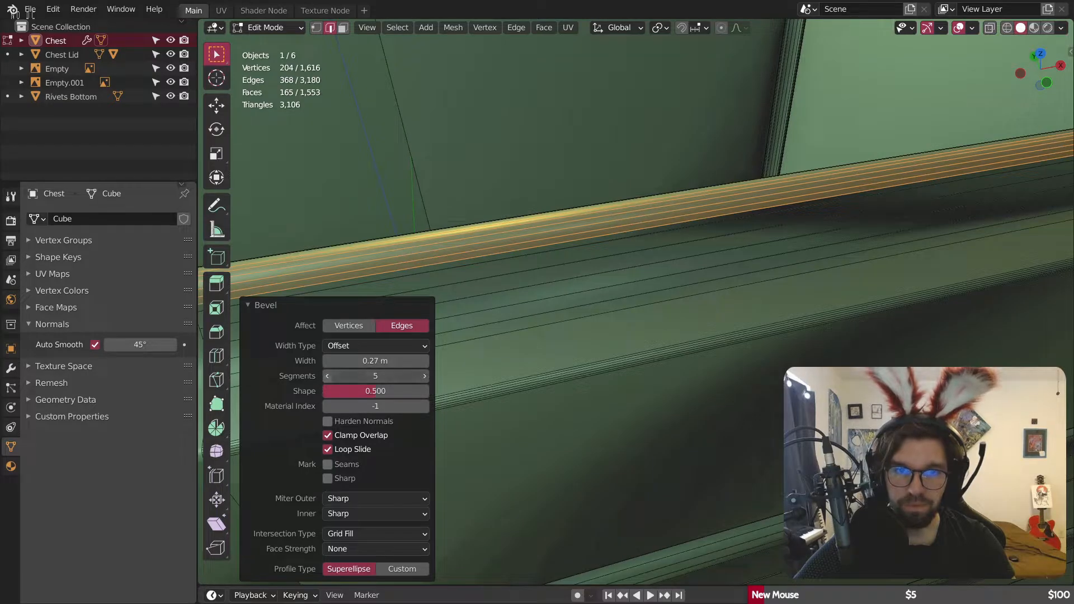
click(328, 376)
Step: Reduce the rim bevel's width to 0.02 m and return to Object Mode
click(327, 360)
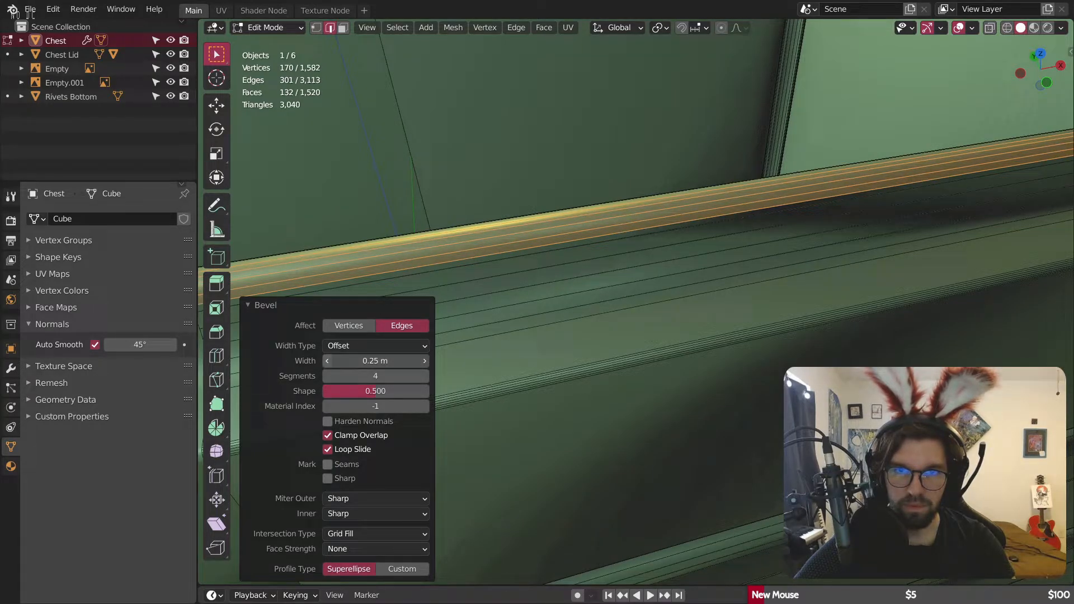
click(327, 359)
click(327, 359)
click(327, 359)
click(327, 360)
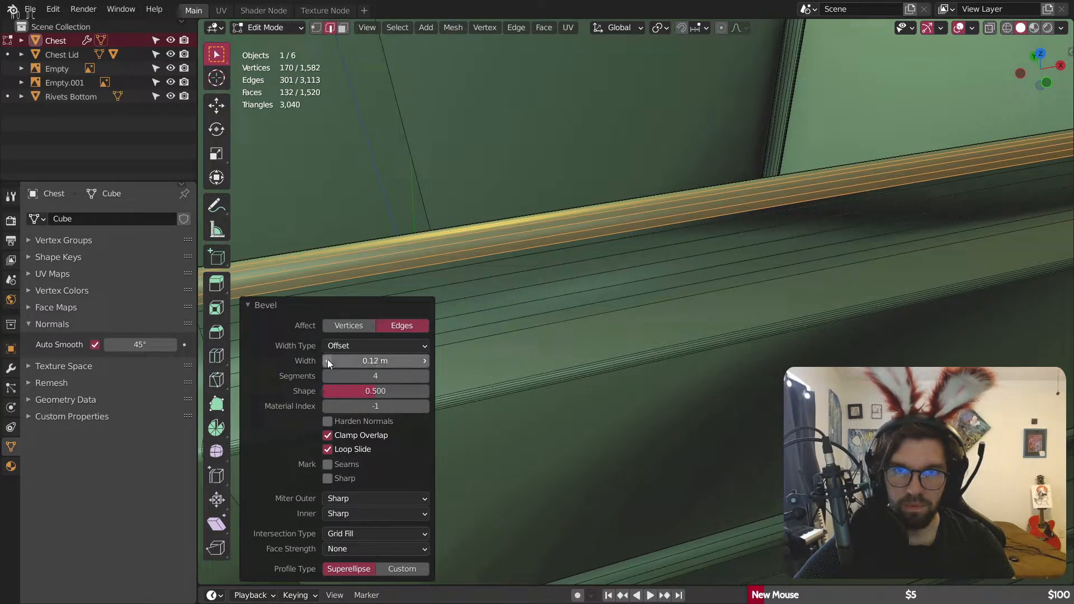
click(328, 360)
click(327, 360)
click(328, 360)
click(327, 359)
click(327, 360)
click(327, 359)
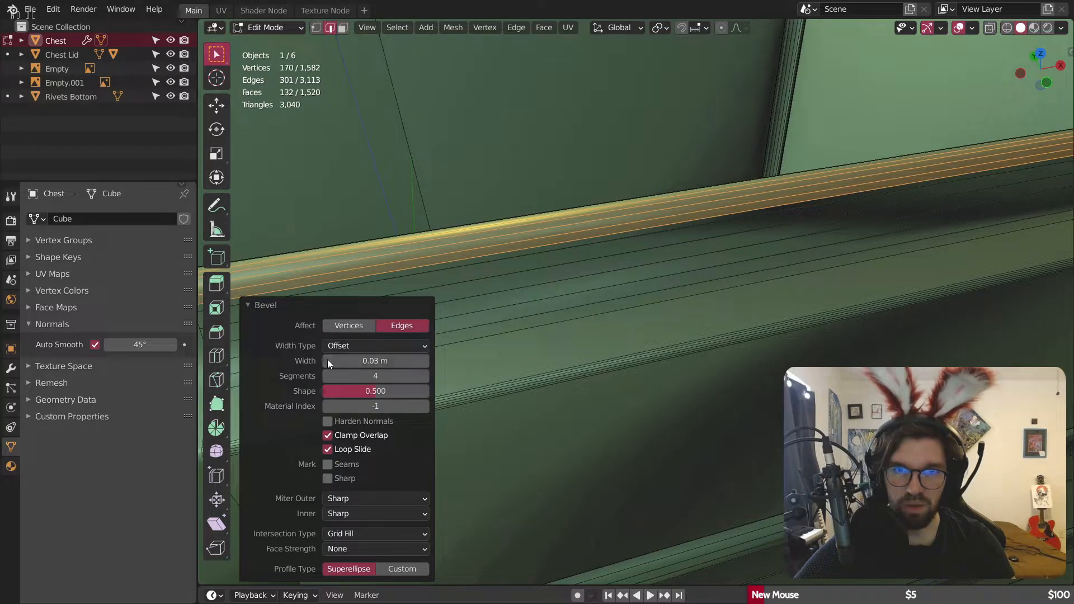
drag(328, 359, 294, 360)
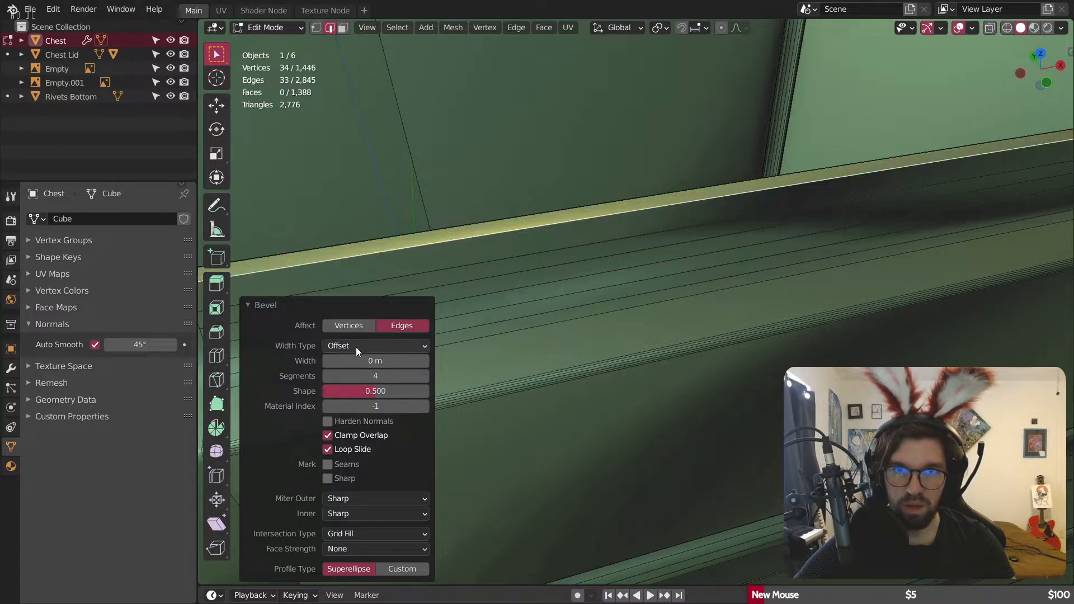
click(427, 361)
click(426, 361)
click(268, 28)
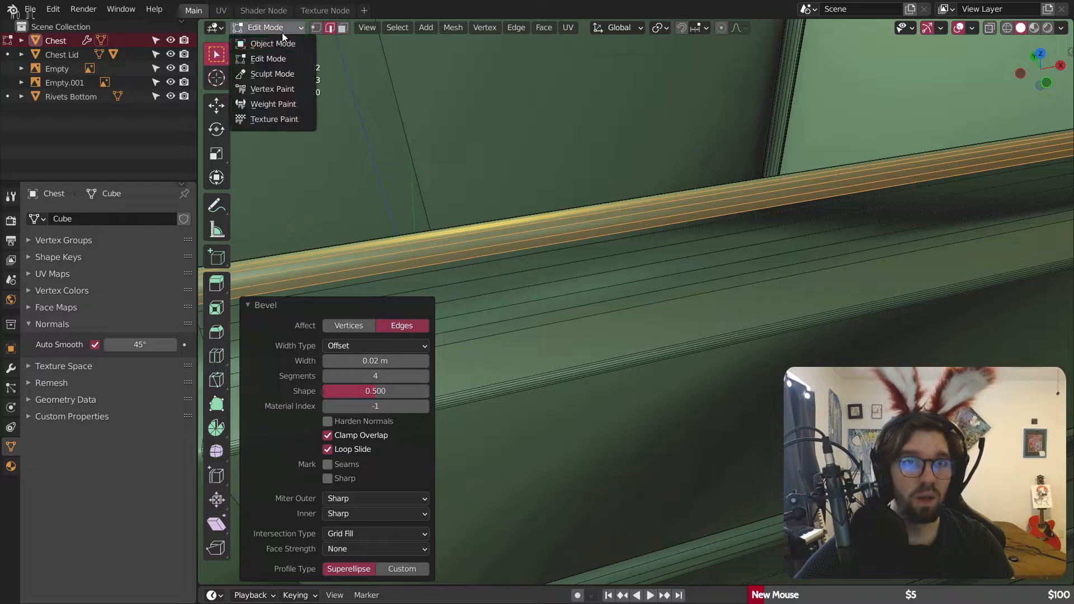
click(274, 41)
Step: Examine the chest's bevelled rim, interior and open lid from several angles
scroll(482, 133, down, 6)
click(743, 98)
middle_drag(743, 99, 637, 68)
scroll(636, 65, down, 6)
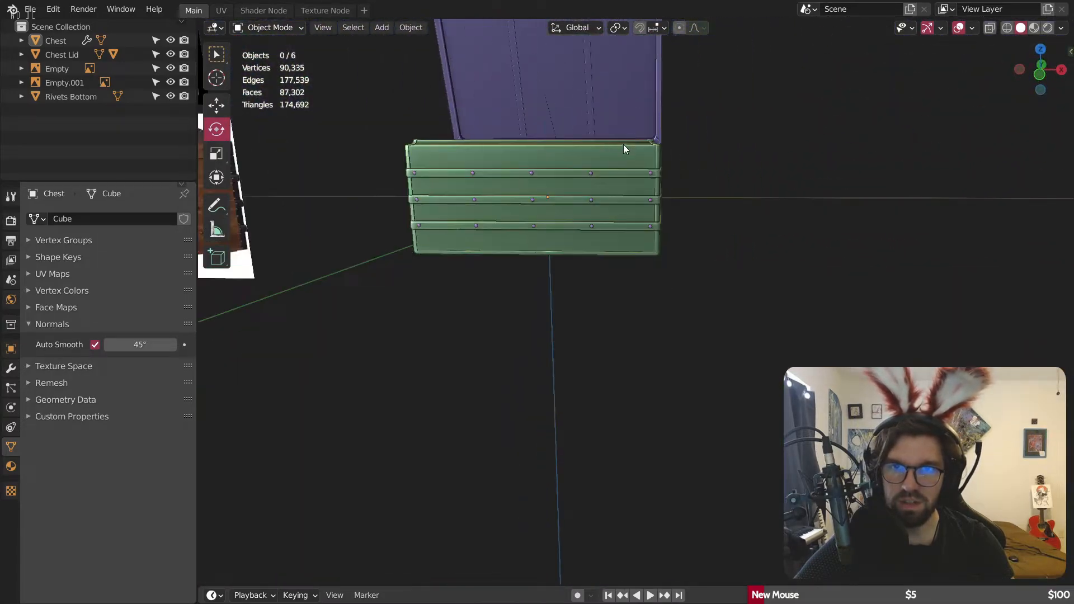
middle_drag(623, 145, 653, 294)
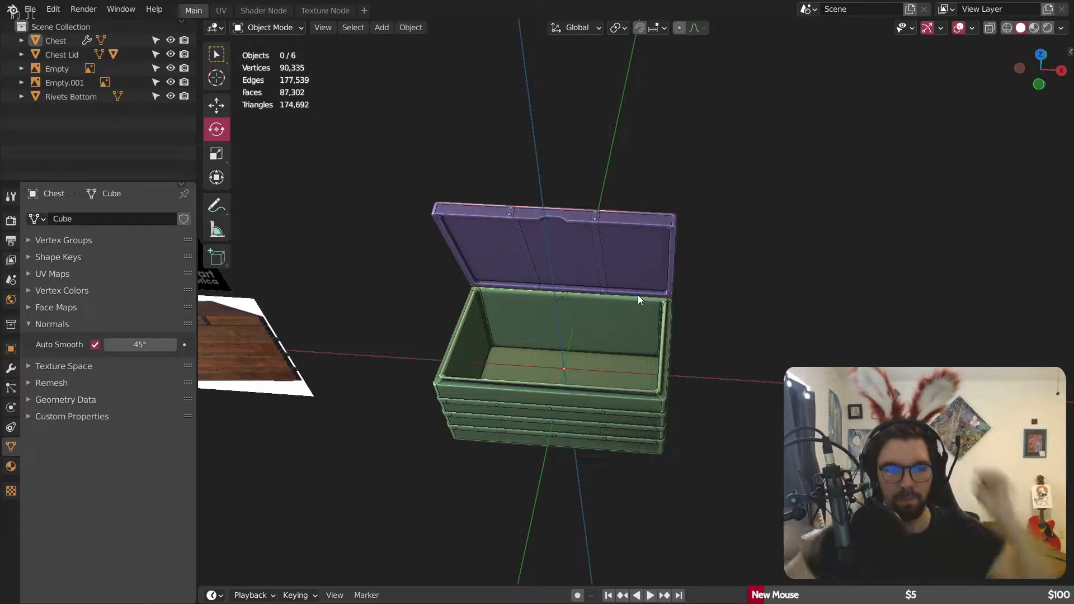
middle_drag(680, 394, 544, 310)
scroll(565, 291, up, 4)
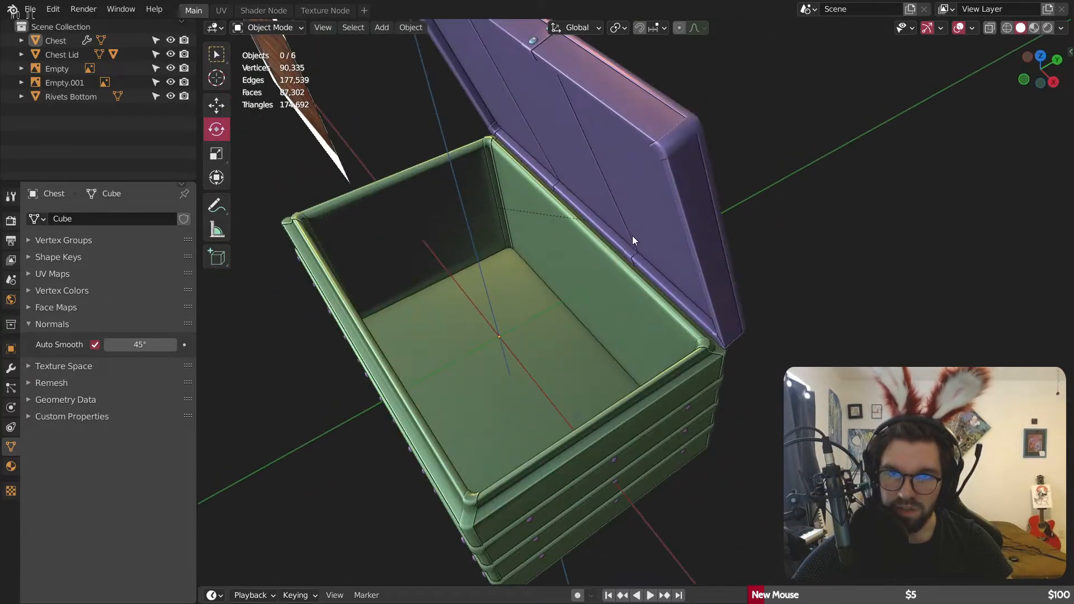
click(605, 204)
shift+middle_drag(838, 165, 873, 192)
click(874, 192)
middle_drag(666, 167, 656, 165)
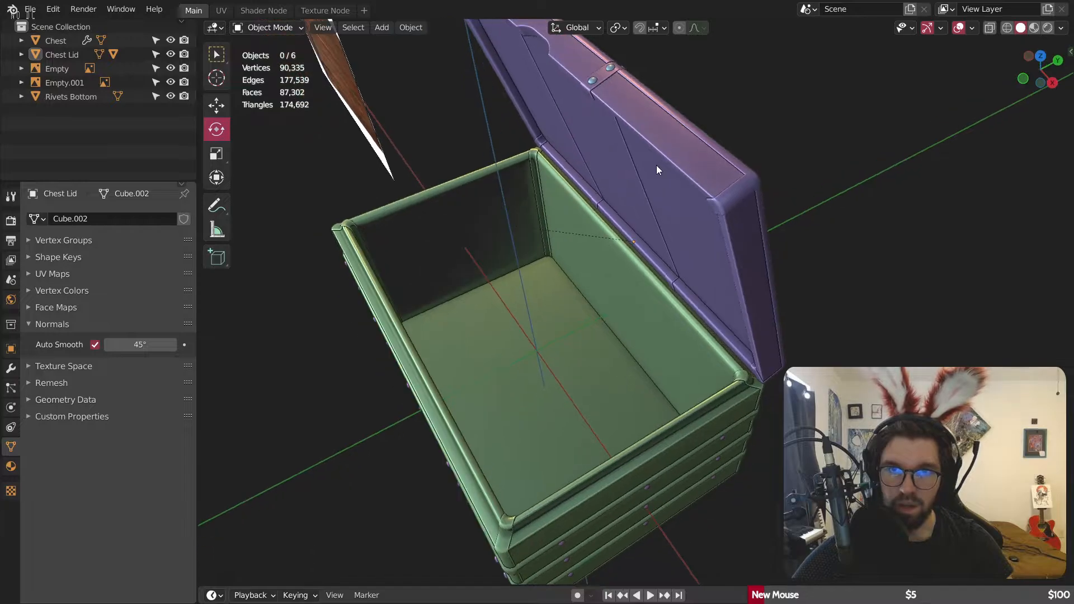
scroll(717, 199, up, 5)
shift+middle_drag(711, 204, 680, 161)
scroll(737, 222, down, 5)
Step: Rotate the chest lid 71.5° about the global X axis to close it onto the chest
click(725, 219)
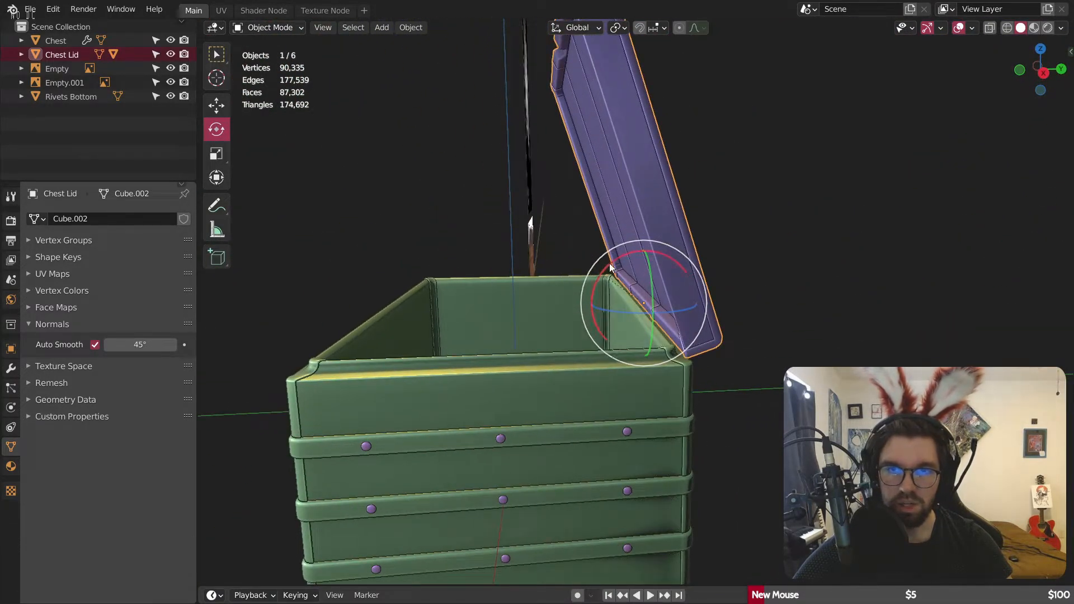
drag(612, 263, 540, 329)
middle_drag(540, 329, 553, 306)
scroll(425, 284, up, 8)
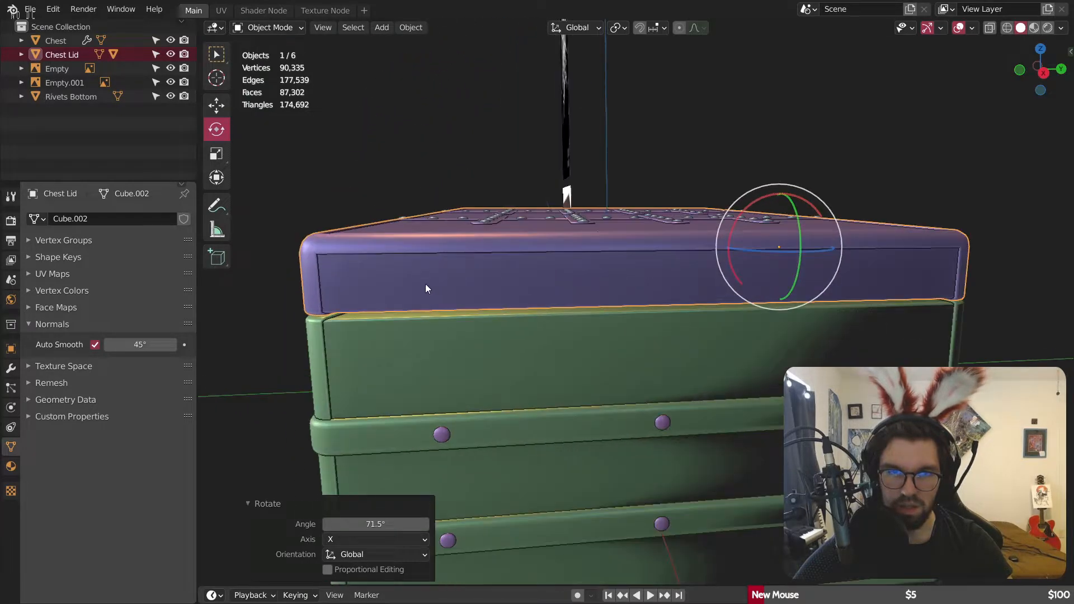
Step: Fine-tune the closed lid with a further 0.179° rotation about the global X axis, then deselect it
middle_drag(460, 182, 553, 178)
shift+middle_drag(430, 244, 672, 271)
scroll(490, 284, up, 2)
scroll(801, 314, down, 2)
drag(673, 256, 686, 251)
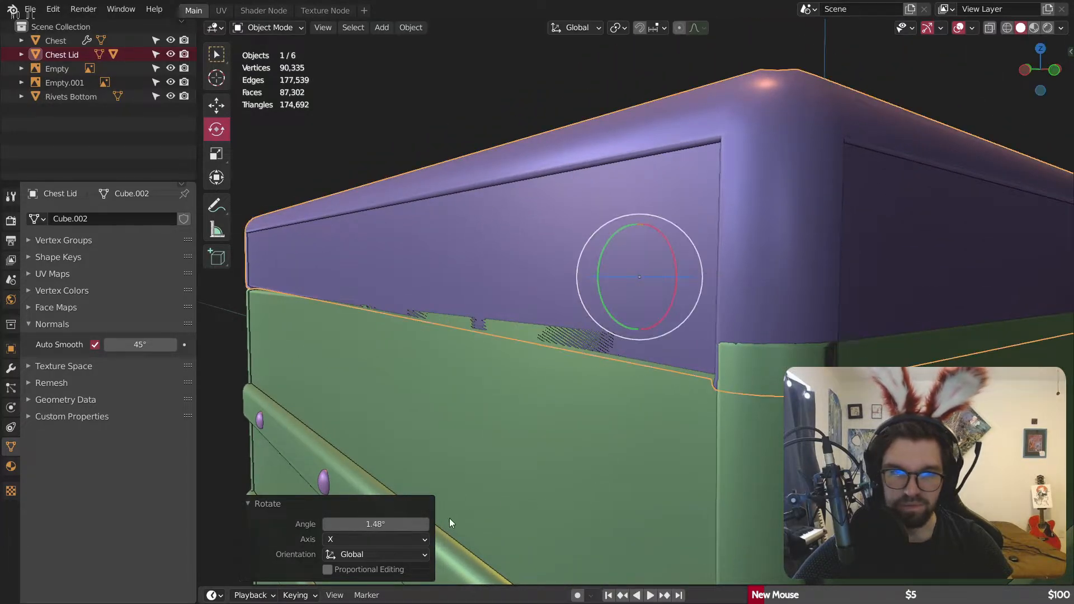
drag(375, 524, 352, 524)
middle_drag(680, 430, 559, 393)
shift+middle_drag(514, 321, 689, 348)
scroll(493, 253, up, 2)
scroll(492, 254, up, 3)
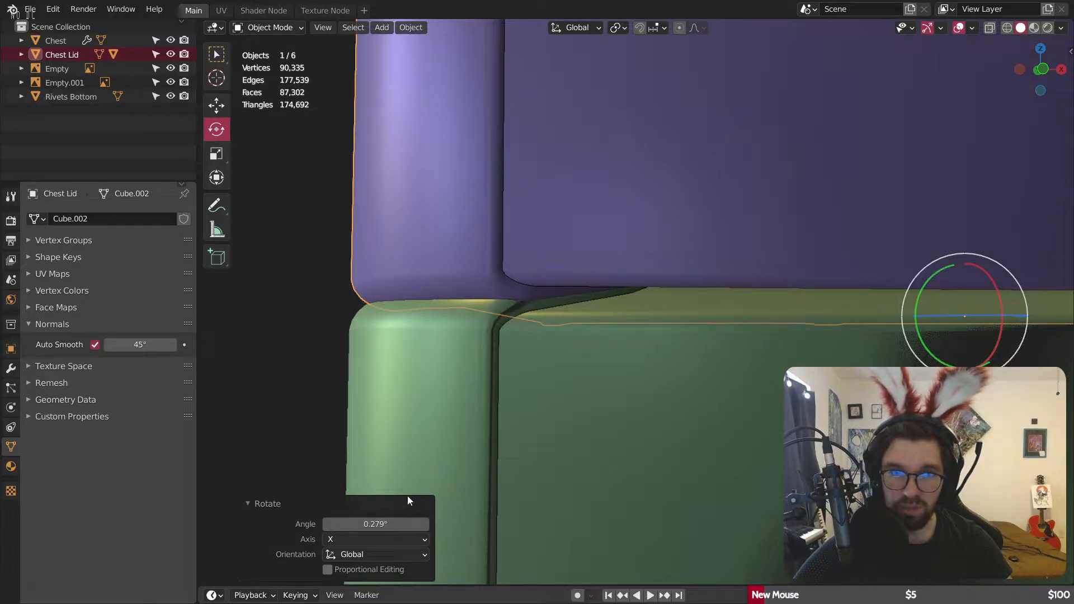
drag(375, 524, 371, 524)
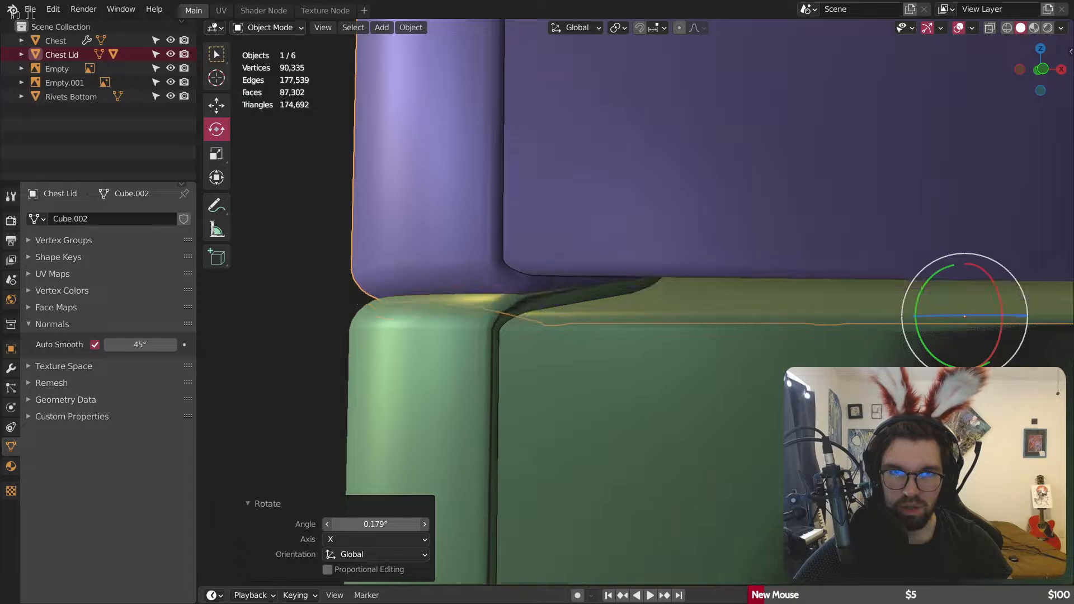
click(327, 285)
Step: Check how the closed lid sits on the chest, select the lid and save the file
scroll(400, 287, down, 6)
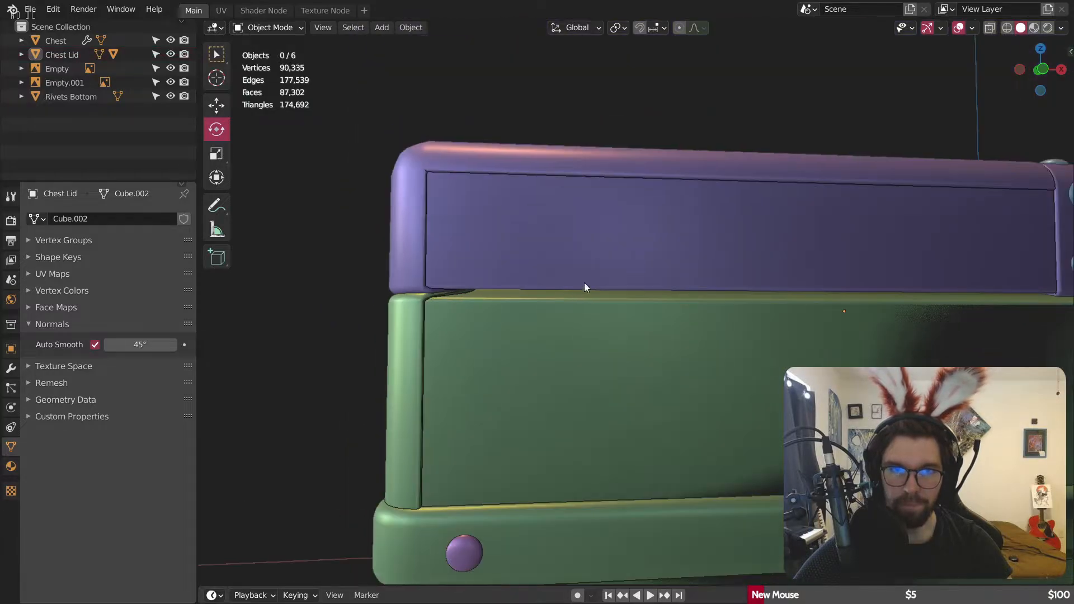
middle_drag(584, 283, 522, 277)
scroll(503, 257, down, 5)
scroll(559, 260, down, 4)
middle_drag(718, 284, 673, 267)
scroll(755, 247, up, 3)
click(768, 233)
middle_drag(767, 234, 669, 303)
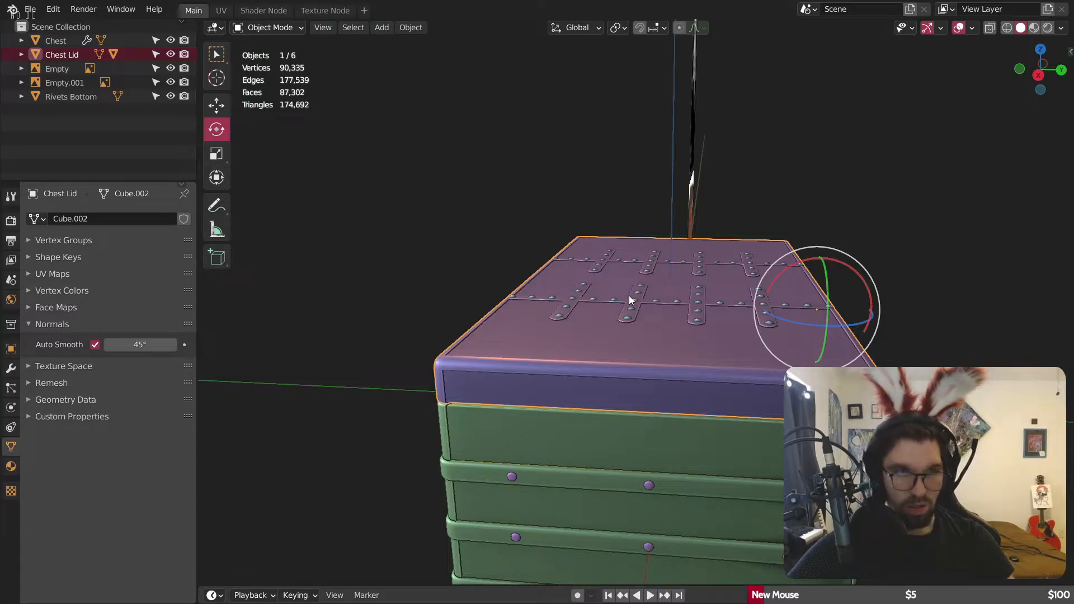
key(ctrl+s)
Step: Examine the seam between the closed lid and the chest body from the front and side
middle_drag(557, 179, 649, 208)
scroll(537, 244, up, 6)
middle_drag(578, 293, 636, 236)
scroll(578, 322, down, 5)
scroll(459, 340, up, 4)
scroll(636, 232, up, 5)
scroll(690, 209, down, 8)
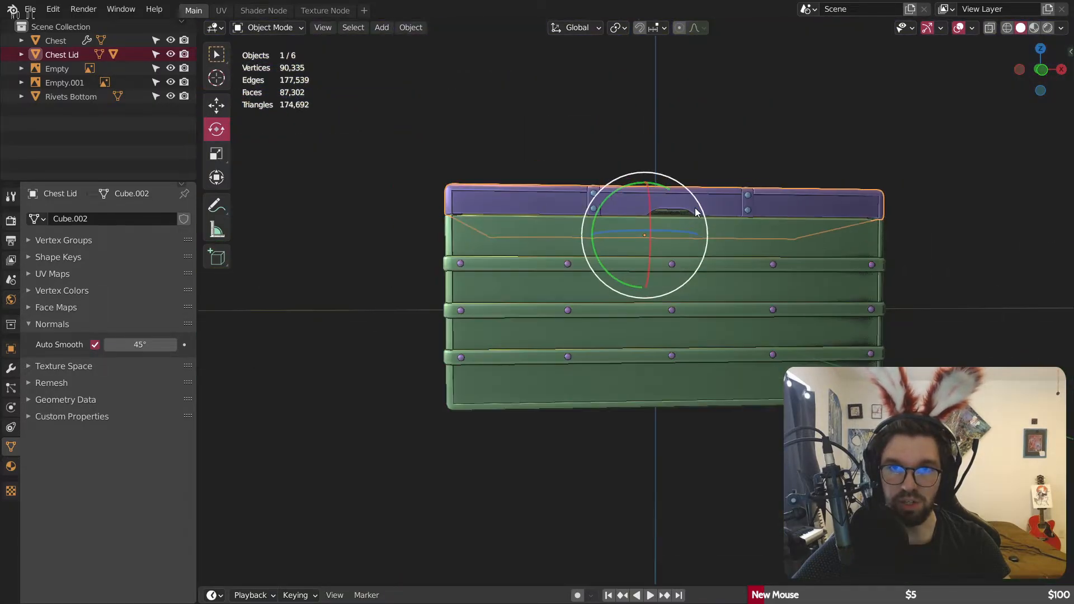
middle_drag(695, 207, 650, 257)
click(878, 159)
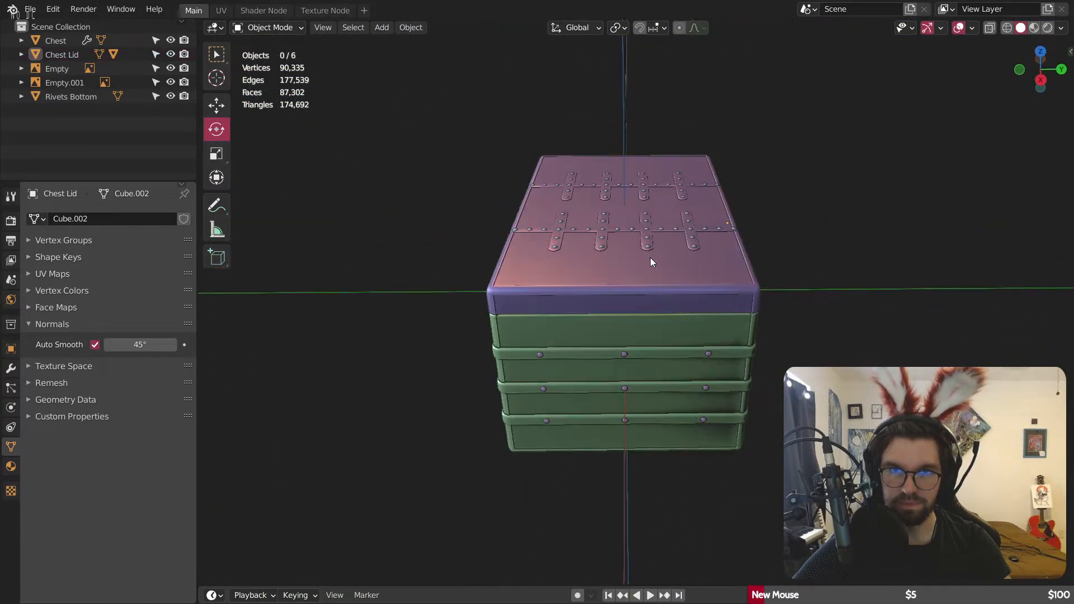
Step: Select the chest lid and enlarge the timeline area to make room for keyframes
click(643, 260)
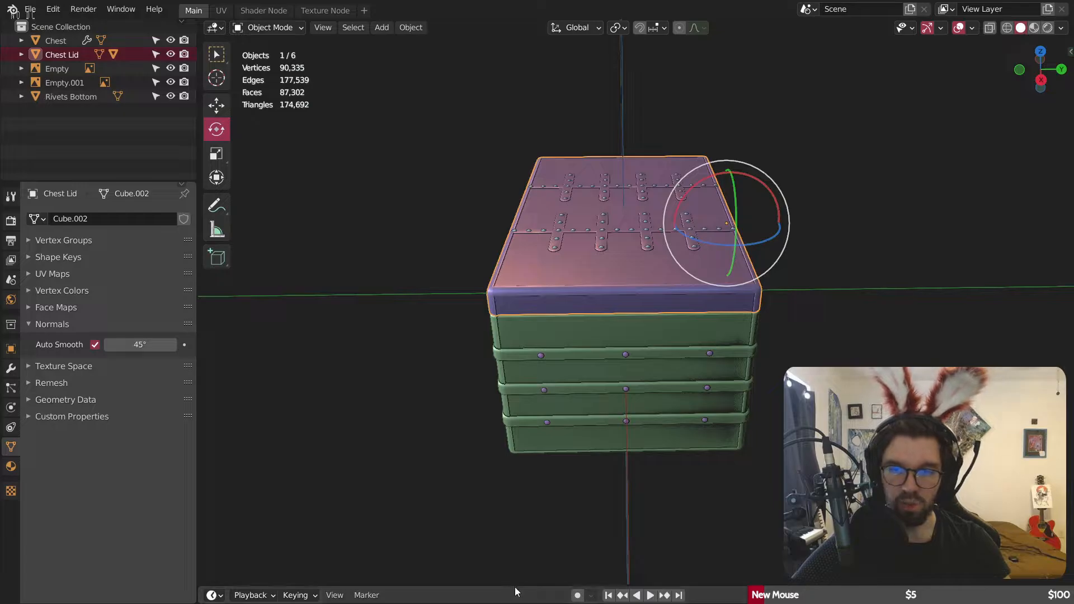
drag(525, 585, 448, 418)
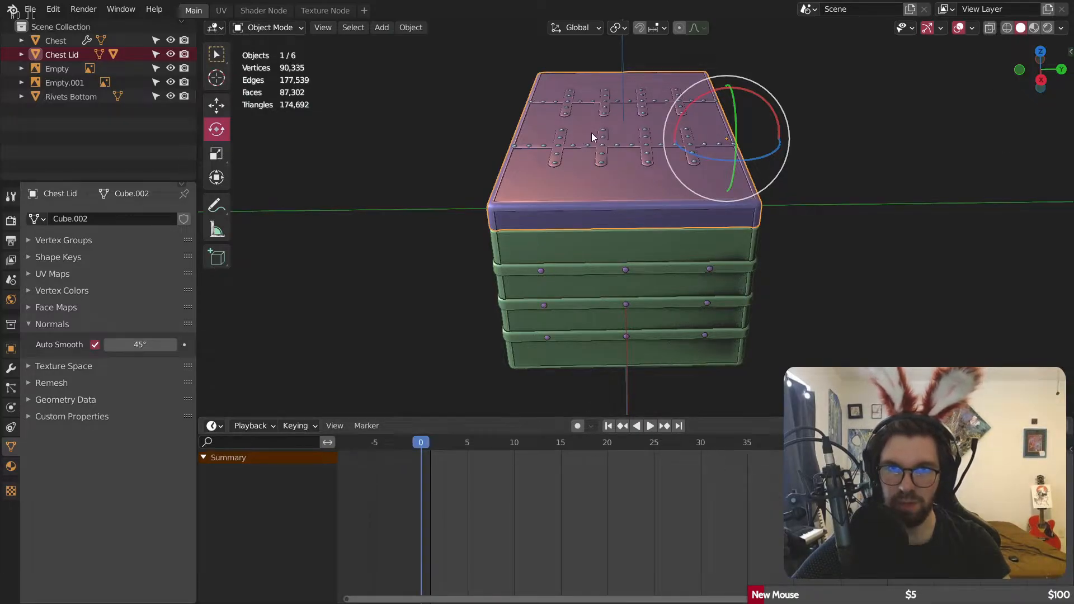
middle_drag(591, 132, 628, 149)
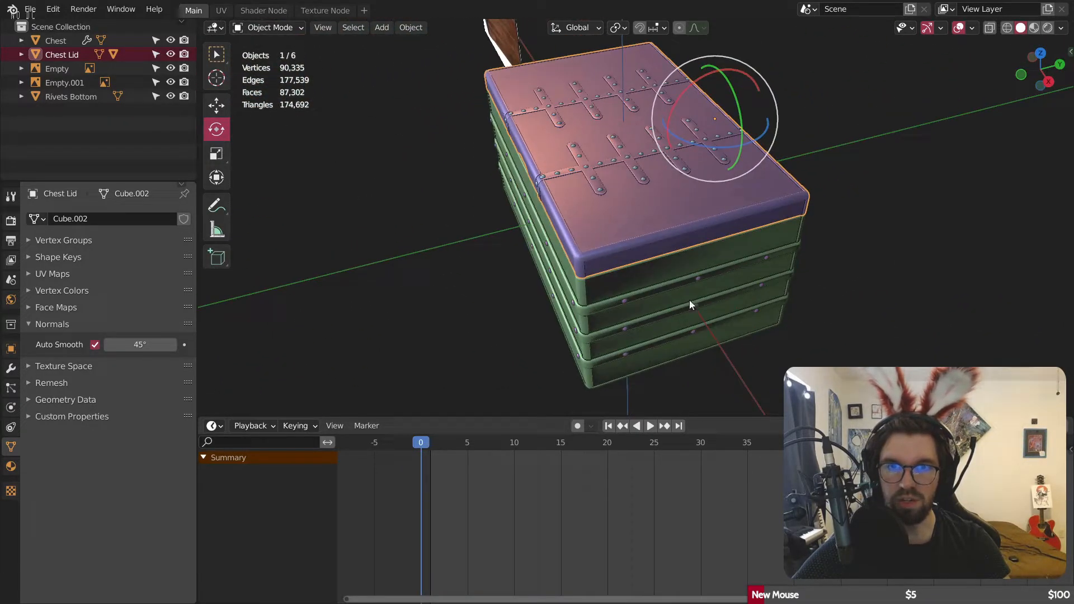
Step: Set the chest lid's X rotation to 0° and insert a rotation keyframe at frame 0
click(10, 350)
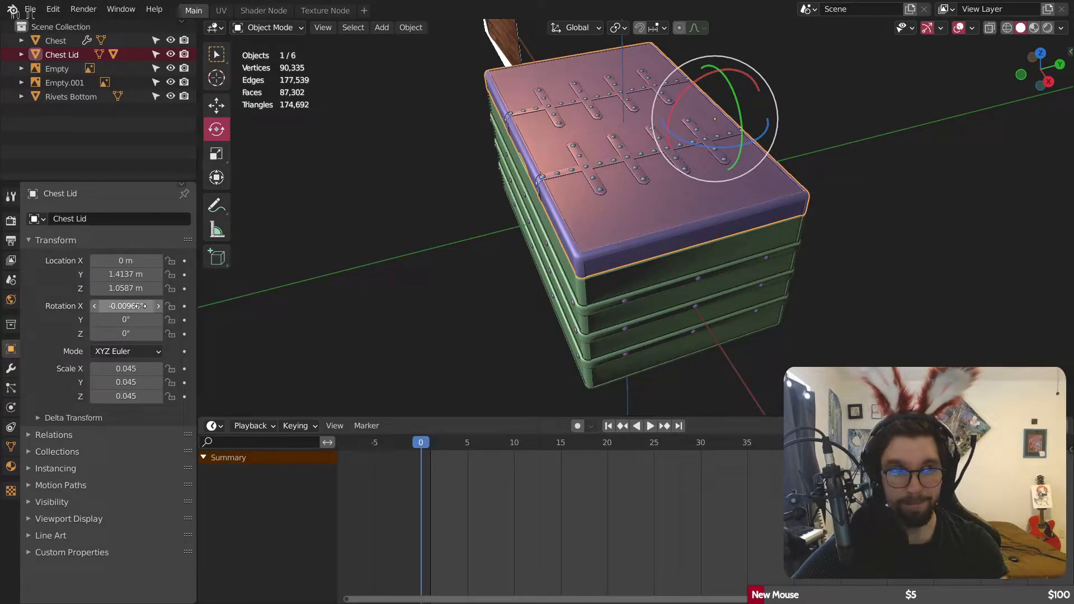
scroll(592, 276, up, 8)
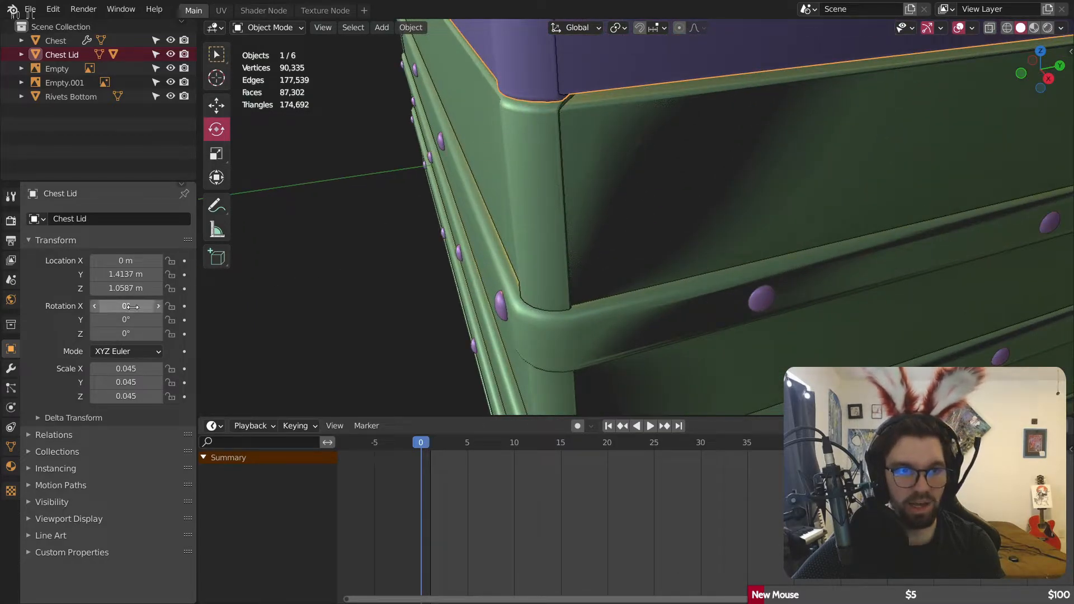
key(i)
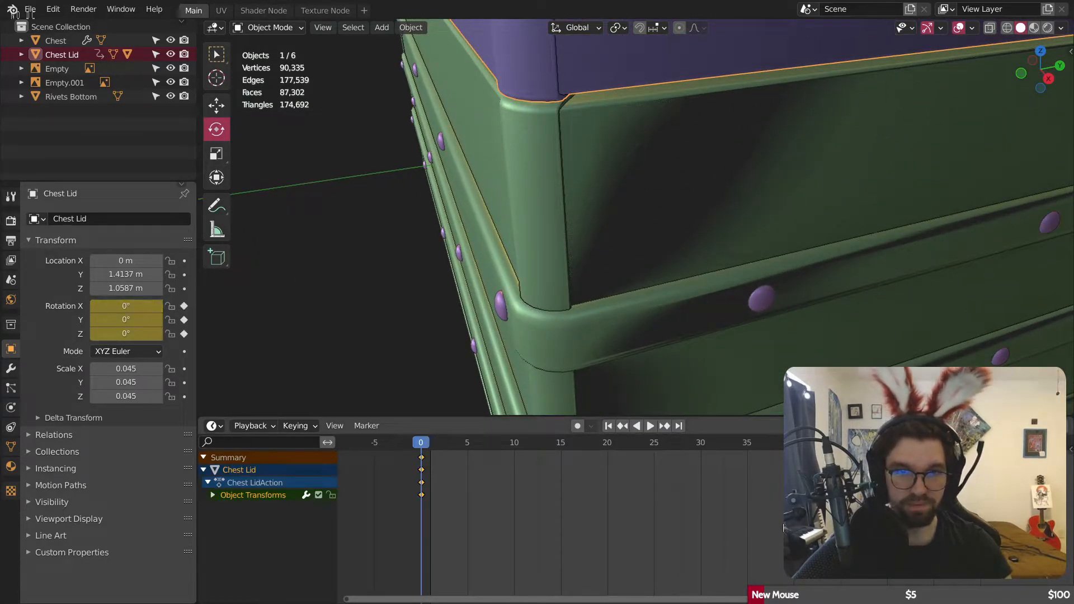
scroll(504, 520, down, 3)
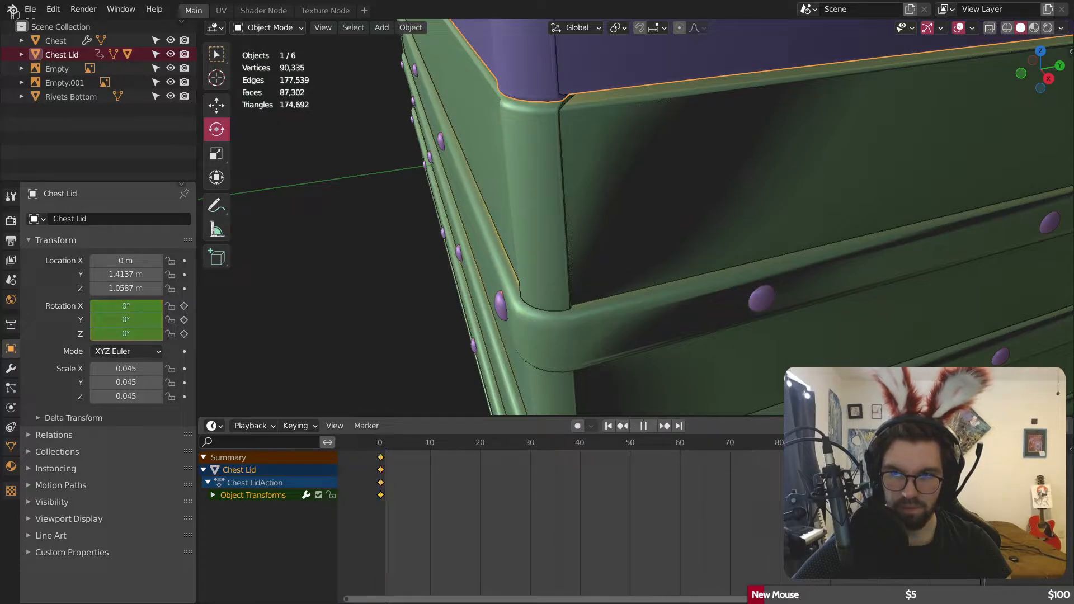
Step: Swing the chest lid open to an X rotation of -100° and insert a rotation keyframe for the open pose
scroll(688, 249, down, 7)
shift+middle_drag(738, 220, 685, 234)
middle_drag(699, 116, 704, 176)
drag(693, 162, 785, 213)
middle_drag(786, 213, 761, 186)
scroll(750, 205, up, 6)
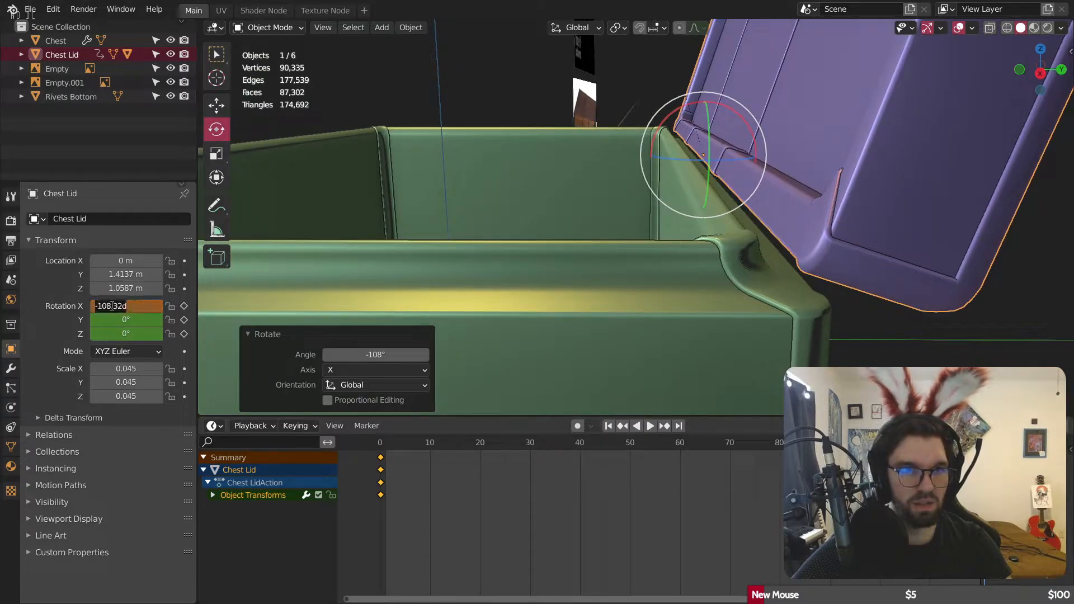
text(-100)
key(Return)
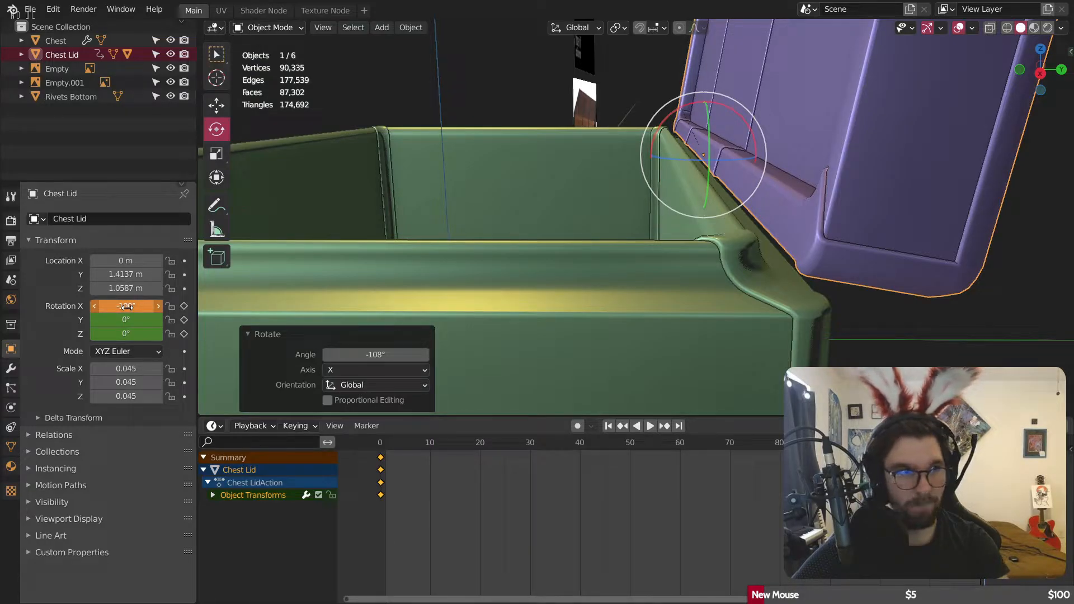
key(i)
Step: Move the closed-lid keyframe to frame 1 and play the lid-opening animation
scroll(579, 226, down, 5)
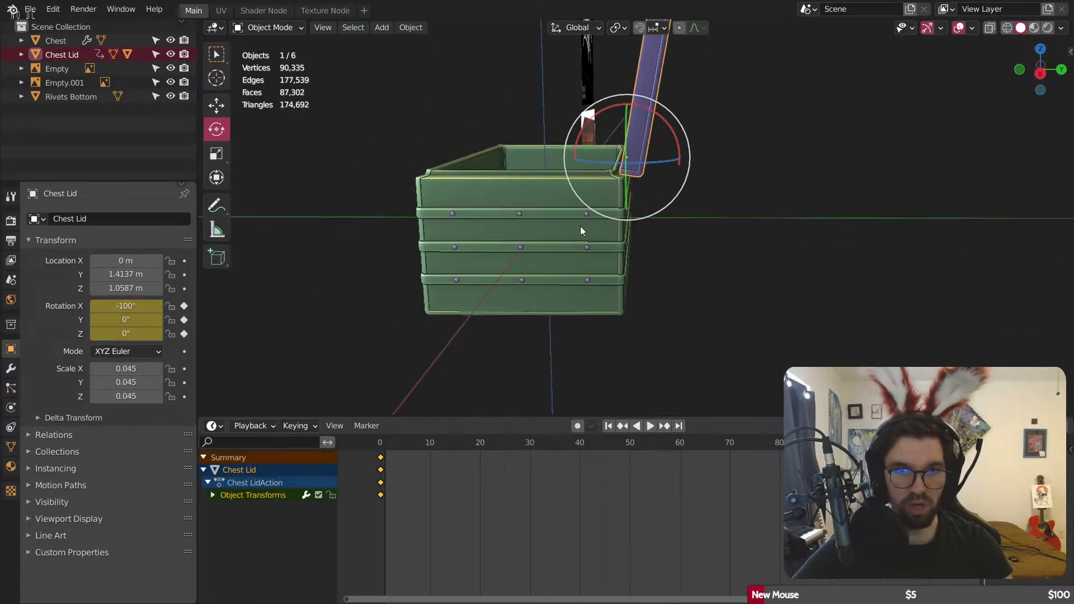
middle_drag(579, 226, 621, 241)
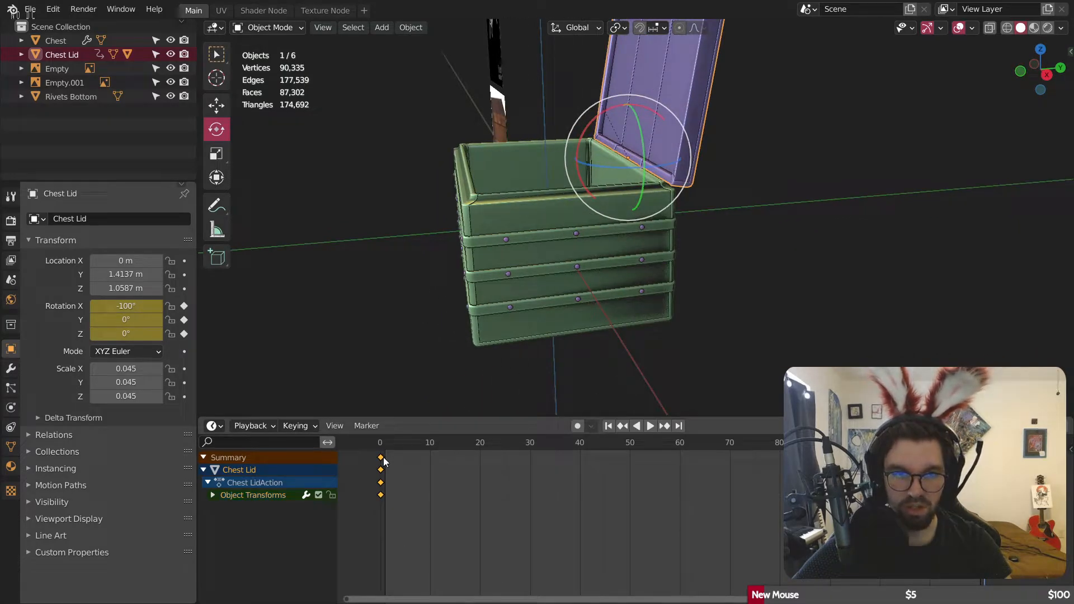
key(space)
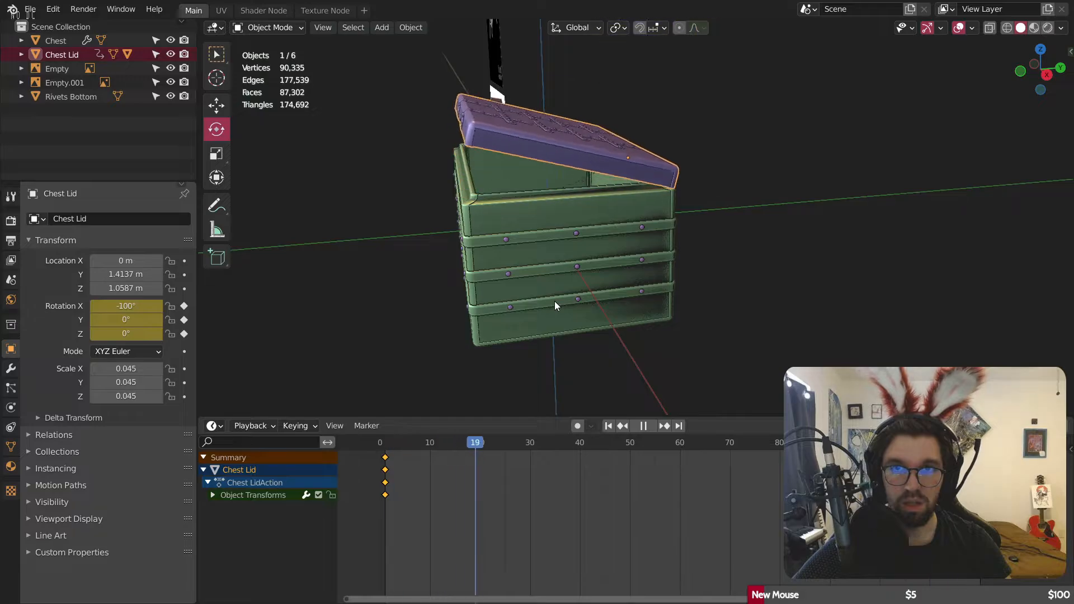
Step: Move the chest lid's open-pose keyframe to frame 60 and play back the slower lid opening
key(space)
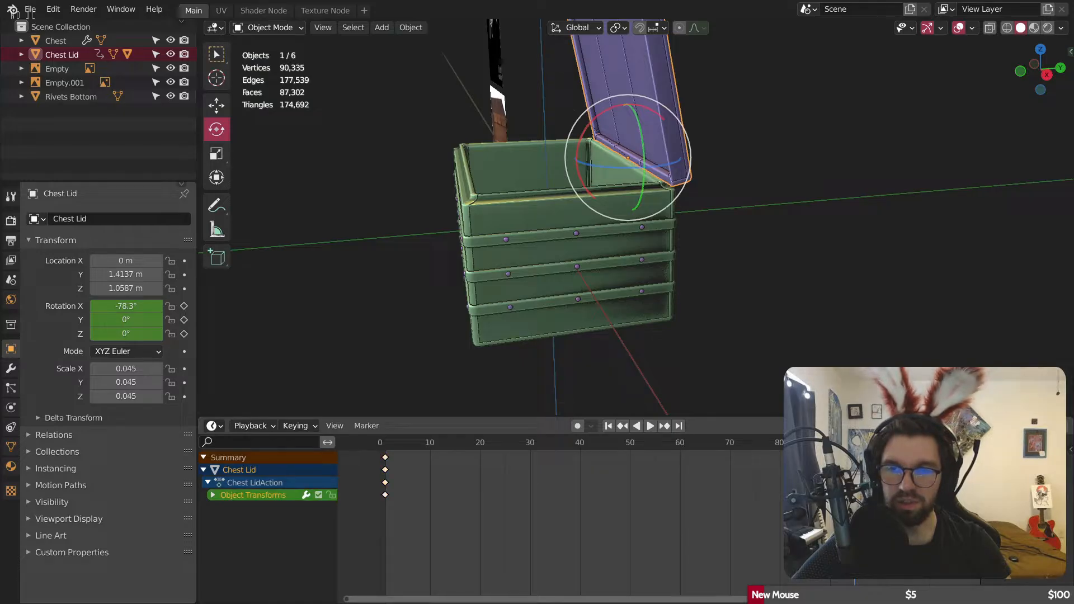
key(g)
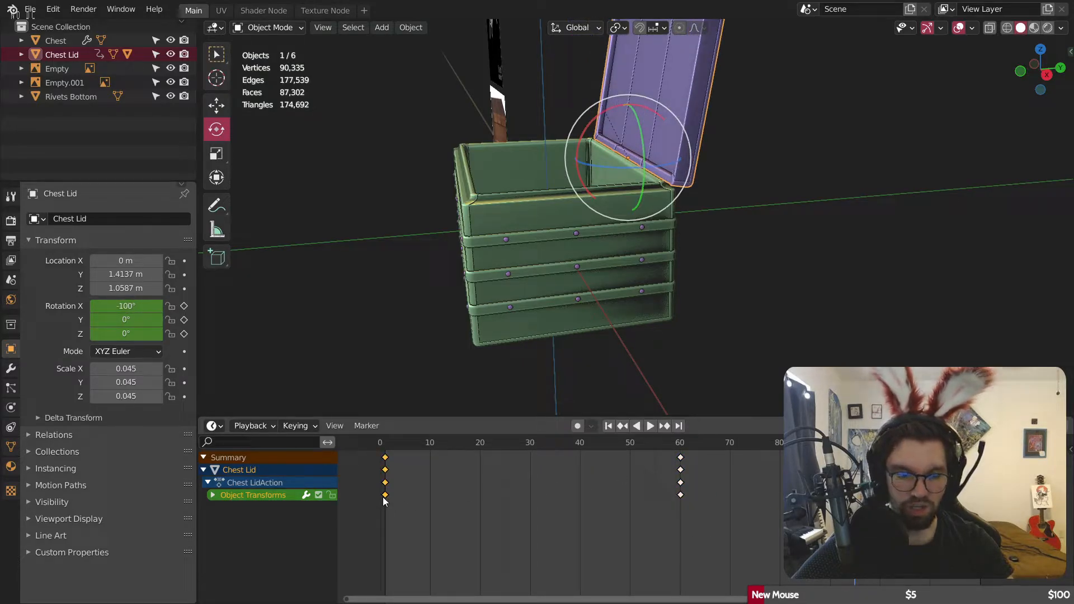
click(442, 499)
key(g)
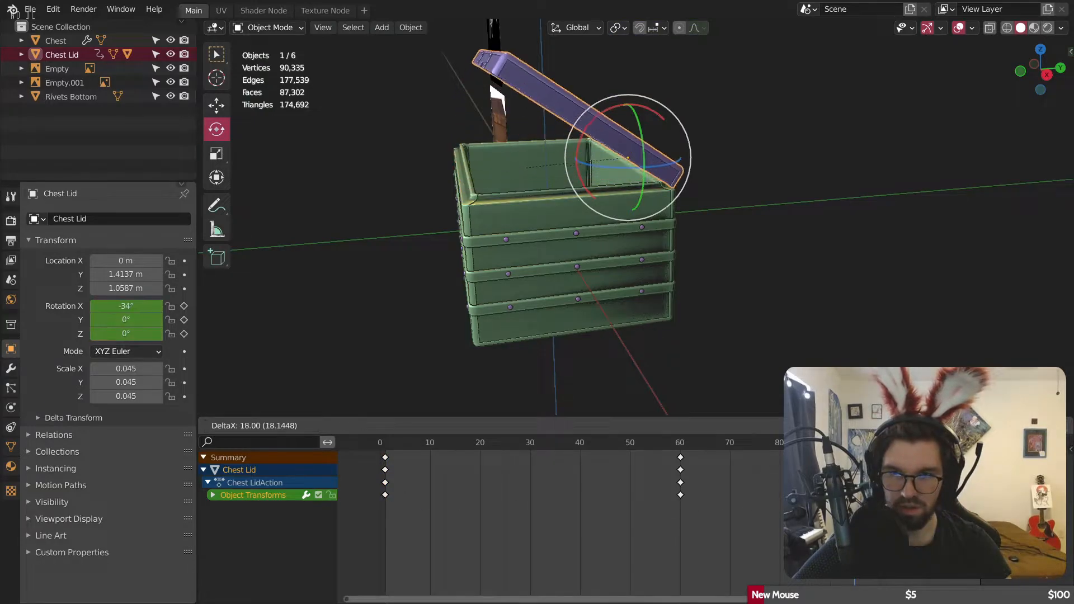
click(798, 223)
key(space)
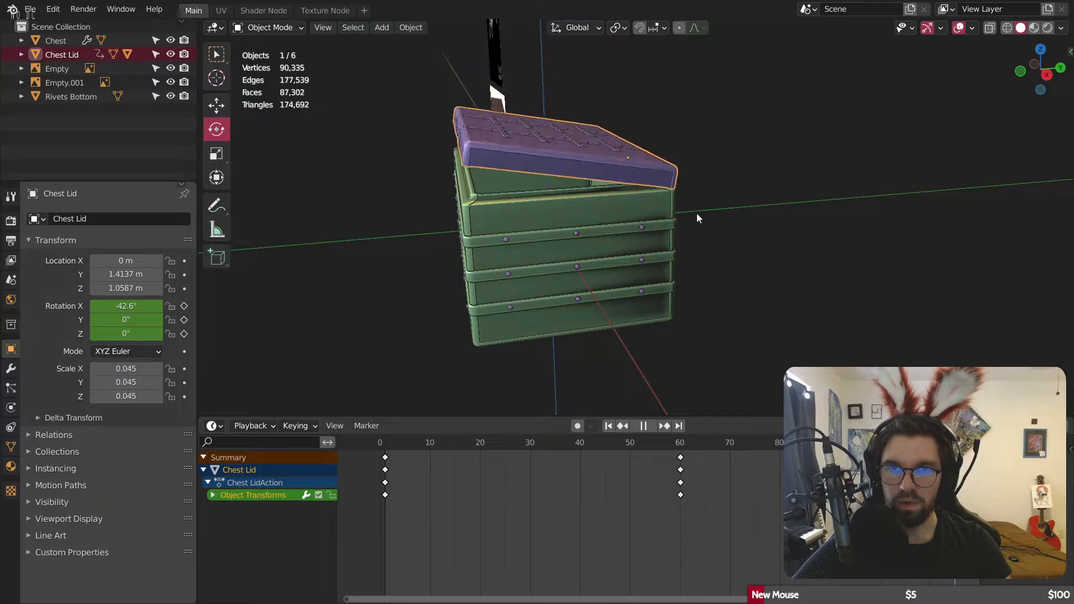
key(space)
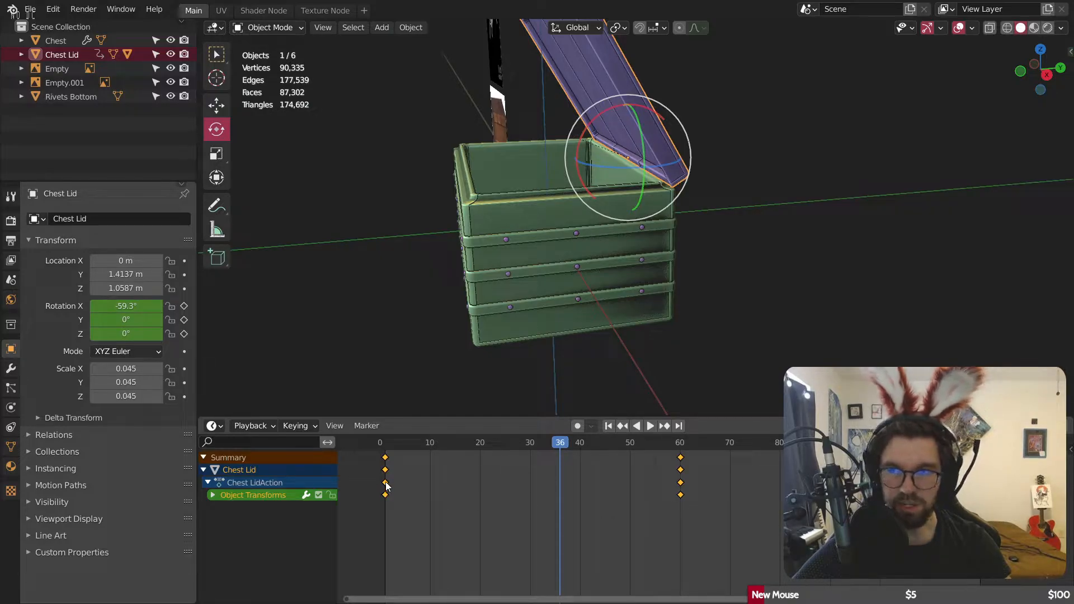
Step: Shift both lid keyframes one frame earlier, set their interpolation to Bezier and play the result
drag(385, 484, 378, 482)
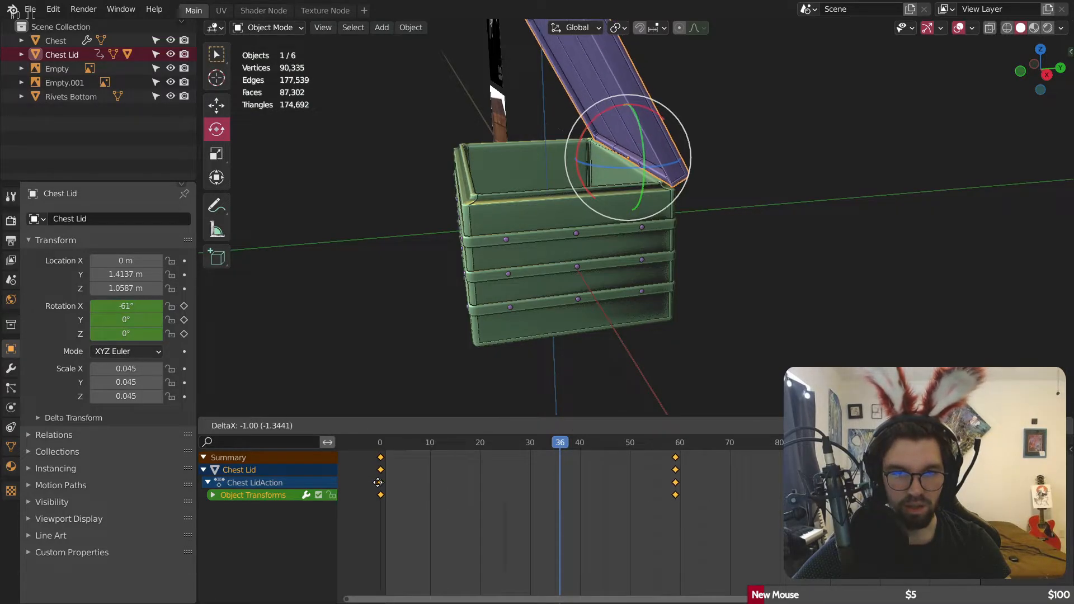
right_click(383, 482)
mouse_move(384, 477)
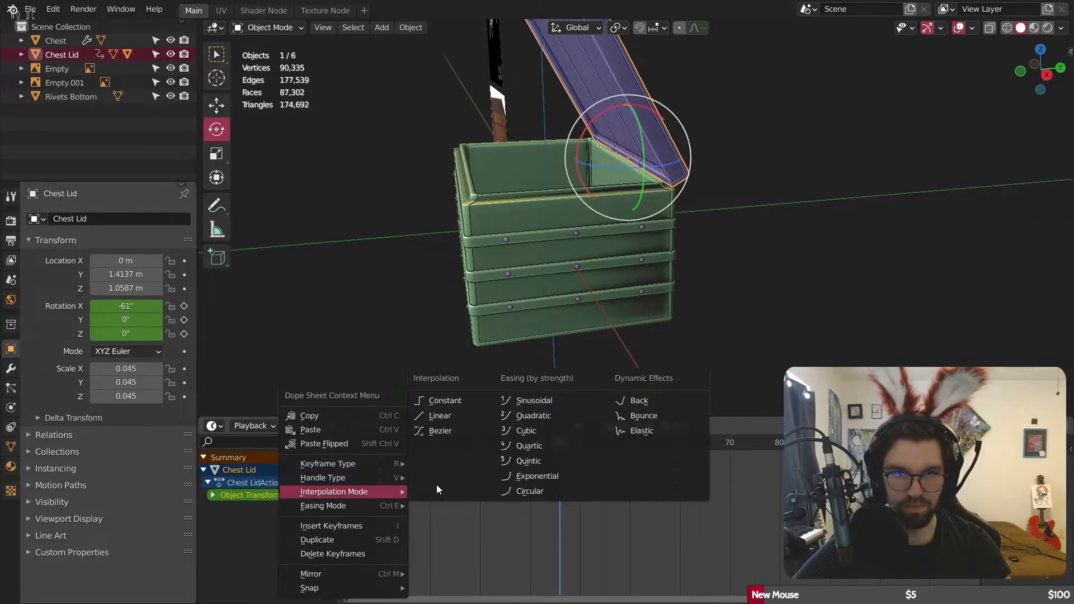
click(459, 430)
key(space)
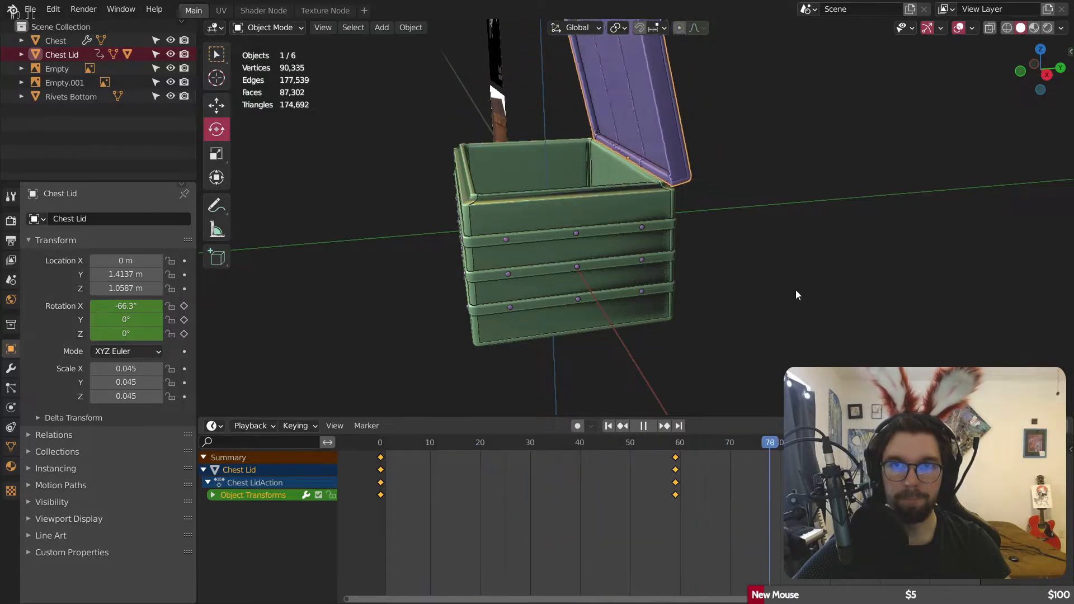
key(space)
Step: Deselect the lid, replay the opening animation and examine the chest's rim and corner up close
middle_drag(718, 281, 678, 221)
click(755, 199)
key(space)
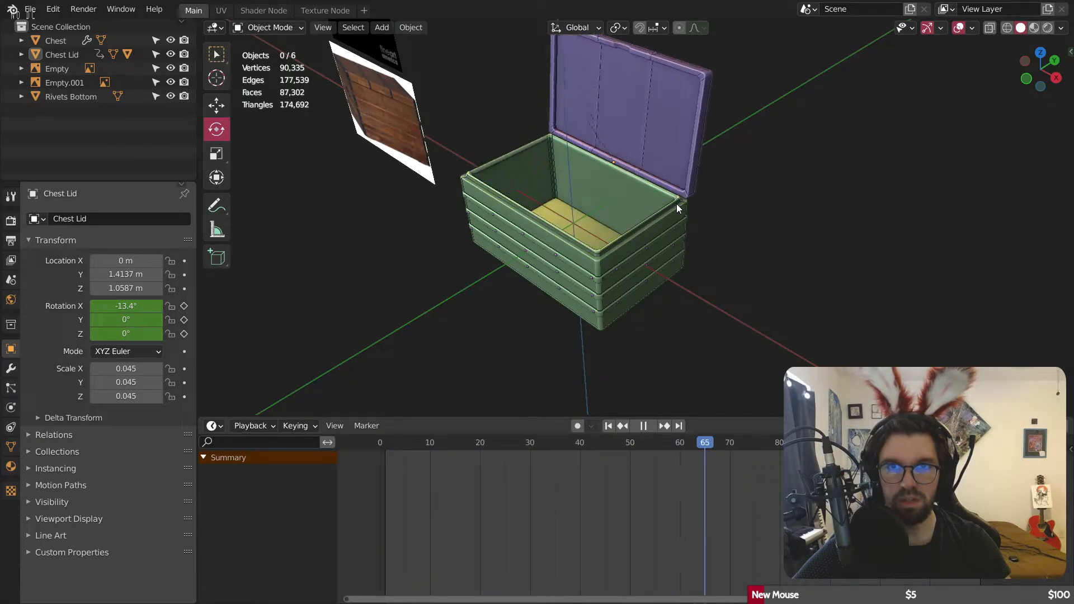
middle_drag(676, 203, 570, 162)
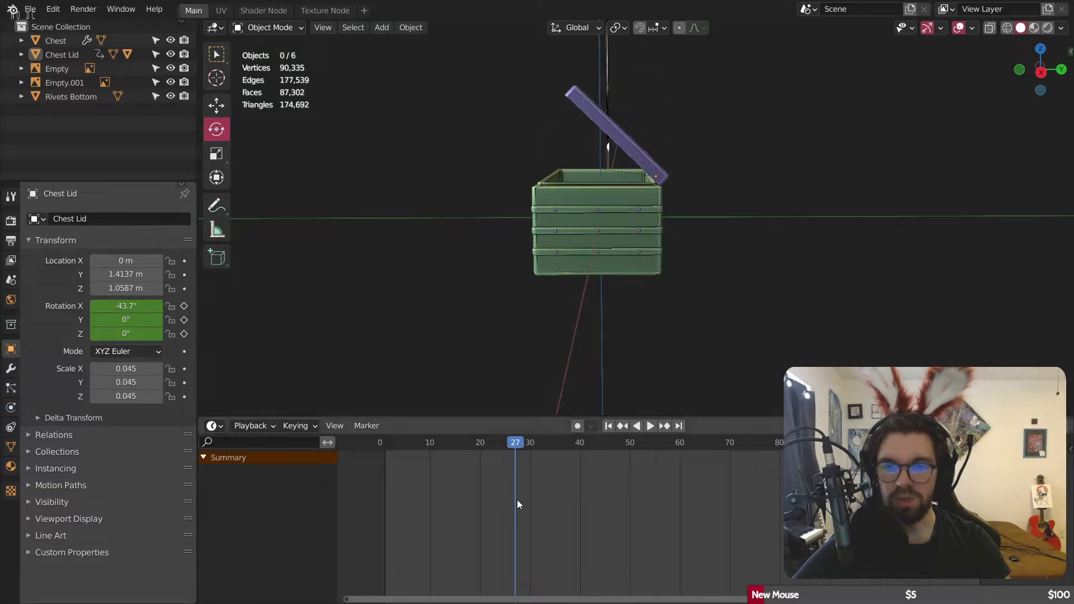
middle_drag(613, 327, 475, 292)
scroll(475, 289, up, 6)
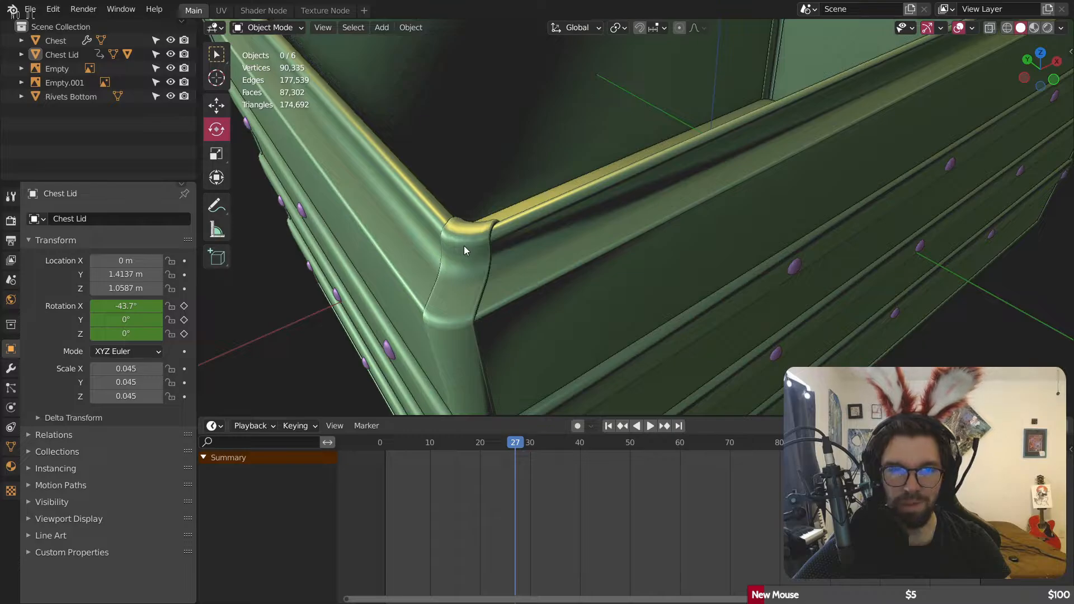
scroll(464, 246, down, 1)
middle_drag(498, 233, 551, 217)
scroll(492, 203, down, 5)
scroll(553, 213, up, 4)
Step: Replay the lid opening, go to frame 60 and examine the gap along the hinge edge between lid and chest
key(space)
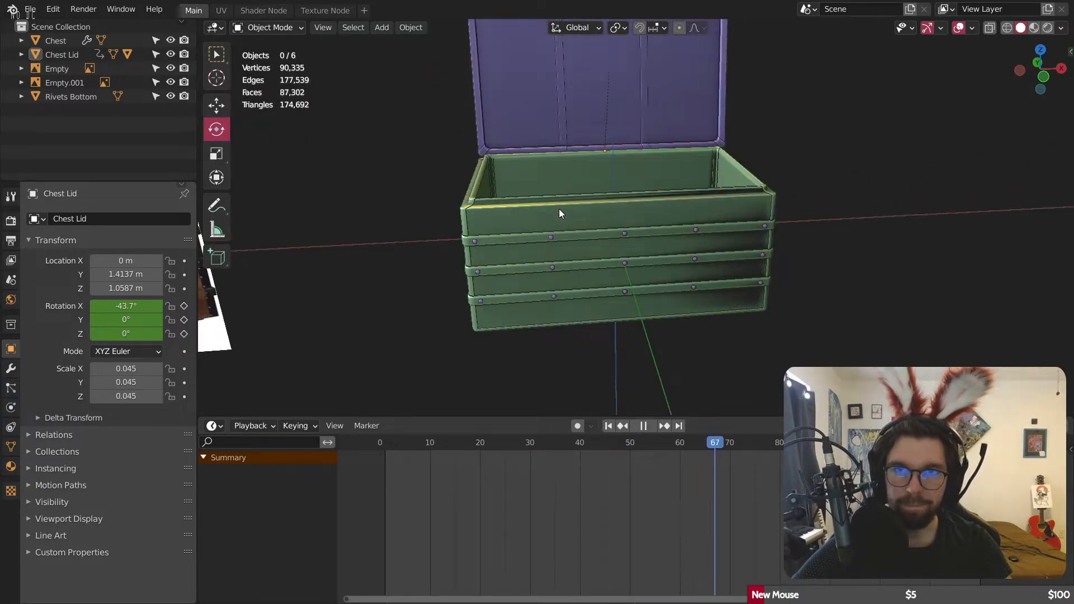
key(space)
middle_drag(555, 159, 538, 172)
key(space)
key(space)
shift+middle_drag(635, 148, 611, 202)
scroll(611, 203, up, 6)
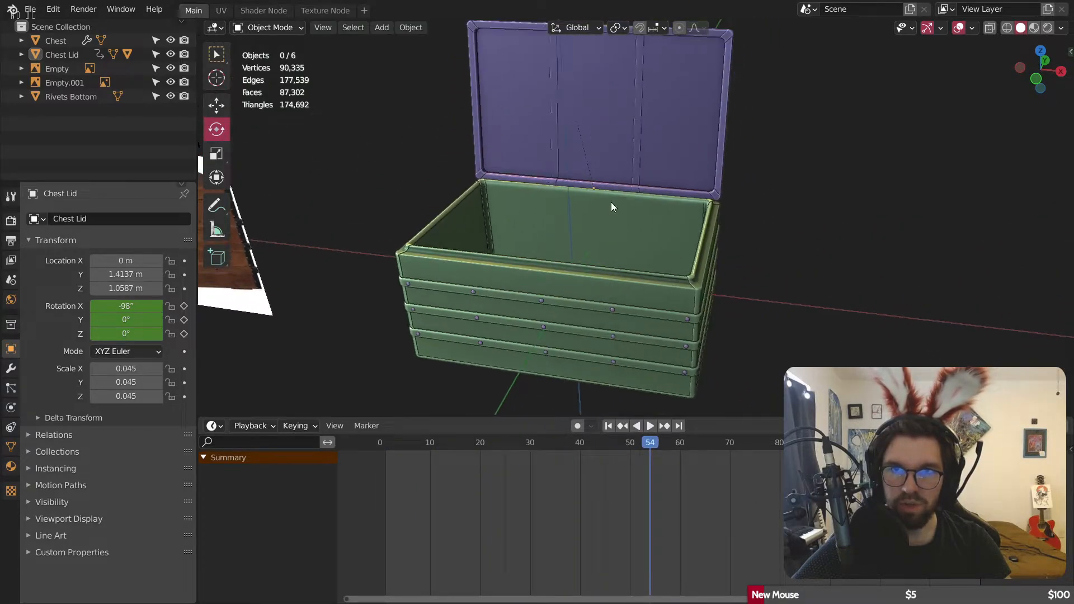
middle_drag(620, 163, 553, 193)
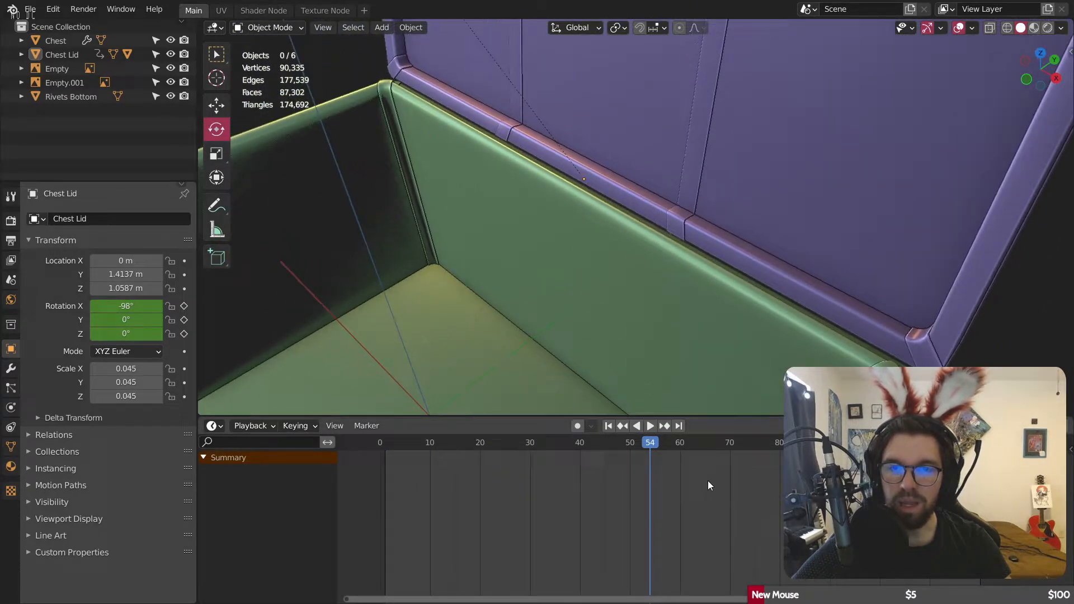
click(679, 448)
middle_drag(659, 188, 802, 167)
scroll(613, 180, up, 3)
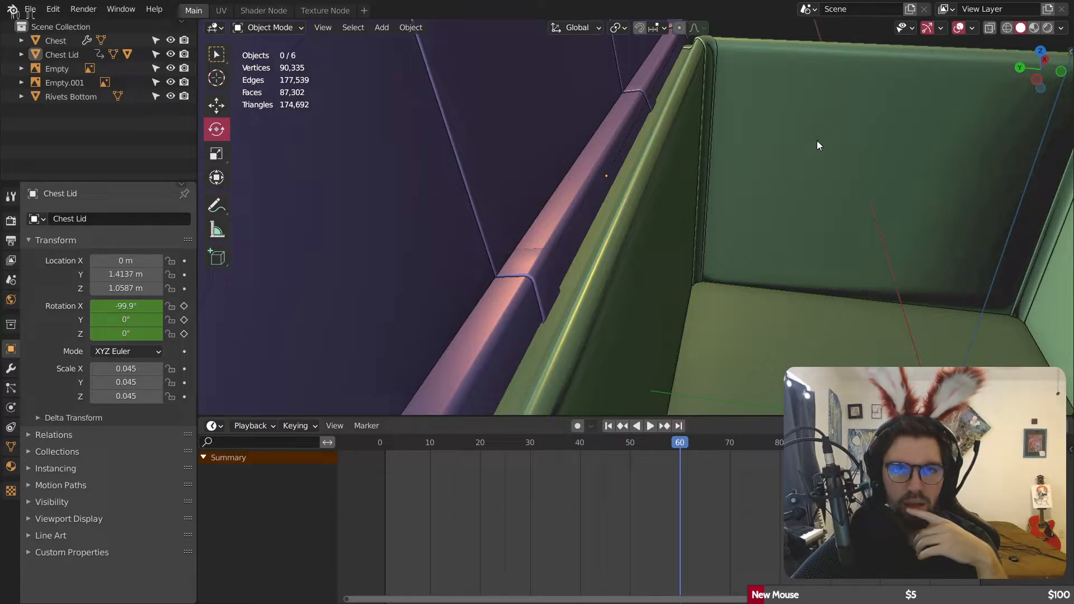
Step: Add a mesh cylinder and set its Y rotation to 90° so it lies along the chest's width
click(275, 27)
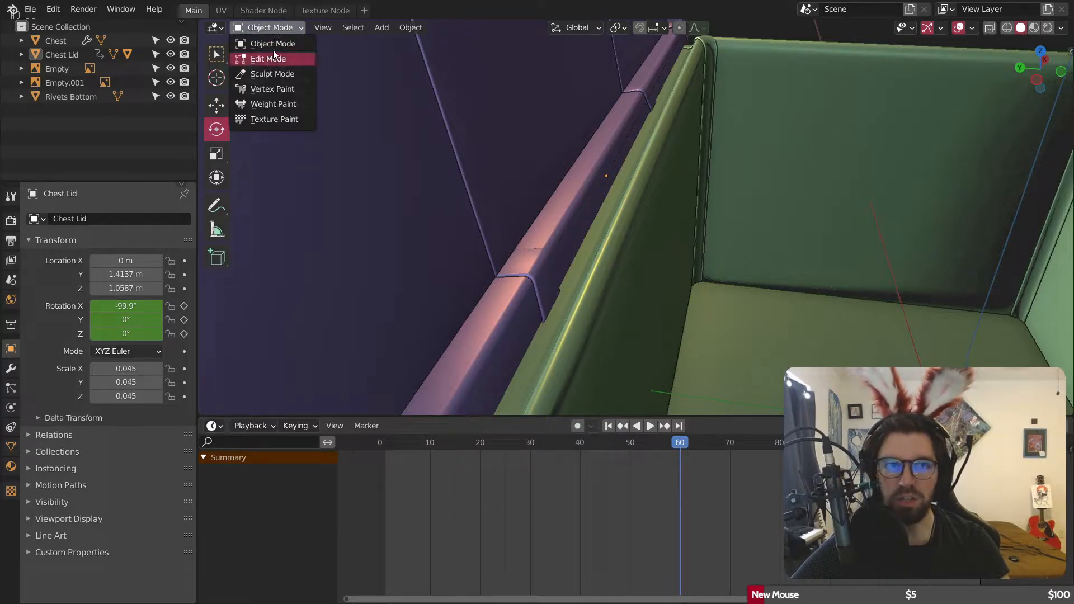
click(379, 28)
mouse_move(425, 44)
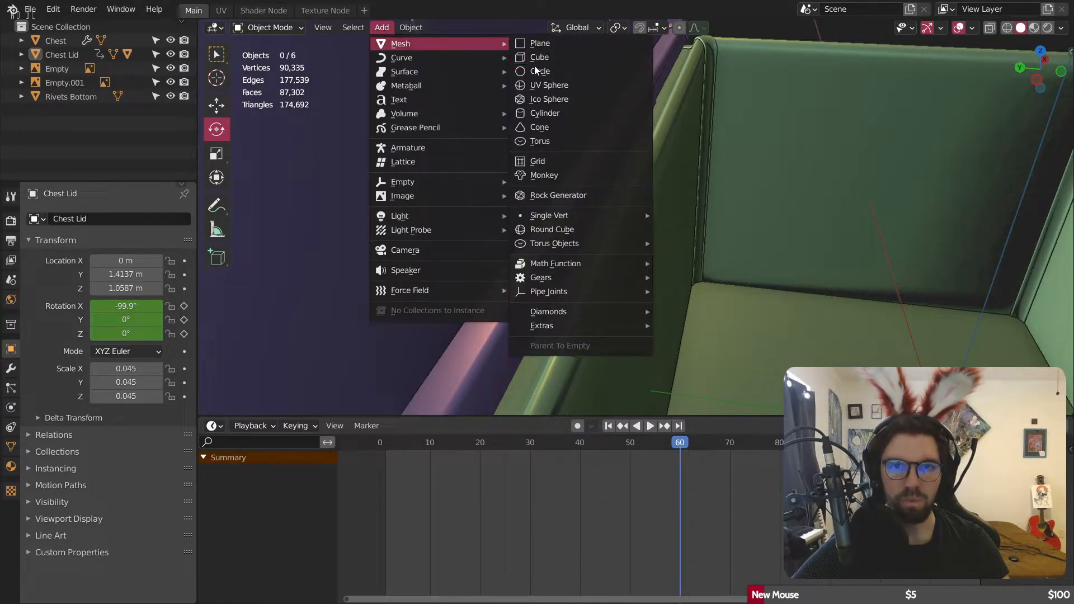
click(536, 113)
middle_drag(536, 112, 666, 257)
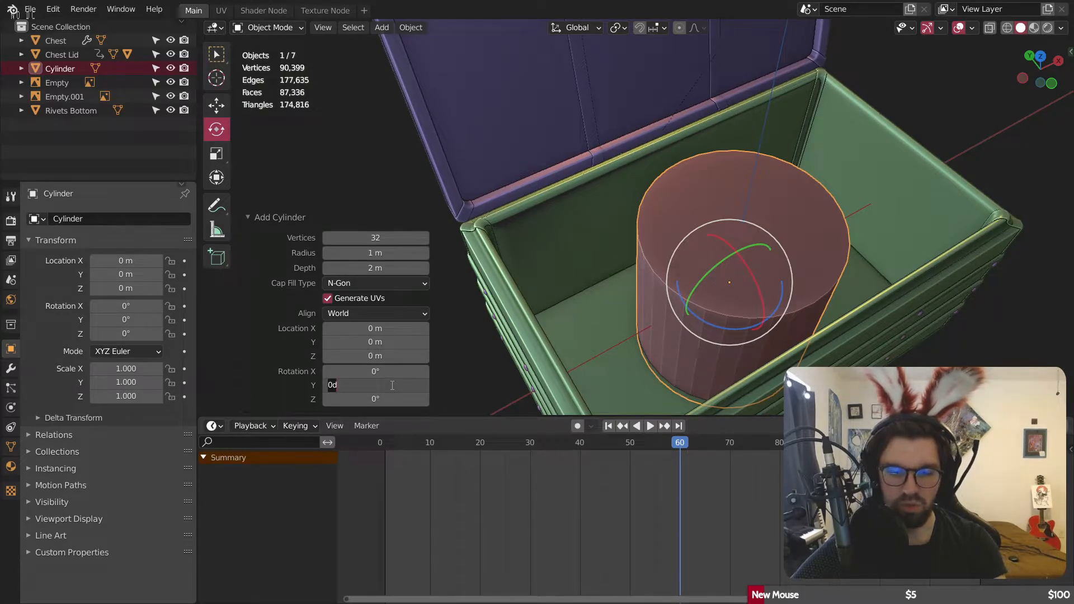
text(90)
key(Return)
Step: Scale the cylinder down to about 0.05 and move it to the chest's upper rear corner beside the open lid
middle_drag(615, 302, 705, 175)
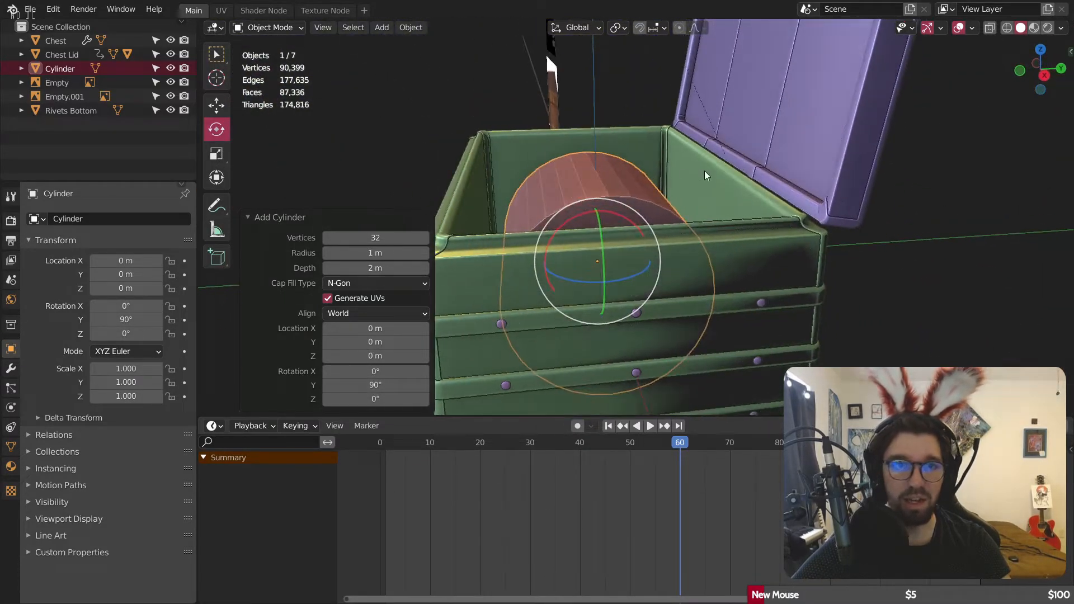
key(s)
click(608, 227)
middle_drag(608, 227, 595, 244)
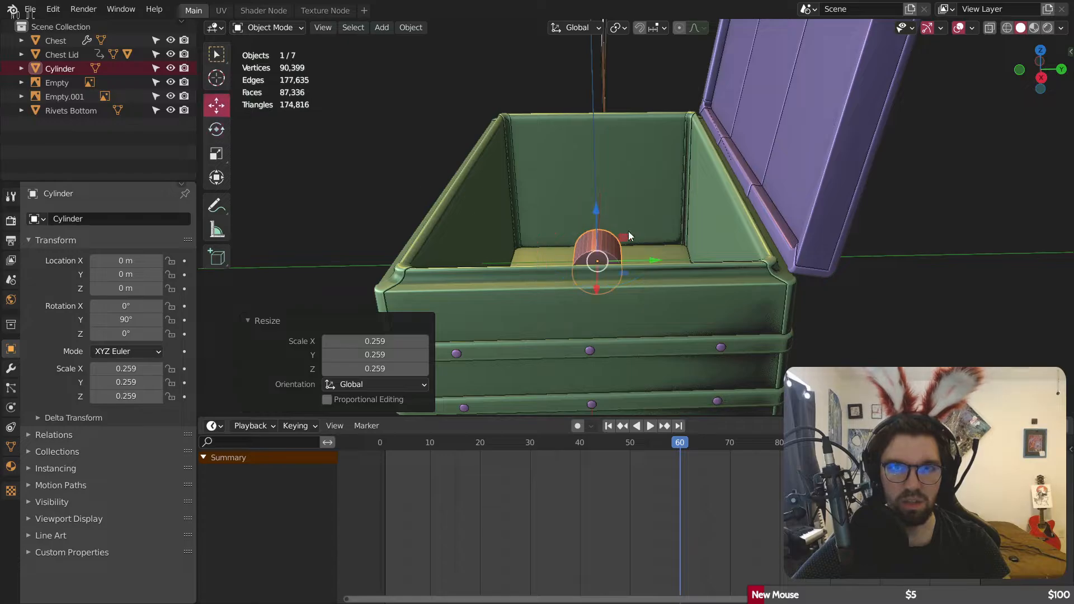
click(1043, 80)
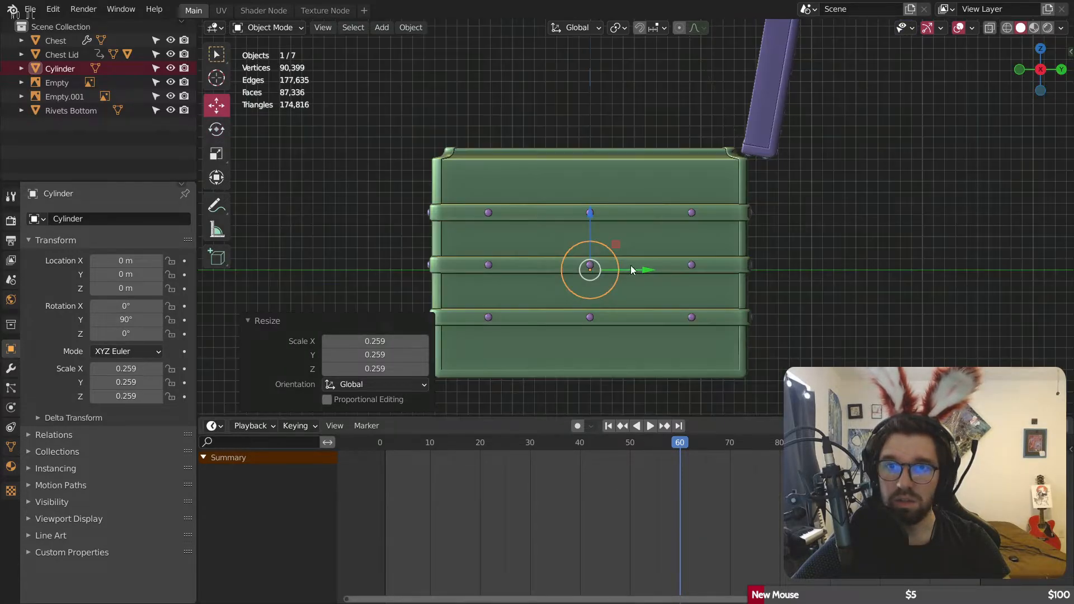
key(g)
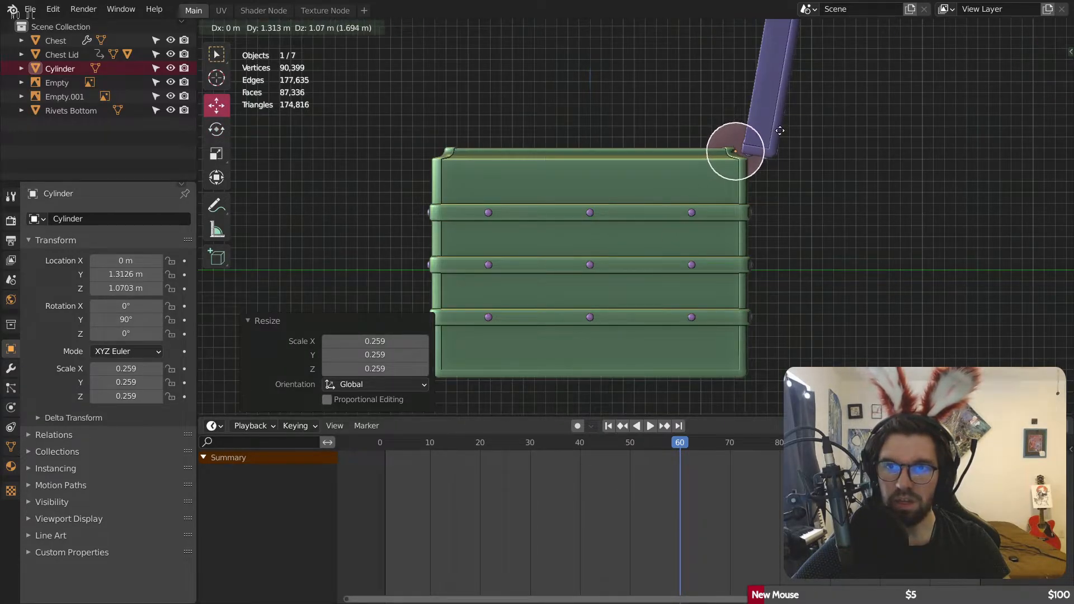
click(781, 124)
key(s)
click(759, 136)
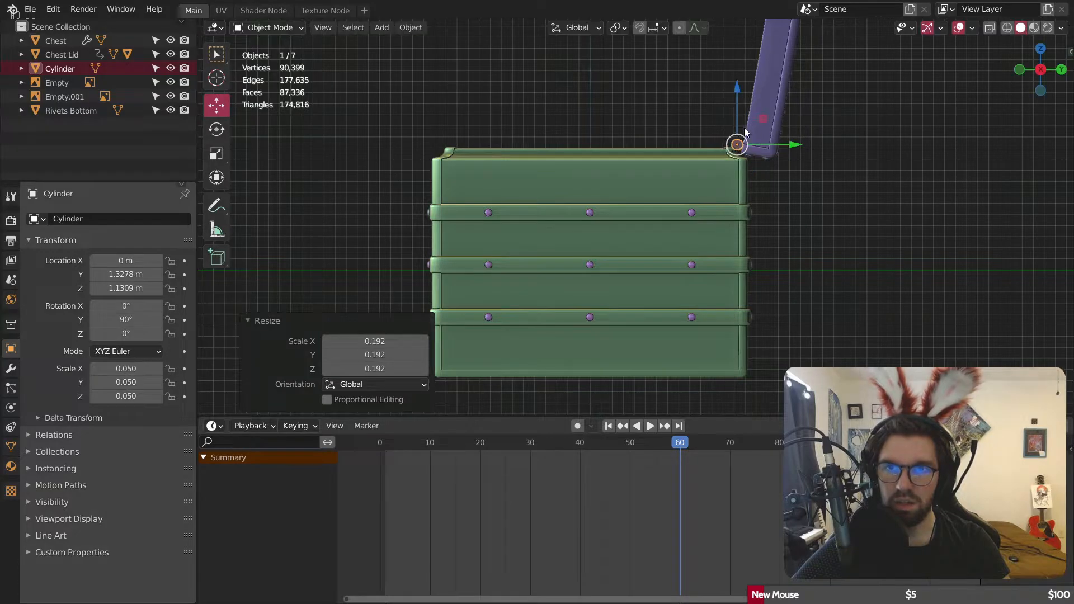
Step: Refine the cylinder's scale to about 0.047, place it at about Y 1.341 m, Z 1.112 m, and check it during playback
shift+middle_drag(758, 153, 753, 161)
scroll(754, 162, up, 5)
key(s)
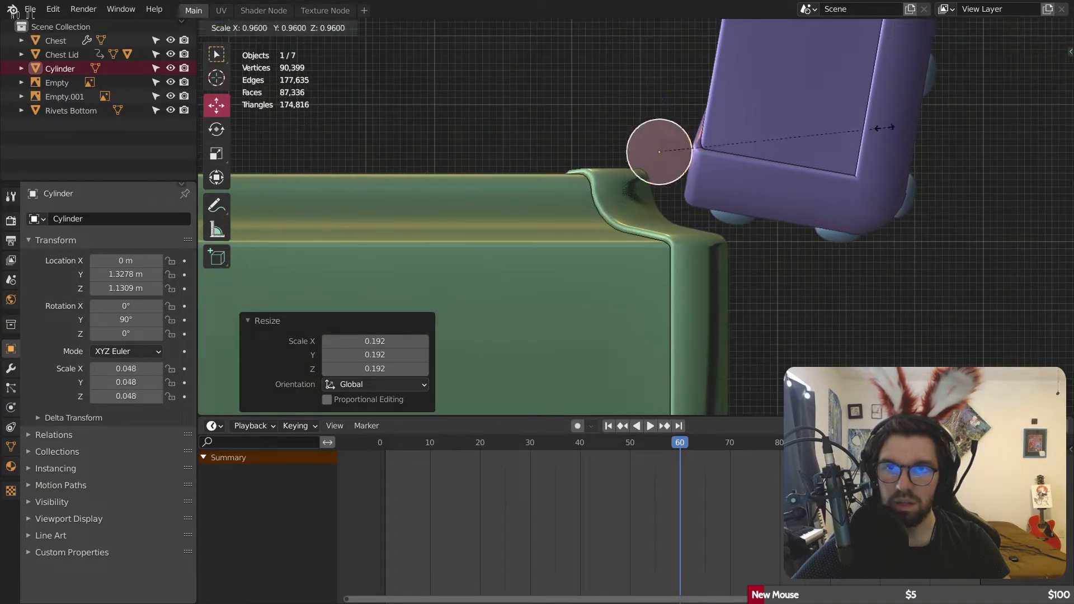
click(804, 146)
scroll(690, 166, up, 5)
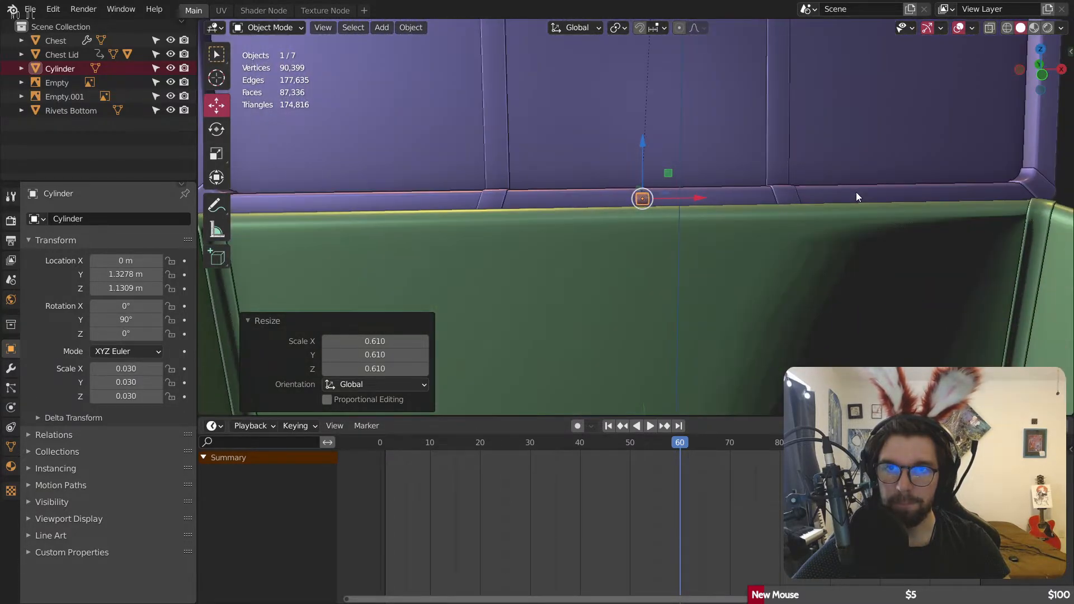
key(s)
click(971, 136)
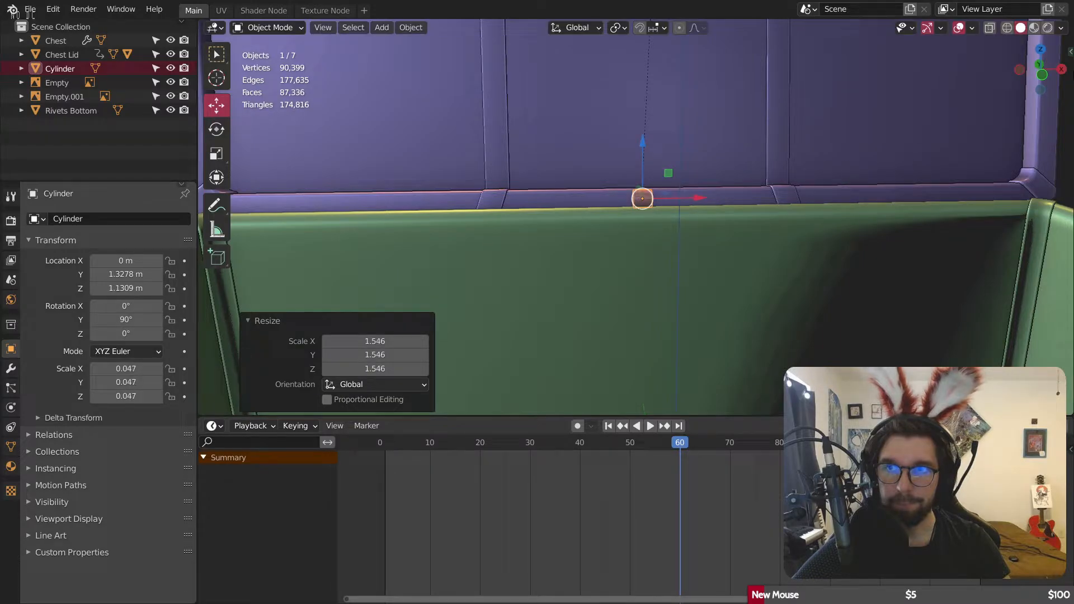
click(1059, 70)
key(g)
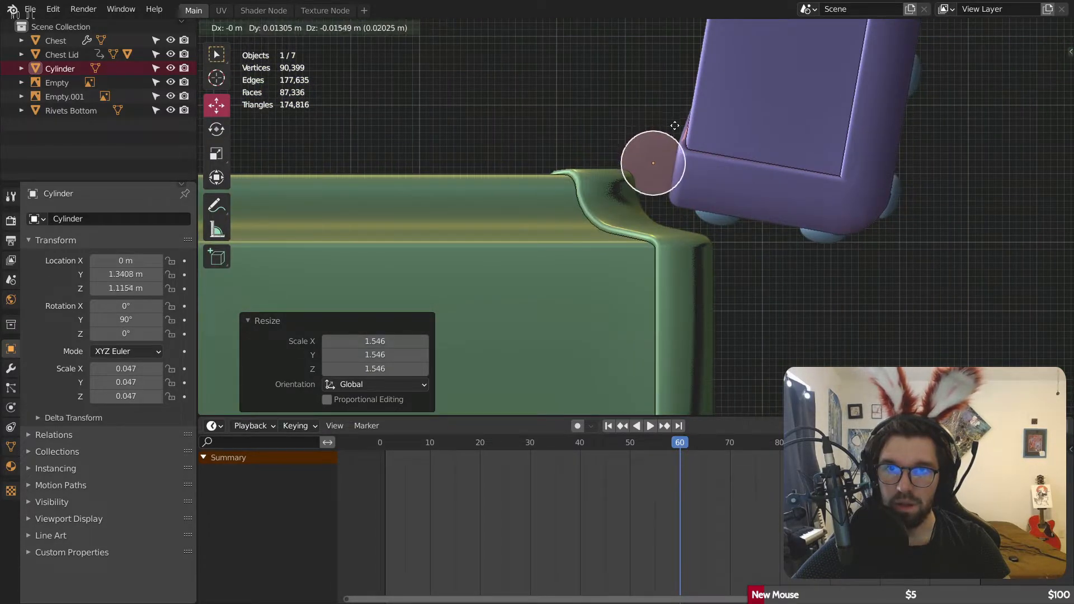
click(690, 129)
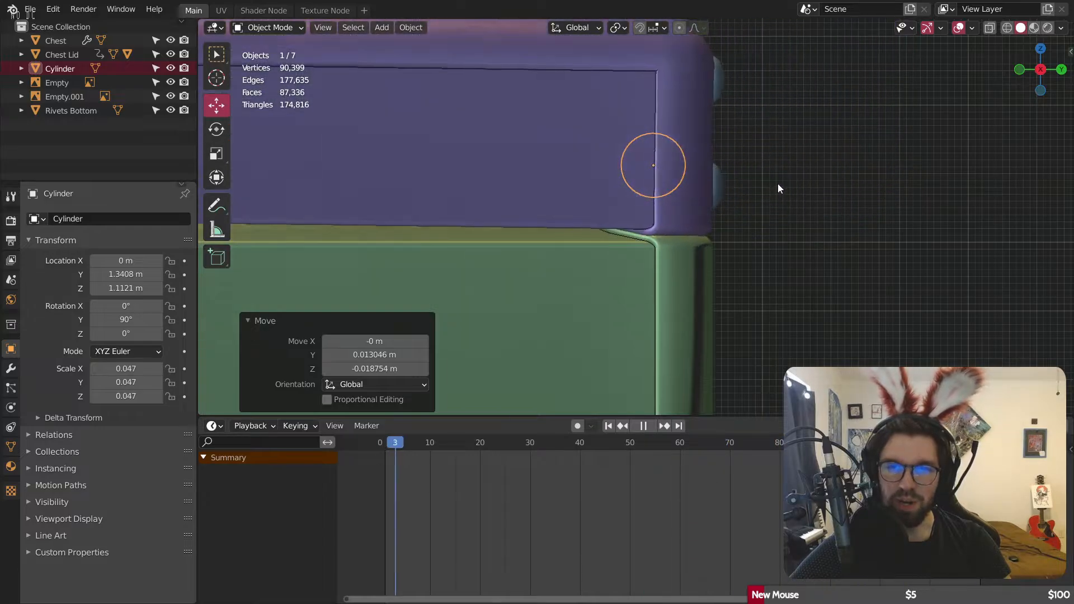
right_click(777, 183)
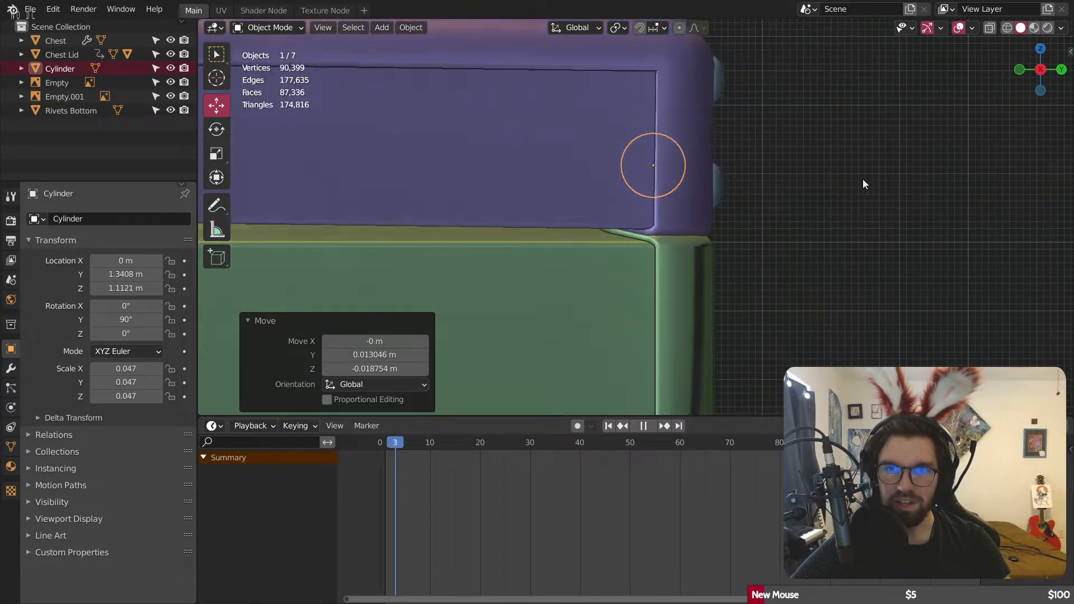
key(space)
Step: Enlarge the cylinder at the middle of the hinge edge to a scale of about 0.118
middle_drag(657, 151, 682, 261)
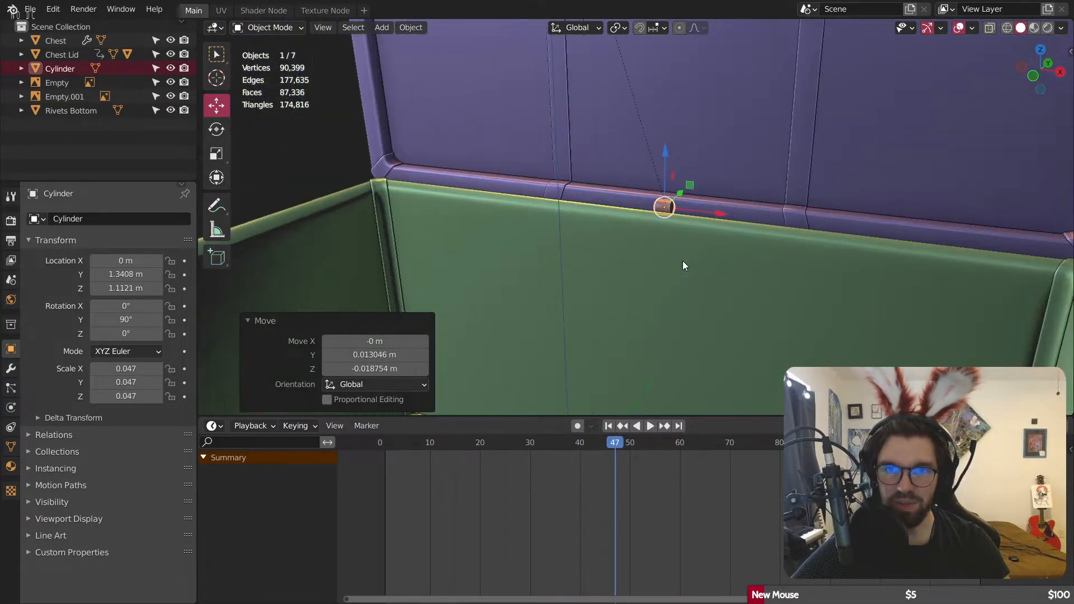
scroll(682, 261, up, 4)
key(s)
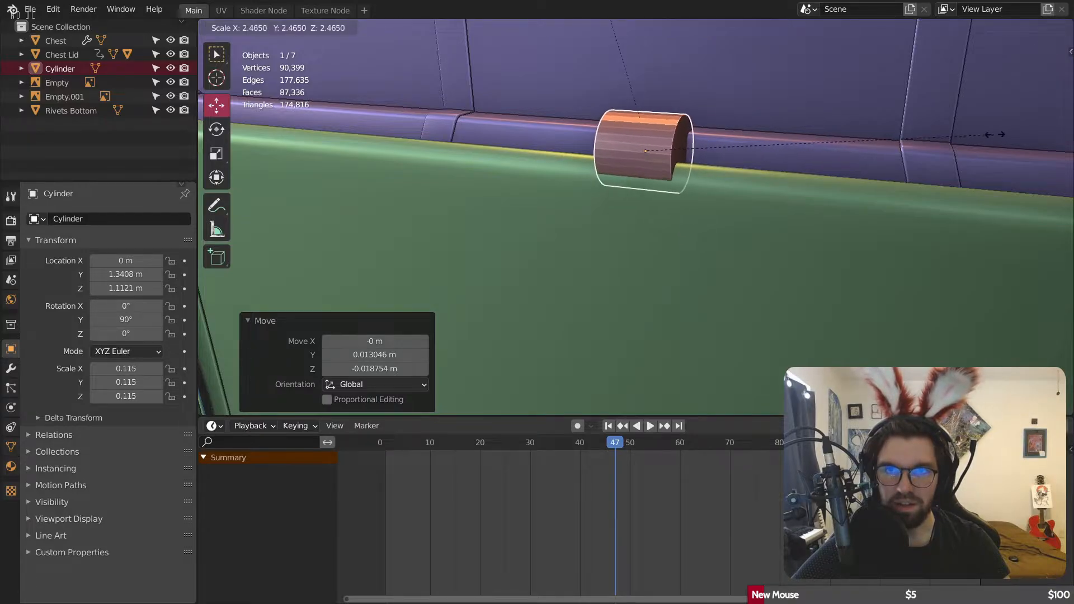
click(1002, 133)
middle_drag(728, 157, 584, 145)
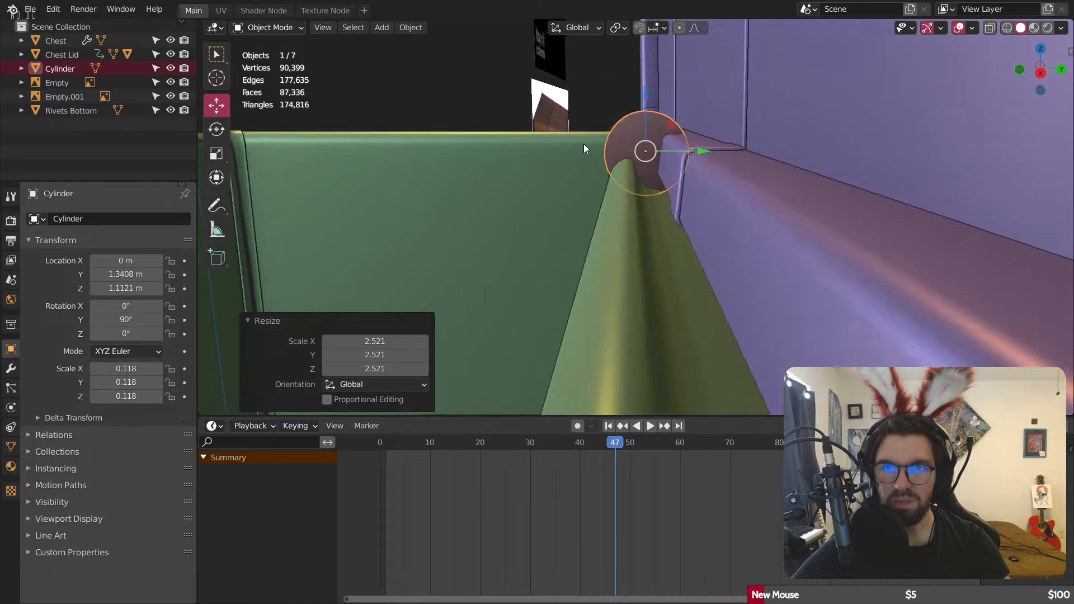
Step: Check the cylinder during lid playback, then scale it to about 0.097 and shift it along Y to about 1.294 m
key(space)
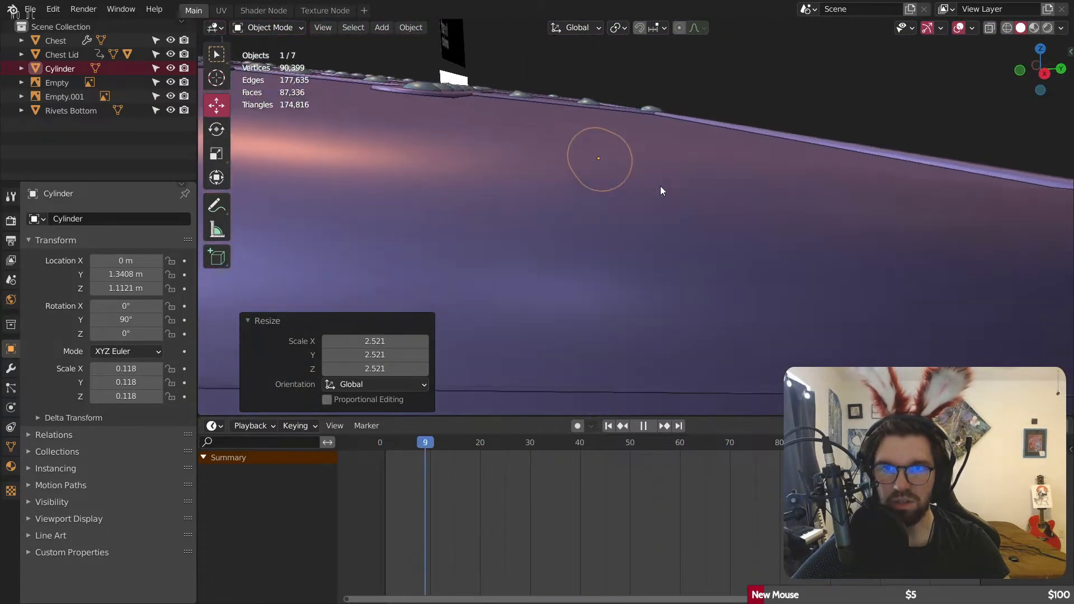
key(space)
key(s)
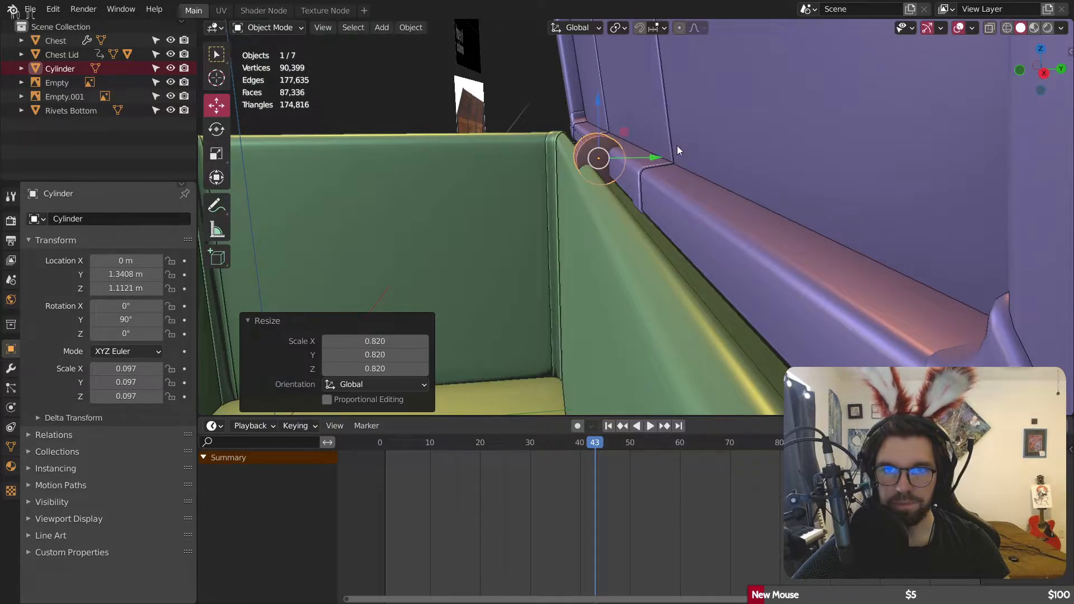
key(g)
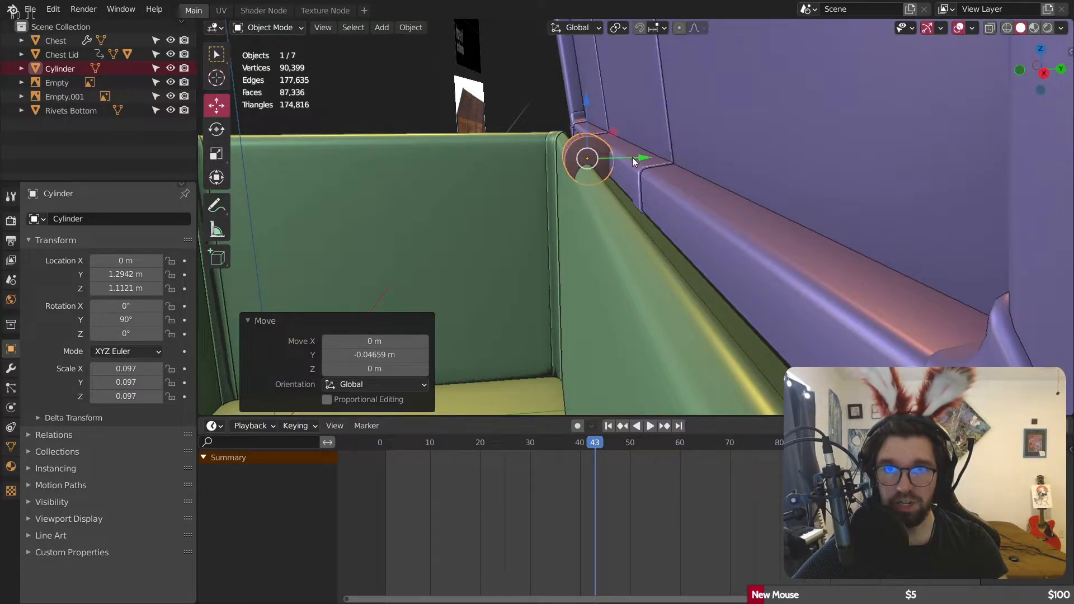
Step: Raise the hinge cylinder along Z to about 1.135 m while the lid animation plays
key(space)
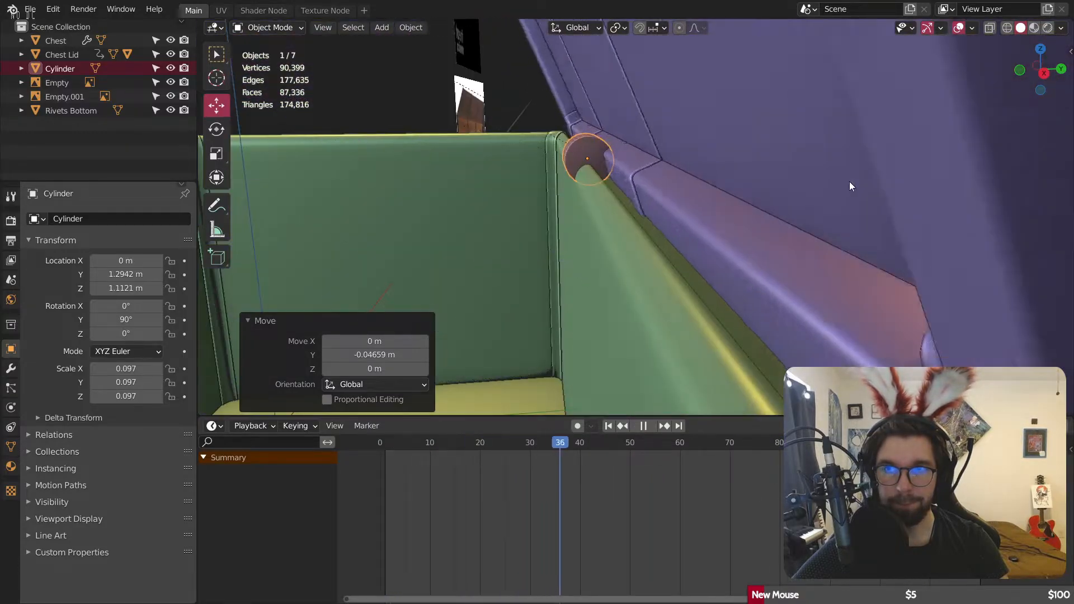
middle_drag(849, 181, 814, 179)
key(g)
key(z)
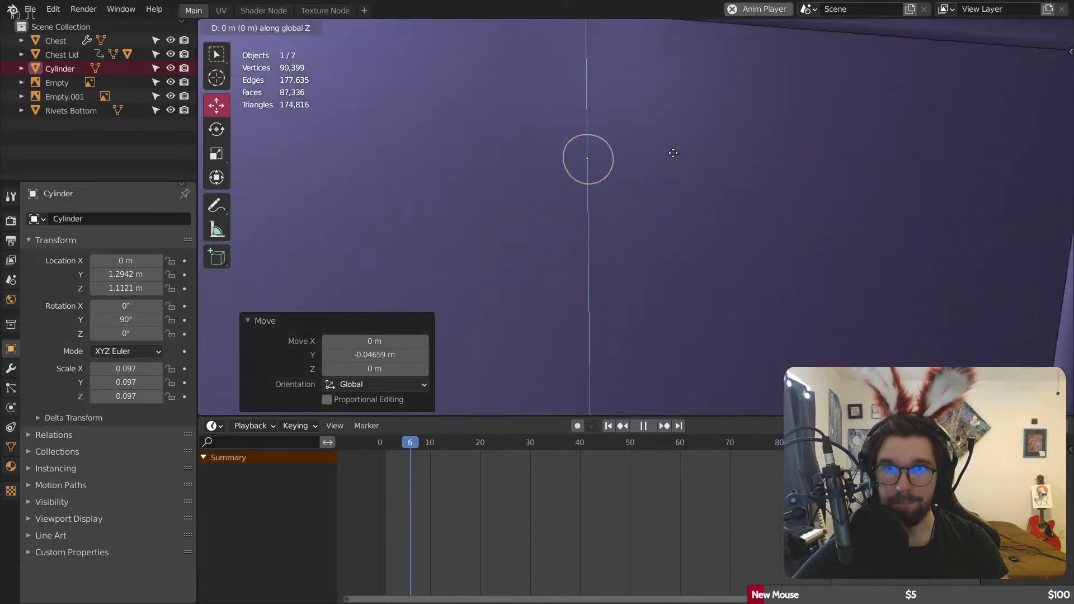
click(677, 146)
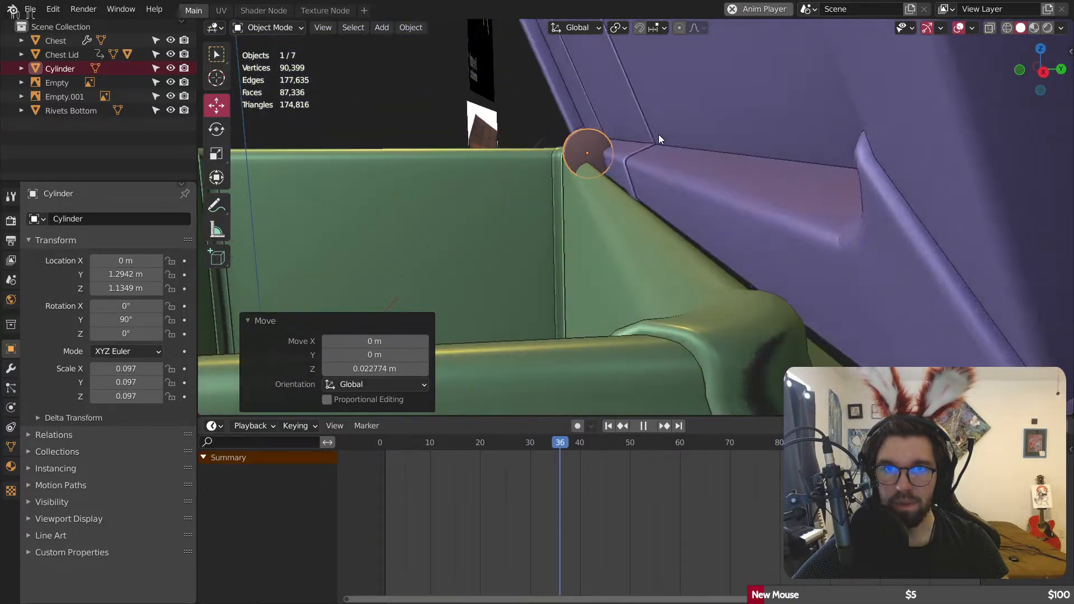
middle_drag(659, 135, 707, 146)
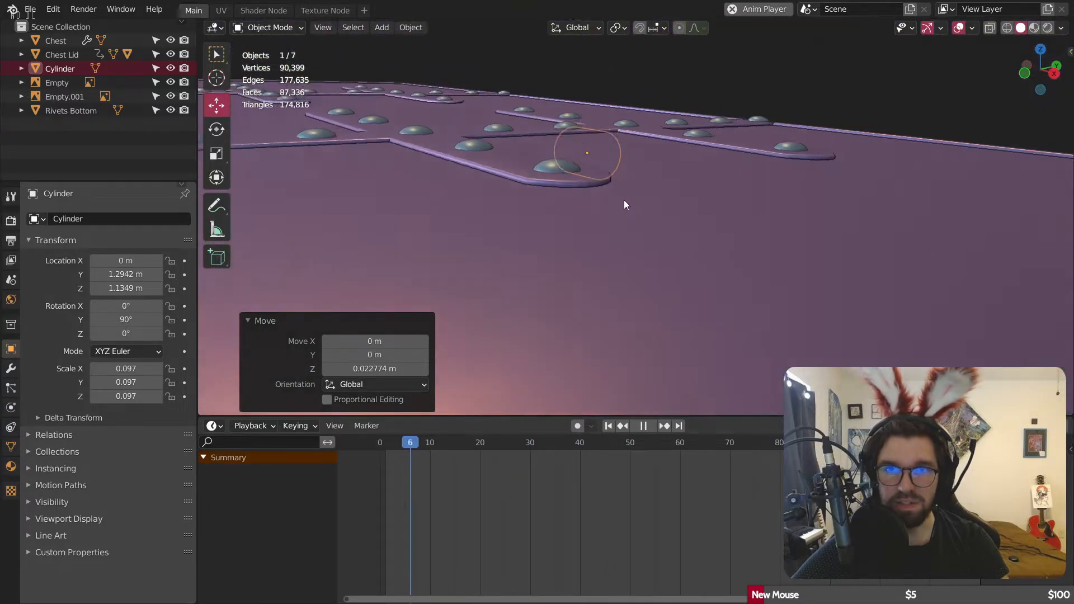
Step: Stop playback with the lid open and scale the hinge cylinder down to about 0.079
key(space)
scroll(598, 150, up, 2)
key(s)
click(676, 133)
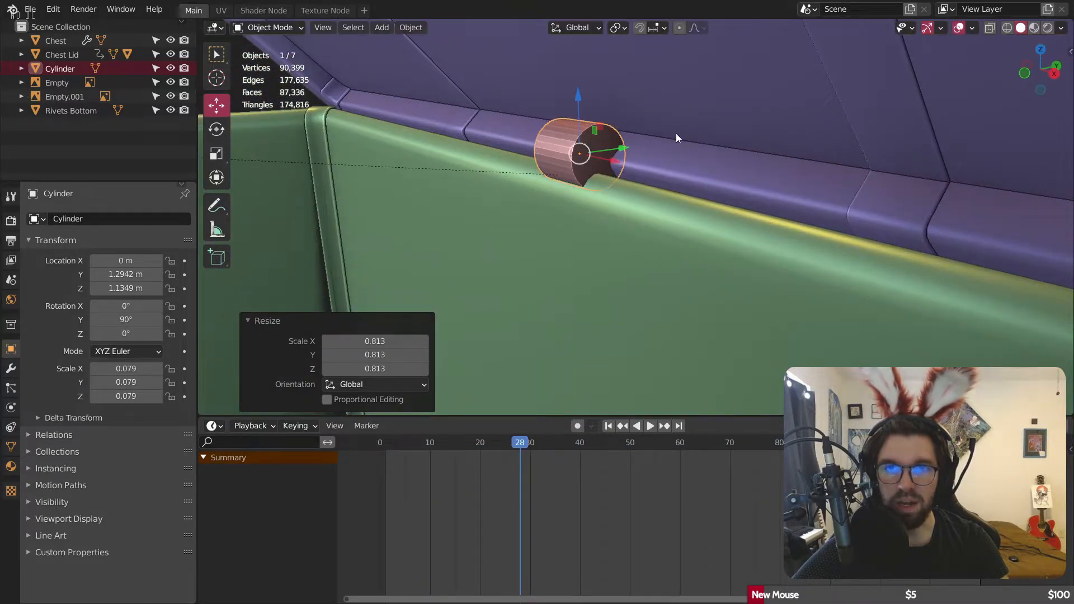
Step: Move the hinge cylinder to about Z 1.100 m and Y 1.259 m, and check it during lid playback
middle_drag(676, 133, 644, 136)
key(g)
key(z)
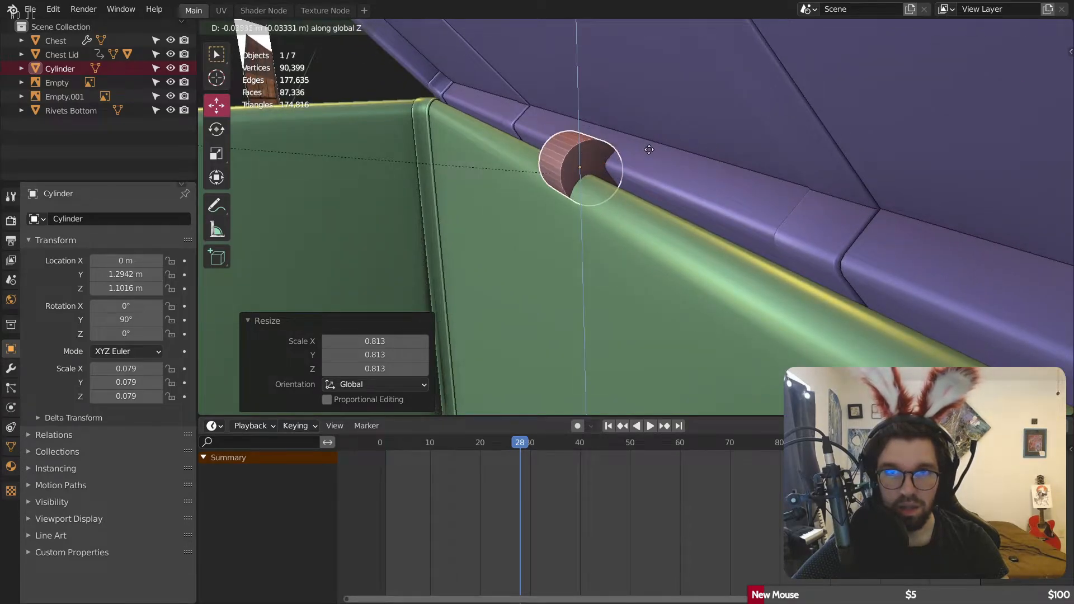
click(649, 150)
key(g)
key(y)
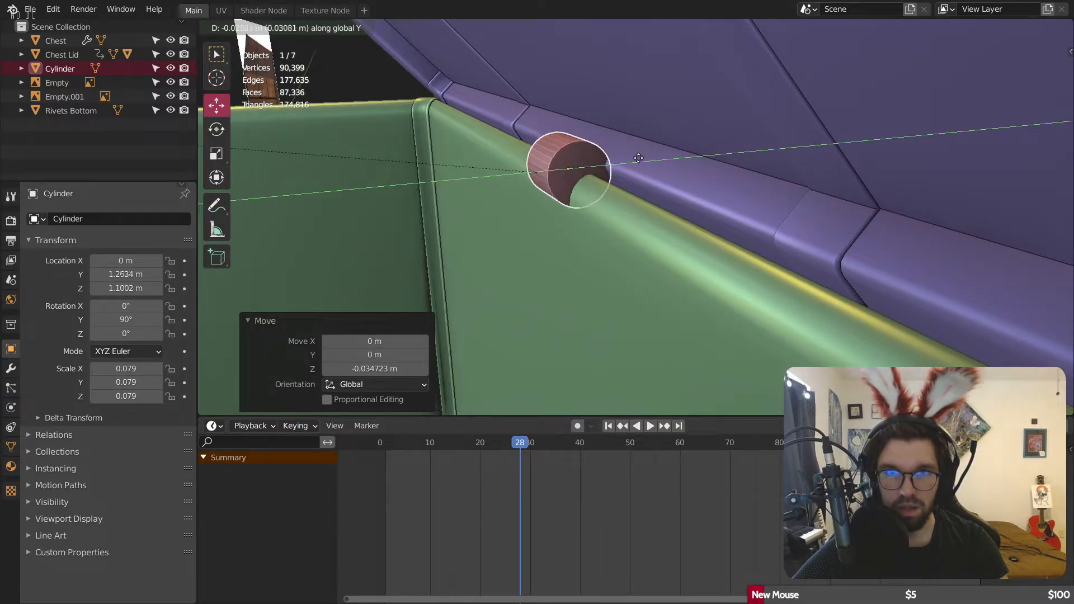
click(637, 159)
key(space)
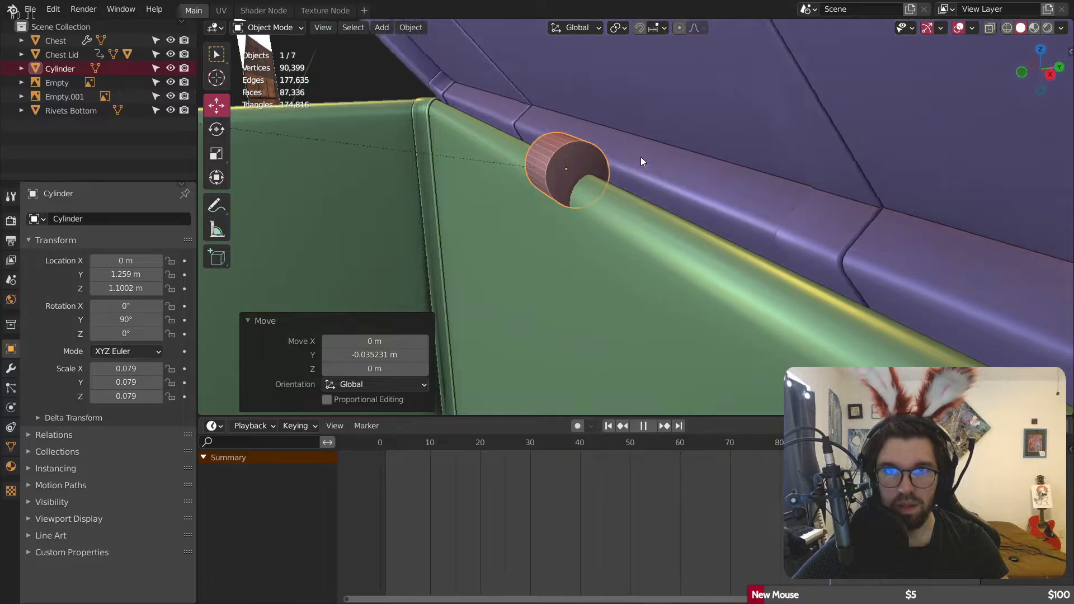
key(space)
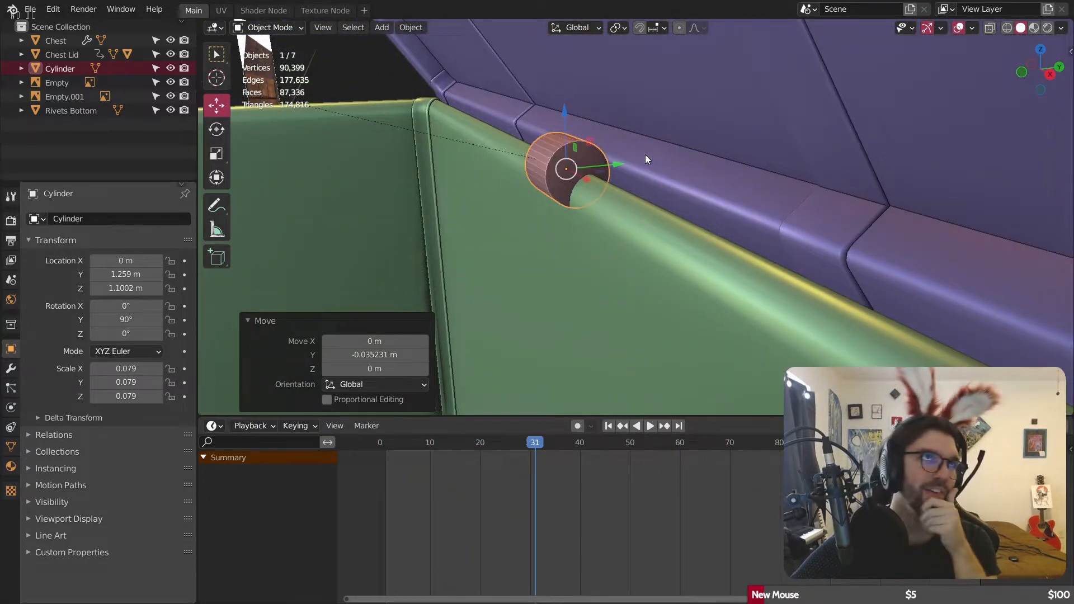
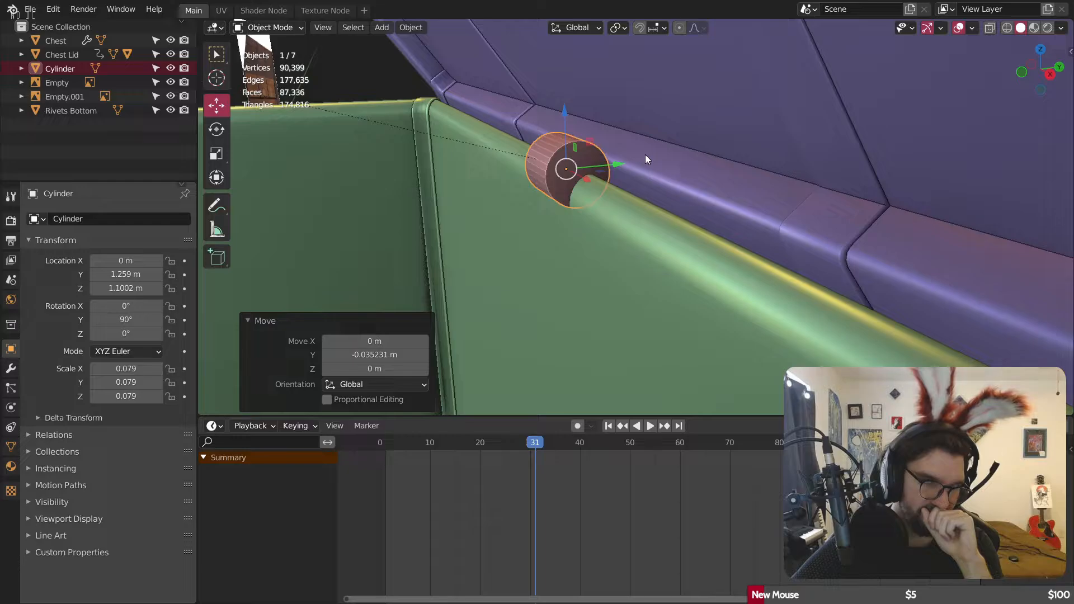
Step: Select the chest lid and examine how its rear corner pivots on the chest during playback
scroll(645, 160, down, 5)
middle_drag(593, 182, 669, 246)
shift+middle_drag(442, 336, 600, 216)
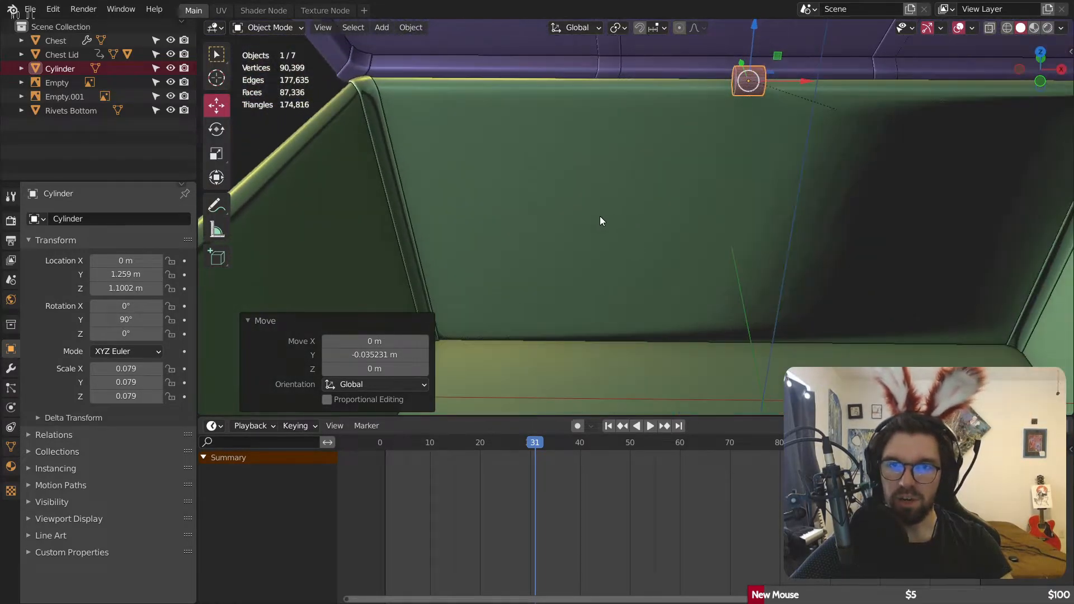
drag(600, 215, 607, 224)
scroll(609, 230, down, 5)
shift+middle_drag(616, 232, 581, 215)
scroll(599, 266, up, 3)
scroll(616, 256, down, 2)
click(594, 202)
key(space)
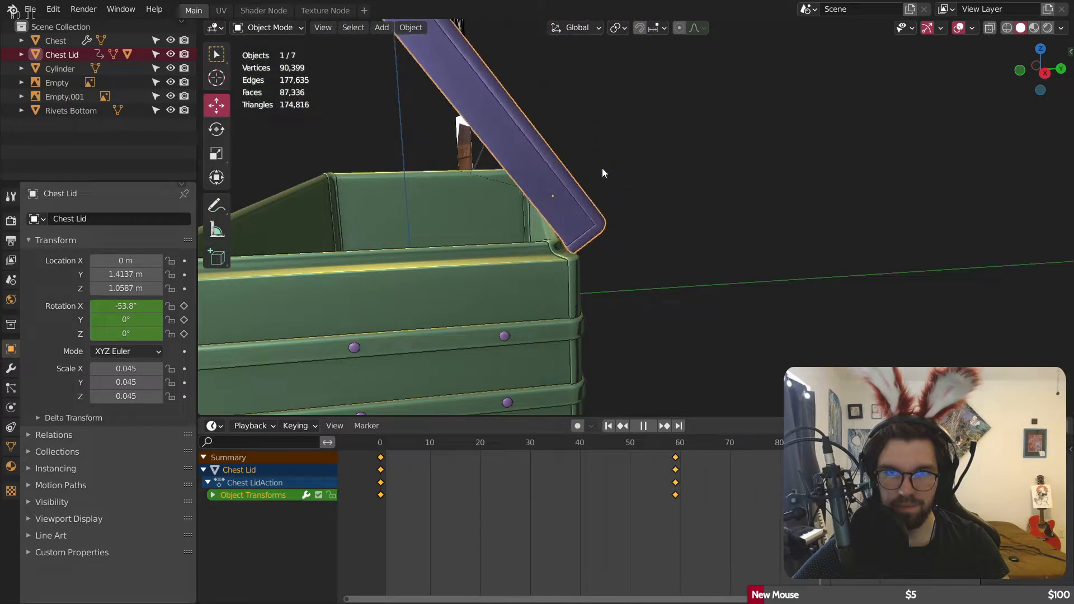
scroll(553, 243, up, 4)
middle_drag(553, 243, 548, 189)
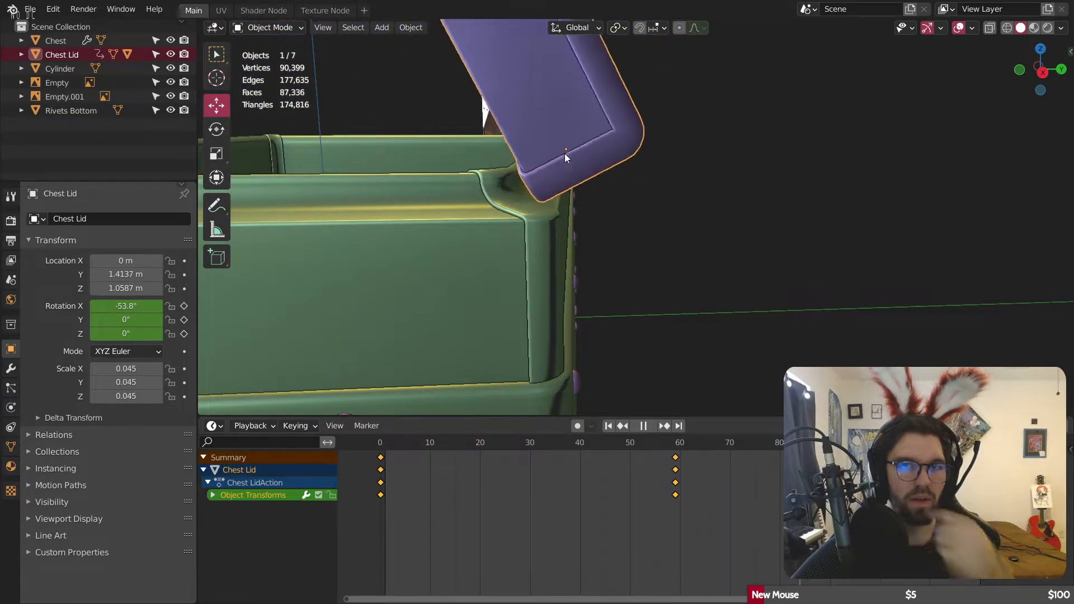
key(space)
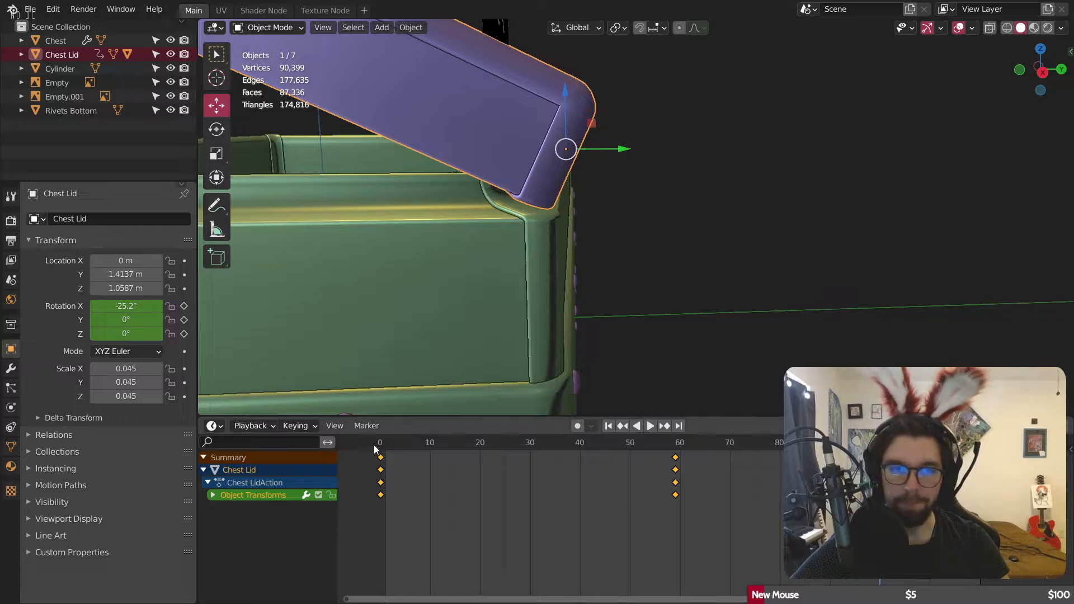
Step: At frame 0, move the lid and rivet geometry together in Edit Mode by about -0.007 m in Y and 0.050 m in Z
click(382, 441)
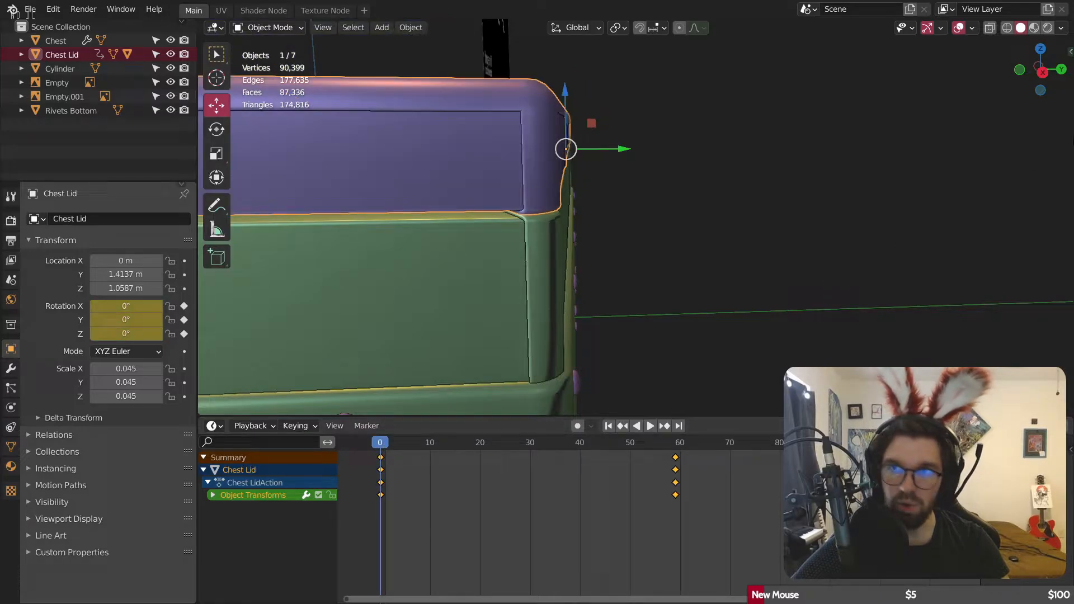
click(1040, 78)
shift+middle_drag(510, 115, 780, 312)
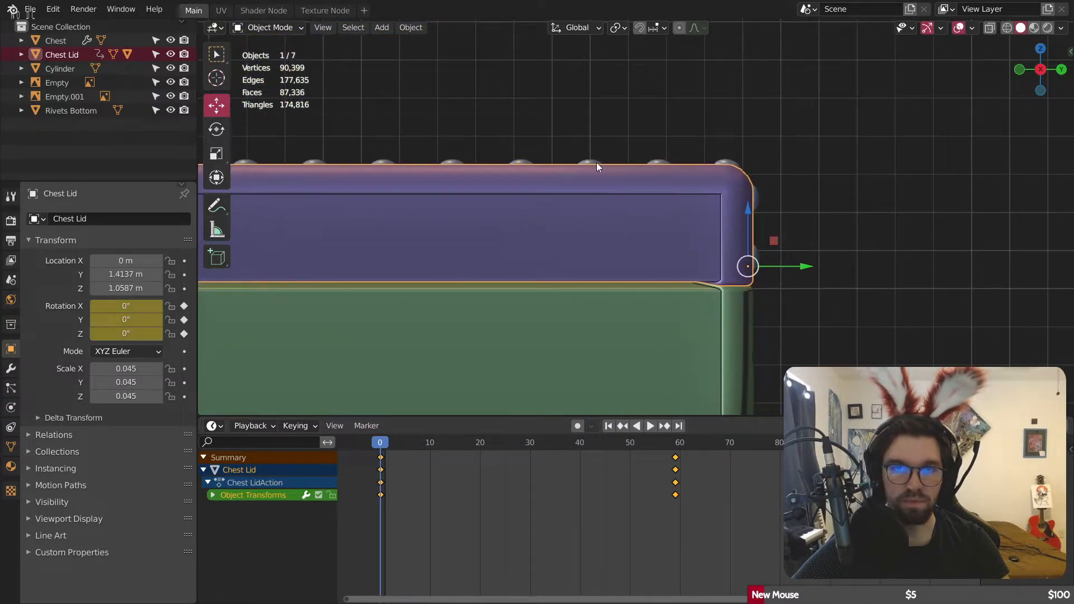
click(290, 29)
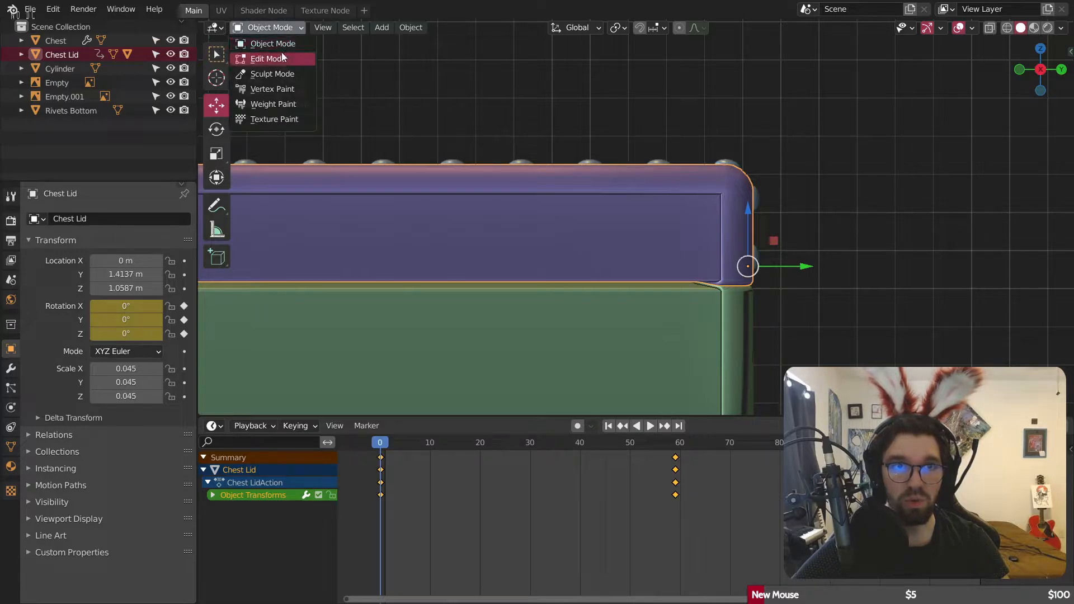
scroll(508, 164, up, 1)
click(526, 159)
shift+click(524, 234)
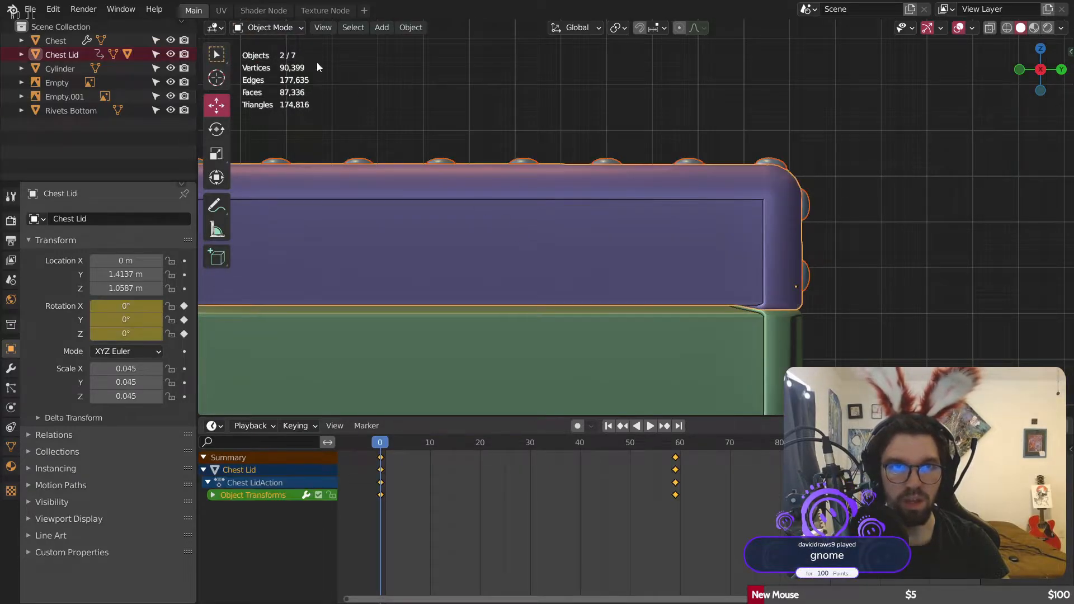
click(268, 59)
shift+middle_drag(778, 261, 586, 227)
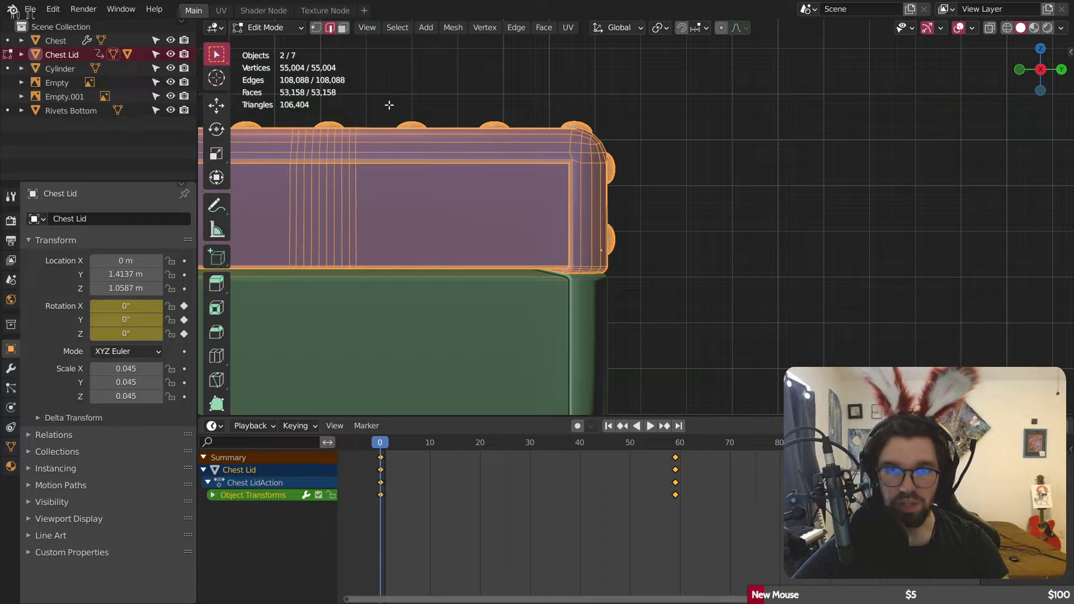
key(g)
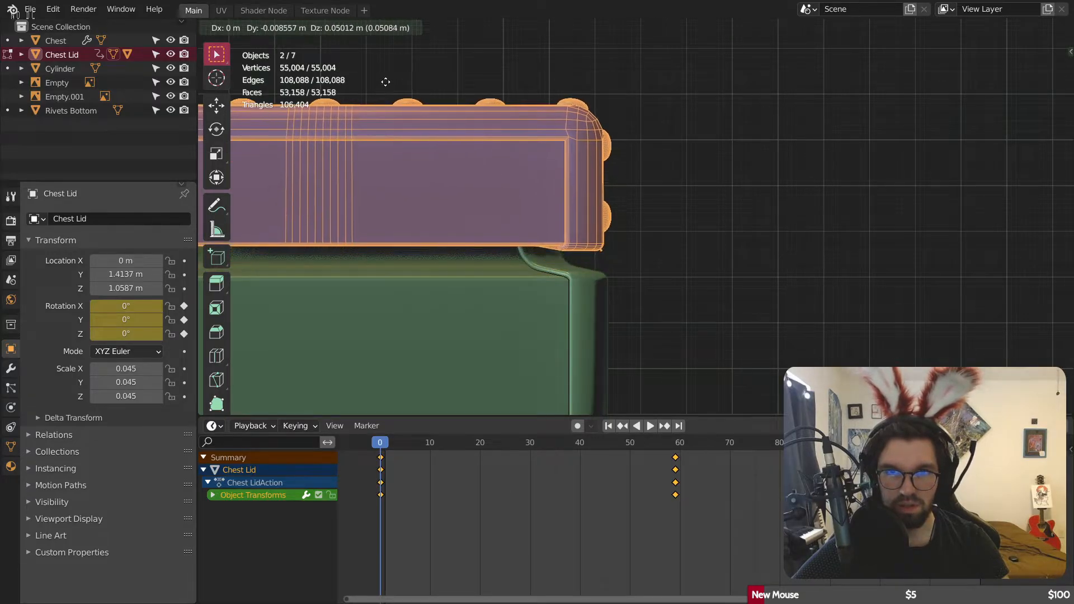
click(385, 81)
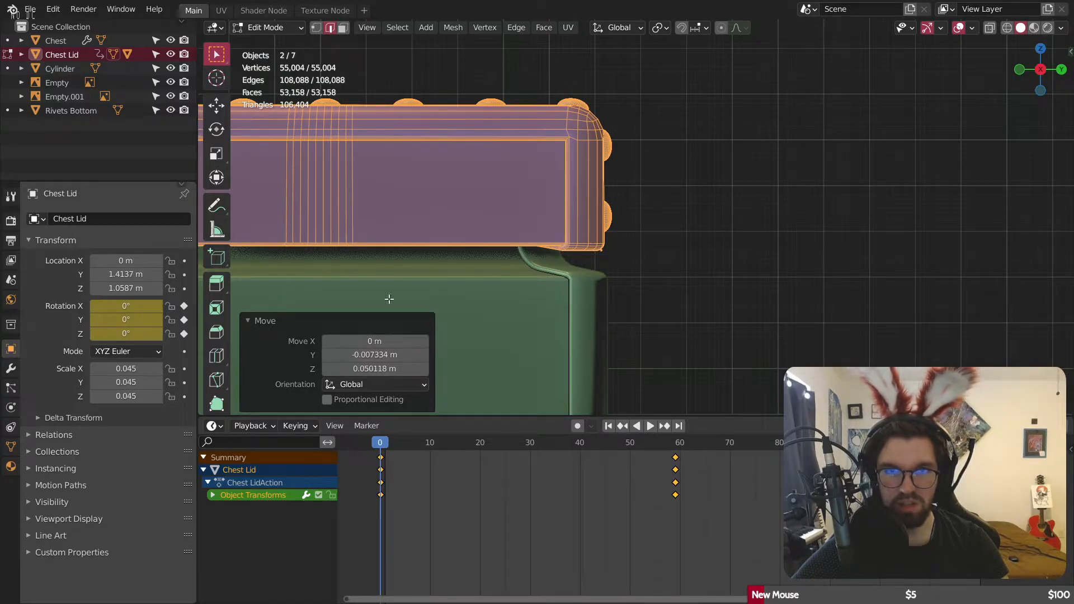
Step: In Object Mode, move the lid and rivets back onto the chest by about 0.007 m in Y and -0.049 m in Z
click(265, 28)
click(259, 43)
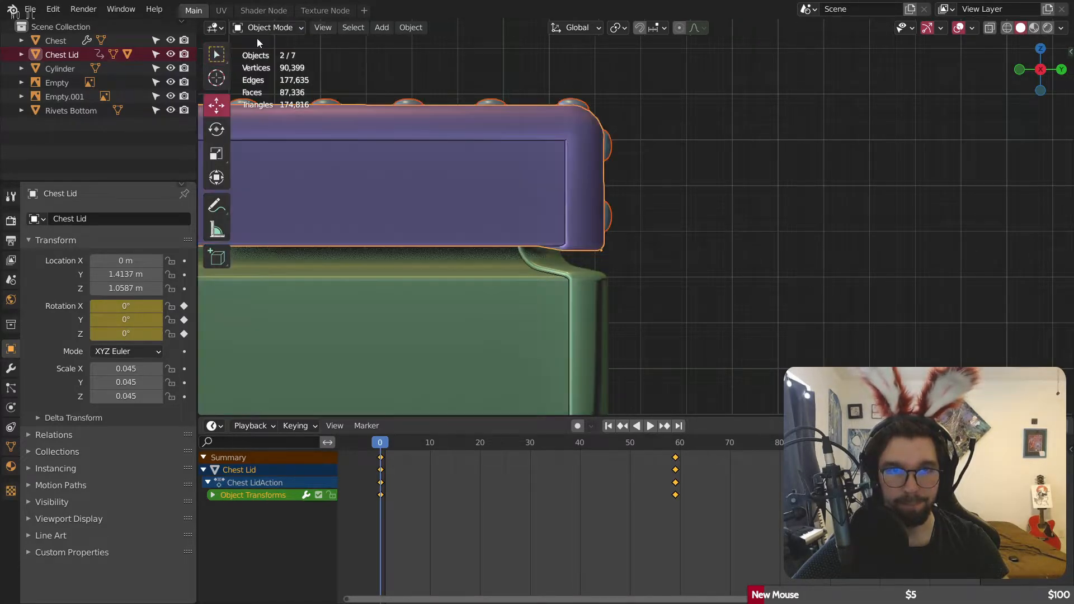
key(g)
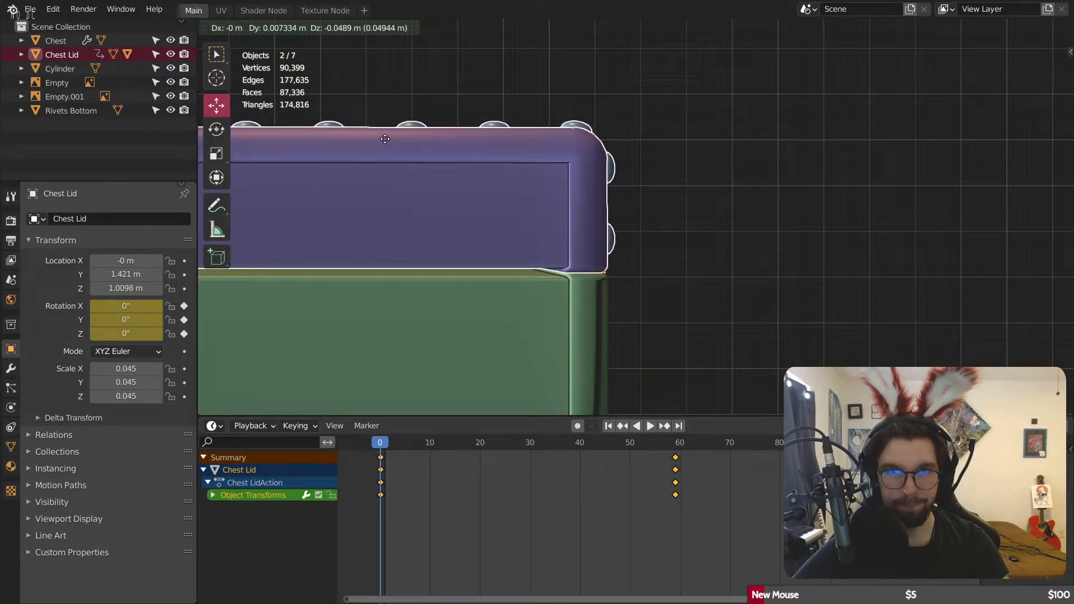
click(384, 139)
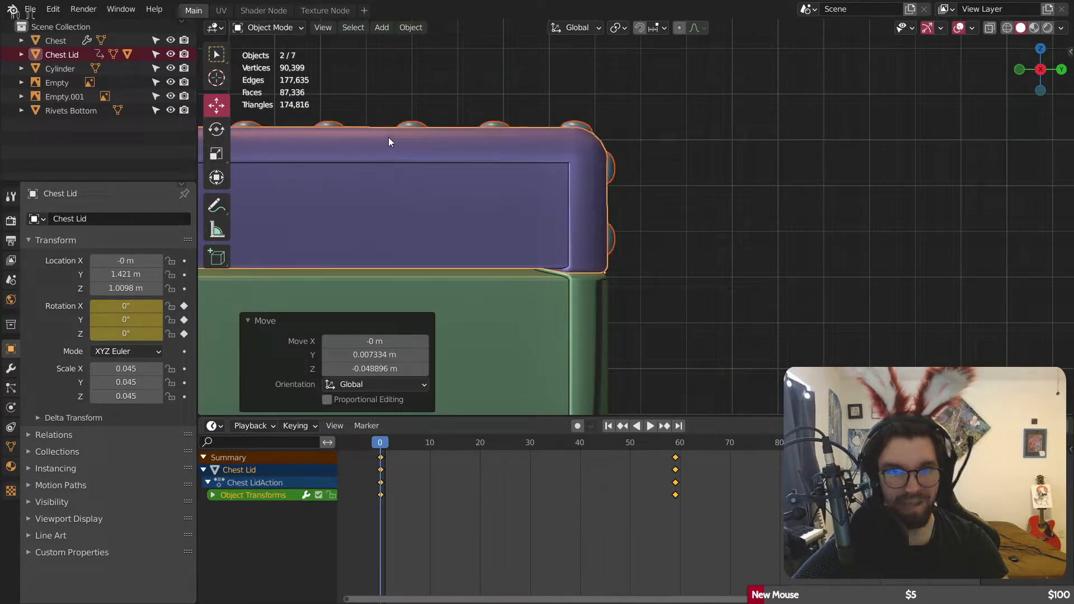
click(872, 172)
Step: Examine the seam between the closed lid and the chest along the rear edge, corners and side
scroll(567, 207, down, 3)
middle_drag(622, 232, 734, 224)
scroll(671, 226, up, 3)
shift+middle_drag(358, 246, 642, 228)
scroll(561, 207, up, 2)
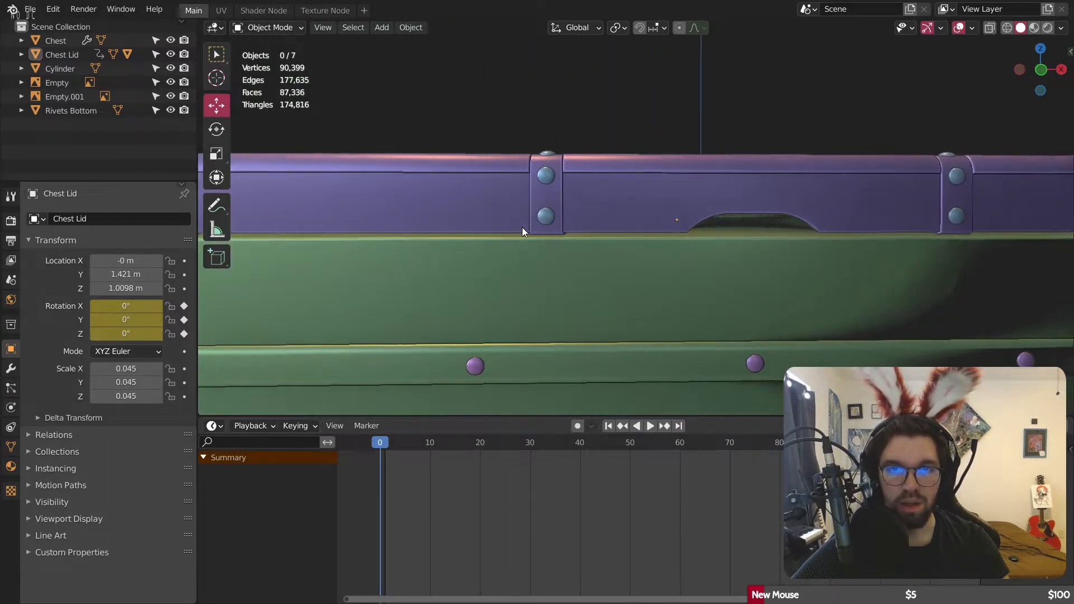
shift+middle_drag(268, 272, 442, 245)
scroll(508, 186, up, 4)
scroll(542, 164, down, 6)
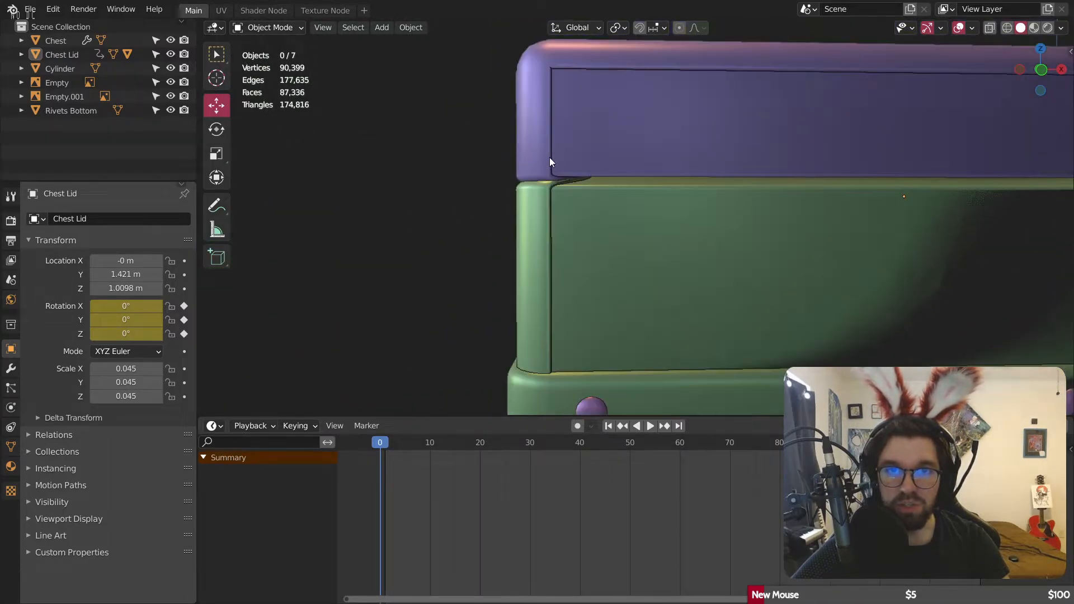
middle_drag(549, 157, 769, 210)
scroll(768, 210, down, 7)
middle_drag(699, 191, 692, 218)
scroll(624, 223, up, 3)
scroll(624, 224, up, 2)
middle_drag(625, 224, 619, 187)
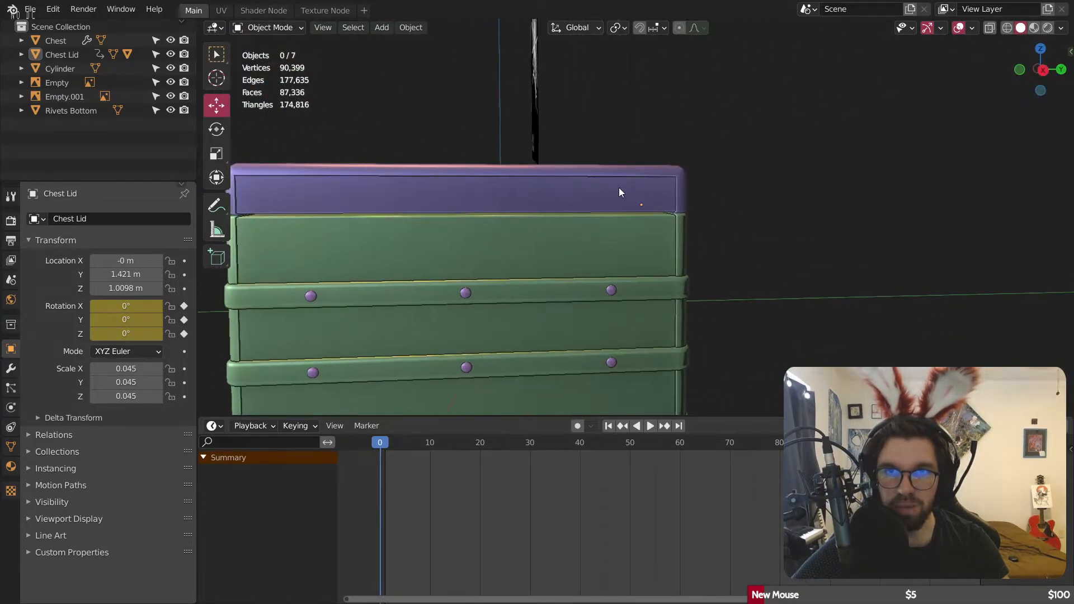
Step: Play the lid opening to check the shifted pivot at the rear corner, pausing with the lid partly open
key(space)
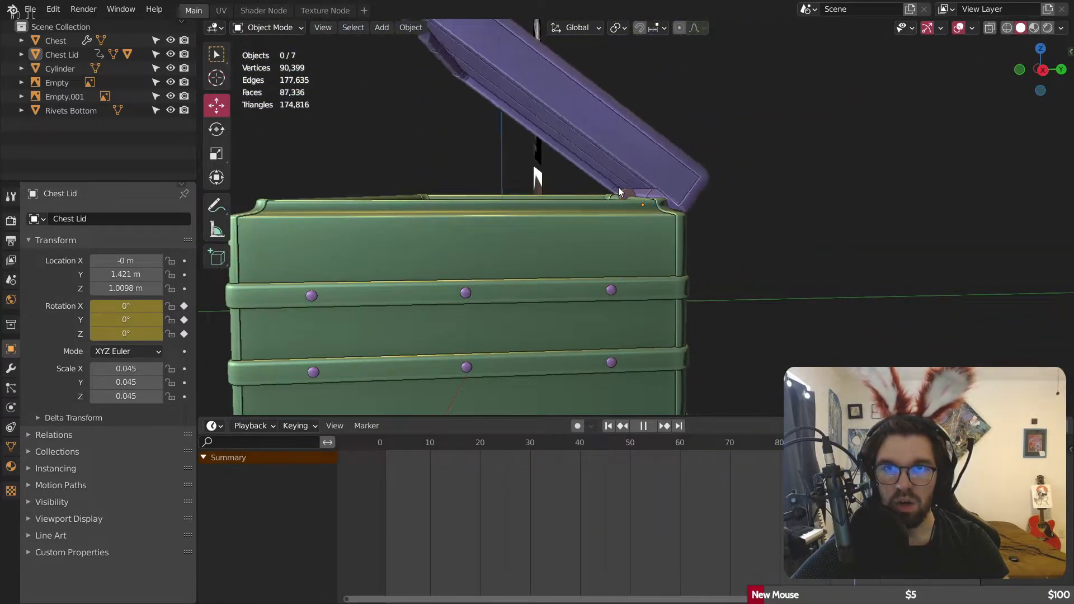
mouse_move(675, 189)
middle_down()
mouse_move(688, 191)
mouse_move(671, 192)
middle_up()
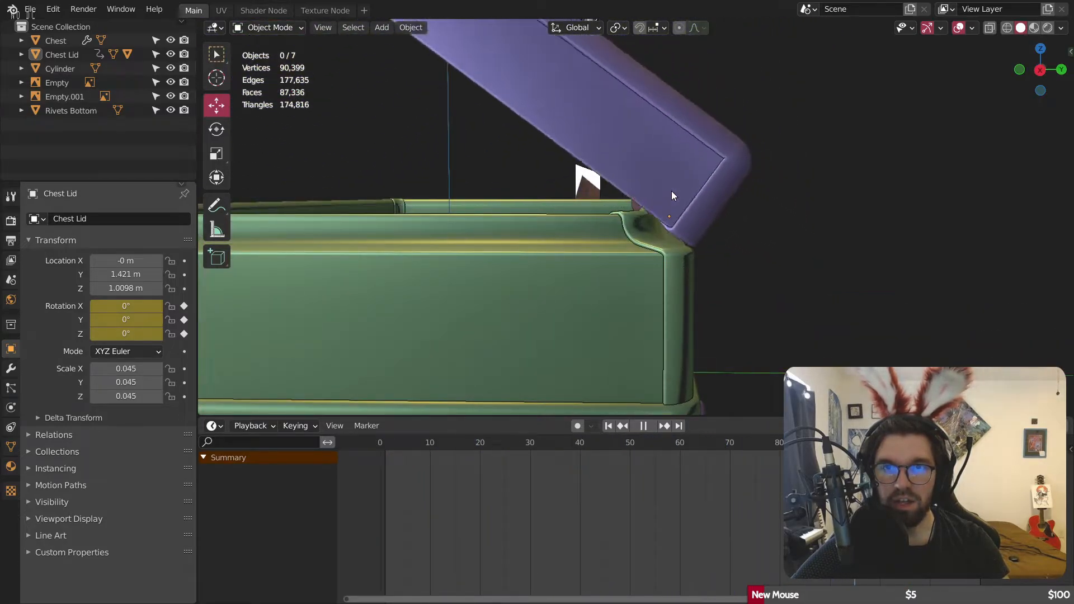
key(space)
Step: Select the hinge cylinder in the side view and scale it down to about 0.056
middle_drag(676, 199, 550, 179)
scroll(654, 144, up, 4)
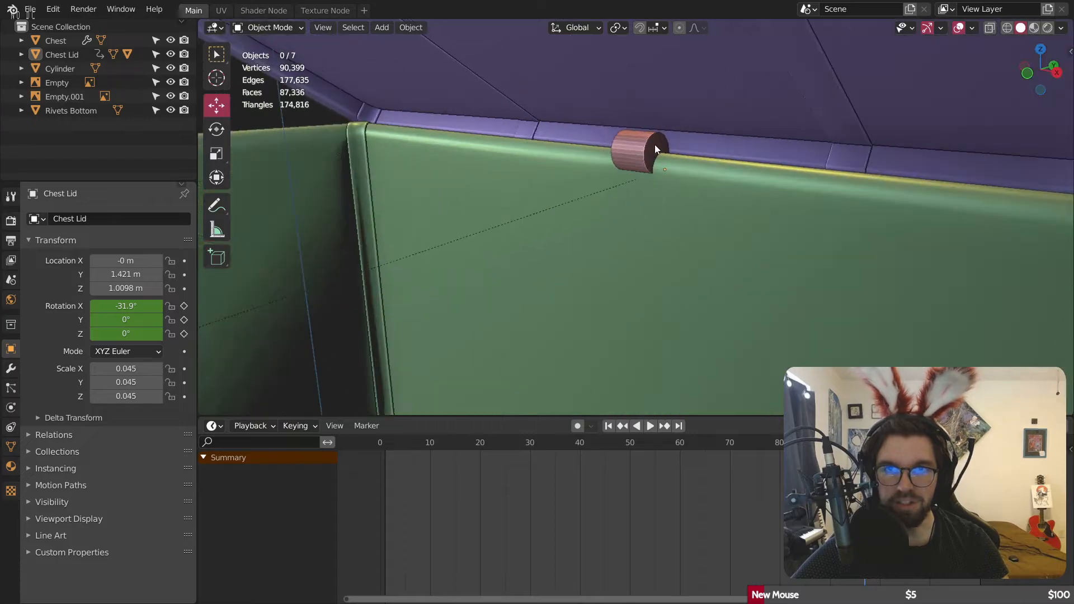
click(1056, 73)
scroll(624, 160, up, 5)
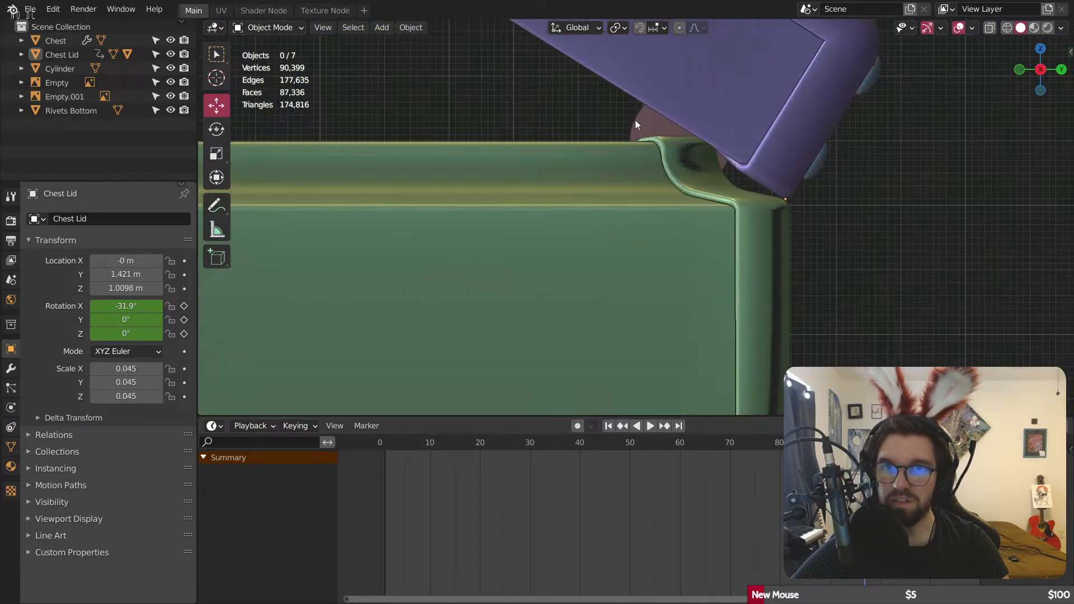
click(635, 120)
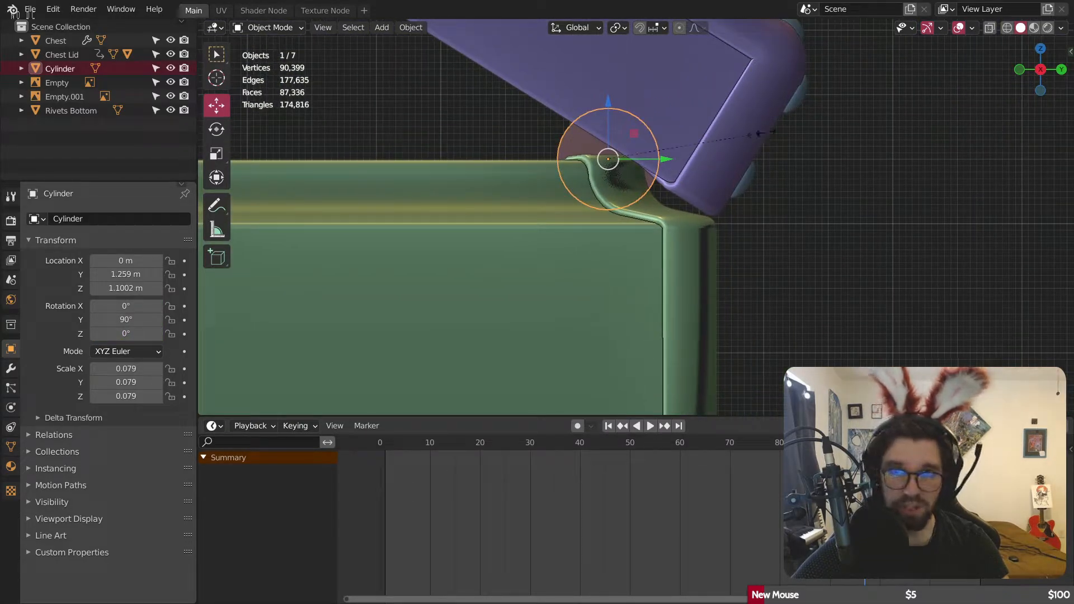
key(s)
click(721, 149)
Step: Move the hinge cylinder to about Y 1.346 m, Z 1.083 m, beside the lid's rear corner, and check it during playback
key(g)
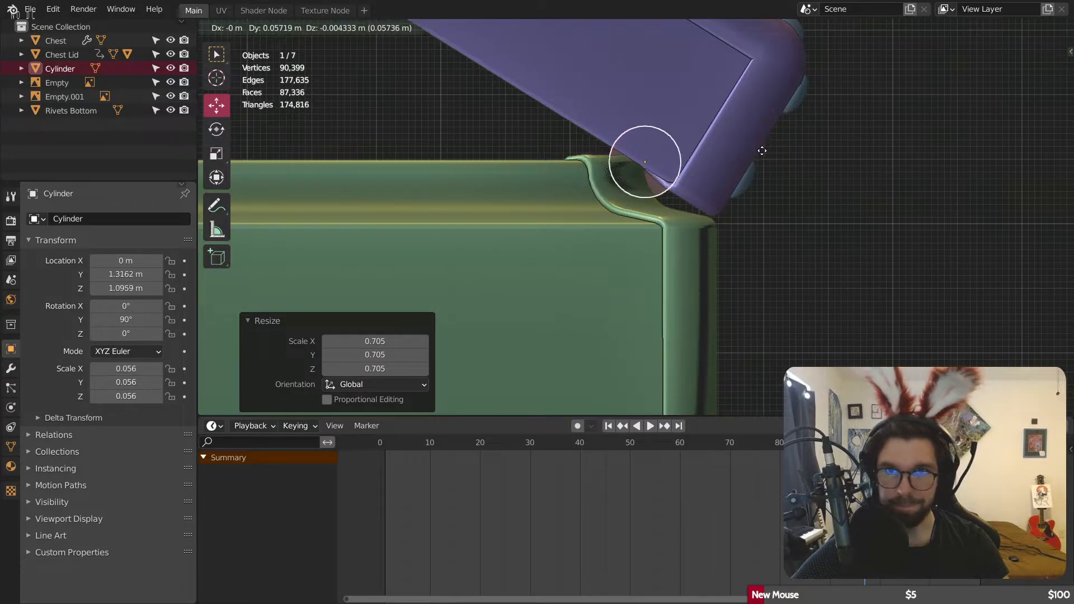
click(780, 159)
key(space)
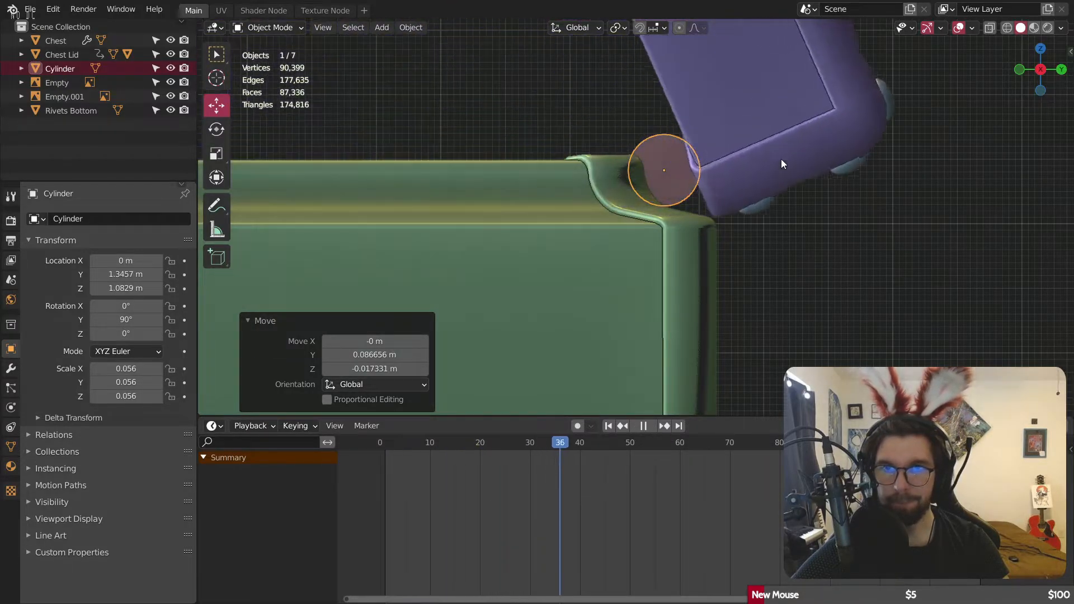
key(space)
shift+middle_drag(781, 157, 682, 158)
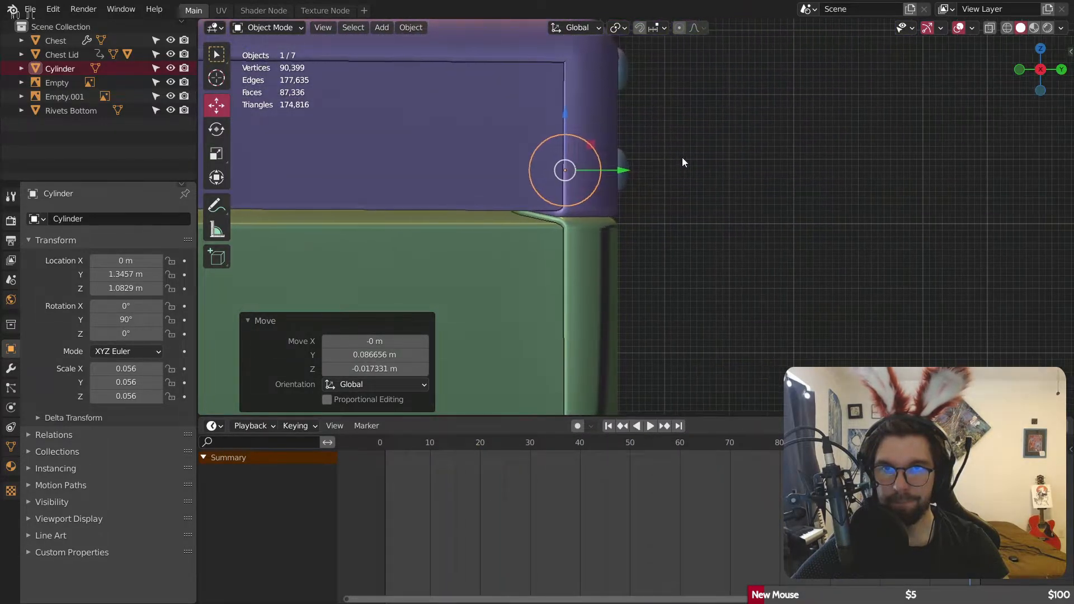
Step: Scale the hinge cylinder to about 0.063 and move it to about Y 1.359 m, Z 1.068 m, checking it against the lid playback
key(g)
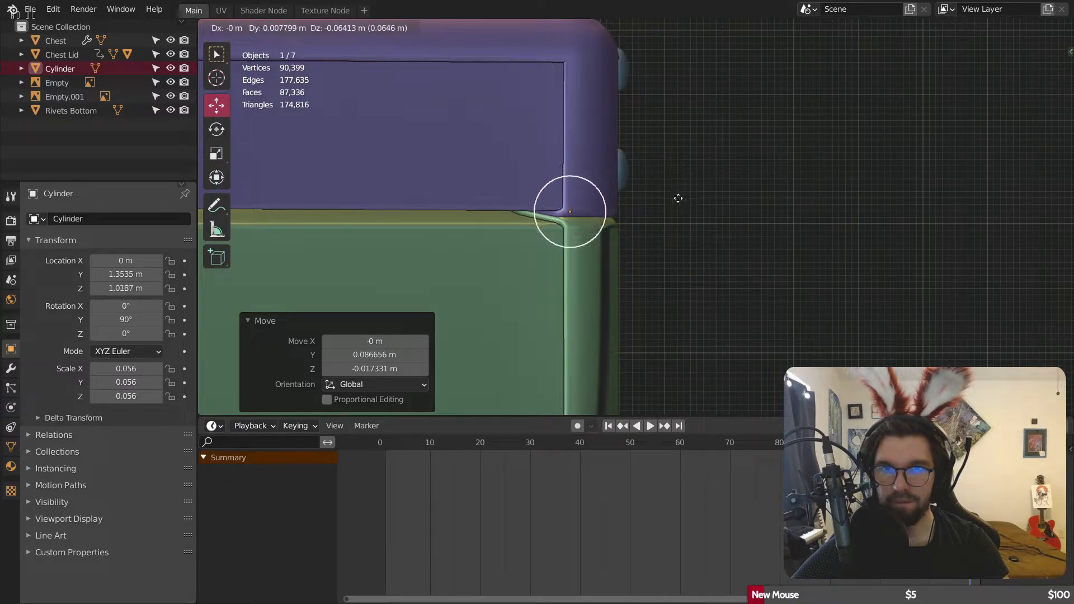
click(680, 198)
key(g)
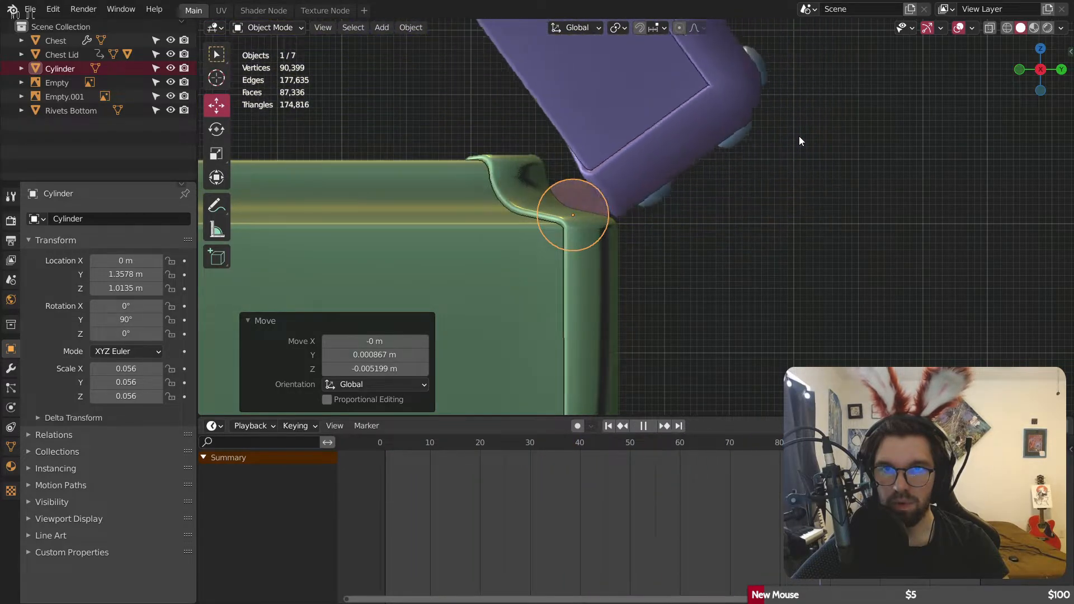
key(space)
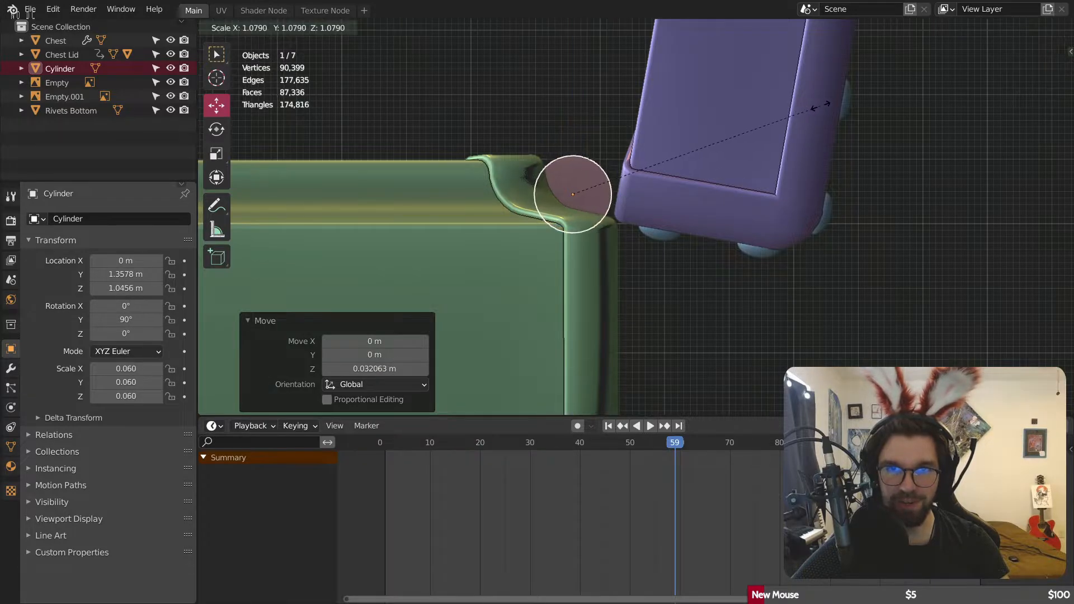
click(833, 105)
key(g)
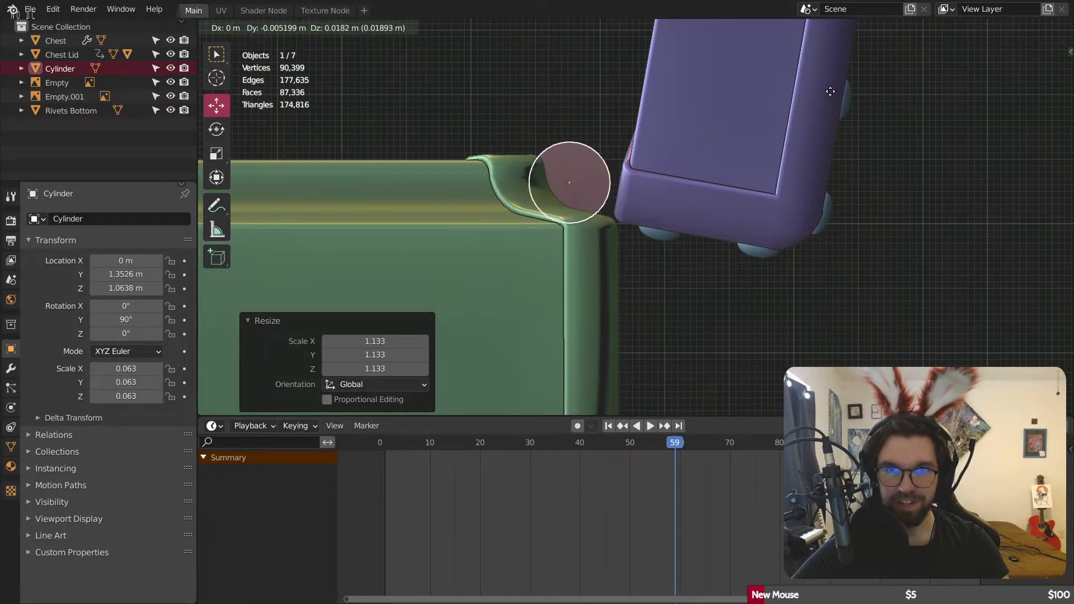
key(space)
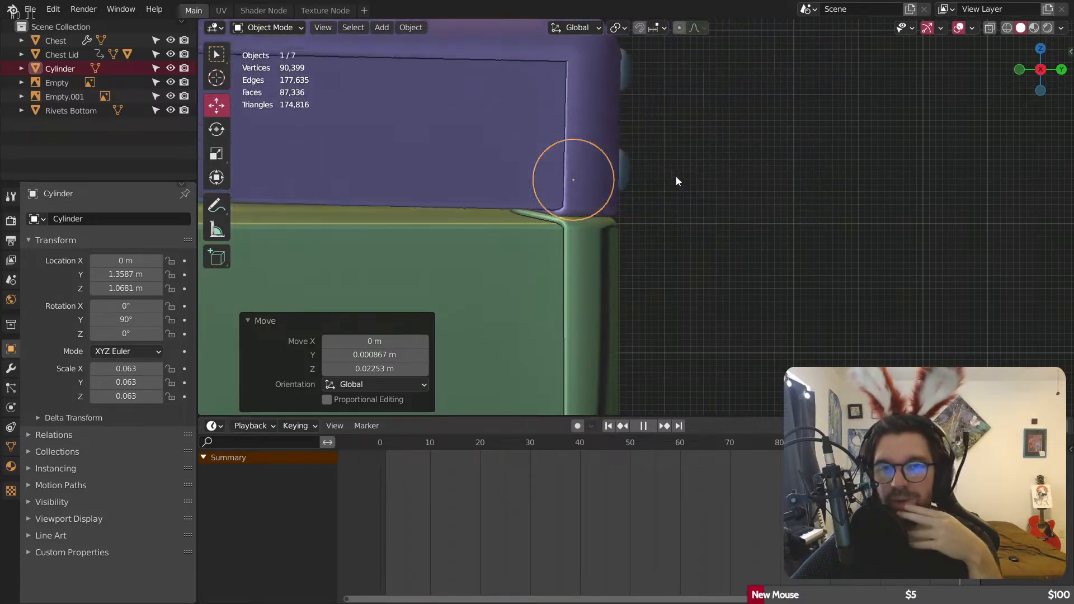
Step: Hold the lid animation at frame 60 and stretch the hinge cylinder about 6.1 times along global X
middle_drag(657, 157, 819, 291)
scroll(714, 188, down, 3)
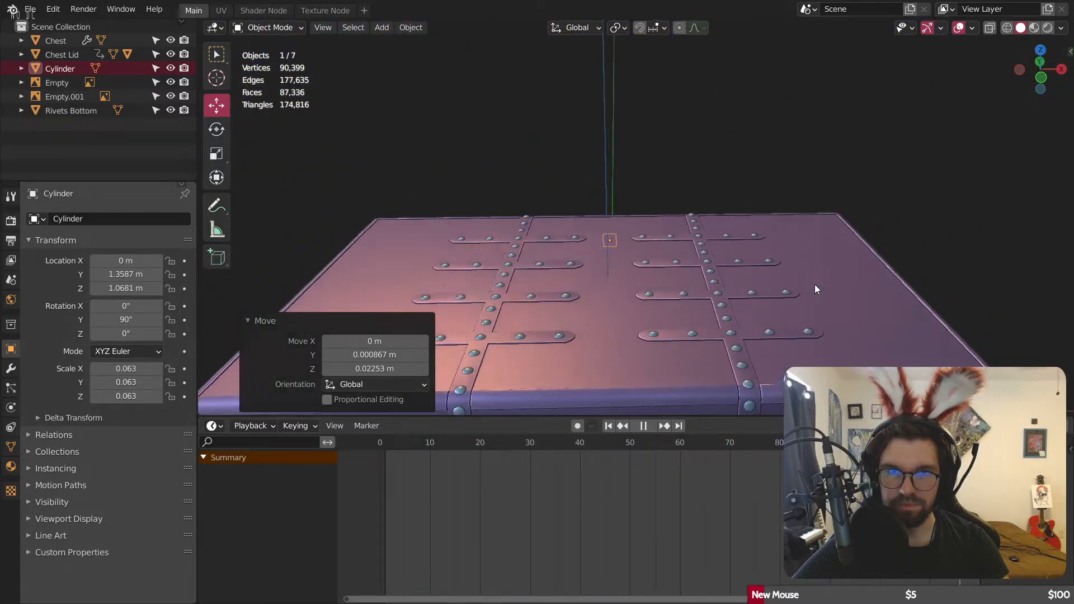
key(space)
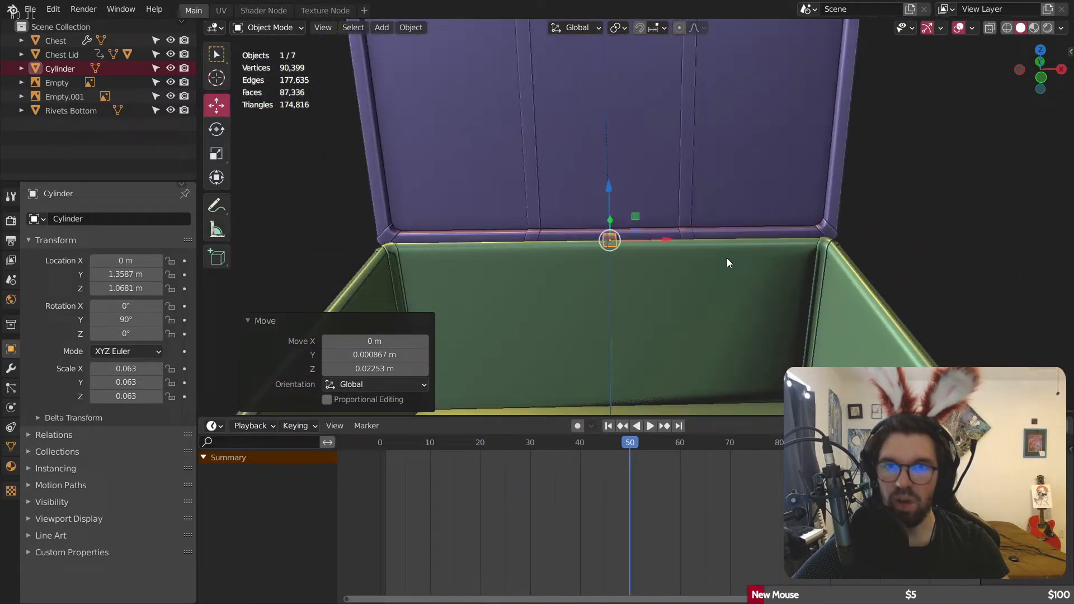
click(677, 446)
scroll(592, 269, up, 5)
middle_drag(633, 220, 632, 275)
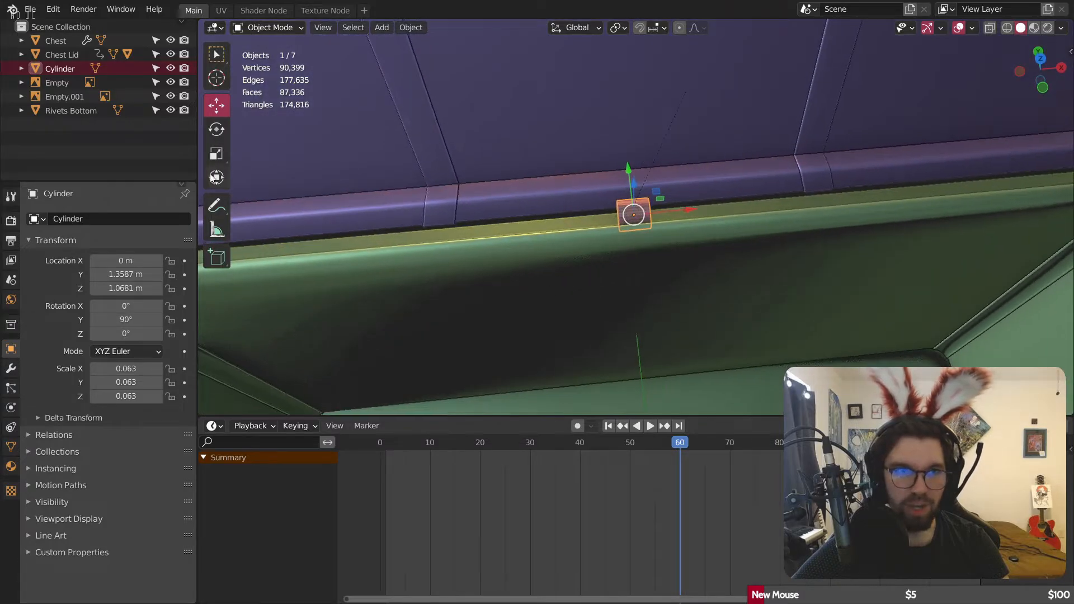
drag(690, 213, 971, 185)
scroll(950, 191, down, 4)
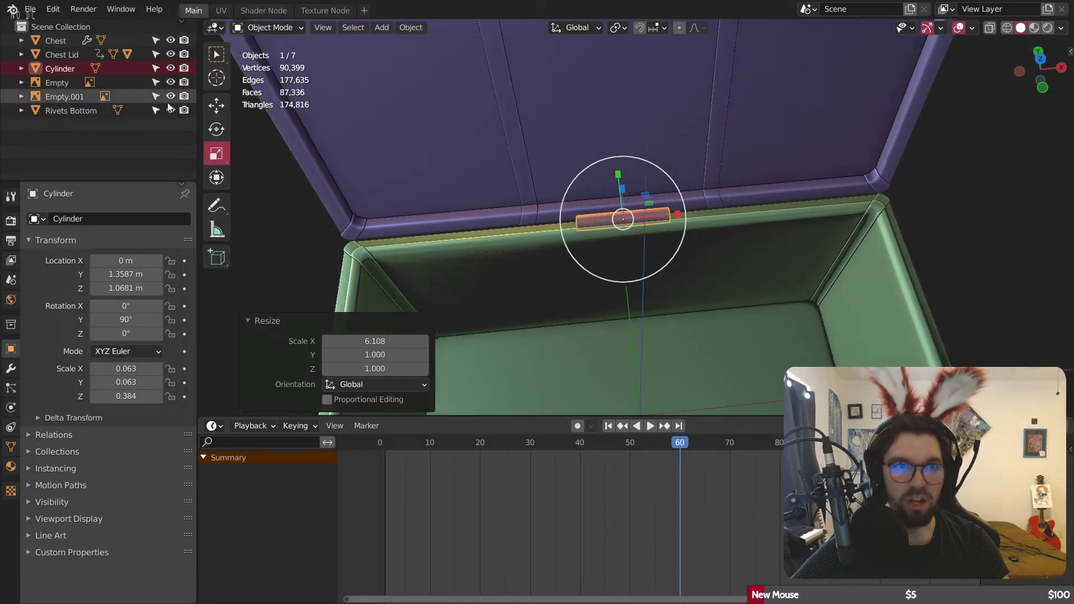
Step: Move the hinge cylinder along the chest's rear edge to about X -1.475 m near the corner, enlarging the 3D view over the timeline
drag(679, 217, 480, 237)
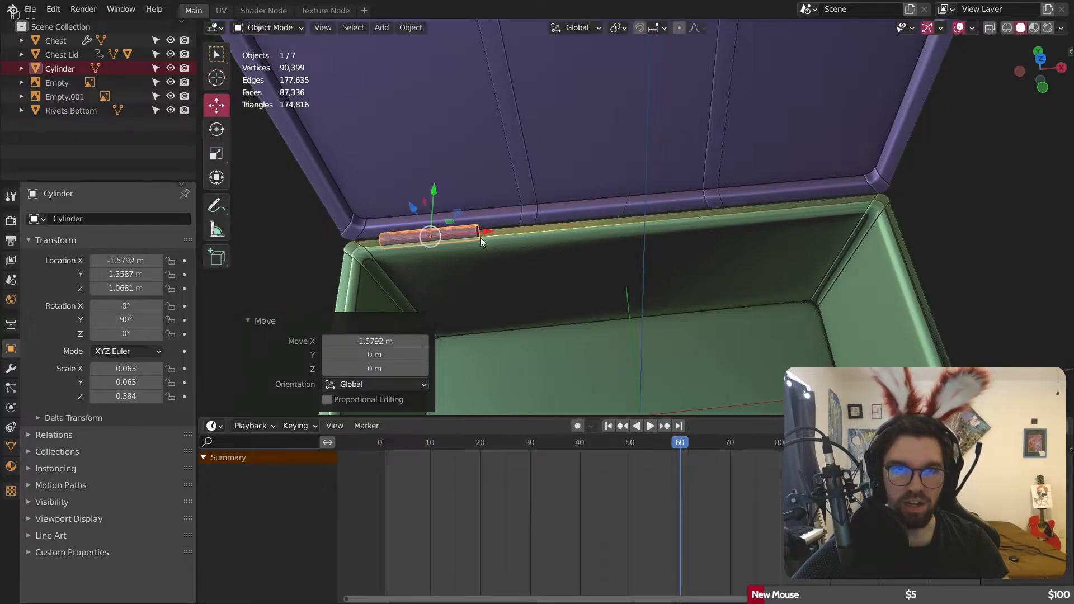
drag(539, 417, 539, 585)
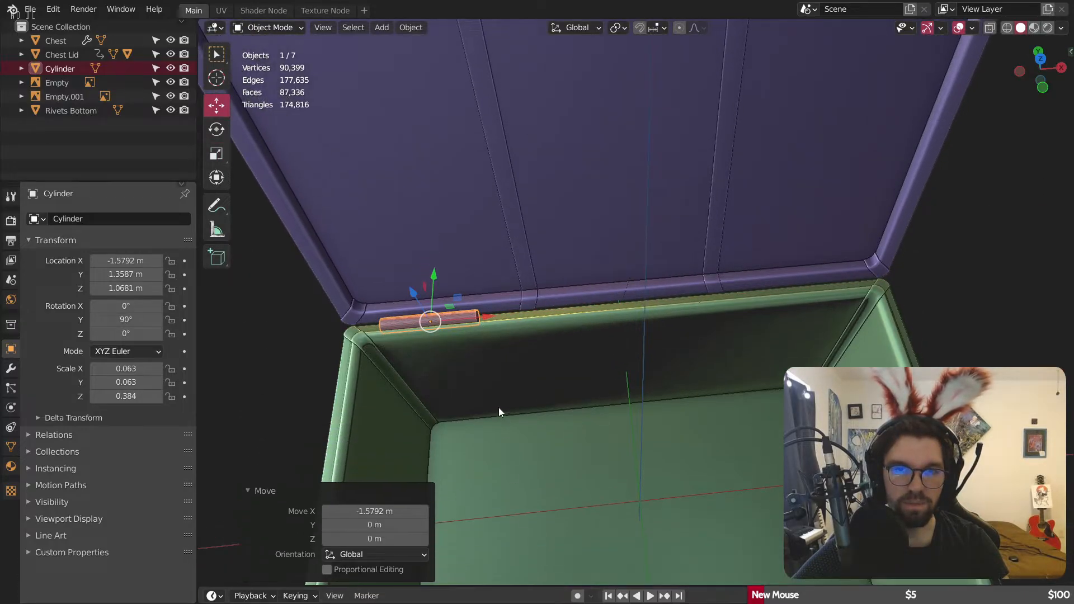
scroll(375, 336, up, 6)
shift+middle_drag(375, 336, 498, 229)
shift+middle_drag(621, 212, 548, 280)
drag(629, 248, 675, 244)
scroll(665, 236, down, 3)
middle_drag(664, 236, 647, 260)
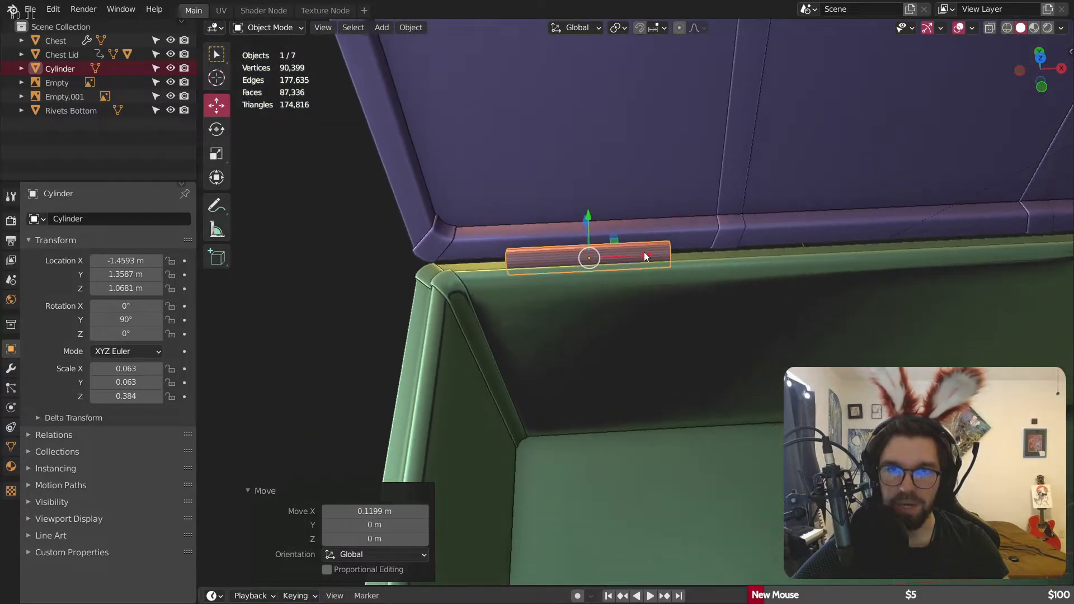
scroll(643, 254, up, 3)
key(g)
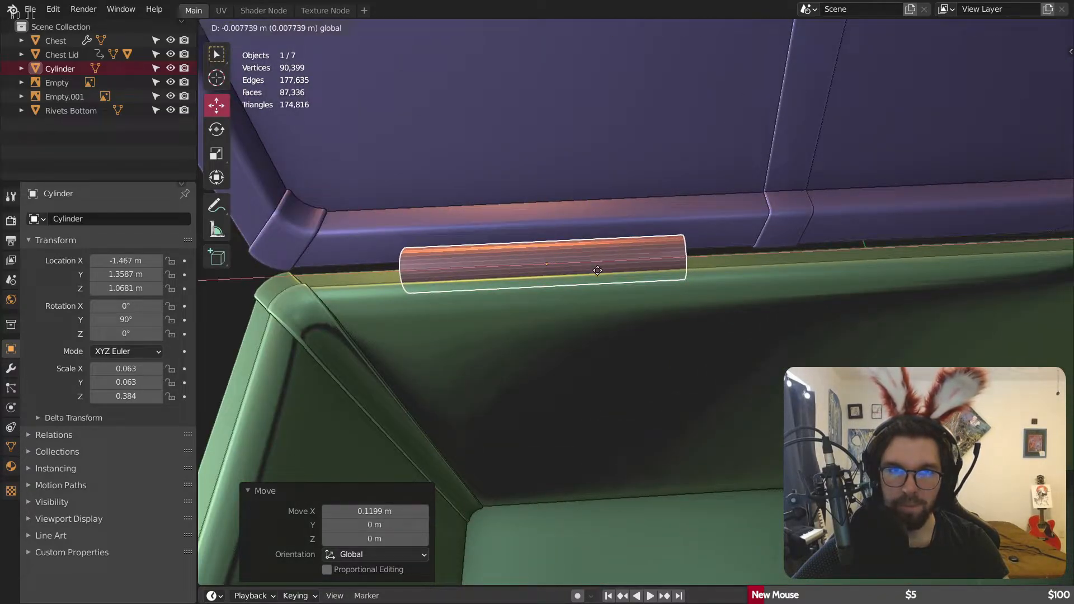
click(570, 262)
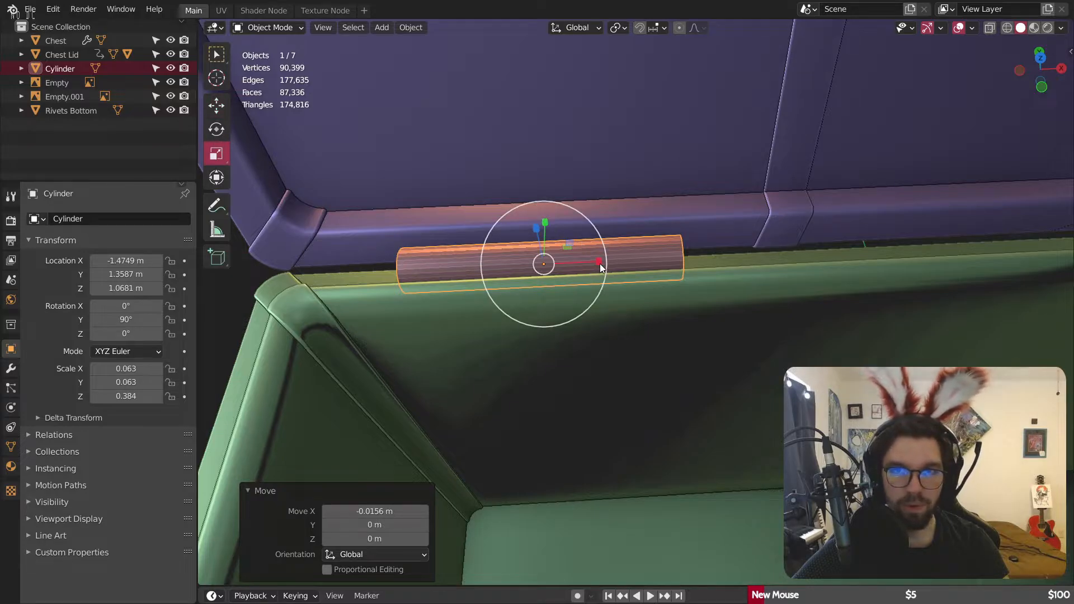
Step: Shorten the cylinder to a Z scale of about 0.336, shade it smooth and enable Auto Smooth at 30°
drag(600, 267, 589, 256)
right_click(589, 256)
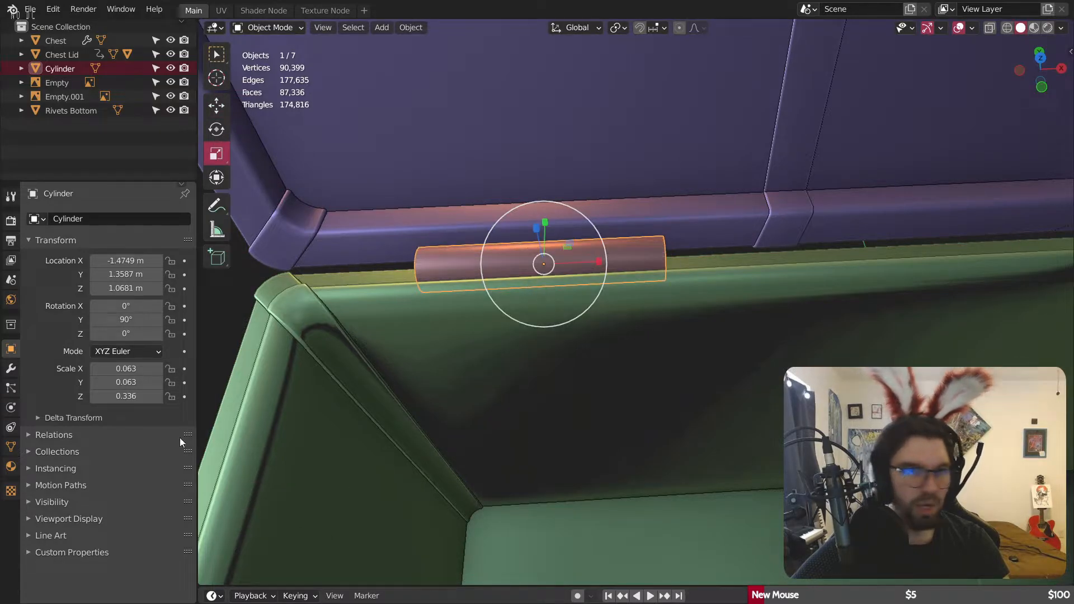
click(11, 447)
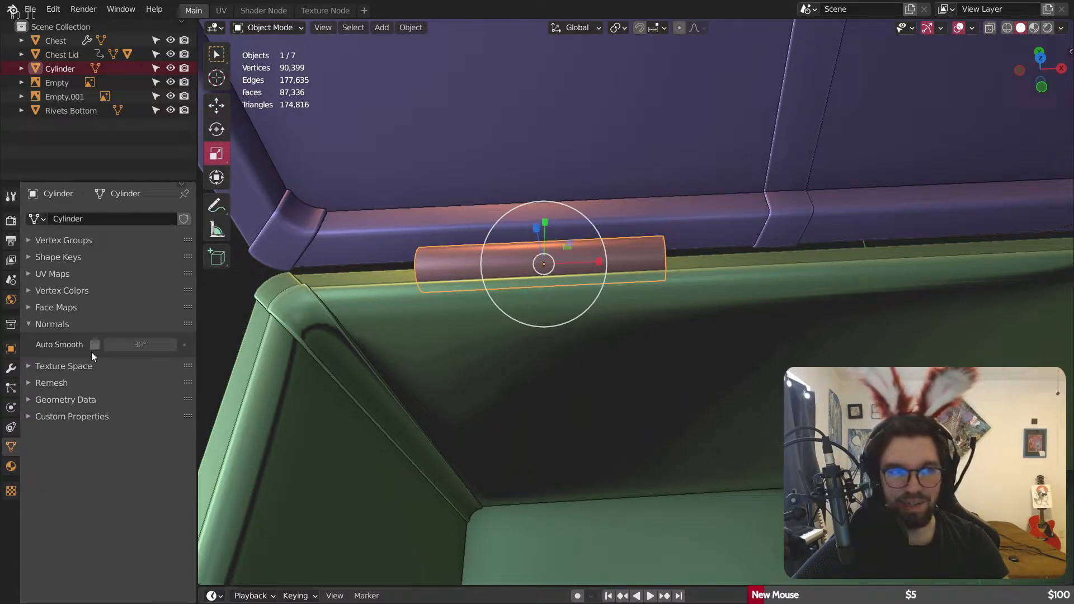
middle_drag(326, 318, 523, 255)
scroll(484, 249, up, 9)
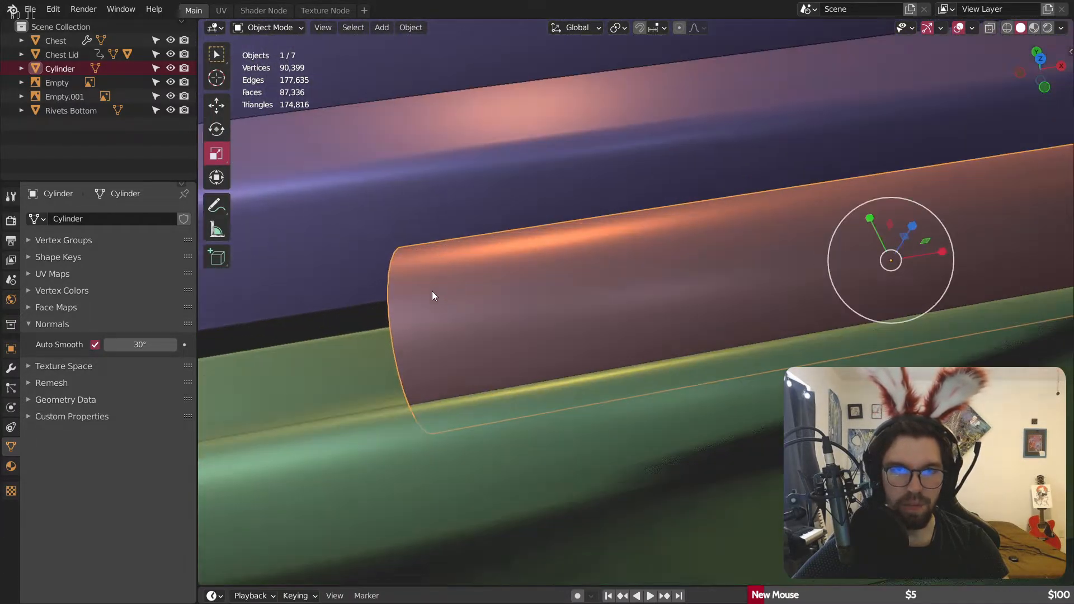
scroll(581, 303, down, 5)
middle_drag(581, 303, 764, 317)
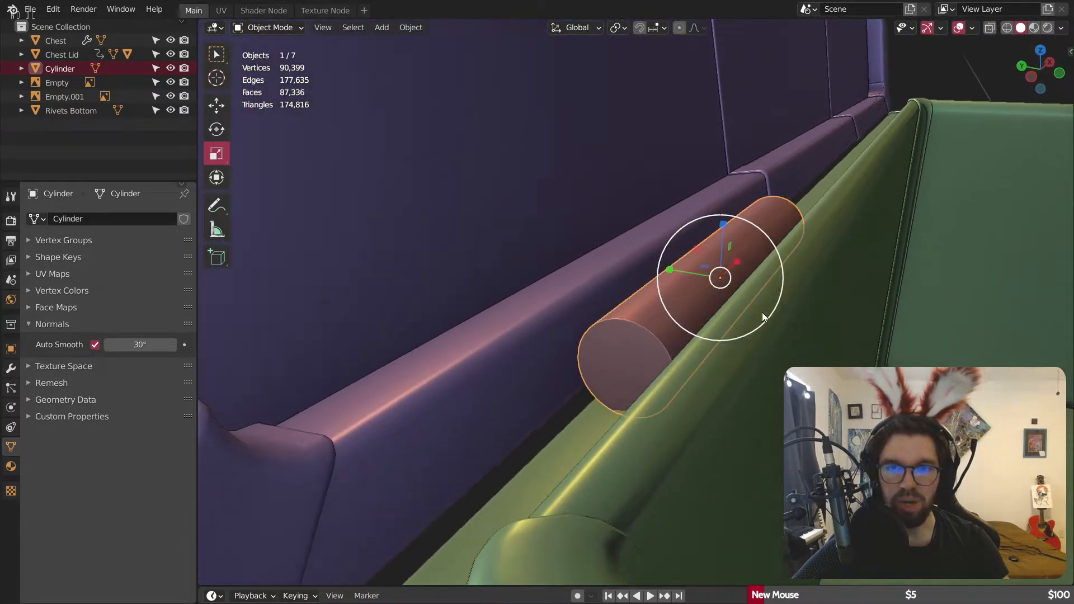
Step: Inset both end faces of the hinge cylinder three times, by about 0.177 m, 0.172 m and 0.355 m
click(268, 58)
middle_drag(391, 95, 626, 237)
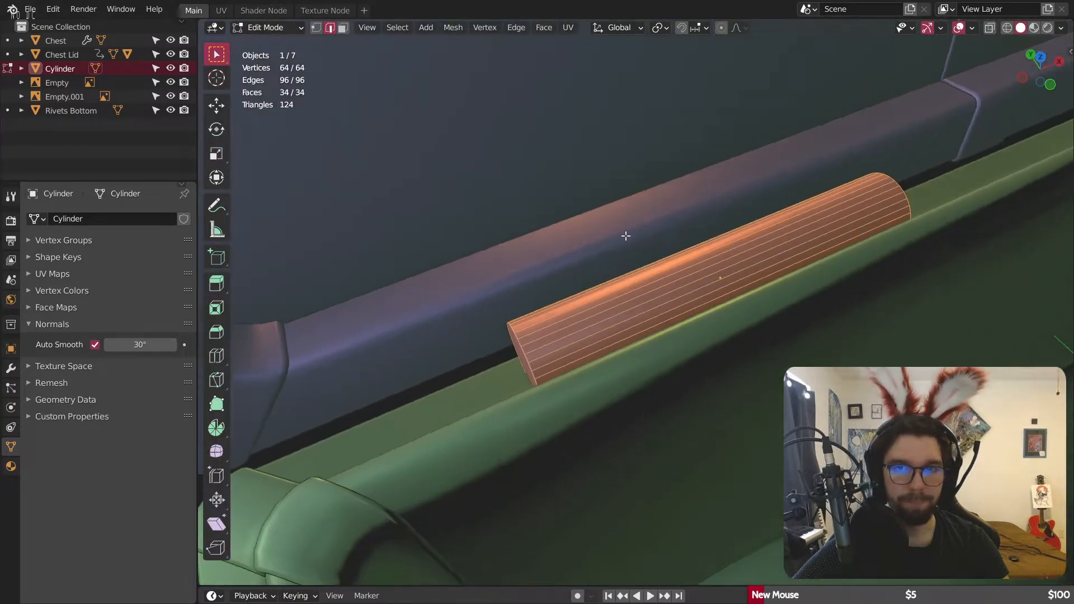
scroll(625, 237, up, 4)
middle_drag(678, 280, 699, 265)
shift+middle_drag(724, 338, 680, 321)
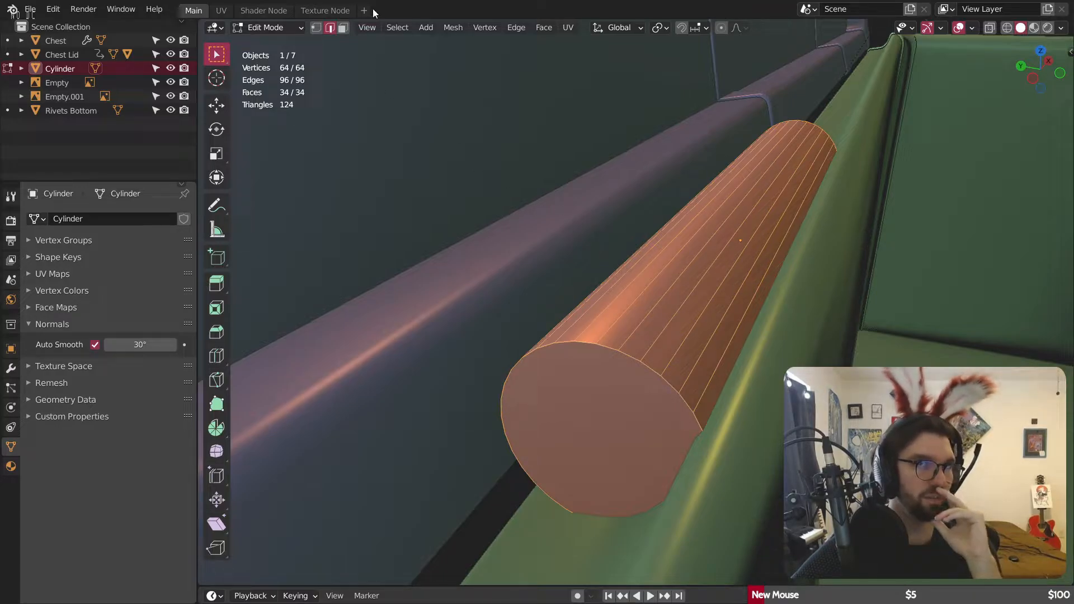
click(343, 27)
click(515, 384)
middle_drag(515, 383, 783, 235)
shift+middle_drag(951, 521, 601, 392)
shift+click(495, 364)
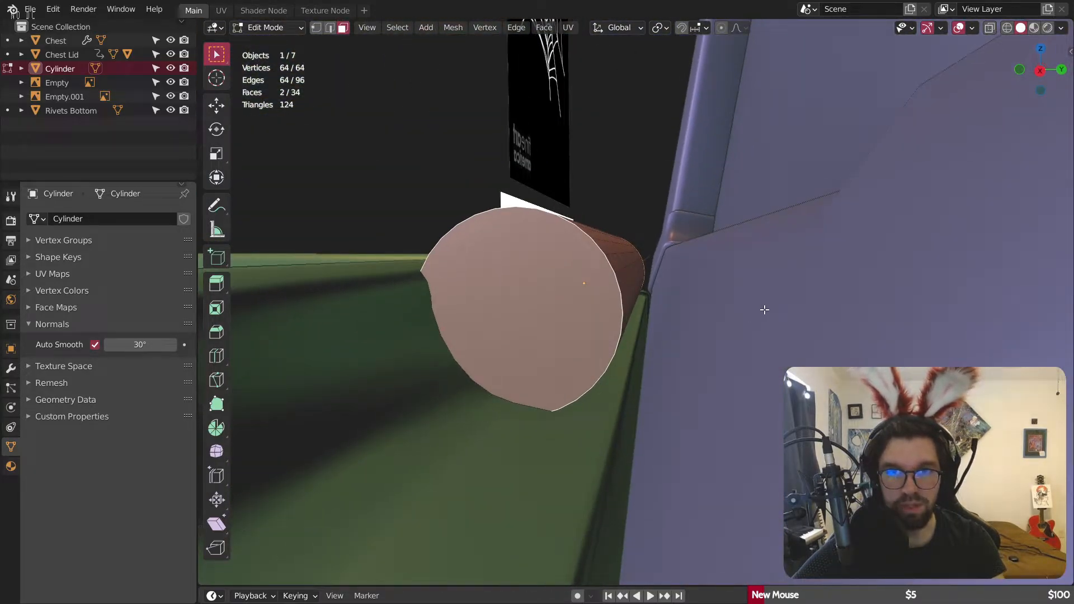
key(i)
click(731, 320)
key(i)
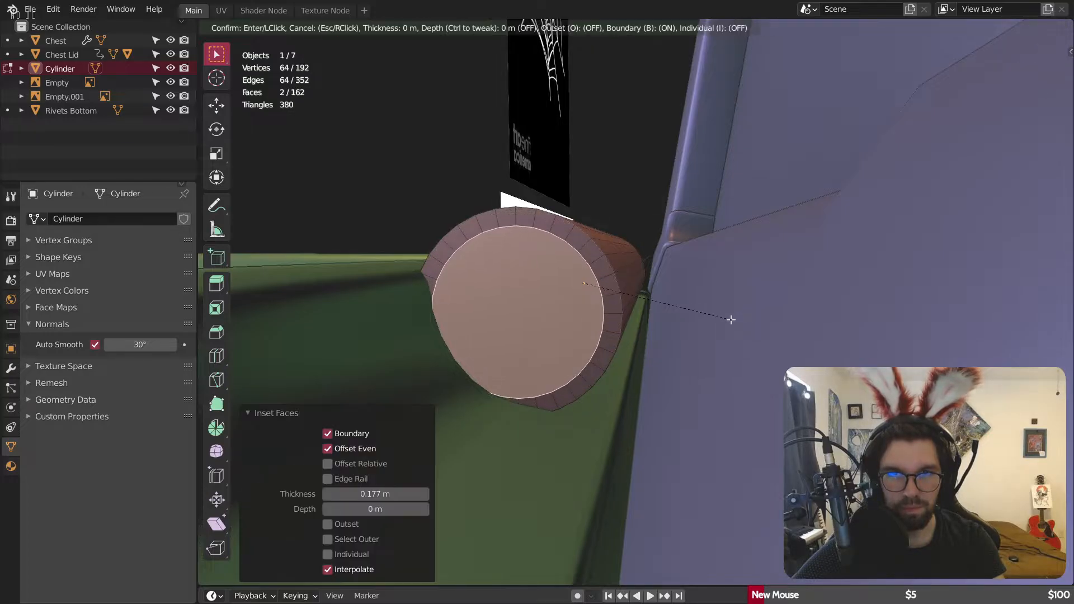
click(691, 338)
key(i)
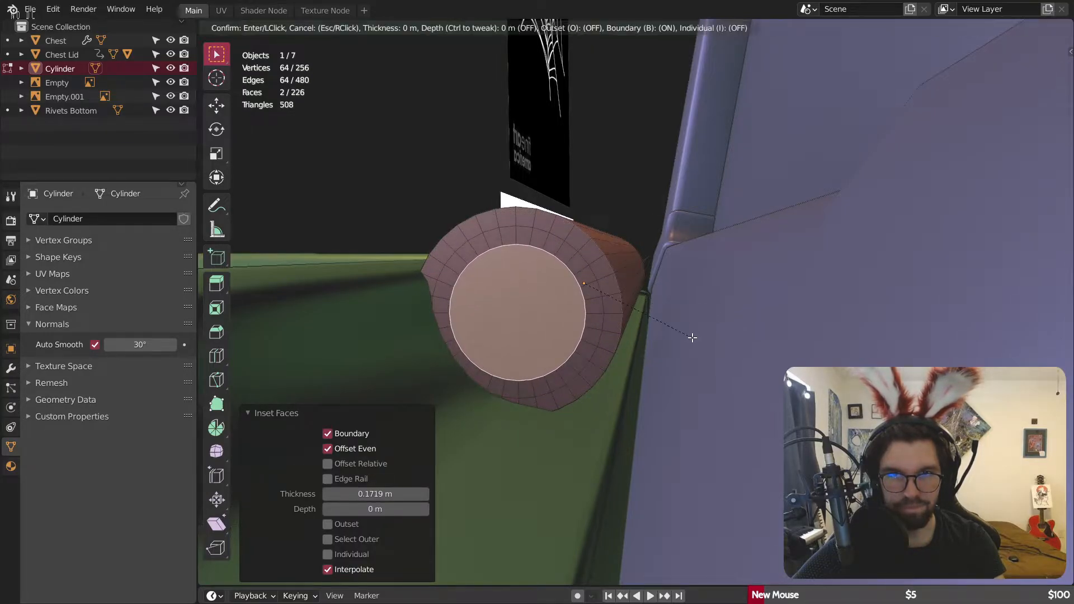
click(631, 317)
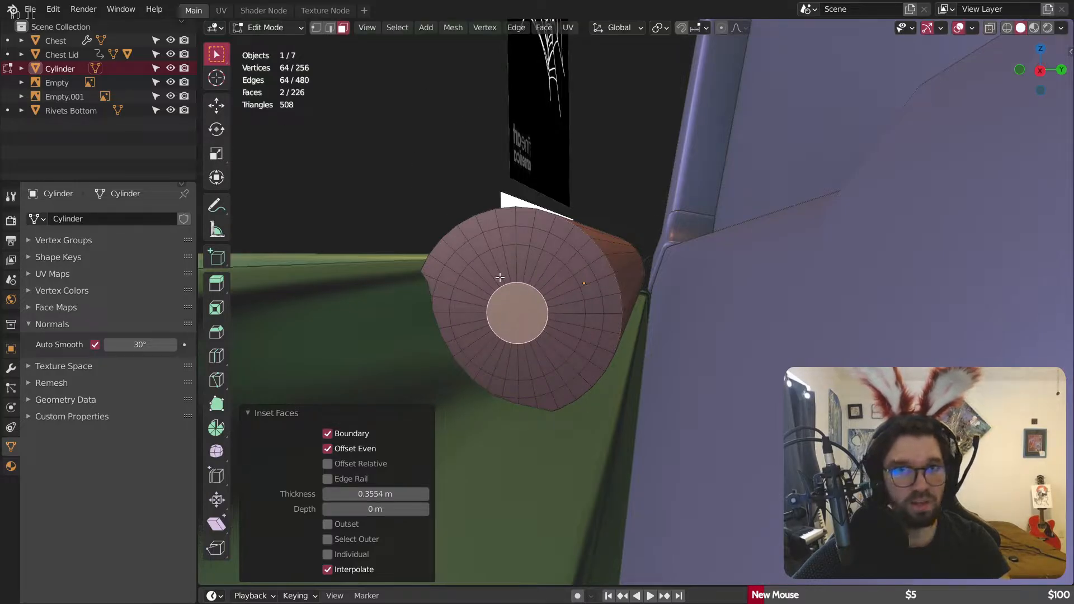
Step: Extrude the small central faces at both cylinder ends outward along their normals to form pins
right_click(500, 277)
click(498, 300)
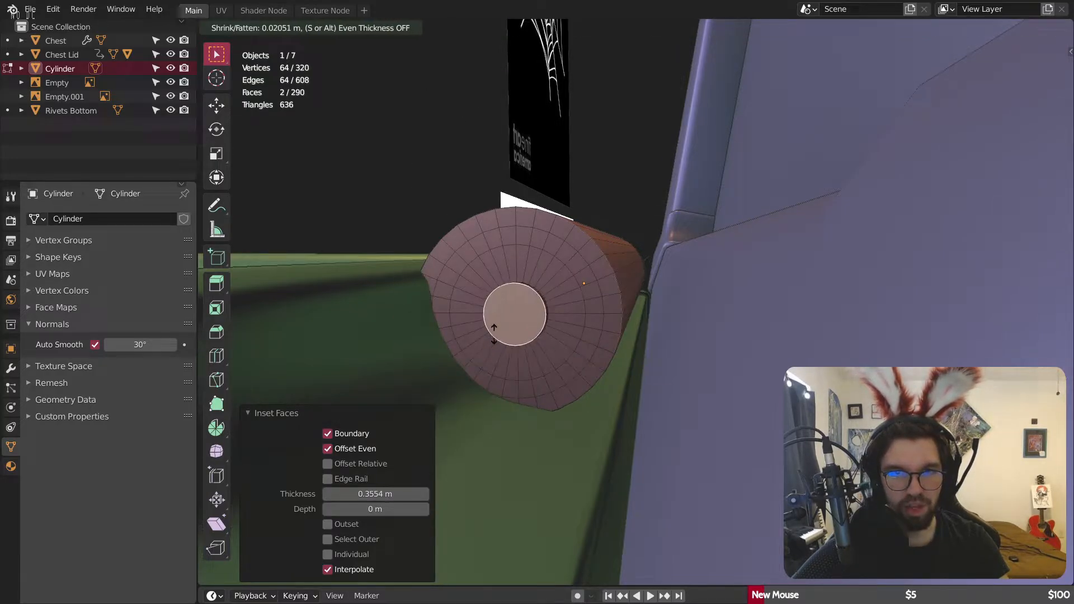
click(501, 318)
Step: Extrude the middle ring of faces on both cylinder ends along normals by about 0.0136 m
middle_drag(560, 280, 814, 246)
scroll(606, 277, up, 4)
alt+click(599, 265)
scroll(605, 281, down, 3)
scroll(814, 246, up, 3)
alt+shift+click(834, 228)
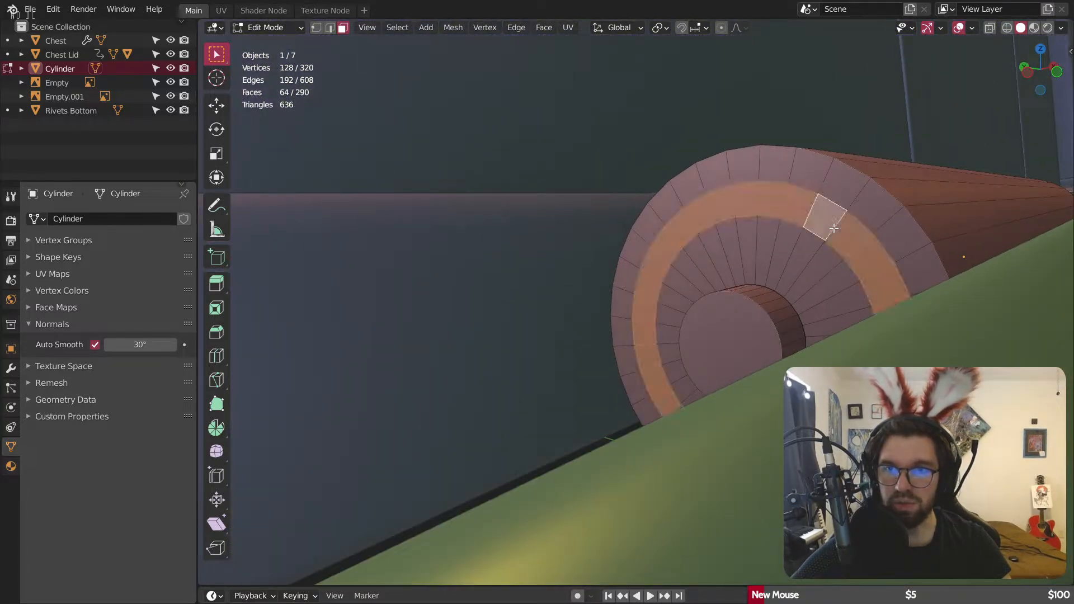
right_click(833, 228)
click(832, 228)
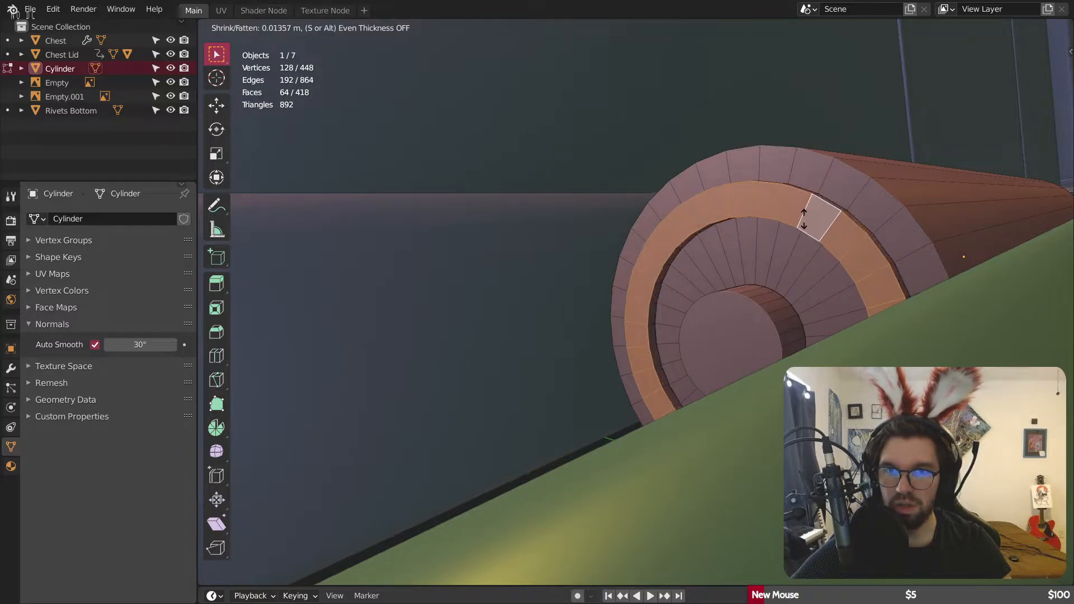
click(804, 218)
Step: Select the outer end edge loops of the central pins at both ends of the cylinder
scroll(804, 219, down, 4)
middle_drag(804, 218, 736, 355)
scroll(695, 344, up, 6)
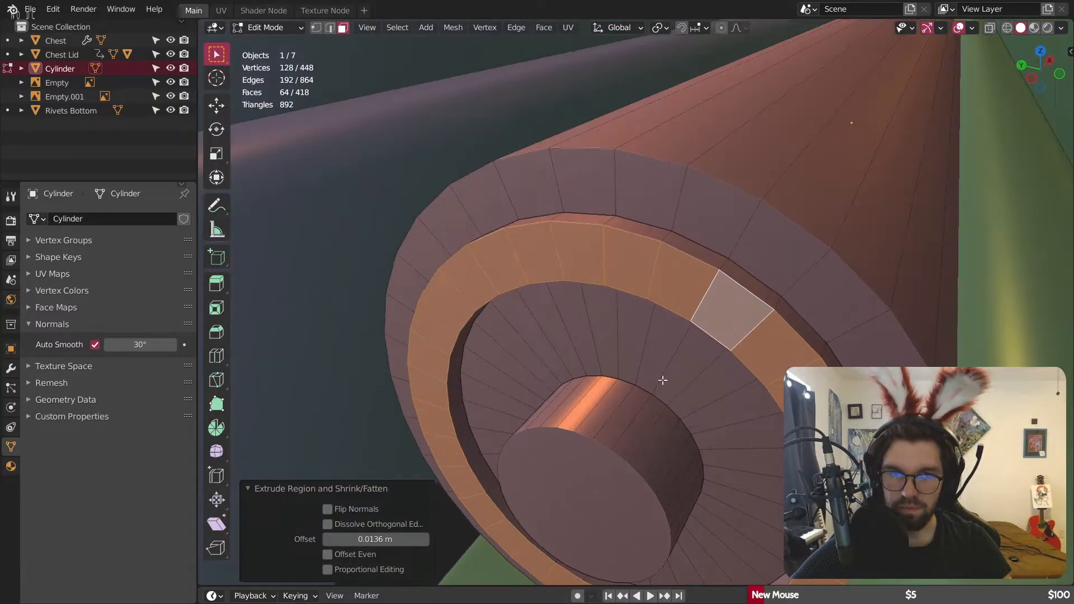
click(331, 28)
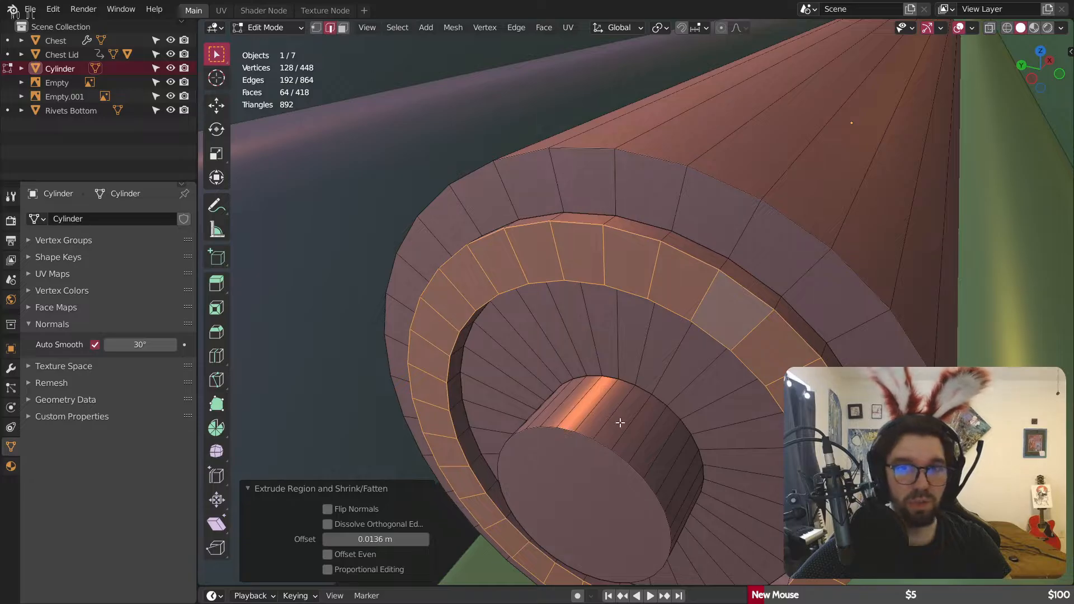
alt+click(584, 433)
scroll(599, 416, down, 3)
middle_drag(649, 357, 546, 314)
scroll(547, 315, up, 4)
scroll(546, 315, down, 4)
shift+middle_drag(711, 448, 666, 312)
scroll(654, 364, up, 6)
scroll(539, 203, up, 1)
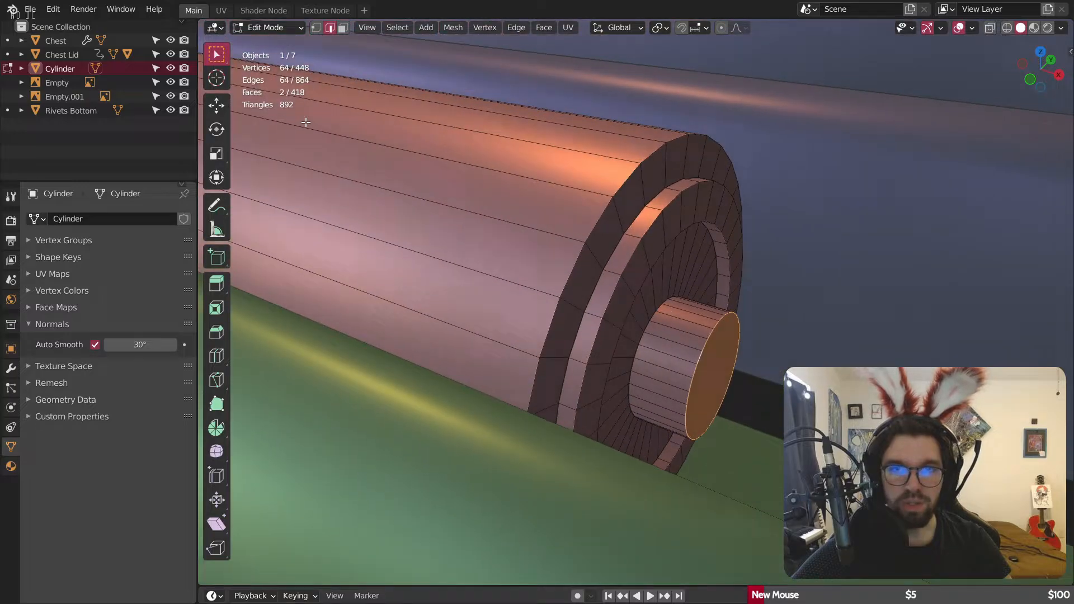
Step: Apply the hinge cylinder's scale and bevel the selected pin edges with multiple segments
click(281, 26)
click(277, 42)
key(ctrl+a)
click(510, 286)
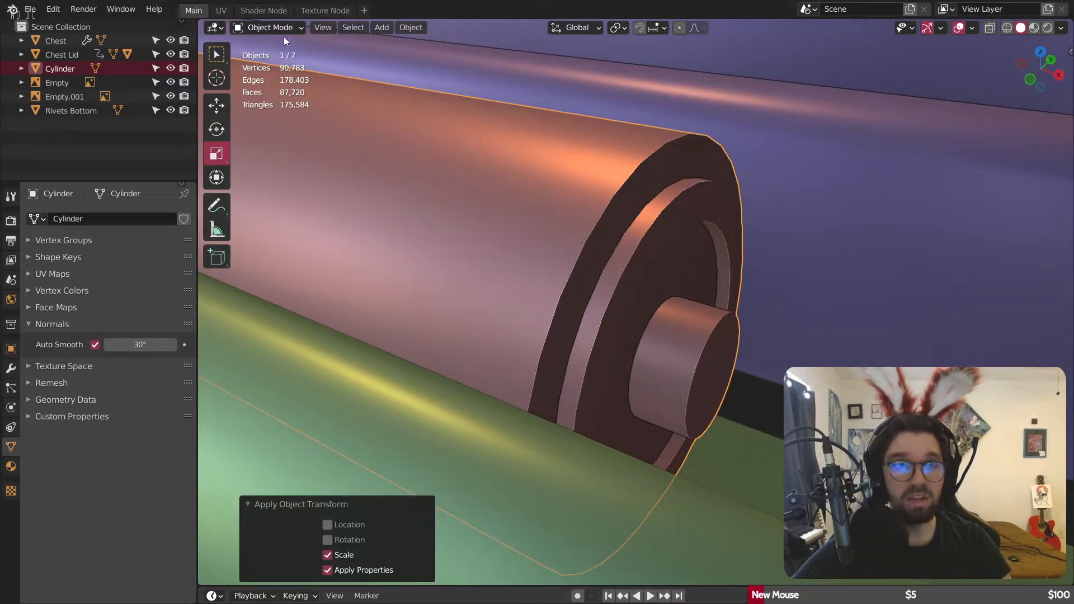
click(269, 59)
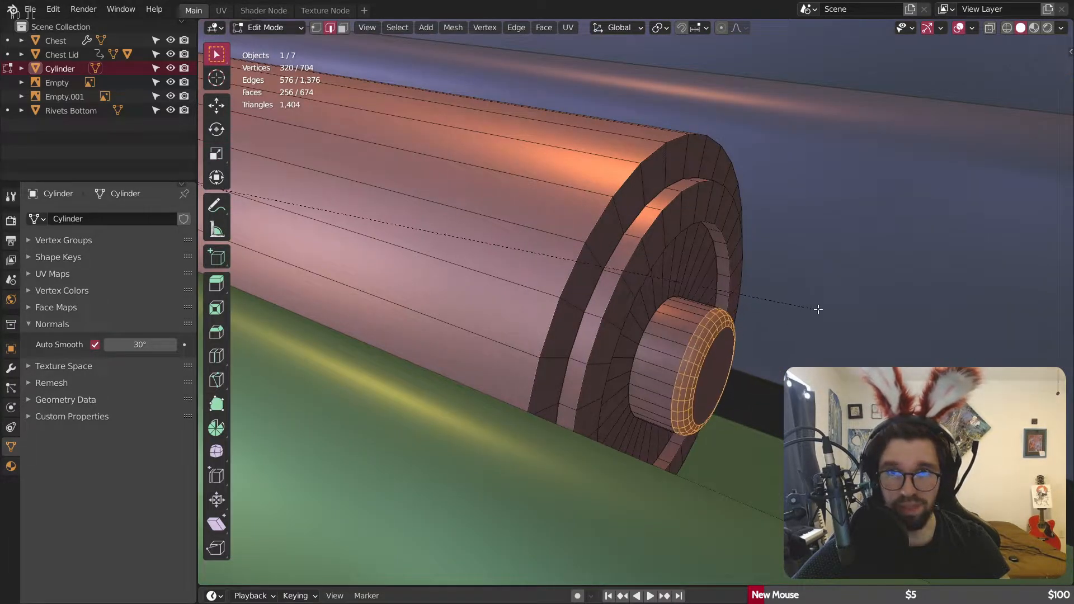
click(822, 308)
Step: Bevel the outer rim edge loop at the cylinder's end by about 0.0067 m with 3 segments
scroll(823, 308, down, 5)
middle_drag(823, 309, 755, 420)
scroll(660, 373, up, 4)
alt+click(614, 413)
scroll(618, 400, down, 6)
shift+middle_drag(522, 553, 664, 356)
scroll(664, 356, up, 5)
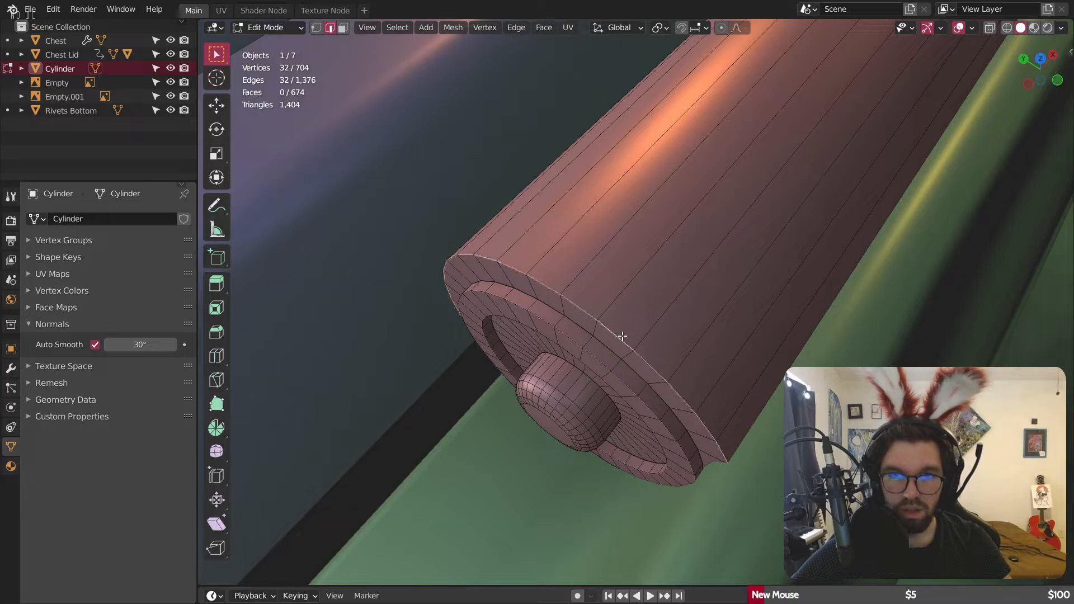
key(ctrl+b)
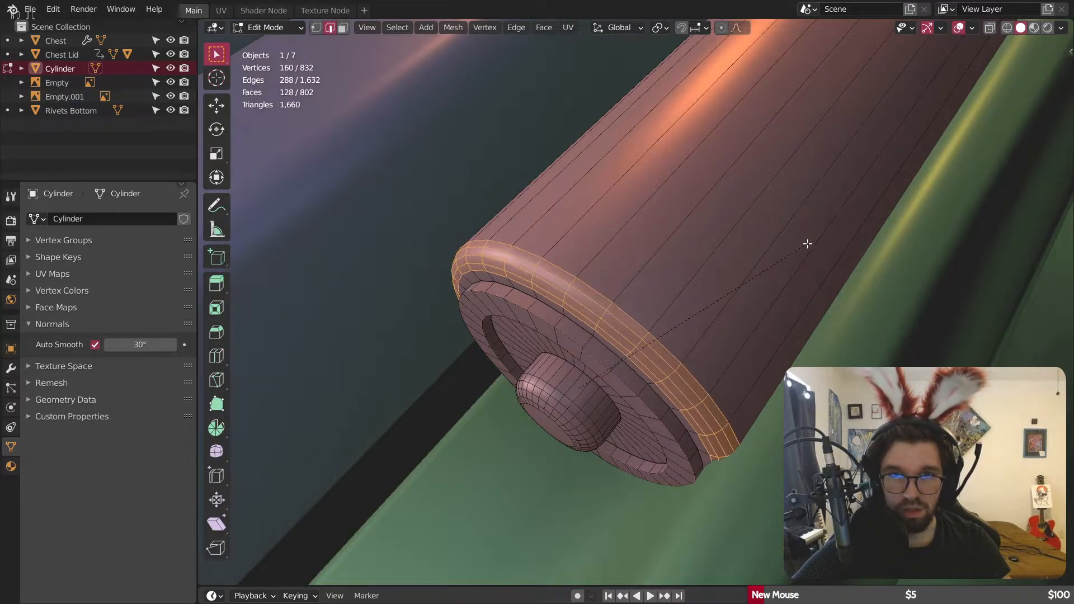
click(807, 244)
scroll(789, 256, down, 4)
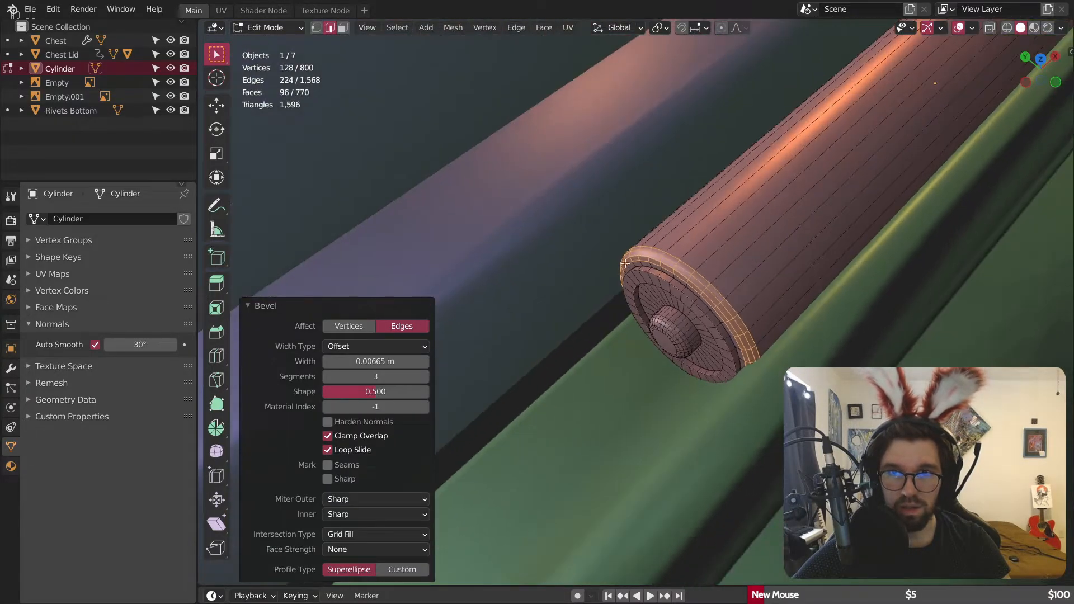
Step: Bevel the inner and outer edge loops of the raised ring at the cylinder's unbevelled end by about 0.0026 m with 3 segments
click(273, 43)
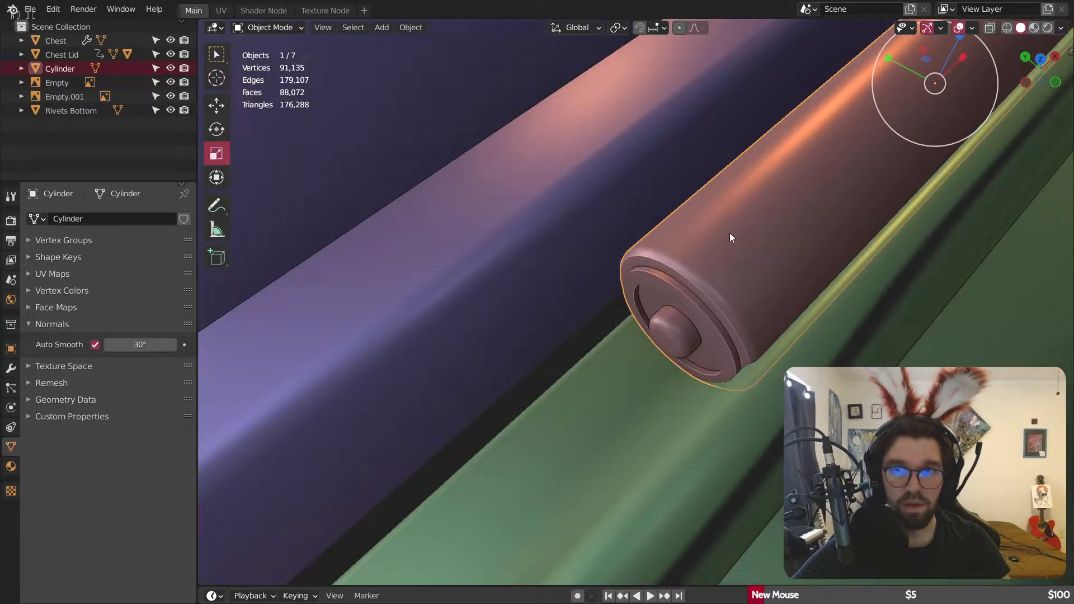
scroll(729, 233, up, 3)
click(300, 29)
click(286, 46)
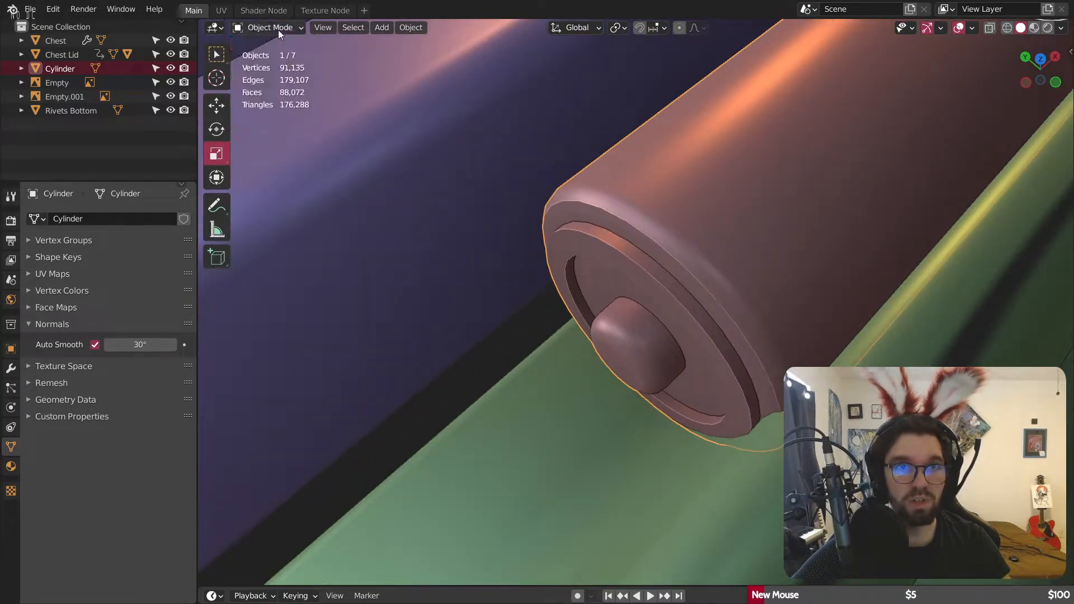
click(277, 29)
click(279, 57)
scroll(648, 260, up, 2)
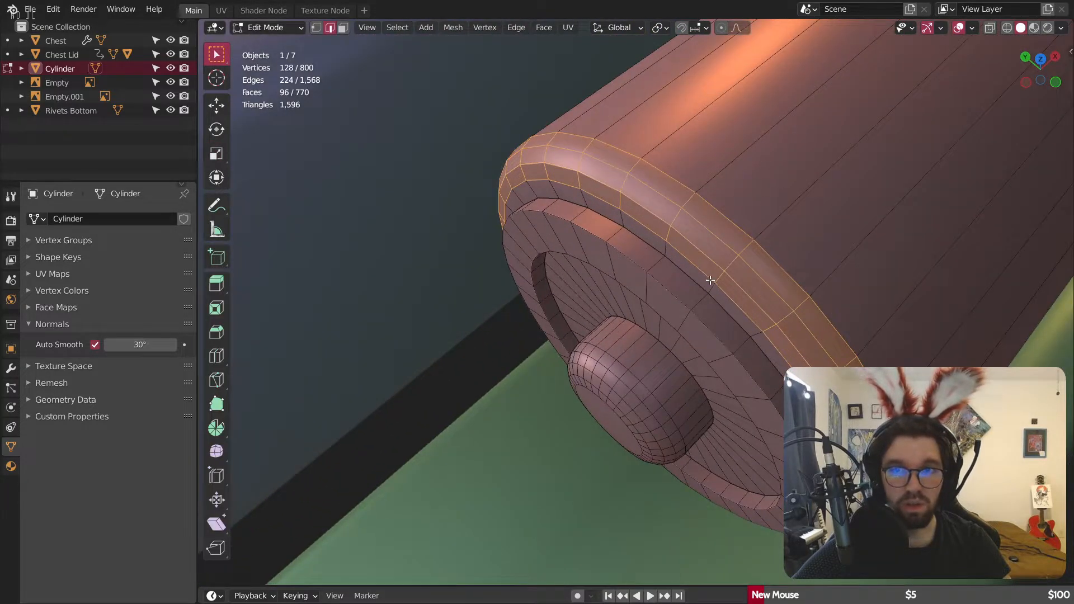
alt+click(704, 330)
alt+shift+click(694, 345)
scroll(727, 313, down, 5)
middle_drag(805, 280, 693, 376)
middle_drag(727, 441, 561, 309)
shift+middle_drag(503, 458, 472, 386)
scroll(453, 359, up, 3)
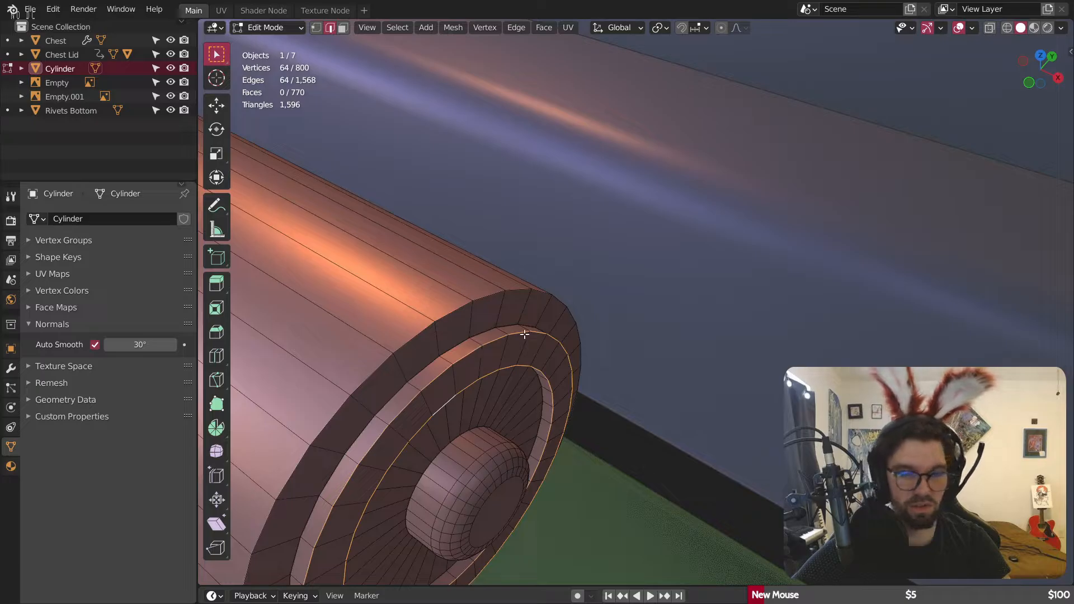
click(564, 328)
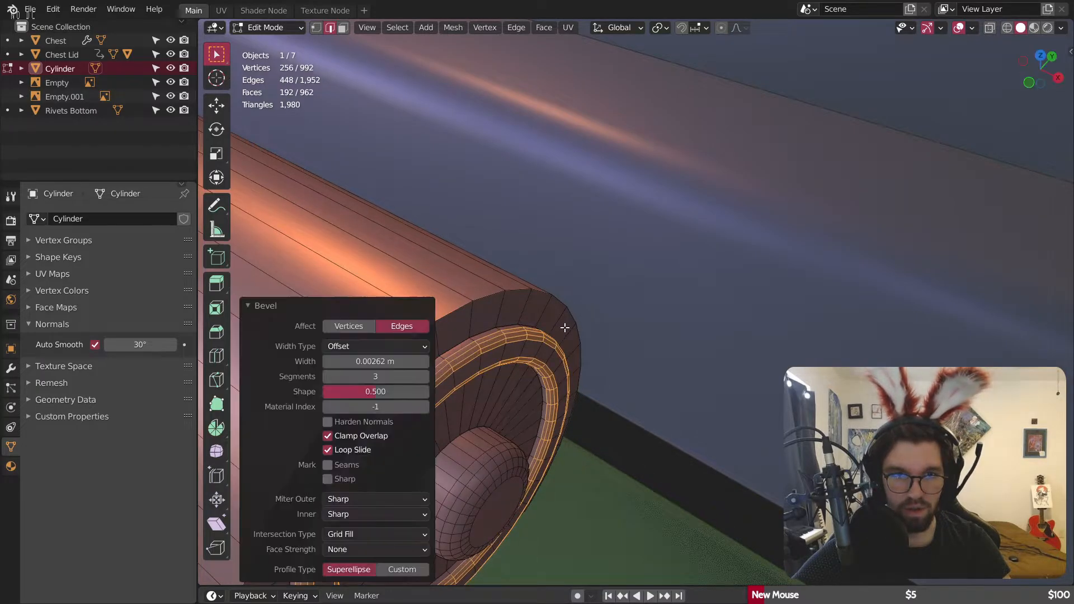
Step: Return the cylinder to Object Mode and set its Auto Smooth angle to 45°
scroll(564, 328, down, 4)
middle_drag(514, 327, 341, 113)
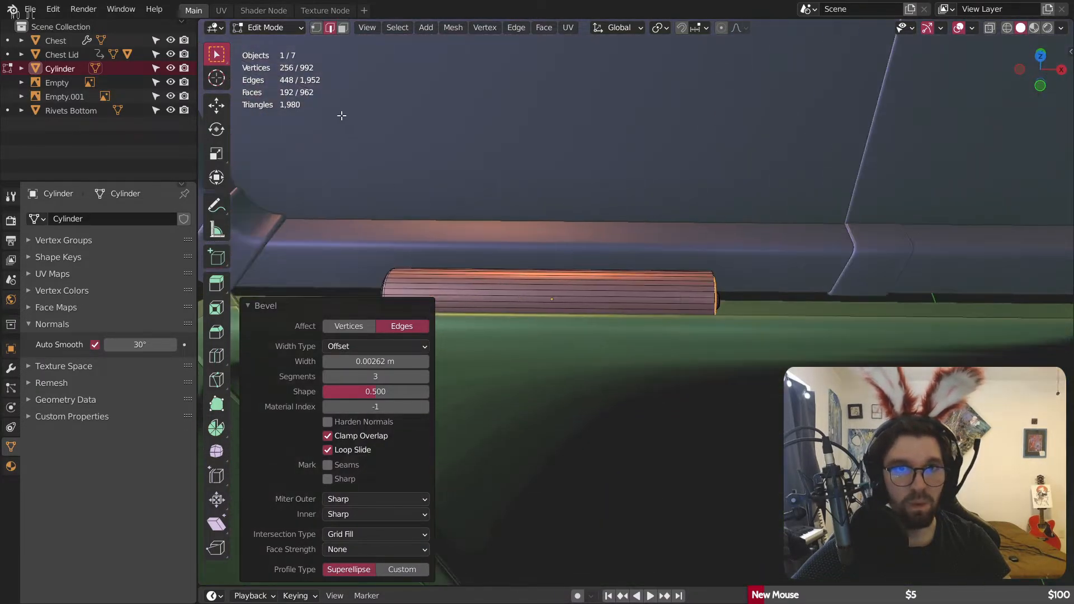
click(272, 28)
click(262, 39)
middle_drag(527, 223, 611, 390)
scroll(680, 390, up, 6)
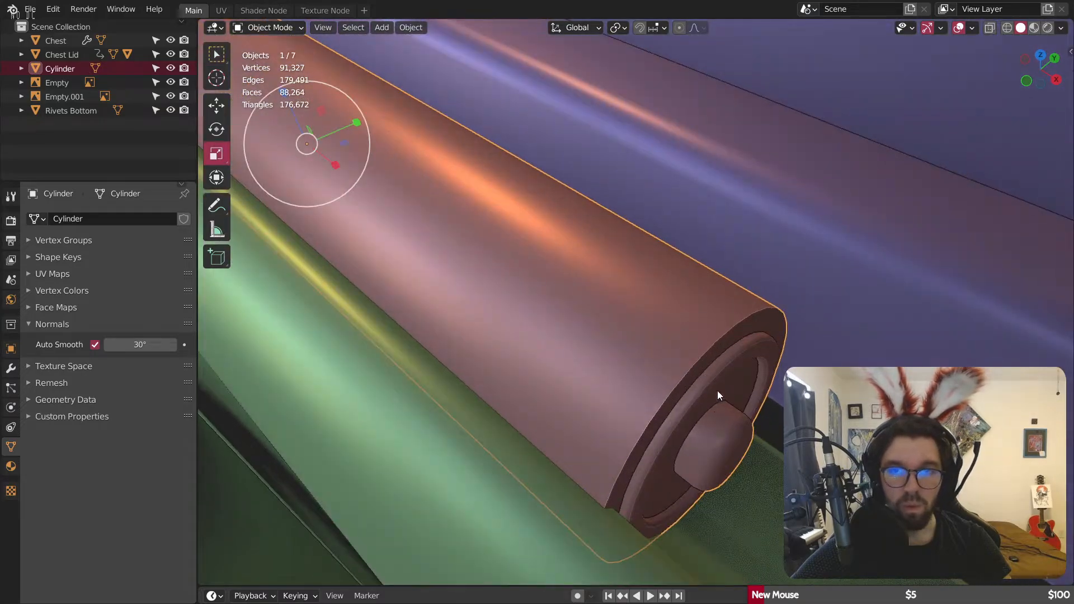
middle_drag(717, 390, 425, 280)
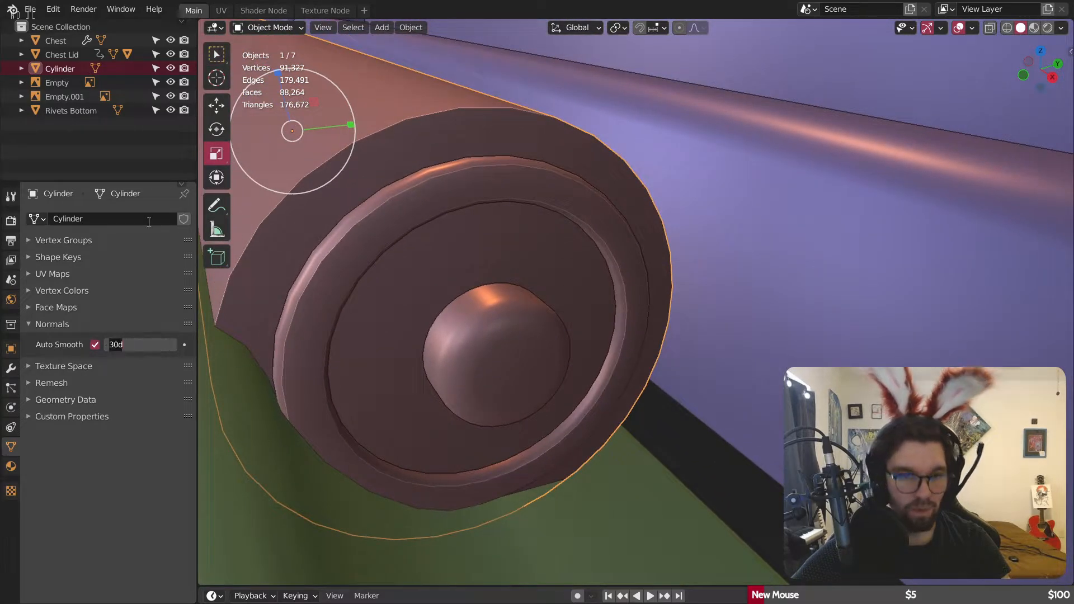
text(45)
key(Return)
Step: Cut two evenly spaced edge loops around the middle of the hinge cylinder
middle_drag(335, 224, 635, 253)
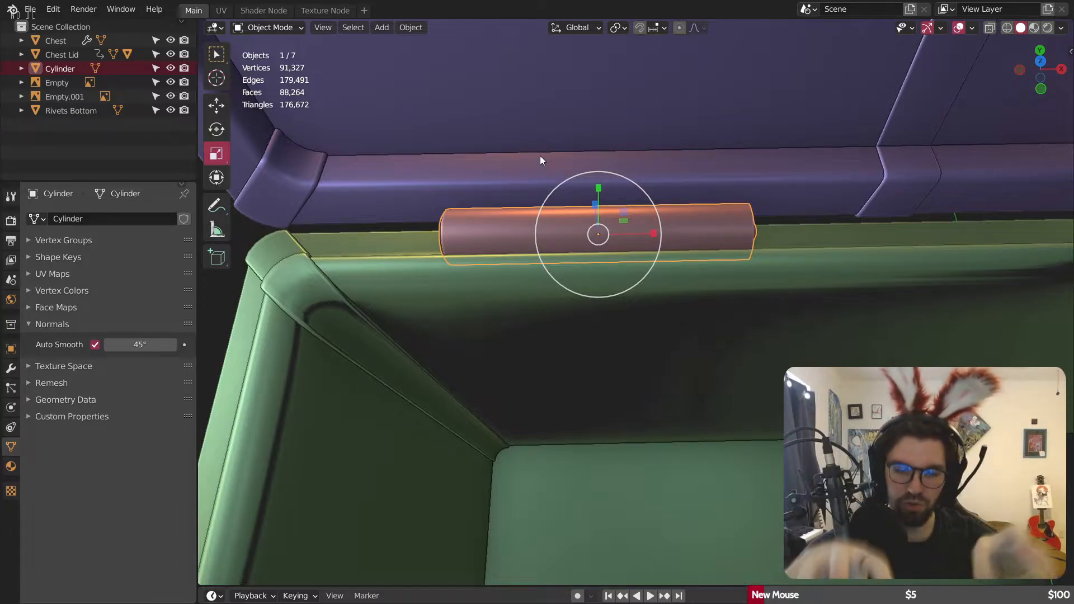
scroll(575, 266, up, 3)
shift+middle_drag(557, 253, 535, 368)
click(268, 58)
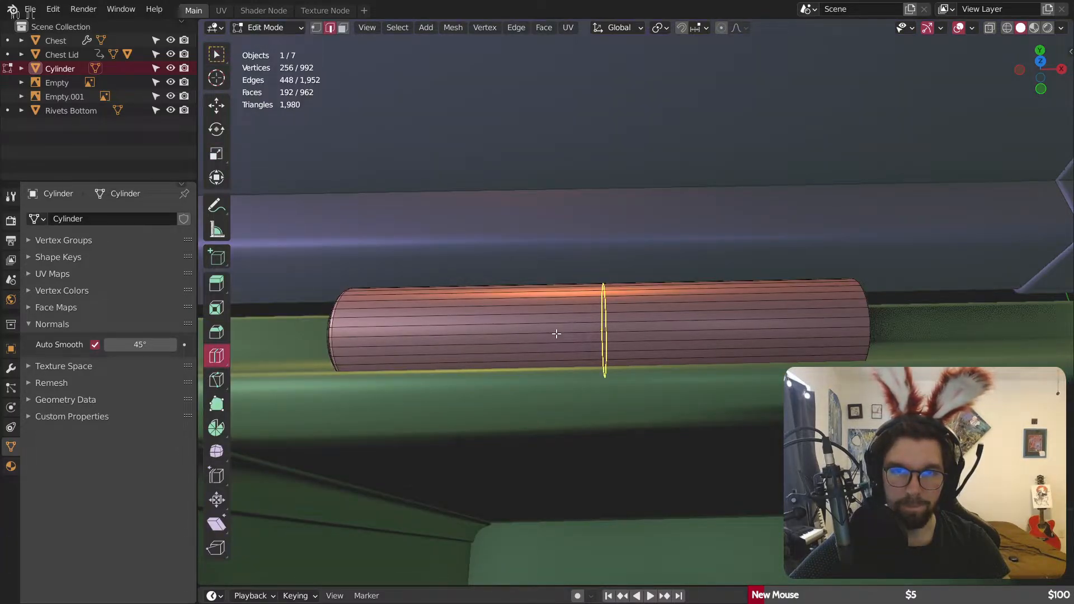
drag(556, 334, 569, 380)
click(424, 464)
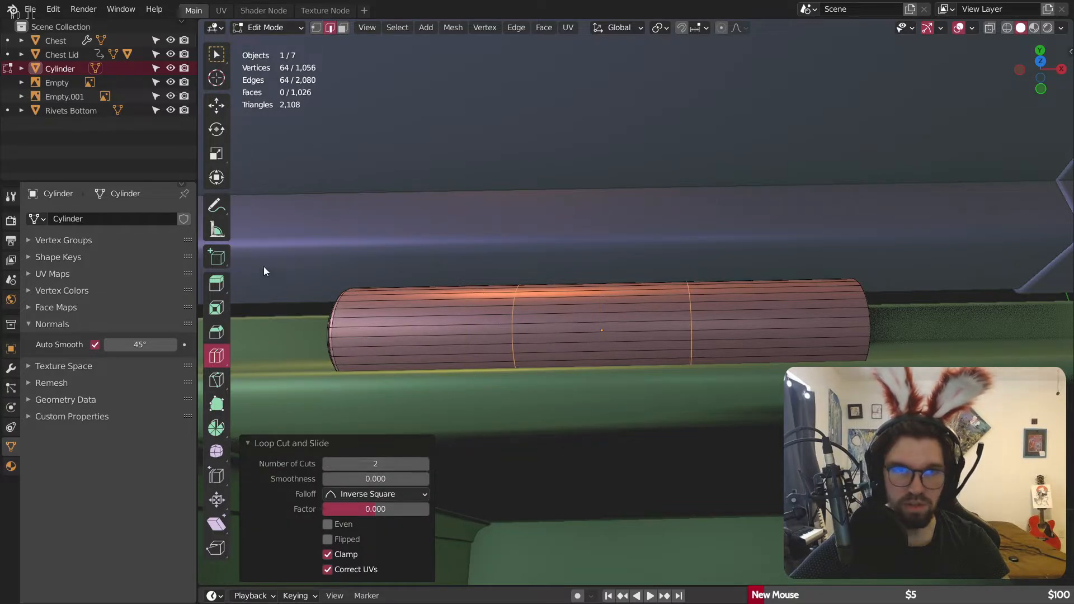
Step: Scale the two loops apart along X by 1.65 and bevel them by about 0.0075 m with 1 segment
click(216, 154)
drag(658, 330, 798, 330)
key(s)
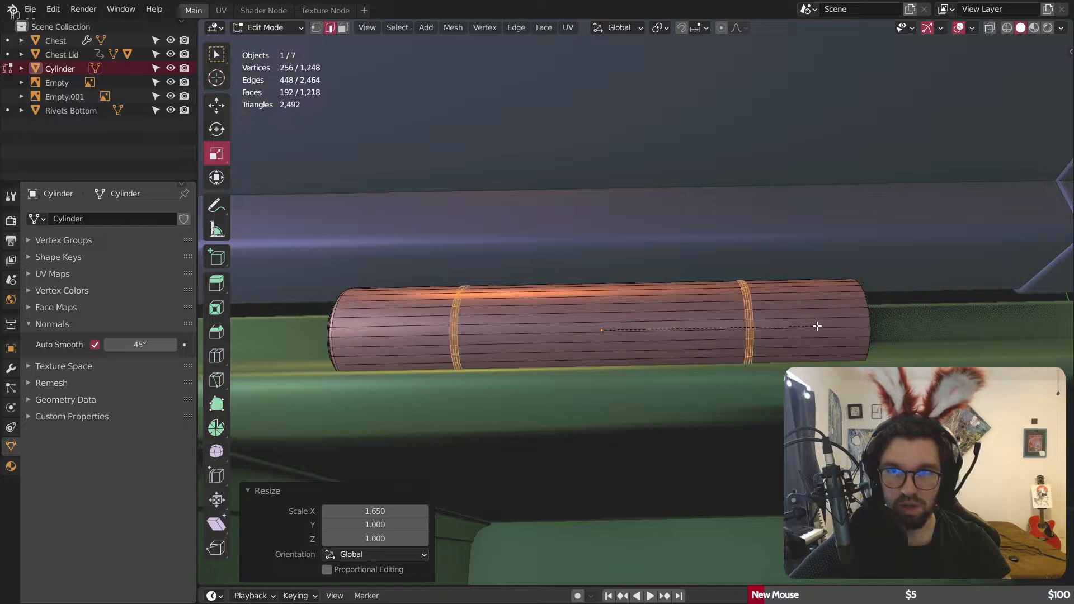
scroll(819, 326, down, 2)
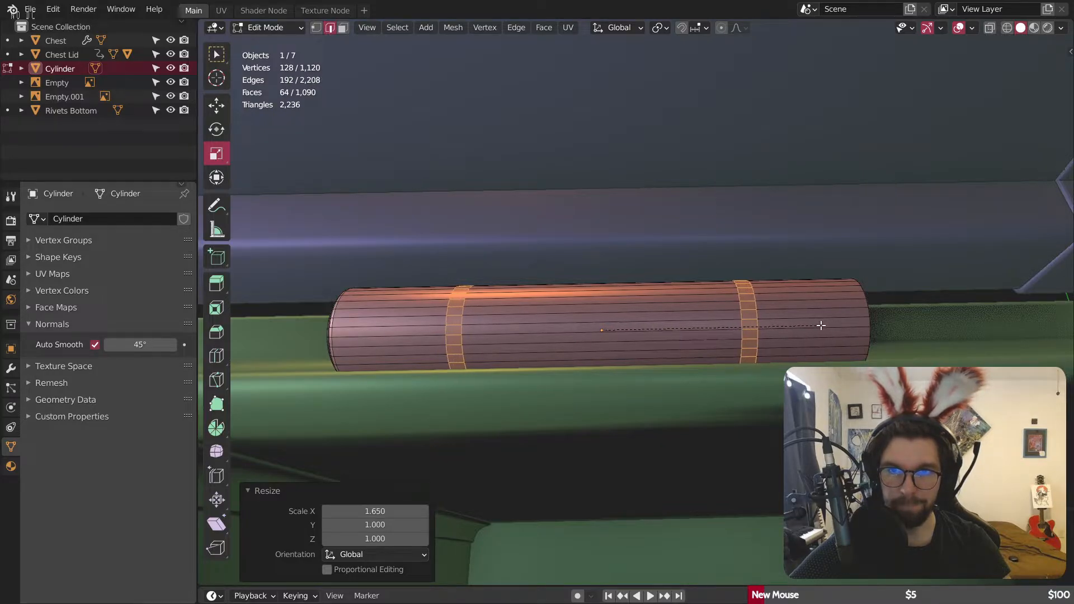
click(819, 326)
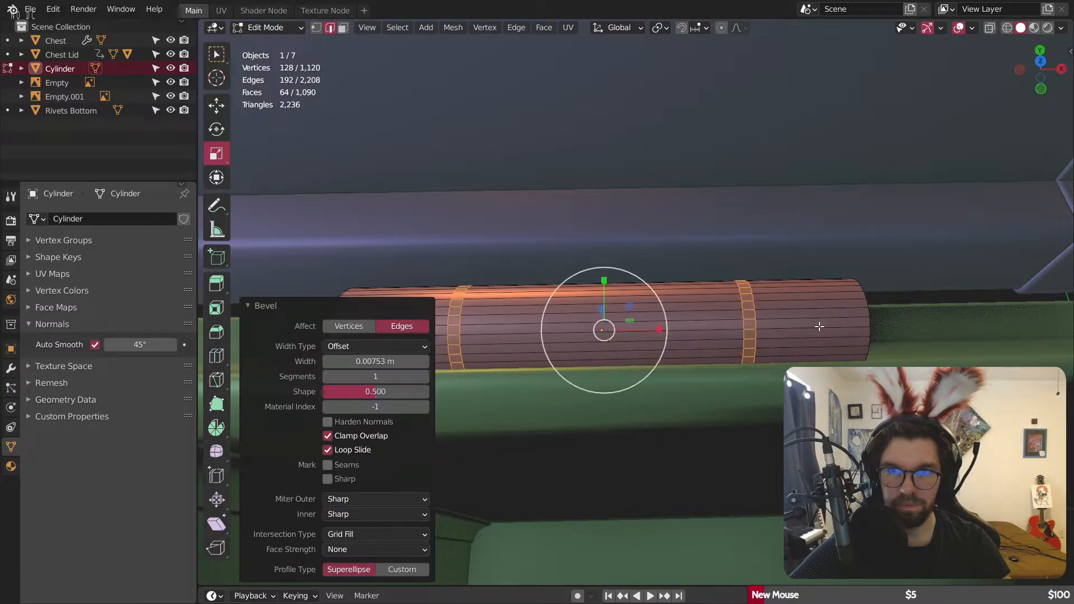
Step: Extrude a rectangular frame of faces spanning the two narrow bands inward along normals by about 0.0126 m
click(343, 29)
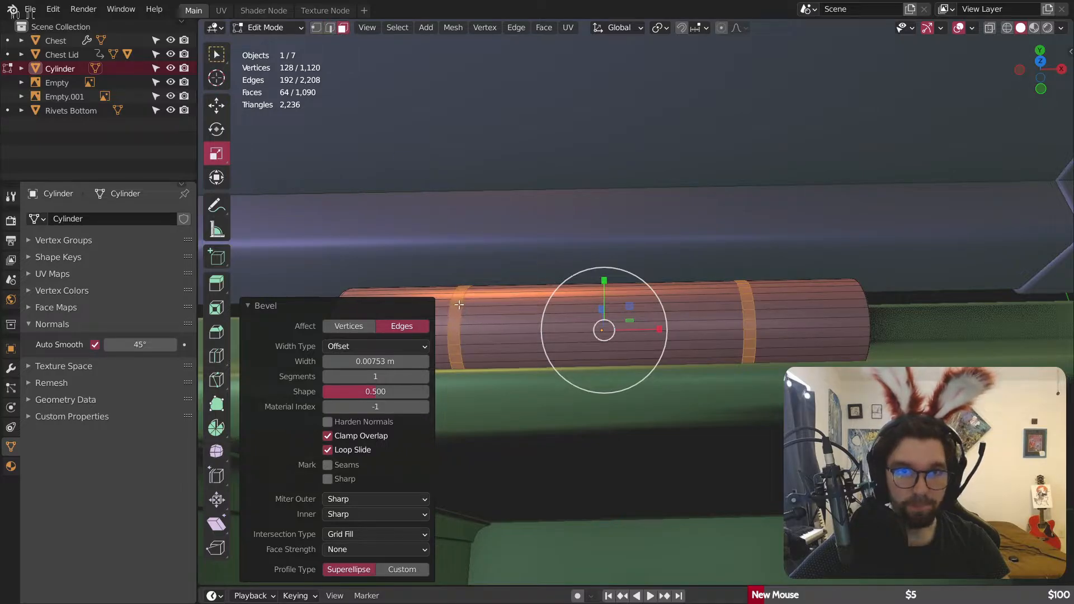
scroll(455, 305, up, 3)
click(444, 305)
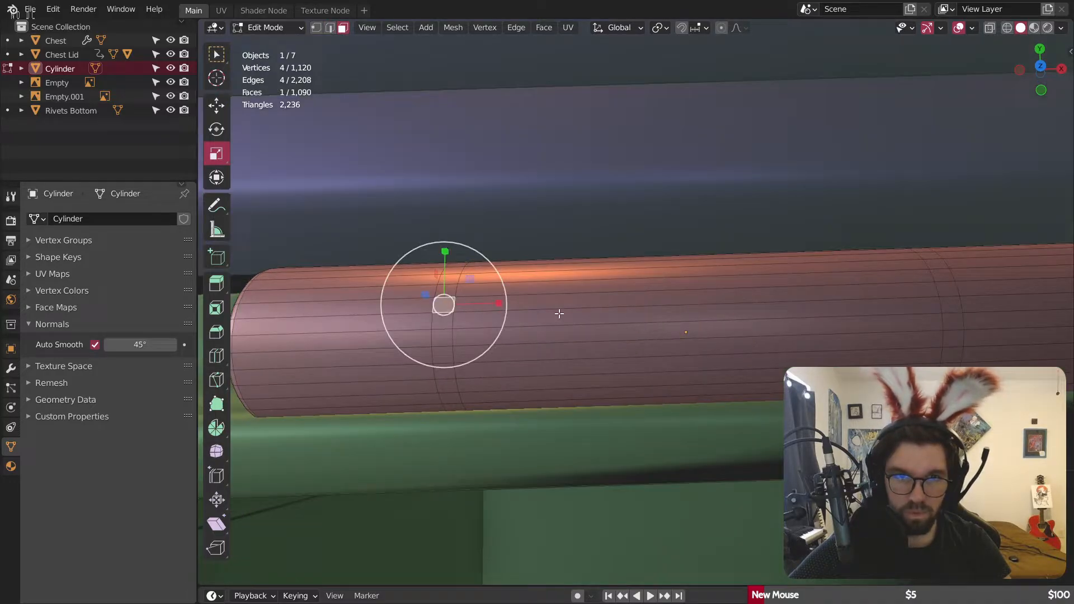
shift+click(640, 285)
shift+click(951, 289)
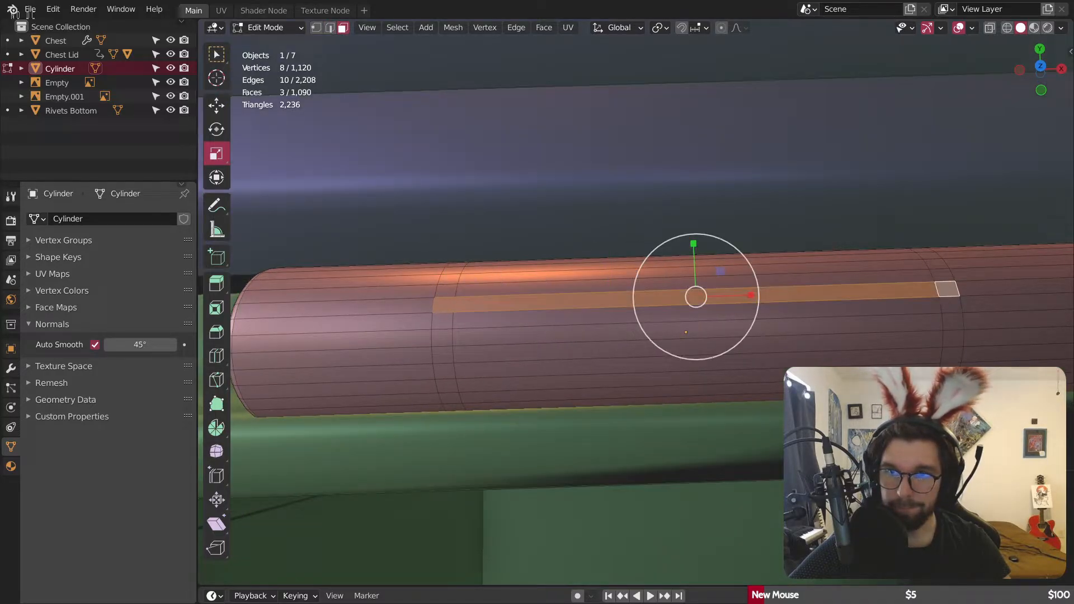
ctrl+click(949, 385)
ctrl+click(451, 398)
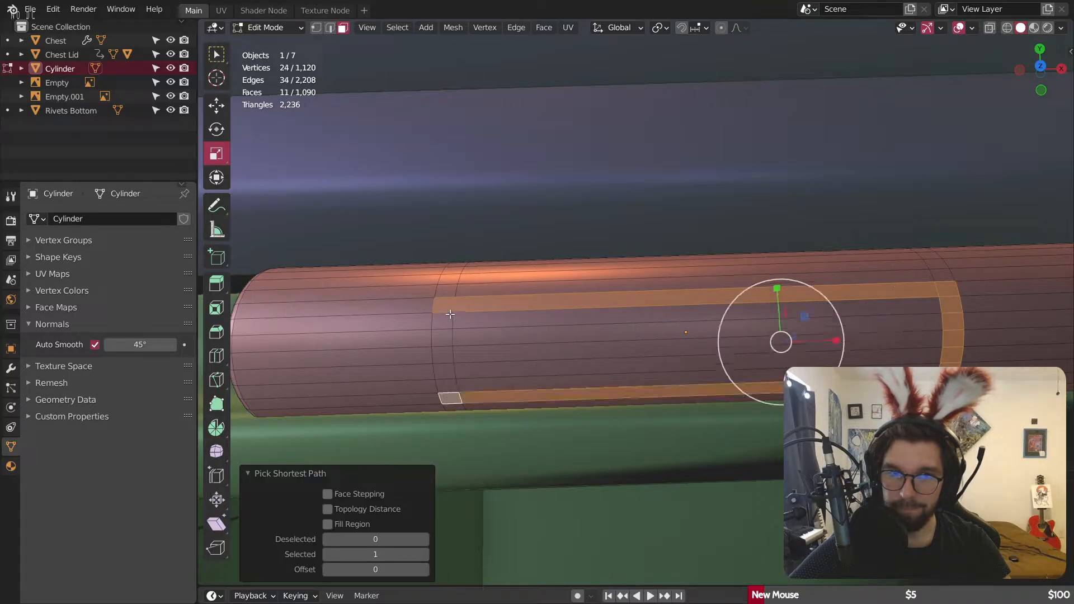
ctrl+click(442, 322)
scroll(475, 327, down, 5)
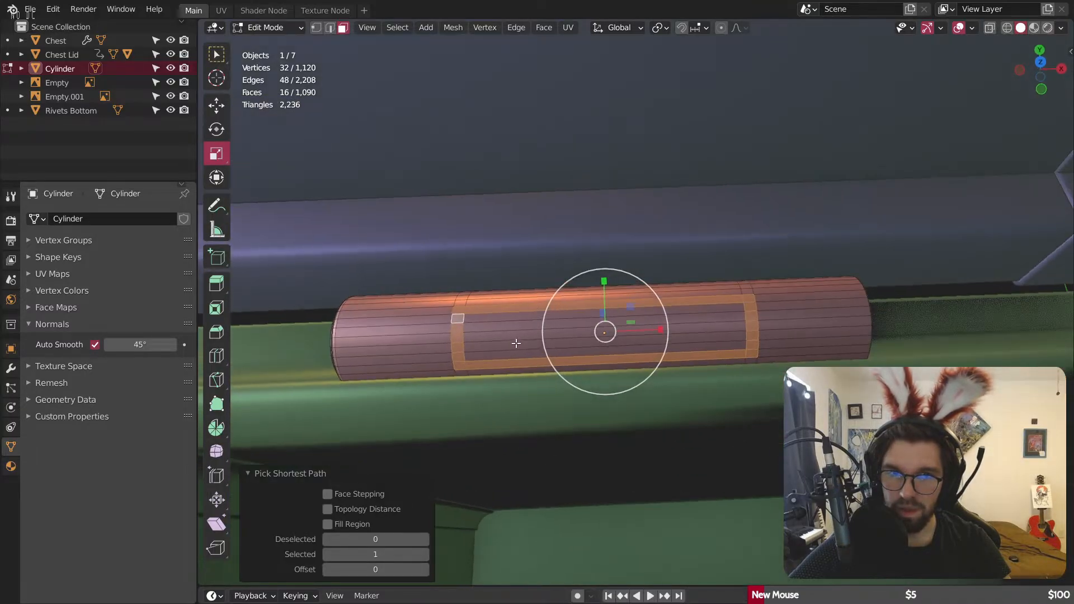
right_click(504, 334)
click(505, 333)
click(501, 337)
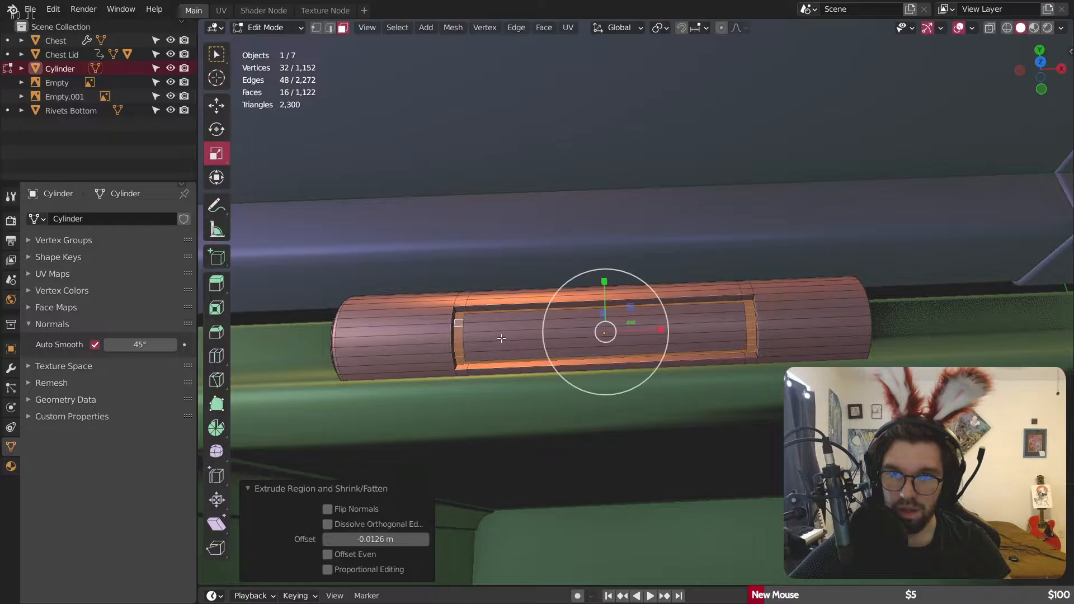
Step: Examine the shading of the recessed rectangular groove on the cylinder in Object Mode
click(266, 27)
click(262, 41)
middle_drag(527, 303, 541, 286)
scroll(451, 314, up, 5)
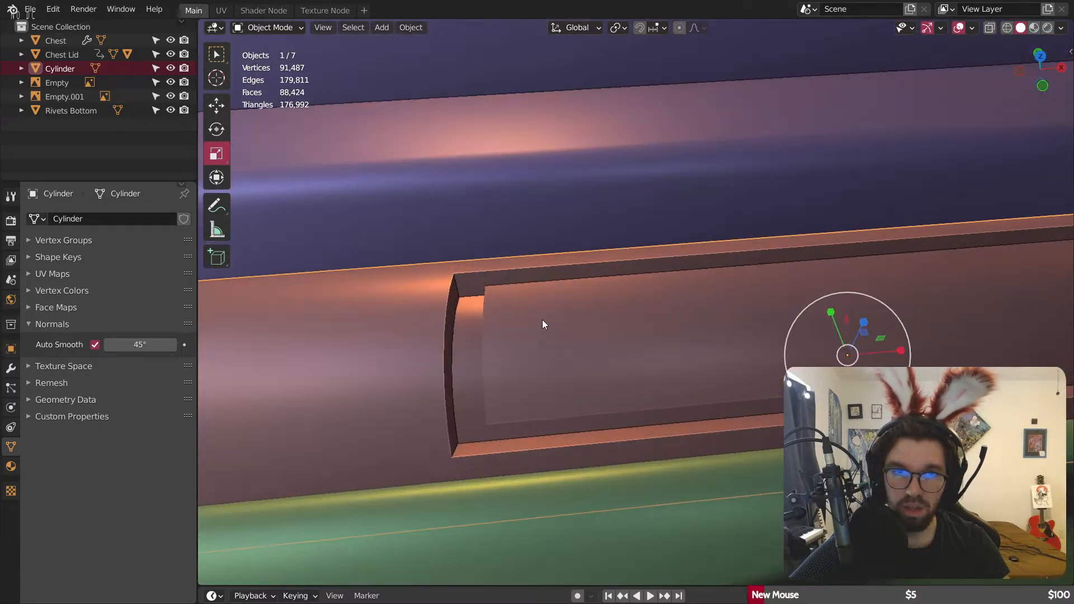
click(329, 100)
click(471, 291)
click(269, 27)
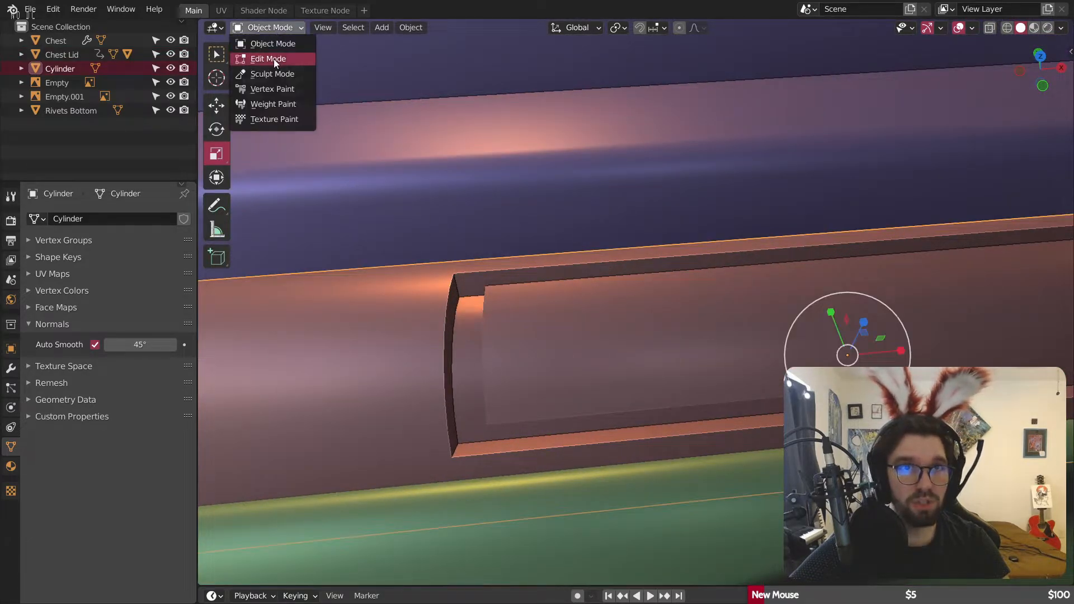
click(273, 58)
Step: Select the upper edges bordering the recessed groove, both around its outside and around the inner panel
scroll(449, 251, up, 2)
click(330, 28)
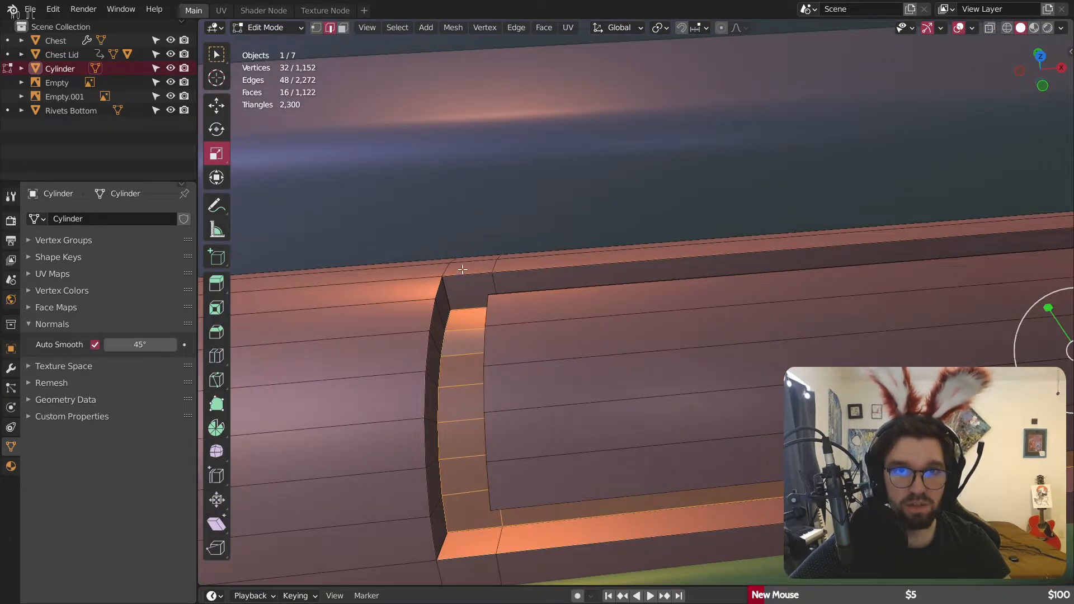
alt+click(462, 271)
alt+shift+click(455, 556)
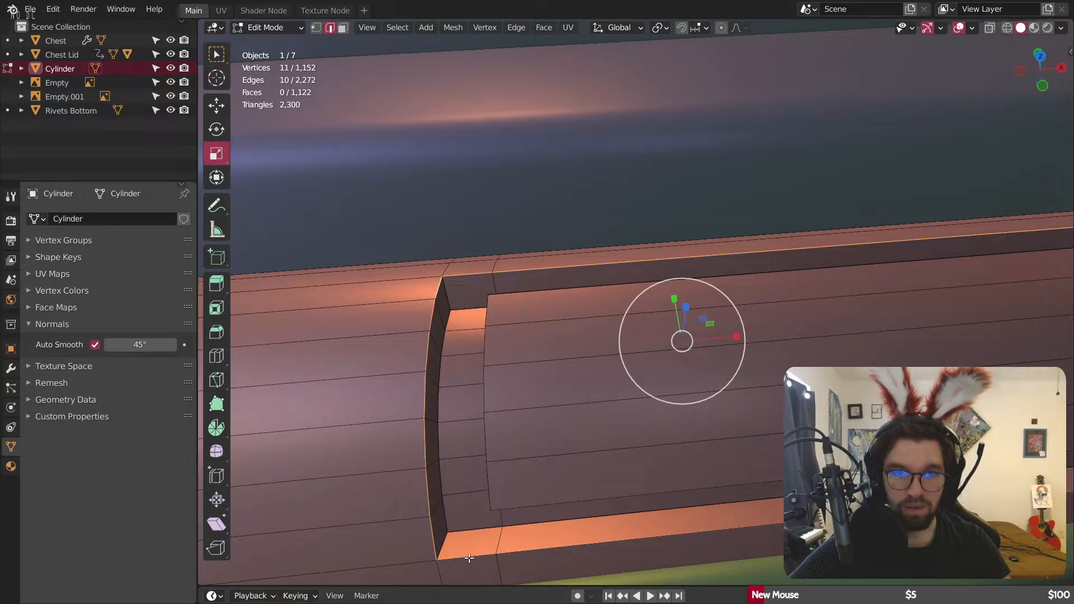
alt+shift+click(468, 557)
alt+shift+click(487, 442)
alt+shift+click(520, 501)
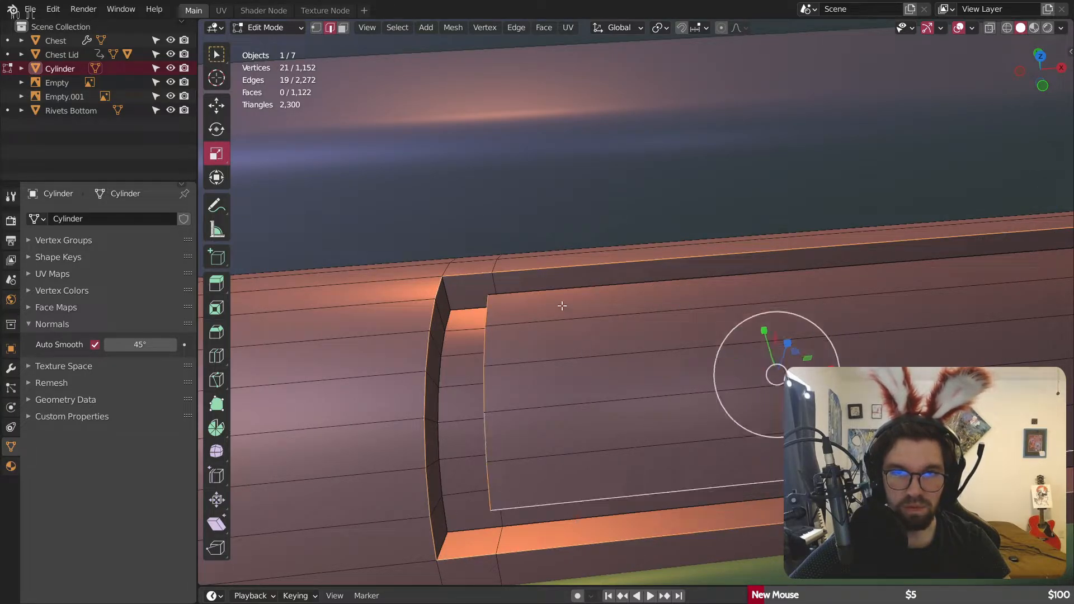
alt+shift+click(549, 288)
middle_drag(549, 288, 788, 278)
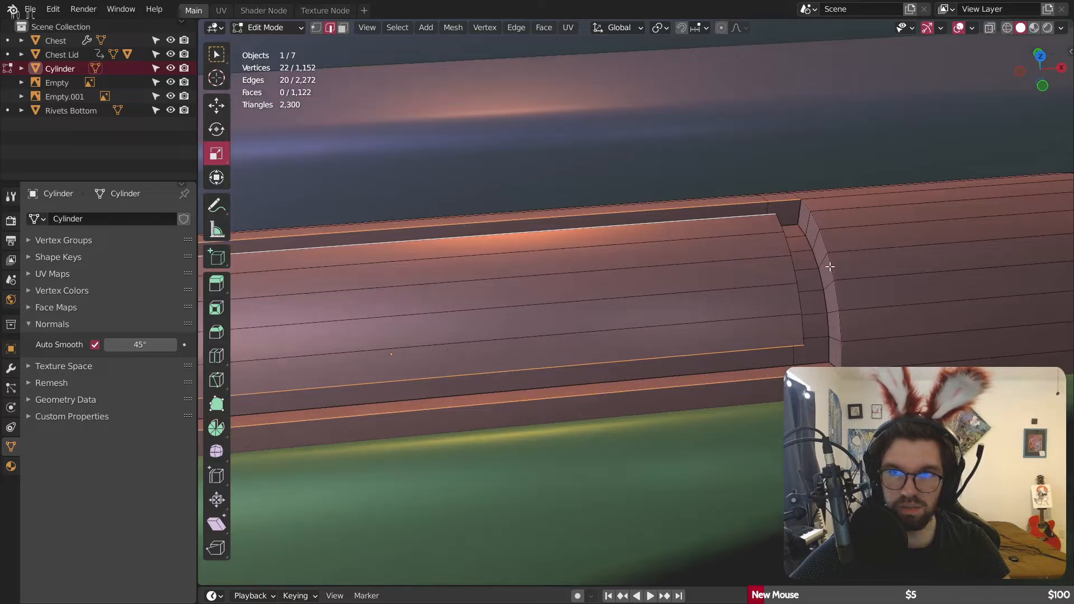
alt+shift+click(789, 271)
Step: Bevel the selected groove edges by about 0.0066 m with 3 segments
key(e)
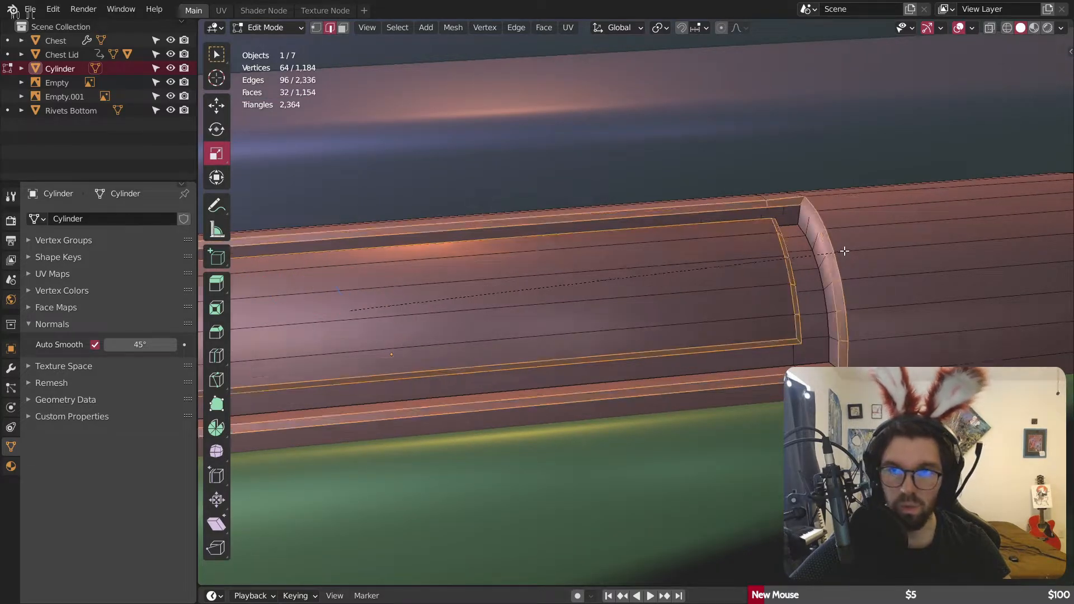
key(s)
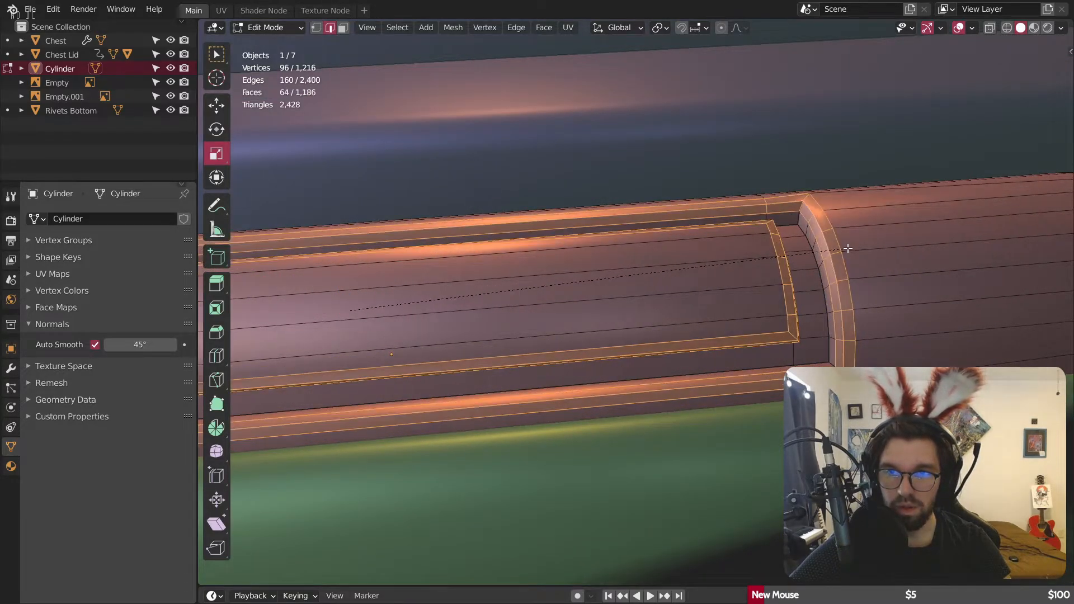
click(844, 246)
key(e)
key(s)
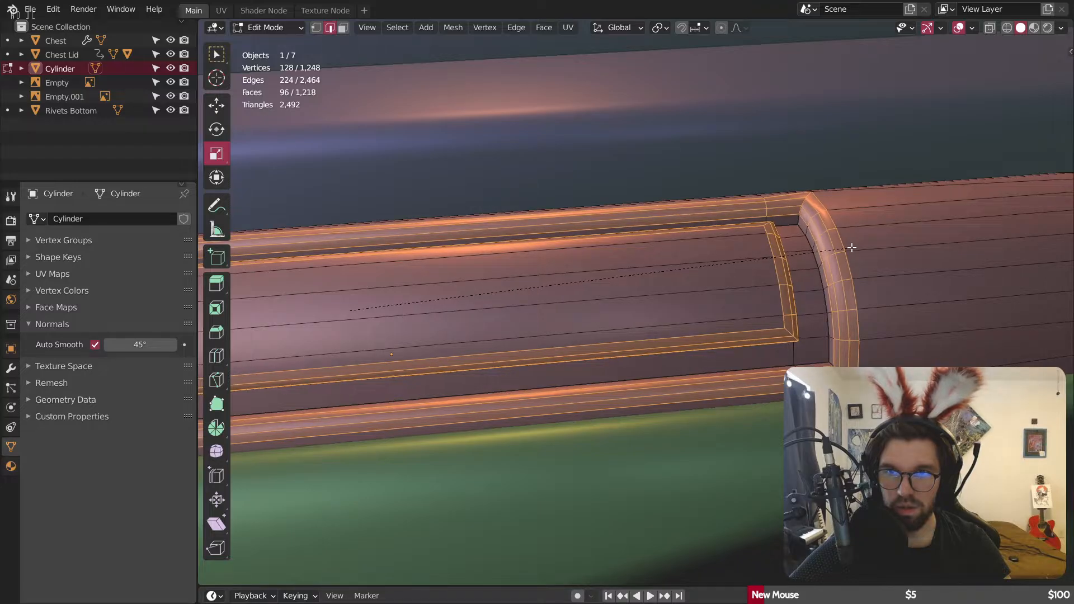
click(851, 248)
key(e)
key(s)
scroll(852, 248, down, 1)
click(840, 252)
Step: Examine the bevelled groove and the cylinder's rimmed end in Object Mode
mouse_move(840, 252)
middle_down()
mouse_move(772, 247)
mouse_move(744, 211)
mouse_move(828, 235)
middle_up()
click(285, 27)
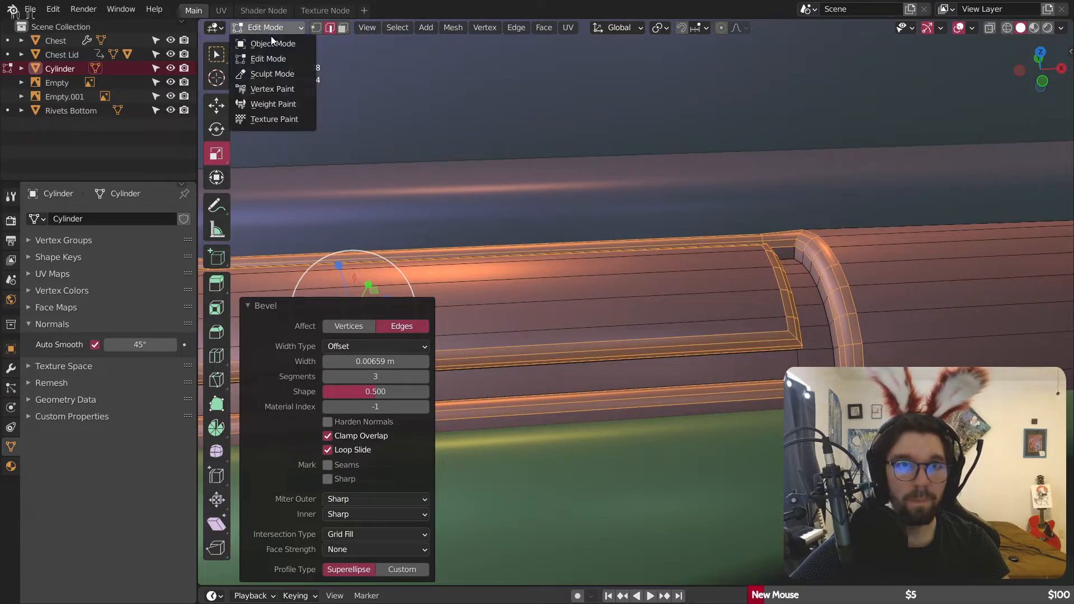
click(270, 42)
scroll(551, 208, down, 9)
middle_drag(567, 241, 562, 277)
scroll(497, 230, up, 5)
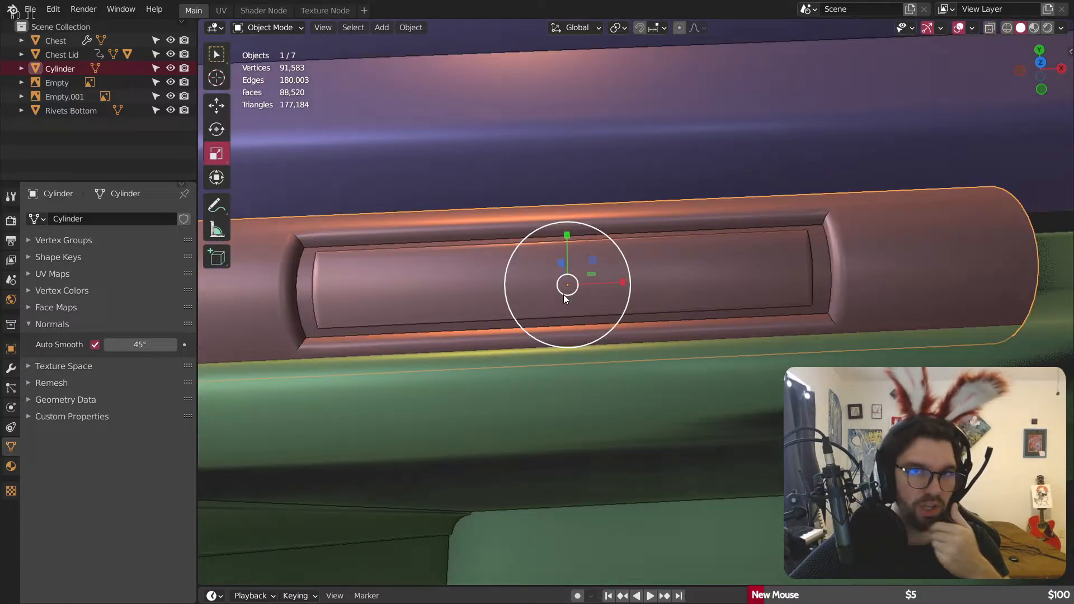
click(260, 30)
scroll(776, 345, down, 5)
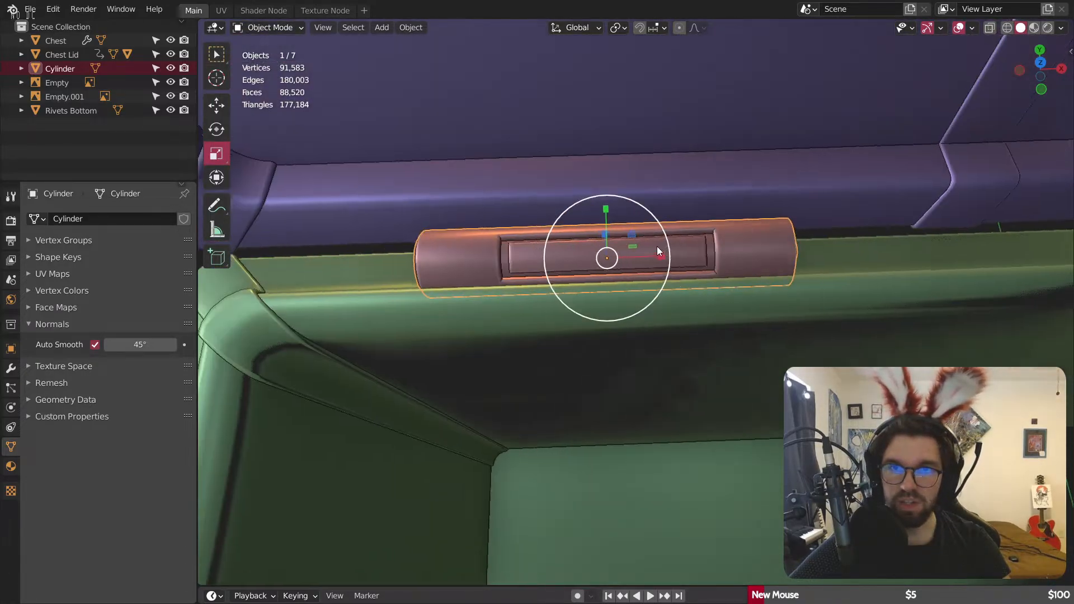
middle_drag(657, 246, 807, 163)
scroll(571, 320, up, 3)
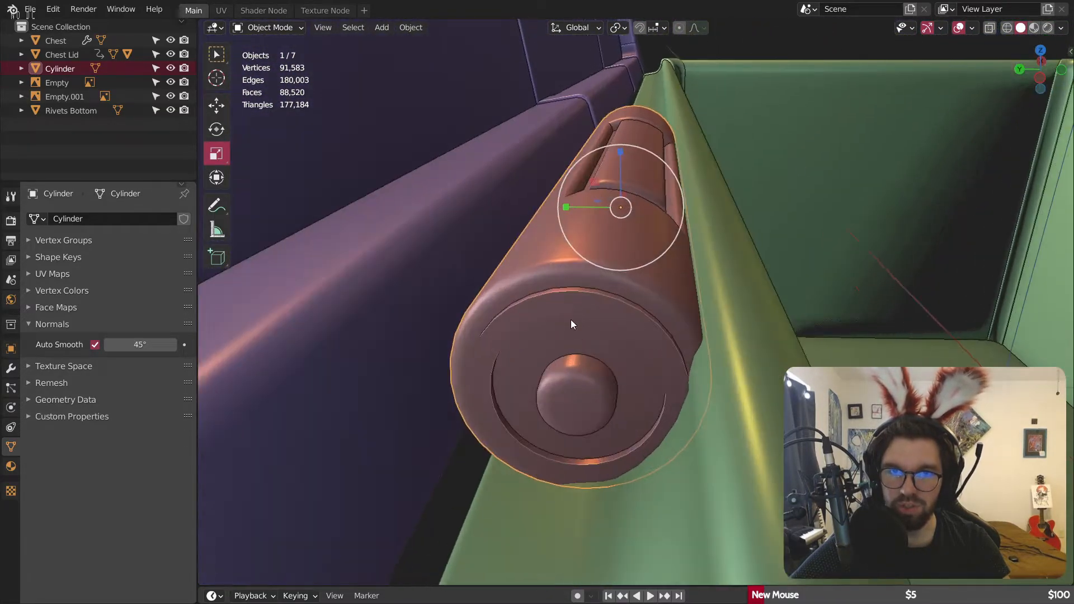
click(604, 283)
click(603, 283)
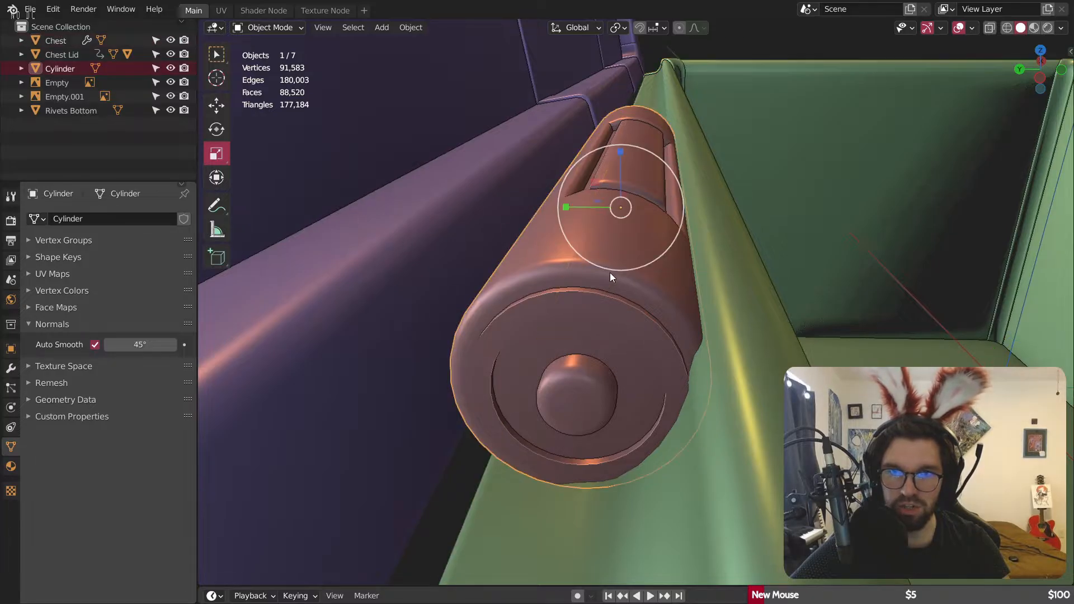
Step: Select the outer and inner edge loops of the raised ring on the cylinder's end in Edit Mode
click(281, 25)
click(275, 62)
middle_drag(699, 352, 448, 371)
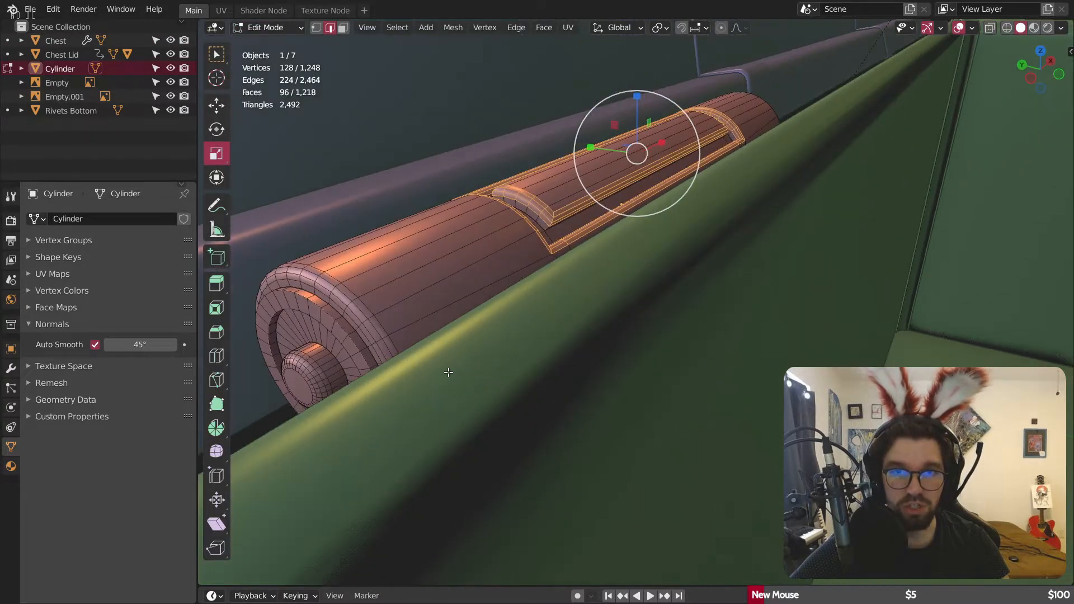
scroll(345, 327, up, 2)
middle_drag(312, 334, 539, 292)
scroll(539, 292, up, 1)
alt+click(515, 255)
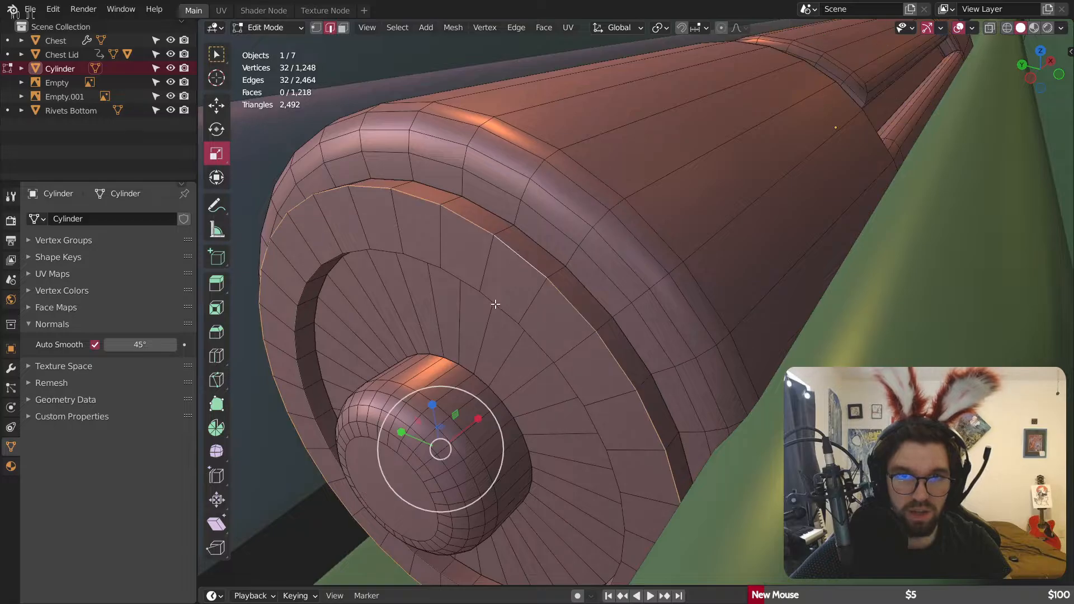
middle_drag(515, 255, 767, 266)
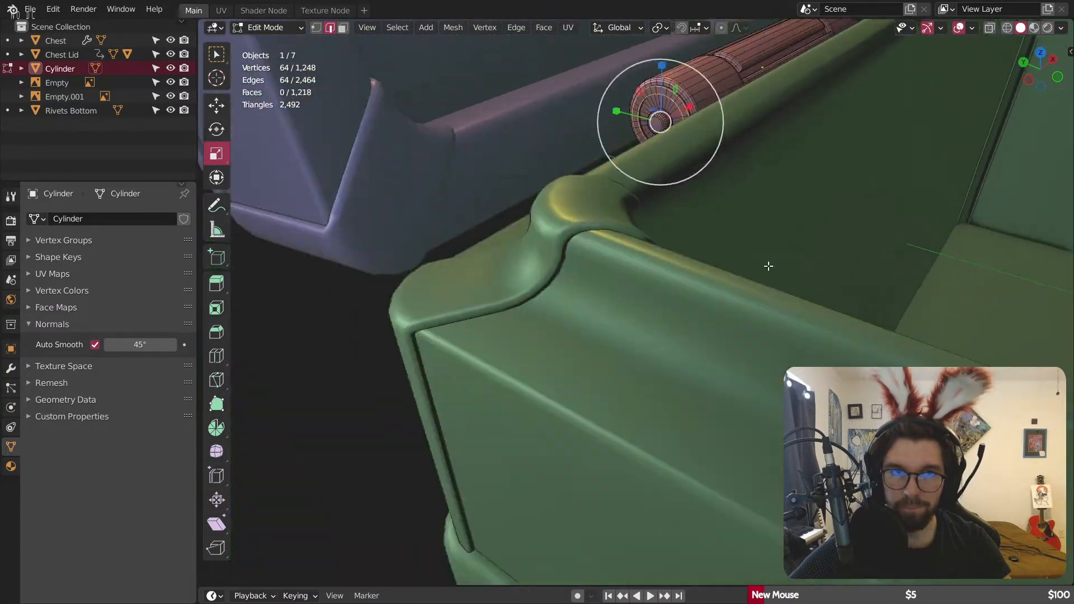
shift+middle_drag(665, 112, 604, 227)
scroll(621, 204, up, 7)
scroll(602, 218, up, 2)
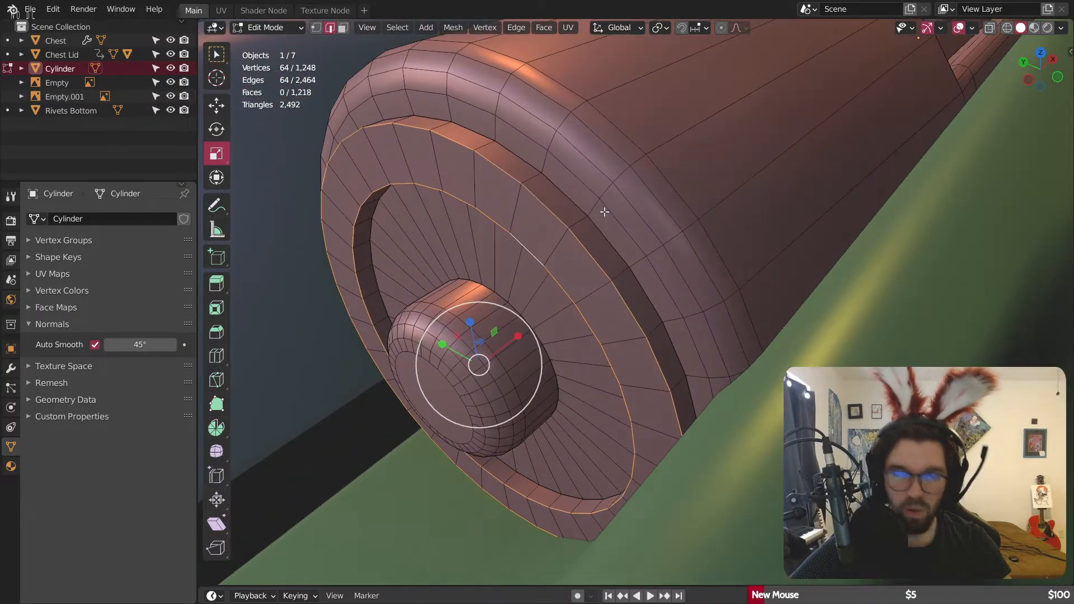
Step: Bevel the selected ring edges by about 0.0029 m with 3 segments and return to Object Mode
key(ctrl+b)
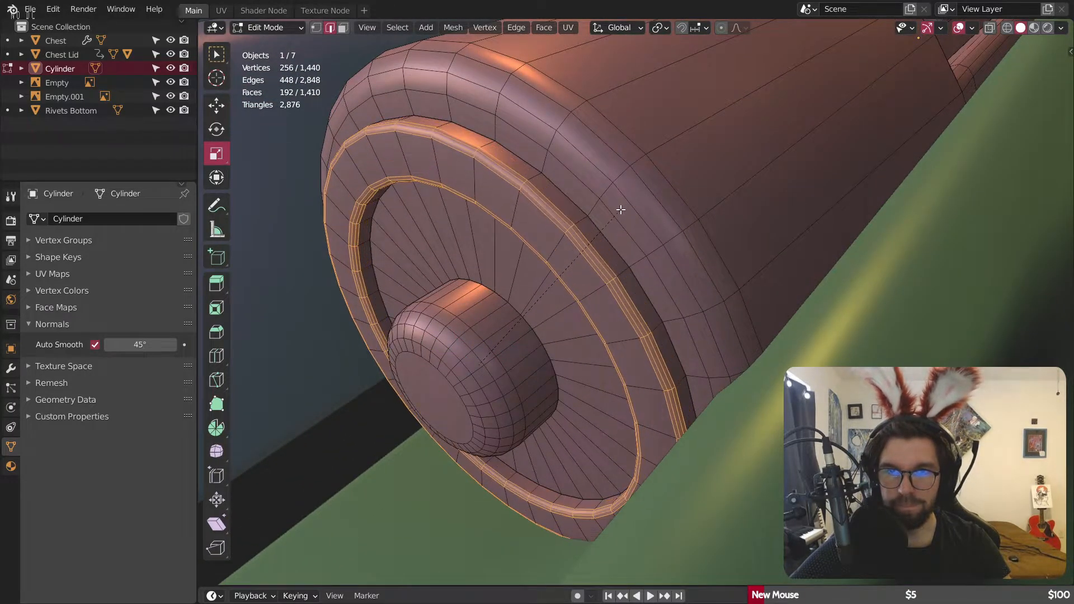
click(627, 210)
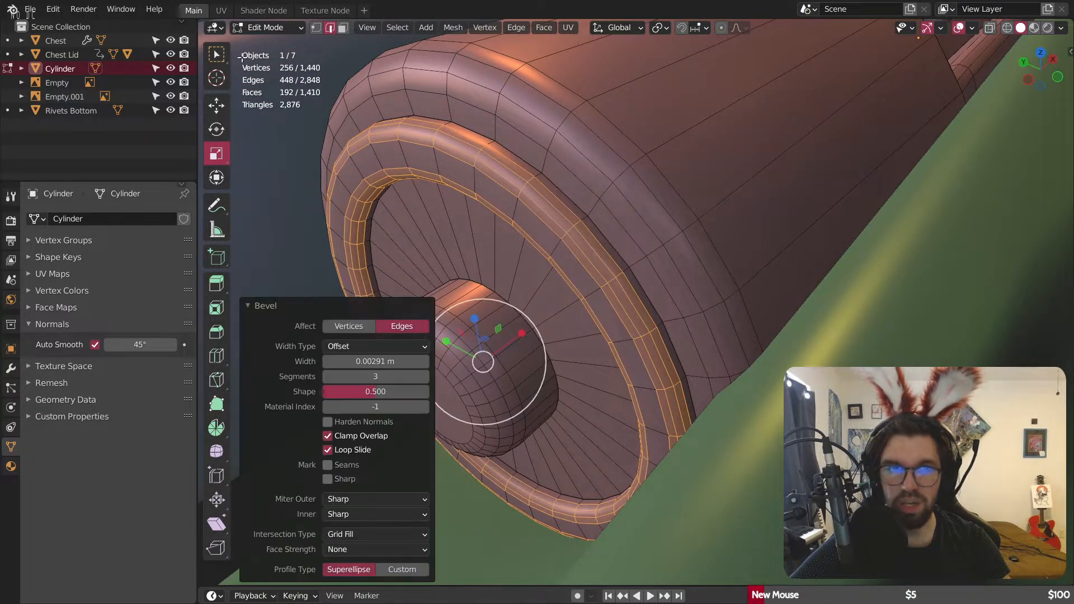
click(263, 26)
click(296, 43)
scroll(633, 266, down, 6)
middle_drag(705, 237, 565, 203)
mouse_move(566, 204)
middle_down()
mouse_move(525, 182)
mouse_move(565, 207)
mouse_move(561, 234)
mouse_move(559, 221)
middle_up()
scroll(554, 213, down, 4)
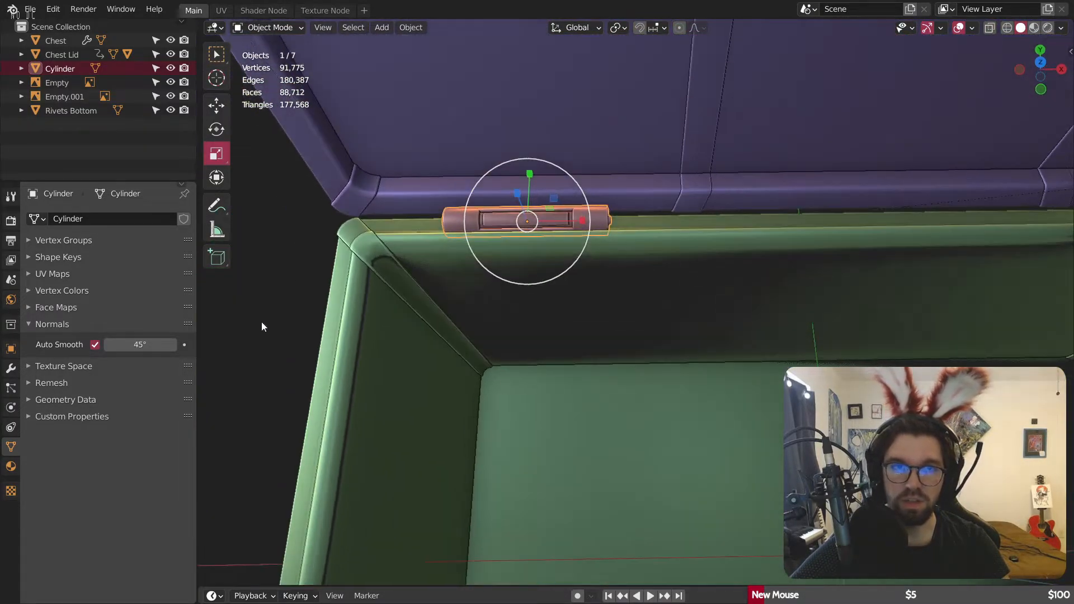
Step: Try setting the hinge cylinder's origin to the 3D cursor, and undo the change
click(261, 321)
scroll(495, 254, down, 4)
click(507, 246)
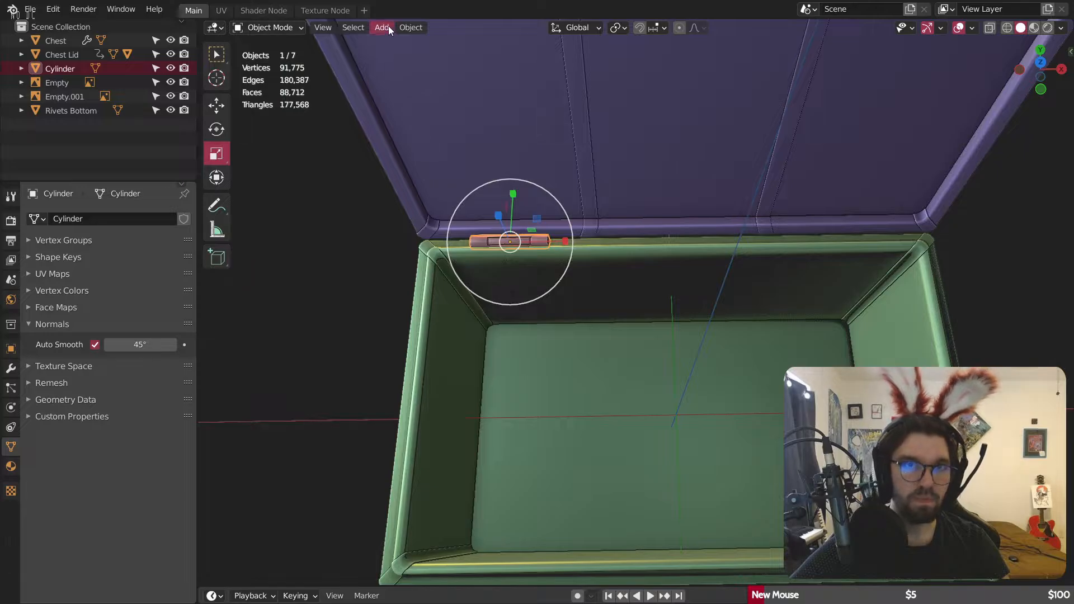
click(410, 27)
mouse_move(441, 56)
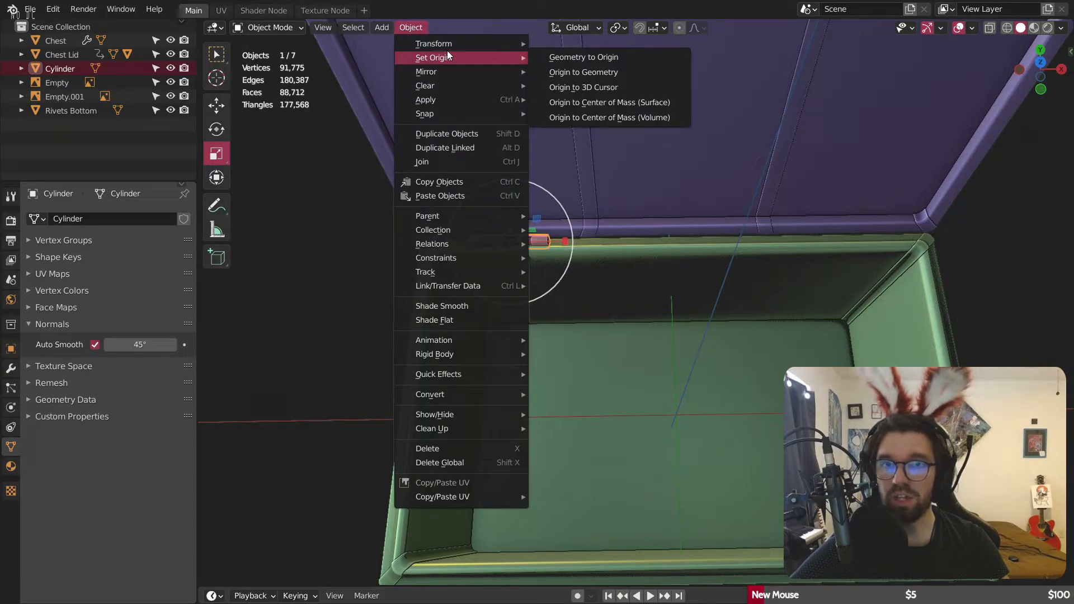
click(571, 86)
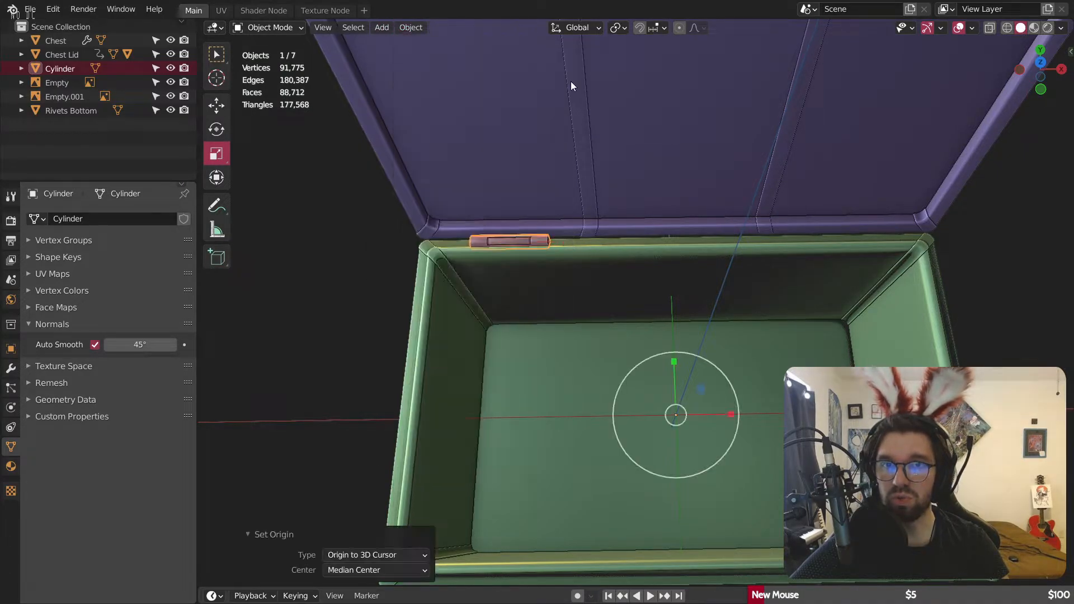
click(16, 348)
key(ctrl+z)
key(ctrl+z)
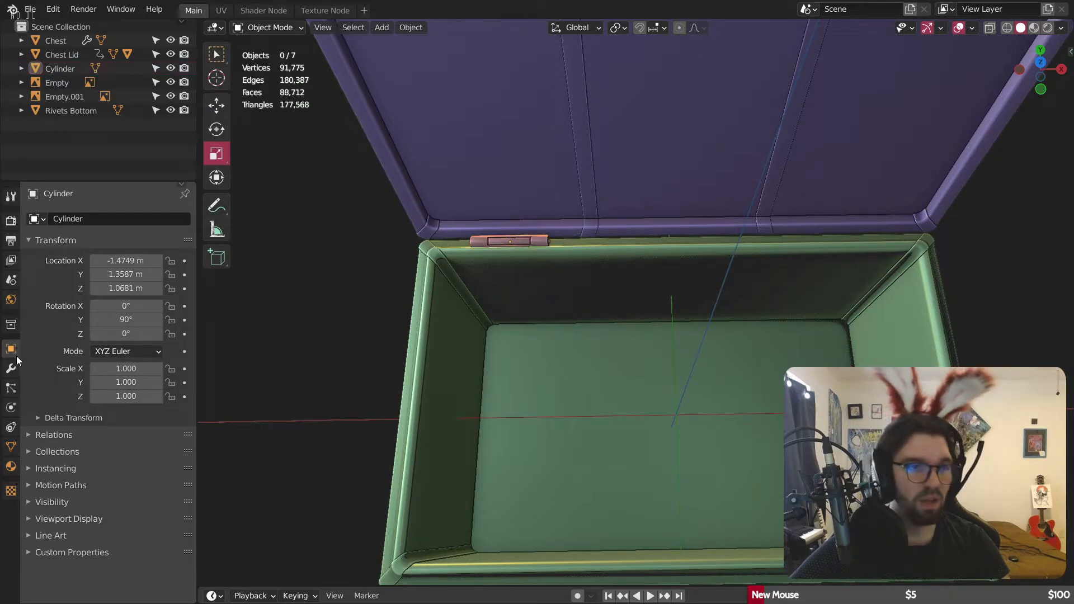
Step: Add a Mirror modifier to the hinge cylinder, mirroring on X with Chest as the mirror object
click(476, 241)
scroll(345, 320, up, 1)
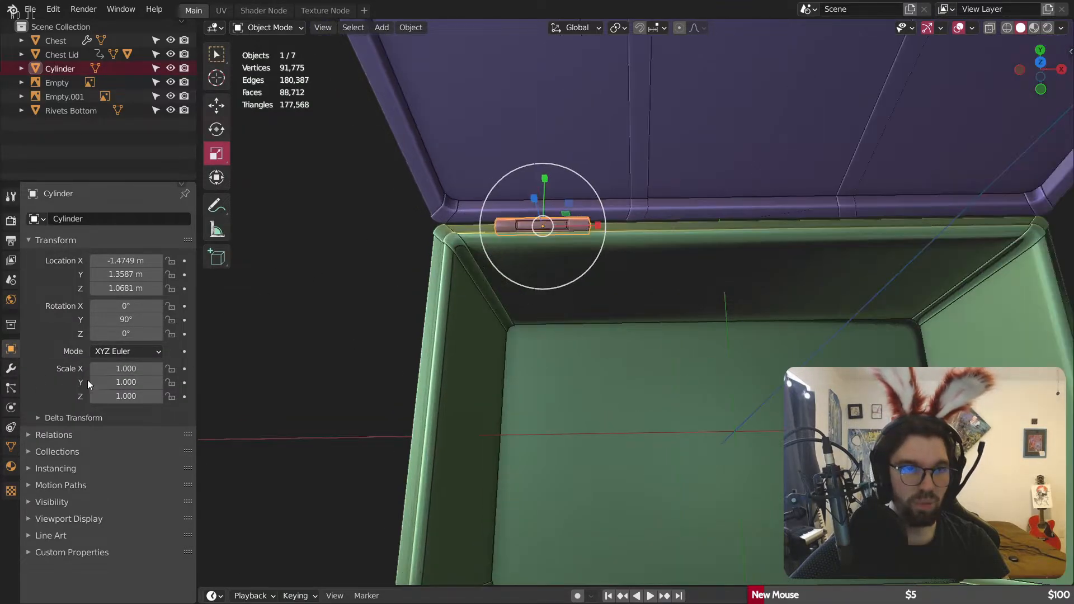
click(13, 368)
click(127, 219)
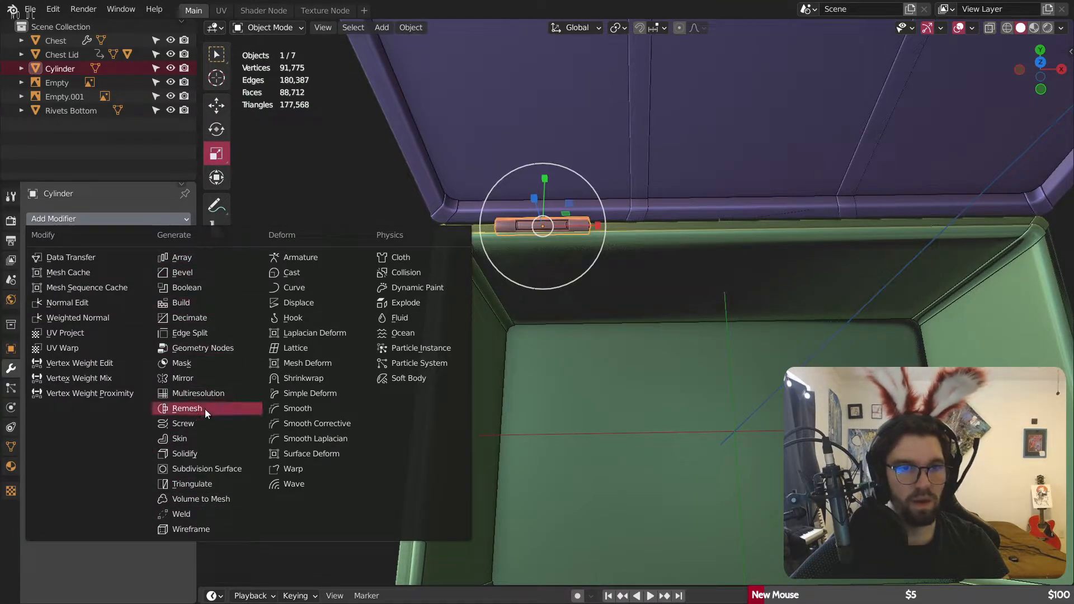
click(200, 378)
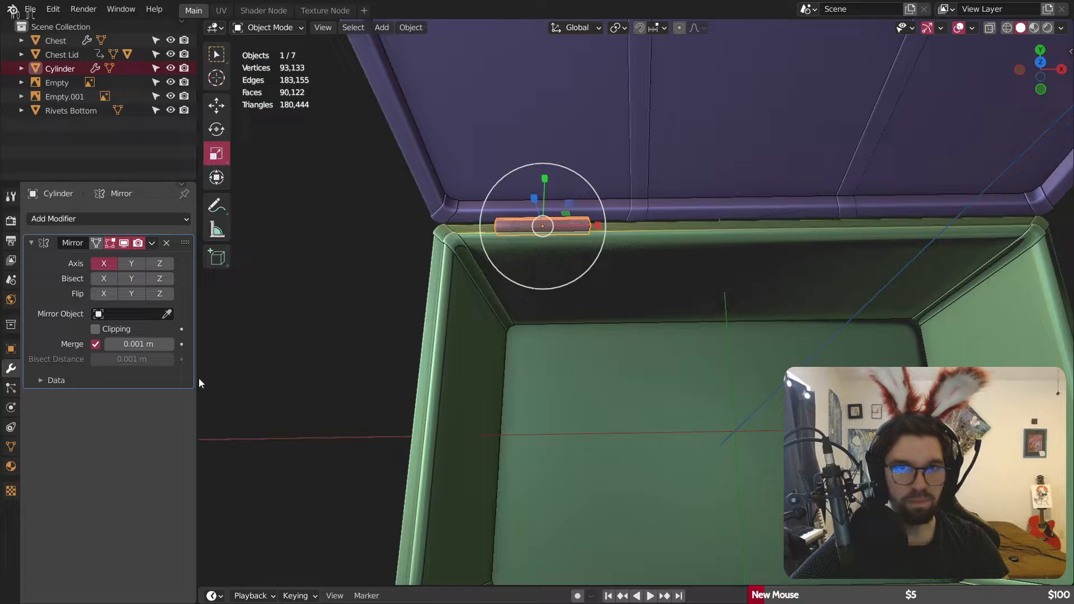
click(128, 312)
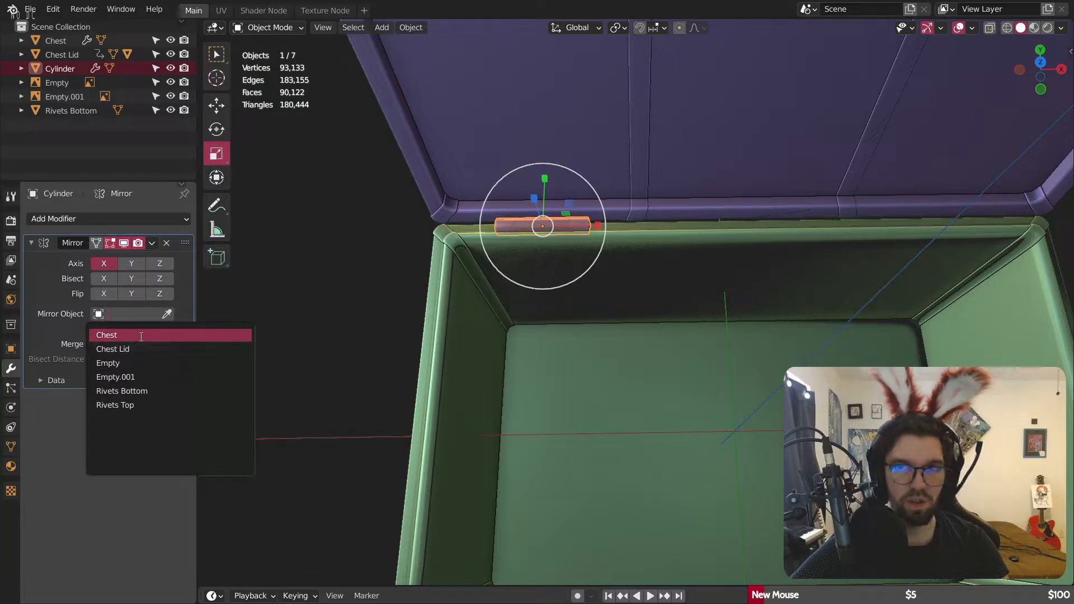
click(141, 336)
Step: Try parenting the hinge cylinder to the chest lid with the Object parent type
scroll(503, 219, up, 3)
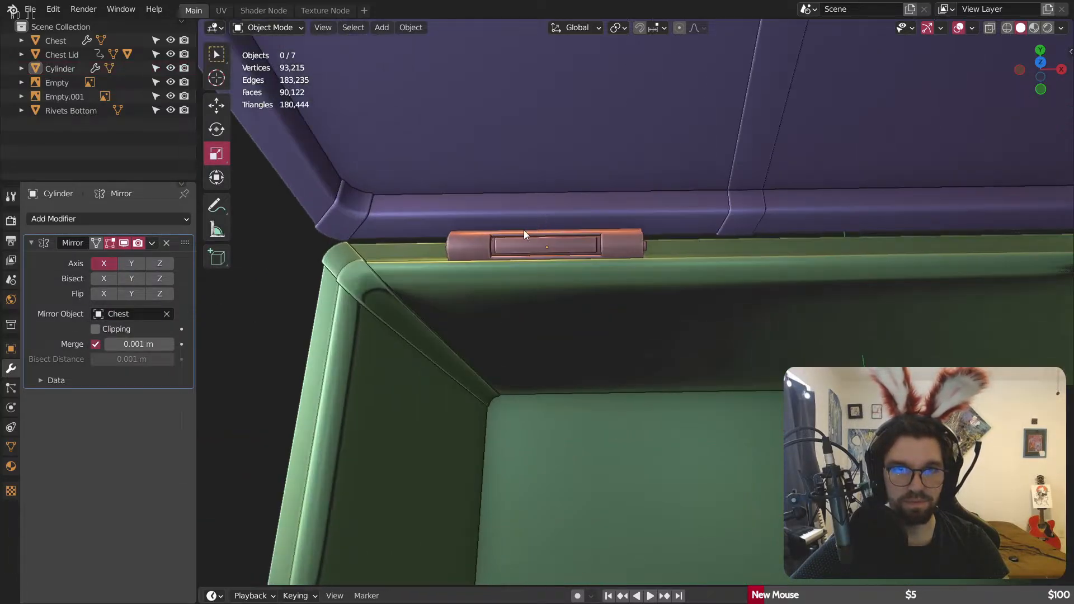
shift+click(481, 179)
key(ctrl+p)
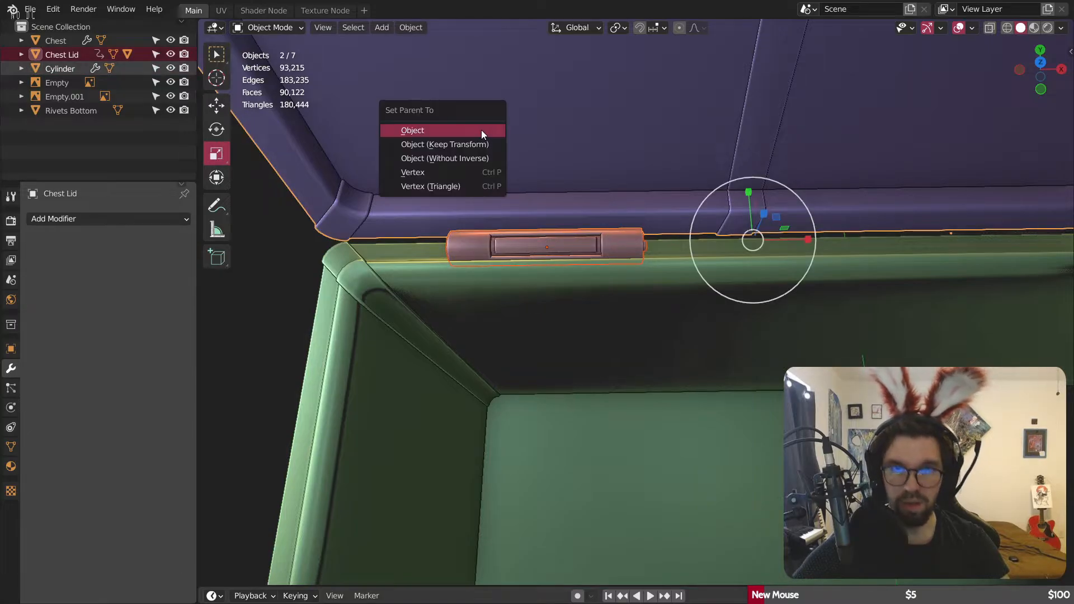
click(482, 131)
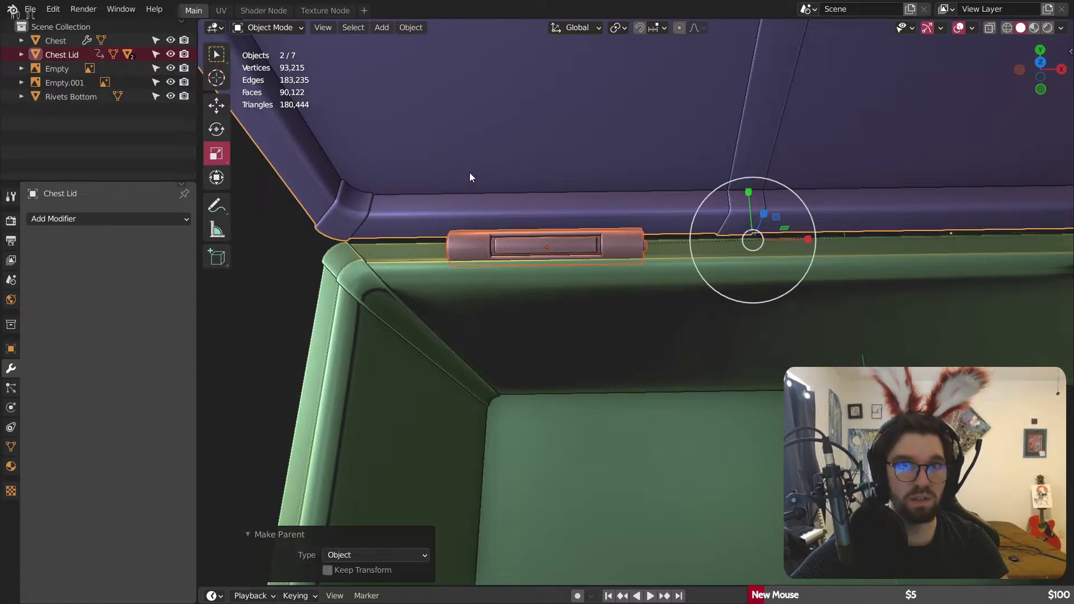
Step: Play the lid animation to check the parented hinges, undo the parenting and stop playback
scroll(504, 154, down, 5)
key(space)
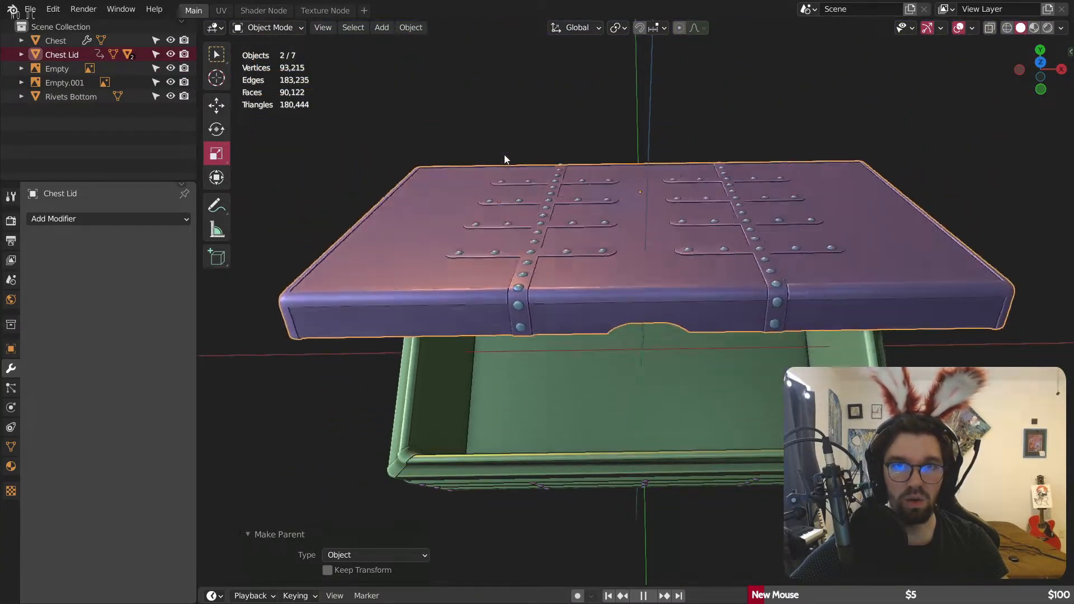
middle_drag(499, 146, 432, 137)
shift+middle_drag(666, 215, 600, 245)
key(ctrl+z)
scroll(621, 275, up, 2)
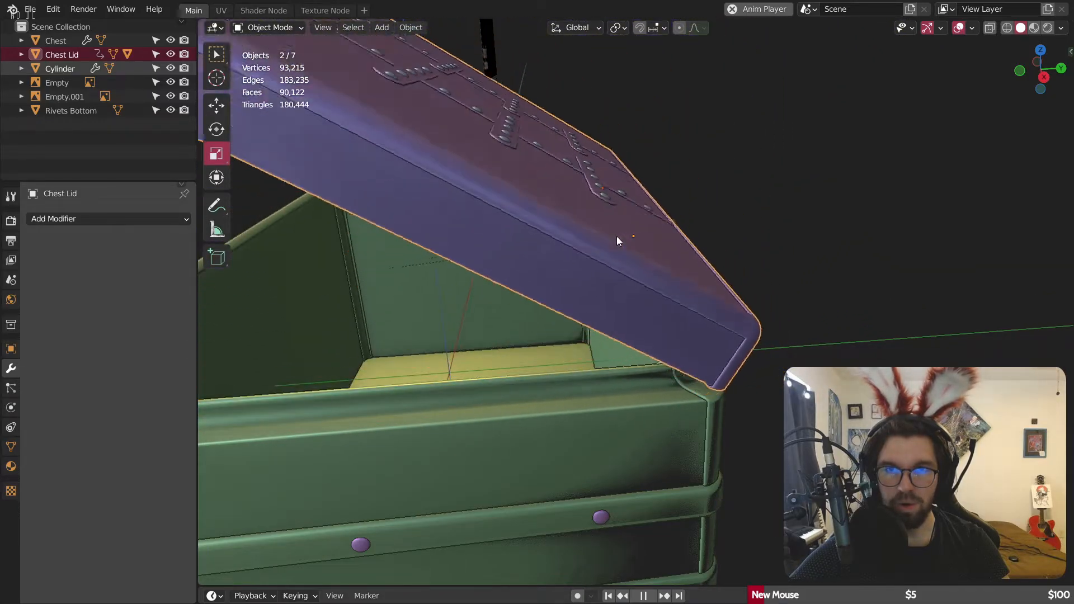
key(Escape)
Step: Enlarge the timeline area and go to frame 0
click(282, 28)
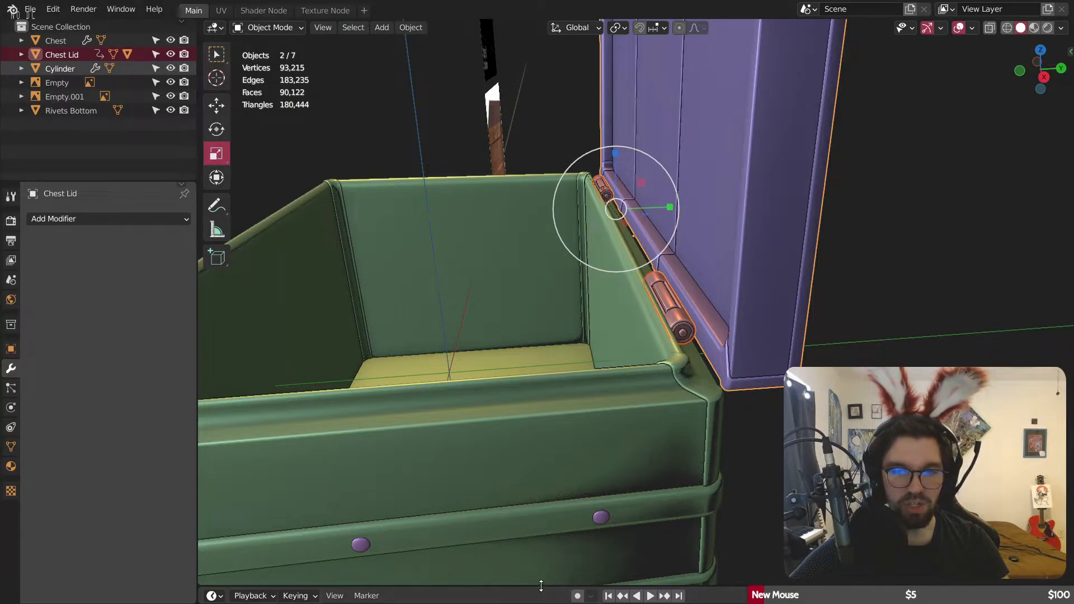
drag(540, 585, 503, 401)
click(382, 428)
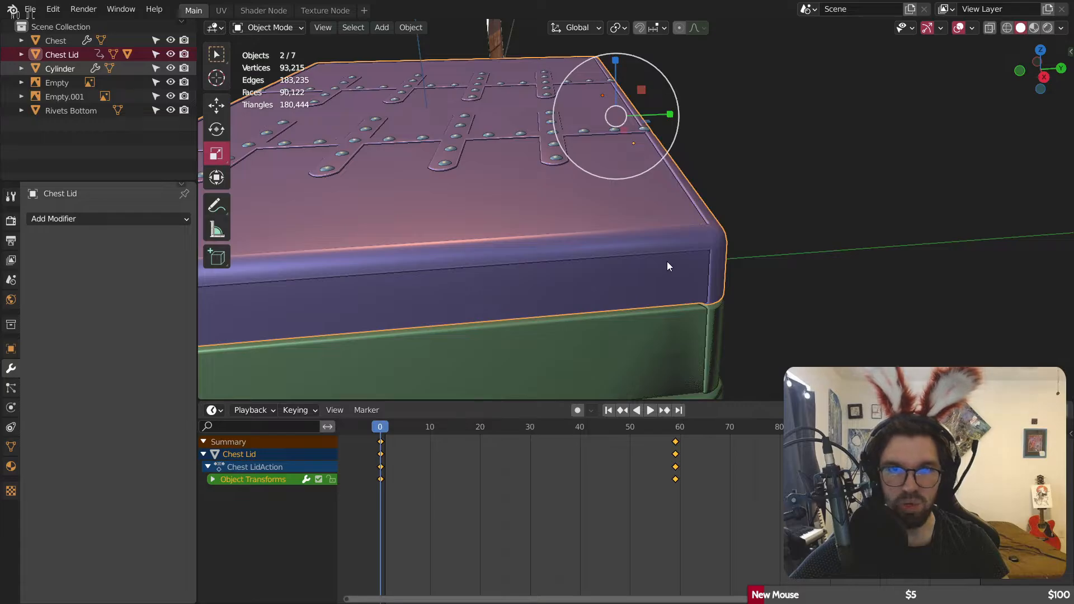
Step: Rename the Cylinder object as Hinges
click(67, 70)
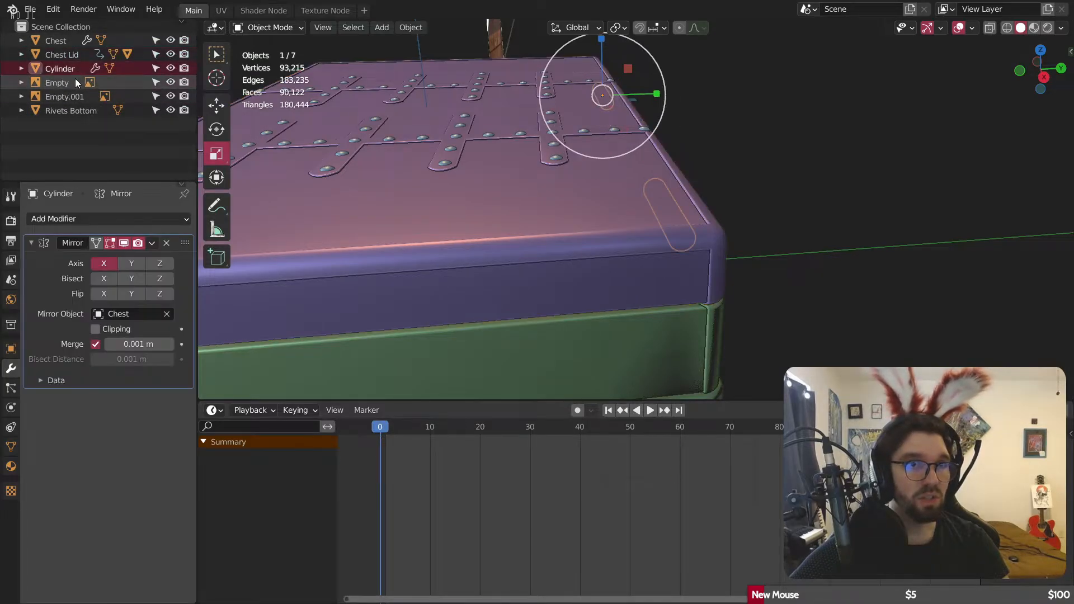
double_click(73, 67)
text(H)
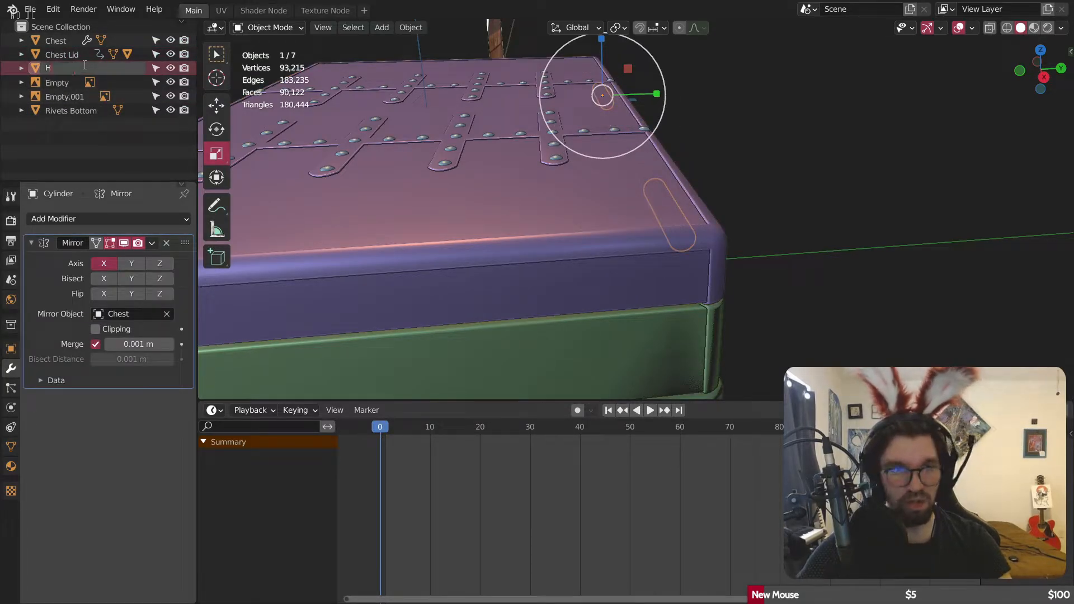
text(inges)
key(Return)
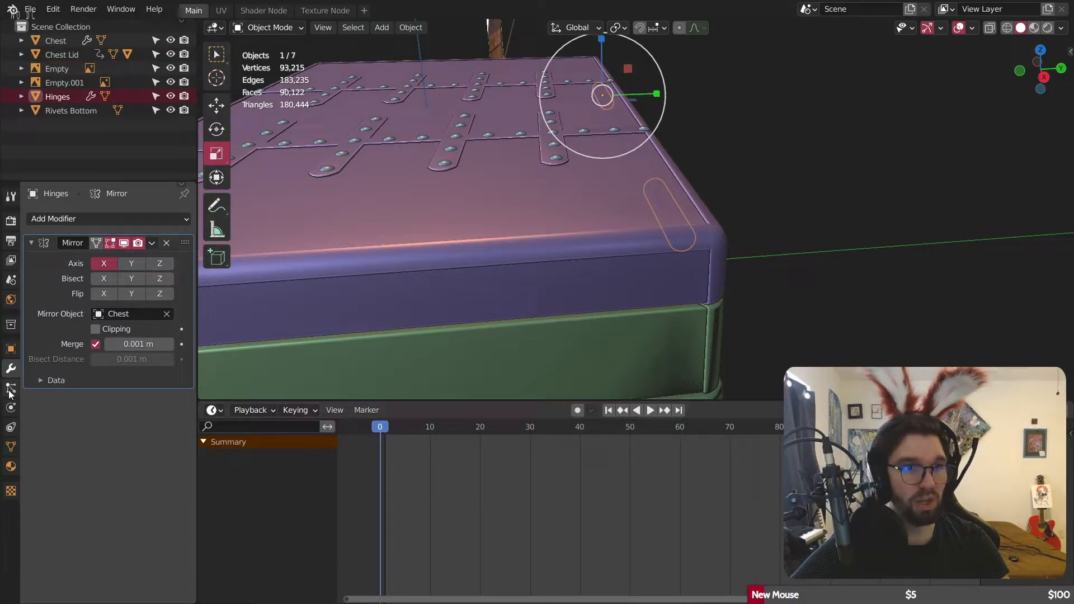
Step: Insert a rotation keyframe for the hinges at frame 60
click(680, 430)
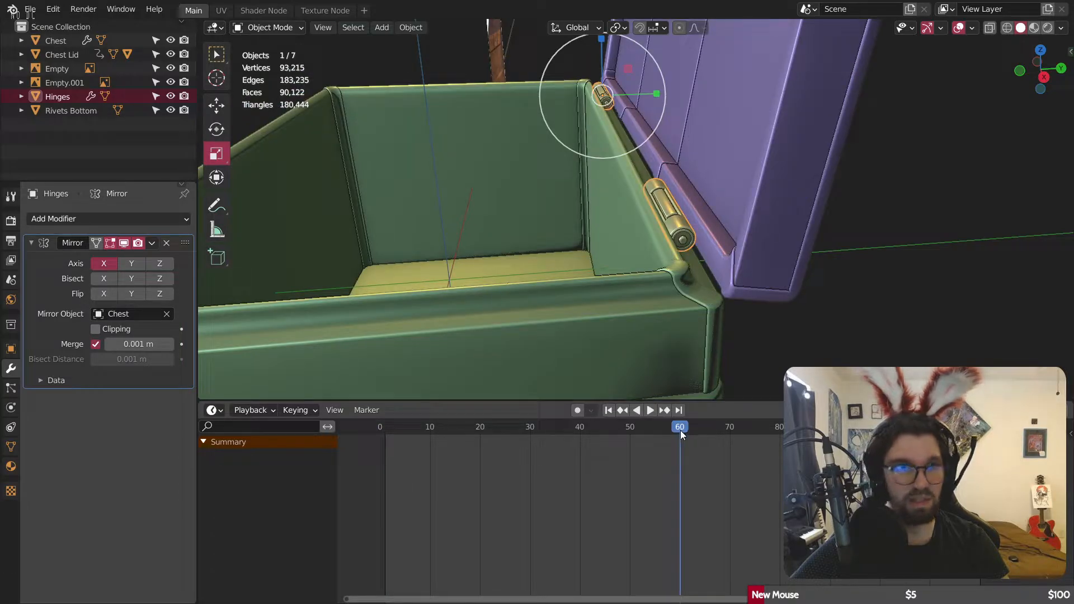
click(11, 348)
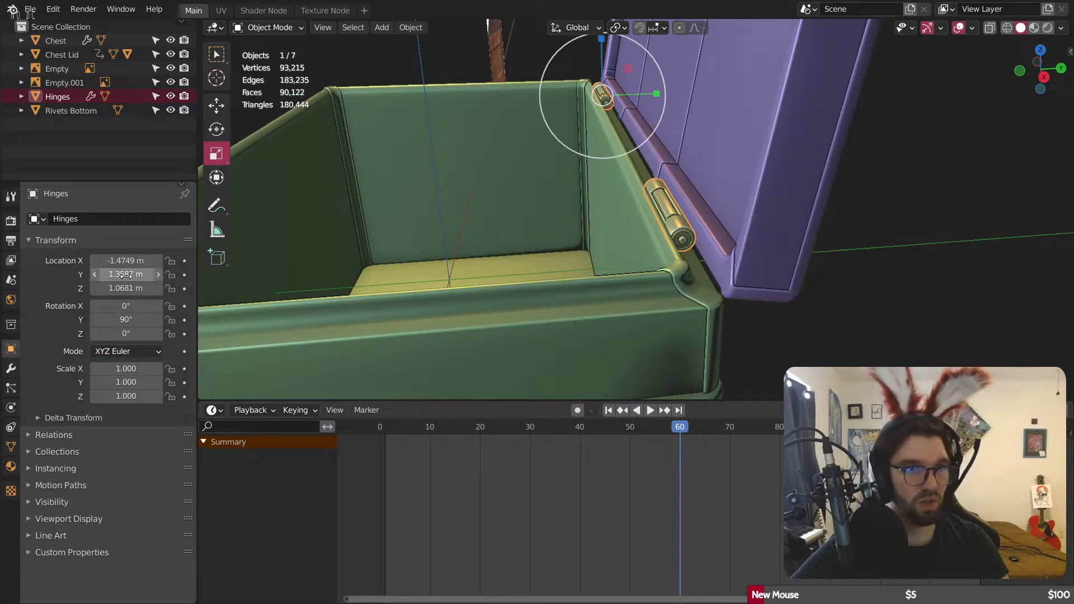
key(i)
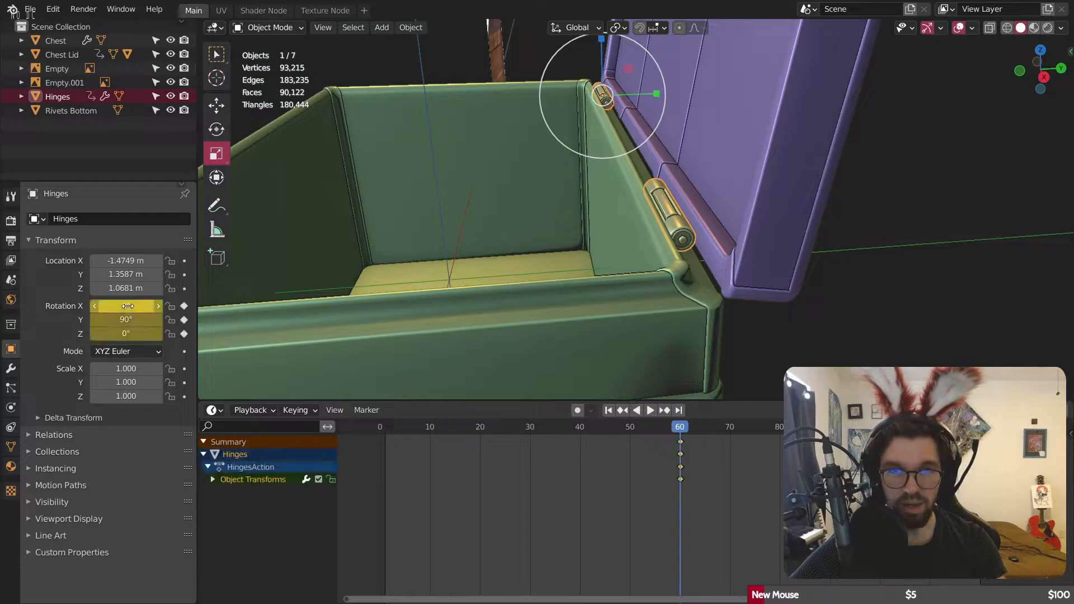
Step: Check the chest lid's keyframes at frames 0 and 59, and reselect the hinges
click(381, 427)
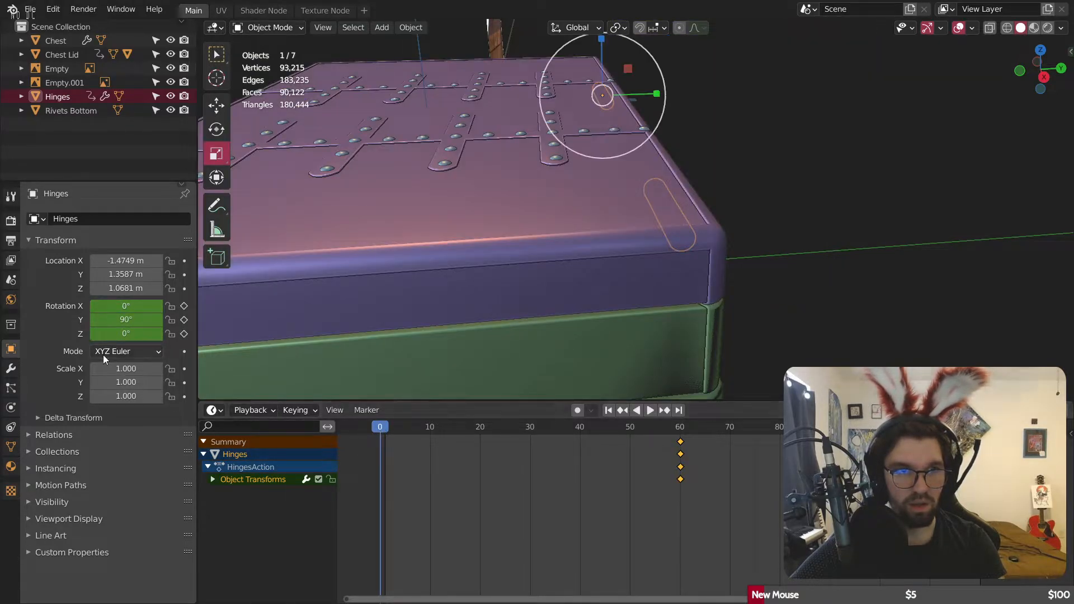
click(416, 283)
click(675, 428)
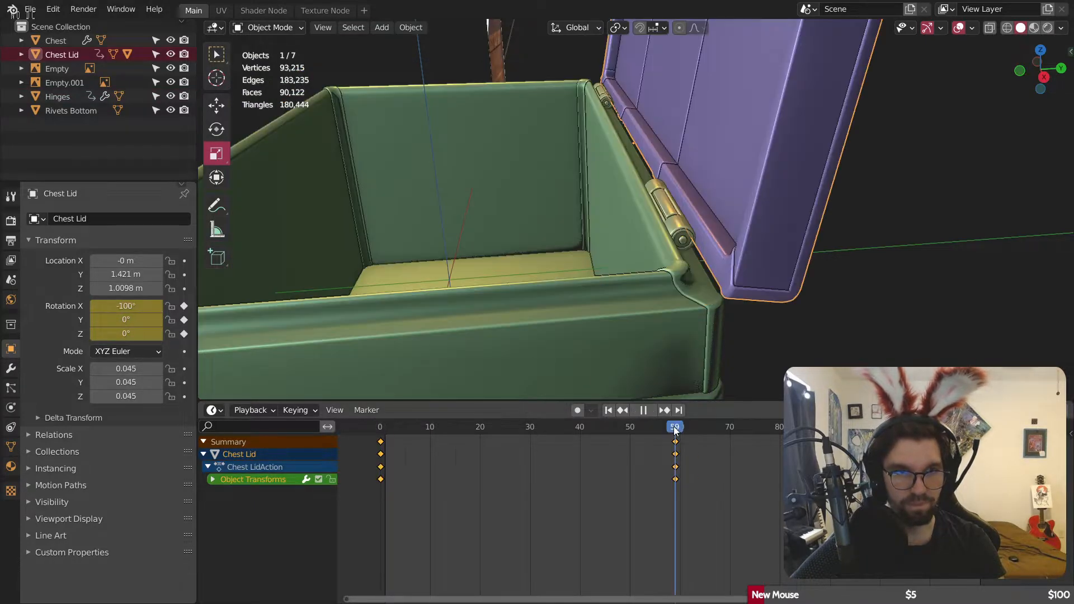
click(677, 236)
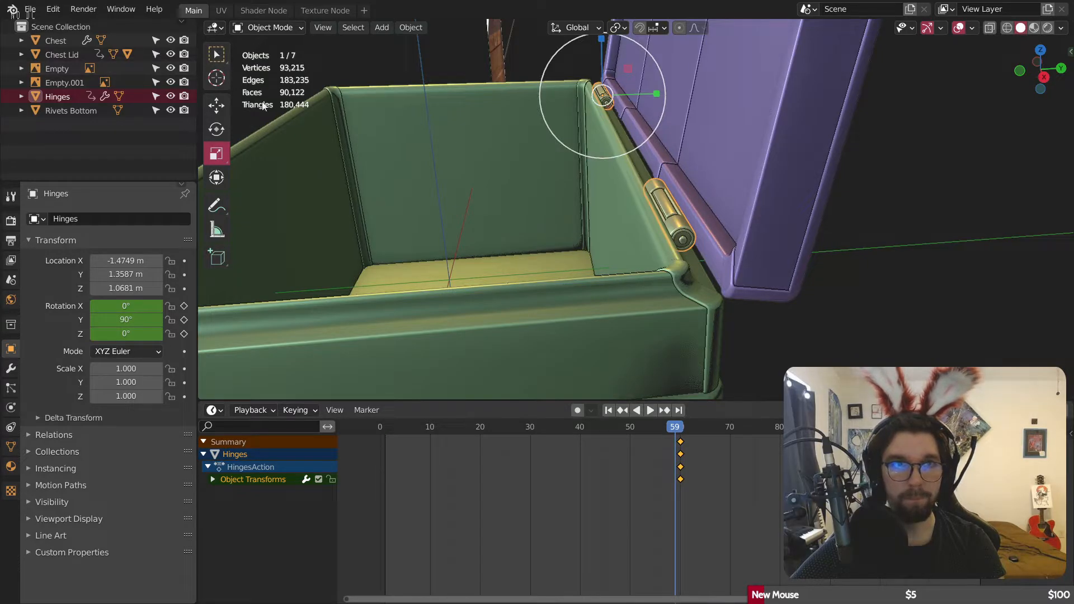
Step: Try rotating the hinges about 69.6° around the global X axis, and undo the rotation
click(216, 129)
drag(569, 53, 486, 140)
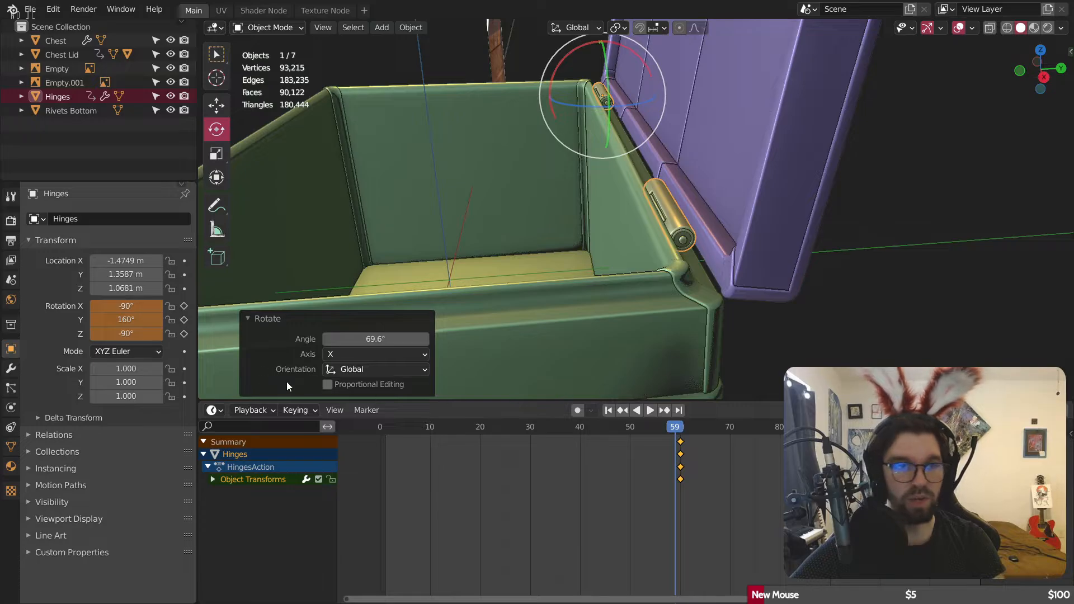
key(ctrl+z)
Step: Set the hinges' Y rotation to 190° at frame 0
click(379, 427)
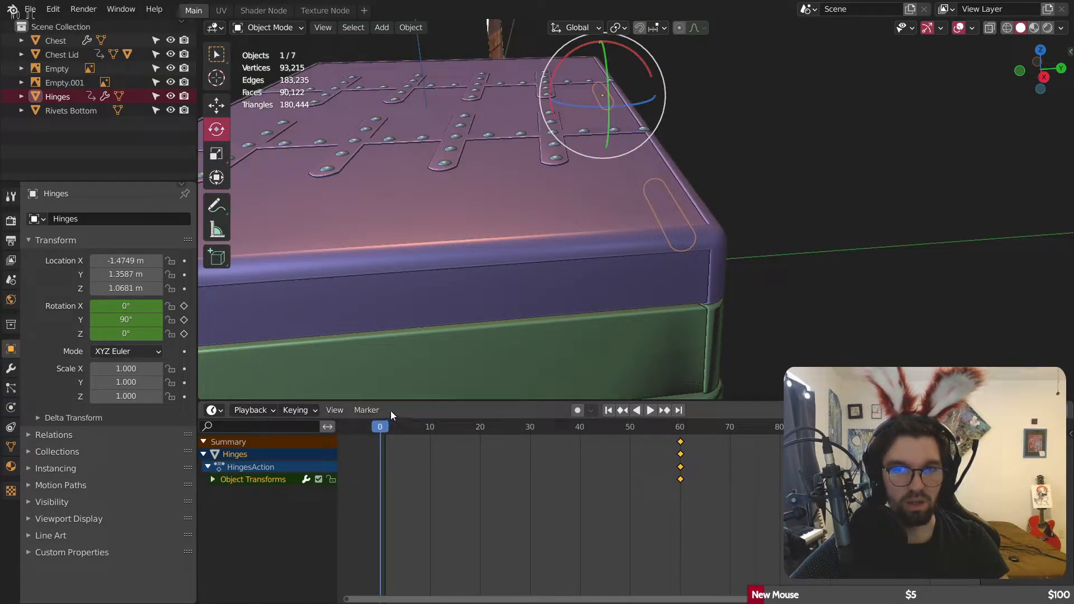
click(146, 319)
text(190)
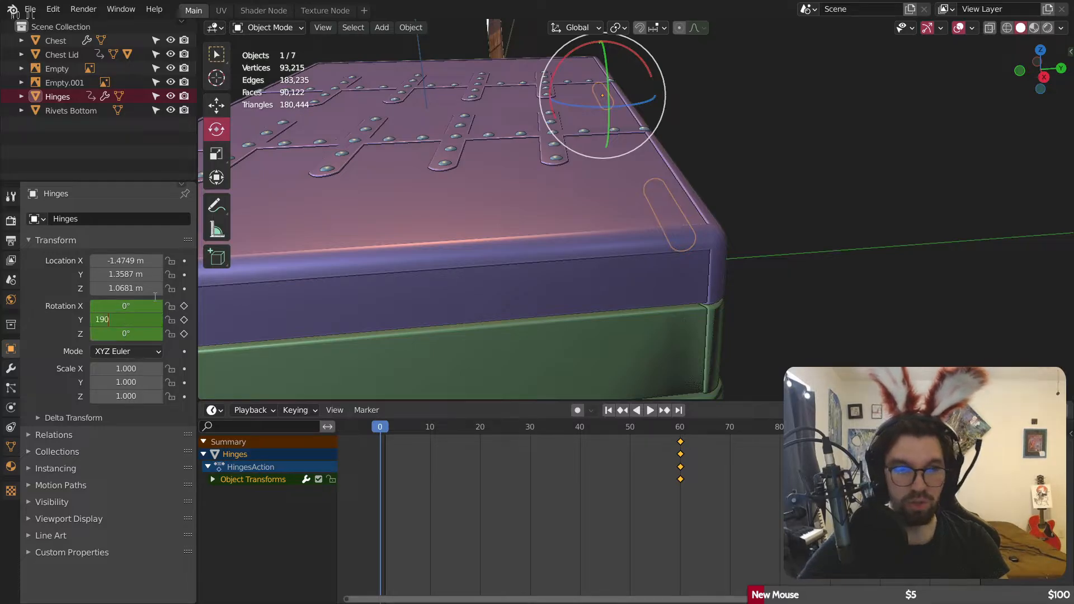
key(Return)
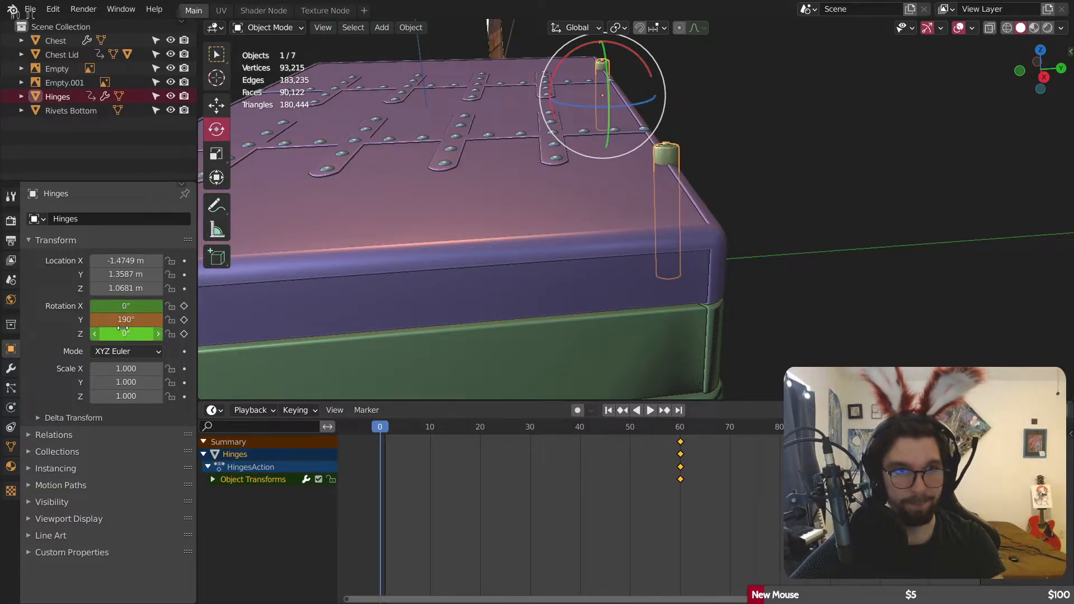
Step: Insert a rotation keyframe for the hinges at frame 0, and check their motion by playback and at frames 60 and 0
key(i)
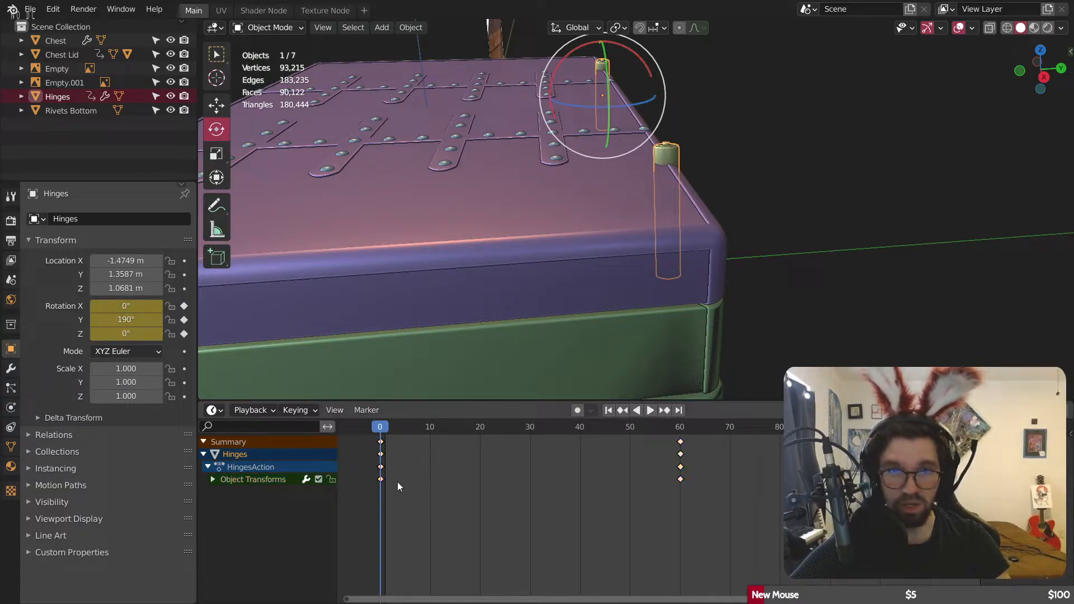
click(382, 479)
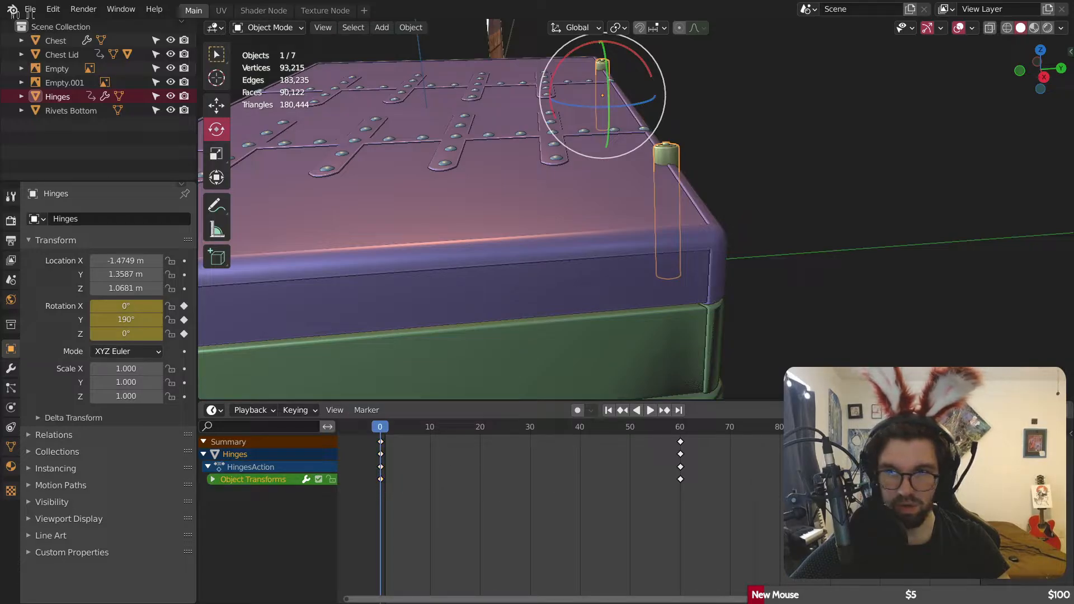
key(shift+Right)
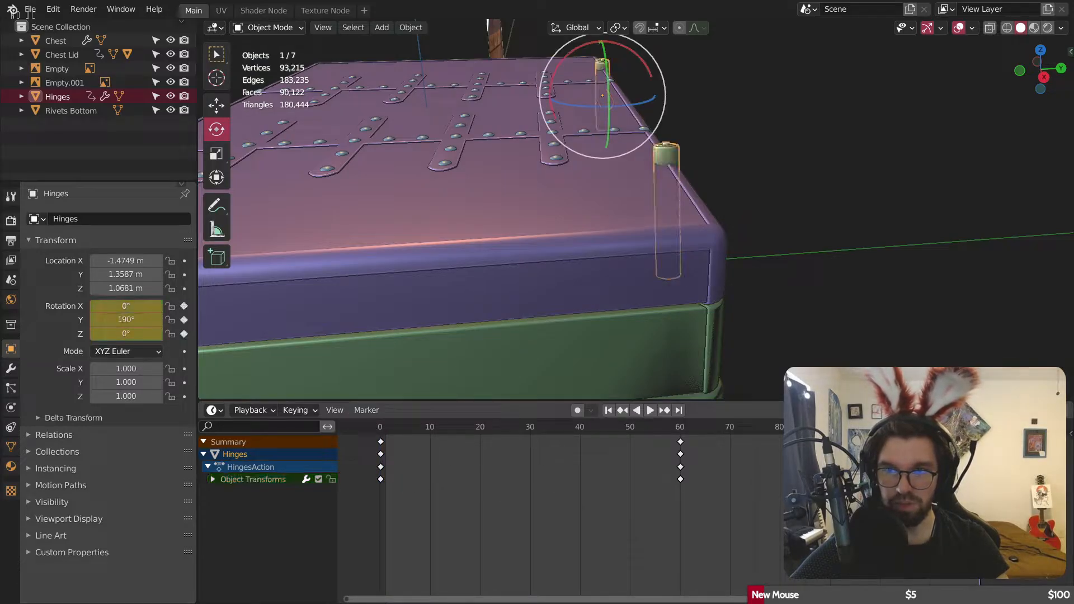
key(space)
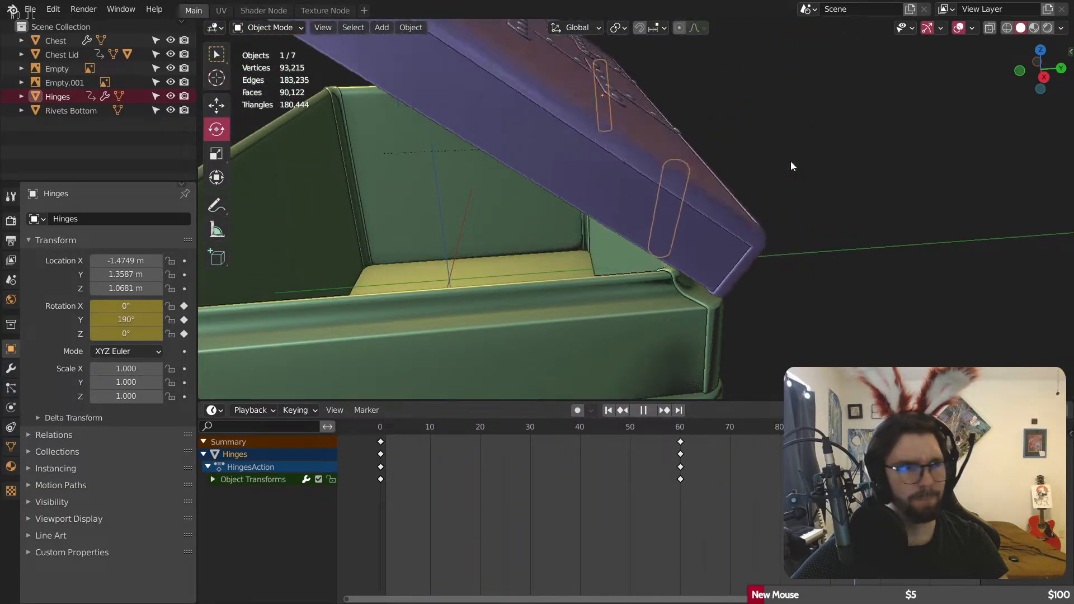
key(space)
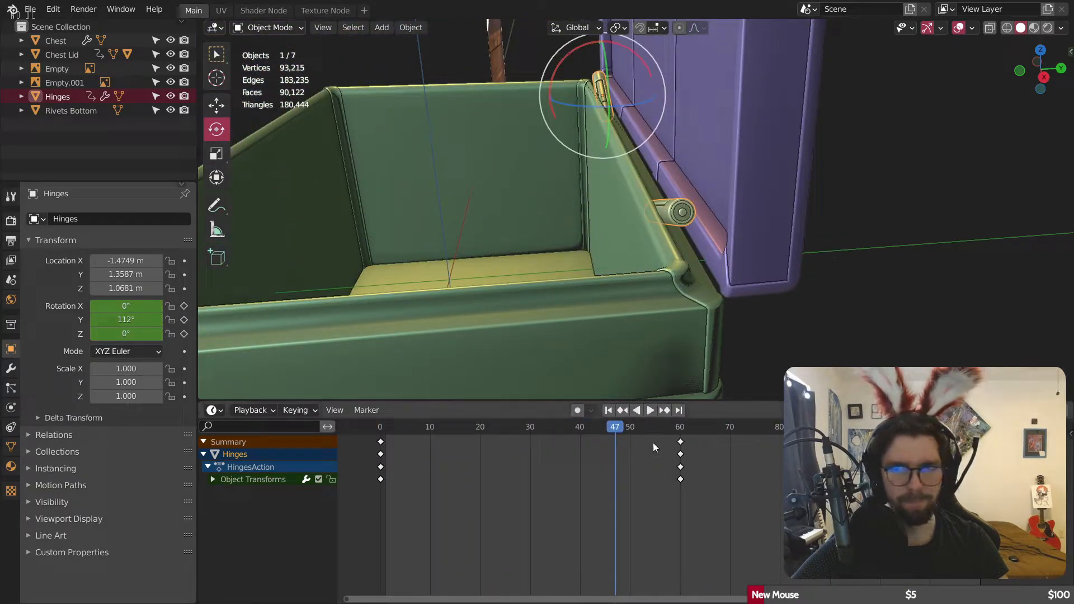
click(681, 432)
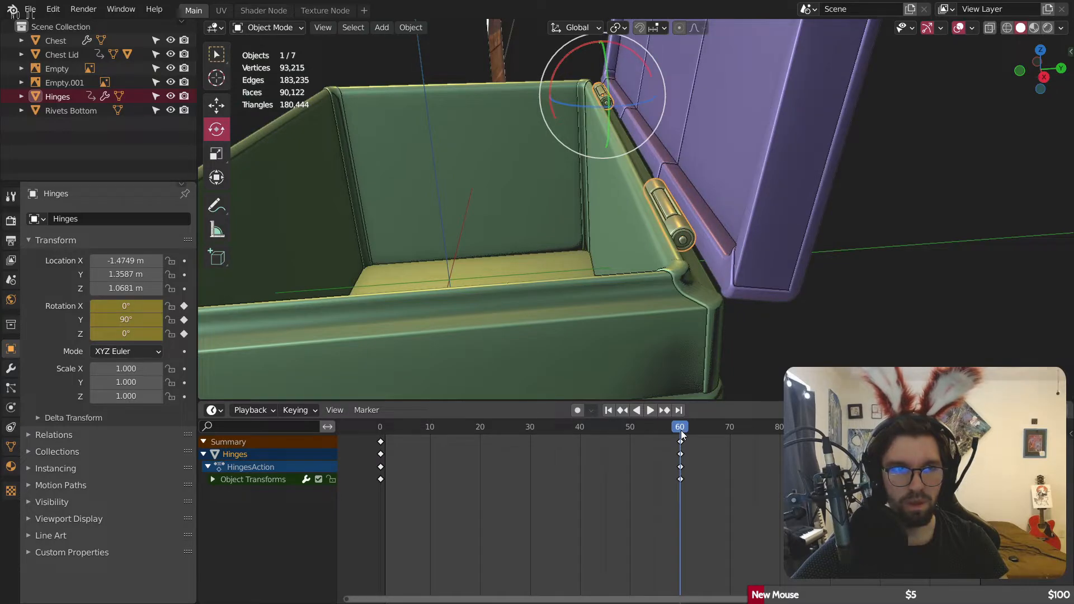
click(382, 432)
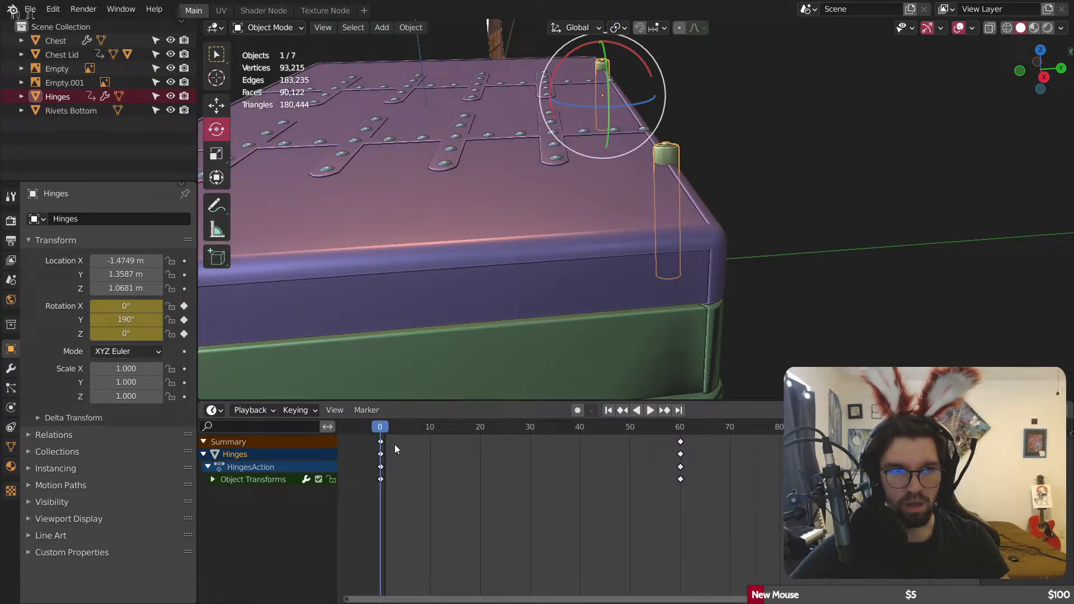
Step: Set the hinges' Y rotation to 90° at frame 0 with a keyframe, and delete the frame 0 keyframe
click(120, 319)
text(90)
key(Return)
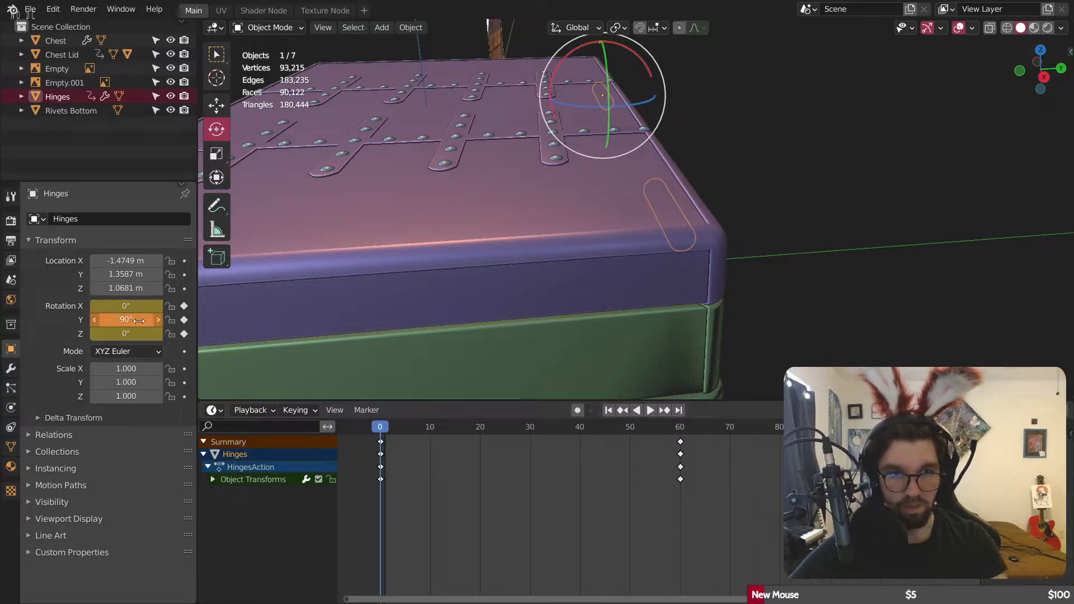
key(i)
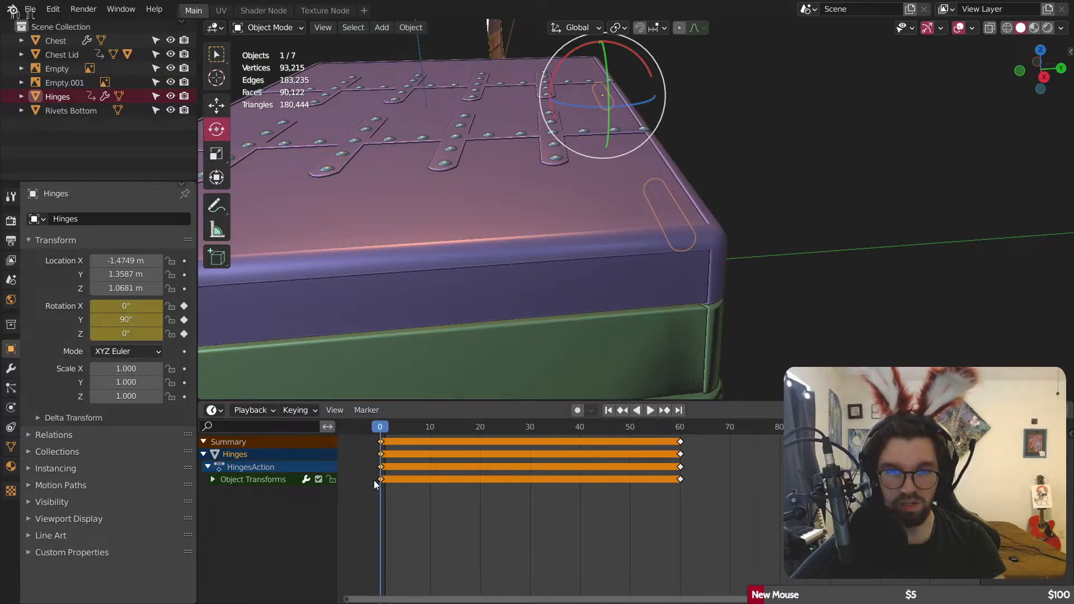
key(Delete)
click(253, 479)
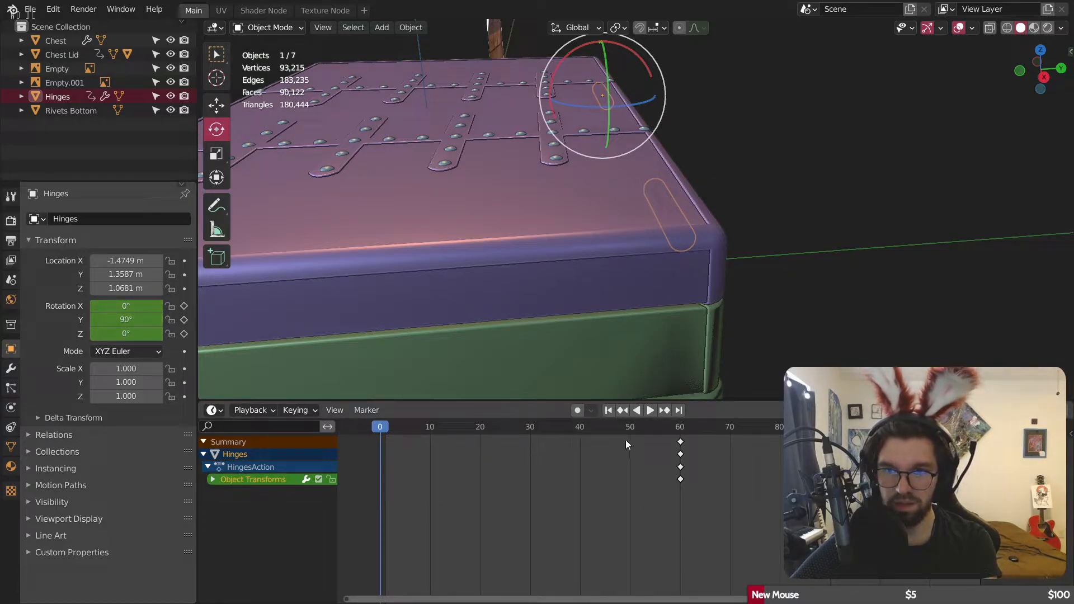
Step: Try rotating the hinges about the global X axis at frame 60, and undo the rotation
click(680, 434)
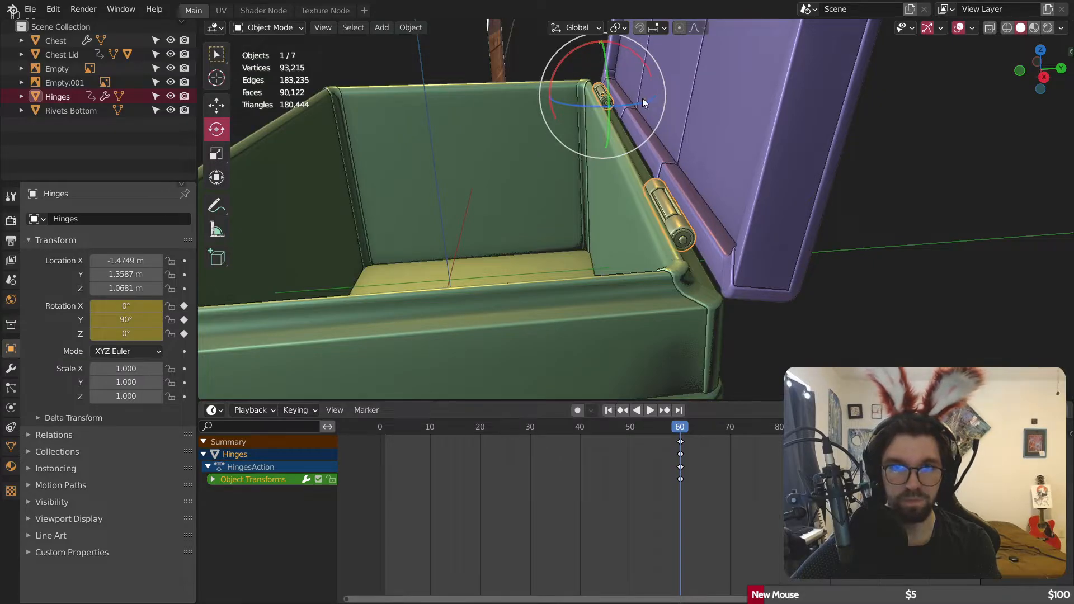
drag(558, 62, 578, 79)
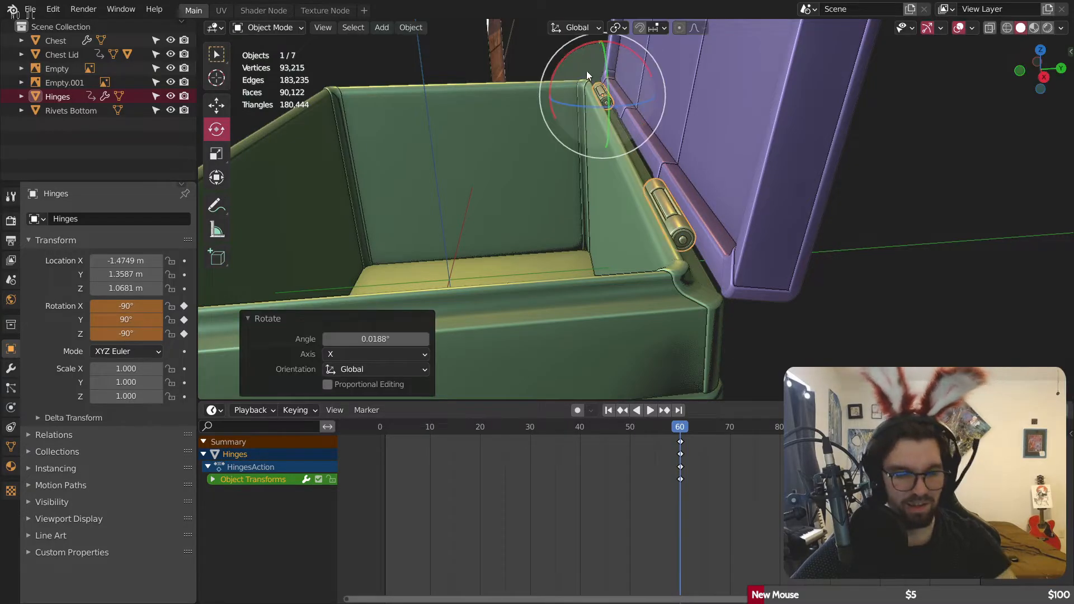
key(ctrl+z)
Step: Apply the hinges' location and rotation, and insert a rotation keyframe at frame 60
click(876, 267)
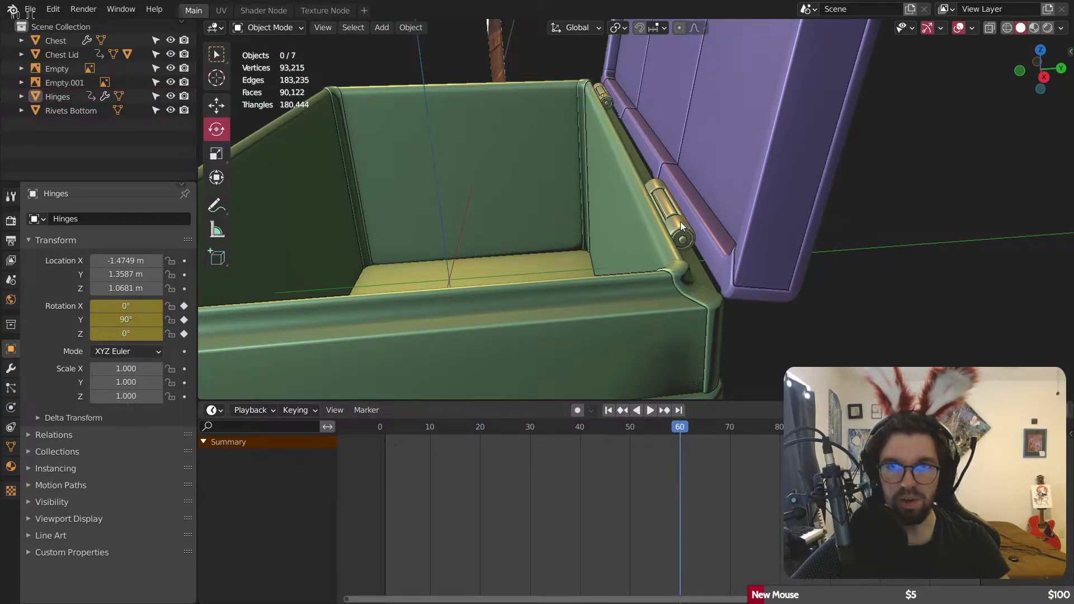
click(680, 222)
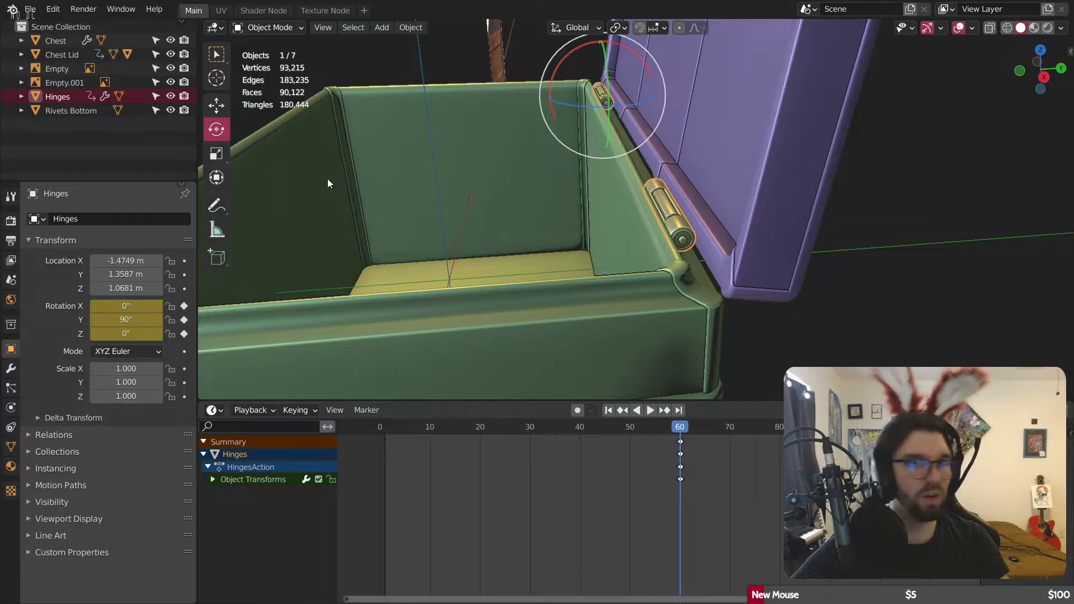
key(shift+a)
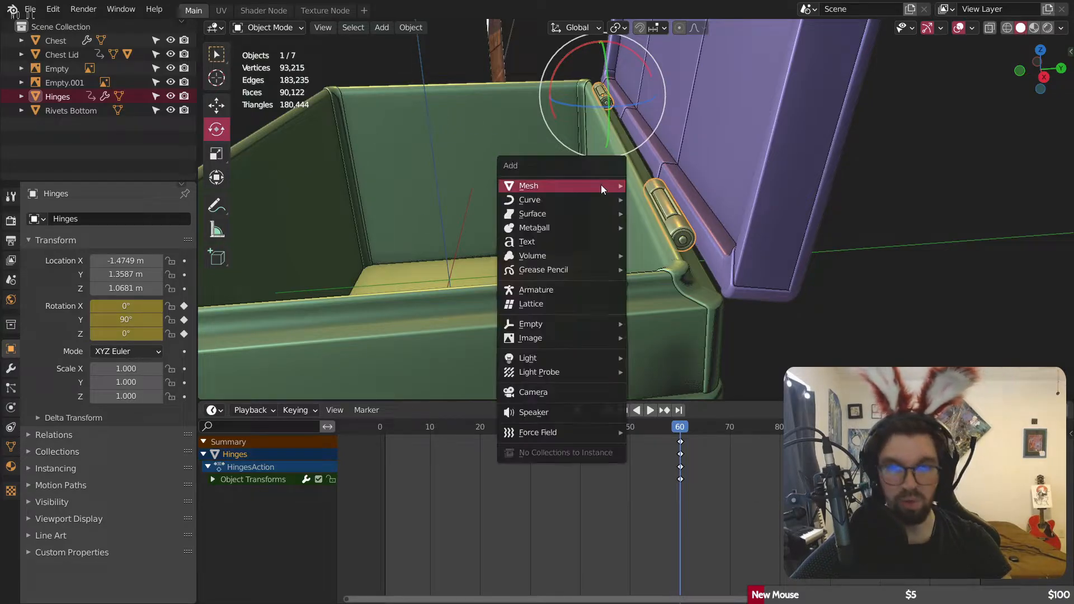
key(Escape)
key(ctrl+a)
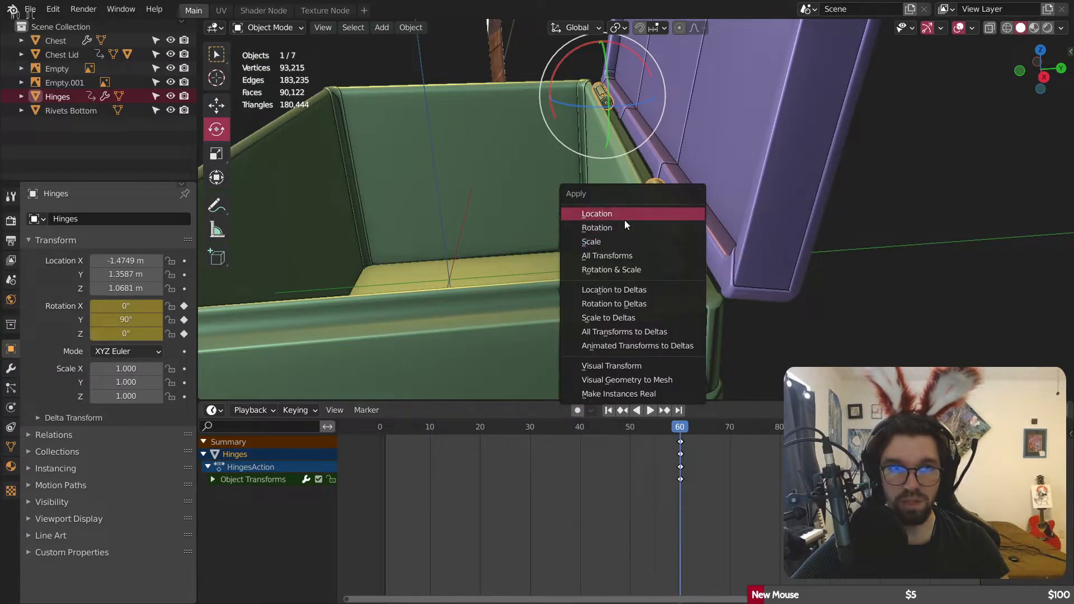
click(625, 220)
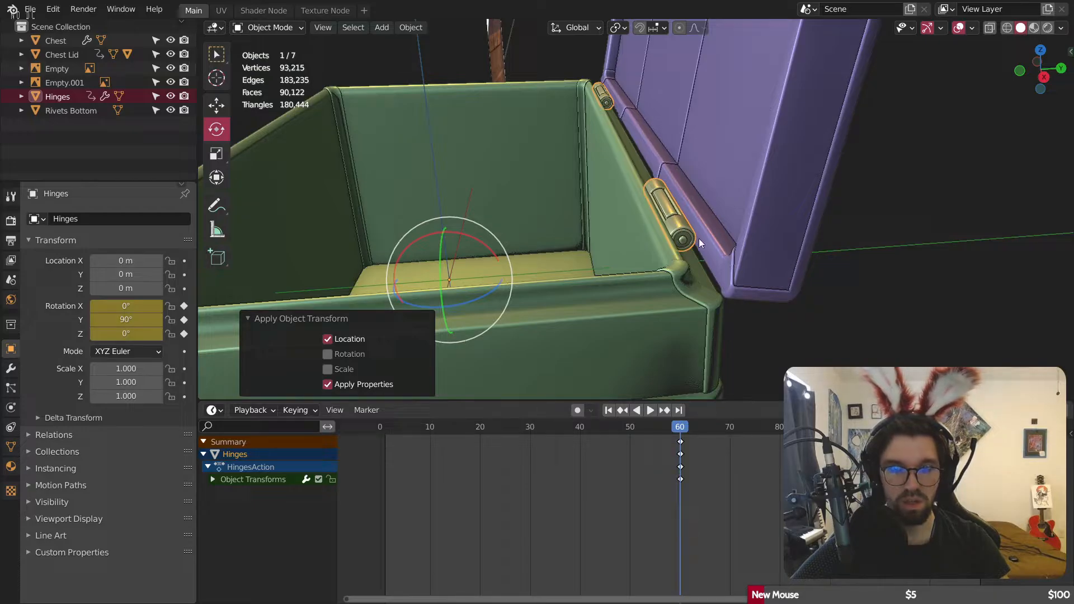
key(shift+a)
key(Escape)
key(ctrl+a)
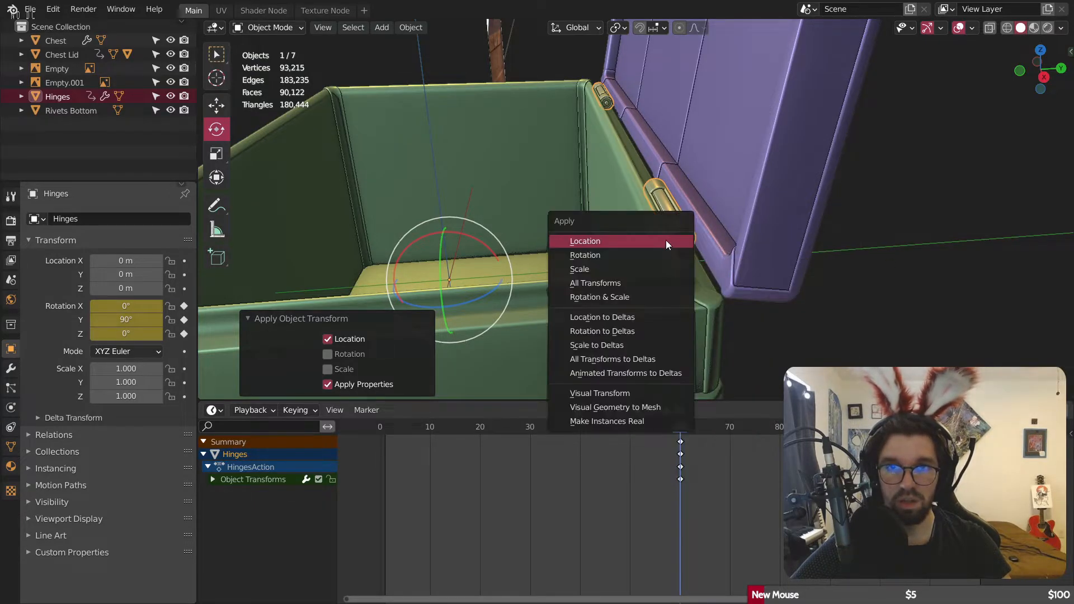
click(647, 256)
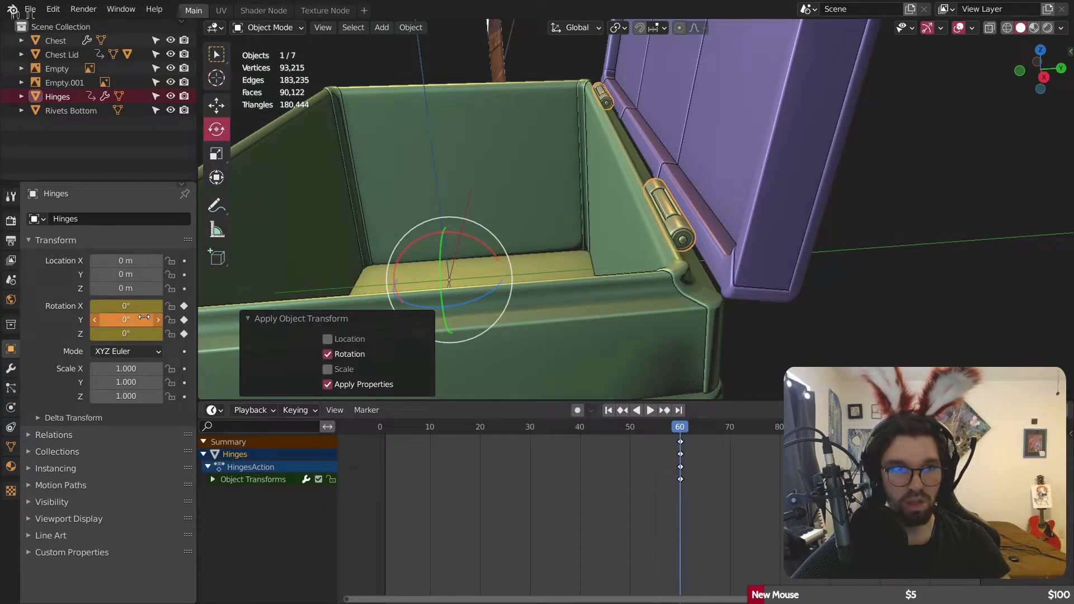
key(i)
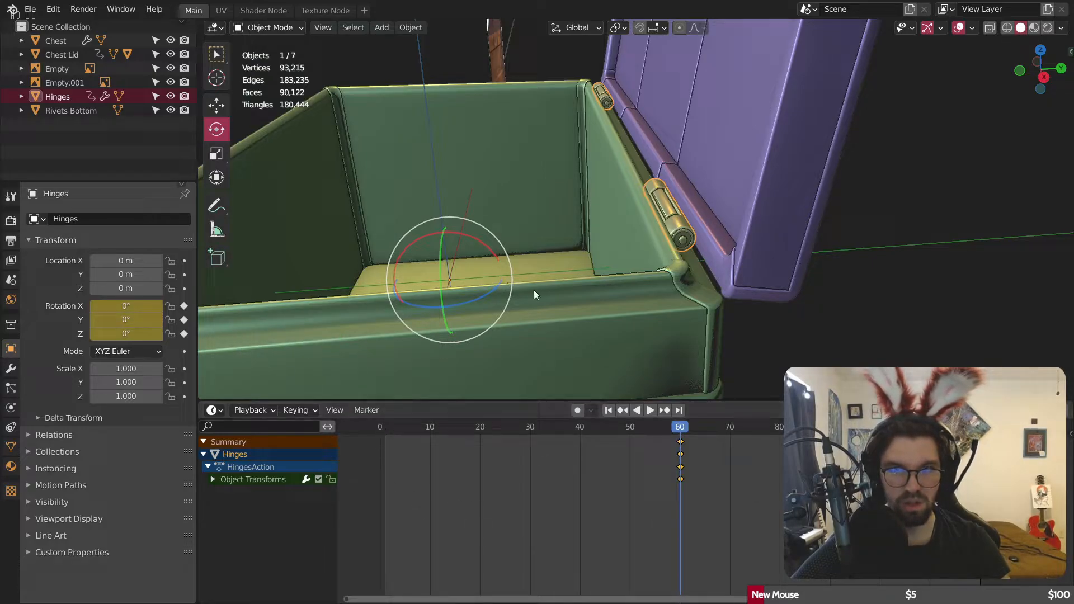
Step: Set the hinges' origin to the median center of their geometry, undoing the trial rotations about the X axis
mouse_move(429, 235)
mouse_down()
mouse_move(421, 239)
mouse_move(437, 243)
mouse_up()
key(ctrl+z)
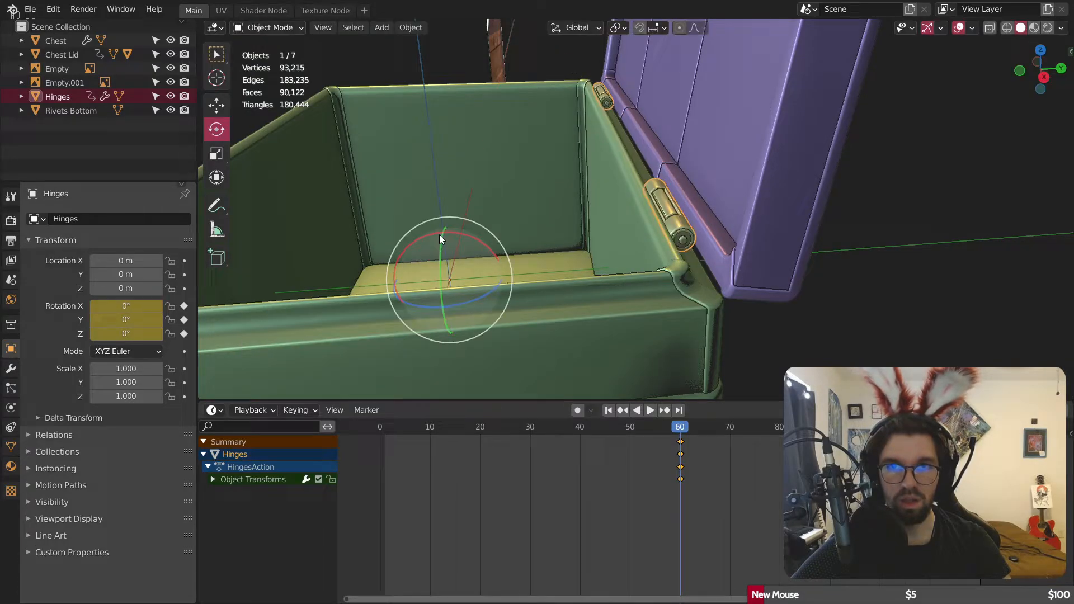
click(410, 28)
mouse_move(441, 57)
click(592, 73)
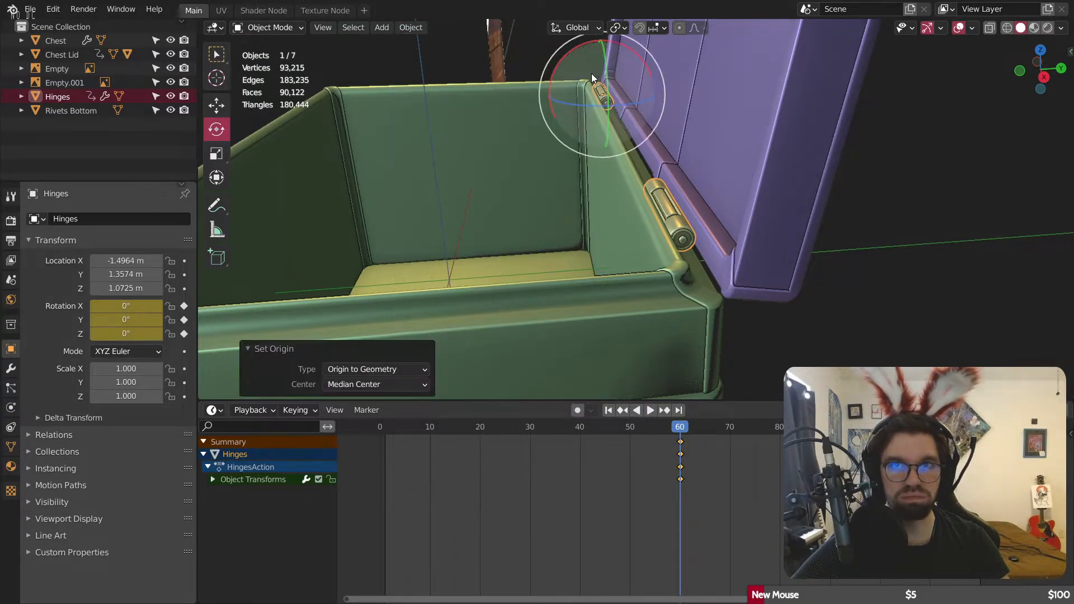
drag(574, 48, 580, 83)
key(ctrl+z)
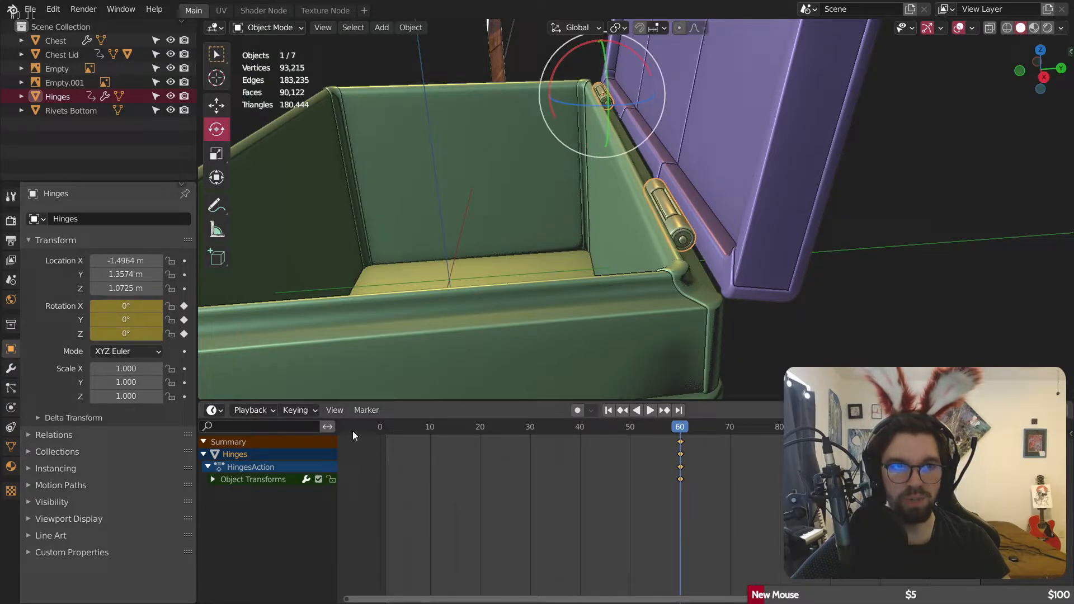
Step: Set the hinges' X rotation to 100° at frame 0, and insert a rotation keyframe there
click(382, 429)
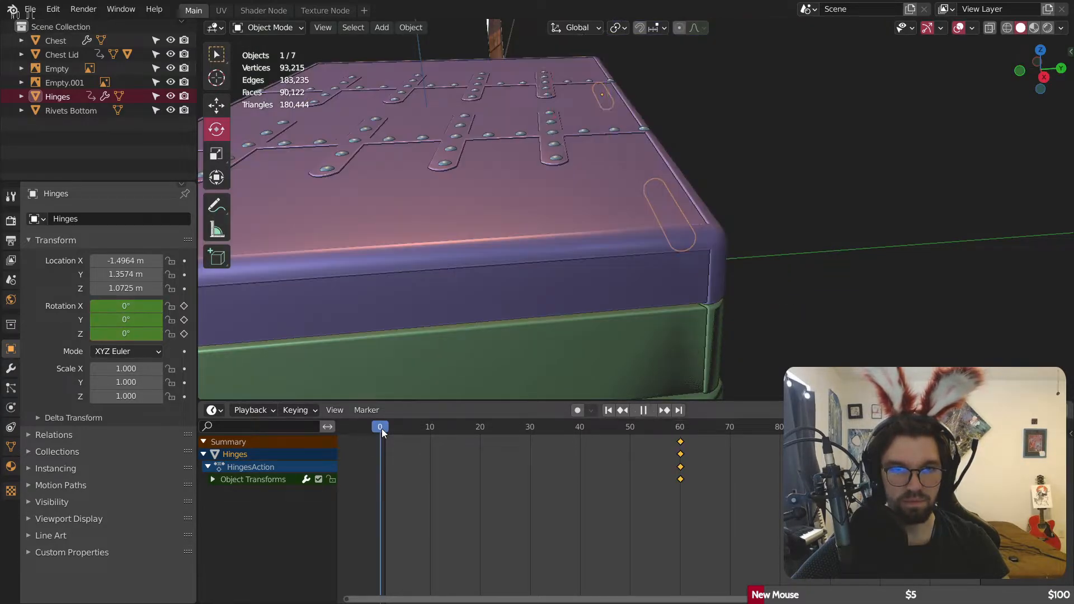
click(133, 305)
text(100)
key(Return)
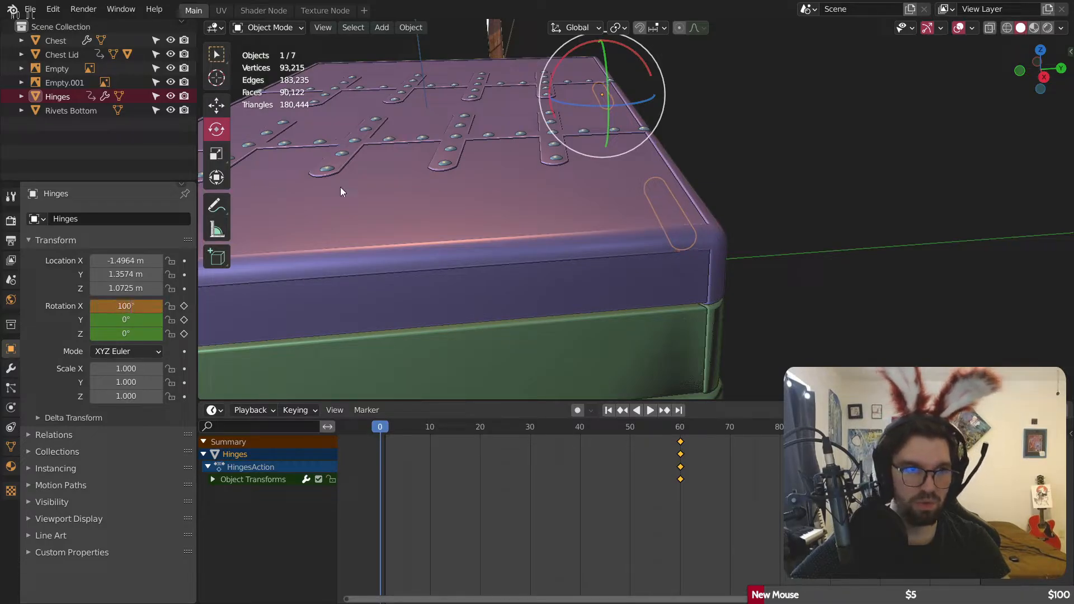
key(i)
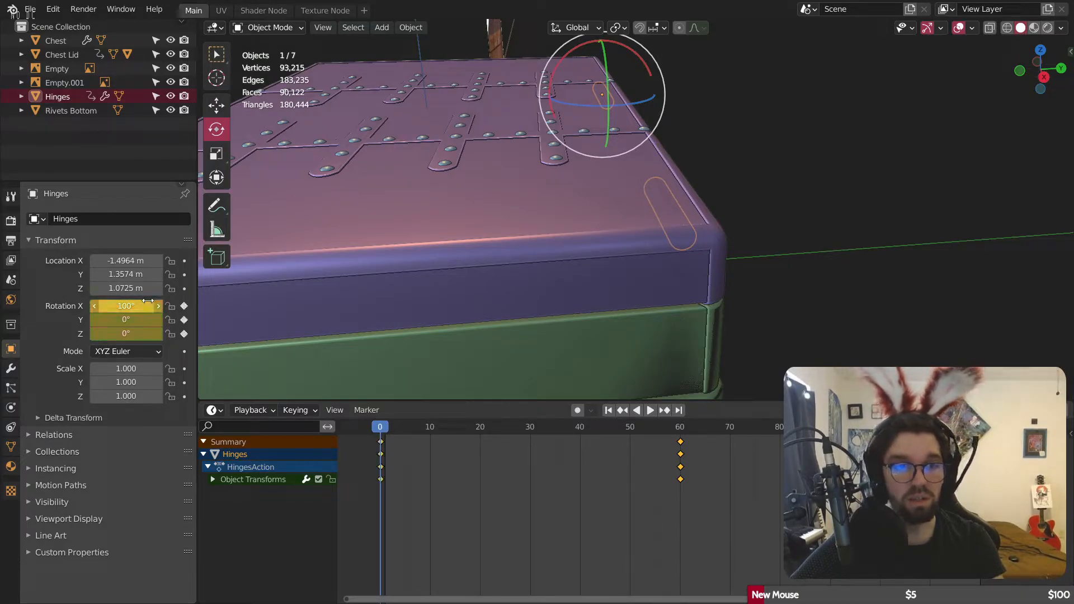
Step: Deselect the hinges' keyframes, and play the animation to check the hinges' rotation against the opening lid
click(381, 479)
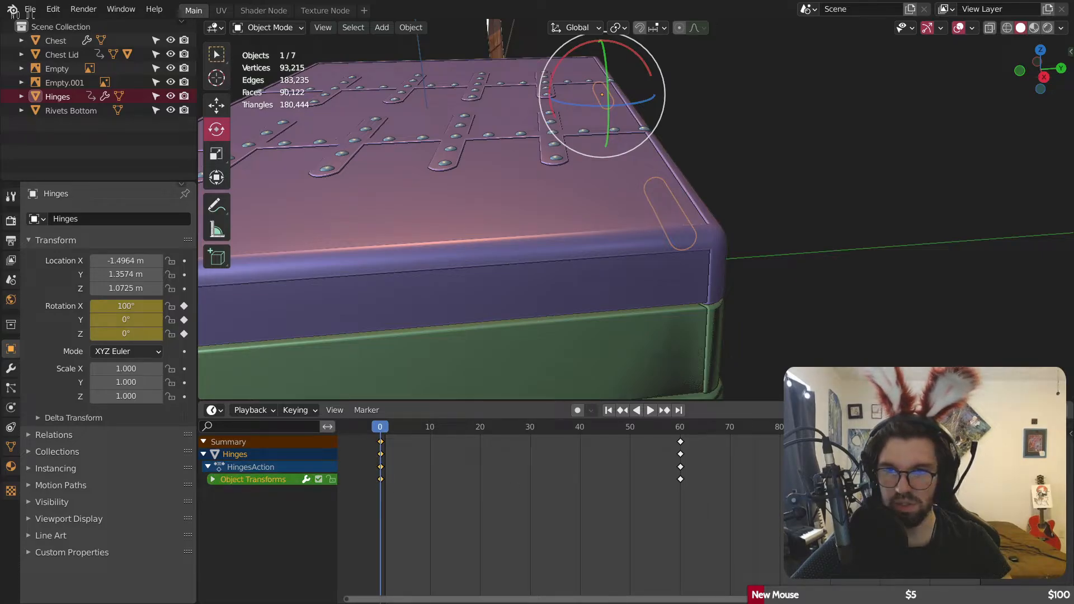
key(shift+Right)
key(ctrl+v)
key(alt+a)
key(space)
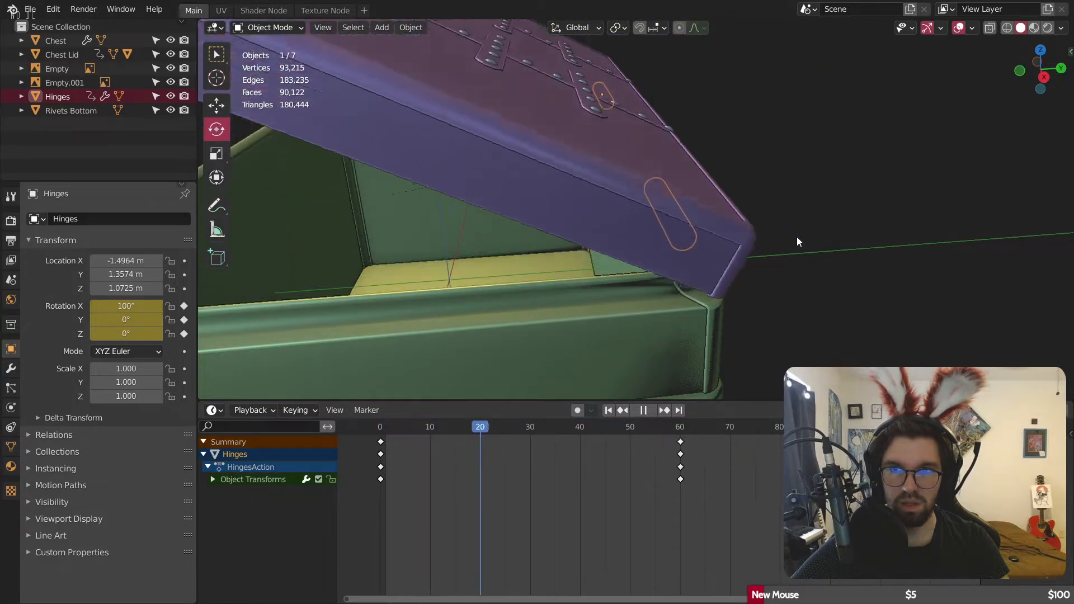
Step: Set the interpolation mode of the Hinges object's rotation keyframes to Bezier
key(space)
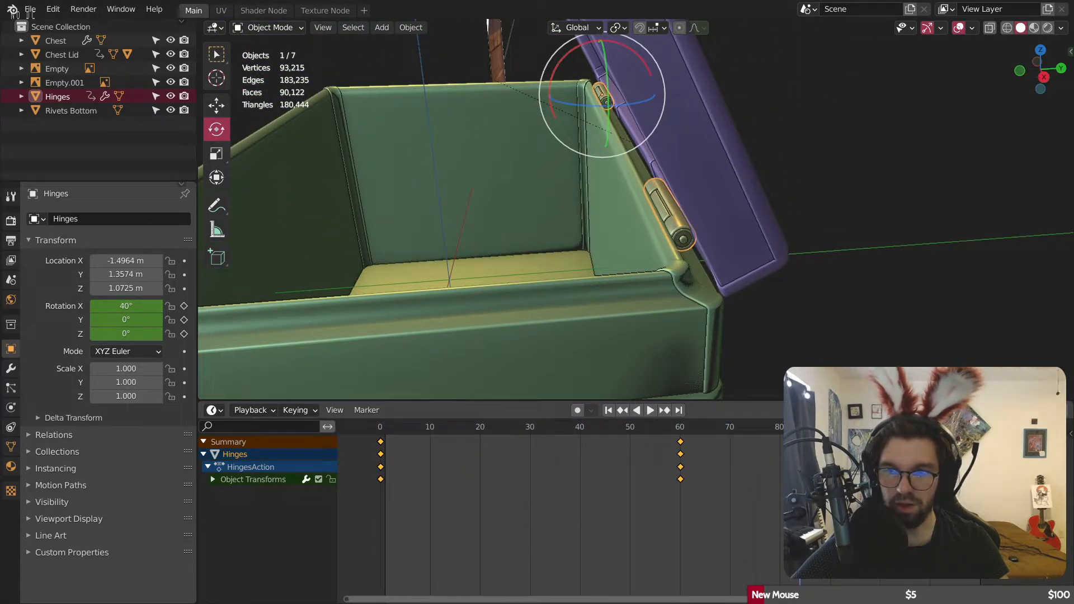
right_click(662, 475)
mouse_move(649, 475)
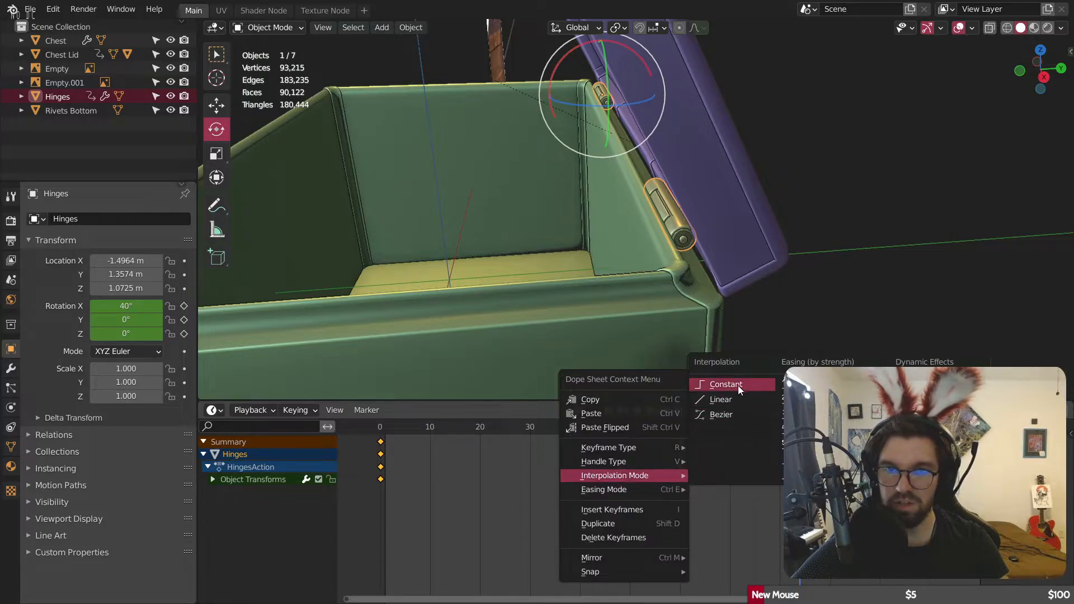
click(721, 415)
Step: Play back the chest lid animation and inspect the lid and hinge movement from several angles
key(space)
click(817, 263)
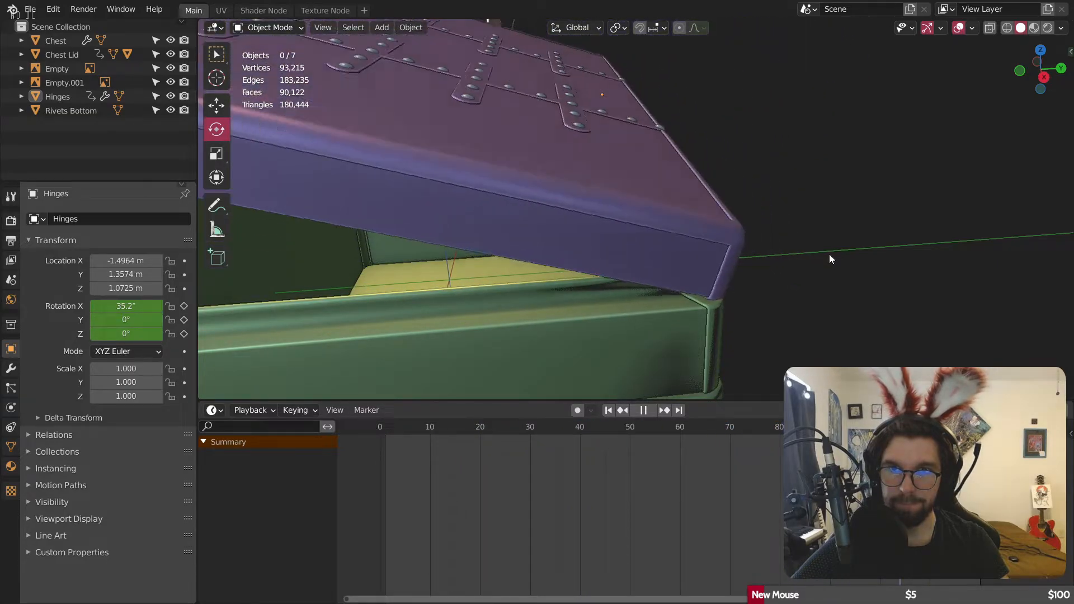
key(space)
scroll(603, 280, down, 4)
shift+middle_drag(603, 280, 642, 233)
scroll(643, 233, down, 2)
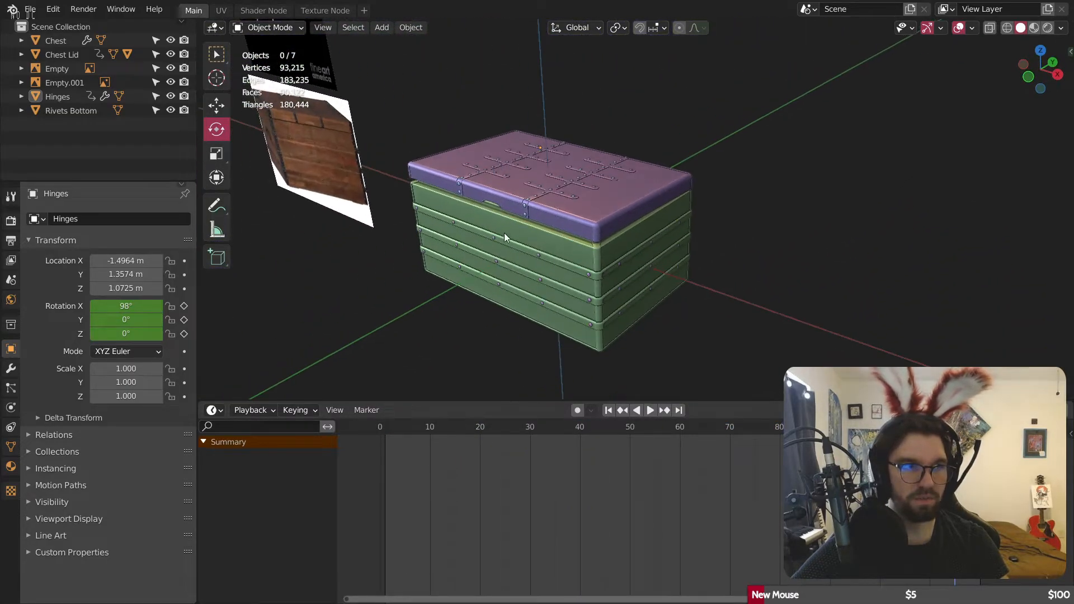
middle_drag(504, 233, 682, 272)
key(space)
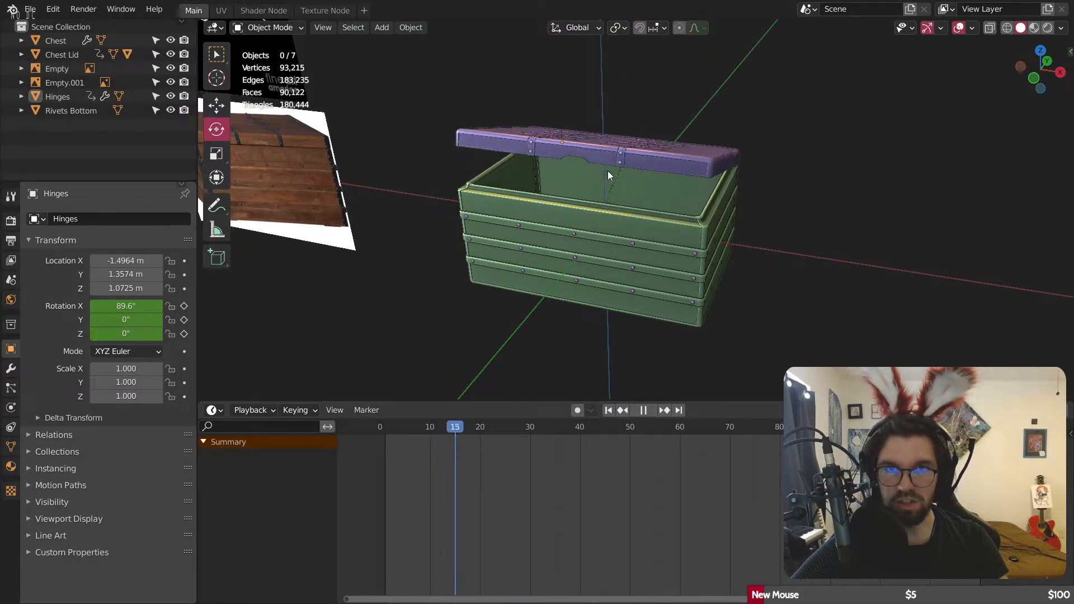
key(space)
scroll(639, 159, up, 5)
middle_drag(638, 185, 664, 221)
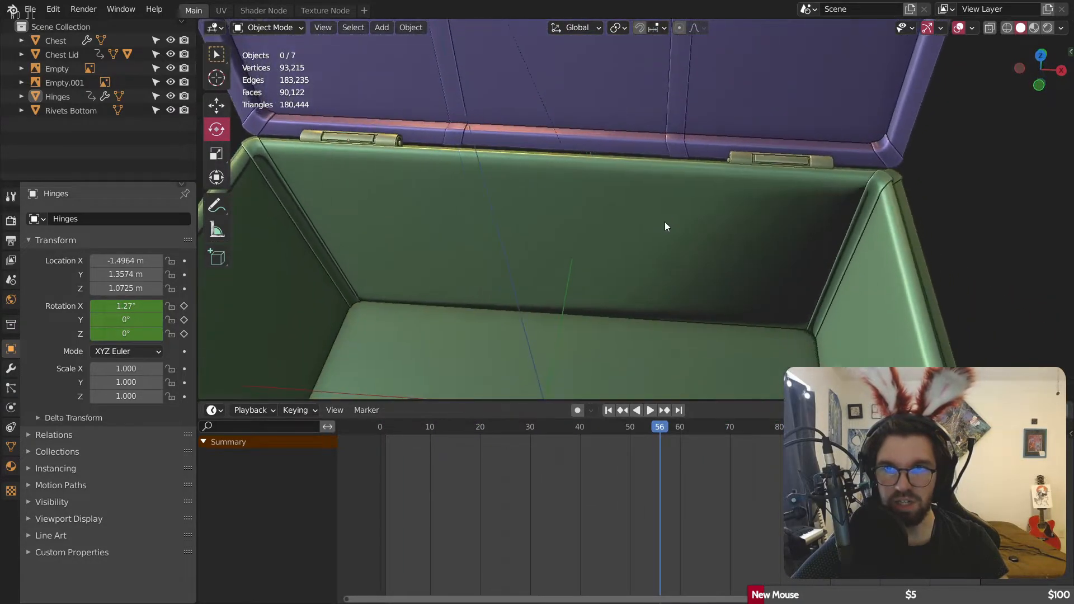
scroll(664, 221, down, 4)
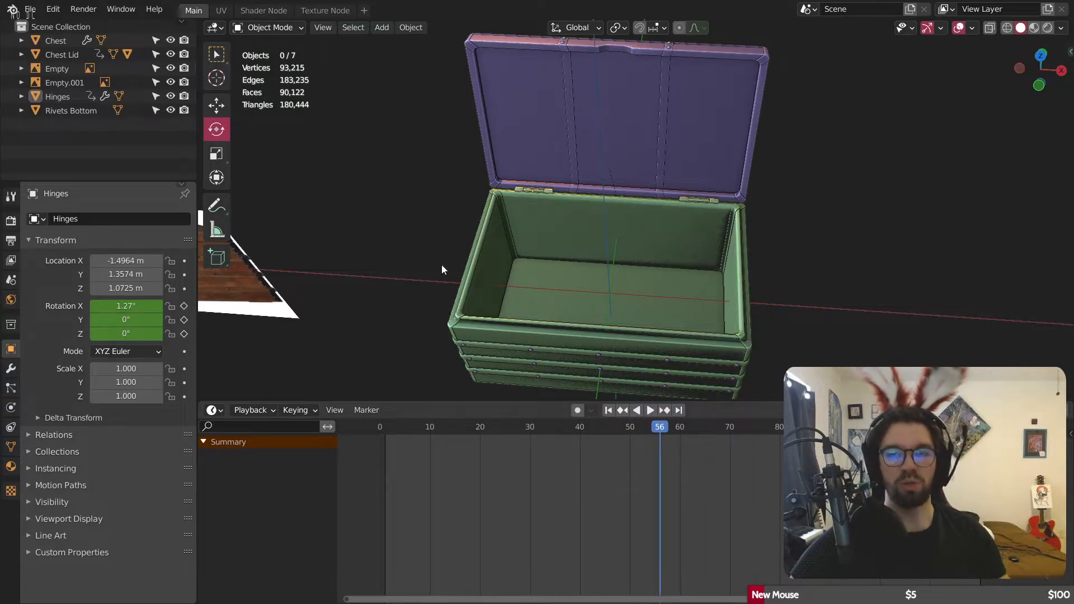
Step: Select the green chest body
scroll(587, 340, up, 3)
middle_drag(588, 340, 548, 185)
click(550, 189)
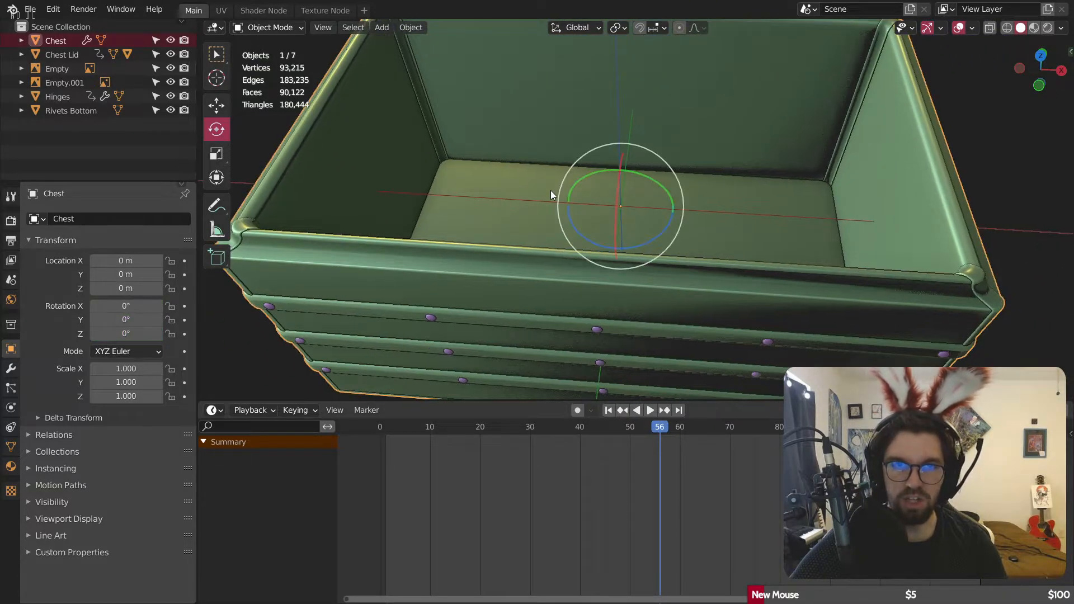
click(268, 27)
click(274, 57)
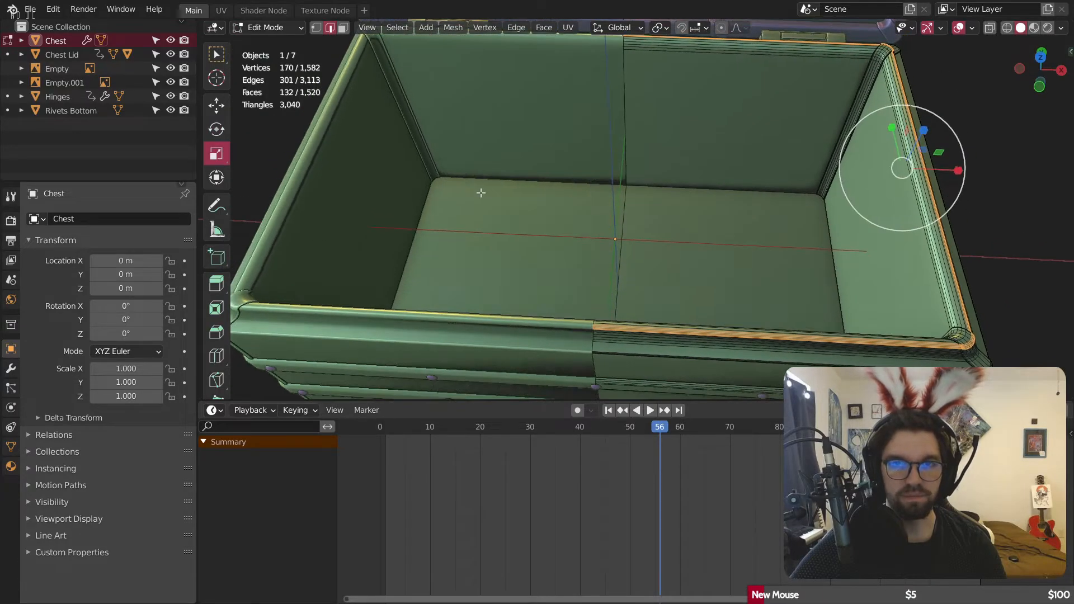
click(342, 28)
click(682, 244)
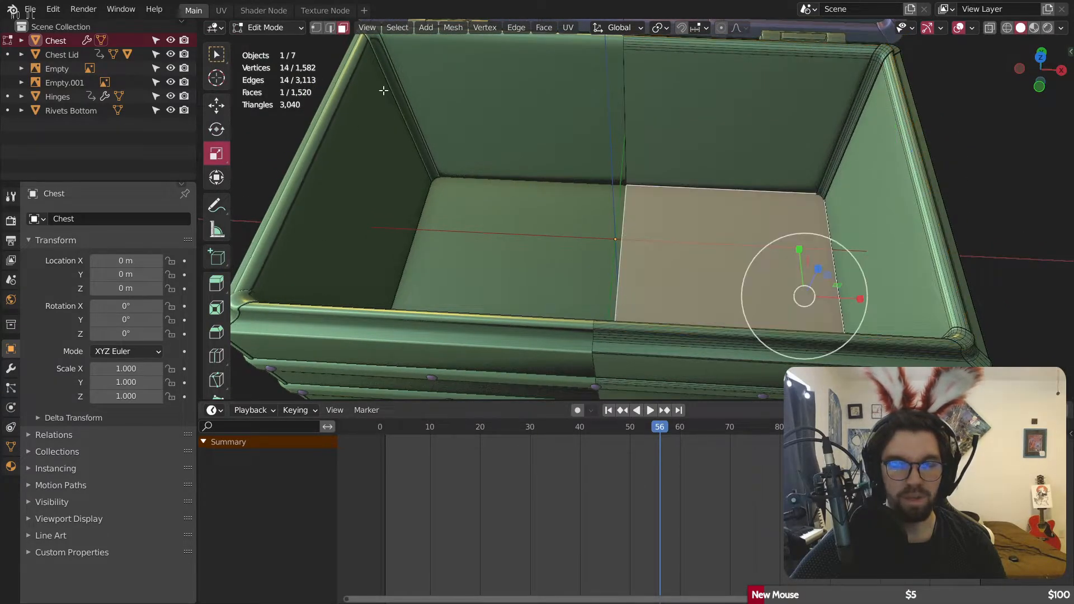
click(269, 27)
click(274, 41)
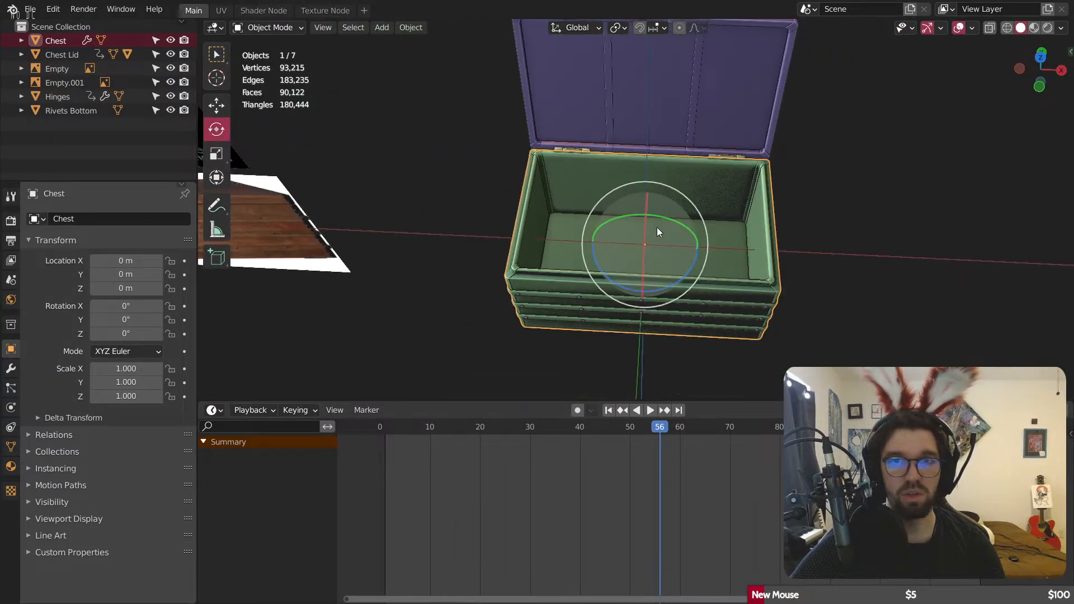
Step: Apply the mirror modifier on the Chest object
middle_drag(644, 164, 638, 191)
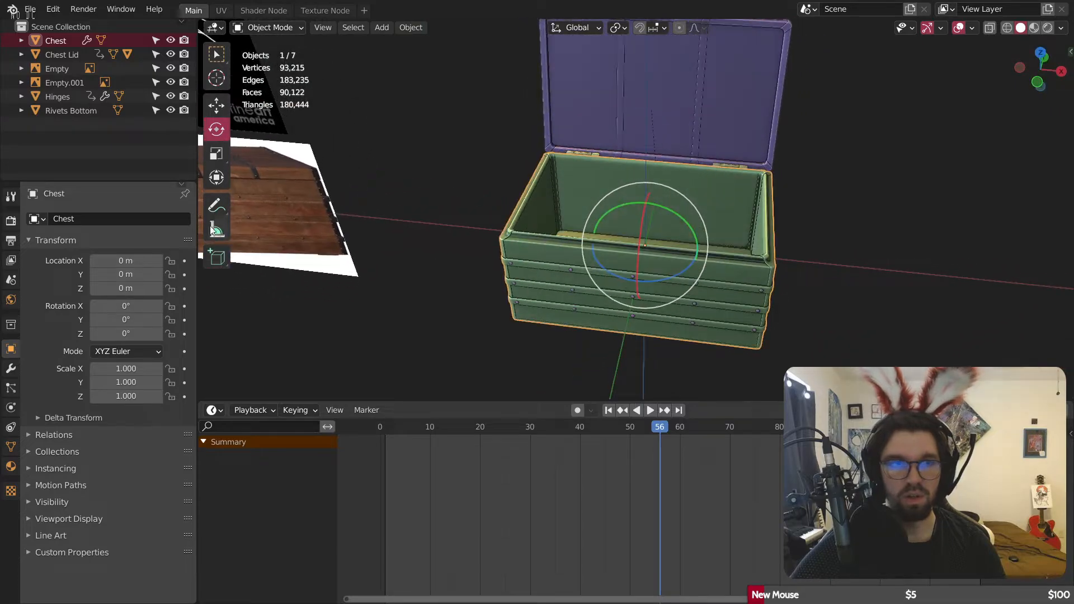
click(10, 368)
click(152, 243)
click(218, 287)
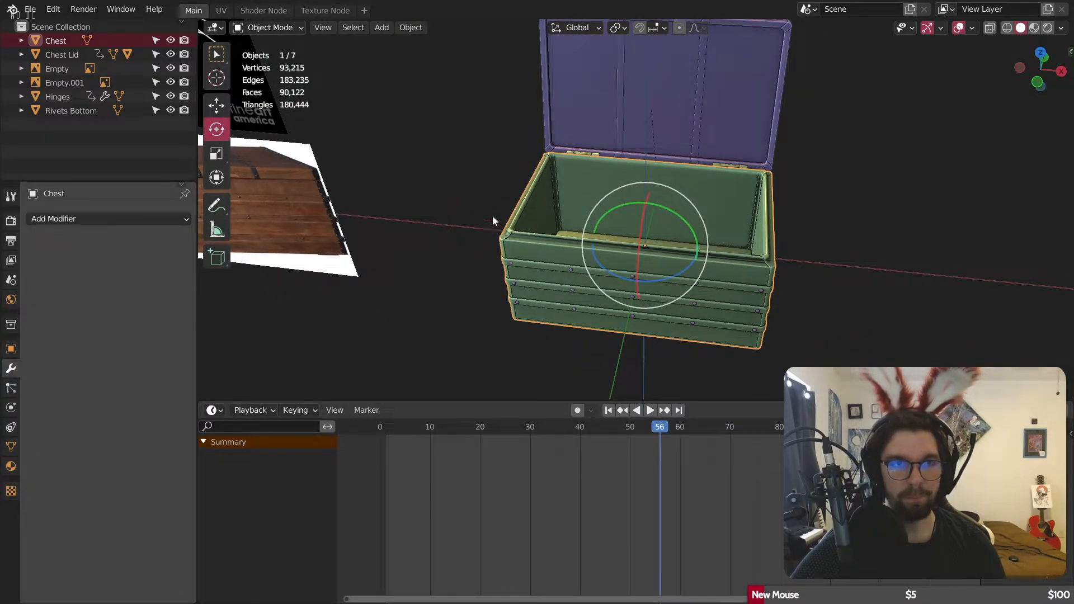
Step: Merge all vertices of the chest mesh by distance at 0.0001 m in Edit Mode
scroll(681, 243, up, 5)
click(259, 28)
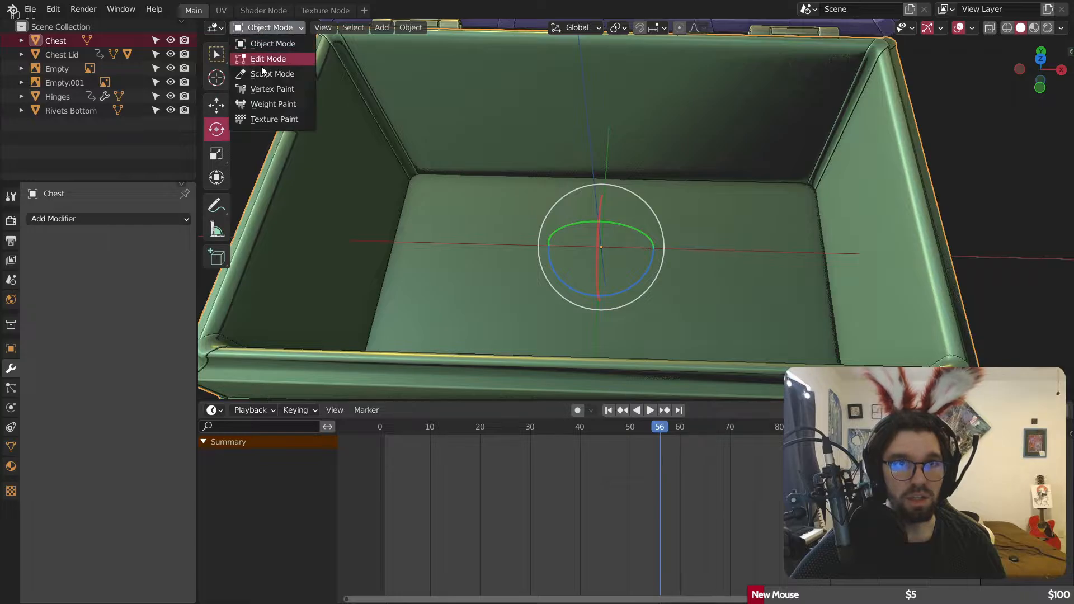
click(261, 62)
right_click(342, 204)
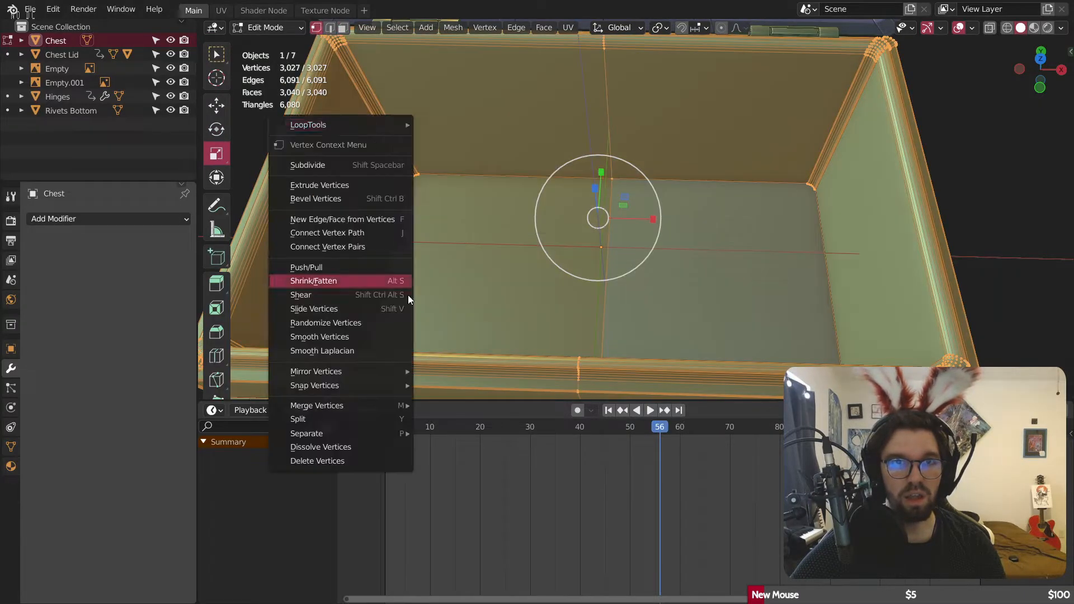
mouse_move(374, 404)
click(446, 449)
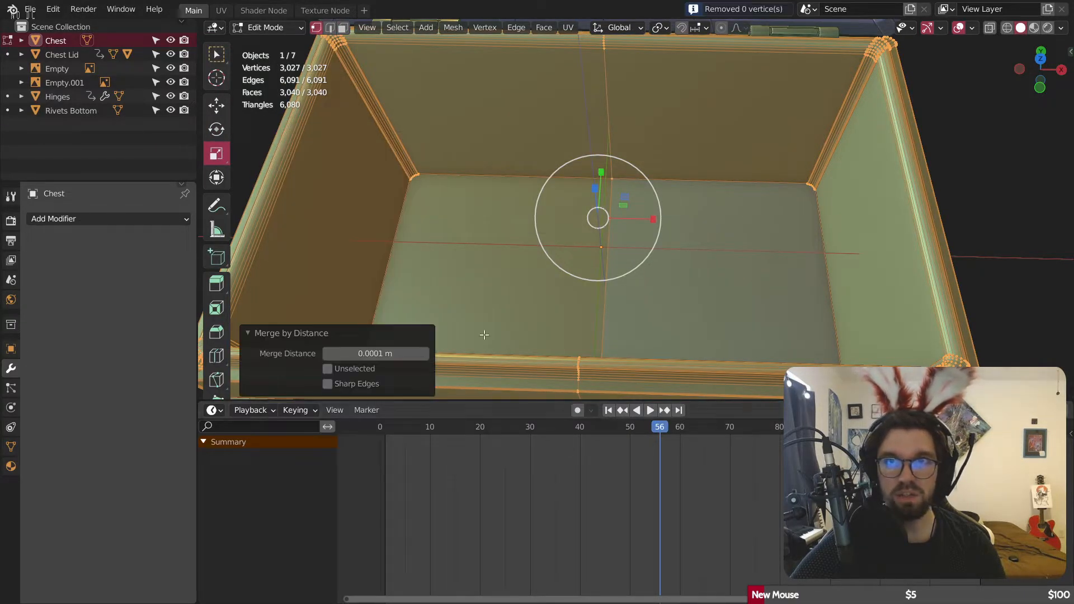
Step: Try to bevel and merge the two faces that form the chest's inner floor
click(343, 28)
click(487, 262)
shift+click(667, 245)
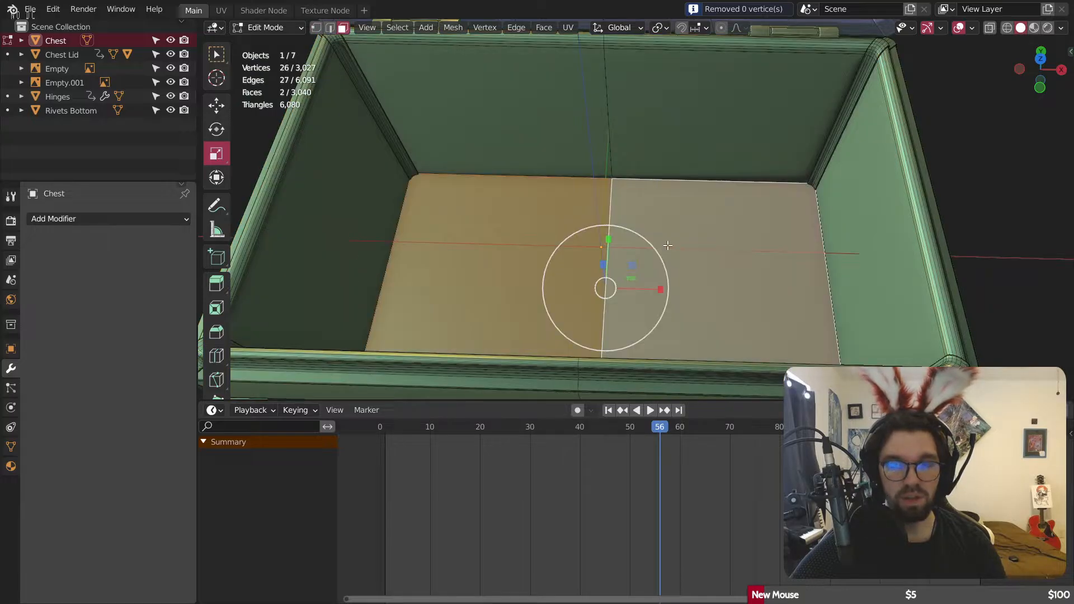
key(i)
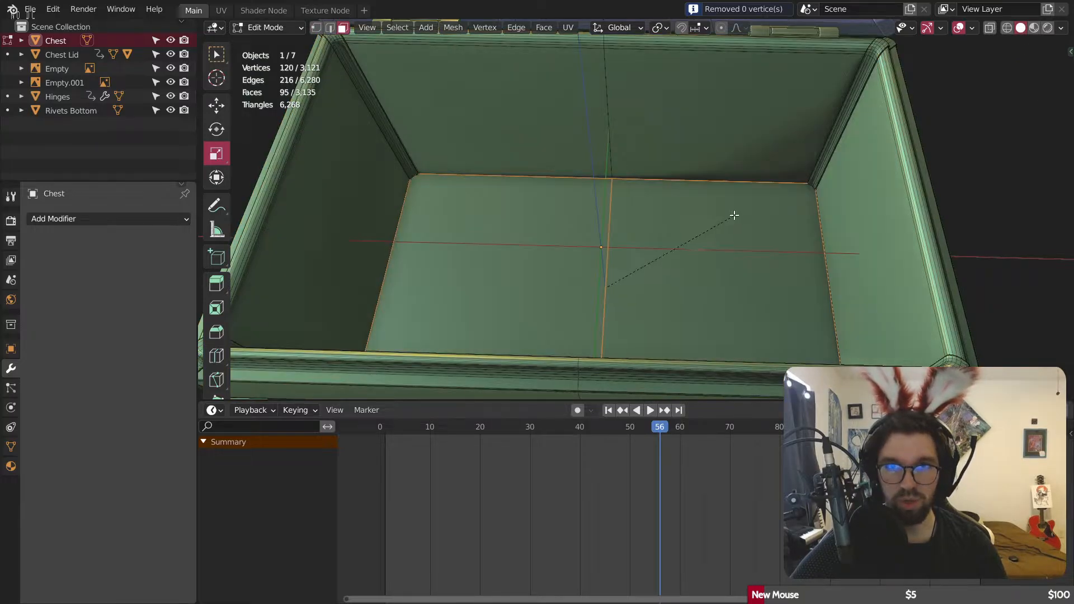
click(773, 195)
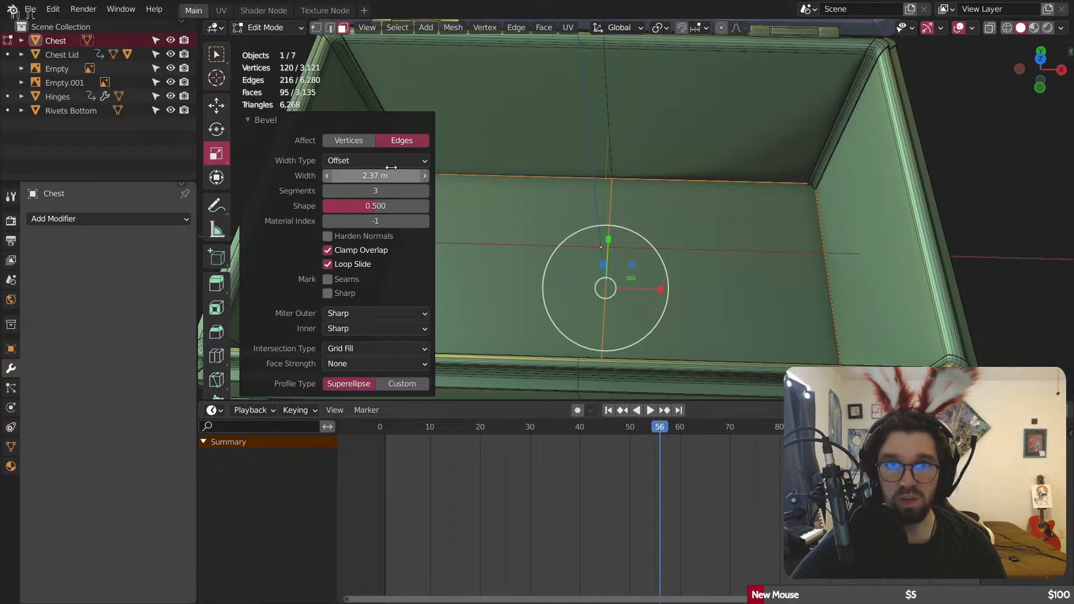
key(ctrl+x)
key(ctrl+z)
key(ctrl+z)
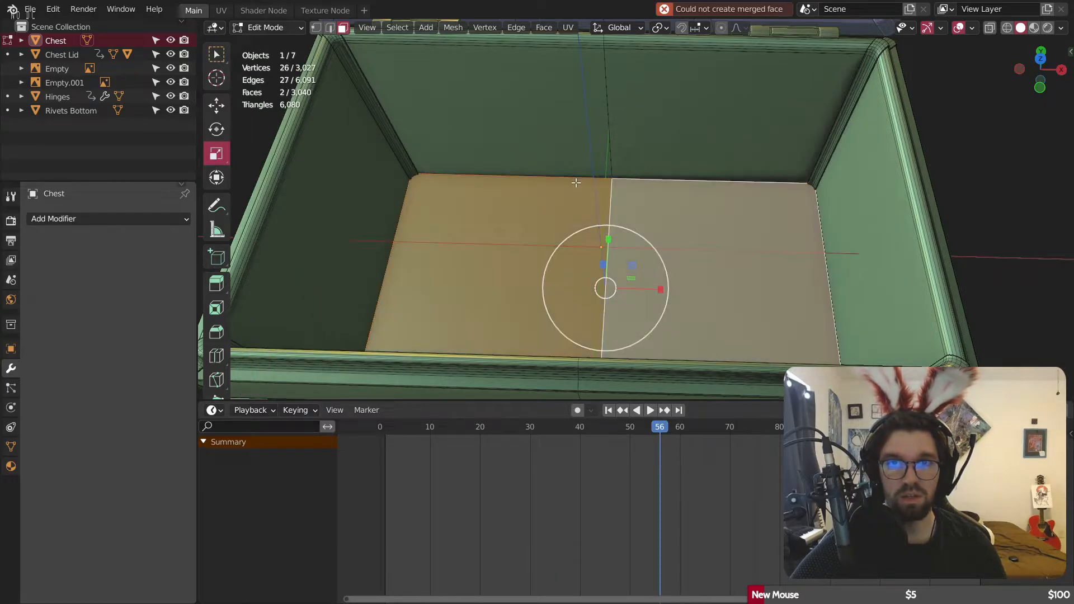
Step: Dissolve the central edge loop that divides the chest mesh into two mirrored halves
click(573, 190)
scroll(620, 180, down, 5)
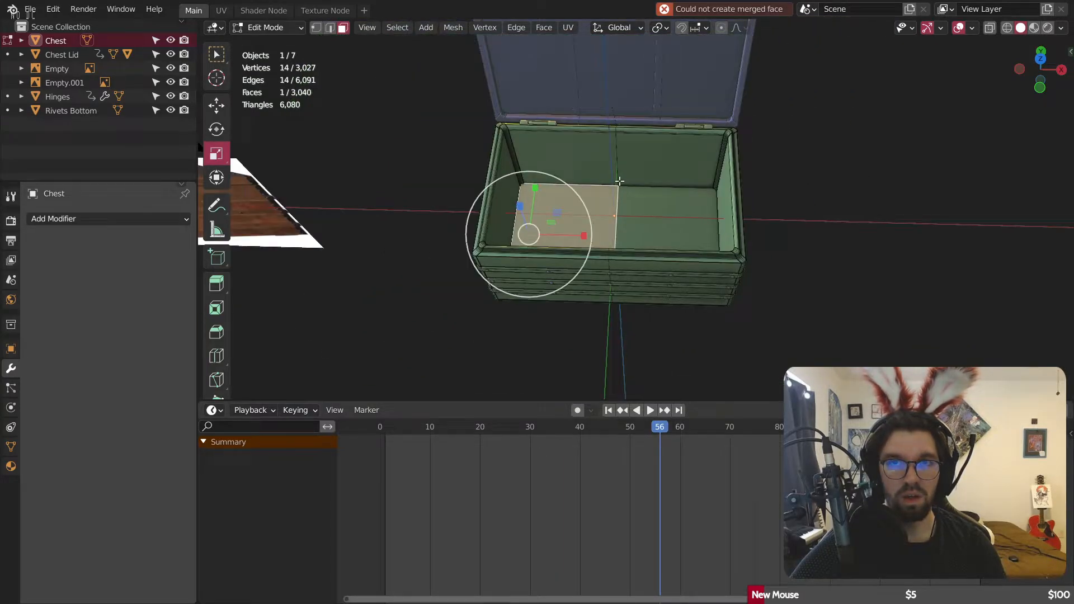
click(330, 28)
right_click(620, 158)
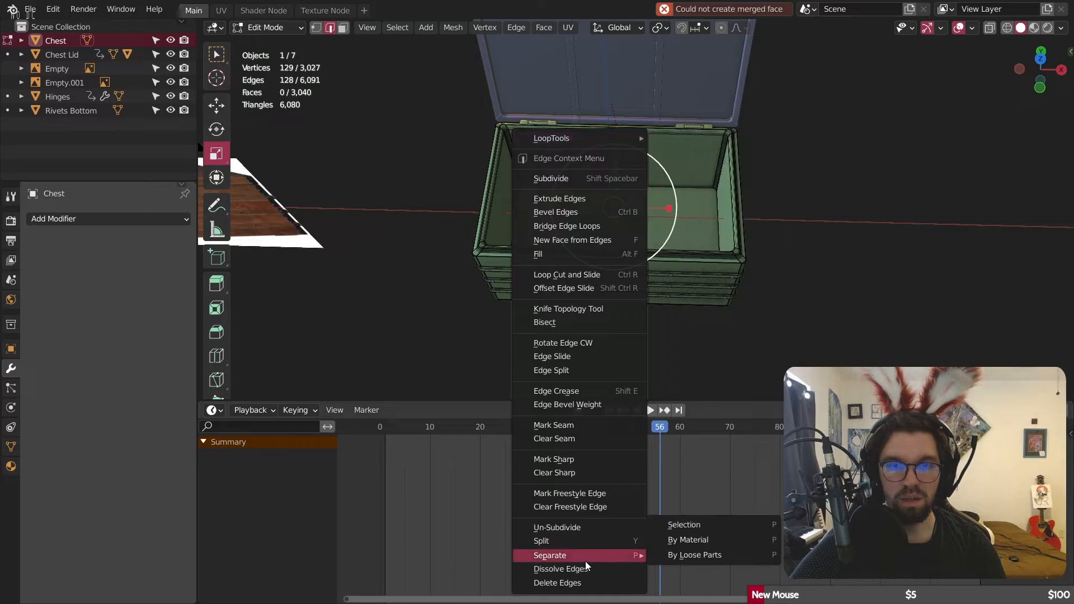
click(554, 569)
Step: Try to bevel the edges around the chest's single inner floor face
scroll(595, 376, up, 3)
click(343, 28)
click(520, 208)
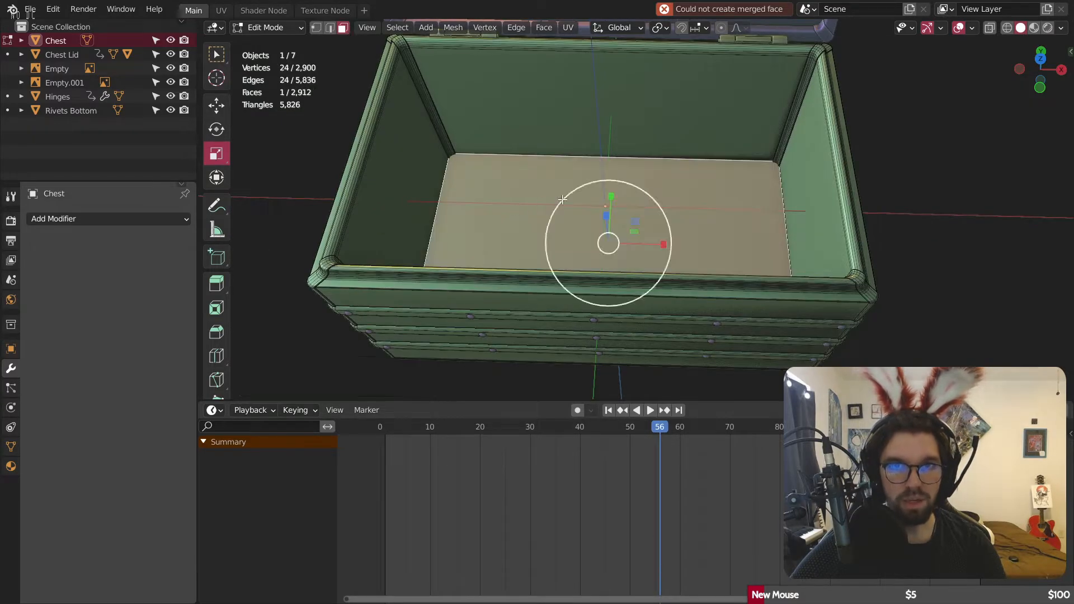
key(i)
click(961, 106)
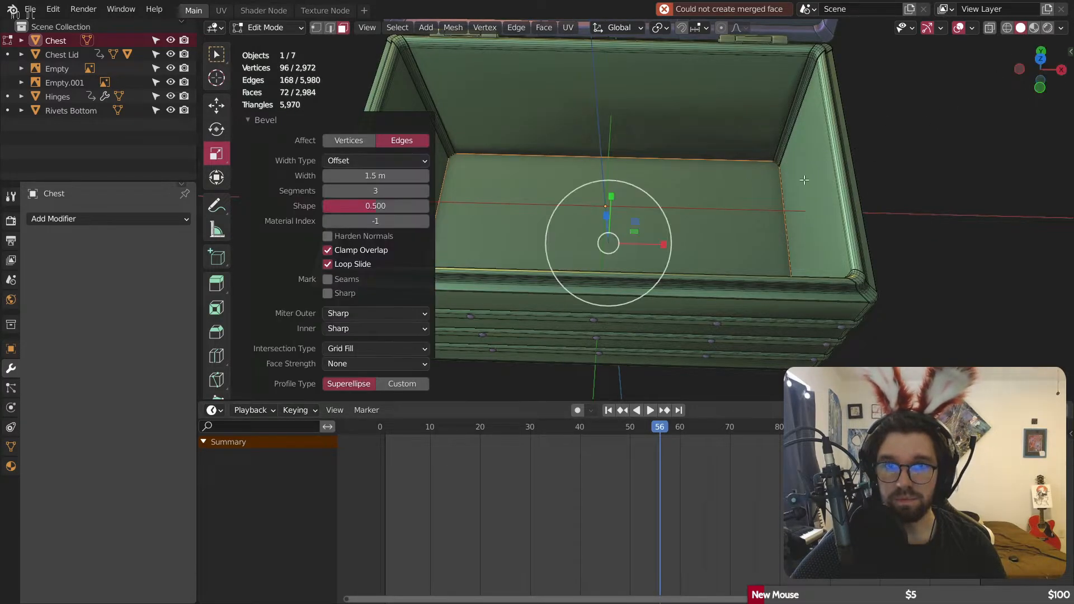
scroll(971, 87, up, 4)
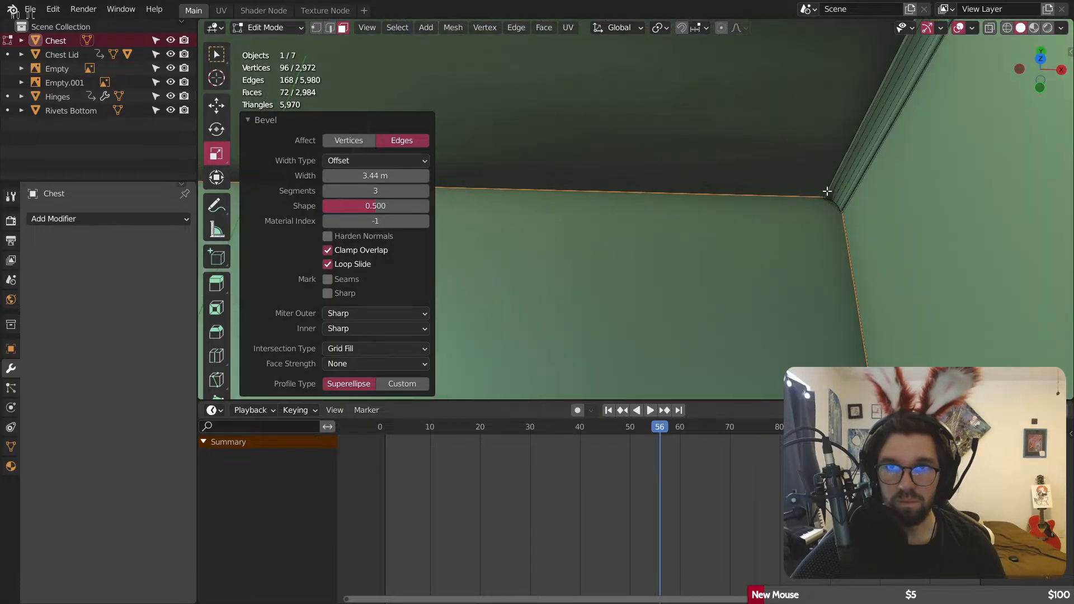
middle_drag(971, 87, 858, 173)
scroll(656, 198, down, 5)
key(ctrl+z)
click(858, 173)
Step: Return the chest to Object Mode and deselect everything
middle_drag(461, 257, 528, 233)
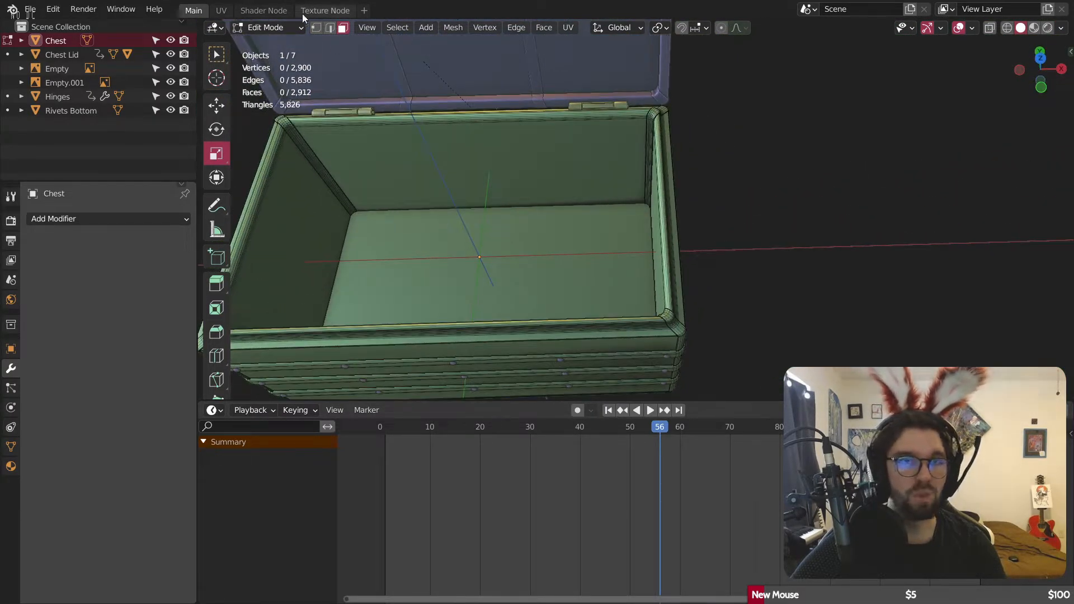
click(280, 28)
click(270, 43)
scroll(552, 273, down, 6)
click(552, 273)
Step: Examine the spider web reference image and compare it with the open chest
middle_drag(552, 273, 606, 251)
scroll(625, 210, up, 2)
scroll(606, 251, down, 2)
shift+middle_drag(312, 47, 561, 146)
scroll(561, 146, up, 3)
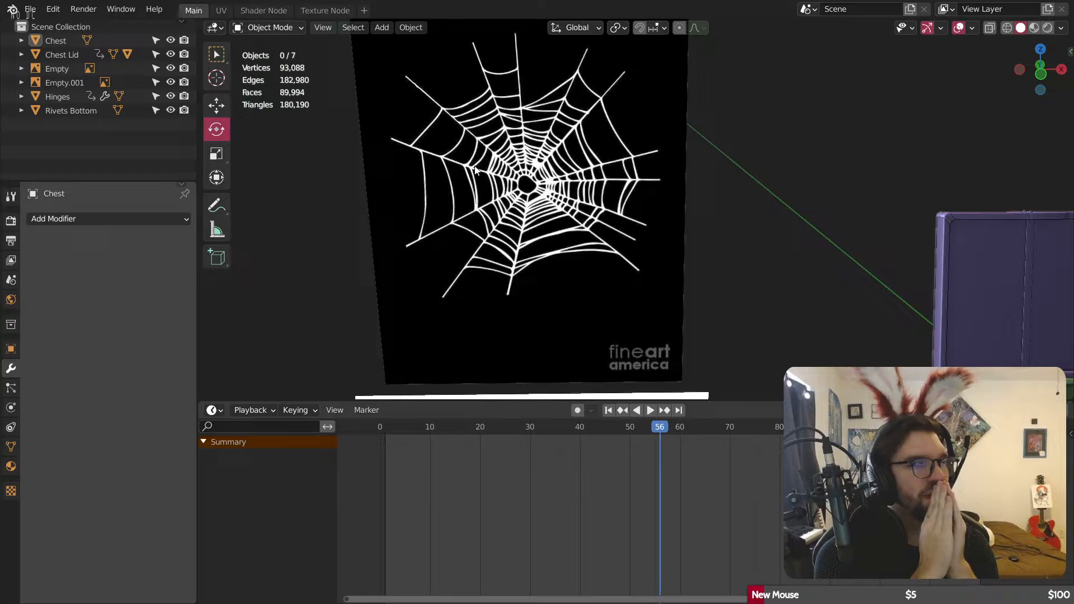
scroll(763, 317, down, 5)
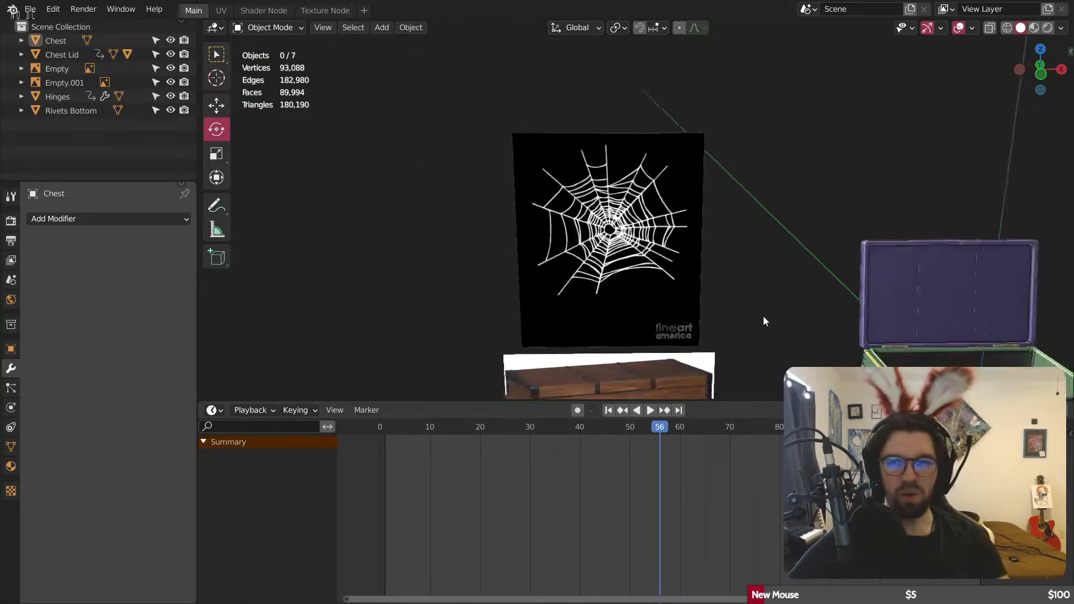
shift+middle_drag(763, 317, 622, 281)
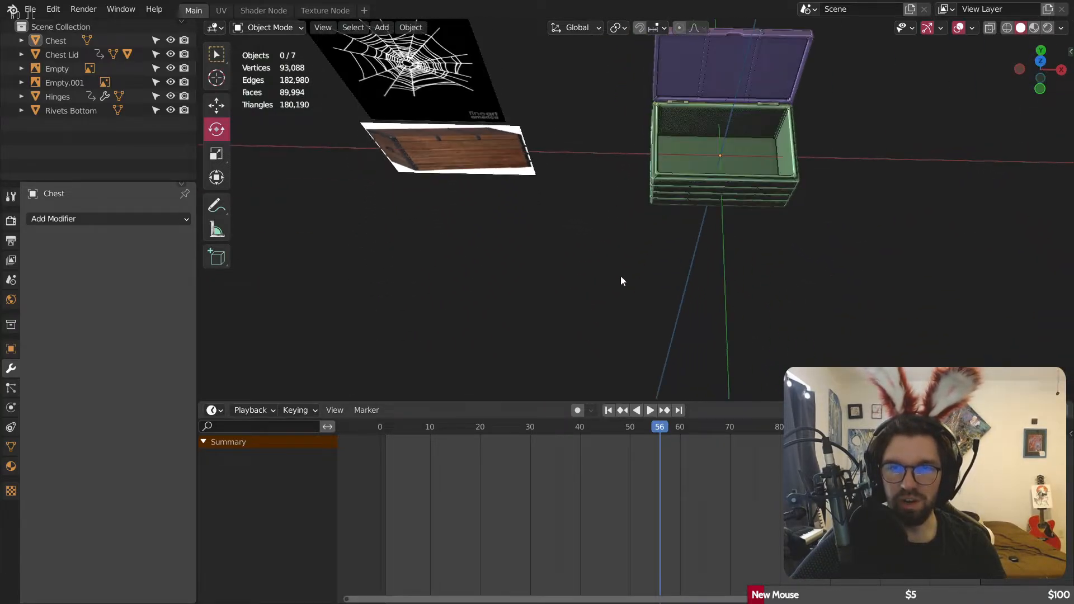
Step: Collapse the timeline to its header so the 3D viewport gets the full height
drag(435, 401, 431, 588)
scroll(469, 376, down, 3)
shift+middle_drag(469, 376, 464, 336)
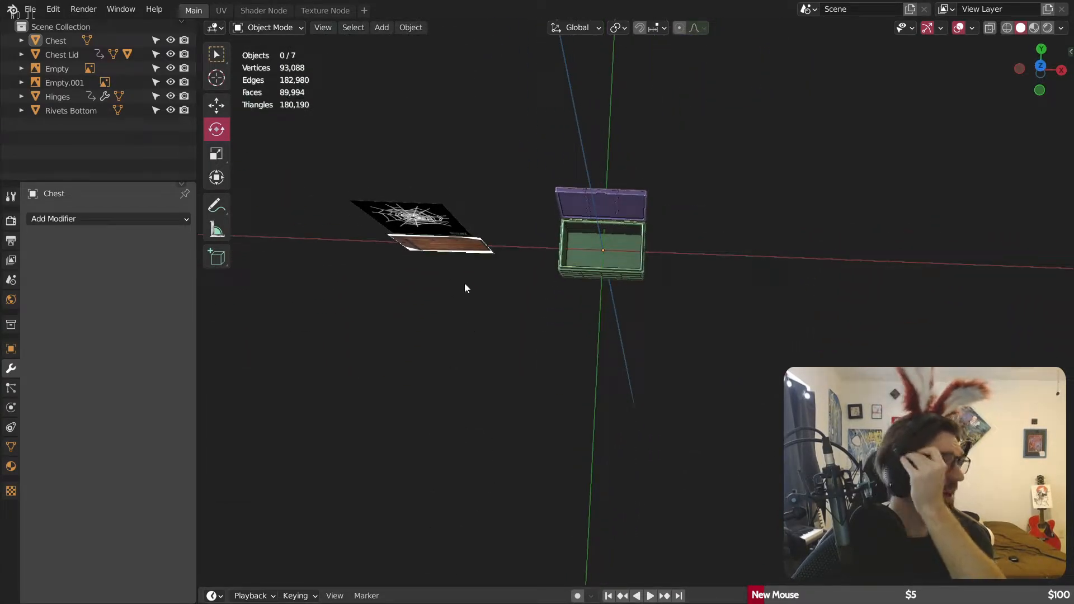
shift+middle_drag(475, 360, 518, 335)
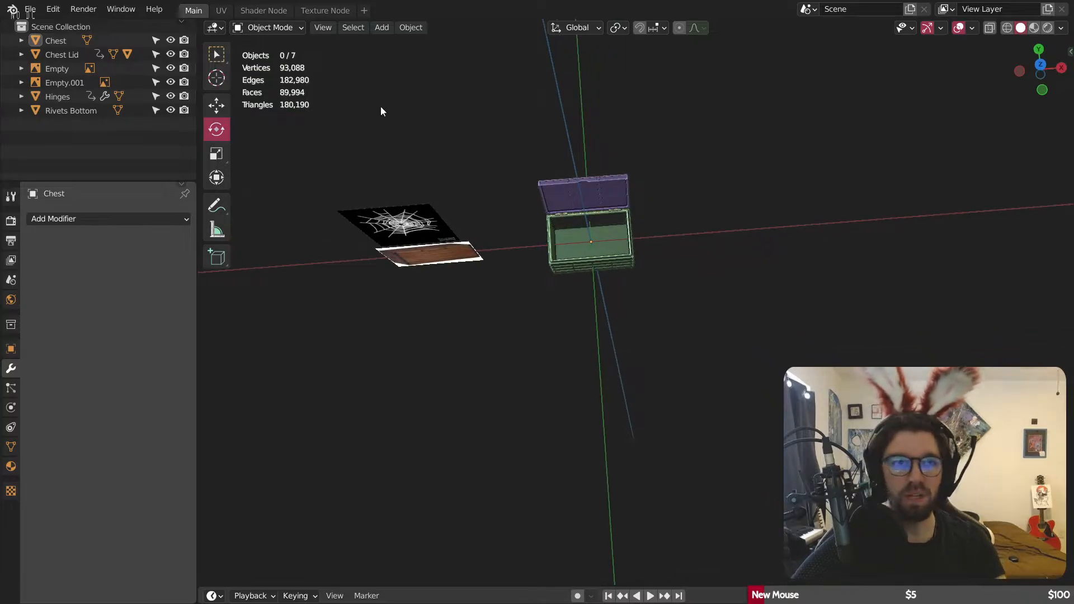
click(385, 28)
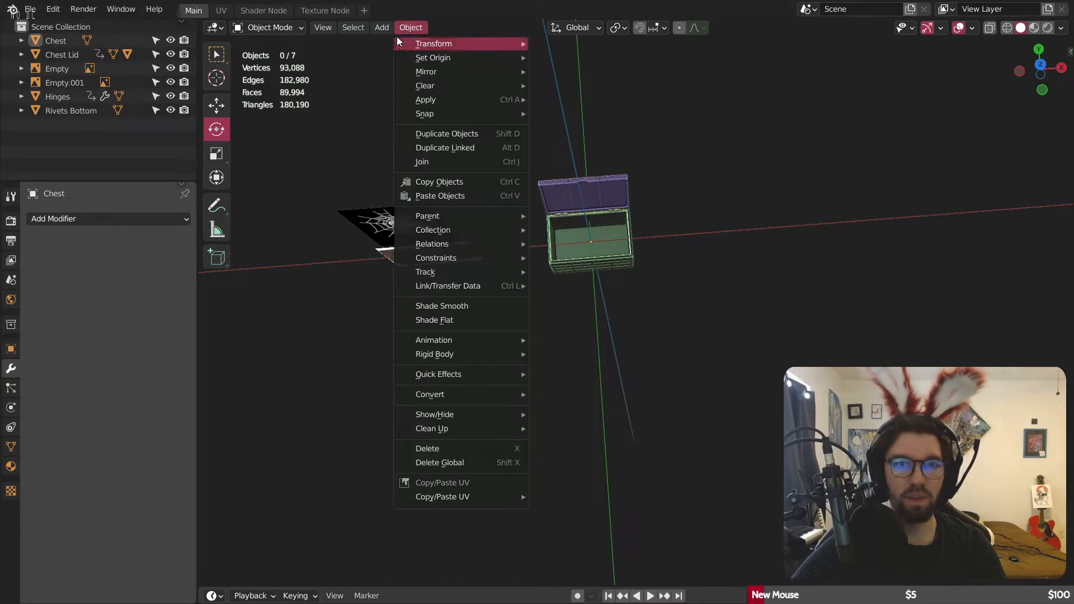
mouse_move(375, 29)
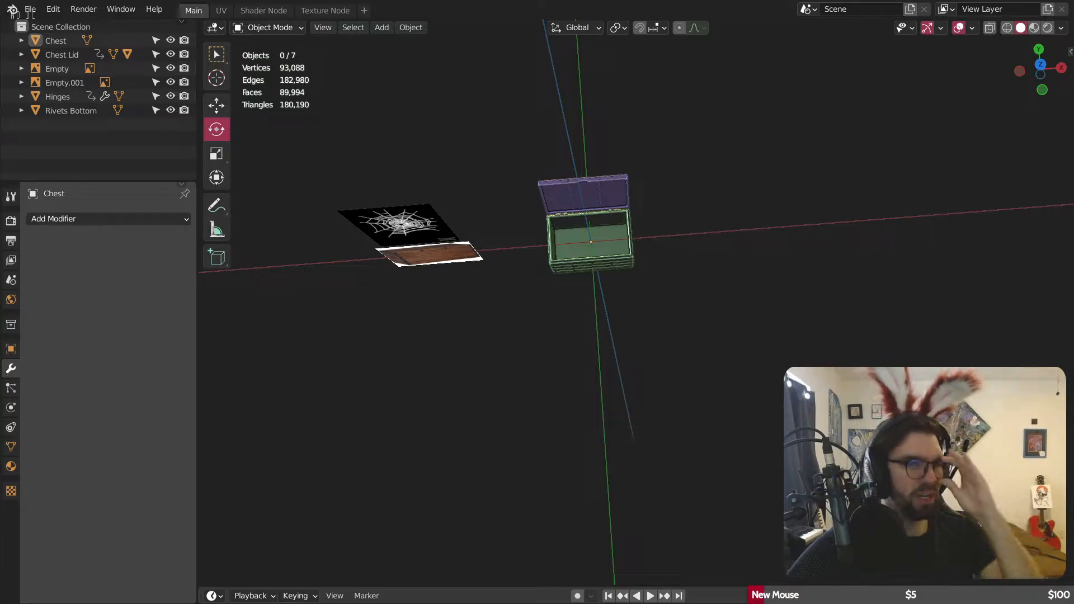
middle_drag(570, 307, 572, 334)
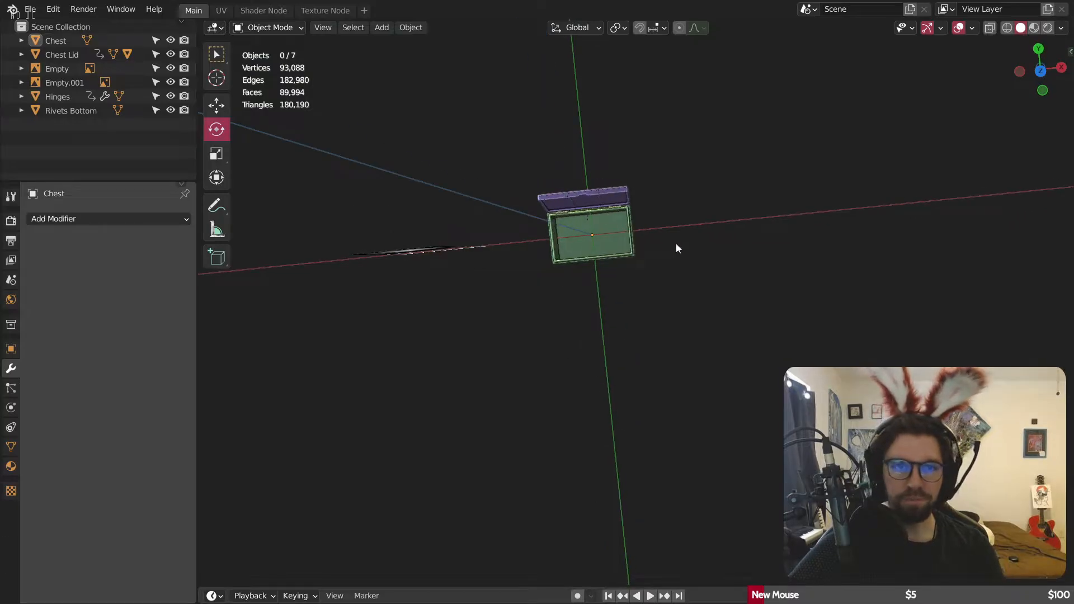
click(1041, 71)
shift+middle_drag(604, 296, 568, 249)
click(381, 27)
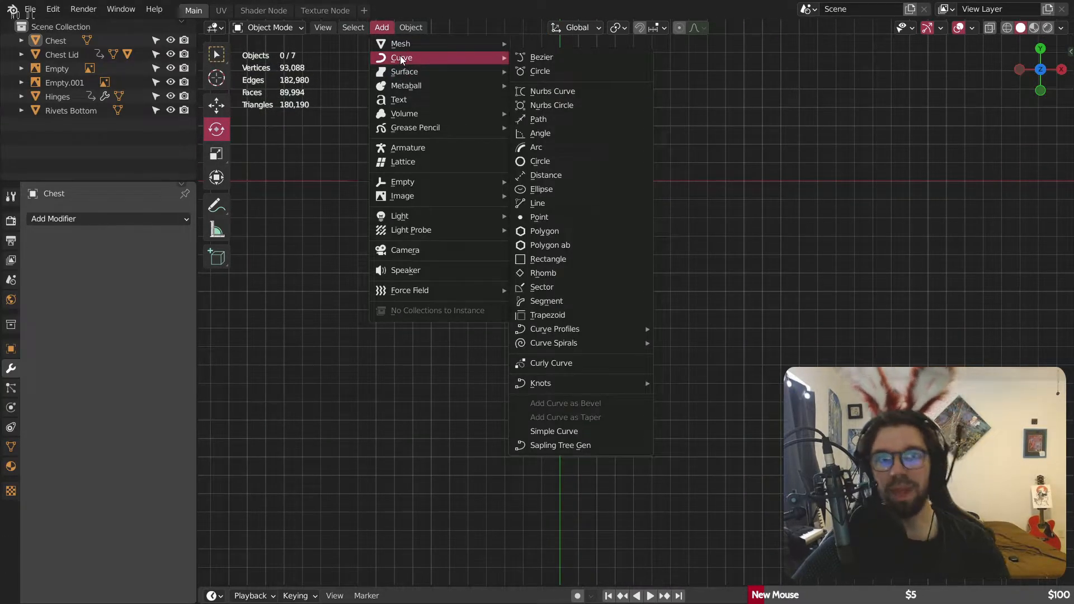
Step: Examine the radial threads of the spider web reference image and compare its position with the chest
middle_drag(453, 365, 414, 186)
scroll(414, 187, up, 6)
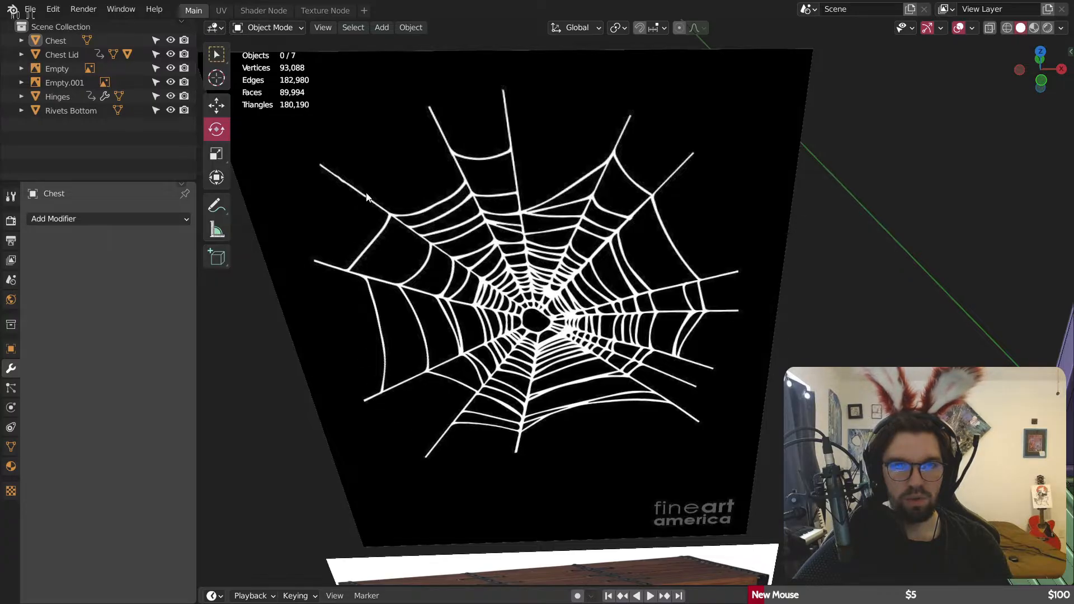
scroll(458, 251, down, 9)
shift+middle_drag(640, 303, 485, 251)
middle_drag(486, 252, 485, 291)
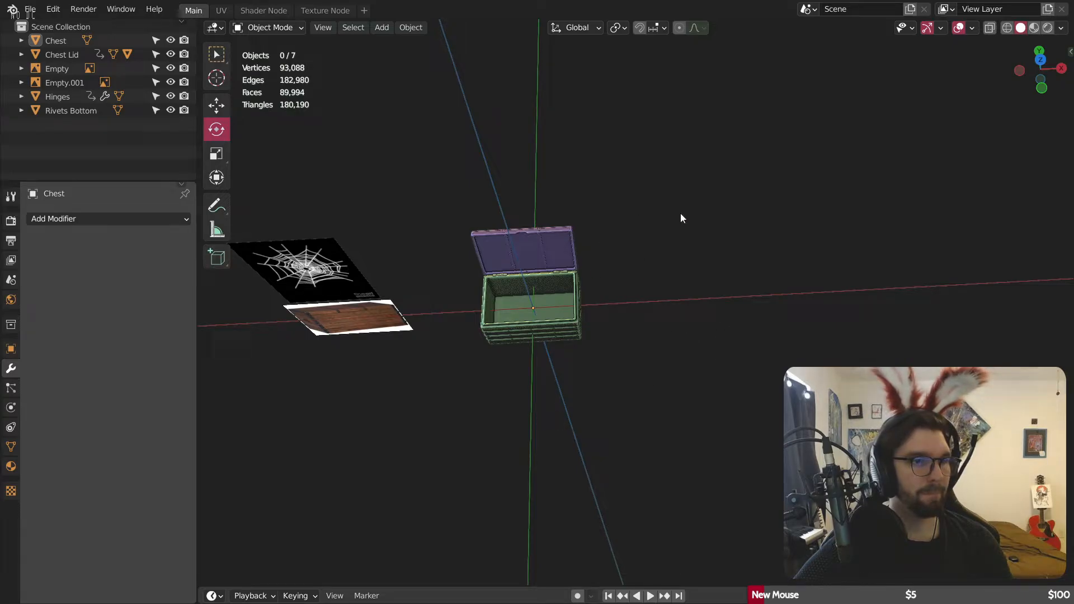
Step: From the top view, add a cylinder mesh with 13 vertices at the world origin
click(1040, 59)
click(388, 29)
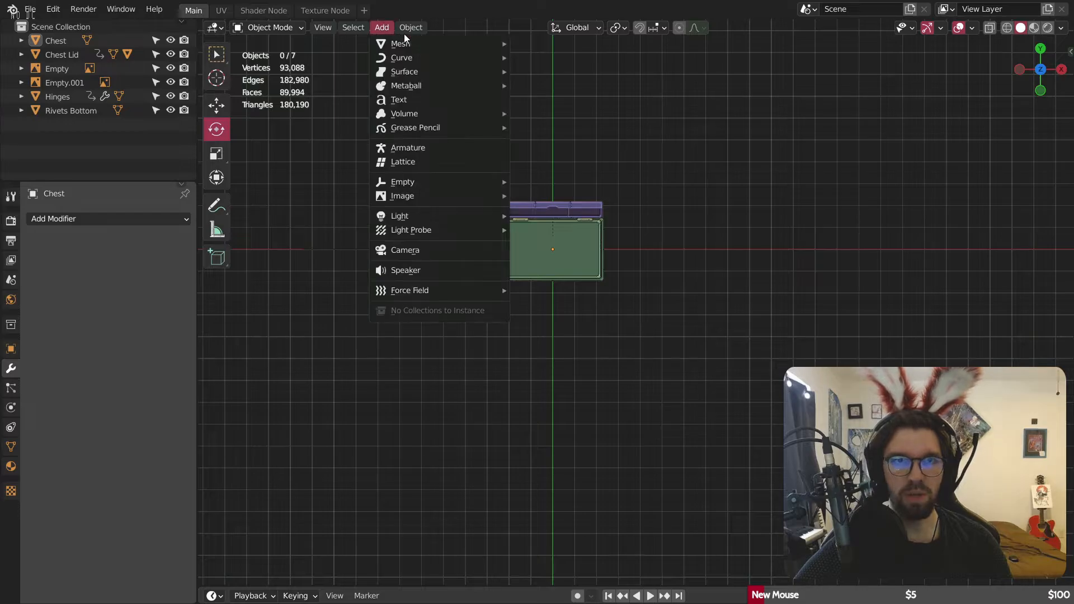
mouse_move(404, 40)
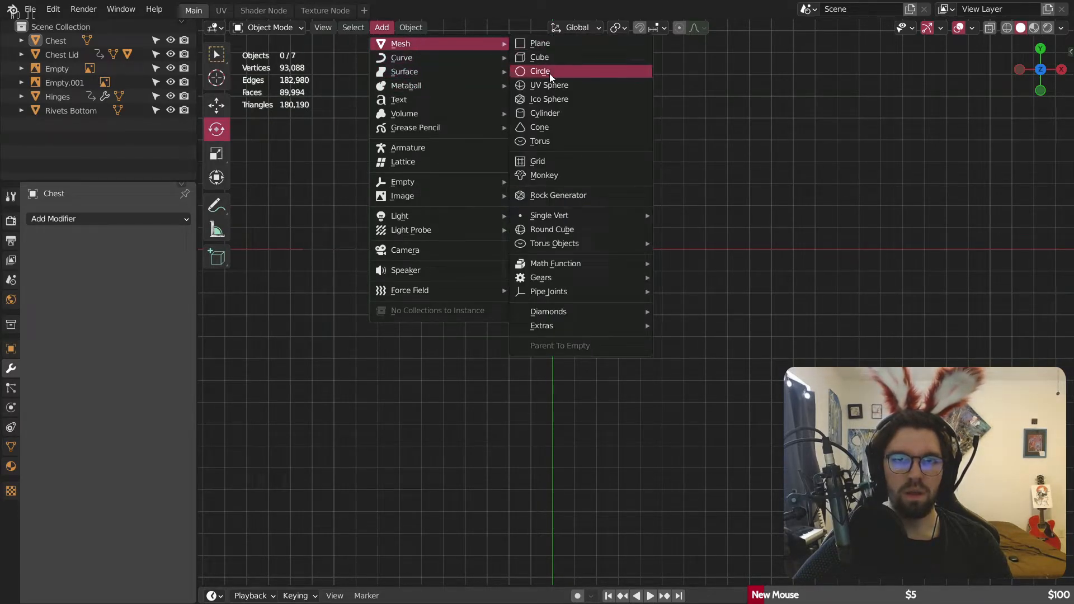
click(544, 112)
click(375, 407)
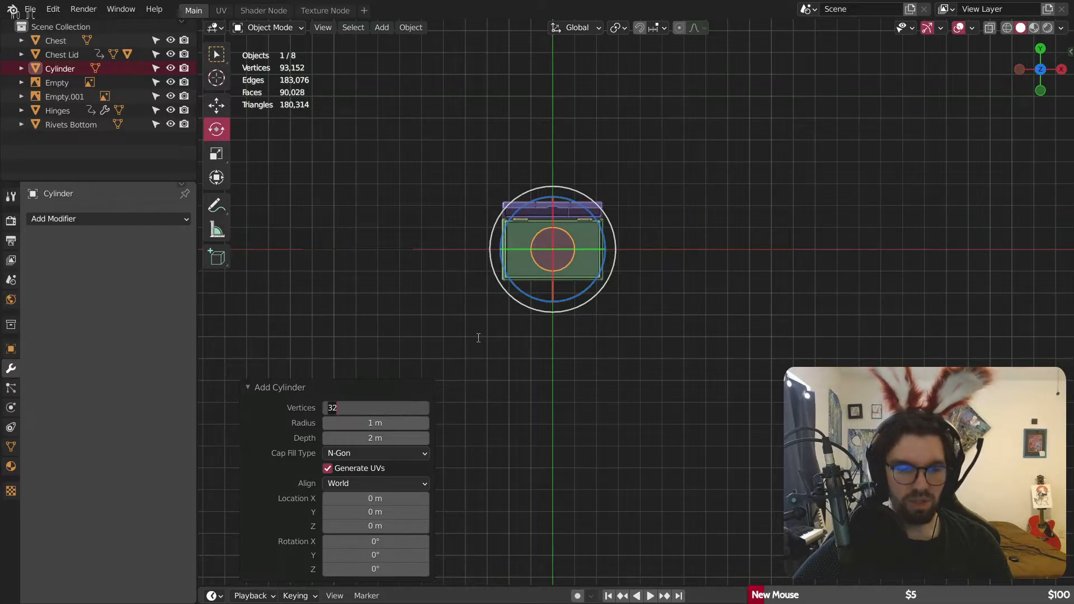
text(13)
key(Return)
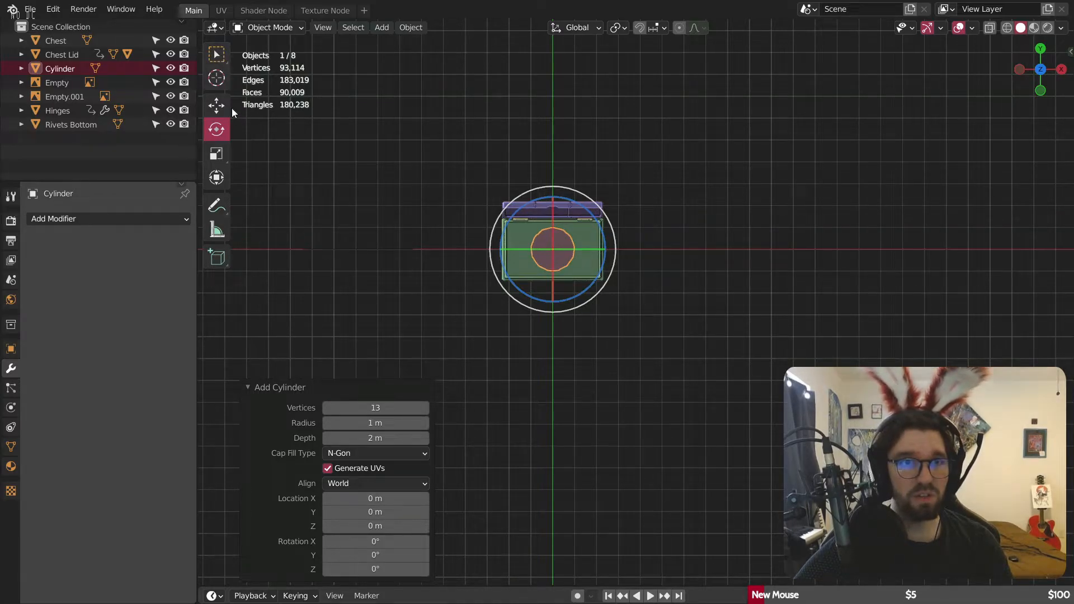
Step: Move the cylinder about -2.48 m in X and -5.37 m in Y so it sits clear of the chest
click(322, 174)
click(559, 250)
key(g)
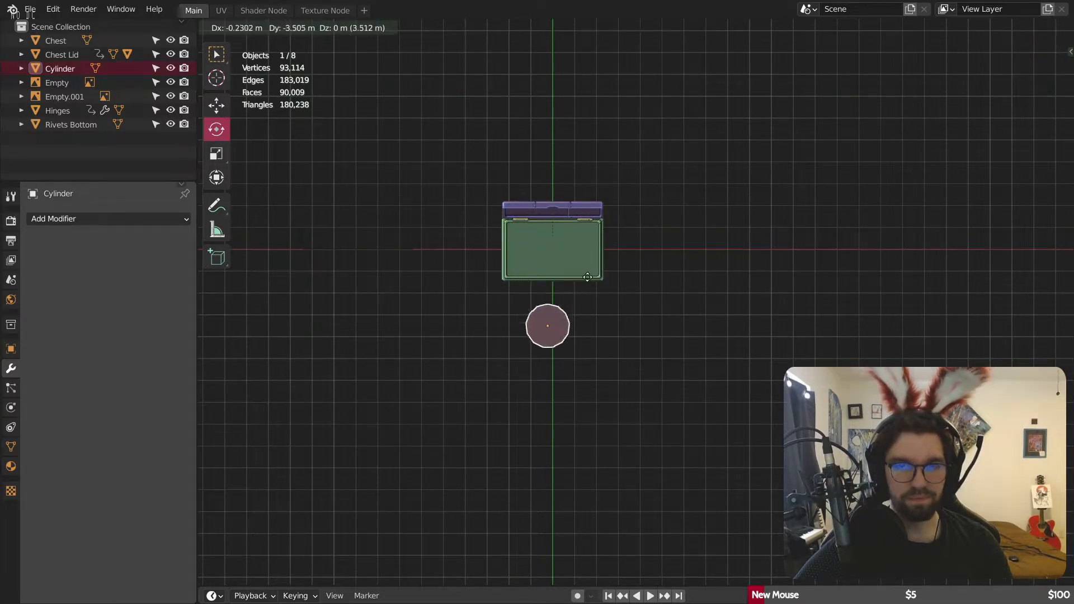
click(496, 394)
scroll(496, 395, up, 10)
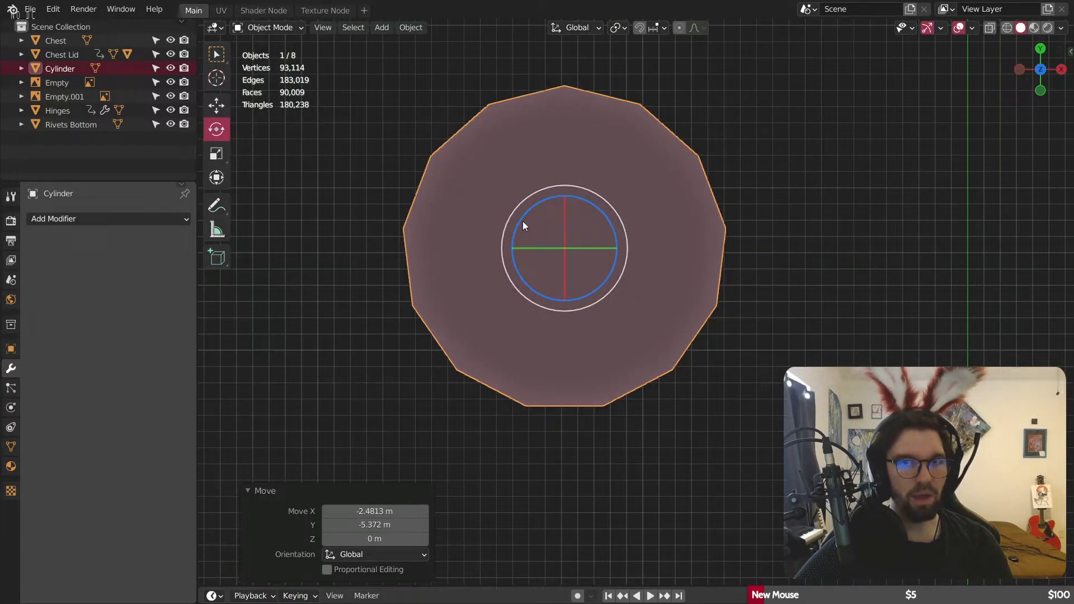
Step: In Edit Mode with wireframe display, delete the cylinder's lower ring of vertices to leave only the flat cap
click(269, 28)
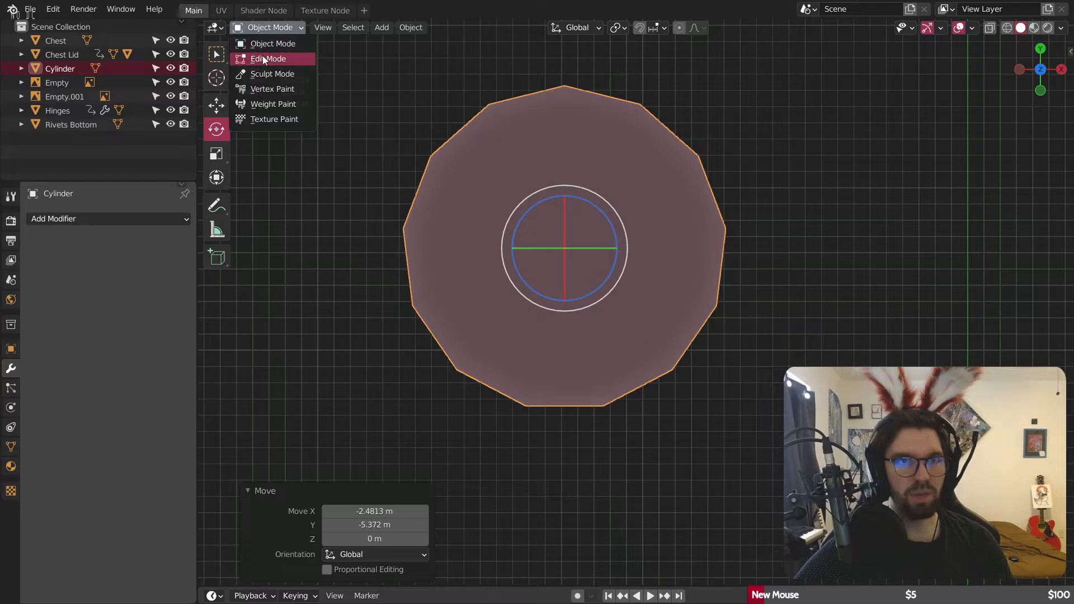
click(264, 56)
middle_drag(487, 242, 494, 143)
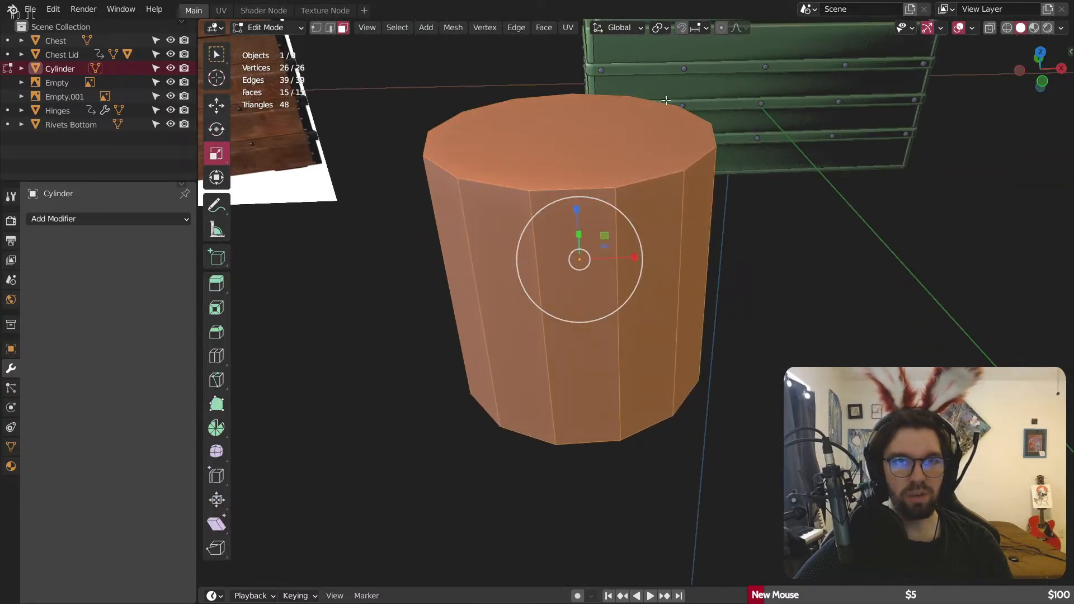
click(316, 27)
click(1007, 28)
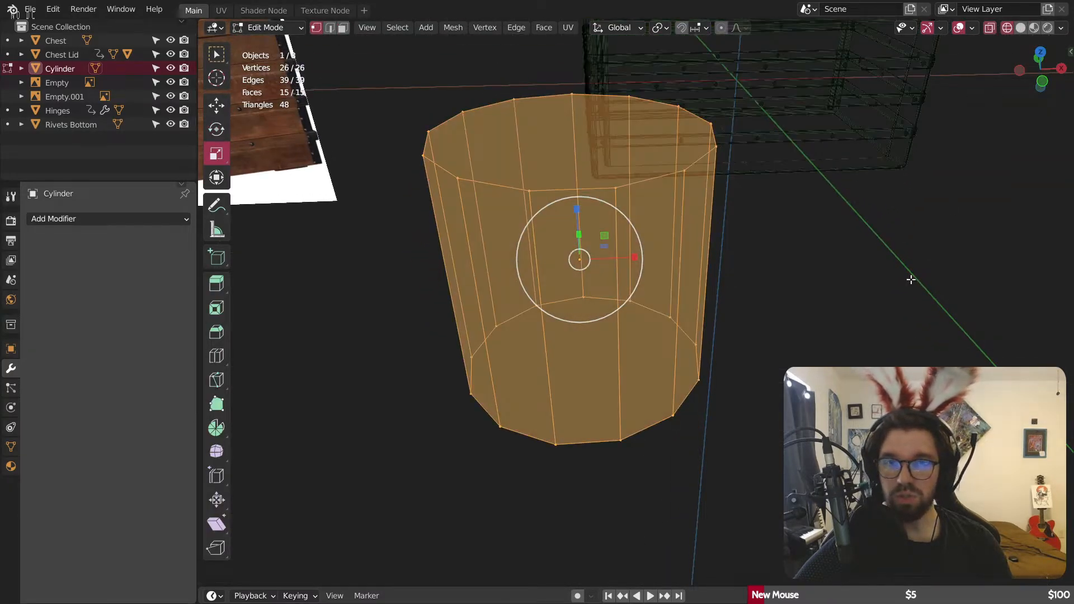
drag(383, 251, 748, 454)
key(x)
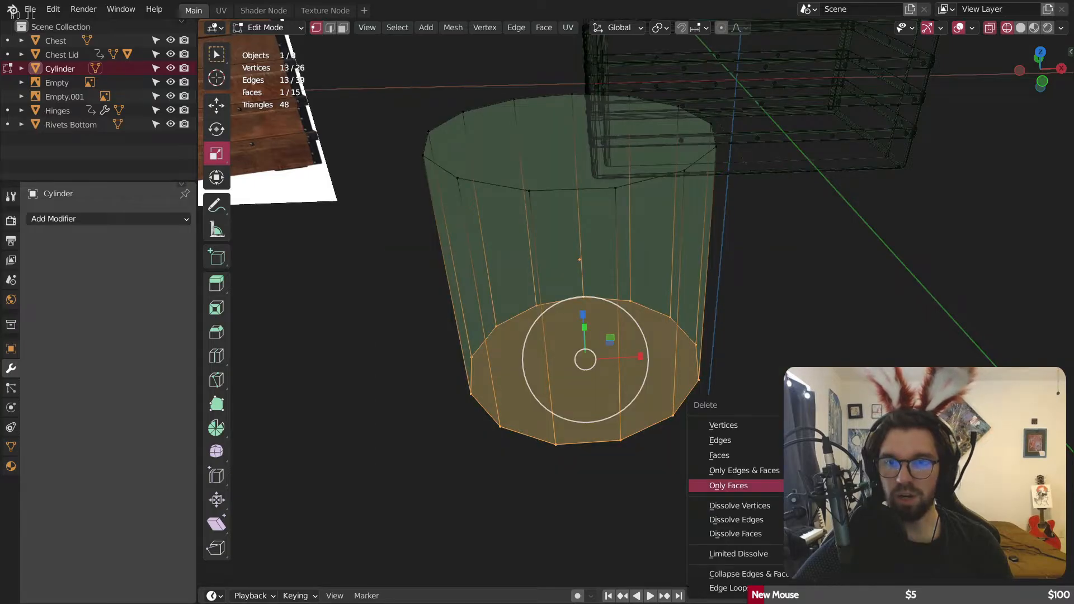
click(747, 428)
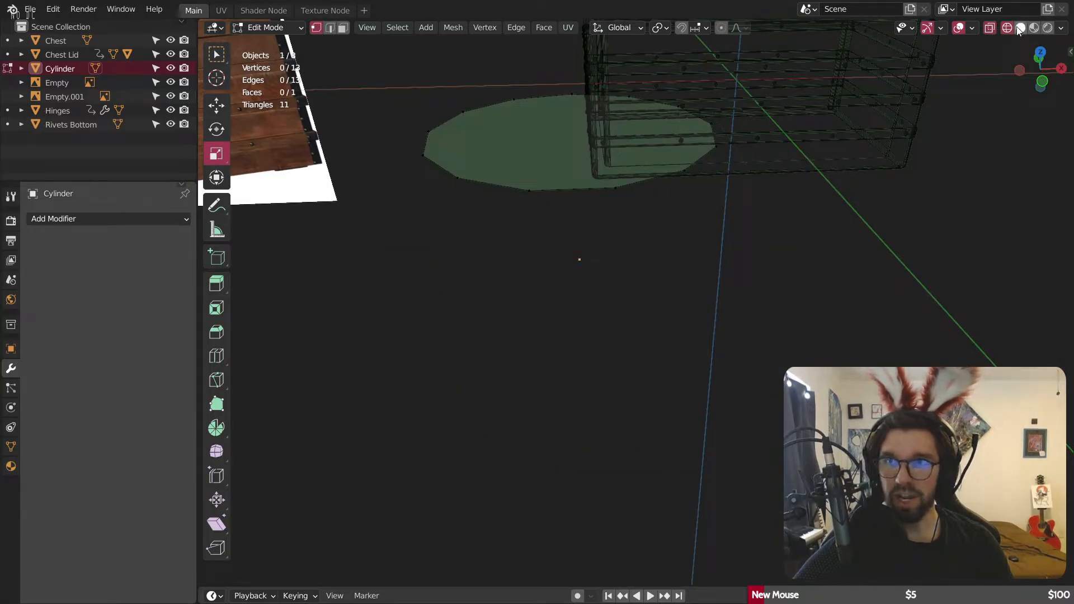
Step: From the top view, select the remaining 13-sided face and return the viewport to solid shading
click(1040, 55)
scroll(695, 220, down, 4)
shift+middle_drag(661, 216, 615, 312)
scroll(616, 313, up, 2)
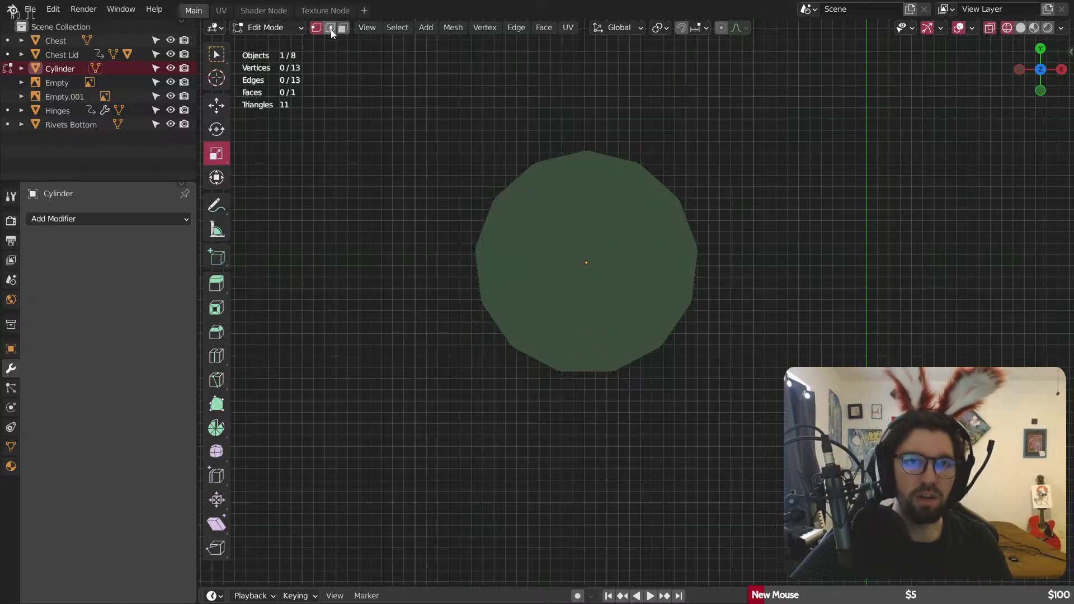
click(342, 27)
click(599, 251)
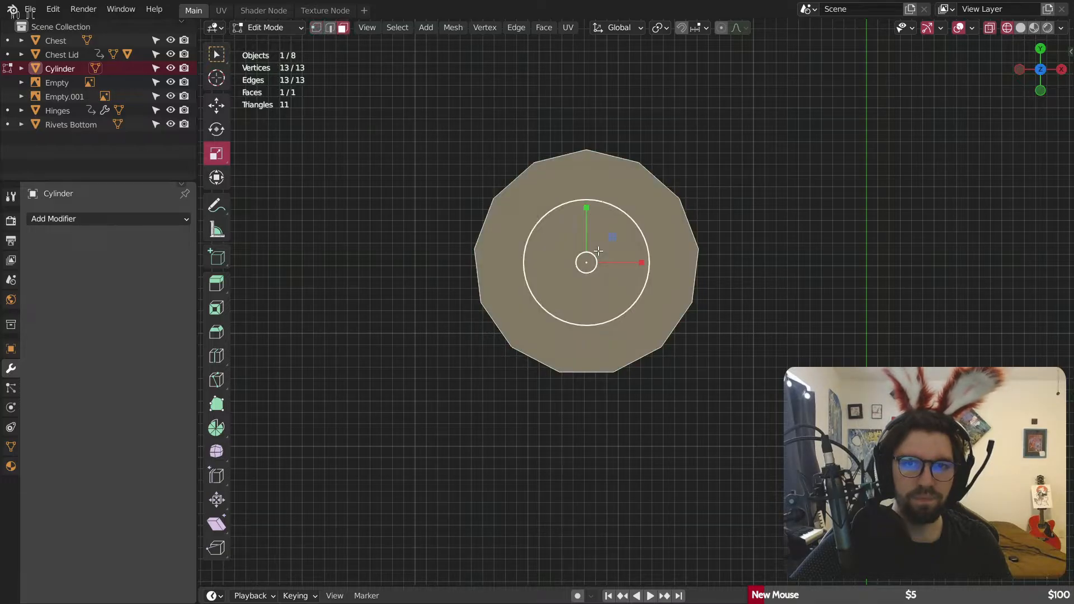
click(1021, 29)
Step: Try to subdivide the 13-sided face with one cut
right_click(554, 210)
click(554, 209)
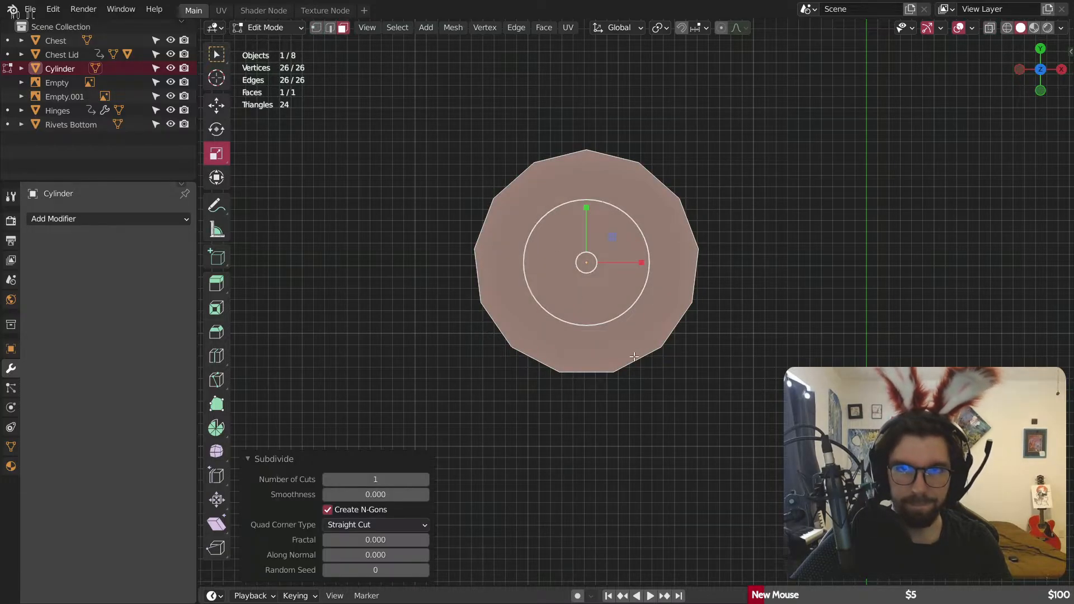
key(ctrl+z)
right_click(631, 208)
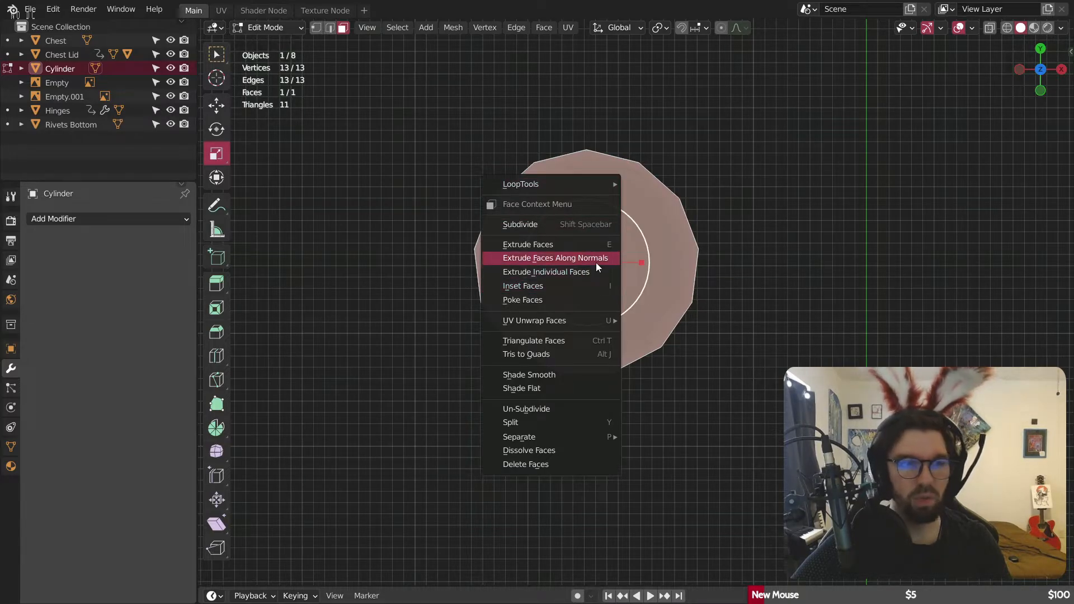
key(Escape)
Step: Poke the 13-sided face into triangles that meet at its centre, and deselect the mesh
right_click(563, 307)
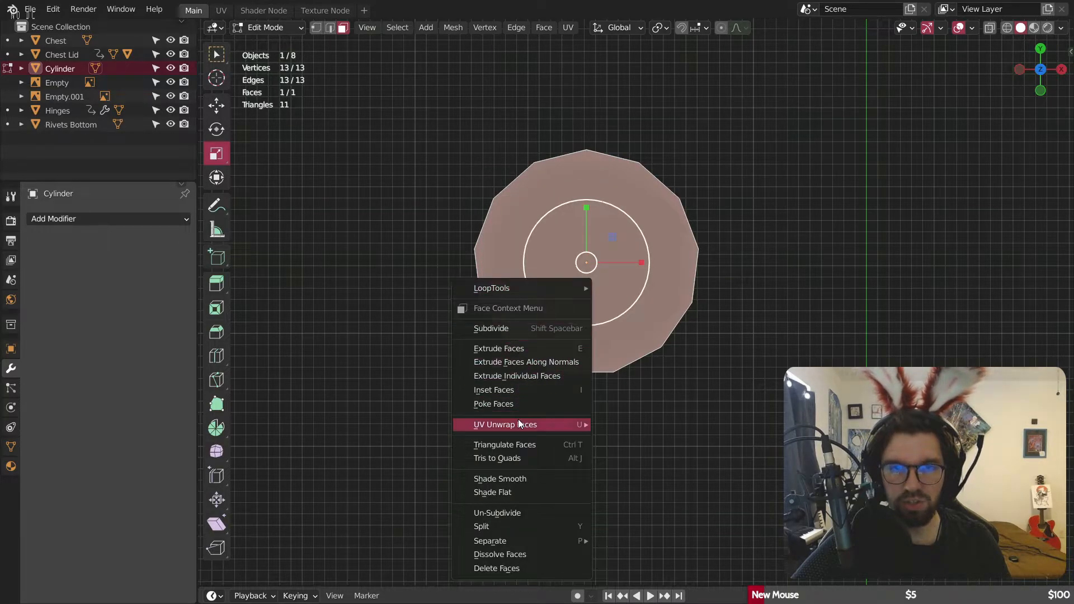
click(520, 404)
click(740, 192)
scroll(582, 215, up, 4)
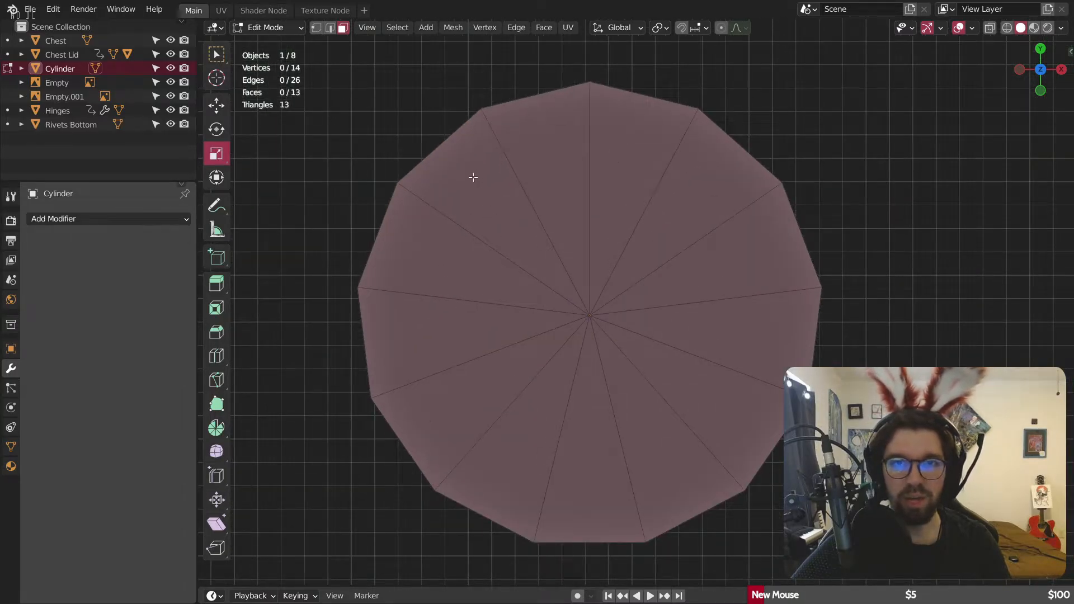
Step: Try to subdivide all of the disc's triangular faces with one cut
drag(472, 177, 682, 419)
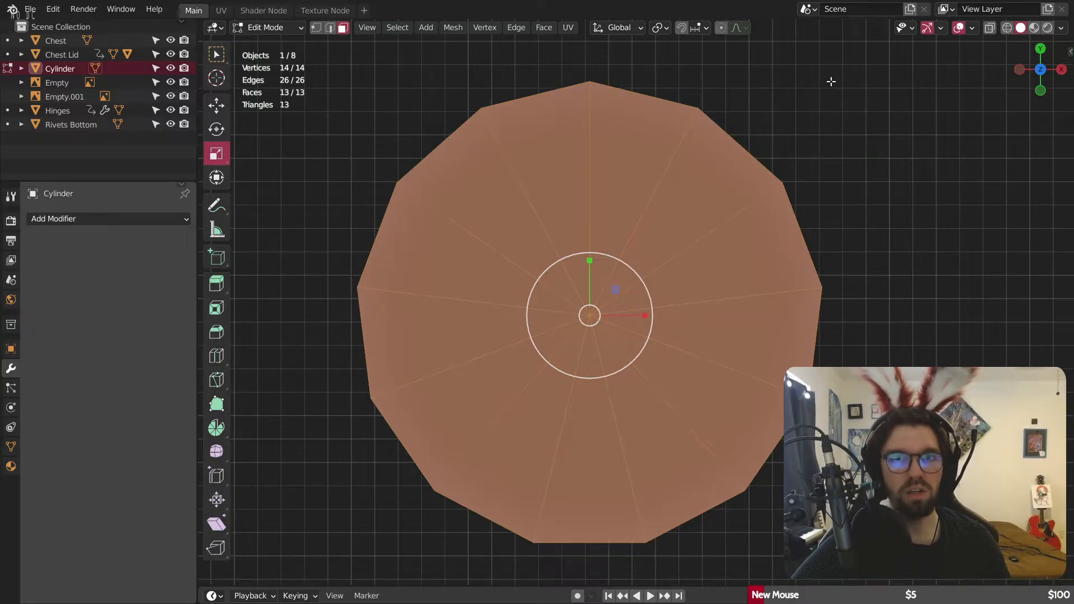
key(shift+r)
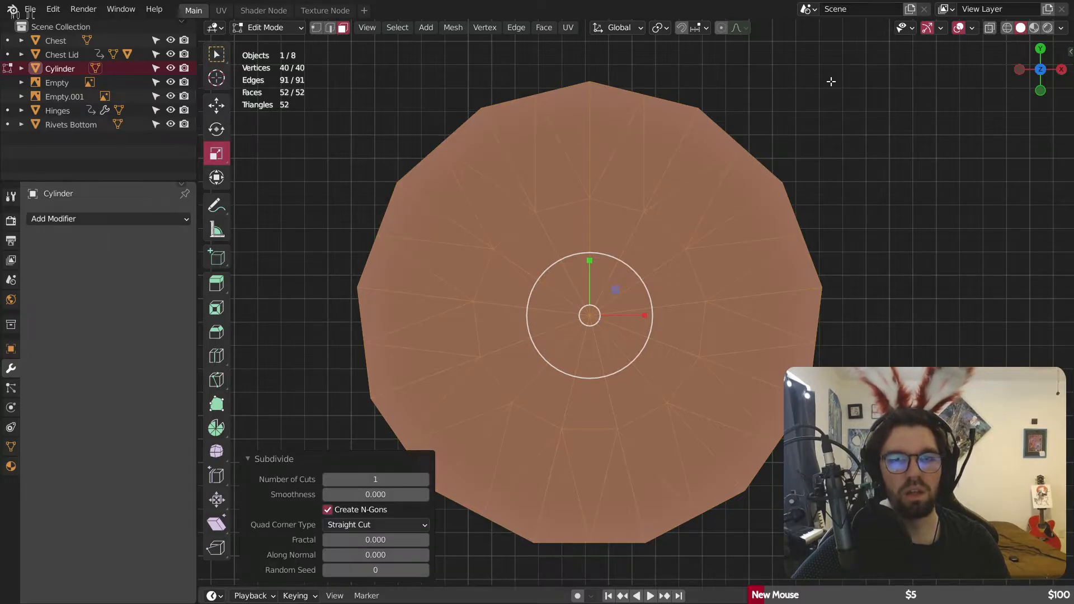
key(ctrl+z)
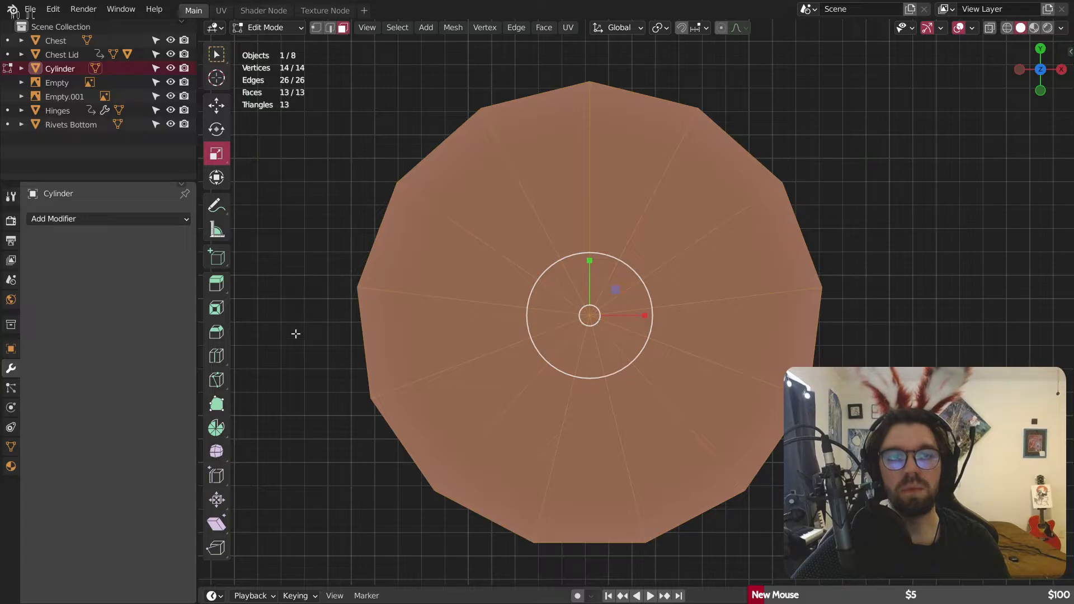
Step: Select the disc's outer edge loop and subdivide it with one cut to add a midpoint on every outer edge
click(216, 355)
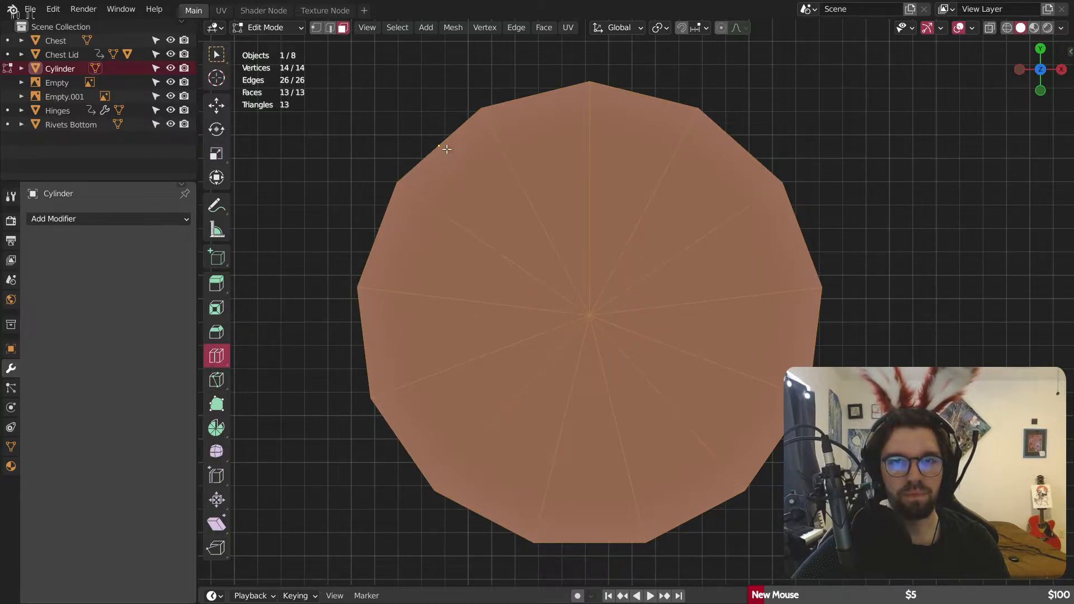
click(330, 27)
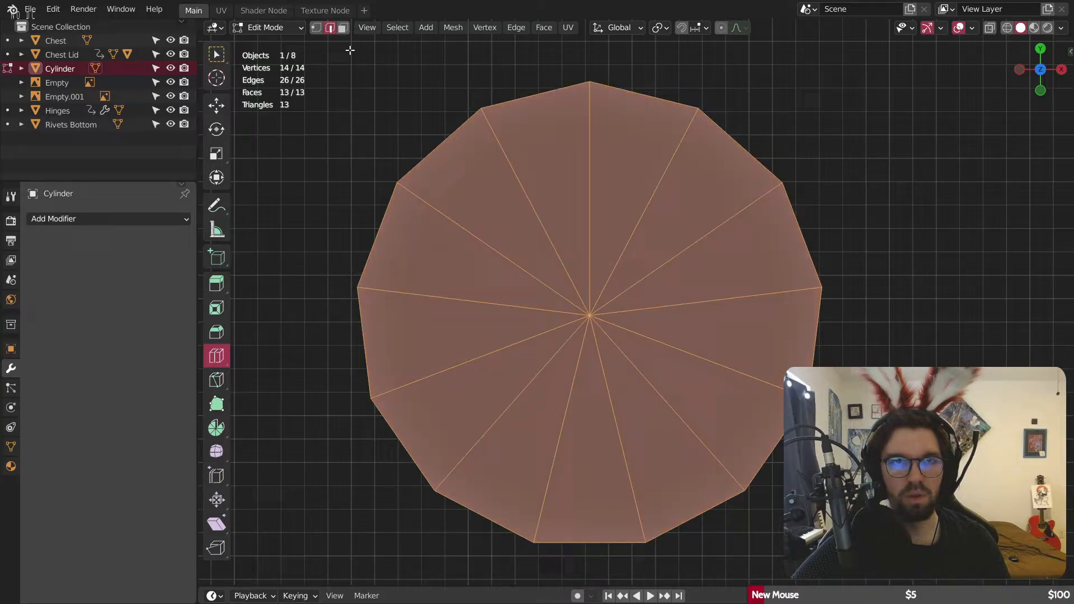
alt+click(445, 146)
key(ctrl+z)
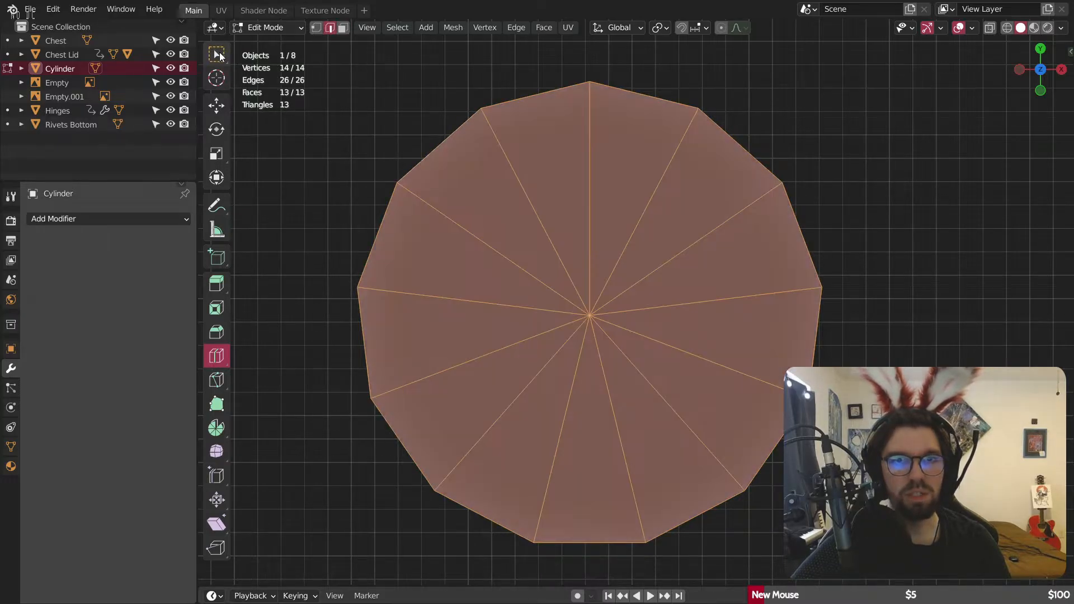
click(220, 52)
alt+click(442, 149)
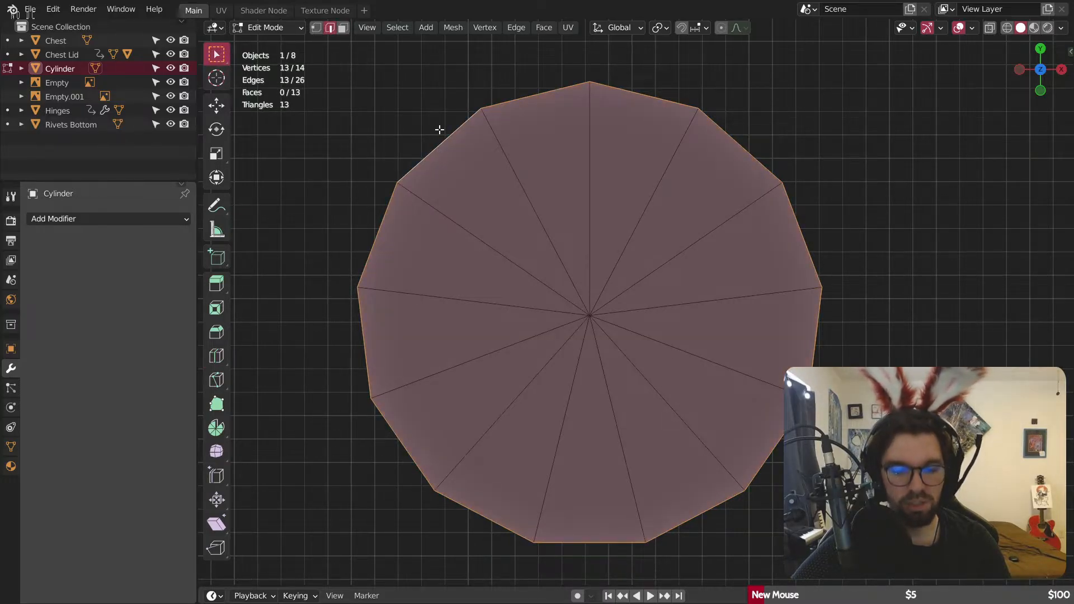
right_click(439, 129)
click(439, 129)
key(1)
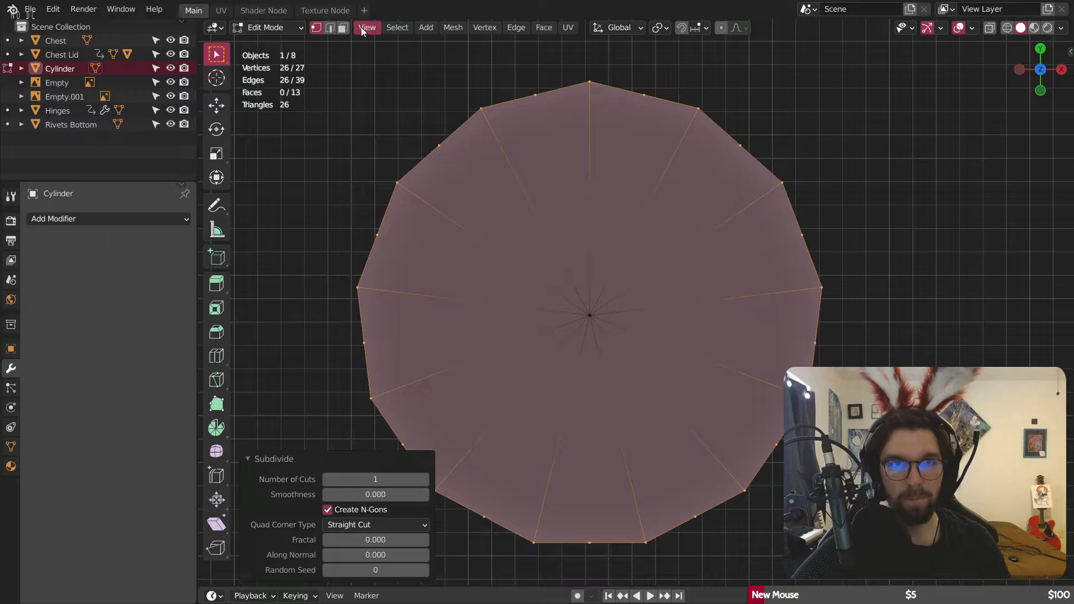
Step: Select all of the disc's triangular faces and dissolve them into a single face
key(3)
key(a)
right_click(618, 347)
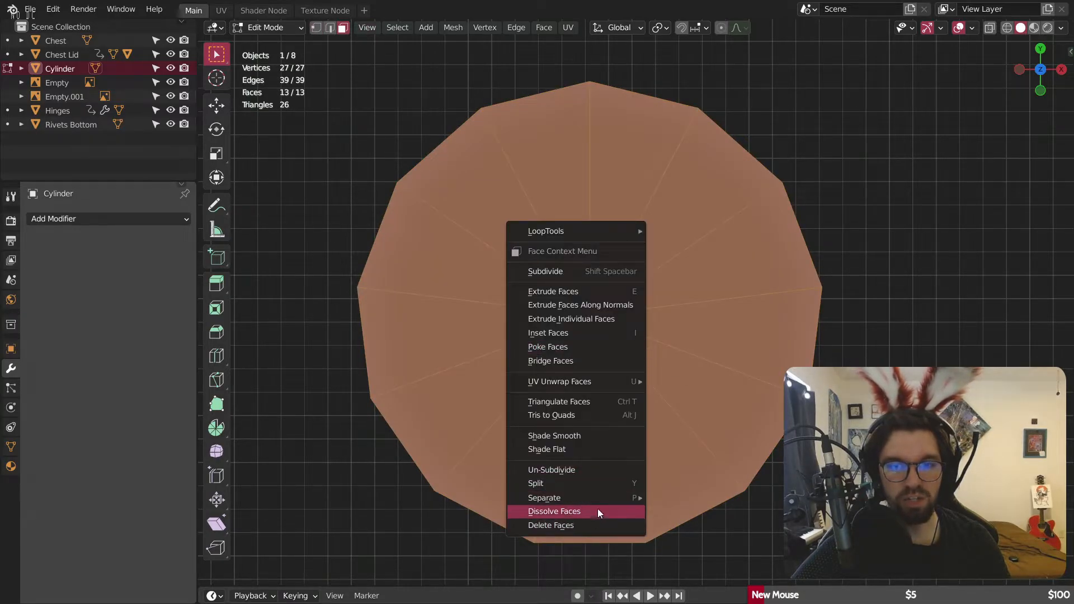
click(599, 510)
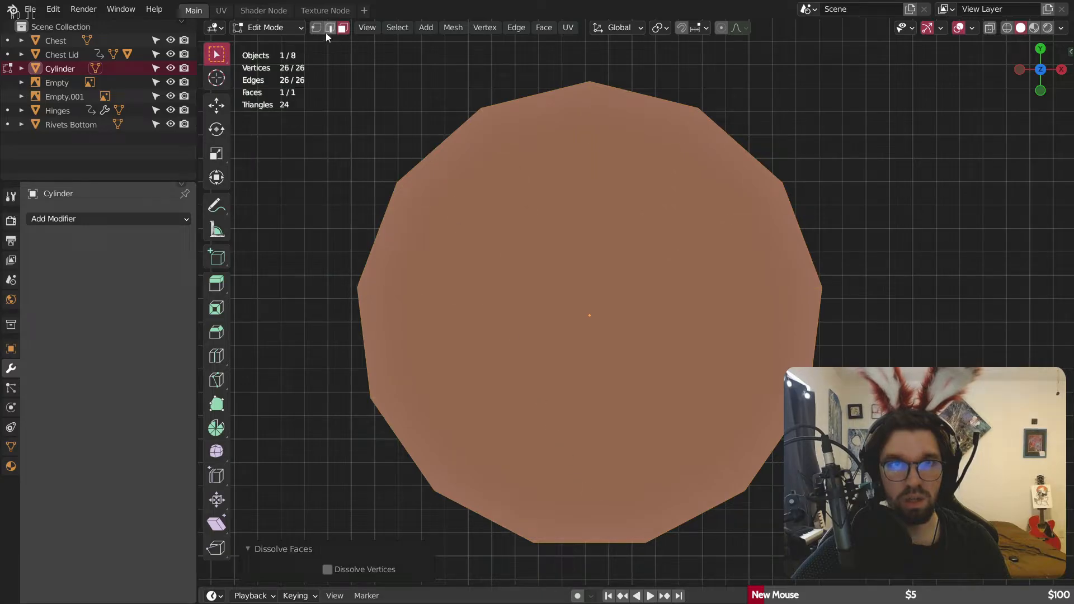
Step: Poke the disc's single face into triangles that run from every outer vertex to the centre
click(317, 28)
right_click(486, 217)
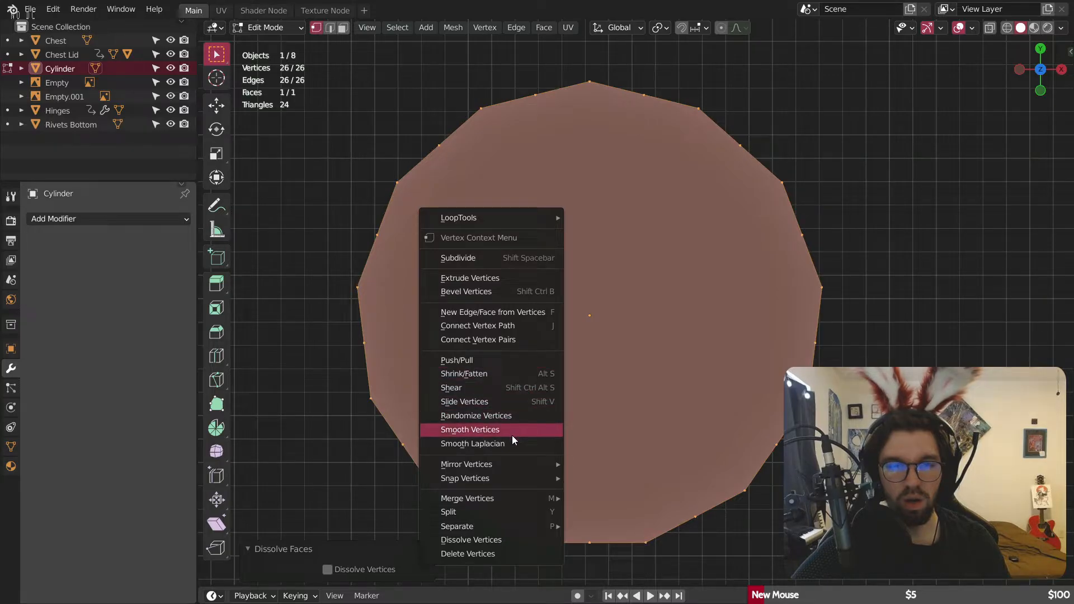
click(343, 27)
right_click(438, 175)
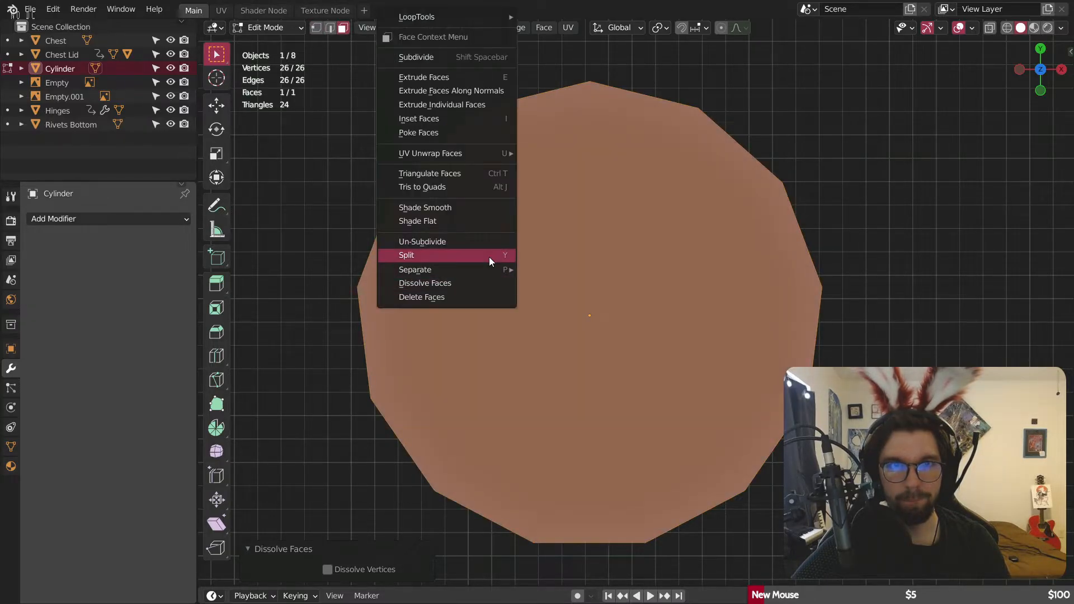
click(440, 135)
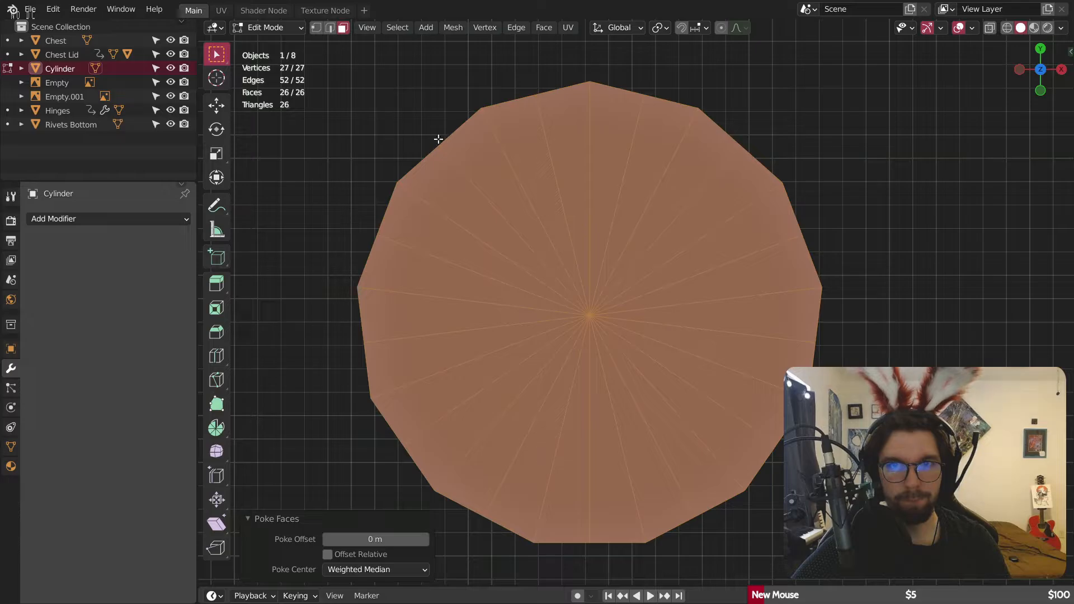
Step: Select the outer loop with every second vertex deselected, and scale the remaining midpoints inward to about 0.861
click(317, 28)
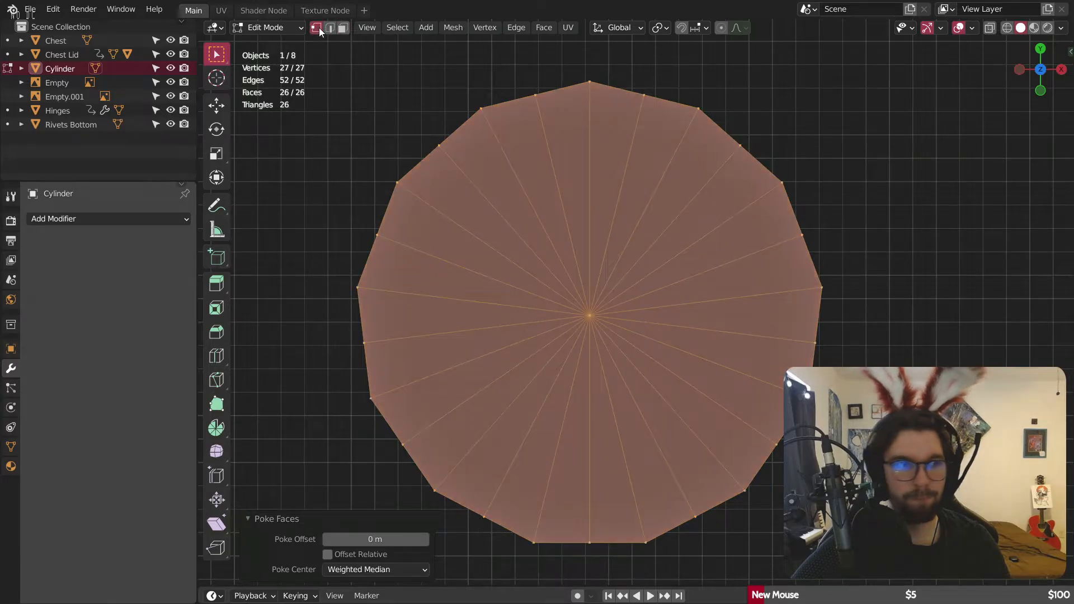
alt+click(475, 97)
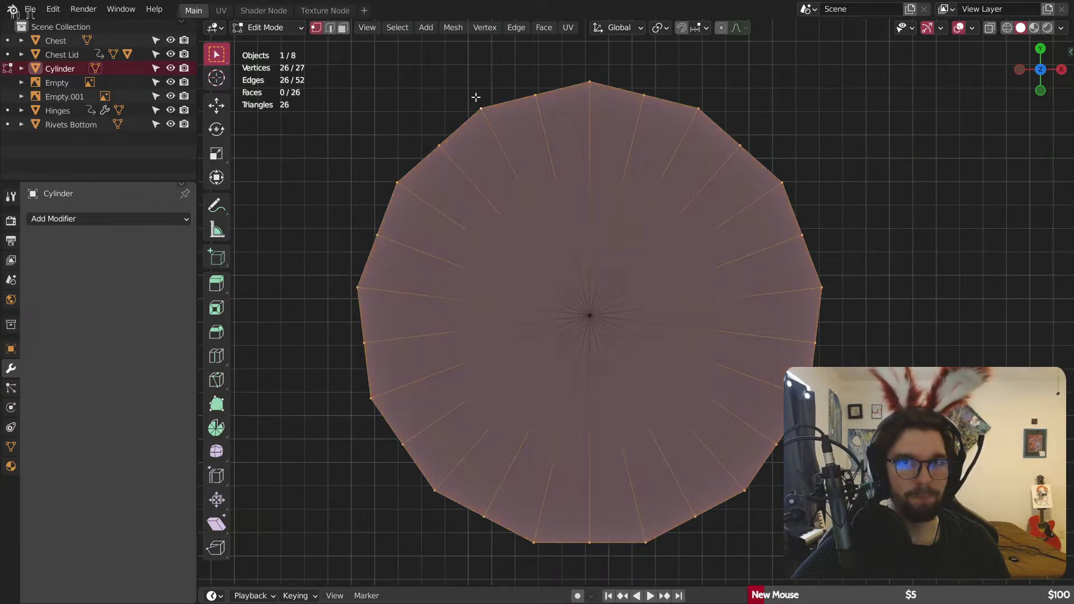
click(398, 28)
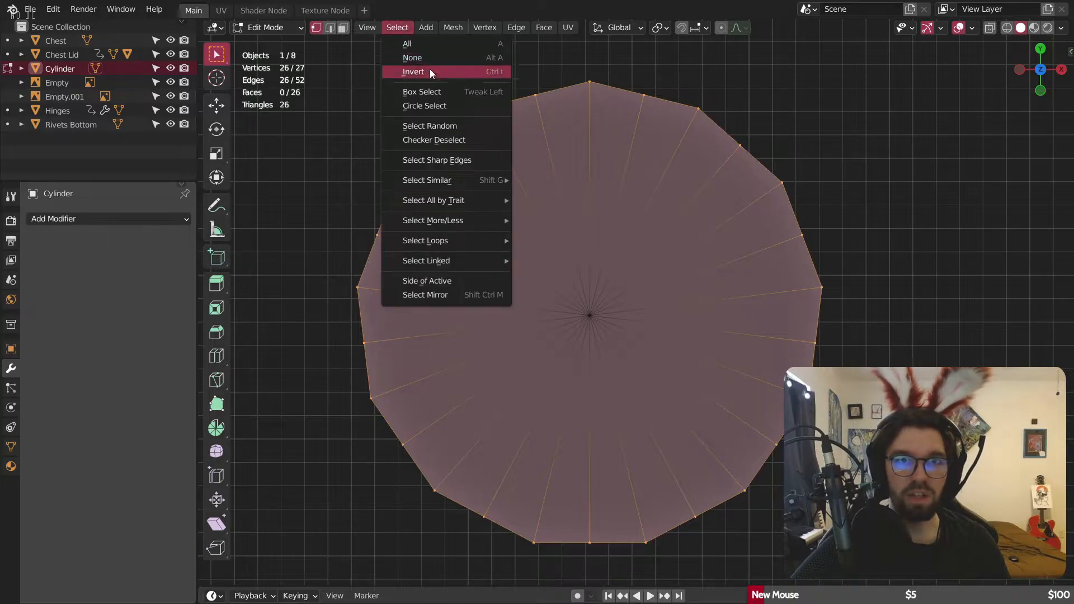
click(461, 140)
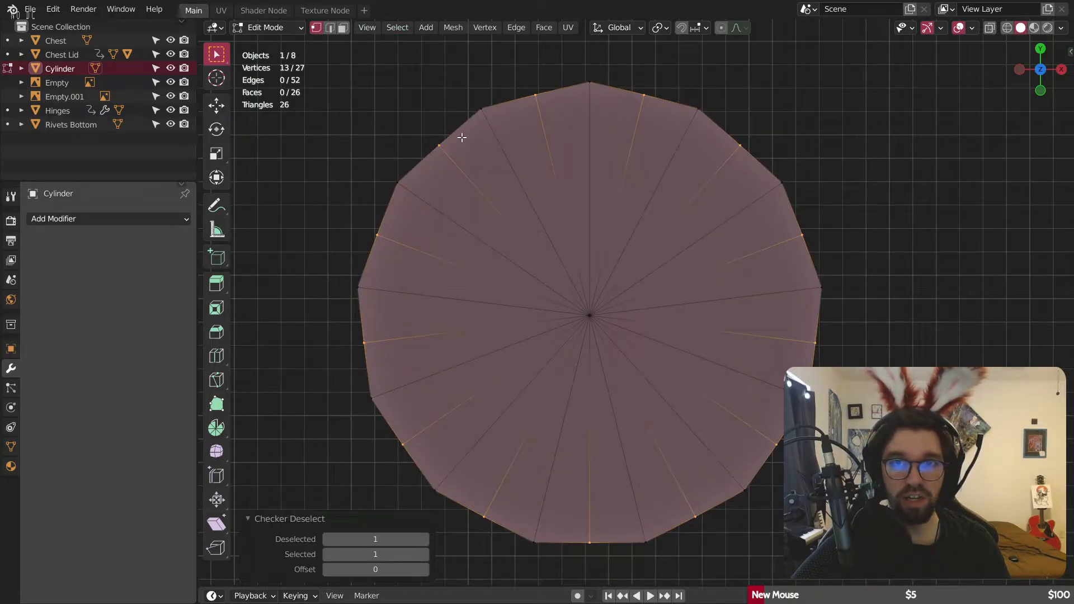
key(s)
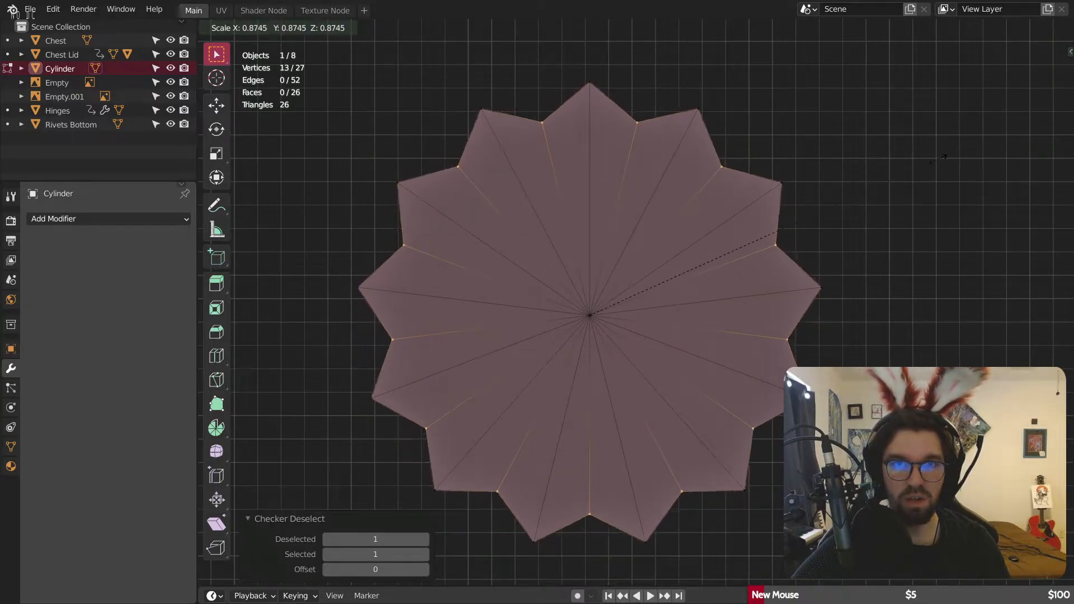
click(931, 160)
Step: Examine the spider web reference image to compare its strand pattern with the star-shaped disc
scroll(712, 144, down, 8)
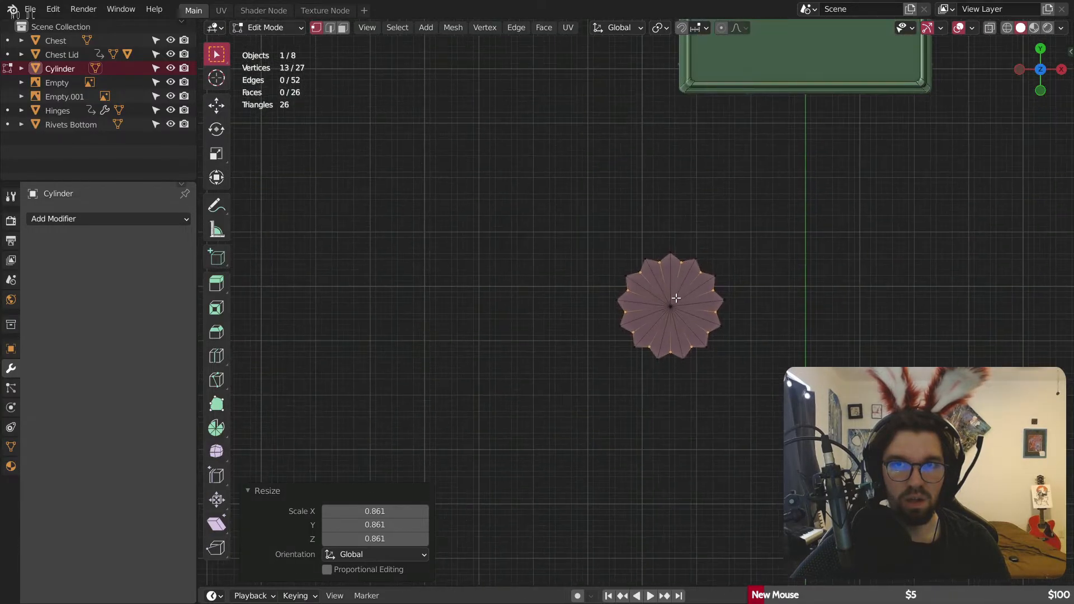
shift+middle_drag(508, 132, 547, 215)
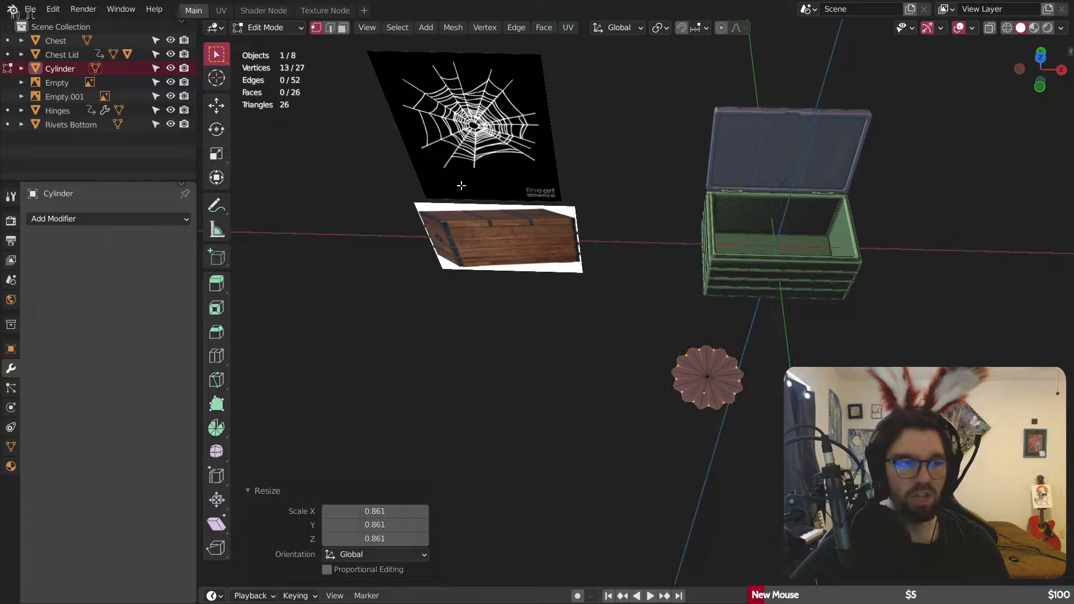
shift+middle_drag(718, 376, 592, 276)
middle_drag(592, 276, 587, 319)
scroll(576, 243, up, 3)
scroll(575, 242, down, 4)
shift+middle_drag(428, 108, 516, 199)
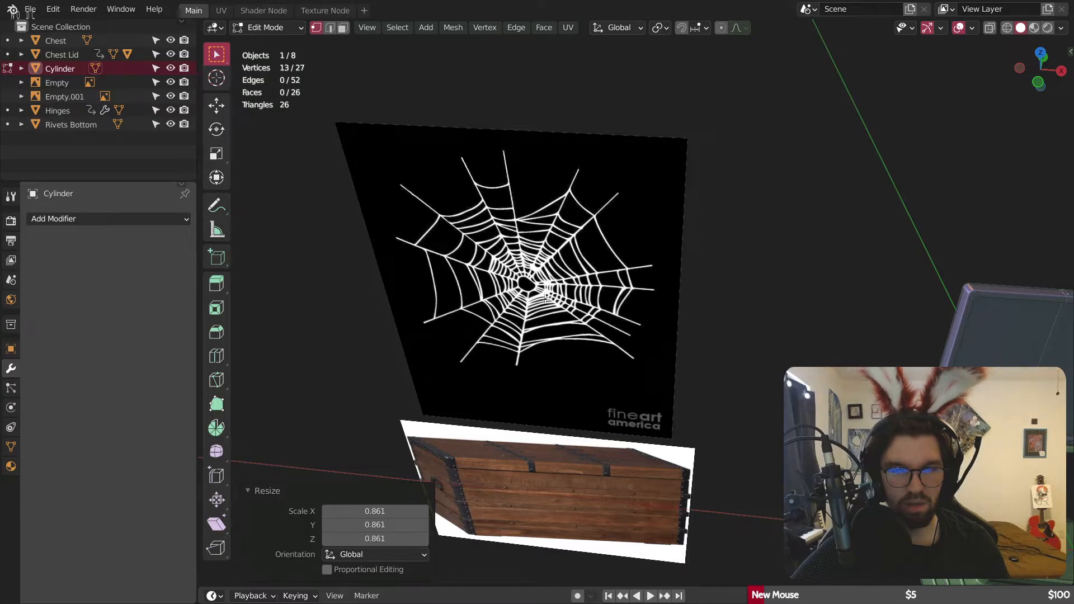
scroll(564, 225, down, 4)
shift+middle_drag(780, 445, 587, 341)
Step: Inset all of the disc's faces by about 0.12 m and repeat the same inset three more times
scroll(456, 300, up, 6)
middle_drag(506, 285, 527, 307)
key(a)
scroll(487, 305, up, 4)
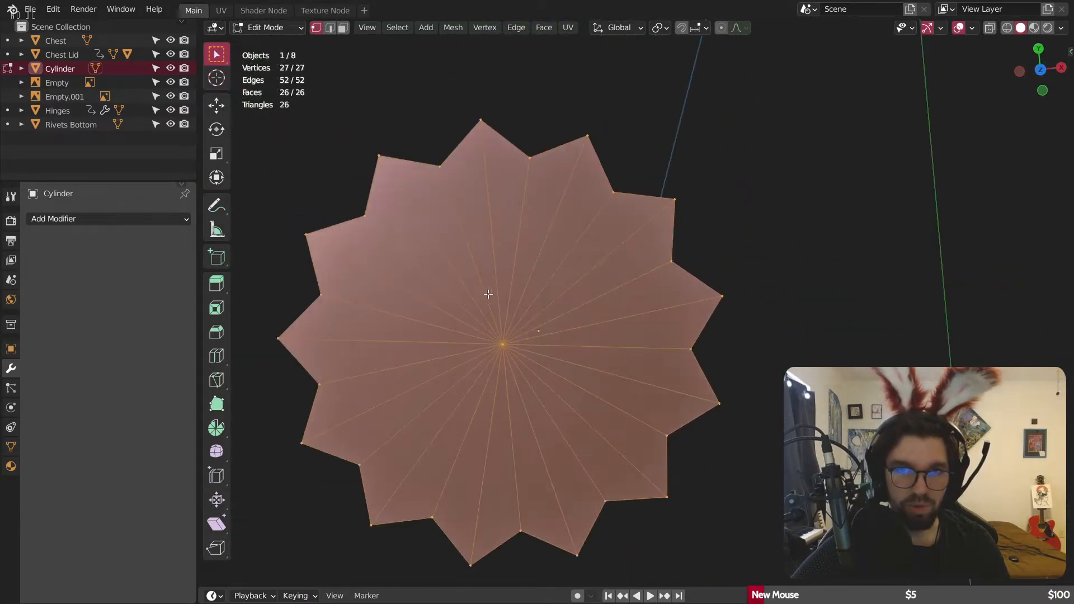
key(i)
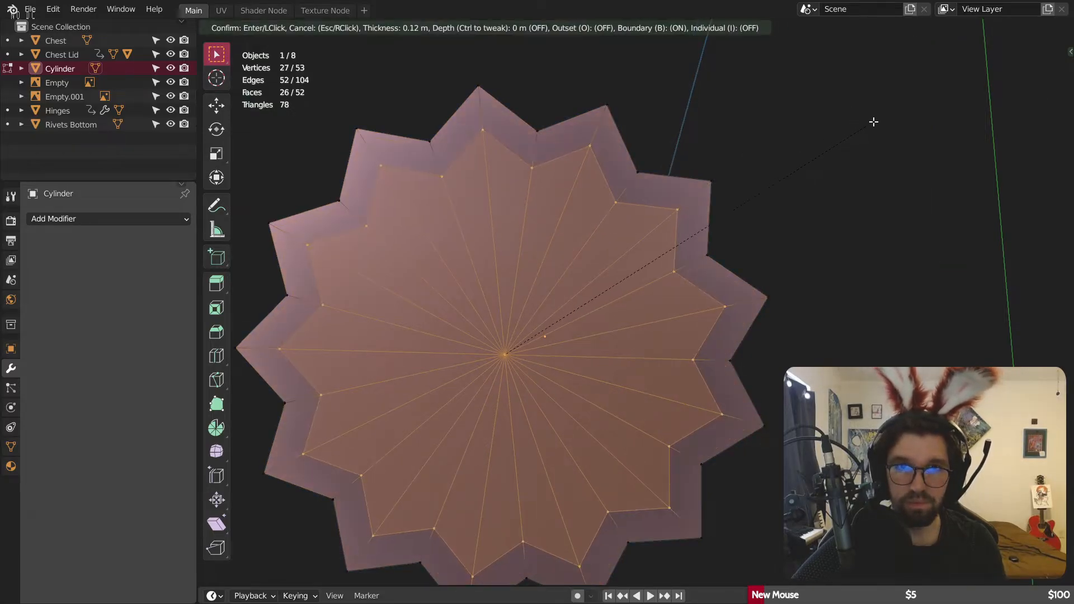
click(873, 122)
shift+middle_drag(616, 213, 712, 190)
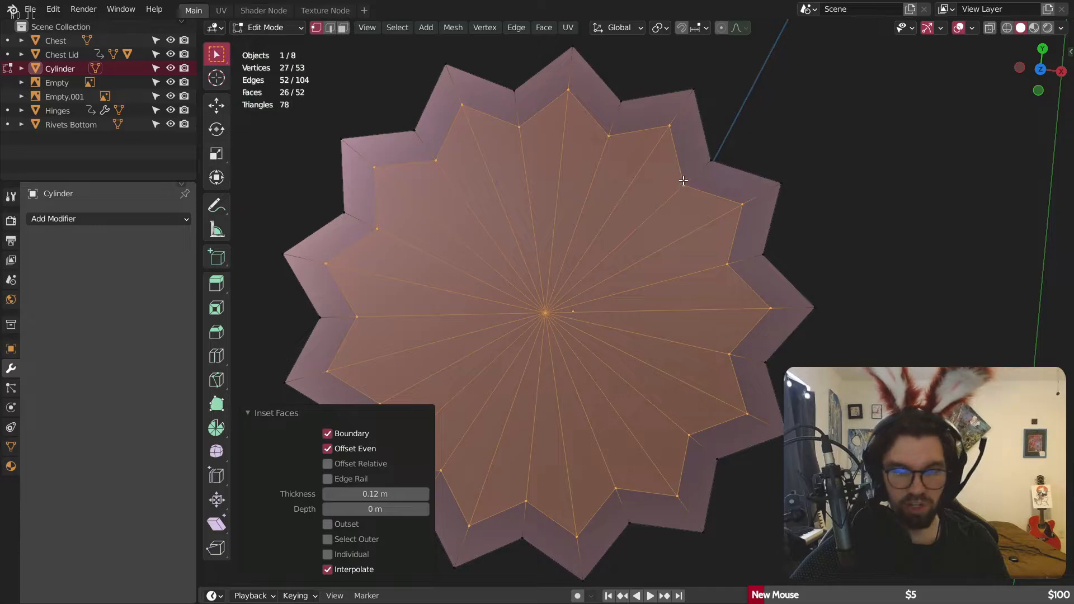
key(shift+r)
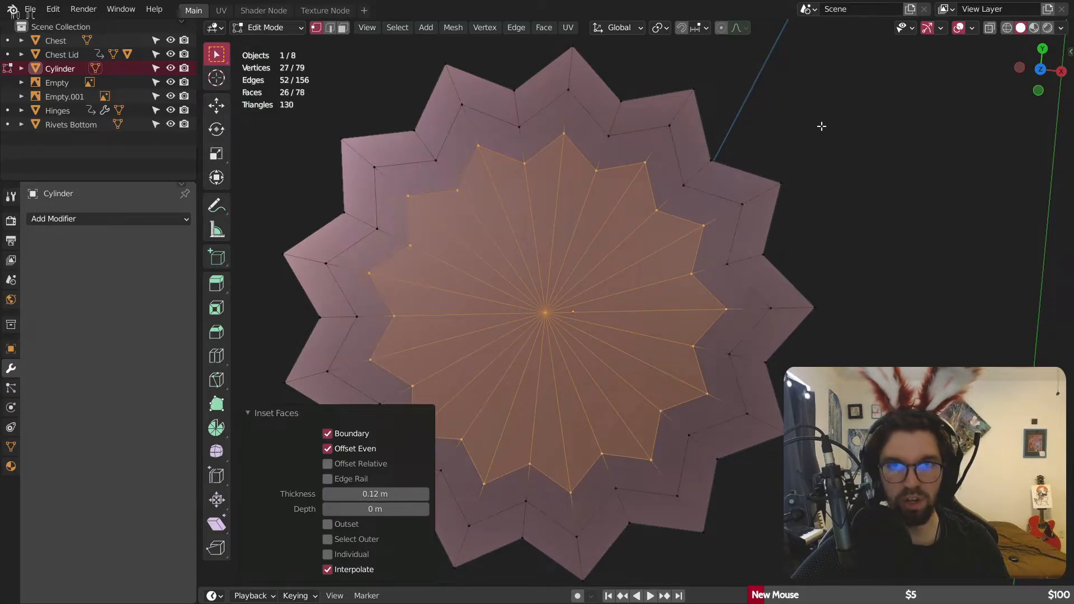
key(shift+r)
key(shift+r)
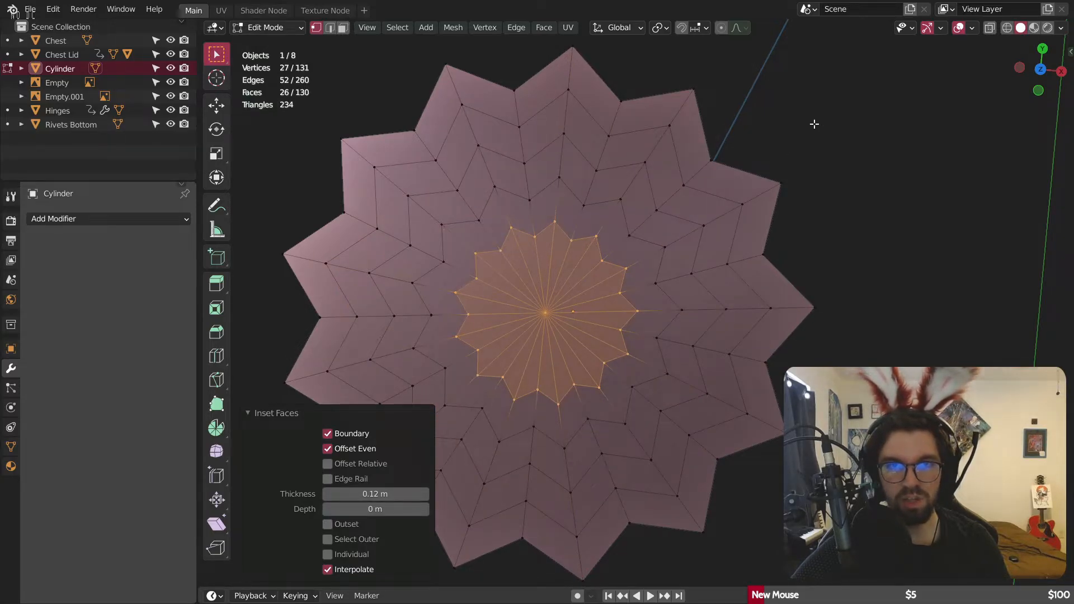
Step: Inset the central faces by about 0.039 m and repeat this narrower inset three more times
key(i)
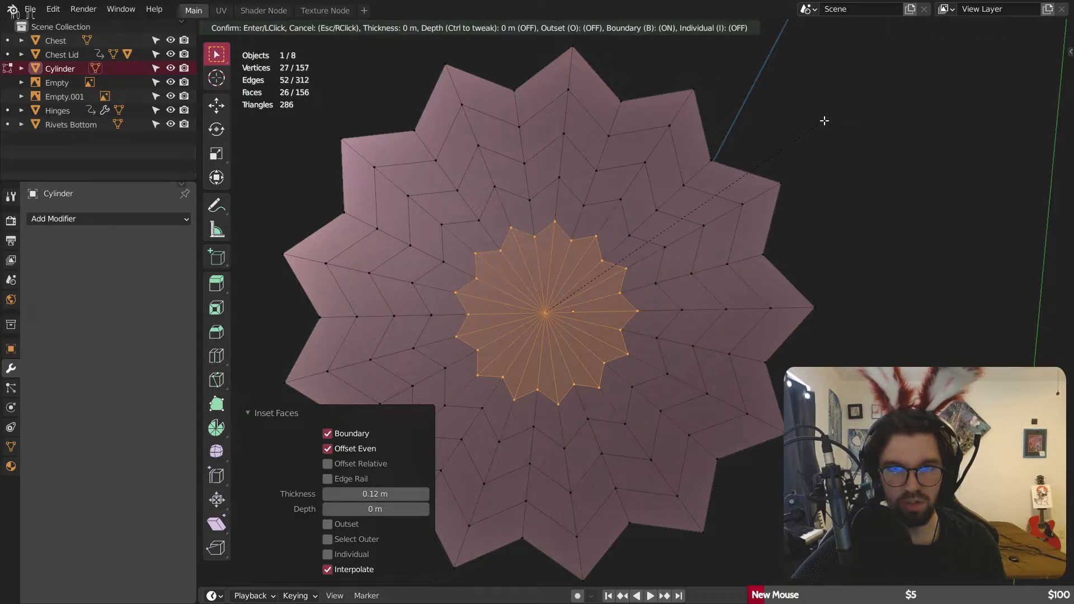
click(819, 131)
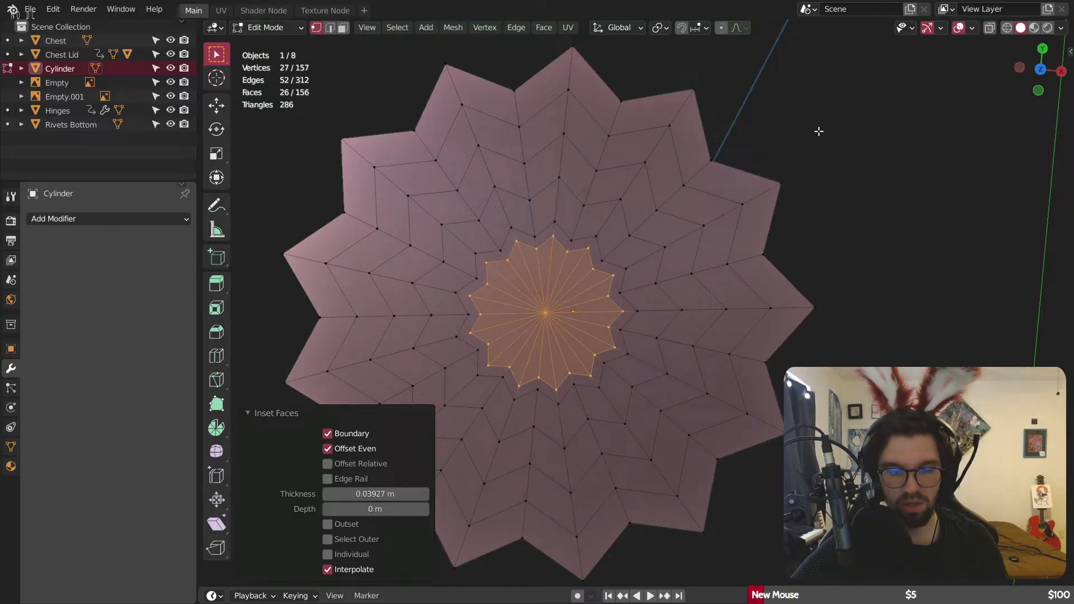
key(shift+r)
key(shift+r)
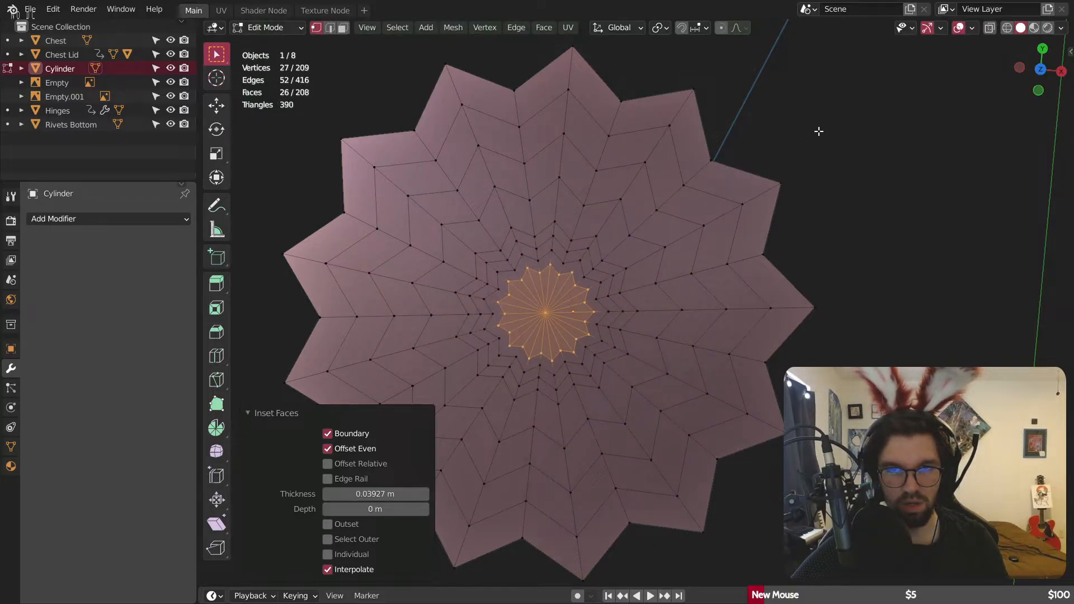
key(shift+r)
Step: Examine the centre of the spider web reference image and the spacing of its rings
scroll(467, 200, down, 4)
shift+middle_drag(467, 200, 609, 166)
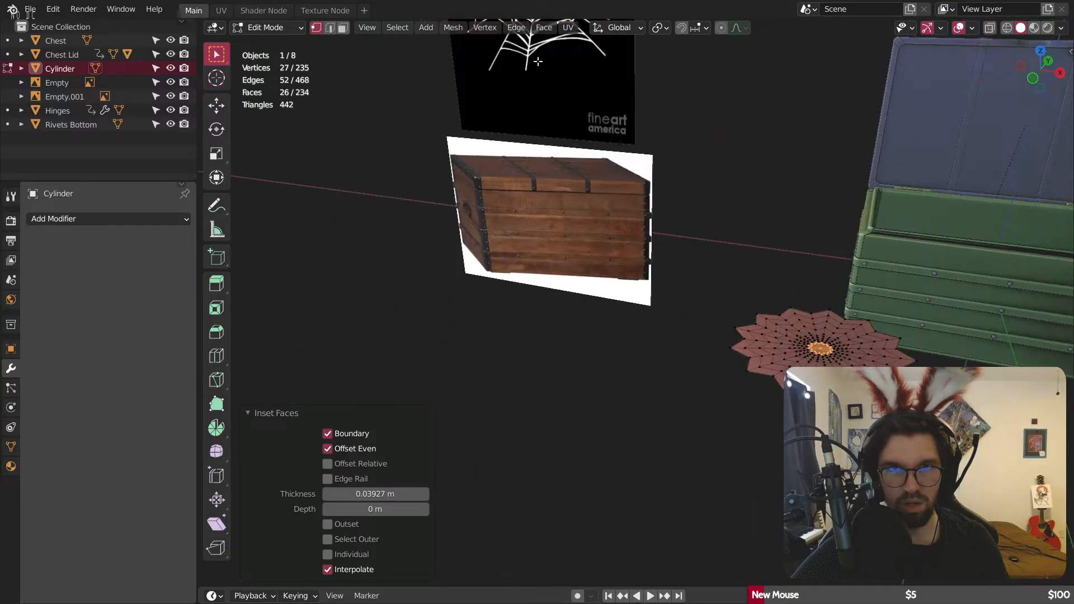
shift+middle_drag(536, 62, 556, 254)
scroll(556, 254, up, 4)
scroll(536, 65, up, 2)
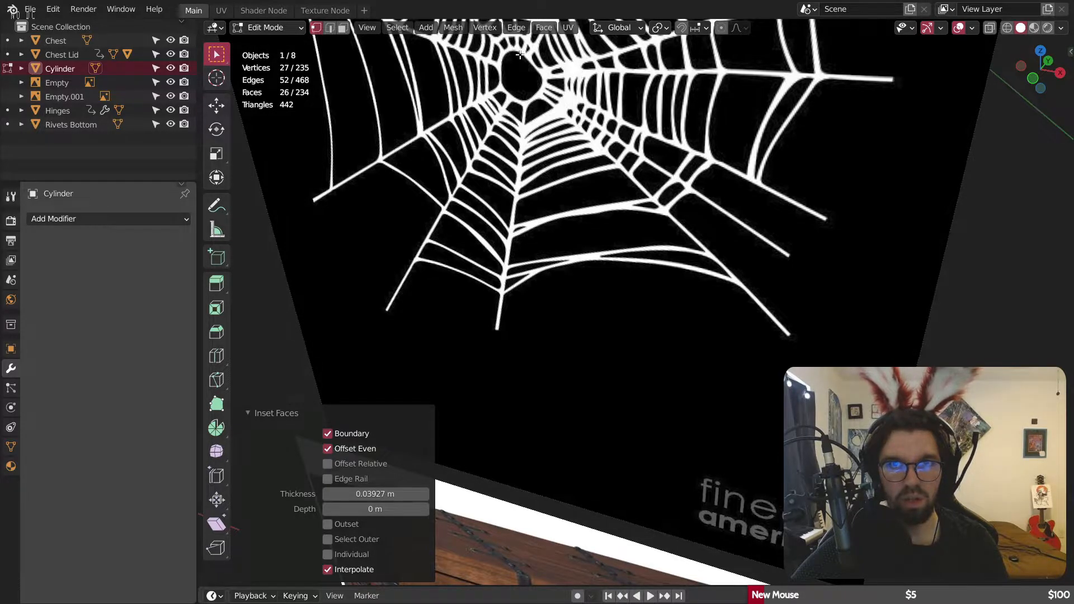
middle_drag(519, 54, 585, 220)
scroll(585, 220, down, 7)
middle_drag(645, 178, 618, 275)
Step: Smooth the selected central vertices with a factor of about 0.993 to round the innermost star outline
scroll(597, 196, up, 8)
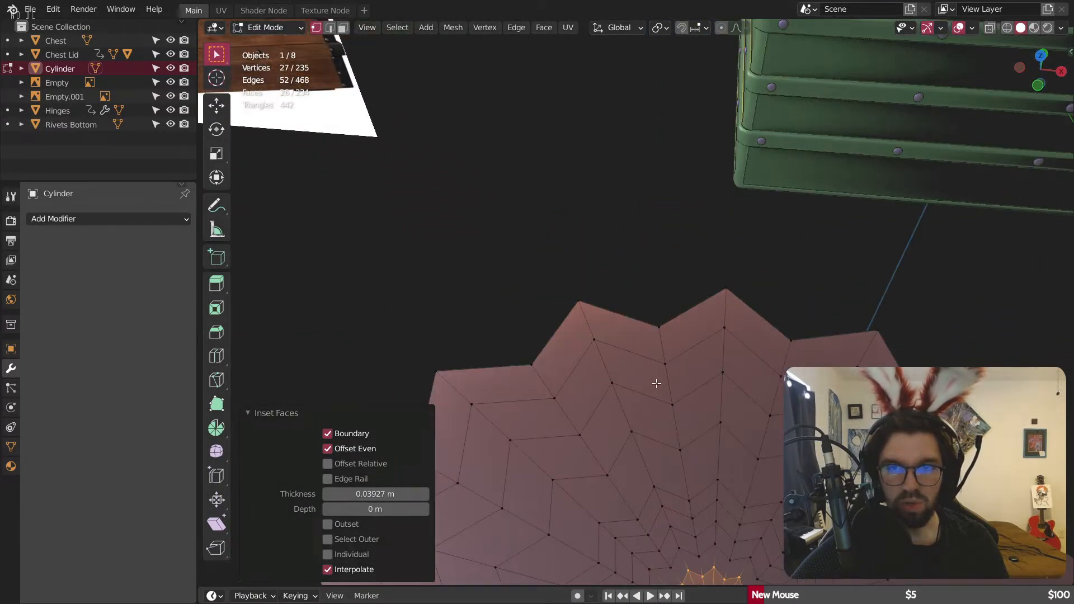
scroll(657, 384, down, 3)
shift+middle_drag(656, 384, 574, 299)
scroll(574, 300, up, 3)
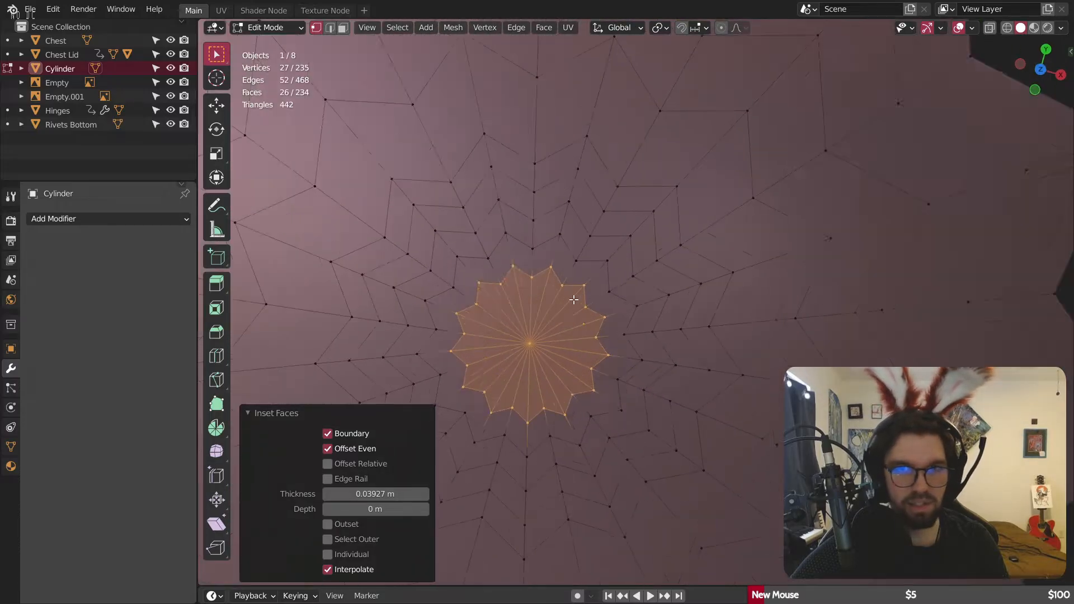
scroll(574, 300, up, 2)
middle_drag(585, 370, 594, 289)
click(216, 450)
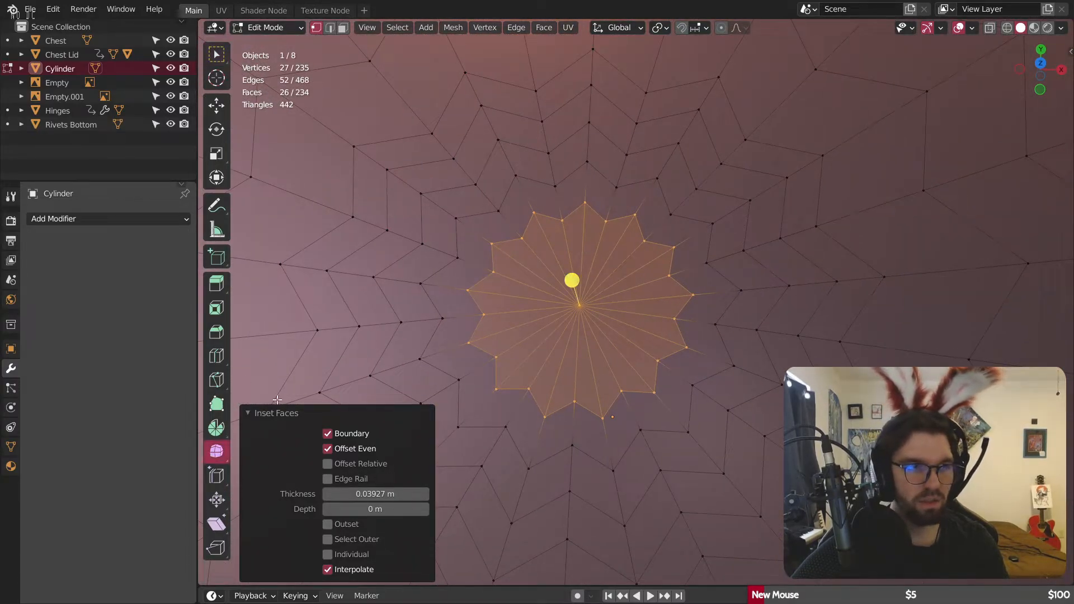
drag(571, 274, 788, 519)
middle_drag(600, 265, 604, 286)
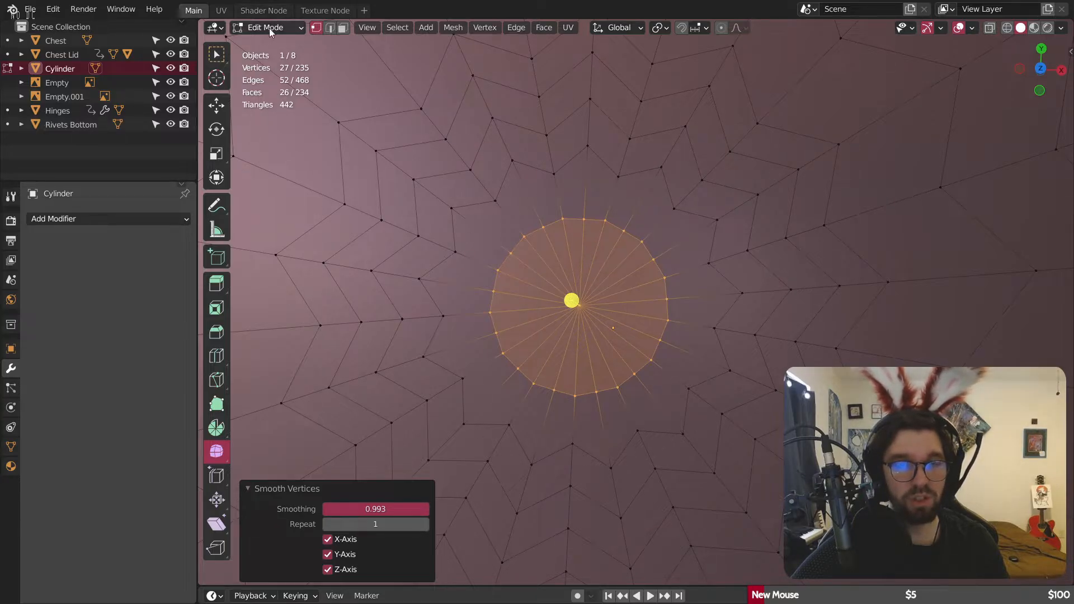
scroll(521, 209, down, 4)
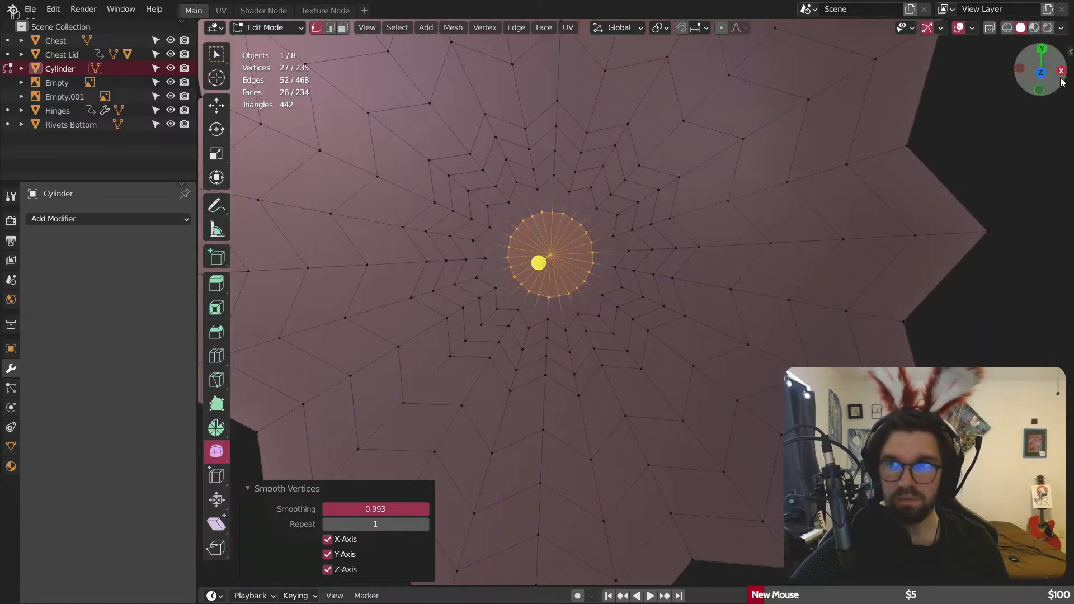
click(1043, 71)
scroll(620, 229, down, 5)
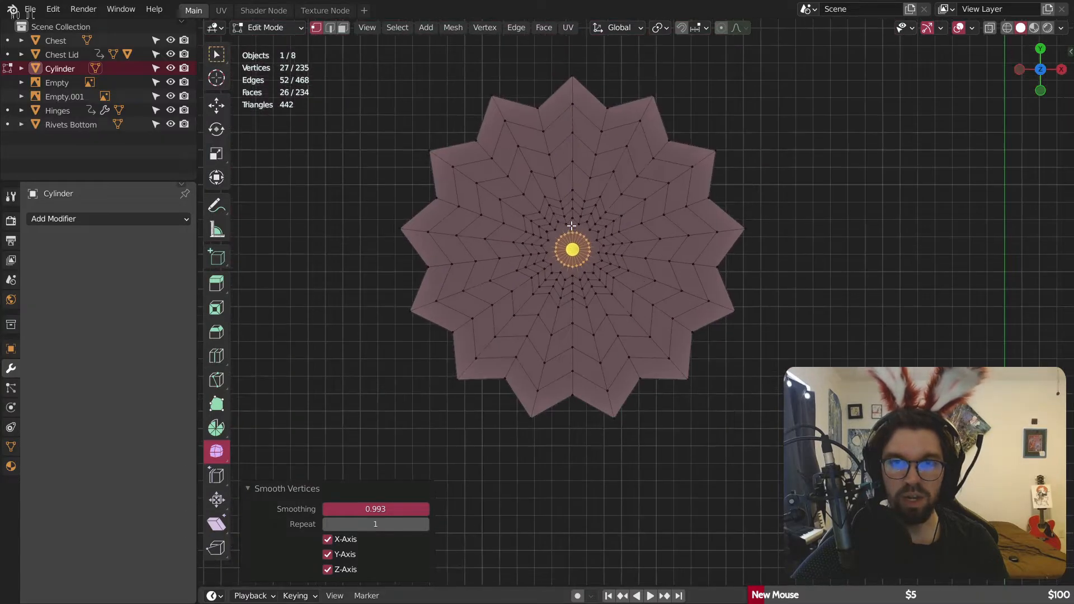
scroll(569, 215, up, 2)
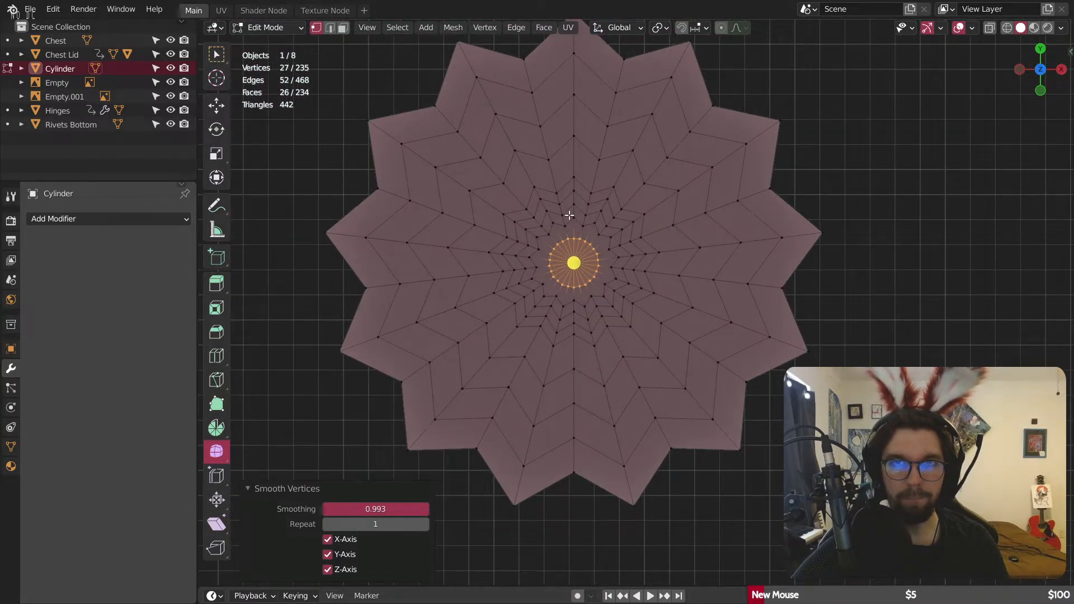
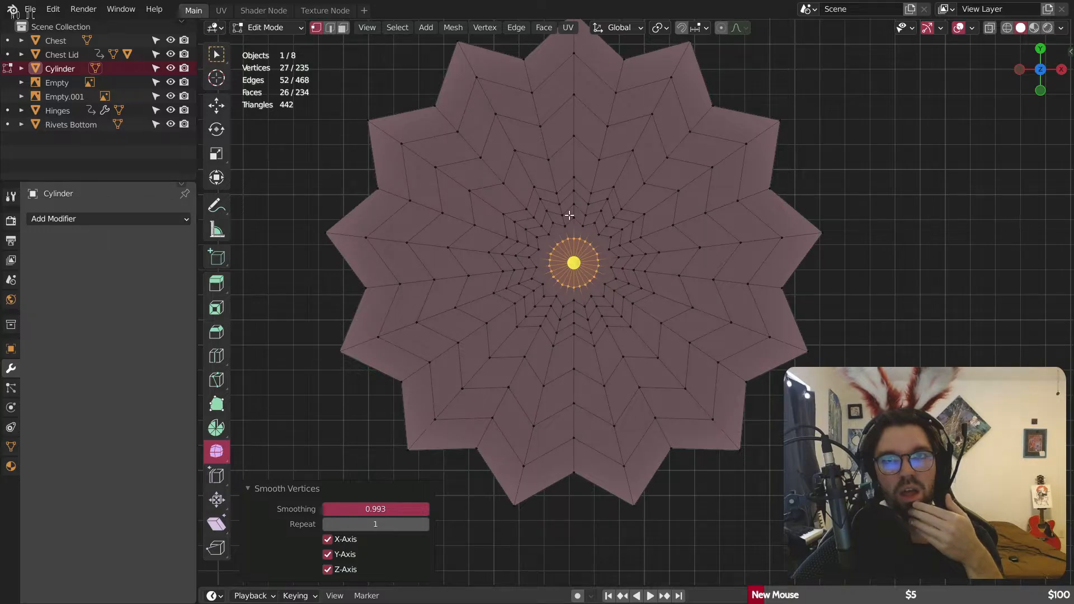
click(330, 28)
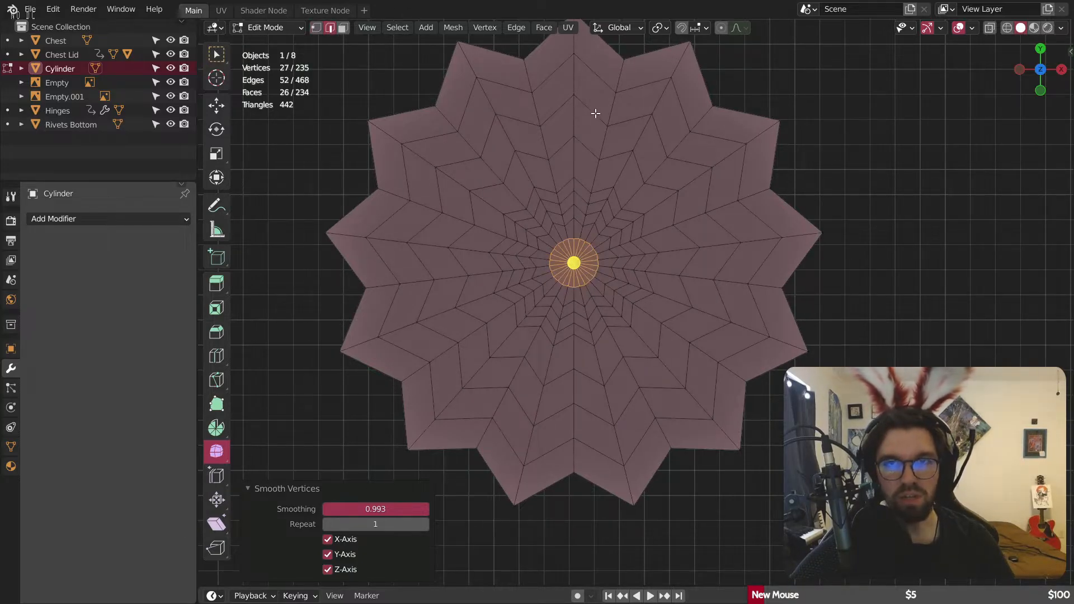
scroll(586, 332, up, 5)
right_click(549, 502)
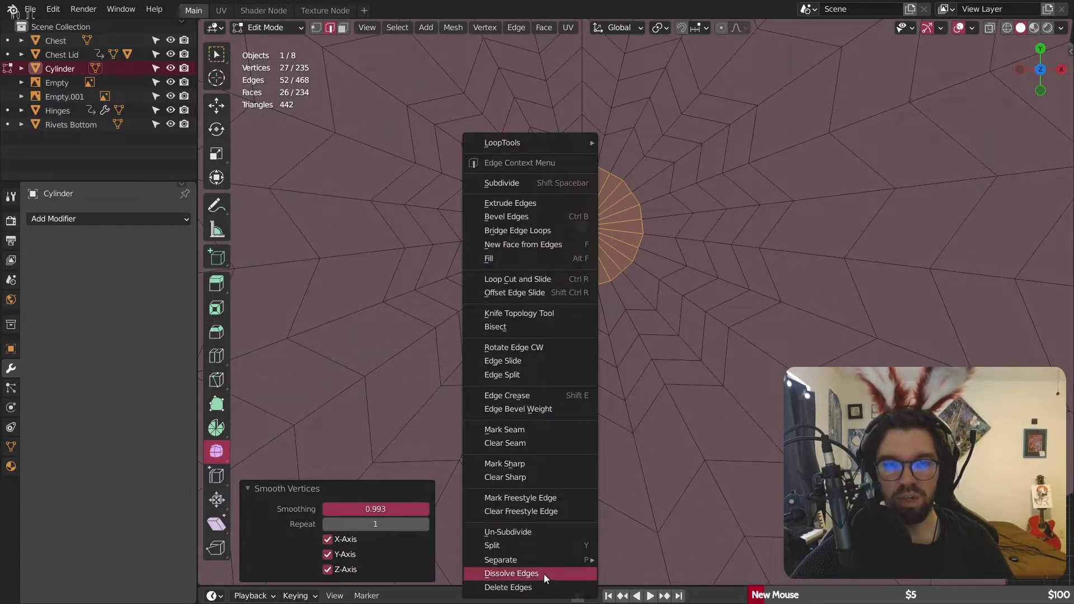
click(530, 587)
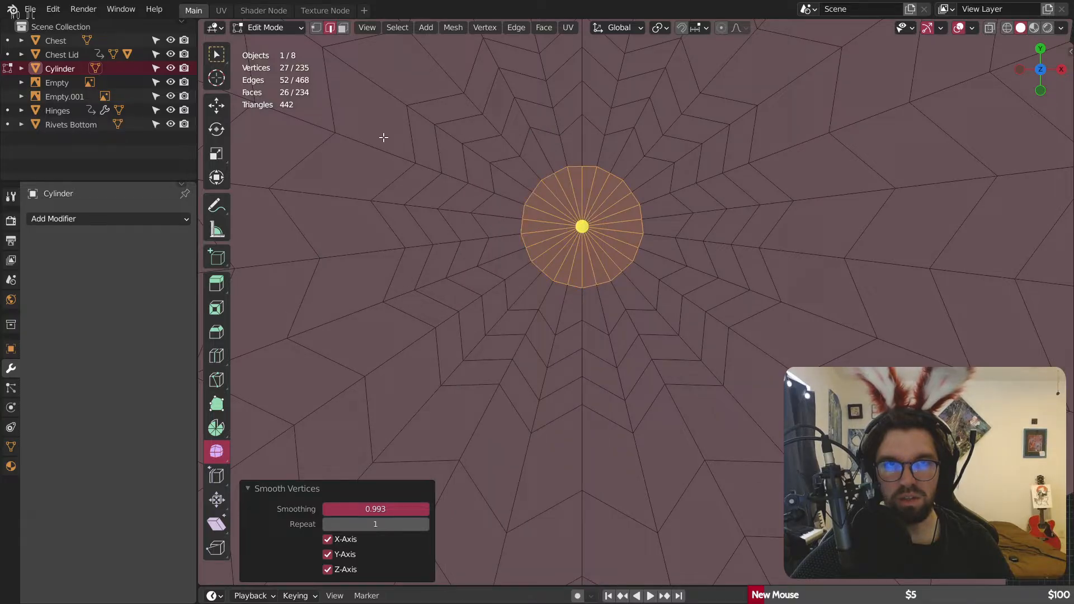
Step: Delete the selected central faces to open a round hole in the web's middle, and view the mesh from above
click(347, 27)
right_click(564, 239)
click(533, 426)
scroll(532, 426, down, 5)
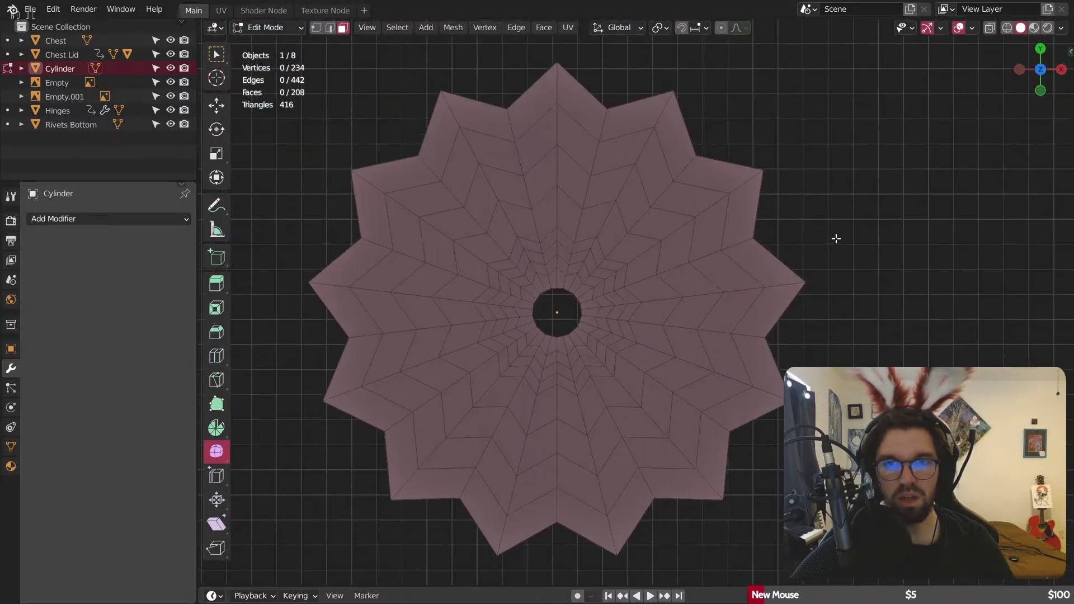
key(ctrl+KP_7)
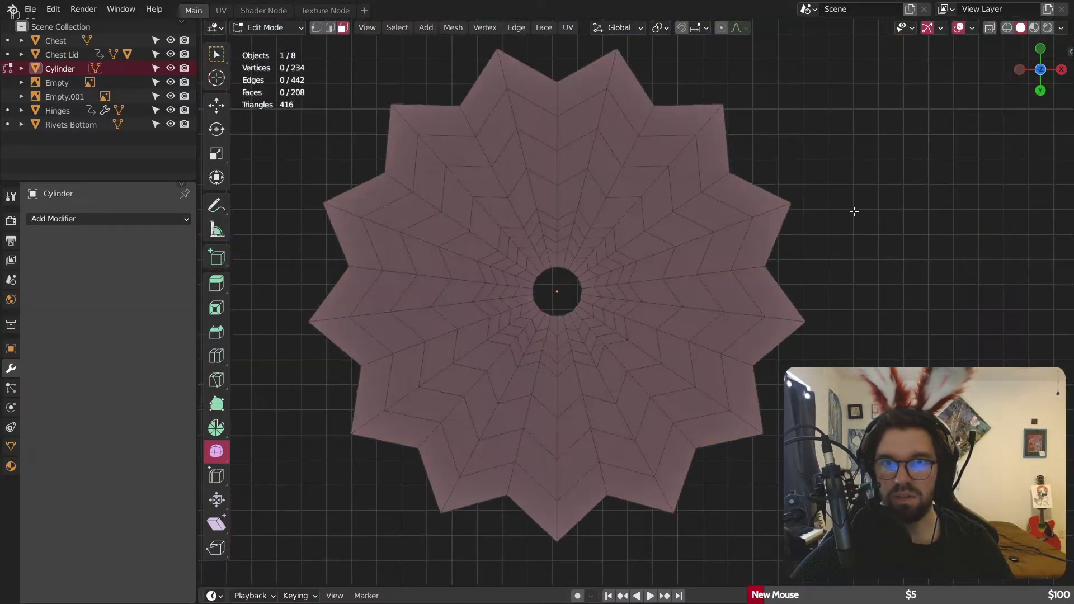
click(1041, 71)
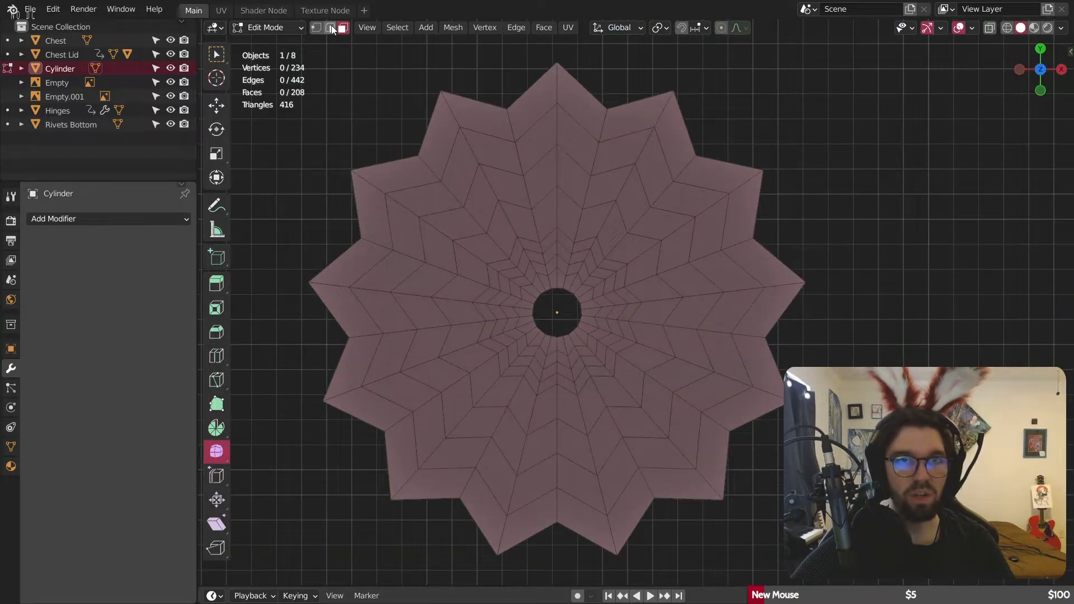
Step: Try to dissolve the thirteen radial edge loops running from the star's outer notches to the central hole, and clear the selection
alt+click(605, 114)
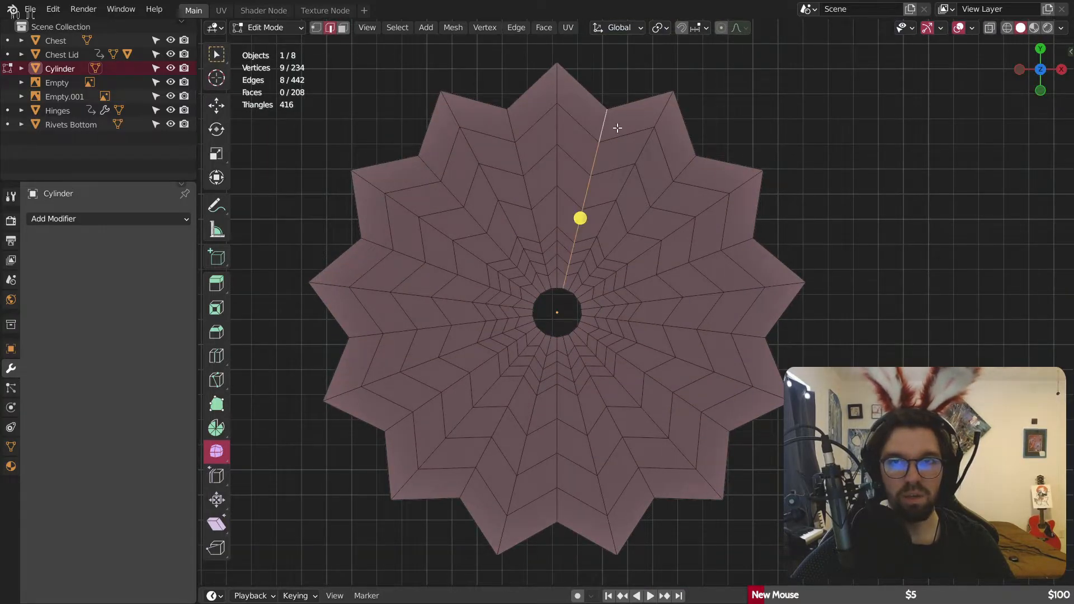
alt+shift+click(695, 170)
alt+shift+click(744, 242)
alt+shift+click(753, 330)
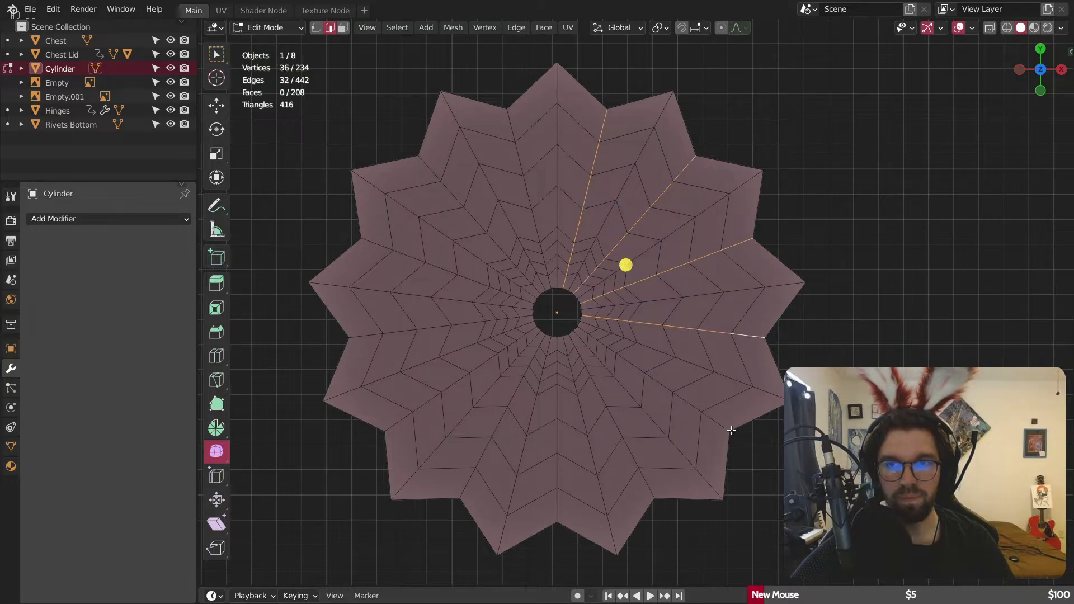
alt+shift+click(714, 421)
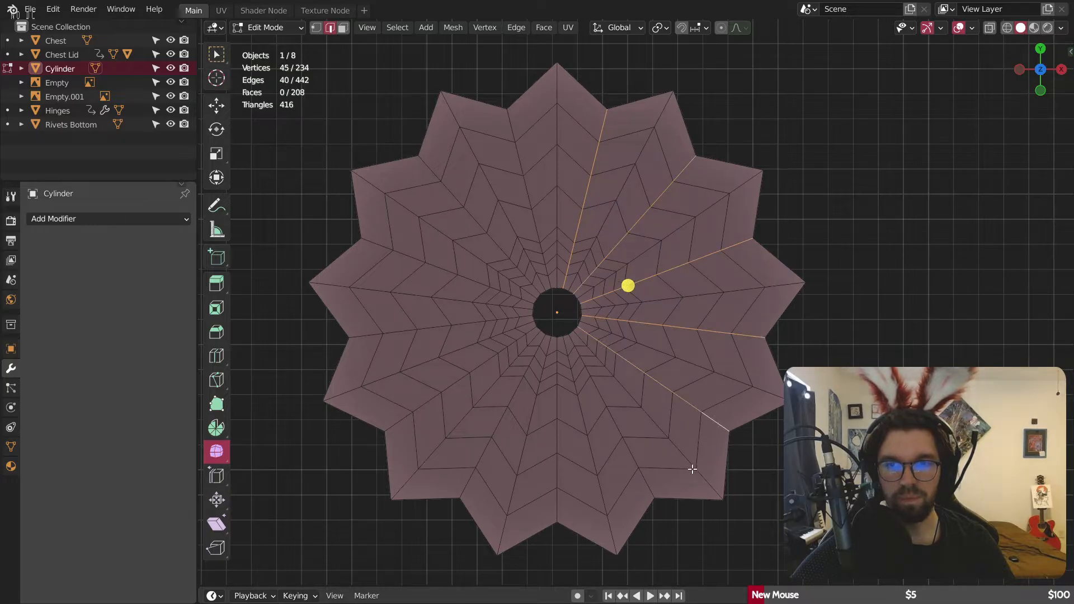
alt+shift+click(647, 486)
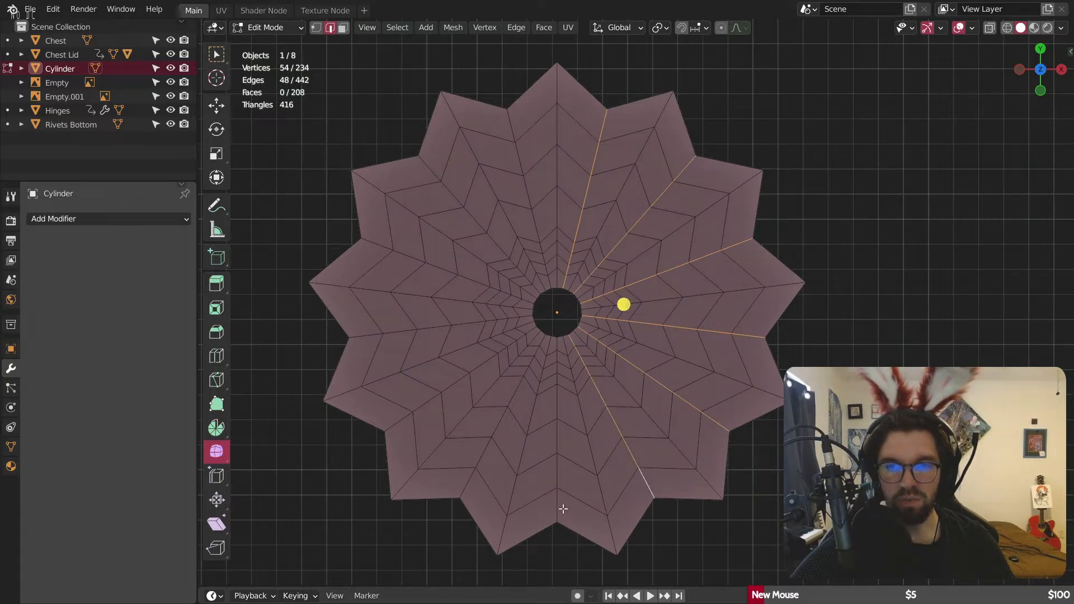
alt+shift+click(563, 509)
alt+shift+click(472, 476)
alt+shift+click(391, 420)
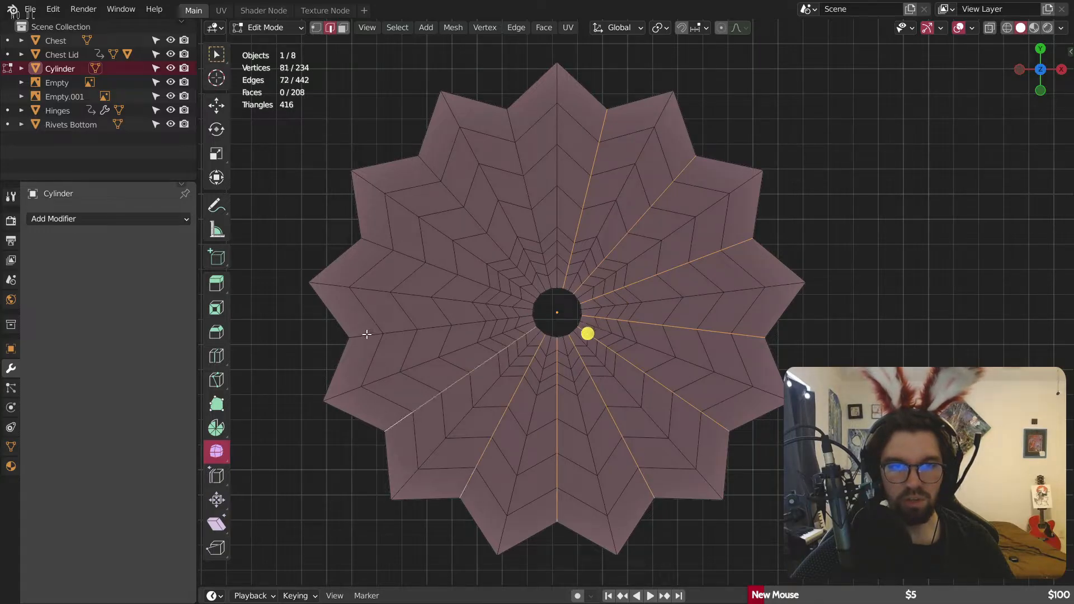
alt+shift+click(364, 333)
alt+shift+click(383, 246)
alt+shift+click(432, 169)
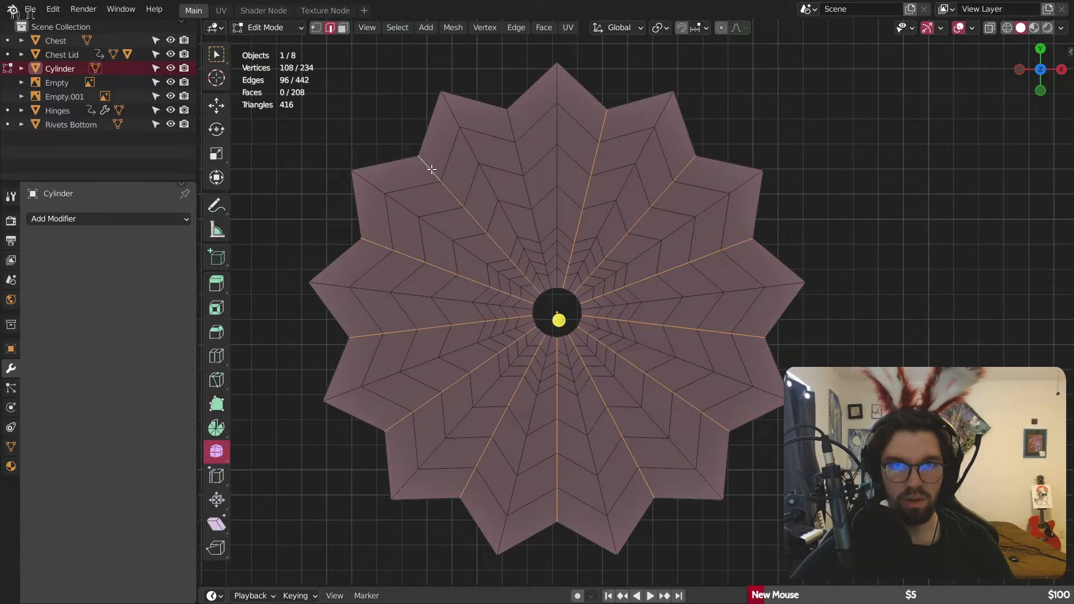
alt+shift+click(508, 125)
right_click(511, 125)
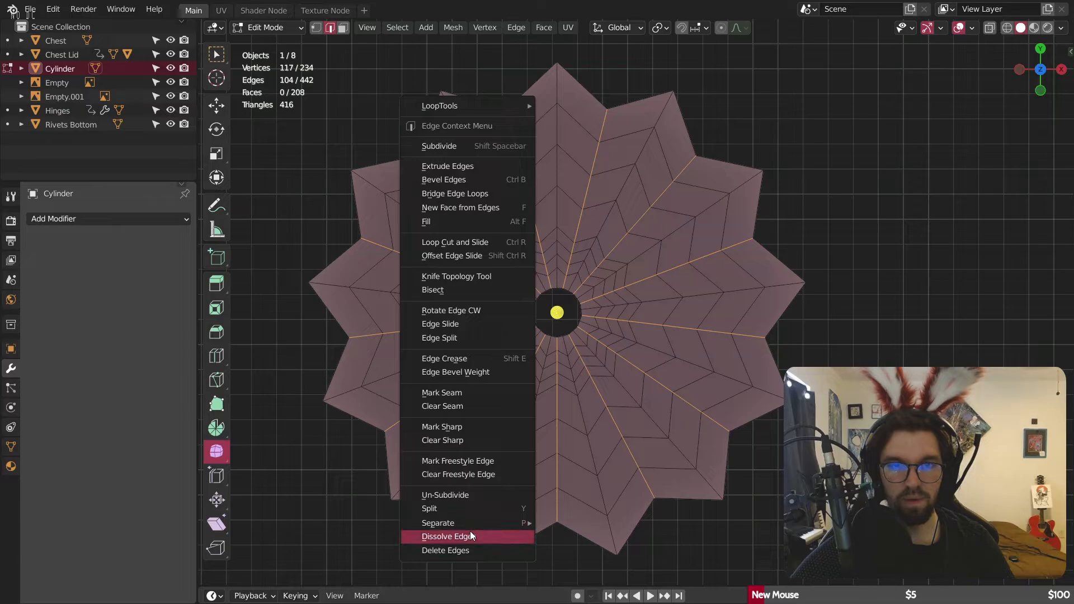
click(470, 535)
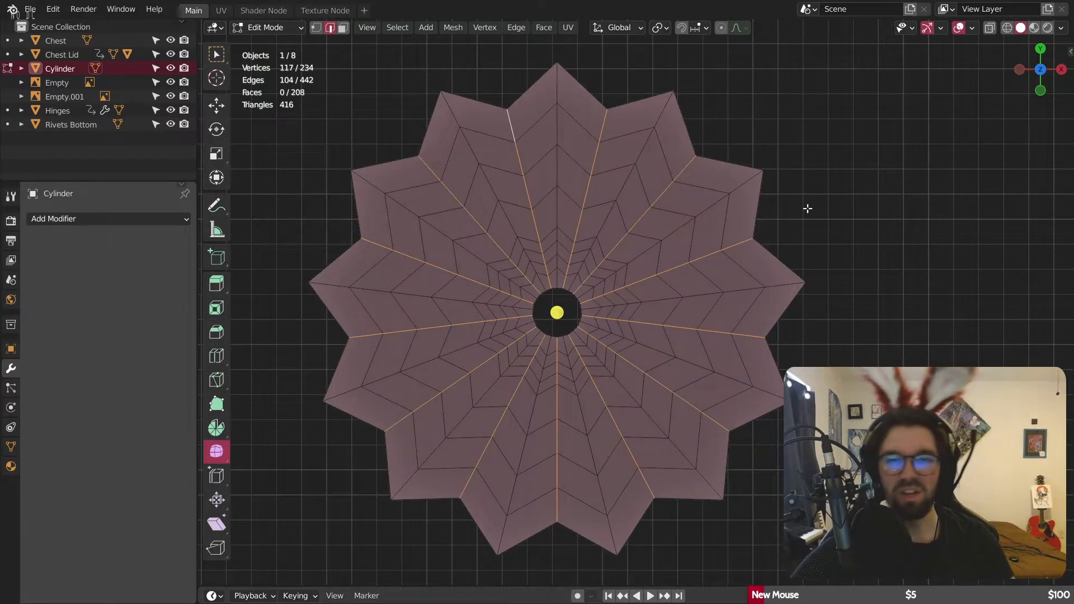
key(alt+a)
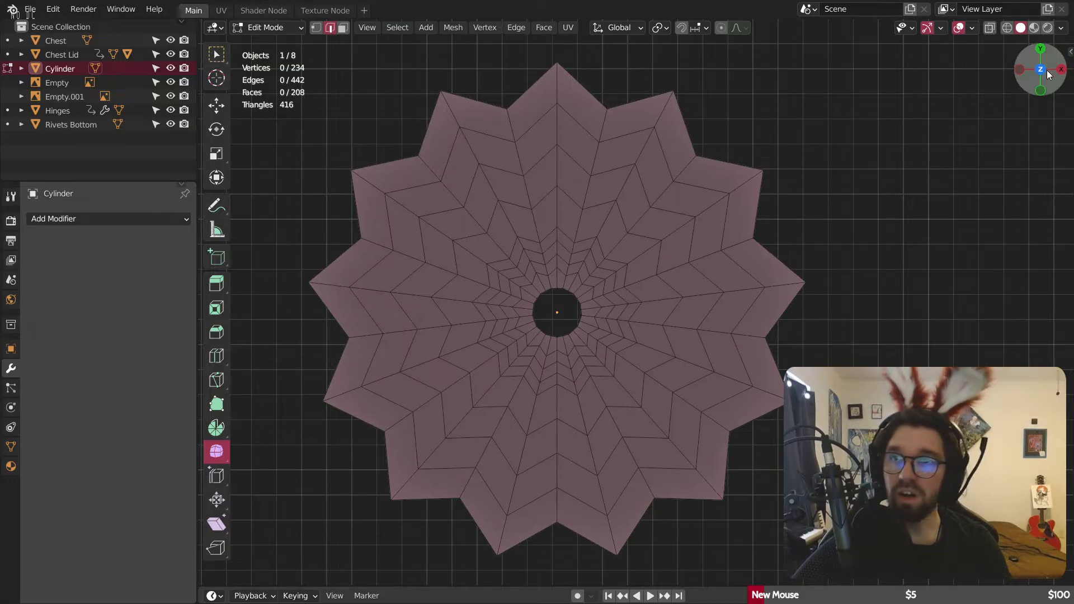
Step: Add a Wireframe modifier to the web disc and switch to Object Mode to show its strands
click(92, 223)
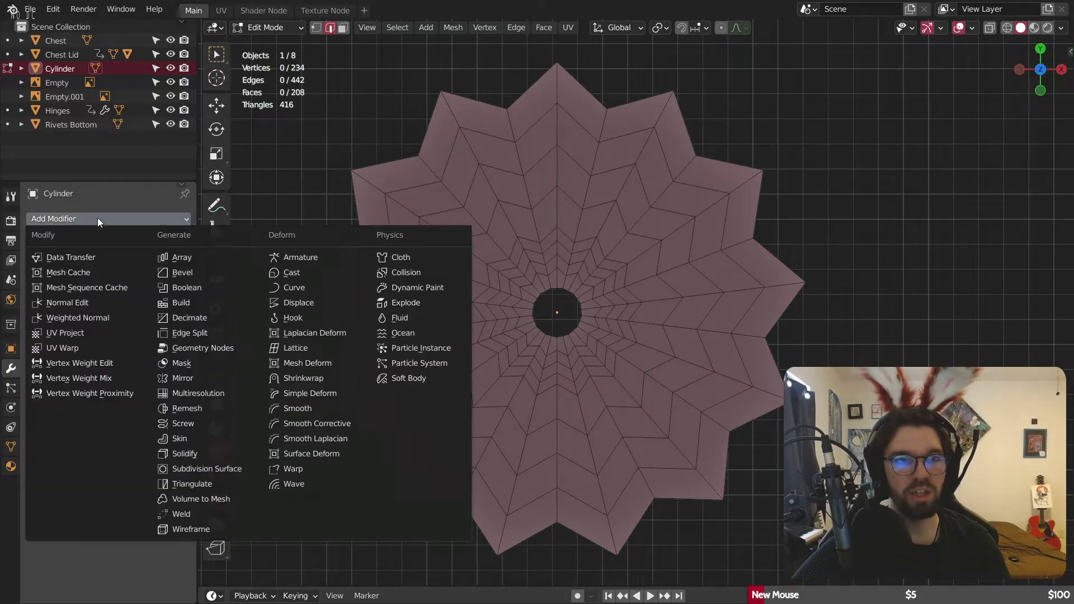
click(98, 217)
click(110, 217)
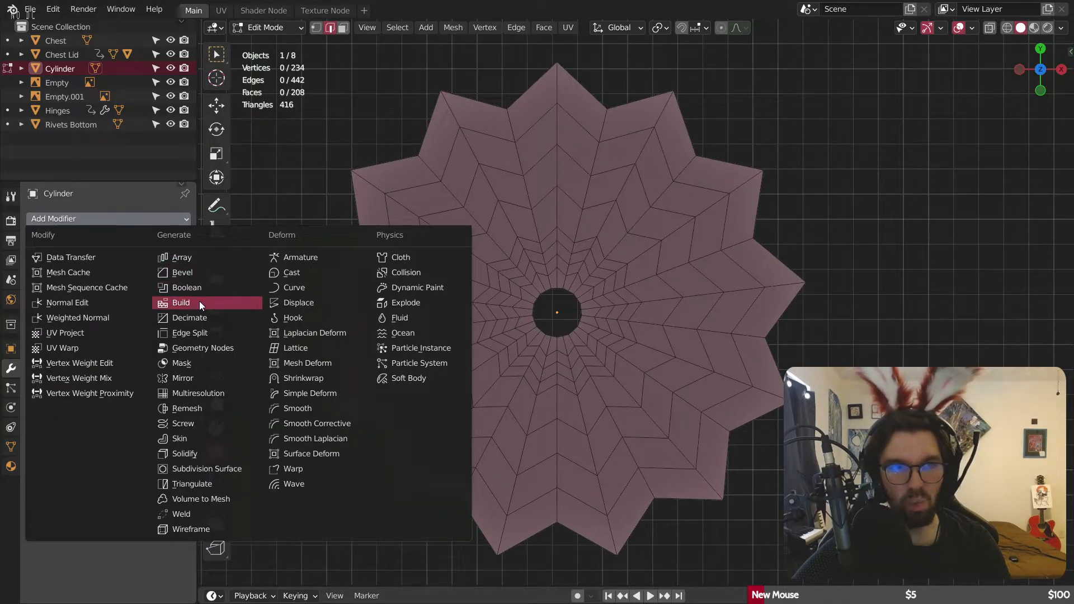
click(189, 531)
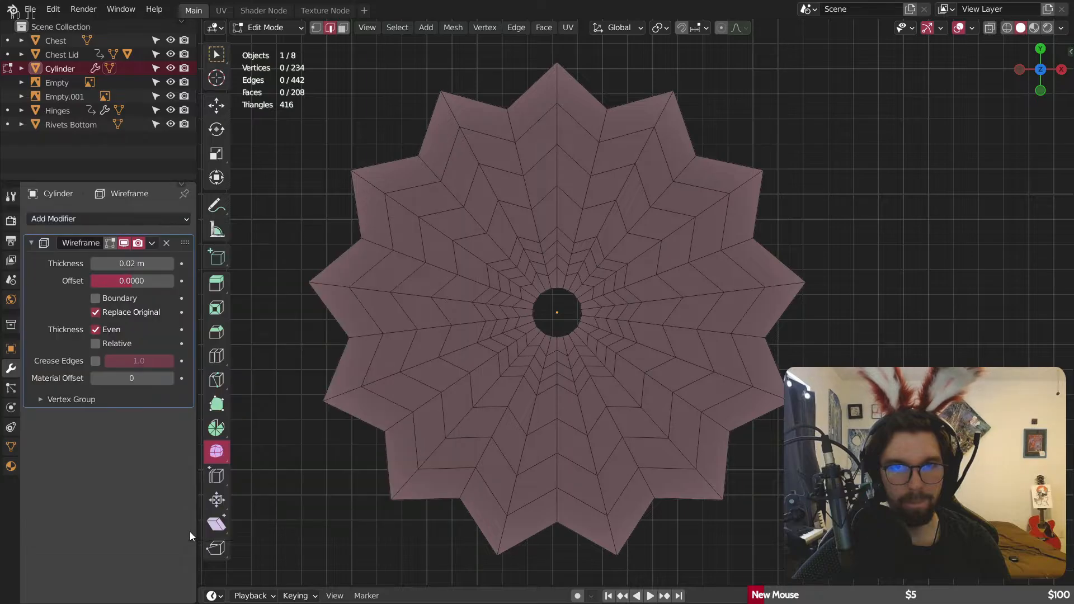
click(291, 26)
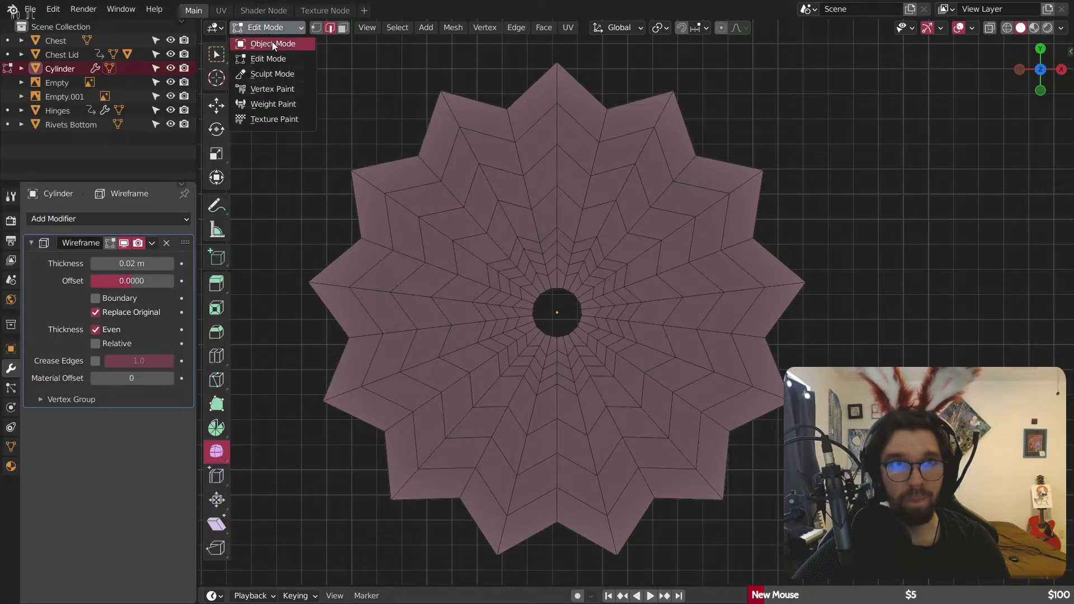
click(272, 42)
click(432, 113)
scroll(458, 159, up, 1)
scroll(412, 152, up, 3)
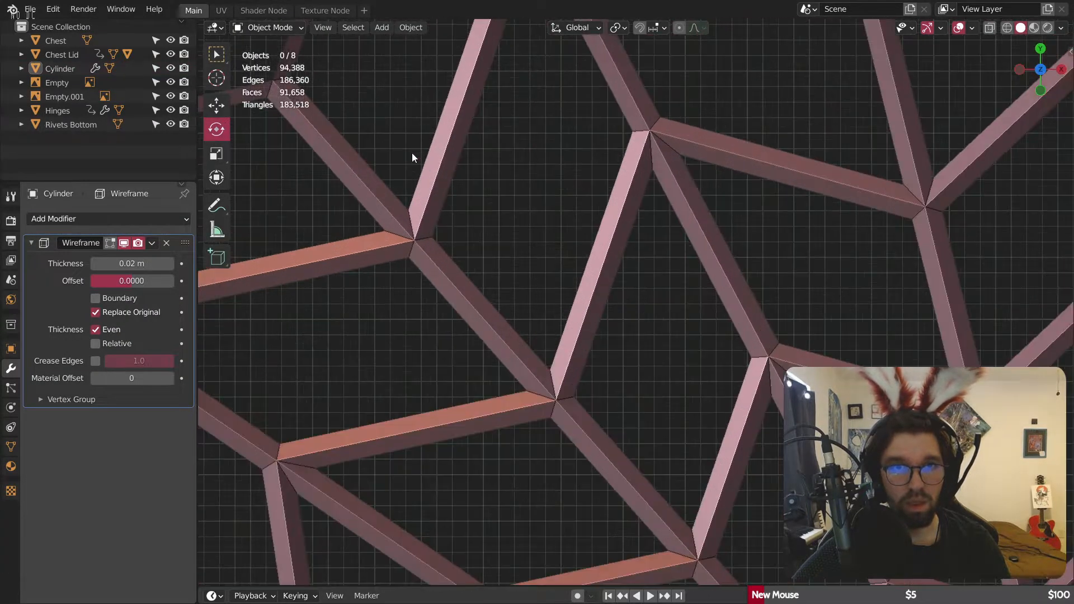
scroll(414, 155, down, 2)
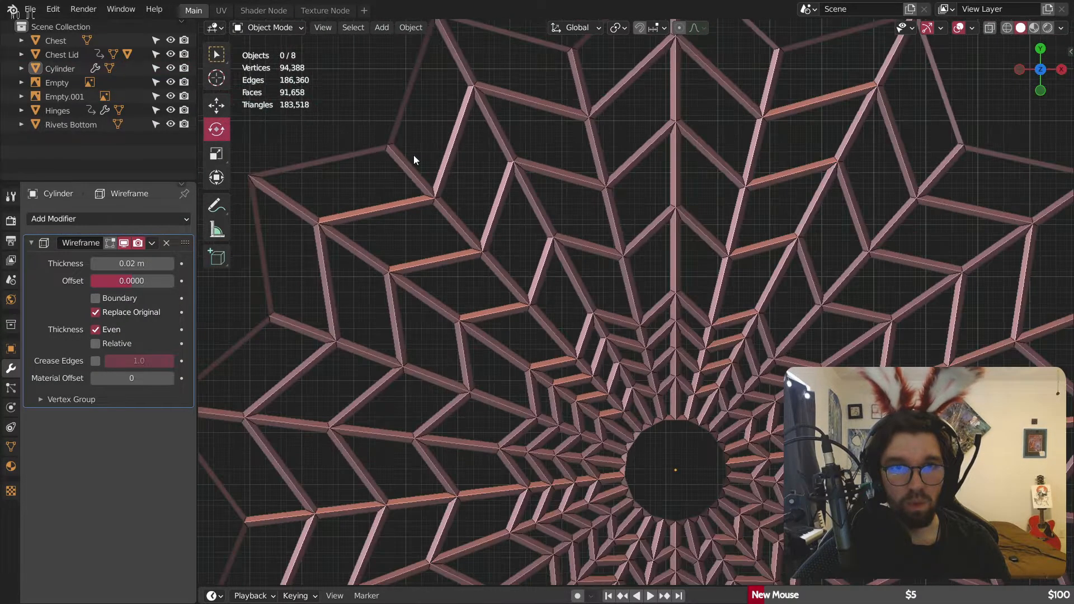
Step: Set the Wireframe modifier's thickness to 0.013 m
click(166, 268)
click(166, 268)
click(167, 267)
click(167, 267)
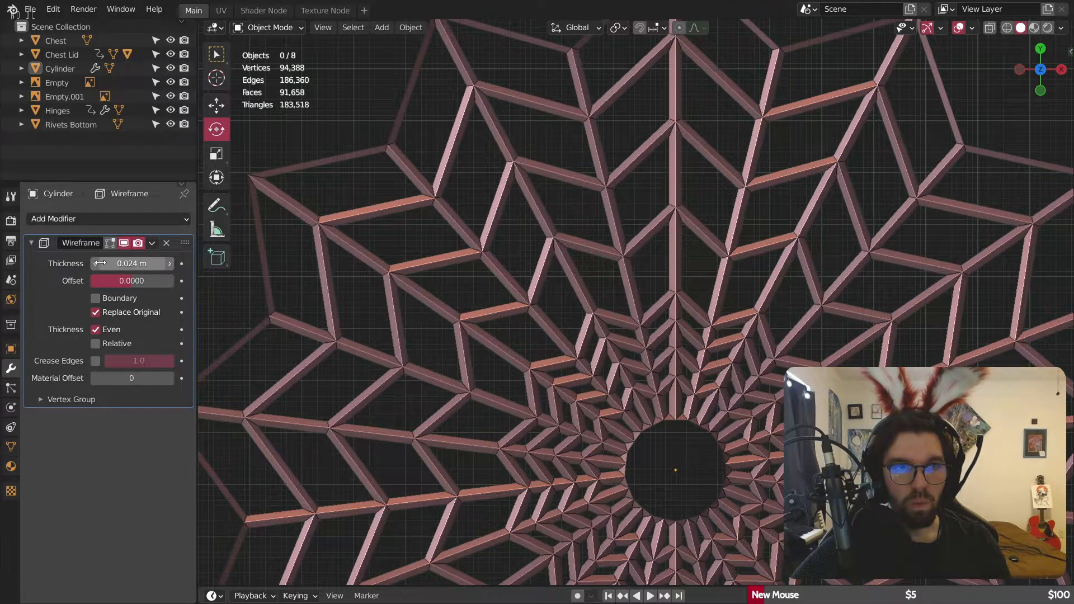
drag(126, 263, 94, 263)
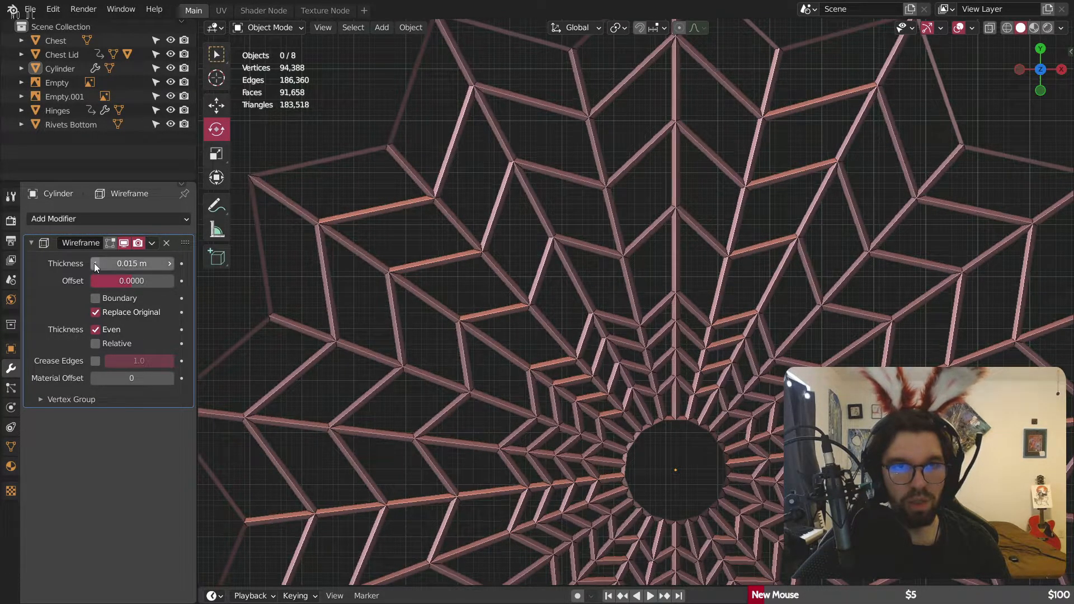
click(94, 263)
click(94, 262)
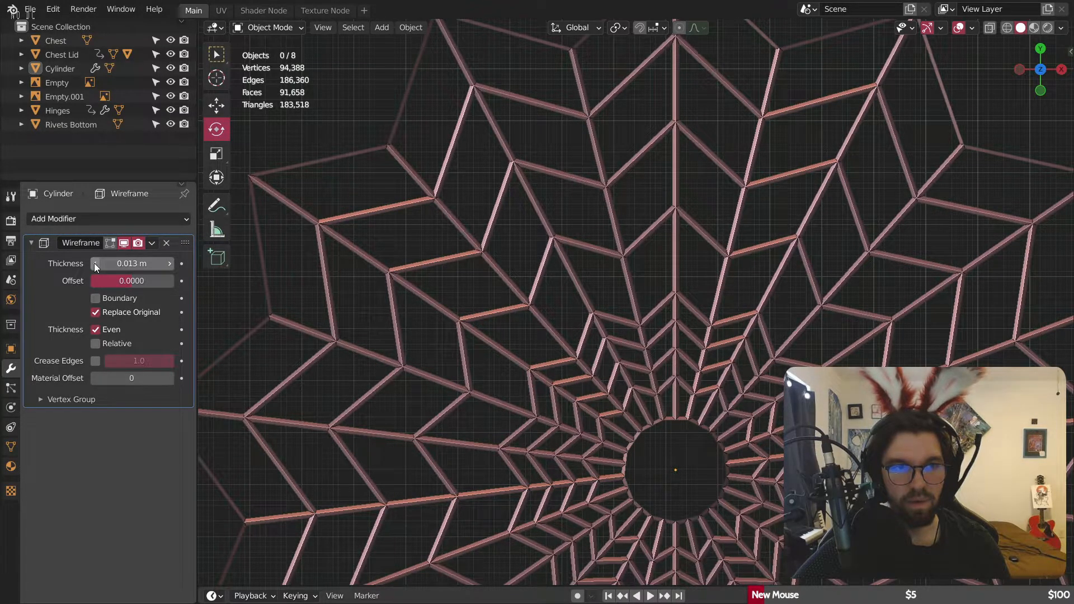
Step: Try the Wireframe modifier's Crease Edges option, turn it back off, and inspect the strand junctions
click(95, 362)
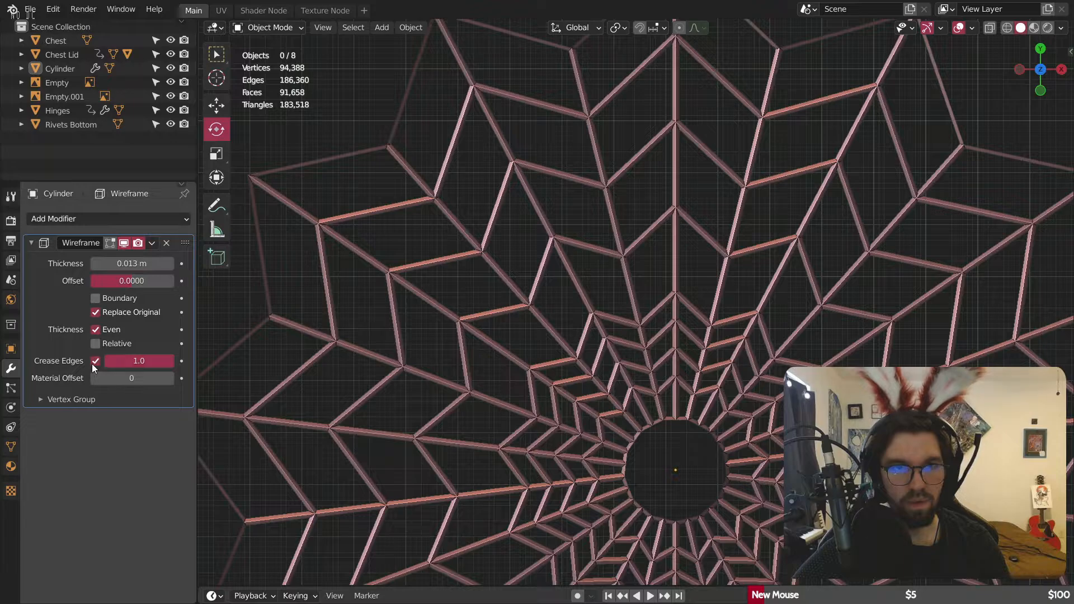
click(93, 362)
scroll(458, 232, down, 3)
shift+middle_drag(578, 254, 547, 203)
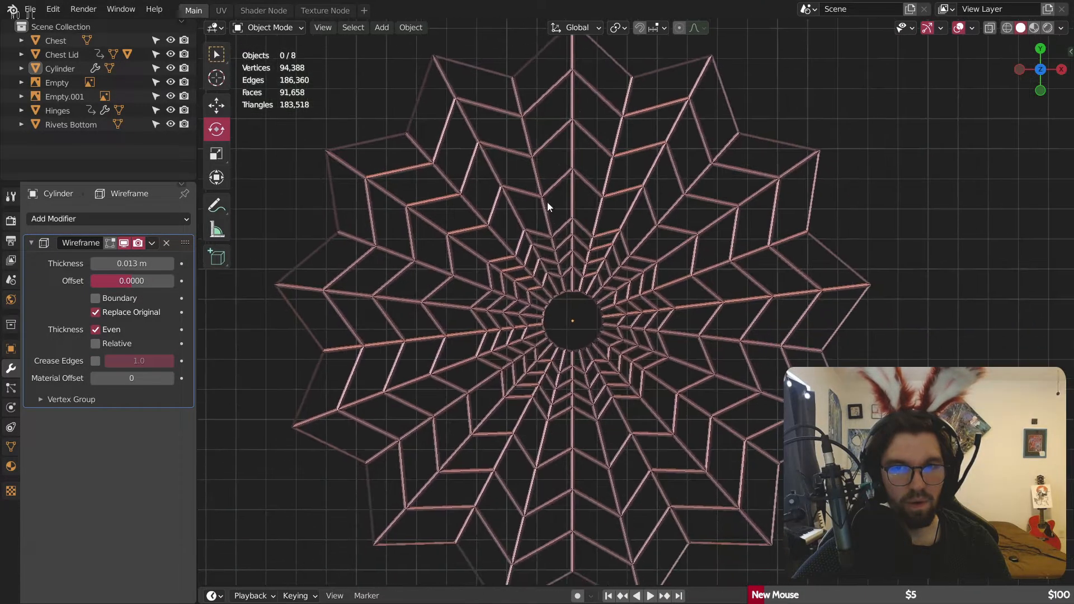
scroll(549, 181, up, 6)
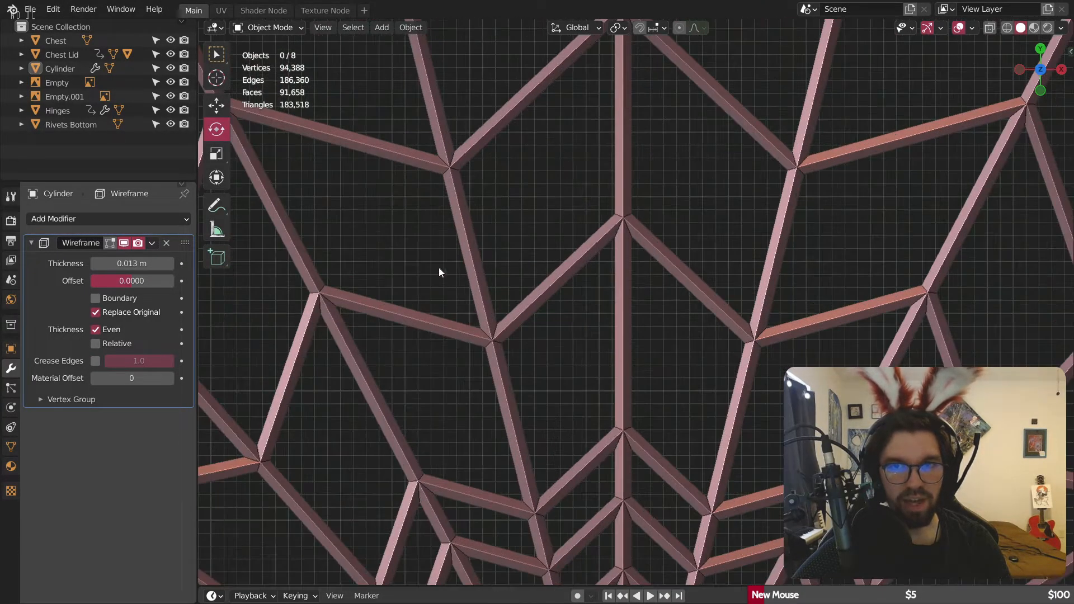
Step: Add a Bevel modifier to the web with an amount of 1.09 m and 4 segments, and inspect the rounded junctions
click(105, 217)
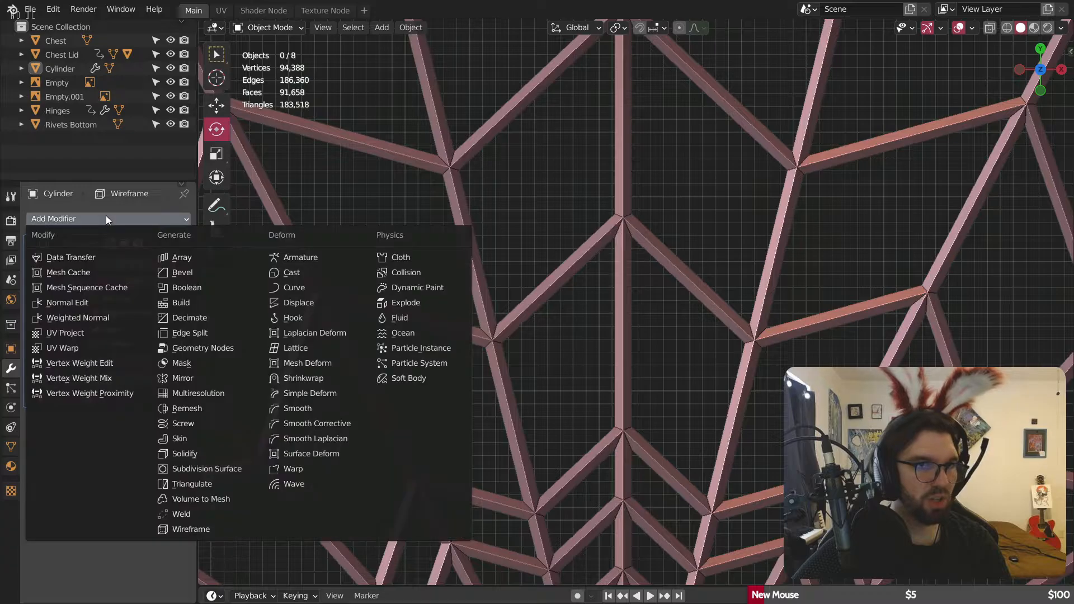
click(190, 270)
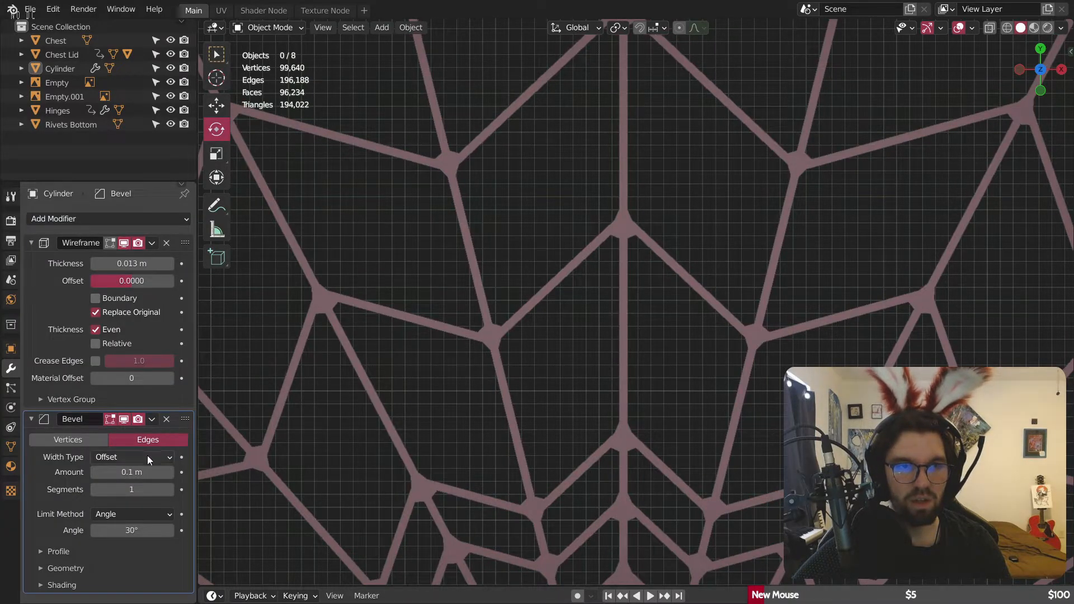
drag(127, 478, 182, 478)
click(172, 491)
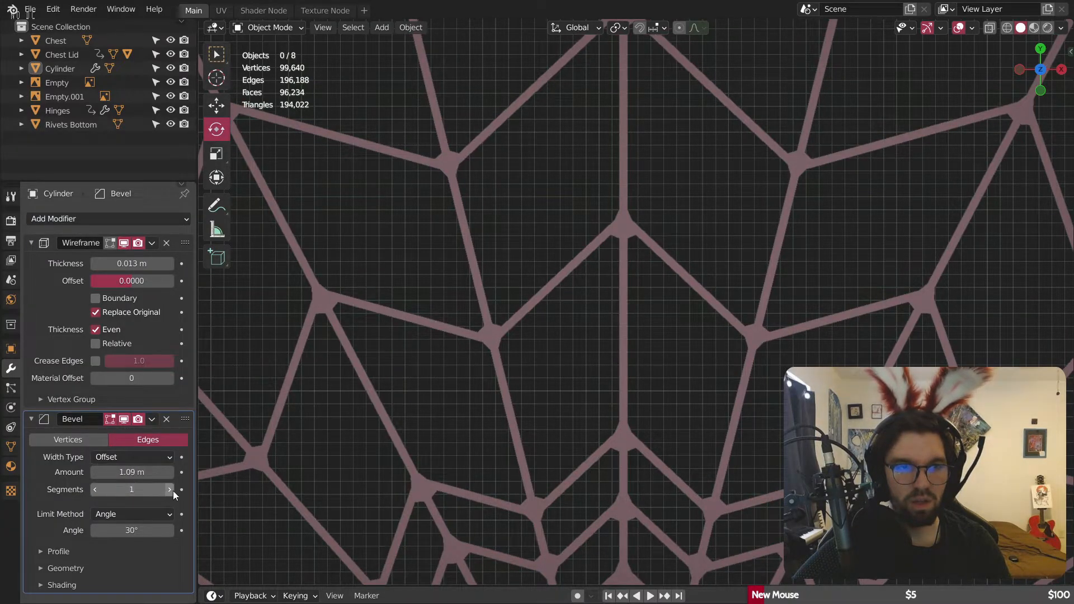
click(172, 491)
click(173, 491)
scroll(361, 259, down, 6)
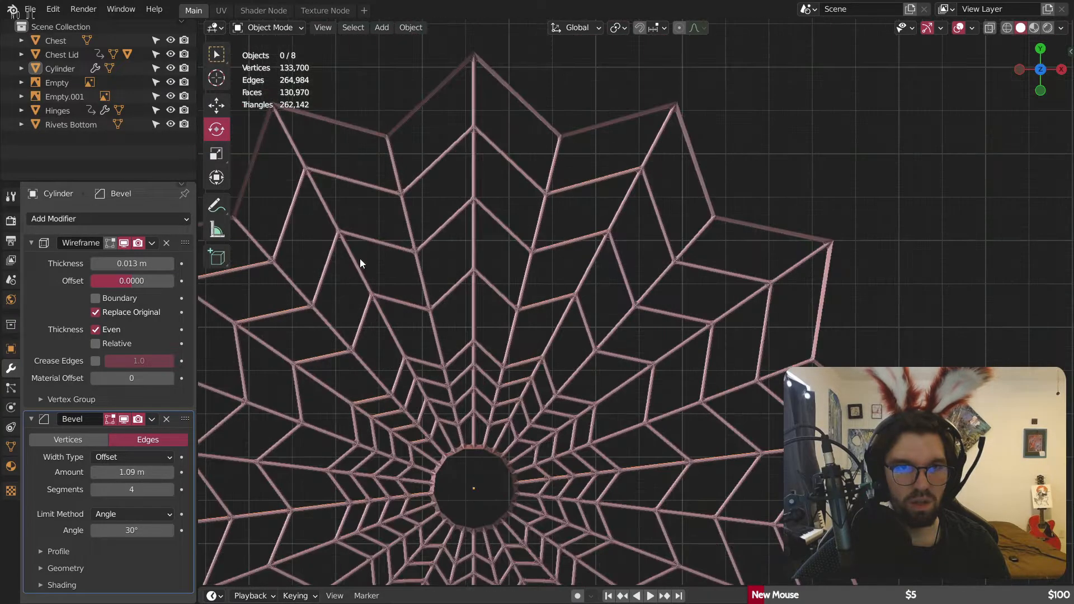
scroll(548, 231, up, 10)
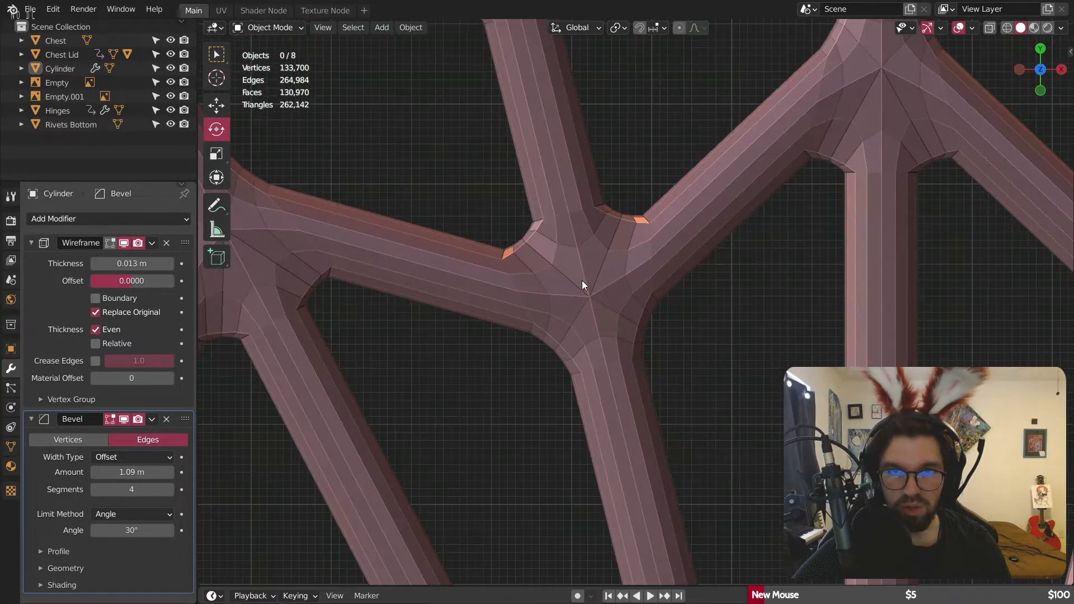
Step: Thin the web strands by reducing the Wireframe modifier's thickness to 0.005 m
click(94, 265)
click(94, 265)
click(94, 265)
click(94, 266)
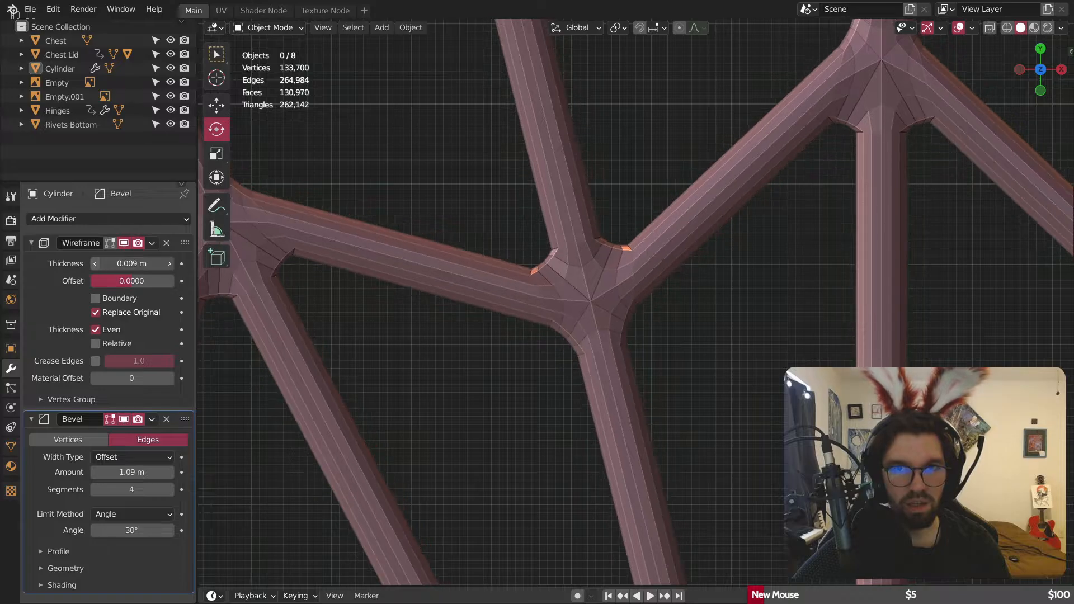
click(94, 265)
click(94, 265)
click(94, 265)
click(94, 265)
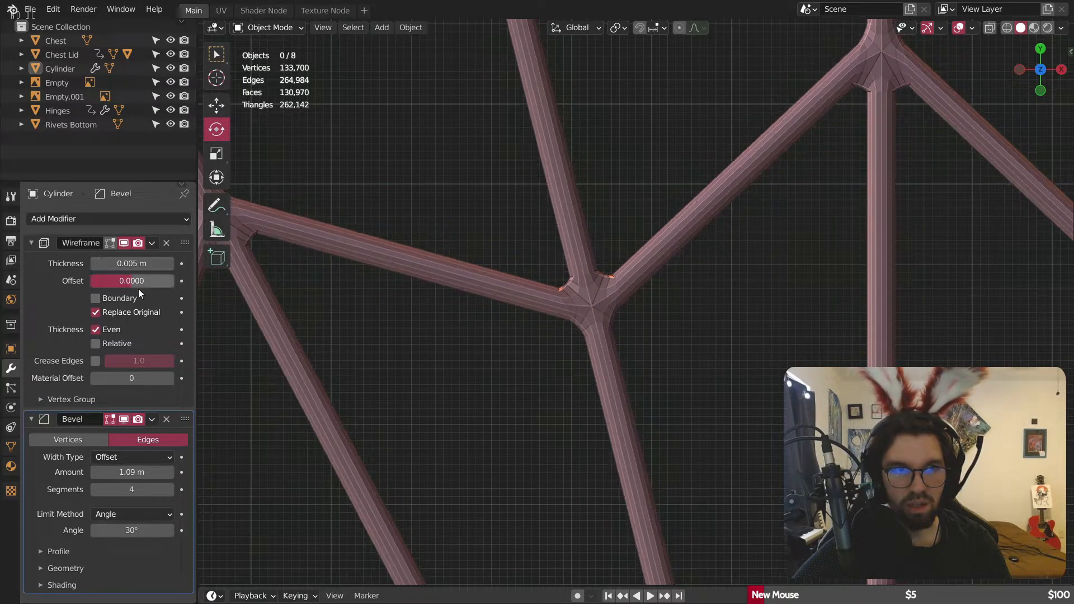
Step: Apply smooth shading to the web and inspect its strands both as a whole and at a junction
right_click(457, 283)
click(453, 217)
click(448, 185)
scroll(452, 175, down, 5)
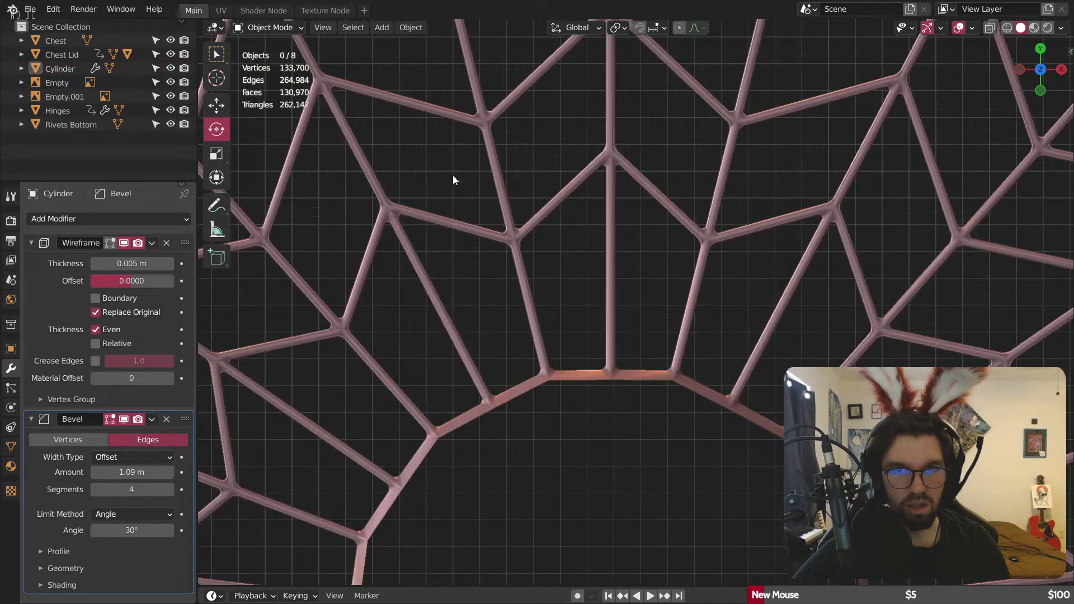
scroll(459, 185, down, 10)
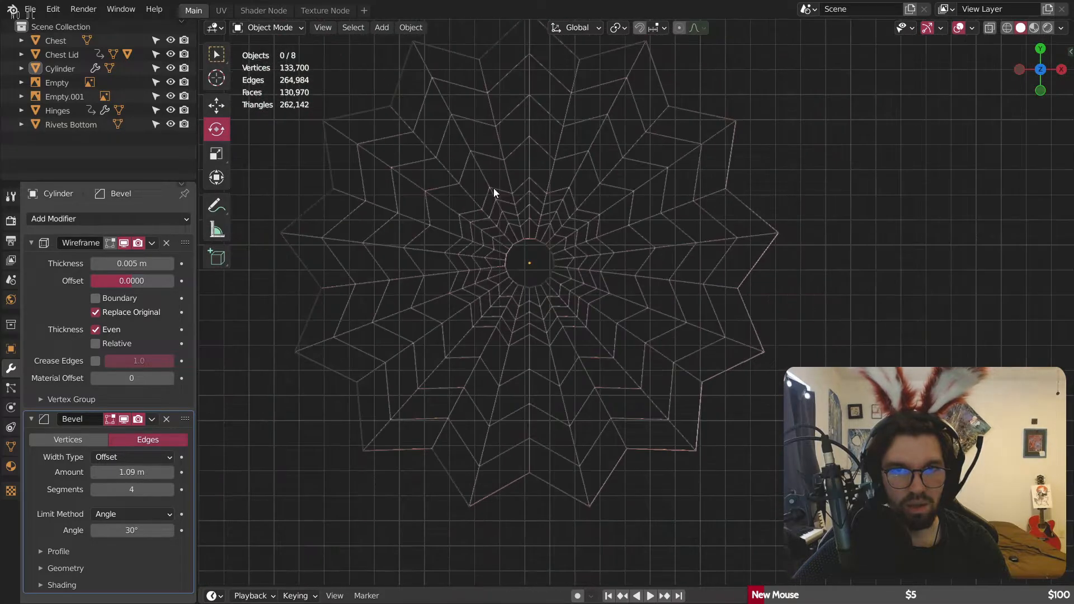
scroll(482, 193, up, 15)
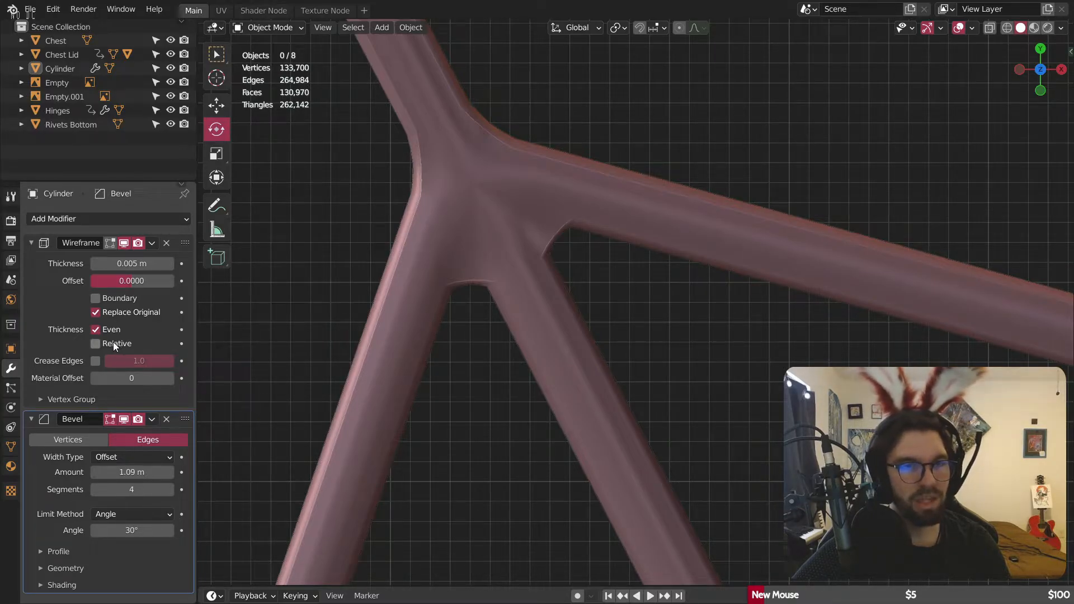
Step: Enable Crease Edges on the Wireframe modifier and replace the Bevel modifier with a Subdivision Surface modifier
click(96, 361)
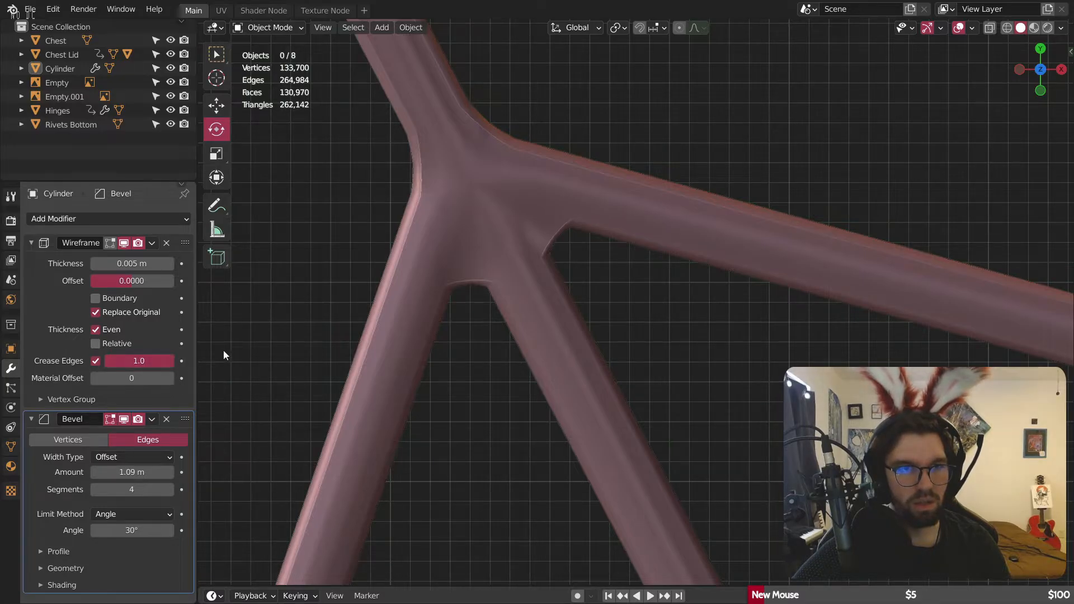
click(166, 421)
click(129, 217)
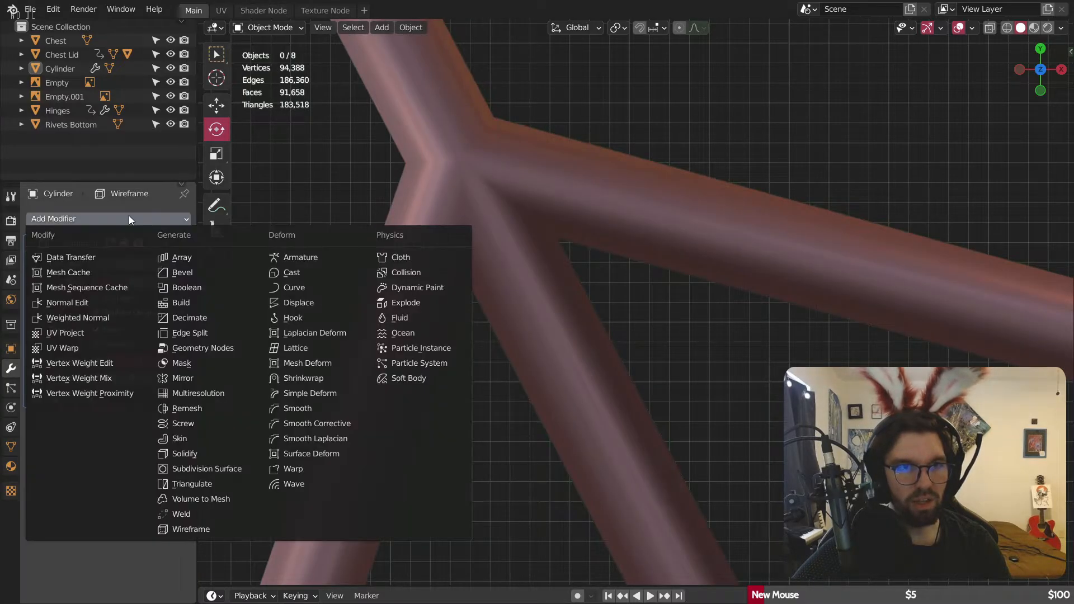
click(193, 465)
scroll(486, 185, down, 6)
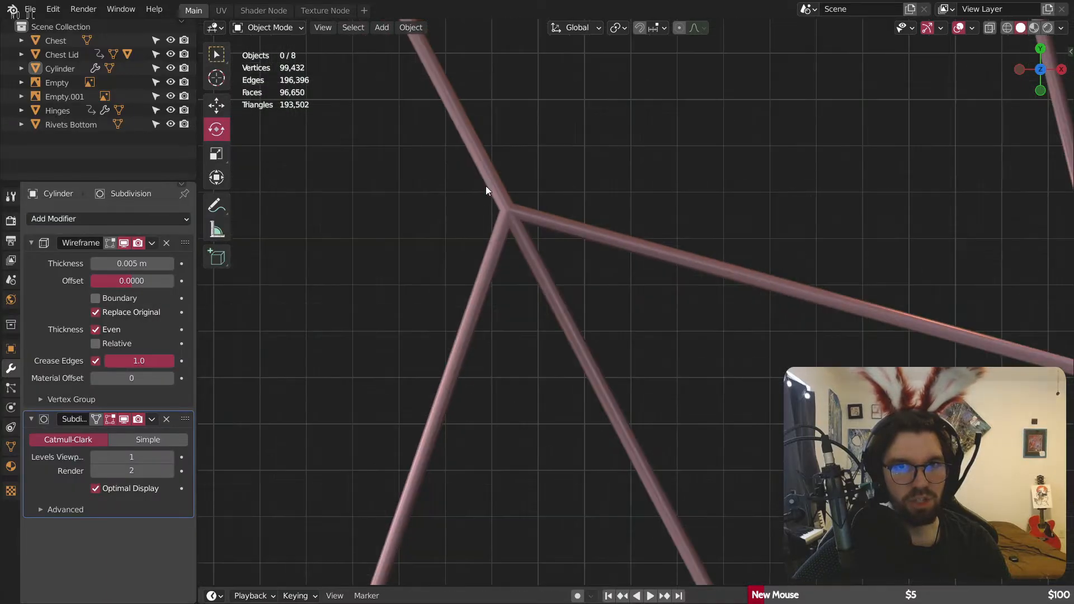
scroll(514, 277, down, 5)
scroll(532, 280, up, 10)
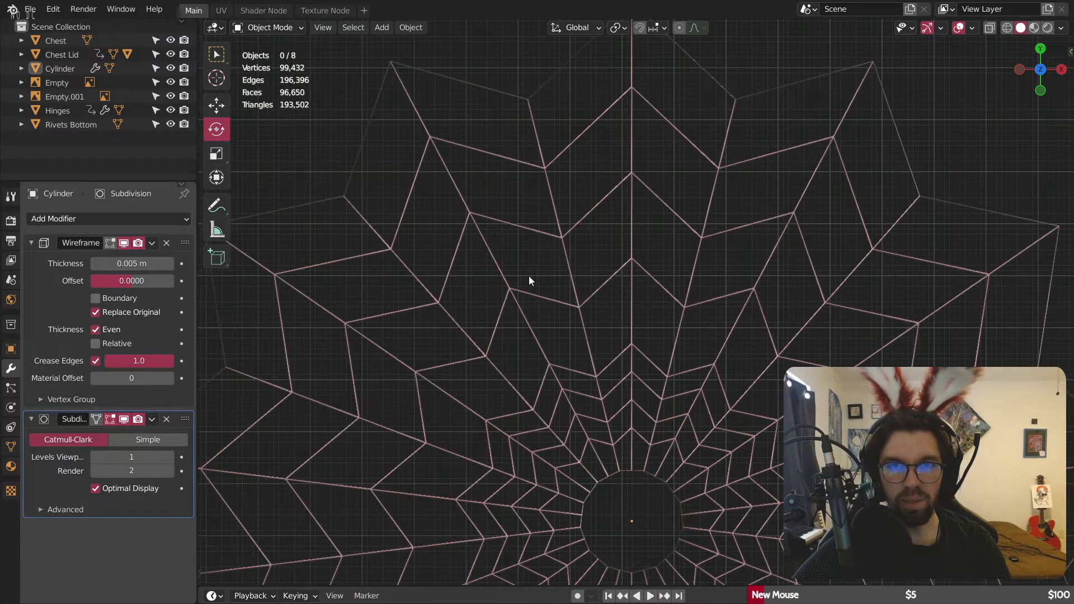
Step: Set the Subdivision modifier's viewport and render levels to 1 after comparing a junction at viewport level 2
scroll(665, 254, up, 3)
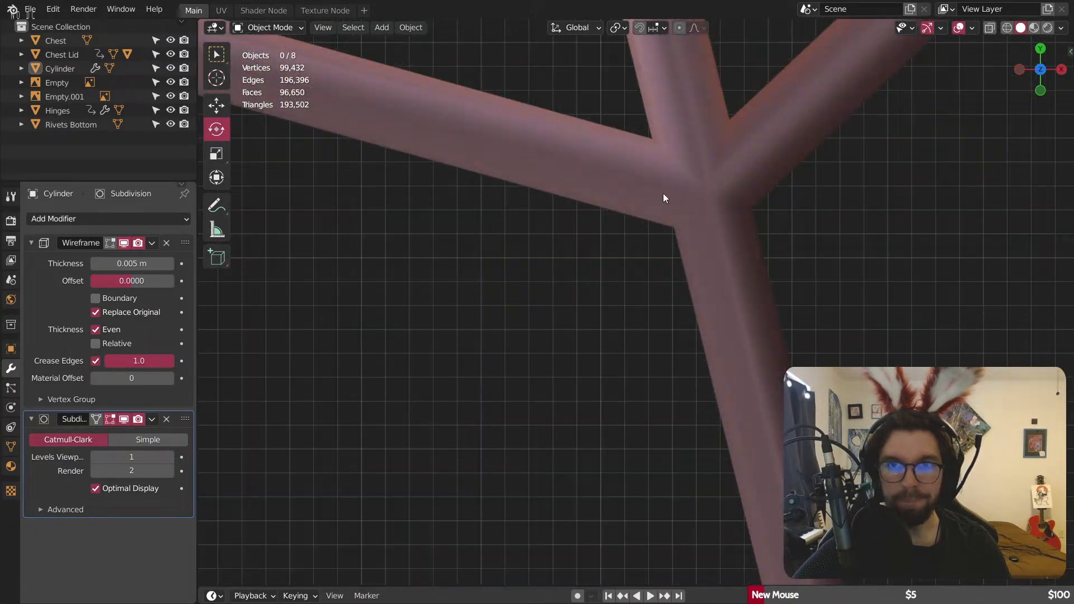
click(170, 458)
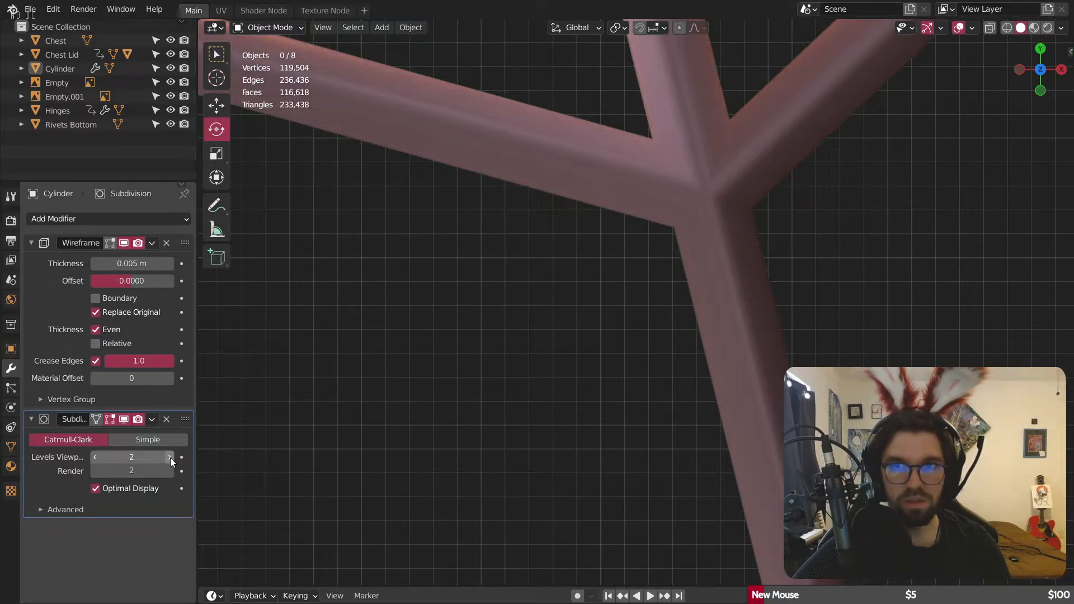
click(96, 458)
click(95, 471)
scroll(391, 267, down, 8)
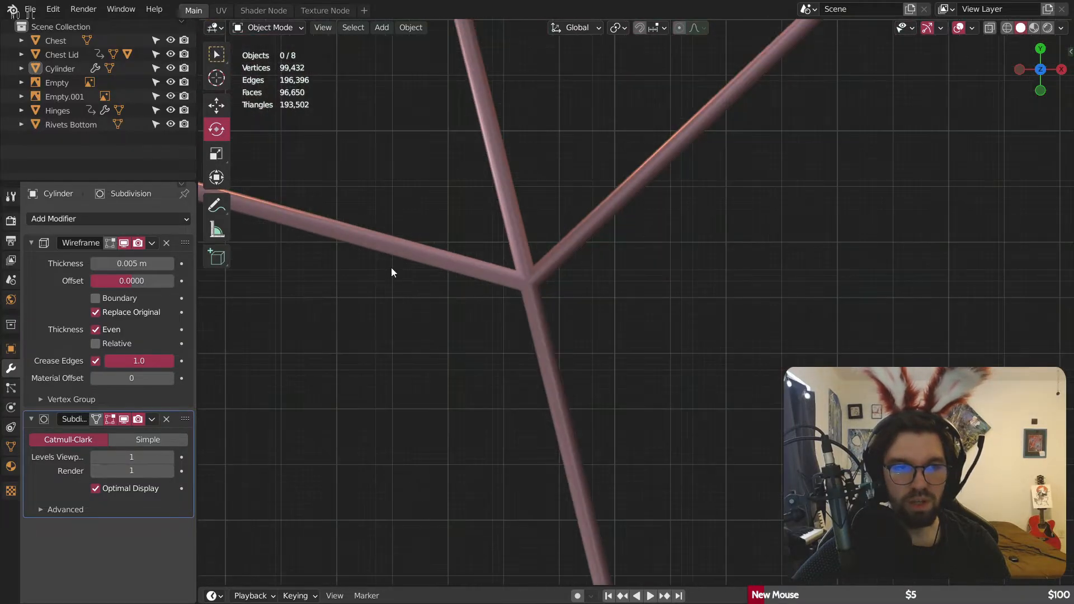
scroll(391, 267, down, 10)
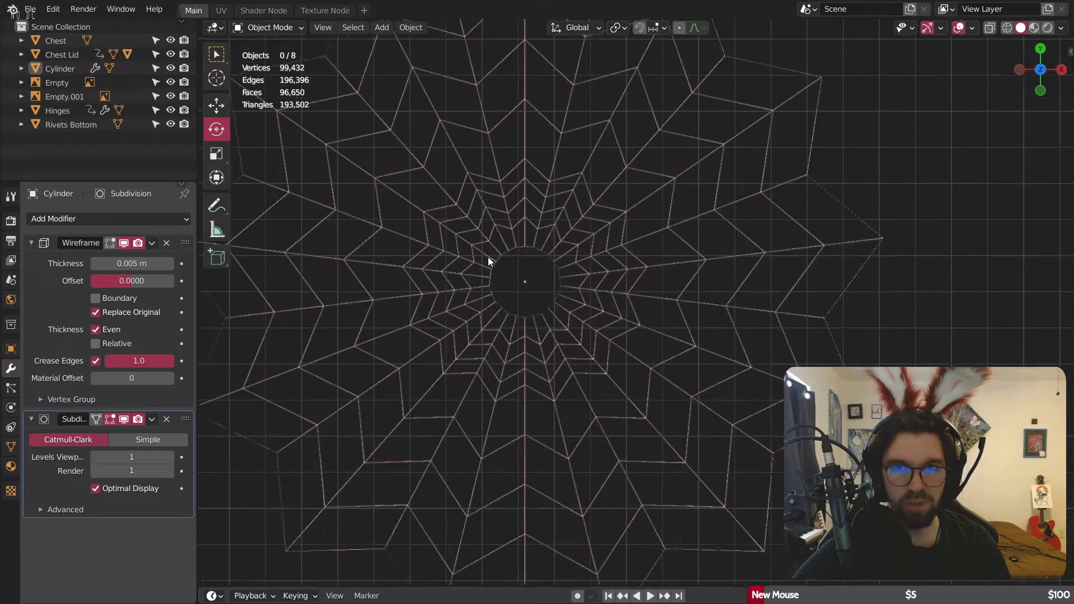
Step: Fill the open hole at the web's center with a face by selecting its inner edge loop in Edit Mode
scroll(550, 263, up, 18)
scroll(420, 287, down, 3)
shift+middle_drag(421, 286, 436, 267)
click(273, 27)
click(274, 63)
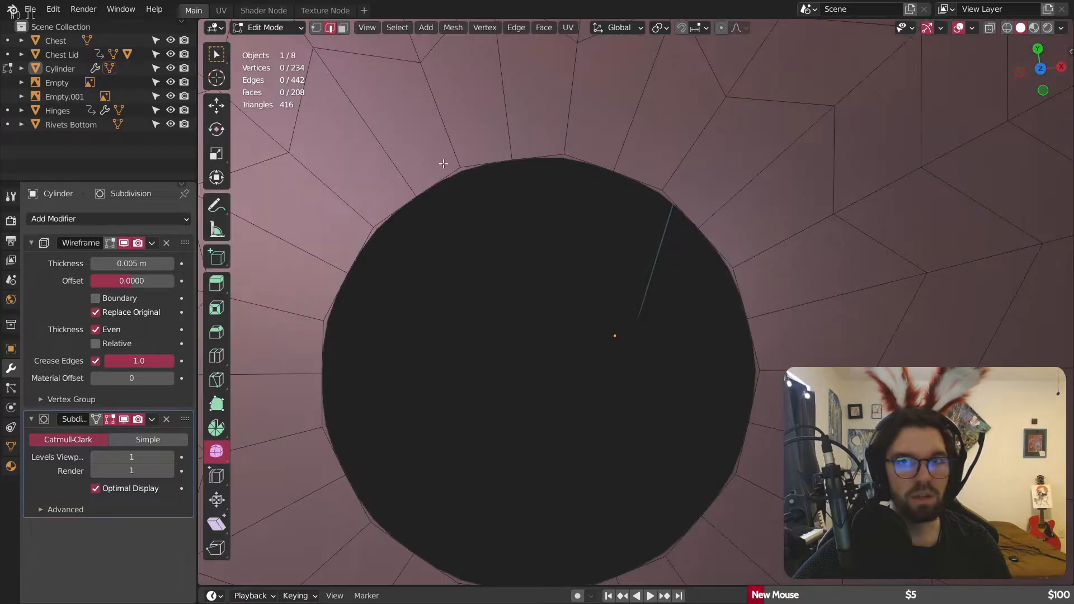
alt+click(589, 161)
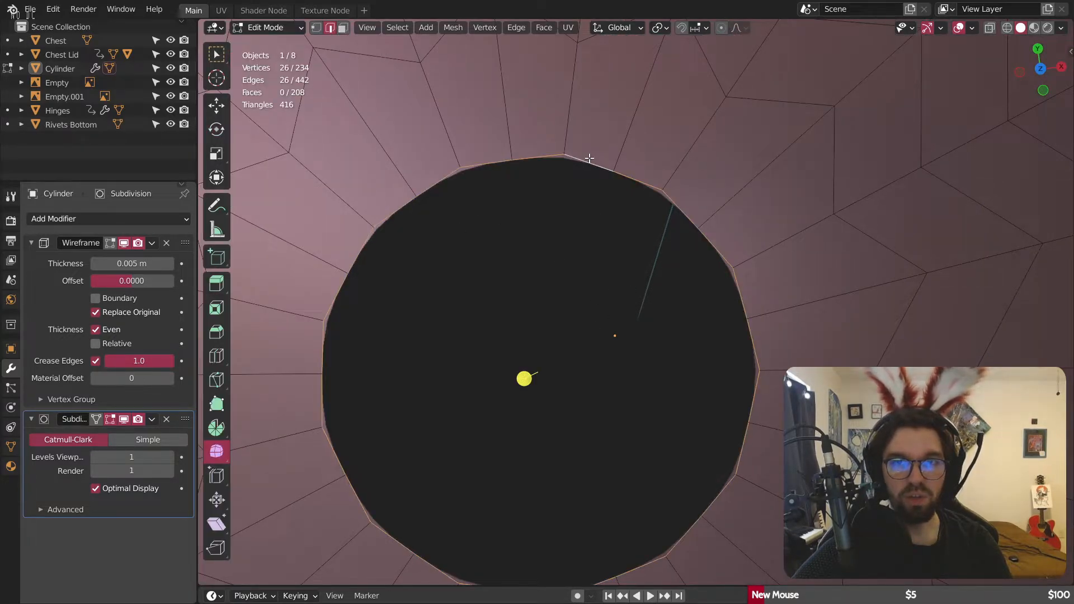
key(f)
click(251, 26)
click(273, 44)
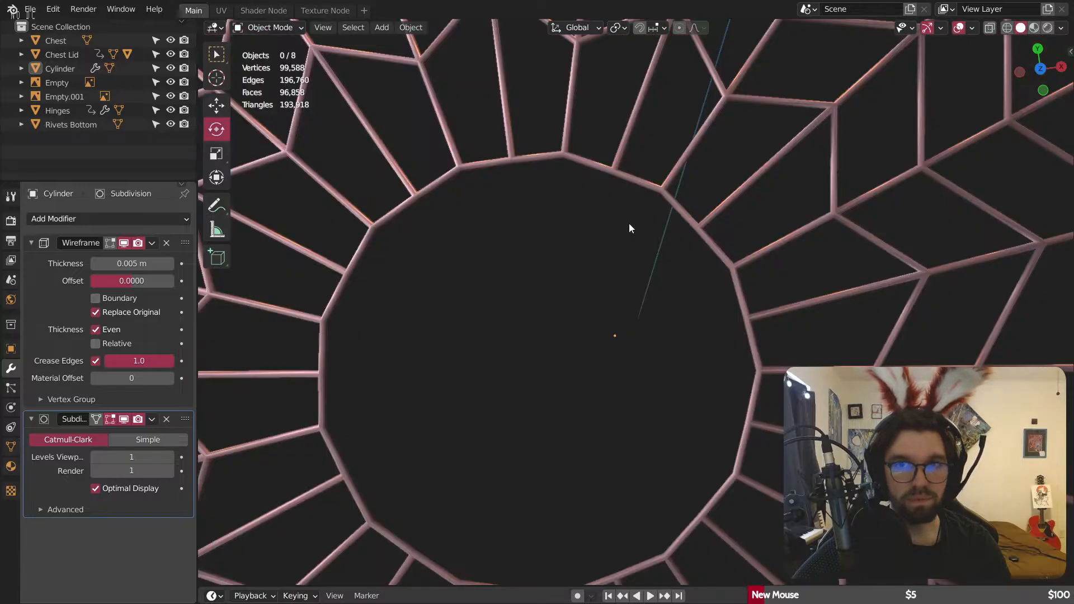
Step: Inspect the web's inner ring and overall strand pattern up close, at an angle and from the top view
middle_drag(629, 223, 622, 143)
scroll(622, 143, up, 6)
scroll(570, 179, down, 14)
middle_drag(539, 215, 542, 287)
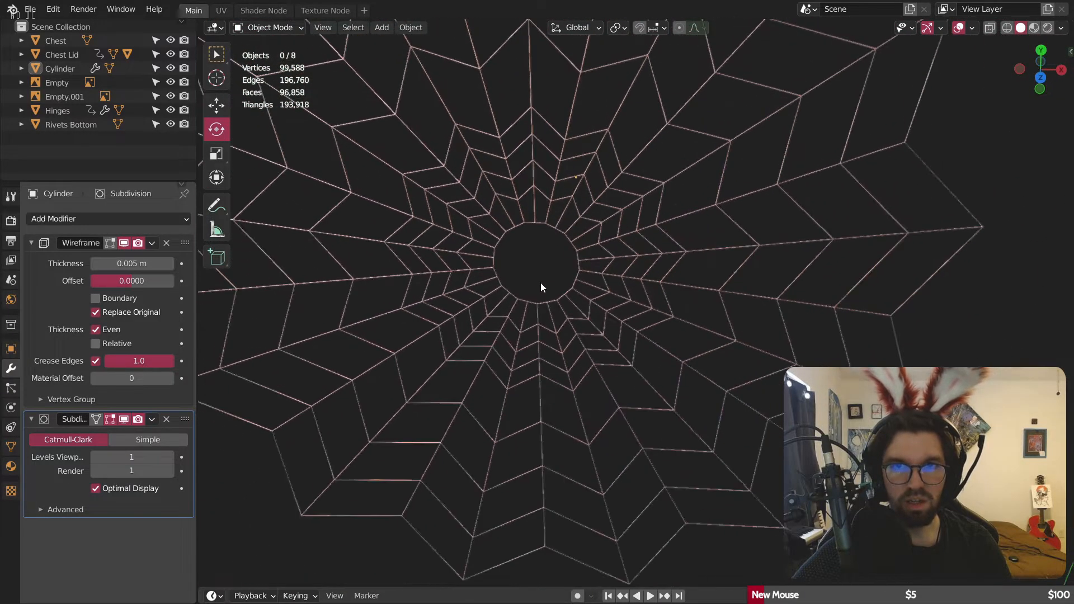
scroll(544, 262, down, 6)
scroll(546, 235, up, 6)
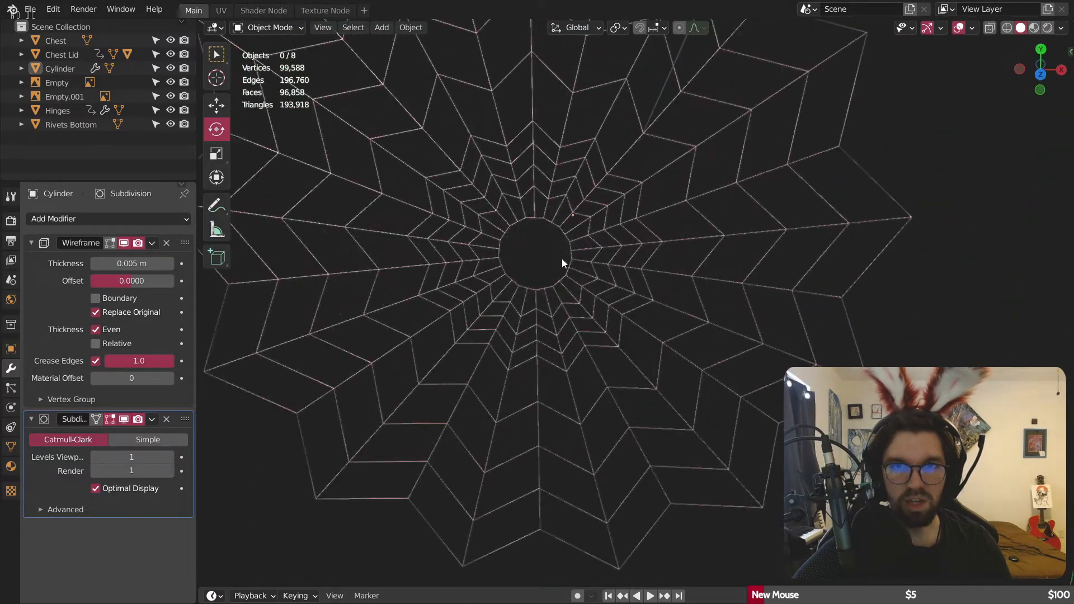
click(1040, 73)
scroll(590, 295, down, 4)
shift+middle_drag(589, 296, 570, 234)
scroll(570, 234, up, 4)
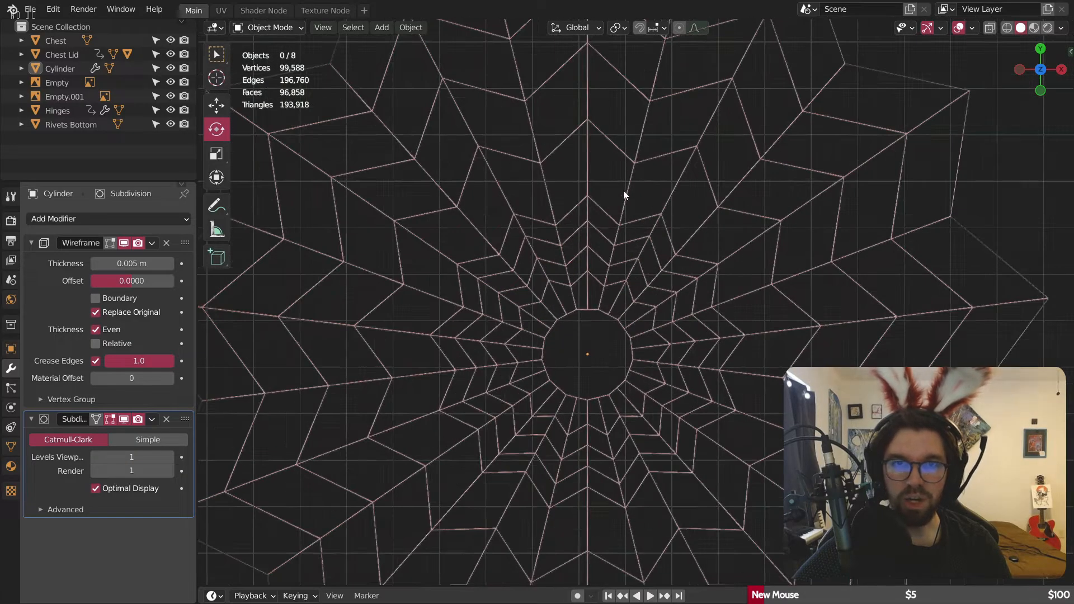
Step: Thicken the web strands by setting the Wireframe modifier's thickness to 0.01 m, and check the whole web
scroll(623, 190, up, 3)
click(594, 214)
scroll(605, 193, down, 3)
mouse_move(605, 194)
shift+middle_down()
mouse_move(596, 210)
mouse_move(569, 190)
mouse_move(617, 188)
shift+middle_up()
scroll(581, 189, up, 1)
click(169, 264)
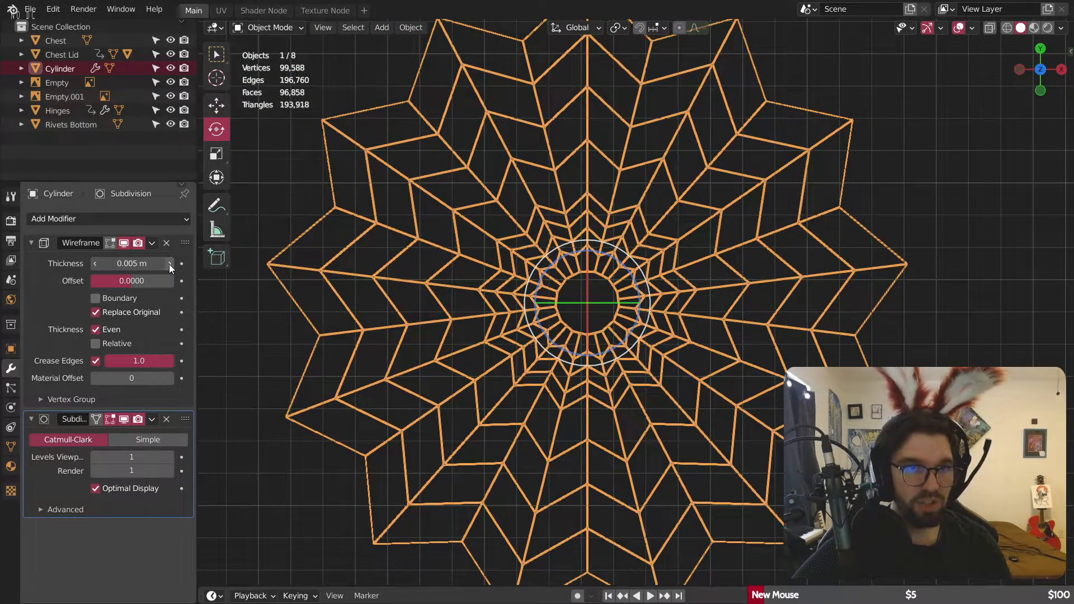
click(955, 252)
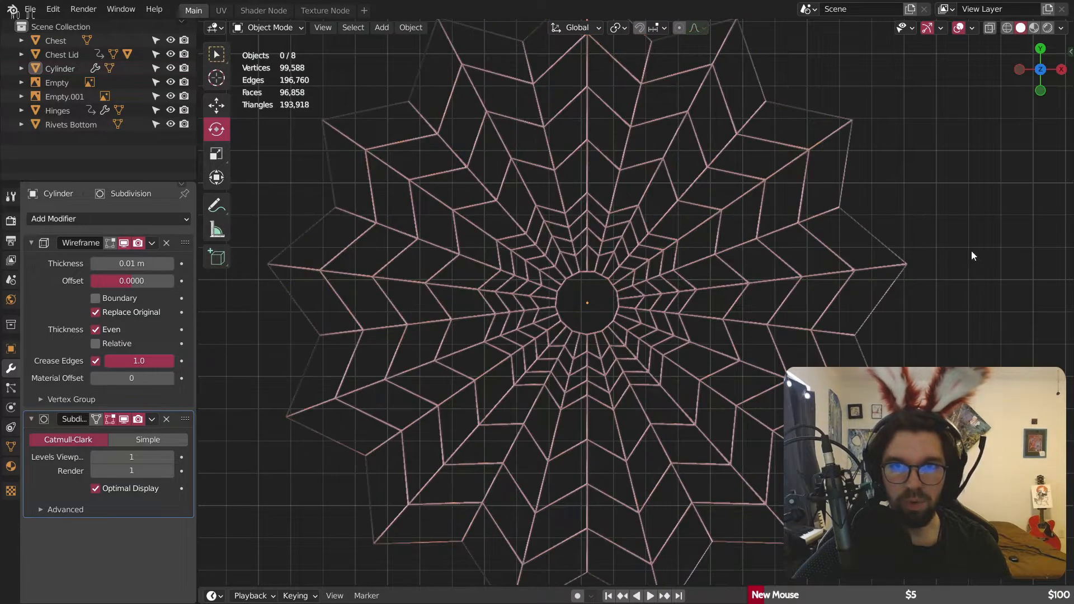
scroll(655, 218, up, 2)
scroll(576, 246, down, 2)
shift+middle_drag(555, 240, 560, 239)
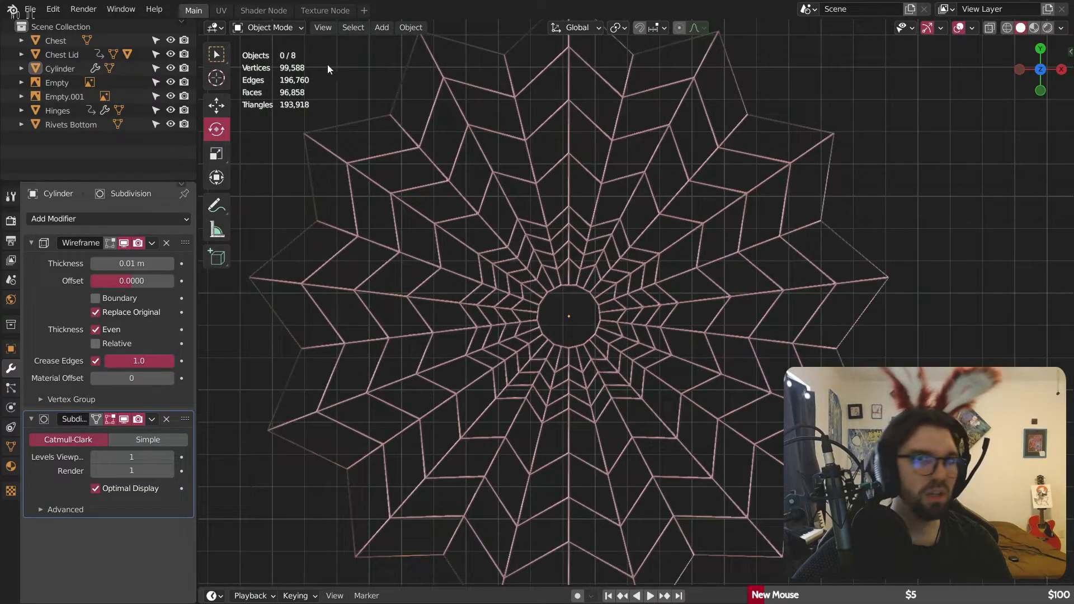
Step: Switch the web to Sculpt Mode and reshape the edge of the center ring with small Elastic Deform brush strokes
click(273, 31)
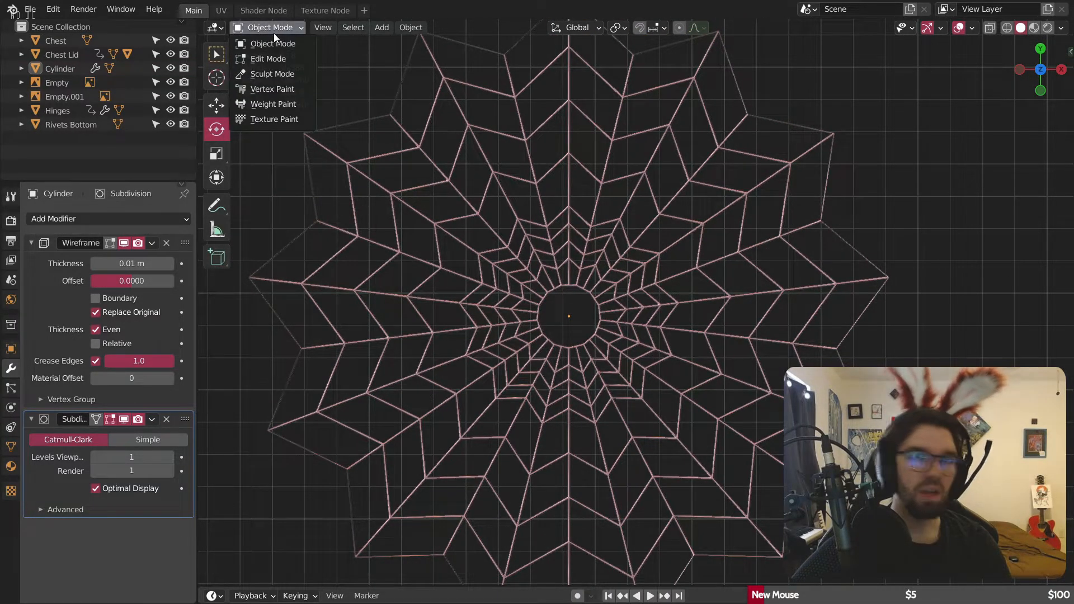
click(269, 74)
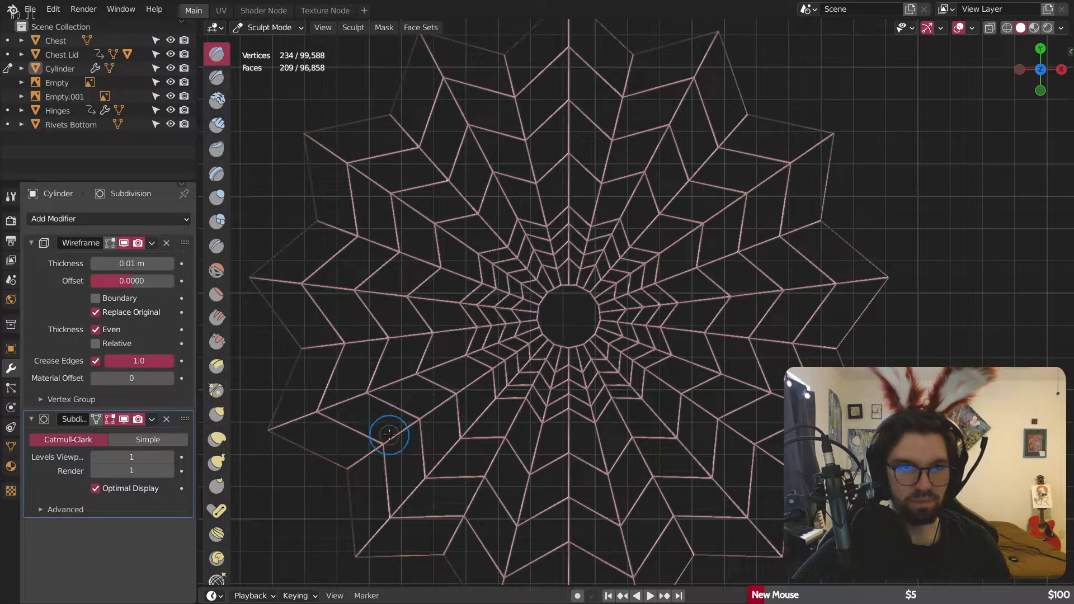
click(217, 439)
scroll(579, 302, up, 5)
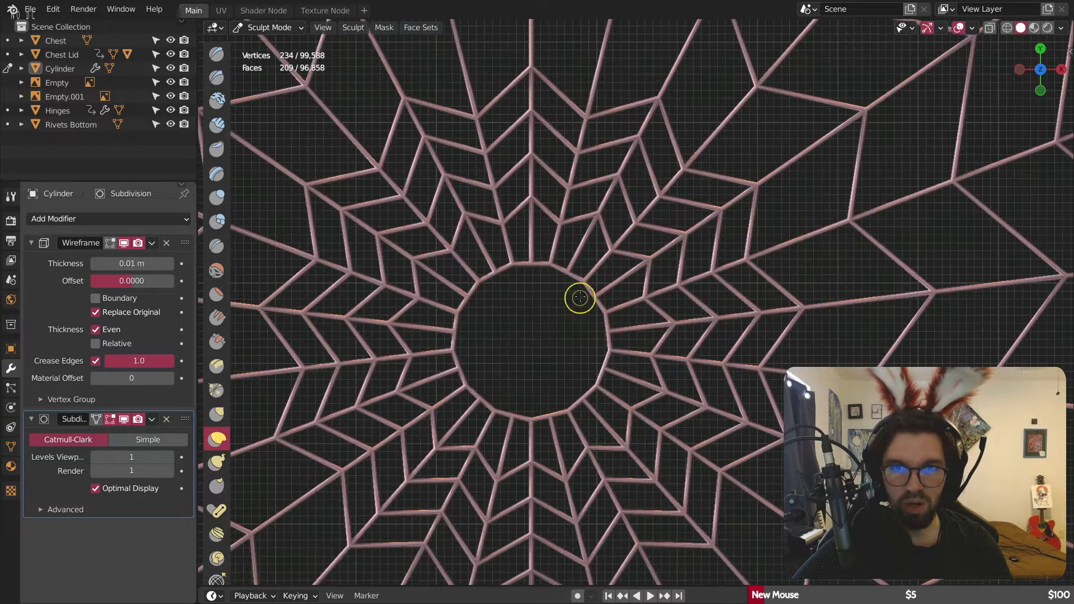
mouse_move(561, 279)
mouse_down()
mouse_move(551, 273)
mouse_move(541, 295)
mouse_up()
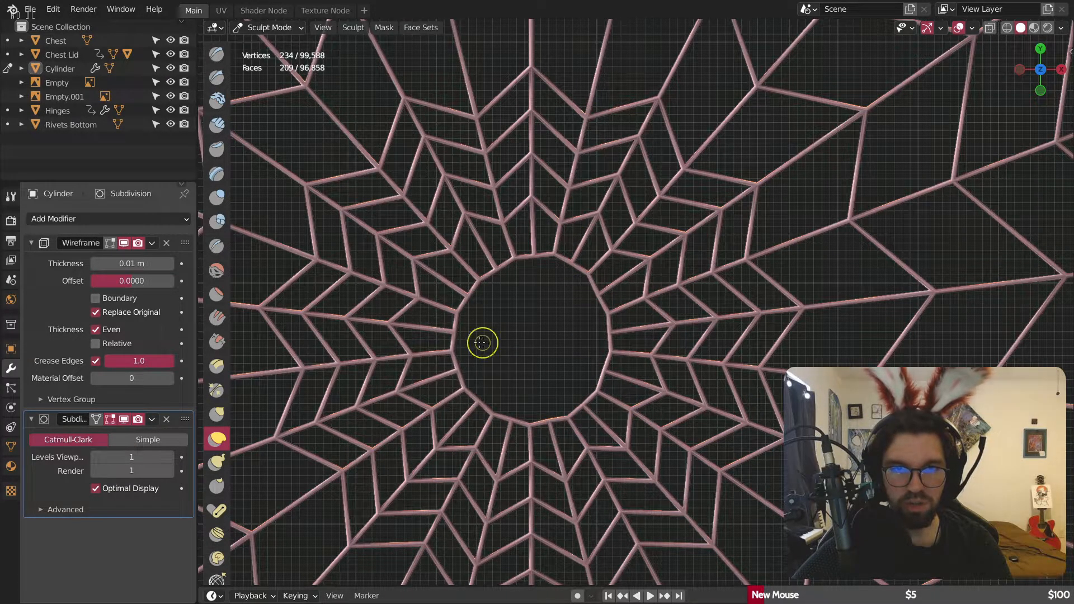
mouse_move(494, 328)
mouse_down()
mouse_move(469, 276)
mouse_move(506, 255)
mouse_up()
drag(542, 349, 601, 415)
drag(599, 364, 614, 353)
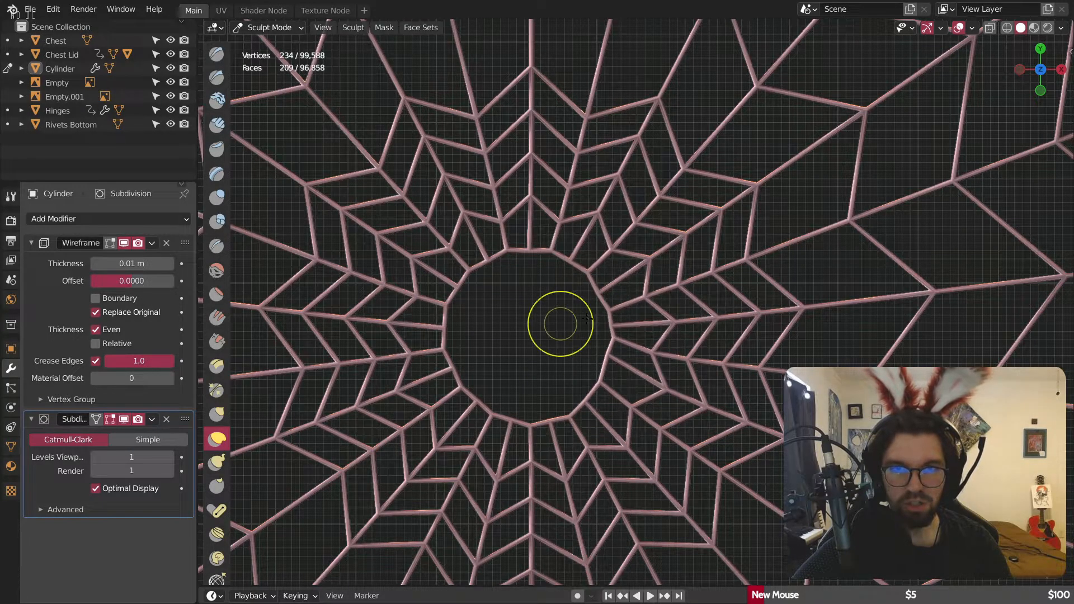
Step: Enlarge the brush slightly and distort the strands around the right side of the center ring
mouse_move(561, 323)
mouse_down()
mouse_move(596, 306)
mouse_move(605, 322)
mouse_up()
drag(661, 255, 674, 259)
mouse_move(613, 218)
mouse_down()
mouse_move(604, 196)
mouse_move(515, 168)
mouse_move(461, 227)
mouse_move(472, 187)
mouse_move(484, 196)
mouse_move(470, 247)
mouse_move(493, 201)
mouse_move(468, 240)
mouse_move(470, 220)
mouse_move(343, 304)
mouse_move(359, 362)
mouse_move(420, 444)
mouse_move(470, 470)
mouse_move(532, 472)
mouse_move(599, 455)
mouse_up()
middle_drag(599, 455, 544, 330)
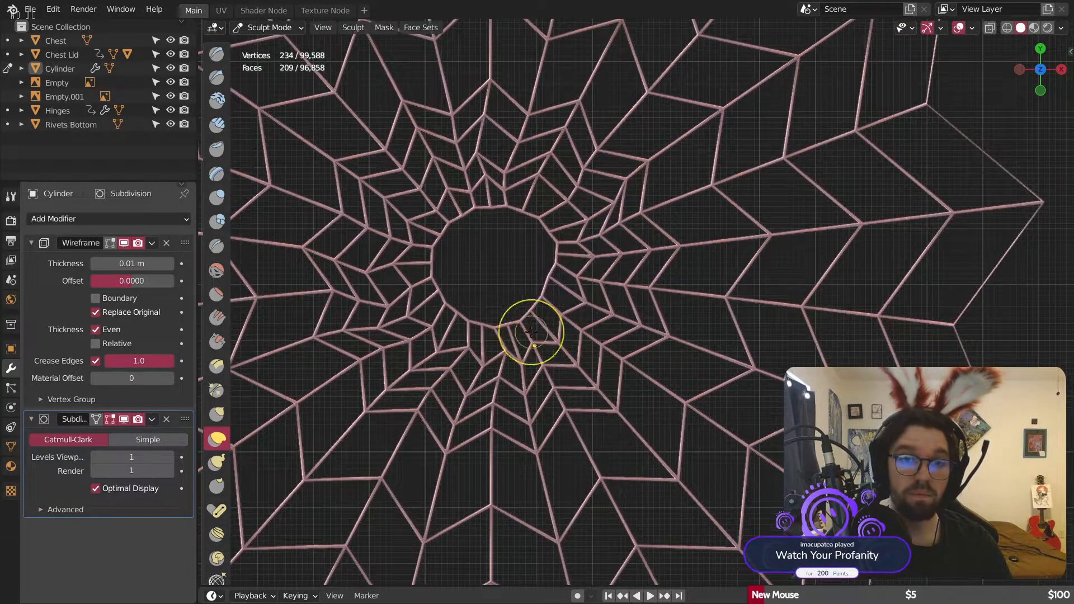
Step: Nudge the strand junctions just below the center ring to make their spacing irregular
scroll(492, 350, up, 5)
drag(508, 362, 457, 298)
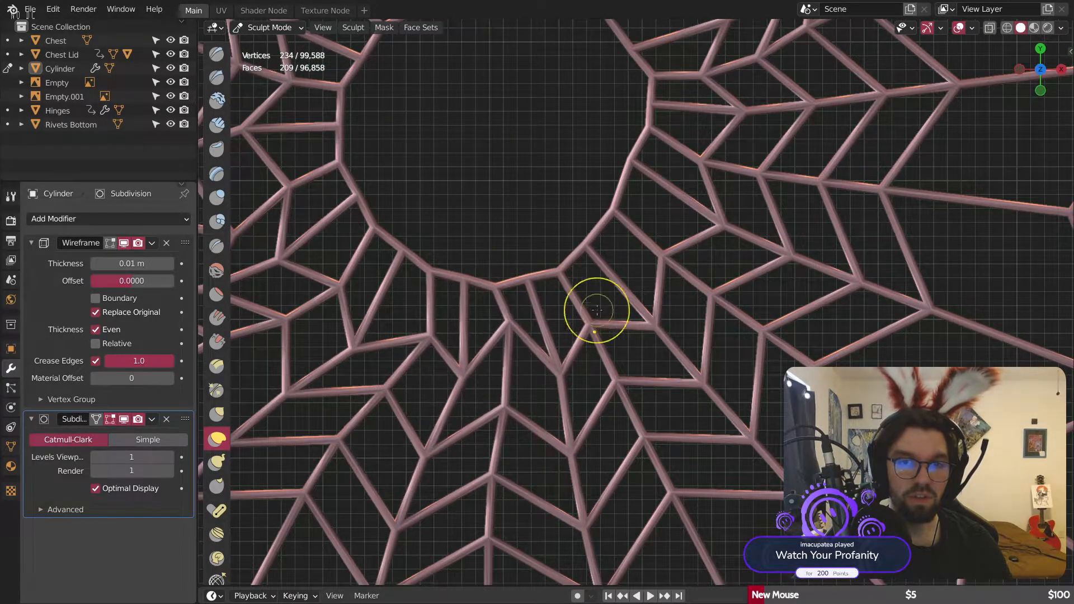
drag(588, 335, 605, 302)
drag(505, 316, 501, 335)
drag(428, 340, 417, 341)
scroll(390, 397, down, 7)
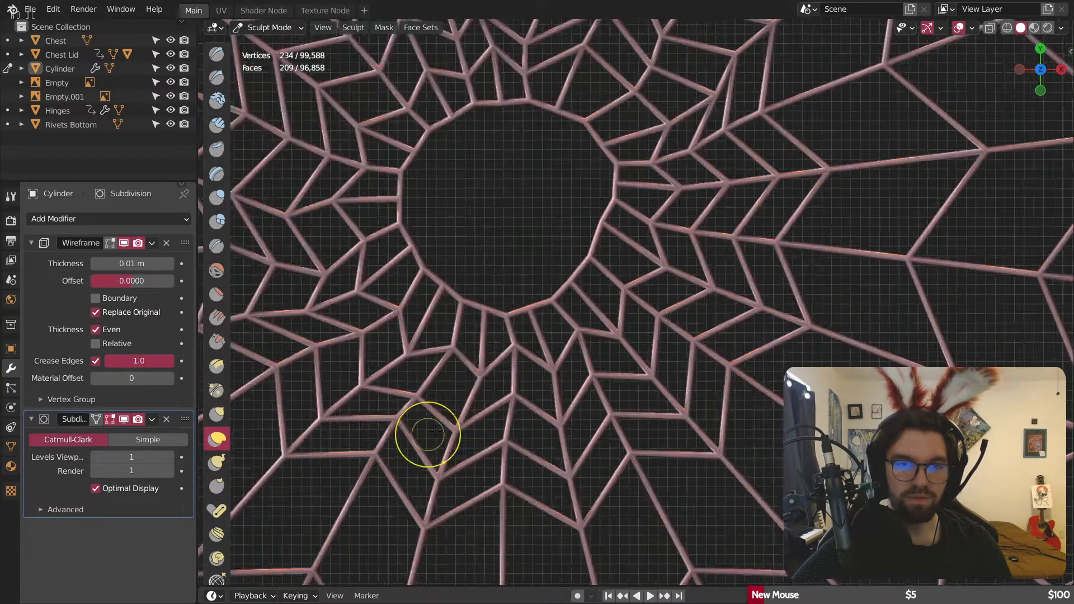
mouse_move(558, 408)
mouse_down()
mouse_move(576, 448)
mouse_move(584, 423)
mouse_up()
Step: Enlarge the brush to cover most of the web and shift its central area off-center
scroll(584, 423, down, 8)
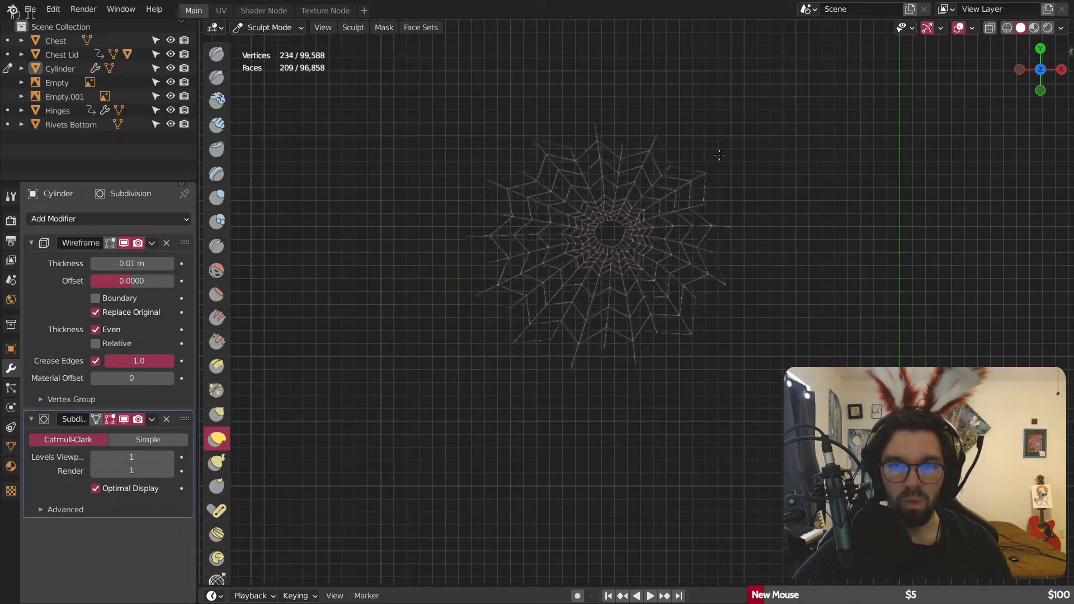
scroll(559, 311, up, 3)
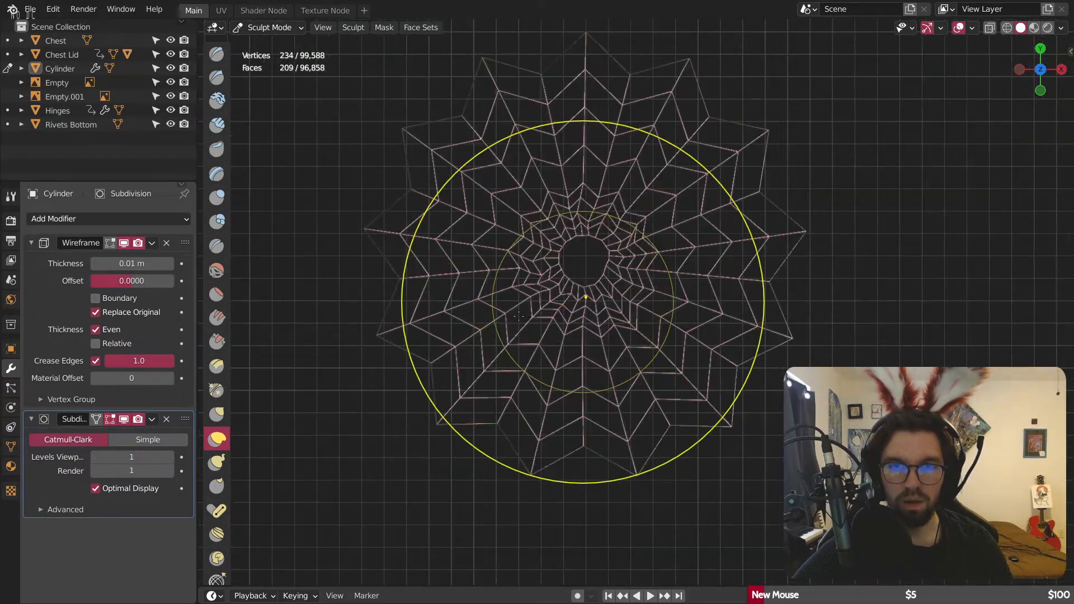
drag(635, 255, 668, 280)
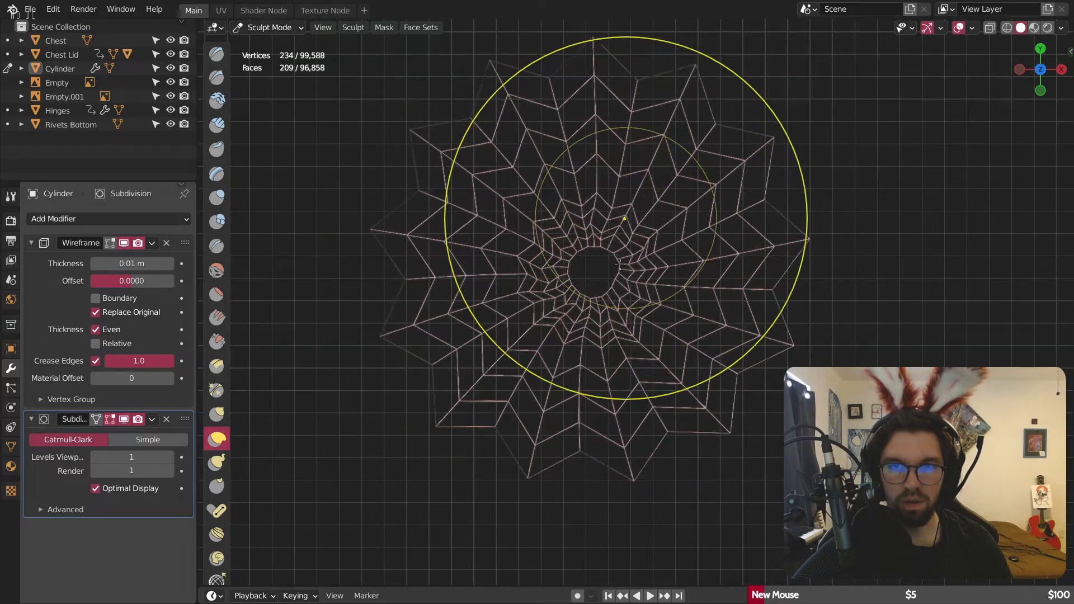
mouse_move(626, 217)
mouse_down()
mouse_move(619, 241)
mouse_move(597, 220)
mouse_up()
Step: Shrink the brush and pull the strands above and to the right of the center ring in varied directions
scroll(561, 229, up, 1)
key(bracketleft)
key(bracketleft)
key(bracketleft)
key(bracketleft)
key(bracketleft)
key(bracketleft)
drag(545, 187, 528, 157)
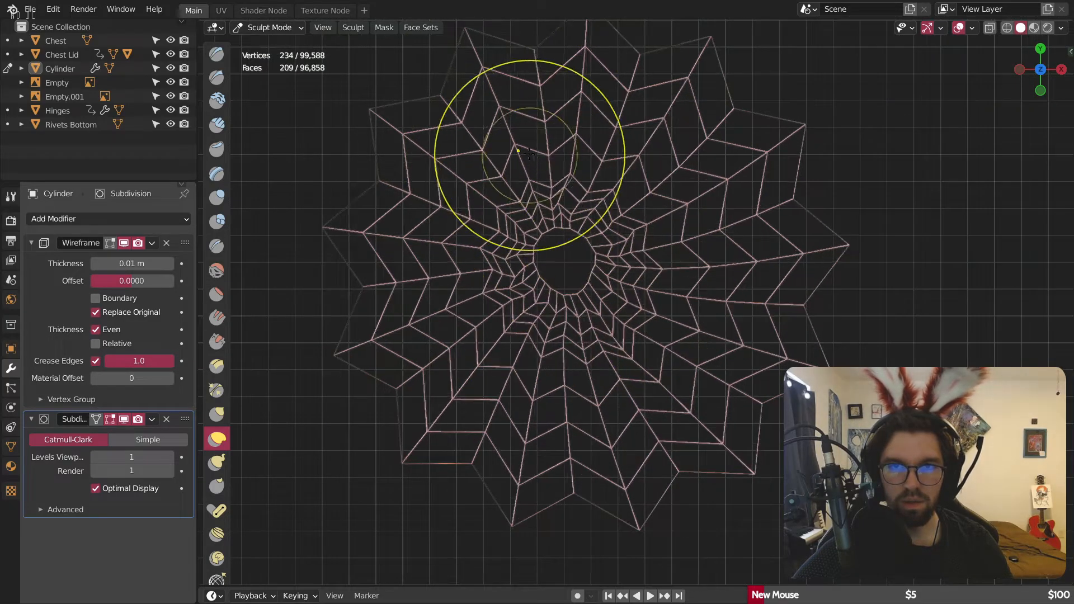
drag(662, 193, 686, 168)
drag(657, 336, 672, 363)
drag(643, 247, 664, 216)
drag(624, 269, 657, 263)
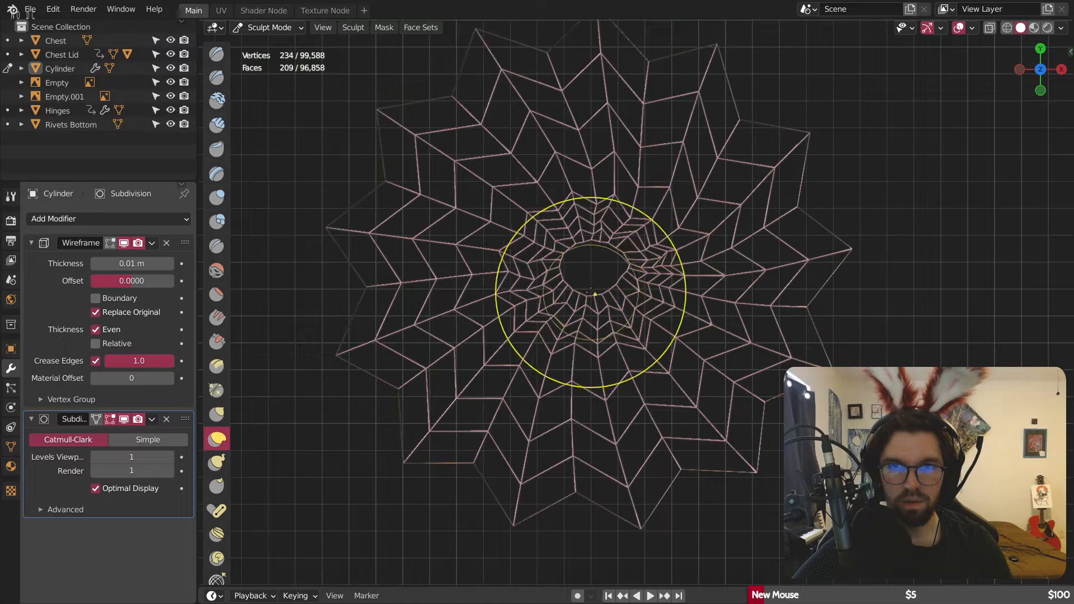
Step: Distort the left side of the web and drag the center ring around to crowd the inner strands unevenly
mouse_move(546, 330)
mouse_down()
mouse_move(513, 364)
mouse_move(464, 316)
mouse_up()
drag(459, 278, 544, 223)
drag(562, 285, 602, 223)
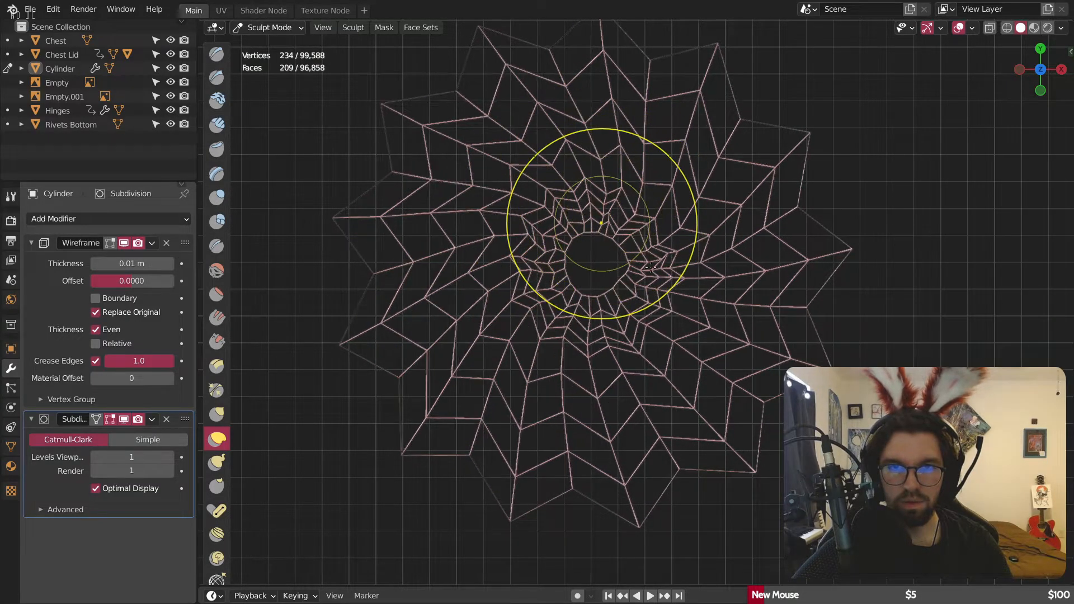
mouse_move(596, 279)
mouse_down()
mouse_move(573, 339)
mouse_move(585, 269)
mouse_up()
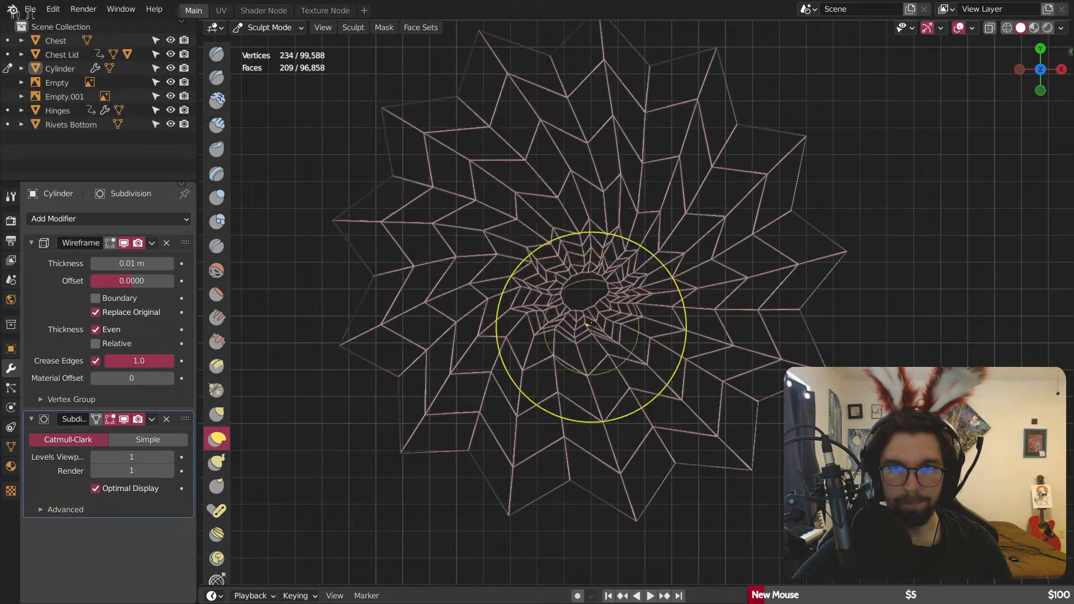
Step: Examine the crossing strands right of the center ring and push them toward the ring's upper edge
scroll(591, 330, up, 6)
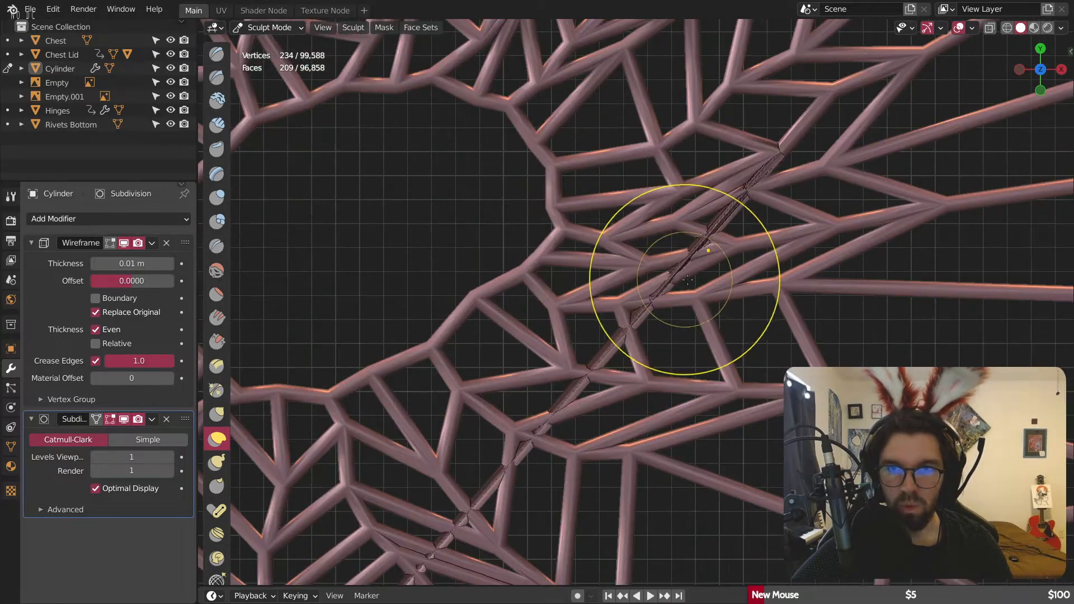
scroll(827, 391, down, 6)
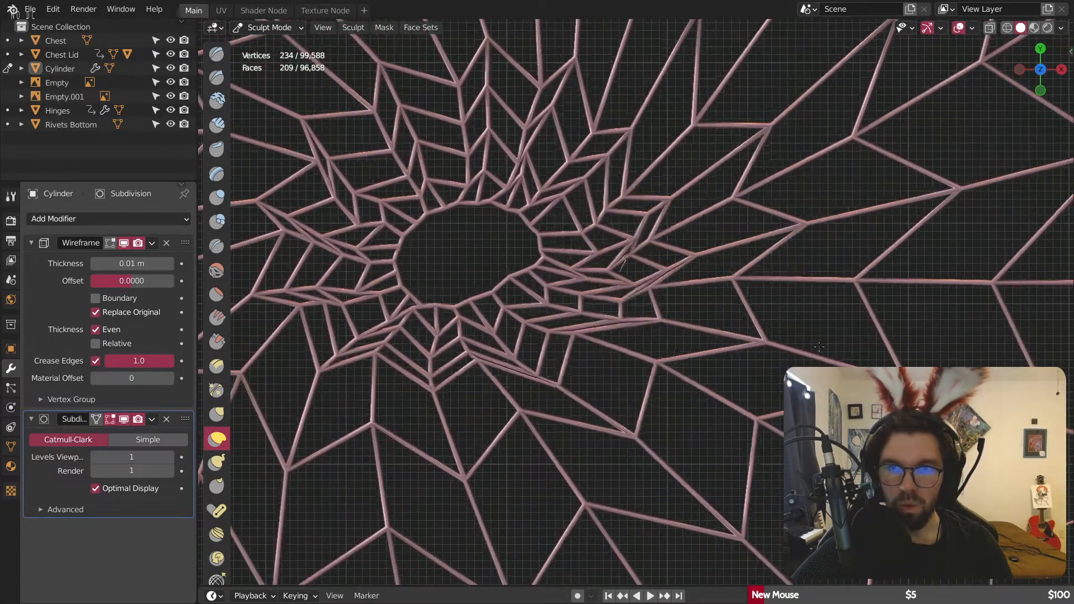
drag(649, 259, 565, 224)
drag(510, 171, 508, 147)
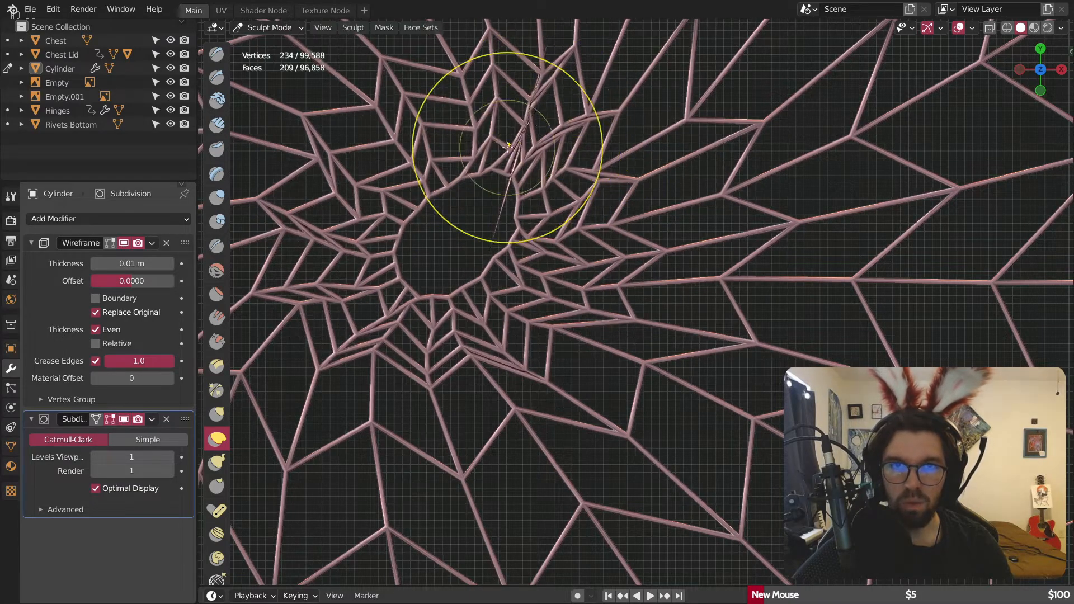
Step: Spread apart the tangled strands at the upper edge of the center ring with several sculpt strokes
scroll(481, 151, up, 5)
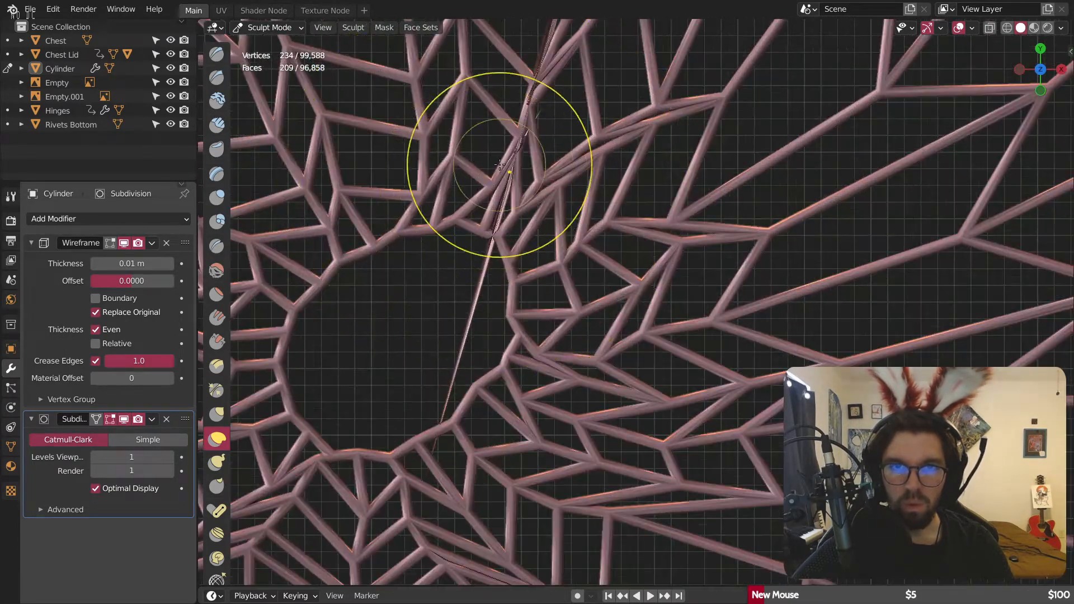
drag(457, 131, 460, 124)
mouse_move(493, 165)
mouse_down()
mouse_move(494, 204)
mouse_move(473, 193)
mouse_up()
drag(484, 132, 467, 112)
shift+middle_drag(467, 112, 513, 205)
mouse_move(514, 205)
mouse_down()
mouse_move(595, 195)
mouse_move(520, 124)
mouse_up()
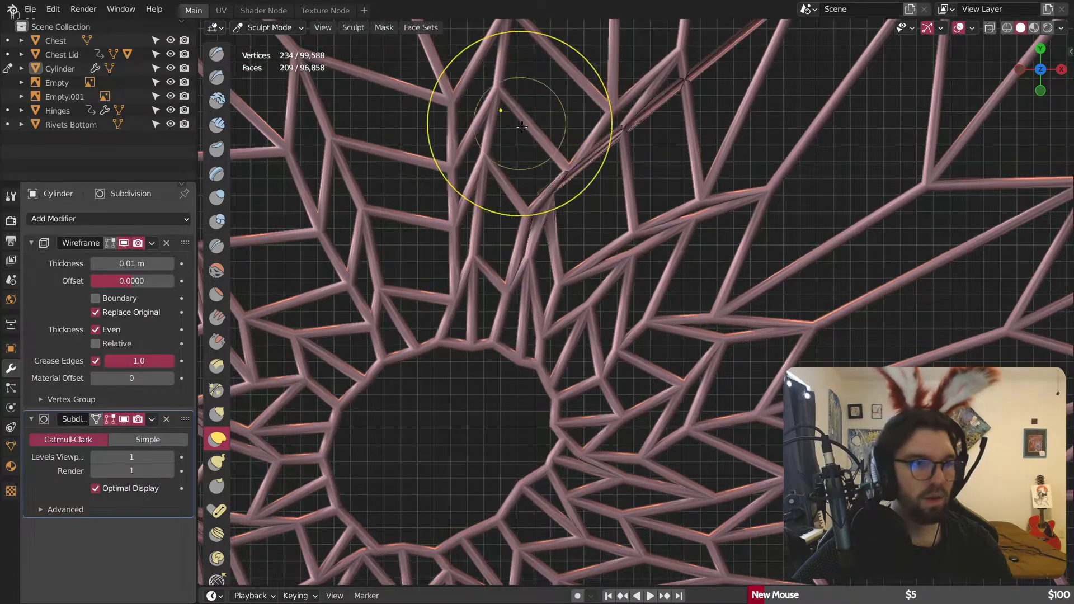
Step: Separate the overlapping diagonal strands above the center ring by moving their junctions apart
scroll(538, 189, down, 2)
mouse_move(543, 166)
shift+middle_down()
mouse_move(575, 200)
mouse_move(599, 289)
shift+middle_up()
scroll(575, 199, up, 3)
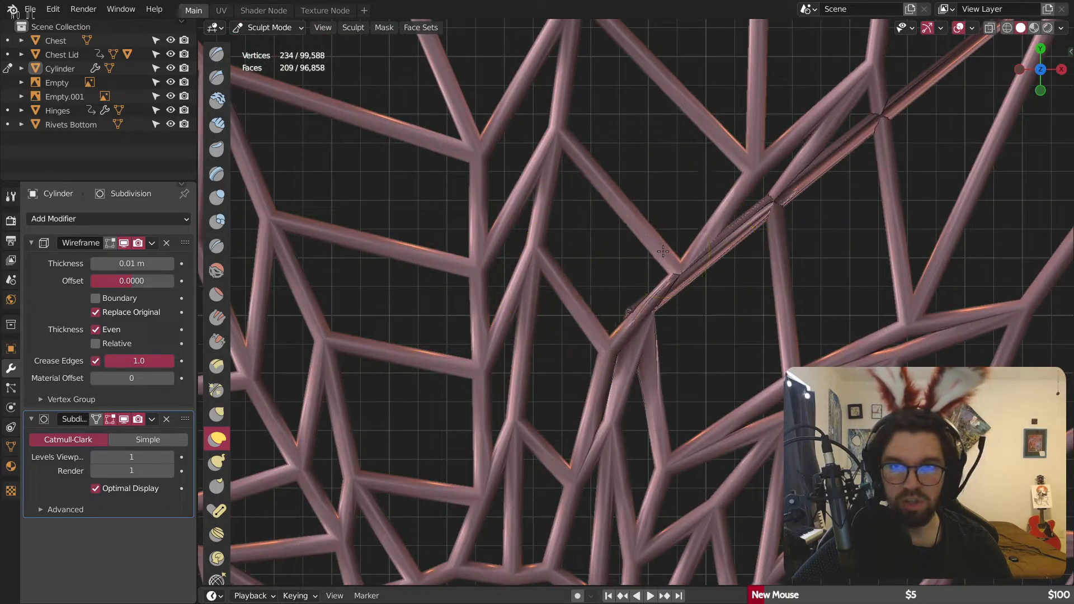
drag(663, 251, 639, 214)
mouse_move(763, 213)
mouse_down()
mouse_move(745, 185)
mouse_move(794, 280)
mouse_move(791, 246)
mouse_move(797, 255)
mouse_up()
drag(638, 300, 738, 329)
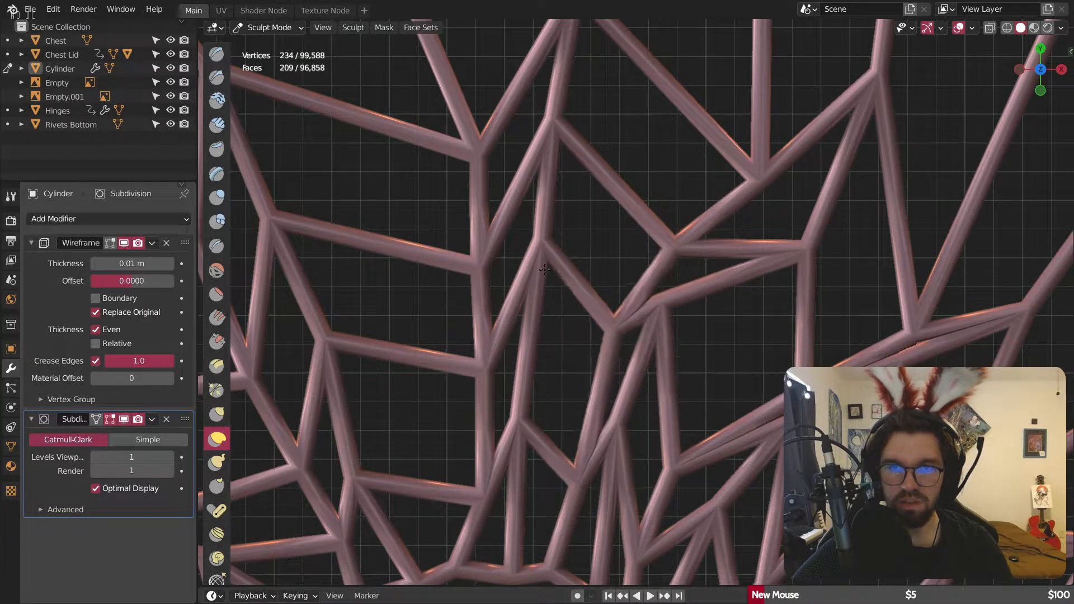
Step: Pull the strand junctions to the upper right of the center ring apart with several sculpt strokes
shift+middle_drag(797, 431, 608, 321)
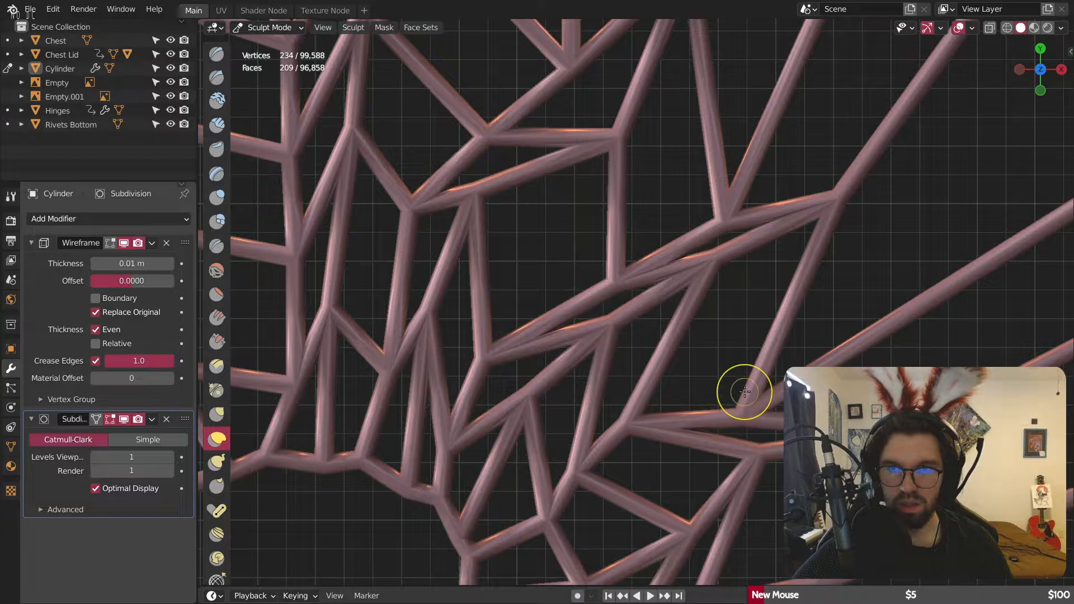
drag(746, 409, 864, 330)
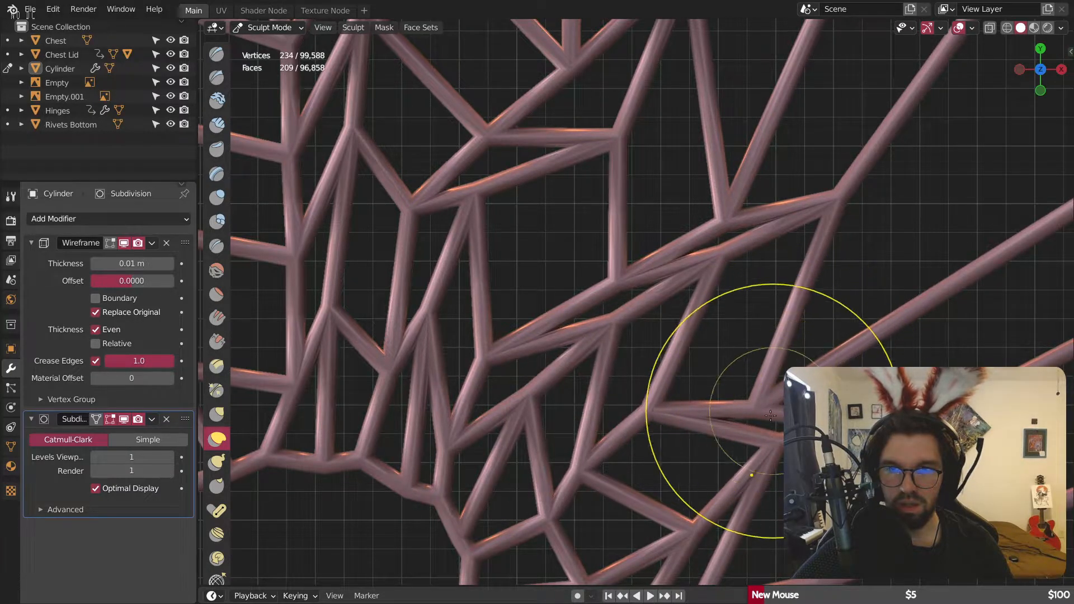
drag(770, 415, 791, 441)
mouse_move(836, 368)
mouse_down()
mouse_move(984, 226)
mouse_move(933, 244)
mouse_up()
drag(778, 243, 793, 203)
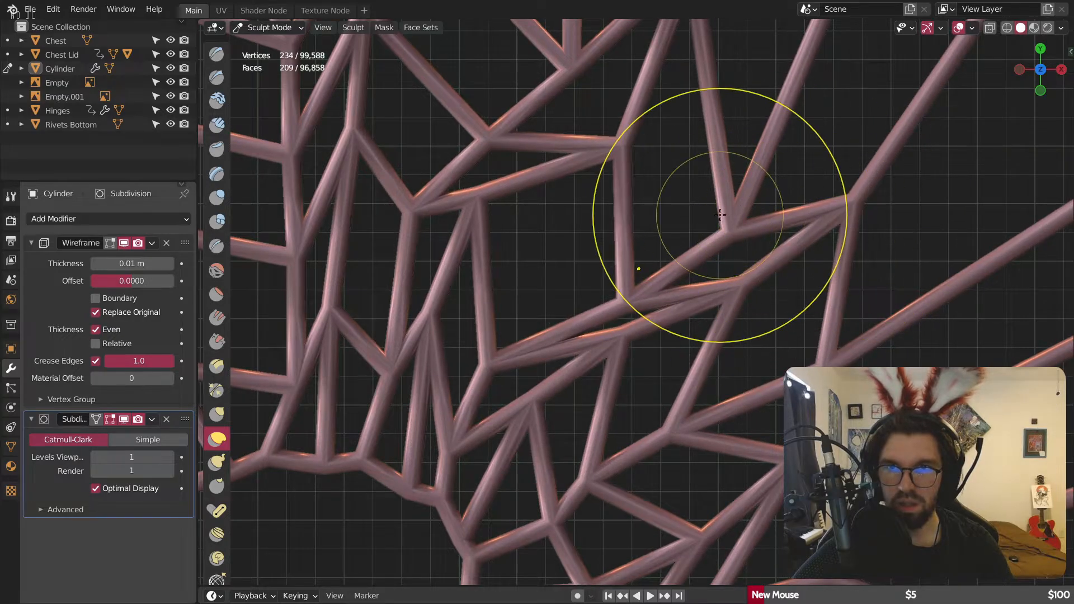
scroll(720, 215, down, 3)
scroll(852, 167, down, 3)
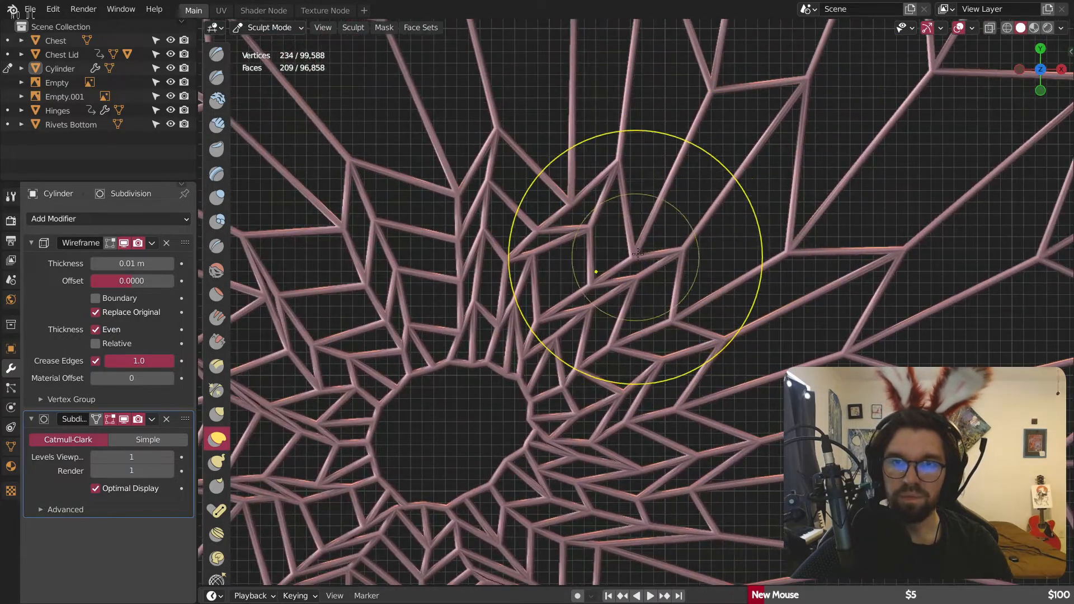
Step: Shrink the brush and shift the strand junctions above the center ring to even out the crowded cells
key(f)
click(638, 246)
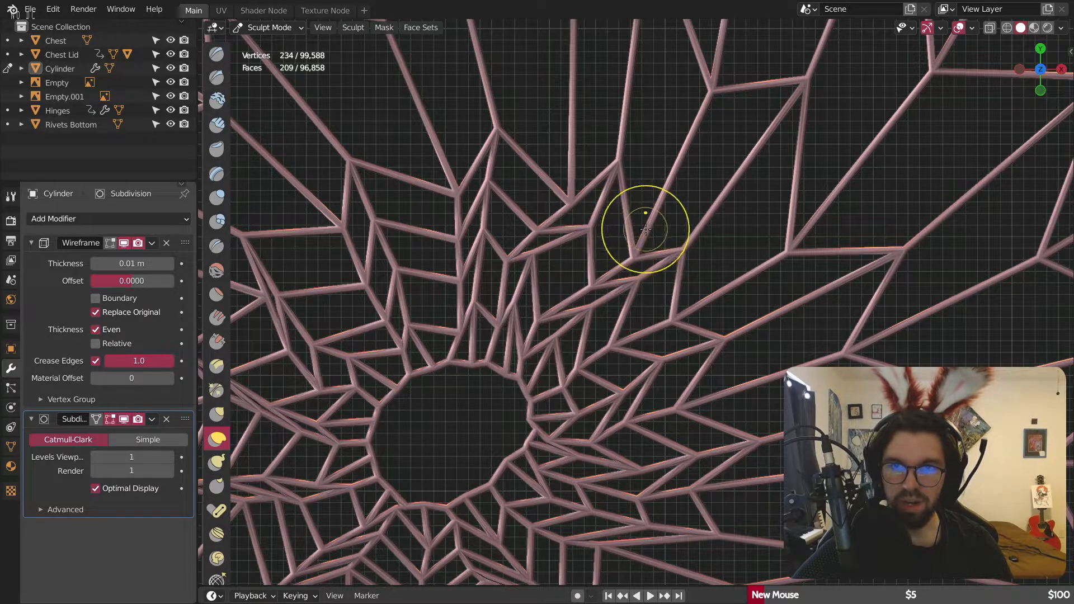
drag(646, 230, 656, 162)
mouse_move(539, 187)
mouse_down()
mouse_move(513, 129)
mouse_move(490, 178)
mouse_move(318, 115)
mouse_move(366, 176)
mouse_up()
drag(451, 168, 487, 215)
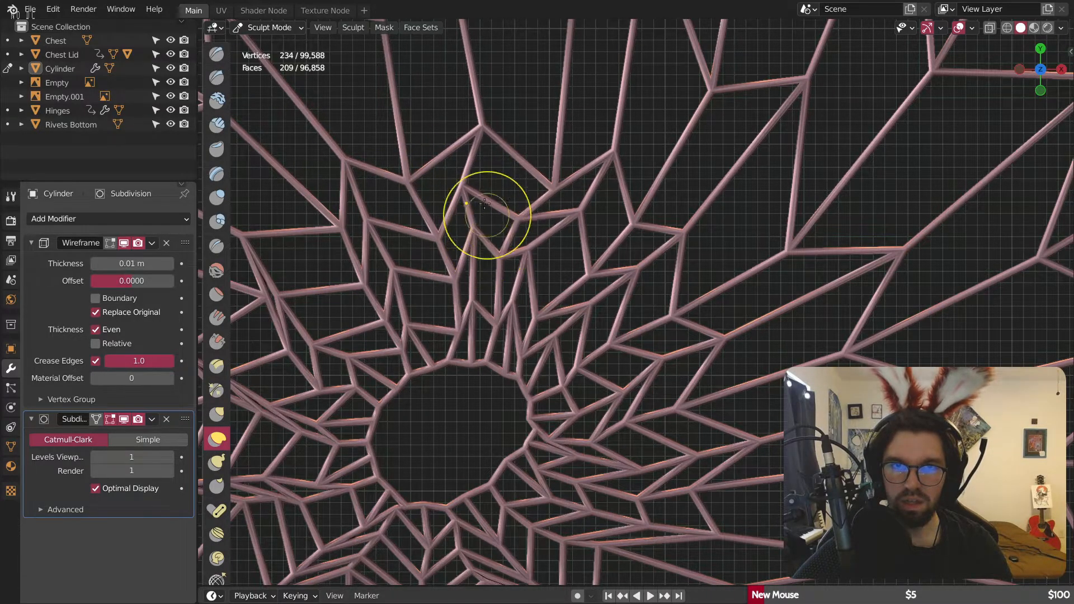
Step: Pull the overlapping strands on the left side of the center ring outward to open up their cells
scroll(481, 193, down, 6)
scroll(487, 223, up, 8)
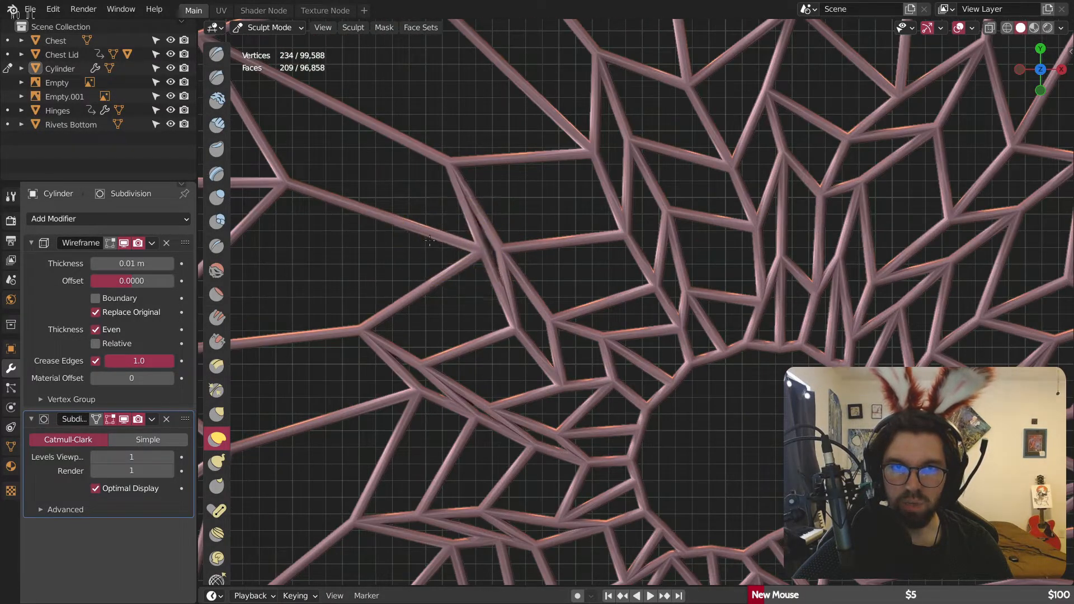
drag(430, 241, 263, 328)
drag(366, 418, 184, 523)
shift+middle_drag(423, 475, 477, 386)
mouse_move(501, 347)
mouse_down()
mouse_move(380, 475)
mouse_move(410, 446)
mouse_up()
drag(562, 370, 555, 377)
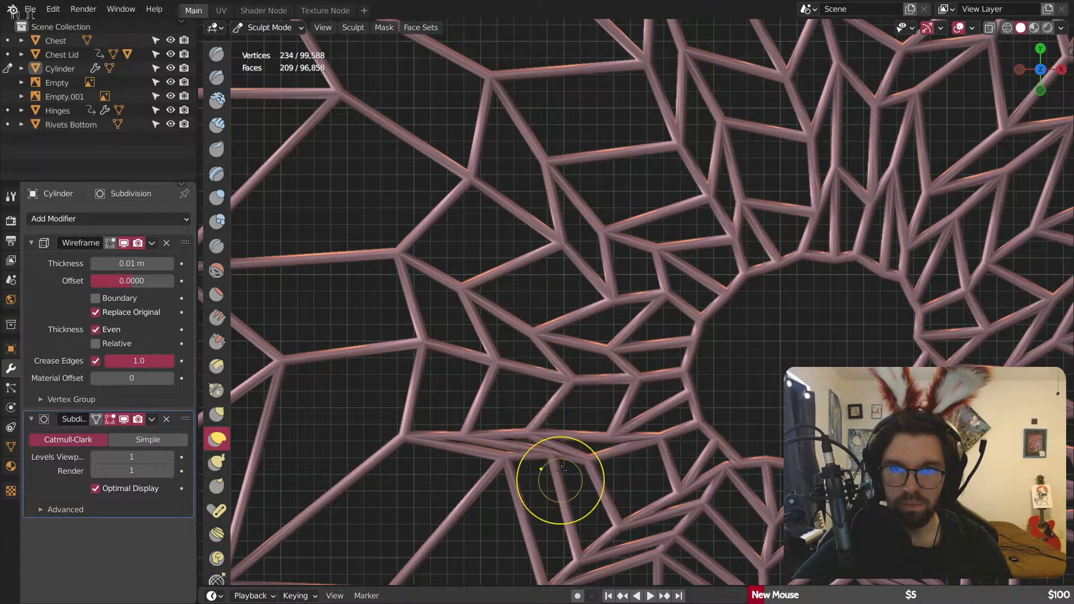
Step: Move the tangled strand junctions at the lower left of the center ring downward to separate them
shift+middle_drag(561, 471, 592, 371)
mouse_move(511, 398)
mouse_down()
mouse_move(483, 456)
mouse_move(501, 486)
mouse_up()
drag(507, 448, 506, 495)
drag(561, 381, 538, 495)
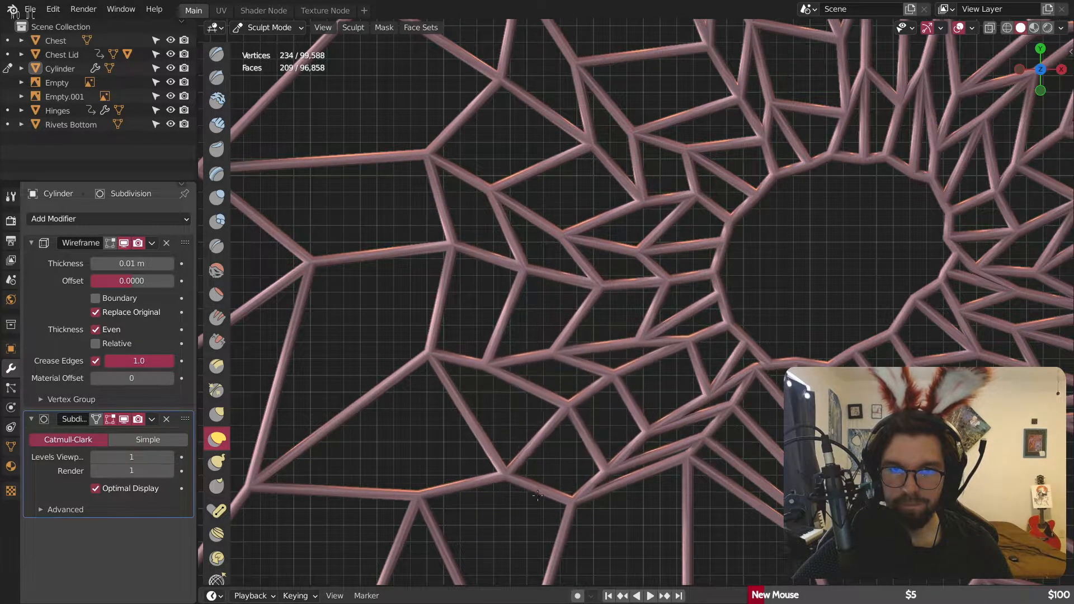
Step: Pull the tightly stacked strands directly below the center ring downward so they stand apart
scroll(592, 341, down, 2)
shift+middle_drag(663, 419, 582, 338)
scroll(582, 337, up, 4)
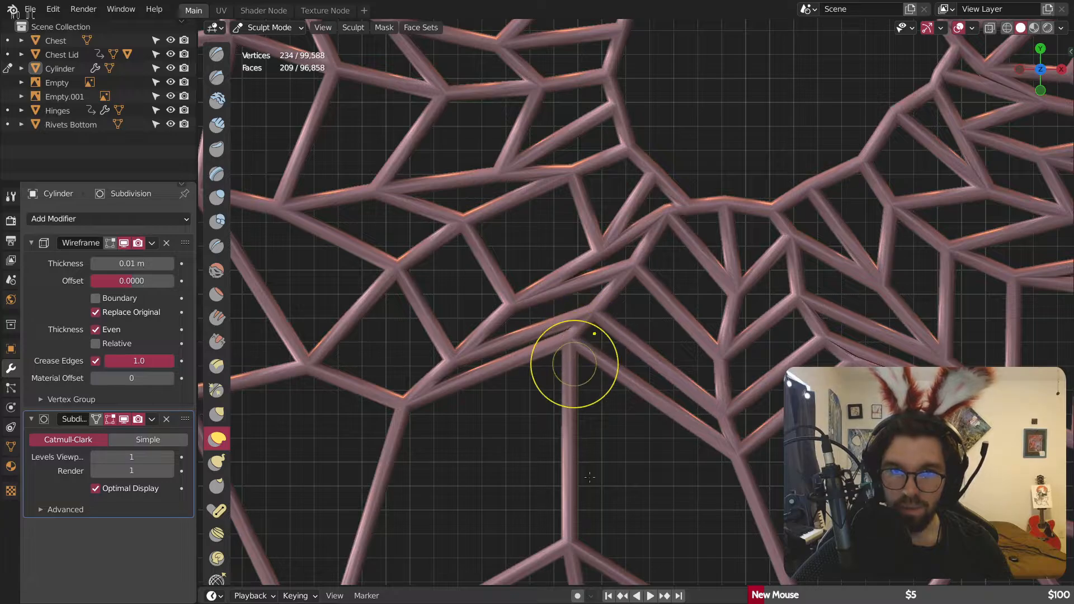
drag(574, 364, 589, 477)
drag(609, 285, 627, 391)
shift+middle_drag(673, 396, 640, 316)
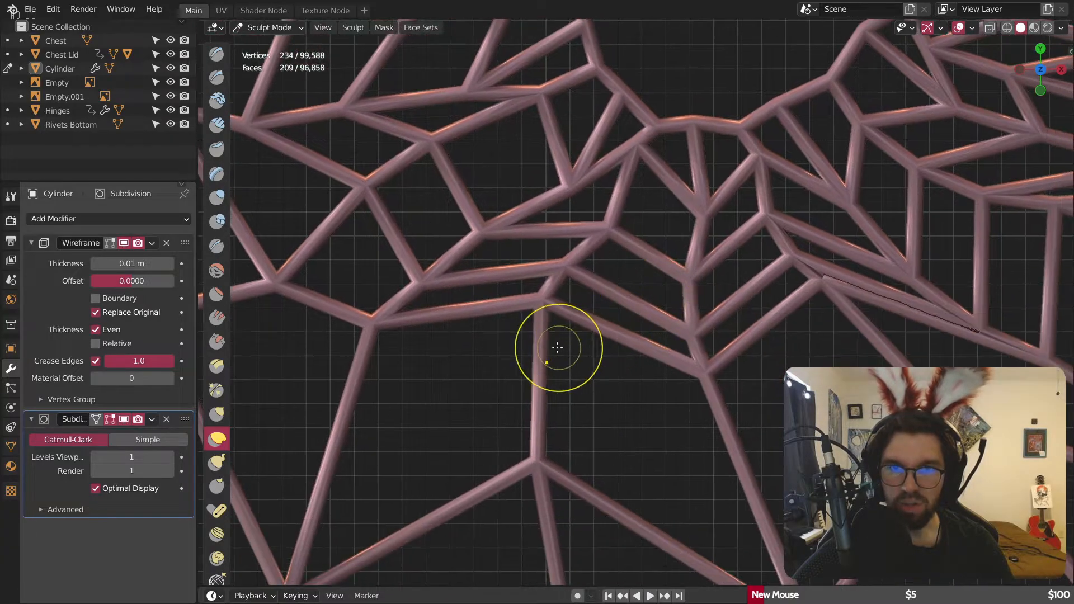
drag(545, 302, 556, 354)
drag(824, 279, 811, 339)
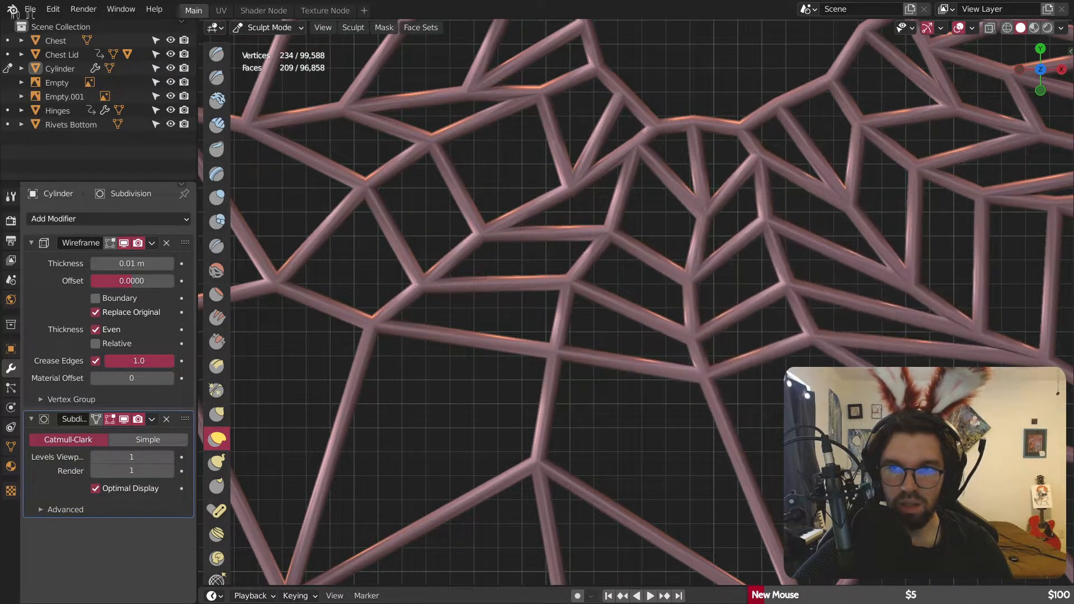
Step: Adjust the strands to the lower right of the center ring and check the shape of the whole web
mouse_move(883, 395)
mouse_down()
mouse_move(926, 359)
mouse_move(928, 269)
mouse_move(879, 124)
mouse_up()
drag(910, 254, 864, 159)
scroll(890, 179, down, 5)
mouse_move(911, 200)
shift+middle_down()
mouse_move(676, 225)
mouse_move(708, 250)
mouse_move(714, 319)
shift+middle_up()
scroll(676, 226, down, 4)
scroll(633, 270, down, 2)
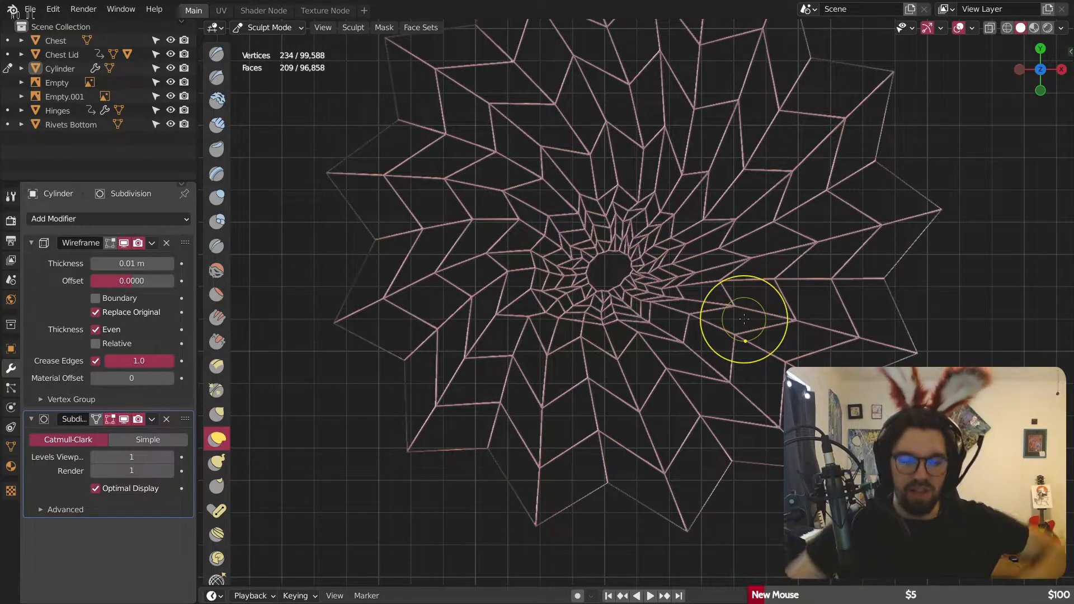
Step: Return to Object Mode and rename the Cylinder object as Spiderweb
click(273, 25)
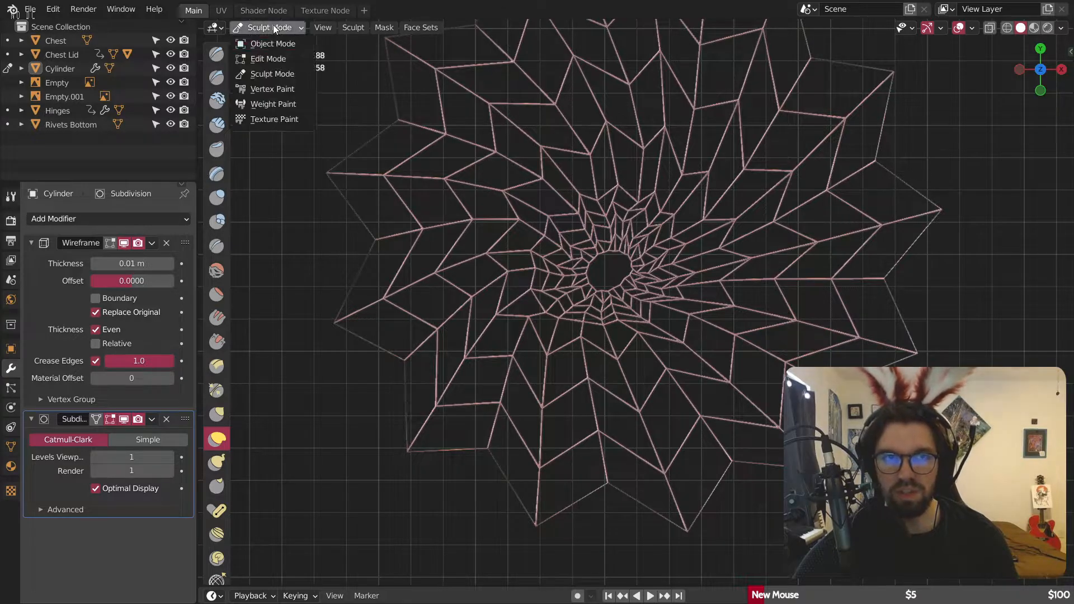
click(269, 39)
scroll(496, 205, down, 7)
scroll(545, 253, up, 5)
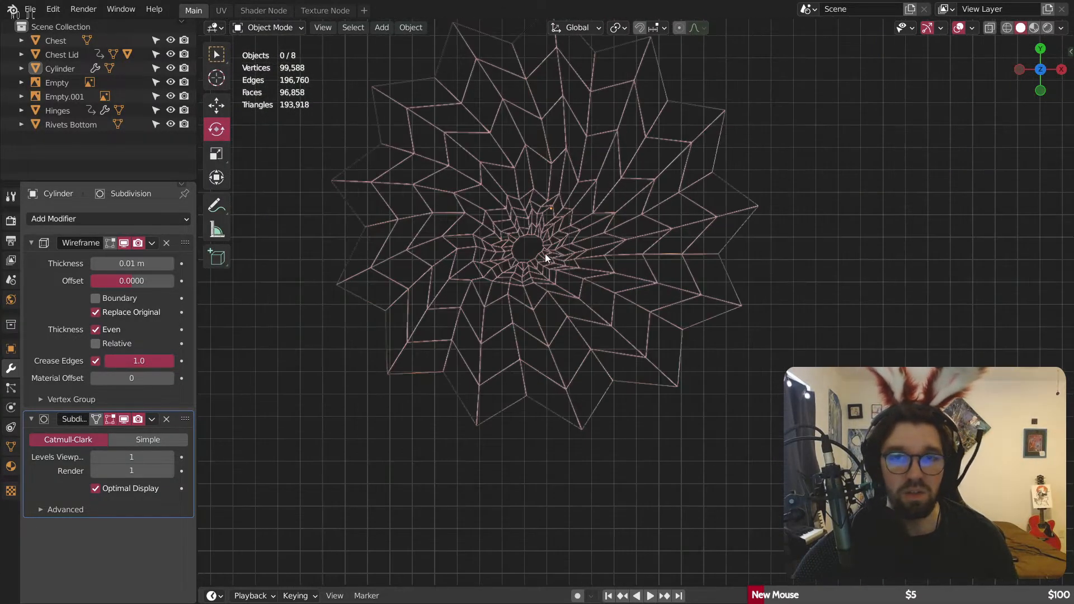
click(100, 68)
double_click(77, 68)
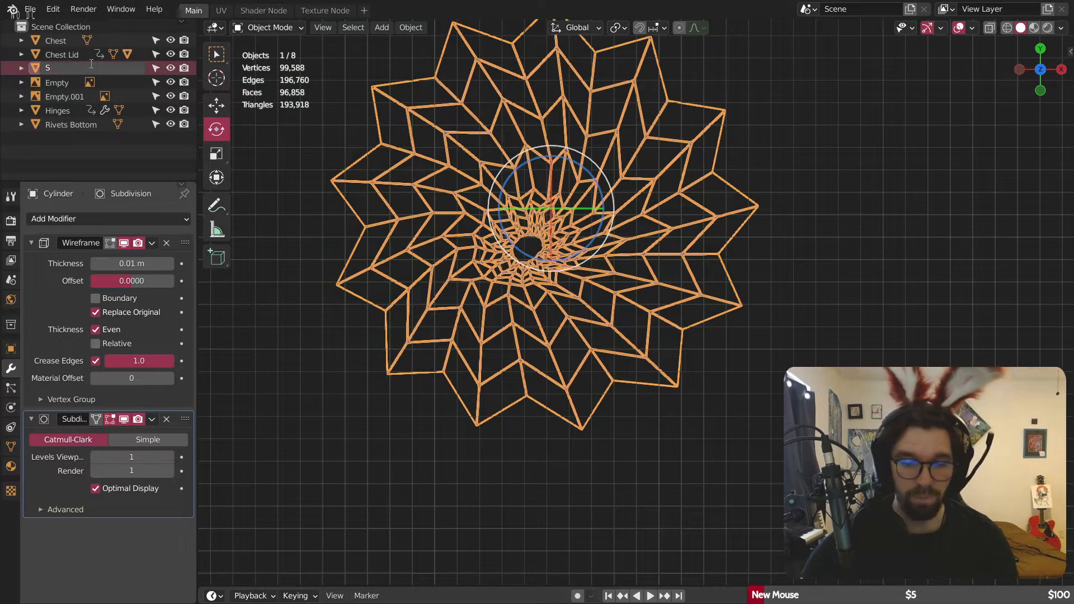
text(Spiderweb)
key(Return)
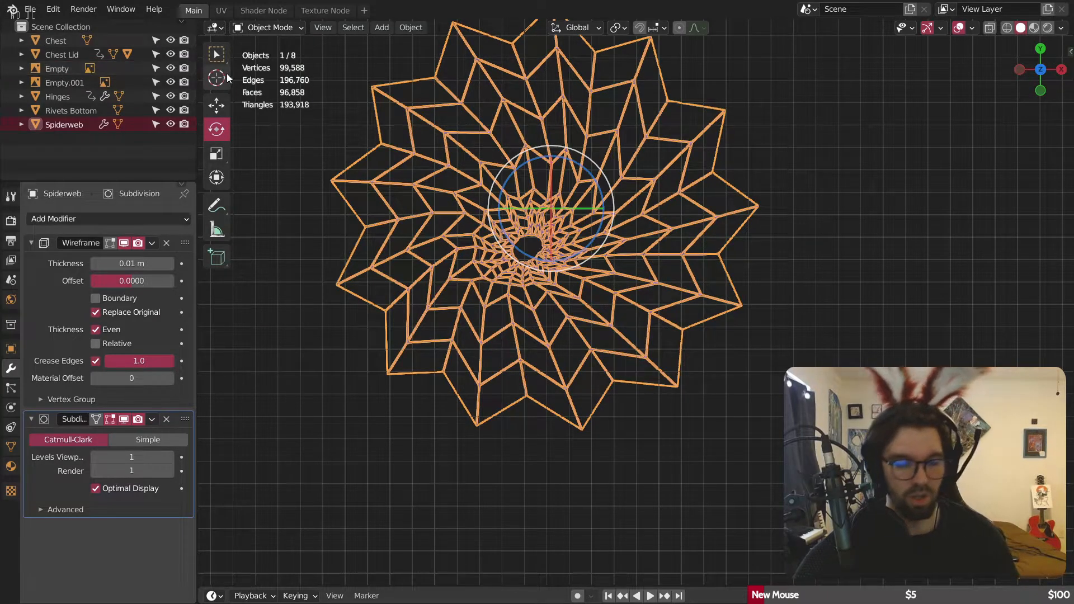
Step: Duplicate the web by copy and paste, rename the copy as Spiderweb BACKUP and hide it
key(ctrl+c)
key(ctrl+v)
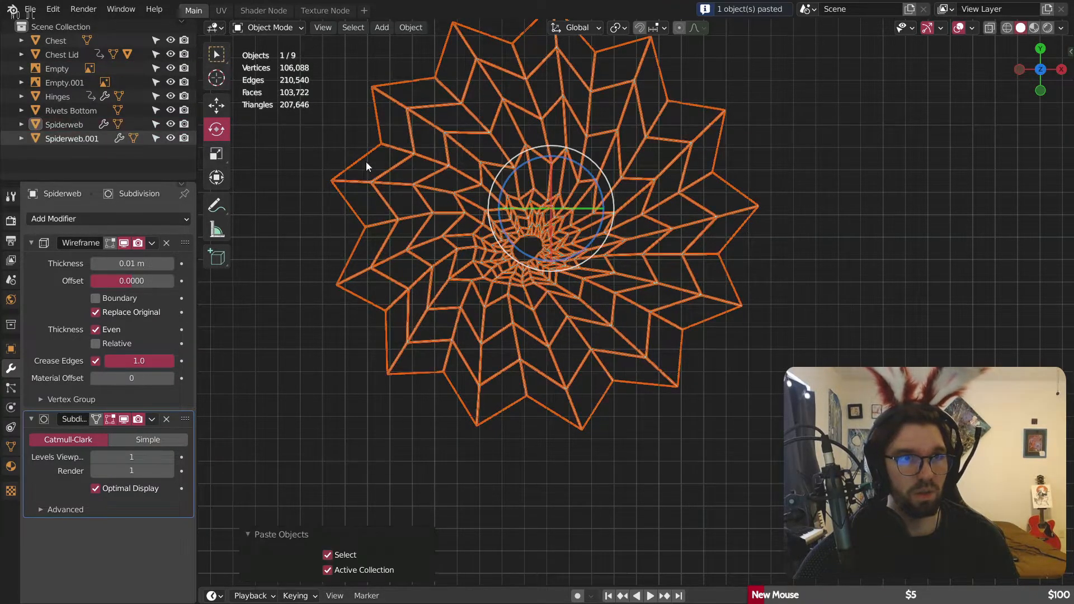
double_click(87, 137)
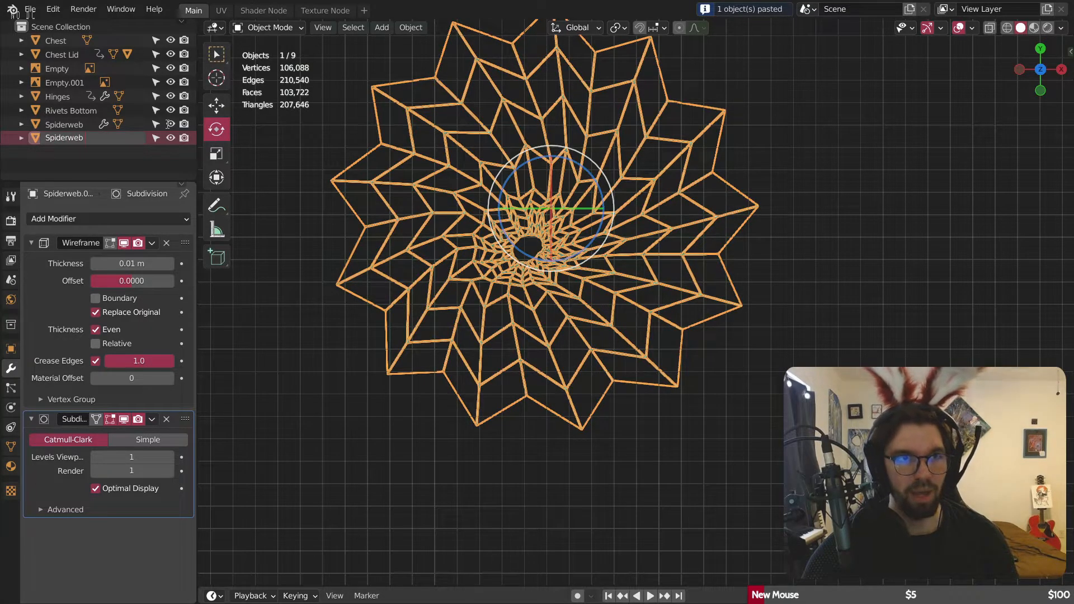
key(Return)
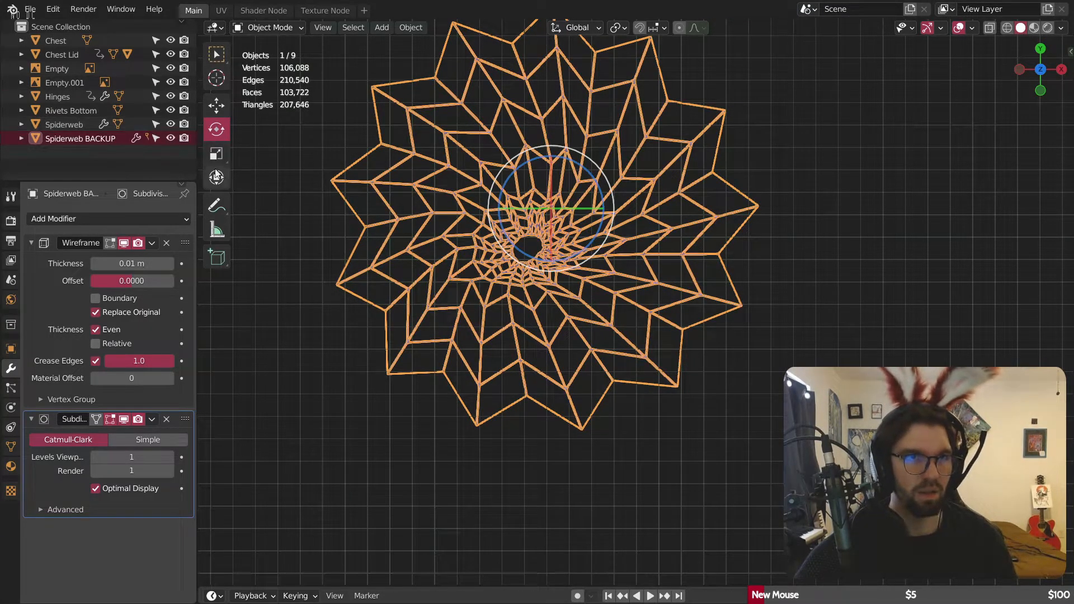
click(171, 138)
Step: Select the original Spiderweb object and open it in Edit Mode
scroll(511, 266, up, 3)
click(511, 266)
scroll(510, 267, down, 3)
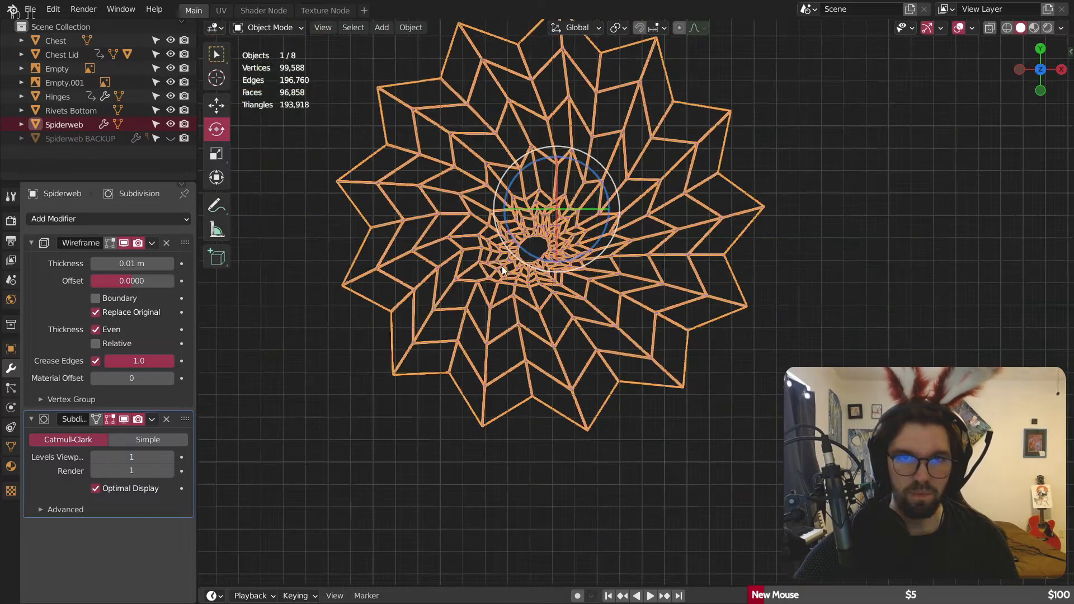
shift+middle_drag(502, 267, 538, 256)
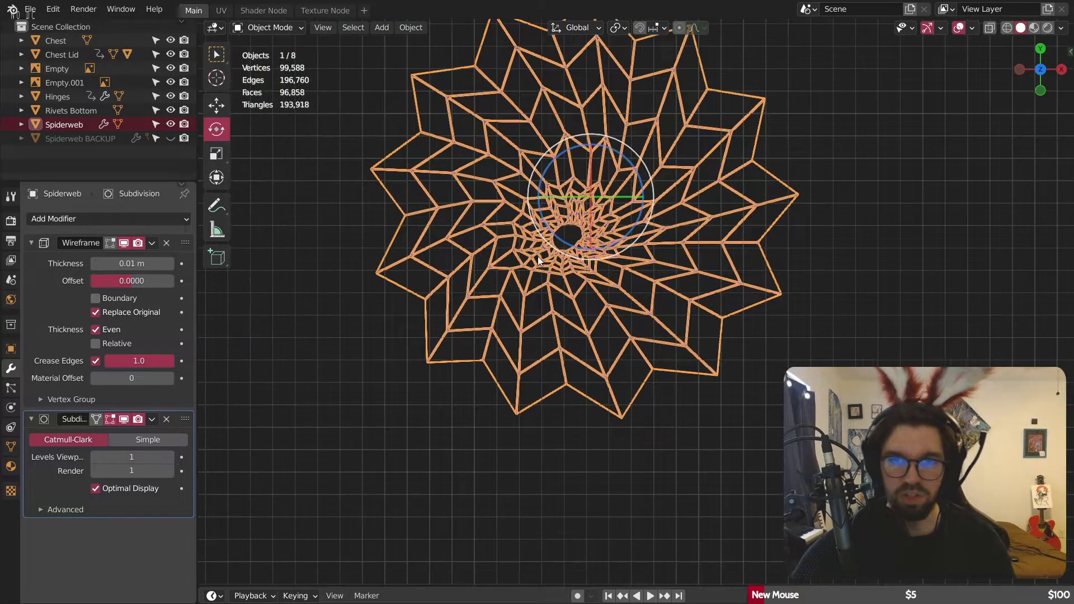
click(263, 27)
click(260, 60)
shift+middle_drag(392, 286, 385, 320)
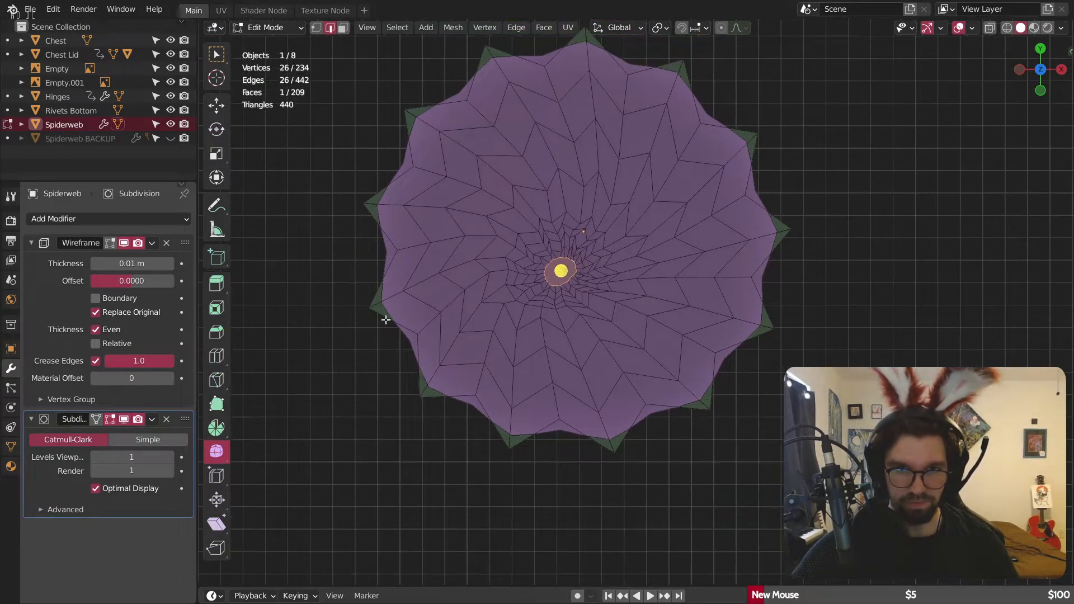
Step: Select every second radial edge line running from the center ring to the web's outer edge, all the way around
scroll(519, 410, up, 1)
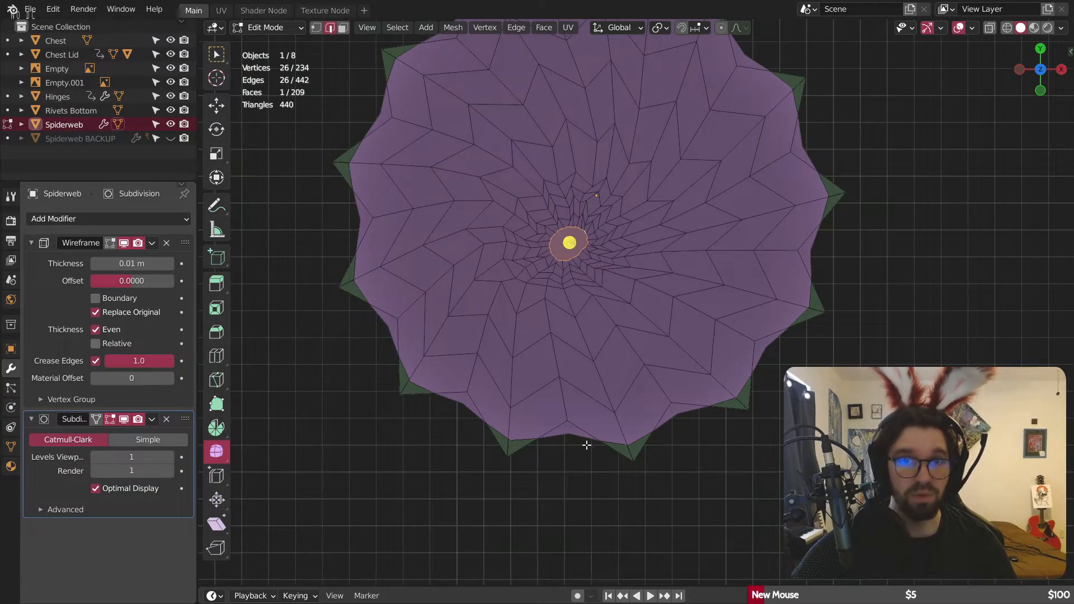
alt+click(563, 398)
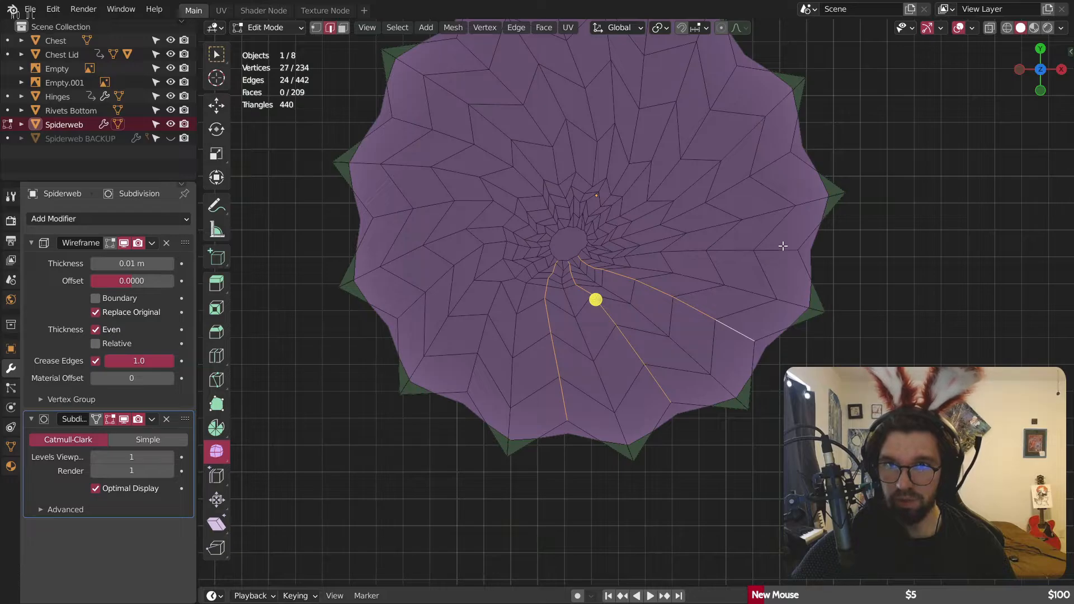
shift+middle_drag(715, 84, 700, 156)
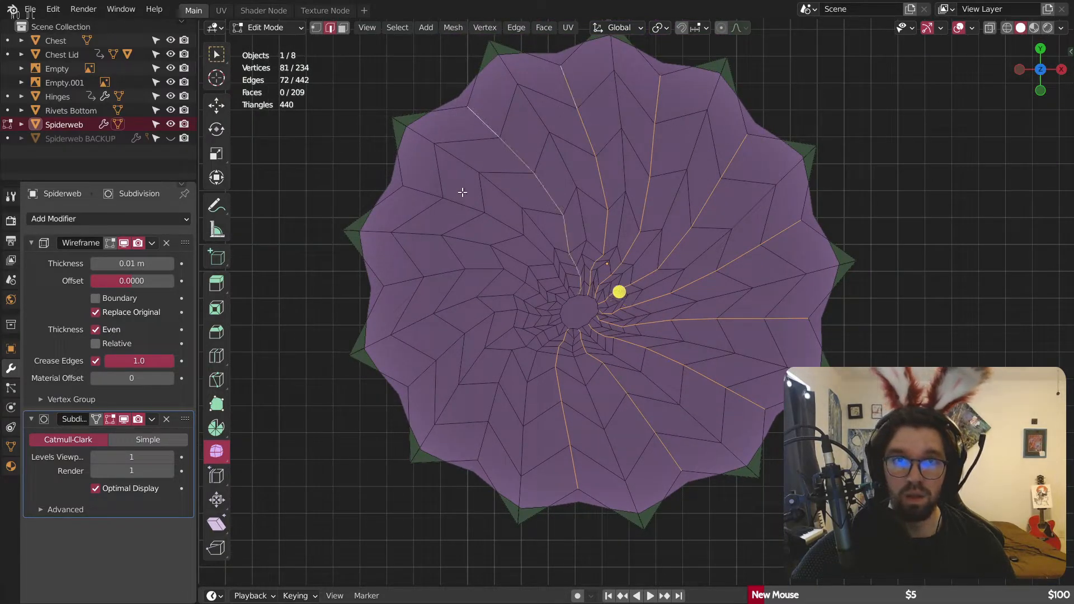
shift+middle_drag(402, 292, 425, 223)
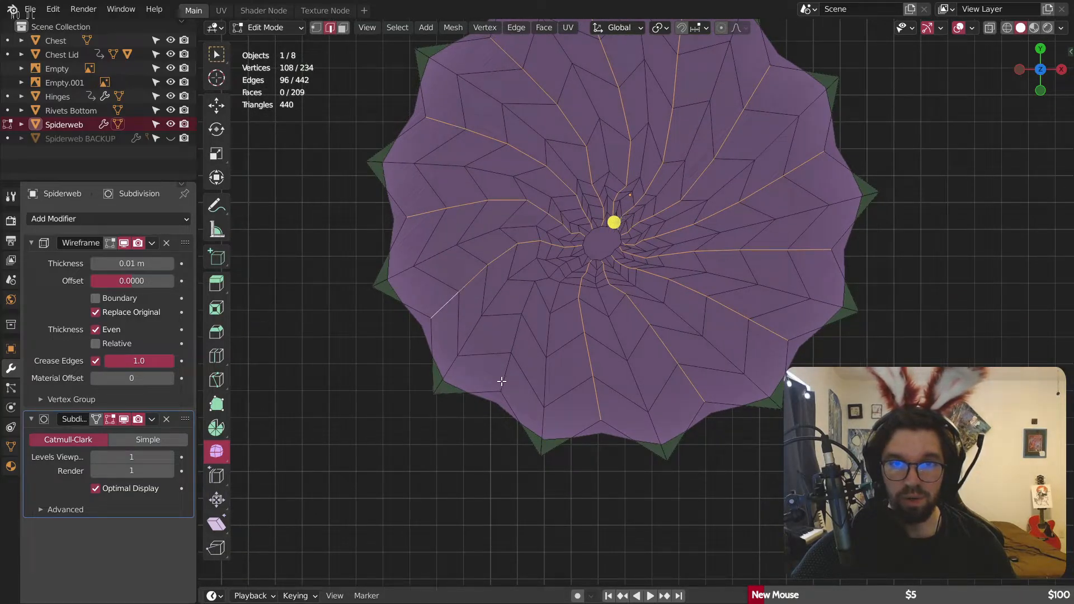
shift+middle_drag(588, 298, 511, 333)
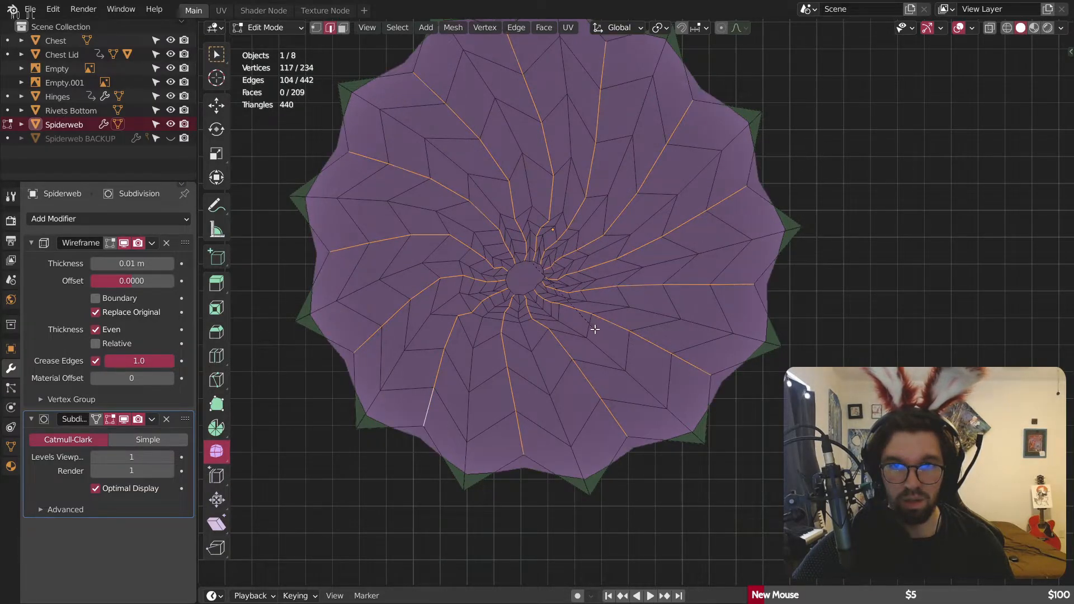
Step: Try beveling the selected radial edges with 3 segments, Clamp Overlap off and a width of about 0.087 m
click(785, 206)
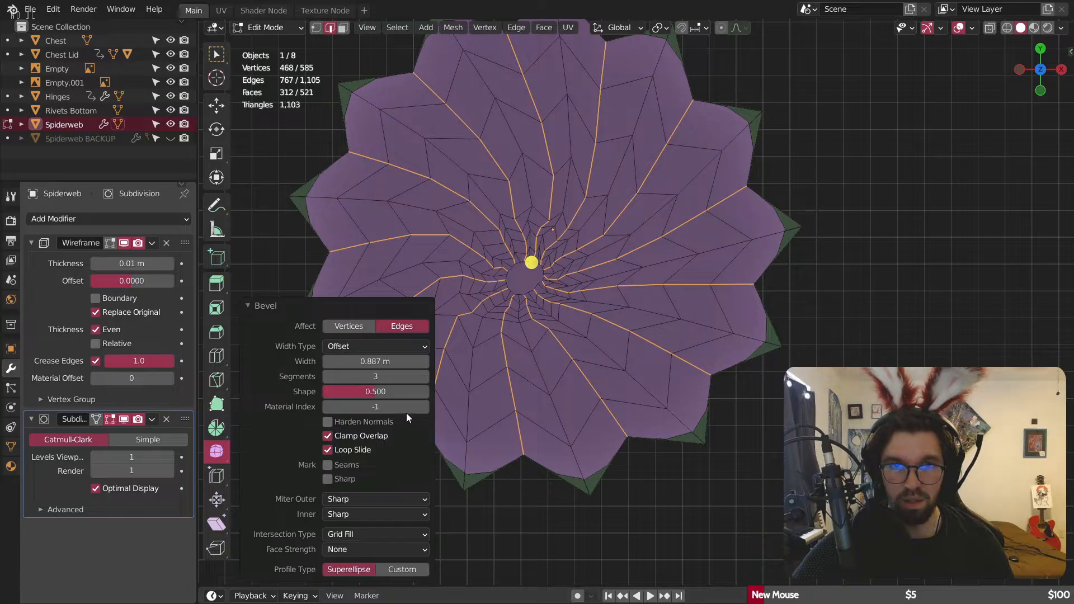
click(328, 436)
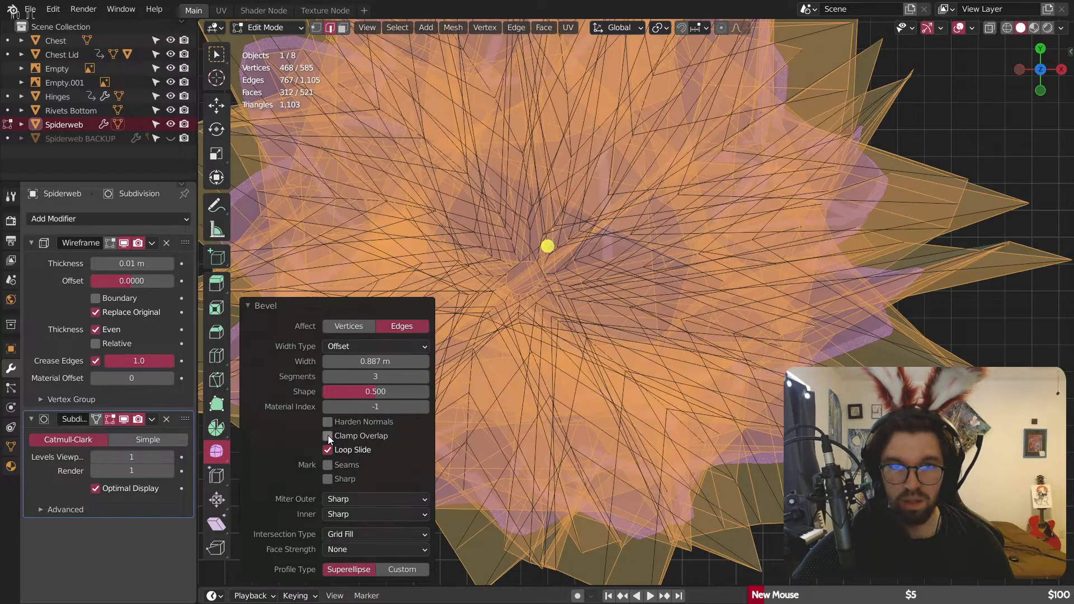
mouse_move(375, 361)
mouse_down()
mouse_move(358, 361)
mouse_move(394, 362)
mouse_up()
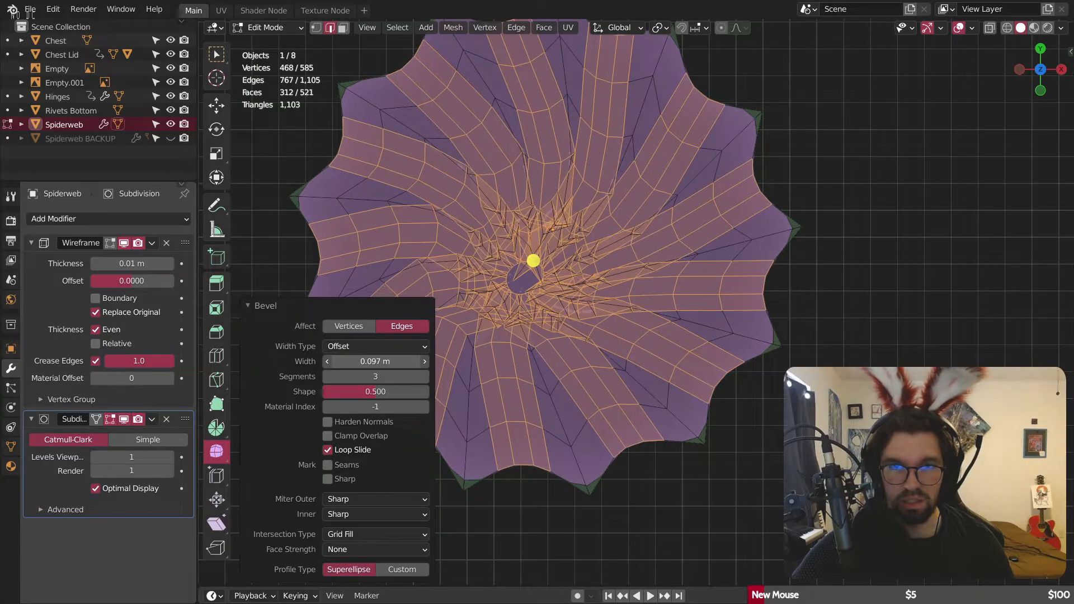
shift+middle_drag(490, 353, 637, 310)
scroll(596, 272, up, 4)
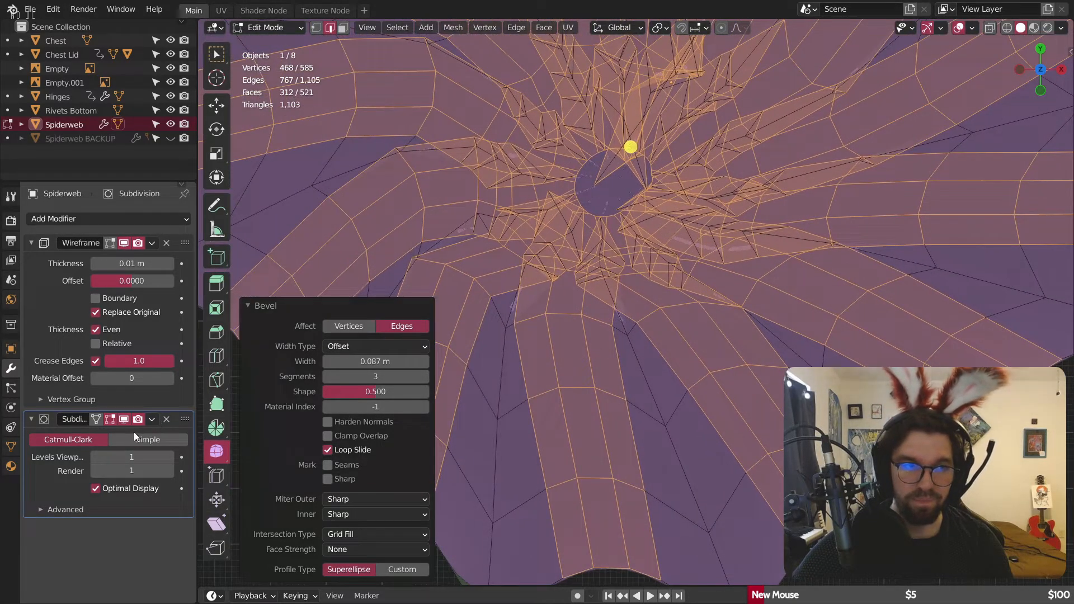
Step: Turn off the Subdivision modifier's viewport display, and undo the edge bevel after trying a width of 0.00699 m
click(123, 420)
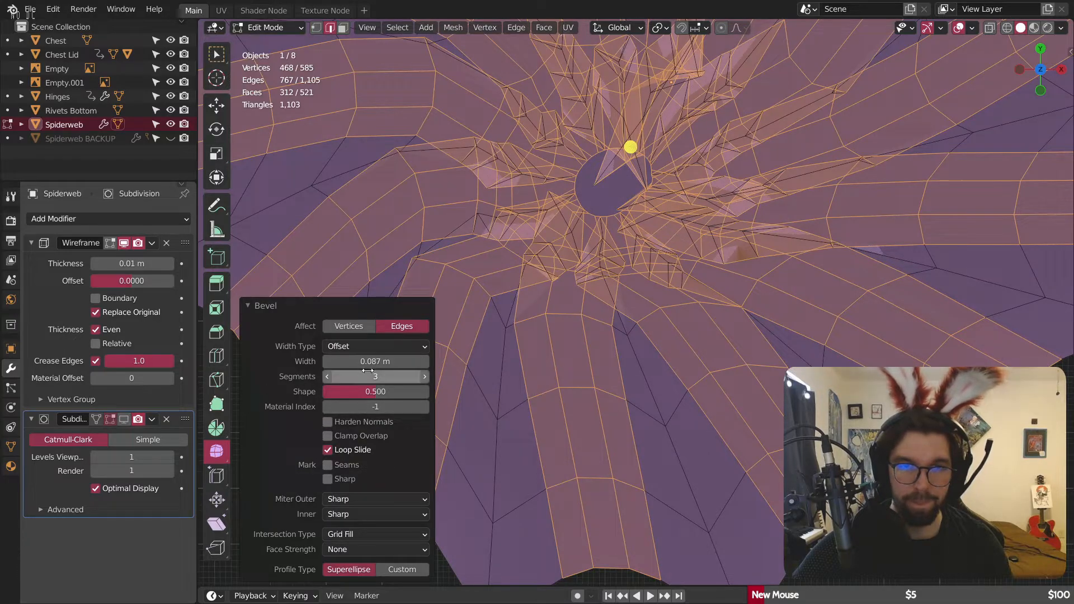
drag(367, 362, 336, 361)
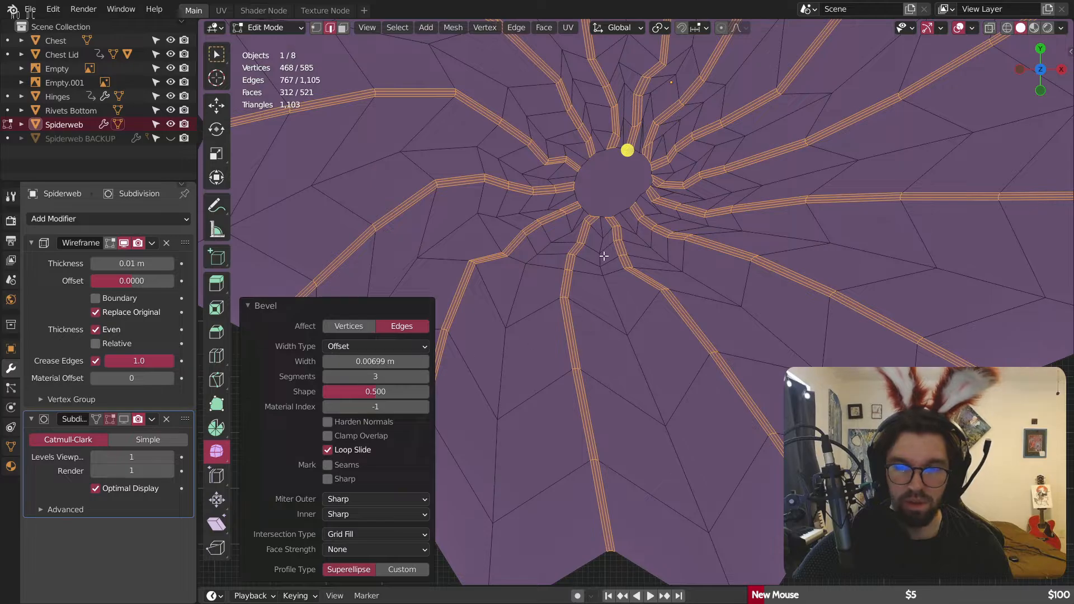
key(ctrl+z)
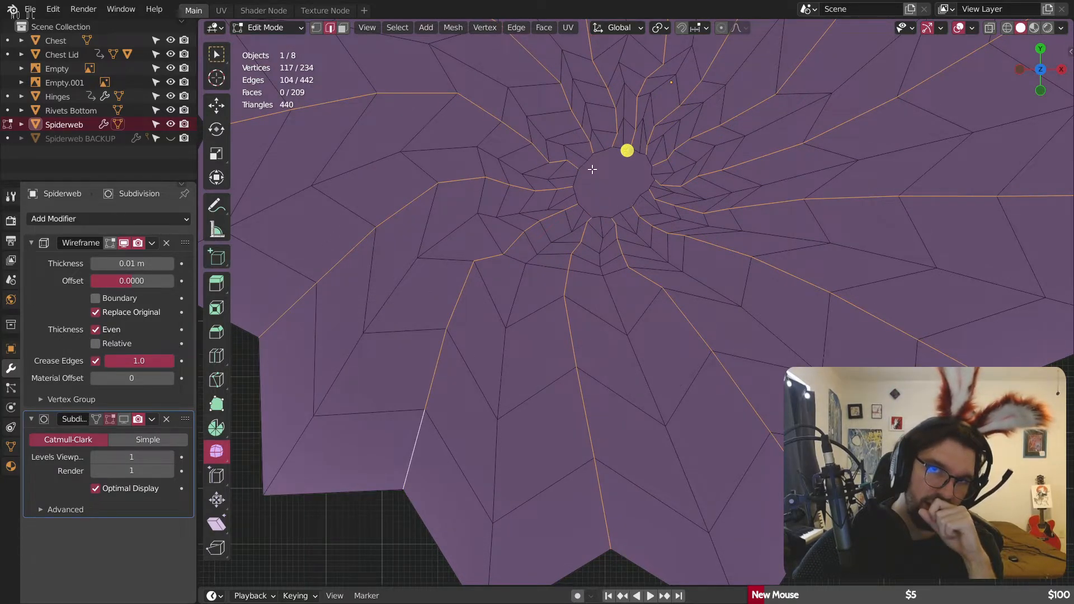
Step: Apply the Spiderweb object's scale in Object Mode and return it to Edit Mode
click(267, 27)
click(270, 46)
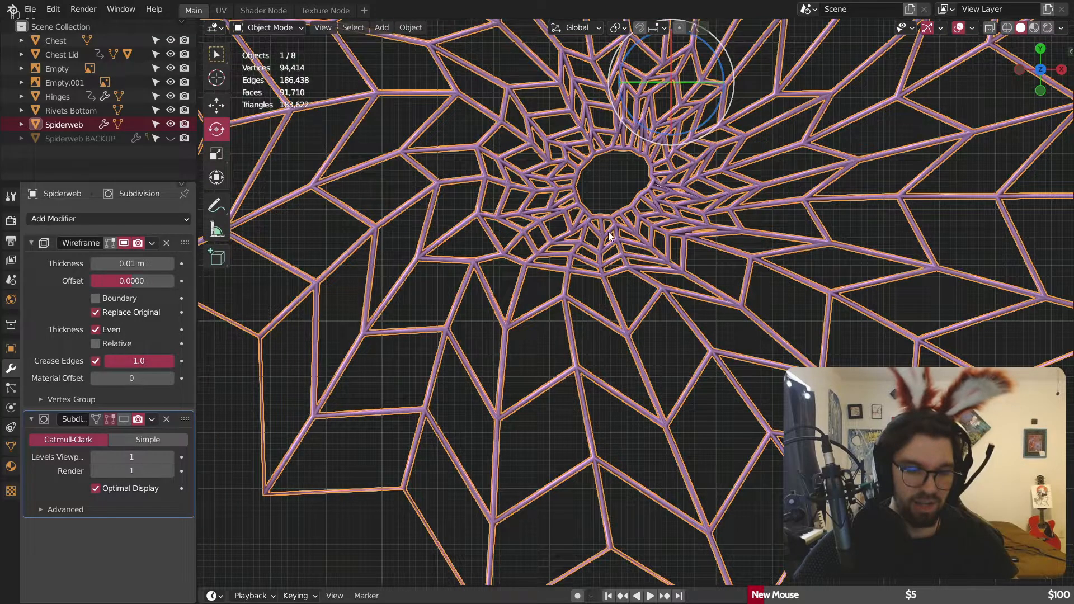
key(ctrl+a)
click(572, 256)
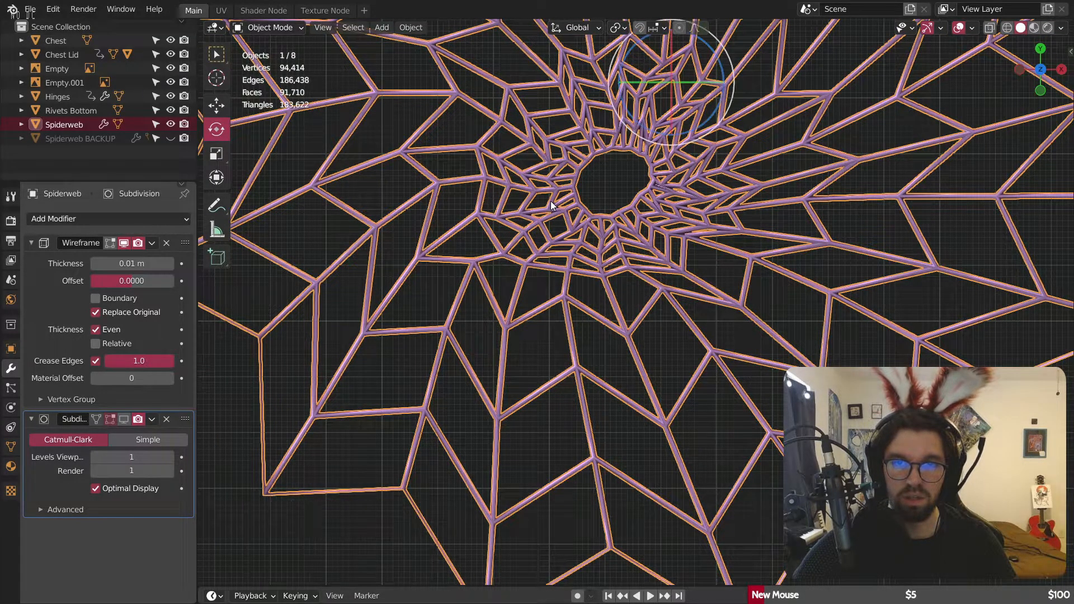
key(Tab)
key(Tab)
key(ctrl+a)
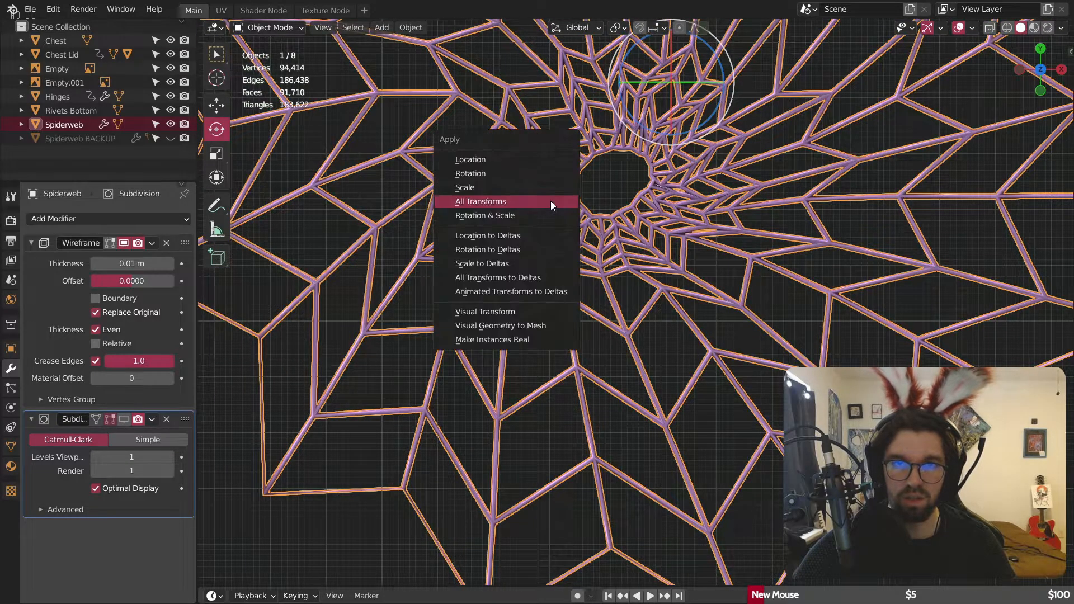
click(529, 193)
click(259, 26)
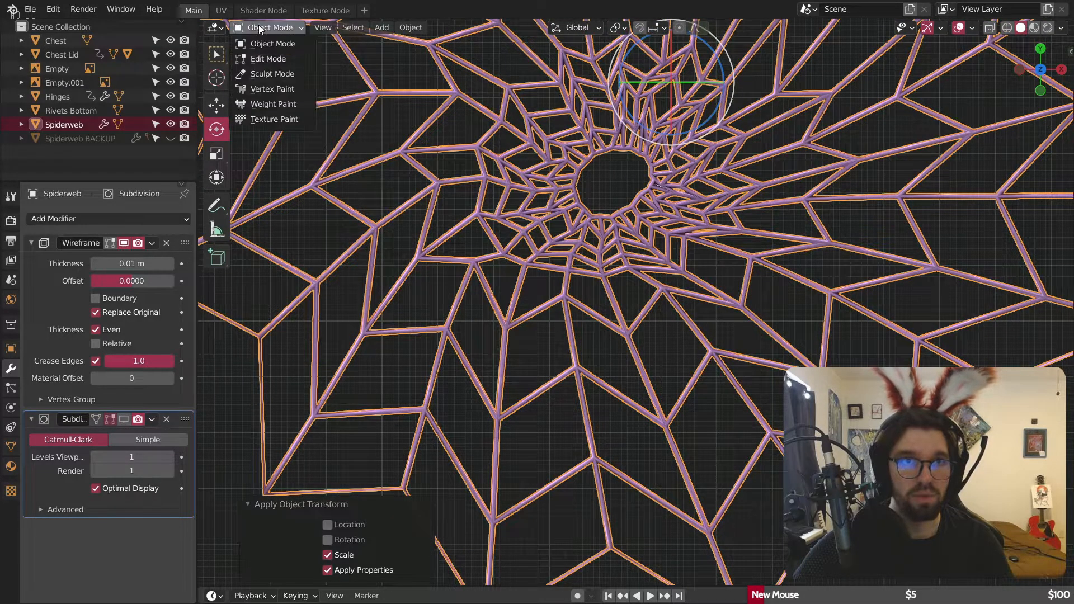
click(263, 60)
Step: Try beveling the selected radial edges with a width of 0.0371 m, 3 segments, Clamp Overlap on and a shape of 1.0
key(ctrl+b)
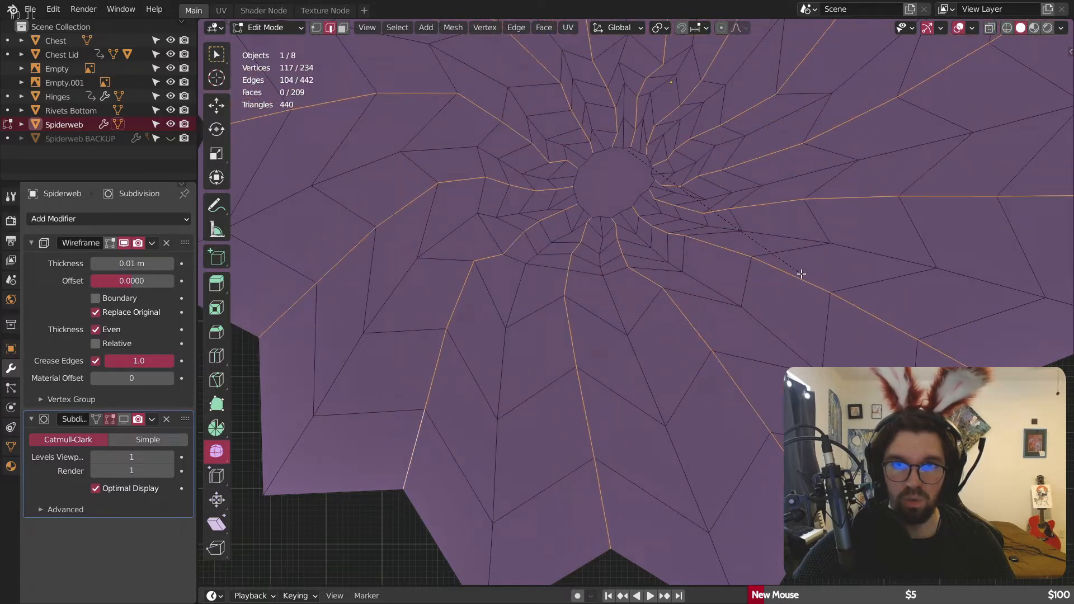
right_click(802, 274)
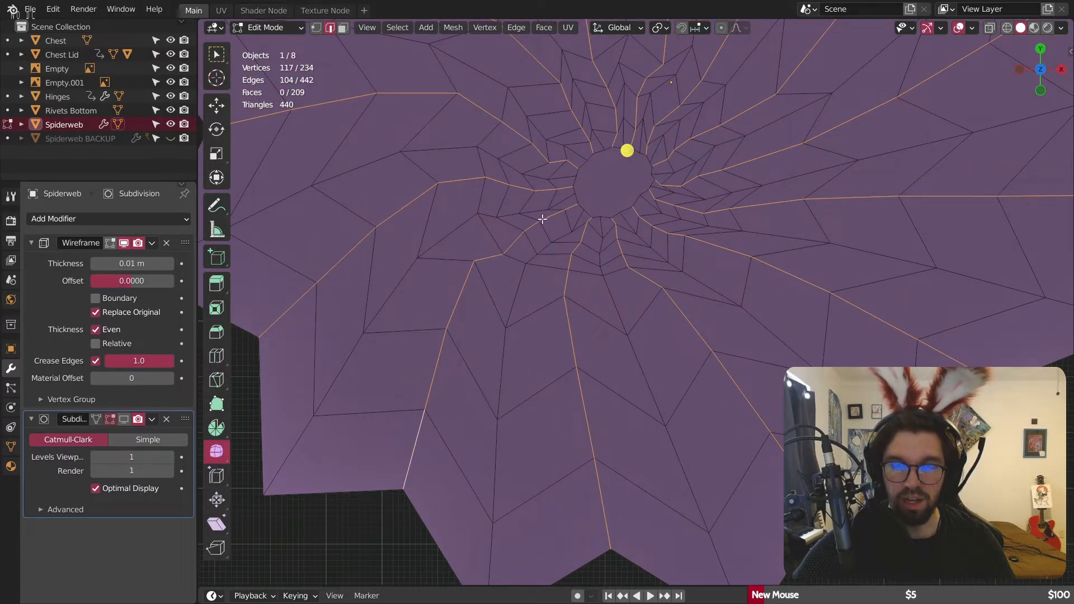
scroll(593, 232, up, 10)
scroll(581, 247, down, 8)
shift+middle_drag(631, 309, 599, 208)
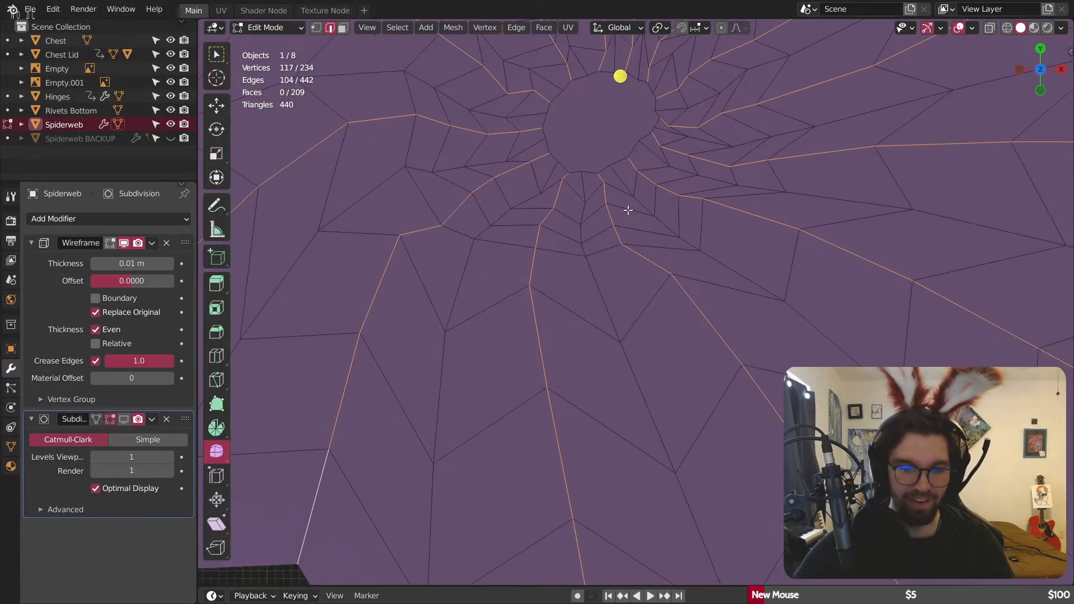
key(ctrl+b)
click(770, 178)
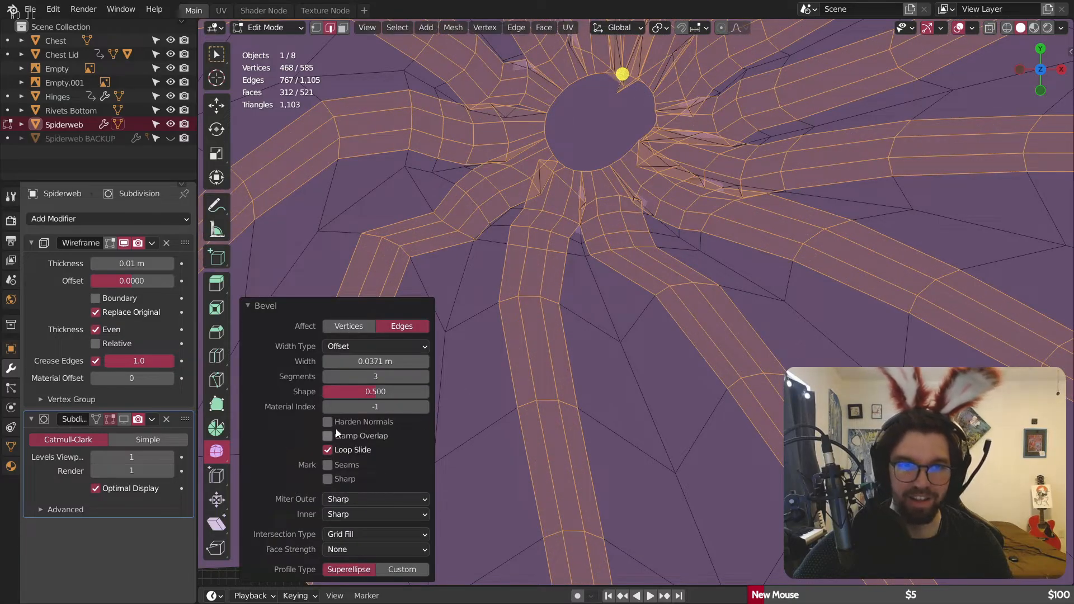
click(328, 436)
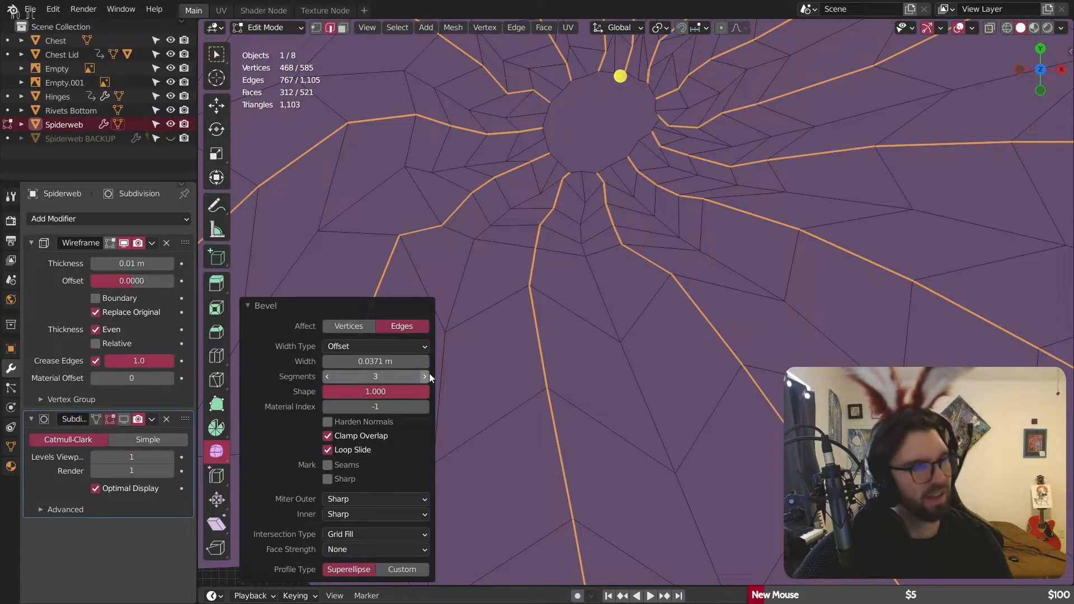
key(ctrl+z)
Step: Try the clamped 3-segment bevel again on the selected radial edges with a width of 0.539 m, and undo it
key(s)
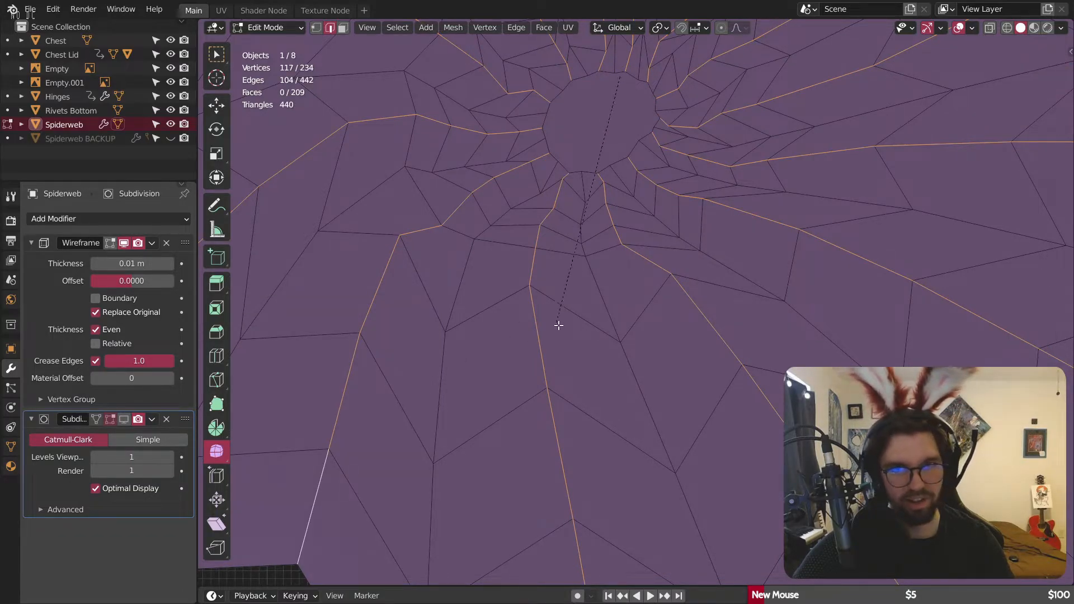
click(990, 330)
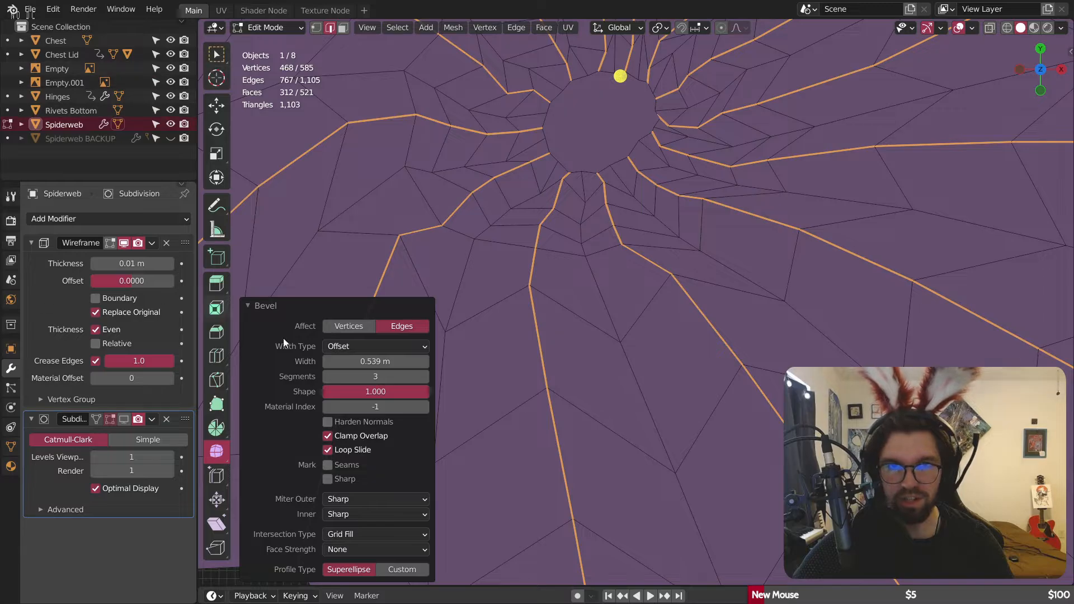
scroll(762, 325, down, 6)
scroll(680, 247, up, 2)
shift+middle_drag(689, 314, 562, 340)
key(ctrl+z)
scroll(683, 247, down, 4)
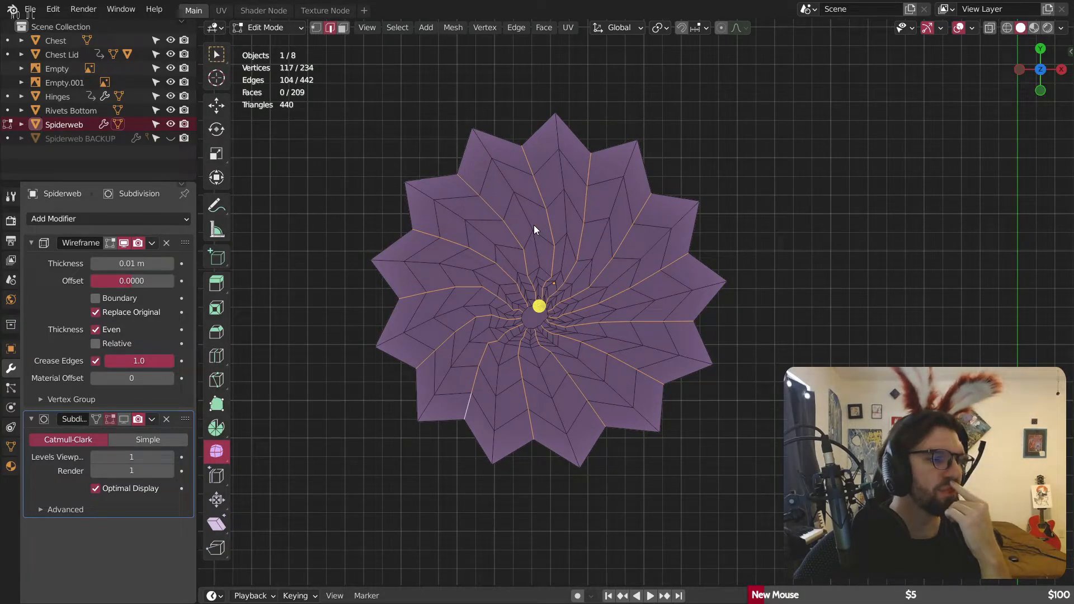
Step: Set the Subdivision modifier's viewport and render levels to 2 and turn its viewport display back on
click(169, 458)
click(123, 420)
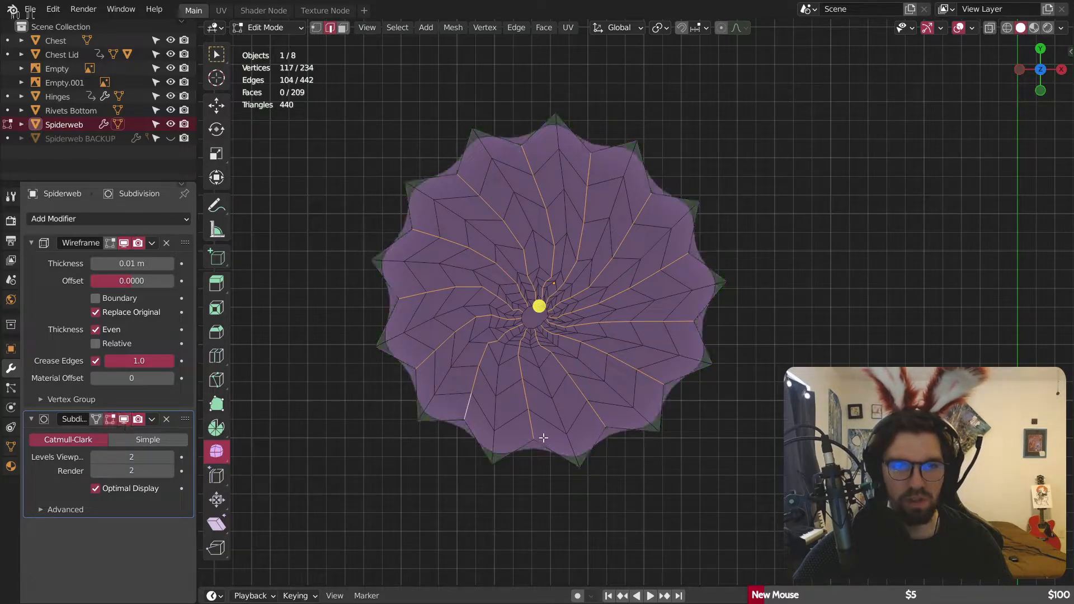
scroll(539, 438, up, 4)
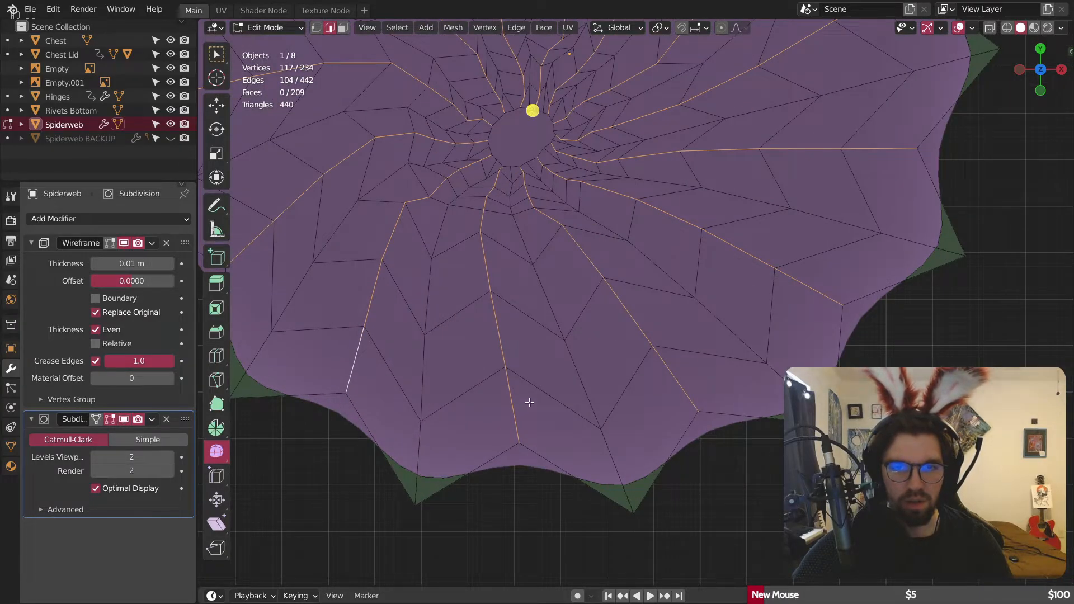
scroll(529, 402, down, 4)
scroll(280, 72, up, 1)
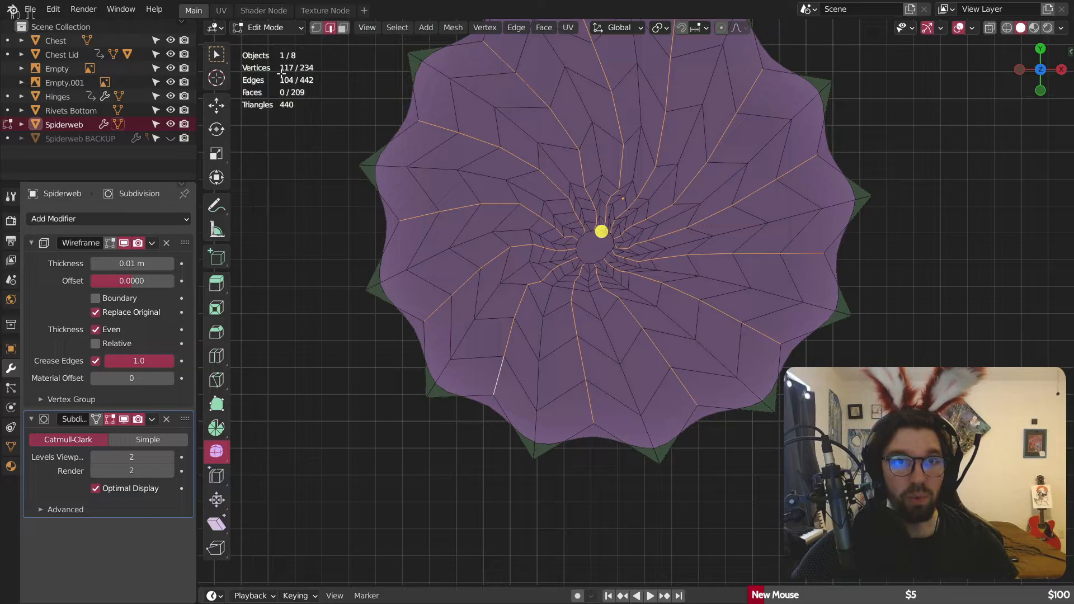
Step: Select all the radial edge lines that run from the center ring to the web's outward-pointing tips
alt+click(530, 421)
alt+shift+click(442, 376)
alt+shift+click(408, 274)
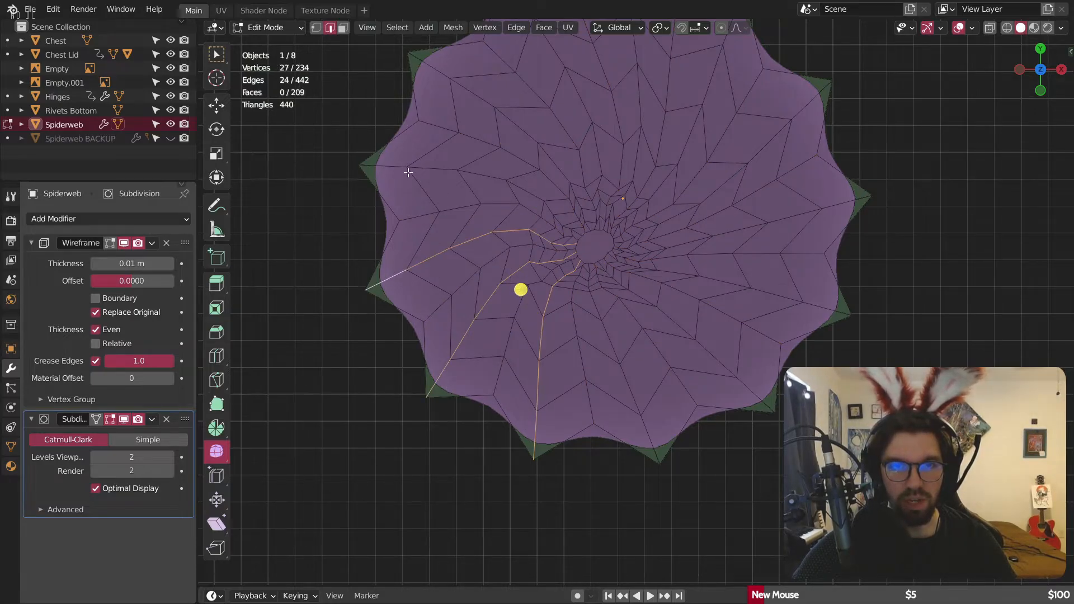
alt+shift+click(422, 171)
alt+shift+click(462, 92)
shift+middle_drag(534, 73, 500, 151)
alt+shift+click(493, 83)
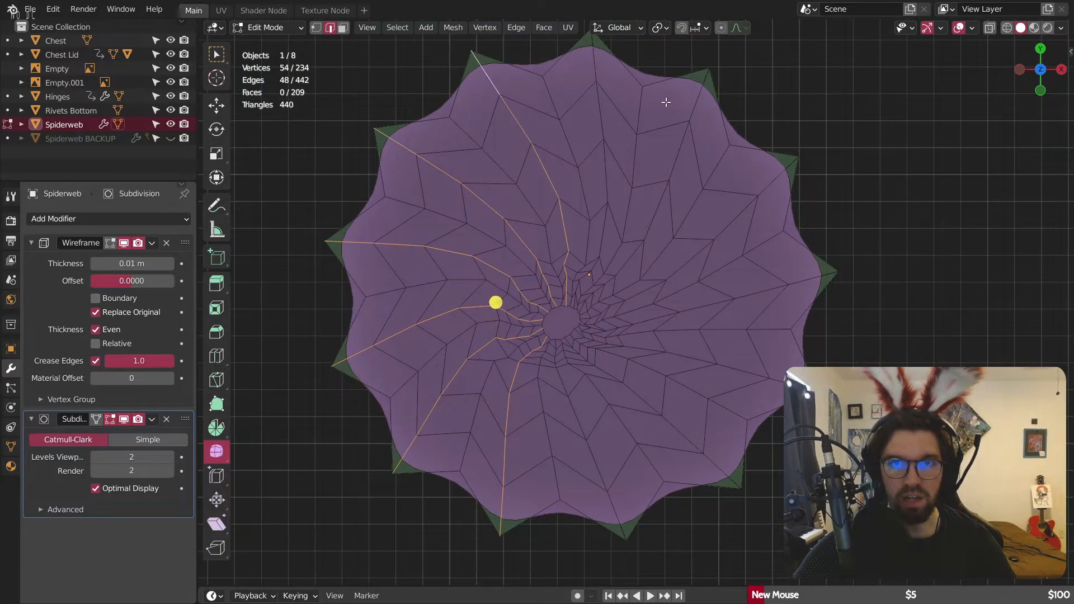
alt+shift+click(594, 58)
alt+shift+click(698, 94)
alt+shift+click(774, 178)
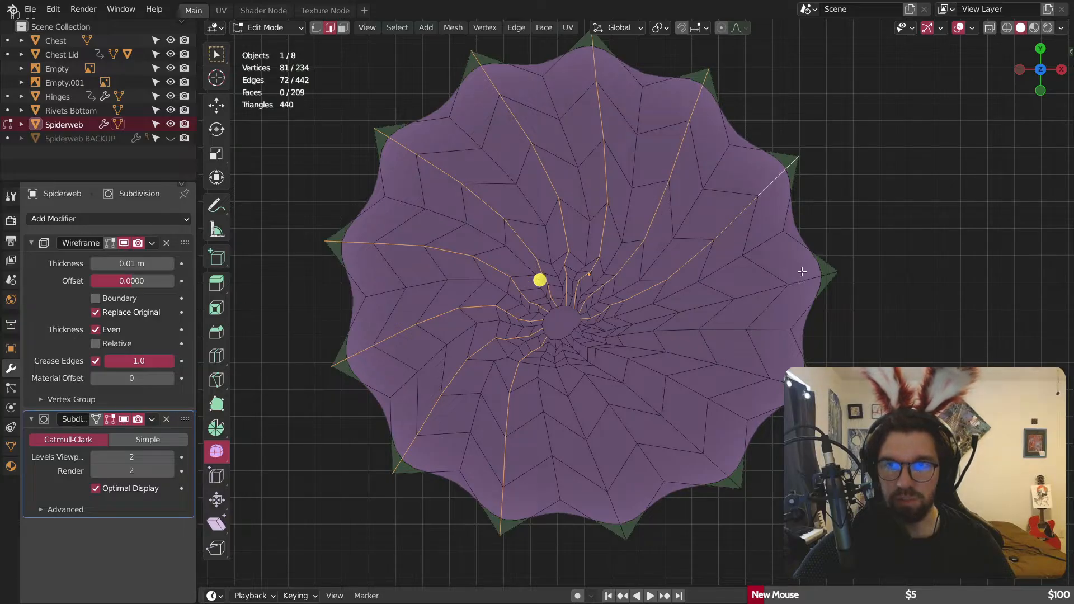
alt+shift+click(811, 278)
alt+shift+click(749, 373)
alt+shift+click(720, 474)
alt+shift+click(612, 499)
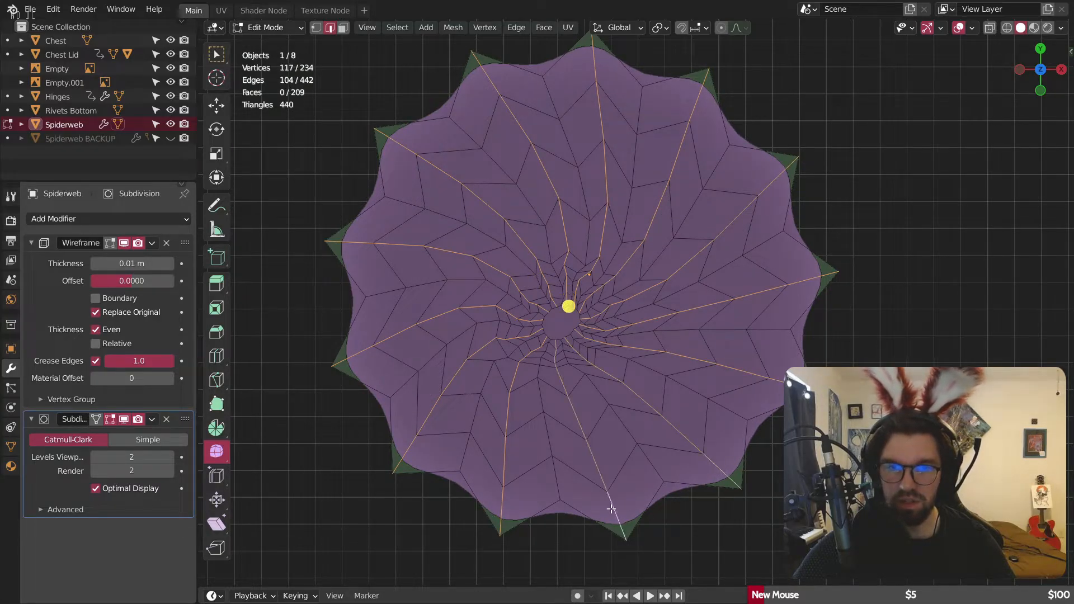
Step: Set an edge crease of 1.0 on the selected radial lines
key(shift+e)
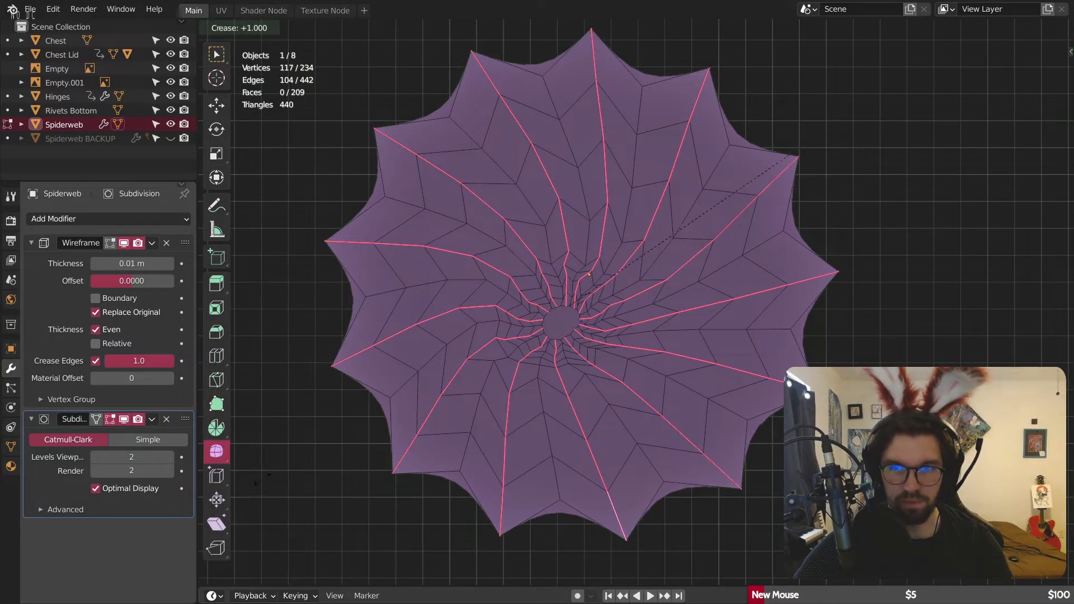
click(409, 537)
shift+middle_drag(603, 407, 583, 317)
scroll(603, 369, up, 4)
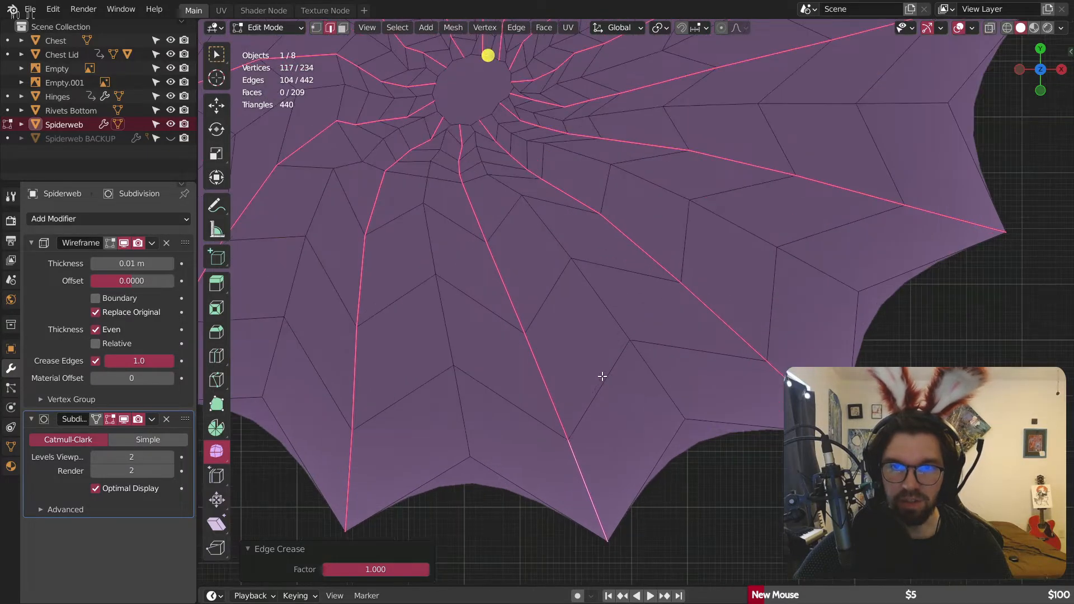
scroll(459, 306, down, 2)
shift+middle_drag(504, 259, 657, 307)
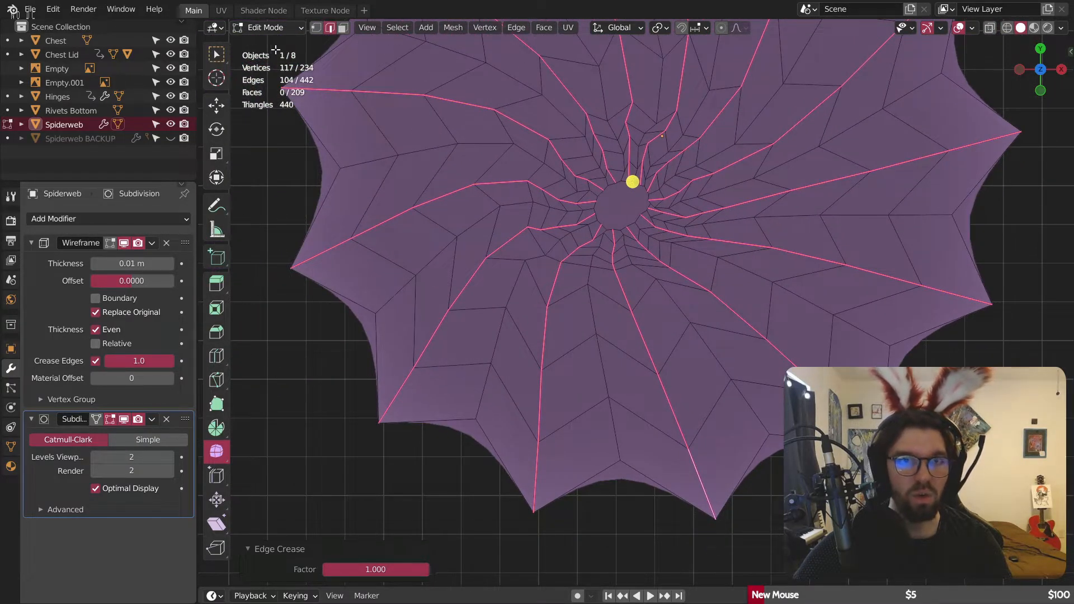
Step: Examine the wireframed web's strands and junctions in Object Mode from close up and from several angles
click(274, 27)
click(287, 44)
click(538, 278)
scroll(674, 441, up, 10)
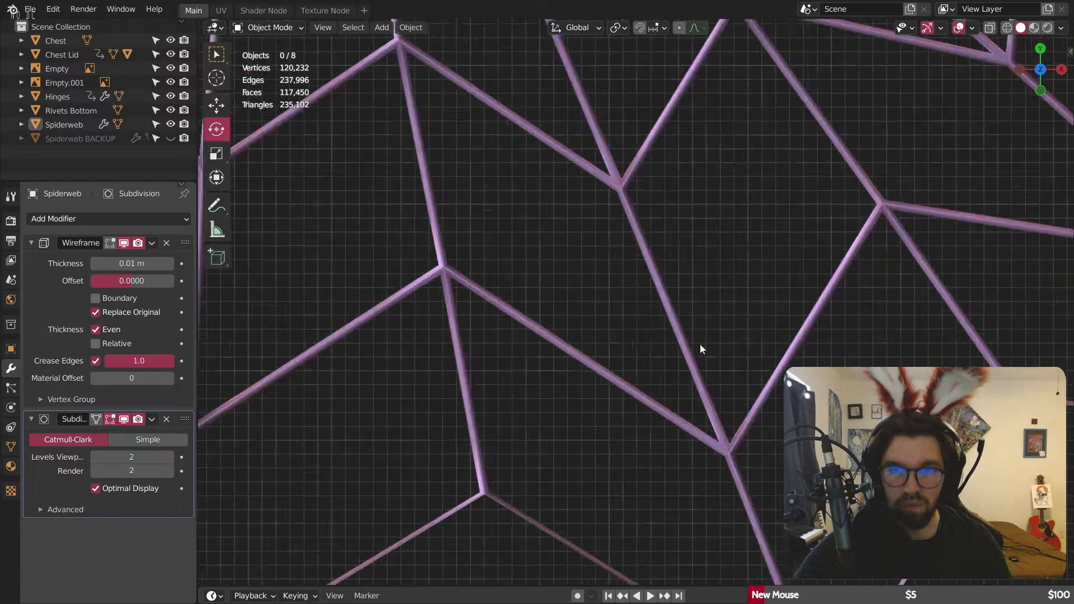
scroll(697, 329, down, 7)
shift+middle_drag(694, 340, 676, 361)
scroll(974, 414, up, 5)
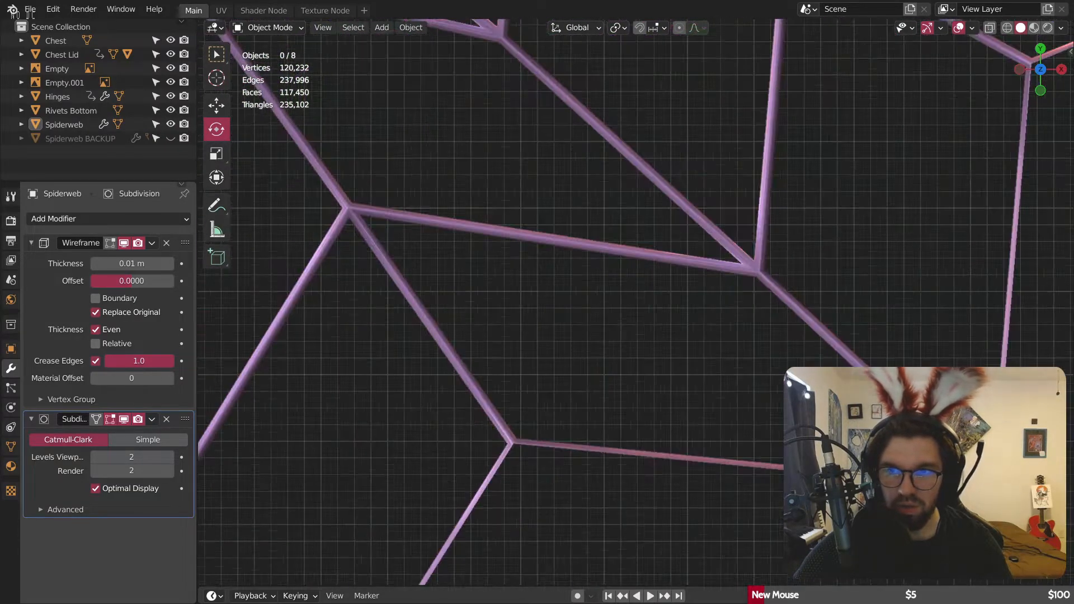
middle_drag(960, 429, 732, 381)
scroll(914, 311, down, 2)
scroll(777, 227, down, 5)
scroll(484, 196, down, 2)
middle_drag(485, 195, 602, 328)
scroll(602, 323, up, 4)
middle_drag(697, 304, 699, 318)
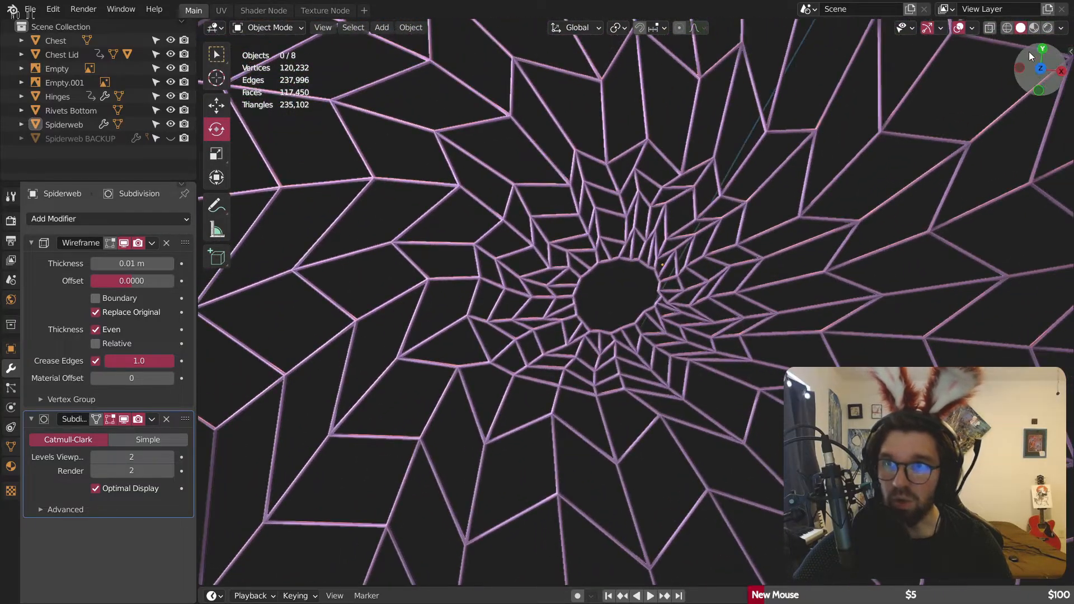
Step: Return to the top view, select the Spiderweb object and open it in Edit Mode
click(1041, 74)
scroll(767, 343, down, 2)
click(537, 279)
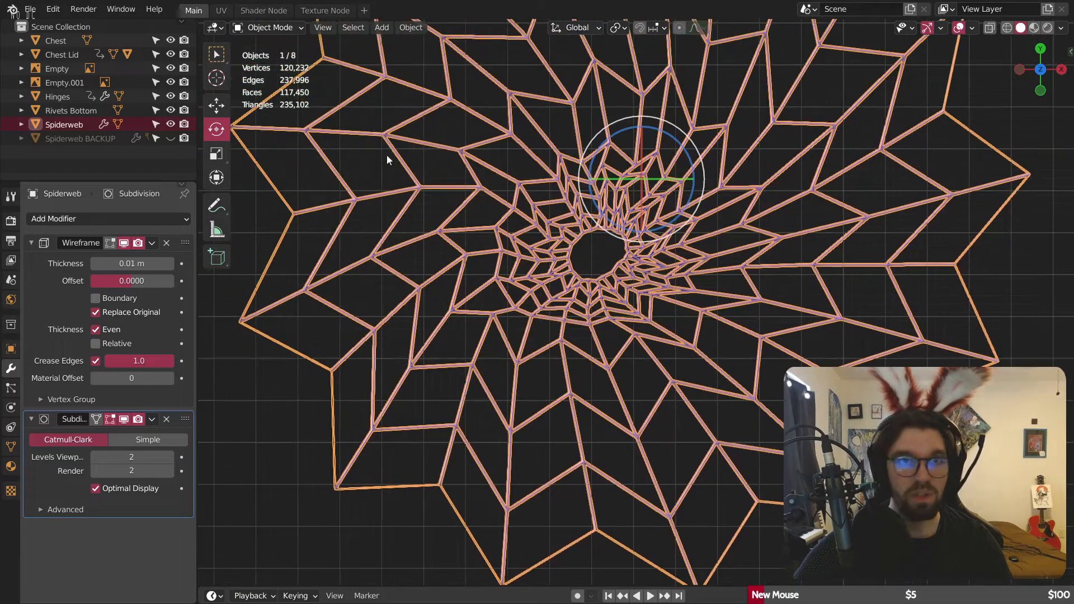
click(266, 27)
click(267, 59)
middle_drag(336, 89, 341, 53)
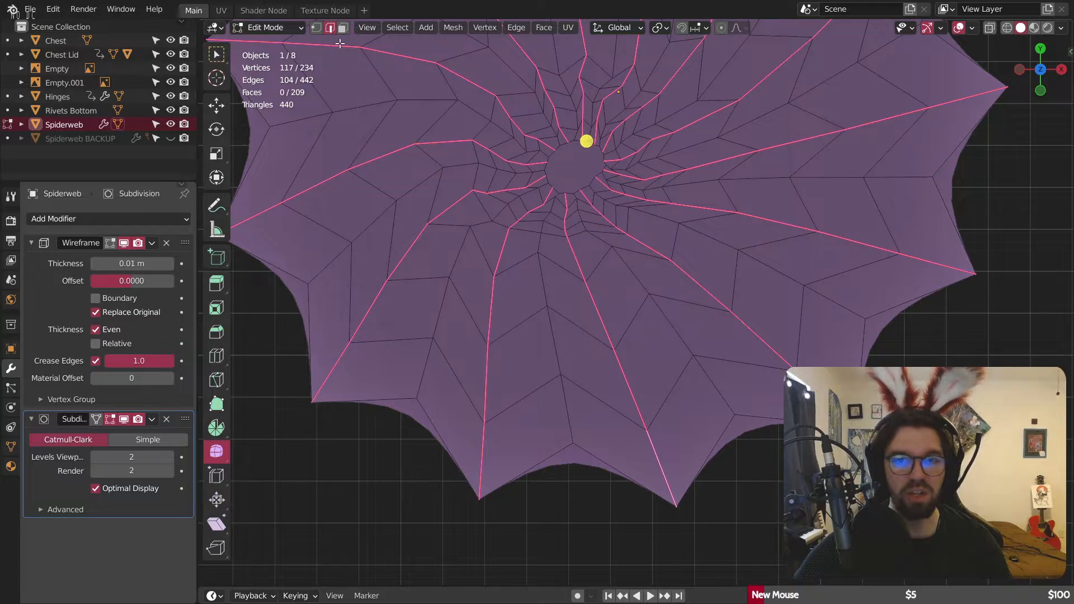
Step: Select the uncreased radial edge lines lying between the creased ones around the web
alt+click(564, 406)
alt+shift+click(724, 392)
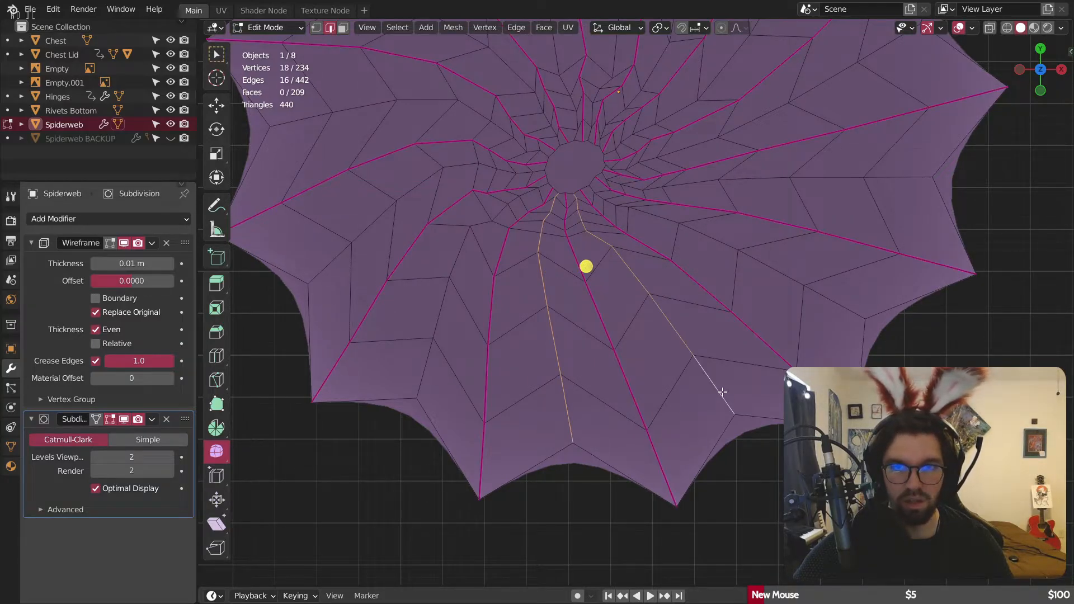
alt+shift+click(844, 311)
alt+shift+click(890, 177)
shift+middle_drag(832, 101, 861, 207)
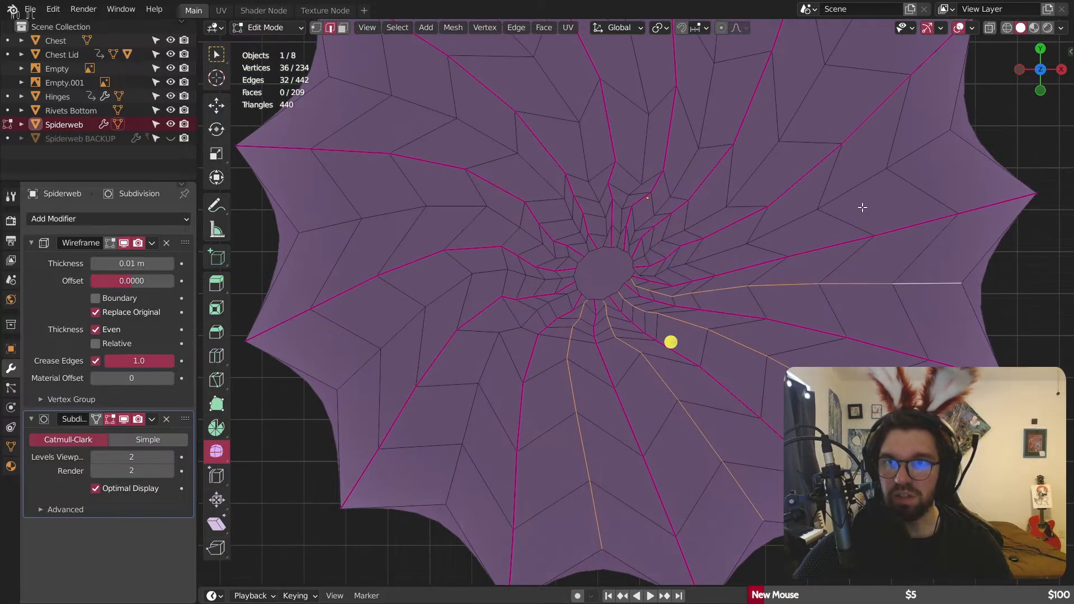
alt+shift+click(857, 186)
alt+shift+click(807, 93)
shift+middle_drag(713, 26, 746, 118)
alt+shift+click(741, 115)
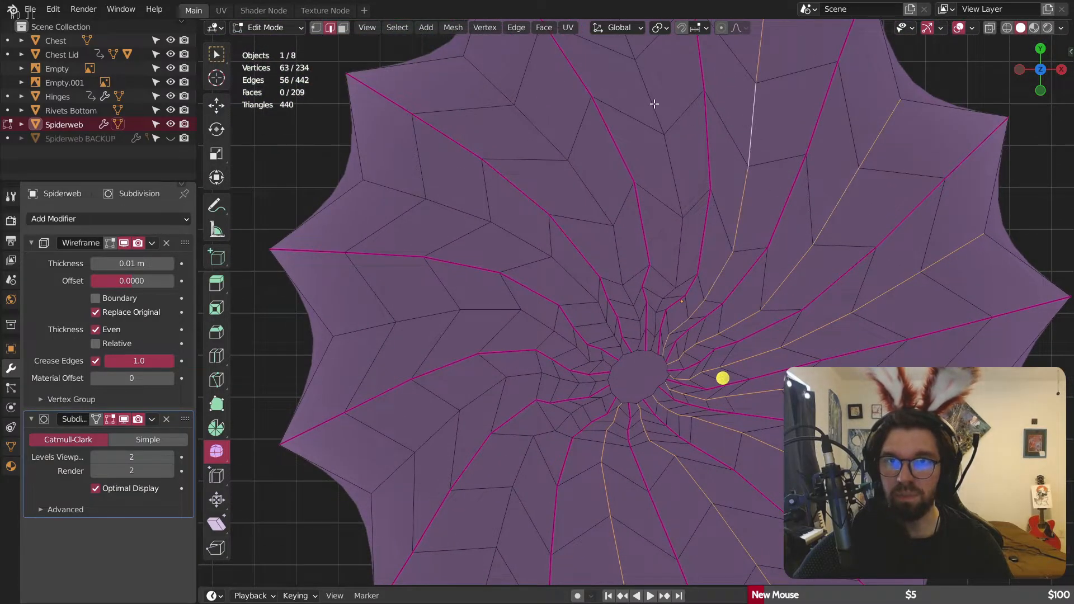
alt+shift+click(644, 106)
alt+shift+click(539, 124)
alt+shift+click(458, 219)
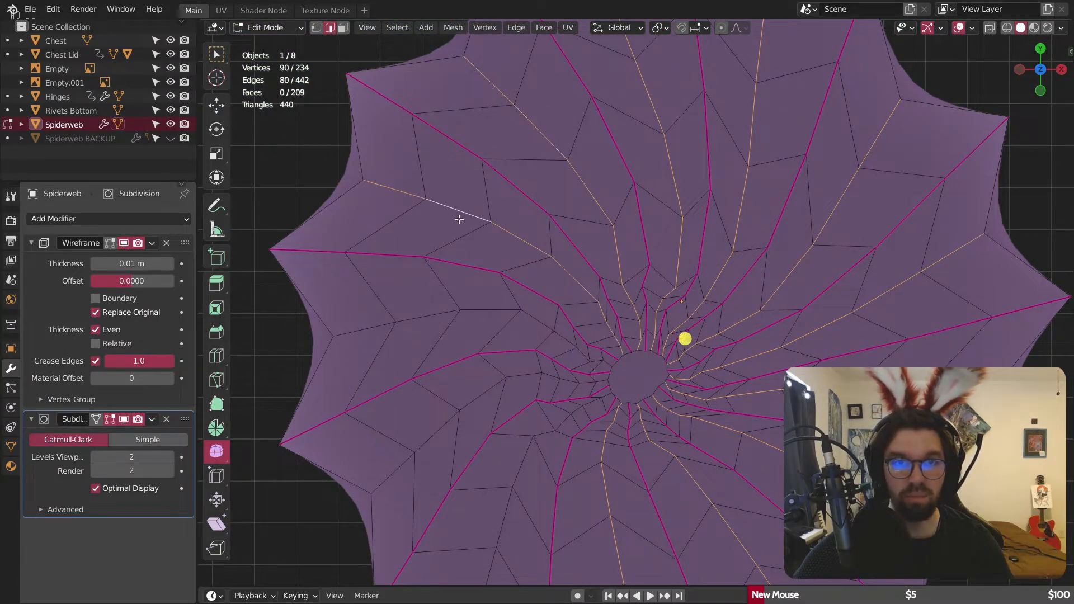
alt+shift+click(410, 323)
alt+shift+click(445, 450)
shift+middle_drag(473, 463, 472, 336)
Step: Delete the selected uncreased radial edges, undoing the first deletion to include the missed line in the selection
right_click(430, 319)
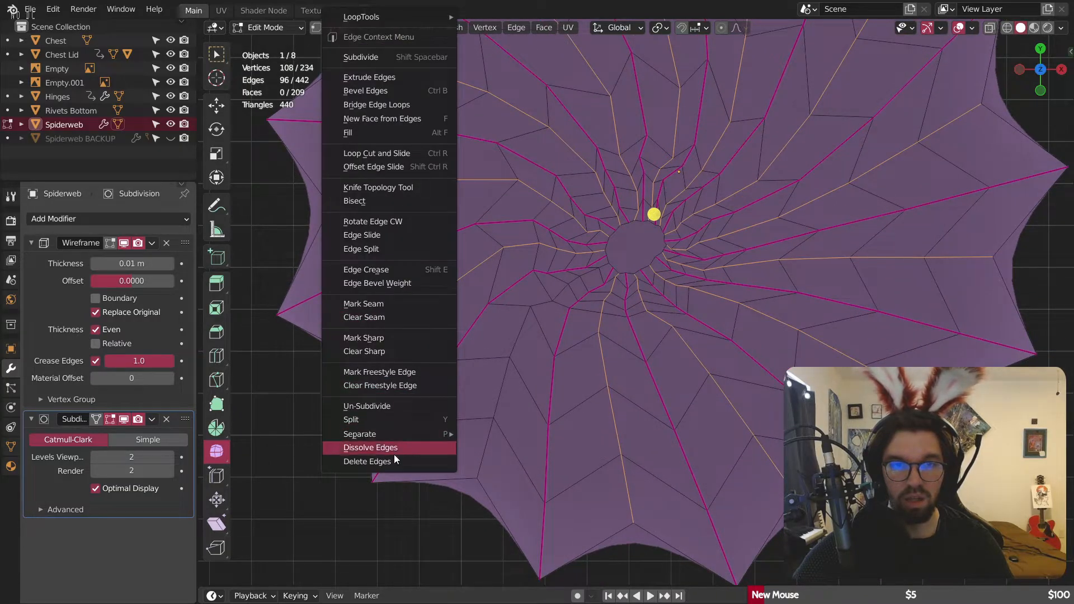
click(383, 463)
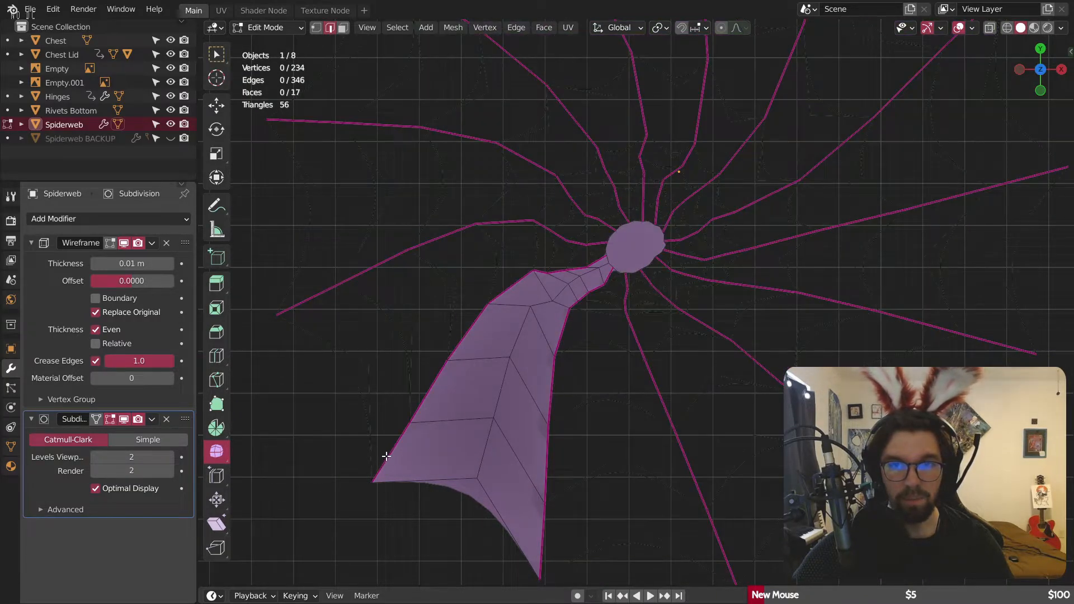
key(ctrl+z)
right_click(483, 444)
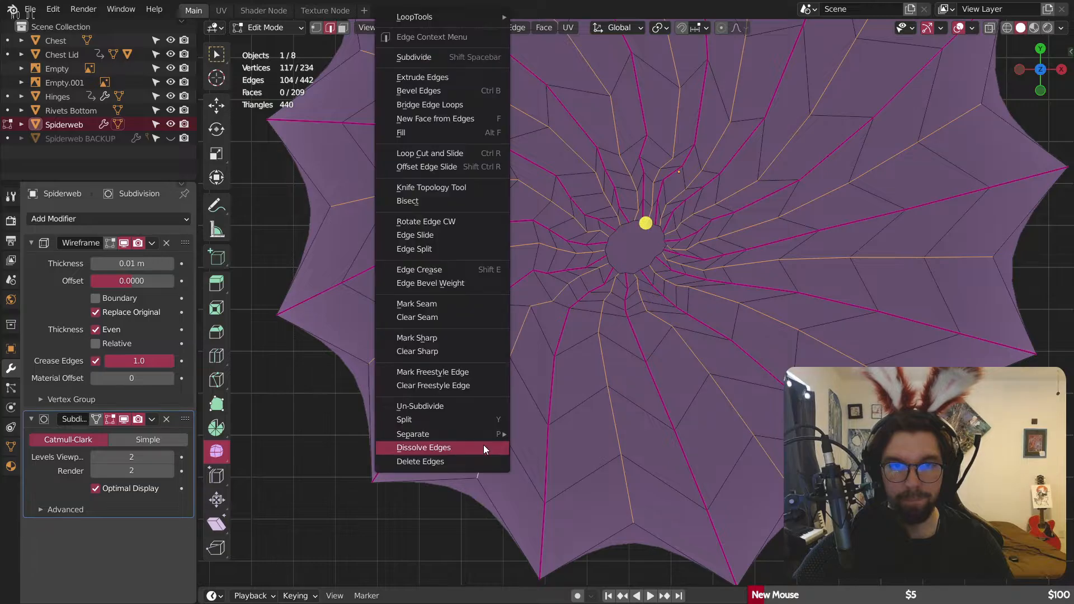
click(459, 457)
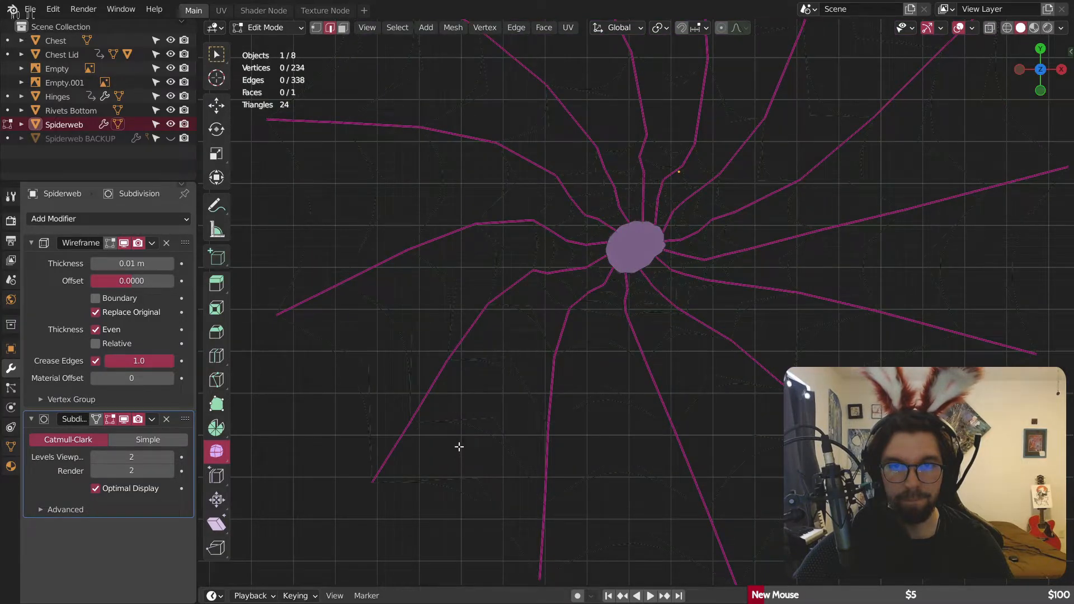
Step: Check the web in Object Mode, return to Edit Mode and undo the deletion of the in-between radial edges
click(280, 31)
click(269, 42)
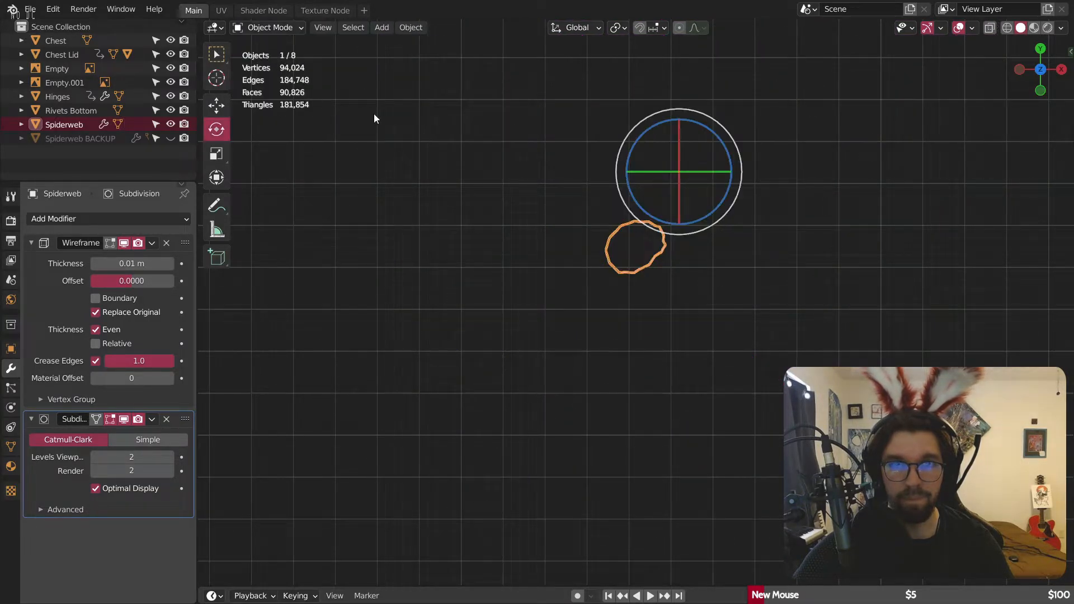
key(Tab)
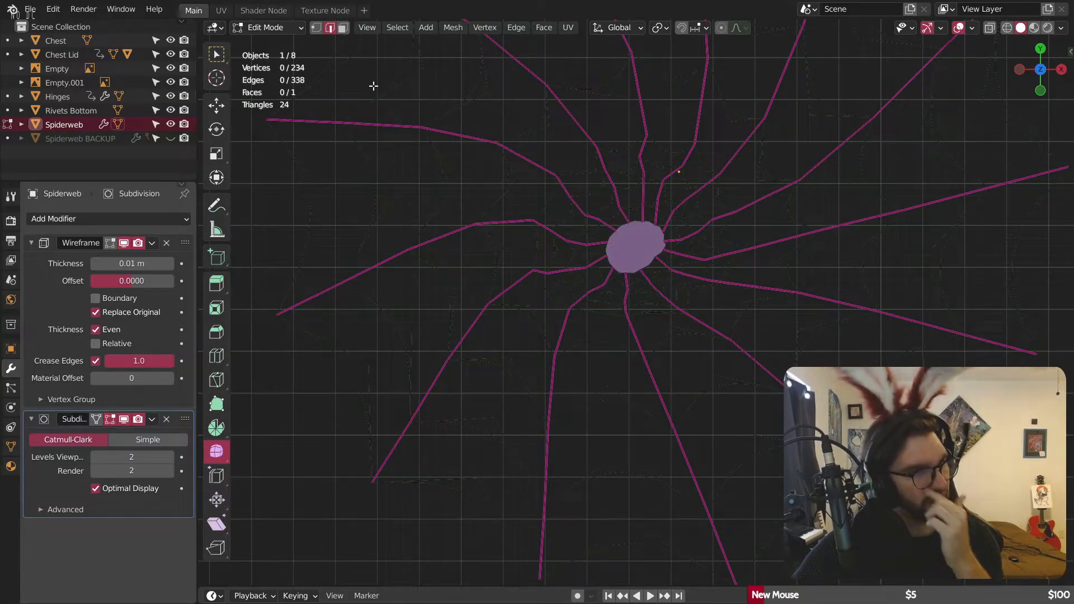
key(ctrl+z)
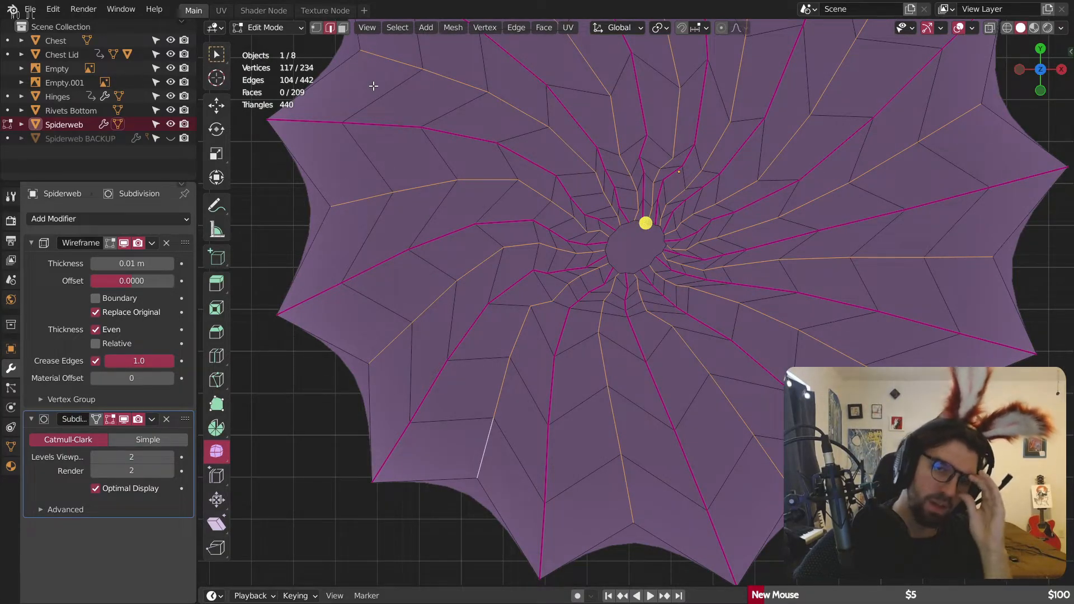
Step: Try deleting the selected in-between radial edges once more and undo the deletion
right_click(492, 341)
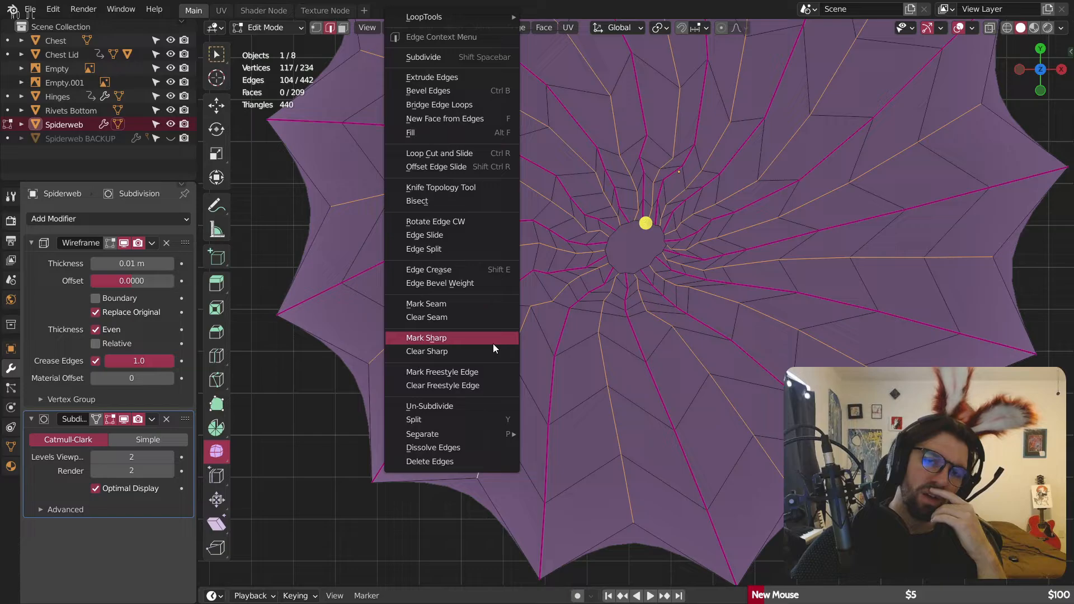
click(454, 462)
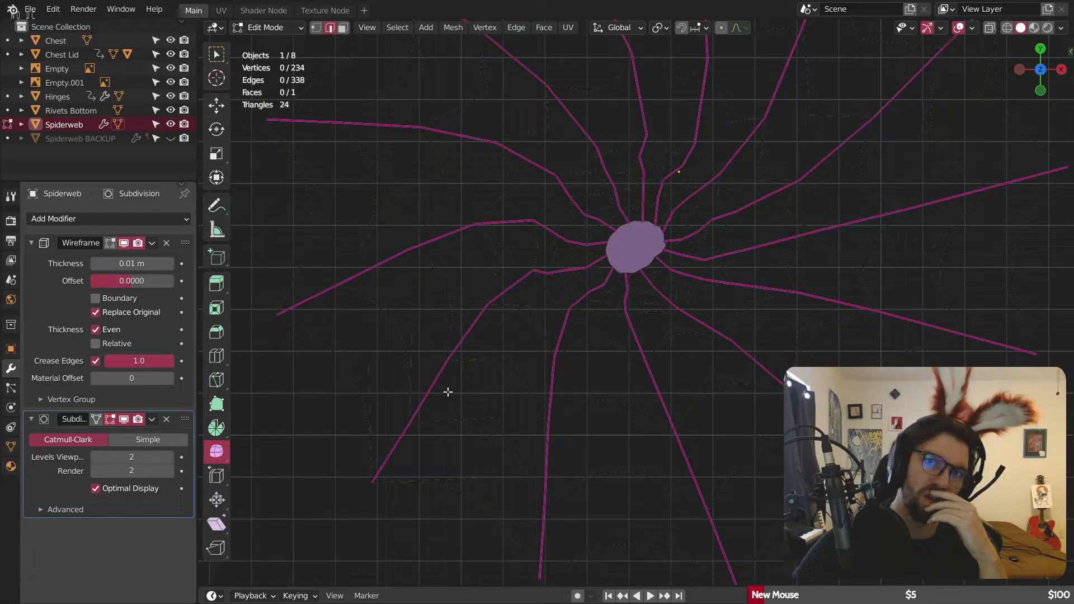
key(ctrl+z)
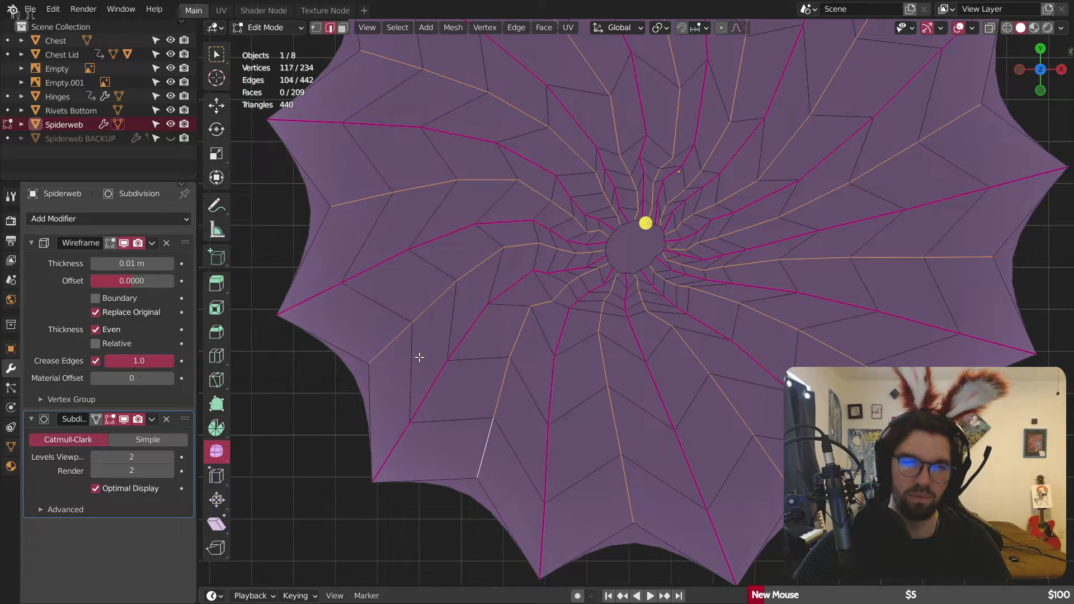
Step: In face selection, merge the two outermost faces of the web's lower-left sector with Dissolve Faces, undoing a wrong operation first
click(344, 28)
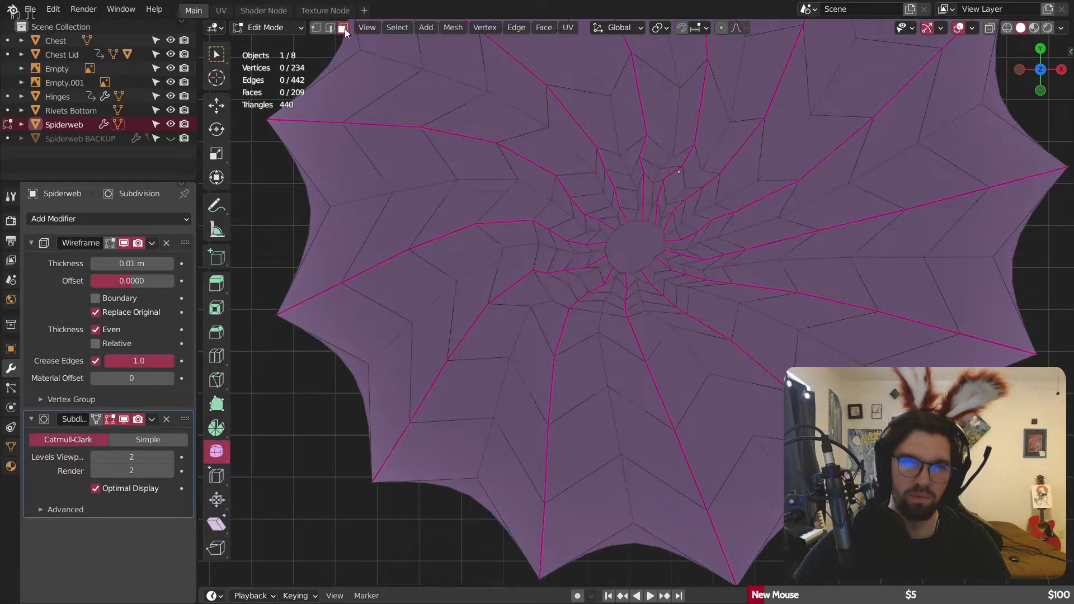
click(479, 448)
shift+click(472, 480)
right_click(475, 484)
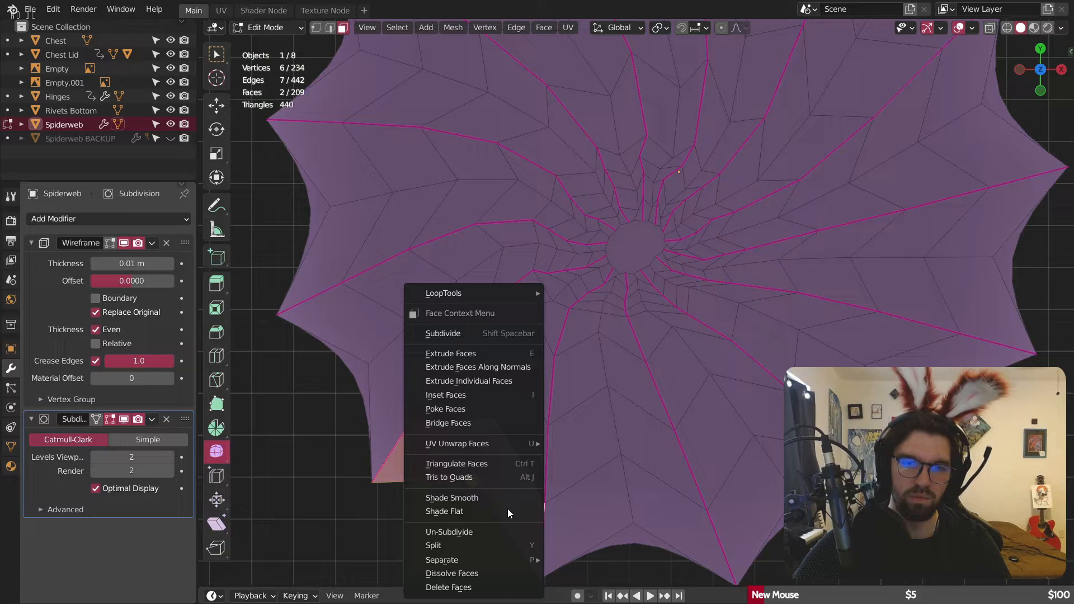
click(485, 581)
key(ctrl+z)
right_click(485, 475)
click(480, 458)
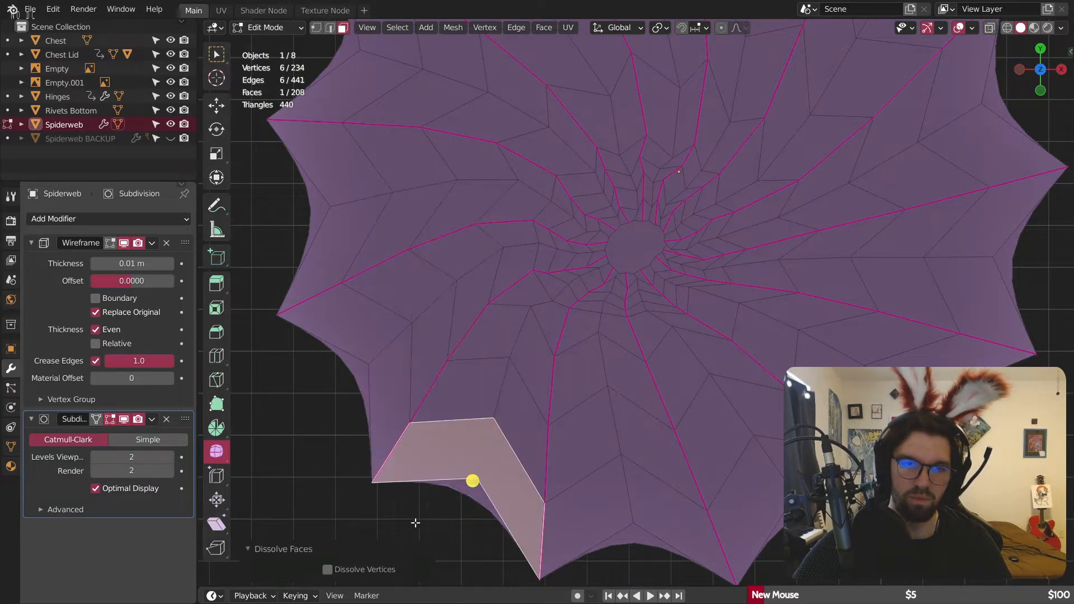
click(414, 524)
Step: Merge the face pairs in the second and third rings of the lower-left sector, undoing the merges made closer to the center
scroll(554, 364, down, 1)
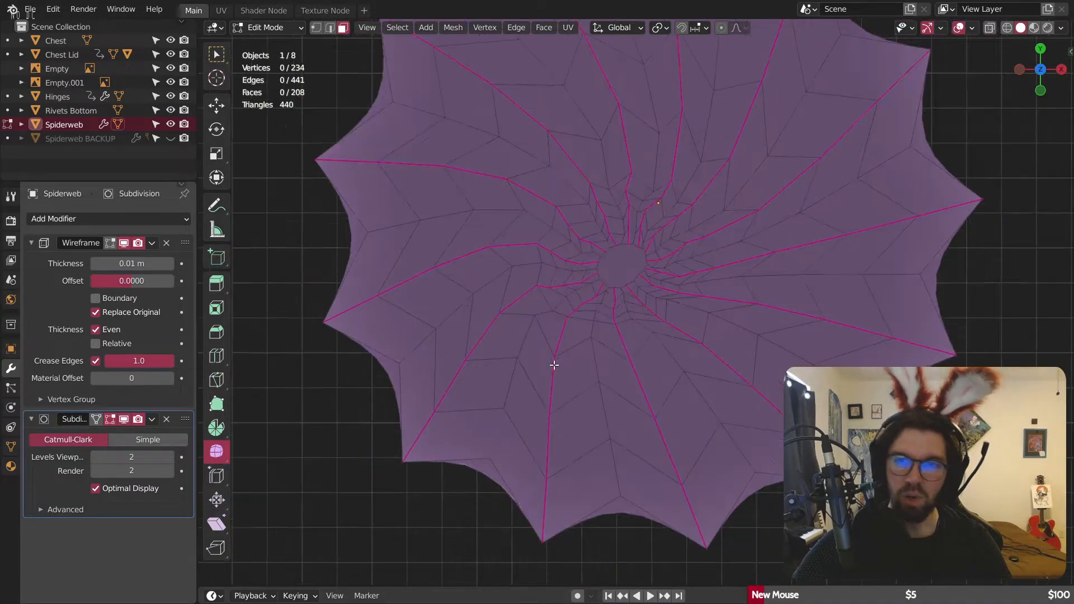
shift+middle_drag(571, 371, 547, 372)
scroll(466, 416, up, 4)
click(490, 364)
shift+click(530, 380)
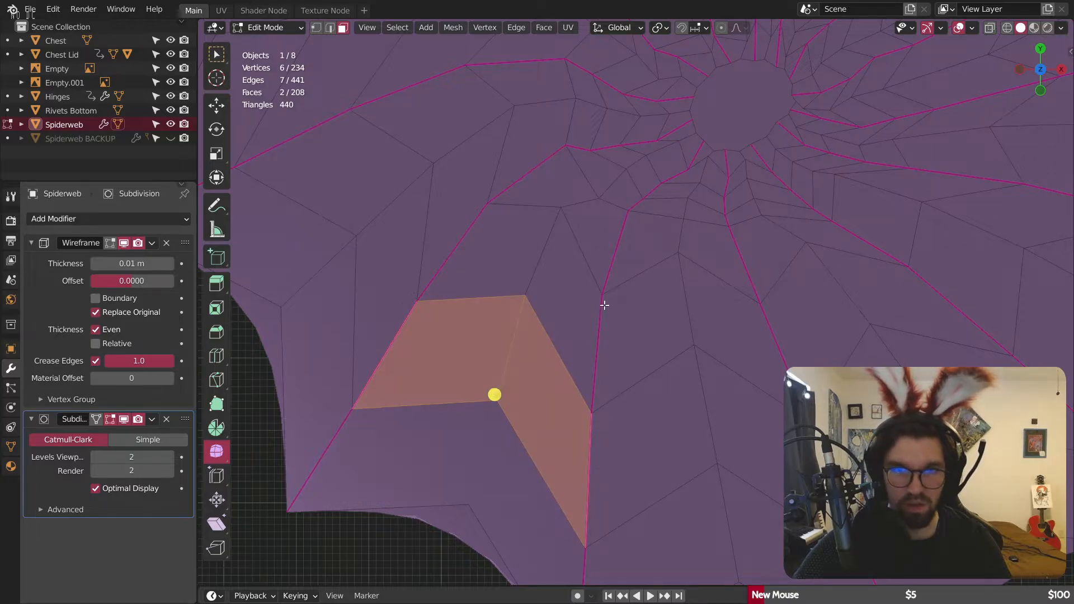
drag(553, 270, 555, 271)
key(f)
drag(579, 189, 599, 219)
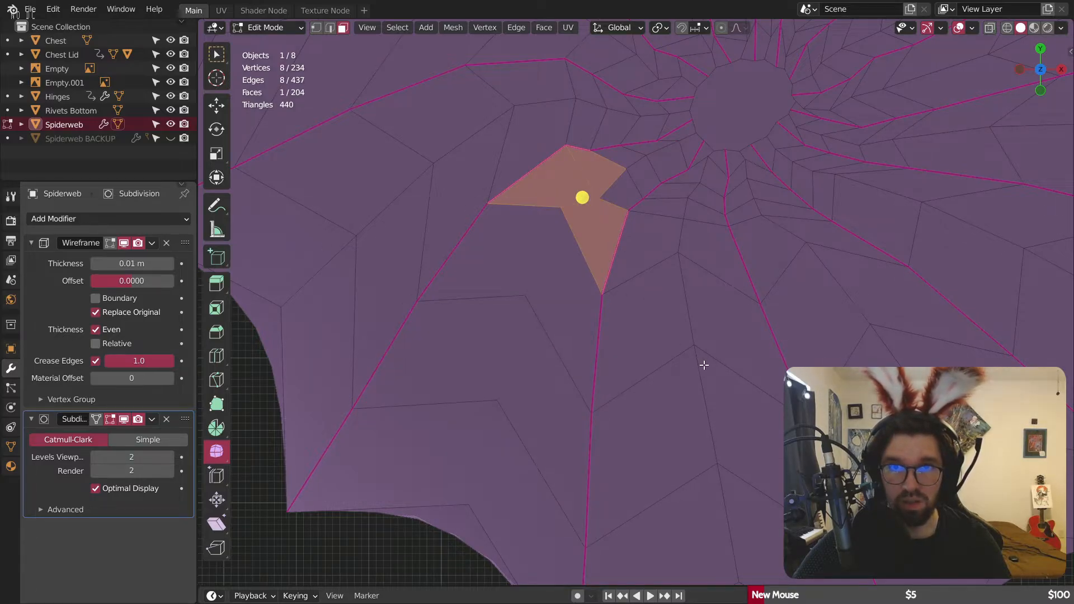
click(556, 306)
click(575, 208)
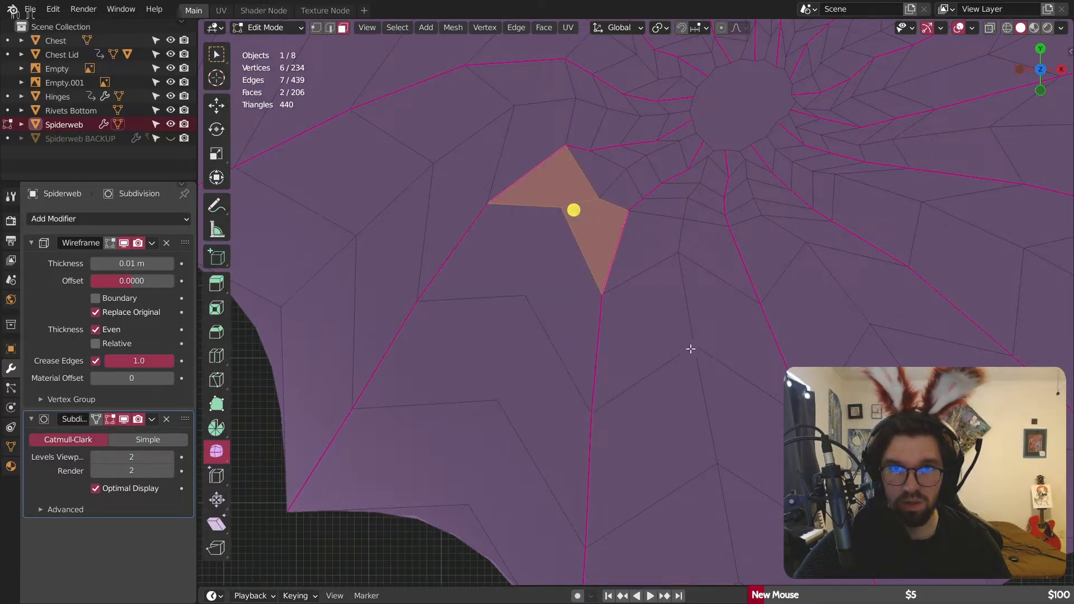
Step: Merge the face pairs across the in-between radial edge in the three outer rings of the web's bottom sector
drag(674, 294, 706, 314)
drag(700, 391, 743, 407)
shift+middle_drag(756, 517, 649, 381)
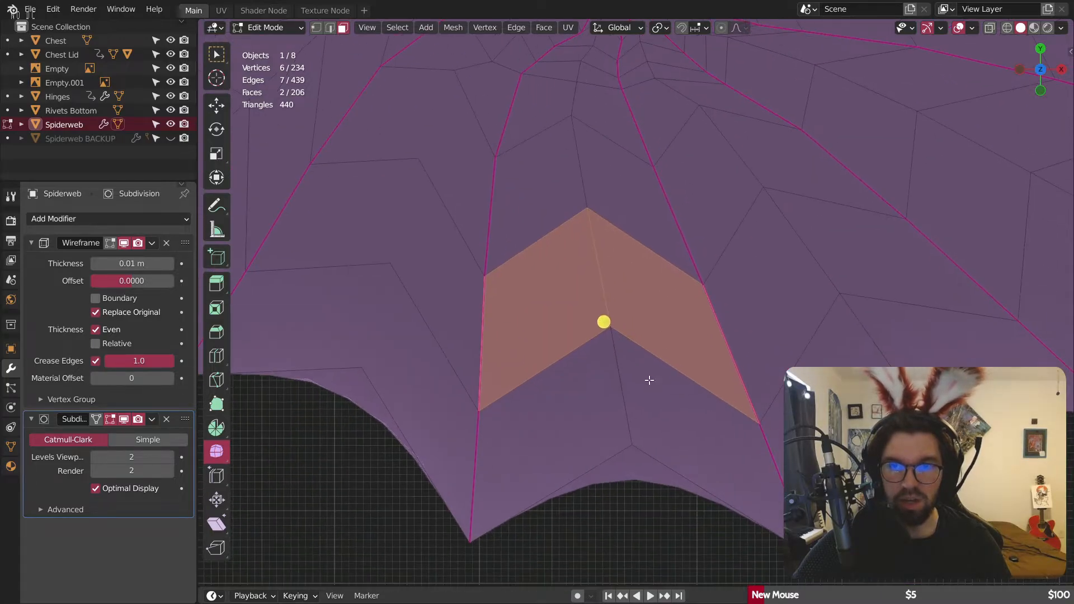
drag(600, 397, 676, 429)
click(609, 287)
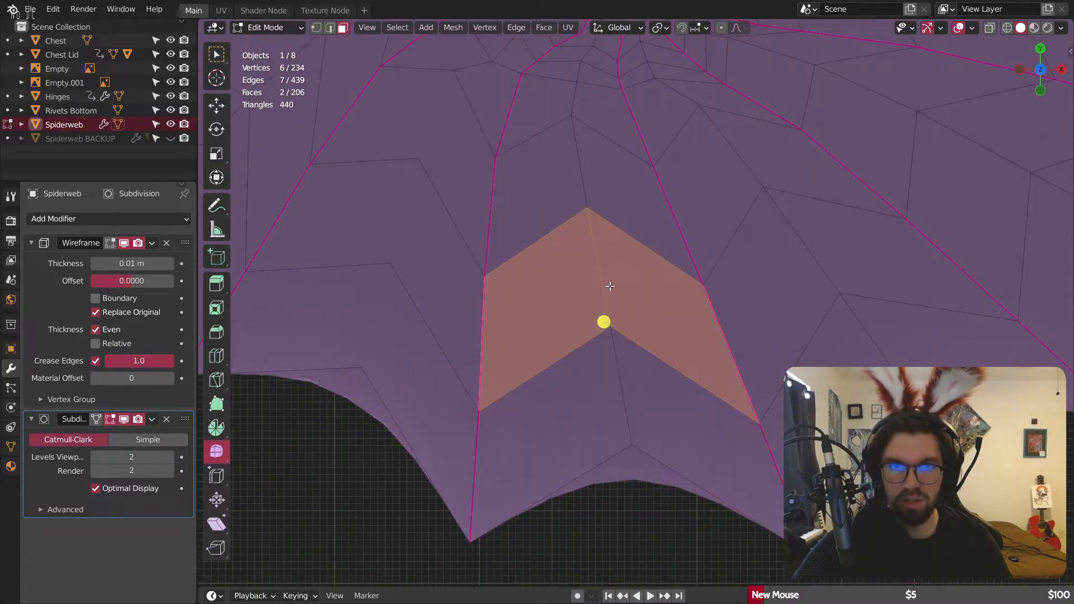
right_click(609, 286)
click(589, 294)
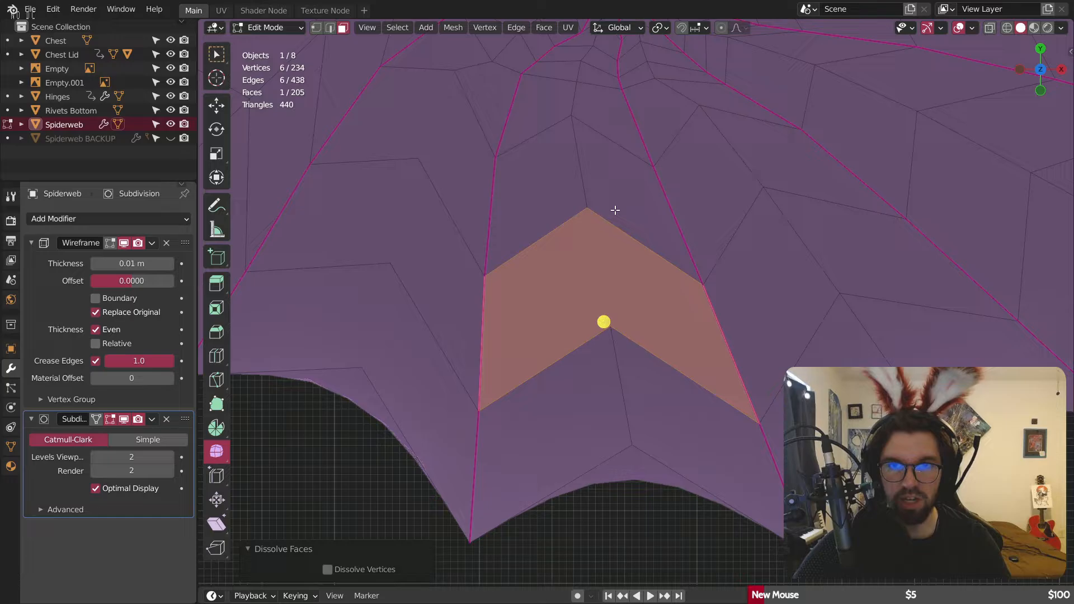
click(620, 188)
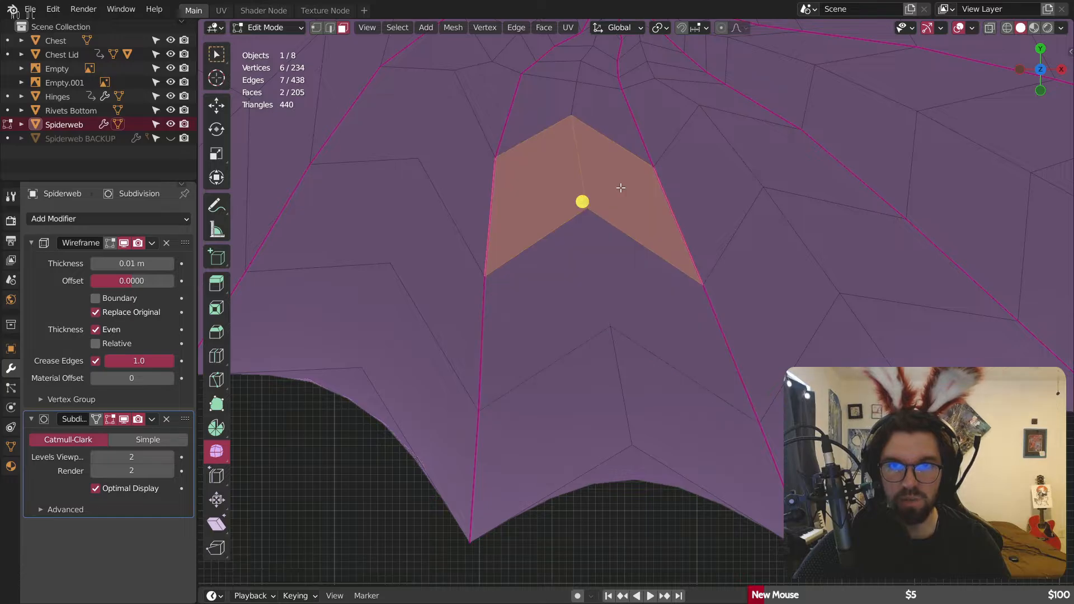
drag(625, 377, 648, 389)
key(f)
Step: Merge the face pairs in the three outer rings of the next sector counterclockwise from the bottom one
shift+middle_drag(915, 376, 698, 410)
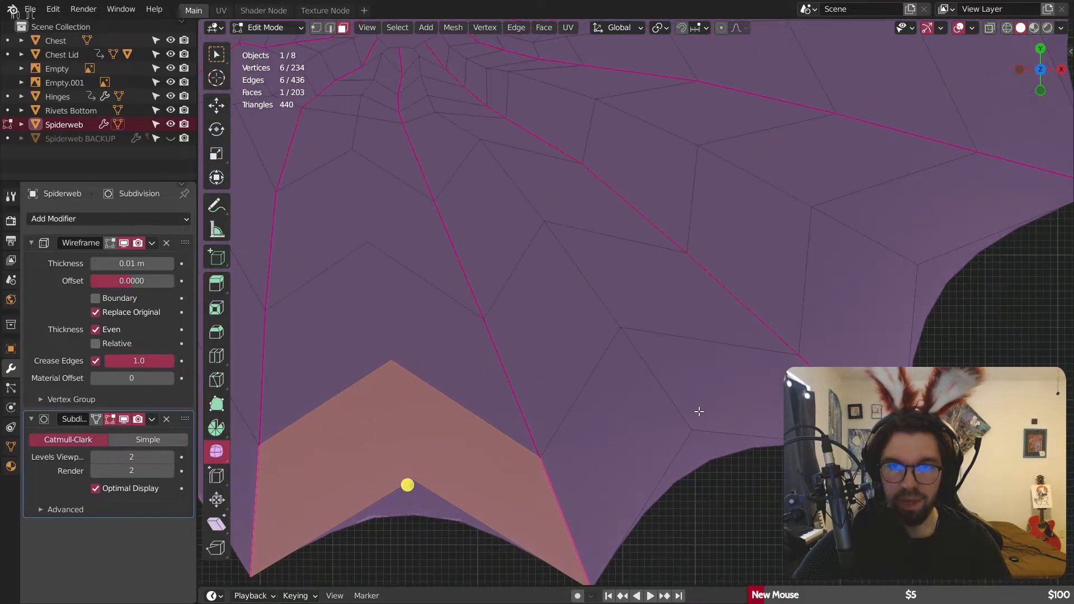
drag(618, 365, 696, 387)
key(f)
drag(566, 274, 609, 290)
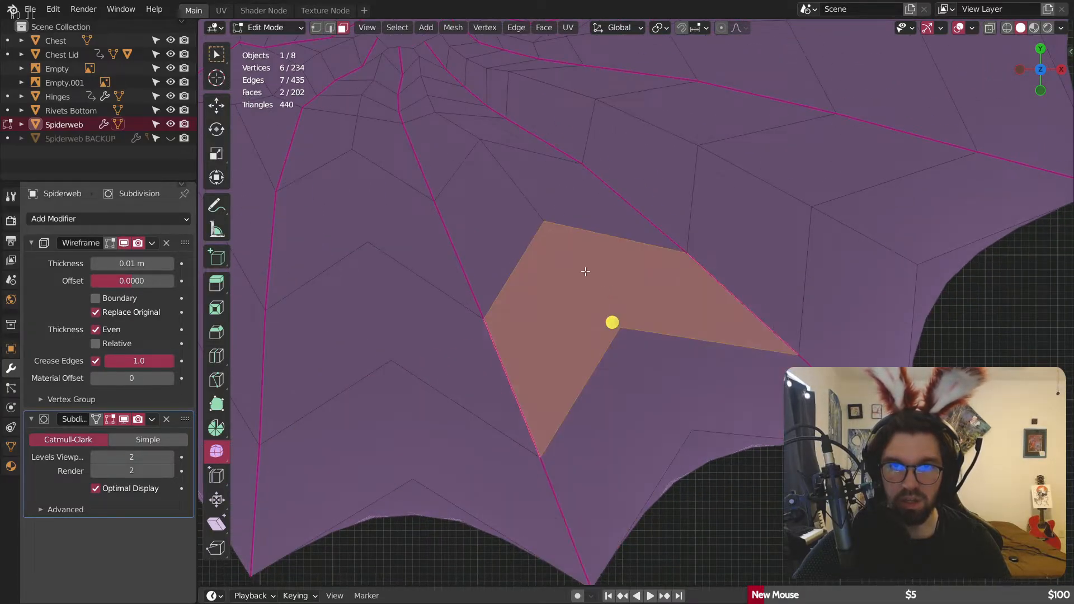
drag(548, 195, 549, 195)
key(f)
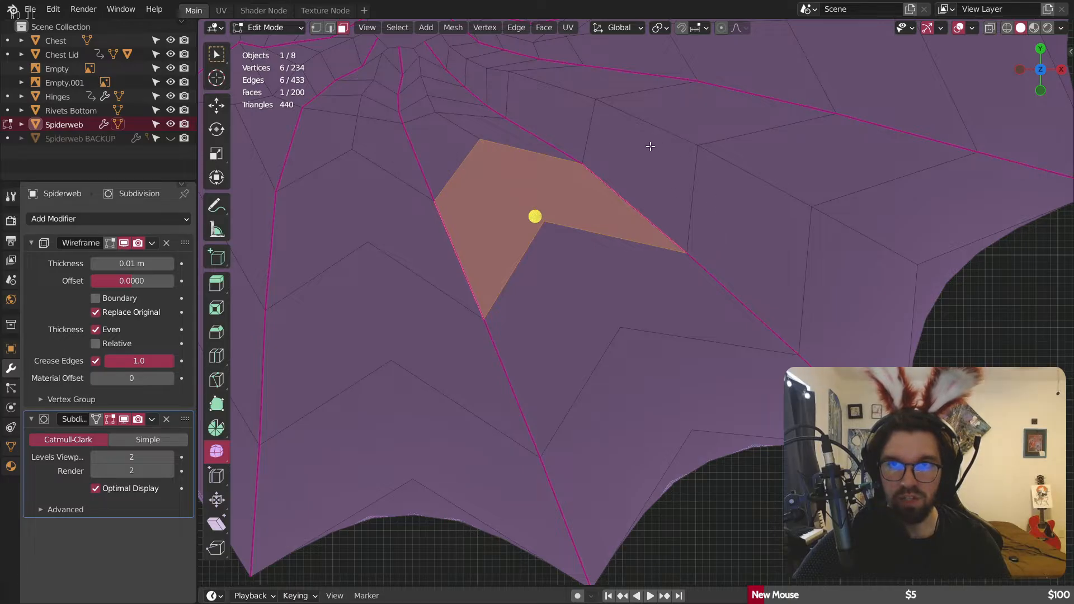
Step: Merge the face pairs in the four outer rings of the web's lower-right sector
drag(753, 198, 789, 162)
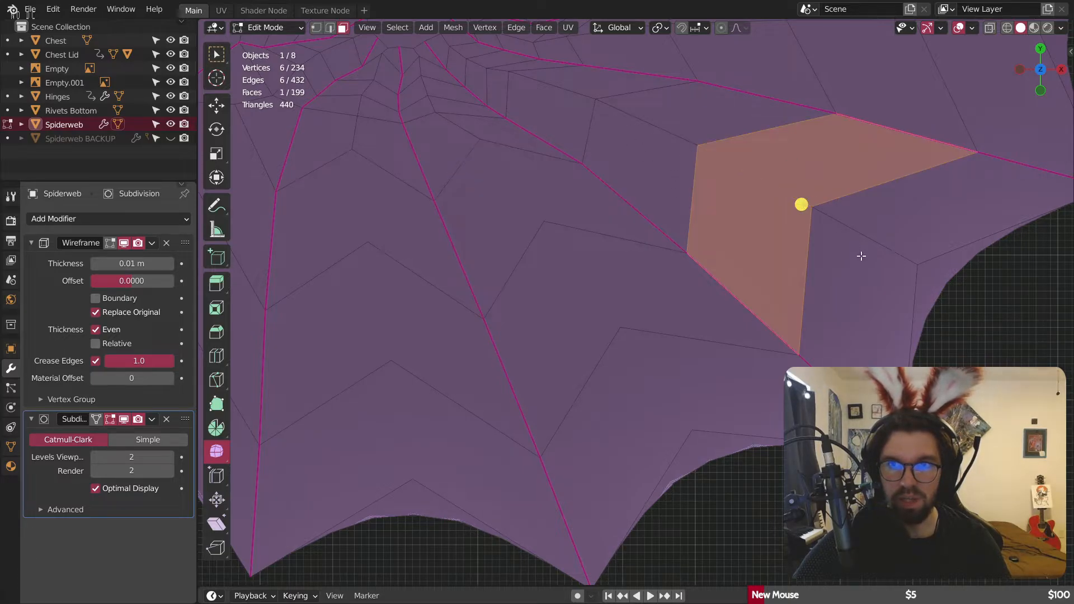
drag(861, 255, 890, 205)
shift+middle_drag(707, 174, 685, 277)
drag(645, 250, 631, 209)
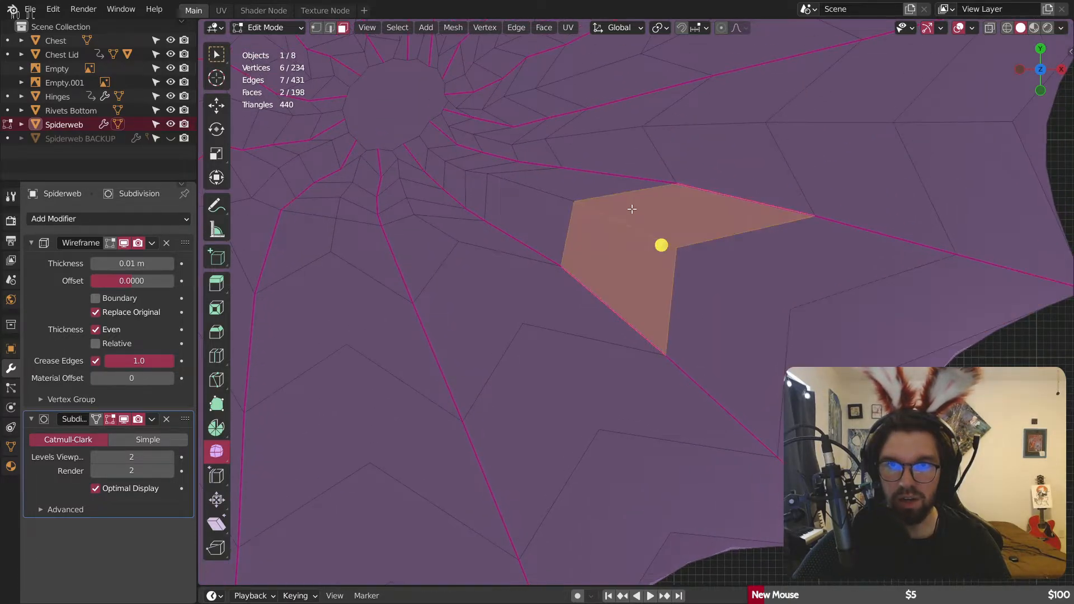
drag(557, 202, 567, 182)
Step: Merge the face pairs across the in-between edge in the four outer rings of the sector directly right of the center
click(621, 133)
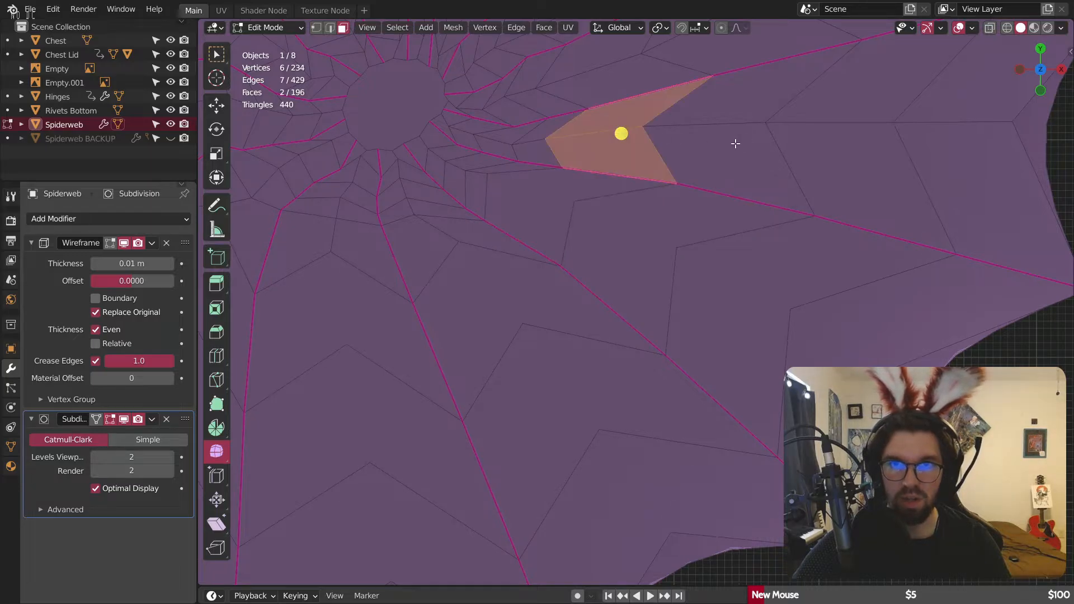
drag(714, 110, 713, 107)
key(f)
shift+middle_drag(851, 154, 643, 216)
drag(658, 202, 638, 170)
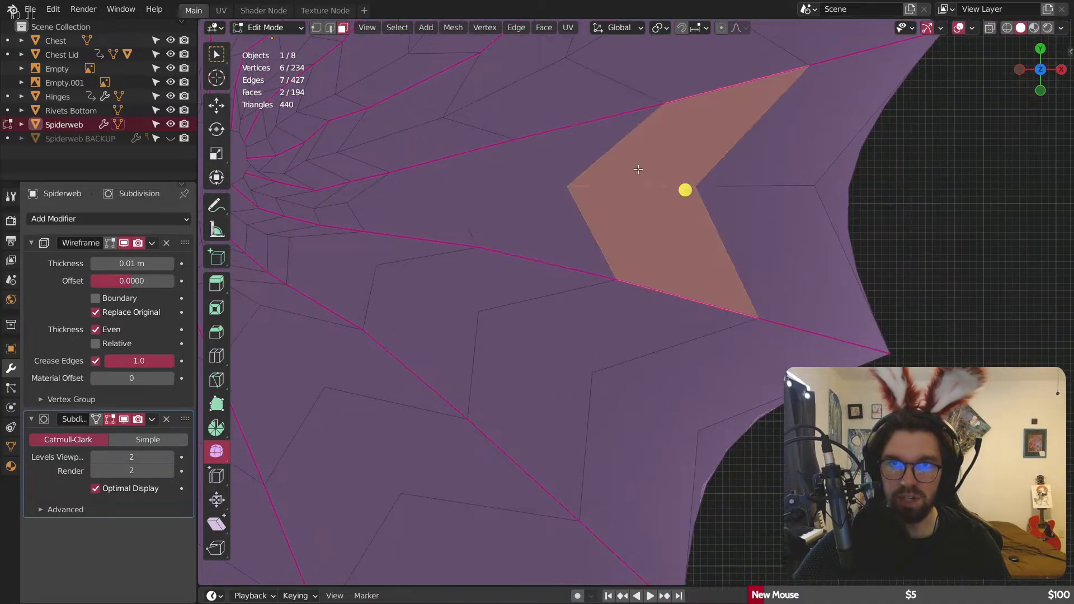
drag(783, 191, 764, 162)
key(f)
Step: Merge the face pairs in the four outer rings of the sector just above the right-hand one
shift+middle_drag(695, 90, 768, 315)
drag(859, 199, 810, 154)
key(f)
drag(750, 222, 699, 225)
drag(596, 312, 582, 292)
key(f)
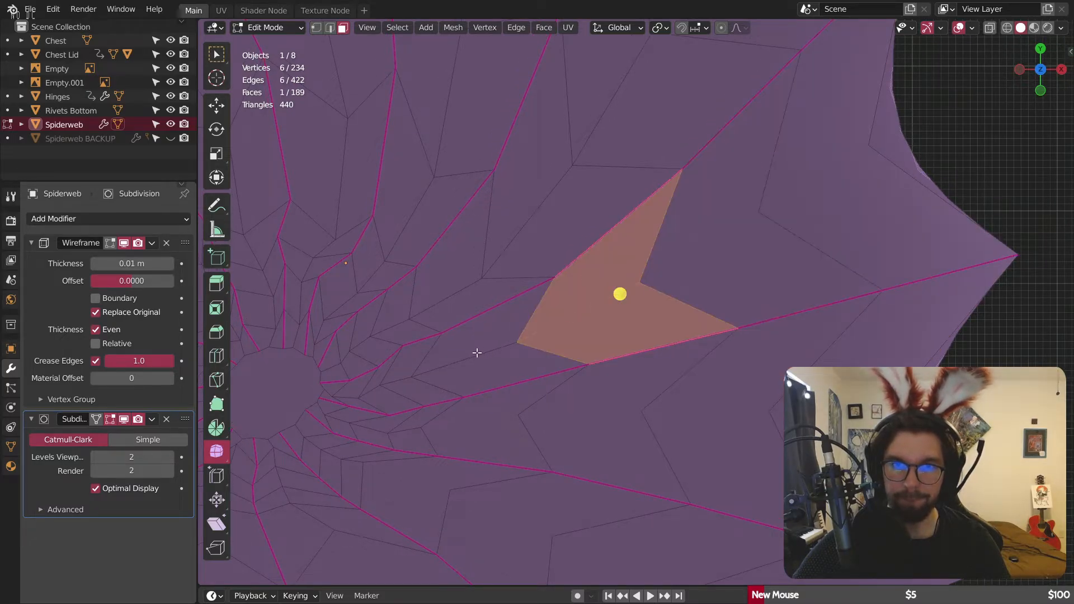
drag(467, 373, 462, 347)
Step: Merge the face pairs in the fourth, third and second rings from the rim in the web's upper-right sector
drag(457, 301, 443, 284)
key(f)
drag(550, 220, 515, 184)
key(f)
shift+middle_drag(622, 126, 666, 271)
drag(699, 269, 639, 220)
key(f)
Step: Dissolve the edge between the upper-right sector's two outermost faces, undoing the merge that included the neighbouring ring
drag(767, 161, 694, 135)
key(f)
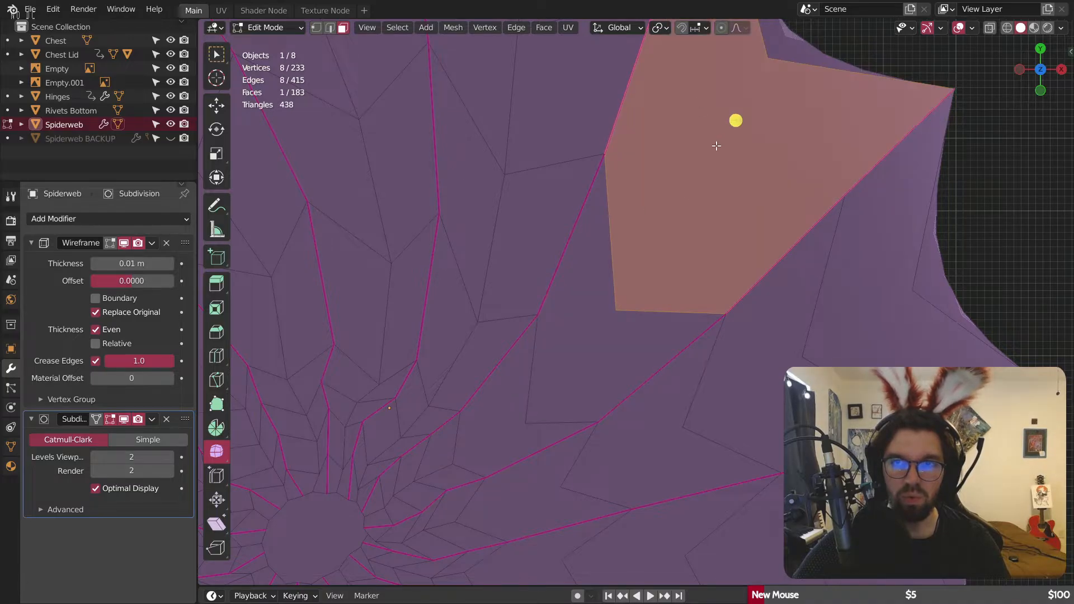
scroll(718, 175, down, 2)
key(ctrl+z)
click(783, 143)
shift+click(755, 95)
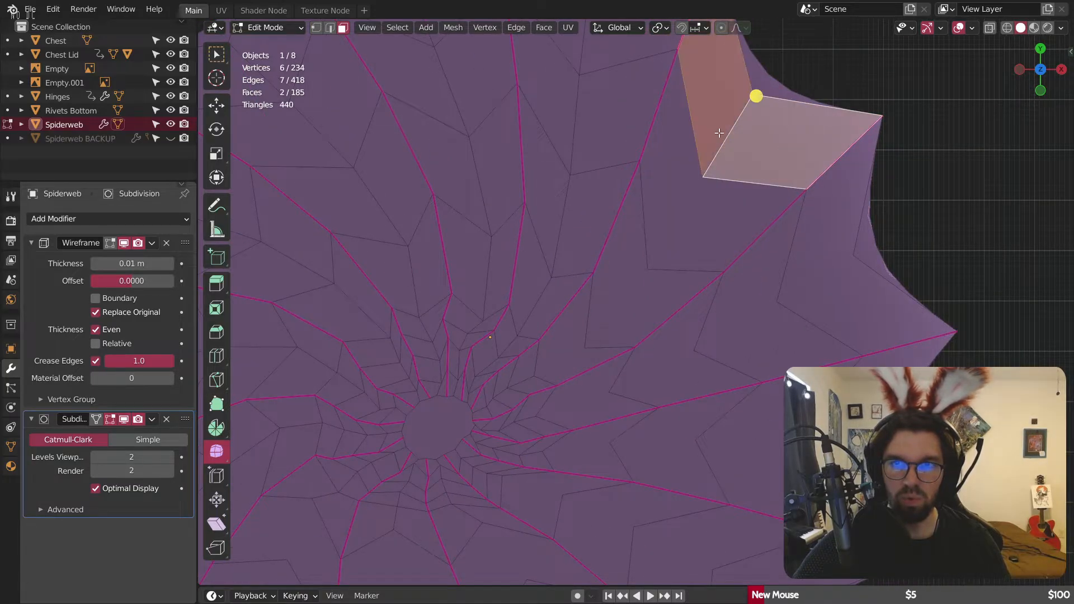
right_click(755, 96)
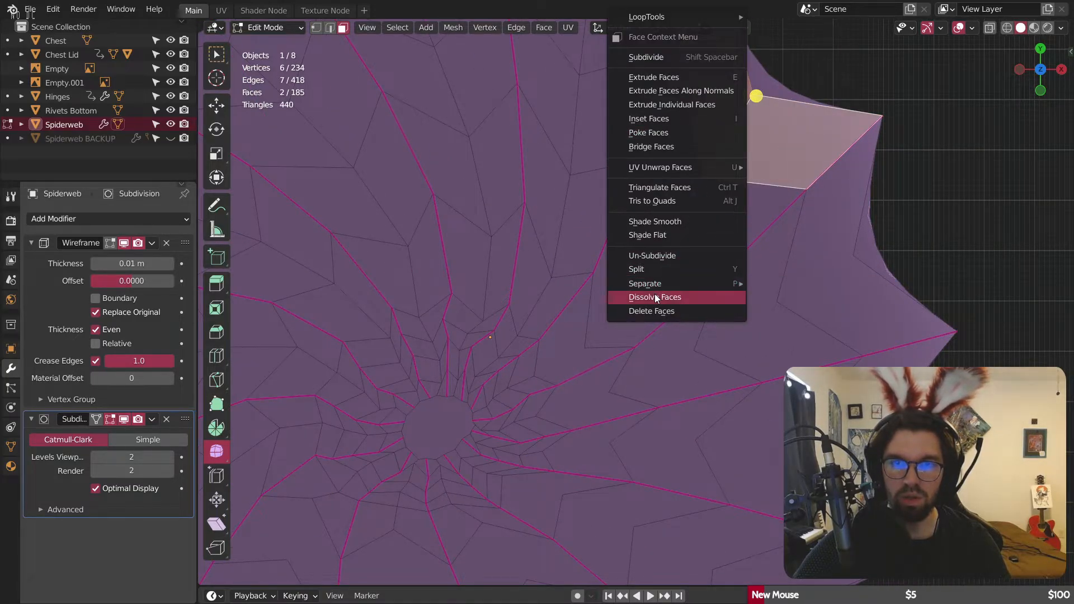
click(655, 298)
Step: Merge the face pairs in the three outer rings of the next sector counterclockwise, near the web's top
shift+middle_drag(640, 127, 693, 209)
drag(672, 115, 631, 102)
key(f)
drag(647, 202, 625, 187)
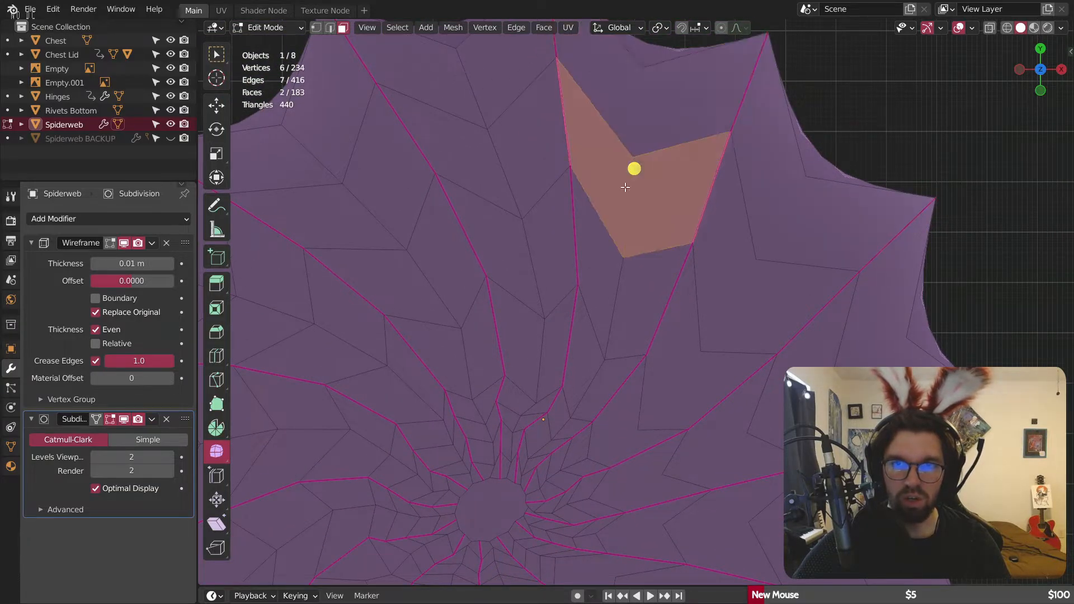
drag(627, 316, 553, 285)
key(f)
Step: Return to Object Mode, deselect the web and examine its merged strands from close up and as a whole
click(249, 32)
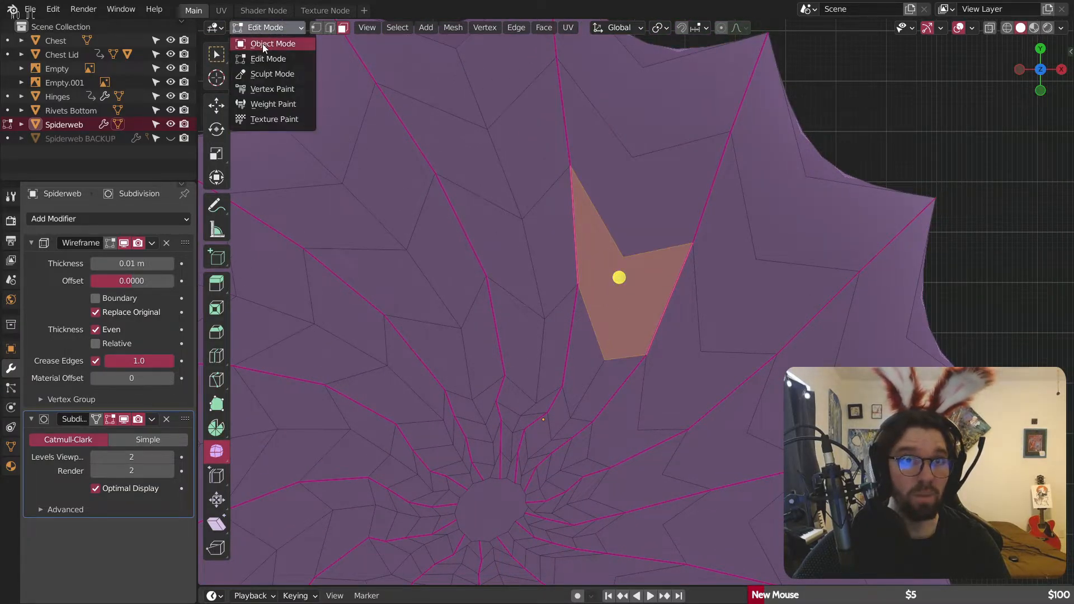
click(262, 44)
click(904, 158)
scroll(810, 165, down, 3)
shift+middle_drag(794, 300, 696, 157)
scroll(632, 136, up, 8)
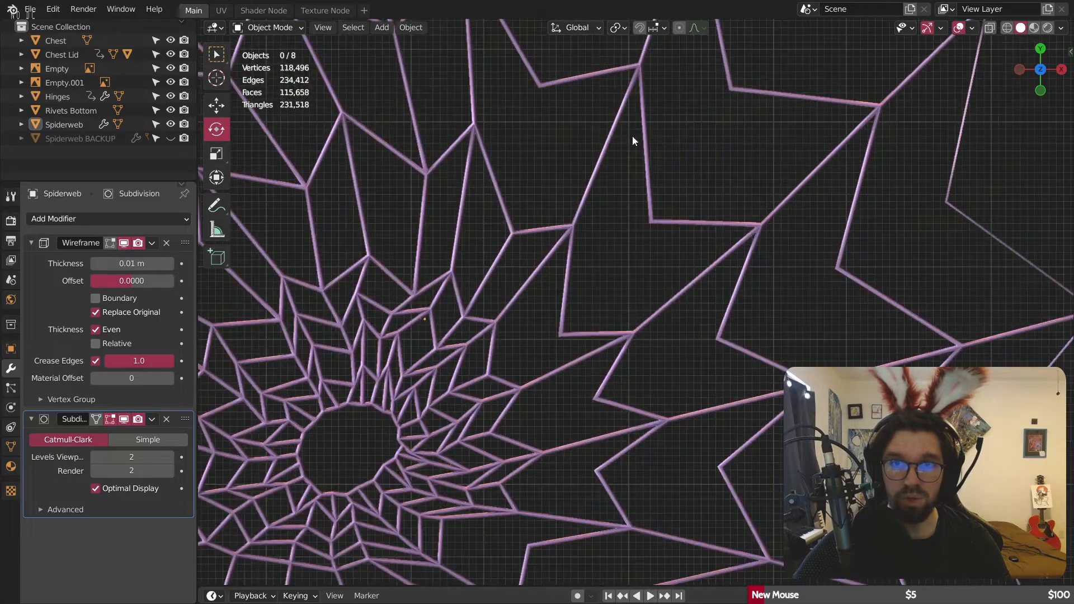
scroll(662, 183, down, 10)
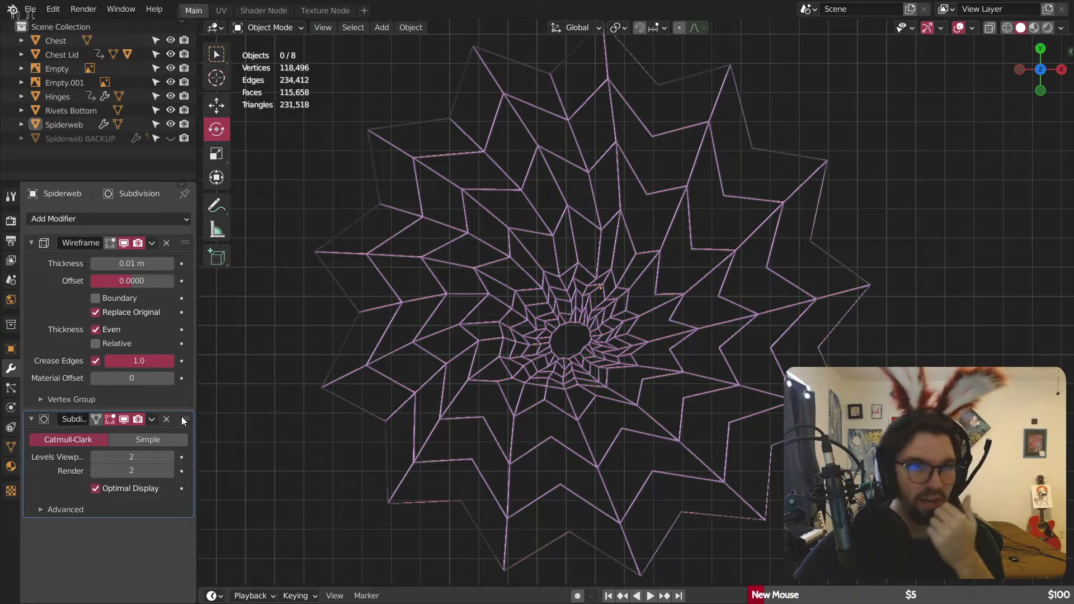
Step: Try the Subdivision modifier above Wireframe, inspect the web's strands and move it back below Wireframe
drag(185, 419, 187, 227)
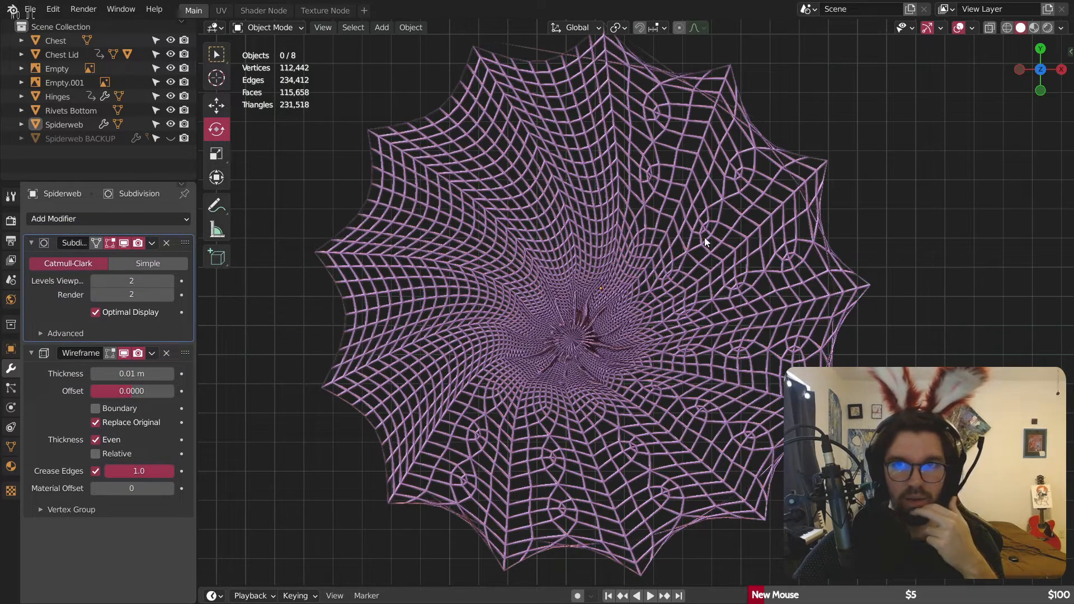
scroll(688, 119, up, 4)
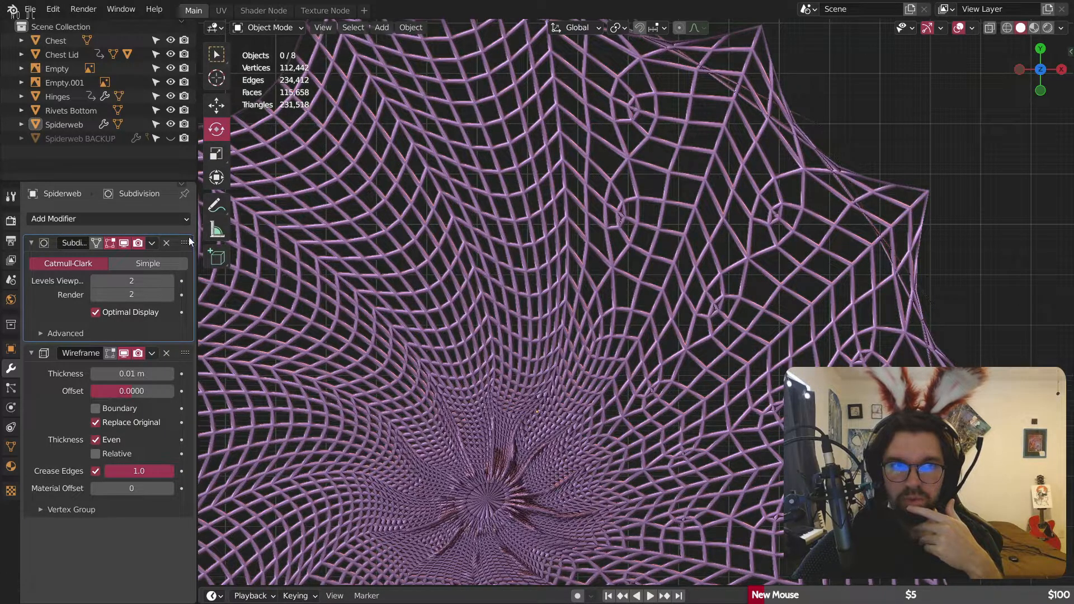
drag(189, 238, 175, 423)
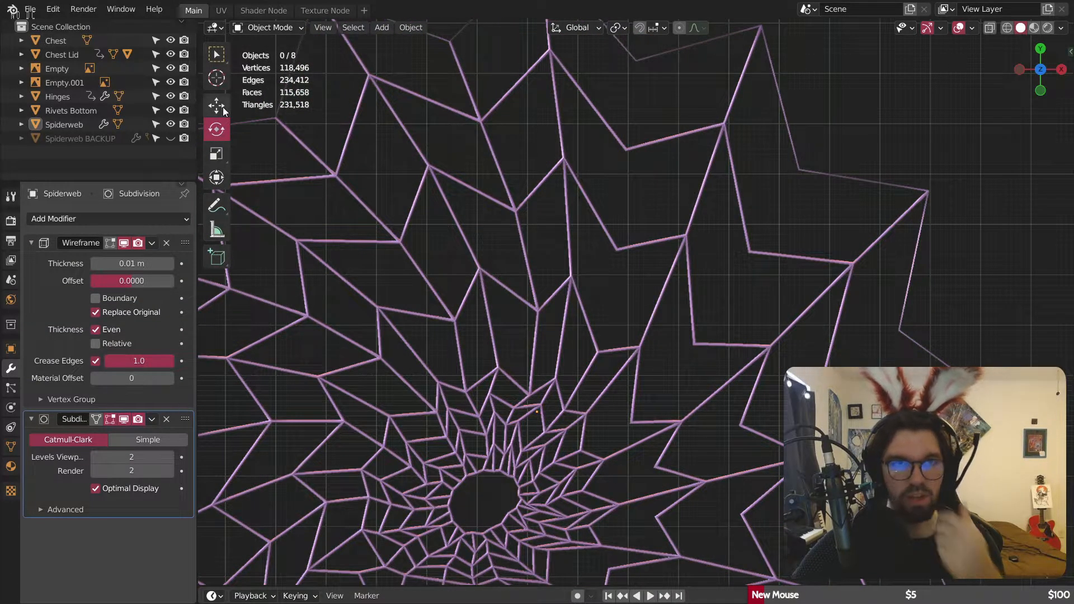
Step: Return the web to Edit Mode and dissolve the outermost face pair of the sector at the web's top into one face
click(273, 31)
click(267, 59)
shift+middle_drag(648, 226, 688, 252)
click(495, 98)
right_click(538, 104)
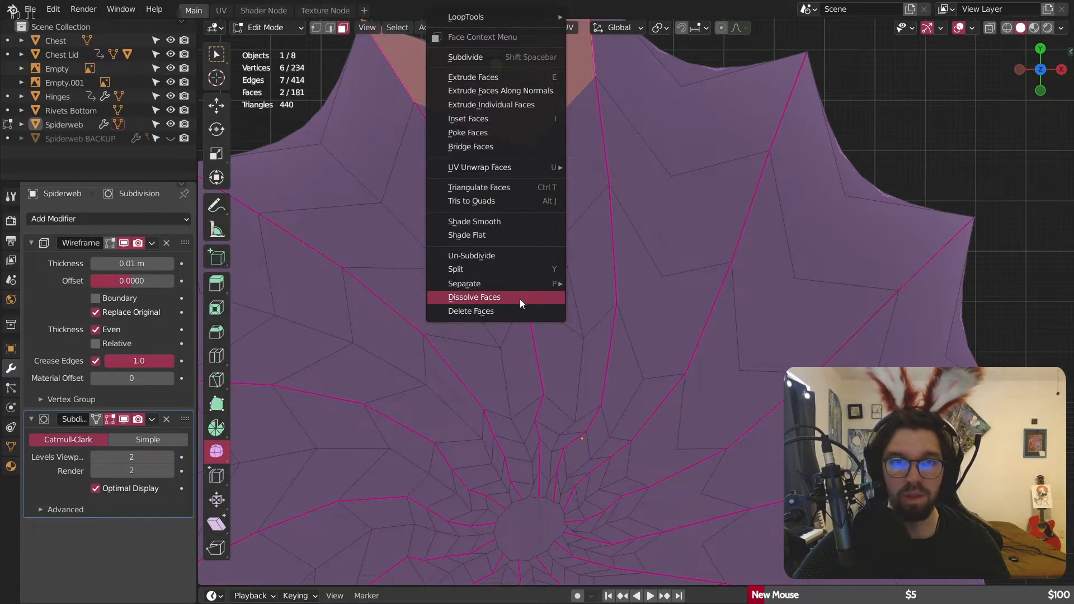
click(519, 299)
Step: Merge the remaining large face pairs of the top sector, working inward toward the hub
drag(527, 174, 575, 217)
key(shift+r)
drag(555, 258, 585, 294)
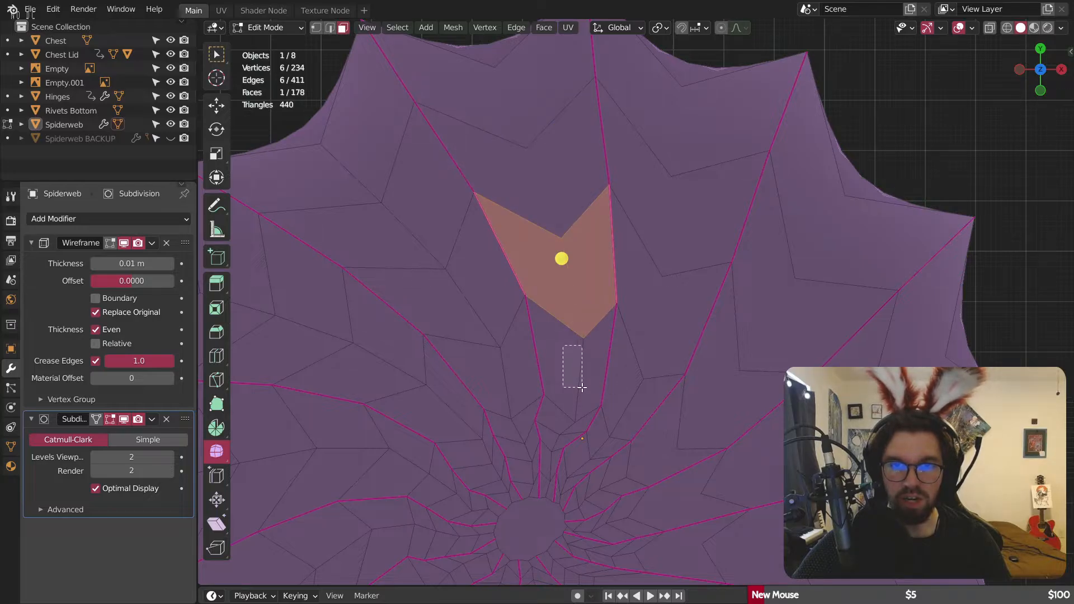
drag(582, 387, 583, 388)
key(shift+r)
Step: Merge the four large face pairs of the next sector counterclockwise, at the web's upper left, from the rim inward
shift+middle_drag(339, 184, 475, 196)
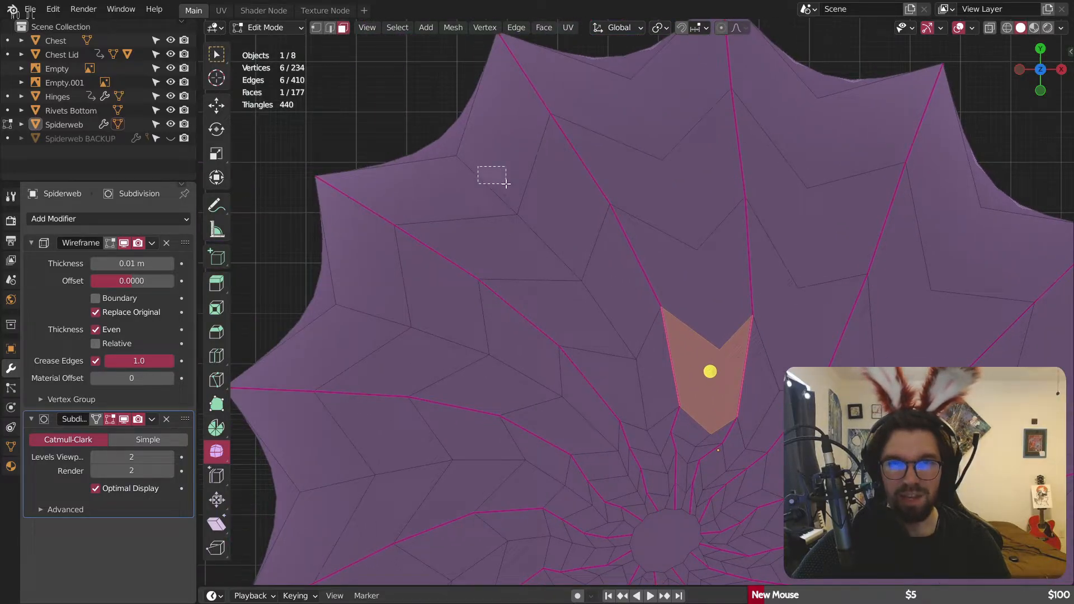
drag(506, 183, 506, 185)
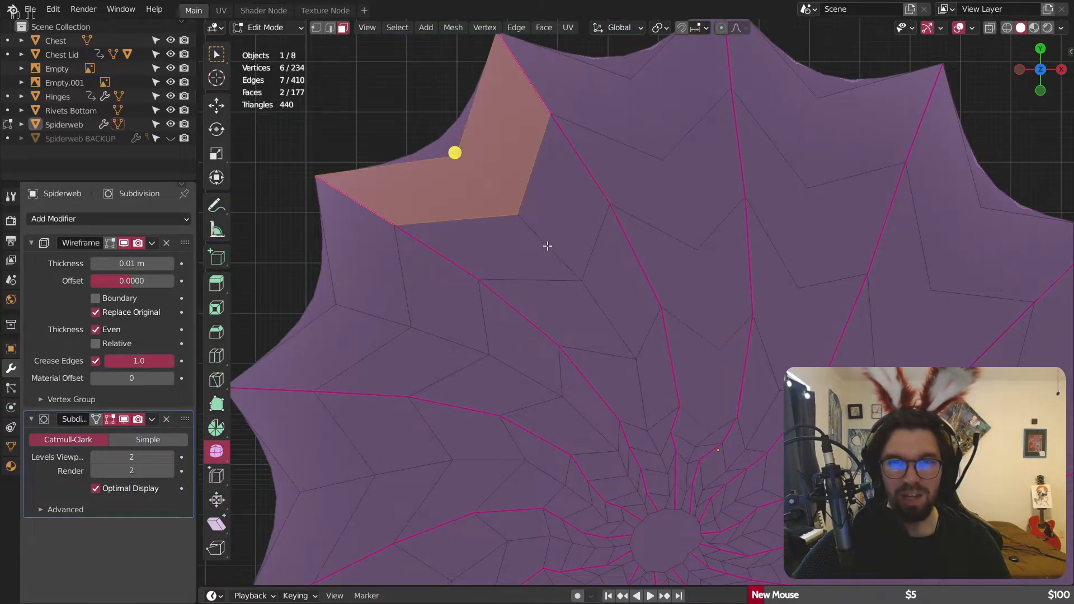
key(shift+r)
drag(547, 243, 563, 274)
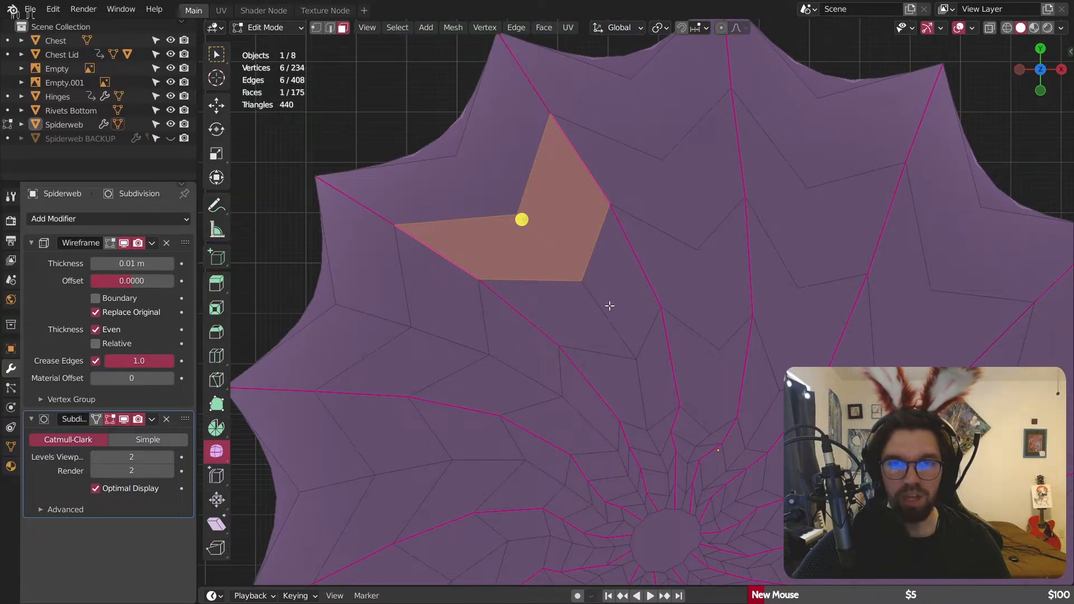
drag(609, 305, 625, 338)
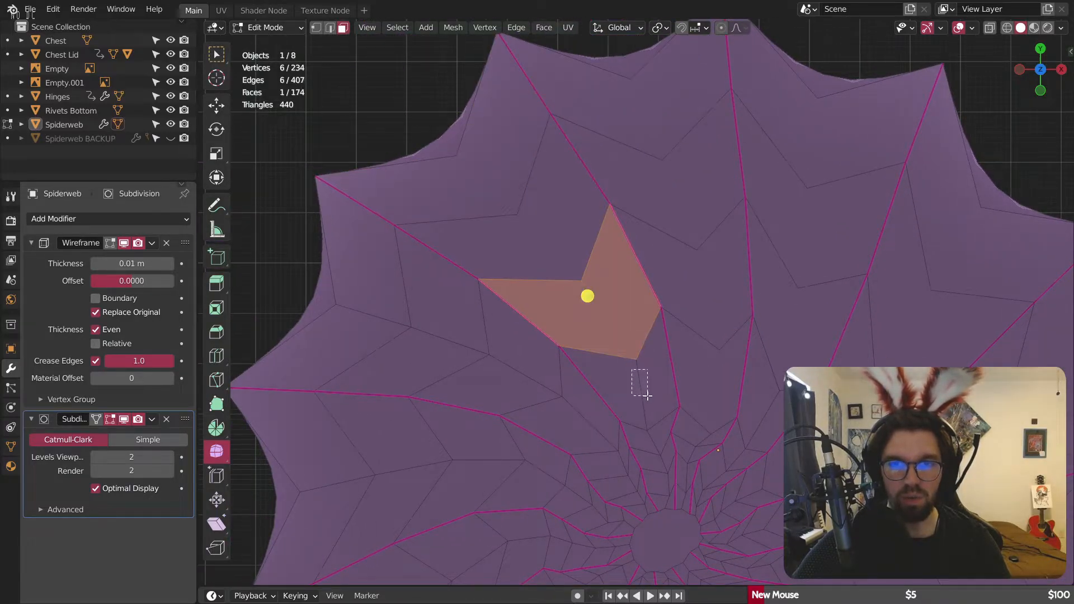
drag(647, 396, 647, 397)
key(shift+r)
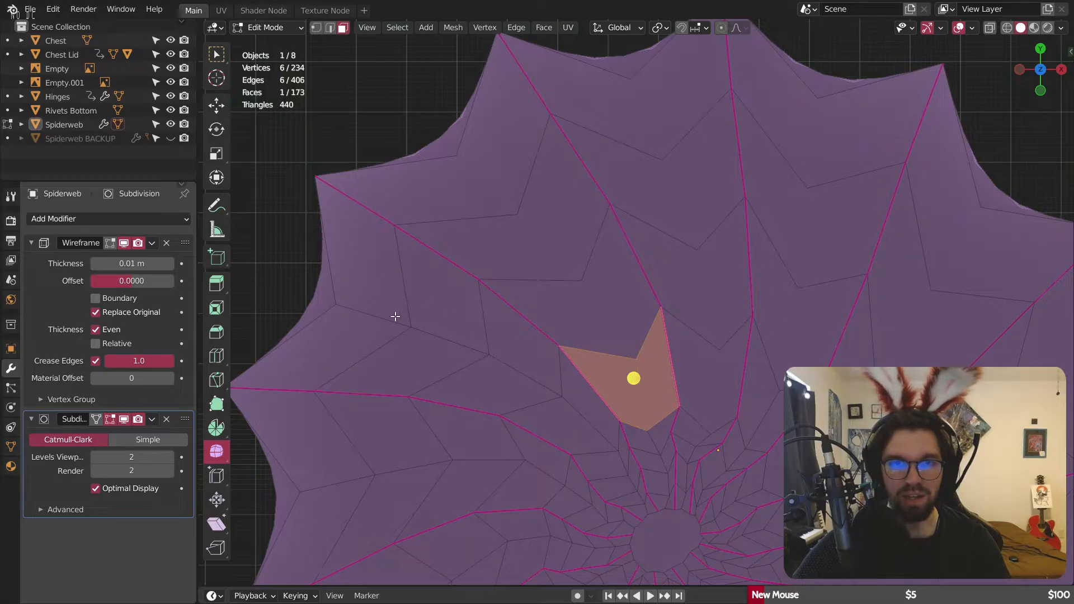
Step: Merge the four large face pairs of the following sector, just above the web's left side, from the rim inward
drag(331, 302, 369, 301)
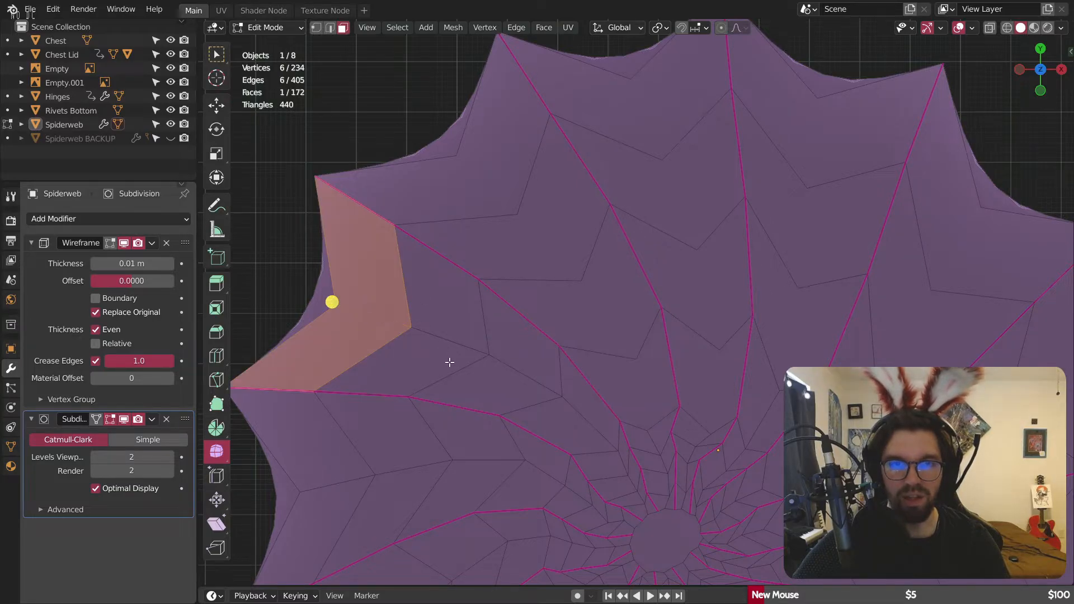
drag(415, 329, 469, 335)
drag(518, 372, 515, 362)
key(f)
shift+middle_drag(598, 444, 612, 321)
scroll(611, 304, up, 3)
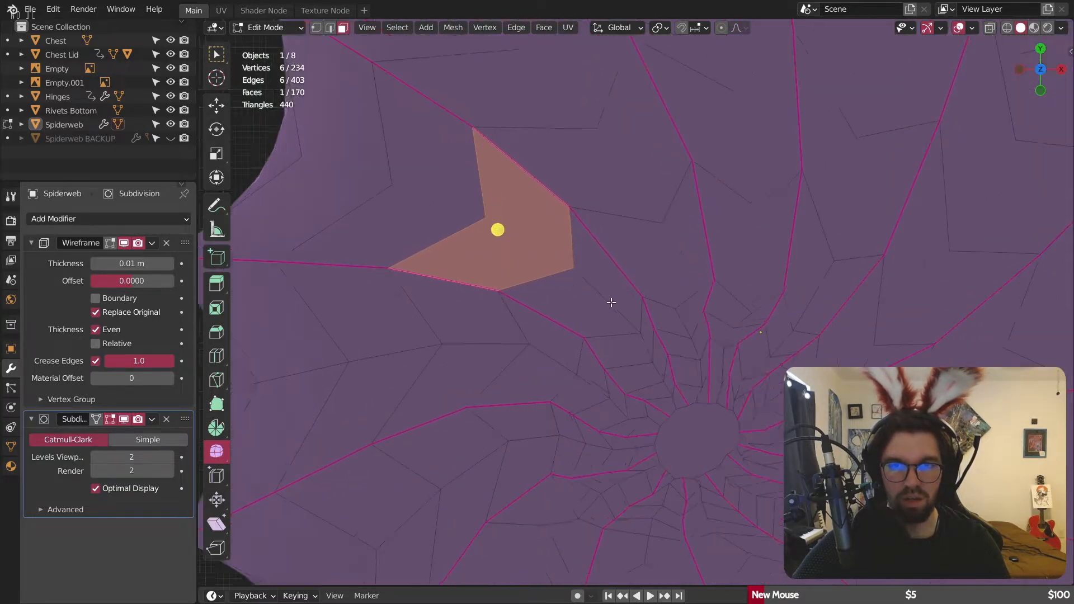
drag(598, 311, 602, 277)
key(f)
Step: Merge the four large face pairs of the sector at the web's left, working outward to the rim
shift+middle_drag(496, 338, 656, 274)
drag(660, 320, 670, 329)
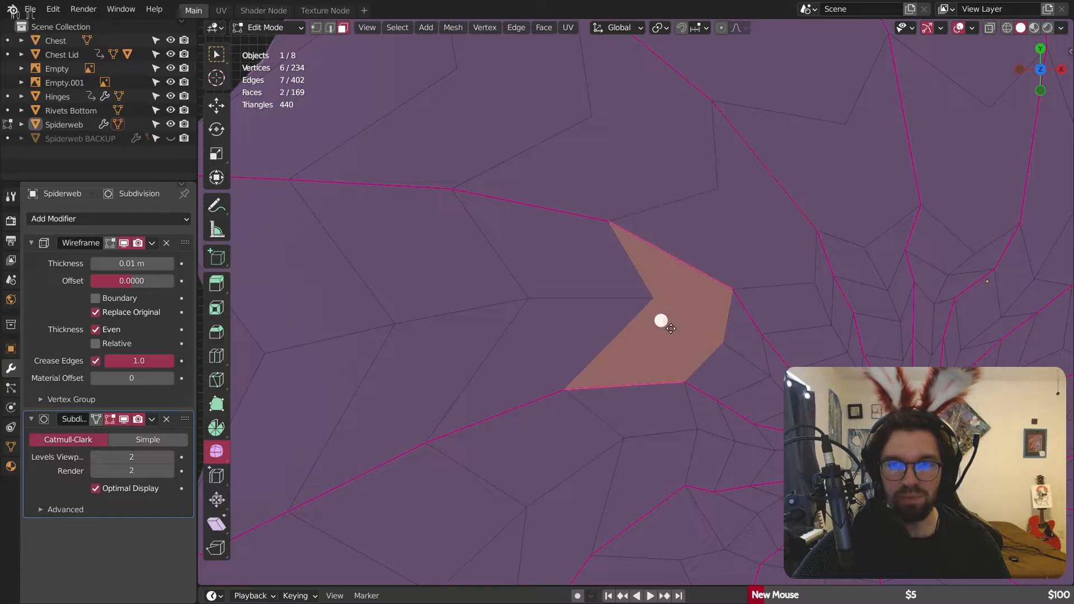
drag(581, 271, 554, 324)
key(f)
drag(425, 300, 434, 364)
key(f)
shift+middle_drag(389, 326, 662, 302)
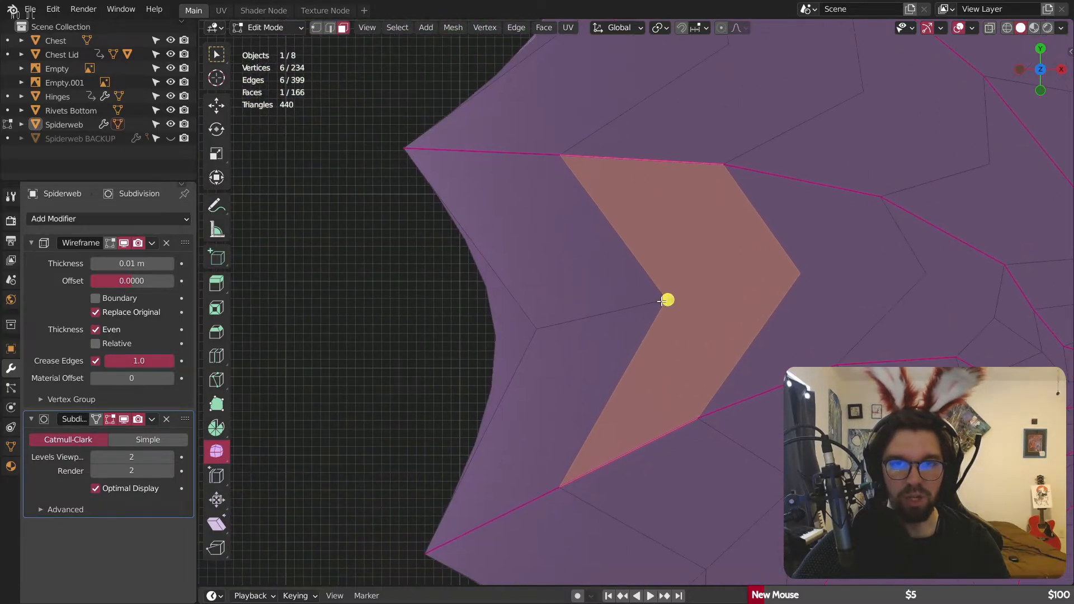
drag(579, 271, 549, 375)
key(f)
Step: Merge the three outermost face pairs of the next sector counterclockwise, below the web's left side
shift+middle_drag(669, 401, 632, 280)
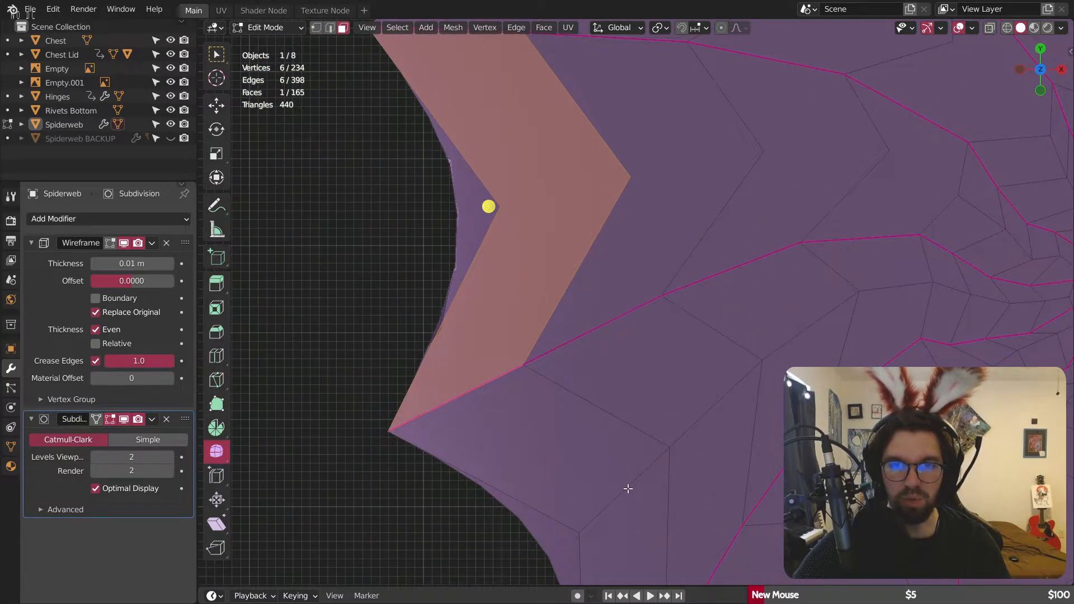
shift+middle_drag(629, 489, 551, 372)
drag(525, 357, 542, 405)
key(f)
drag(609, 274, 645, 312)
key(f)
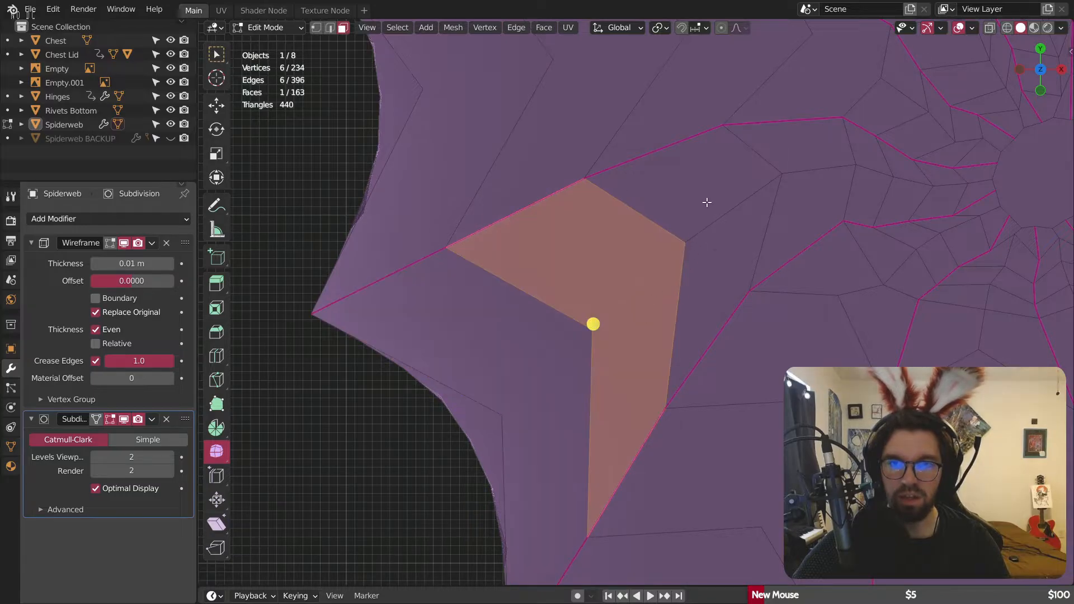
drag(707, 203, 762, 216)
key(f)
Step: Merge three more face pairs in the same lower-left sector, continuing inward toward the hub
shift+middle_drag(846, 168, 667, 202)
drag(633, 207, 632, 208)
key(f)
scroll(697, 219, up, 2)
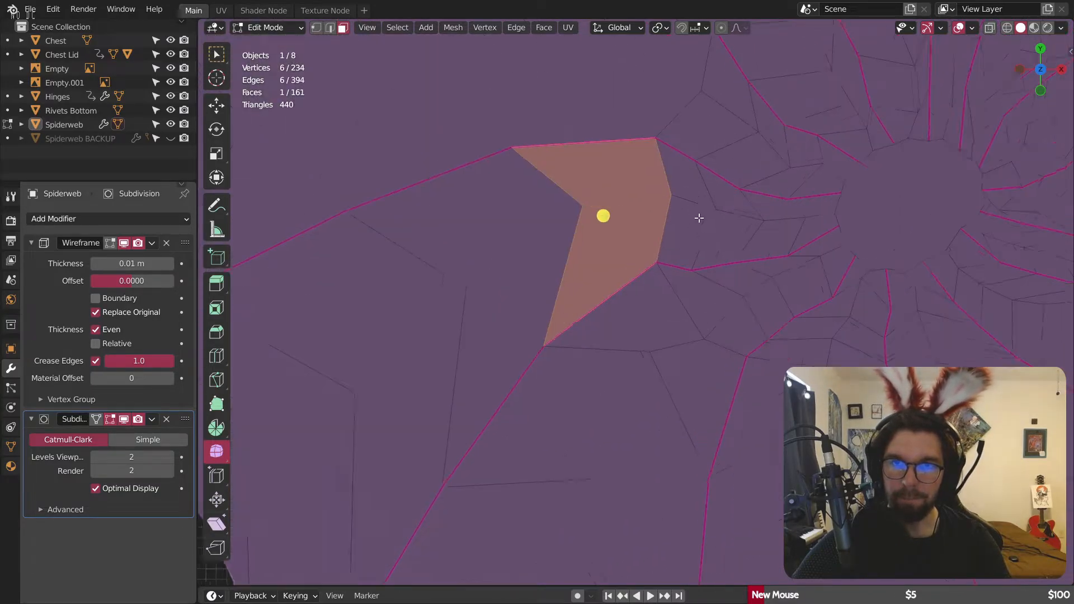
drag(700, 191, 681, 219)
key(f)
drag(746, 206, 735, 227)
key(f)
Step: Merge the inner face pairs of the next sector counterclockwise, below left of the hub, down to its innermost ring
scroll(691, 299, down, 3)
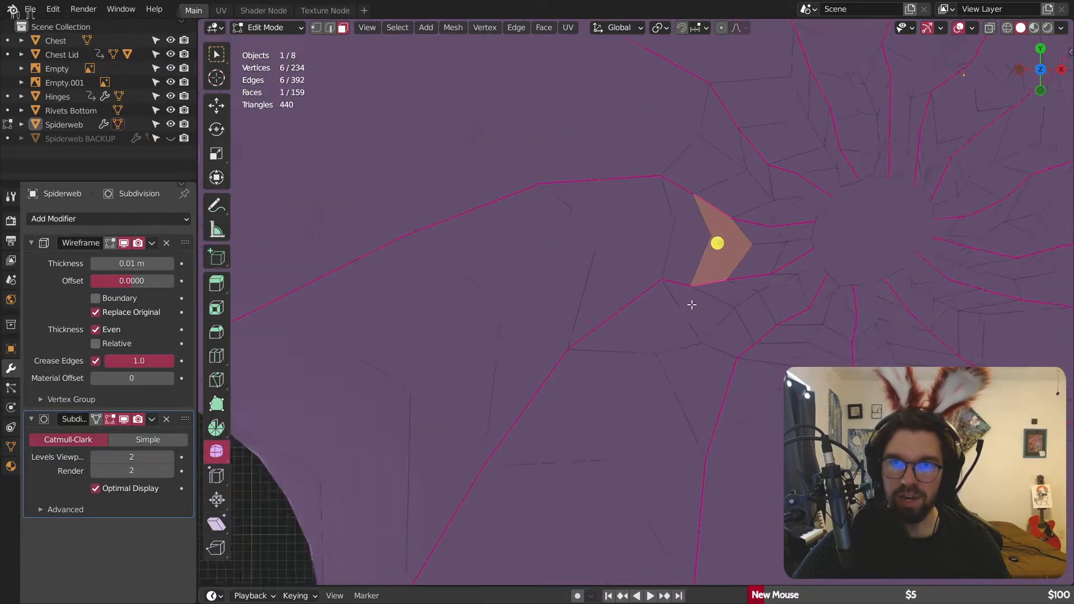
shift+middle_drag(644, 456, 689, 288)
shift+middle_drag(799, 187, 646, 303)
scroll(646, 304, up, 4)
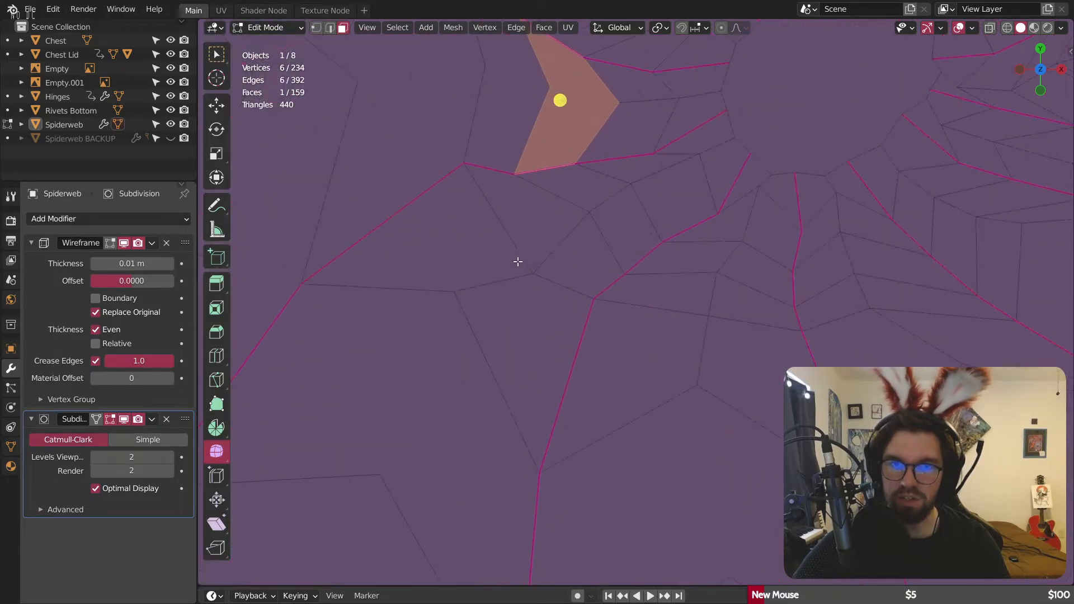
drag(495, 279, 492, 273)
key(f)
scroll(574, 247, up, 3)
drag(568, 252, 534, 219)
key(f)
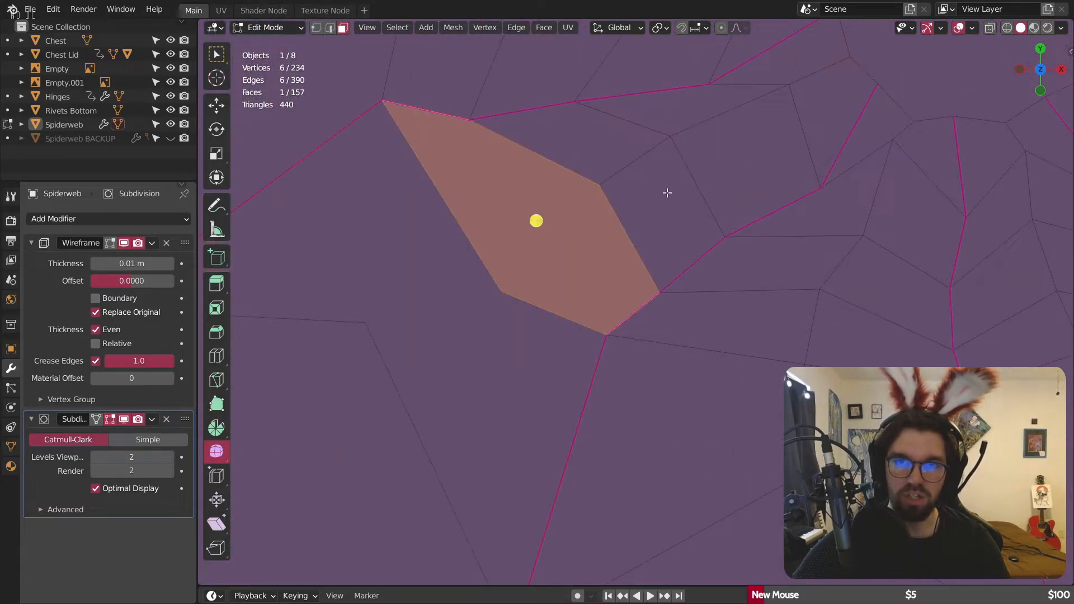
drag(646, 178, 614, 152)
key(f)
shift+middle_drag(750, 133, 658, 268)
drag(657, 268, 639, 251)
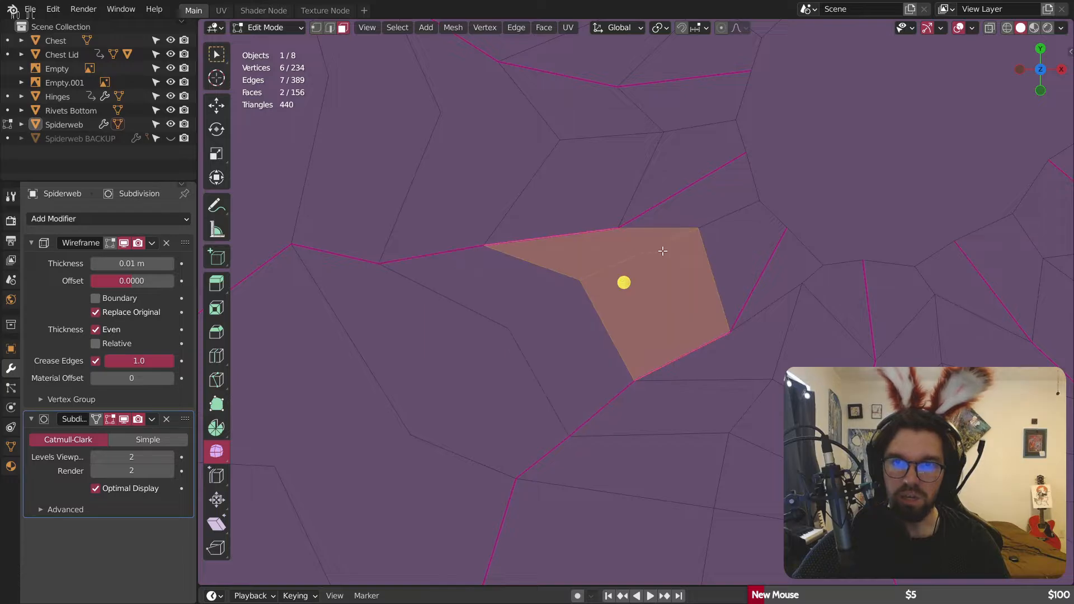
drag(726, 228, 718, 205)
Step: Merge the last two face pairs beside the hub in the previous sector, finishing its inner rings
drag(689, 146, 695, 106)
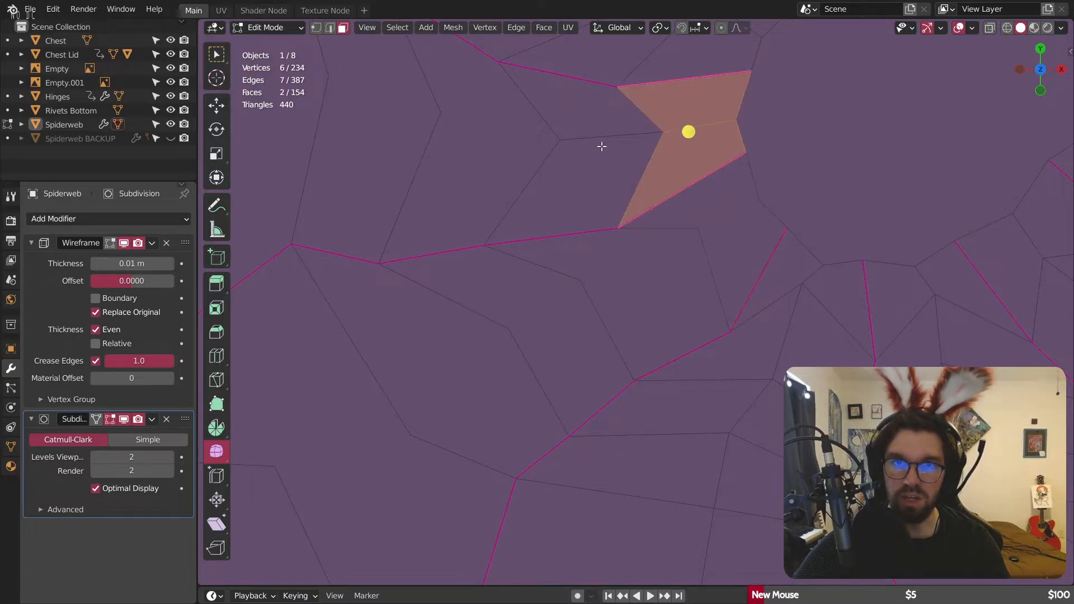
key(f)
drag(591, 163, 609, 121)
key(f)
scroll(682, 200, down, 4)
Step: Merge the two face pairs nearest the hub in the sector directly below it
shift+middle_drag(771, 329, 600, 242)
scroll(587, 166, up, 2)
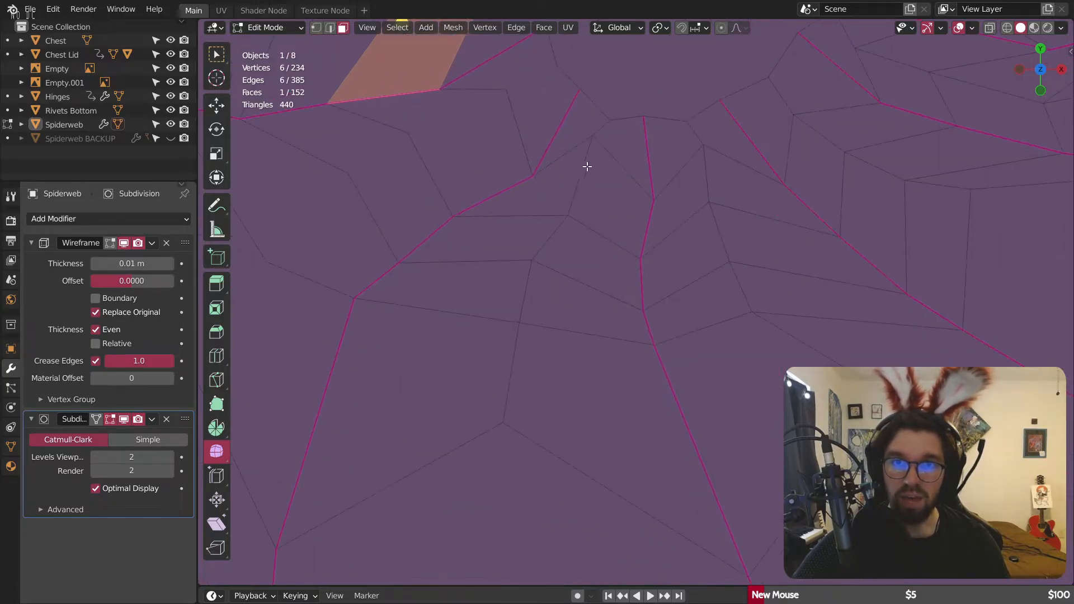
drag(606, 192, 606, 190)
key(f)
scroll(604, 146, up, 2)
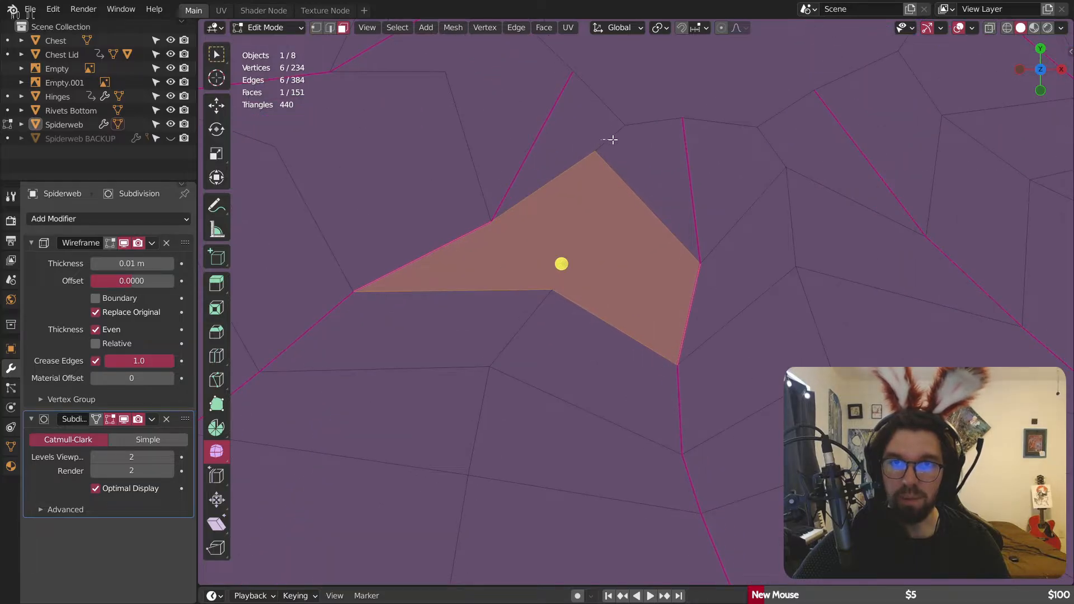
drag(612, 139, 619, 141)
key(f)
Step: Merge the next three face pairs outward in the sector below the hub
scroll(619, 158, down, 3)
shift+middle_drag(563, 240, 569, 225)
drag(557, 230, 584, 259)
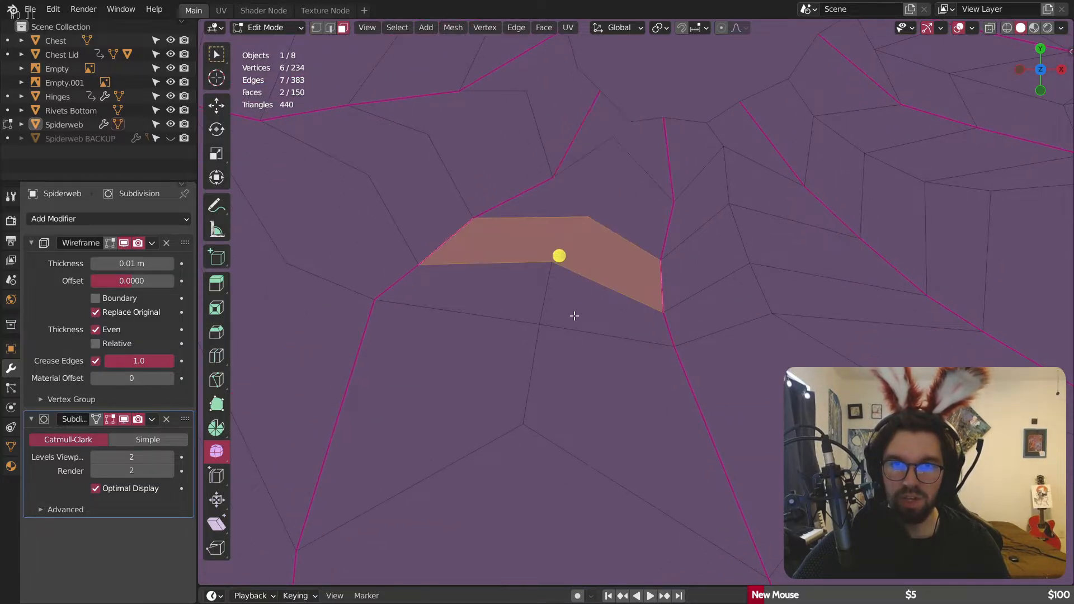
key(f)
drag(525, 273, 559, 295)
drag(512, 368, 557, 386)
key(f)
scroll(568, 365, down, 4)
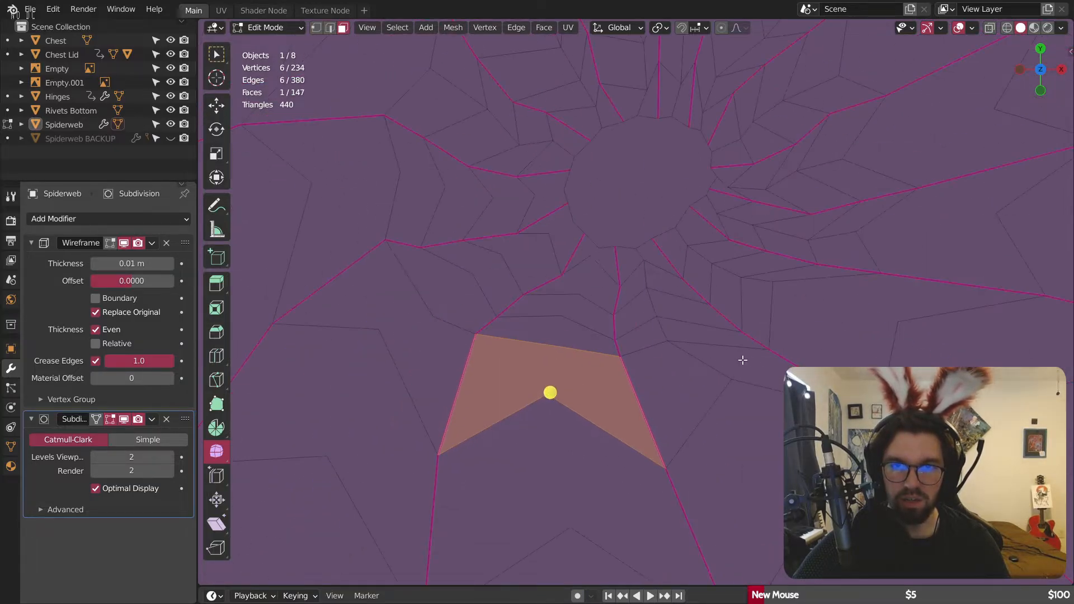
Step: Merge the inner face pairs of the neighbouring sector counterclockwise, from the large outer pair up to the hub
scroll(685, 359, up, 4)
drag(700, 376, 745, 344)
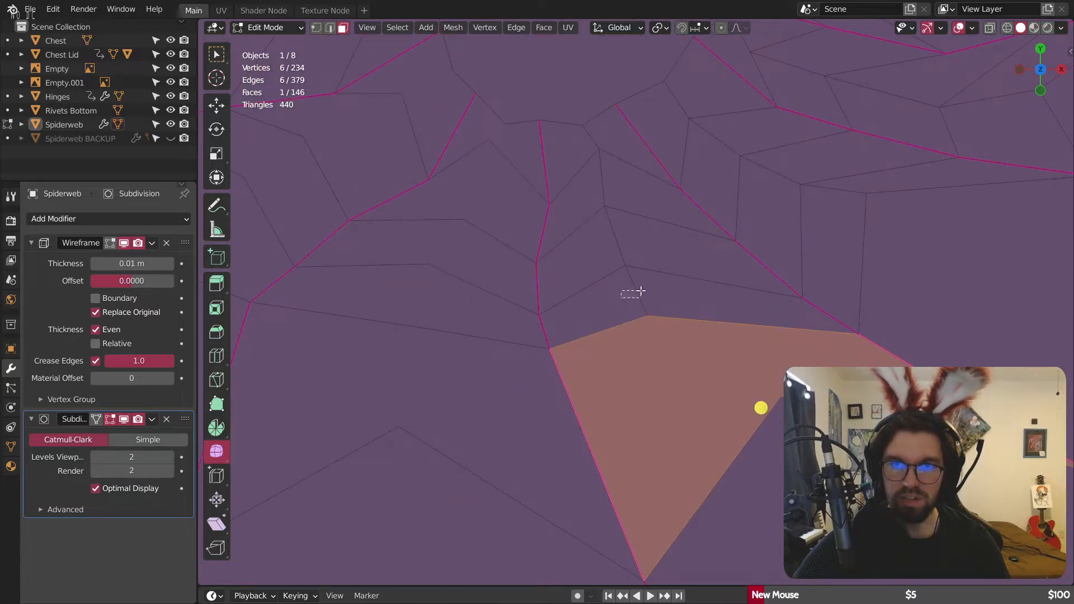
drag(640, 291, 646, 284)
drag(607, 252, 624, 216)
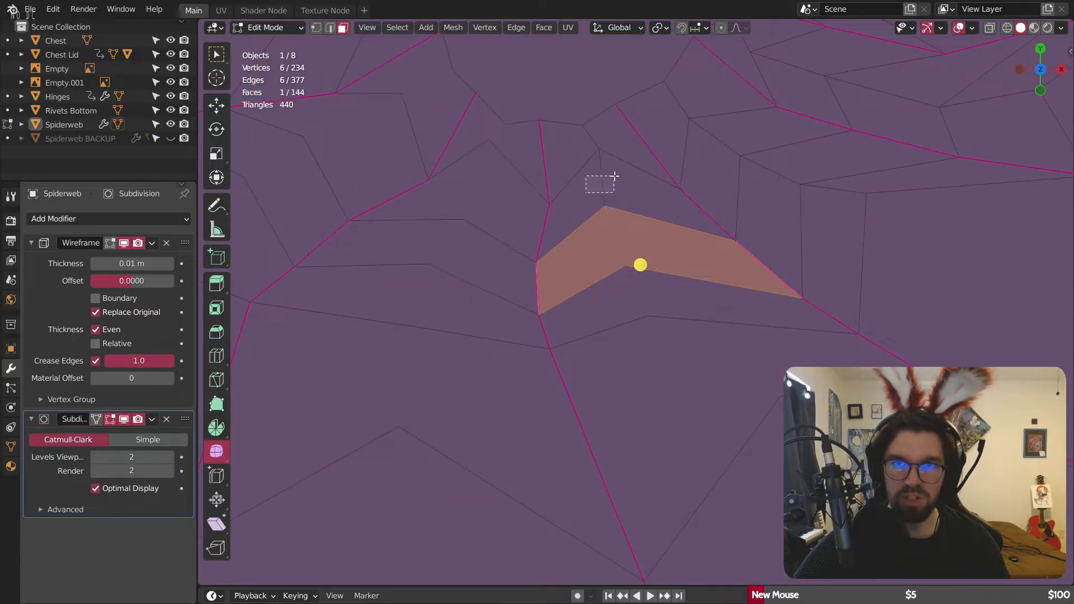
key(f)
drag(615, 176, 603, 134)
key(f)
Step: Merge the four inner face pairs of the sector at the hub's lower right, working outward from the hub
shift+middle_drag(732, 125, 657, 166)
scroll(597, 149, up, 3)
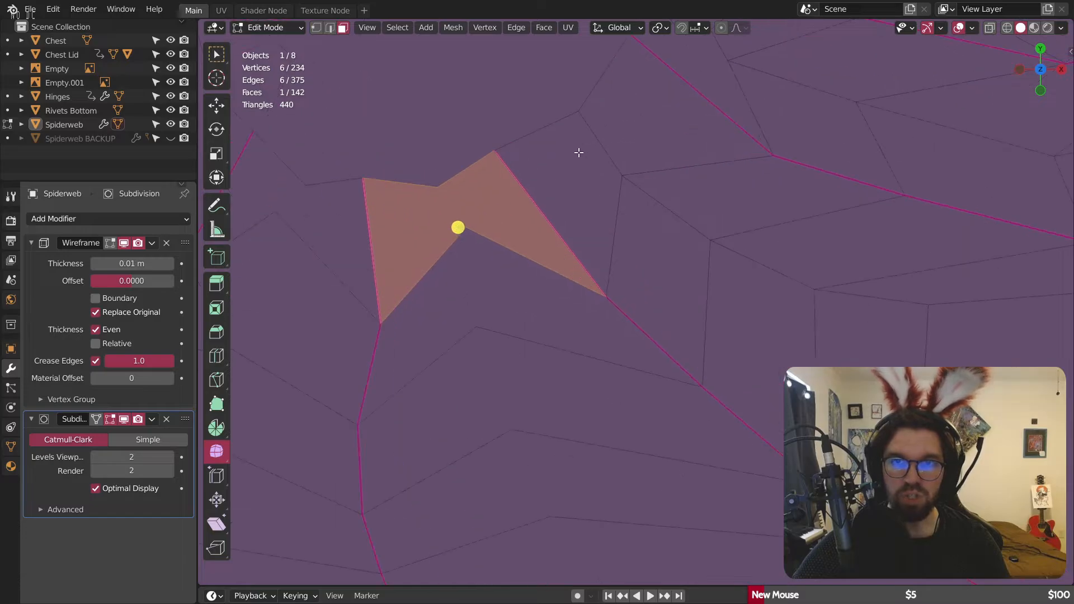
drag(579, 152, 635, 132)
key(f)
drag(666, 219, 683, 205)
key(f)
drag(743, 272, 782, 248)
key(f)
shift+middle_drag(928, 323, 677, 299)
drag(645, 256, 631, 311)
key(f)
Step: Merge the four inner face pairs of the sector to the hub's right, working inward to the innermost ring
scroll(693, 288, down, 6)
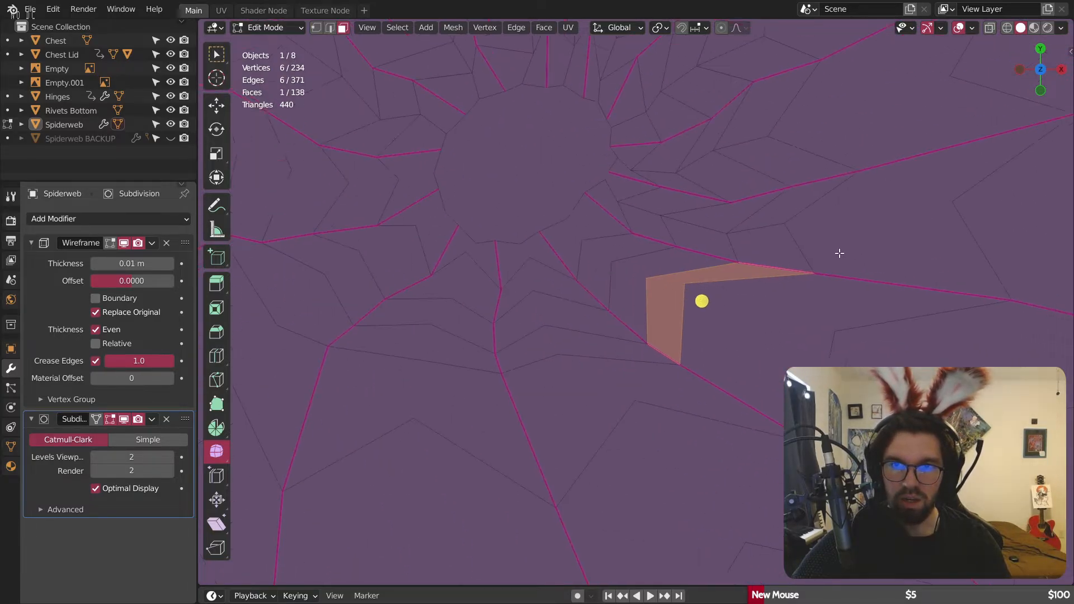
shift+middle_drag(784, 208, 621, 211)
scroll(621, 212, up, 4)
drag(665, 198, 670, 222)
key(f)
drag(516, 187, 539, 216)
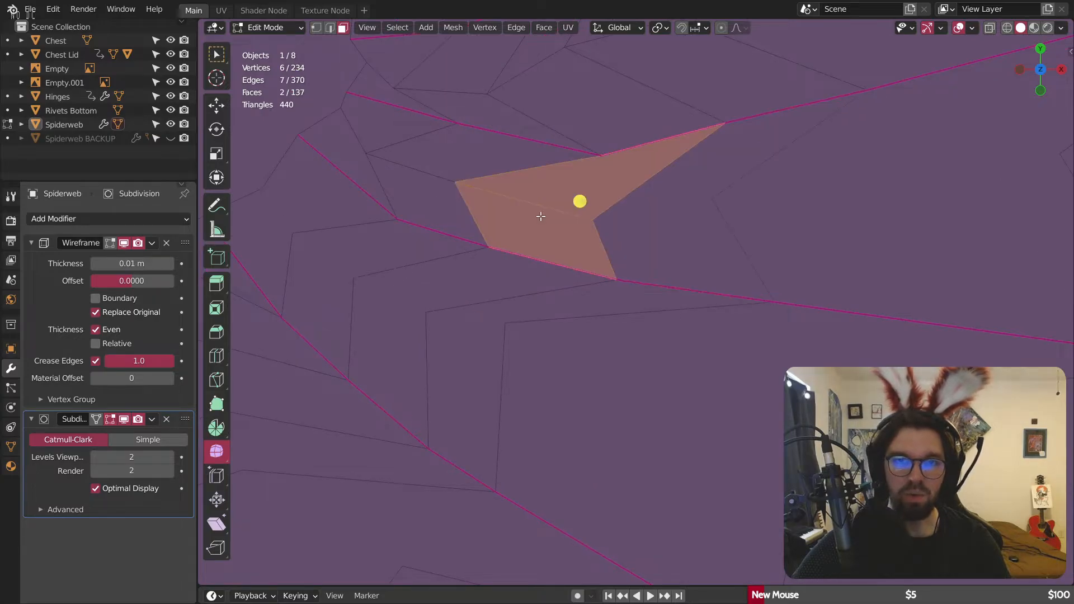
key(f)
shift+middle_drag(460, 199, 570, 255)
drag(529, 217, 527, 237)
key(f)
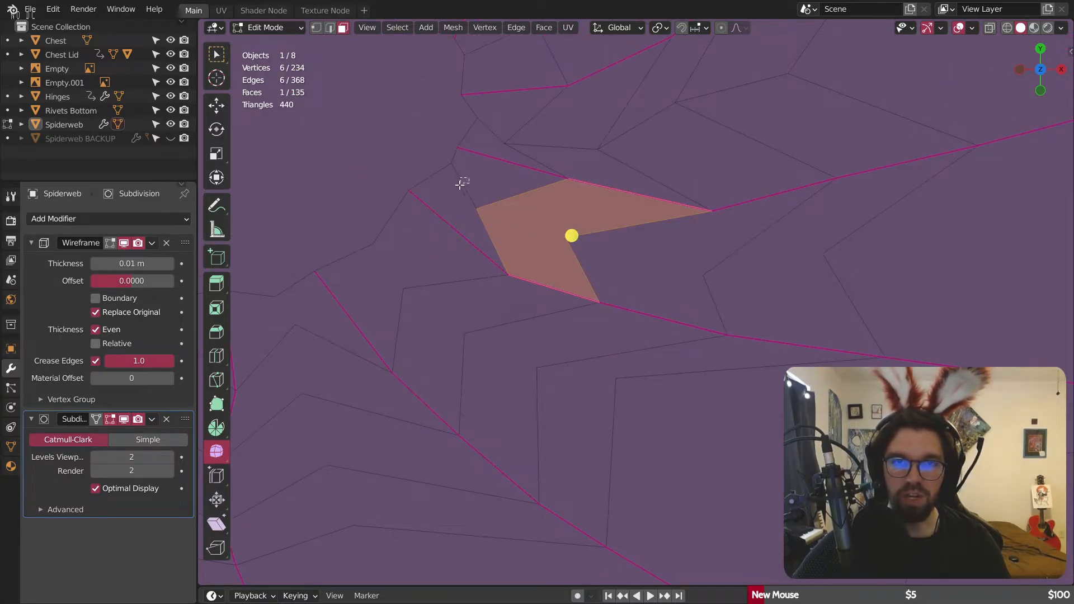
drag(458, 190, 461, 194)
key(f)
Step: Merge the four inner face pairs of the next sector counterclockwise, slightly above the hub's right side, working outward
shift+middle_drag(497, 129, 503, 141)
scroll(503, 142, up, 2)
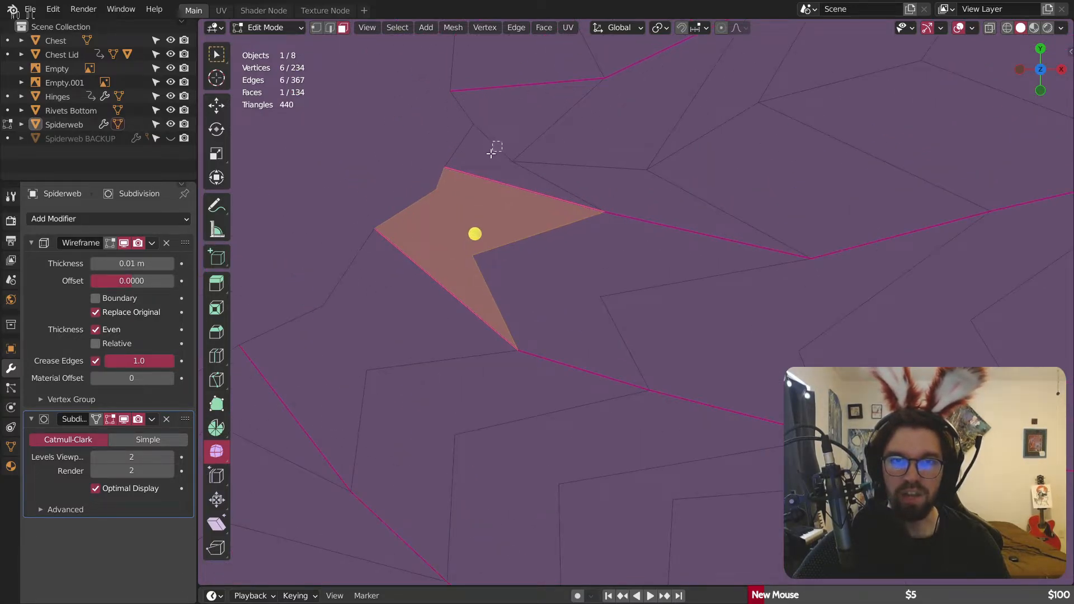
drag(492, 135, 489, 161)
key(f)
drag(602, 163, 591, 182)
drag(707, 126, 710, 158)
key(f)
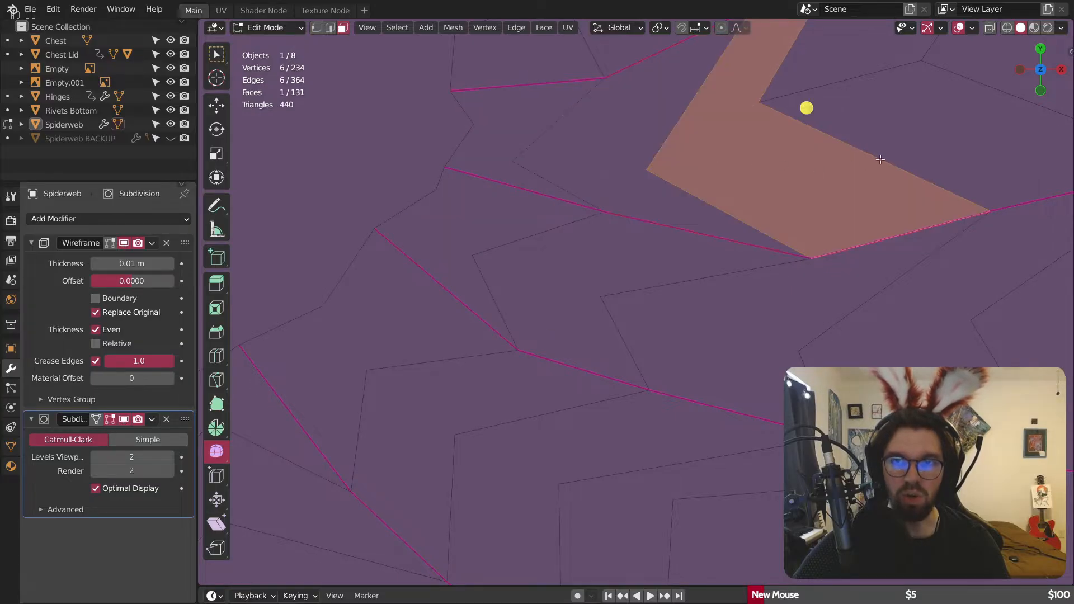
shift+middle_drag(879, 161, 664, 283)
drag(643, 171, 697, 216)
key(f)
Step: Merge the four inner face pairs of the sector at the hub's upper right, from the hub outward
scroll(692, 213, down, 6)
shift+middle_drag(653, 139, 758, 209)
scroll(693, 262, up, 7)
drag(583, 269, 599, 294)
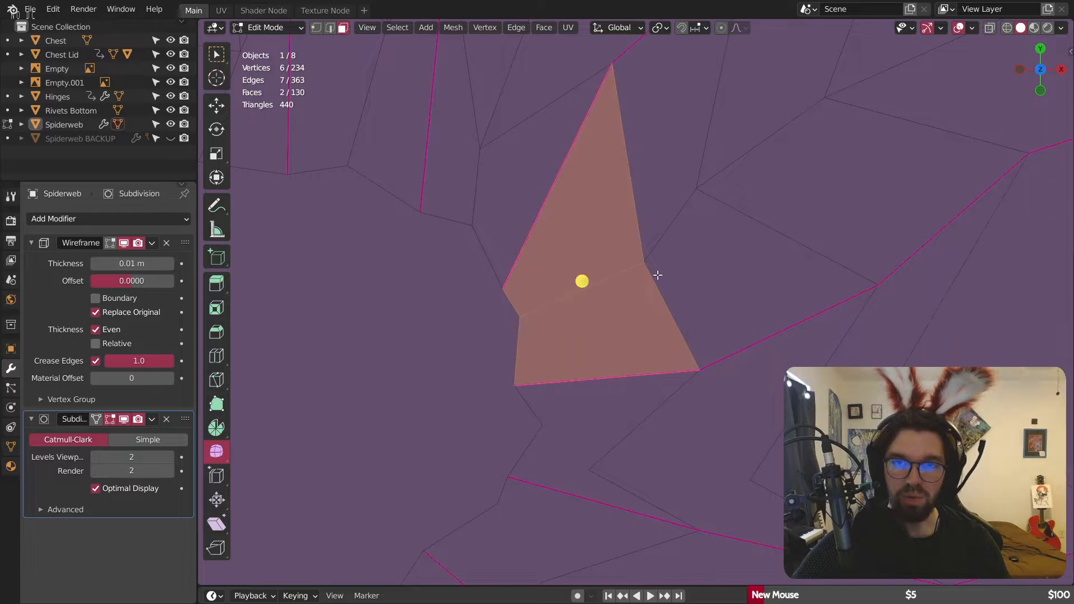
drag(682, 230, 693, 240)
key(f)
shift+middle_drag(834, 142, 622, 284)
drag(548, 264, 571, 300)
key(f)
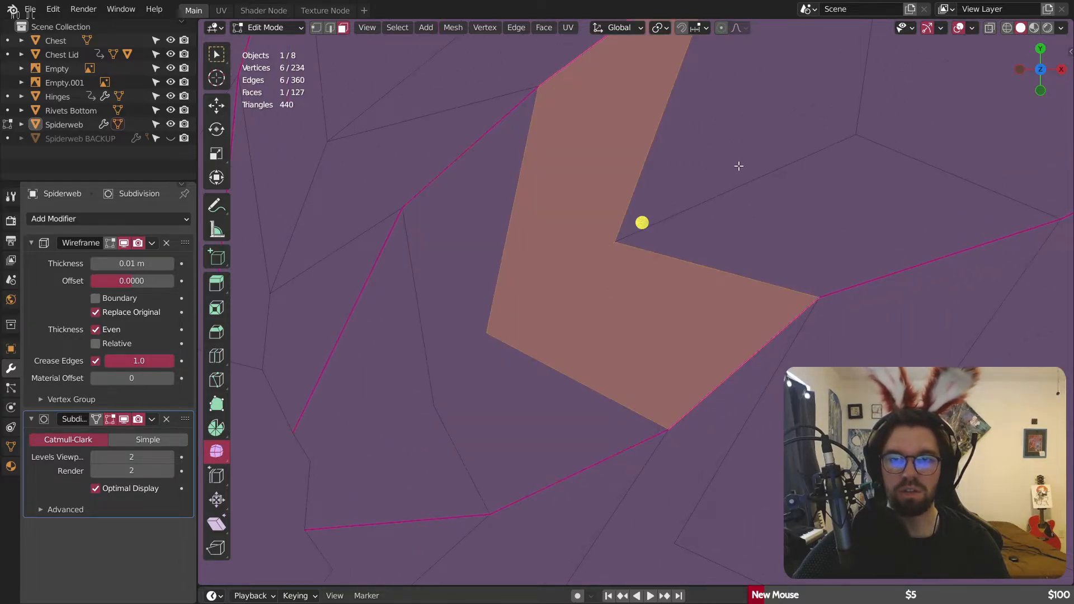
drag(738, 166, 760, 209)
key(f)
Step: Merge two face pairs midway along the next sector counterclockwise, above right of the hub
scroll(786, 217, down, 4)
scroll(787, 217, down, 1)
shift+middle_drag(804, 201, 626, 302)
shift+middle_drag(497, 249, 604, 291)
scroll(658, 168, up, 2)
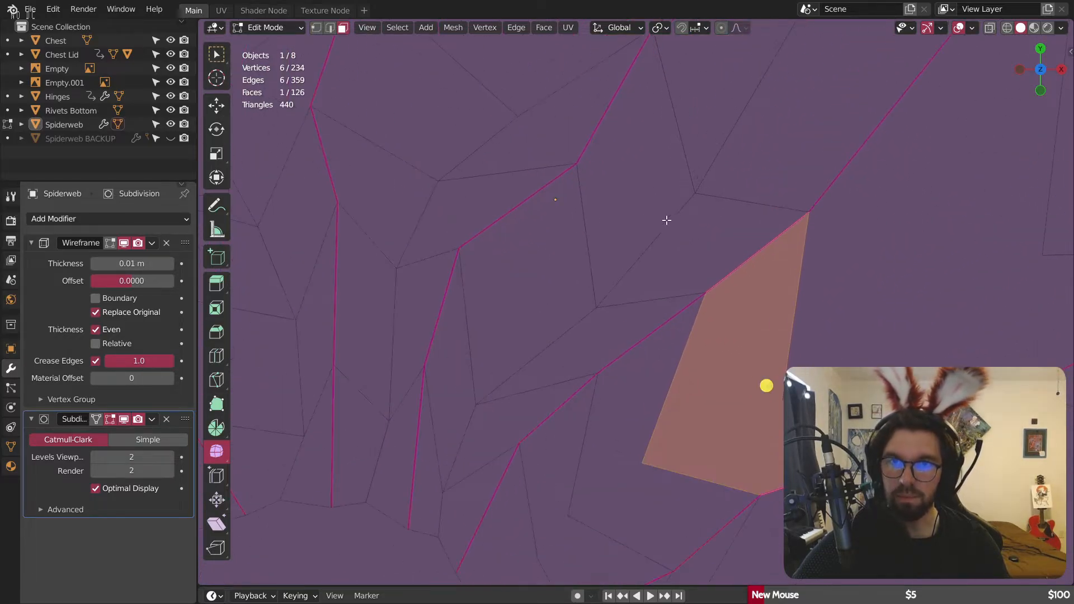
drag(663, 213, 679, 233)
key(f)
scroll(706, 229, down, 4)
shift+middle_drag(748, 169, 695, 324)
drag(643, 272, 687, 317)
key(f)
scroll(675, 283, down, 5)
shift+middle_drag(675, 283, 680, 285)
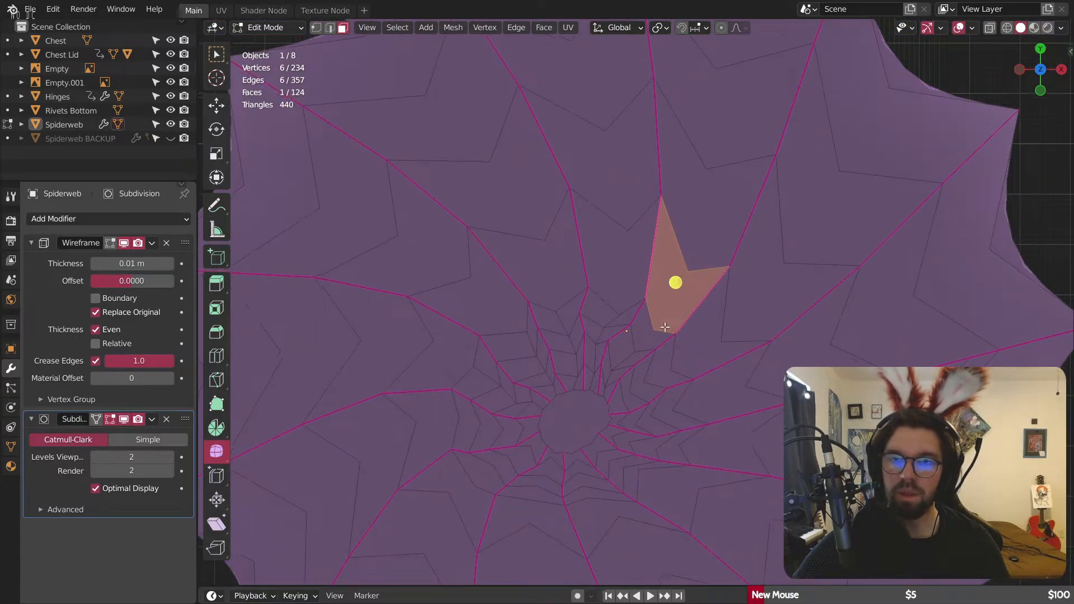
Step: Merge the three remaining inner face pairs of the sector above right of the hub, working inward to the rim
shift+middle_drag(626, 361, 678, 231)
scroll(678, 228, up, 8)
drag(664, 213, 678, 240)
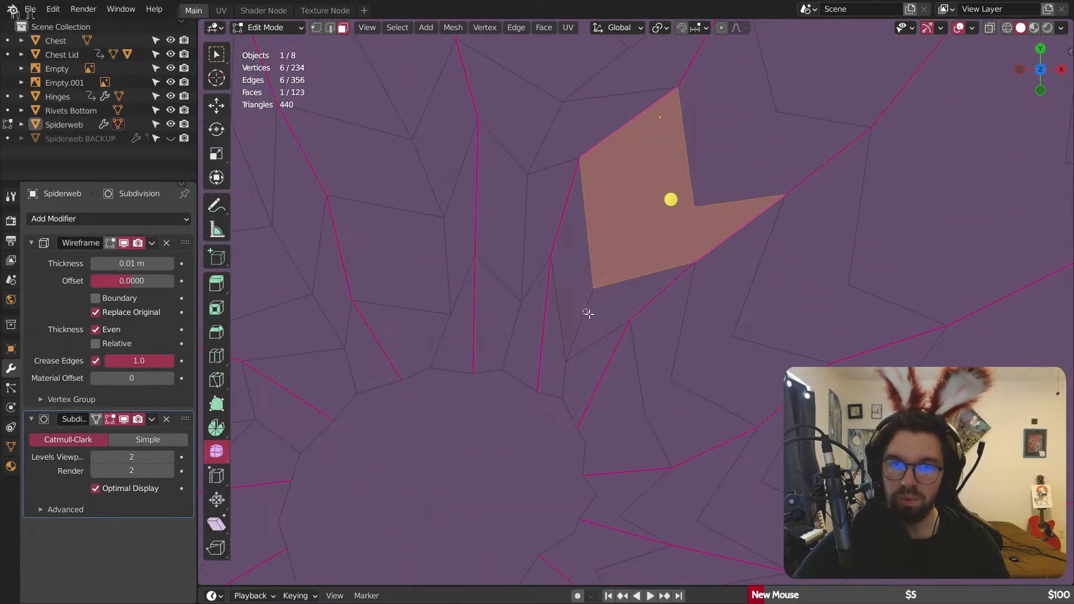
drag(588, 314, 587, 321)
key(f)
drag(573, 381, 573, 382)
key(f)
Step: Merge the four inner face pairs of the sector directly above the hub, working from the hub outward
drag(503, 321, 528, 340)
key(f)
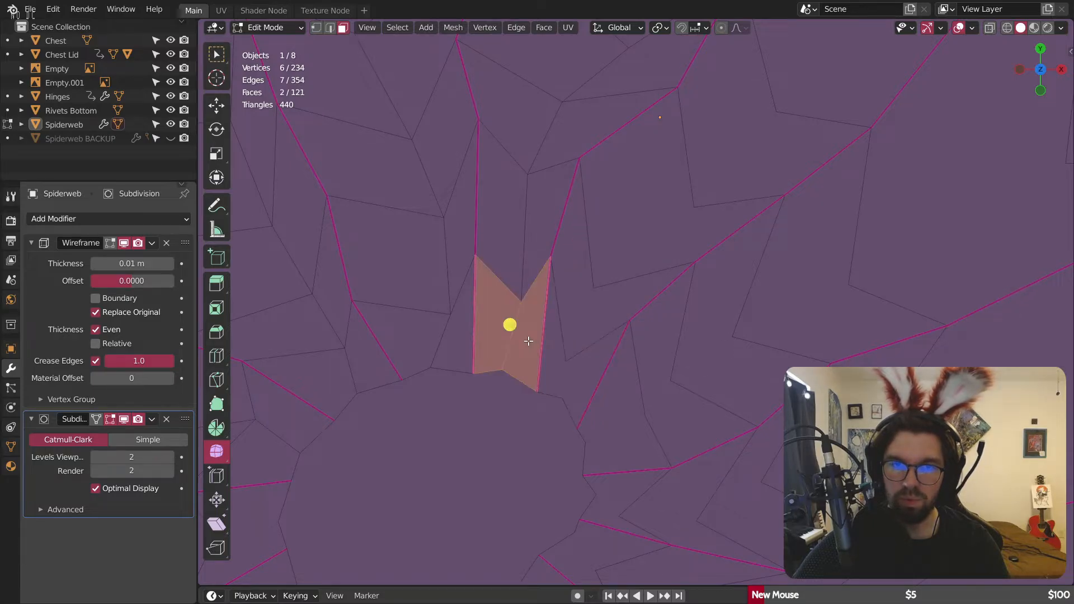
drag(515, 224, 532, 245)
key(f)
shift+middle_drag(558, 171, 585, 307)
drag(556, 232, 586, 273)
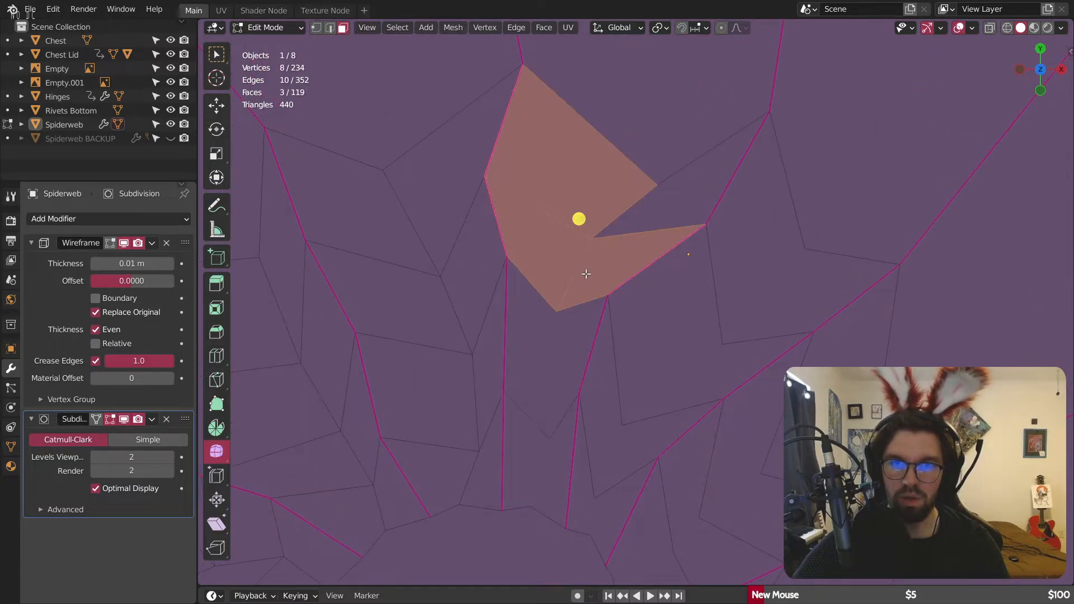
click(601, 263)
click(534, 246)
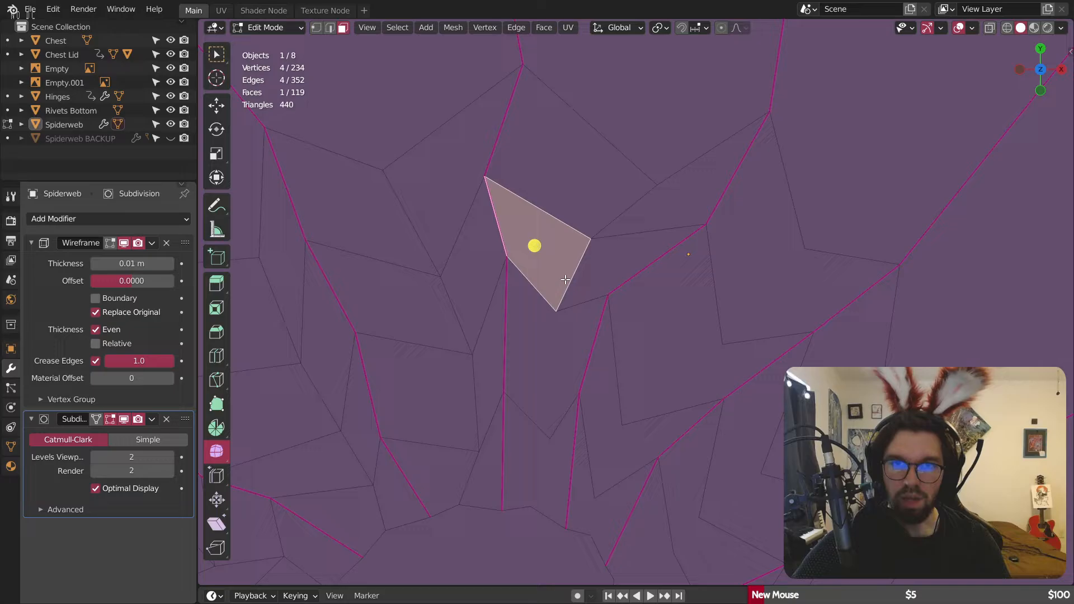
click(714, 353)
drag(582, 271, 556, 260)
key(f)
drag(631, 210, 621, 200)
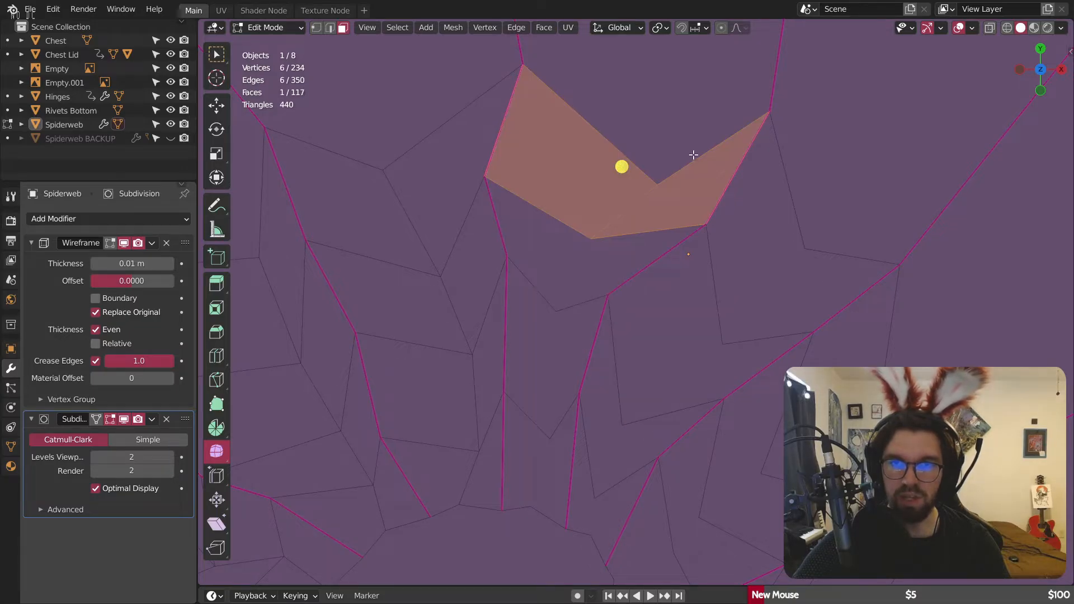
Step: Merge the four inner face pairs of the next sector counterclockwise, slightly left of the hub's top, working inward to the rim
scroll(652, 153, down, 4)
shift+middle_drag(531, 196, 613, 238)
scroll(614, 239, up, 3)
drag(624, 263, 660, 275)
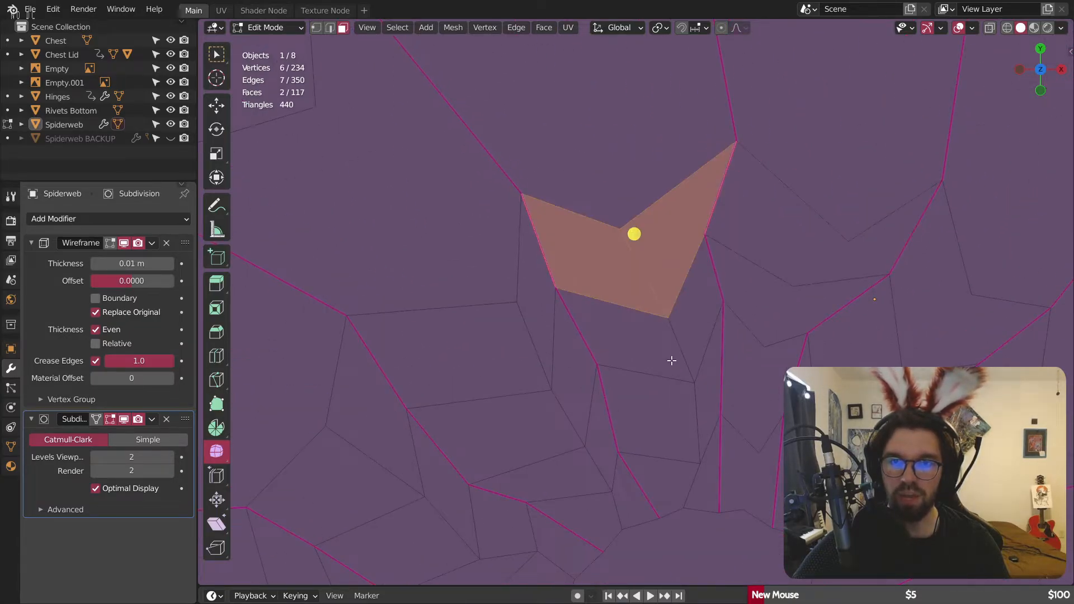
key(f)
drag(671, 361, 693, 350)
key(f)
shift+middle_drag(699, 400, 657, 311)
drag(639, 313, 657, 322)
key(f)
drag(639, 387, 656, 399)
key(f)
Step: Merge the four inner face pairs of the sector at the hub's upper left, working inward to the rim
shift+middle_drag(406, 259, 536, 215)
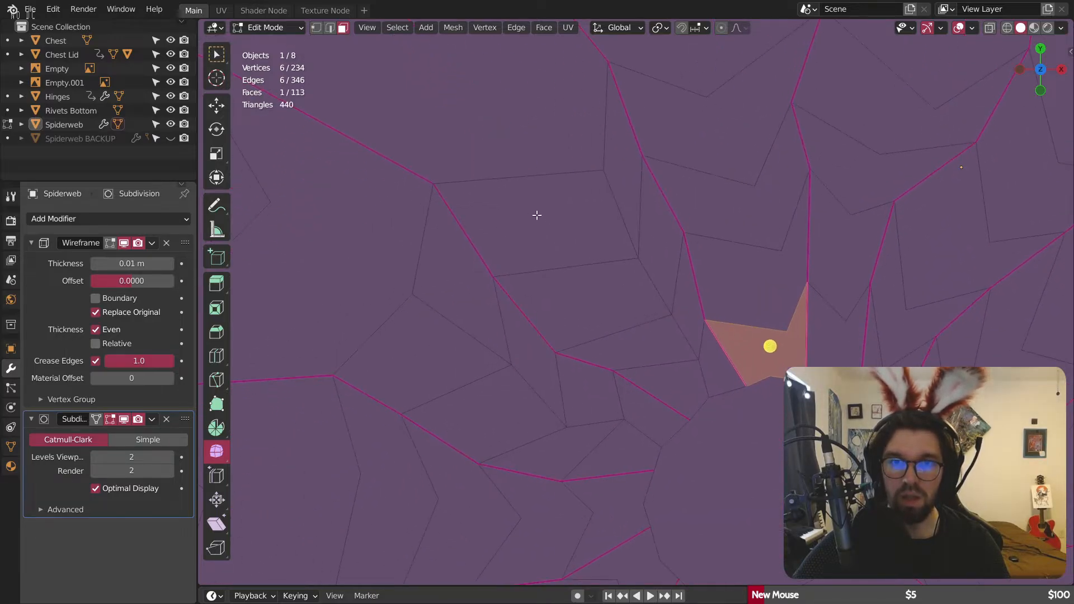
drag(619, 199, 626, 207)
key(f)
drag(648, 267, 656, 275)
key(f)
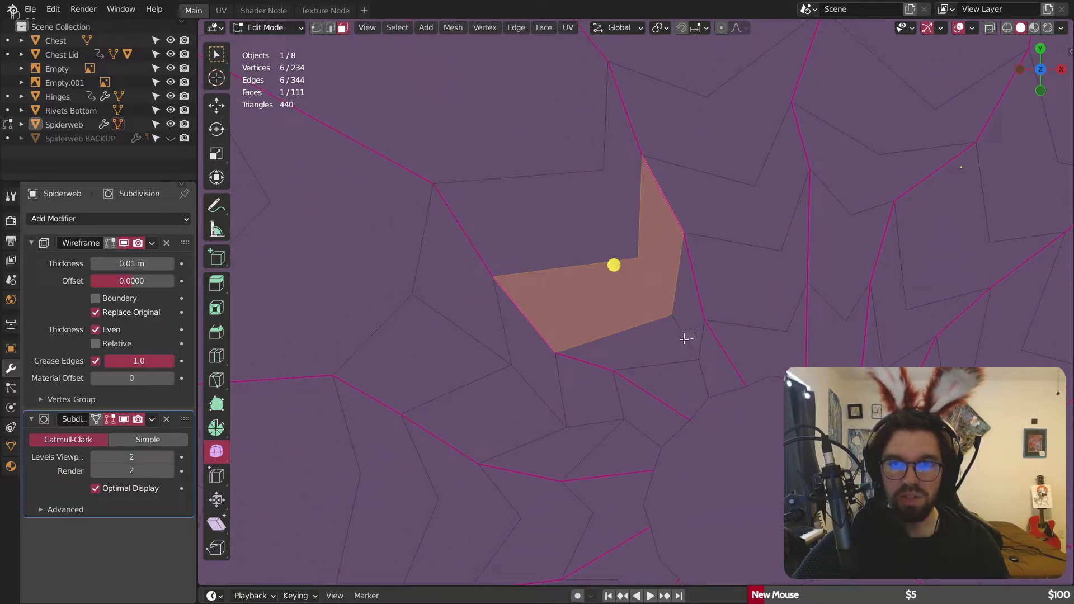
drag(685, 339, 679, 342)
key(f)
drag(715, 376, 694, 386)
key(f)
Step: Merge the four inner face pairs of the last unmerged sector, slightly above the hub's left side, working inward
shift+middle_drag(530, 398, 664, 338)
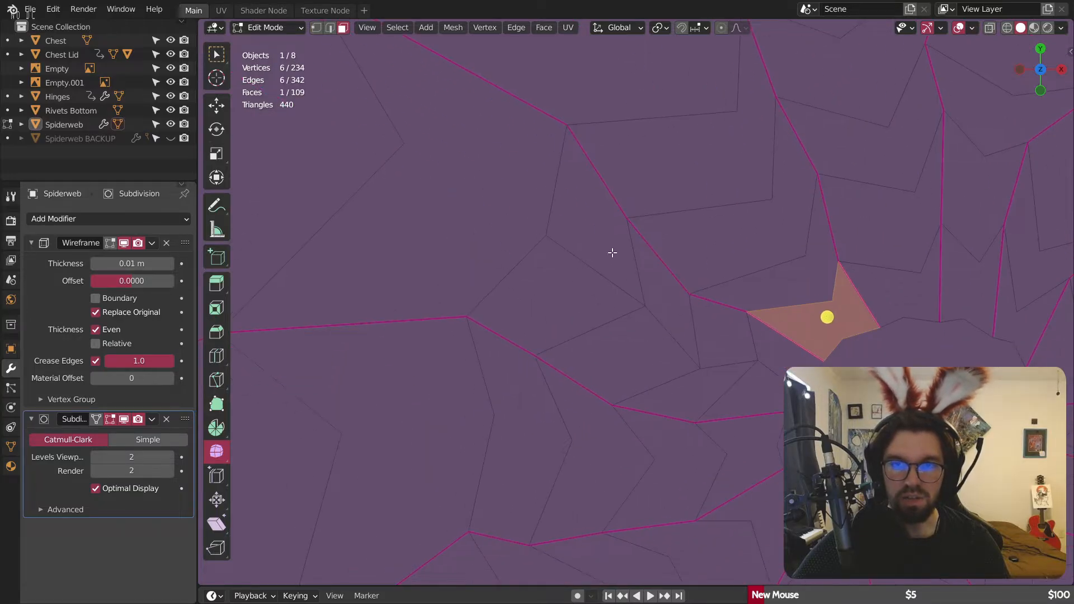
drag(612, 252, 592, 278)
key(f)
drag(677, 338, 664, 327)
key(f)
drag(730, 357, 753, 396)
key(f)
key(f)
Step: Leave Edit Mode and examine the wireframe web, both as a whole and closely around the hub
scroll(526, 308, down, 4)
shift+middle_drag(522, 315, 737, 213)
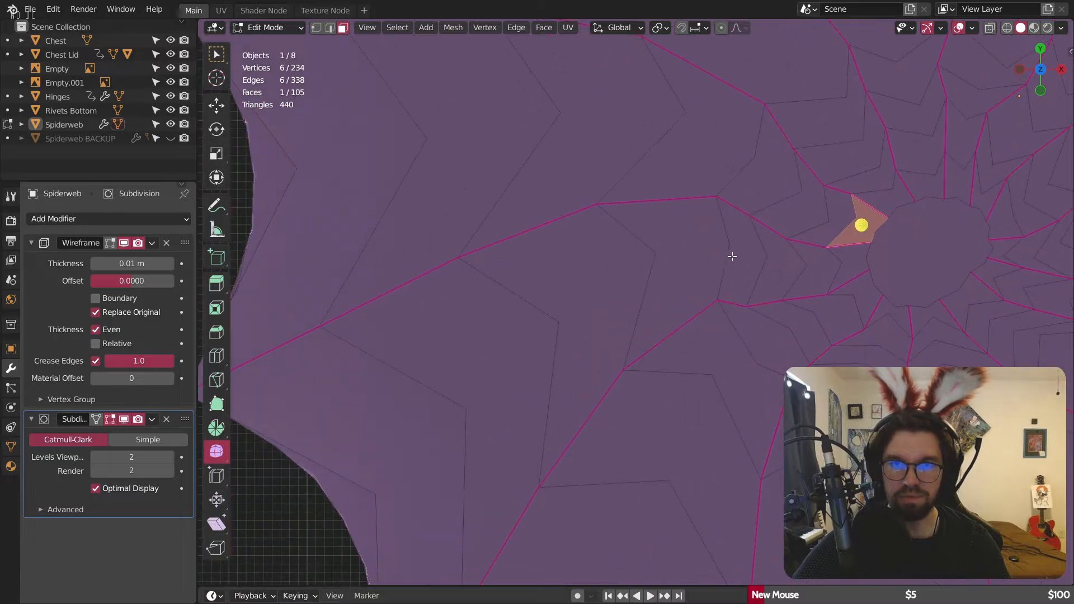
shift+middle_drag(732, 256, 609, 284)
scroll(755, 302, down, 4)
shift+middle_drag(731, 278, 571, 276)
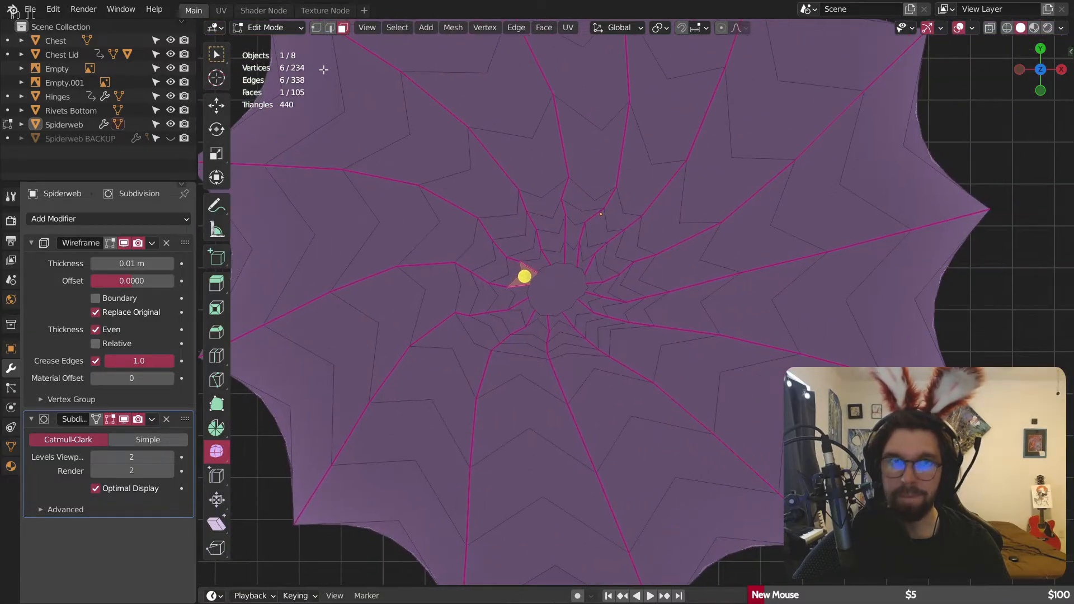
click(274, 27)
click(269, 43)
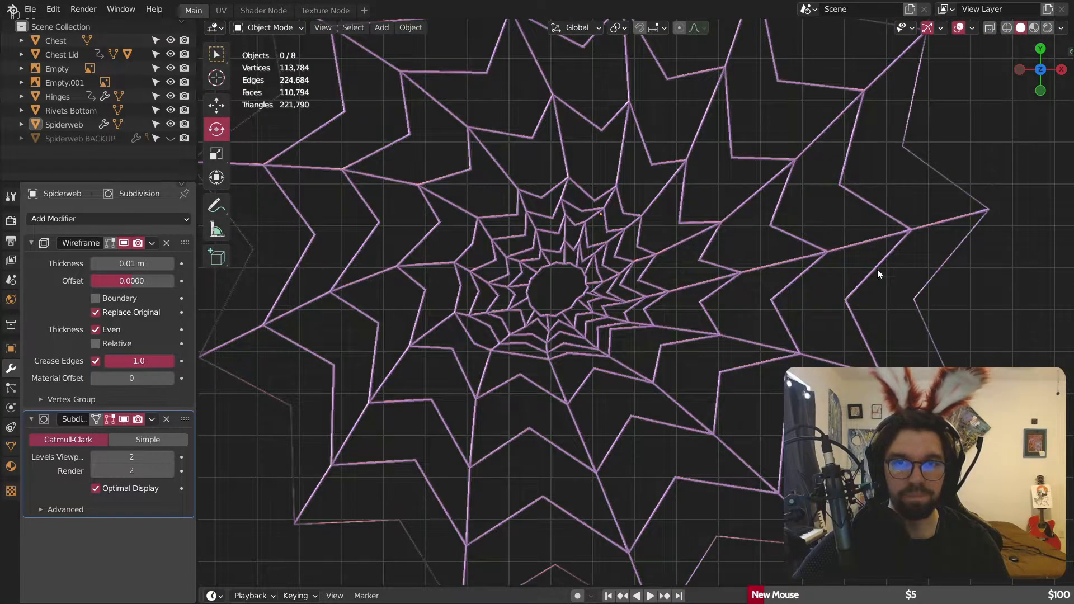
scroll(687, 296, up, 6)
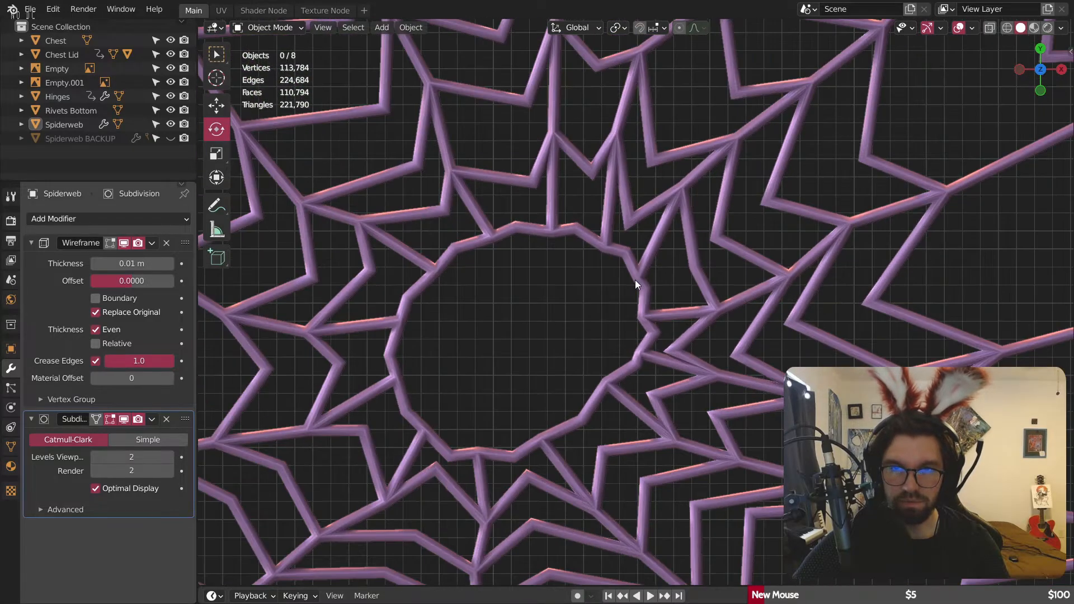
scroll(635, 280, down, 5)
Step: Put the web back into Edit Mode with vertex selection and select the upper-left sector's four outer mid-strand vertices
click(270, 27)
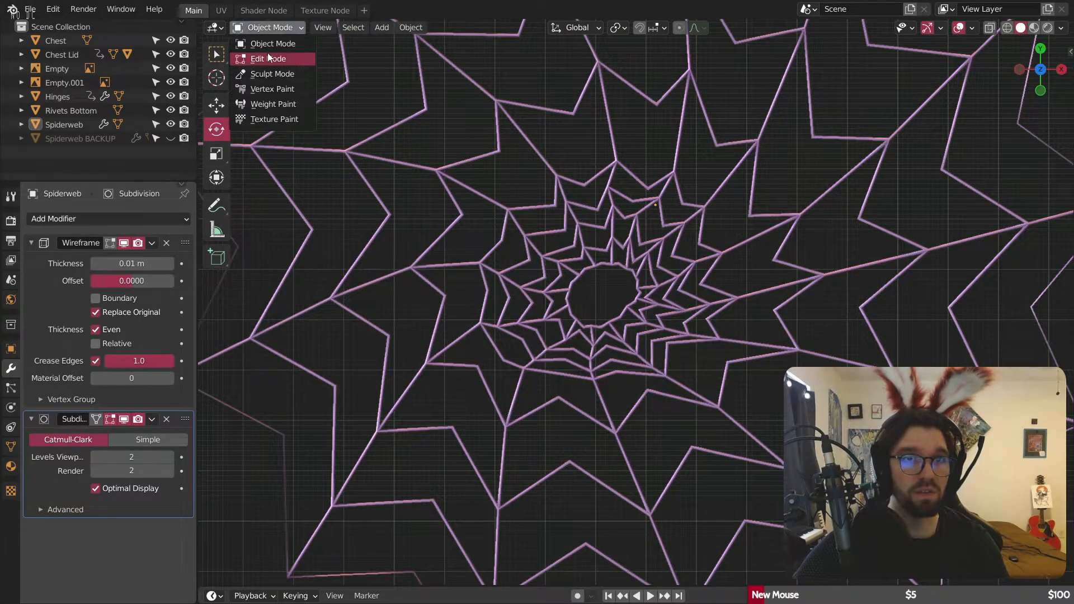
click(268, 58)
scroll(542, 213, down, 4)
scroll(469, 110, up, 1)
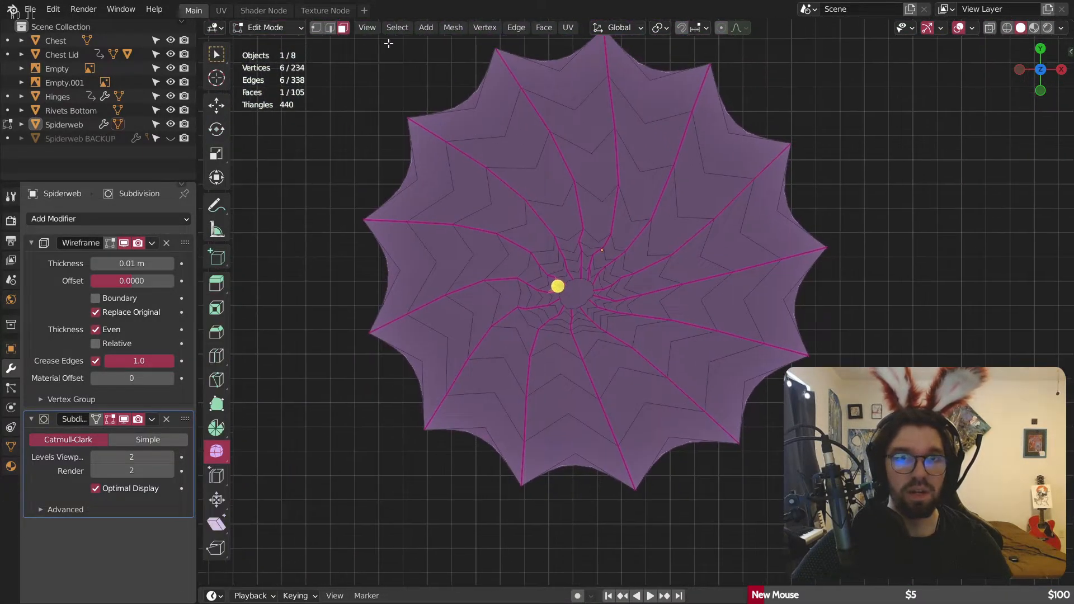
click(316, 27)
drag(459, 85, 547, 186)
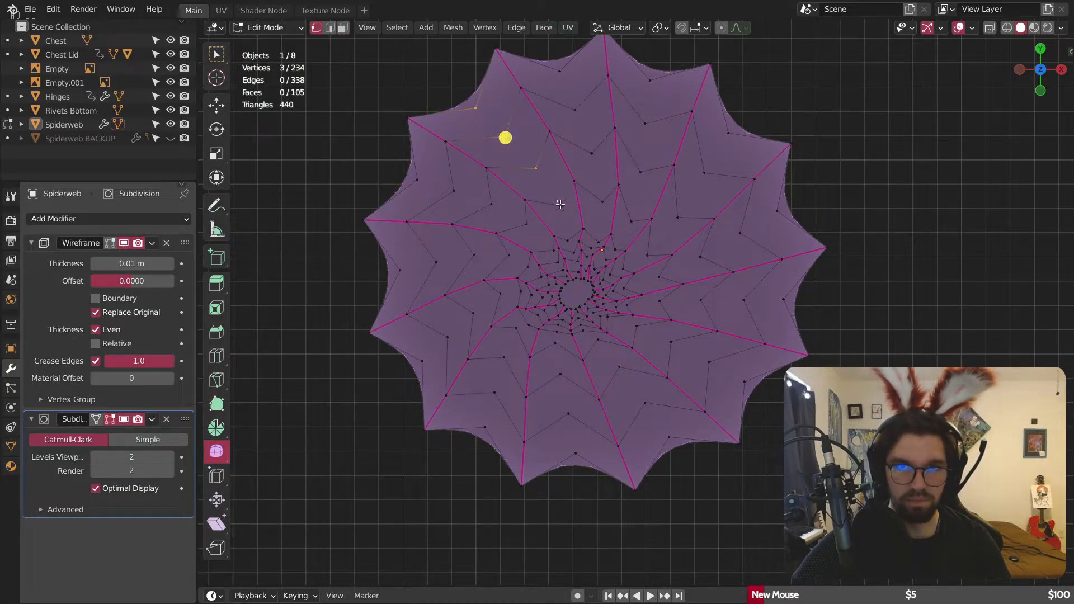
shift+click(561, 206)
scroll(570, 112, up, 2)
shift+middle_drag(569, 112, 579, 232)
scroll(451, 243, up, 3)
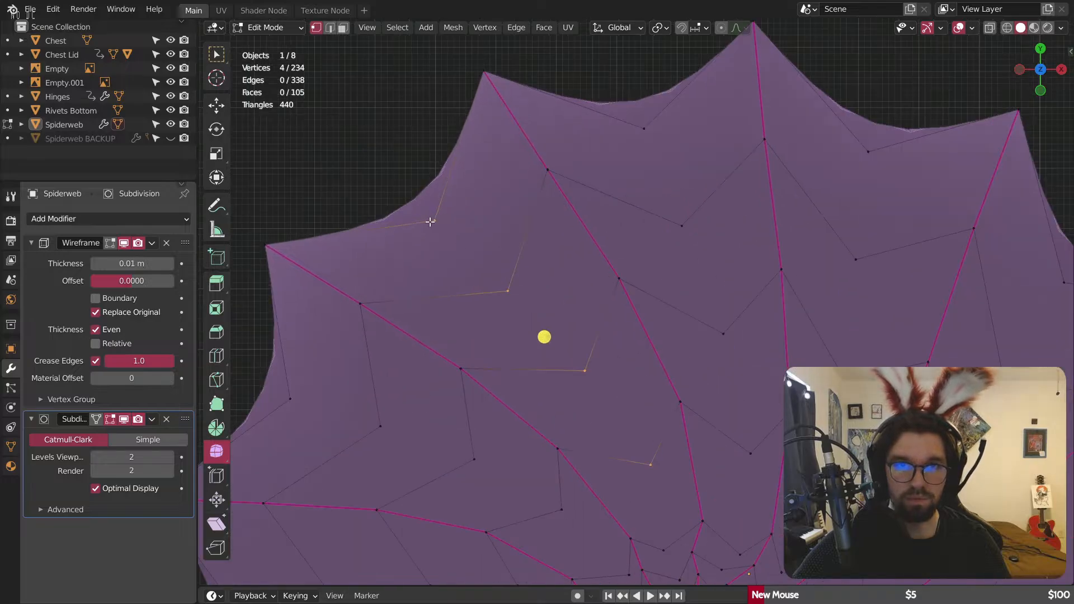
Step: Bevel only the outermost mid-strand vertex of the upper-left sector at a width of 0.298 m, affecting vertices instead of edges
click(433, 221)
shift+middle_drag(472, 189, 488, 237)
key(ctrl+b)
click(623, 159)
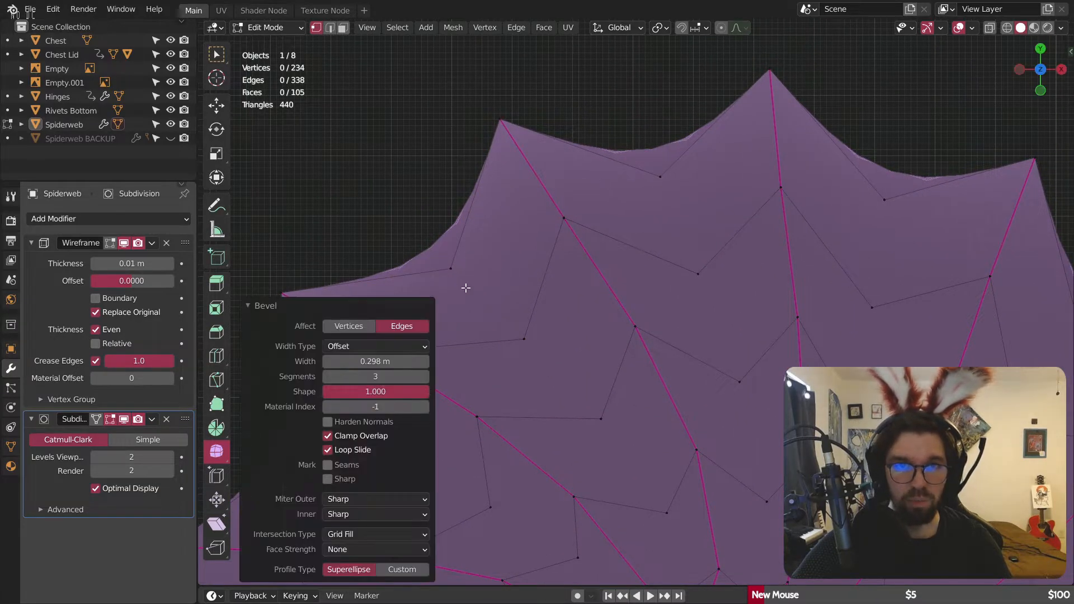
click(363, 324)
shift+middle_drag(428, 219, 527, 181)
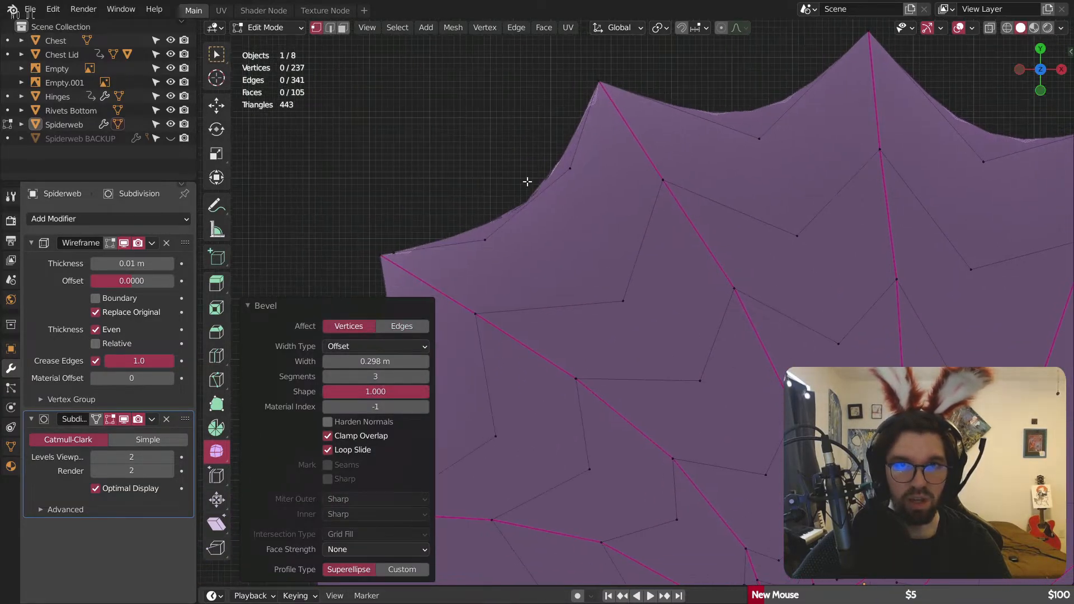
Step: Try different segment counts between 1 and 6 for the vertex bevel and set it to 5 segments
scroll(510, 182, up, 3)
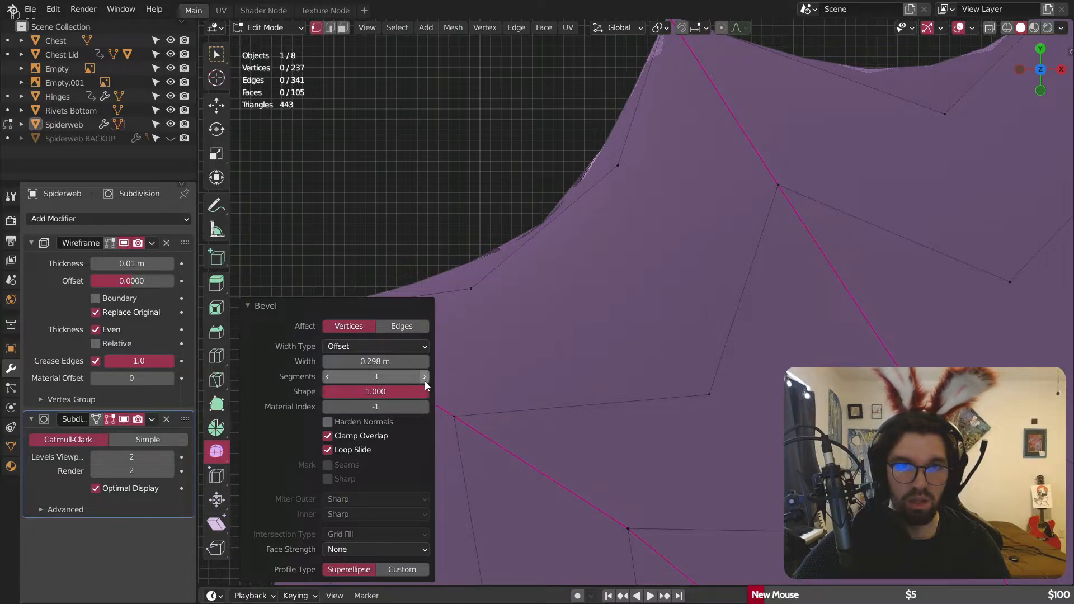
click(329, 377)
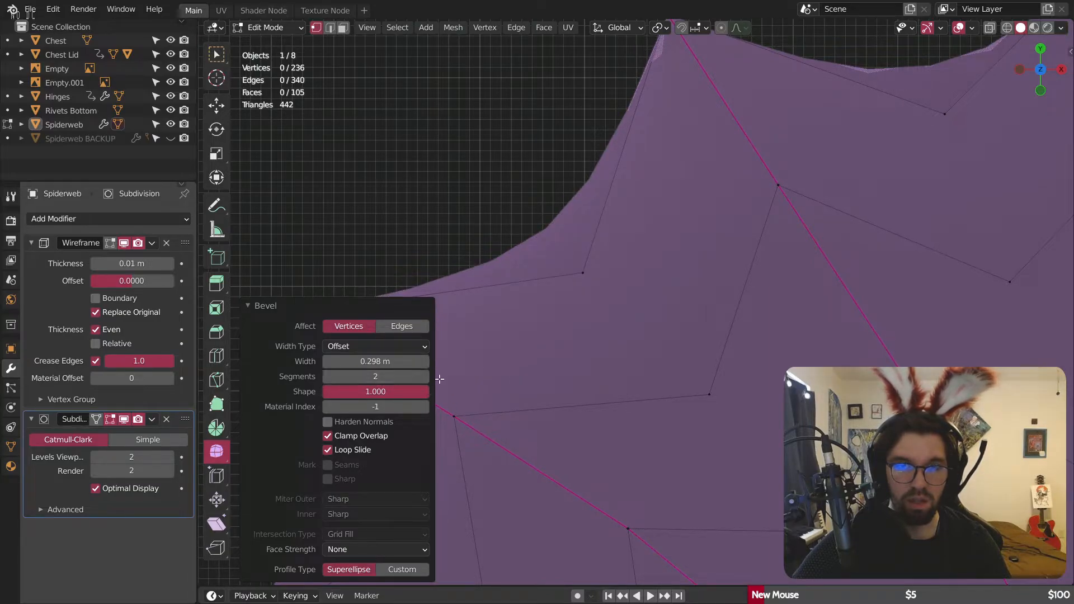
scroll(630, 221, down, 4)
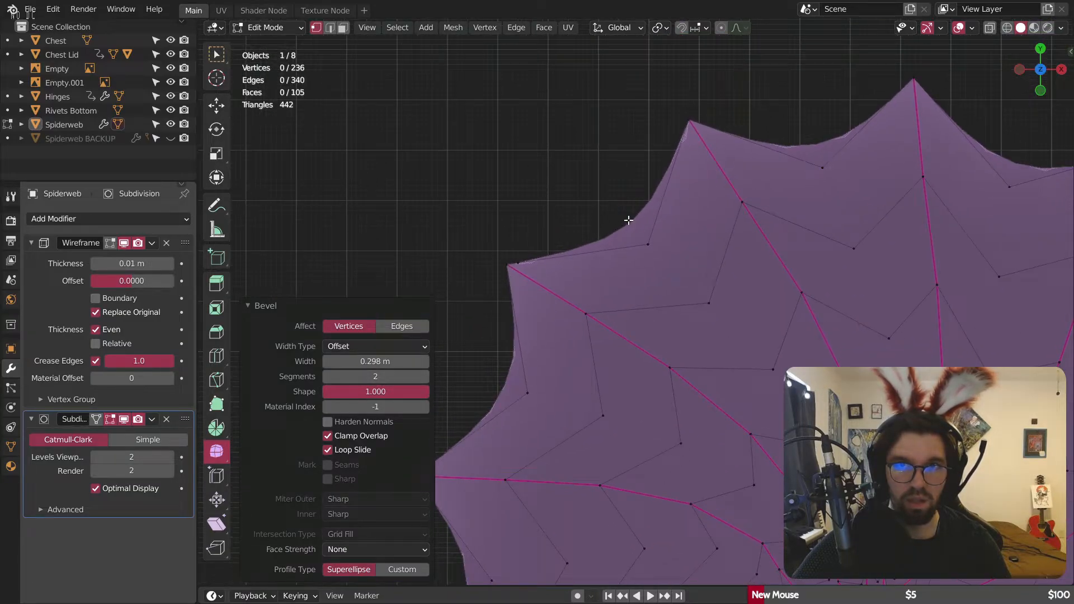
click(329, 375)
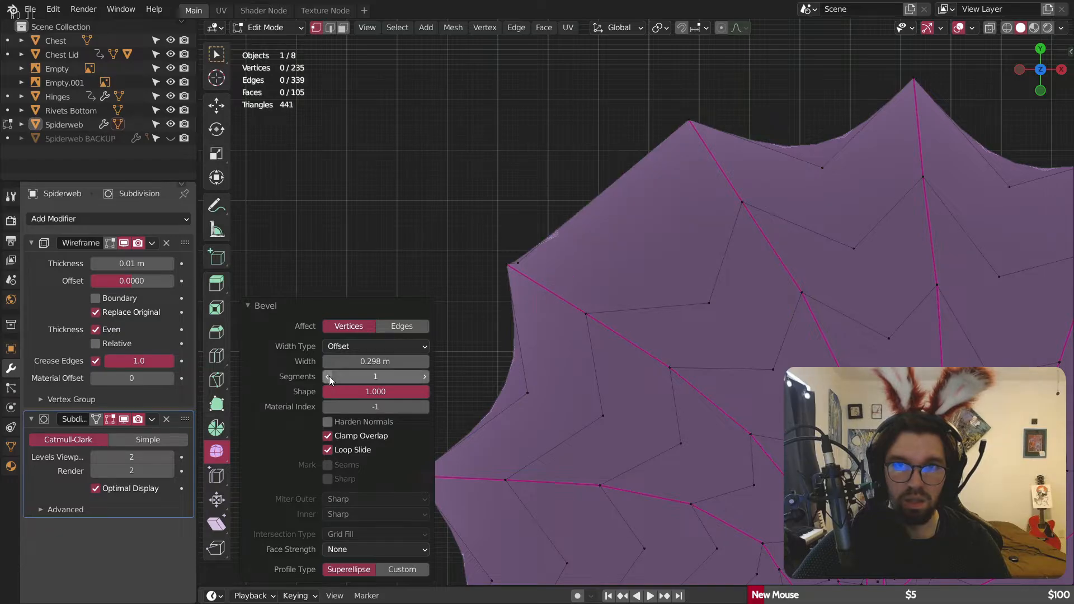
click(426, 378)
click(426, 377)
click(426, 377)
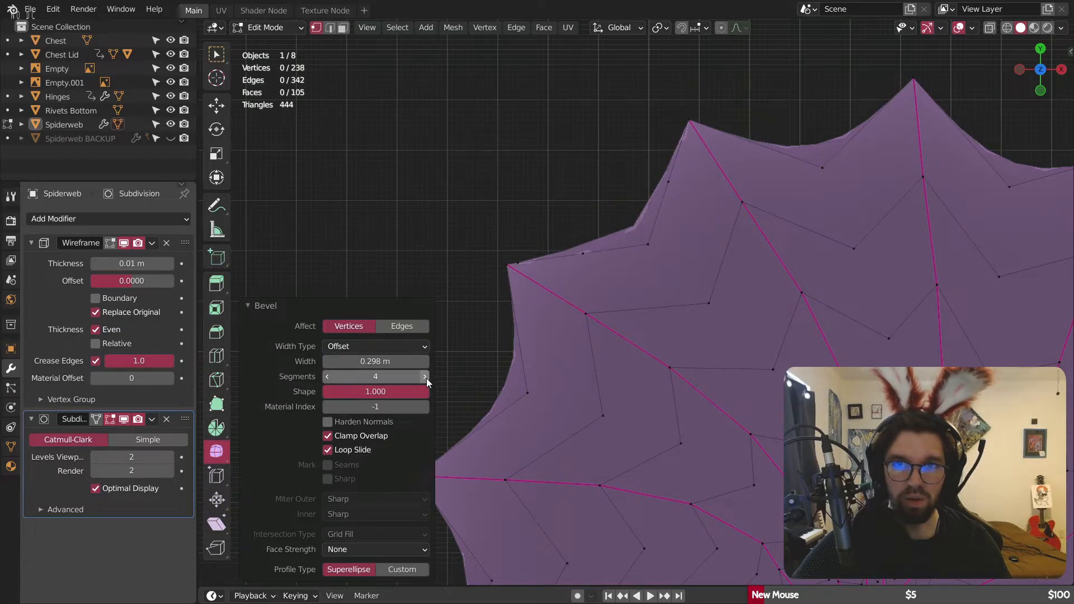
click(427, 378)
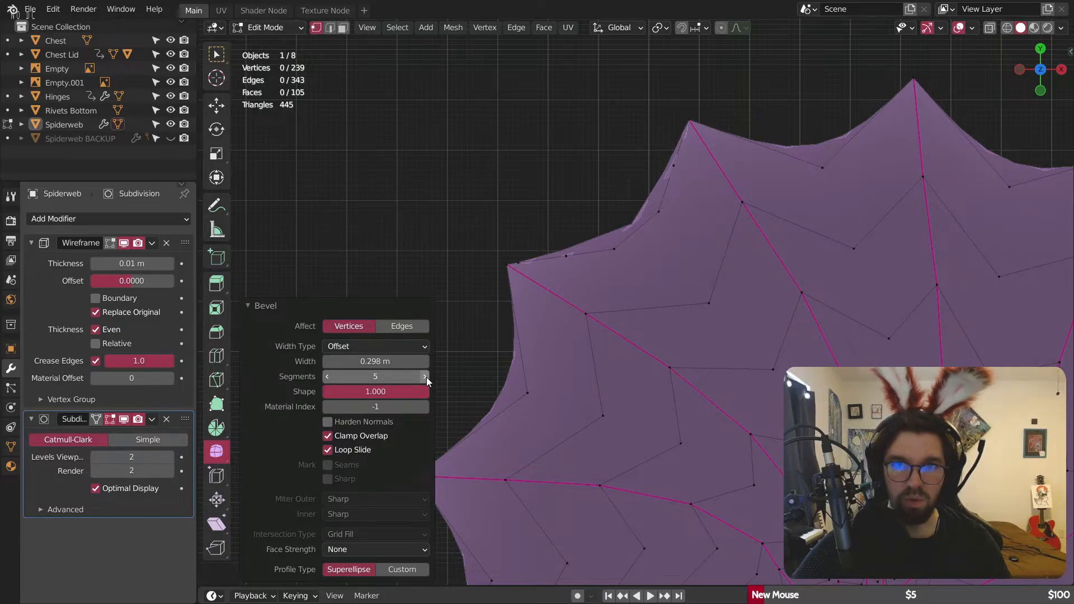
click(427, 377)
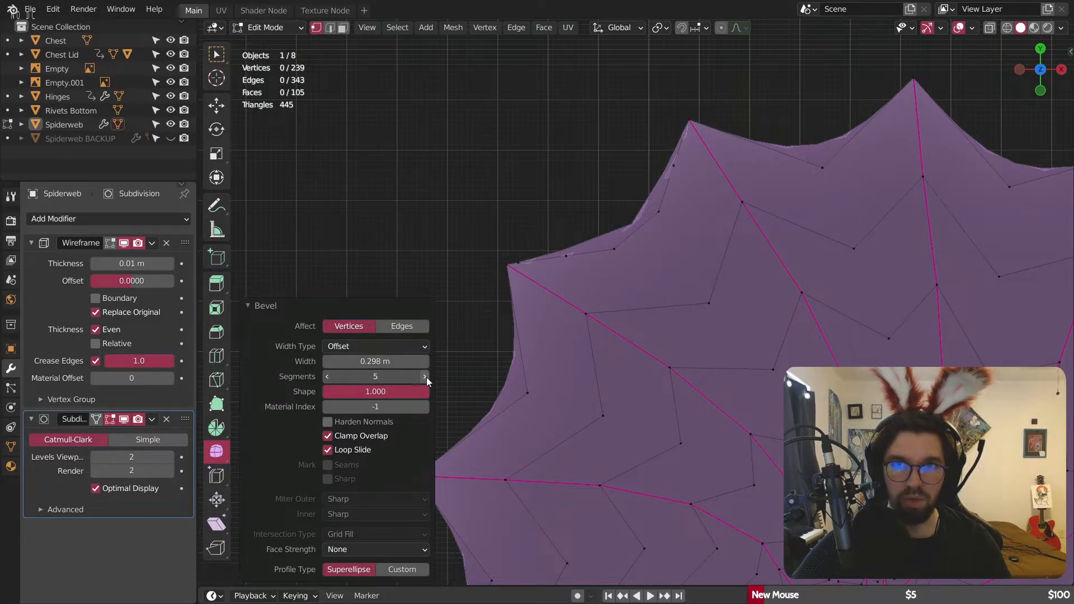
click(330, 377)
Step: Vertex-bevel the next clockwise sector's outermost mid-strand vertex and the second-ring mid-strand vertices of both upper-left sectors
shift+middle_drag(849, 211, 734, 237)
click(703, 199)
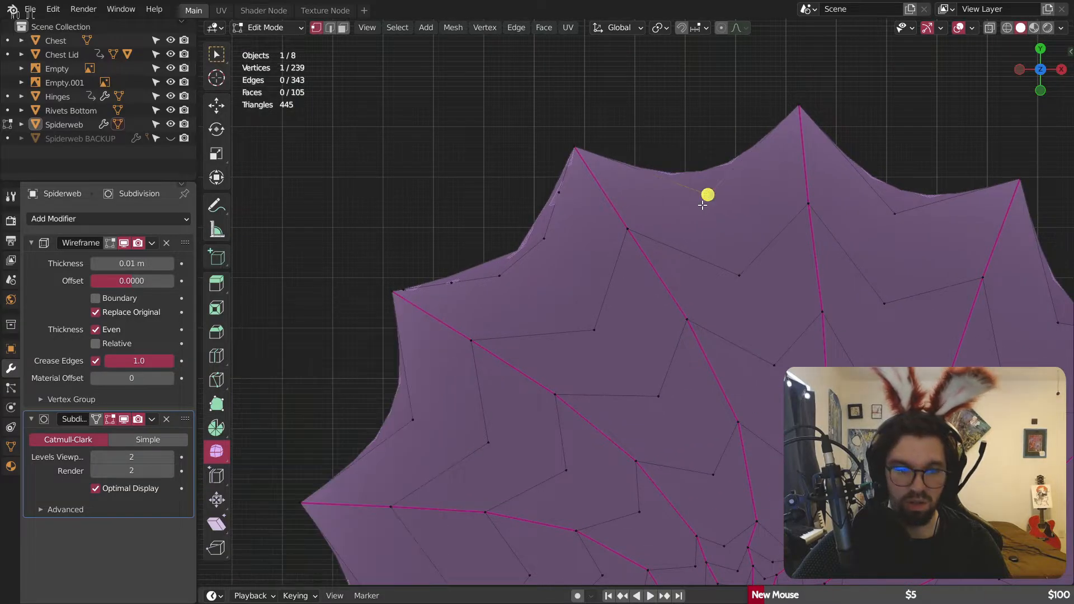
key(ctrl+shift+b)
click(591, 327)
key(ctrl+shift+b)
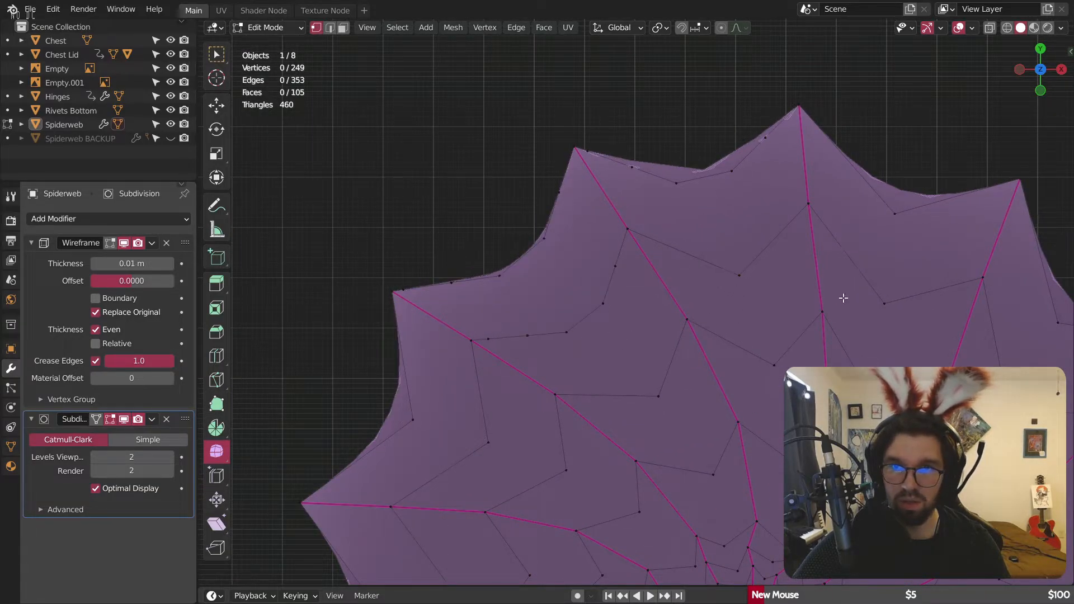
click(738, 275)
key(shift+r)
Step: Repeat the vertex bevel on the outermost and second-ring mid-strand vertices of the next two sectors clockwise, at the web's upper right
shift+middle_drag(931, 233, 804, 231)
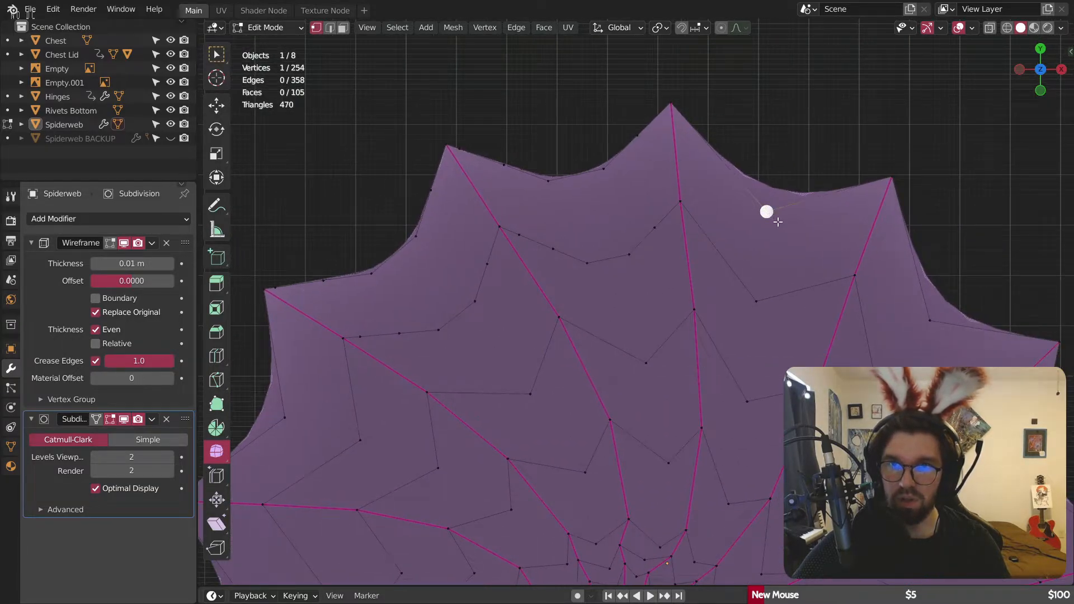
key(shift+r)
click(757, 299)
key(shift+r)
key(shift+r)
click(879, 402)
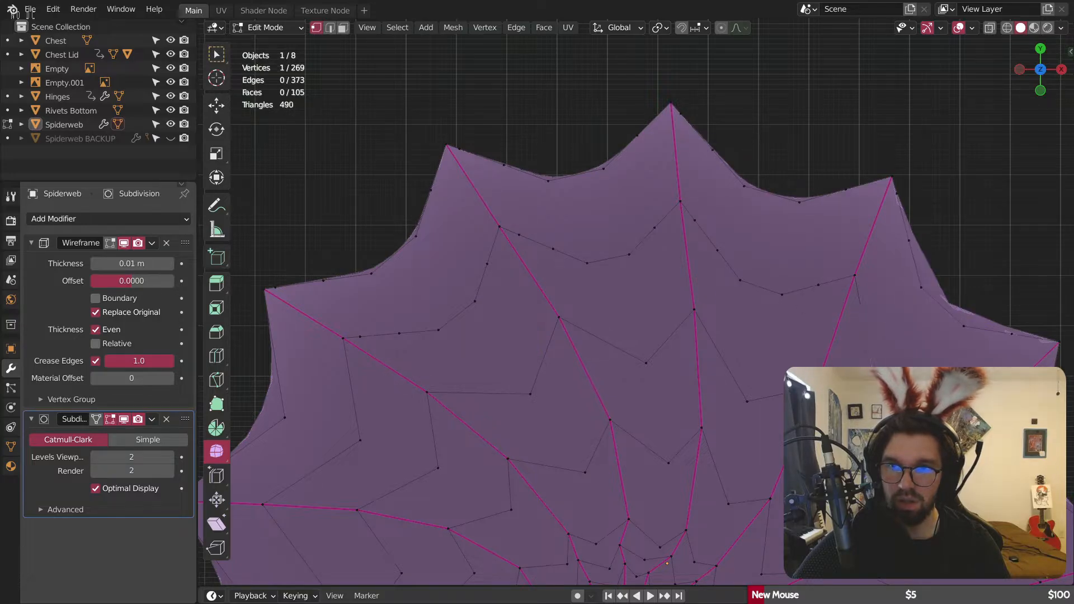
key(shift+r)
Step: Repeat the vertex bevel on the outermost and second-ring mid-strand vertices of the two sectors at the web's right side
shift+middle_drag(1052, 489, 787, 343)
click(765, 335)
key(shift+r)
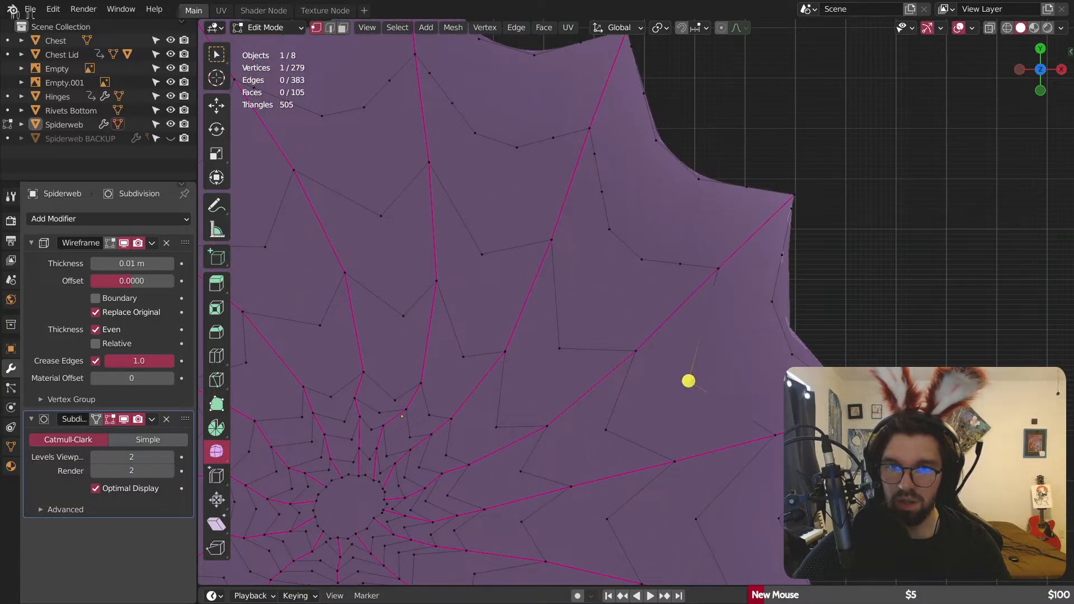
key(shift+r)
shift+middle_drag(846, 484, 848, 321)
key(shift+r)
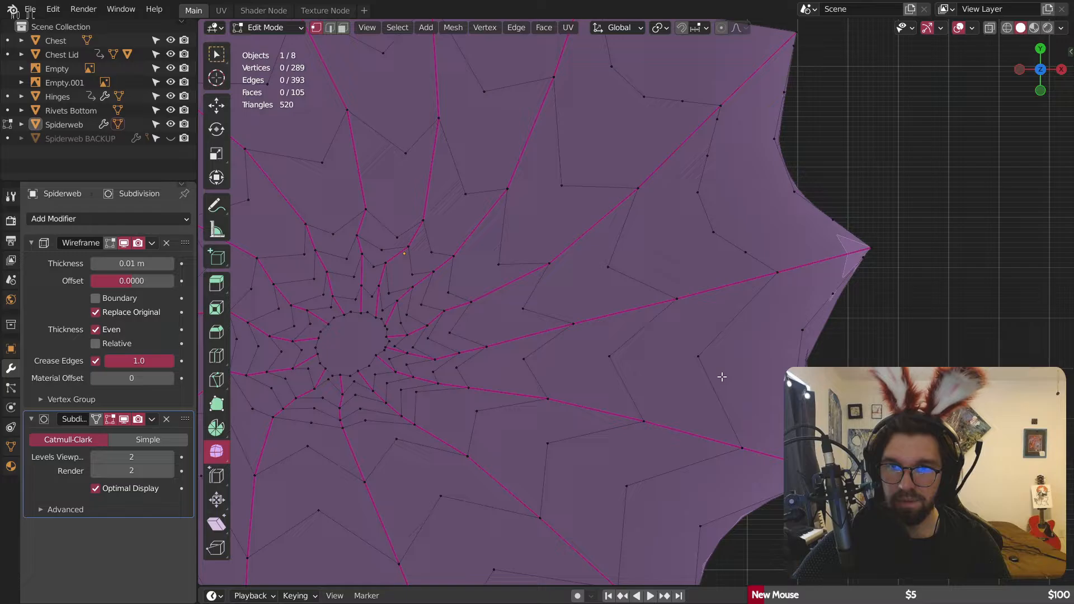
click(702, 354)
key(shift+r)
Step: Repeat the vertex bevel on the third- and fourth-ring mid-strand vertices of the two right-side sectors
key(shift+r)
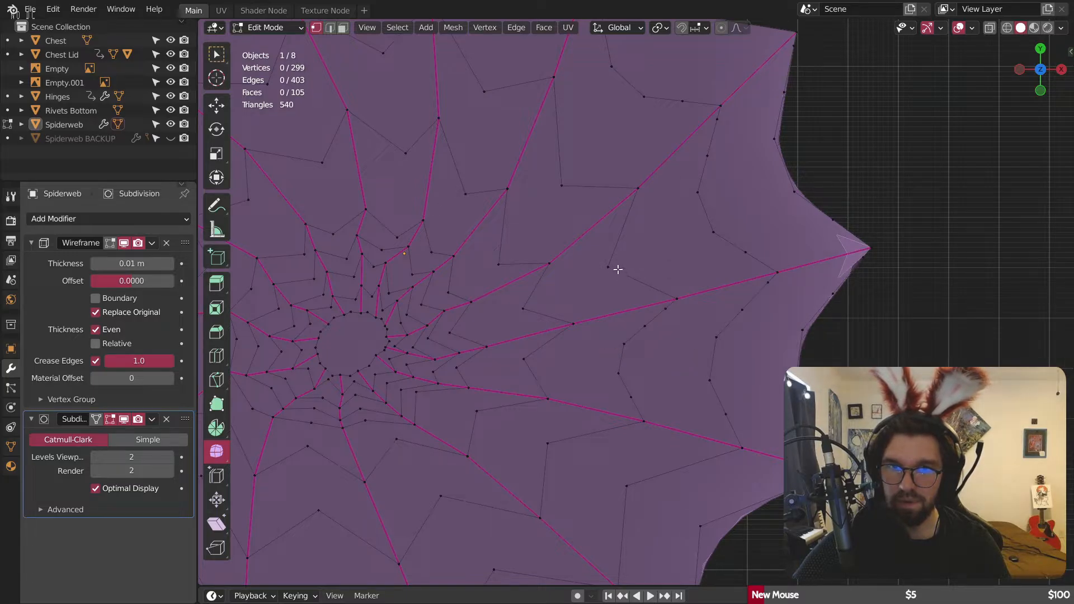
key(shift+r)
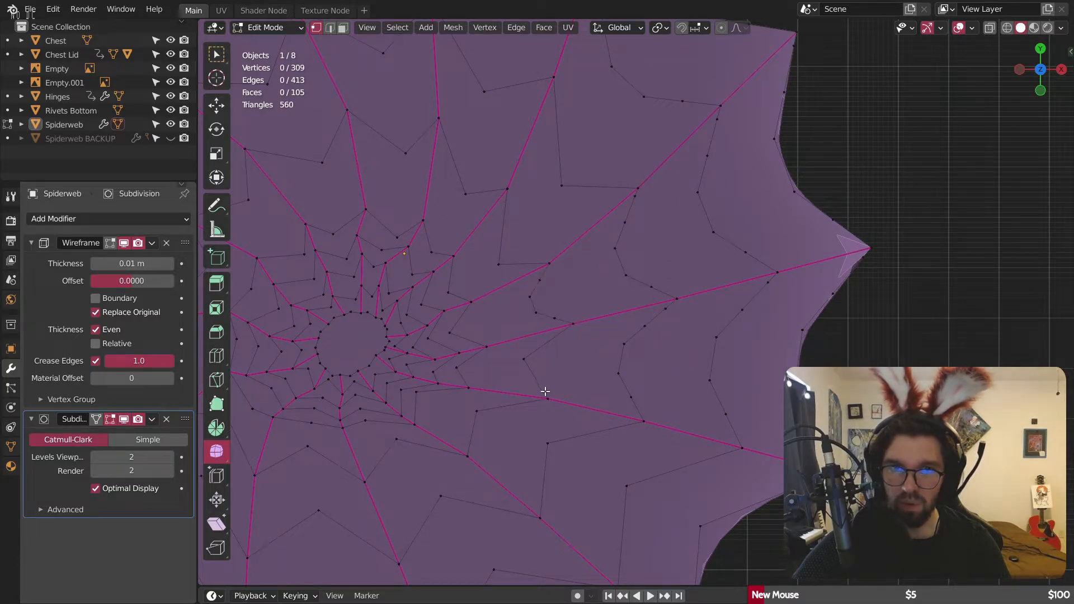
key(shift+r)
Step: Repeat the vertex bevel on the third-ring, second-ring and outermost mid-strand vertices of the next clockwise sector, at the web's lower right
shift+middle_drag(595, 460, 632, 346)
click(586, 329)
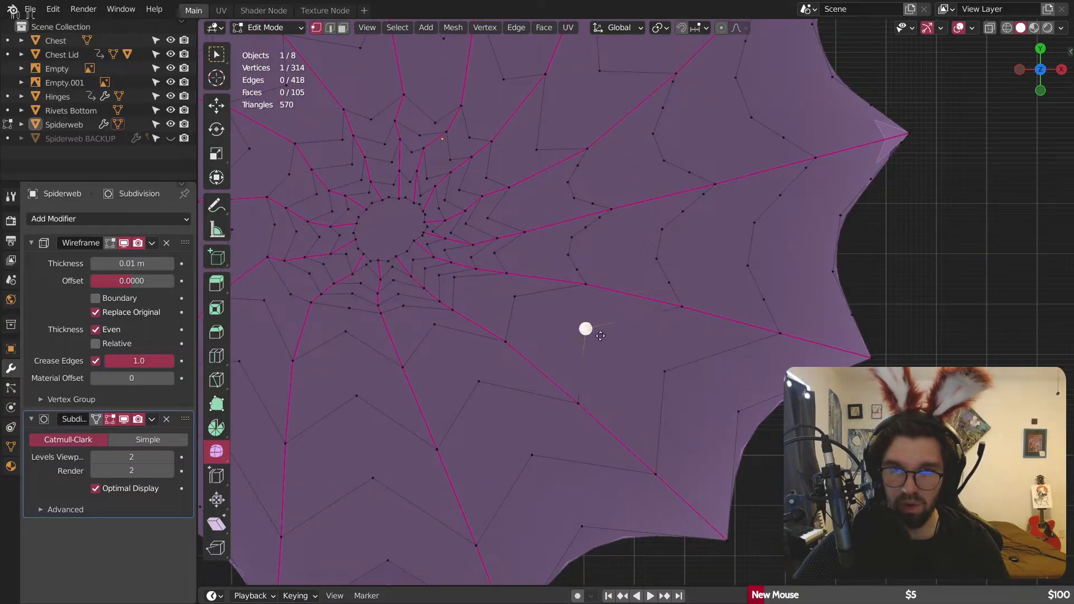
key(shift+r)
click(664, 371)
key(shift+r)
click(741, 413)
key(shift+r)
Step: Repeat the vertex bevel on the outermost and second-ring mid-strand vertices of the next two clockwise sectors, at the bottom right and bottom
shift+middle_drag(578, 508, 677, 393)
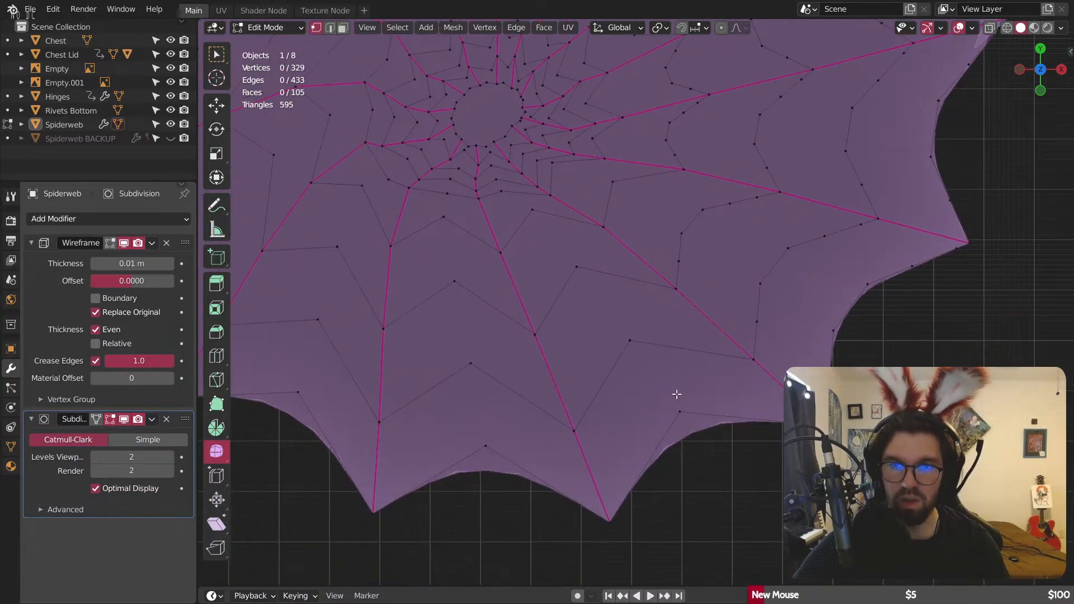
click(679, 414)
key(shift+r)
click(630, 350)
key(shift+r)
click(486, 446)
key(shift+r)
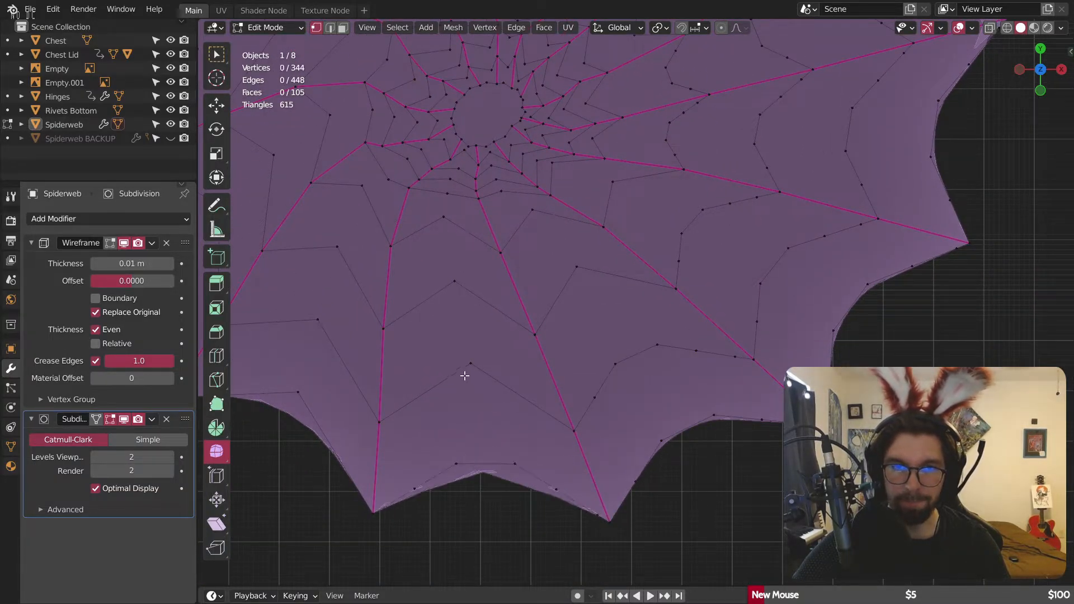
key(shift+r)
Step: Repeat the vertex bevel on the outermost, second-ring and third-ring mid-strand vertices of the web's lower-left sector
shift+middle_drag(322, 390, 568, 412)
click(541, 415)
key(shift+r)
click(564, 342)
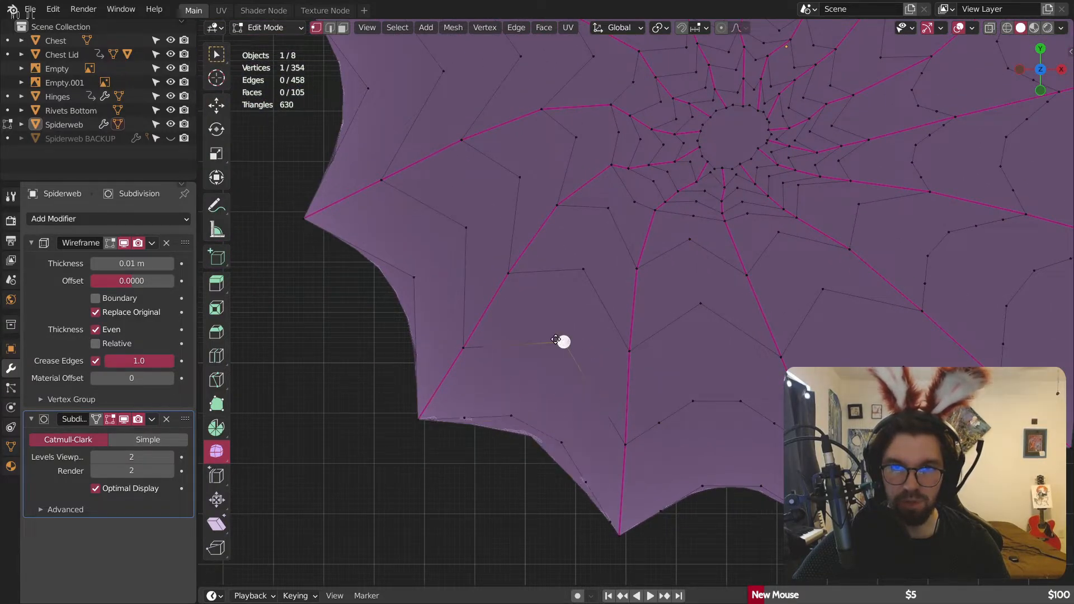
key(shift+r)
key(shift+r)
Step: Repeat the vertex bevel on the four outer mid-strand vertices of the adjacent left sector, working from the rim inward
click(414, 277)
key(shift+r)
click(466, 228)
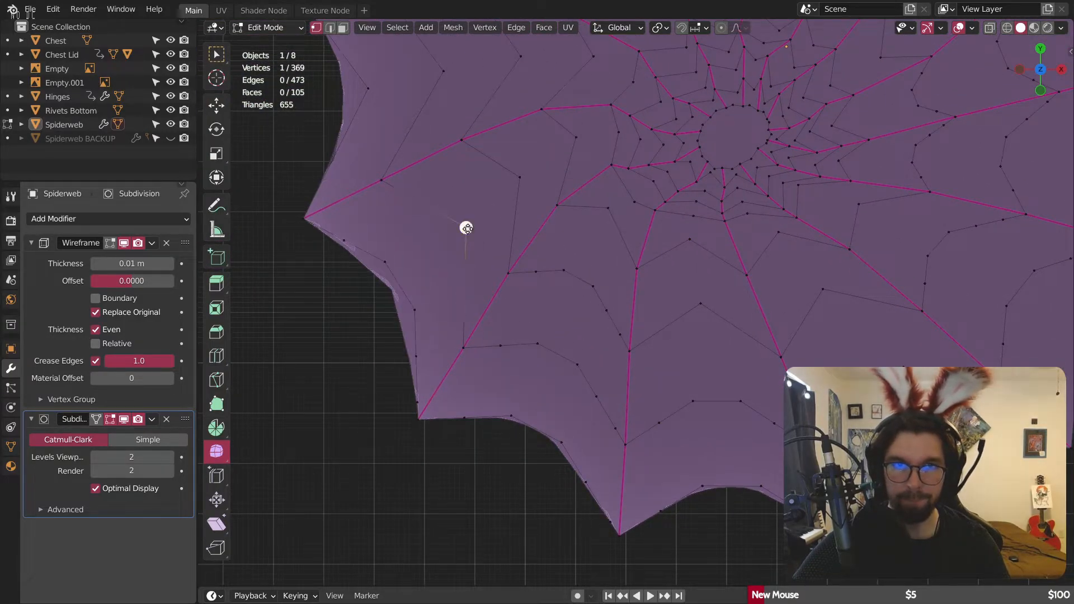
key(shift+r)
click(519, 177)
key(shift+r)
key(shift+r)
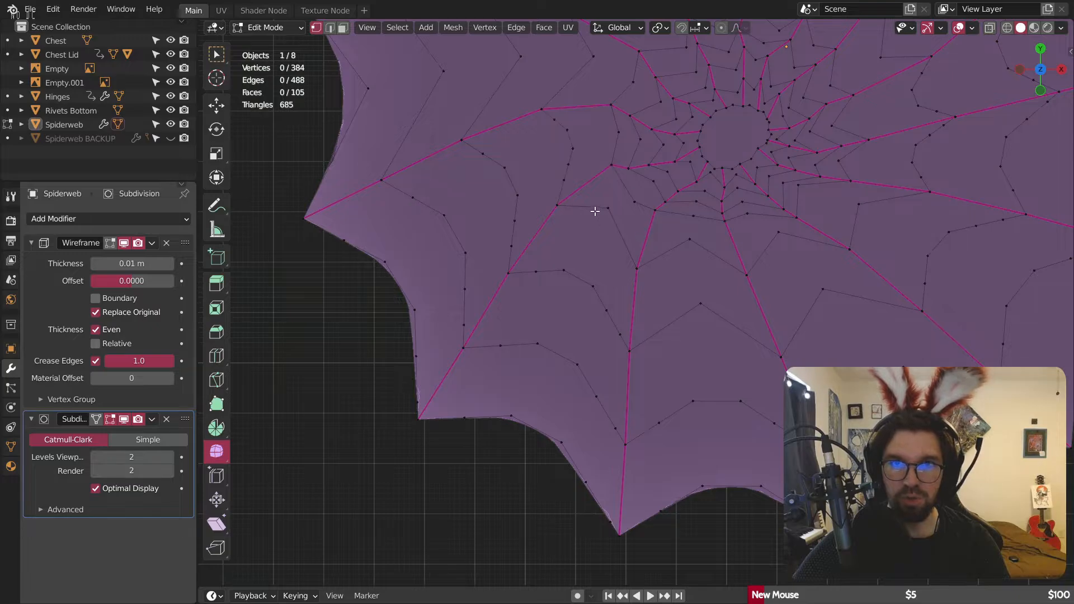
Step: Repeat the vertex bevel on the fourth-ring mid-strand vertices of the lower-left, bottom and bottom-right sectors
click(594, 207)
key(shift+r)
click(690, 240)
key(shift+r)
click(777, 230)
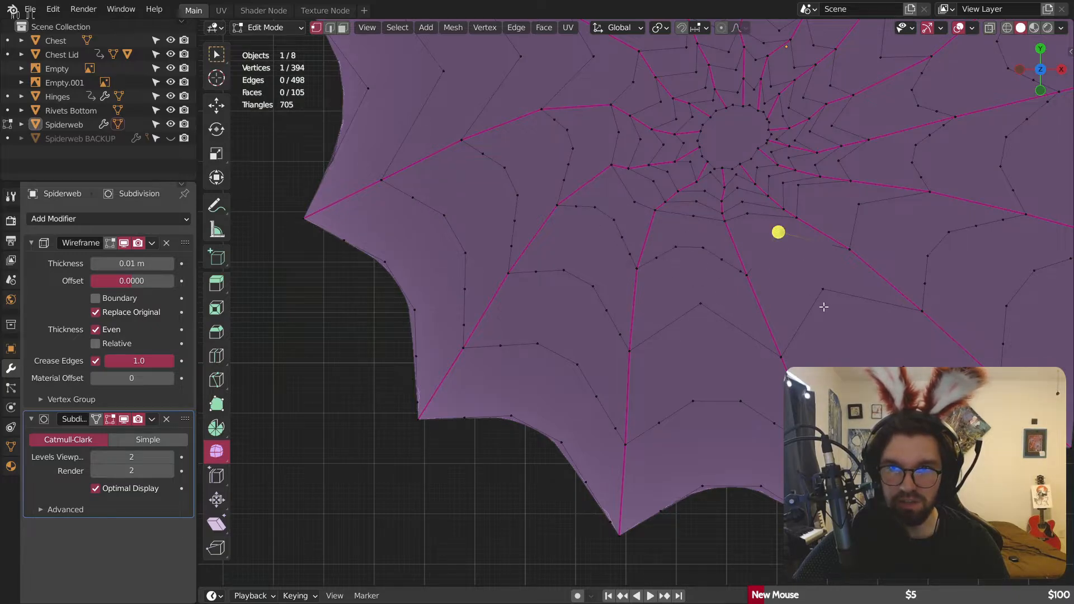
key(shift+r)
Step: Repeat the vertex bevel on the bottom-right sector's third-ring and the lower-right sector's fourth-ring mid-strand vertices
click(823, 289)
key(shift+r)
click(859, 203)
key(shift+r)
Step: Repeat the vertex bevel on both right-side sectors' fifth-ring mid-strand vertices and the lower of these sectors' remaining vertices toward the hub
shift+middle_drag(973, 170, 864, 267)
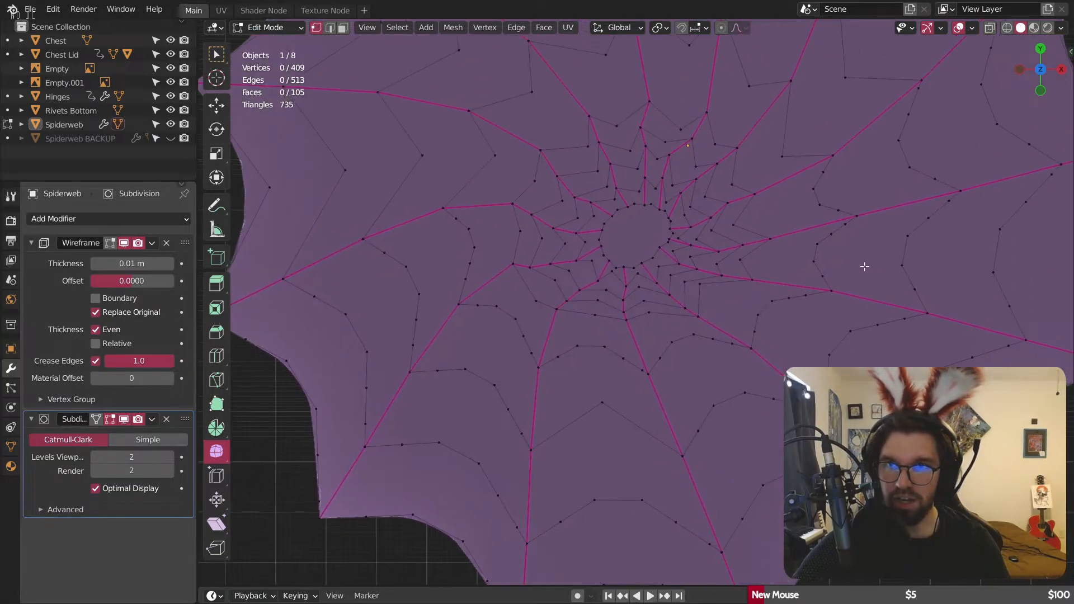
scroll(763, 230, up, 5)
click(693, 219)
key(shift+r)
click(706, 308)
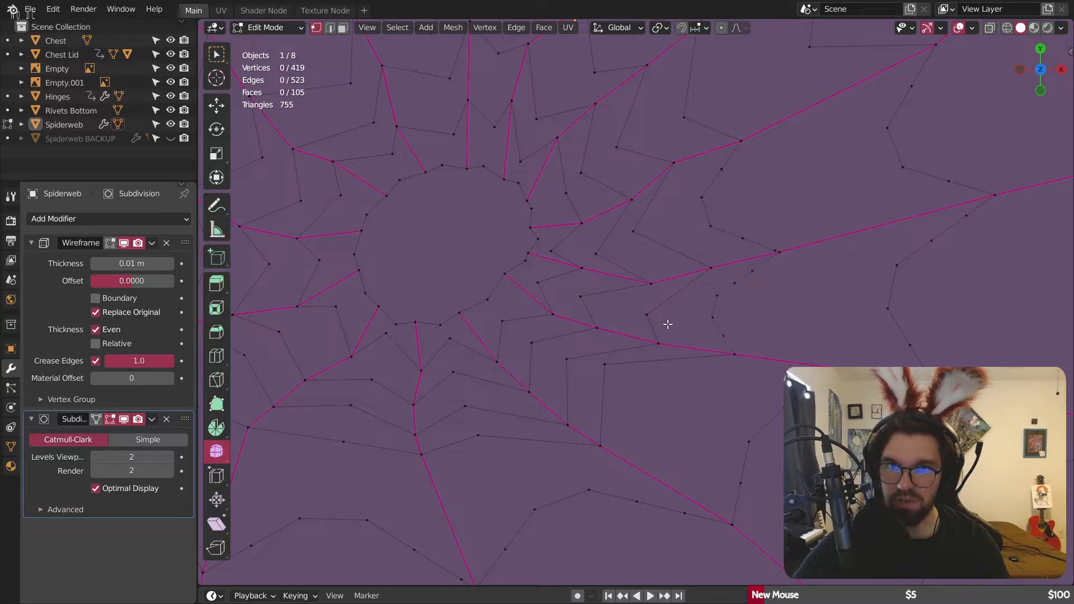
key(shift+r)
click(588, 308)
click(546, 284)
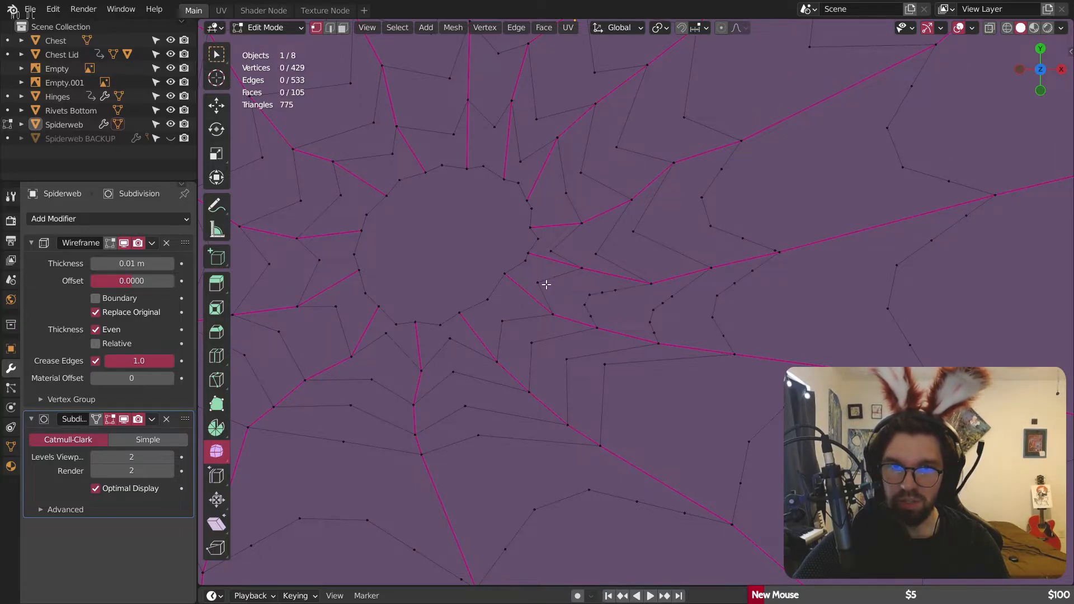
key(shift+r)
Step: Repeat the vertex bevel on the remaining inner mid-strand vertices of the upper right-side sector
click(605, 245)
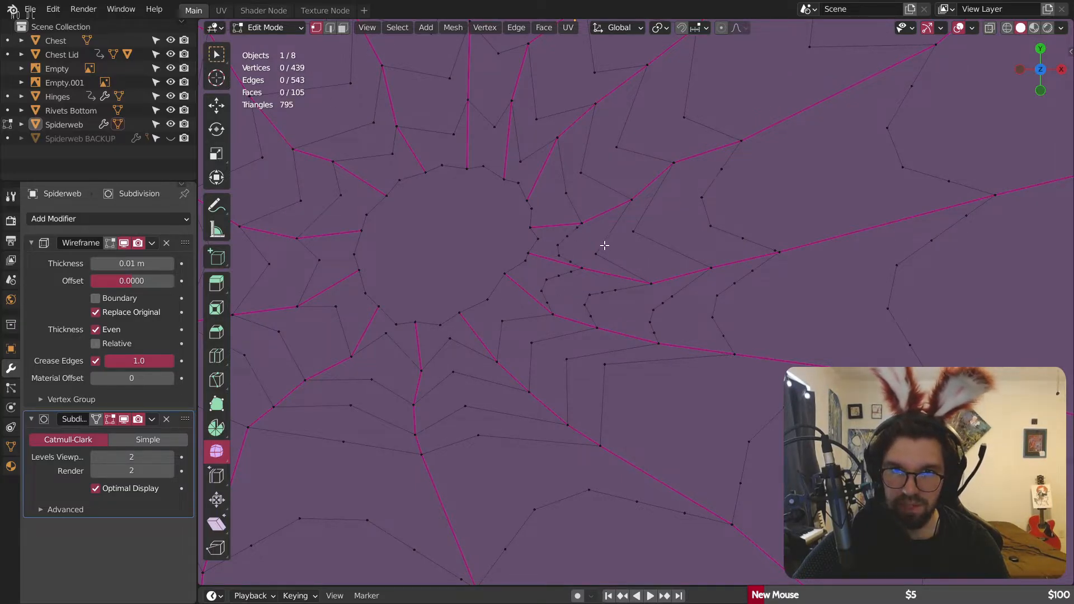
key(shift+r)
key(shift+r)
Step: Repeat the vertex bevel on the four inner mid-strand vertices of the next counterclockwise sector, at the hub's upper right
click(581, 173)
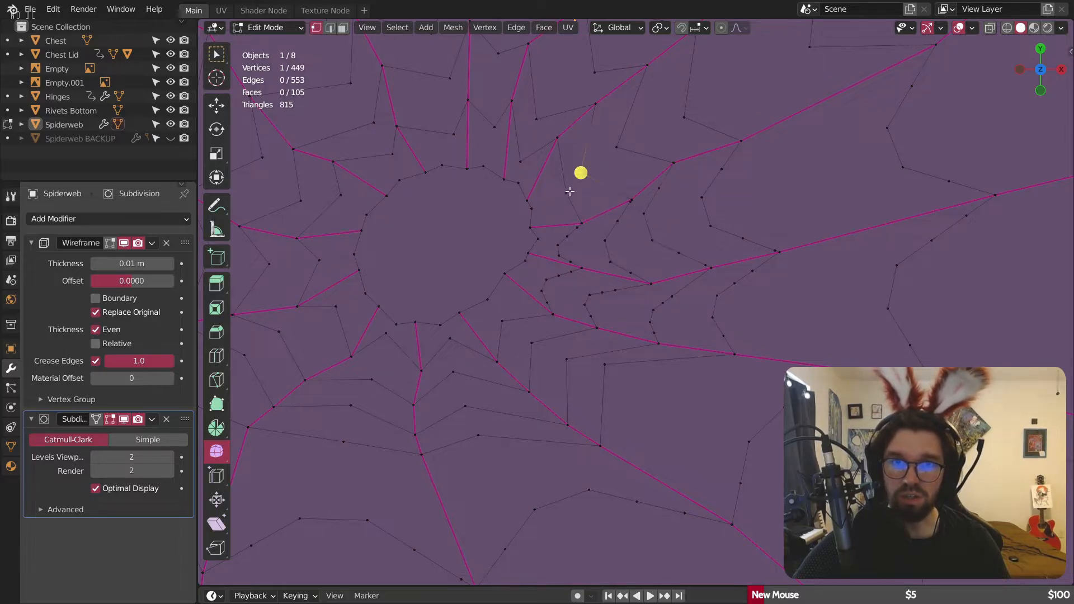
key(shift+r)
click(564, 194)
key(shift+r)
click(617, 147)
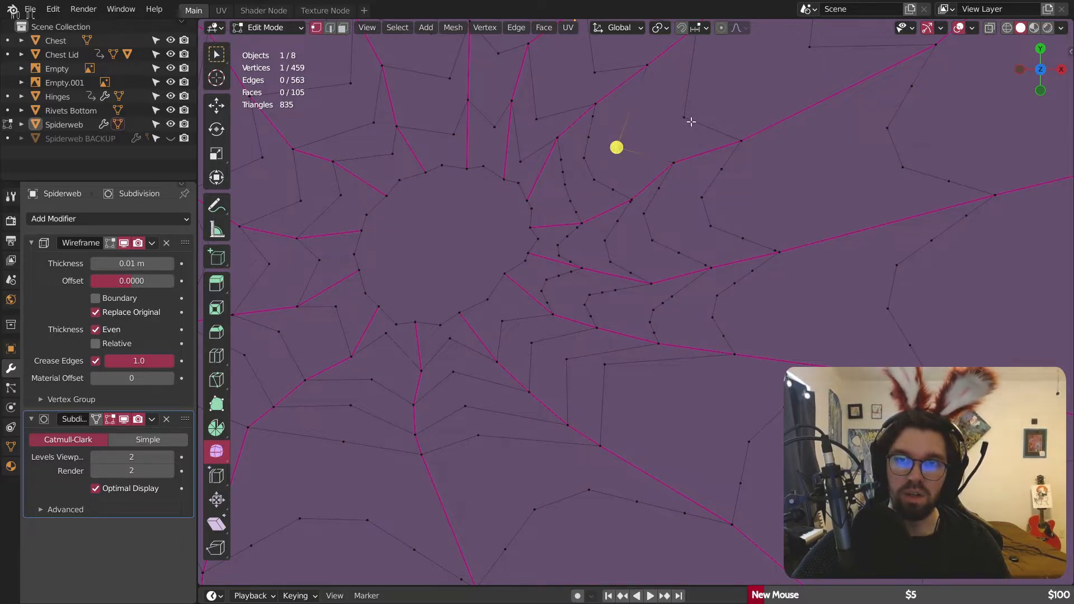
key(shift+r)
click(690, 121)
key(shift+r)
Step: Repeat the vertex bevel on the four inner mid-strand vertices of the lower-right sector, working toward the hub
shift+middle_drag(664, 382, 696, 249)
click(642, 239)
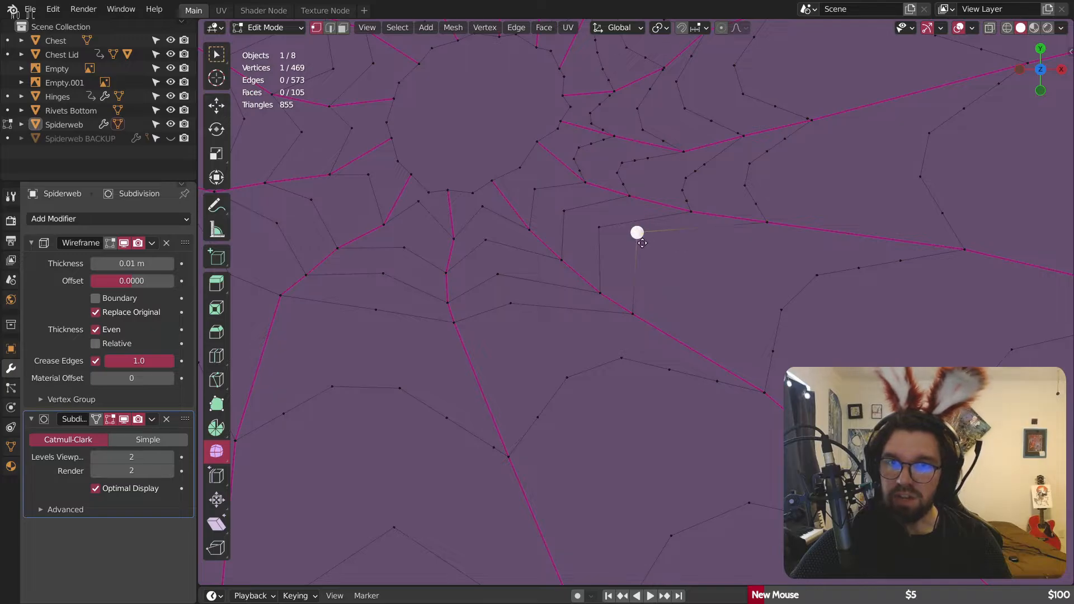
key(shift+r)
click(599, 229)
key(shift+r)
click(564, 211)
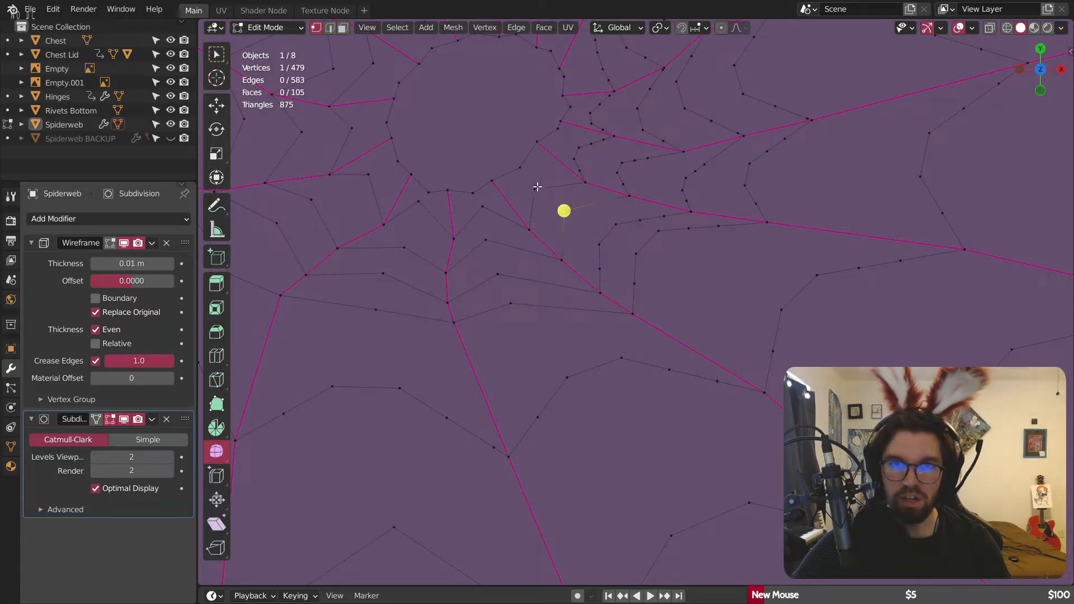
key(shift+r)
Step: Repeat the vertex bevel on the four inner mid-strand vertices of the bottom-right sector, working outward from the hub
click(482, 206)
key(shift+r)
click(489, 241)
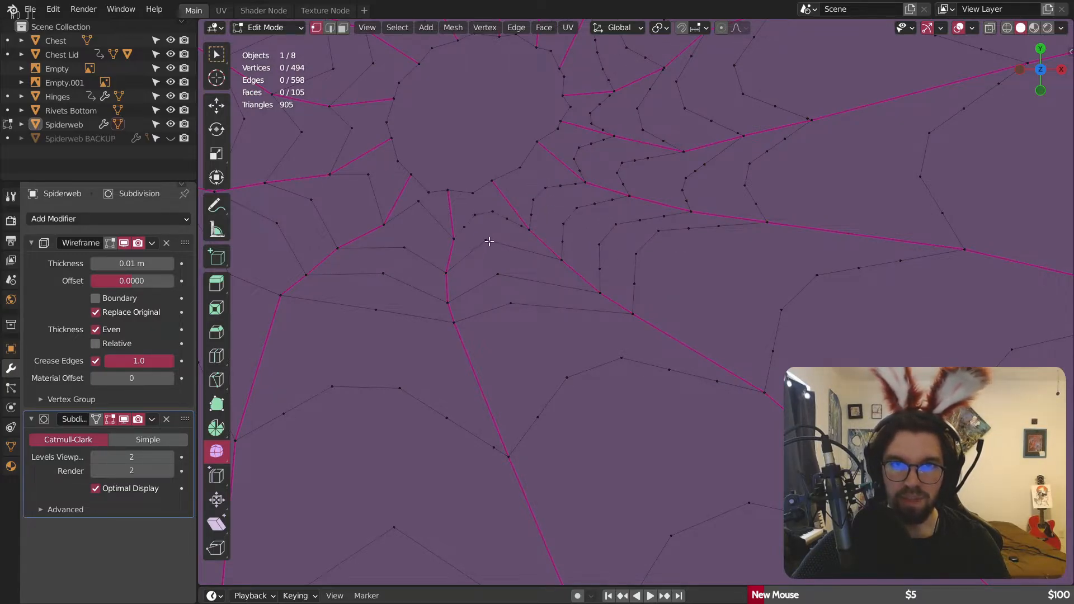
key(shift+r)
click(498, 274)
key(shift+r)
click(514, 307)
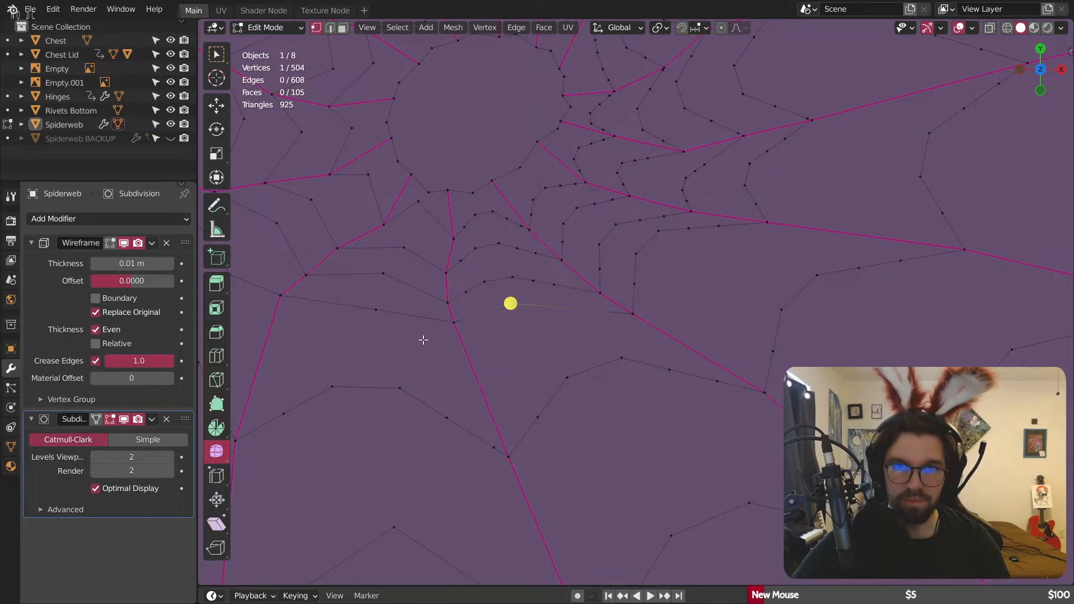
key(shift+r)
Step: Repeat the vertex bevel on the four inner mid-strand vertices of the bottom sector, working toward the hub
shift+middle_drag(406, 330, 520, 350)
click(487, 330)
key(shift+r)
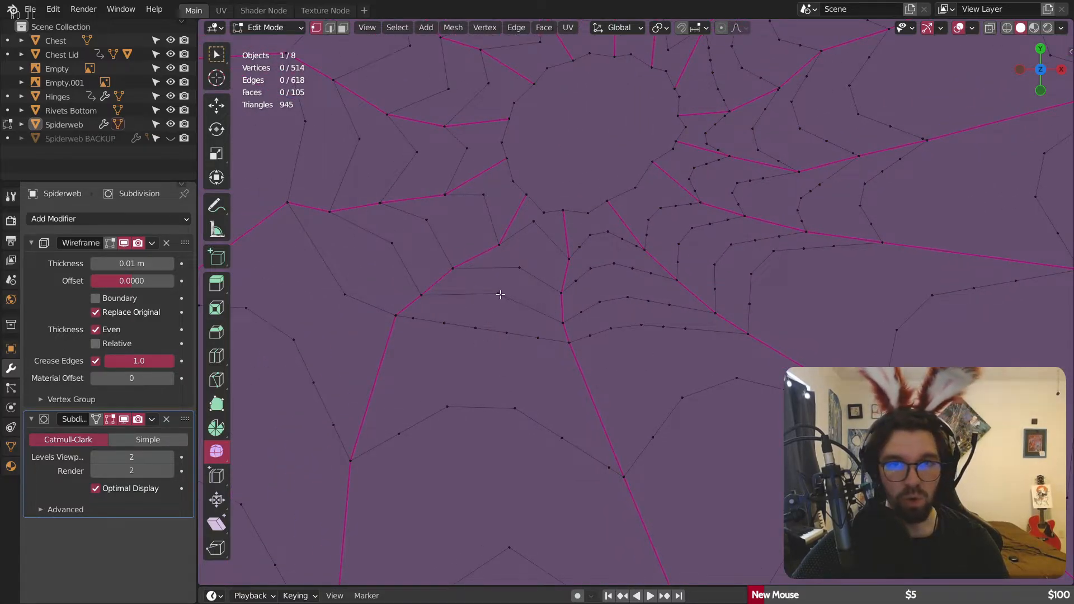
click(500, 294)
key(shift+r)
click(519, 267)
key(shift+r)
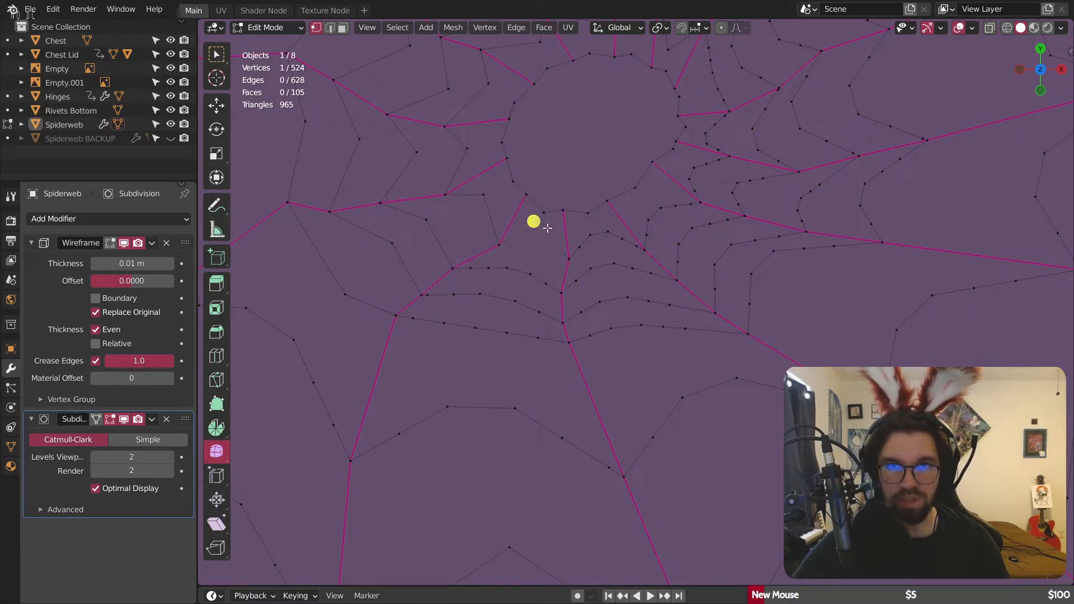
Step: Repeat the vertex bevel counterclockwise on the hub ring's mid-strand vertices, from its bottom to its lower right side
click(543, 213)
key(shift+r)
click(588, 213)
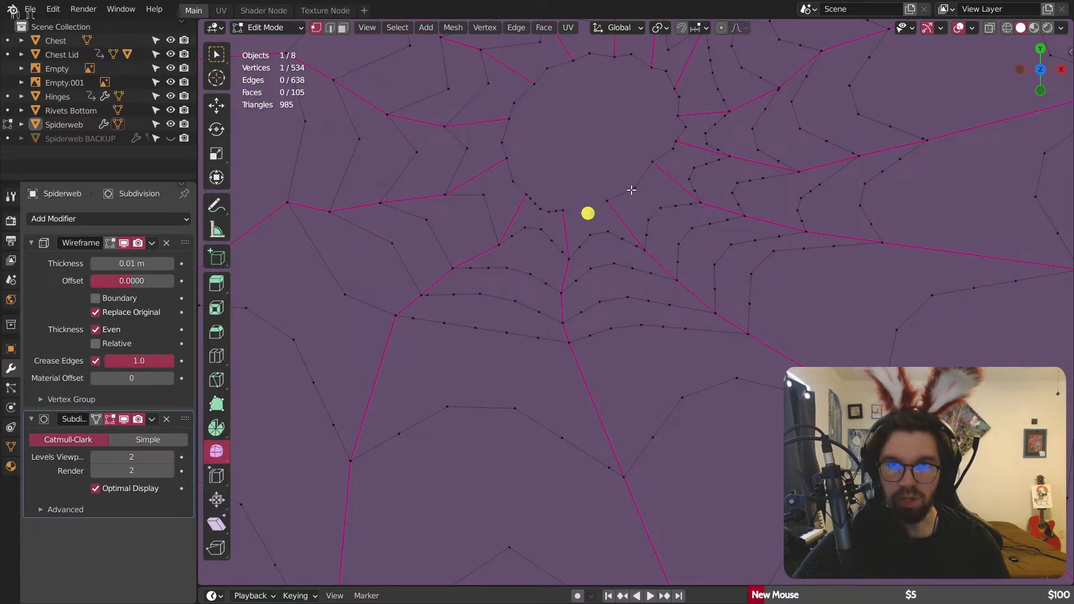
key(shift+r)
click(632, 189)
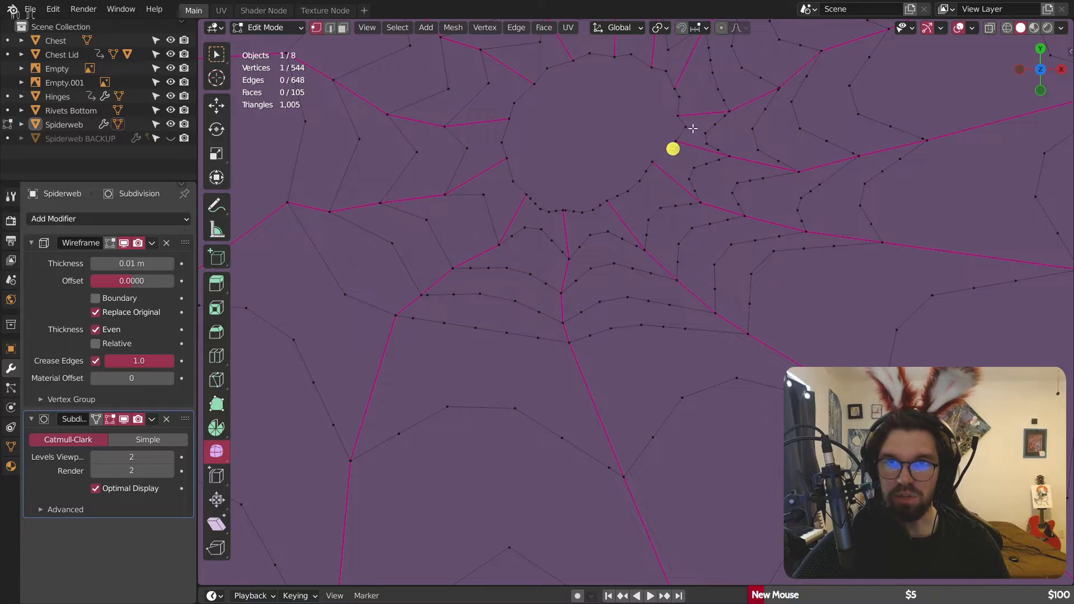
key(shift+r)
Step: Bevel the hub ring's next mid-strand vertex on the right side with a 0.025 m offset and 5 segments, affecting vertices
click(685, 125)
scroll(708, 129, up, 8)
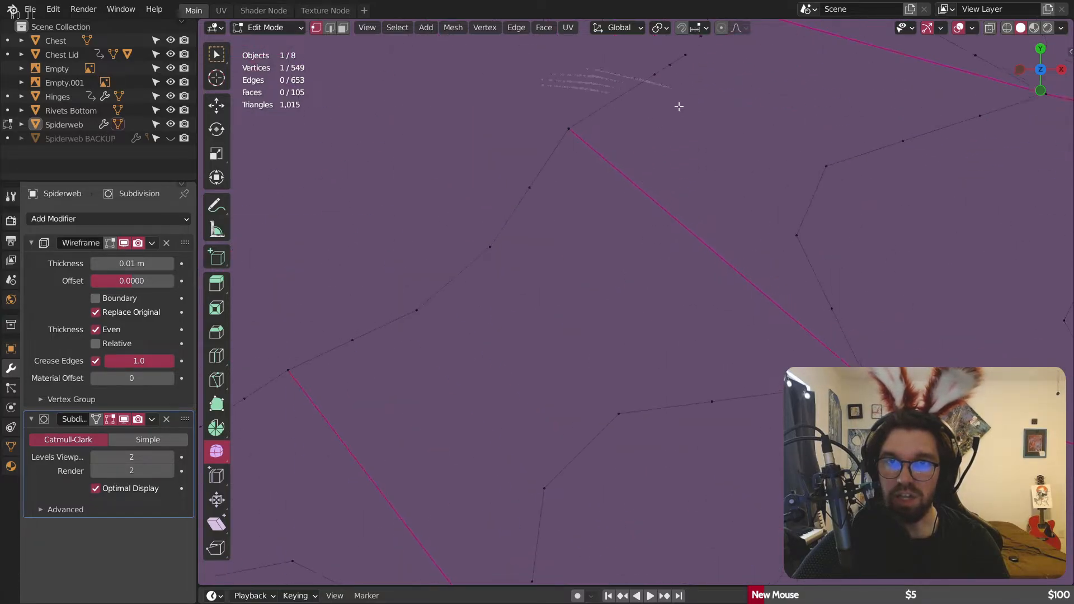
scroll(688, 193, down, 3)
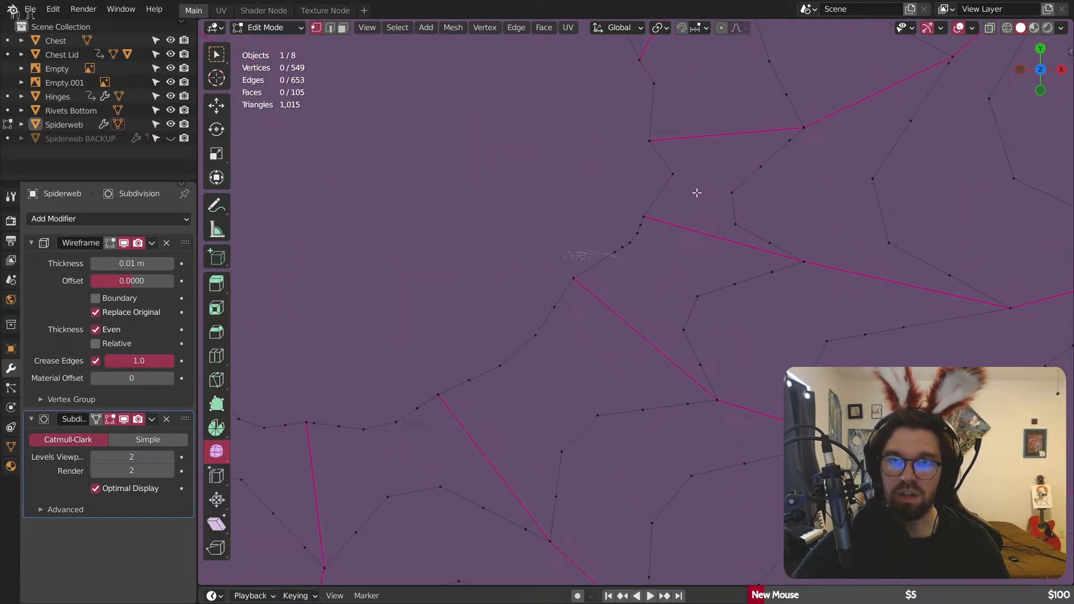
right_click(673, 177)
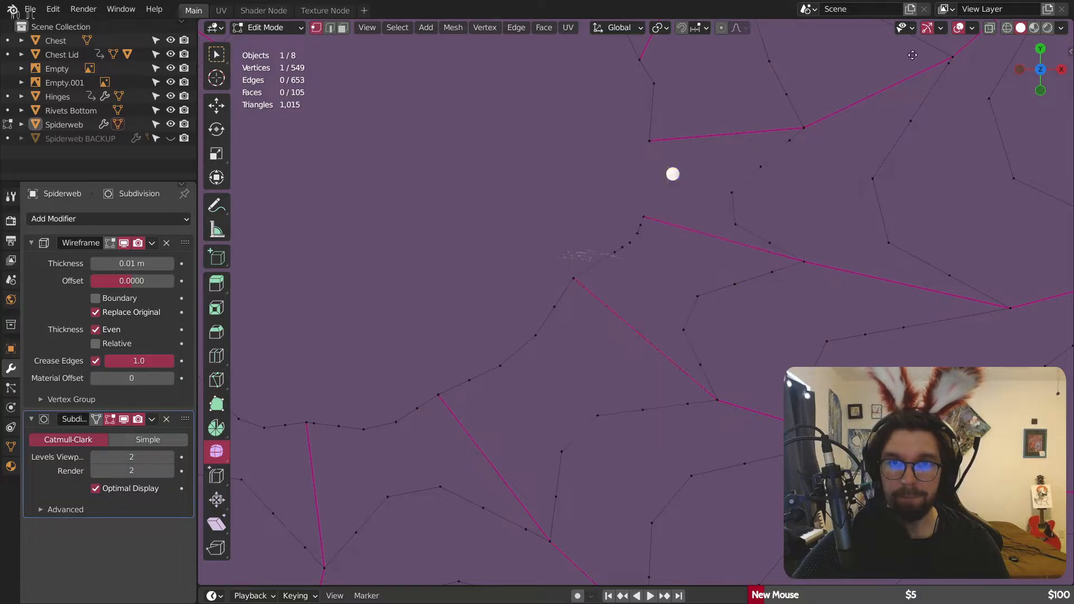
key(ctrl+shift+b)
click(818, 138)
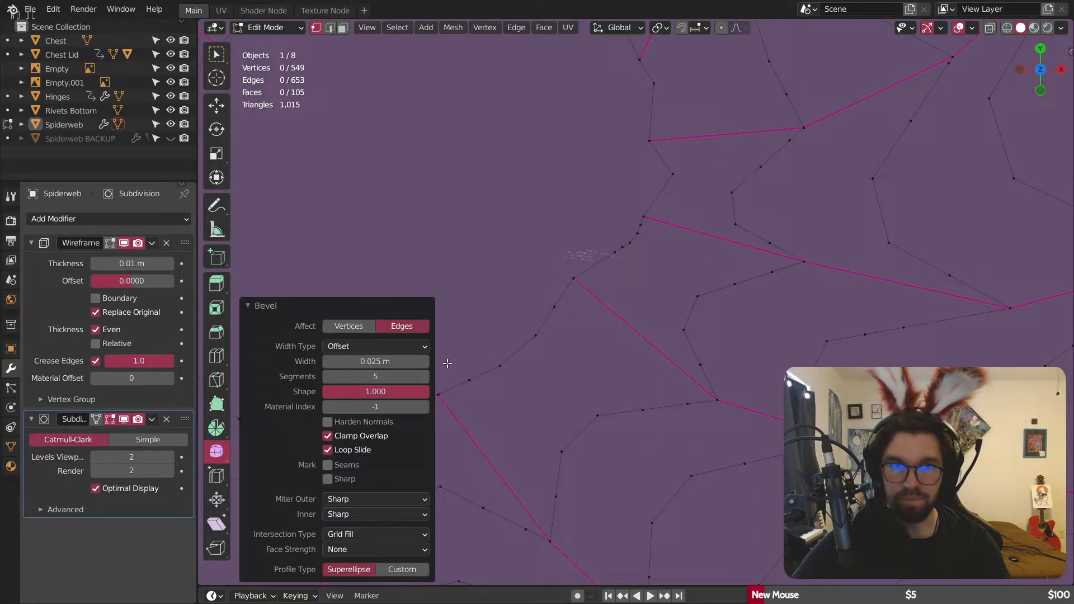
click(345, 327)
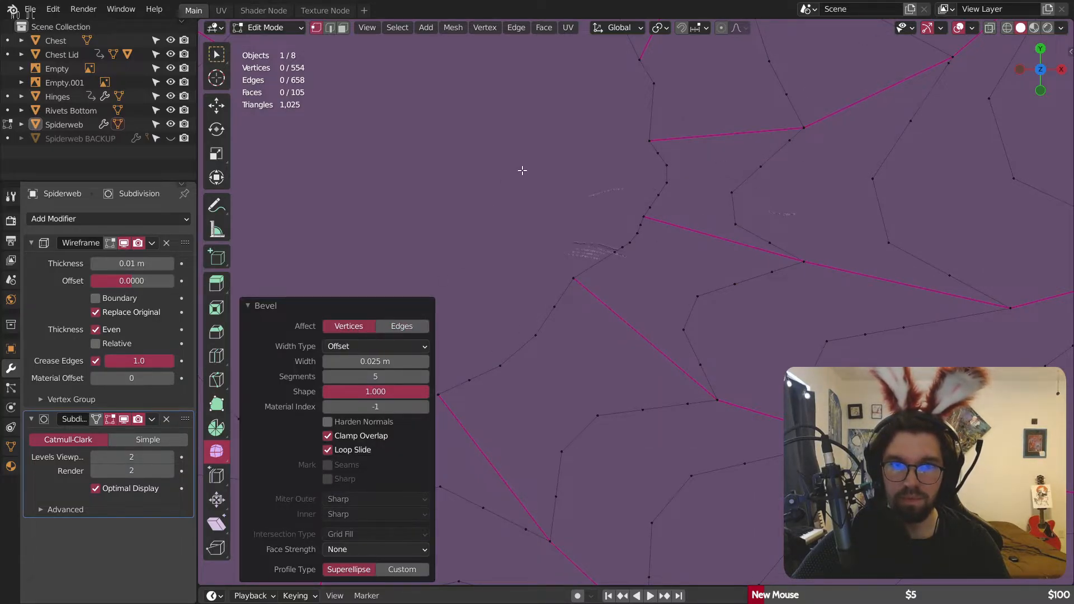
Step: Vertex-bevel the next counterclockwise mid-strand vertex on the hub ring and select the following one
scroll(556, 182, down, 1)
shift+middle_drag(575, 157, 605, 312)
click(673, 249)
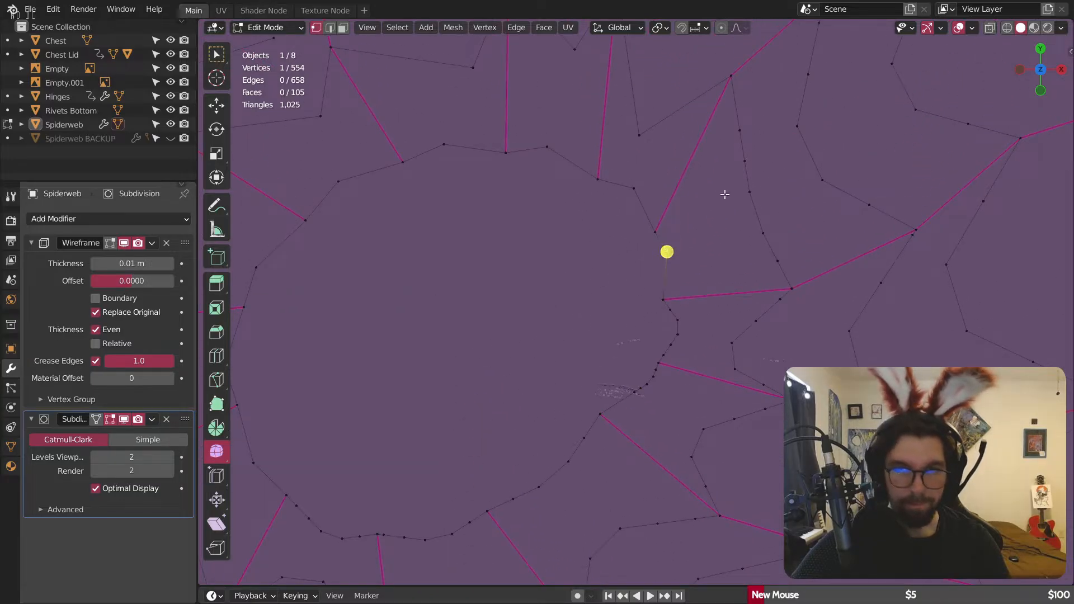
key(ctrl+shift+b)
click(639, 187)
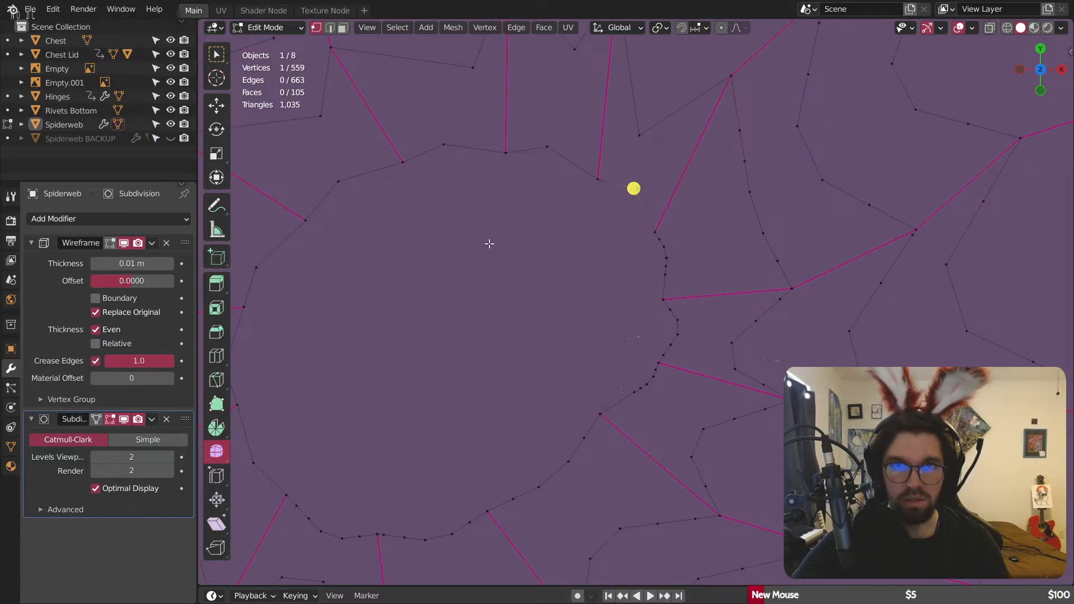
Step: Bevel the corner vertices along the upper edge of the web's central hole, repeating the same vertex bevel
key(shift+r)
shift+middle_drag(468, 175, 616, 185)
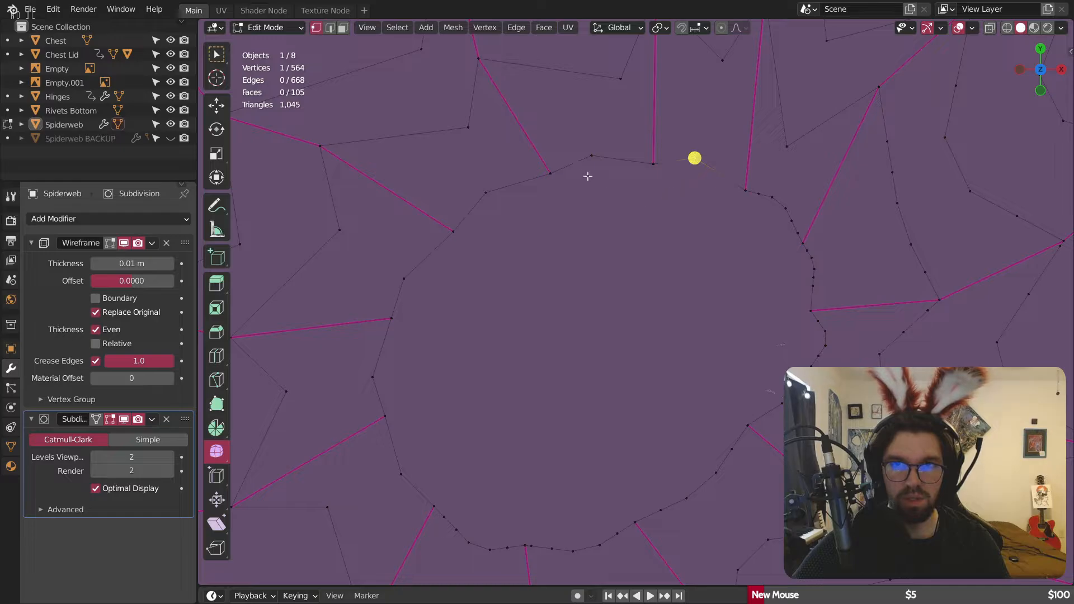
key(shift+r)
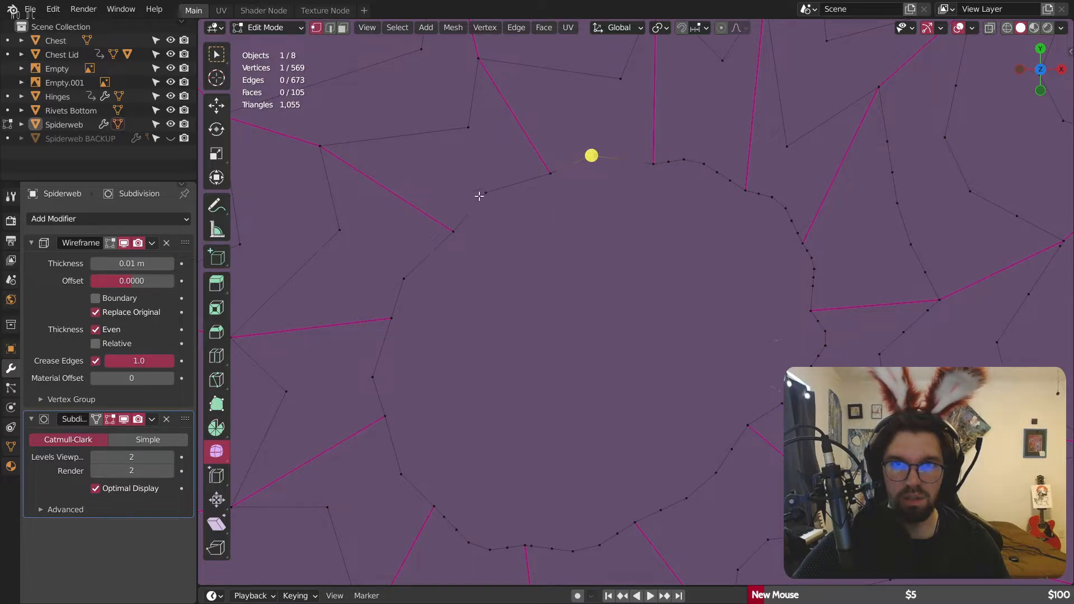
key(shift+r)
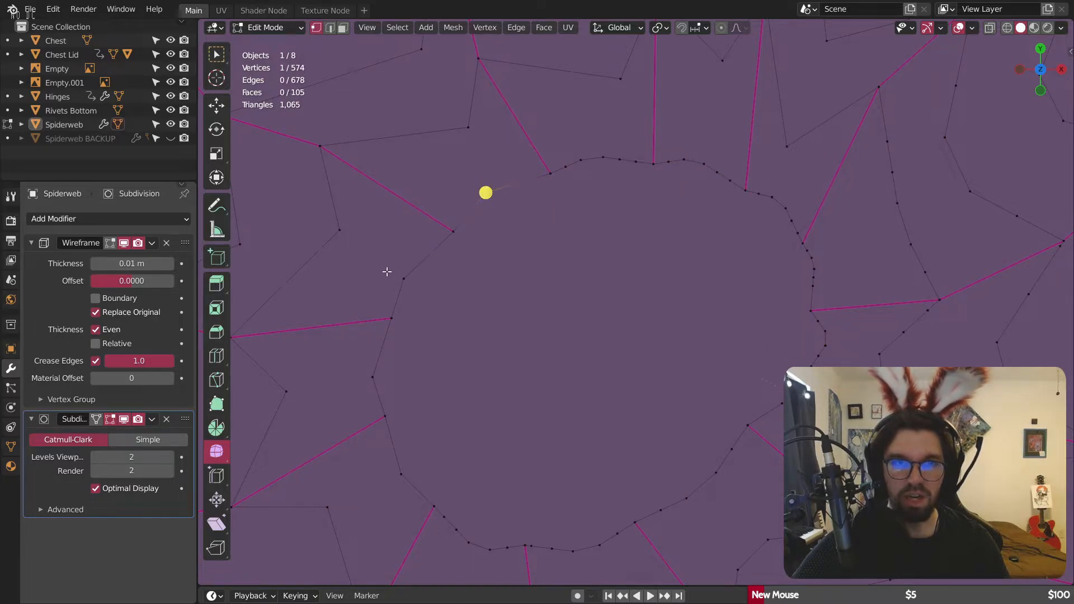
Step: Hide the Subdivision modifier's result in the viewport and bevel the remaining corner vertices on the central hole's left side
click(124, 418)
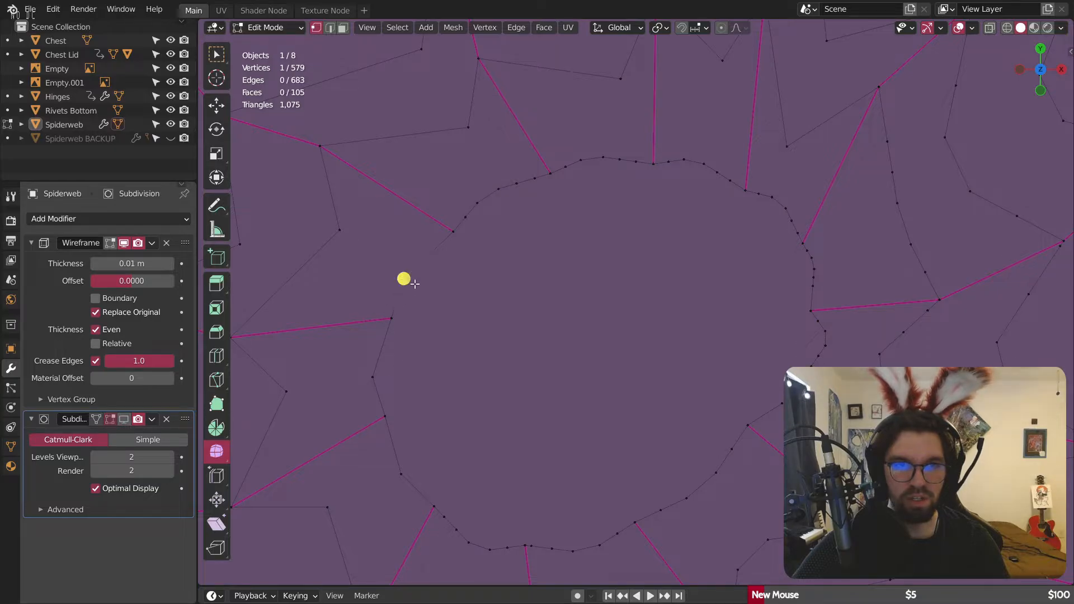
key(shift+r)
click(405, 480)
key(shift+r)
Step: Bevel the corner vertices of the first two cross threads in the web's lower-left sector
scroll(427, 471, down, 4)
shift+middle_drag(420, 450, 580, 240)
scroll(580, 240, up, 3)
click(519, 248)
key(shift+r)
click(401, 301)
key(shift+r)
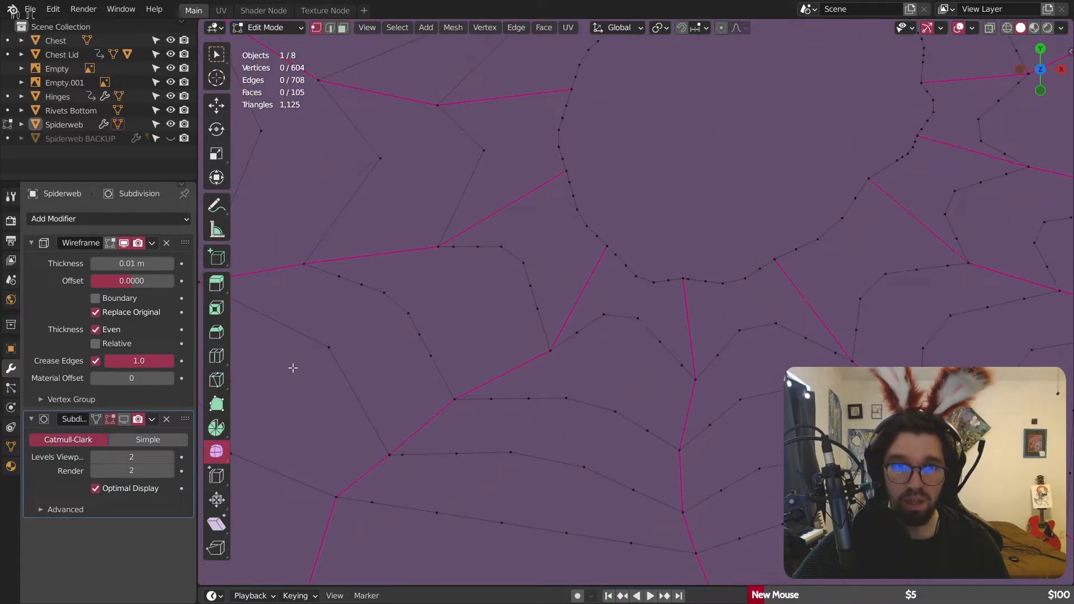
Step: Bevel the corner vertices of the next cross threads further out in the web's lower-left area
click(311, 357)
key(shift+r)
scroll(493, 369, down, 5)
shift+middle_drag(493, 369, 595, 298)
click(574, 307)
key(shift+r)
scroll(574, 307, down, 5)
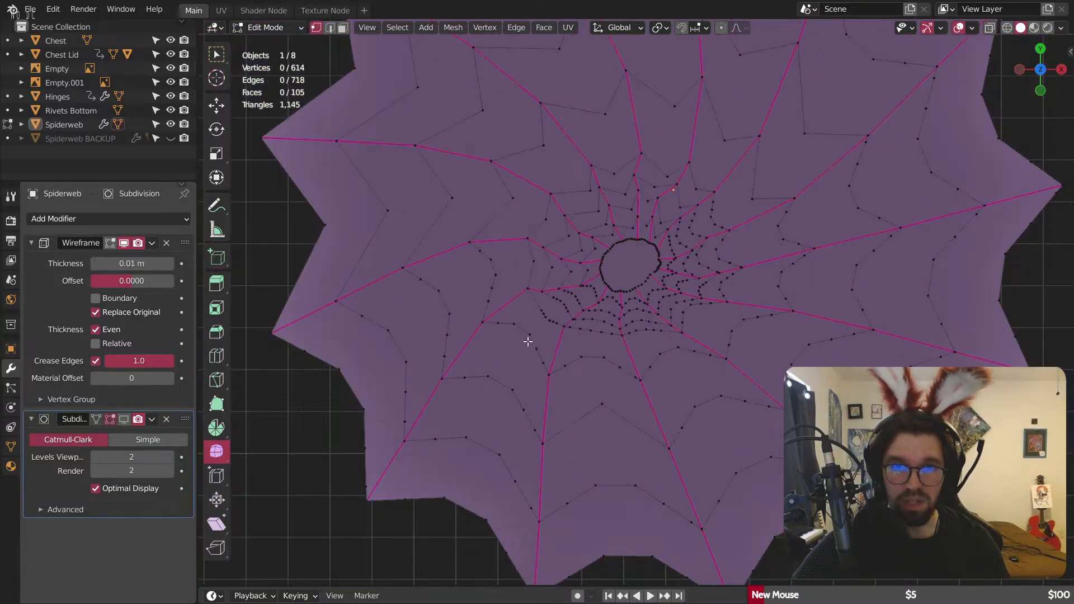
Step: Bevel the corner vertices of the cross threads in the sector left of the central hole
scroll(562, 289, up, 5)
click(589, 295)
key(shift+r)
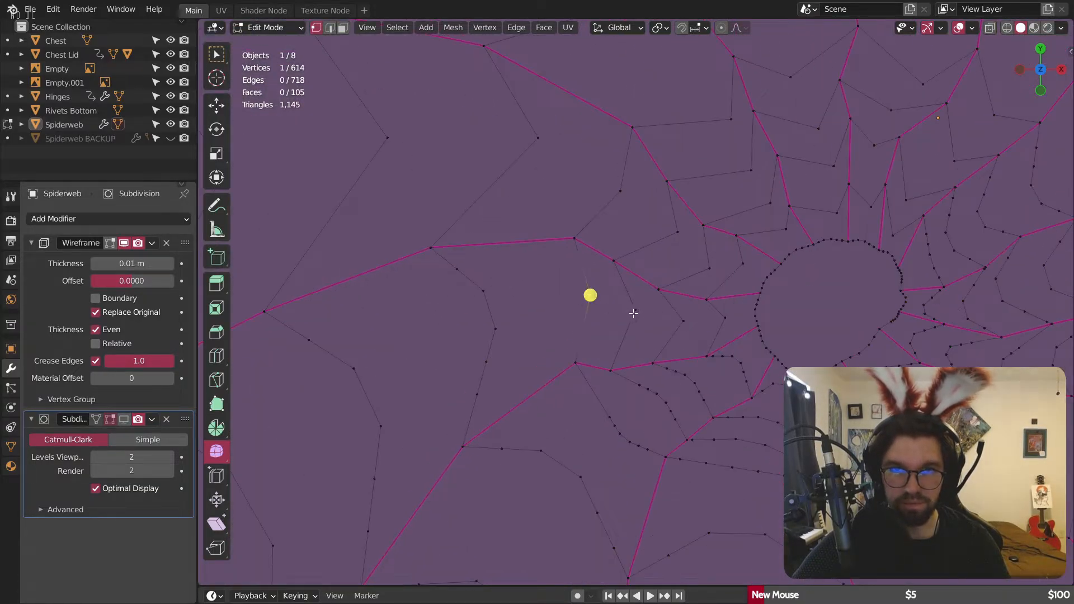
click(635, 310)
key(shift+r)
click(683, 318)
key(shift+r)
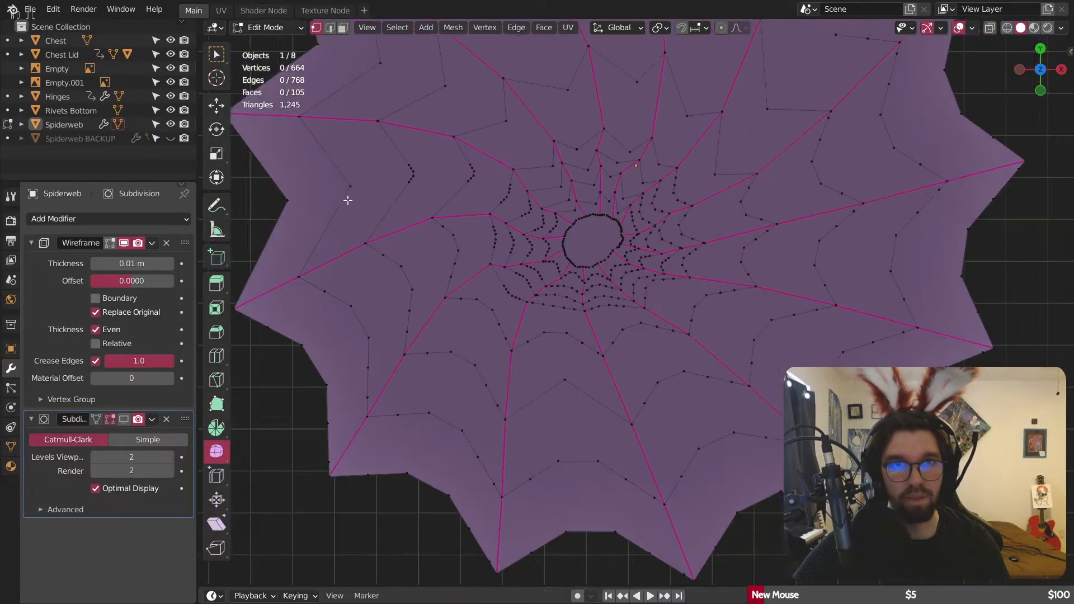
Step: Bevel the corner vertices of the cross threads in the web's upper-left sectors
shift+middle_drag(347, 201, 520, 193)
scroll(520, 193, up, 3)
scroll(553, 194, down, 4)
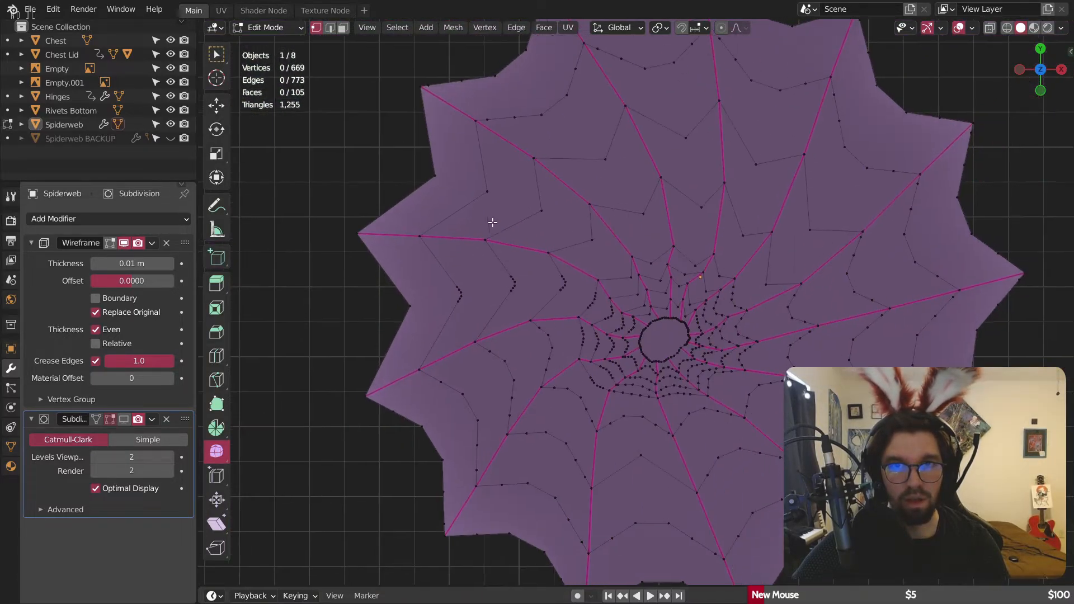
scroll(492, 221, up, 4)
click(487, 199)
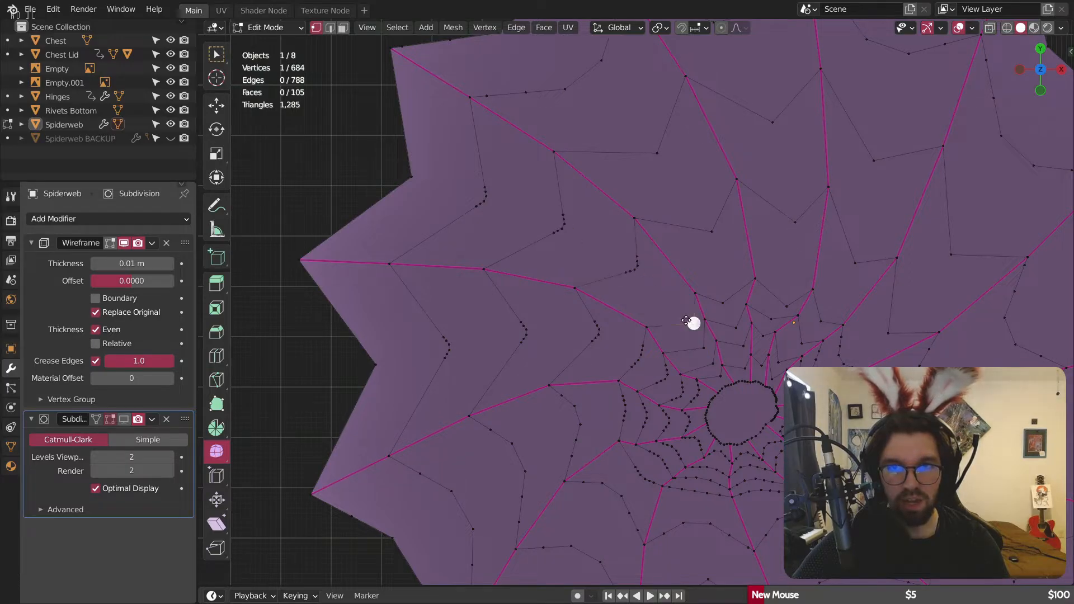
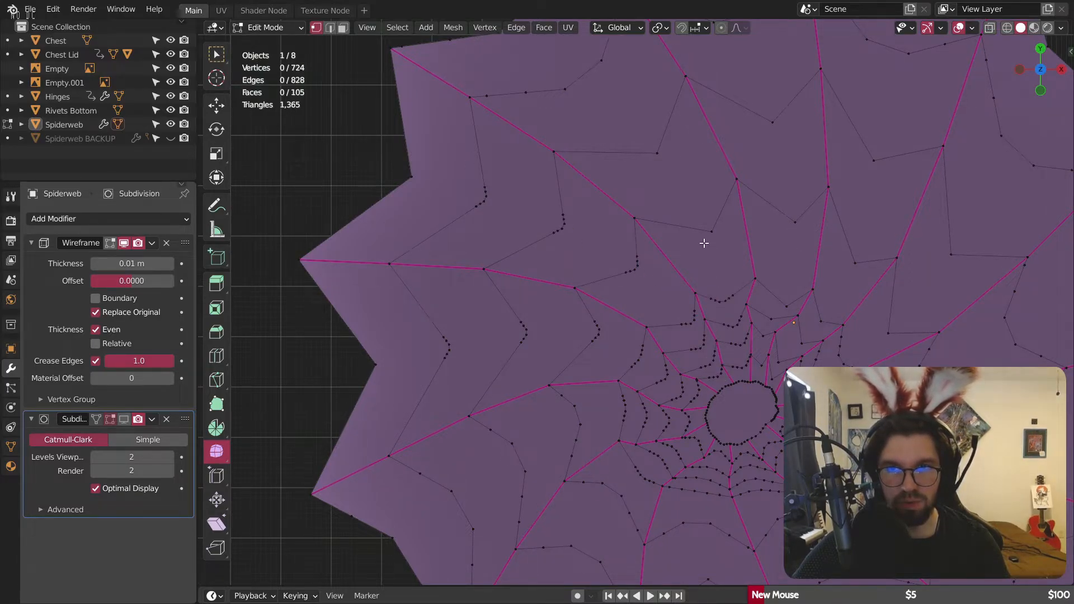
key(ctrl+shift+b)
Step: Bevel the corner vertices of the outer cross threads in the sectors above the central hole
click(573, 85)
scroll(638, 142, down, 1)
shift+middle_drag(756, 199, 653, 192)
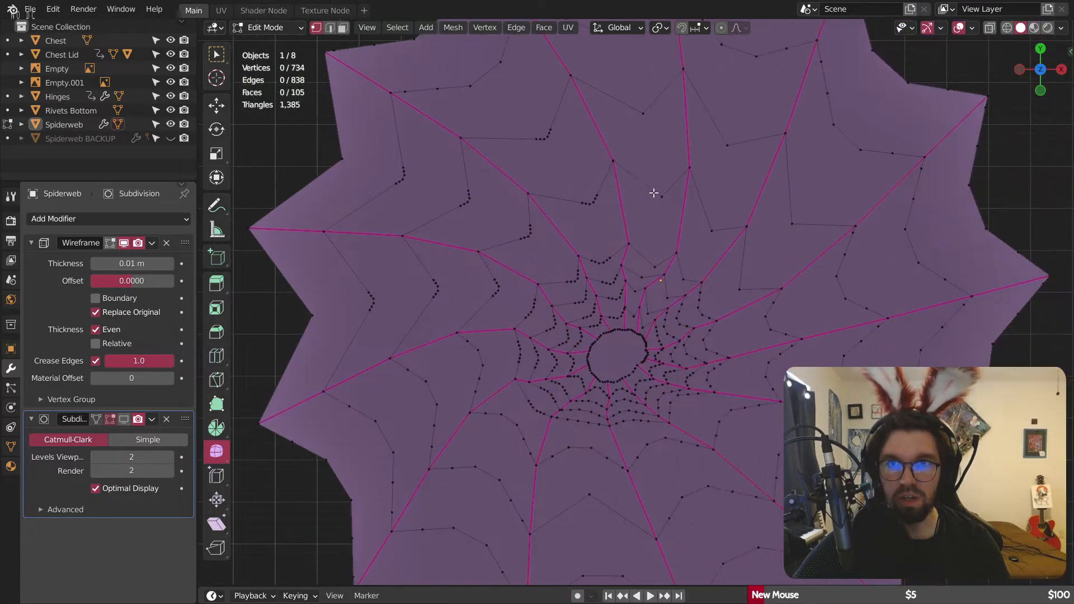
scroll(652, 192, up, 3)
click(656, 195)
key(ctrl+shift+b)
scroll(643, 135, down, 4)
shift+middle_drag(649, 108, 648, 239)
scroll(648, 239, up, 1)
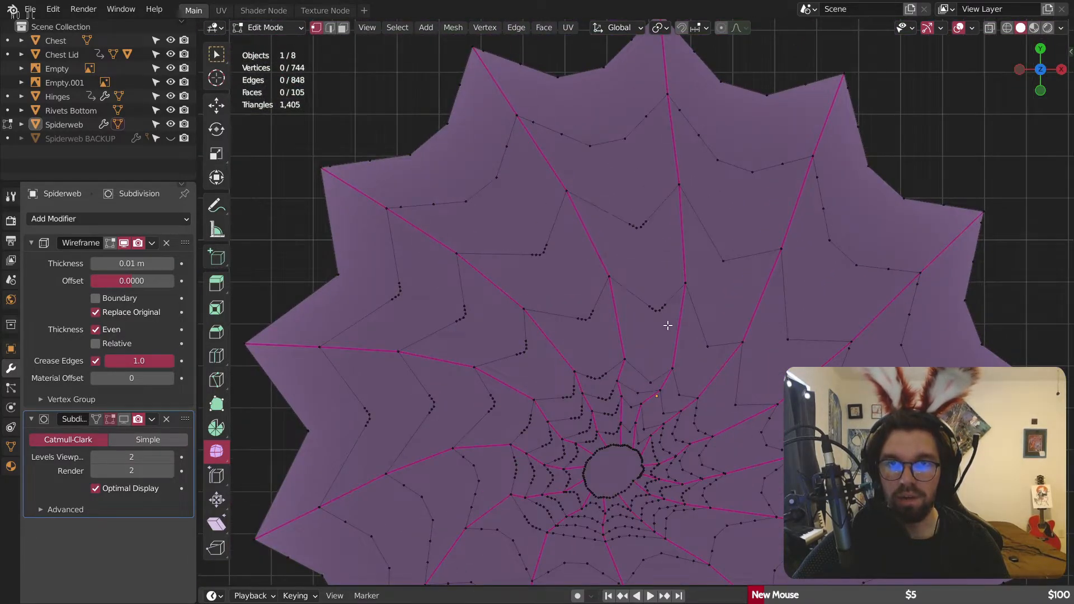
Step: Bevel the corner of a short cross thread just above the central hole with 5 segments, setting the bevel to affect Vertices
shift+middle_drag(655, 394, 626, 281)
scroll(626, 281, up, 5)
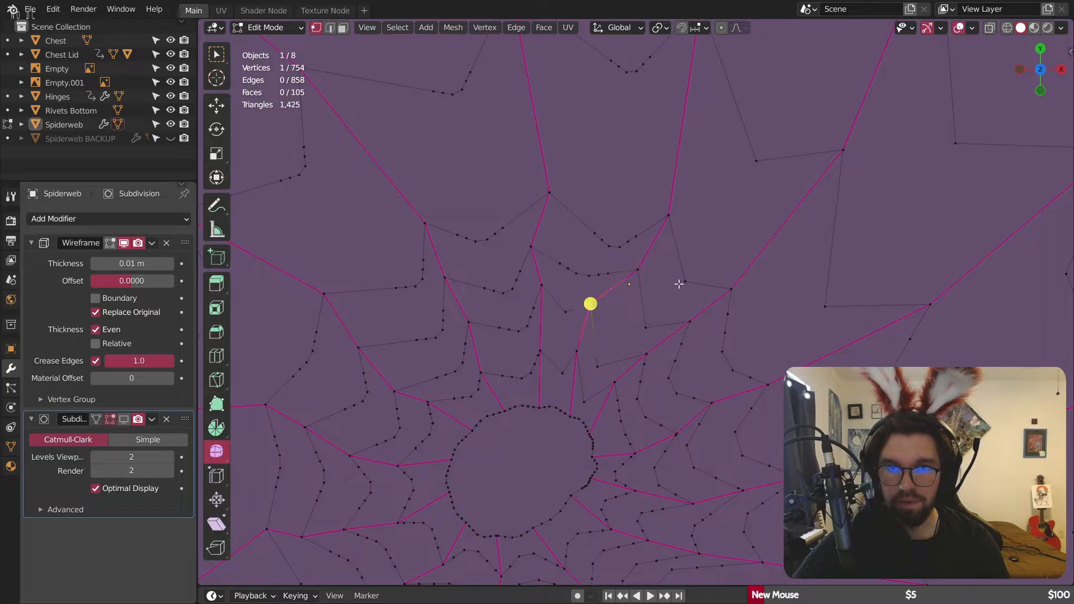
click(566, 309)
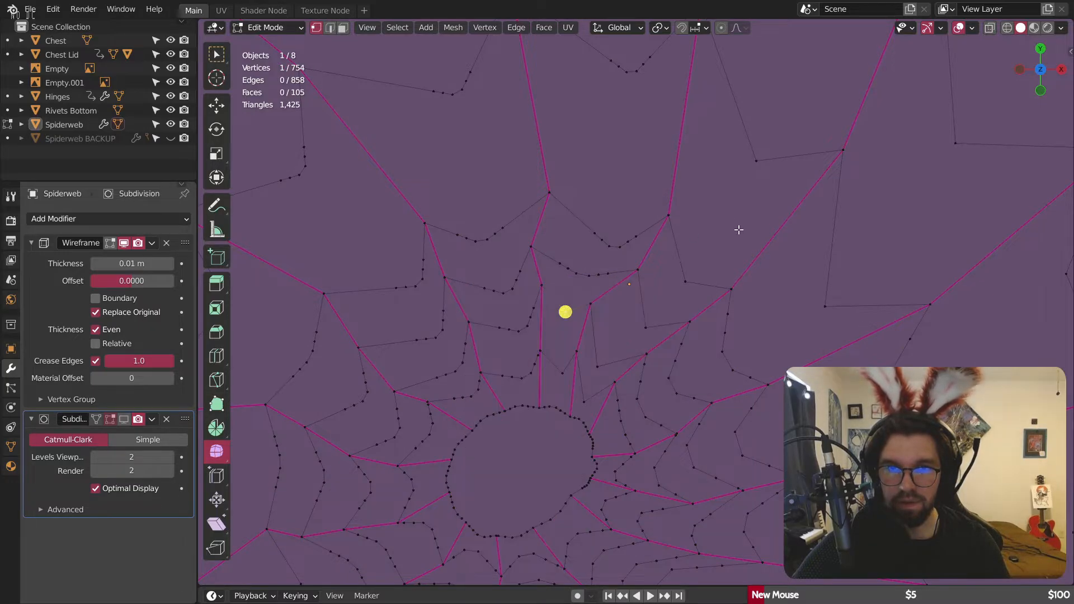
key(ctrl+b)
click(488, 346)
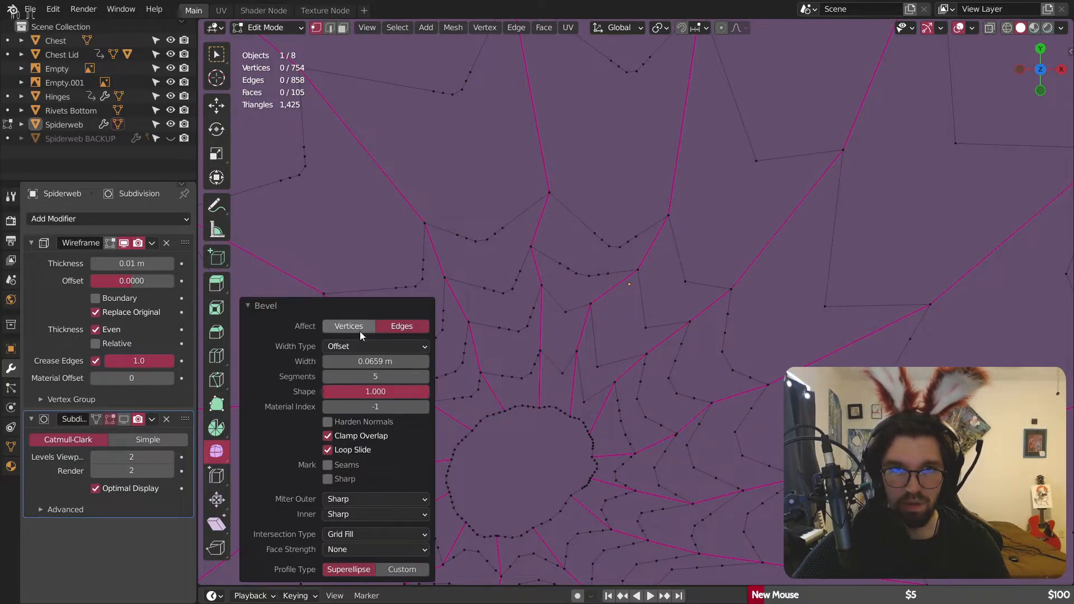
click(360, 330)
Step: Bevel the corner vertices of the remaining cross threads in the web's upper-right and right sectors
click(686, 281)
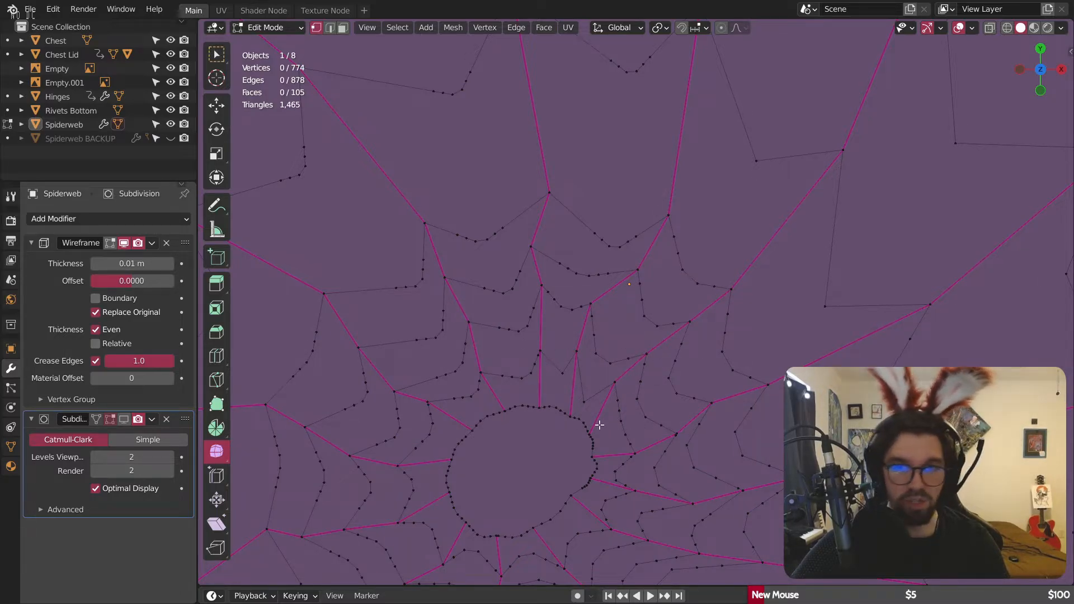
key(shift+r)
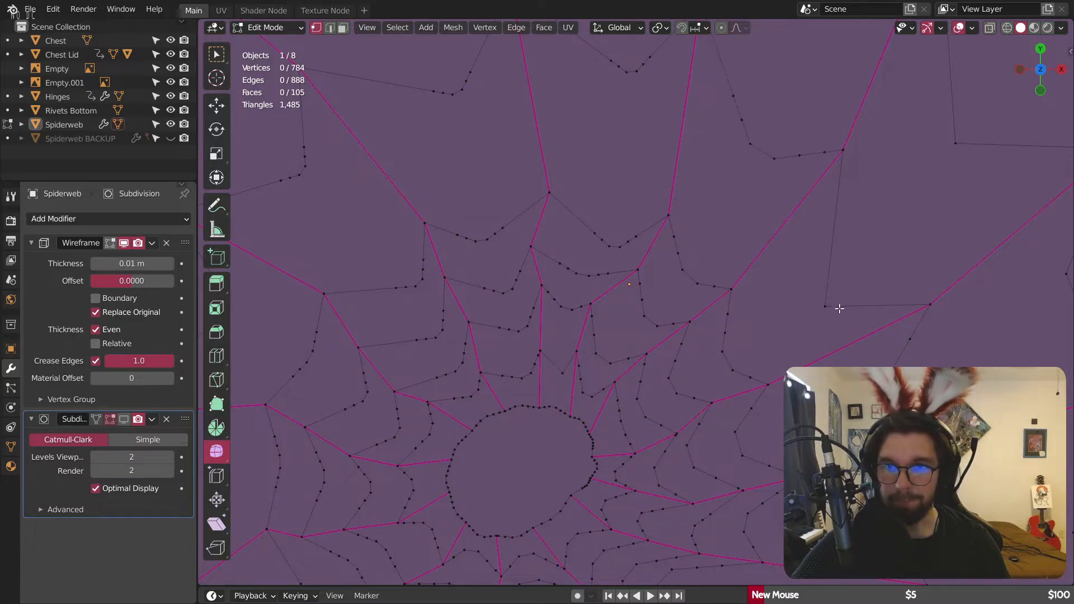
click(839, 307)
key(shift+r)
scroll(841, 310, down, 4)
shift+middle_drag(911, 243, 733, 258)
scroll(720, 292, down, 3)
key(shift+r)
Step: Bevel the last sharp cross-thread corner in the sector below the central hole
shift+middle_drag(764, 372, 730, 251)
scroll(605, 281, up, 4)
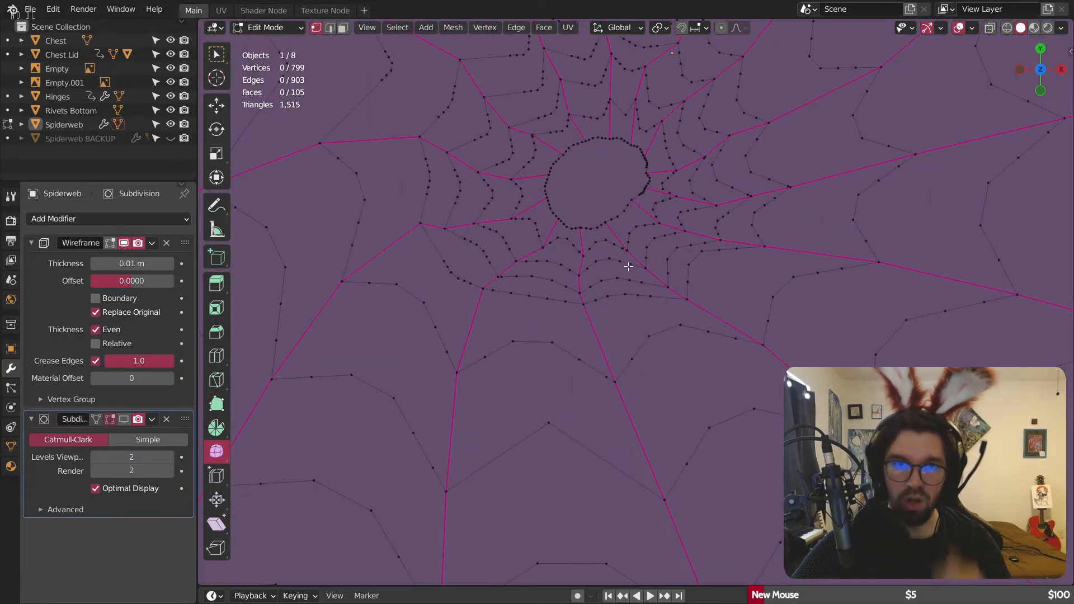
click(548, 424)
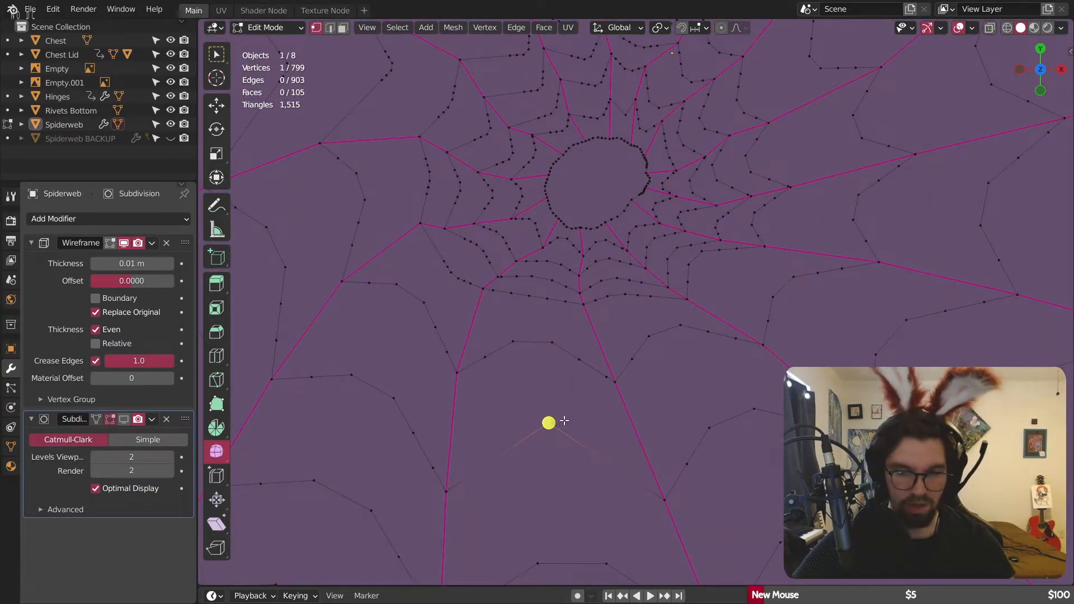
key(shift+r)
Step: Switch to Object Mode and examine the whole web and the thread junctions beside the central hole for shading defects
scroll(575, 450, down, 4)
shift+middle_drag(607, 500, 633, 440)
scroll(634, 318, down, 2)
shift+middle_drag(627, 309, 591, 339)
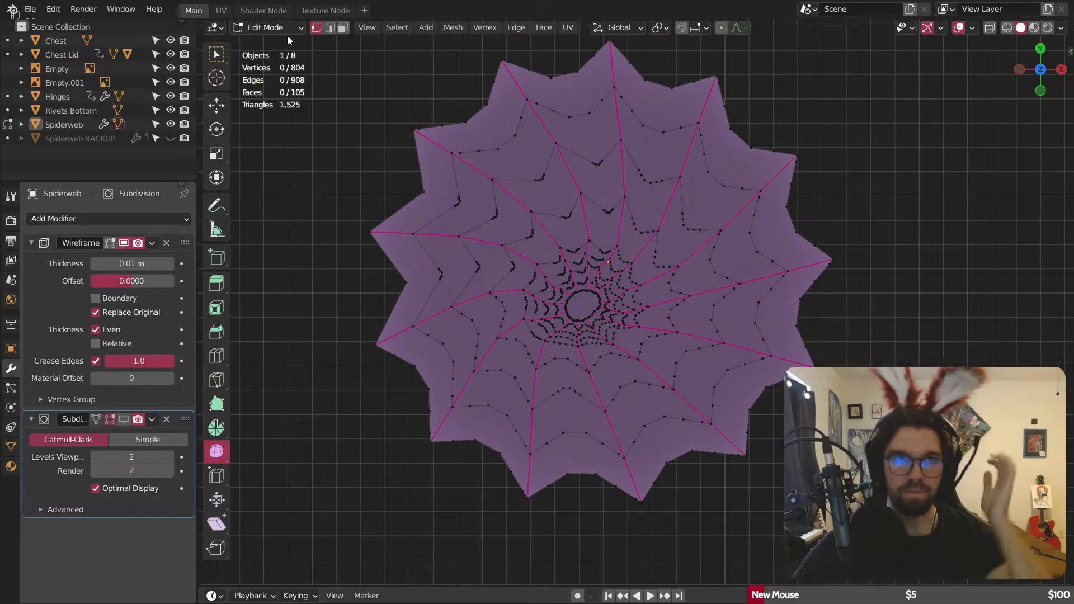
click(267, 30)
click(264, 41)
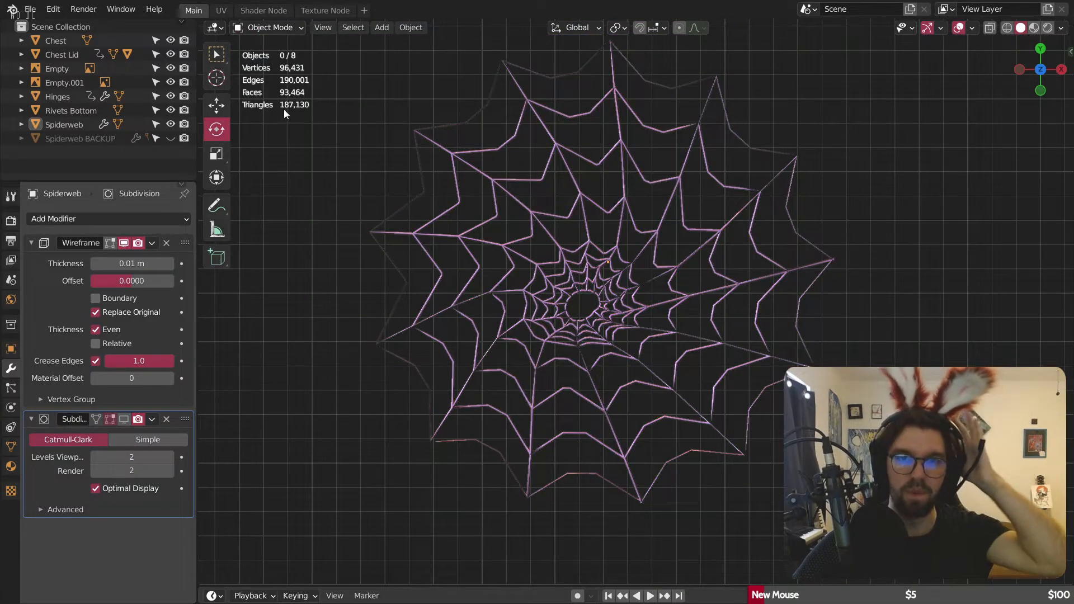
middle_drag(570, 214, 525, 152)
scroll(576, 190, up, 5)
middle_drag(582, 235, 599, 261)
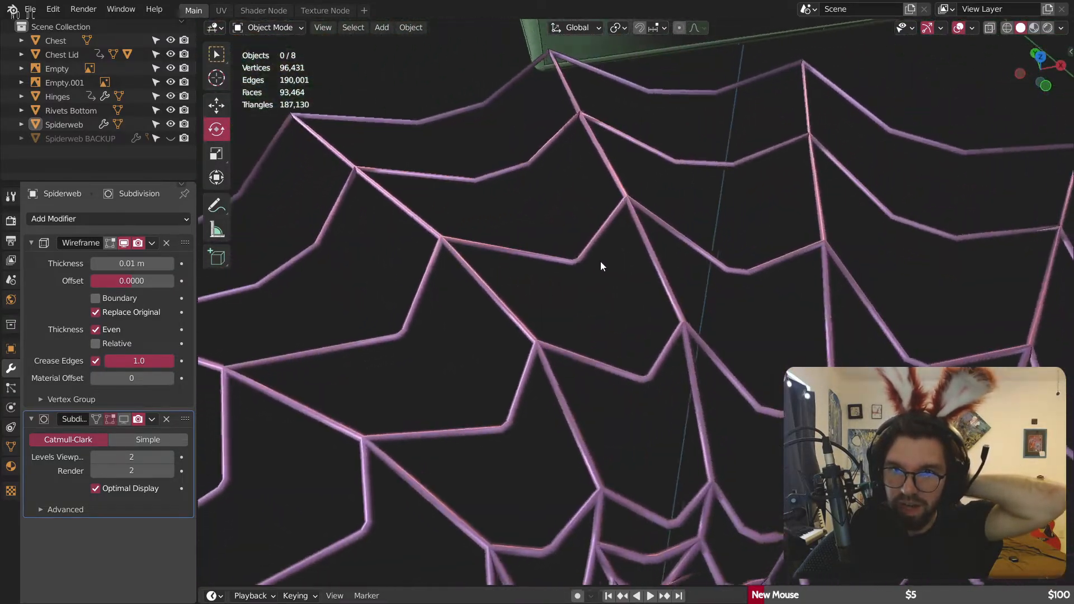
scroll(601, 259, down, 4)
shift+middle_drag(676, 442, 649, 366)
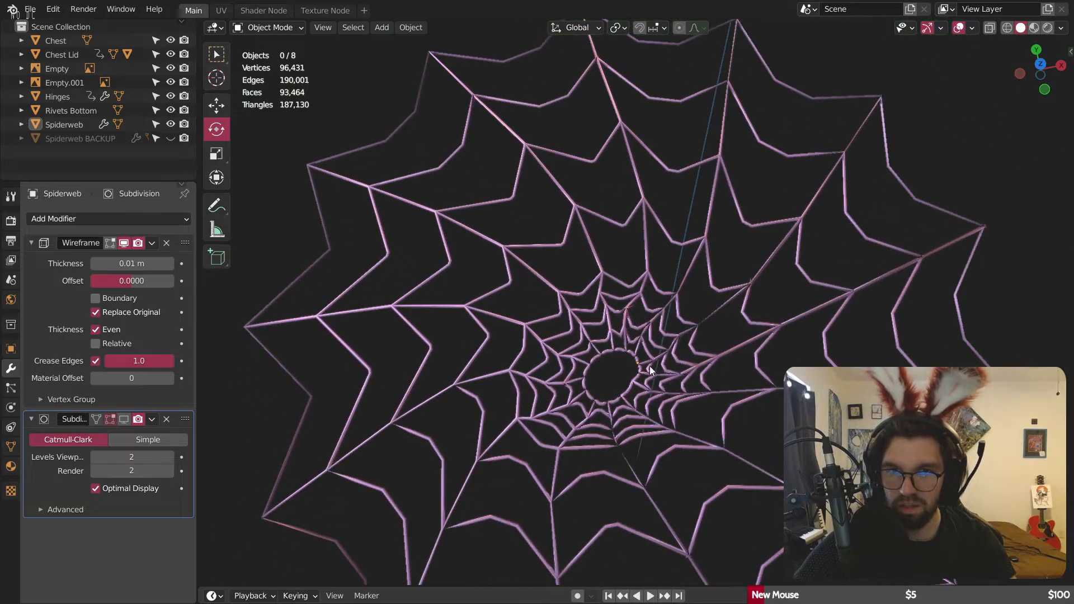
scroll(582, 277, up, 8)
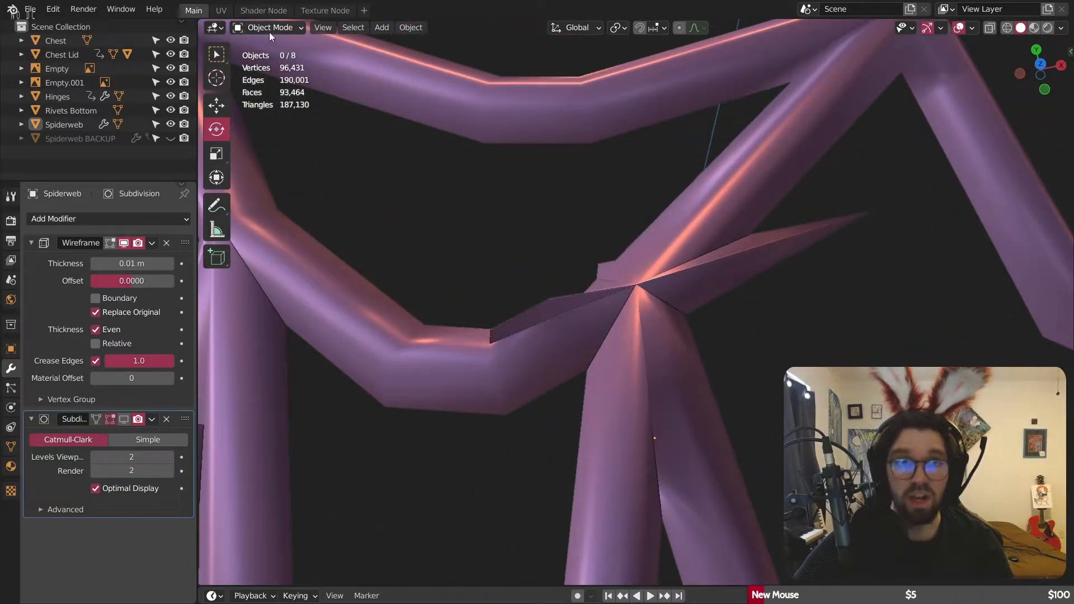
Step: Merge all vertices of the Spiderweb mesh by distance at 0.0001 m and return to Object Mode
click(269, 29)
click(270, 57)
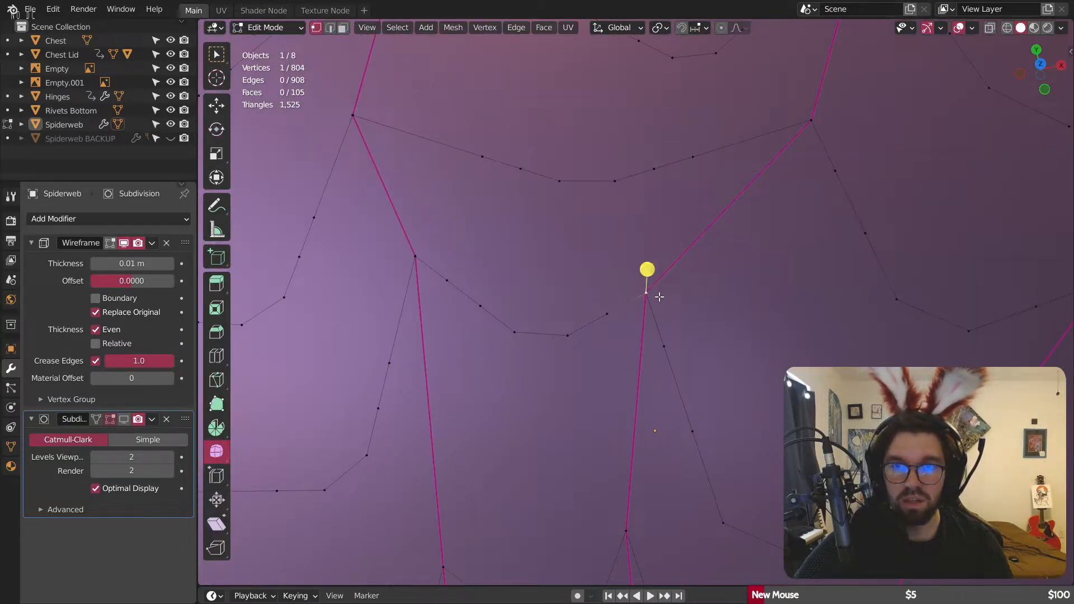
scroll(660, 297, down, 5)
key(a)
right_click(446, 170)
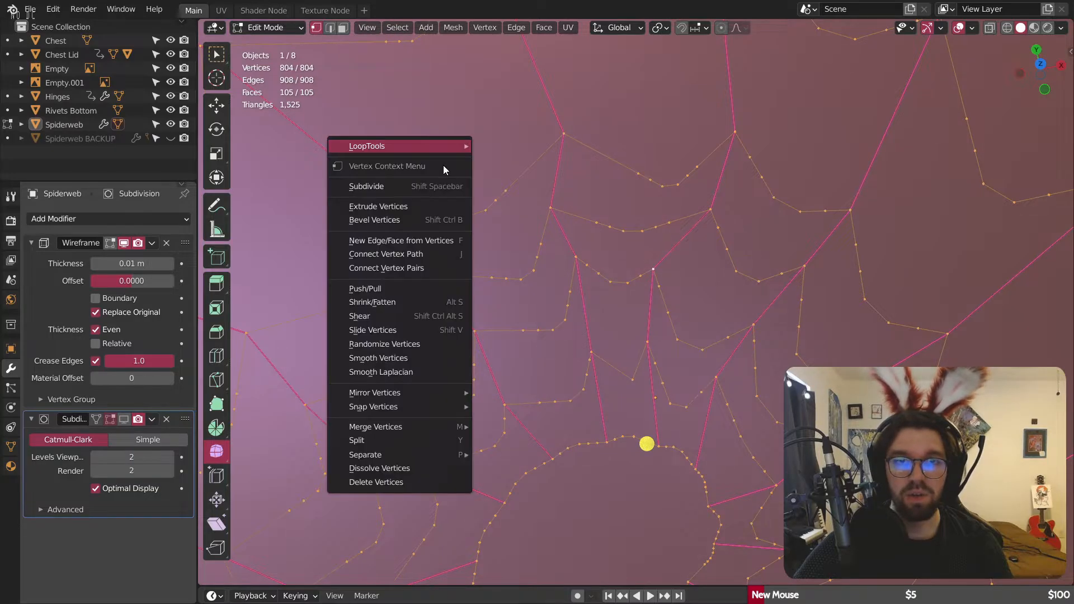
mouse_move(448, 427)
click(520, 503)
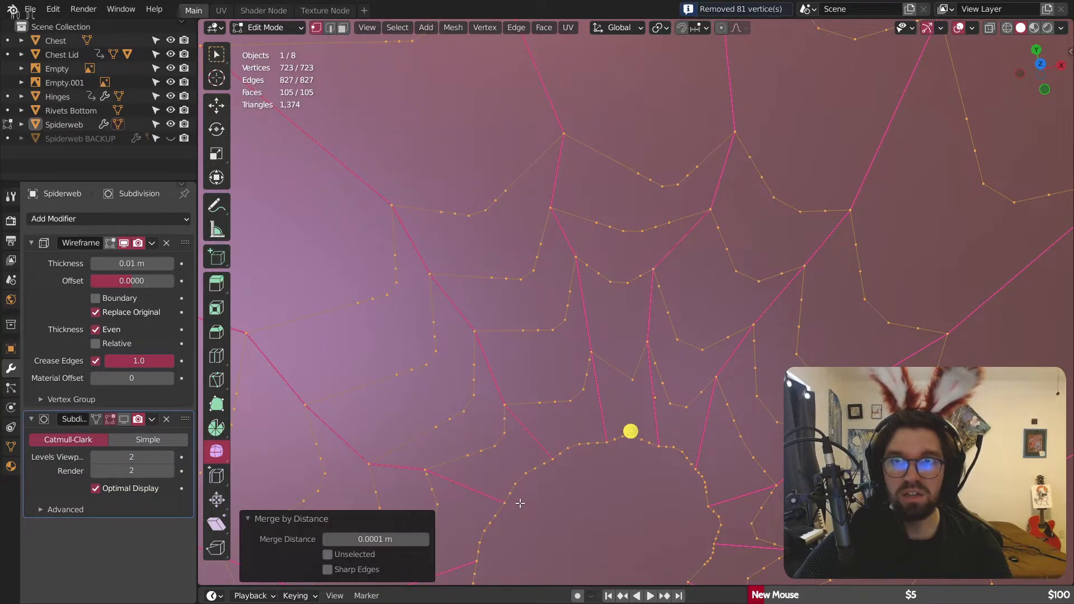
click(287, 28)
click(288, 44)
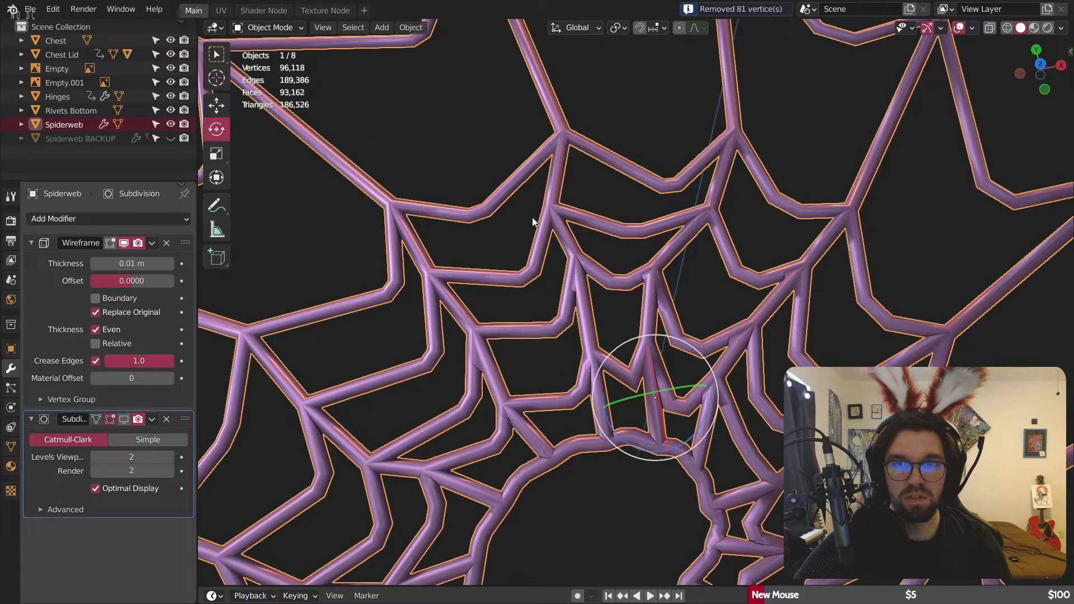
Step: Deselect the spiderweb and inspect its threads from several angles and up close around the central hole
scroll(532, 217, down, 8)
middle_drag(567, 217, 583, 217)
click(1050, 192)
middle_drag(719, 219, 691, 193)
scroll(677, 246, down, 6)
middle_drag(677, 246, 662, 274)
scroll(666, 260, up, 2)
scroll(666, 259, up, 3)
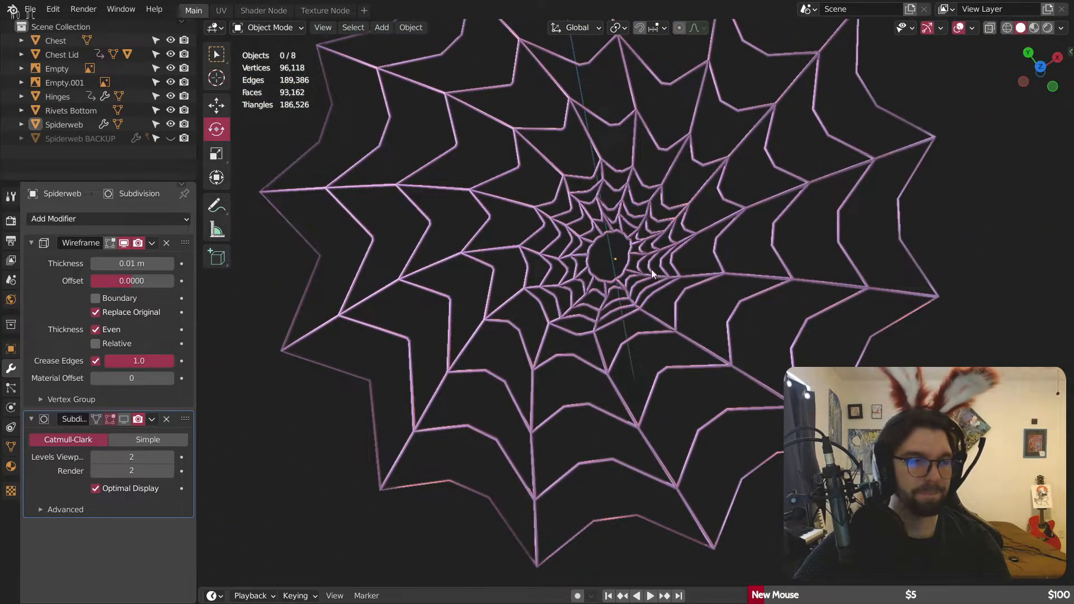
scroll(603, 254, up, 3)
scroll(602, 254, up, 3)
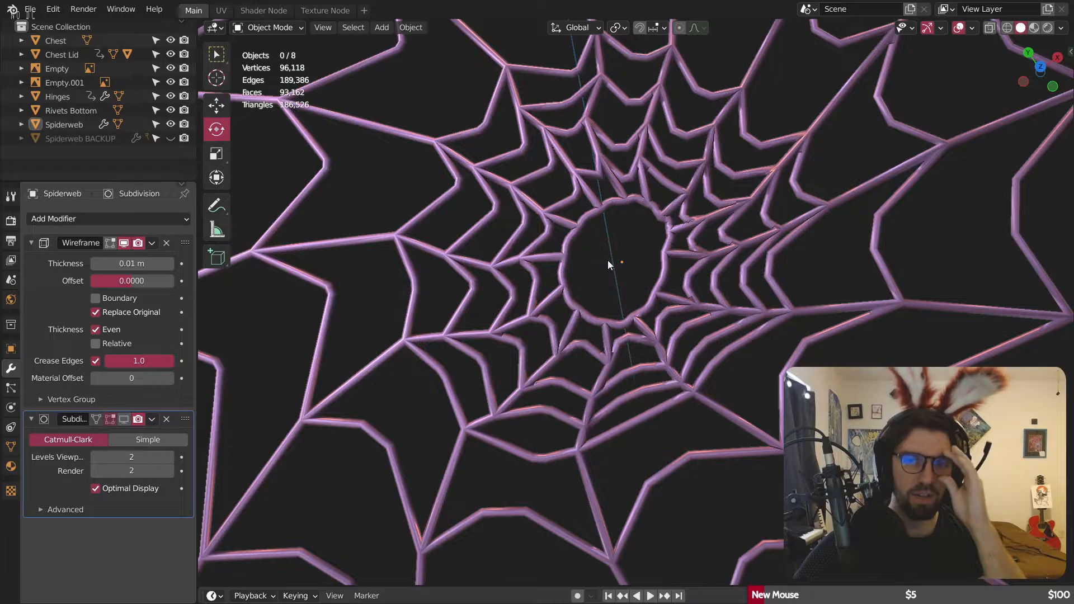
Step: Dissolve two of the concentric cross-thread edge loops around the central hole and return to Object Mode
click(268, 28)
click(278, 58)
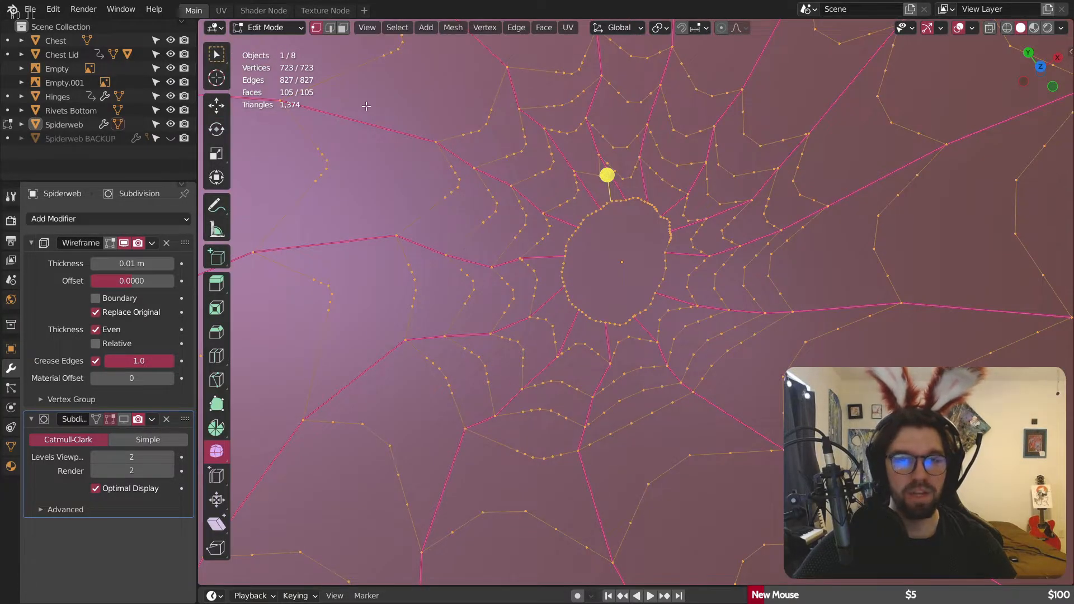
click(334, 31)
alt+click(496, 385)
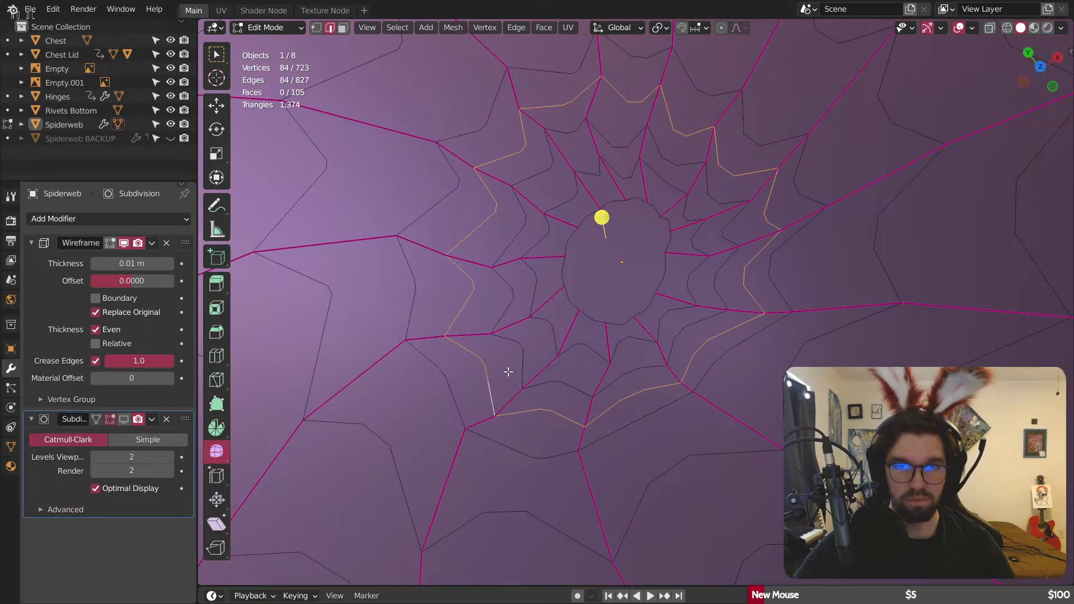
right_click(548, 324)
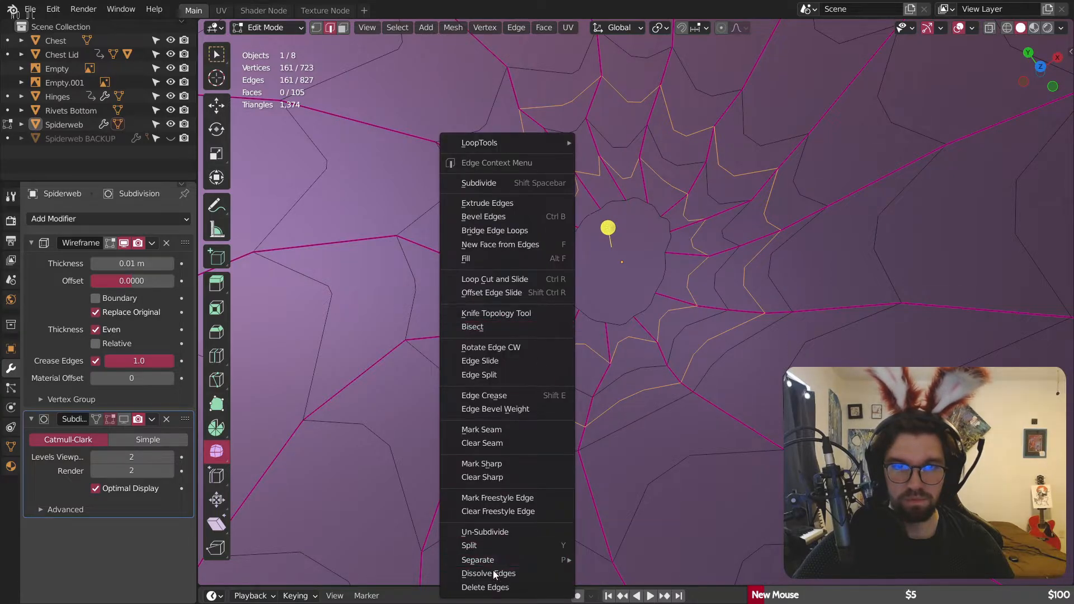
click(496, 574)
click(269, 28)
click(275, 42)
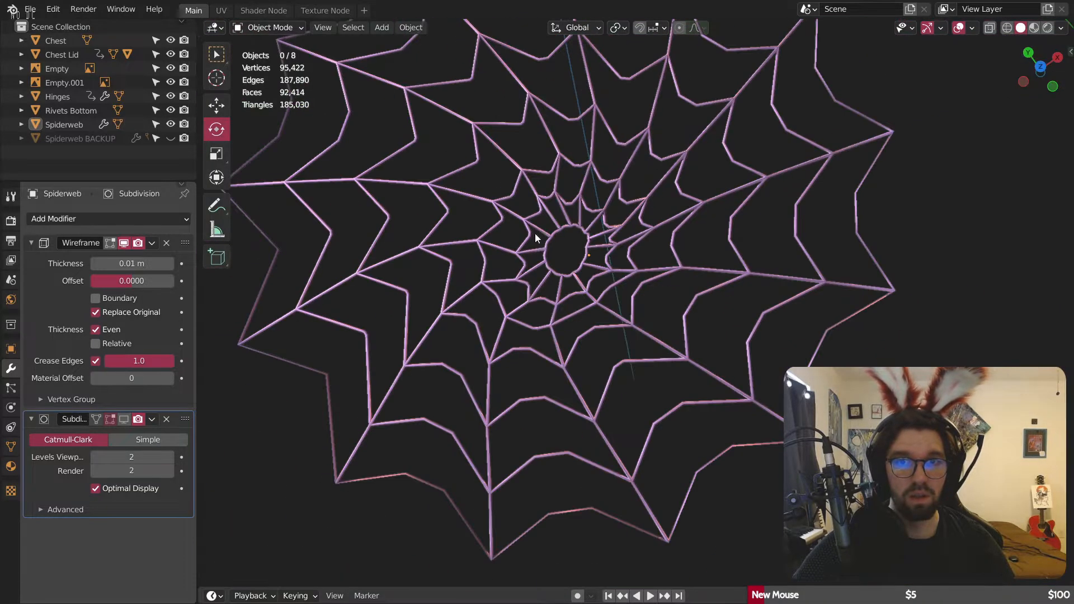
Step: View the spiderweb straight from the top and enter Edit Mode on its mesh
middle_drag(534, 233, 584, 257)
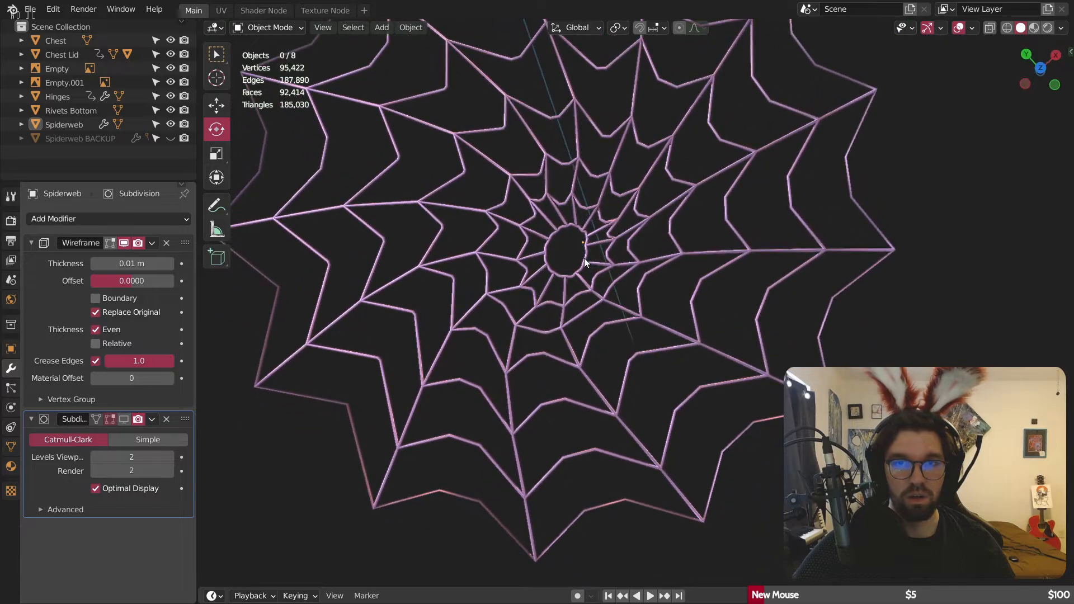
scroll(619, 284, up, 6)
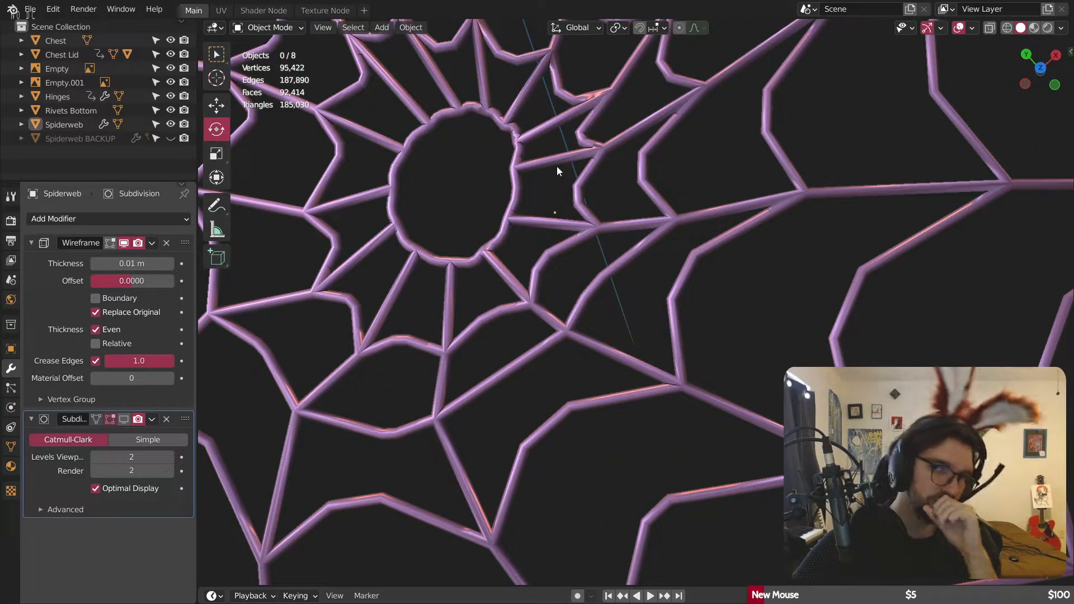
scroll(553, 155, down, 5)
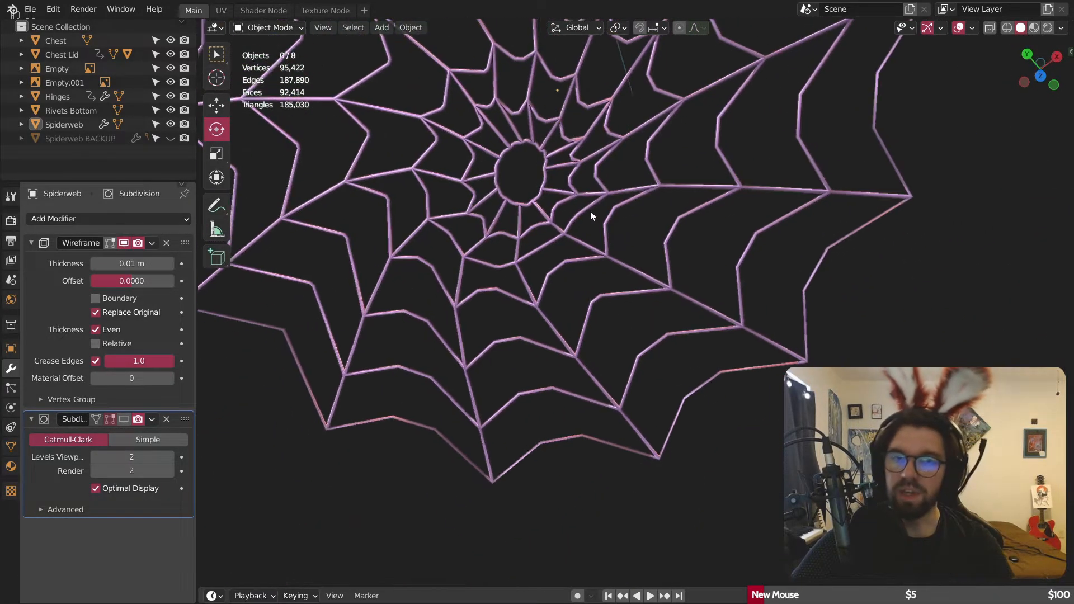
middle_drag(589, 210, 621, 207)
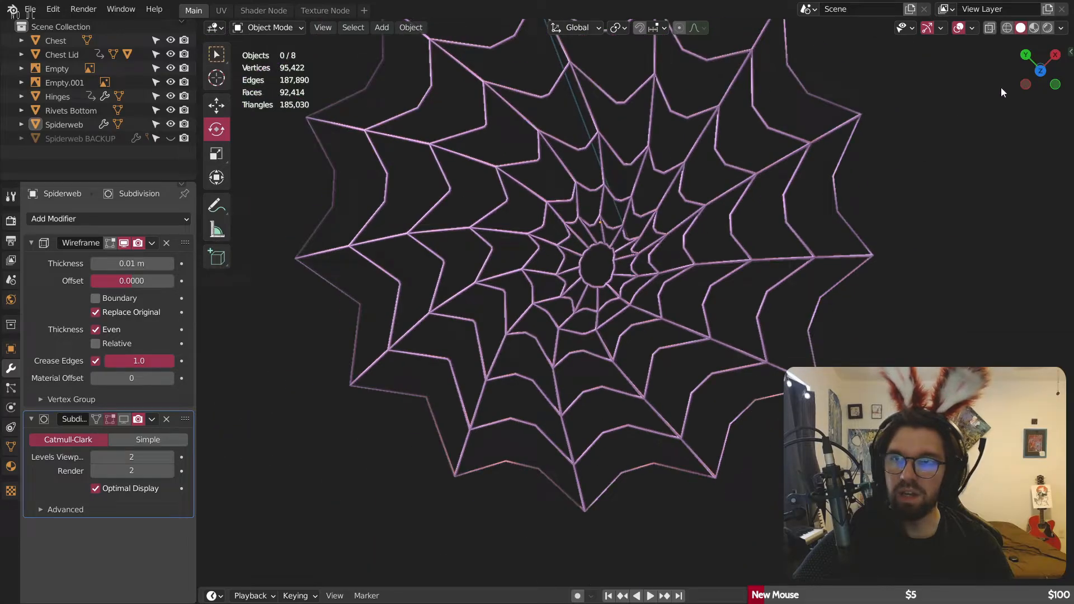
click(1042, 72)
scroll(566, 223, up, 3)
click(280, 32)
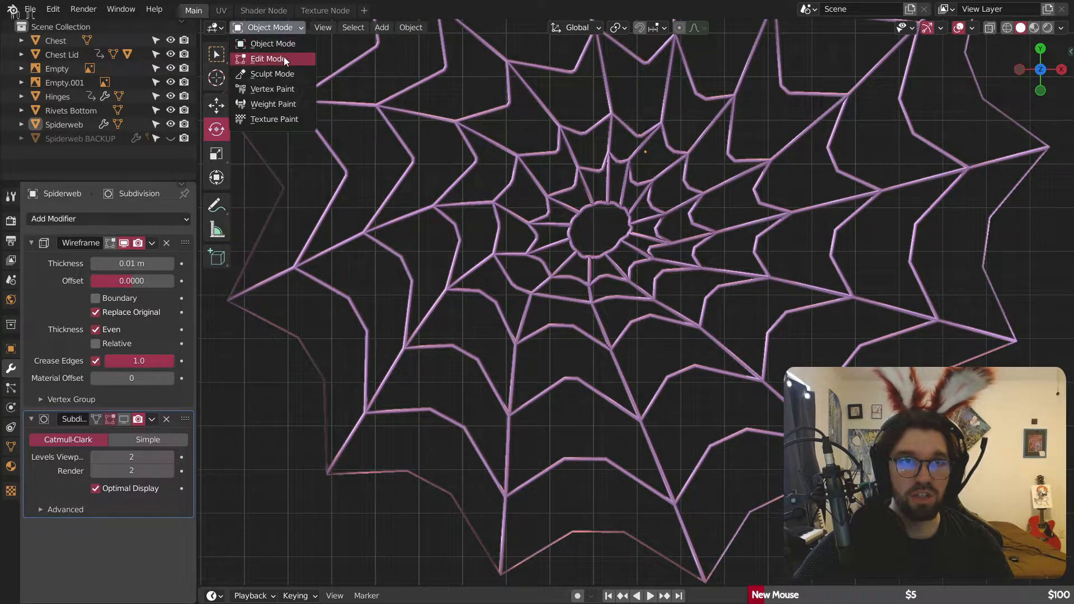
click(284, 56)
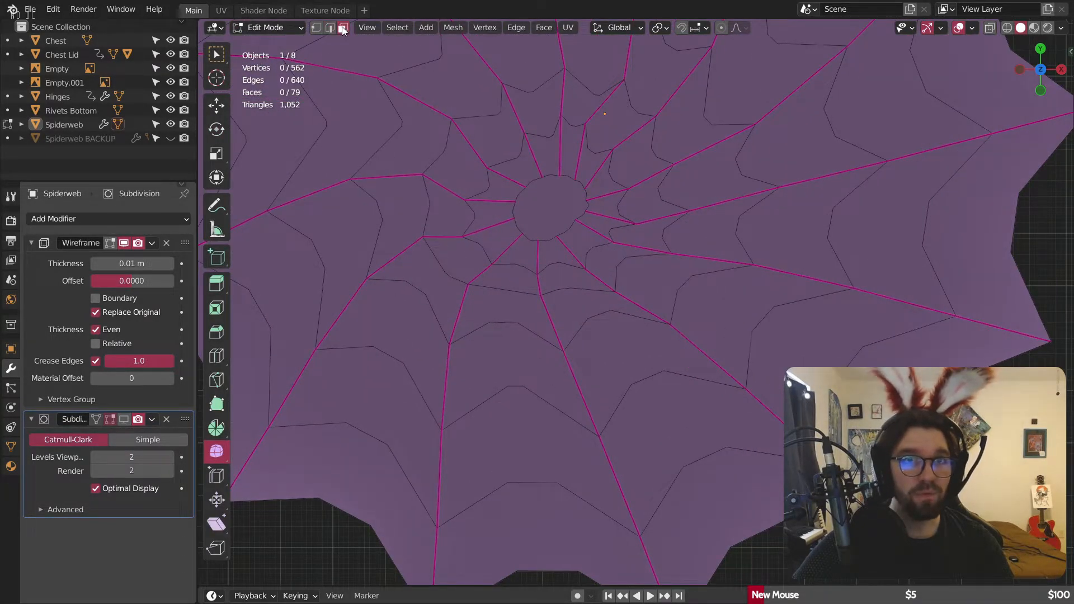
Step: Dissolve six pairs of neighbouring faces scattered across the web, so each pair becomes one larger gap
drag(568, 305, 627, 347)
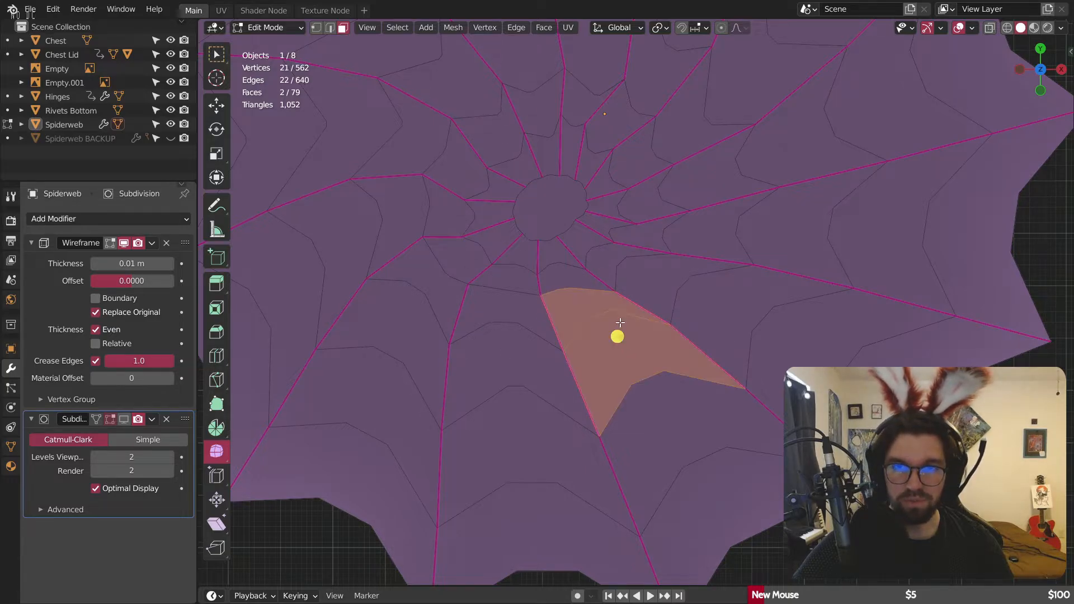
scroll(598, 329, down, 3)
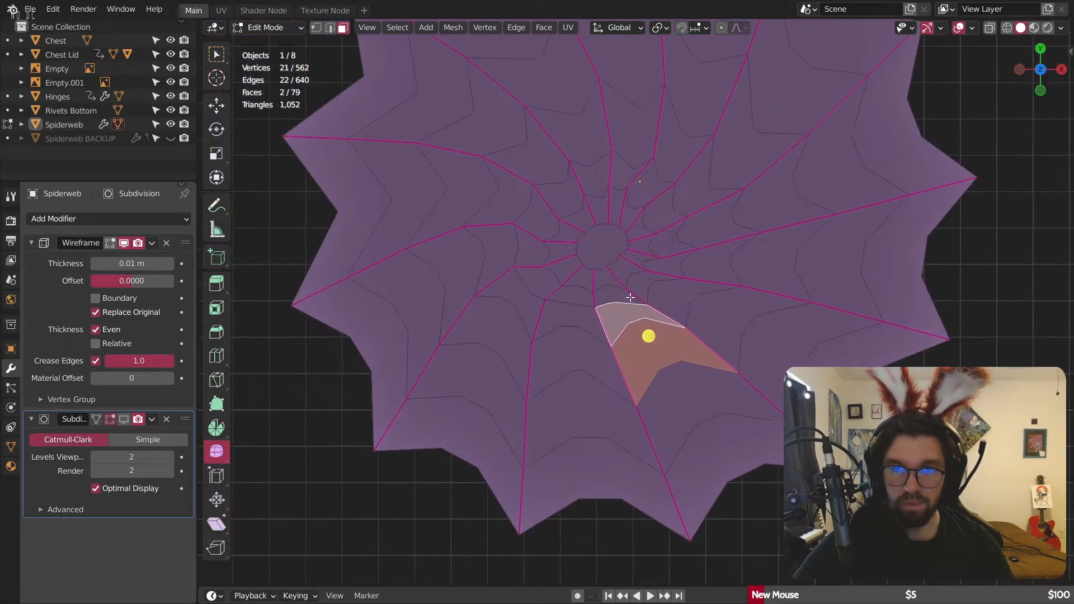
shift+middle_drag(692, 219, 593, 299)
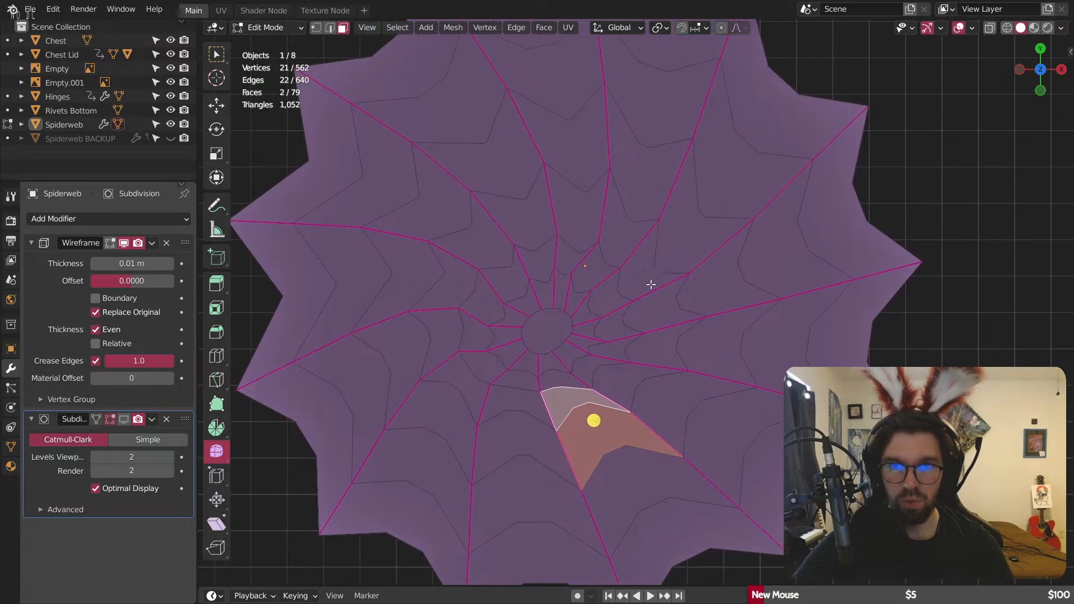
shift+click(704, 195)
shift+click(657, 252)
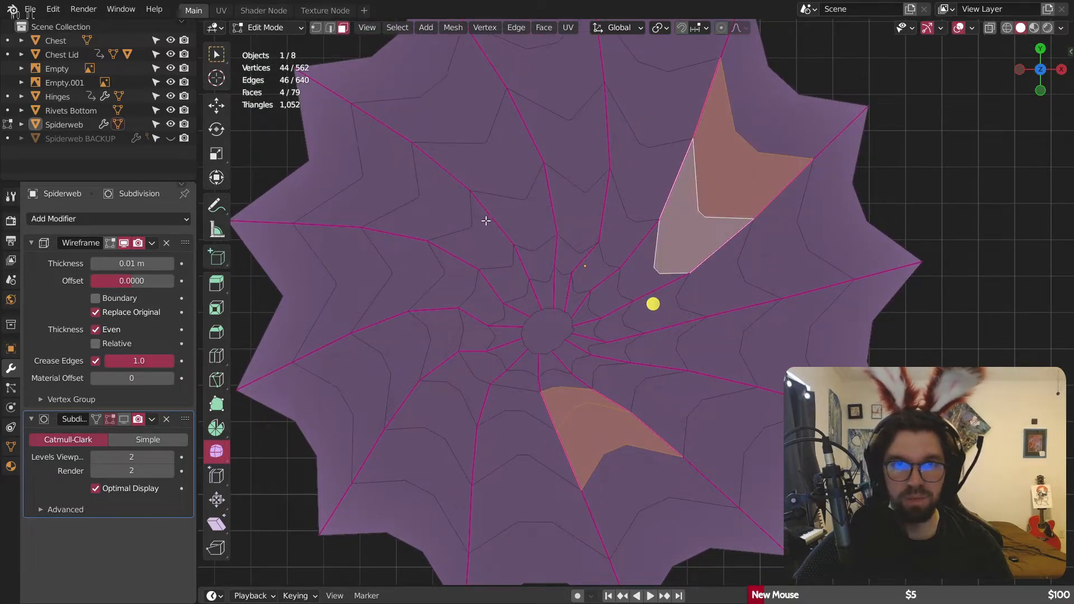
shift+click(352, 170)
shift+click(391, 183)
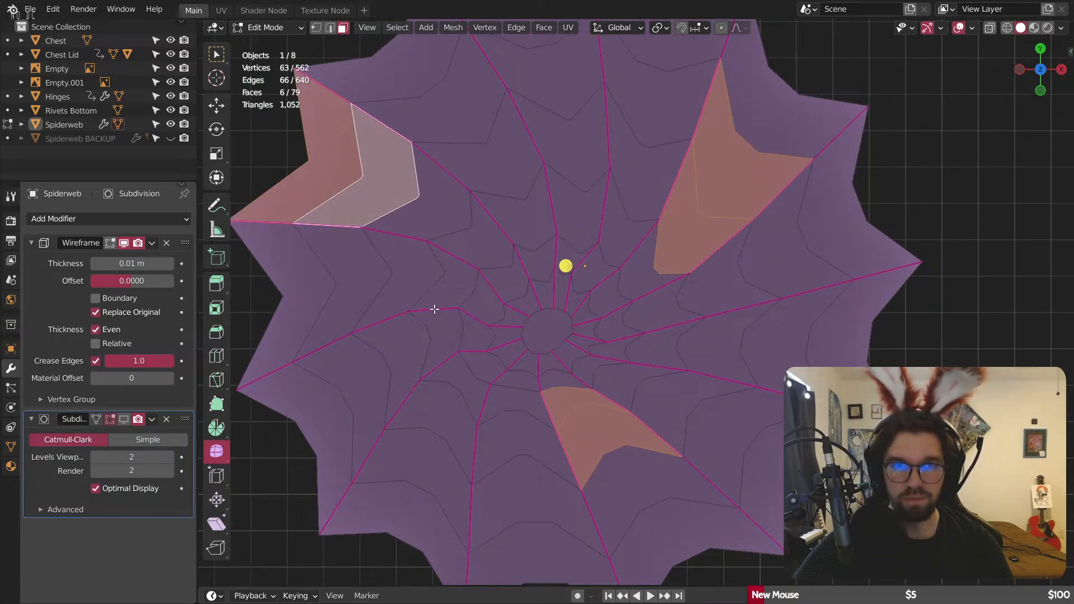
shift+middle_drag(434, 309, 484, 240)
shift+click(439, 289)
shift+click(416, 310)
scroll(538, 268, up, 2)
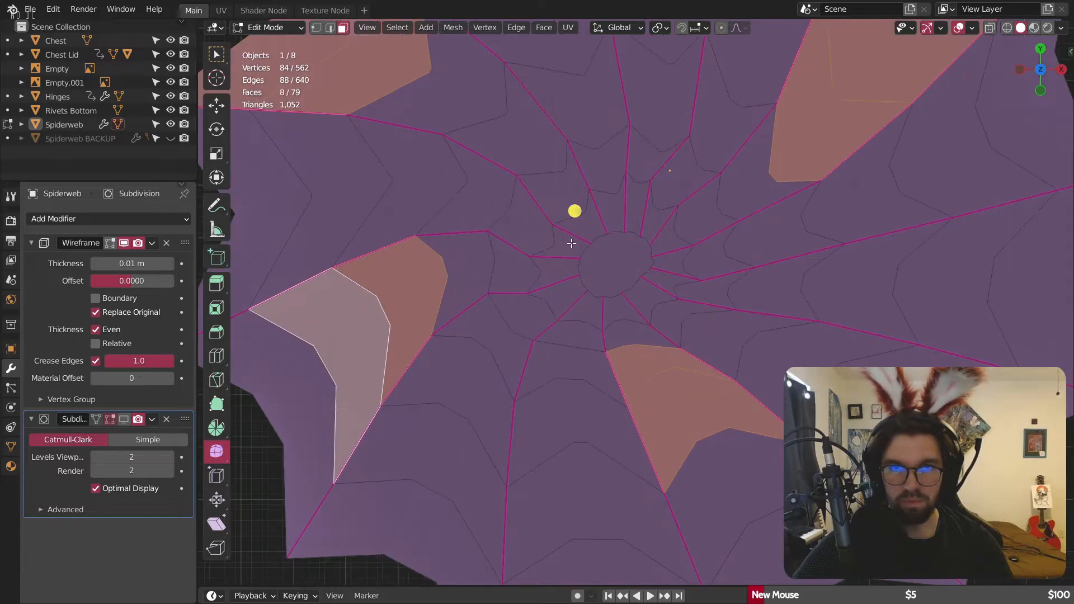
shift+click(568, 247)
shift+click(534, 236)
shift+click(644, 144)
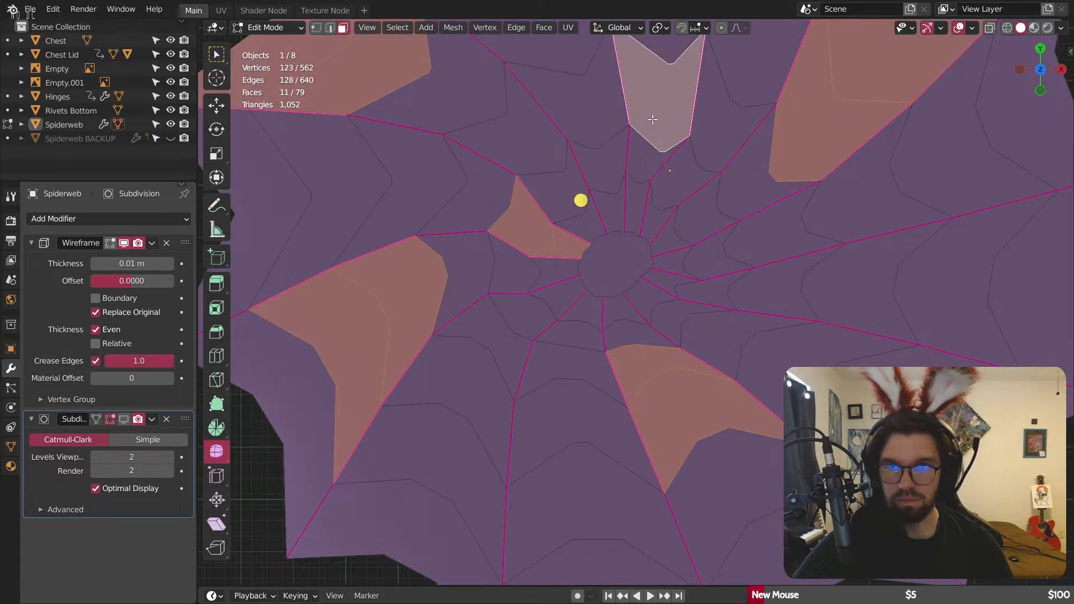
key(x)
click(606, 424)
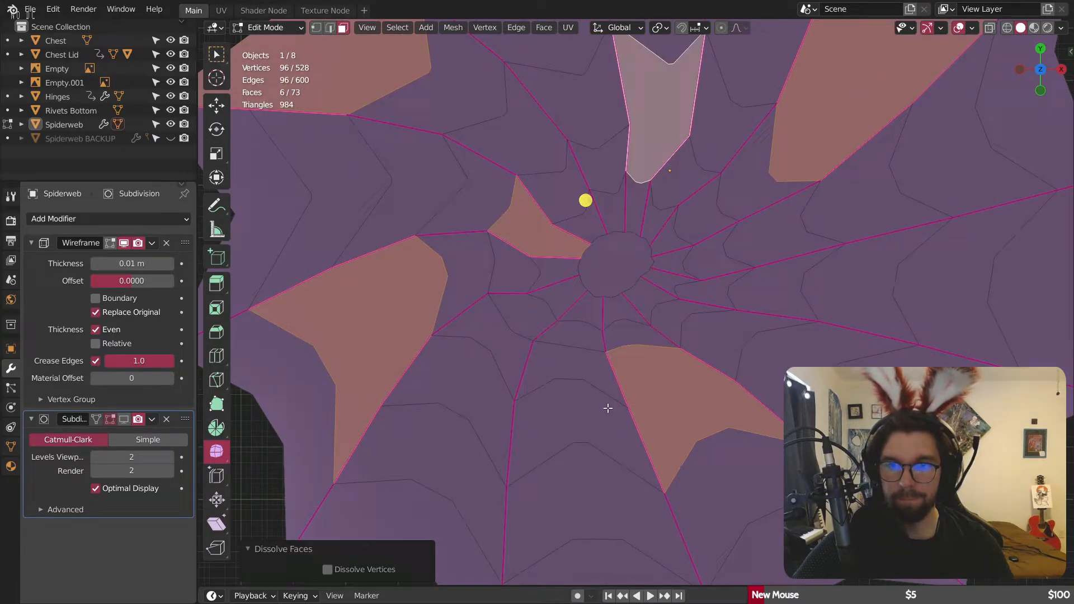
Step: Dissolve a pair of neighbouring faces at the web's upper outer edge into one and return to Object Mode
scroll(608, 409, down, 4)
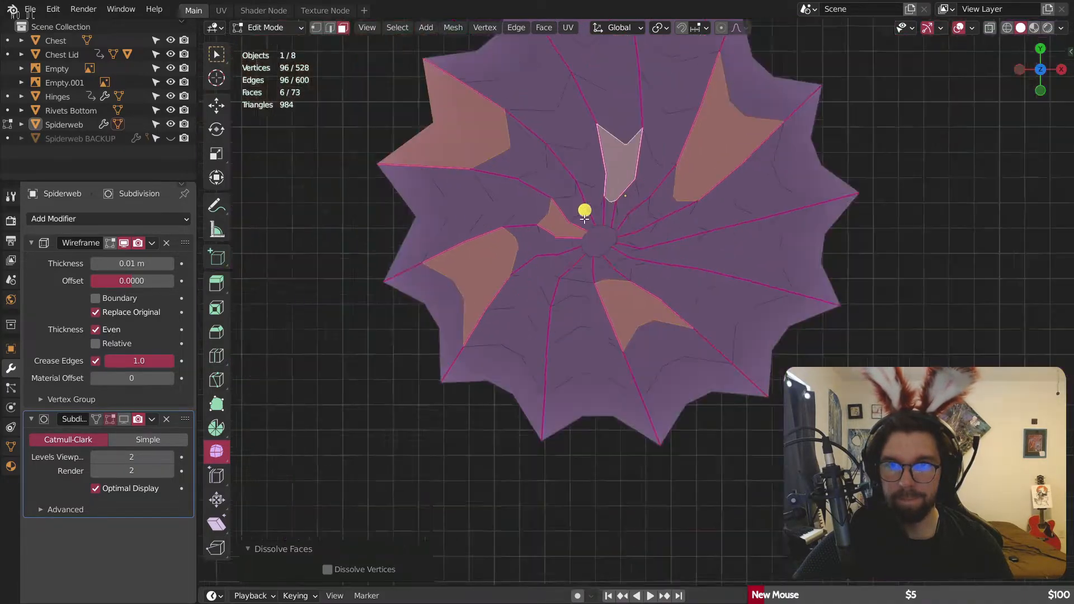
click(564, 90)
shift+click(576, 110)
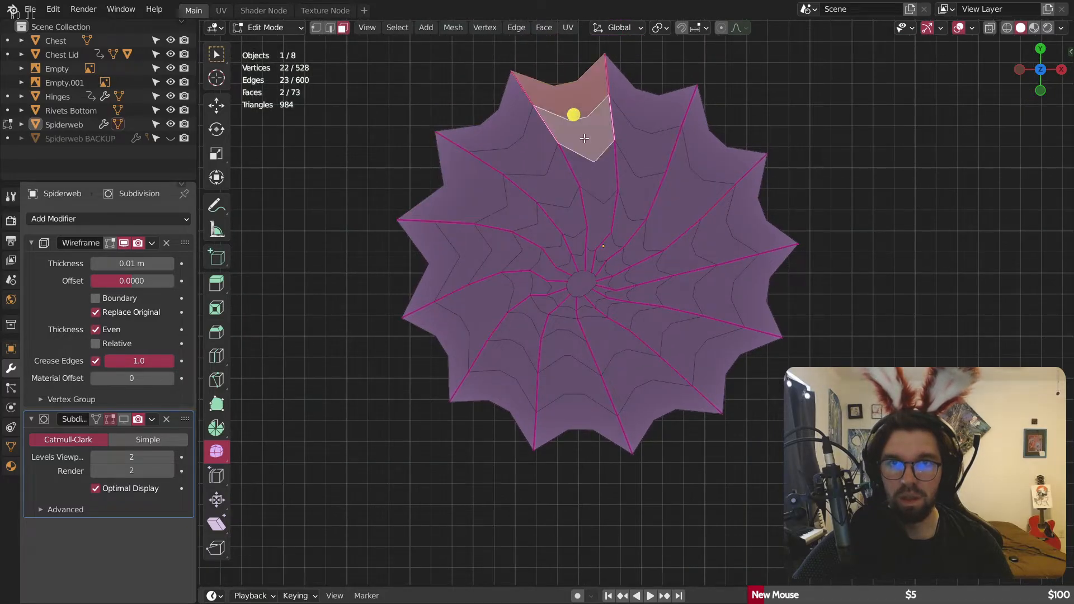
key(x)
click(565, 308)
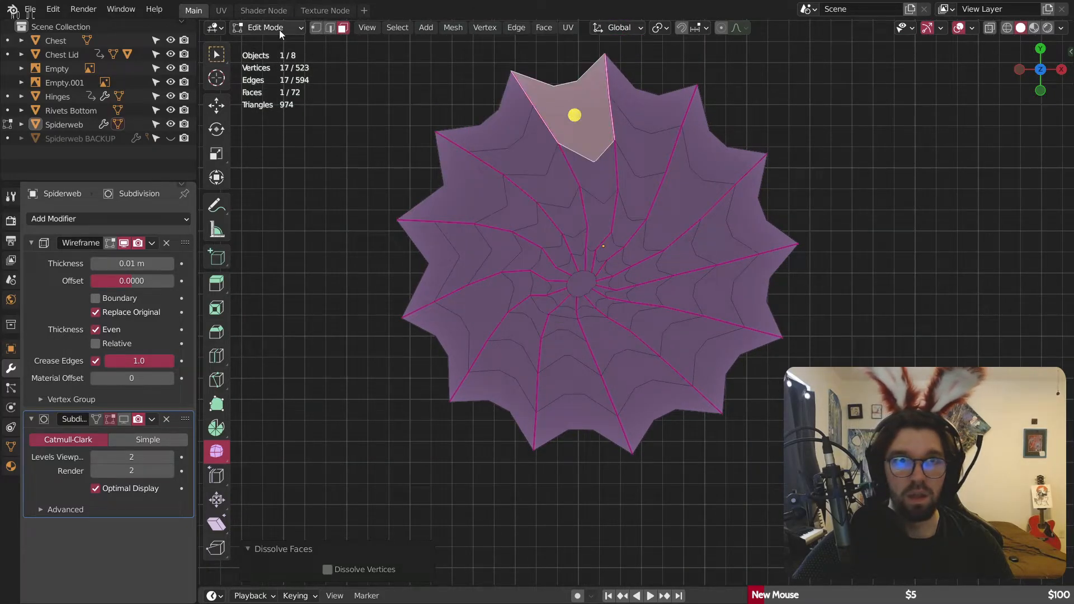
key(Tab)
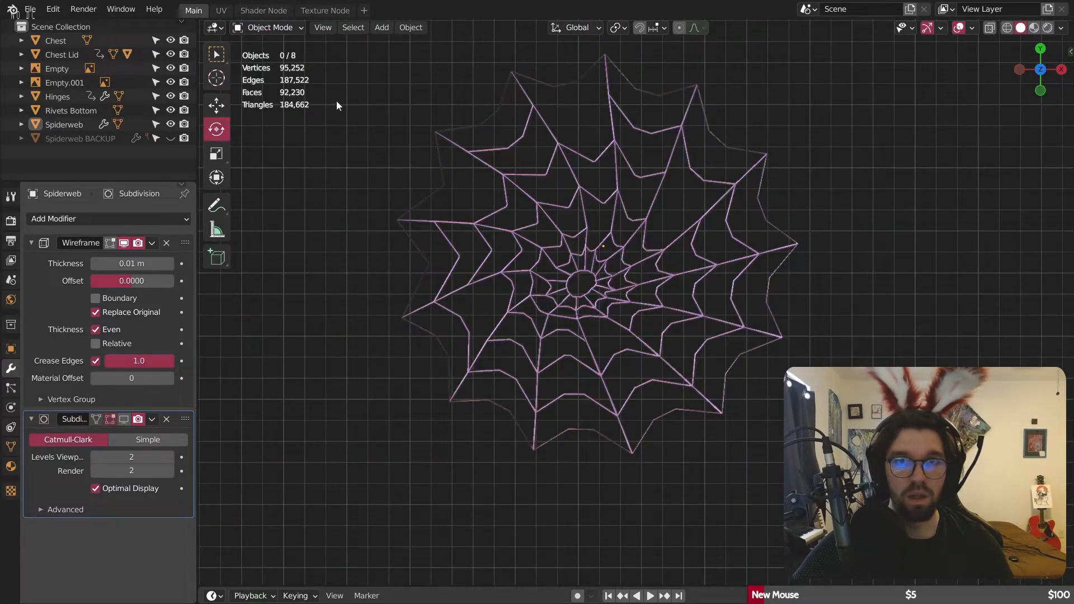
Step: Examine the irregular thread pattern of the whole web and around the central hole from several angles
middle_drag(390, 135, 528, 288)
scroll(498, 151, up, 4)
scroll(542, 211, down, 3)
middle_drag(542, 210, 513, 241)
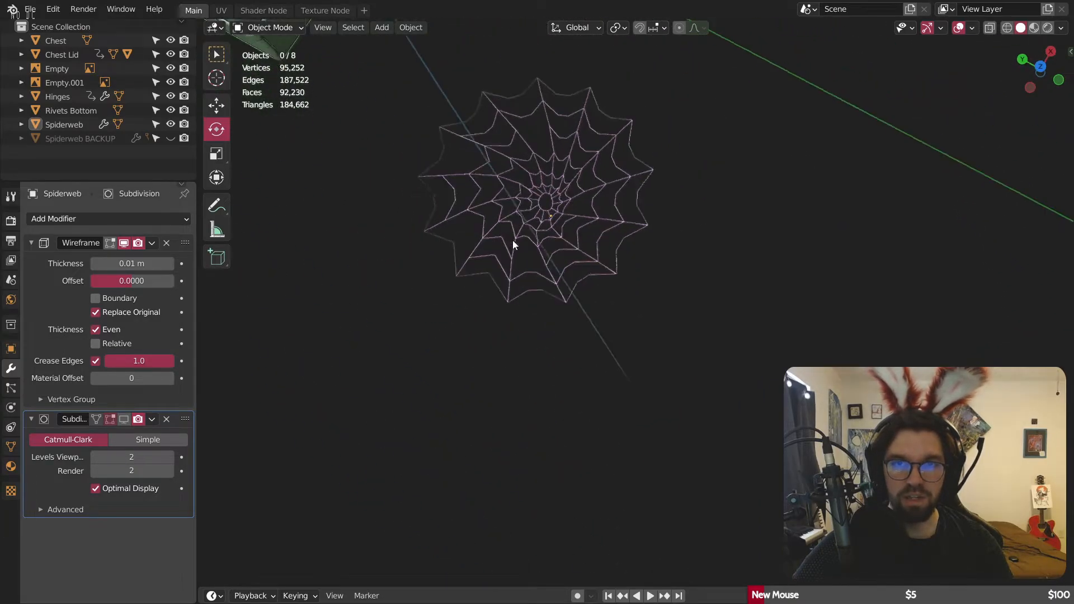
scroll(547, 183, up, 5)
middle_drag(548, 187, 617, 223)
scroll(618, 223, down, 3)
scroll(617, 225, up, 5)
Step: Dissolve two more pairs of neighbouring faces just beside the central hole of the Spiderweb mesh and return to Object Mode
click(570, 237)
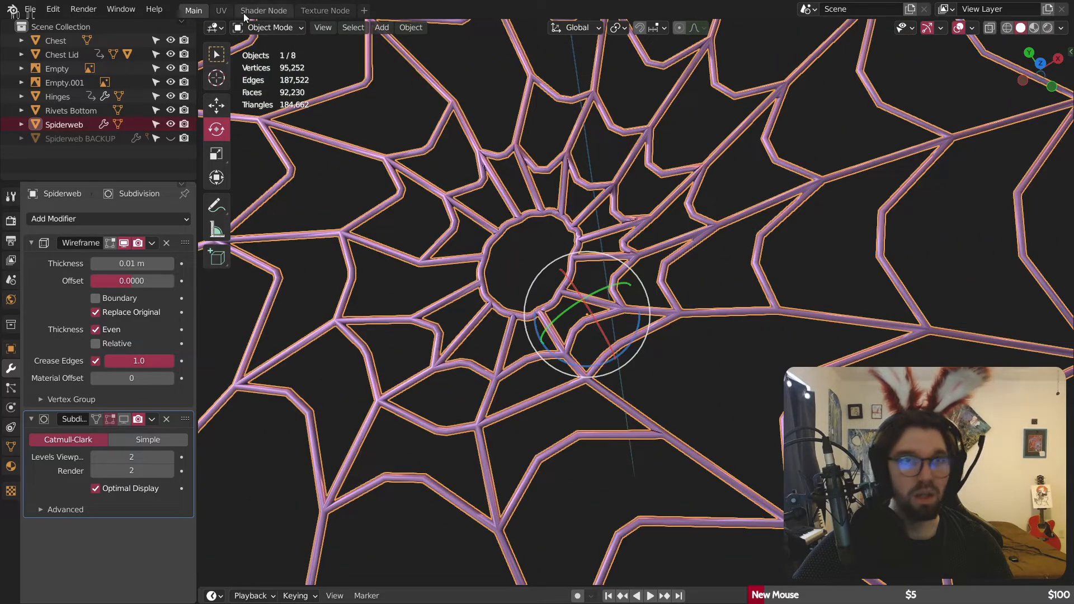
click(269, 28)
click(273, 65)
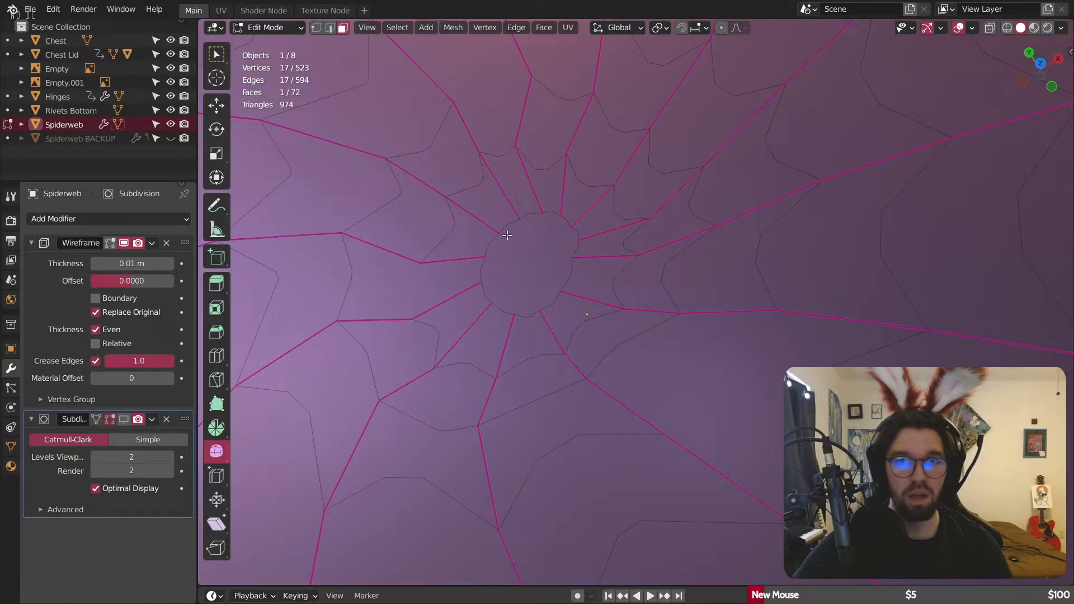
click(608, 276)
shift+click(648, 283)
shift+click(608, 213)
shift+click(631, 198)
right_click(626, 201)
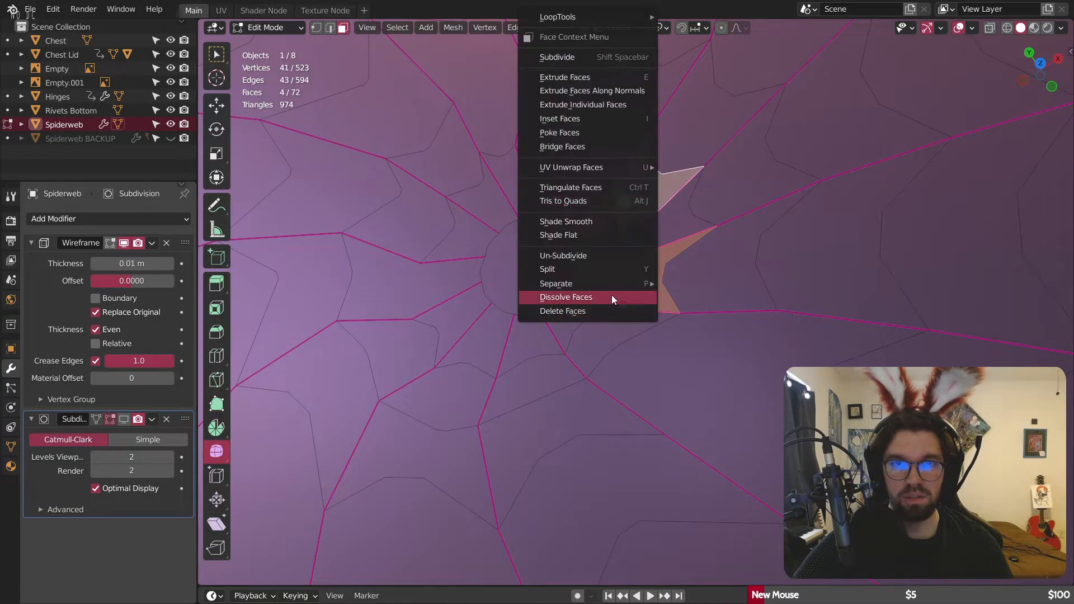
click(612, 294)
click(260, 28)
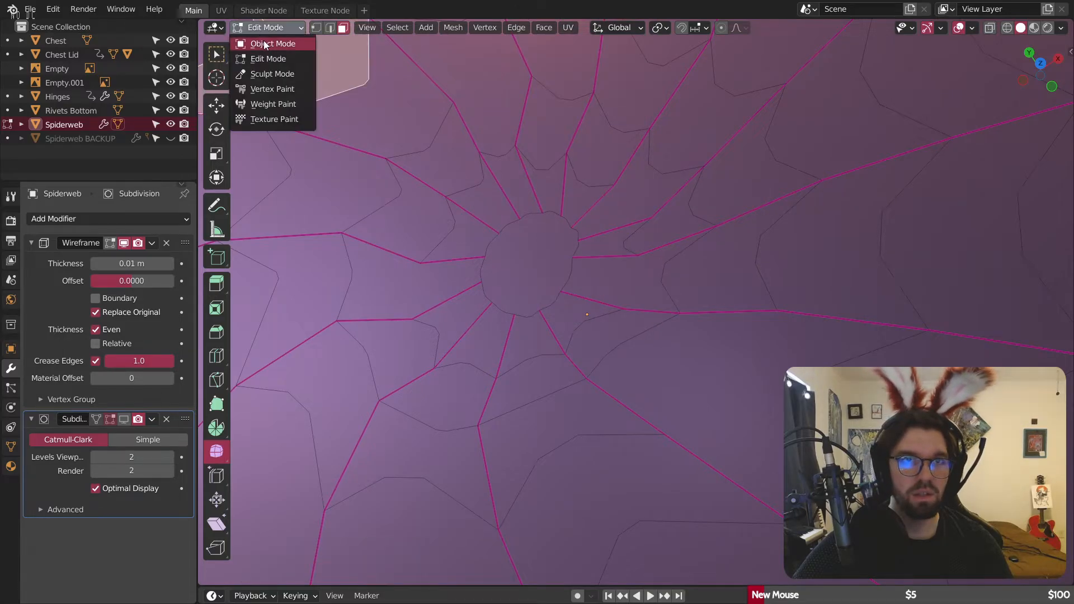
click(265, 45)
Step: Select the spiderweb and enable the Boundary option of its Wireframe modifier to complete the outer threads
scroll(604, 230, down, 6)
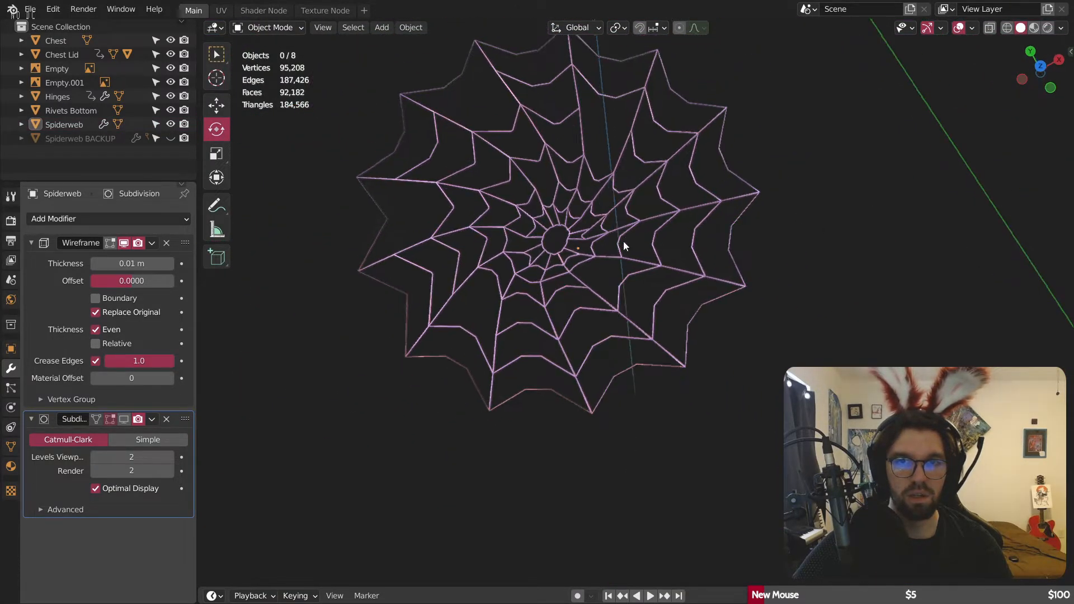
middle_drag(623, 241, 553, 223)
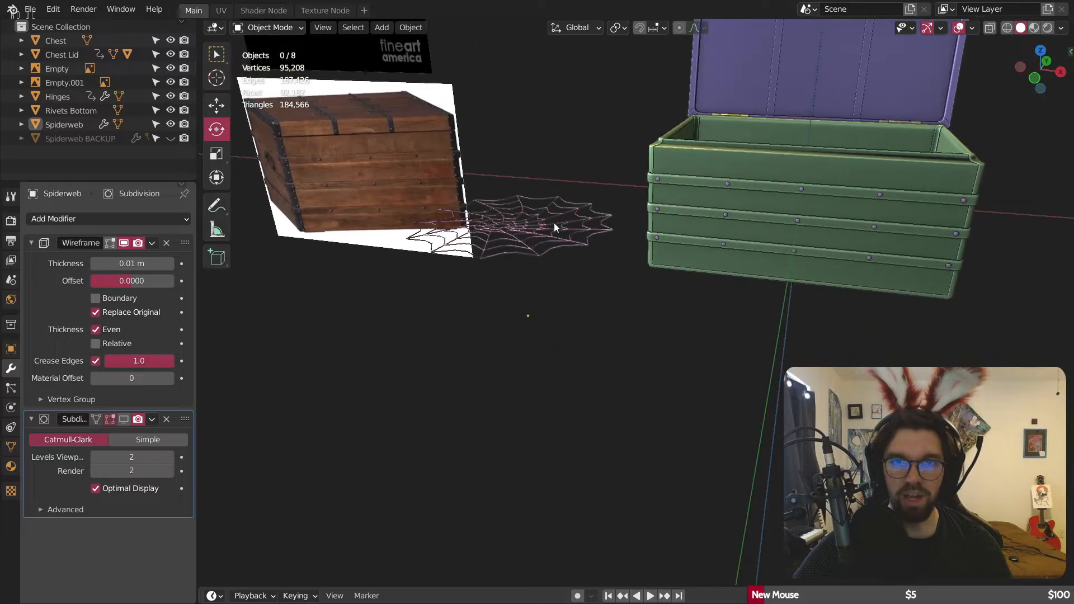
scroll(554, 222, up, 2)
click(554, 222)
scroll(506, 338, up, 8)
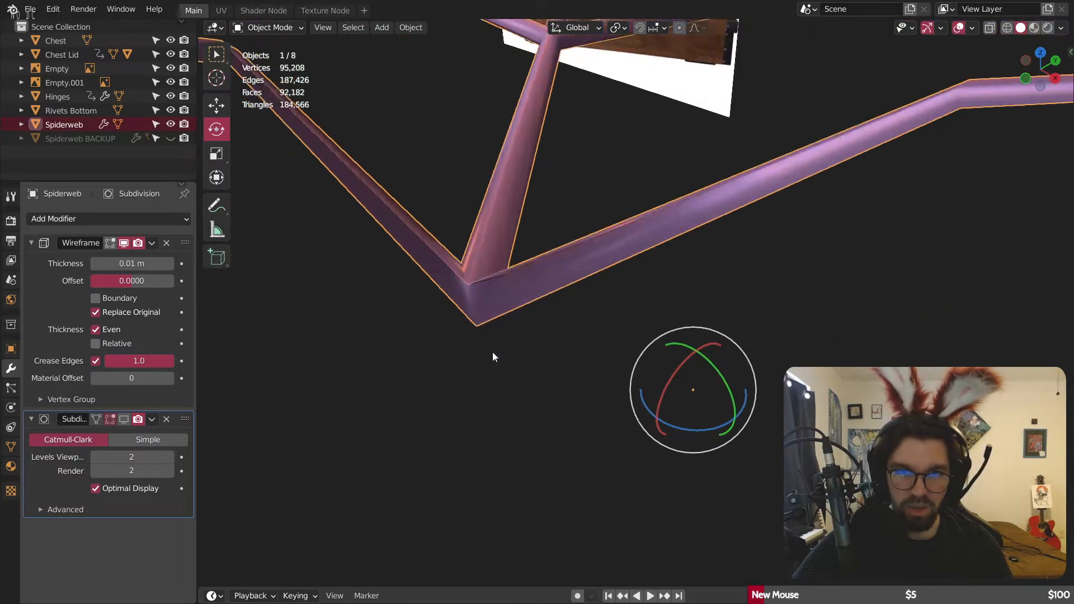
middle_drag(492, 351, 589, 291)
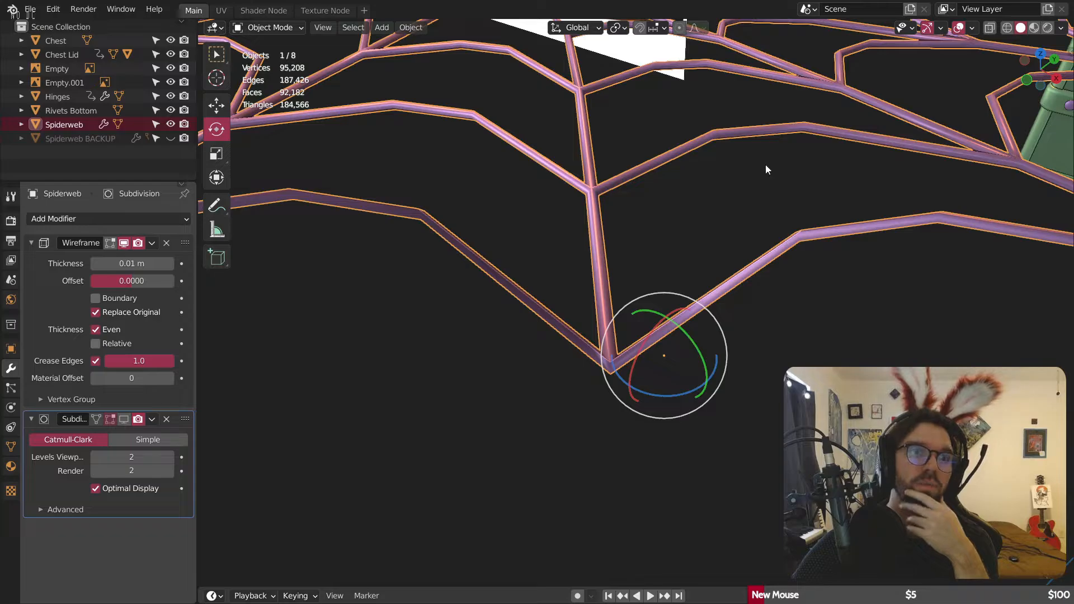
click(96, 311)
click(96, 311)
click(97, 297)
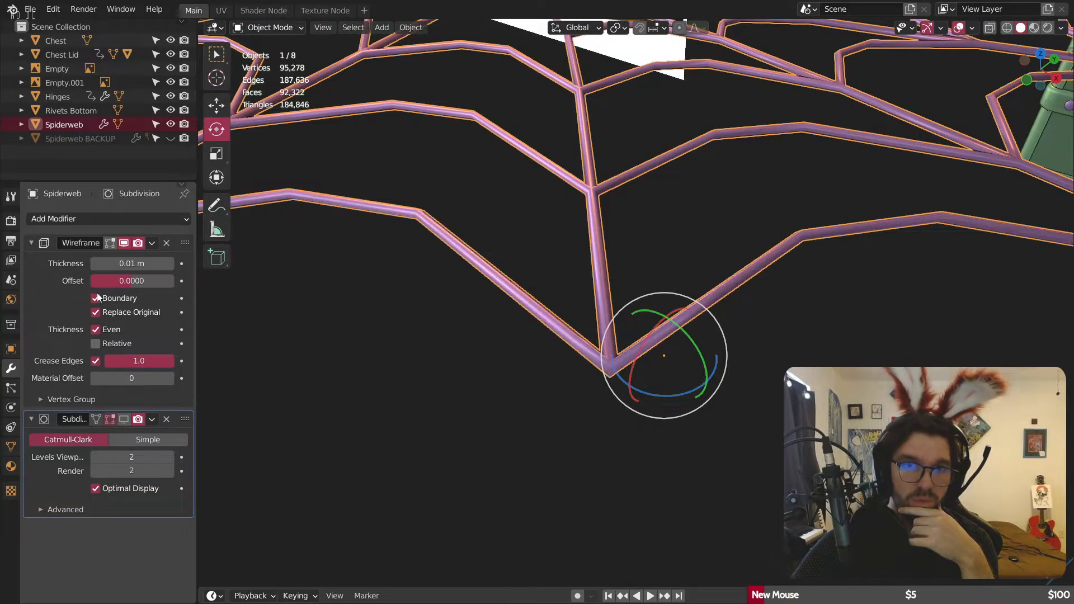
Step: Set the Wireframe modifier's Crease Edges to 0.0 and show the Subdivision modifier in the viewport
middle_drag(446, 352, 641, 335)
scroll(481, 337, down, 10)
scroll(629, 336, up, 8)
scroll(588, 334, down, 3)
shift+middle_drag(561, 314, 647, 305)
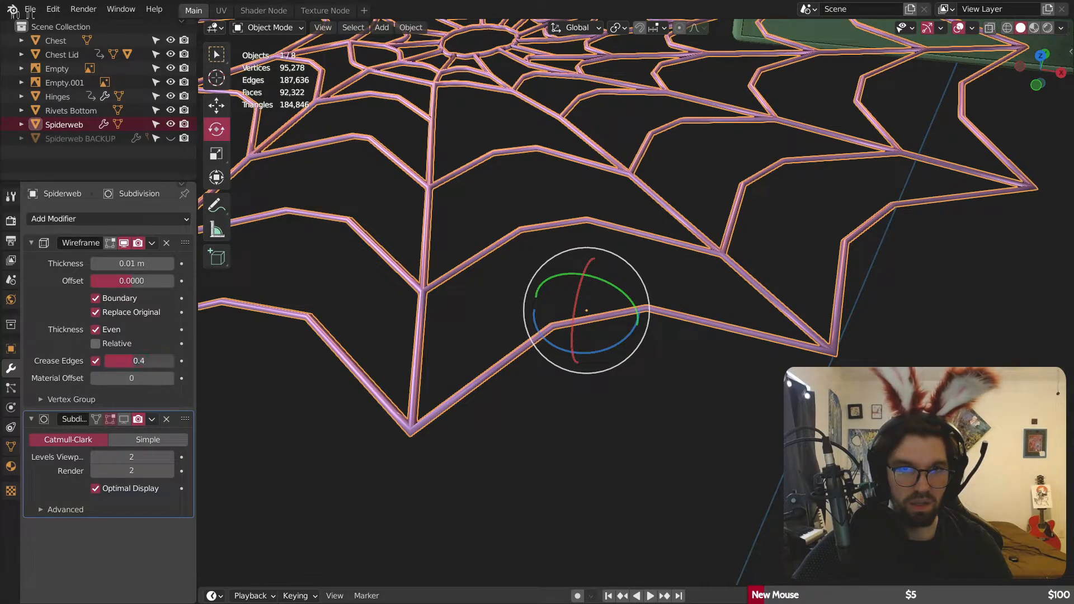
click(97, 358)
click(98, 358)
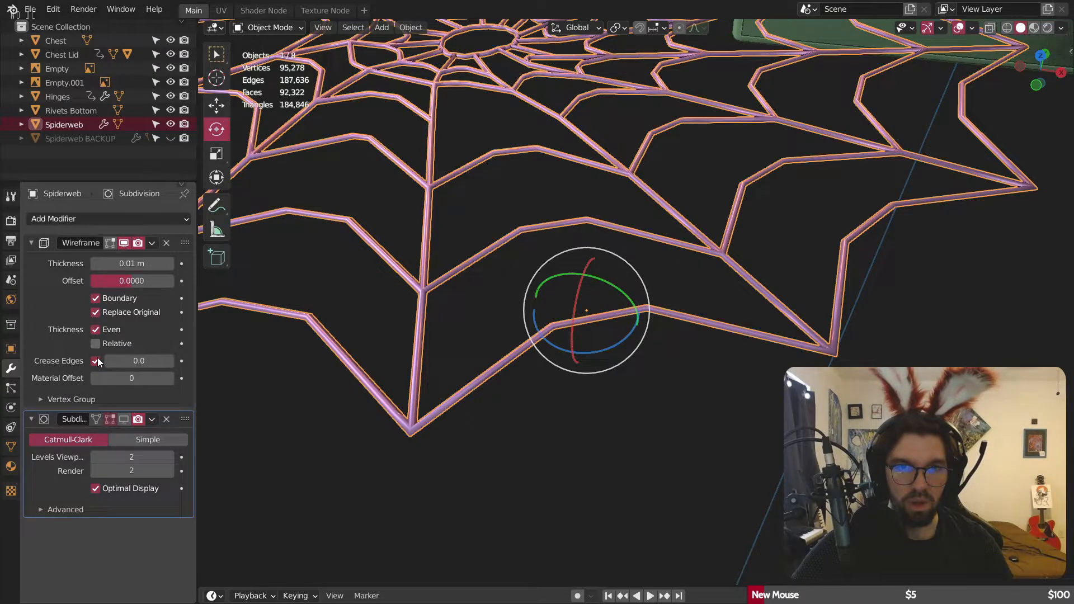
click(123, 420)
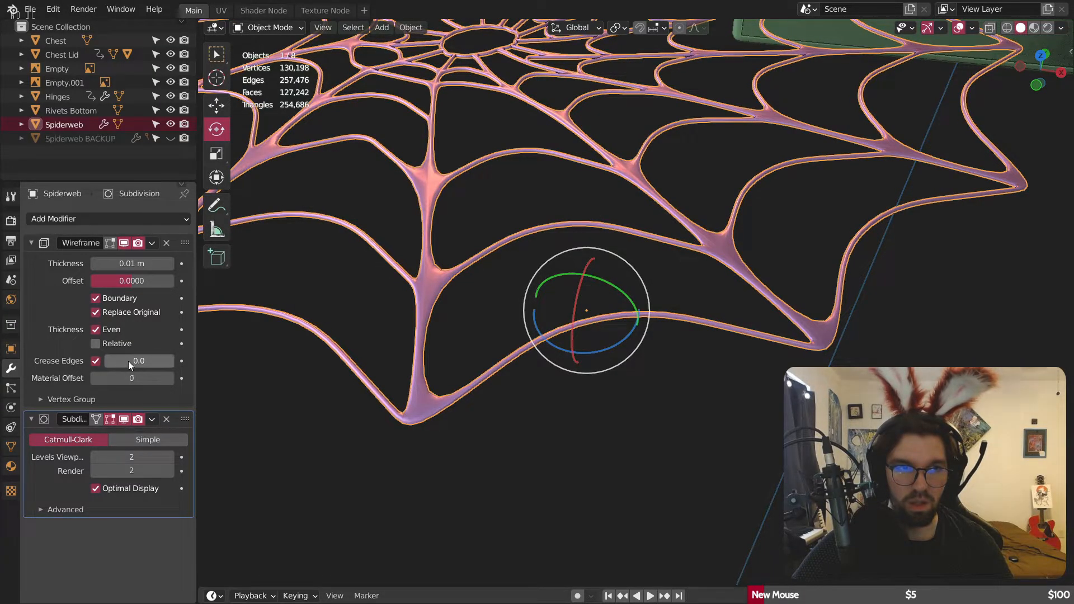
Step: Try different Crease Edges values on the Wireframe modifier, settle on 0.6, and deselect the spiderweb
drag(139, 361, 289, 357)
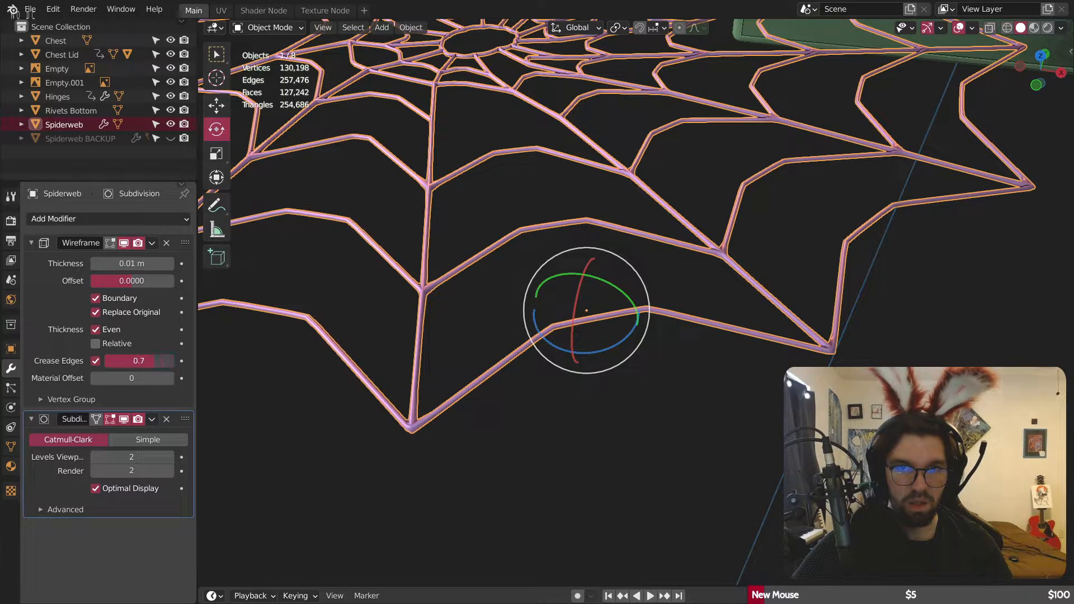
drag(143, 361, 126, 361)
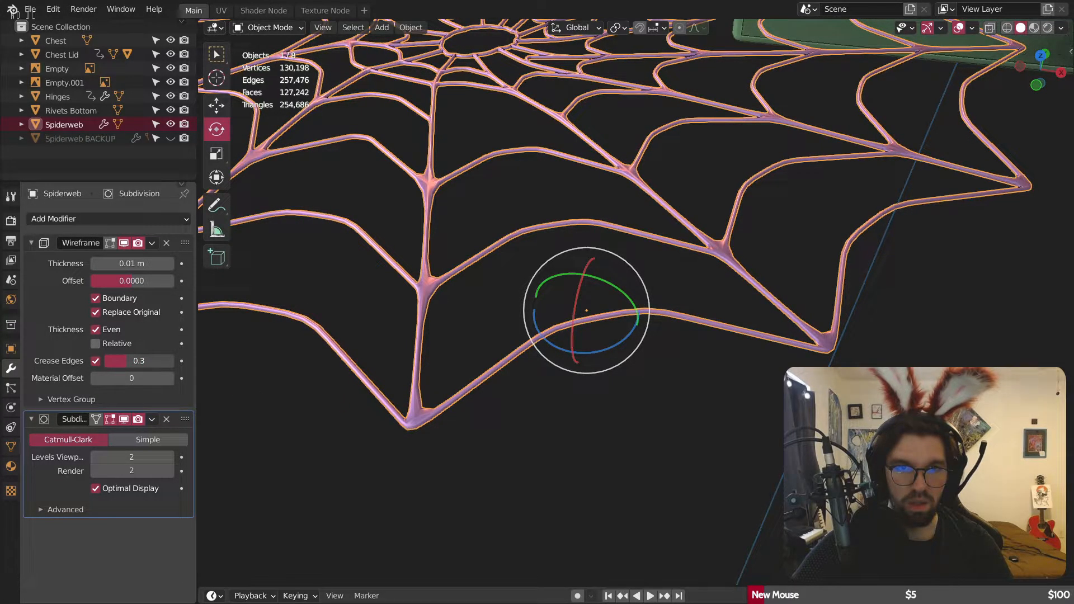
text(0.6)
key(Return)
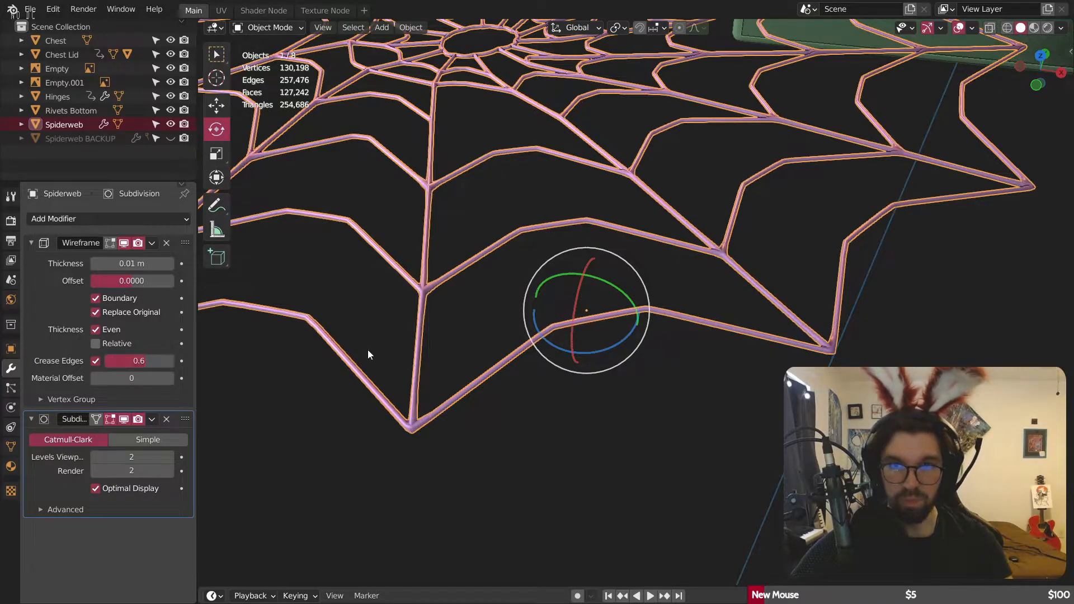
middle_drag(489, 215, 364, 198)
key(alt+a)
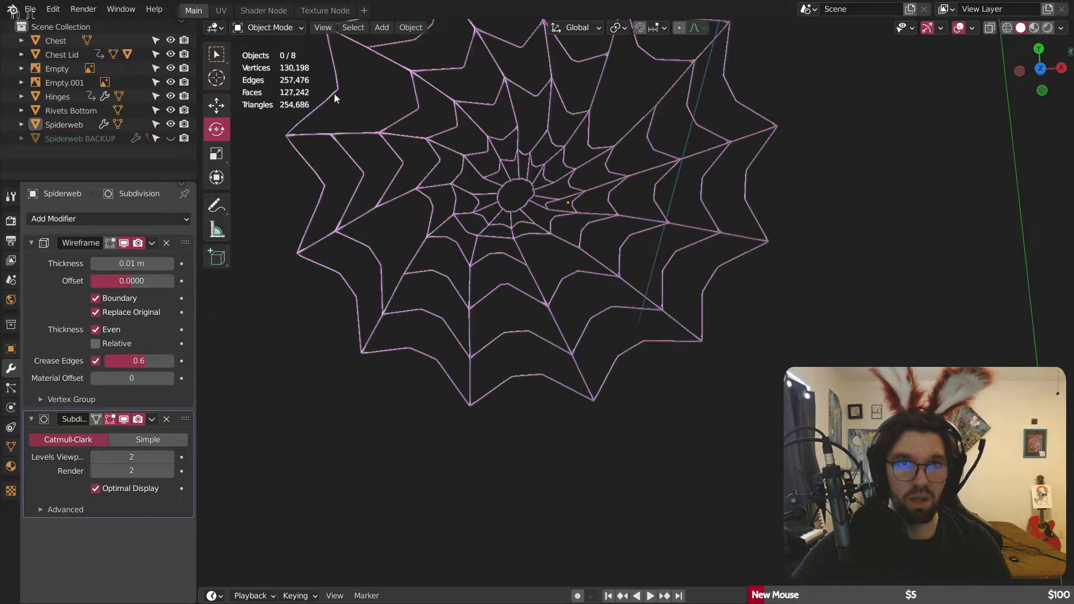
Step: Move the spiderweb into the open chest by about 5.5 m along Y, 2.14 m along X and -0.64 m along Z
shift+middle_drag(506, 169, 367, 222)
click(549, 300)
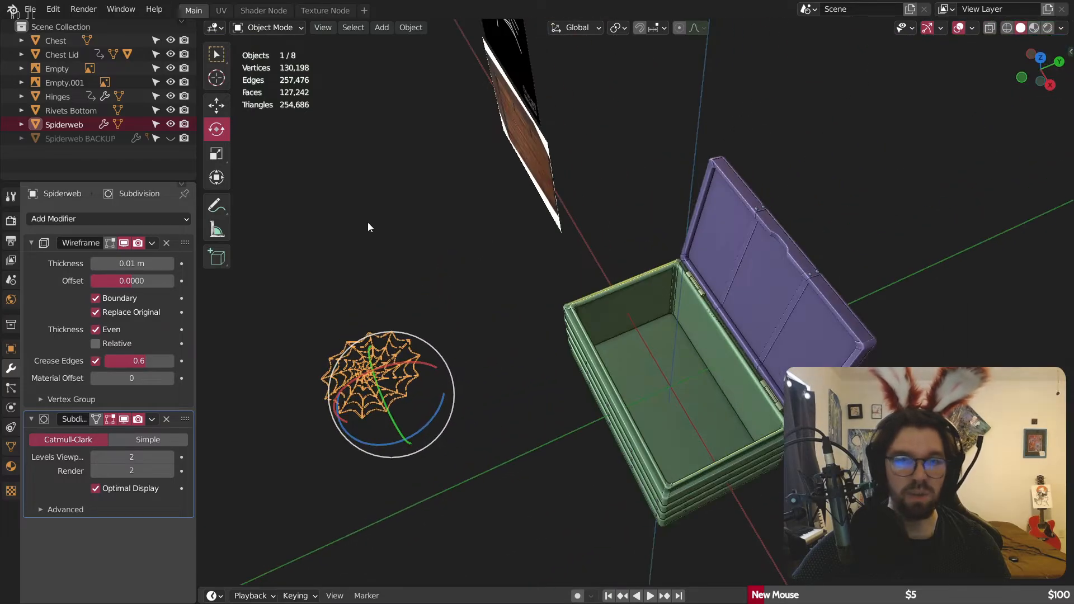
click(217, 105)
drag(451, 372, 707, 337)
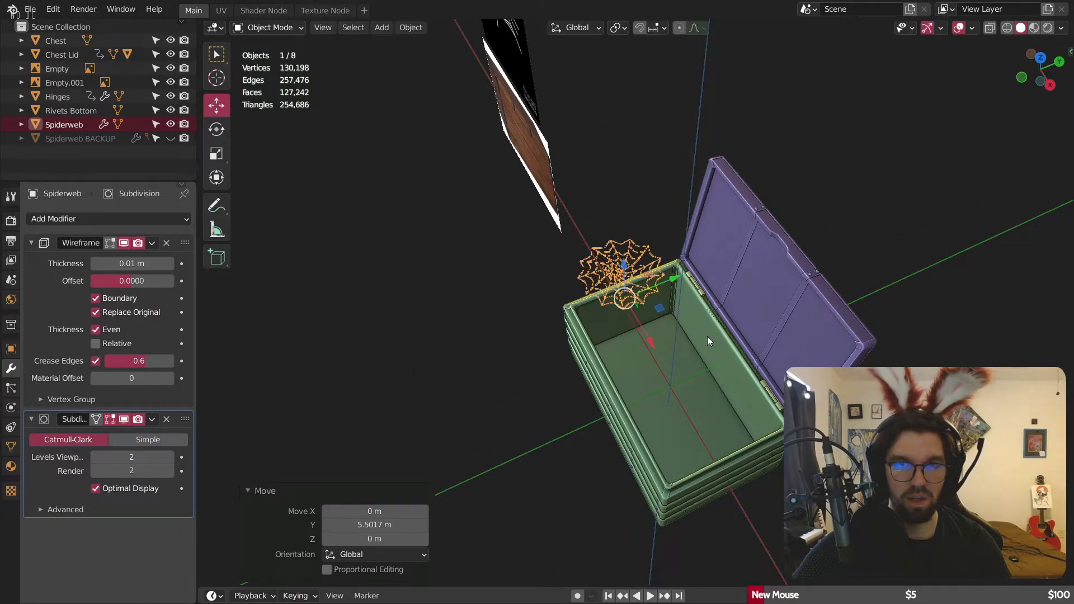
middle_drag(707, 337, 579, 270)
drag(558, 289, 592, 322)
scroll(562, 278, up, 10)
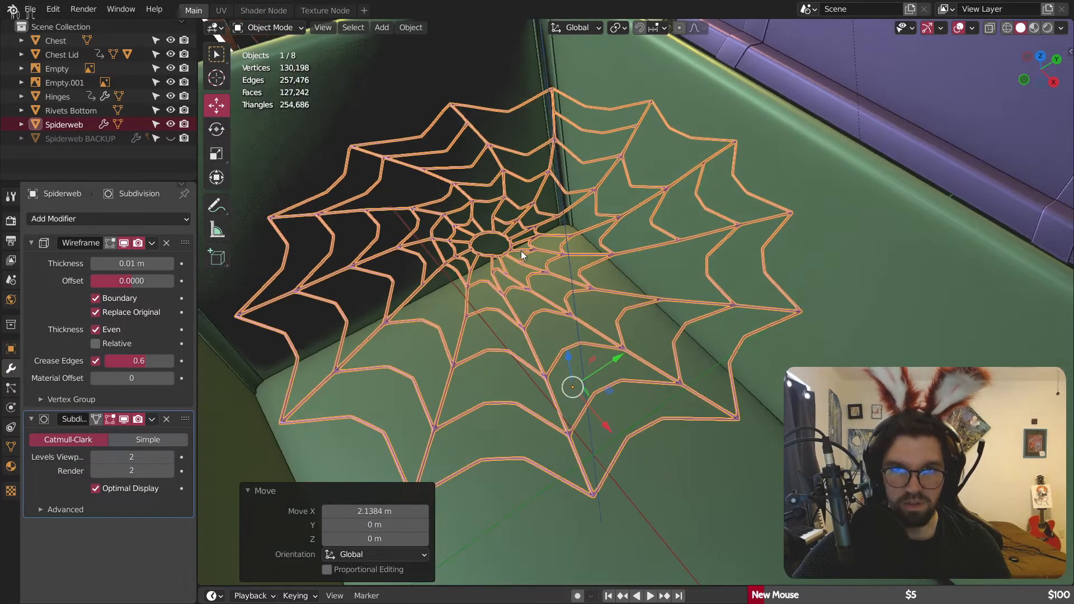
middle_drag(521, 250, 726, 227)
drag(727, 250, 716, 354)
scroll(716, 355, down, 5)
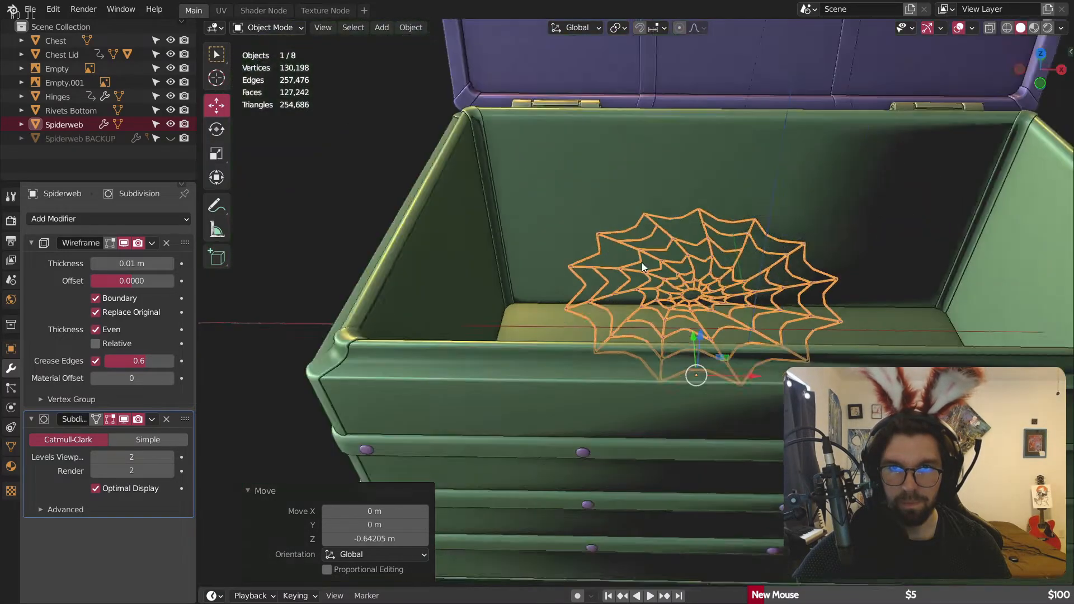
Step: Enter Edit Mode on the spiderweb and select its whole mesh
middle_drag(642, 263, 586, 265)
scroll(656, 301, up, 3)
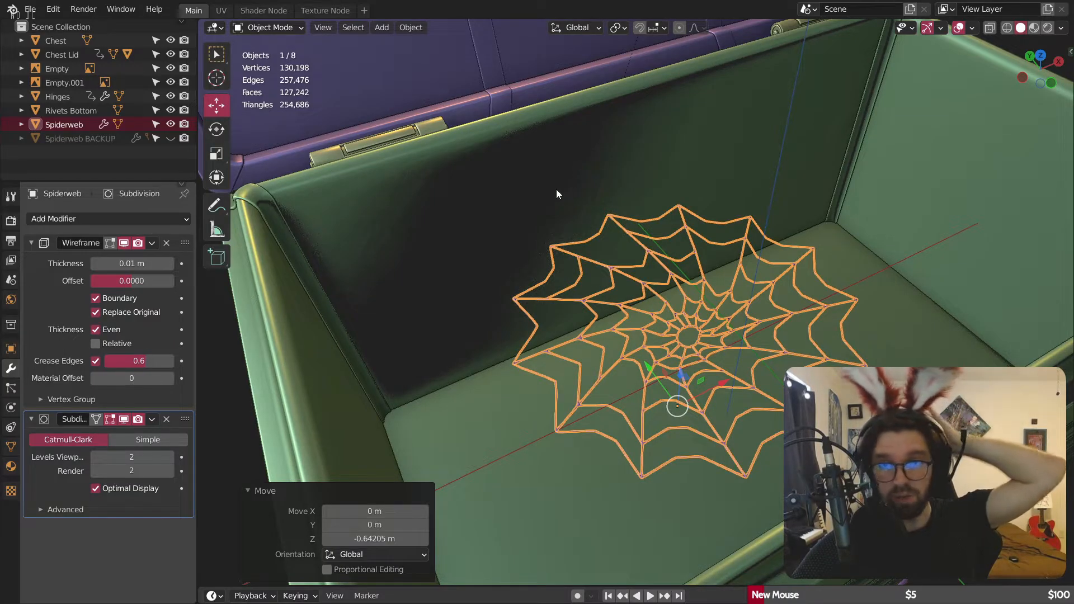
middle_drag(611, 263, 663, 284)
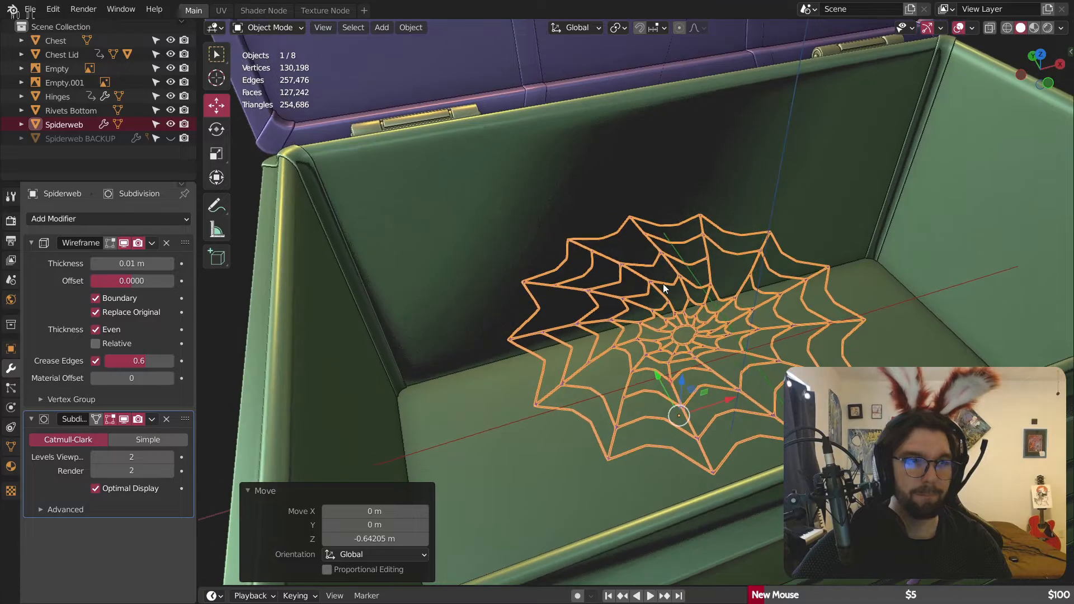
click(263, 28)
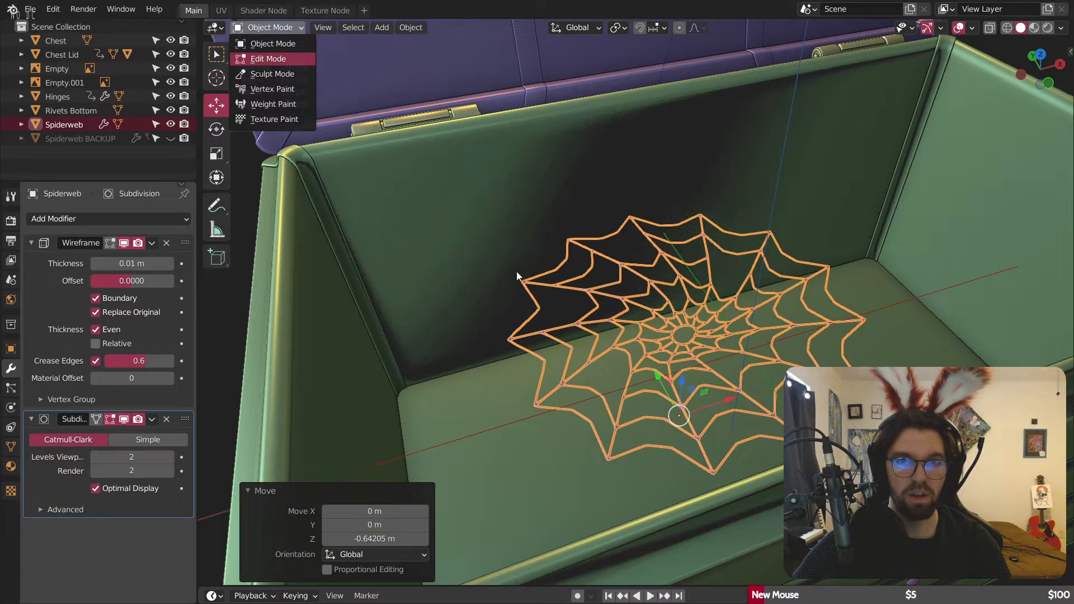
scroll(554, 280, down, 6)
scroll(562, 291, up, 6)
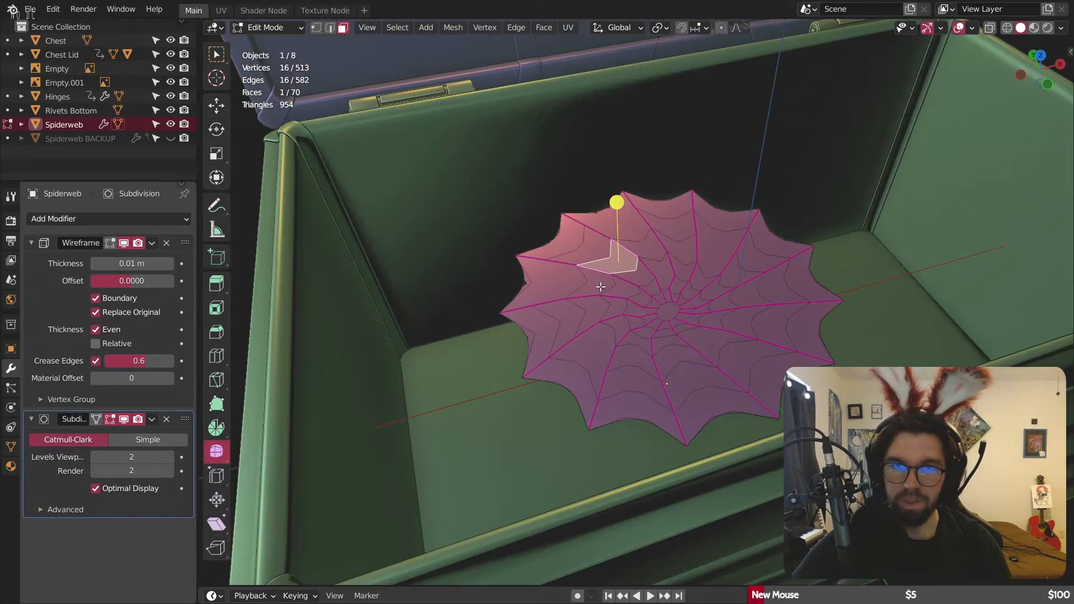
middle_drag(565, 257, 577, 272)
key(a)
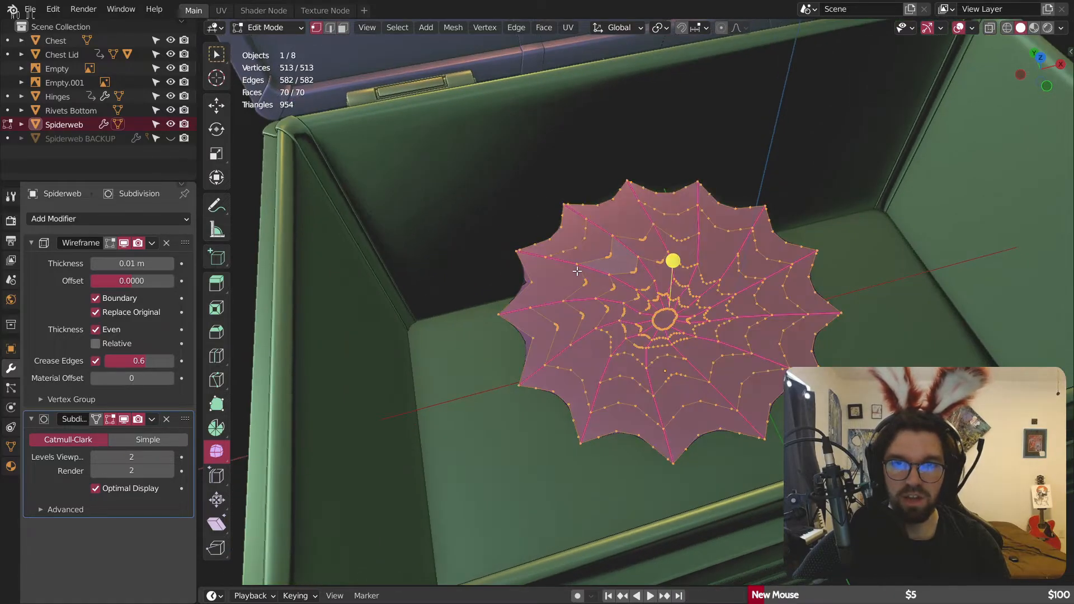
Step: Using wireframe shading and orthographic views, move the whole web mesh about -1.227 m along Z and 1.584 m along X, near the chest floor
middle_drag(671, 294, 962, 246)
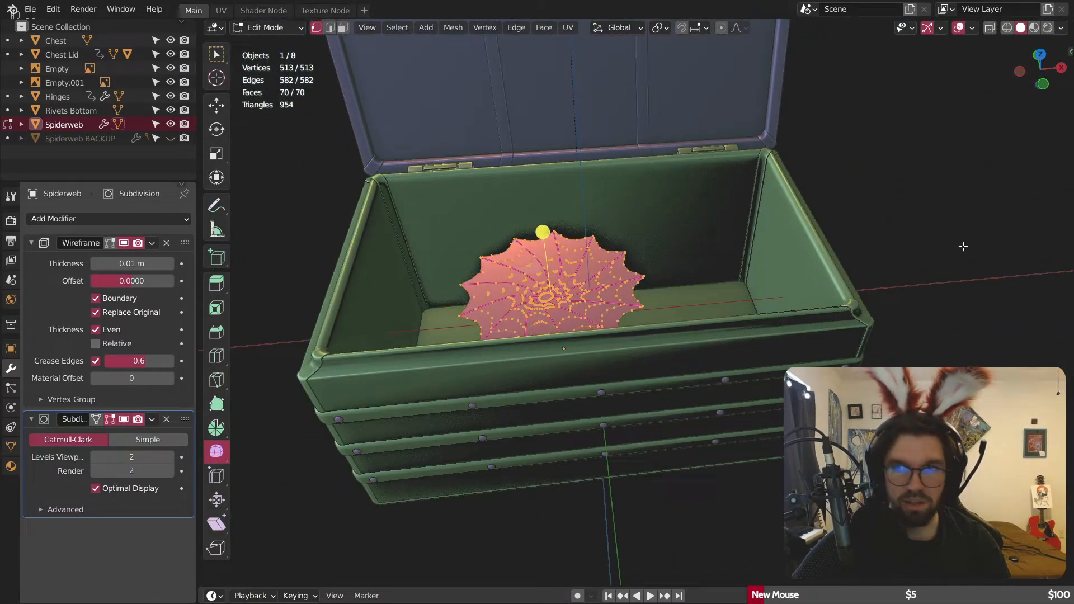
click(1007, 28)
click(1040, 55)
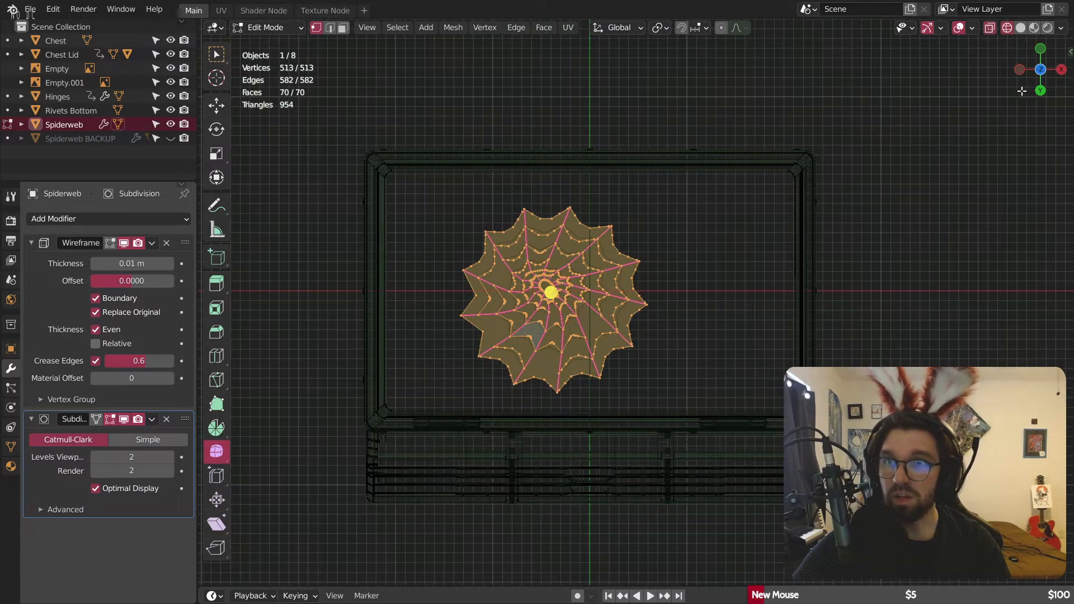
click(1040, 90)
scroll(571, 275, up, 4)
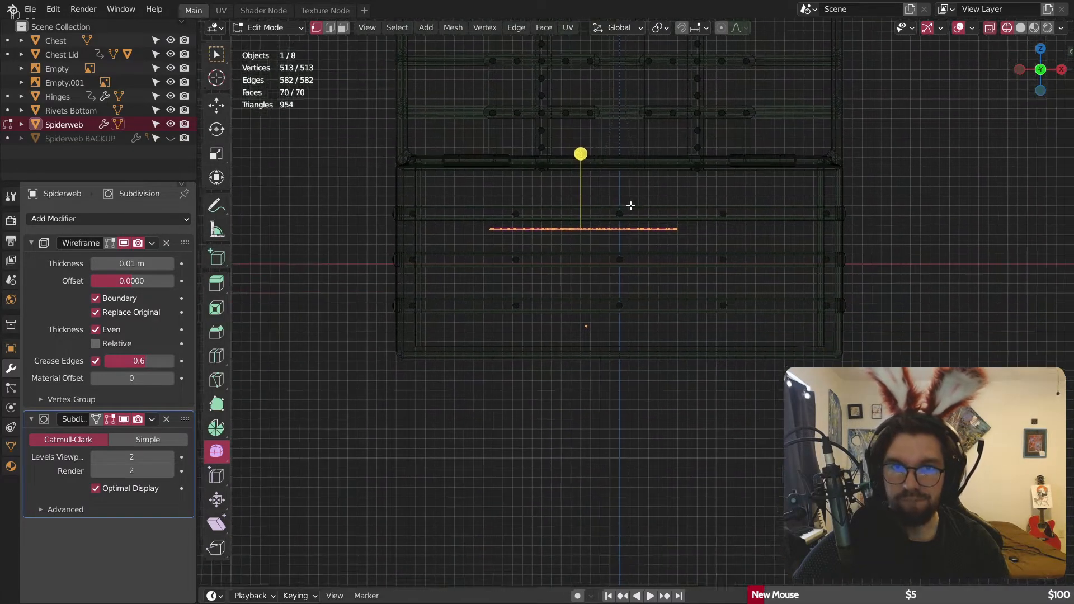
scroll(475, 315, up, 3)
shift+middle_drag(788, 200, 617, 227)
click(217, 105)
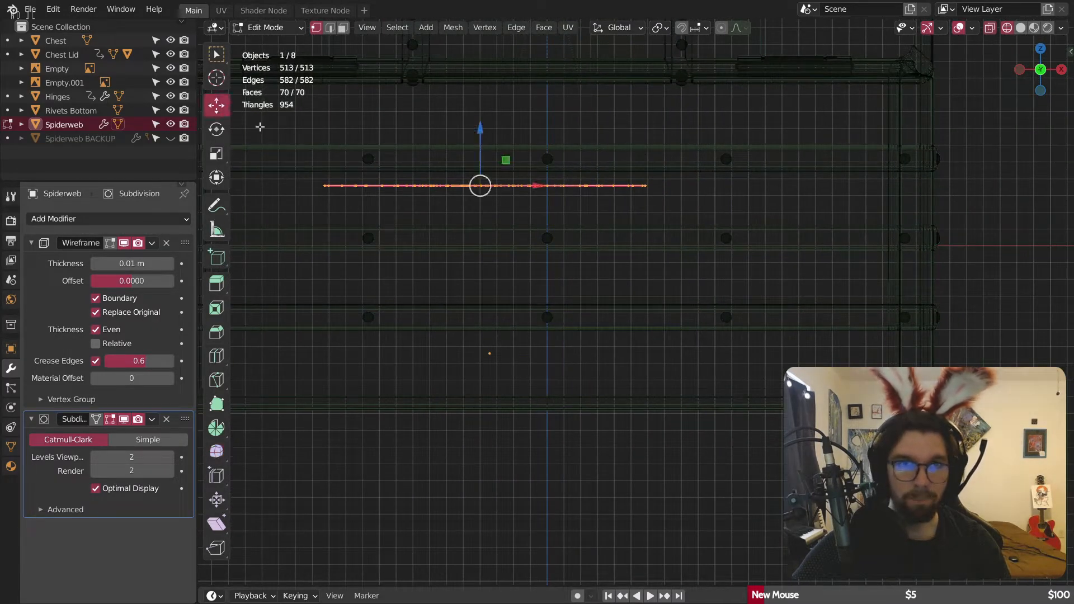
drag(476, 140, 565, 347)
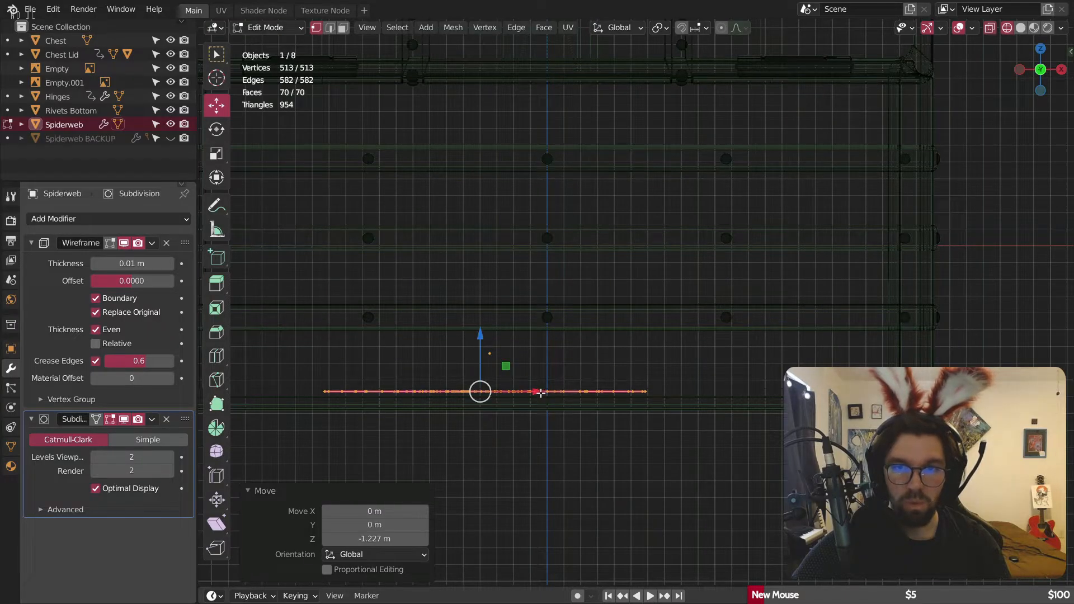
drag(540, 392, 806, 371)
scroll(784, 298, down, 3)
shift+middle_drag(806, 325, 719, 330)
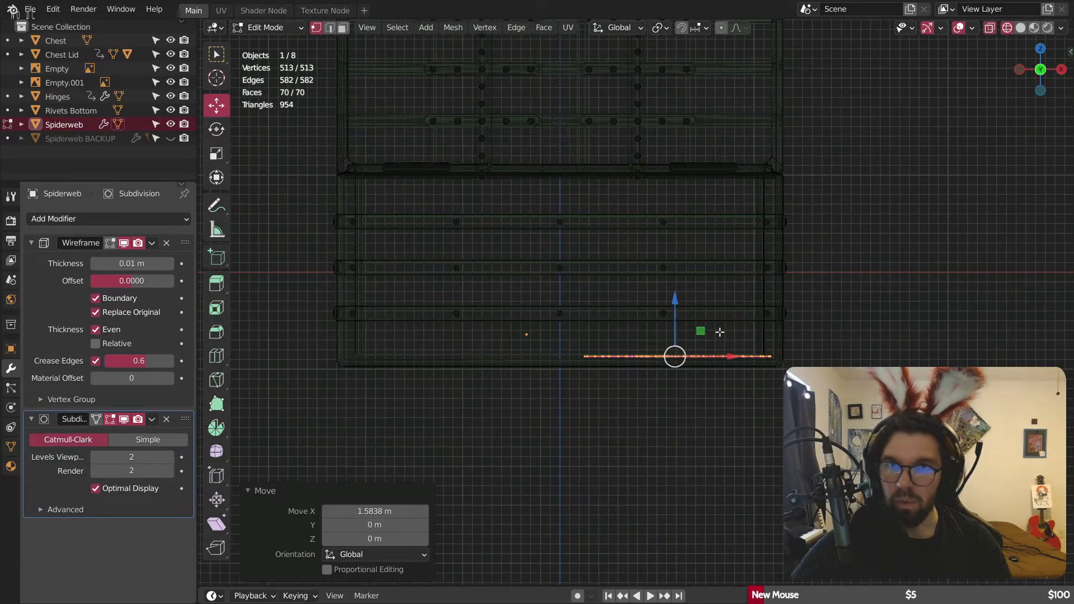
Step: Fine-tune the web mesh just above the chest floor, shifting it about -0.026 m along X and lowering it about 0.048 m
scroll(718, 343, up, 3)
scroll(535, 382, up, 5)
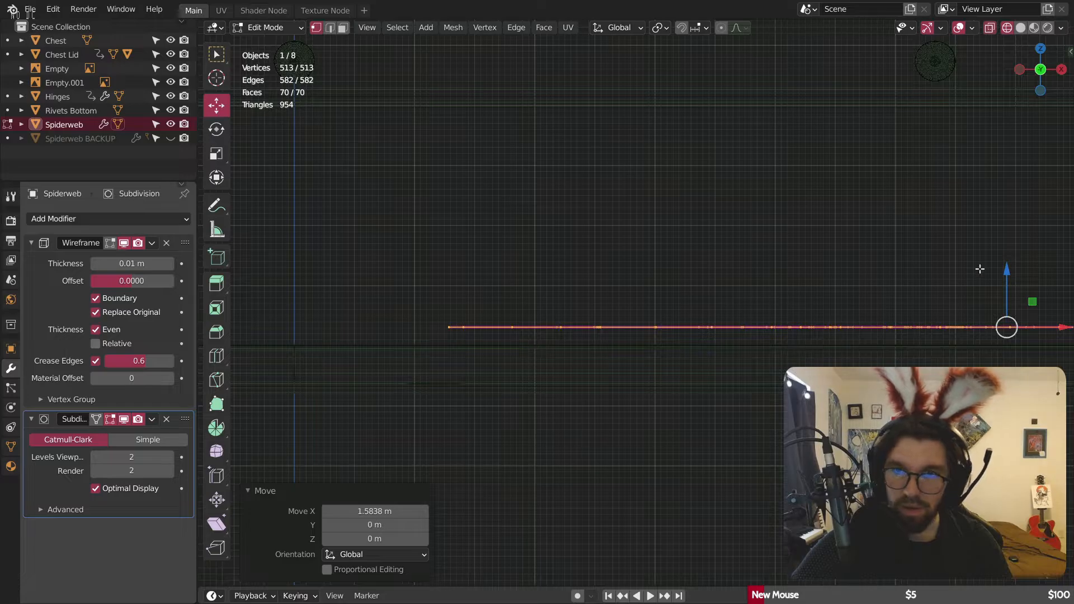
mouse_move(1001, 275)
mouse_down()
mouse_move(999, 300)
mouse_move(1007, 270)
mouse_up()
middle_drag(565, 278, 593, 277)
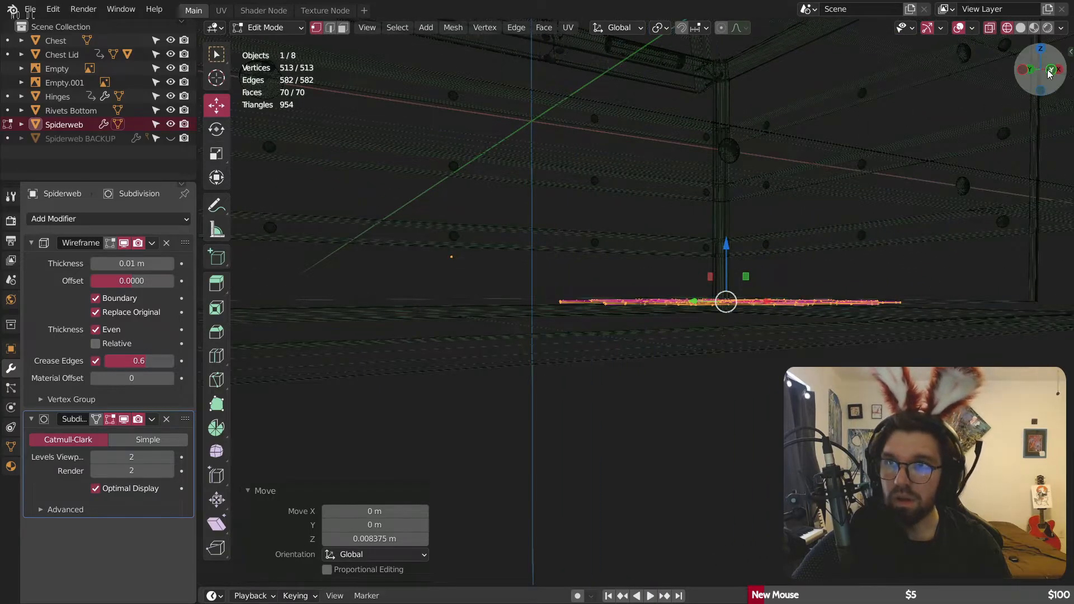
click(1048, 71)
scroll(616, 317, down, 8)
shift+middle_drag(780, 288, 442, 290)
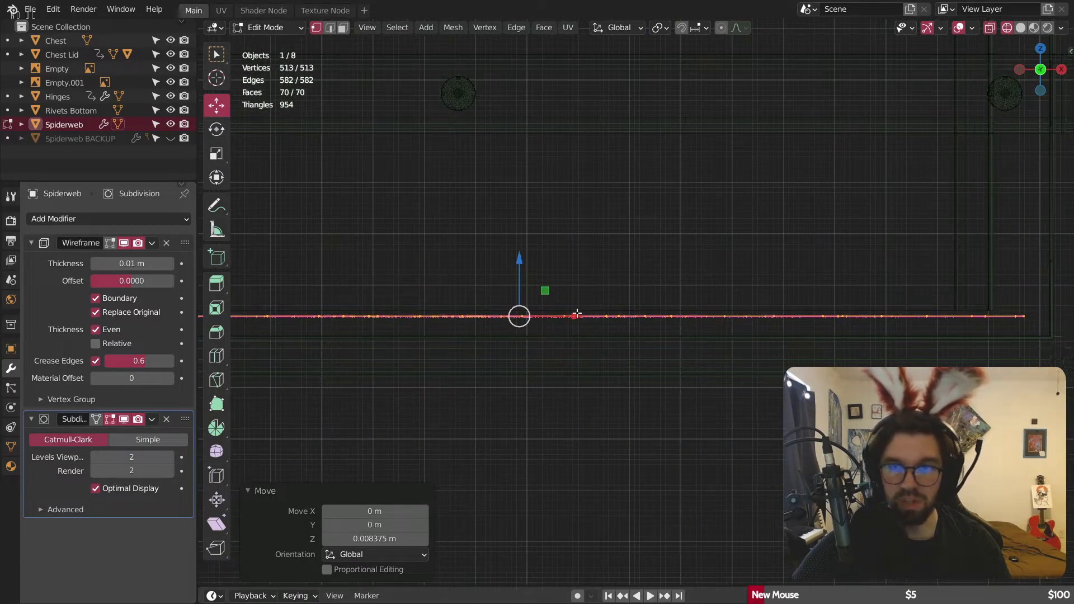
key(g)
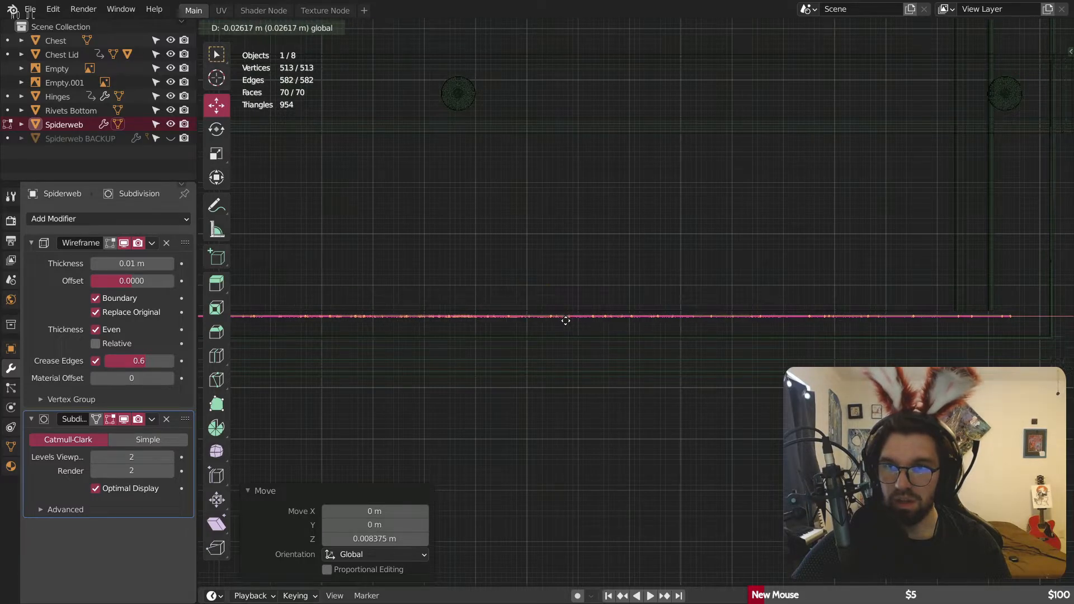
click(565, 320)
drag(502, 265, 505, 292)
Step: From the top view, move the web mesh about 0.03 m along X and 0.28 m along Y toward the chest's hinge side
middle_drag(568, 233, 721, 380)
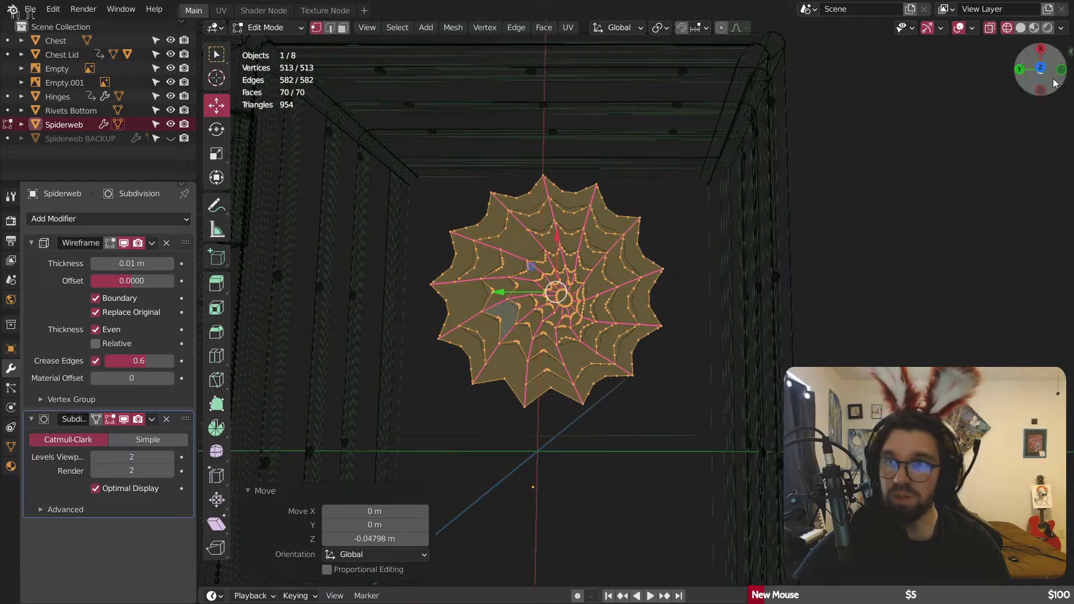
click(1041, 69)
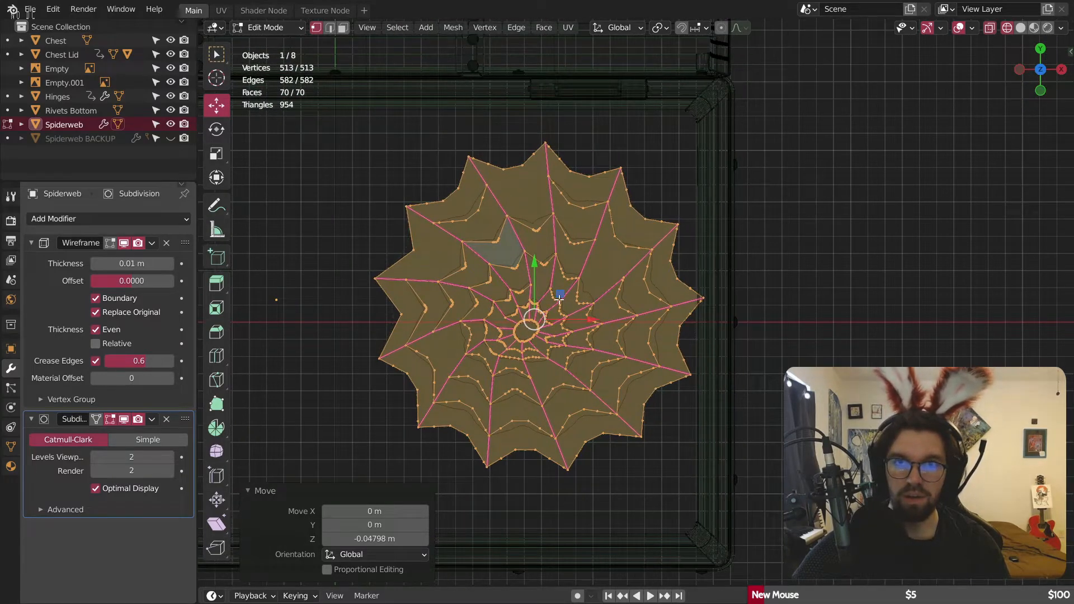
key(g)
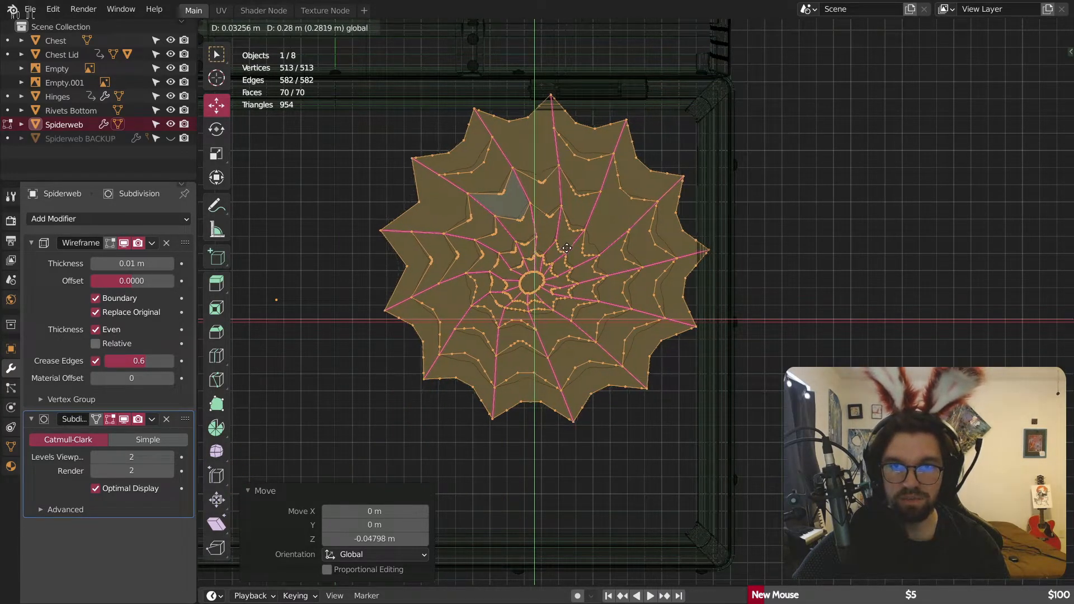
click(567, 247)
Step: Switch to see-through solid shading, select four neighbouring outer tip vertices near the chest corner and enable proportional editing
middle_drag(567, 248, 578, 169)
scroll(577, 169, up, 3)
click(480, 168)
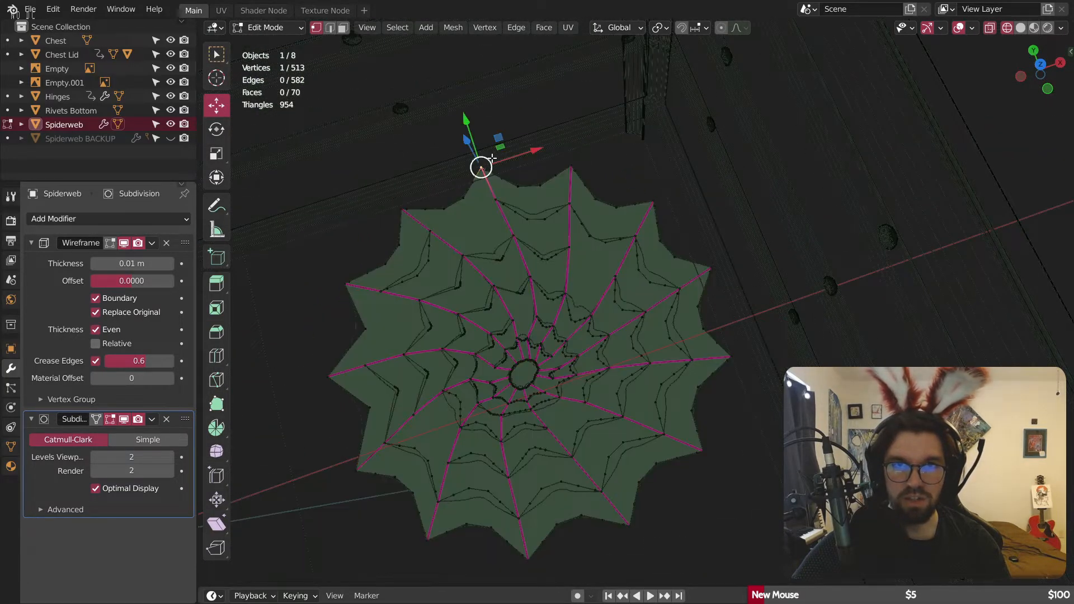
mouse_move(480, 168)
middle_down()
mouse_move(518, 197)
mouse_move(625, 122)
mouse_move(575, 259)
middle_up()
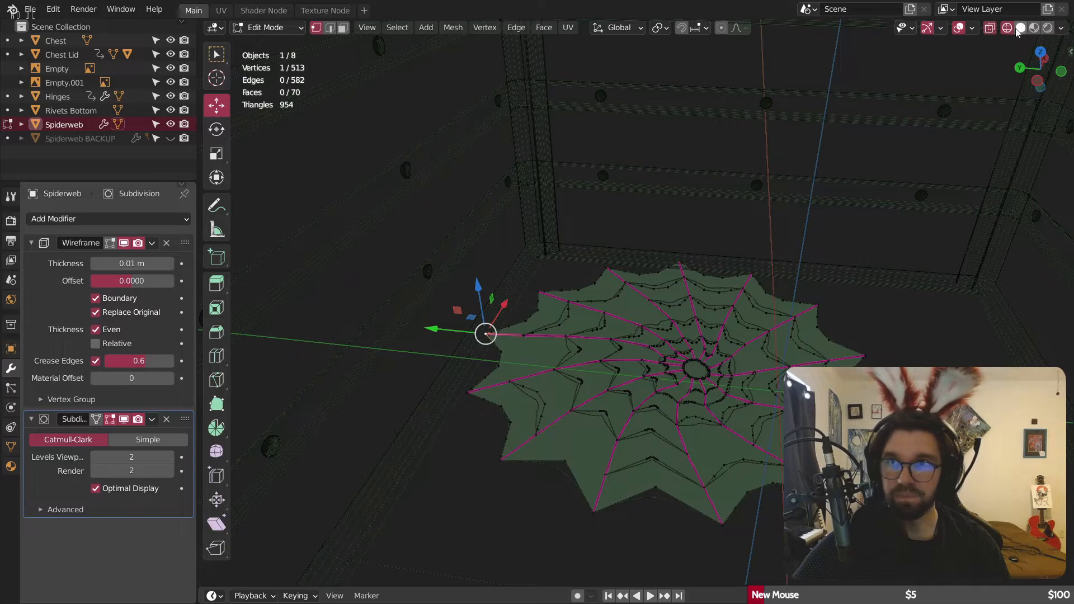
click(988, 29)
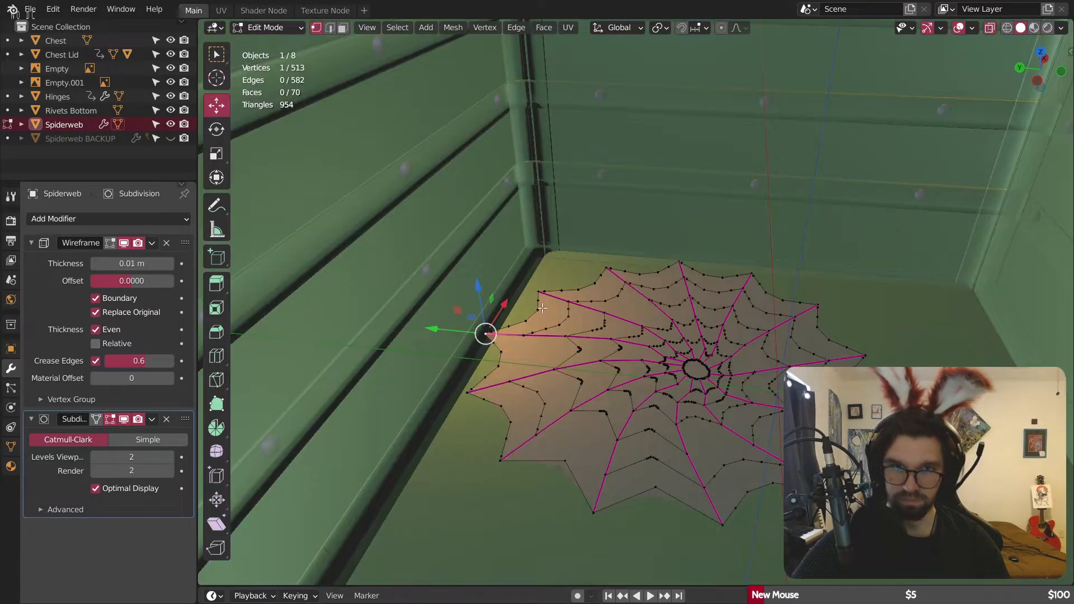
scroll(555, 349, down, 4)
middle_drag(569, 345, 556, 327)
scroll(556, 327, up, 3)
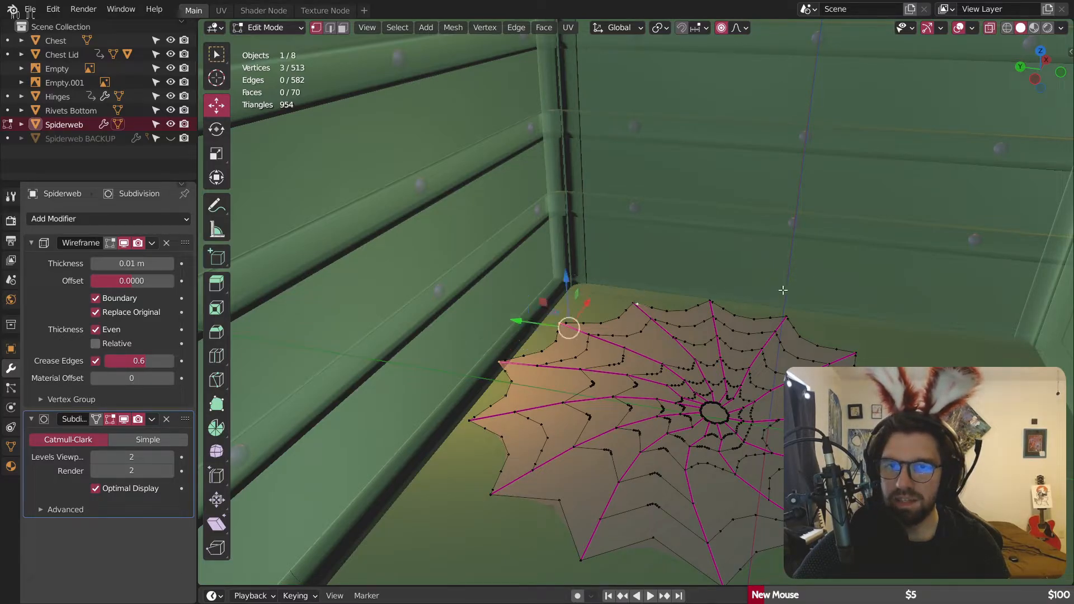
scroll(666, 302, up, 4)
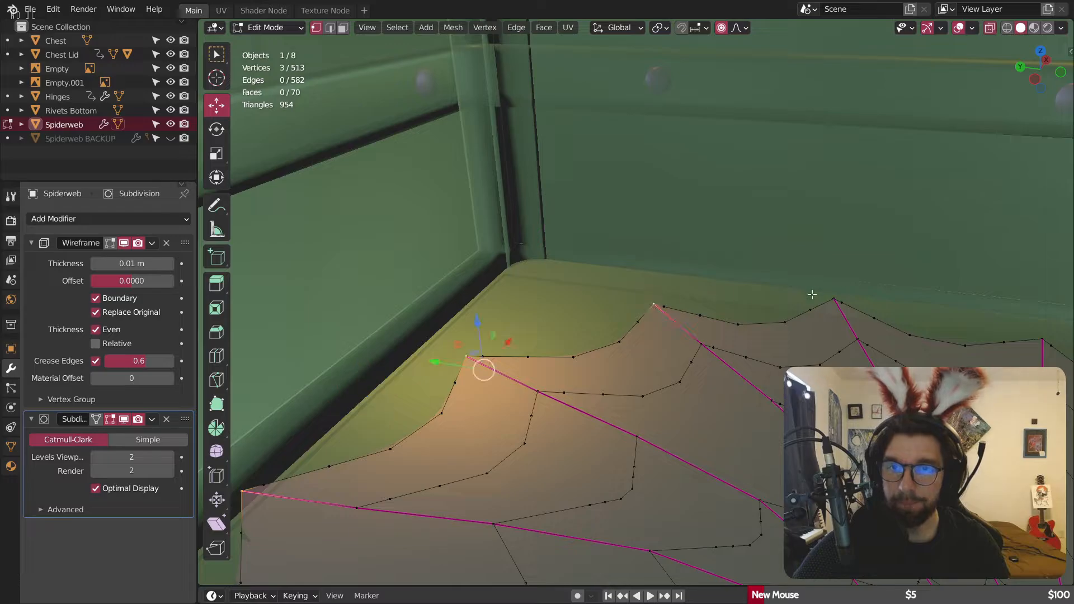
scroll(793, 273, down, 5)
shift+middle_drag(732, 275, 489, 318)
scroll(637, 267, down, 4)
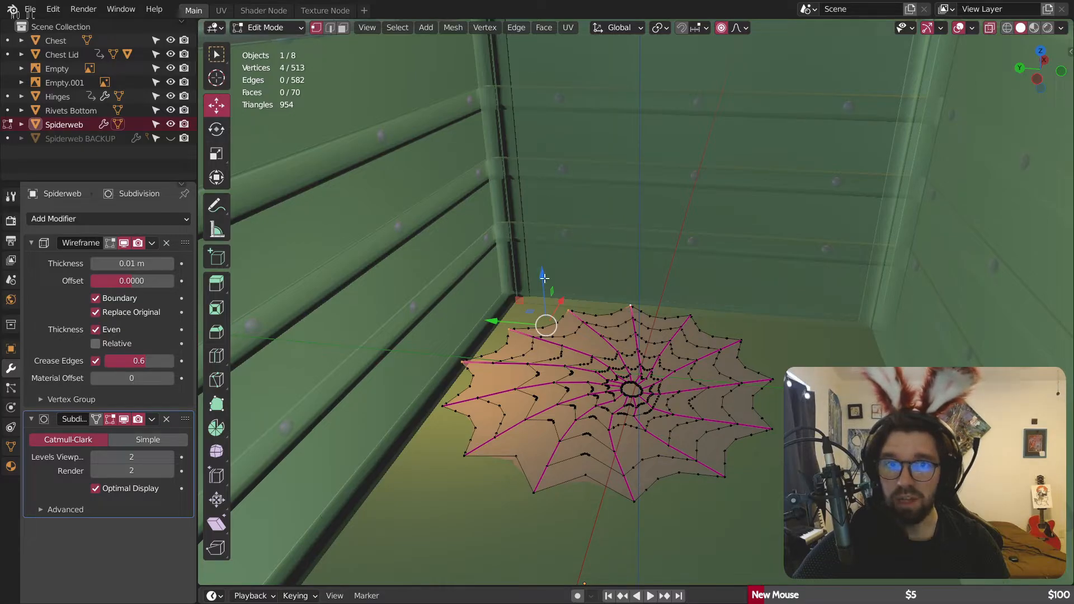
Step: Raise the four tip vertices 0.64 m along Z with a Sharp proportional falloff and a Proportional Size of 2.150
drag(544, 277, 544, 188)
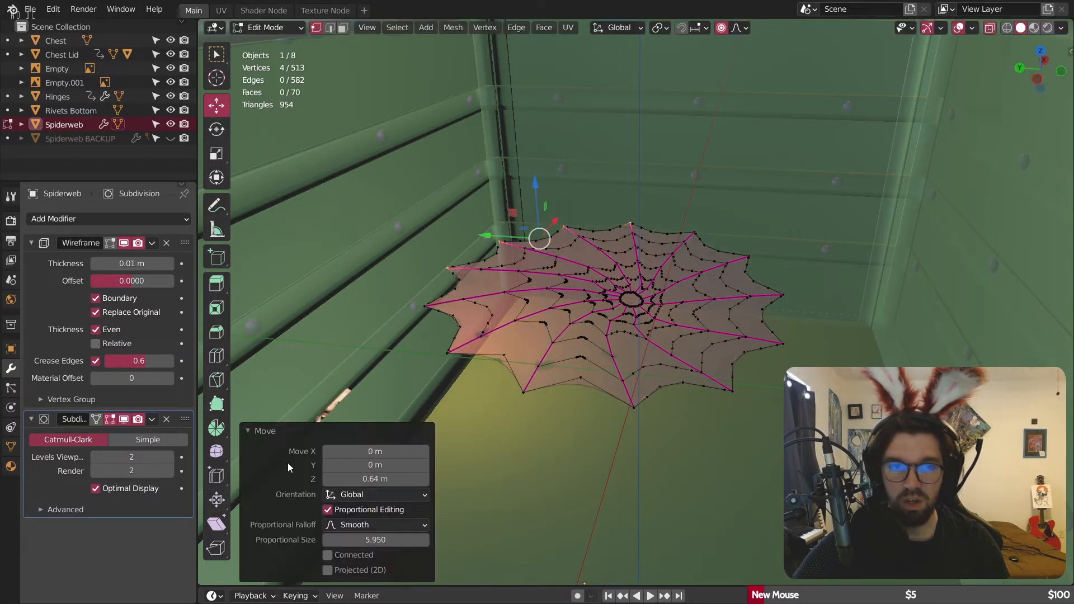
drag(375, 540, 344, 539)
click(375, 524)
click(372, 484)
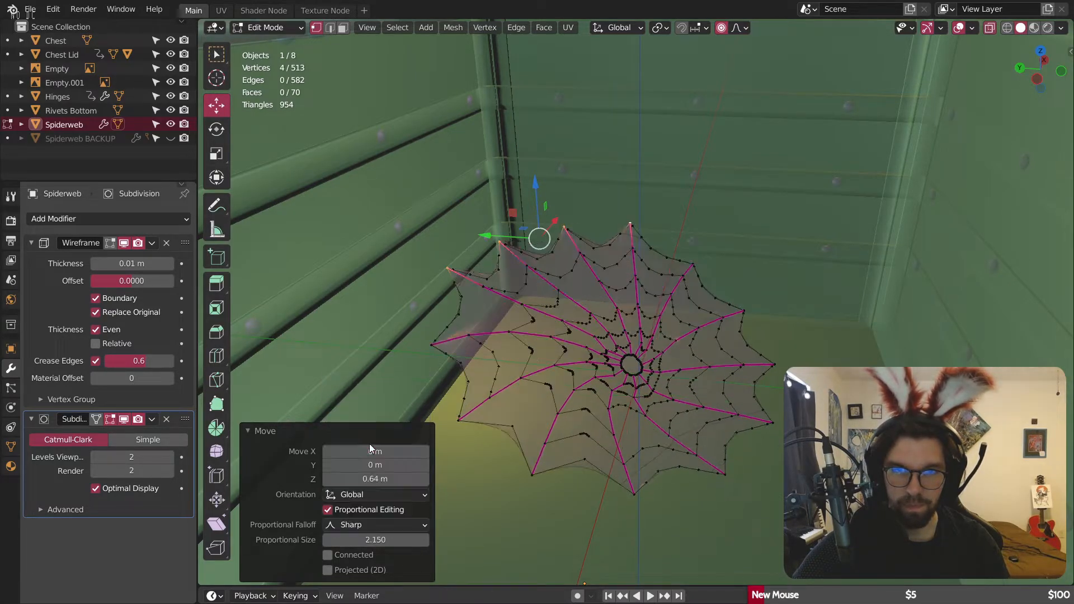
Step: Select the entire web mesh and raise it about 0.018 m along Z
mouse_move(597, 364)
middle_down()
mouse_move(532, 399)
mouse_move(593, 407)
mouse_move(618, 336)
mouse_move(593, 369)
mouse_move(607, 363)
middle_up()
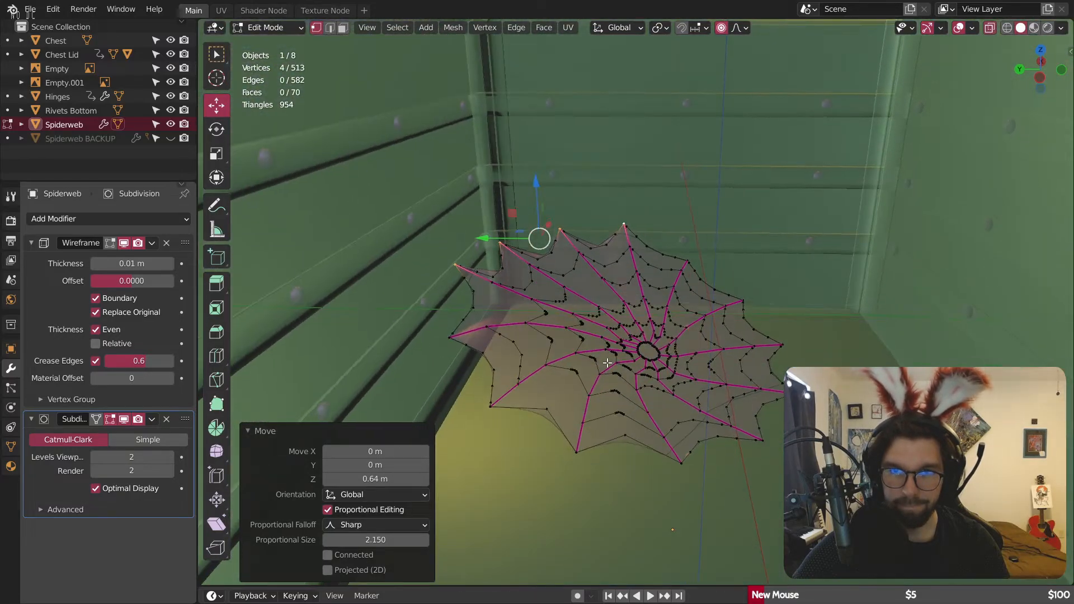
key(a)
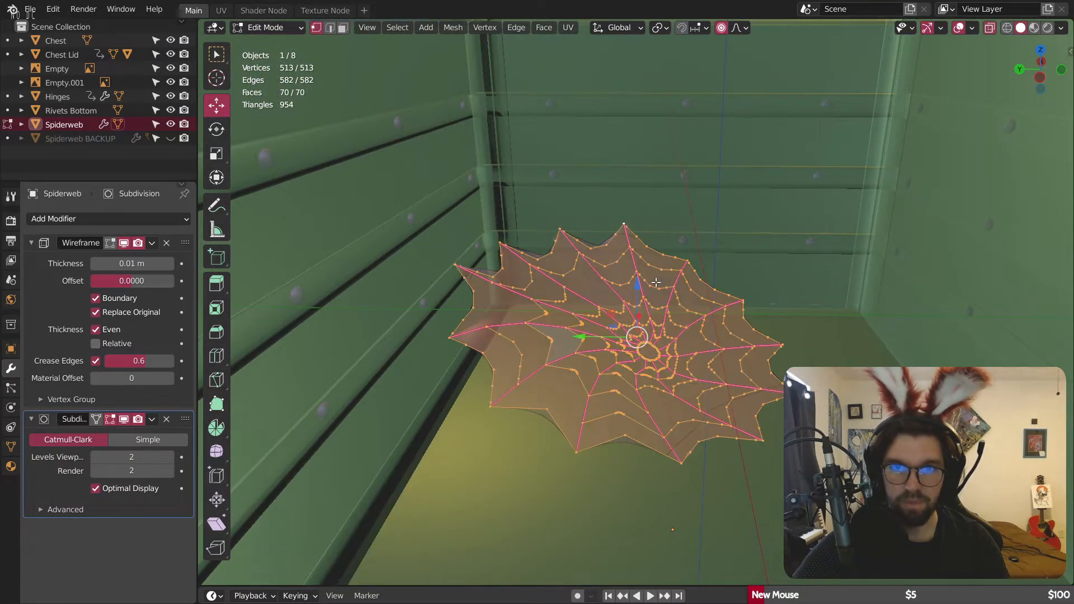
key(g)
key(z)
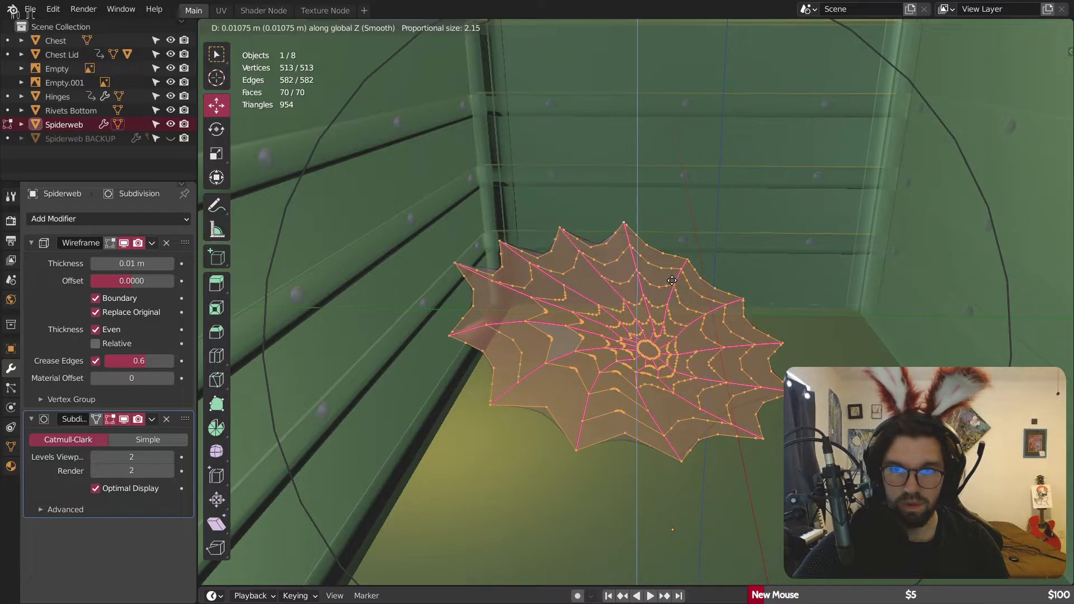
click(677, 279)
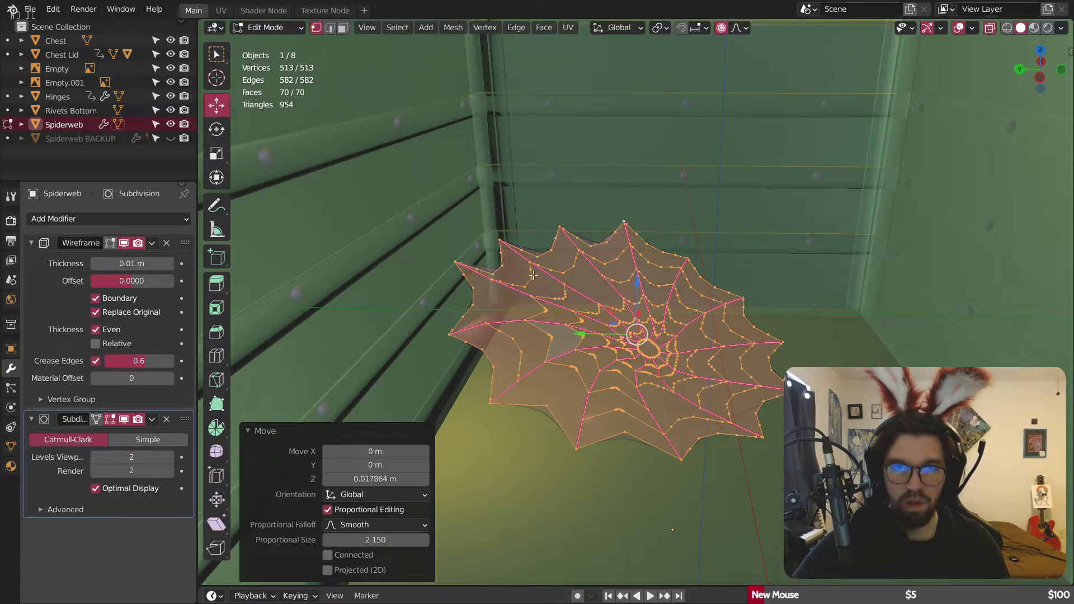
Step: Move an outer web tip vertex near the chest corner 0.26 m along X and 0.196 m along Y with Smooth proportional falloff
middle_drag(533, 276, 530, 293)
scroll(498, 224, up, 3)
click(510, 213)
middle_drag(508, 215, 529, 233)
key(g)
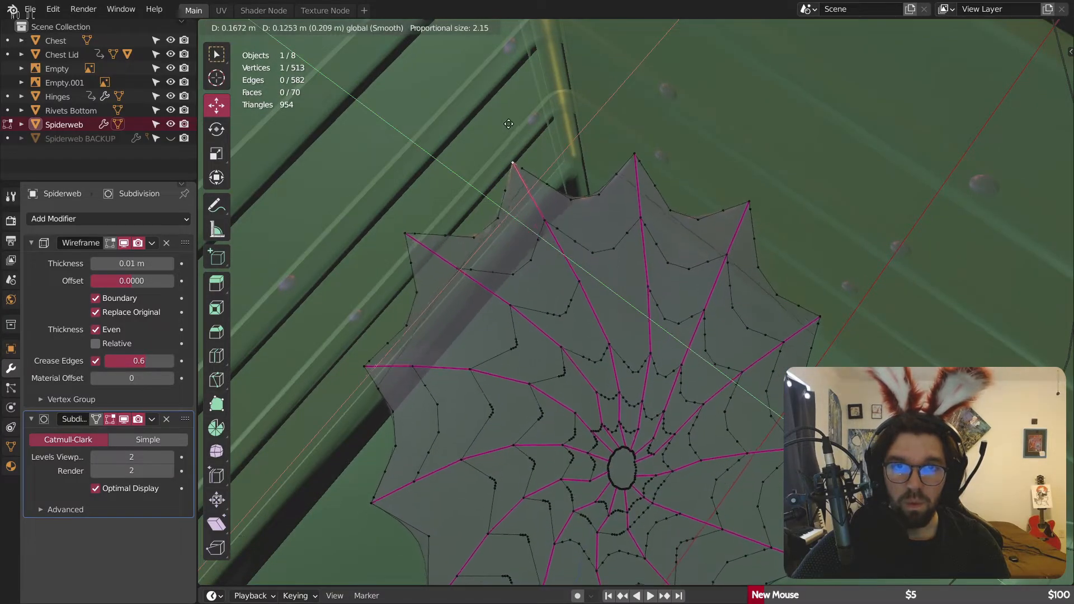
click(579, 155)
middle_drag(578, 155, 589, 56)
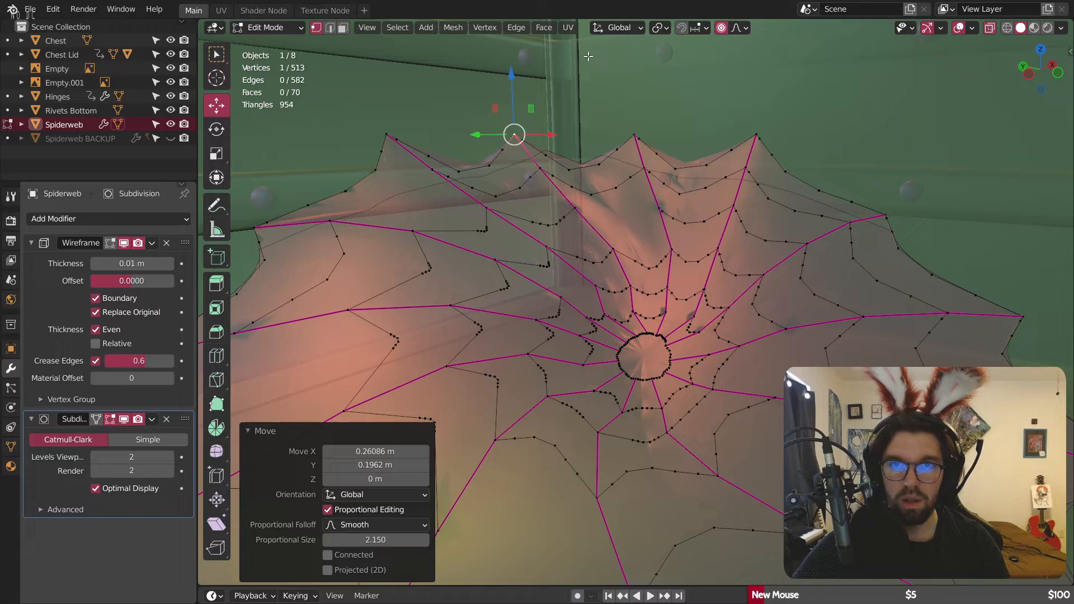
Step: Return the web to Object Mode, turn off the see-through display and clear the selection
click(268, 28)
click(279, 42)
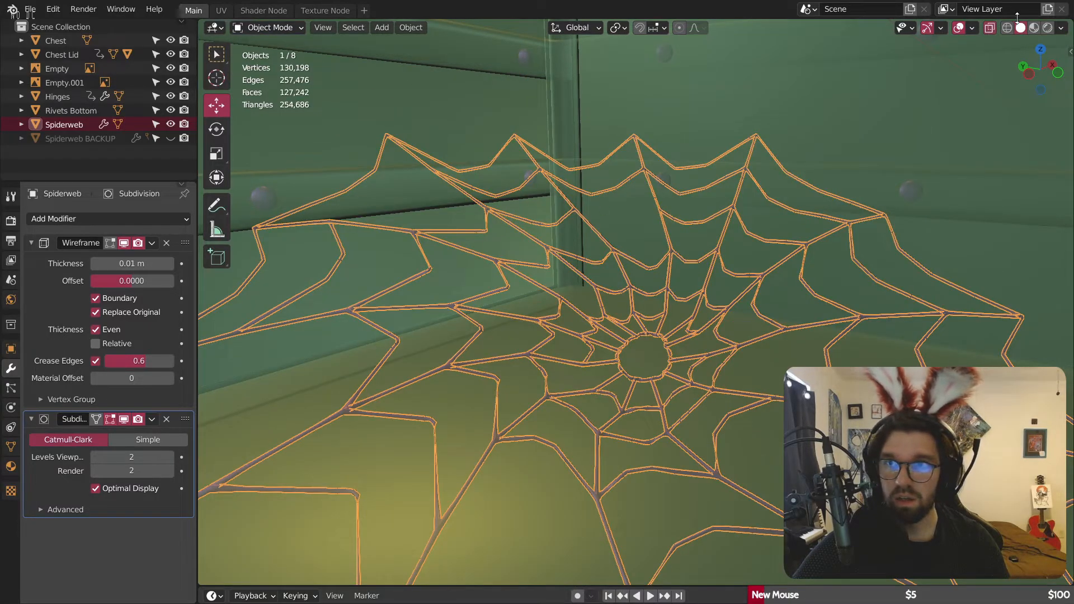
middle_drag(554, 185, 623, 293)
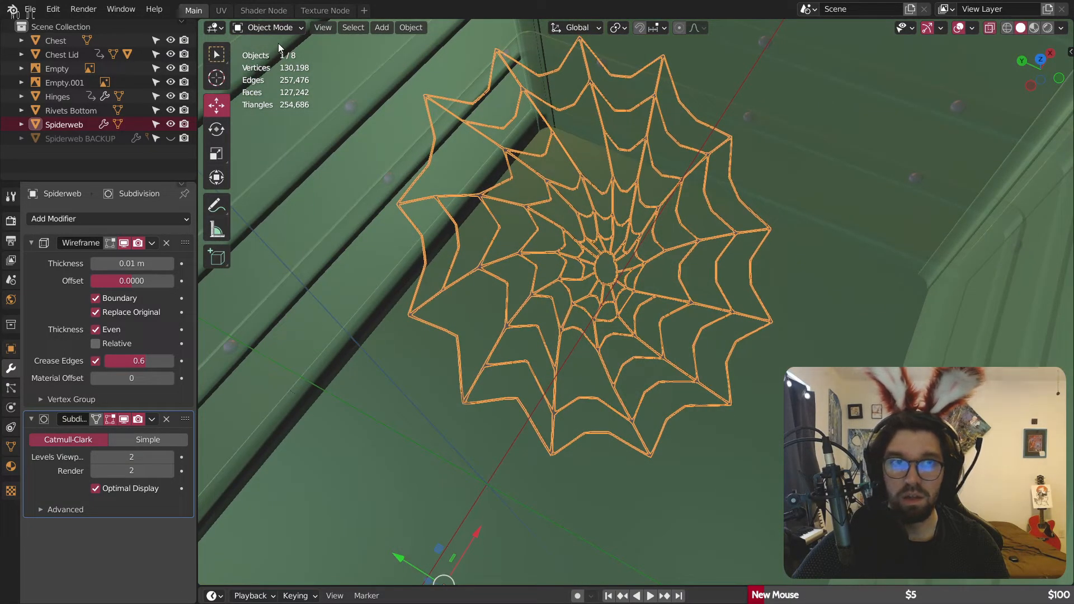
key(alt+z)
scroll(858, 157, down, 4)
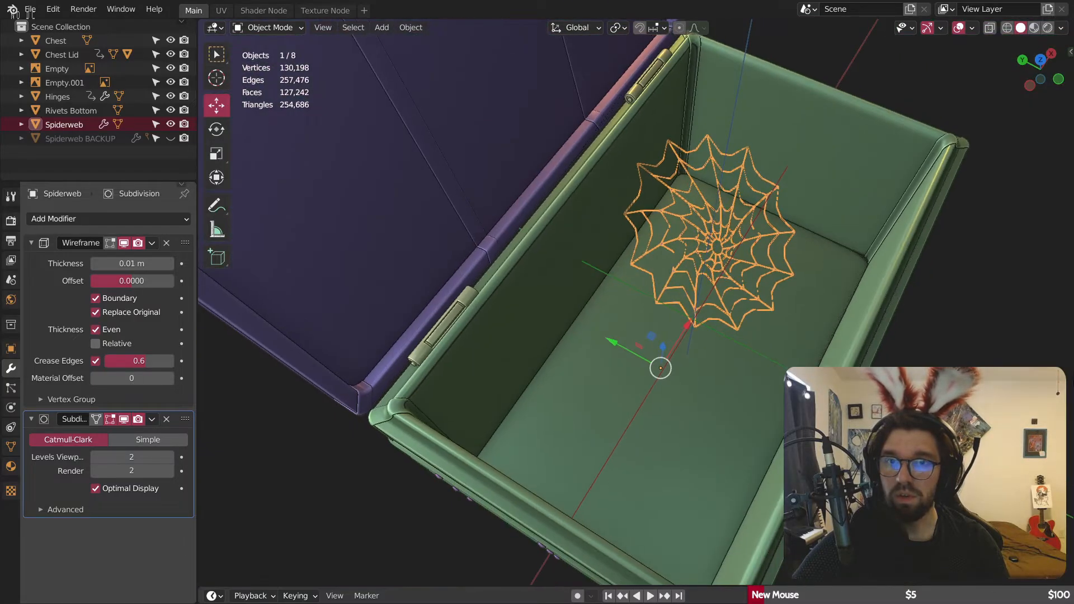
key(alt+a)
Step: Select the web and set its Wireframe modifier thickness to 0.02 m
middle_drag(773, 260, 682, 262)
scroll(716, 188, up, 8)
click(777, 219)
click(132, 264)
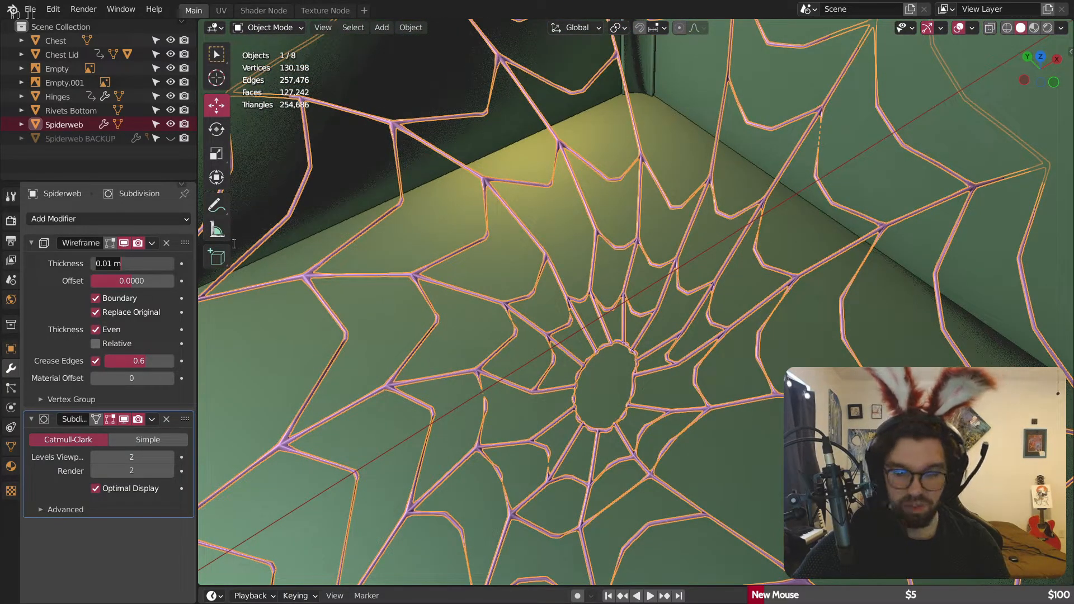
text(.01)
key(Return)
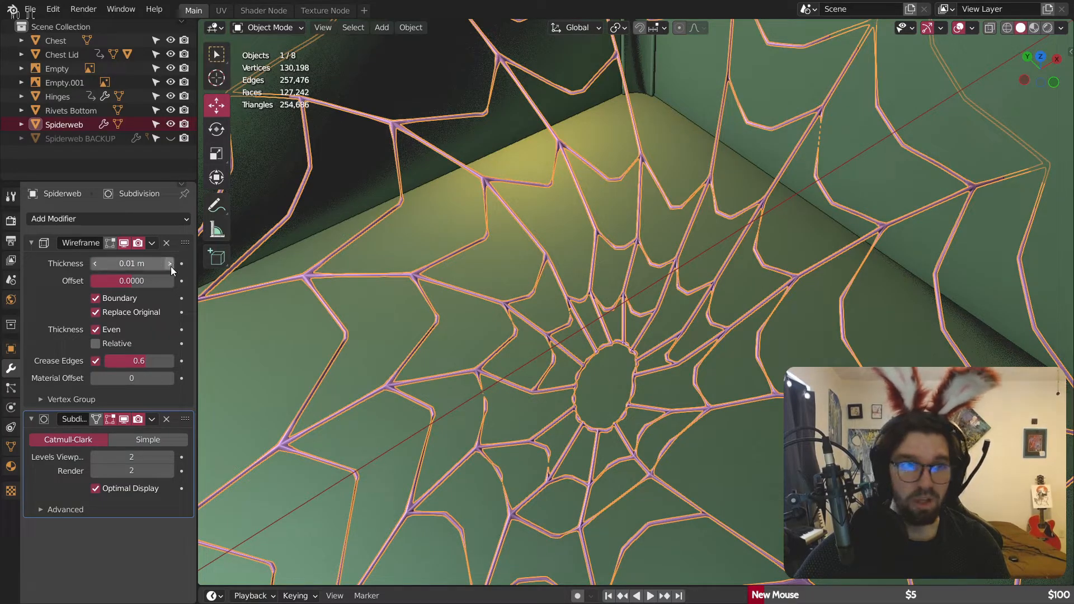
click(156, 260)
text(.02)
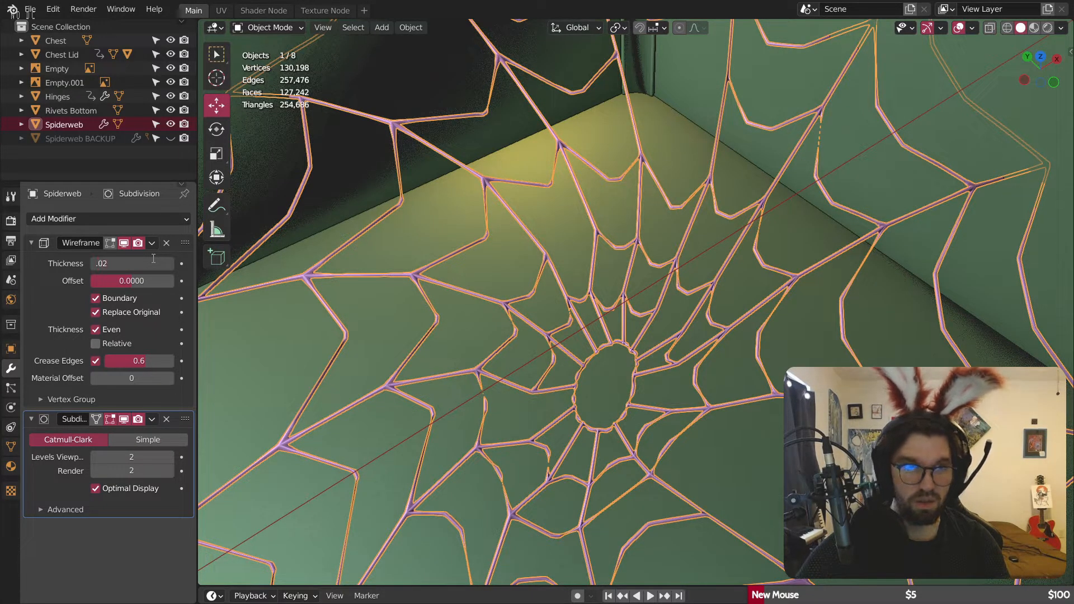
key(Return)
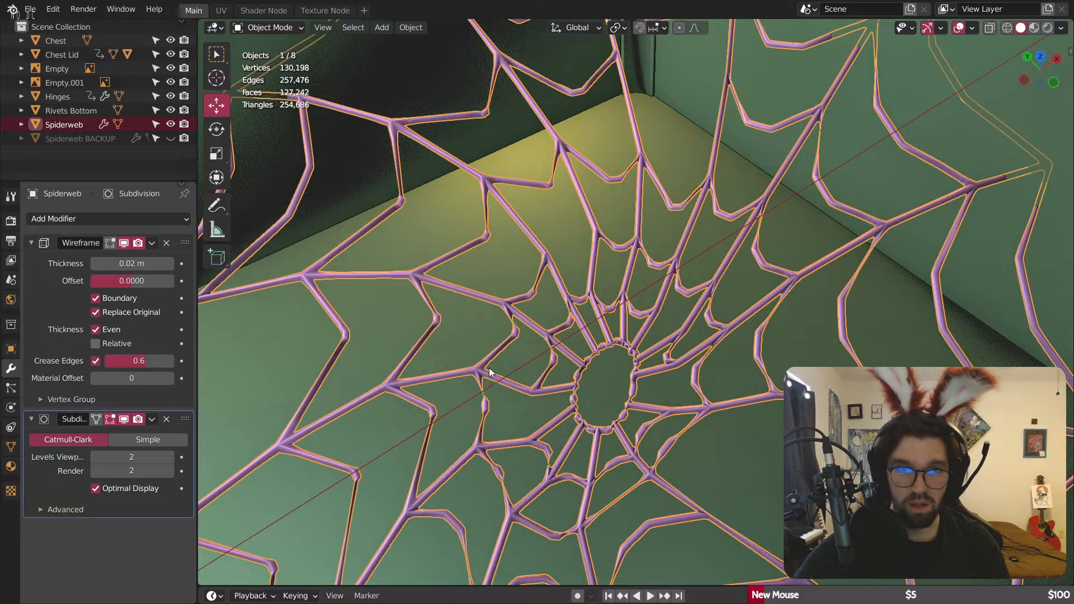
Step: Set the Wireframe modifier's Crease Edges value to 1.0
scroll(489, 372, up, 10)
scroll(509, 435, down, 4)
shift+middle_drag(533, 438, 530, 397)
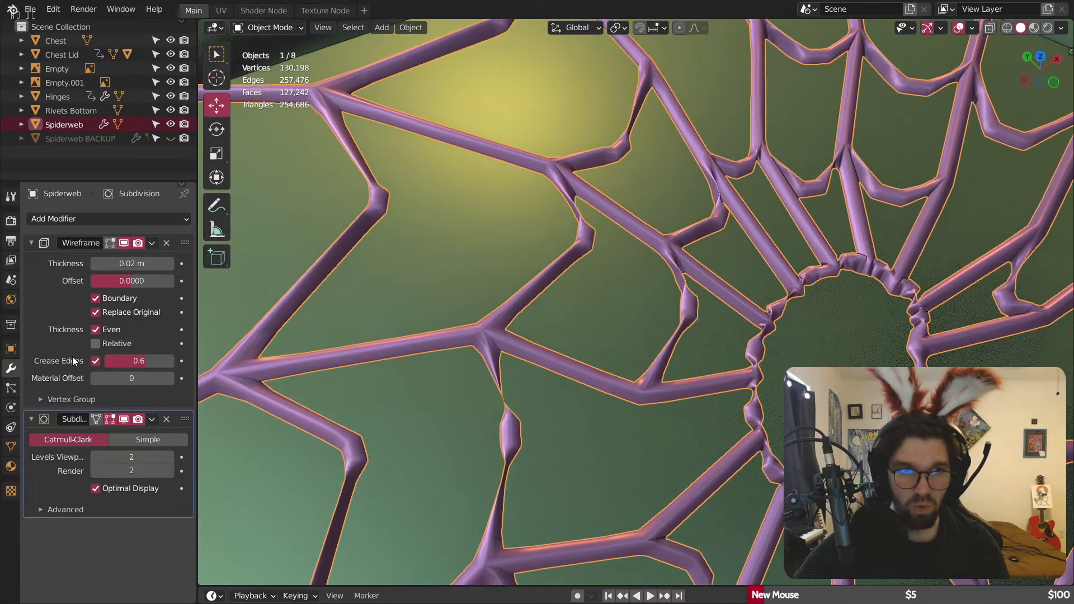
drag(139, 361, 167, 360)
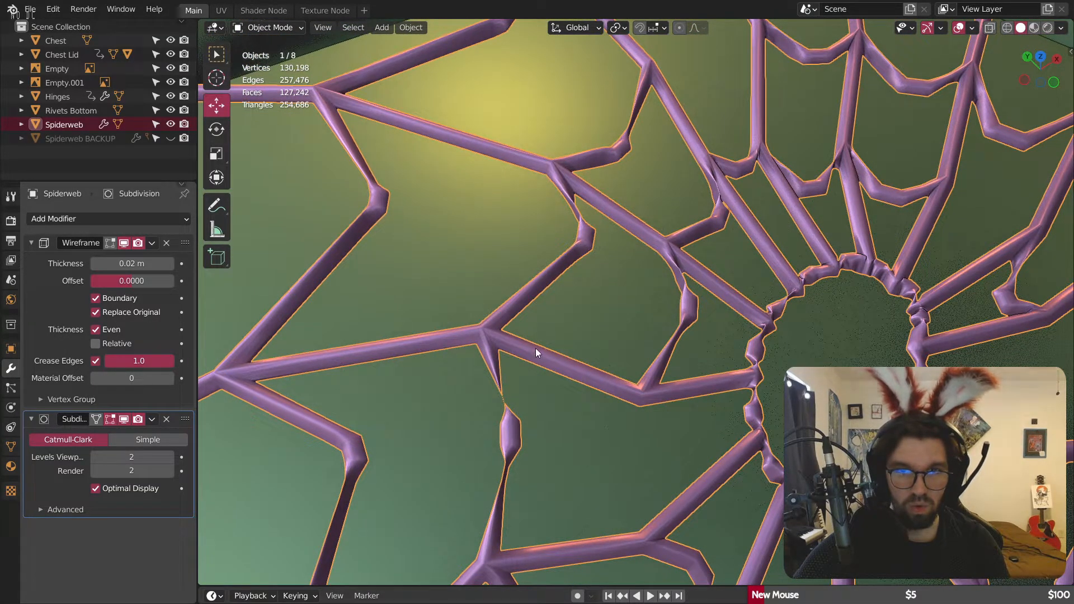
Step: Examine the web's strands and joints from close up and from a distance for thickness and smoothness
scroll(535, 348, down, 6)
middle_drag(561, 308, 682, 330)
scroll(681, 330, up, 10)
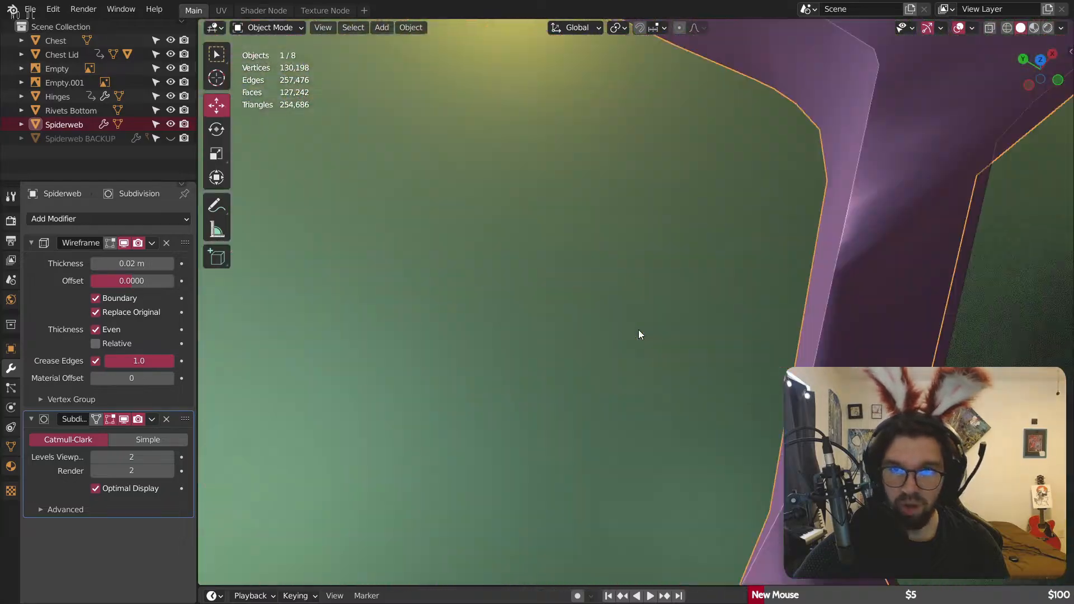
scroll(646, 294, down, 8)
middle_drag(603, 306, 629, 234)
scroll(654, 226, down, 5)
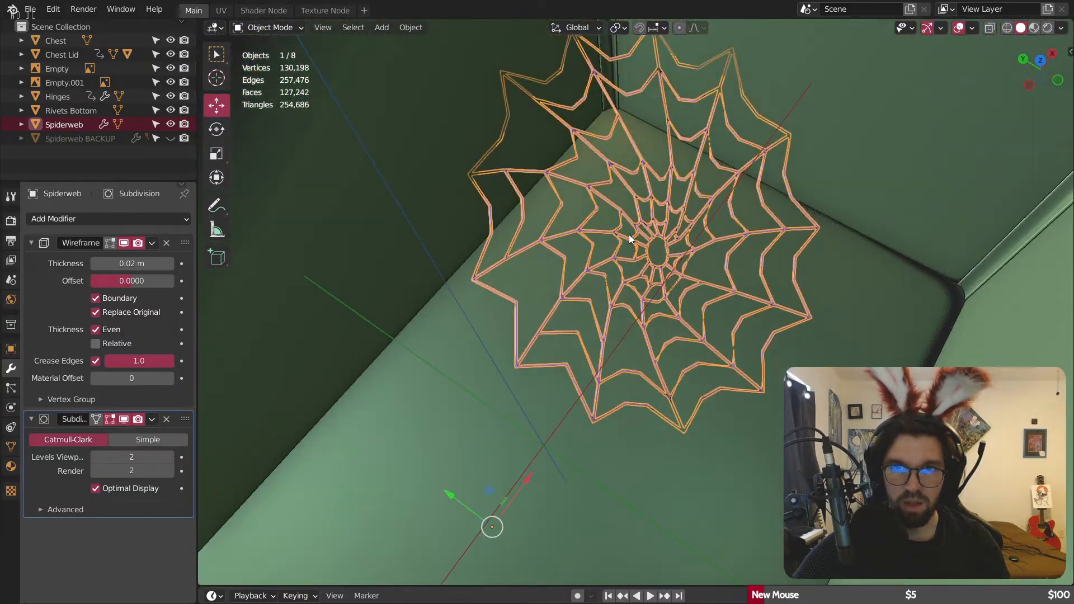
scroll(519, 260, up, 8)
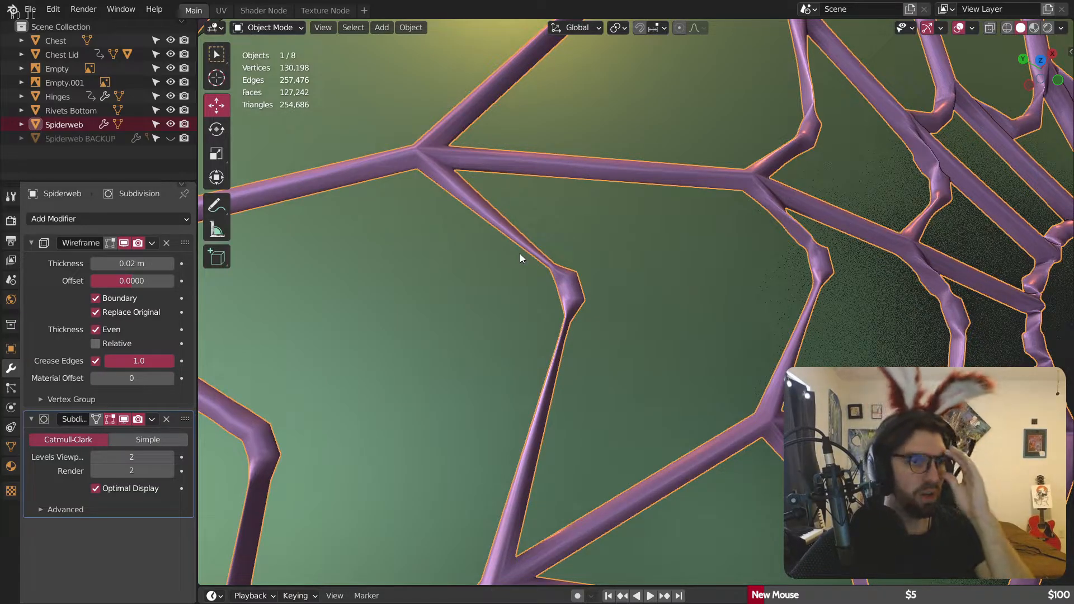
scroll(708, 294, down, 7)
middle_drag(767, 243, 754, 240)
shift+middle_drag(797, 280, 634, 258)
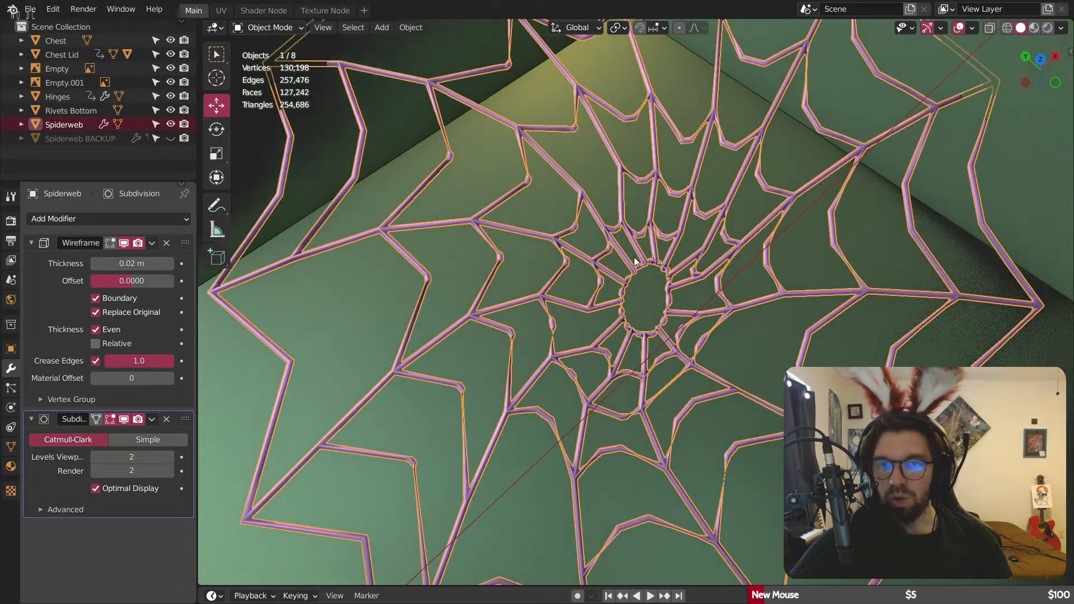
scroll(615, 235, up, 3)
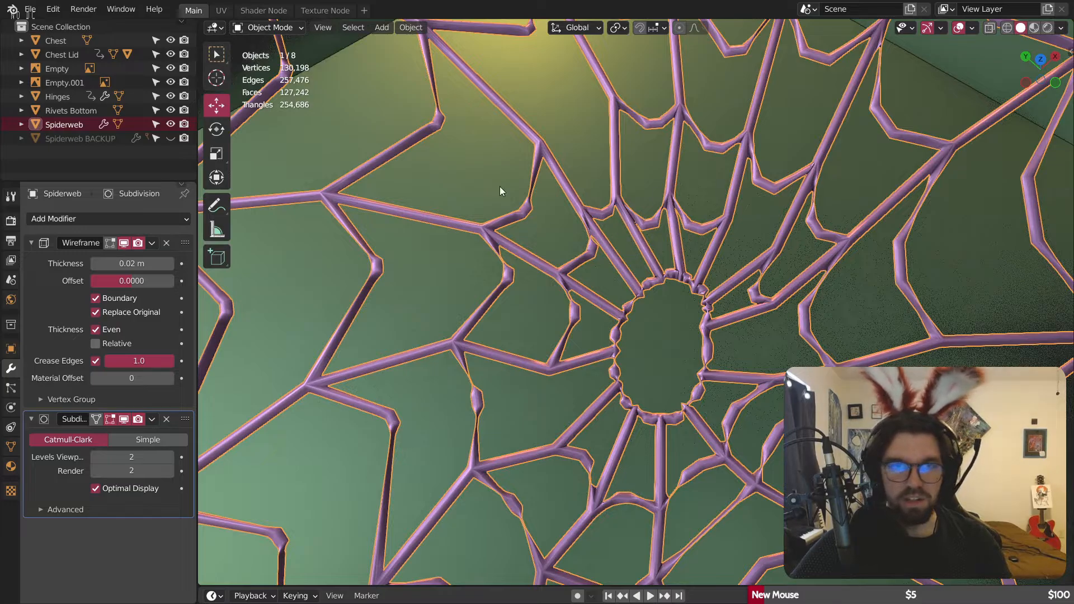
Step: Smooth all vertices of the web mesh in Edit Mode with a Smoothing value of 0.490, and return to Object Mode
click(271, 27)
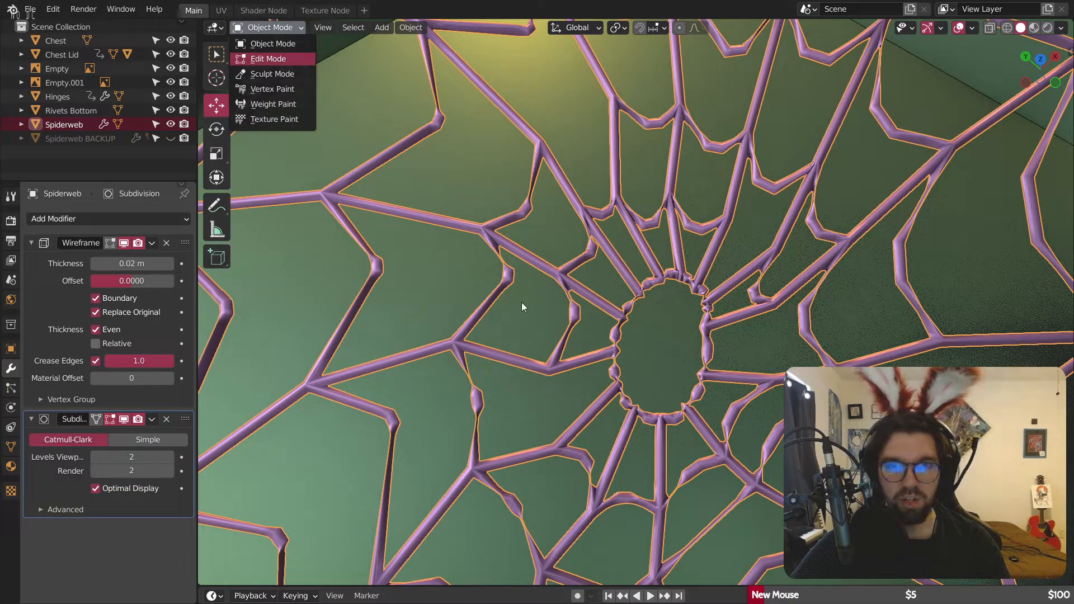
scroll(587, 242, down, 5)
key(a)
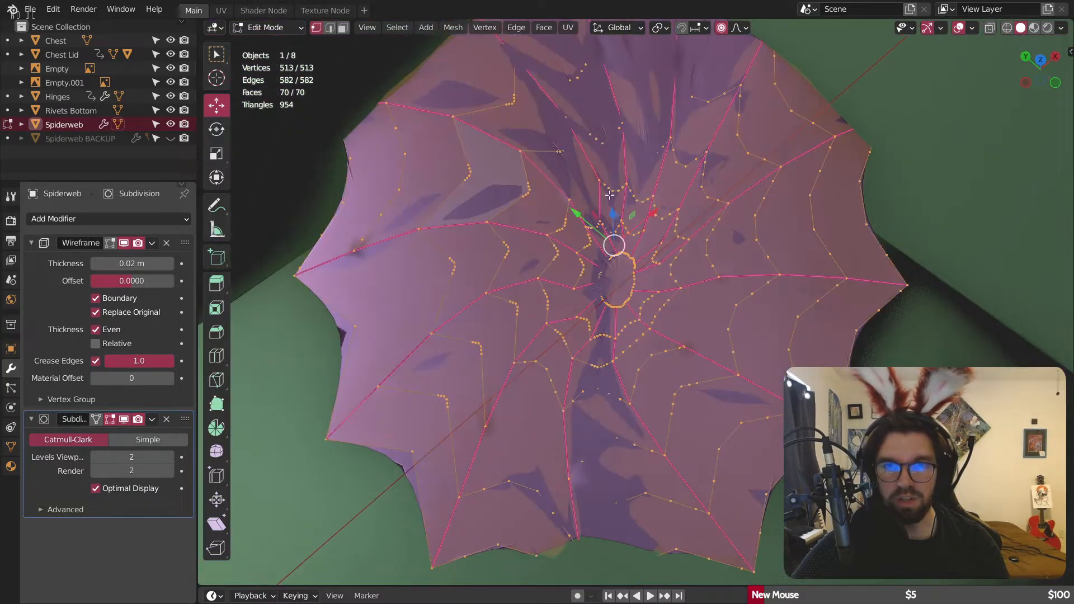
middle_drag(594, 216, 589, 239)
click(215, 450)
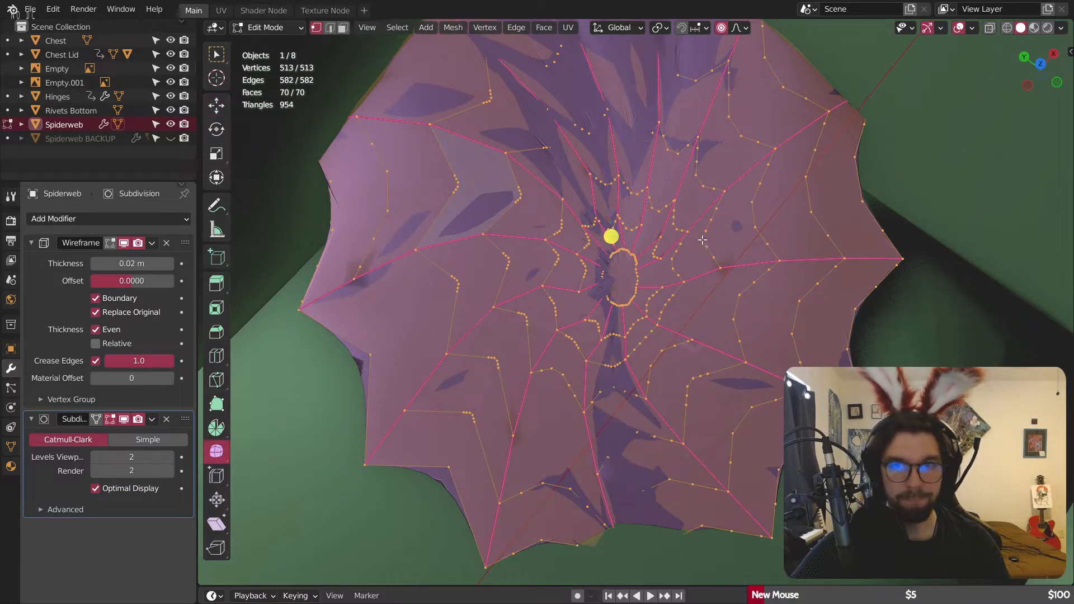
drag(615, 232, 380, 111)
click(258, 29)
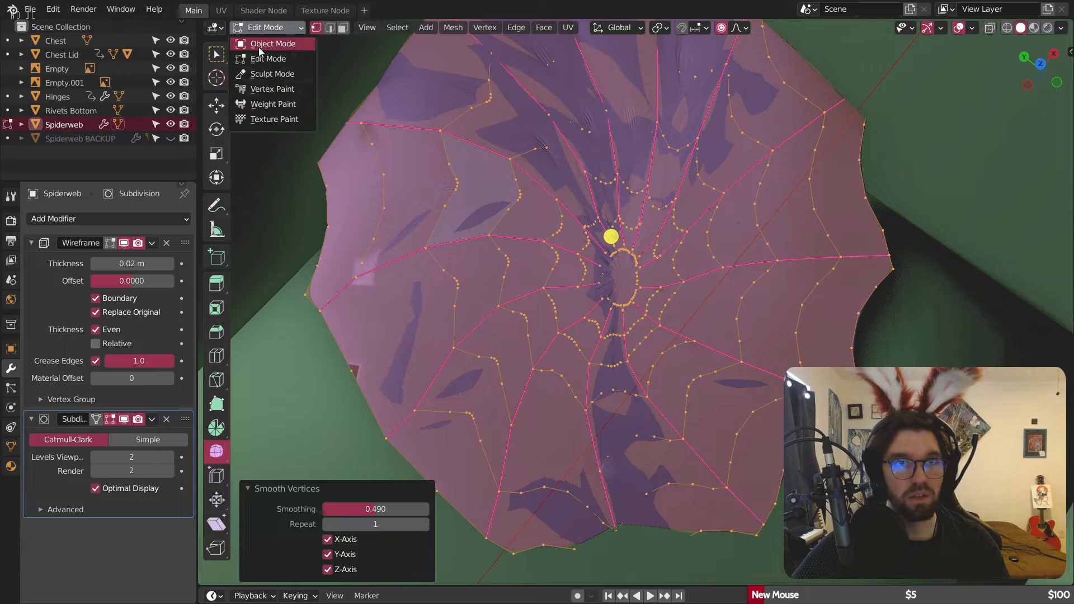
click(260, 45)
scroll(494, 170, down, 3)
middle_drag(495, 170, 538, 208)
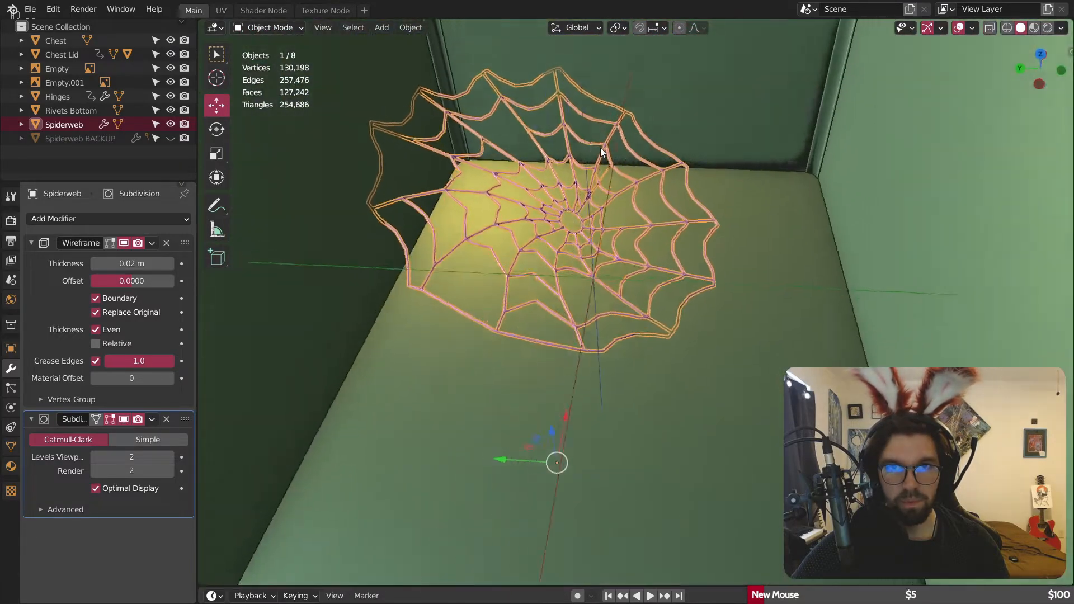
scroll(538, 209, up, 6)
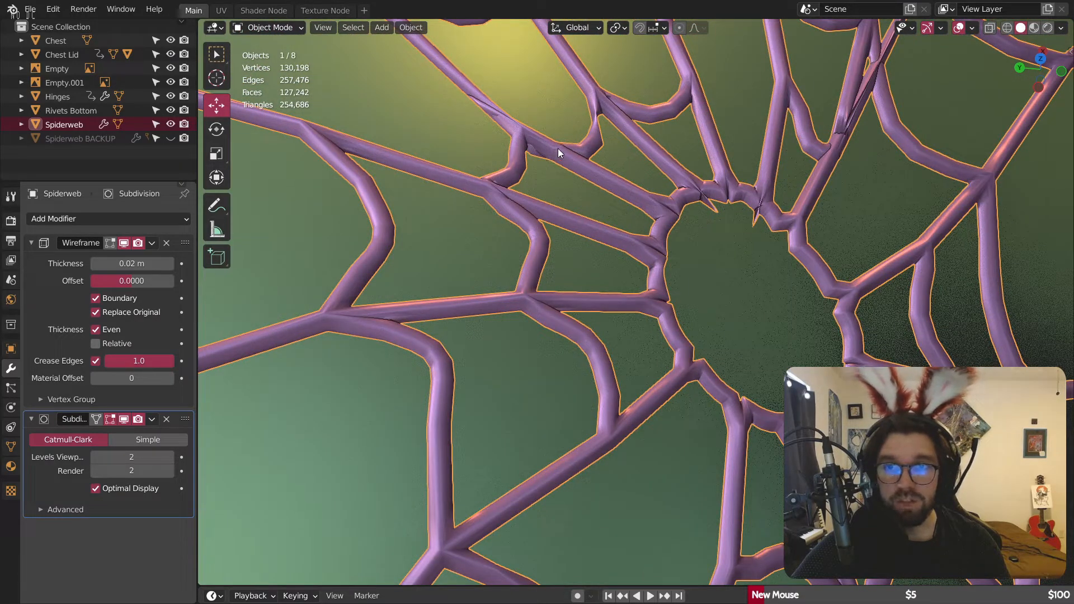
Step: Enter Edit Mode on the web and disable the viewport display of its Subdivision and Wireframe modifiers
click(272, 25)
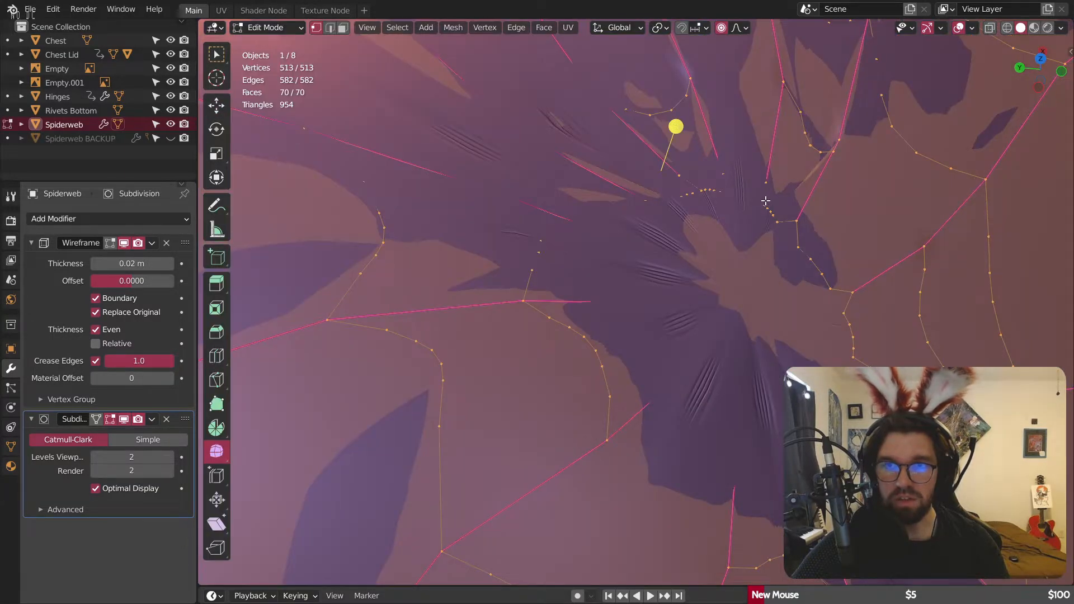
shift+middle_drag(765, 201, 666, 209)
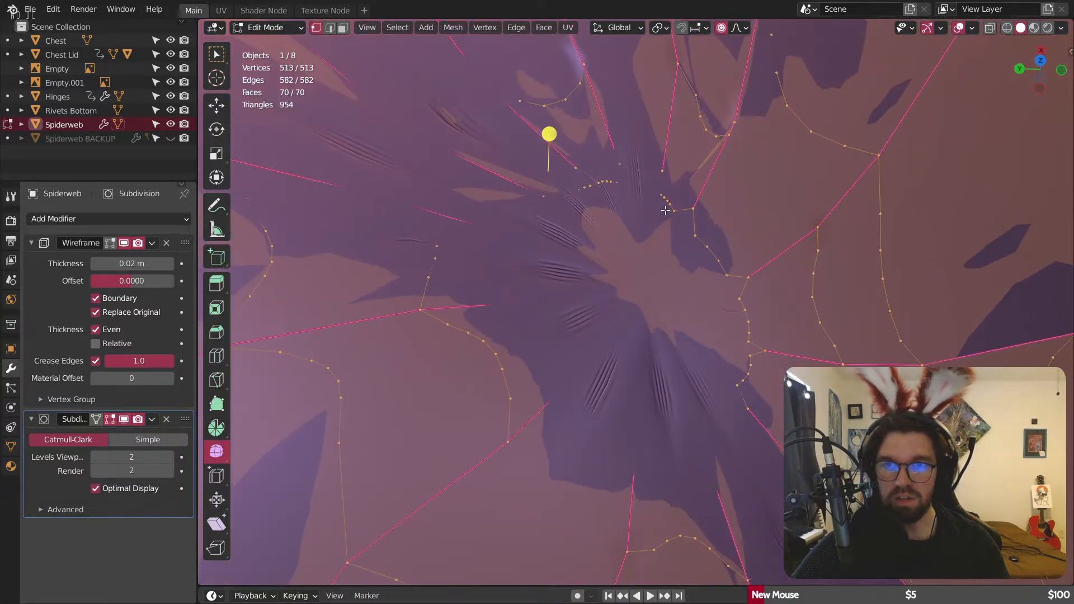
click(125, 419)
click(125, 244)
shift+middle_drag(566, 223, 513, 287)
scroll(581, 169, up, 3)
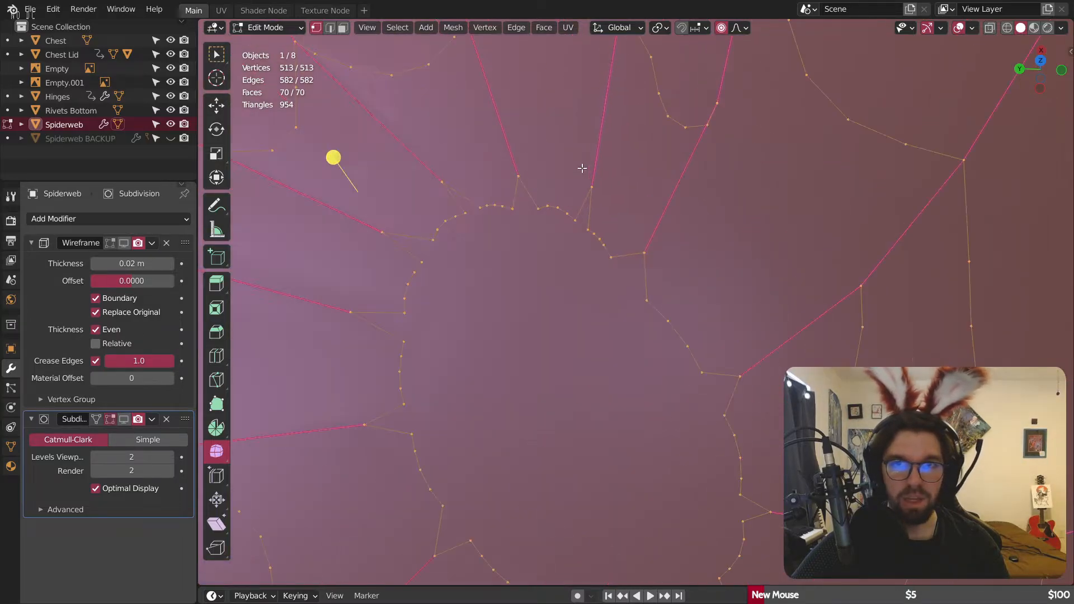
scroll(559, 205, up, 2)
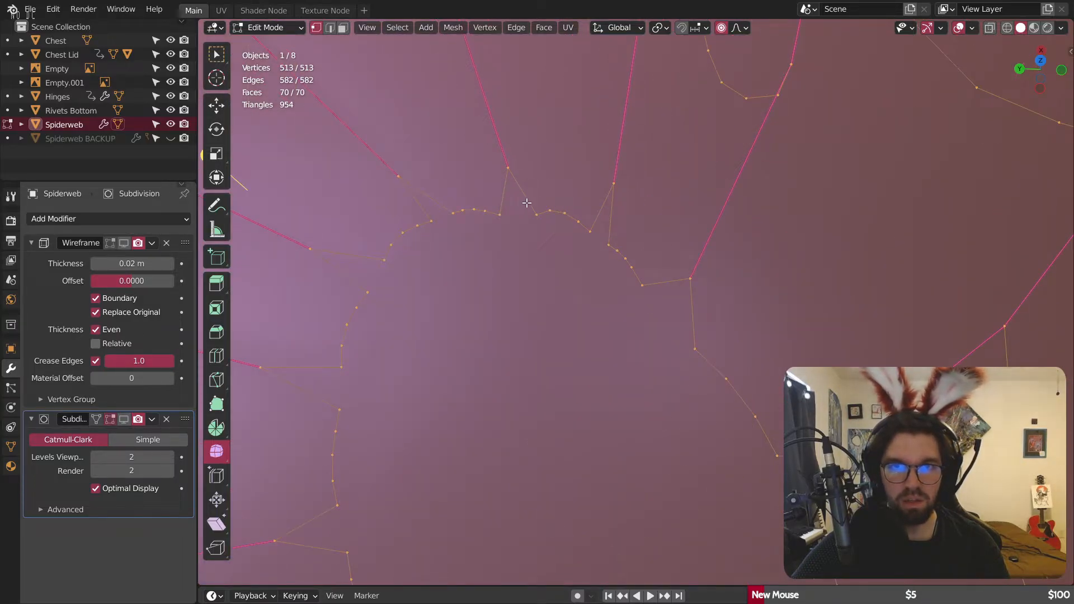
scroll(526, 203, down, 2)
shift+middle_drag(517, 226, 572, 179)
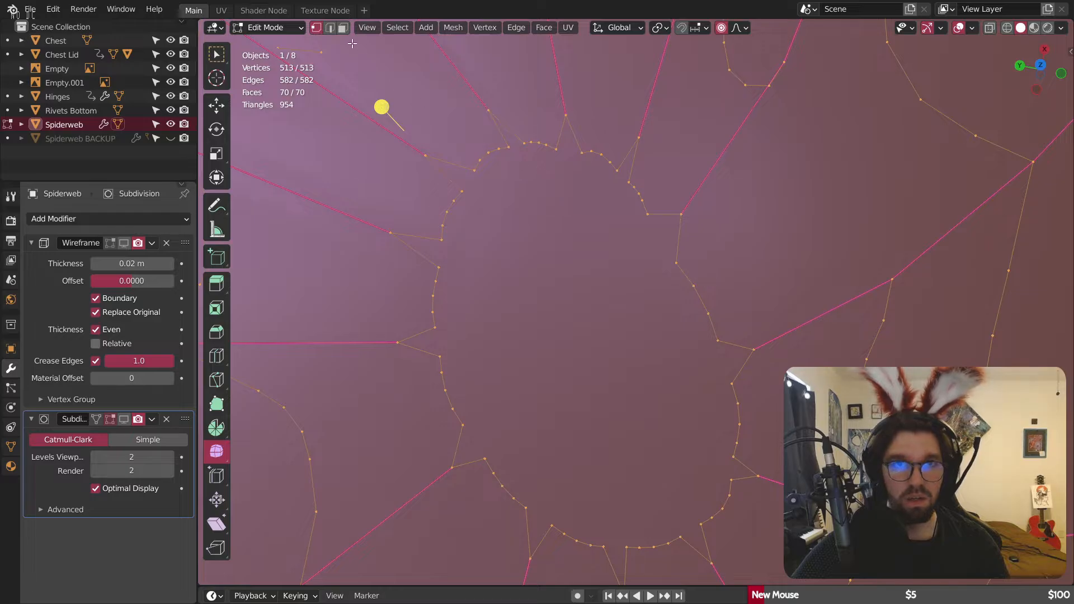
Step: Try to select the edge loop around the web's central hole in edge selection mode
alt+click(556, 147)
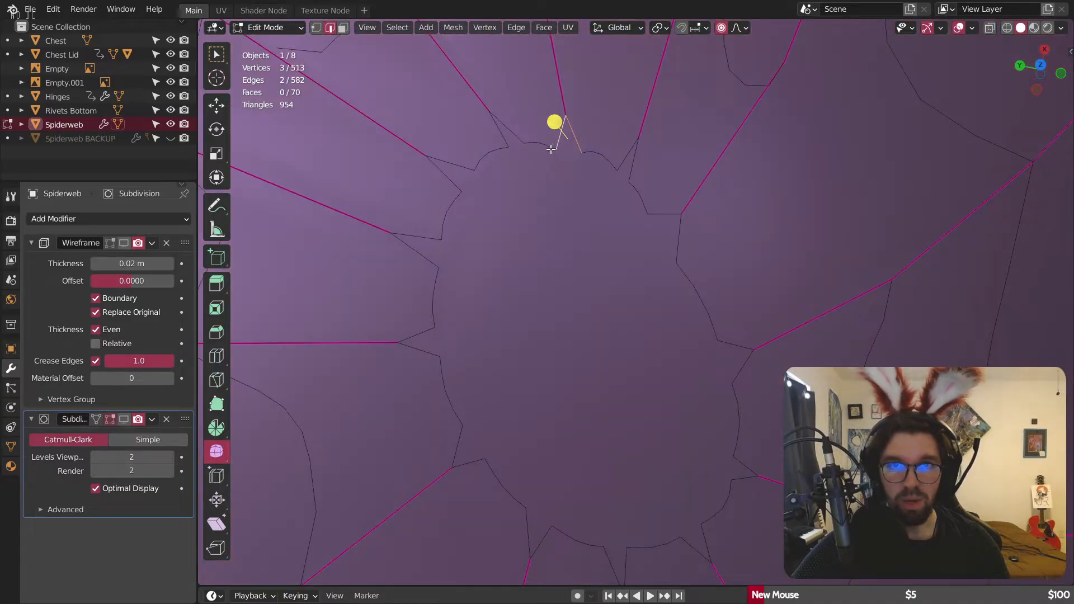
right_click(601, 155)
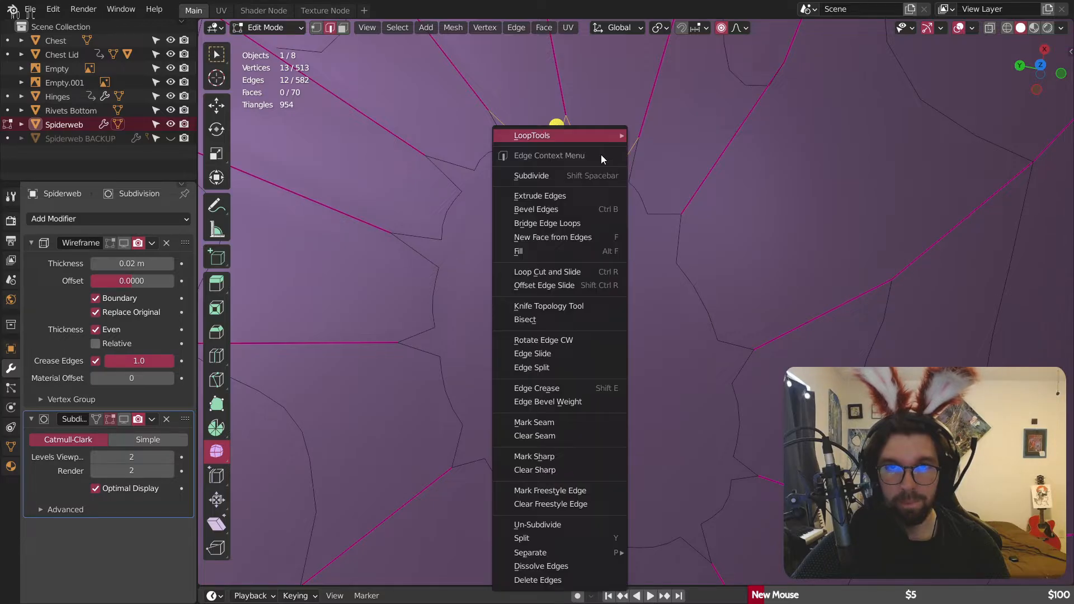
click(566, 567)
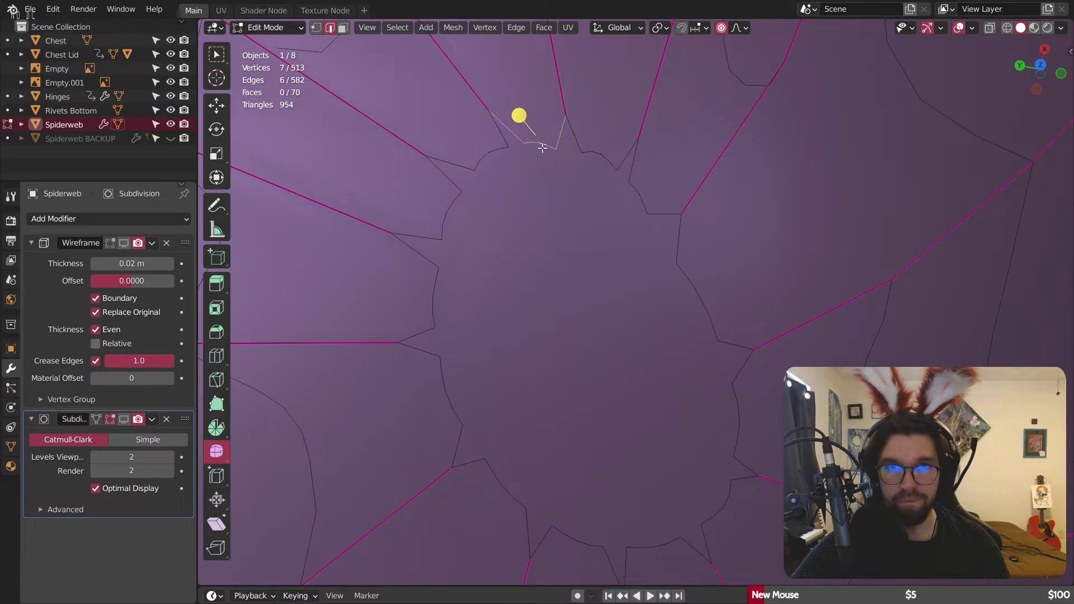
right_click(542, 148)
click(519, 443)
key(ctrl+z)
Step: In vertex selection mode with nothing selected, select the central hole's rim vertices along its upper and far side, leaving out the spoke junctions
scroll(541, 163, up, 3)
click(317, 27)
key(alt+a)
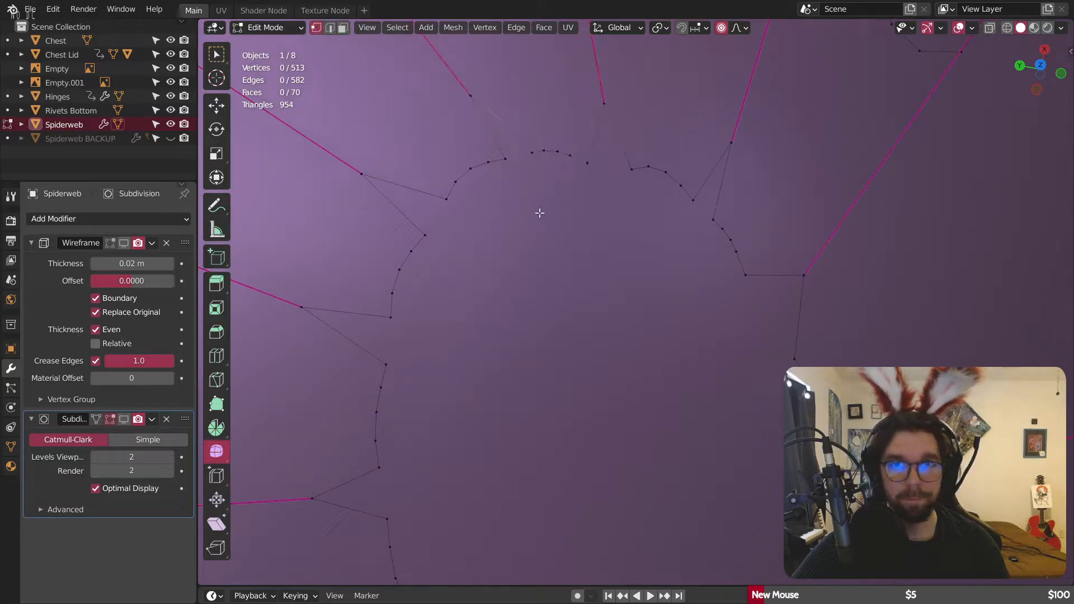
scroll(540, 163, down, 3)
middle_drag(589, 205, 599, 234)
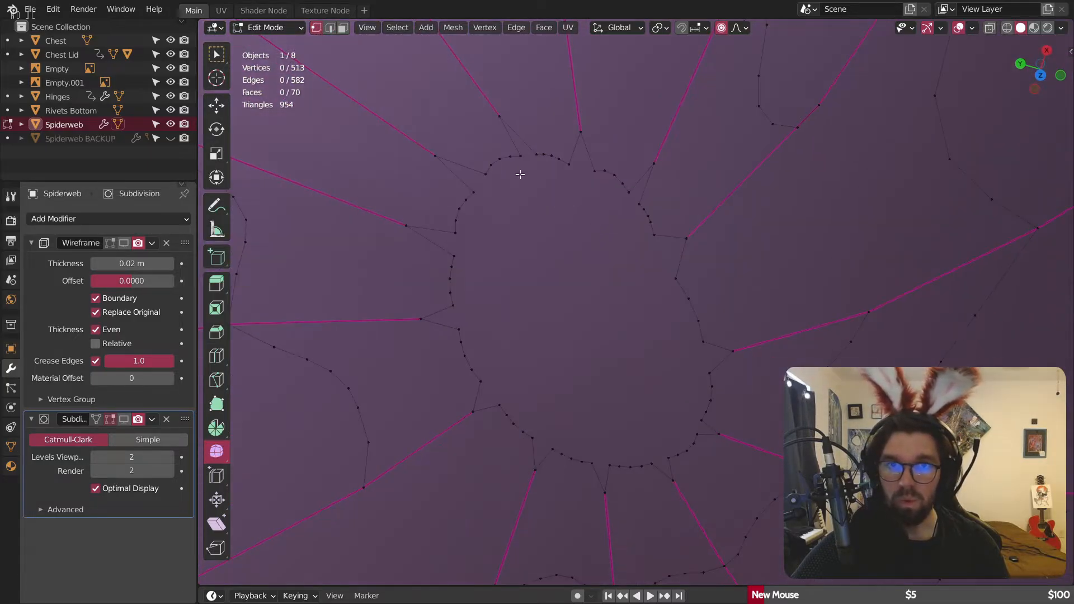
drag(480, 149, 634, 289)
shift+drag(632, 193, 730, 428)
Step: Extend the vertex selection along the far and lower sides of the web's central hole rim, leaving out the spoke junctions
shift+middle_drag(718, 415, 717, 345)
scroll(674, 384, up, 3)
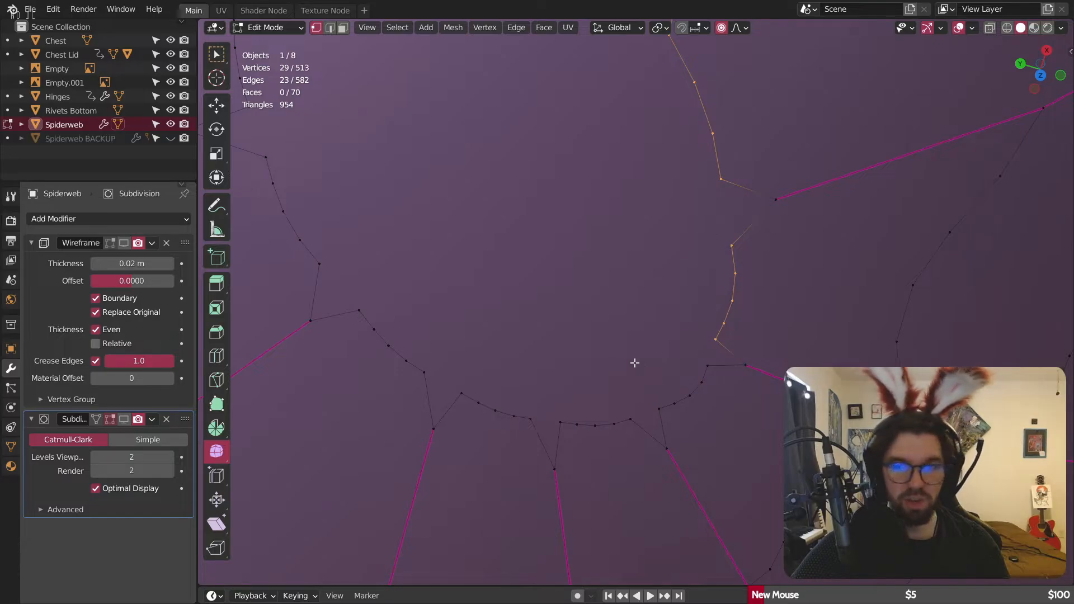
shift+drag(638, 335, 722, 425)
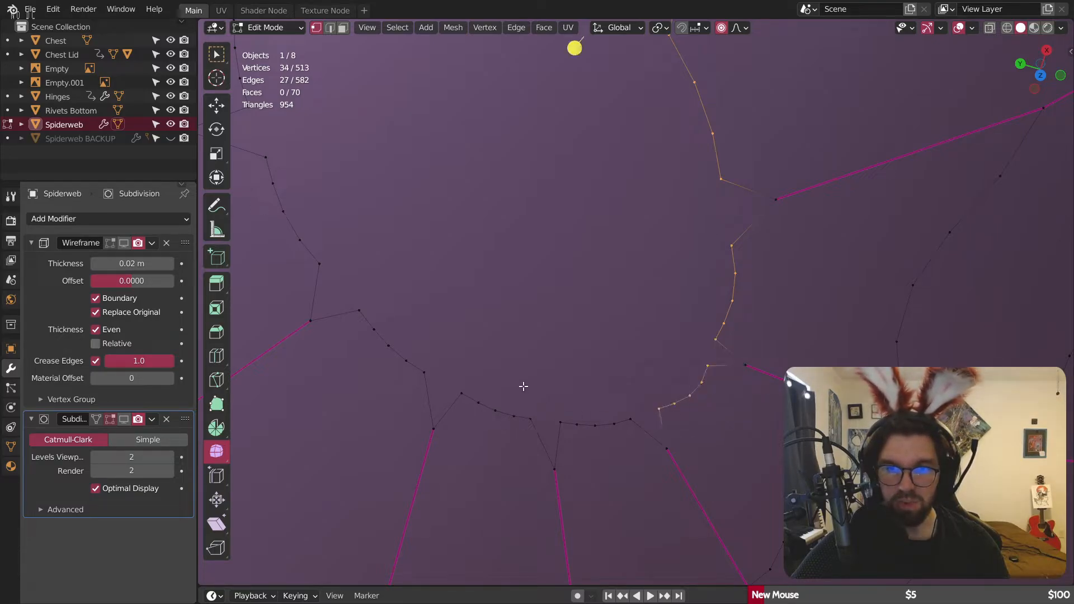
shift+drag(541, 364, 676, 438)
shift+middle_drag(649, 419, 794, 431)
shift+drag(566, 346, 734, 439)
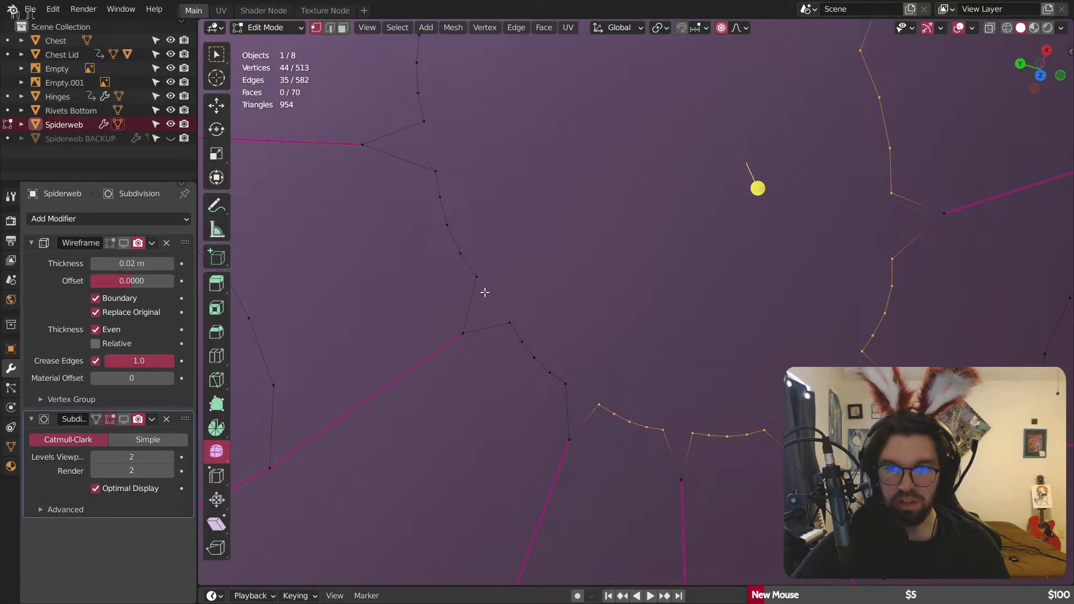
Step: Add the remaining rim vertices between spoke junctions on the hole's near side to the selection, and dissolve all selected vertices
shift+drag(484, 292, 604, 391)
shift+middle_drag(541, 259, 596, 342)
shift+drag(573, 377, 494, 255)
shift+middle_drag(543, 235, 610, 362)
shift+drag(522, 235, 523, 235)
shift+middle_drag(620, 208, 629, 313)
shift+drag(682, 370, 562, 212)
right_click(624, 267)
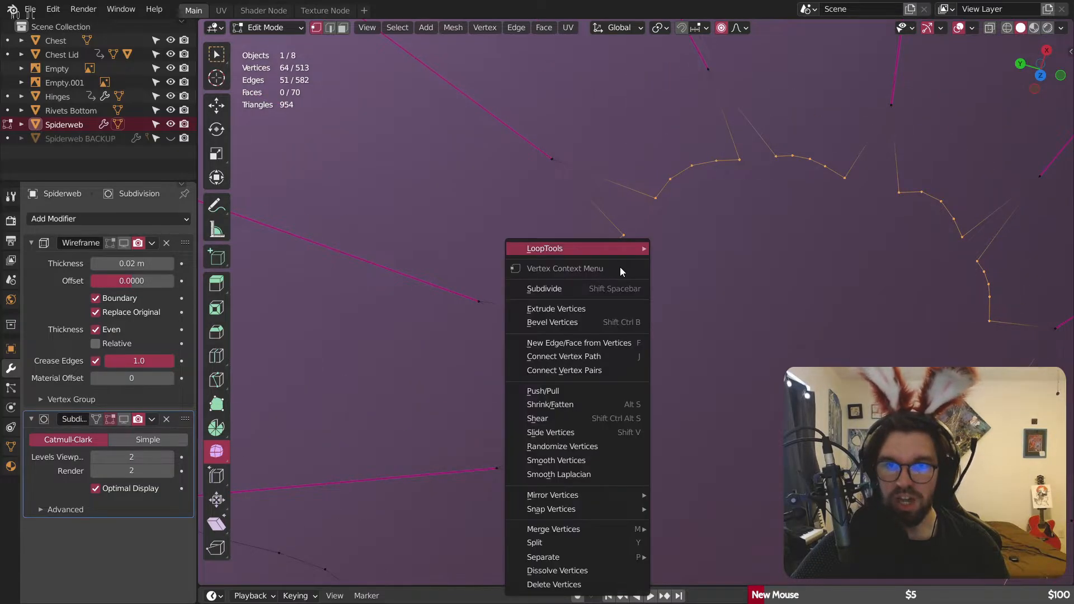
click(610, 570)
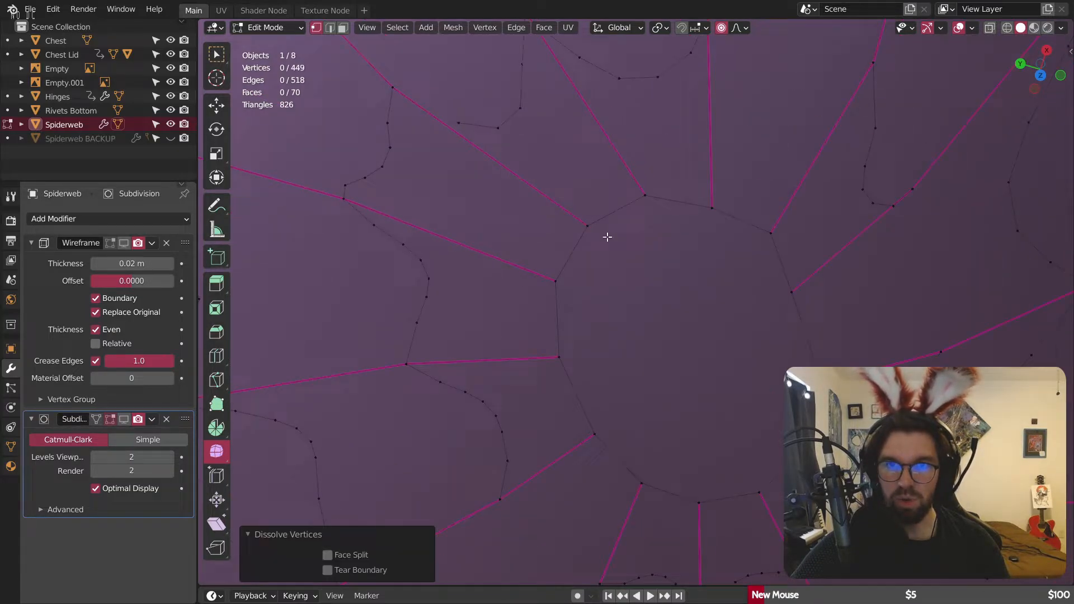
scroll(607, 237, down, 2)
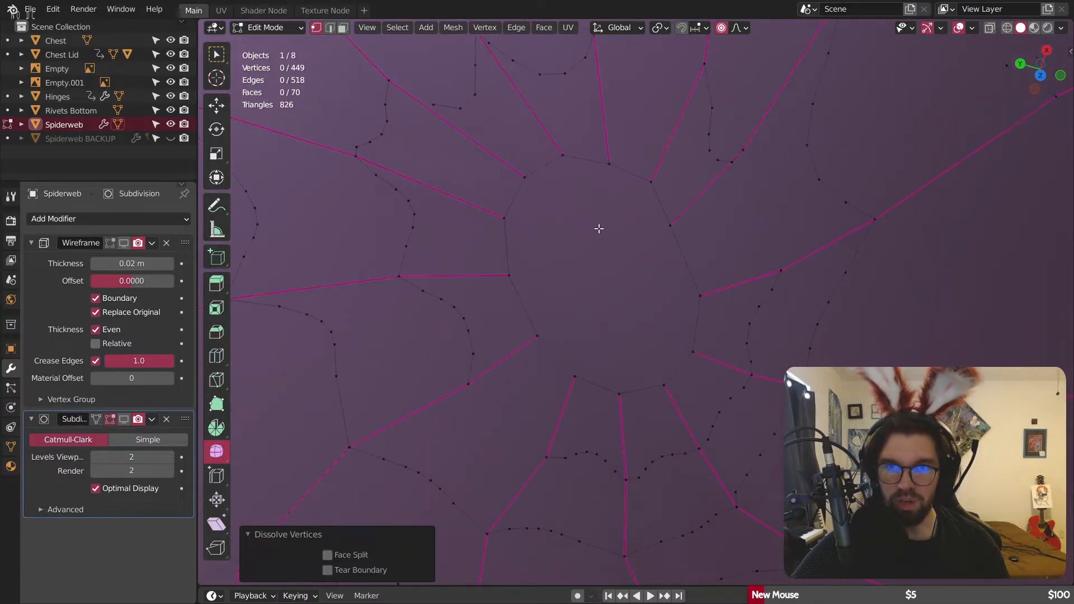
Step: Select surplus, closely spaced vertices on the curved cross strands above the central hole
scroll(532, 190, up, 3)
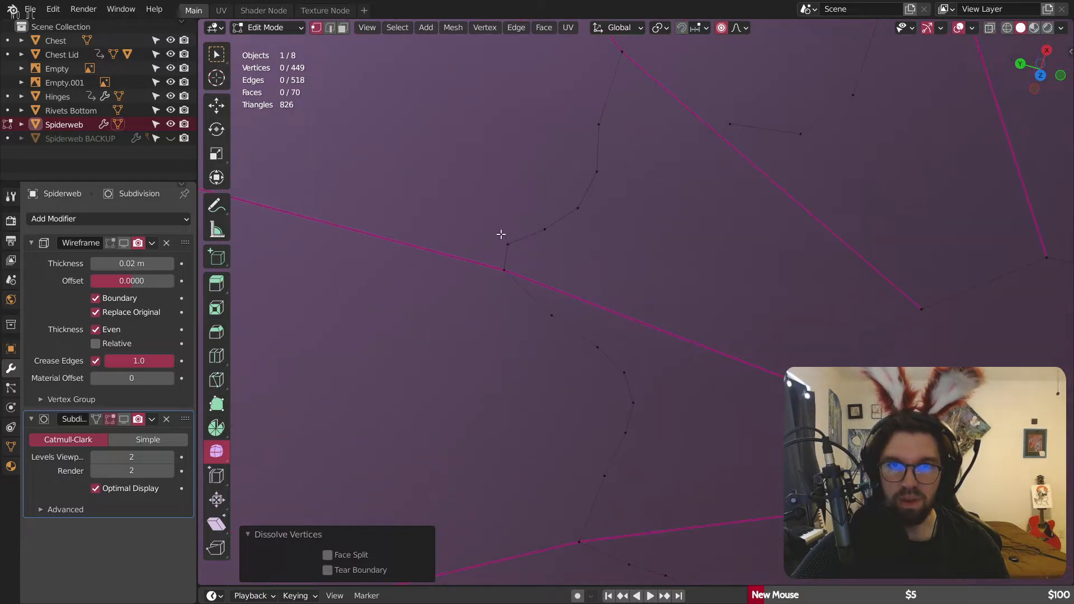
click(518, 261)
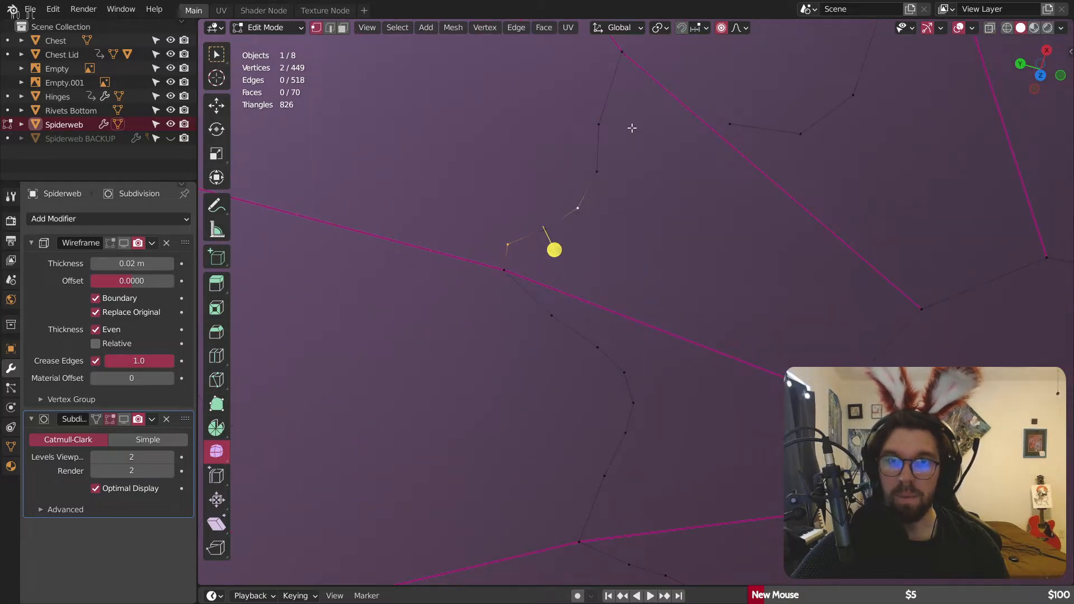
scroll(674, 161, down, 4)
shift+middle_drag(758, 134, 637, 206)
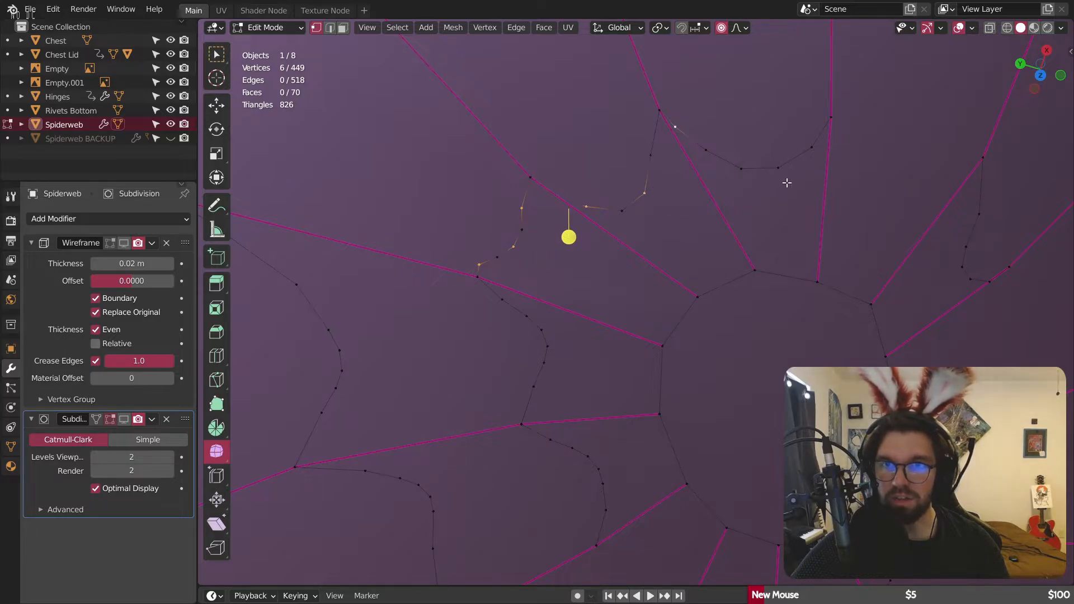
shift+click(742, 169)
scroll(984, 151, down, 1)
shift+middle_drag(985, 146, 669, 167)
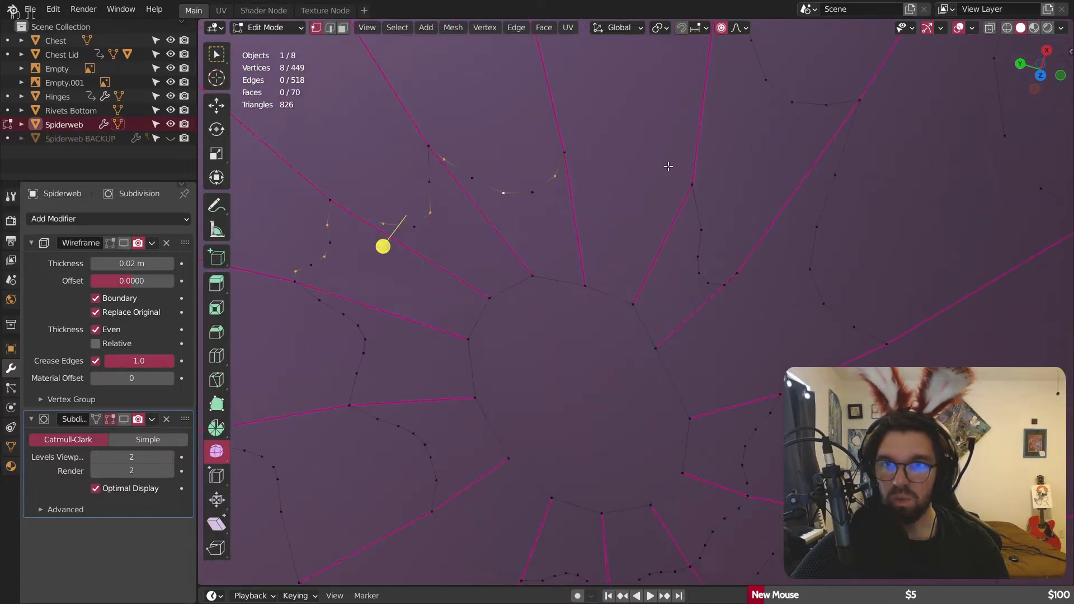
Step: Add surplus vertices on the cross strands beside and below the central hole to the selection, and dissolve them all
scroll(723, 284, up, 3)
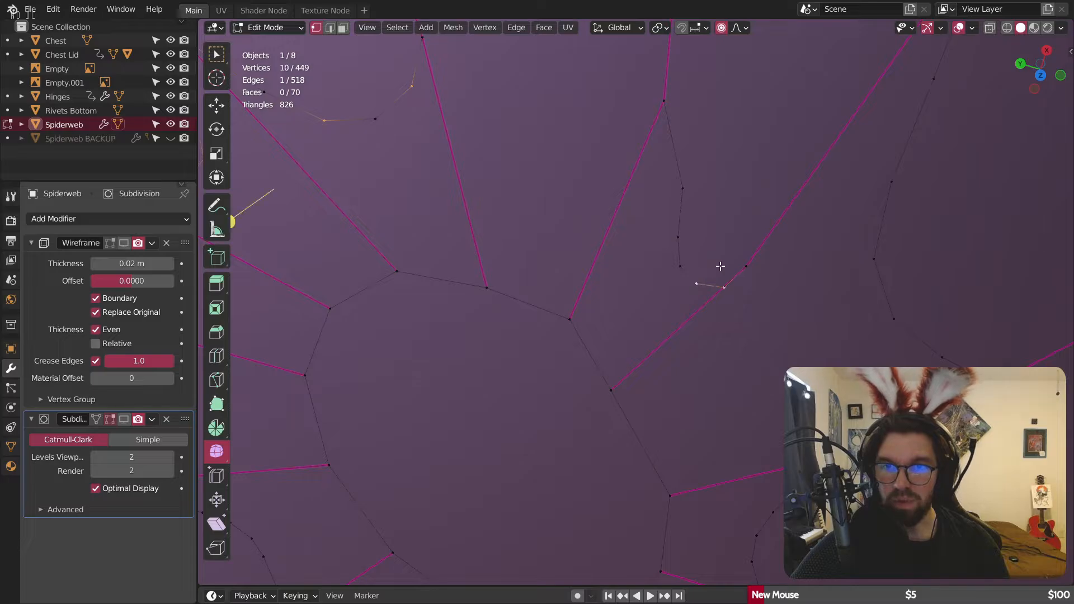
scroll(720, 266, down, 4)
shift+middle_drag(799, 217, 722, 234)
scroll(733, 238, up, 2)
scroll(749, 177, down, 4)
shift+middle_drag(662, 187, 668, 223)
shift+middle_drag(634, 392, 701, 205)
scroll(647, 297, up, 7)
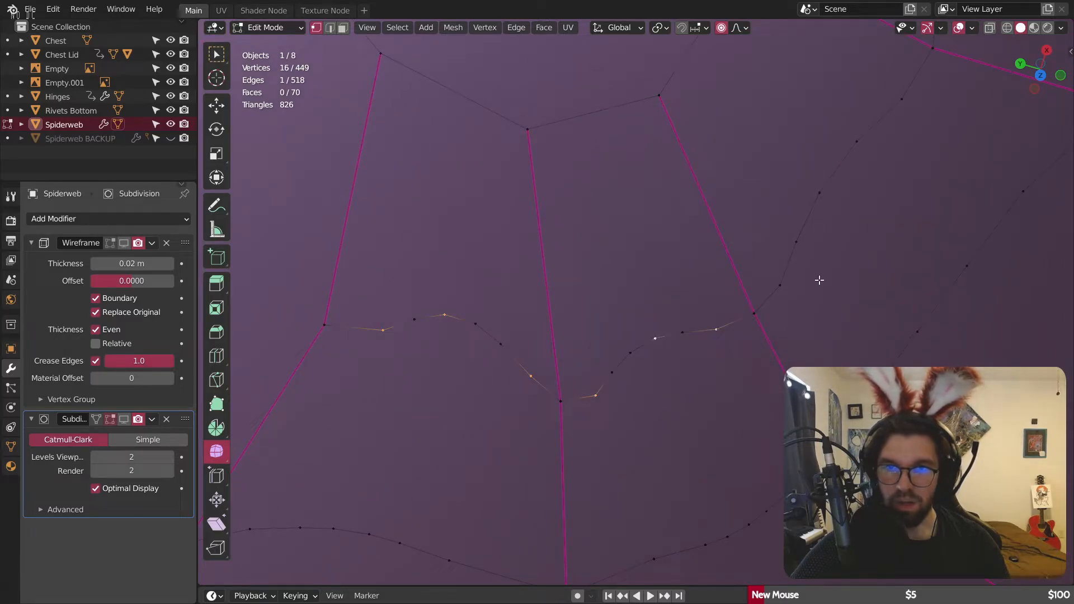
scroll(794, 275, down, 5)
right_click(706, 381)
click(694, 339)
Step: Dissolve two surplus vertices on the second cross strand out from the hole, just below a near-side spoke
scroll(673, 286, up, 4)
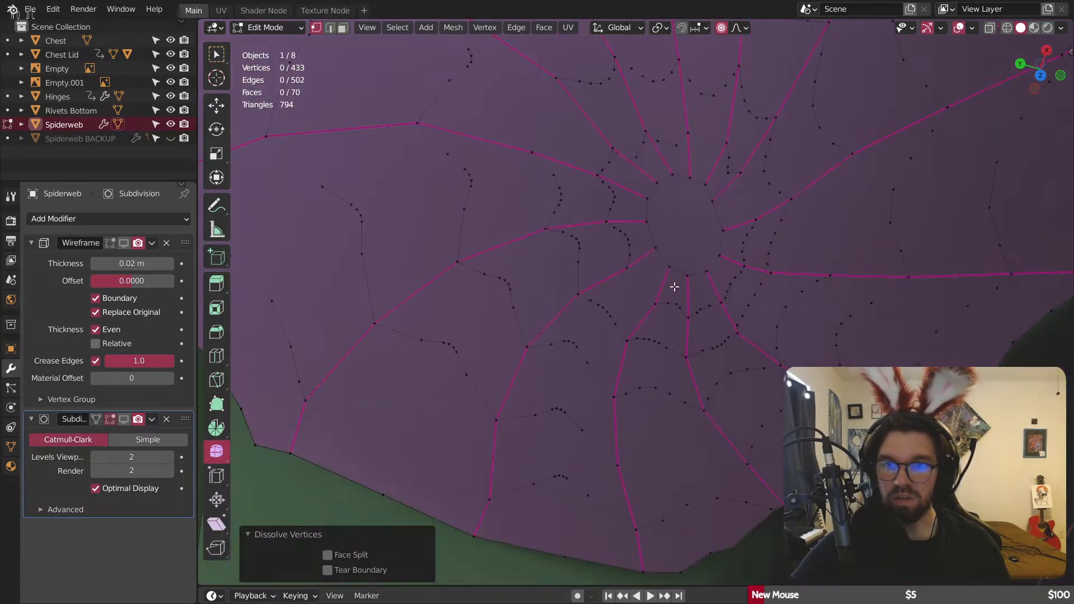
shift+middle_drag(674, 286, 653, 299)
scroll(571, 246, up, 4)
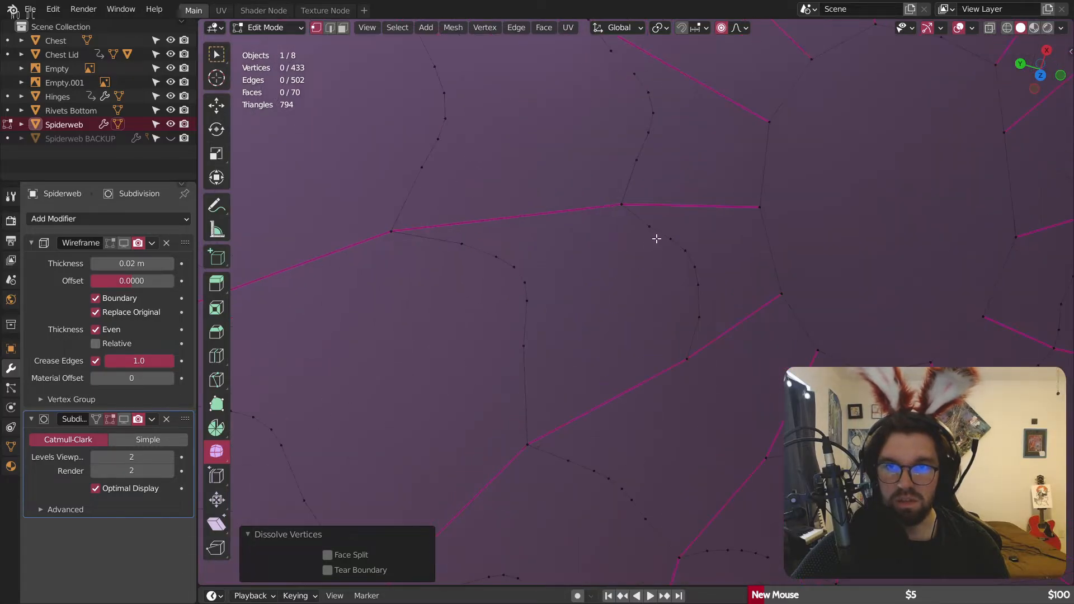
click(457, 244)
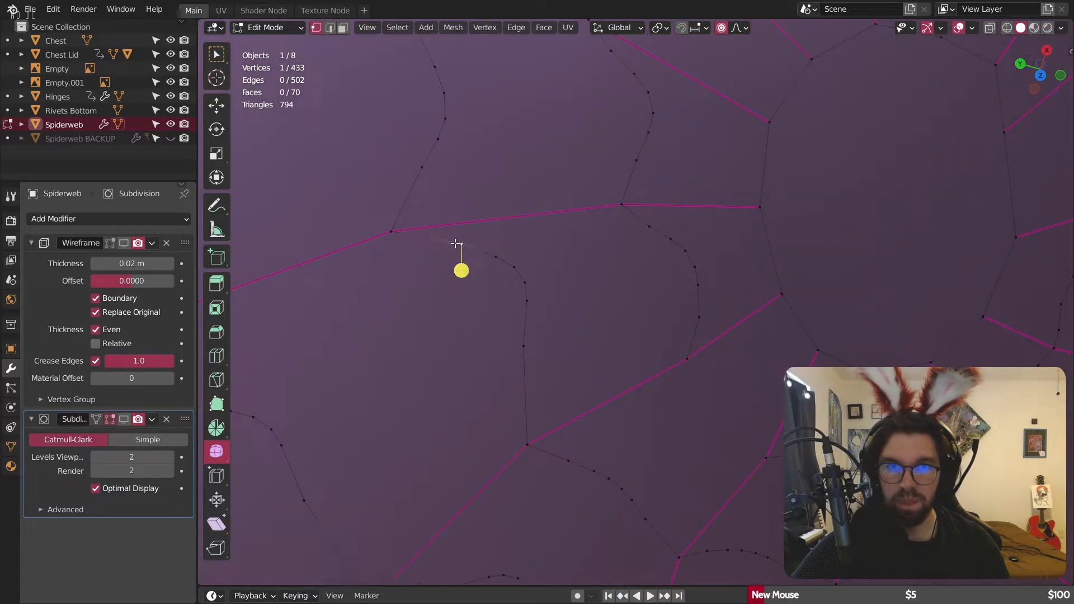
right_click(523, 267)
click(517, 338)
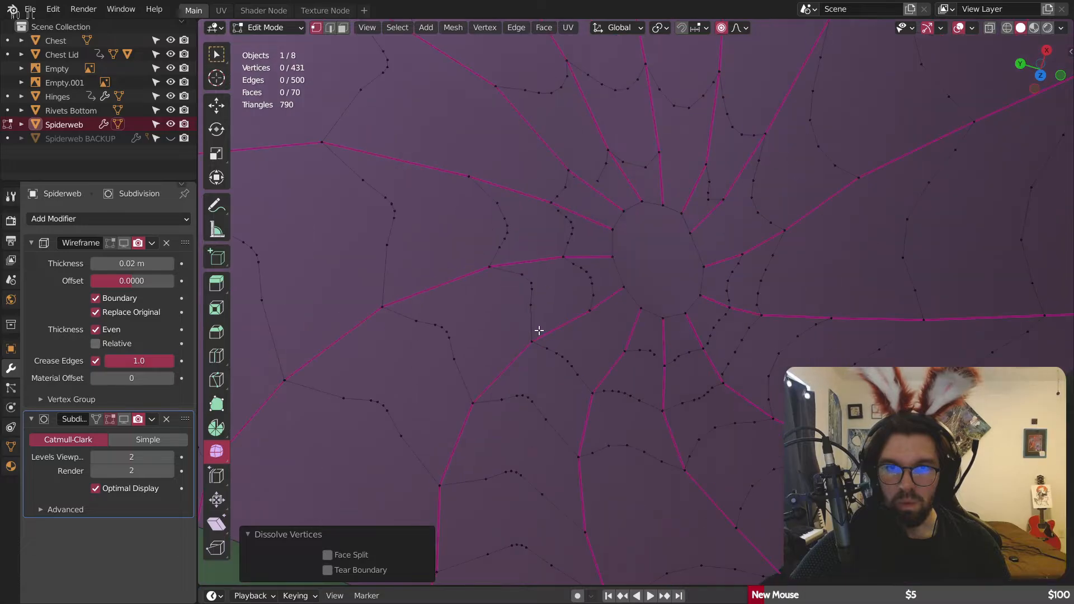
Step: Dissolve two crowded vertices at the bend of a cross strand in the web's lower near section
scroll(540, 321, down, 3)
scroll(538, 346, up, 5)
click(556, 361)
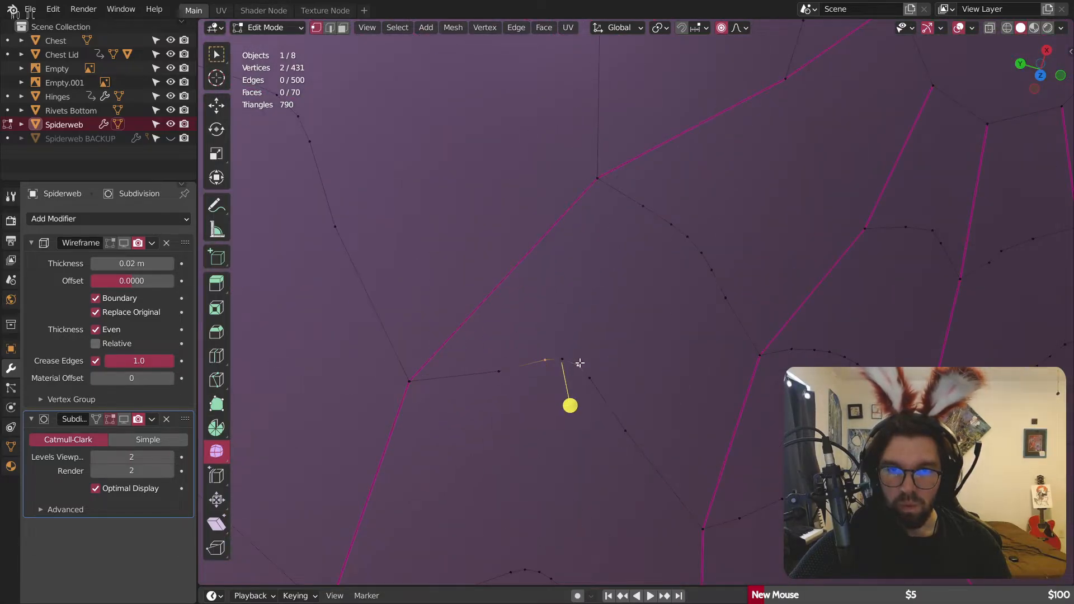
right_click(579, 363)
click(568, 361)
scroll(592, 280, down, 4)
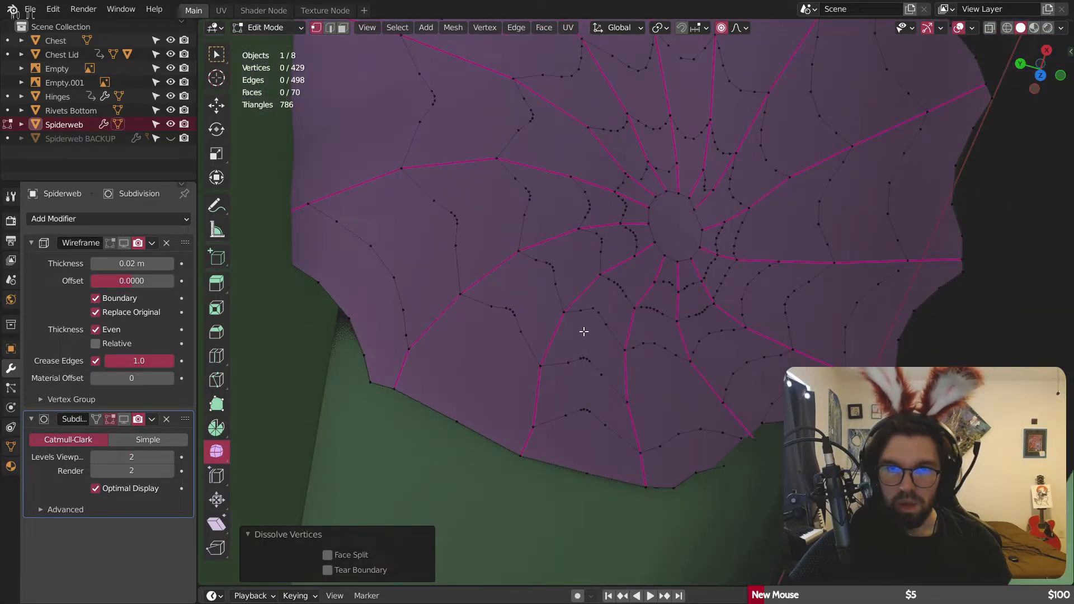
Step: Select the whole web mesh and merge its vertices by distance with a Merge Distance of 0.0201 m
key(a)
key(KP_Decimal)
right_click(541, 245)
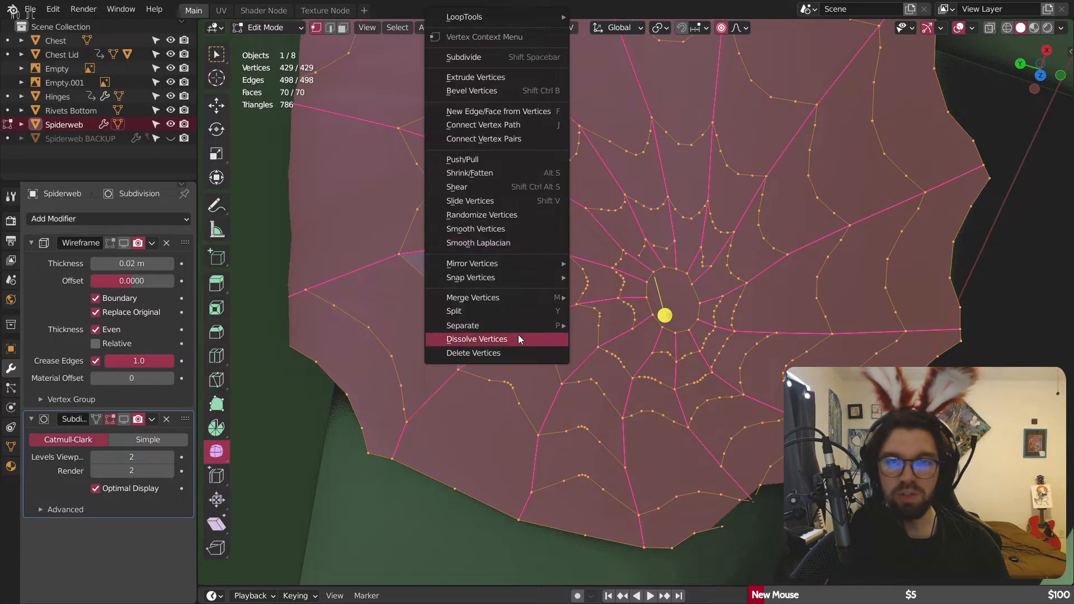
mouse_move(531, 297)
click(597, 345)
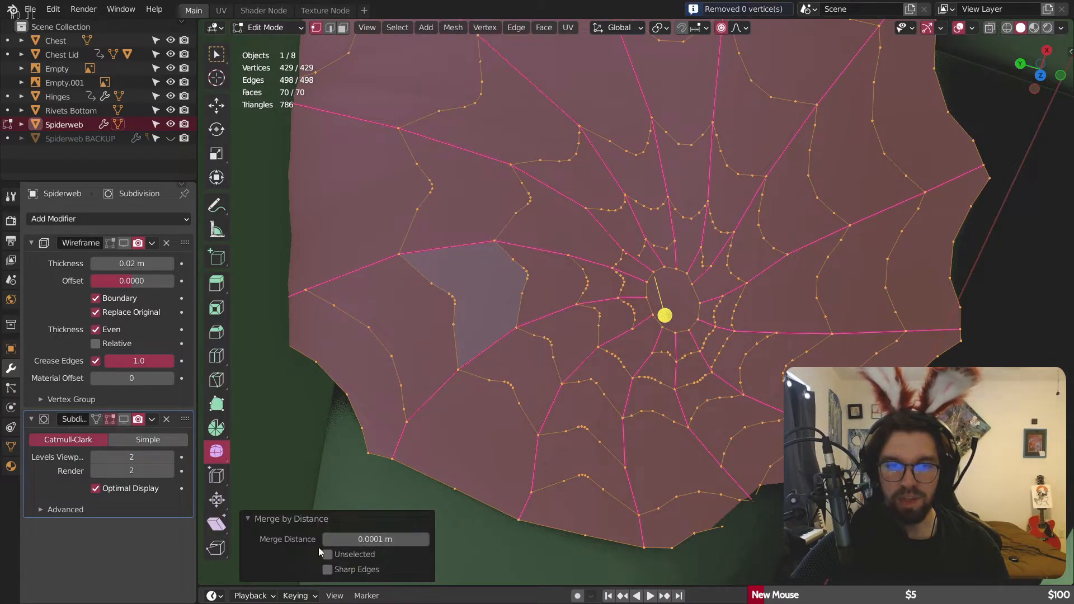
click(428, 536)
click(428, 536)
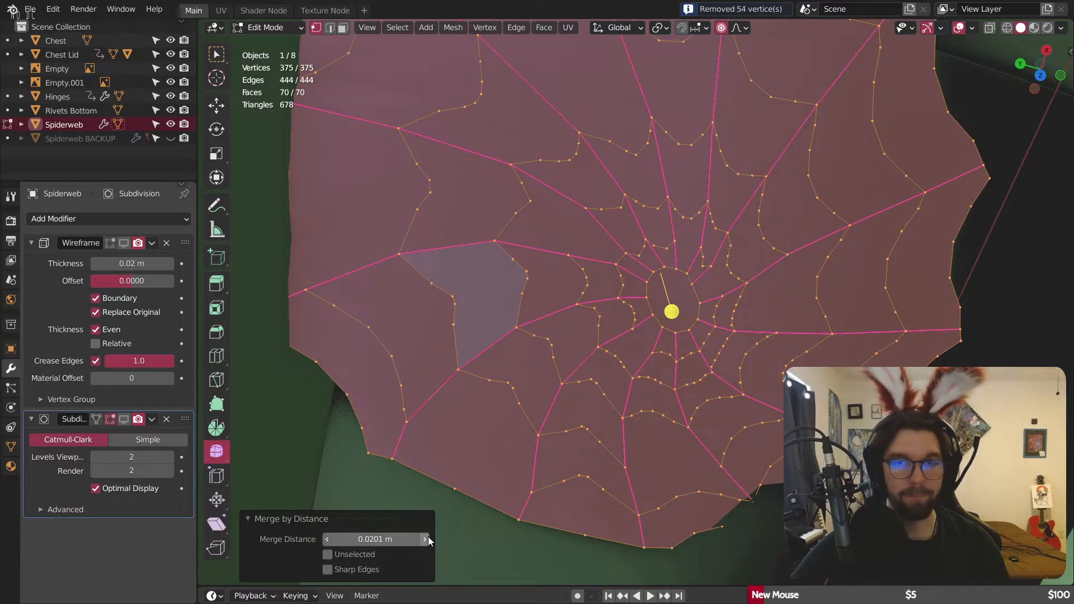
click(428, 536)
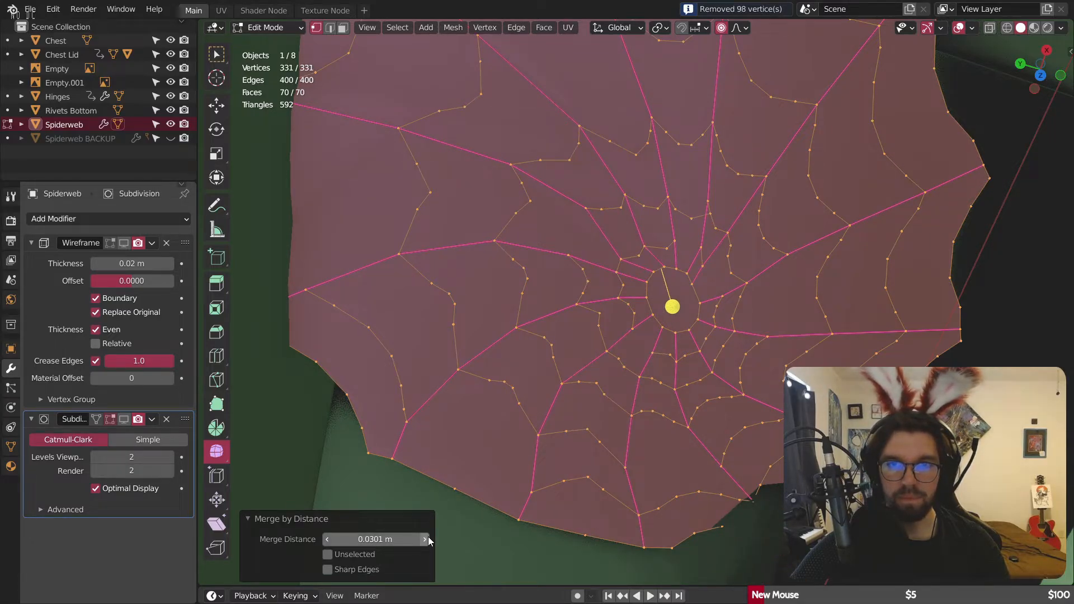
click(325, 540)
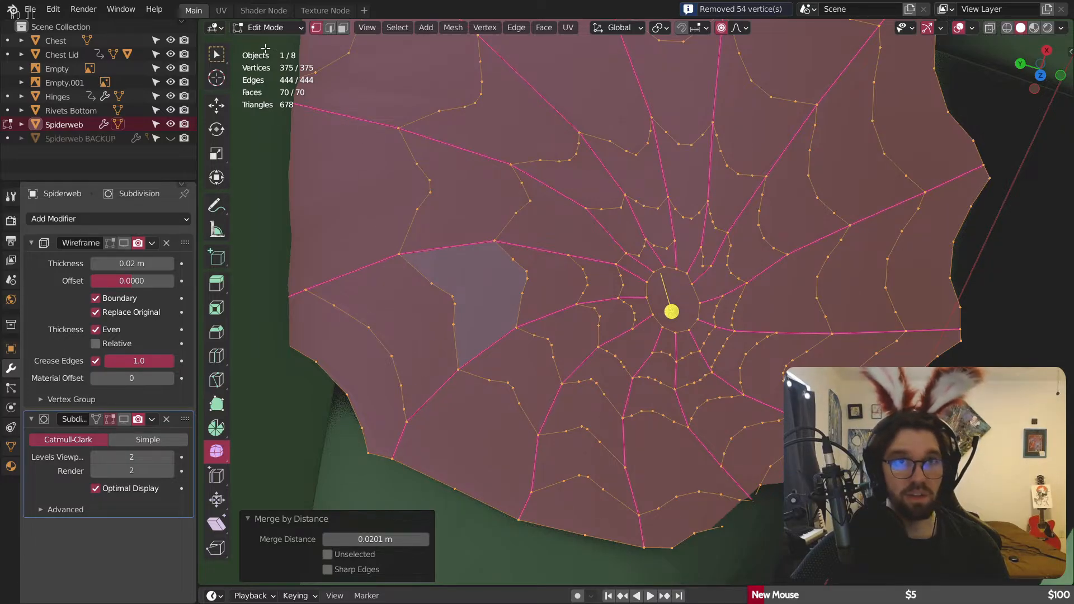
Step: Return to Object Mode, enable the viewport display of the web's Wireframe and Subdivision modifiers, and inspect the strands with the web deselected
click(267, 27)
click(269, 43)
scroll(556, 240, down, 3)
middle_drag(572, 235, 569, 213)
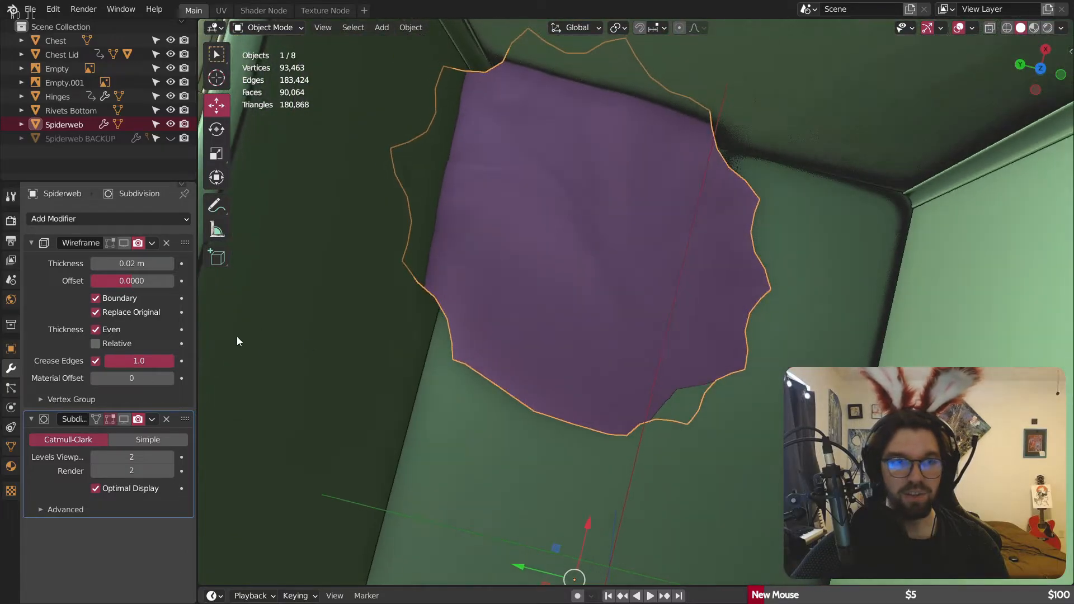
click(123, 243)
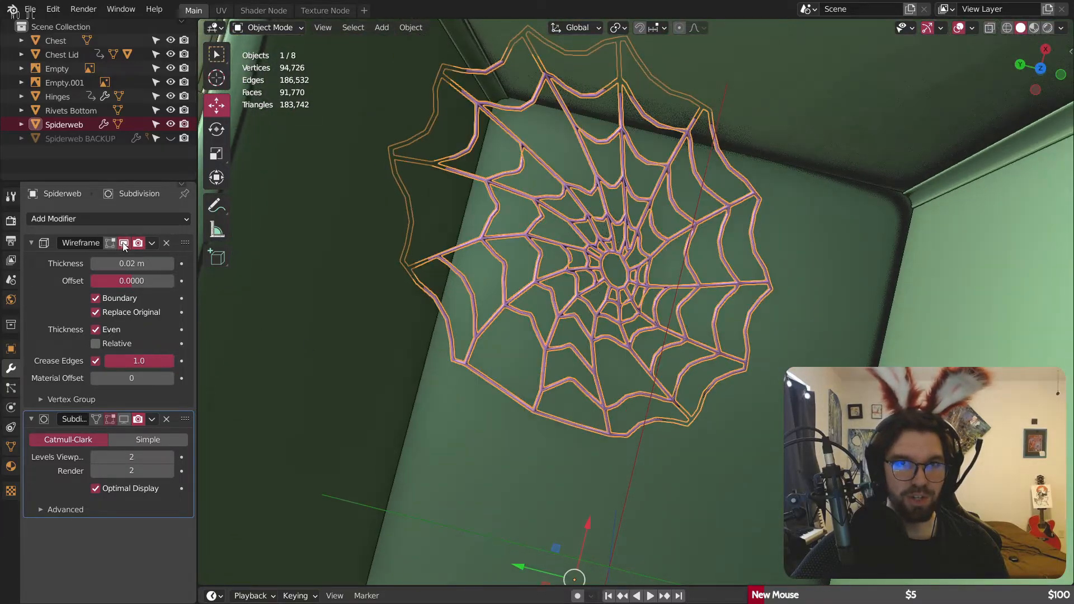
click(124, 419)
click(666, 226)
scroll(643, 221, up, 5)
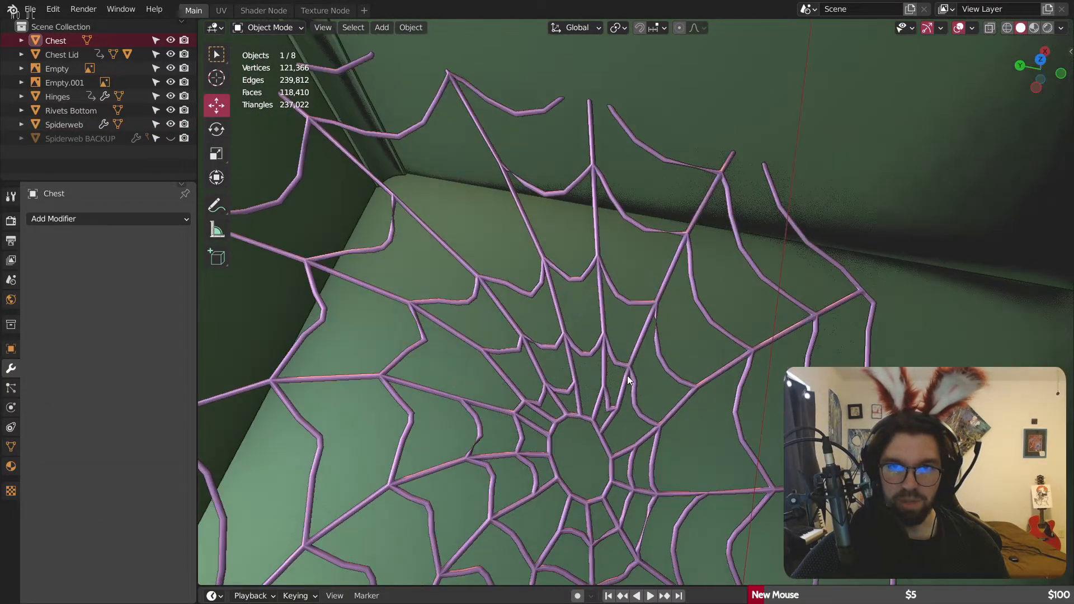
shift+middle_drag(627, 375, 642, 247)
scroll(616, 238, down, 4)
Step: Enter Edit Mode on the web, disable the Subdivision modifier's viewport display, and turn on X-Ray in Solid shading
click(542, 309)
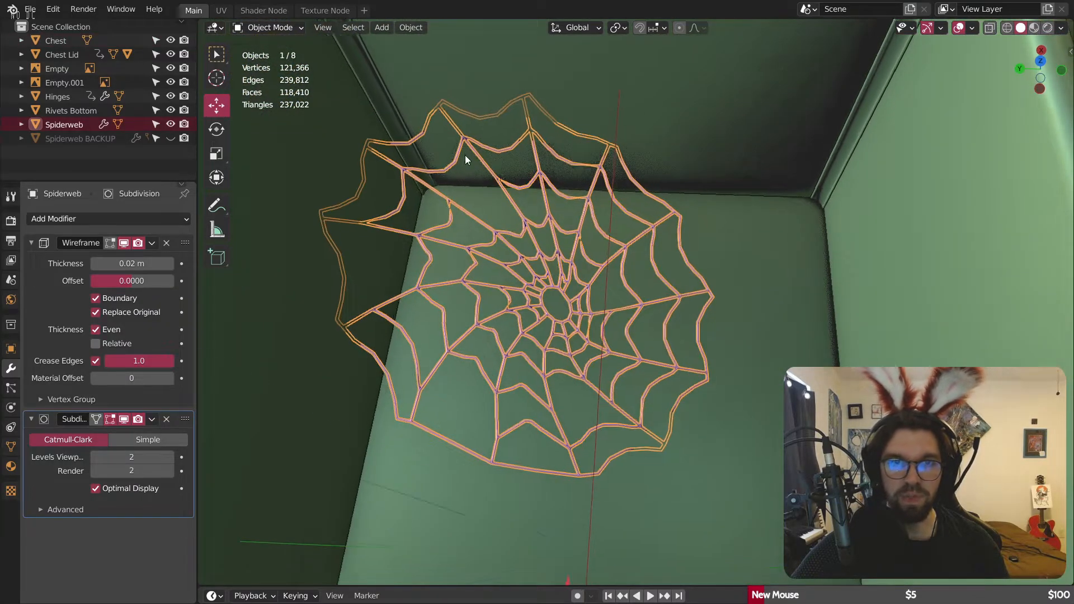
click(259, 28)
click(262, 59)
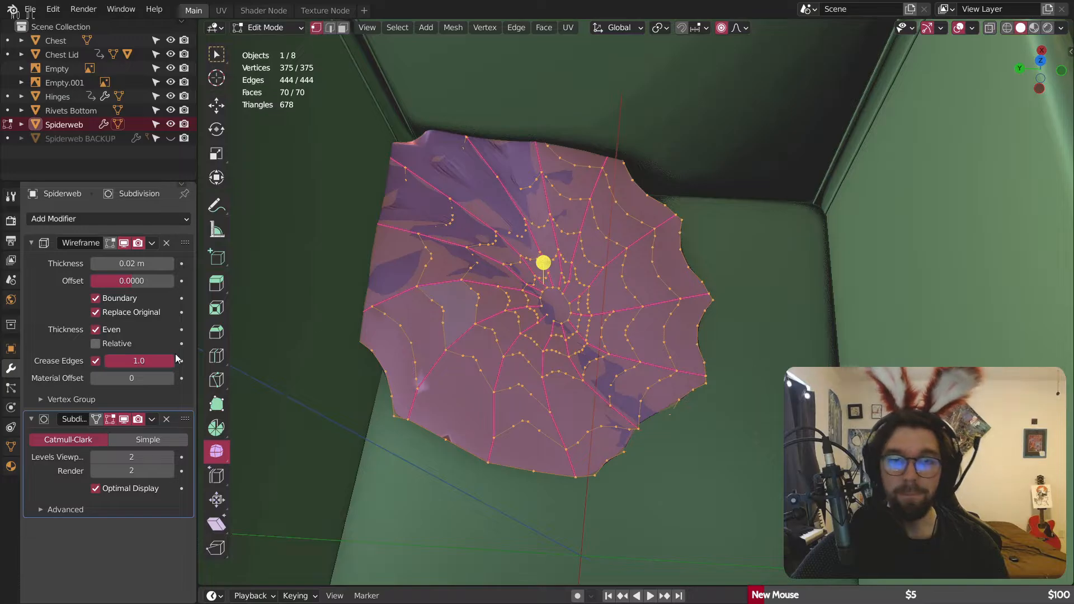
click(1006, 28)
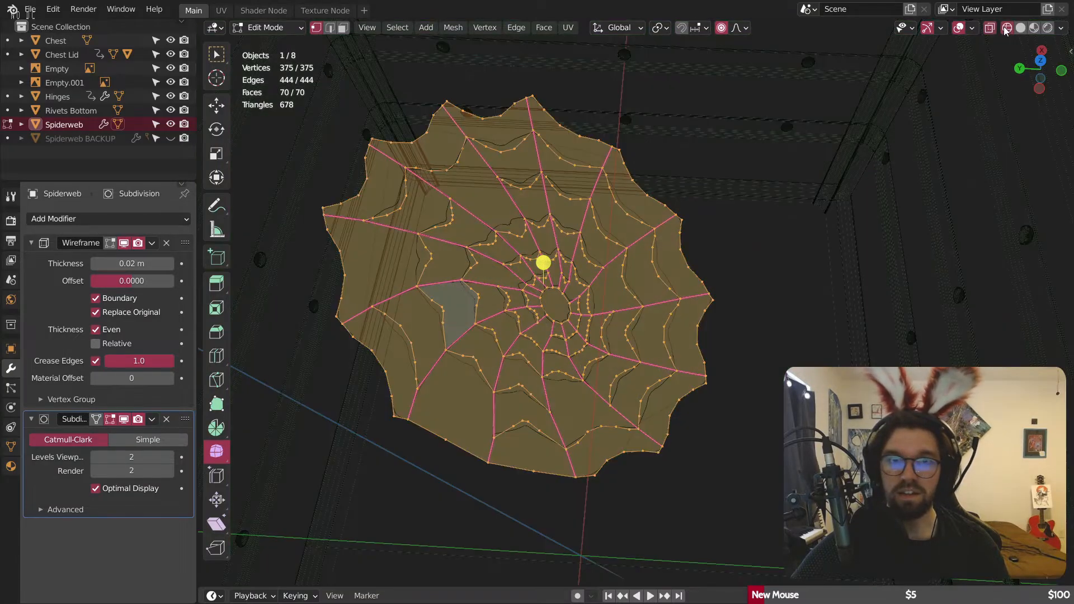
click(126, 419)
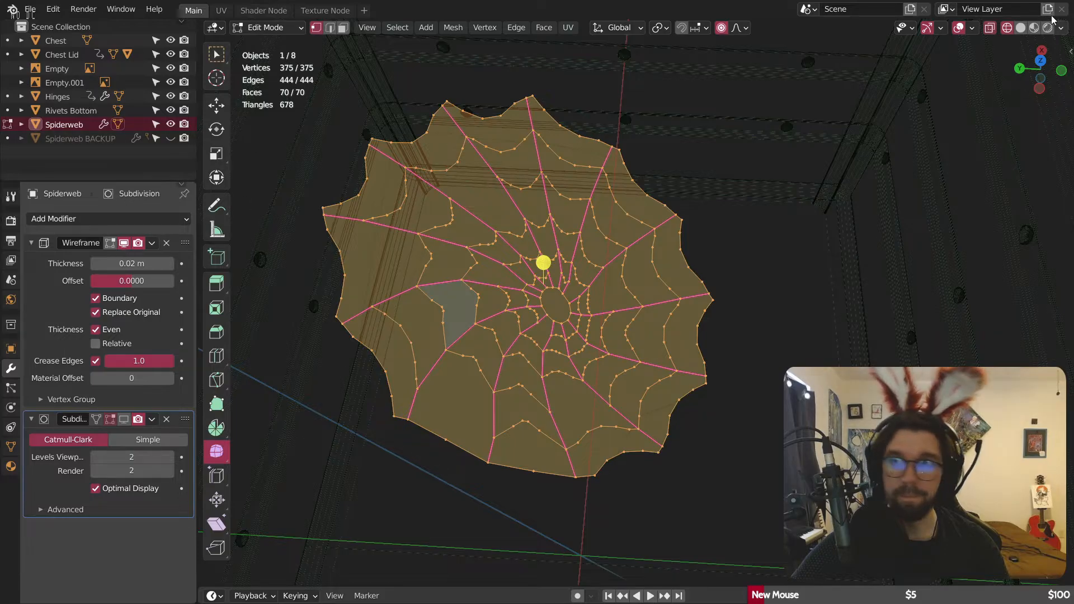
click(1021, 29)
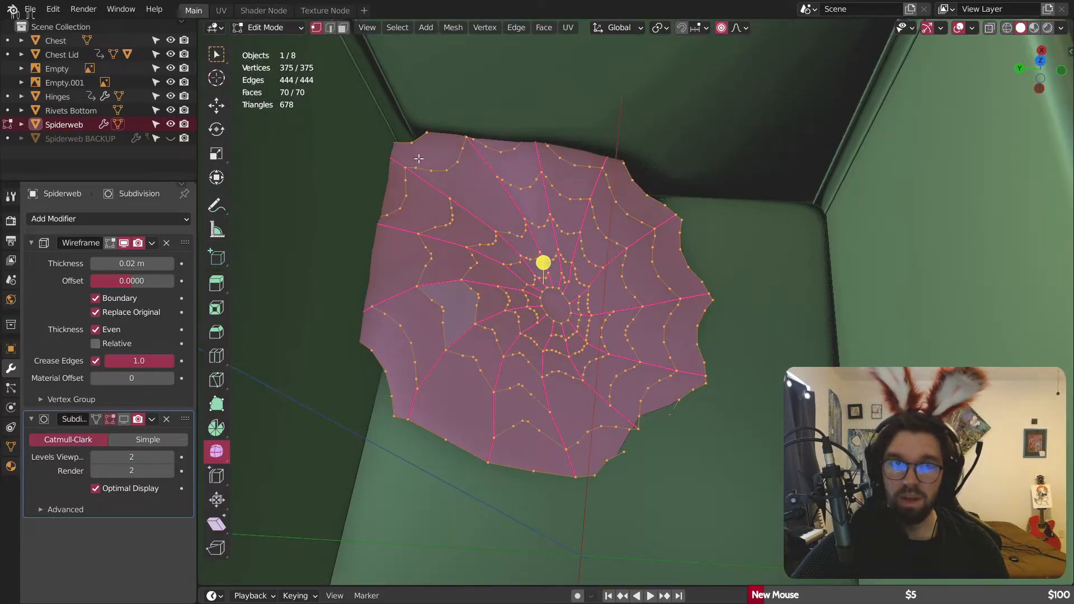
click(993, 28)
Step: Move the web's outer tip vertex near the chest corner by about -0.073 m in X and -0.045 m in Y with proportional editing
click(446, 103)
middle_drag(446, 103, 460, 239)
click(217, 105)
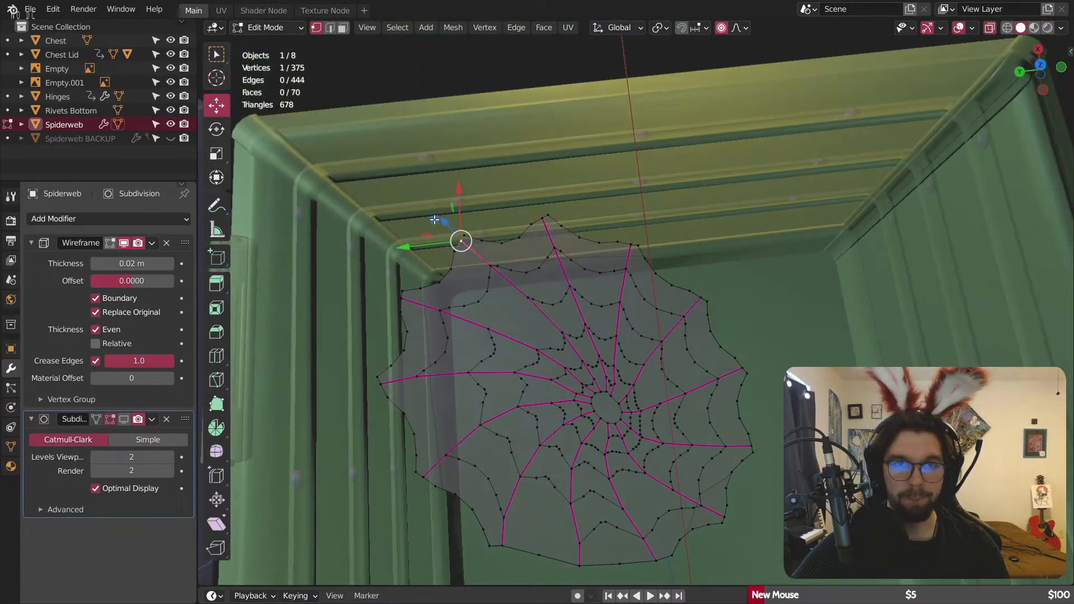
drag(460, 240, 441, 235)
middle_drag(440, 235, 401, 268)
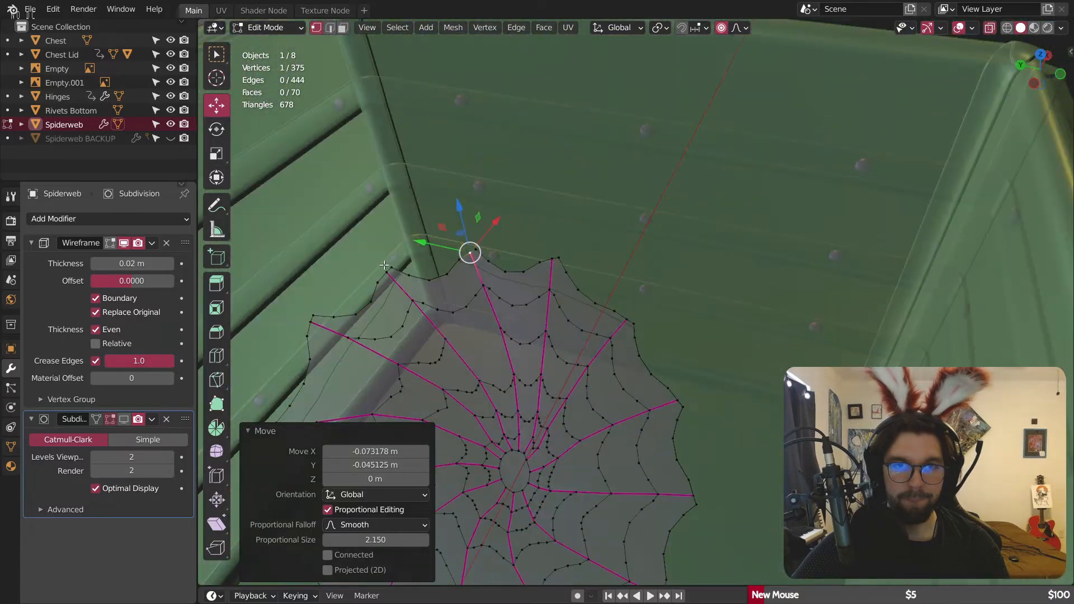
Step: Raise the neighbouring outer tip vertex by the side wall about 0.49 m in Z with proportional editing
click(386, 270)
drag(372, 225, 386, 118)
middle_drag(386, 117, 569, 284)
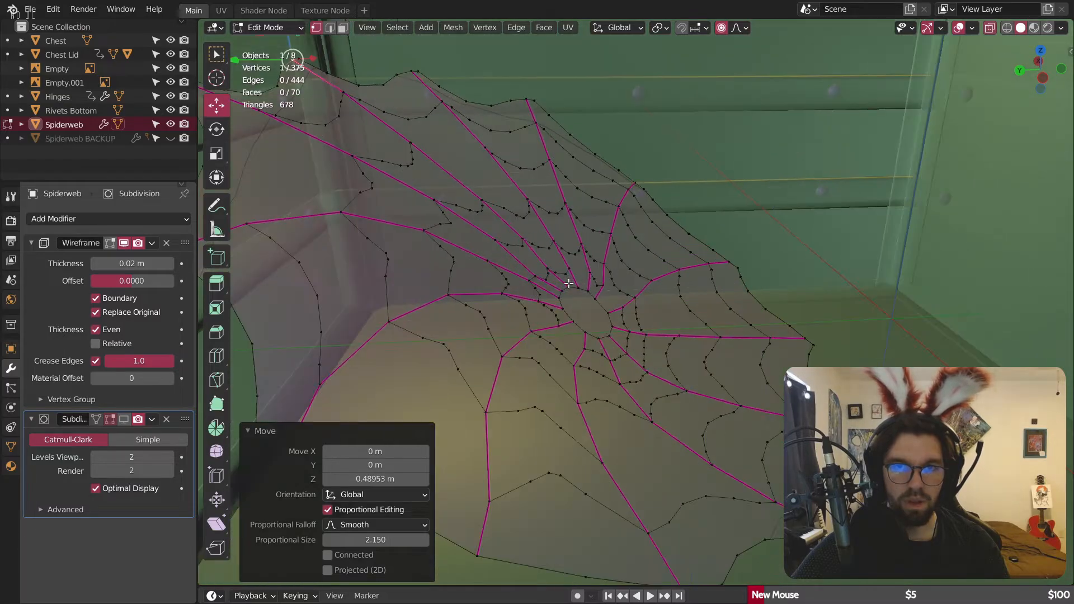
Step: Lower a vertex on the central hole's rim about 0.16 m in Z with a proportional size of 0.810
click(562, 289)
drag(558, 240, 556, 285)
drag(409, 540, 361, 540)
shift+middle_drag(616, 419, 519, 309)
scroll(636, 358, up, 2)
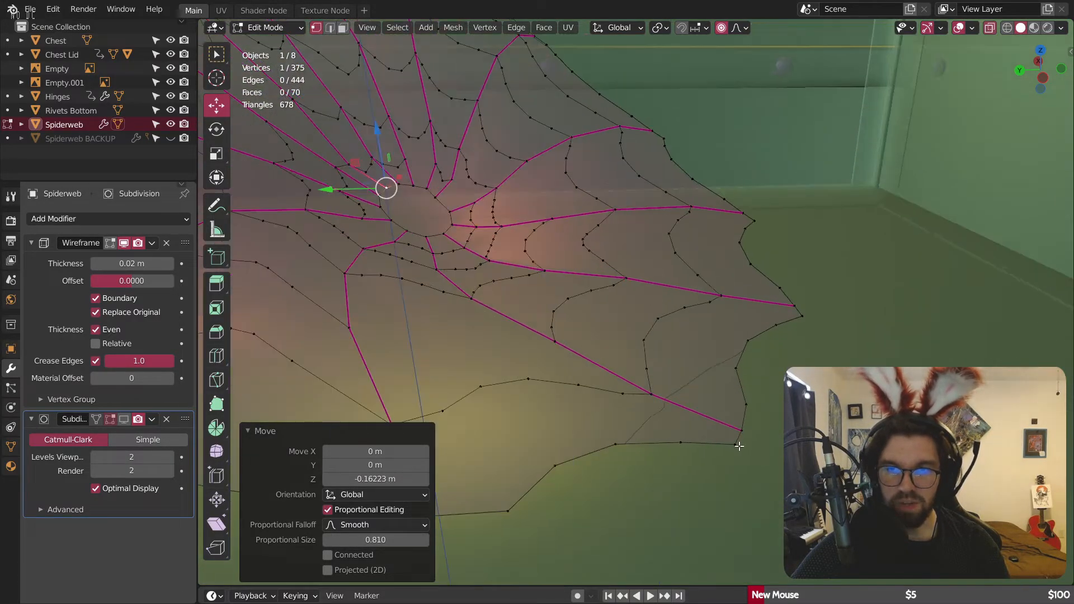
Step: Raise the web's lowest outer tip vertex over the chest floor about 0.018 m in Z with proportional editing
click(737, 445)
key(g)
key(z)
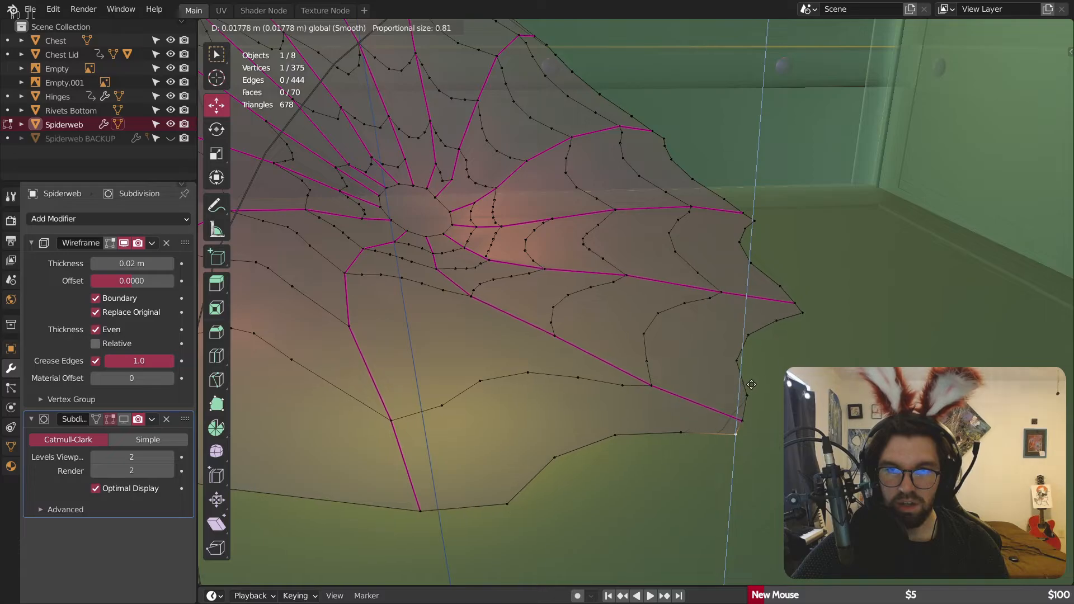
click(751, 384)
Step: Lower the outer tip vertex near the side wall's base about 0.127 m in Z with a proportional size of 0.550
scroll(747, 380, down, 4)
middle_drag(504, 342, 472, 348)
scroll(465, 376, up, 2)
click(472, 347)
key(g)
key(z)
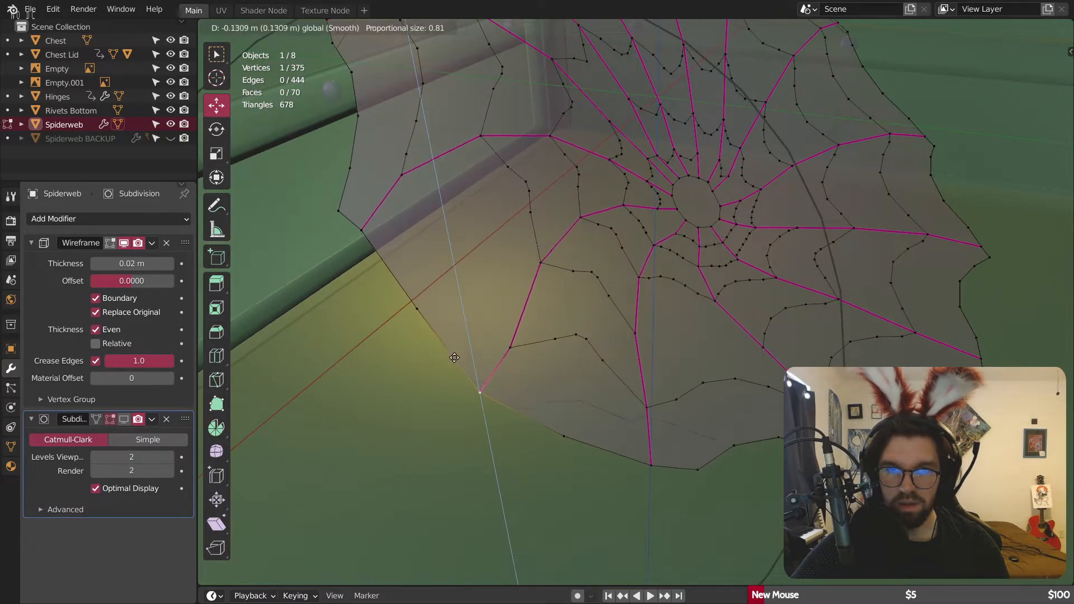
click(454, 359)
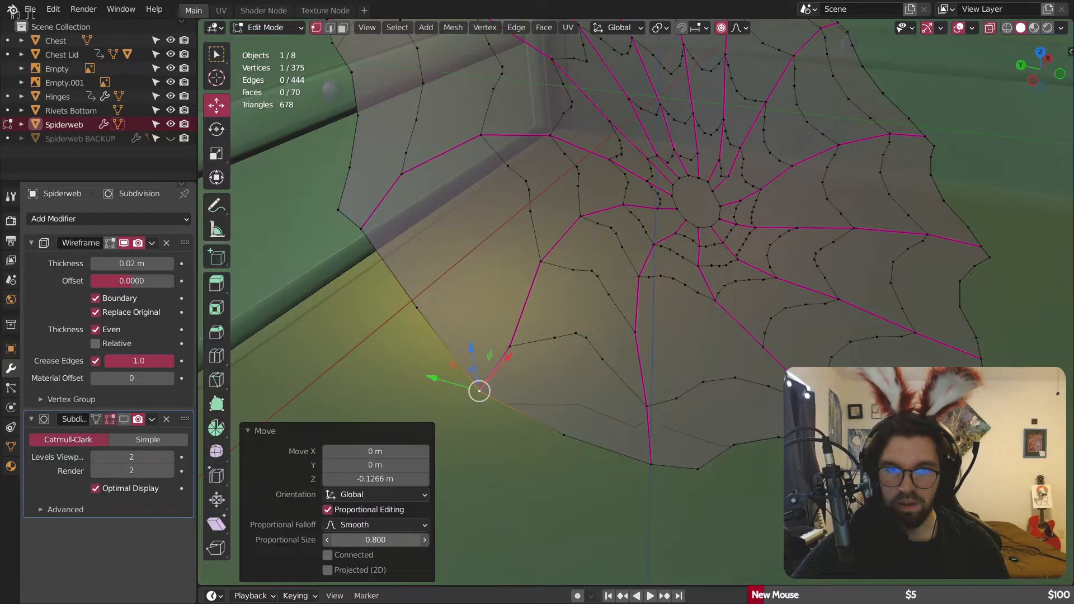
drag(375, 540, 358, 540)
scroll(616, 261, down, 4)
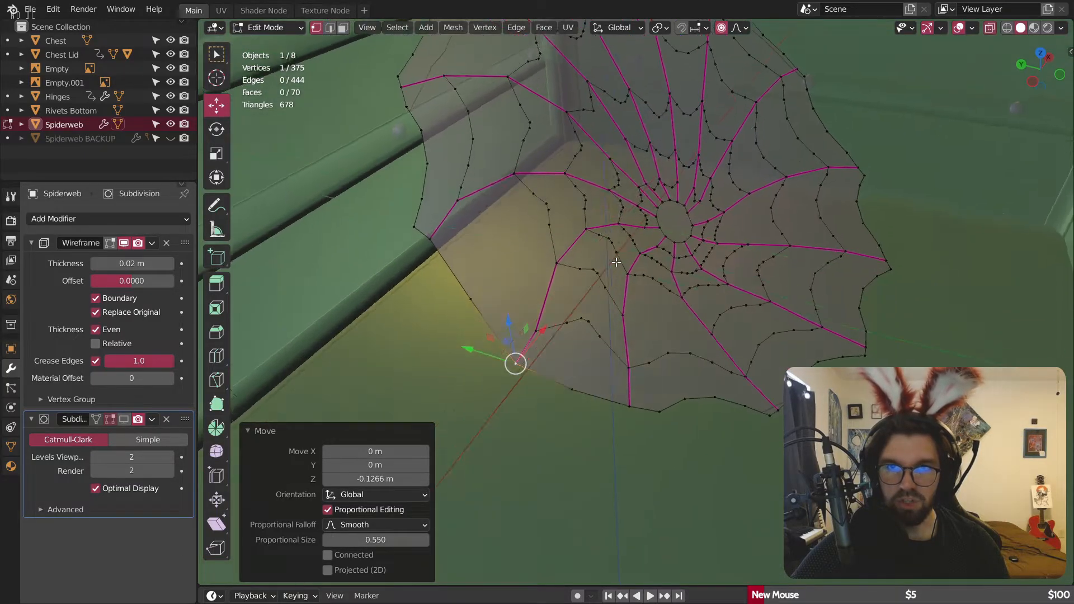
Step: Move the web's outer tip vertex nearest the end wall about -0.142 m in X with proportional editing
middle_drag(571, 288, 628, 297)
scroll(527, 183, up, 4)
middle_drag(527, 182, 675, 201)
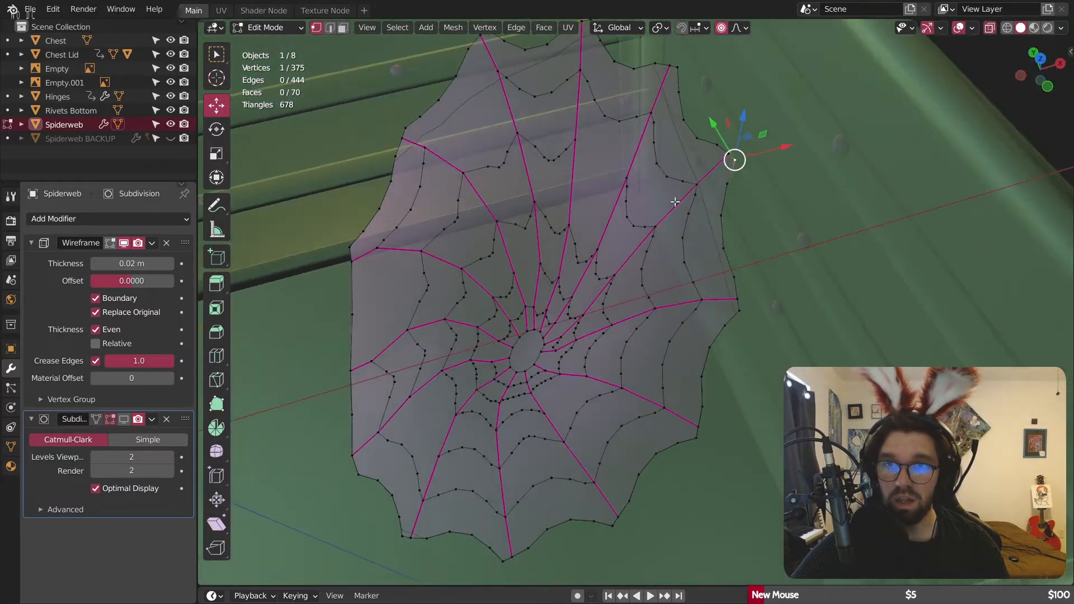
drag(781, 154, 757, 157)
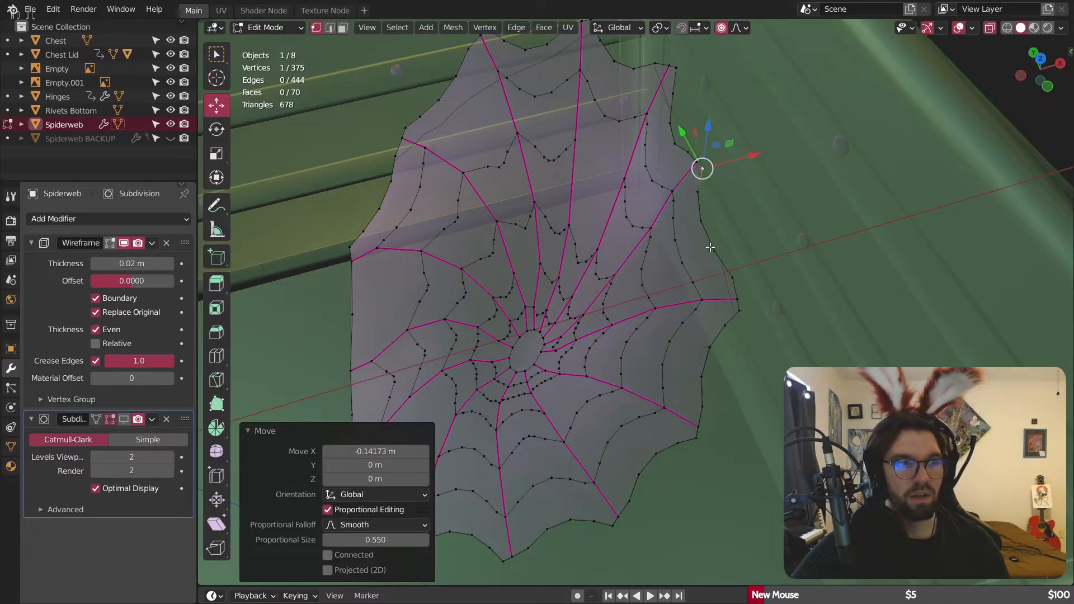
Step: Move the neighbouring outer tip vertex near the chest corner about -0.060 m in X with proportional editing
shift+middle_drag(690, 139, 674, 263)
scroll(674, 246, up, 2)
click(671, 141)
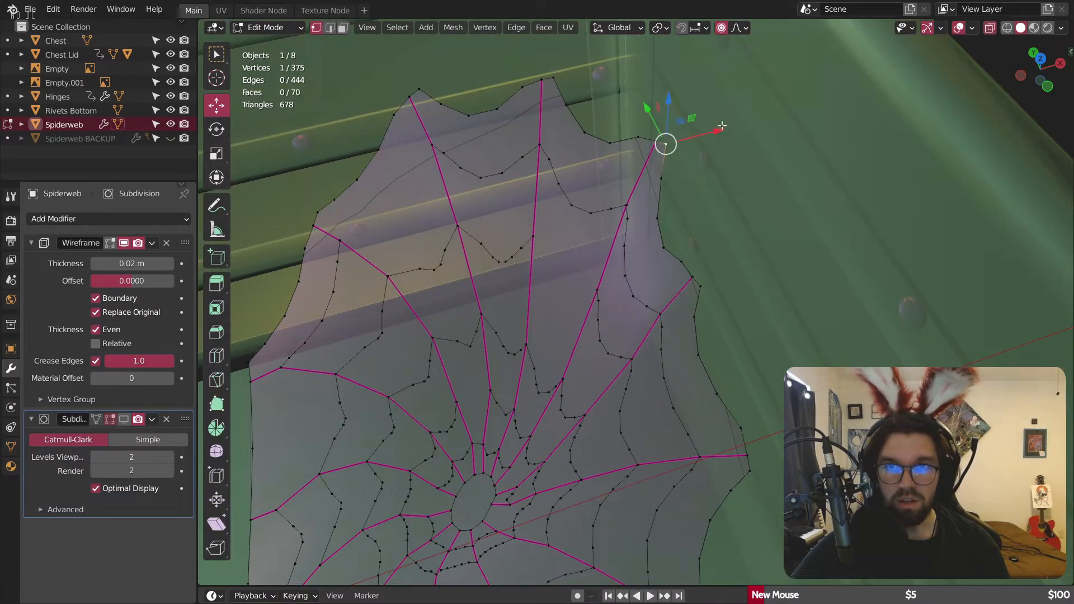
drag(721, 127, 694, 146)
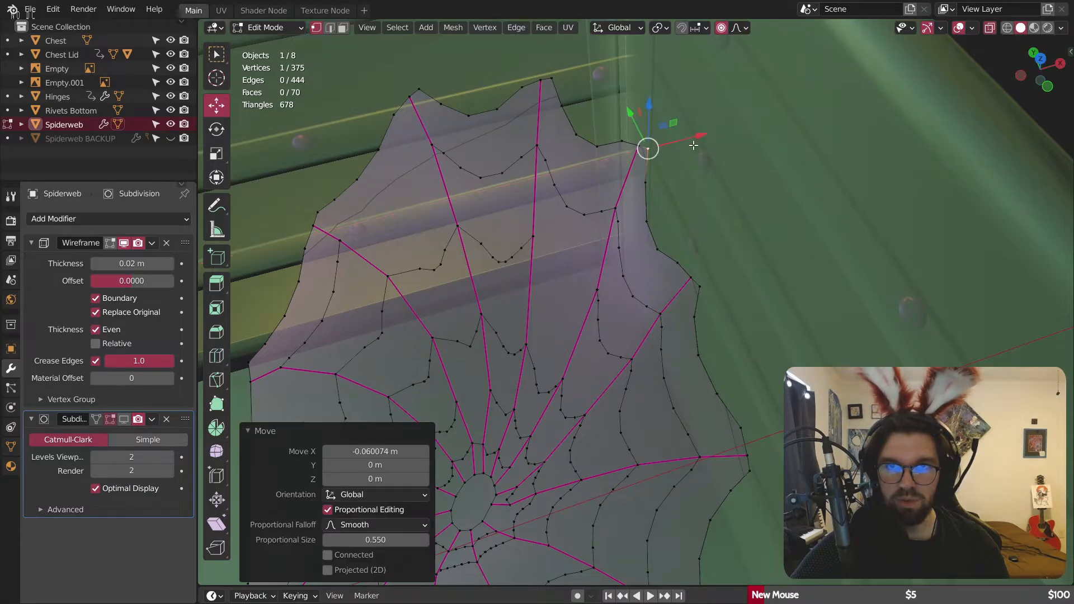
Step: Pull the outer tip vertex beside the chest corner away from the long side wall along Y with proportional editing
scroll(653, 183, down, 3)
middle_drag(655, 187, 746, 192)
scroll(537, 208, up, 2)
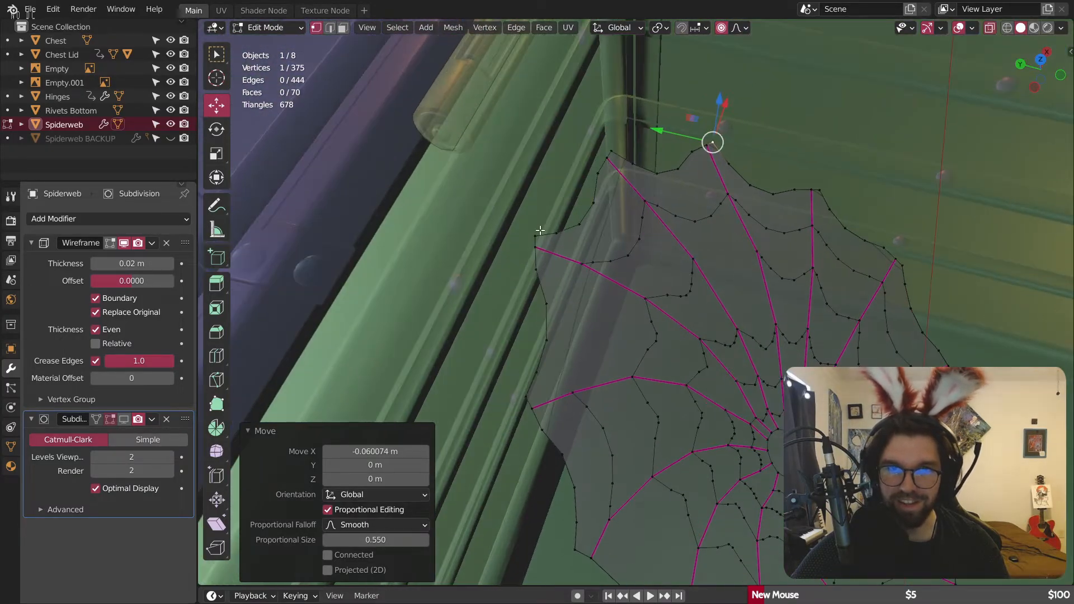
click(539, 230)
scroll(512, 215, down, 2)
scroll(515, 210, up, 2)
drag(460, 205, 512, 219)
Step: Move the corner tip vertex about -0.026 m in Y and the lower side-wall tip vertex about -0.089 m in Y
scroll(596, 121, up, 1)
click(596, 123)
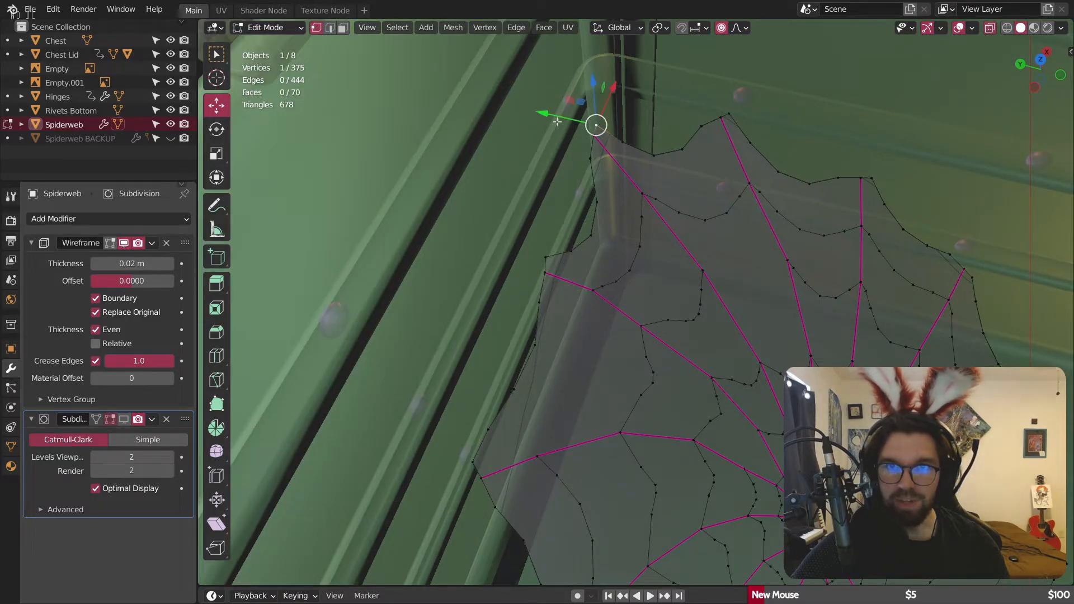
drag(557, 121, 554, 123)
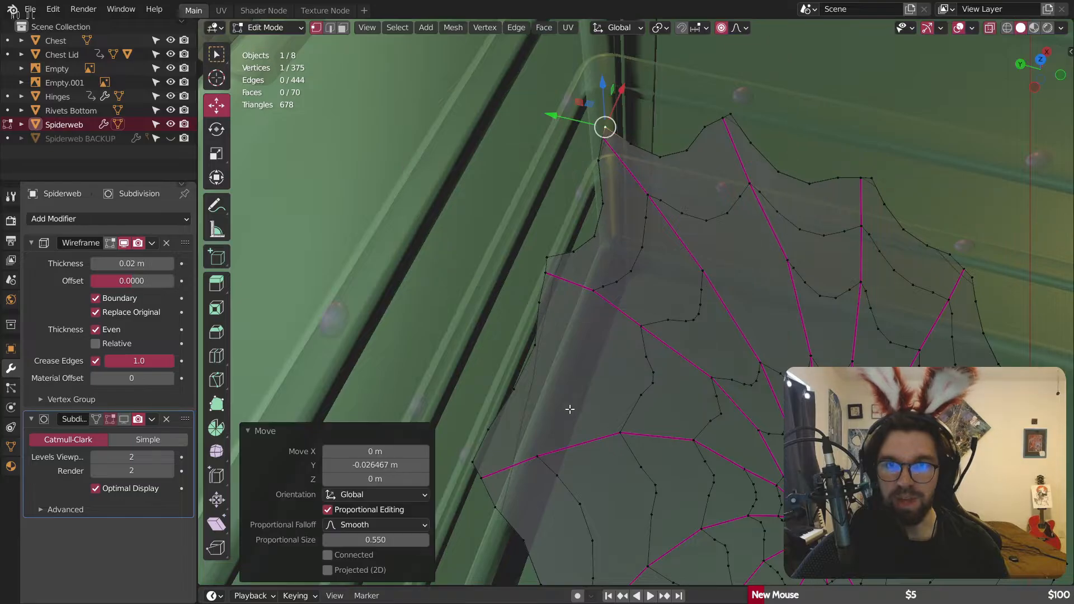
shift+middle_drag(569, 408, 566, 259)
click(469, 312)
drag(415, 296, 445, 310)
scroll(472, 280, down, 3)
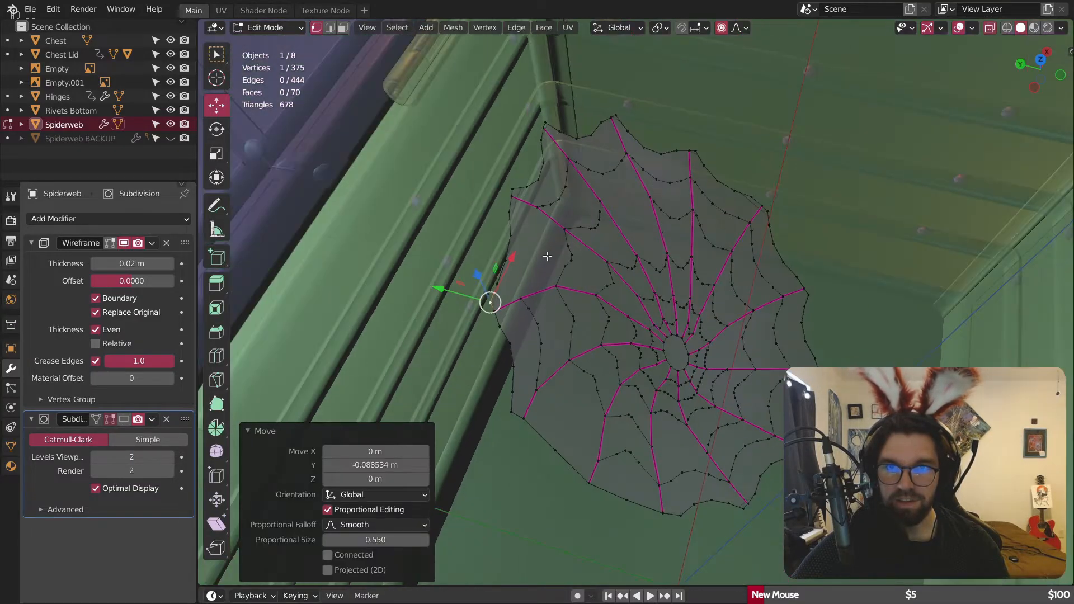
Step: Return to Object Mode, turn off X-Ray, and deselect the web
shift+middle_drag(762, 287, 647, 189)
click(274, 29)
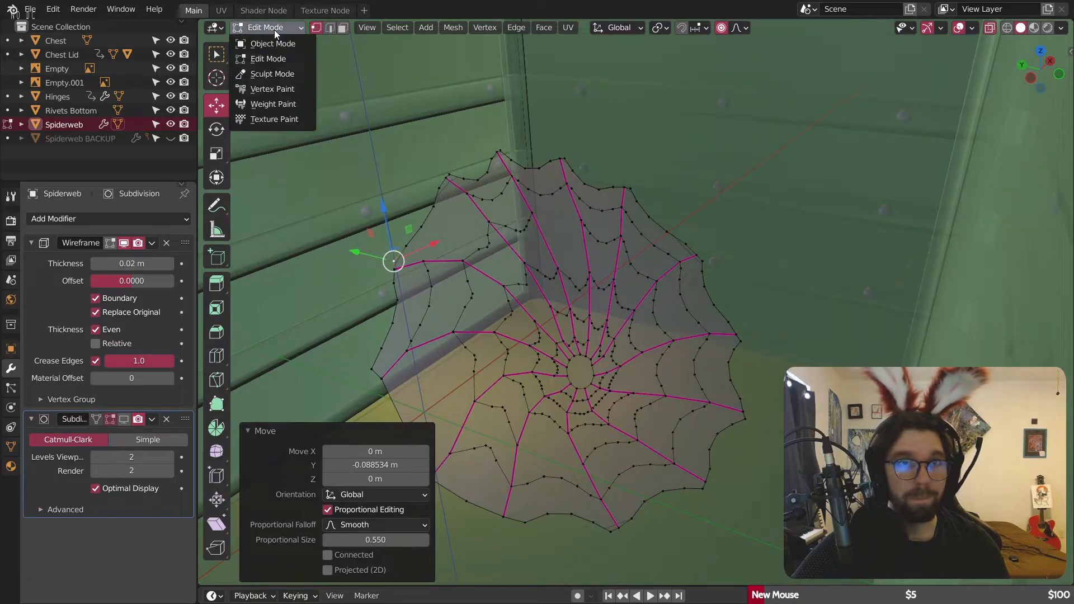
click(274, 43)
scroll(524, 178, down, 3)
middle_drag(581, 212, 607, 229)
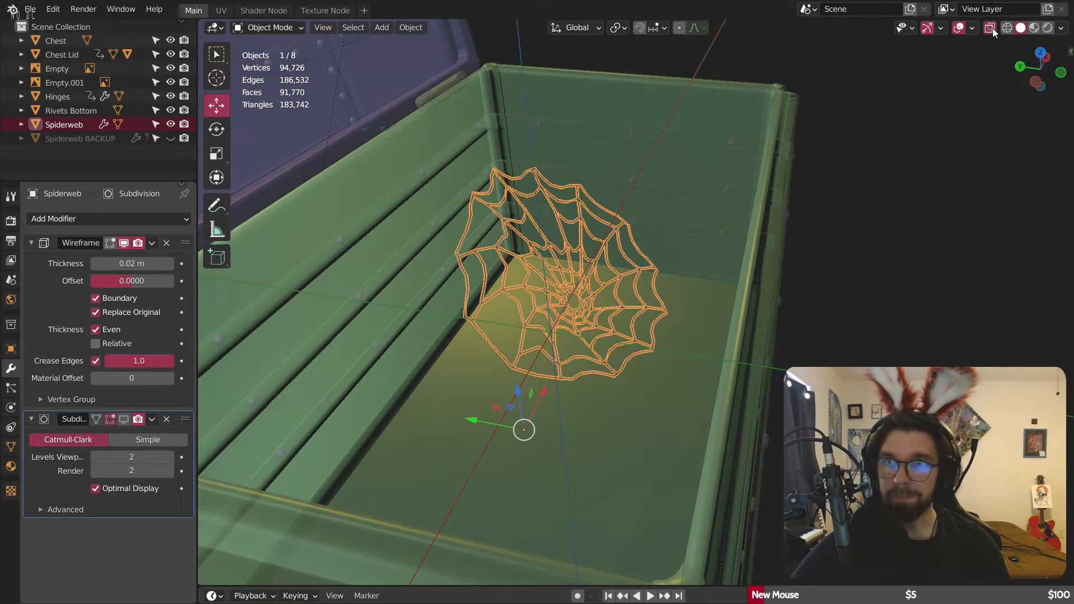
click(992, 29)
key(alt+a)
Step: Examine the chest and its spiderweb from several angles and in front view beside the reference images
middle_drag(565, 192, 404, 243)
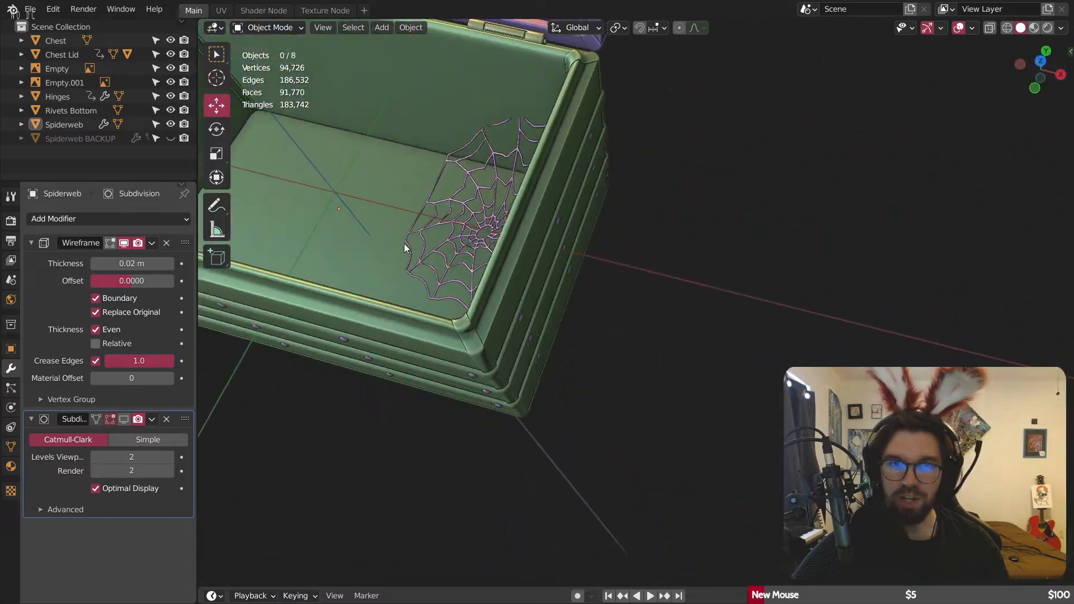
scroll(705, 259, down, 4)
middle_drag(704, 259, 683, 191)
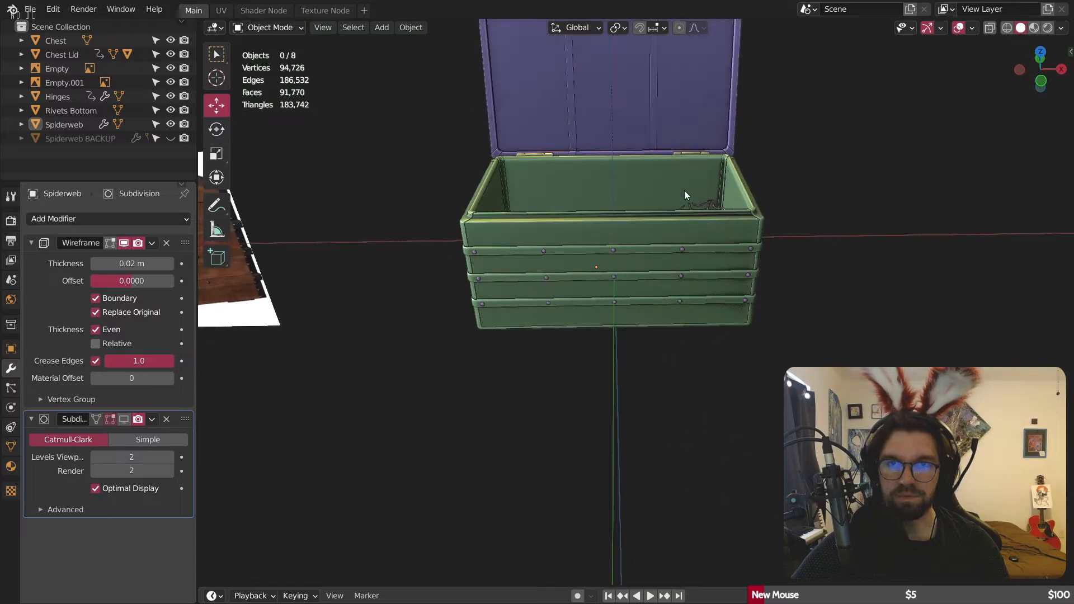
scroll(663, 197, down, 5)
shift+middle_drag(599, 210, 607, 270)
scroll(607, 269, up, 2)
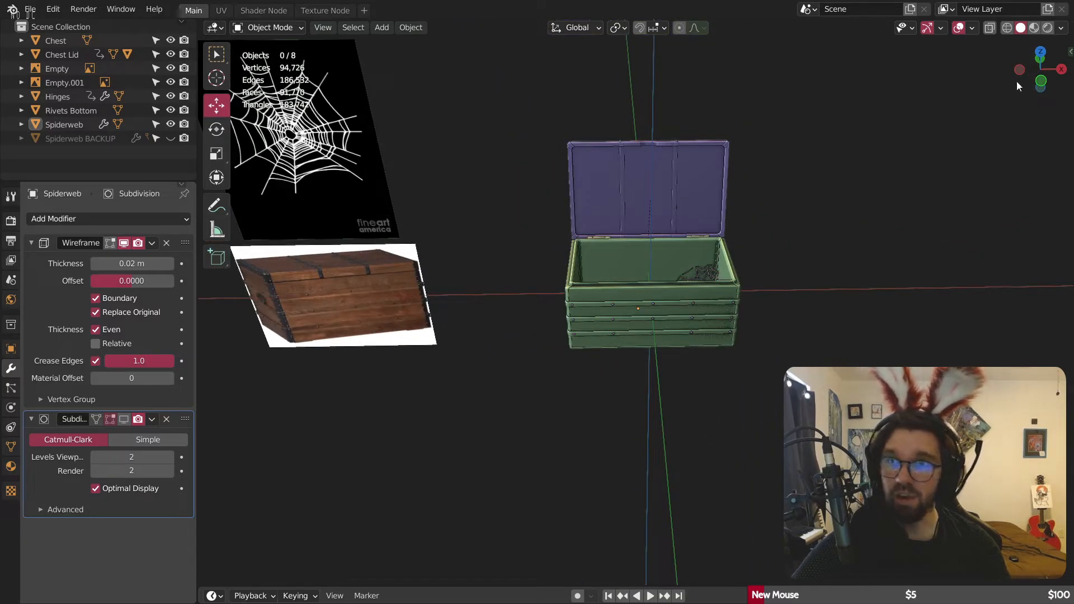
click(1040, 82)
click(421, 148)
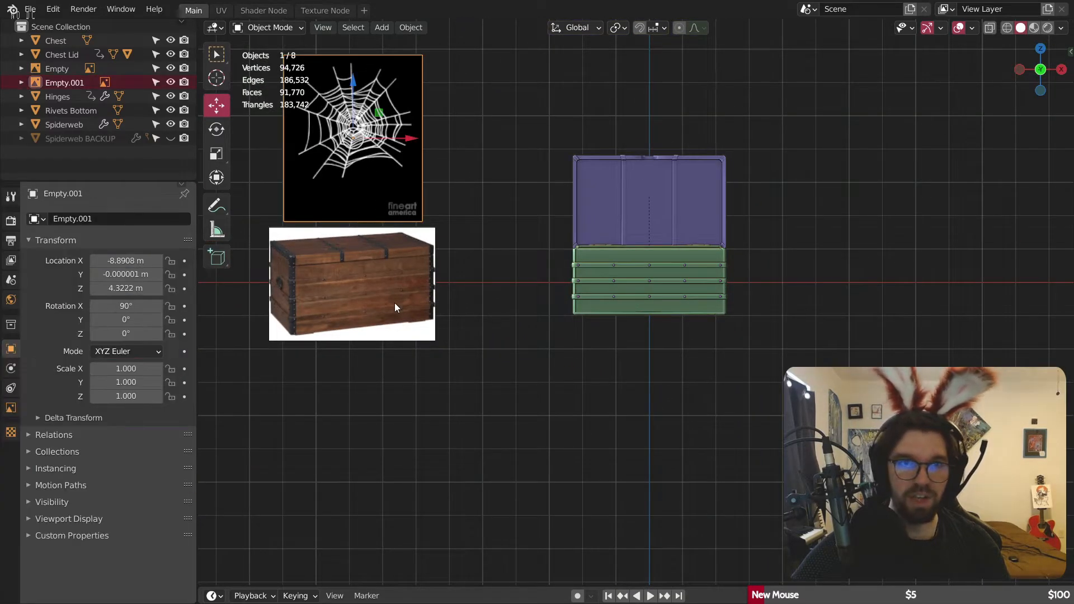
click(488, 172)
shift+middle_drag(723, 220, 670, 235)
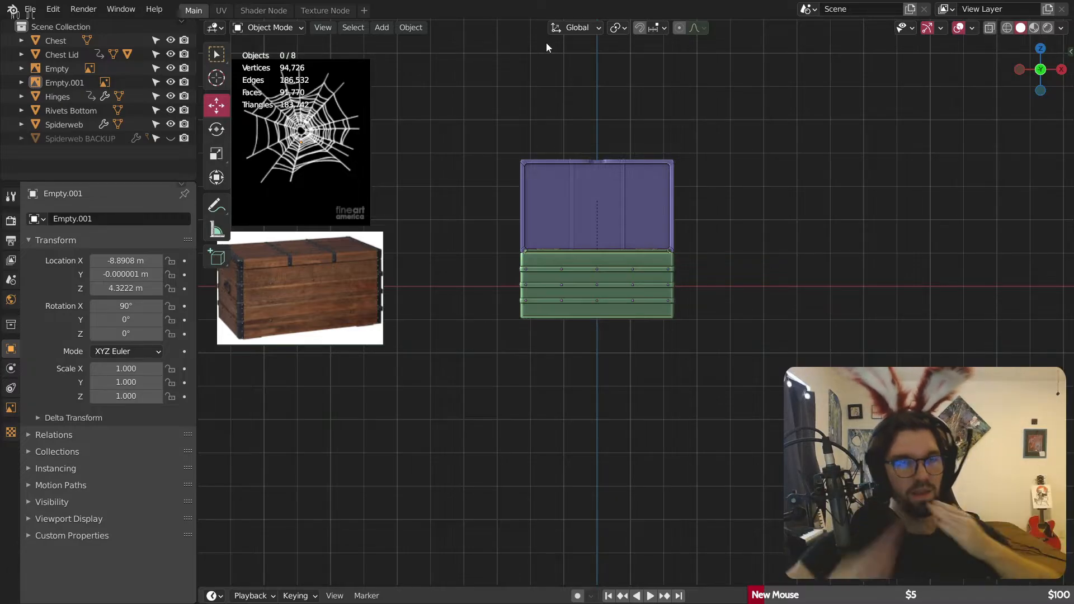
middle_drag(430, 236, 565, 236)
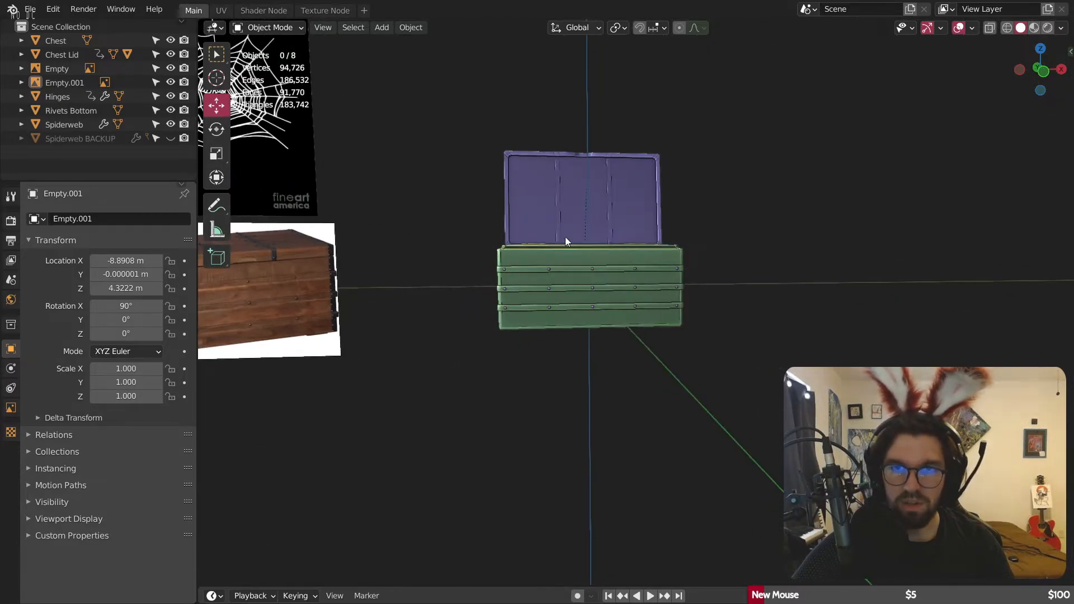
scroll(596, 294, up, 4)
Step: Set the timeline to frame 0 so the chest lid is closed
drag(507, 585, 507, 395)
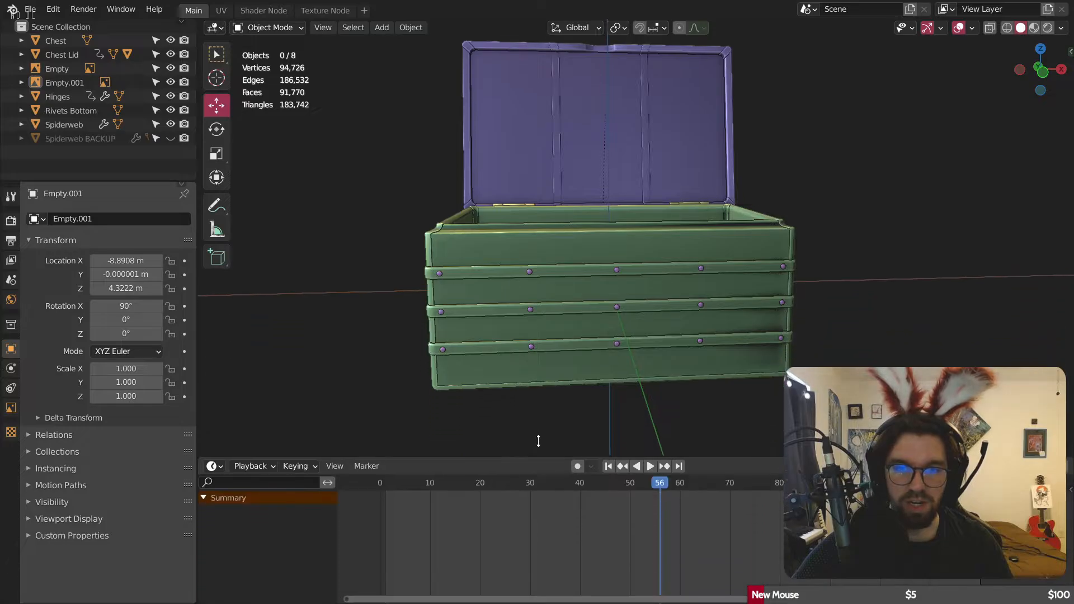
click(381, 419)
middle_drag(652, 159, 629, 178)
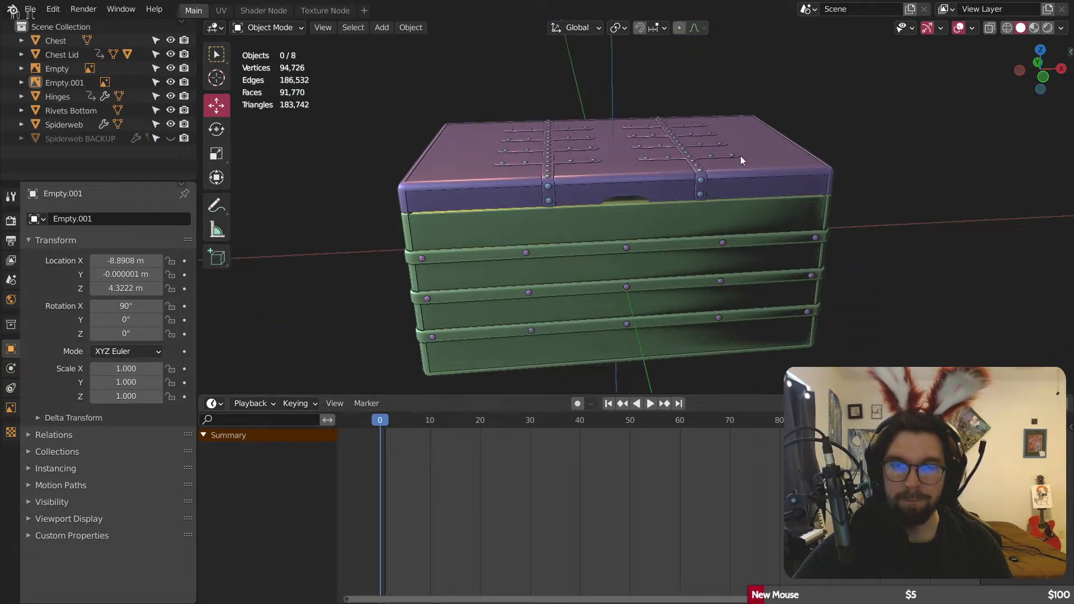
drag(764, 397, 764, 587)
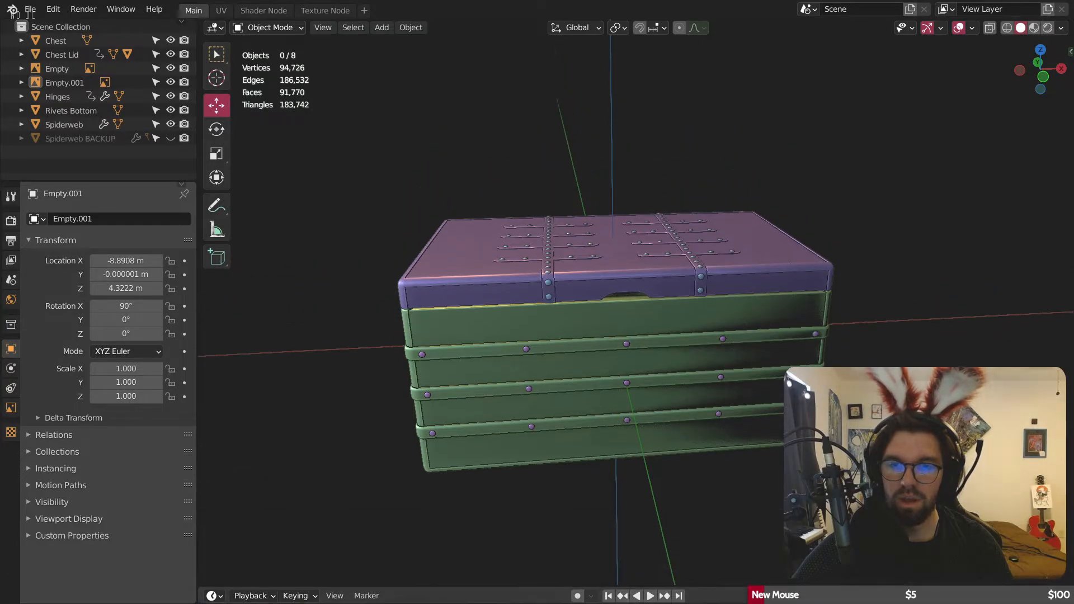
Step: Add a camera at the world origin and look through it
click(382, 27)
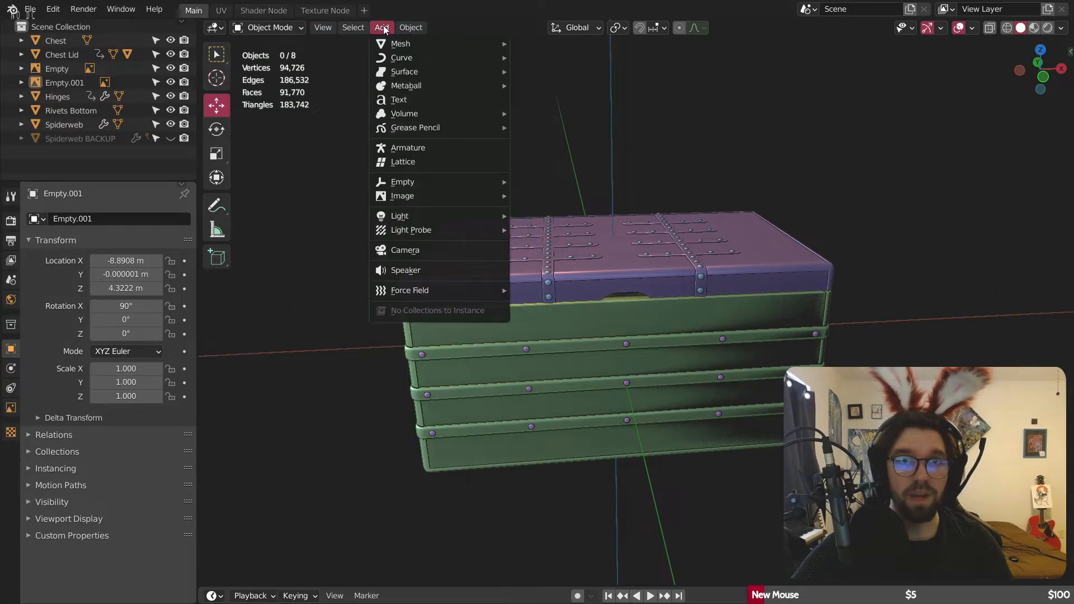
click(419, 249)
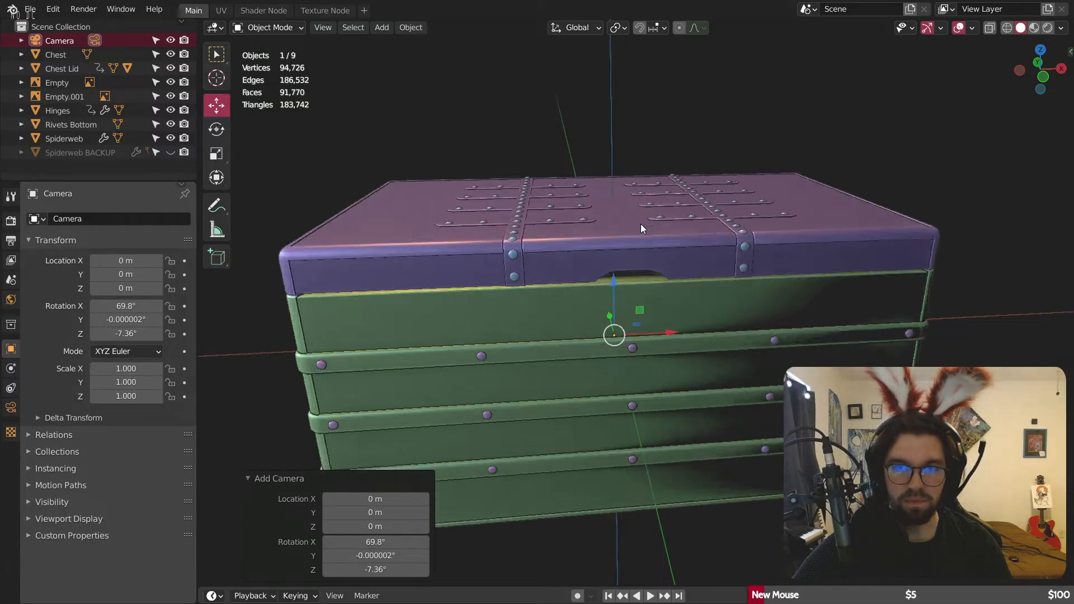
key(KP_0)
scroll(669, 218, down, 4)
scroll(669, 228, up, 3)
scroll(687, 209, up, 5)
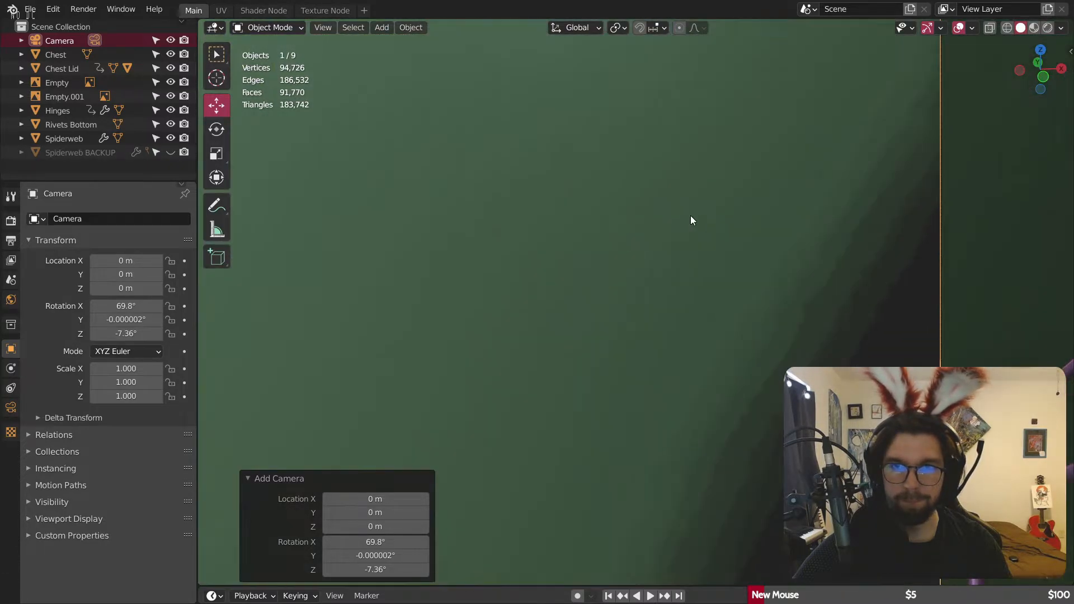
scroll(660, 218, down, 2)
shift+middle_drag(623, 240, 659, 212)
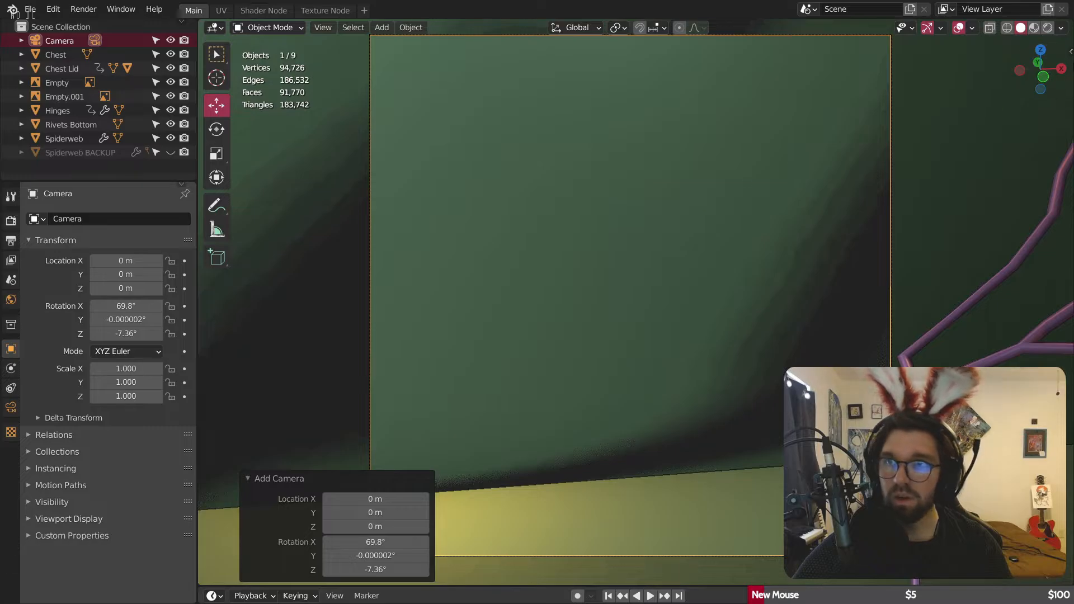
Step: Lock the camera to the view so that navigating the viewport moves it
click(1069, 54)
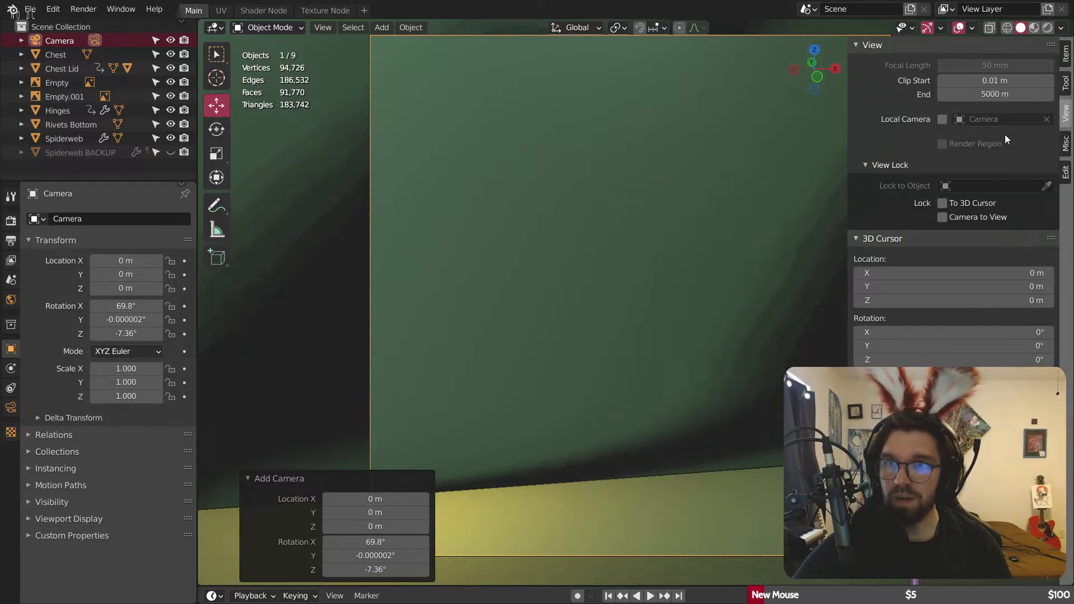
click(850, 224)
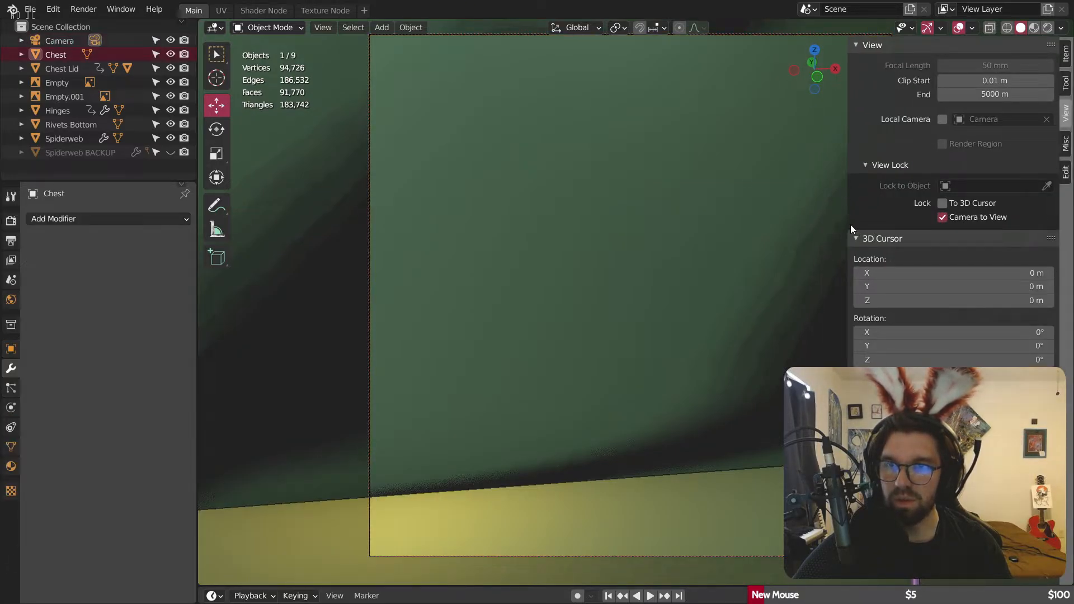
key(n)
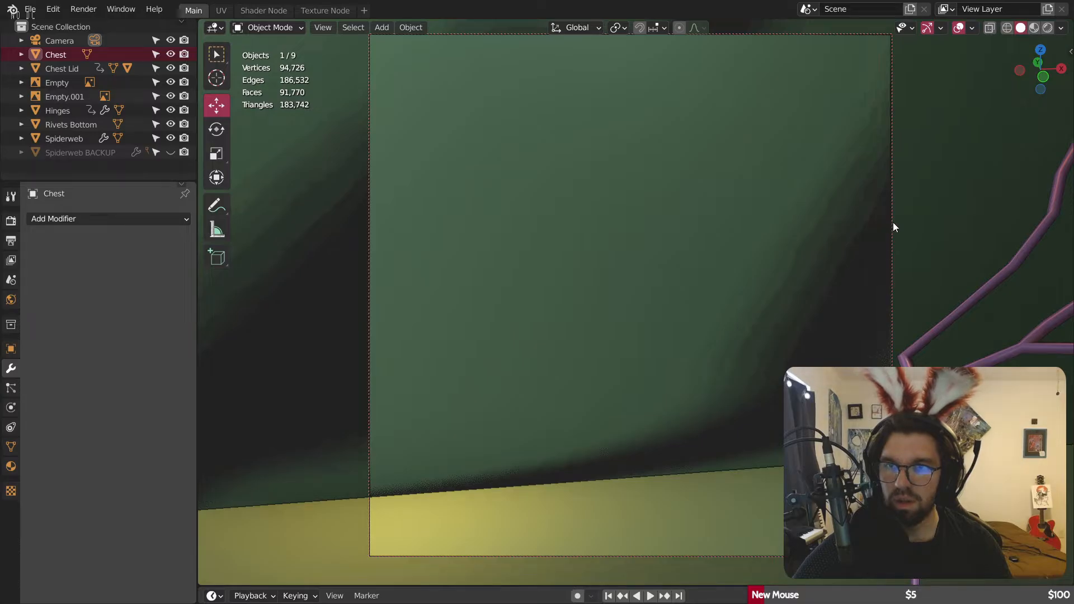
Step: Frame the closed chest with the camera at about X -1.27, Y -9.15, Z 2.82 m, rotated 73° in X and -8° in Z
click(892, 223)
scroll(644, 236, down, 5)
scroll(643, 240, down, 10)
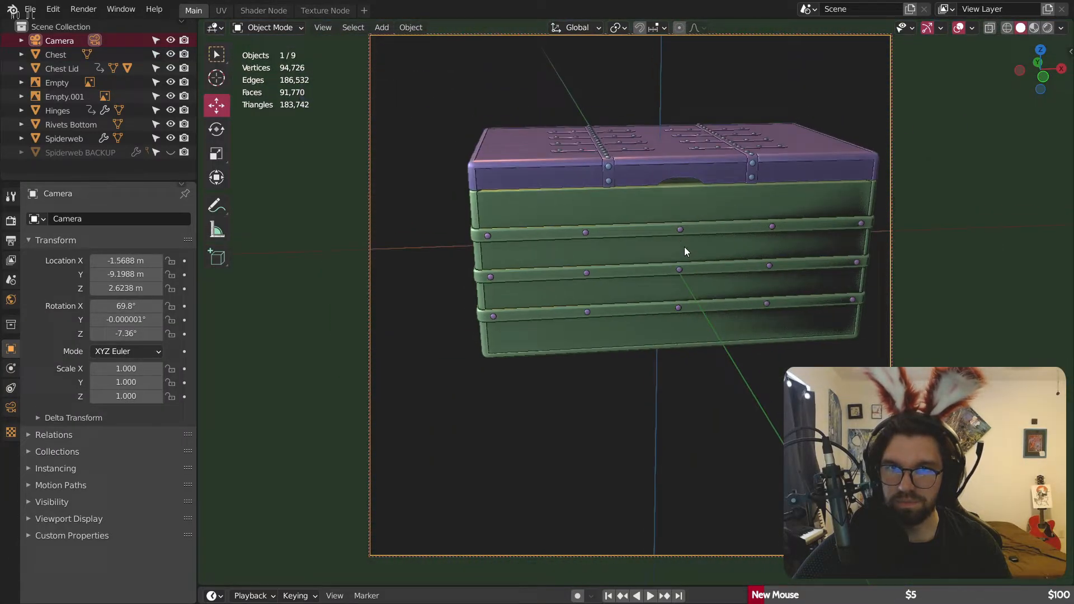
middle_drag(685, 251, 655, 259)
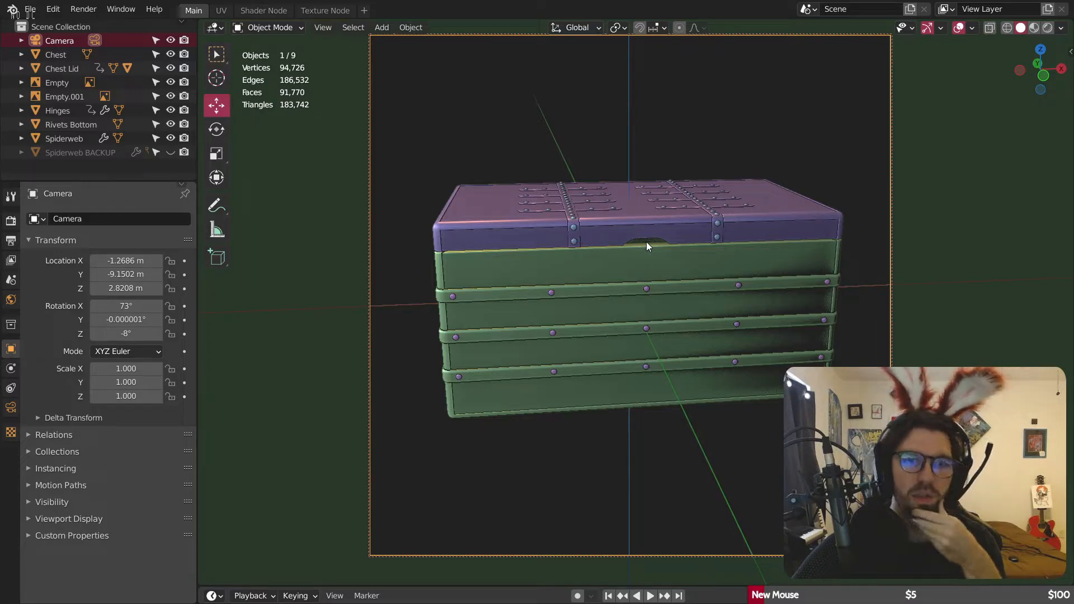
Step: Keyframe the camera's location and rotation at frame 0, and go to frame 60 on the timeline
drag(413, 585, 470, 427)
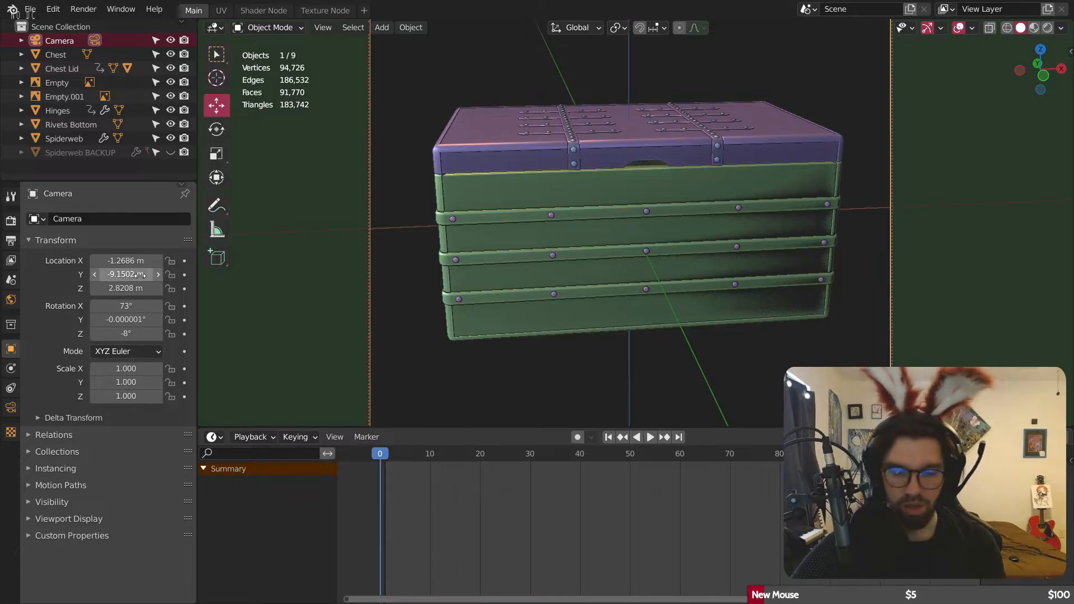
key(i)
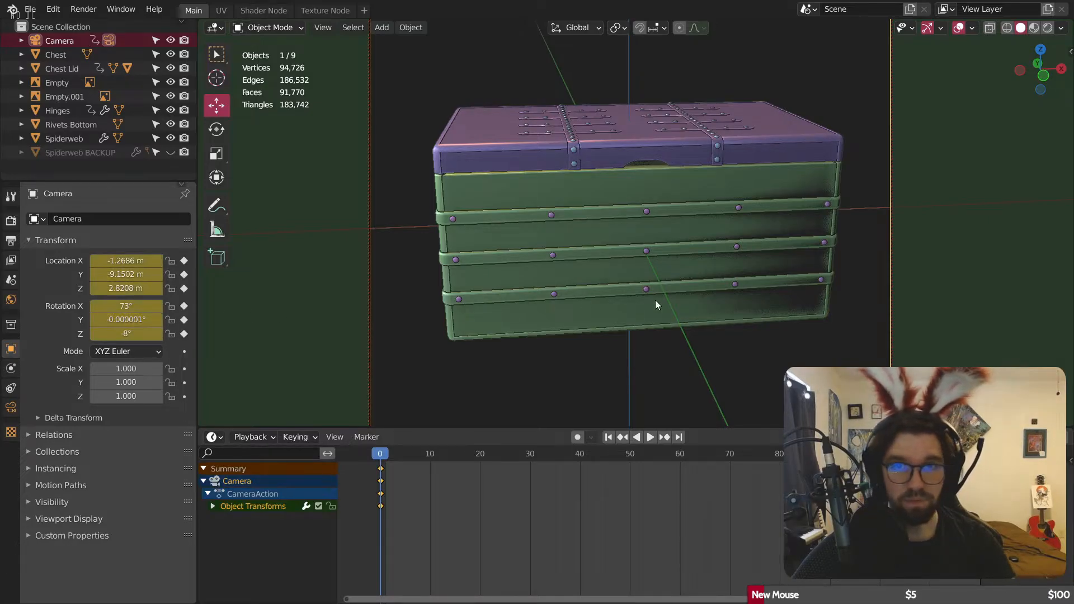
click(676, 452)
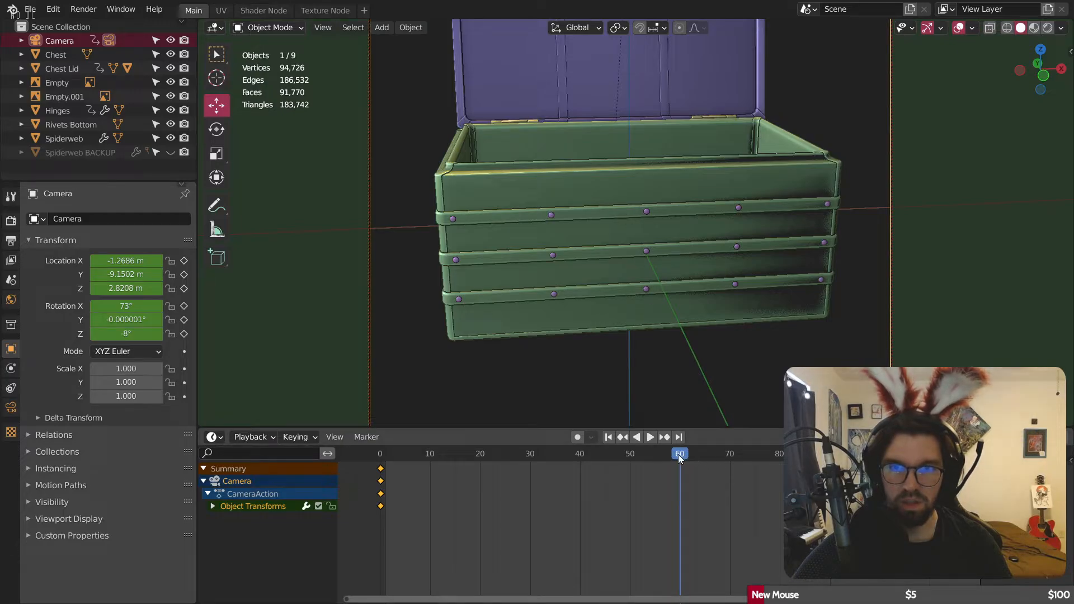
Step: At frame 60, frame the open chest from above with the camera at about X -0.85, Y -6.03, Z 7.92 m, rotated 45.2° in X and -8.32° in Z
drag(686, 451, 682, 454)
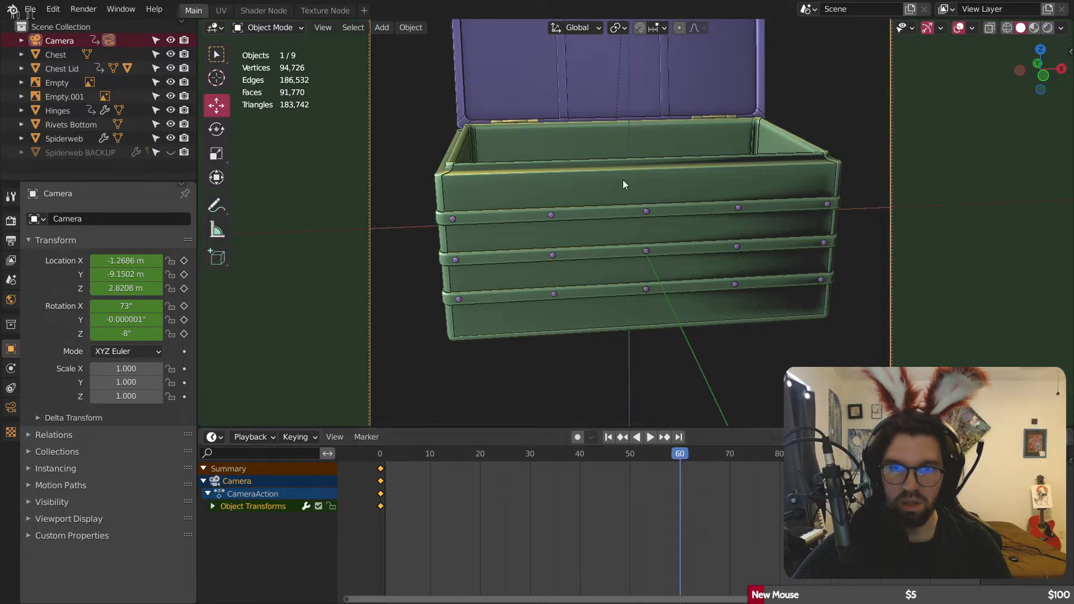
middle_drag(622, 180, 674, 246)
scroll(675, 249, down, 3)
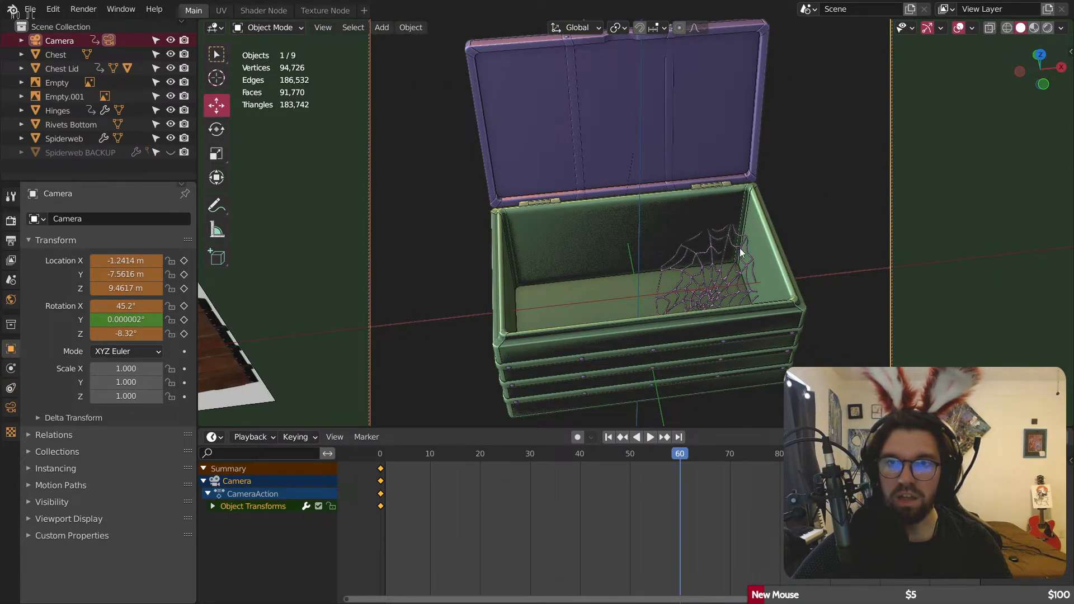
scroll(705, 243, up, 2)
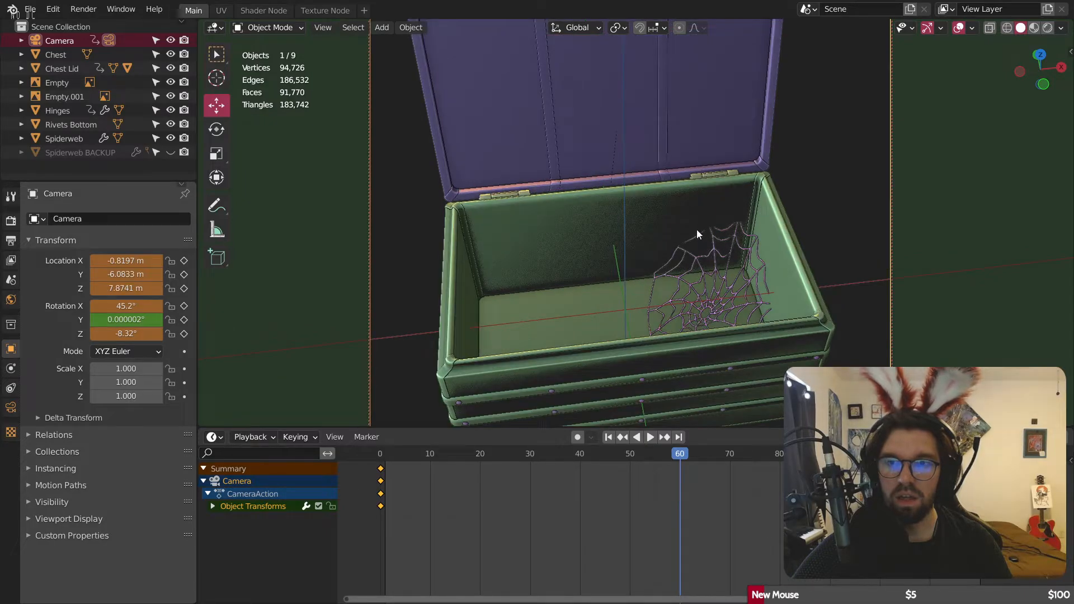
shift+middle_drag(696, 230, 699, 233)
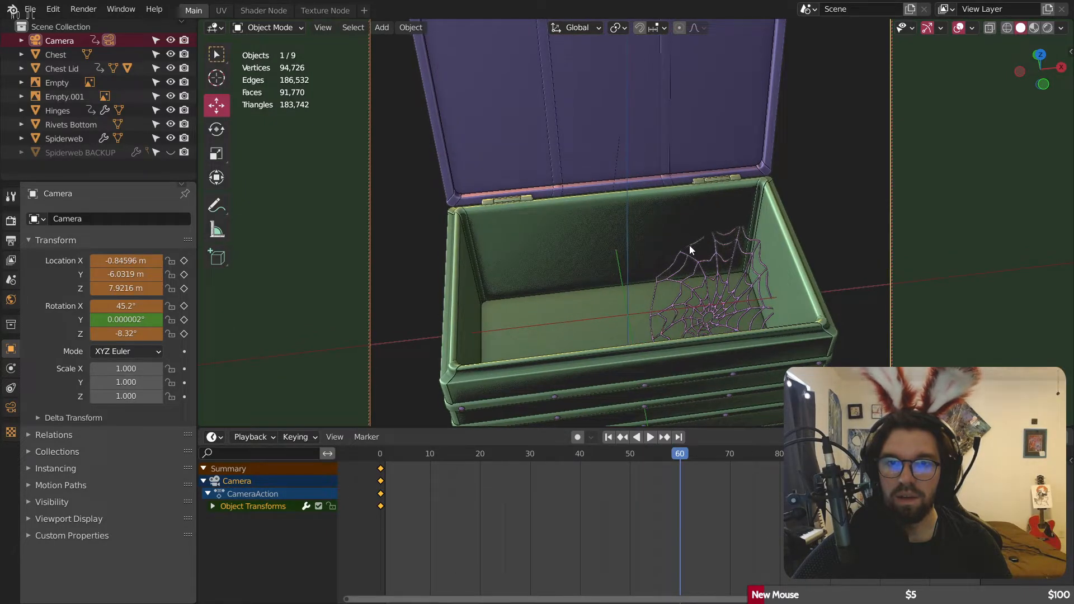
Step: Keyframe the camera's location and rotation at frame 60, and unlock the camera from the view
drag(577, 429, 590, 359)
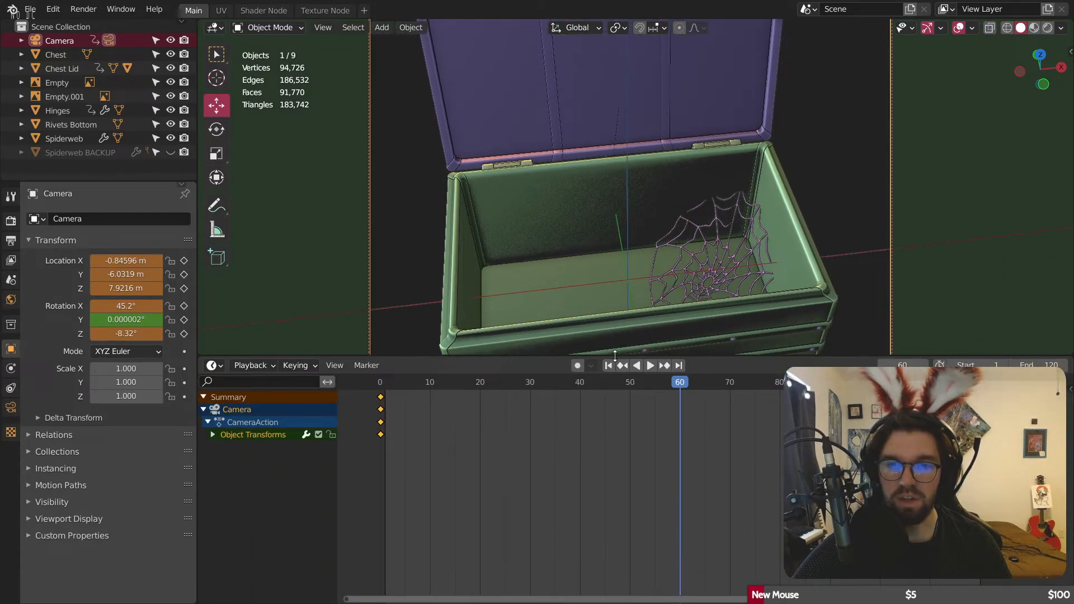
key(i)
key(i)
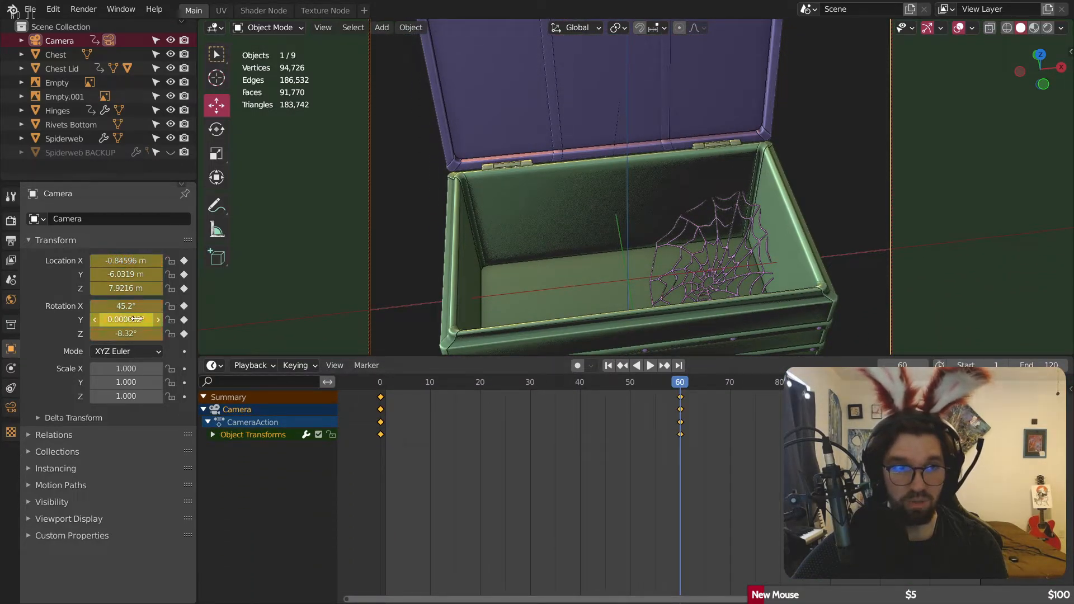
key(n)
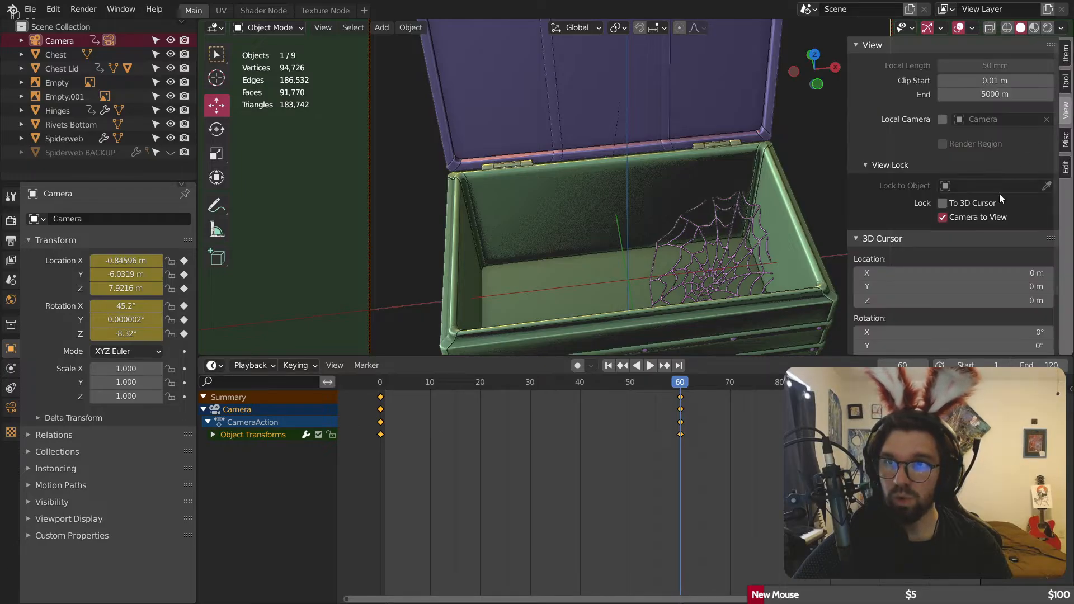
click(942, 217)
drag(848, 212, 906, 212)
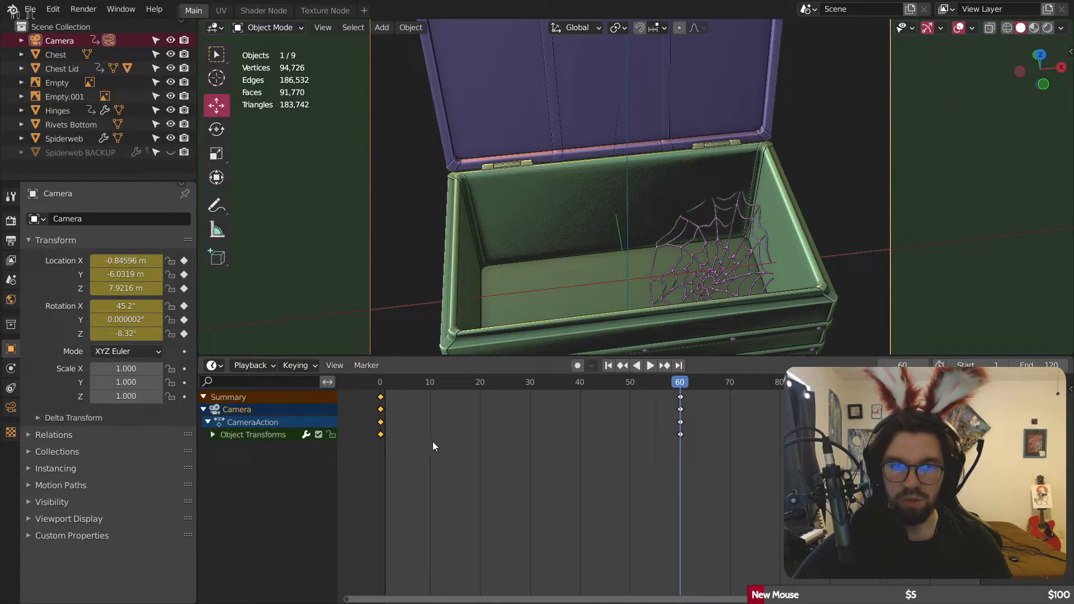
click(516, 402)
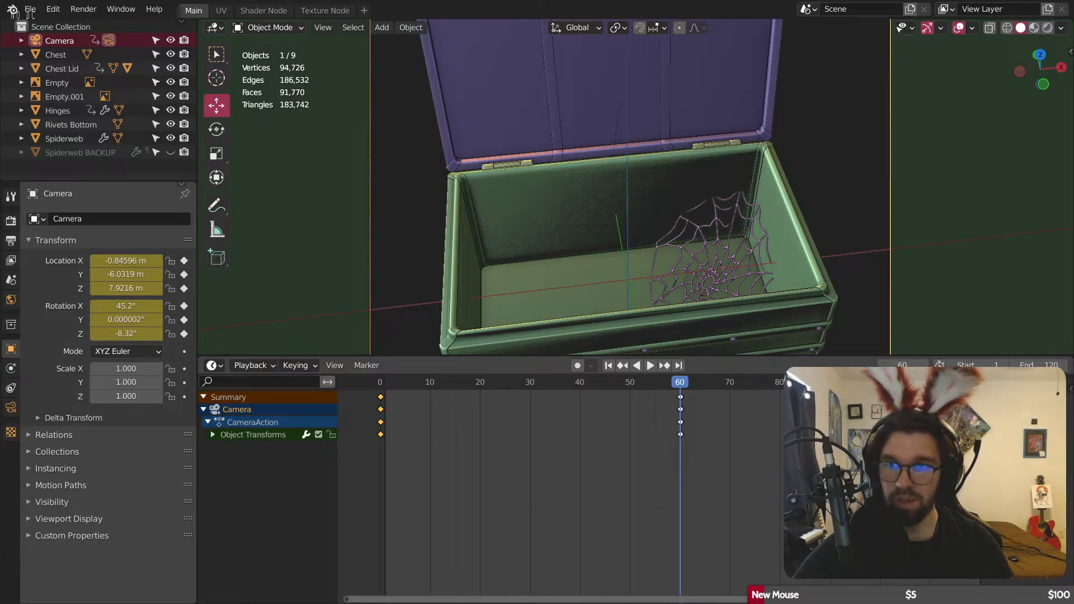
Step: Enlarge the viewport and play the animation through the camera to review its movement as the lid opens
key(shift+Right)
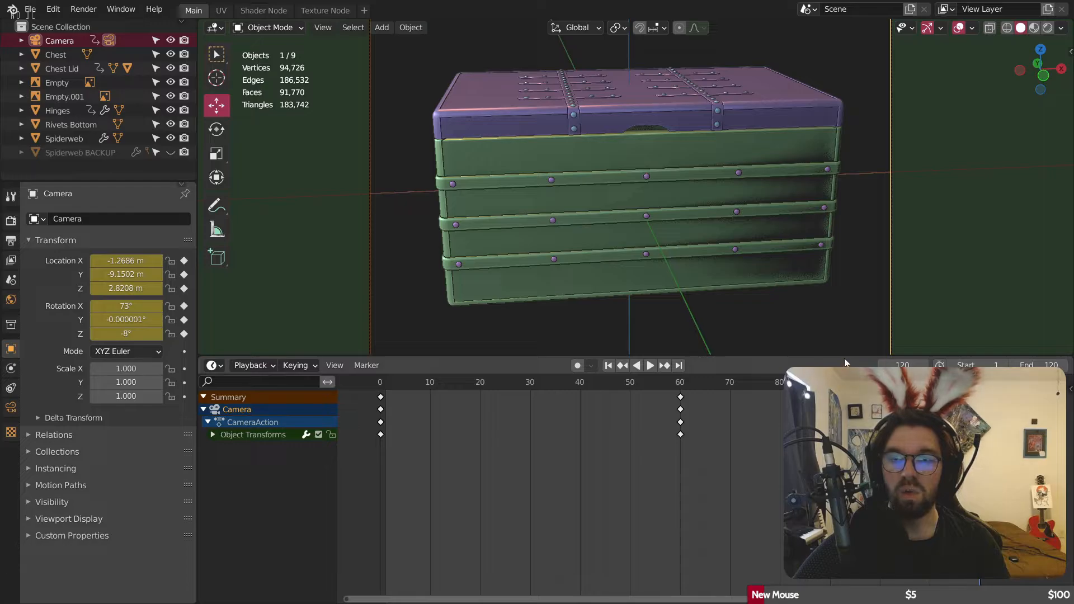
drag(843, 358, 843, 585)
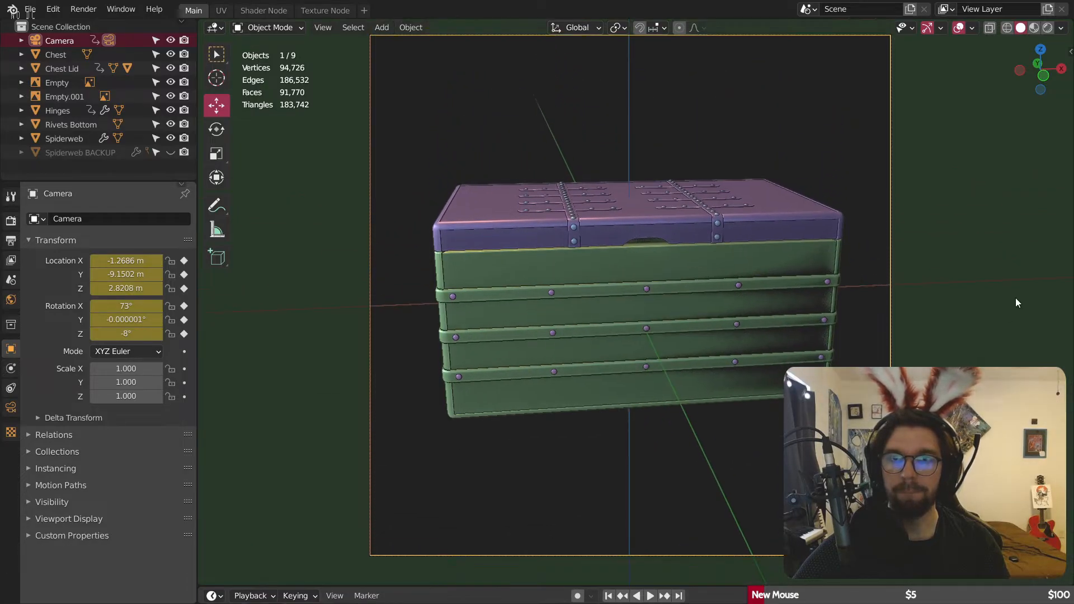
key(space)
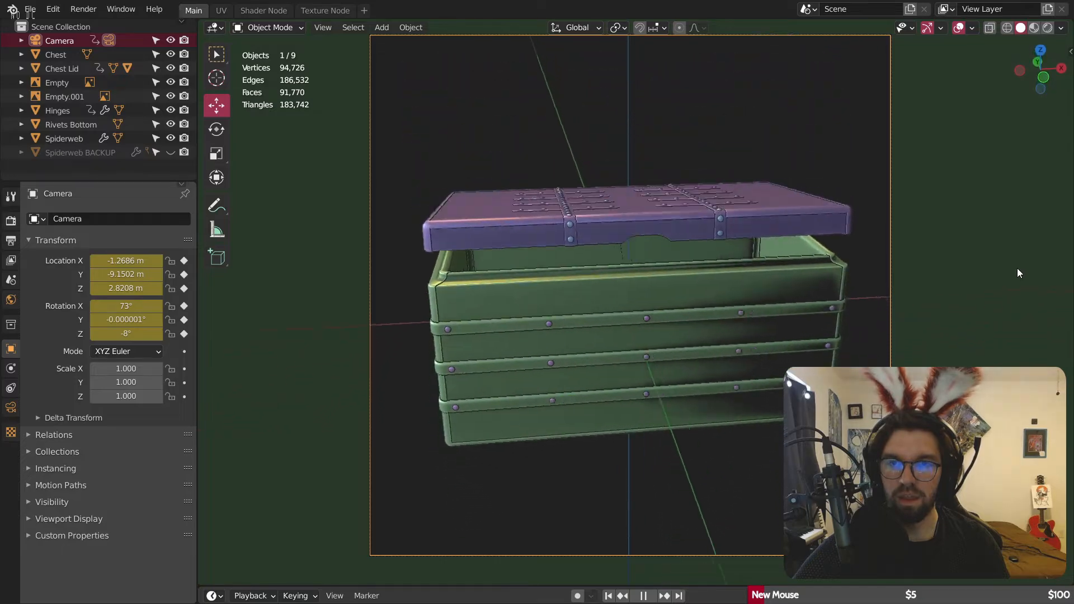
key(space)
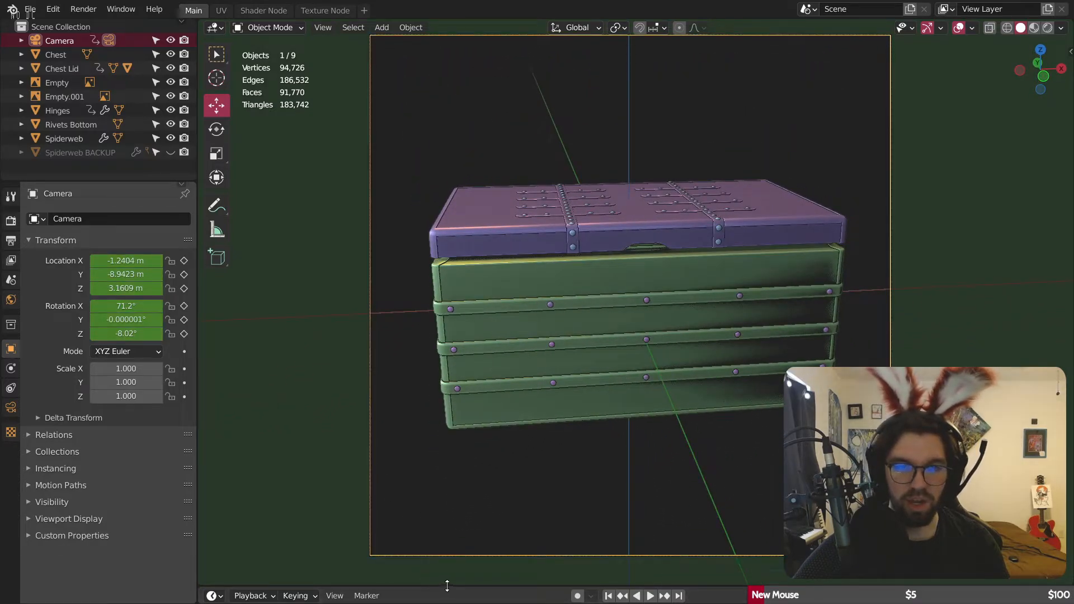
Step: Set the interpolation of the camera's keyframes at frames 0 and 60 to Linear
drag(447, 586, 447, 368)
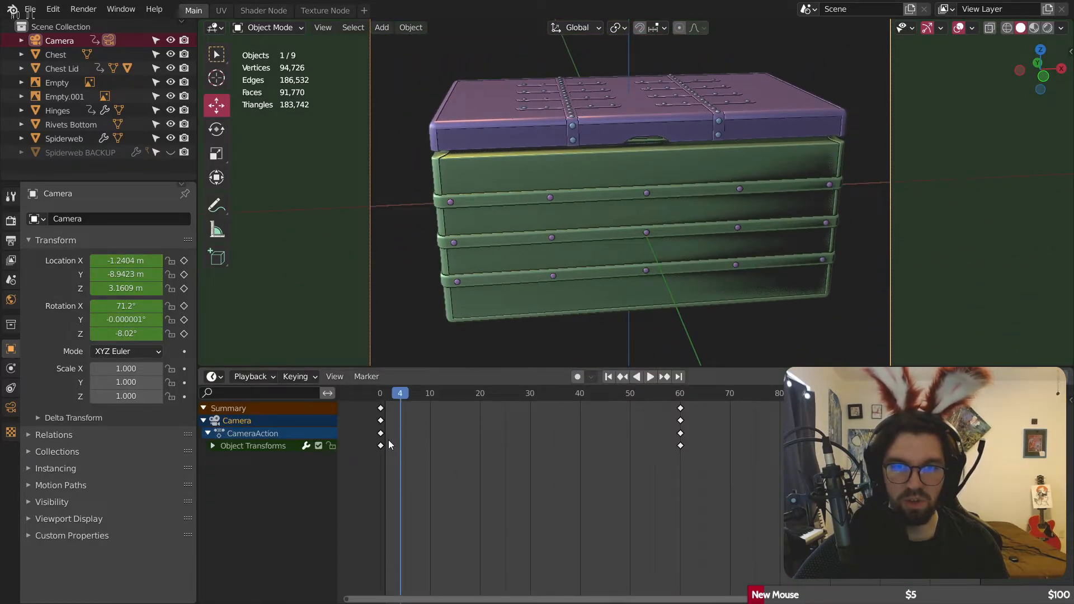
shift+click(681, 420)
right_click(964, 427)
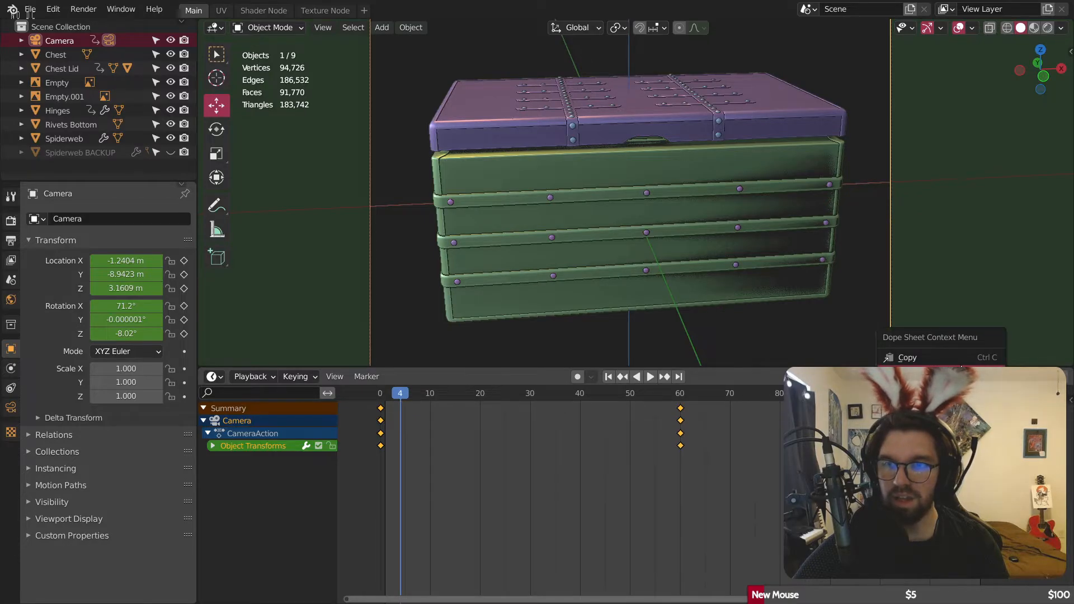
mouse_move(929, 431)
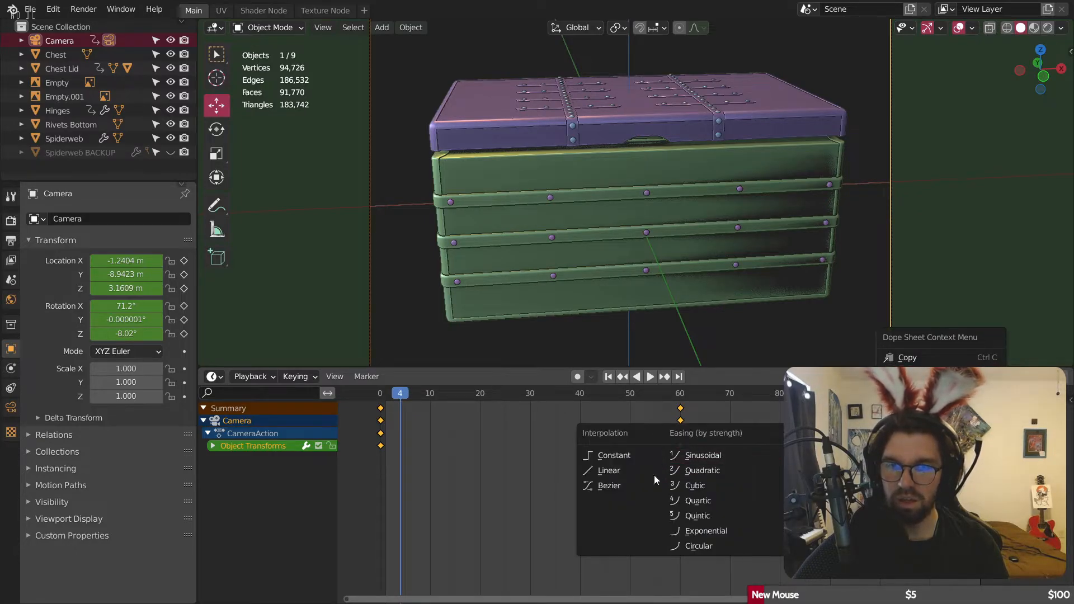
click(609, 470)
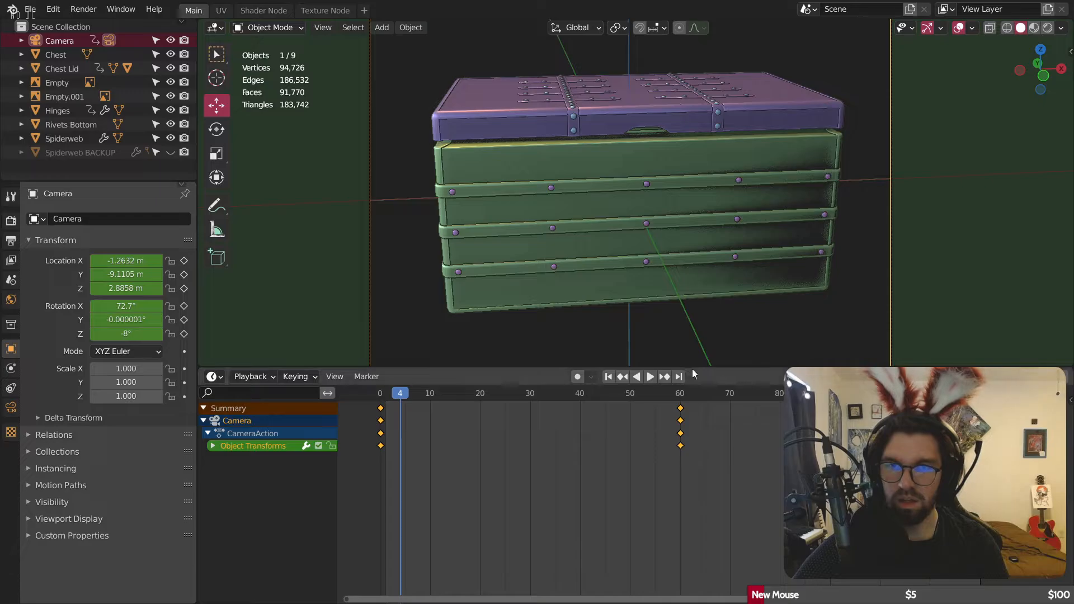
Step: Play the animation through the camera again to check the linear movement
drag(692, 367, 699, 587)
key(space)
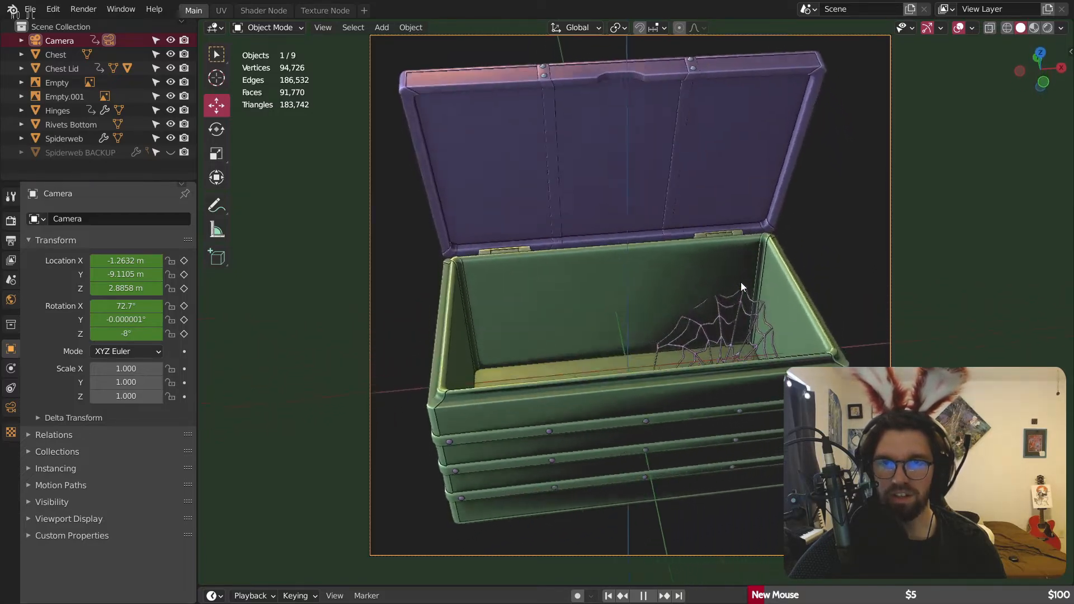
key(Escape)
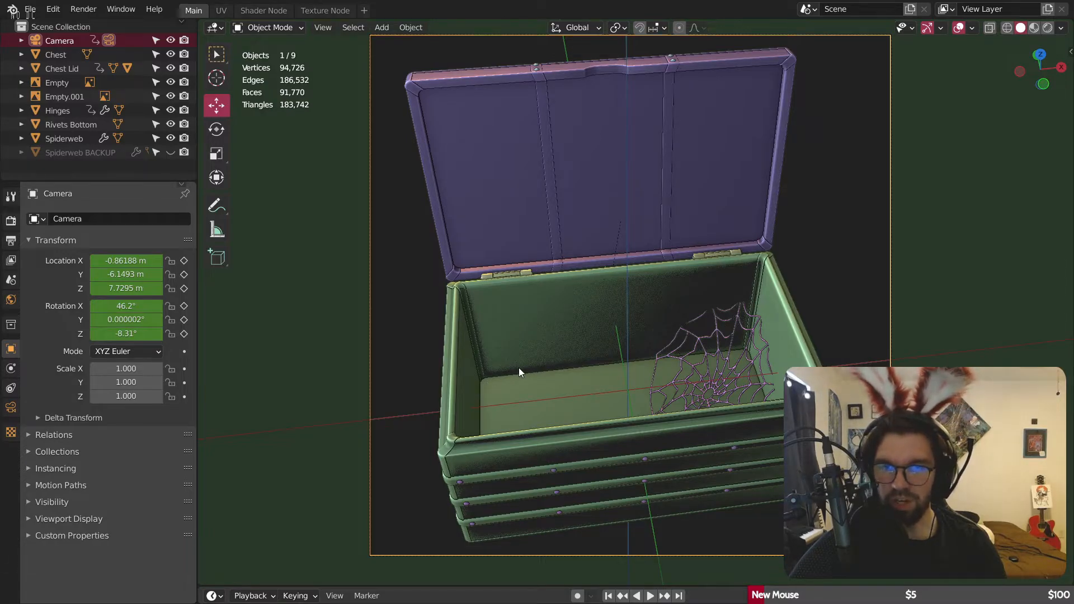
Step: Leave the camera view and play the animation from outside to watch the camera move around the opening chest
scroll(519, 368, down, 3)
middle_drag(567, 351, 553, 320)
scroll(552, 321, down, 1)
scroll(599, 400, down, 3)
shift+middle_drag(599, 404, 612, 300)
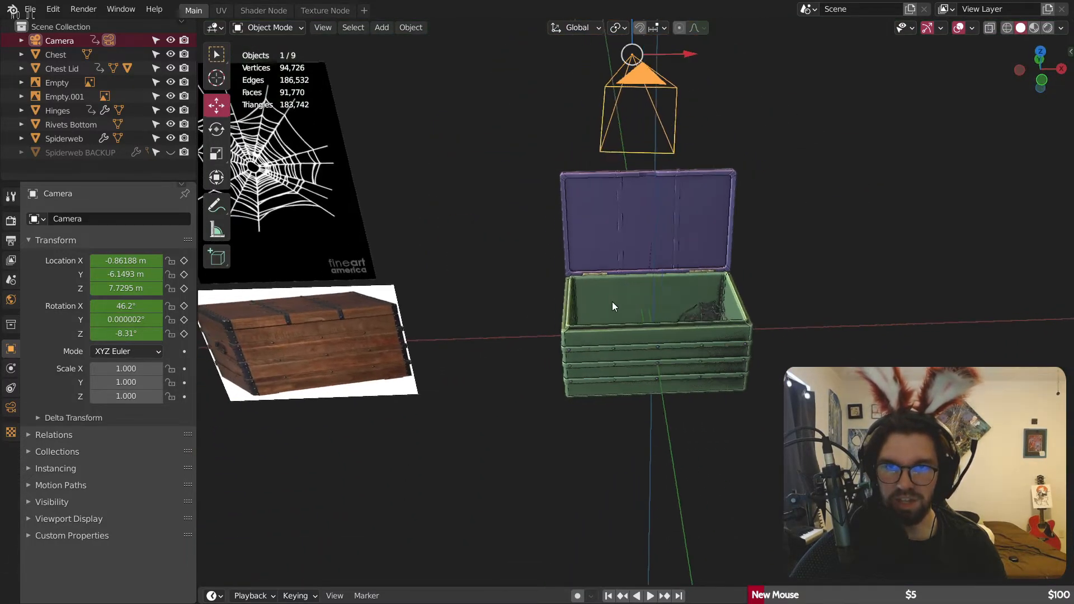
key(space)
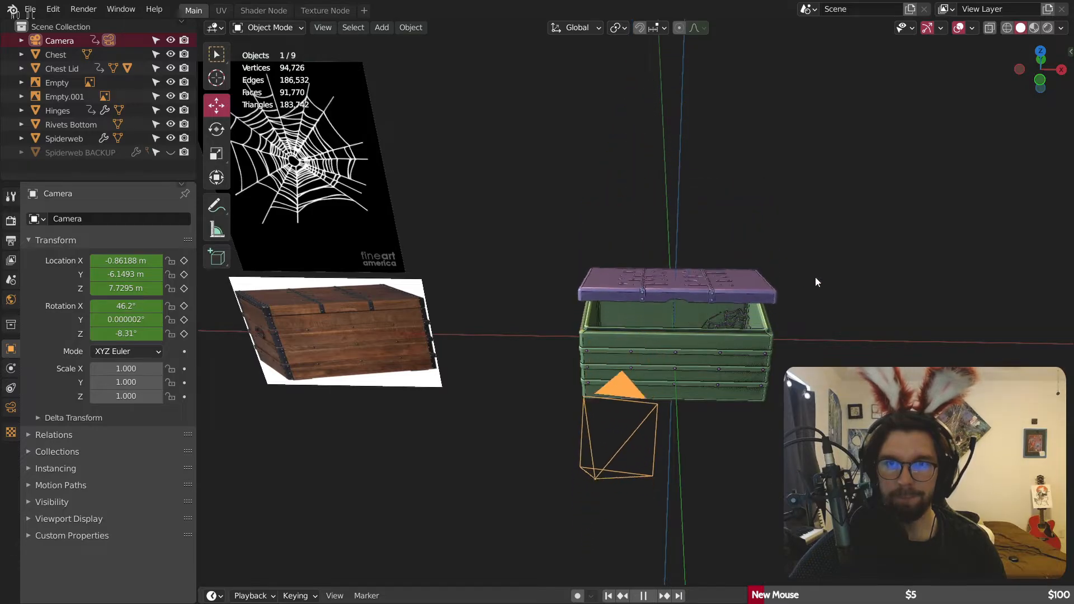
key(space)
middle_drag(815, 277, 699, 314)
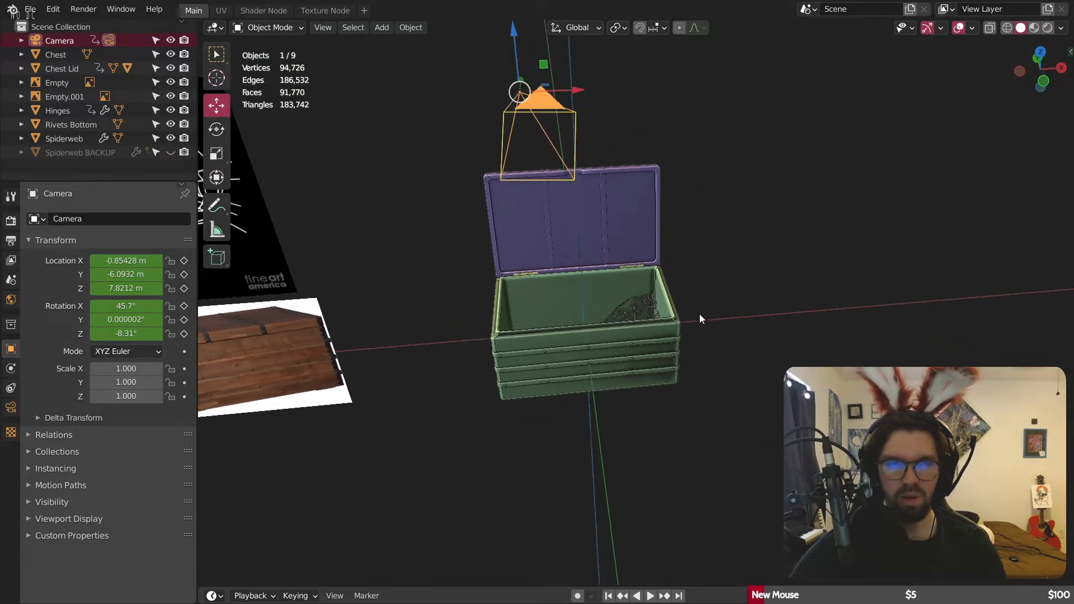
Step: Switch to the Shader Node workspace and examine the wood planks and metal fittings in the chest reference image
click(264, 10)
scroll(767, 236, down, 5)
middle_drag(768, 236, 942, 250)
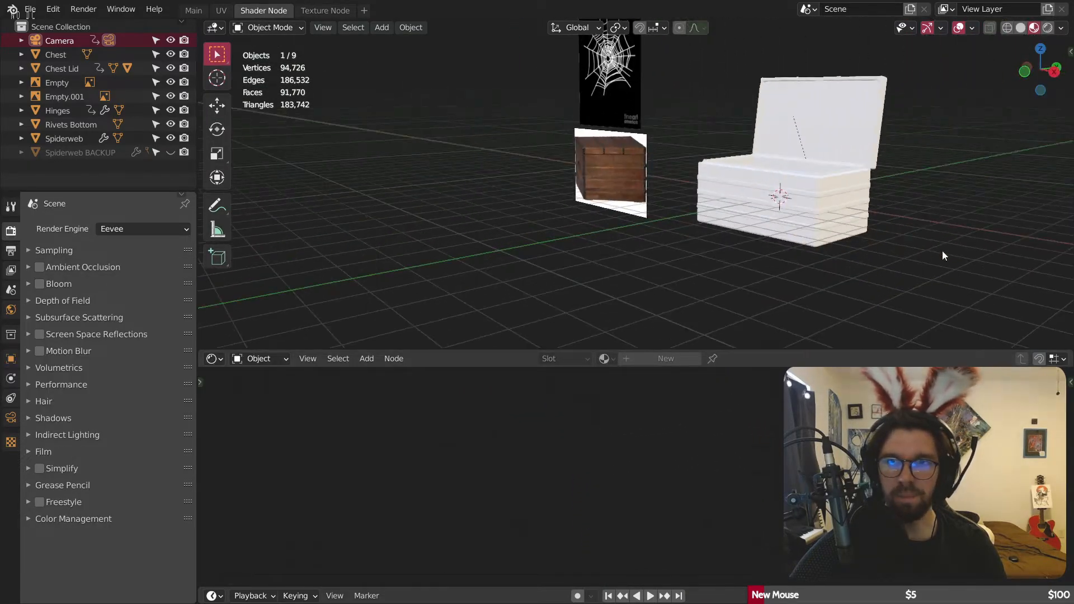
scroll(720, 188, up, 8)
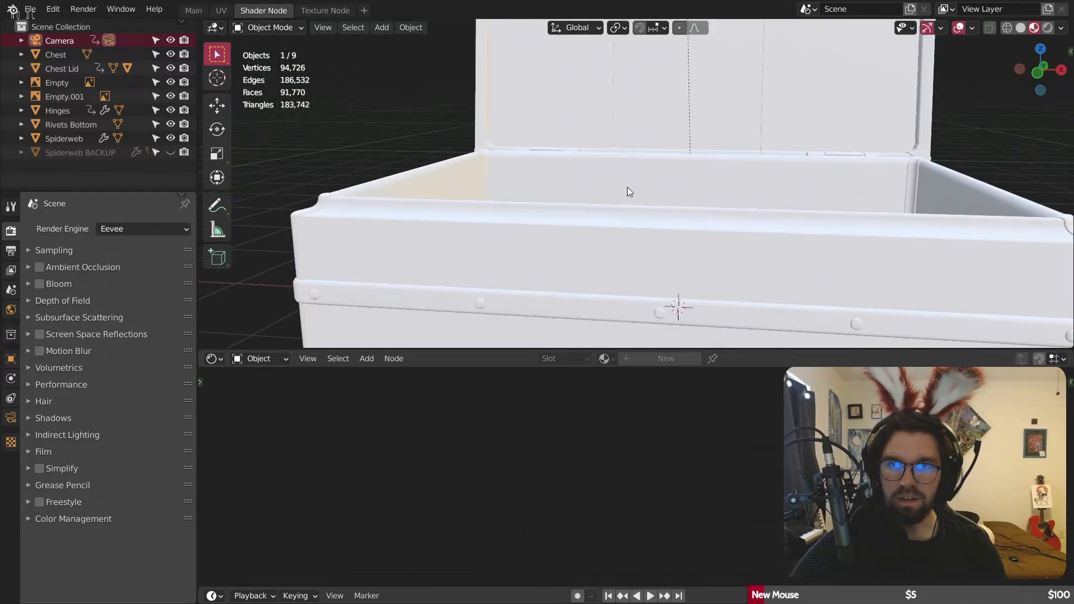
scroll(627, 187, down, 2)
shift+middle_drag(627, 188, 660, 164)
scroll(660, 164, down, 4)
scroll(519, 250, up, 7)
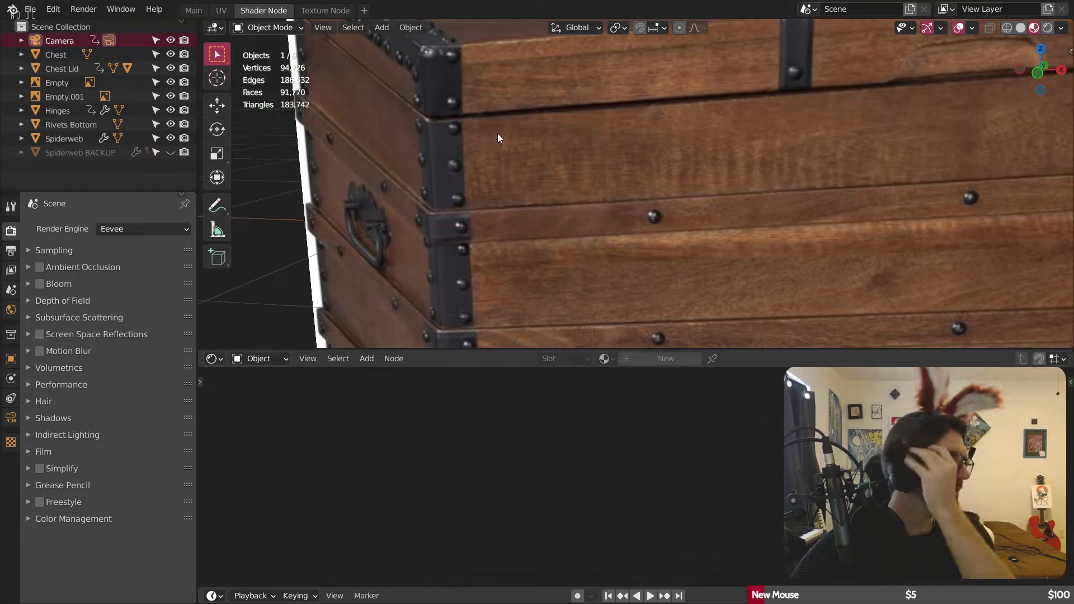
scroll(599, 193, down, 8)
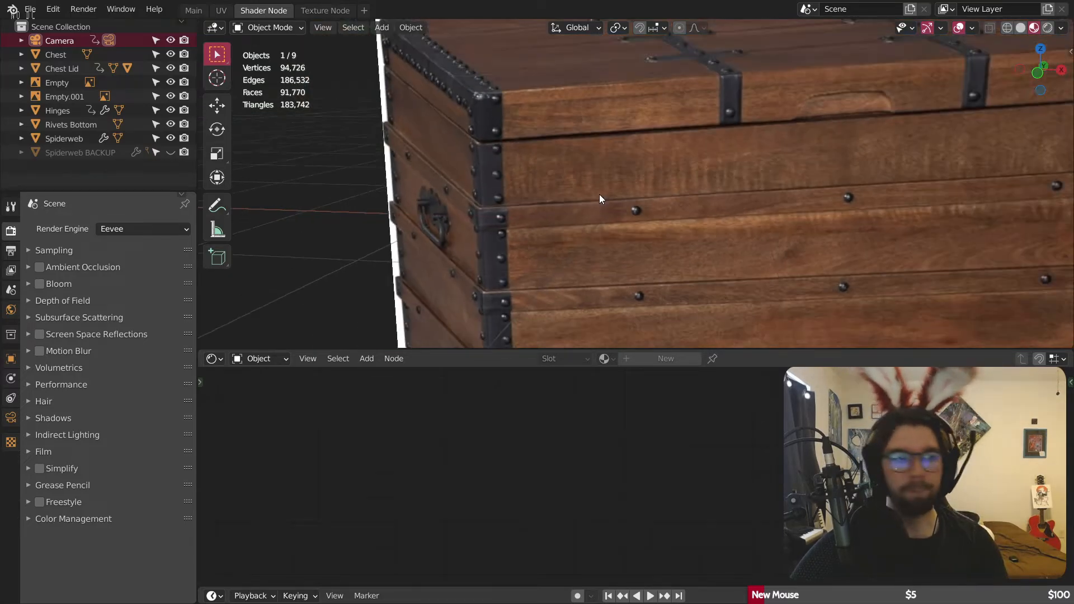
shift+middle_drag(946, 226, 535, 222)
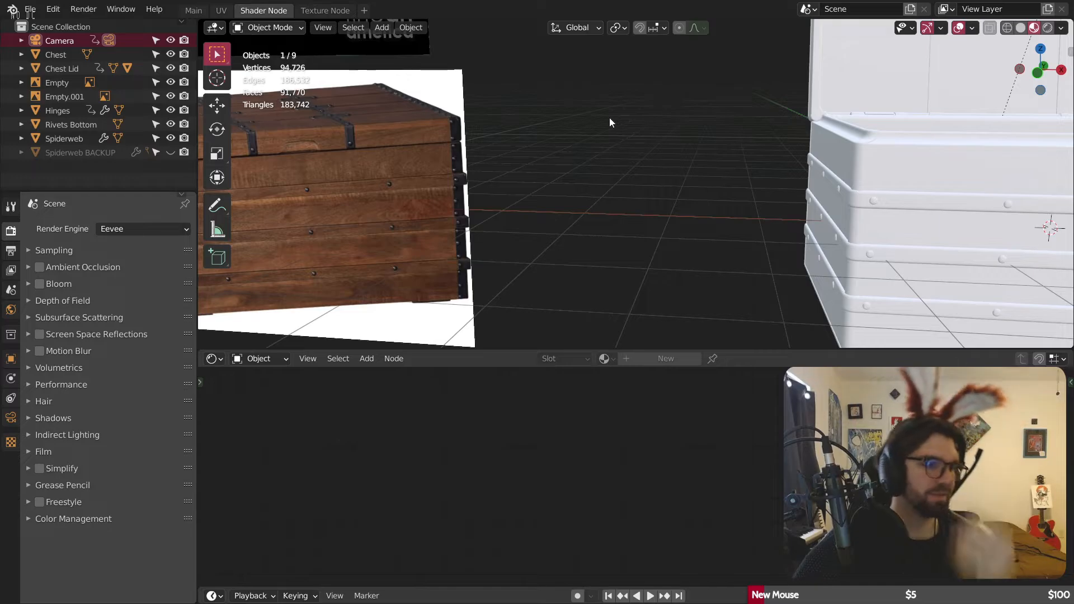
Step: Examine the chest model's front planks, horizontal bands and rivets up close
scroll(524, 100, down, 4)
shift+middle_drag(904, 136, 627, 144)
middle_drag(628, 144, 657, 144)
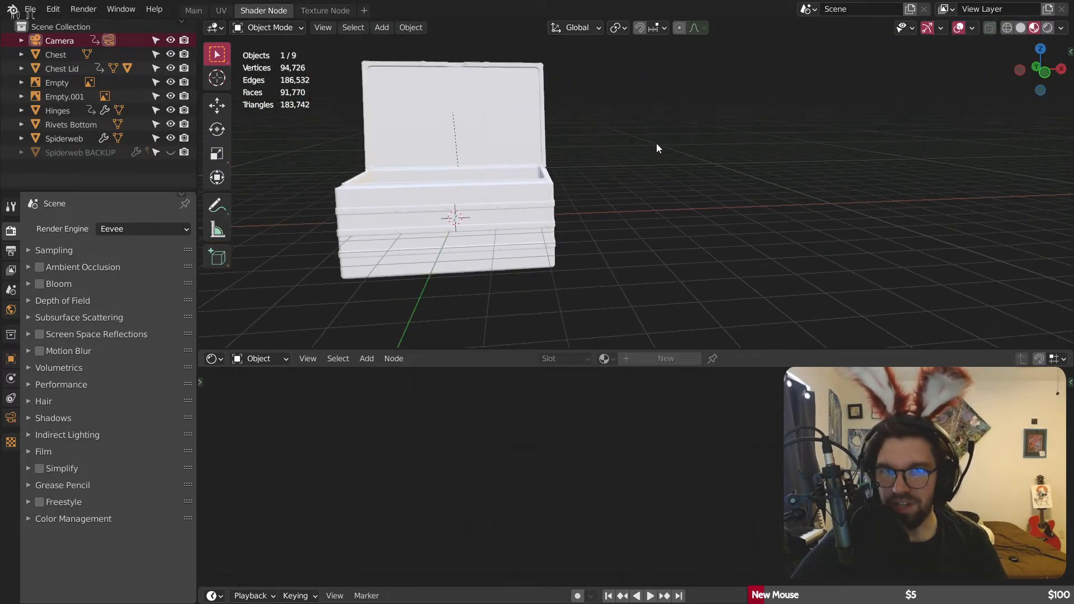
scroll(529, 194, up, 6)
shift+middle_drag(529, 194, 696, 158)
shift+middle_drag(425, 184, 747, 115)
scroll(482, 126, up, 3)
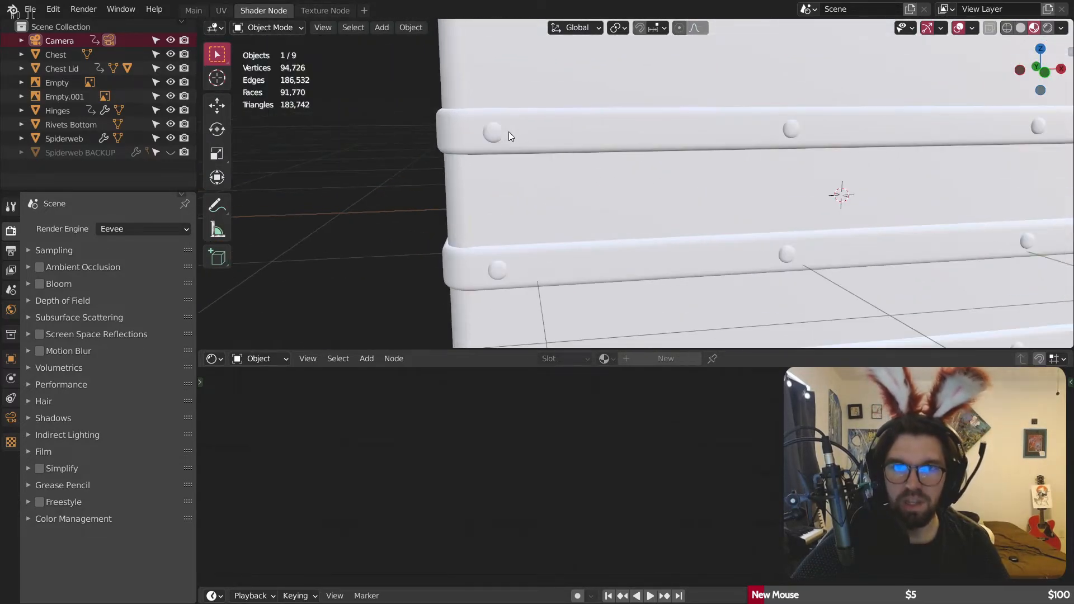
scroll(522, 129, down, 4)
shift+middle_drag(625, 110, 530, 169)
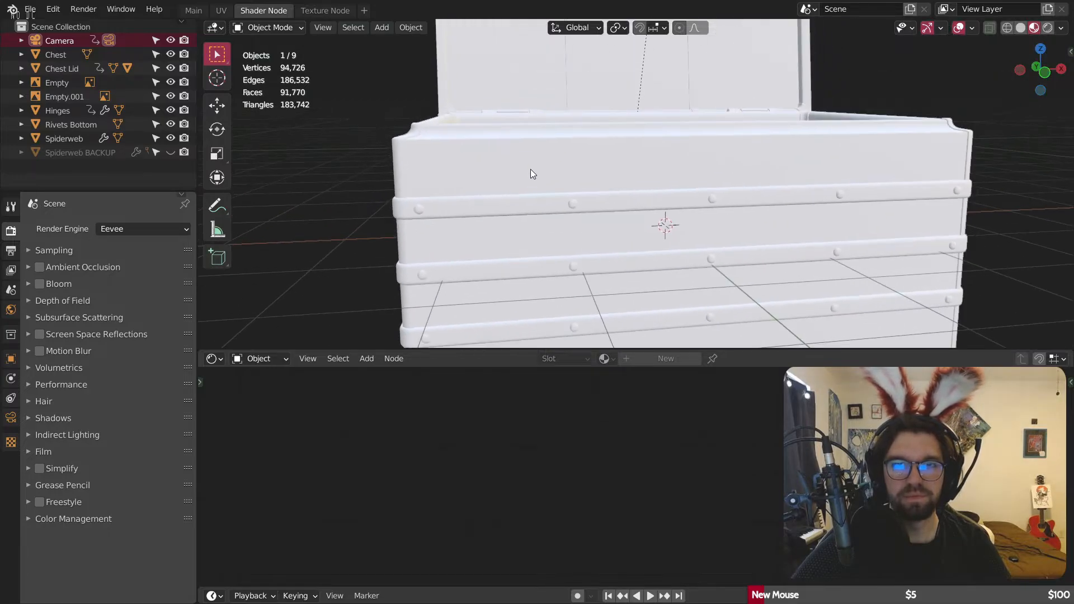
Step: Assign the existing Q Mahogany material to the Chest object
click(457, 164)
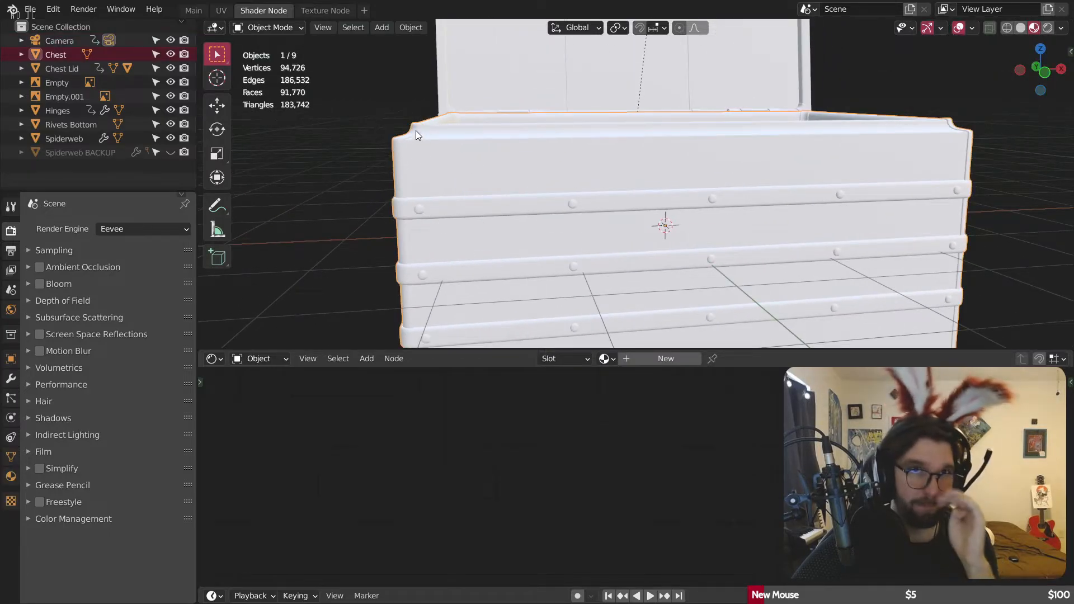
click(604, 358)
scroll(643, 458, down, 5)
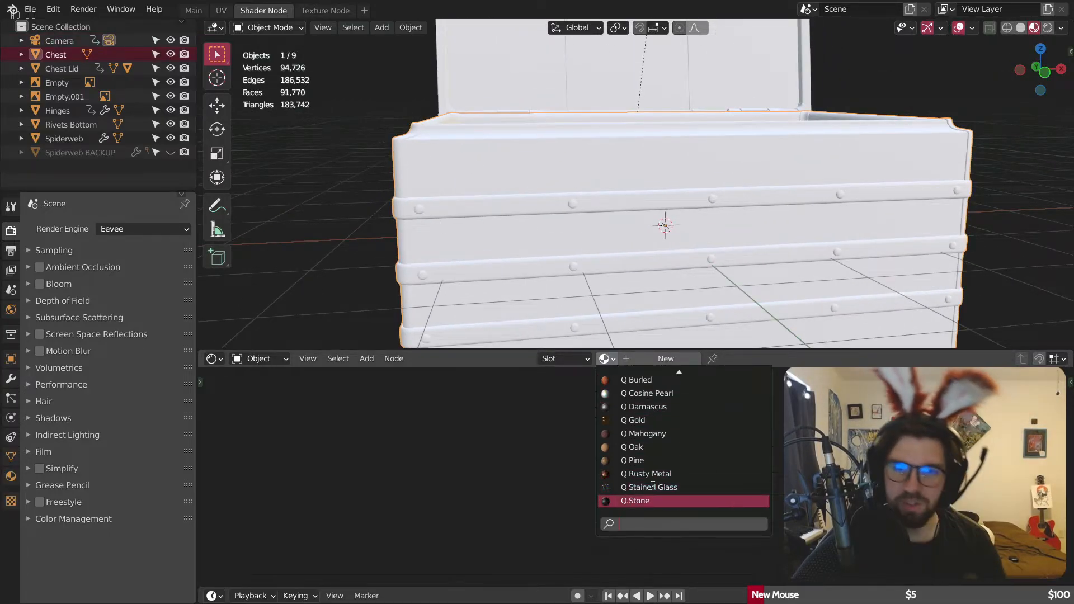
click(640, 433)
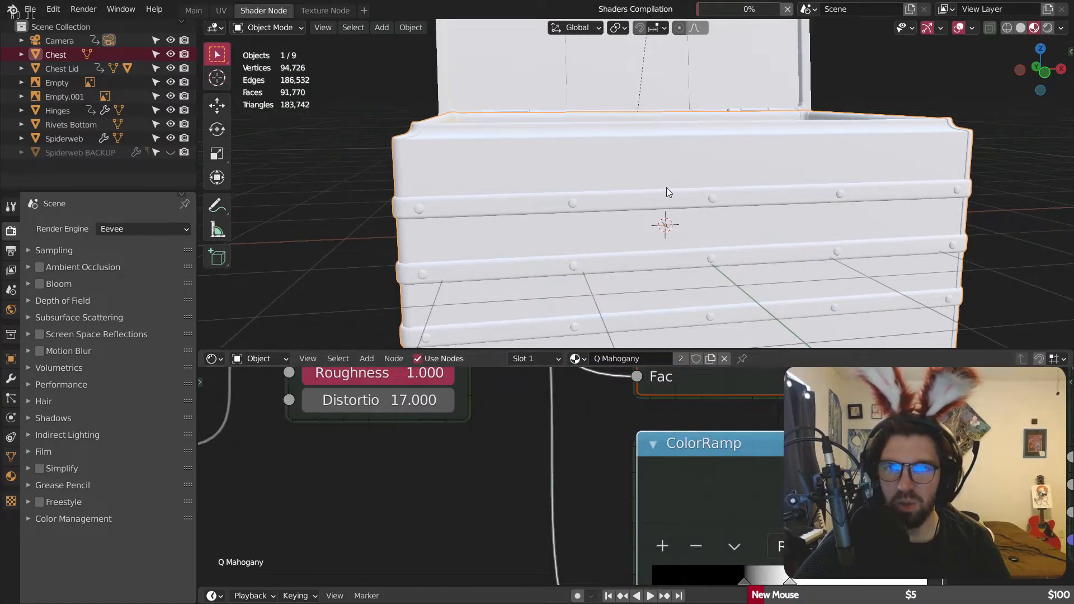
middle_drag(666, 187, 552, 98)
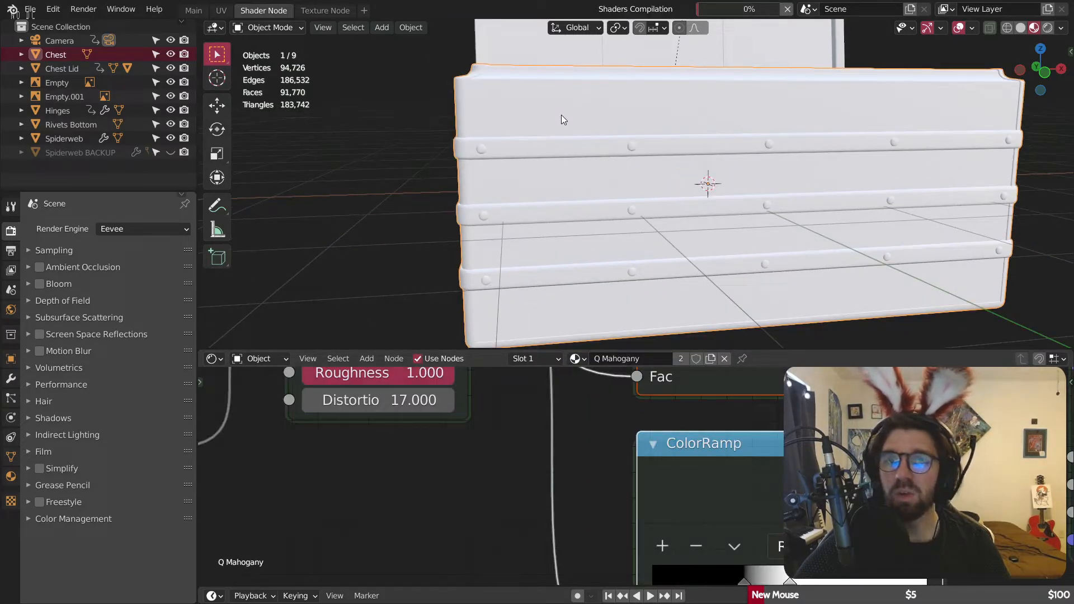
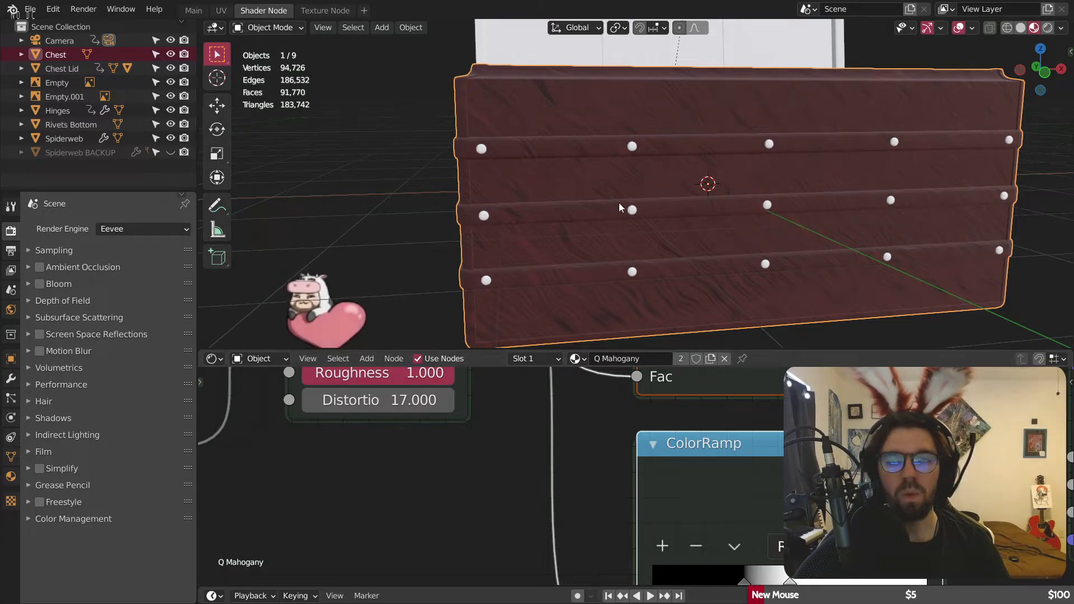
Step: Raise the Wave Texture's Detail to 10.9 and adjust its Distortion to 23.4 in the Q Mahogany material
scroll(623, 109, up, 4)
middle_drag(826, 548, 774, 513)
scroll(734, 407, down, 6)
middle_drag(517, 477, 699, 522)
scroll(699, 521, down, 3)
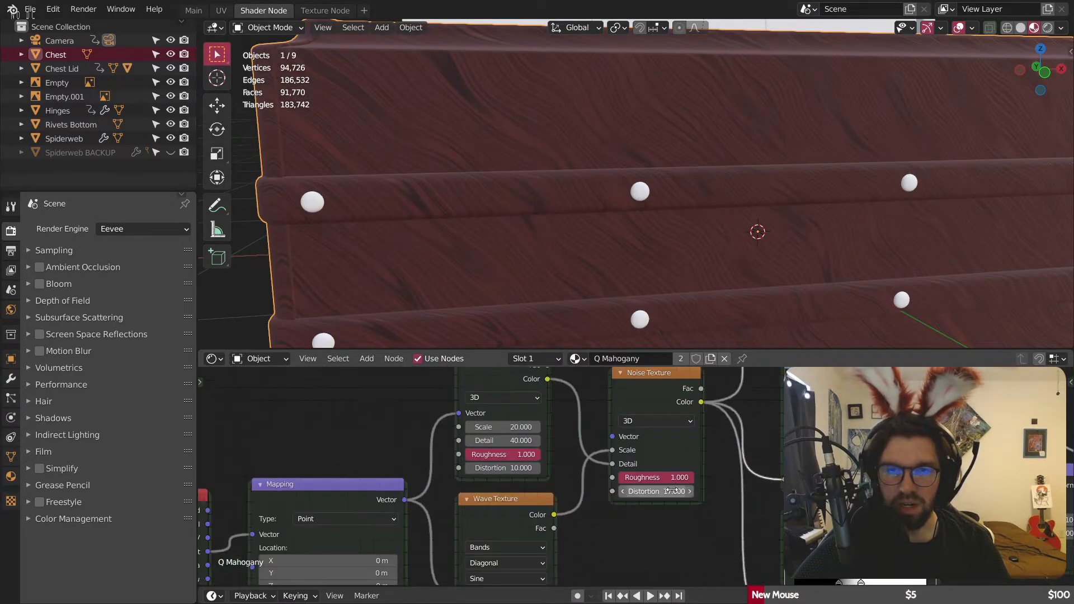
middle_drag(676, 484, 664, 421)
scroll(580, 488, up, 4)
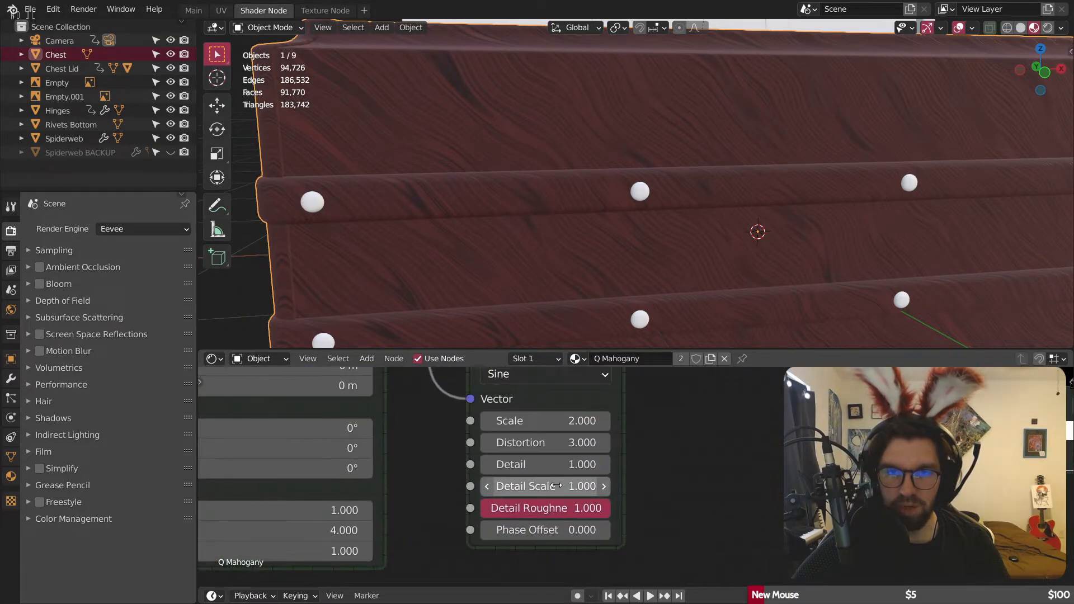
drag(524, 451, 515, 422)
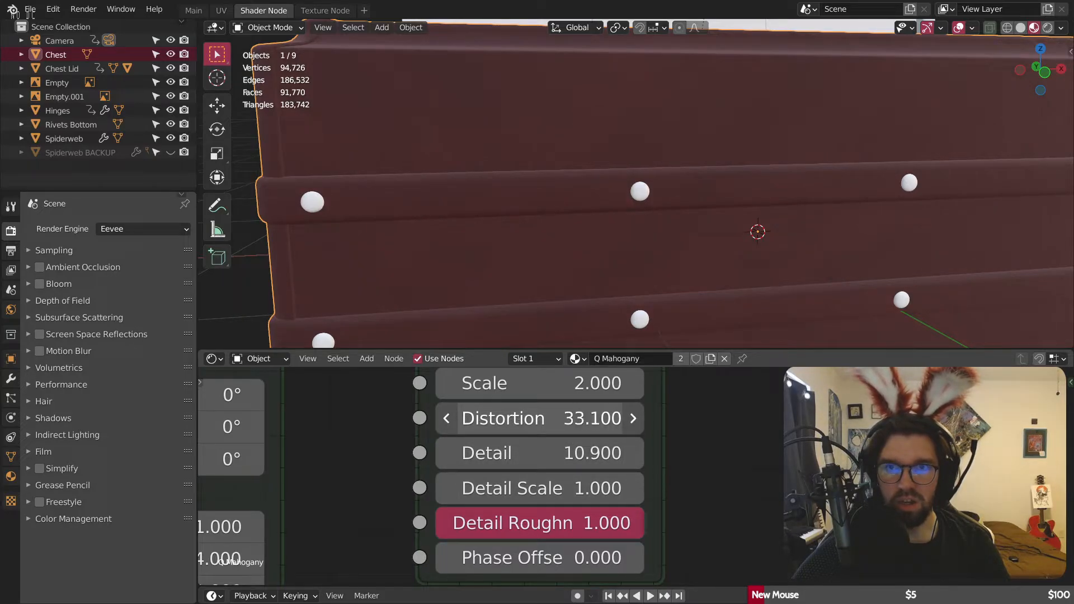
drag(515, 422, 503, 422)
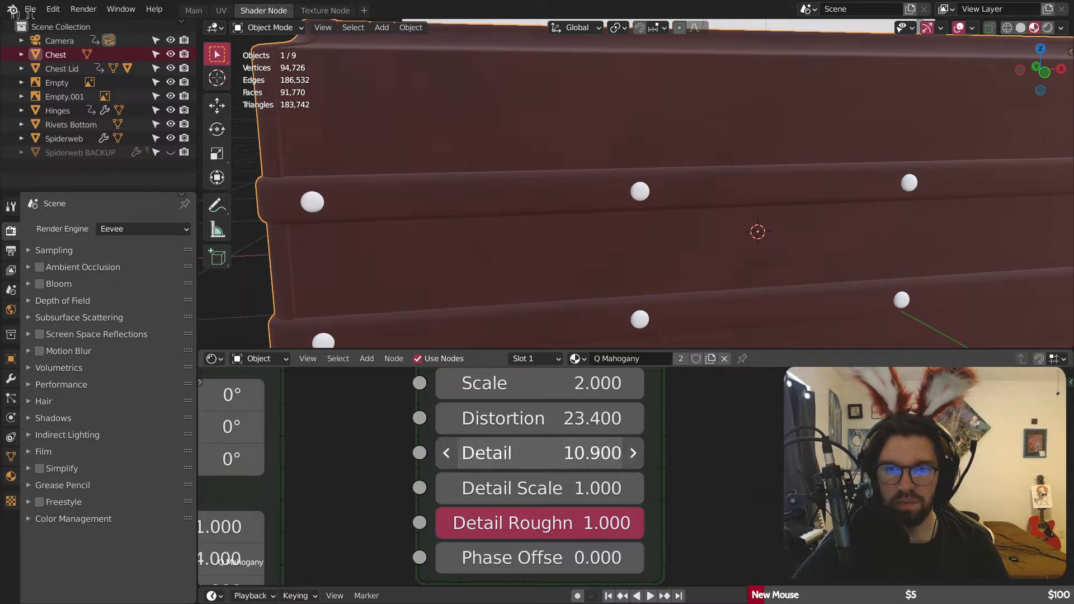
Step: Reduce the Wave Texture's Detail, trying 6 and settling on 3
click(554, 453)
text(6)
key(Return)
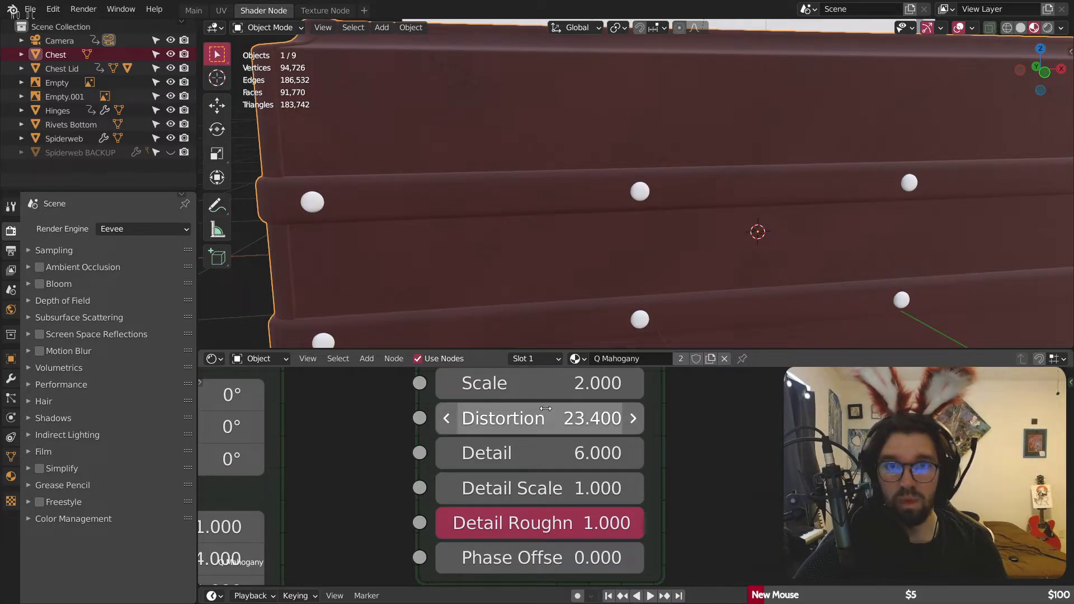
click(554, 452)
key(Return)
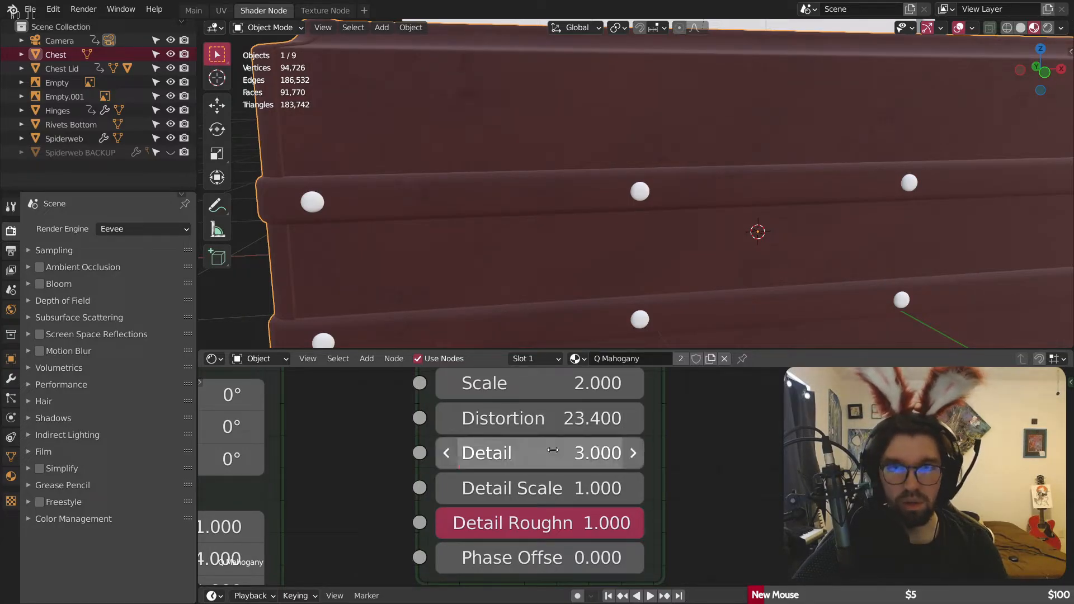
Step: Try Distortion values of 15 and 10 on the Wave Texture and set its Detail to 4.1
click(551, 425)
text(15)
key(Return)
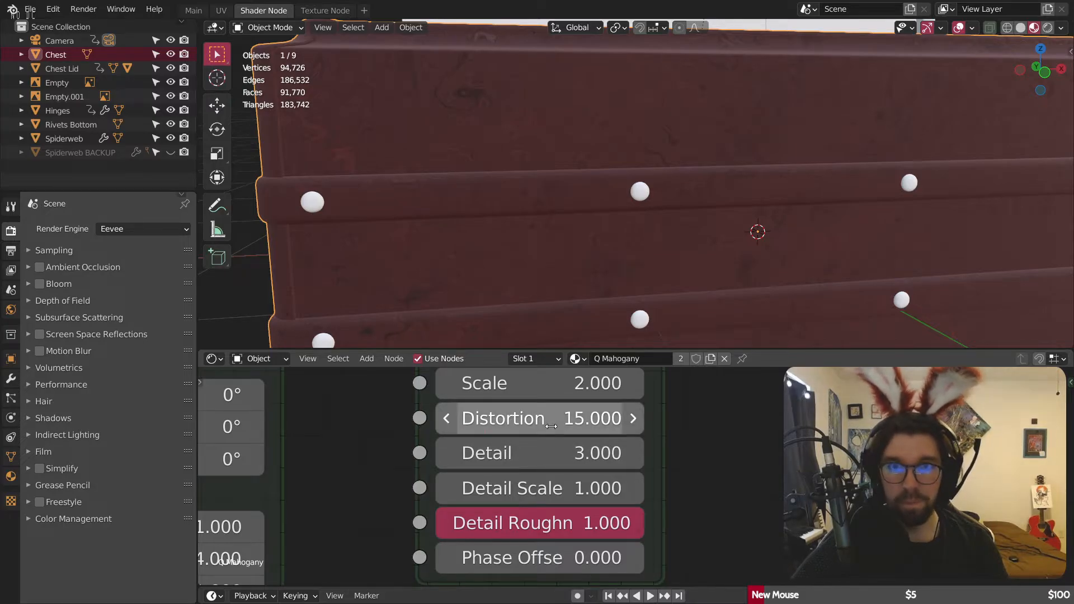
click(566, 432)
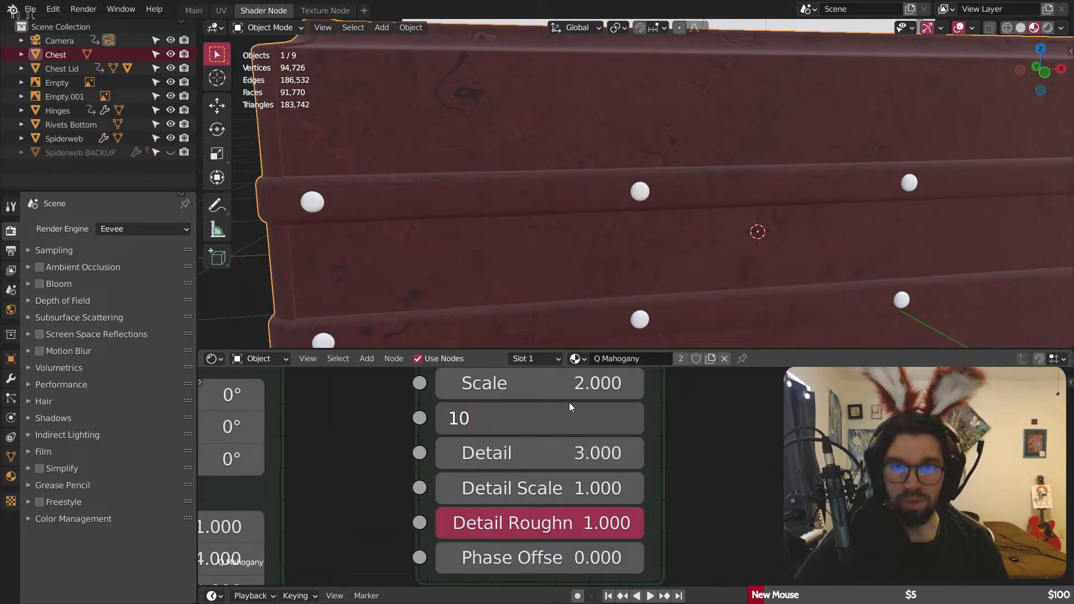
text(10)
key(Return)
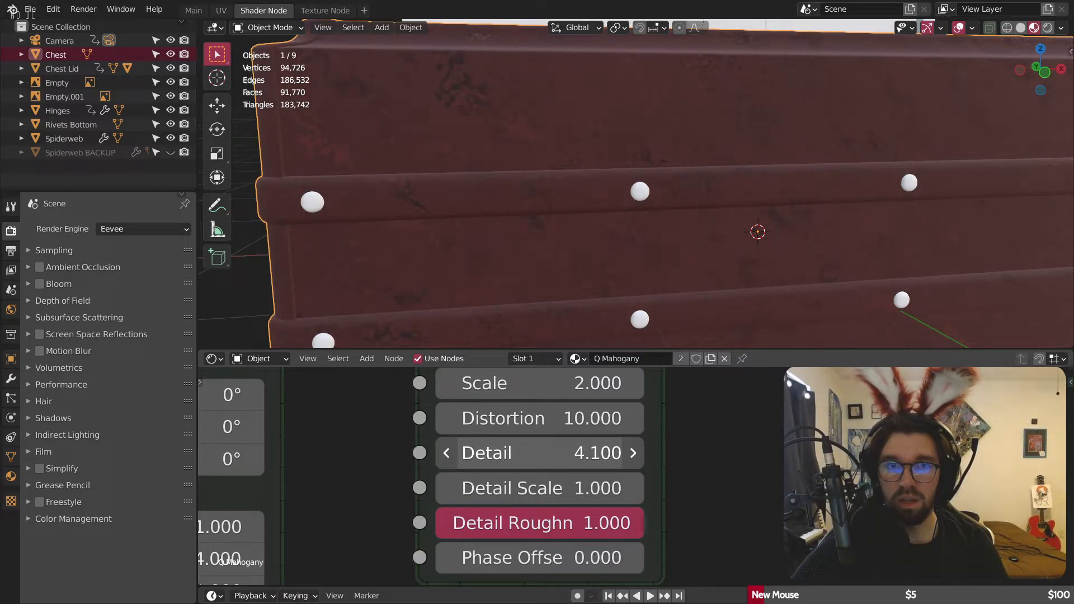
Step: Set the Wave Texture's Detail Scale to 1.5
click(567, 481)
text(1)
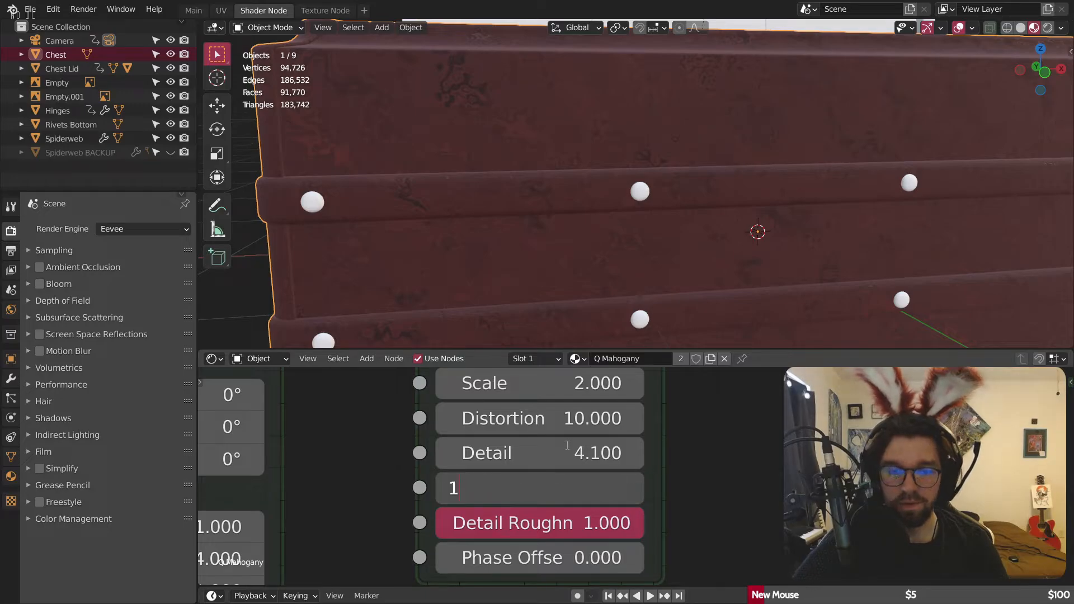
text(.5)
key(Return)
scroll(646, 146, down, 6)
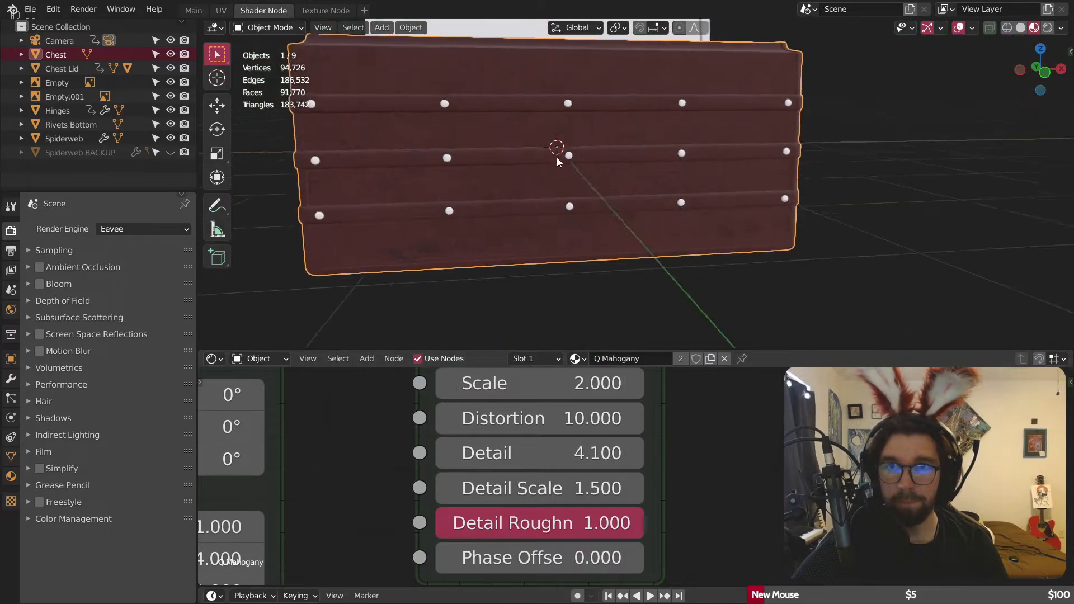
Step: Deselect the chest, lower the Wave Texture's Detail Roughness to about 0.62 and raise its Detail to 16
scroll(790, 140, up, 3)
key(alt+a)
scroll(666, 112, up, 6)
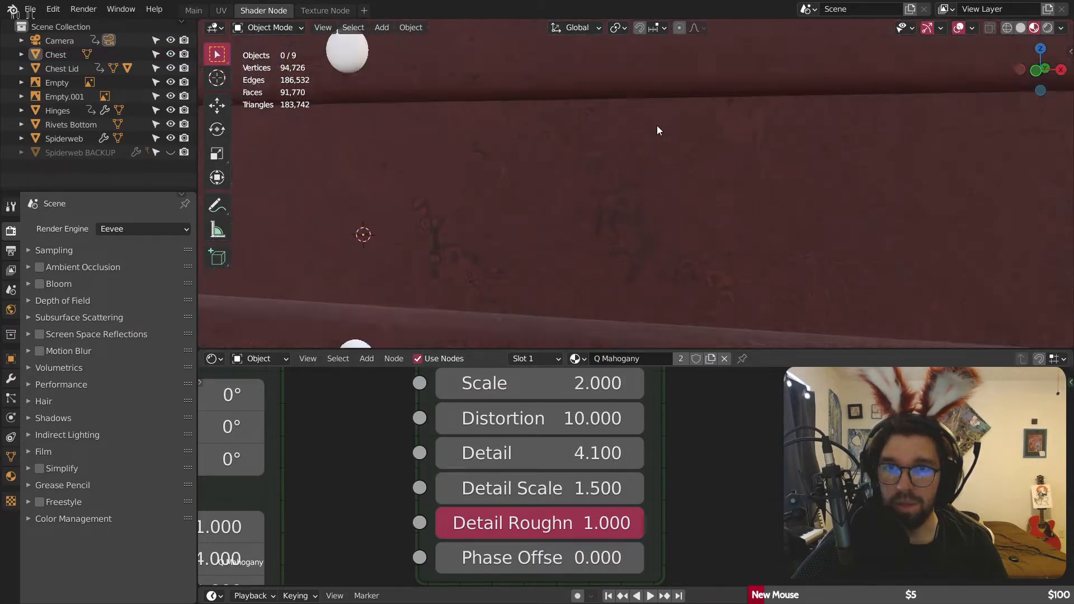
scroll(643, 152, up, 3)
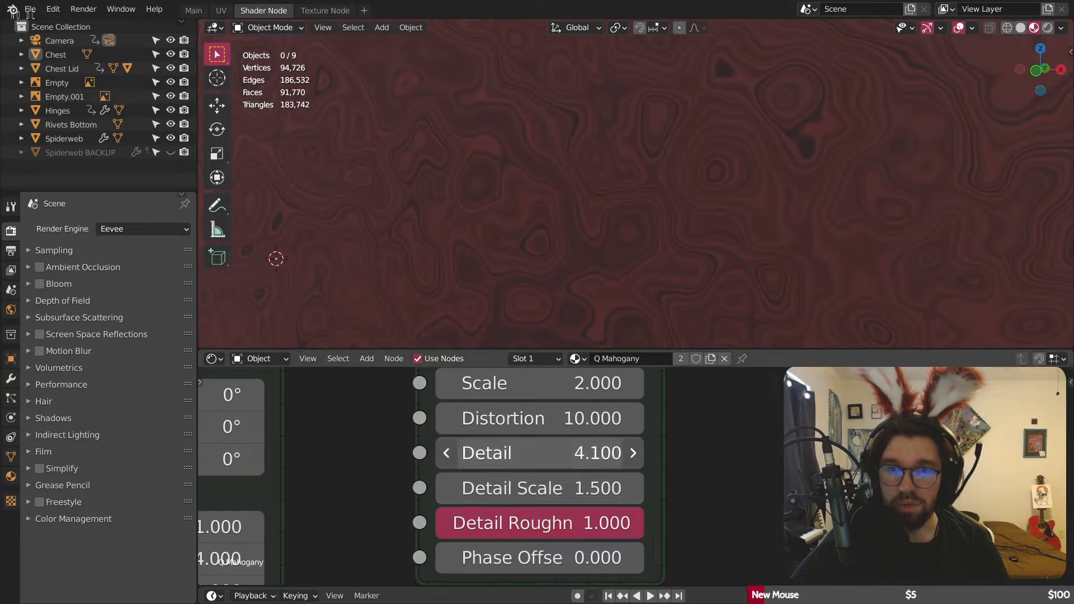
drag(561, 453, 567, 453)
key(ctrl+z)
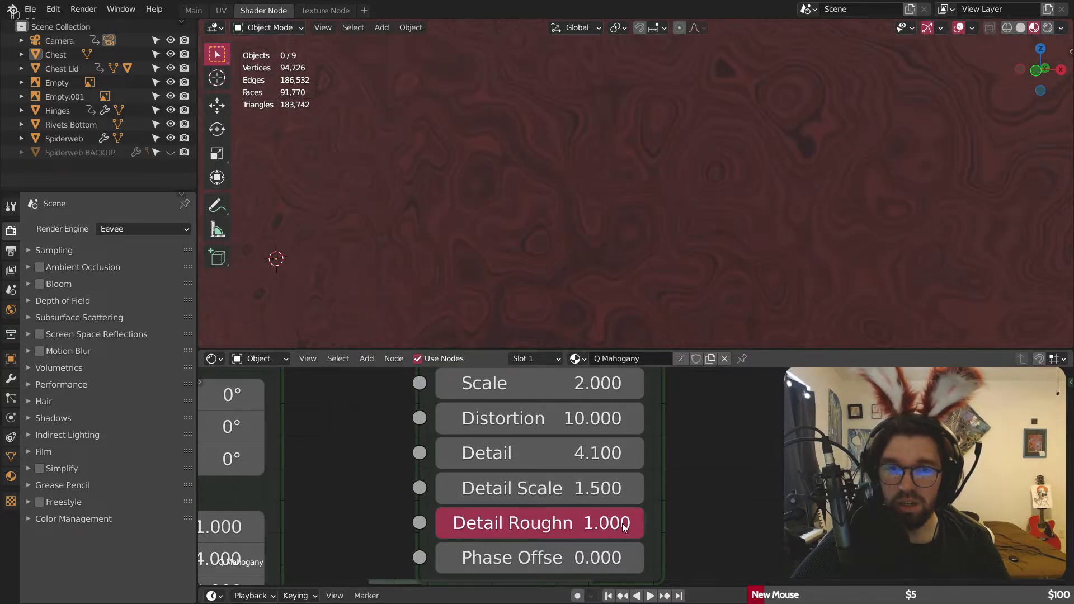
drag(640, 522, 593, 523)
drag(485, 462, 485, 462)
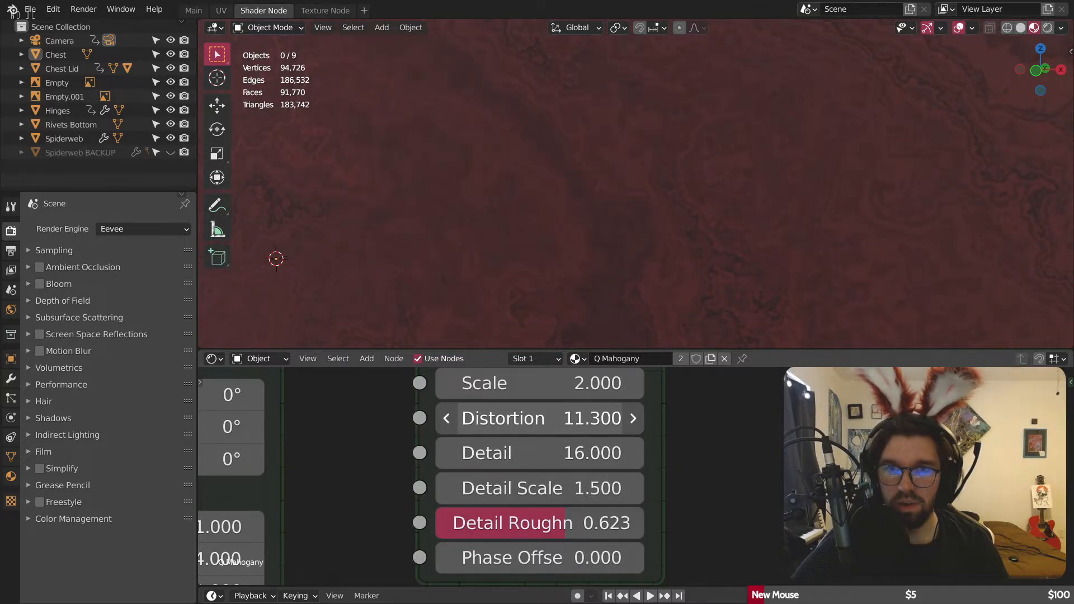
Step: Set the Wave Texture's Distortion to 15
click(565, 423)
text(1)
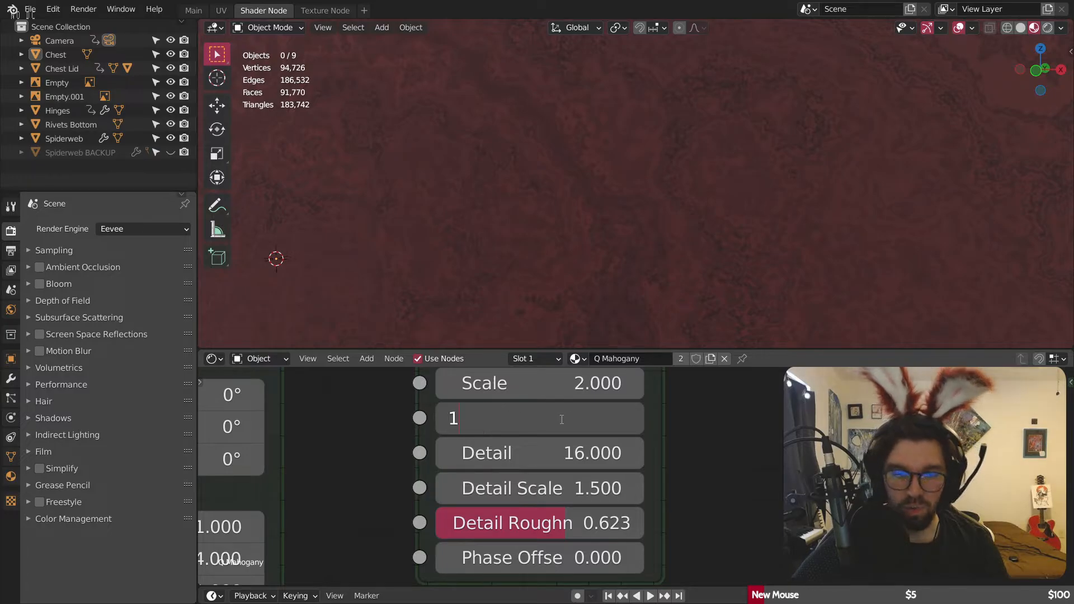
text(5)
key(Return)
Step: Try Detail Roughness values of 0.4 and 0.5 on the Wave Texture while viewing the chest's front planks
scroll(454, 139, down, 5)
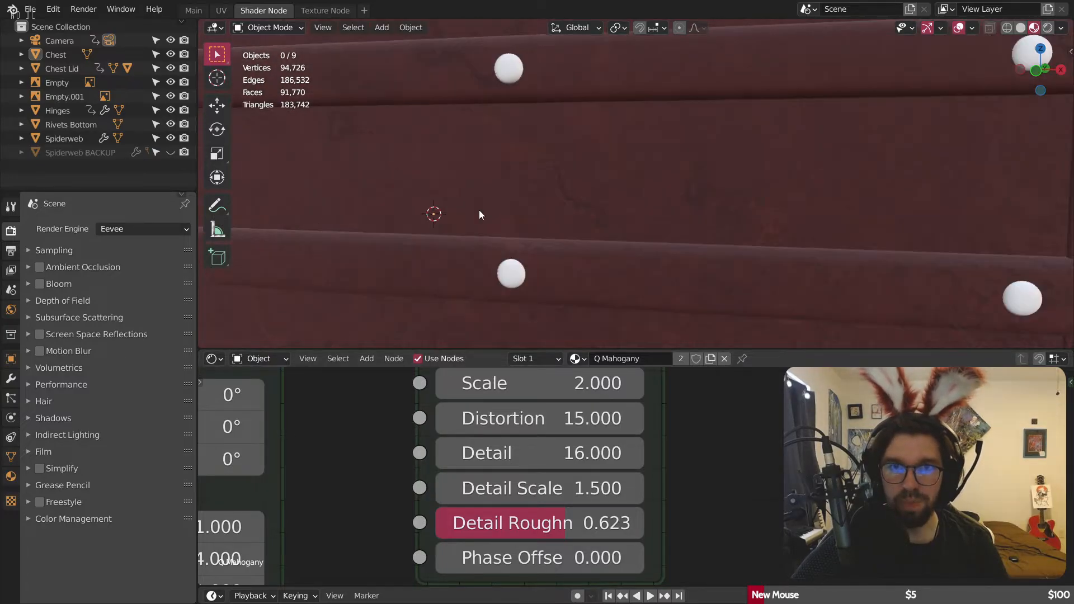
middle_drag(478, 210, 689, 230)
shift+middle_drag(431, 169, 781, 254)
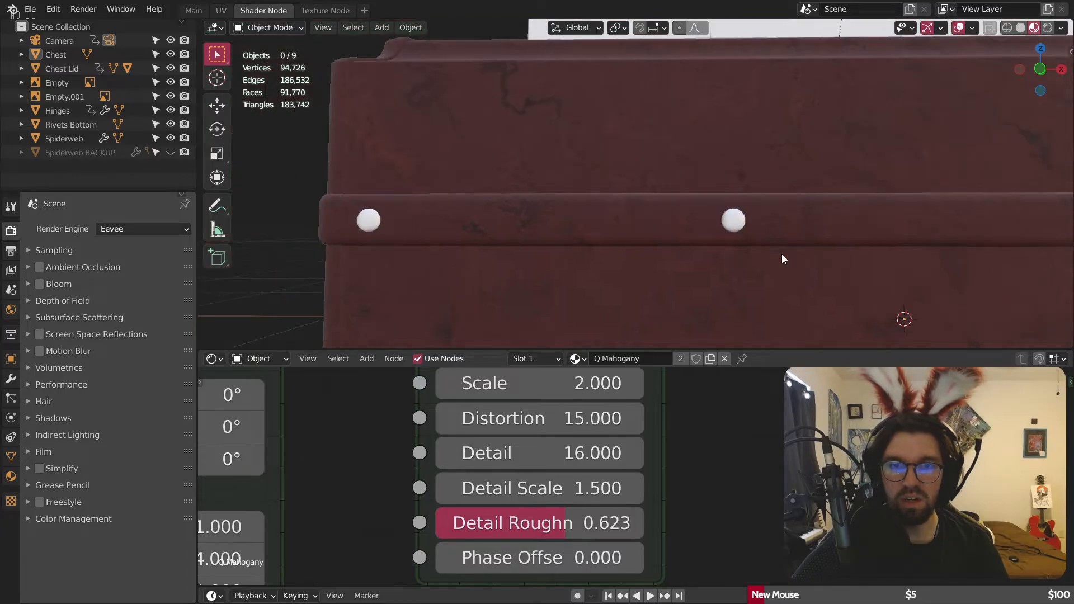
click(572, 518)
text(0.4)
key(Return)
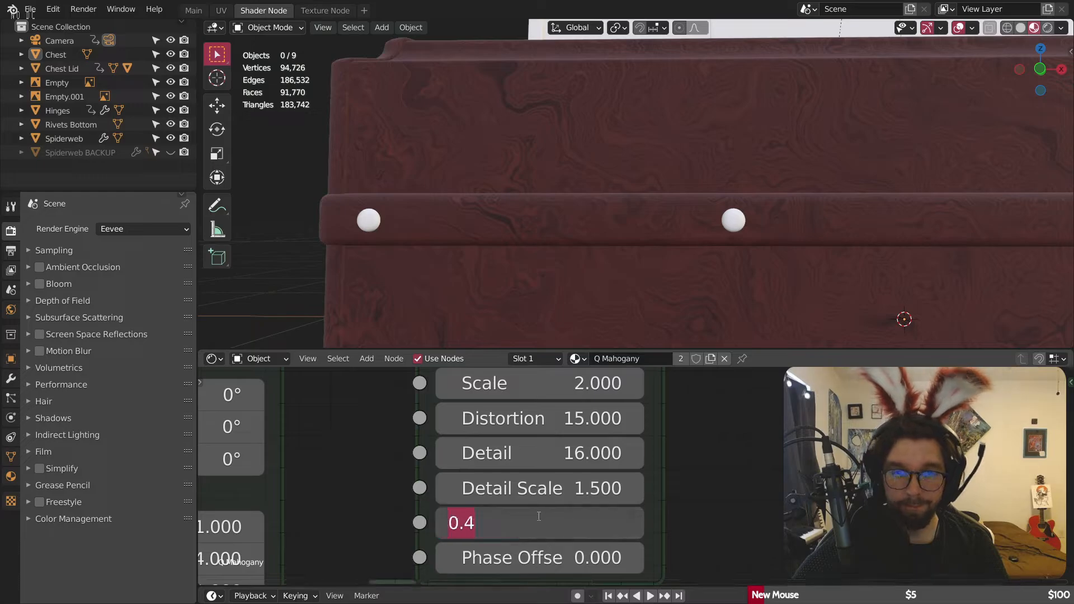
text(0.5)
key(Return)
Step: Inspect the wood grain across the chest front and set the Wave Texture's Detail Roughness to 0.6
scroll(801, 244, down, 4)
shift+middle_drag(665, 240, 742, 216)
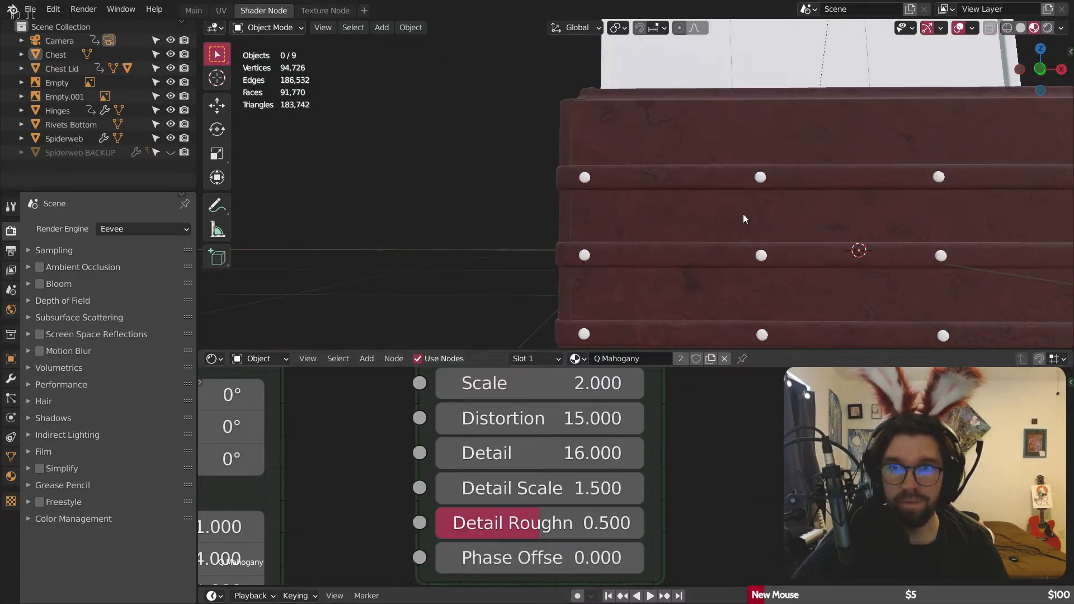
shift+middle_drag(611, 174, 511, 202)
scroll(569, 170, down, 4)
scroll(559, 151, up, 8)
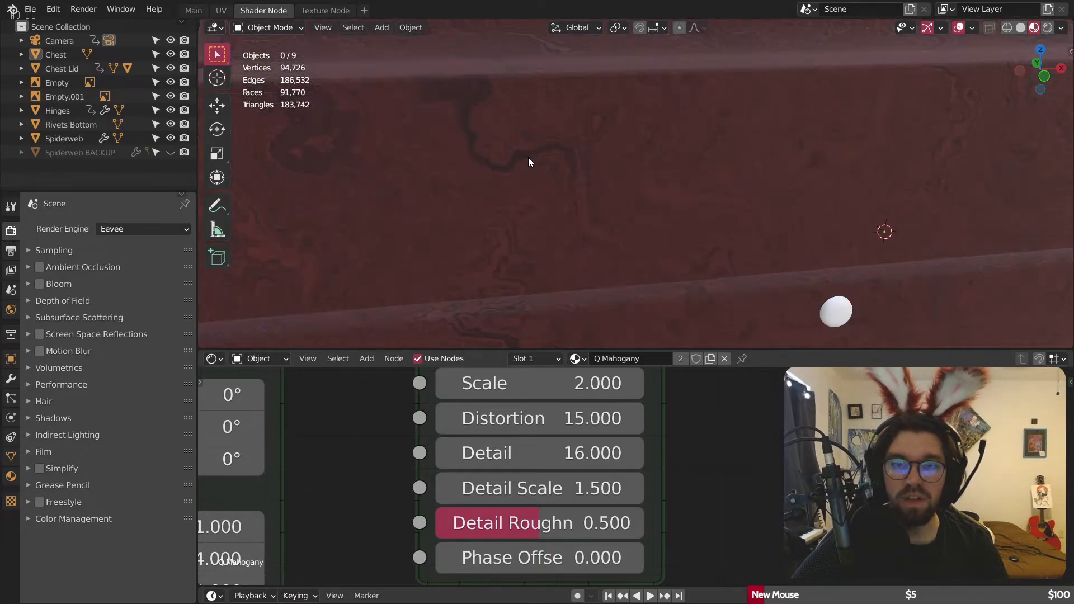
click(551, 515)
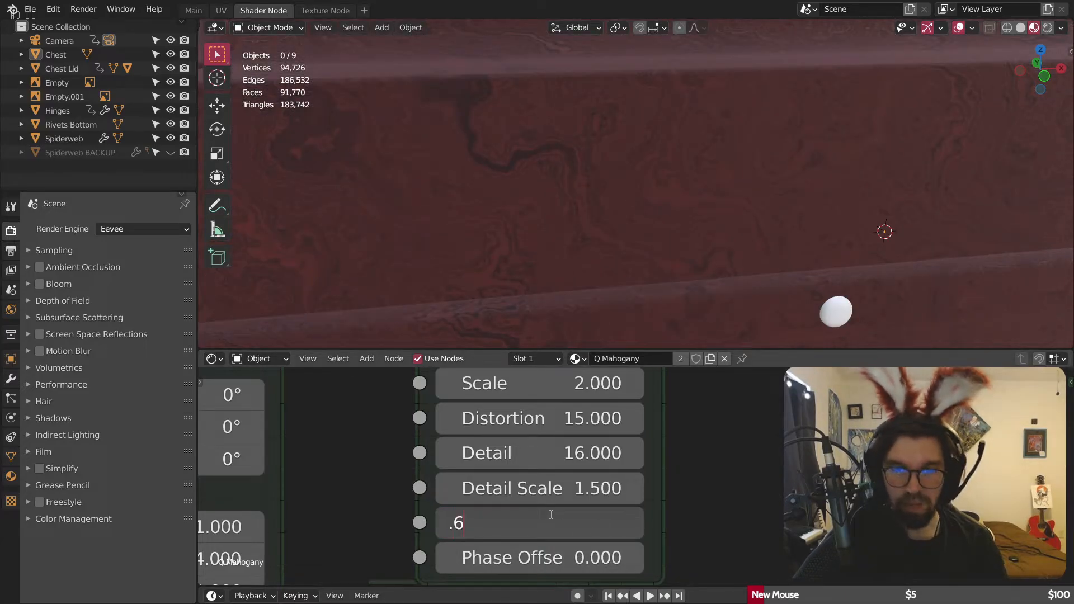
text(.6)
key(Return)
scroll(594, 269, down, 6)
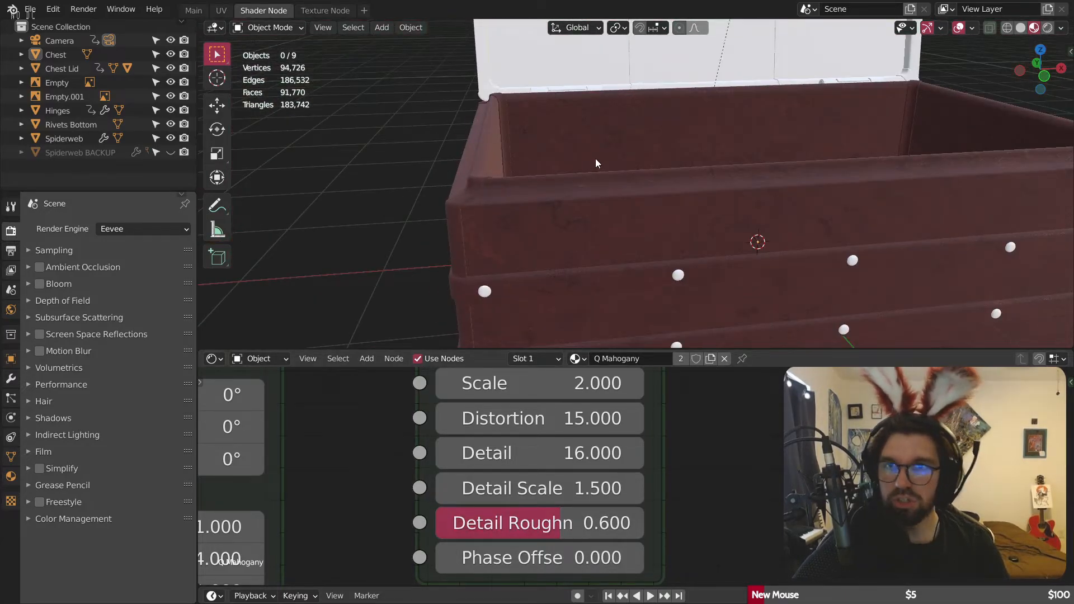
Step: Assign the existing Q Mahogany material to the Chest Lid object and deselect it
scroll(610, 162, down, 6)
click(568, 167)
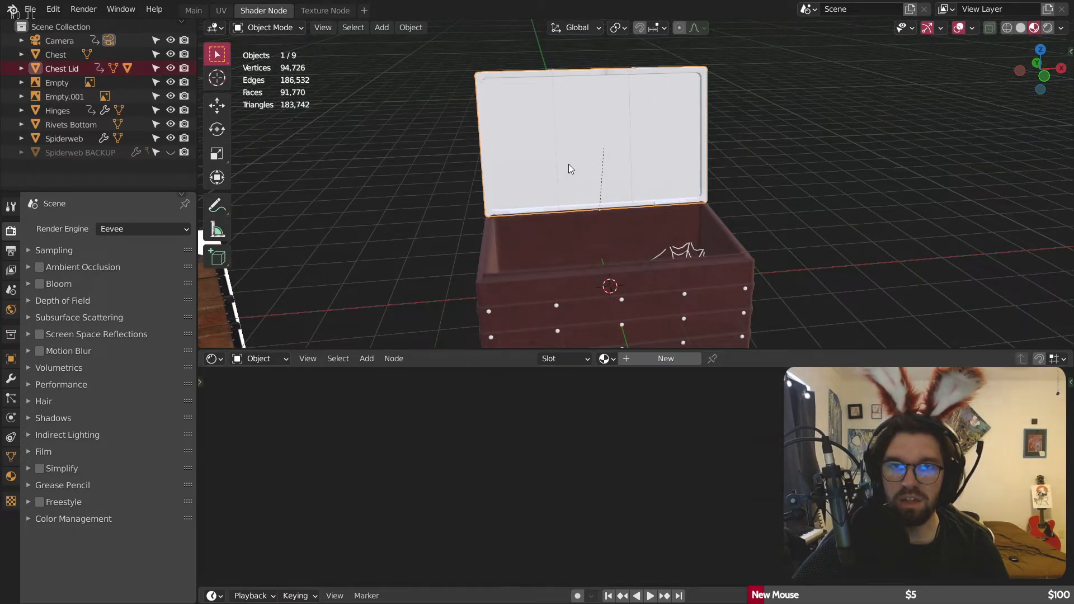
click(609, 362)
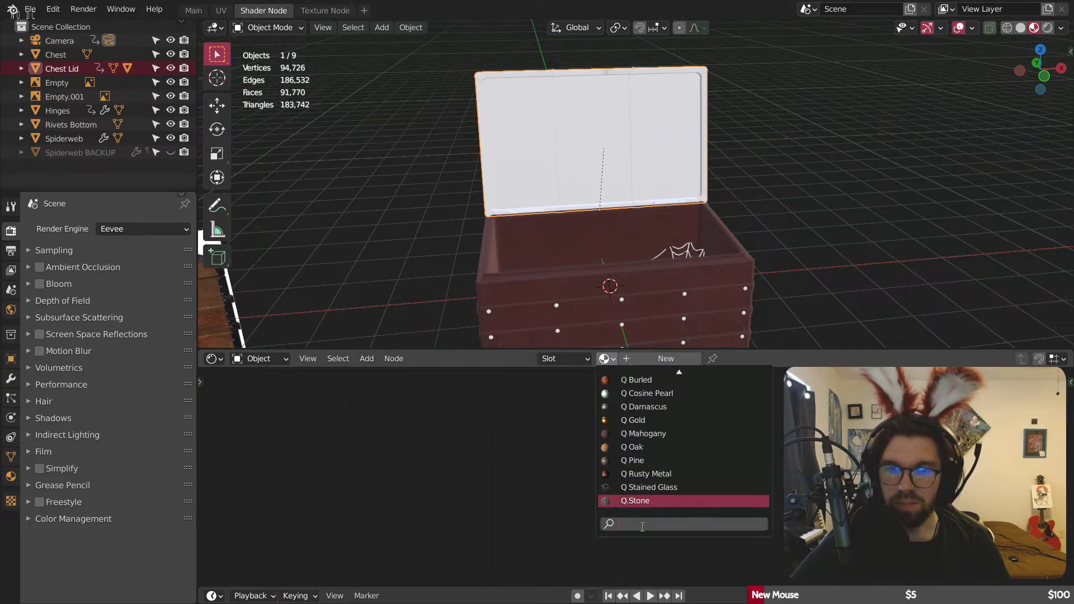
click(643, 433)
click(717, 160)
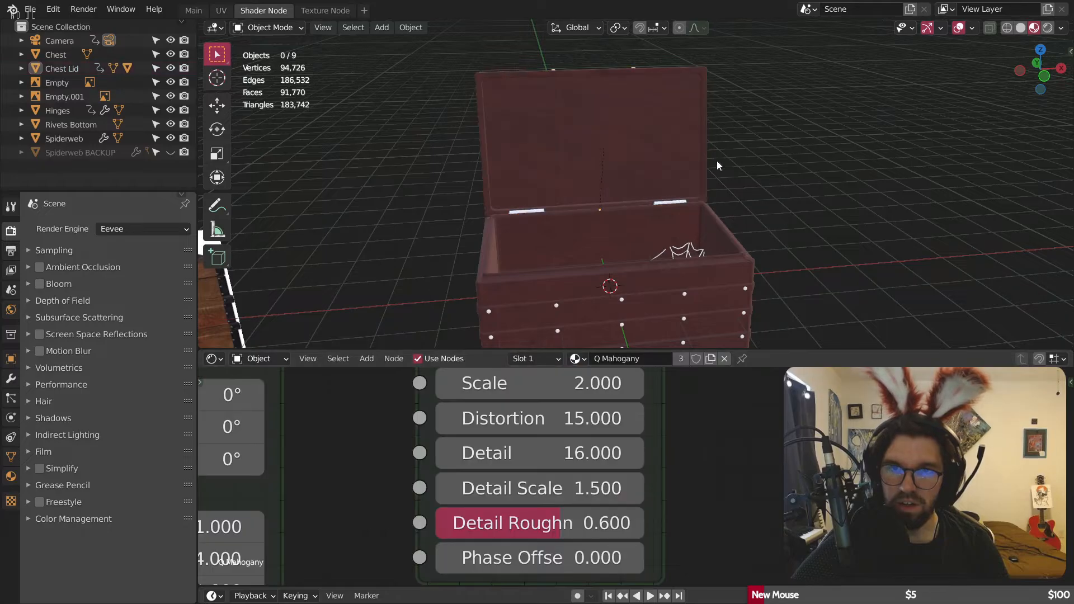
Step: Assign the existing Q Gold material to the Hinges object between the chest and the lid
middle_drag(716, 160, 604, 140)
scroll(591, 186, up, 10)
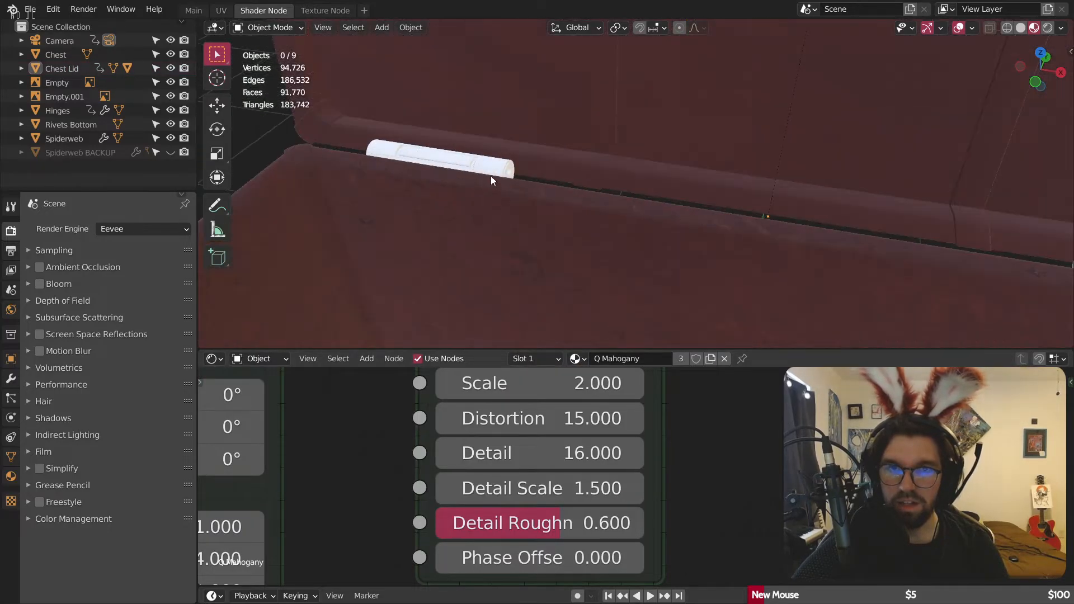
click(491, 172)
click(494, 166)
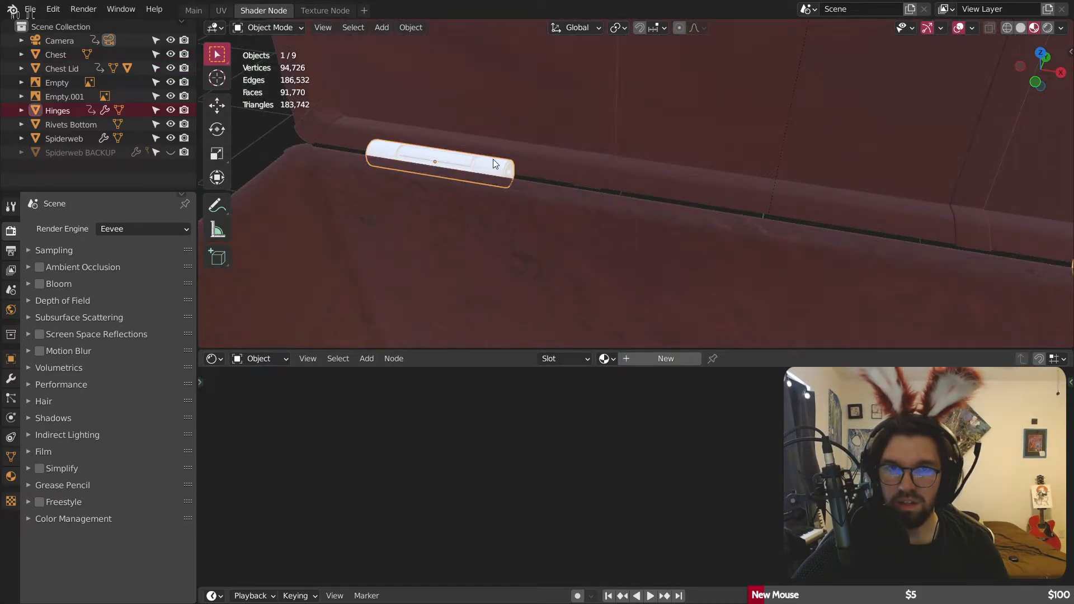
click(605, 358)
click(640, 504)
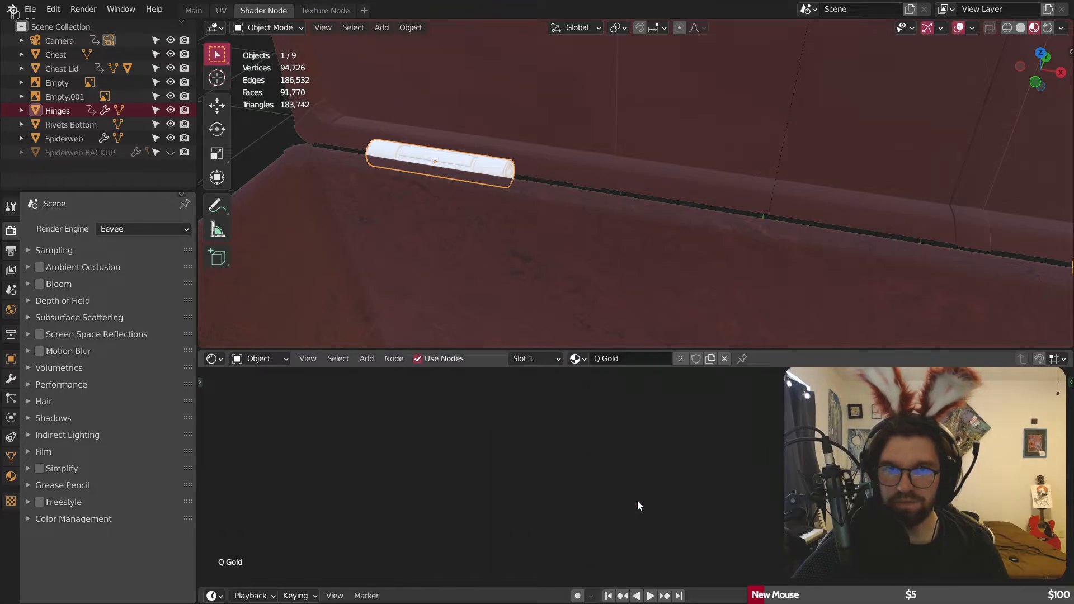
Step: Assign the existing Q Rusty Metal material to the Rivets Bottom object and check it on a rivet up close
scroll(526, 180, down, 10)
middle_drag(829, 246, 728, 99)
scroll(599, 227, up, 5)
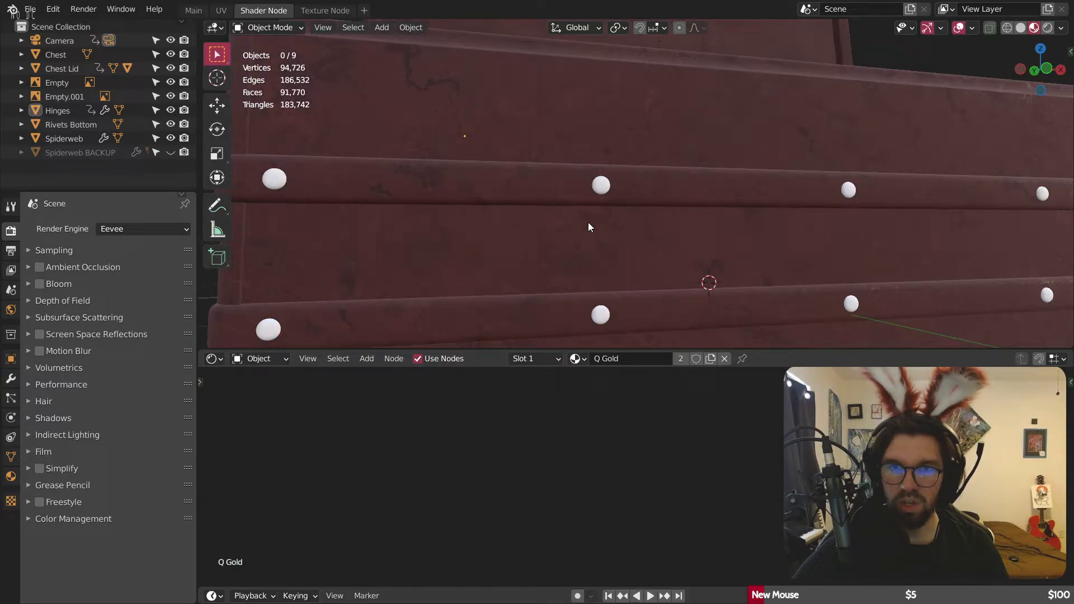
click(600, 175)
click(600, 177)
click(617, 358)
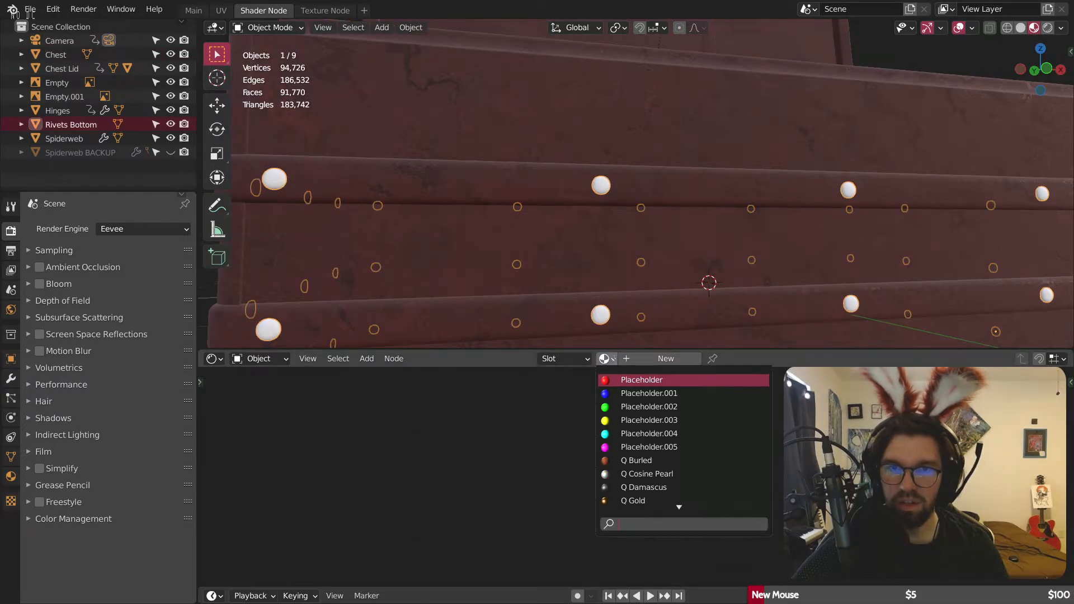
scroll(678, 503, down, 3)
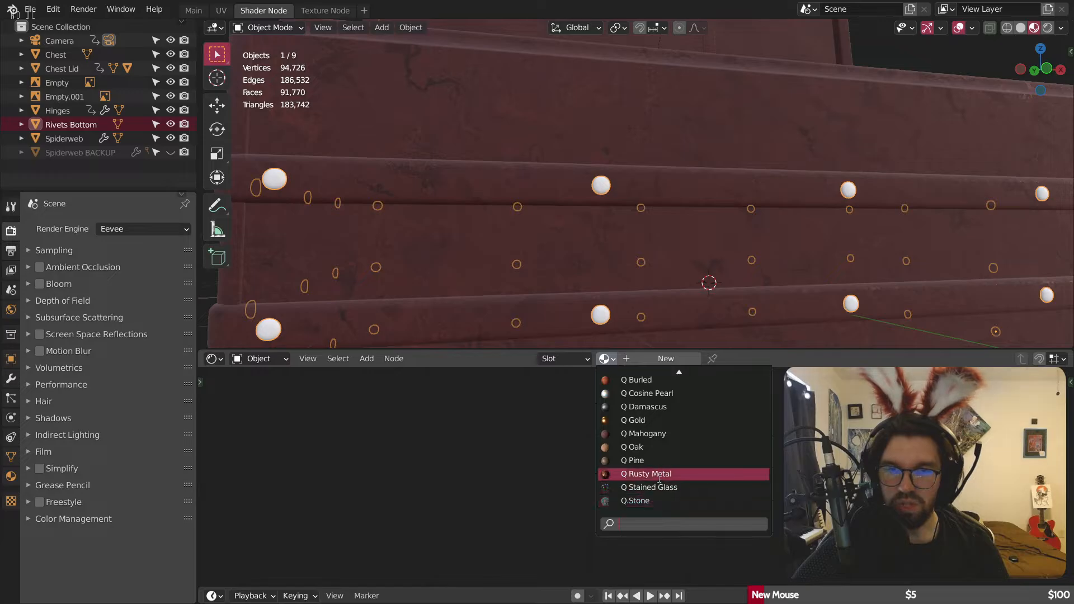
click(649, 473)
scroll(601, 190, up, 3)
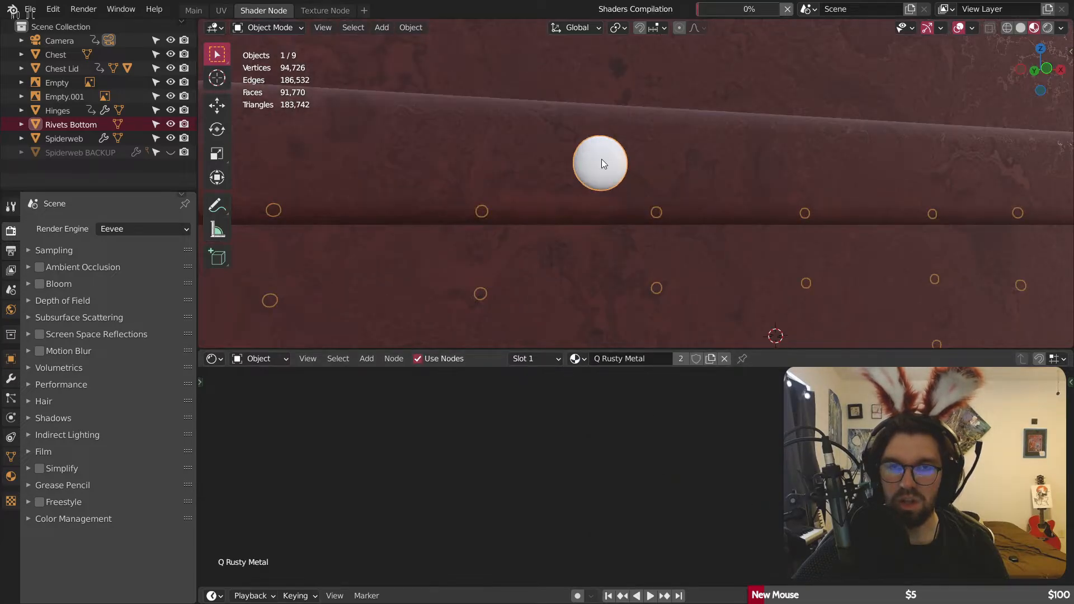
scroll(601, 163, up, 4)
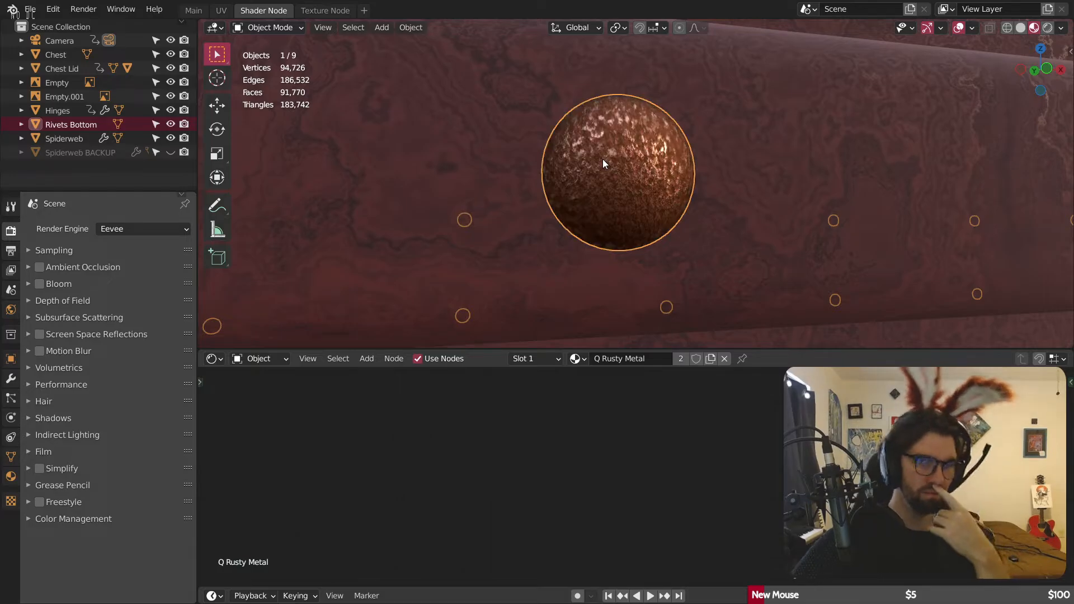
Step: Apply the scale of the Rivets Bottom object
key(ctrl+a)
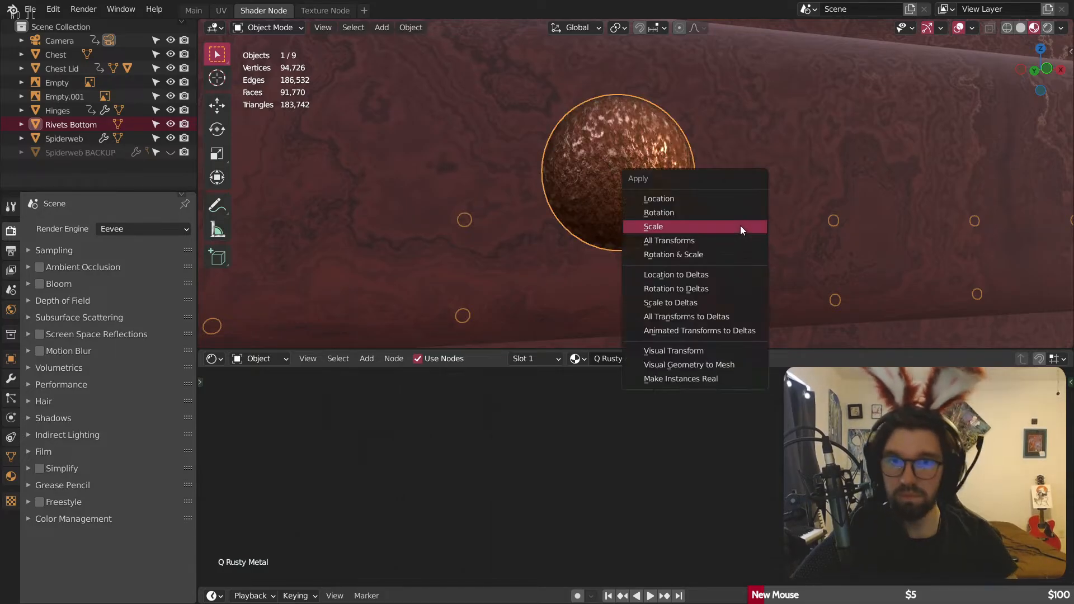
click(739, 226)
scroll(665, 191, down, 6)
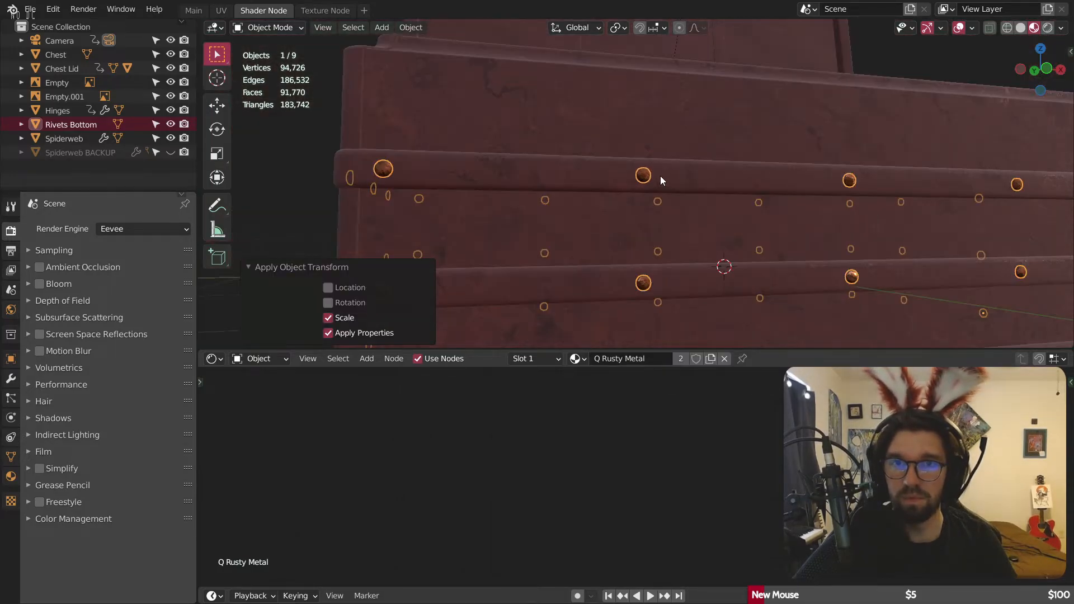
scroll(662, 168, up, 2)
scroll(655, 157, up, 2)
Step: Select the Chest object and apply its scale
click(665, 143)
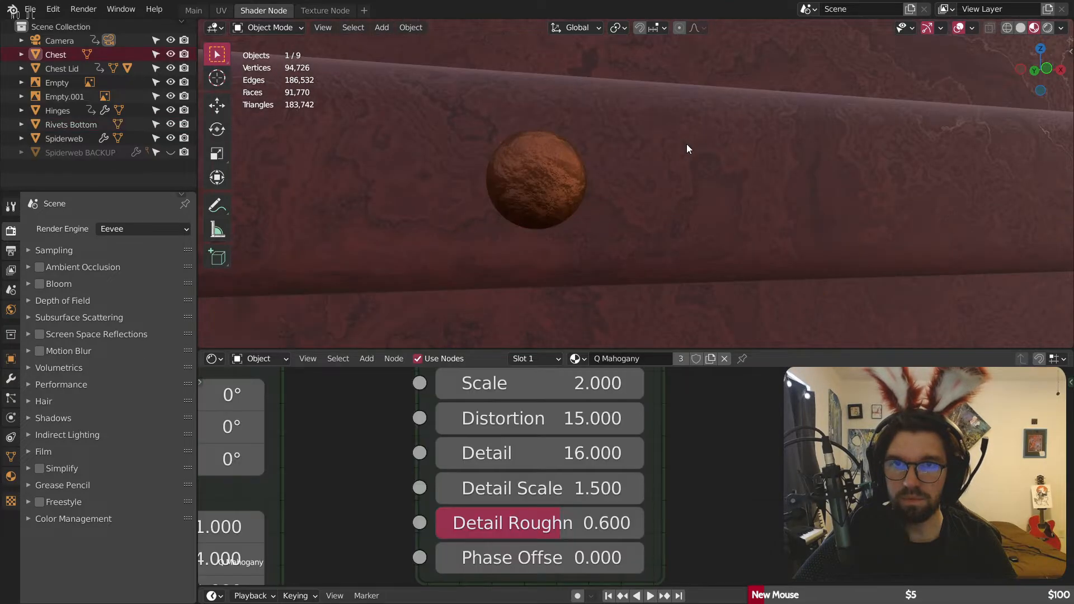
key(ctrl+a)
click(687, 143)
Step: Set the Musgrave Texture's Scale to 20 in the Q Rusty Metal material of the Rivets Bottom object
click(581, 176)
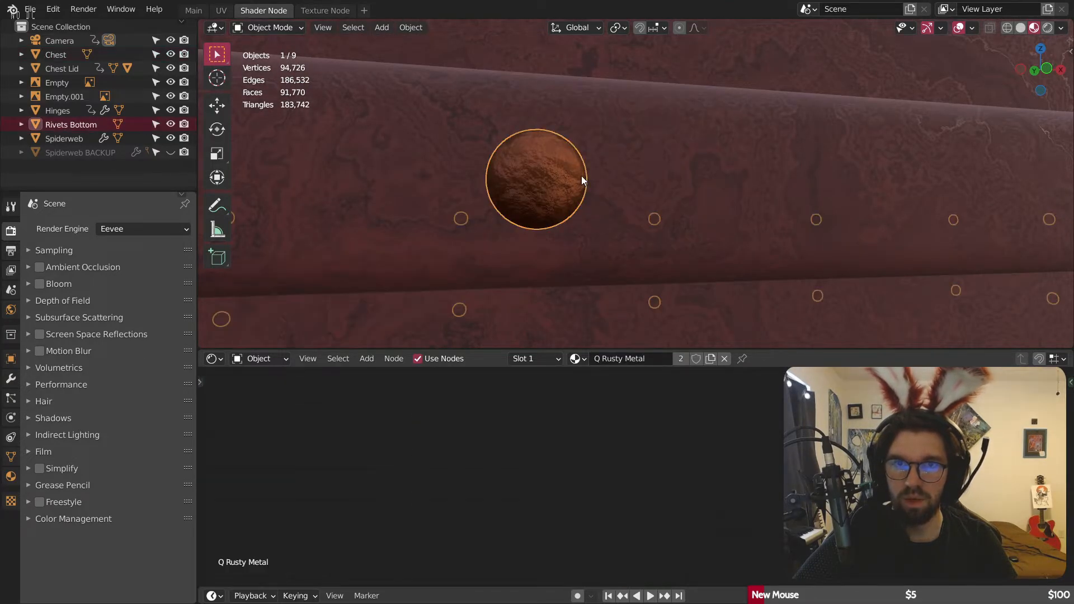
middle_drag(617, 395, 627, 534)
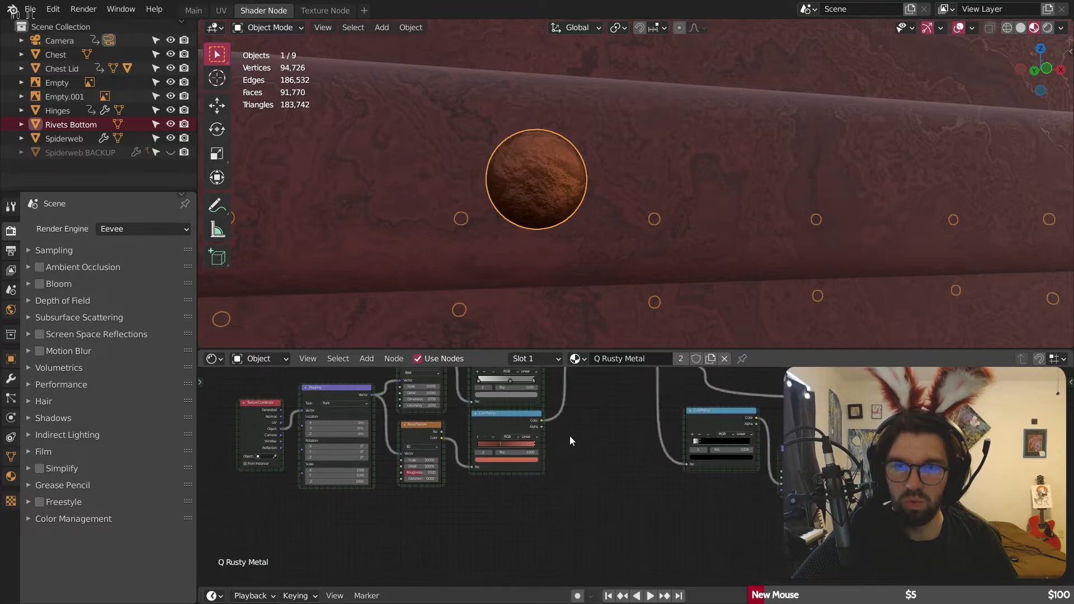
middle_drag(490, 436, 570, 536)
scroll(625, 487, up, 4)
middle_drag(656, 506, 612, 499)
scroll(564, 496, up, 4)
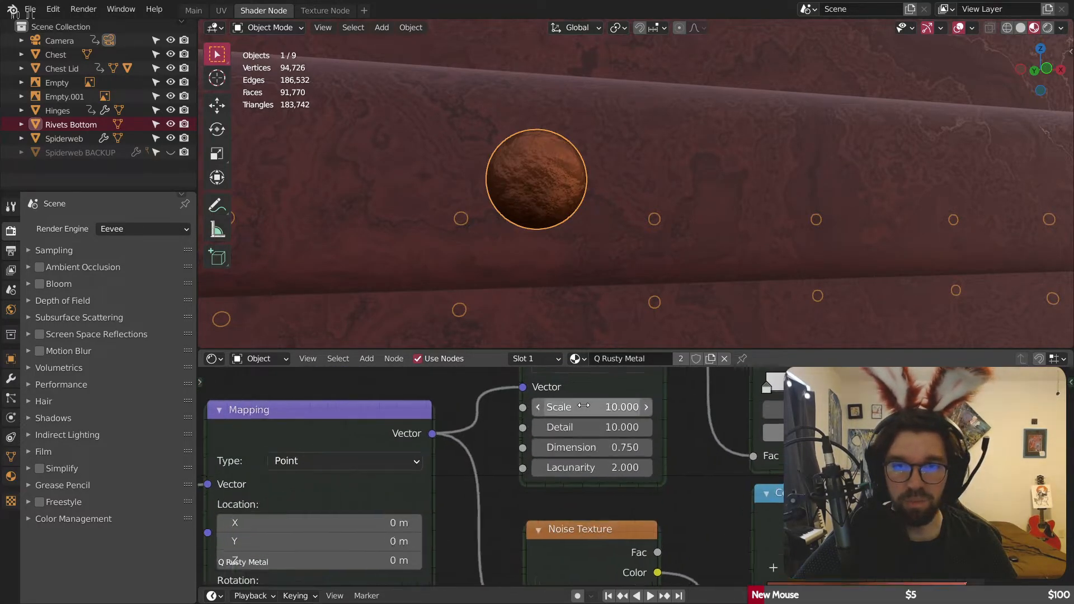
click(565, 496)
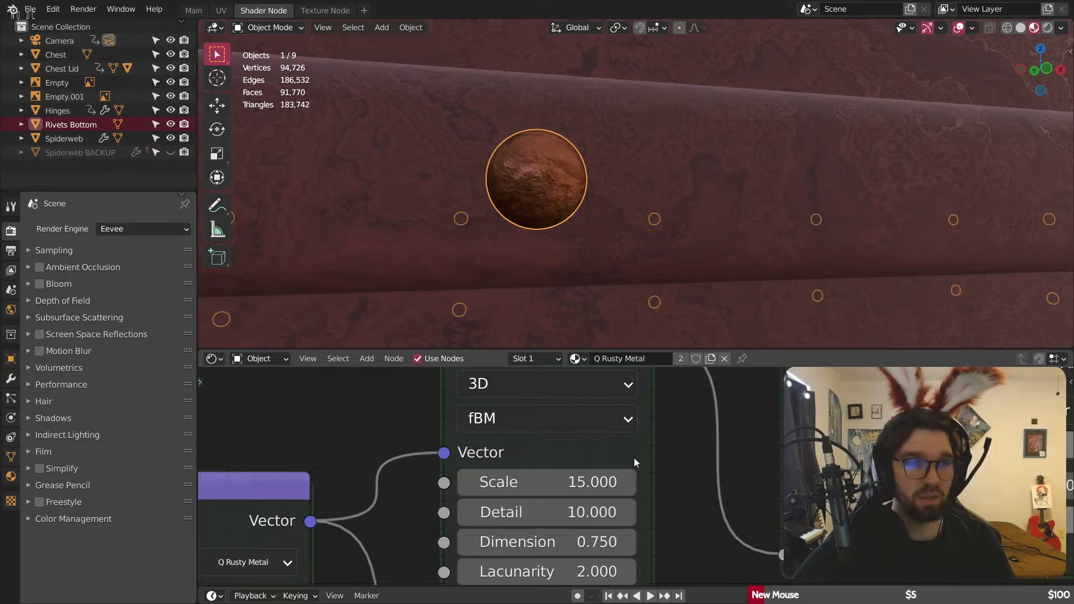
click(577, 473)
text(20)
key(Return)
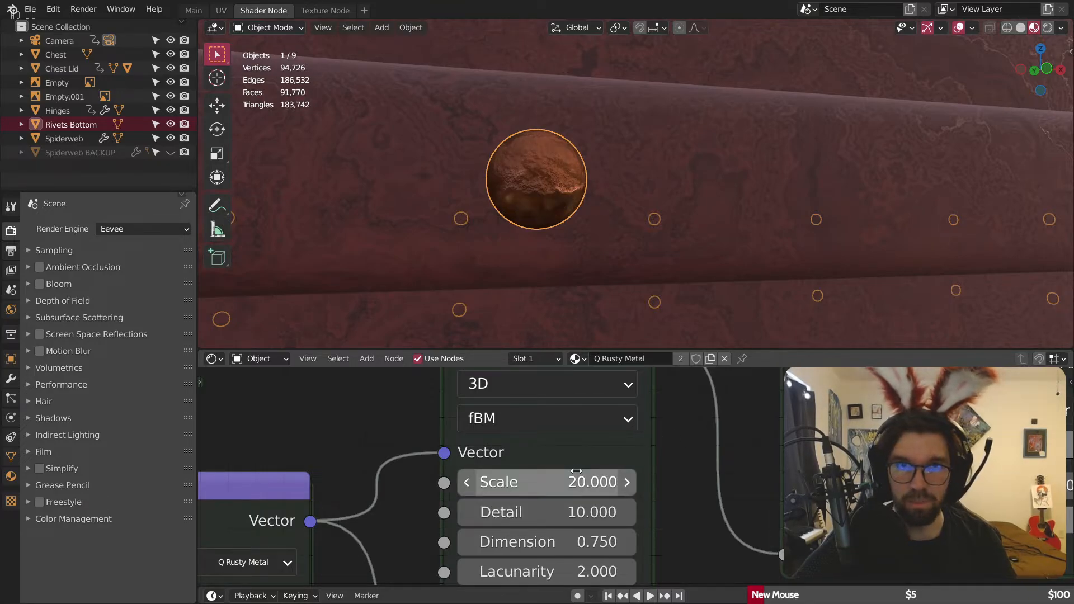
Step: Set the Noise Texture's Scale to 20 in the Q Rusty Metal material and check a rivet up close
middle_drag(666, 523, 664, 400)
middle_drag(689, 485, 701, 341)
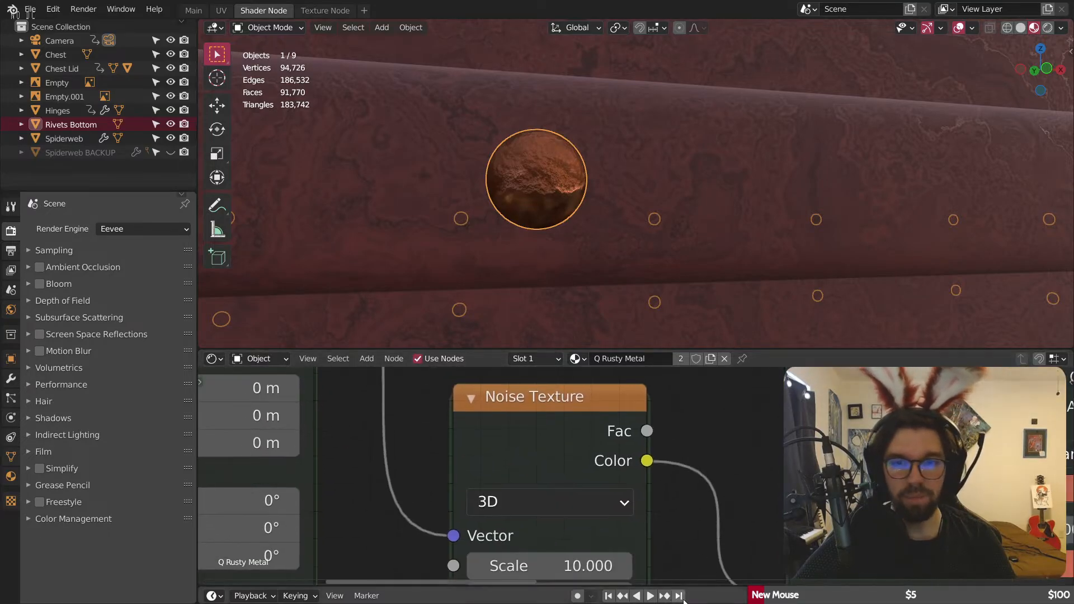
middle_drag(672, 554, 669, 475)
click(540, 487)
text(20)
key(Return)
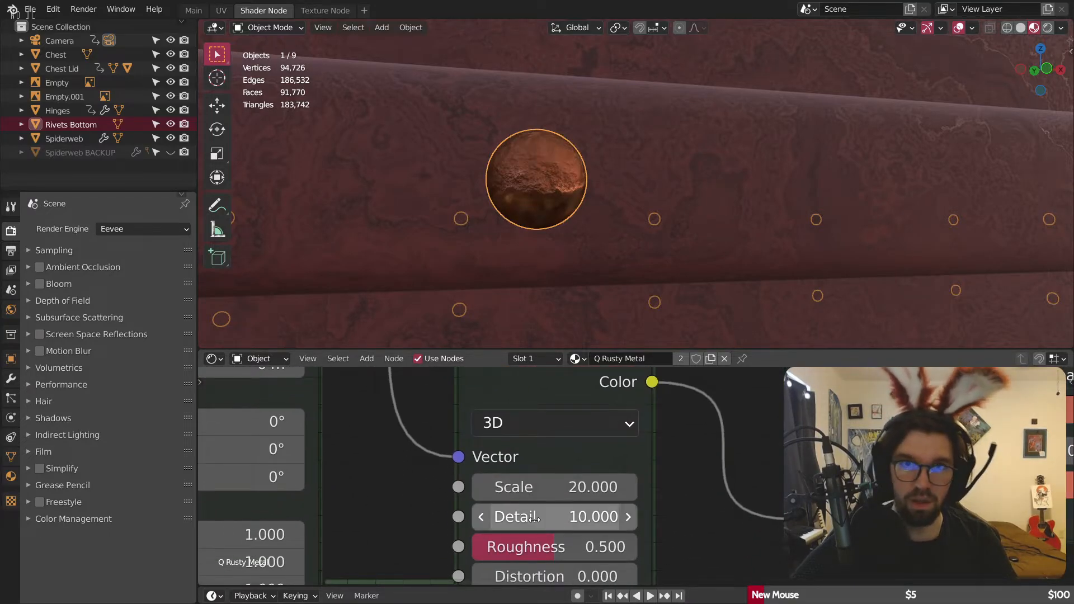
scroll(542, 168, up, 6)
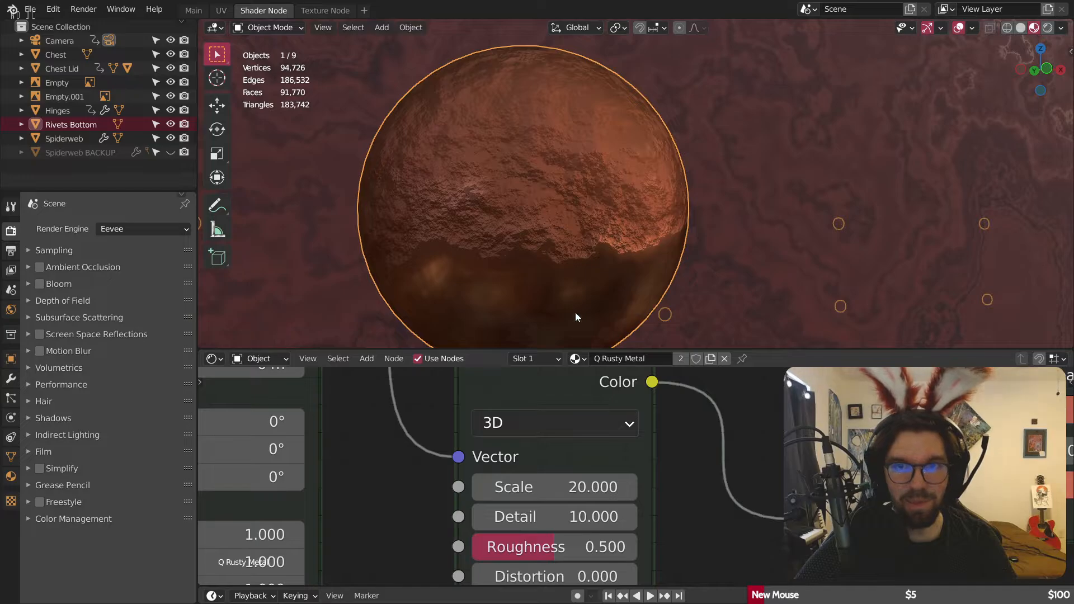
Step: Turn all three color stops of the Noise Texture's ColorRamp grey by setting their saturation to 0
scroll(716, 482, down, 10)
middle_drag(833, 475, 667, 474)
scroll(627, 447, up, 10)
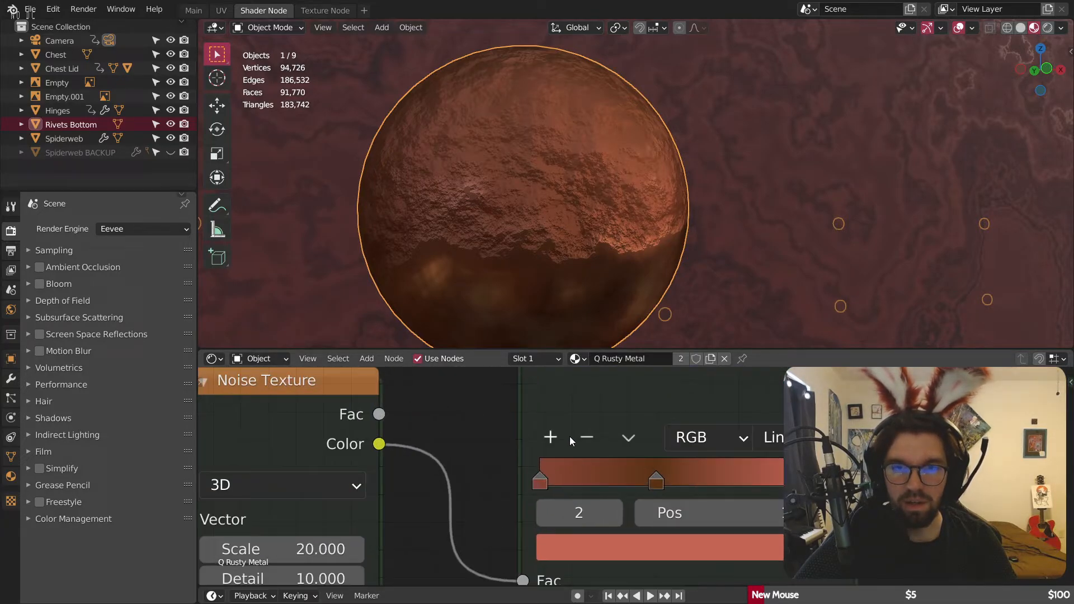
click(540, 483)
click(595, 551)
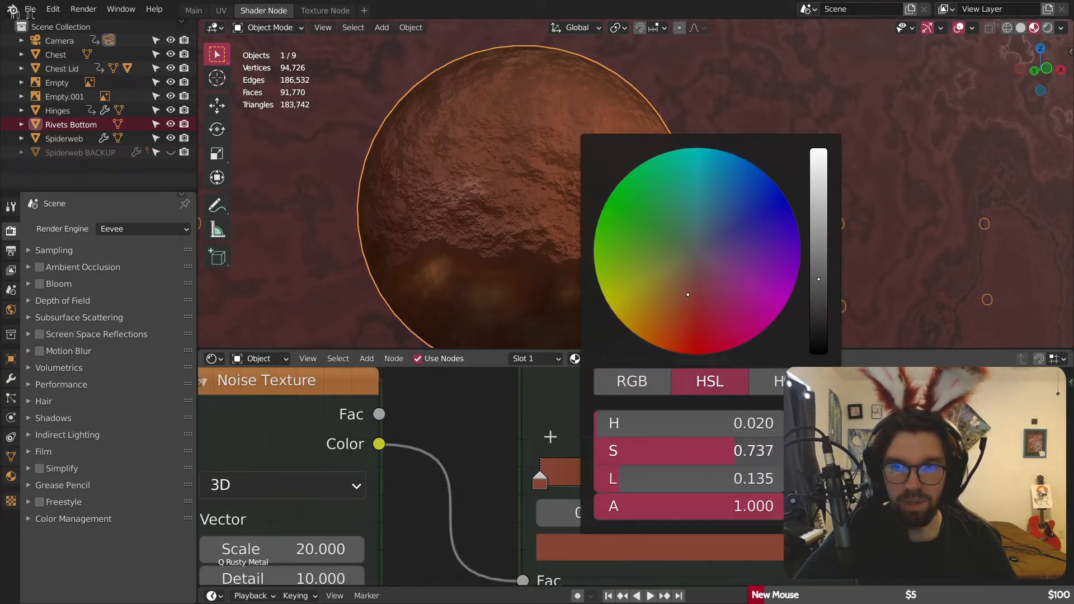
click(656, 480)
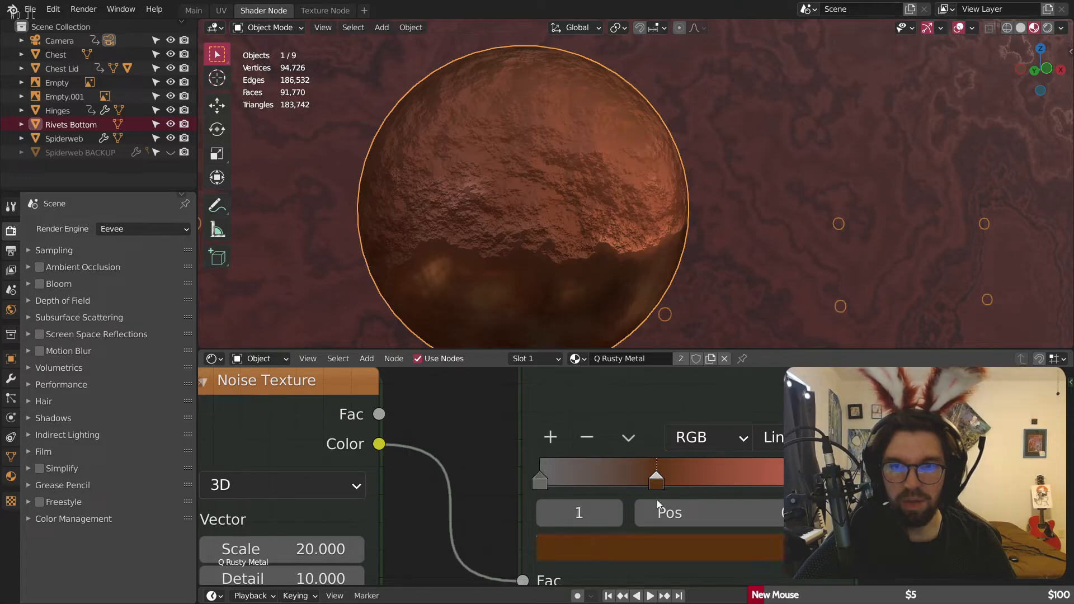
click(679, 544)
drag(760, 450, 594, 450)
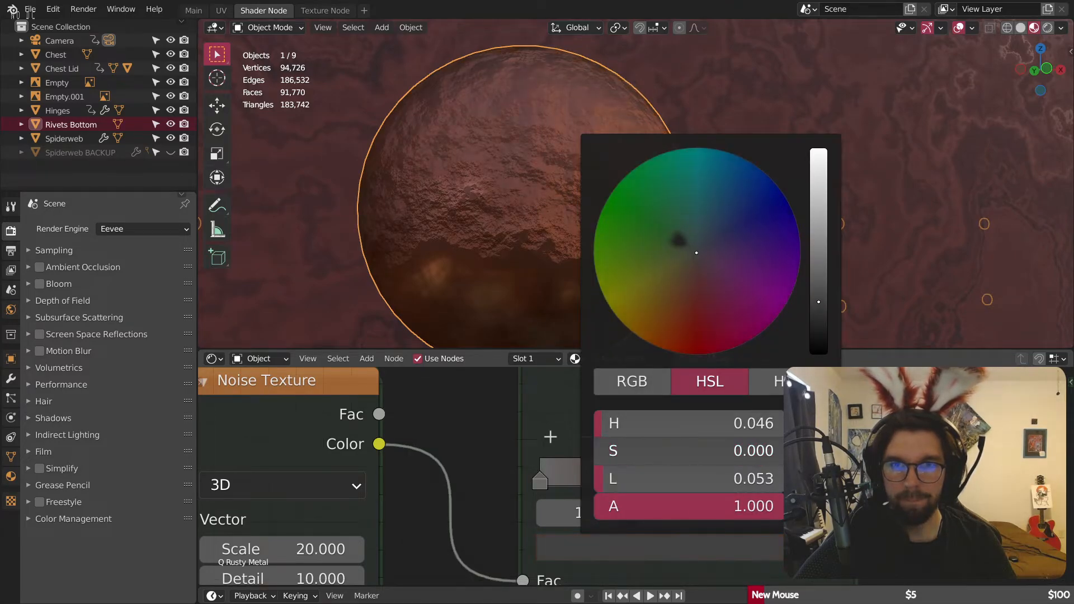
click(841, 479)
click(679, 547)
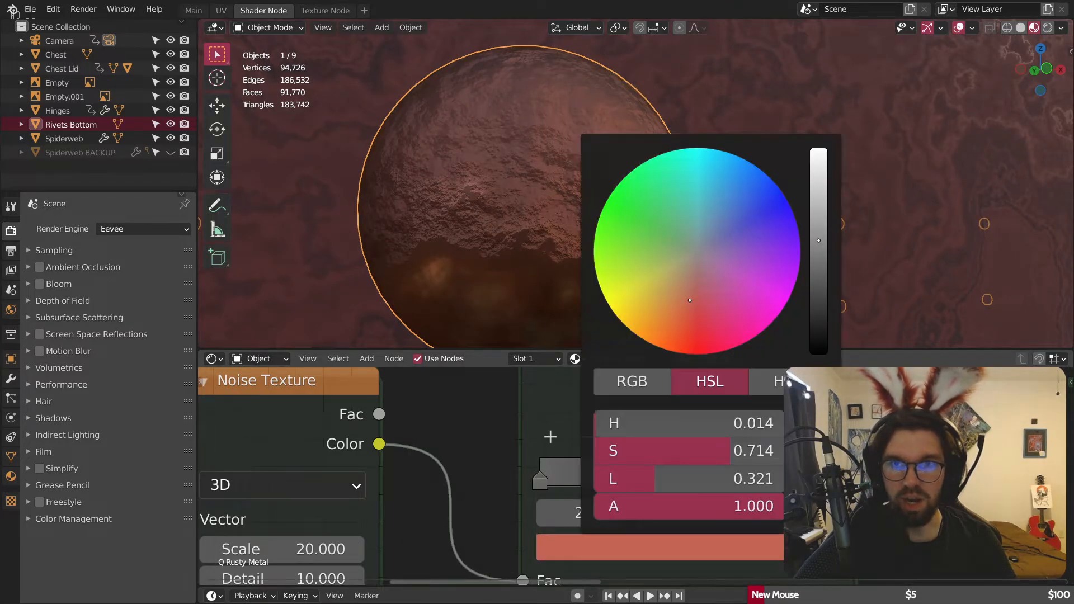
drag(763, 450, 592, 451)
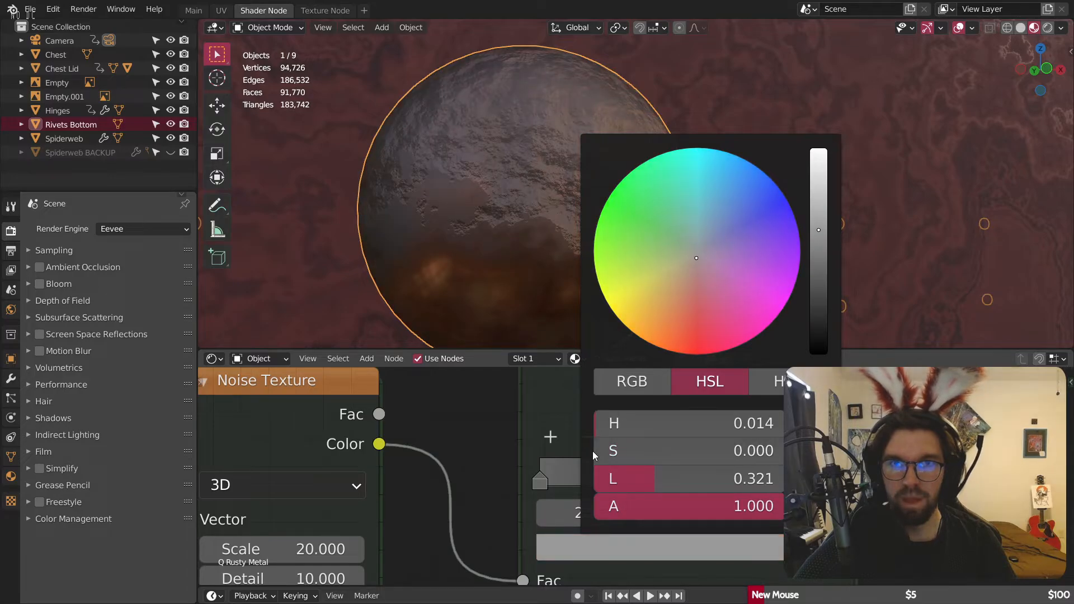
Step: Darken the last stop of the Noise Texture's ColorRamp to a lightness of about 0.013
scroll(727, 492, down, 6)
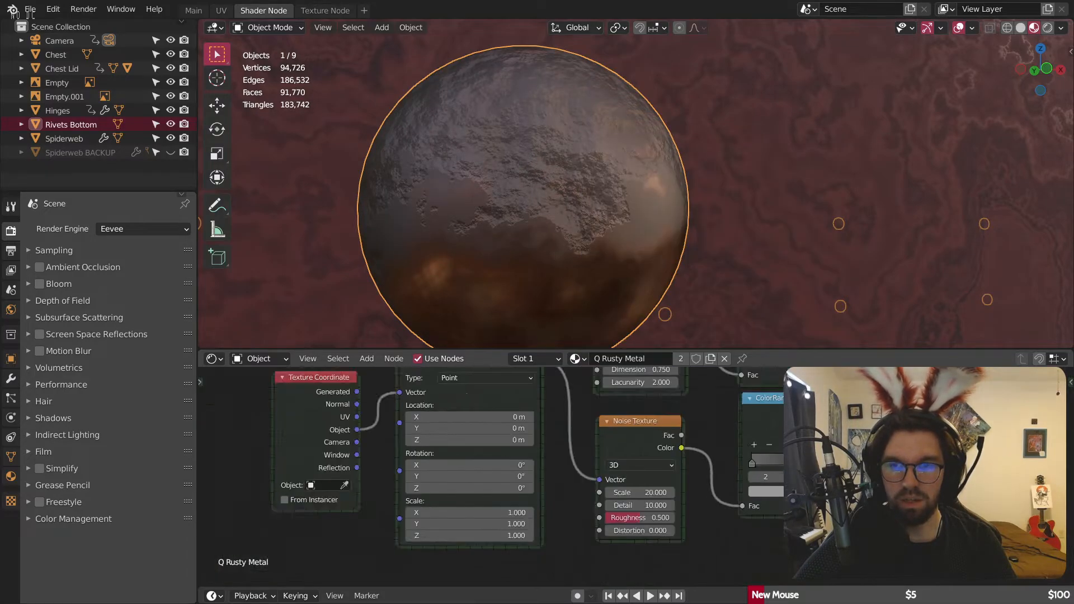
middle_drag(722, 503, 767, 400)
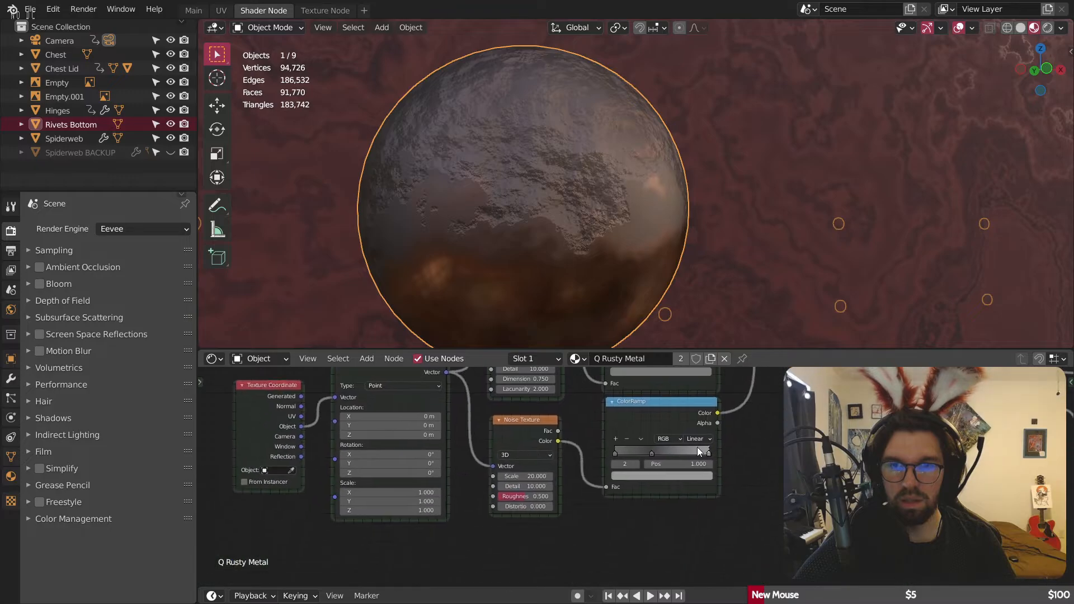
scroll(659, 508, up, 5)
click(661, 497)
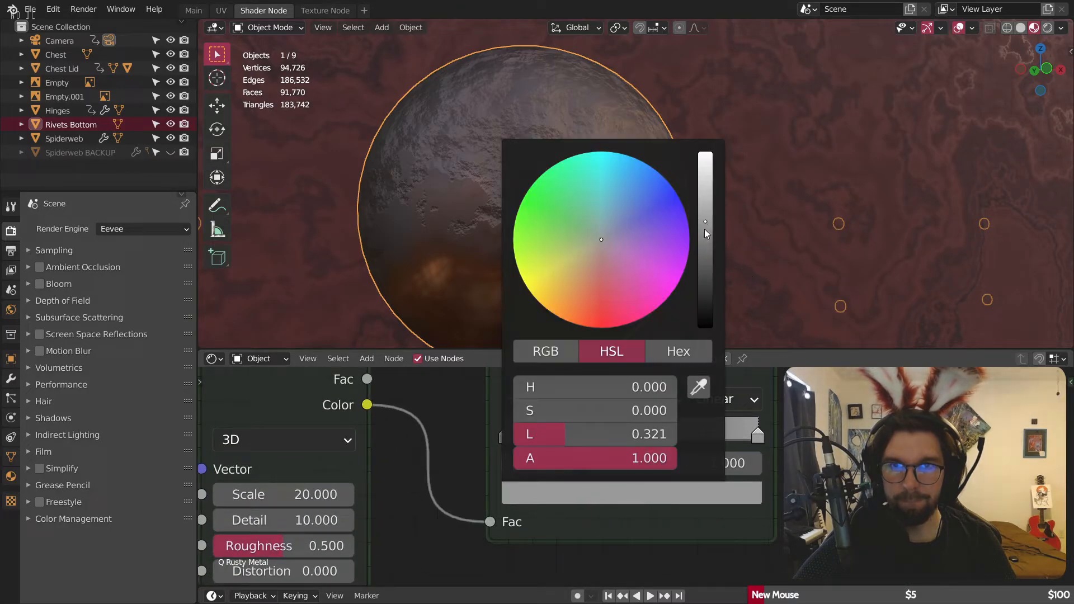
drag(704, 230, 705, 307)
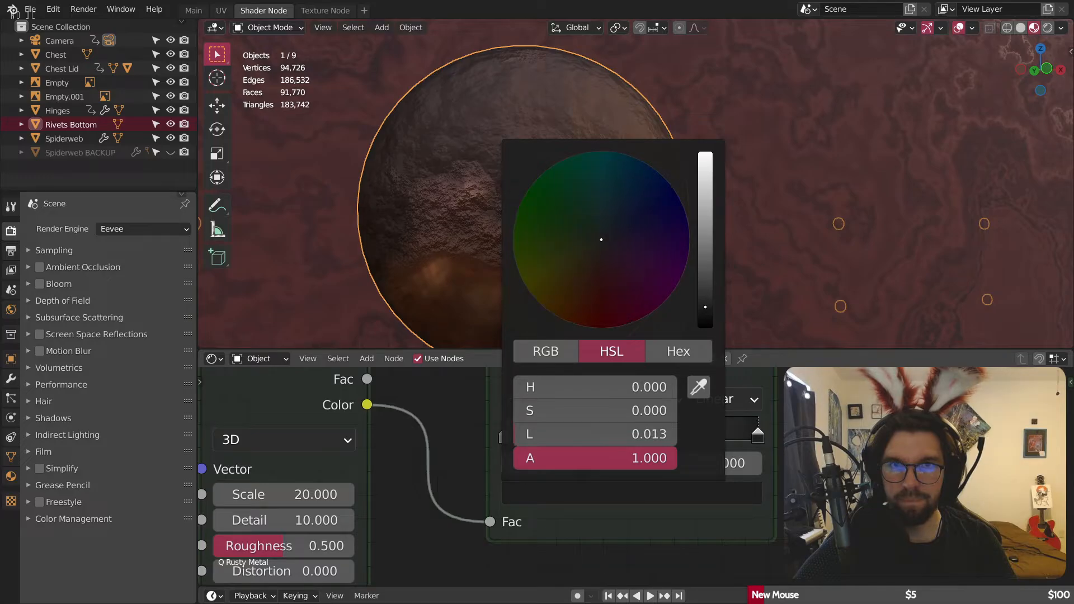
Step: Set the saturation of the first color stop to 0 in the B-Spline ColorRamp fed by the Musgrave Texture
scroll(767, 429, down, 8)
scroll(699, 434, up, 3)
middle_drag(727, 403, 692, 491)
middle_drag(692, 434, 685, 582)
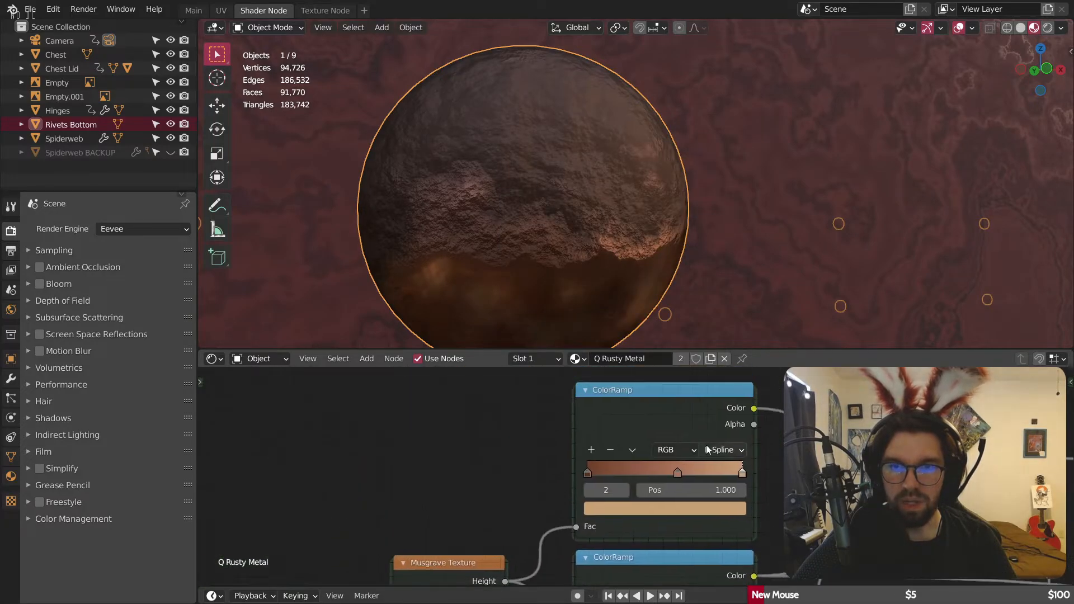
scroll(583, 482, up, 3)
click(552, 494)
scroll(582, 504, up, 3)
click(613, 516)
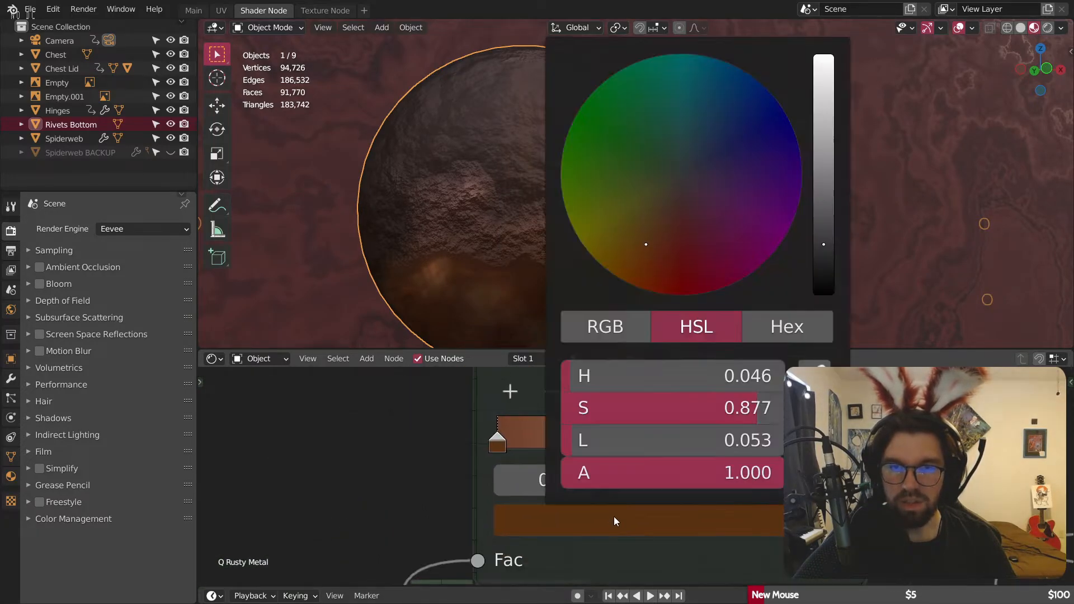
drag(764, 408, 555, 465)
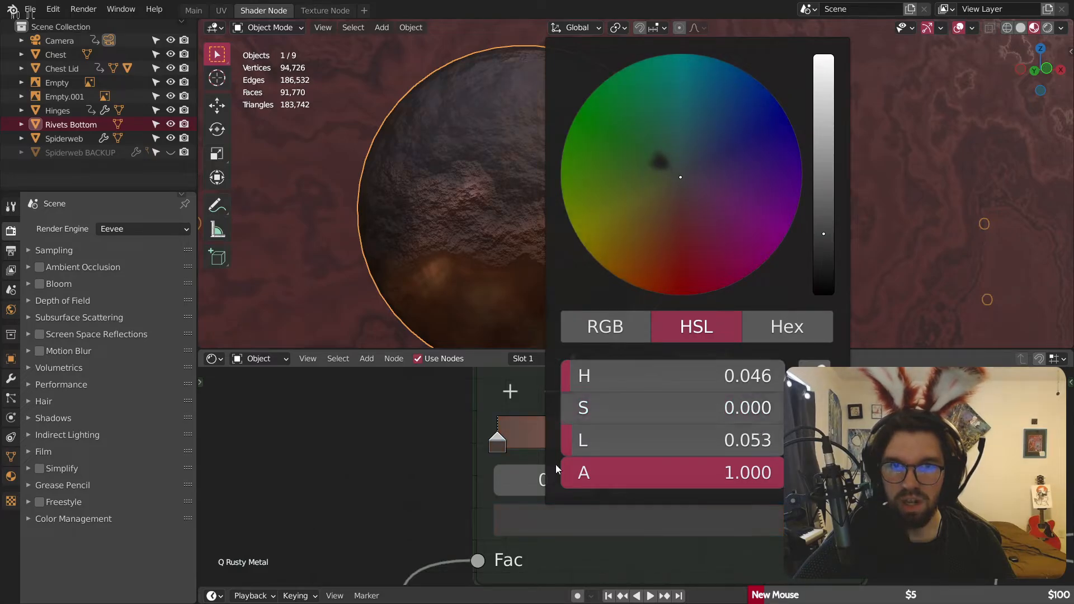
Step: Set the saturation of the middle and last color stops of the B-Spline ColorRamp to 0
click(699, 442)
click(694, 520)
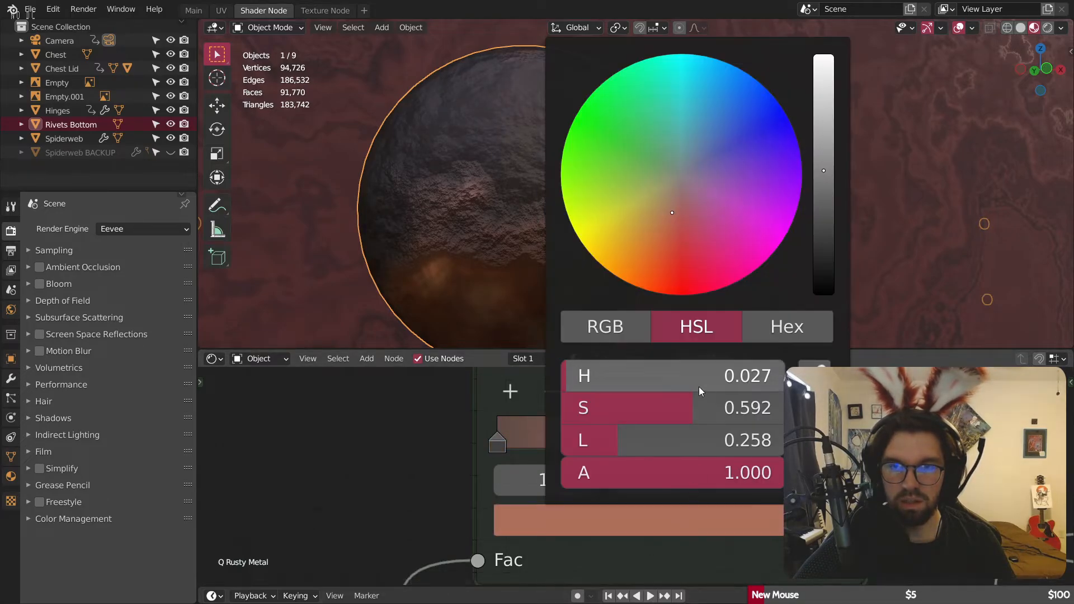
drag(700, 407, 561, 408)
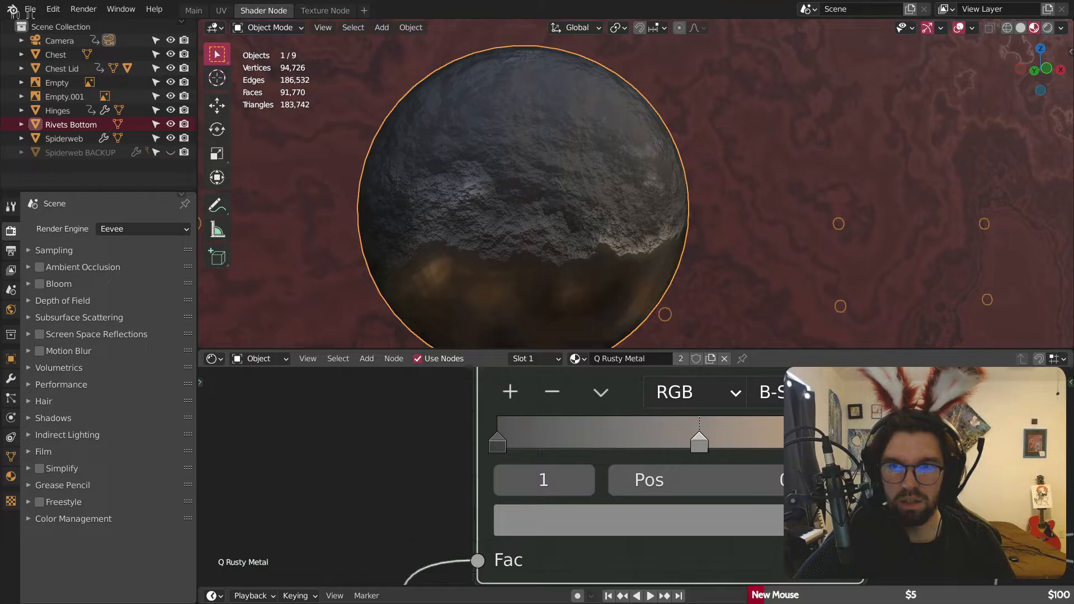
click(700, 442)
click(694, 520)
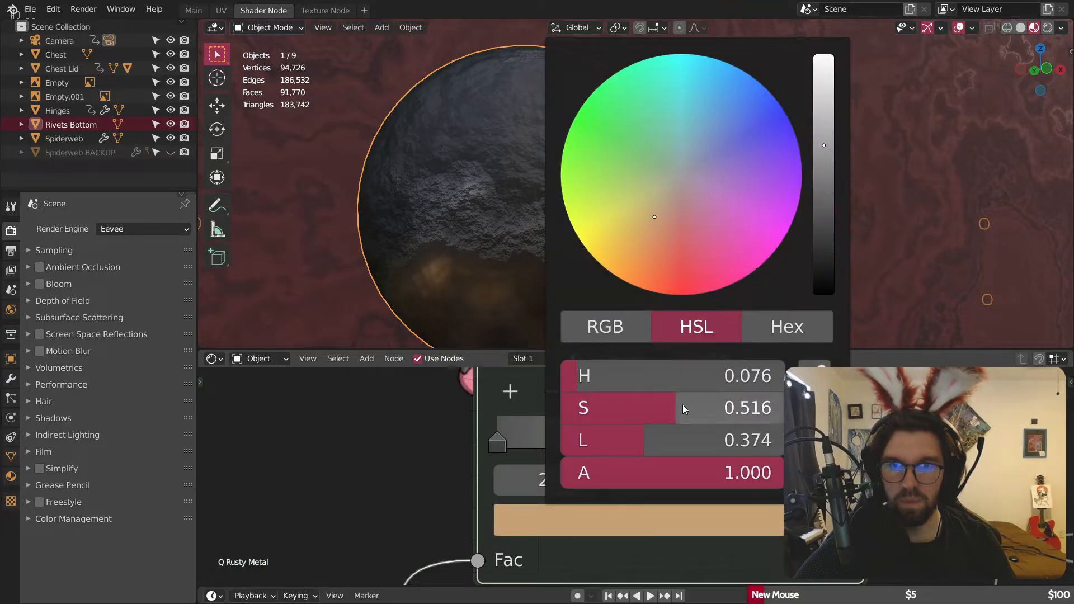
drag(682, 407, 560, 408)
Step: Examine the recolored metal on a single rivet from different distances and angles
scroll(479, 168, down, 3)
middle_drag(552, 254, 529, 206)
scroll(518, 186, down, 3)
scroll(507, 195, up, 7)
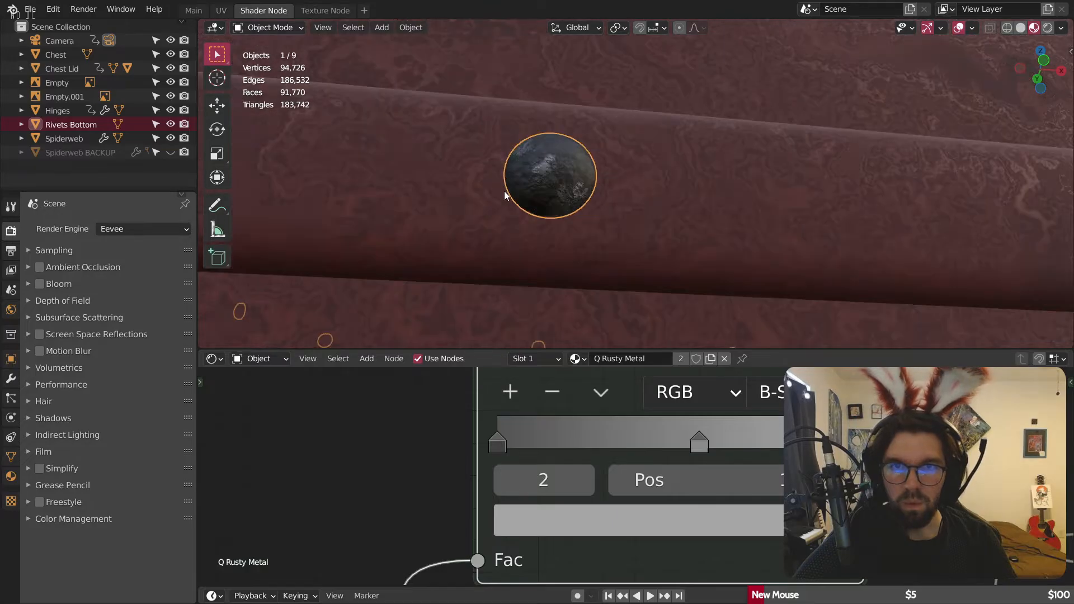
scroll(568, 171, up, 1)
middle_drag(659, 146, 654, 156)
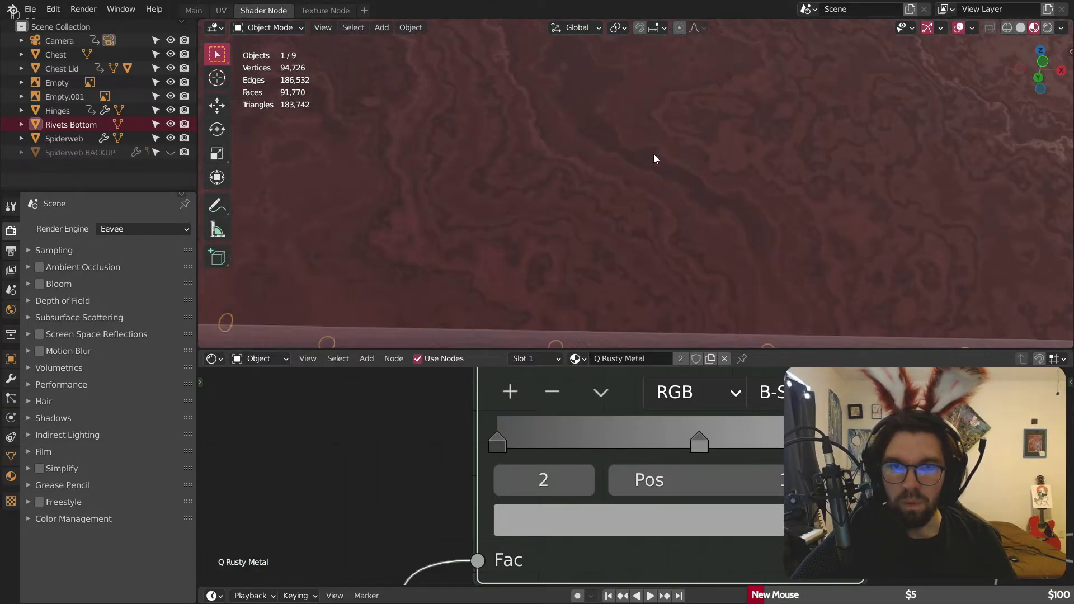
scroll(627, 222, down, 3)
scroll(626, 218, down, 2)
middle_drag(627, 218, 620, 172)
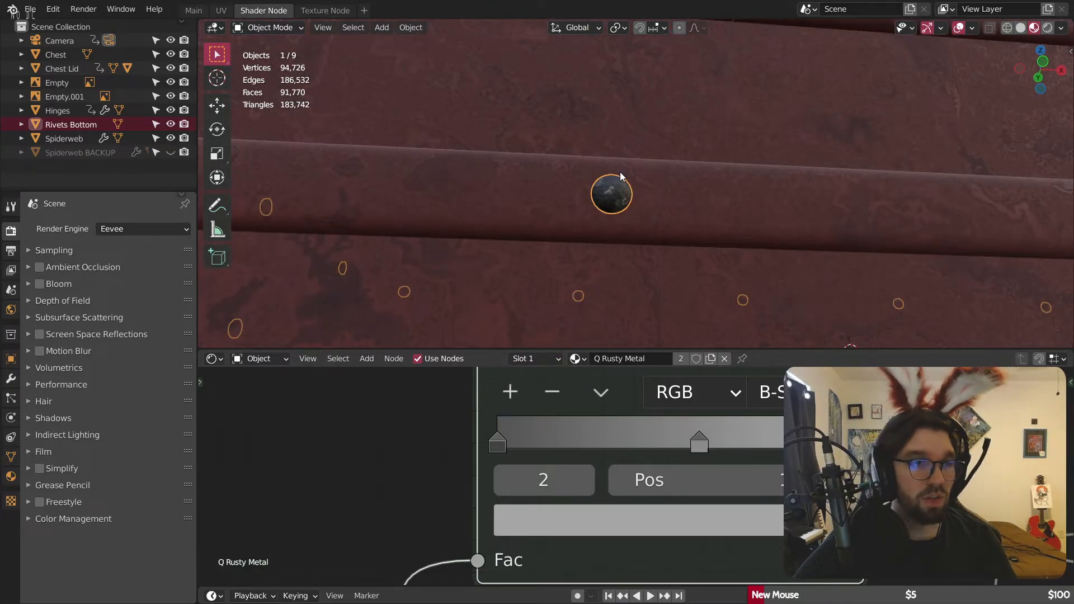
scroll(593, 216, up, 6)
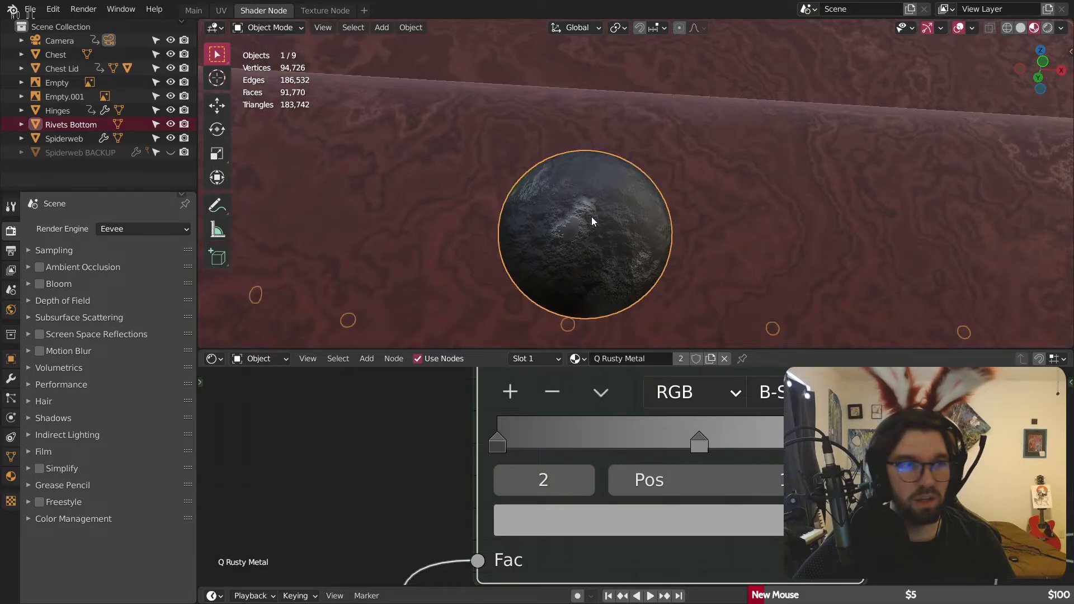
scroll(593, 271, up, 4)
middle_drag(593, 271, 601, 246)
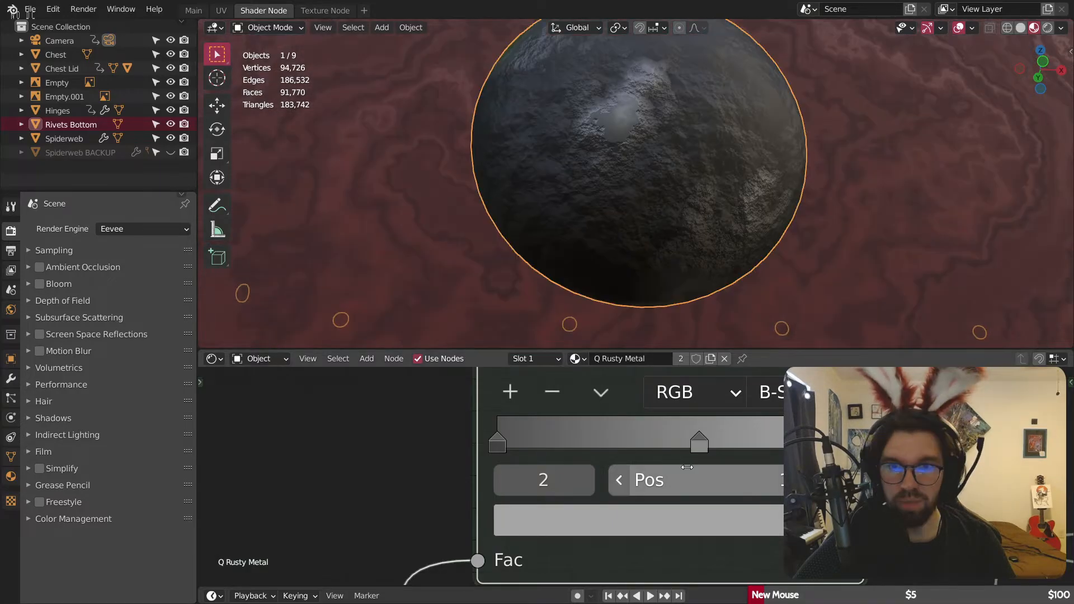
Step: Move the grey stop of the Linear ColorRamp beside the Musgrave Texture to about position 0.076, and deselect the rivets
scroll(651, 480, down, 5)
scroll(660, 470, up, 4)
drag(656, 447, 480, 438)
scroll(659, 187, down, 6)
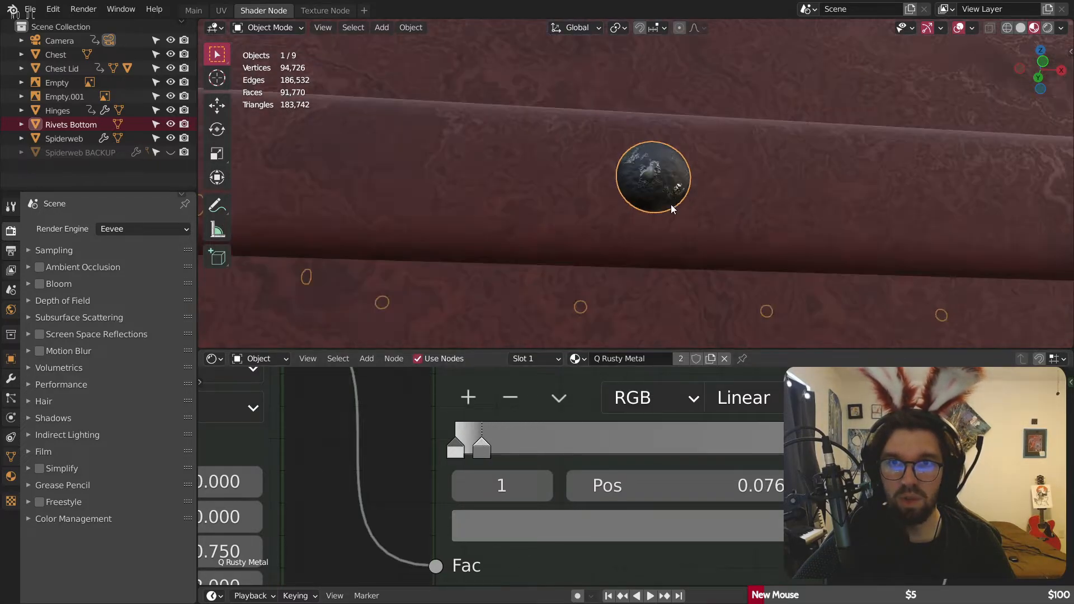
middle_drag(671, 204, 641, 215)
scroll(640, 222, down, 8)
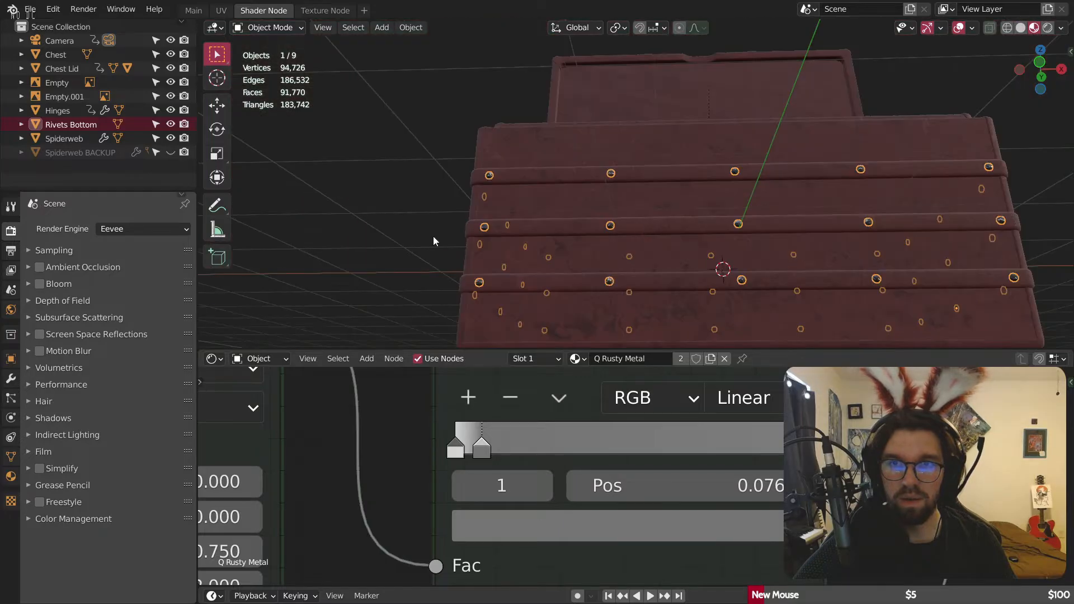
click(433, 236)
middle_drag(549, 181, 614, 226)
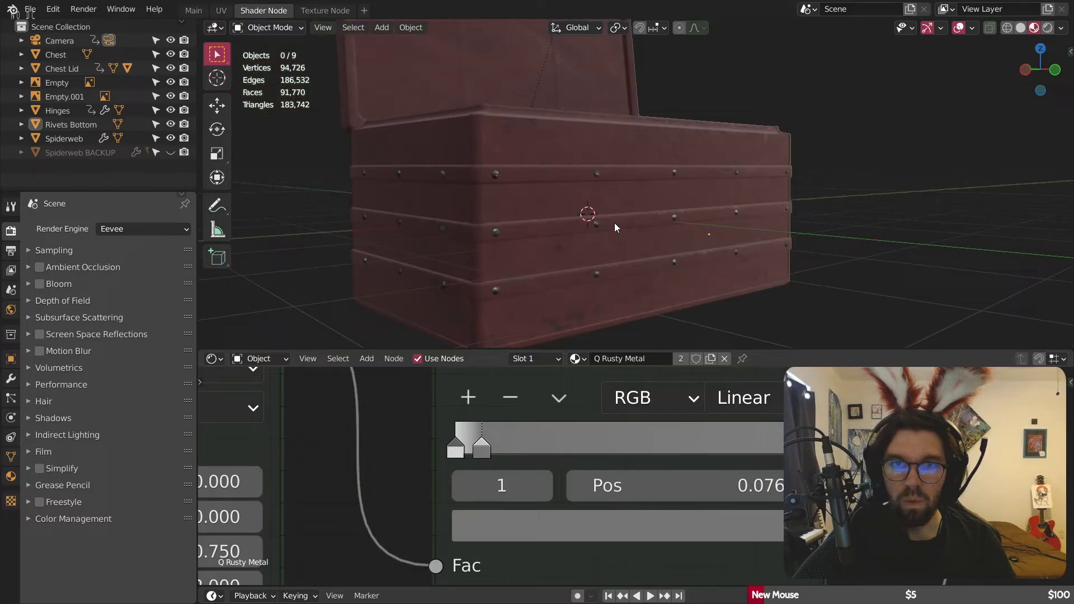
Step: Select the chest body, start editing its mesh, and show the viewport in solid shading
click(614, 223)
key(KP_Decimal)
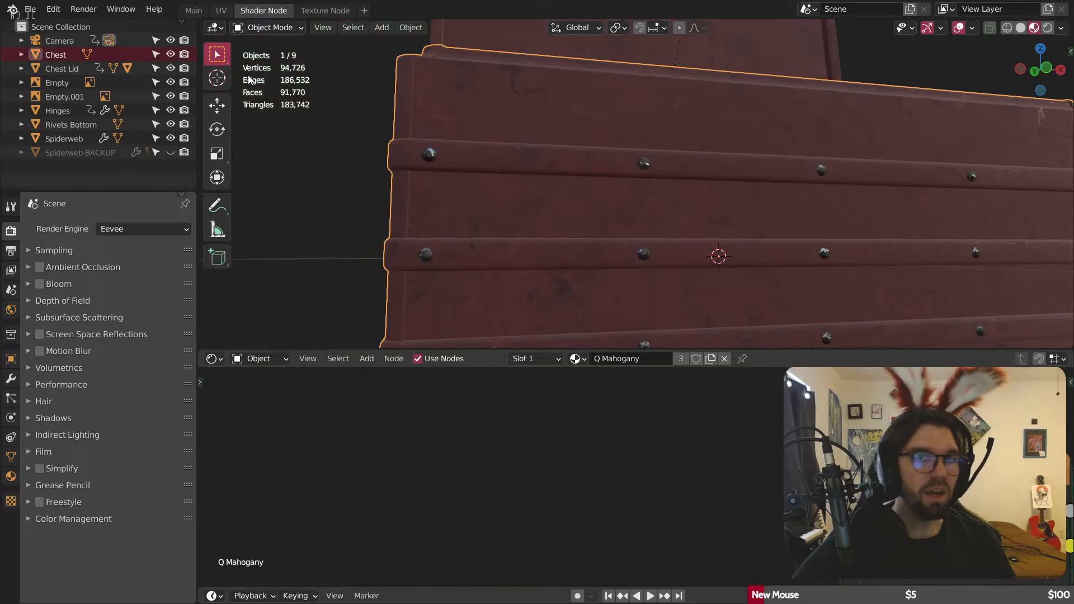
key(Tab)
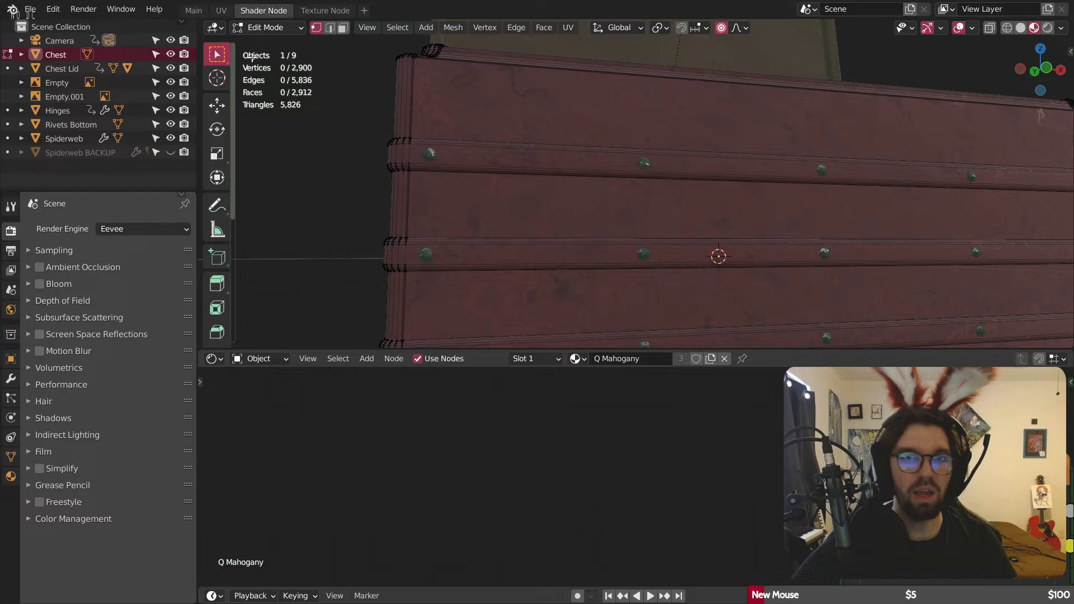
middle_drag(252, 57, 1058, 58)
click(1023, 30)
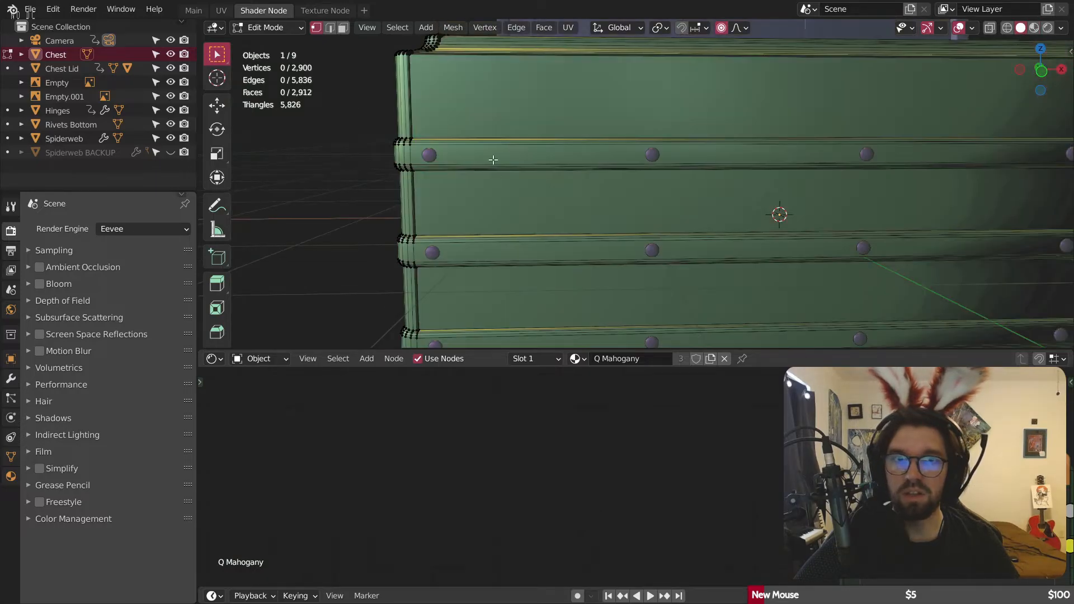
Step: In face select mode, select the face loops along the upper rounded edge of the chest's top band
middle_drag(514, 155, 519, 161)
shift+middle_drag(411, 142, 534, 188)
scroll(534, 188, up, 5)
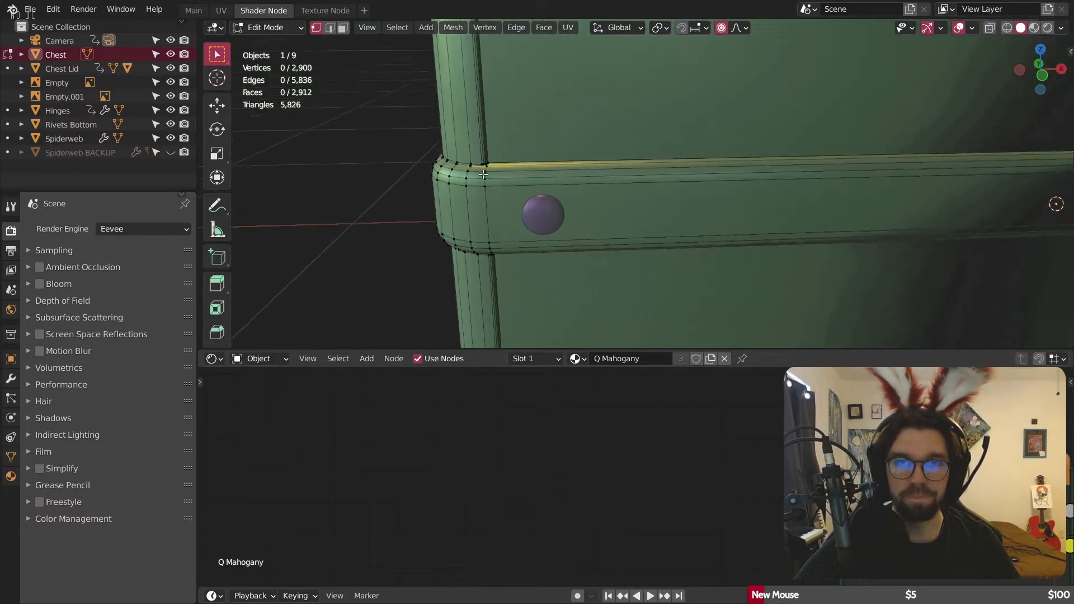
scroll(498, 157, up, 7)
middle_drag(503, 132, 464, 167)
key(3)
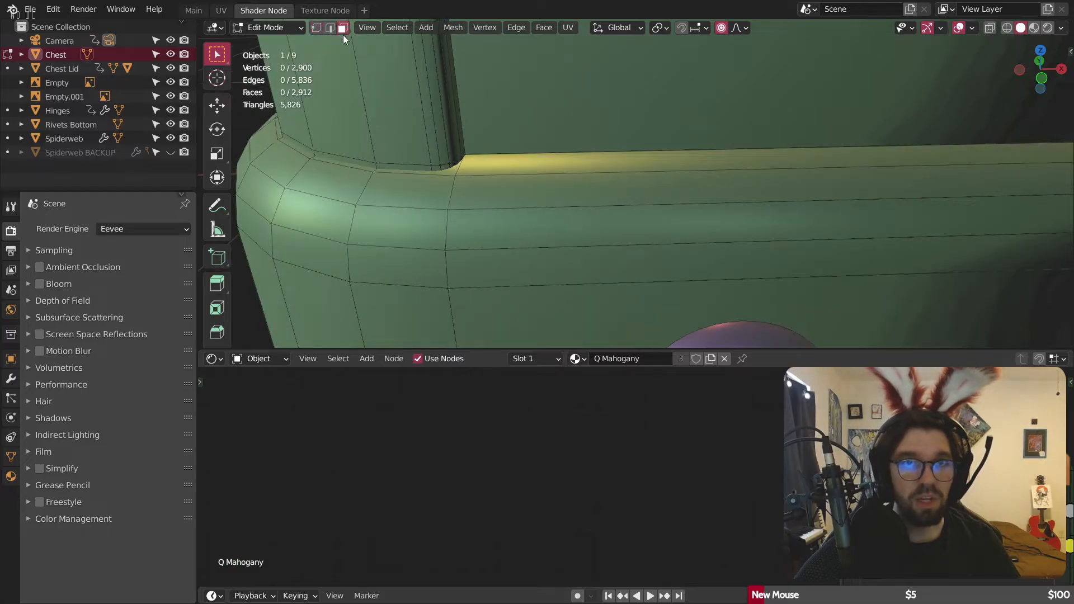
alt+click(464, 166)
alt+shift+click(455, 187)
alt+shift+click(450, 227)
alt+shift+click(448, 265)
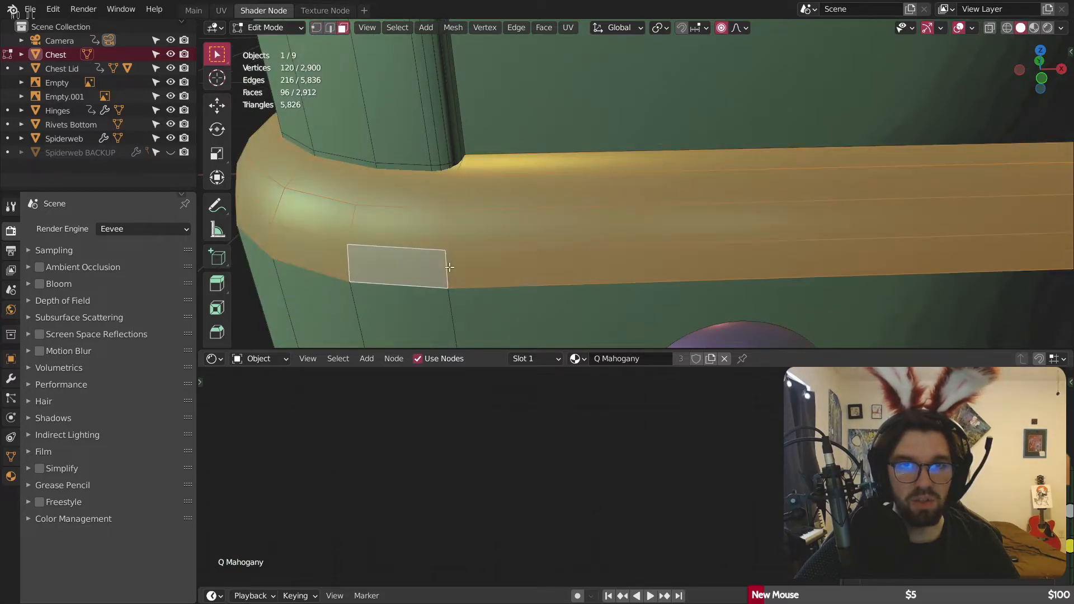
Step: Add the top band's flat front, lower rounded edge and underside face loops to the selection
key(alt+a)
middle_drag(447, 265, 455, 213)
scroll(455, 213, down, 4)
shift+middle_drag(485, 101, 520, 314)
shift+middle_drag(521, 103, 562, 341)
scroll(526, 229, up, 2)
shift+middle_drag(487, 84, 530, 178)
scroll(515, 163, down, 3)
alt+shift+click(508, 150)
scroll(503, 94, up, 2)
alt+shift+click(489, 100)
alt+shift+click(500, 121)
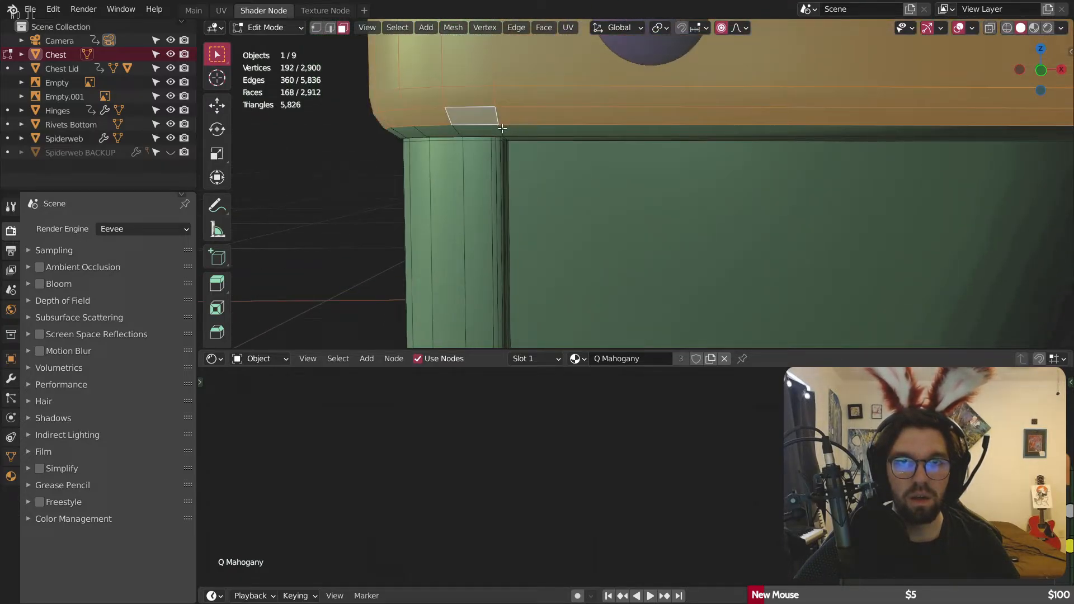
alt+shift+click(501, 128)
shift+middle_drag(502, 128, 462, 47)
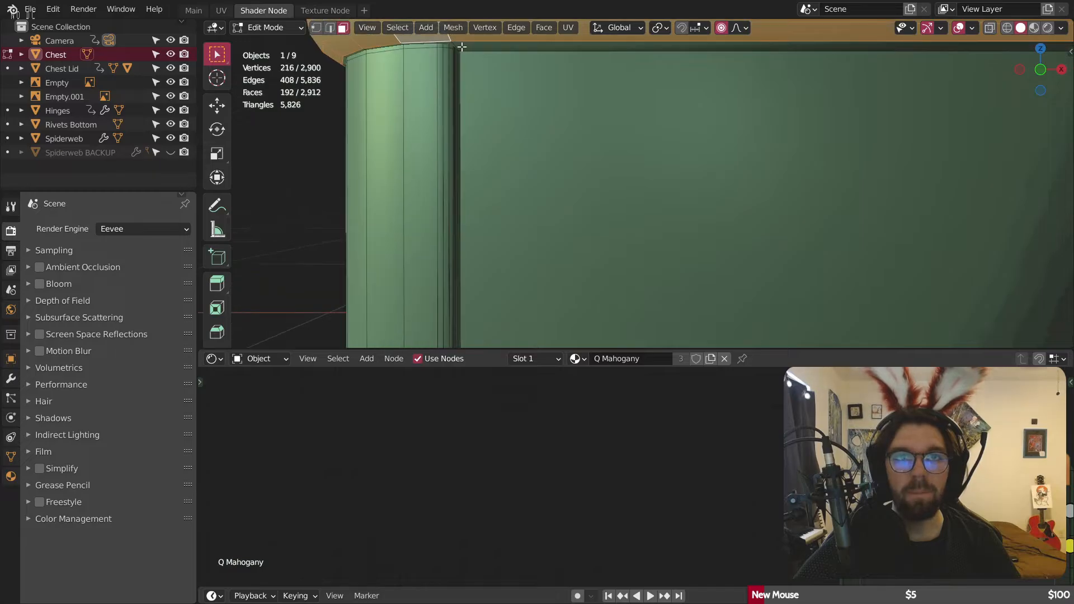
alt+shift+click(462, 45)
Step: Add the flat front and upper rounded edge loops of the middle band to the selection
scroll(464, 45, down, 6)
shift+middle_drag(504, 195, 523, 147)
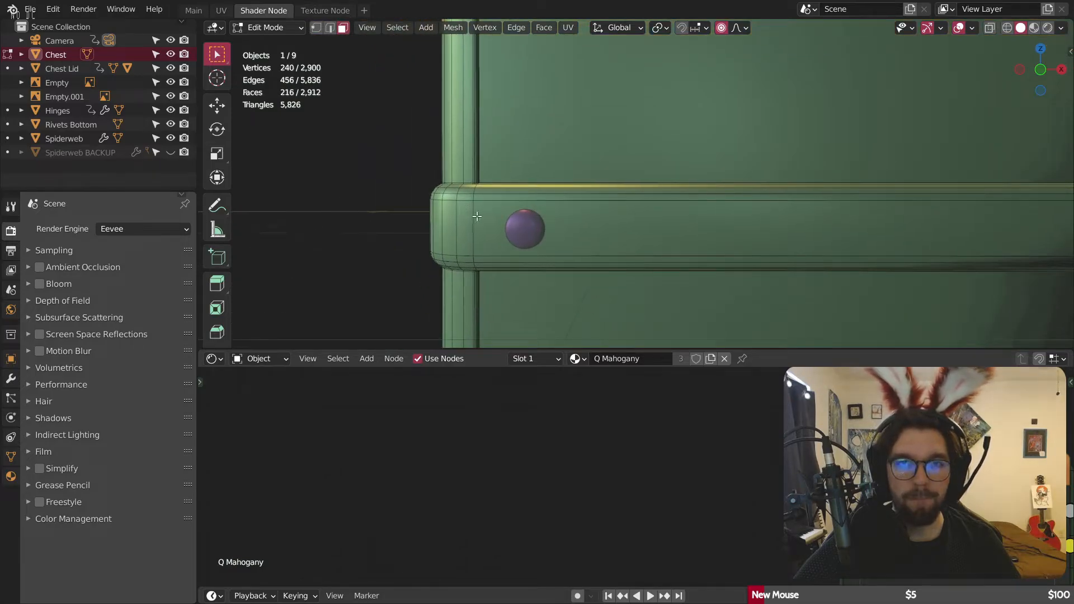
alt+shift+click(474, 217)
shift+middle_drag(476, 218, 509, 280)
scroll(506, 275, up, 8)
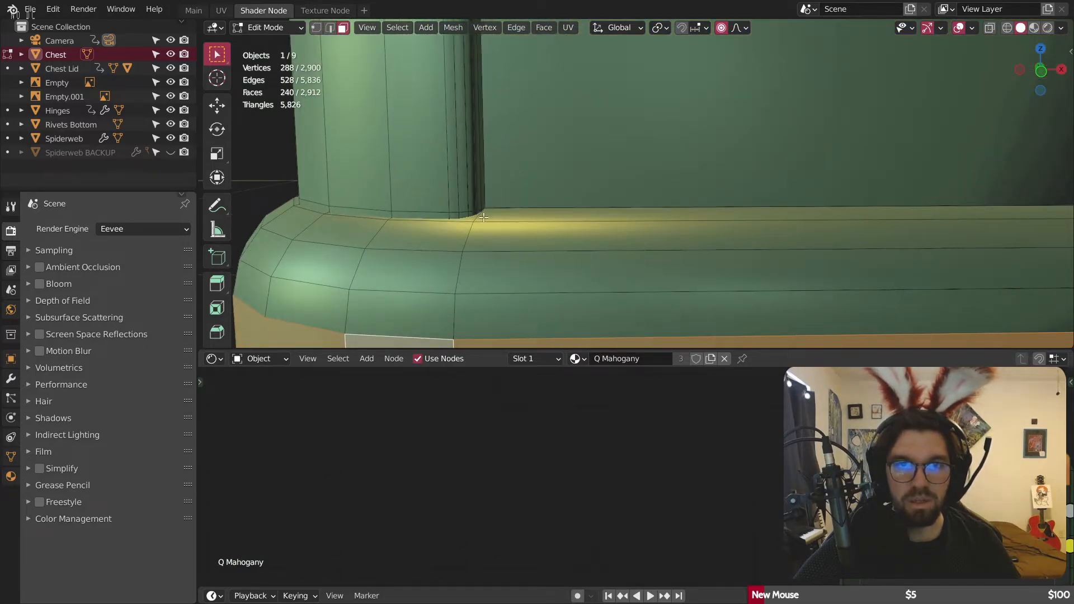
alt+shift+click(483, 217)
alt+shift+click(473, 237)
alt+shift+click(460, 265)
alt+shift+click(458, 317)
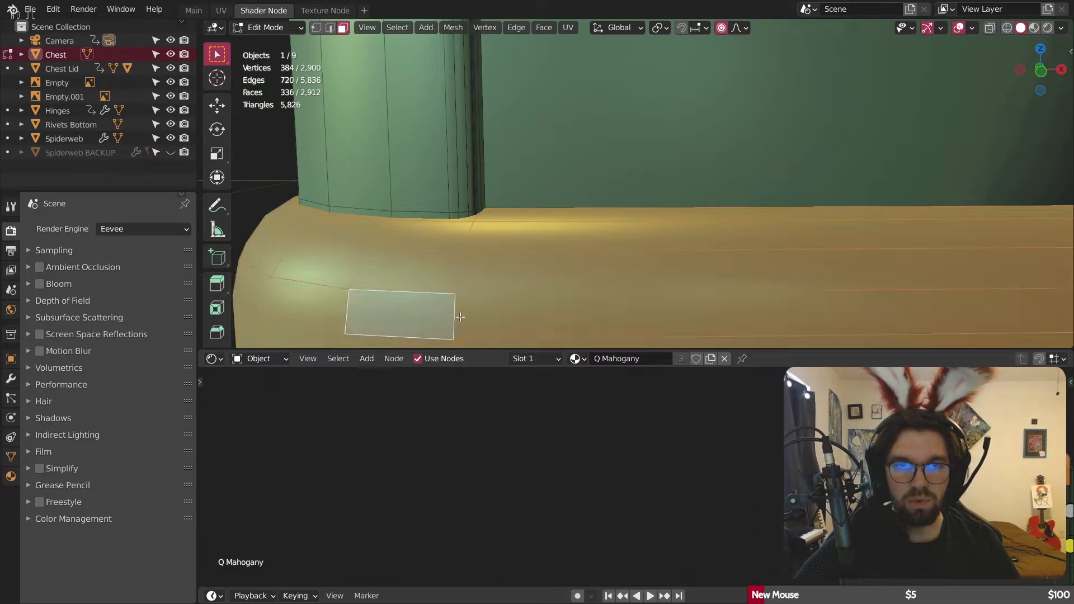
Step: Add the middle band's lower rounded edge and underside face loops to the selection
scroll(460, 316, down, 8)
shift+middle_drag(475, 309, 513, 124)
scroll(477, 109, up, 7)
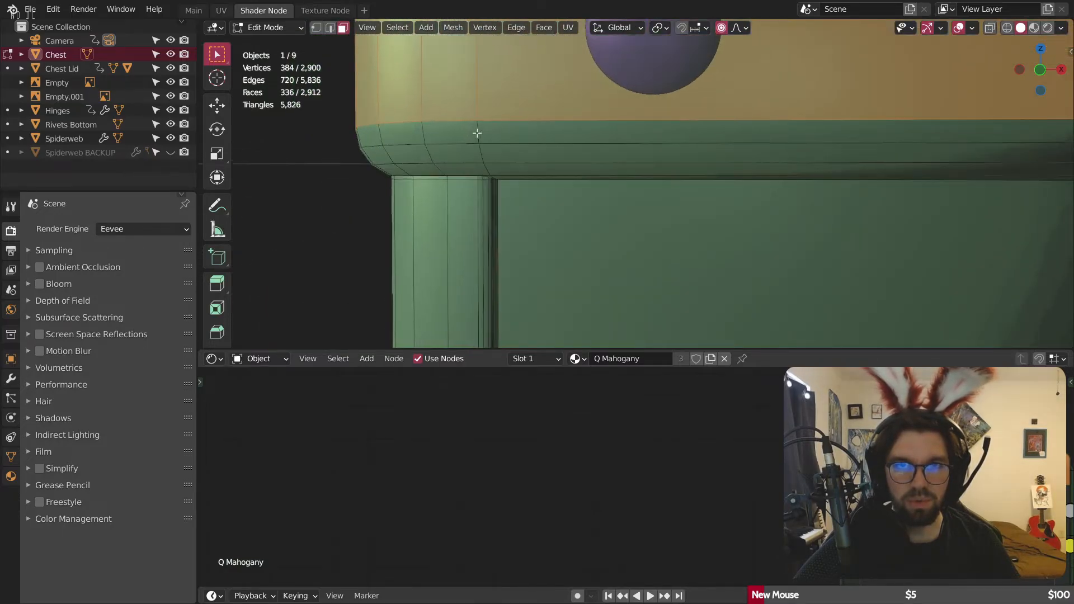
alt+shift+click(477, 133)
alt+shift+click(481, 155)
alt+shift+click(493, 163)
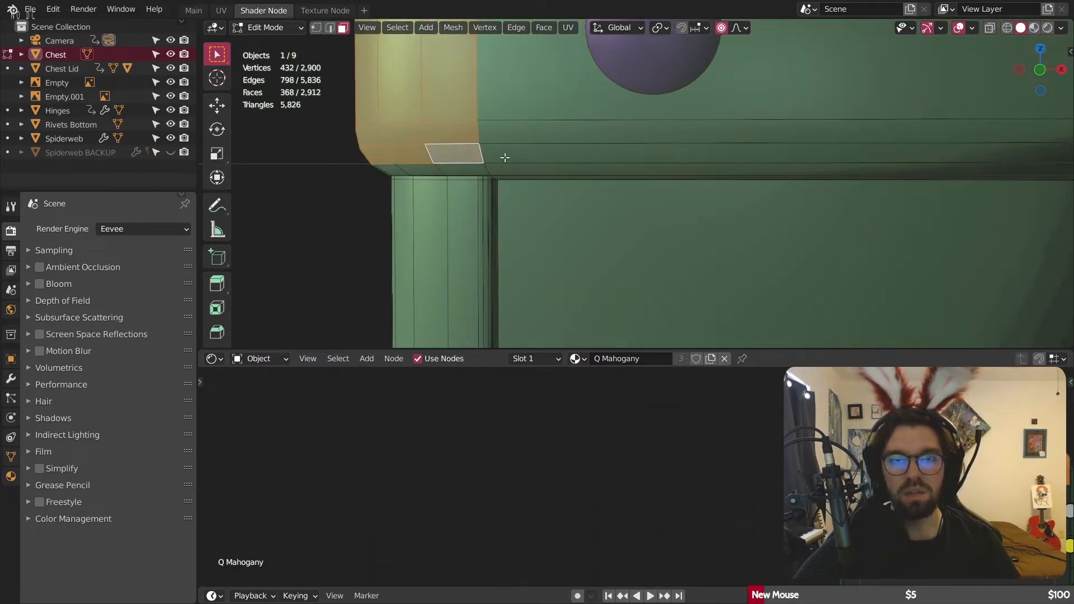
alt+shift+click(498, 155)
alt+shift+click(488, 166)
middle_drag(499, 170, 474, 172)
alt+shift+click(511, 105)
Step: Add the narrow inner strips of the corner post below the middle band to the selection
alt+shift+click(480, 171)
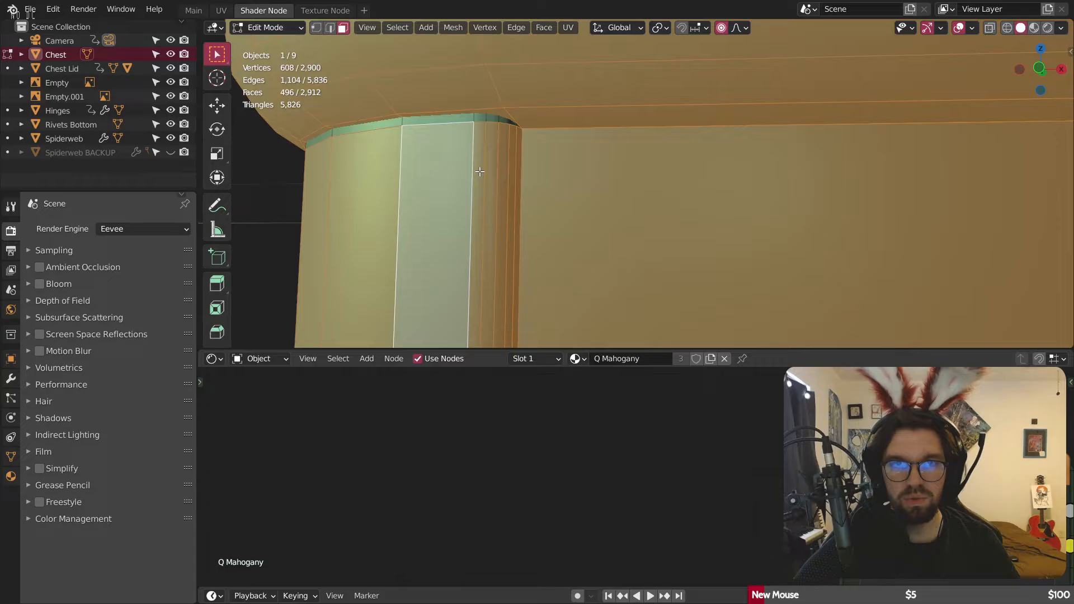
key(ctrl+z)
alt+shift+click(484, 120)
alt+shift+click(495, 122)
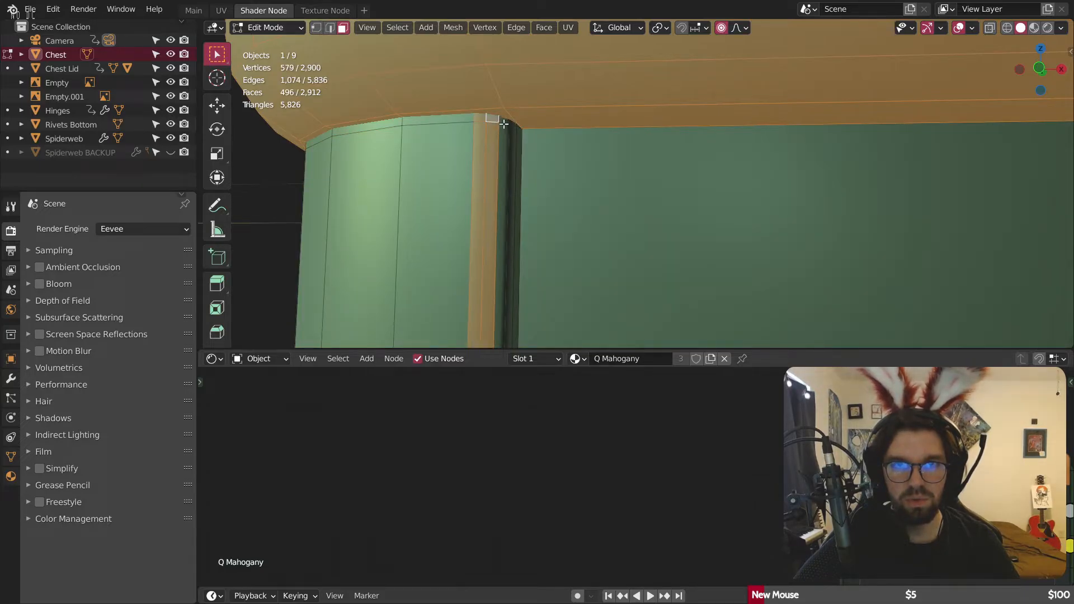
alt+shift+click(513, 125)
middle_drag(527, 125, 462, 218)
scroll(461, 220, up, 4)
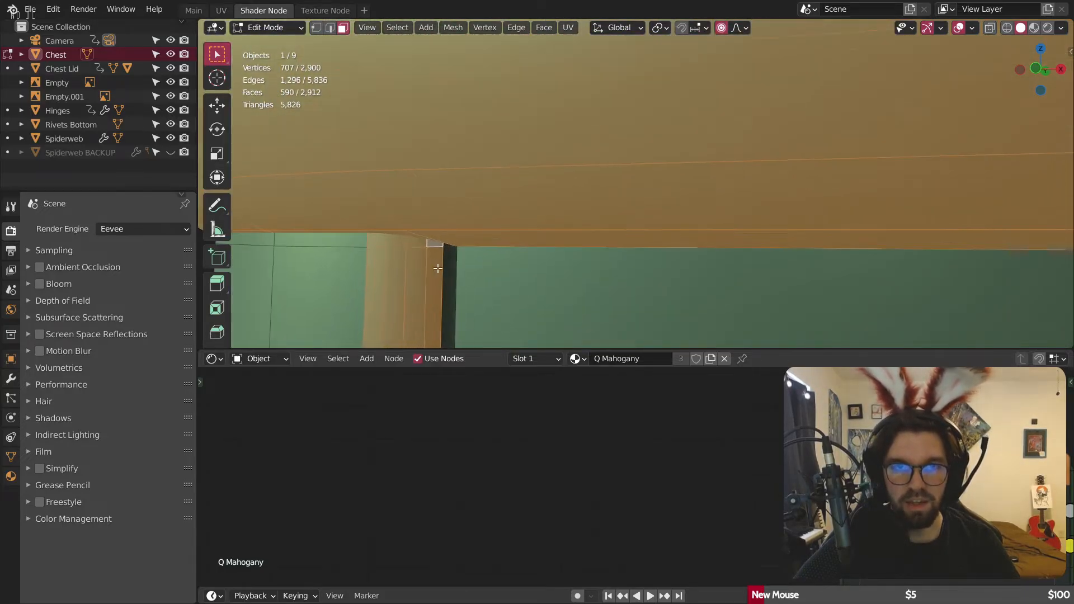
shift+middle_drag(438, 269, 451, 140)
alt+shift+click(451, 141)
Step: Extend the selection across the rounded outer faces of the chest's corner post
scroll(446, 157, down, 8)
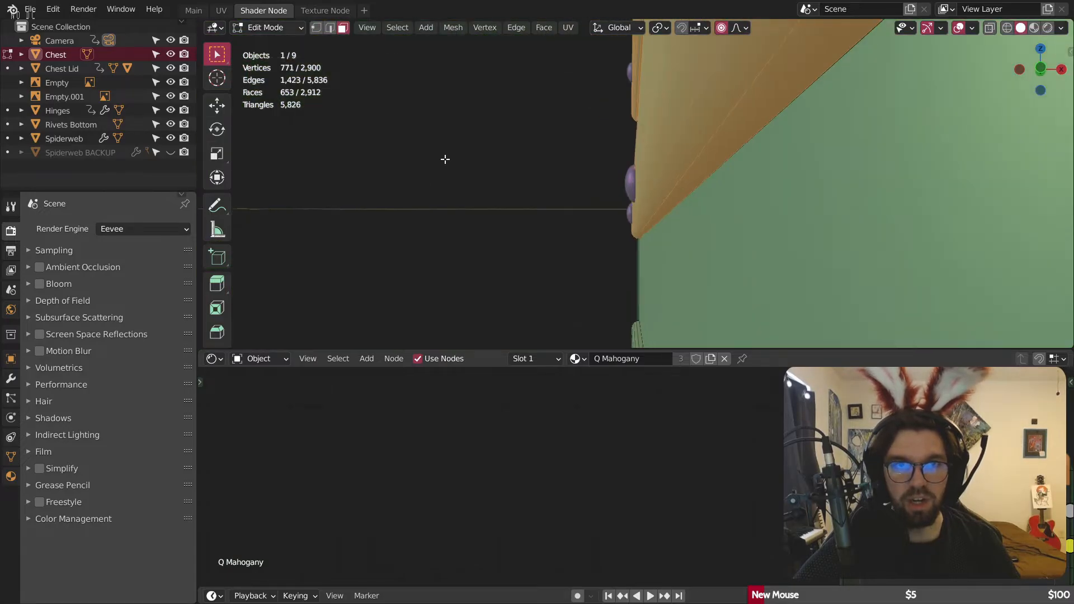
scroll(444, 160, up, 8)
scroll(462, 153, down, 5)
scroll(477, 201, down, 4)
shift+middle_drag(515, 146, 484, 184)
scroll(456, 178, up, 8)
alt+shift+click(481, 175)
alt+shift+click(448, 177)
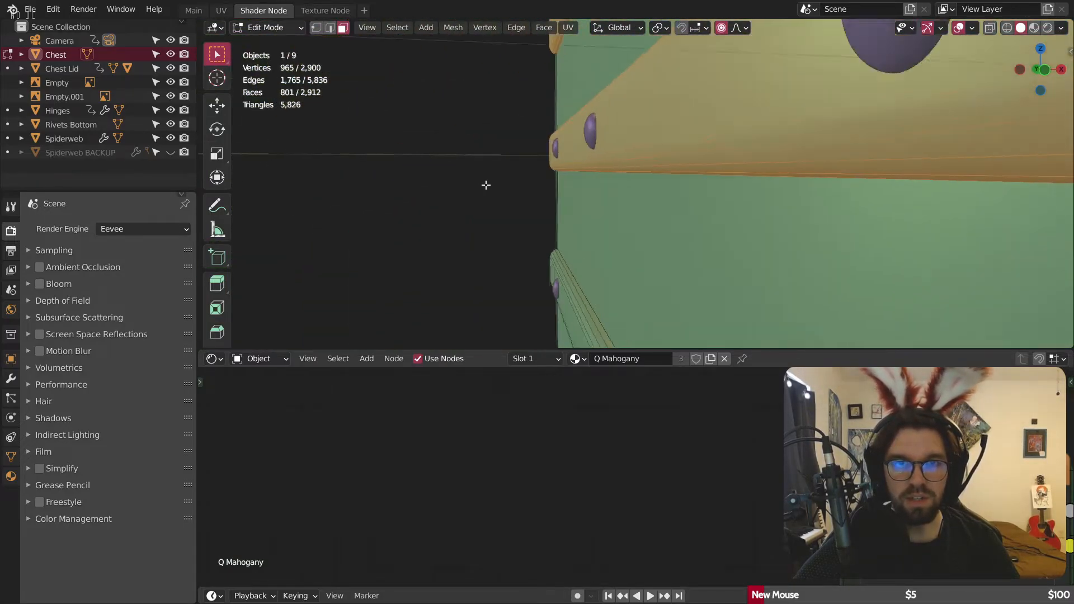
scroll(484, 185, down, 8)
scroll(650, 163, up, 7)
alt+shift+click(647, 147)
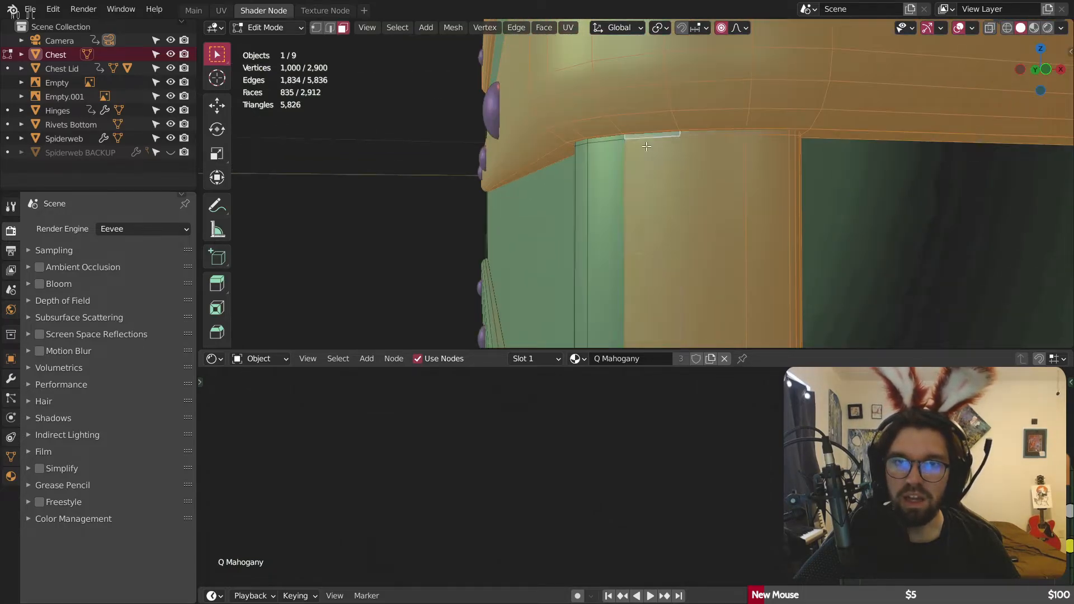
alt+shift+click(611, 148)
Step: Add the remaining unselected corner post strips next to the chest's end panel to the selection
middle_drag(610, 149, 638, 149)
scroll(637, 149, down, 5)
shift+middle_drag(767, 146, 681, 154)
scroll(582, 121, up, 6)
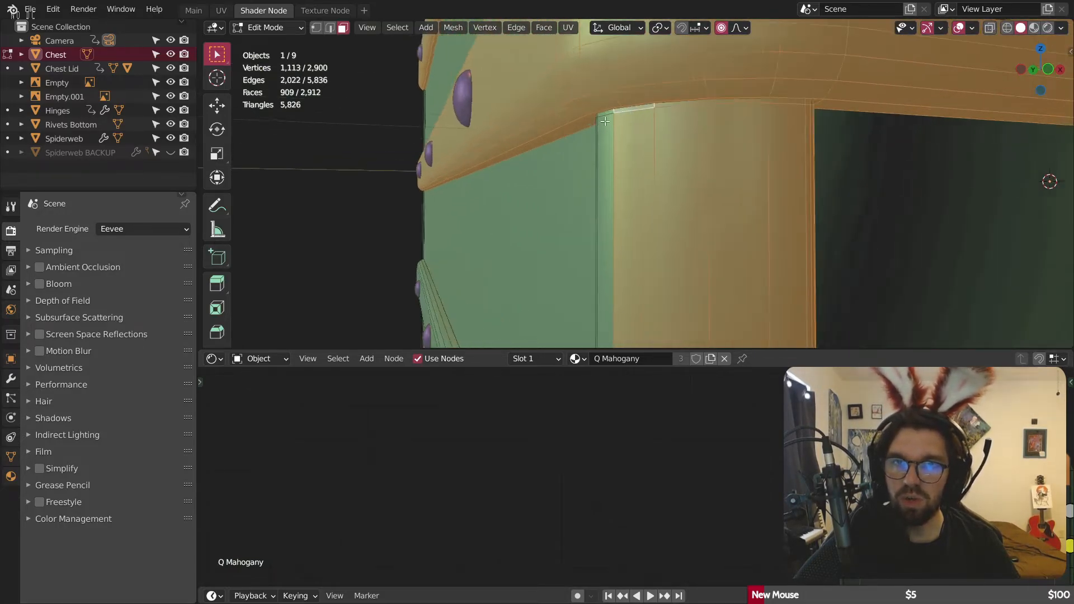
alt+shift+click(565, 125)
scroll(564, 125, down, 4)
middle_drag(565, 125, 431, 179)
scroll(680, 148, up, 8)
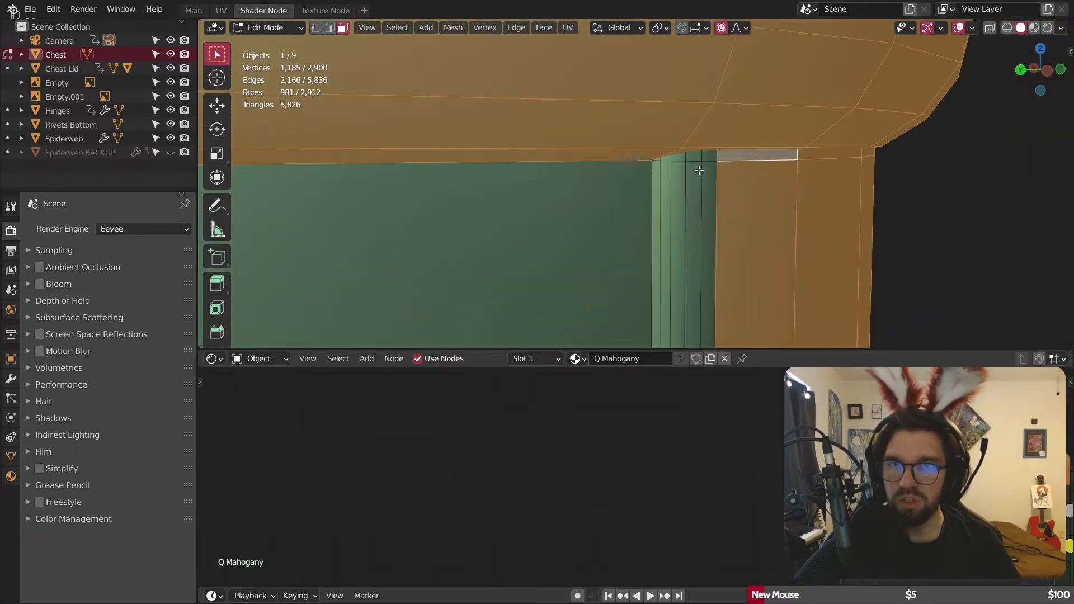
alt+shift+click(712, 153)
alt+shift+click(686, 159)
alt+shift+click(663, 159)
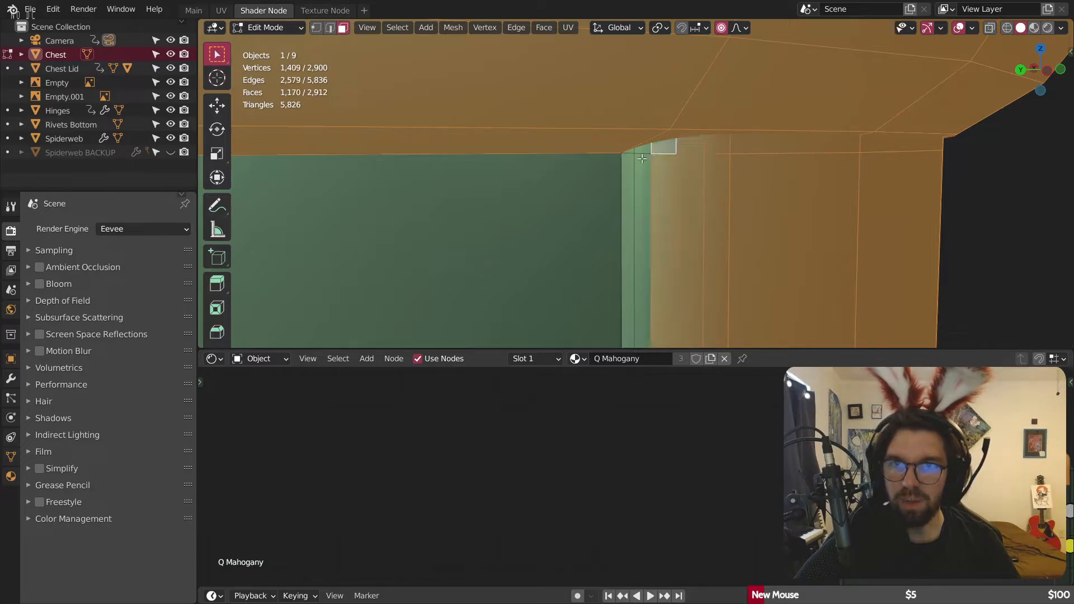
alt+shift+click(643, 159)
alt+shift+click(637, 159)
scroll(635, 178, down, 8)
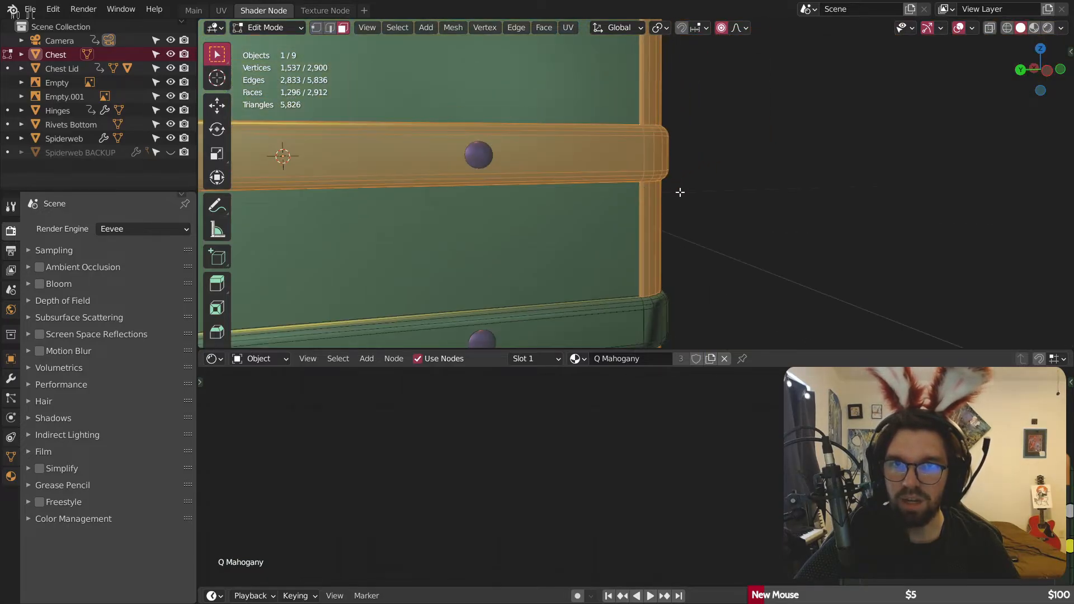
Step: Add the upper rounded edge loops of the lowest riveted band to the selection
middle_drag(680, 204, 631, 201)
shift+middle_drag(556, 274, 568, 202)
scroll(568, 185, up, 6)
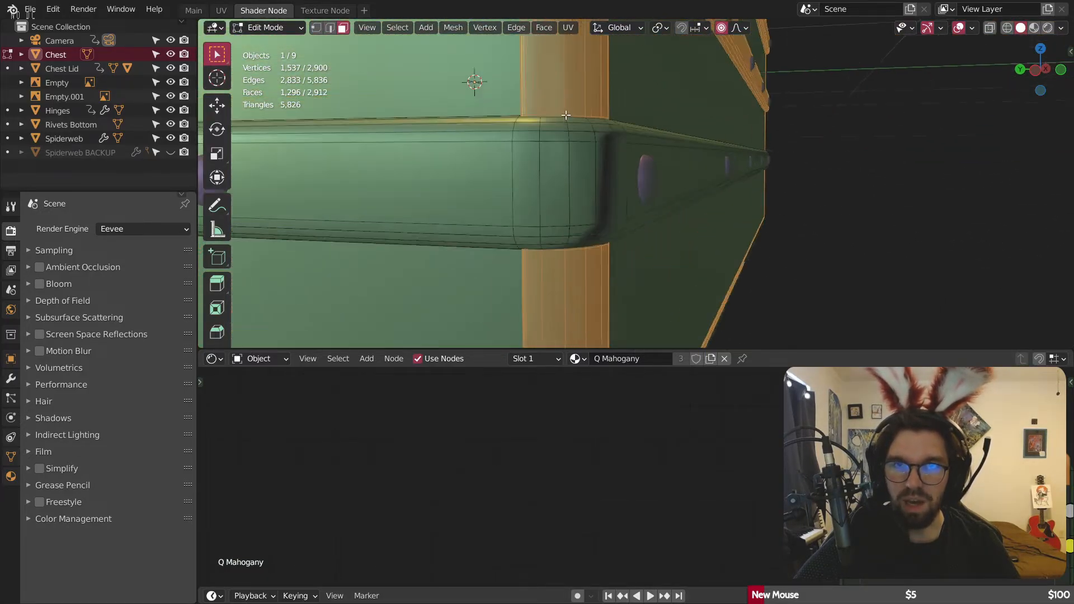
middle_drag(566, 136, 561, 142)
middle_drag(487, 183, 487, 203)
middle_drag(530, 342, 563, 231)
alt+shift+click(501, 224)
alt+shift+click(494, 247)
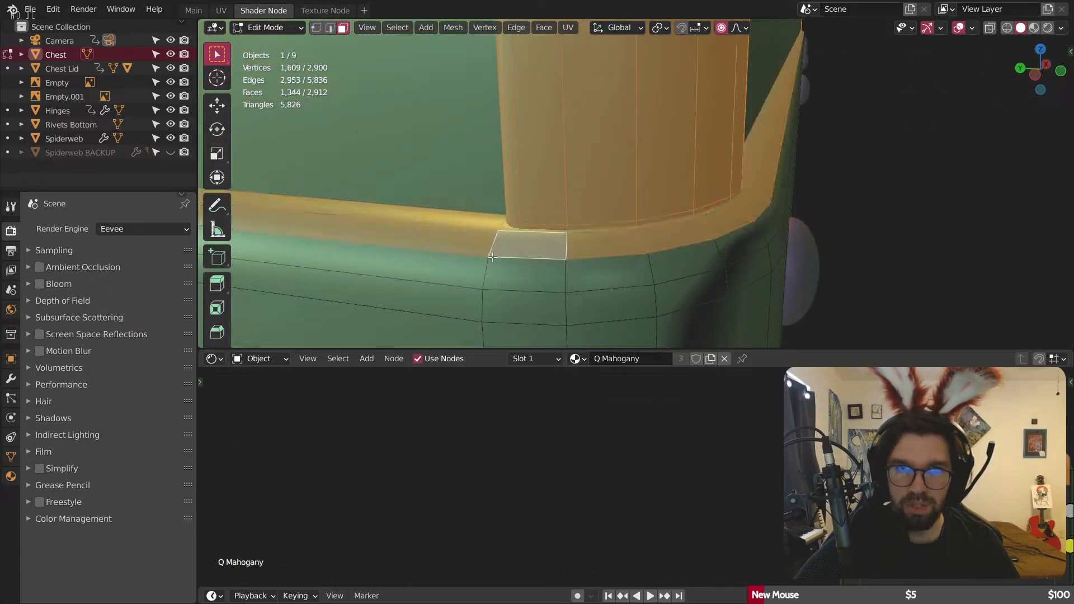
alt+shift+click(485, 274)
alt+shift+click(492, 308)
Step: Add the lowest riveted band's flat front and first lower edge loops to the selection
scroll(511, 317, down, 5)
shift+middle_drag(615, 235, 576, 79)
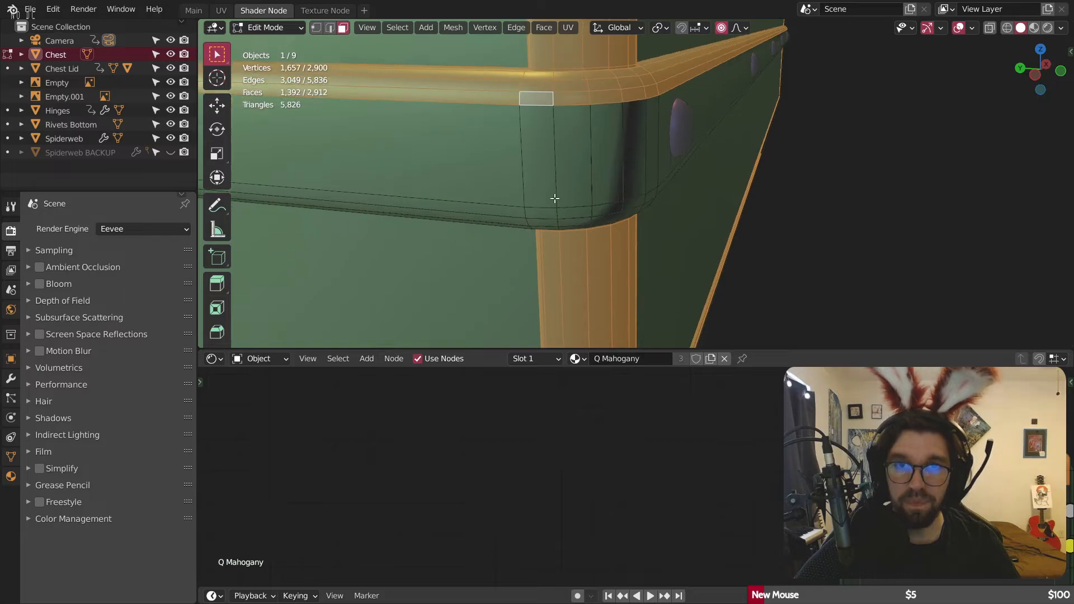
scroll(537, 208, up, 3)
alt+shift+click(529, 230)
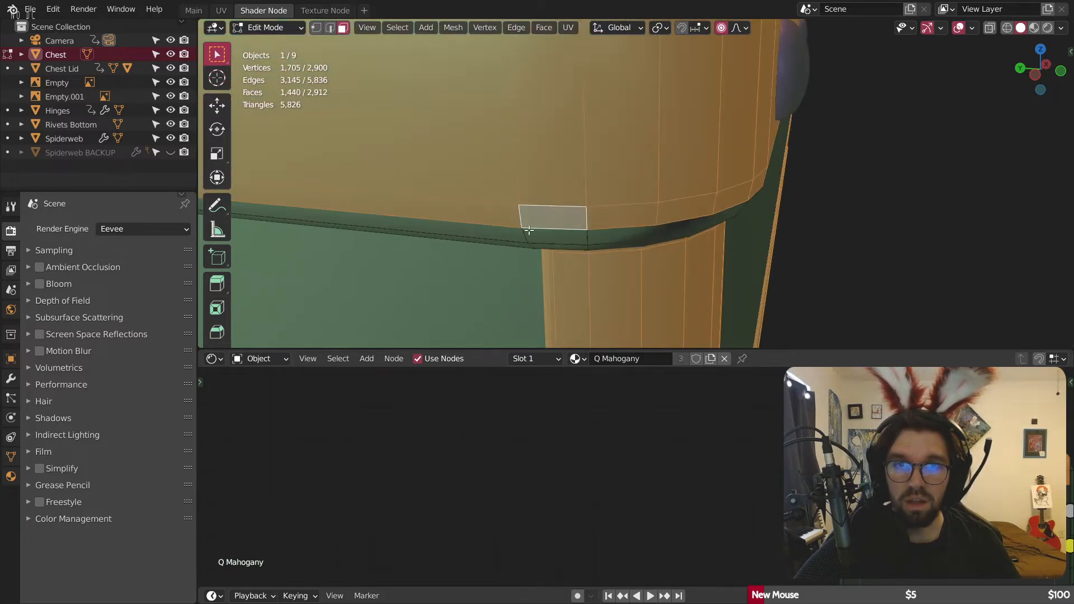
scroll(600, 224, up, 3)
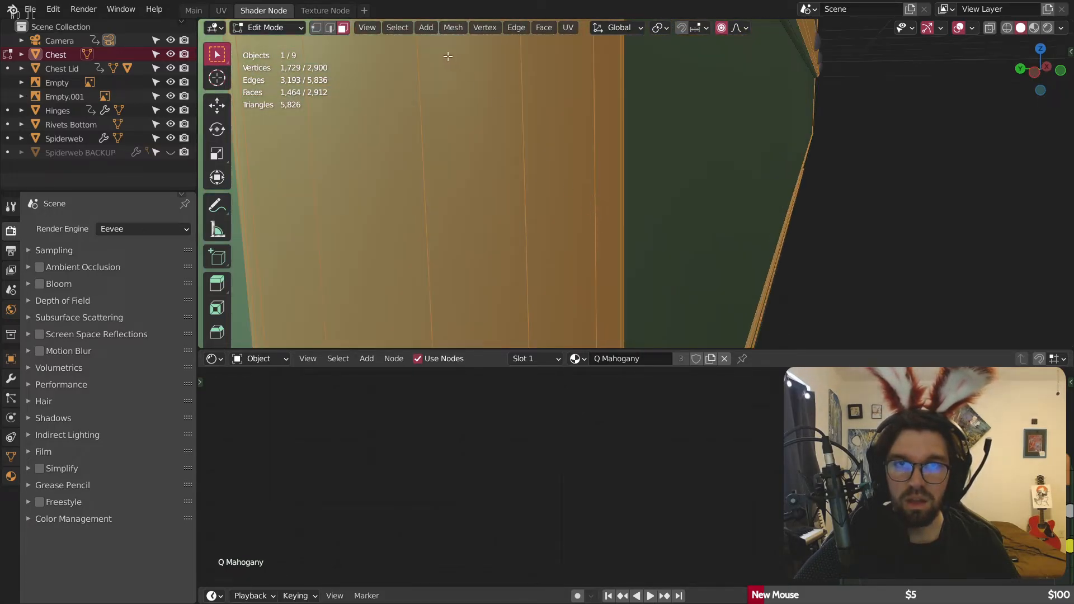
Step: Add the remaining underside loops of the lowest riveted band to the selection
shift+middle_drag(448, 57, 684, 318)
scroll(597, 137, down, 3)
shift+middle_drag(604, 116, 642, 267)
scroll(625, 150, up, 3)
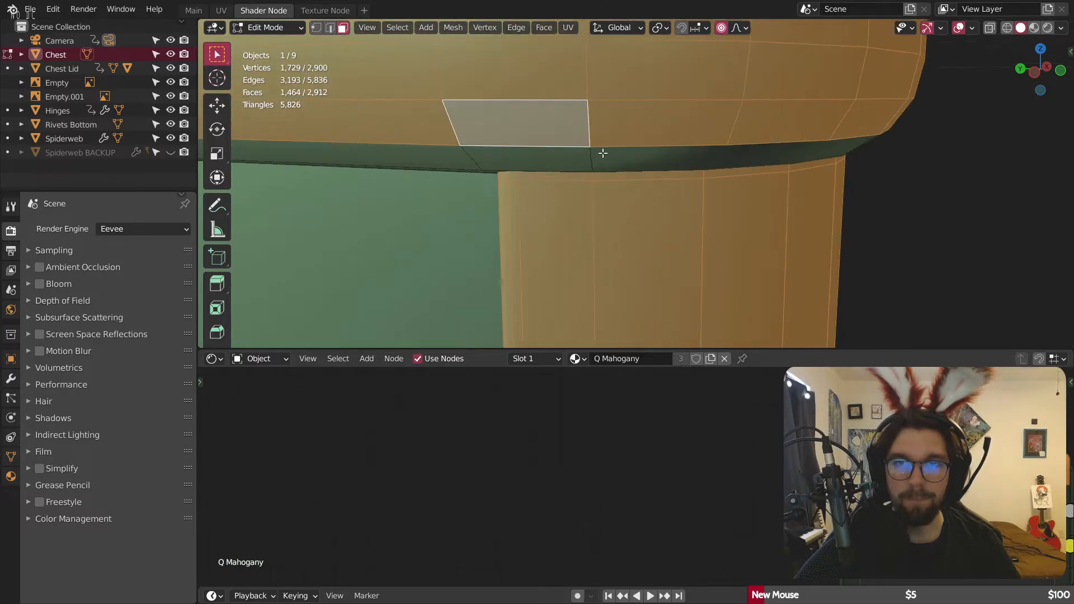
alt+shift+click(594, 154)
middle_drag(594, 154, 603, 149)
scroll(506, 135, up, 4)
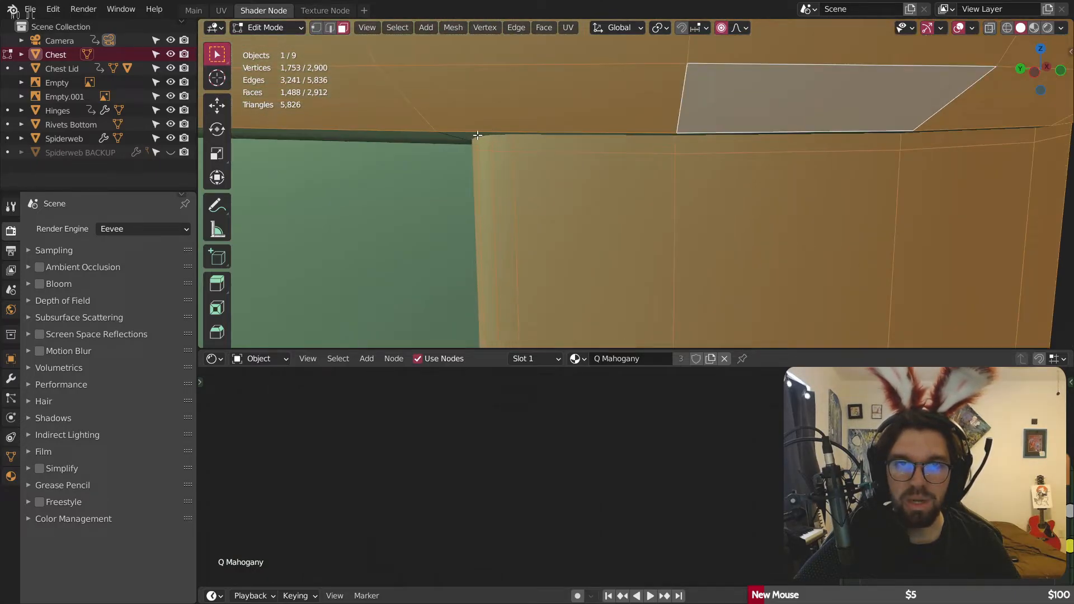
alt+shift+click(444, 138)
Step: Add the unselected face loops of the chest's bottom trim below the lowest panel to the selection
scroll(520, 107, down, 8)
middle_drag(532, 103, 557, 155)
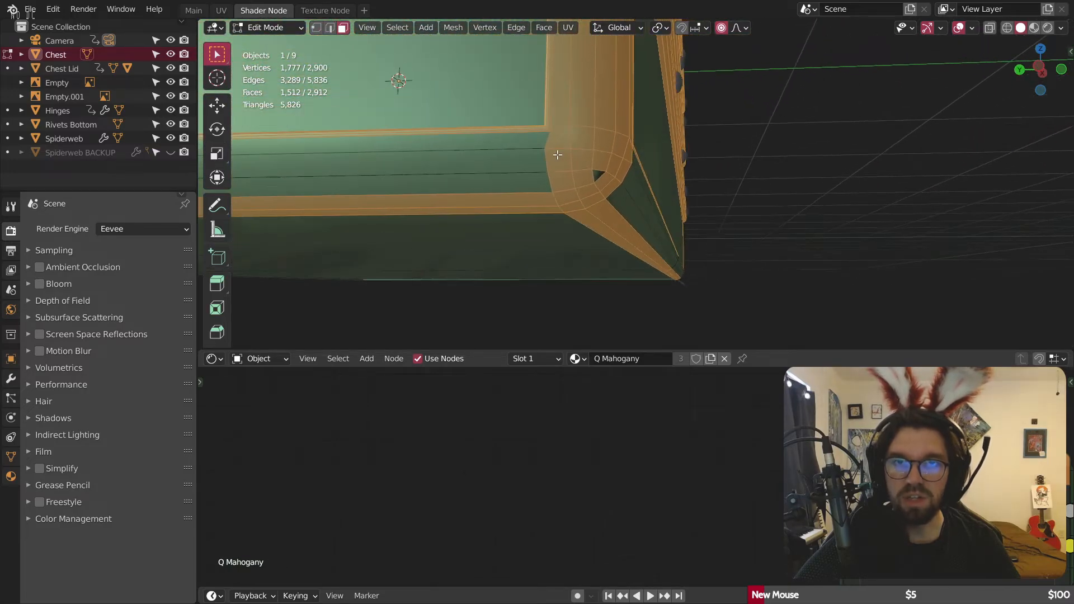
scroll(547, 144, up, 2)
alt+shift+click(547, 140)
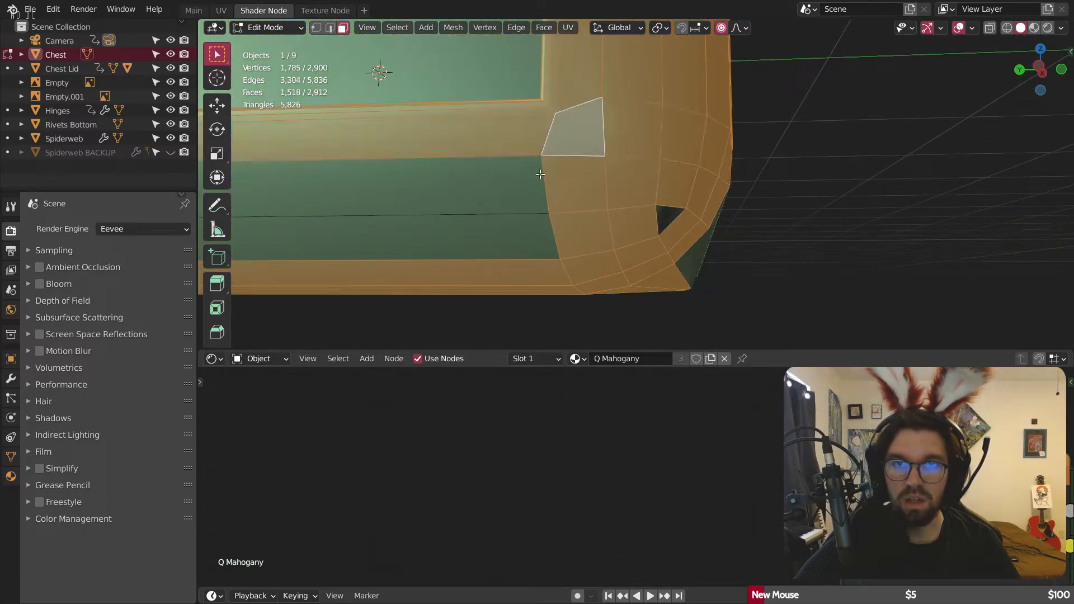
alt+shift+click(546, 193)
alt+shift+click(552, 226)
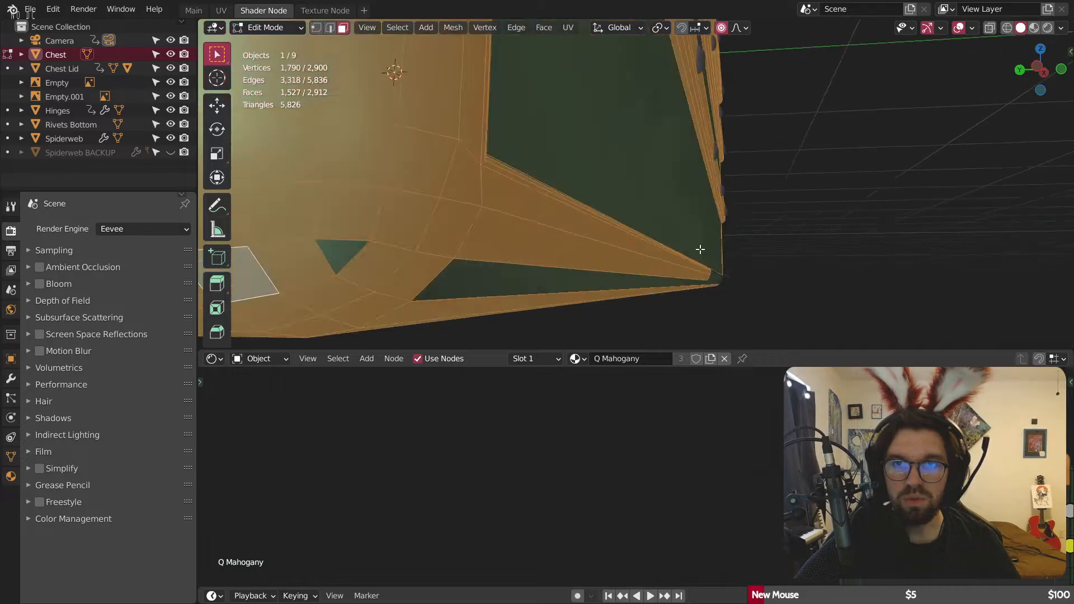
Step: Add the leftover strip and the small triangular face at the chest's bottom corner to the selection
middle_drag(552, 226, 515, 185)
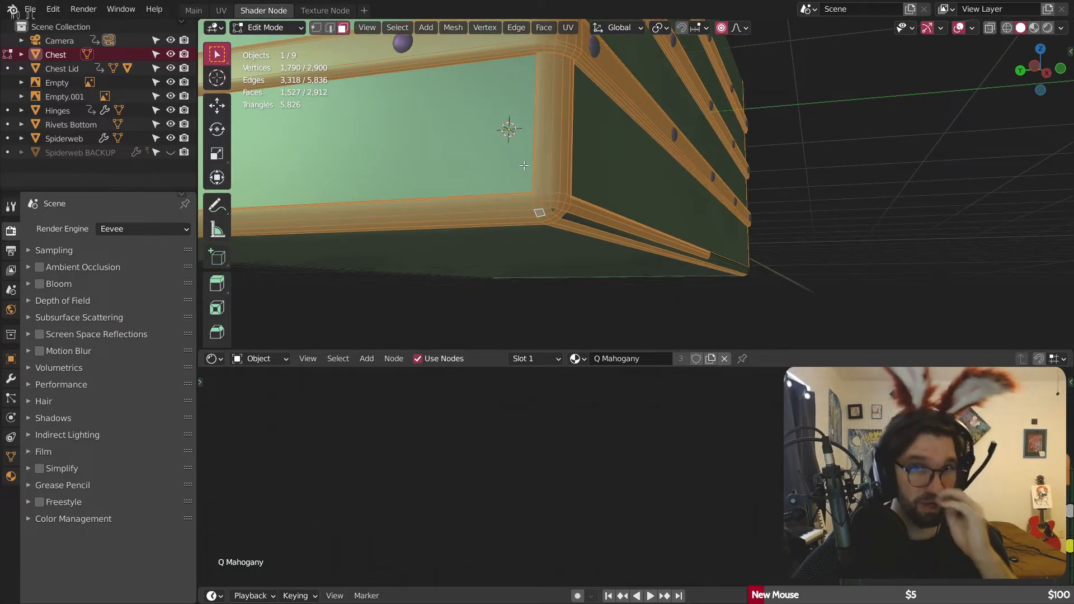
scroll(539, 173, up, 3)
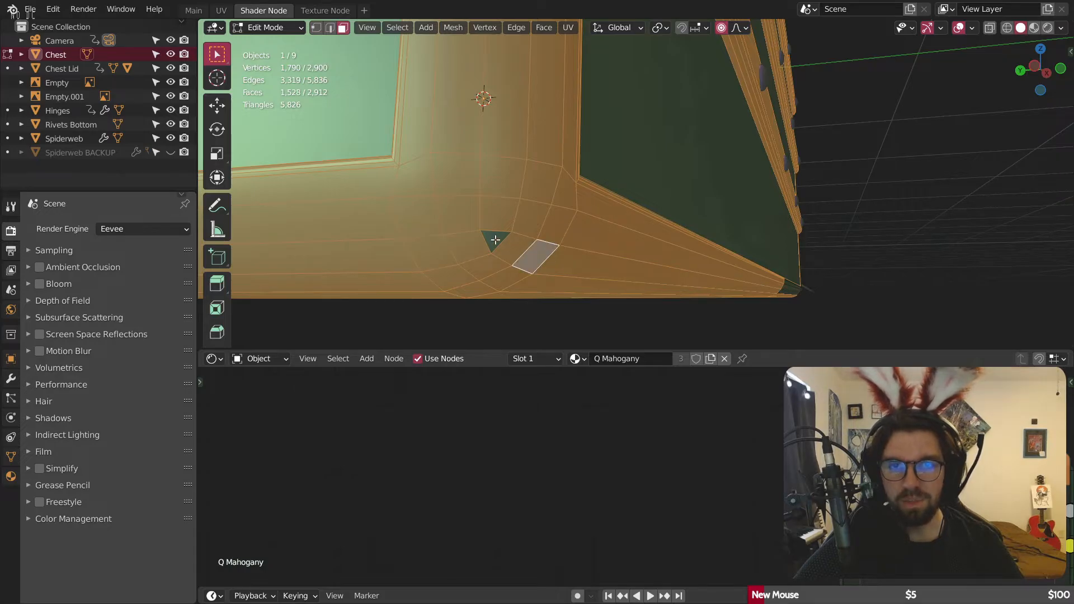
shift+click(495, 239)
middle_drag(495, 240, 643, 255)
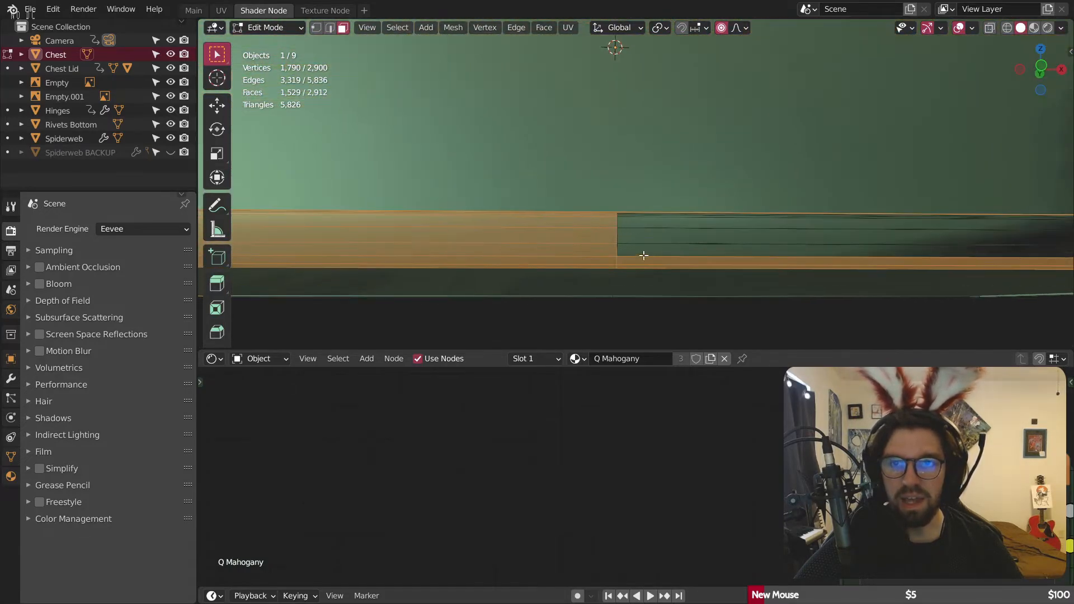
Step: Add the three bottom trim face loops on the adjoining side of the chest to the selection
scroll(643, 255, up, 2)
middle_drag(599, 211, 586, 184)
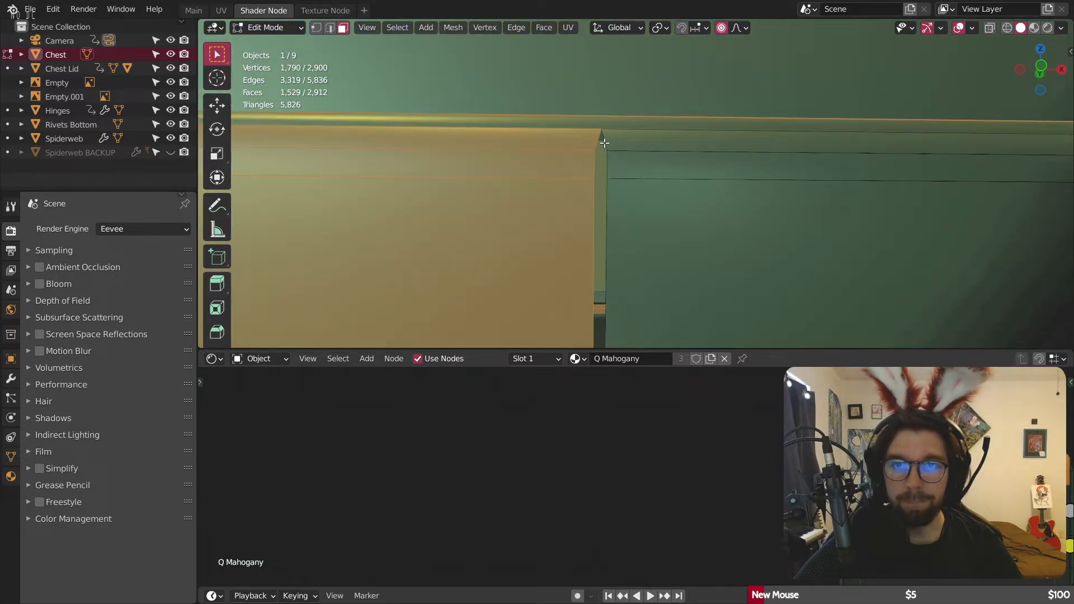
middle_drag(604, 142, 724, 191)
alt+shift+click(725, 191)
alt+shift+click(724, 241)
alt+shift+click(725, 277)
scroll(729, 155, up, 2)
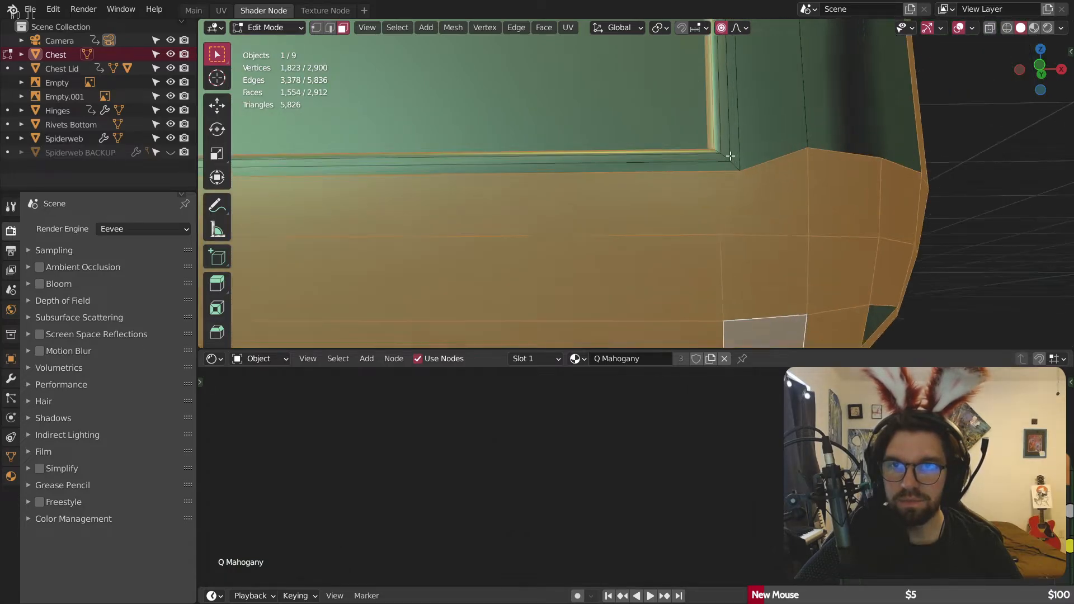
Step: Add the bevel loops framing this side's lowest panel and the triangular face at its bottom corner to the selection
middle_drag(730, 154, 674, 183)
scroll(673, 183, down, 3)
scroll(692, 201, up, 3)
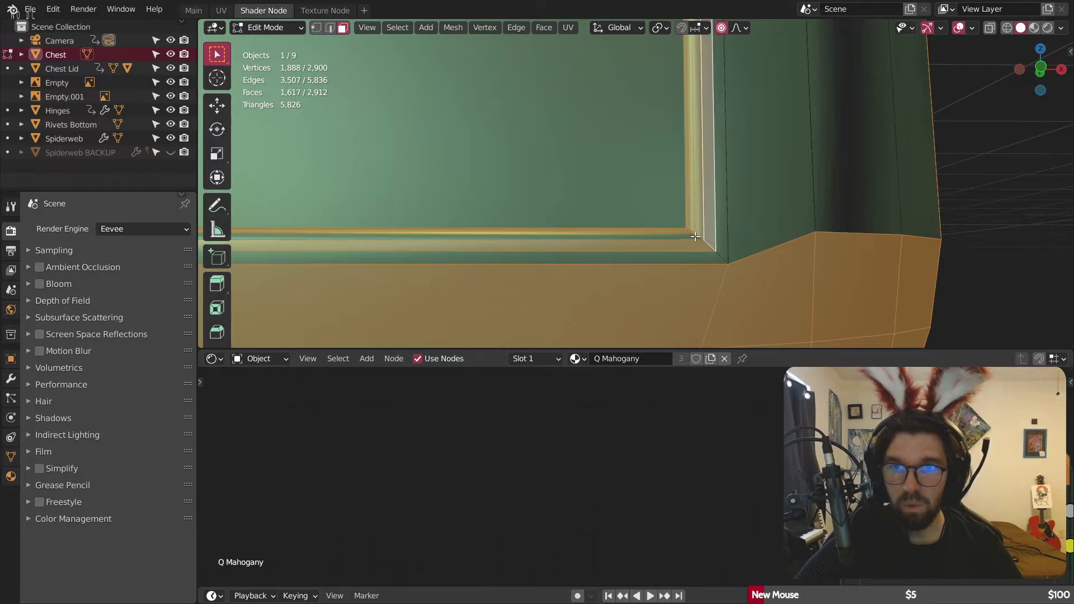
middle_drag(698, 235, 681, 300)
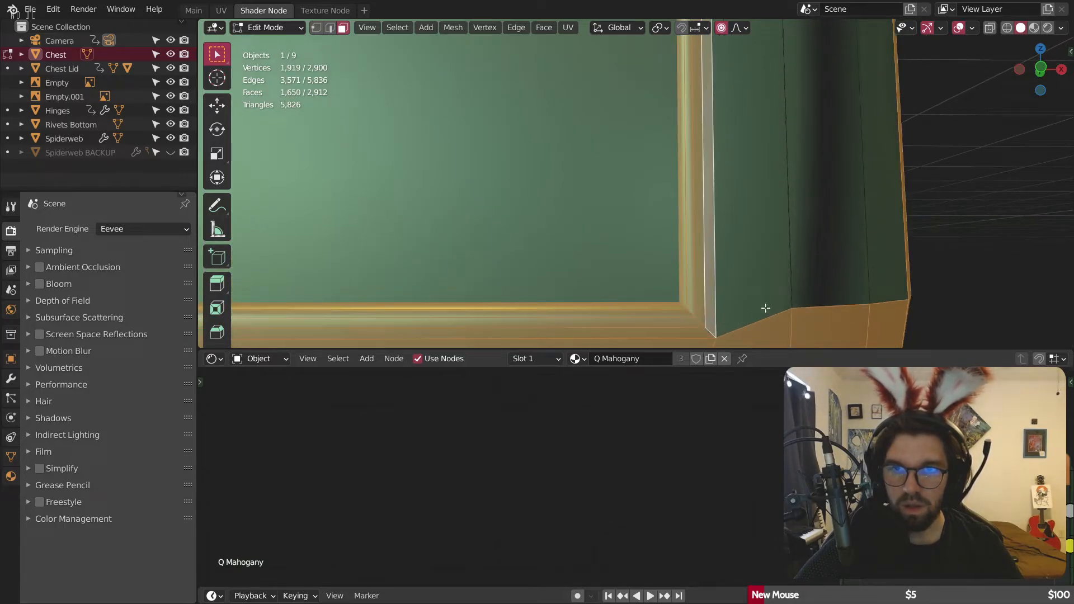
middle_drag(765, 308, 652, 229)
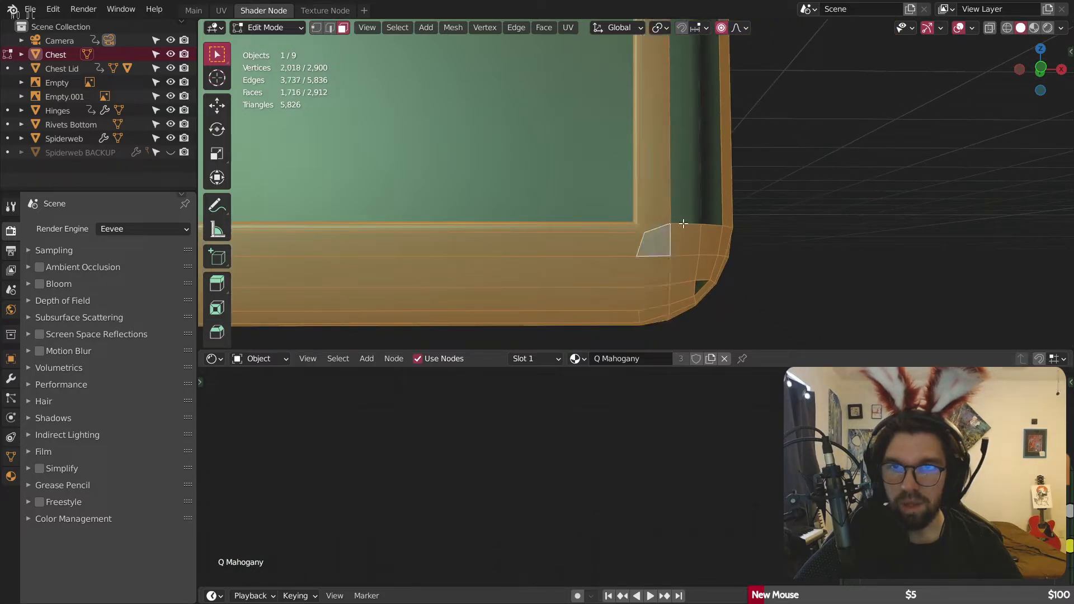
shift+click(702, 286)
Step: Add the bottom trim face loops on the next side of the chest to the selection
middle_drag(702, 286, 545, 231)
scroll(612, 201, up, 8)
alt+shift+click(587, 192)
alt+shift+click(588, 192)
scroll(593, 194, down, 10)
scroll(601, 224, down, 4)
scroll(563, 233, up, 4)
scroll(576, 246, up, 4)
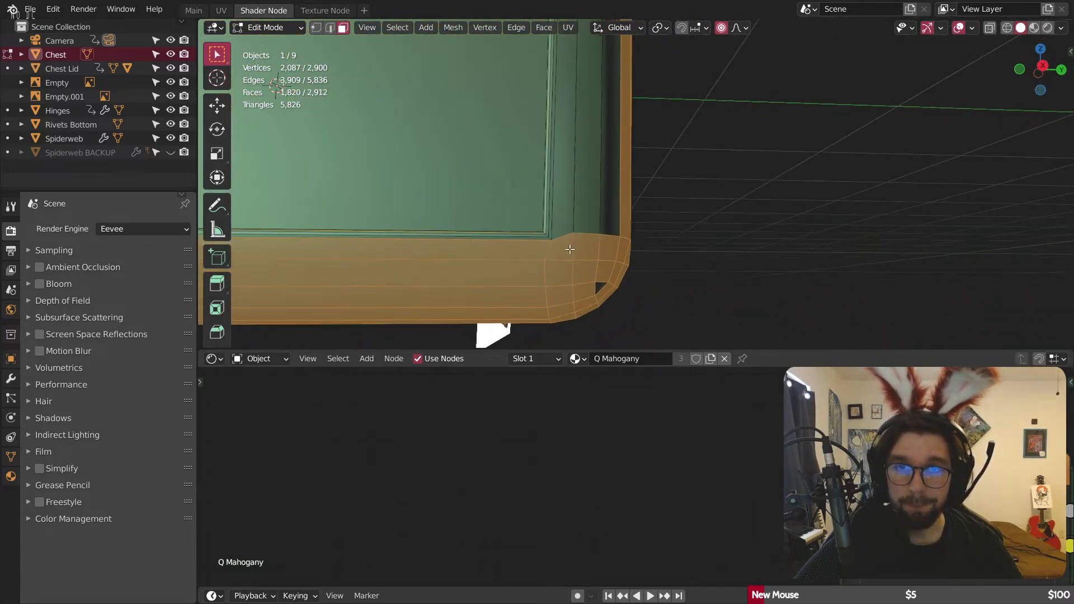
Step: Add the outer and inner bevel loops around the lowest panel on that side to the selection
scroll(565, 249, up, 5)
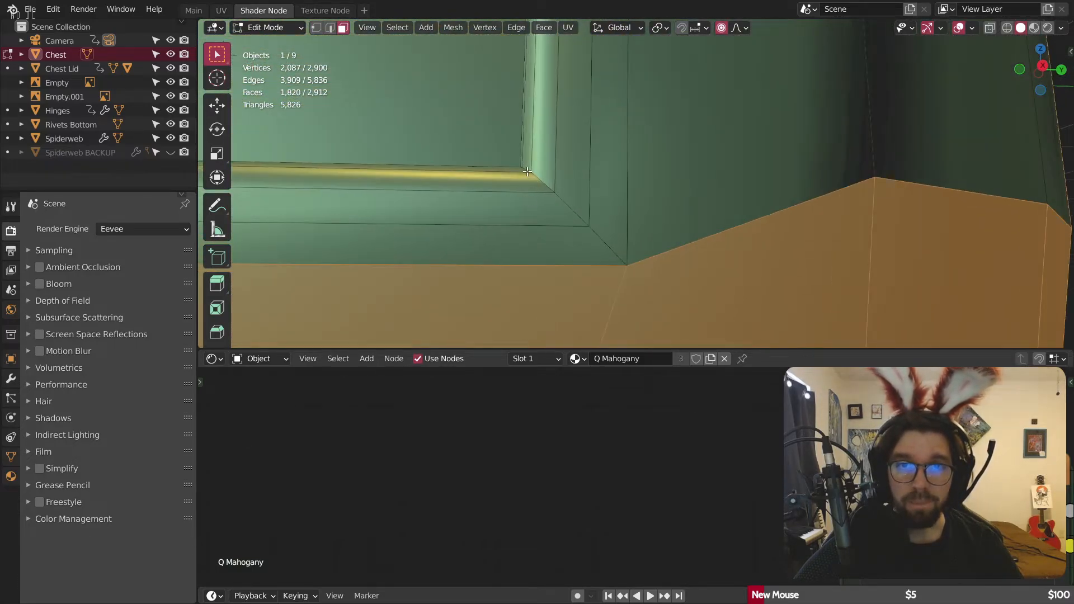
key(l)
key(ctrl+z)
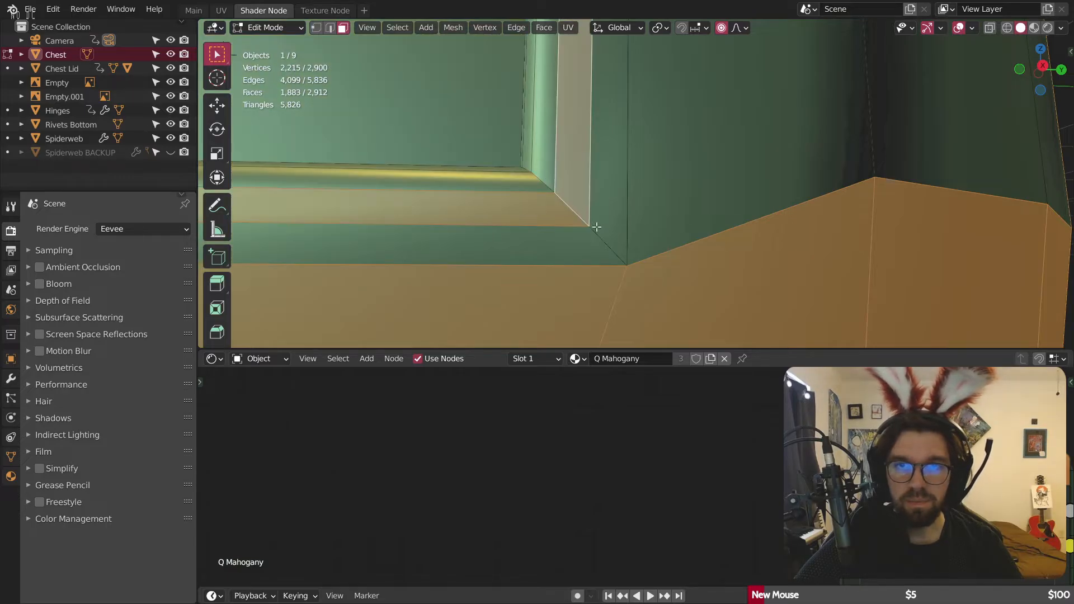
middle_drag(567, 163, 634, 105)
scroll(824, 326, down, 4)
scroll(624, 154, up, 4)
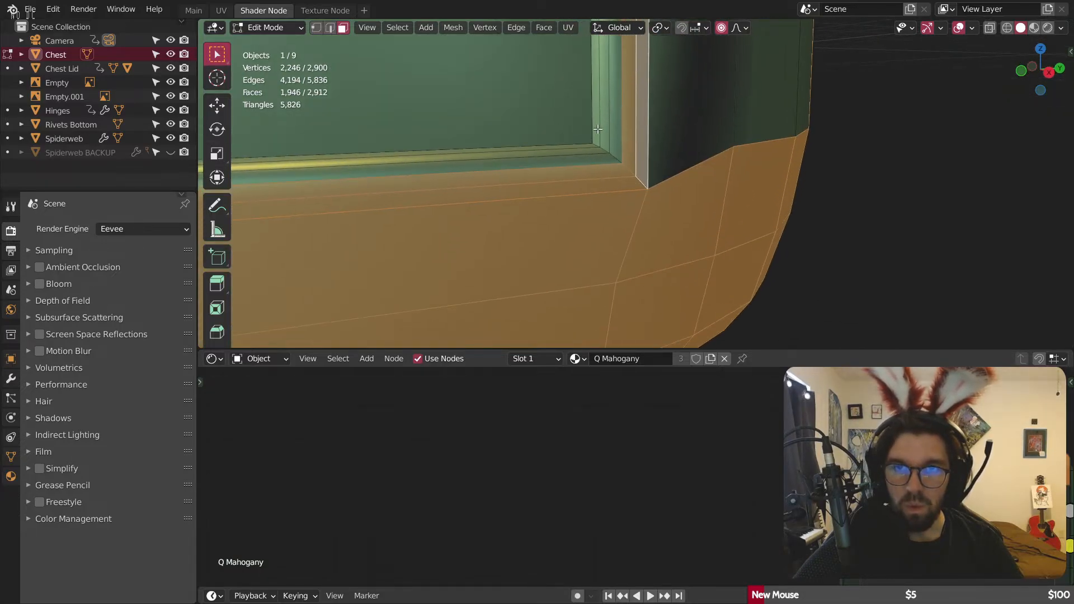
scroll(593, 150, up, 4)
alt+shift+click(590, 152)
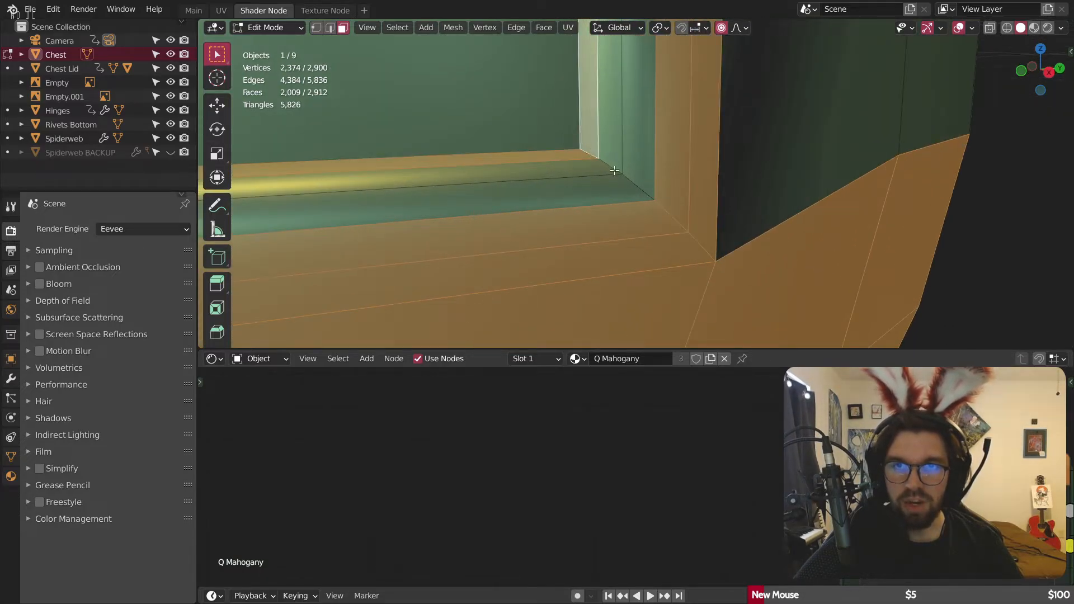
alt+shift+click(634, 184)
Step: Add the unselected vertical face loops of the corner post beside the beveled panel to the selection
scroll(634, 183, down, 2)
middle_drag(677, 180, 749, 164)
shift+middle_drag(420, 313, 505, 245)
alt+shift+click(518, 211)
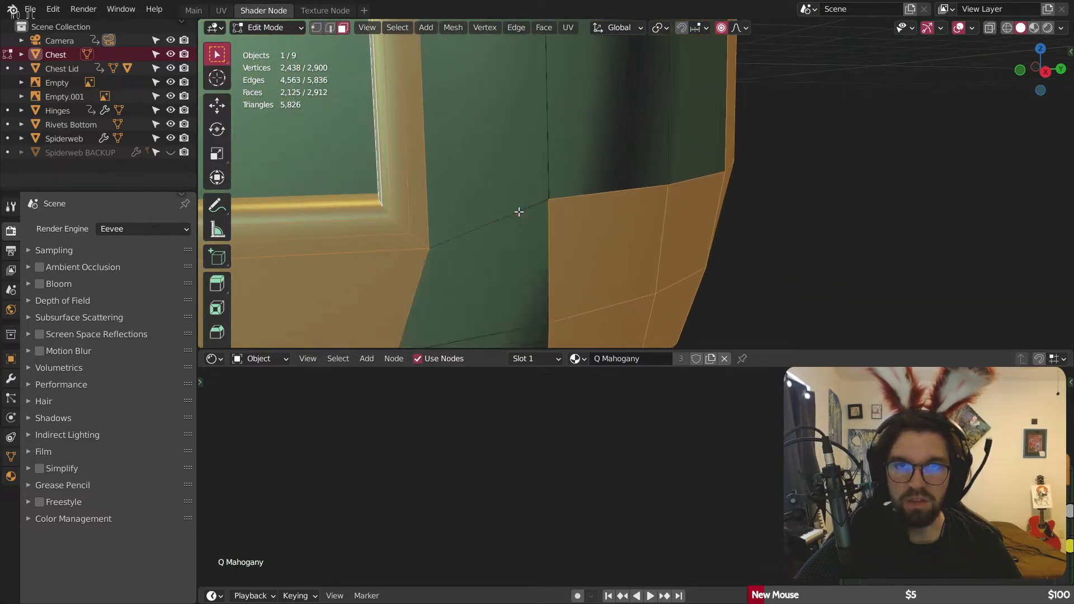
alt+shift+click(518, 212)
alt+shift+click(607, 186)
alt+shift+click(620, 187)
alt+shift+click(691, 181)
alt+shift+click(683, 176)
scroll(673, 174, down, 4)
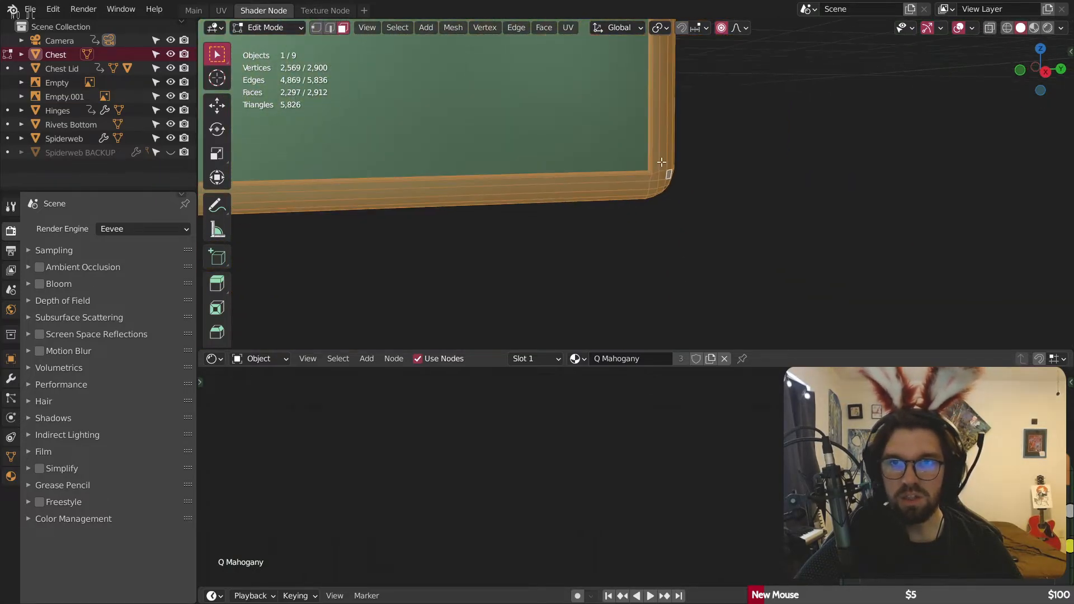
Step: Add the triangular face at that post's foot and the leftover strip along the bottom trim to the selection
middle_drag(666, 173, 627, 151)
scroll(336, 89, up, 2)
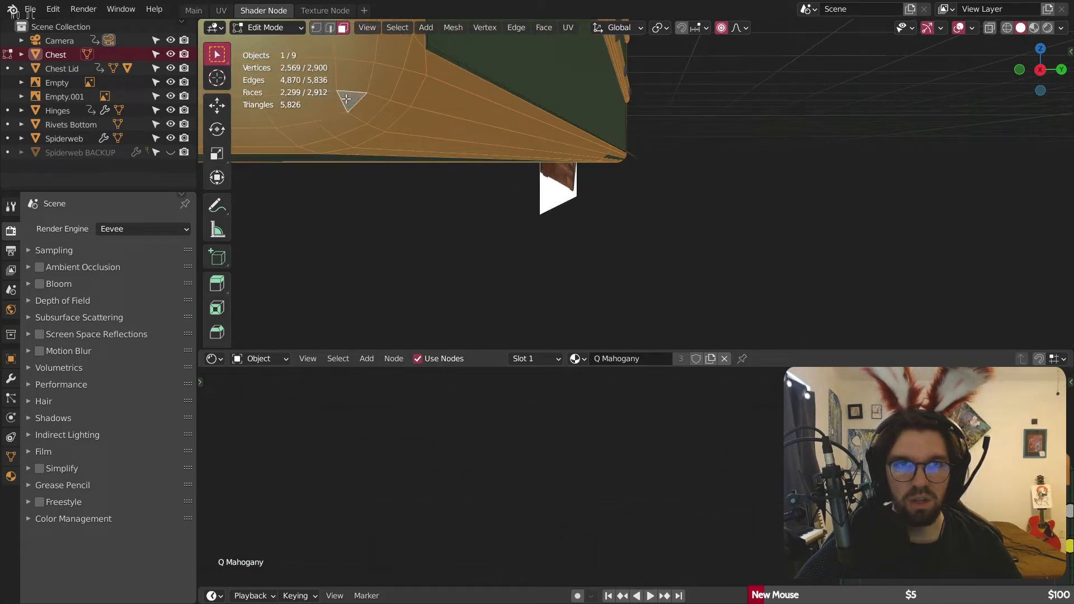
scroll(342, 112, down, 8)
shift+middle_drag(466, 171, 529, 92)
scroll(590, 106, up, 8)
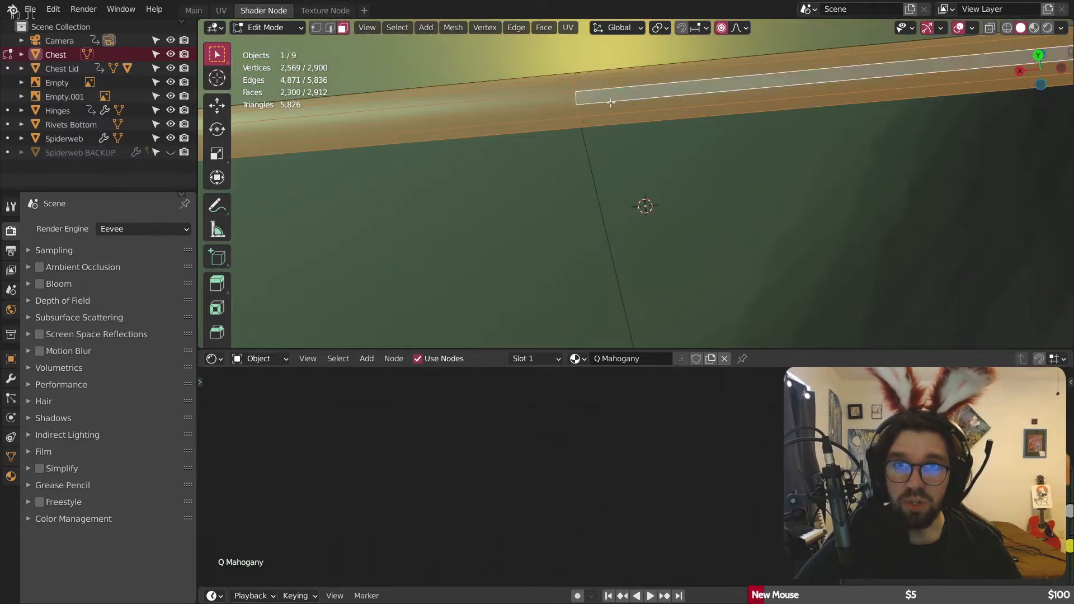
Step: Add the triangular face at the other bottom corner and the unselected vertical strip of its post to the selection
scroll(610, 103, down, 7)
middle_drag(629, 84, 616, 166)
scroll(617, 166, up, 6)
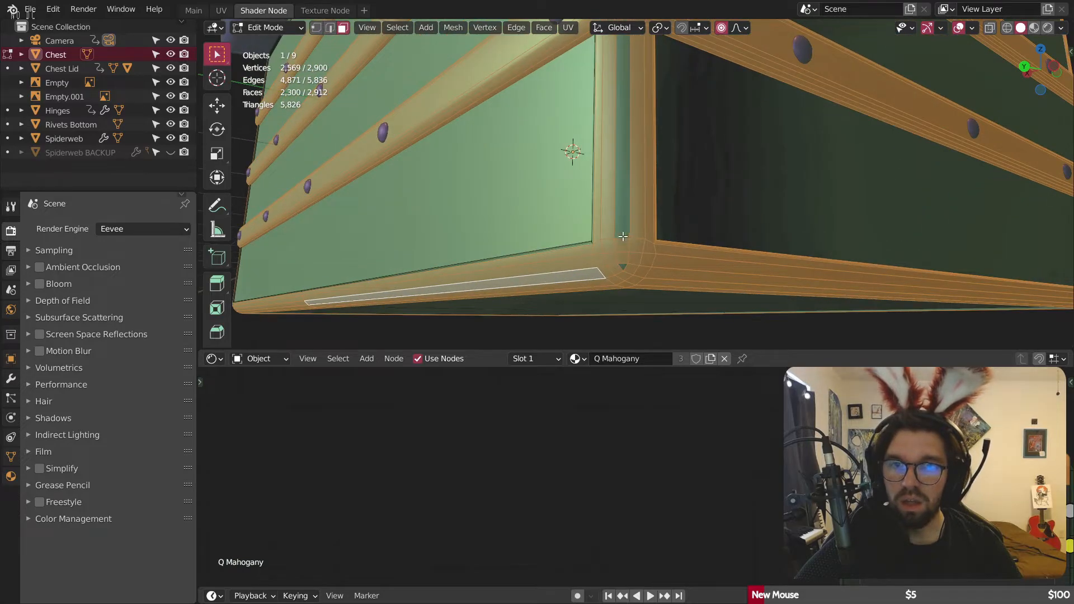
shift+click(623, 264)
scroll(623, 264, down, 1)
middle_drag(625, 215, 659, 229)
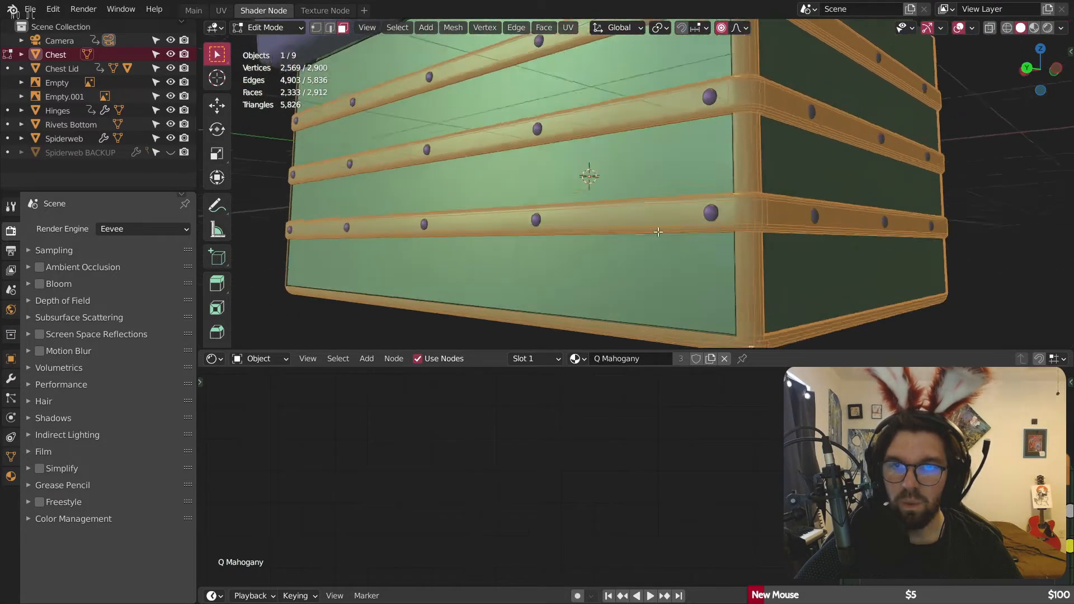
Step: Add the bevel loops around the lowest panel on the remaining side of the chest to the selection
scroll(784, 305, up, 3)
middle_drag(671, 158, 717, 149)
scroll(701, 172, down, 2)
scroll(704, 153, up, 3)
alt+shift+click(688, 137)
scroll(897, 279, up, 4)
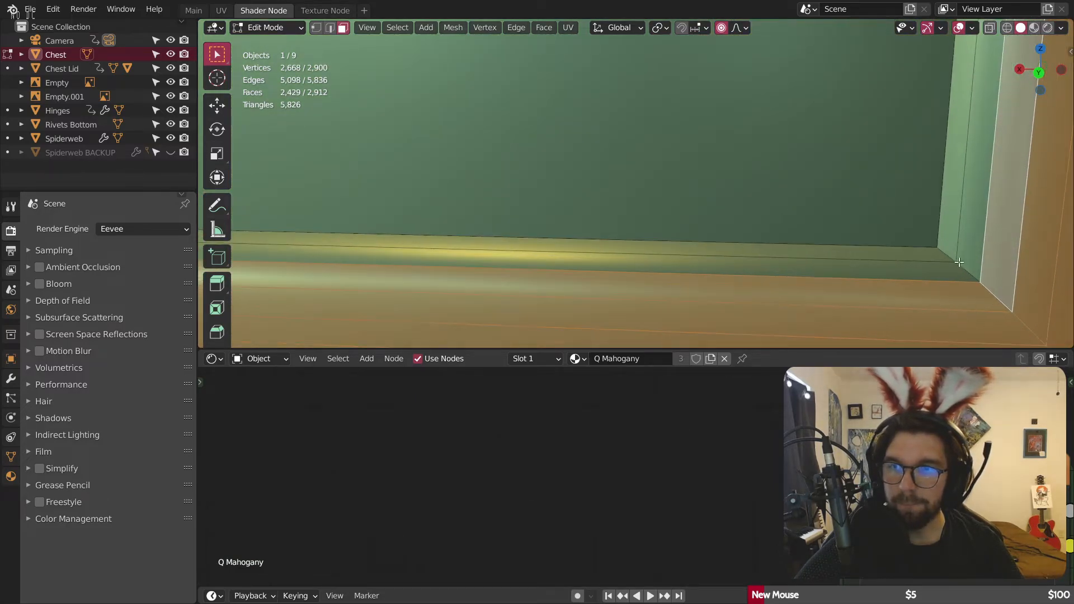
alt+shift+click(960, 267)
alt+shift+click(943, 252)
shift+click(956, 268)
scroll(873, 218, down, 4)
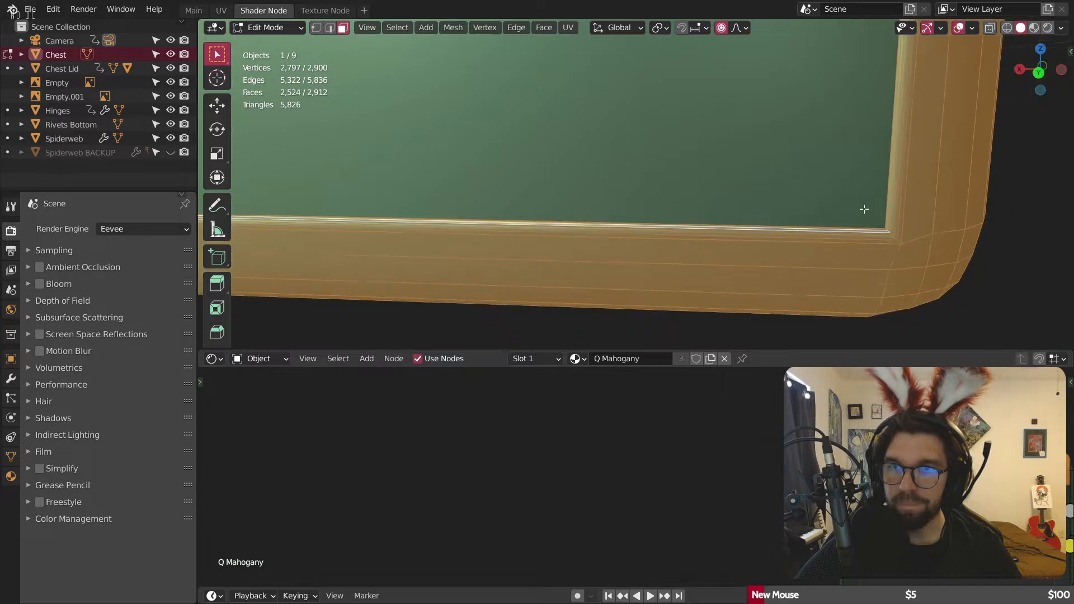
Step: Add the missing narrow strips along the middle of that panel's lower bevel to the selection
scroll(864, 208, down, 6)
shift+middle_drag(522, 179, 502, 218)
scroll(532, 196, down, 3)
scroll(542, 166, up, 5)
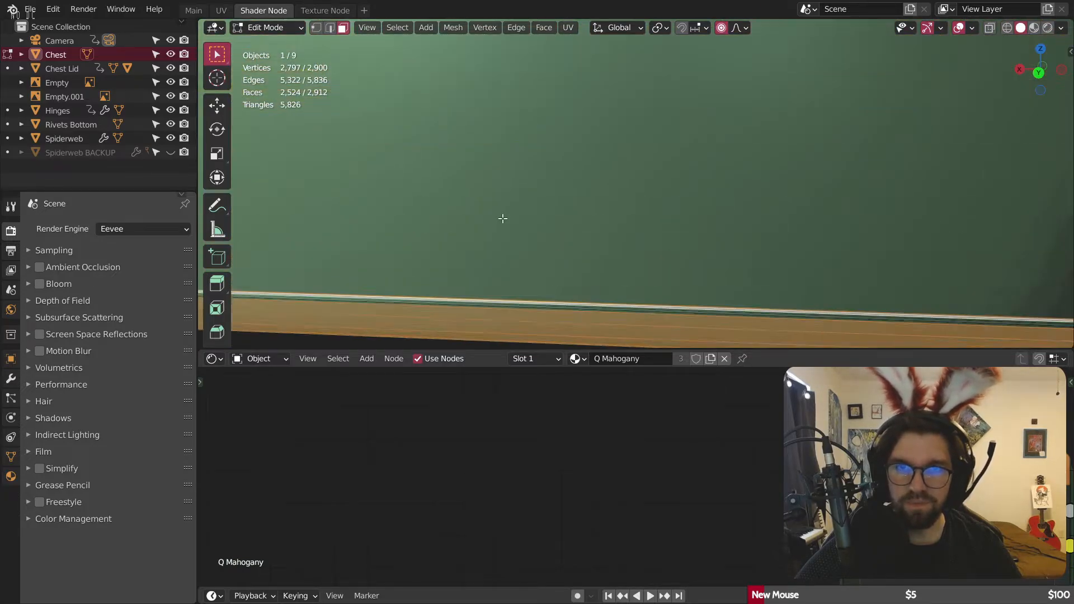
scroll(502, 218, up, 1)
scroll(554, 328, up, 11)
shift+click(485, 240)
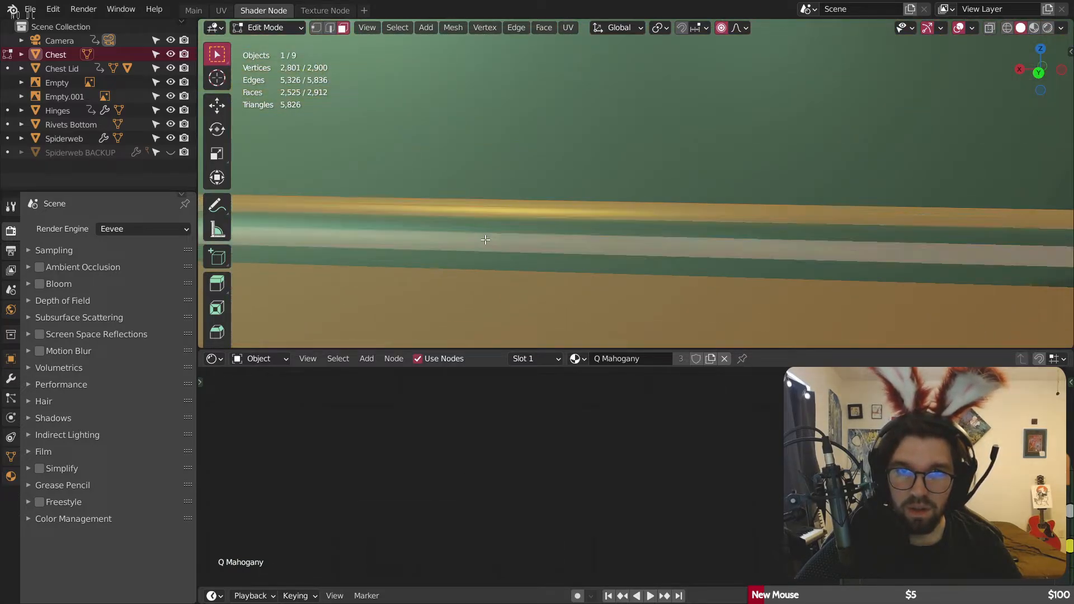
shift+click(503, 229)
scroll(504, 229, down, 5)
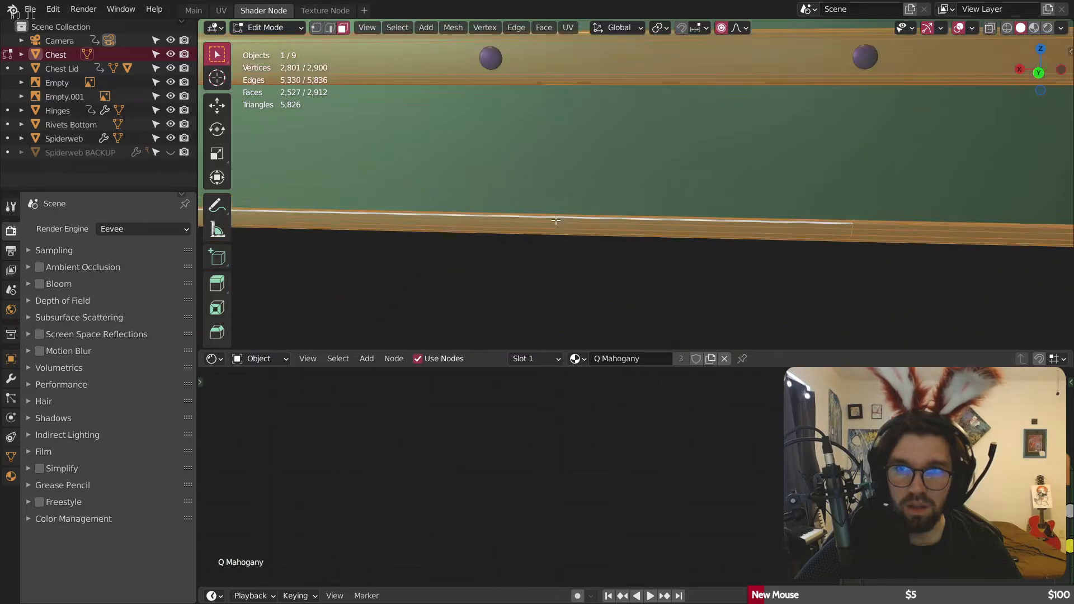
Step: Add the remaining vertical bevel strips at the panel's opposite end to the selection
shift+middle_drag(517, 220, 559, 225)
scroll(559, 226, up, 12)
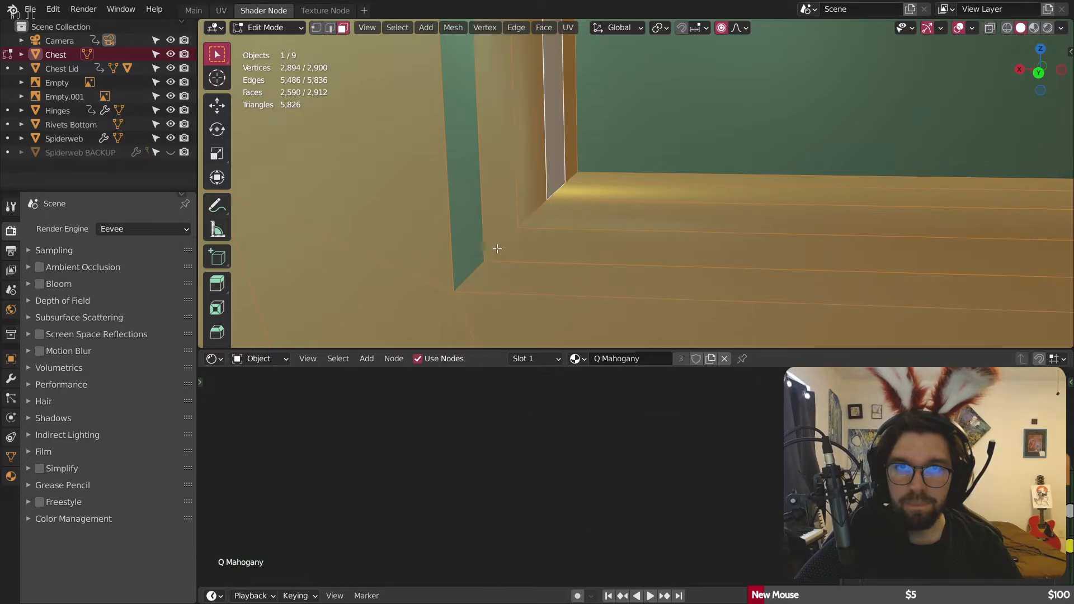
alt+shift+click(472, 267)
scroll(501, 196, down, 12)
Step: Inspect the chest body from all sides and its underside for trim faces missing from the selection
middle_drag(534, 196, 526, 305)
scroll(521, 180, down, 4)
scroll(477, 124, up, 5)
scroll(469, 112, down, 5)
middle_drag(475, 103, 647, 109)
shift+middle_drag(665, 163, 447, 100)
shift+middle_drag(374, 109, 783, 201)
scroll(435, 138, up, 4)
scroll(435, 138, up, 4)
scroll(492, 187, down, 9)
shift+middle_drag(862, 218, 734, 216)
scroll(734, 216, up, 5)
scroll(781, 146, down, 9)
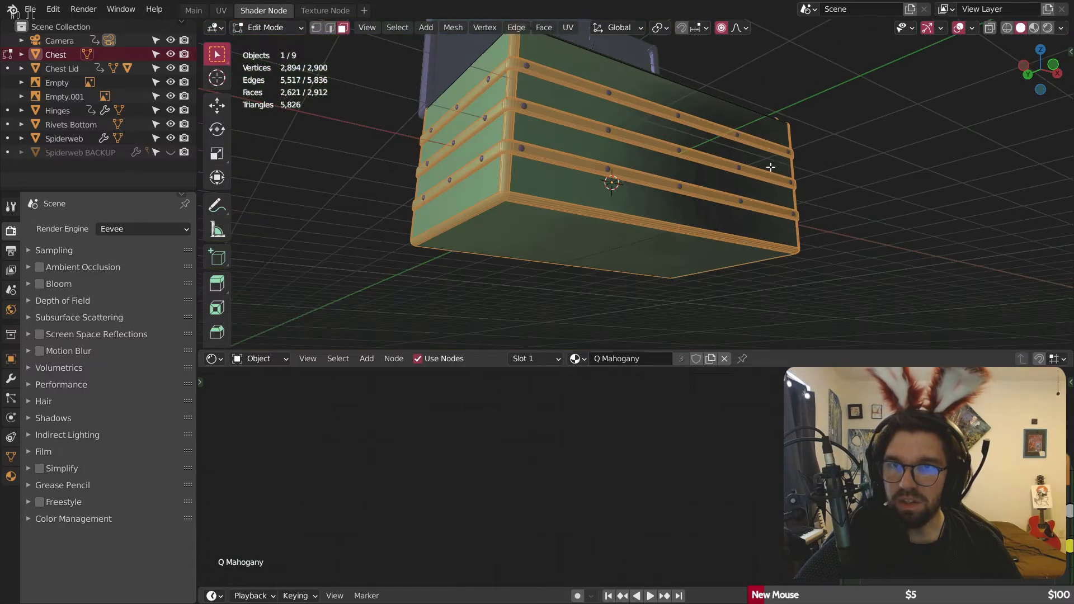
middle_drag(770, 166, 558, 285)
scroll(558, 285, up, 10)
scroll(729, 244, down, 4)
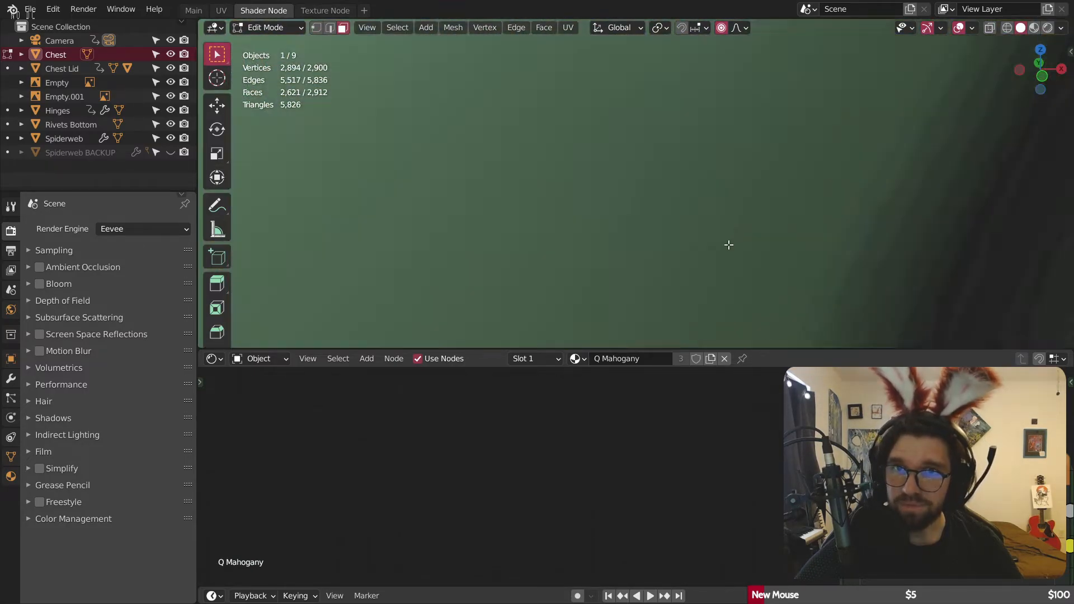
scroll(743, 226, down, 3)
middle_drag(743, 226, 680, 144)
shift+middle_drag(341, 185, 439, 170)
scroll(369, 146, up, 8)
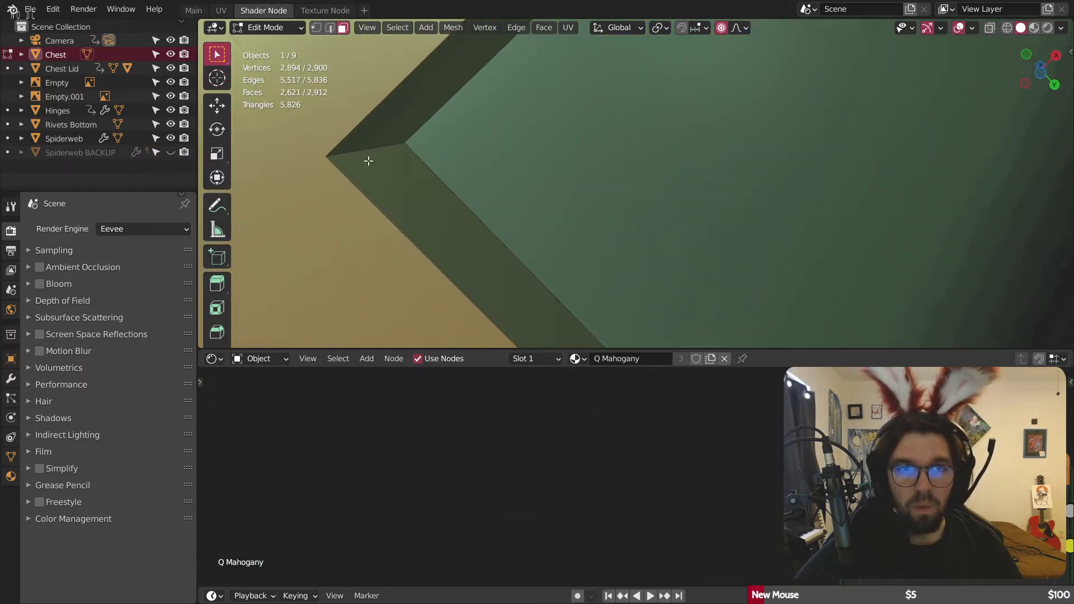
Step: Add a second, empty material slot to the Chest and assign the selected trim faces to it
scroll(369, 153, down, 8)
middle_drag(595, 136, 682, 210)
scroll(682, 209, up, 5)
scroll(680, 228, down, 5)
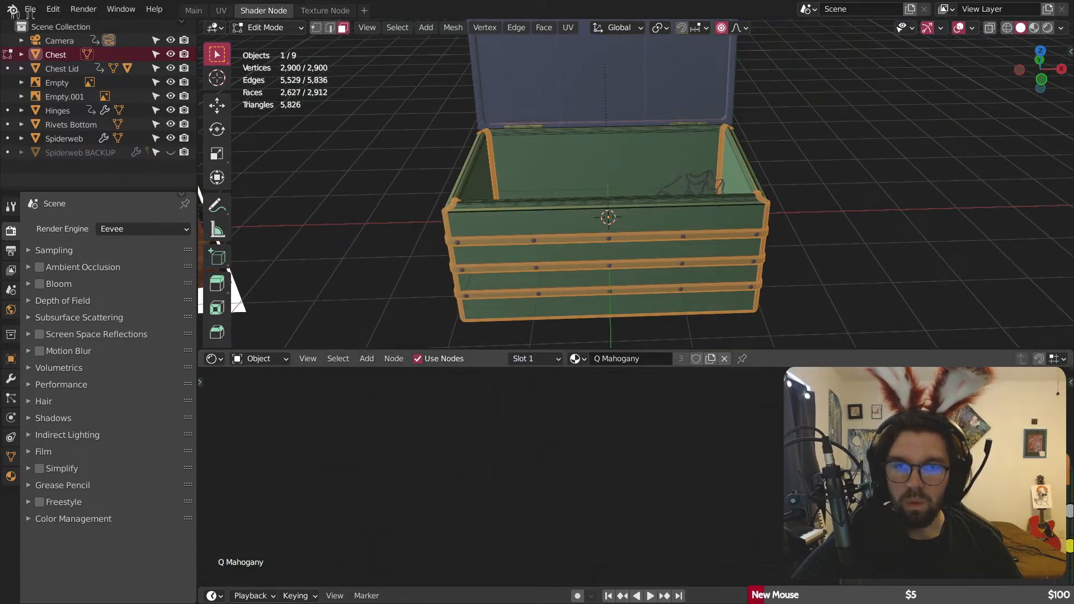
click(549, 360)
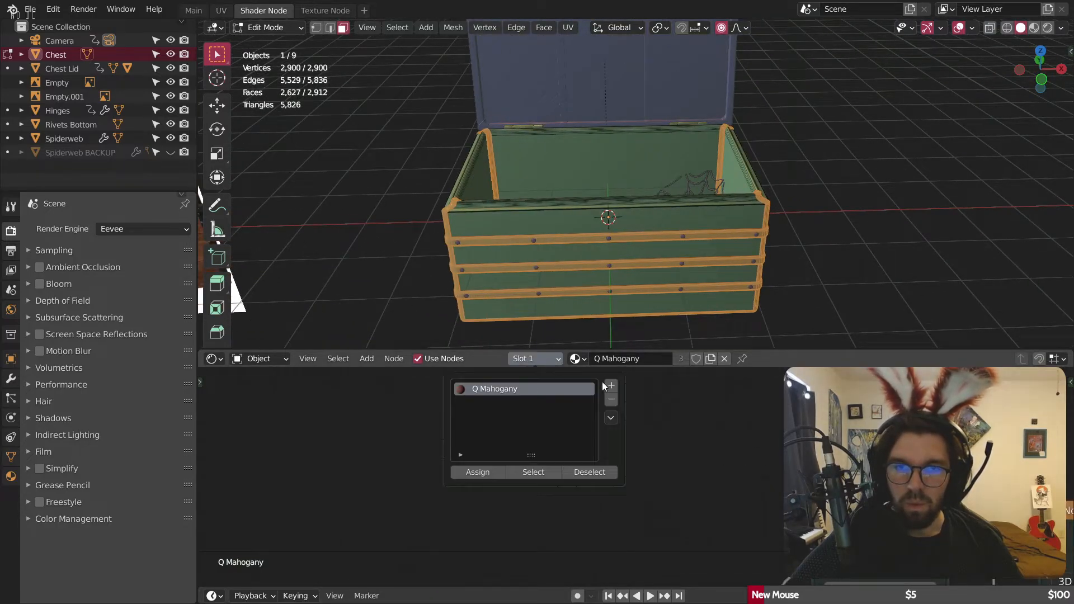
click(478, 474)
middle_drag(671, 199, 655, 175)
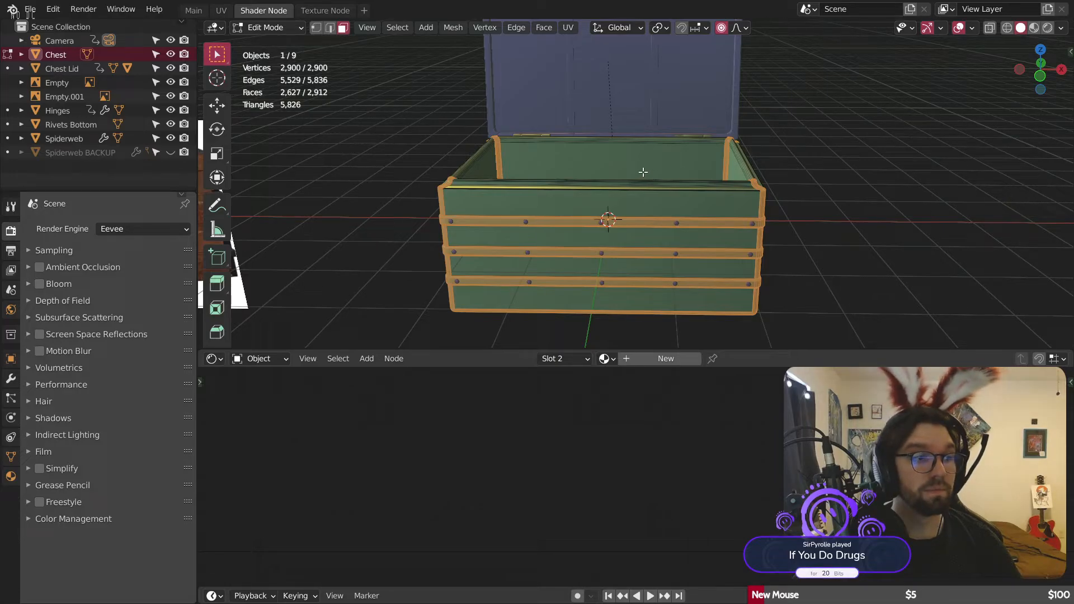
middle_drag(650, 185, 575, 170)
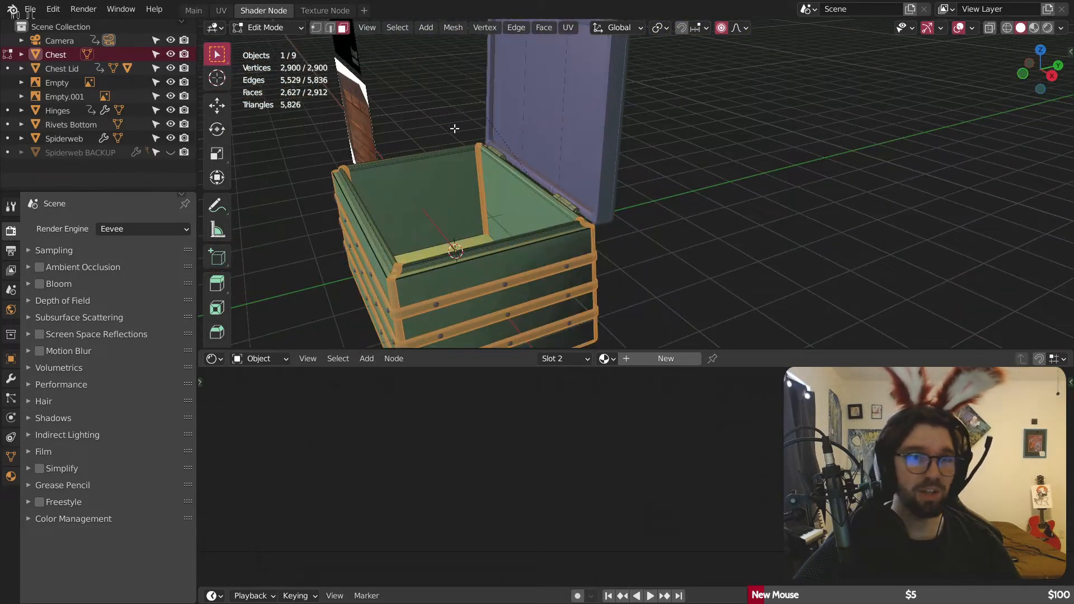
middle_drag(454, 129, 555, 173)
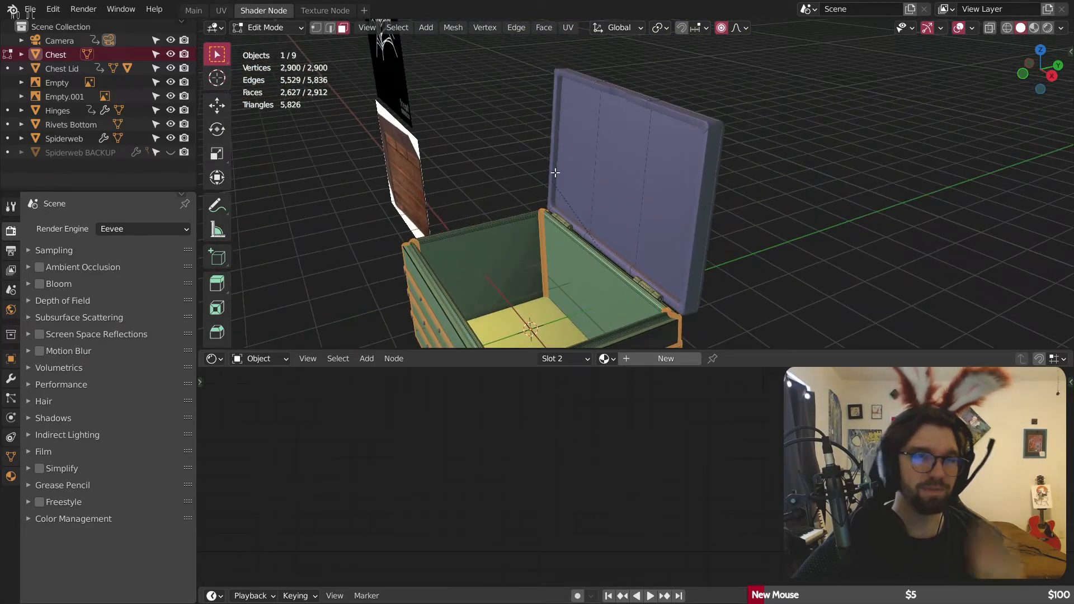
Step: Leave Edit Mode on the Chest, select the Chest Lid and enter Edit Mode on it
click(261, 28)
click(263, 42)
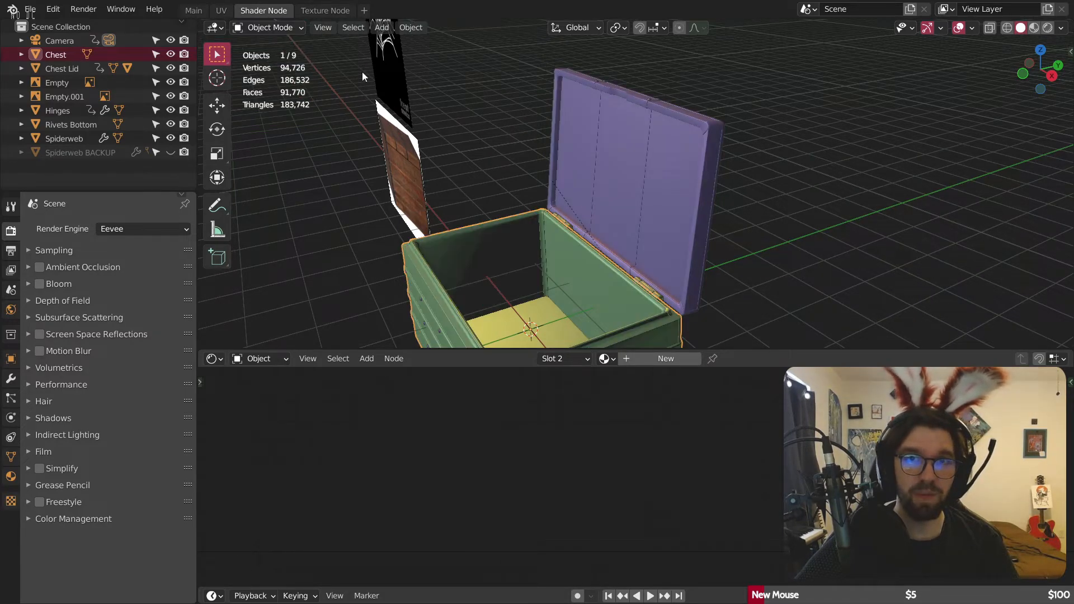
click(665, 167)
middle_drag(663, 162, 523, 163)
click(264, 59)
Step: Try to deselect the linked faces of a vertical strap on the lid's outer side
scroll(544, 146, up, 7)
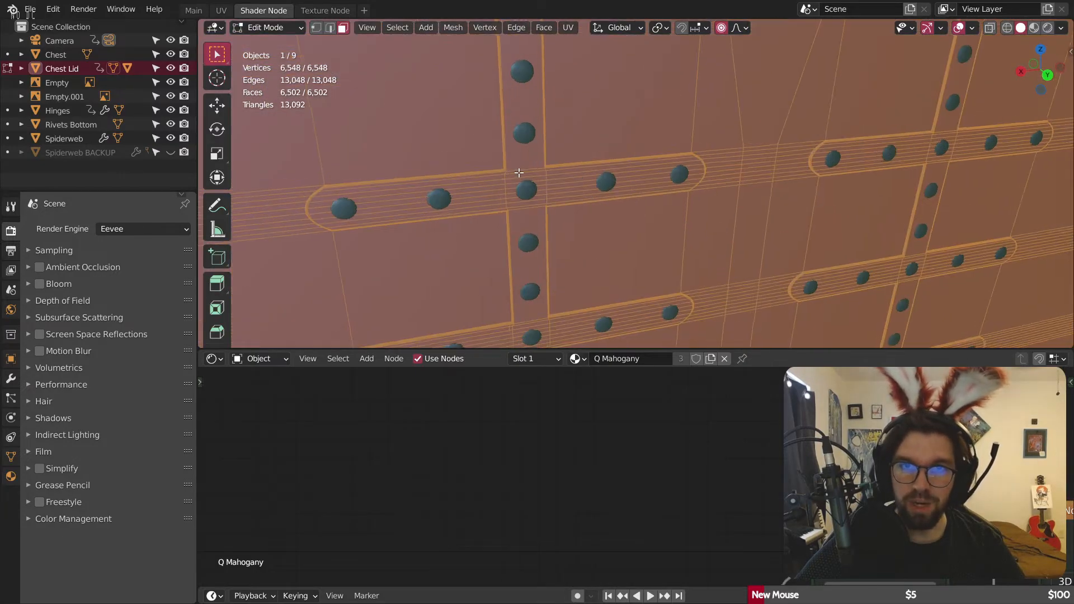
scroll(565, 141, up, 4)
scroll(569, 132, up, 4)
key(shift+l)
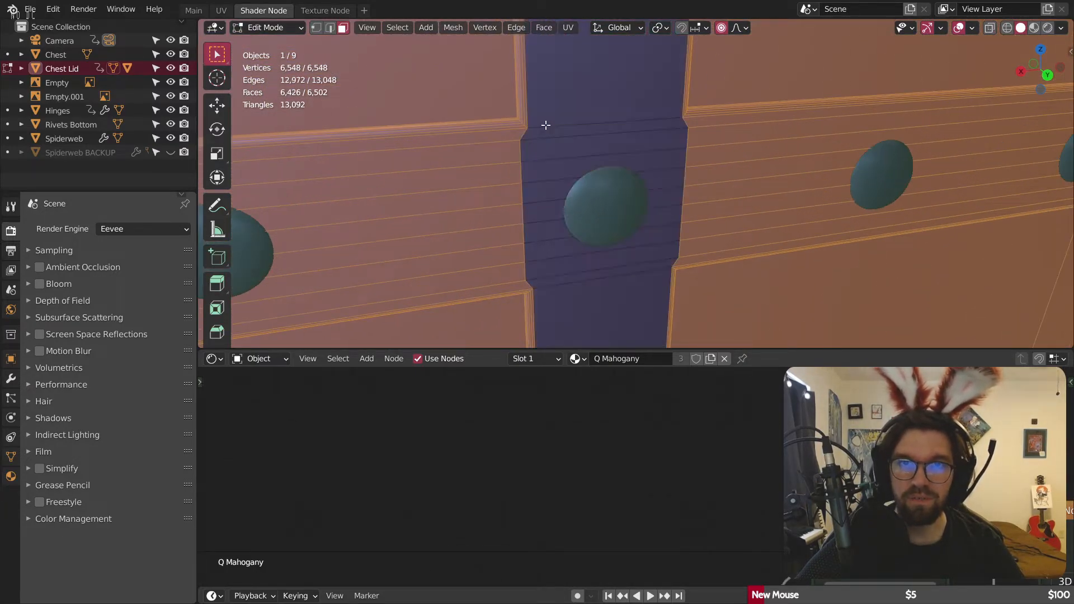
scroll(541, 138, down, 6)
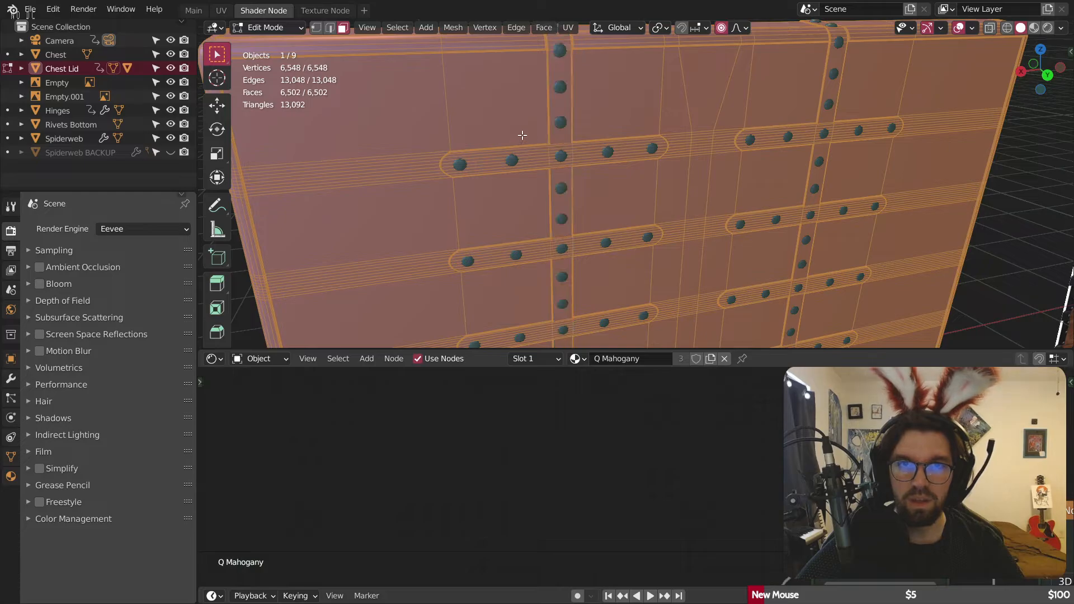
Step: Deselect the two uppermost wood panels at the left end of the lid's outer side
shift+middle_drag(459, 99, 555, 137)
shift+click(554, 135)
shift+click(476, 154)
middle_drag(485, 199, 474, 127)
shift+click(517, 84)
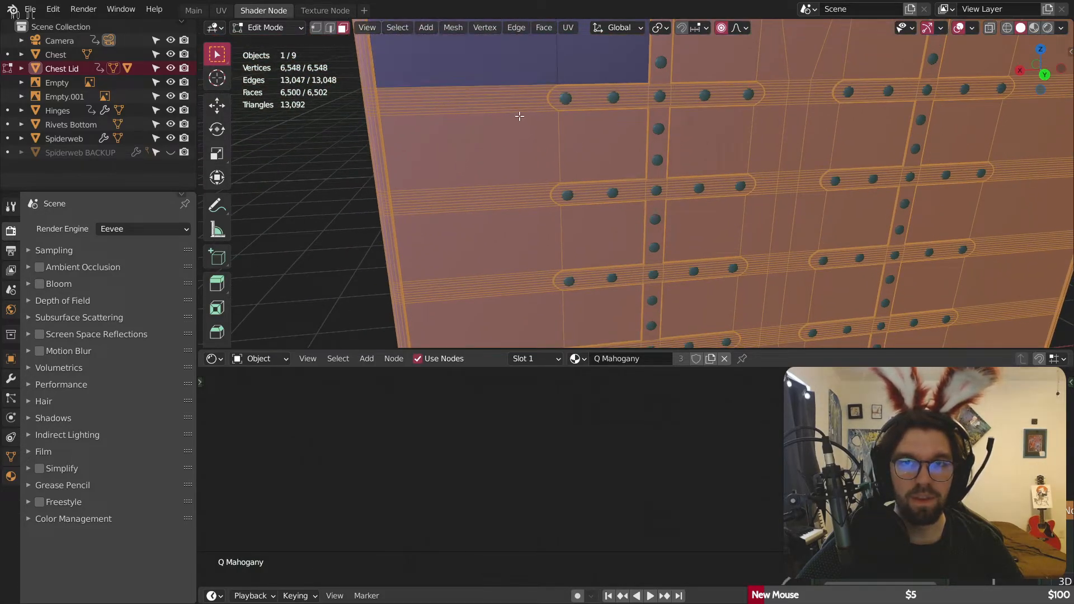
Step: Deselect the thin wood strips beside the left end of the uppermost horizontal strap and the two wood panels below them
scroll(470, 96, up, 2)
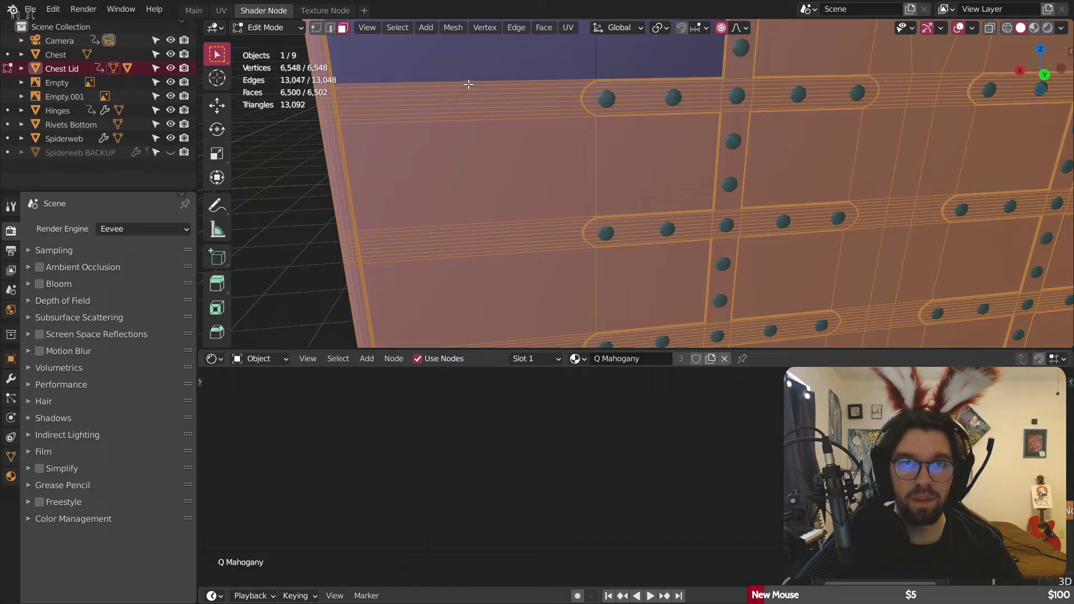
scroll(480, 98, up, 4)
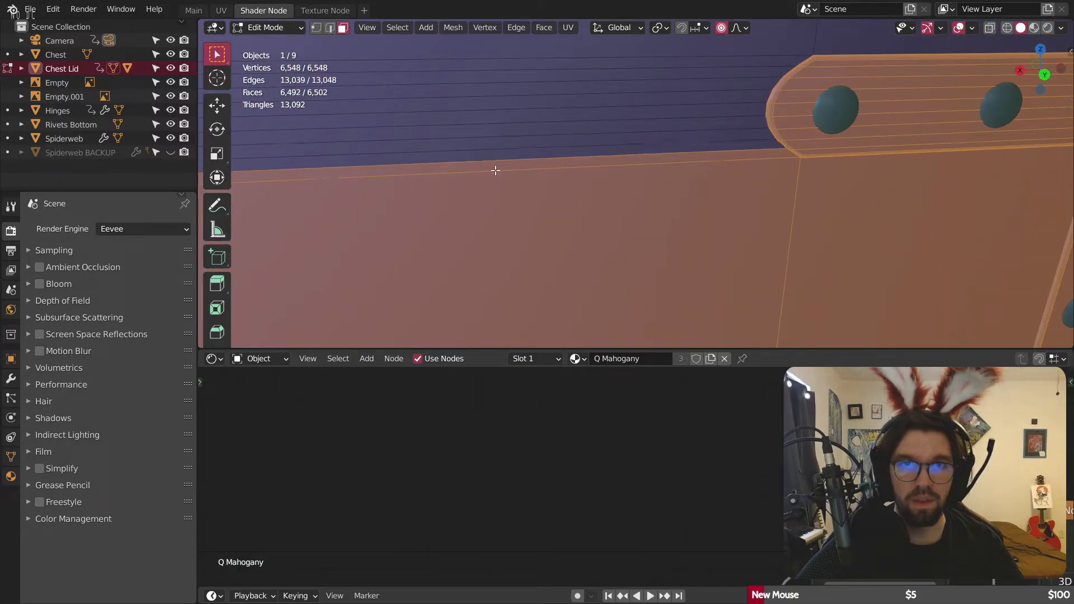
shift+click(495, 170)
shift+click(719, 240)
shift+click(807, 247)
scroll(638, 246, down, 5)
shift+middle_drag(638, 246, 678, 134)
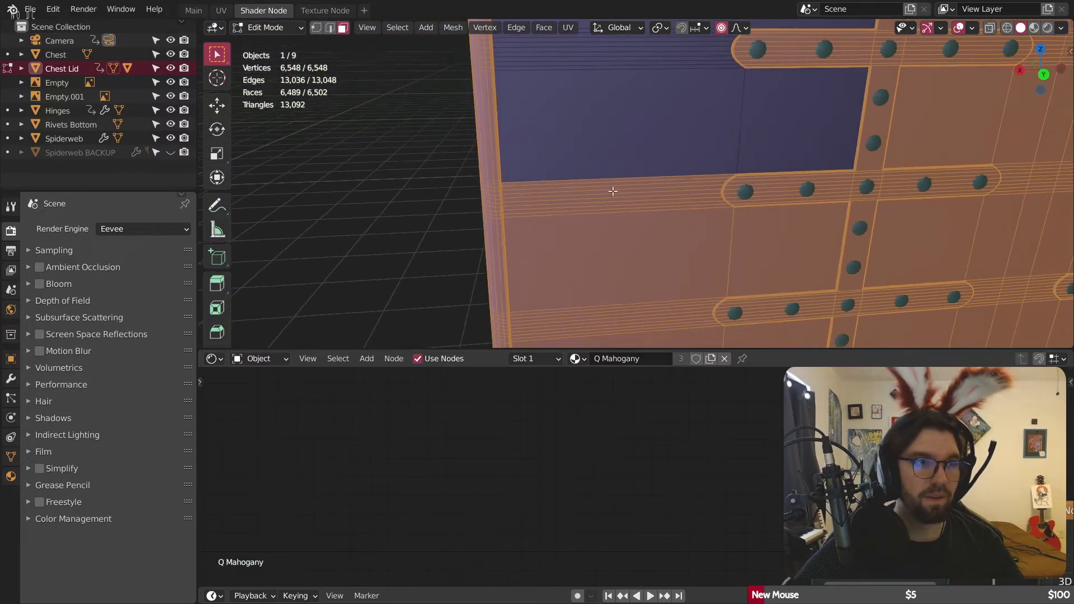
Step: Deselect the thin wood strips beside the left end of the second horizontal strap and the two panels below them
scroll(613, 191, up, 5)
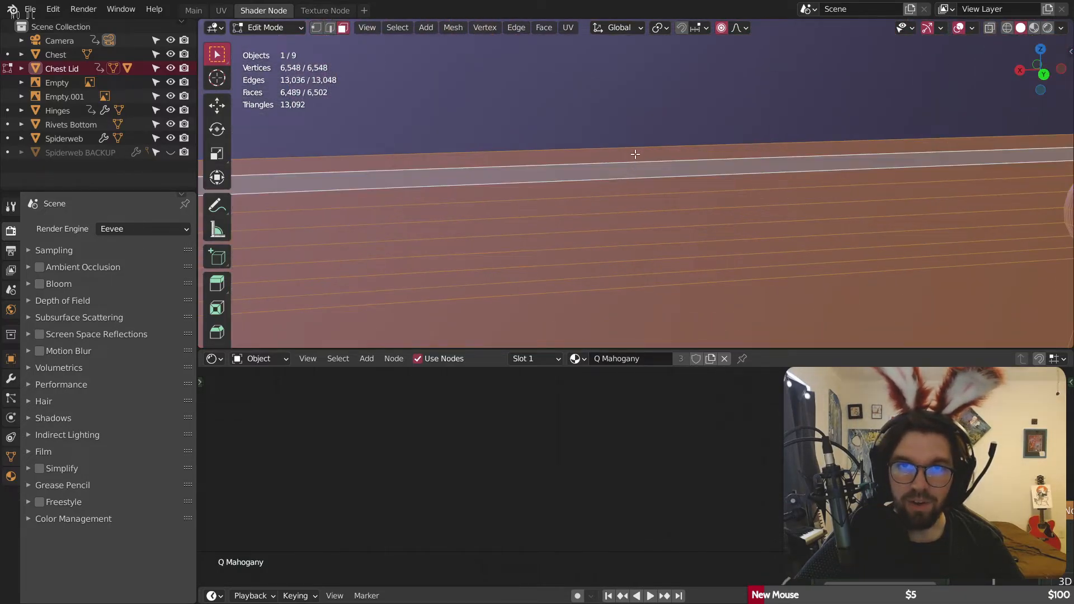
shift+click(635, 155)
shift+click(632, 172)
shift+click(641, 187)
shift+click(651, 204)
shift+click(653, 220)
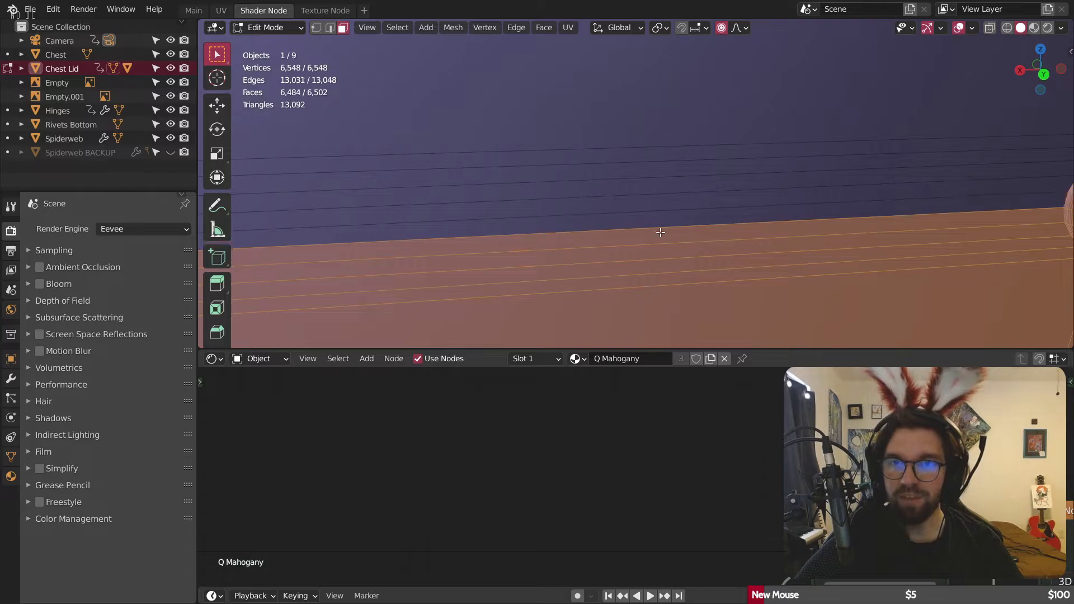
shift+click(660, 236)
shift+click(664, 251)
shift+click(656, 266)
scroll(669, 302, down, 5)
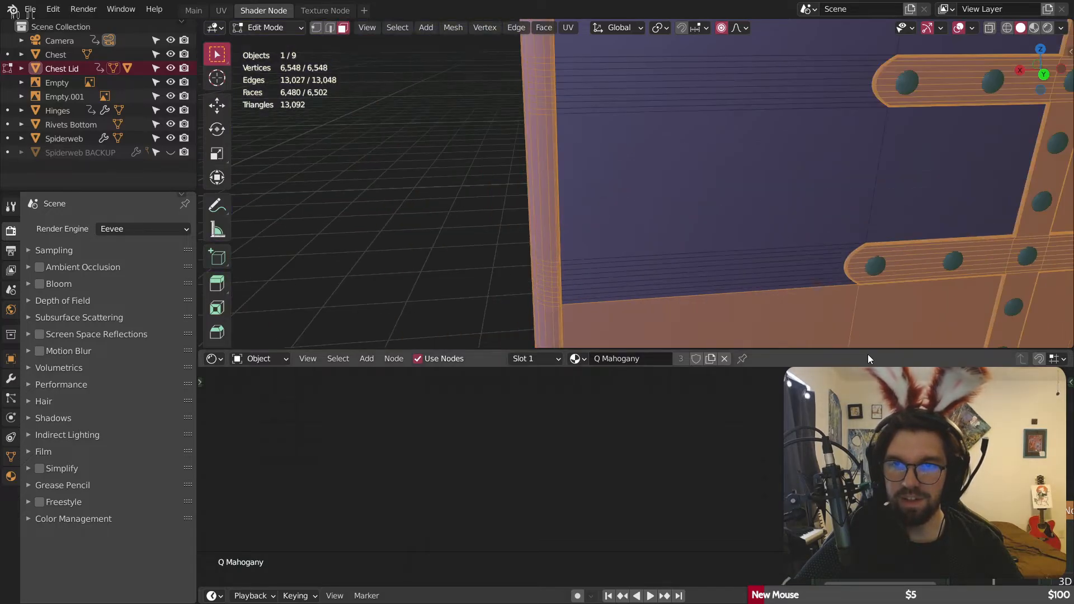
shift+middle_drag(794, 319, 638, 148)
shift+click(729, 181)
shift+click(680, 201)
Step: Deselect the thin wood strips beside the left end of the third horizontal strap and the two panels below them
scroll(632, 253, up, 7)
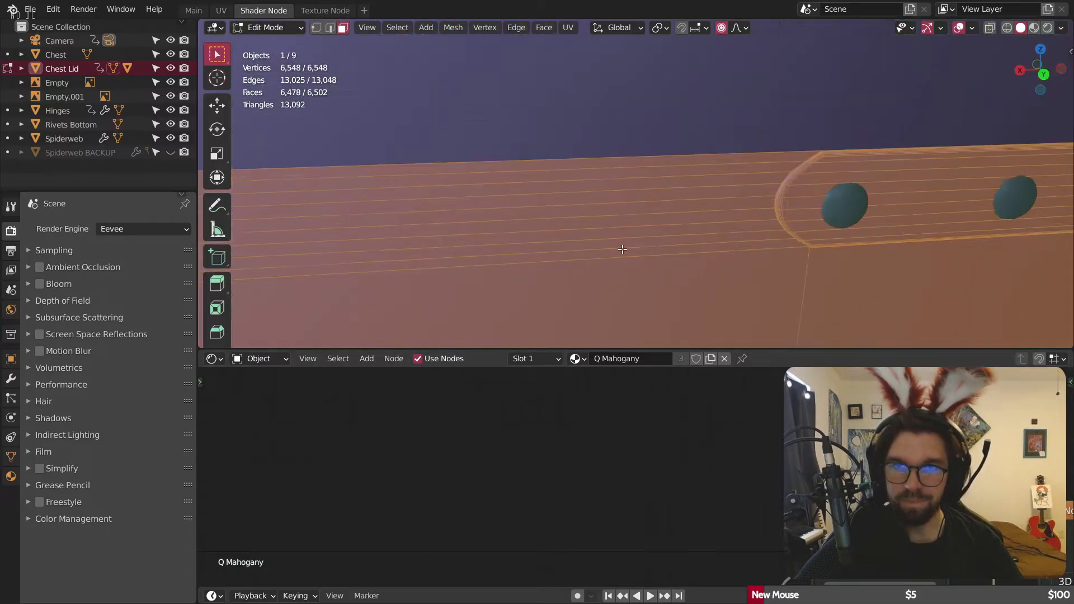
shift+click(614, 147)
shift+click(621, 171)
shift+click(628, 196)
shift+click(640, 221)
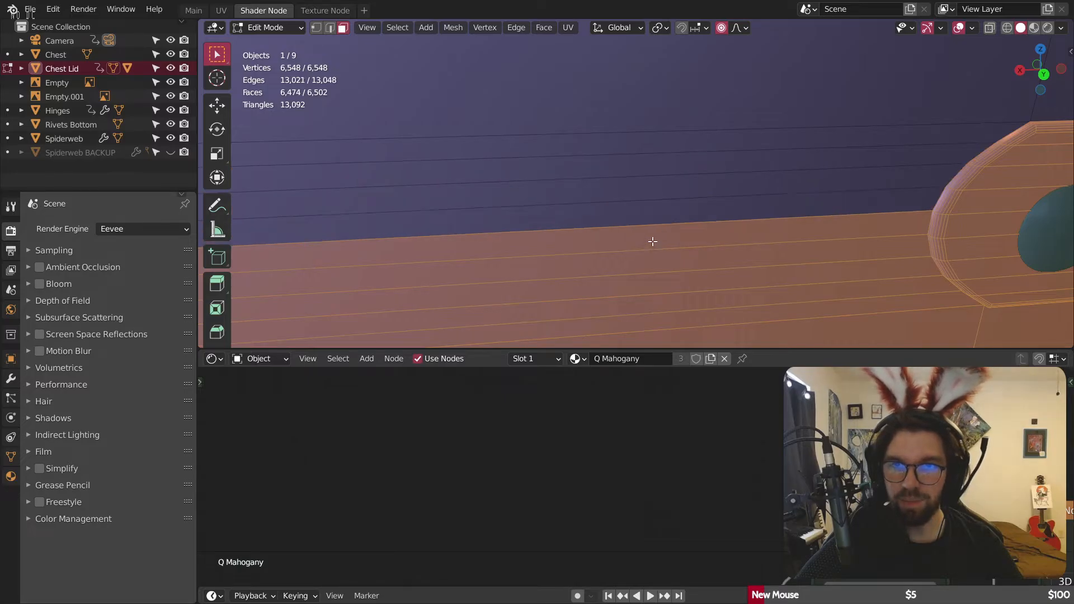
shift+click(655, 246)
shift+middle_drag(656, 249, 682, 113)
shift+click(675, 132)
shift+click(679, 154)
shift+click(685, 174)
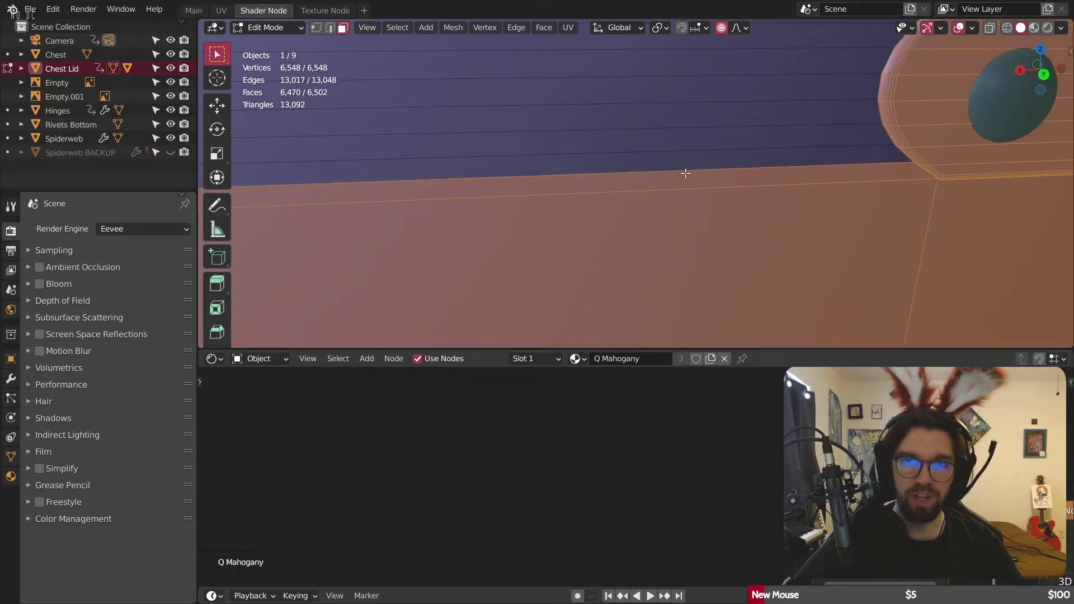
shift+click(692, 197)
shift+click(698, 241)
shift+click(925, 228)
scroll(925, 228, down, 8)
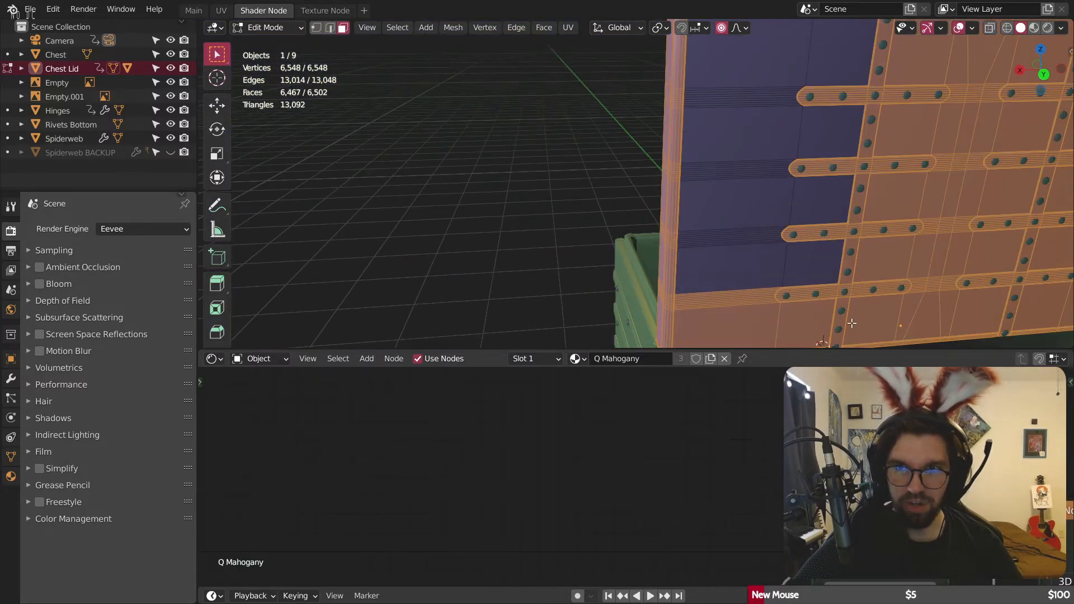
Step: Deselect the thin wood strips beside the left end of the lowest horizontal strap and the two panels below them
scroll(586, 68, up, 10)
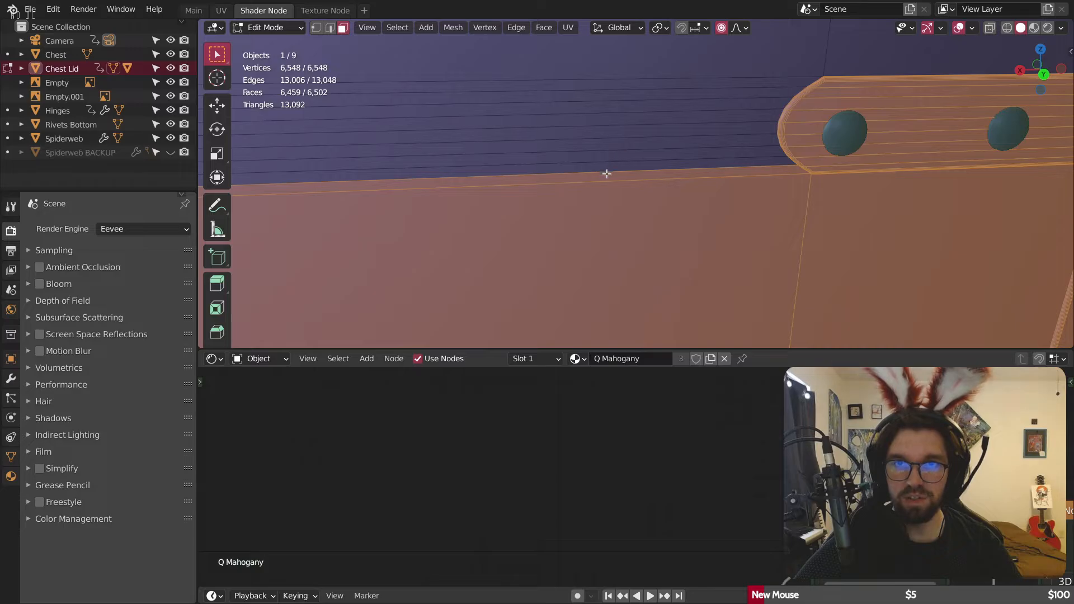
shift+click(606, 174)
shift+click(606, 181)
shift+click(618, 178)
shift+click(619, 201)
scroll(831, 221, down, 3)
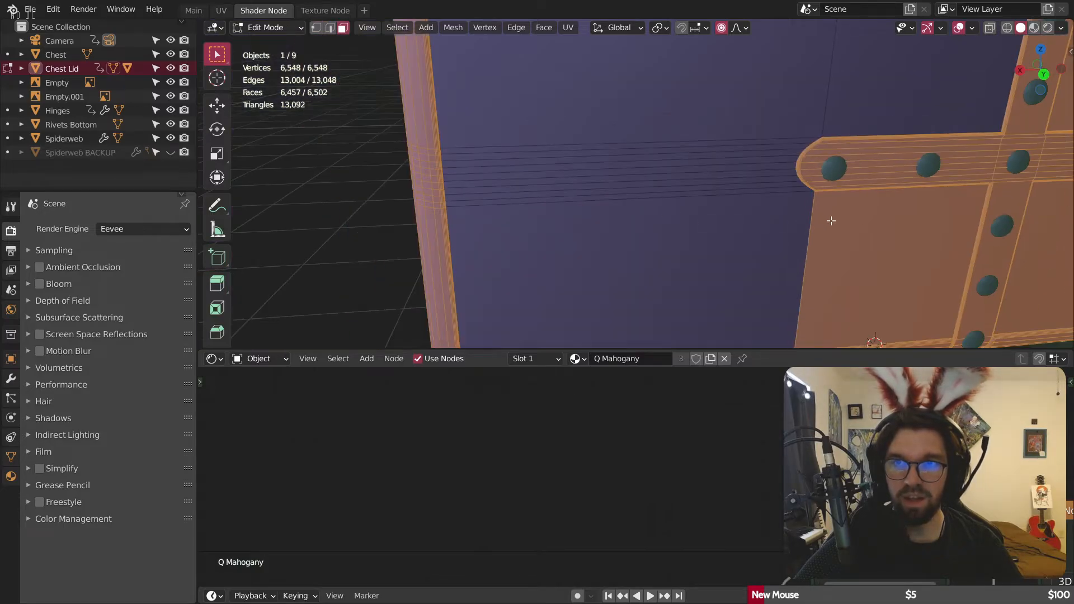
shift+click(831, 221)
Step: Deselect the five wood faces in the lid's bottom row between the two vertical straps
scroll(845, 229, down, 7)
shift+middle_drag(858, 238, 599, 200)
scroll(677, 167, up, 4)
shift+click(678, 181)
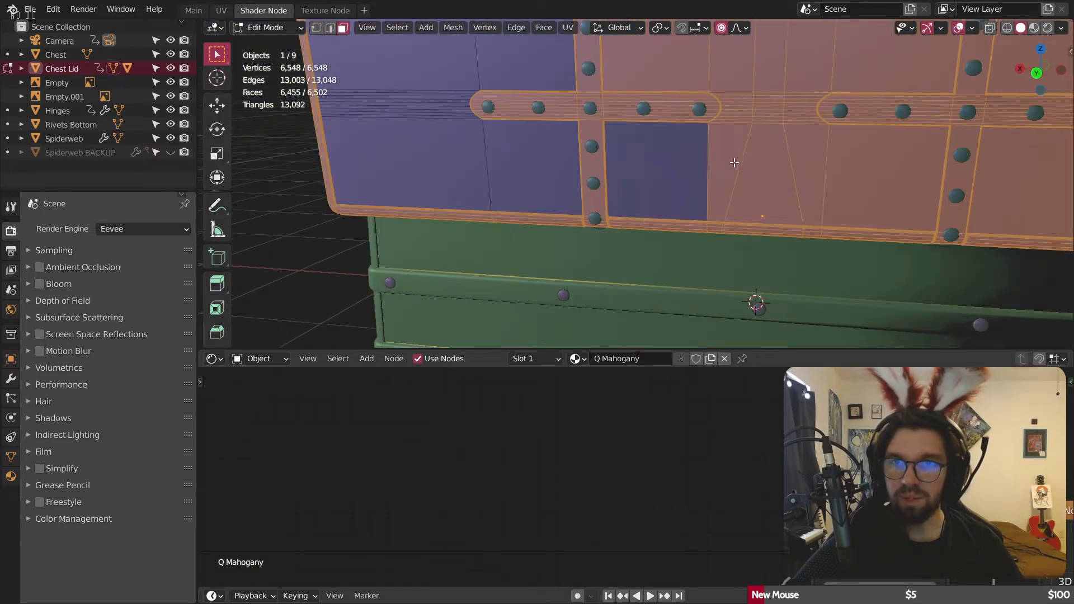
shift+click(734, 163)
shift+click(808, 168)
shift+click(850, 167)
shift+click(771, 184)
scroll(651, 226, down, 4)
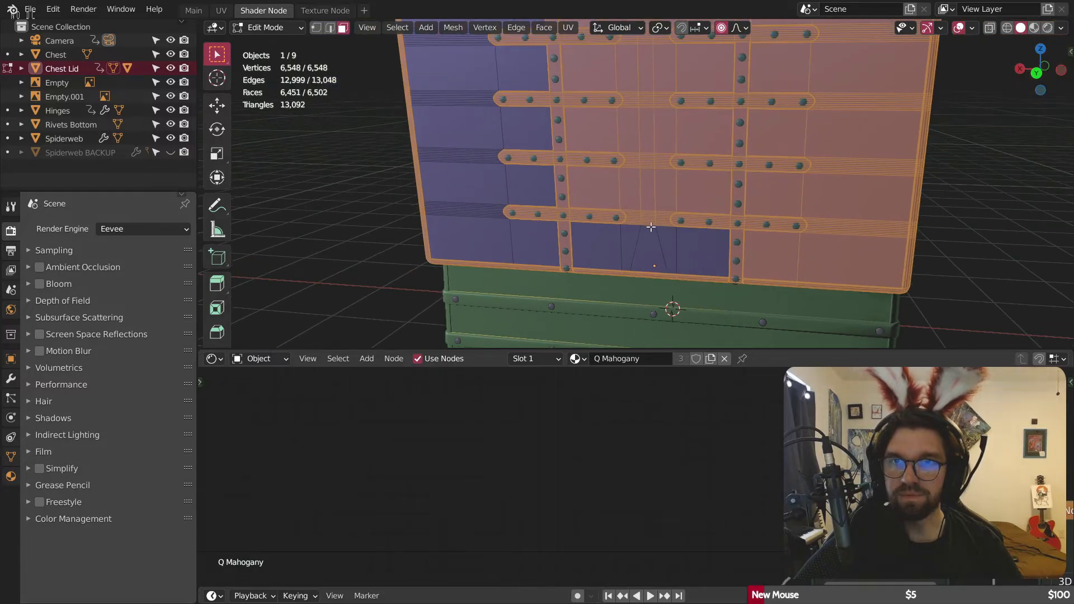
Step: Deselect the five wood faces between the vertical straps in the row above the lowest horizontal strap
scroll(651, 227, up, 3)
shift+click(596, 187)
shift+click(635, 197)
shift+click(664, 198)
shift+click(687, 196)
shift+click(743, 193)
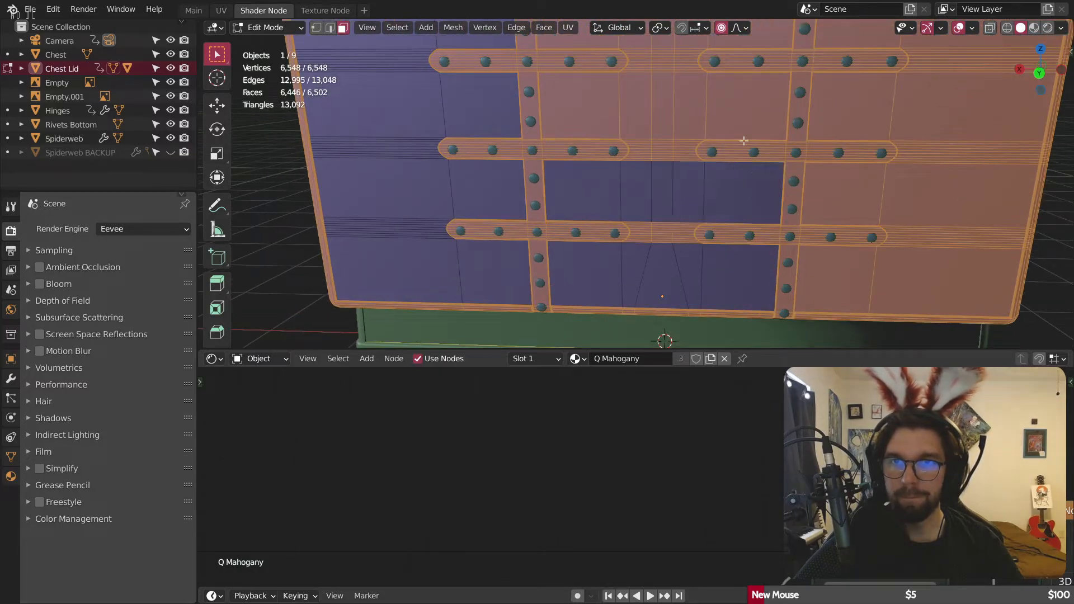
Step: Deselect the five wood faces between the vertical straps in the lid's middle row
shift+click(727, 84)
shift+click(687, 102)
shift+click(663, 102)
shift+click(636, 102)
shift+click(581, 103)
Step: Deselect the five wood faces between the vertical straps in the row just below the uppermost horizontal strap
shift+middle_drag(582, 104, 480, 186)
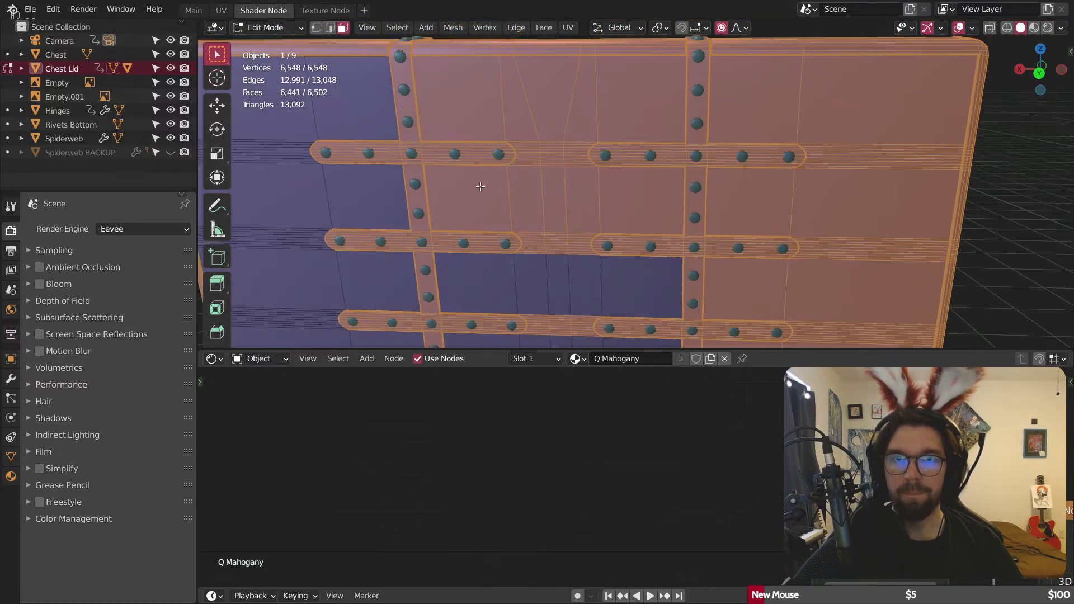
shift+click(482, 193)
shift+click(524, 200)
shift+click(559, 198)
shift+click(640, 192)
shift+click(582, 199)
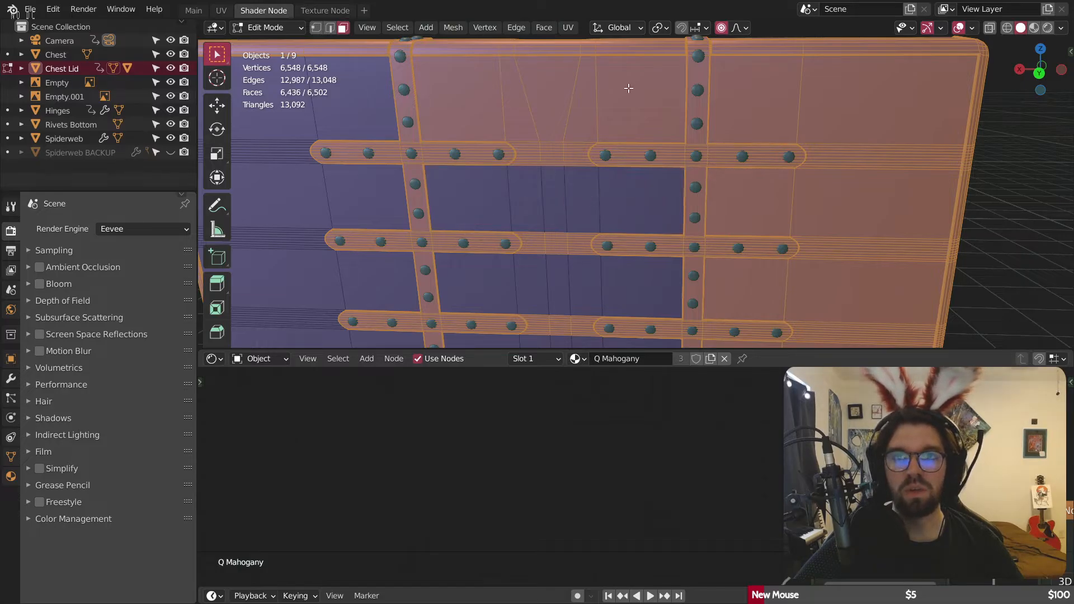
Step: Deselect the five wood faces between the vertical straps in the lid's top row
shift+click(628, 89)
shift+click(588, 108)
shift+click(537, 109)
shift+click(521, 103)
shift+click(498, 96)
Step: Deselect the wood panels beyond the right-hand vertical strap in the lid's three upper rows
shift+click(785, 115)
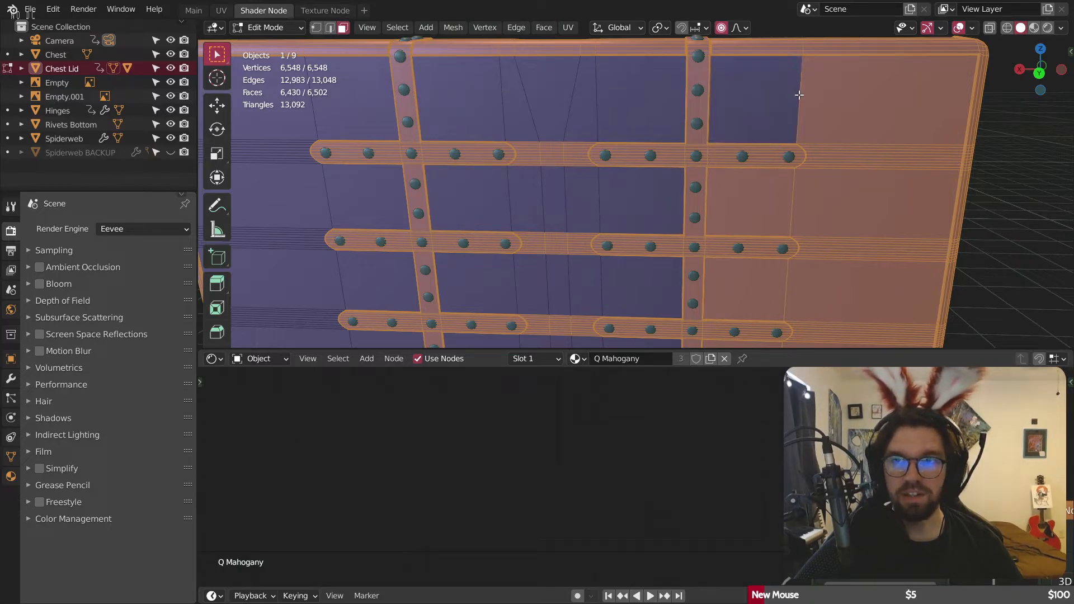
shift+click(828, 117)
shift+click(813, 191)
shift+click(750, 201)
shift+click(840, 302)
shift+click(766, 294)
Step: Deselect the wood panels beyond the right-hand vertical strap in the lid's two lowest rows
shift+middle_drag(846, 296, 809, 104)
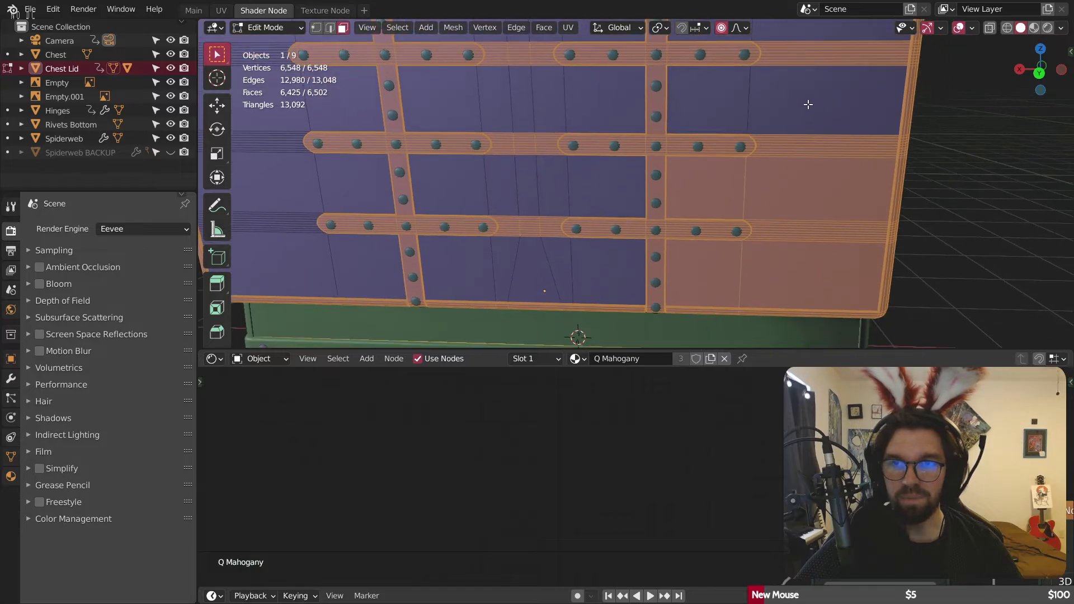
shift+click(782, 203)
shift+click(736, 190)
shift+click(774, 261)
shift+click(727, 263)
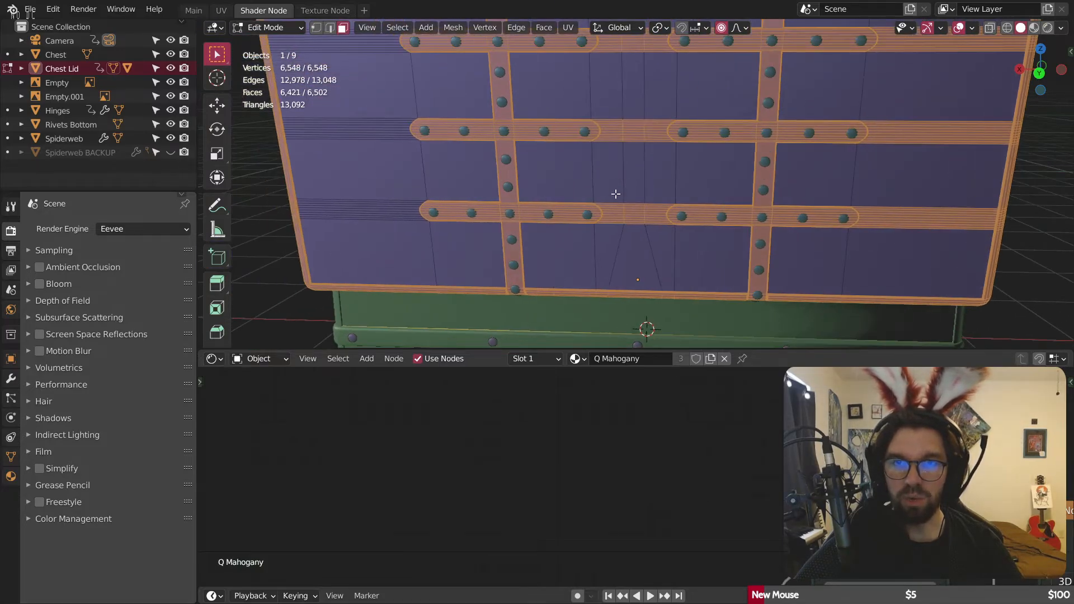
Step: Deselect the left-hand column of thin wood strips in the central gap of the lowest horizontal strap
scroll(619, 221, up, 6)
shift+click(631, 208)
shift+click(630, 221)
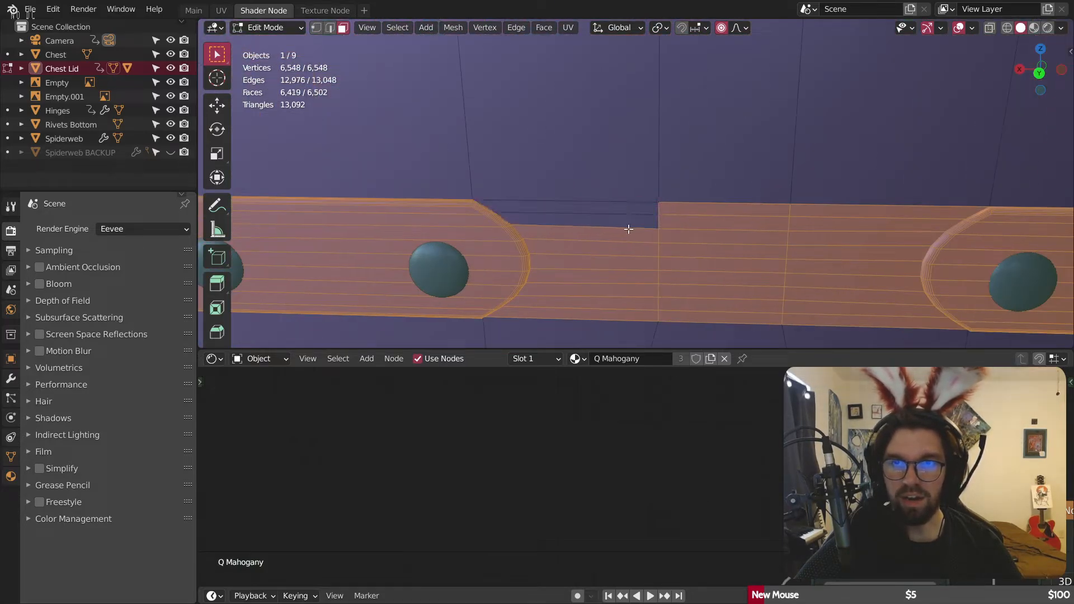
shift+click(626, 235)
shift+click(626, 249)
shift+click(624, 263)
shift+click(621, 277)
shift+click(619, 291)
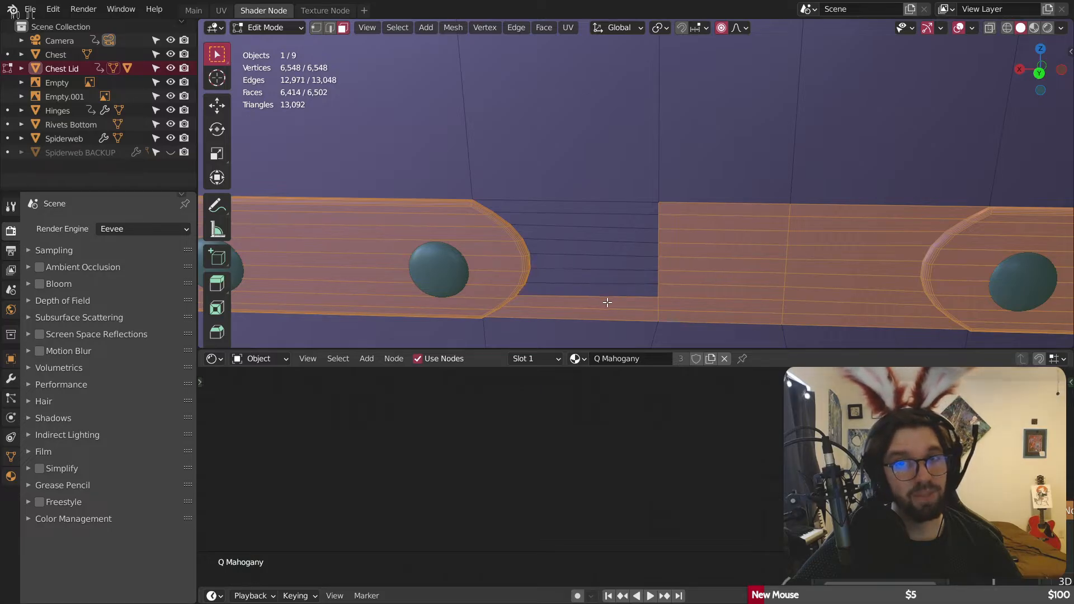
shift+click(610, 305)
shift+click(612, 317)
Step: Deselect the middle column of thin wood strips in the central gap of the lowest horizontal strap
shift+click(702, 316)
shift+click(707, 302)
shift+click(712, 291)
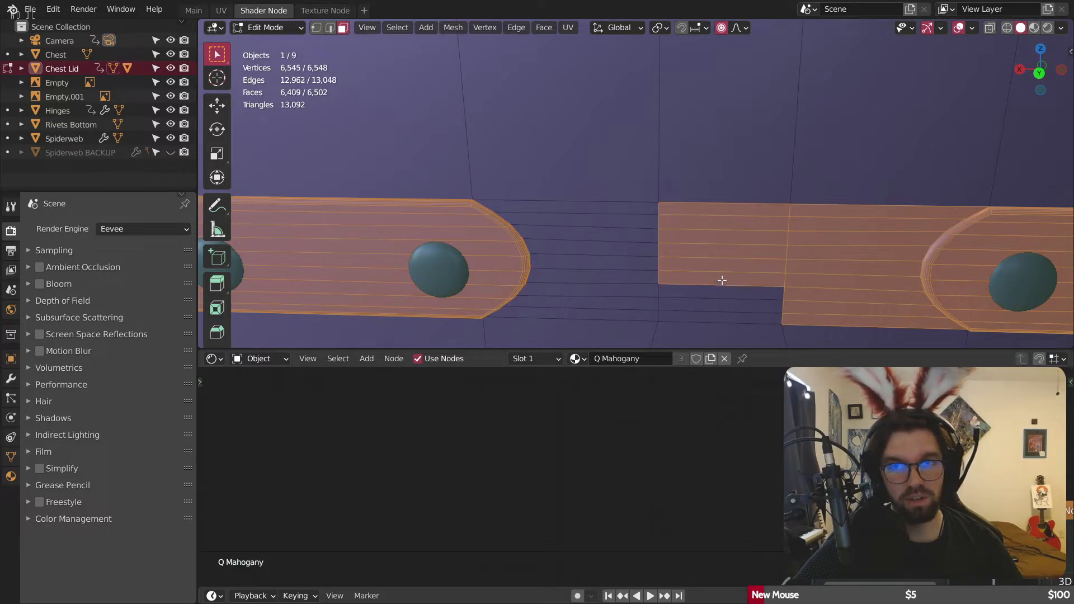
shift+click(722, 278)
shift+click(732, 265)
shift+click(744, 251)
shift+click(756, 238)
shift+click(764, 224)
shift+click(772, 210)
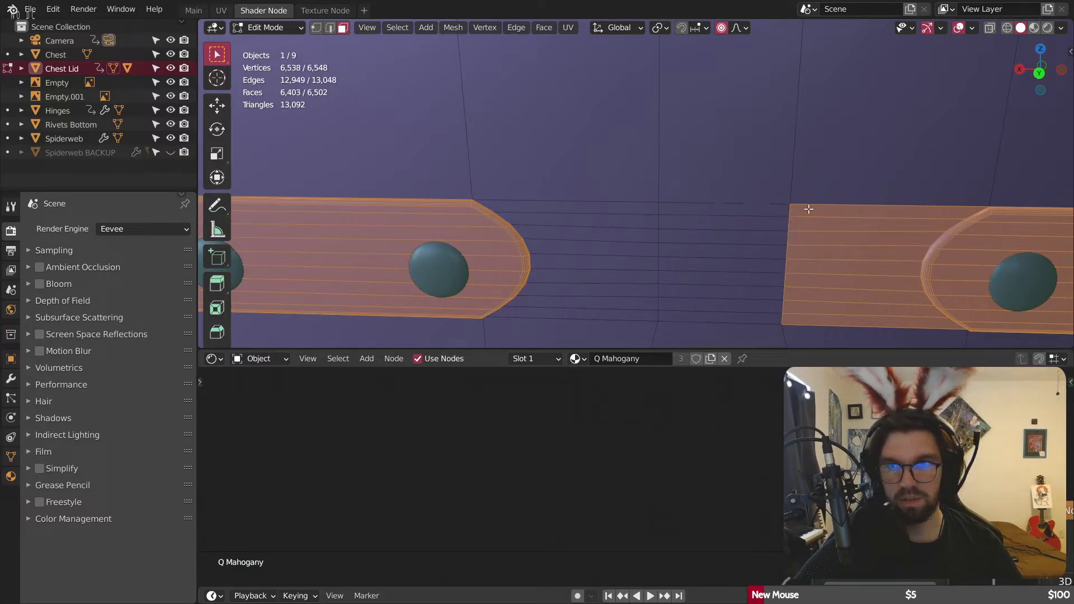
Step: Deselect the right-hand column of thin wood strips in the central gap of the lowest horizontal strap
shift+click(807, 211)
shift+click(802, 226)
shift+click(803, 242)
shift+click(803, 256)
shift+click(803, 269)
shift+click(803, 283)
shift+click(803, 296)
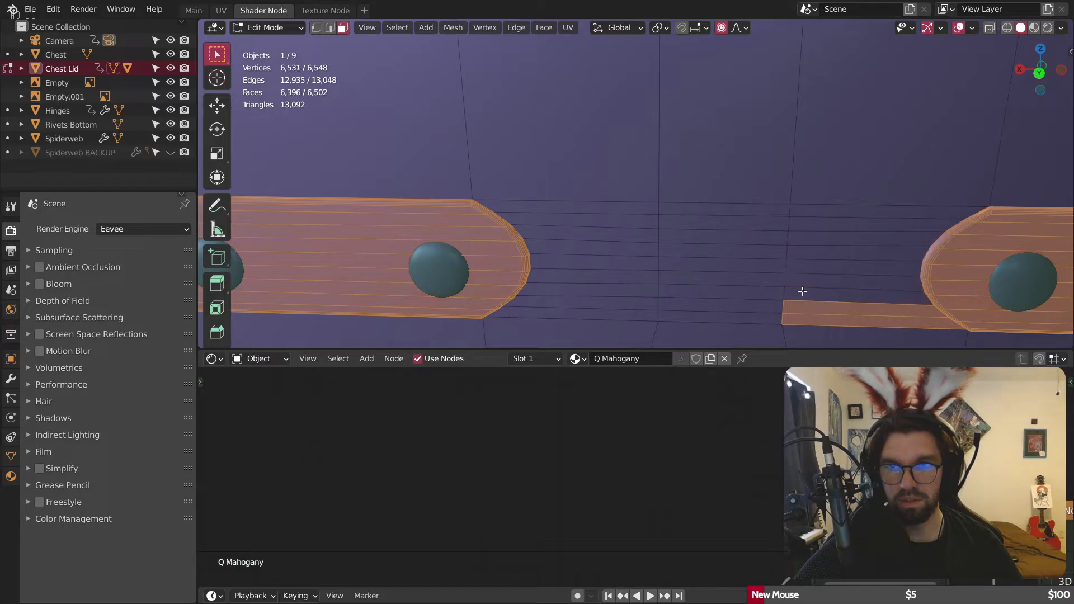
shift+click(803, 309)
shift+click(802, 323)
Step: Deselect the top three rows of thin wood strips in the central gap of the next horizontal strap up
scroll(775, 230, down, 4)
scroll(638, 196, up, 6)
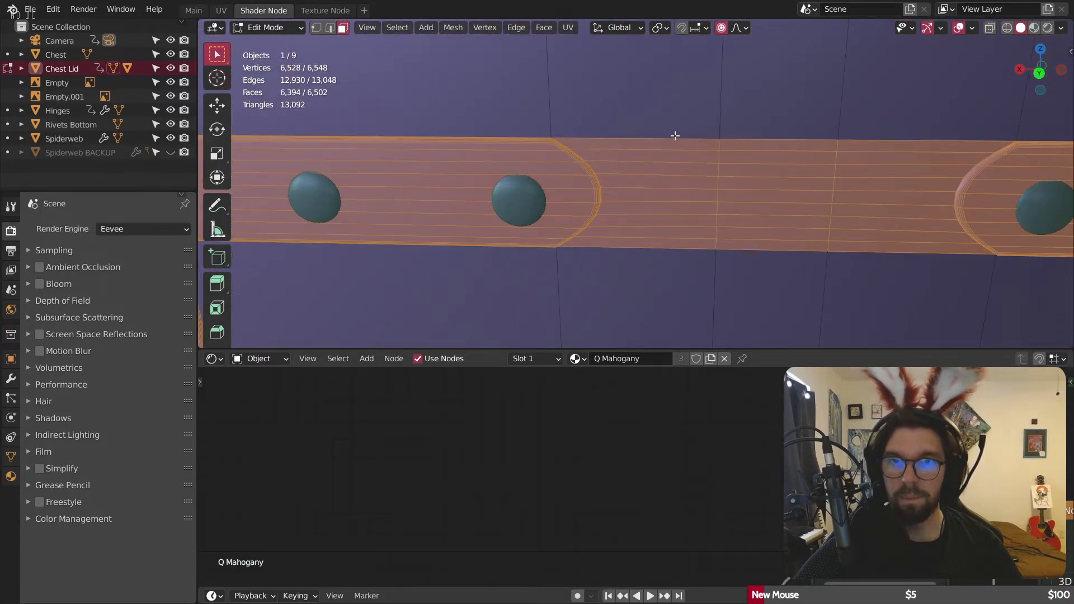
shift+click(734, 158)
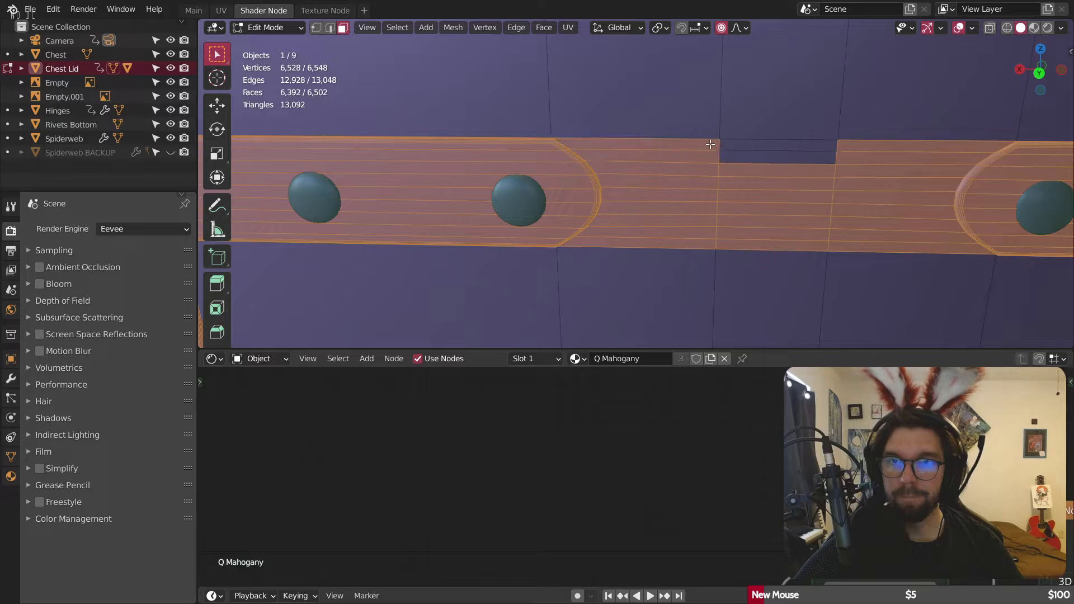
shift+click(709, 144)
shift+click(703, 171)
shift+click(743, 173)
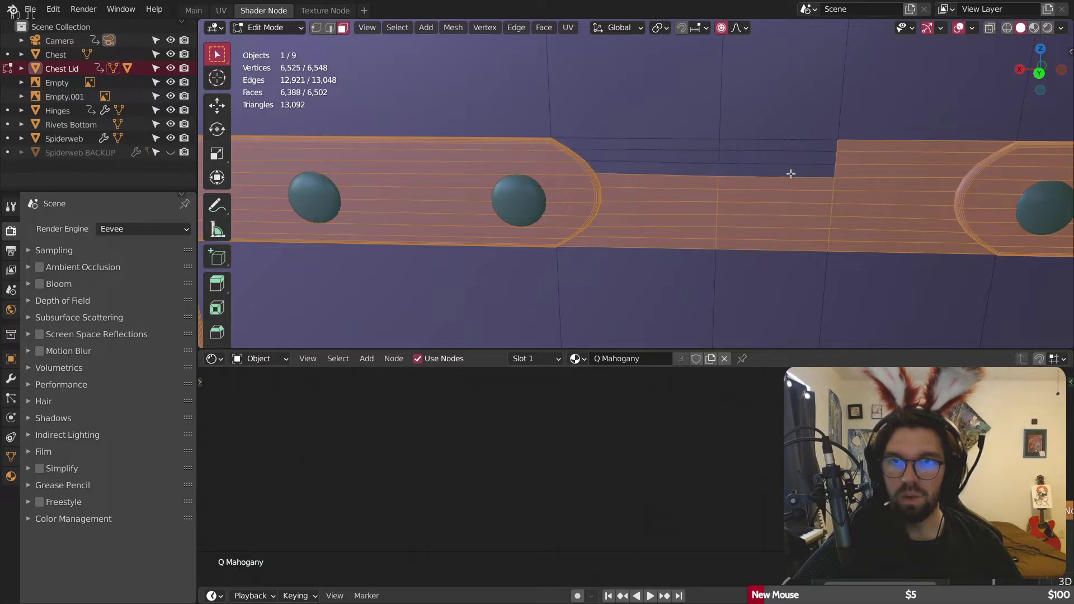
shift+click(839, 174)
shift+click(864, 158)
shift+click(864, 150)
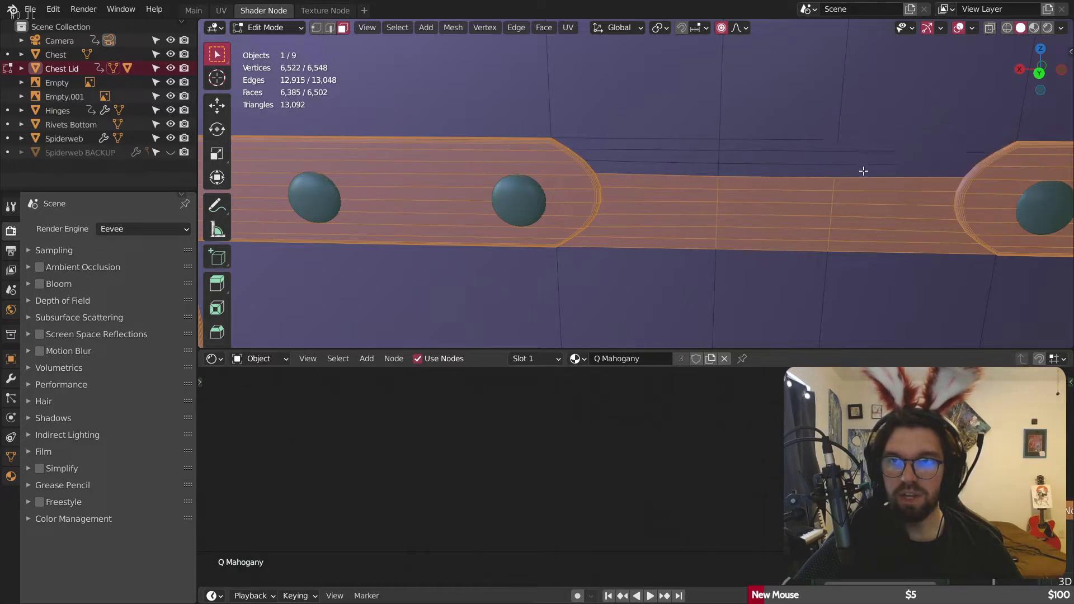
Step: Deselect the fourth and fifth rows of thin wood strips in the same strap's central gap
shift+click(862, 193)
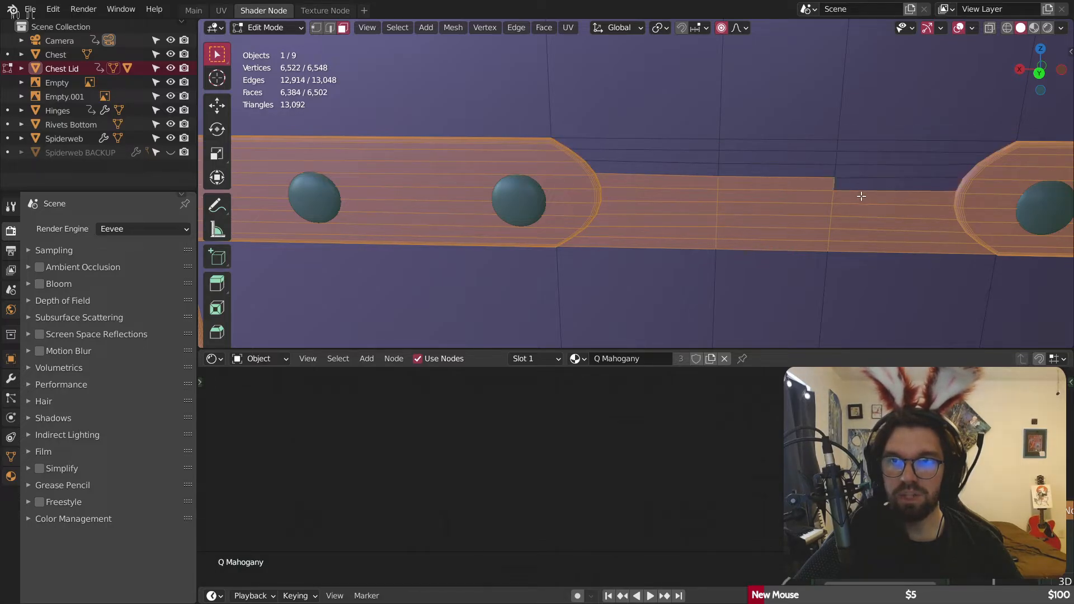
shift+click(690, 183)
shift+click(685, 198)
shift+click(700, 209)
shift+click(694, 211)
shift+click(702, 196)
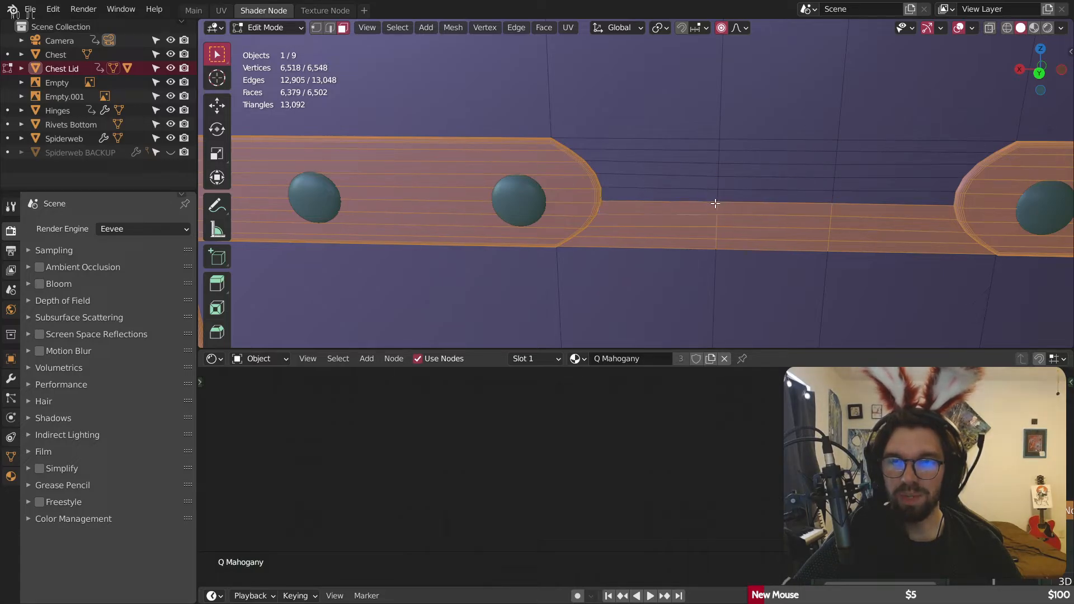
Step: Deselect the four bottom rows of thin wood strips in that central gap
shift+click(844, 207)
shift+click(833, 211)
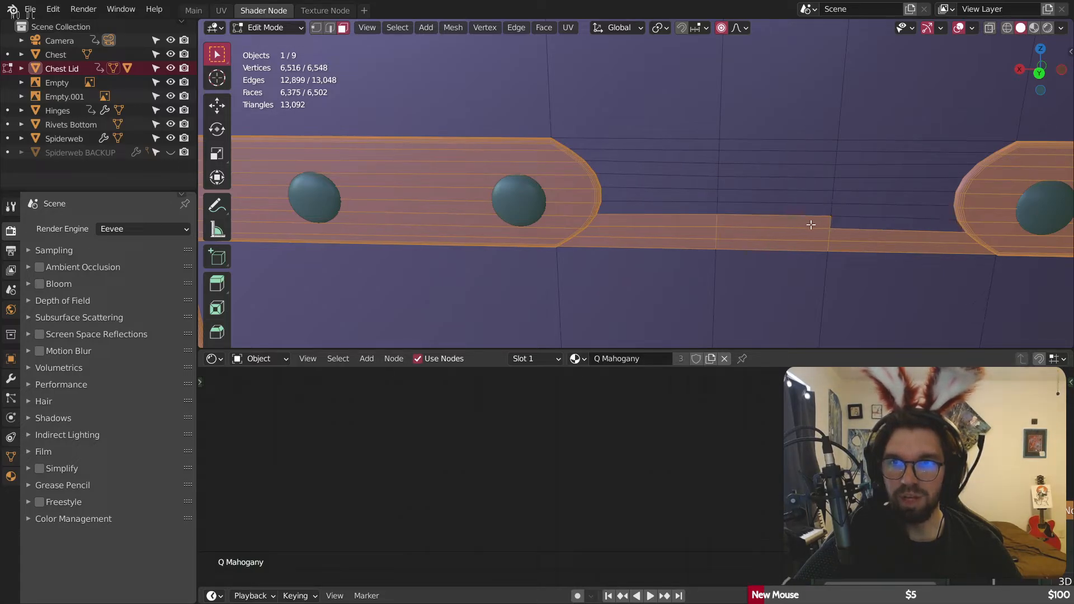
shift+click(690, 222)
shift+click(697, 231)
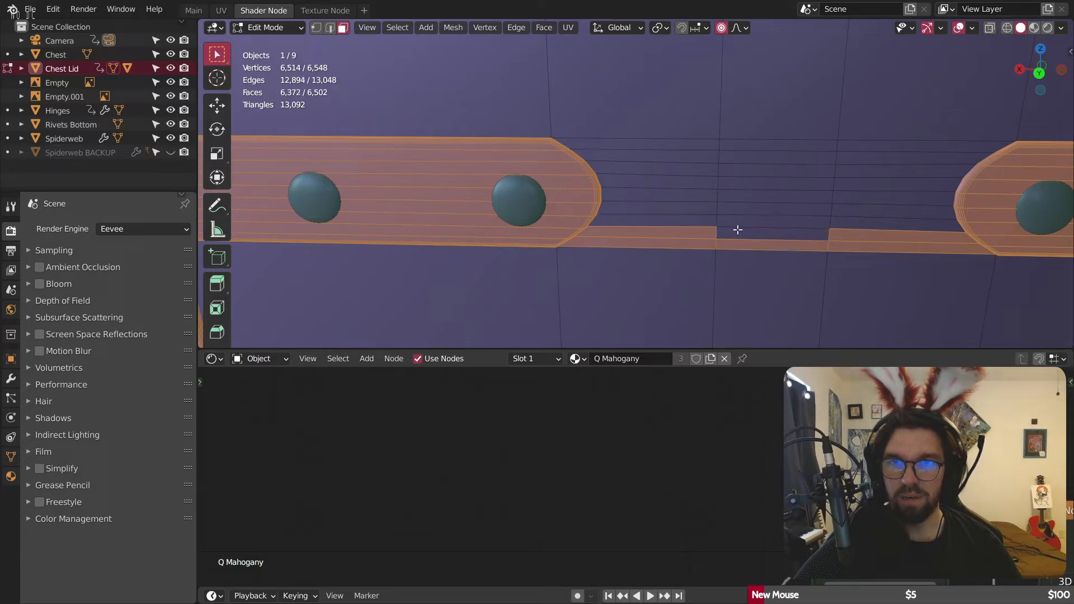
shift+click(842, 247)
shift+click(841, 235)
shift+click(808, 246)
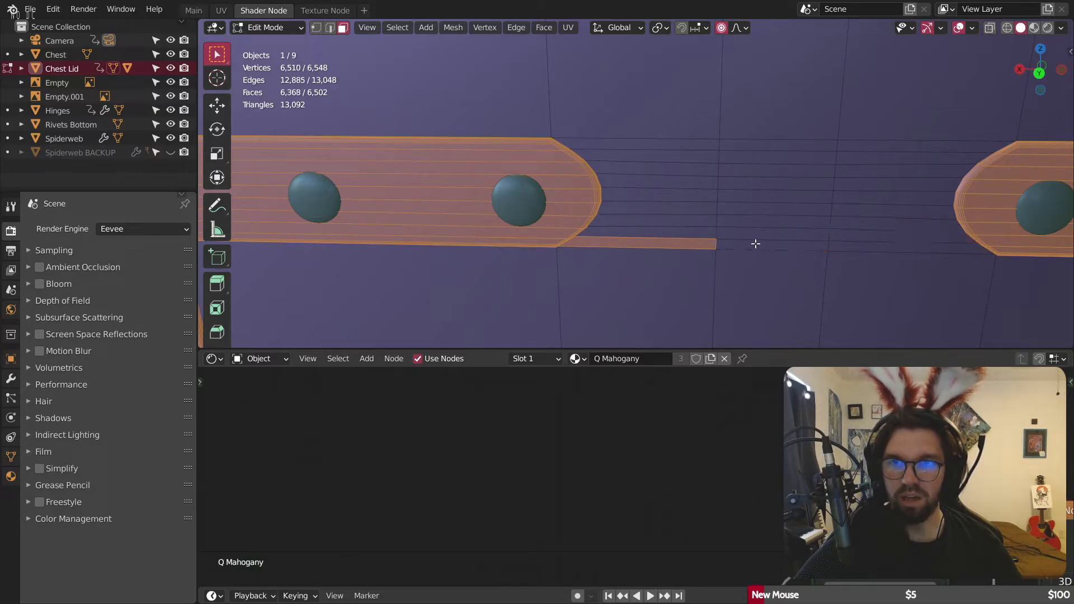
shift+click(676, 242)
Step: Deselect the top four strips of the left-hand column in the central gap of the uppermost horizontal strap
scroll(683, 234, down, 12)
scroll(679, 231, up, 10)
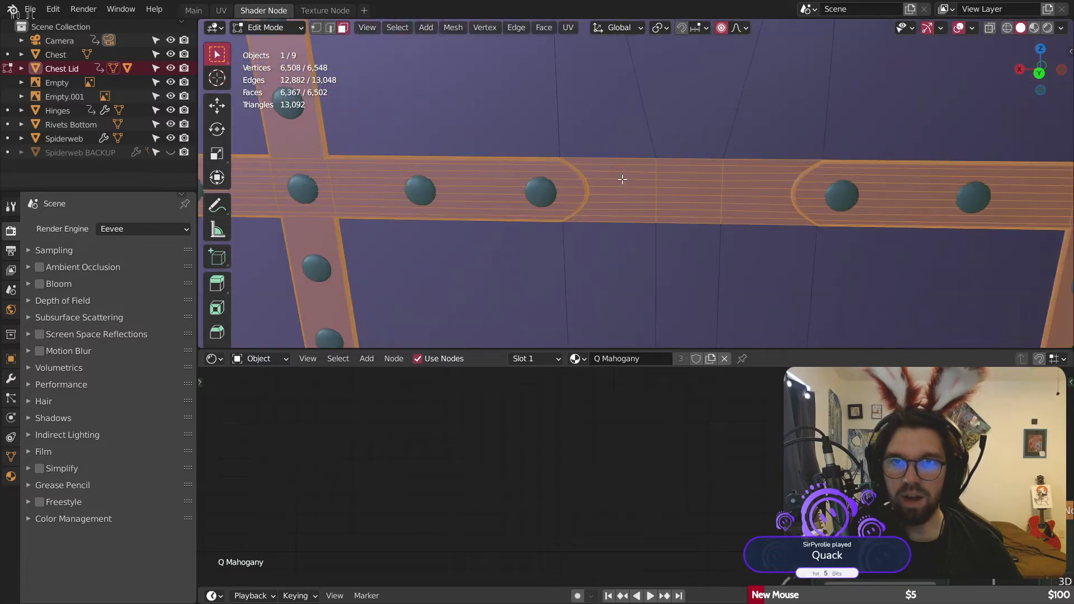
scroll(625, 169, up, 5)
shift+click(632, 176)
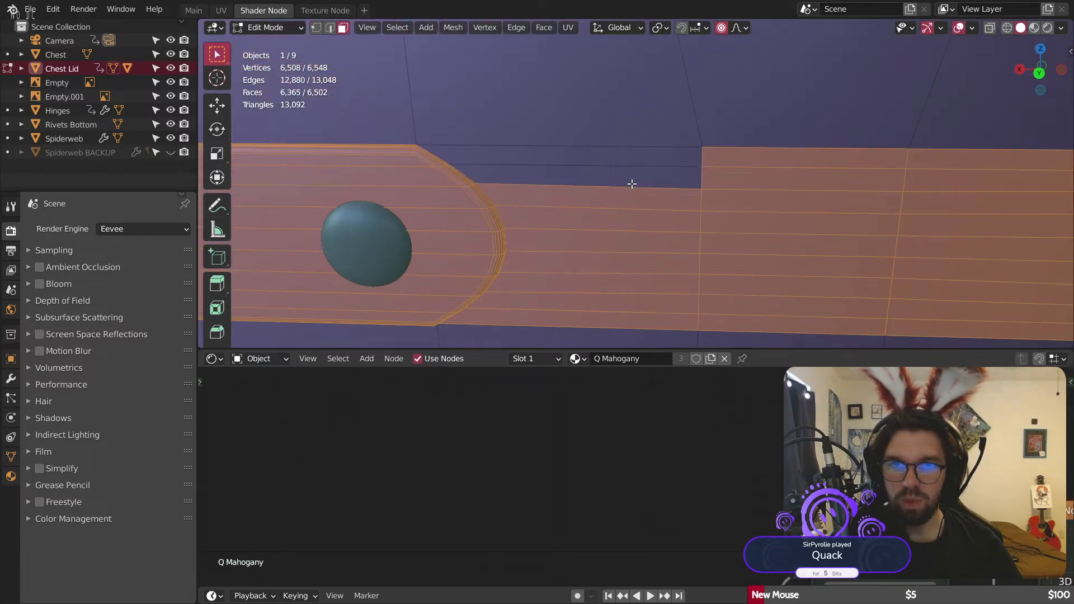
shift+click(631, 191)
scroll(538, 155, up, 3)
scroll(538, 154, down, 3)
shift+click(498, 170)
scroll(503, 180, up, 4)
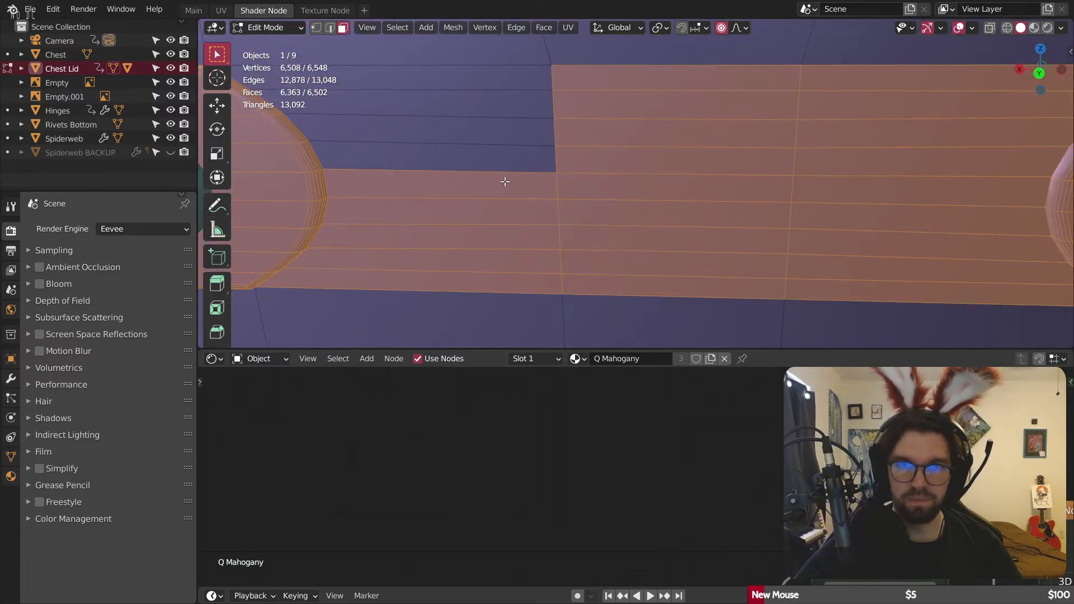
Step: Deselect the left-hand column's five lower strips and the middle column's two lowest strips in the uppermost strap's central gap
shift+click(507, 186)
shift+click(515, 209)
shift+click(521, 235)
shift+click(528, 263)
shift+click(614, 280)
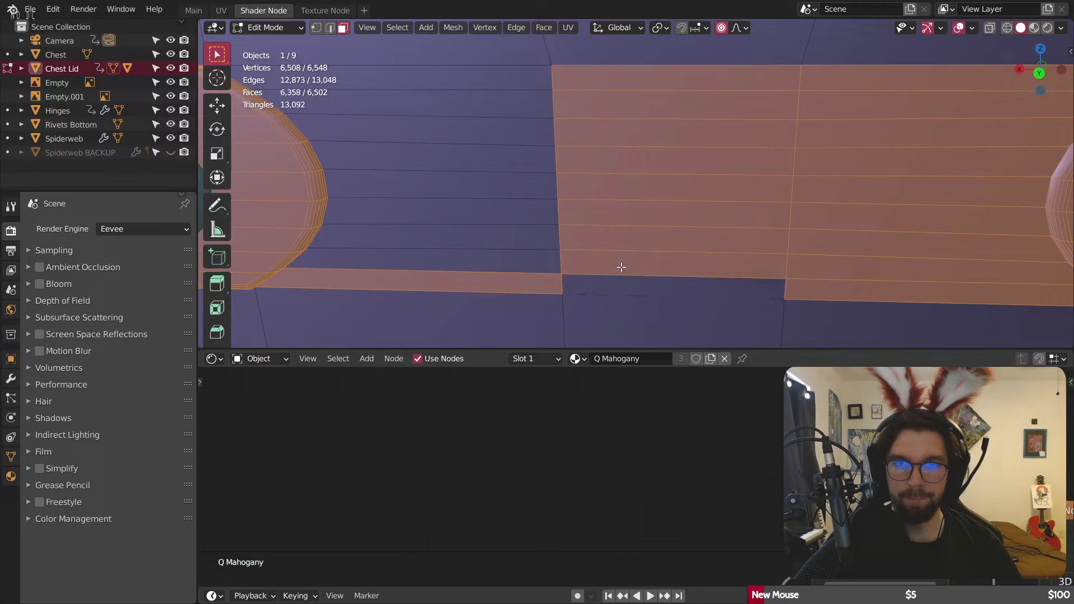
shift+click(590, 267)
shift+click(550, 279)
Step: Deselect the seven remaining middle-column wood strips in the uppermost strap's central gap
shift+click(584, 245)
shift+click(616, 215)
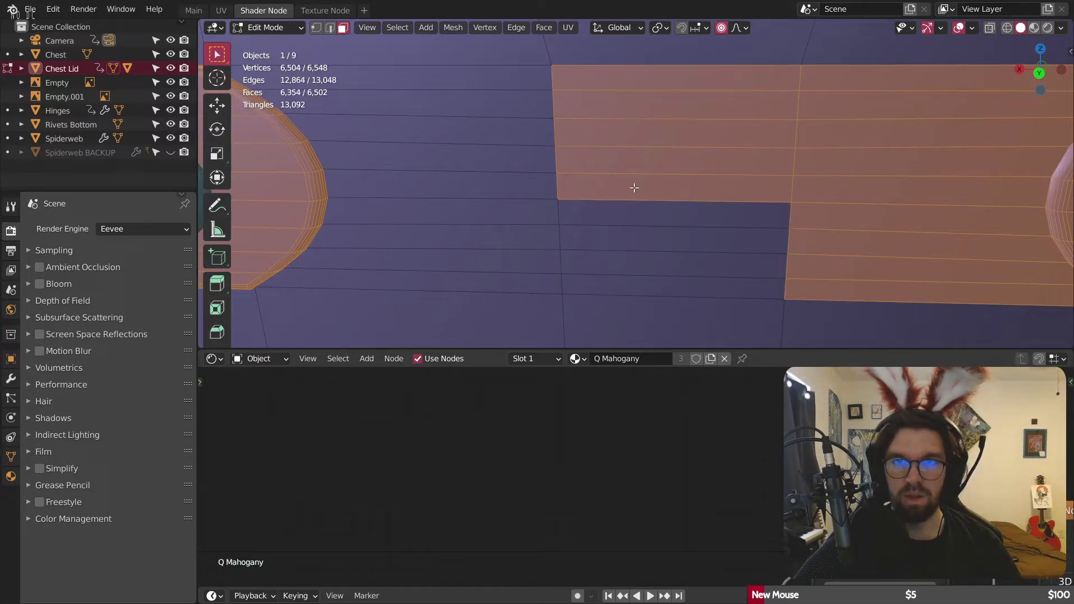
shift+click(632, 188)
shift+click(655, 161)
shift+click(662, 129)
shift+click(666, 108)
shift+click(836, 63)
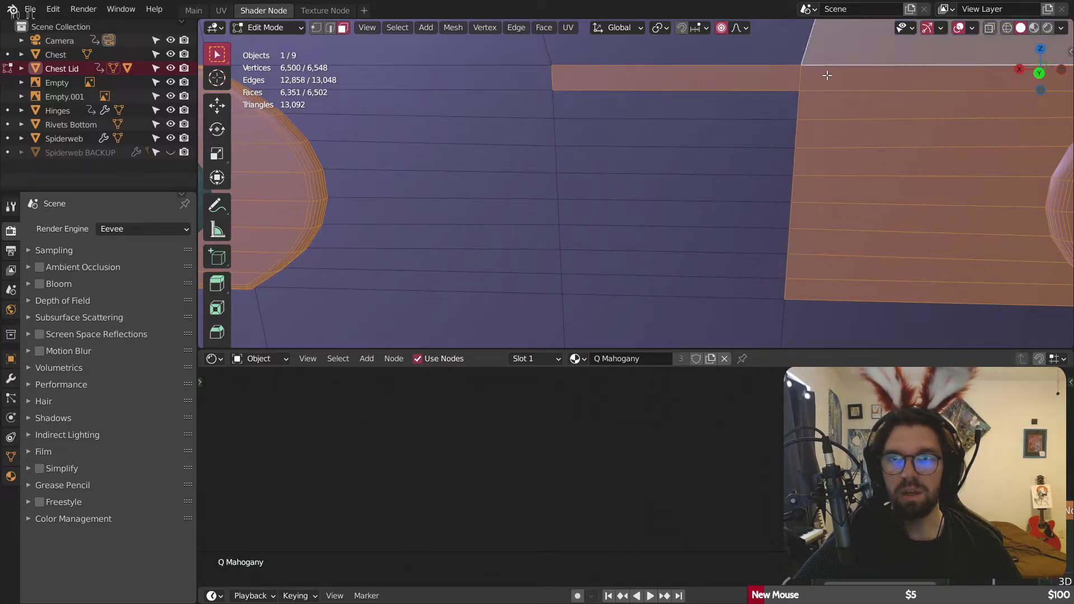
shift+click(782, 77)
Step: Deselect the right-hand column of strips in the uppermost strap's central gap and the stray wood panel above it
shift+click(821, 79)
shift+click(842, 55)
shift+click(820, 100)
shift+click(822, 132)
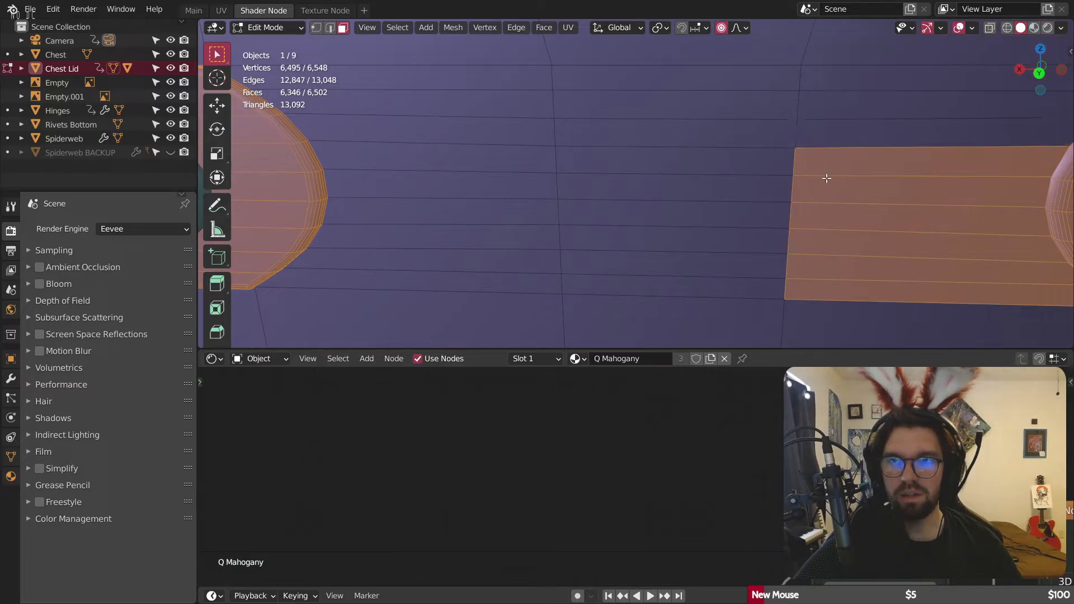
shift+click(826, 163)
shift+click(827, 197)
shift+click(827, 221)
shift+click(830, 246)
shift+click(830, 269)
shift+click(839, 262)
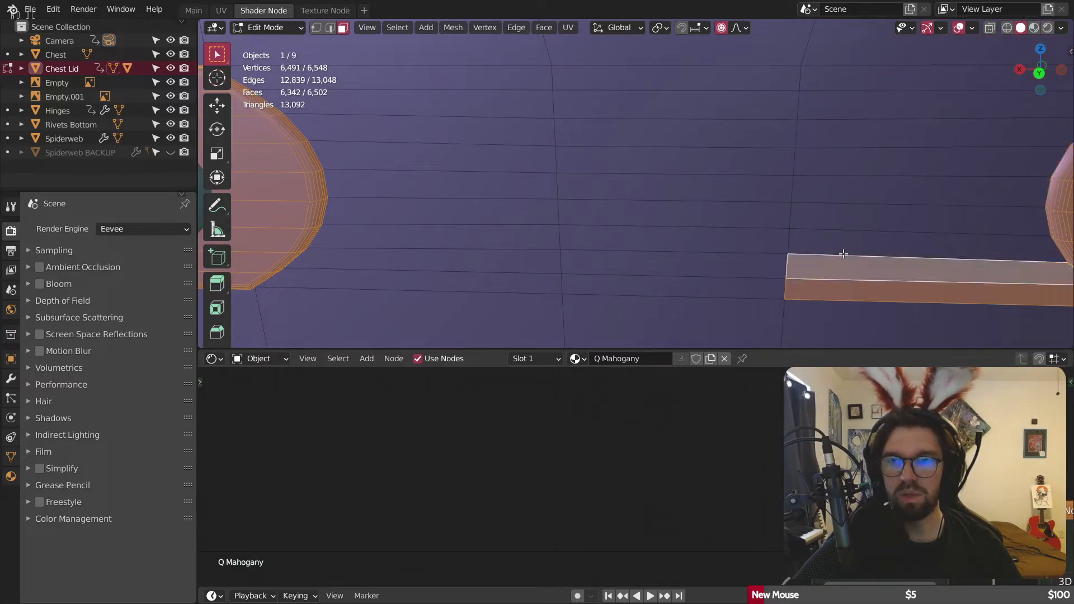
shift+click(832, 279)
shift+click(833, 279)
Step: Deselect the top three rows of wood strips in the central gap of the horizontal strap between the two finished ones
scroll(830, 197, down, 5)
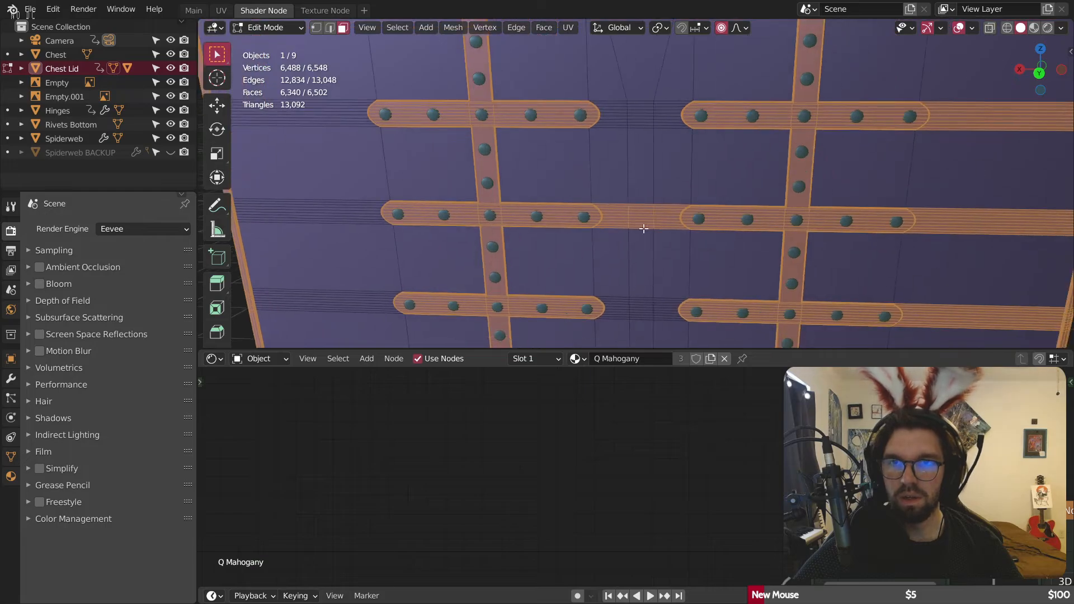
scroll(594, 171, up, 7)
shift+click(621, 103)
shift+click(678, 98)
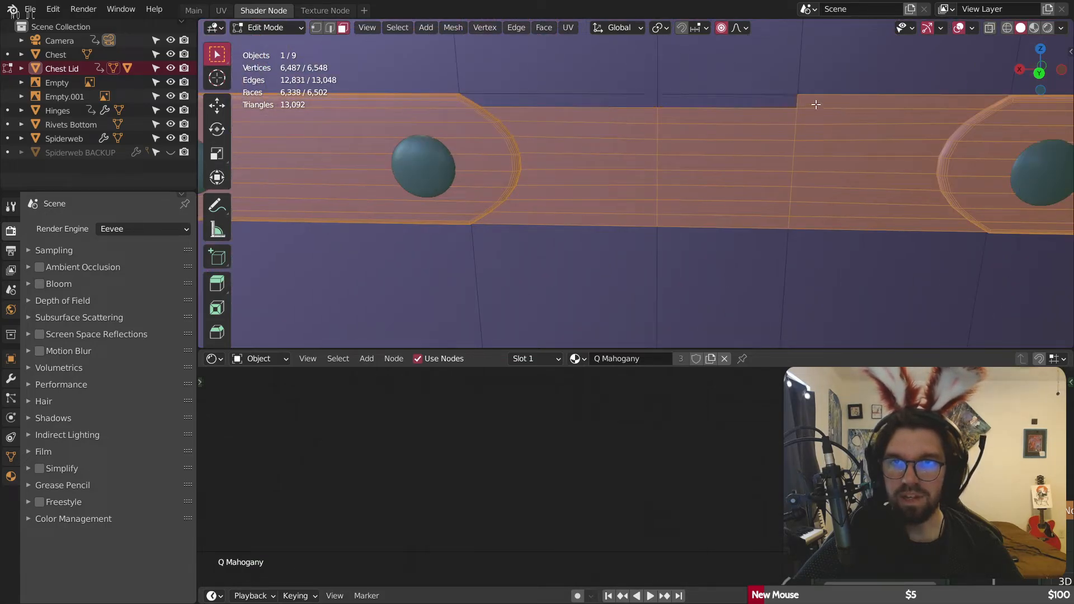
shift+click(815, 104)
shift+click(813, 114)
shift+click(648, 119)
shift+click(671, 125)
shift+click(649, 134)
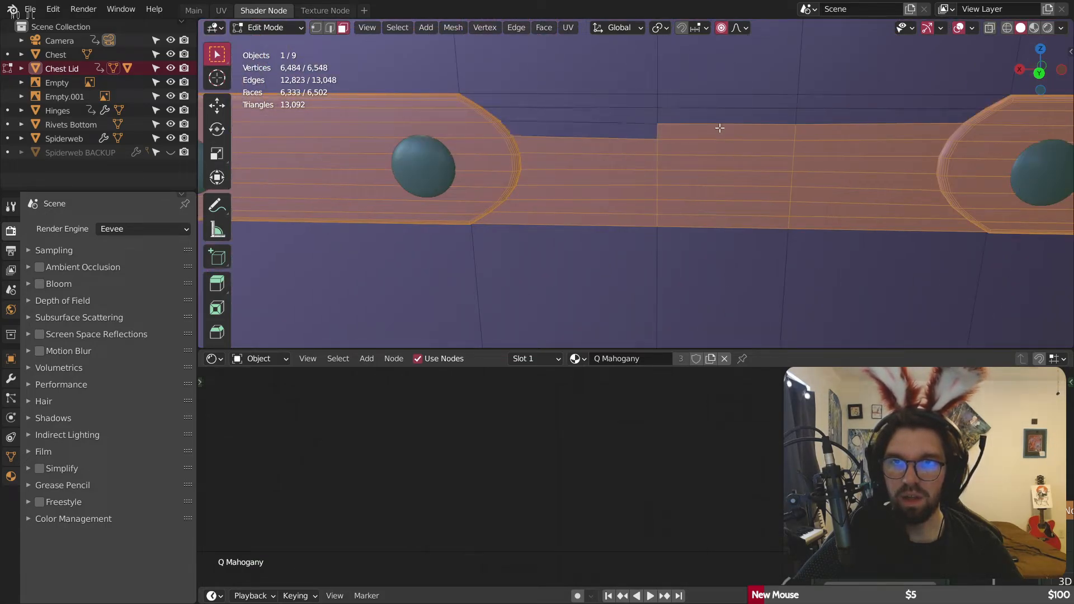
shift+click(822, 129)
shift+click(774, 134)
Step: Deselect the fourth to sixth rows of wood strips in this strap's central gap
shift+click(754, 148)
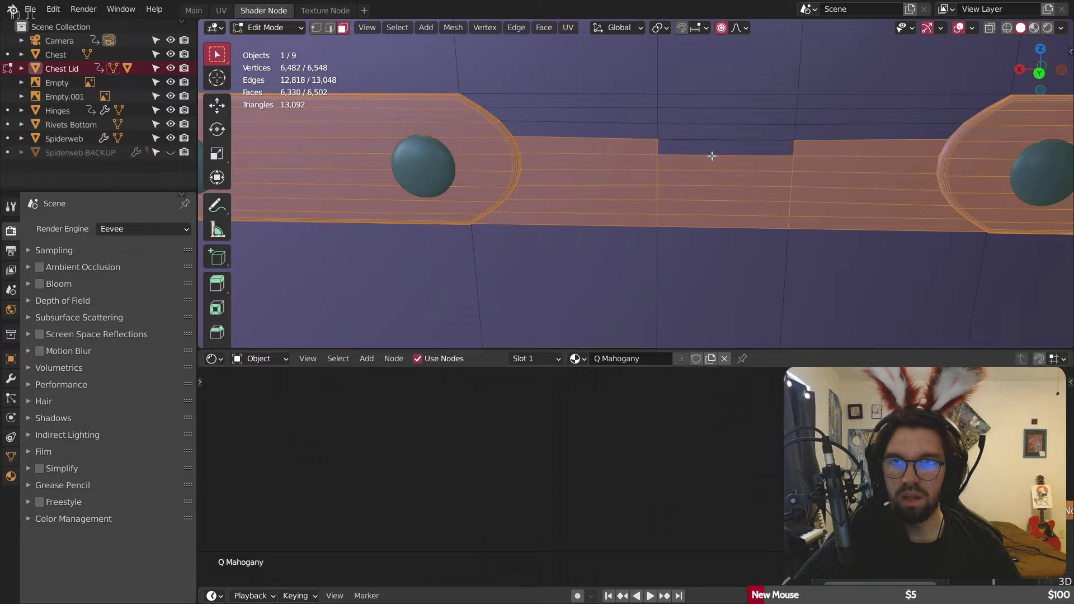
shift+click(630, 152)
shift+click(646, 161)
shift+click(818, 145)
shift+click(810, 162)
shift+click(768, 162)
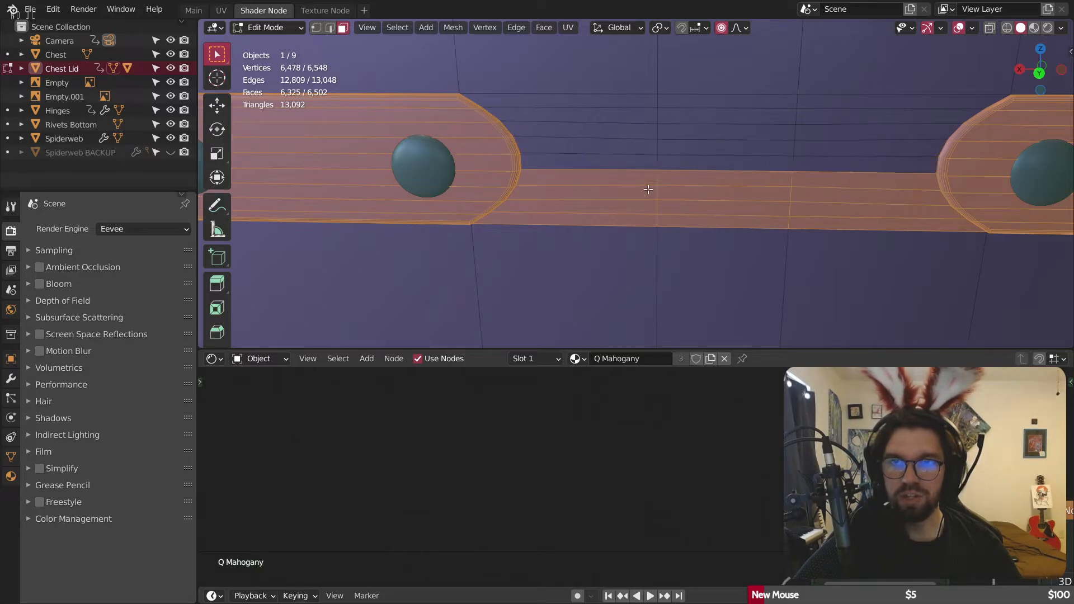
shift+click(636, 179)
shift+click(738, 179)
shift+click(813, 182)
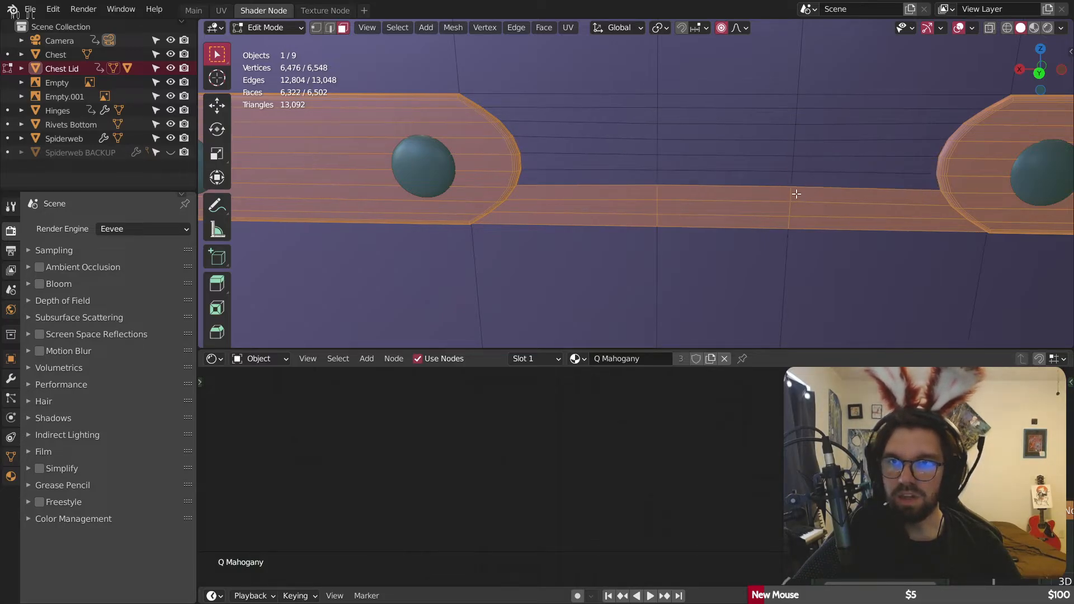
Step: Deselect the three bottom rows of wood strips in this strap's central gap
shift+click(800, 196)
shift+click(691, 192)
shift+click(609, 201)
shift+click(608, 210)
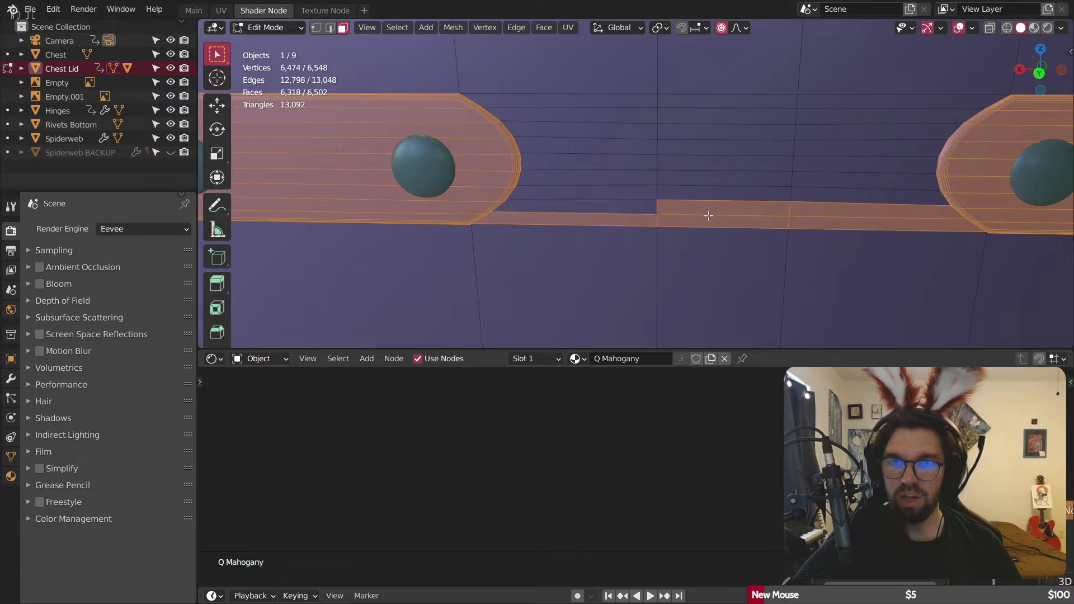
shift+click(785, 209)
shift+click(800, 215)
shift+click(800, 226)
shift+click(629, 220)
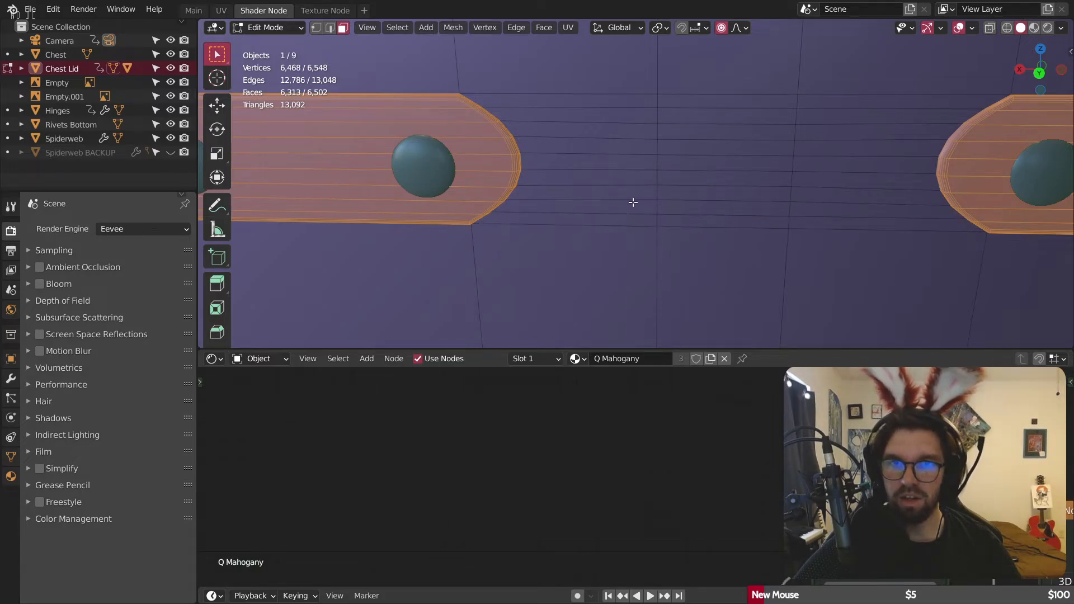
Step: Deselect the four upper wood strips between the lower horizontal strap's rounded right end and the lid's edge trim
scroll(728, 222, down, 8)
shift+middle_drag(804, 264, 703, 205)
scroll(721, 241, up, 8)
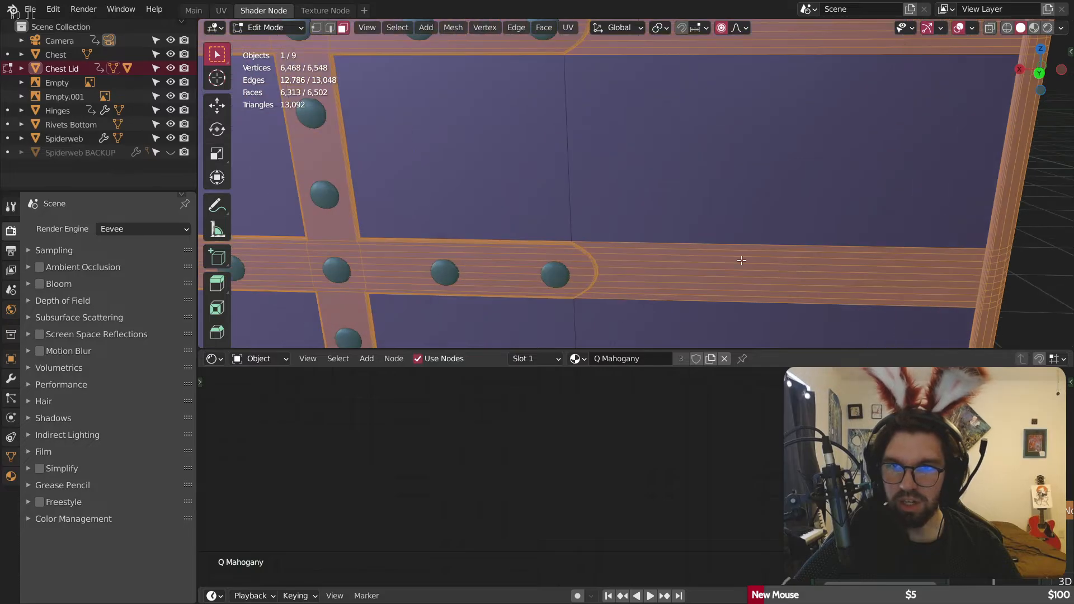
scroll(699, 251, up, 4)
shift+click(688, 260)
shift+click(689, 244)
shift+click(692, 264)
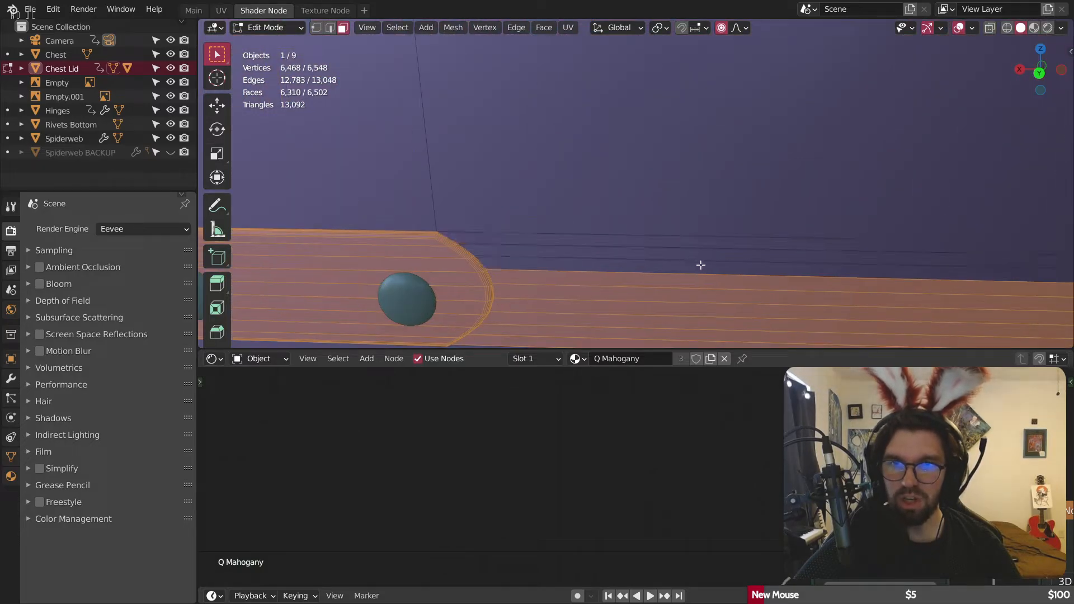
shift+middle_drag(719, 274, 688, 204)
shift+click(685, 213)
shift+click(681, 211)
shift+click(681, 205)
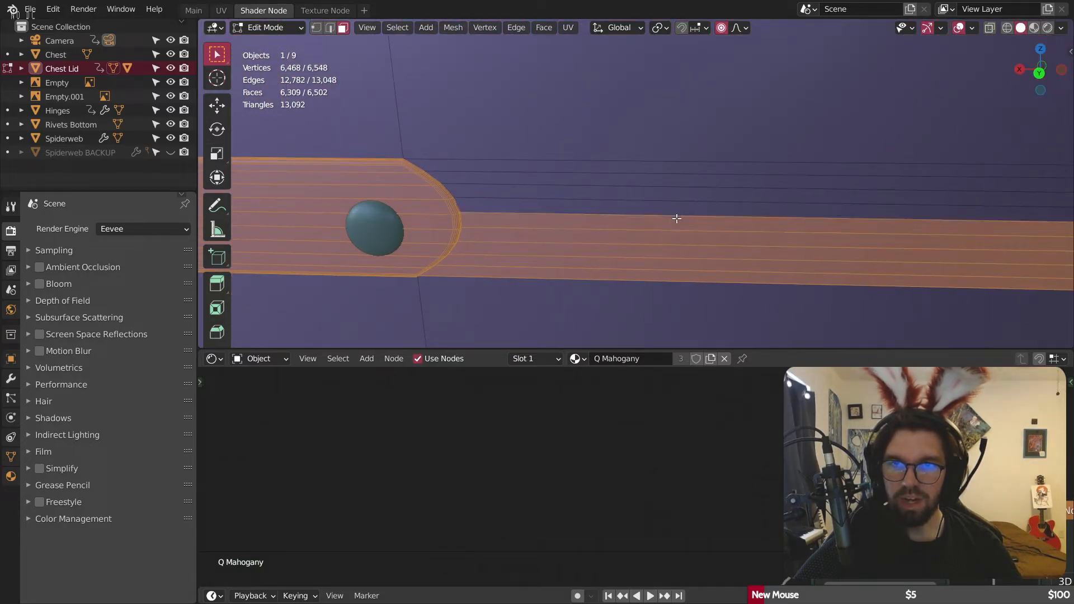
Step: Deselect the five lower wood strips between the same strap's rounded right end and the edge trim
shift+click(676, 224)
shift+click(673, 239)
shift+click(676, 255)
shift+click(673, 265)
shift+click(672, 273)
Step: Deselect the five lower wood strips beyond the rounded right end of the next horizontal strap up
scroll(716, 216, down, 6)
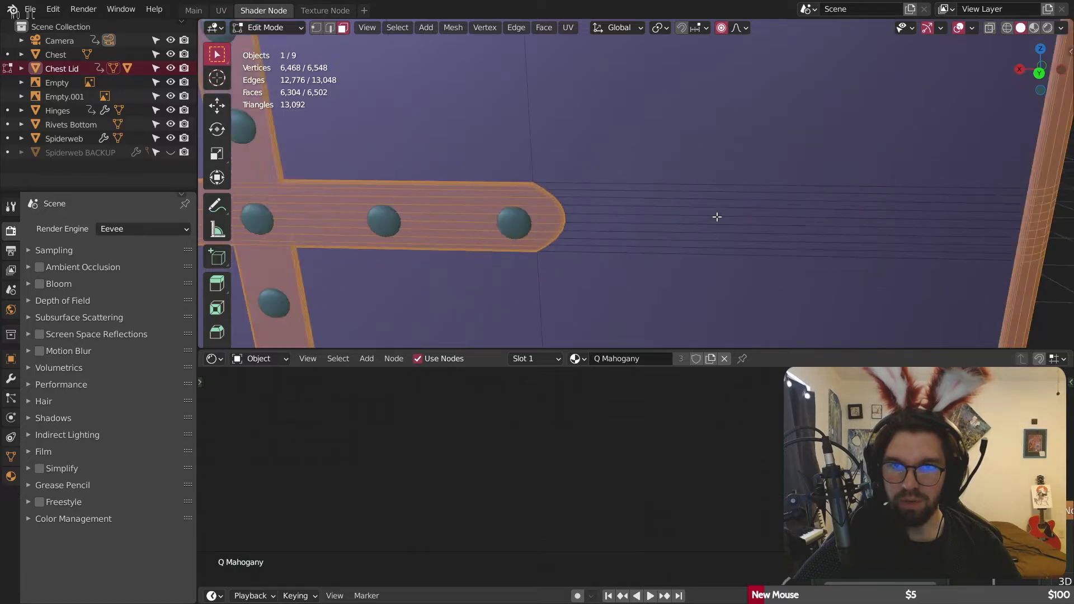
shift+middle_drag(719, 134, 664, 199)
scroll(626, 120, up, 3)
shift+middle_drag(649, 125, 611, 193)
scroll(607, 227, up, 1)
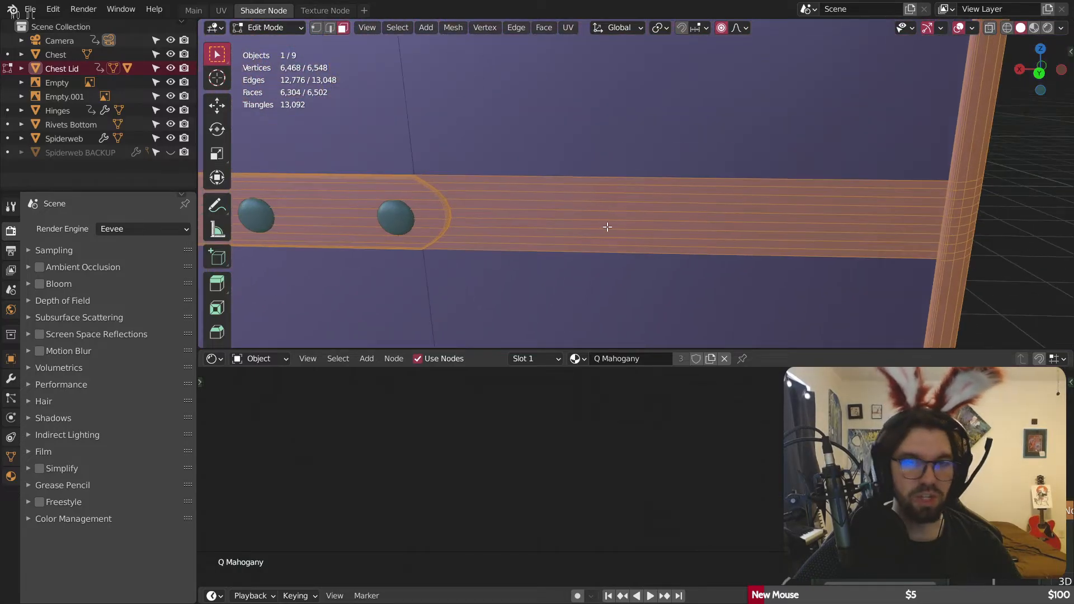
shift+click(596, 249)
shift+click(598, 241)
shift+click(599, 232)
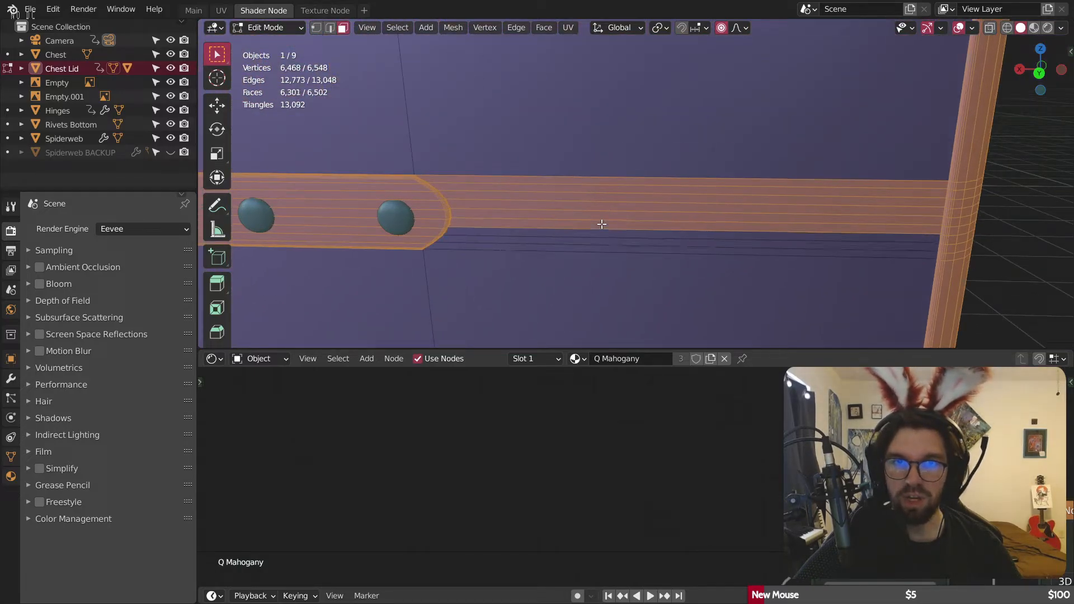
shift+click(600, 223)
shift+click(603, 215)
Step: Deselect the four upper wood strips beyond that strap's rounded right end
shift+click(608, 199)
shift+click(598, 209)
shift+click(603, 195)
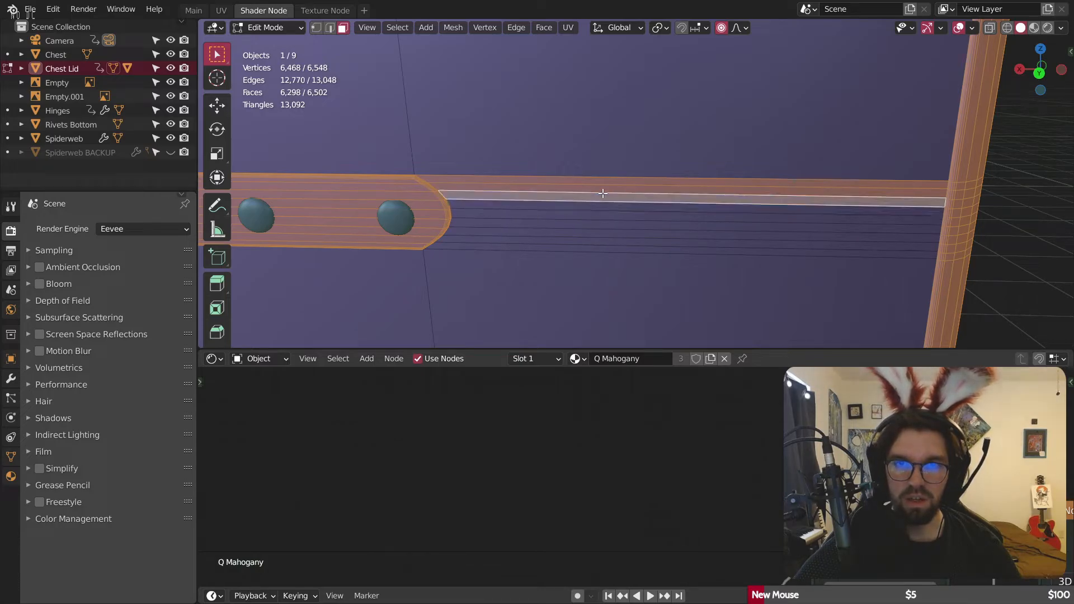
shift+click(614, 180)
shift+click(610, 190)
shift+click(610, 197)
Step: Deselect the six lower wood strips beyond the rounded right end of the next horizontal strap up the lid
scroll(654, 105, down, 5)
scroll(603, 123, up, 4)
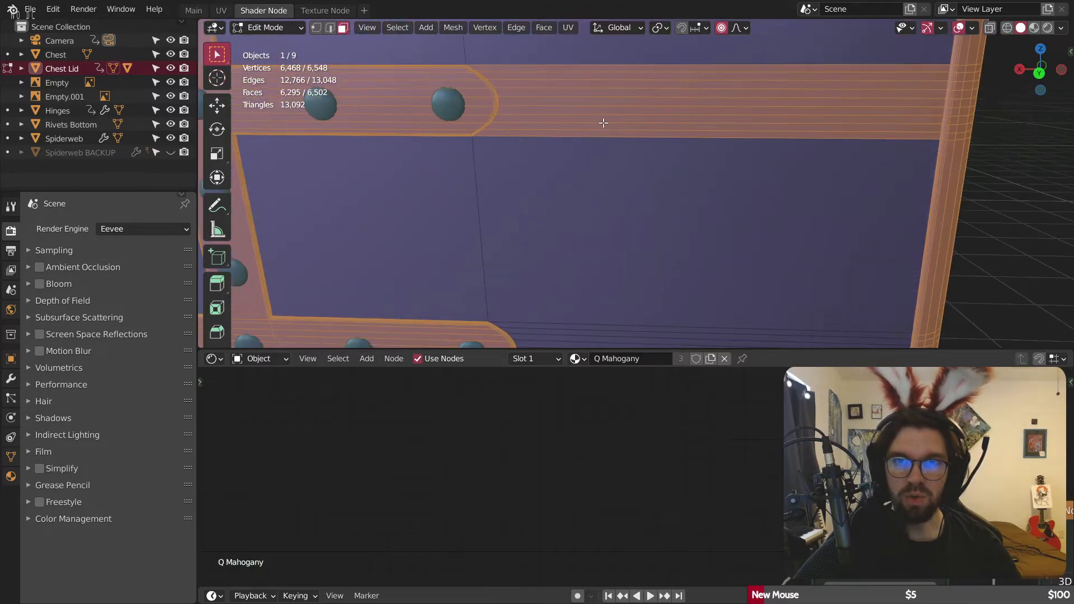
shift+click(601, 137)
shift+click(595, 120)
scroll(594, 120, up, 2)
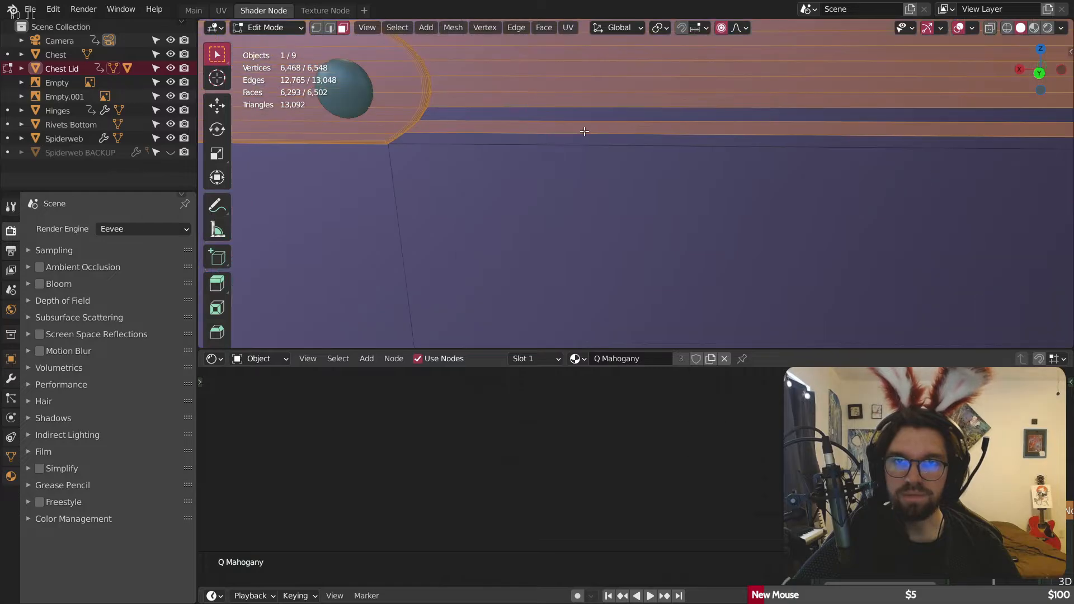
shift+click(582, 127)
scroll(614, 160, up, 2)
scroll(554, 207, up, 1)
shift+click(553, 208)
shift+click(554, 189)
shift+click(552, 176)
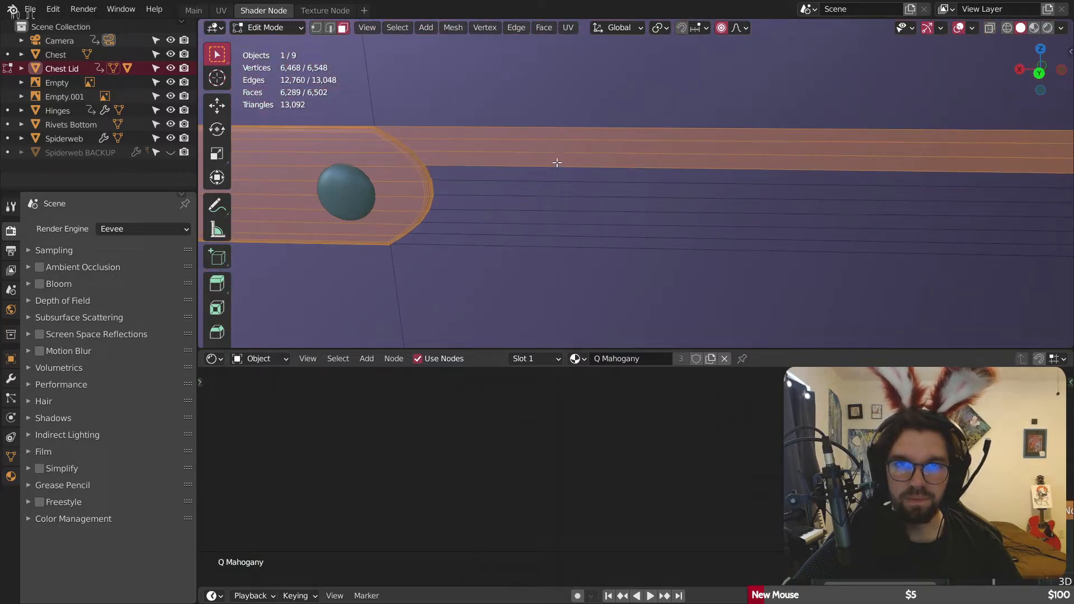
Step: Deselect the remaining upper wood strips between that strap's rounded right end and the lid's edge trim
shift+click(556, 162)
shift+click(565, 149)
shift+click(572, 129)
shift+click(583, 137)
shift+click(585, 125)
Step: Deselect all the wood strips beyond the rounded right end of the following horizontal strap up
scroll(592, 120, down, 4)
middle_drag(611, 105, 610, 137)
scroll(593, 177, up, 6)
shift+click(556, 201)
shift+click(562, 187)
shift+click(570, 162)
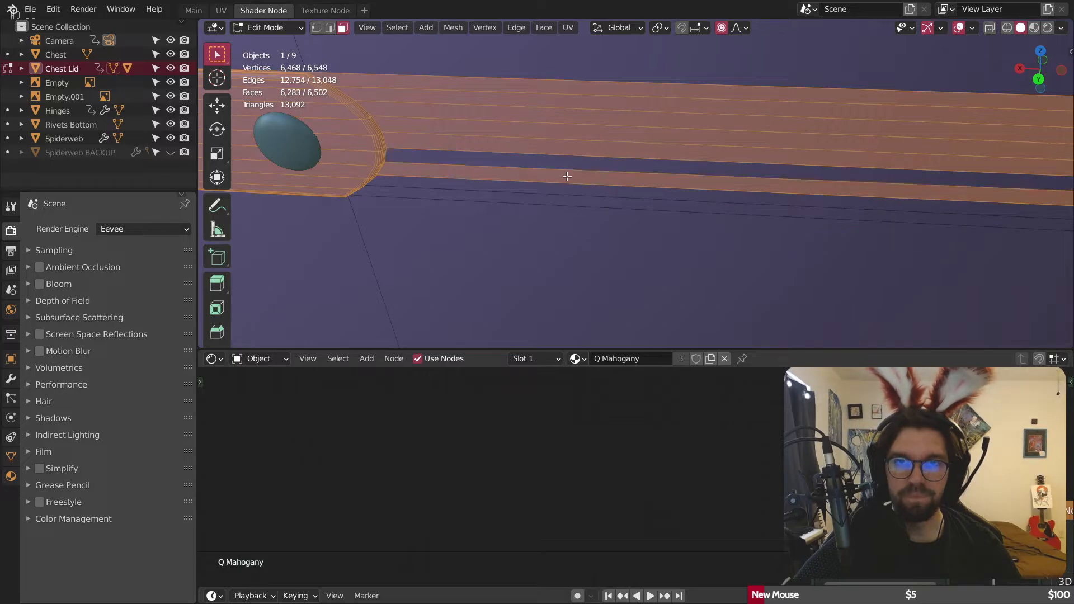
shift+click(568, 176)
shift+click(577, 142)
shift+click(582, 126)
shift+click(582, 111)
shift+click(585, 104)
shift+click(592, 101)
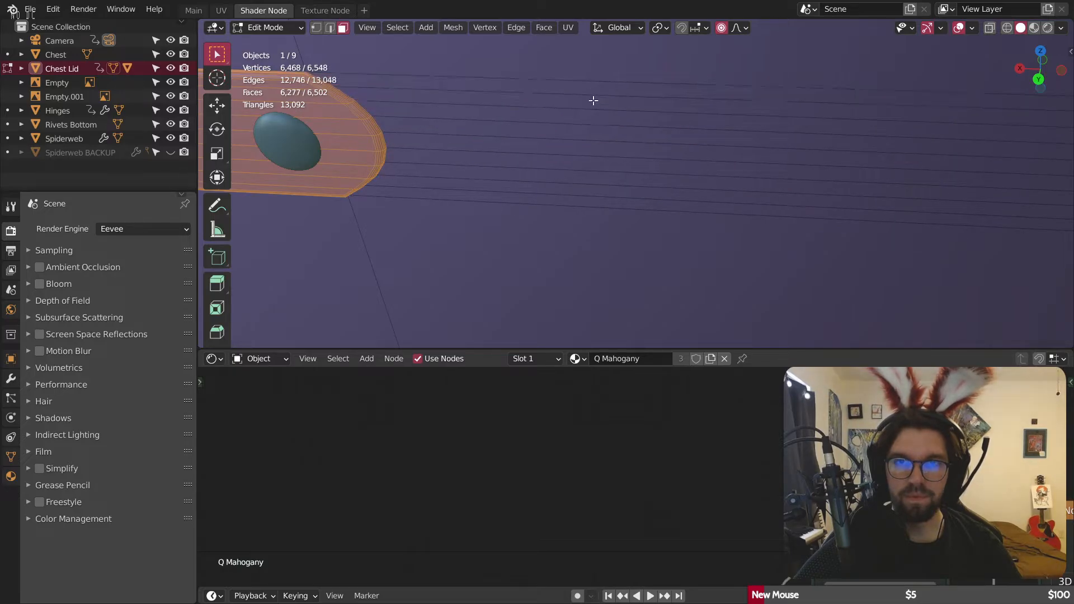
Step: Deselect four large wood panels along the lid's narrow side face, two in its upper part and two in its lower part
scroll(615, 196, down, 6)
middle_drag(616, 175, 551, 148)
scroll(559, 204, up, 6)
scroll(550, 147, down, 4)
shift+middle_drag(587, 273, 523, 110)
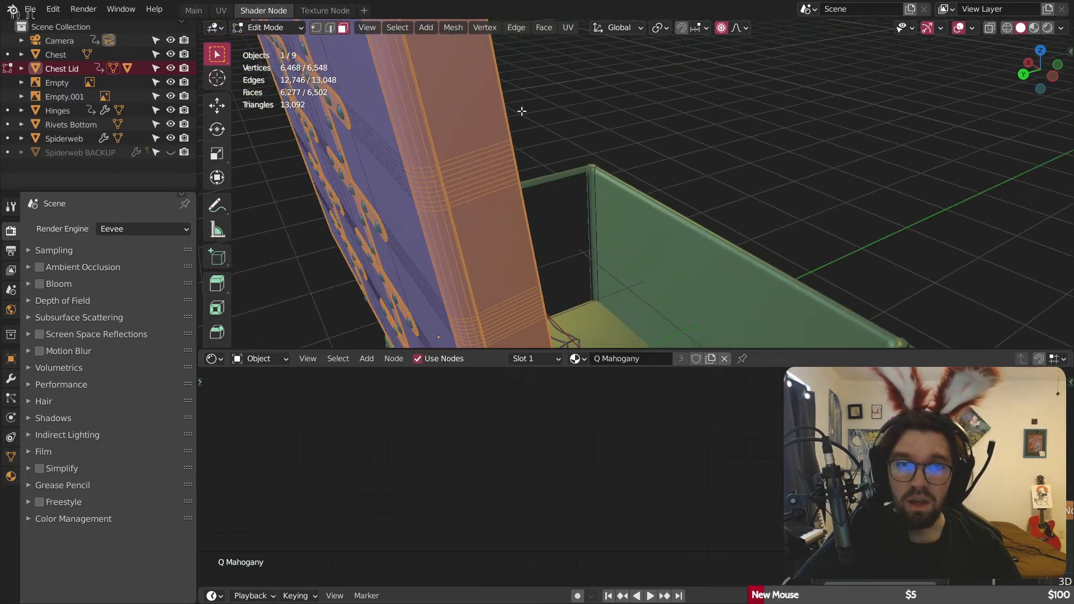
shift+click(463, 118)
shift+click(497, 227)
shift+middle_drag(547, 344, 508, 60)
shift+middle_drag(463, 96, 530, 98)
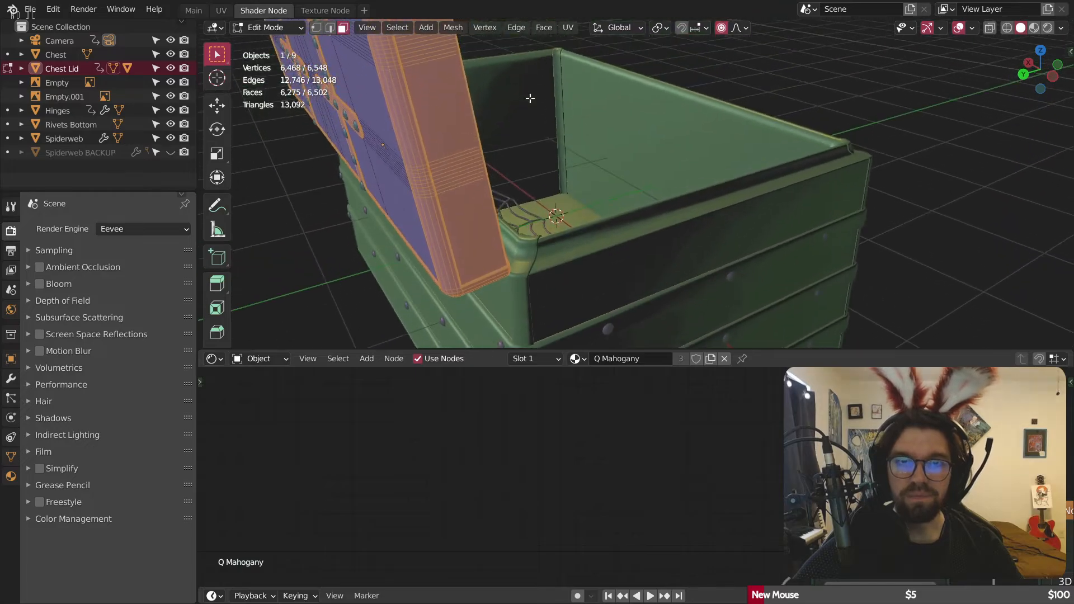
shift+click(439, 107)
shift+click(474, 194)
Step: Show the 3D viewport's tool settings
scroll(475, 195, down, 4)
mouse_move(474, 194)
middle_down()
mouse_move(369, 155)
mouse_move(482, 188)
middle_up()
scroll(369, 155, up, 2)
scroll(450, 144, up, 2)
scroll(416, 112, up, 4)
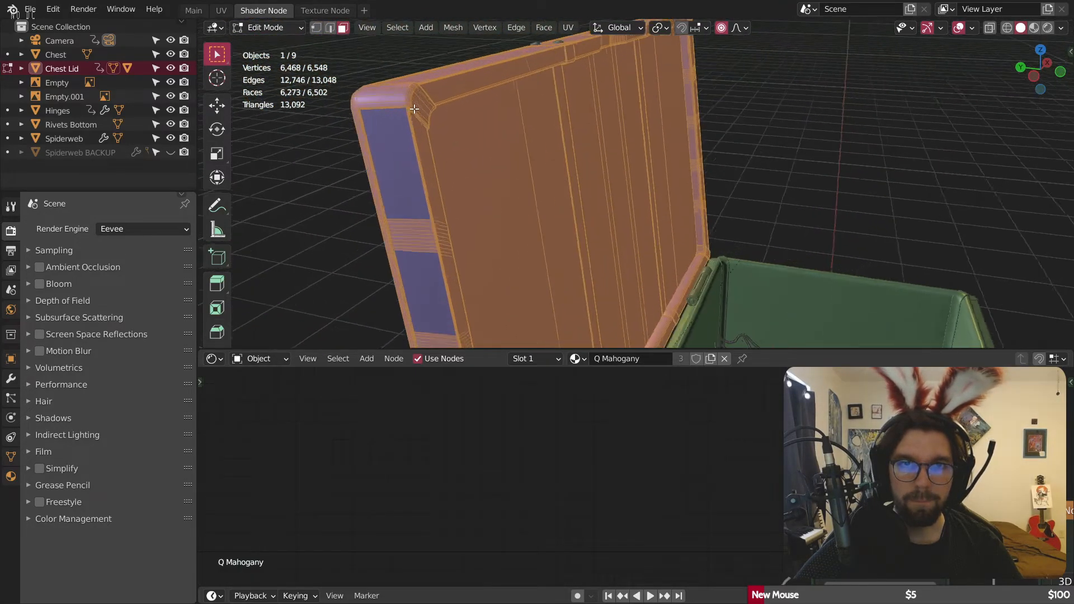
scroll(422, 161, down, 1)
shift+middle_drag(434, 291, 454, 200)
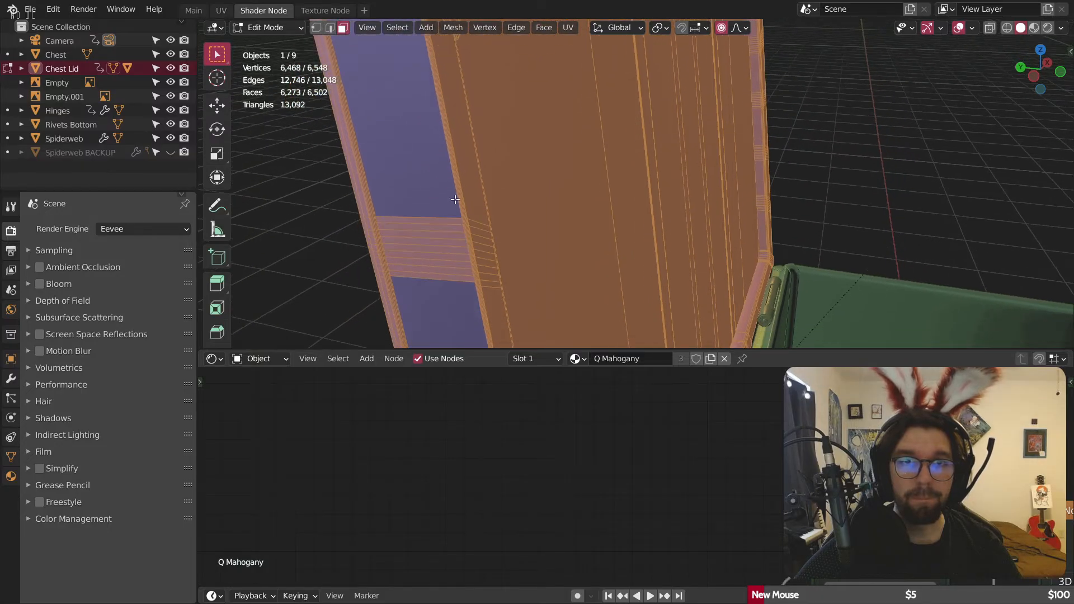
scroll(453, 227, up, 2)
shift+middle_drag(456, 244, 468, 210)
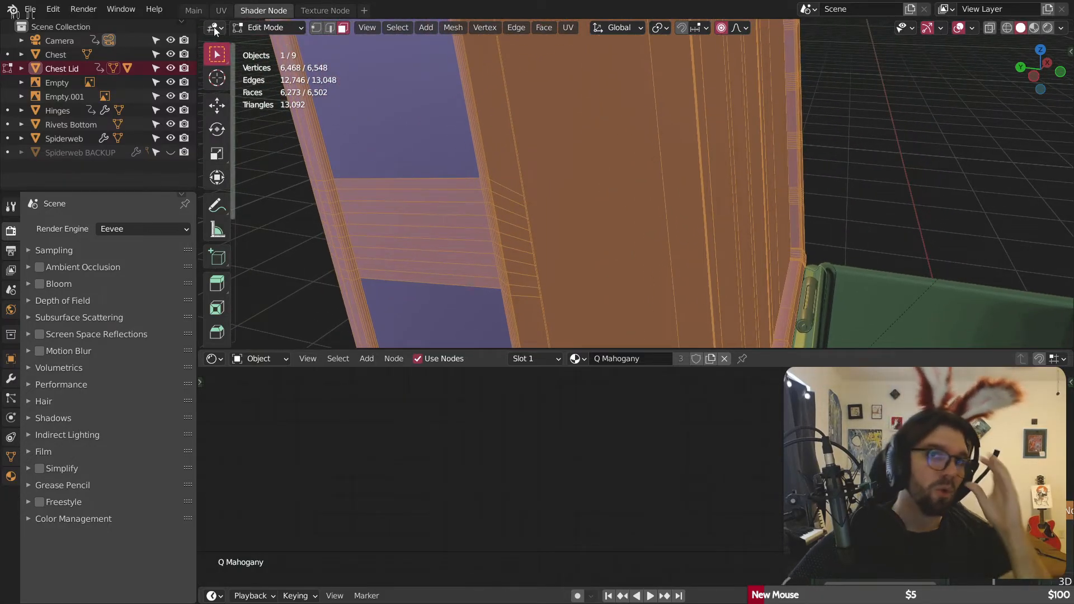
right_click(269, 29)
click(343, 53)
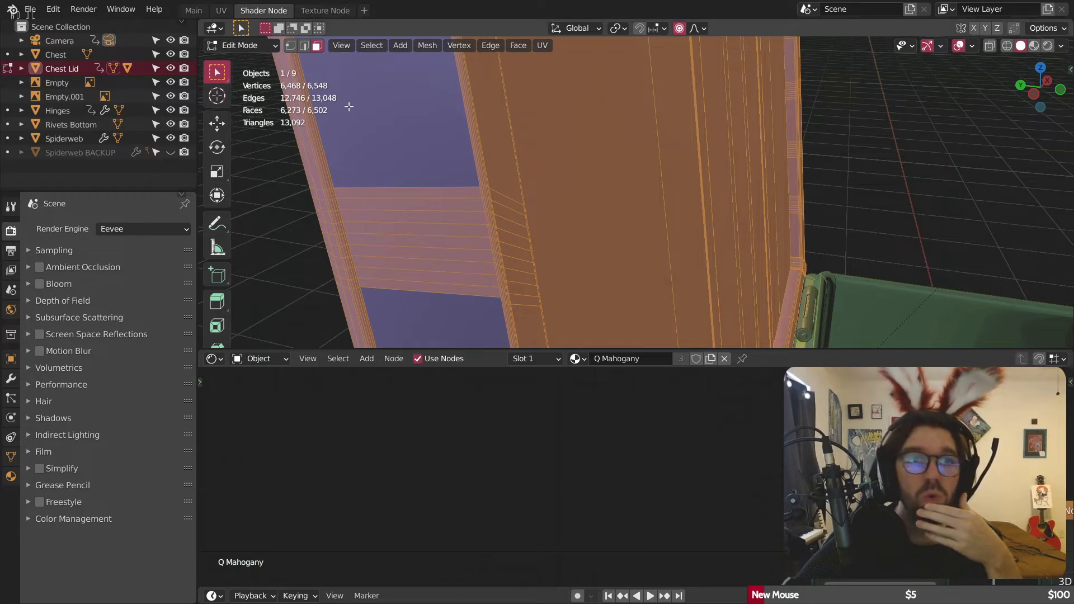
Step: Try Circle Select on the thin strips between the upper wood panels of the lid's narrow side, and undo the selection
scroll(216, 269, down, 4)
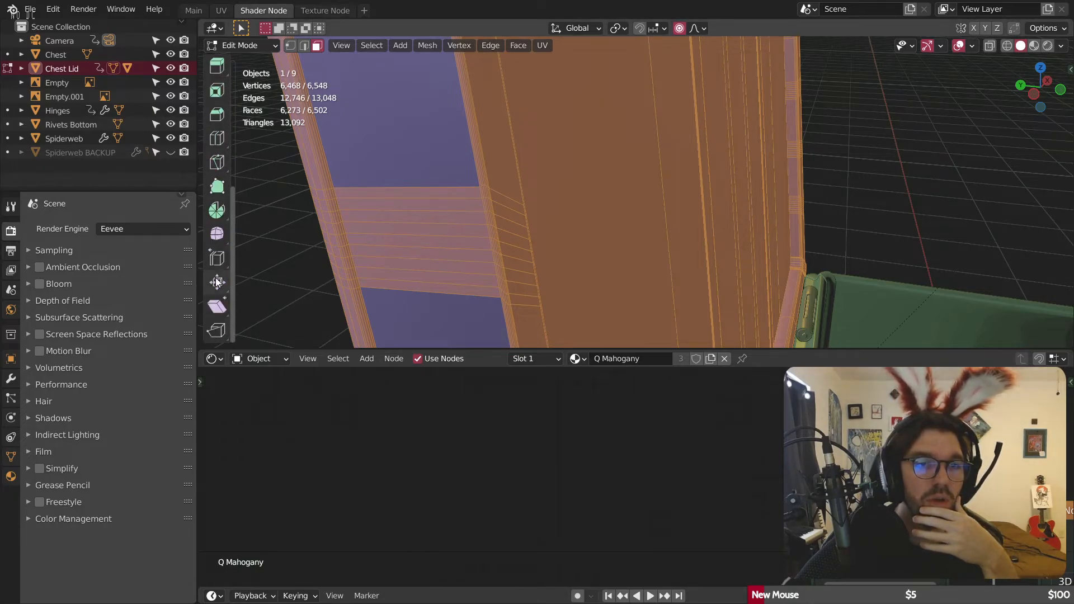
scroll(210, 254, up, 3)
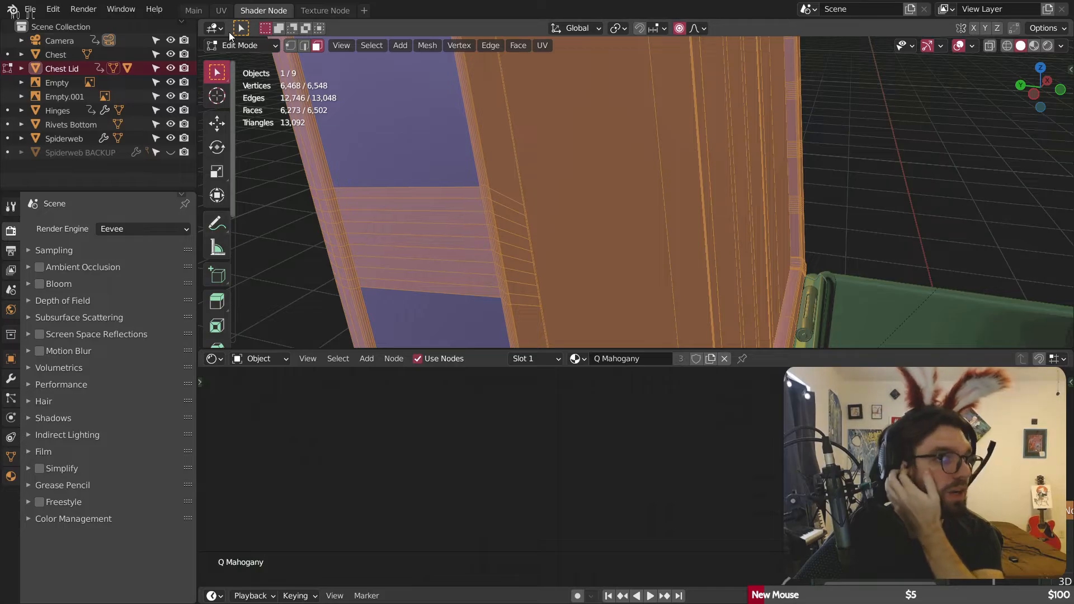
click(217, 78)
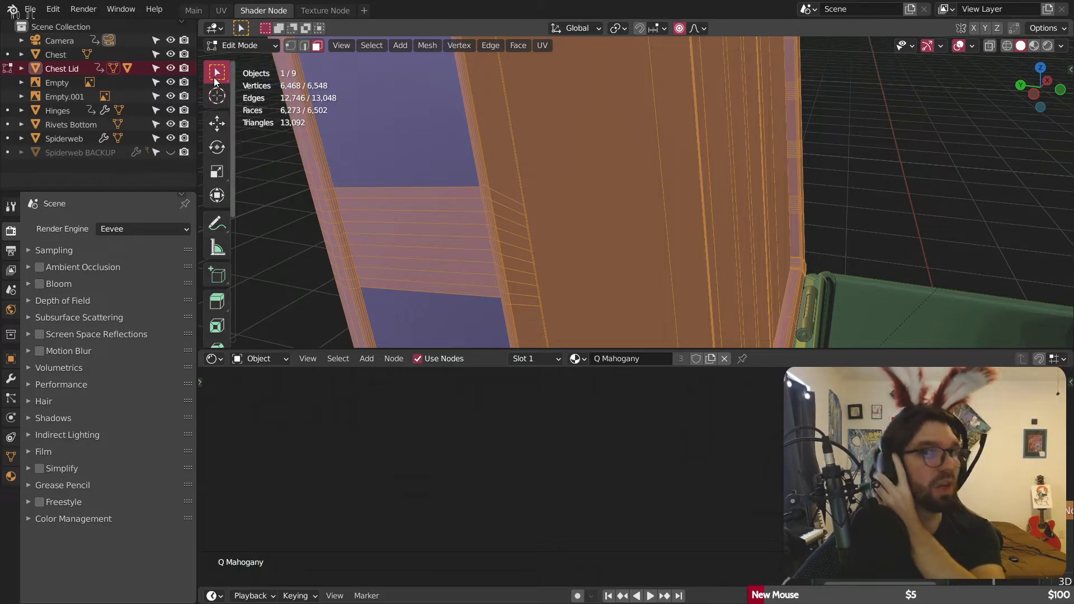
click(214, 77)
click(292, 133)
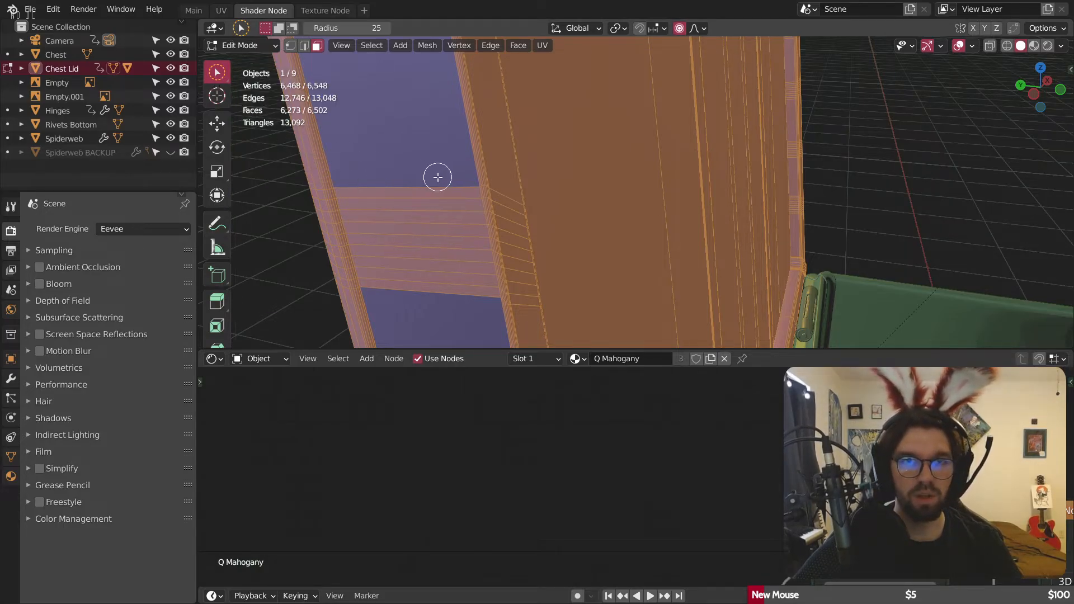
click(450, 198)
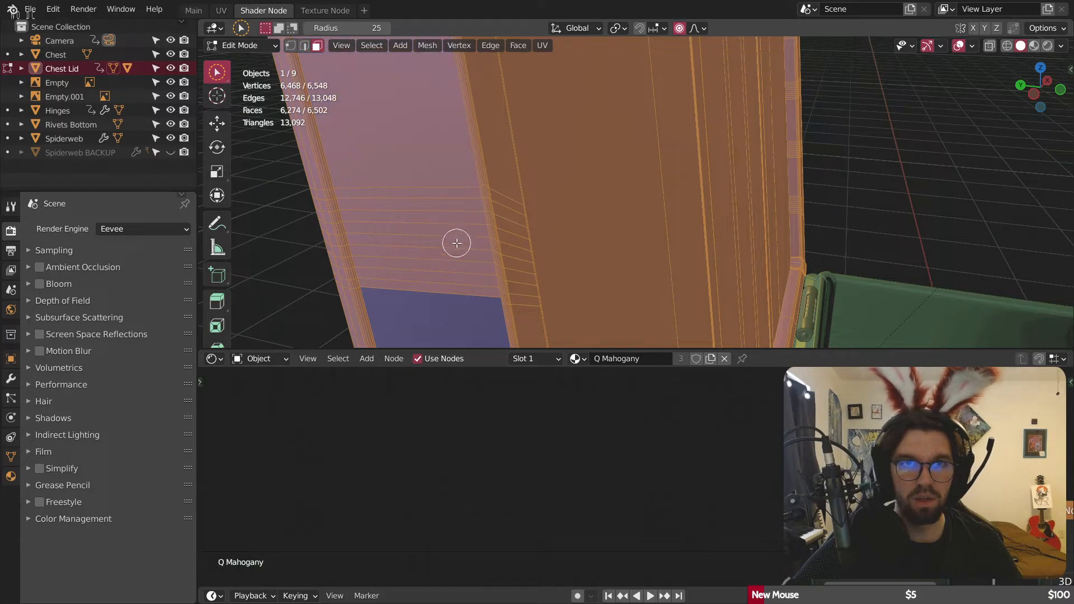
key(ctrl+z)
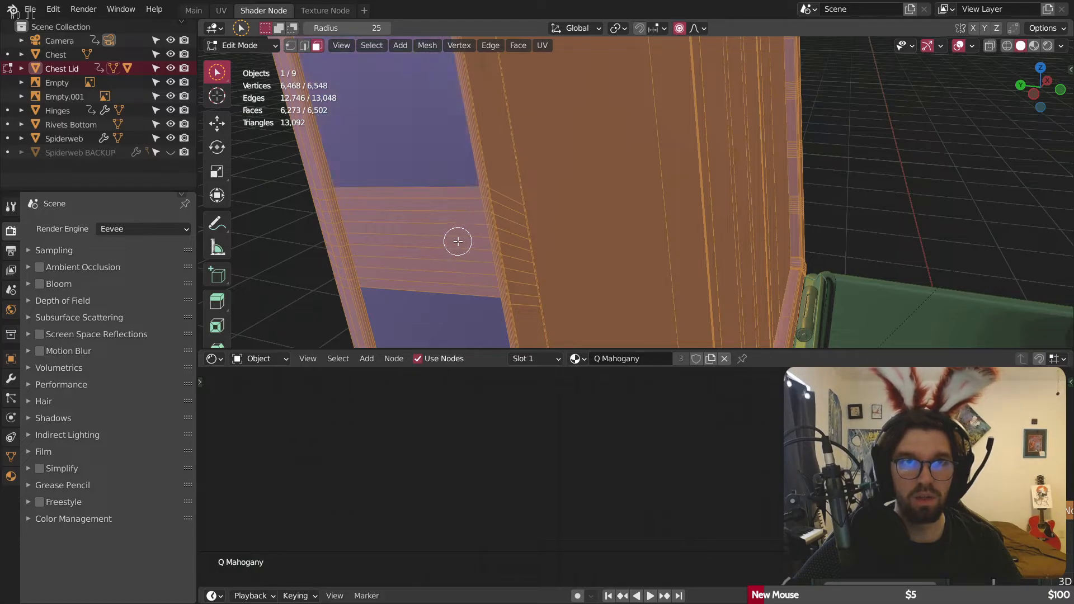
Step: Try Circle Select in extend and subtract modes on the same thin strips
right_click(278, 29)
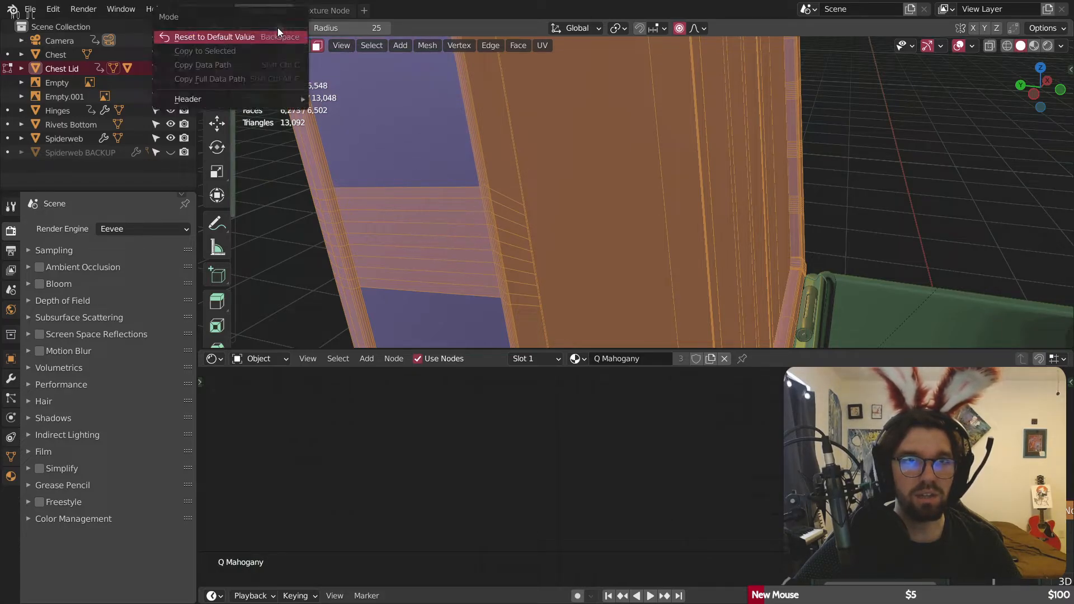
click(437, 277)
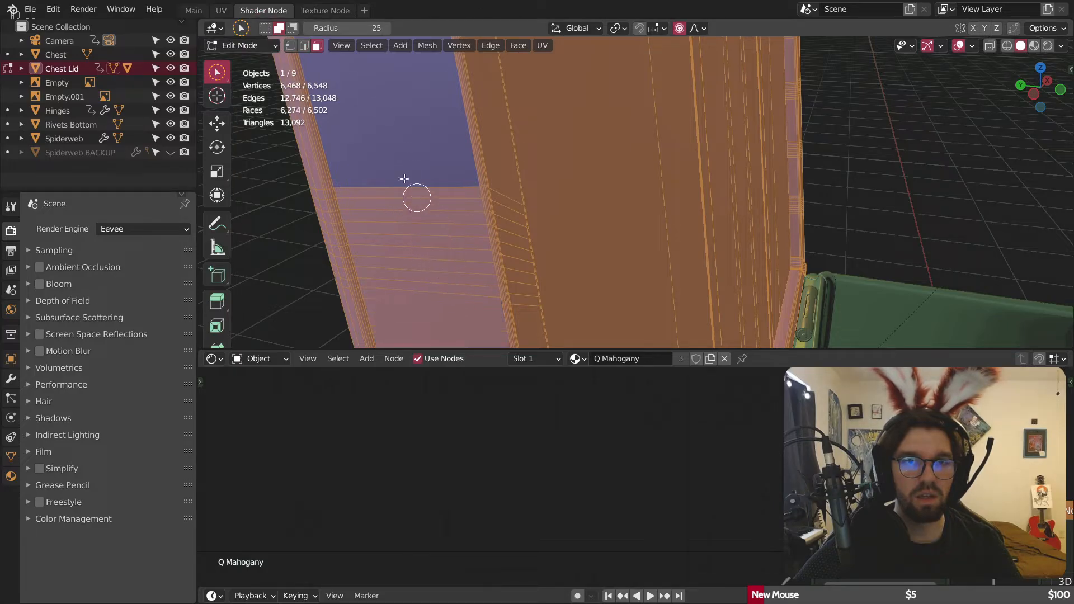
key(ctrl+z)
click(422, 203)
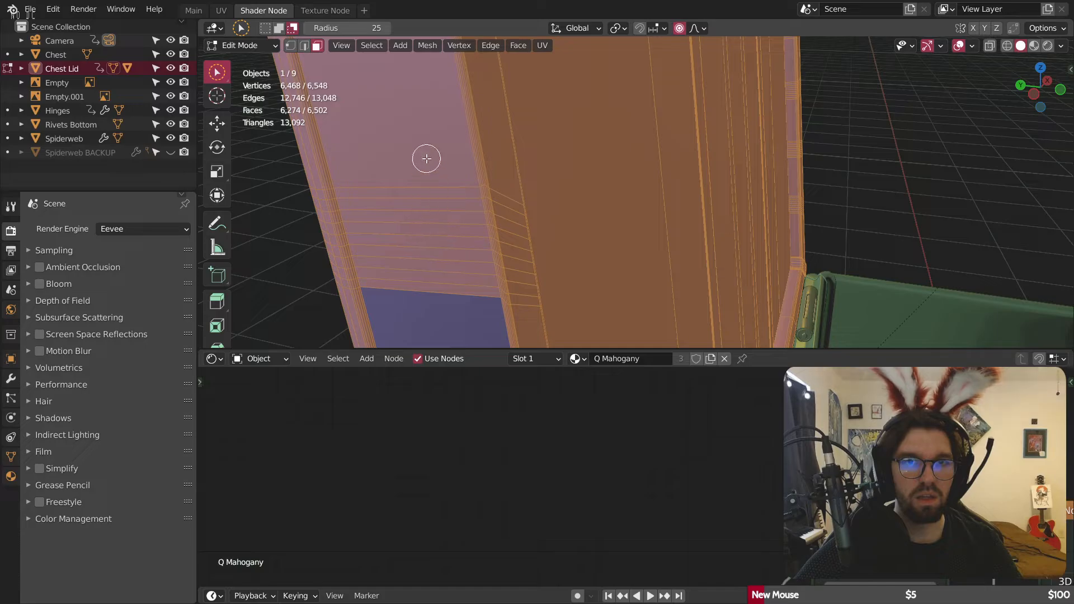
Step: Try the Lasso and Circle selection tools, and return to Select Box
drag(209, 76, 278, 160)
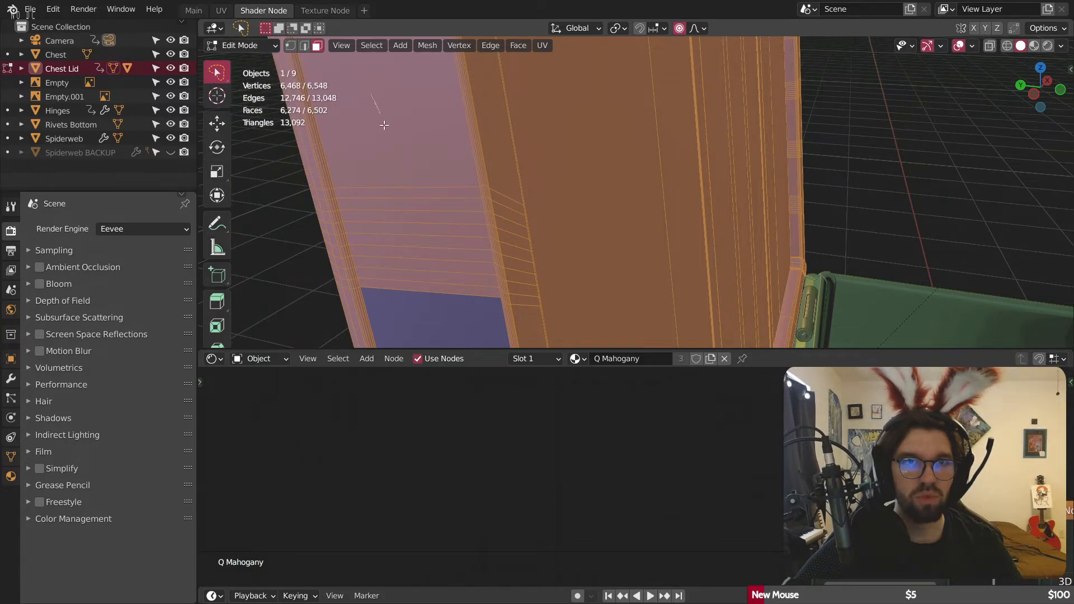
click(241, 45)
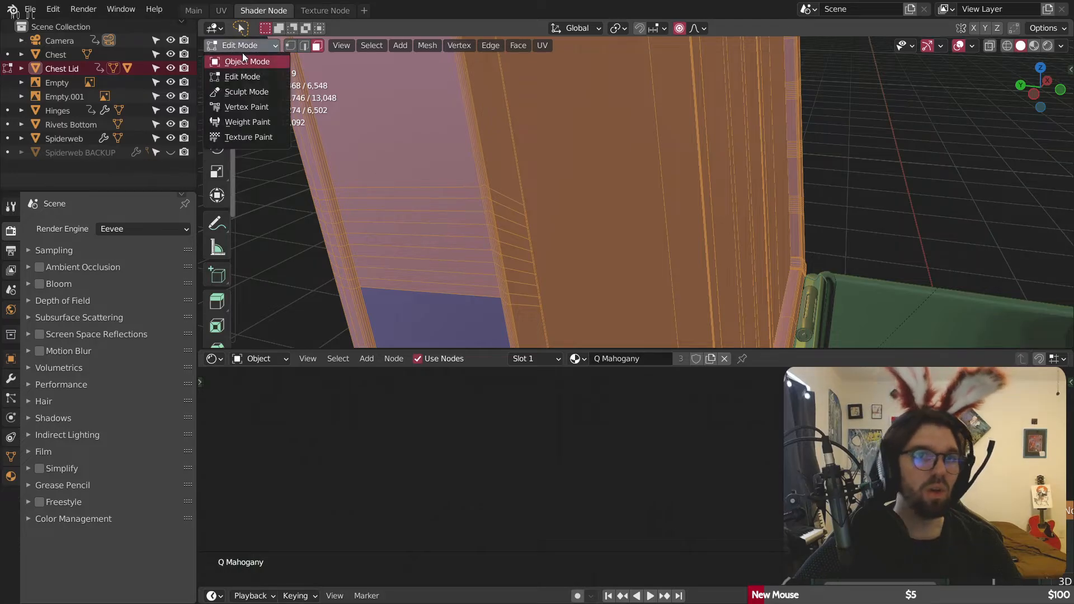
click(229, 73)
mouse_move(218, 73)
mouse_down()
mouse_move(296, 84)
mouse_move(301, 103)
mouse_up()
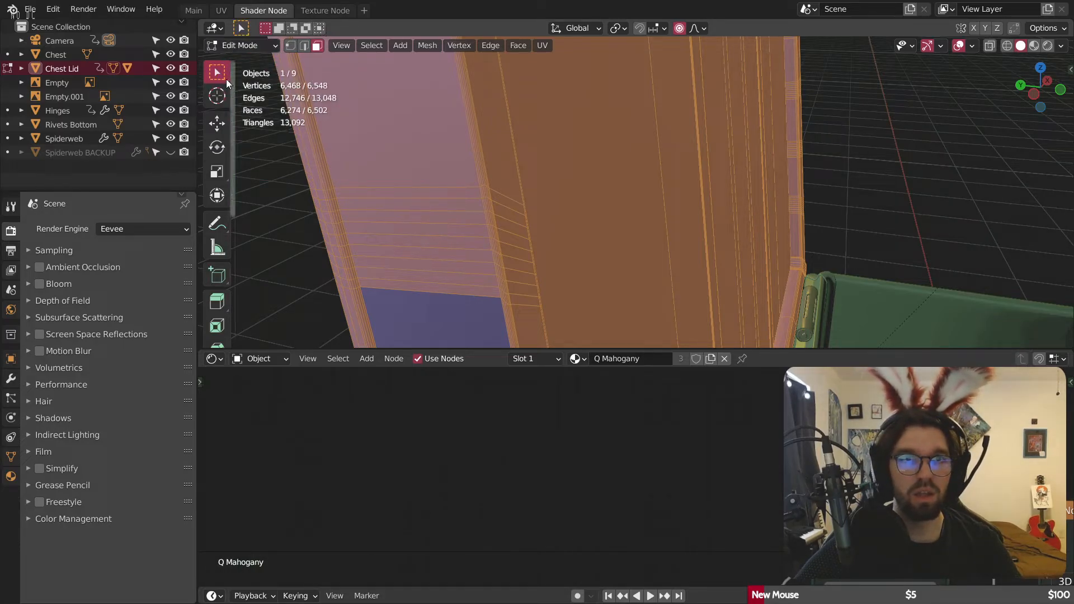
drag(226, 79, 281, 124)
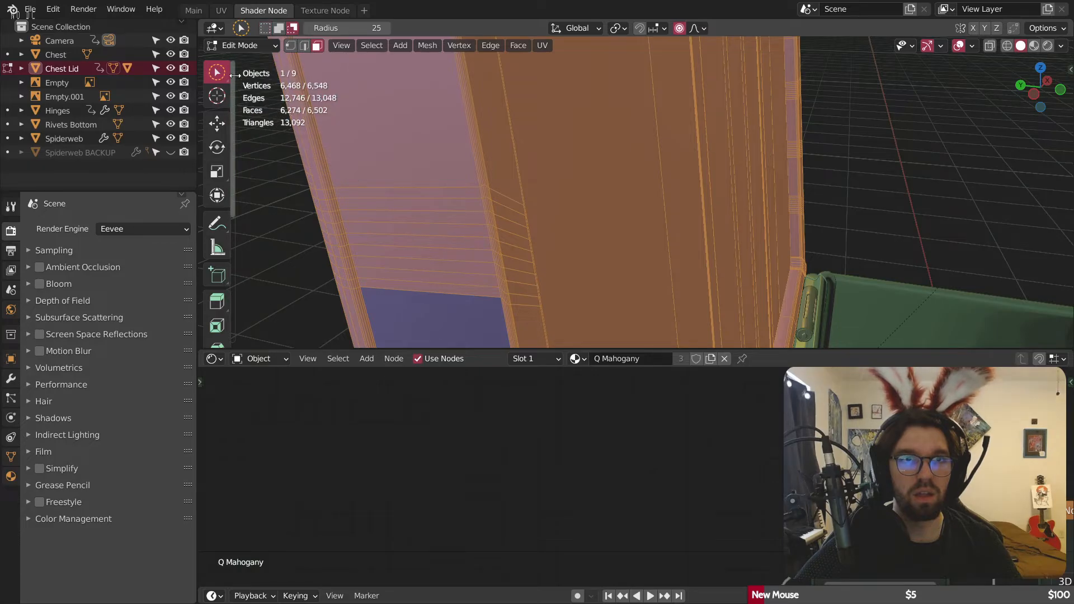
drag(218, 74, 290, 101)
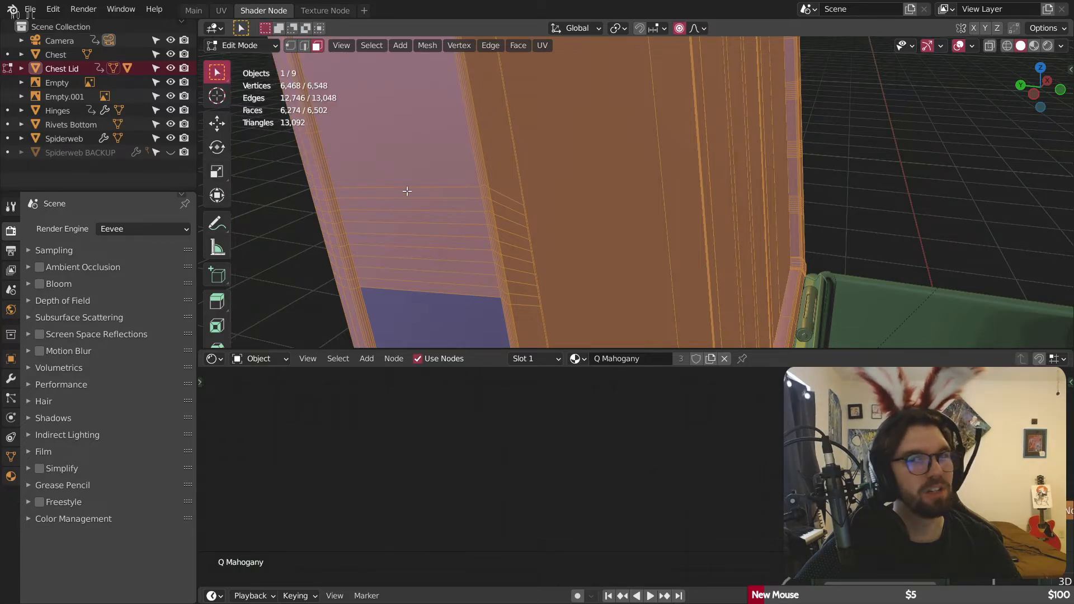
Step: Deselect the upper wood panel on the lid's narrow side and the three thin strips directly beneath it
middle_drag(408, 189, 482, 129)
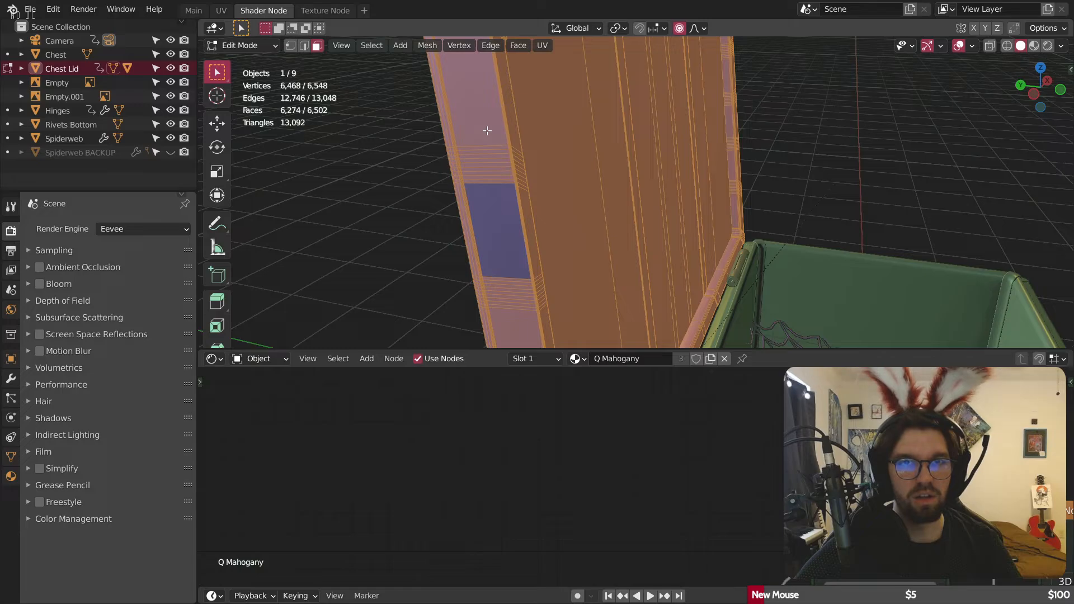
shift+click(486, 131)
scroll(481, 168, up, 6)
shift+click(521, 112)
shift+click(525, 129)
shift+click(532, 151)
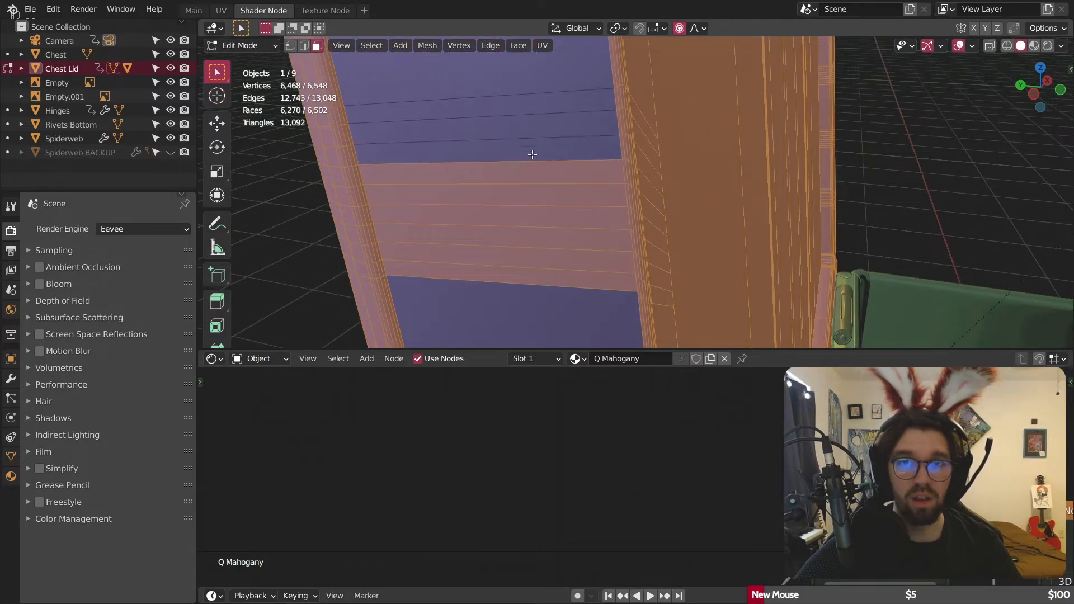
Step: Deselect the remaining six thin strips between that panel and the wood panel below it
shift+click(540, 173)
shift+click(549, 201)
shift+click(554, 221)
shift+click(561, 258)
shift+click(572, 277)
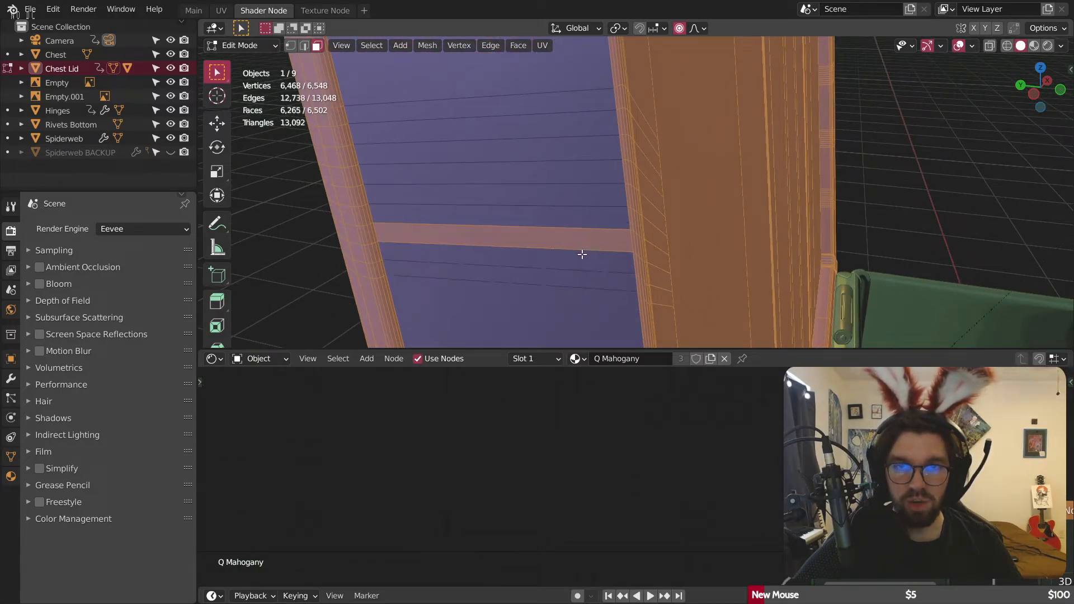
shift+click(582, 254)
Step: Deselect the five lower strips between the two lowest wood panels on the lid's narrow side
middle_drag(580, 254, 623, 104)
scroll(470, 165, down, 3)
shift+middle_drag(470, 164, 644, 168)
scroll(487, 151, up, 4)
shift+middle_drag(486, 151, 586, 271)
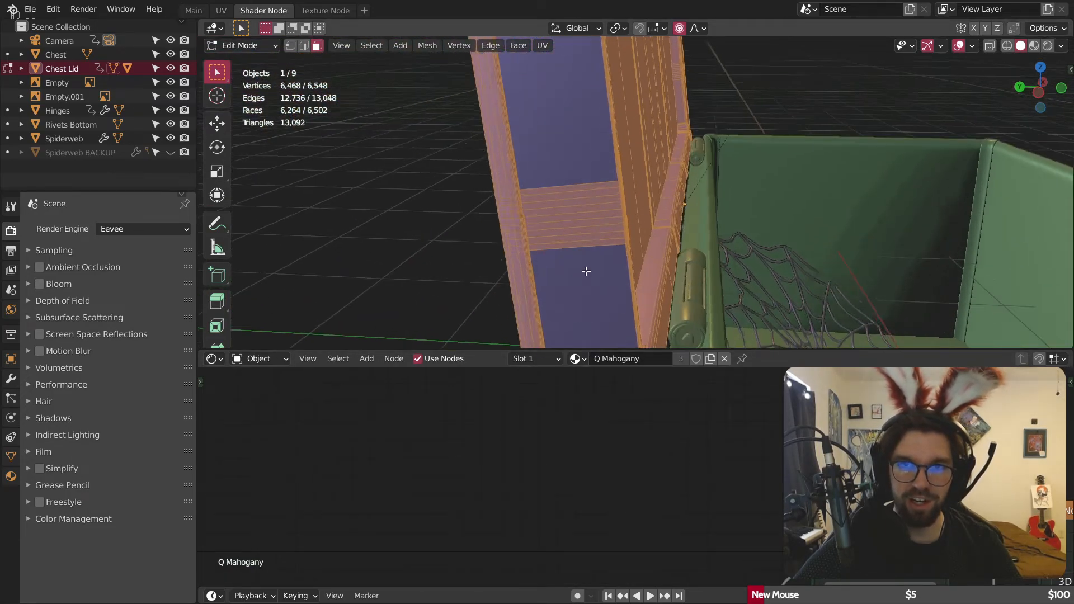
scroll(587, 271, up, 2)
shift+click(563, 224)
shift+click(559, 212)
shift+click(559, 201)
shift+click(560, 187)
shift+click(562, 178)
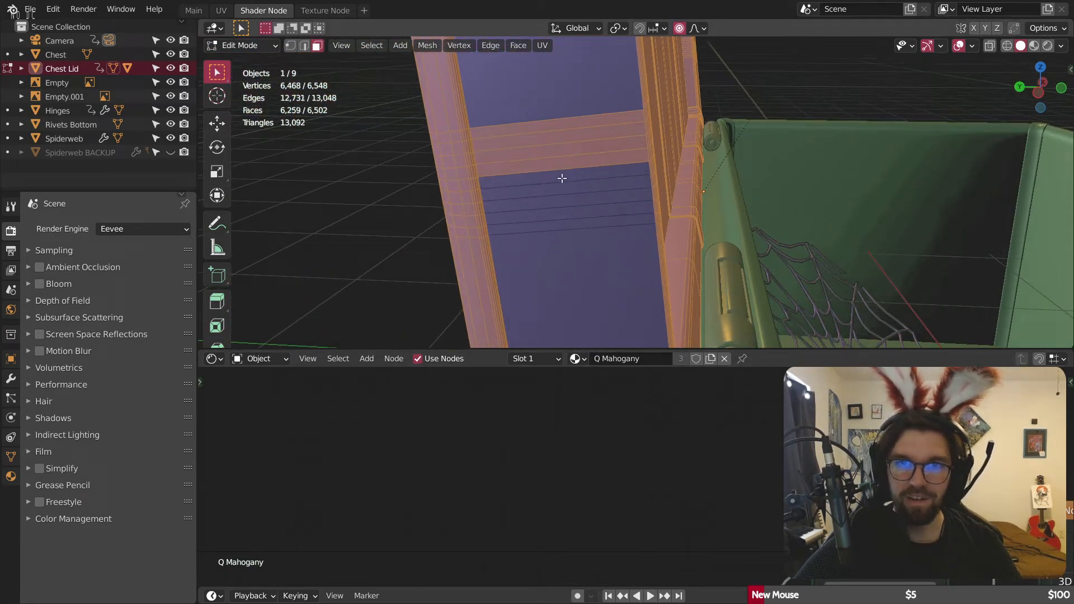
Step: Deselect the remaining upper strips of that lowest set, leaving the wood panel above it deselected too
shift+click(564, 163)
shift+click(565, 147)
shift+click(563, 135)
scroll(561, 132, down, 4)
shift+middle_drag(561, 132, 592, 199)
scroll(608, 225, up, 3)
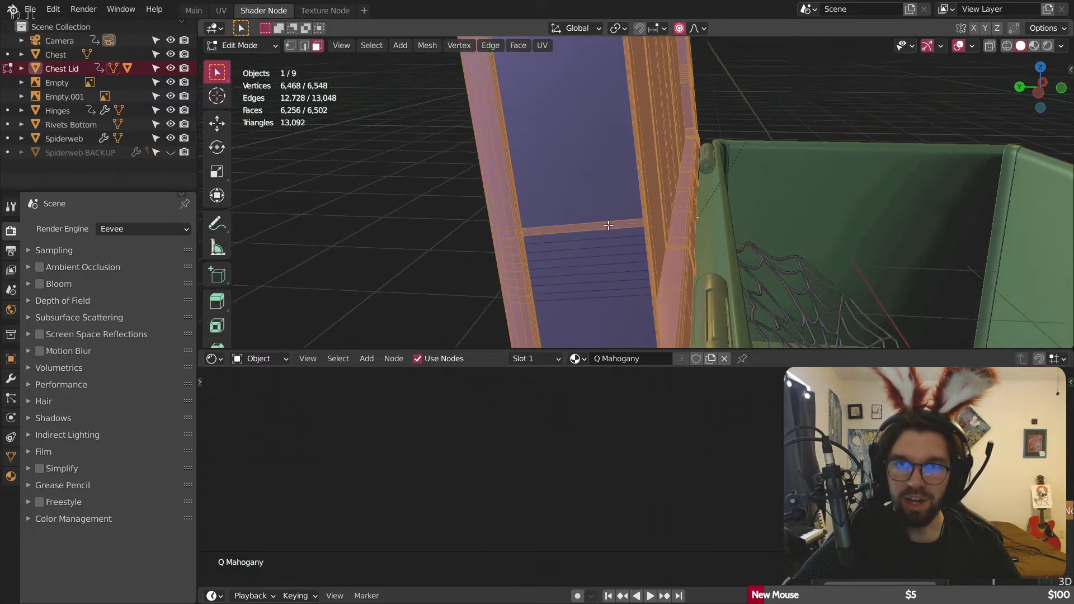
shift+click(608, 226)
shift+click(602, 229)
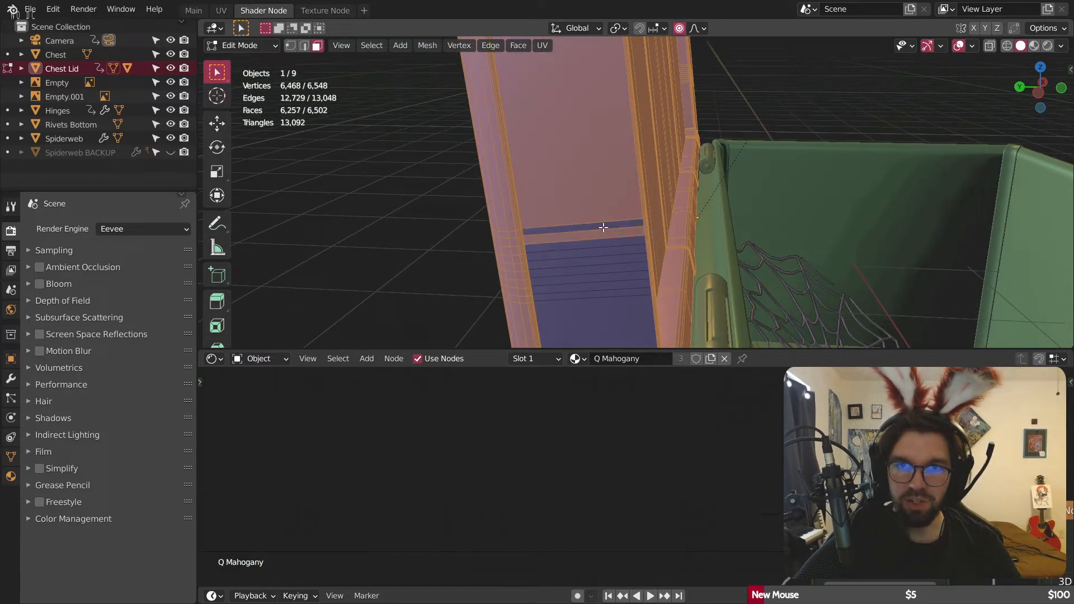
shift+click(592, 237)
shift+click(589, 189)
Step: Deselect the next set of thin strips up the lid's narrow side and the wood panel above it
scroll(581, 190, down, 3)
shift+middle_drag(566, 188, 563, 220)
scroll(569, 187, up, 3)
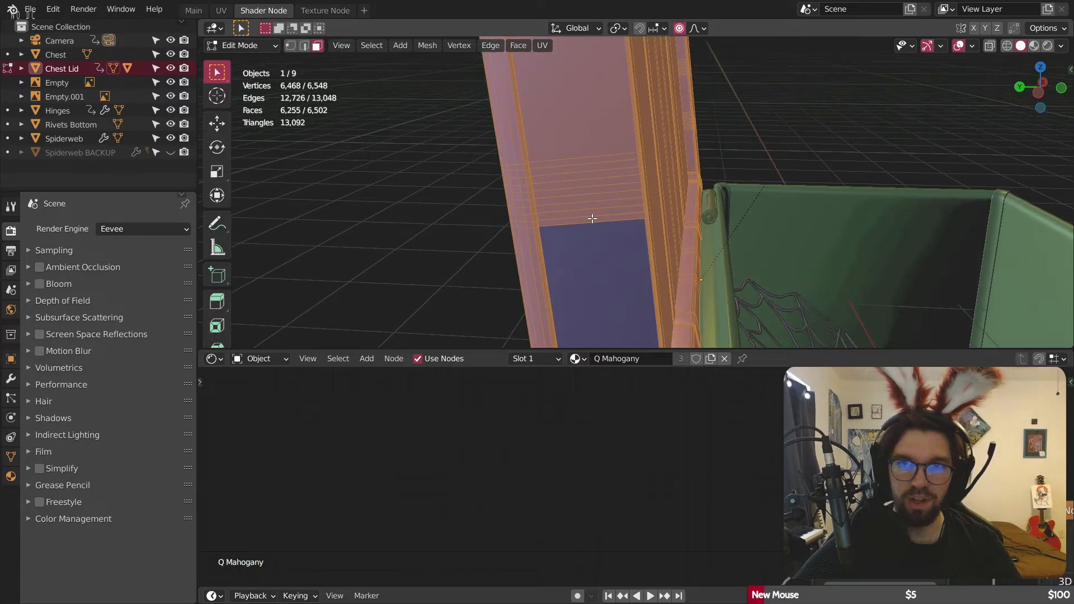
shift+click(599, 194)
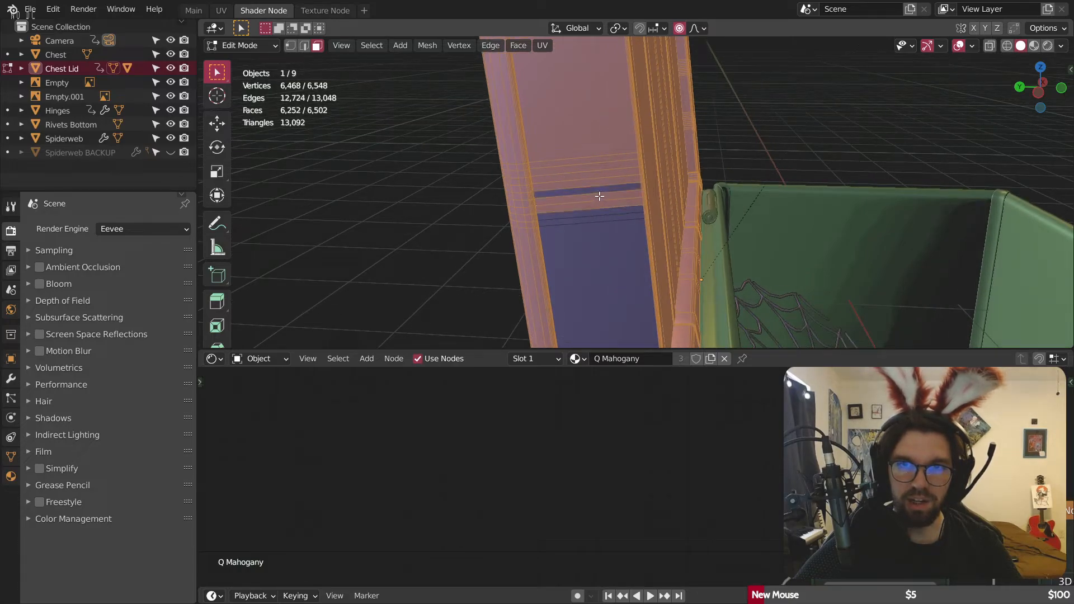
shift+click(581, 161)
shift+click(580, 140)
scroll(582, 145, down, 3)
middle_drag(601, 161, 544, 199)
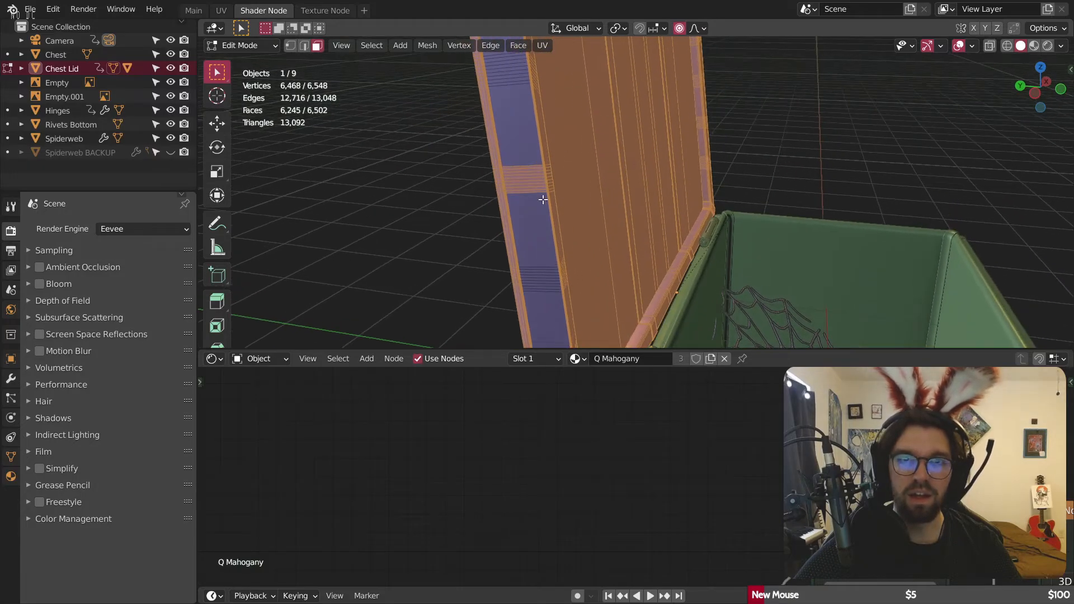
Step: Deselect the remaining set of thin strips between the wood panels on the lid's narrow side
scroll(521, 177, up, 4)
shift+click(546, 234)
shift+click(545, 243)
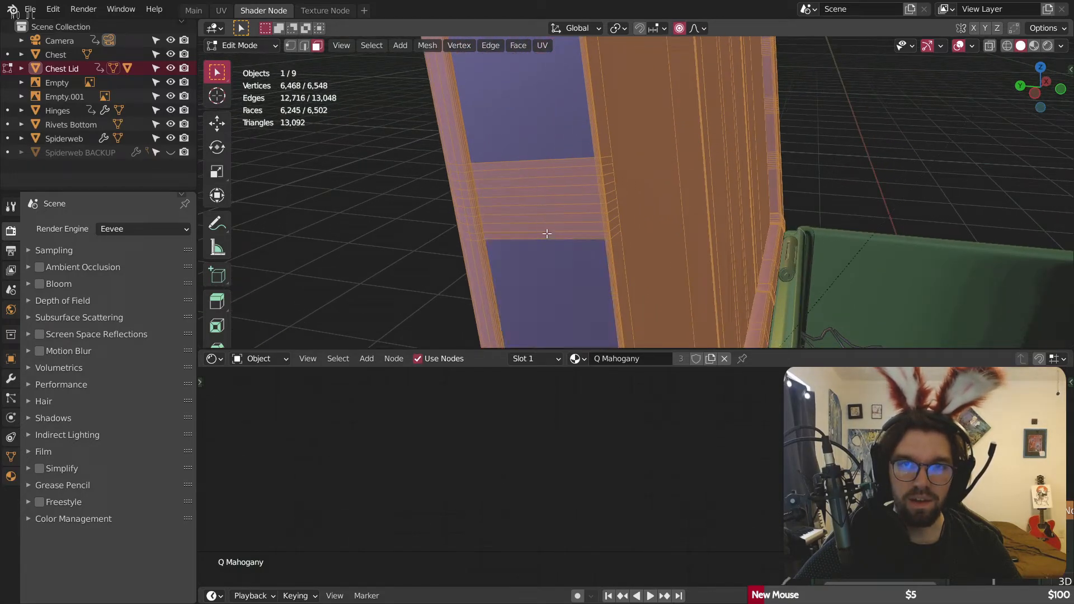
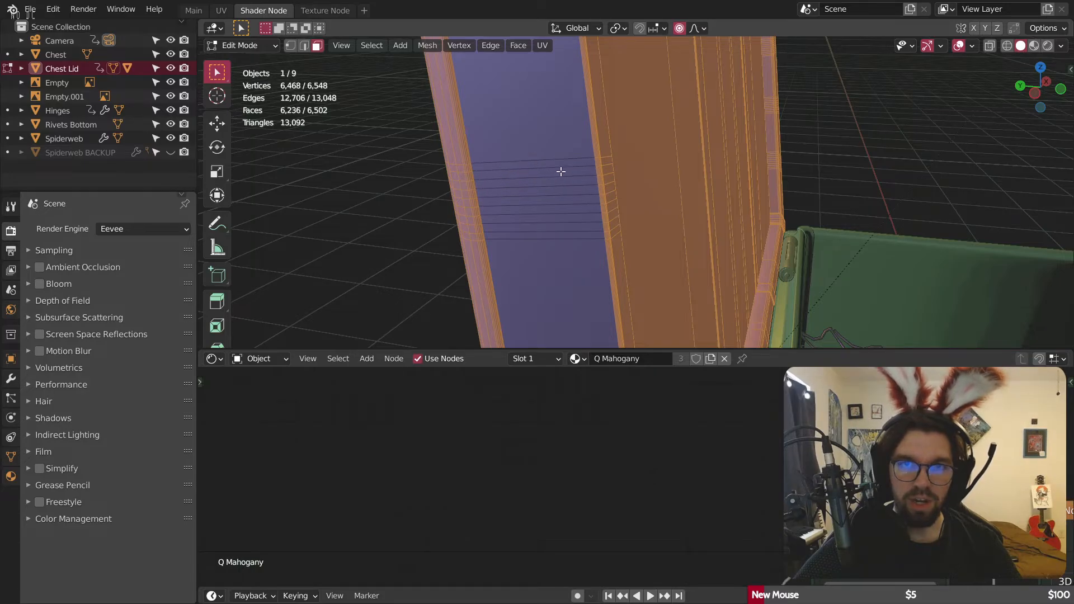
Step: Invert the lid's face selection and switch to the Circle Select tool
scroll(561, 171, down, 10)
middle_drag(597, 235, 534, 241)
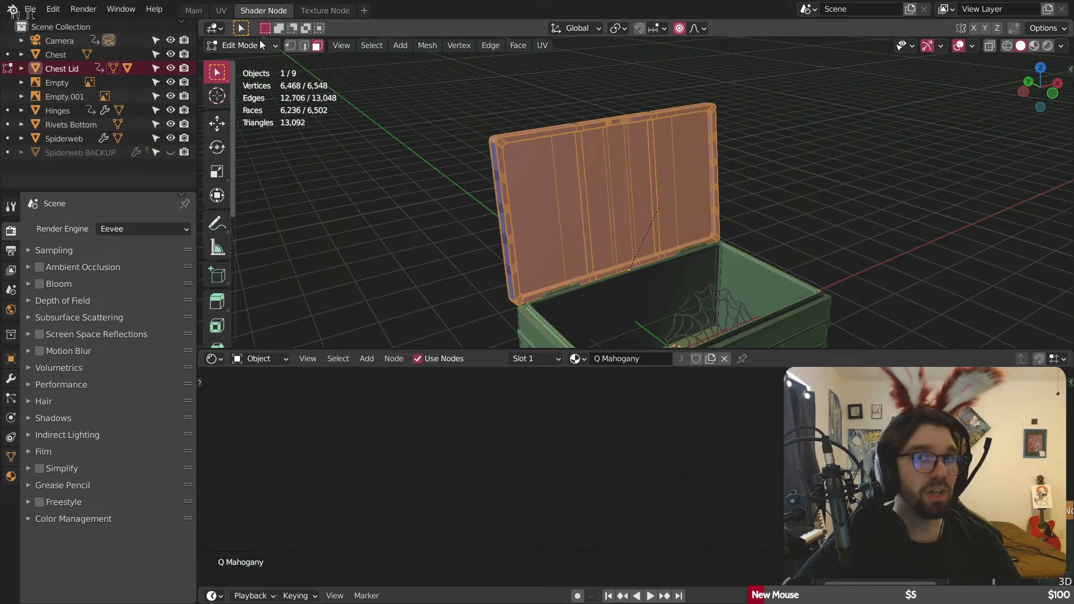
click(375, 46)
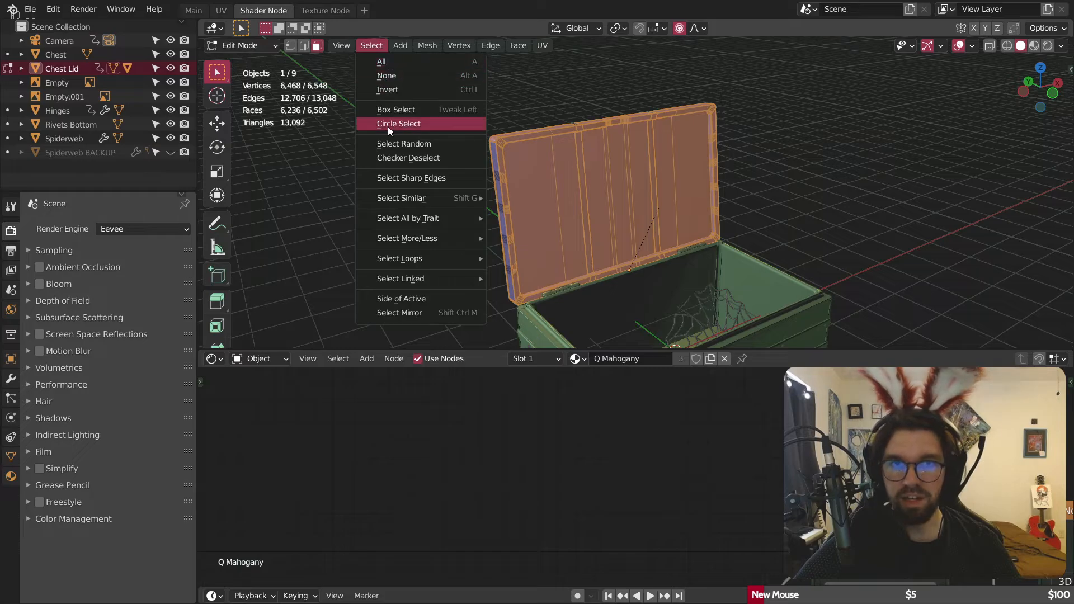
click(428, 92)
middle_drag(542, 254, 538, 206)
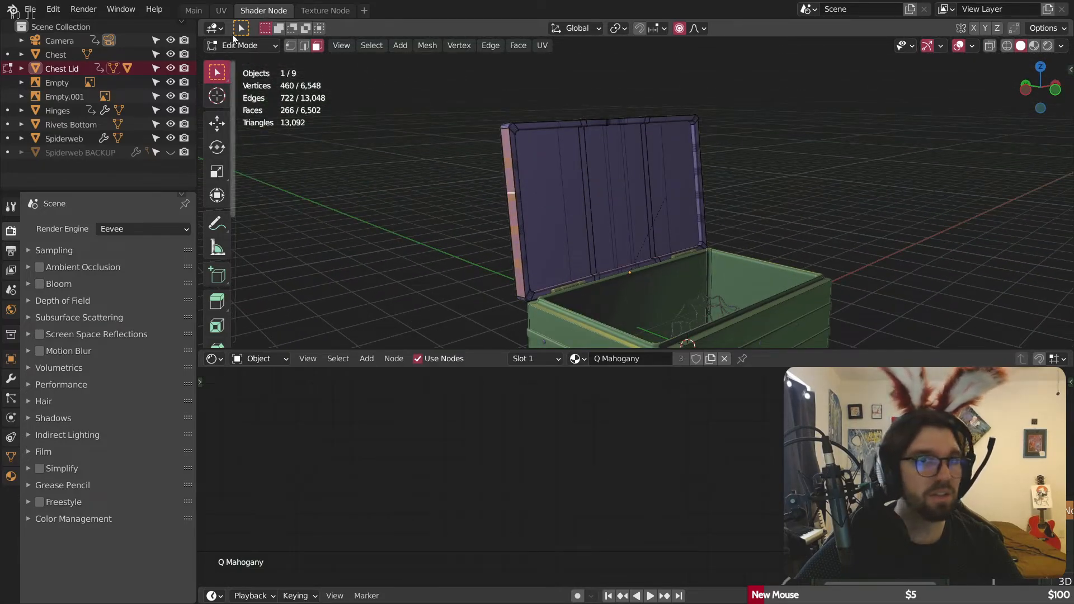
drag(220, 82, 302, 134)
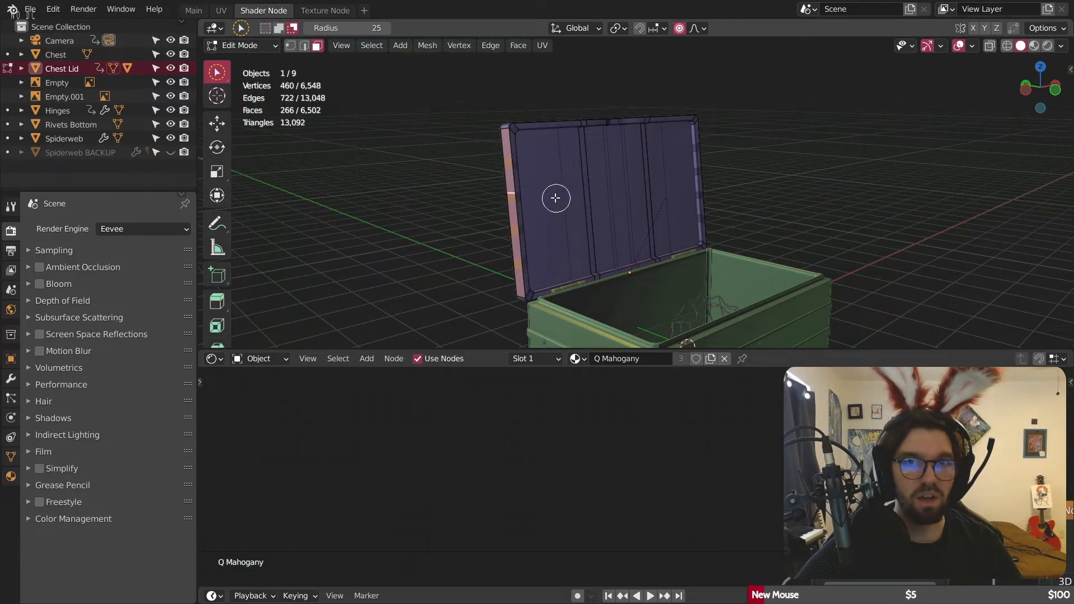
Step: Circle-select the upper inner rim faces on that narrow side, together with the outer part of the adjoining inner panel
scroll(484, 127, up, 3)
scroll(486, 140, up, 2)
drag(467, 166, 491, 176)
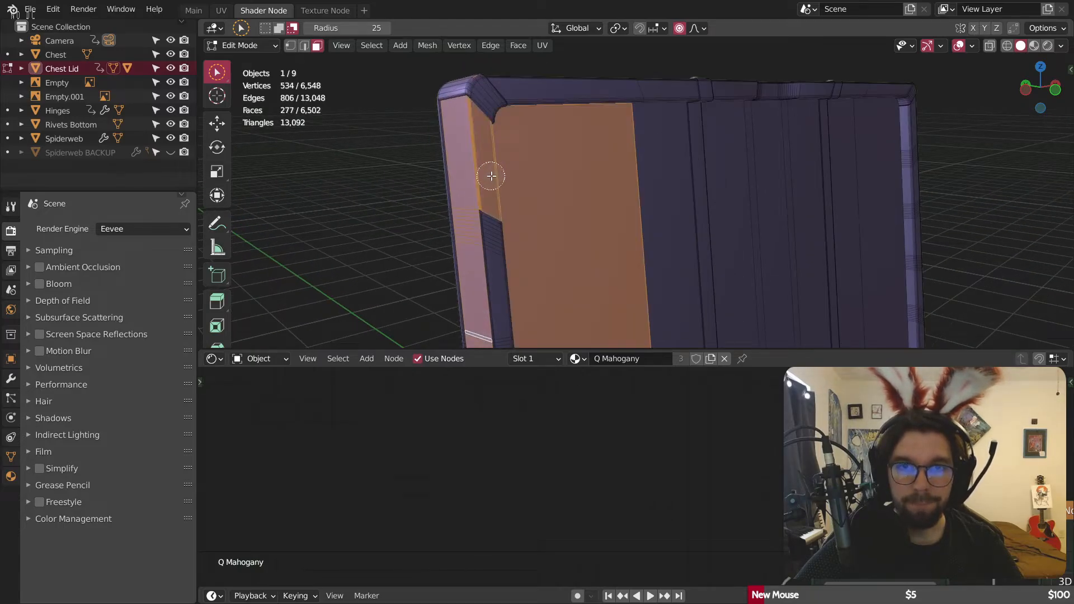
drag(495, 238, 487, 225)
shift+middle_drag(508, 297, 496, 152)
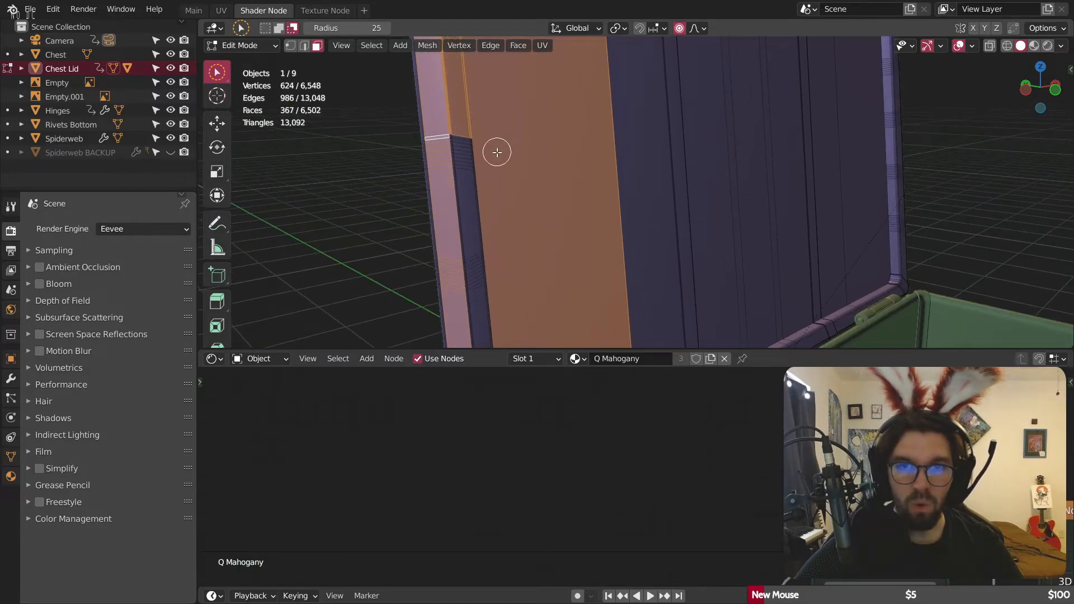
Step: Continue circle-selecting the inner rim faces and thin strips down the narrow side to the hinge-side corner trim
drag(450, 138, 475, 216)
shift+middle_drag(509, 250, 496, 108)
drag(464, 121, 461, 140)
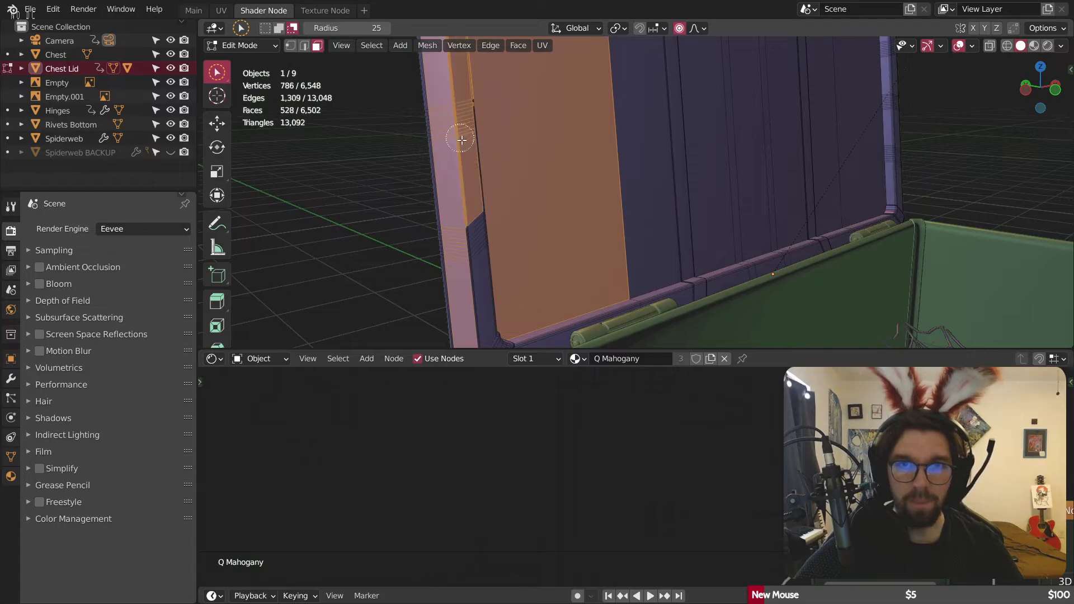
drag(467, 97, 464, 257)
shift+middle_drag(487, 255, 465, 168)
scroll(480, 259, up, 3)
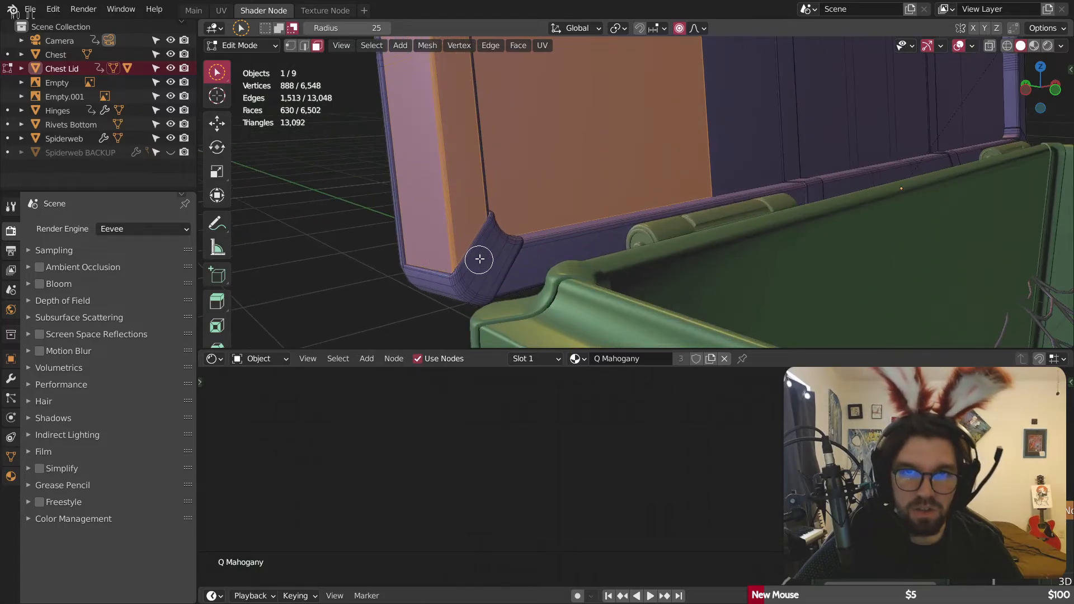
Step: Add the thin recessed faces between the narrow side's rim and the inner panel along the full side
mouse_move(479, 259)
middle_down()
mouse_move(504, 247)
mouse_move(469, 258)
middle_up()
middle_drag(455, 172, 431, 287)
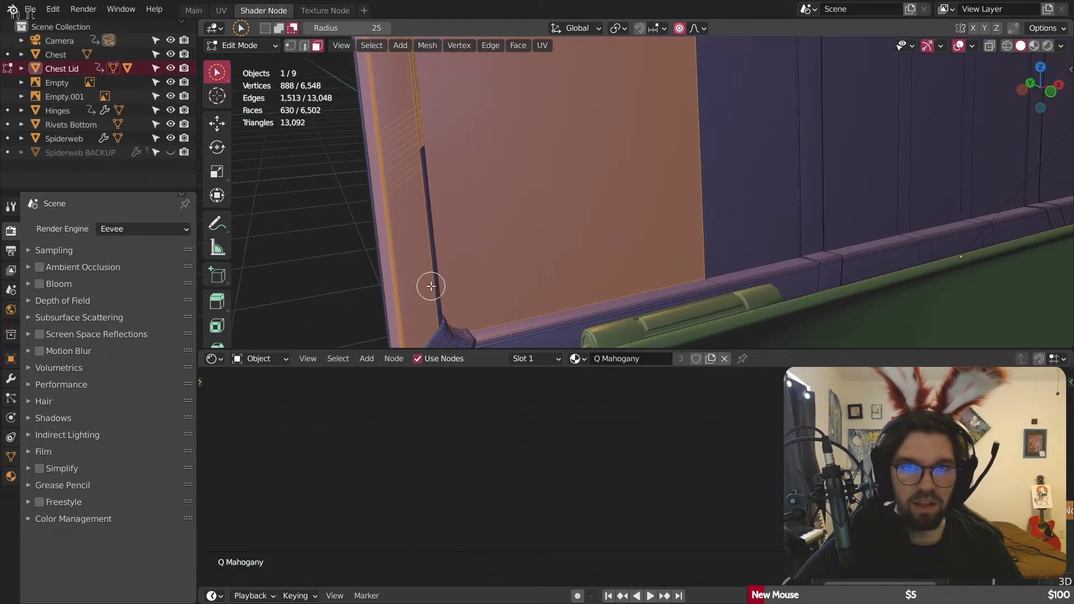
mouse_move(479, 224)
middle_down()
mouse_move(405, 235)
mouse_move(405, 218)
middle_up()
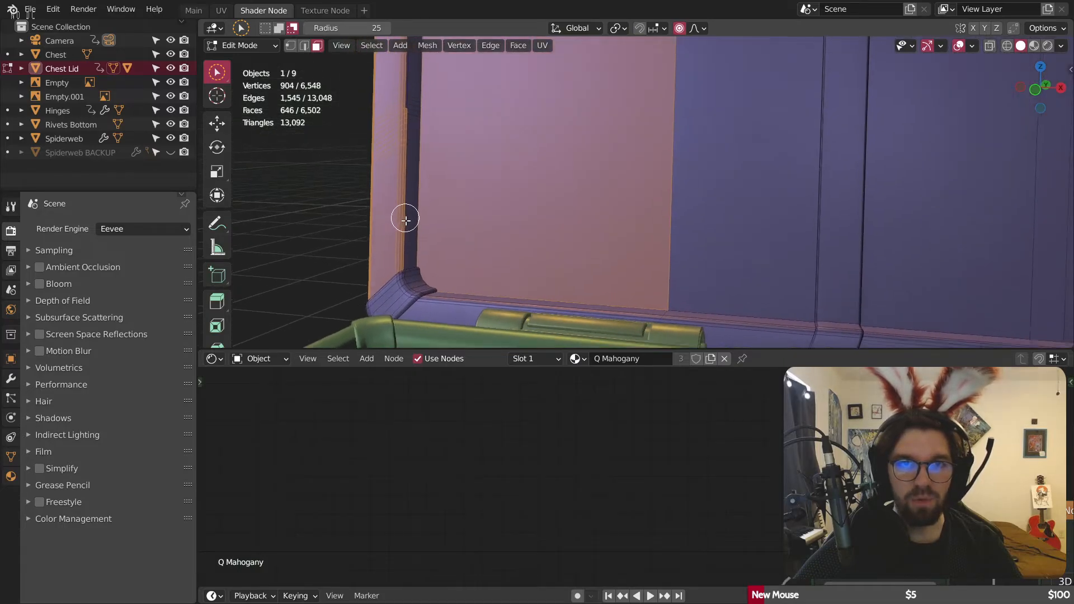
drag(405, 218, 425, 117)
shift+middle_drag(437, 119, 416, 268)
drag(419, 220, 415, 59)
scroll(425, 112, down, 2)
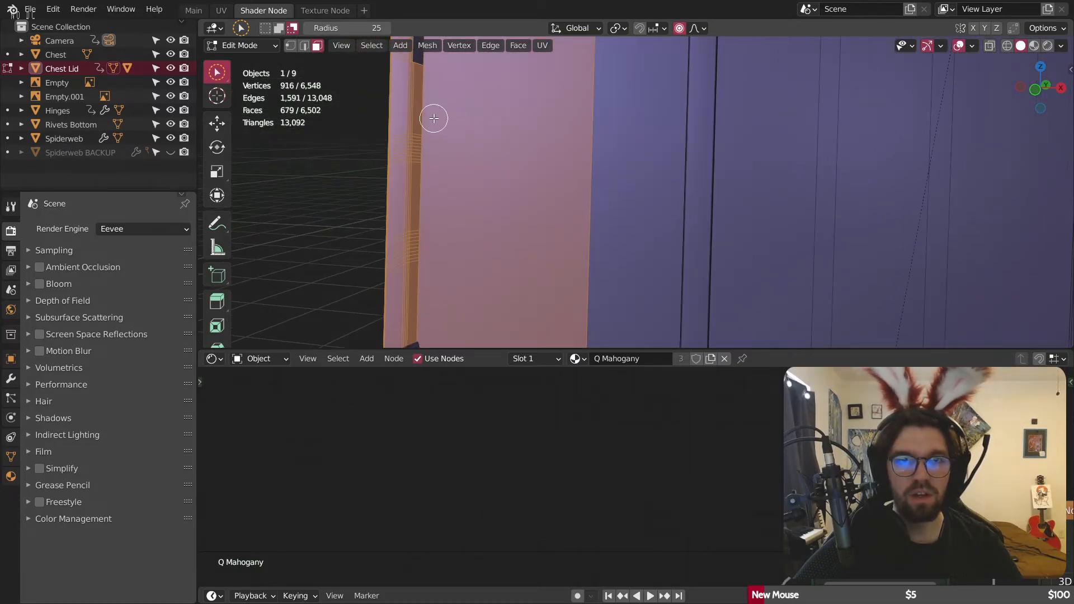
shift+middle_drag(433, 120, 403, 231)
shift+middle_drag(422, 91, 385, 218)
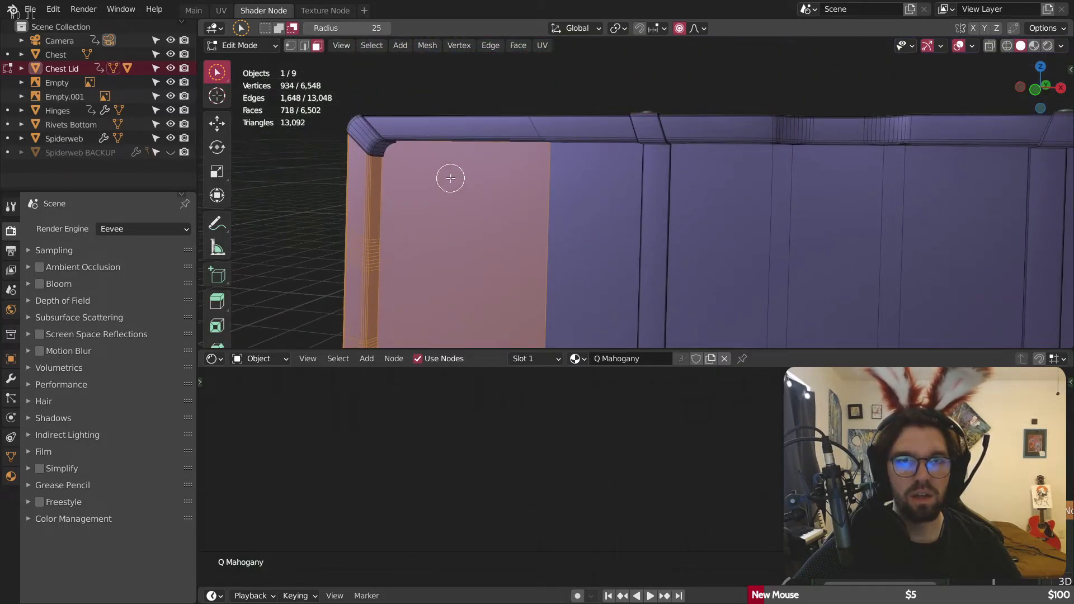
Step: Add the rest of the first section's inner panel and its front and hinge-side rim faces, leaving the corner trim out
mouse_move(451, 178)
middle_down()
mouse_move(479, 139)
mouse_move(462, 228)
middle_up()
mouse_move(462, 228)
mouse_down()
mouse_move(479, 156)
mouse_move(579, 172)
mouse_up()
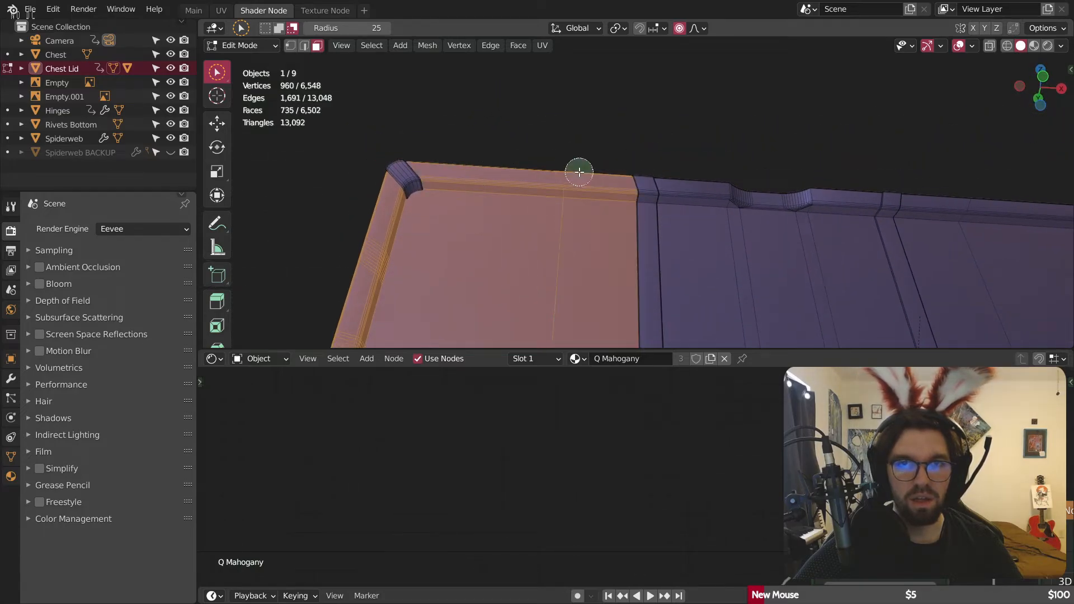
shift+middle_drag(577, 264, 501, 271)
middle_drag(512, 138, 529, 167)
scroll(497, 245, down, 3)
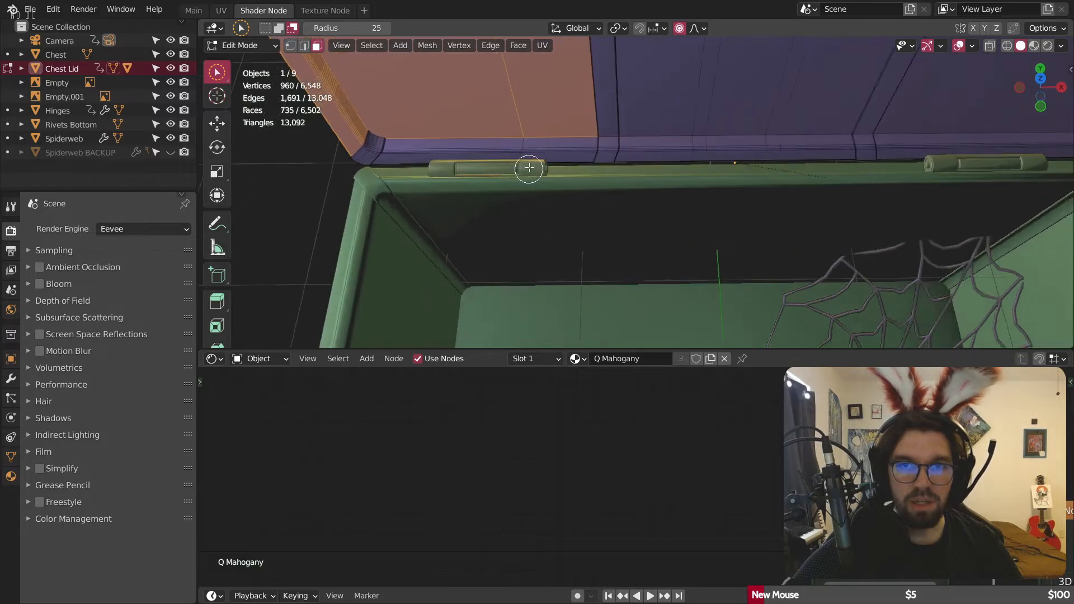
scroll(529, 168, up, 2)
mouse_move(566, 99)
shift+mouse_down()
mouse_move(568, 179)
mouse_move(458, 172)
shift+mouse_up()
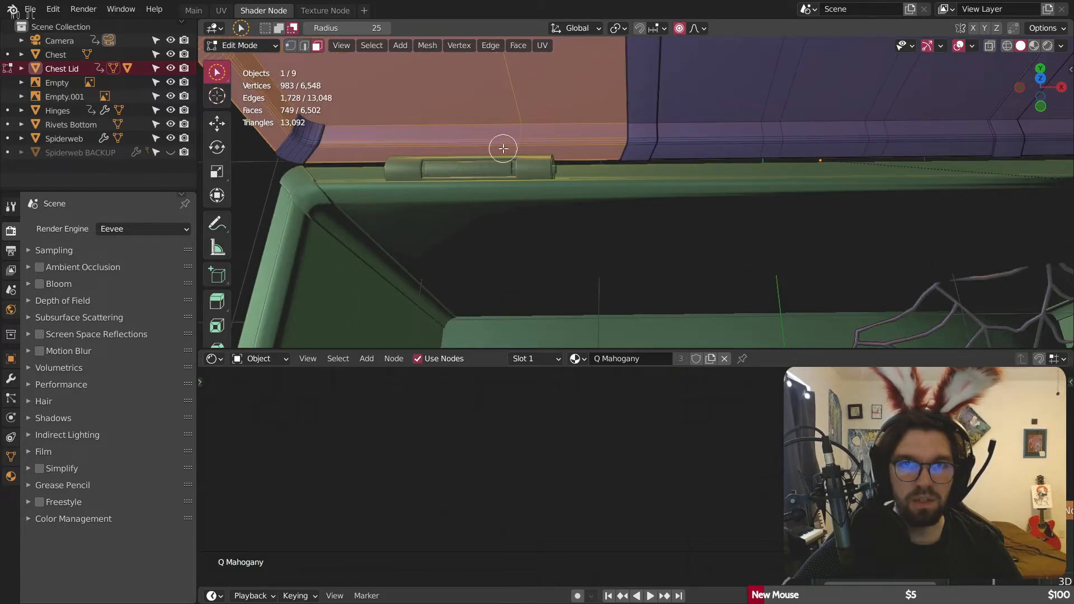
Step: Add the middle section's inner panel and hinge-side rim faces between the two straps
middle_drag(719, 153, 590, 144)
mouse_move(589, 144)
shift+mouse_down()
mouse_move(592, 218)
mouse_move(677, 185)
shift+mouse_up()
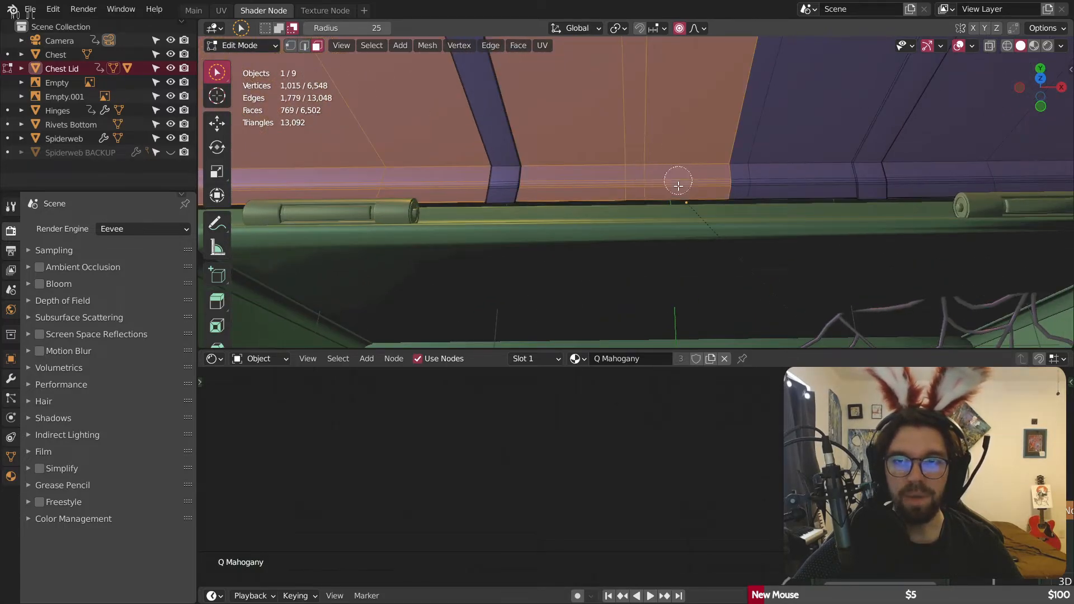
shift+drag(716, 144, 774, 153)
Step: Add the middle section's front rim faces, including the curved notch and the lower strips beneath it
scroll(770, 154, down, 4)
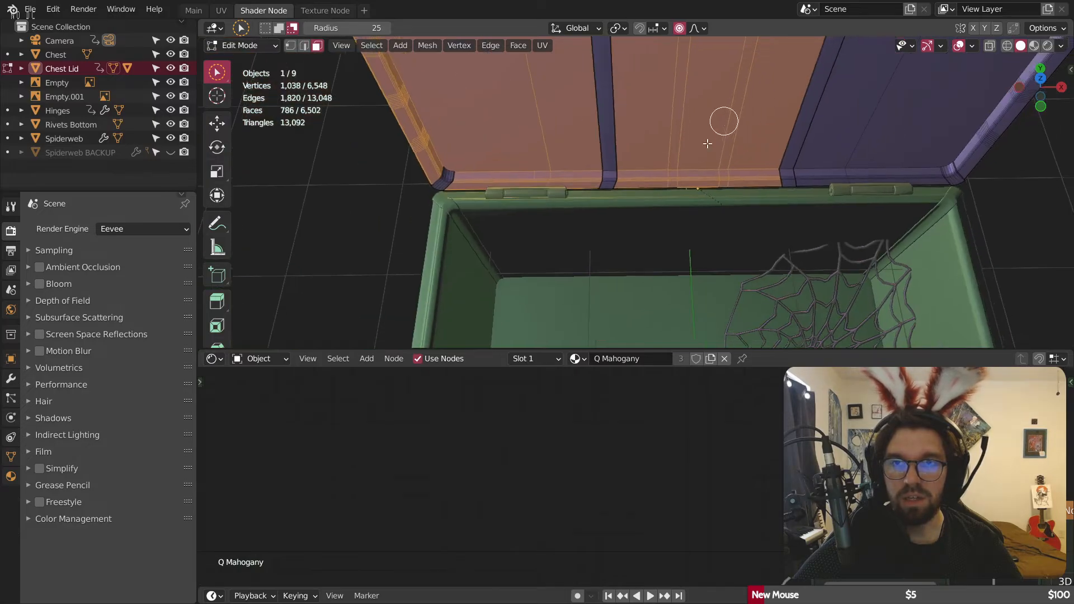
shift+middle_drag(676, 147, 606, 285)
mouse_move(509, 156)
shift+mouse_down()
mouse_move(499, 132)
mouse_move(603, 132)
shift+mouse_up()
middle_drag(611, 168, 611, 24)
scroll(572, 70, up, 2)
middle_drag(573, 70, 549, 257)
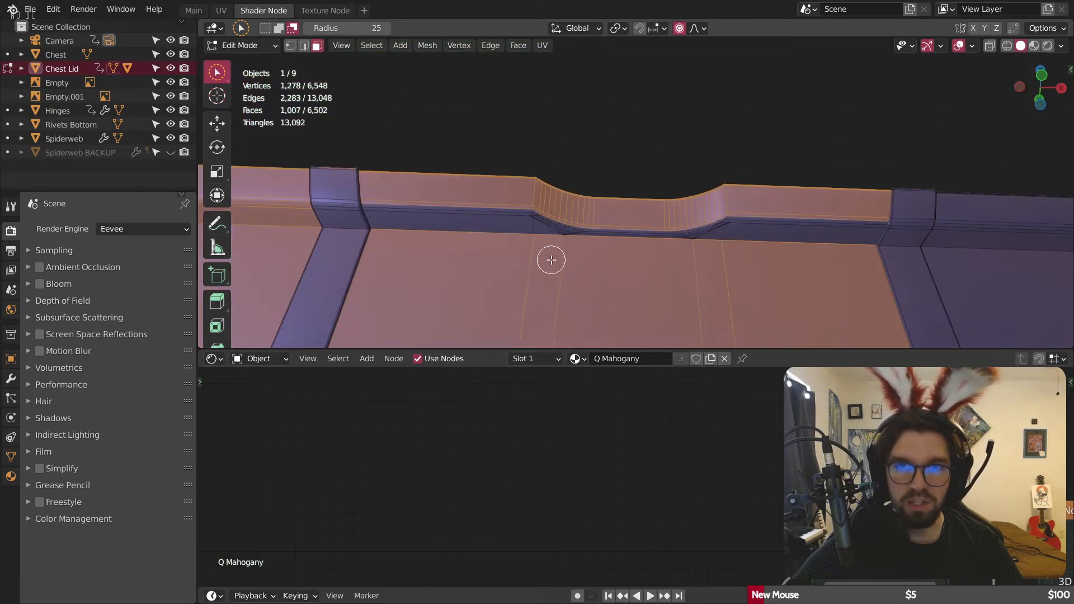
shift+drag(535, 292, 521, 204)
shift+drag(671, 210, 757, 252)
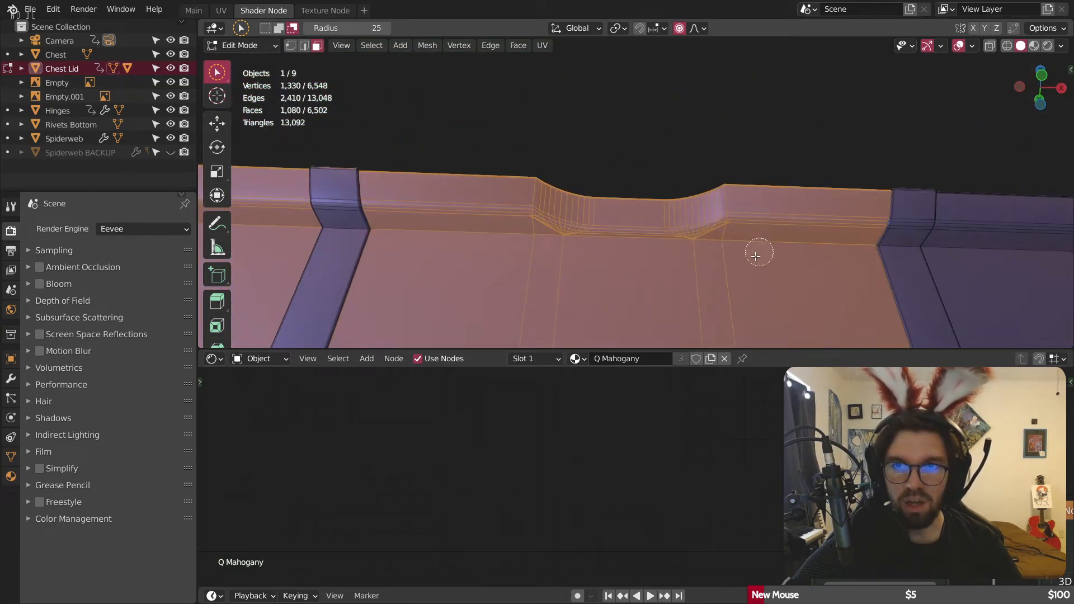
Step: Add the last section's inner panel, its front rim faces and the inner rim faces of the adjoining narrow side
mouse_move(757, 252)
middle_down()
mouse_move(758, 278)
mouse_move(547, 160)
middle_up()
drag(603, 195, 646, 96)
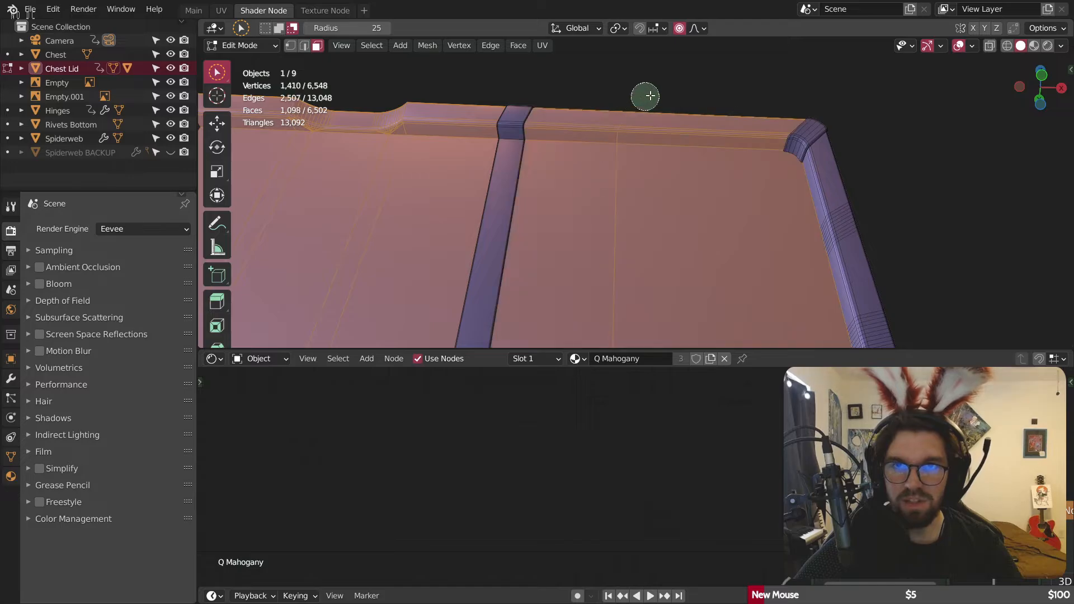
middle_drag(670, 188, 689, 200)
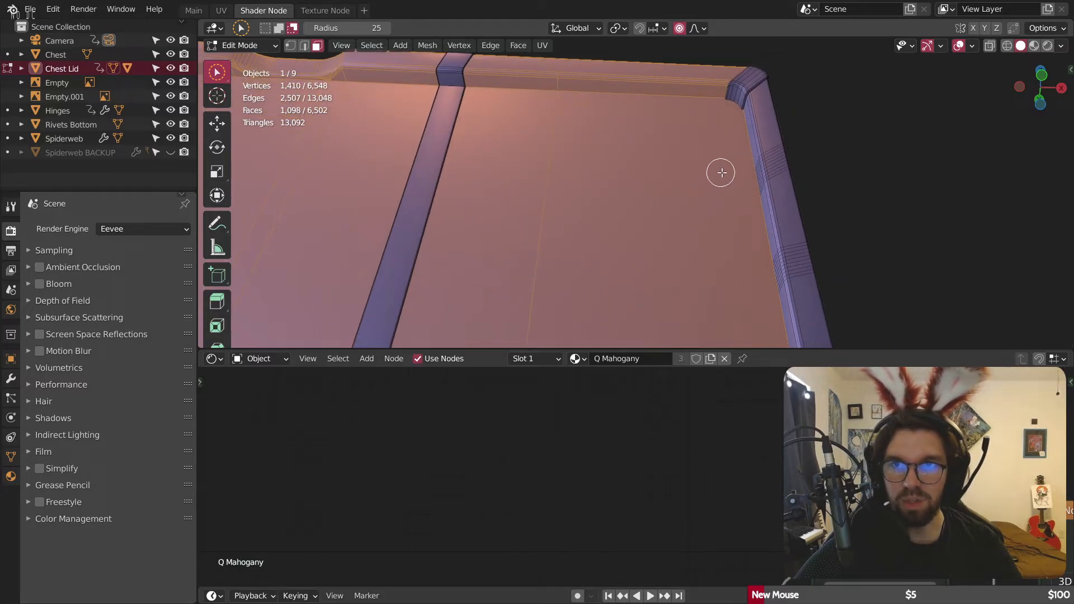
mouse_move(722, 173)
mouse_down()
mouse_move(752, 109)
mouse_move(776, 162)
mouse_up()
middle_drag(732, 210, 659, 175)
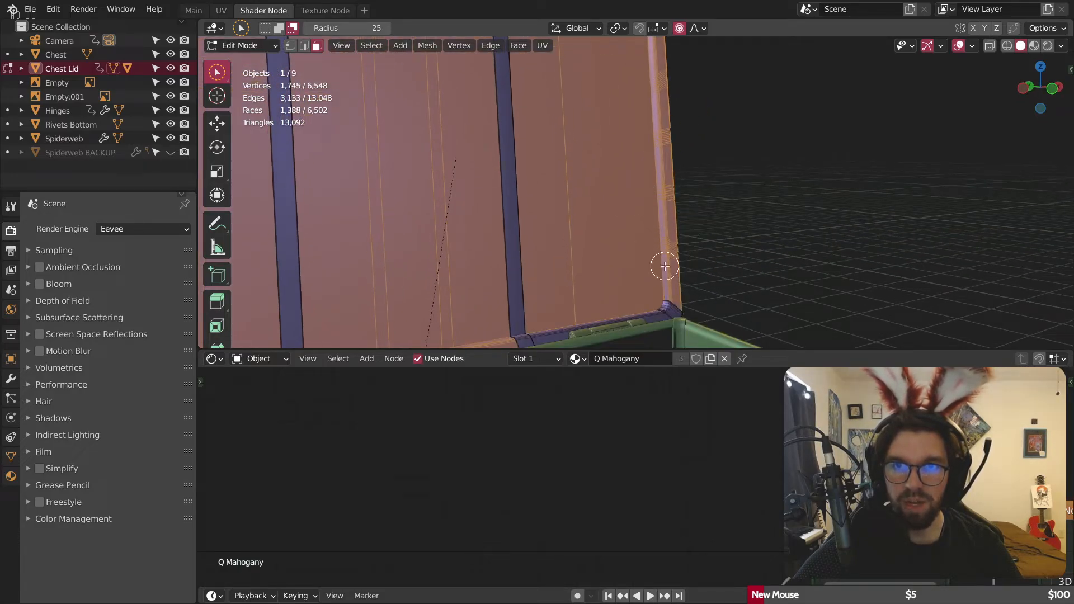
Step: Add the last section's hinge-side rim faces between the strap and the corner trim
middle_drag(664, 266, 553, 120)
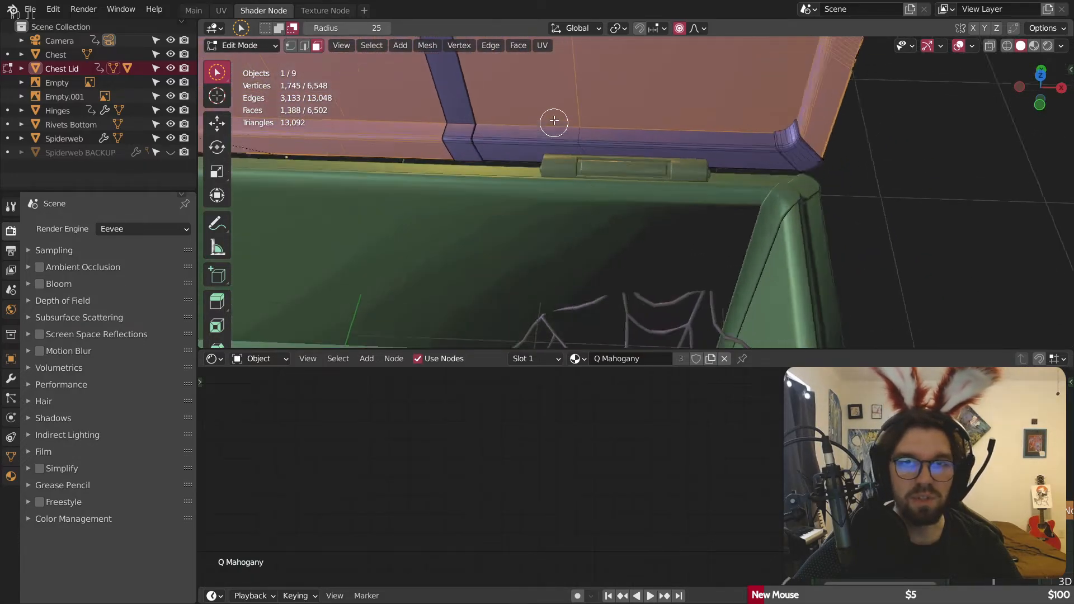
scroll(554, 121, up, 2)
mouse_move(553, 120)
shift+mouse_down()
mouse_move(552, 211)
mouse_move(704, 246)
shift+mouse_up()
Step: Add the wood panels and thin strips on the outer face of the lid's second narrow side
middle_drag(735, 121, 604, 245)
shift+click(621, 254)
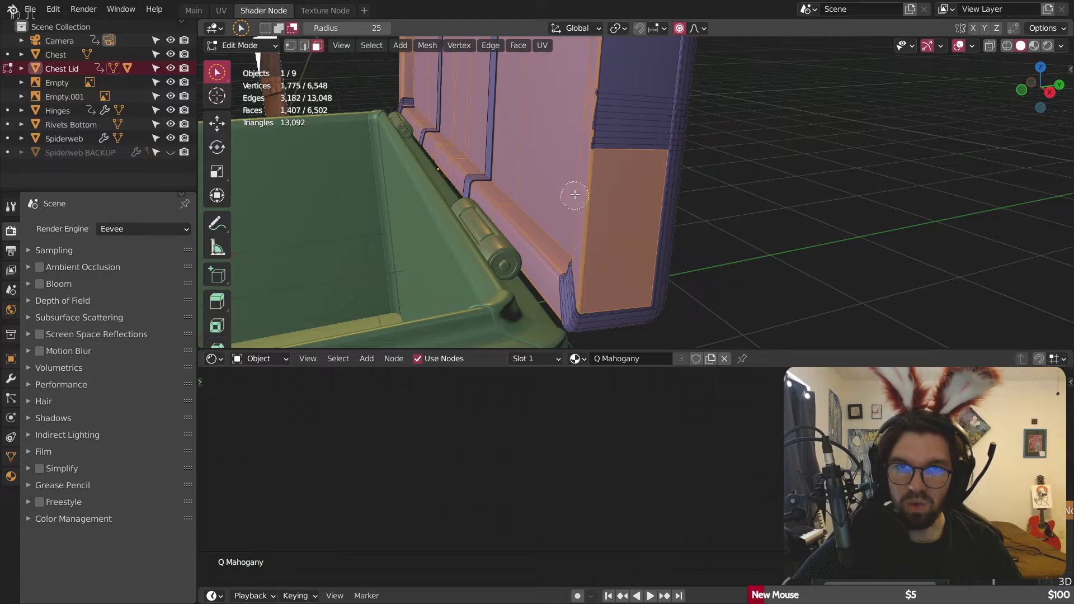
shift+drag(600, 129, 621, 103)
scroll(620, 103, down, 3)
shift+middle_drag(601, 179, 582, 257)
shift+middle_drag(592, 95, 555, 240)
middle_drag(553, 157, 672, 186)
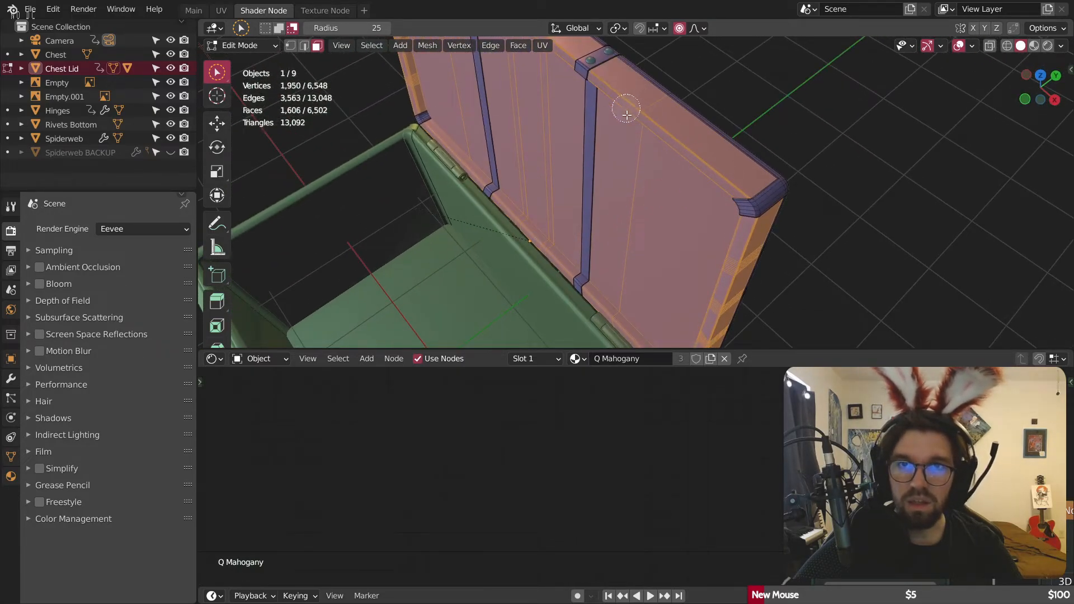
Step: Circle-select the wood faces along the lid's outer back edge, section by section between the straps
middle_drag(626, 114, 407, 273)
scroll(479, 163, up, 7)
mouse_move(439, 127)
mouse_down()
mouse_move(441, 155)
mouse_move(569, 154)
mouse_up()
key(ctrl+z)
middle_drag(493, 145, 485, 142)
mouse_move(494, 134)
mouse_down()
mouse_move(488, 151)
mouse_move(575, 162)
mouse_up()
middle_drag(588, 183, 715, 175)
mouse_move(714, 175)
mouse_down()
mouse_move(844, 173)
mouse_move(910, 190)
mouse_up()
mouse_move(904, 235)
middle_down()
mouse_move(787, 250)
mouse_move(757, 220)
middle_up()
drag(757, 221, 825, 224)
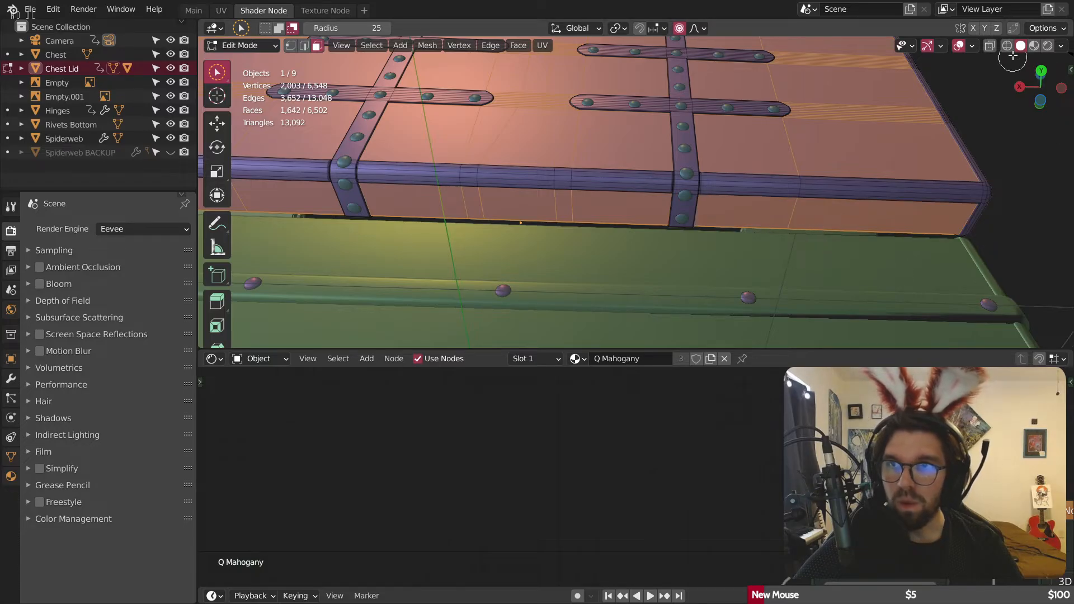
Step: Use X-ray temporarily to pick up leftover faces along the lid's back edge and check its full length
click(990, 46)
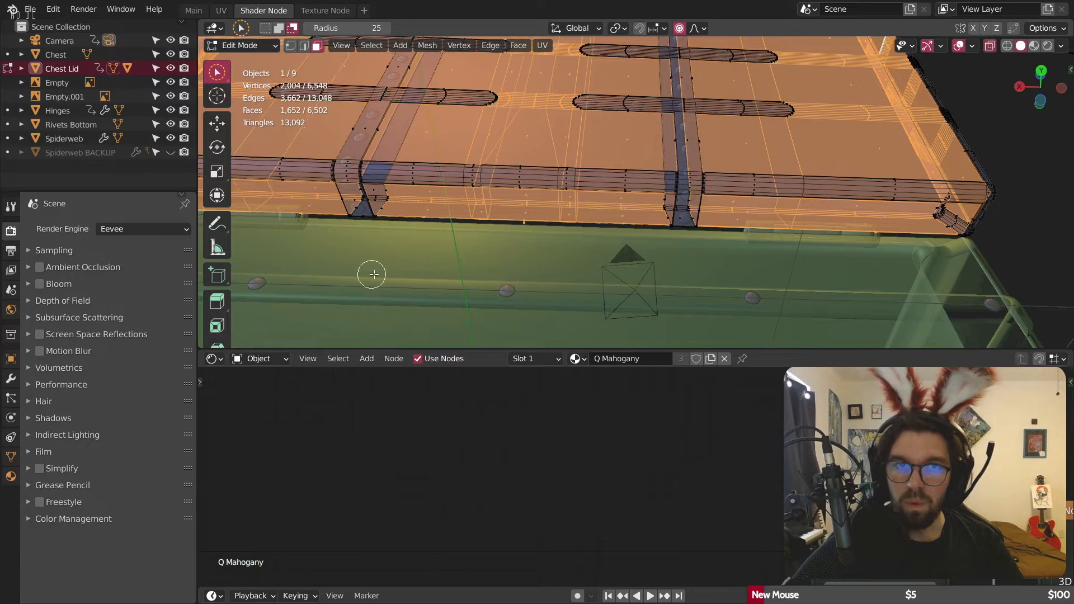
shift+middle_drag(372, 271, 760, 290)
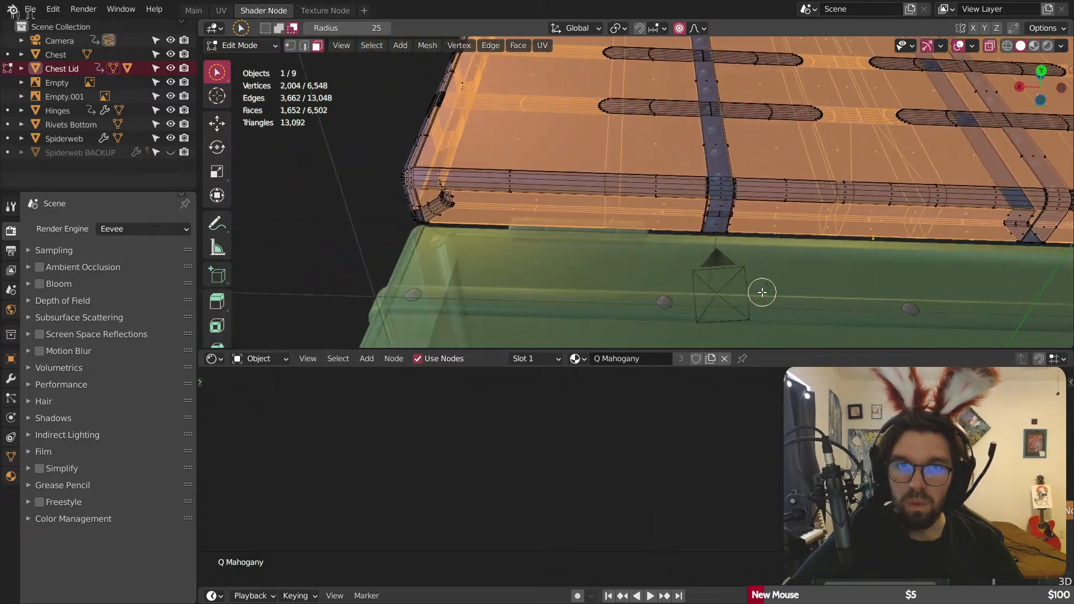
click(991, 46)
Step: Invert the selection to the lid's trim and strap faces and add a second material slot
scroll(652, 184, down, 5)
middle_drag(647, 216, 863, 301)
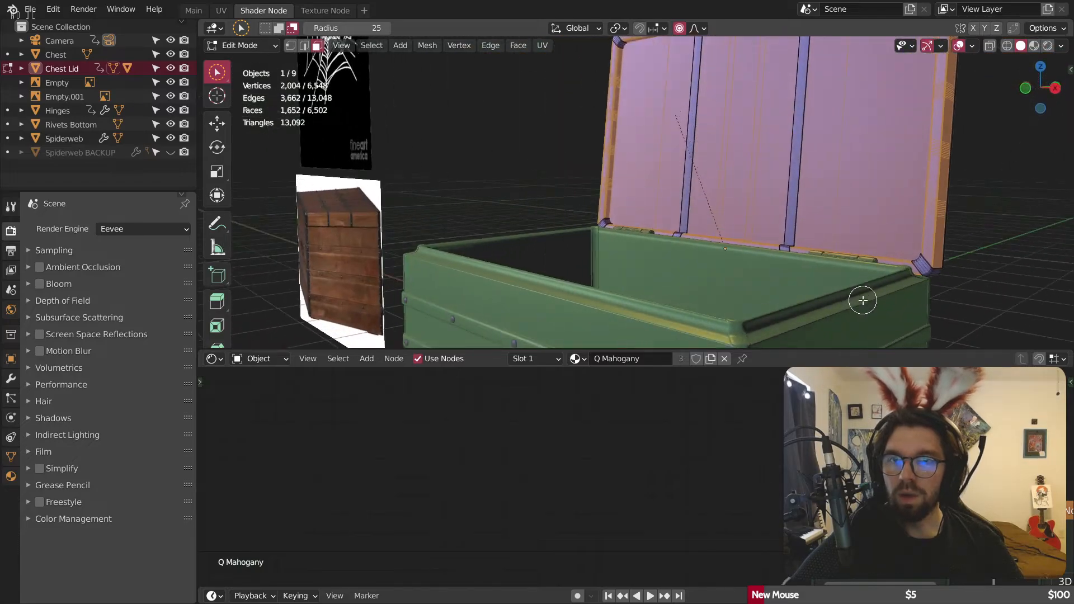
middle_drag(652, 208, 561, 216)
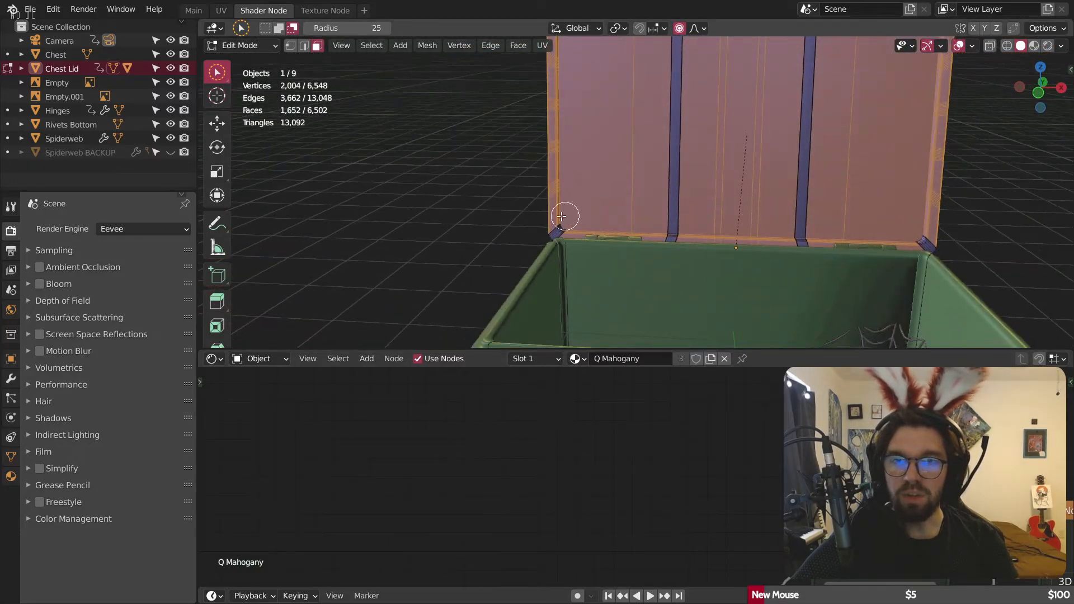
click(376, 48)
click(411, 90)
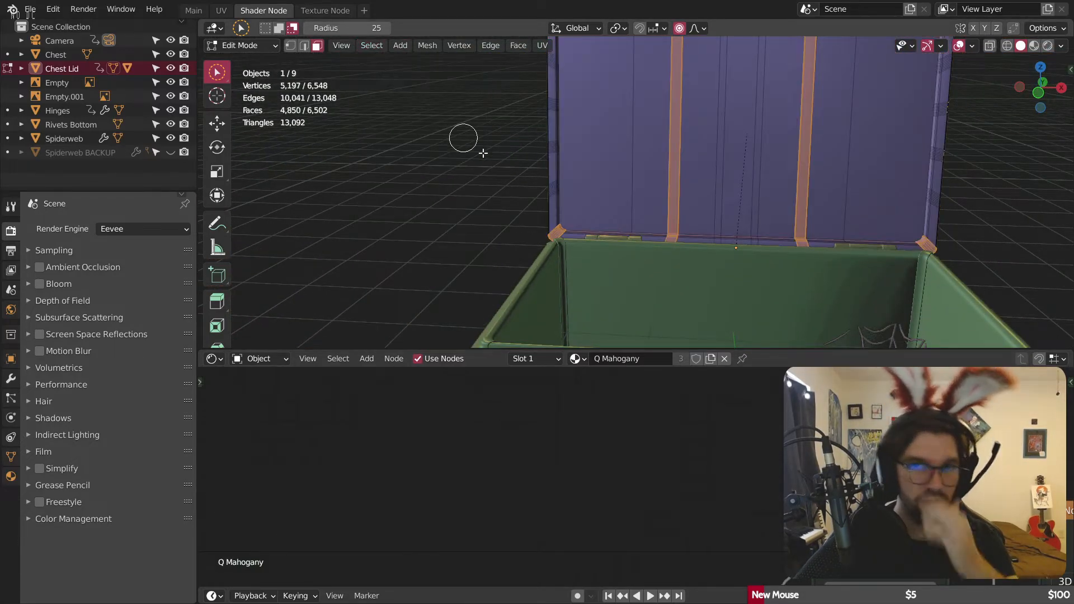
click(551, 359)
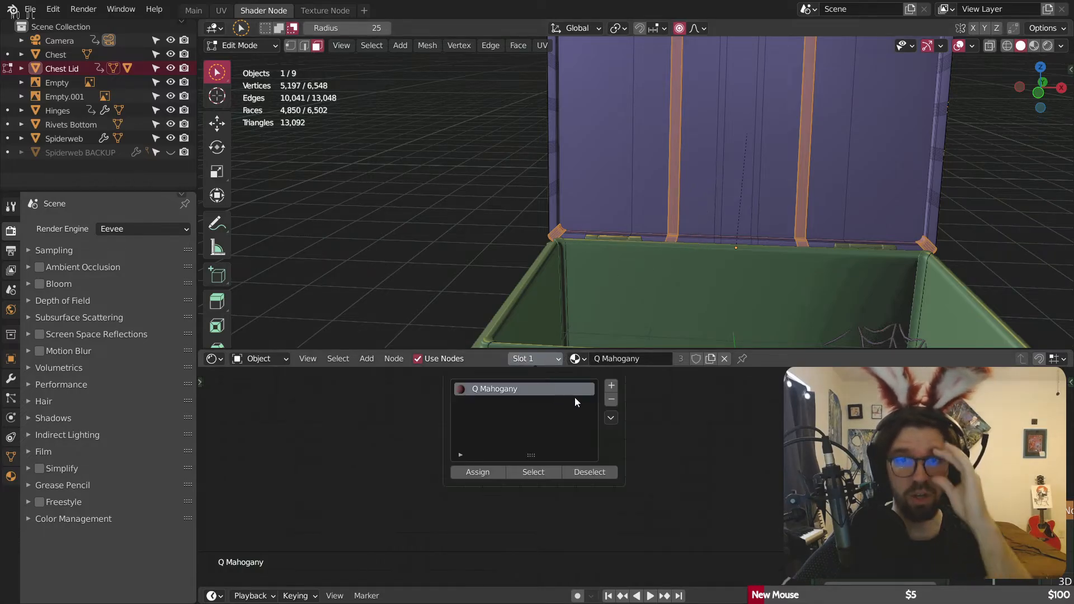
click(610, 387)
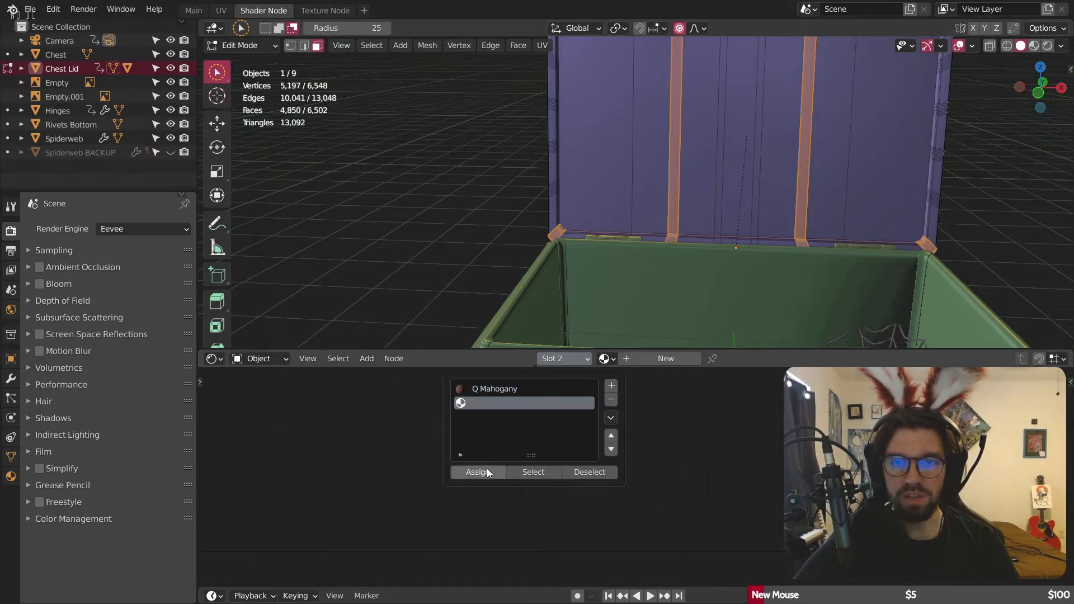
Step: Assign the lid's selected trim and strap faces to the second material slot and return to Object Mode
click(485, 471)
click(245, 46)
click(245, 46)
click(244, 47)
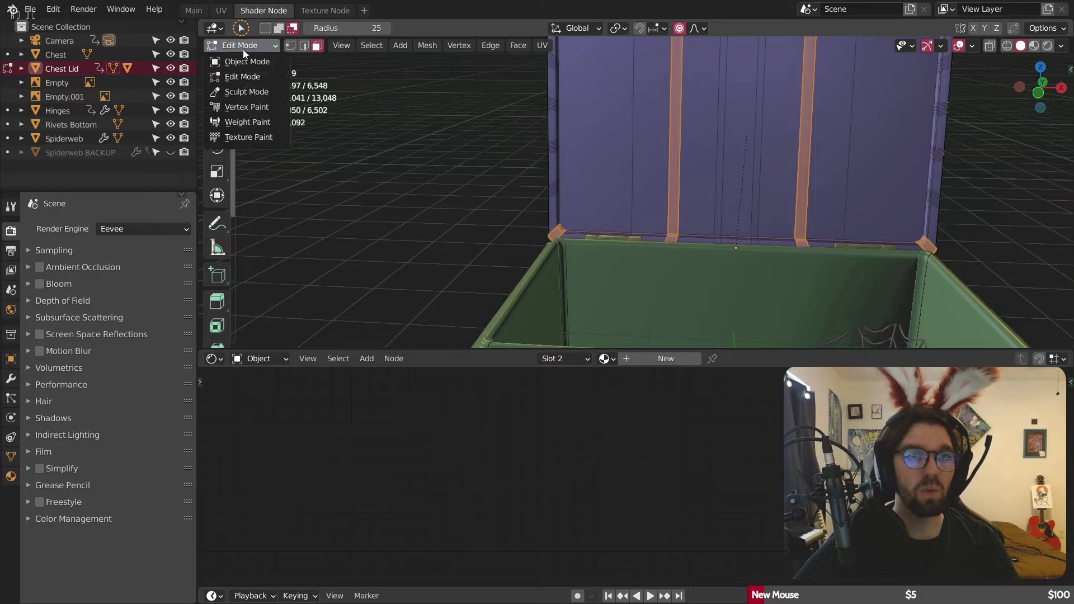
click(242, 62)
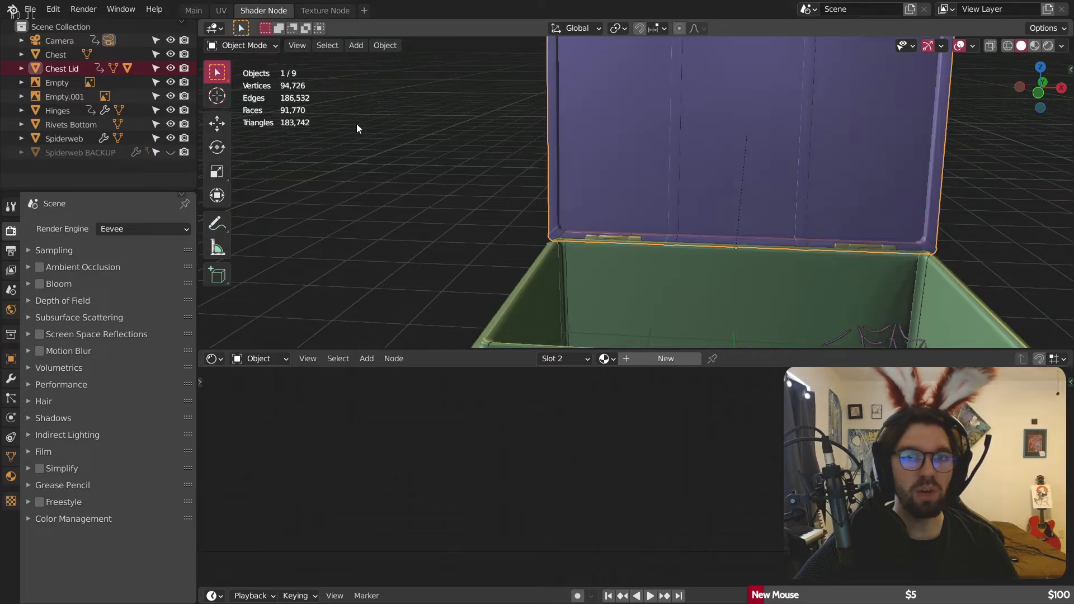
Step: Display the scene in Material Preview and put the Q Rusty Metal material in the lid's second slot
click(1034, 46)
click(1003, 136)
mouse_move(979, 224)
shift+middle_down()
mouse_move(701, 187)
mouse_move(709, 130)
mouse_move(686, 198)
mouse_move(551, 197)
mouse_move(522, 149)
mouse_move(729, 202)
mouse_move(638, 312)
mouse_move(613, 142)
shift+middle_up()
scroll(613, 142, down, 3)
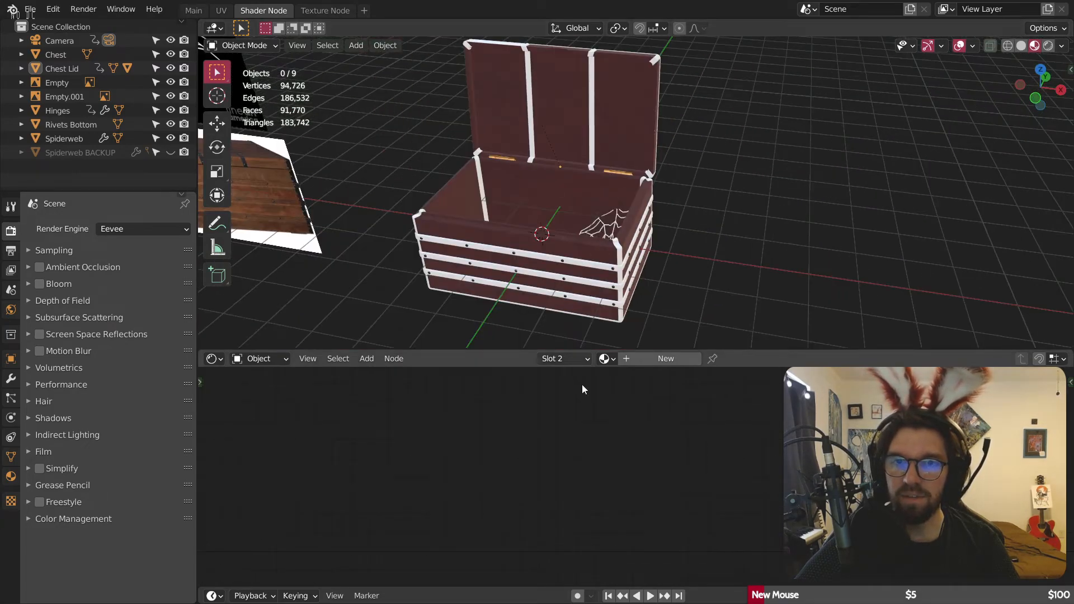
click(604, 359)
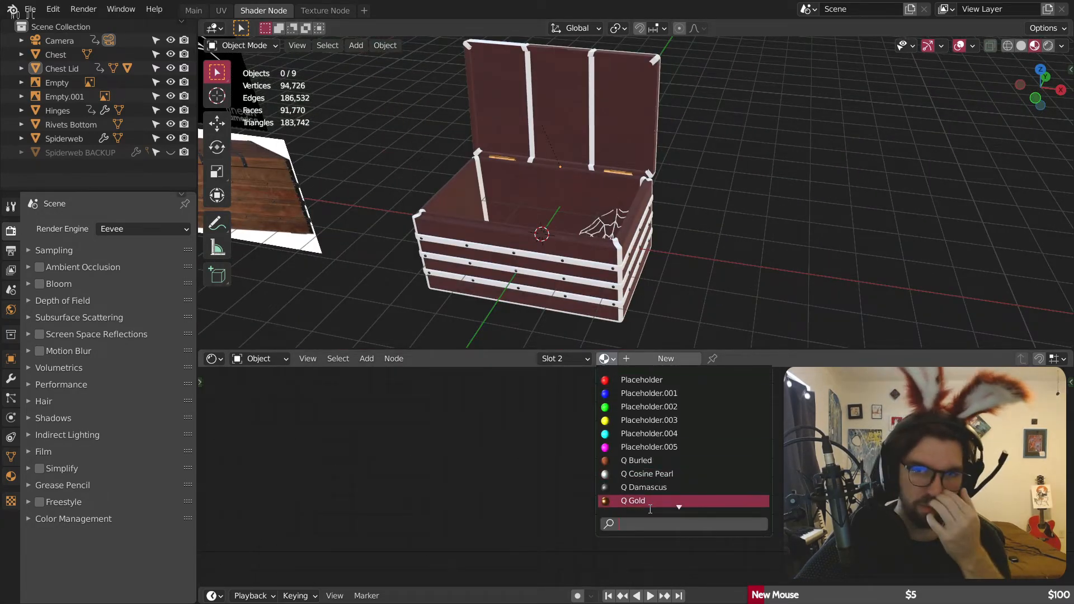
click(649, 487)
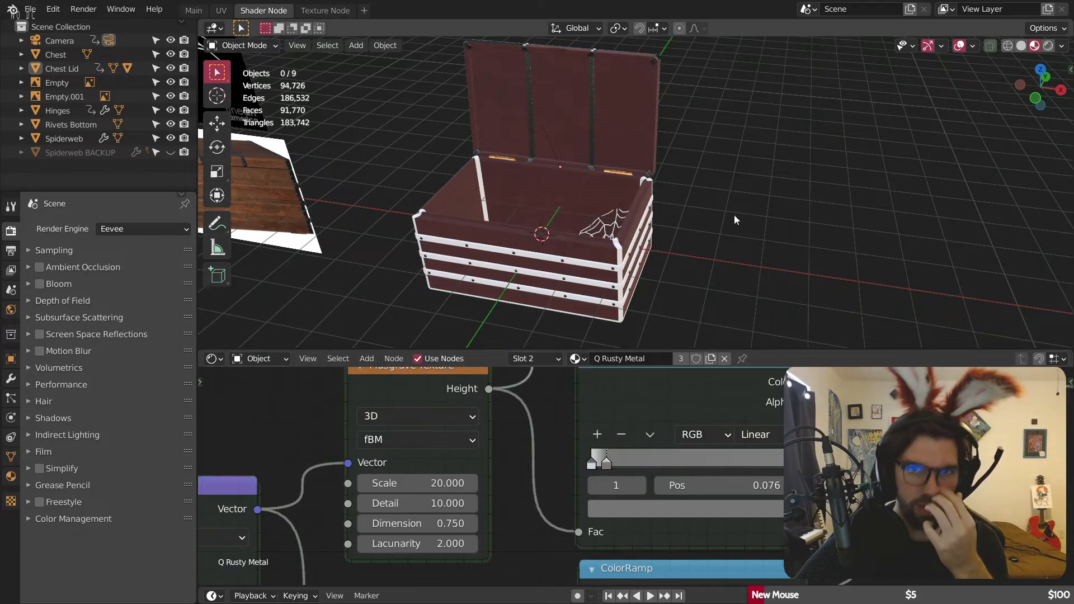
Step: Select the Rivets Top object on the lid's outer face and give it the Q Rusty Metal material
middle_drag(643, 195, 503, 193)
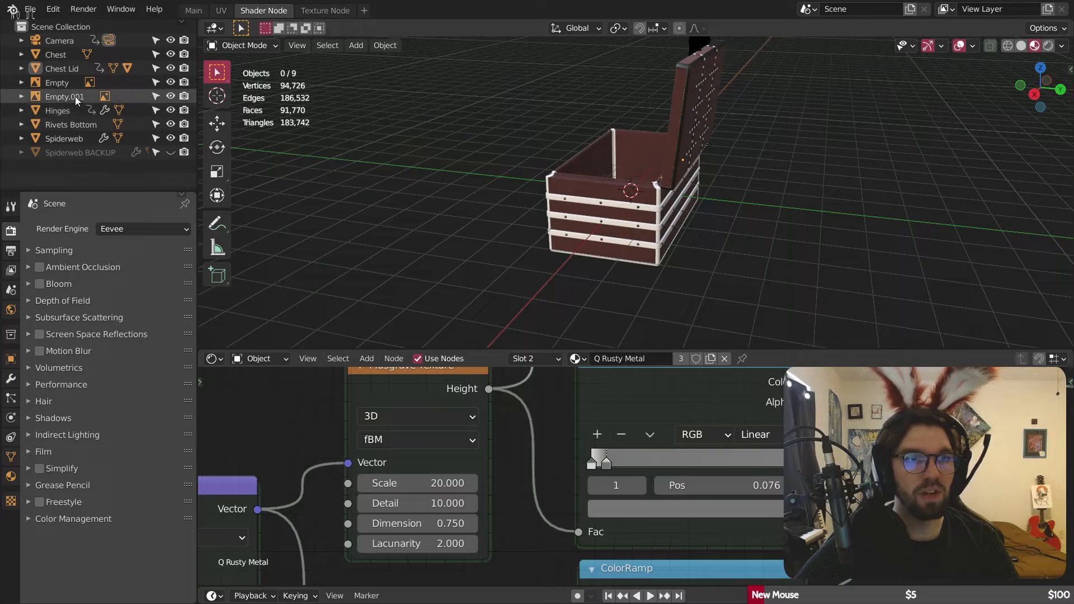
click(79, 124)
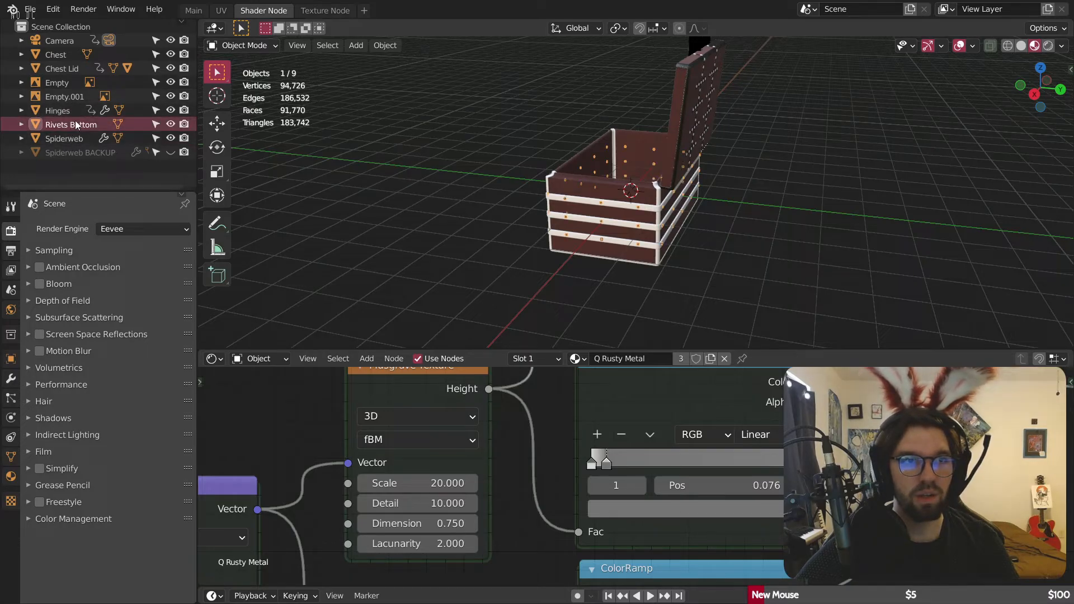
click(74, 112)
middle_drag(411, 138, 609, 122)
scroll(609, 123, up, 3)
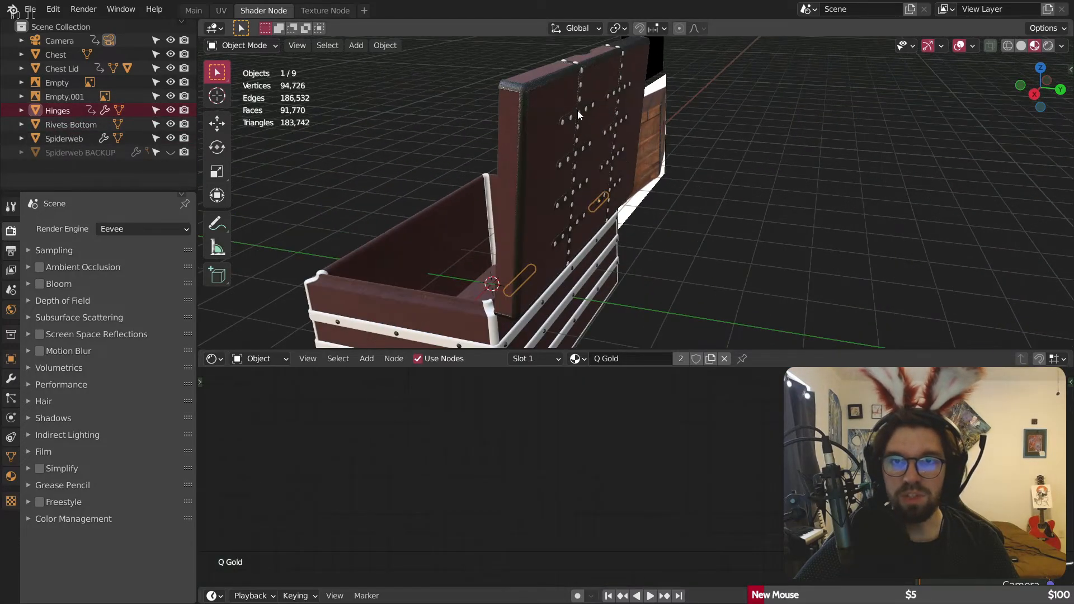
click(578, 111)
click(581, 99)
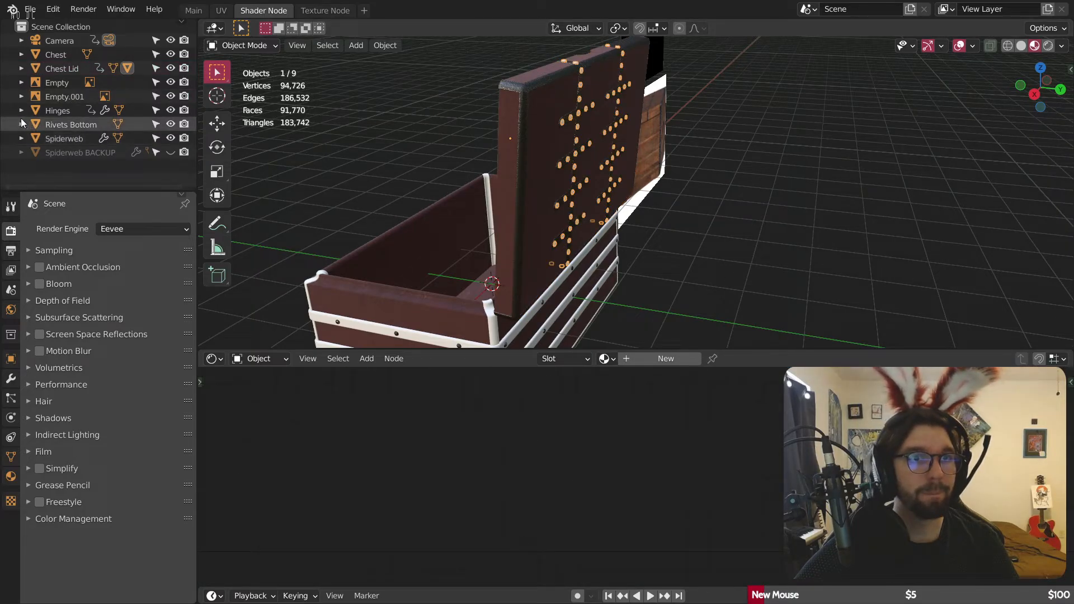
click(22, 68)
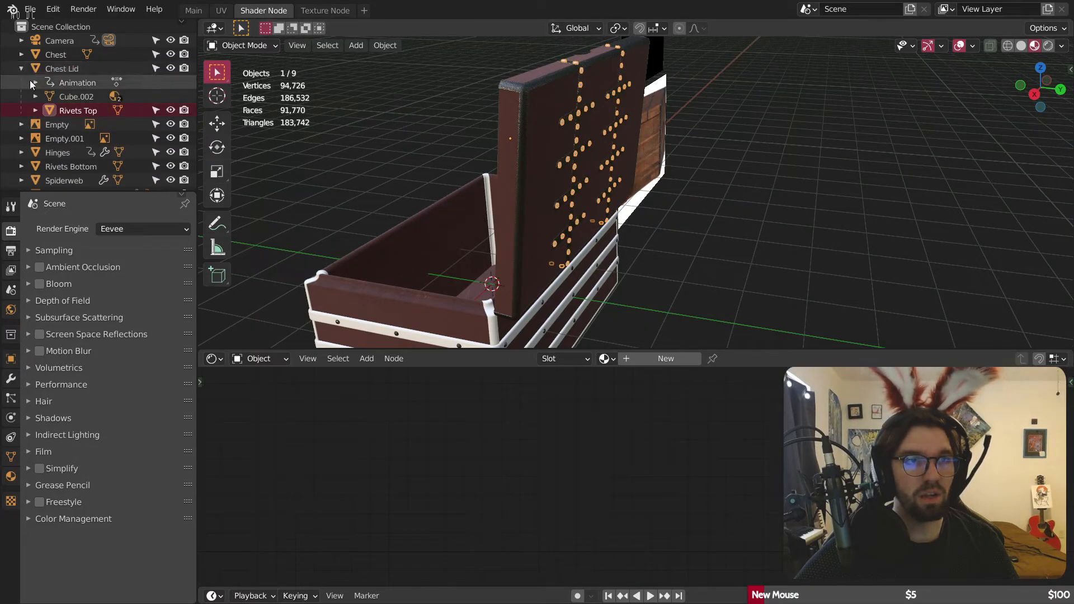
click(604, 359)
scroll(663, 487, down, 4)
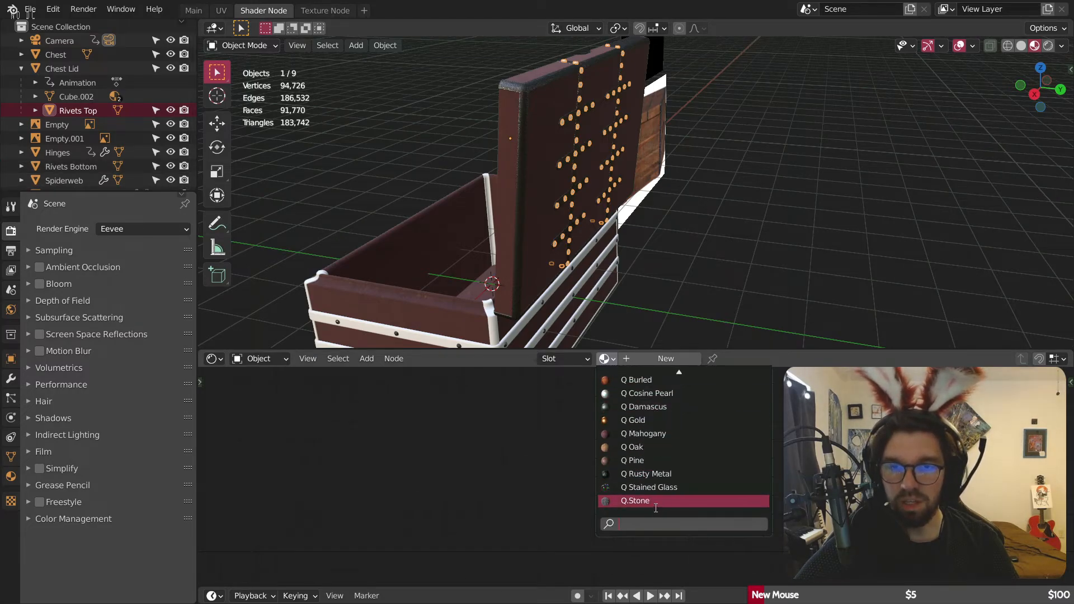
click(649, 474)
click(741, 265)
Step: Put Q Rusty Metal in the chest body's empty second material slot
middle_drag(742, 265, 598, 147)
shift+middle_drag(475, 291, 486, 146)
scroll(493, 154, up, 5)
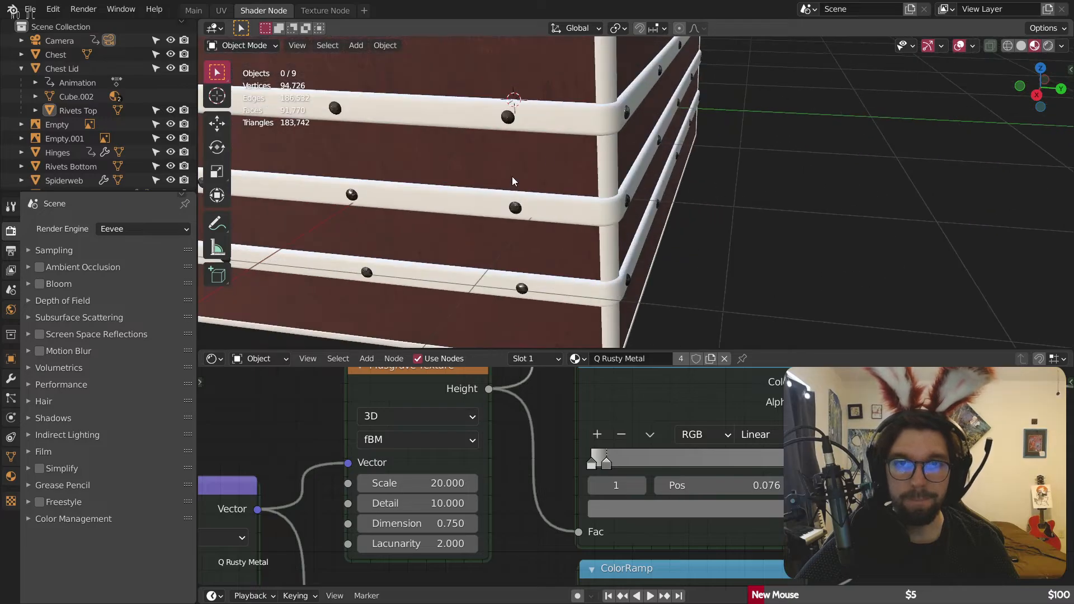
click(575, 112)
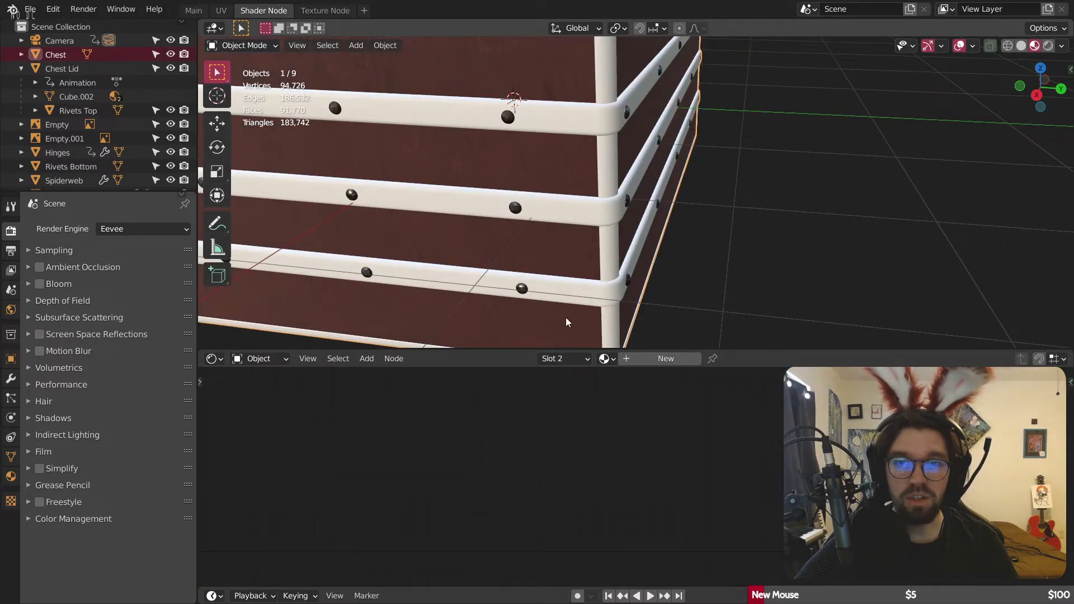
click(604, 358)
scroll(679, 502, down, 5)
click(674, 487)
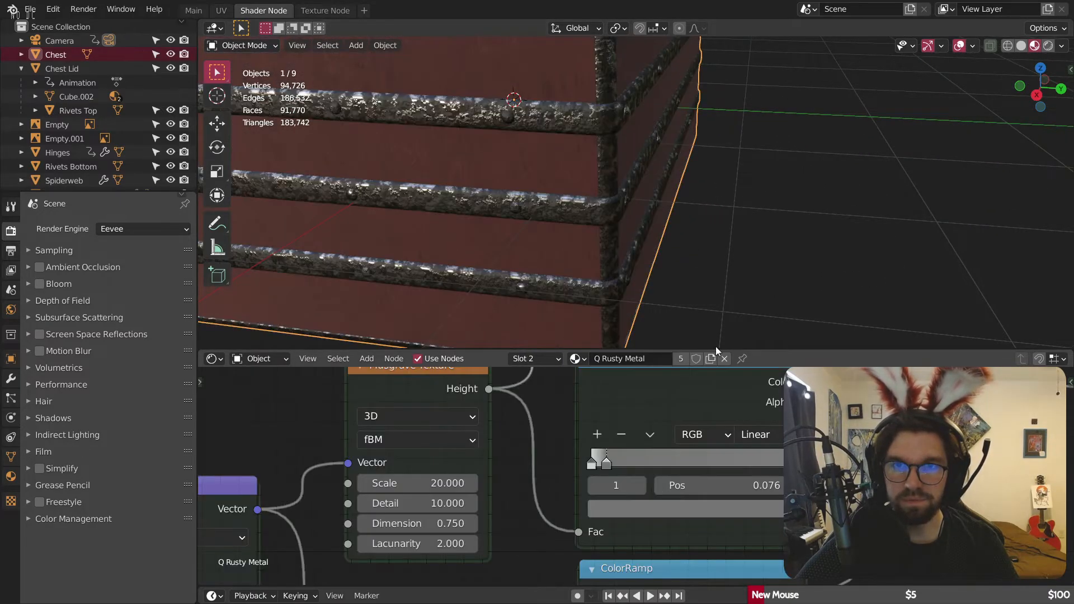
click(755, 230)
Step: Set the Scale of the Musgrave Texture in the Q Rusty Metal material to 10
scroll(727, 235, down, 2)
middle_drag(641, 252, 472, 75)
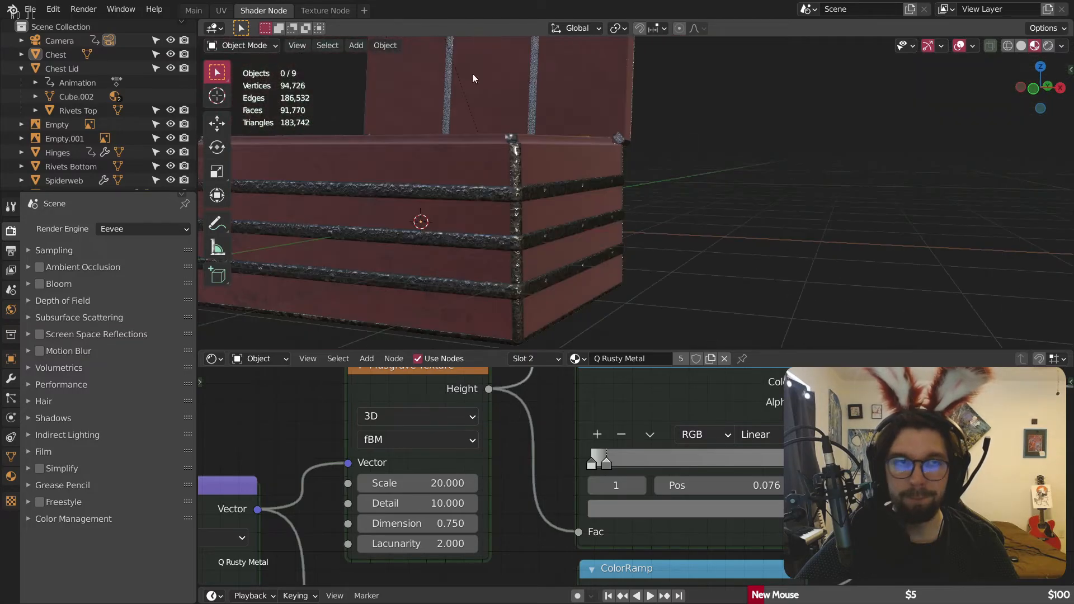
click(244, 48)
shift+middle_drag(568, 283, 608, 229)
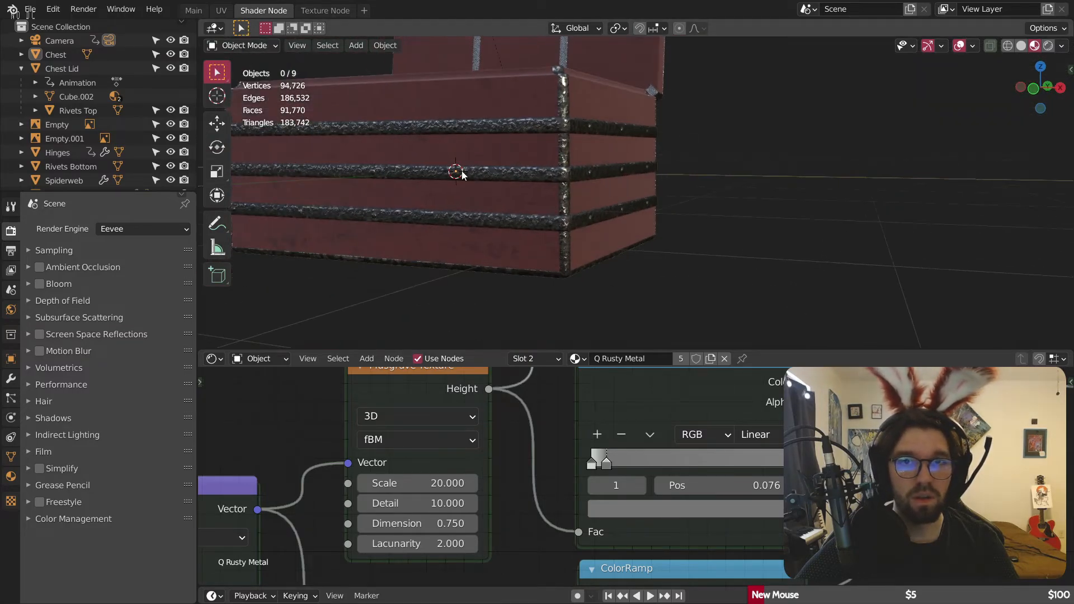
middle_drag(464, 120, 520, 105)
scroll(462, 178, up, 9)
shift+middle_drag(469, 201, 707, 175)
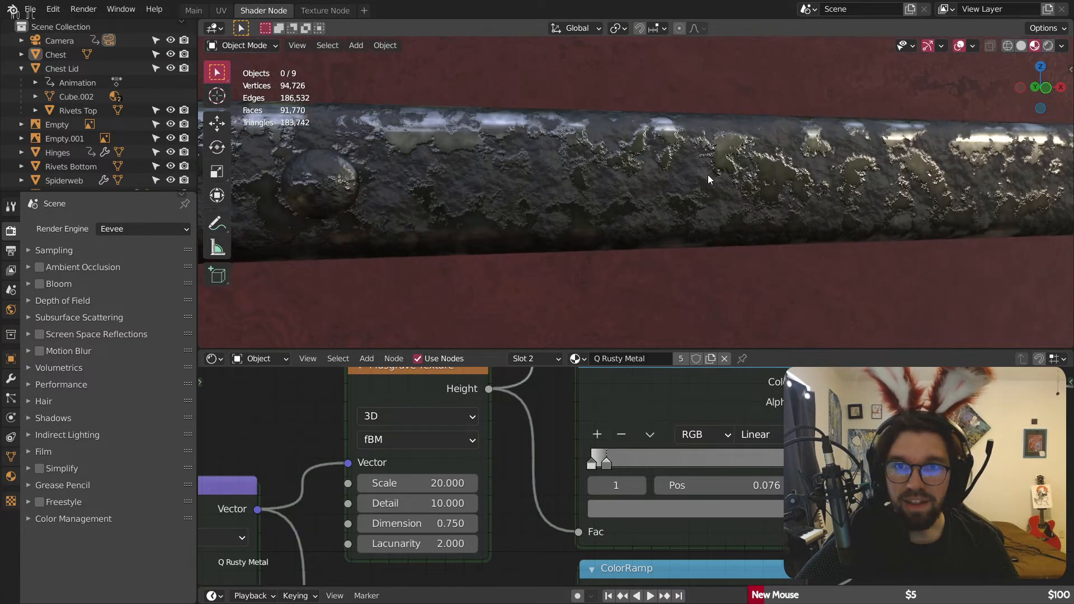
shift+middle_drag(542, 274, 741, 271)
middle_drag(418, 483, 569, 421)
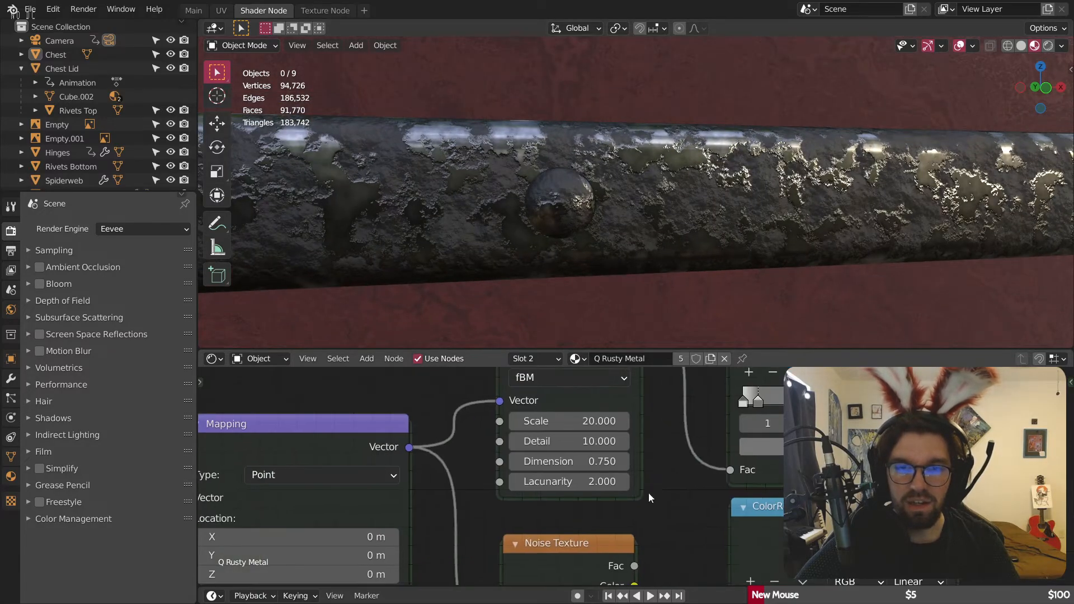
text(10)
key(Return)
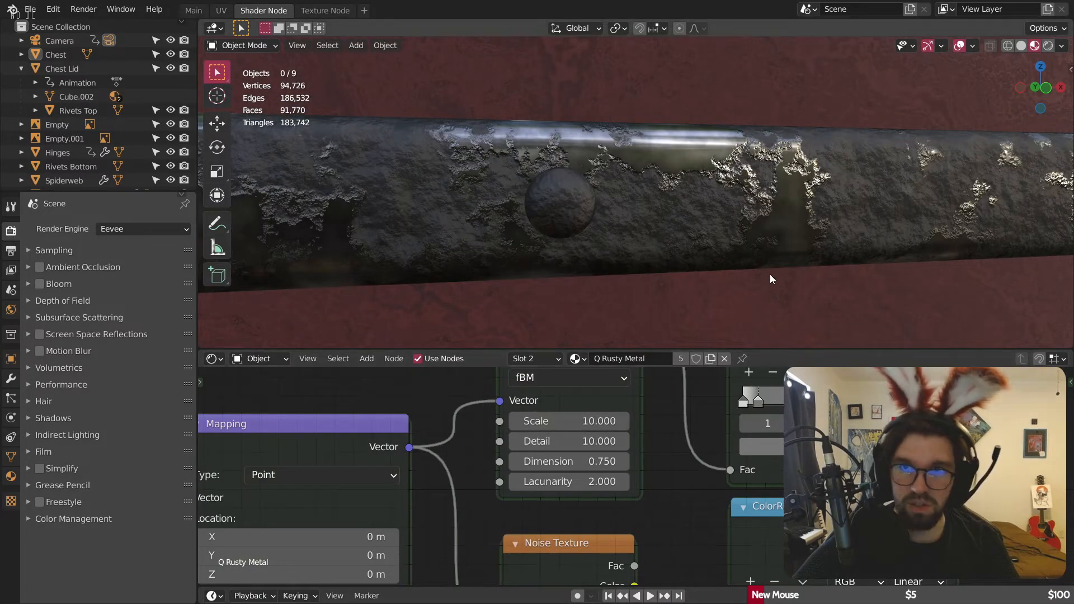
Step: Set the Scale of the Noise Texture in the Q Rusty Metal material to 10
middle_drag(678, 508, 603, 522)
click(581, 468)
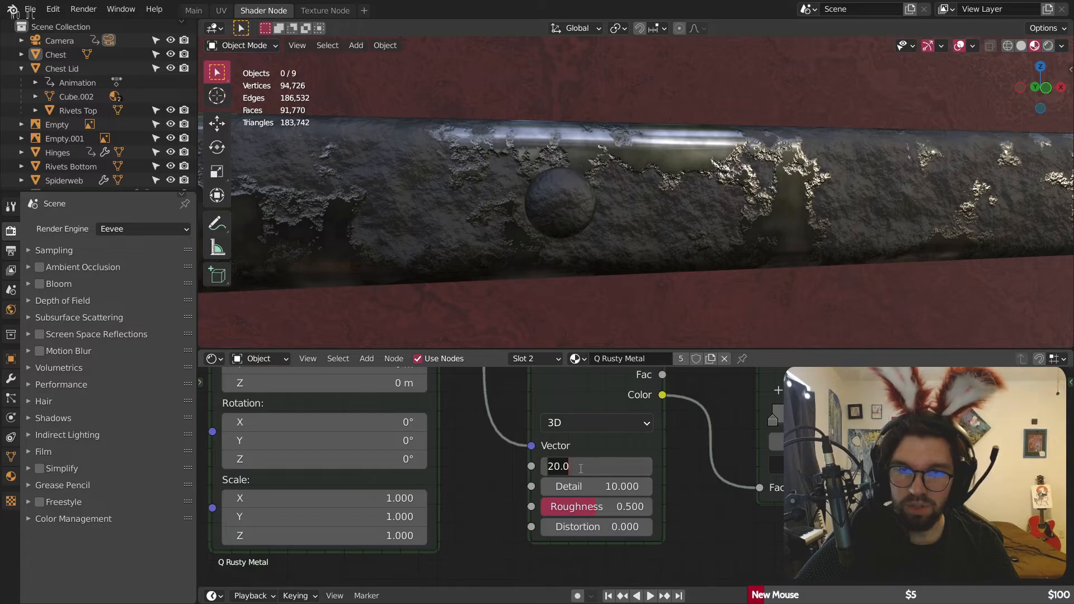
text(10)
key(Return)
Step: Examine the rusty straps up close and through the camera, and play the lid animation briefly
scroll(653, 189, down, 6)
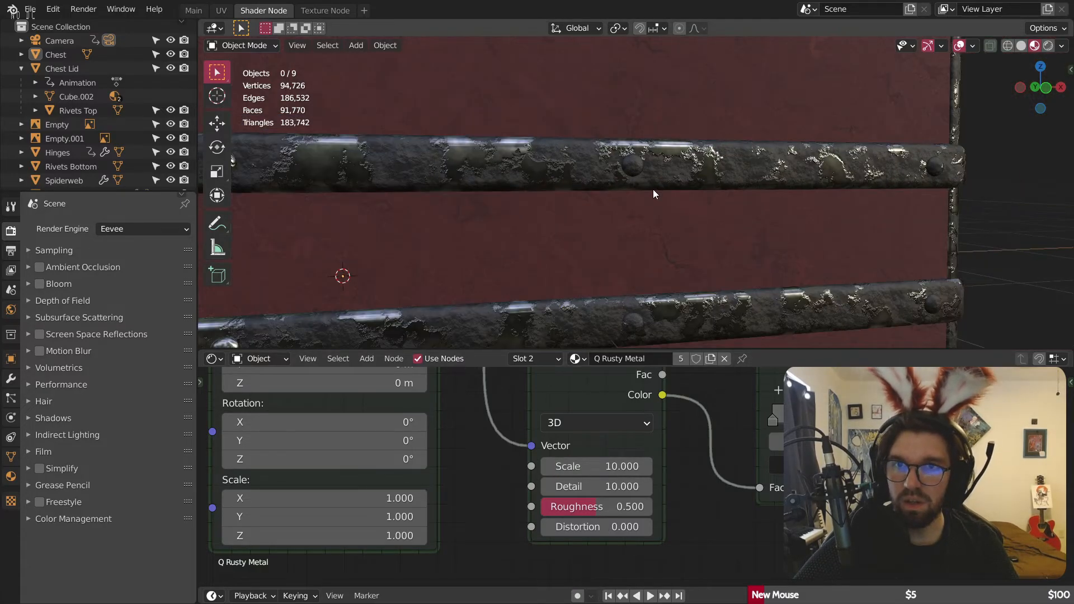
middle_drag(711, 180, 683, 256)
key(KP_0)
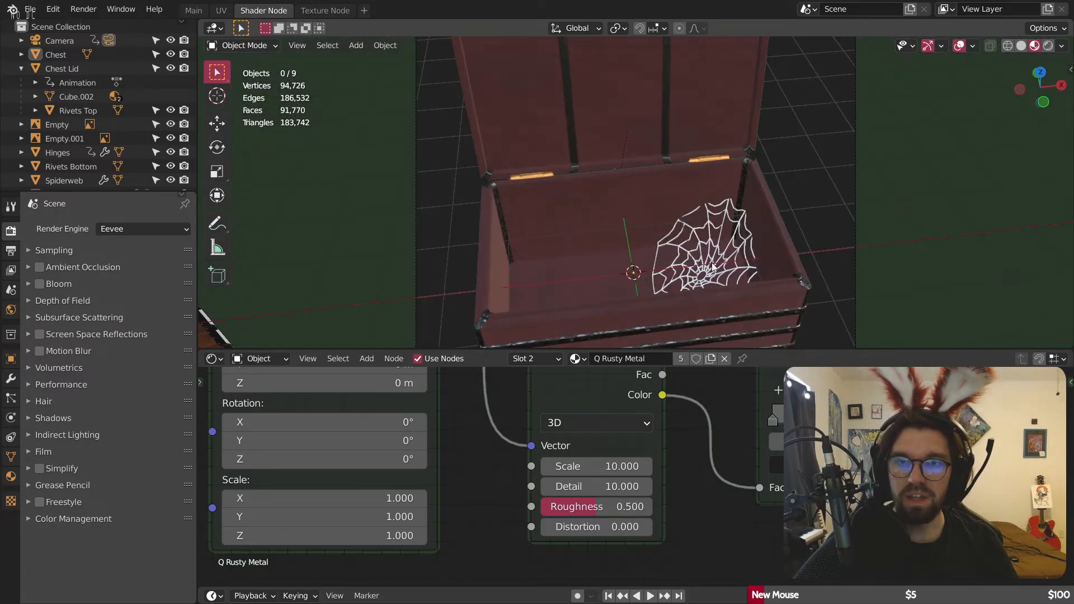
scroll(808, 235, down, 2)
middle_drag(808, 234, 692, 209)
scroll(636, 243, up, 8)
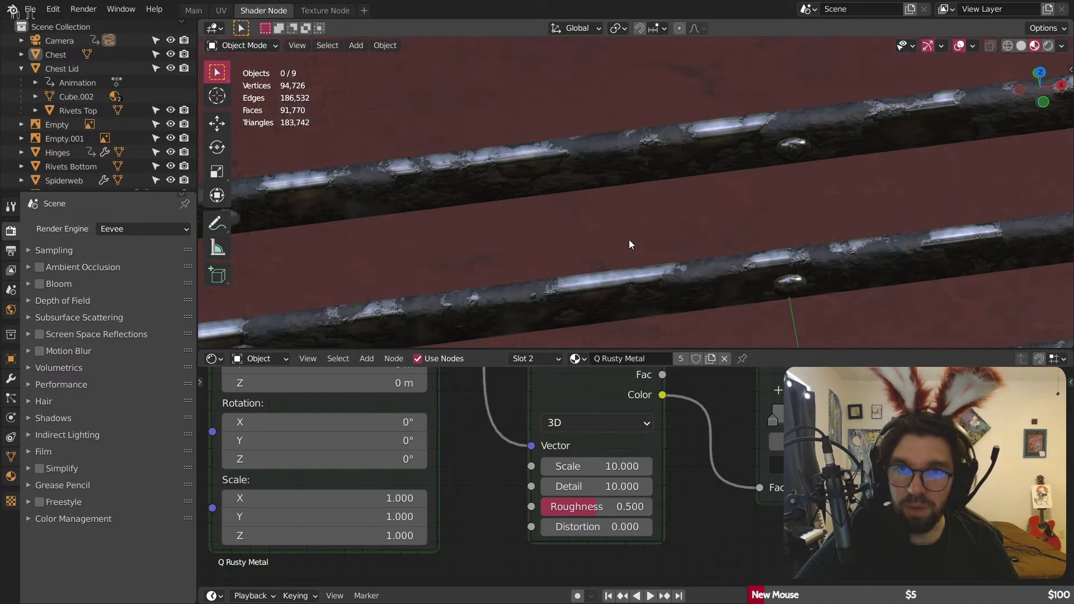
key(KP_0)
key(space)
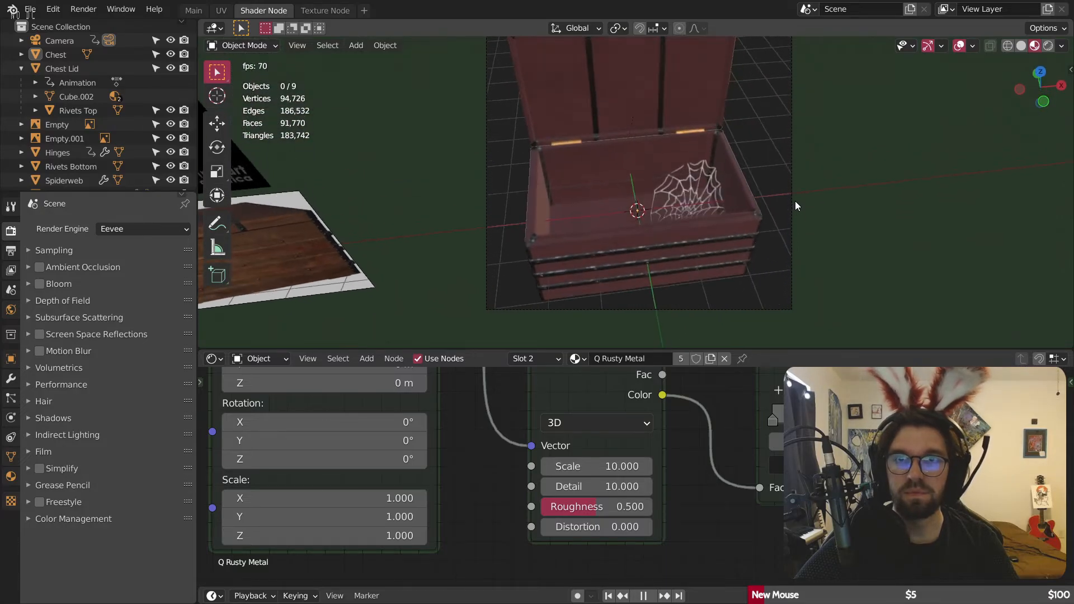
key(space)
Step: Open the chest lid in Edit Mode with box selection active and clear its face selection
middle_drag(735, 72, 737, 90)
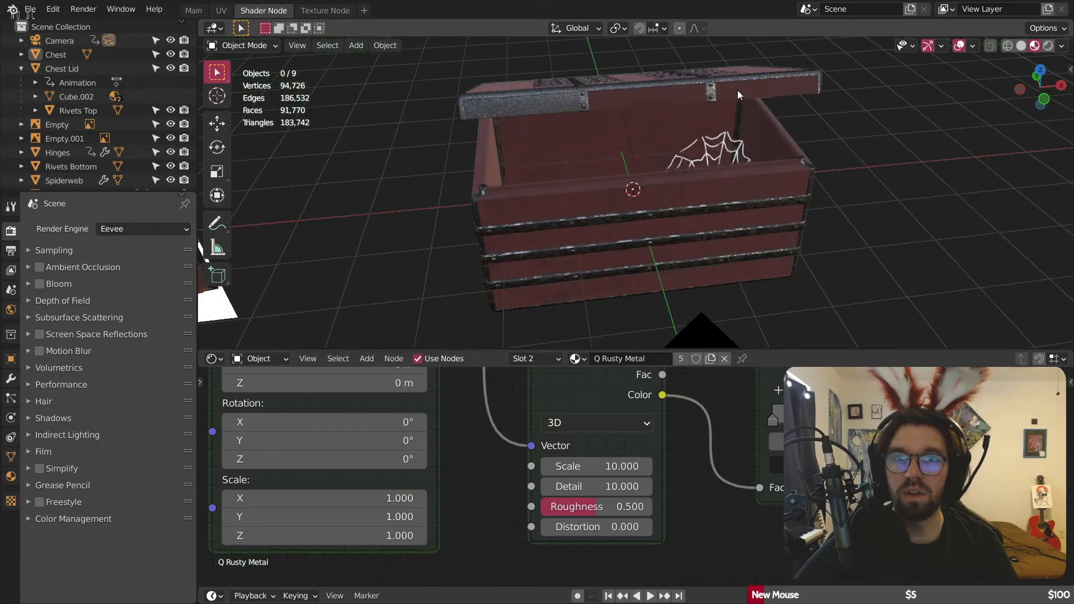
scroll(515, 105, up, 1)
scroll(515, 104, up, 4)
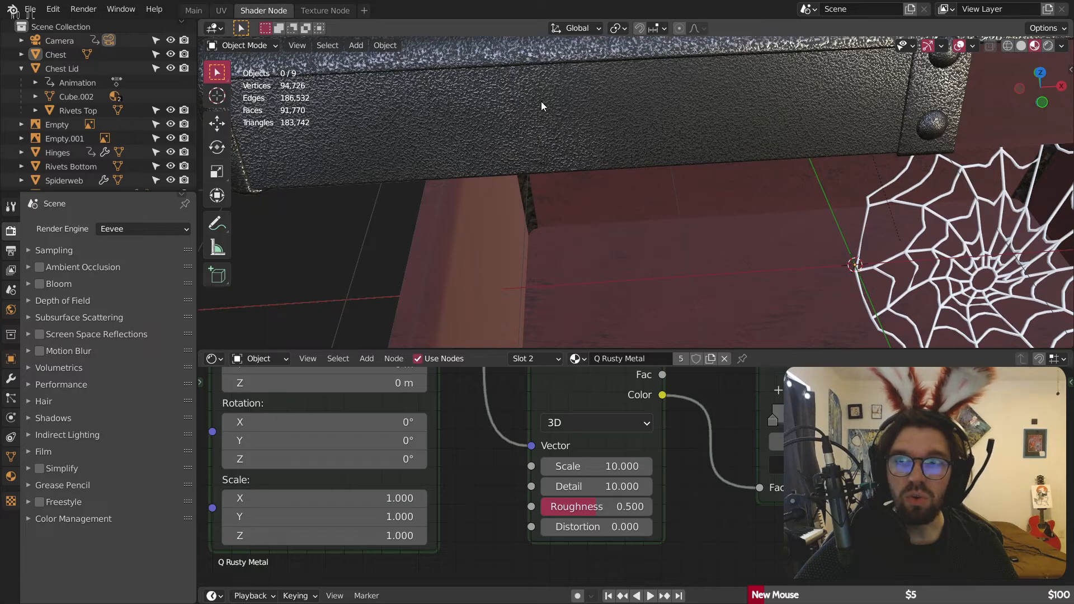
click(542, 102)
click(246, 45)
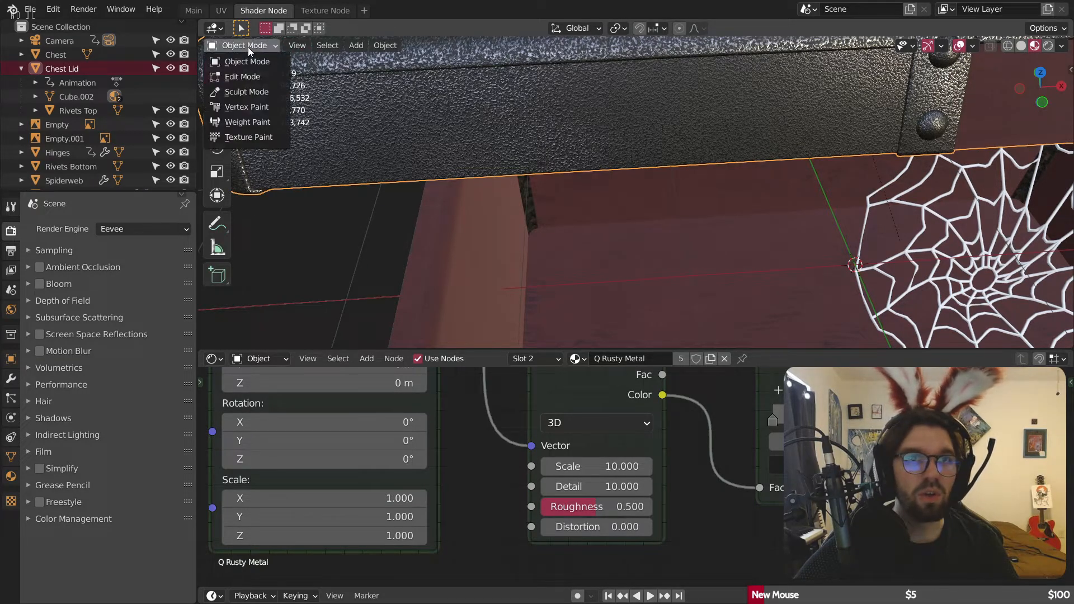
click(241, 76)
scroll(559, 141, down, 5)
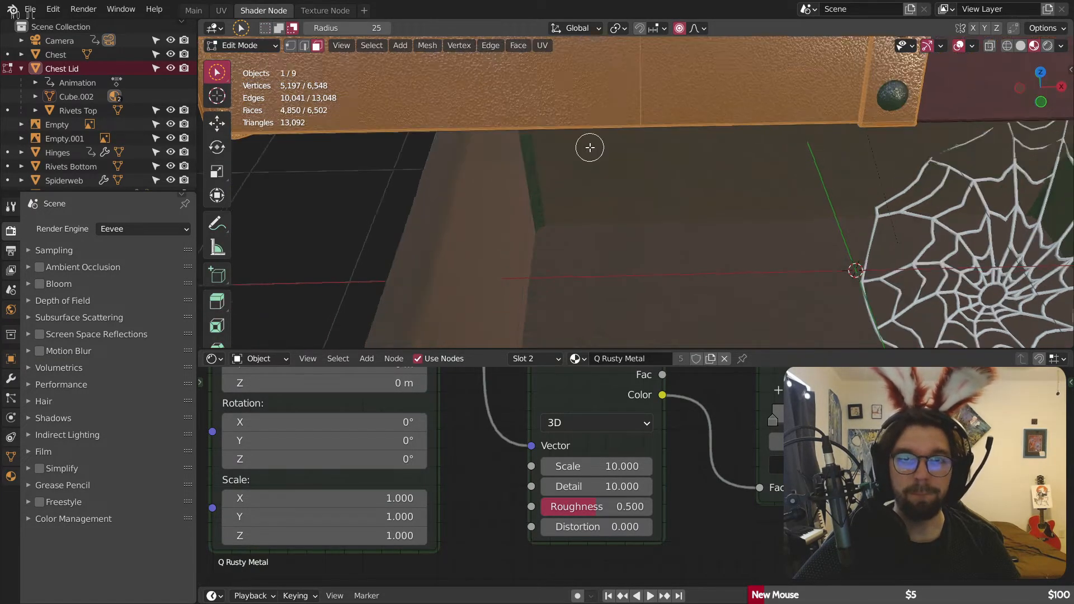
scroll(649, 301, up, 4)
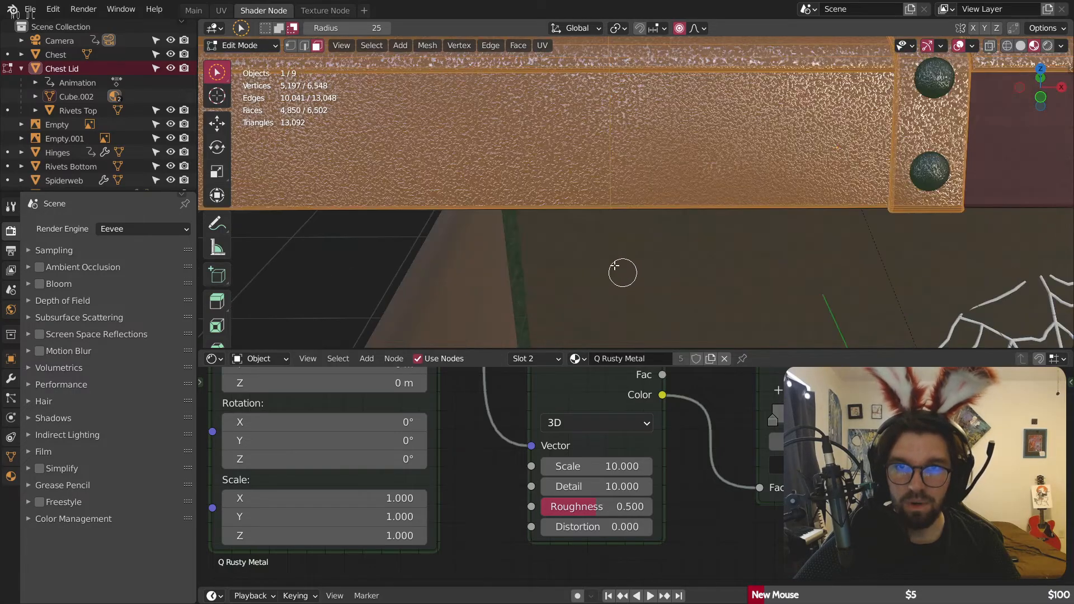
scroll(615, 263, down, 2)
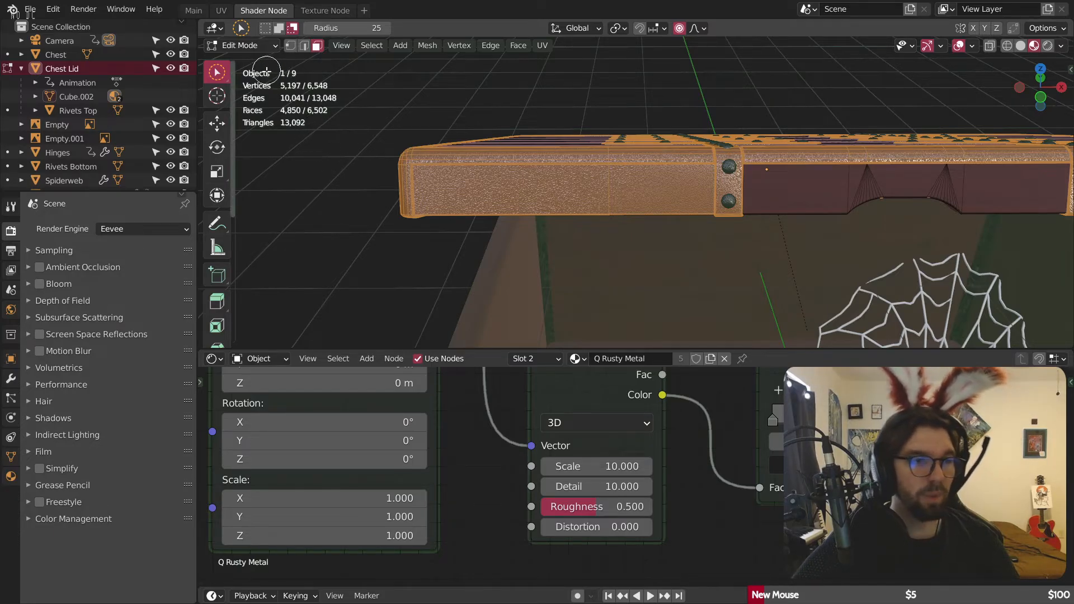
drag(220, 71, 270, 103)
key(alt+a)
Step: Select the wrongly metal faces on the lid's front edge between the corner trim and the first strap, including the thin strips along its lower rim
click(598, 203)
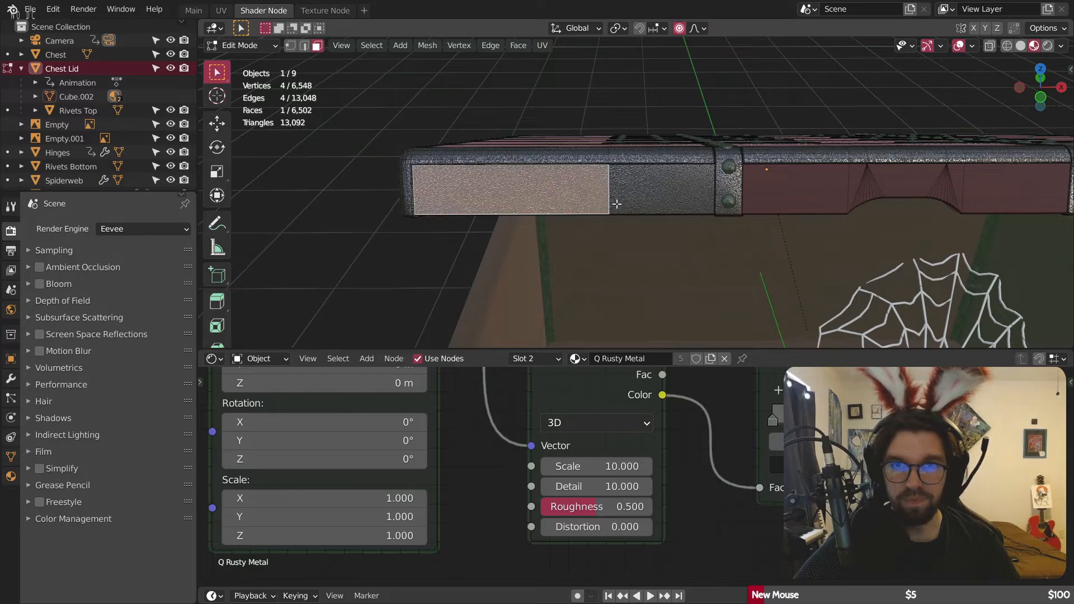
shift+click(660, 190)
middle_drag(756, 238, 750, 99)
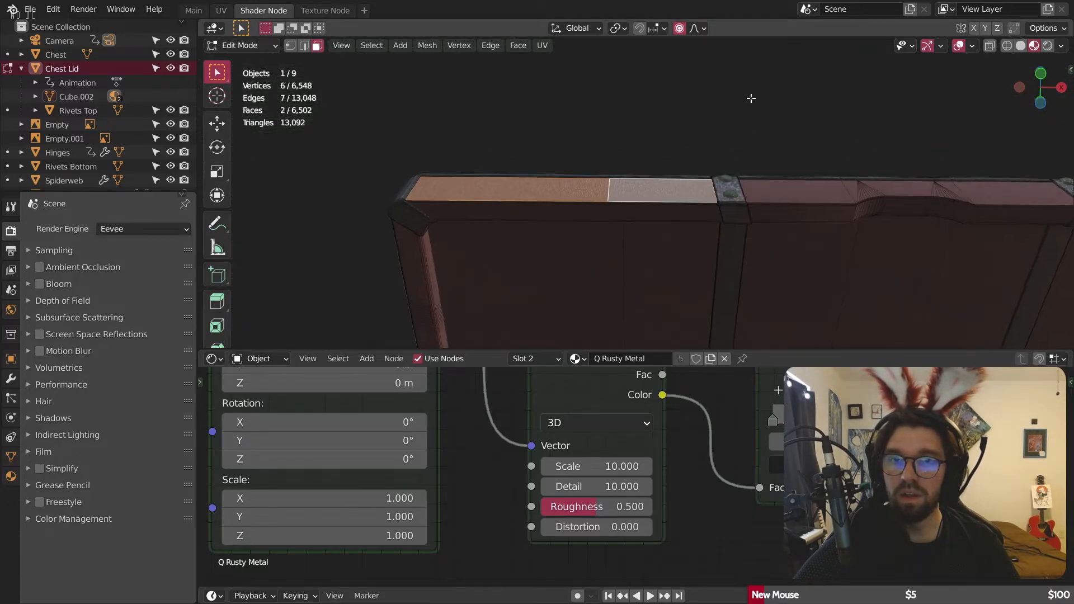
scroll(546, 185, up, 4)
middle_drag(510, 183, 631, 208)
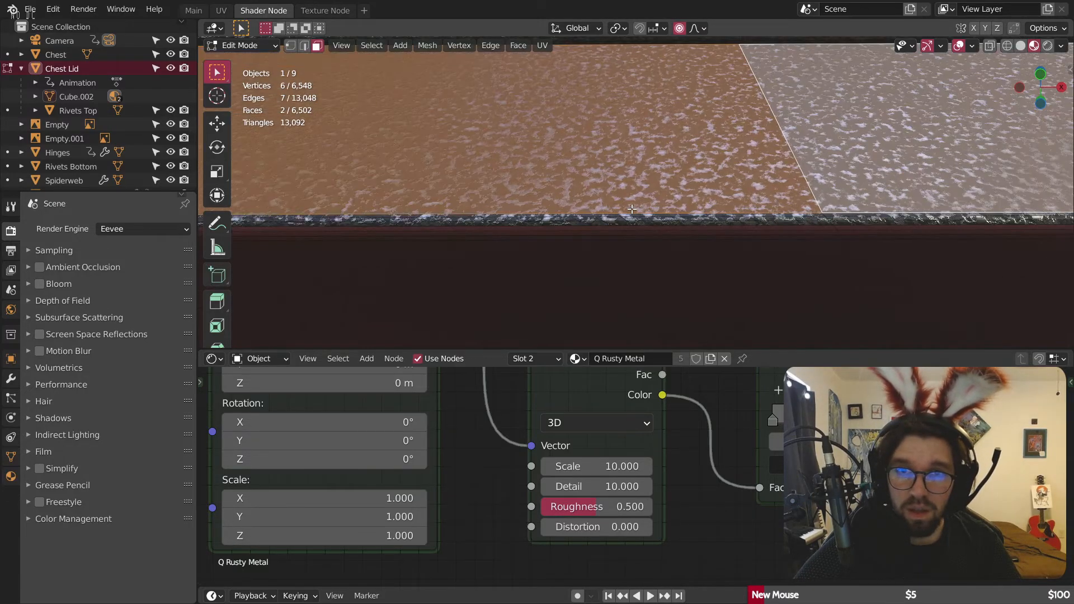
shift+click(749, 218)
shift+click(846, 222)
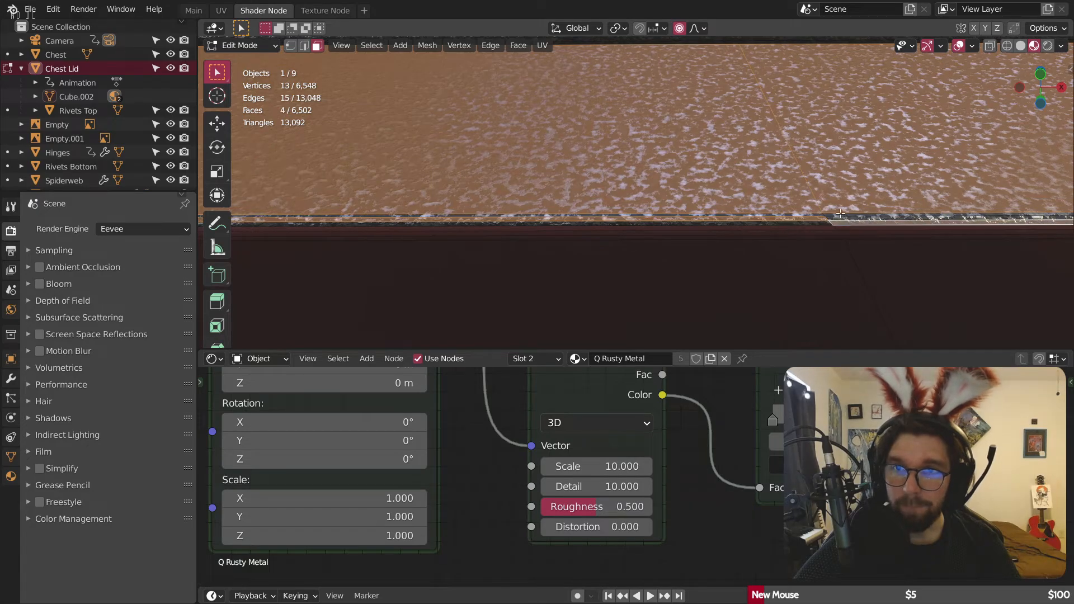
middle_drag(846, 221, 780, 189)
shift+click(674, 198)
shift+click(642, 196)
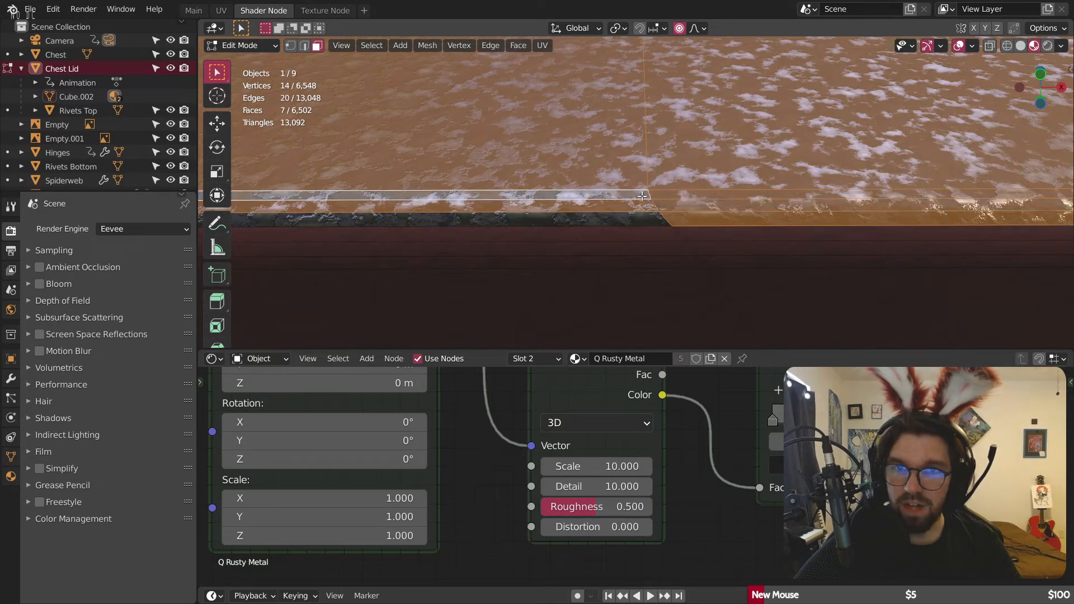
shift+click(640, 222)
scroll(659, 201, down, 5)
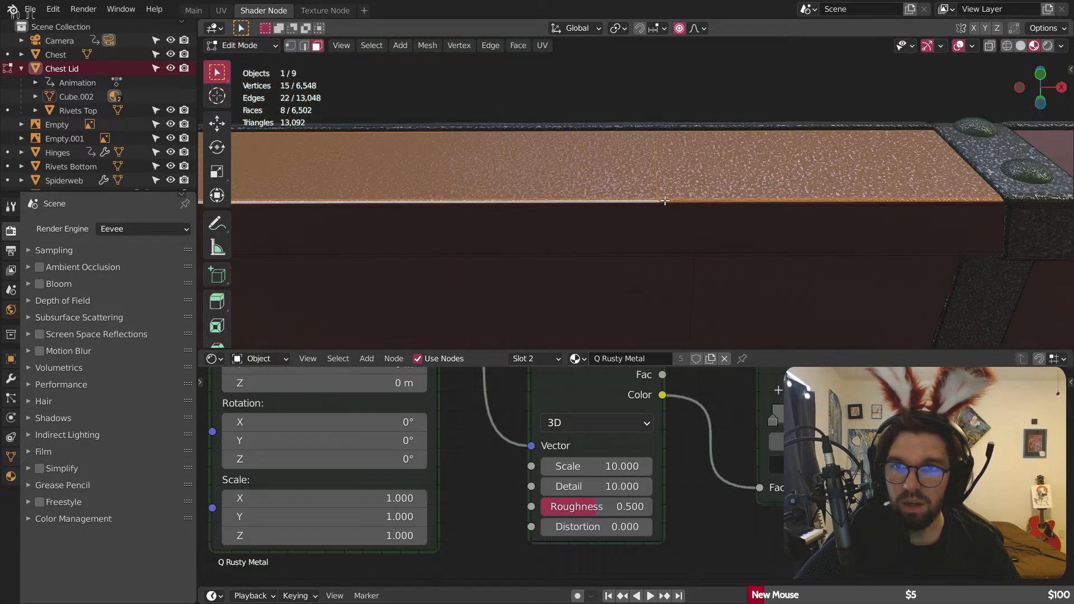
Step: Assign the selected lid faces to the Q Mahogany slot and return to Object Mode
middle_drag(644, 221, 740, 242)
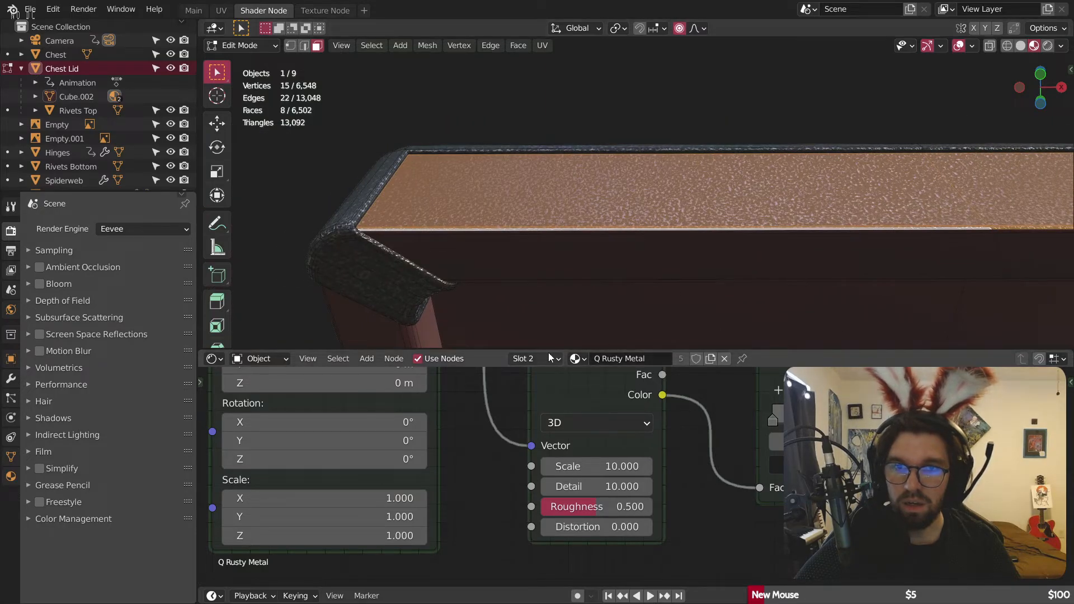
click(548, 358)
click(518, 387)
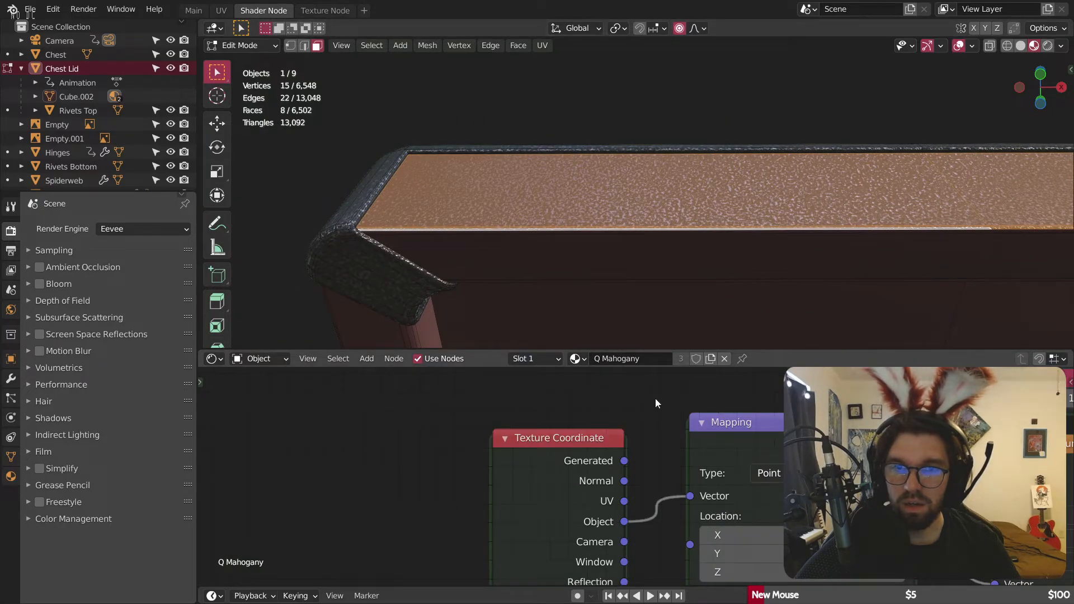
click(548, 358)
click(488, 471)
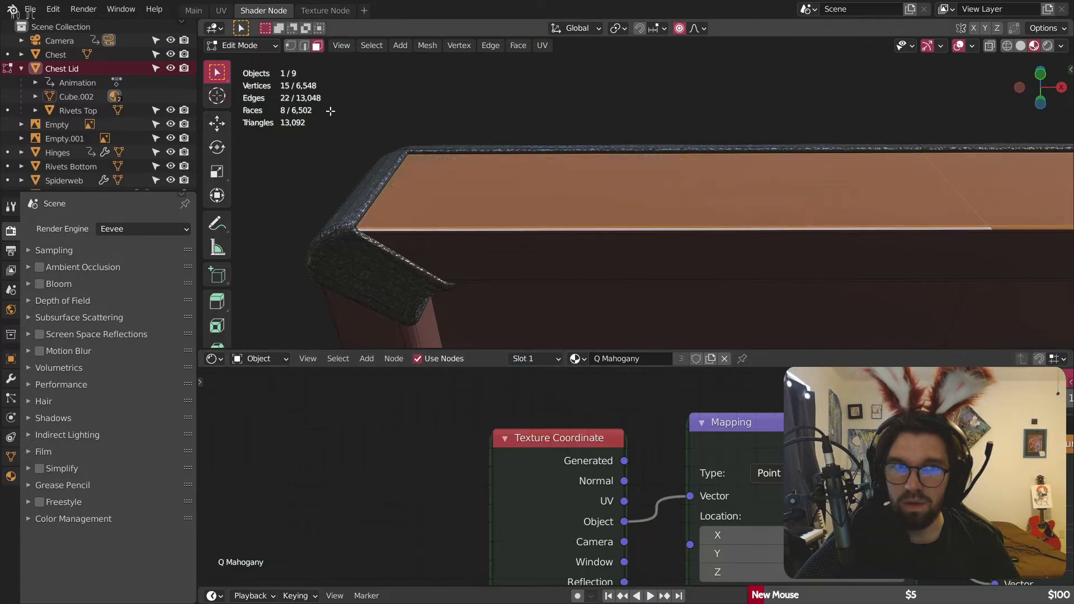
key(Tab)
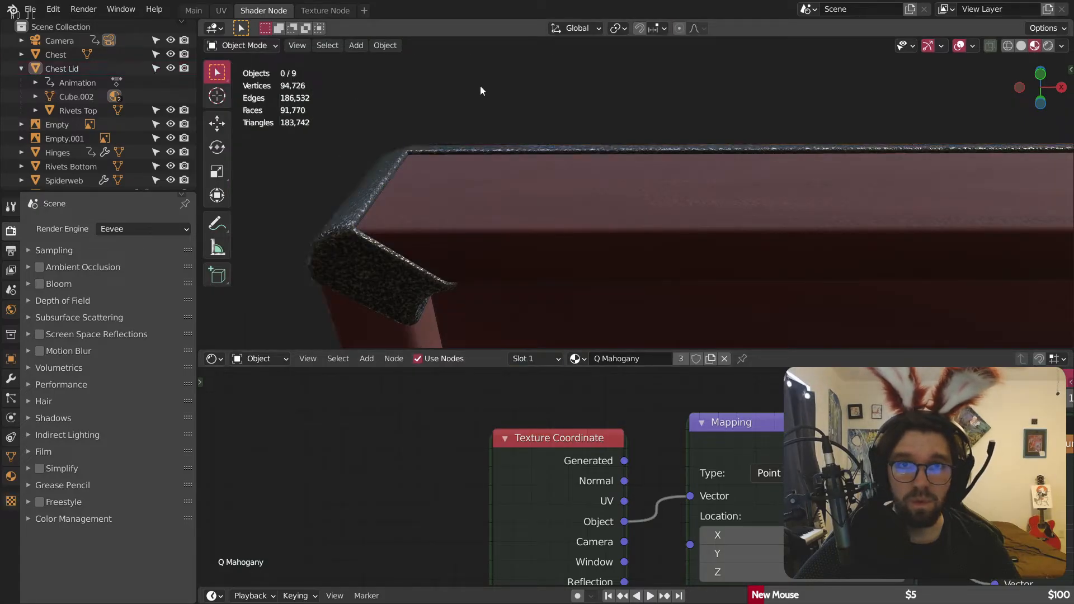
Step: Play the lid animation briefly through the camera and replace the lid's Slot 1 material with Q Oak
key(KP_0)
key(space)
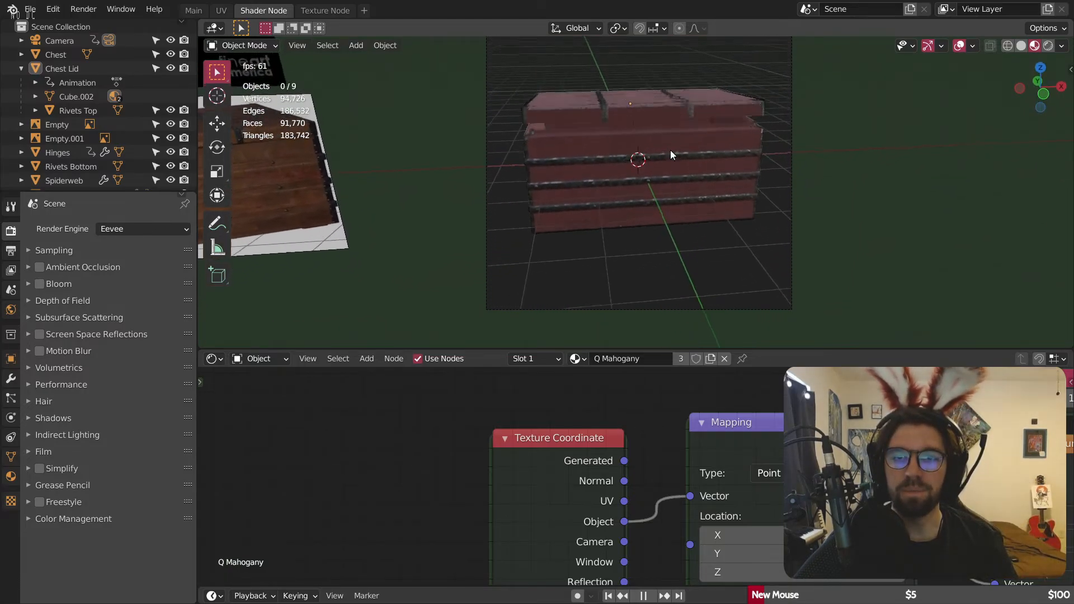
key(space)
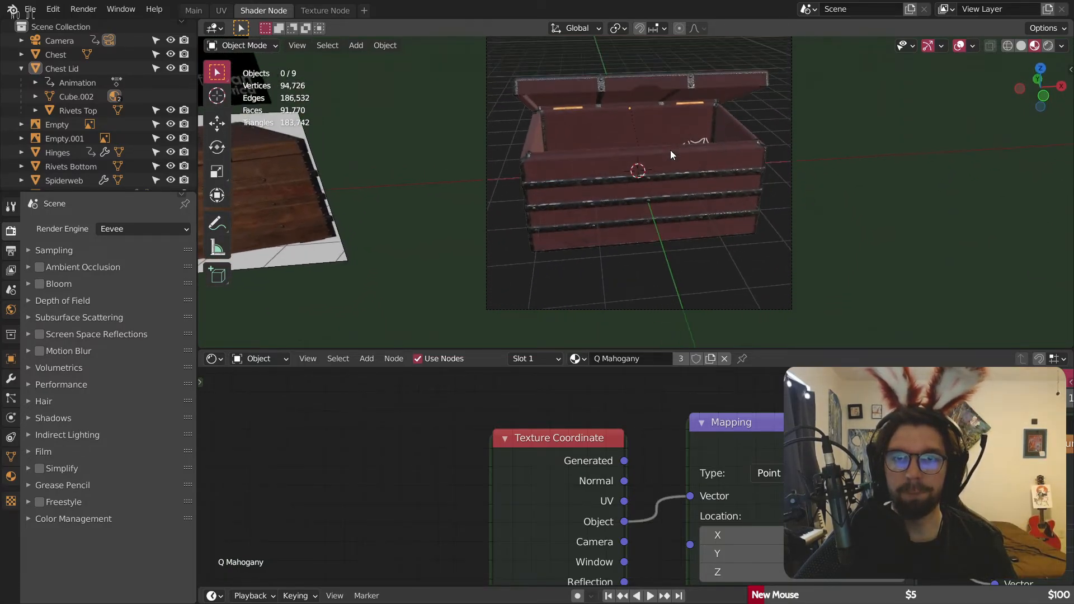
shift+middle_drag(695, 133, 658, 152)
click(574, 359)
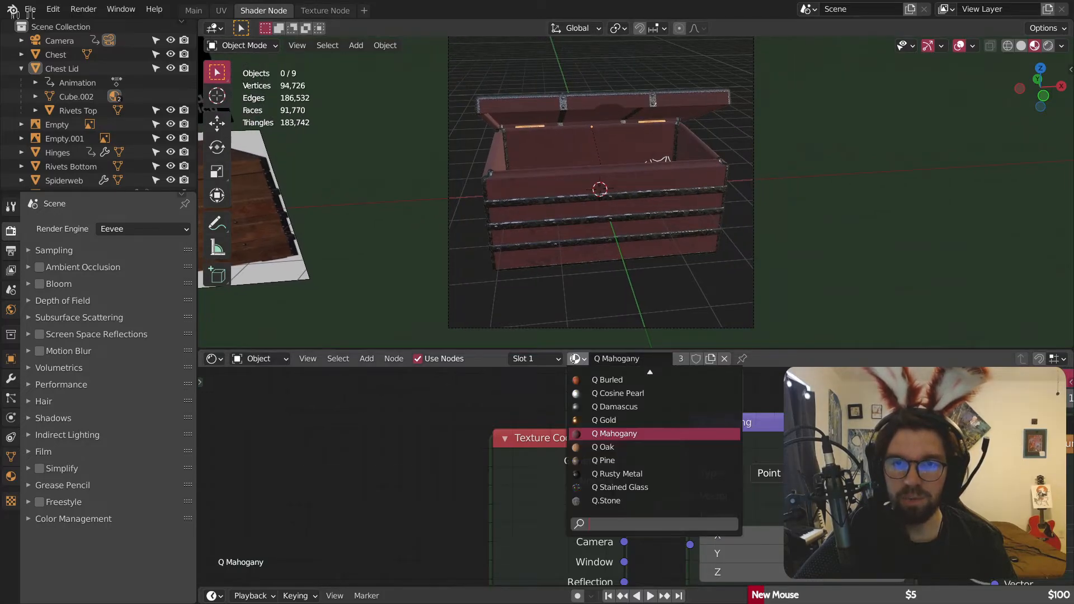
click(620, 447)
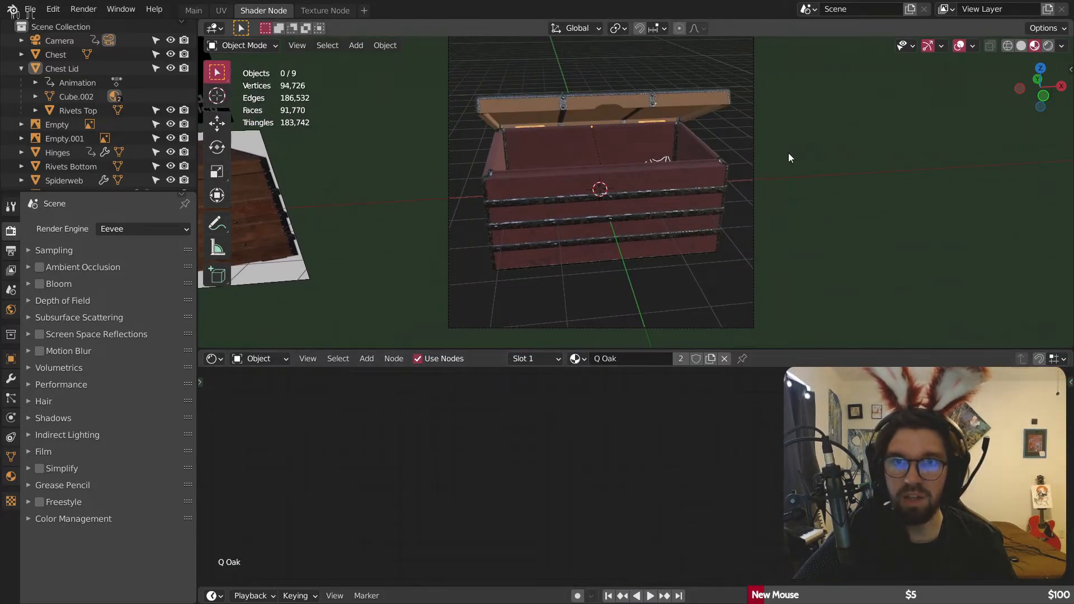
scroll(542, 115, up, 10)
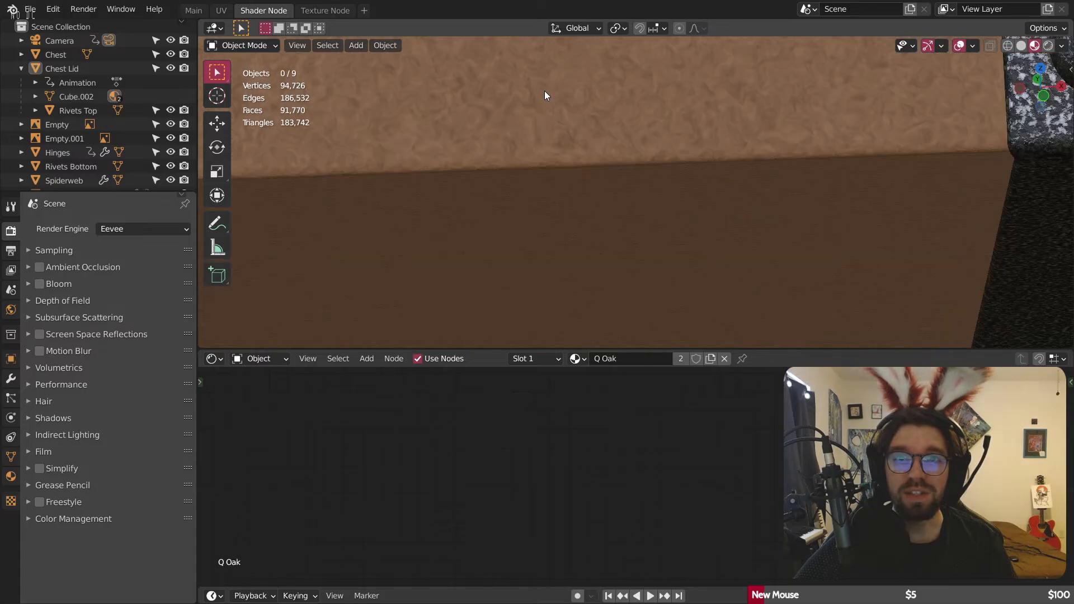
scroll(556, 93, down, 10)
Step: Apply the scale of the Chest Lid object and inspect its oak and metal textures up close
click(549, 99)
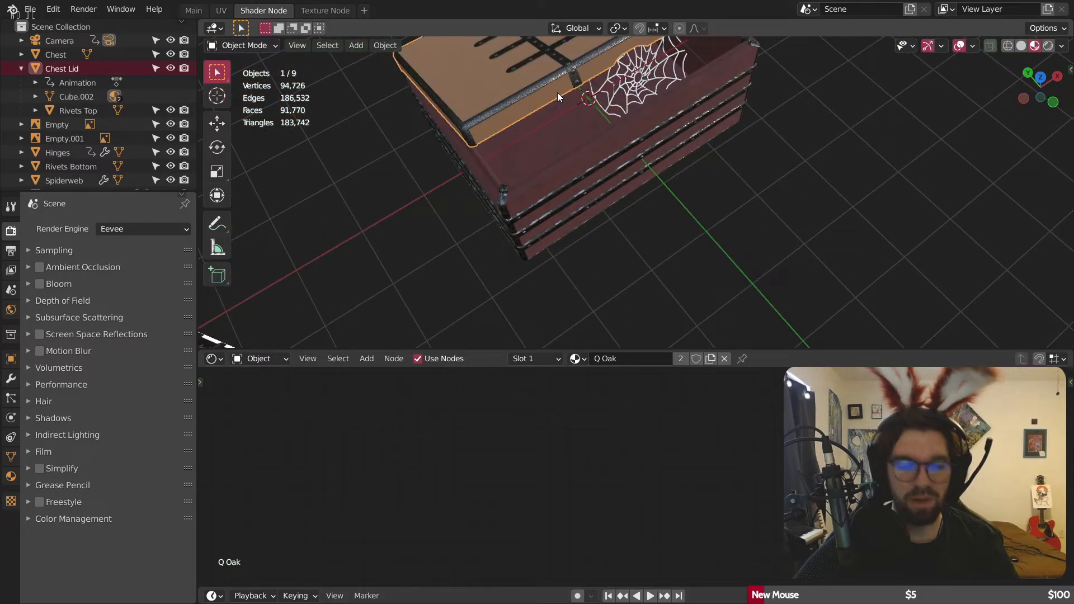
key(ctrl+a)
click(557, 93)
scroll(557, 92, up, 8)
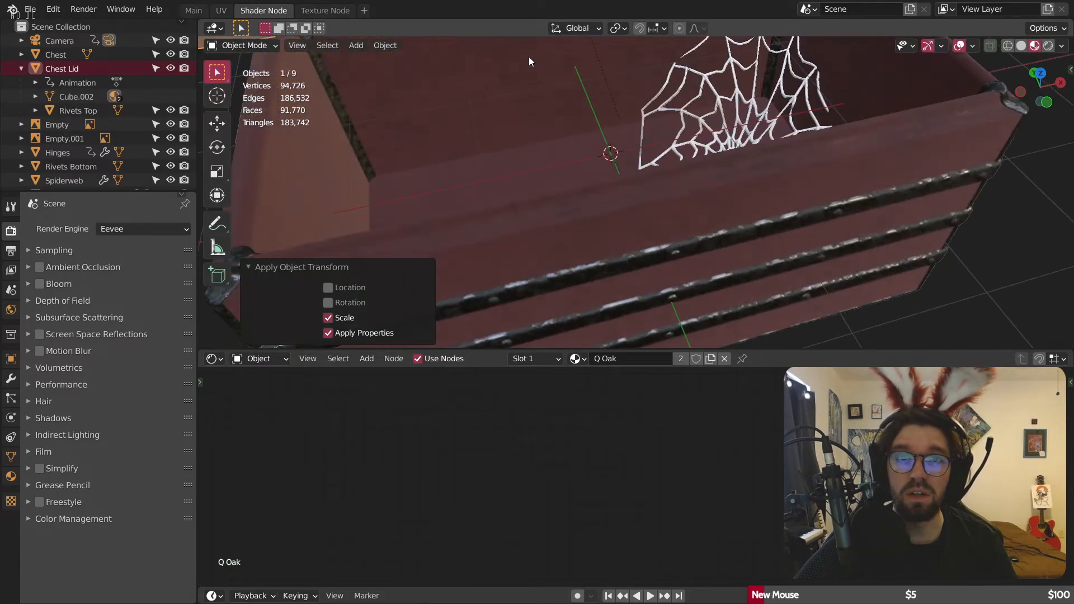
shift+middle_drag(593, 147, 632, 190)
scroll(652, 248, up, 4)
scroll(658, 247, down, 3)
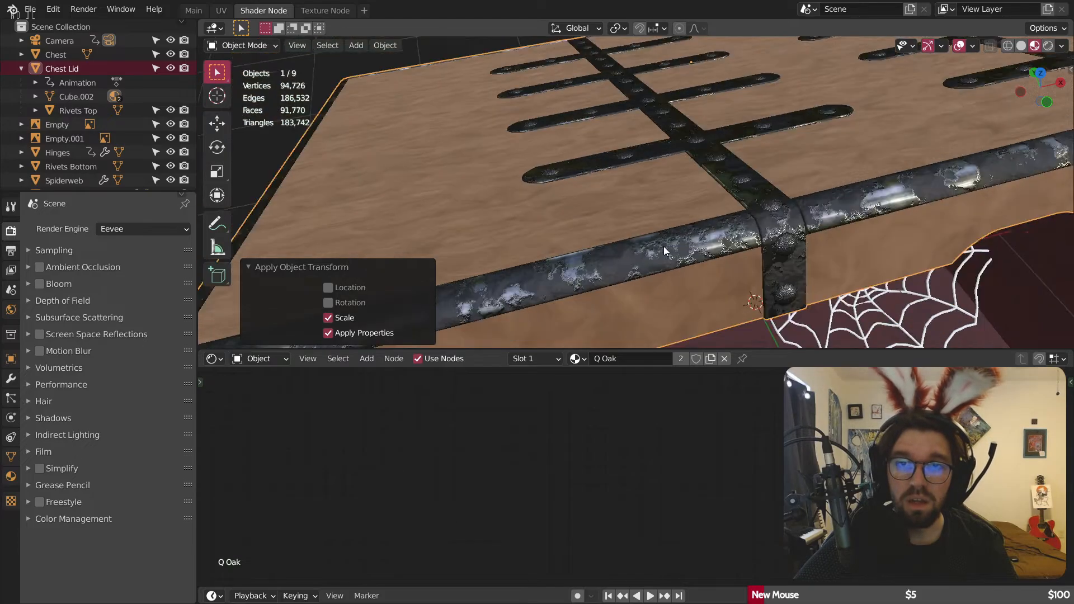
shift+middle_drag(663, 246, 616, 39)
Step: Replace the Q Mahogany material in Slot 1 of the Chest body with Q Oak and deselect the chest
click(622, 140)
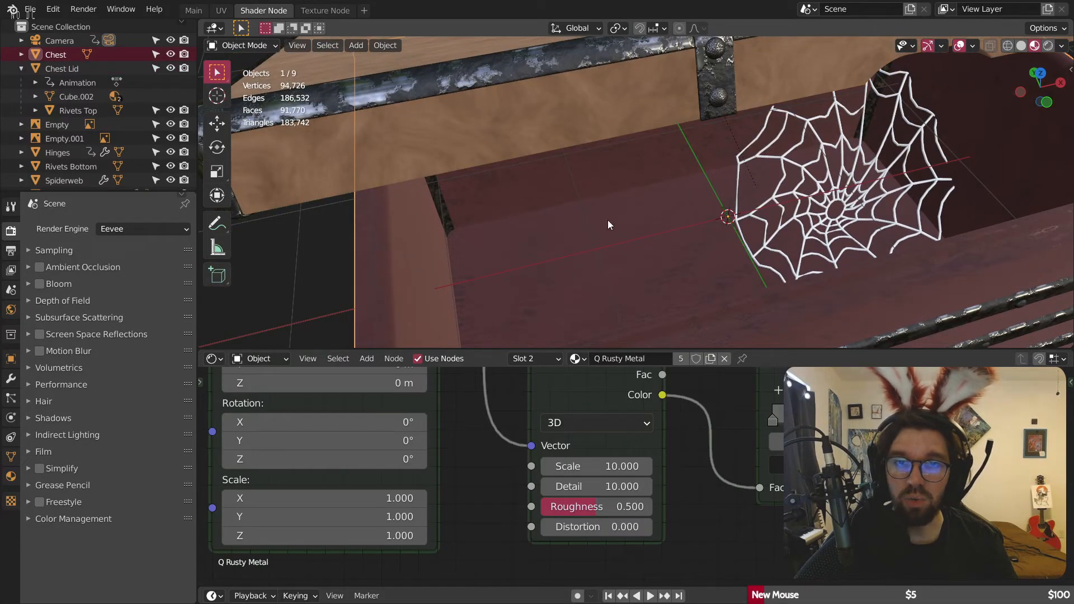
click(532, 358)
click(523, 388)
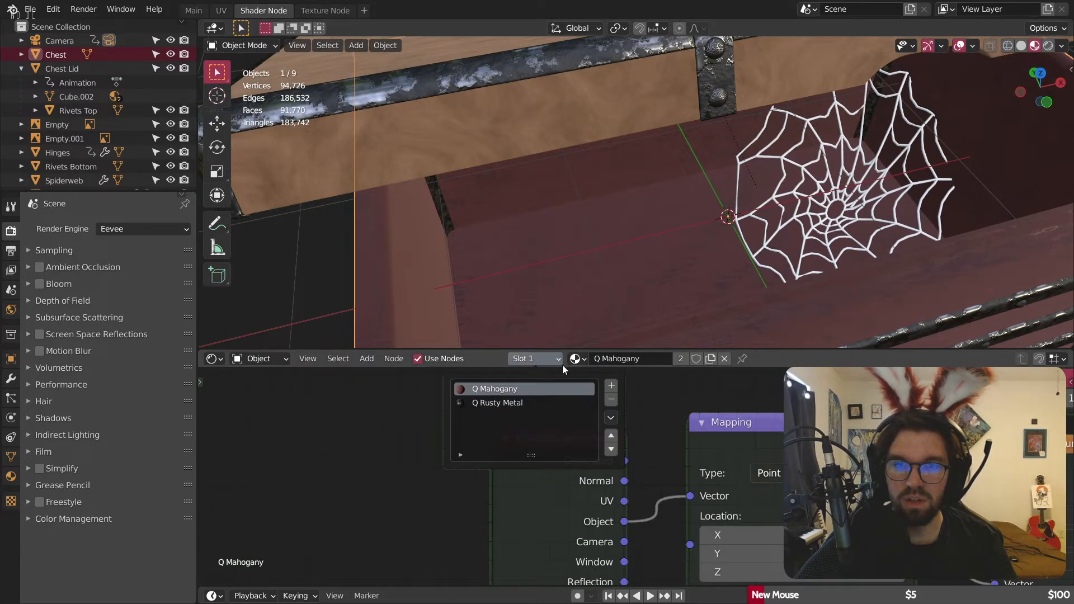
click(582, 357)
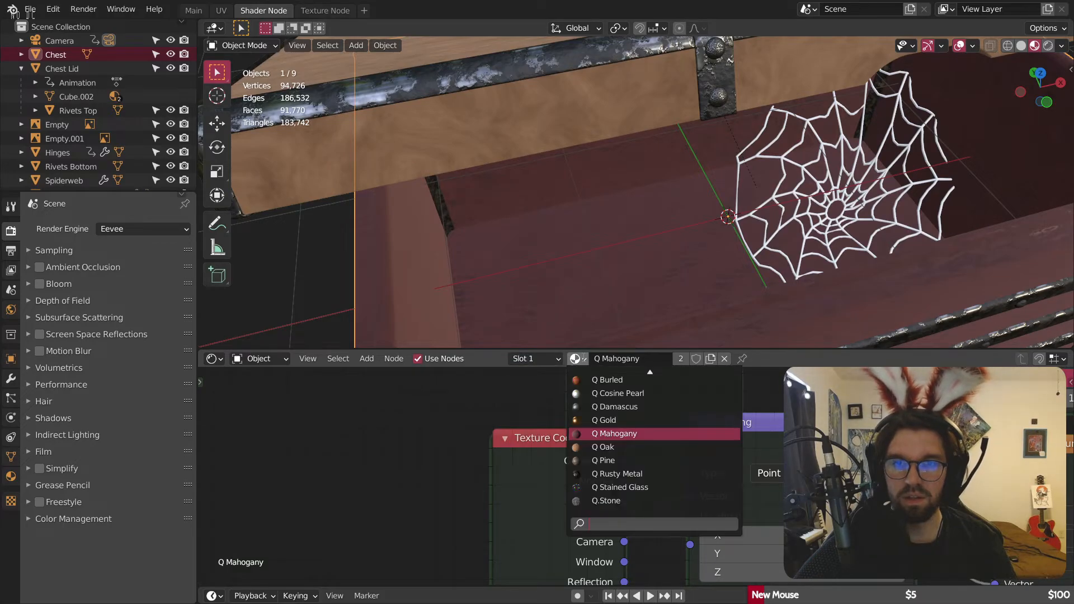
click(602, 447)
scroll(620, 200, down, 4)
middle_drag(620, 199, 603, 134)
click(962, 240)
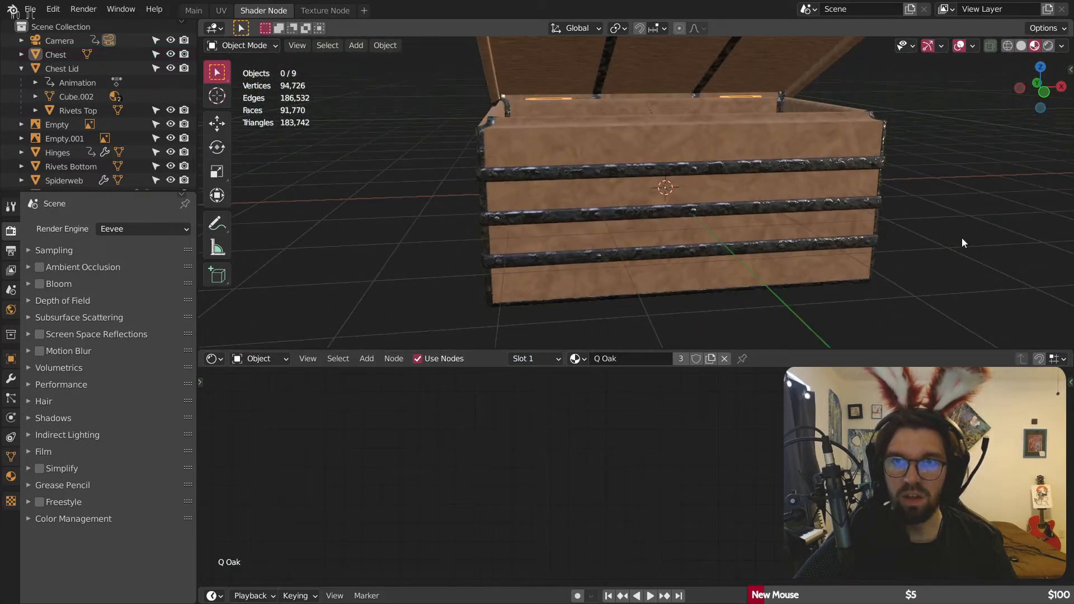
Step: Examine the oak chest up close and through the camera while playing the lid animation
middle_drag(770, 159, 811, 170)
key(KP_0)
scroll(759, 217, down, 12)
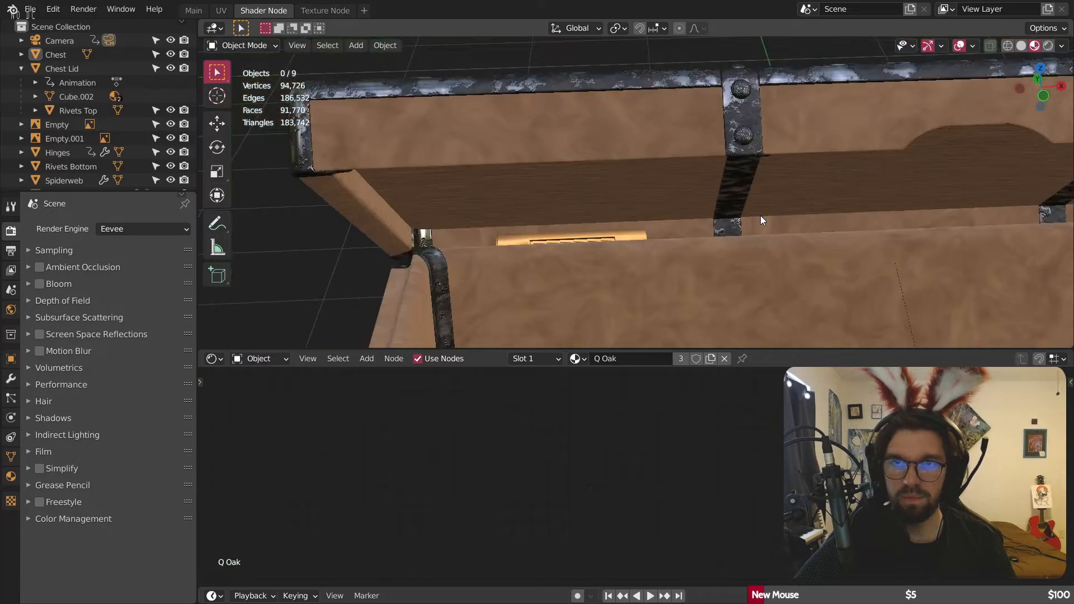
key(space)
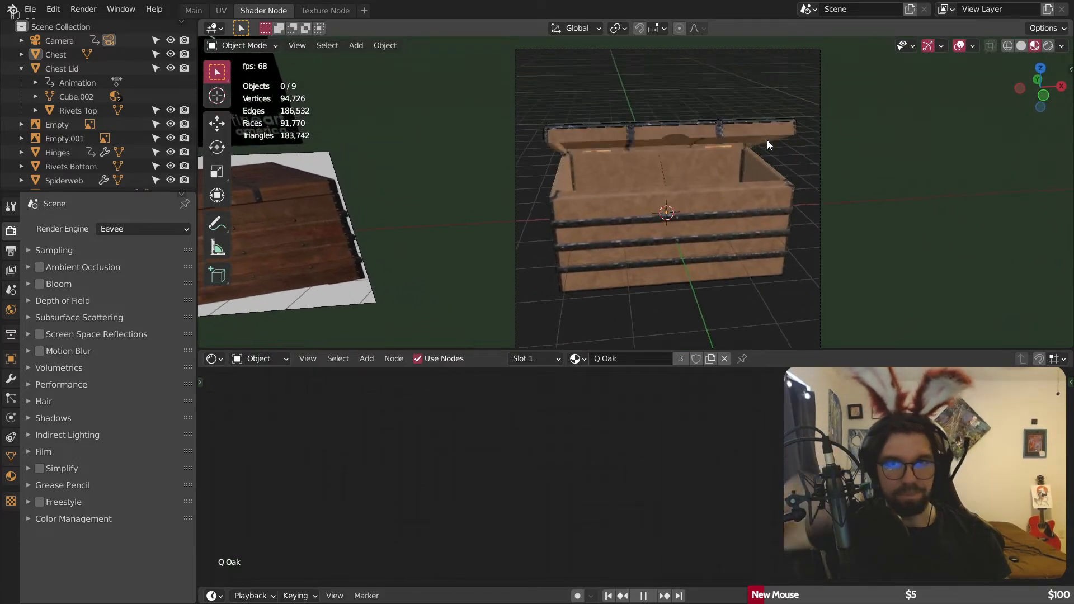
key(space)
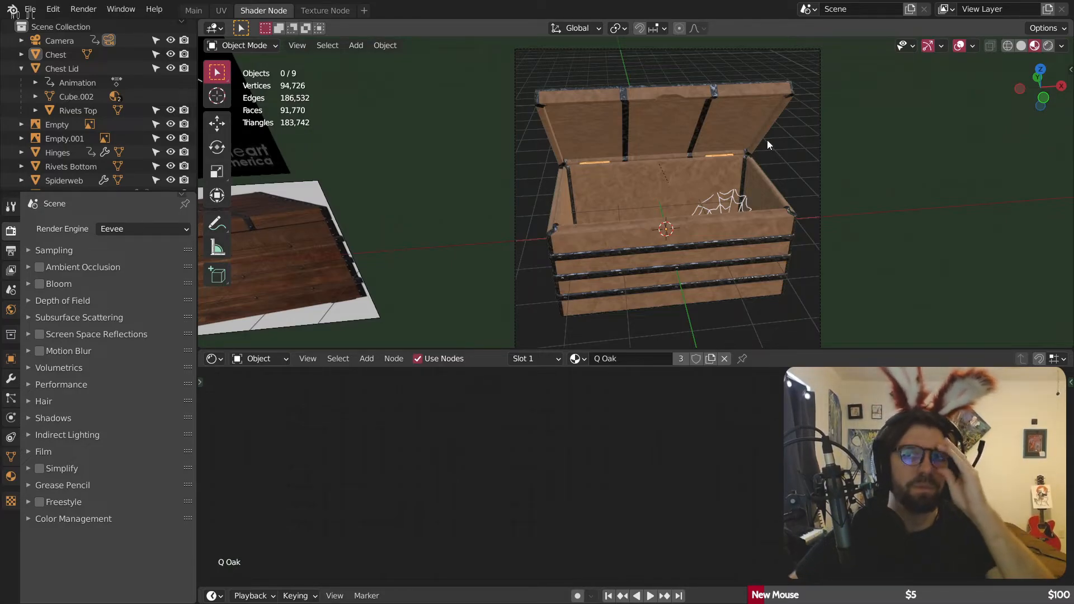
key(space)
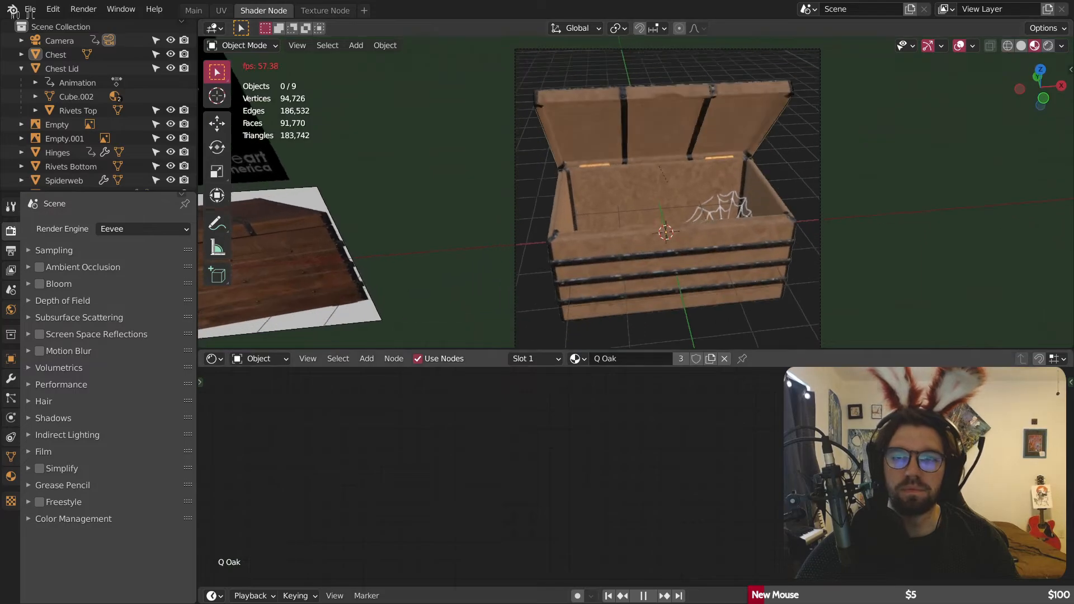
Step: Darken the first ColorRamp stop of the Q Oak material to a lightness of about 0.15
key(Home)
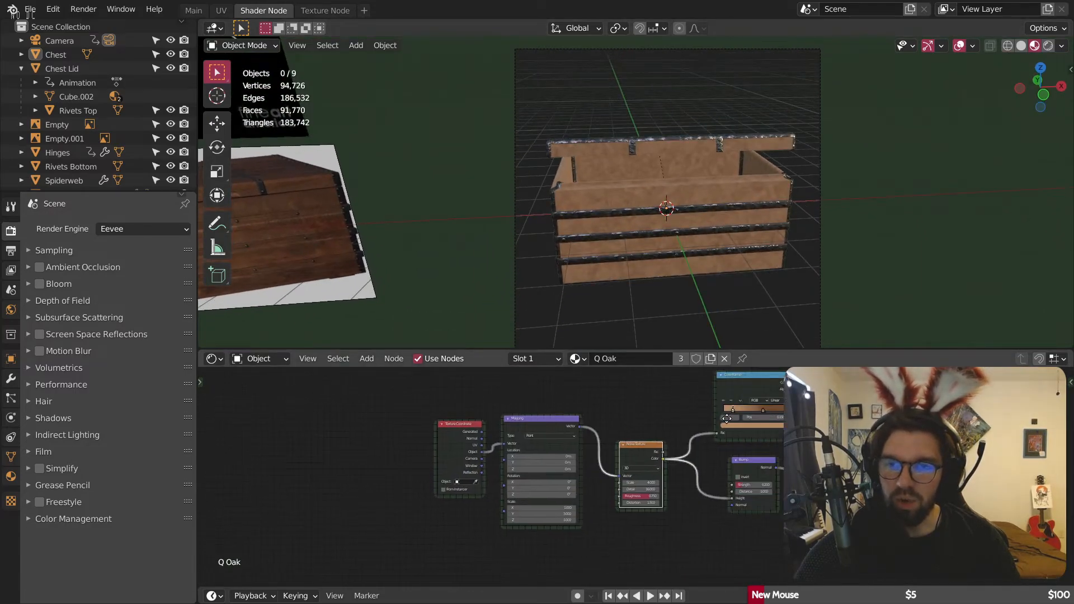
scroll(710, 423, up, 6)
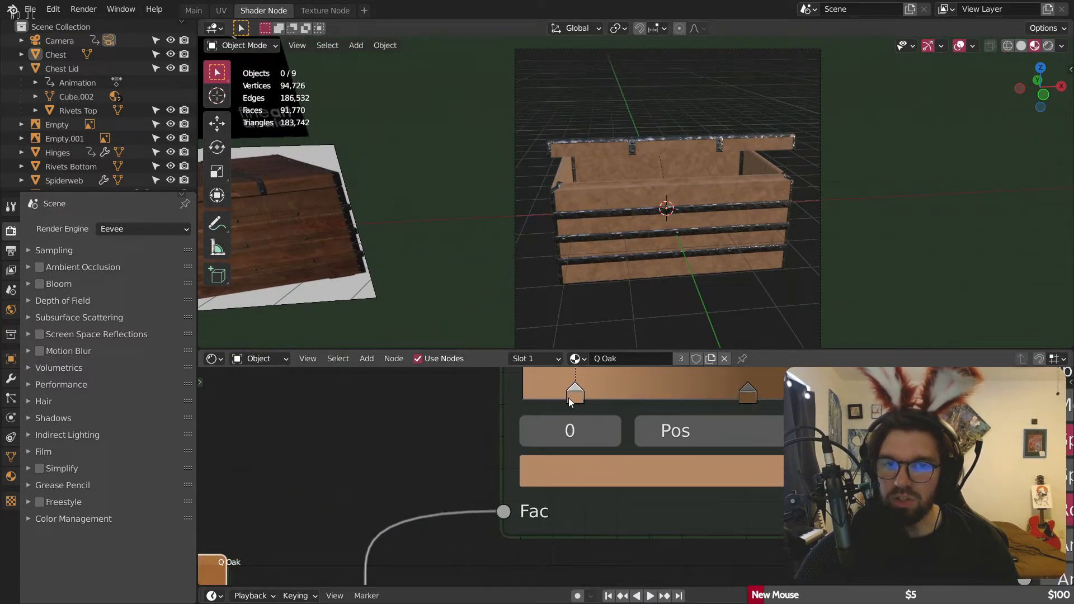
click(632, 476)
drag(653, 400, 621, 400)
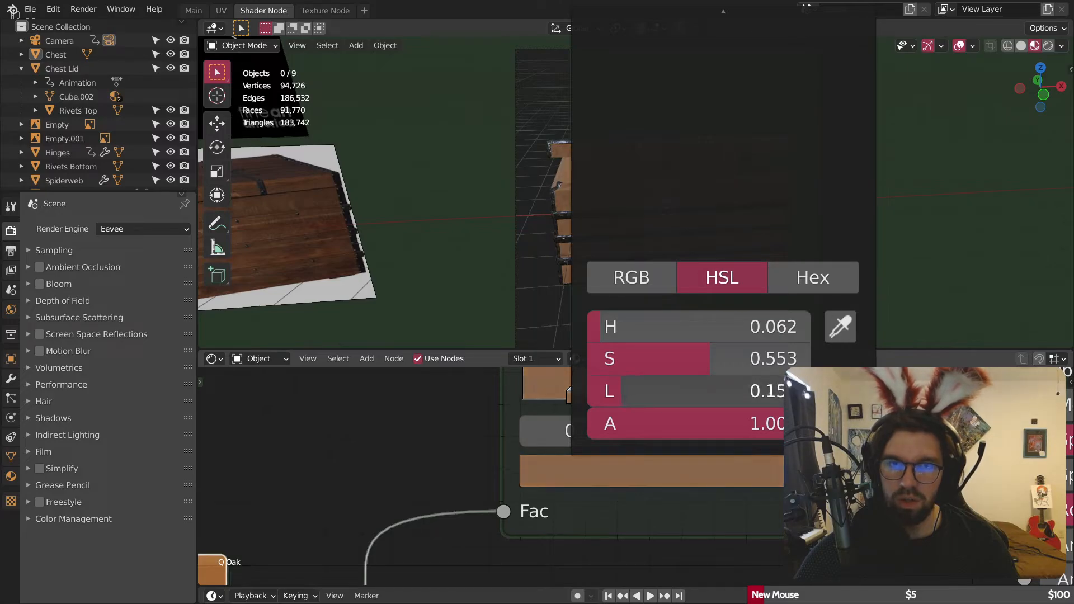
scroll(734, 179, up, 8)
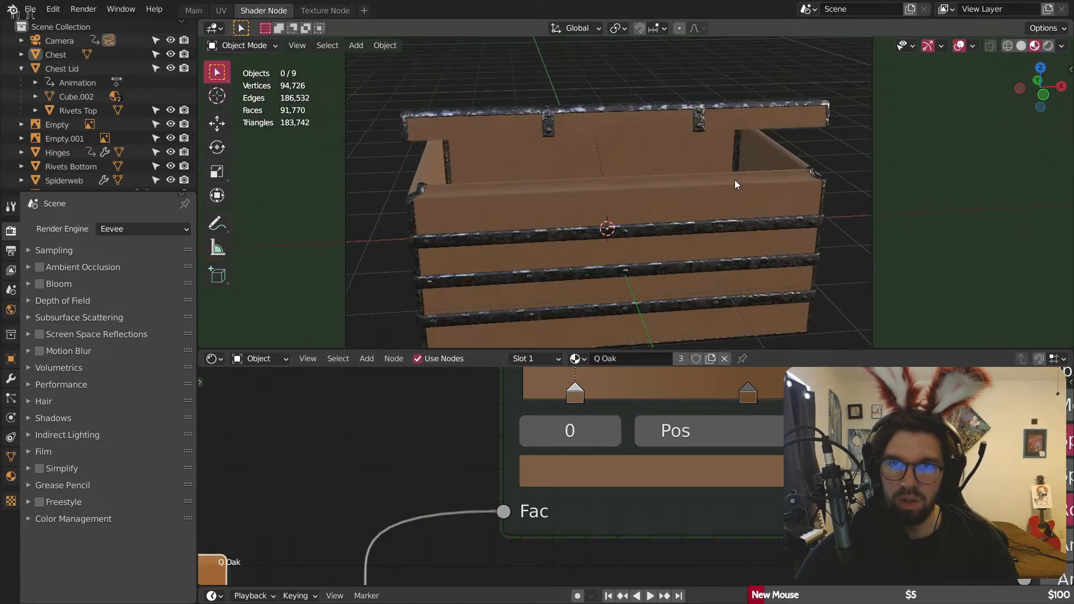
Step: Set the lightness of ColorRamp stop 1 in the Q Oak material to 0.02, and raise it to 0.04
click(747, 401)
click(751, 479)
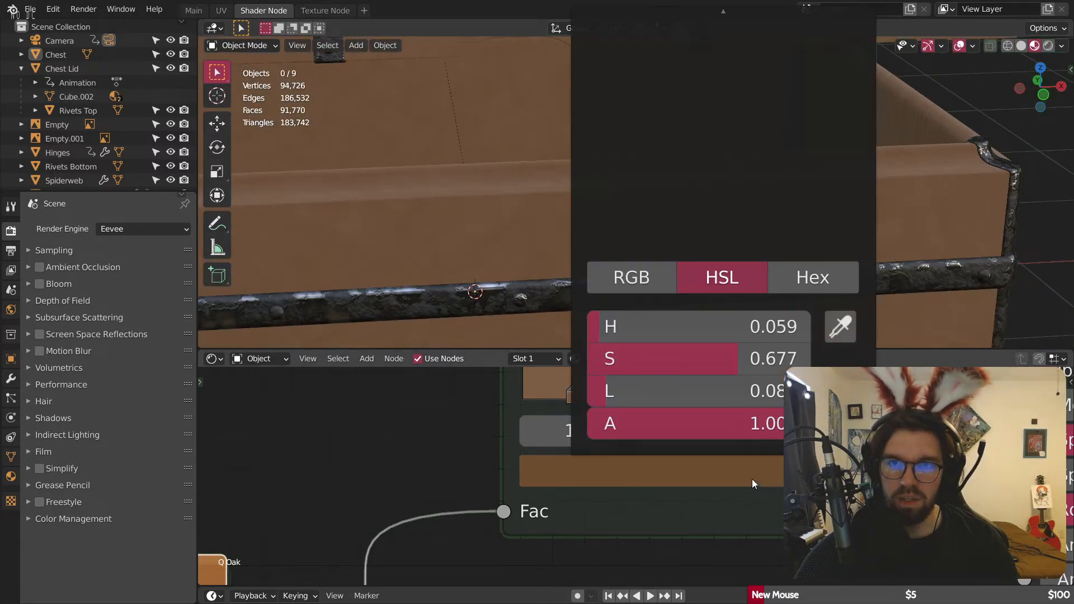
double_click(646, 392)
text(.0)
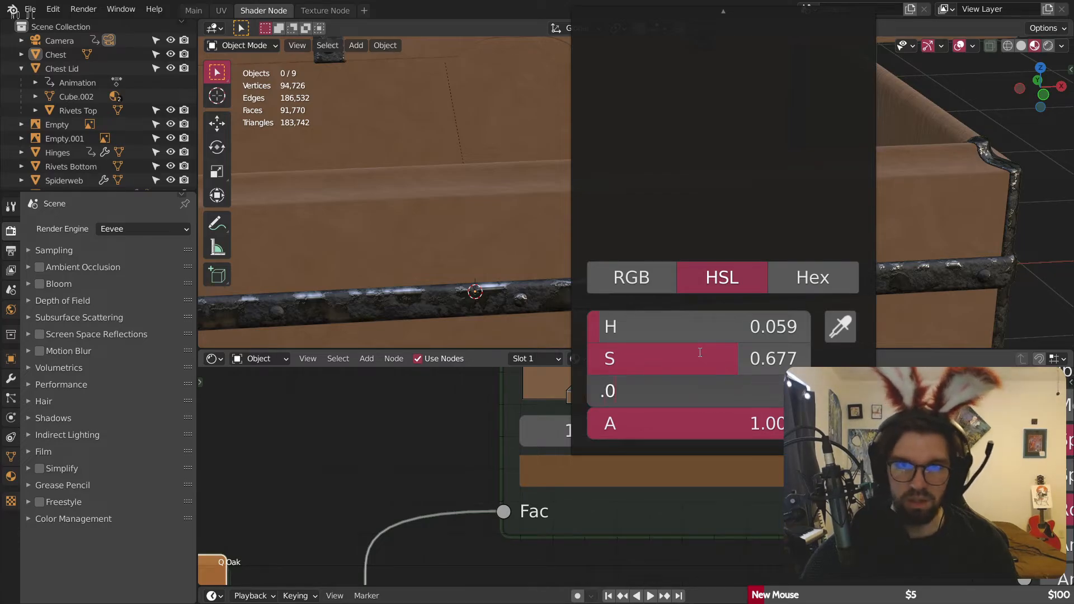
text(2)
key(Return)
double_click(724, 403)
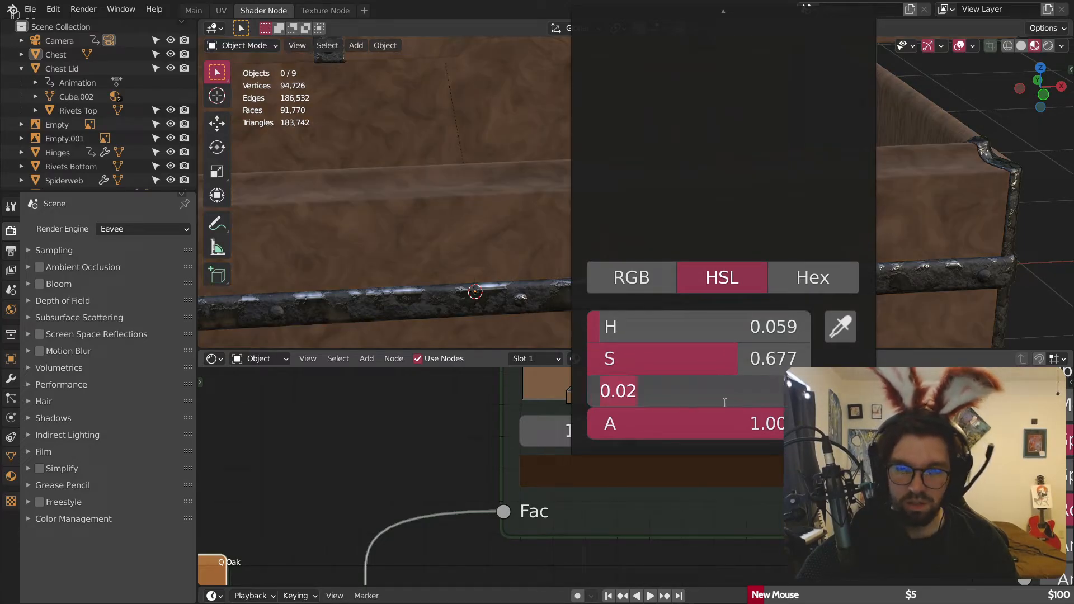
text(.04)
key(Return)
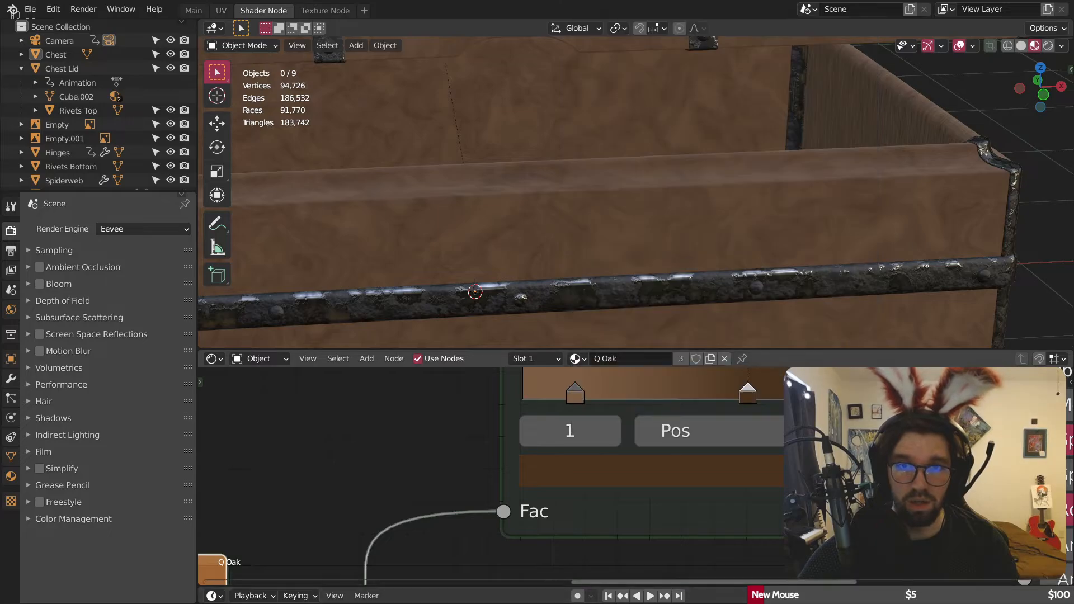
drag(746, 395, 742, 412)
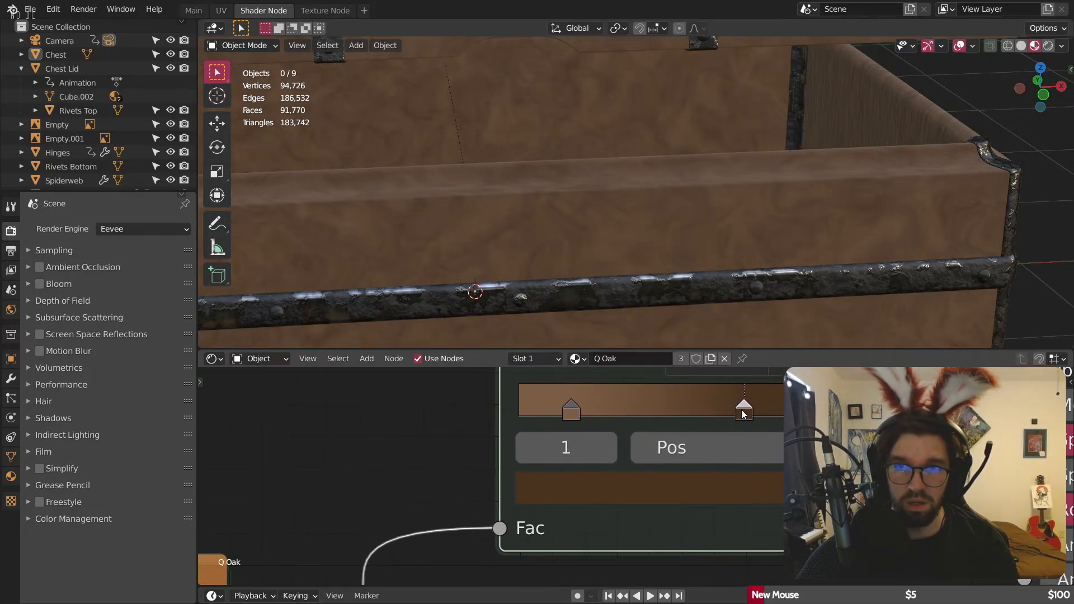
Step: Reposition both stops of the Q Oak ColorRamp to the right, placing stop 1 at about 0.71
drag(571, 410, 574, 410)
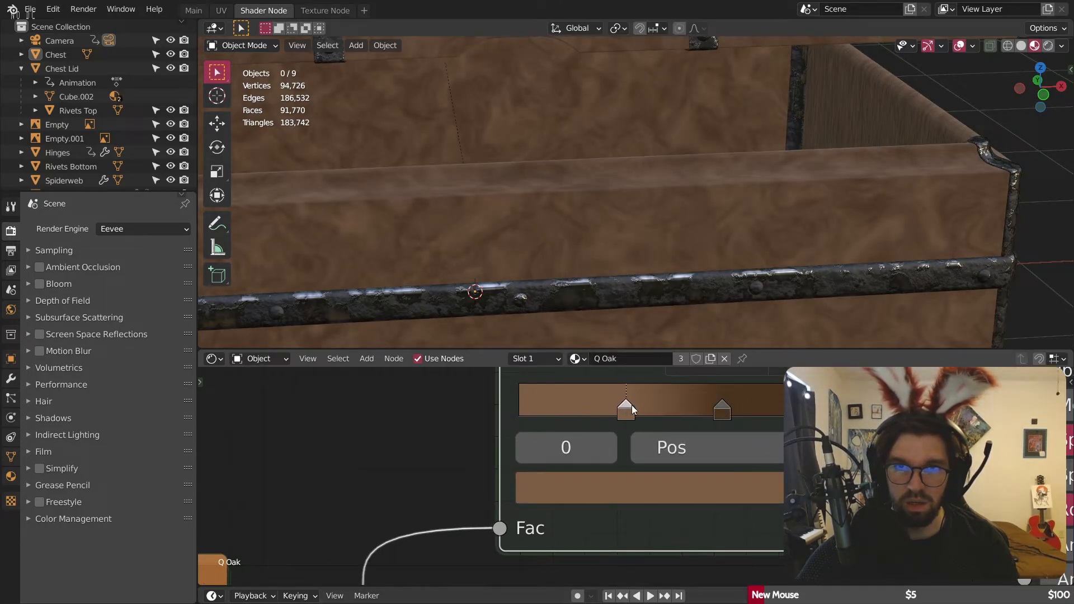
drag(643, 406, 647, 405)
click(724, 413)
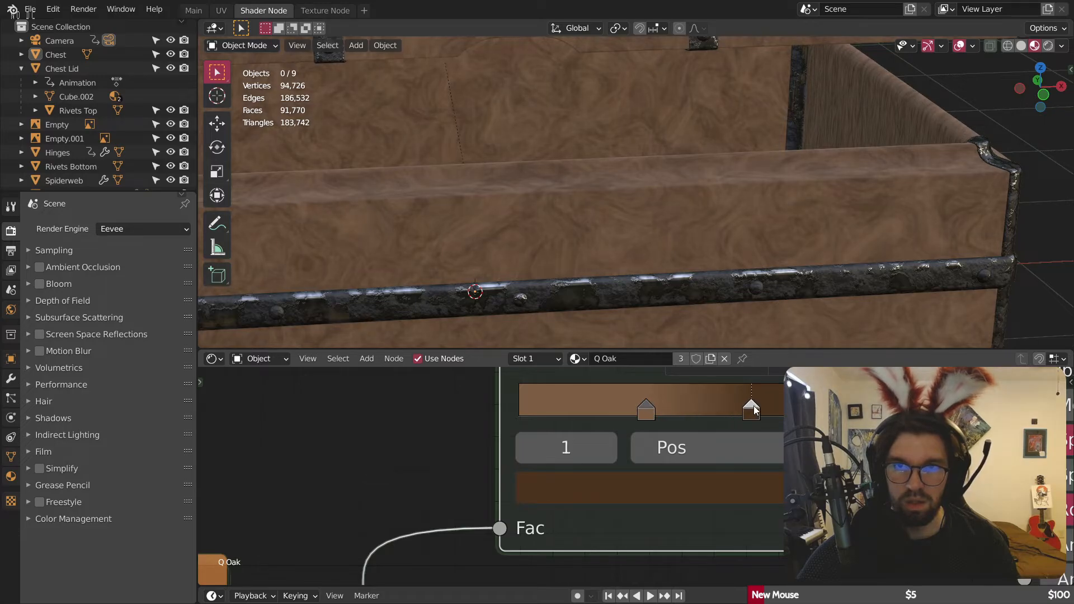
Step: Examine the oak wood and metal straps through the camera and up close, playing the lid animation
scroll(766, 192, down, 6)
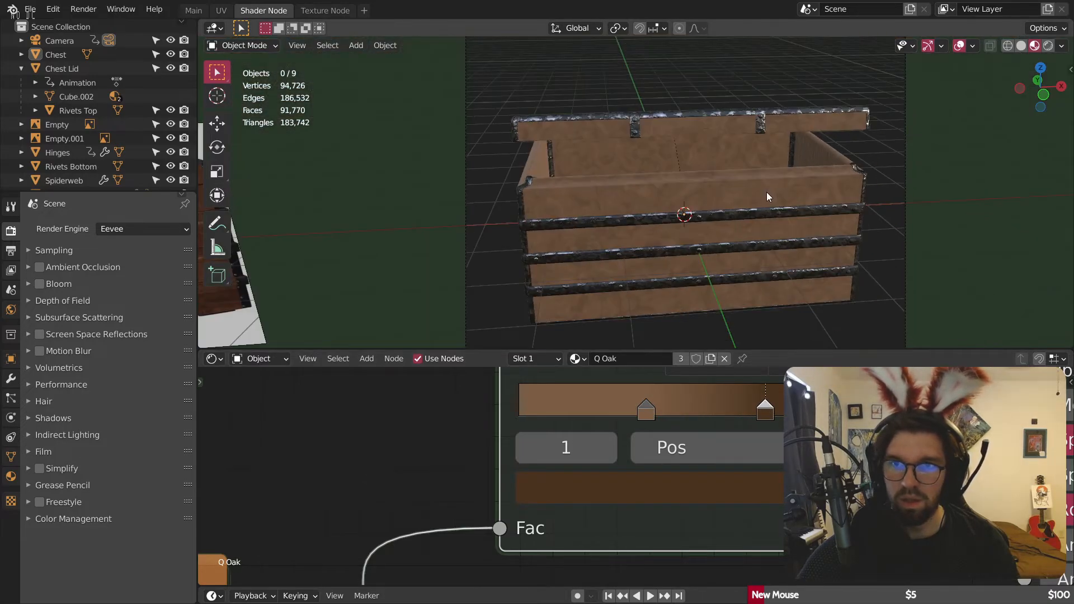
key(space)
scroll(797, 165, up, 2)
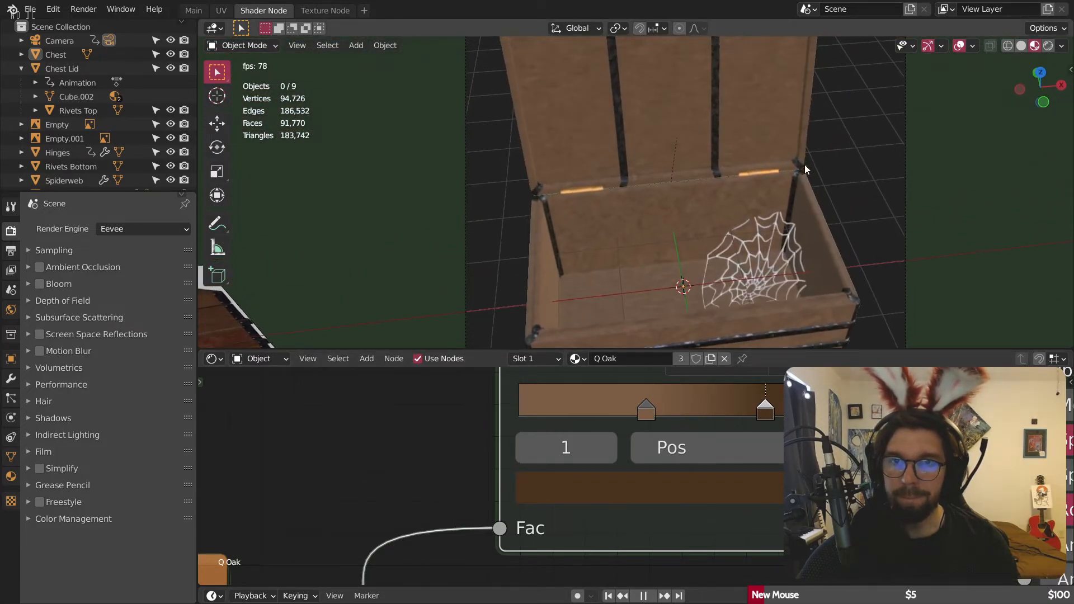
key(space)
scroll(666, 162, up, 5)
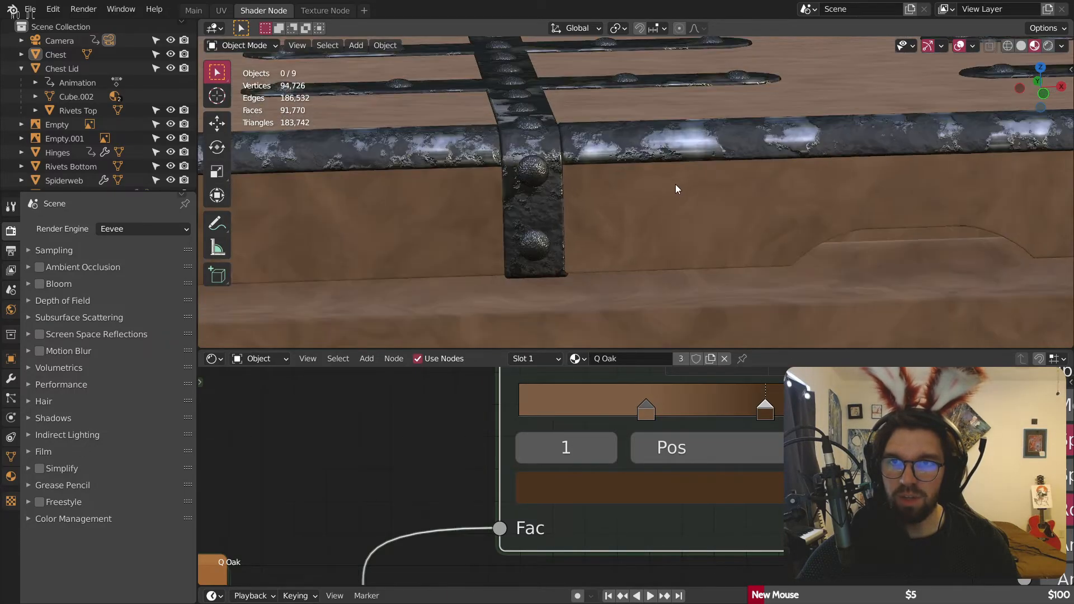
key(KP_0)
key(Home)
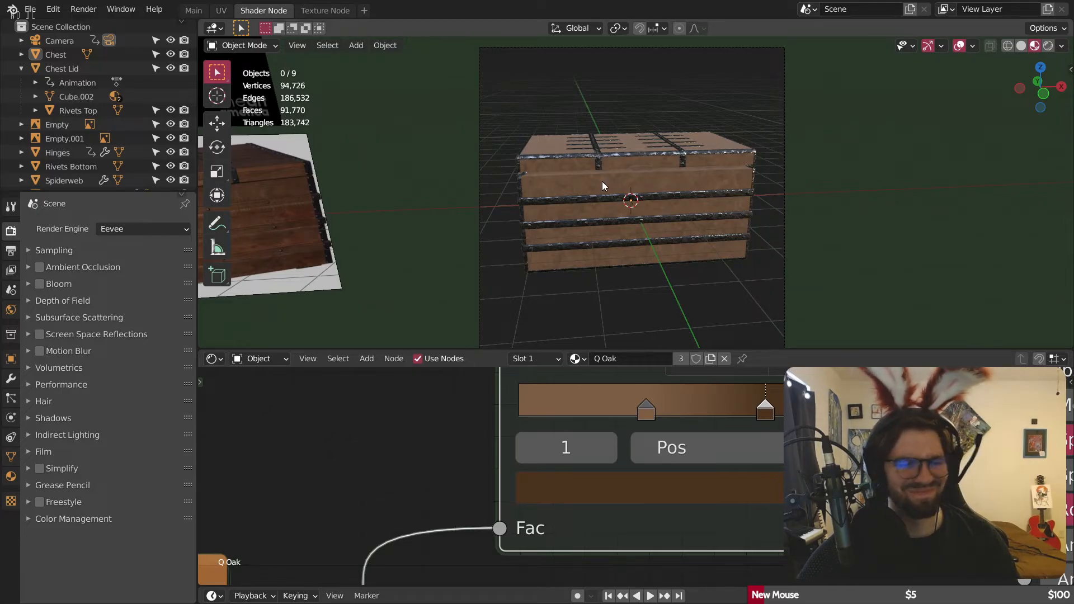
middle_drag(605, 201, 614, 133)
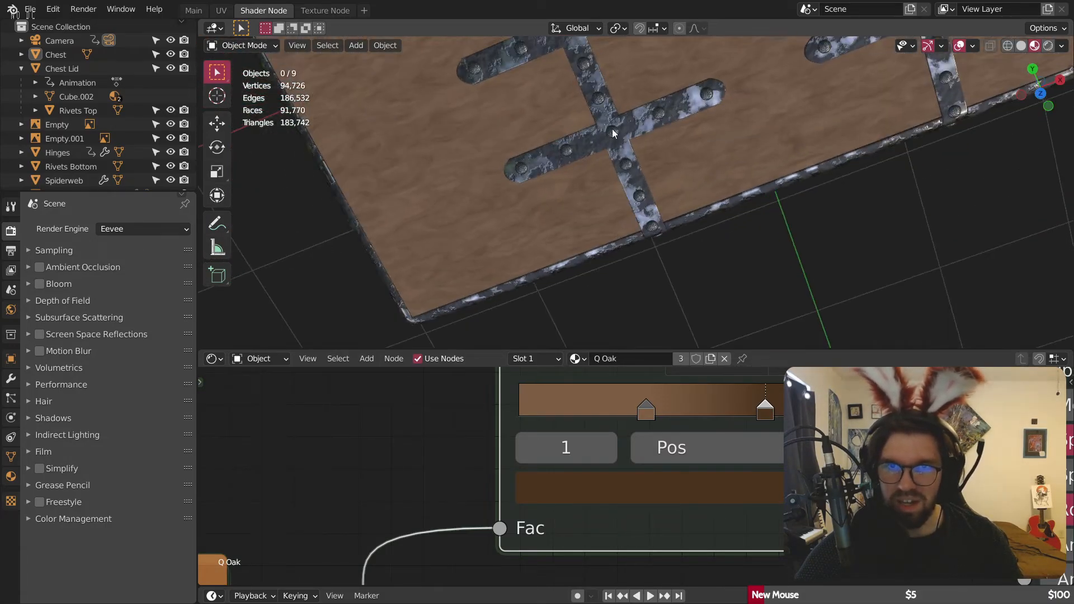
scroll(613, 133, up, 4)
Step: Switch to the Q Rusty Metal material in Slot 2 and set its Noise Texture scale to 5
key(Home)
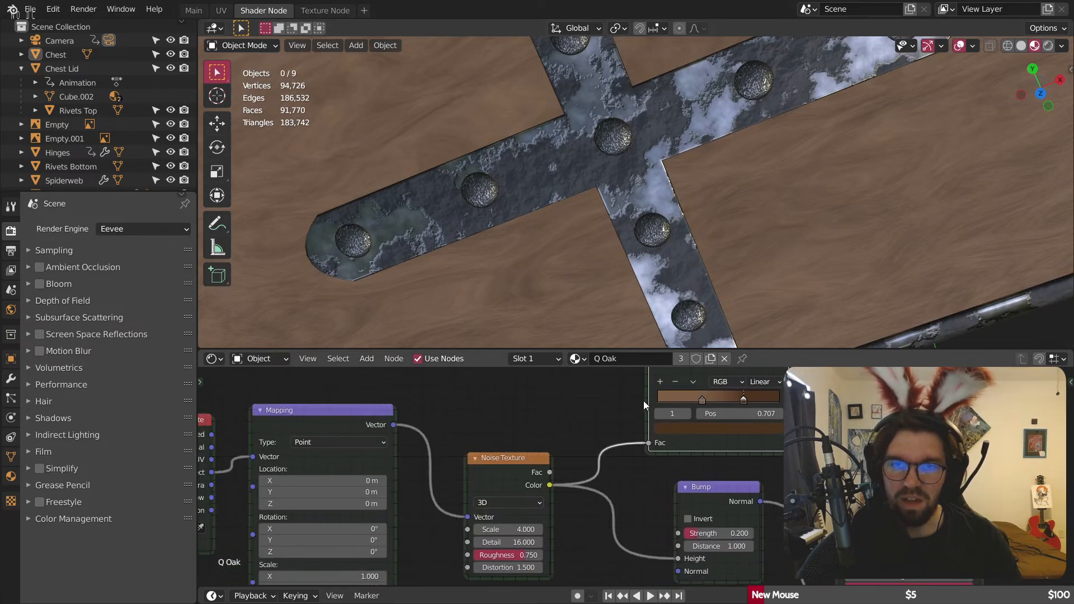
click(536, 358)
click(528, 404)
key(Home)
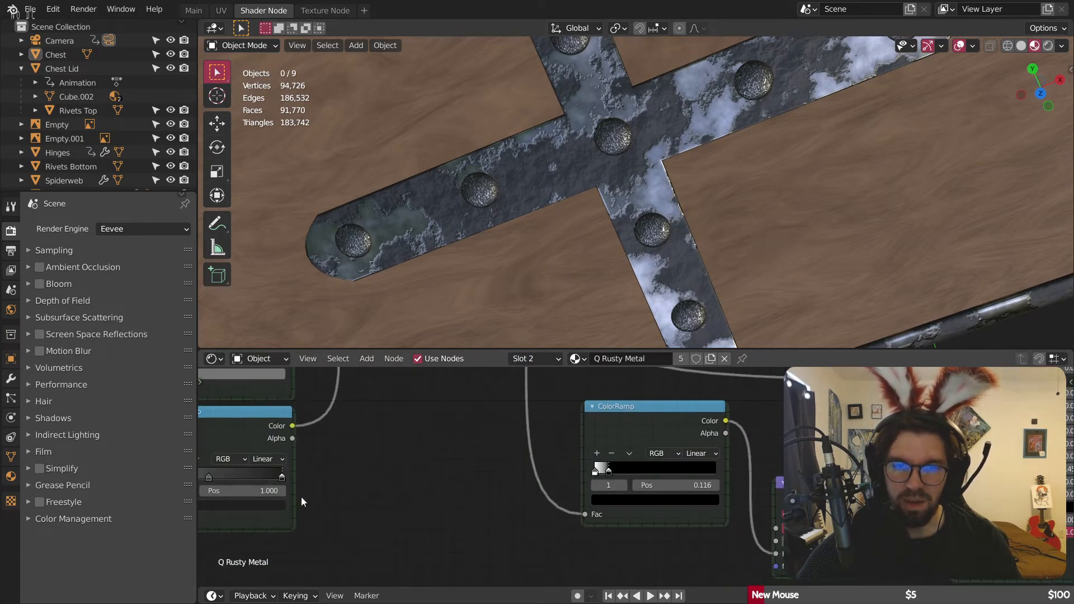
scroll(528, 519, up, 5)
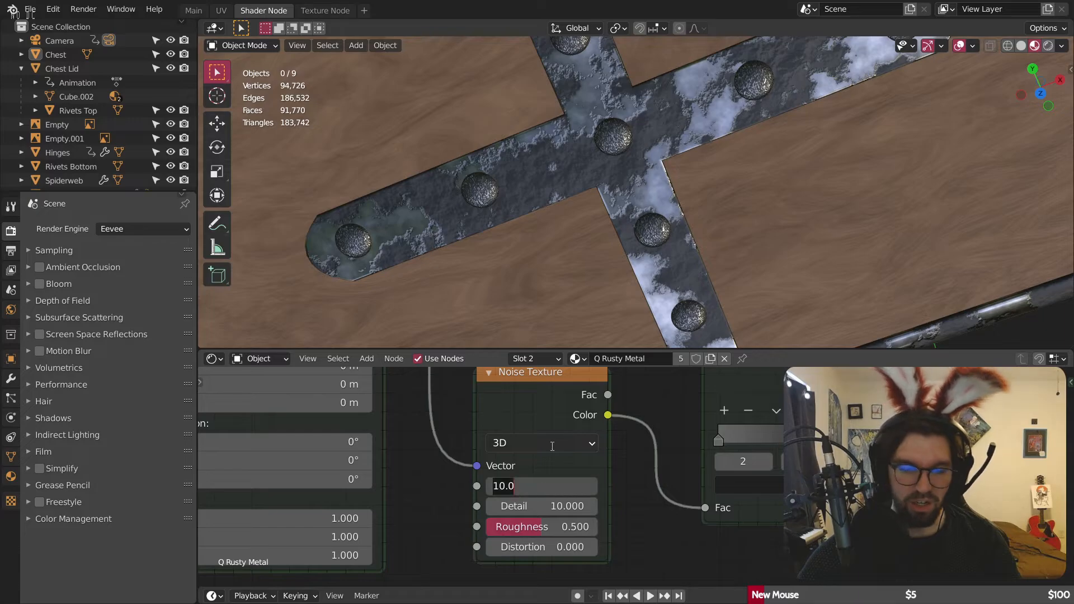
middle_drag(631, 441, 650, 574)
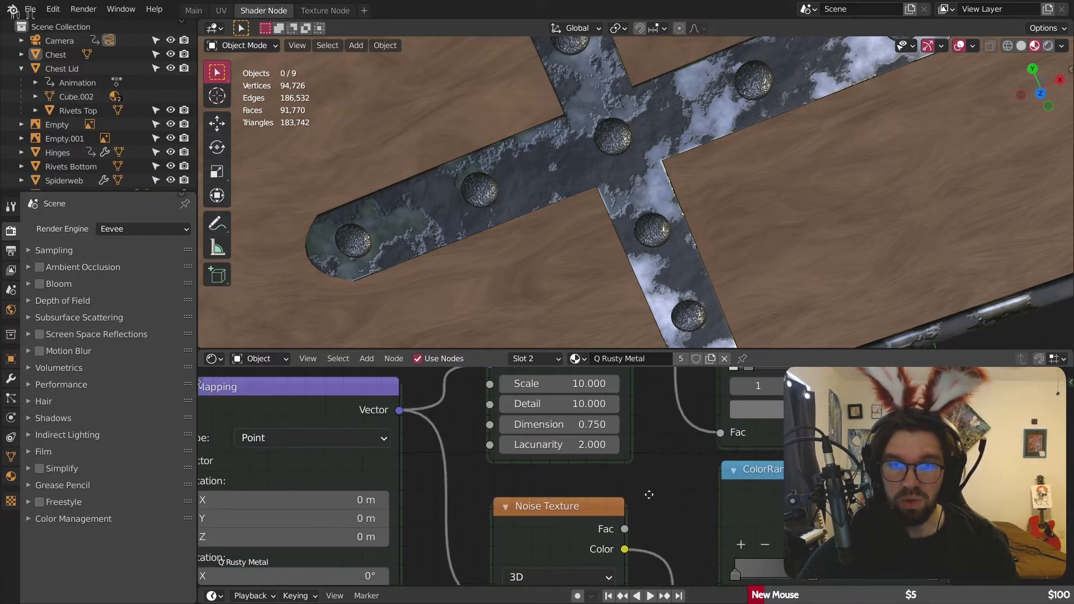
Step: Set the Musgrave Texture's Scale to 5 and Detail to 16 in the Q Rusty Metal material
middle_drag(650, 494, 671, 537)
text(5)
key(Return)
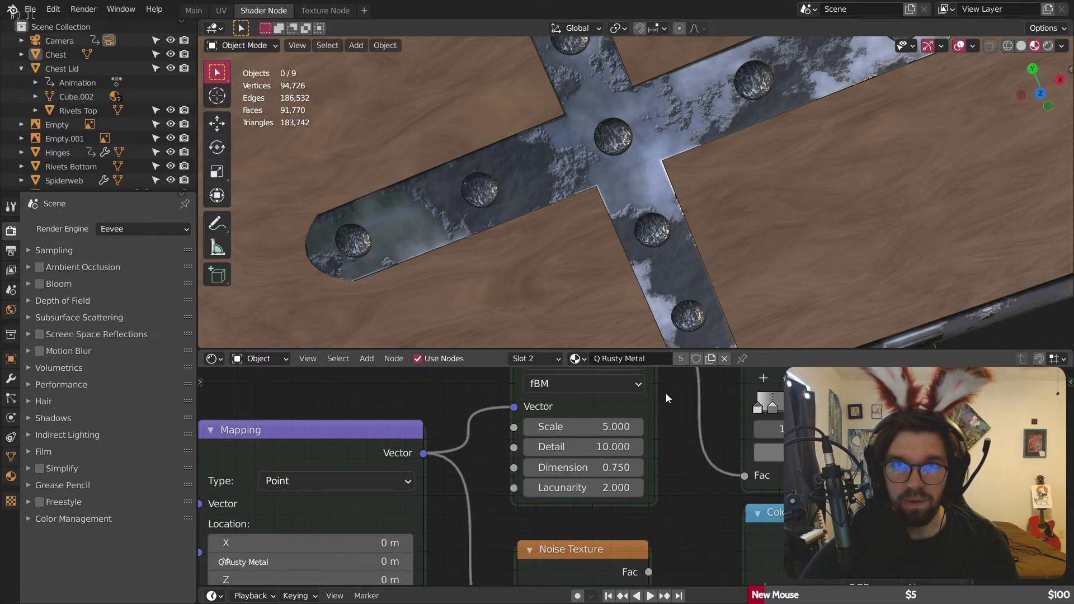
scroll(583, 448, up, 2)
mouse_move(584, 447)
mouse_down()
mouse_move(506, 447)
mouse_move(586, 447)
mouse_up()
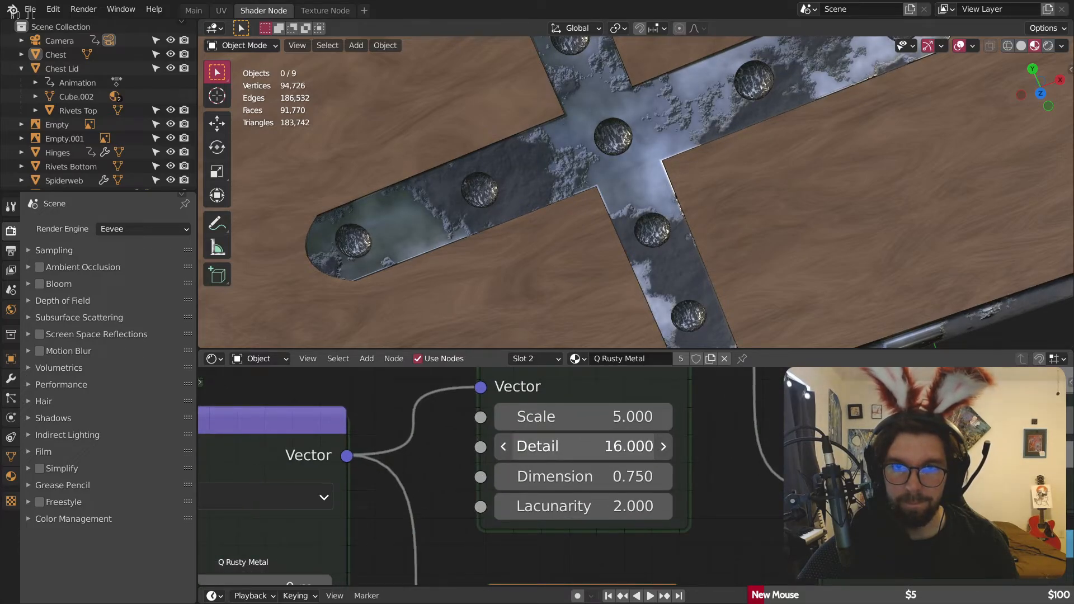
Step: Adjust the stops of the lower ColorRamp fed by the Musgrave Texture, ending with stop 1 at about 0.228
scroll(671, 471, down, 4)
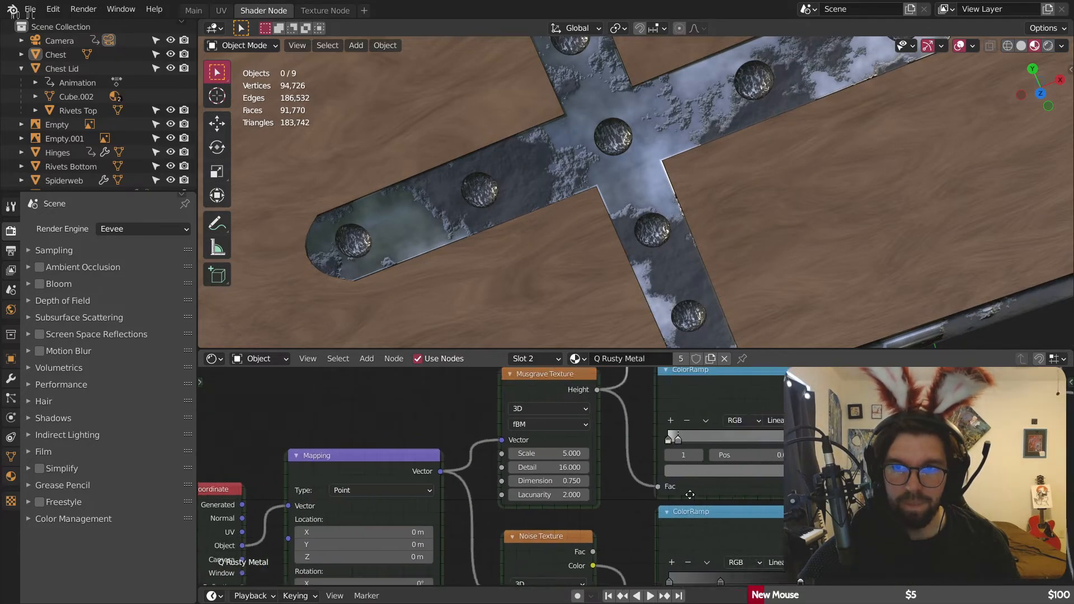
scroll(689, 495, up, 3)
drag(630, 472, 732, 484)
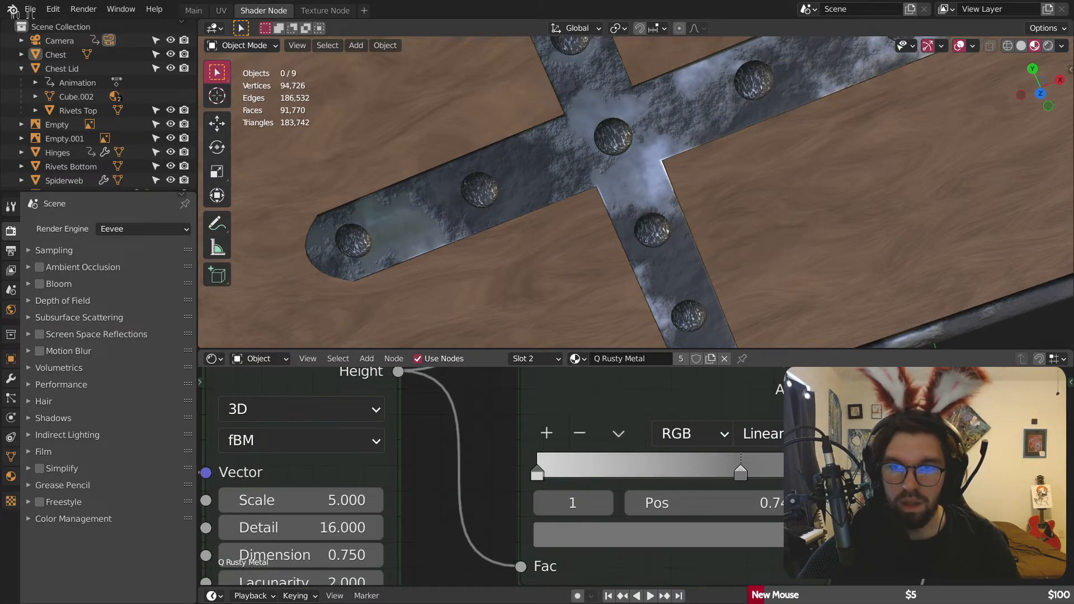
mouse_move(540, 471)
mouse_down()
mouse_move(758, 483)
mouse_move(537, 474)
mouse_up()
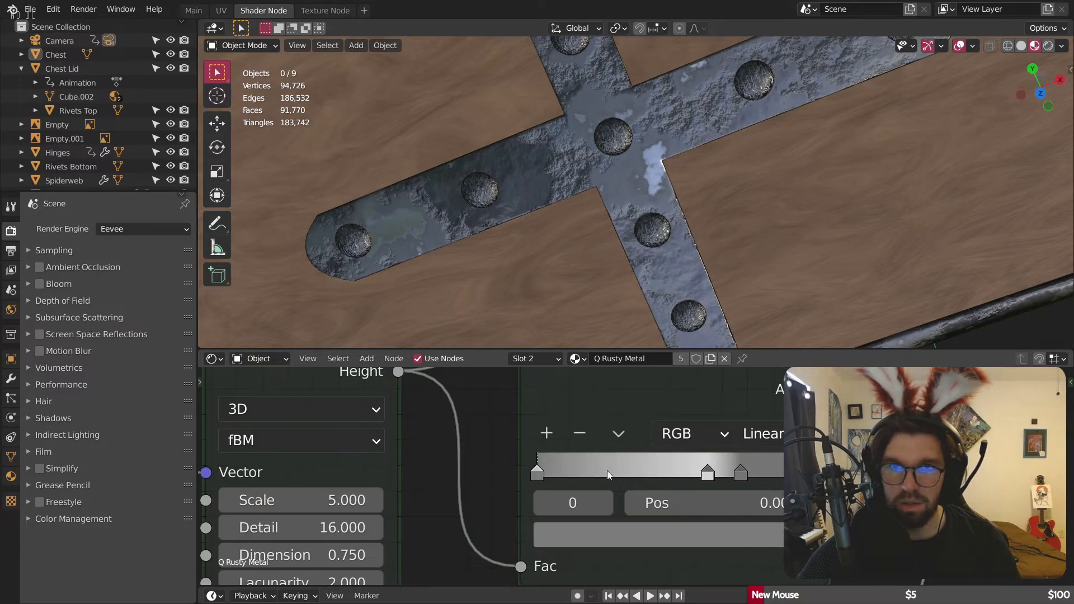
drag(737, 475, 639, 469)
drag(718, 479, 828, 480)
drag(637, 473, 763, 464)
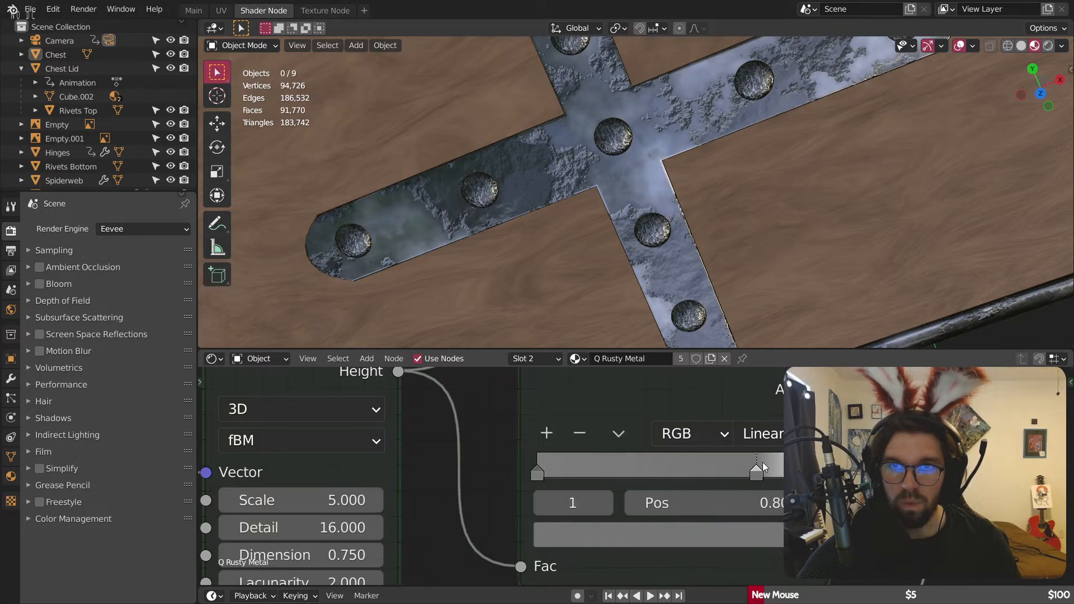
drag(684, 463, 599, 458)
Step: Examine the metal trim and rivets on the chest from several angles and distances, along with the Bump node
scroll(586, 183, down, 10)
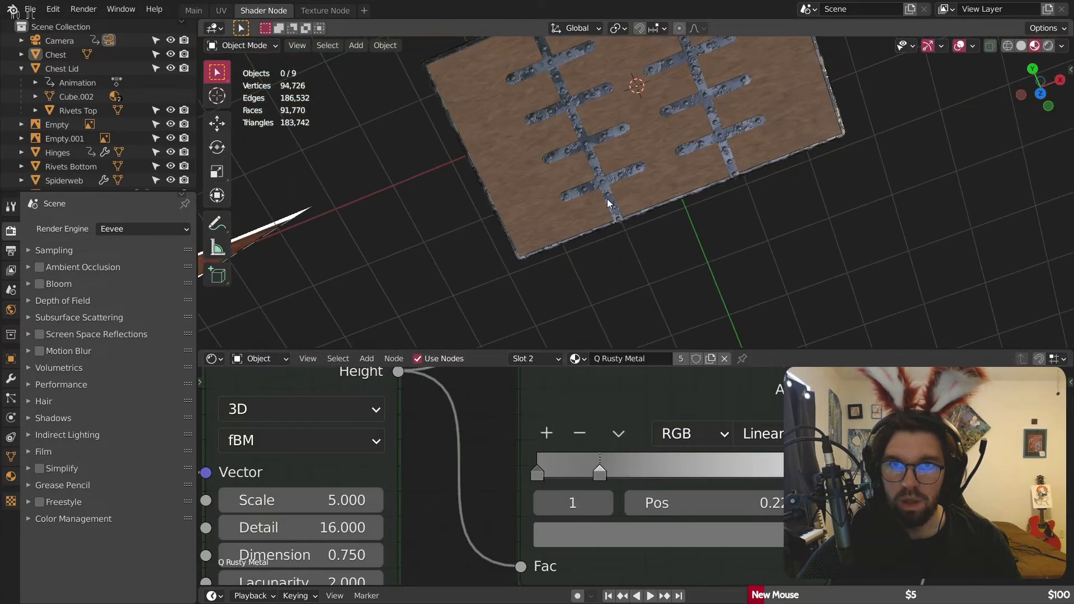
middle_drag(607, 199, 663, 79)
scroll(626, 246, up, 7)
middle_drag(626, 271, 666, 127)
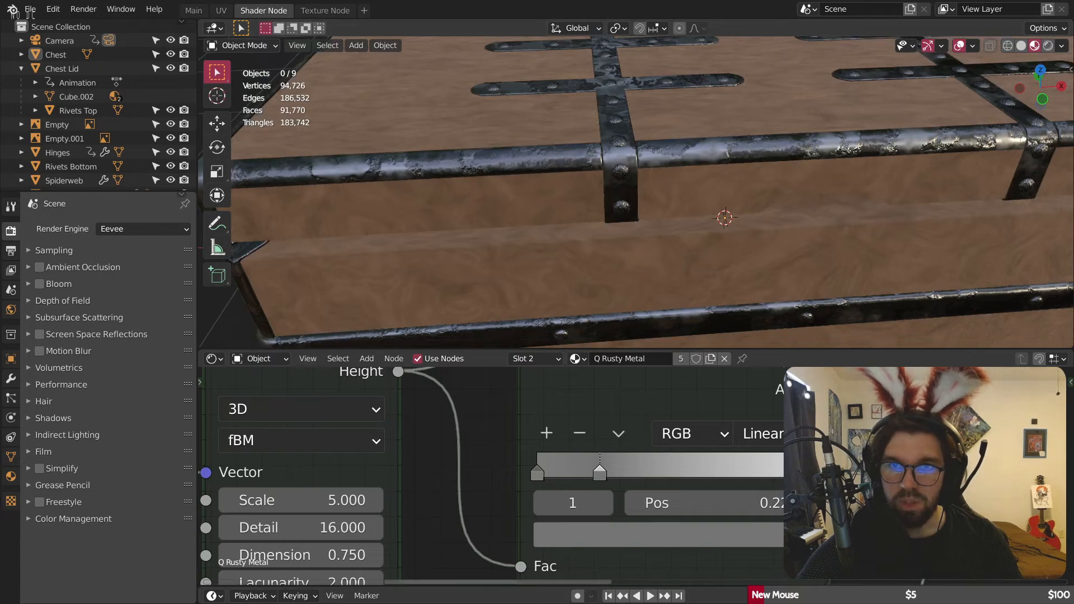
scroll(960, 472, down, 7)
scroll(1007, 523, down, 5)
middle_drag(1006, 523, 649, 447)
middle_drag(827, 526, 648, 435)
scroll(755, 465, up, 11)
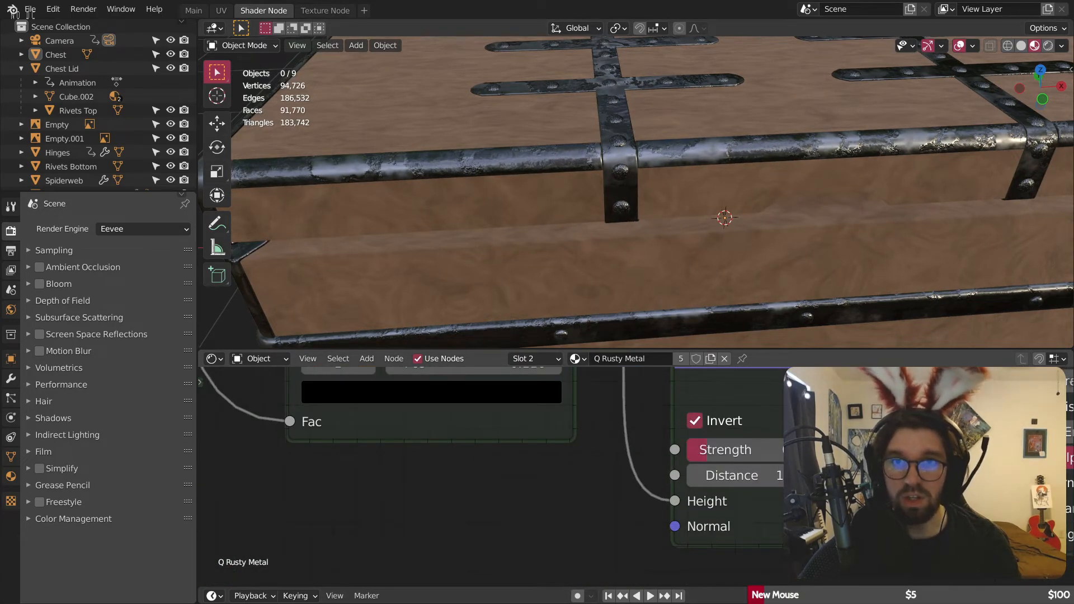
scroll(635, 151, up, 5)
scroll(642, 106, up, 7)
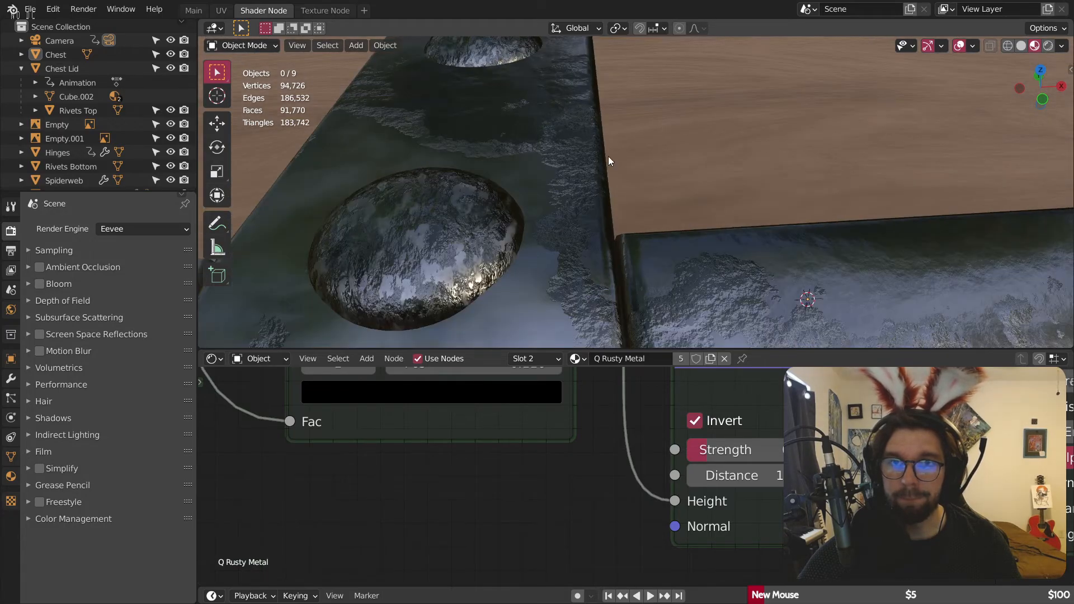
scroll(581, 193, down, 8)
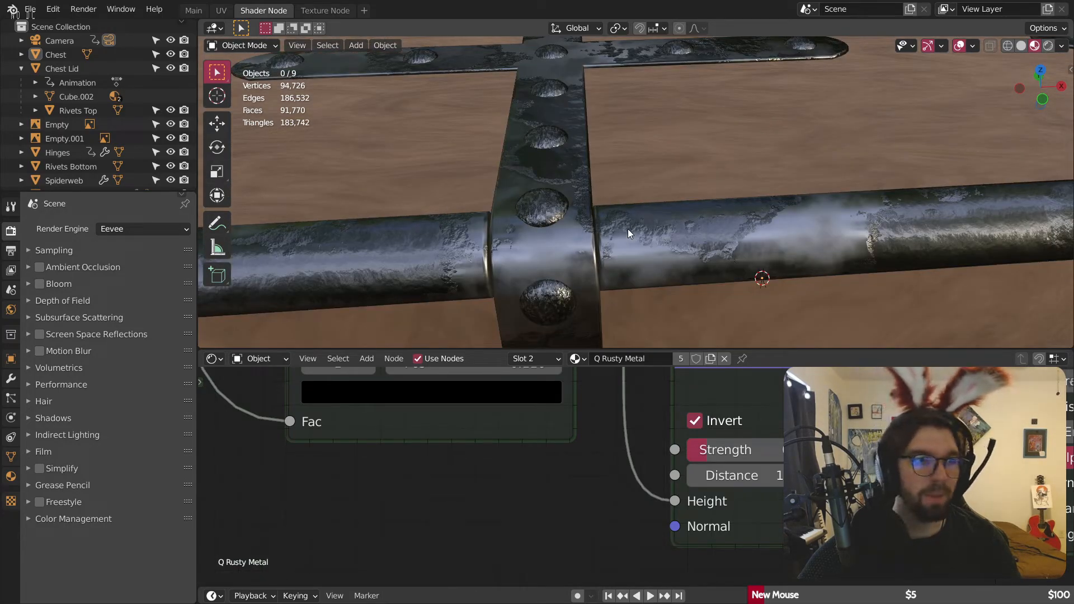
scroll(628, 229, down, 5)
mouse_move(619, 223)
middle_down()
mouse_move(642, 260)
mouse_move(604, 220)
middle_up()
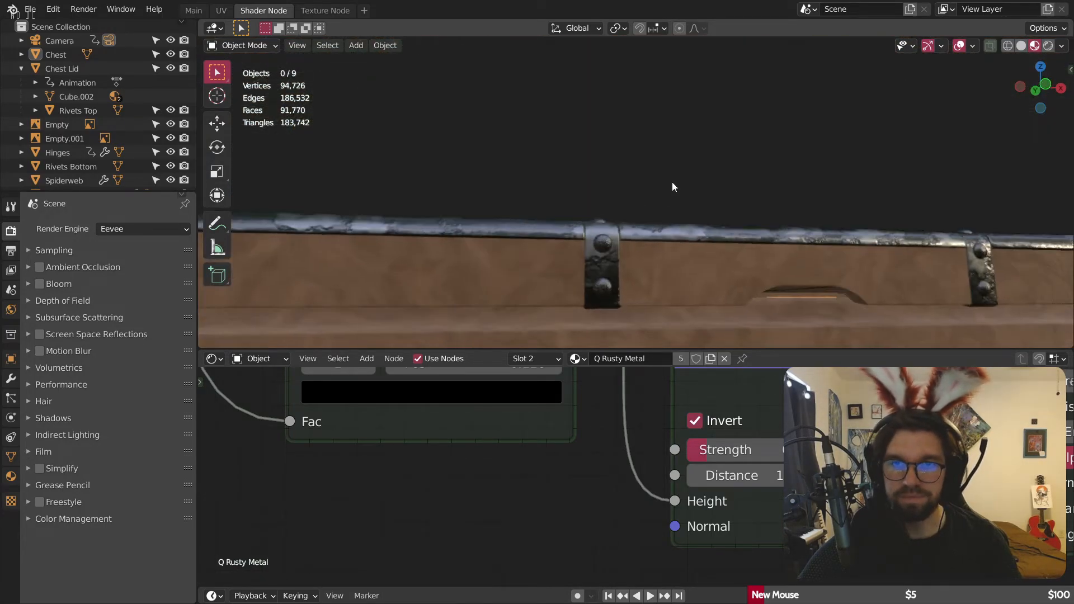
middle_drag(672, 187, 662, 230)
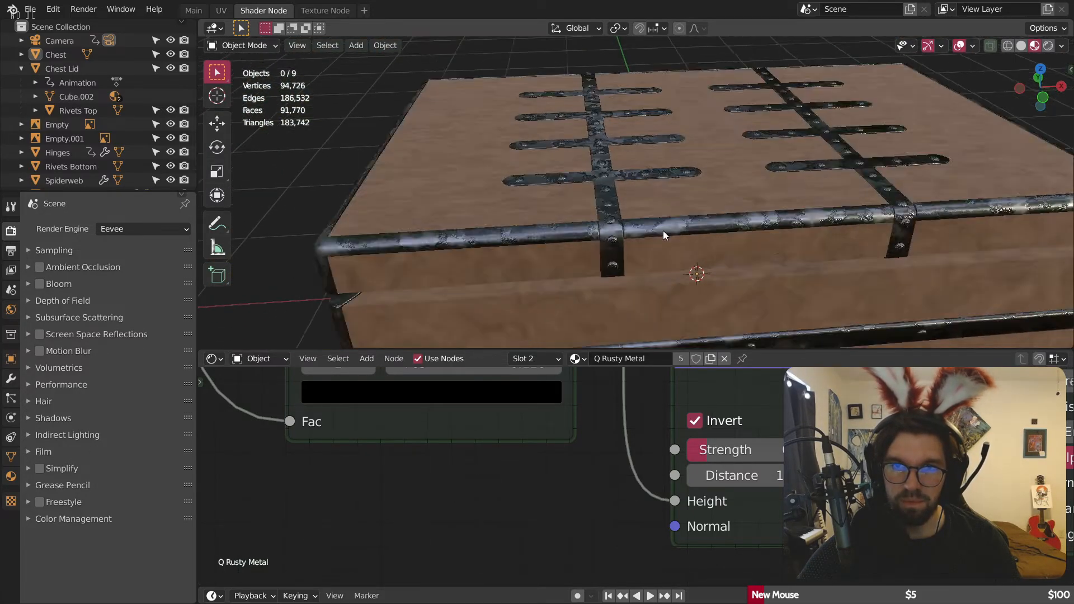
scroll(663, 233, up, 4)
scroll(946, 484, down, 9)
Step: Insert a Hue/Saturation node on the long output link of the lower Musgrave-driven ColorRamp
middle_drag(945, 431, 842, 572)
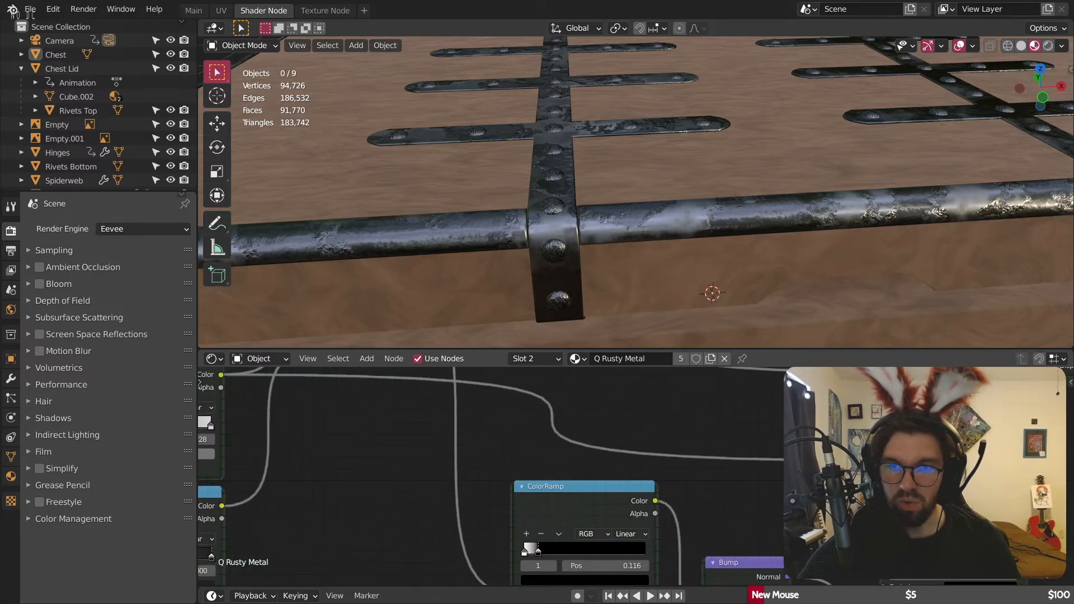
scroll(530, 452, down, 2)
middle_drag(530, 451, 721, 477)
middle_drag(559, 456, 695, 447)
scroll(576, 241, up, 5)
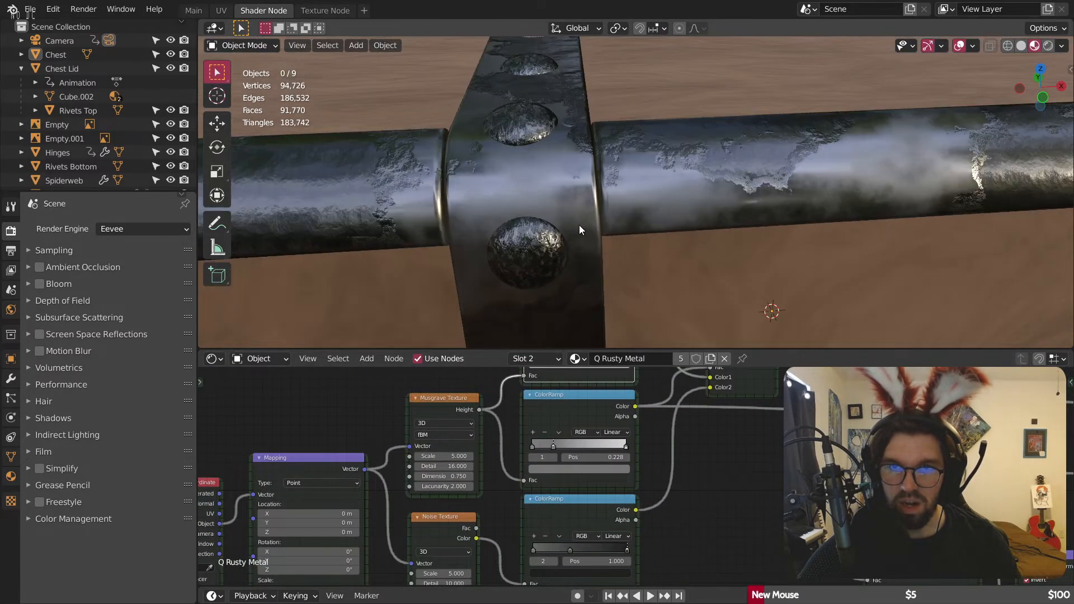
middle_drag(804, 478, 482, 481)
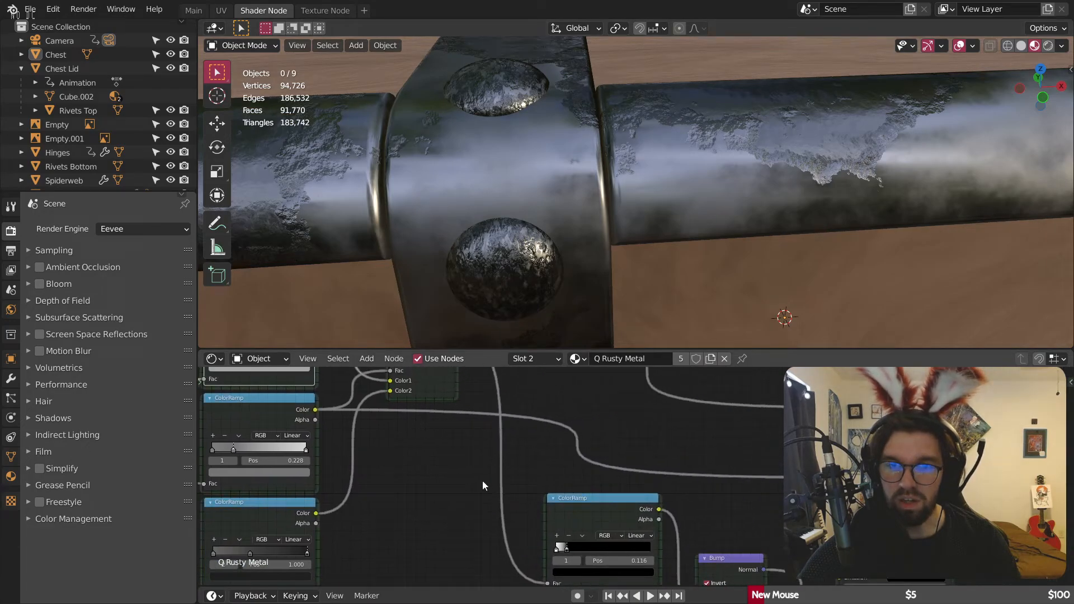
click(367, 359)
mouse_move(408, 478)
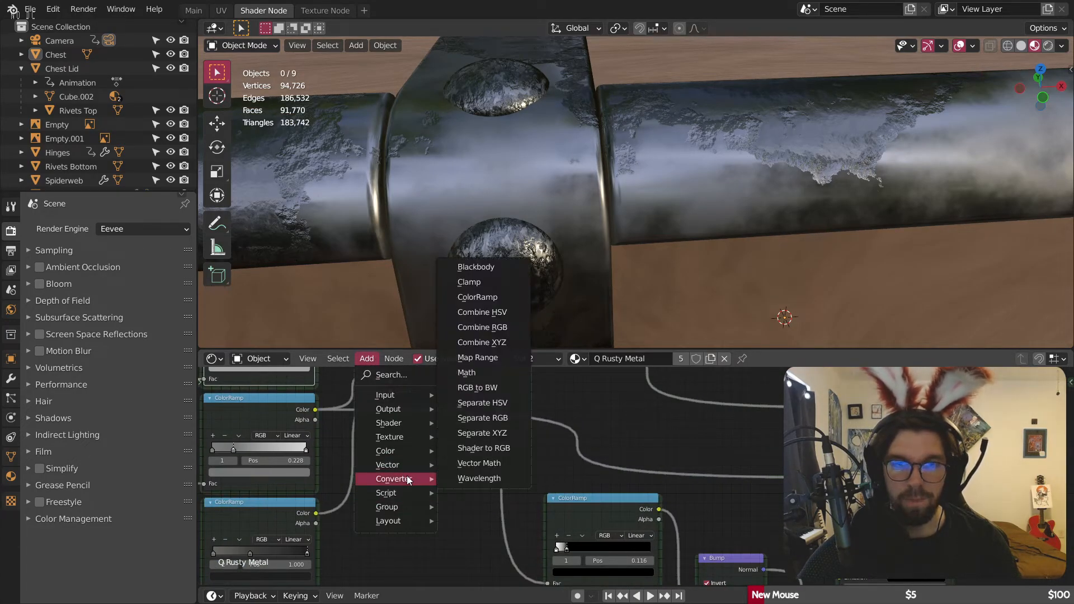
mouse_move(402, 449)
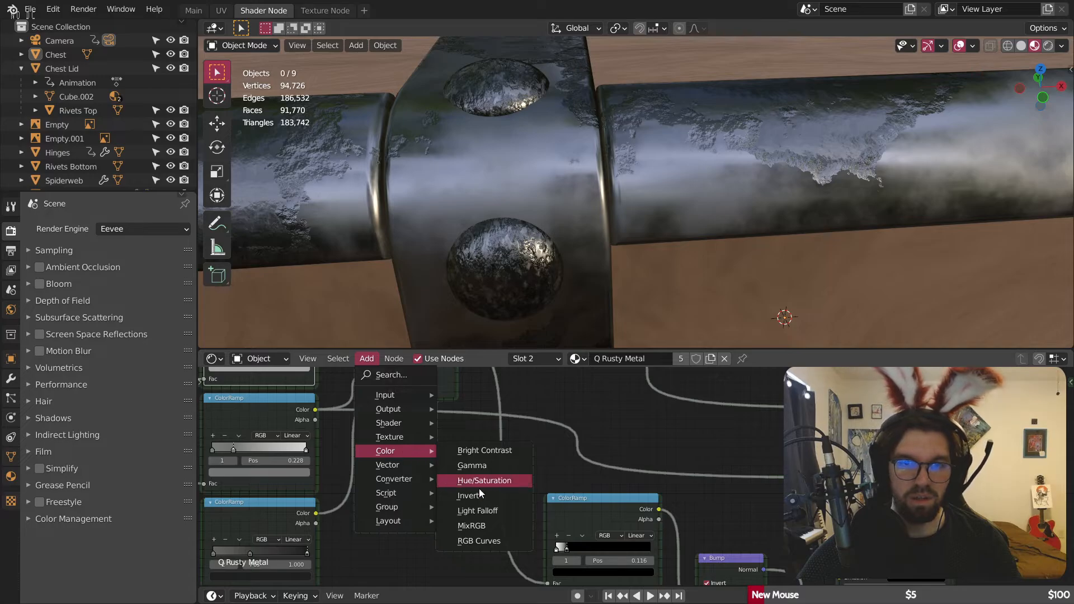
click(498, 481)
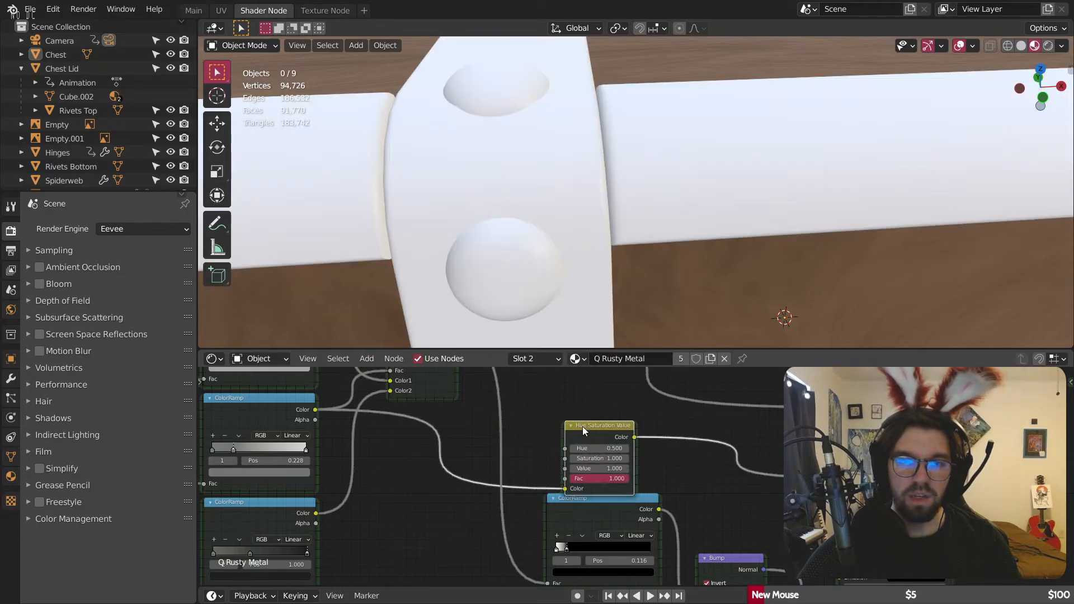
click(582, 407)
Step: Set the Hue Saturation Value node's Value to 1.4, and raise it to 1.6
scroll(576, 456, up, 2)
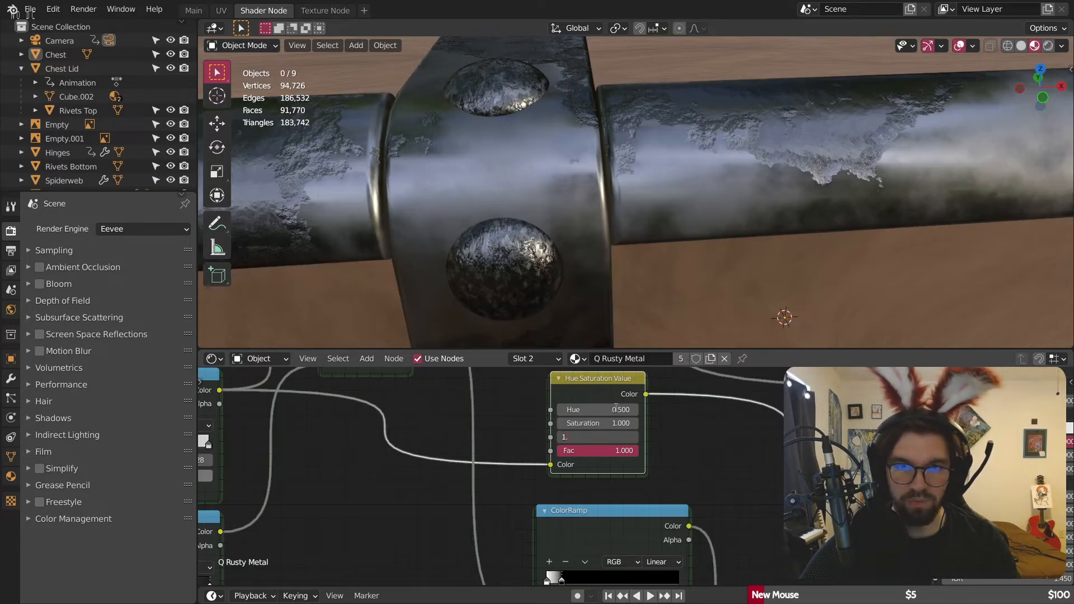
text(1.4)
key(Return)
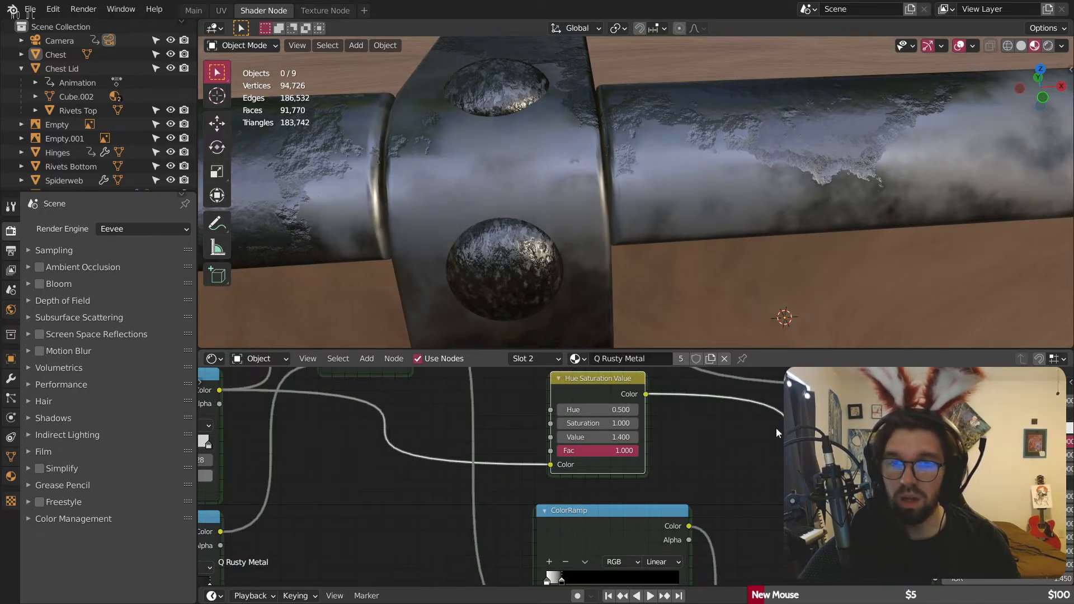
text(6)
key(Return)
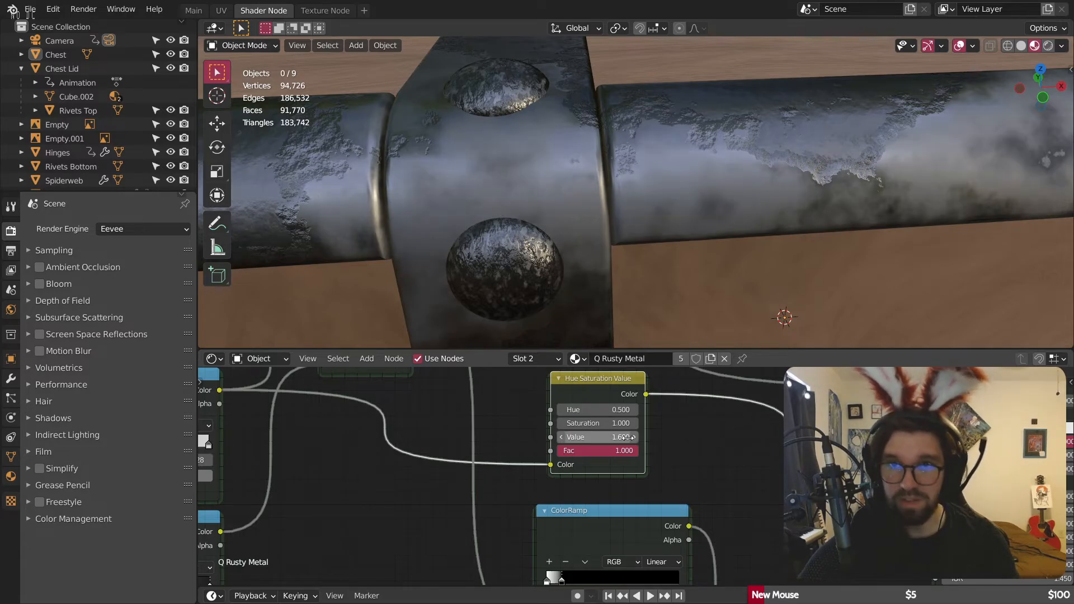
Step: Lighten stop 2 of the ColorRamp fed by the Noise Texture in the Q Rusty Metal material to a mid grey
scroll(628, 183, down, 5)
middle_drag(634, 167, 593, 291)
middle_drag(460, 434, 712, 391)
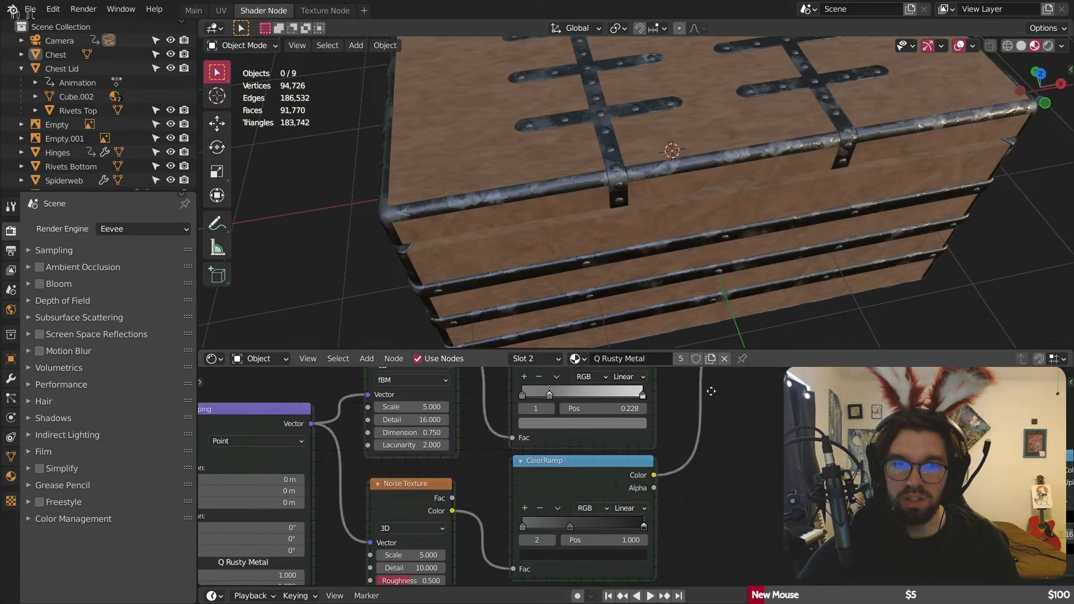
middle_drag(644, 498, 667, 430)
scroll(670, 455, up, 5)
scroll(593, 117, up, 1)
scroll(593, 113, up, 5)
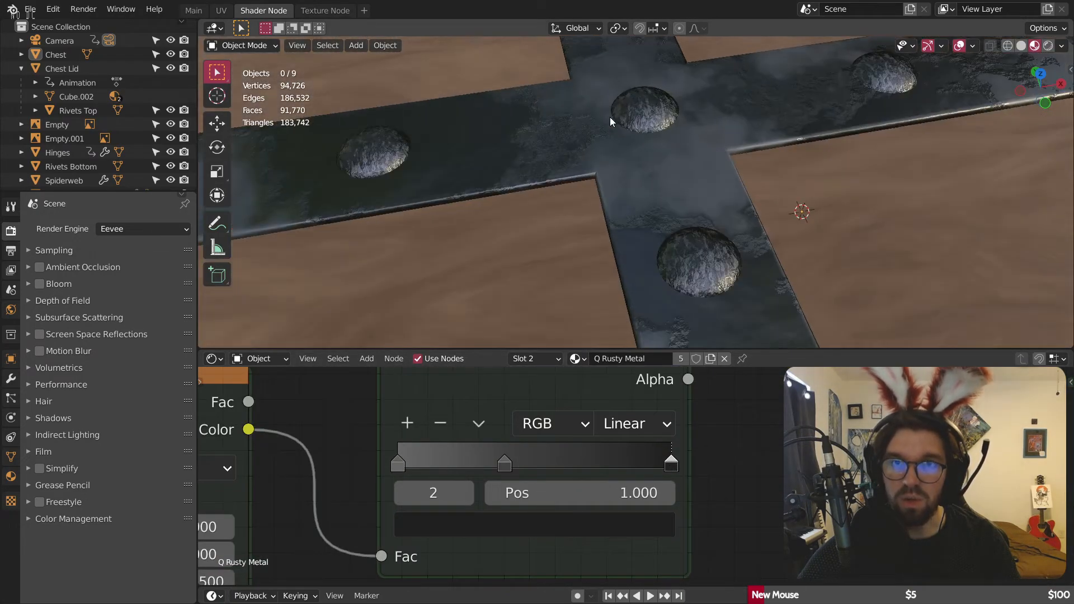
click(643, 519)
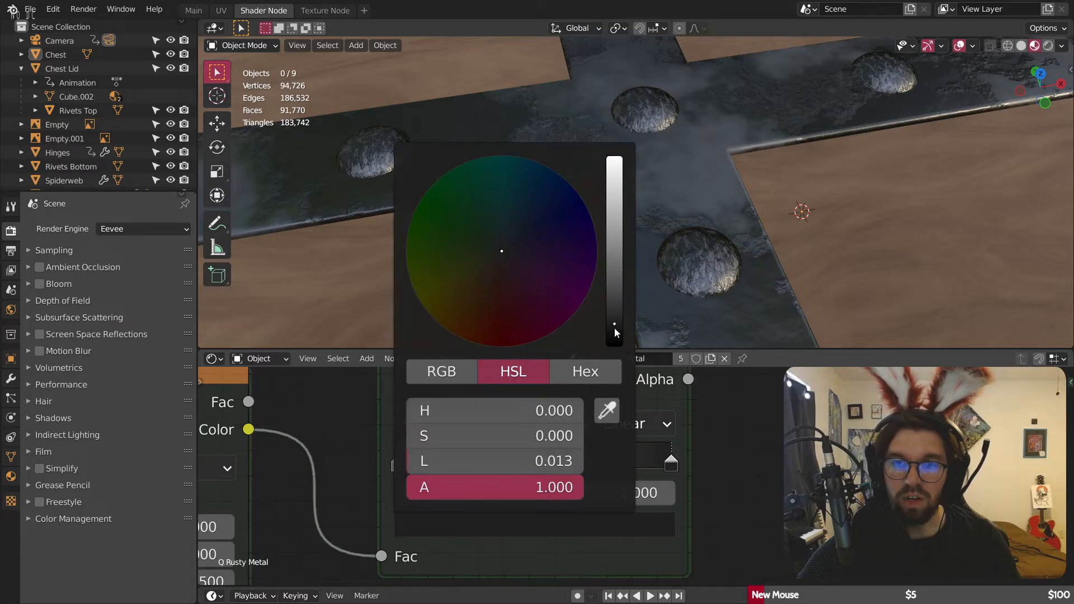
drag(614, 327, 614, 266)
Step: Examine the metal straps and rivets on the chest lid from several angles and distances
scroll(747, 214, down, 10)
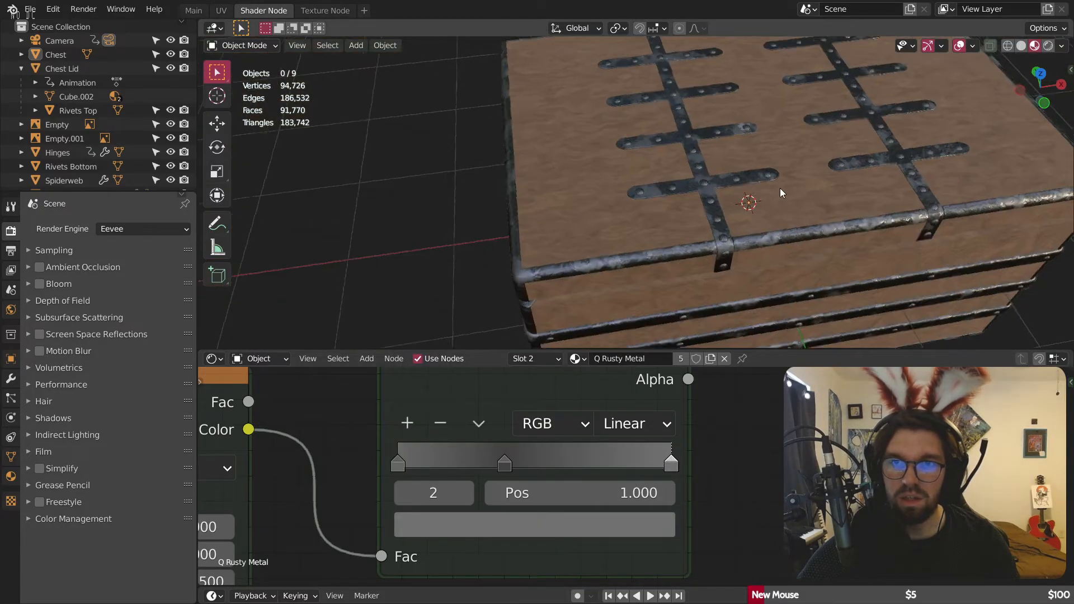
middle_drag(779, 188, 988, 169)
scroll(766, 214, up, 5)
scroll(766, 211, down, 5)
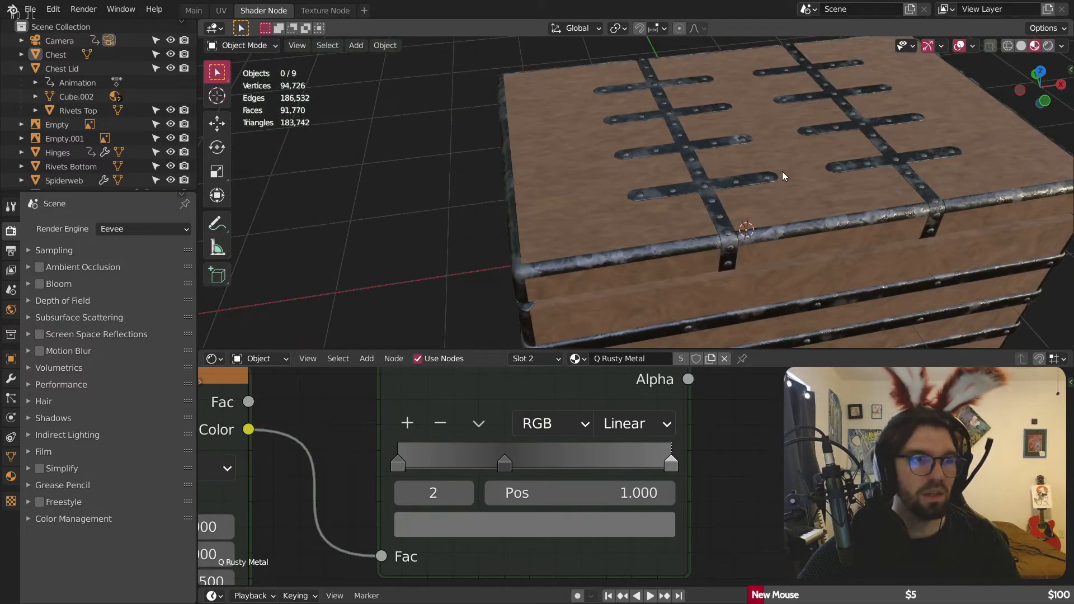
middle_drag(782, 174, 743, 236)
scroll(627, 190, up, 7)
middle_drag(542, 233, 625, 179)
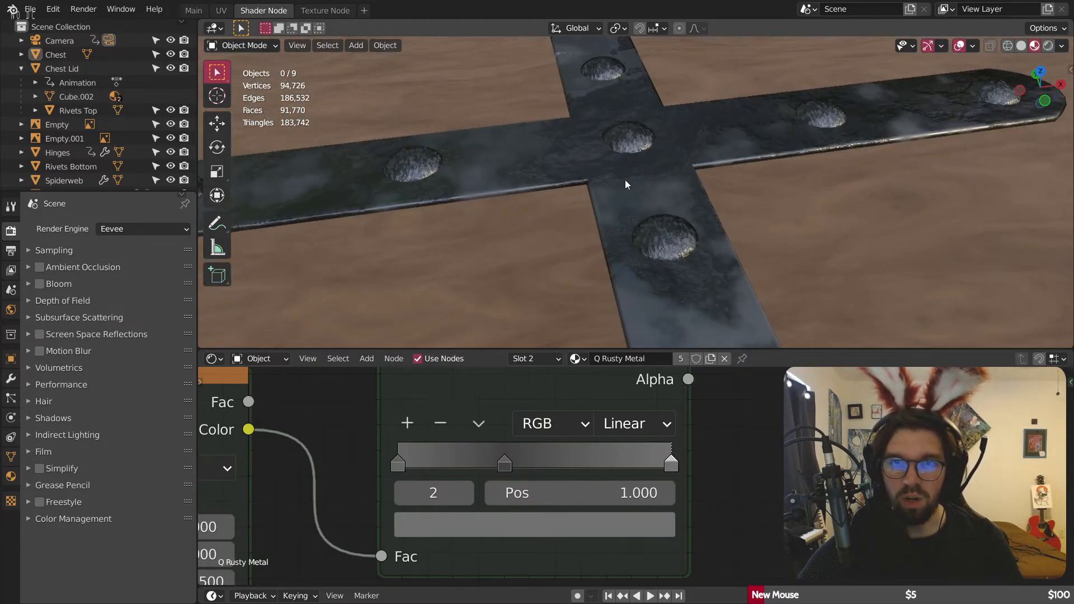
Step: Apply the scale of the Rivets Top object
scroll(639, 123, up, 6)
middle_drag(639, 123, 619, 205)
click(606, 207)
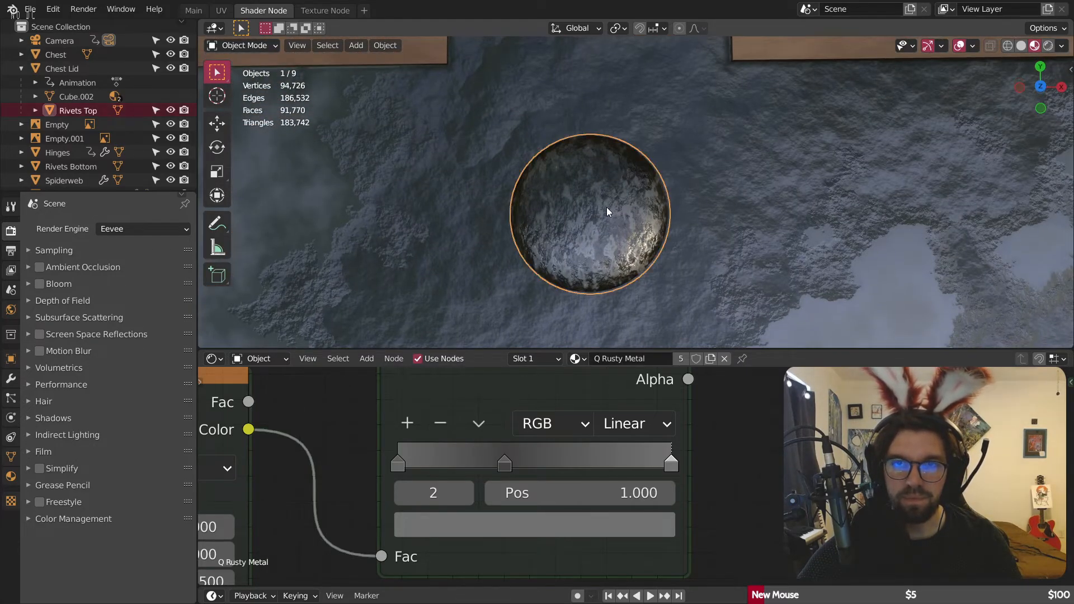
key(ctrl+a)
click(606, 207)
scroll(606, 207, down, 10)
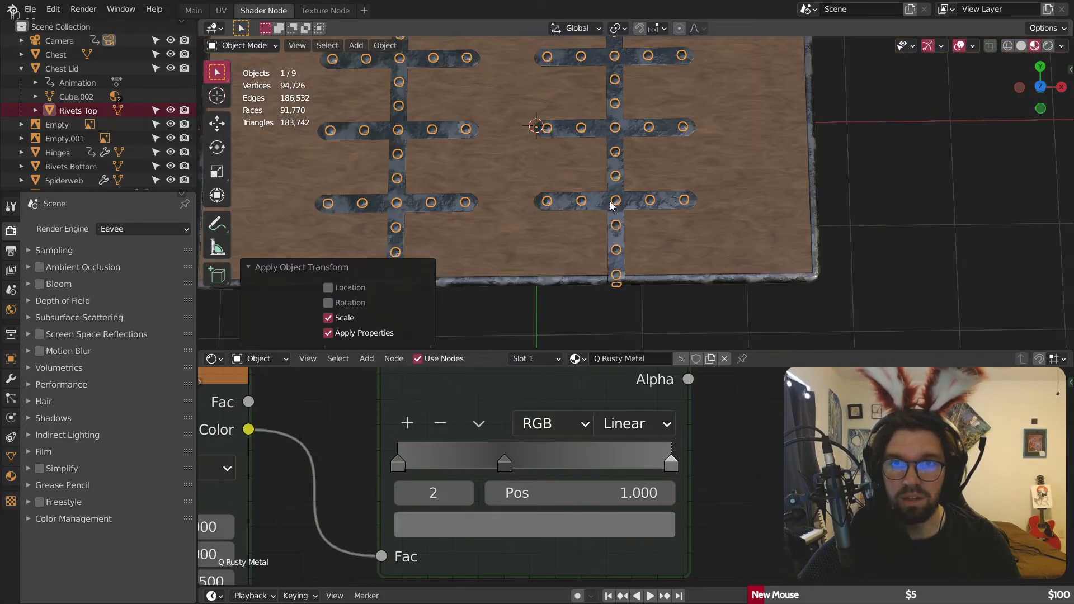
Step: Play the animation until the chest is open, and frame the spiderweb inside it
middle_drag(646, 159, 589, 290)
scroll(607, 237, down, 7)
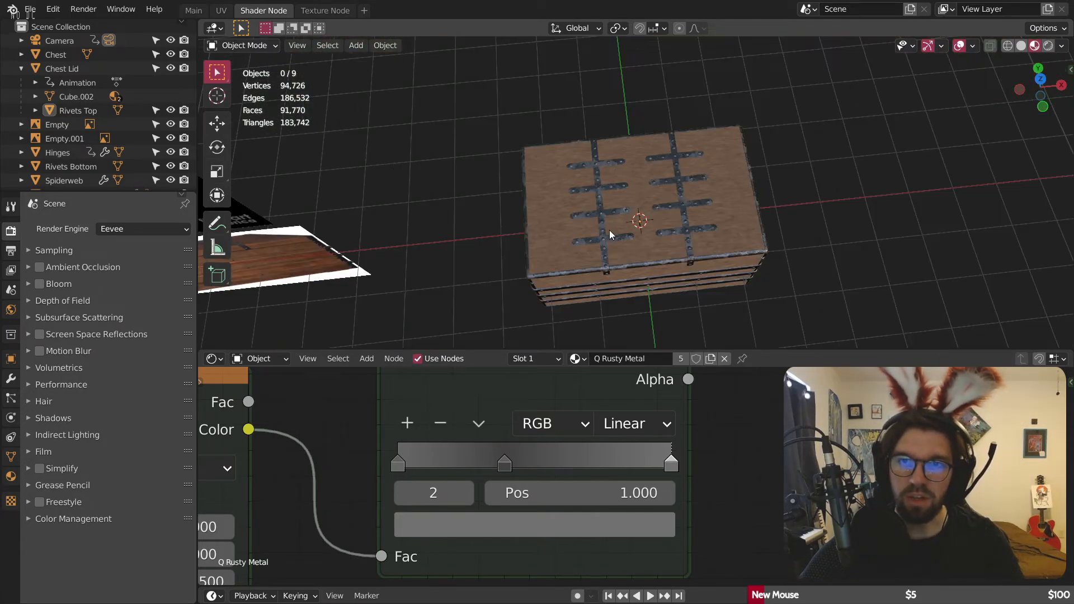
shift+middle_drag(655, 237, 694, 233)
key(space)
key(space)
scroll(694, 232, up, 6)
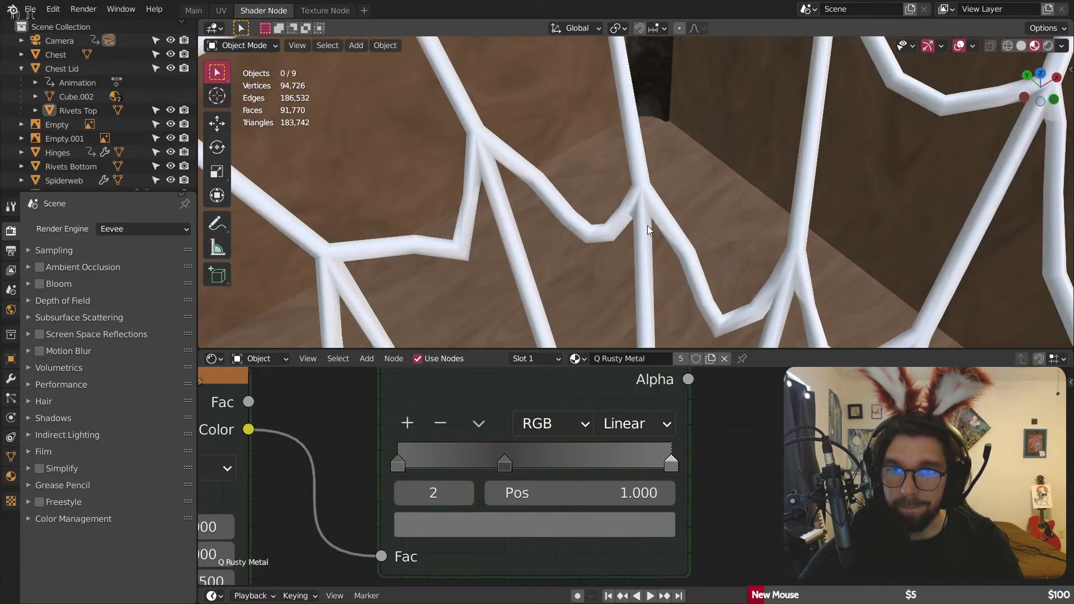
Step: Create a new material named Spiderweb on the spiderweb object inside the chest
click(647, 226)
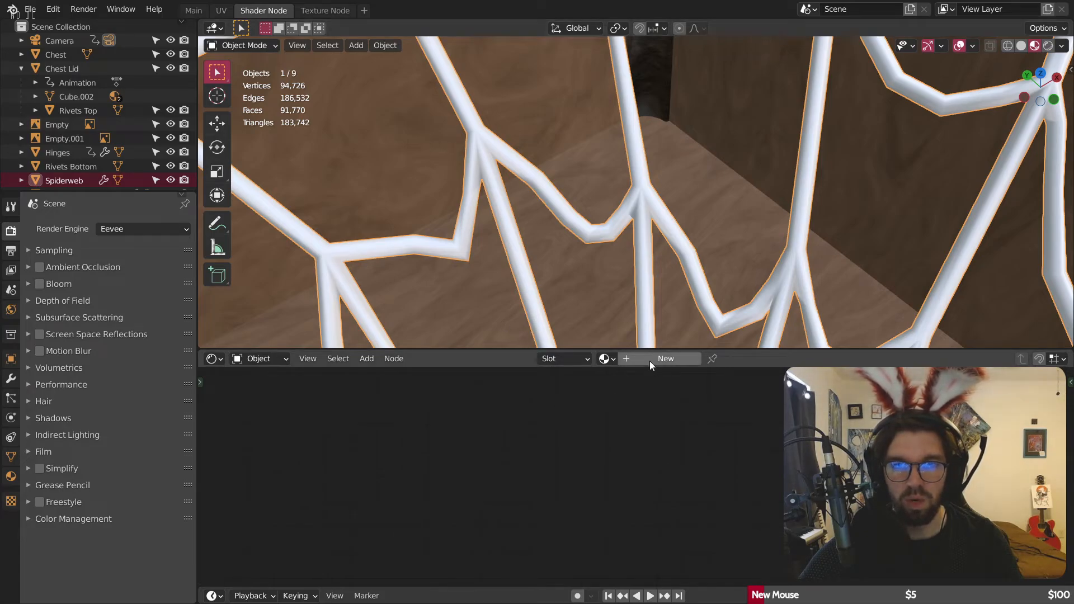
scroll(645, 204, down, 4)
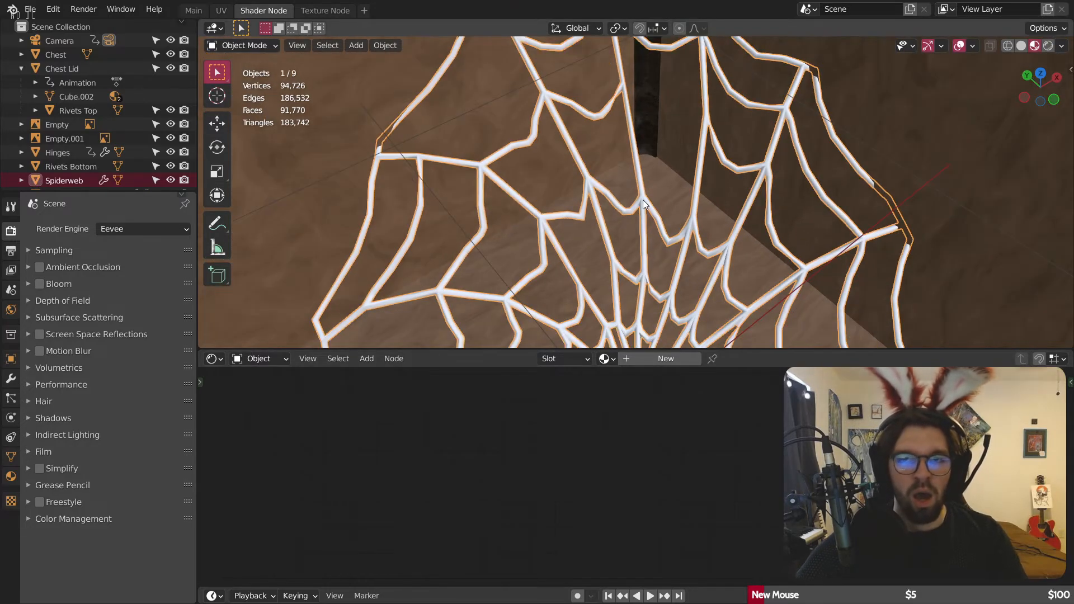
click(646, 357)
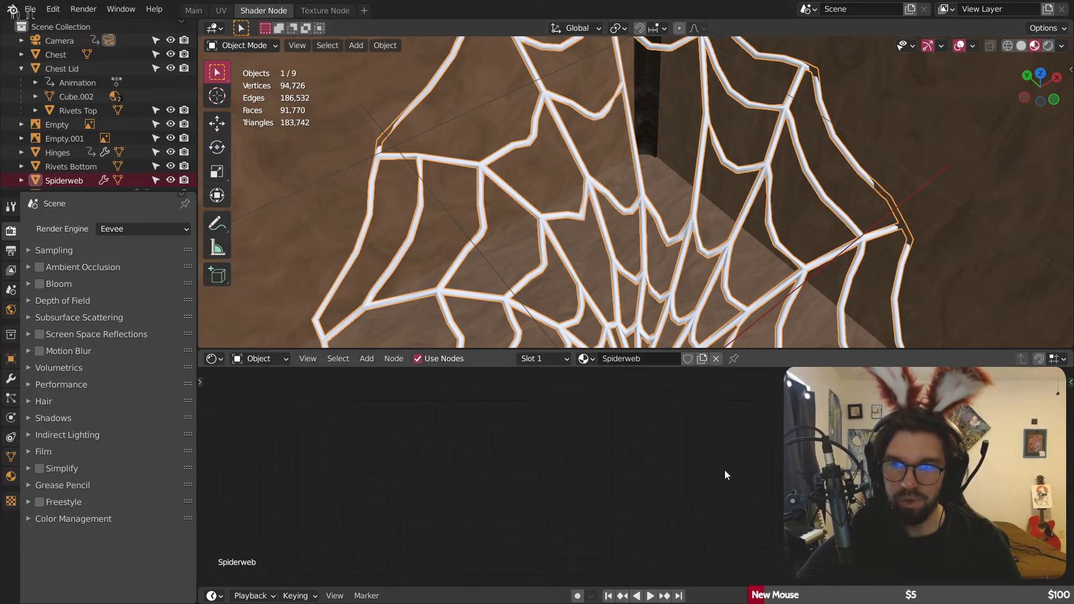
Step: Set the Spiderweb material's Roughness to 0.2
middle_drag(724, 470, 623, 440)
scroll(642, 494, up, 4)
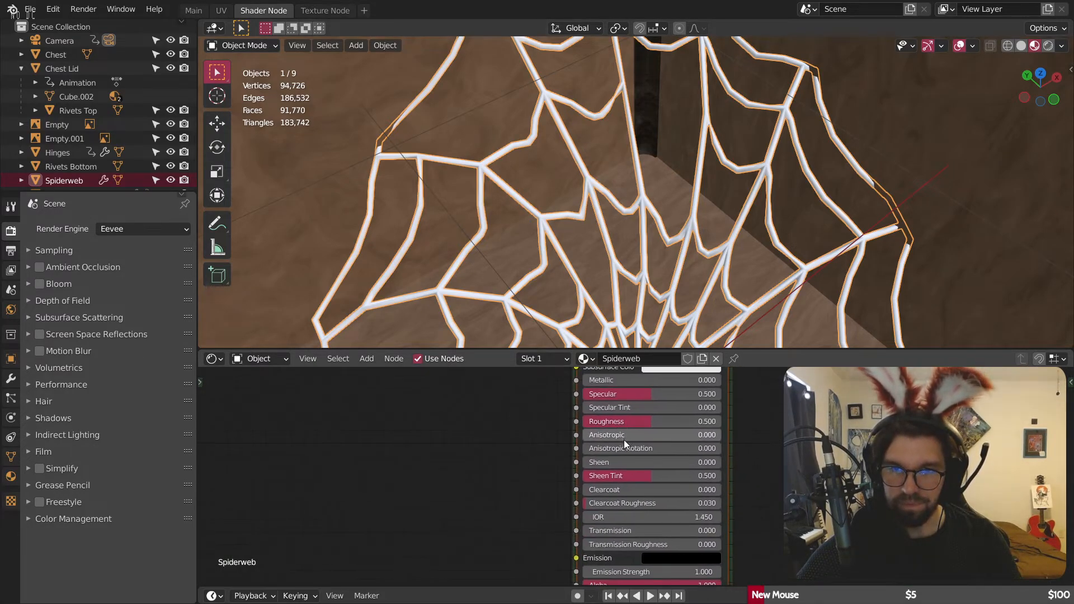
scroll(623, 440, up, 3)
text(0.2)
key(Return)
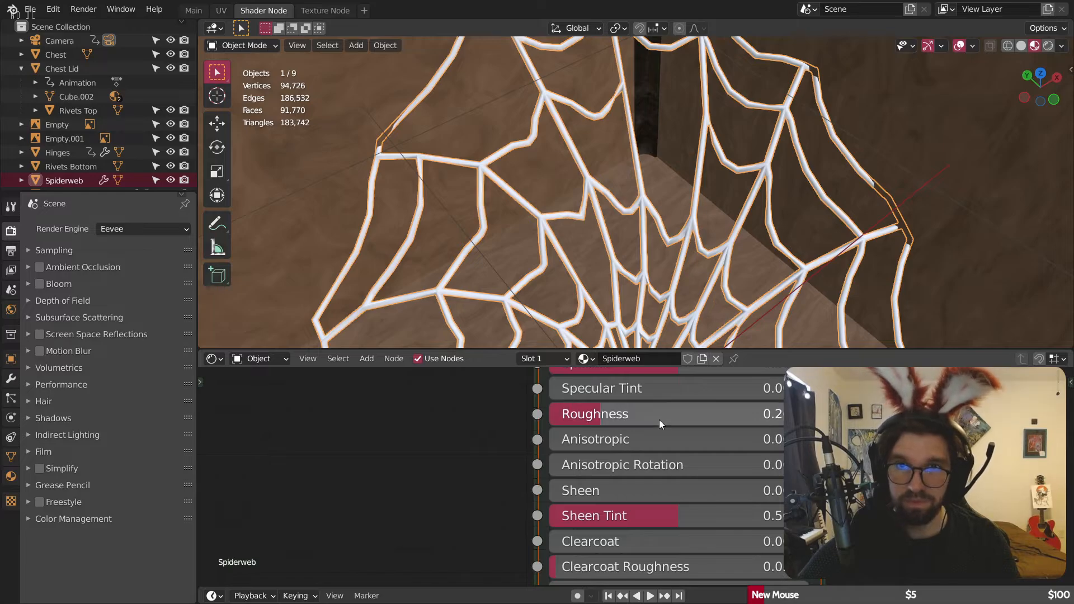
Step: Brighten the Spiderweb material's Base Color to pure white
middle_drag(620, 401, 649, 468)
middle_drag(757, 399, 735, 451)
click(734, 421)
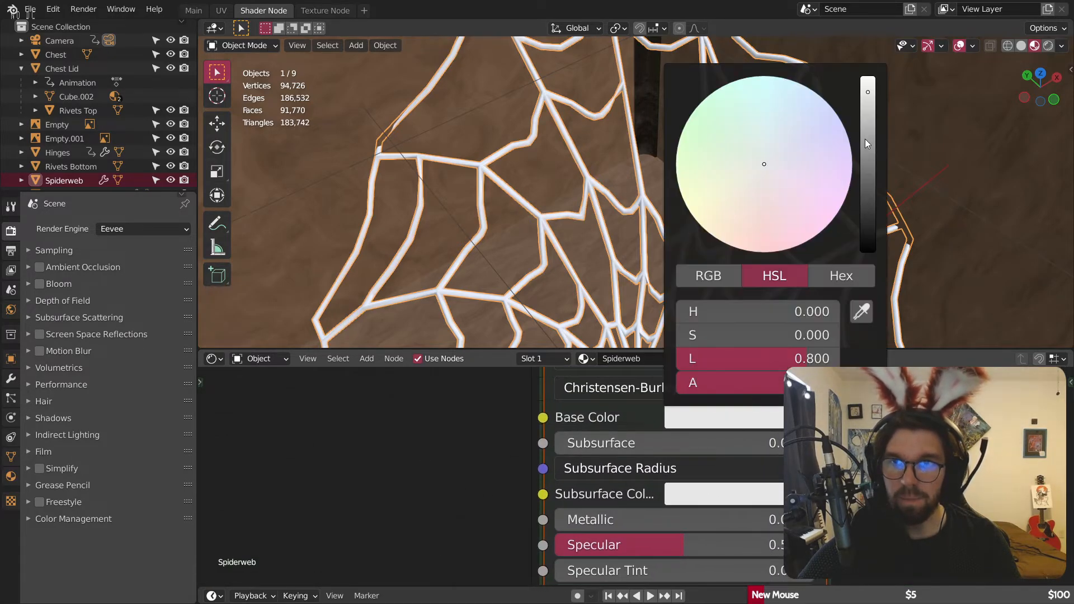
drag(867, 139, 880, 59)
Step: Raise the Spiderweb material's Sheen and Clearcoat to 1.0 each, and check the strands up close
middle_drag(728, 577, 725, 354)
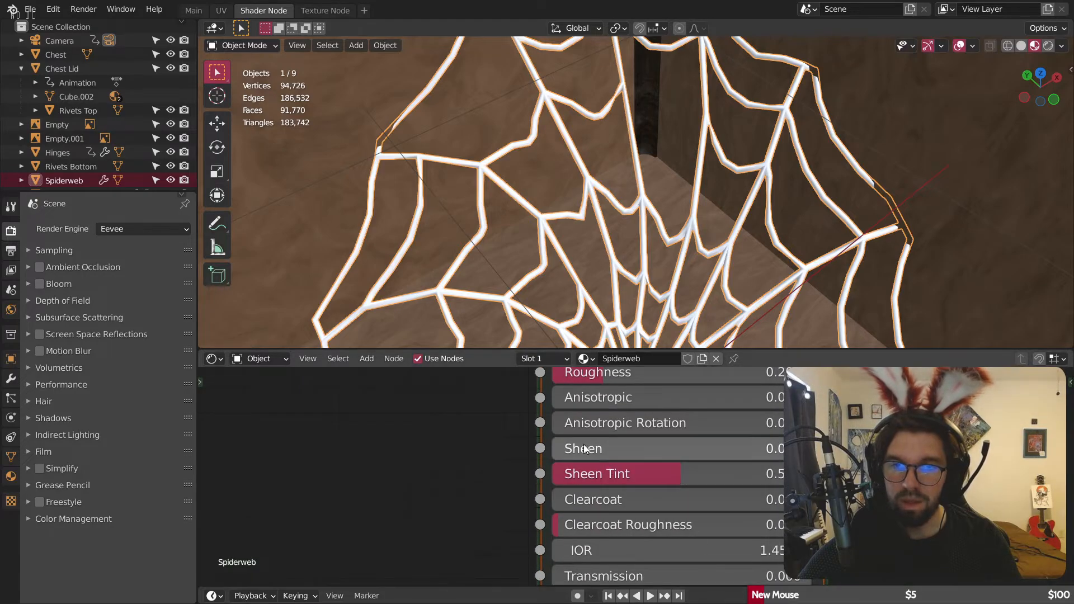
drag(586, 449, 811, 449)
drag(600, 504, 811, 500)
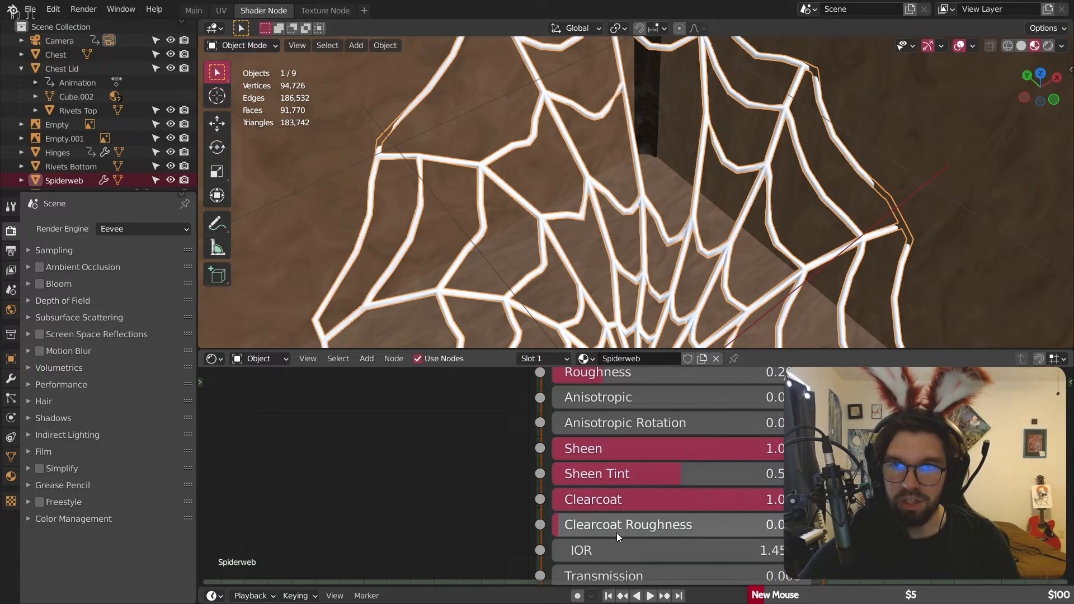
middle_drag(682, 196, 719, 130)
scroll(663, 218, up, 6)
scroll(639, 257, up, 2)
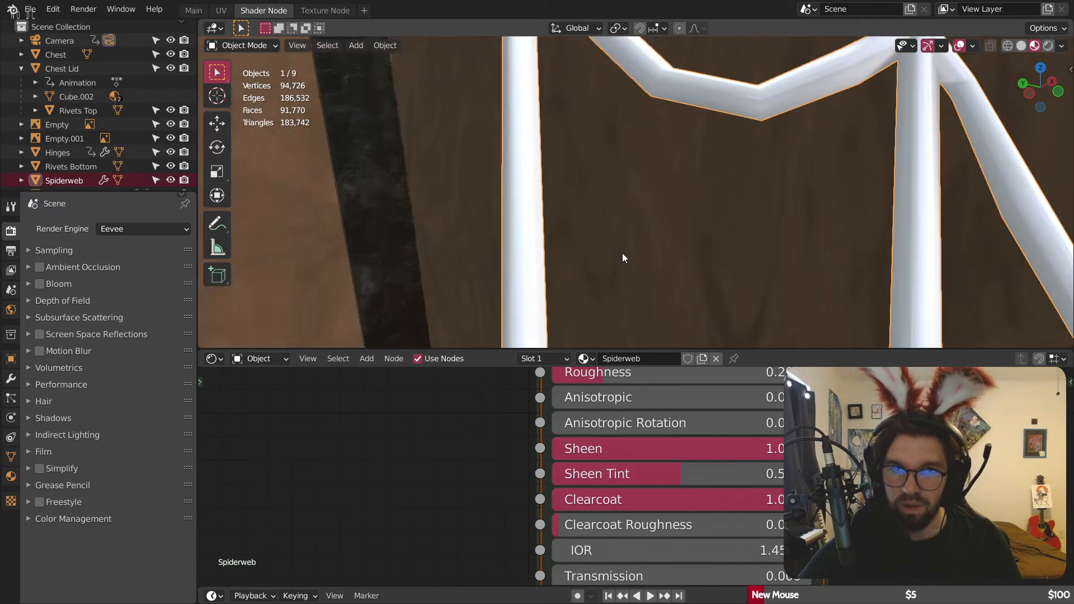
Step: Set the Spiderweb material's Transmission to 1.0 and its Transmission Roughness to 0.5, and check the web
middle_drag(797, 531, 767, 447)
drag(600, 492, 811, 491)
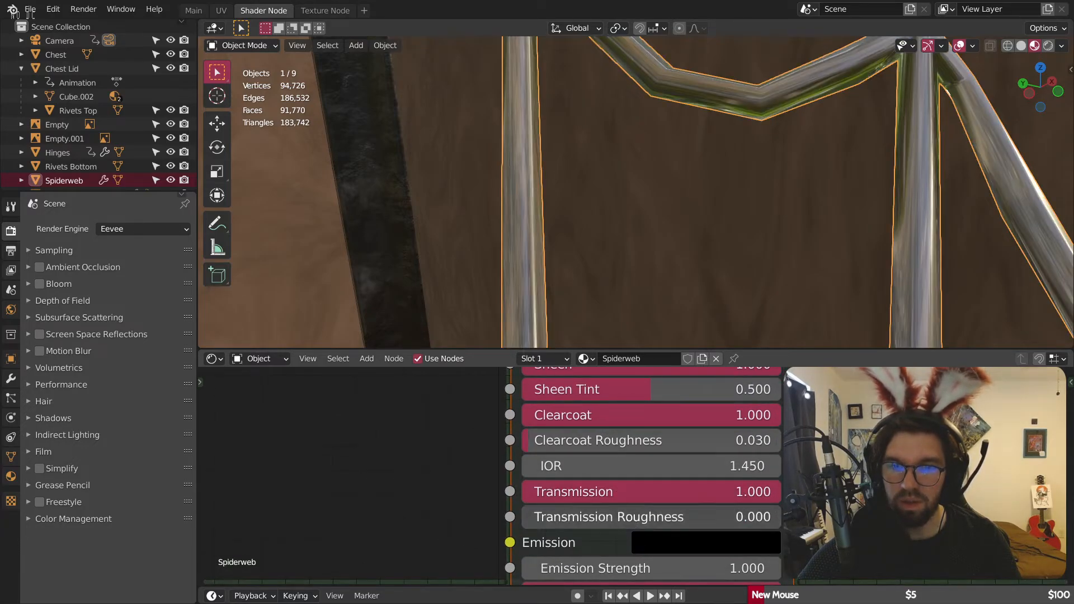
click(630, 516)
text(.5)
key(Return)
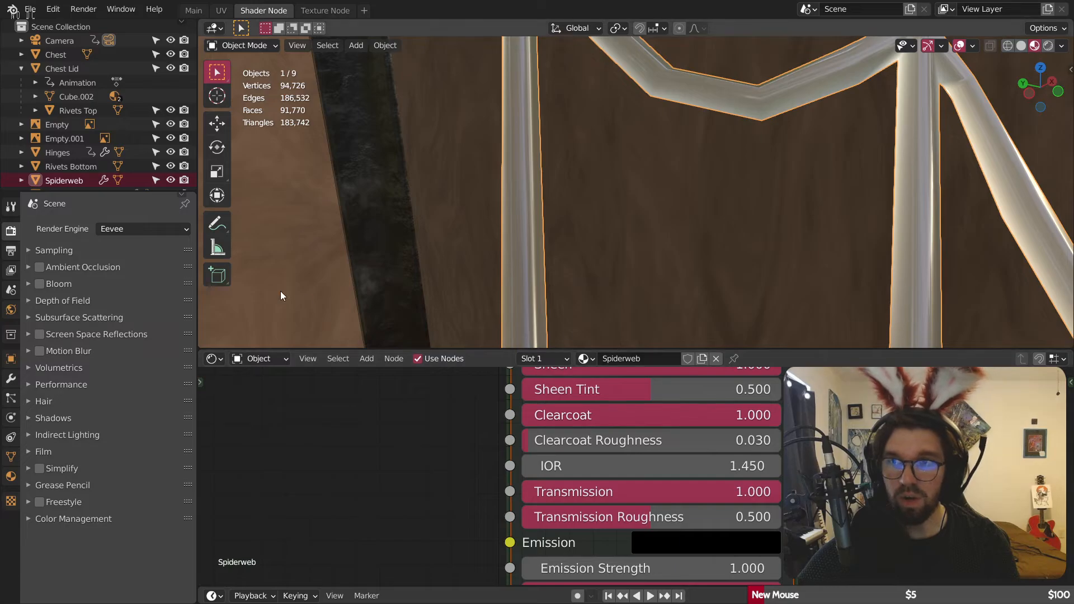
scroll(551, 152, down, 5)
middle_drag(555, 119, 572, 189)
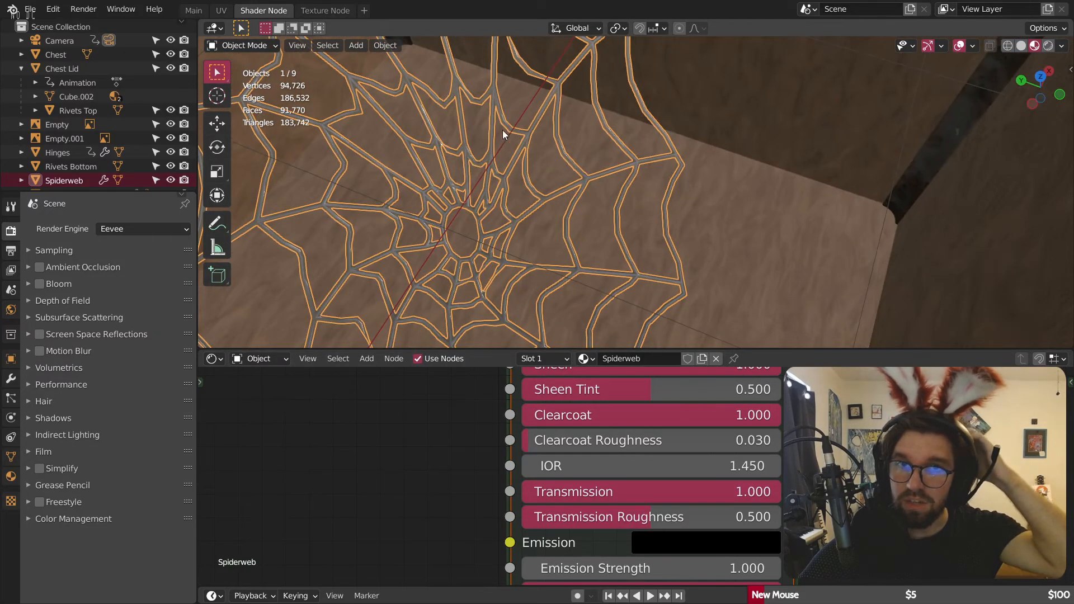
scroll(502, 130, up, 5)
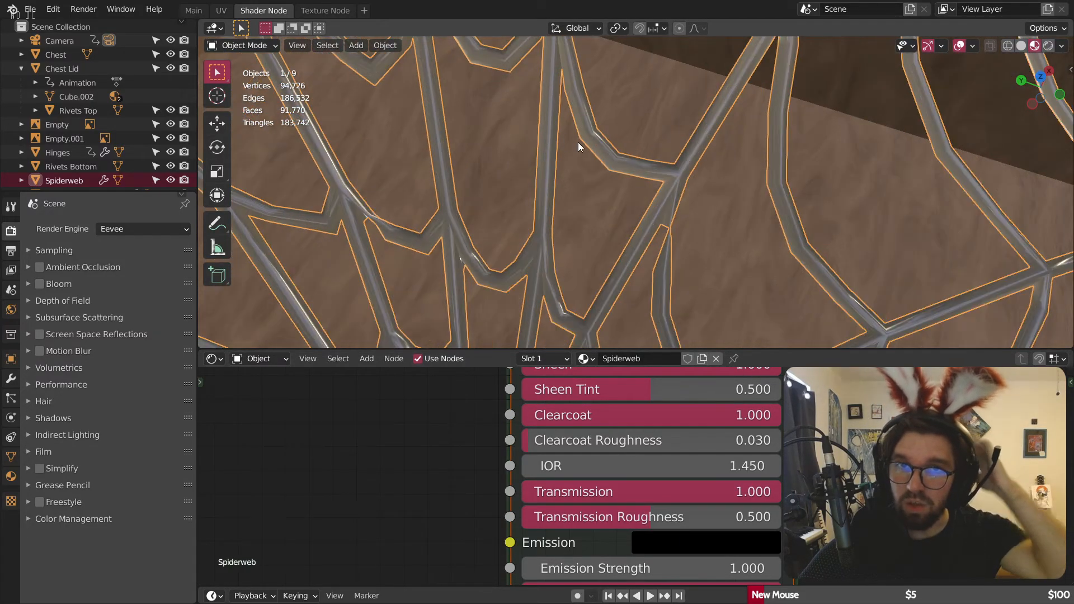
Step: Reduce the Spiderweb material's Transmission to 0.5, and raise it to 0.75
click(701, 493)
text(.5)
key(Return)
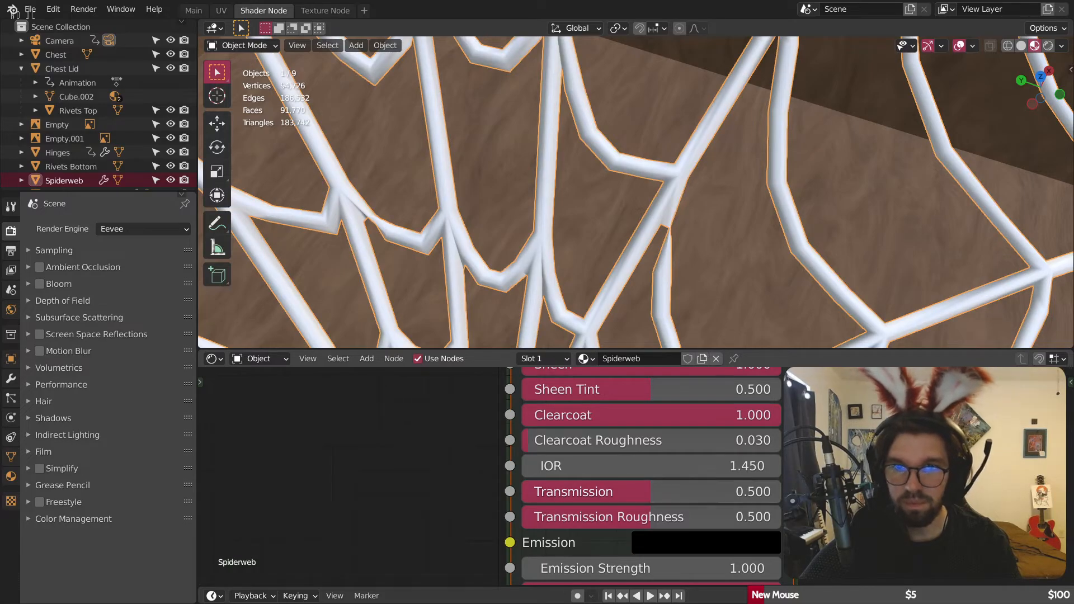
drag(676, 485, 724, 485)
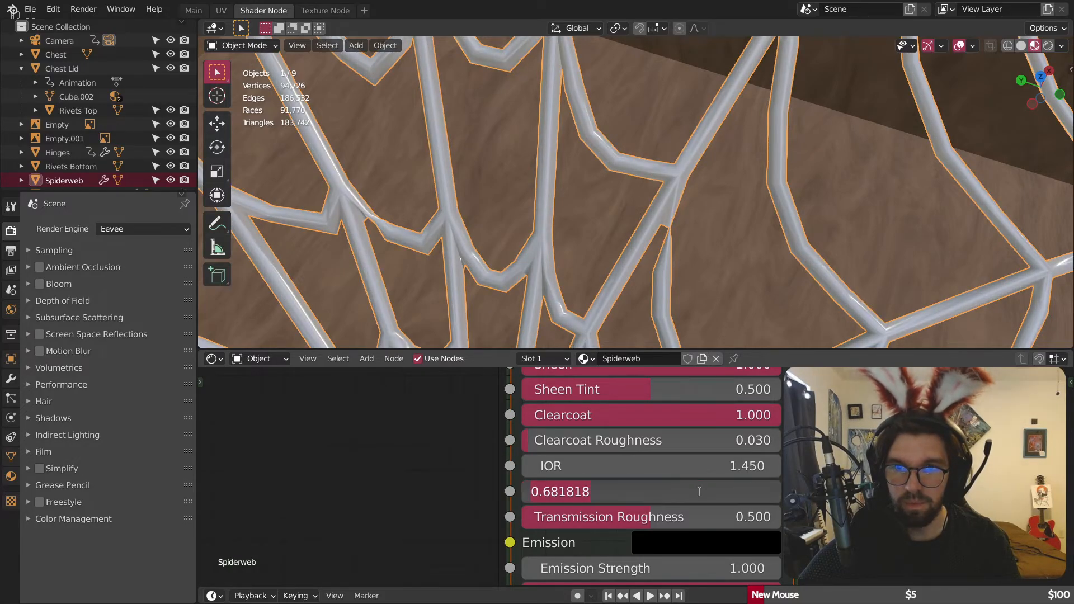
text(.75)
key(Return)
scroll(670, 149, down, 7)
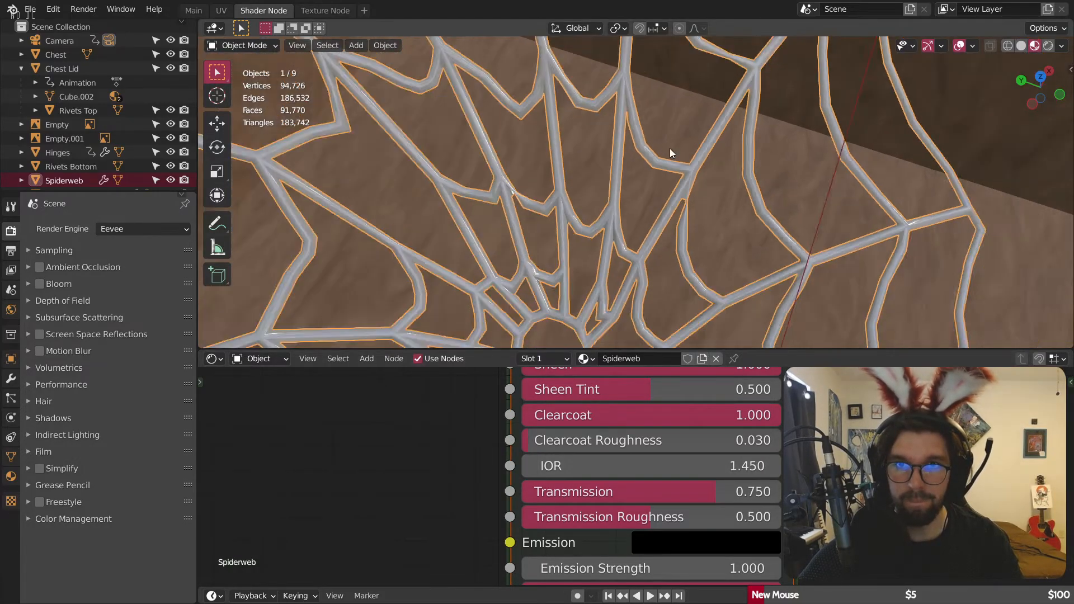
Step: Dissolve two vertices on the curved cross strand beside the web's centre in Edit Mode, and return to Object Mode
middle_drag(682, 191, 727, 120)
scroll(686, 226, up, 8)
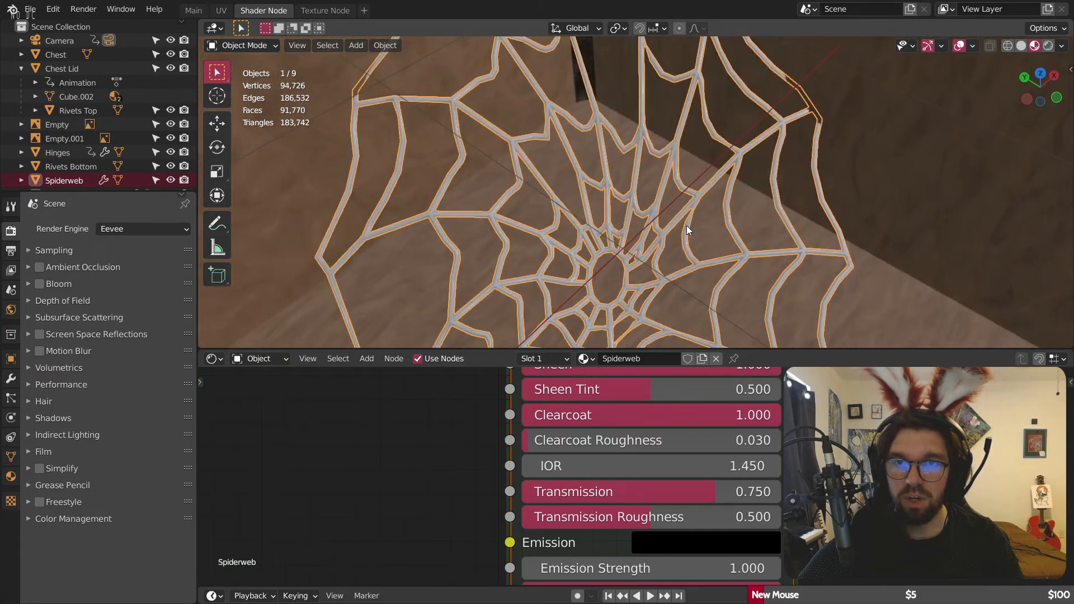
click(245, 45)
click(242, 66)
middle_drag(663, 186, 708, 174)
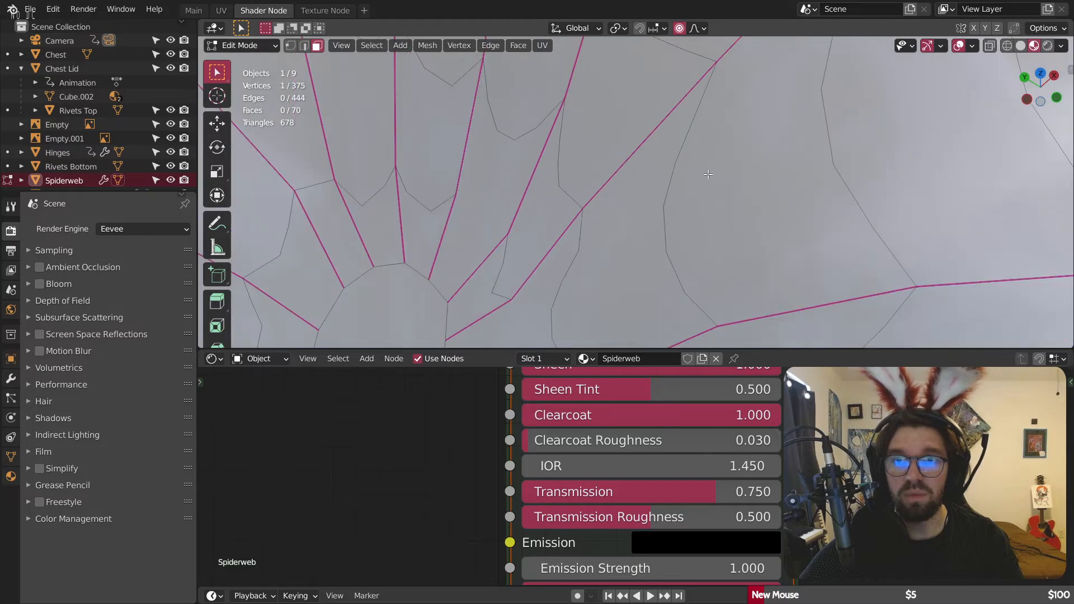
click(281, 49)
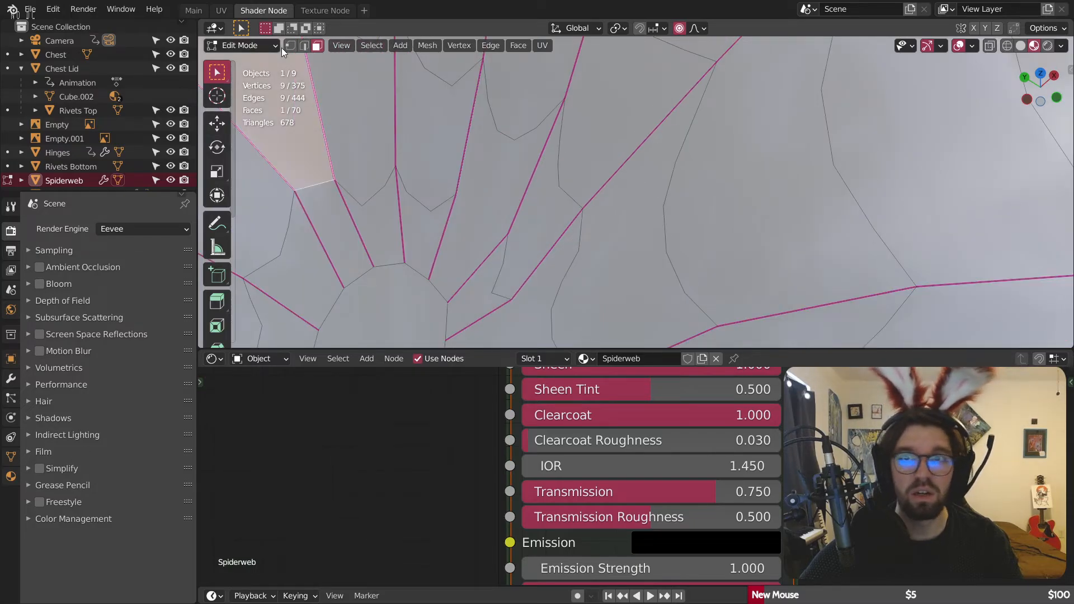
click(291, 46)
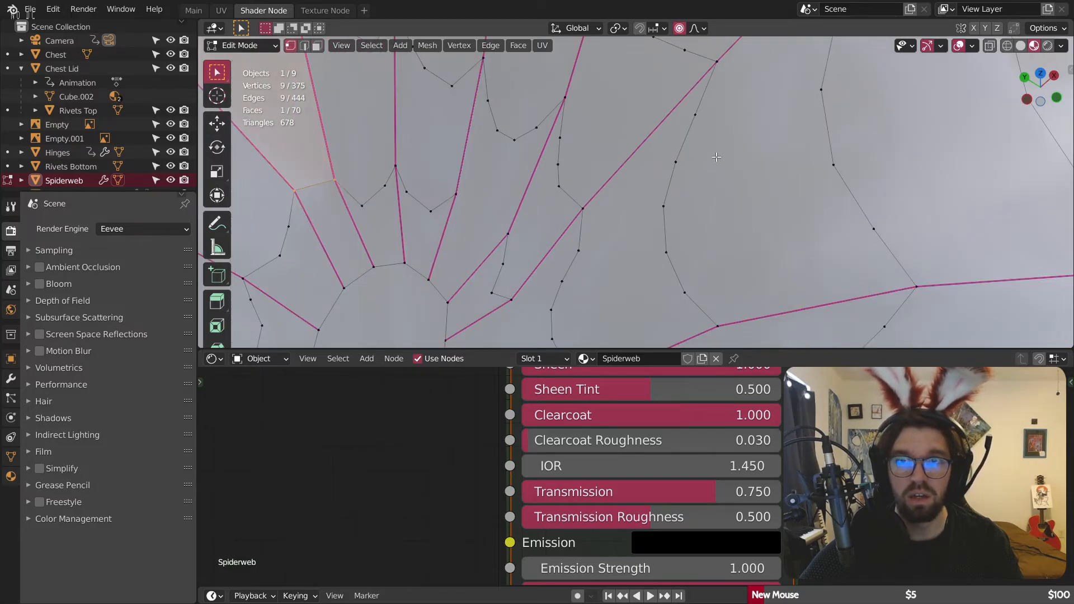
right_click(685, 156)
click(638, 463)
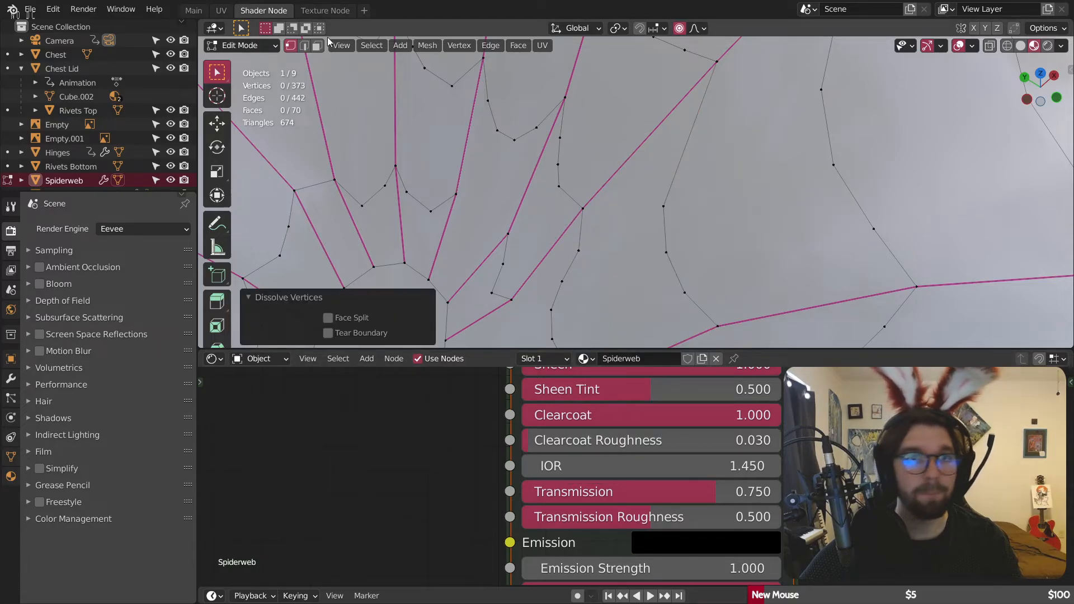
click(241, 46)
click(241, 58)
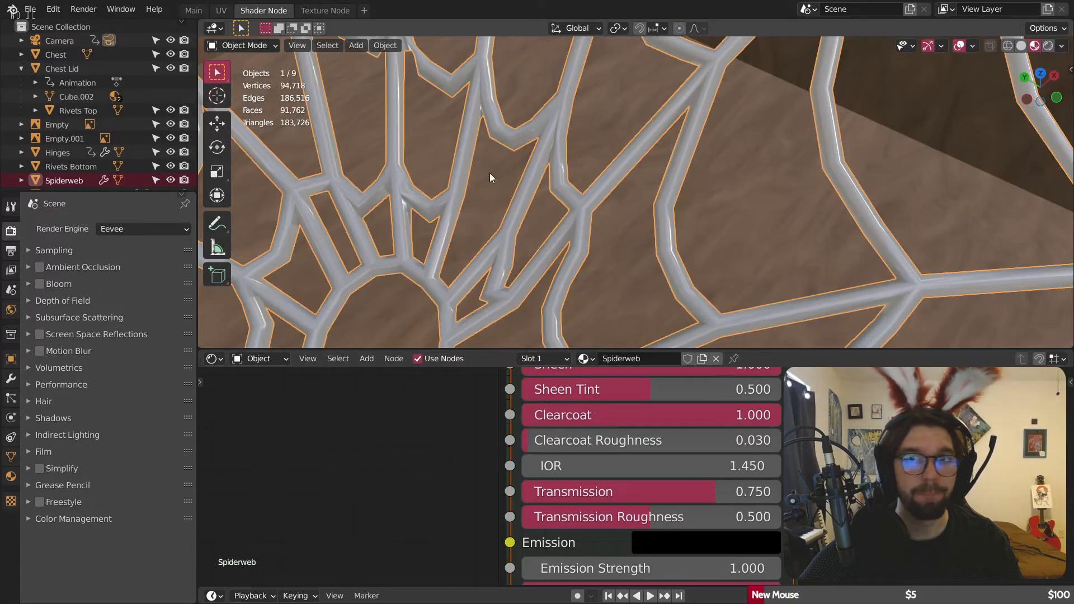
Step: Dissolve the two intermediate vertices on the pinched cross strand above the web's centre in Edit Mode, and return to Object Mode
scroll(599, 193, up, 5)
mouse_move(619, 190)
middle_down()
mouse_move(631, 175)
mouse_move(611, 203)
middle_up()
scroll(636, 206, up, 6)
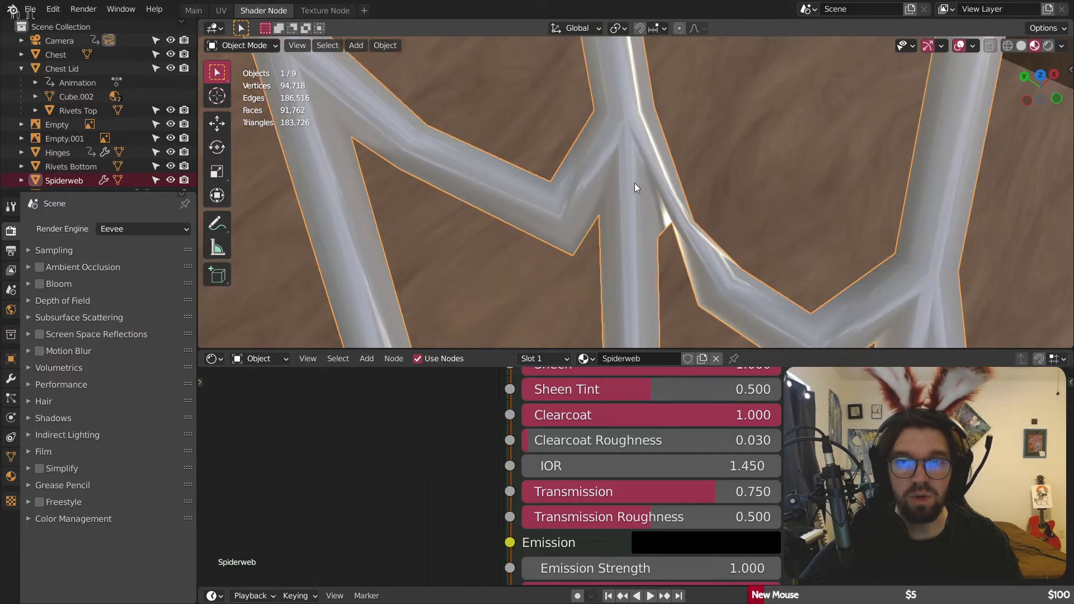
click(243, 45)
click(249, 75)
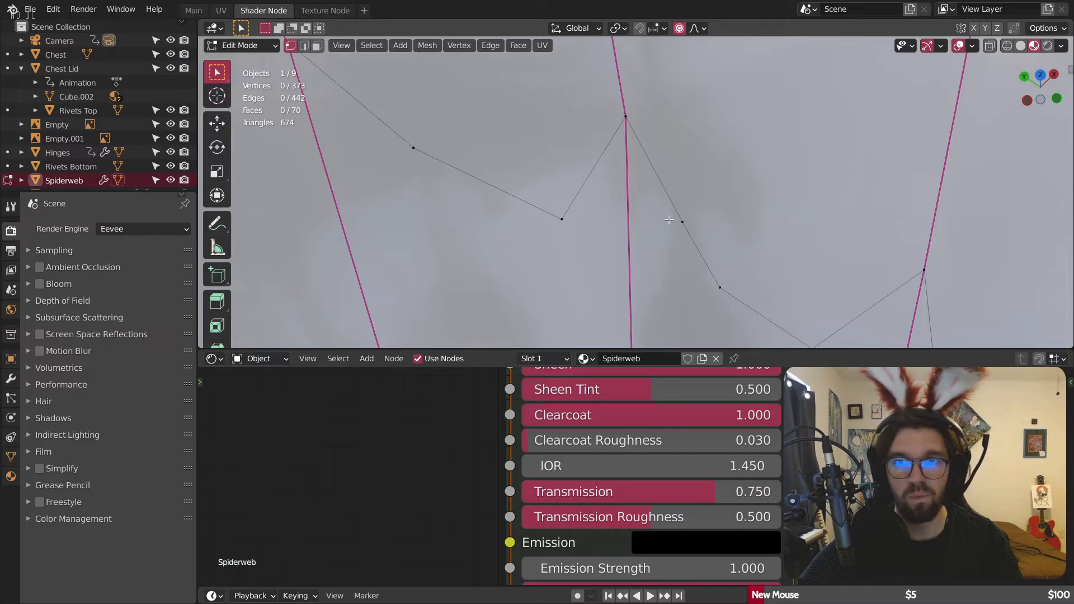
right_click(729, 294)
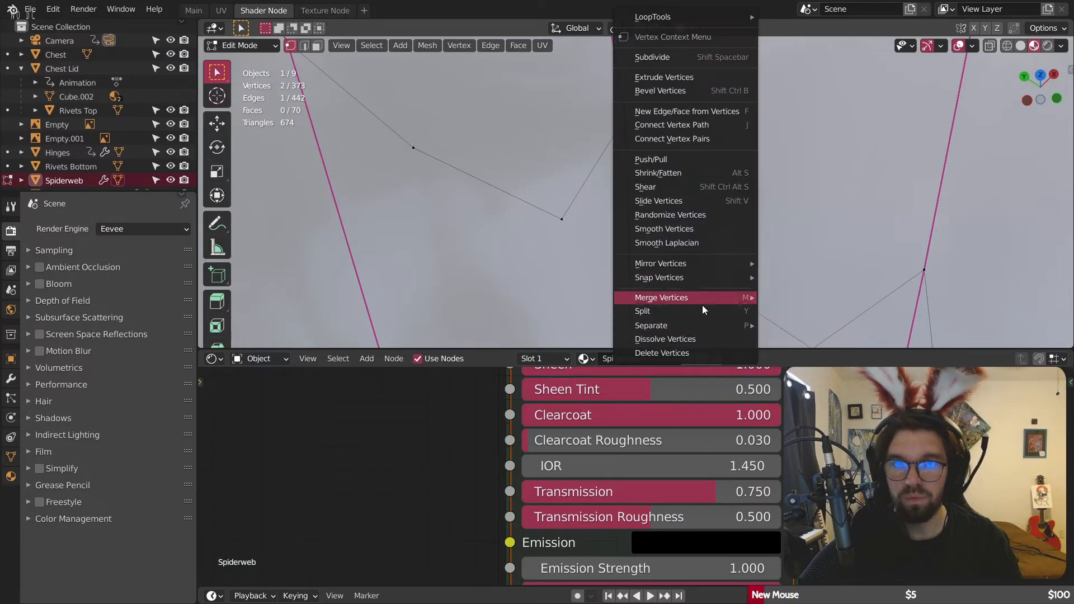
click(683, 338)
click(243, 46)
click(249, 60)
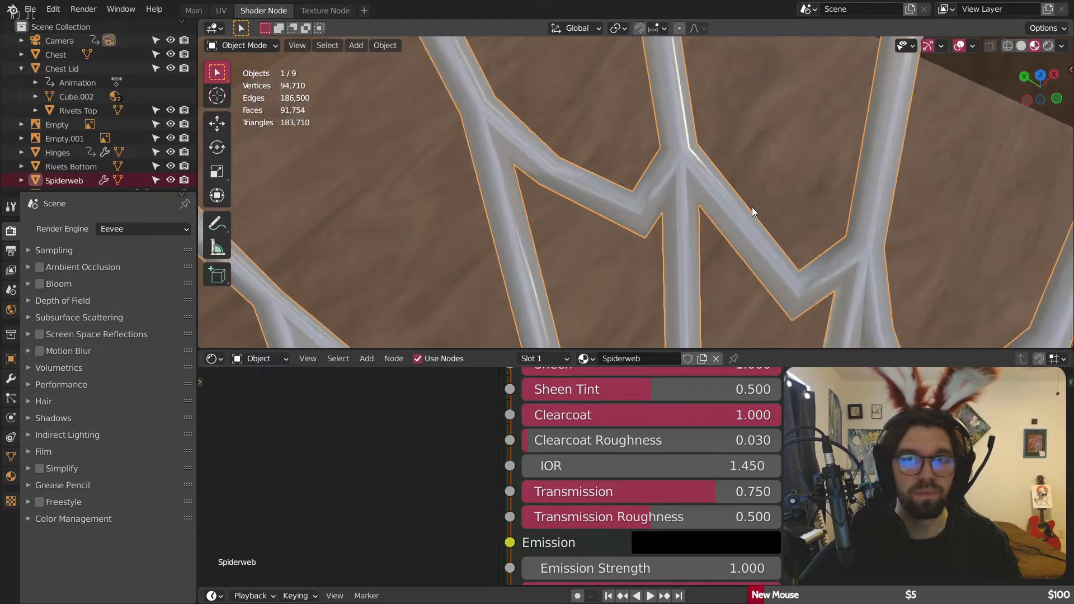
Step: Examine the spiderweb's strands up close and from several angles for remaining kinks and pinched junctions
scroll(728, 190, down, 5)
scroll(714, 173, up, 8)
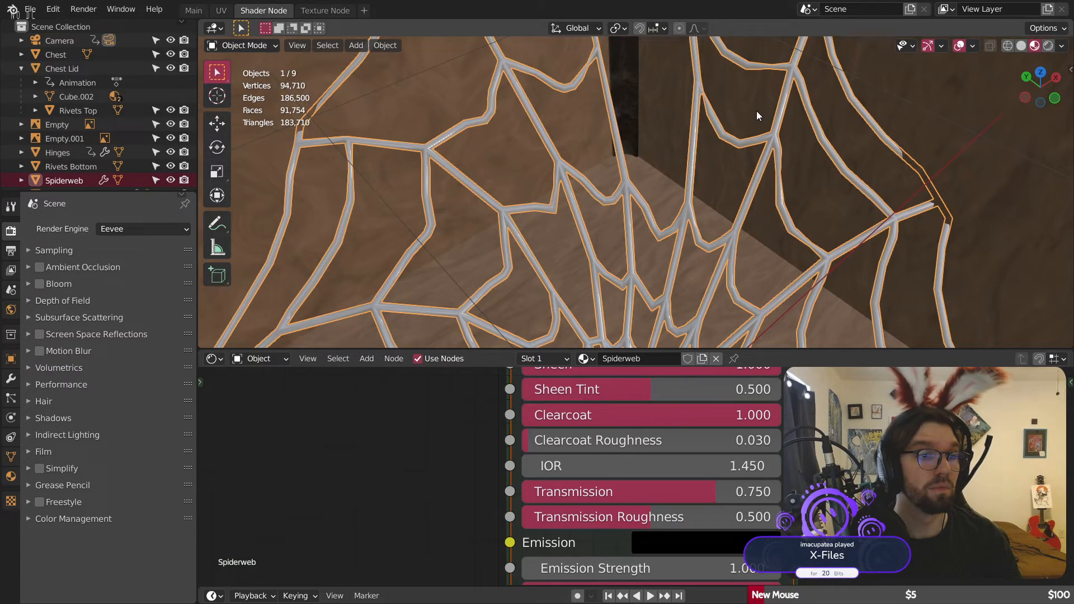
scroll(756, 111, down, 6)
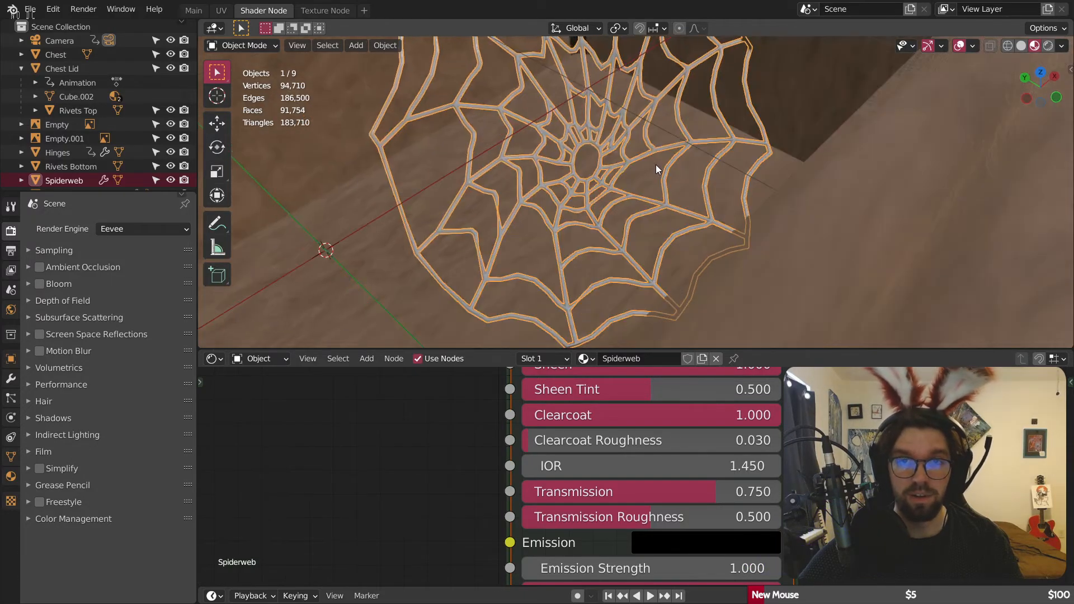
middle_drag(656, 164, 708, 170)
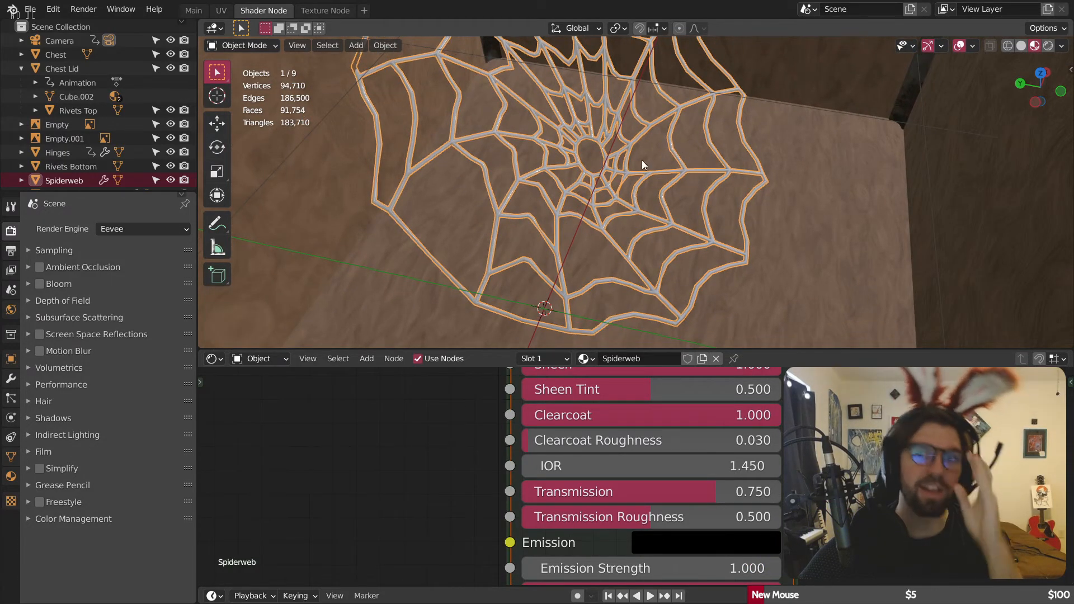
scroll(615, 190, down, 3)
middle_drag(595, 222, 600, 179)
scroll(600, 179, up, 4)
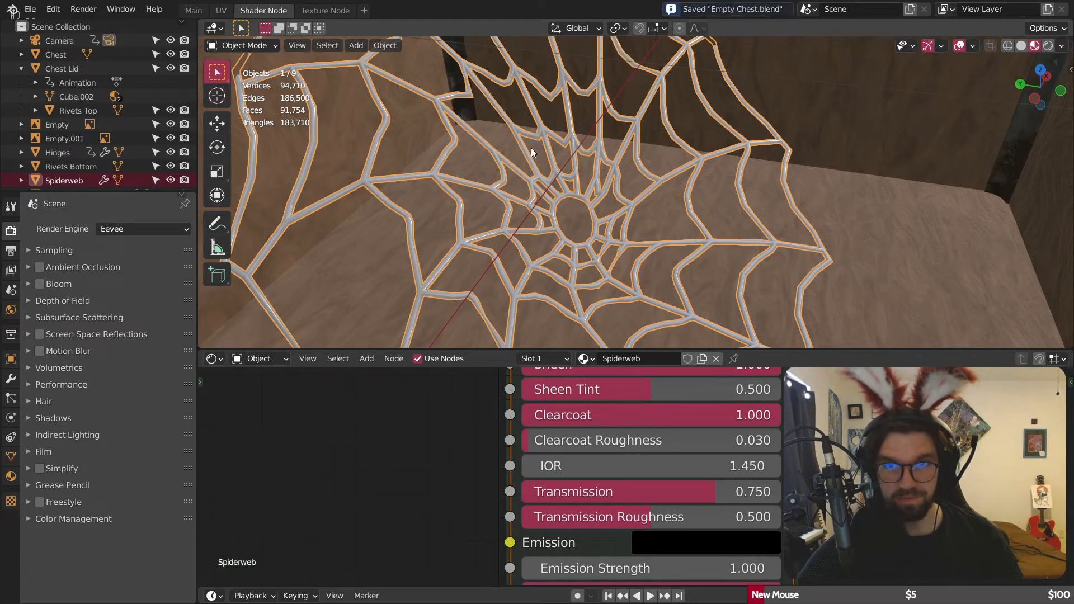
scroll(531, 148, down, 3)
middle_drag(593, 119, 618, 107)
scroll(618, 106, up, 4)
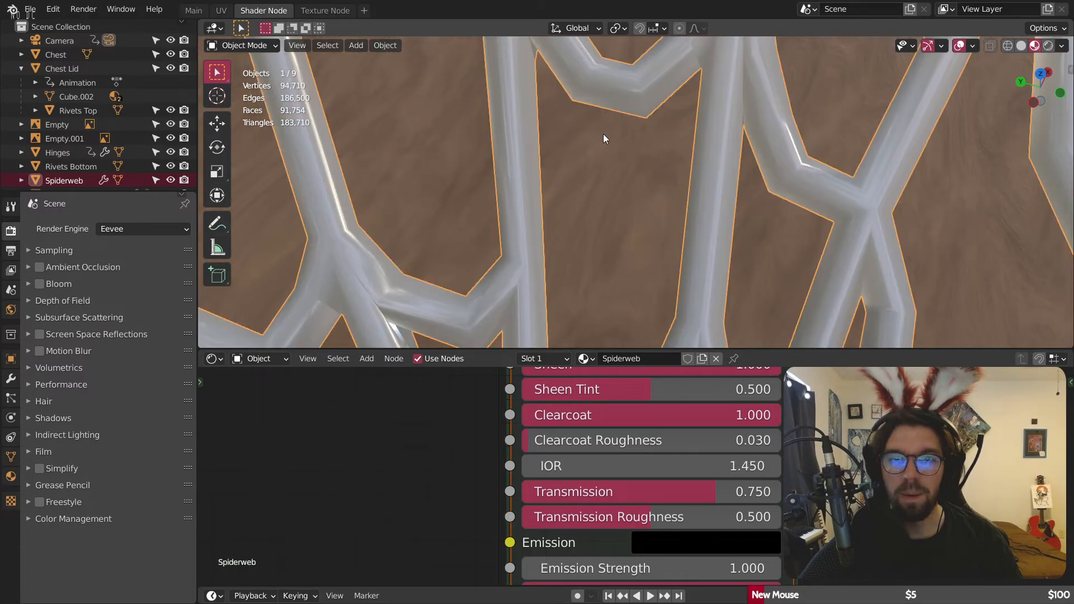
scroll(603, 133, down, 2)
scroll(528, 506, down, 4)
Step: Add a Bump node to the Spiderweb material and connect its Normal output to the shader's Normal input
click(620, 458)
middle_drag(594, 474, 600, 451)
scroll(600, 452, up, 3)
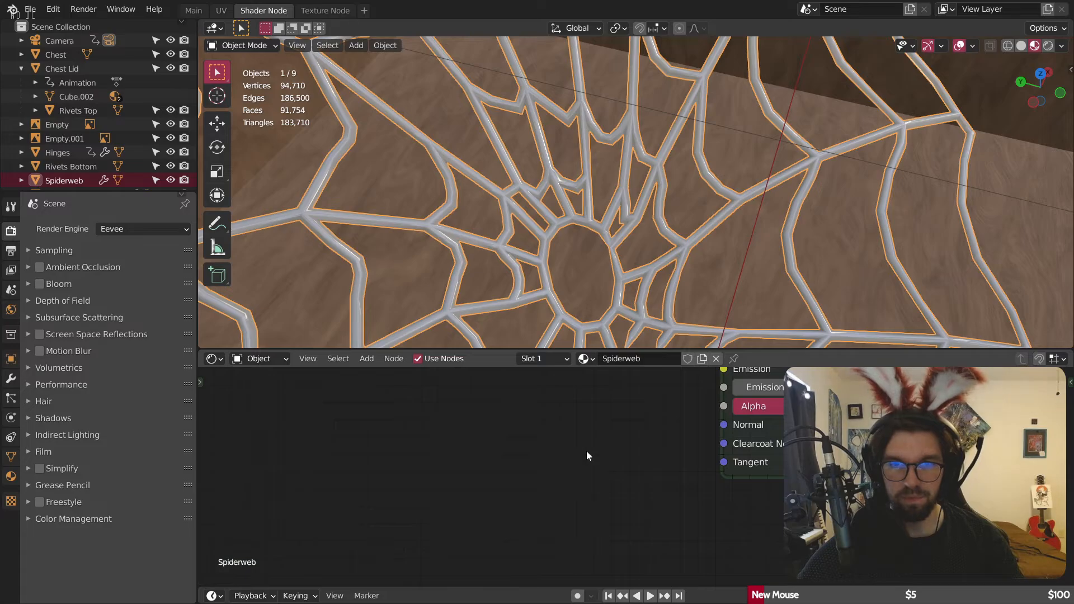
key(shift+a)
mouse_move(558, 530)
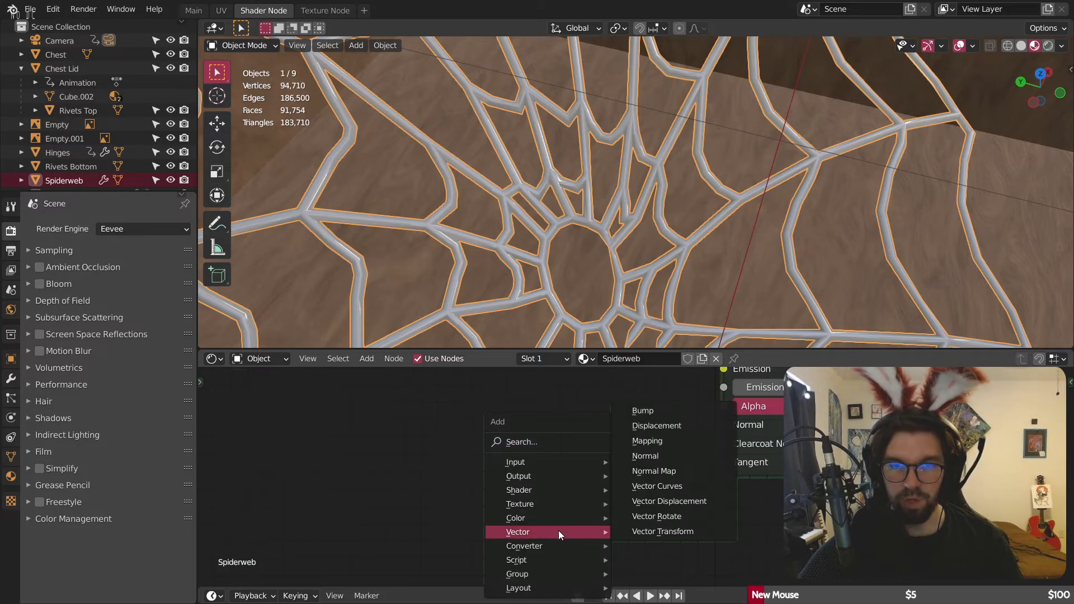
click(642, 410)
click(709, 484)
drag(674, 491, 724, 424)
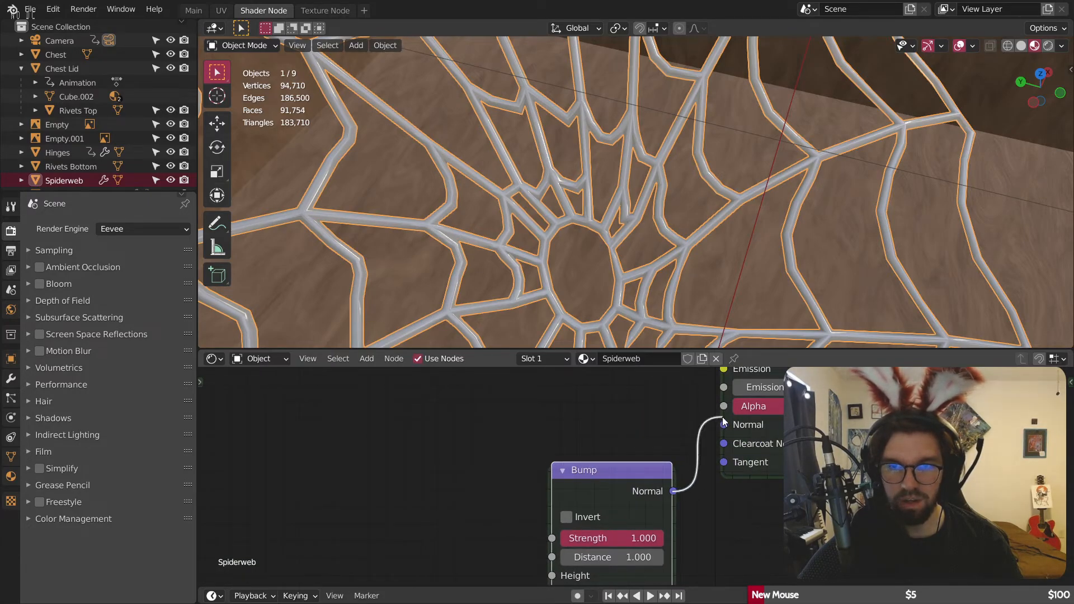
drag(643, 468, 593, 421)
middle_drag(593, 421, 709, 433)
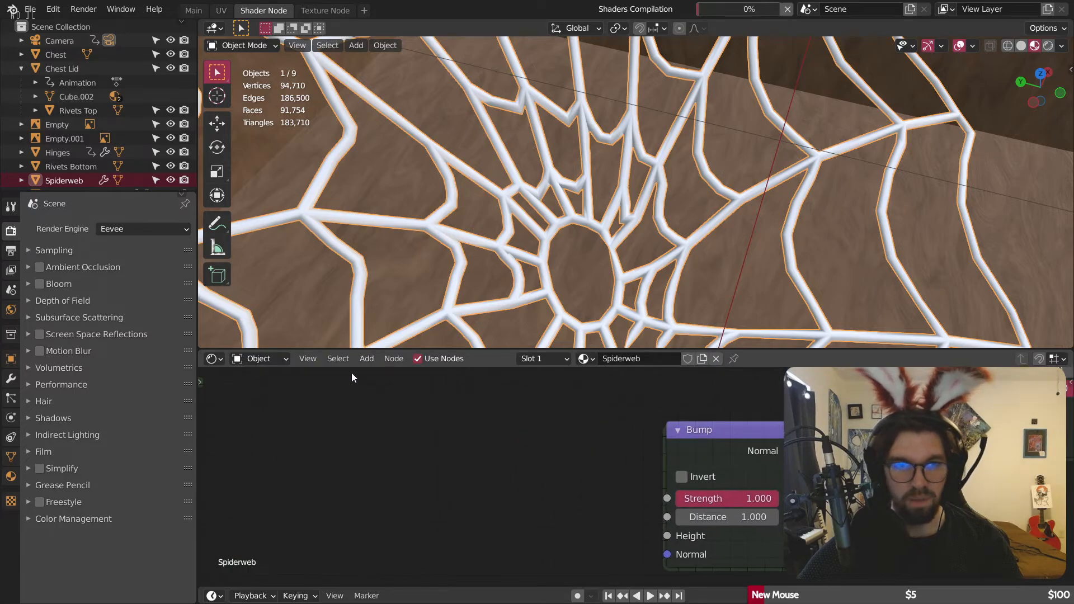
Step: Add a Noise Texture node before the Bump node and connect its Color output to the Bump's Height
click(367, 358)
mouse_move(396, 443)
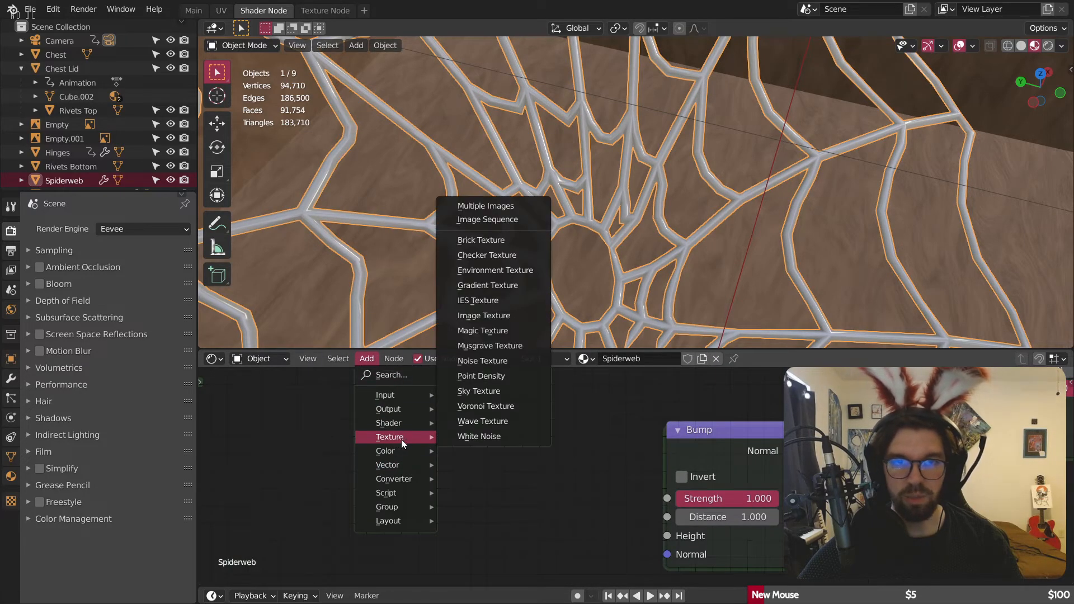
click(496, 364)
click(374, 404)
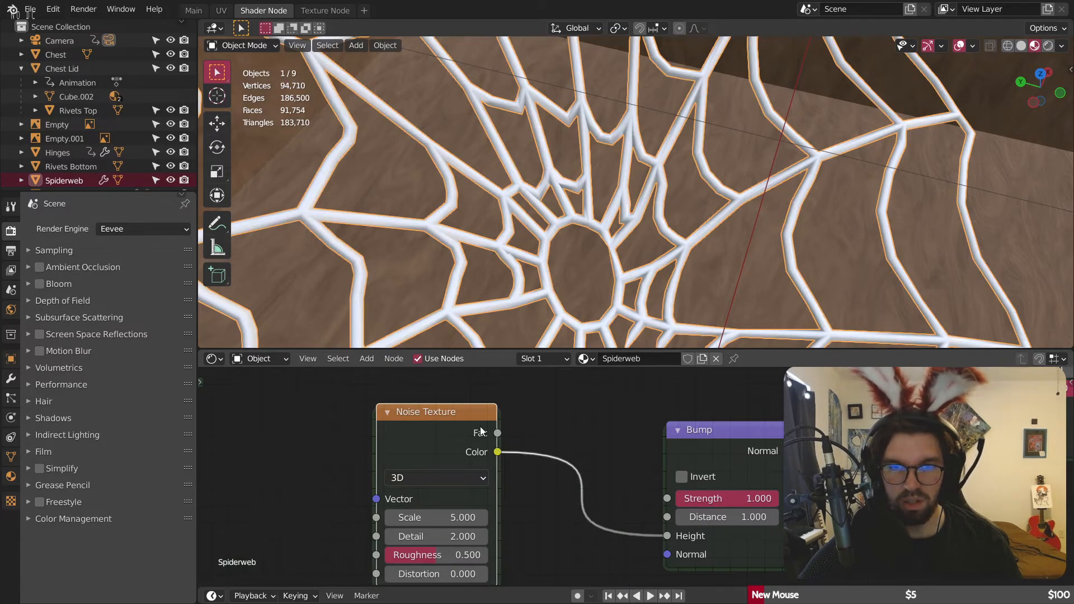
drag(482, 407, 505, 395)
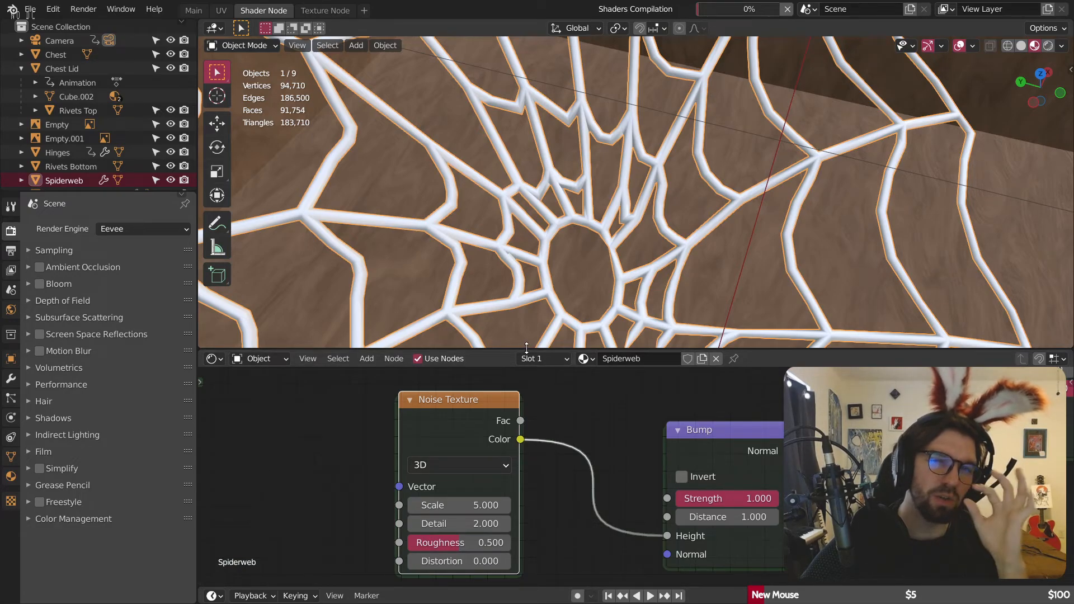
Step: Apply Shade Smooth to the spiderweb and check the bumped strands up close
right_click(585, 119)
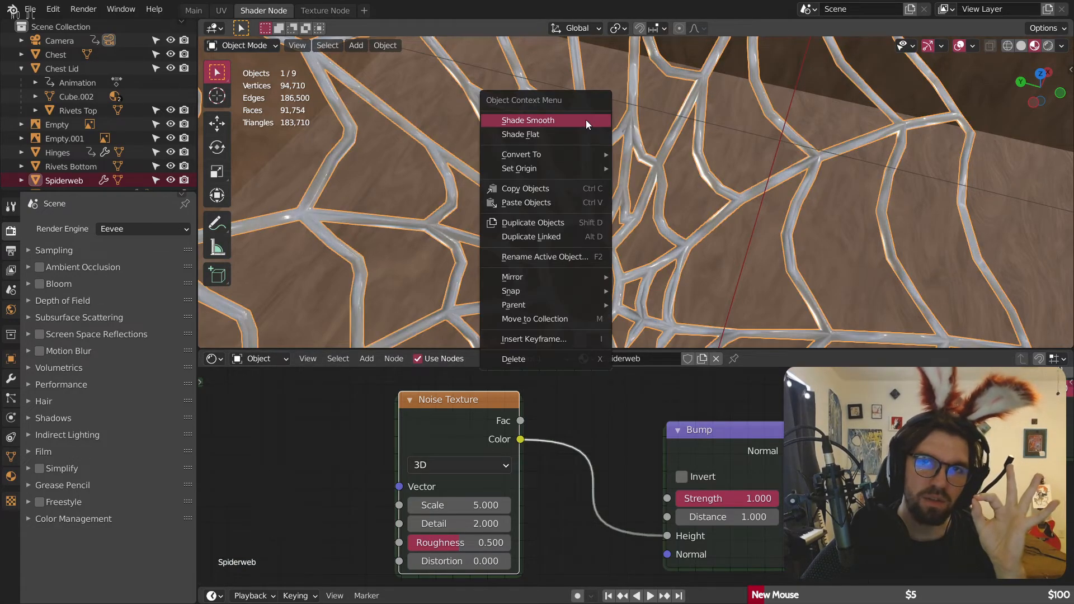
click(586, 120)
scroll(576, 114, up, 5)
scroll(570, 110, up, 1)
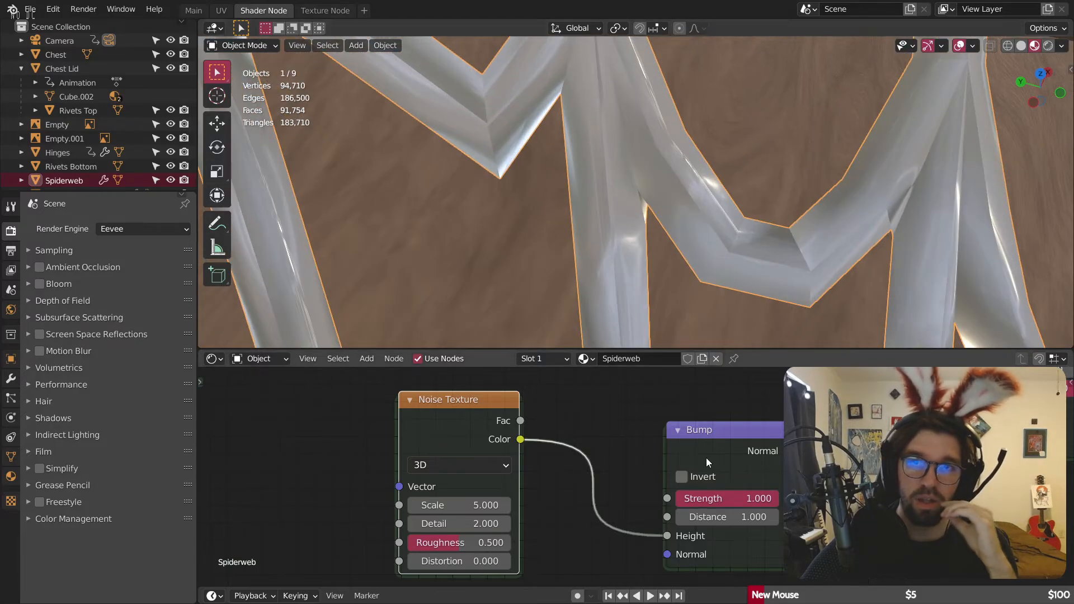
Step: Set the Noise Texture's Scale to 20, Distortion to 5, Detail to 16 and Roughness to 0.447
click(488, 503)
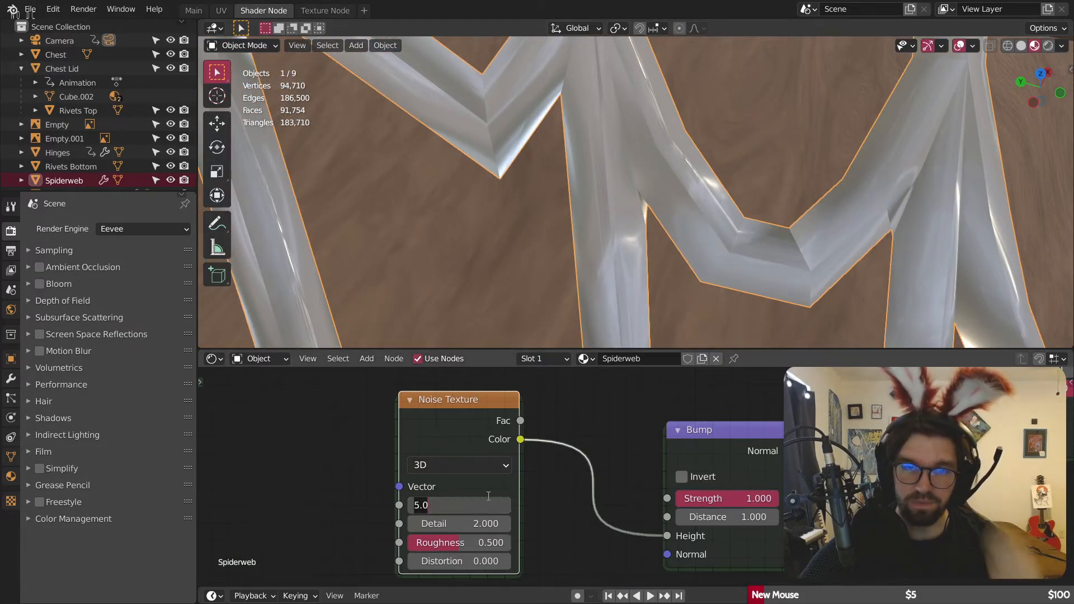
key(Return)
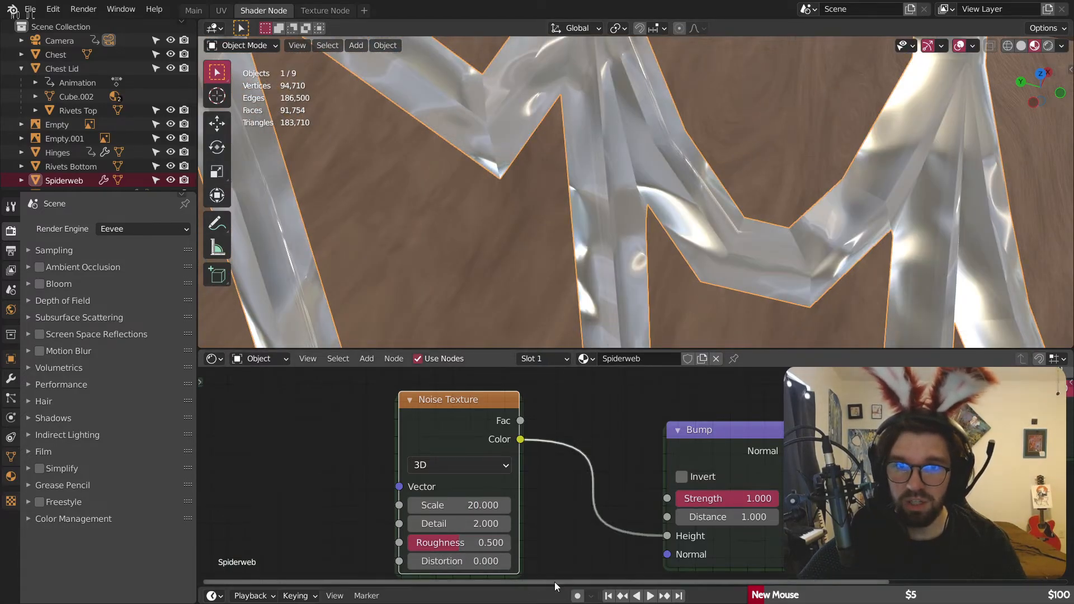
drag(440, 570, 506, 569)
click(439, 568)
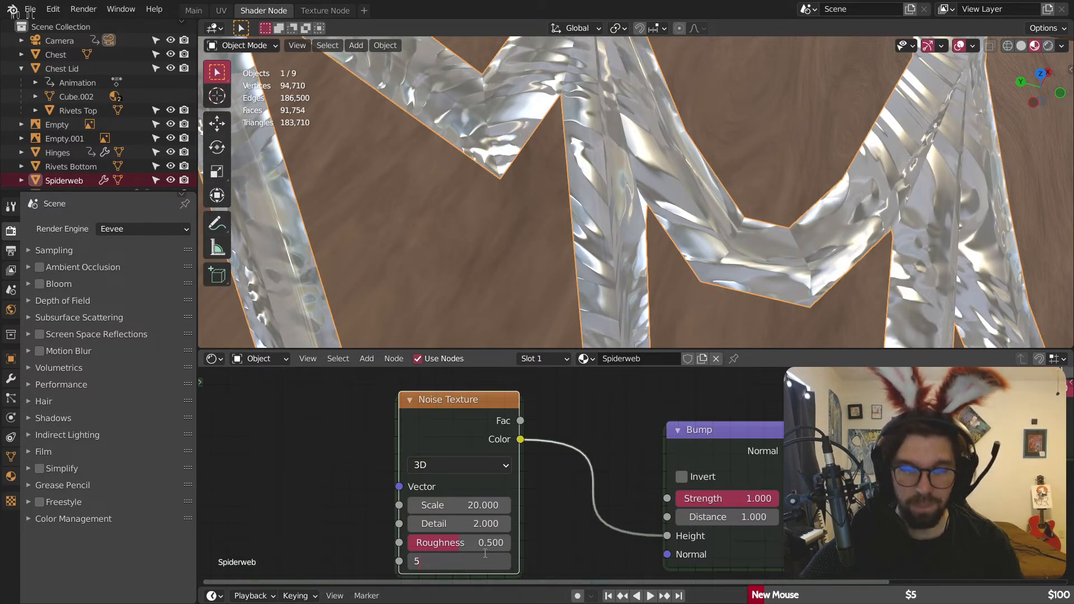
text(5)
key(Return)
mouse_move(448, 524)
mouse_down()
mouse_move(503, 523)
mouse_move(492, 543)
mouse_move(470, 542)
mouse_up()
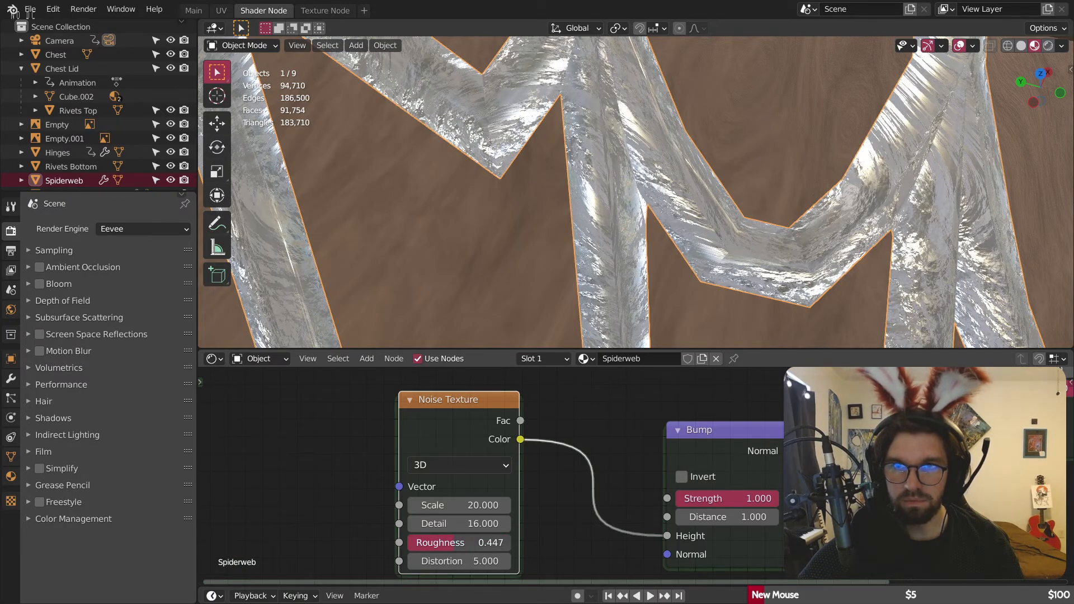
Step: Switch the viewport to Rendered shading and play the chest animation through the camera view
scroll(517, 179, down, 8)
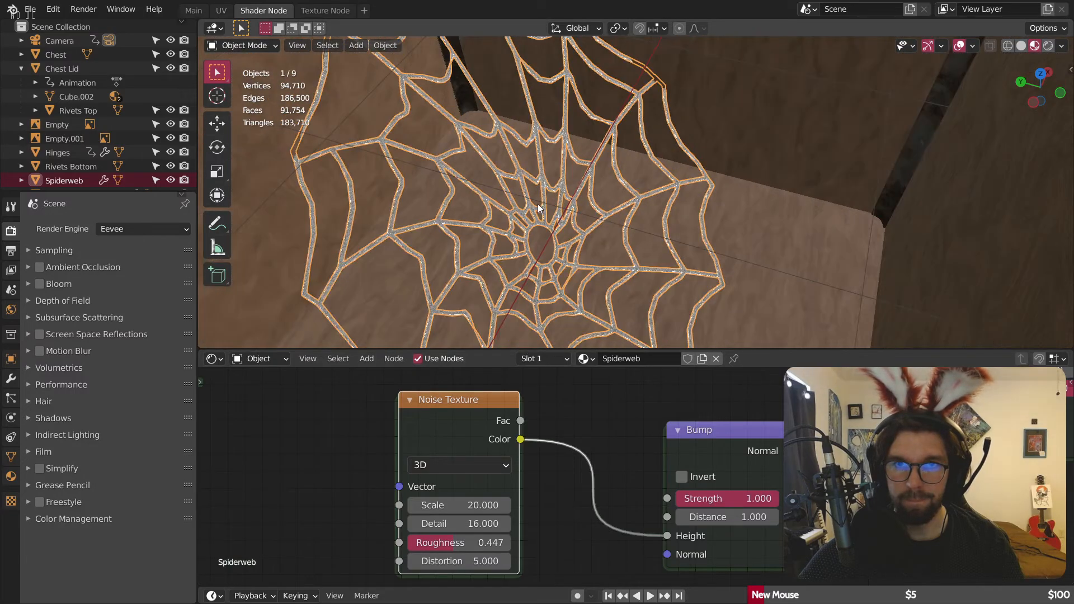
scroll(529, 213, down, 12)
click(787, 156)
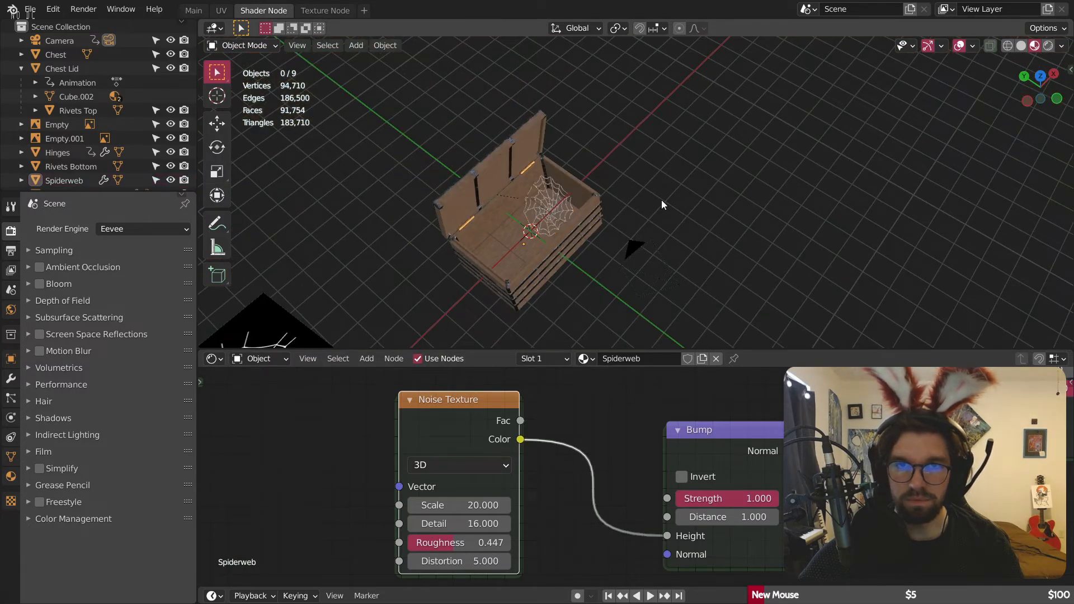
click(1047, 45)
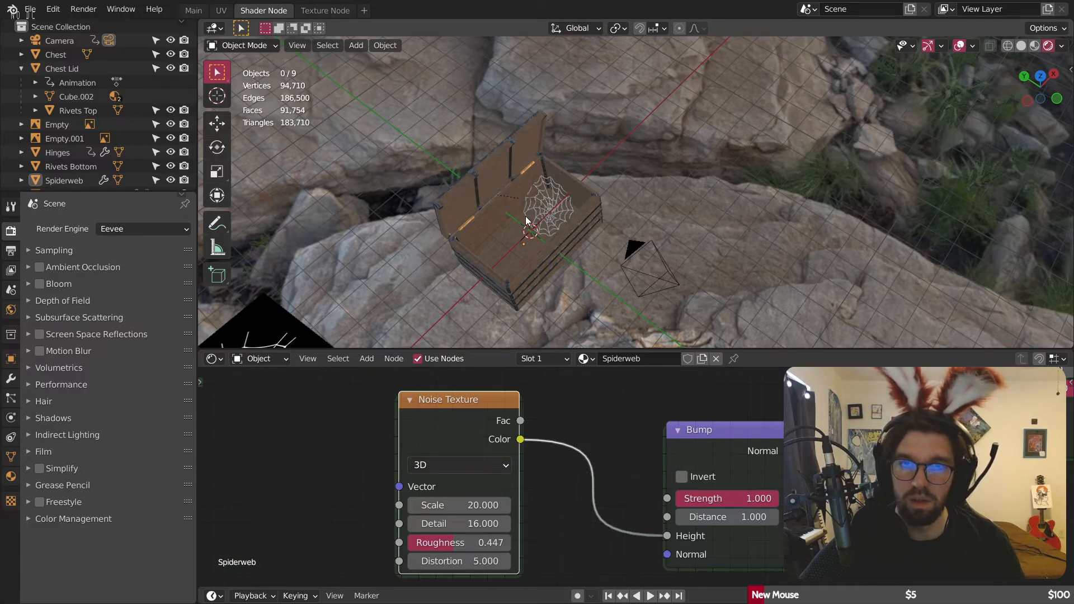
click(642, 245)
key(space)
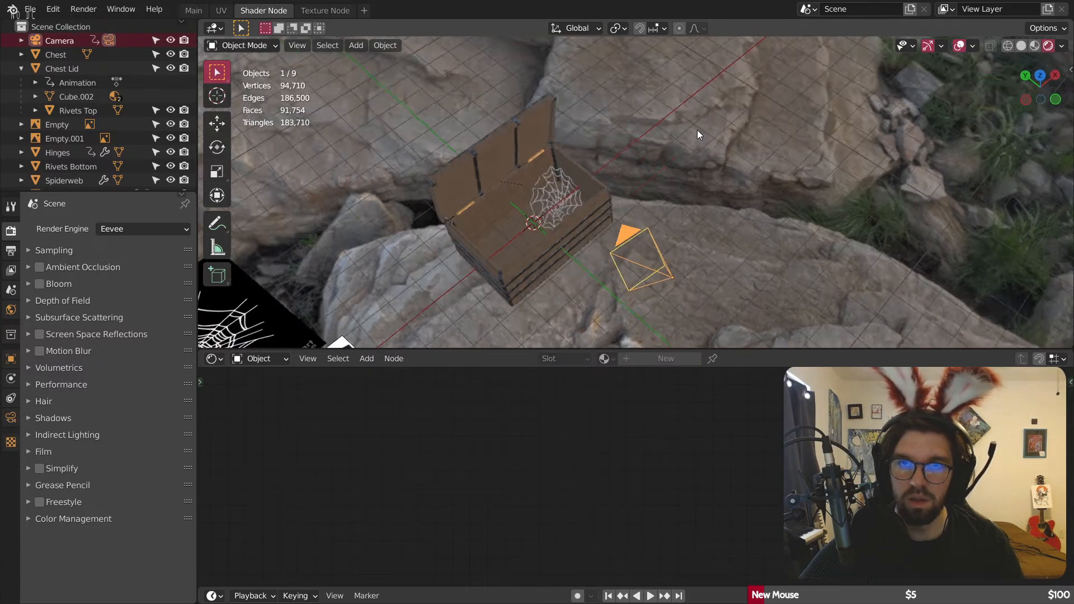
key(KP_0)
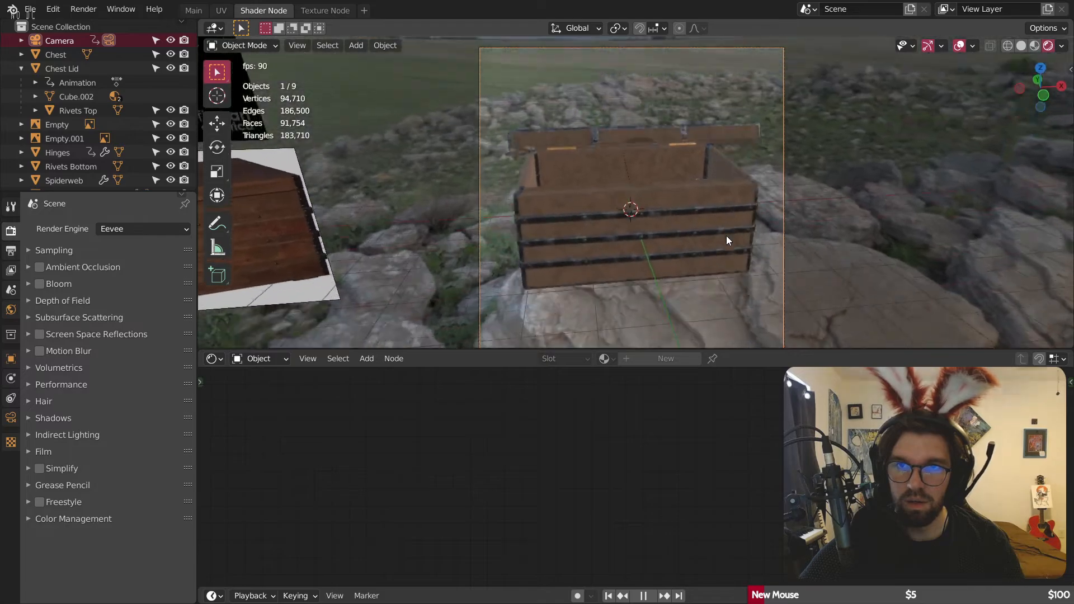
key(space)
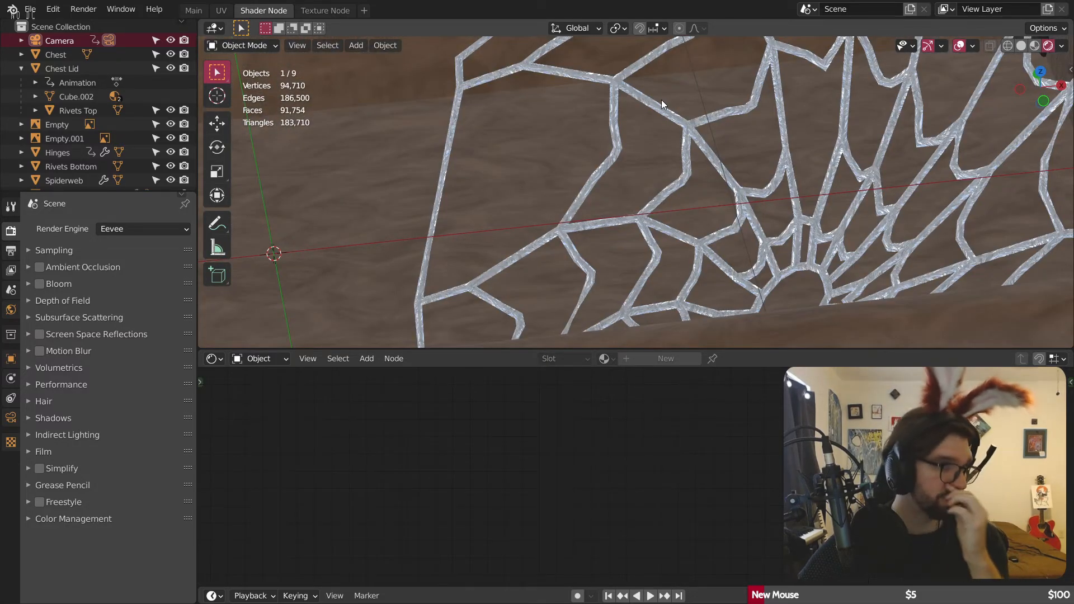
scroll(635, 97, down, 8)
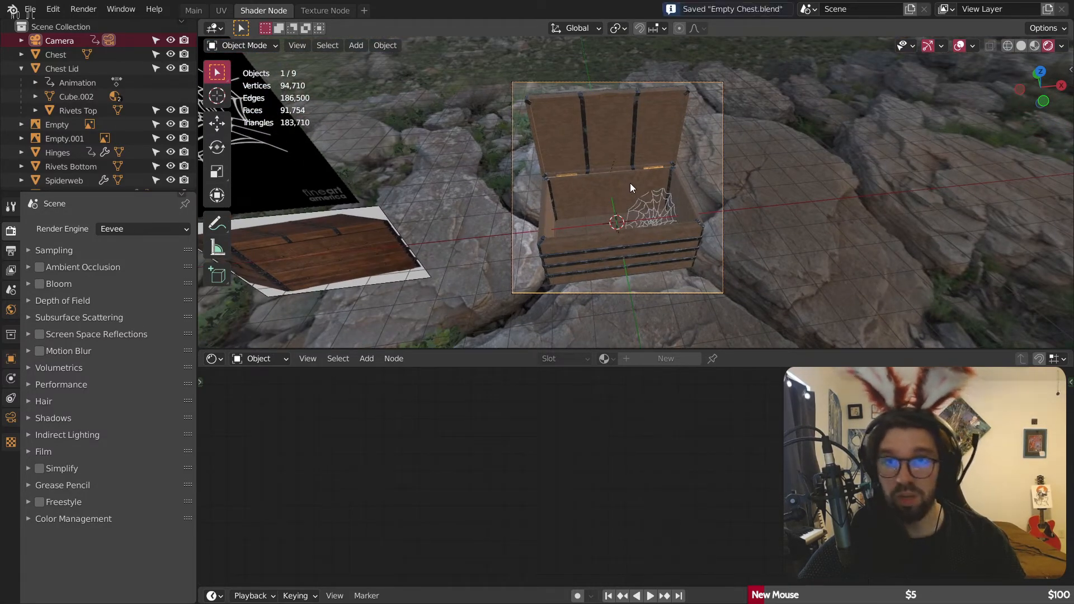
Step: Delete the spiderweb and chest reference images beside the model
scroll(630, 184, up, 2)
mouse_move(630, 183)
shift+middle_down()
mouse_move(614, 206)
mouse_move(614, 194)
mouse_move(623, 198)
shift+middle_up()
scroll(631, 216, down, 2)
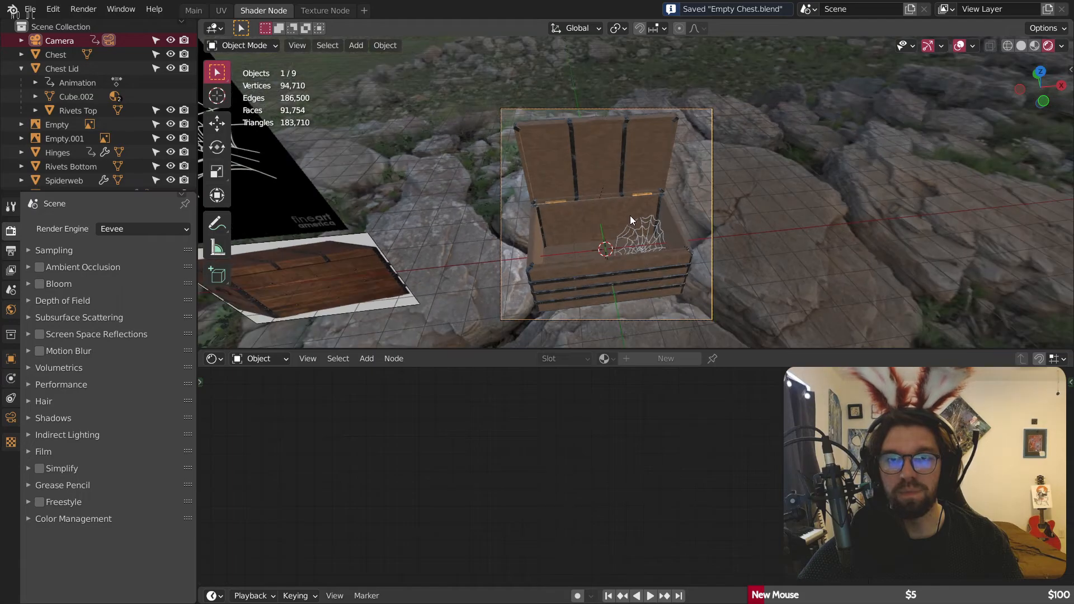
scroll(622, 180, up, 1)
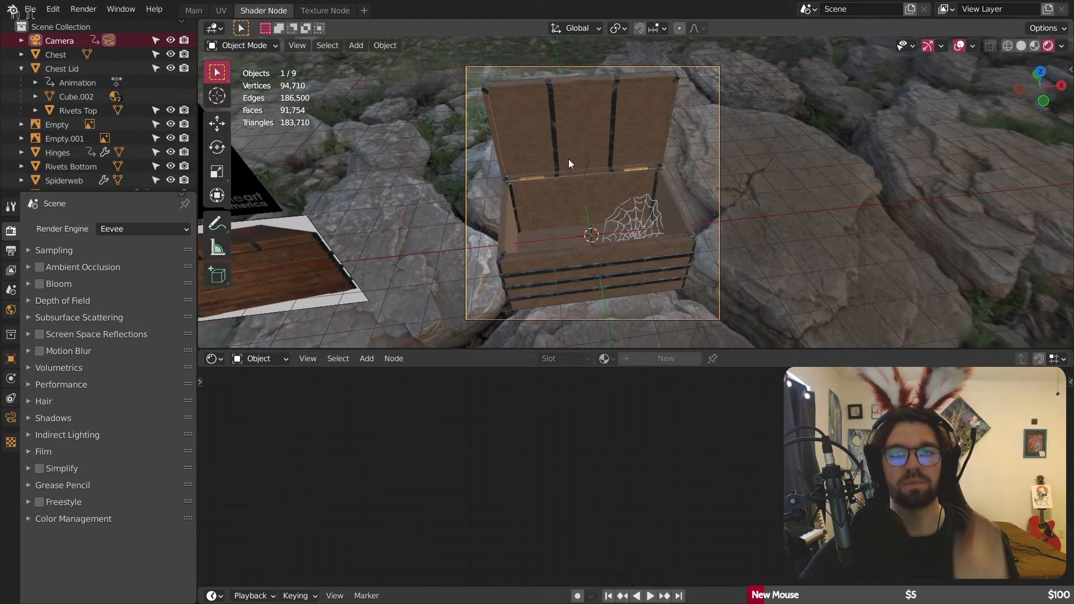
shift+middle_drag(308, 245, 447, 243)
click(367, 175)
shift+click(389, 274)
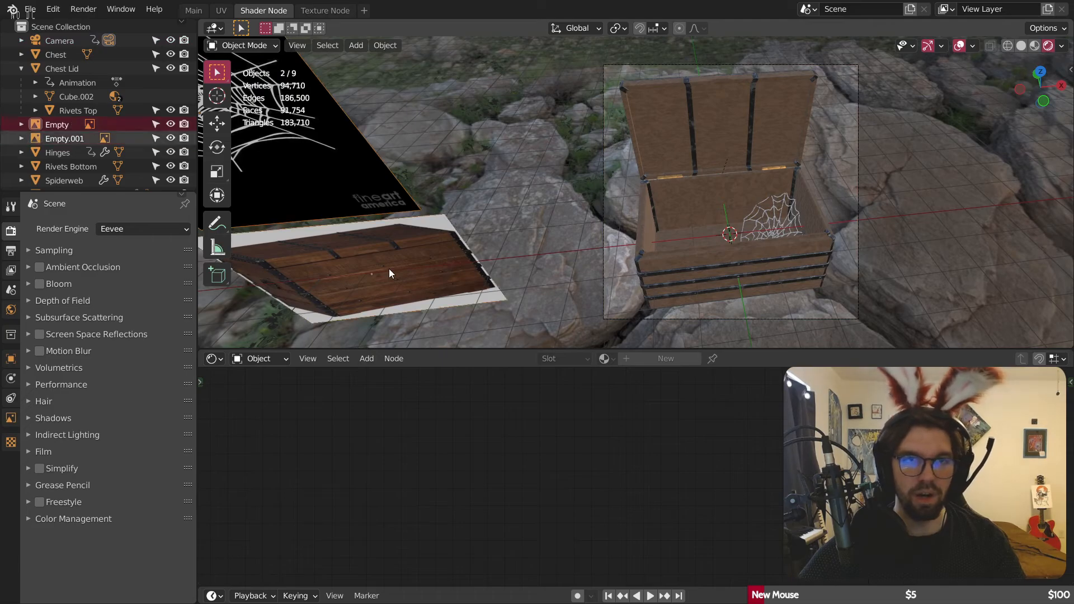
key(Delete)
scroll(504, 279, down, 1)
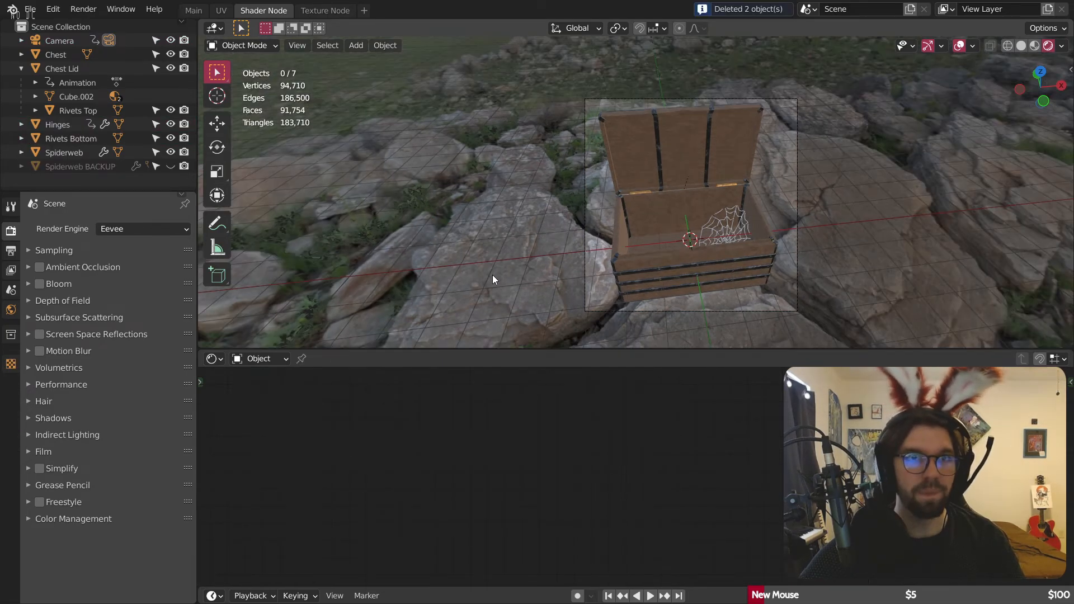
Step: Switch the shader editor to the World nodes and bring the kloppenheim_06_4k environment texture node into view
click(256, 359)
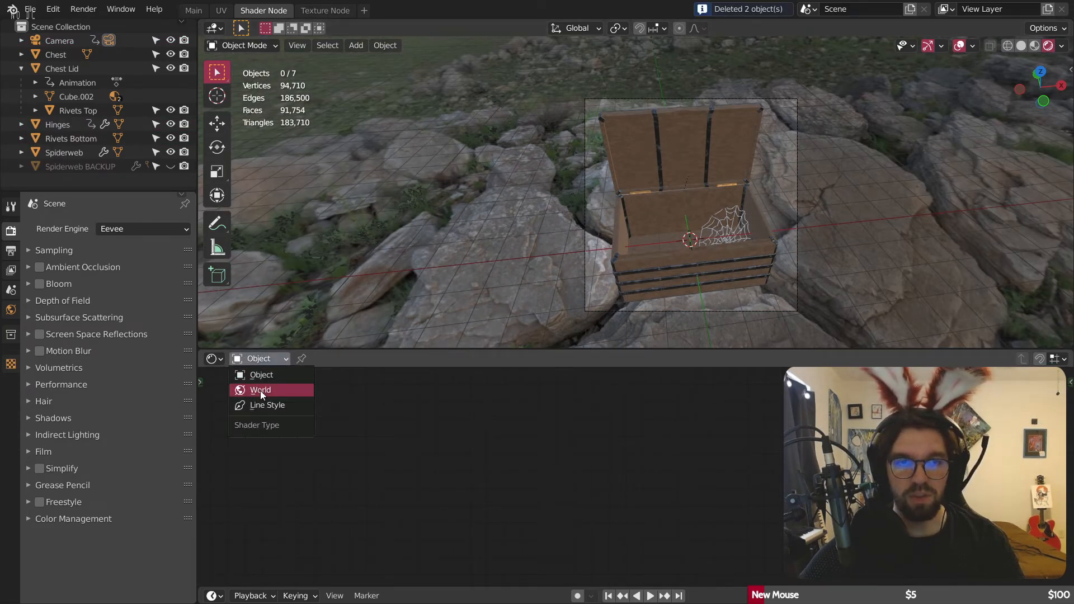
click(260, 390)
middle_drag(485, 440, 673, 483)
scroll(673, 484, down, 6)
middle_drag(576, 455, 662, 531)
scroll(651, 442, up, 12)
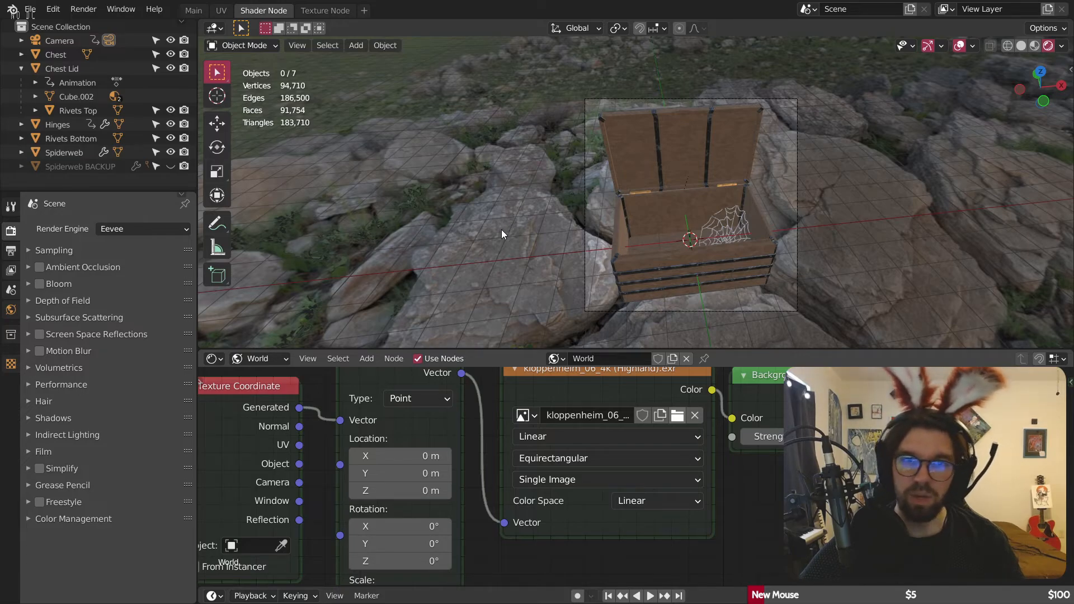
Step: Switch the world environment image to studio_country_hall_2k and rotate its mapping around Z to -285°
key(ctrl+z)
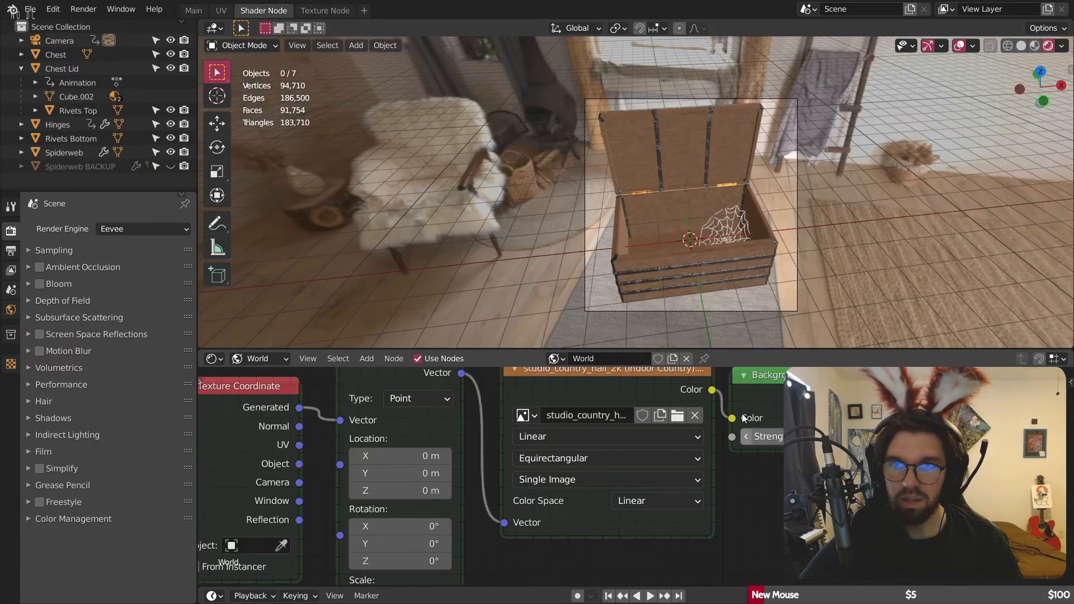
shift+middle_drag(715, 222, 609, 154)
scroll(591, 137, up, 3)
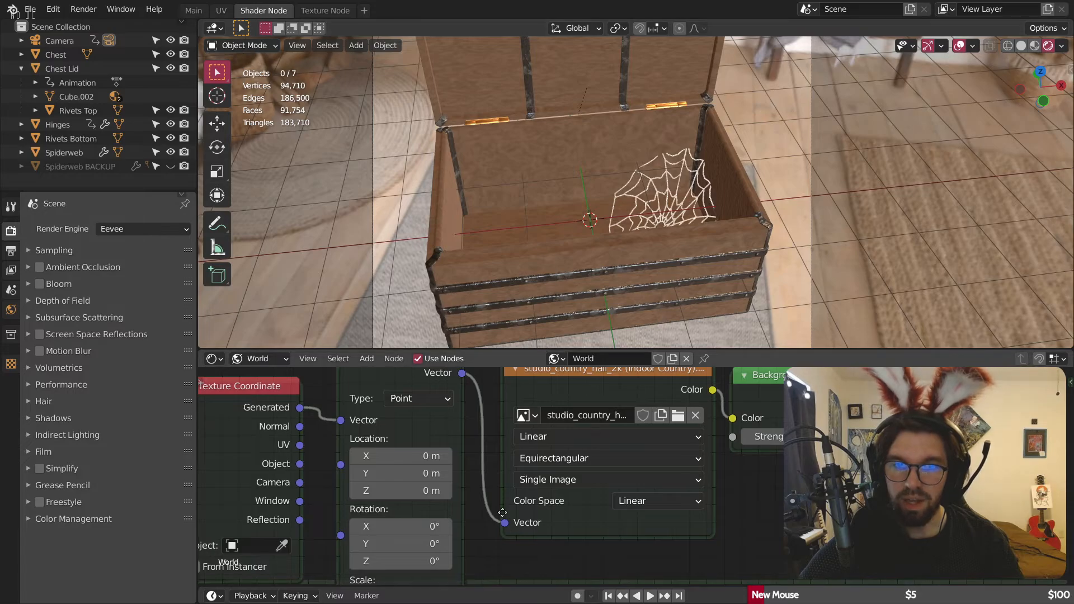
middle_drag(379, 579, 426, 541)
drag(442, 523, 380, 523)
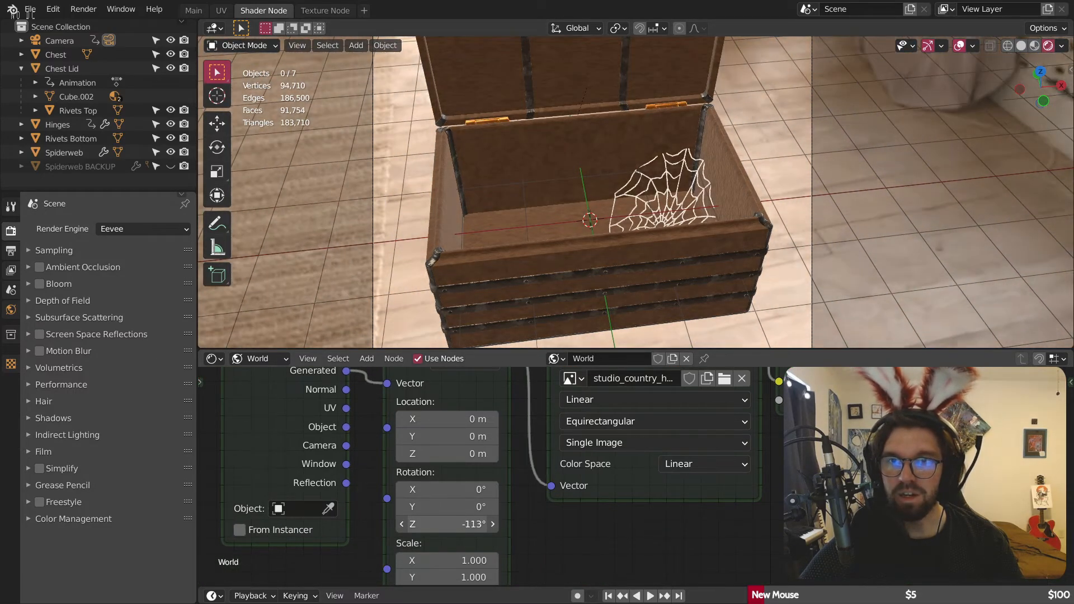
scroll(637, 164, down, 4)
scroll(636, 164, up, 1)
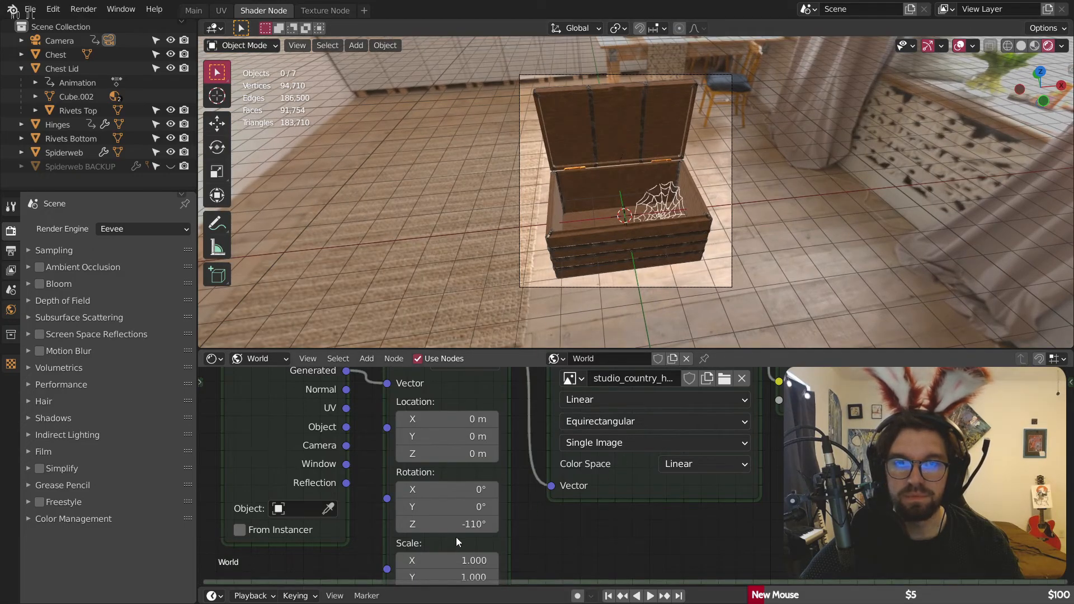
drag(455, 529, 360, 529)
scroll(634, 142, up, 3)
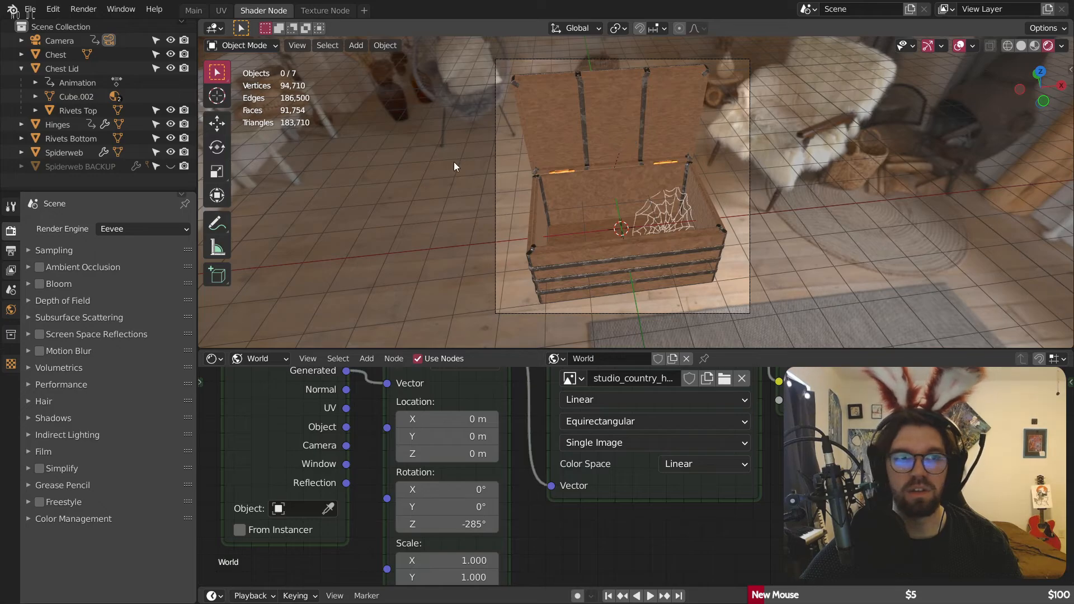
Step: Replace the world environment image with decor_shop_2k and set the Mapping node's Z rotation to -359°
click(740, 378)
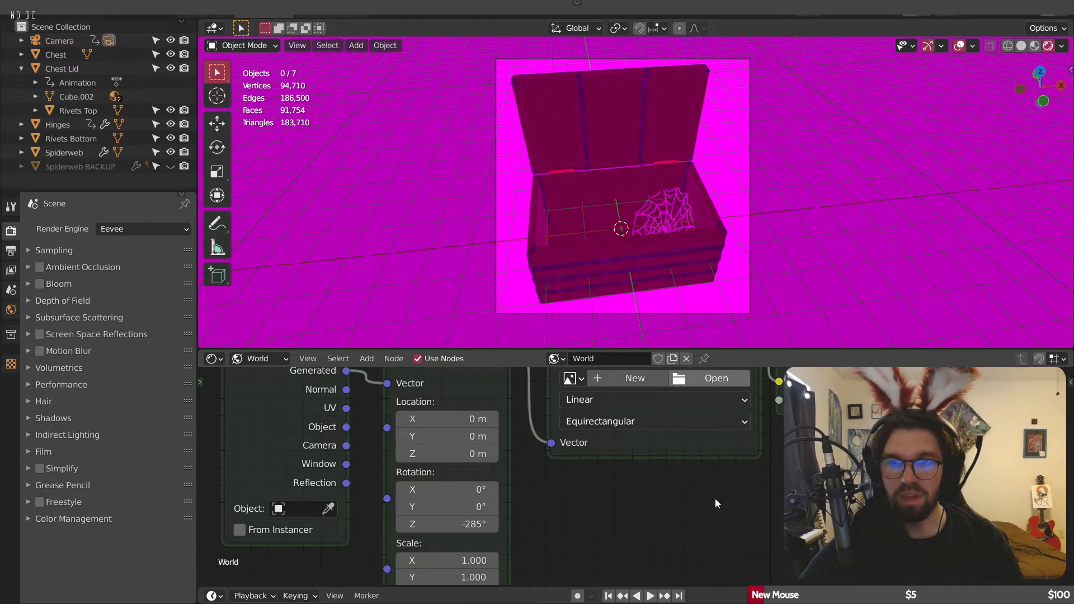
key(ctrl+z)
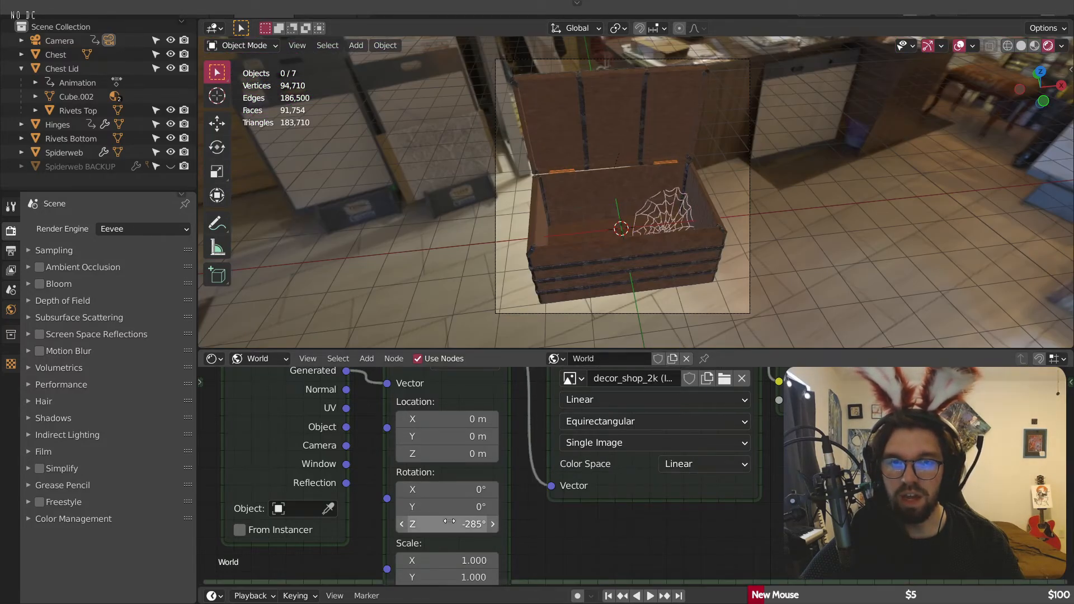
mouse_move(449, 520)
mouse_down()
mouse_move(318, 520)
mouse_move(447, 523)
mouse_up()
Step: Try a Mapping Z location of -0.1 m and a Scale of 2 on all axes, undoing a stretch of the X scale
middle_drag(541, 535, 565, 447)
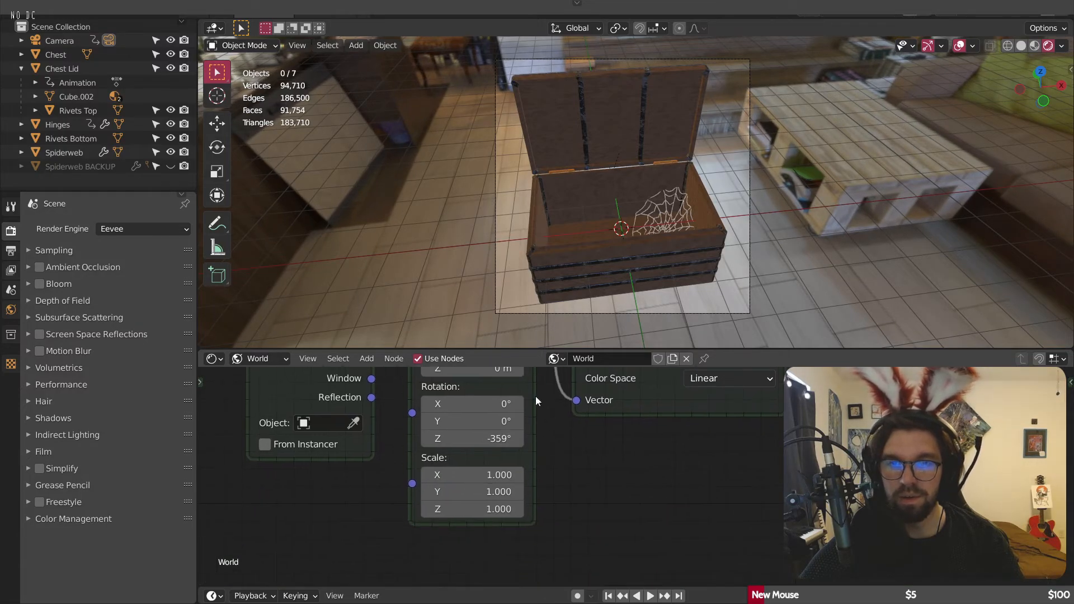
middle_drag(420, 370, 430, 398)
scroll(437, 410, up, 2)
click(438, 411)
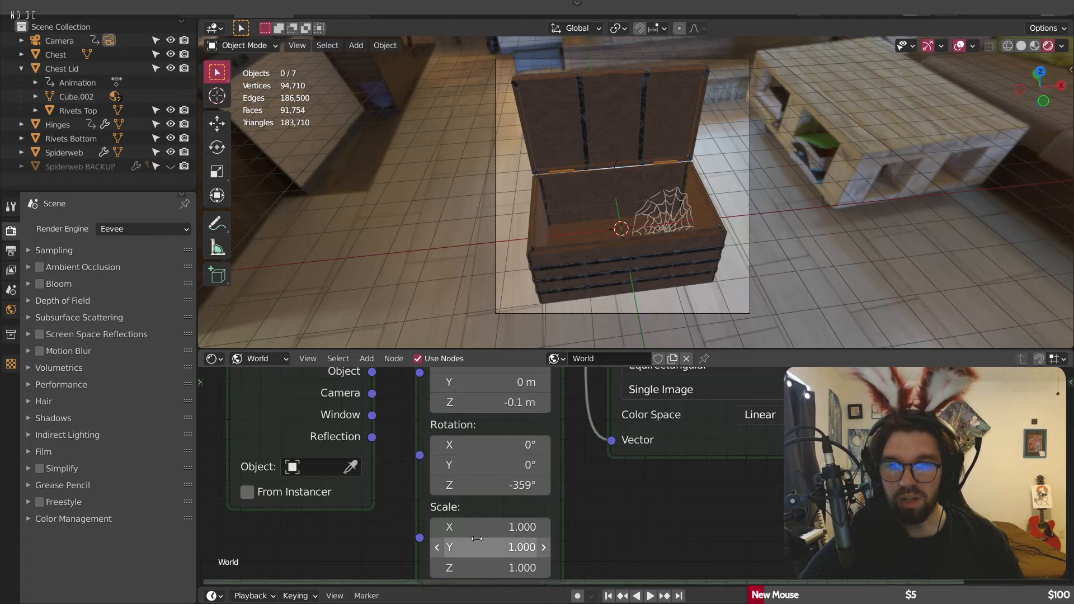
key(Return)
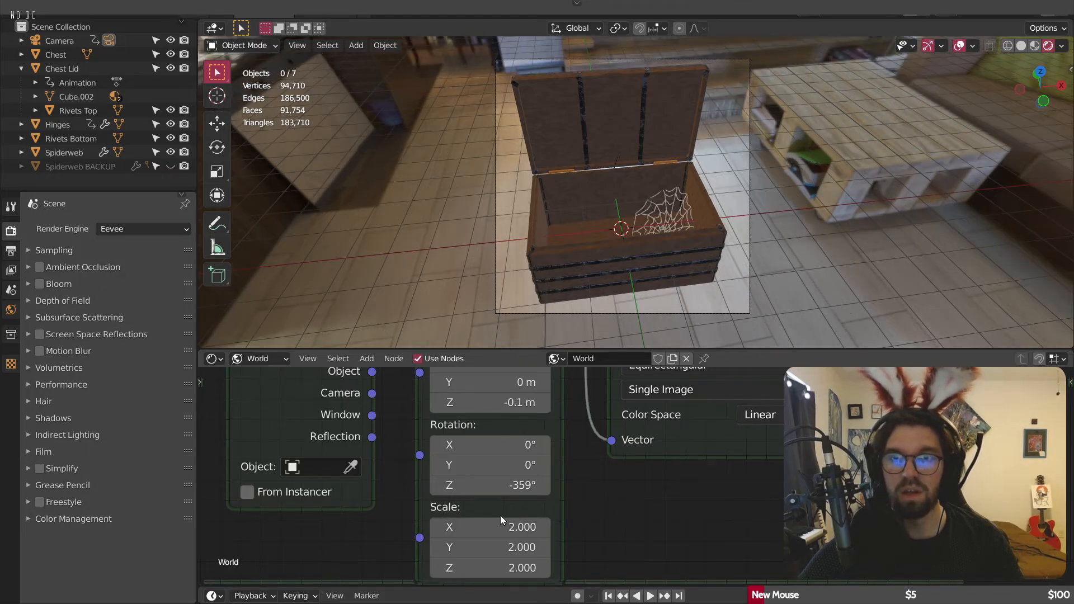
drag(502, 520, 555, 503)
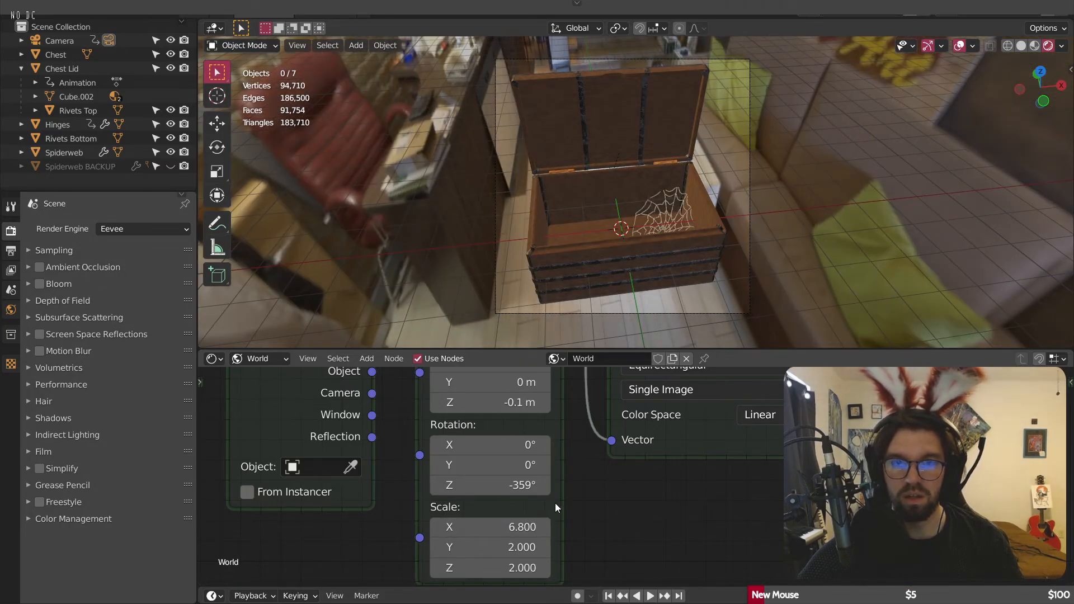
key(ctrl+z)
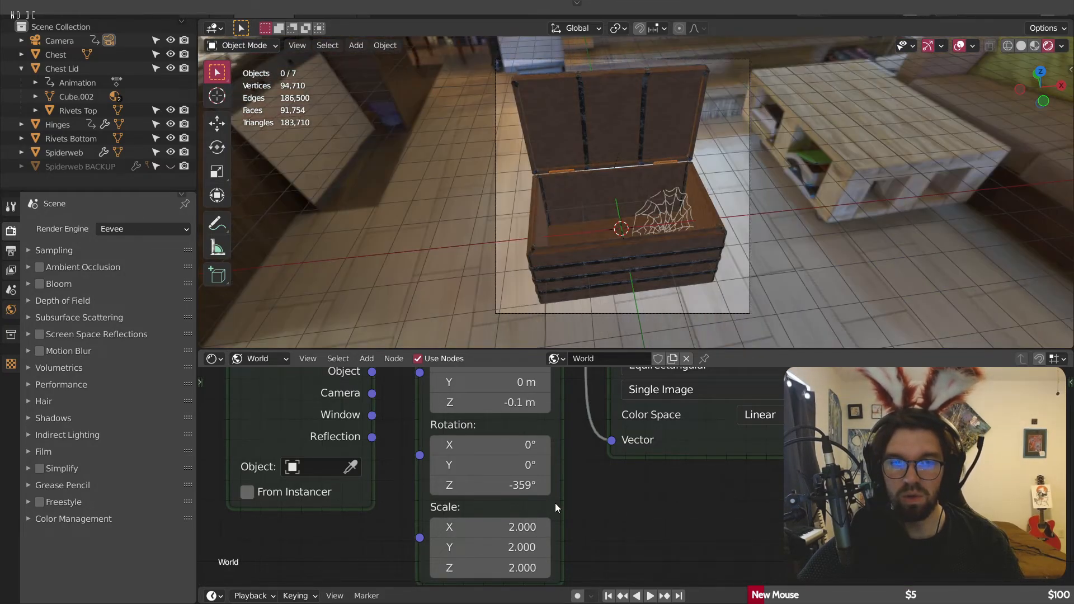
Step: Set the Mapping node's Z location to -0.2 m and preview the chest animation against the background
click(434, 402)
scroll(679, 134, down, 2)
shift+middle_drag(679, 134, 639, 160)
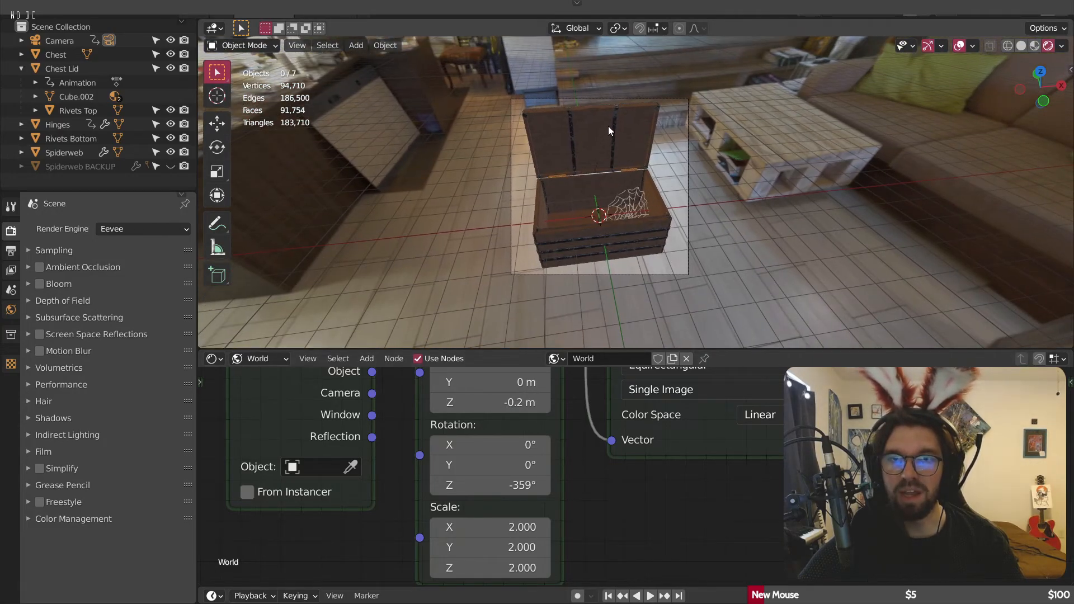
key(space)
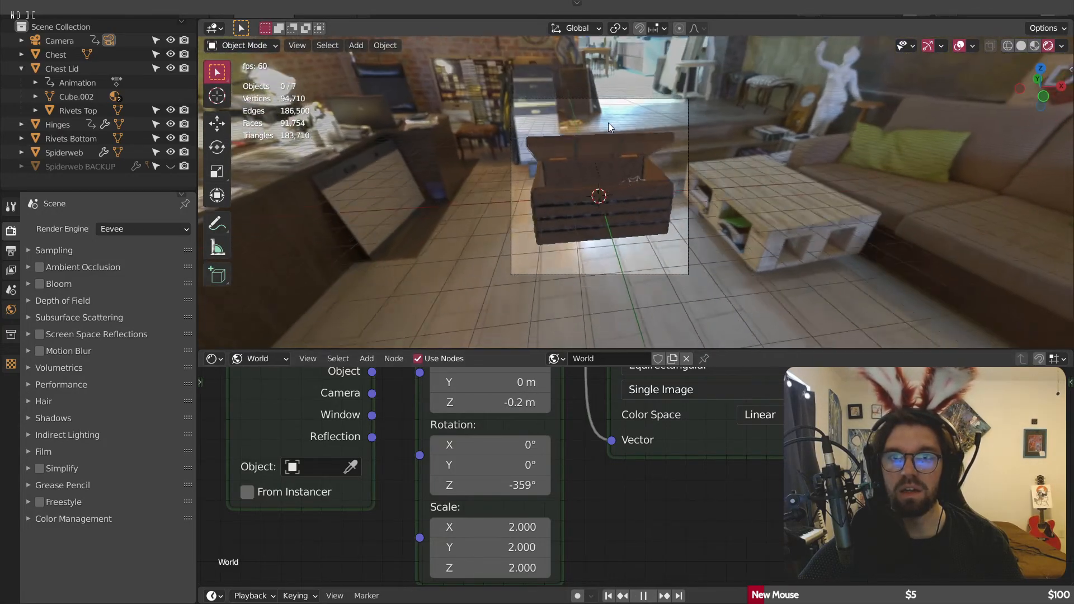
key(Escape)
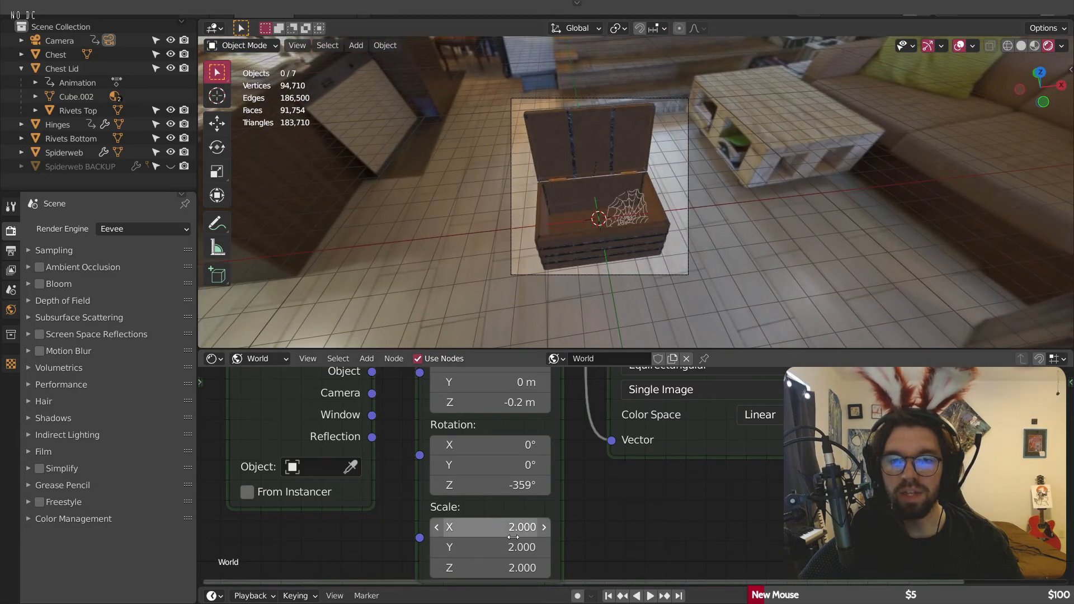
Step: Reset the Mapping node's Scale to 1 on all axes and its Z location to 0 m, previewing the animation
key(Return)
key(space)
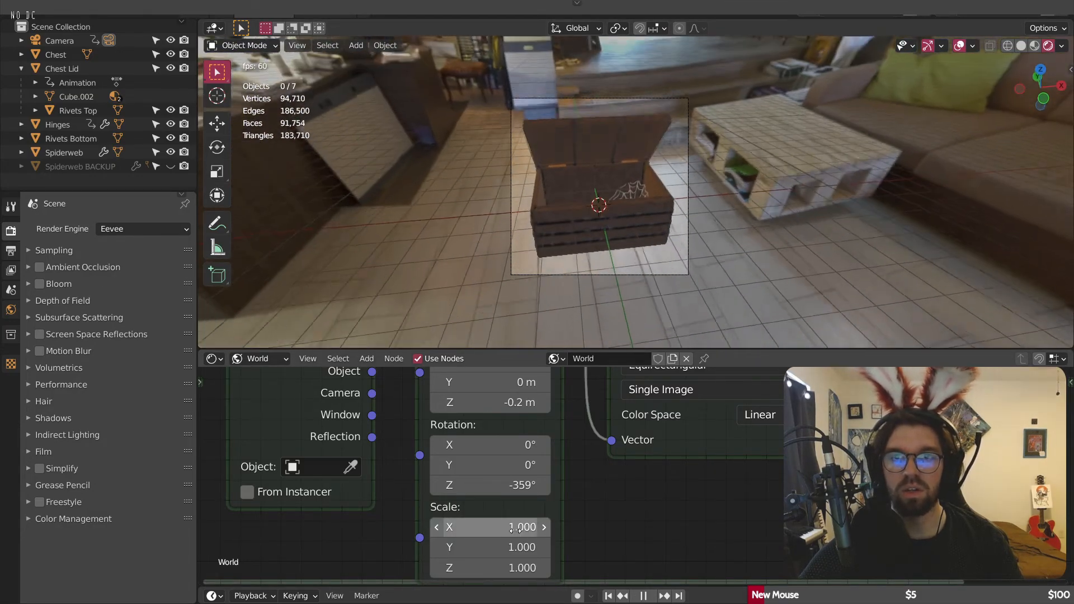
key(Escape)
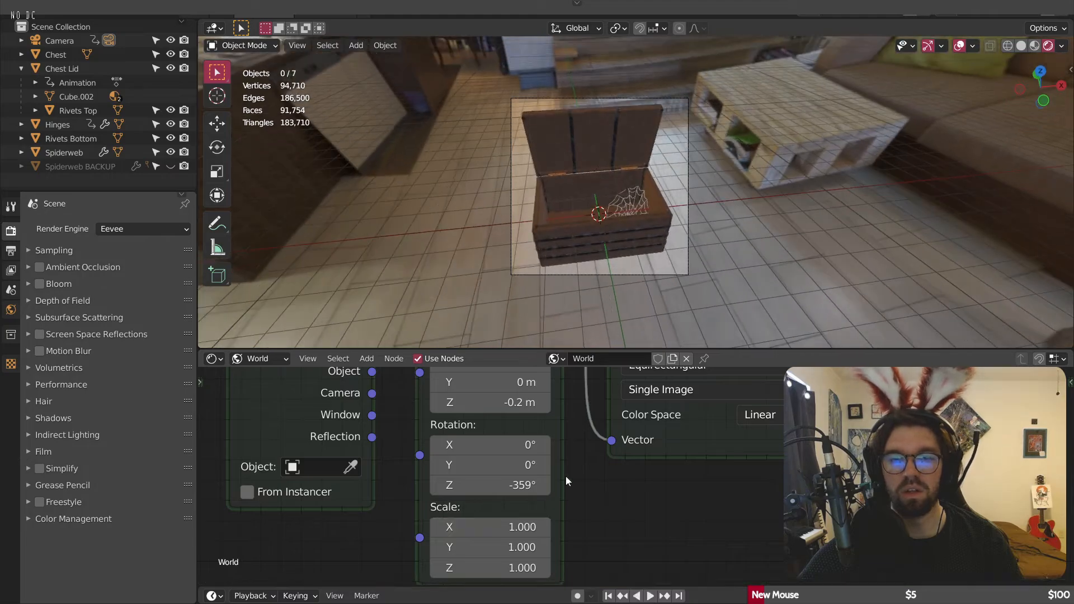
click(542, 402)
click(542, 402)
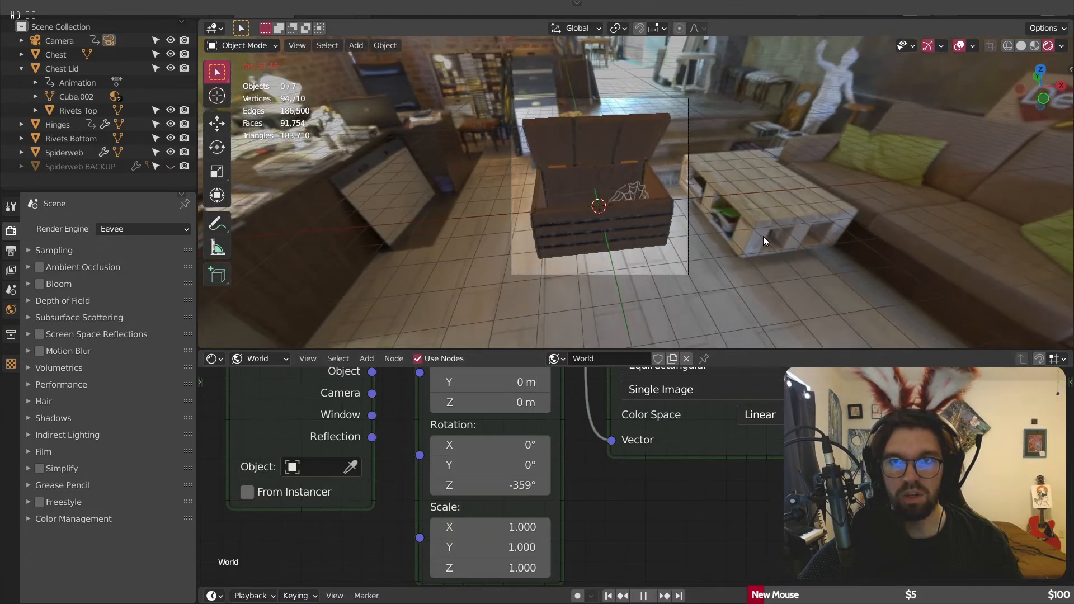
key(space)
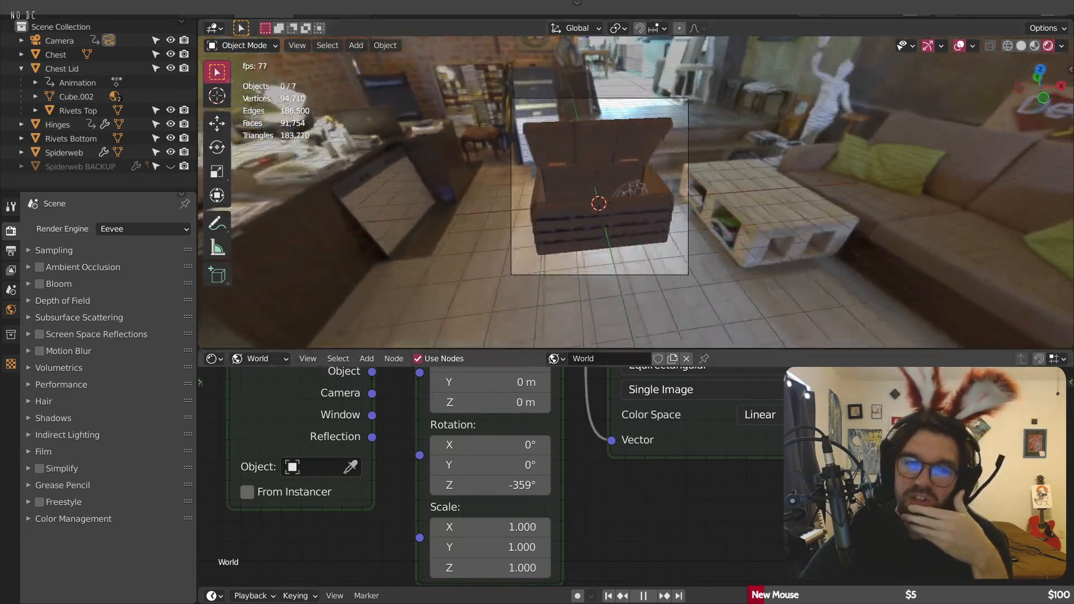
Step: Try the Texture Coordinate node's Object, UV, Normal and Camera outputs in turn as the Mapping vector
scroll(739, 471, down, 4)
middle_drag(603, 466, 625, 536)
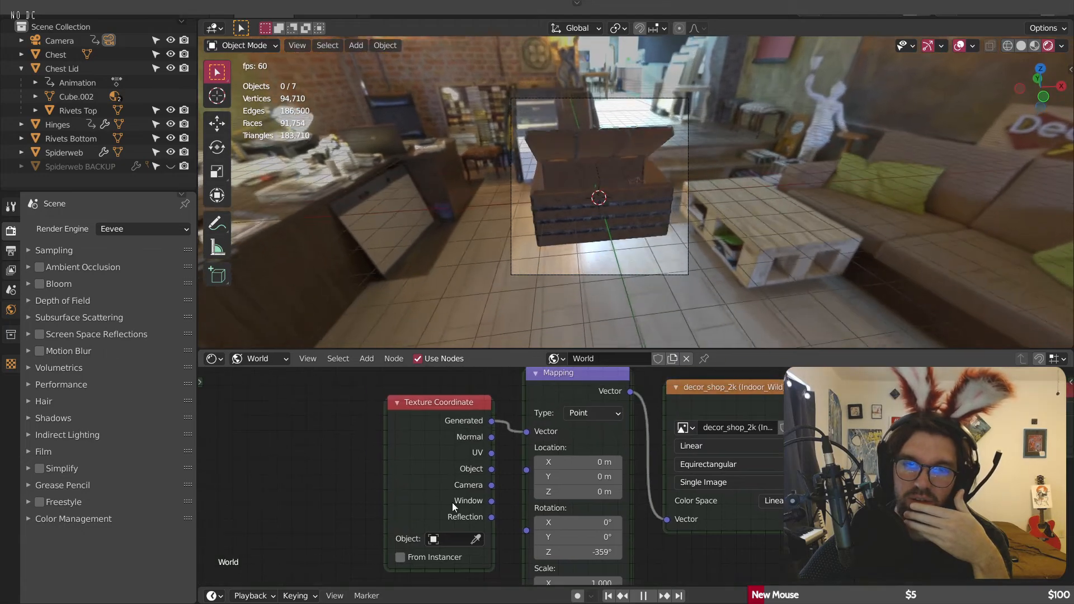
scroll(479, 481, up, 3)
drag(495, 466, 538, 418)
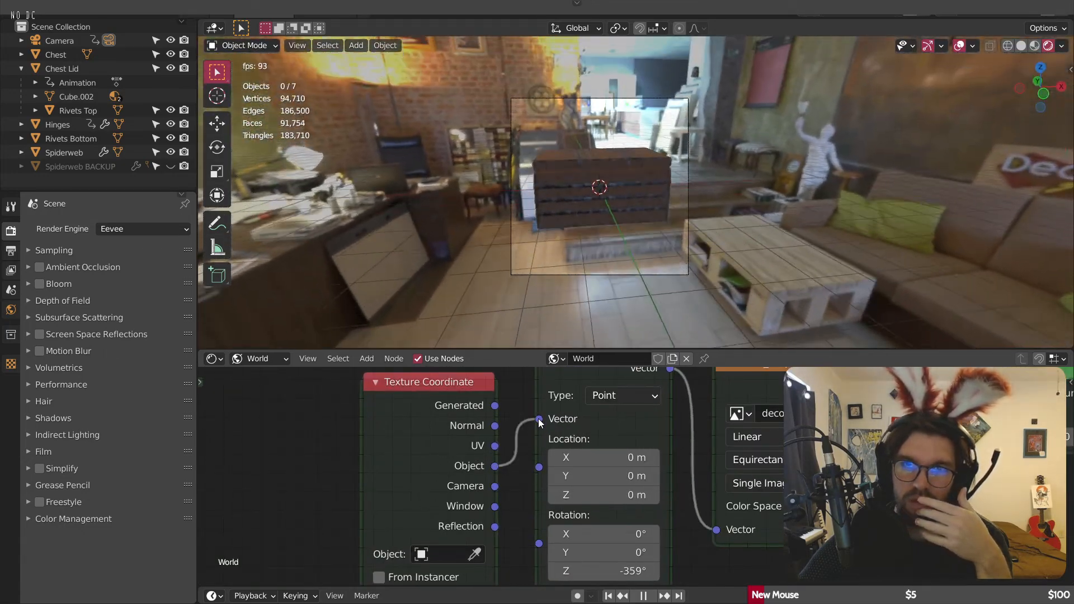
drag(495, 446, 534, 420)
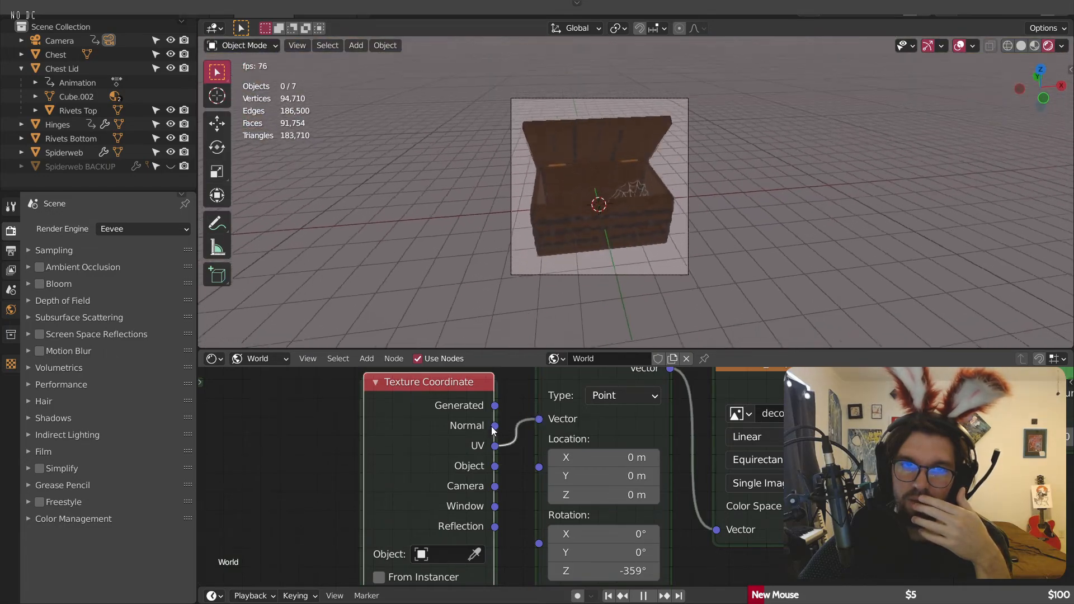
drag(495, 425, 538, 418)
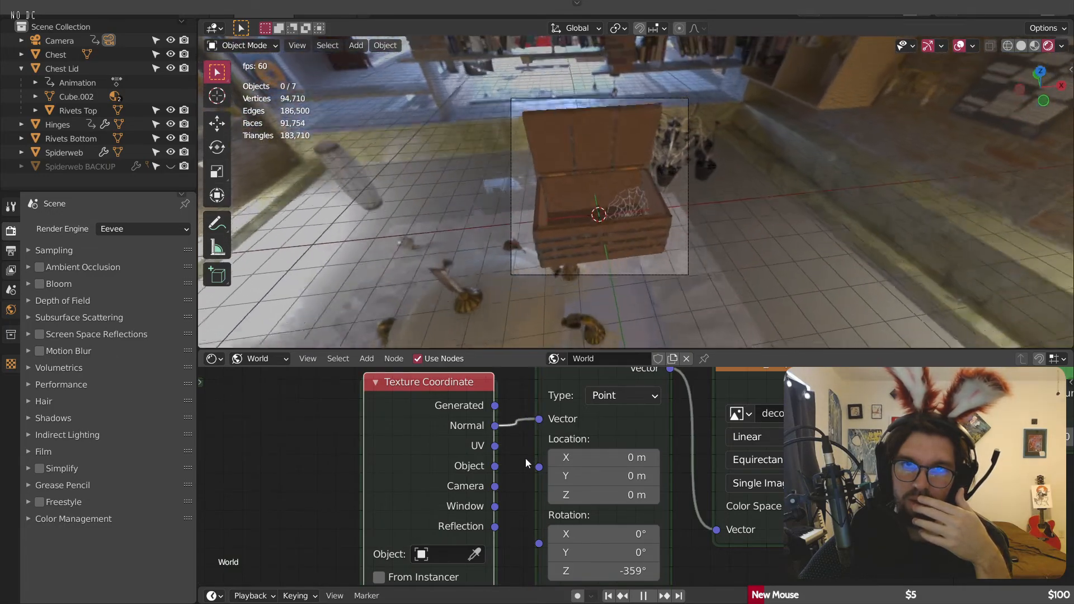
drag(495, 486, 538, 419)
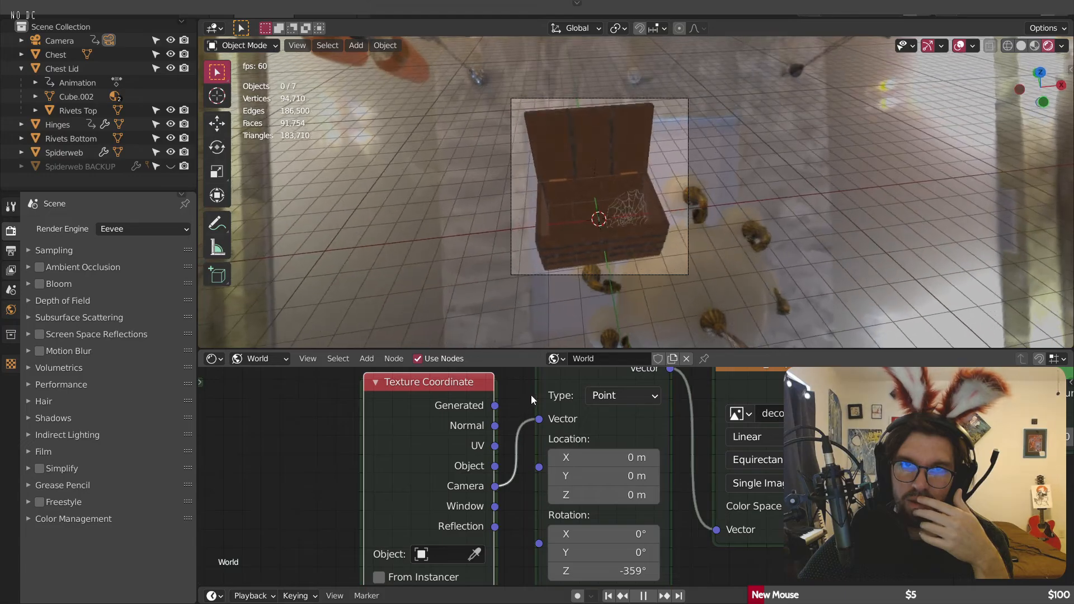
Step: Set the Mapping node's rotation to X -62°, Y 181° and Z -144°
middle_drag(583, 569, 513, 507)
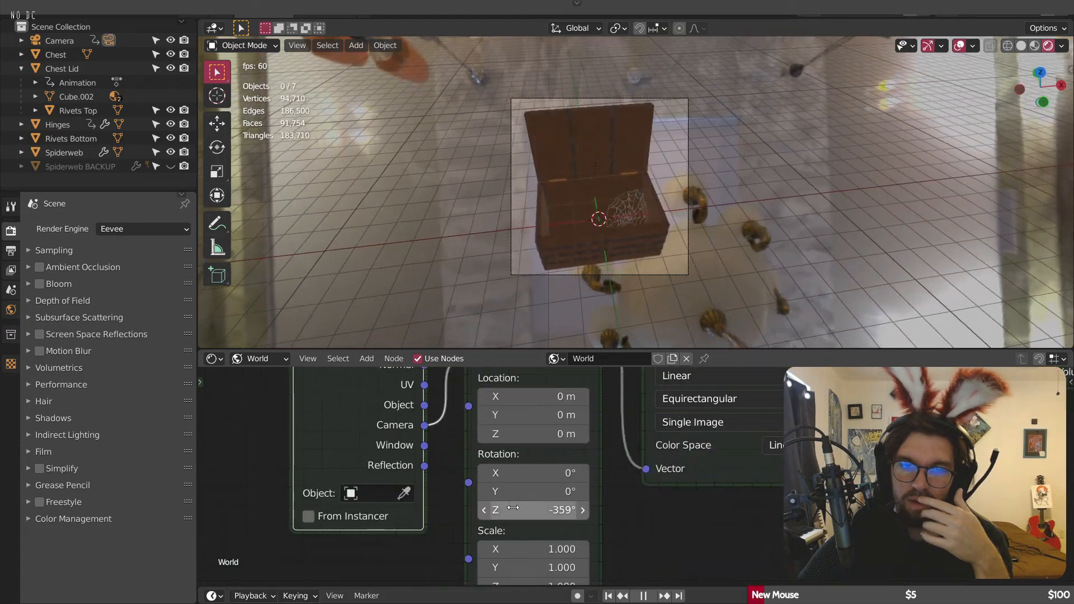
drag(537, 491, 587, 492)
drag(489, 478, 471, 478)
drag(531, 509, 591, 510)
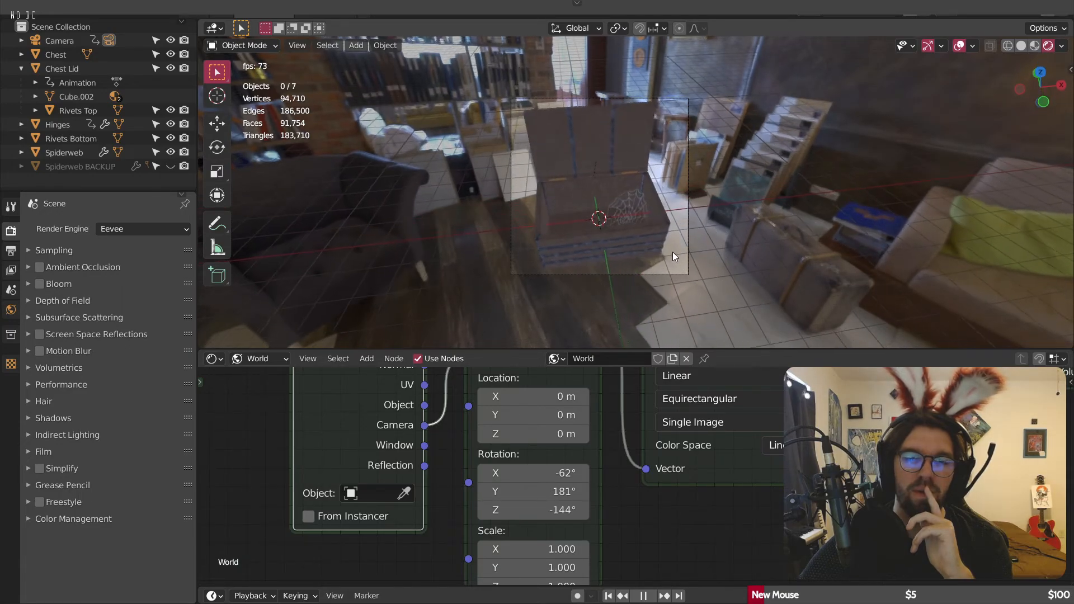
Step: Connect the Texture Coordinate node's Window output to the Mapping vector and stop the animation playback
middle_drag(437, 433, 438, 449)
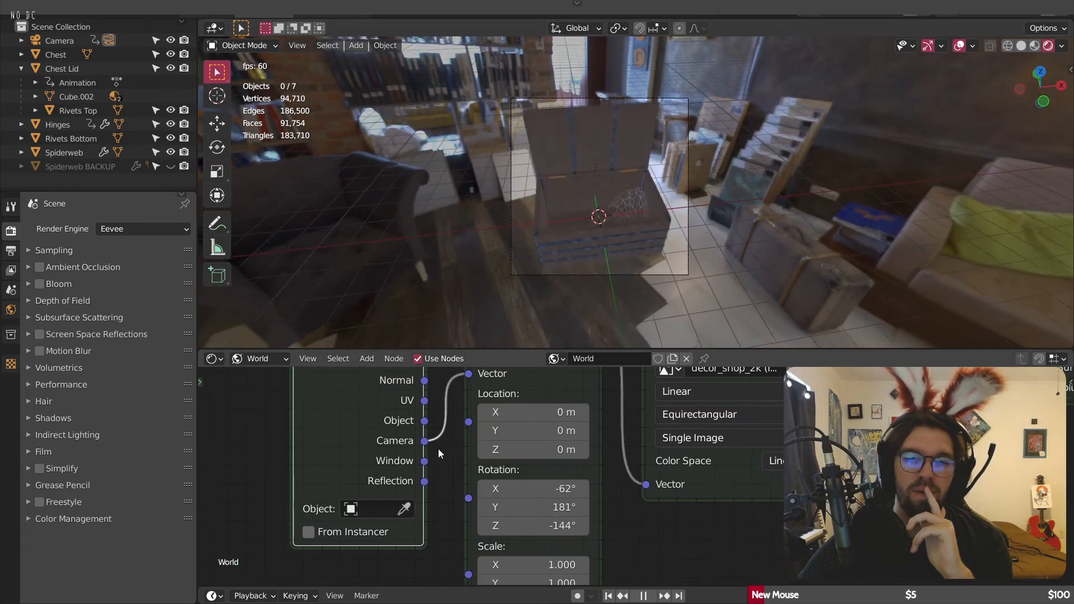
drag(474, 371, 474, 372)
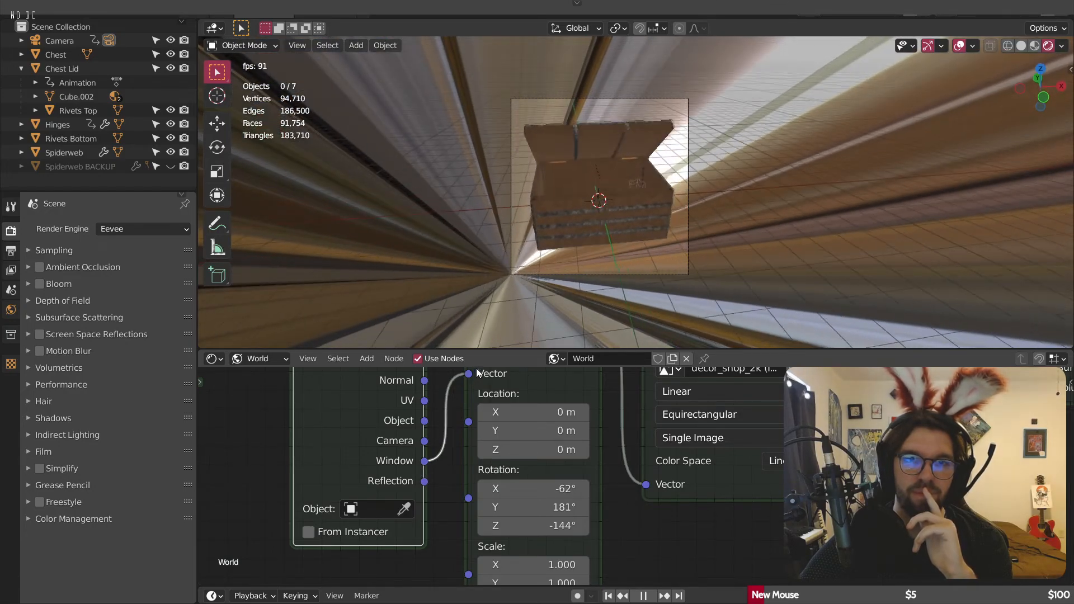
scroll(663, 431, down, 2)
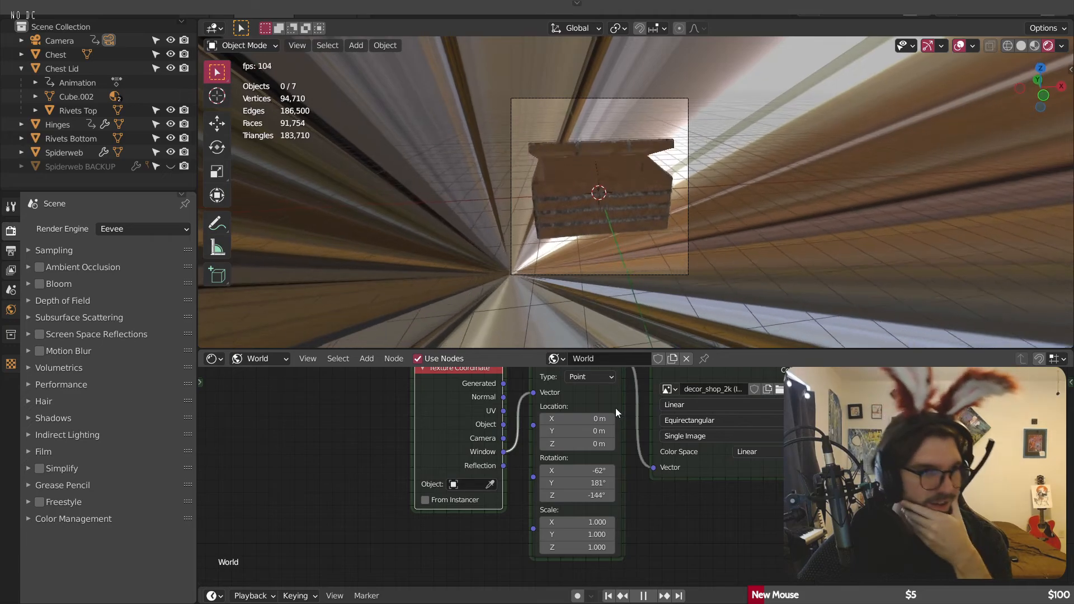
key(Home)
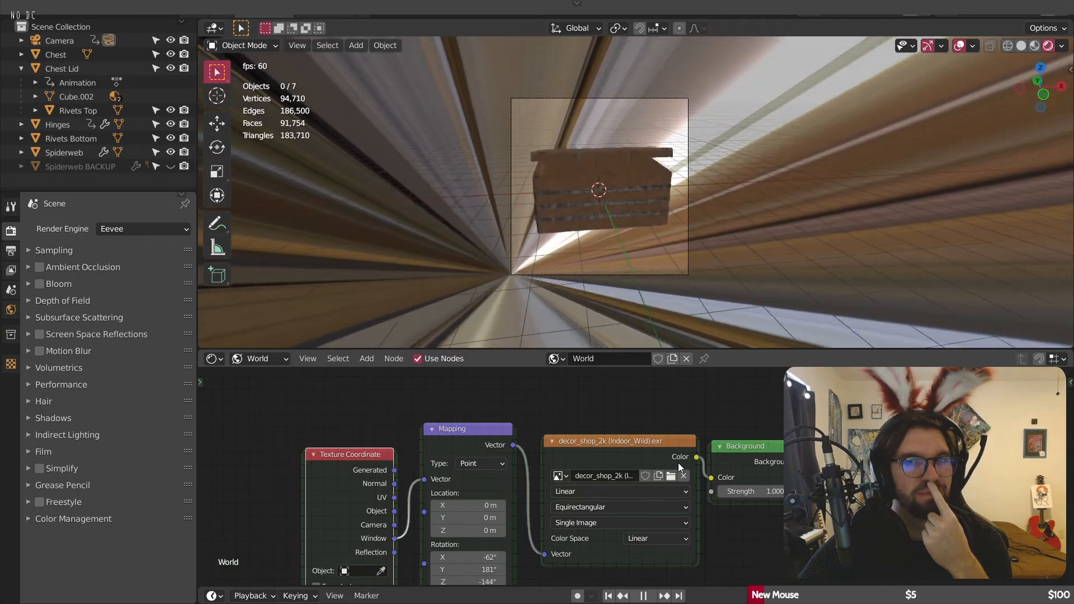
key(space)
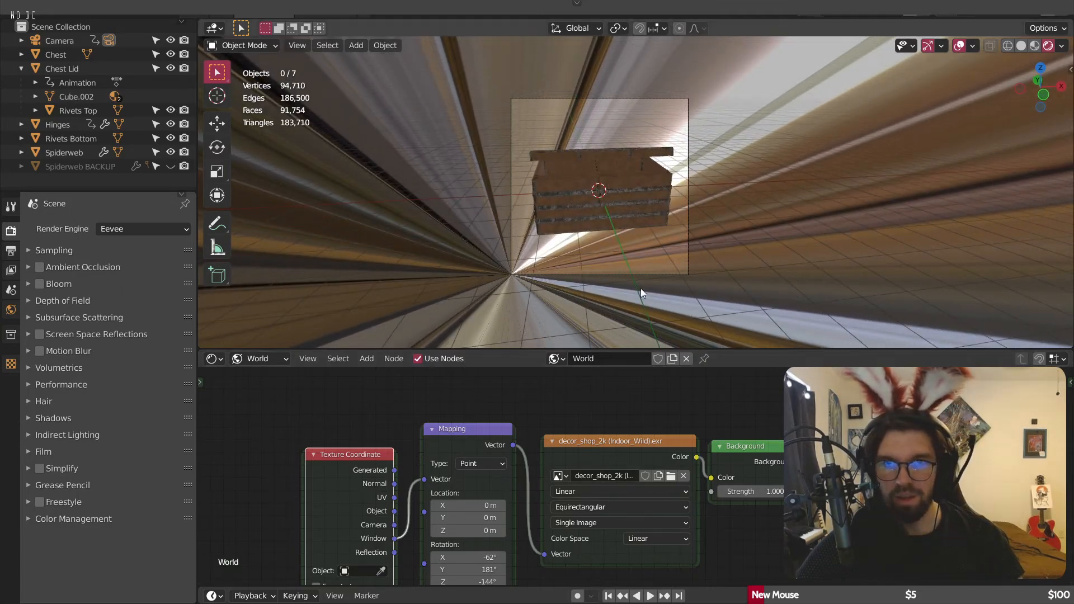
Step: Enable the Transparent option in the Film render settings to hide the environment background behind the chest
scroll(619, 152, up, 1)
middle_drag(620, 152, 468, 407)
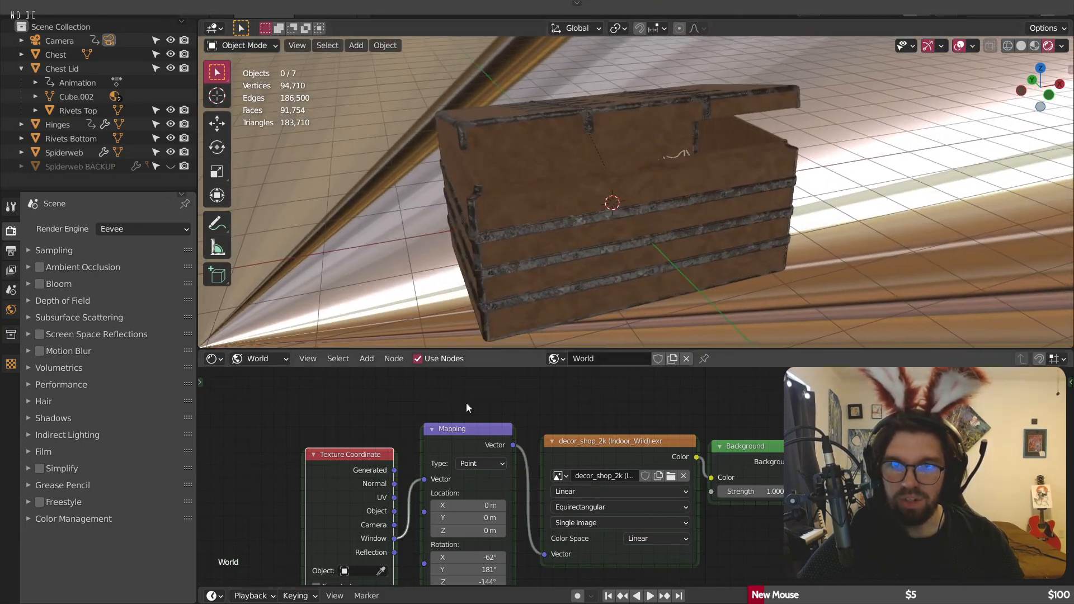
click(11, 251)
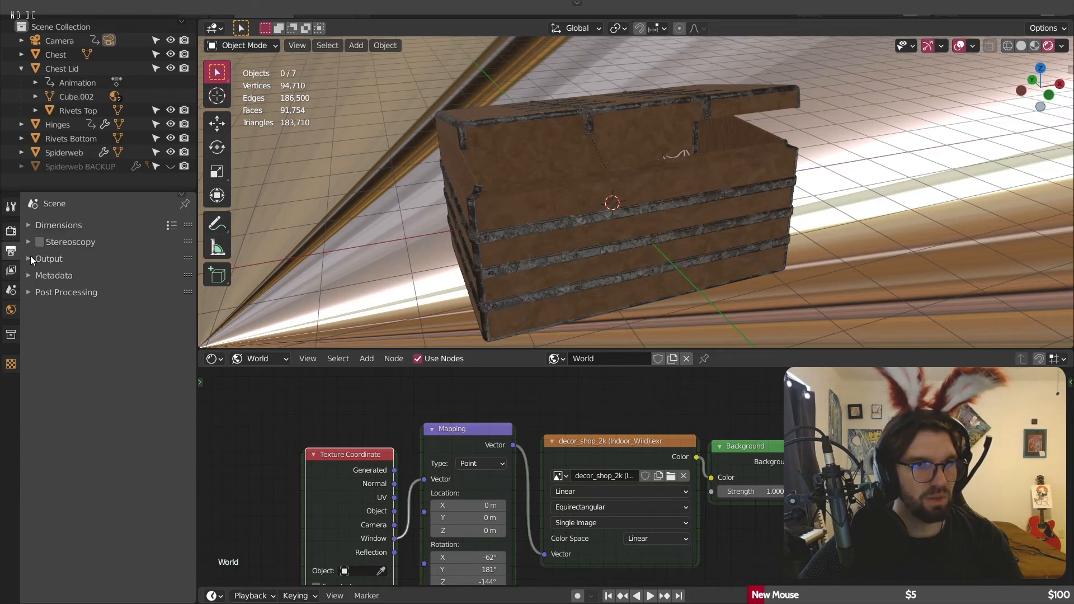
click(31, 257)
click(30, 257)
click(11, 231)
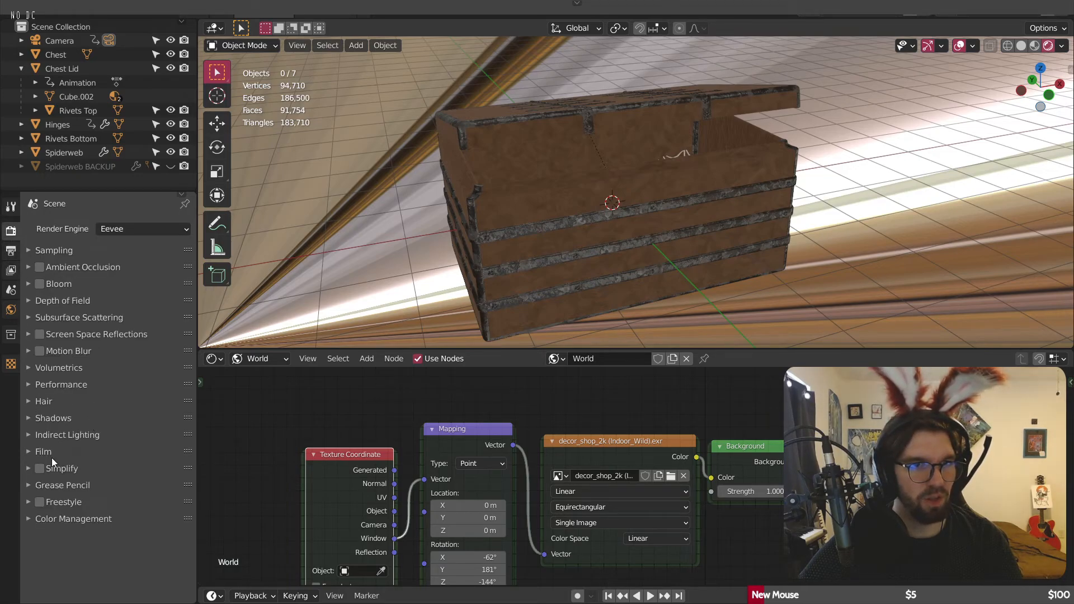
click(94, 488)
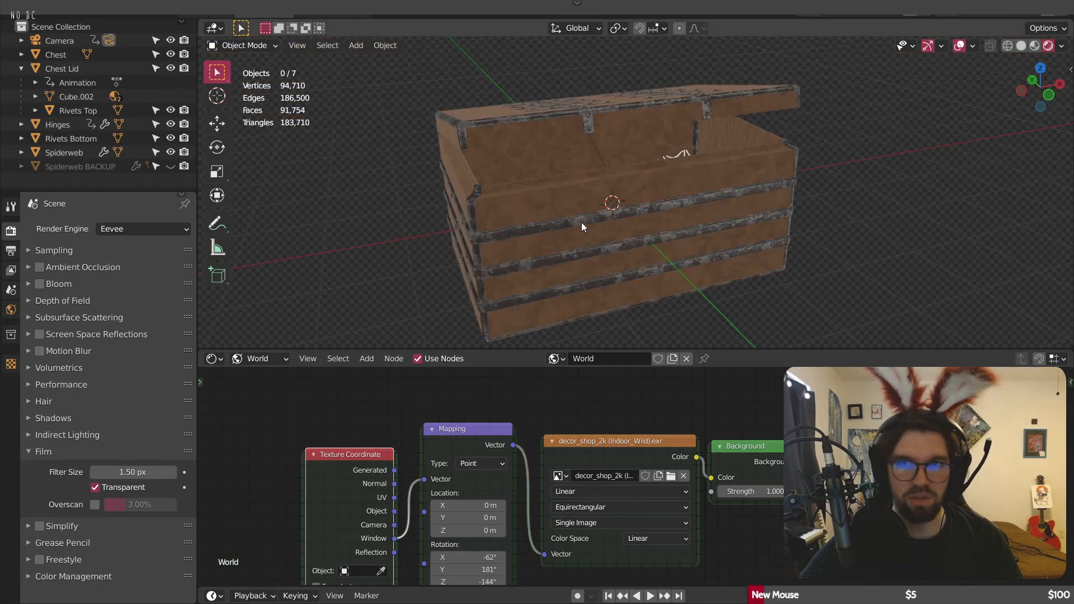
Step: Play the chest lid animation through the camera view to check the chest against the transparent background
scroll(601, 211, down, 4)
key(KP_0)
key(space)
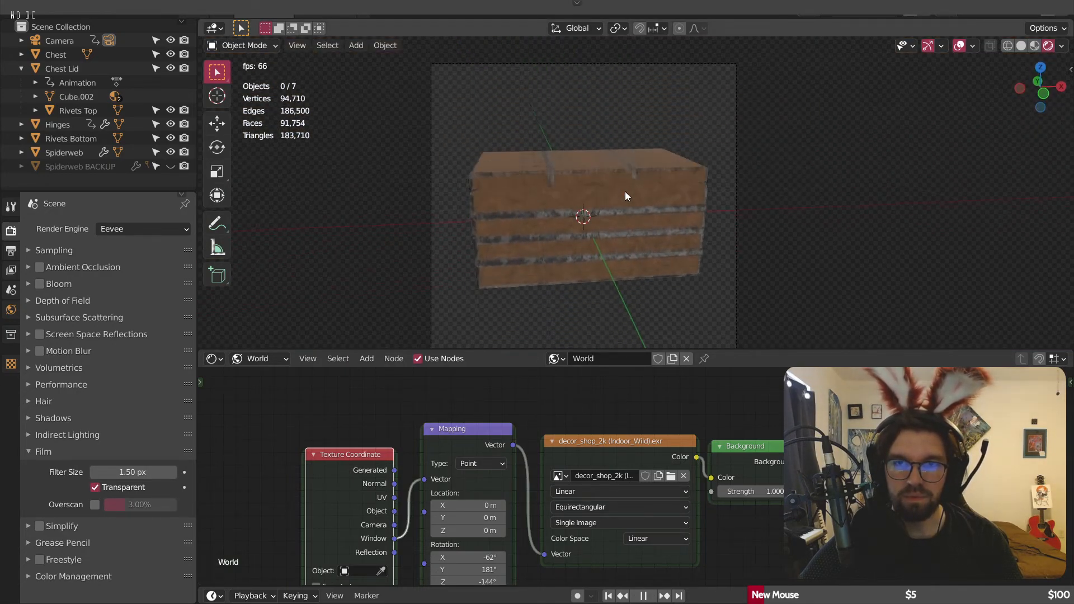
scroll(586, 212, down, 2)
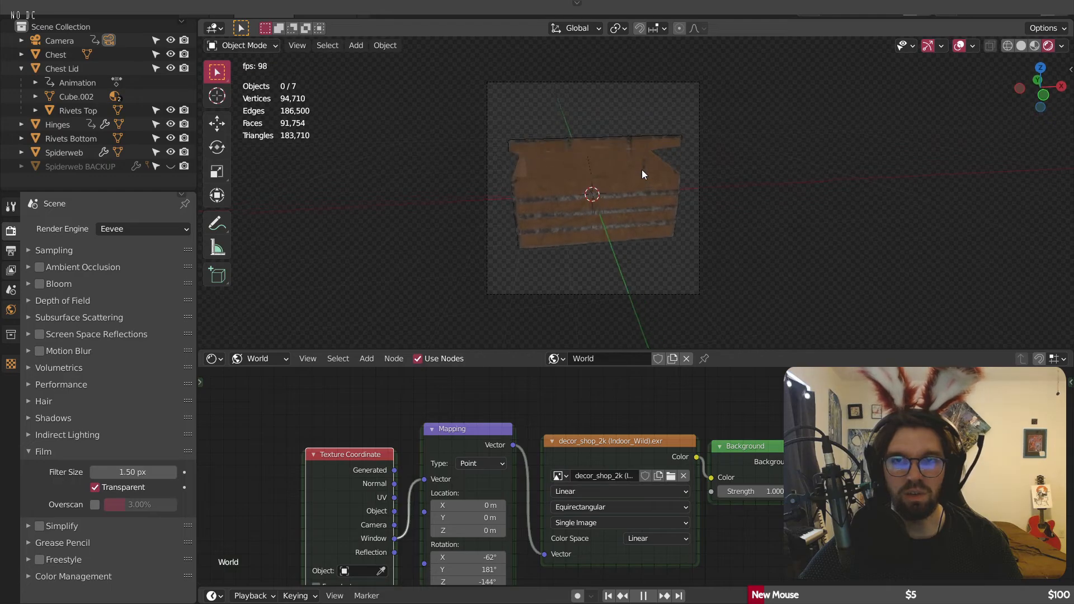
key(space)
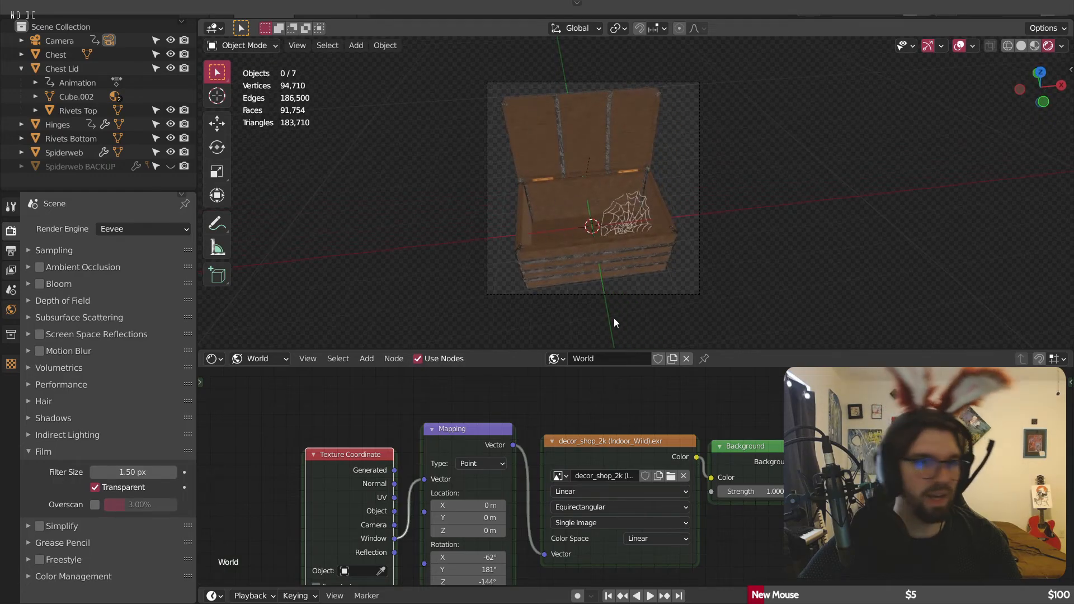
Step: Change the render engine to Cycles and show the chest with rendered shading in the Main workspace
click(122, 229)
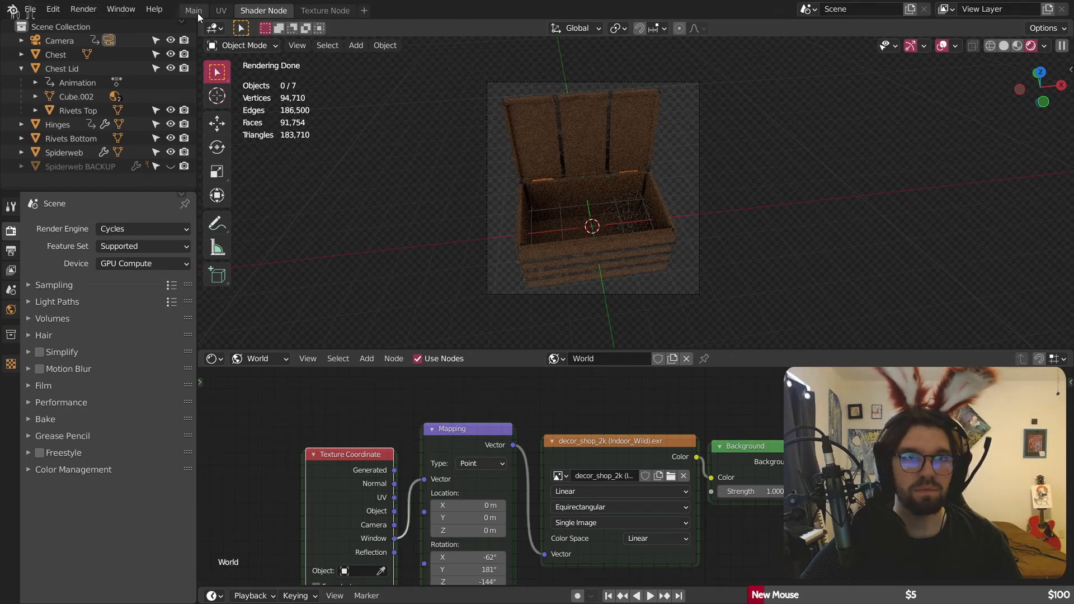
click(196, 12)
scroll(585, 312, up, 8)
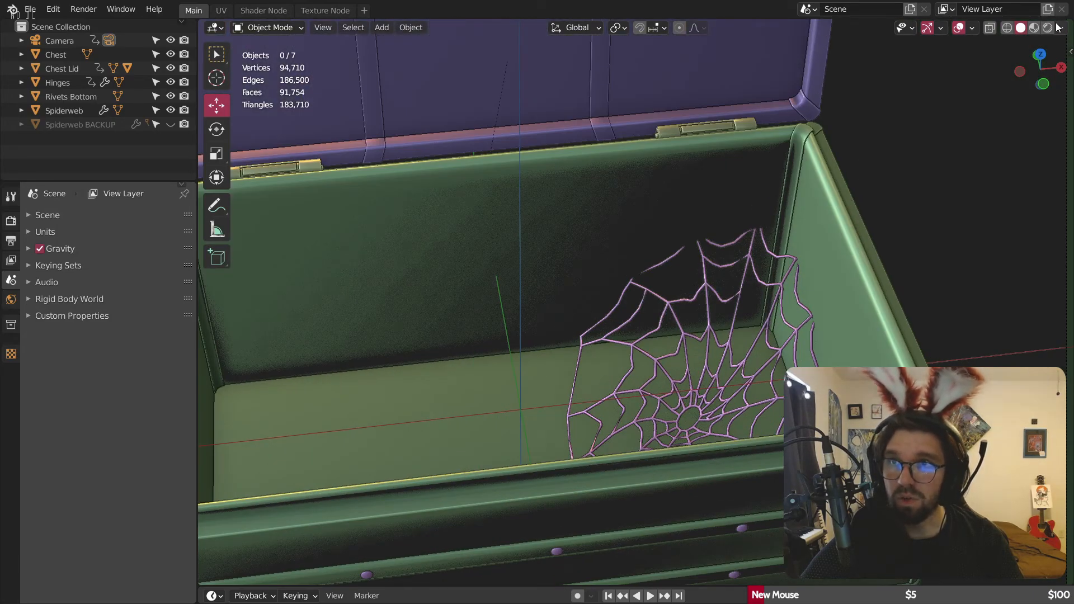
click(1048, 28)
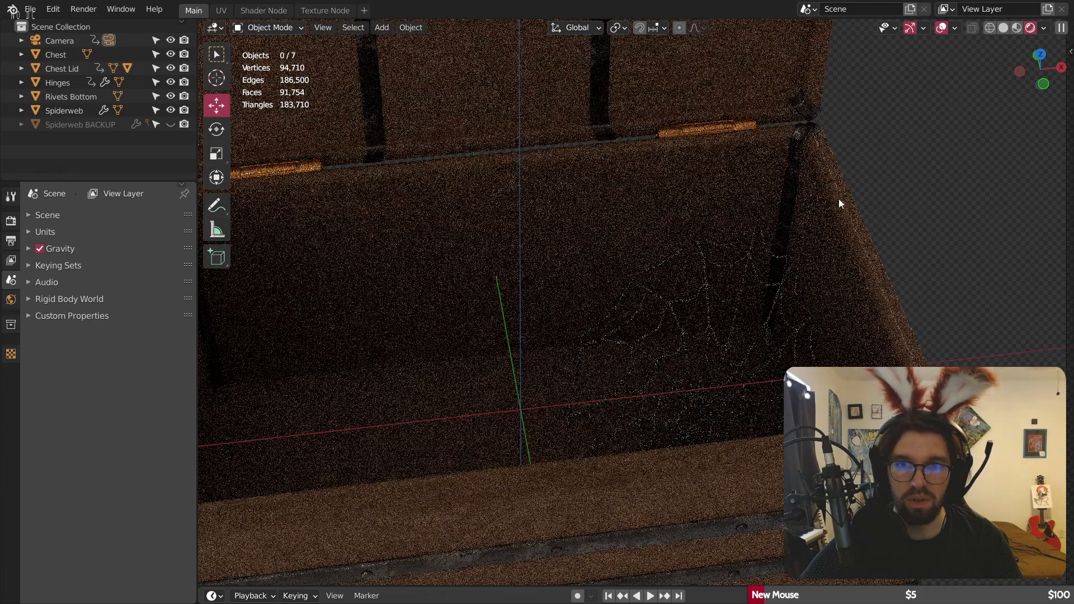
scroll(581, 341, down, 2)
scroll(549, 362, down, 6)
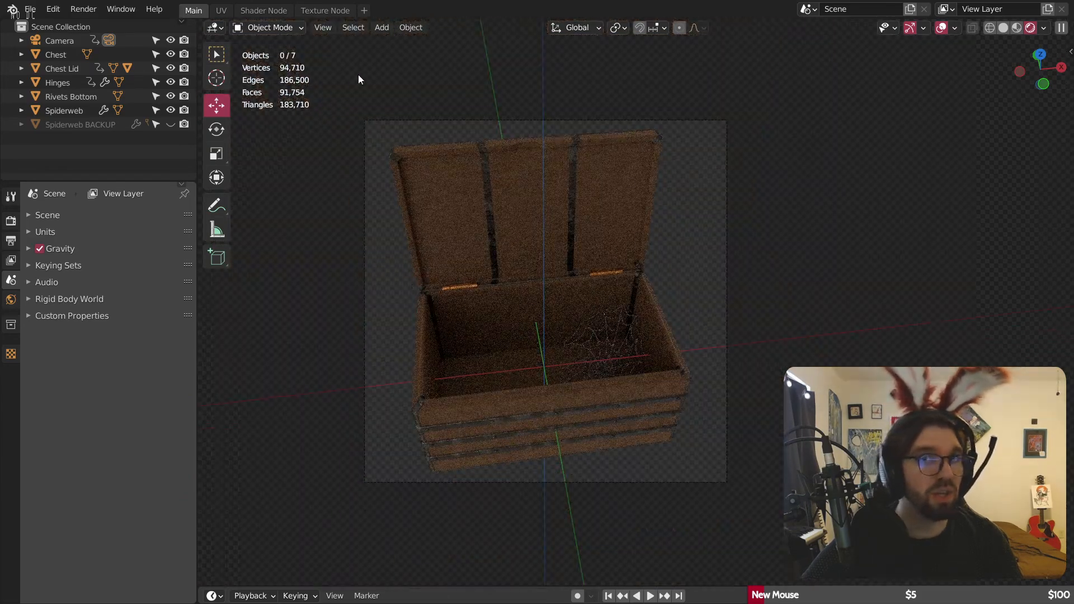
Step: Add a point light at the scene origin and move it about -0.94 m along Y towards the chest's front
click(381, 27)
mouse_move(435, 45)
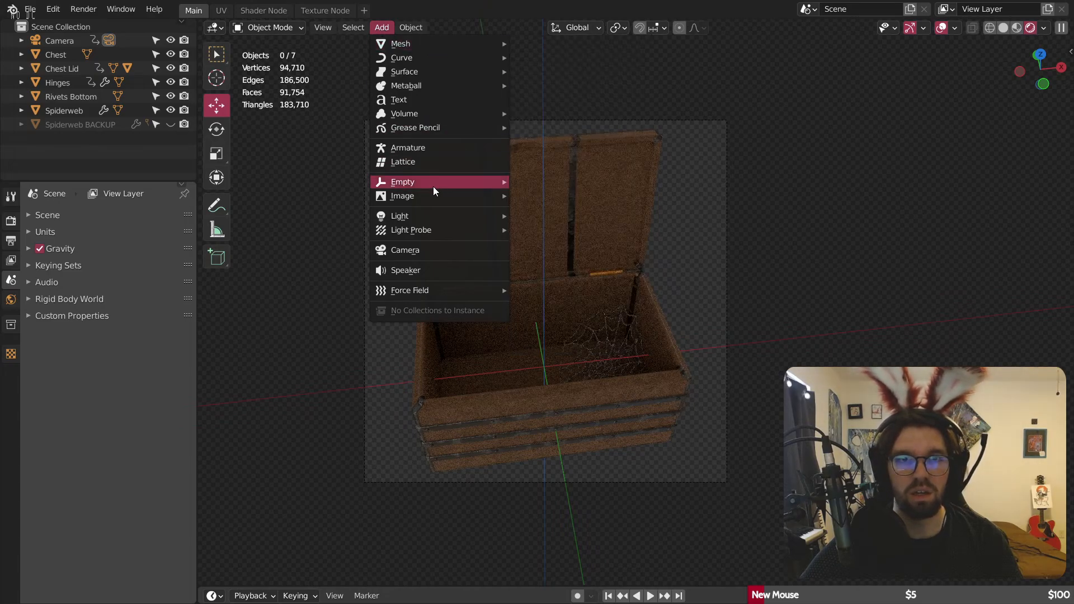
mouse_move(422, 217)
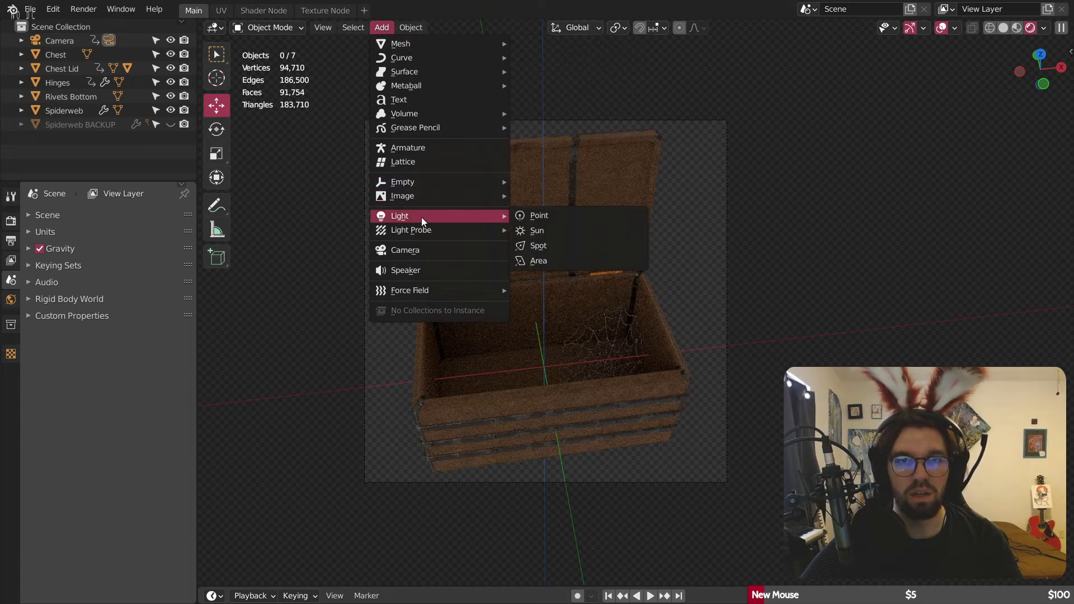
click(560, 213)
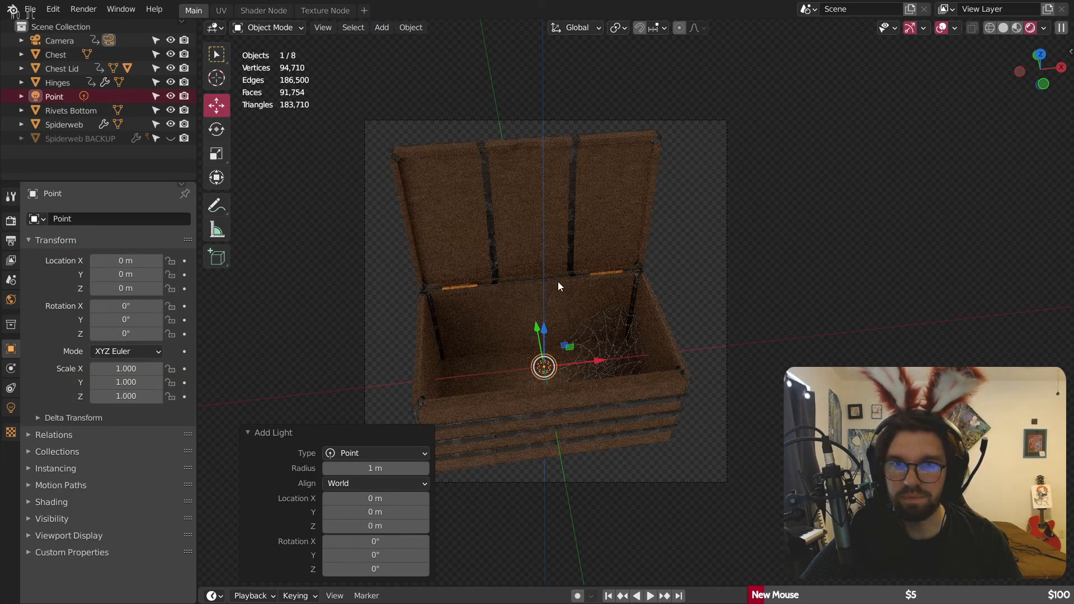
middle_drag(582, 386, 475, 405)
shift+middle_drag(675, 387, 575, 281)
drag(644, 289, 582, 288)
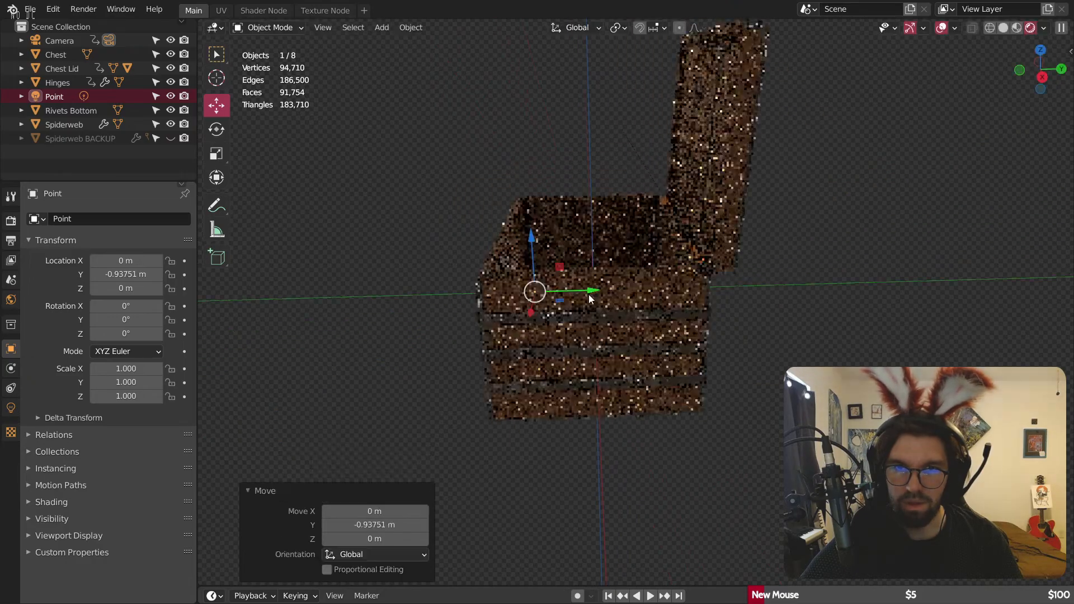
middle_drag(660, 380, 684, 296)
key(KP_0)
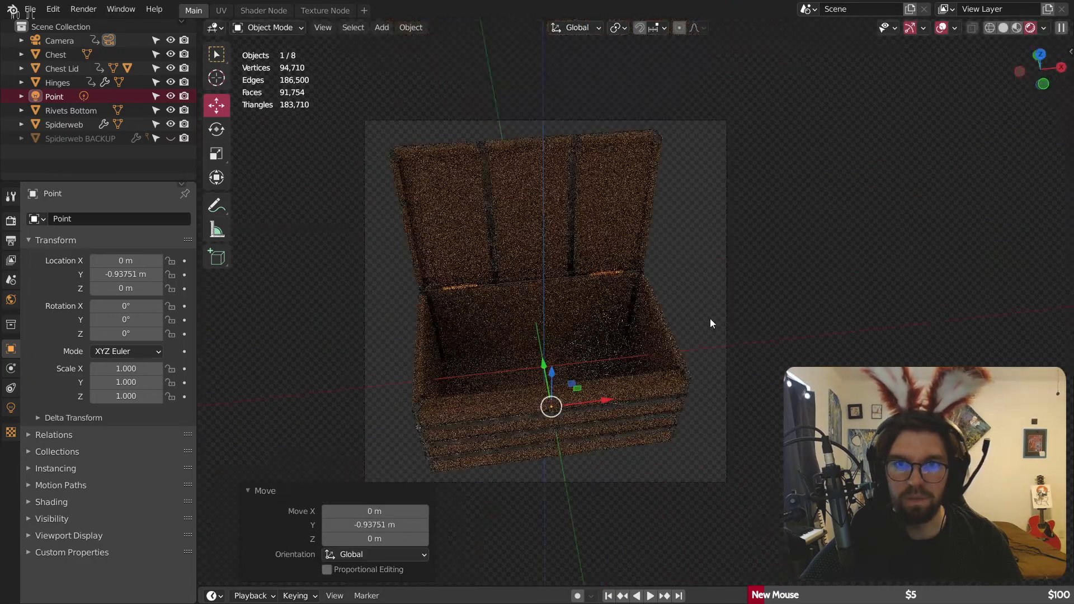
Step: Try a power of 50 W for the point light and raise it to 100 W
shift+middle_drag(572, 412, 649, 355)
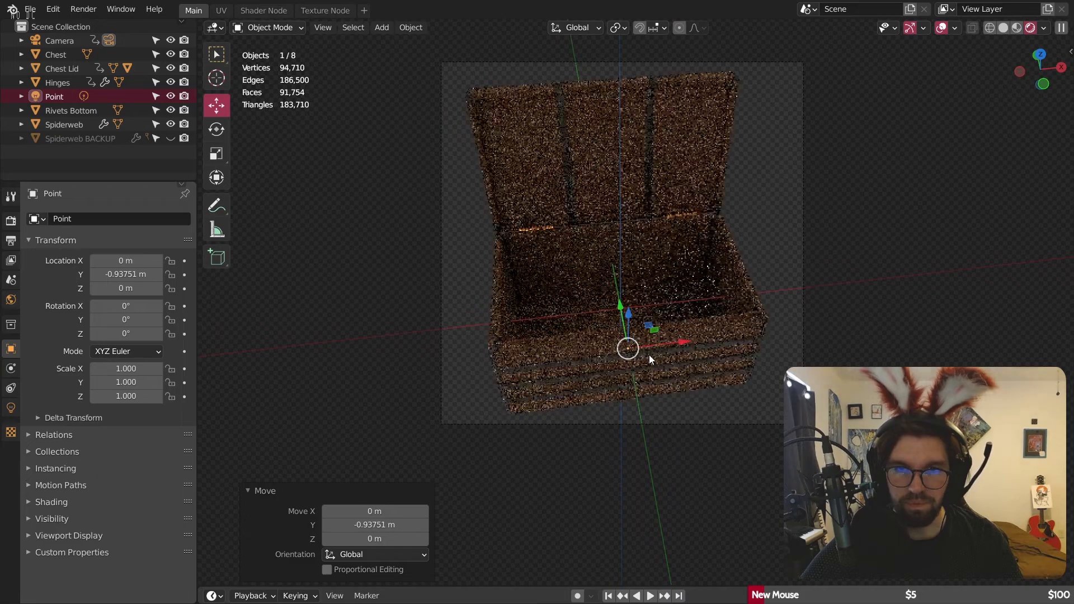
click(9, 409)
click(147, 311)
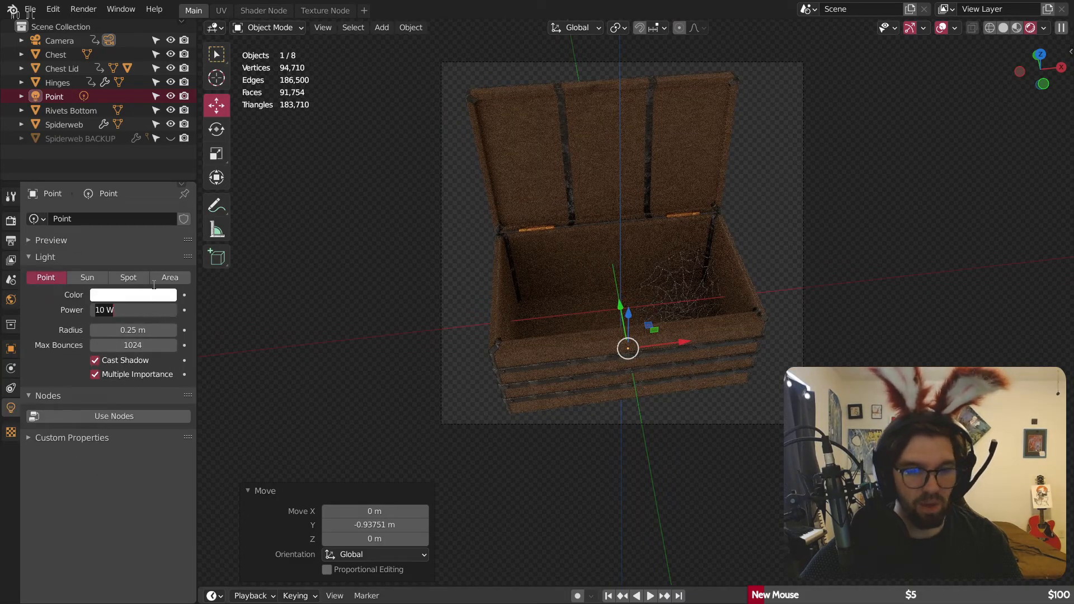
text(50)
key(Return)
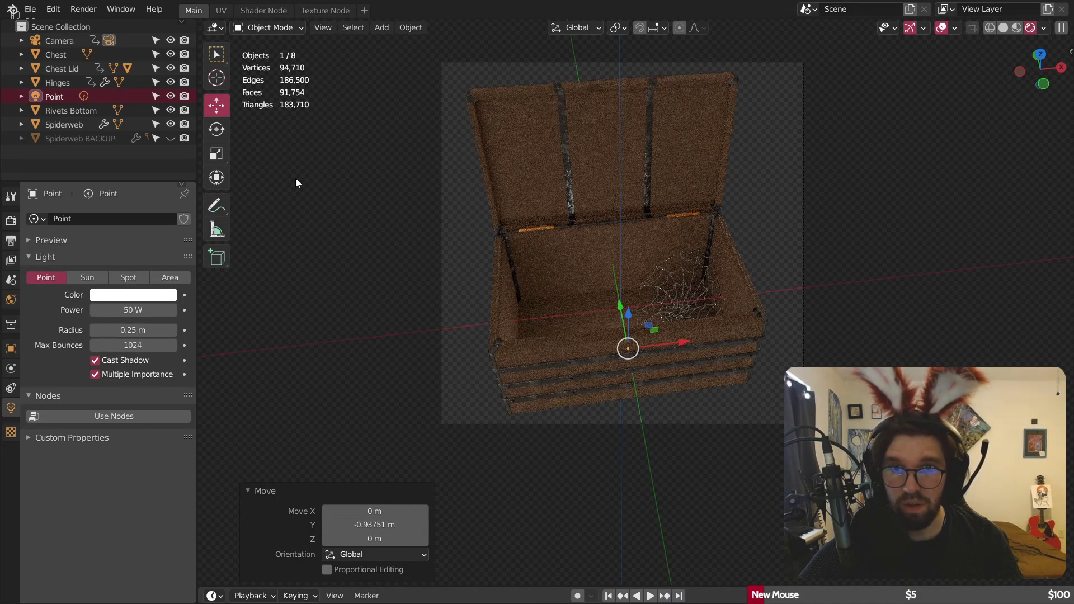
scroll(598, 323, up, 2)
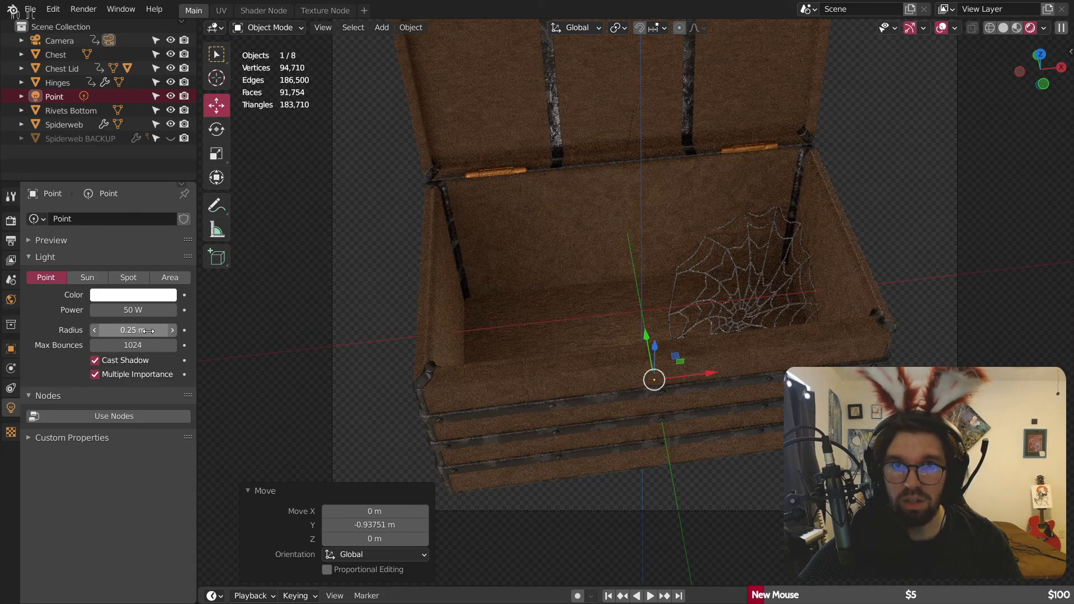
click(149, 308)
text(100)
key(Return)
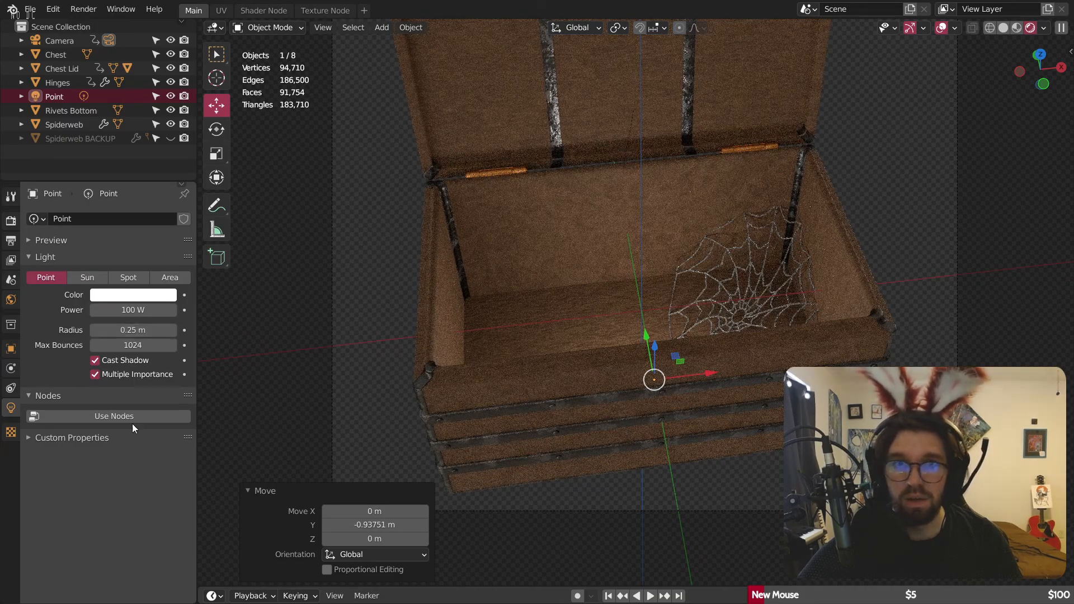
Step: Lower the lightness of the point light's colour to about 0.36 and try orange and pale blue tints
click(150, 298)
click(213, 145)
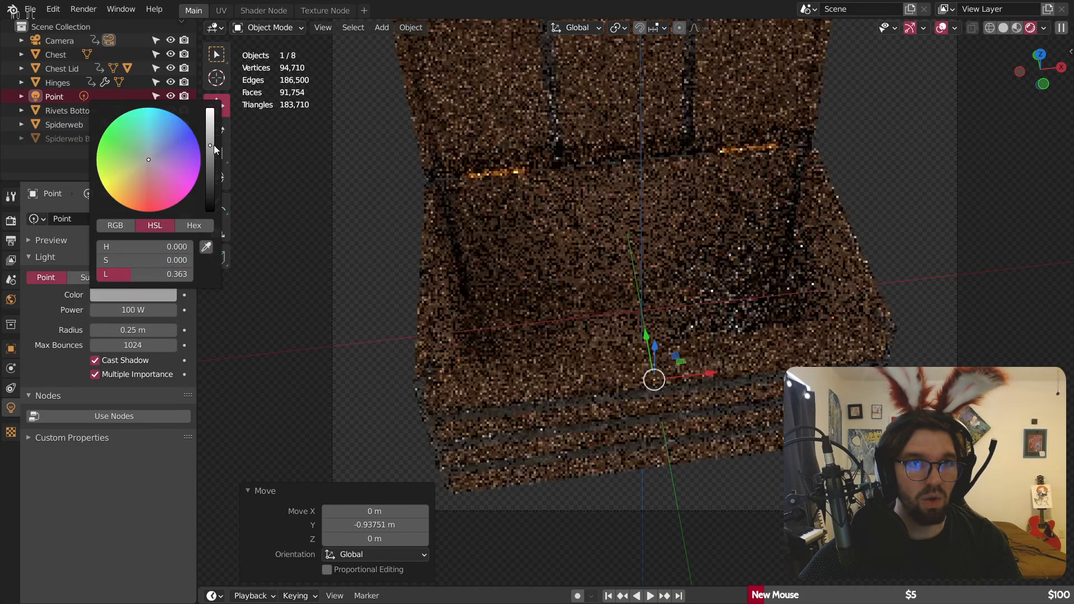
mouse_move(148, 171)
mouse_down()
mouse_move(123, 204)
mouse_move(116, 196)
mouse_up()
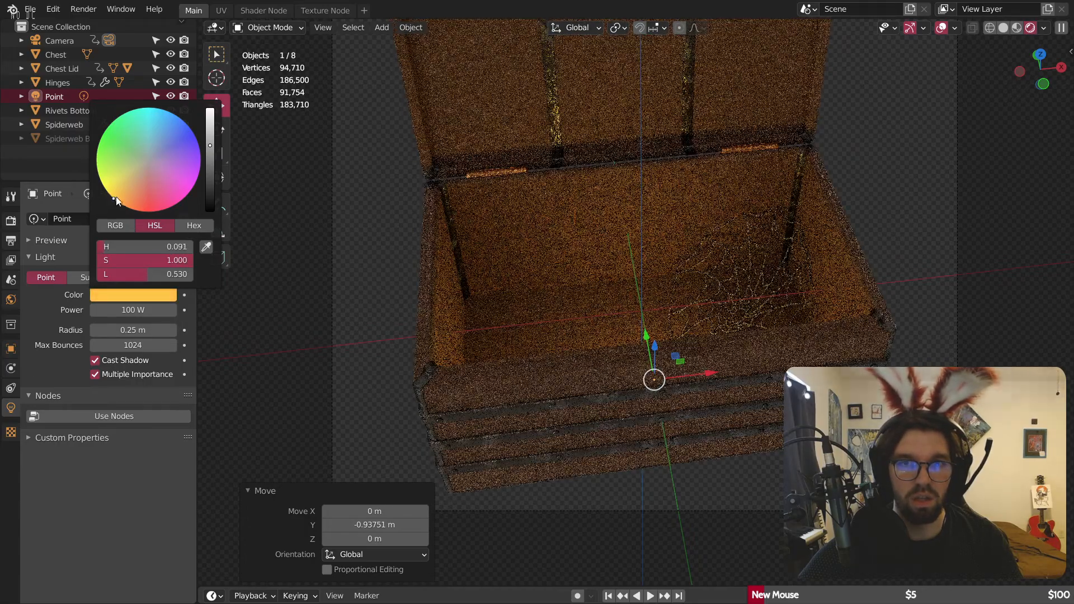
click(151, 294)
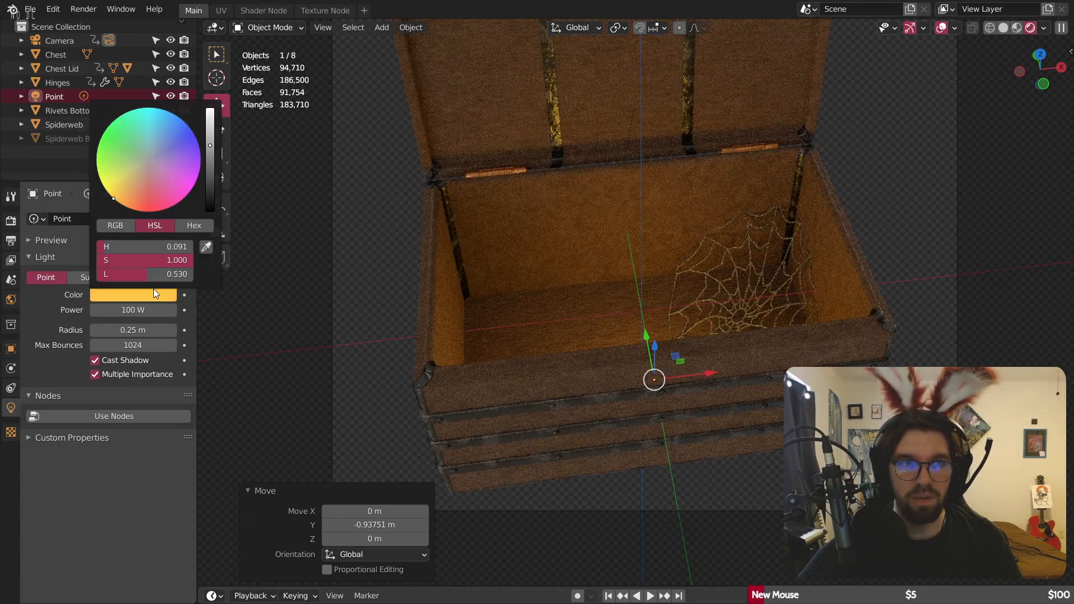
mouse_move(114, 199)
mouse_down()
mouse_move(200, 161)
mouse_move(172, 113)
mouse_move(140, 169)
mouse_move(149, 148)
mouse_up()
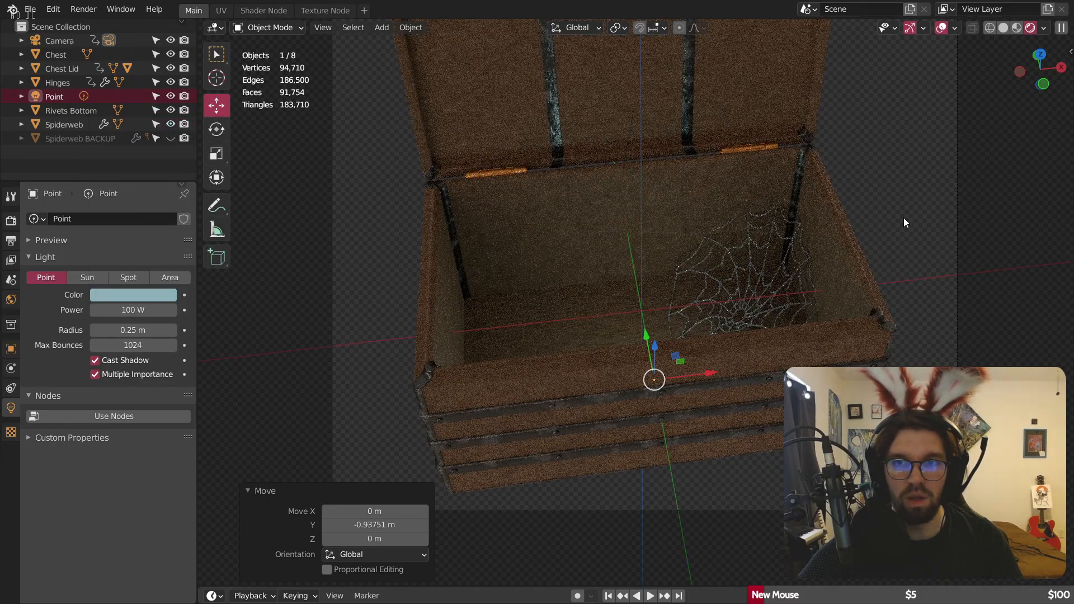
Step: Deselect the light and play the lid animation through the camera to review the pale blue lighting
click(905, 217)
scroll(907, 218, down, 3)
key(KP_0)
key(space)
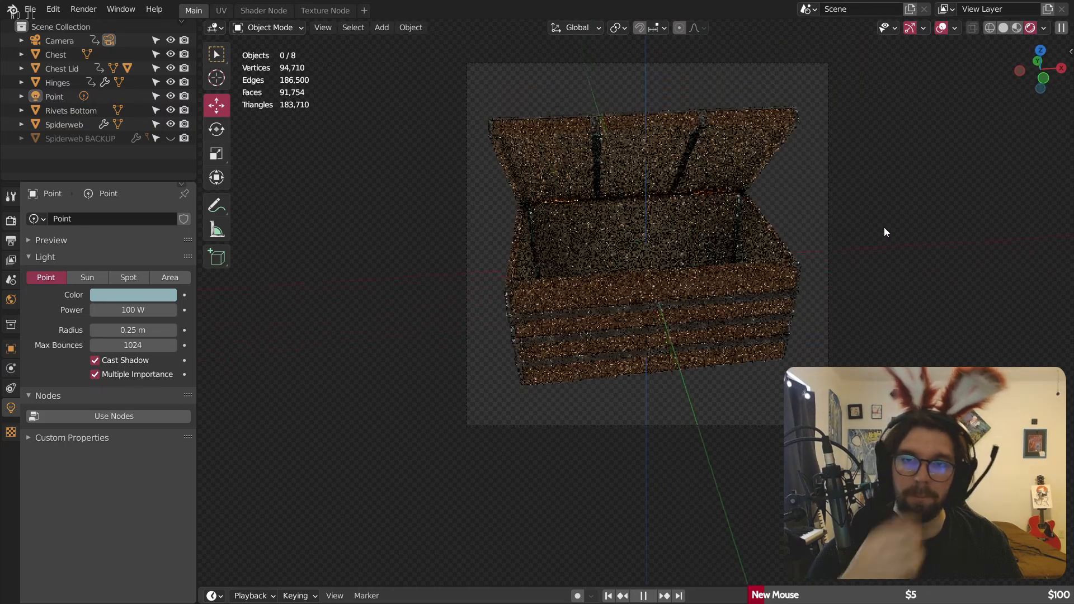
key(space)
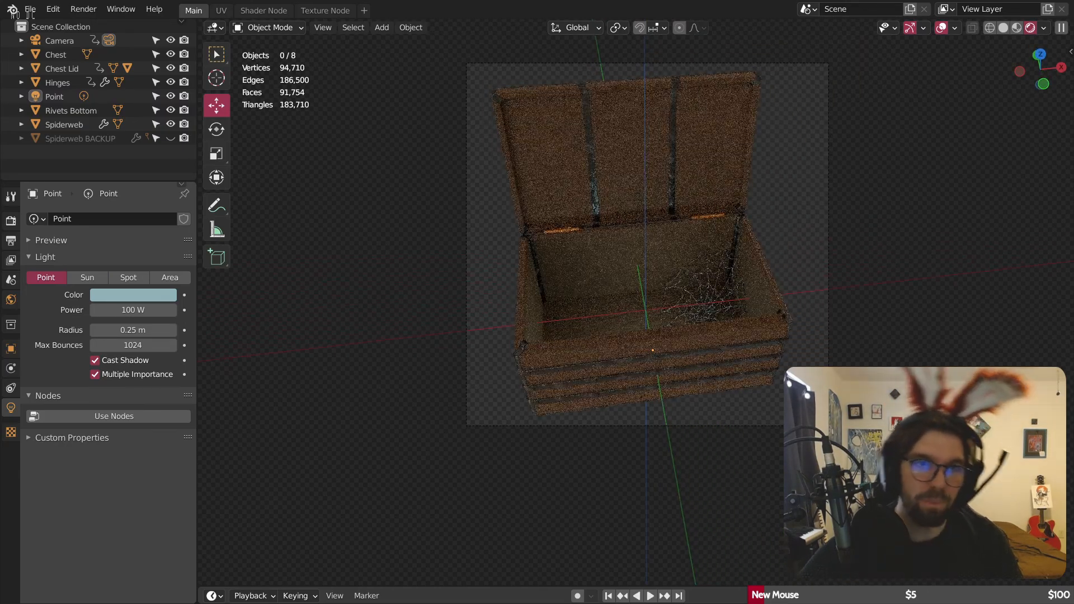
Step: Change the point light's colour to a muted warm yellow-tan
click(136, 300)
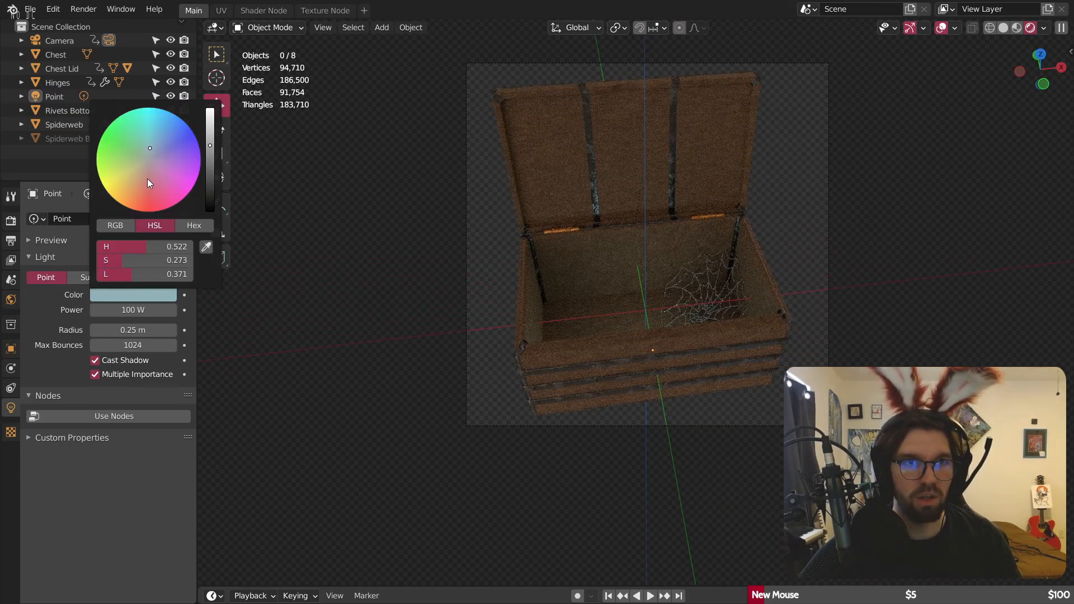
click(143, 173)
drag(142, 172, 139, 178)
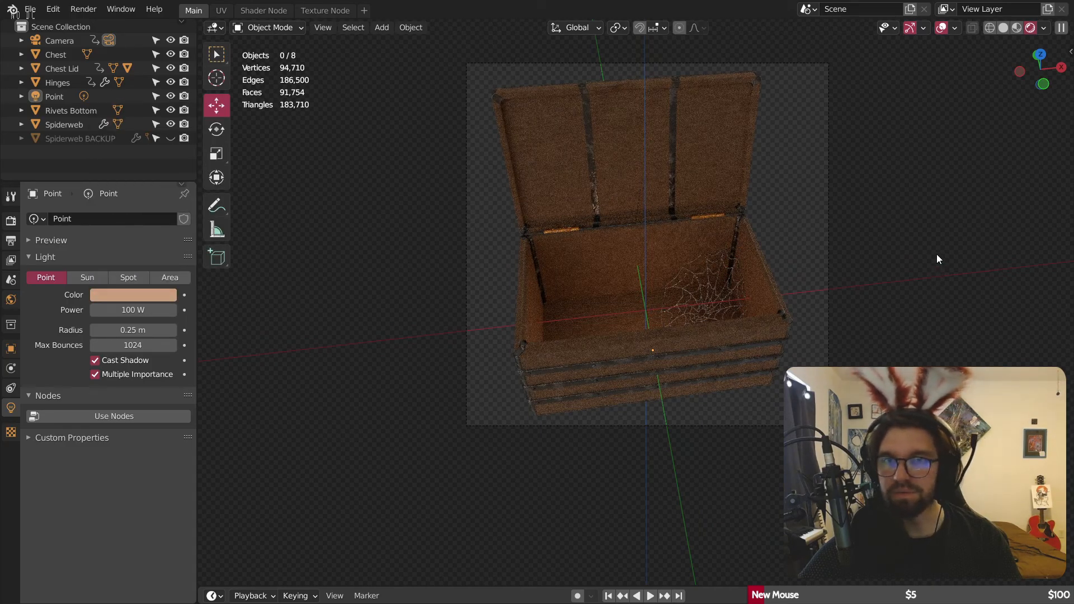
click(144, 294)
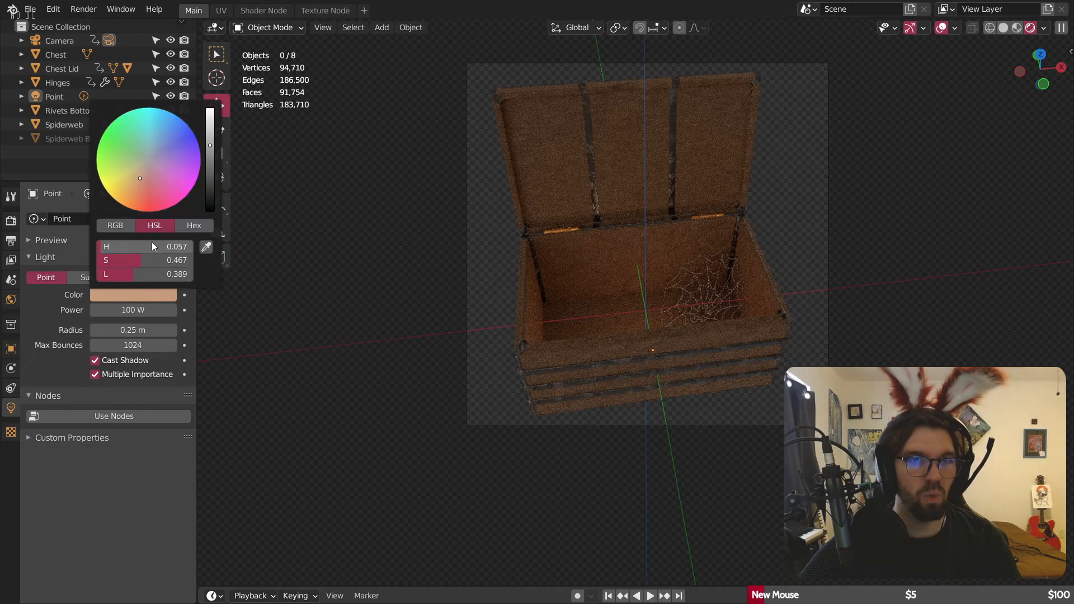
drag(137, 183, 136, 178)
click(133, 296)
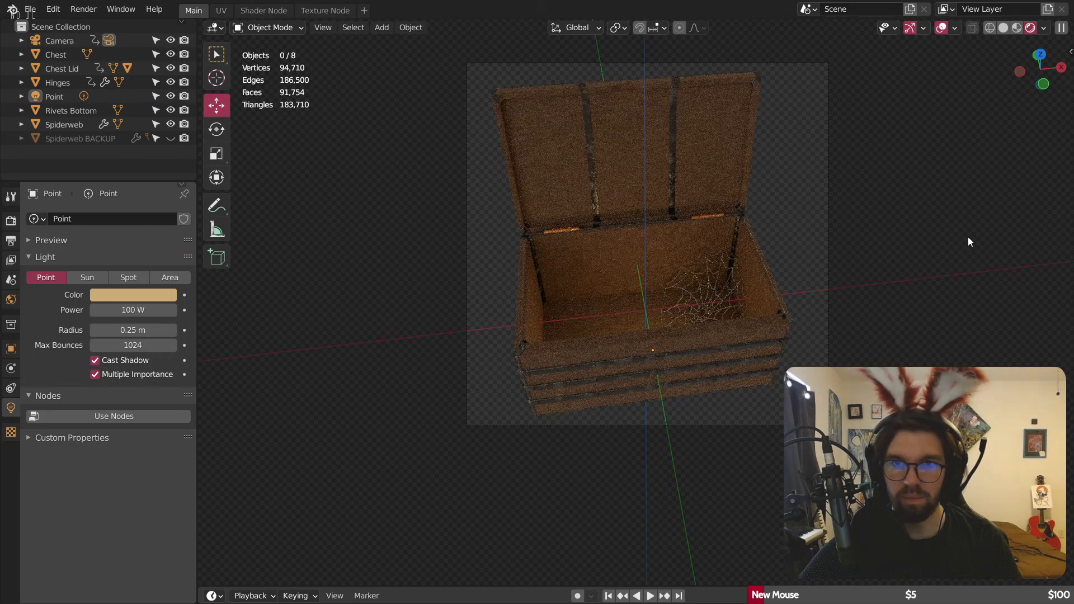
Step: Save the Empty Chest.blend file and play the lid animation to check the warm lighting
key(ctrl+s)
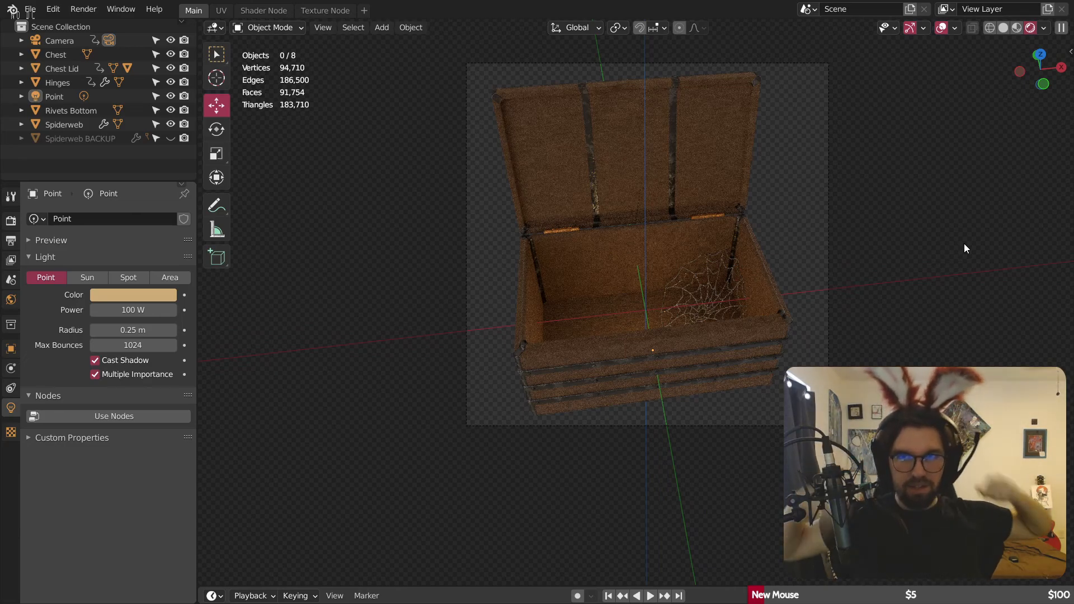
key(ctrl+s)
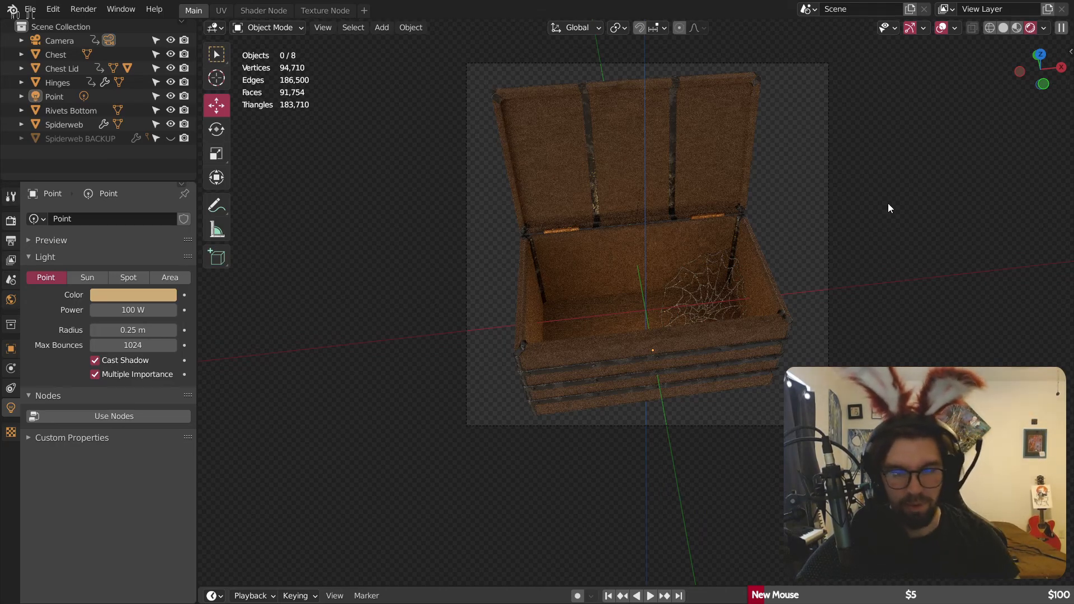
key(ctrl+s)
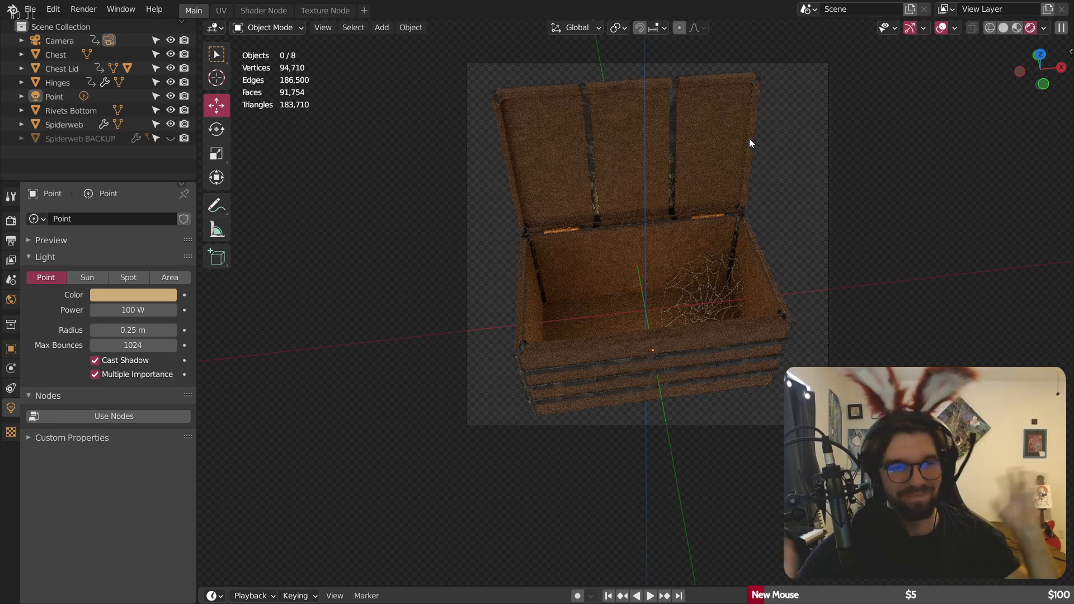
key(ctrl+s)
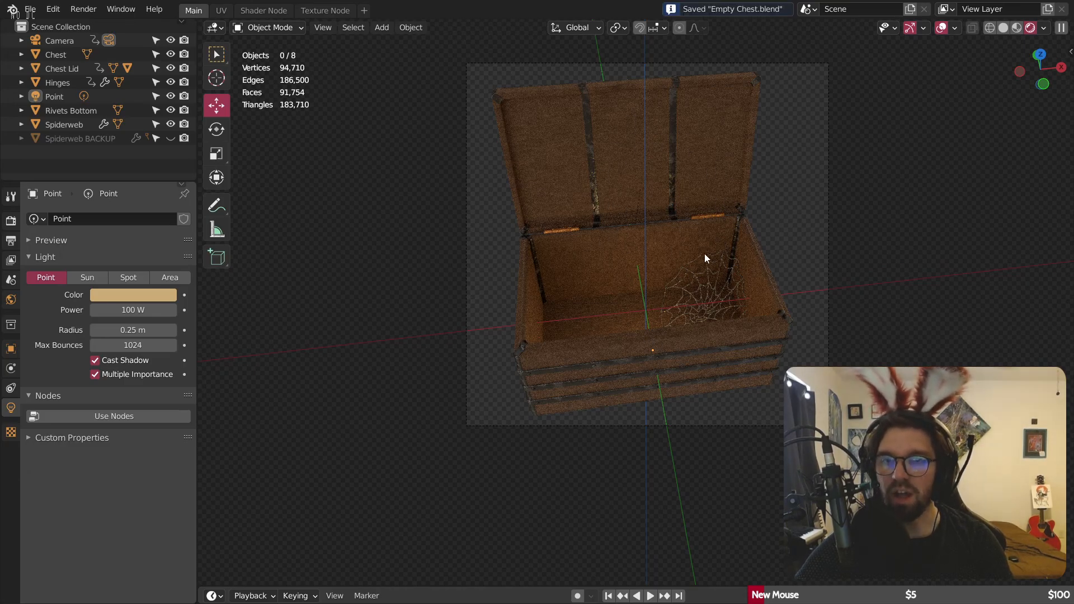
key(space)
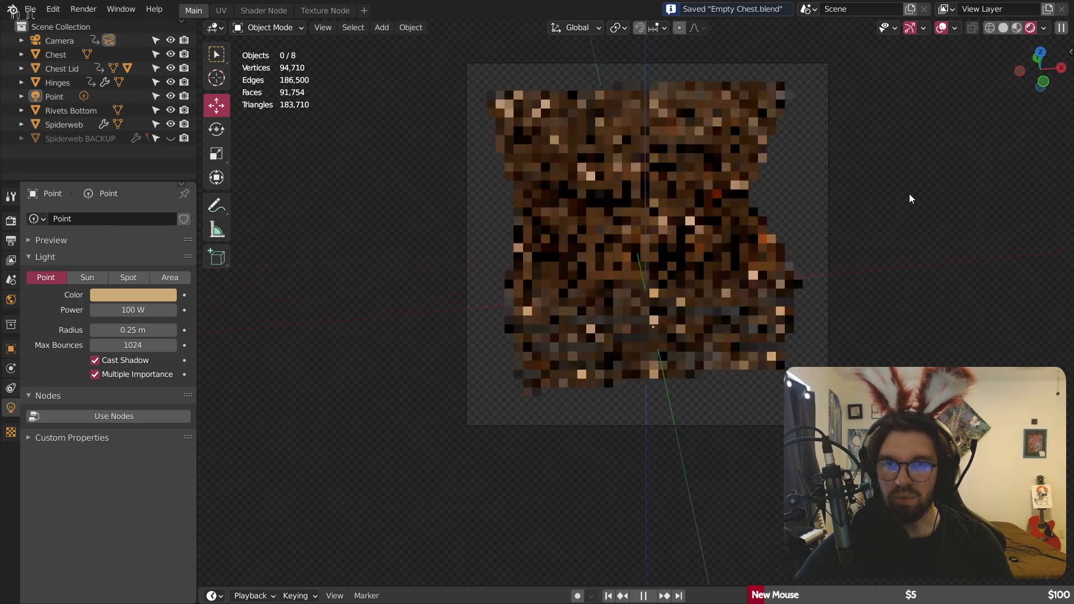
key(space)
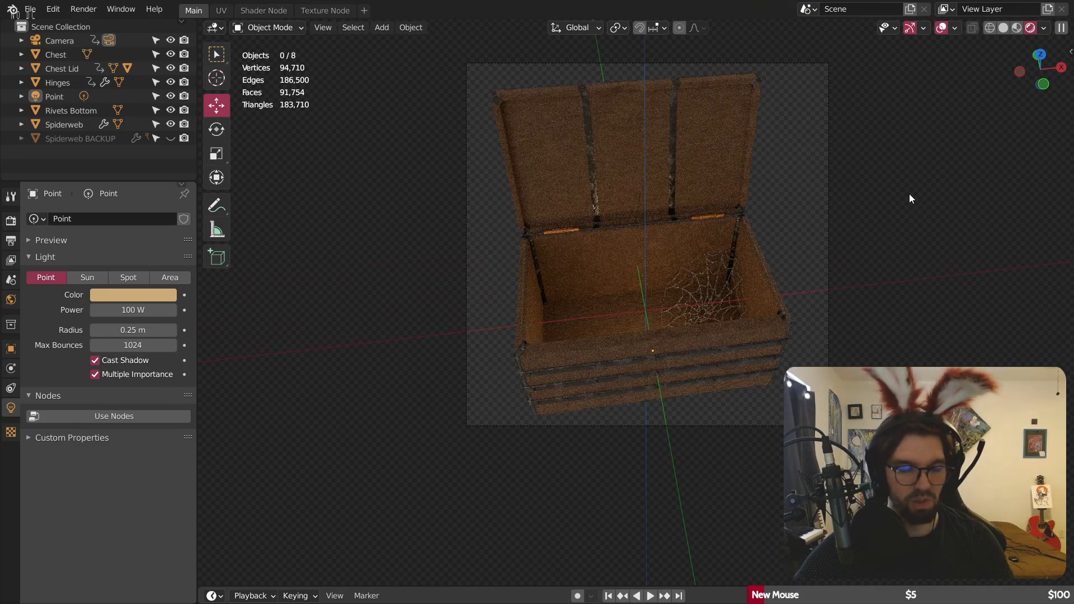
key(ctrl+s)
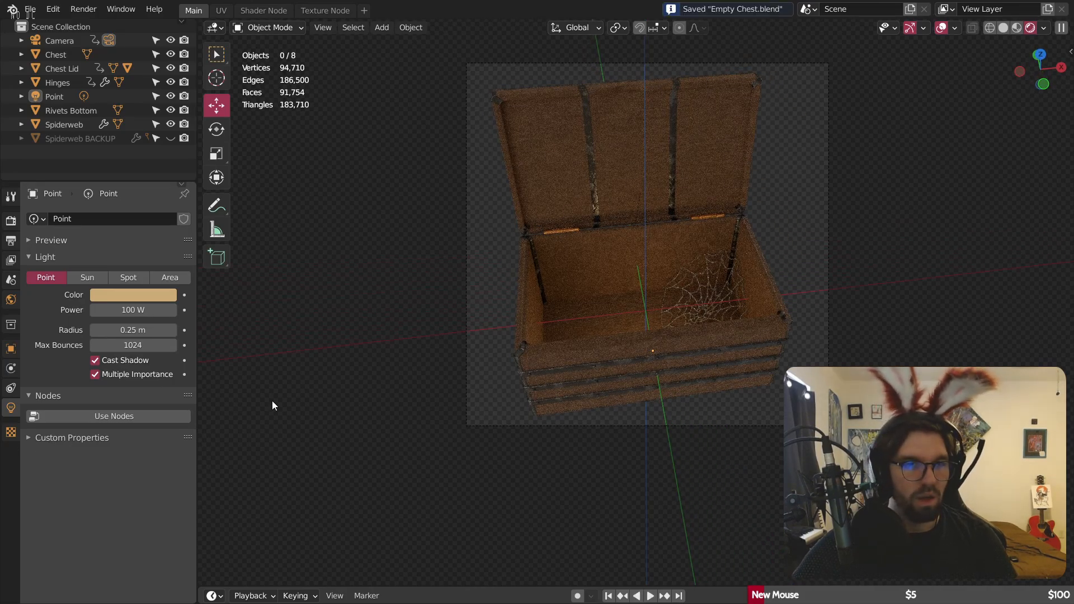